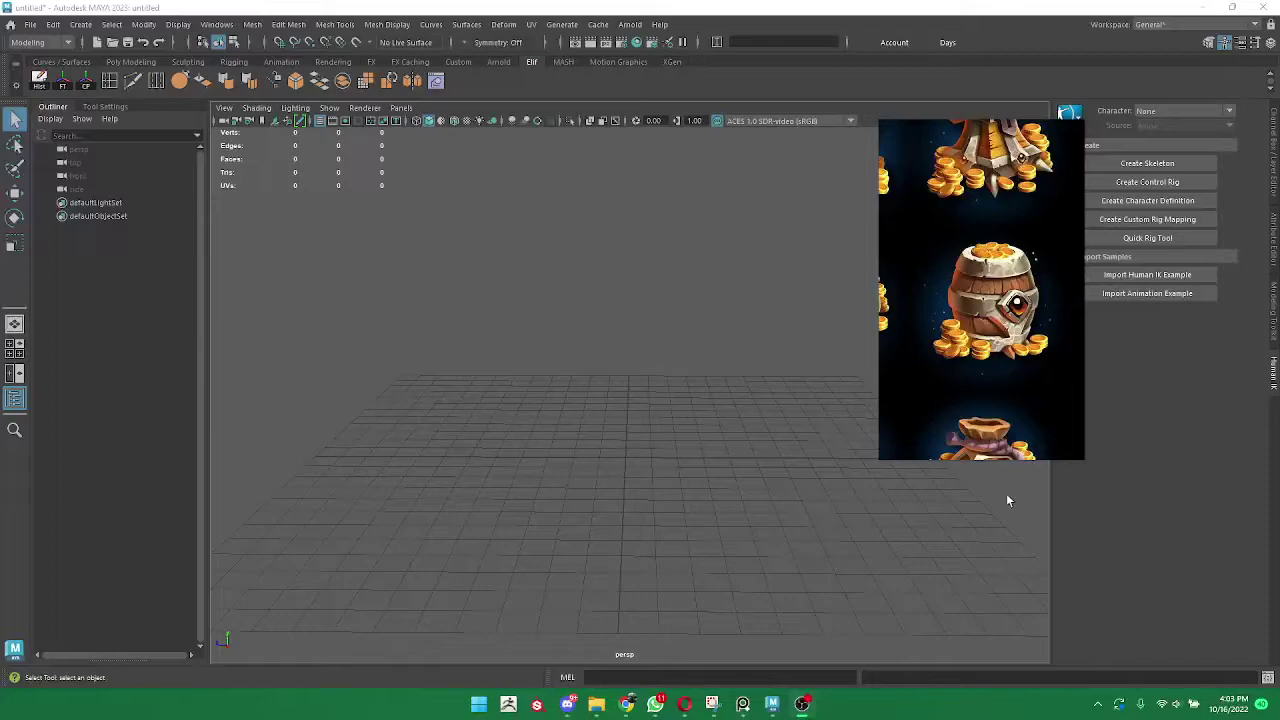
- Add a polygon cylinder from the Poly Modeling shelf
mouse_move(717, 415)
alt+mouse_down()
mouse_move(797, 489)
mouse_move(353, 380)
alt+mouse_up()
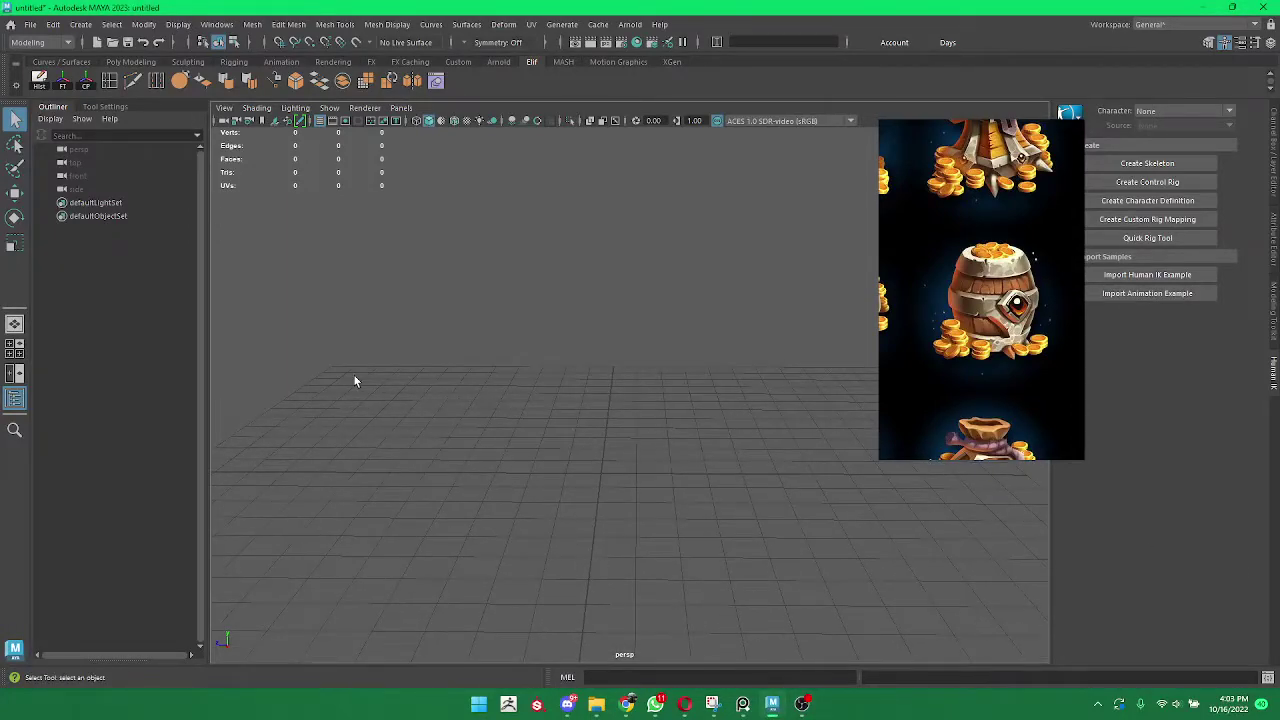
click(131, 62)
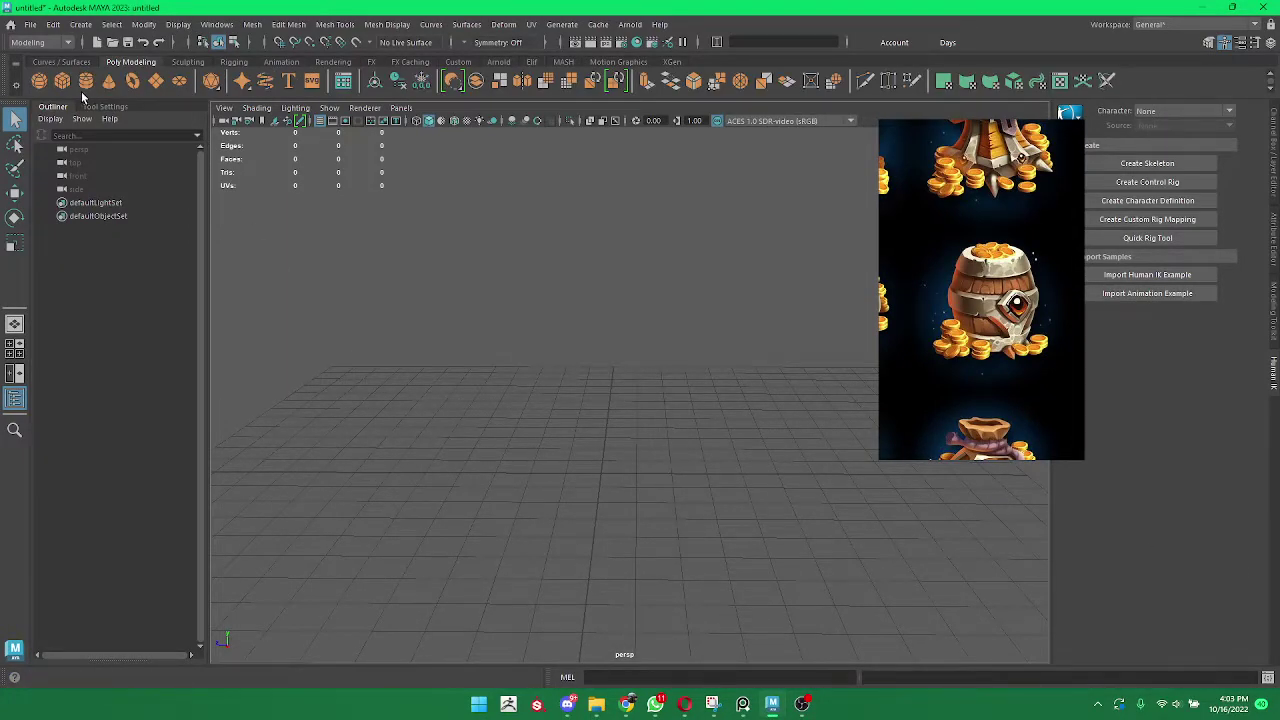
click(84, 85)
alt+drag(640, 476, 600, 418)
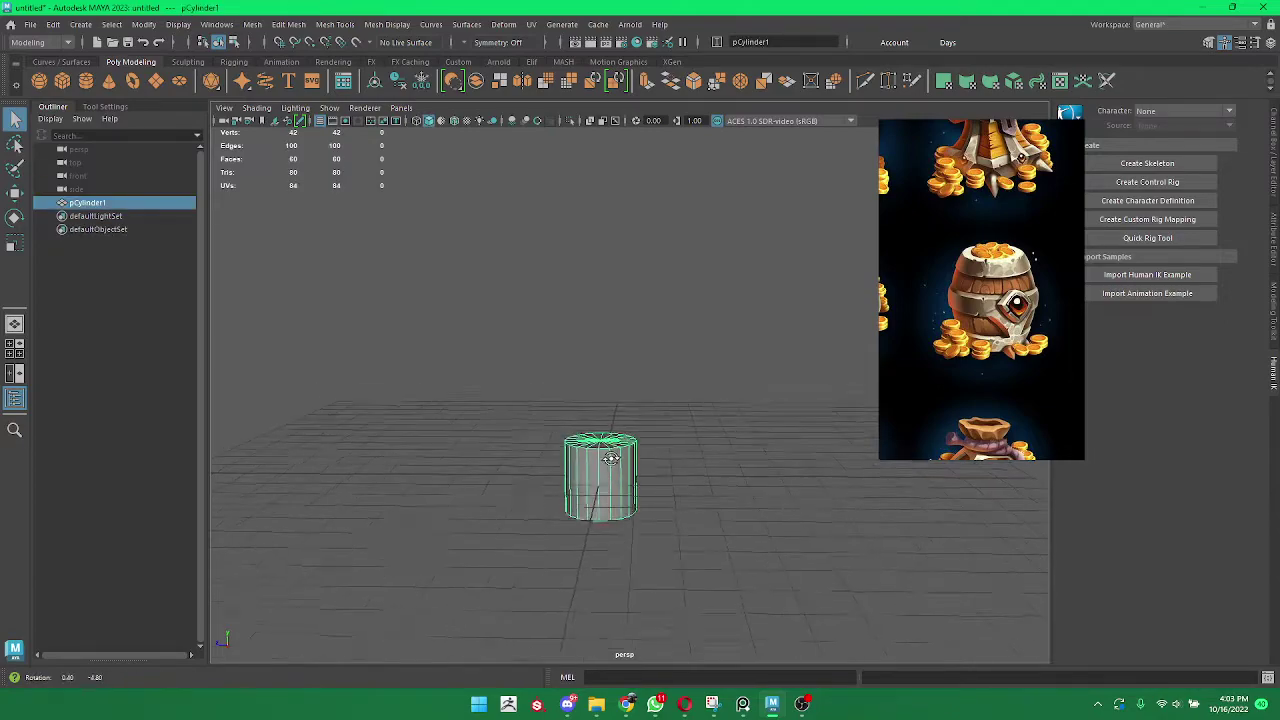
- Raise the cylinder to Translate Y 2.905 and scale it uniformly to 2.339
key(w)
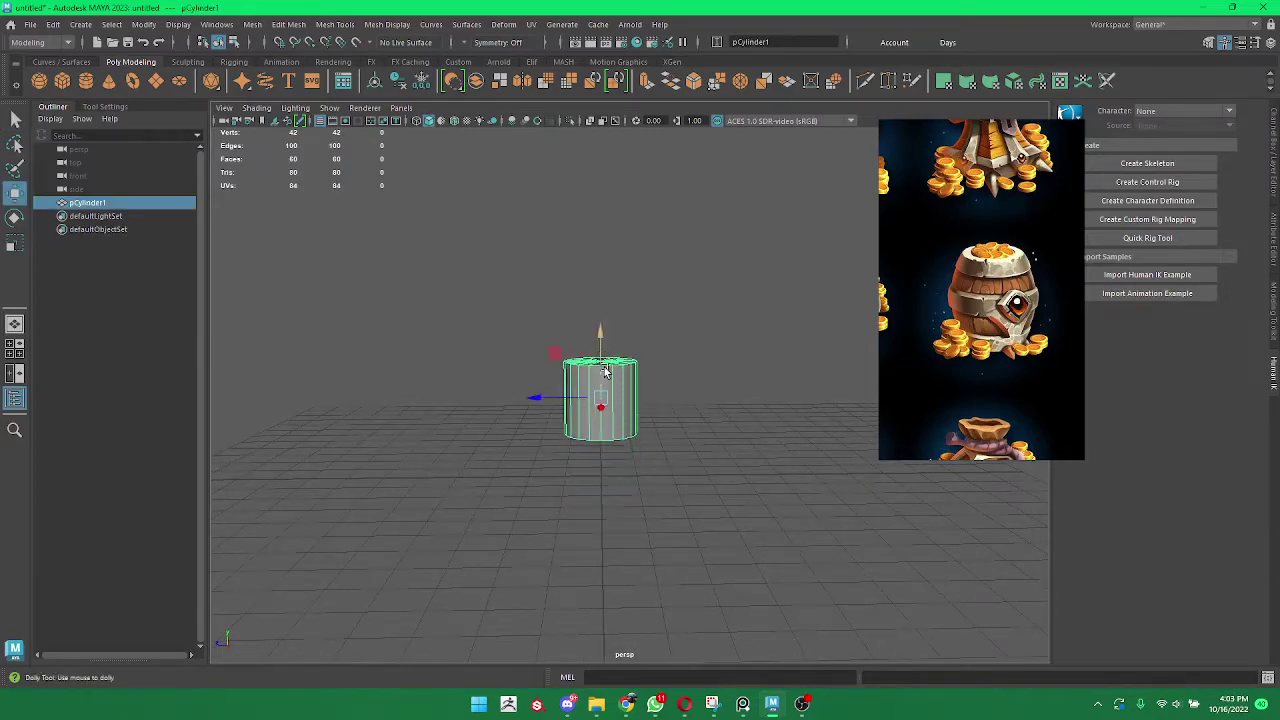
alt+right_drag(600, 418, 754, 437)
key(e)
key(w)
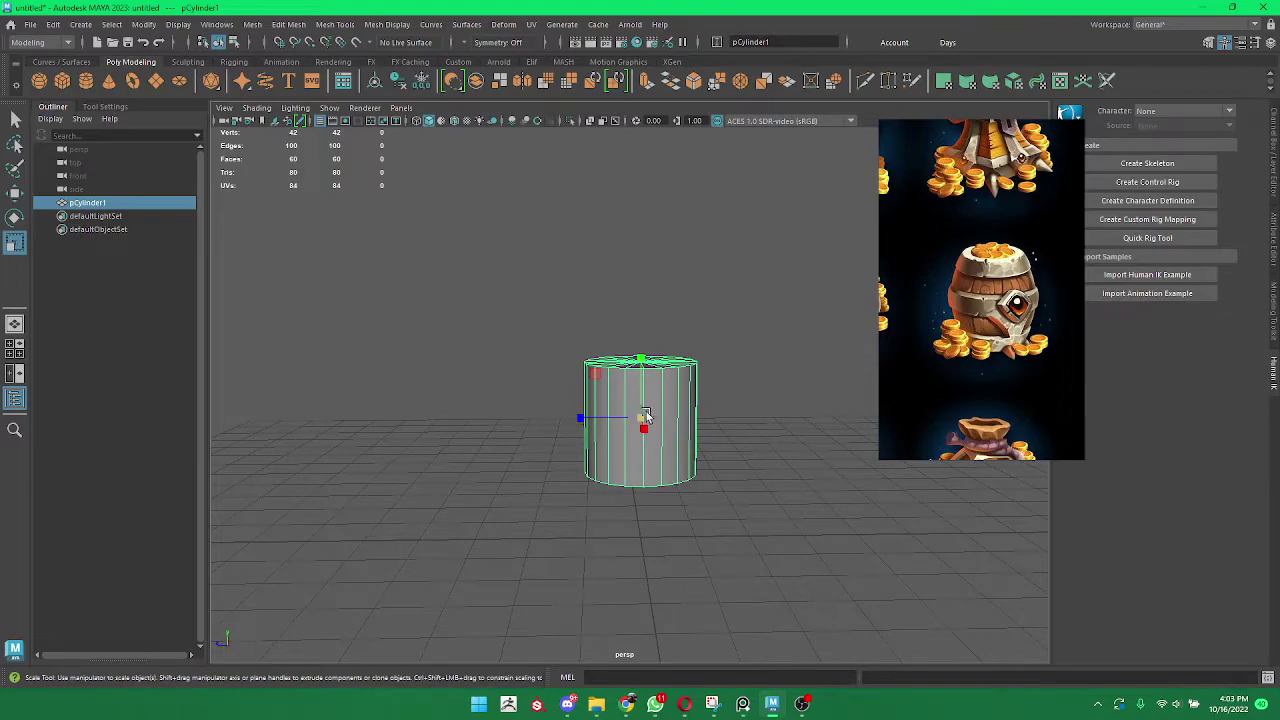
scroll(645, 420, up, 3)
scroll(640, 400, up, 3)
scroll(640, 358, down, 1)
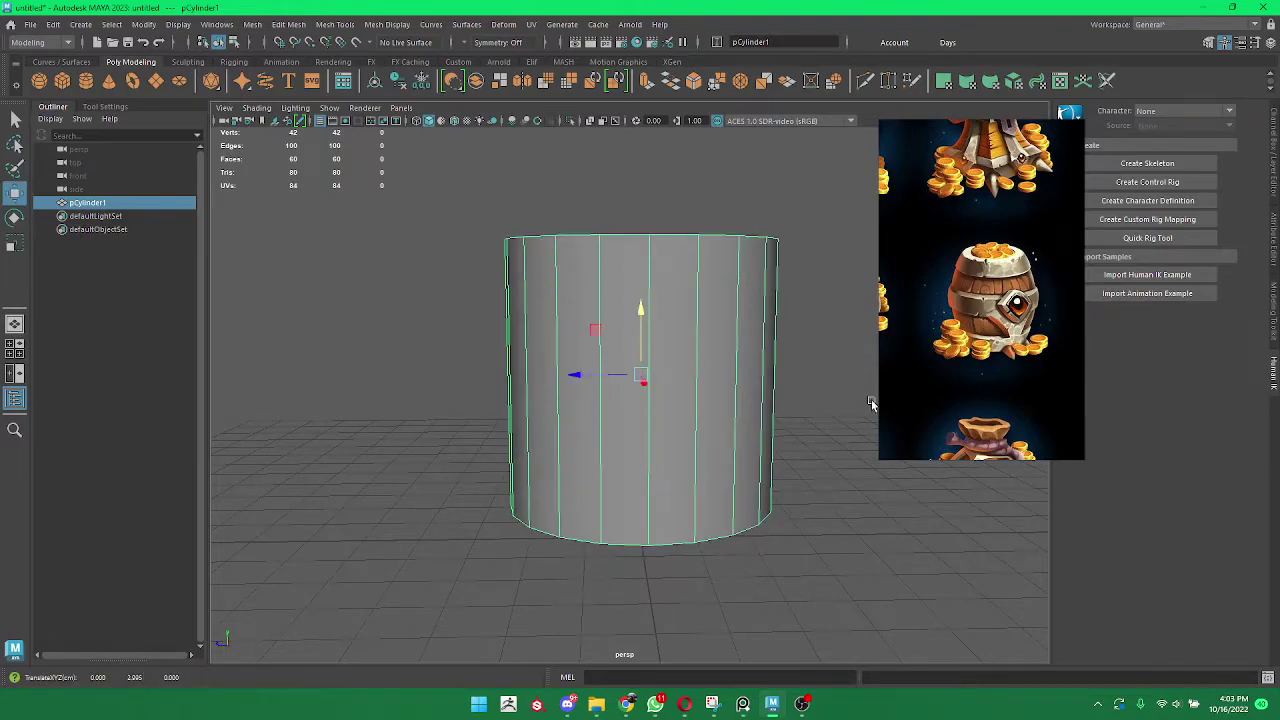
scroll(520, 420, down, 5)
key(q)
mouse_move(497, 429)
alt+mouse_down()
mouse_move(551, 443)
mouse_move(566, 500)
alt+mouse_up()
scroll(566, 500, up, 2)
- Set the cylinder's Subdivisions Axis to 12 and Subdivisions Caps to 0
click(1268, 43)
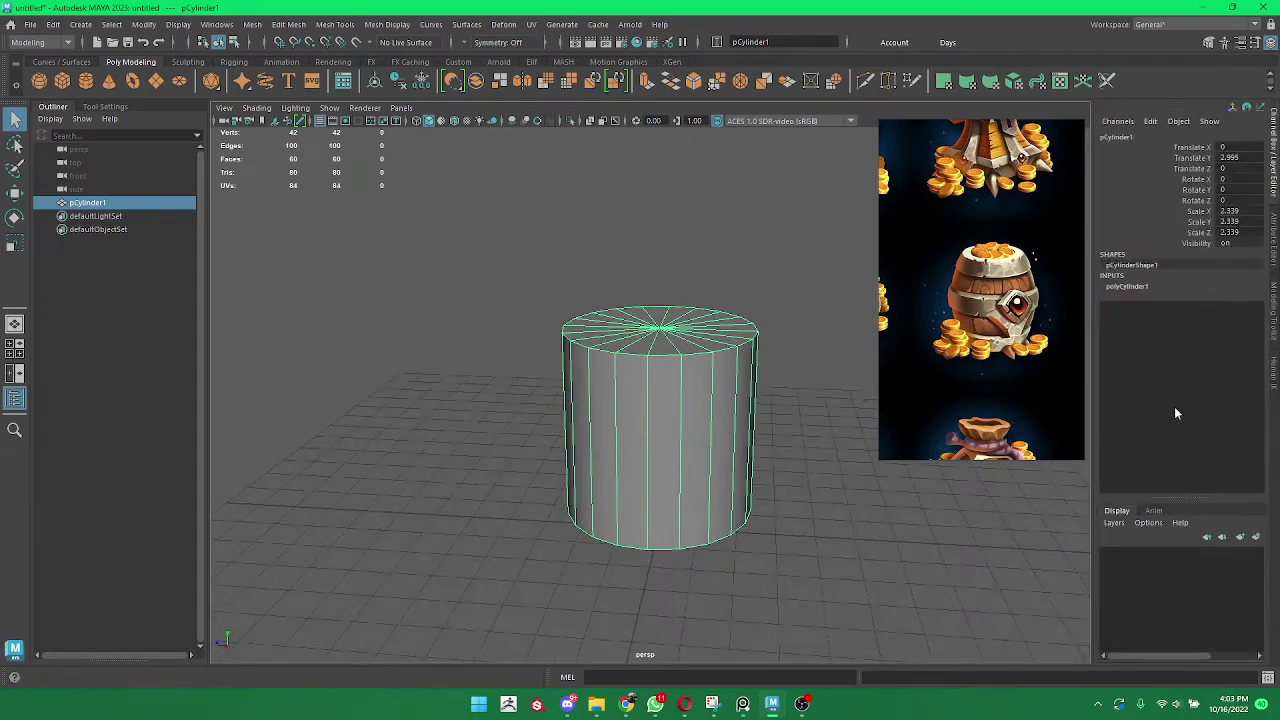
click(1146, 290)
click(1236, 329)
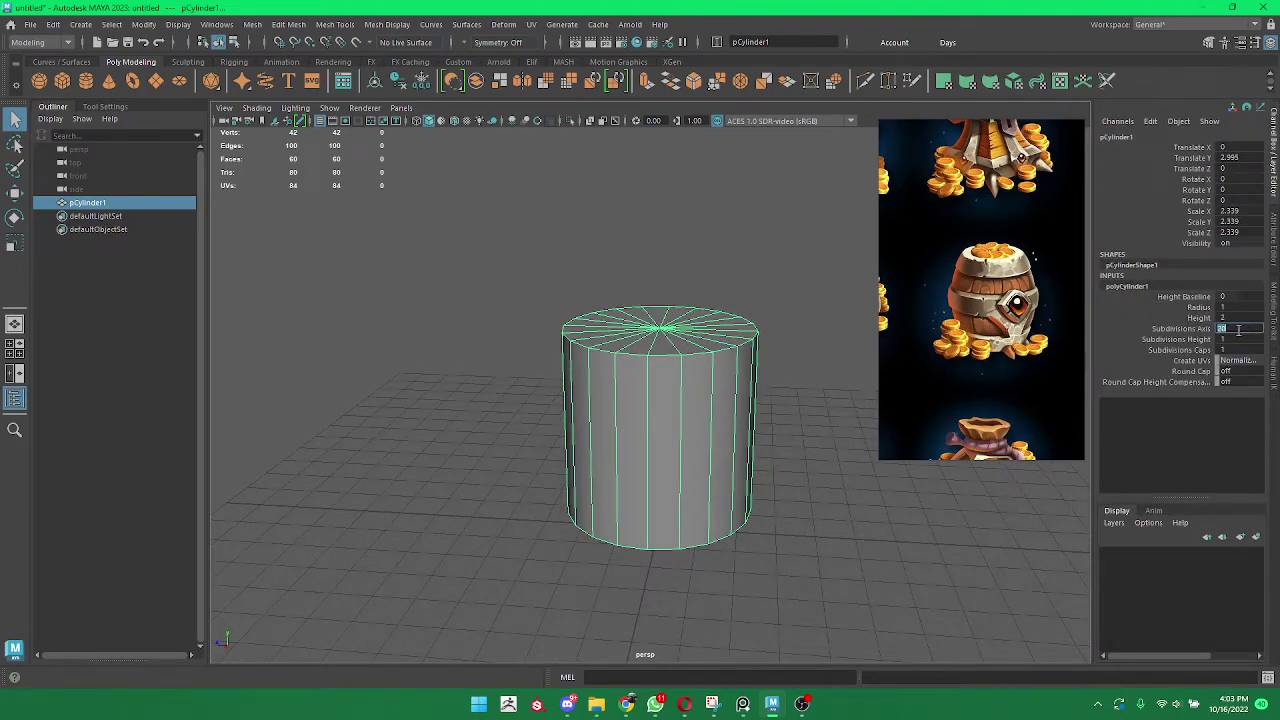
text(12)
key(Return)
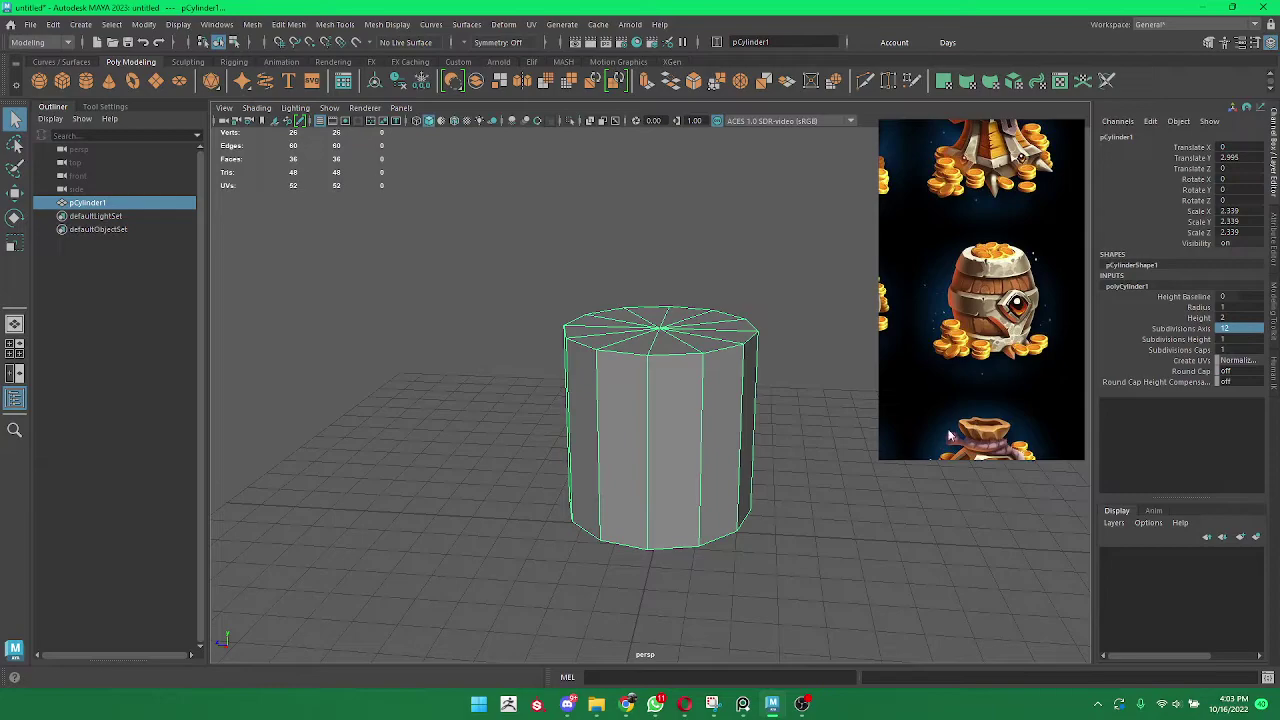
alt+drag(950, 436, 703, 569)
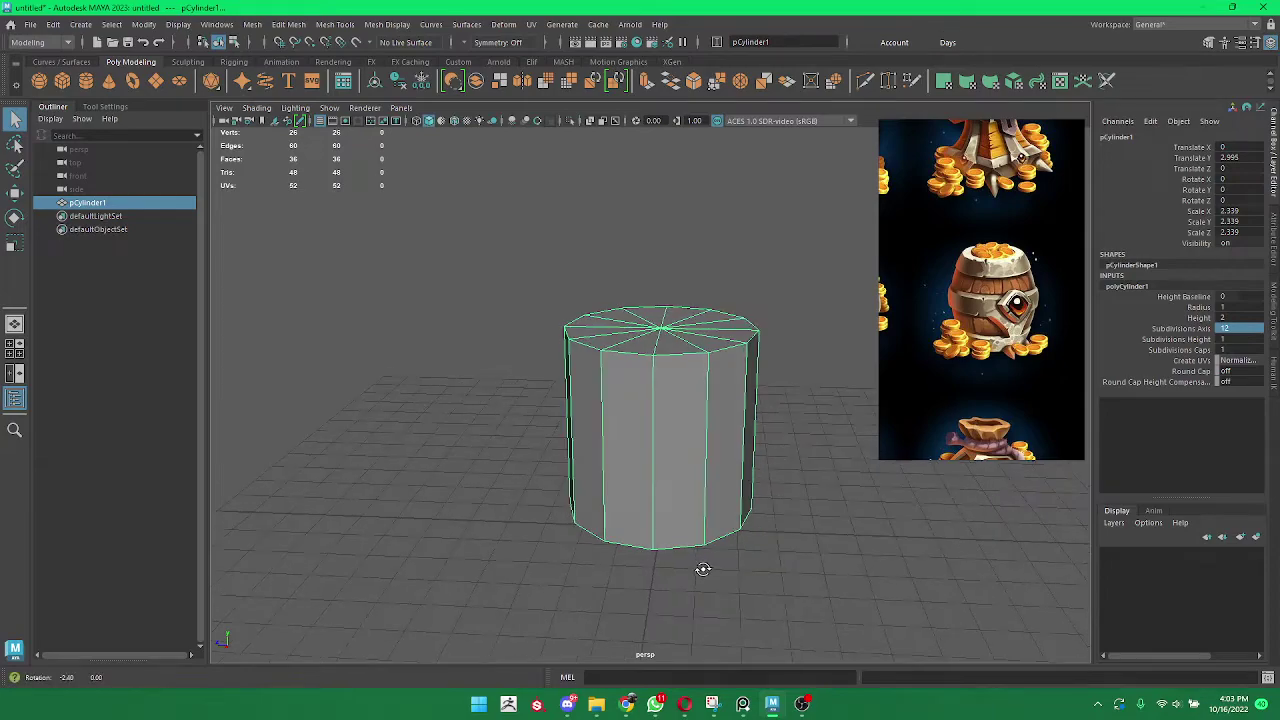
click(1230, 350)
text(0)
key(Return)
alt+drag(819, 568, 755, 505)
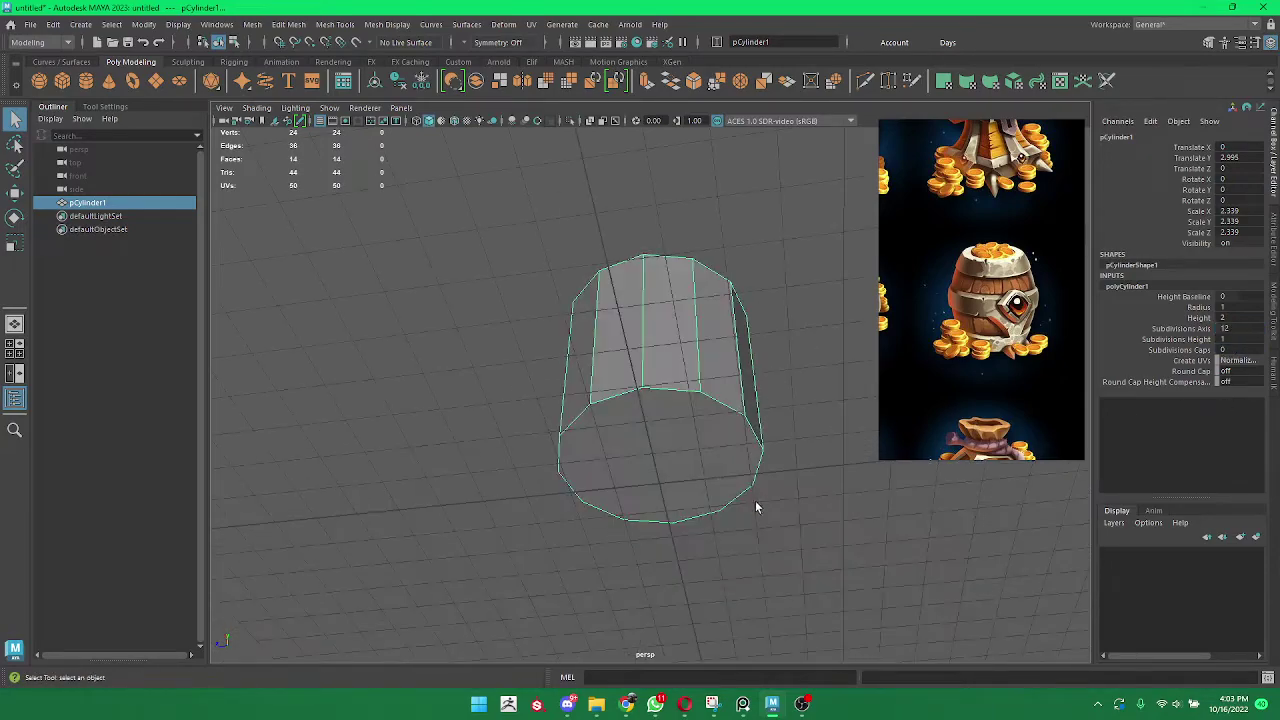
- Delete the top cap face to open the tube, then reselect the whole cylinder
right_click(665, 307)
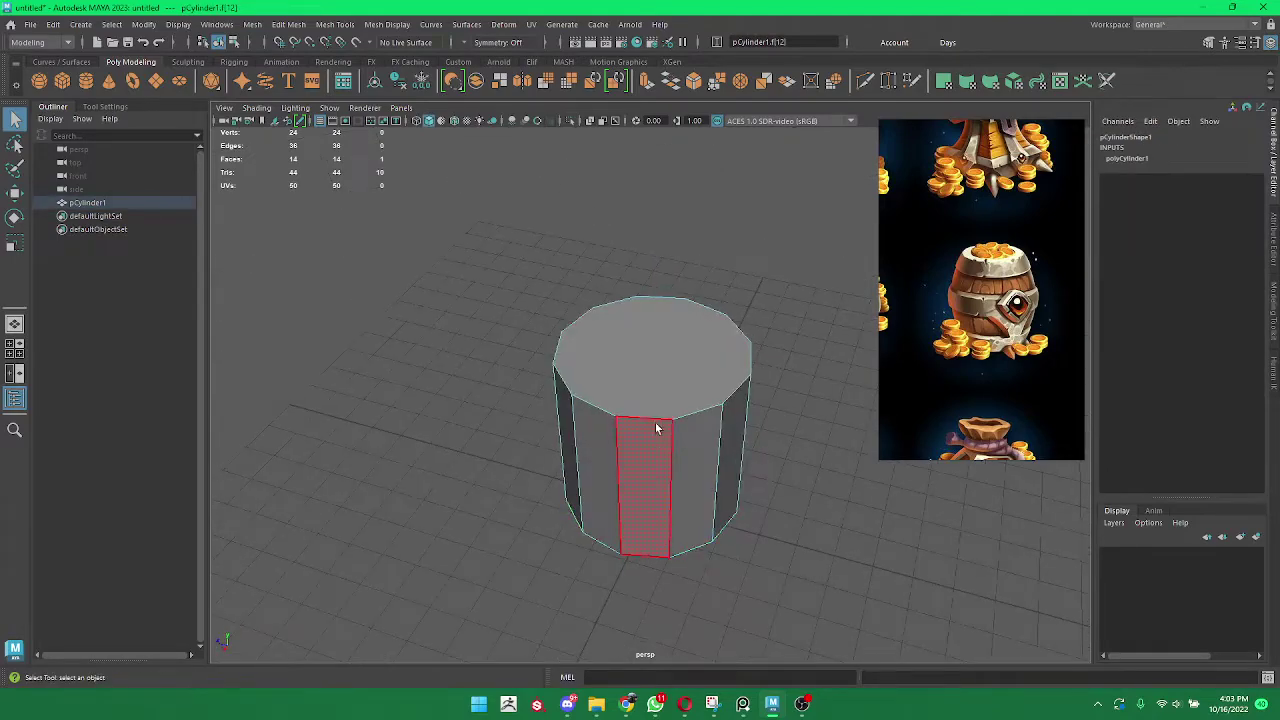
click(656, 381)
key(Delete)
alt+drag(656, 381, 700, 340)
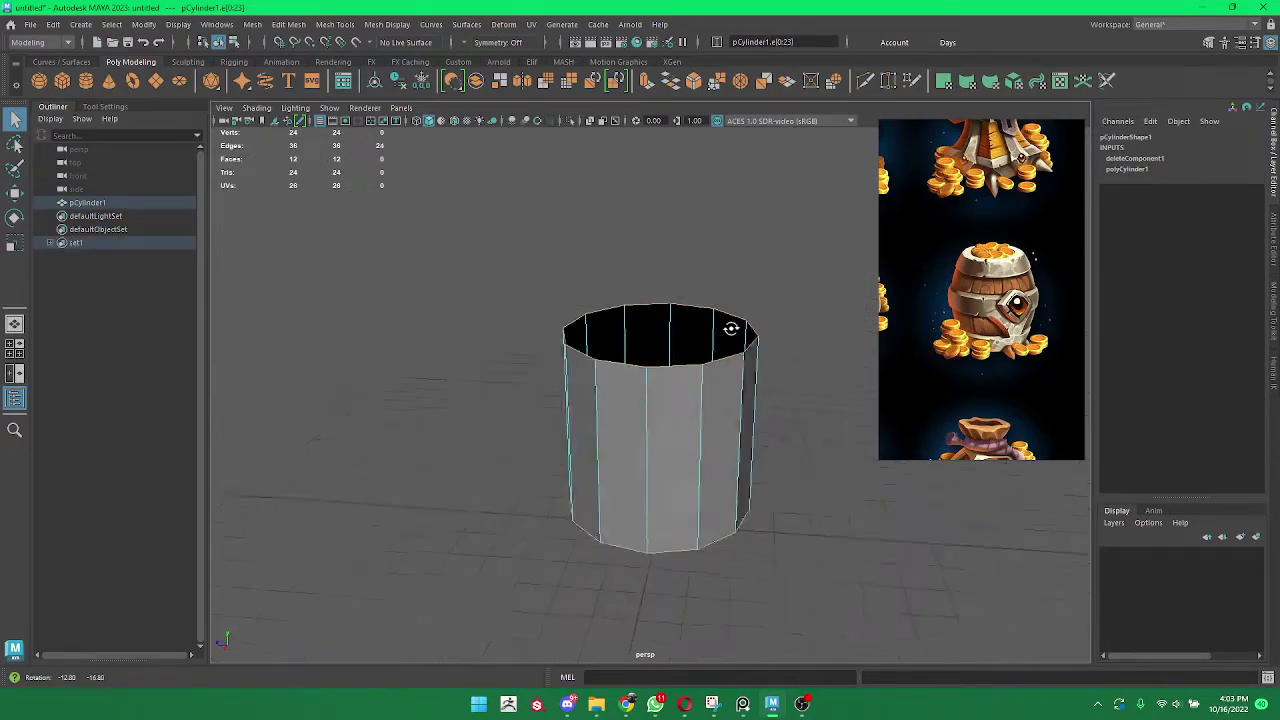
mouse_move(672, 307)
right_down()
mouse_move(726, 216)
mouse_move(765, 204)
right_up()
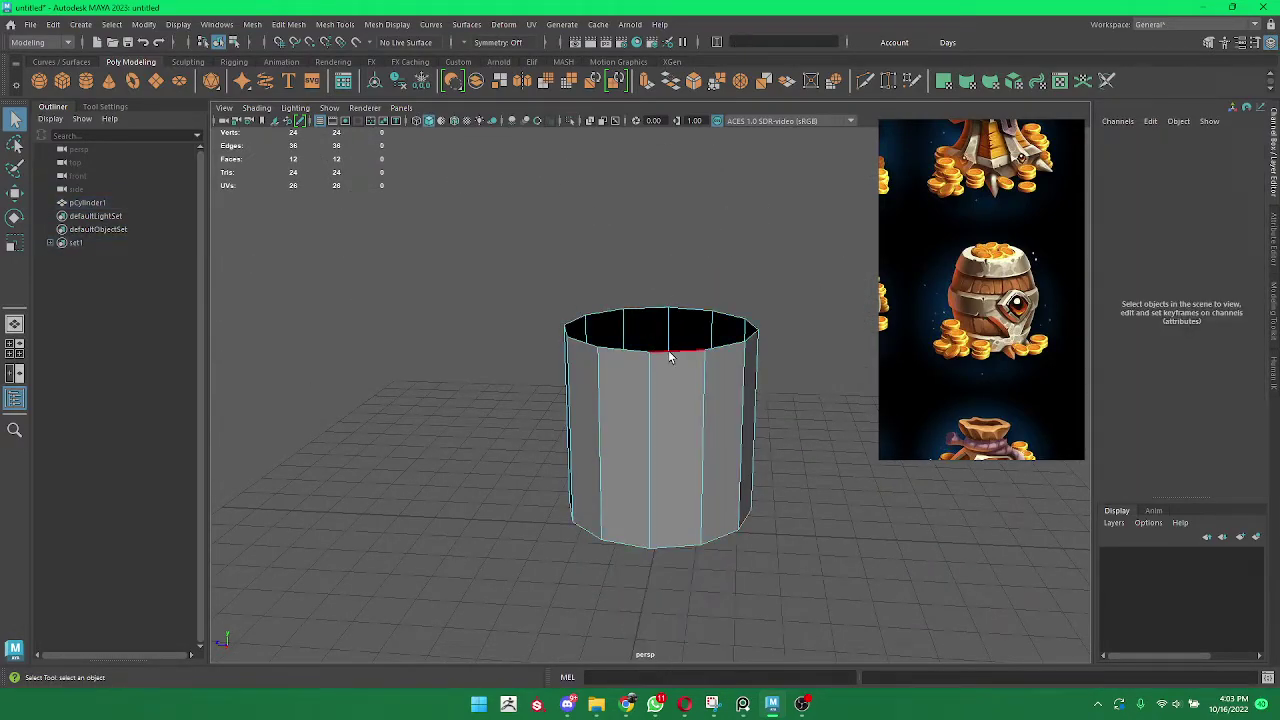
right_drag(691, 350, 778, 214)
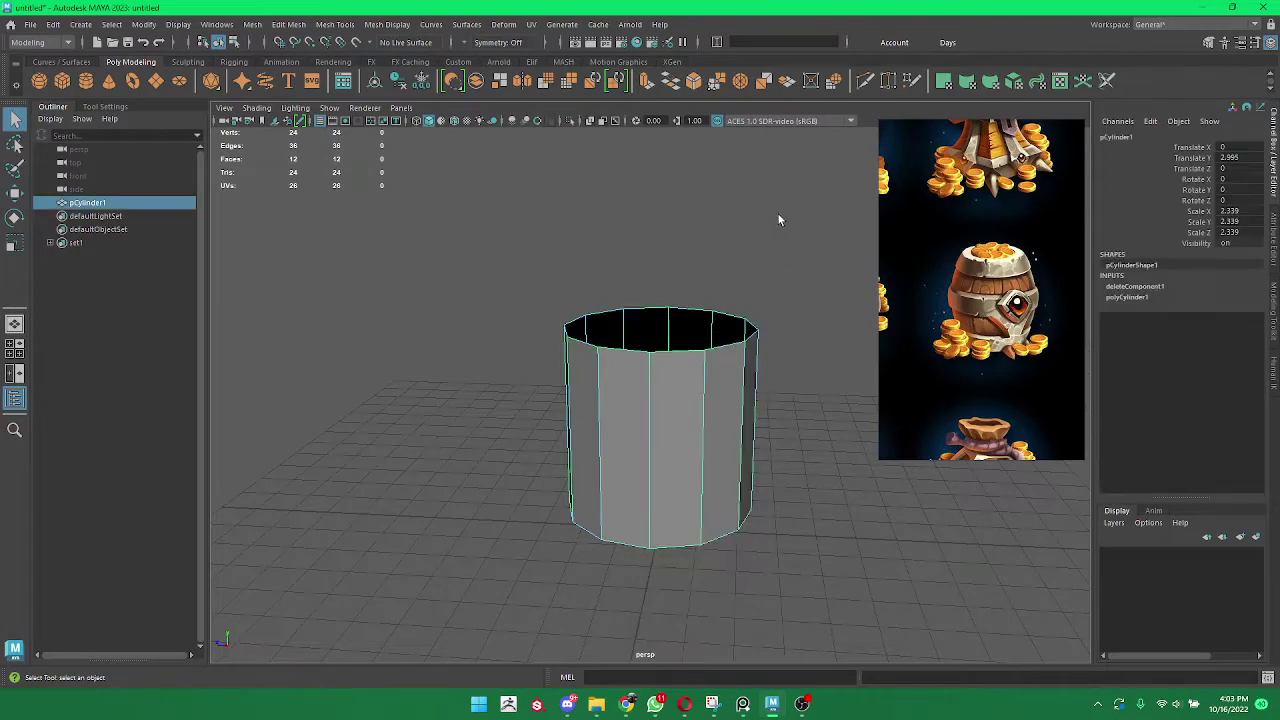
click(665, 365)
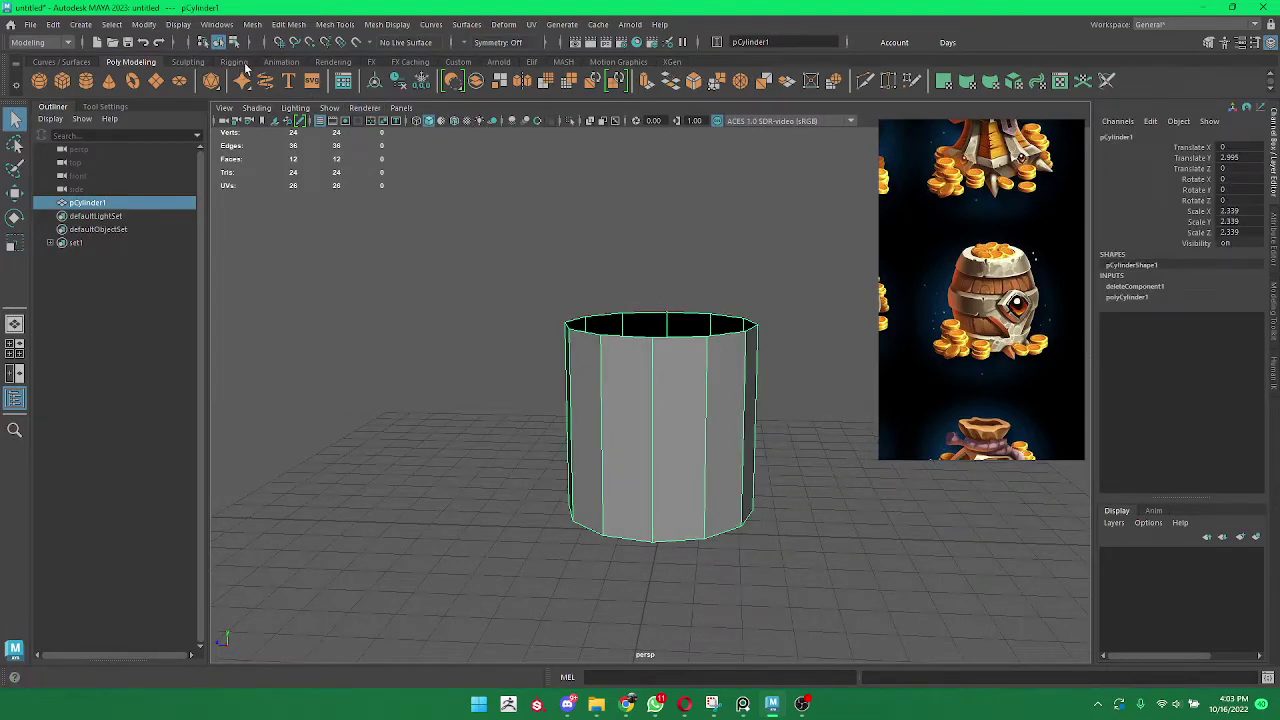
- Insert a horizontal edge loop near the cylinder top with Multi-Cut
click(530, 62)
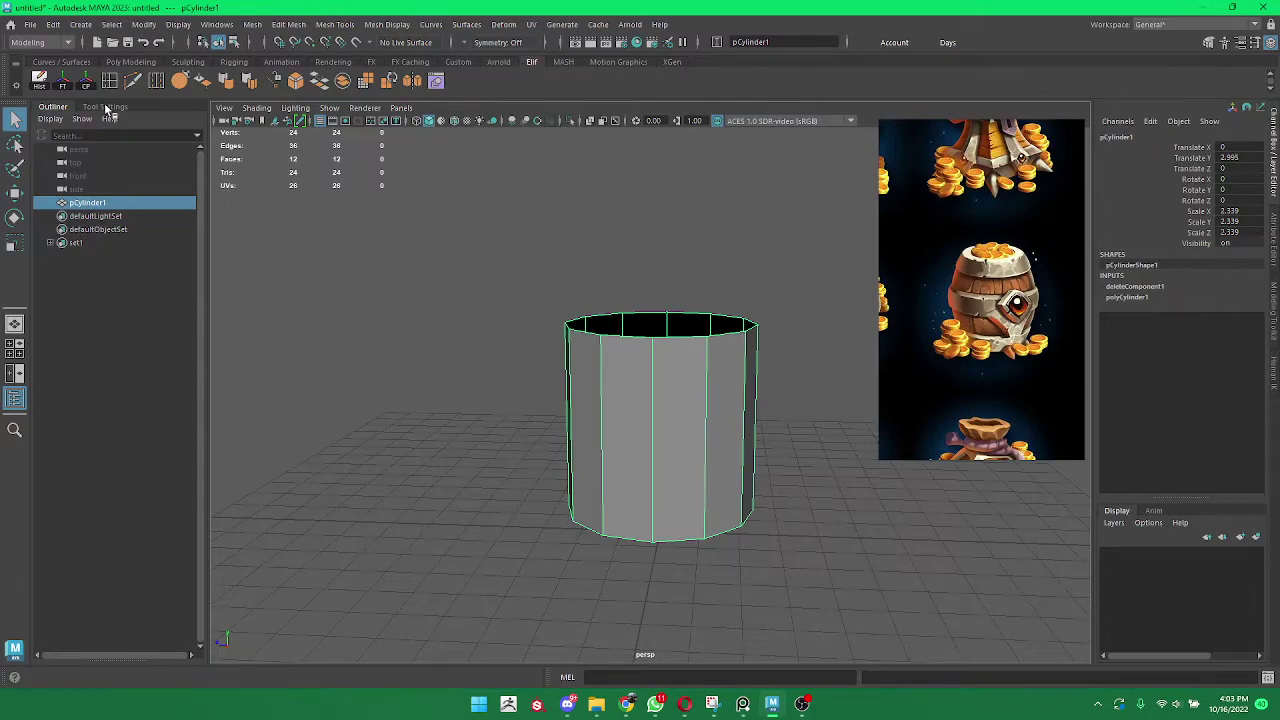
click(134, 82)
click(660, 353)
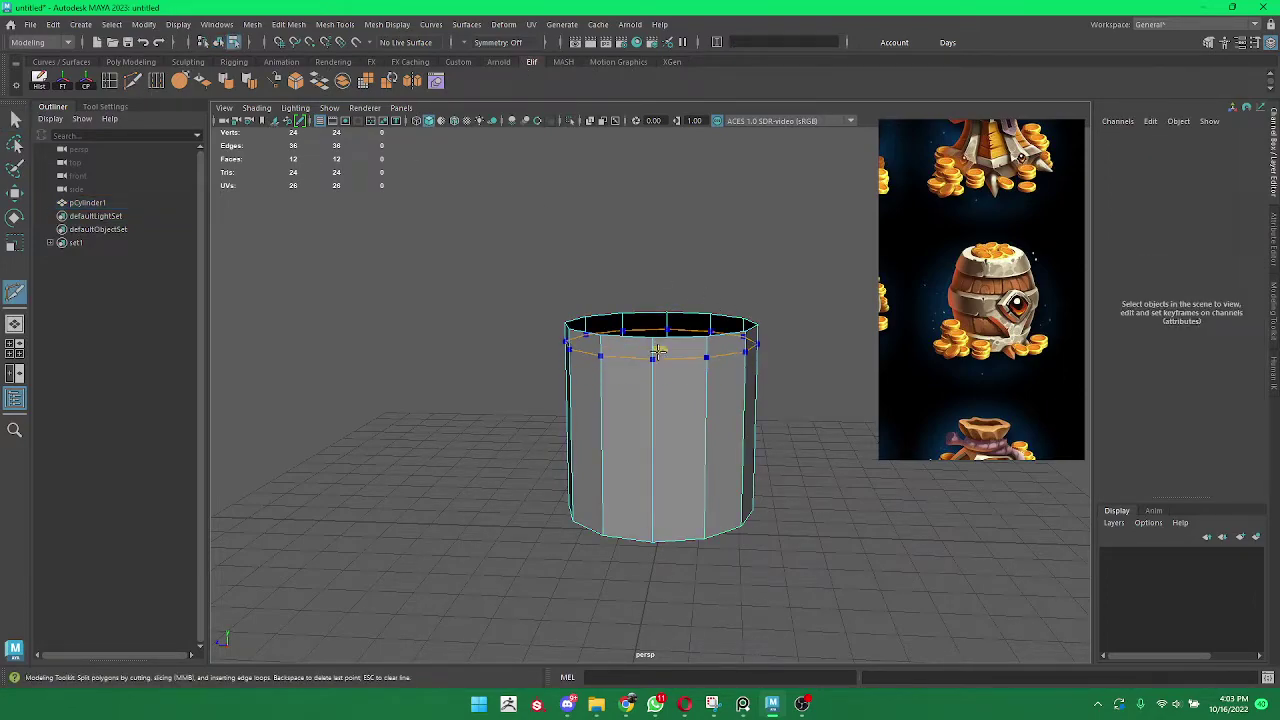
ctrl+click(660, 350)
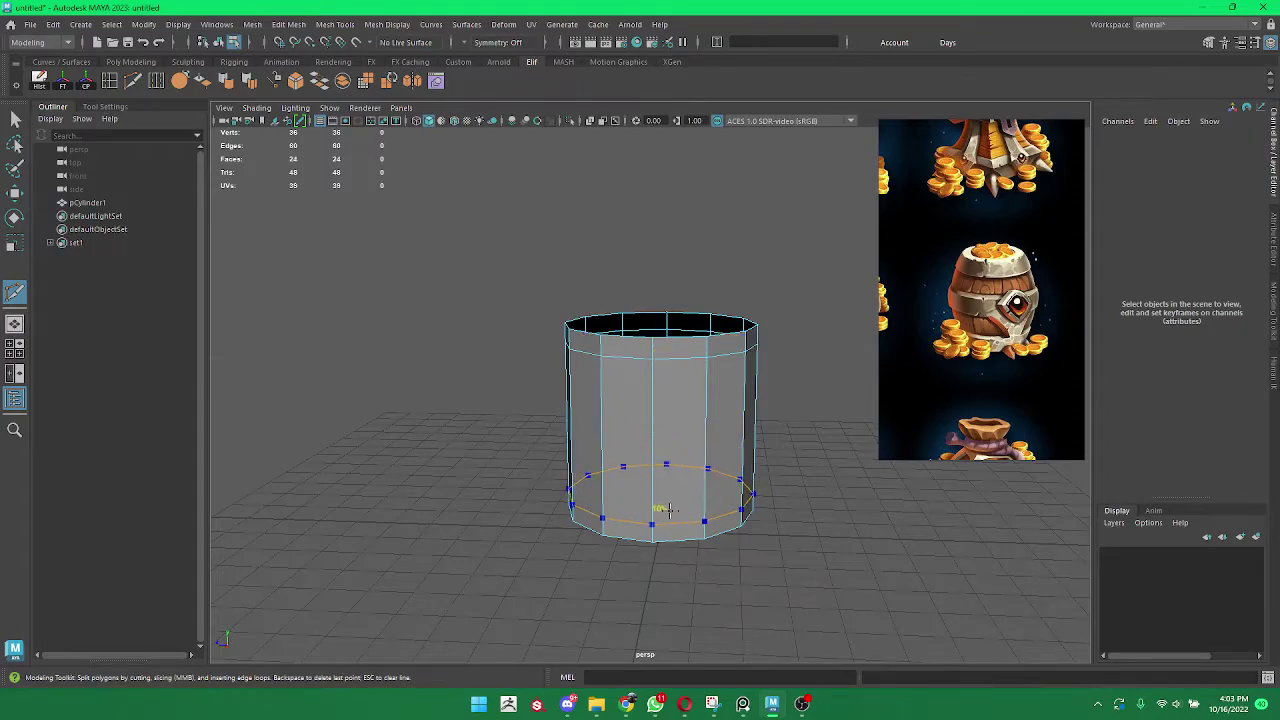
alt+drag(713, 558, 727, 538)
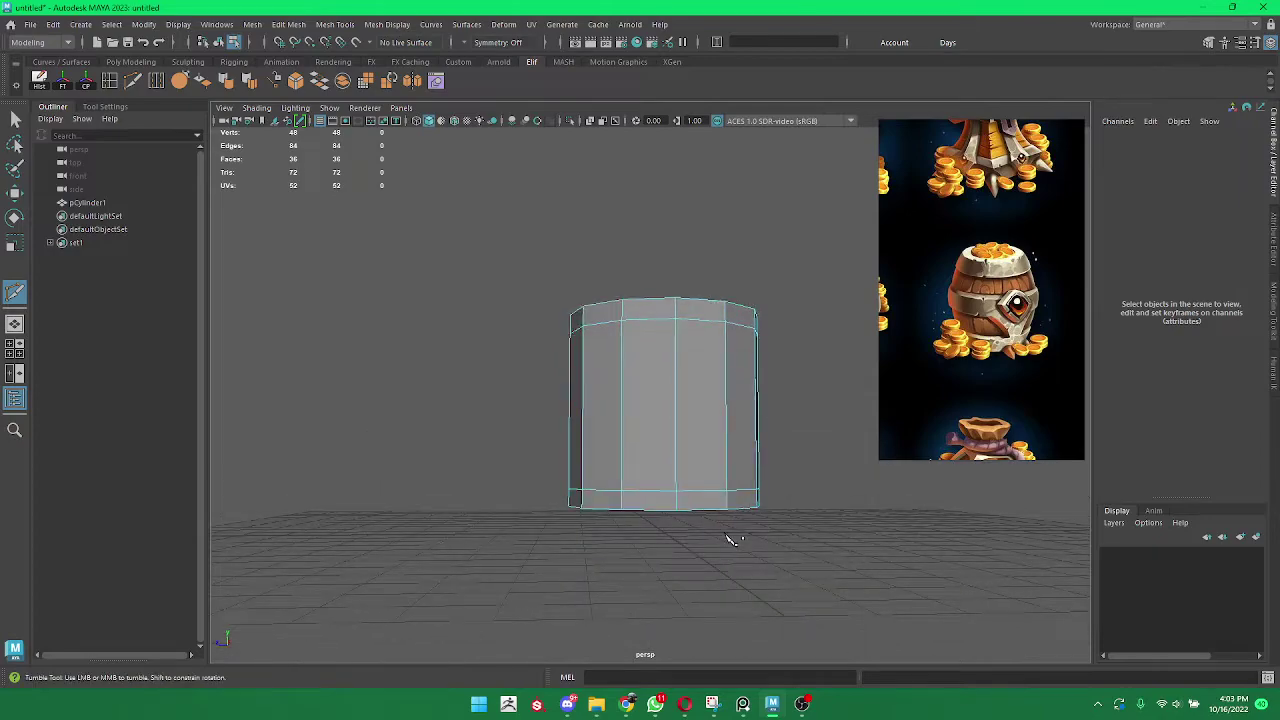
key(ctrl+z)
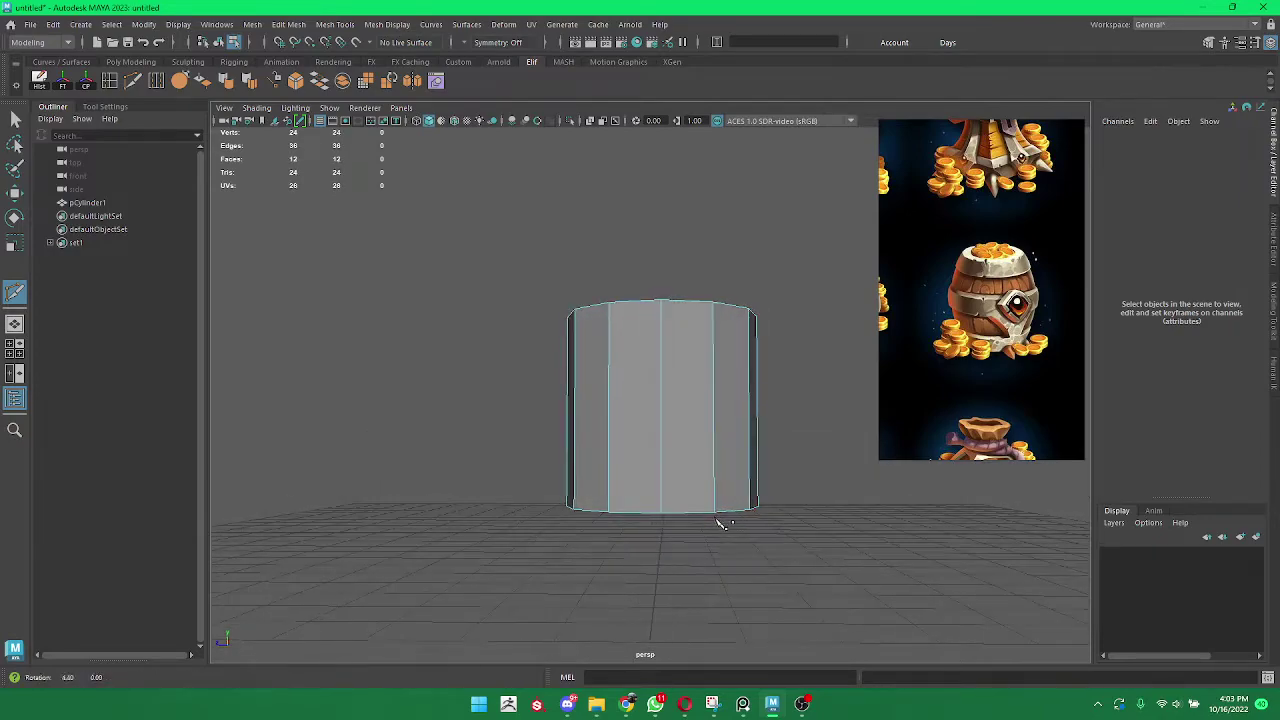
- In the front view, add a second edge loop near the cylinder bottom
key(space)
click(700, 490)
drag(703, 495, 697, 508)
scroll(694, 486, up, 3)
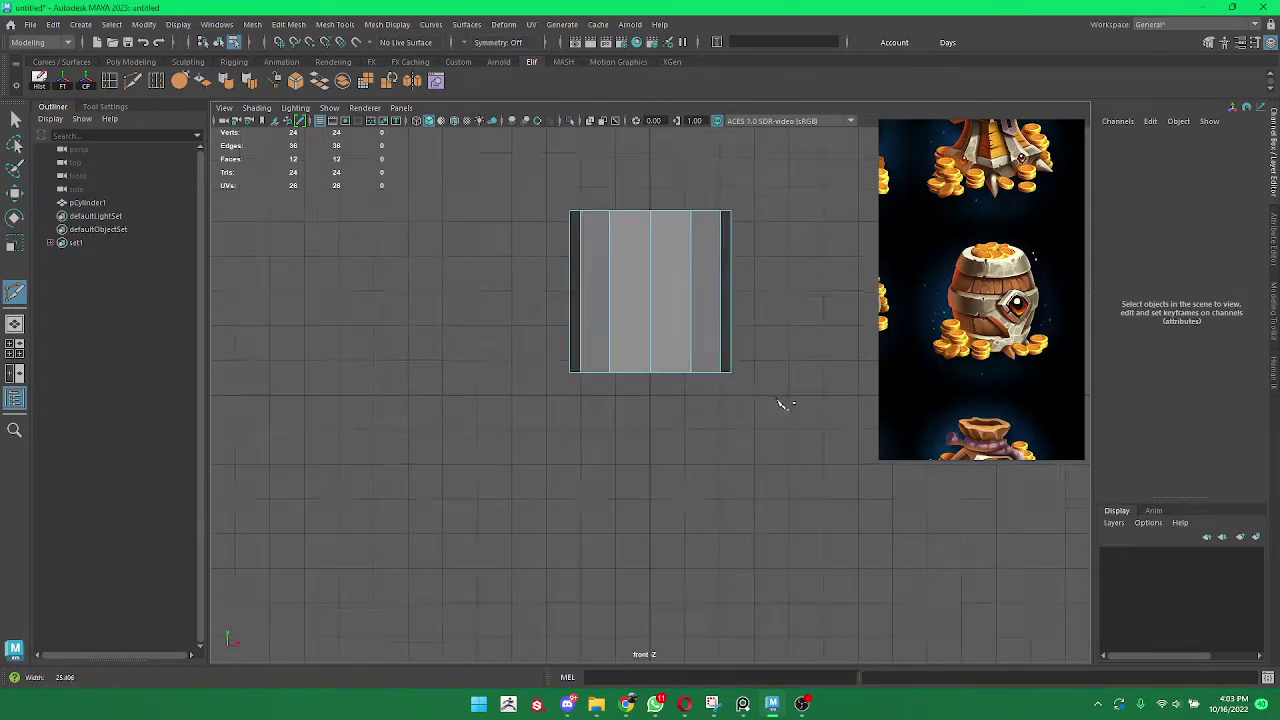
alt+middle_drag(780, 403, 715, 478)
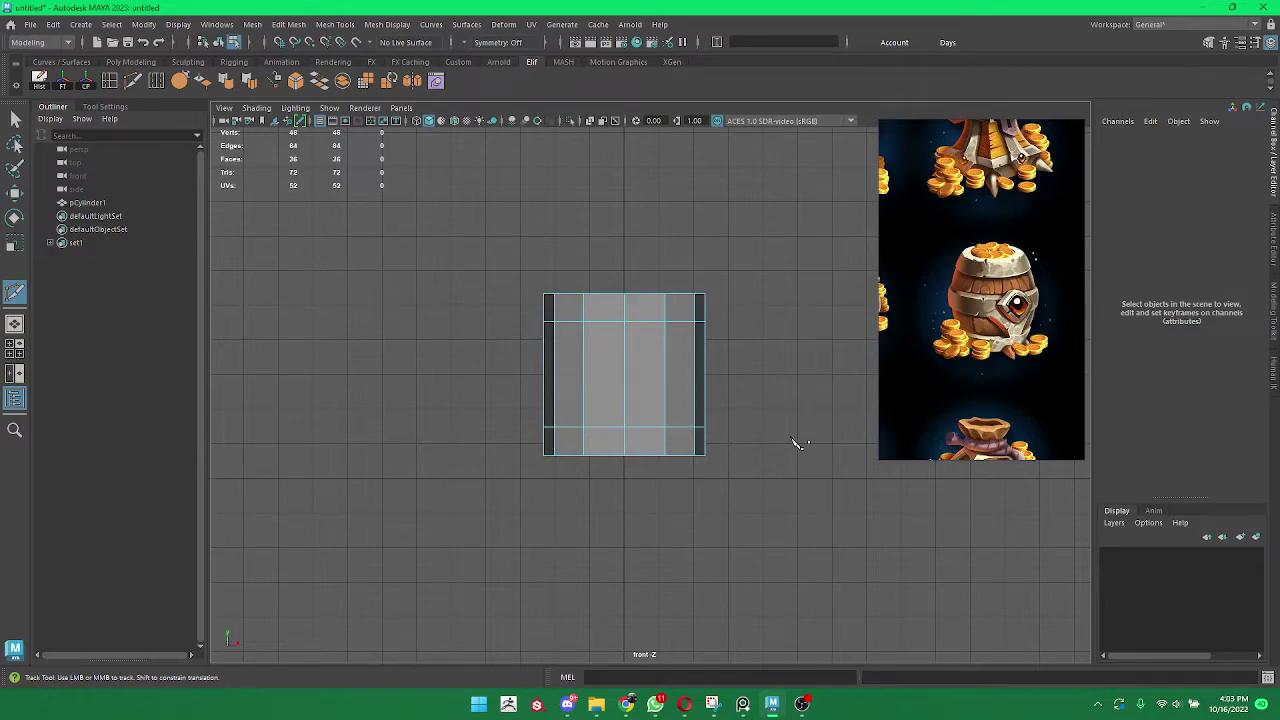
double_click(626, 430)
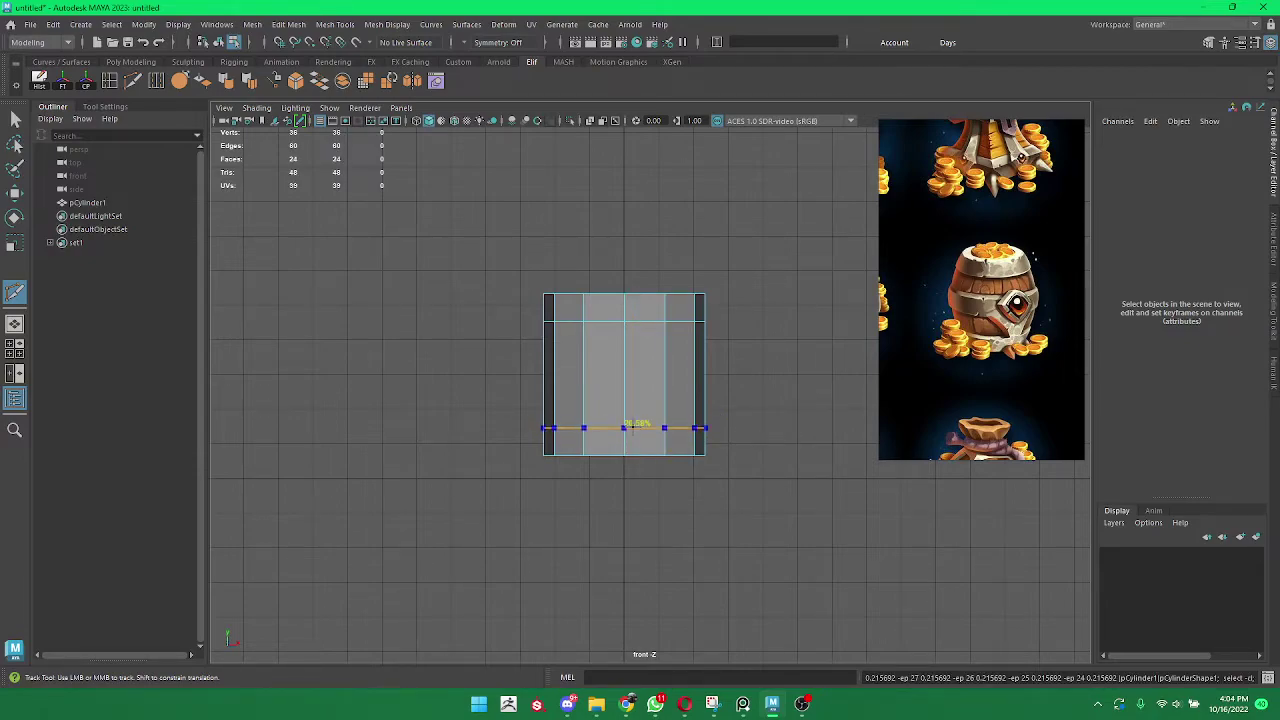
click(632, 428)
scroll(757, 449, up, 1)
scroll(757, 449, up, 1)
- Select the top and bottom rings of faces on the tube
key(q)
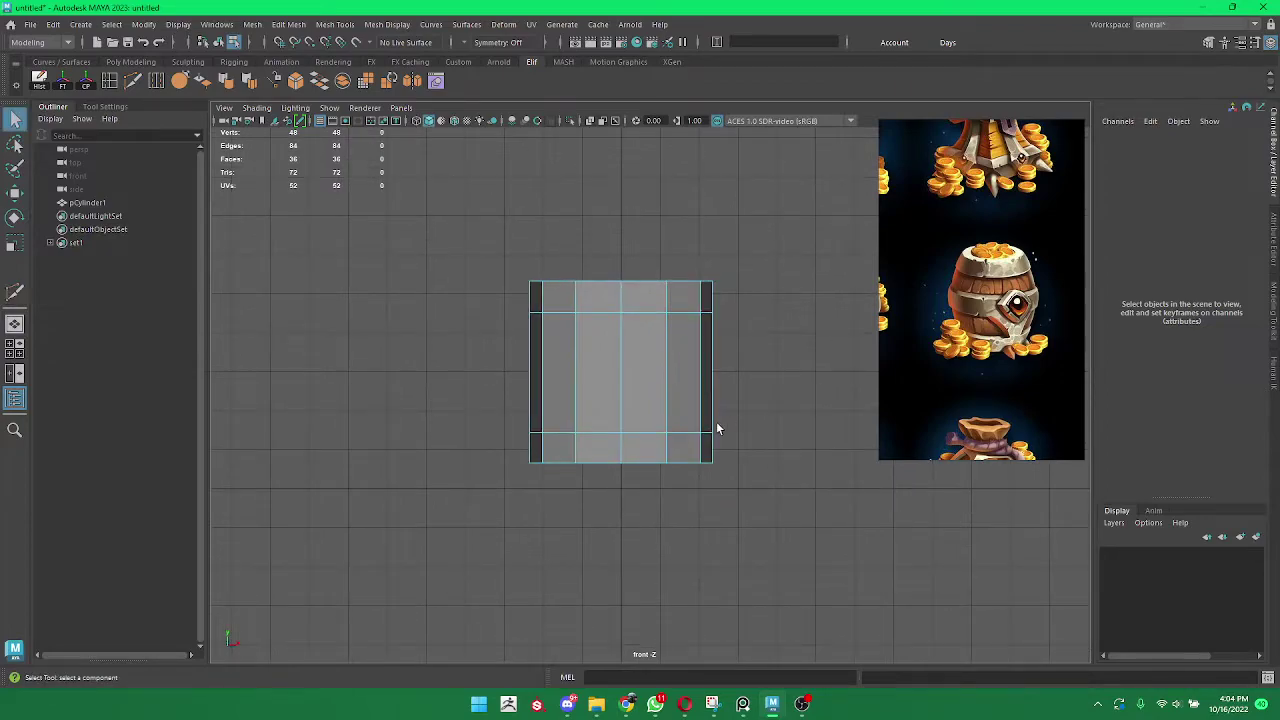
right_drag(628, 302, 630, 328)
double_click(606, 302)
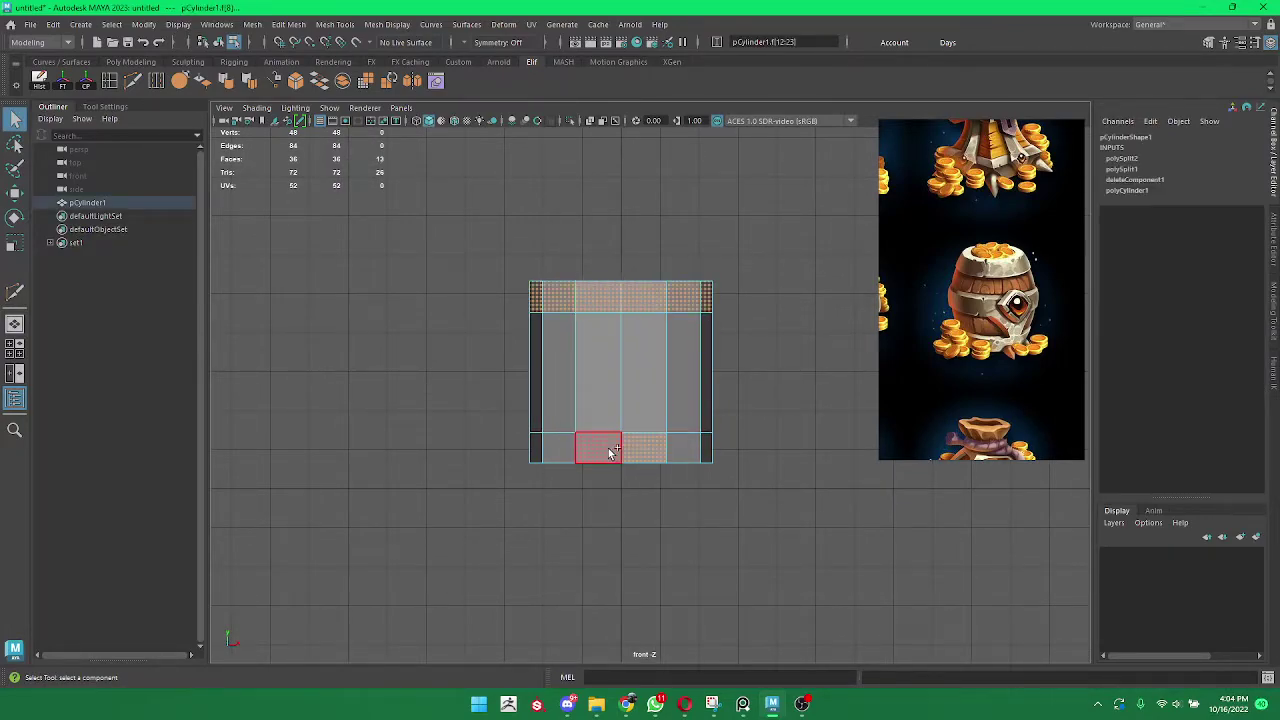
shift+double_click(606, 449)
- Extrude the selected bands outward into protruding top and base rims
key(space)
click(630, 405)
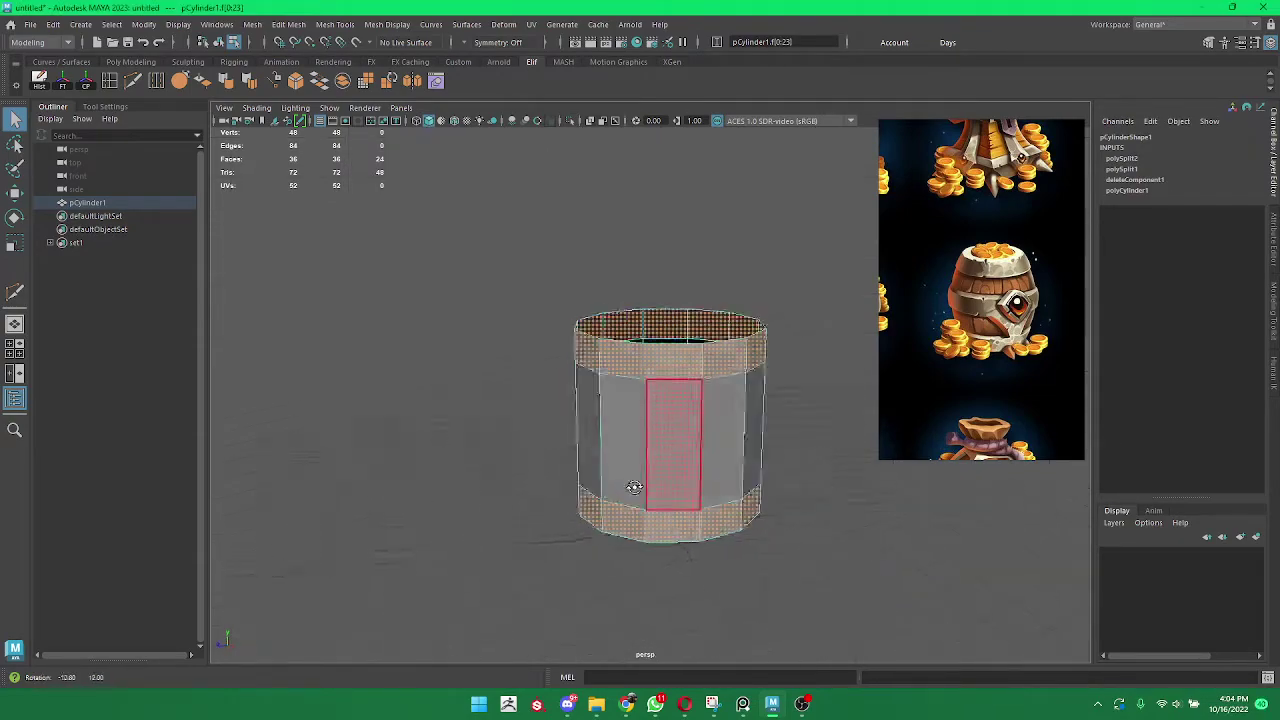
shift+right_drag(700, 360, 708, 400)
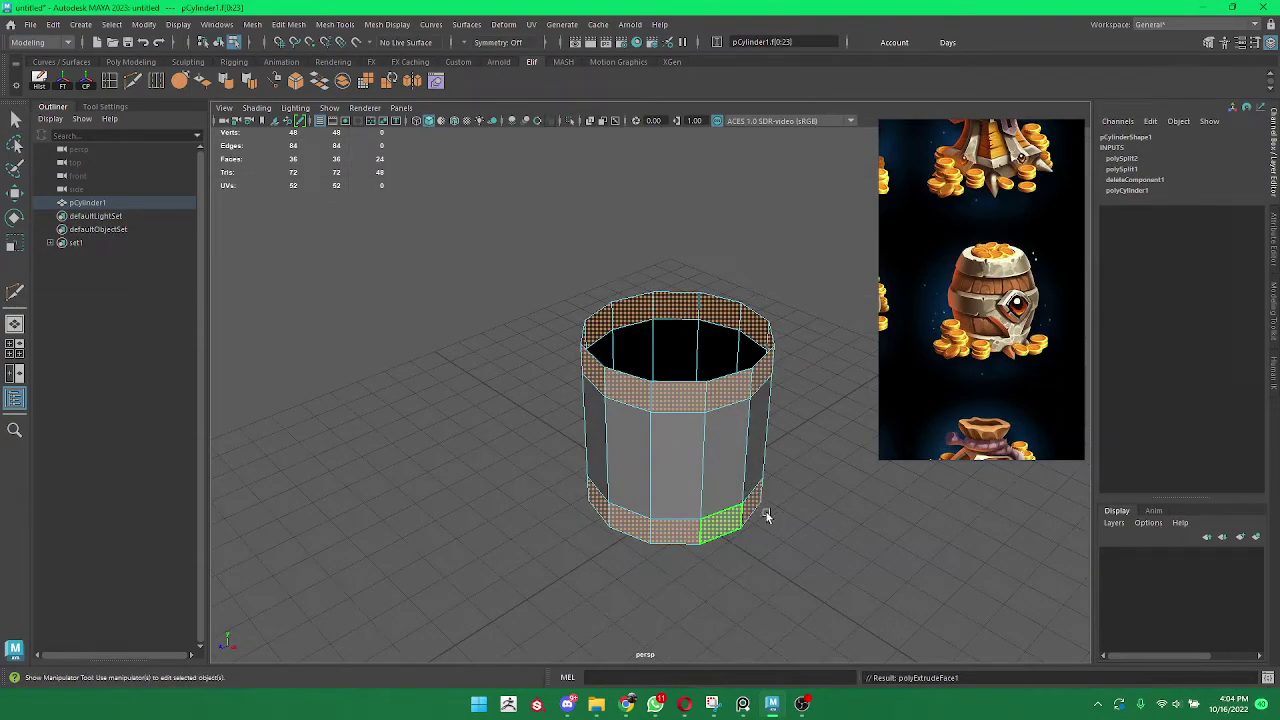
drag(798, 480, 819, 483)
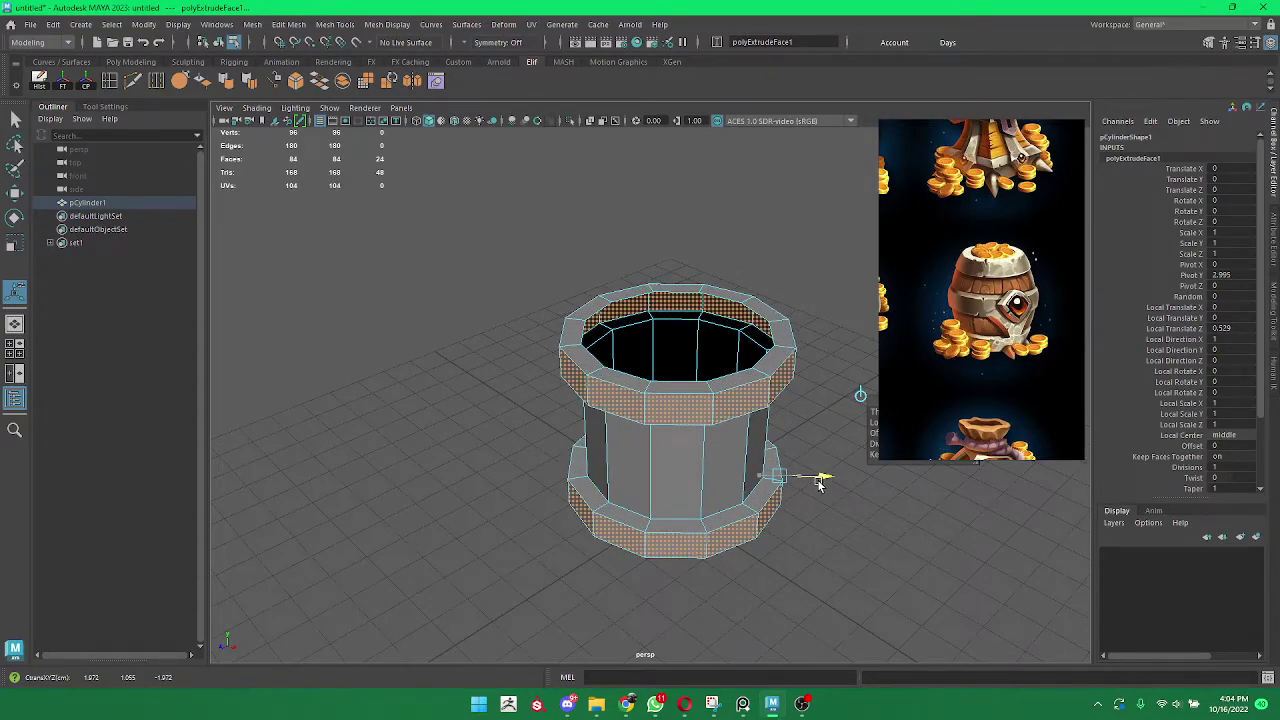
click(822, 540)
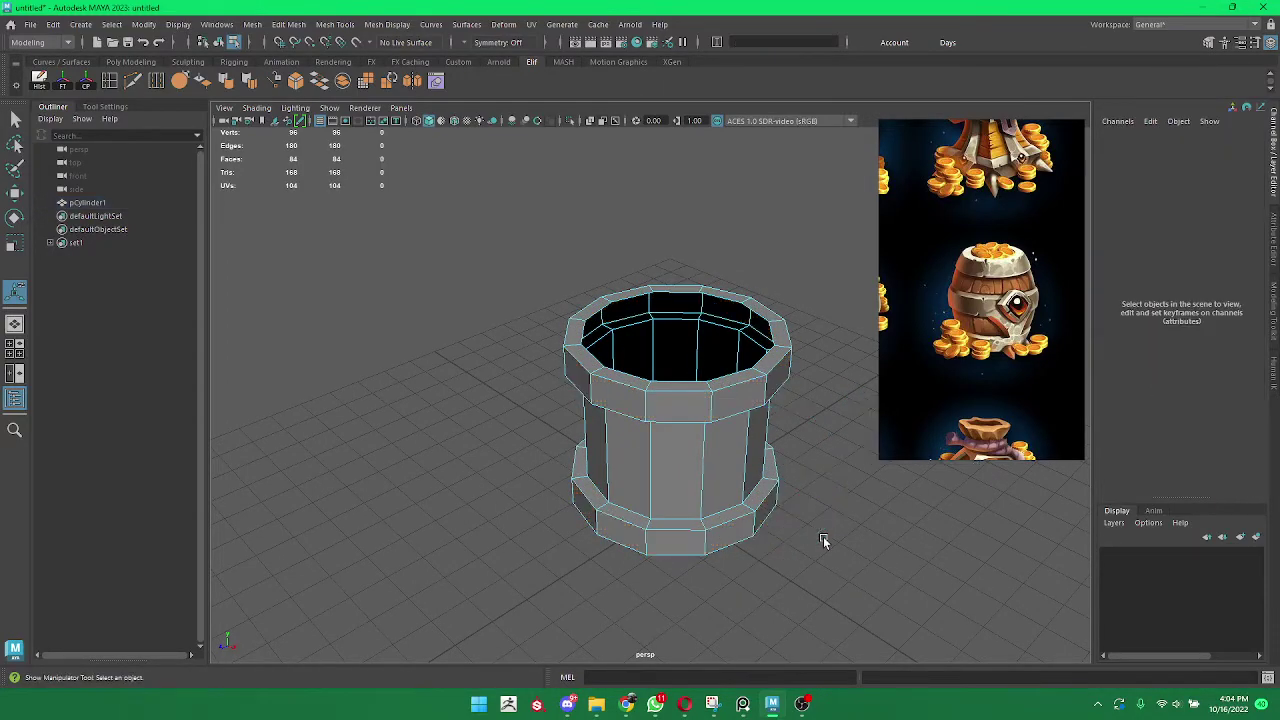
- Inspect the new rims at eye level and pick a front vertical edge
mouse_move(822, 540)
alt+mouse_down()
mouse_move(786, 523)
mouse_move(714, 523)
alt+mouse_up()
alt+right_drag(714, 523, 901, 560)
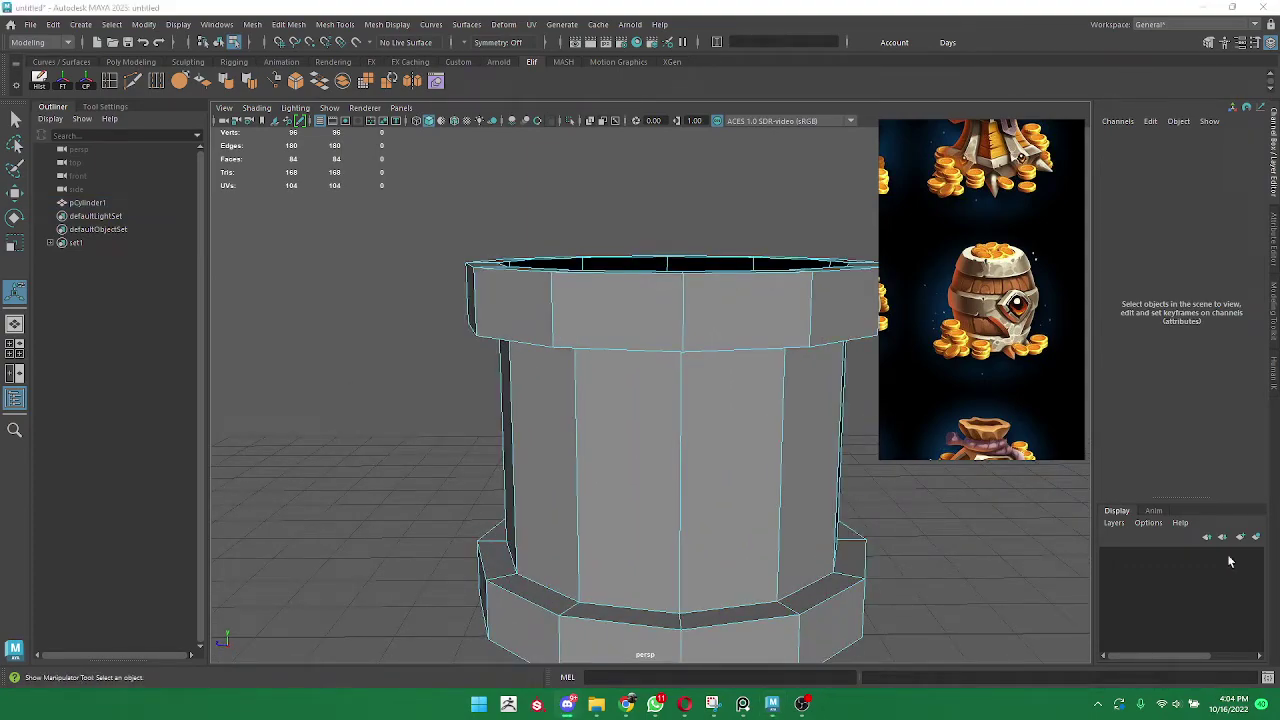
alt+right_drag(873, 517, 641, 513)
alt+drag(637, 459, 722, 490)
alt+drag(614, 464, 648, 404)
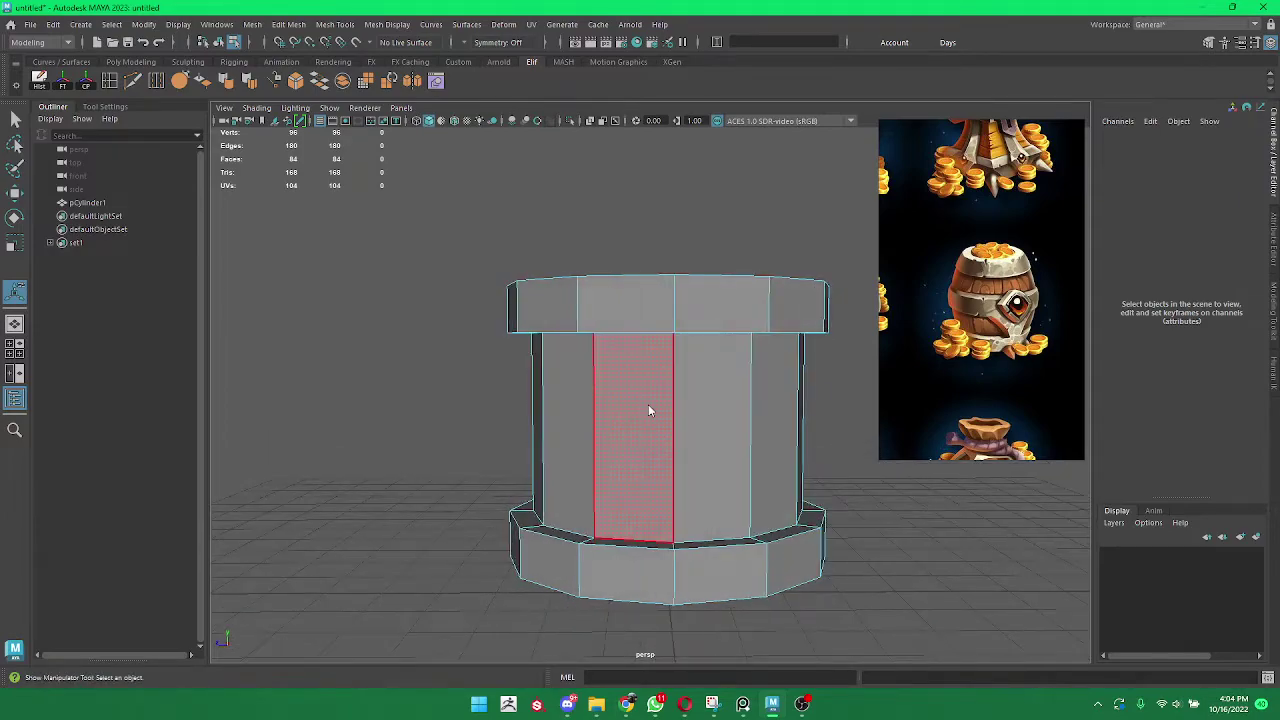
right_drag(649, 305, 637, 248)
click(640, 432)
mouse_move(640, 432)
alt+right_down()
mouse_move(667, 453)
mouse_move(684, 426)
alt+right_up()
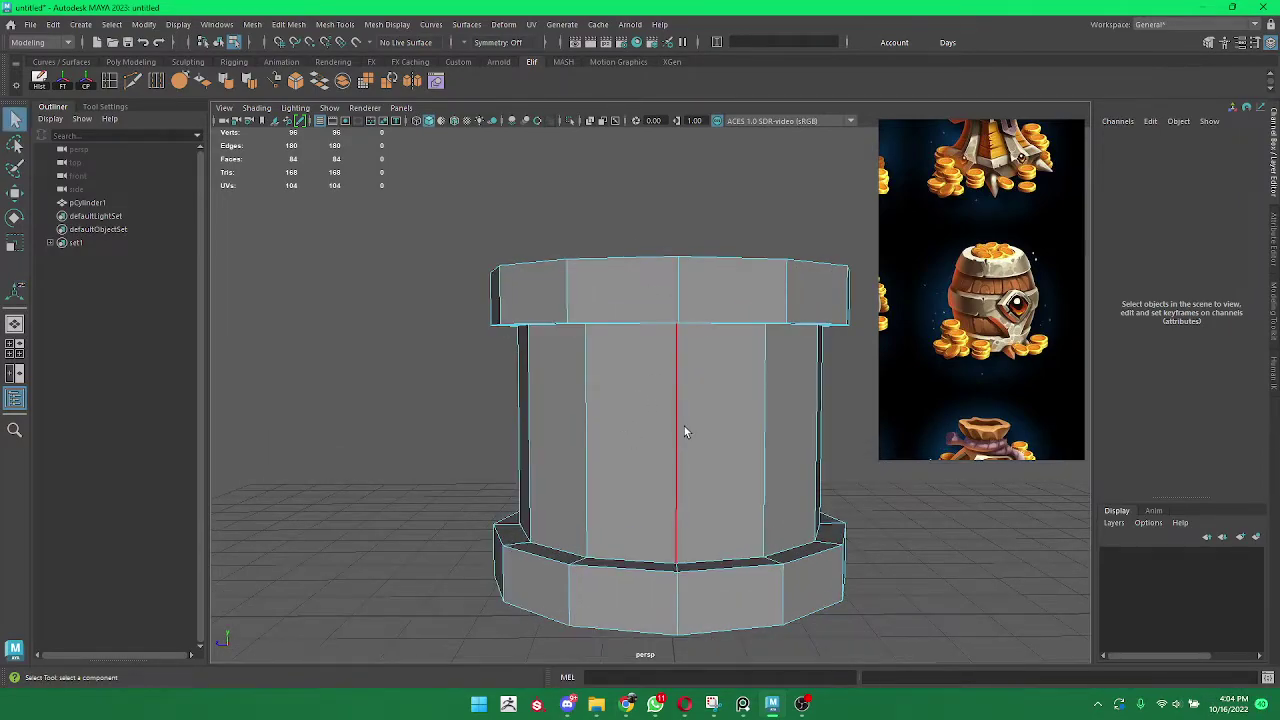
alt+drag(684, 442, 771, 466)
alt+right_drag(771, 466, 700, 480)
mouse_move(700, 480)
alt+mouse_down()
mouse_move(640, 491)
mouse_move(649, 483)
alt+mouse_up()
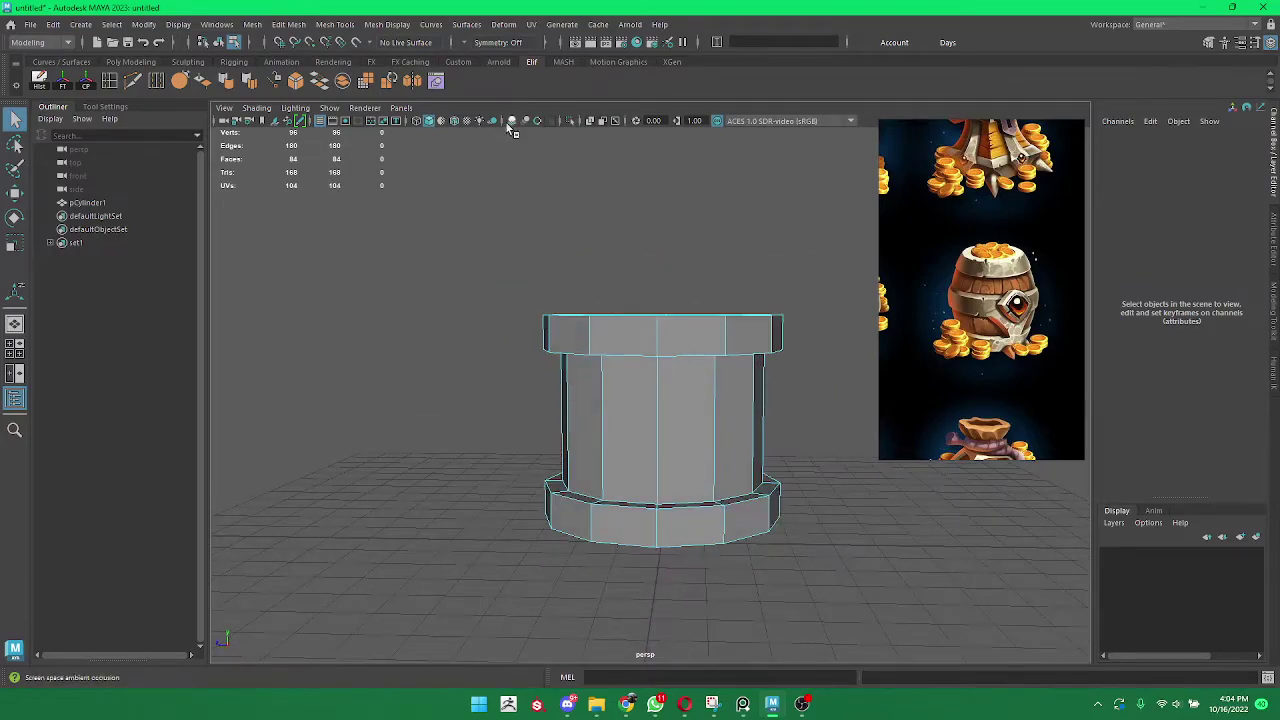
- Cut a new edge loop across the barrel's middle body
click(131, 84)
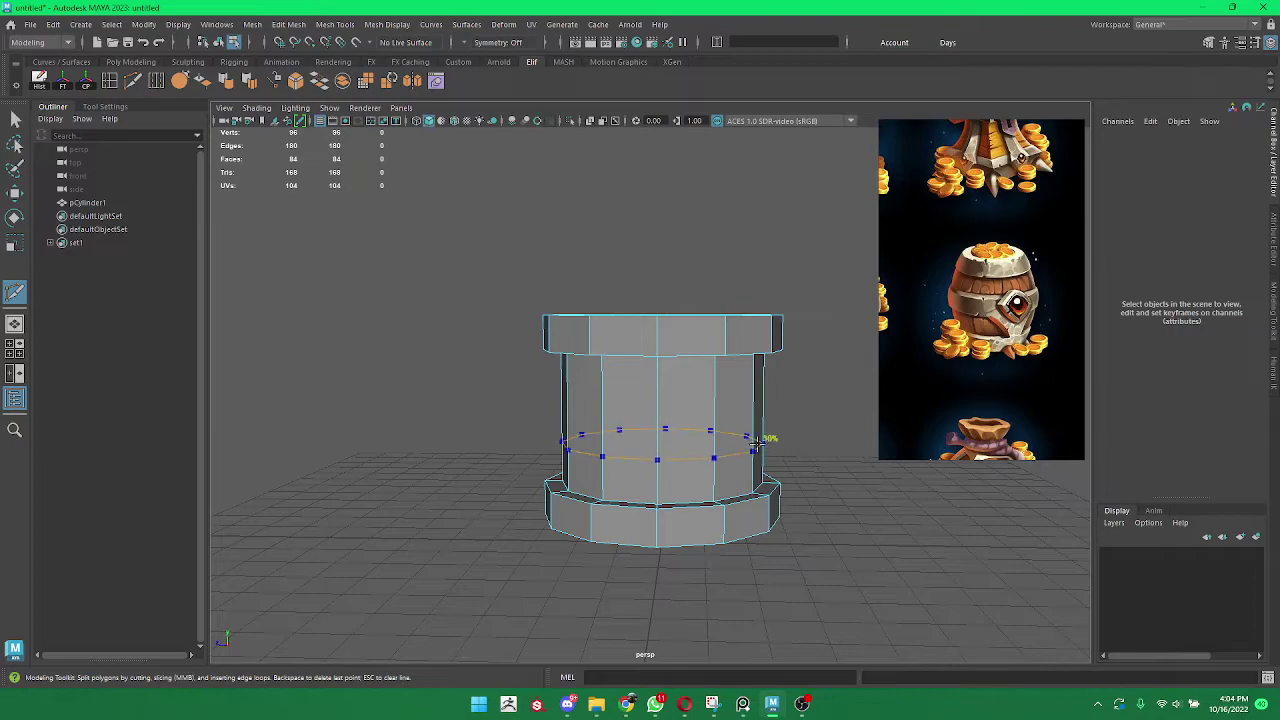
ctrl+click(666, 389)
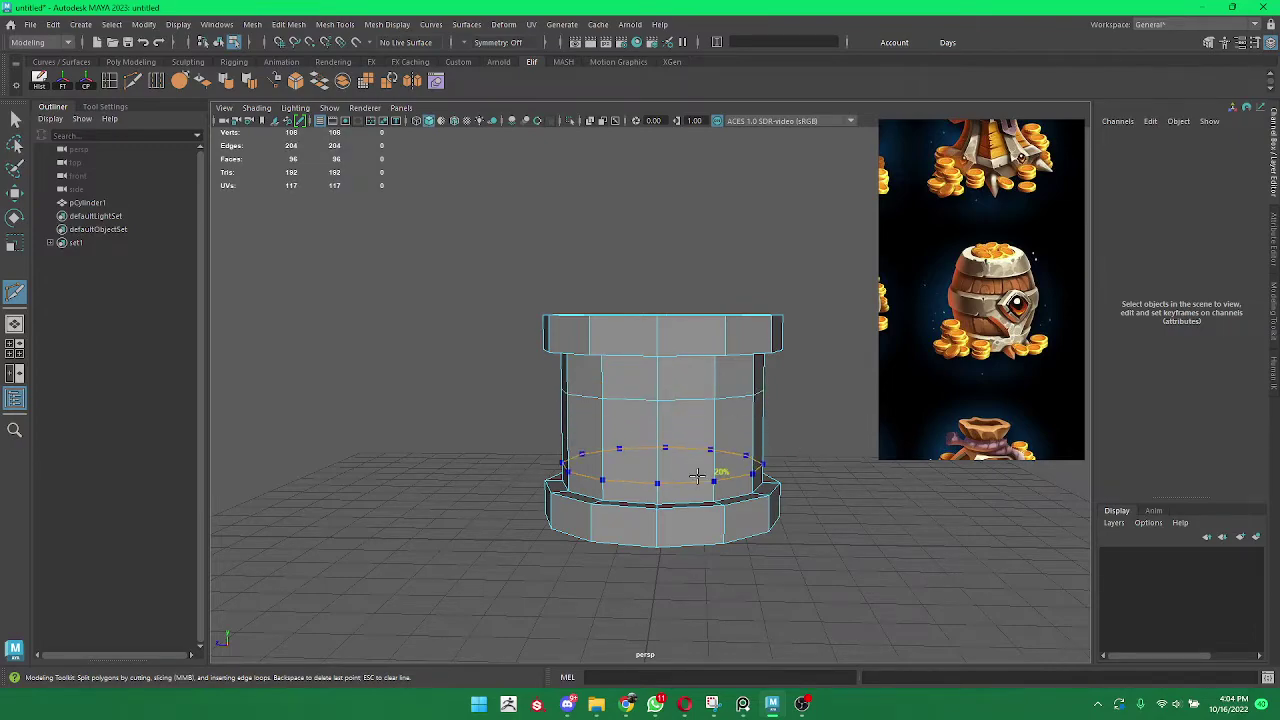
key(q)
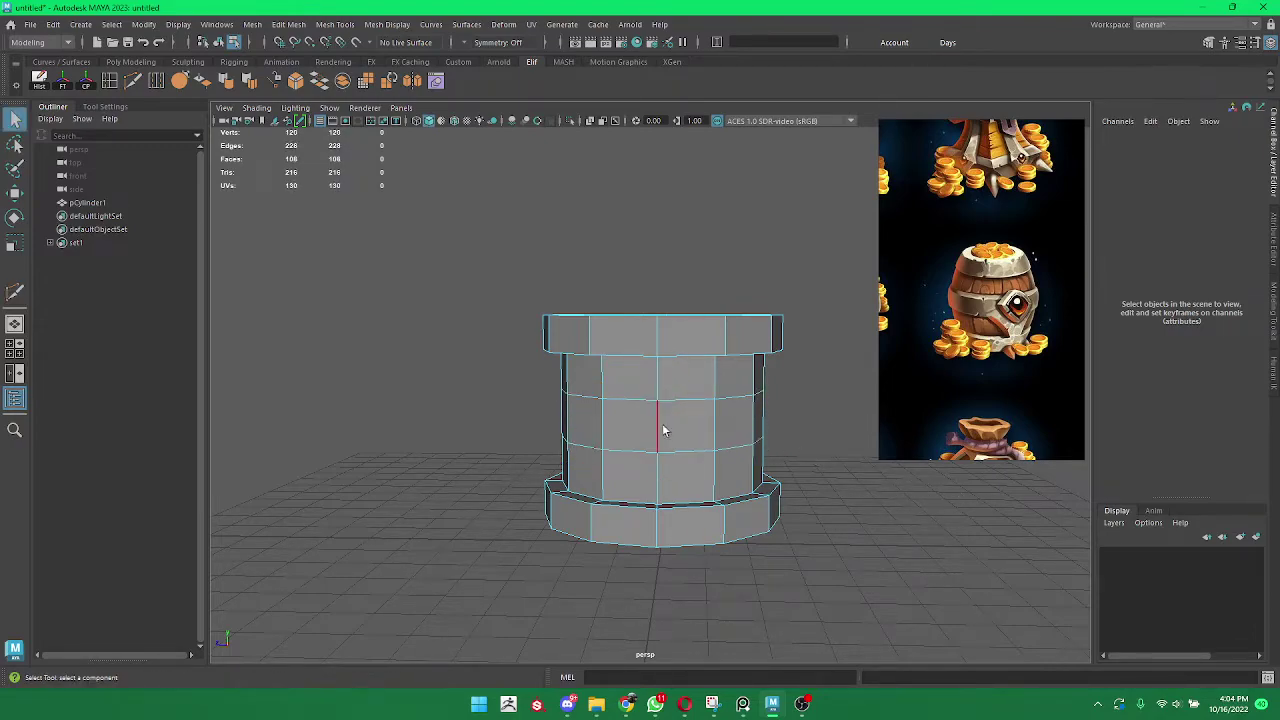
- Select the middle ring of faces and extrude it outward into a band
right_drag(663, 428, 665, 440)
click(669, 433)
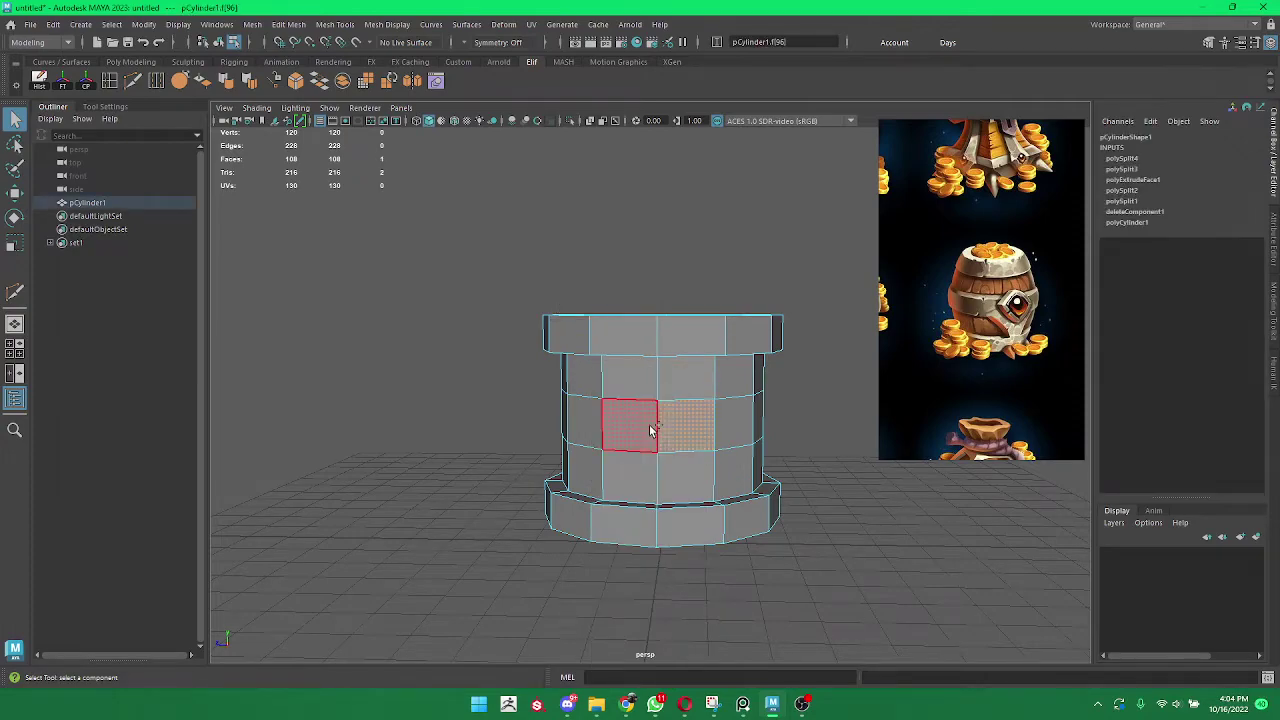
double_click(651, 430)
mouse_move(654, 425)
alt+mouse_down()
mouse_move(857, 500)
mouse_move(848, 541)
mouse_move(706, 457)
alt+mouse_up()
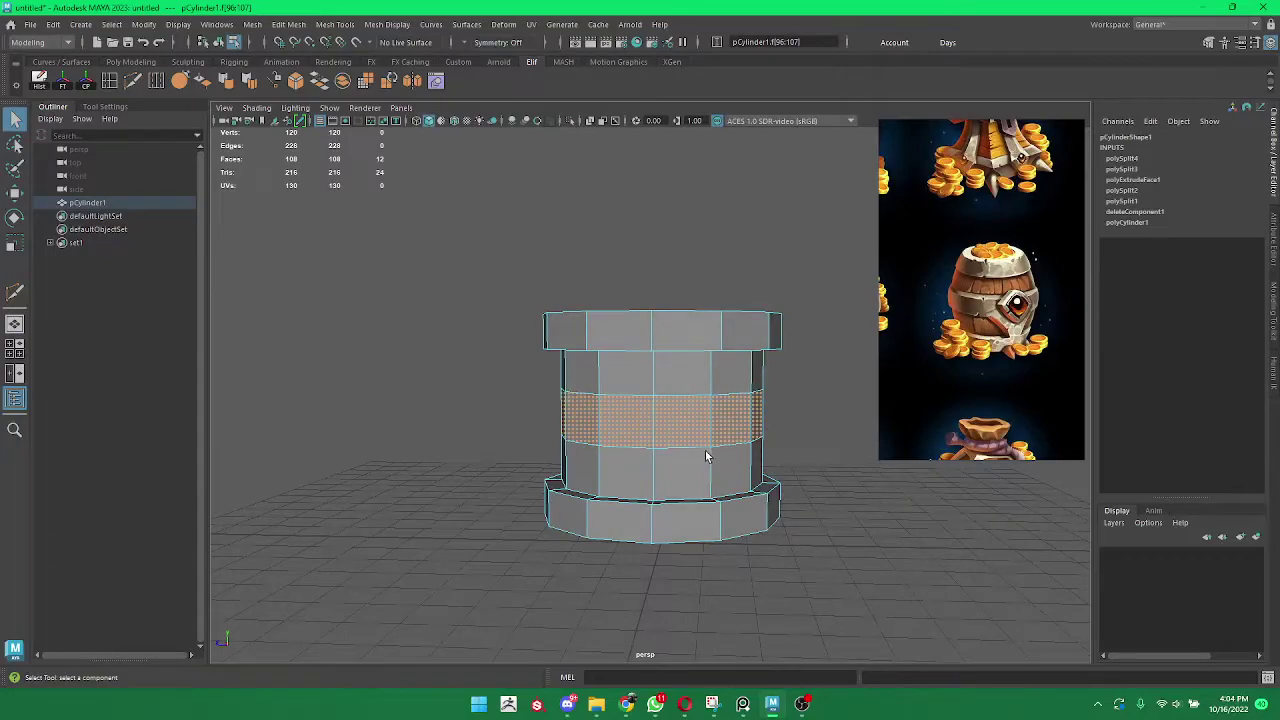
shift+right_drag(671, 432, 676, 445)
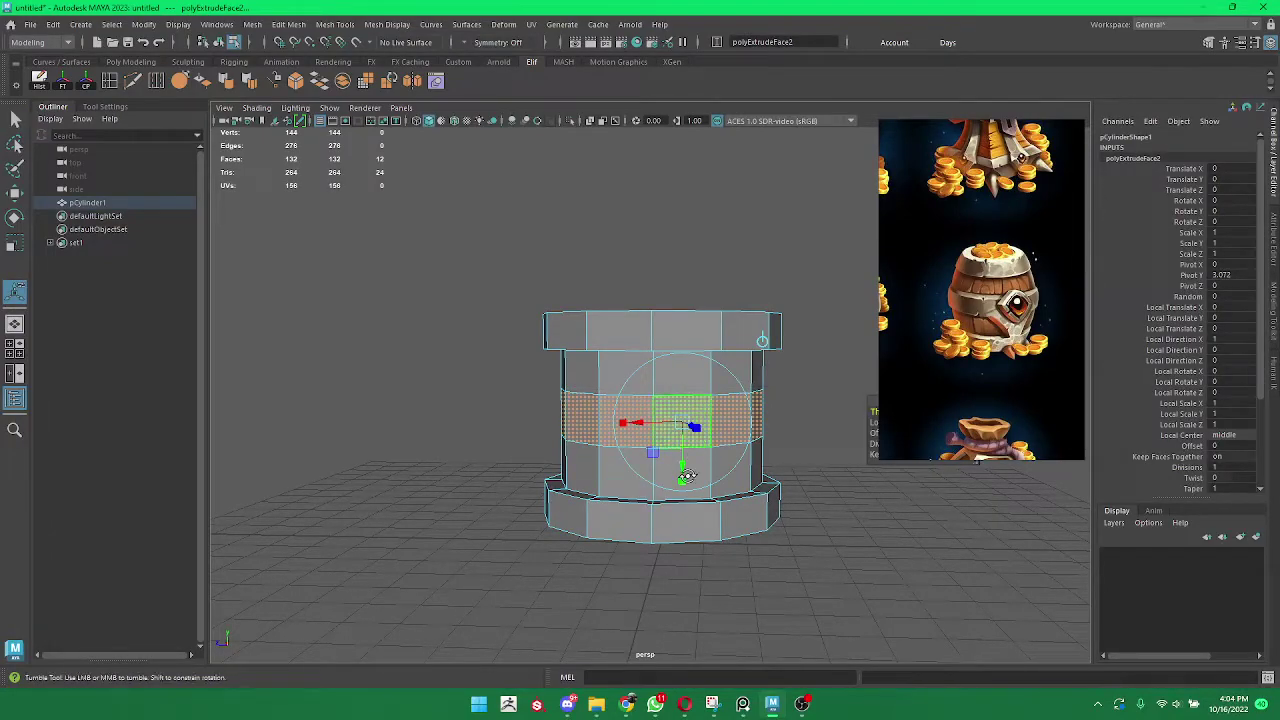
mouse_move(686, 476)
alt+mouse_down()
mouse_move(768, 480)
mouse_move(808, 449)
mouse_move(700, 470)
mouse_move(811, 509)
alt+mouse_up()
key(q)
- Check the middle band in orthographic and perspective views, ending in face mode
mouse_move(652, 307)
right_down()
mouse_move(652, 402)
mouse_move(718, 287)
right_up()
click(770, 209)
mouse_move(703, 437)
alt+mouse_down()
mouse_move(663, 457)
mouse_move(611, 423)
alt+mouse_up()
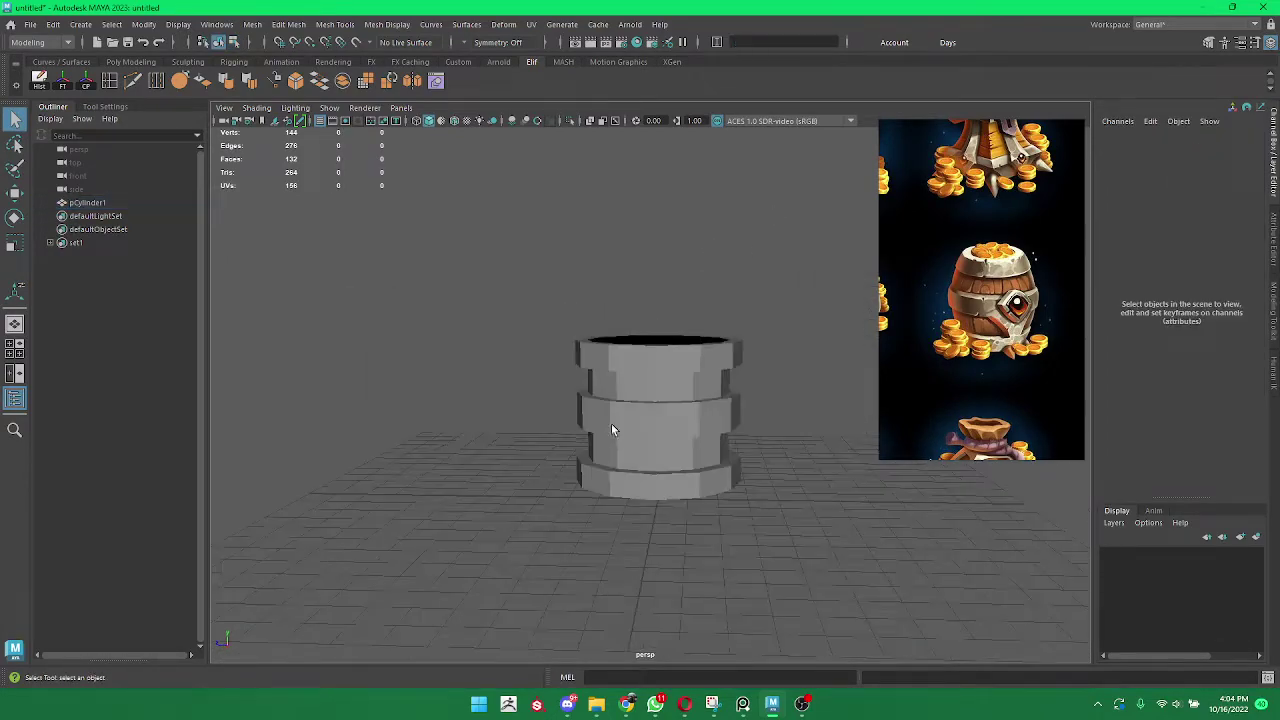
alt+right_drag(613, 430, 697, 431)
click(697, 431)
alt+drag(660, 486, 677, 486)
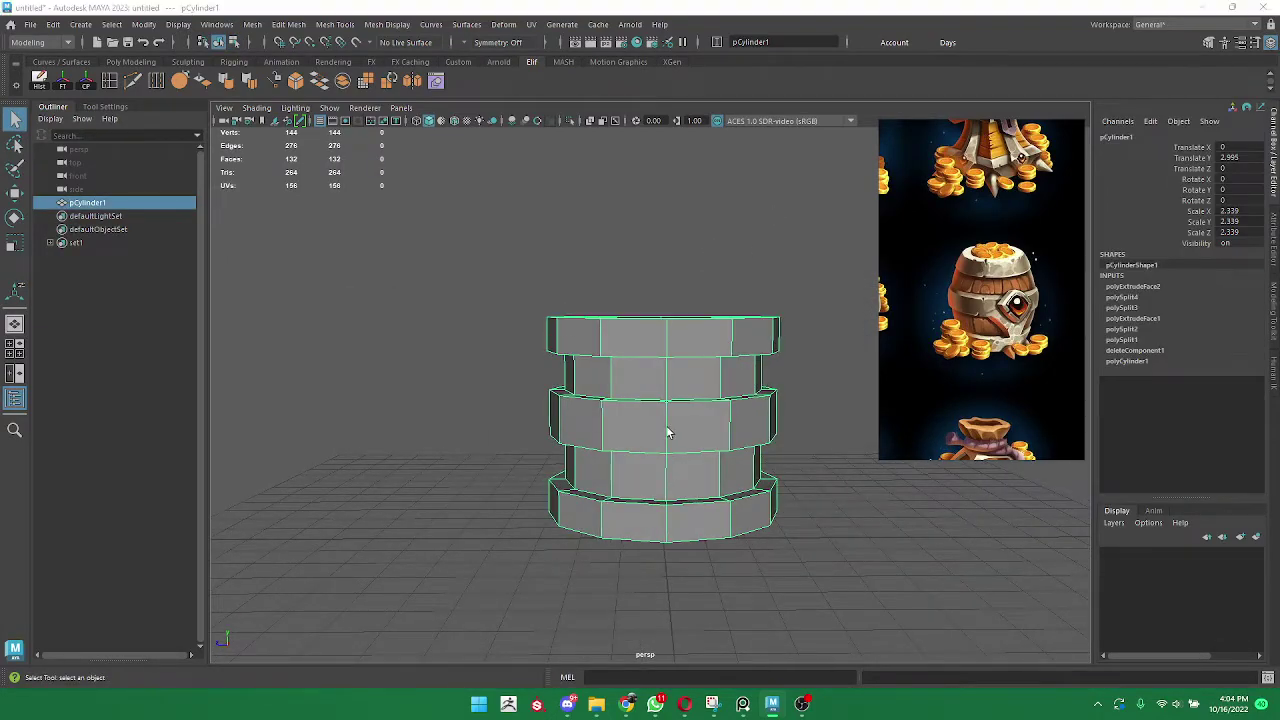
key(space)
mouse_move(668, 410)
mouse_down()
mouse_move(620, 405)
mouse_move(673, 450)
mouse_up()
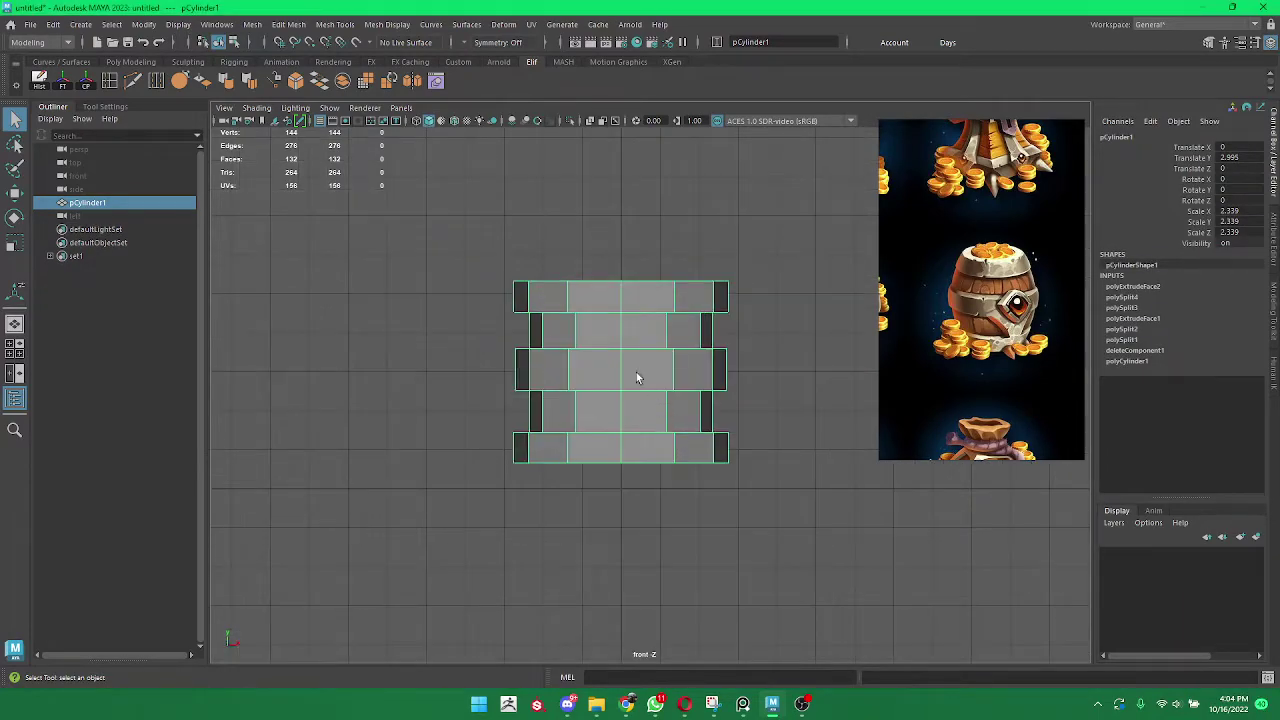
key(space)
drag(636, 378, 623, 324)
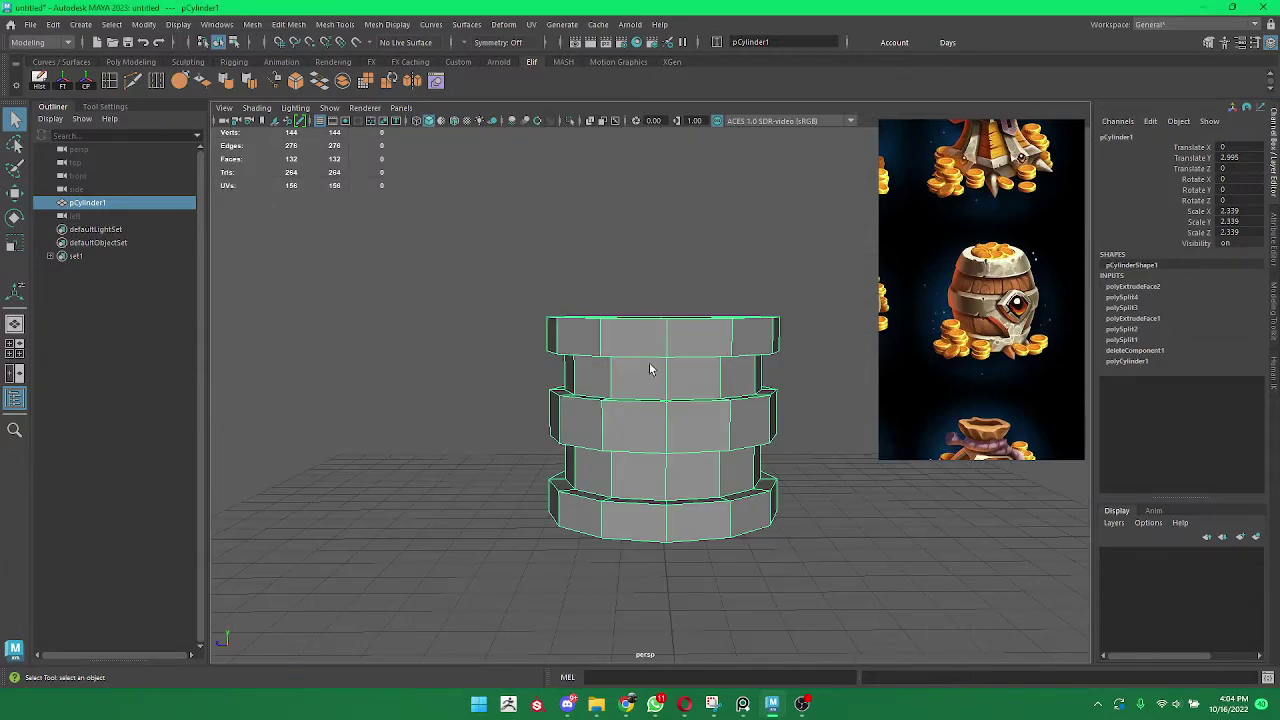
scroll(686, 403, up, 2)
right_click(712, 432)
click(709, 343)
- Select two neighbouring faces on the barrel's lower front
double_click(708, 354)
mouse_move(708, 354)
alt+mouse_down()
mouse_move(674, 391)
mouse_move(872, 350)
alt+mouse_up()
click(624, 380)
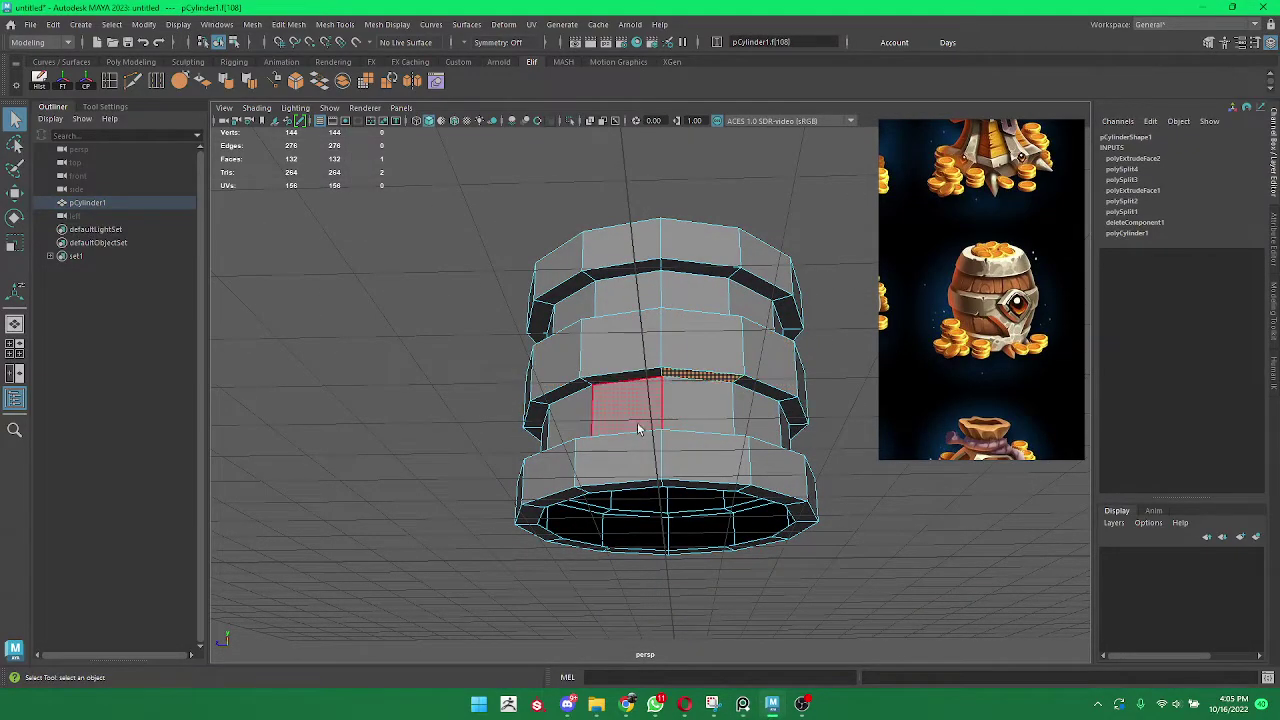
mouse_move(637, 422)
alt+mouse_down()
mouse_move(601, 492)
mouse_move(615, 388)
mouse_move(620, 446)
alt+mouse_up()
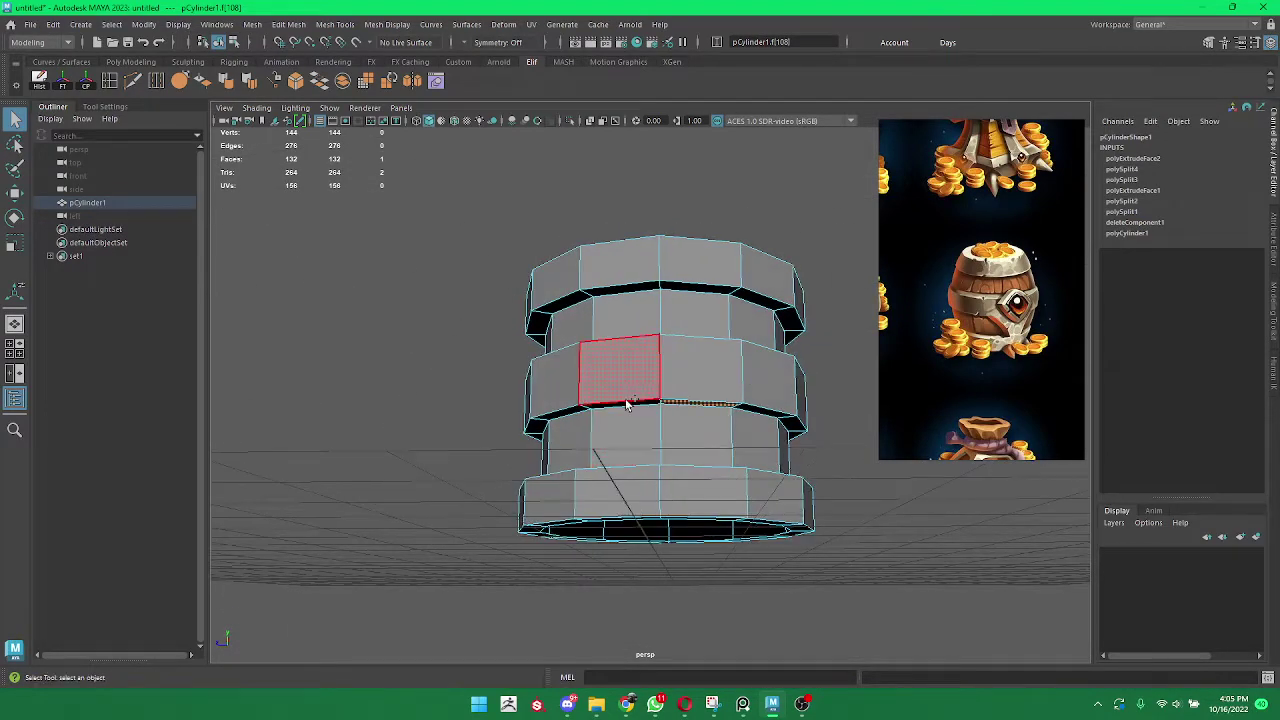
click(630, 396)
shift+click(690, 432)
- Bridge the gap left by the removed faces to the base band
alt+drag(690, 432, 676, 550)
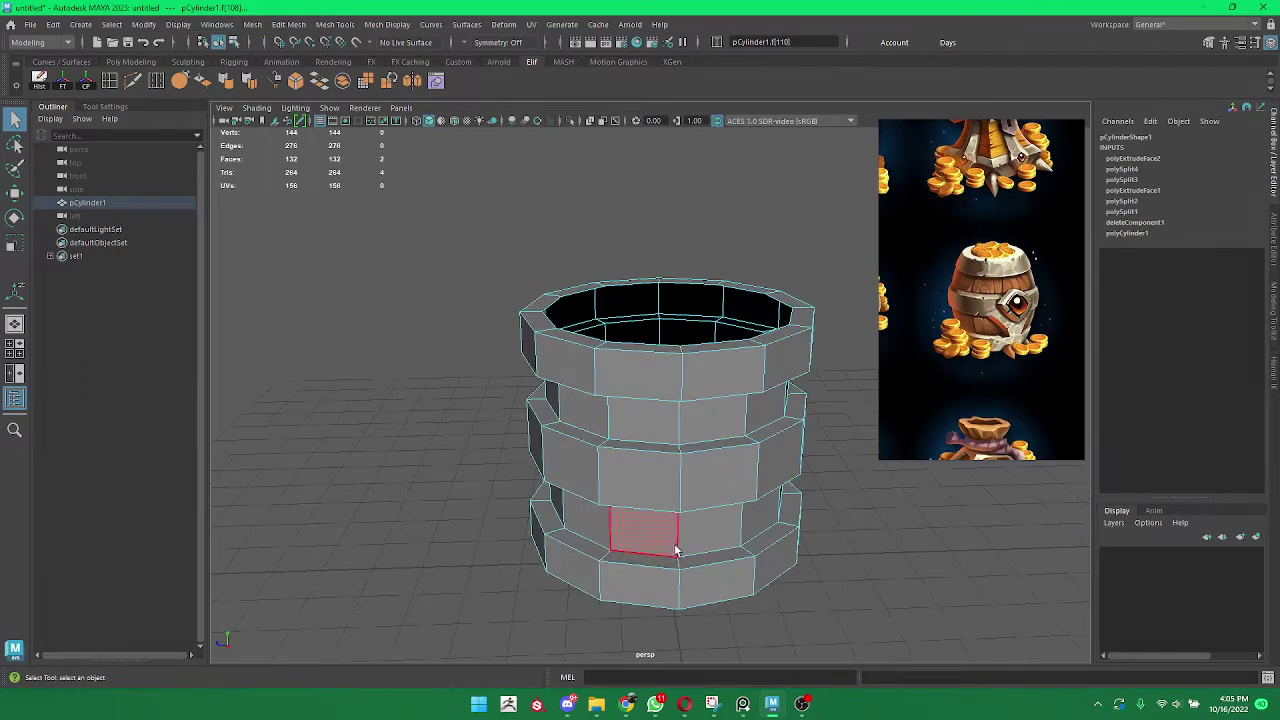
right_drag(713, 558, 706, 559)
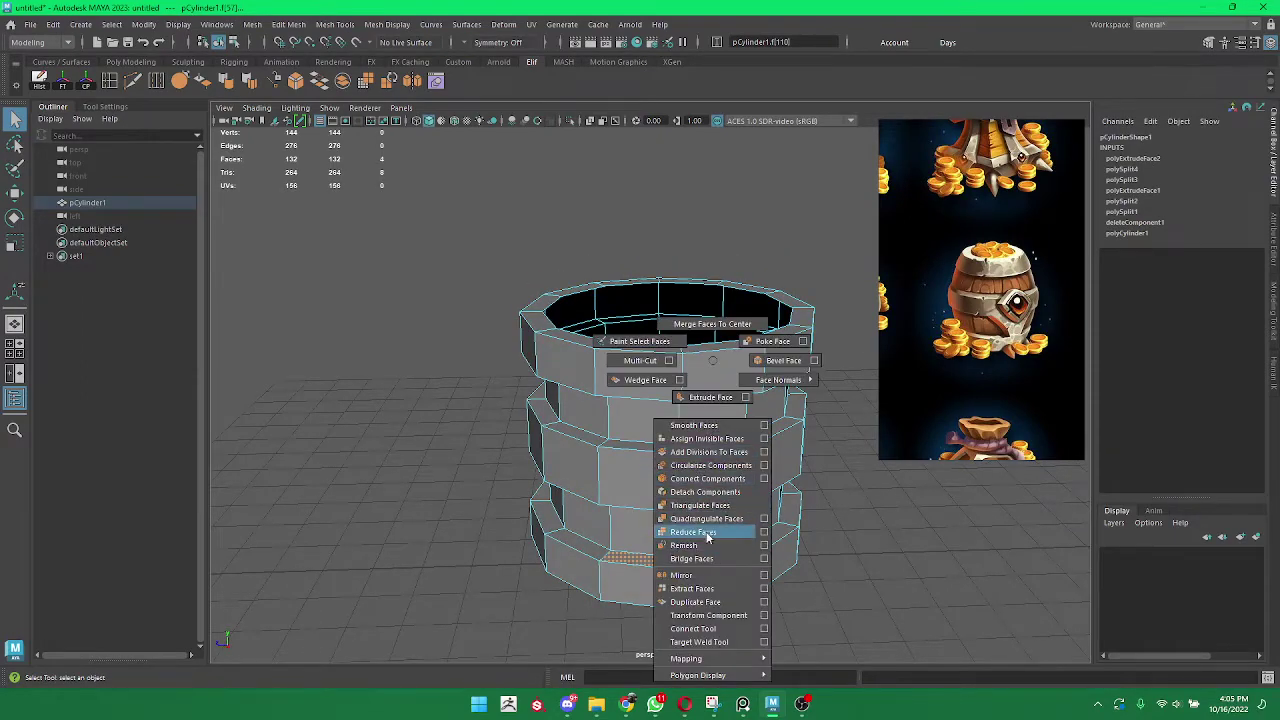
alt+drag(771, 514, 749, 486)
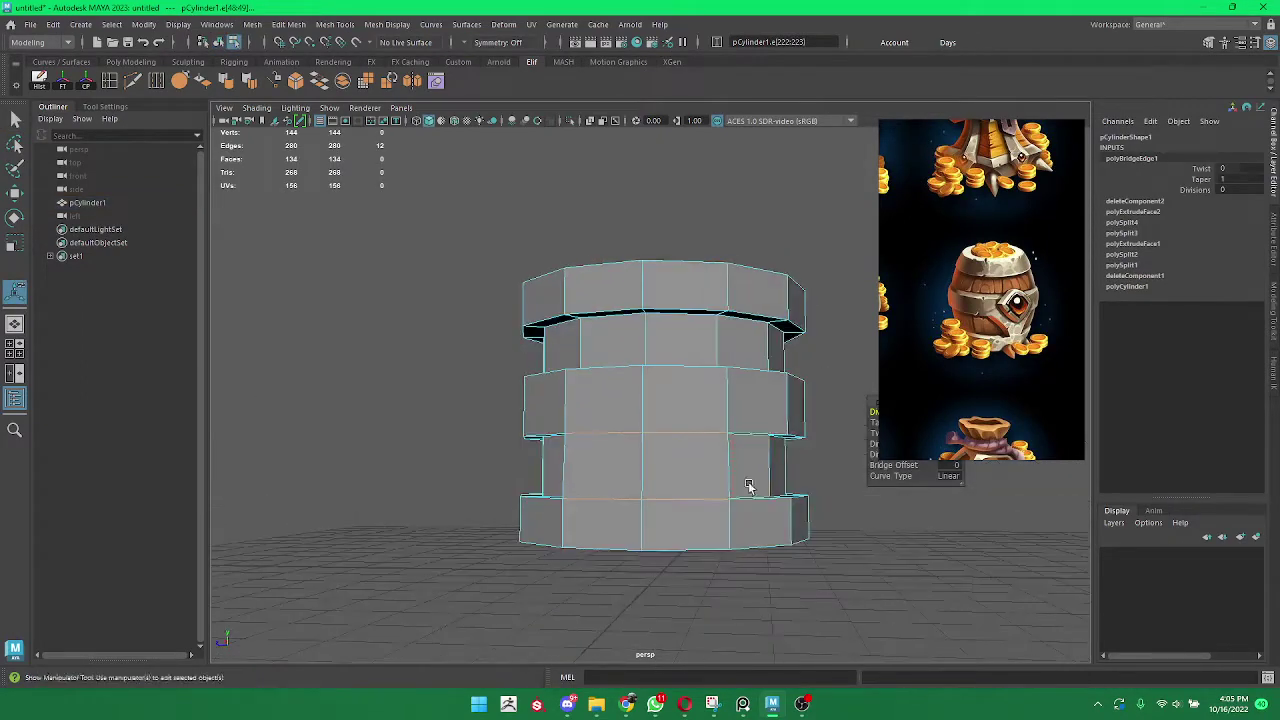
right_drag(640, 307, 556, 327)
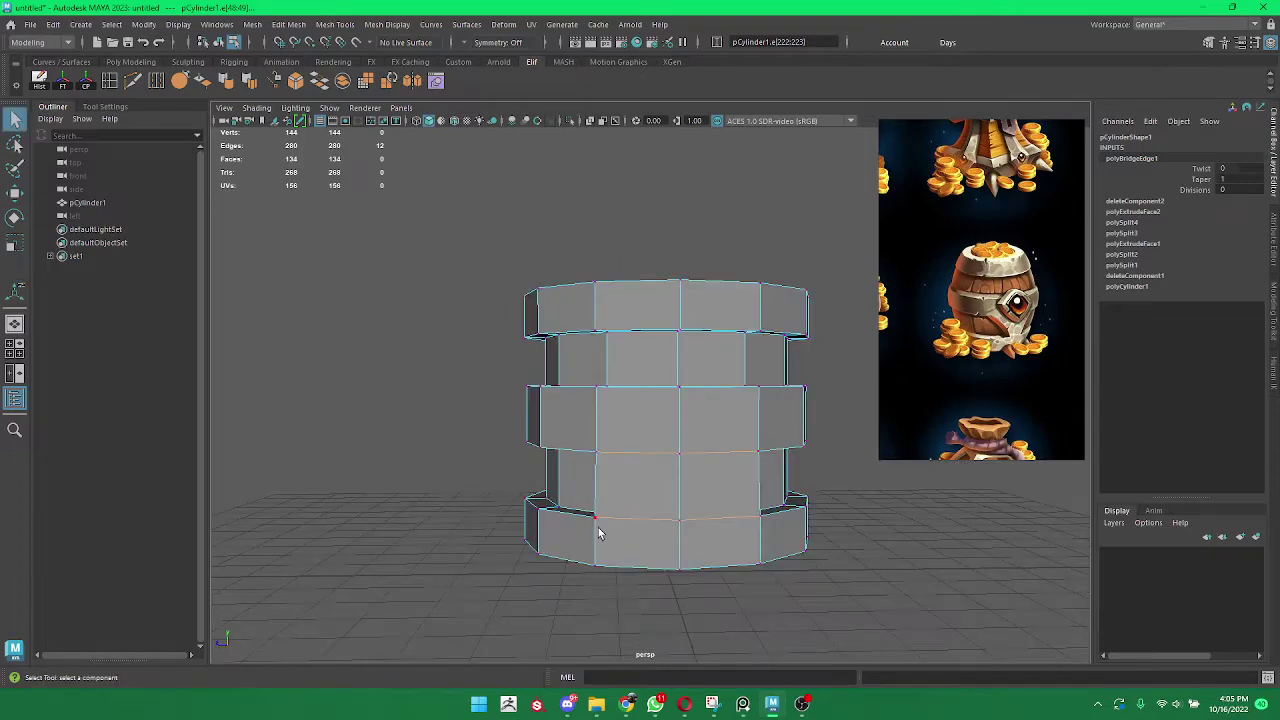
click(730, 547)
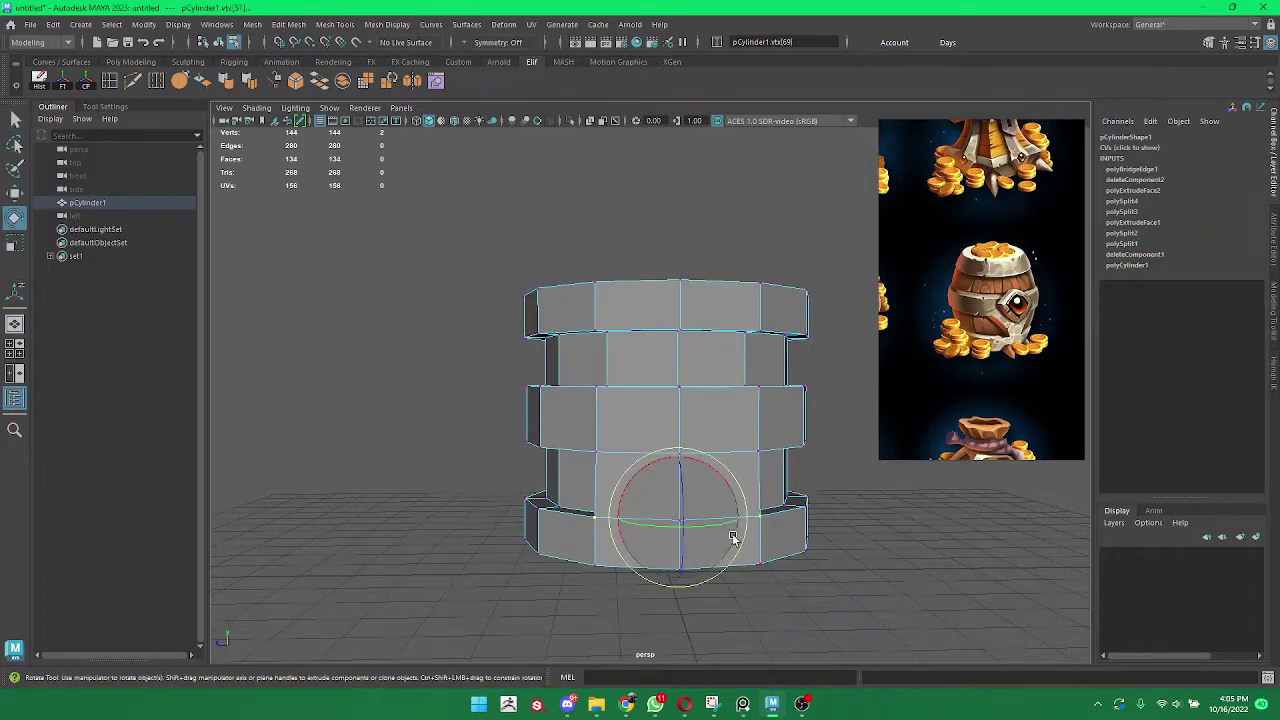
- Scale the lower front vertices inward in Z to about 0.638 to dent the plank
key(r)
drag(617, 518, 659, 533)
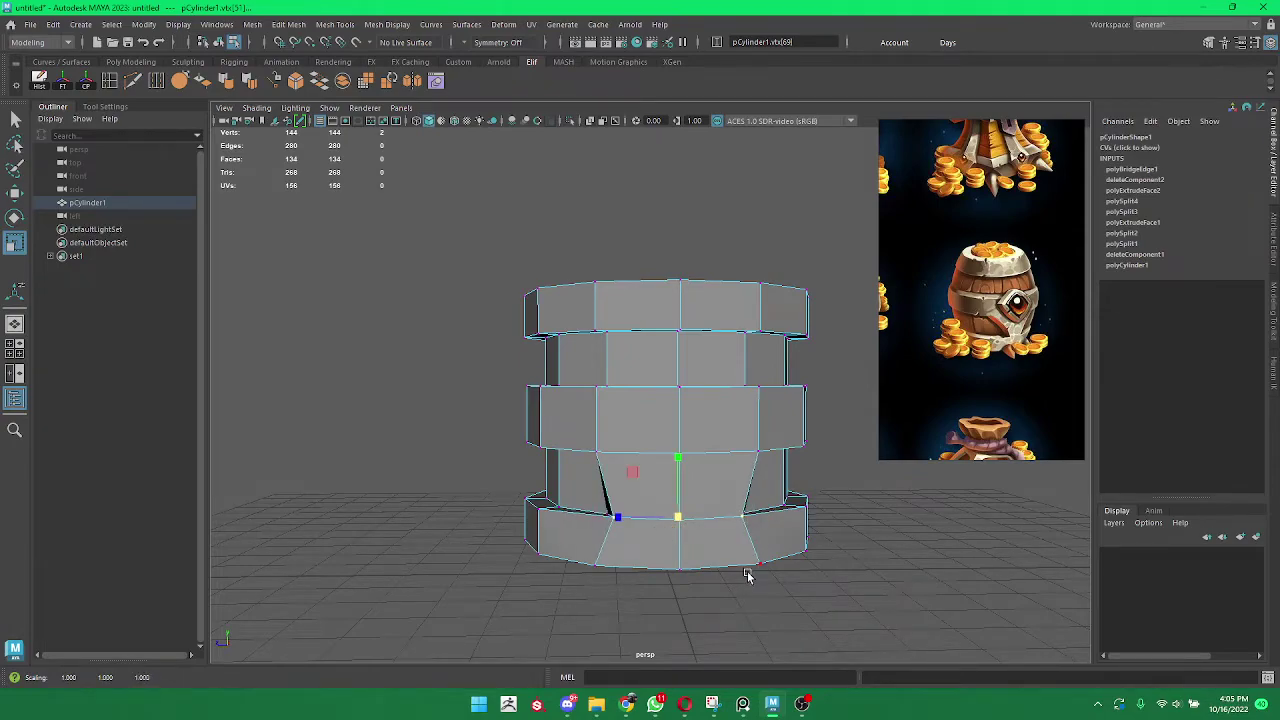
alt+drag(747, 577, 838, 602)
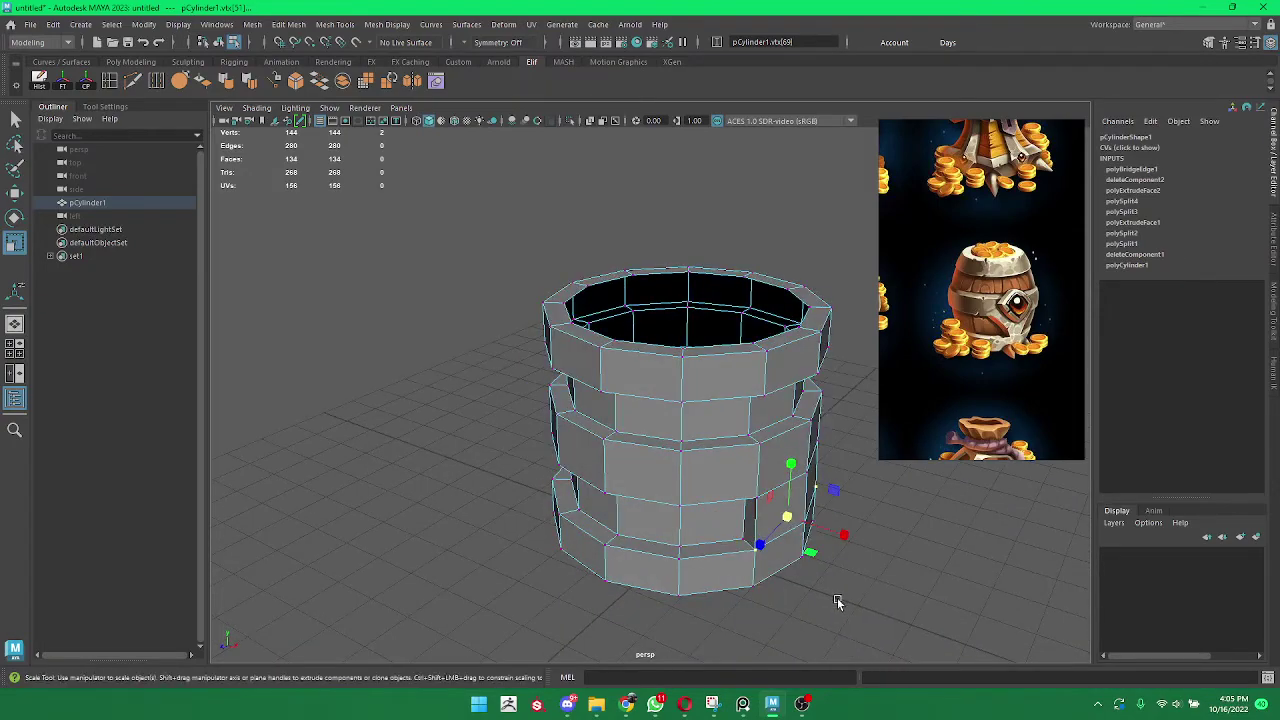
mouse_move(733, 530)
alt+mouse_down()
mouse_move(600, 555)
mouse_move(665, 520)
alt+mouse_up()
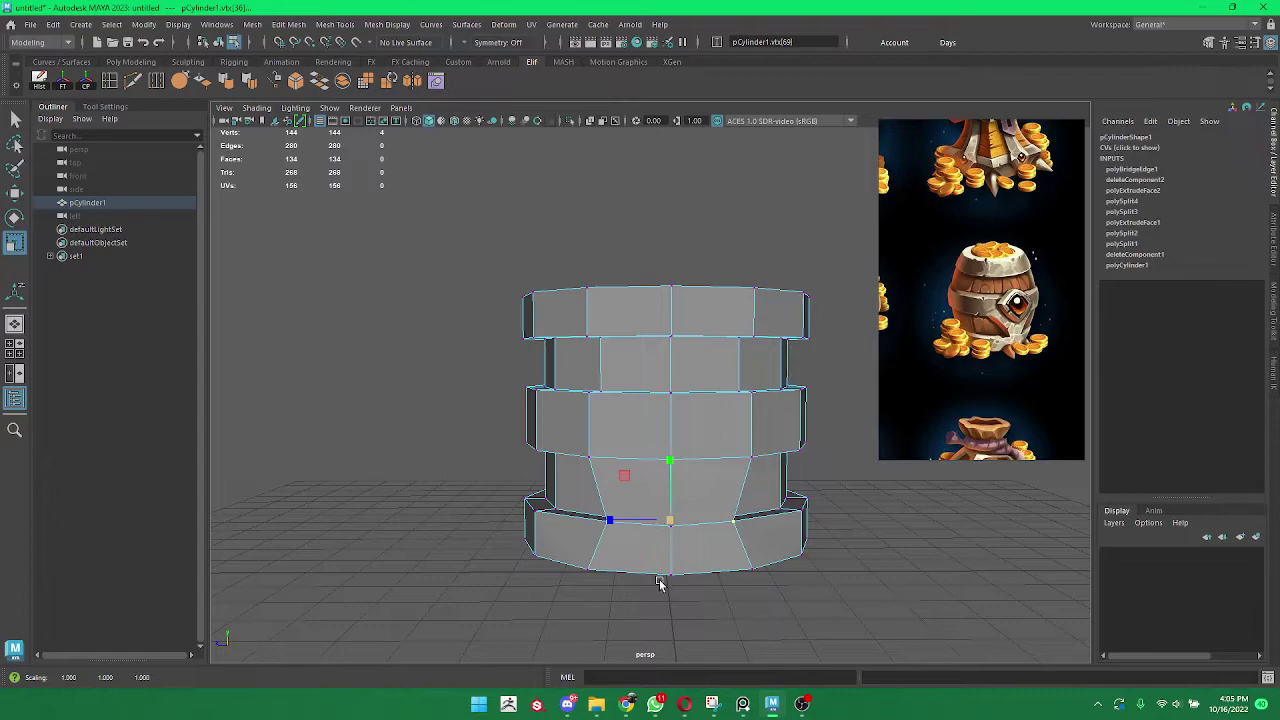
mouse_move(659, 584)
alt+mouse_down()
mouse_move(757, 606)
mouse_move(889, 543)
mouse_move(817, 538)
mouse_move(680, 480)
alt+mouse_up()
- Return to object mode and reselect the barrel
click(826, 600)
right_drag(671, 329, 728, 287)
click(740, 262)
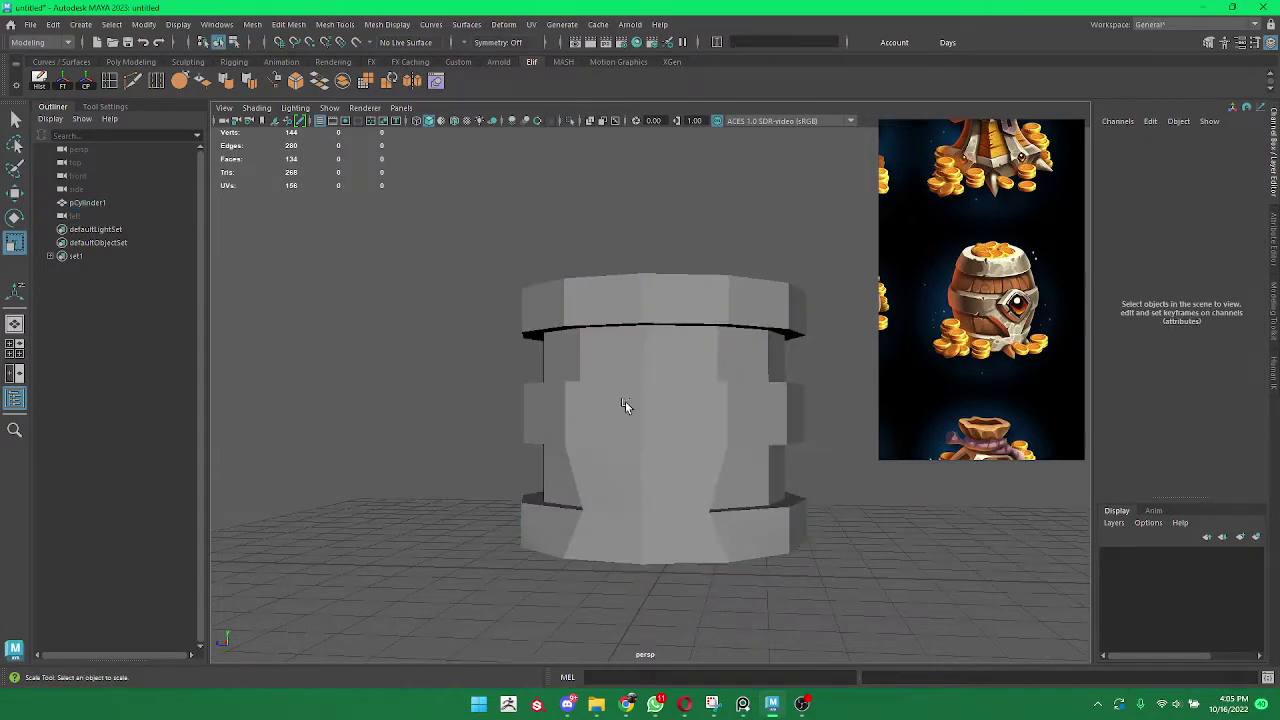
mouse_move(625, 401)
alt+mouse_down()
mouse_move(715, 488)
mouse_move(556, 471)
mouse_move(592, 484)
alt+mouse_up()
scroll(592, 484, up, 2)
click(715, 434)
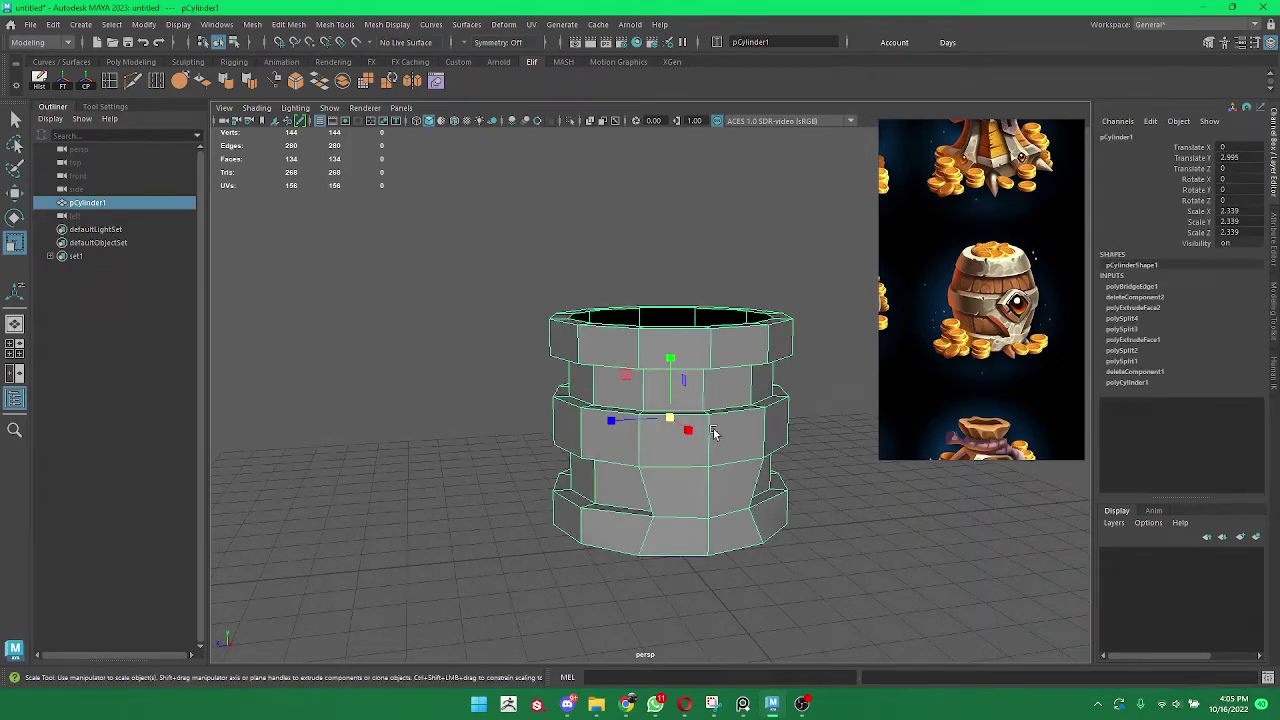
key(q)
click(718, 213)
click(743, 334)
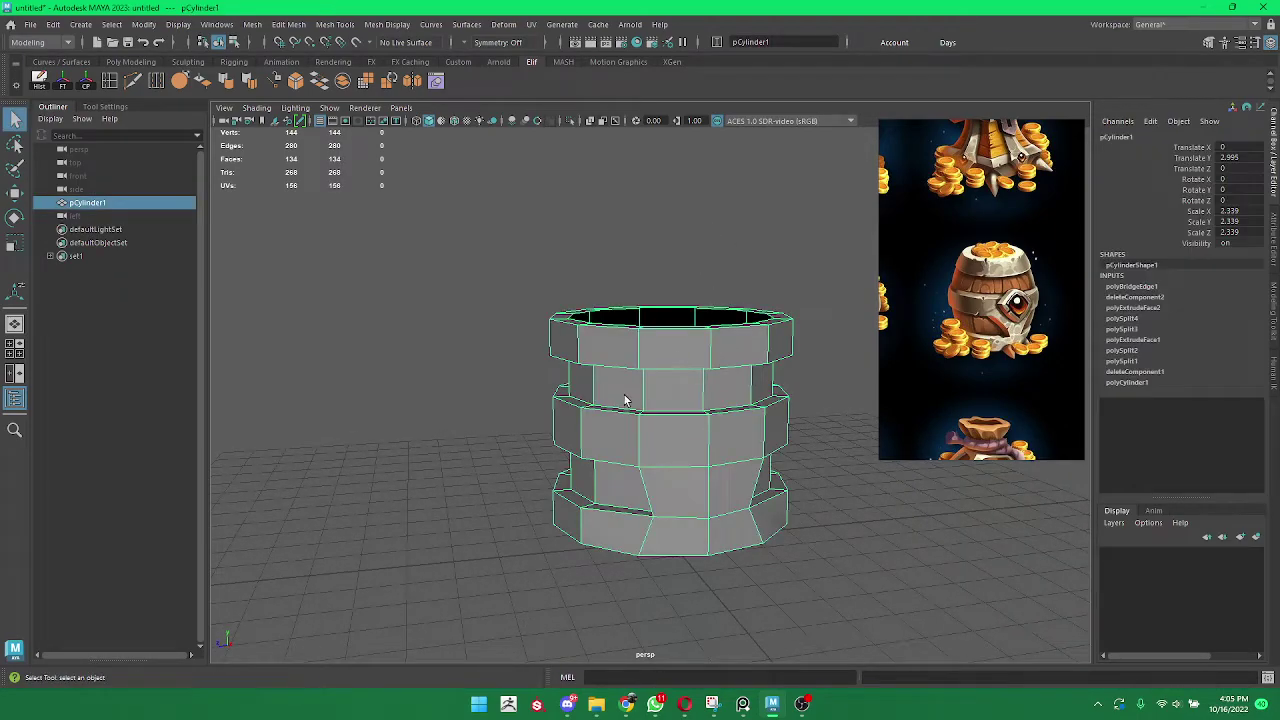
alt+drag(650, 384, 659, 292)
right_drag(659, 292, 655, 221)
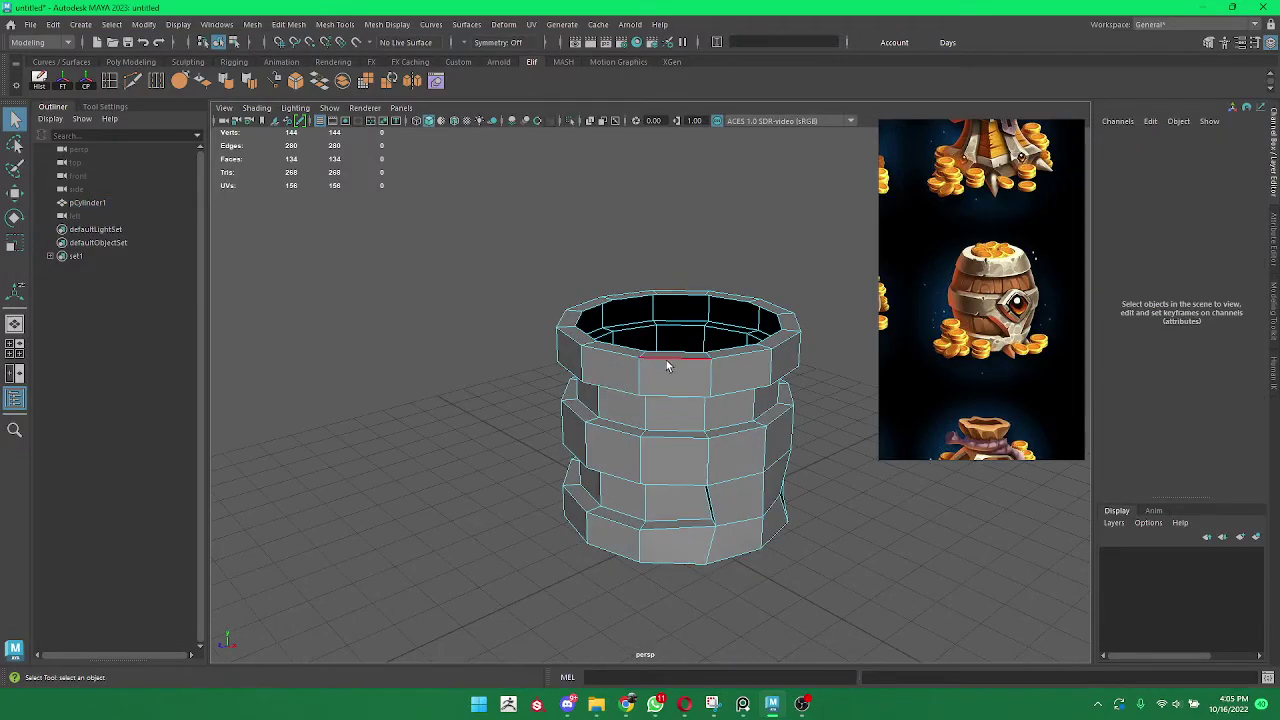
- Bevel the edge loop around the barrel's top rim
double_click(667, 366)
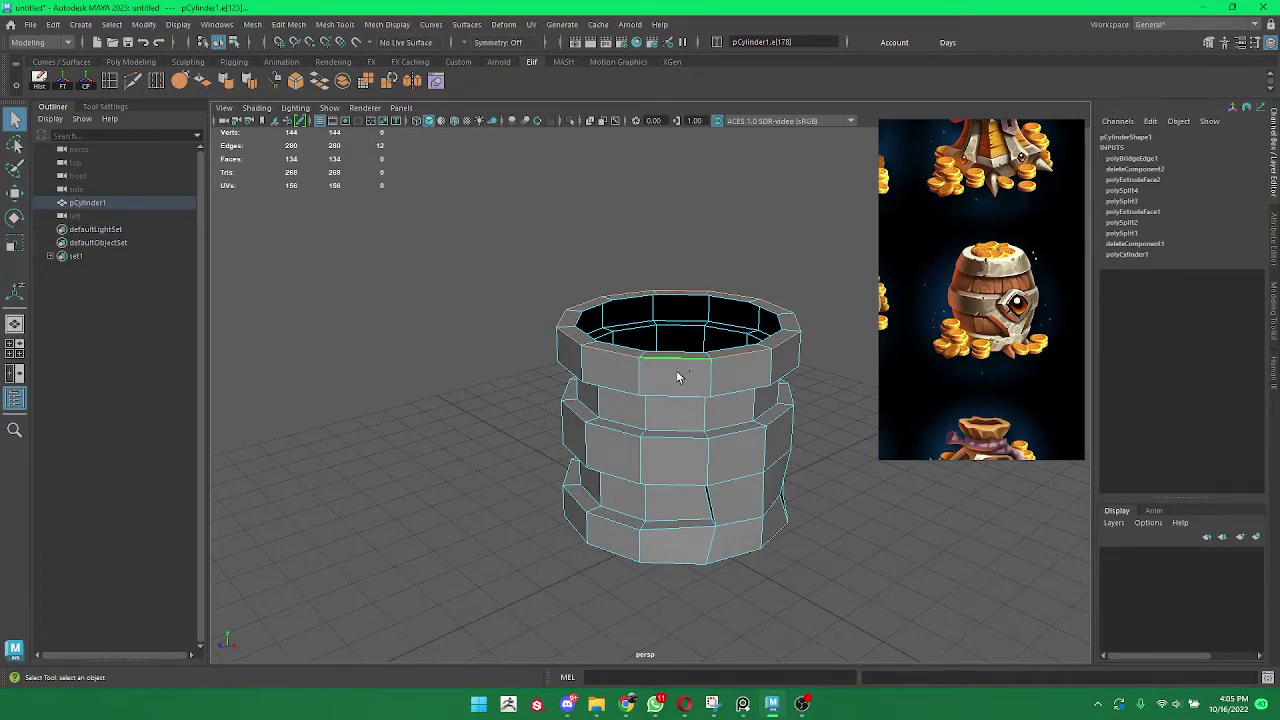
shift+right_drag(676, 382, 740, 363)
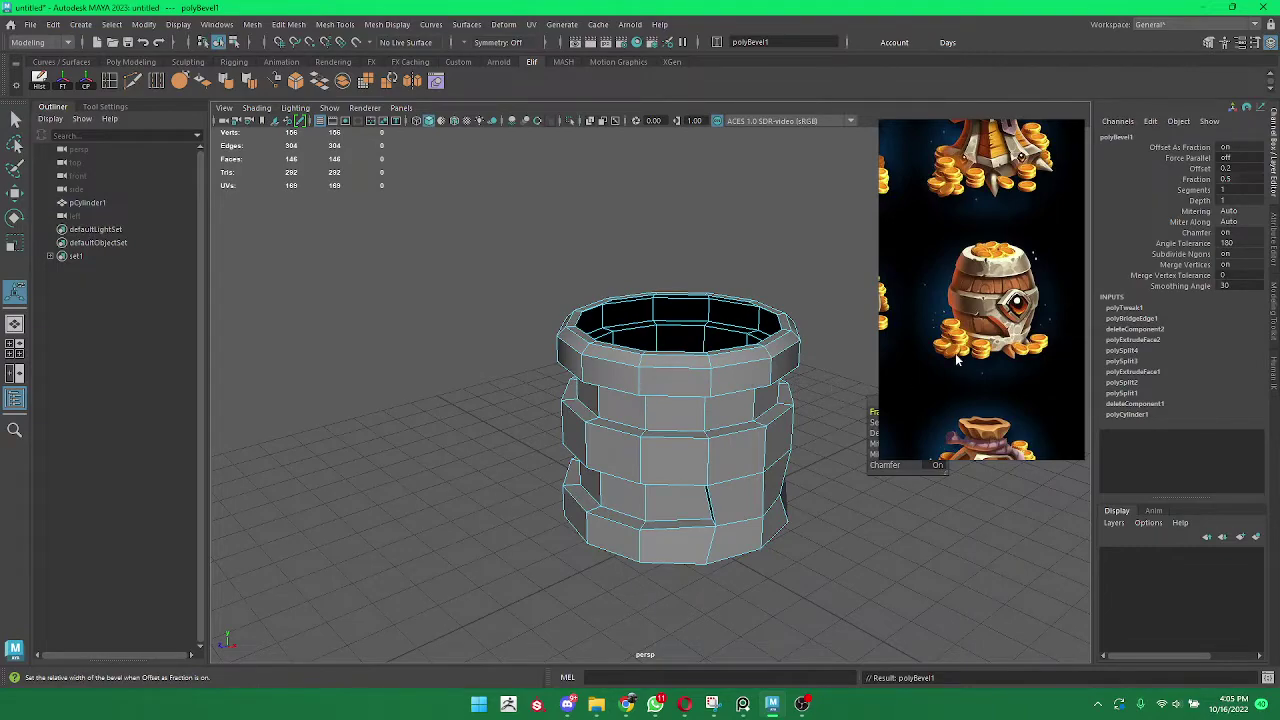
drag(875, 411, 876, 410)
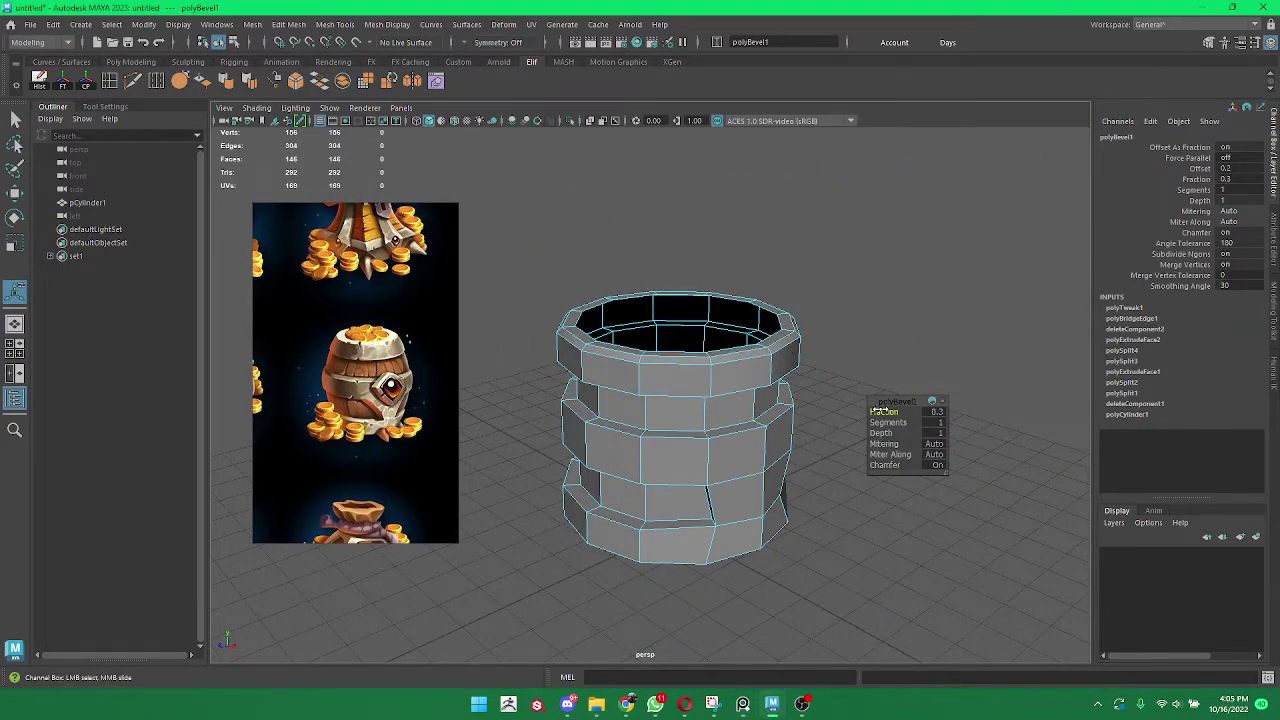
click(860, 480)
alt+drag(772, 416, 748, 326)
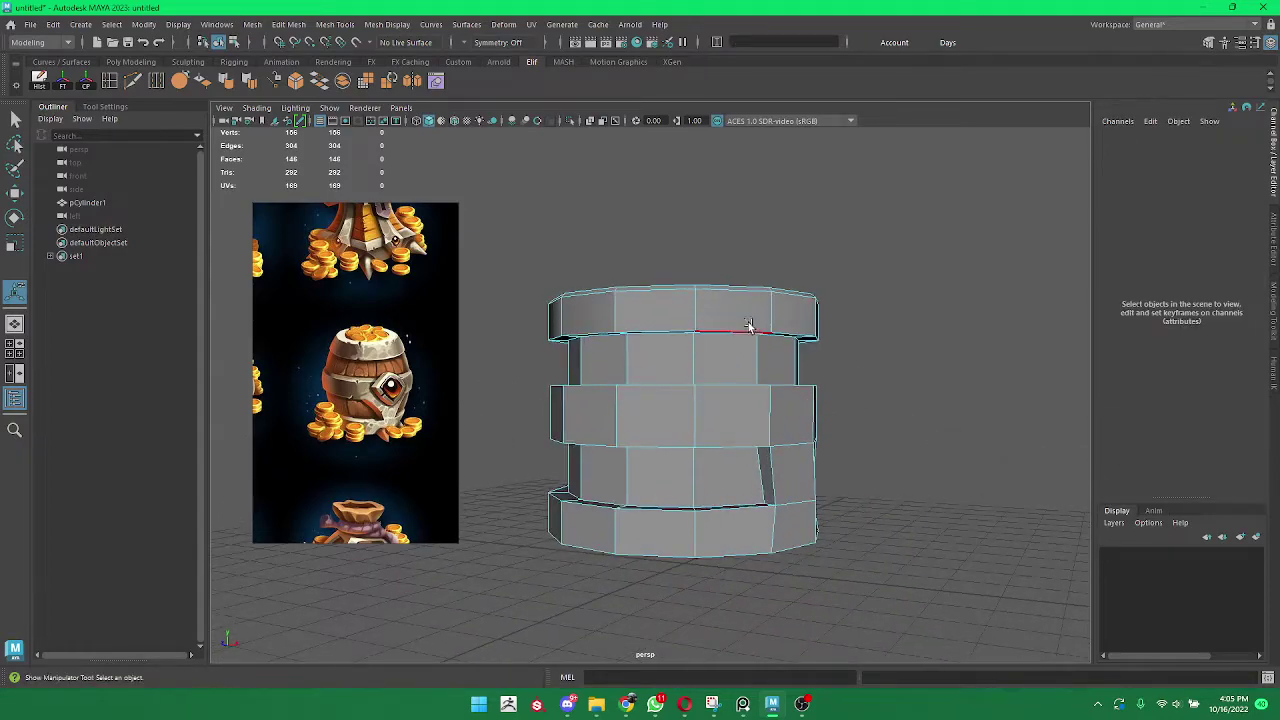
- Bevel the edge loop below the top rim at fraction 0.1
double_click(747, 328)
alt+drag(657, 377, 697, 374)
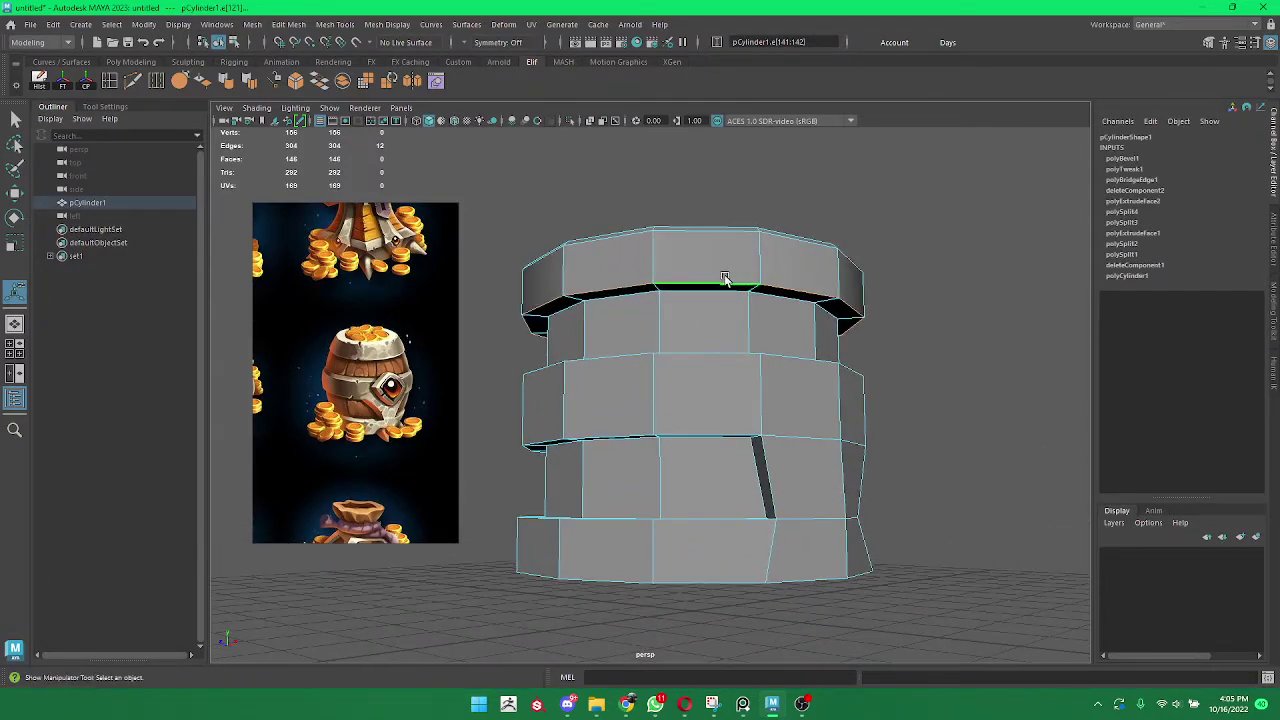
shift+right_drag(757, 286, 783, 281)
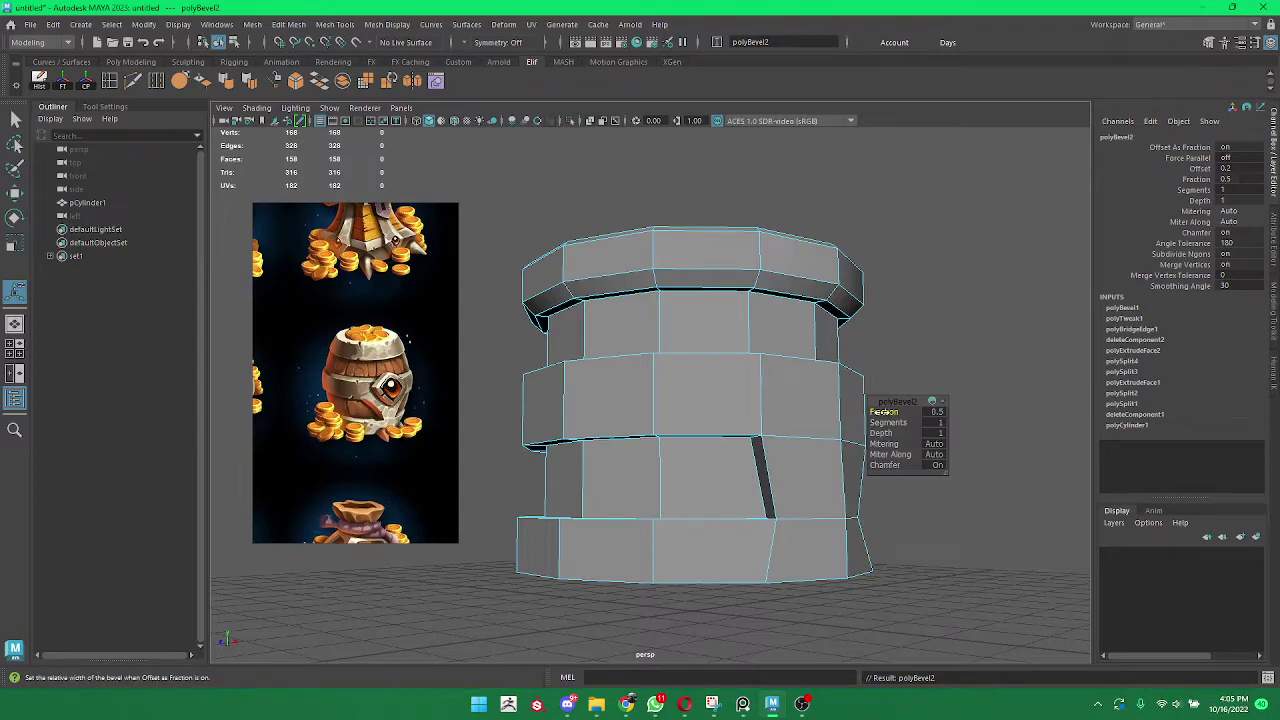
drag(884, 411, 880, 460)
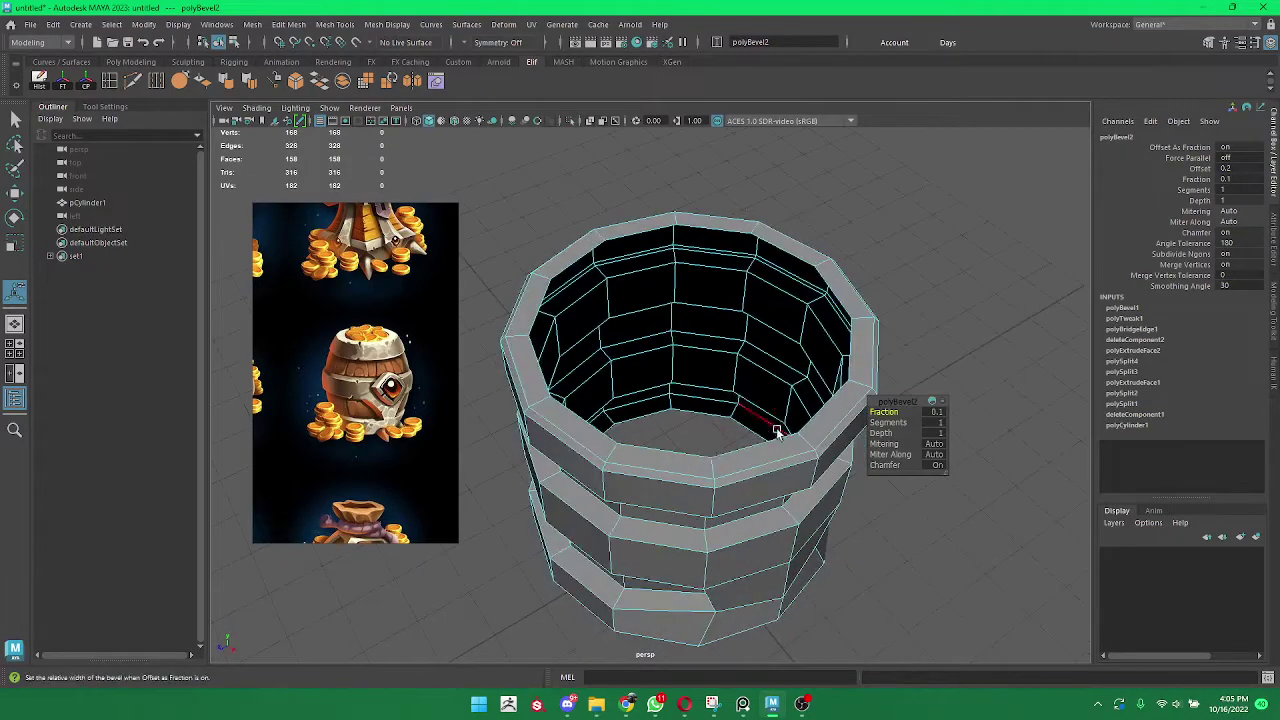
key(F8)
- Reselect the barrel side-on and switch it to edge selection
click(900, 224)
scroll(900, 224, down, 3)
alt+drag(900, 224, 799, 426)
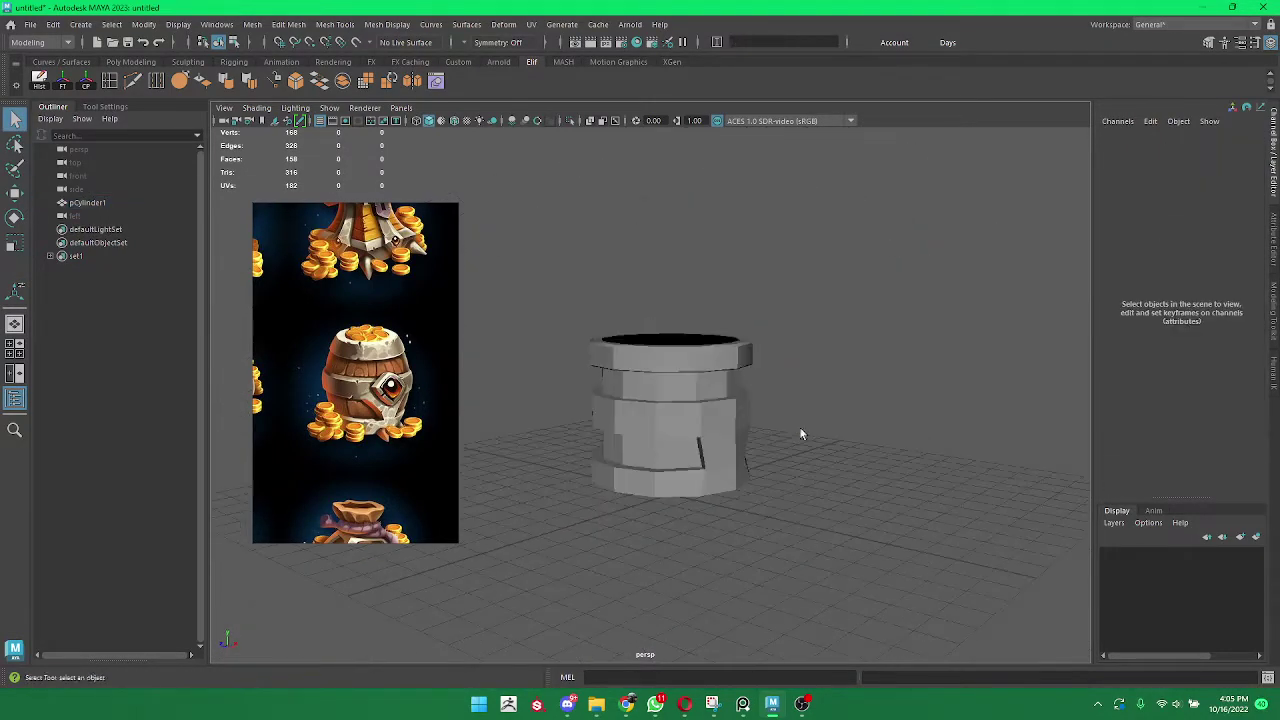
scroll(797, 450, up, 2)
click(711, 446)
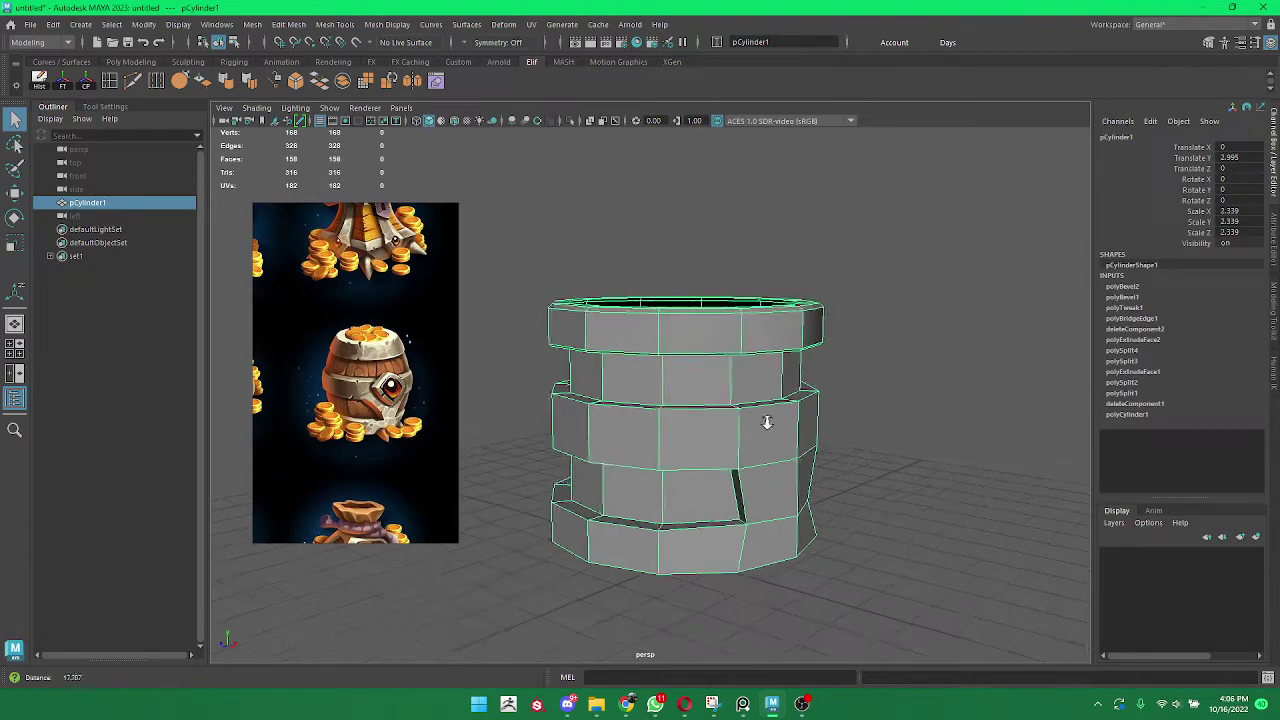
right_drag(752, 335, 752, 275)
alt+drag(748, 420, 758, 472)
- Bevel the barrel's middle edge loop at fraction 0.1
click(758, 472)
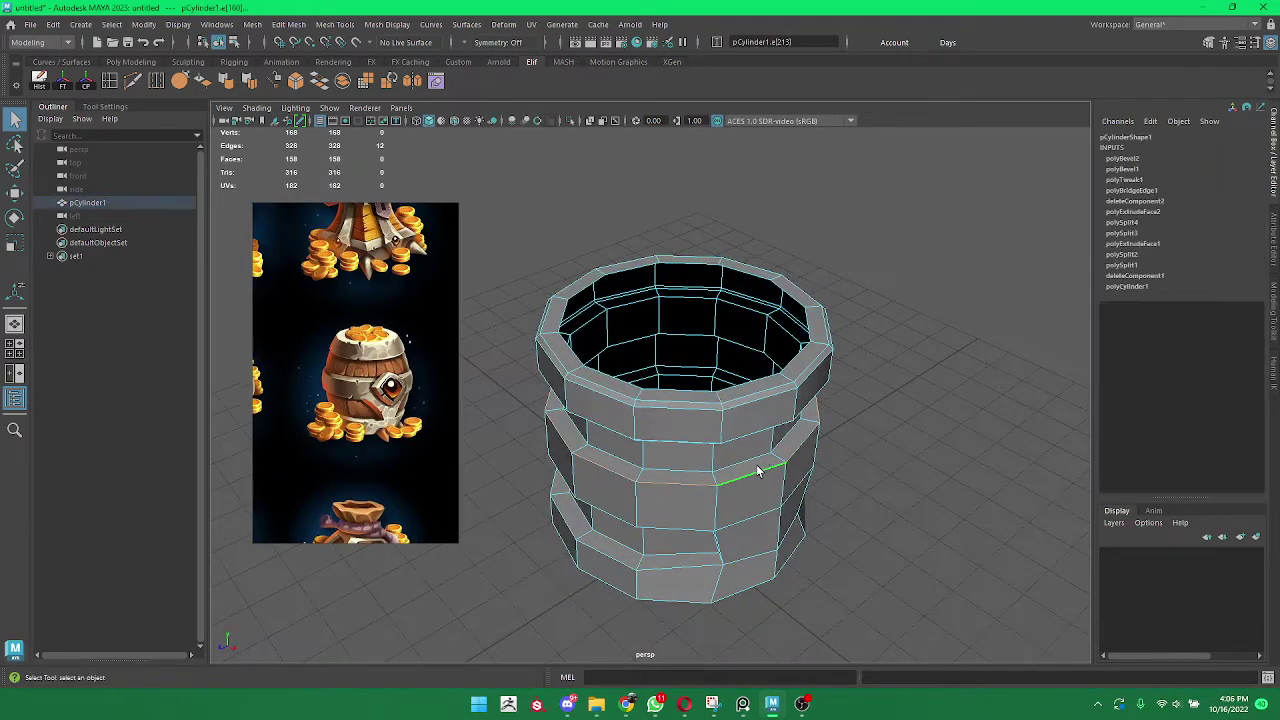
shift+right_click(760, 428)
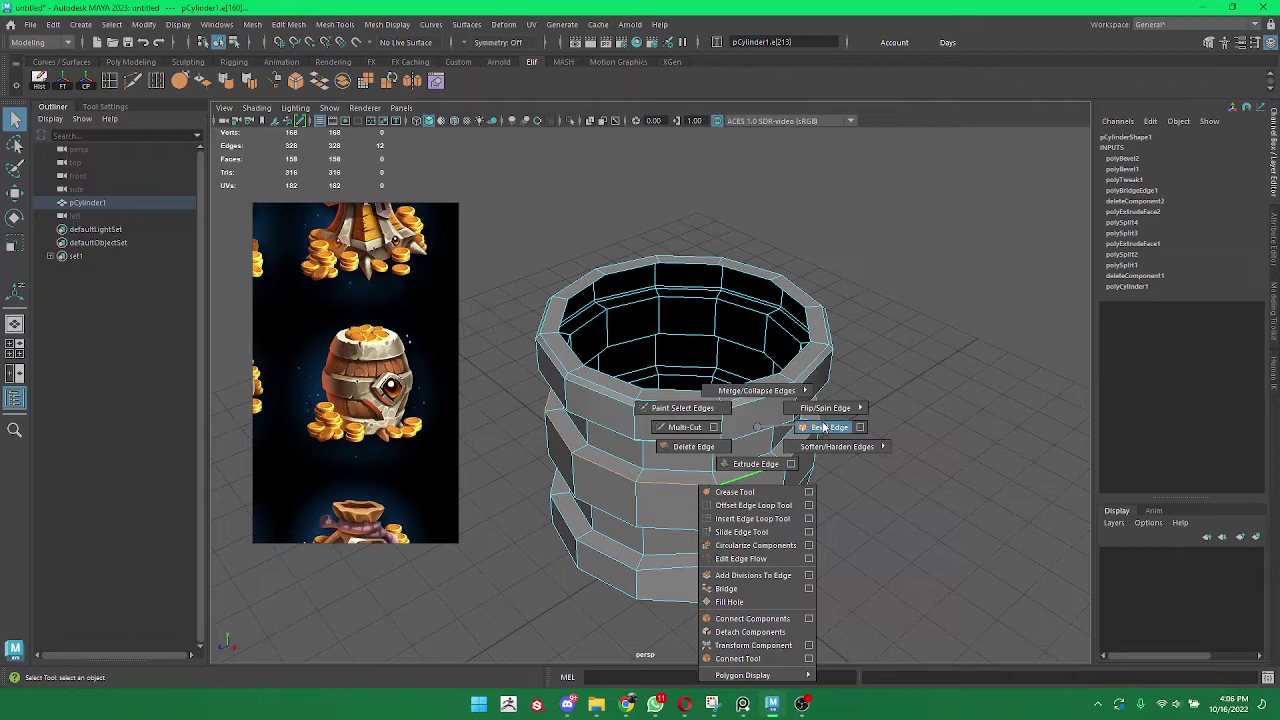
click(824, 427)
alt+drag(824, 430, 884, 410)
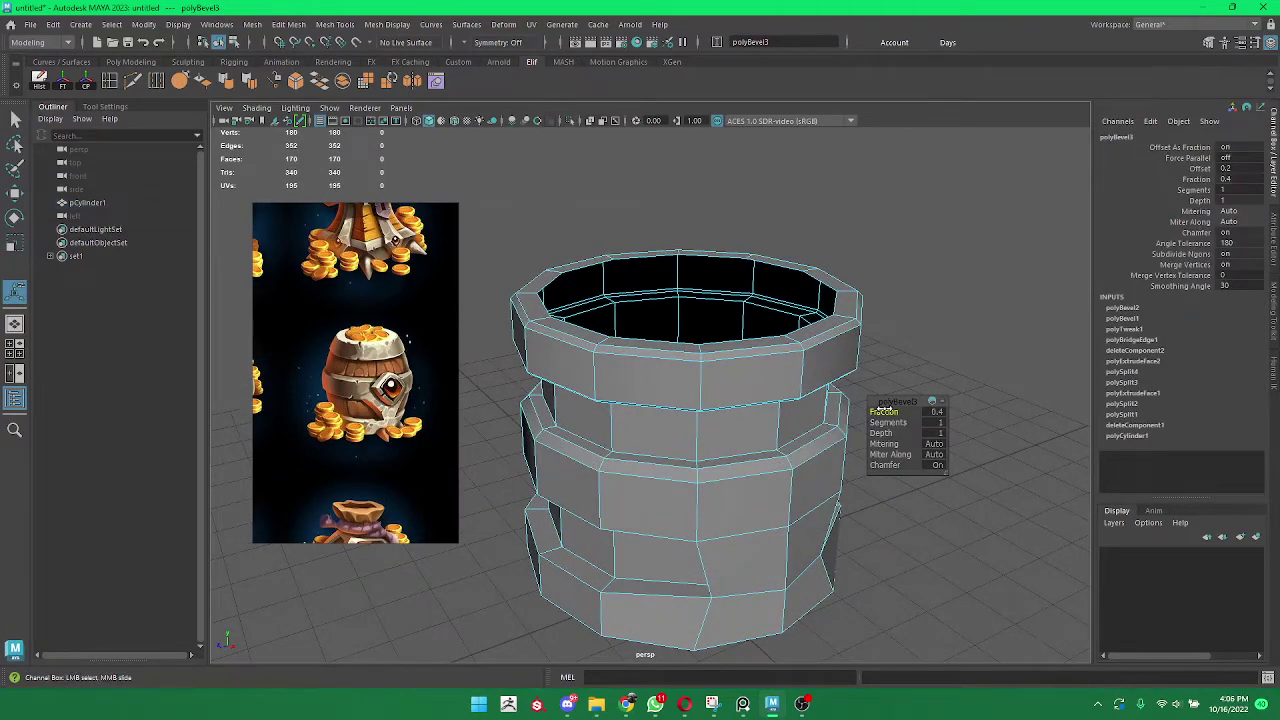
middle_drag(884, 410, 760, 420)
mouse_move(760, 420)
alt+mouse_down()
mouse_move(716, 490)
mouse_move(640, 463)
mouse_move(734, 426)
mouse_move(620, 444)
alt+mouse_up()
key(q)
- Undo the stray 0.1 bevel accidentally added to another barrel edge
shift+right_drag(705, 472, 770, 432)
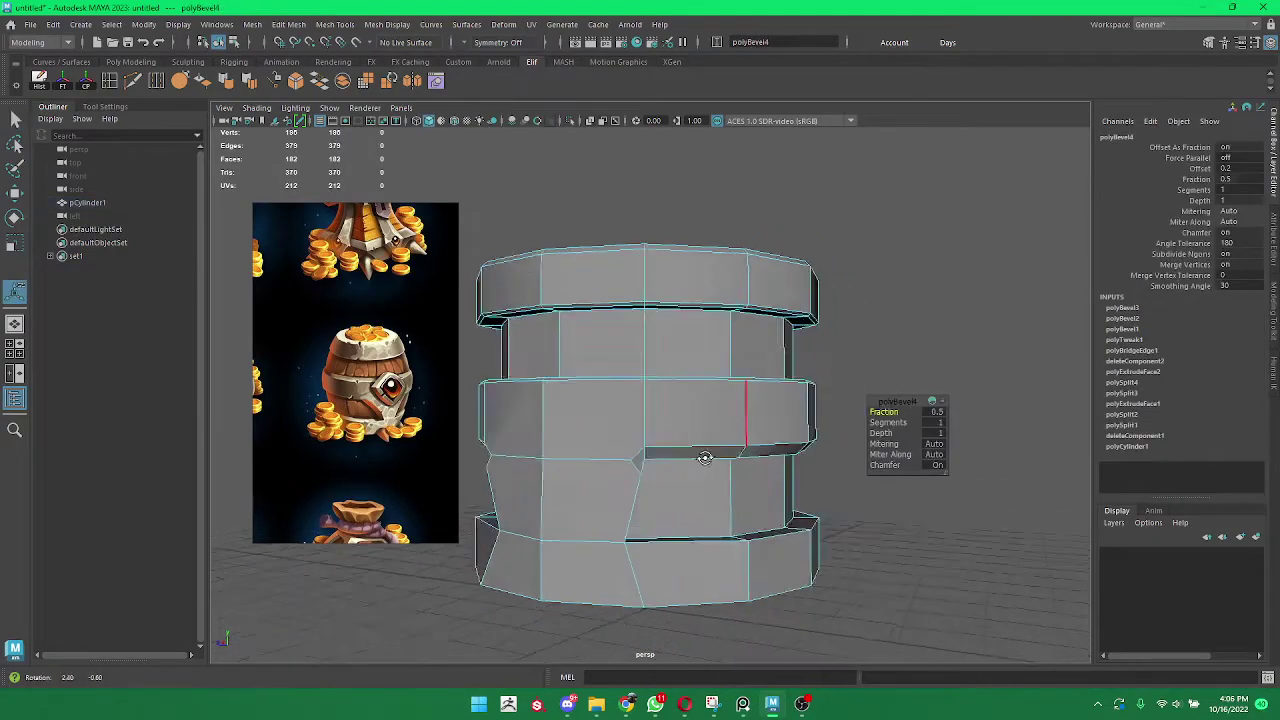
mouse_move(888, 410)
mouse_down()
mouse_move(794, 466)
mouse_move(823, 443)
mouse_up()
mouse_move(814, 335)
right_down()
mouse_move(857, 318)
mouse_move(903, 264)
right_up()
click(903, 264)
scroll(860, 449, up, 3)
click(860, 449)
mouse_move(914, 466)
alt+mouse_down()
mouse_move(838, 433)
mouse_move(845, 441)
alt+mouse_up()
key(ctrl+z)
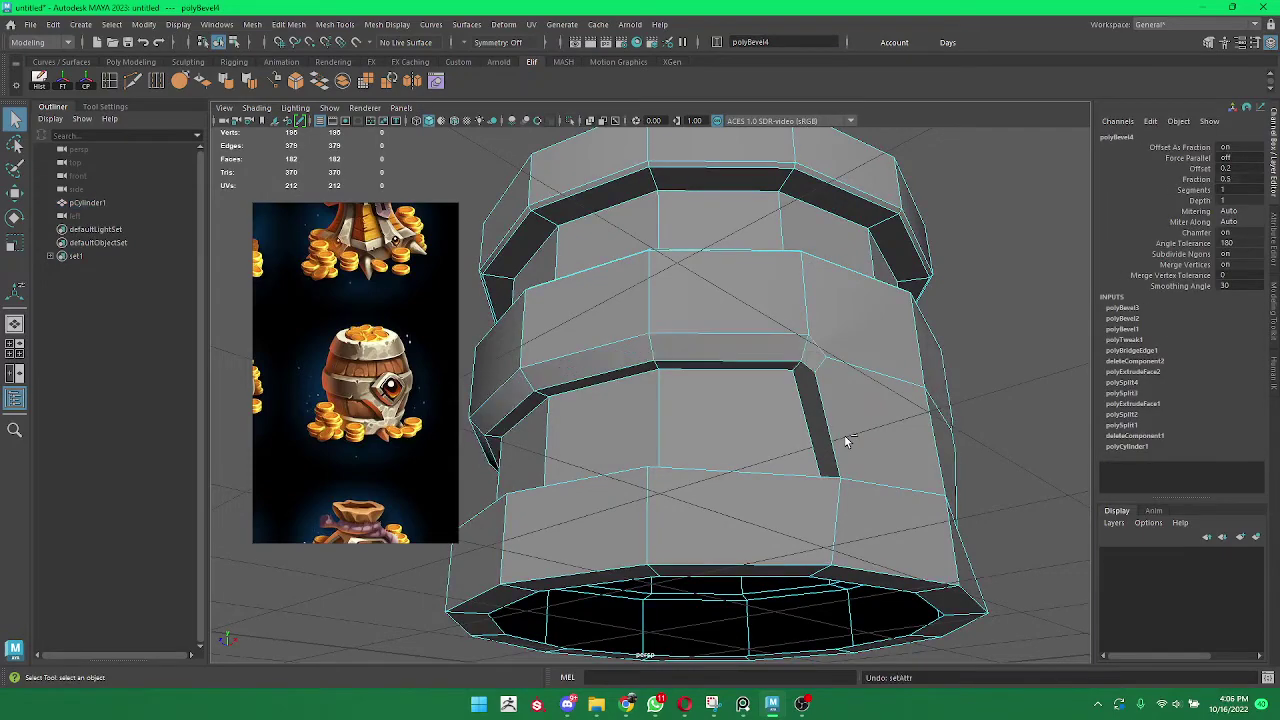
key(ctrl+z)
scroll(876, 417, down, 5)
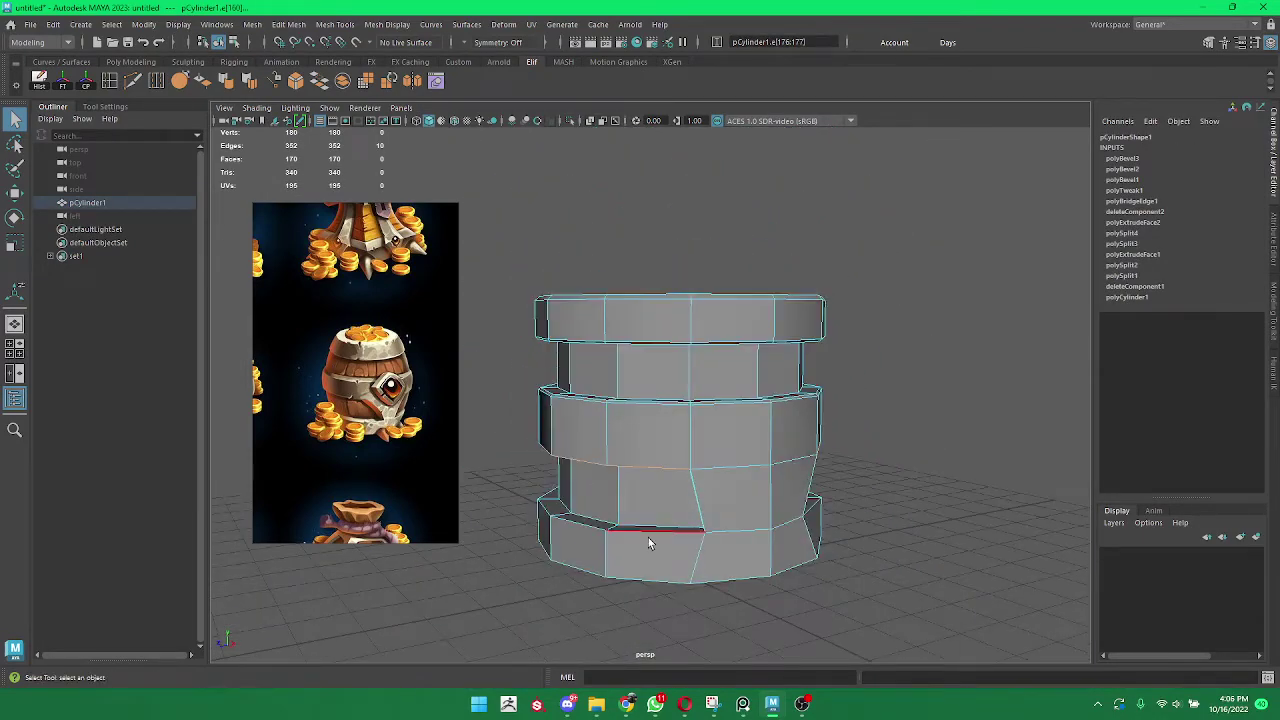
- Bevel the bottom band's edge loop at fraction 0.1
alt+drag(736, 648, 720, 500)
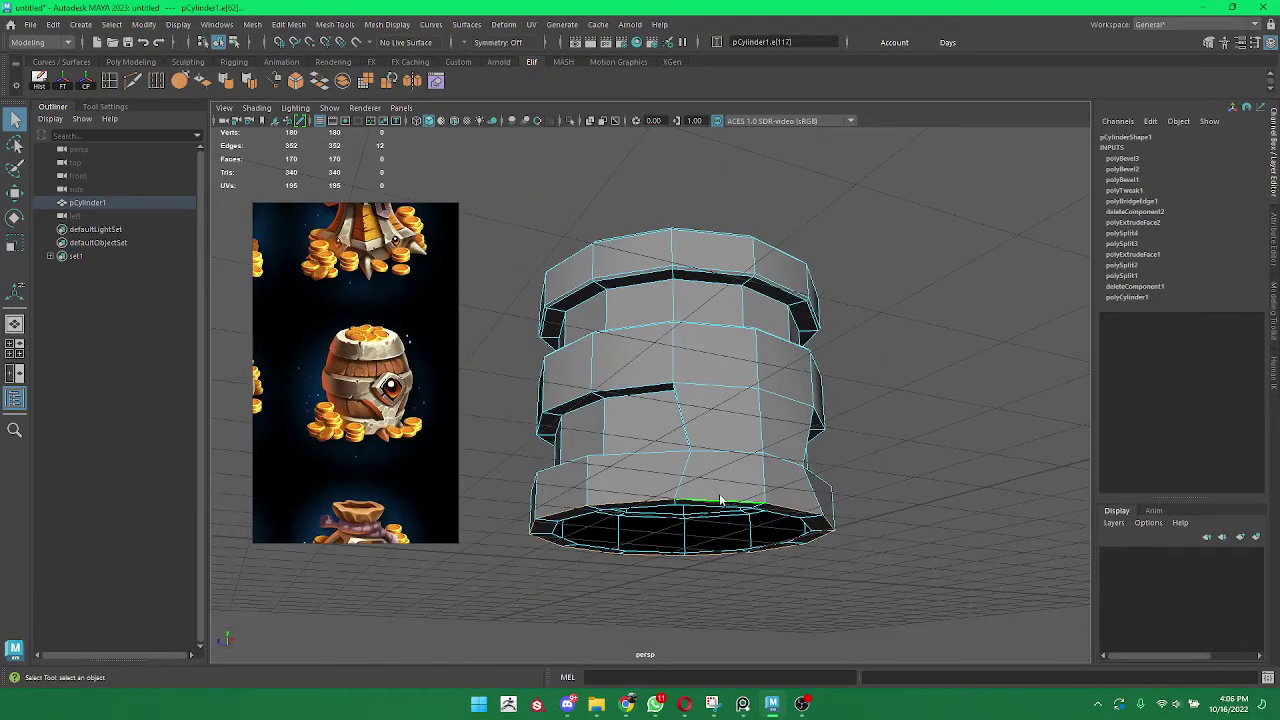
shift+right_drag(720, 500, 798, 440)
drag(884, 411, 882, 409)
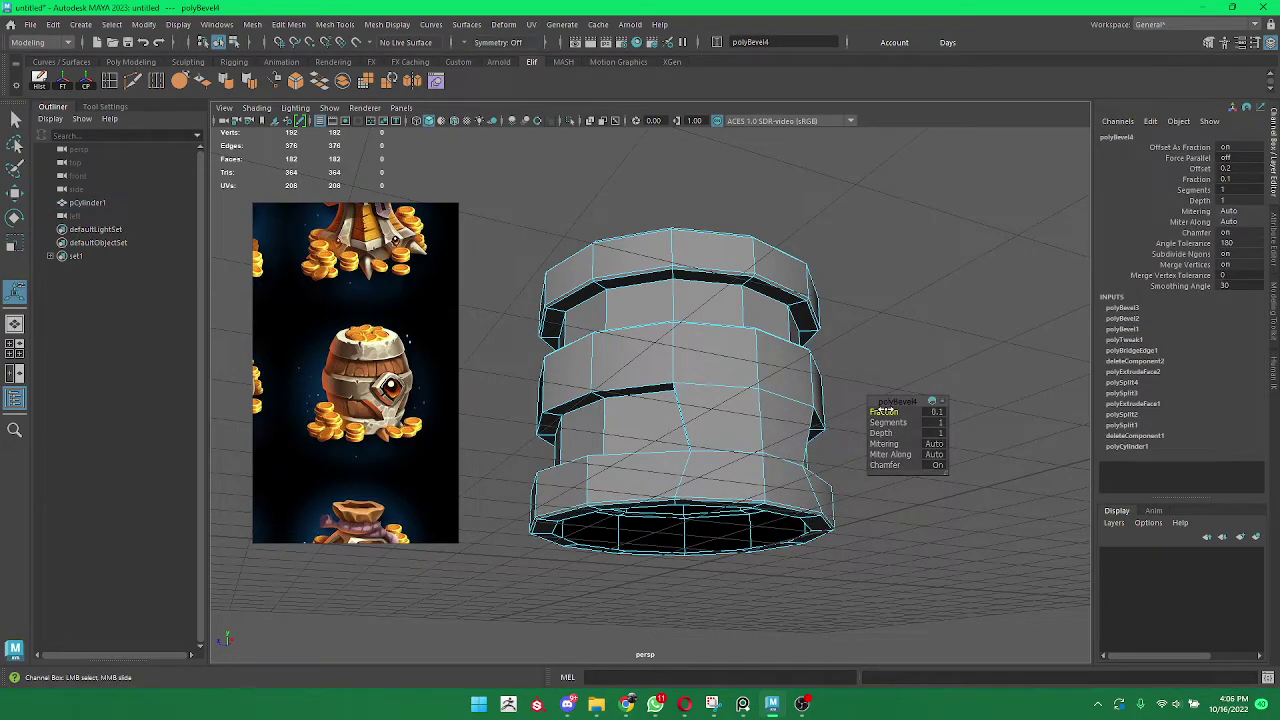
- Return to object mode, deselect the pCylinder1 barrel, and show the Poly Modeling shelf
key(q)
right_click(660, 350)
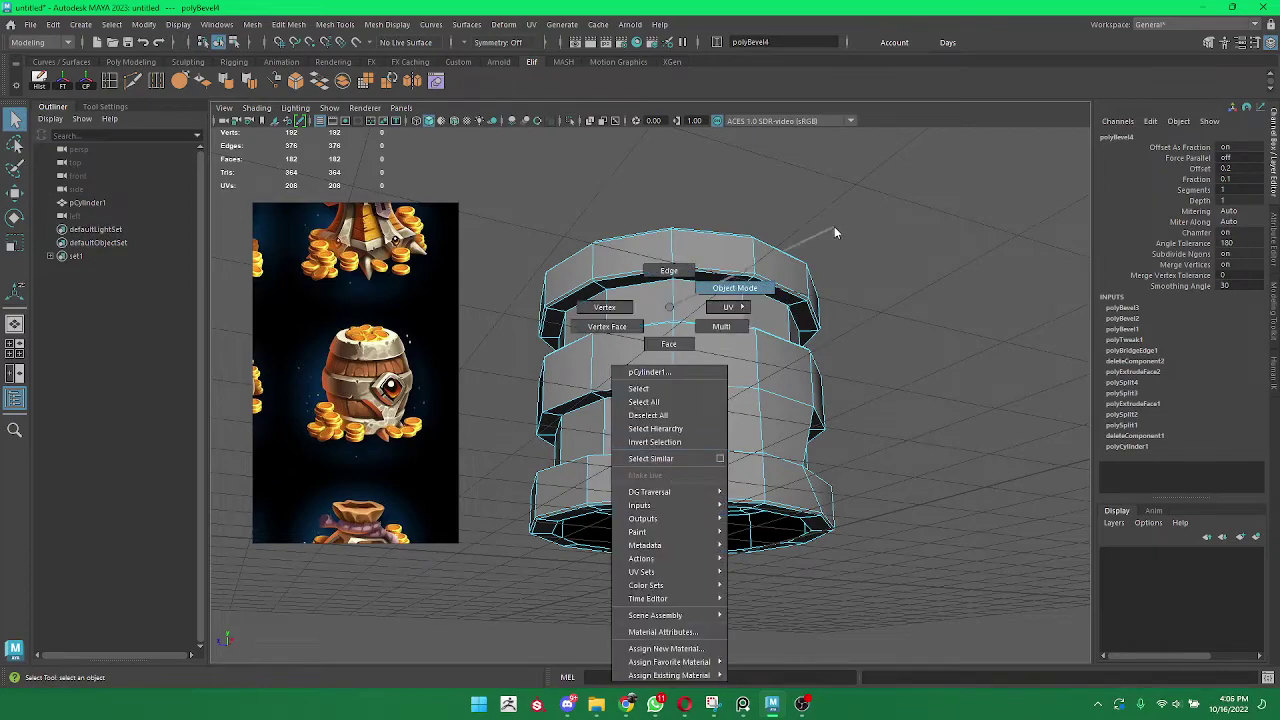
click(834, 320)
mouse_move(834, 320)
alt+mouse_down()
mouse_move(707, 405)
mouse_move(750, 440)
mouse_move(651, 443)
mouse_move(831, 440)
mouse_move(614, 431)
mouse_move(720, 449)
mouse_move(851, 386)
mouse_move(868, 392)
alt+mouse_up()
scroll(689, 397, up, 3)
click(689, 397)
click(868, 392)
scroll(748, 415, up, 1)
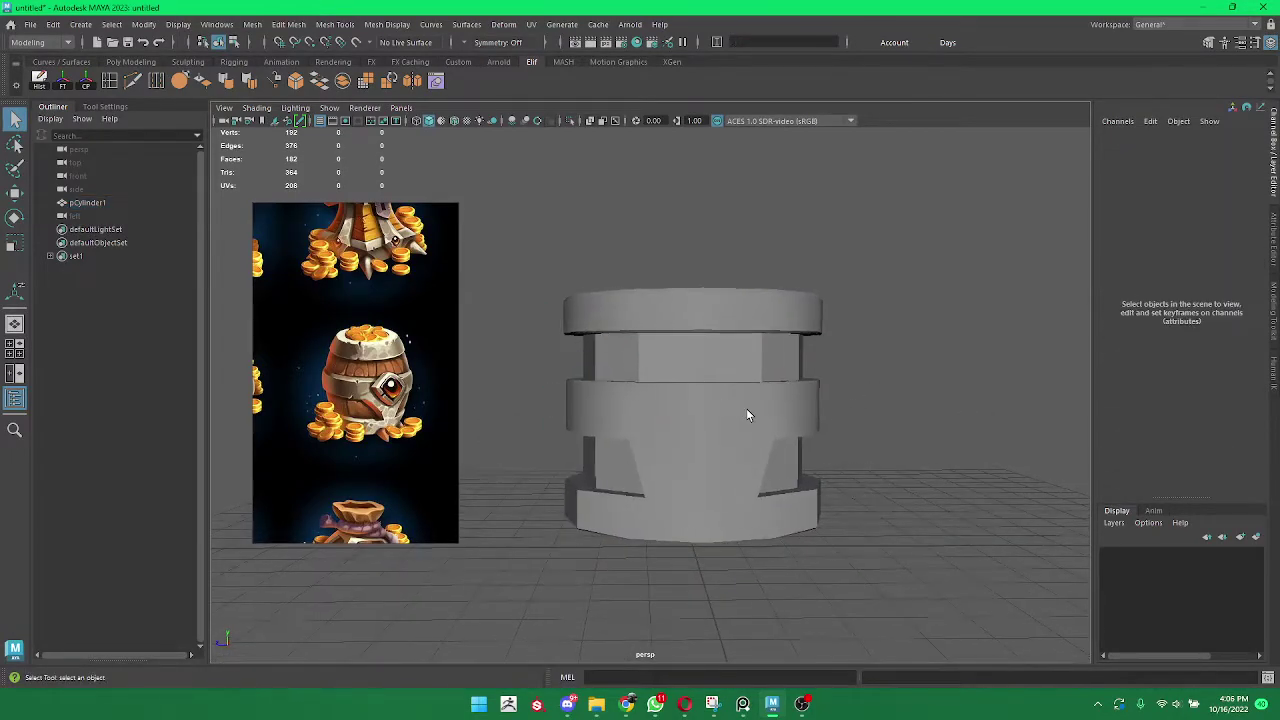
click(115, 203)
click(520, 300)
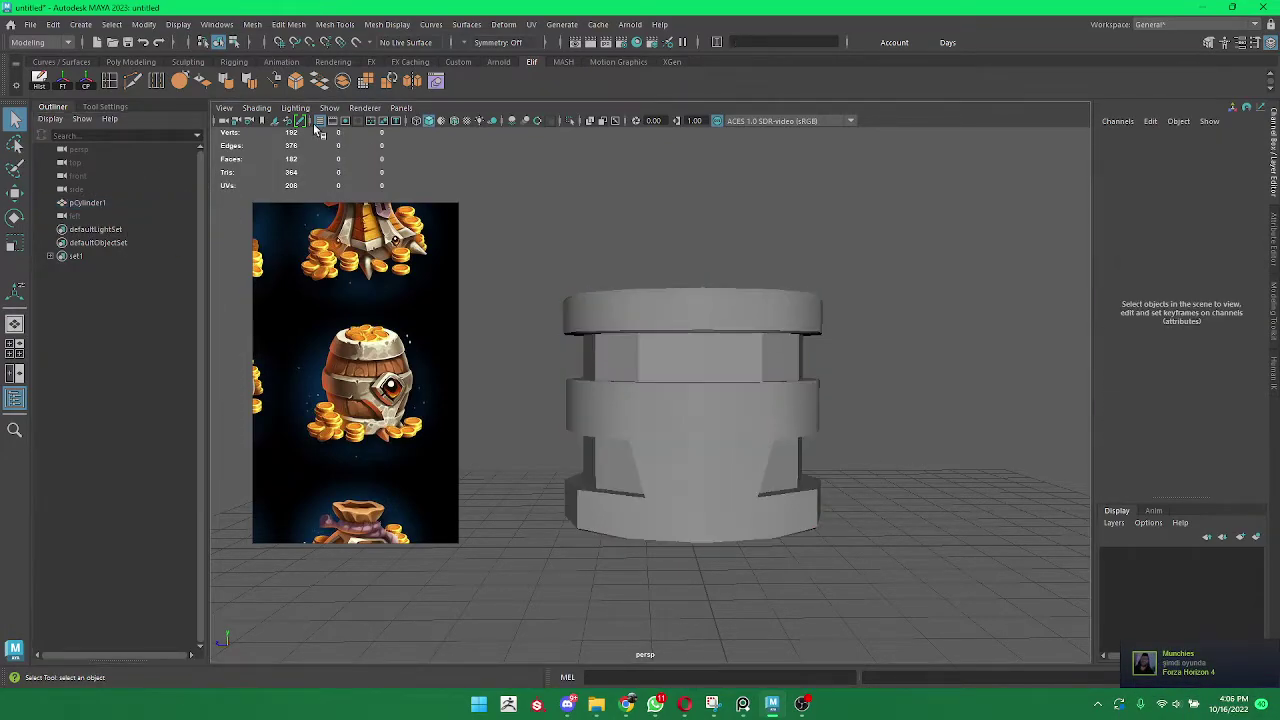
click(112, 62)
- Create a polygon cube and raise it beside the barrel to about 2 units
click(71, 86)
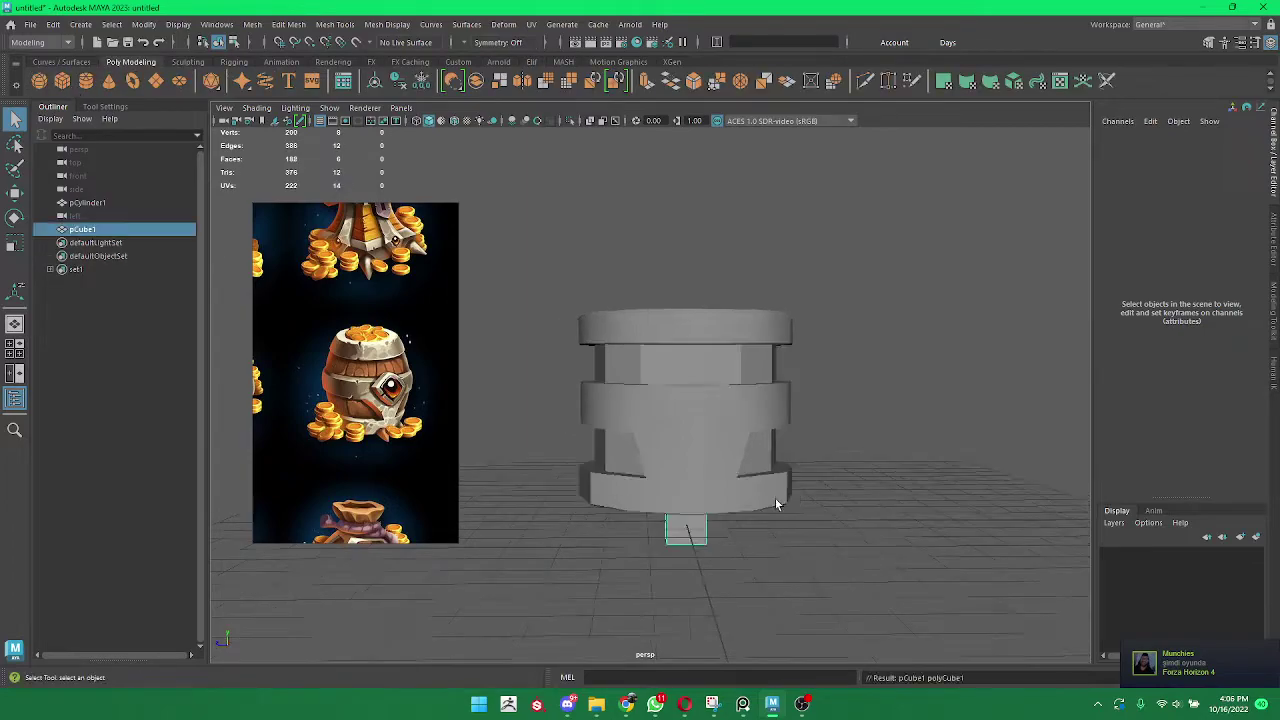
scroll(773, 503, down, 3)
key(w)
drag(709, 488, 808, 512)
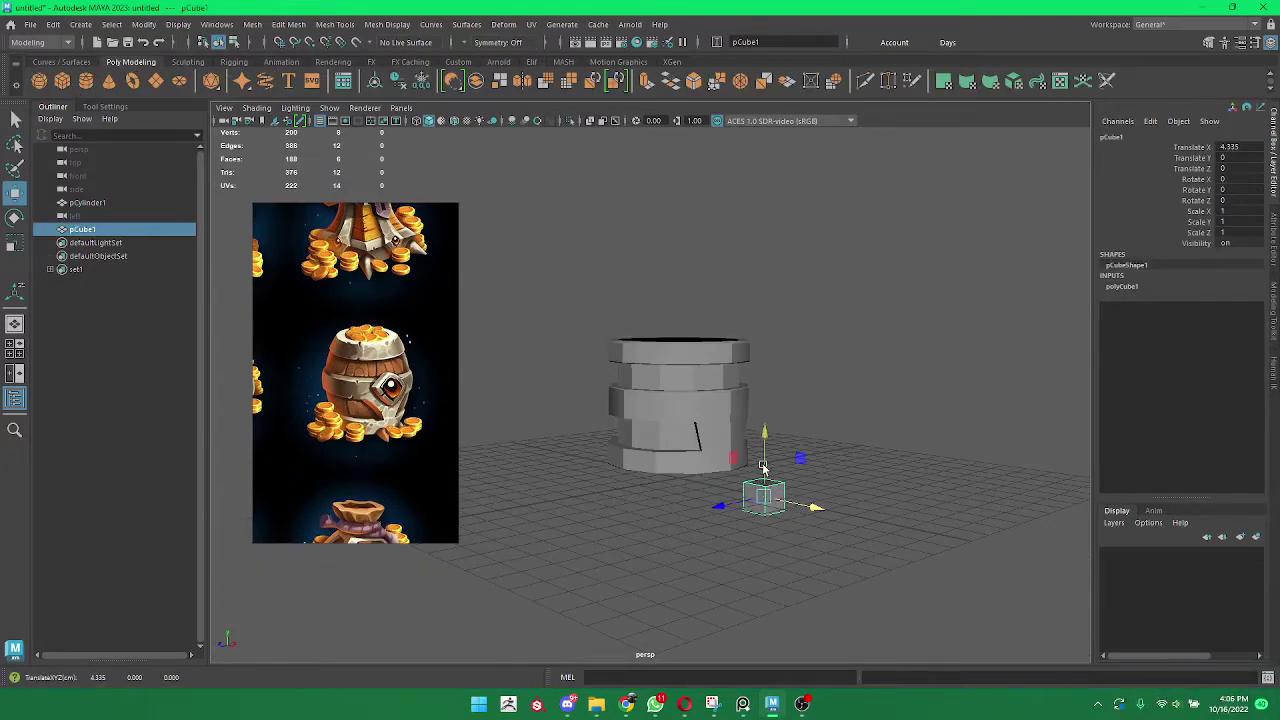
mouse_move(766, 470)
mouse_down()
mouse_move(768, 425)
mouse_move(800, 470)
mouse_up()
scroll(800, 472, up, 2)
scroll(741, 469, up, 2)
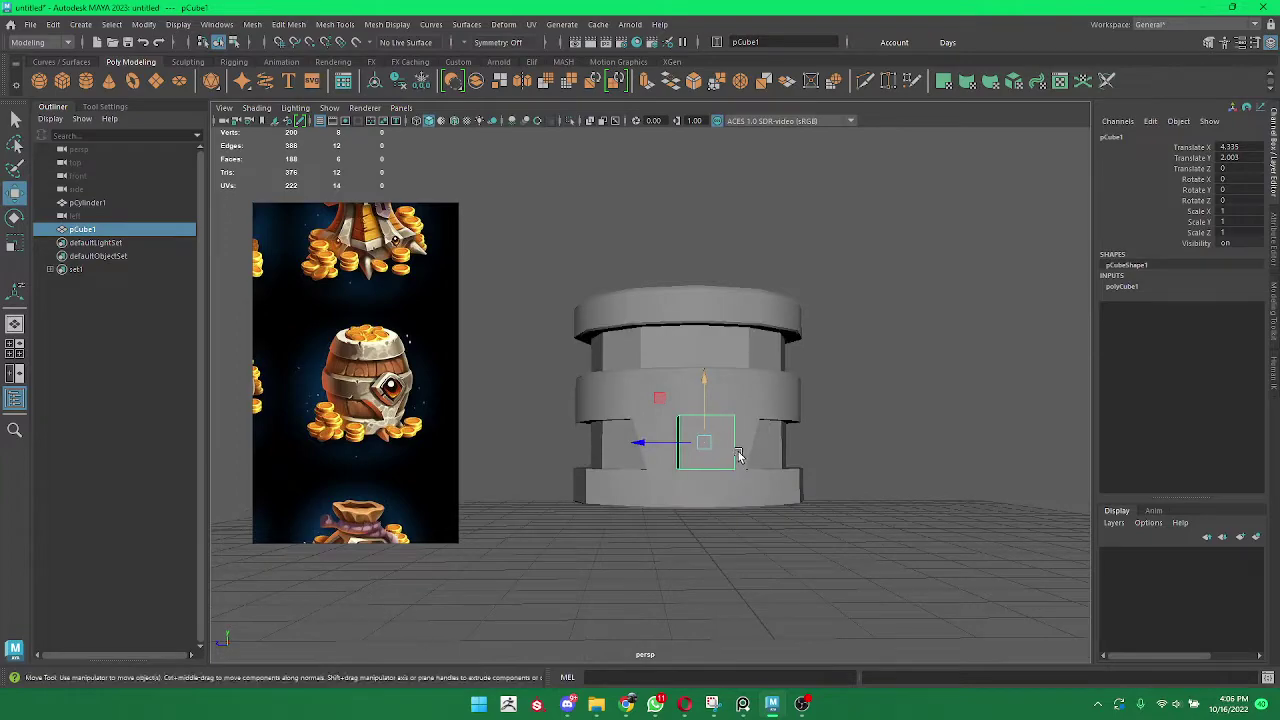
scroll(760, 472, up, 2)
- Squash the cube into a thin slab with Scale X 0.215
key(e)
alt+drag(723, 462, 823, 514)
scroll(823, 514, down, 2)
key(w)
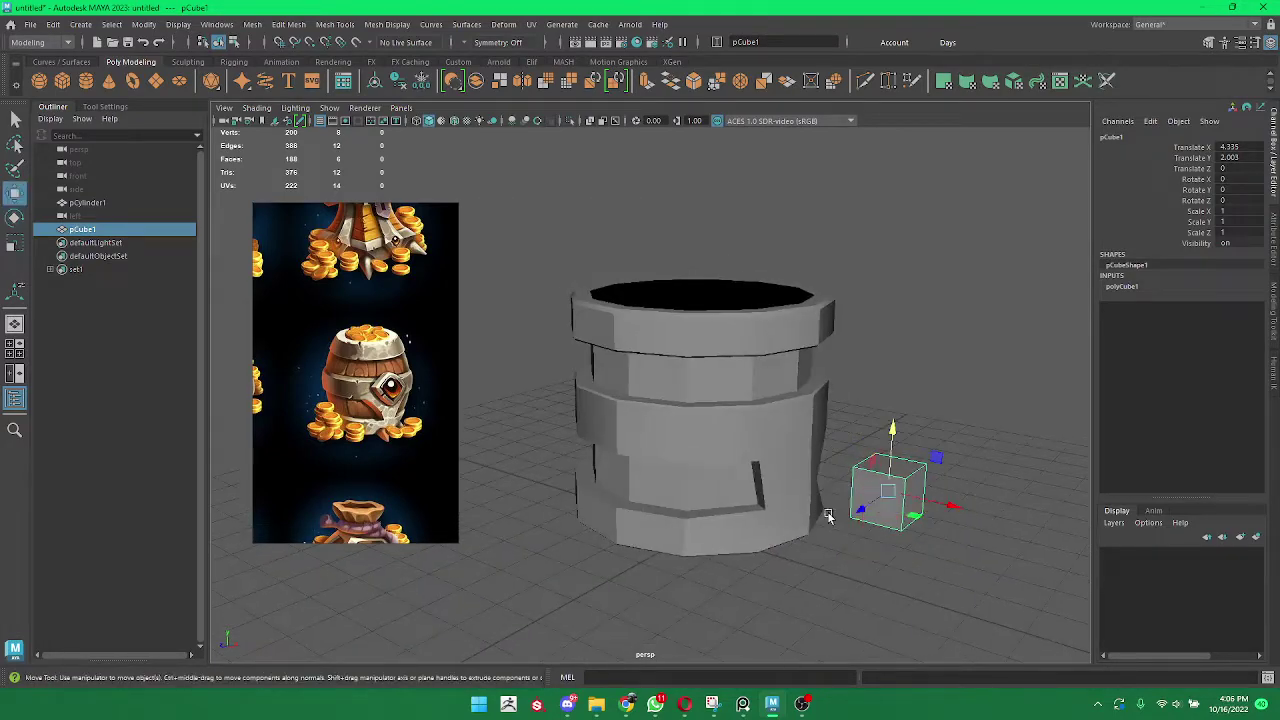
key(e)
key(r)
mouse_move(946, 504)
mouse_down()
mouse_move(903, 490)
mouse_move(843, 520)
mouse_move(776, 509)
mouse_up()
scroll(776, 509, up, 1)
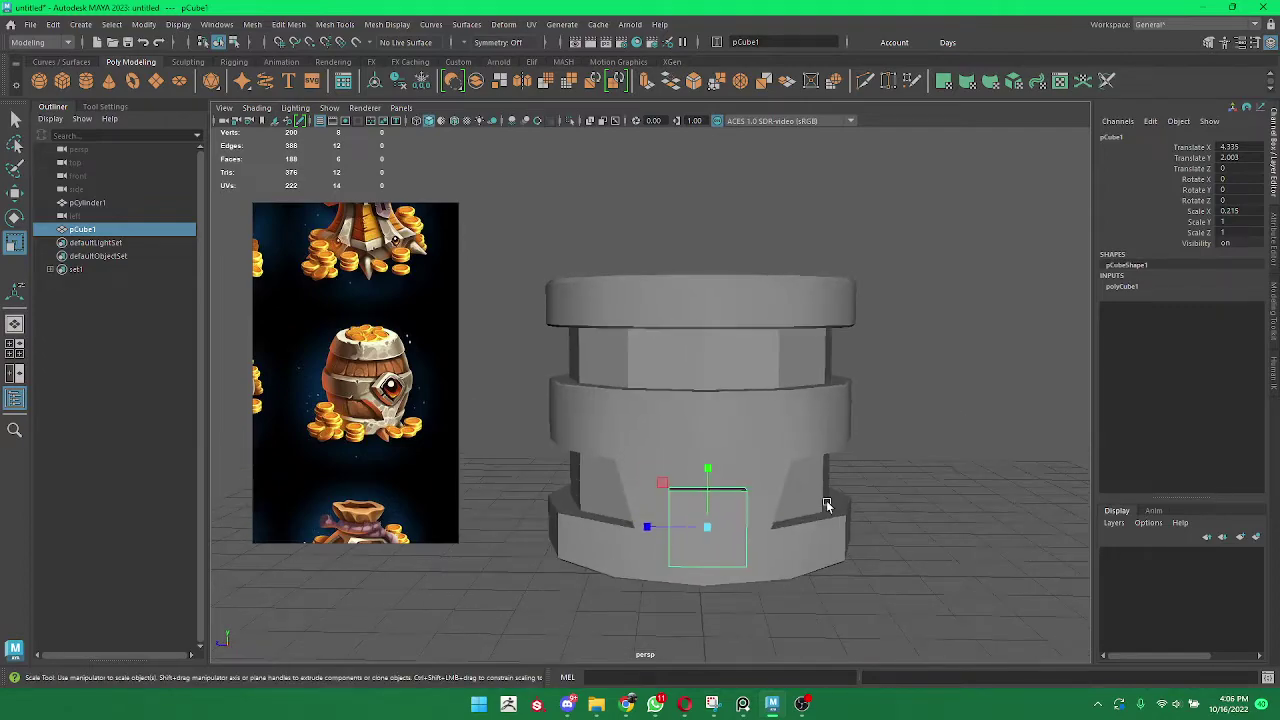
- Move the slab against the barrel's front and tilt it to about Rotate X -46
key(w)
drag(706, 477, 704, 467)
mouse_move(675, 388)
alt+mouse_down()
mouse_move(891, 443)
mouse_move(786, 420)
mouse_move(853, 398)
mouse_move(834, 392)
alt+mouse_up()
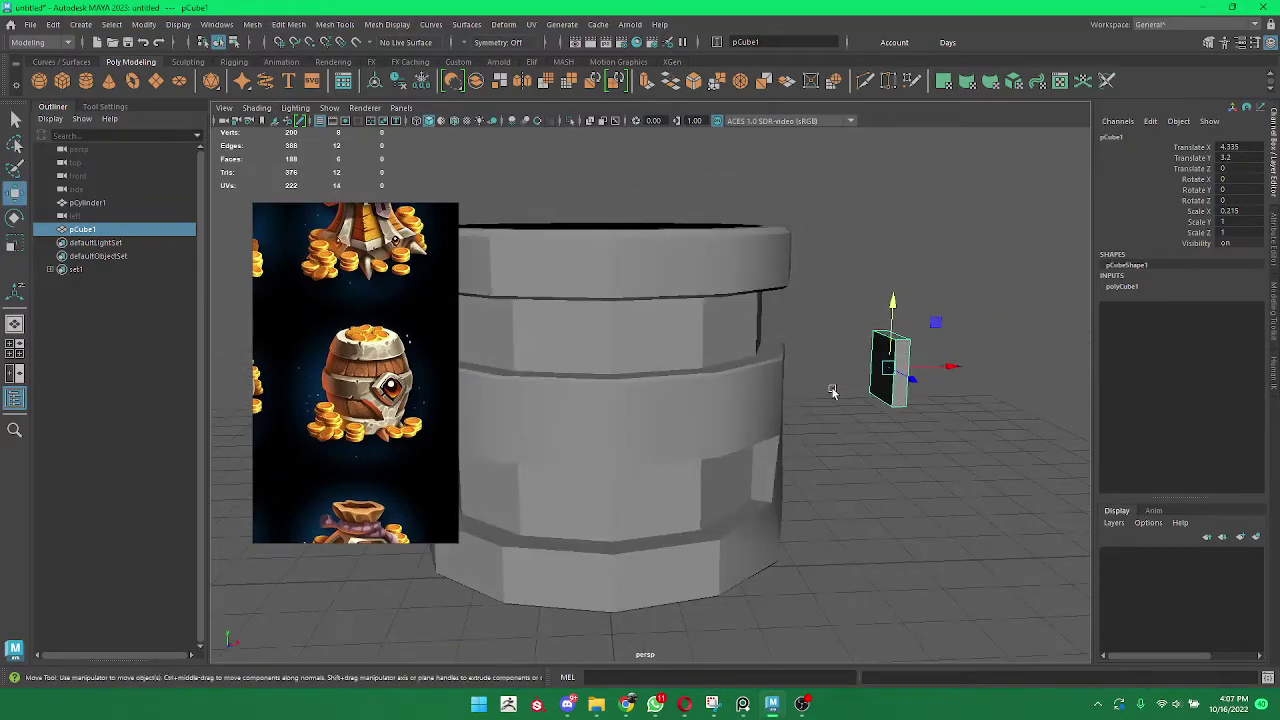
mouse_move(911, 397)
alt+mouse_down()
mouse_move(957, 391)
mouse_move(940, 380)
mouse_move(864, 392)
mouse_move(757, 423)
mouse_move(771, 431)
mouse_move(626, 457)
mouse_move(699, 360)
mouse_move(872, 418)
mouse_move(766, 429)
mouse_move(754, 449)
mouse_move(643, 456)
alt+mouse_up()
scroll(706, 358, up, 3)
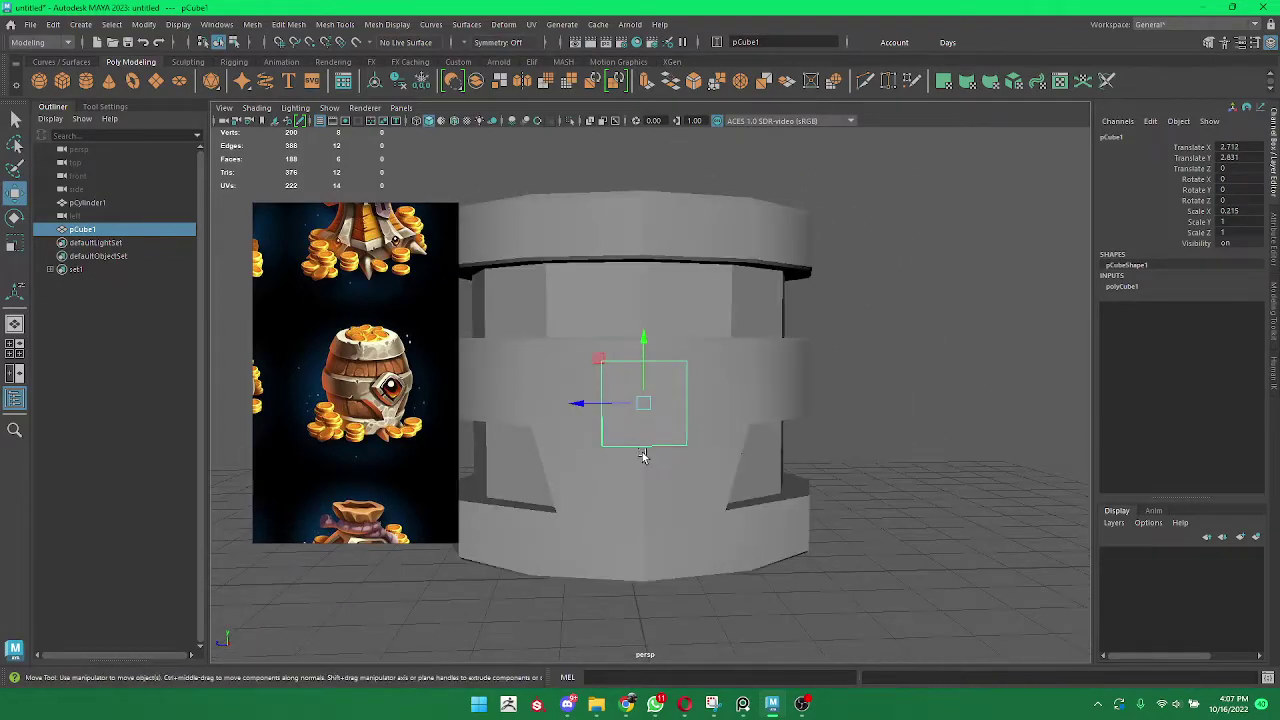
key(e)
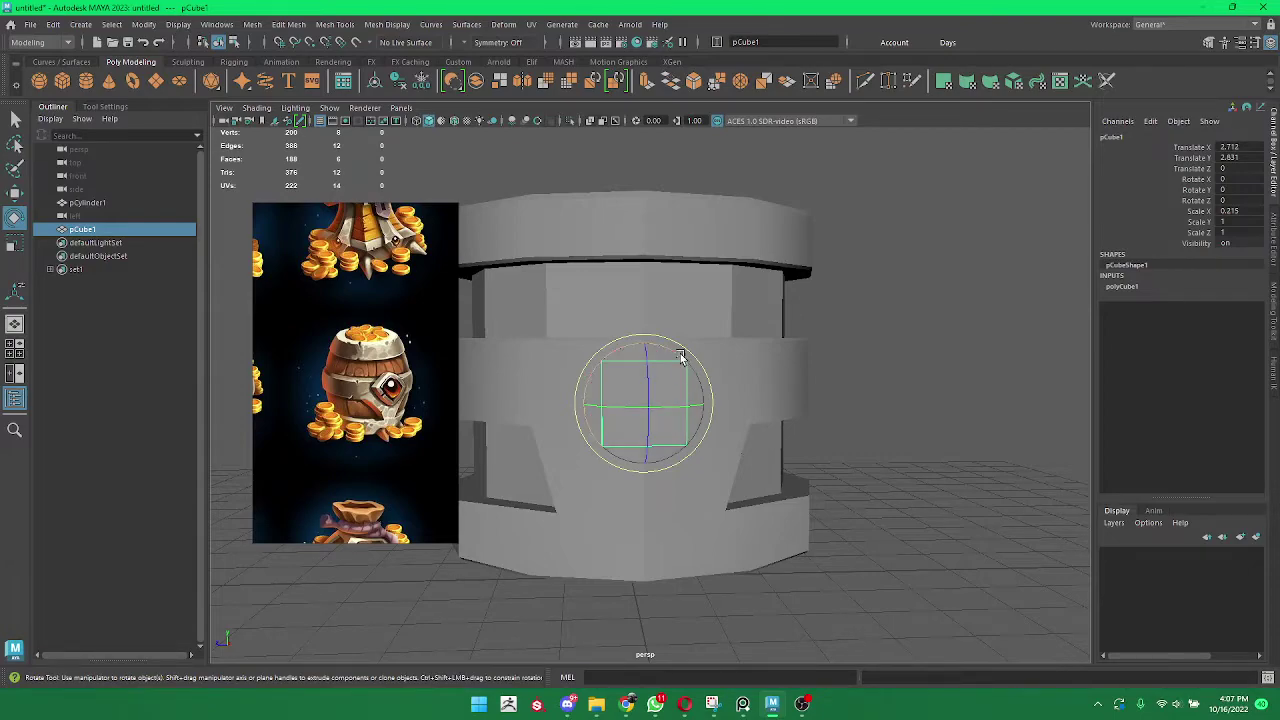
mouse_move(672, 348)
mouse_down()
mouse_move(846, 420)
mouse_move(885, 416)
mouse_move(800, 396)
mouse_move(728, 400)
mouse_move(709, 358)
mouse_move(789, 457)
mouse_move(880, 473)
mouse_move(817, 430)
mouse_move(871, 469)
mouse_move(751, 459)
mouse_up()
- Select two edges of the pCube1 slab in edge mode
key(w)
click(875, 482)
click(813, 410)
alt+drag(643, 459, 716, 307)
right_drag(716, 307, 716, 458)
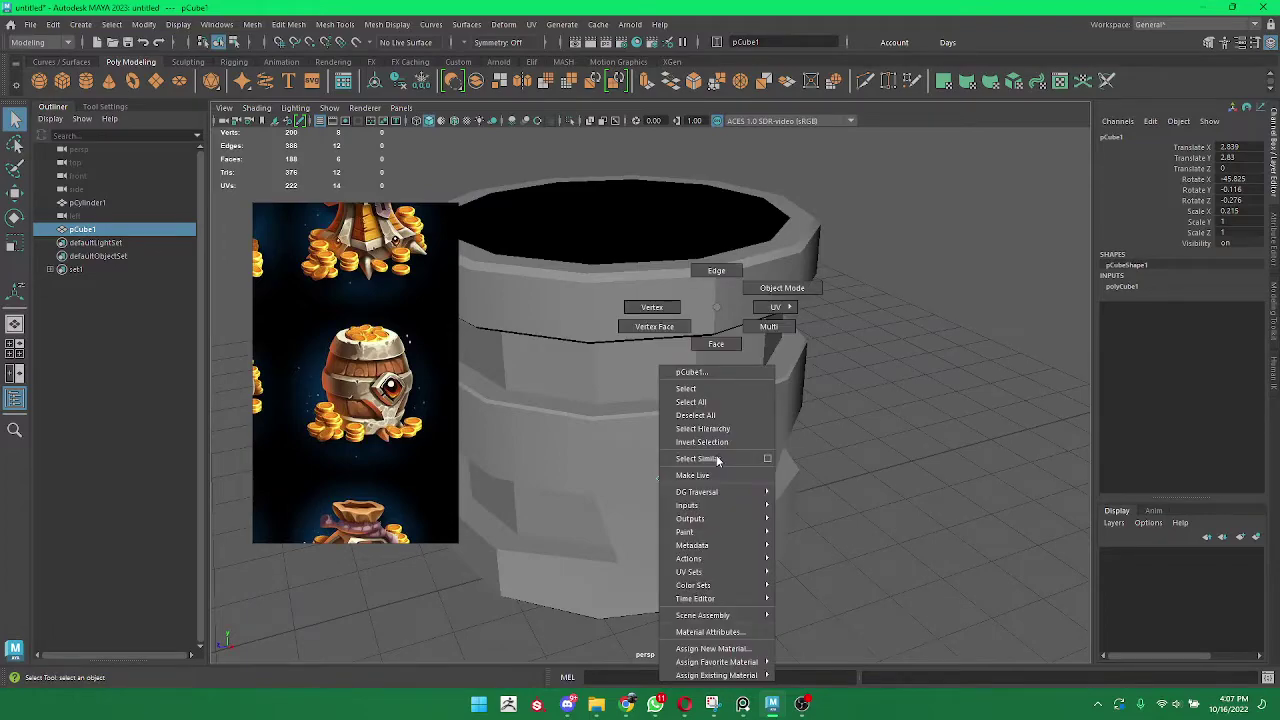
right_drag(705, 260, 705, 262)
alt+drag(705, 262, 700, 458)
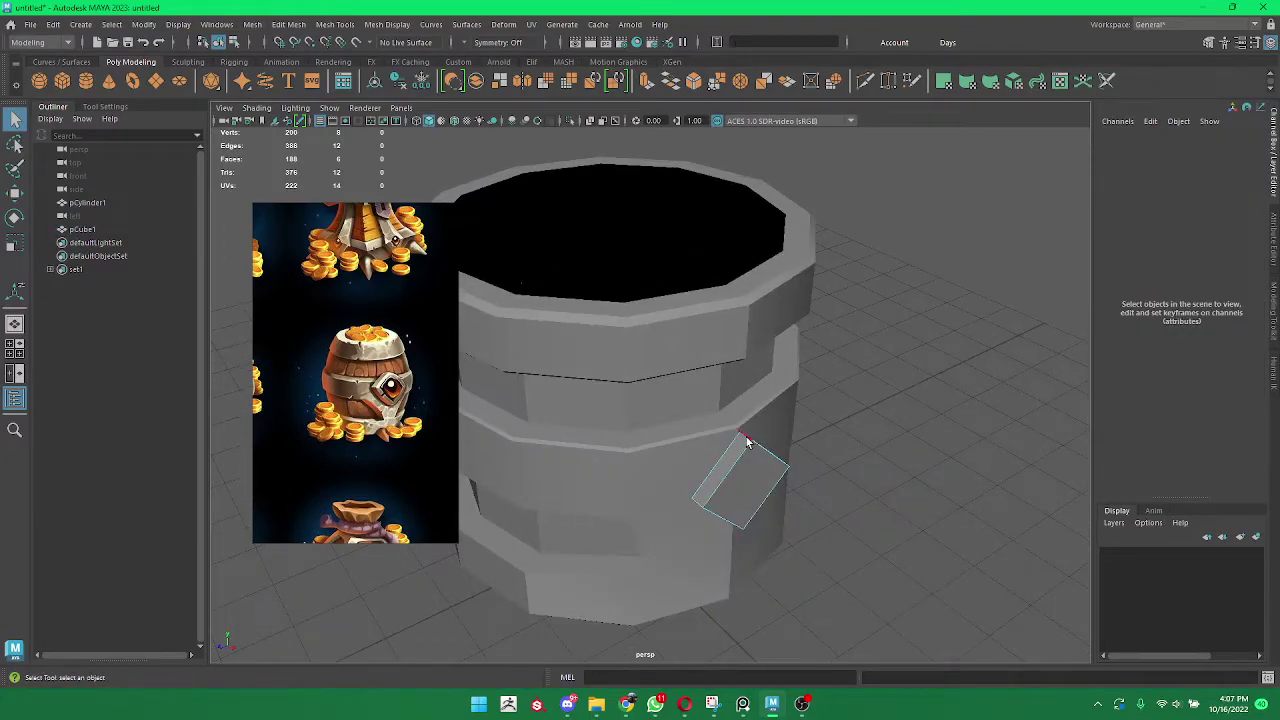
click(747, 442)
mouse_move(691, 514)
alt+mouse_down()
mouse_move(654, 457)
mouse_move(688, 362)
mouse_move(780, 400)
alt+mouse_up()
alt+right_drag(780, 400, 842, 412)
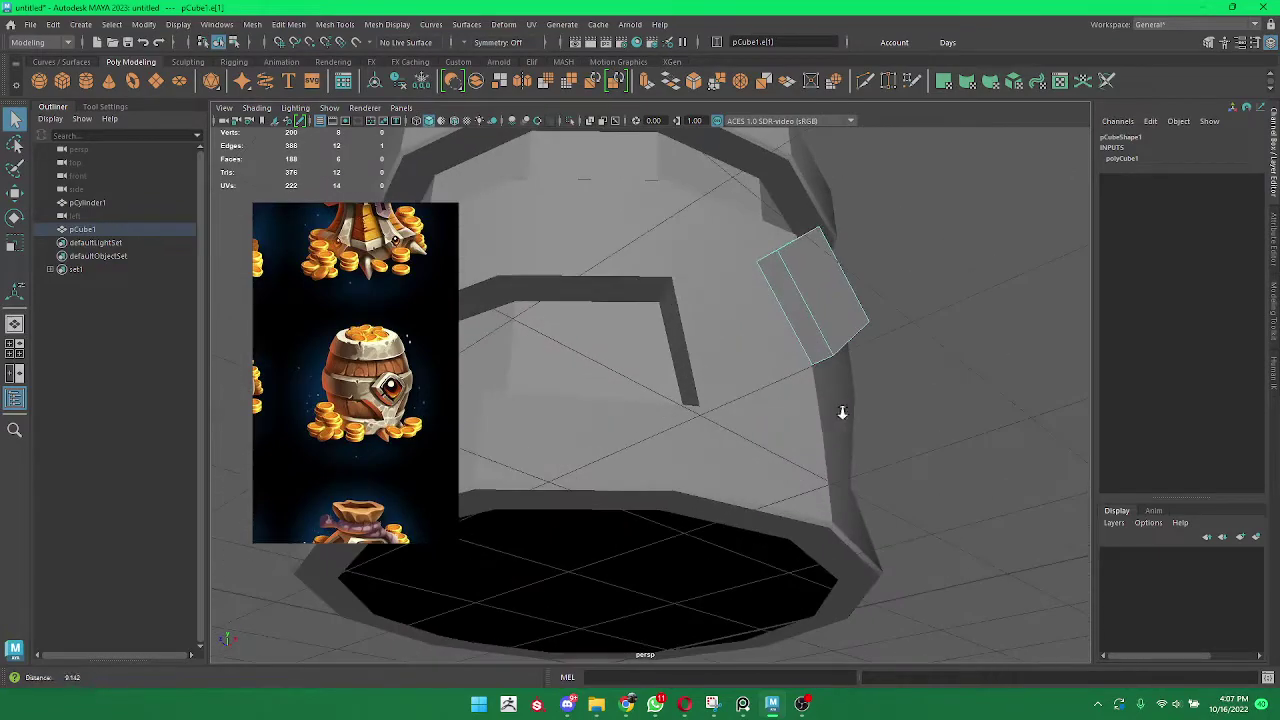
shift+click(828, 357)
- Bevel the two selected slab edges at fraction 0.2
alt+drag(828, 357, 684, 556)
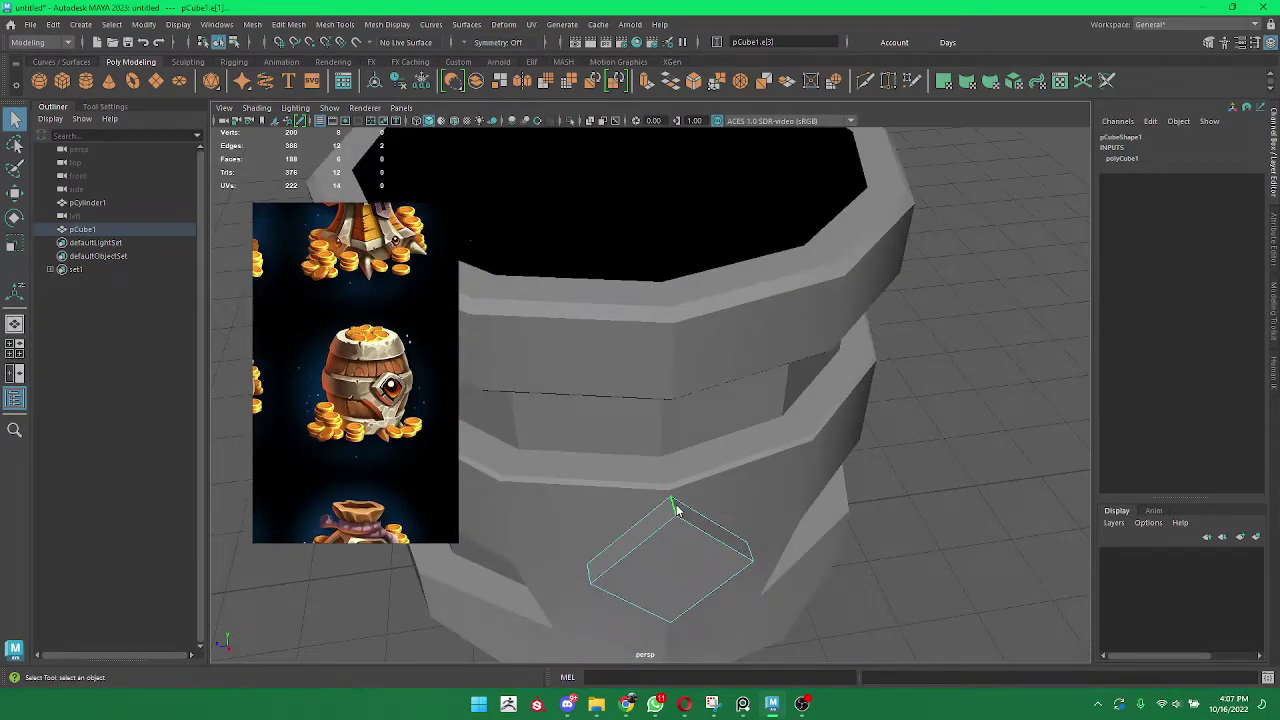
alt+drag(676, 510, 652, 420)
shift+right_drag(652, 420, 760, 428)
alt+drag(760, 428, 743, 471)
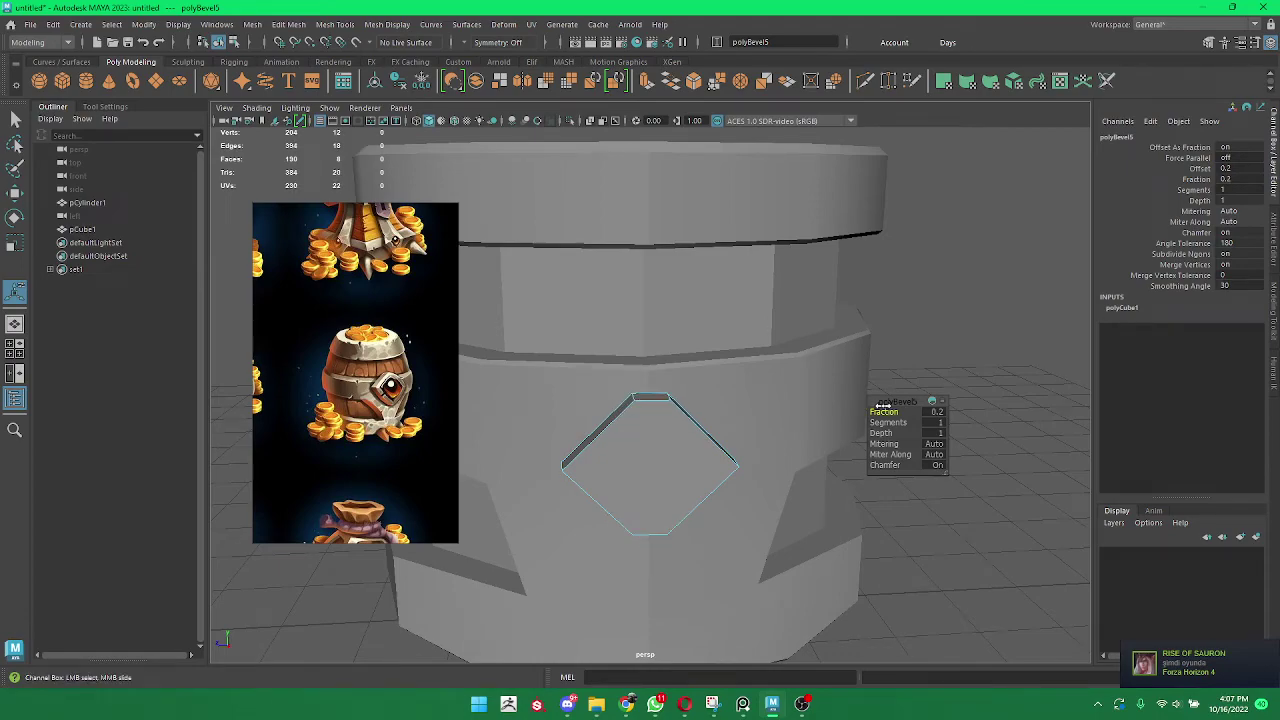
key(q)
right_drag(649, 430, 899, 316)
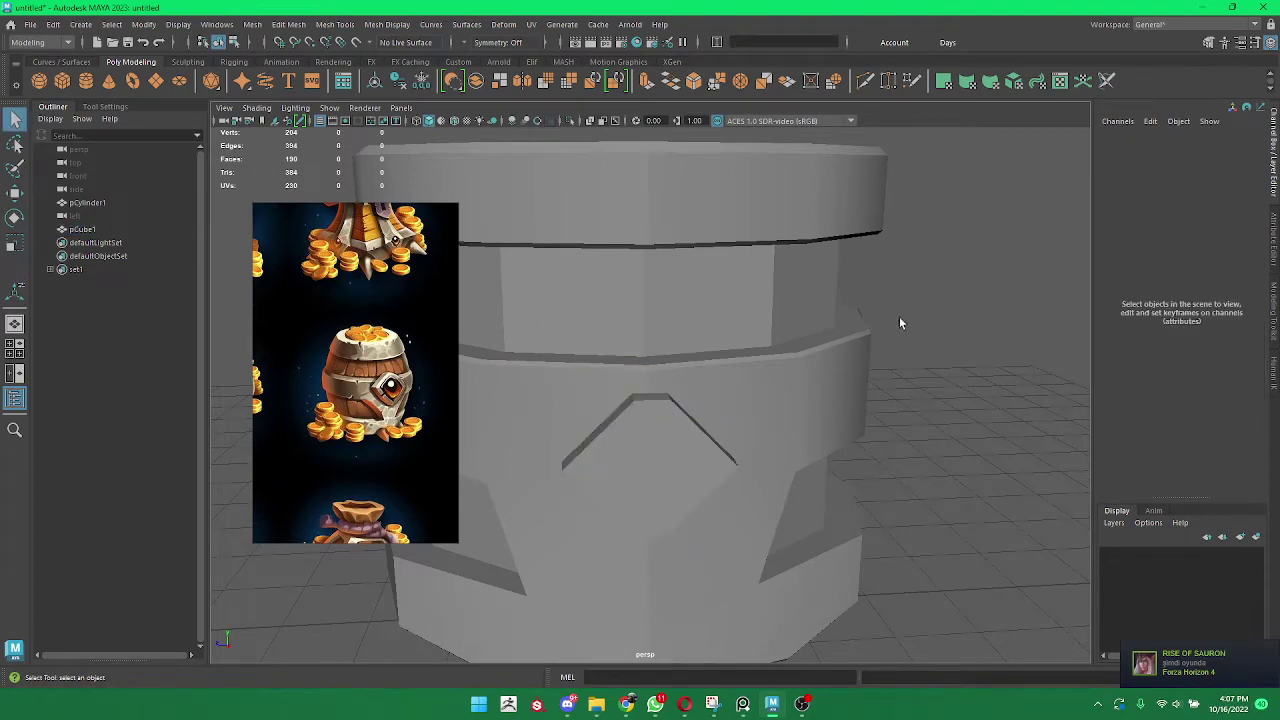
- Delete one face of the diamond emblem, then select the barrel body
alt+drag(899, 316, 790, 430)
click(850, 420)
right_drag(845, 335, 845, 368)
alt+drag(845, 368, 786, 429)
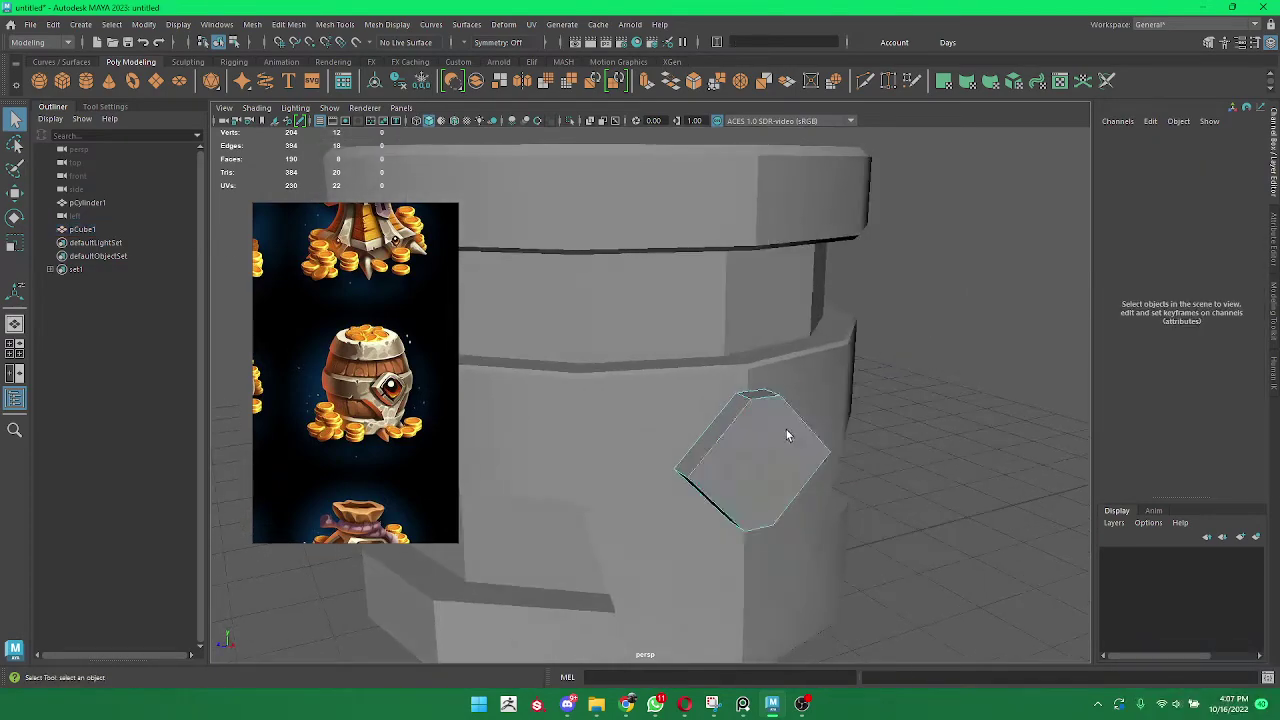
click(745, 476)
key(Delete)
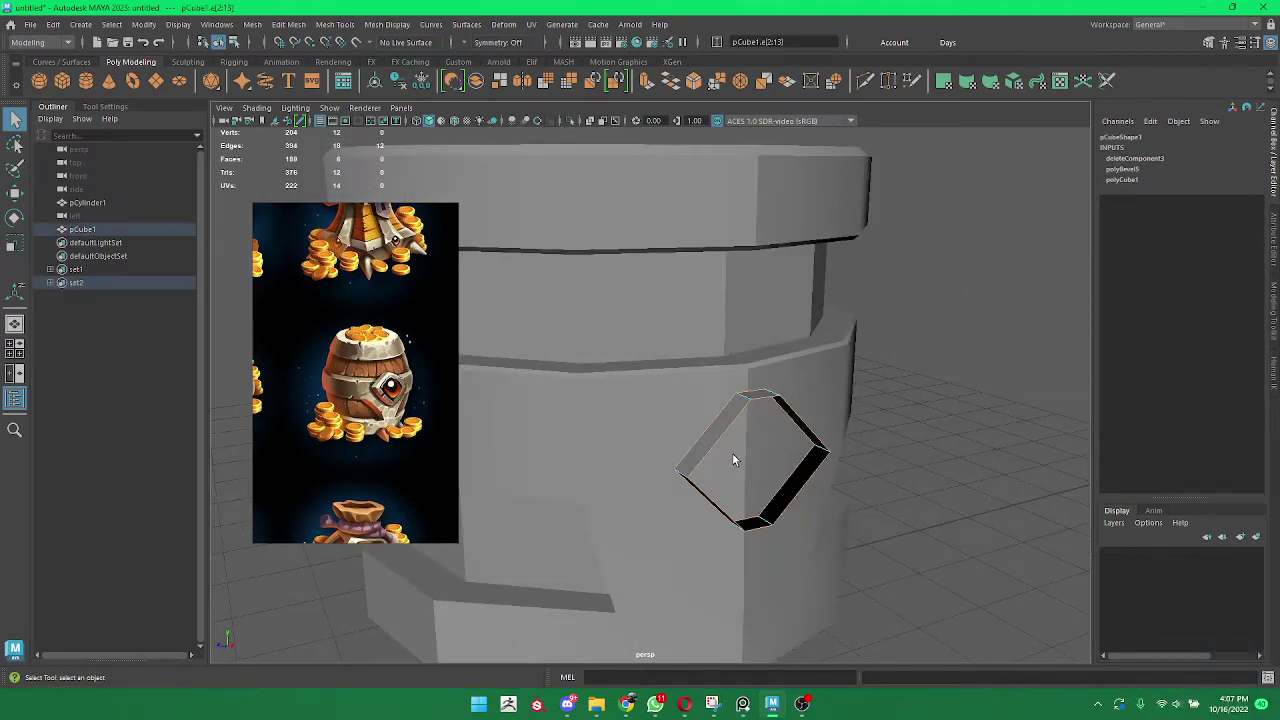
click(752, 460)
- Move the emblem along X to Translate X 2.704, against the barrel's middle band
alt+drag(931, 435, 878, 386)
right_drag(878, 386, 883, 390)
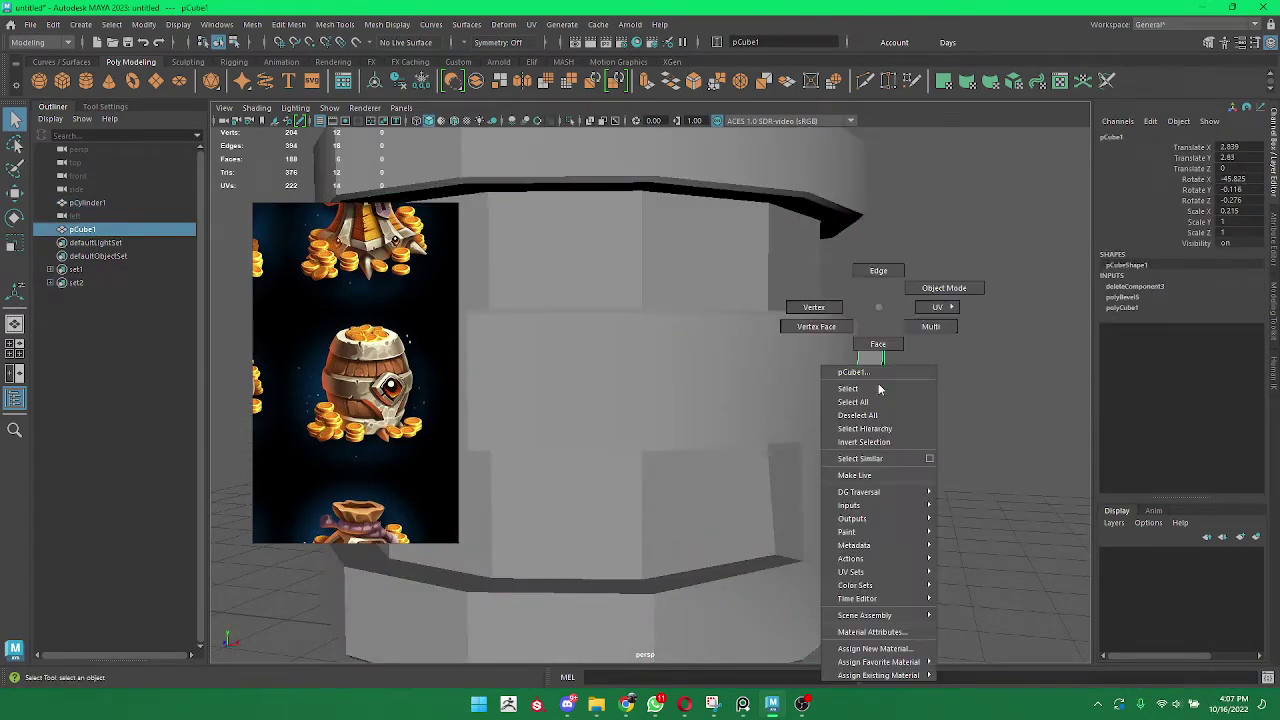
key(w)
mouse_move(905, 384)
mouse_down()
mouse_move(930, 390)
mouse_move(989, 456)
mouse_move(840, 398)
mouse_move(806, 414)
mouse_up()
alt+drag(744, 455, 860, 445)
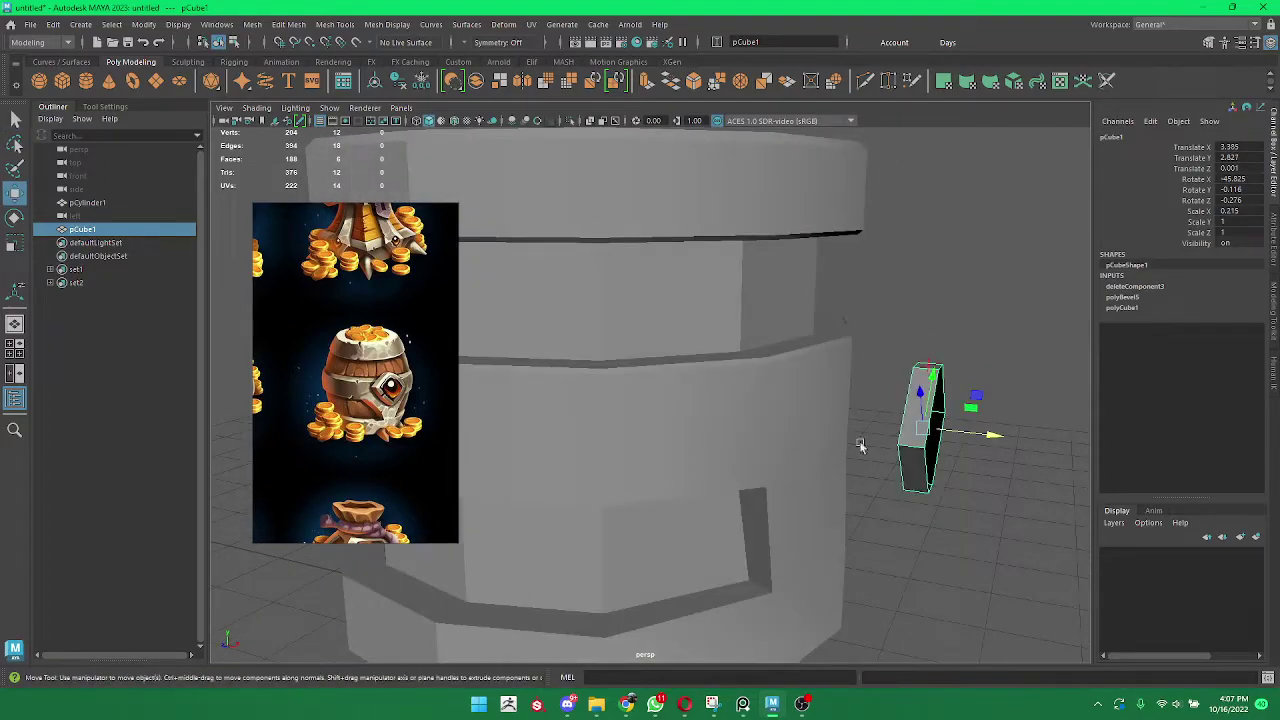
mouse_move(973, 433)
mouse_down()
mouse_move(795, 428)
mouse_move(806, 437)
mouse_move(728, 469)
mouse_up()
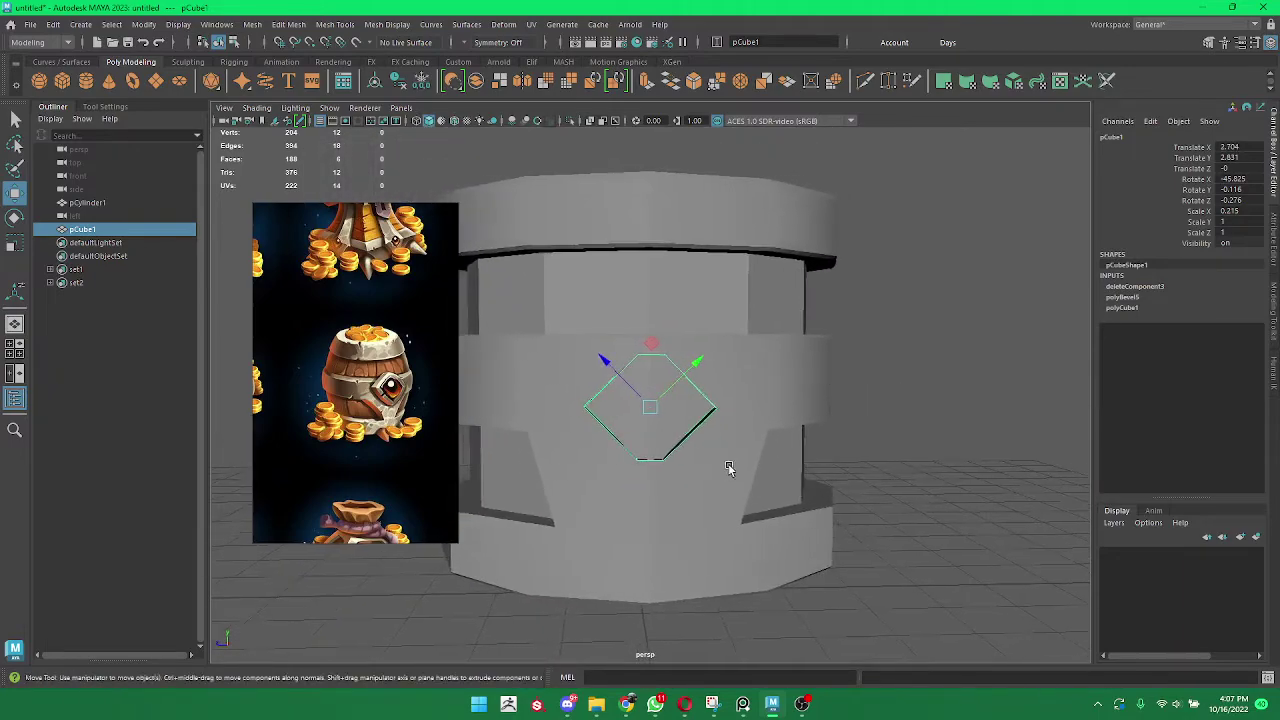
key(q)
- Select the diamond emblem's open border edges in edge mode
mouse_move(655, 440)
alt+mouse_down()
mouse_move(766, 417)
mouse_move(683, 452)
alt+mouse_up()
right_click(655, 432)
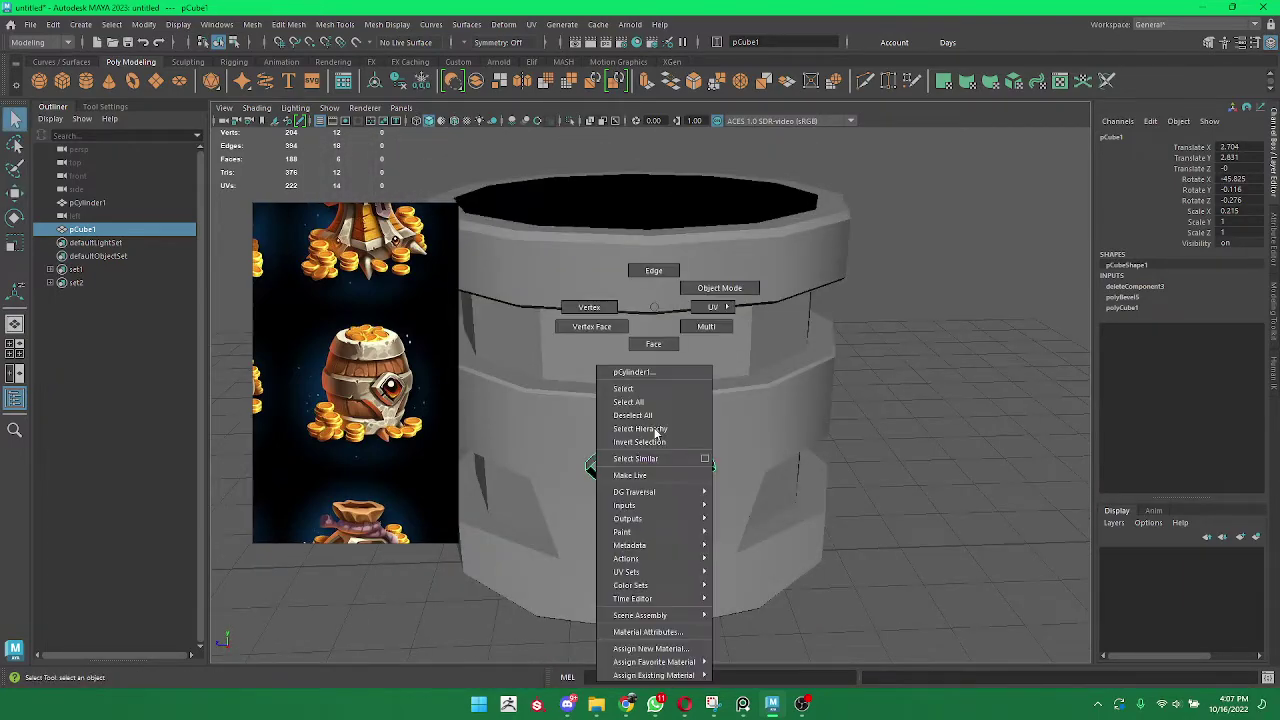
right_drag(653, 245, 653, 268)
click(717, 431)
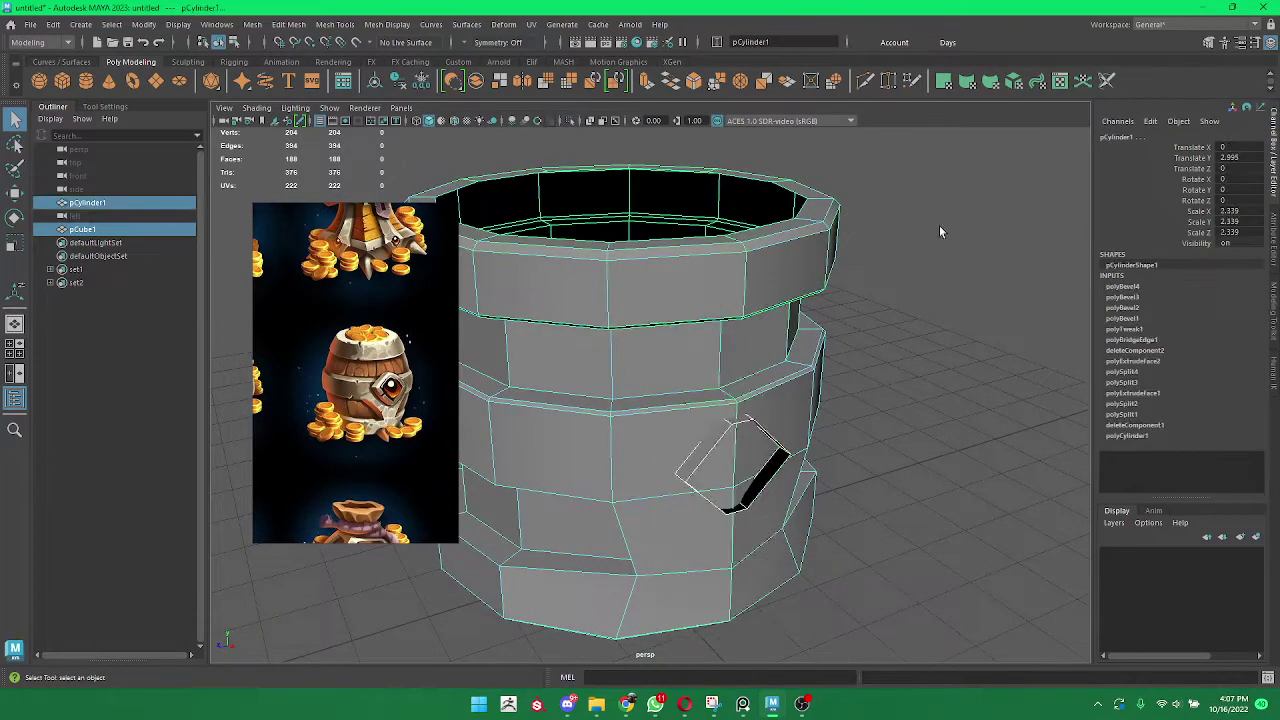
click(939, 225)
click(714, 442)
click(714, 442)
right_drag(714, 330, 714, 266)
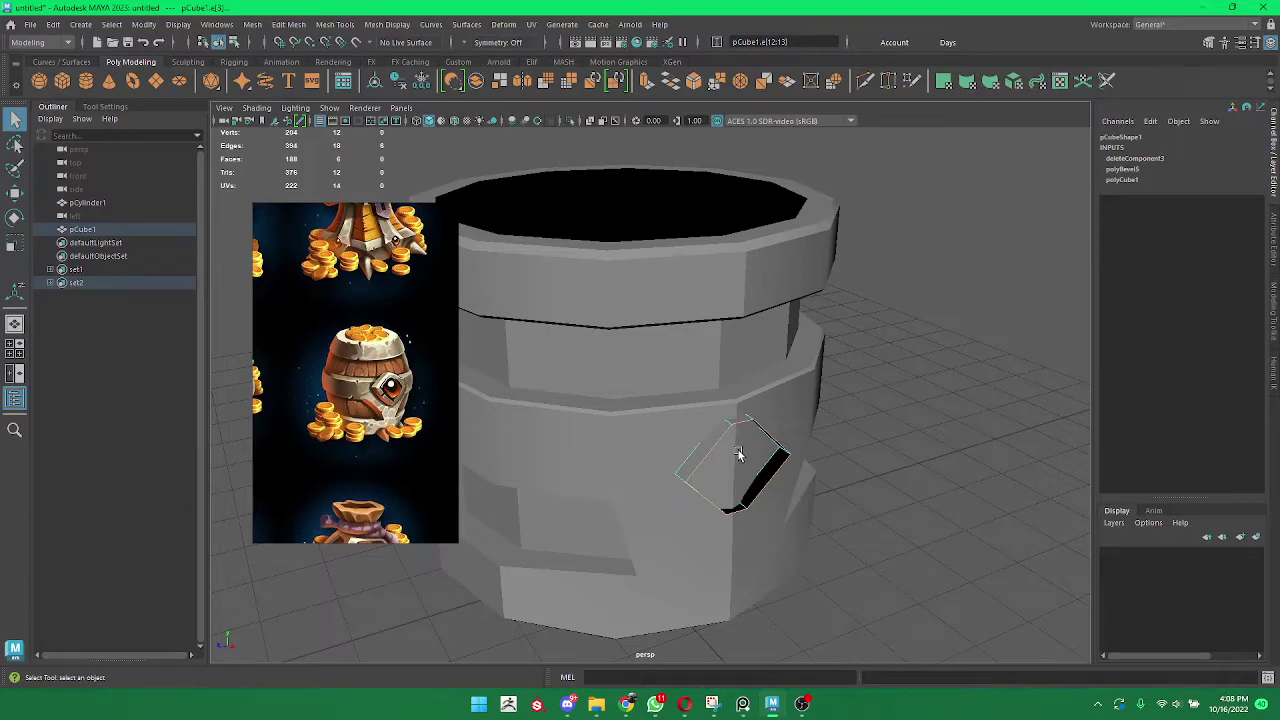
- Extrude the emblem's border edges repeatedly, undoing the last outward-pulled extrusion
key(ctrl+e)
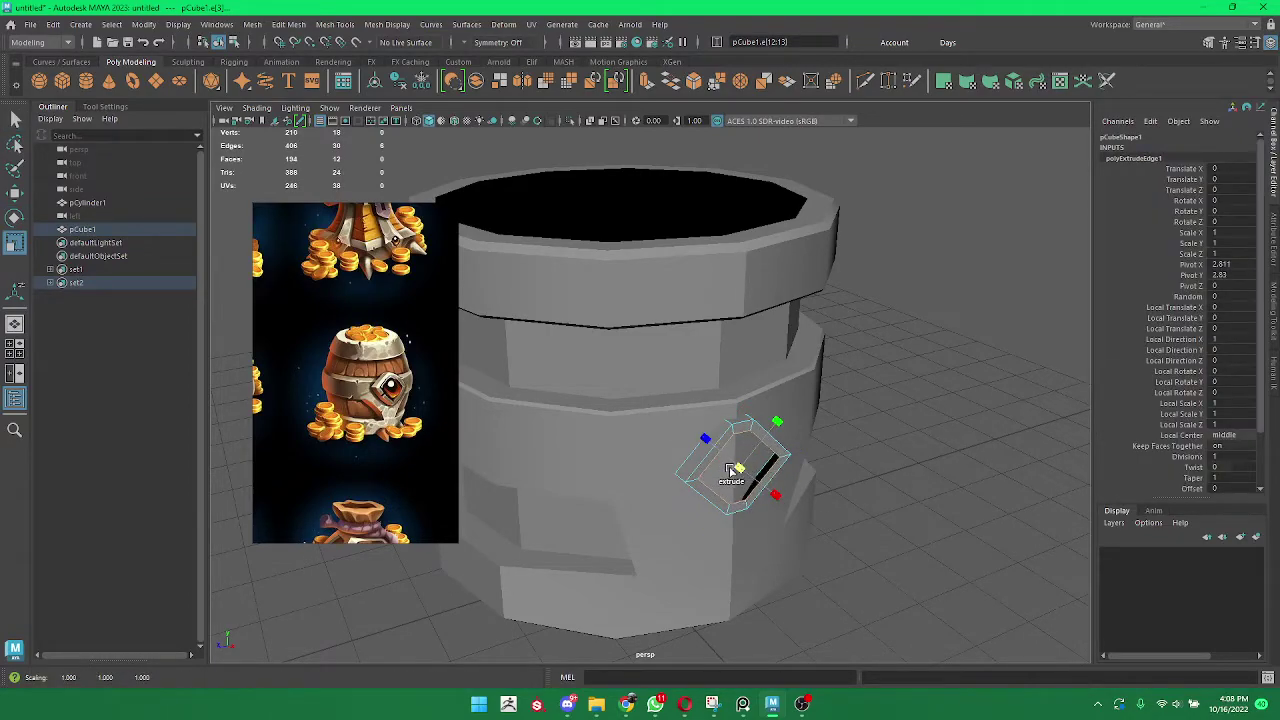
key(ctrl+e)
mouse_move(743, 457)
alt+mouse_down()
mouse_move(874, 440)
mouse_move(700, 457)
mouse_move(669, 486)
alt+mouse_up()
scroll(700, 457, up, 2)
key(e)
key(ctrl+e)
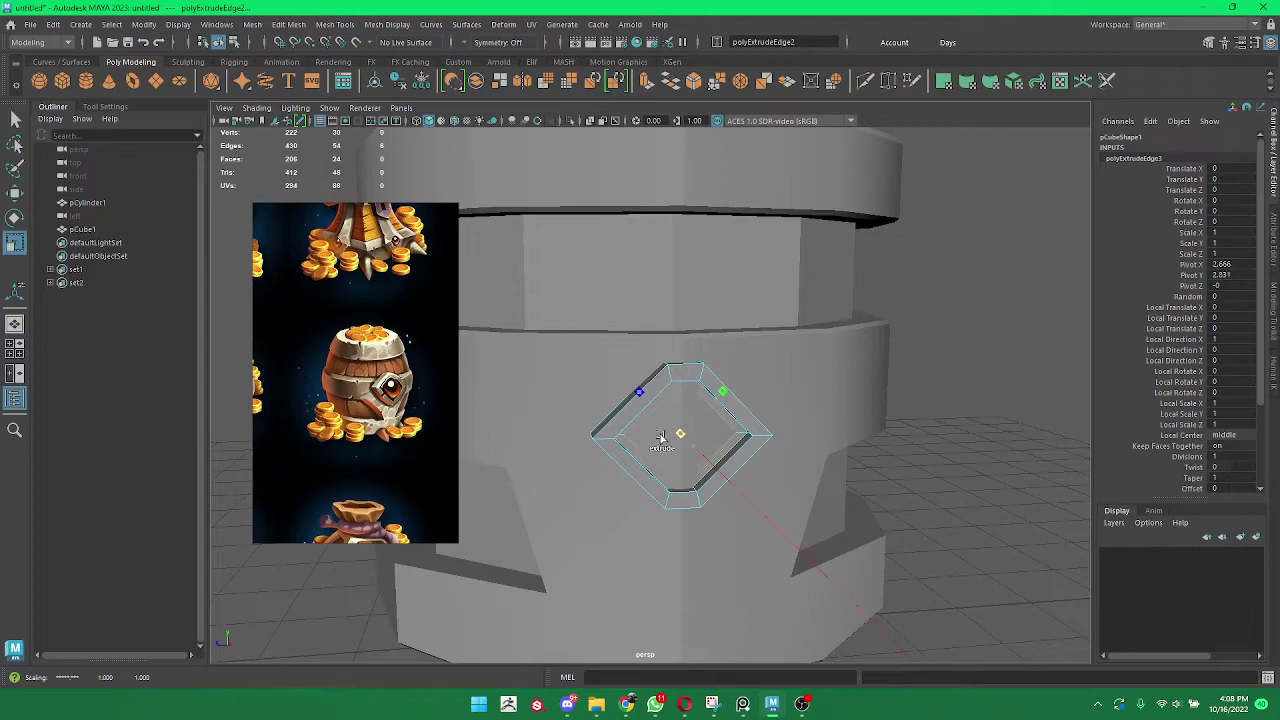
alt+drag(635, 443, 749, 509)
key(w)
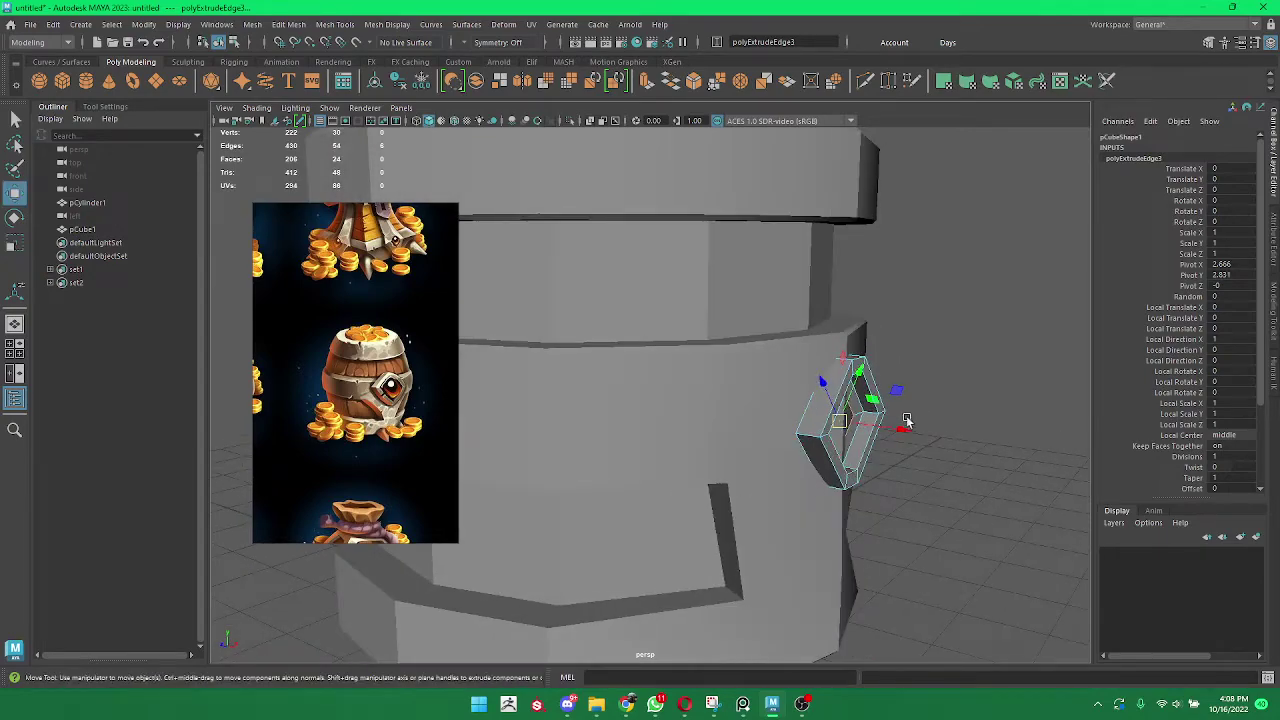
mouse_move(885, 433)
mouse_down()
mouse_move(903, 433)
mouse_move(571, 466)
mouse_move(766, 451)
mouse_up()
key(ctrl+z)
key(ctrl+z)
- Extrude two more rings around the diamond and fill its open centre hole
key(ctrl+e)
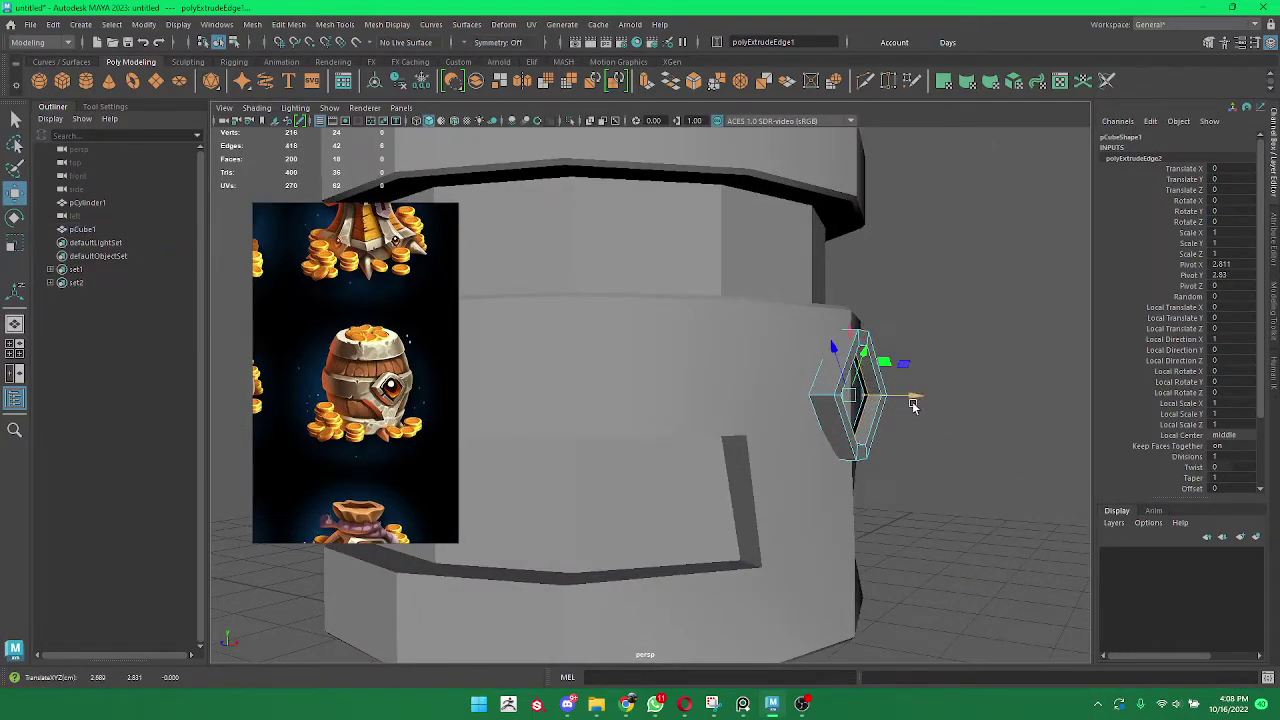
mouse_move(908, 400)
alt+mouse_down()
mouse_move(820, 443)
mouse_move(769, 450)
alt+mouse_up()
key(e)
key(ctrl+e)
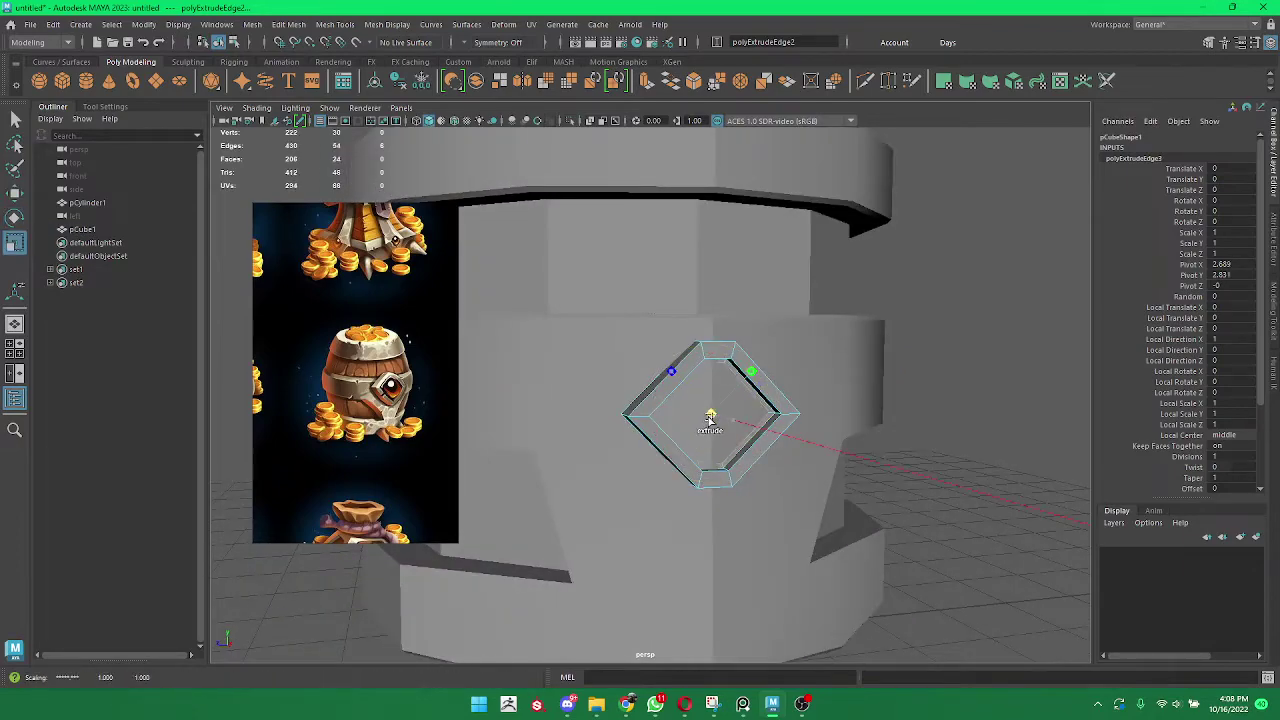
mouse_move(688, 425)
alt+mouse_down()
mouse_move(780, 477)
mouse_move(891, 443)
alt+mouse_up()
key(w)
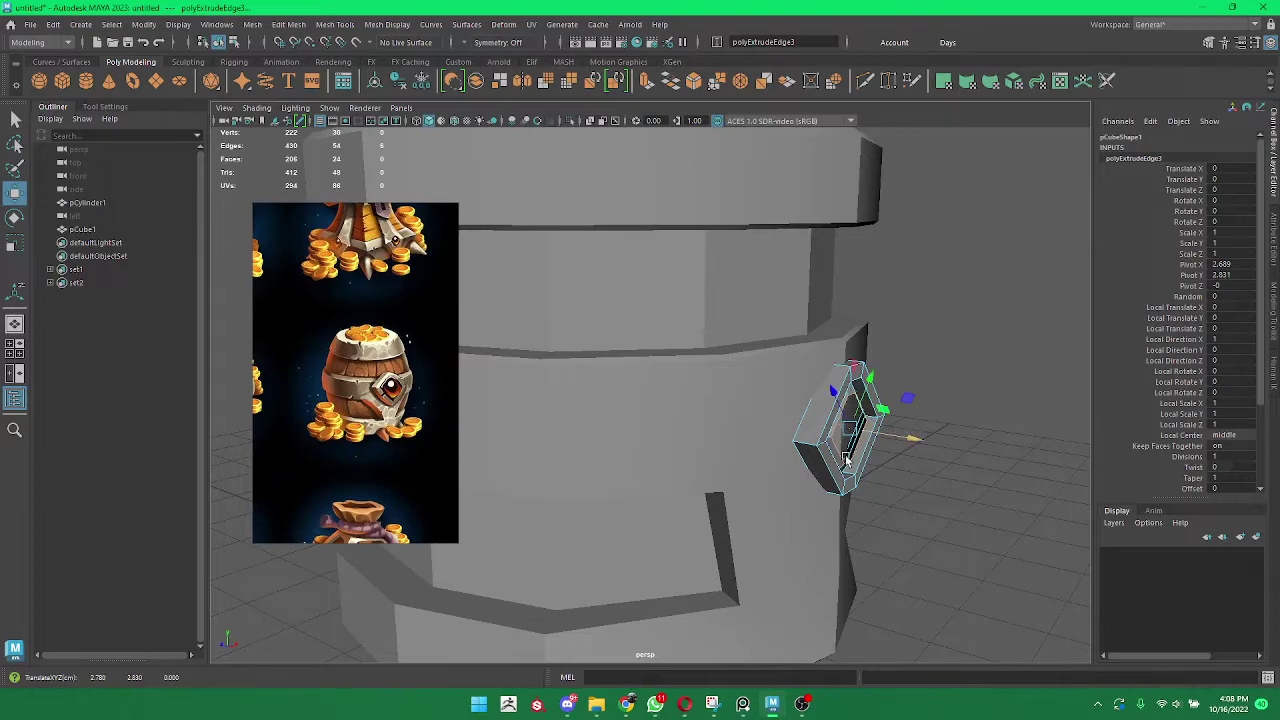
mouse_move(845, 460)
alt+mouse_down()
mouse_move(629, 477)
mouse_move(597, 514)
mouse_move(771, 506)
mouse_move(700, 491)
alt+mouse_up()
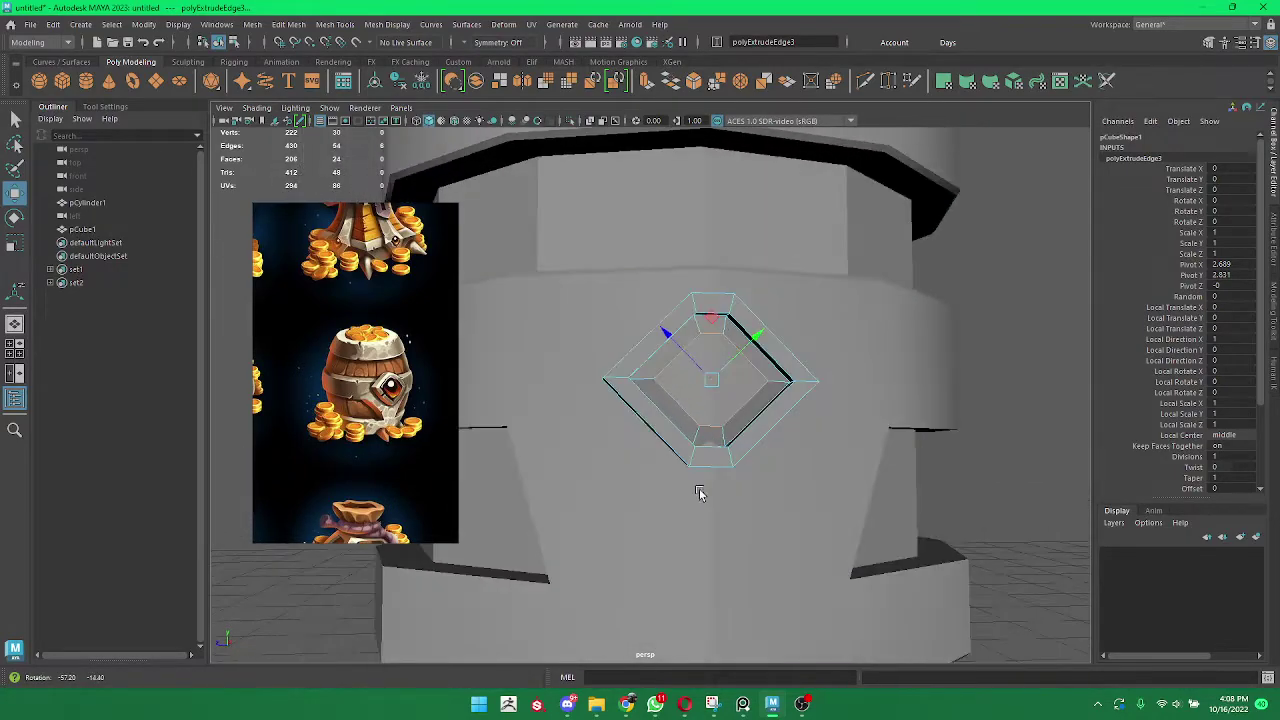
shift+right_click(709, 426)
click(712, 598)
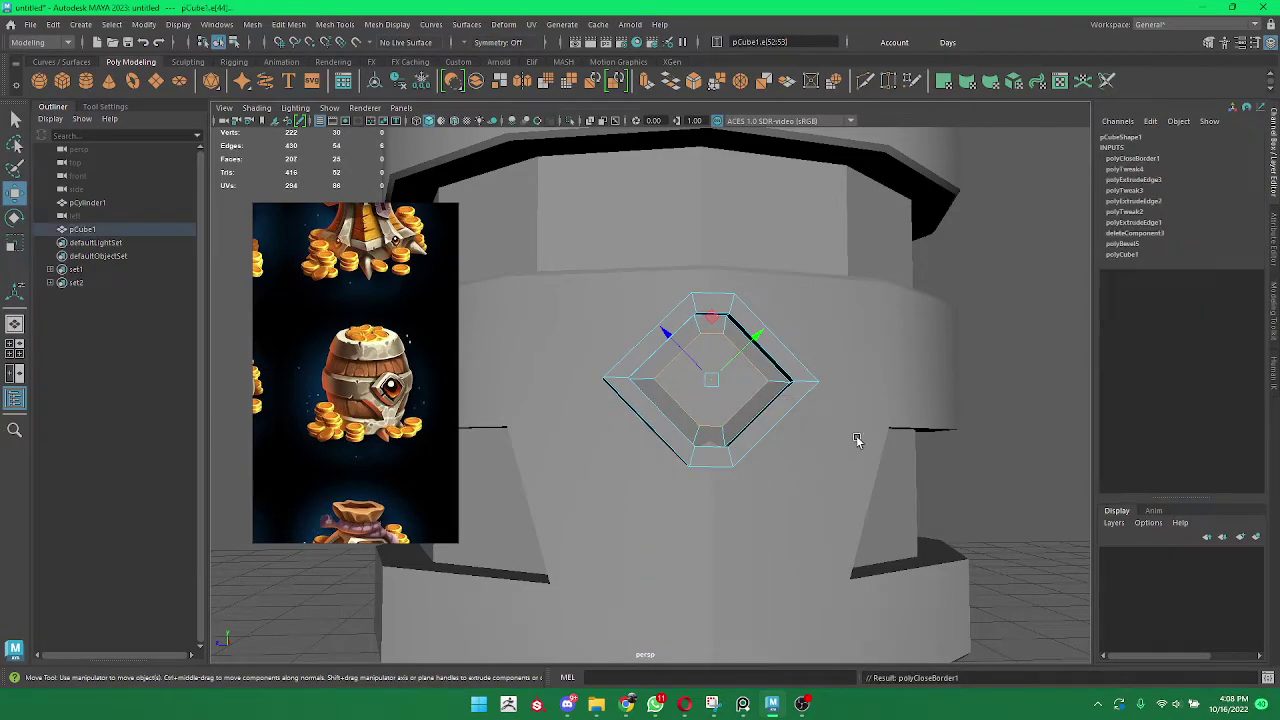
right_drag(703, 306, 768, 288)
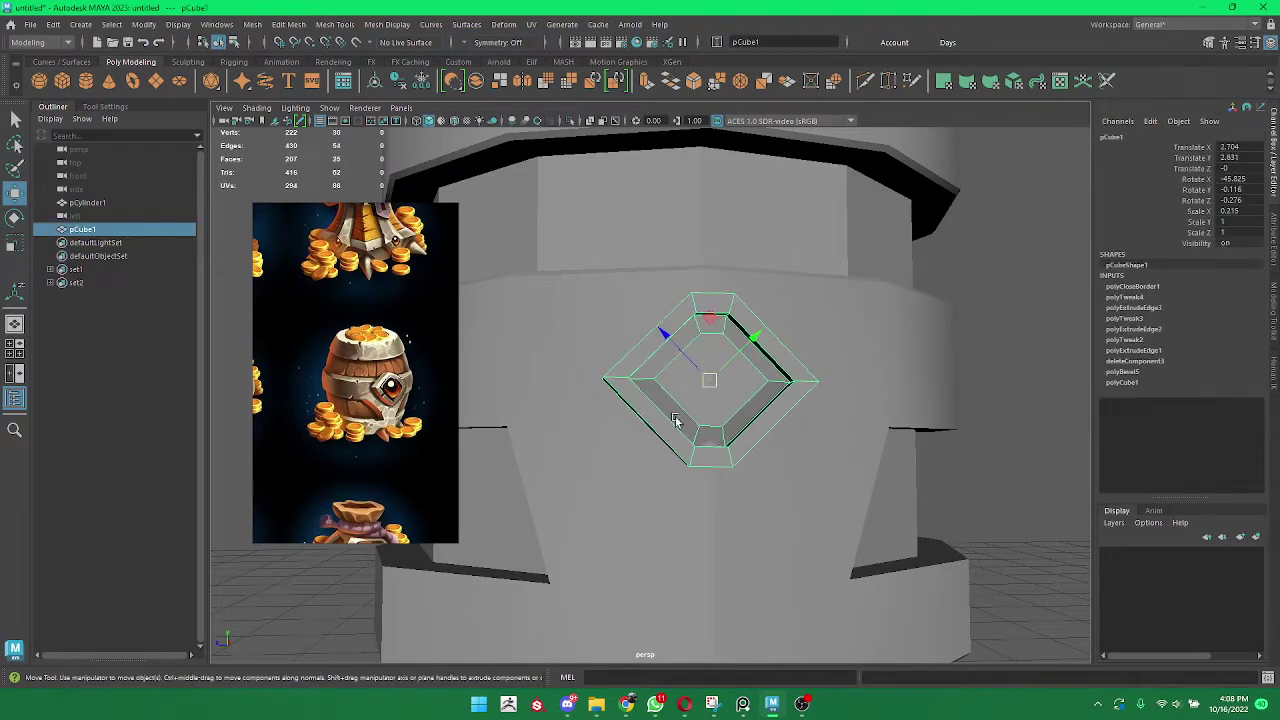
- Add cut lines across the diamond emblem with Multi-Cut
mouse_move(700, 310)
right_down()
mouse_move(644, 337)
mouse_move(711, 363)
mouse_move(716, 336)
right_up()
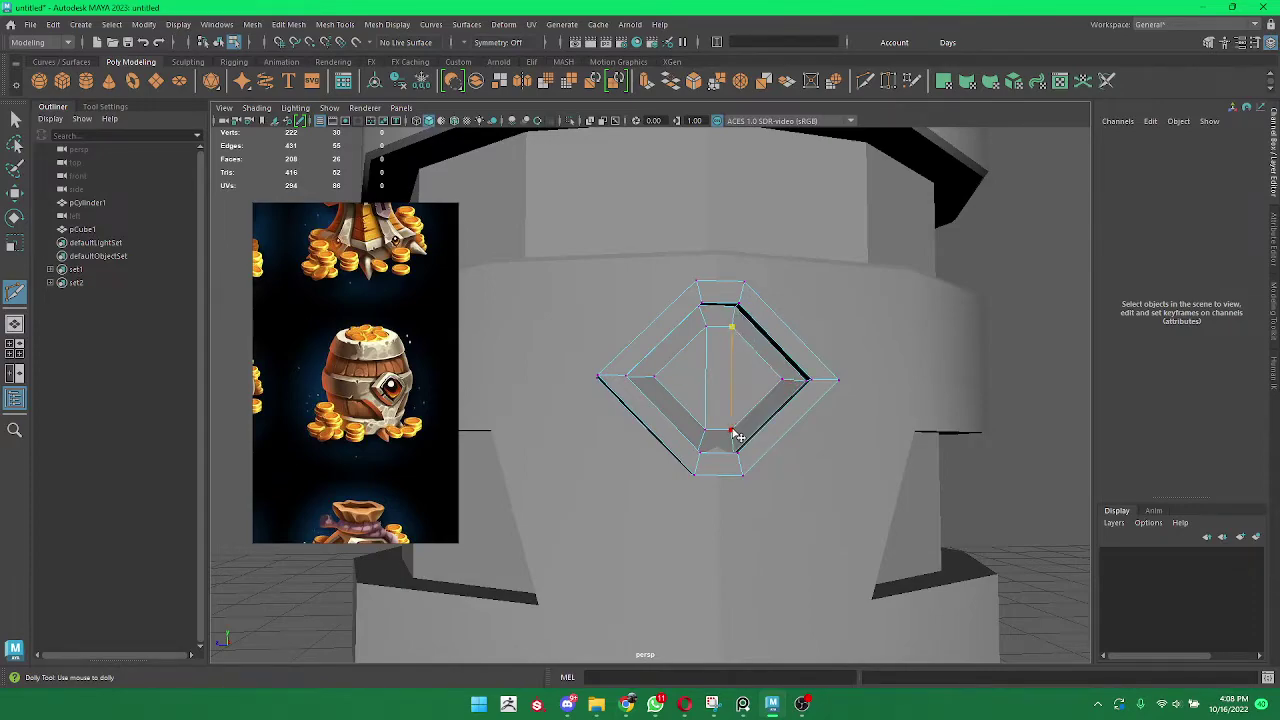
alt+drag(733, 433, 800, 430)
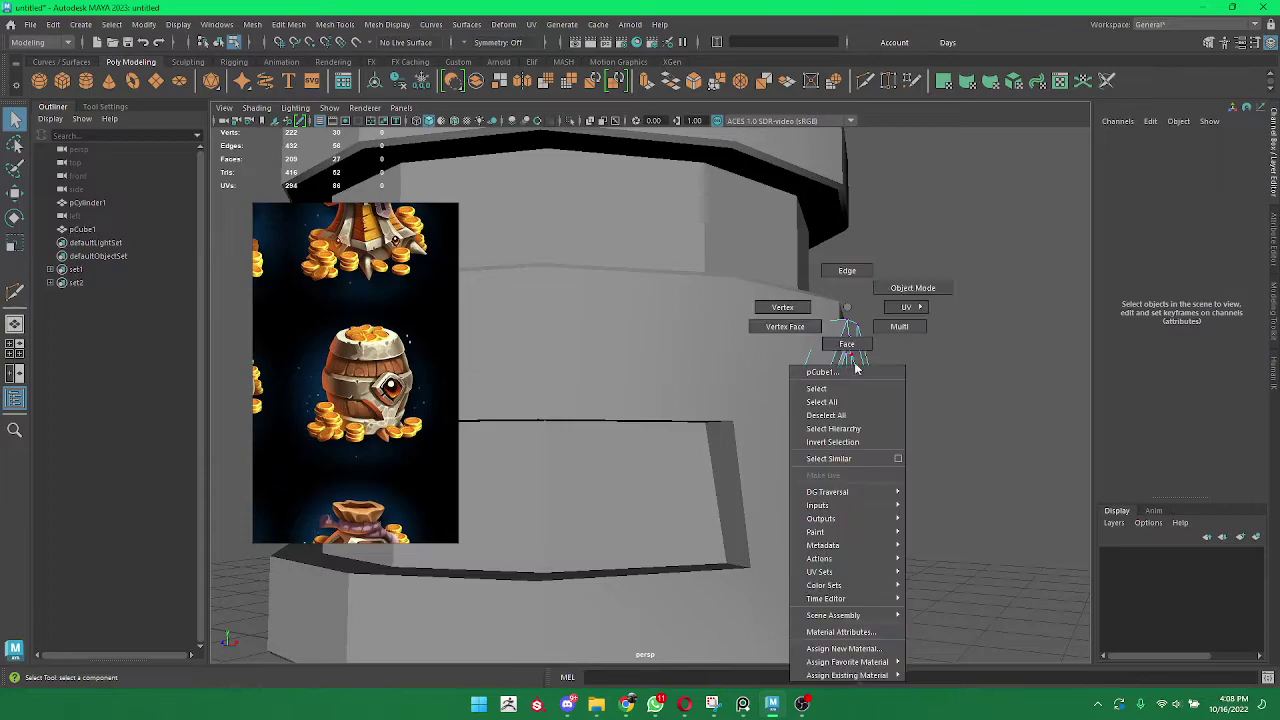
right_drag(835, 314, 948, 264)
scroll(948, 264, down, 5)
alt+drag(800, 430, 700, 430)
- Bevel the diamond's inner frame edges at fraction 0.1
click(612, 425)
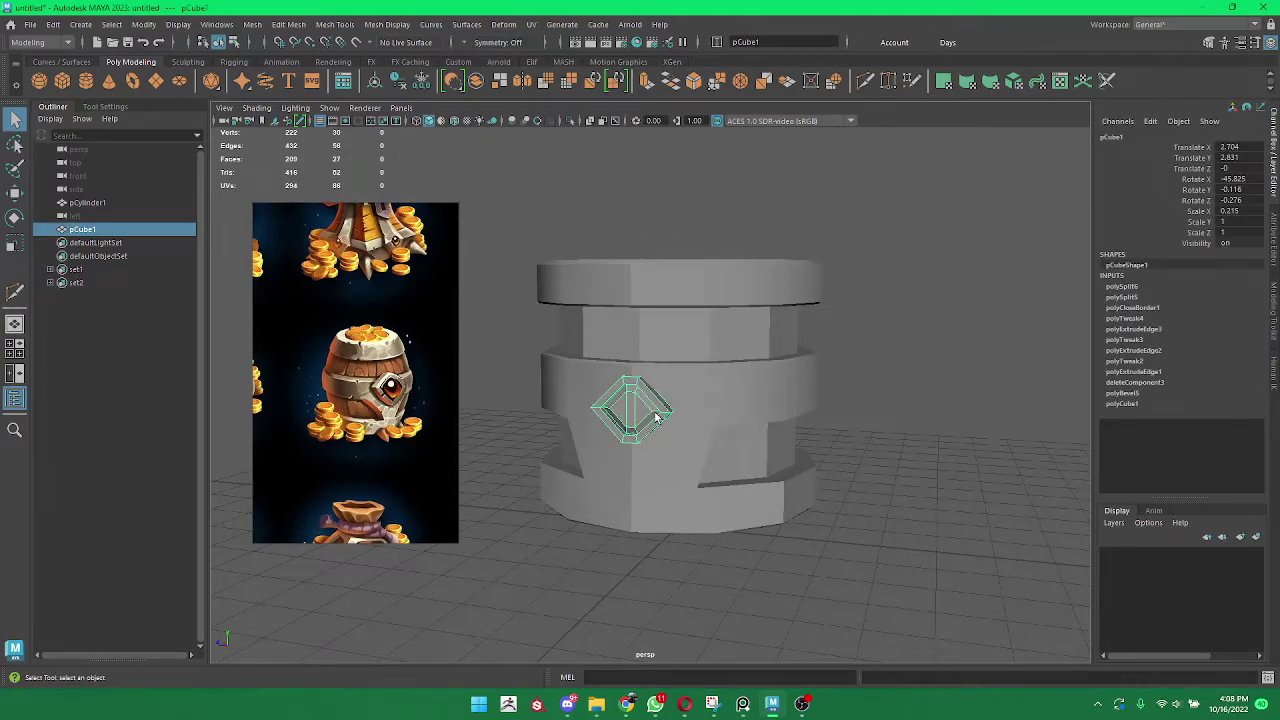
scroll(760, 460, up, 5)
right_drag(676, 432, 674, 271)
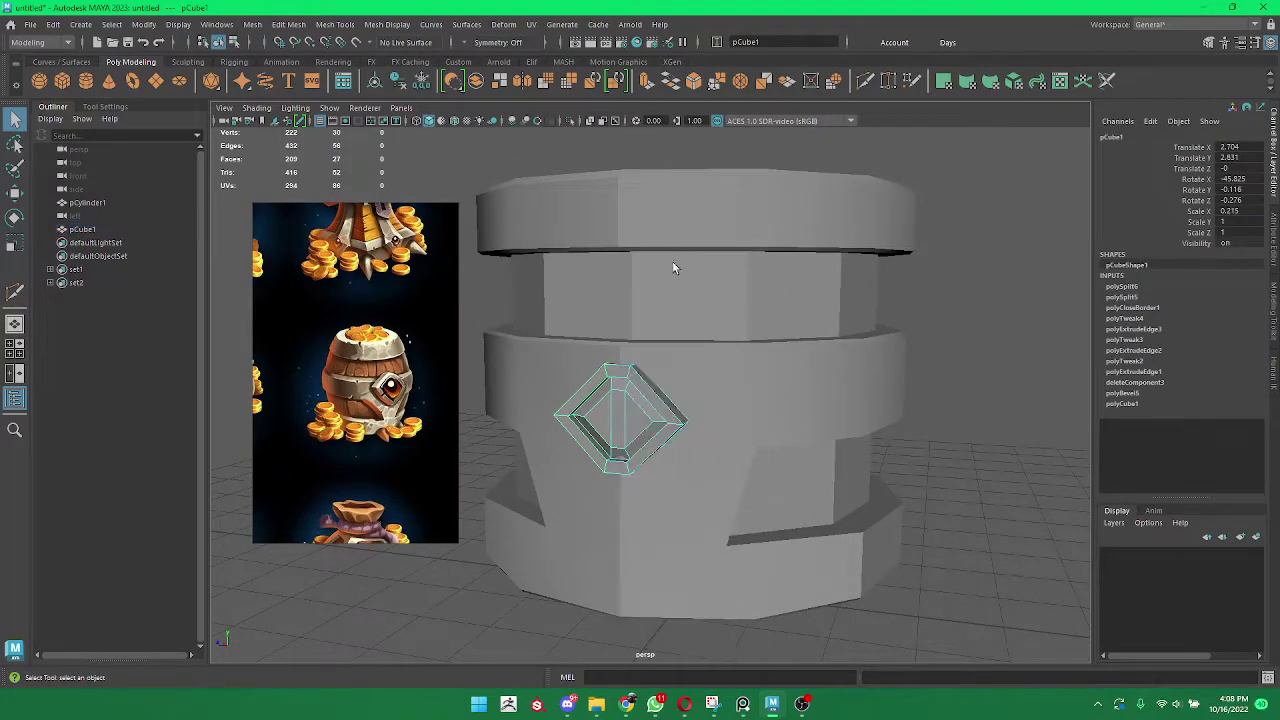
click(674, 423)
alt+drag(674, 423, 733, 455)
click(953, 408)
mouse_move(953, 408)
alt+mouse_down()
mouse_move(793, 440)
mouse_move(640, 437)
mouse_move(868, 418)
alt+mouse_up()
click(766, 428)
shift+click(597, 441)
shift+right_click(597, 441)
click(665, 427)
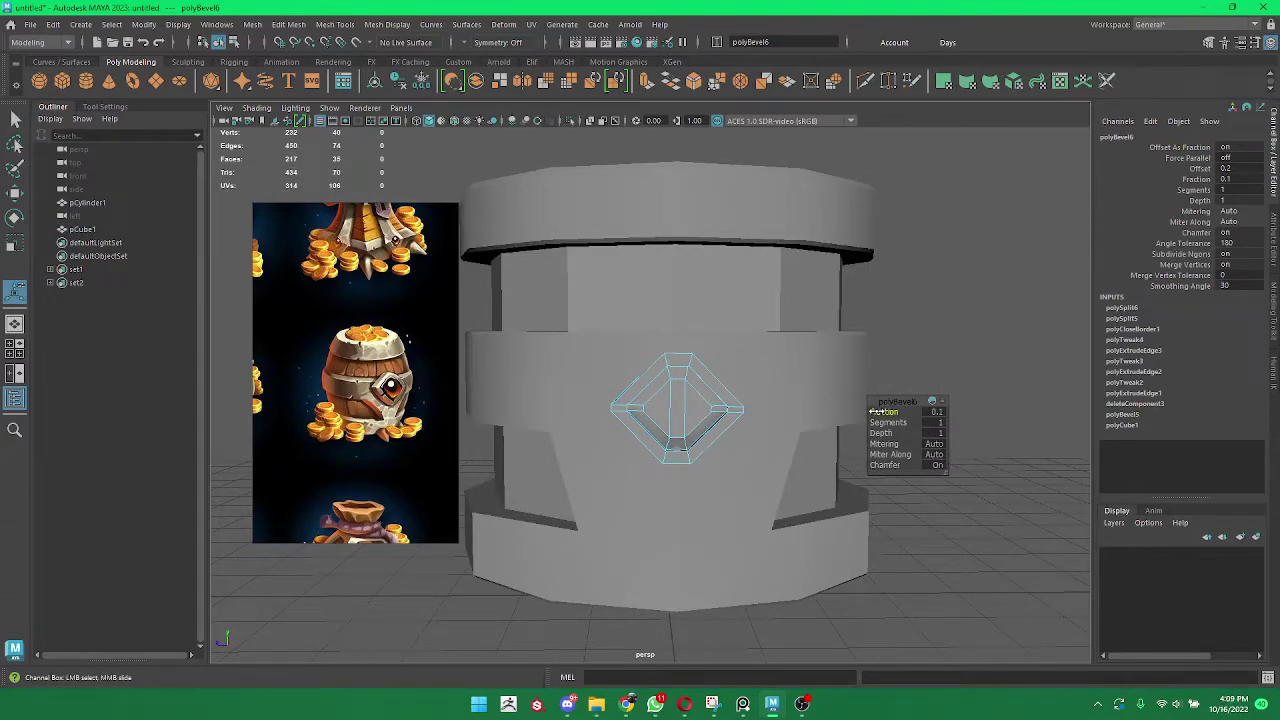
- Return to object mode and reselect the diamond emblem
right_drag(709, 425, 809, 263)
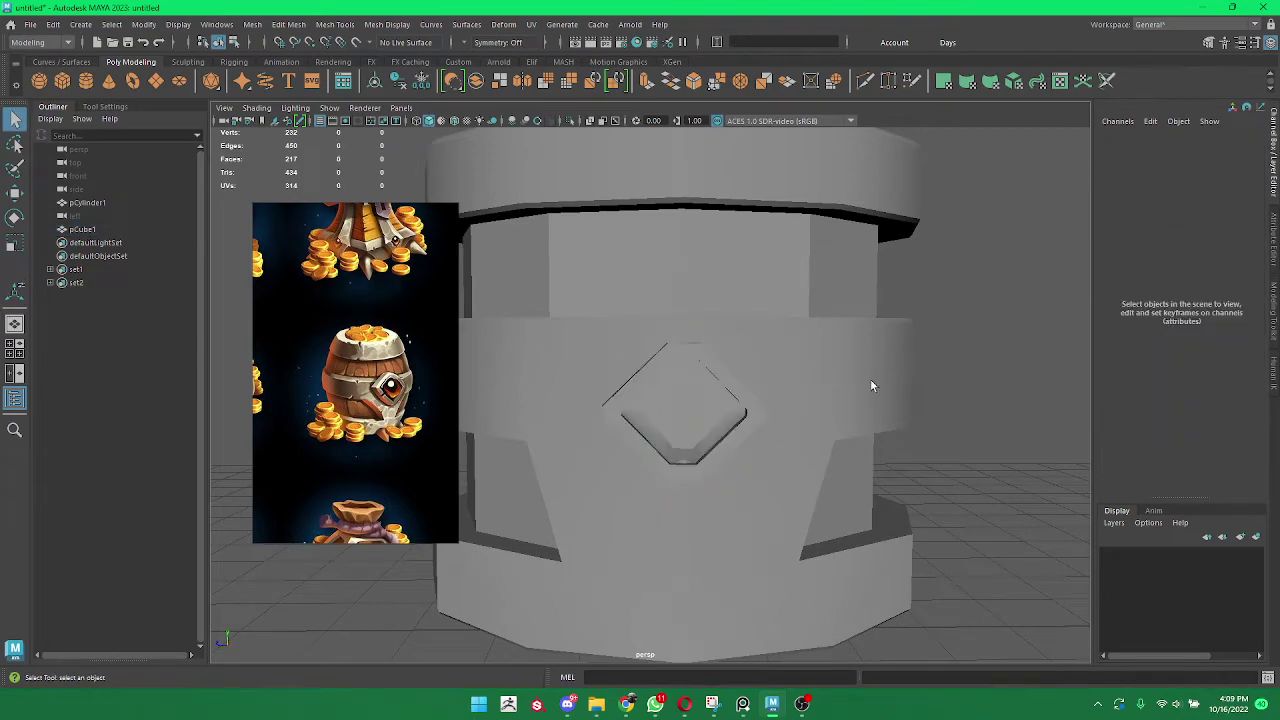
alt+drag(870, 379, 751, 443)
click(766, 380)
mouse_move(766, 386)
alt+mouse_down()
mouse_move(636, 412)
mouse_move(543, 449)
mouse_move(734, 466)
mouse_move(794, 449)
mouse_move(614, 465)
mouse_move(788, 507)
alt+mouse_up()
- Nudge the diamond emblem pCube1 against the band to Translate X 2.655
key(e)
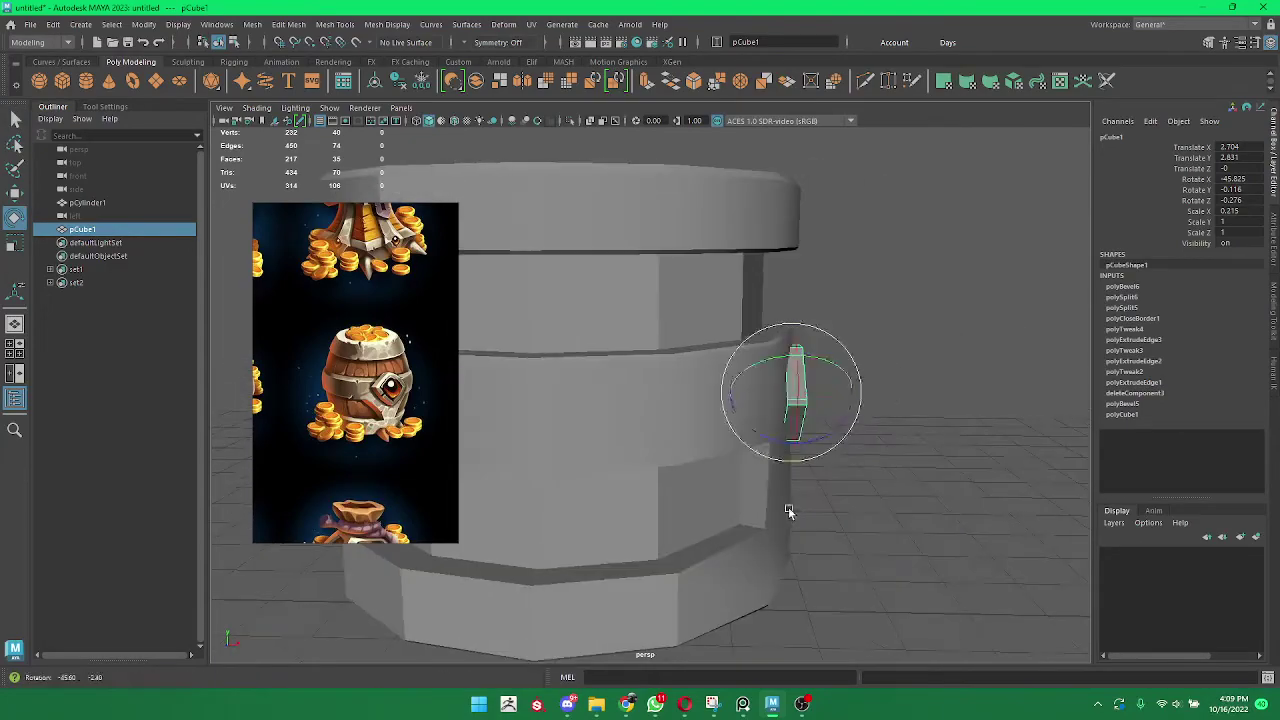
key(w)
mouse_move(849, 394)
mouse_down()
mouse_move(740, 432)
mouse_move(814, 423)
mouse_move(543, 452)
mouse_move(520, 442)
mouse_move(623, 514)
mouse_up()
alt+right_drag(623, 514, 536, 472)
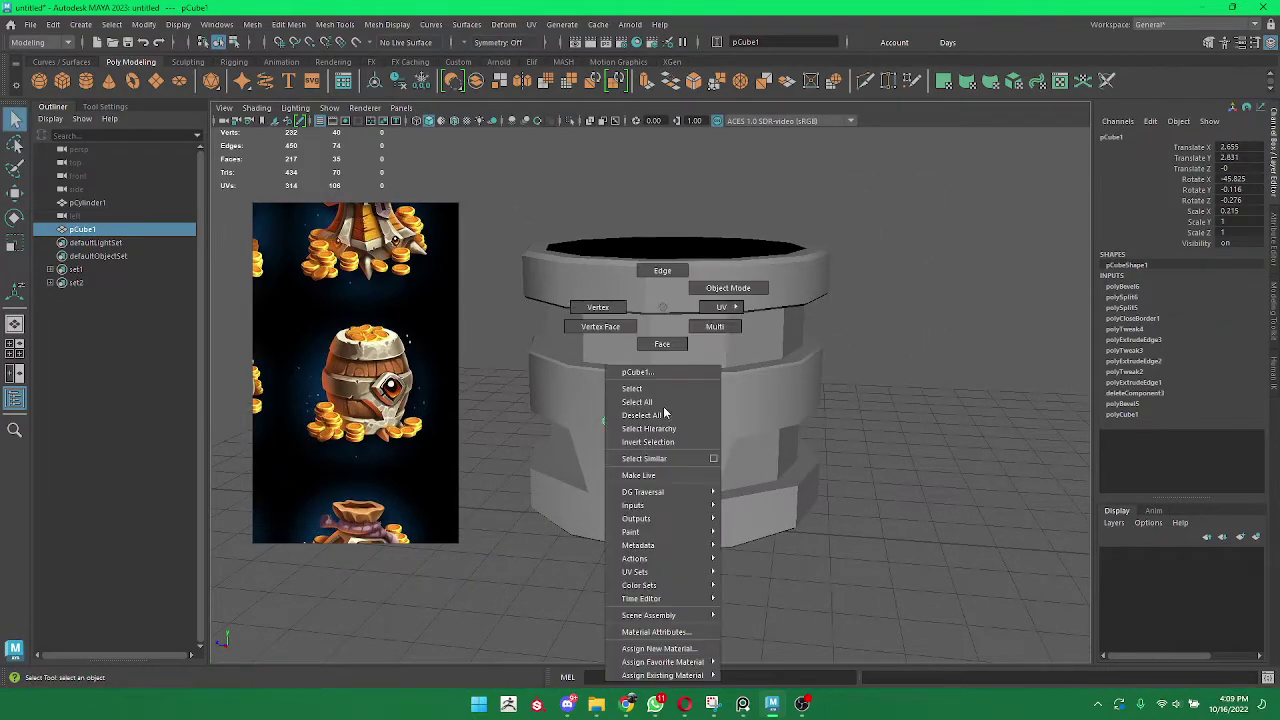
- Enlarge the emblem to Scale Y and Z 1.242, keeping Scale X 0.267
right_drag(663, 406, 697, 288)
click(877, 282)
alt+right_drag(877, 290, 880, 423)
mouse_move(880, 423)
alt+mouse_down()
mouse_move(834, 471)
mouse_move(869, 486)
mouse_move(869, 508)
mouse_move(780, 460)
alt+mouse_up()
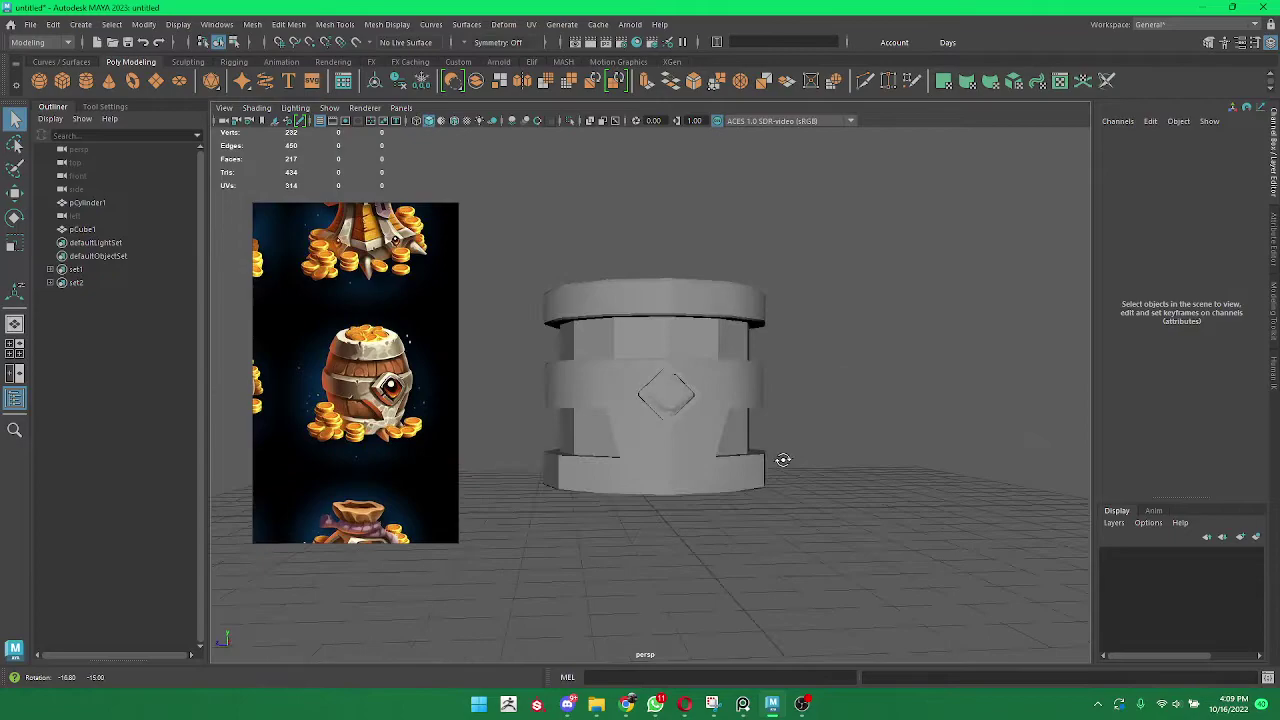
click(651, 403)
key(e)
key(r)
drag(670, 394, 675, 404)
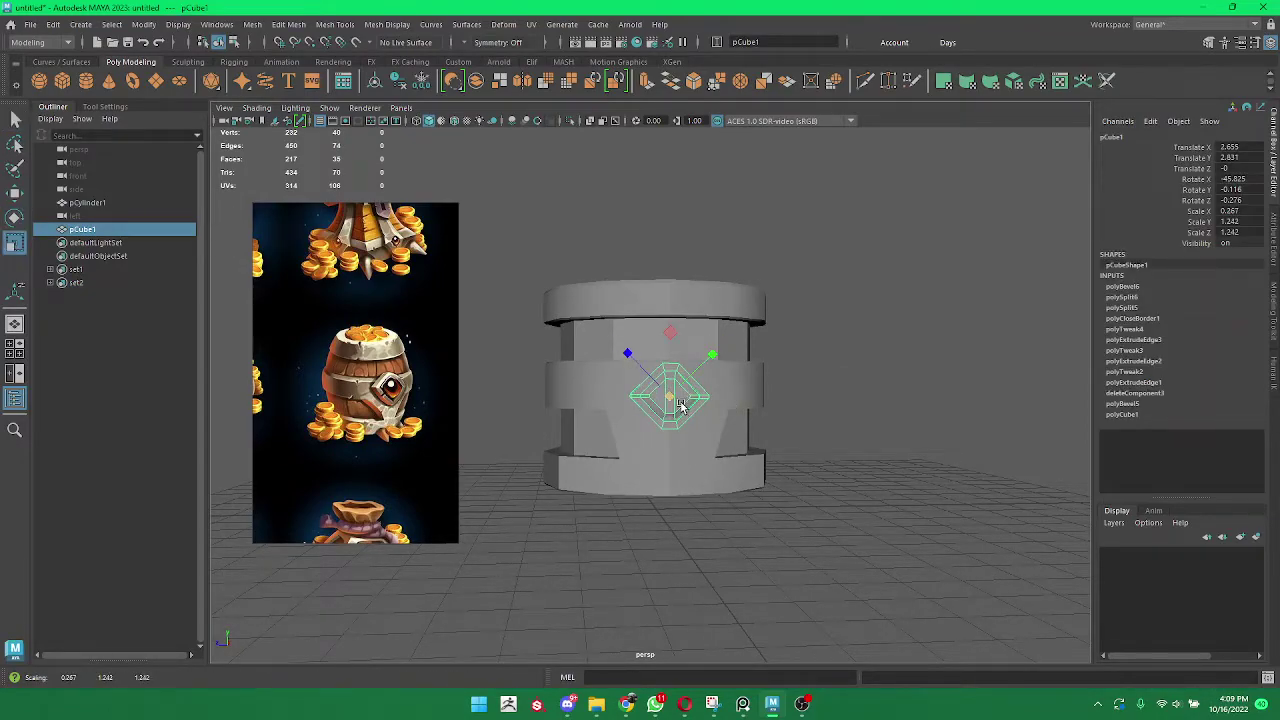
key(w)
click(835, 396)
mouse_move(851, 400)
alt+mouse_down()
mouse_move(771, 449)
mouse_move(420, 432)
mouse_move(280, 506)
mouse_move(617, 449)
mouse_move(628, 422)
mouse_move(651, 430)
alt+mouse_up()
- Cap the hole in the barrel's open bottom edge loop
click(617, 449)
right_drag(577, 366, 563, 357)
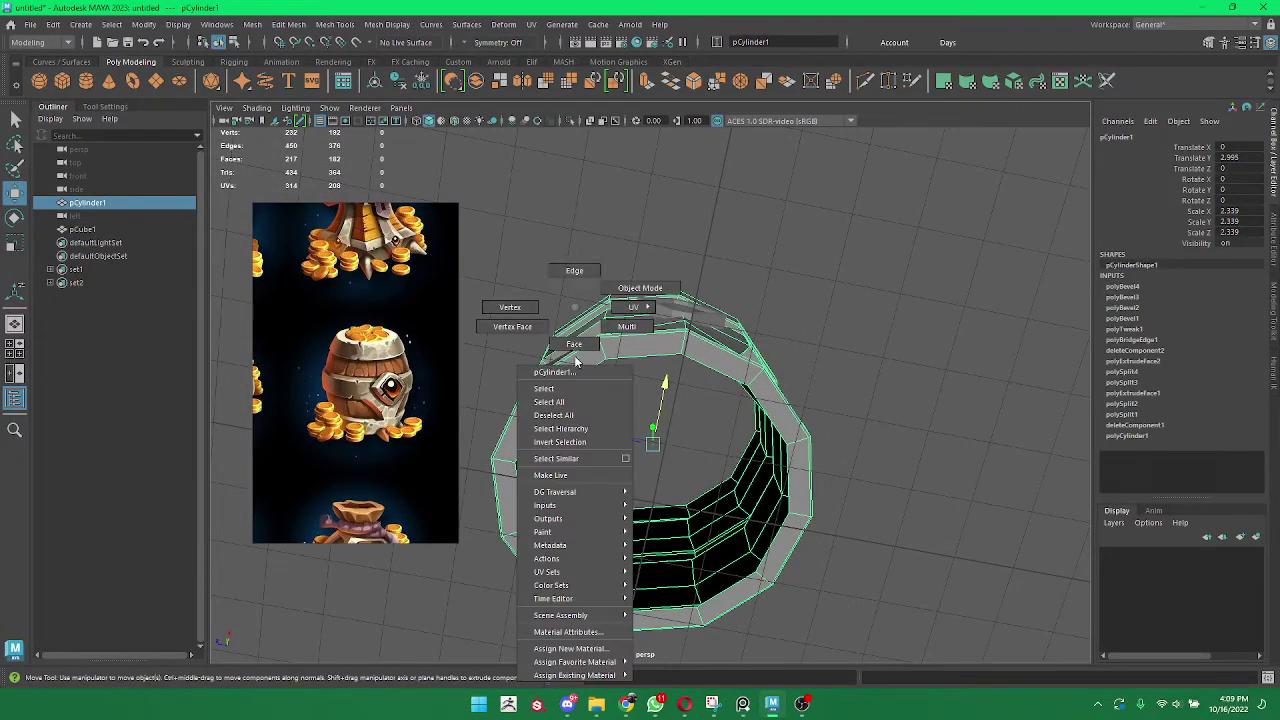
mouse_move(563, 357)
alt+mouse_down()
mouse_move(408, 368)
mouse_move(643, 529)
mouse_move(614, 571)
mouse_move(628, 427)
alt+mouse_up()
double_click(614, 571)
shift+right_drag(558, 310, 553, 327)
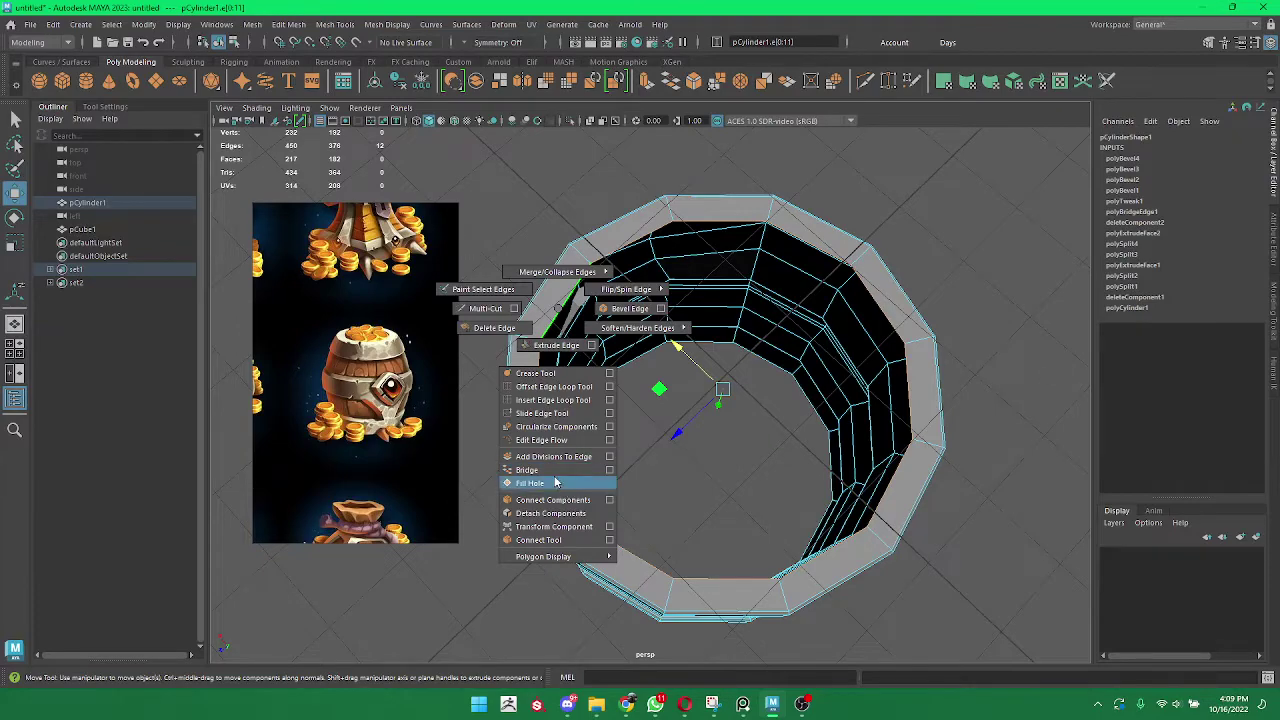
shift+right_drag(556, 483, 556, 483)
mouse_move(643, 486)
alt+mouse_down()
mouse_move(817, 515)
mouse_move(801, 423)
mouse_move(778, 425)
alt+mouse_up()
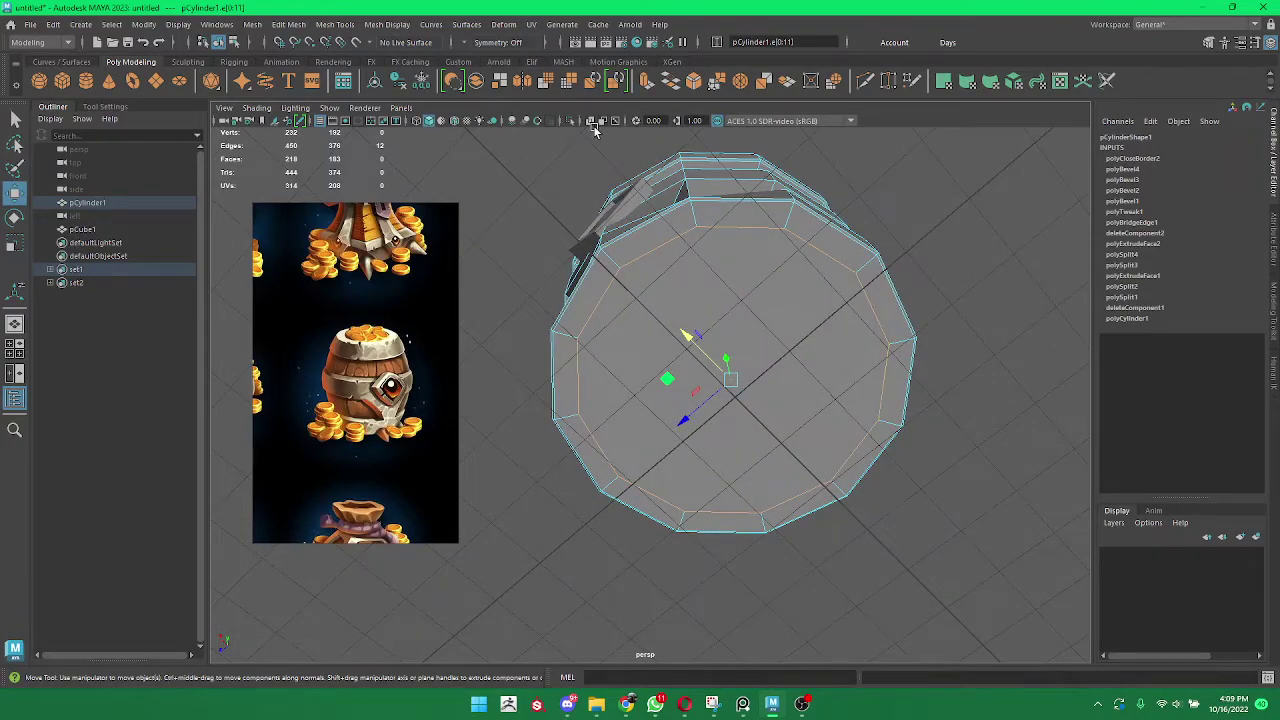
alt+drag(688, 294, 446, 186)
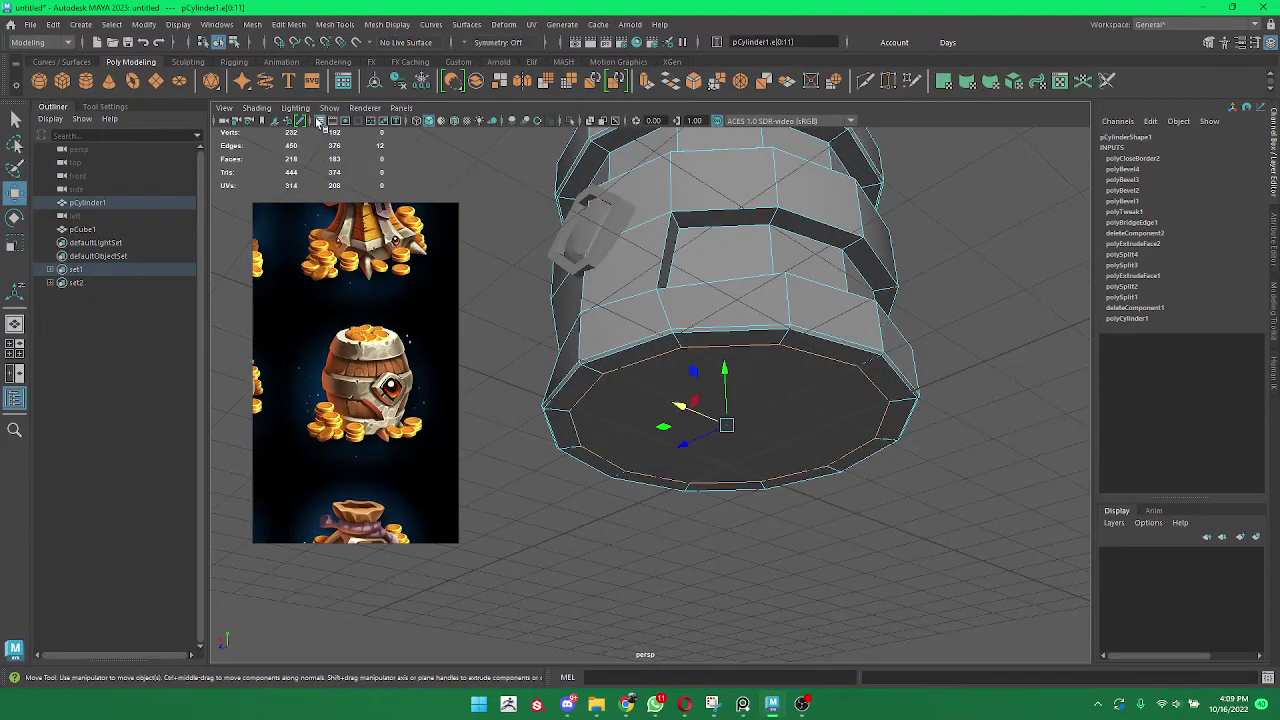
mouse_move(805, 330)
alt+mouse_down()
mouse_move(811, 443)
mouse_move(850, 437)
mouse_move(820, 443)
mouse_move(772, 381)
alt+mouse_up()
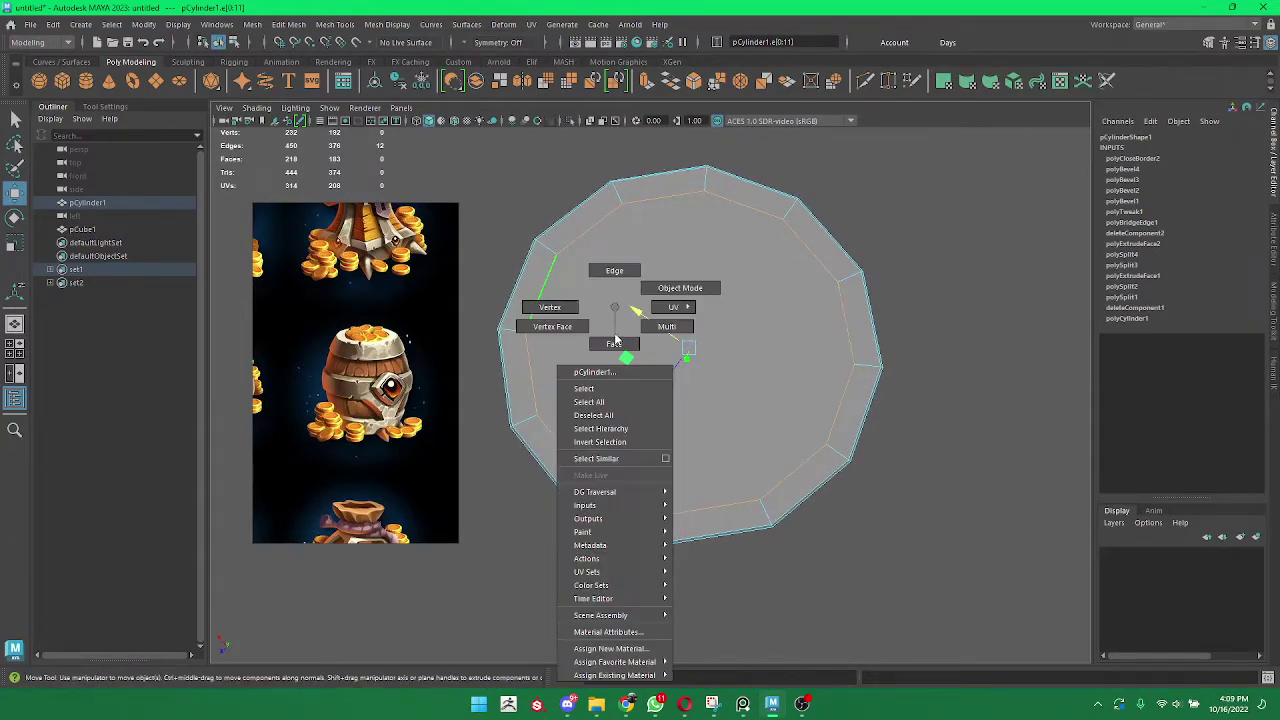
- Split the bottom cap with Multi-Cut lines into smaller faces, totalling 225 faces
right_drag(705, 354, 733, 193)
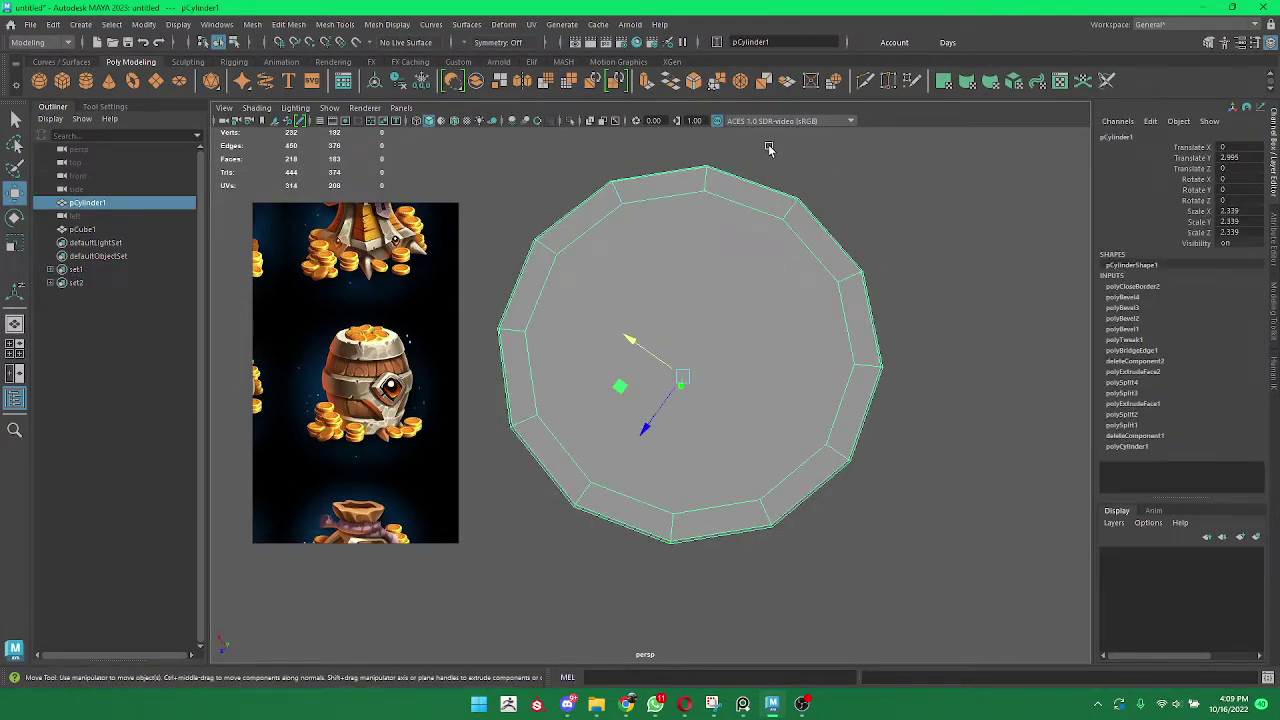
key(ctrl+shift+x)
scroll(586, 235, up, 2)
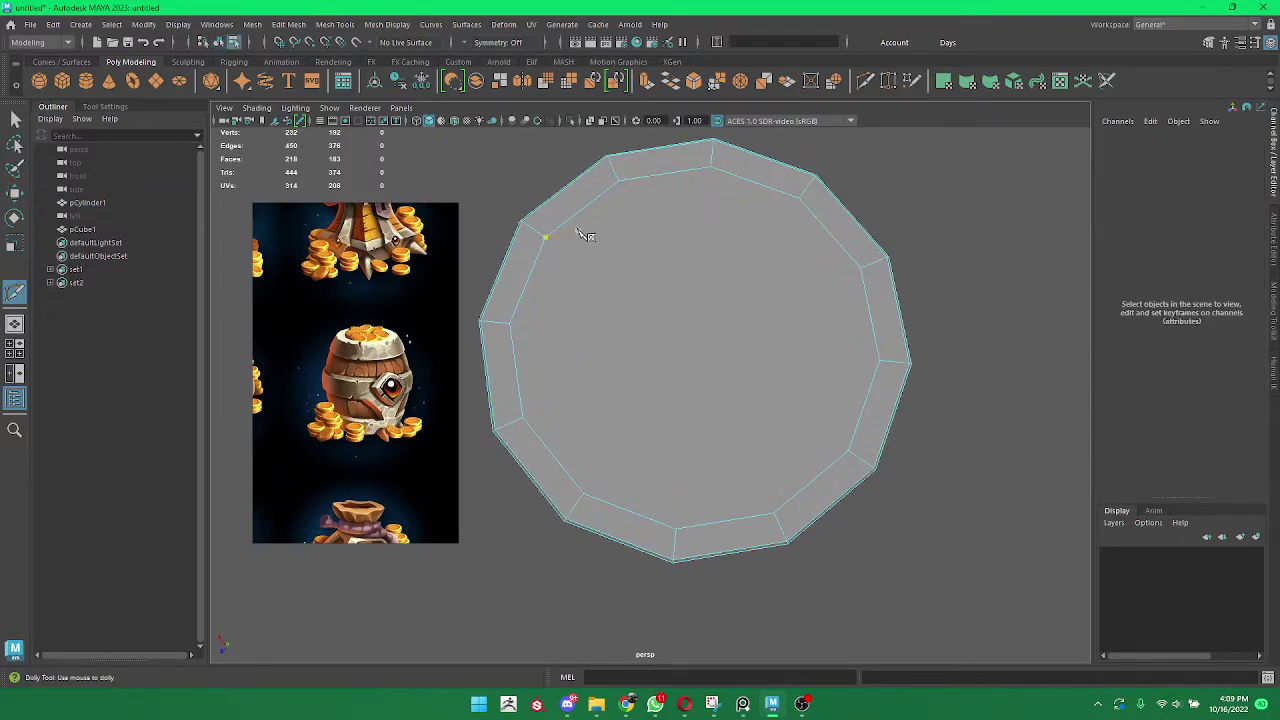
click(545, 238)
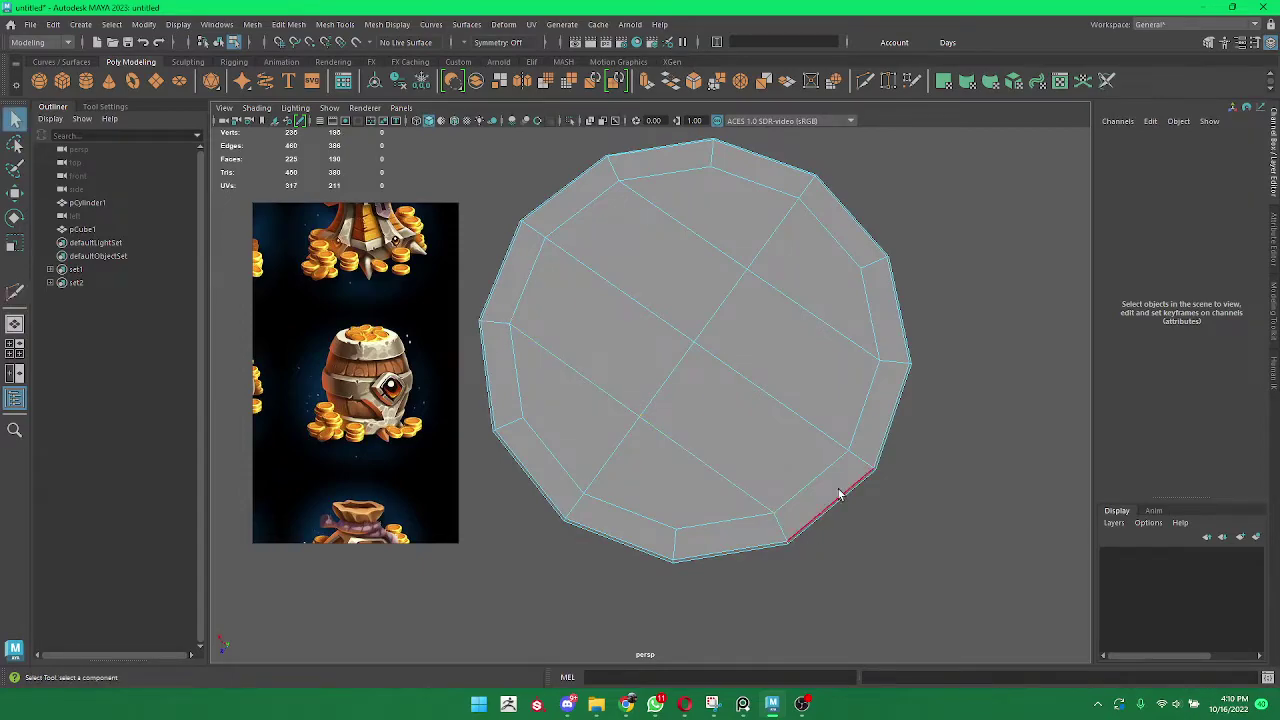
alt+drag(840, 493, 643, 497)
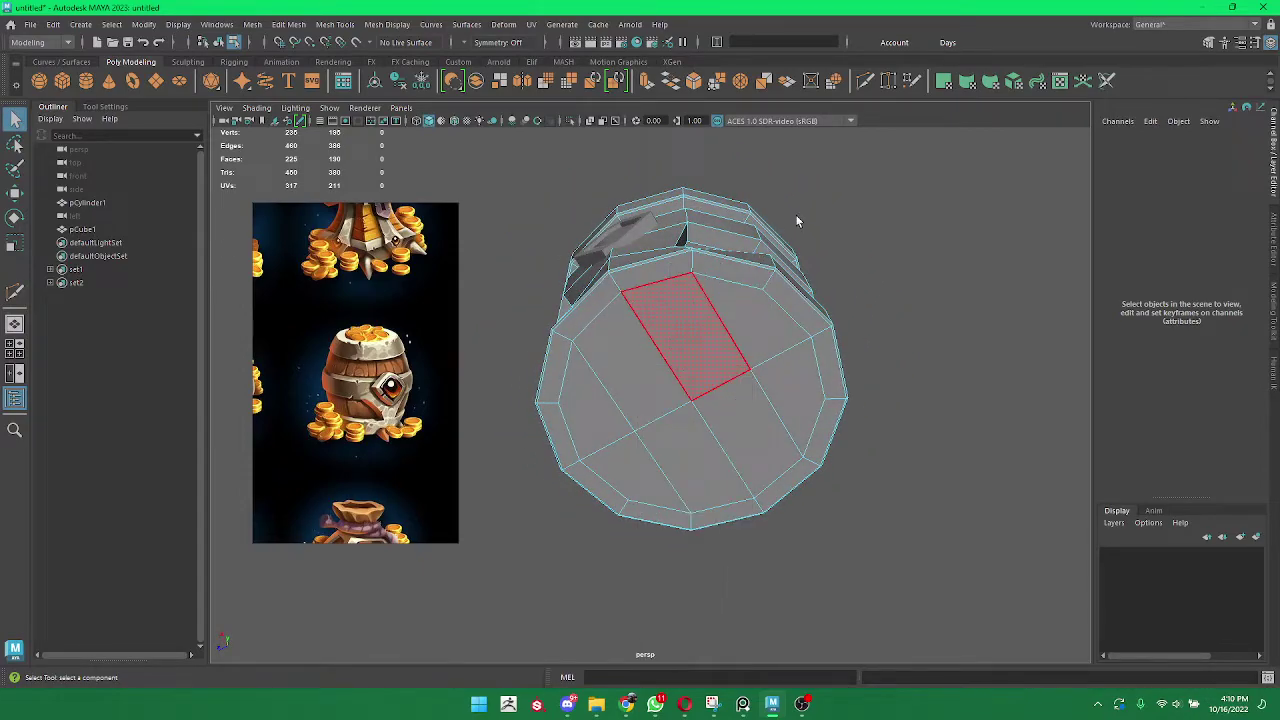
key(F8)
mouse_move(700, 320)
alt+mouse_down()
mouse_move(643, 497)
mouse_move(545, 250)
alt+mouse_up()
click(643, 497)
right_drag(545, 250, 630, 188)
- Scale the top opening's edge loop inward to about 0.861
alt+drag(630, 188, 552, 212)
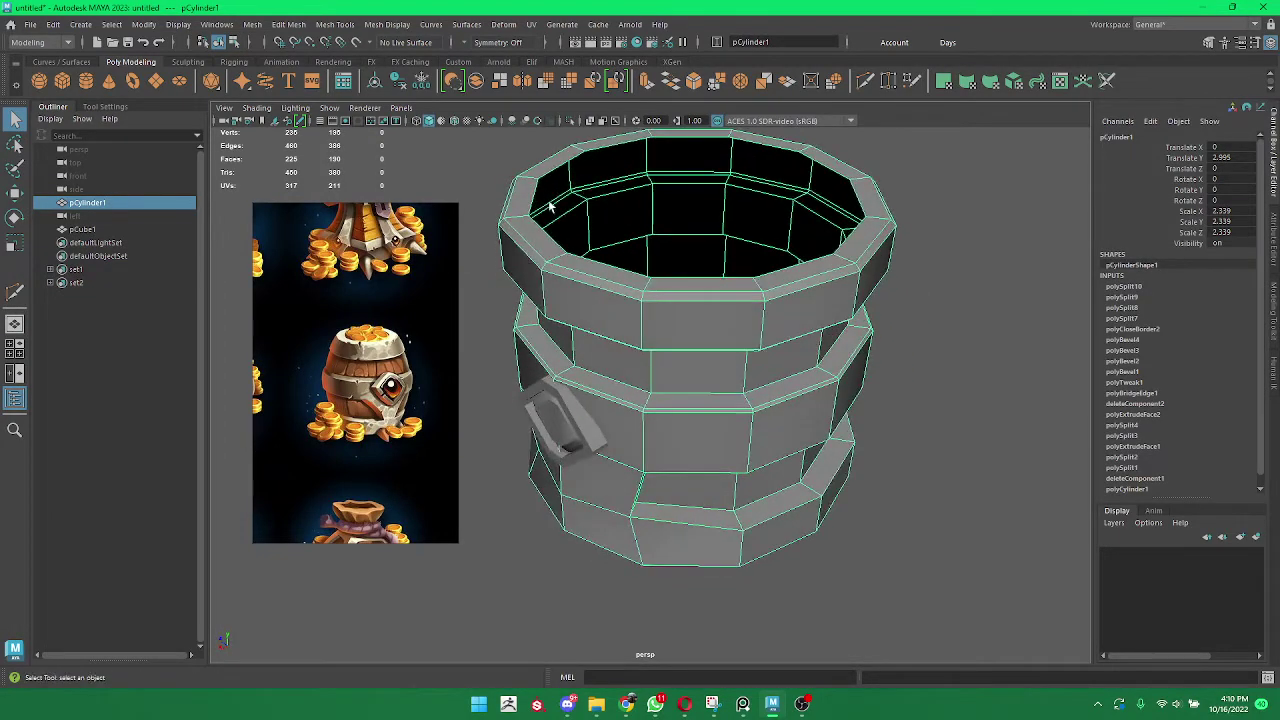
right_click(542, 188)
click(542, 148)
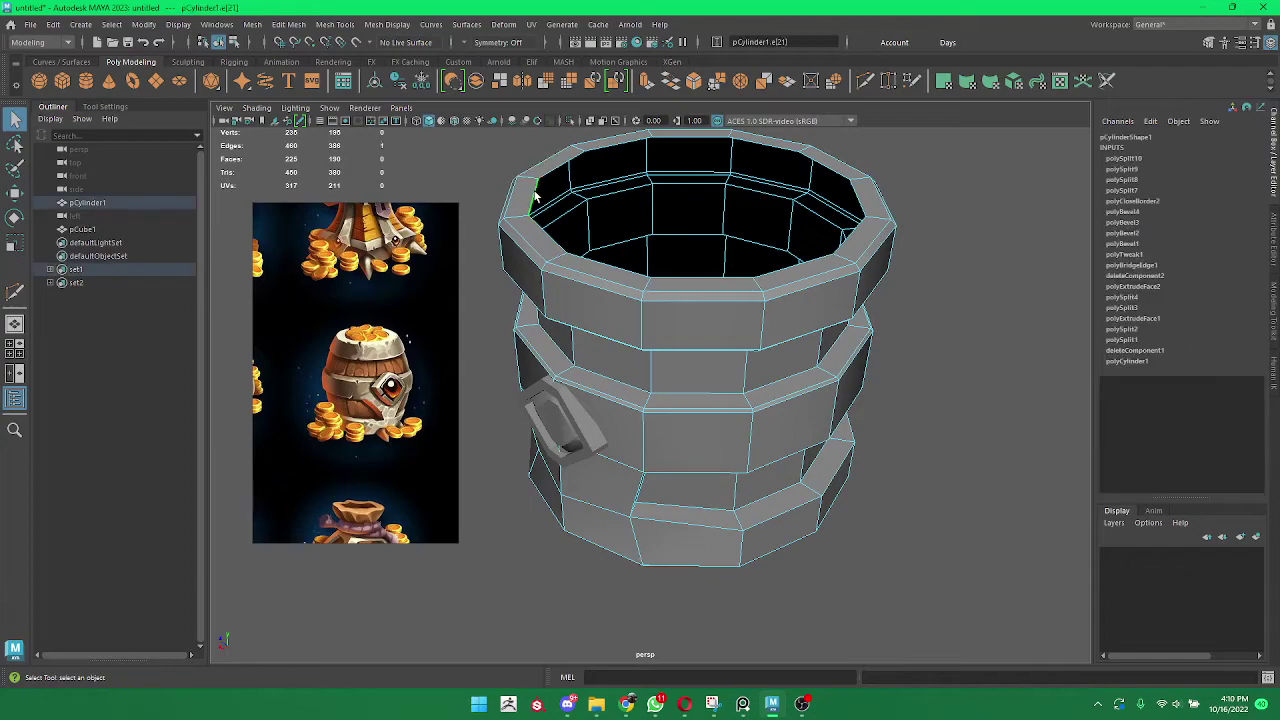
alt+drag(542, 160, 608, 363)
double_click(718, 421)
key(e)
key(r)
mouse_move(690, 330)
mouse_down()
mouse_move(620, 348)
mouse_move(693, 410)
mouse_move(654, 414)
mouse_move(643, 482)
mouse_move(716, 350)
mouse_up()
- Raise the outer top rim edges upward, discarding a trial bevel
click(730, 350)
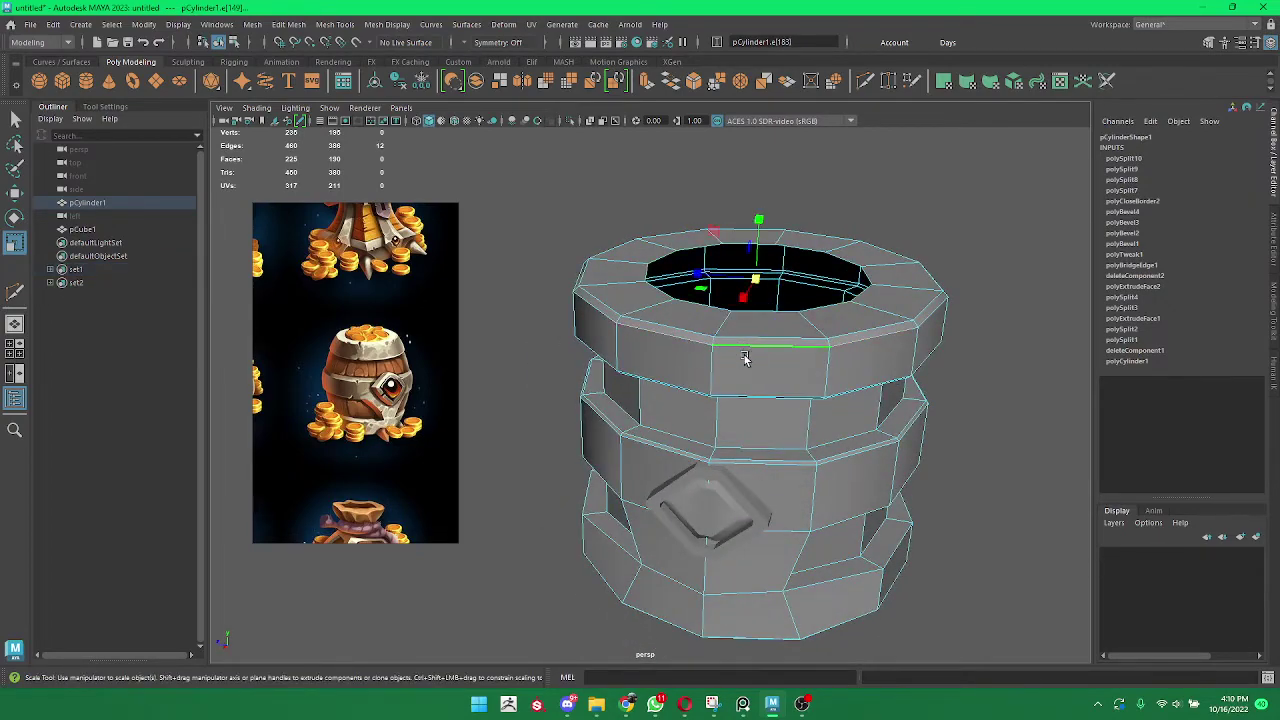
key(w)
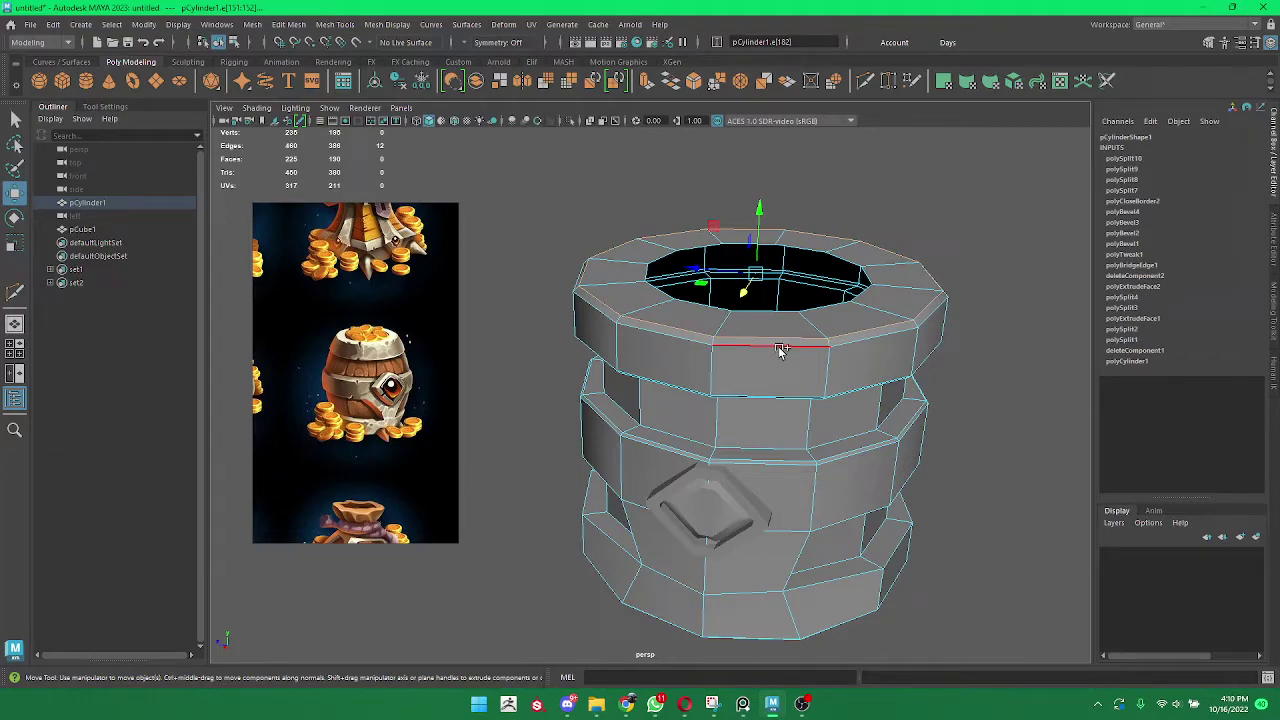
key(ctrl+b)
key(ctrl+z)
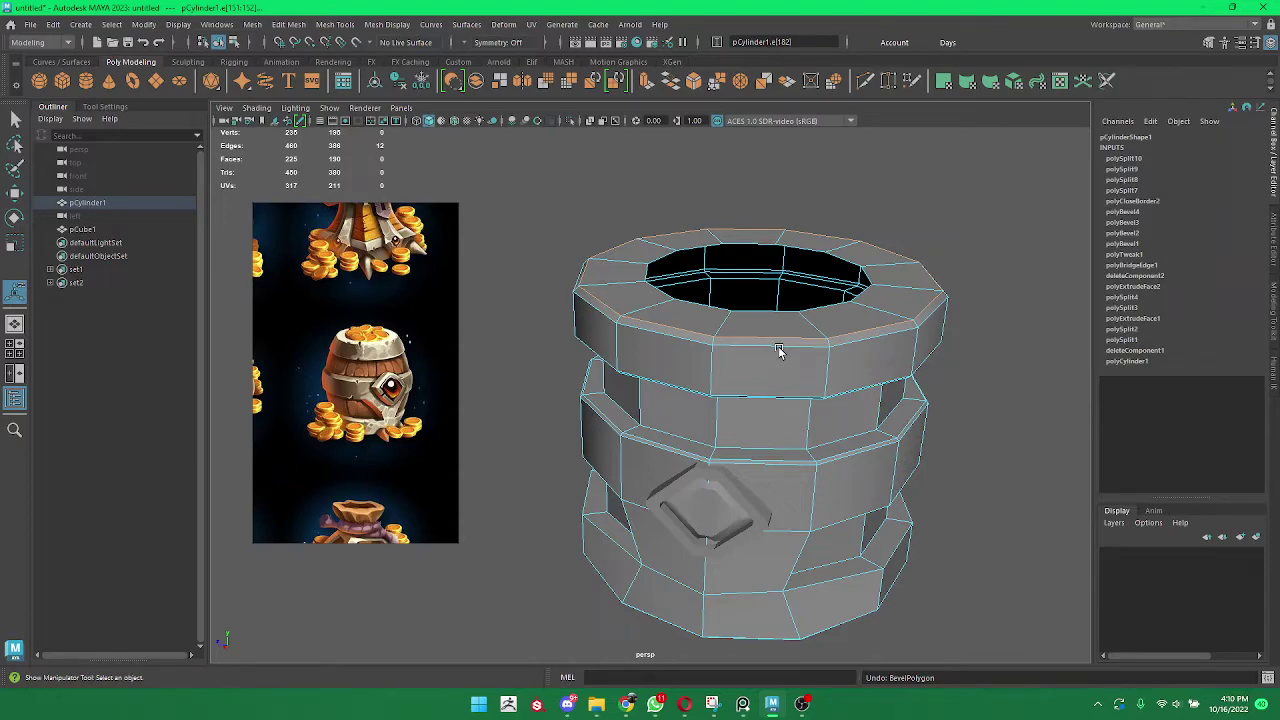
key(r)
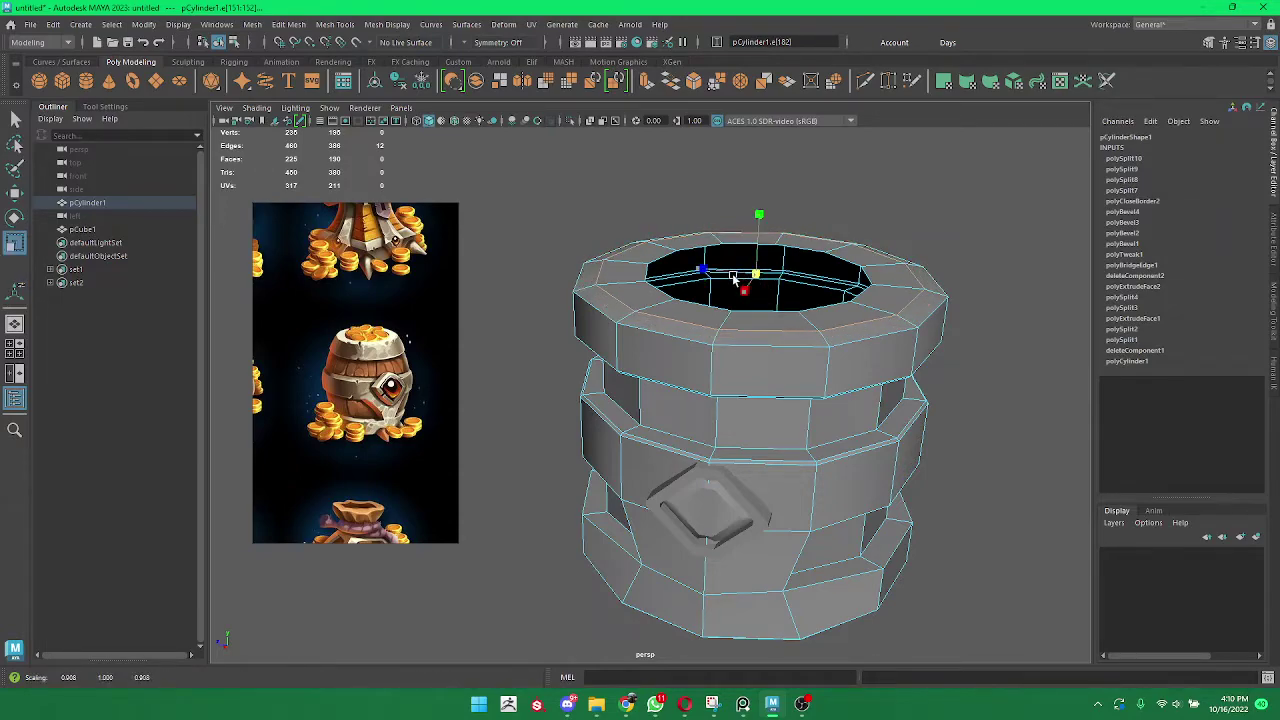
key(w)
drag(757, 251, 757, 231)
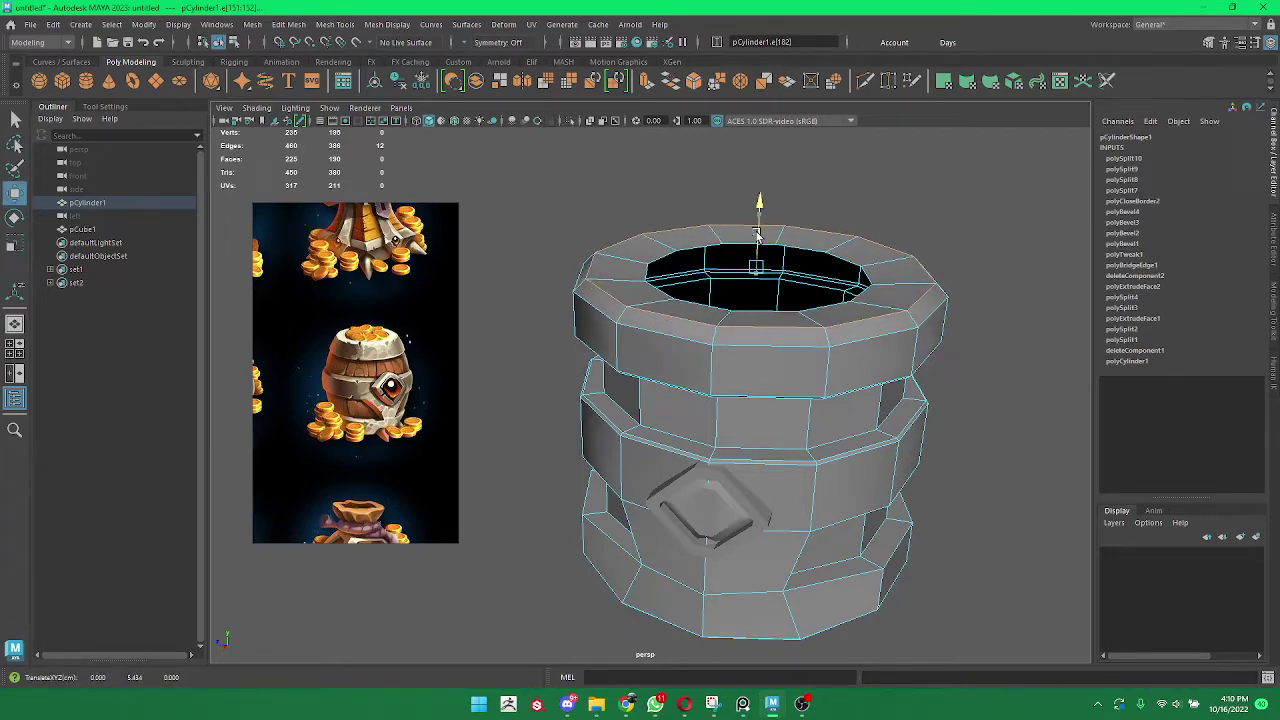
- Pinch the whole top rim edge loop slightly inward
click(768, 351)
double_click(768, 351)
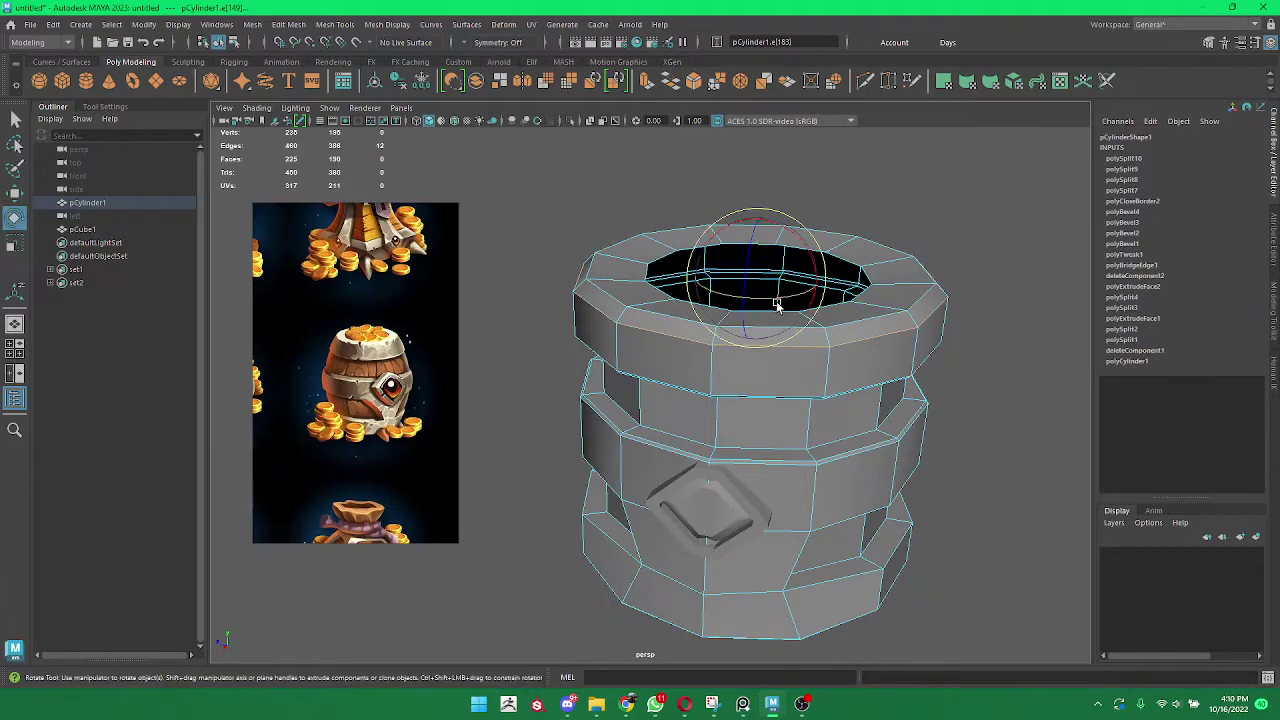
key(r)
drag(757, 279, 754, 291)
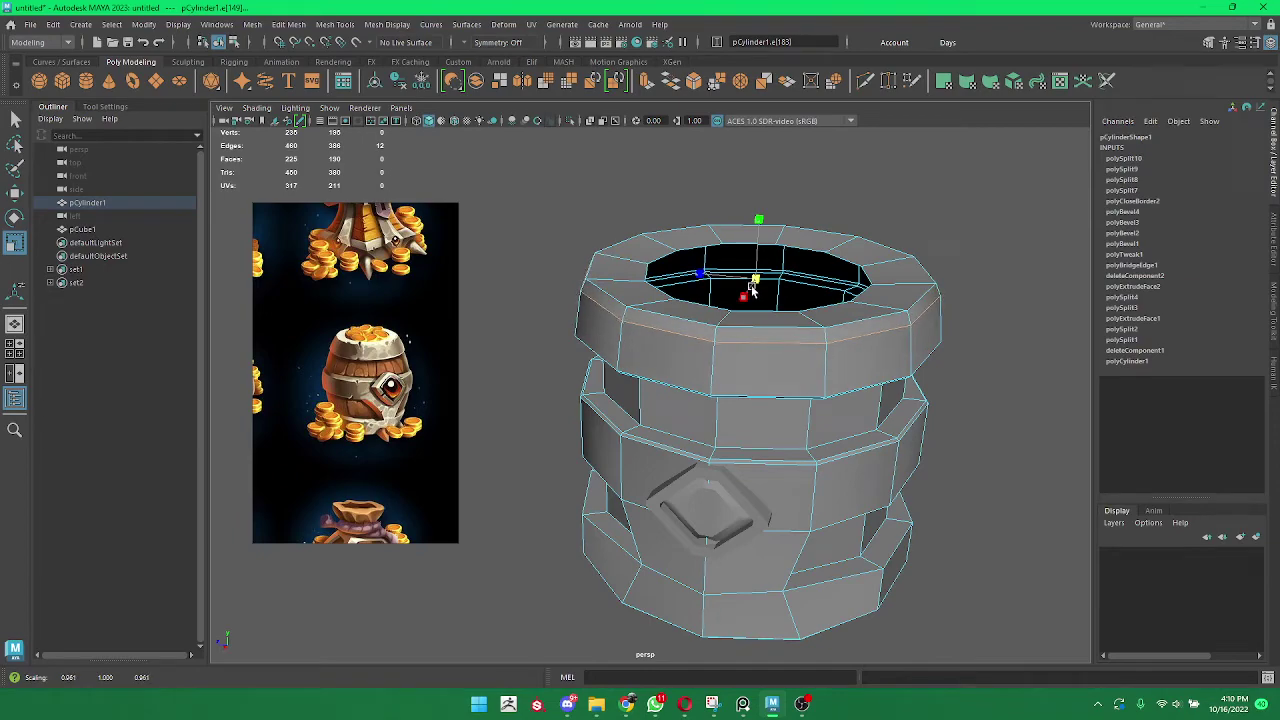
mouse_move(810, 366)
alt+mouse_down()
mouse_move(740, 400)
mouse_move(663, 414)
mouse_move(737, 494)
mouse_move(688, 457)
mouse_move(674, 481)
mouse_move(680, 436)
alt+mouse_up()
double_click(697, 425)
- Scale the barrel's bottom edge loops inward, the outermost to about 0.958
key(w)
alt+drag(662, 495, 669, 422)
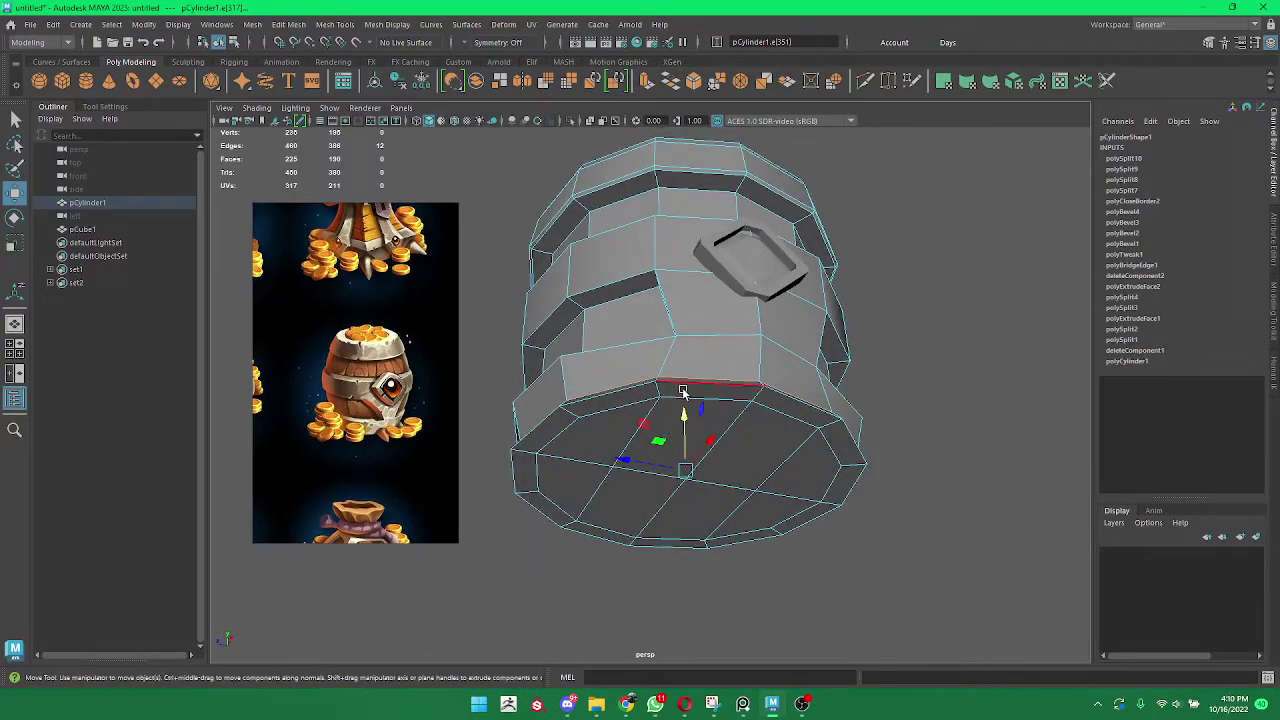
shift+click(682, 388)
key(r)
mouse_move(686, 471)
mouse_down()
mouse_move(665, 482)
mouse_move(651, 528)
mouse_move(670, 428)
mouse_up()
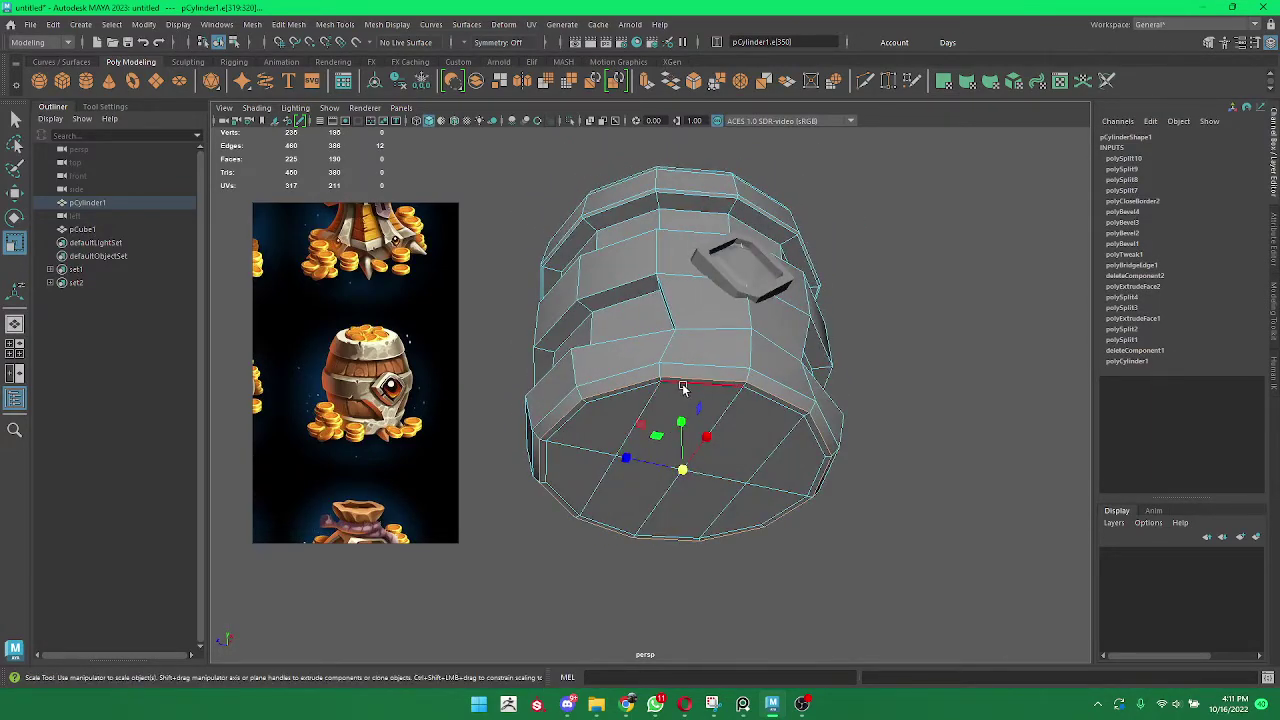
double_click(683, 388)
shift+click(566, 421)
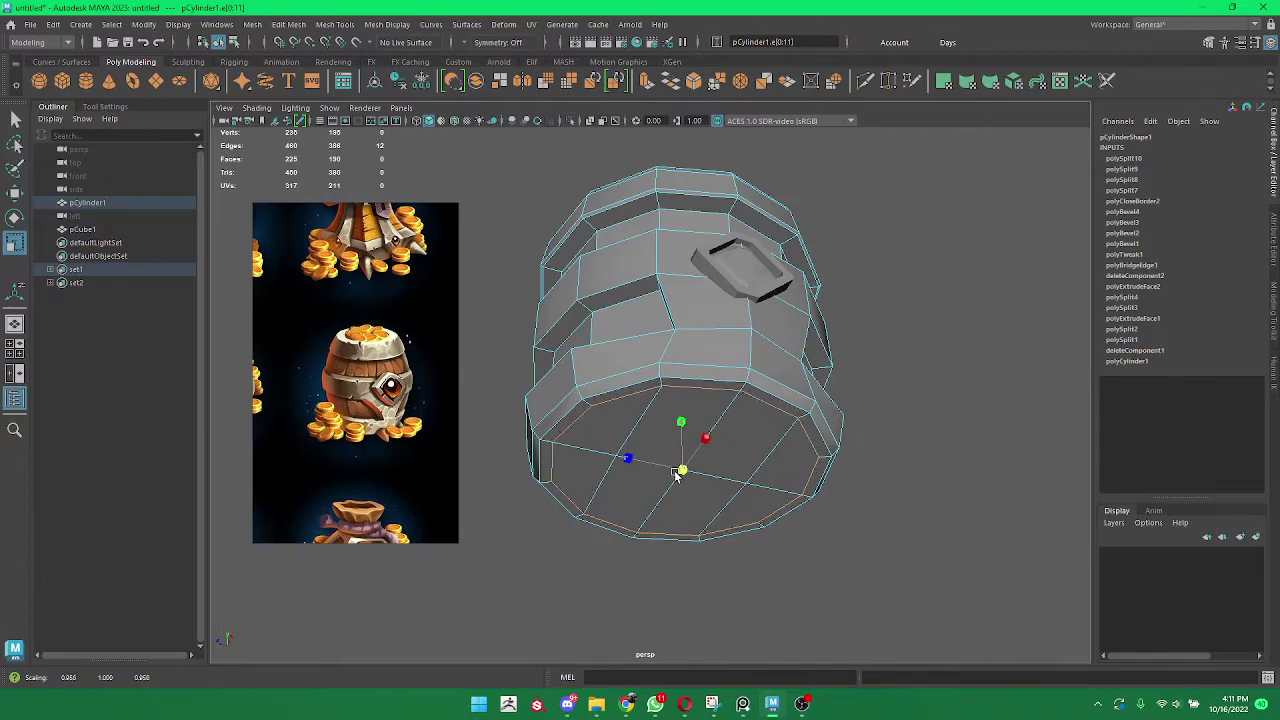
alt+drag(675, 472, 677, 549)
- Select the barrel's top opening edge loop in edge mode
right_drag(643, 303, 714, 286)
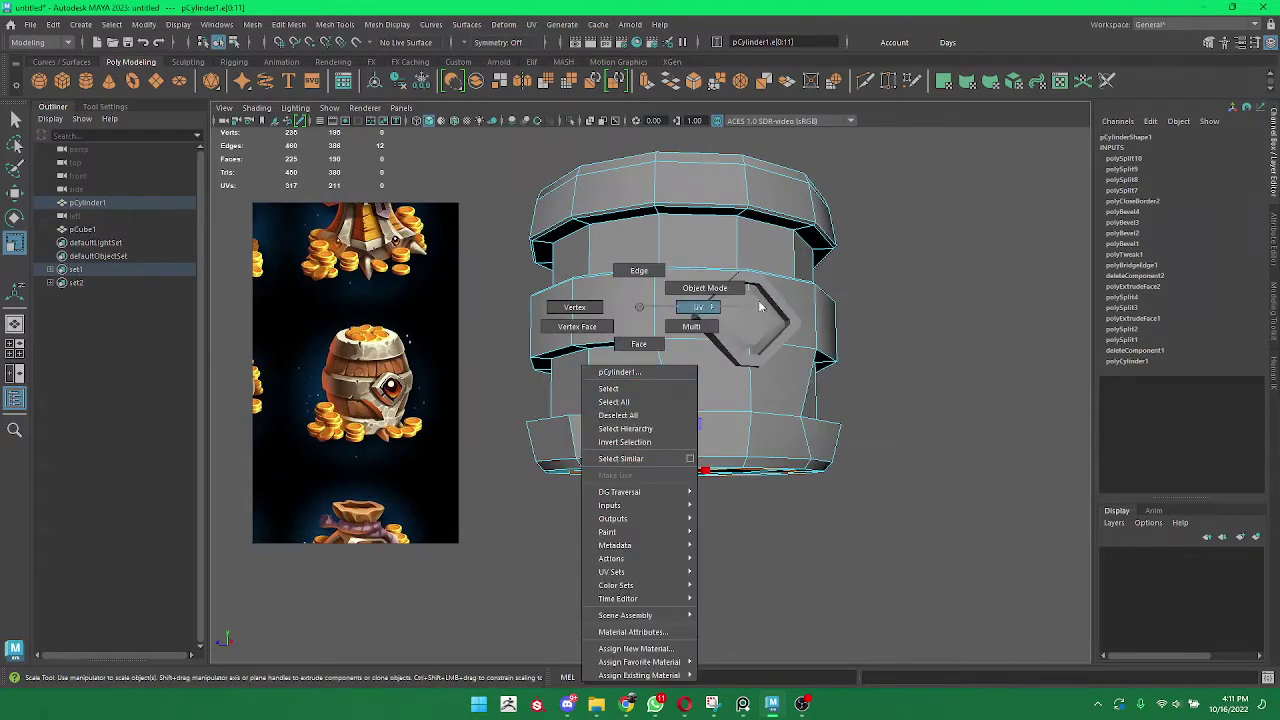
click(880, 309)
alt+drag(880, 309, 617, 510)
mouse_move(617, 510)
alt+right_down()
mouse_move(496, 496)
mouse_move(638, 447)
alt+right_up()
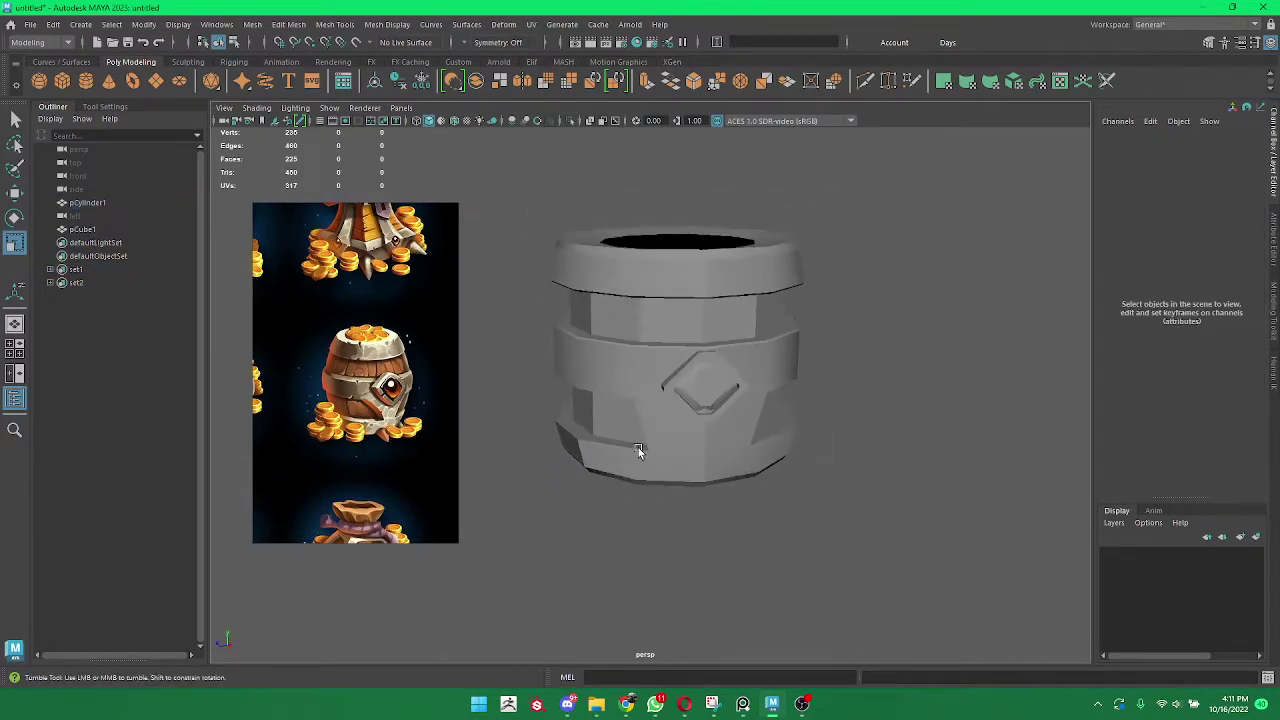
alt+drag(638, 447, 602, 461)
click(672, 354)
mouse_move(676, 357)
alt+mouse_down()
mouse_move(660, 420)
mouse_move(644, 381)
alt+mouse_up()
key(q)
right_drag(630, 322, 634, 200)
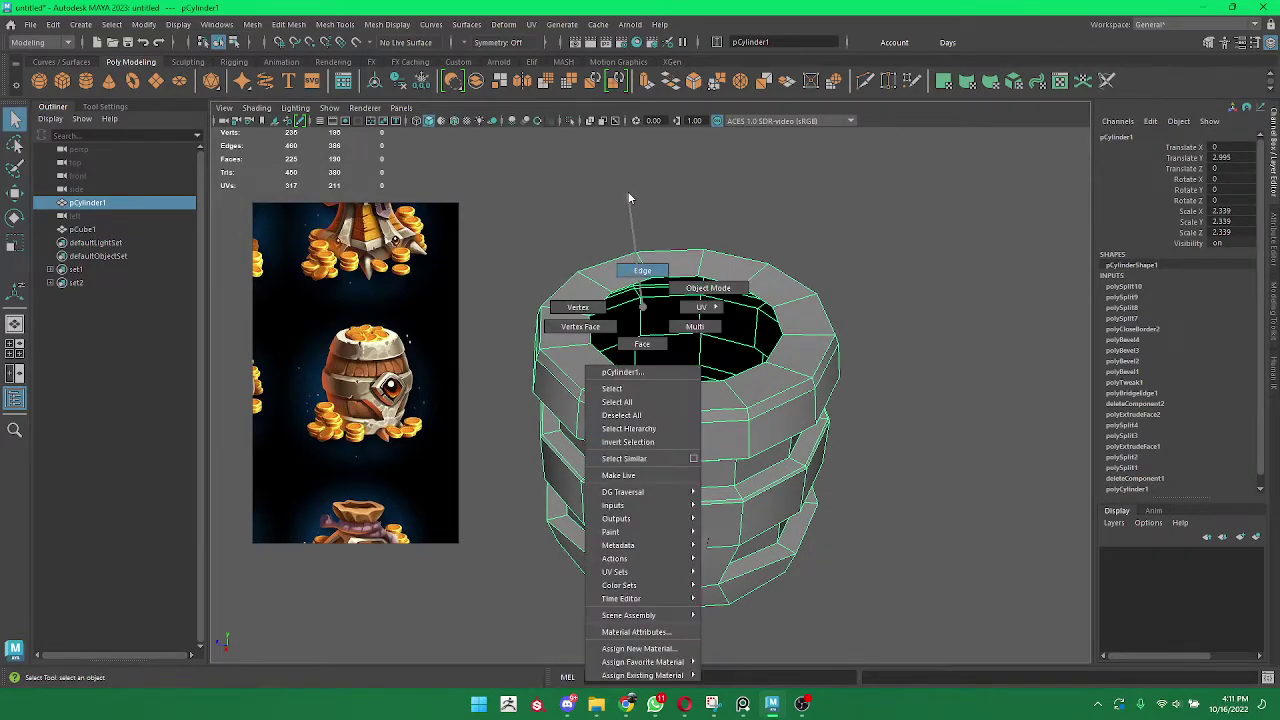
mouse_move(634, 394)
alt+mouse_down()
mouse_move(508, 417)
mouse_move(641, 300)
alt+mouse_up()
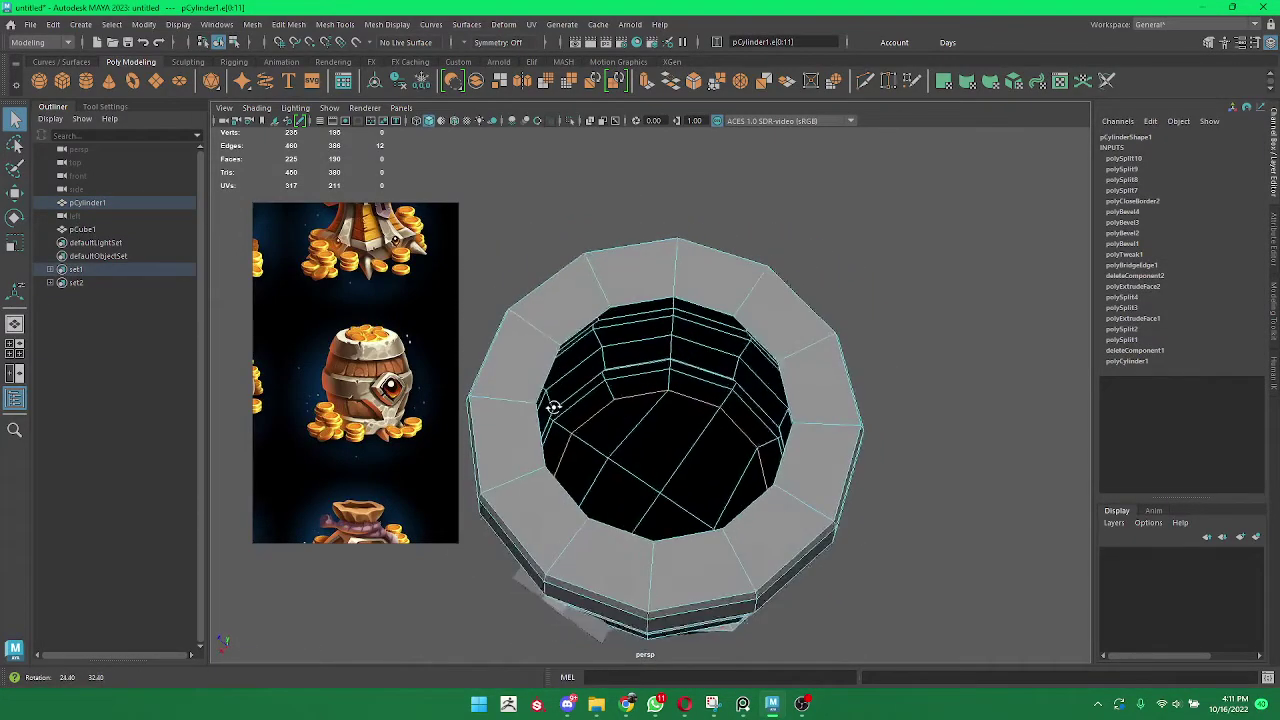
mouse_move(615, 342)
alt+mouse_down()
mouse_move(629, 323)
mouse_move(680, 503)
mouse_move(615, 455)
alt+mouse_up()
- Extrude the top opening loop inward and down to form a recessed inner wall
key(ctrl+e)
key(r)
key(ctrl+e)
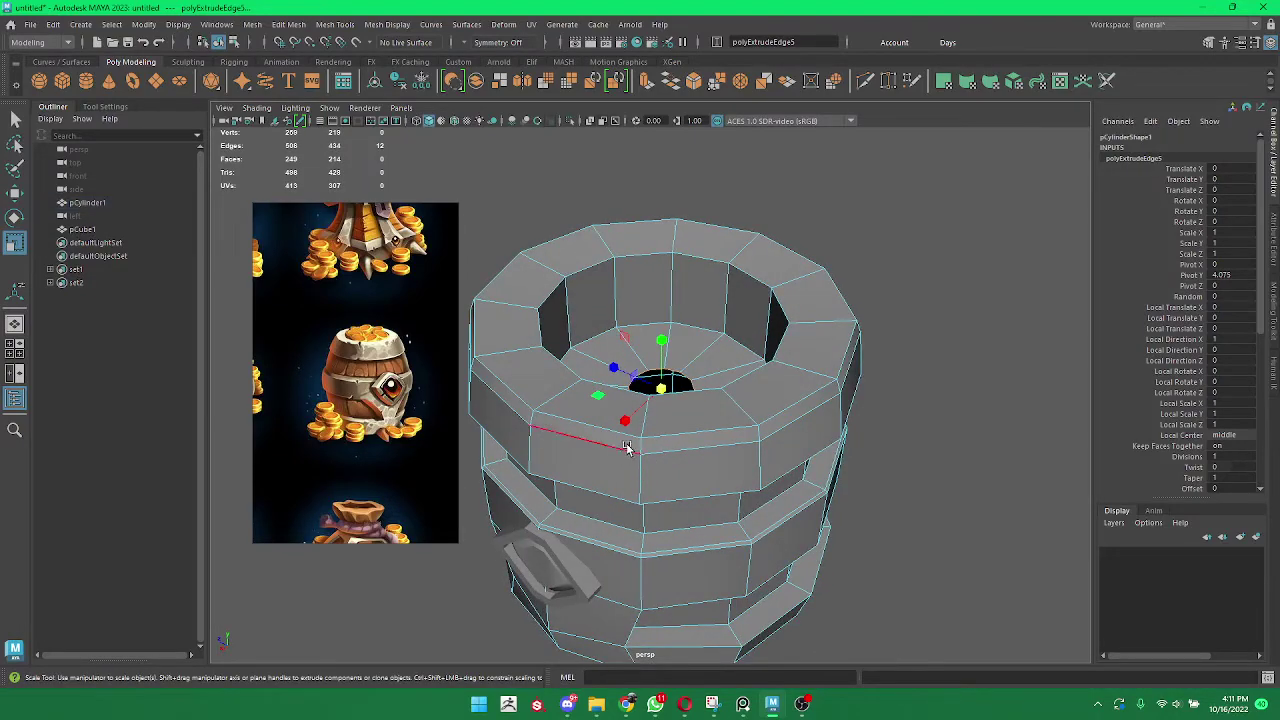
key(w)
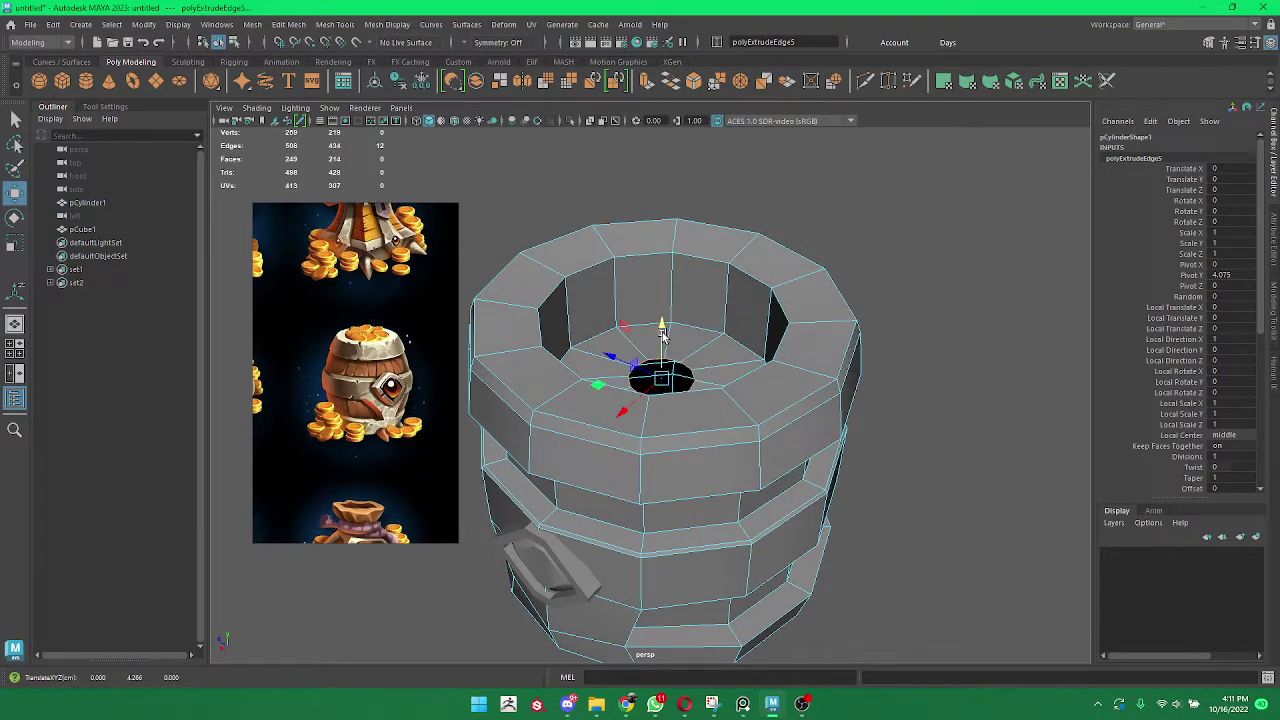
scroll(703, 408, up, 2)
key(q)
alt+drag(680, 394, 680, 422)
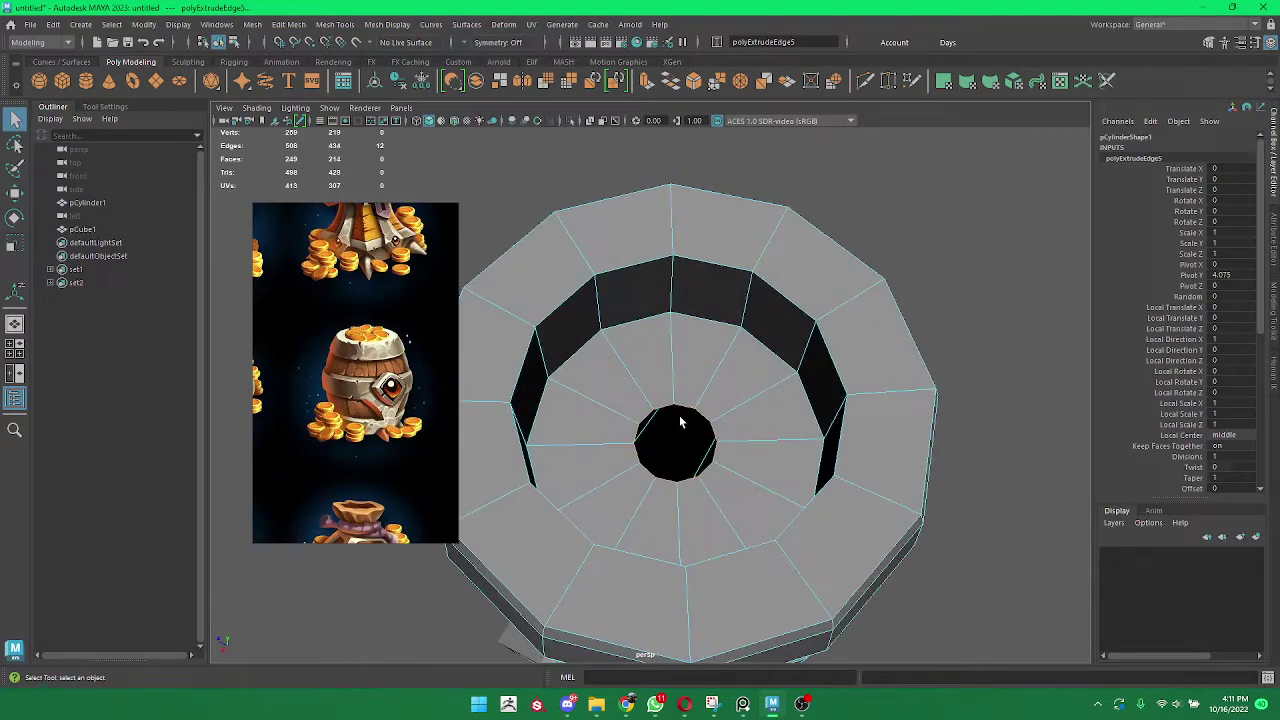
shift+right_click(682, 357)
key(ctrl+z)
- Extrude the inner loop again, scale it in and merge it to a centre point
alt+drag(680, 366, 658, 375)
key(w)
mouse_move(588, 297)
alt+mouse_down()
mouse_move(544, 320)
mouse_move(584, 282)
alt+mouse_up()
mouse_move(679, 227)
shift+mouse_down()
mouse_move(660, 410)
mouse_move(670, 288)
mouse_move(650, 382)
mouse_move(547, 412)
shift+mouse_up()
key(r)
key(w)
key(ctrl+z)
key(ctrl+e)
key(r)
key(q)
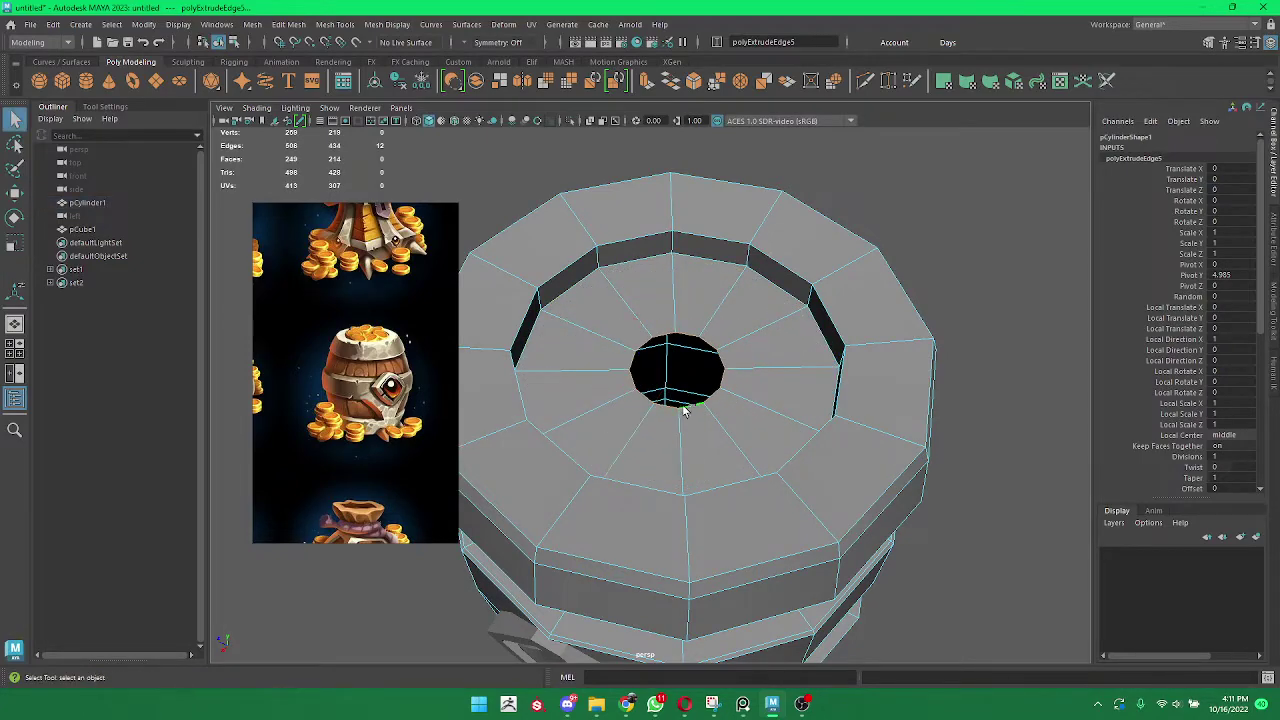
shift+right_drag(670, 370, 672, 305)
scroll(814, 434, down, 5)
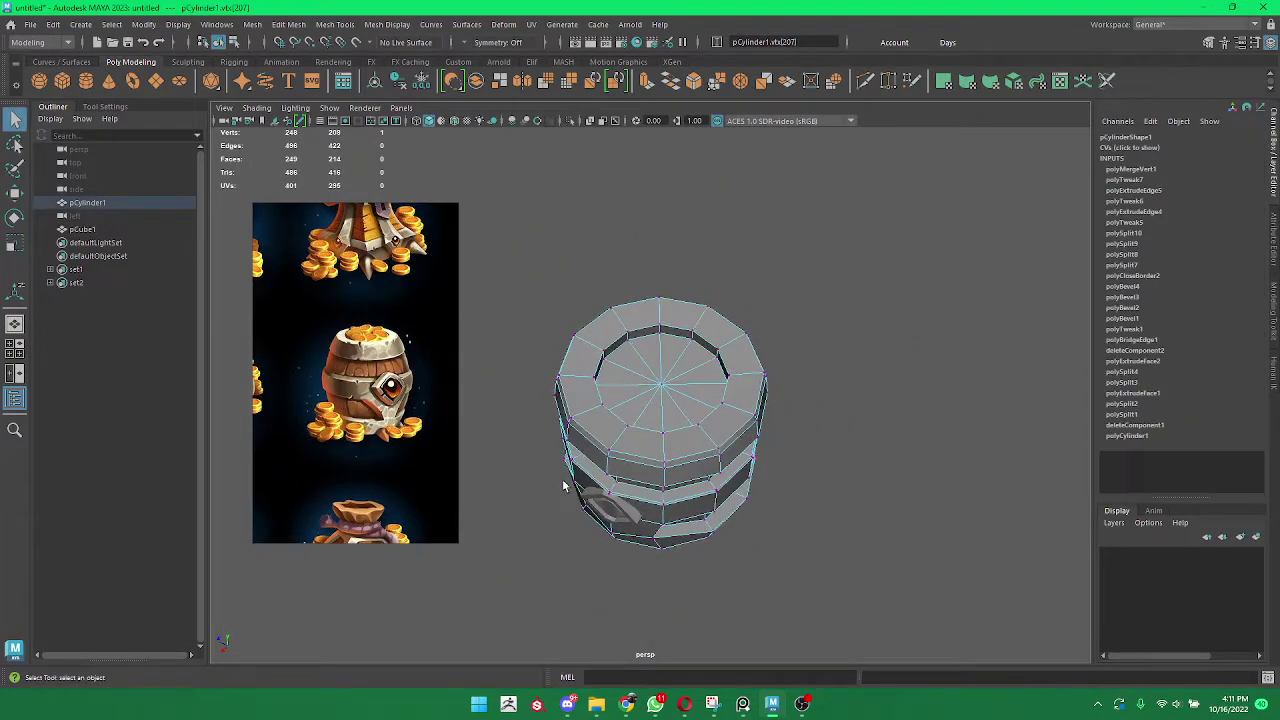
alt+drag(567, 487, 694, 329)
key(F8)
click(842, 218)
mouse_move(842, 218)
alt+mouse_down()
mouse_move(693, 464)
mouse_move(732, 399)
mouse_move(586, 497)
mouse_move(733, 501)
alt+mouse_up()
scroll(749, 423, down, 3)
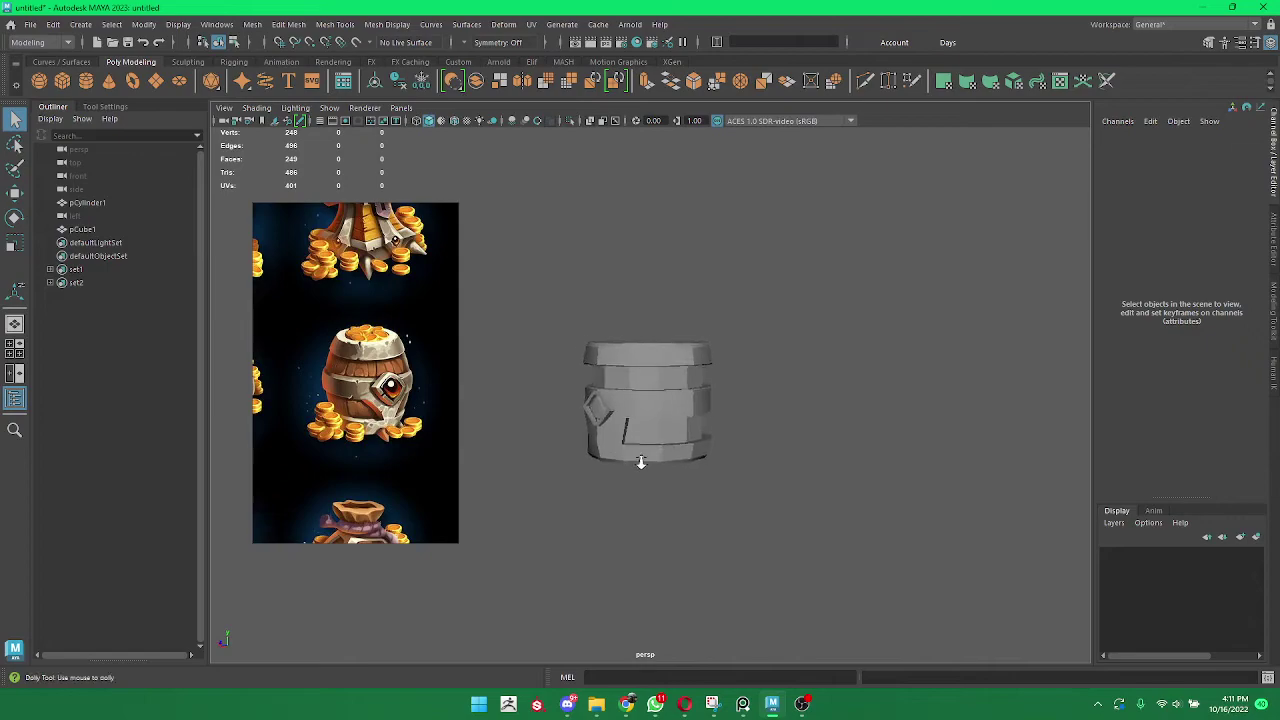
scroll(733, 501, up, 2)
scroll(772, 492, up, 2)
scroll(697, 457, up, 2)
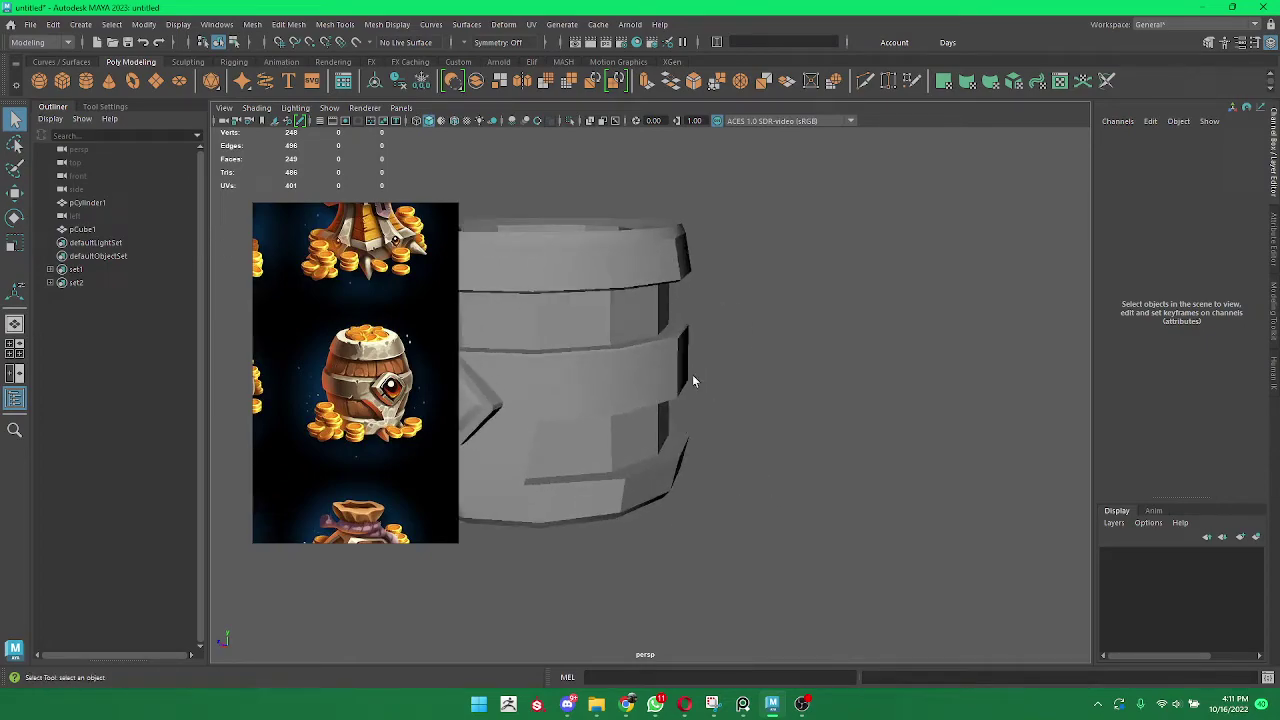
alt+drag(694, 377, 548, 288)
scroll(718, 465, down, 3)
alt+drag(534, 437, 651, 394)
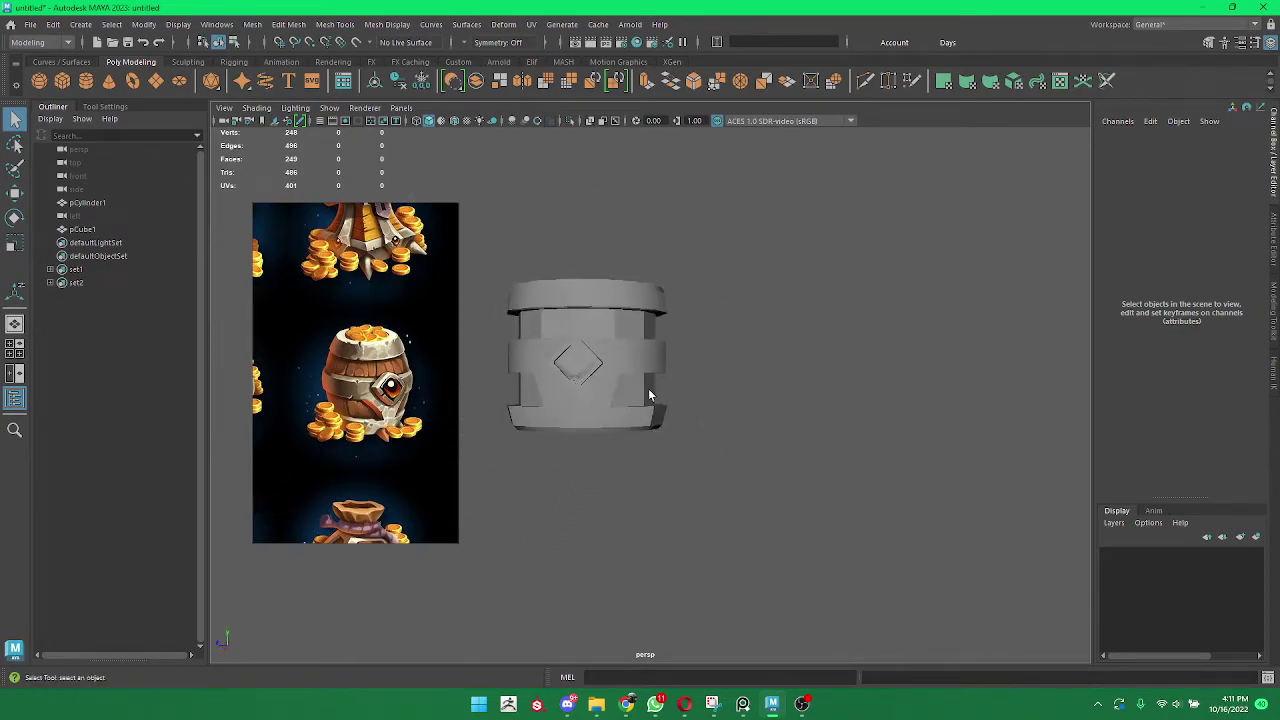
alt+right_drag(651, 394, 692, 458)
scroll(407, 400, up, 3)
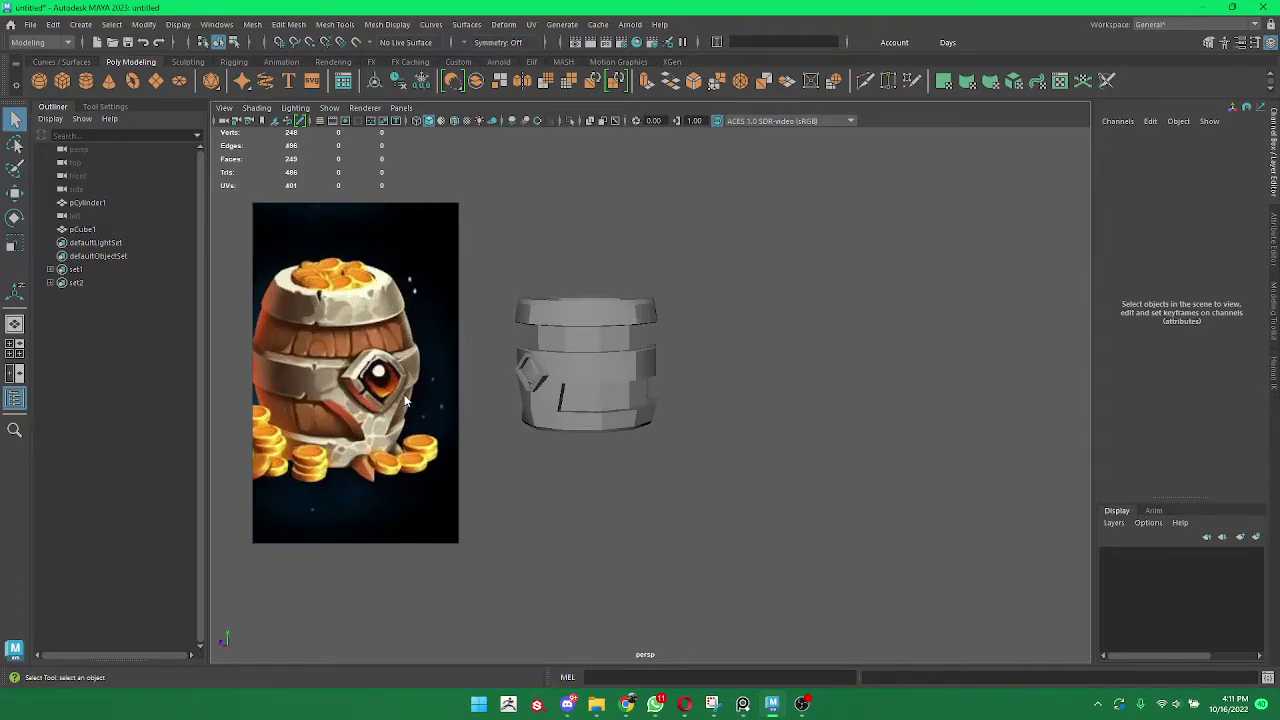
scroll(294, 372, down, 3)
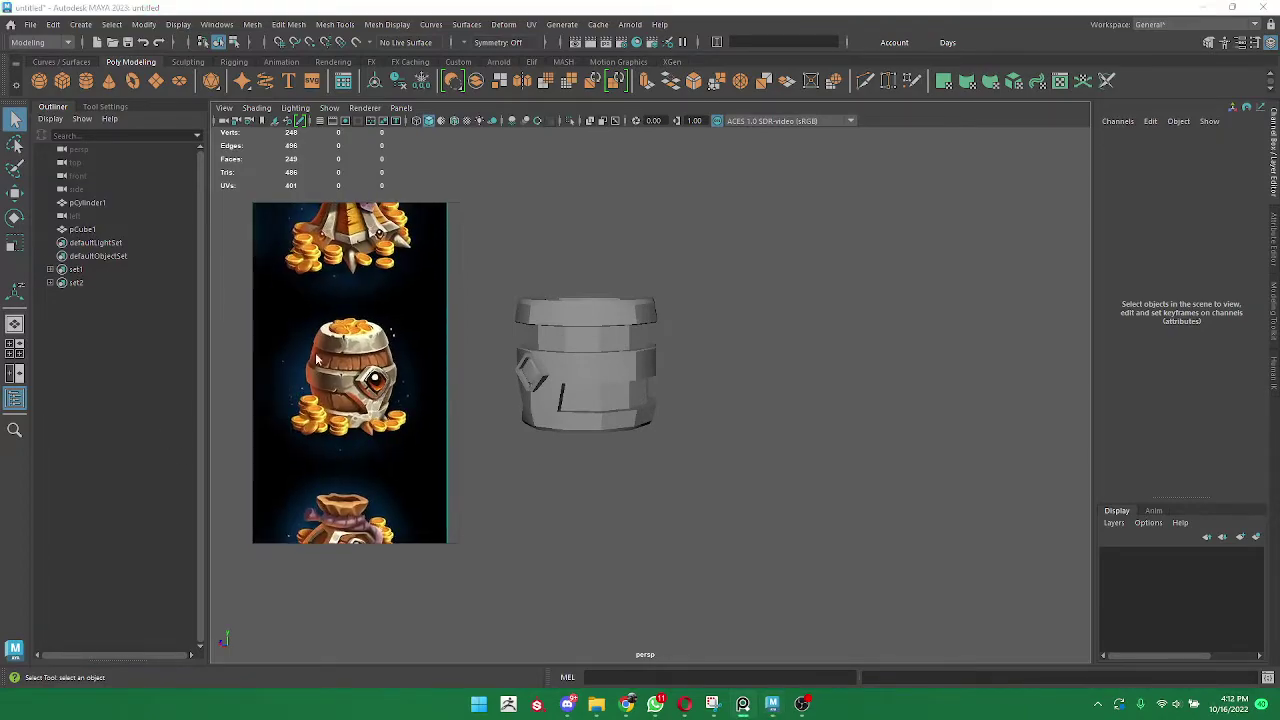
mouse_move(700, 420)
alt+mouse_down()
mouse_move(769, 457)
mouse_move(552, 437)
alt+mouse_up()
alt+right_drag(552, 437, 703, 507)
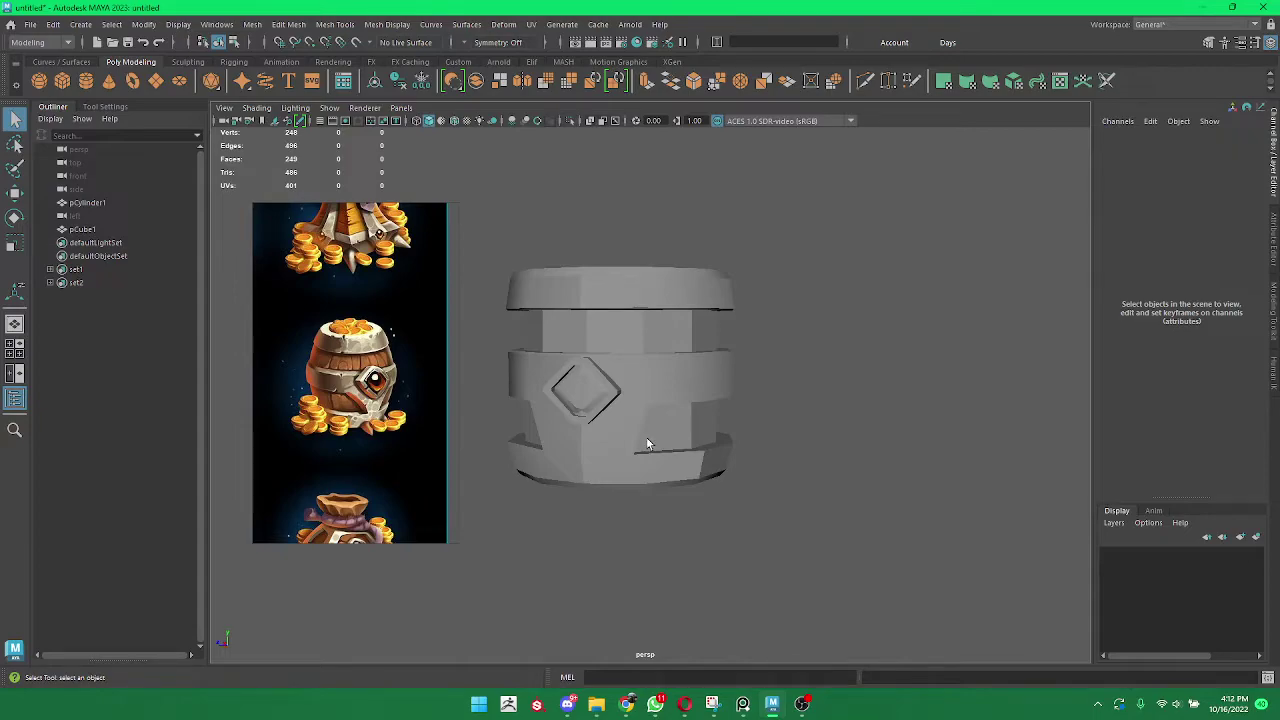
- Create a 12-sided cylinder at Translate Z -5.44 and flatten it to Scale Y 0.161
click(85, 79)
scroll(779, 448, down, 3)
key(w)
drag(609, 447, 707, 453)
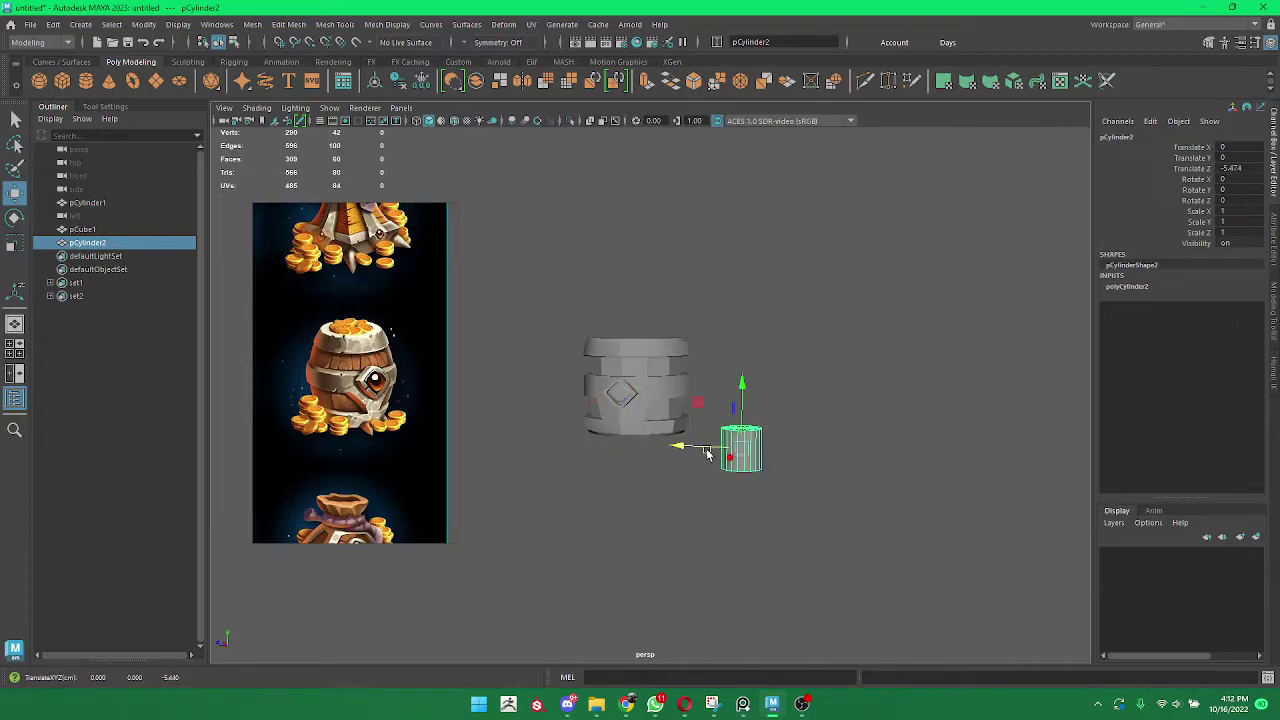
click(1150, 286)
text(12)
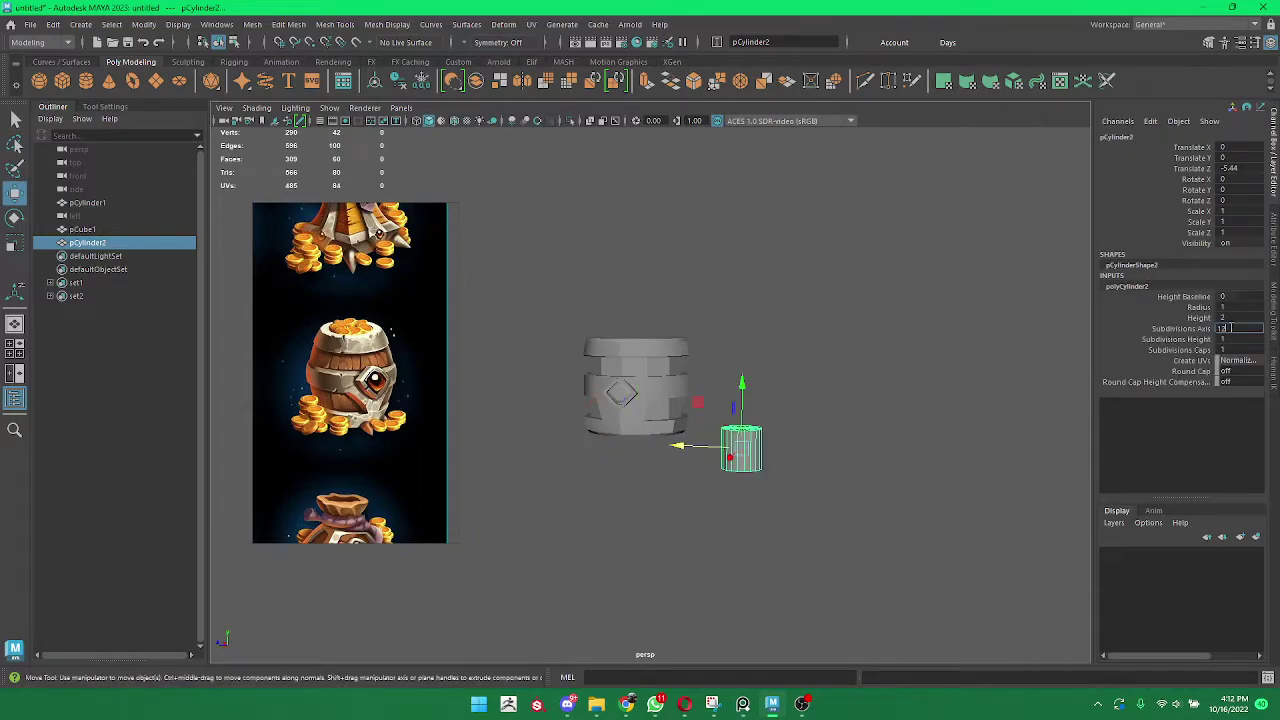
key(r)
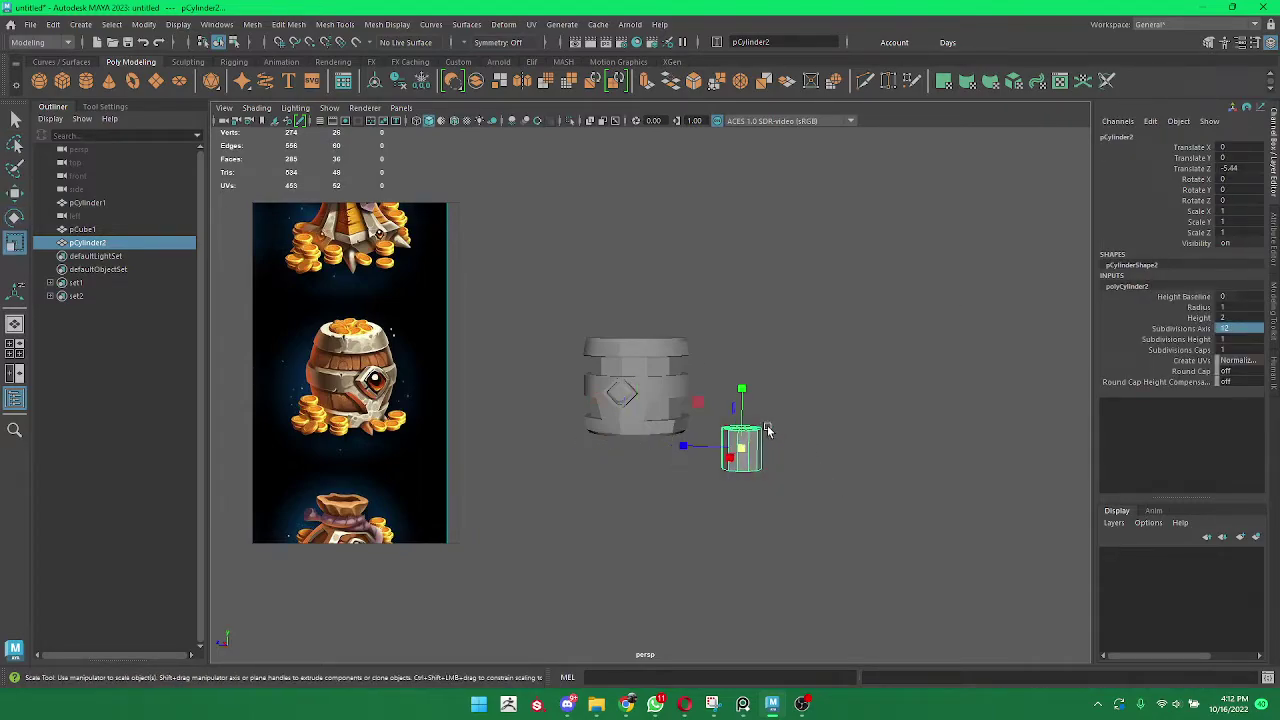
drag(742, 388, 742, 406)
- Set the cylinder's cap subdivisions to 0
scroll(742, 468, up, 5)
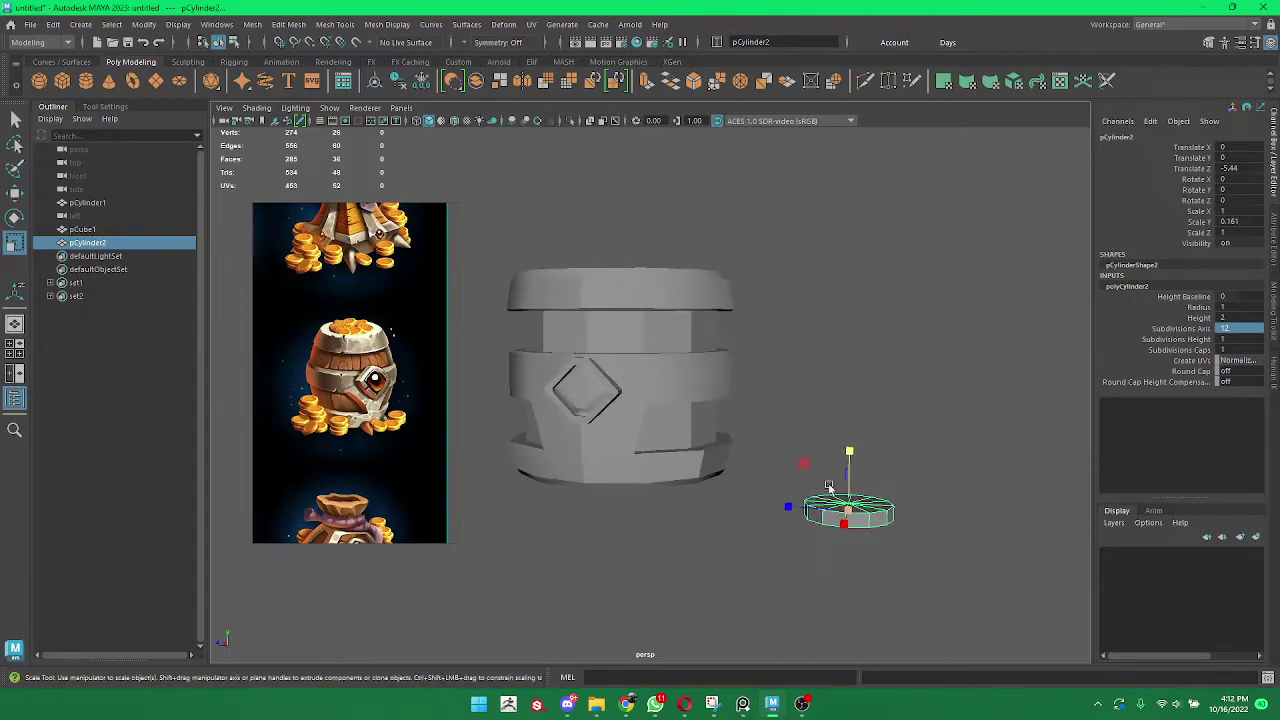
alt+drag(830, 490, 740, 450)
scroll(900, 480, up, 5)
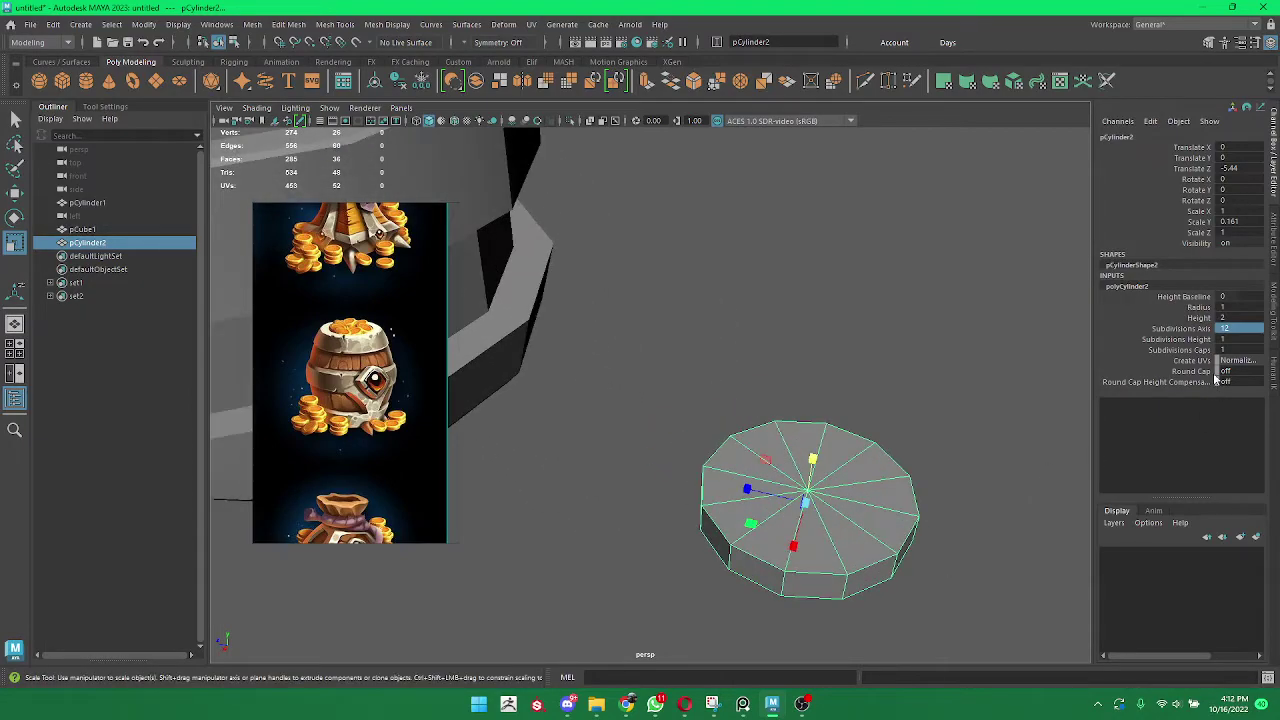
text(0)
key(Return)
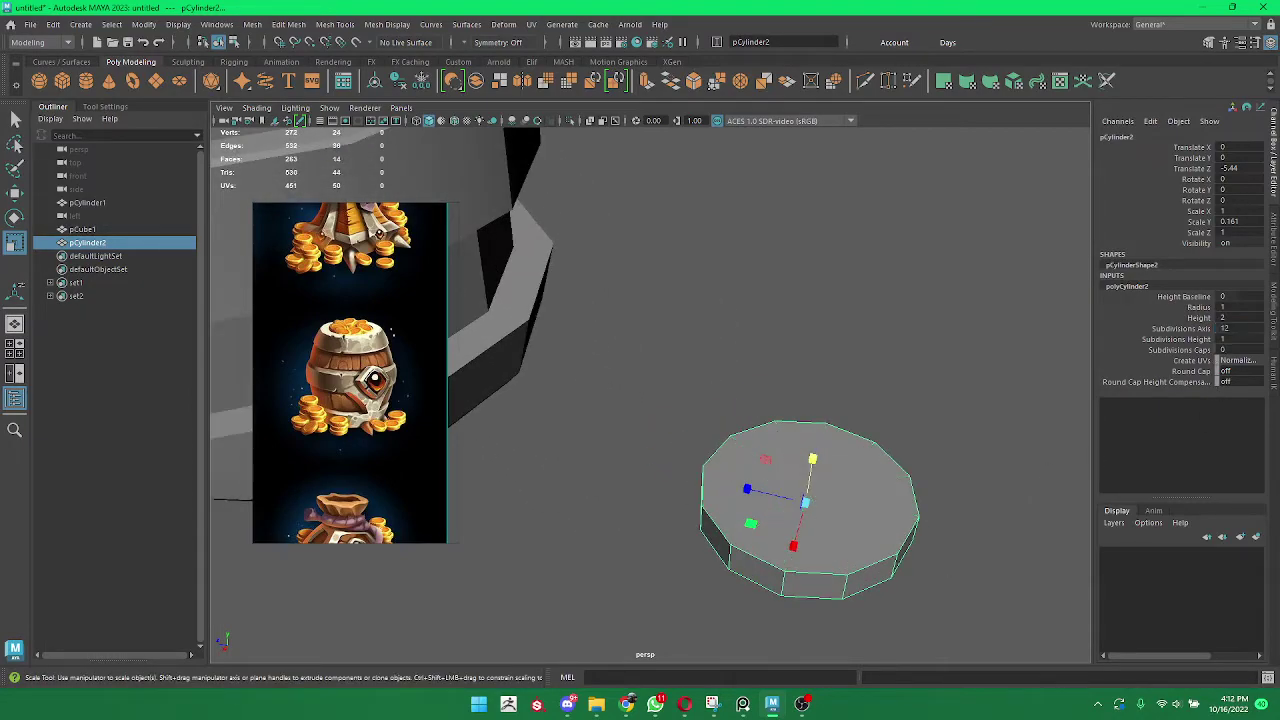
- Delete the disc's top cap face, leaving an open ring
alt+drag(520, 470, 383, 434)
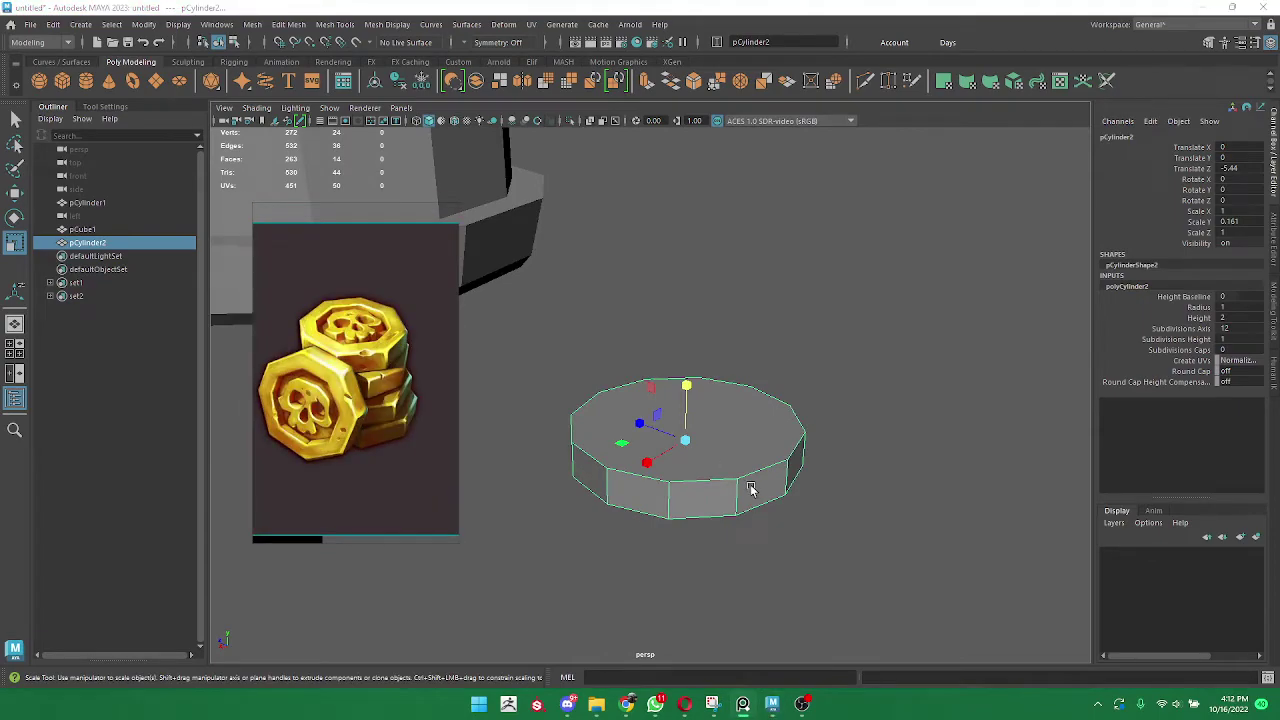
right_drag(714, 306, 723, 434)
click(714, 380)
mouse_move(714, 380)
alt+mouse_down()
mouse_move(655, 466)
mouse_move(679, 315)
mouse_move(707, 389)
alt+mouse_up()
click(679, 315)
key(Delete)
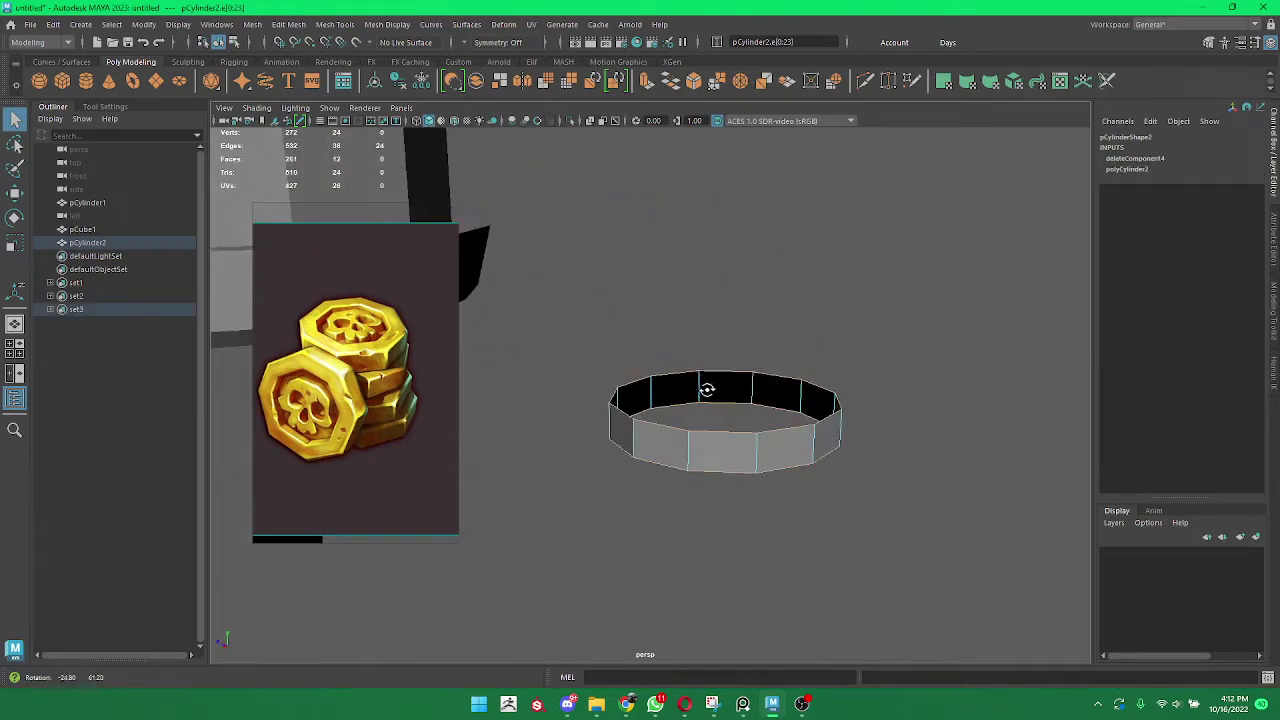
right_drag(745, 306, 745, 272)
click(822, 289)
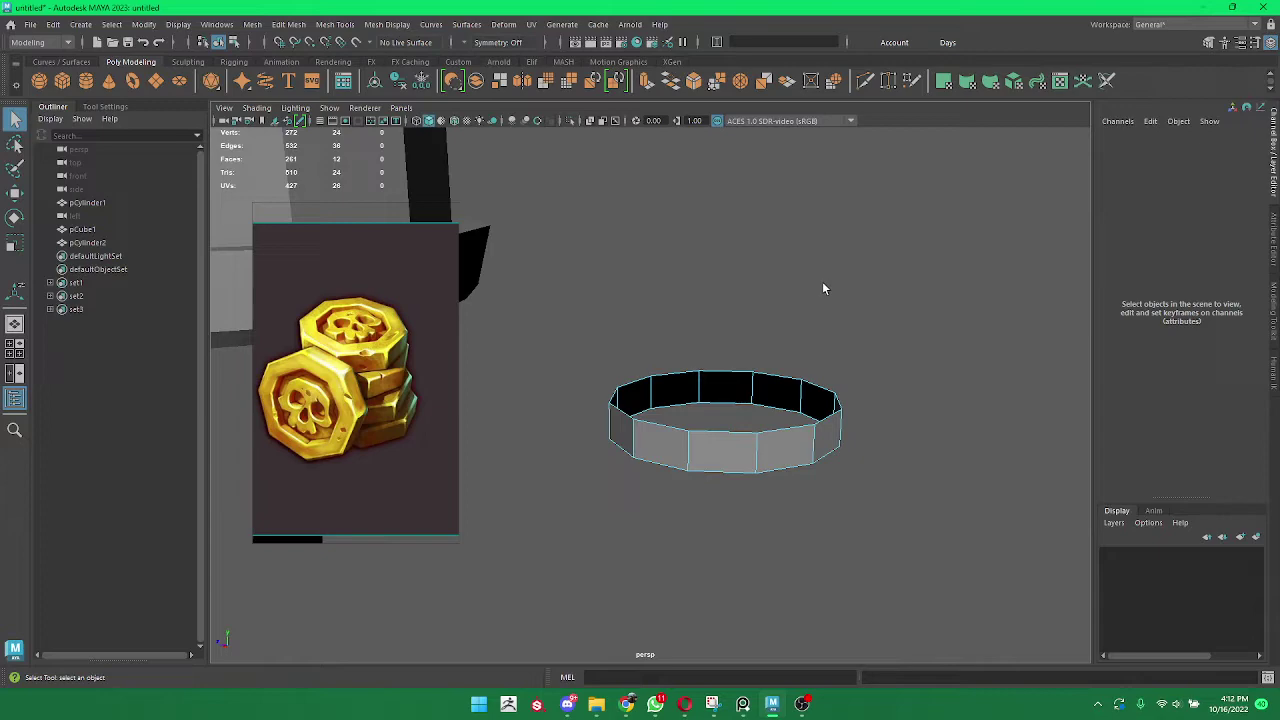
- Extrude the ring's top edge loop inward and down into a wide rim
double_click(725, 436)
mouse_move(725, 436)
alt+mouse_down()
mouse_move(734, 454)
mouse_move(661, 428)
mouse_move(715, 458)
mouse_move(678, 375)
alt+mouse_up()
key(r)
key(w)
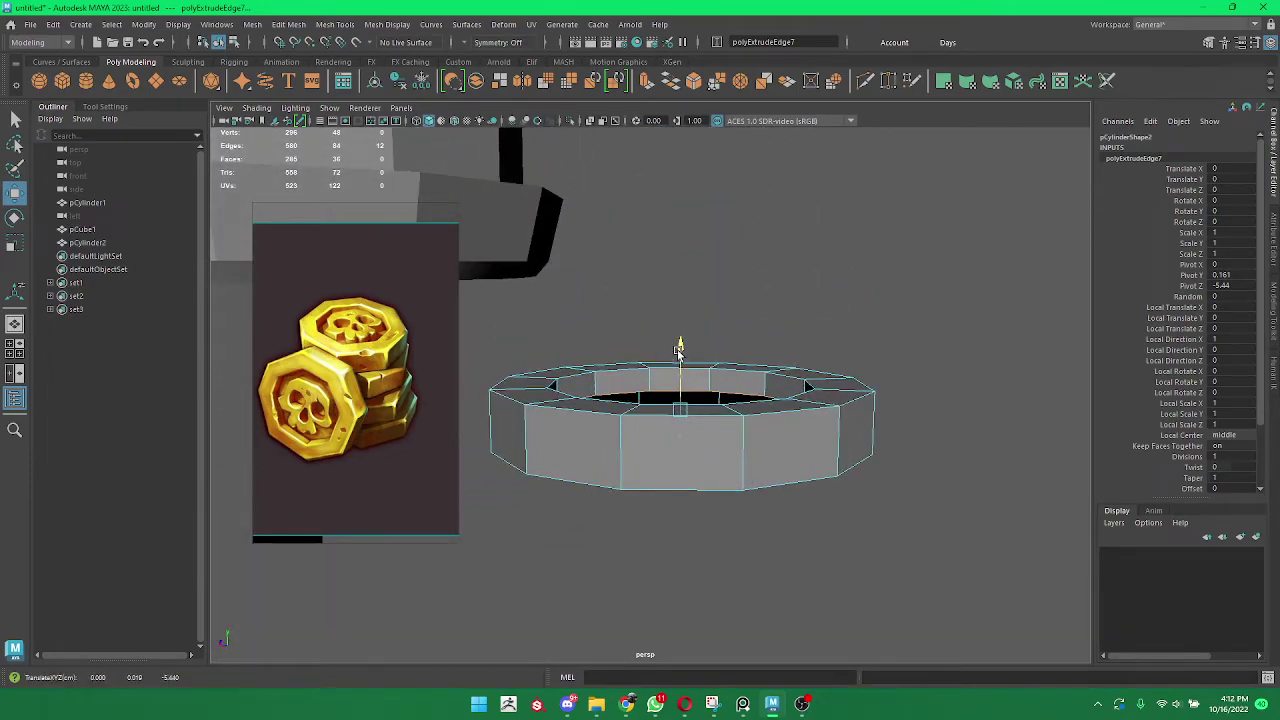
alt+drag(679, 370, 725, 470)
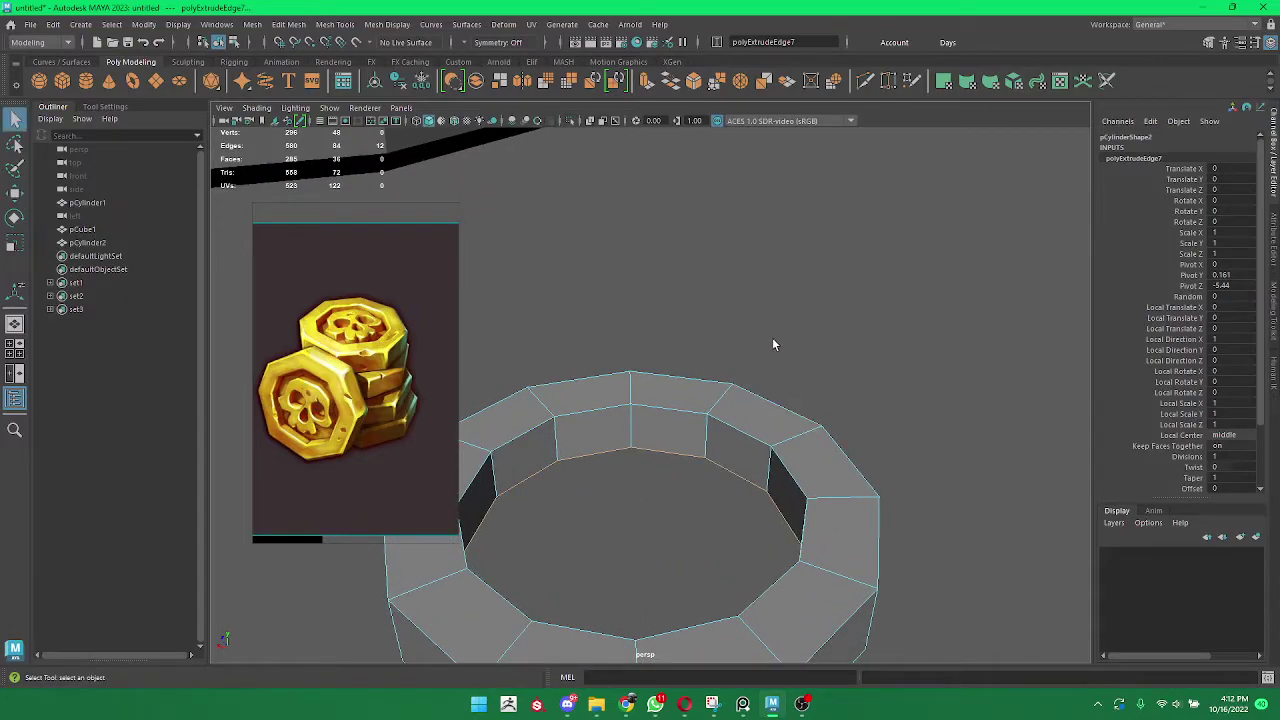
click(772, 337)
mouse_move(772, 337)
alt+mouse_down()
mouse_move(586, 443)
mouse_move(608, 489)
mouse_move(666, 512)
mouse_move(597, 437)
mouse_move(560, 334)
mouse_move(597, 297)
mouse_move(608, 423)
mouse_move(598, 503)
alt+mouse_up()
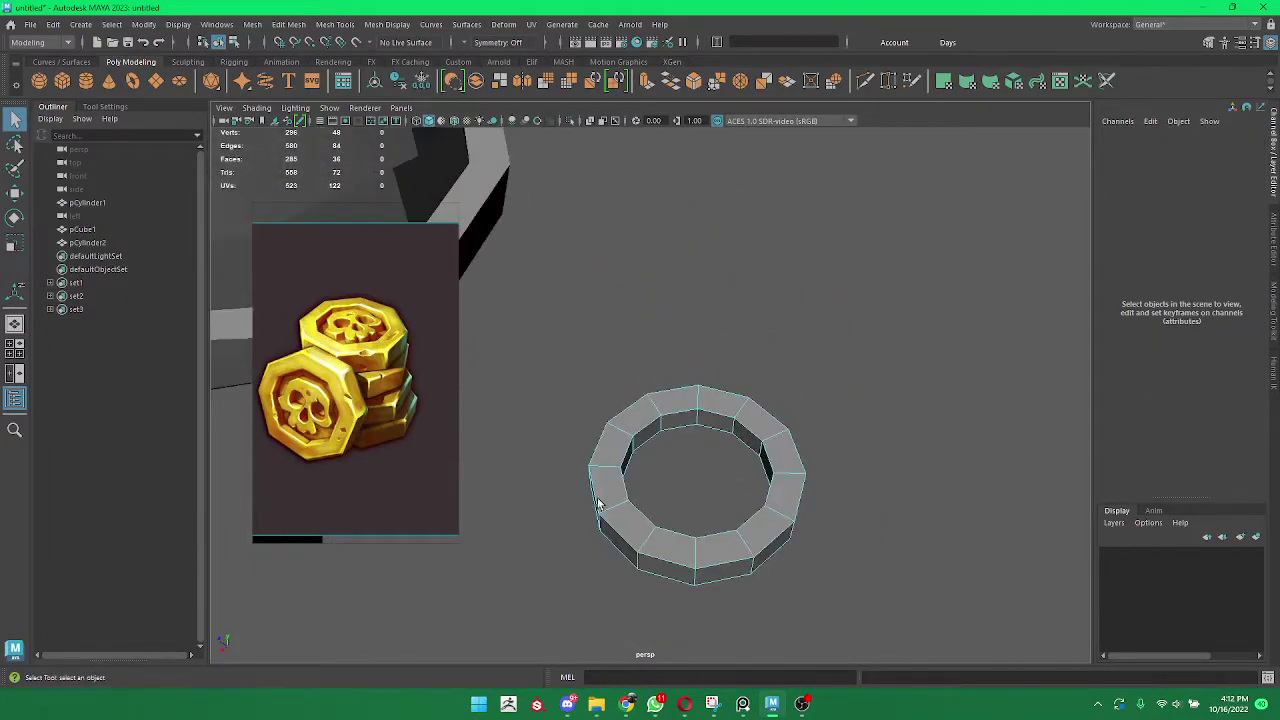
- Extrude the inner loop toward the centre and merge it into one vertex
double_click(641, 453)
key(ctrl+e)
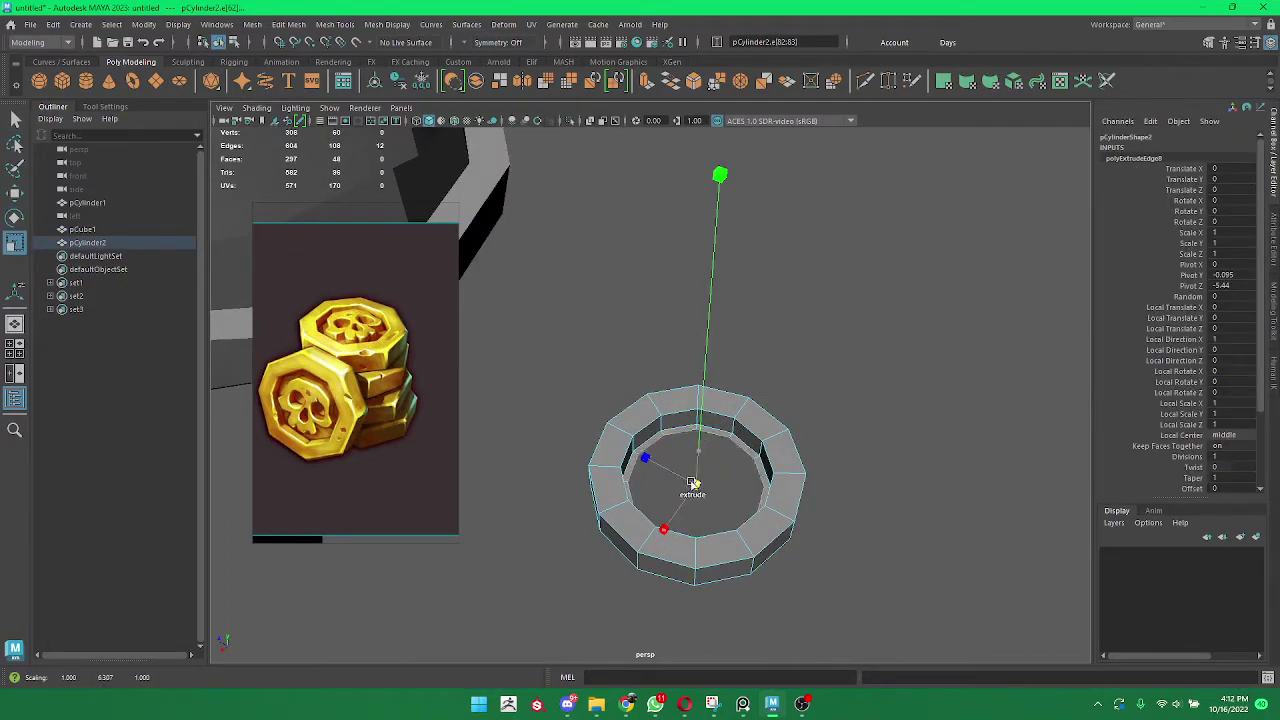
drag(695, 484, 636, 487)
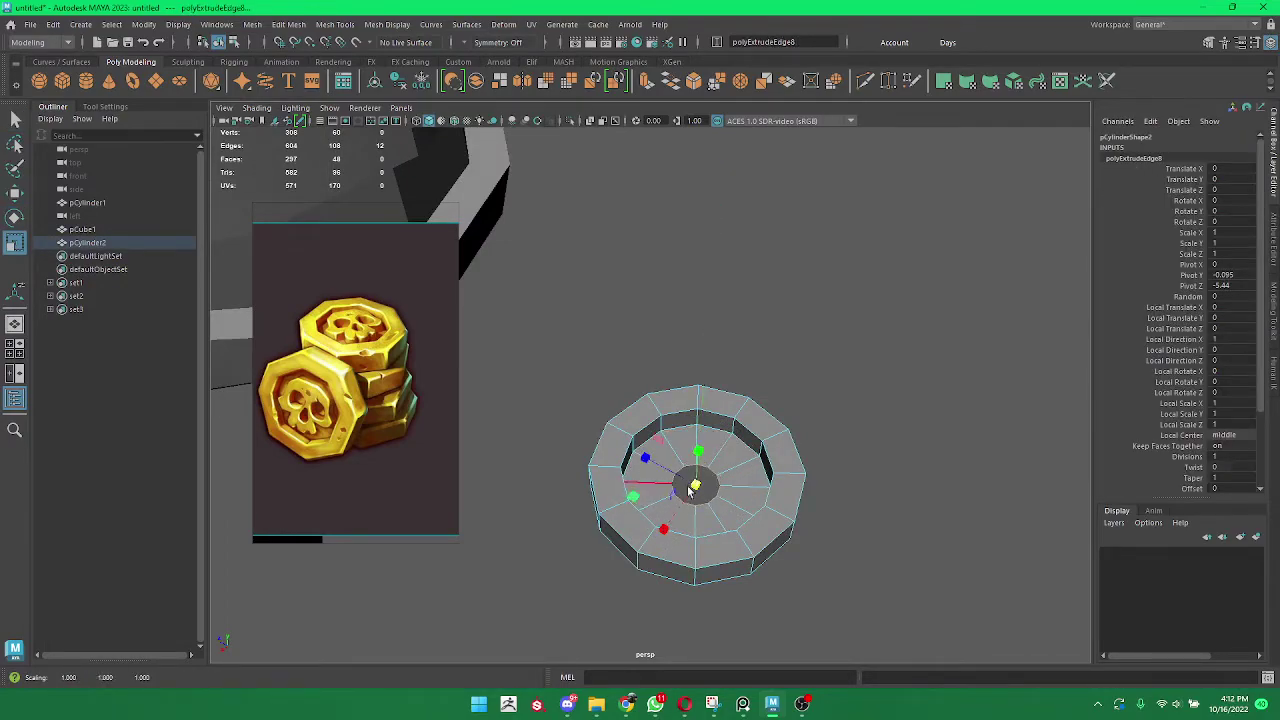
key(q)
shift+right_drag(698, 392, 684, 354)
- Inspect the coin's inner floor edges, then reselect the coin in edge mode
alt+drag(717, 473, 660, 450)
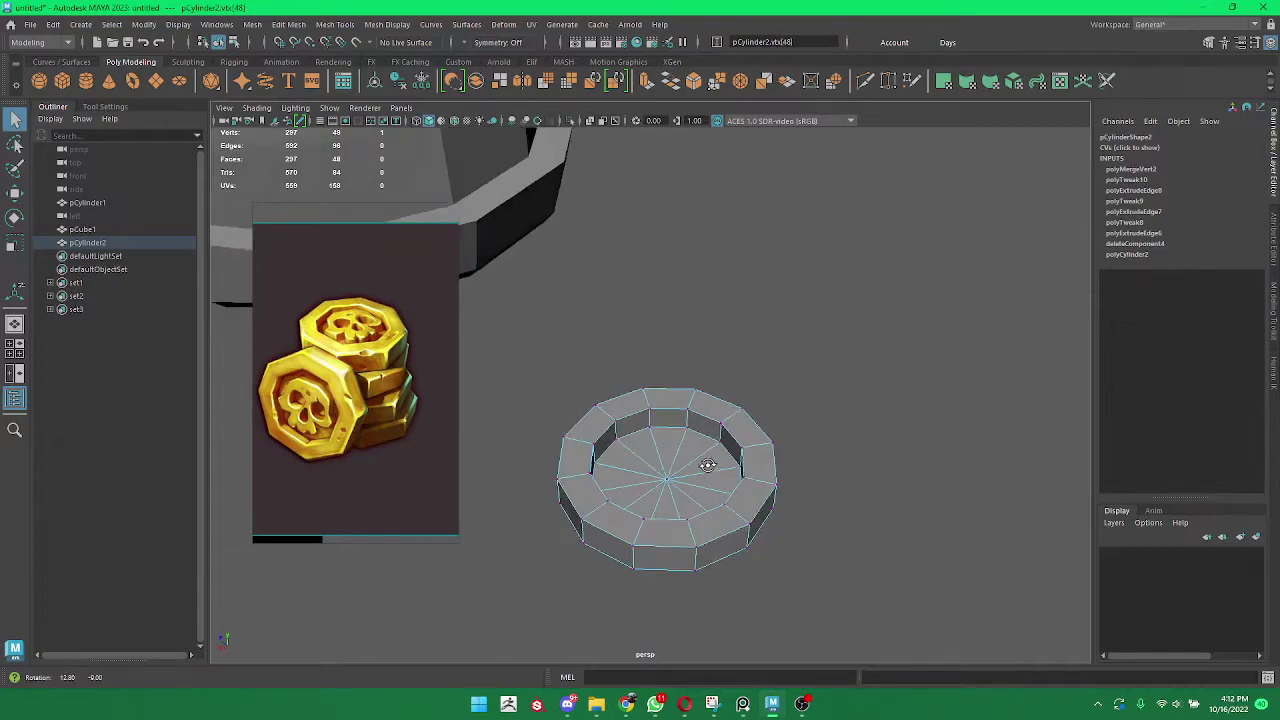
right_drag(614, 300, 614, 255)
click(646, 437)
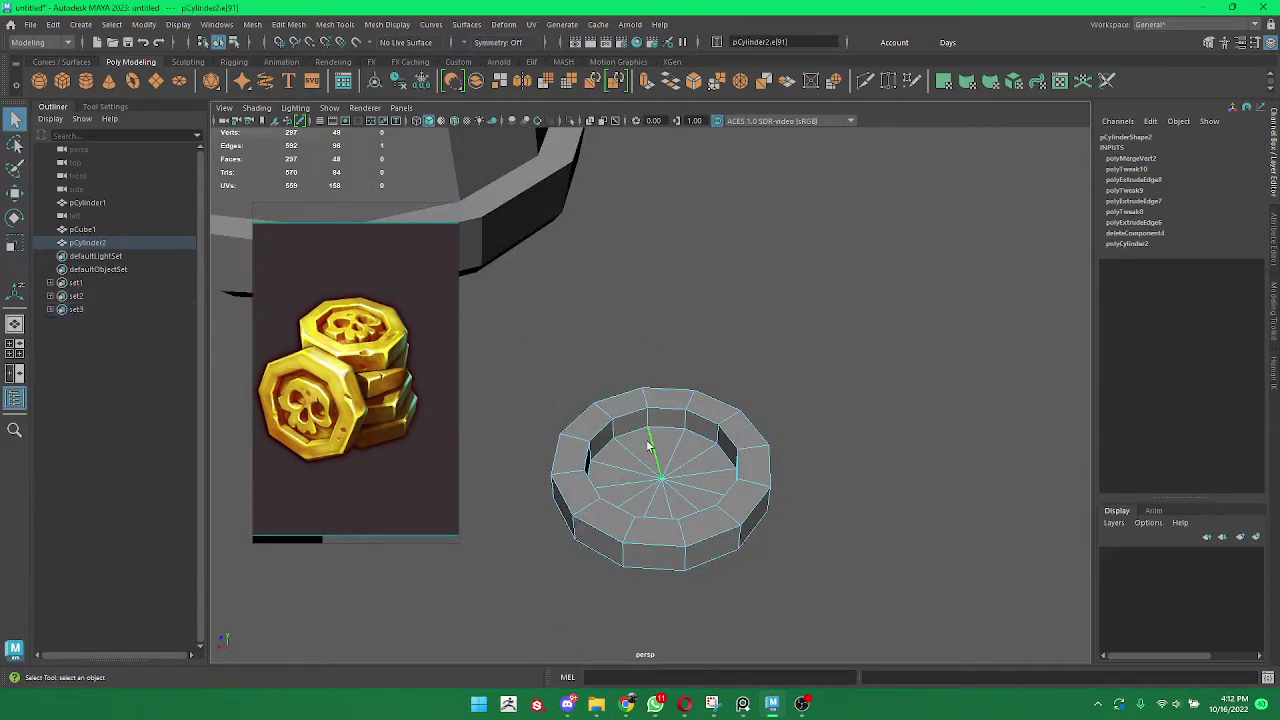
key(w)
alt+drag(632, 452, 672, 422)
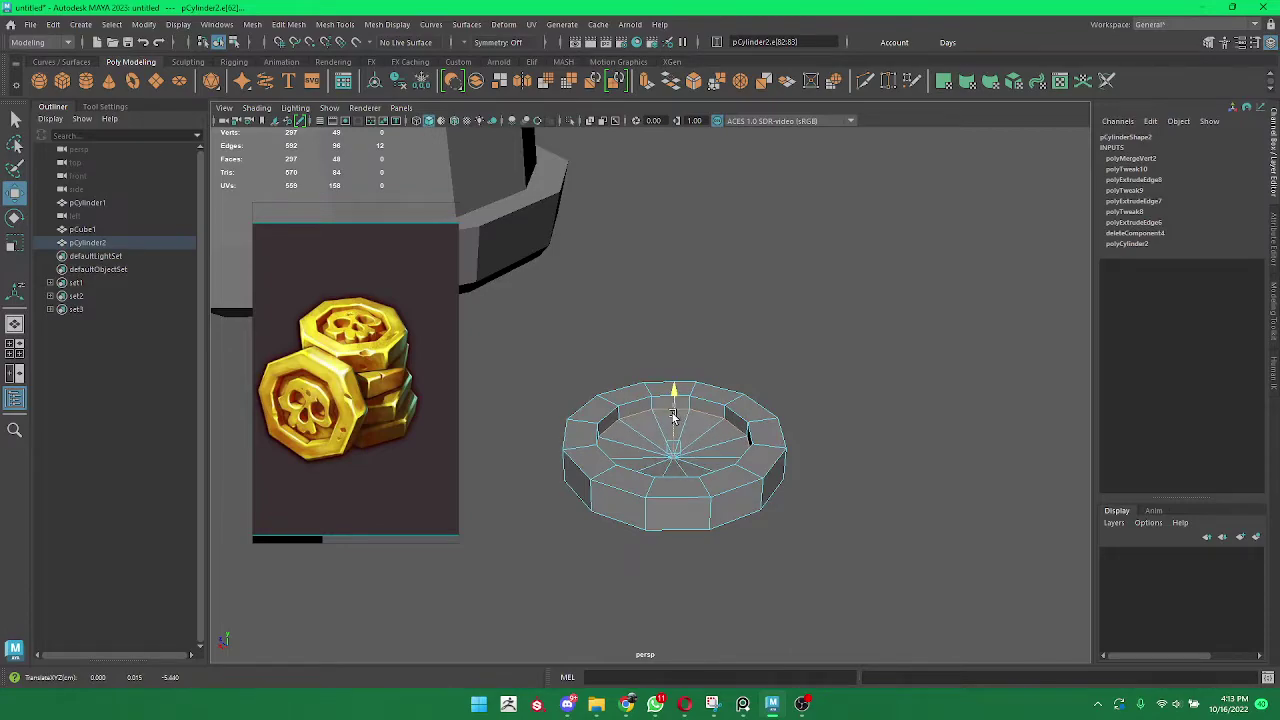
key(q)
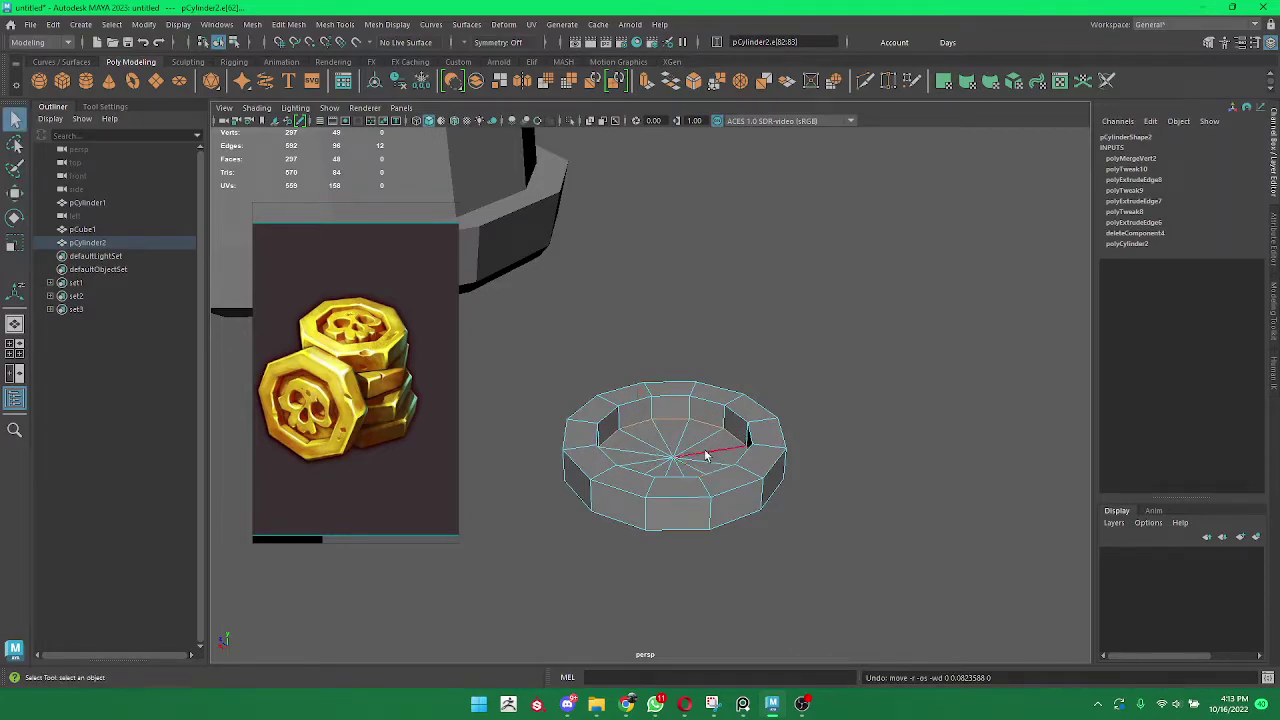
right_drag(671, 300, 737, 286)
click(737, 362)
alt+drag(737, 362, 673, 455)
click(593, 423)
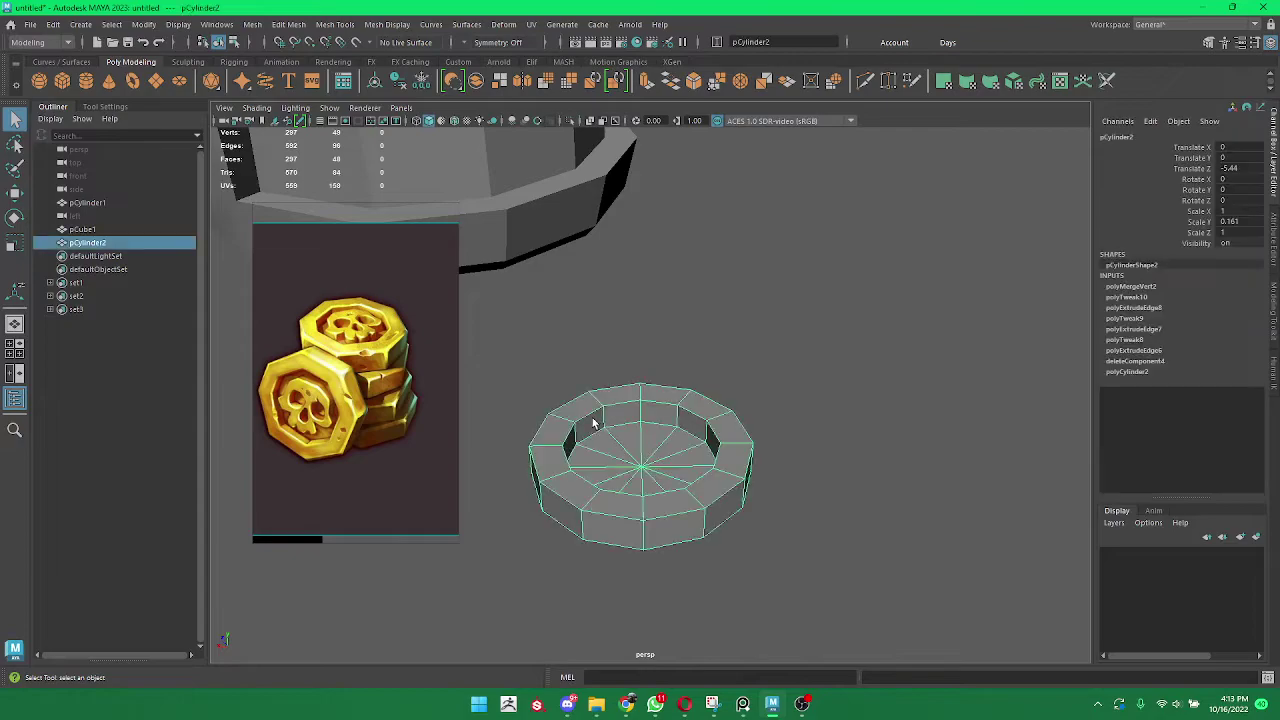
alt+right_drag(742, 422, 679, 517)
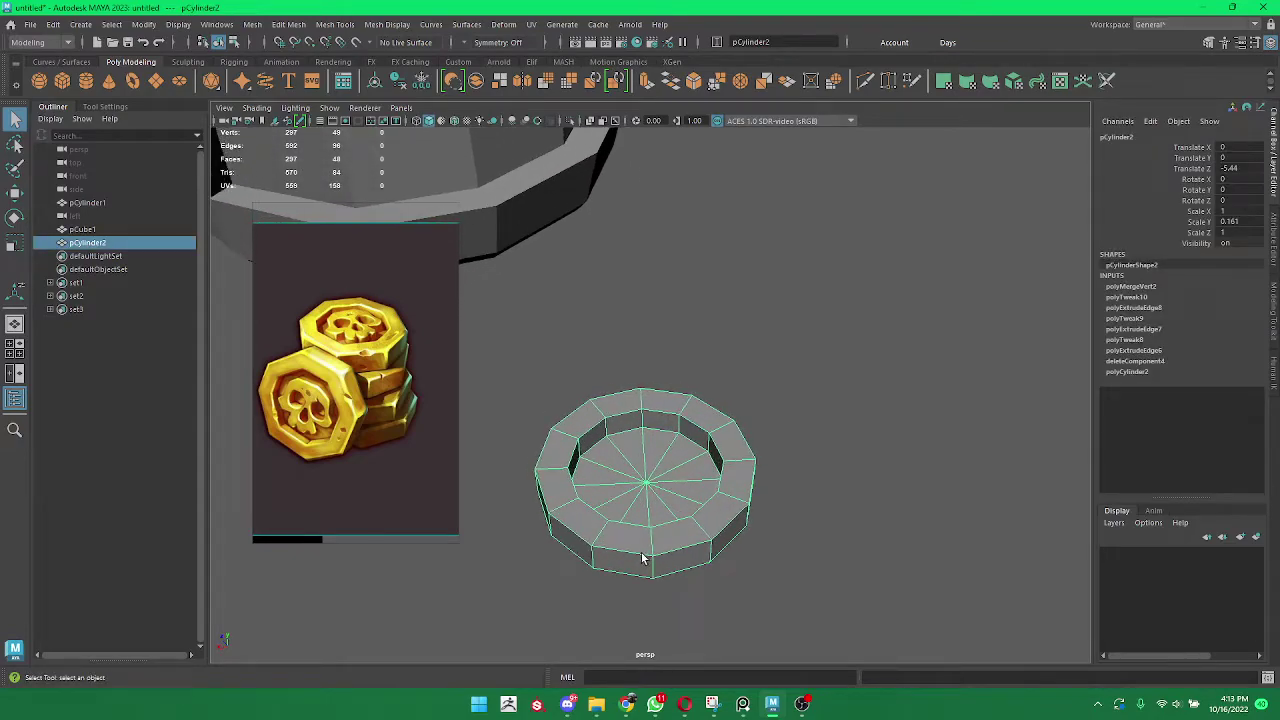
right_drag(634, 309, 634, 263)
alt+drag(640, 525, 657, 484)
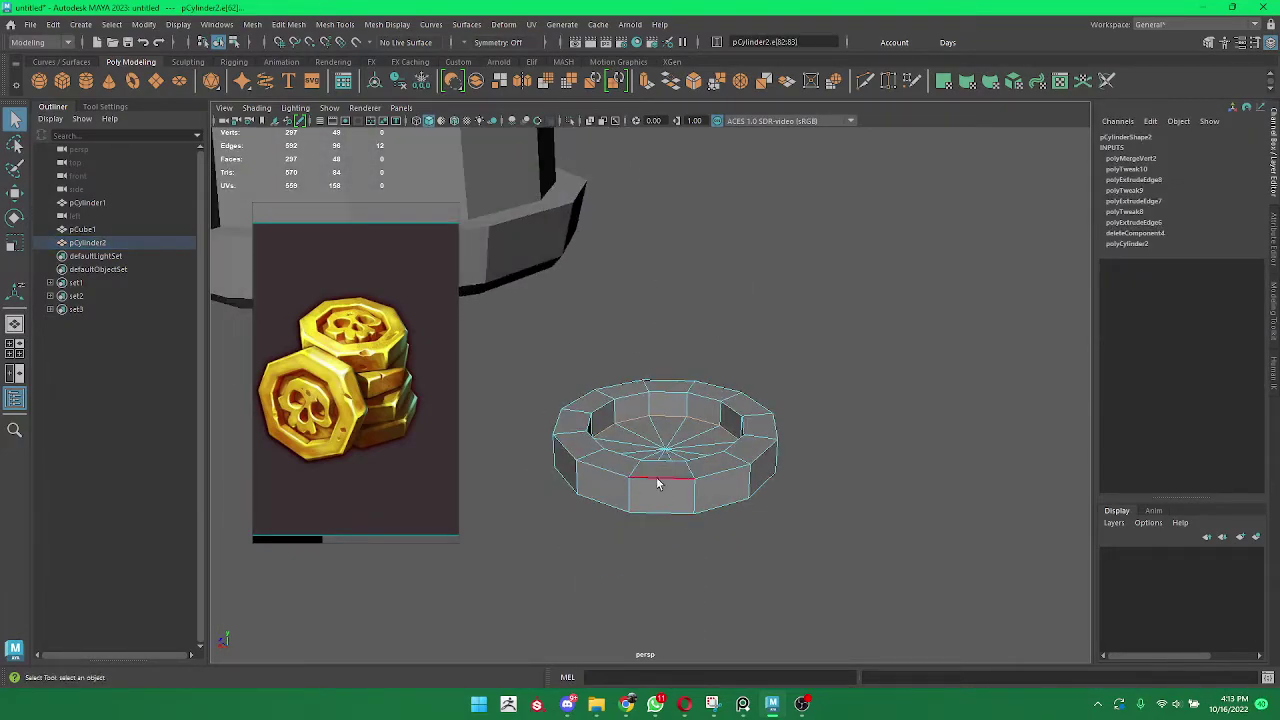
- Bevel the coin's outer edge loop with a 0.1 fraction
shift+right_click(664, 482)
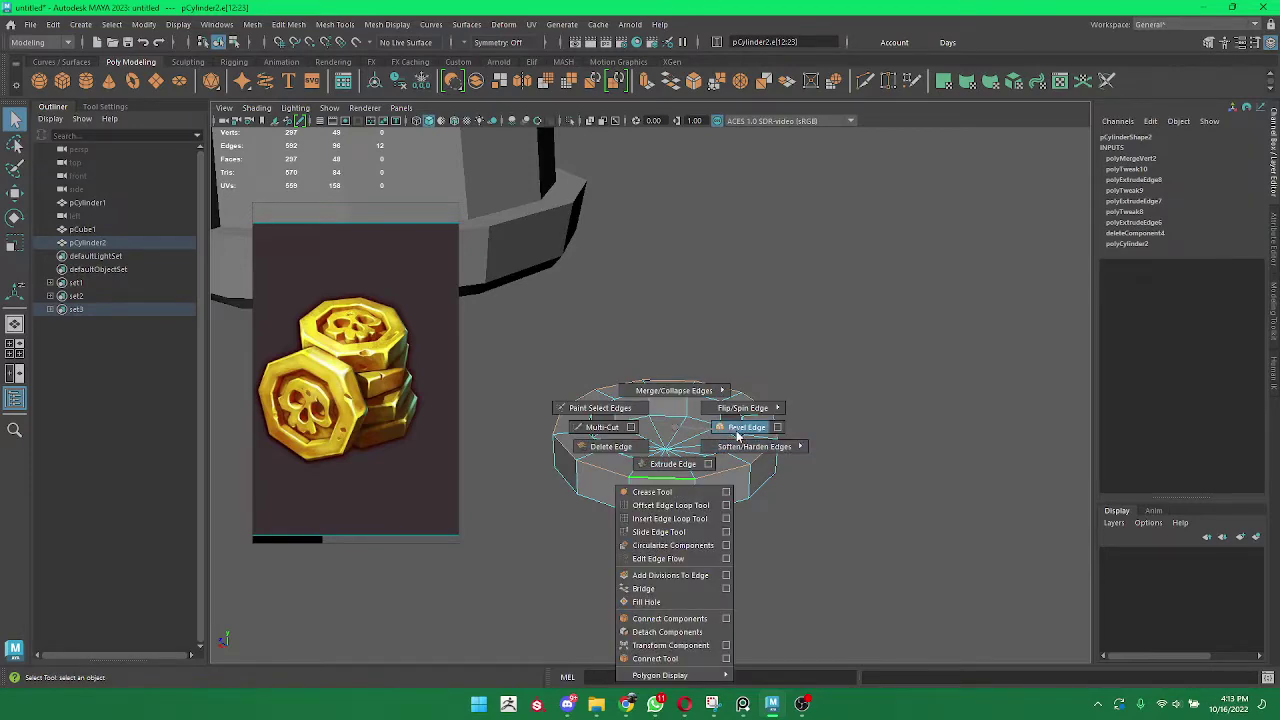
click(737, 432)
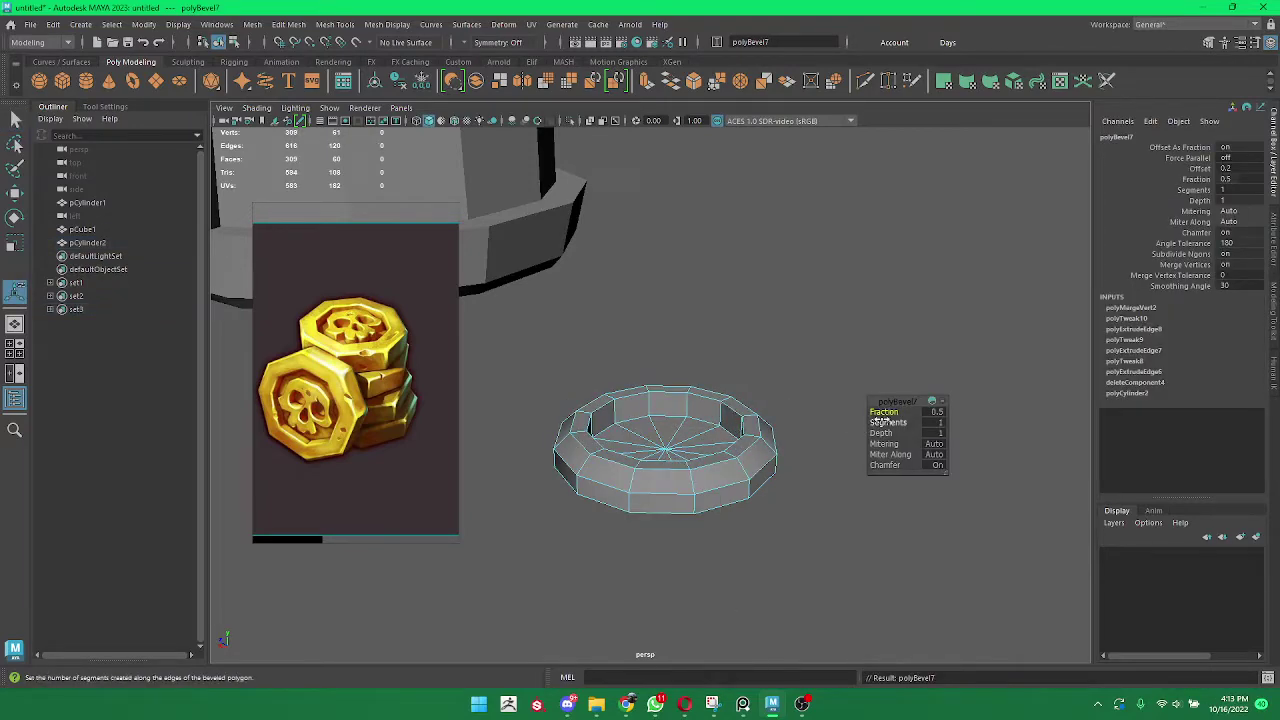
drag(882, 412, 887, 405)
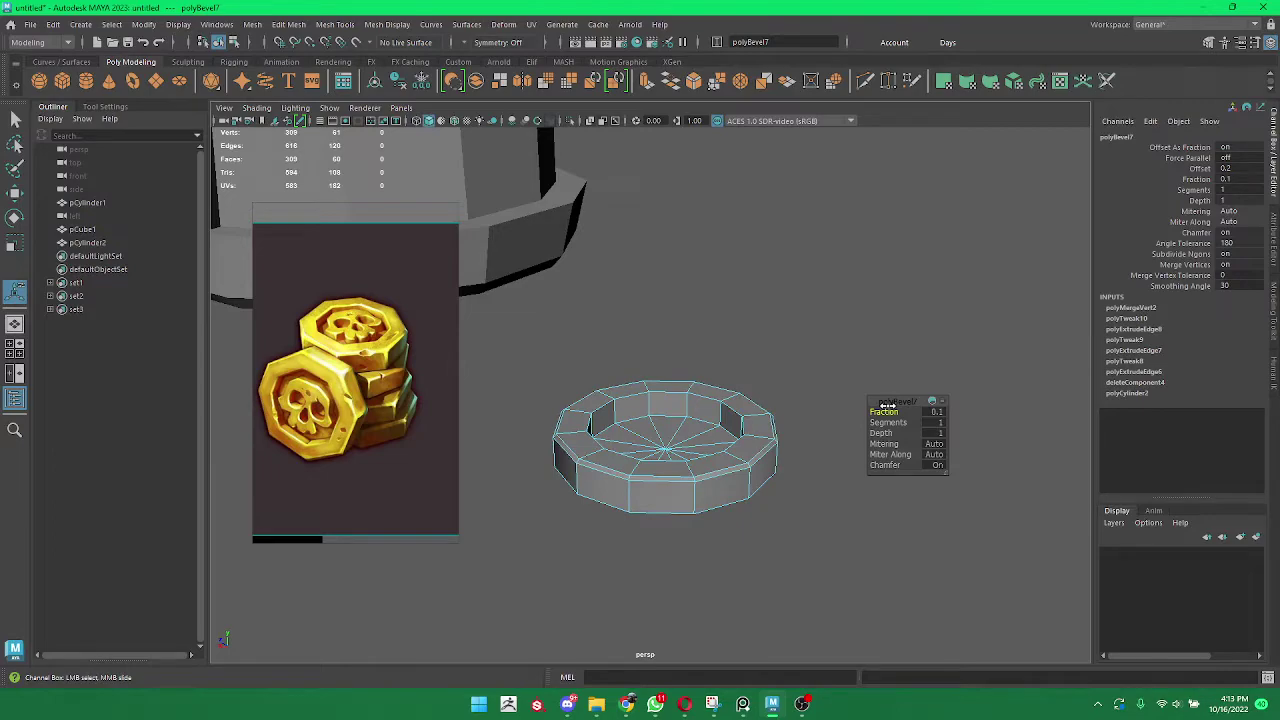
right_drag(643, 337, 784, 253)
click(784, 253)
alt+drag(784, 253, 830, 420)
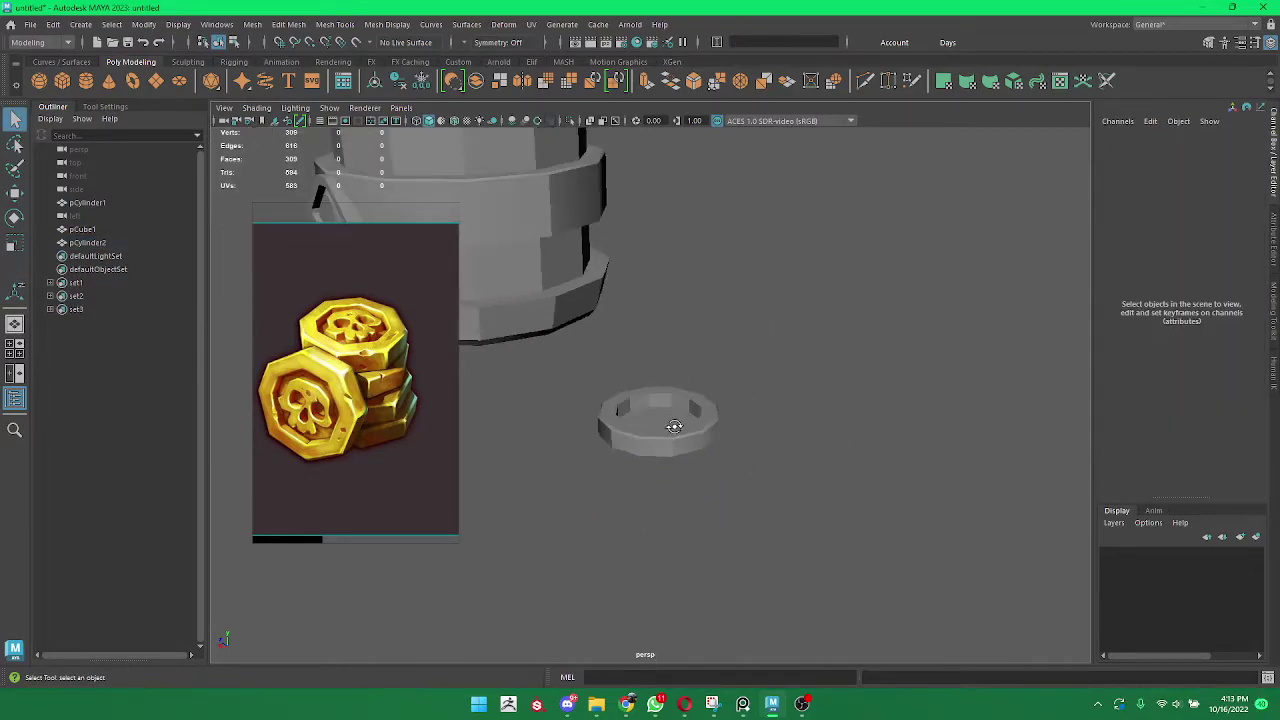
alt+right_drag(830, 420, 858, 485)
- Bevel the coin's inner rim edge loop with a 0.1 fraction too
click(627, 480)
scroll(627, 480, up, 3)
right_drag(617, 307, 612, 258)
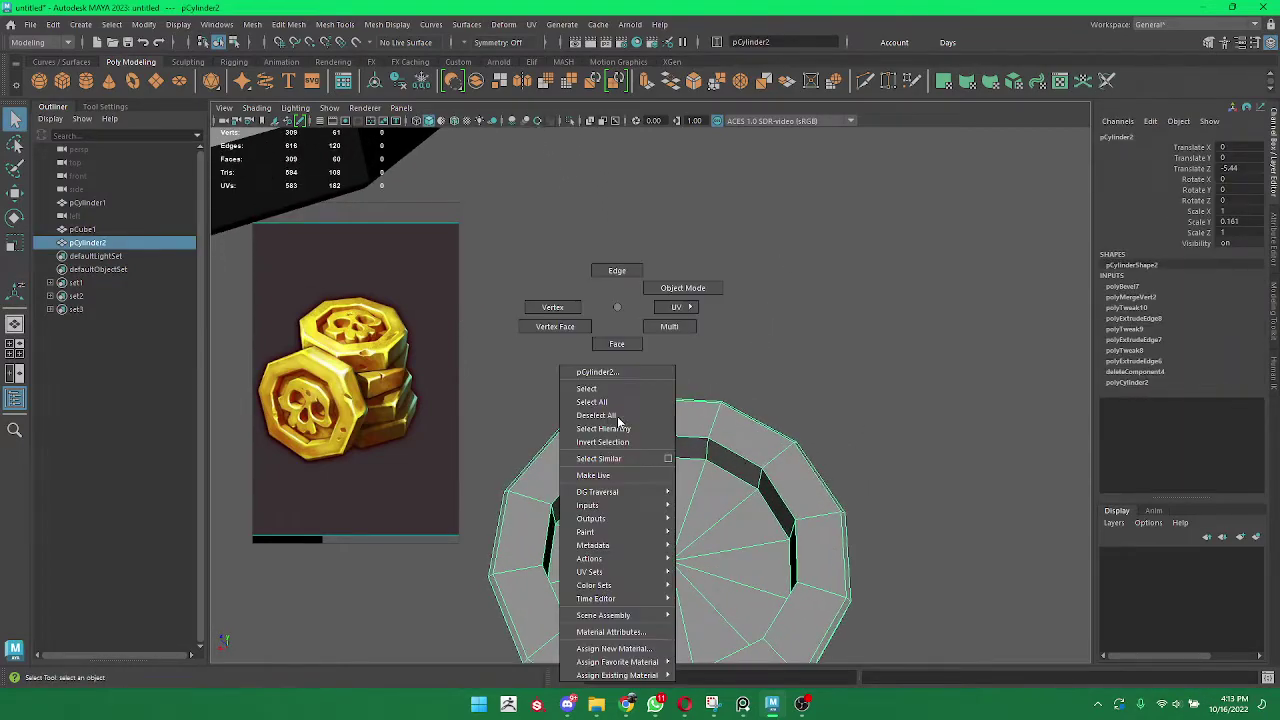
double_click(623, 449)
shift+right_drag(623, 449, 710, 428)
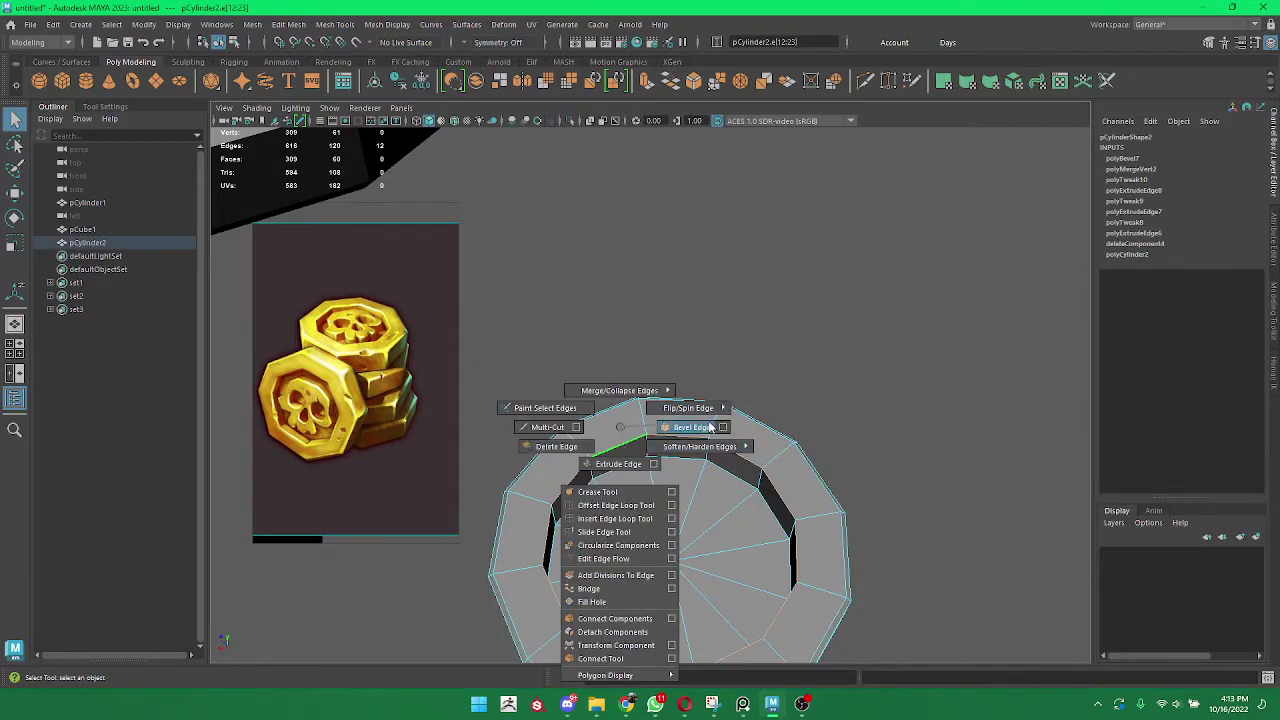
middle_drag(872, 411, 884, 411)
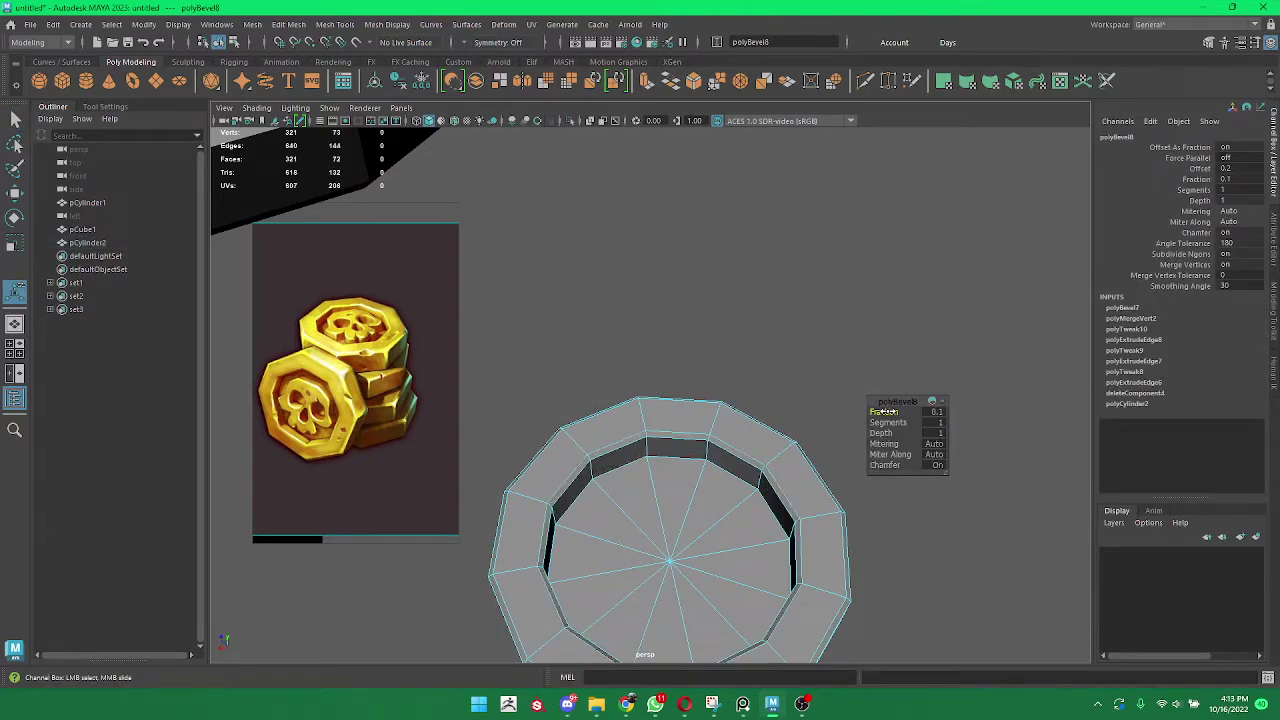
key(q)
right_drag(571, 466, 692, 238)
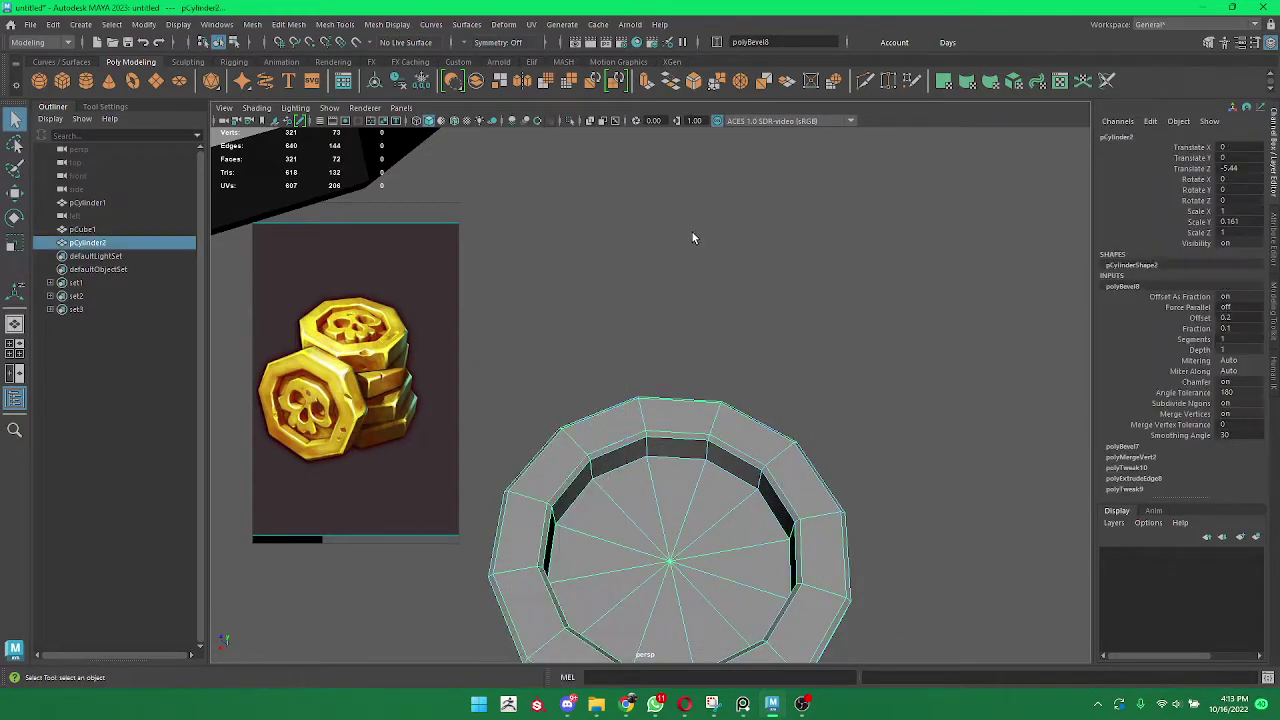
click(692, 238)
mouse_move(769, 503)
alt+mouse_down()
mouse_move(528, 445)
mouse_move(520, 457)
mouse_move(751, 423)
mouse_move(737, 500)
mouse_move(878, 528)
mouse_move(806, 423)
mouse_move(820, 429)
alt+mouse_up()
alt+right_drag(820, 429, 183, 560)
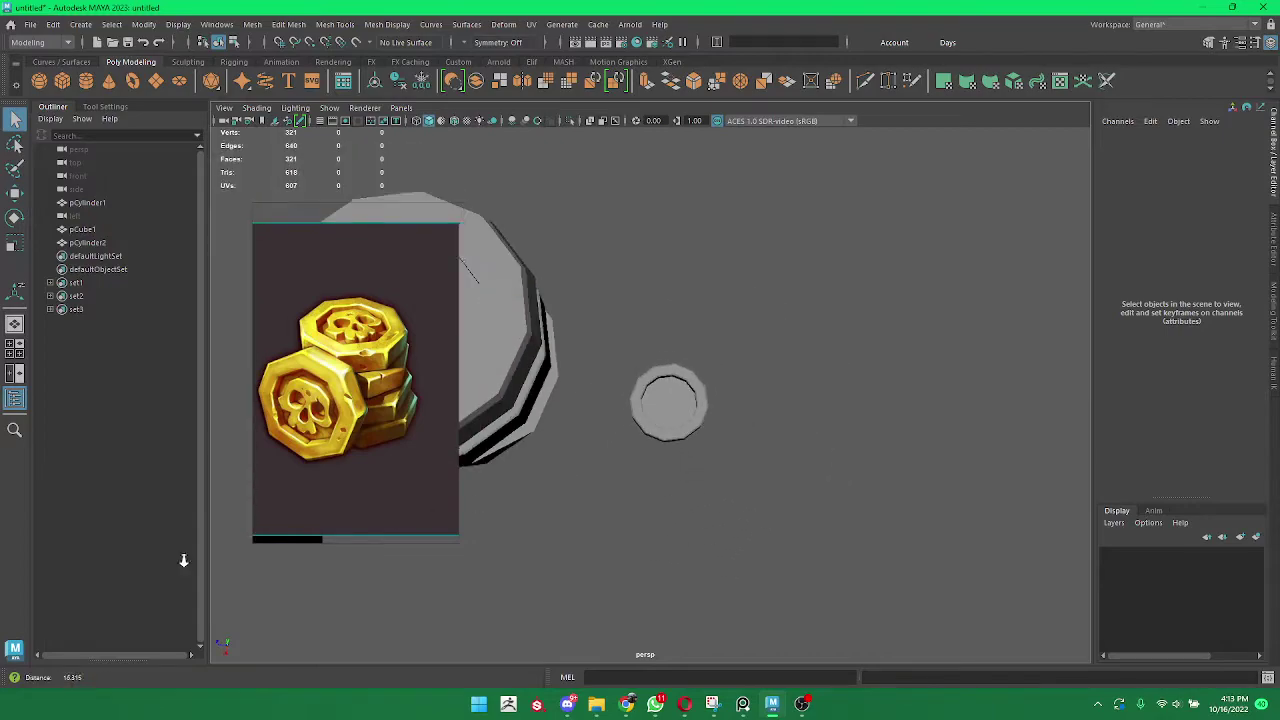
mouse_move(183, 560)
alt+mouse_down()
mouse_move(680, 434)
mouse_move(692, 395)
mouse_move(787, 388)
alt+mouse_up()
- Sink the small ring's centre faces slightly downward to recess the coin
click(692, 395)
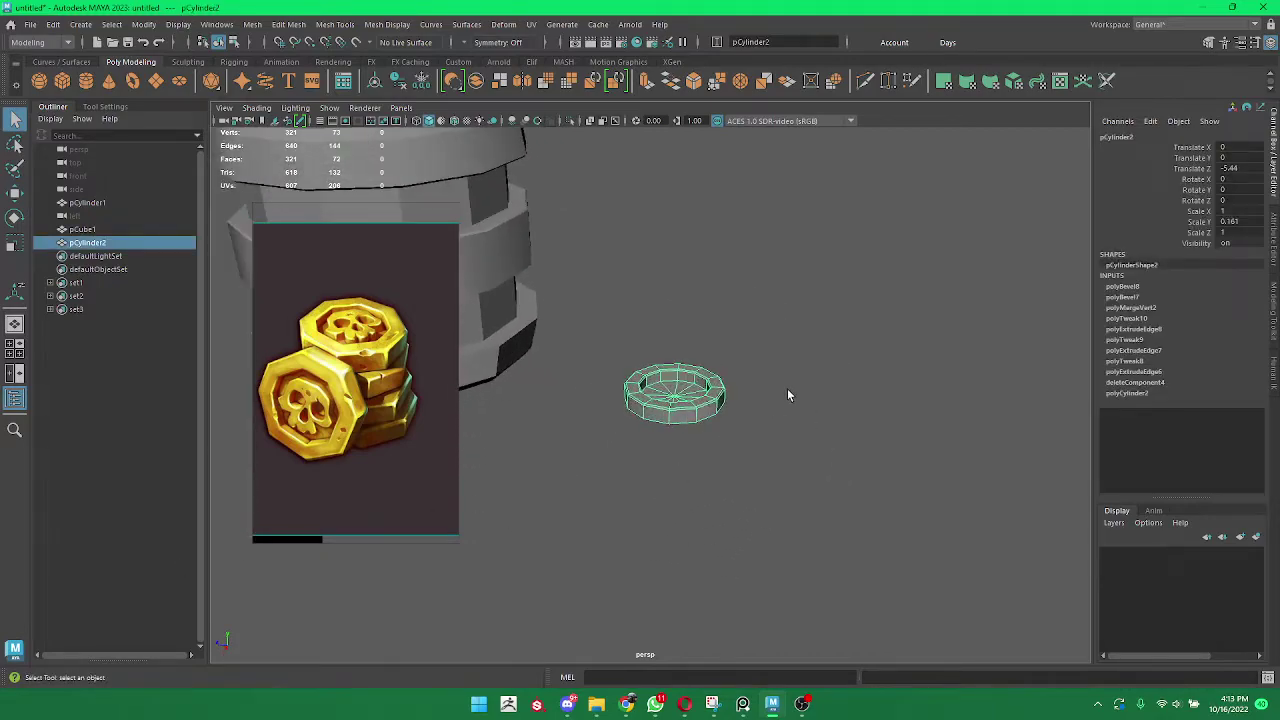
click(678, 405)
scroll(684, 407, up, 3)
click(670, 451)
alt+right_drag(670, 451, 802, 476)
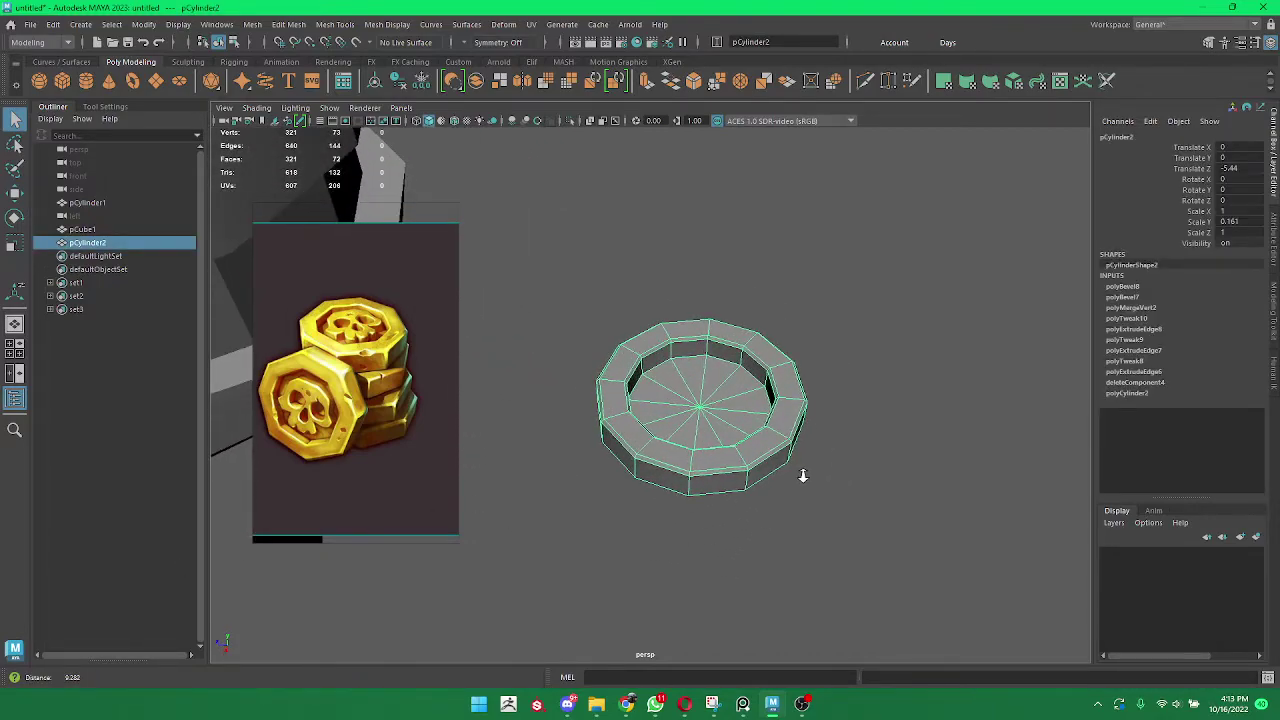
right_drag(712, 318, 714, 395)
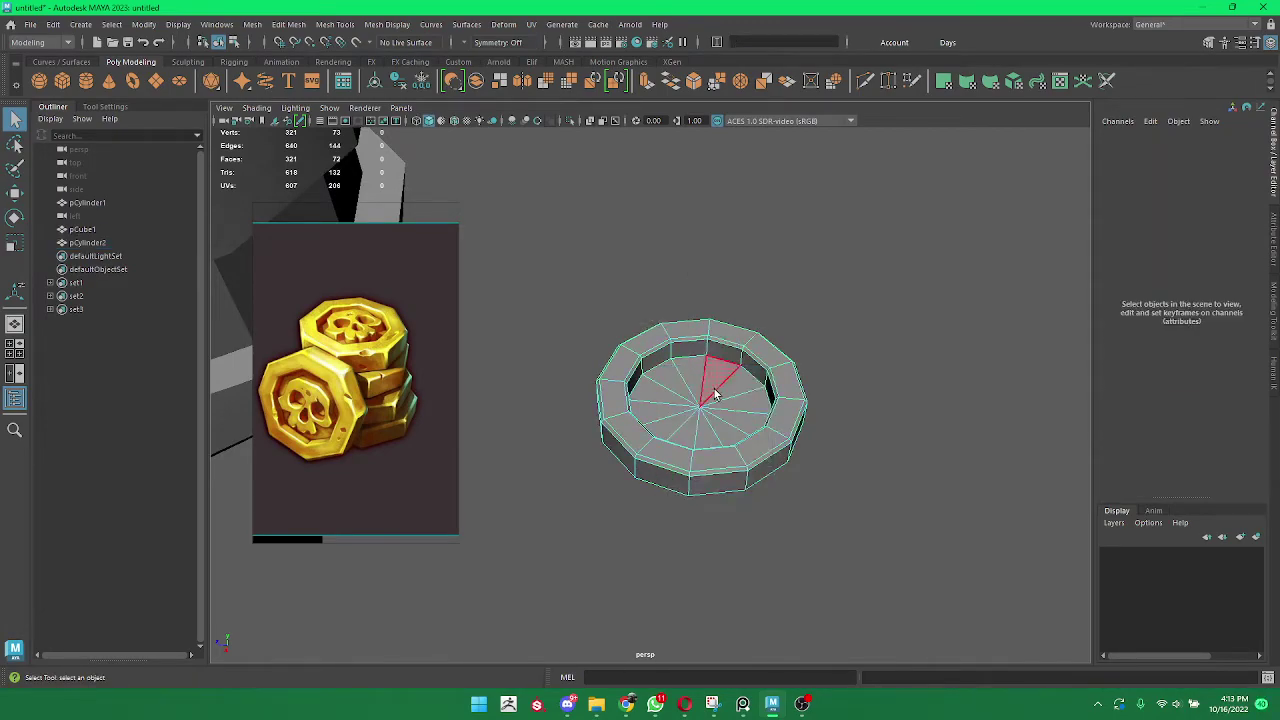
click(652, 397)
key(w)
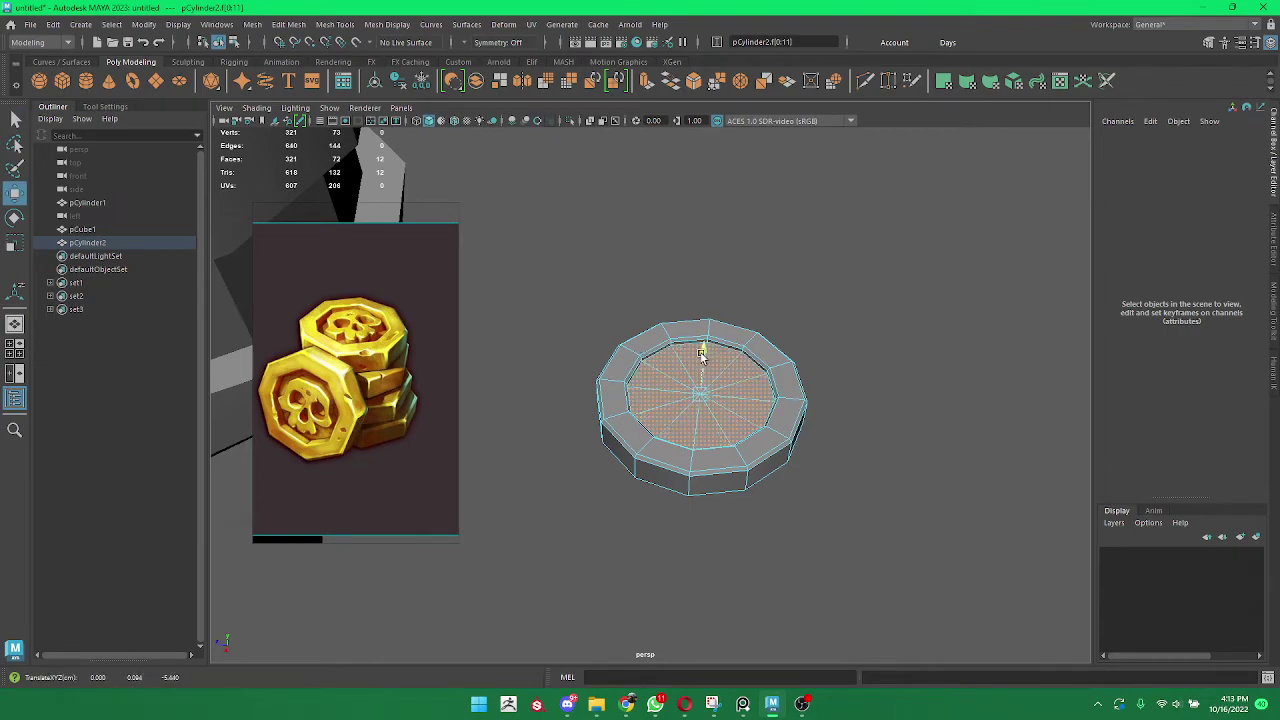
drag(702, 355, 703, 362)
key(q)
- Return to object mode and select the whole coin ring
right_drag(680, 310, 759, 260)
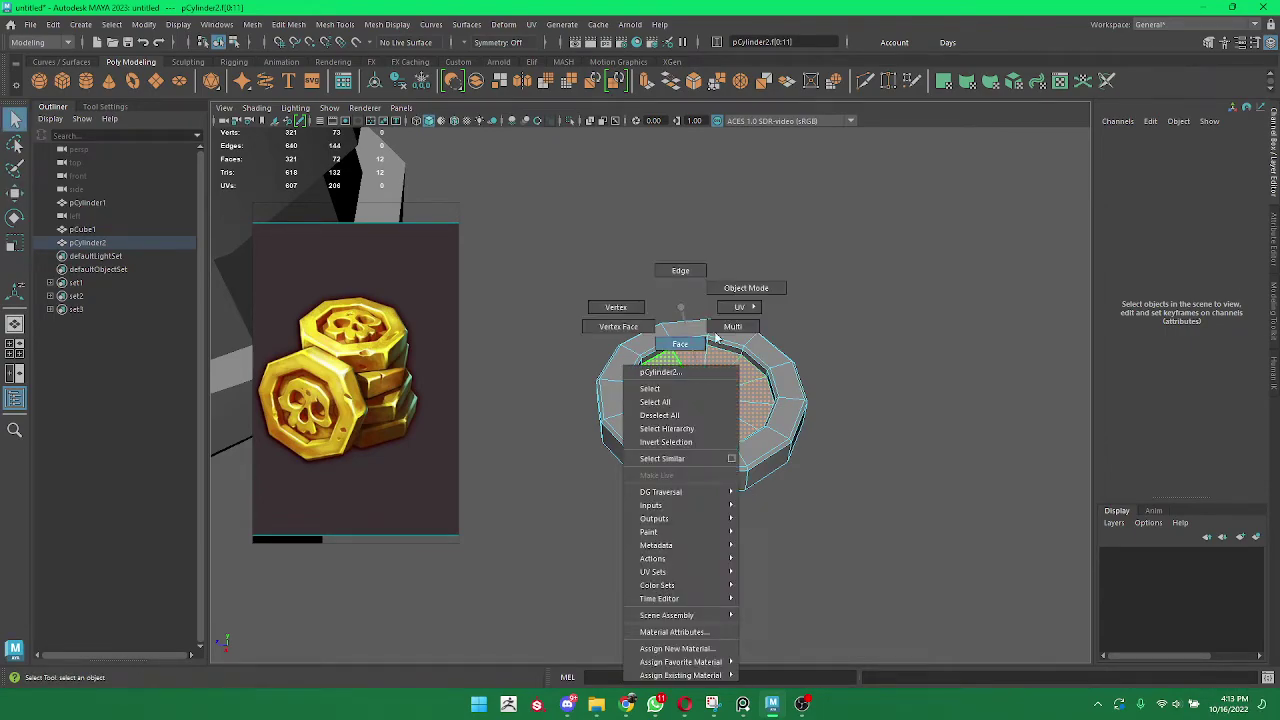
alt+drag(759, 260, 708, 450)
scroll(708, 450, down, 3)
click(700, 443)
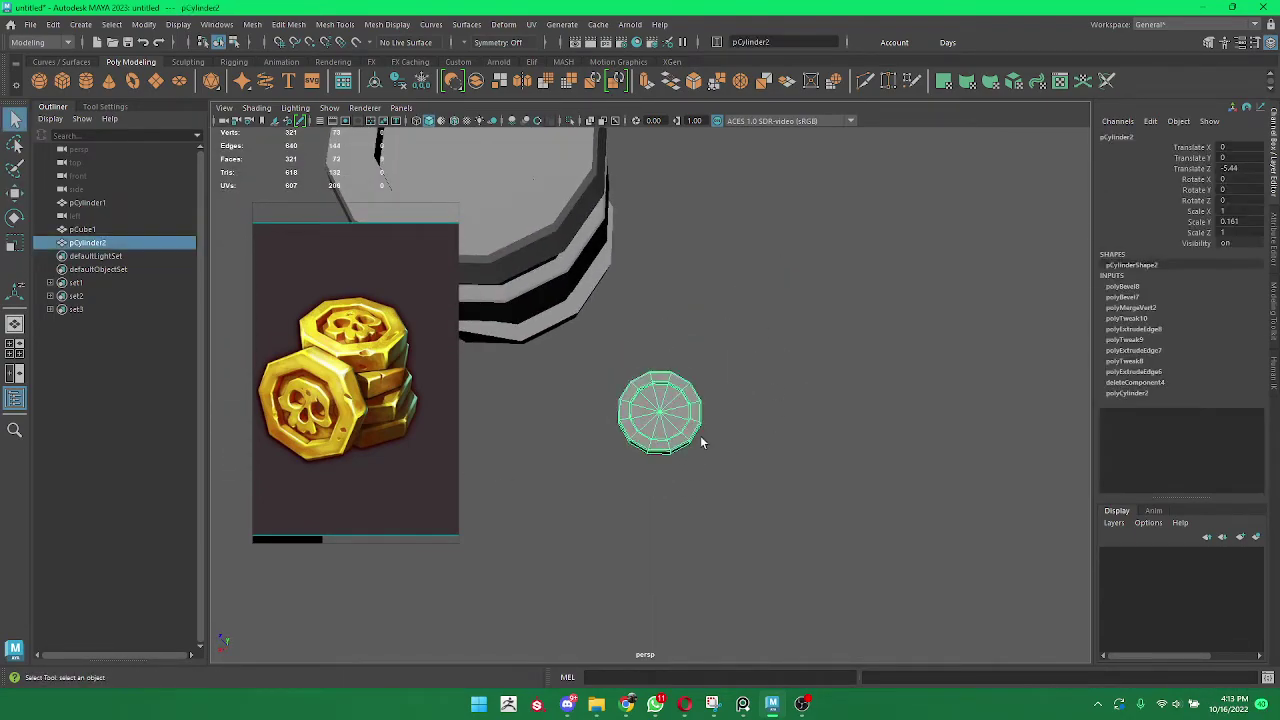
scroll(690, 410, down, 3)
- Move the coin over to the barrel and shrink it to 0.407 scale
key(w)
drag(633, 403, 521, 415)
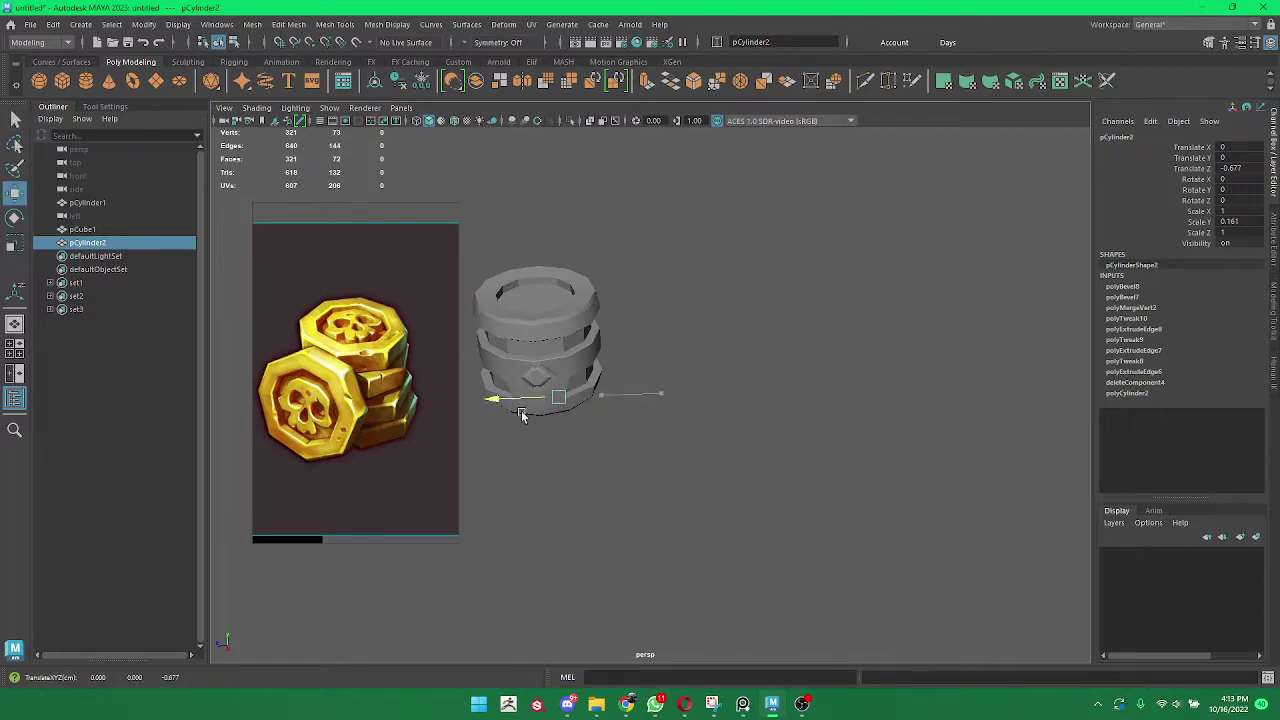
scroll(530, 259, up, 2)
alt+middle_drag(530, 259, 660, 290)
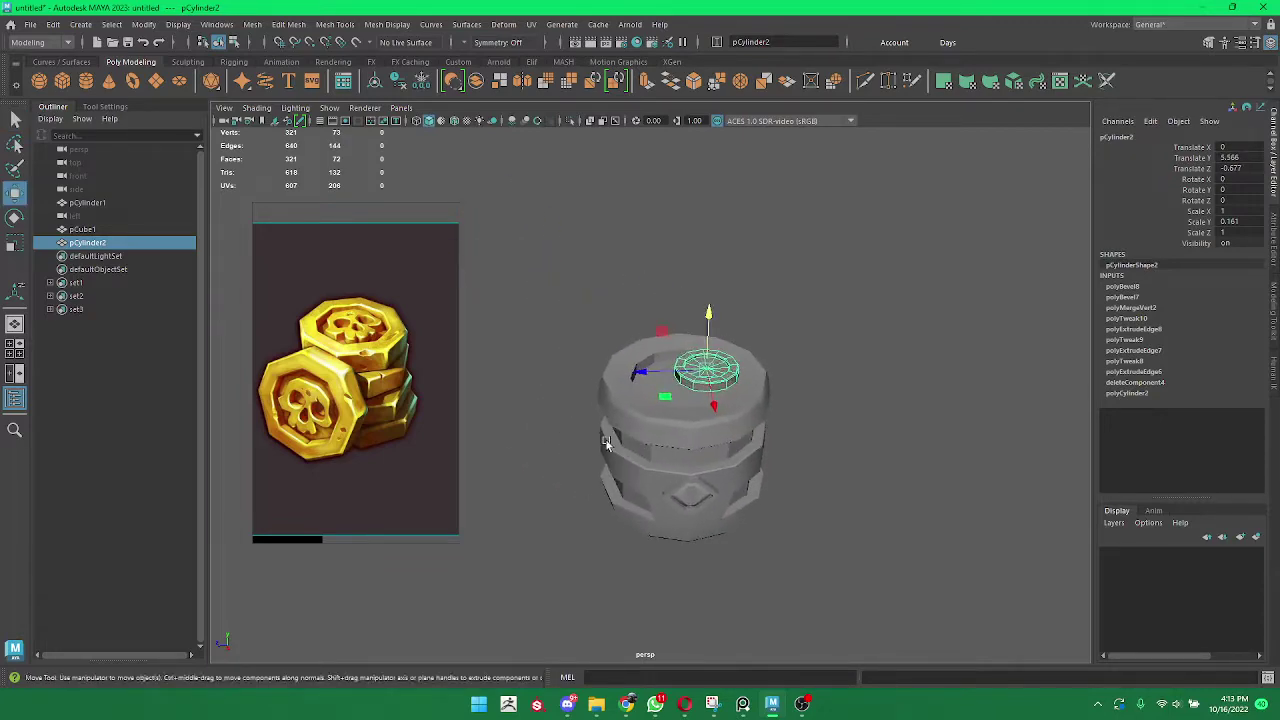
scroll(700, 320, up, 4)
key(r)
mouse_move(770, 362)
mouse_down()
mouse_move(682, 365)
mouse_move(680, 449)
mouse_move(727, 560)
mouse_move(725, 525)
mouse_up()
key(w)
- Lower the coin into the barrel top and place Shift+D copies inside the rim
scroll(680, 449, up, 5)
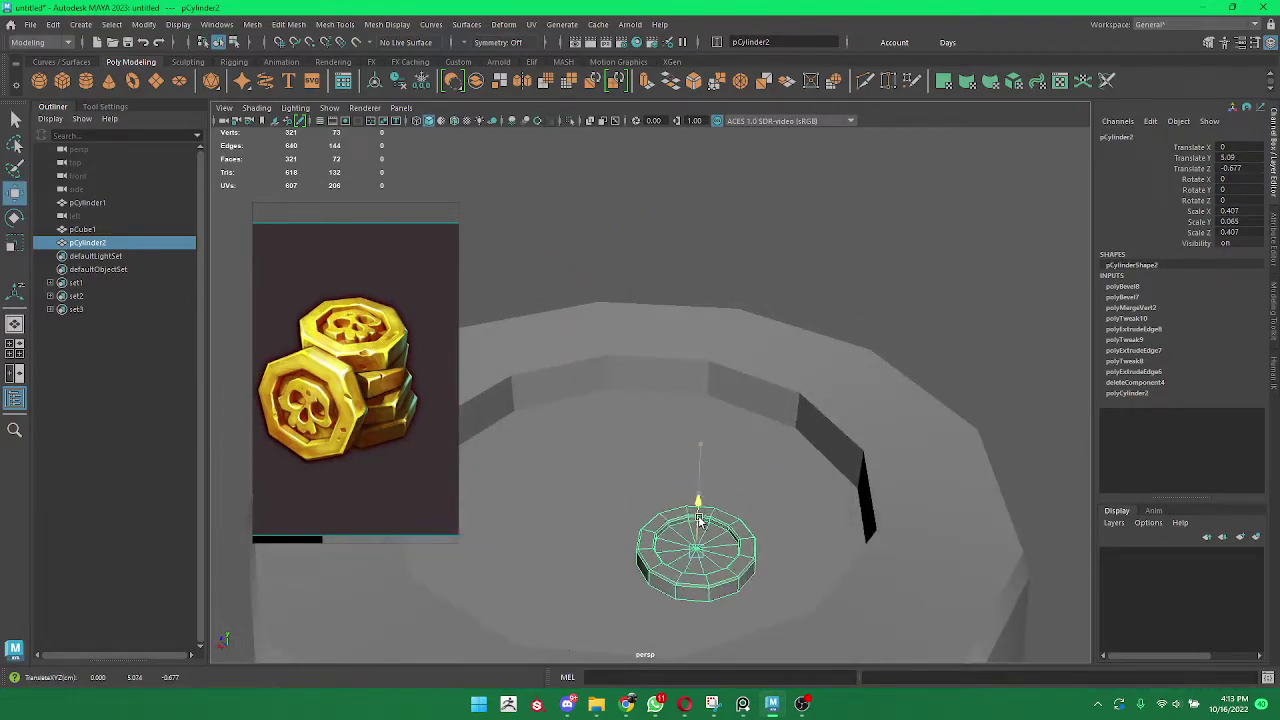
scroll(638, 550, down, 3)
mouse_move(640, 551)
alt+mouse_down()
mouse_move(520, 354)
mouse_move(634, 463)
alt+mouse_up()
scroll(722, 420, up, 4)
scroll(722, 420, down, 3)
mouse_move(722, 420)
alt+mouse_down()
mouse_move(700, 380)
mouse_move(688, 403)
mouse_move(697, 356)
mouse_move(707, 395)
alt+mouse_up()
scroll(688, 403, up, 3)
key(shift+d)
mouse_move(668, 334)
shift+mouse_down()
mouse_move(560, 340)
mouse_move(650, 450)
mouse_move(620, 430)
shift+mouse_up()
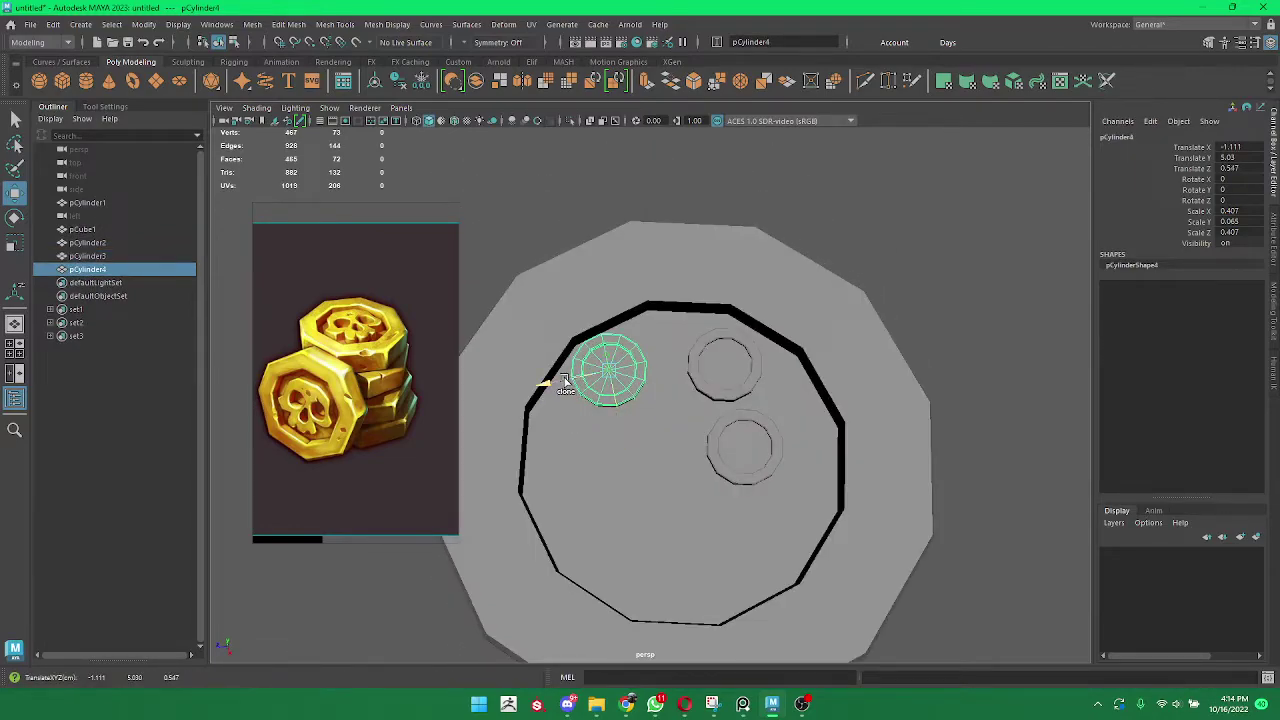
mouse_move(563, 383)
shift+mouse_down()
mouse_move(543, 408)
mouse_move(560, 488)
mouse_move(543, 451)
mouse_move(757, 486)
mouse_move(771, 391)
mouse_move(739, 400)
mouse_move(708, 368)
shift+mouse_up()
- Tuck the front coin back against the barrel wall
click(770, 390)
click(770, 452)
drag(766, 452, 765, 430)
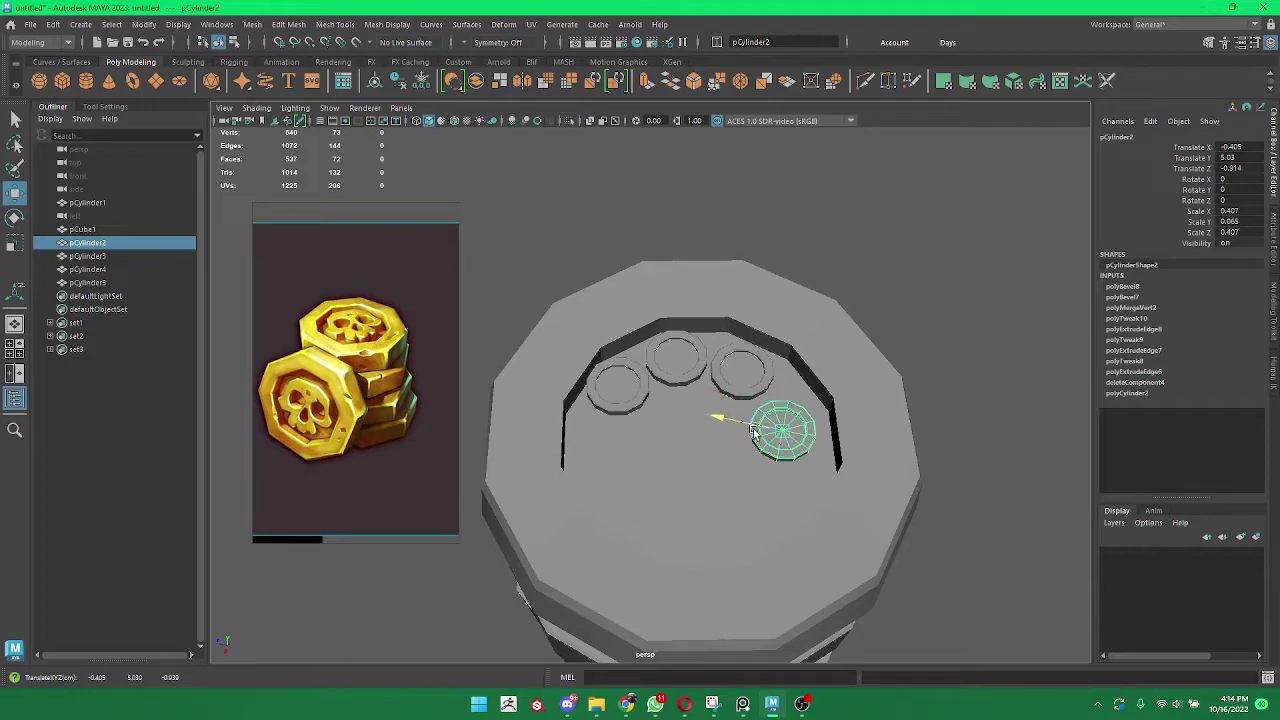
drag(775, 475, 756, 416)
mouse_move(734, 470)
alt+mouse_down()
mouse_move(943, 277)
mouse_move(737, 414)
mouse_move(733, 462)
alt+mouse_up()
click(943, 277)
- Duplicate more coins with Ctrl+D and nudge them into gaps, six coins in total
click(740, 372)
key(ctrl+d)
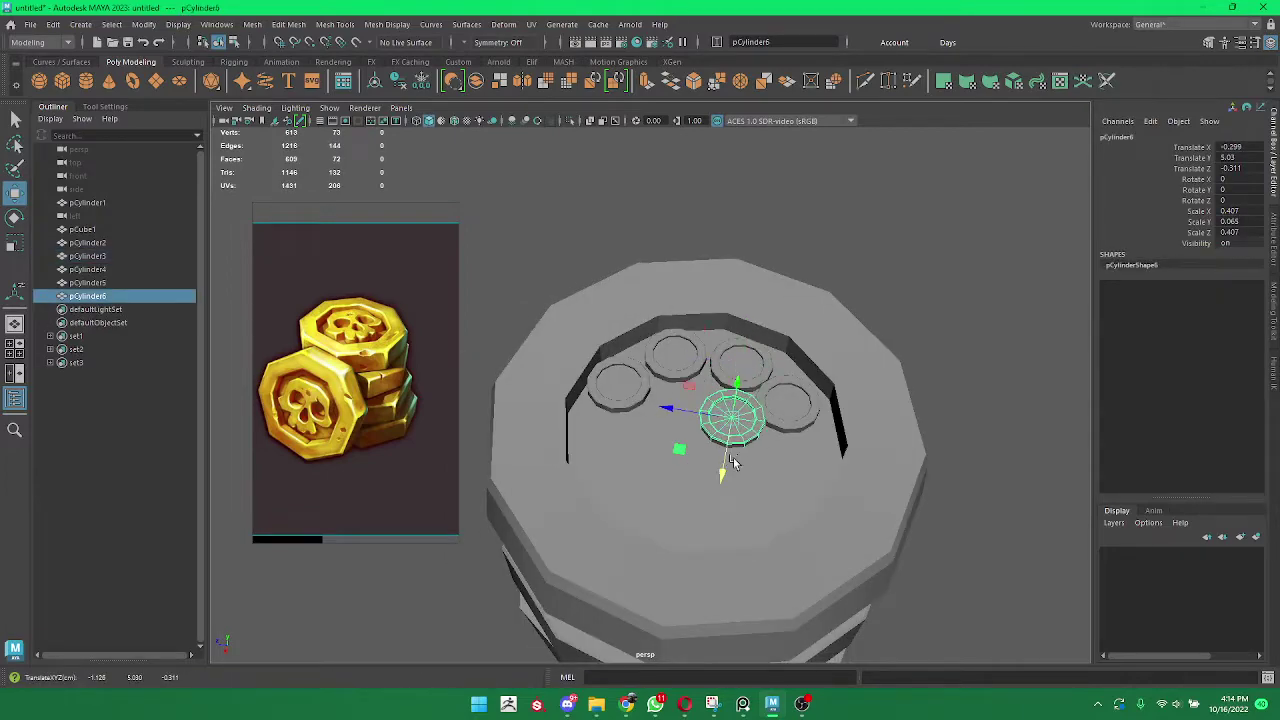
drag(694, 409, 647, 423)
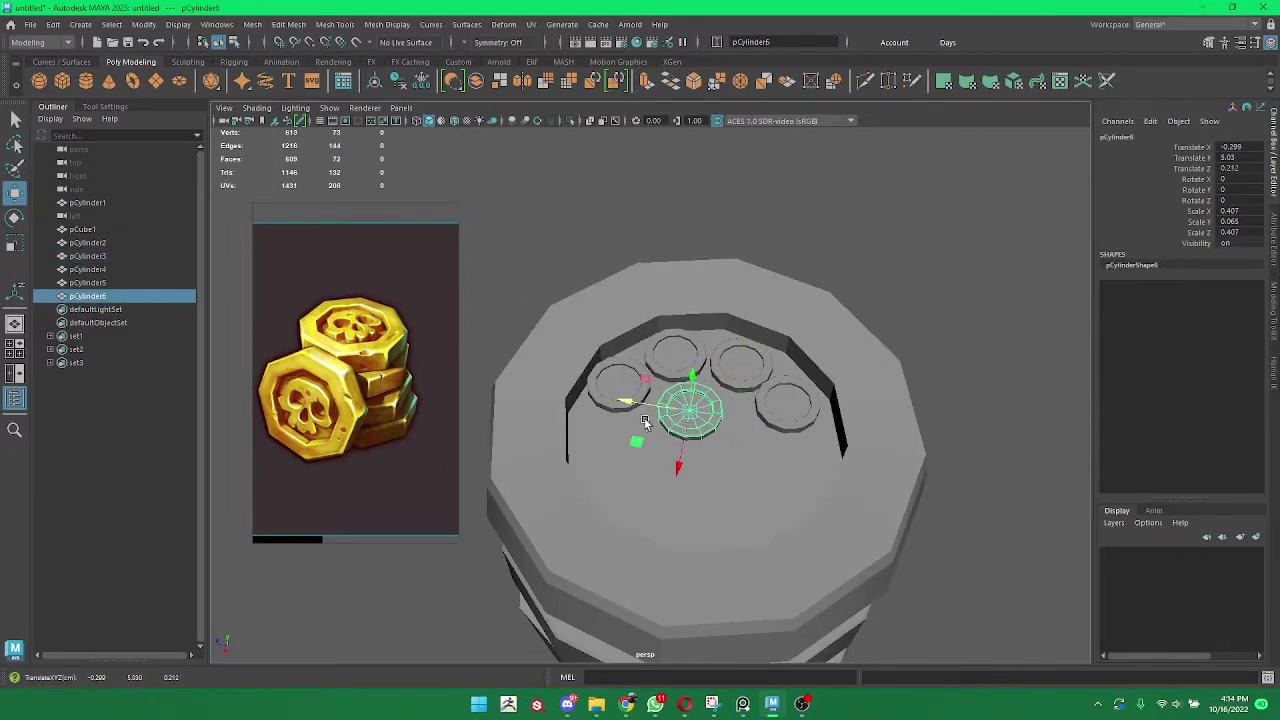
mouse_move(793, 454)
alt+mouse_down()
mouse_move(748, 488)
mouse_move(725, 425)
mouse_move(643, 462)
mouse_move(690, 463)
alt+mouse_up()
key(ctrl+d)
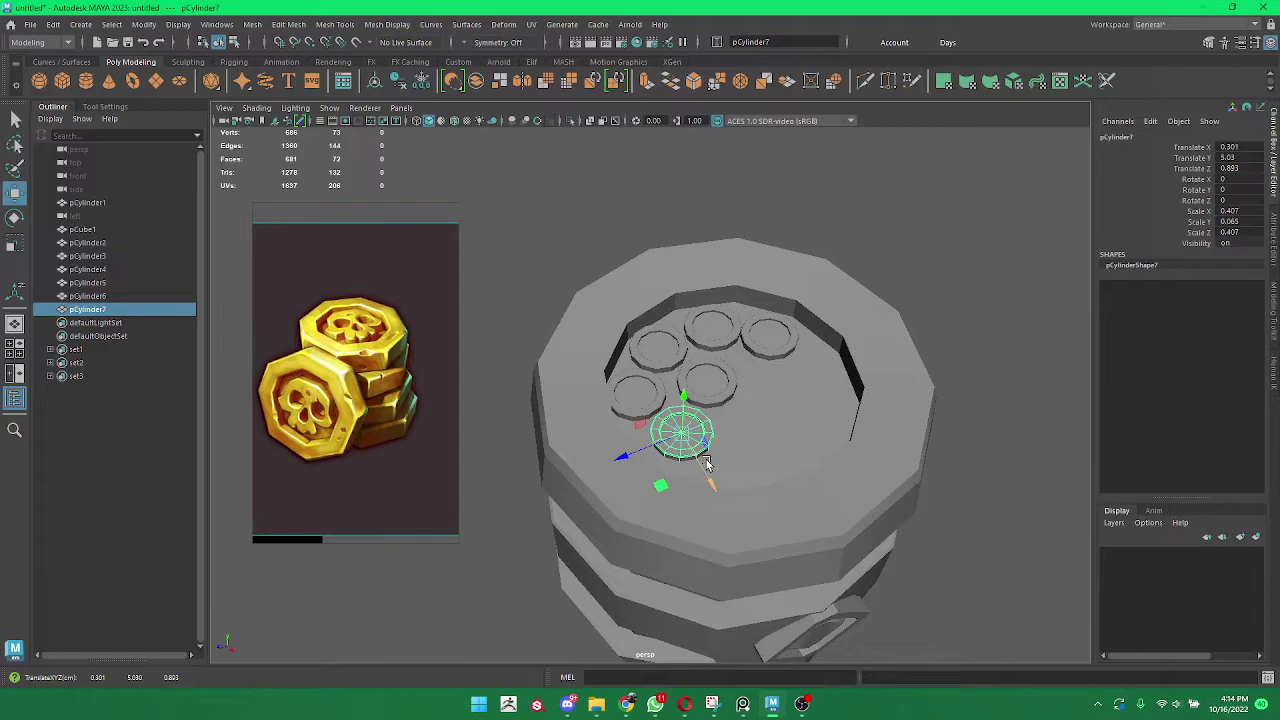
scroll(823, 418, down, 3)
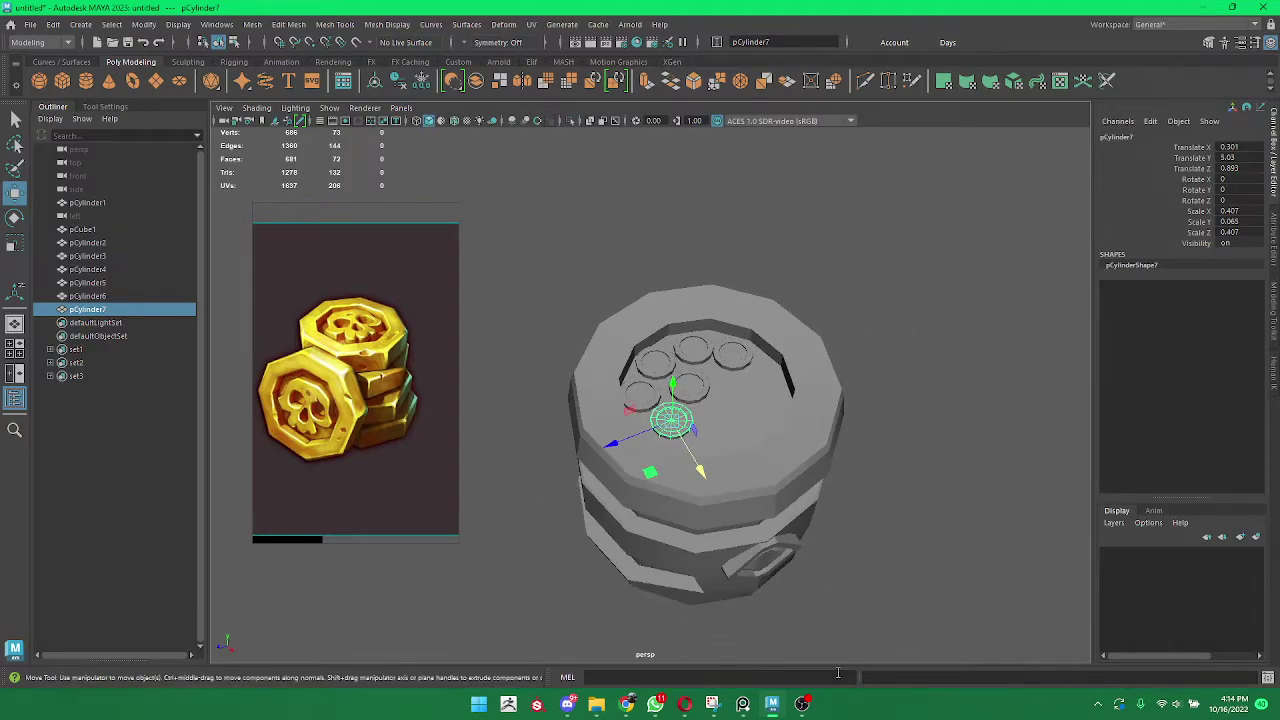
- Switch from the YouTube tutorial back to the Maya barrel scene
mouse_move(626, 704)
click(563, 650)
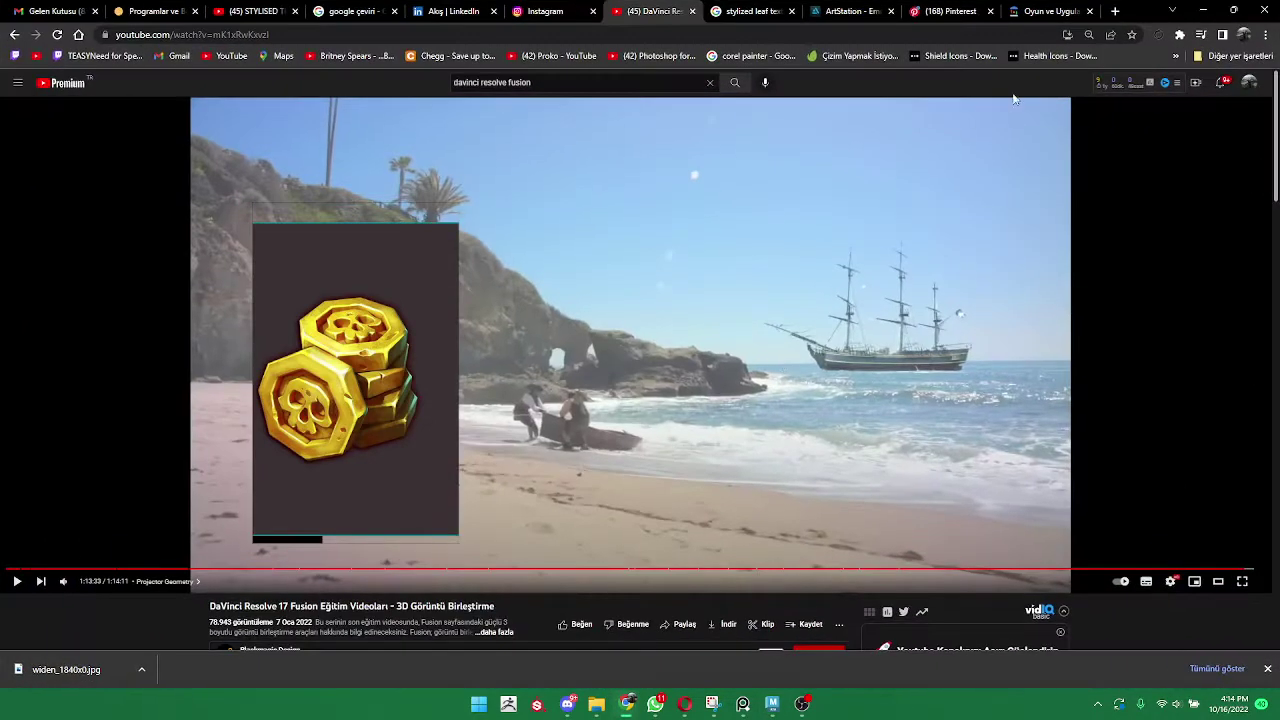
click(1203, 10)
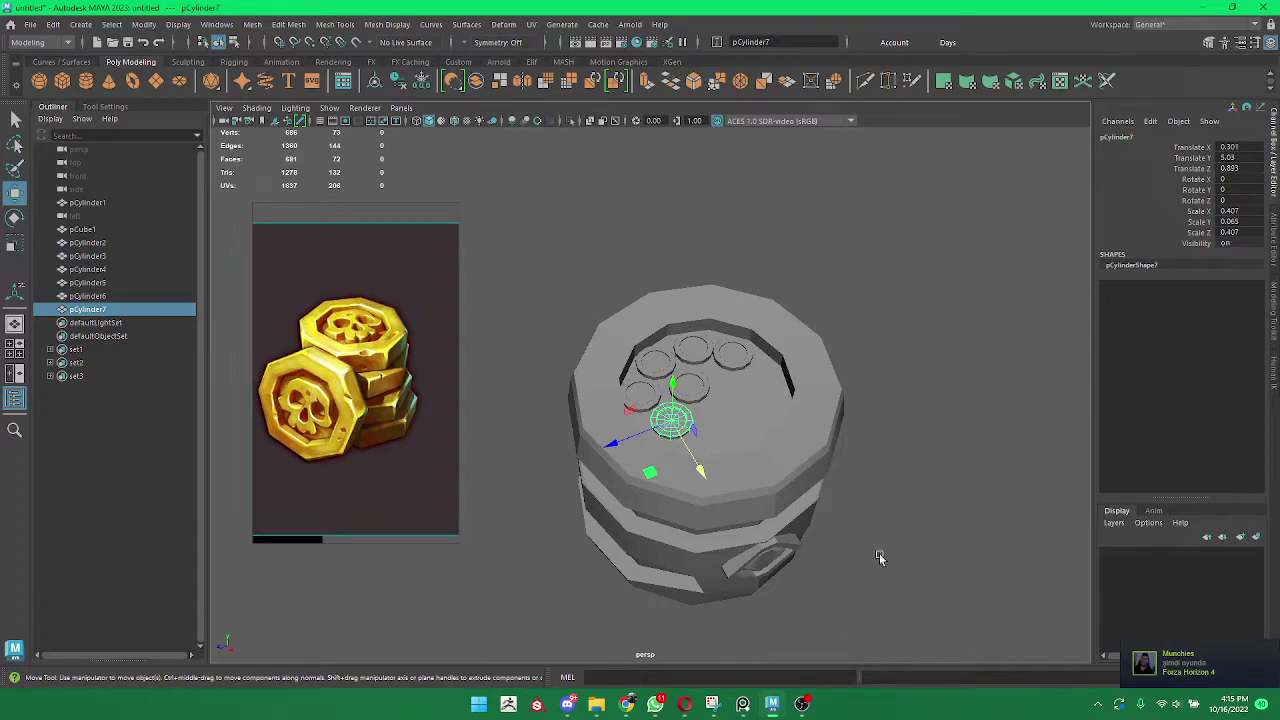
- Add three Ctrl+D coin copies (pCylinder8–10) in the empty gaps of the barrel top
alt+drag(879, 557, 802, 540)
scroll(802, 540, up, 2)
drag(615, 430, 595, 416)
key(ctrl+d)
mouse_move(620, 462)
mouse_down()
mouse_move(594, 527)
mouse_move(615, 494)
mouse_move(651, 511)
mouse_move(668, 477)
mouse_up()
key(ctrl+d)
mouse_move(633, 437)
mouse_down()
mouse_move(671, 441)
mouse_move(716, 490)
mouse_up()
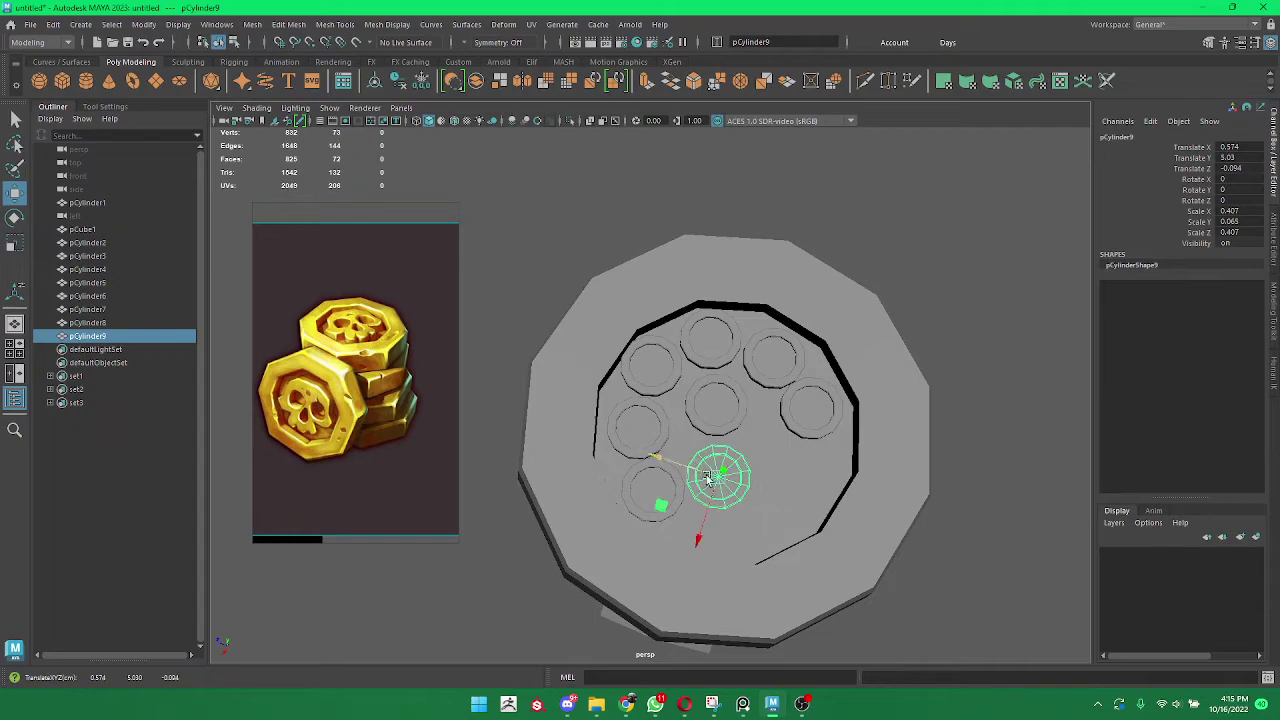
mouse_move(703, 556)
alt+mouse_down()
mouse_move(673, 513)
mouse_move(618, 548)
mouse_move(657, 563)
mouse_move(767, 493)
mouse_move(760, 505)
mouse_move(750, 512)
mouse_move(788, 397)
alt+mouse_up()
key(ctrl+d)
scroll(795, 517, down, 3)
click(858, 288)
scroll(756, 326, down, 2)
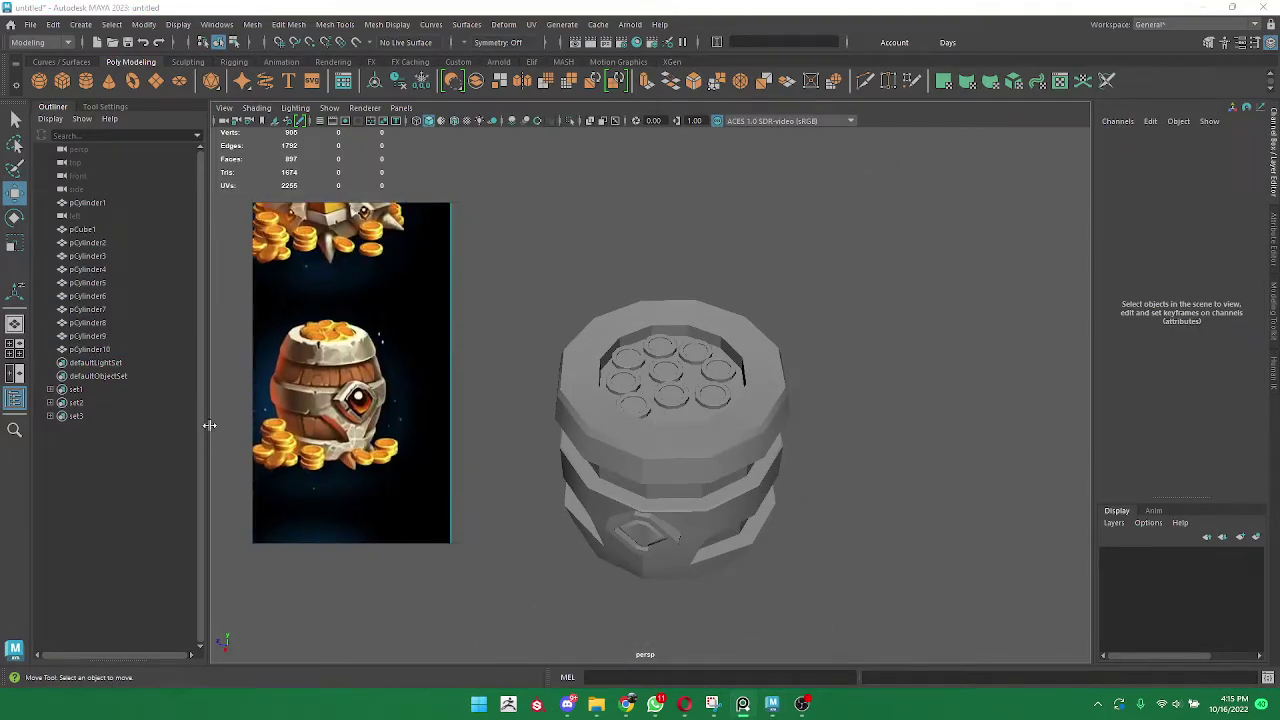
- Duplicate the front coin and raise it to rest on the first layer
mouse_move(656, 446)
alt+mouse_down()
mouse_move(726, 397)
mouse_move(715, 430)
mouse_move(705, 417)
mouse_move(760, 493)
mouse_move(700, 505)
alt+mouse_up()
scroll(705, 417, up, 2)
click(715, 376)
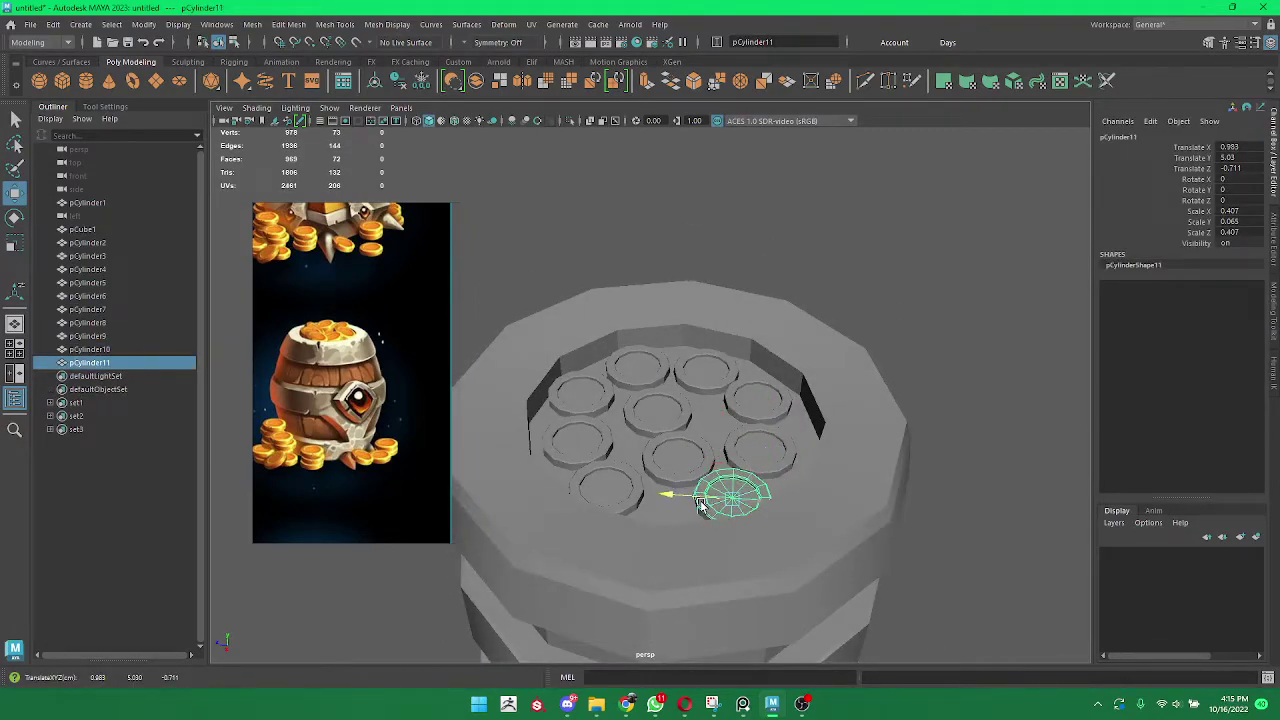
mouse_move(727, 508)
alt+mouse_down()
mouse_move(801, 368)
mouse_move(752, 415)
mouse_move(651, 457)
mouse_move(703, 477)
mouse_move(663, 503)
mouse_move(600, 487)
alt+mouse_up()
click(646, 480)
click(668, 500)
key(ctrl+d)
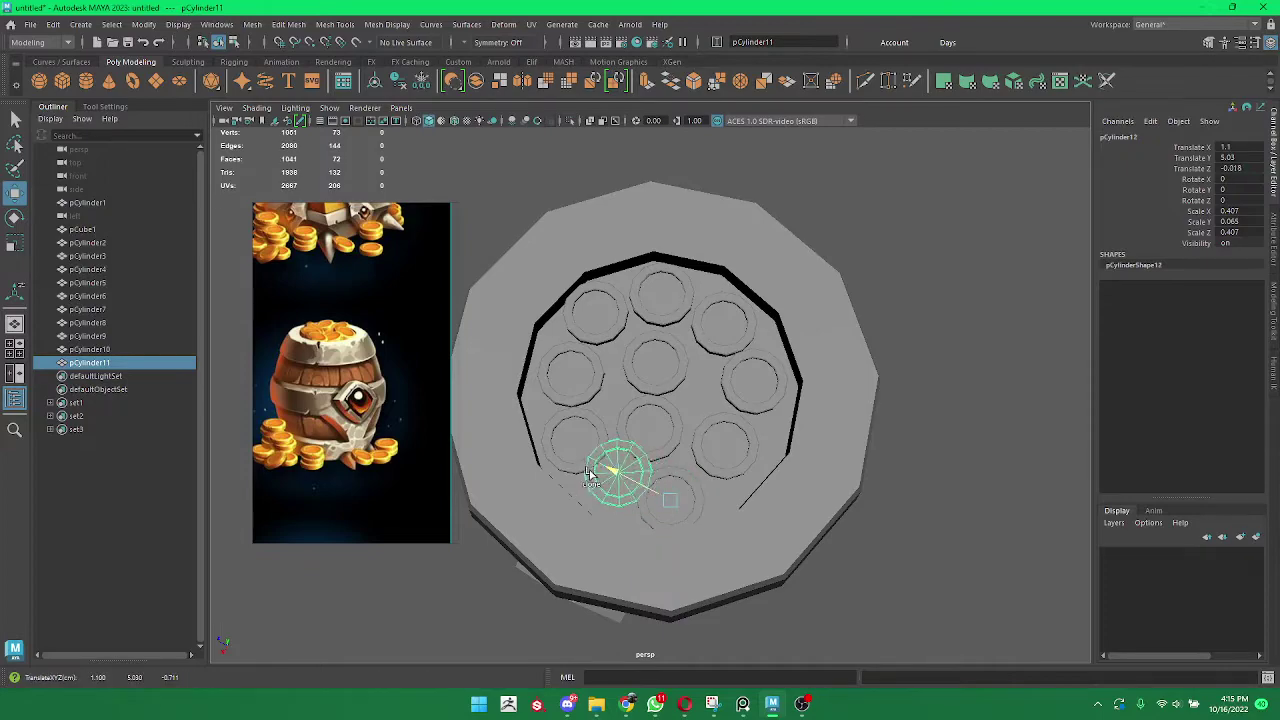
alt+drag(631, 542, 671, 453)
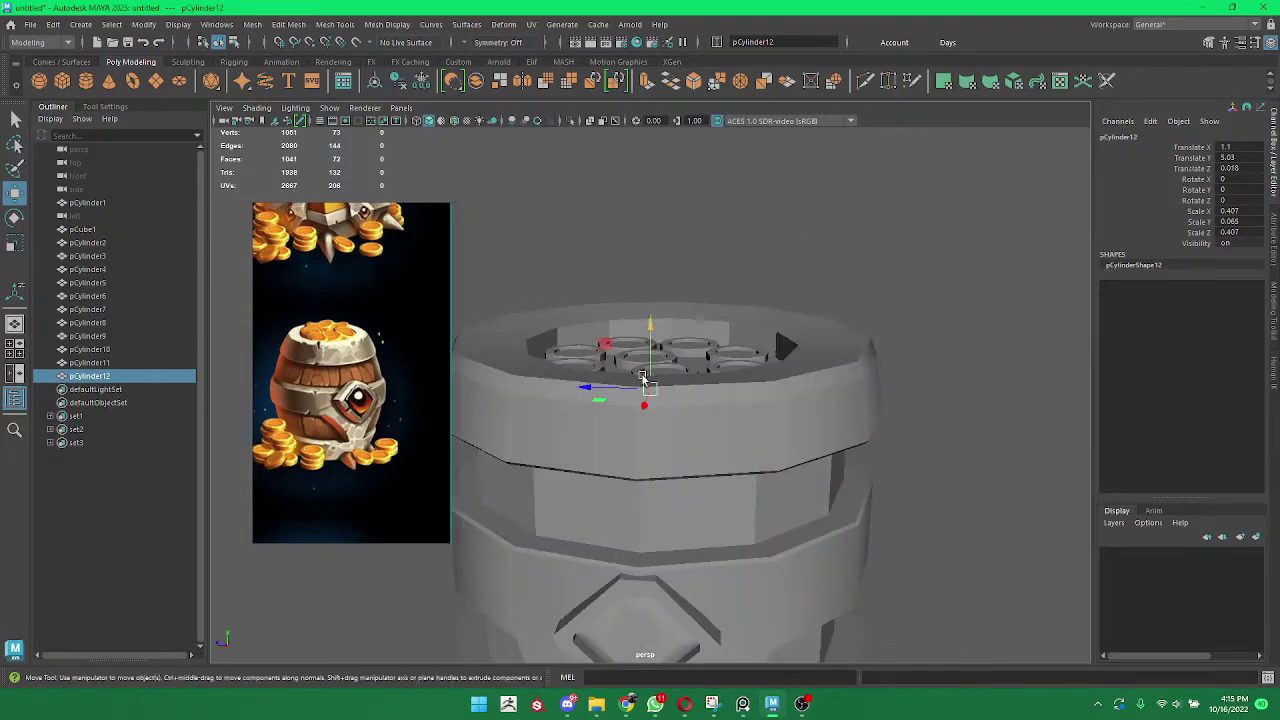
alt+drag(643, 378, 645, 402)
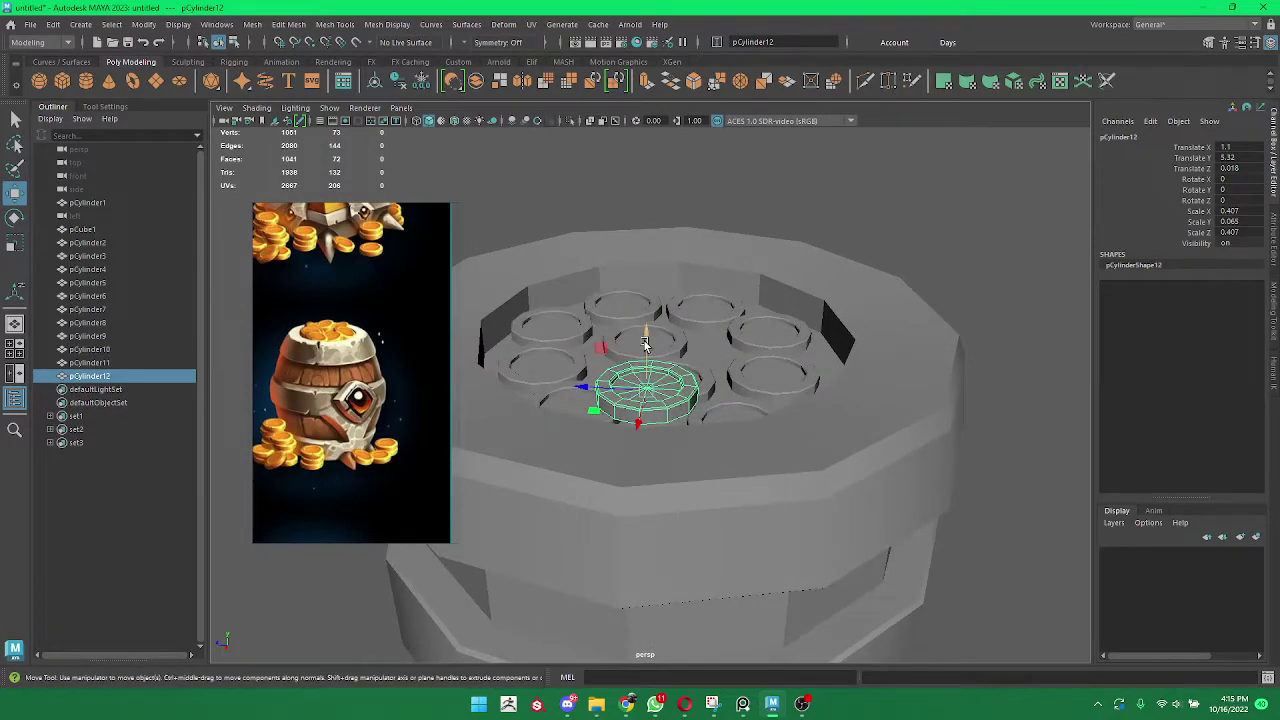
mouse_move(645, 345)
mouse_down()
mouse_move(645, 435)
mouse_move(612, 436)
mouse_move(655, 410)
mouse_up()
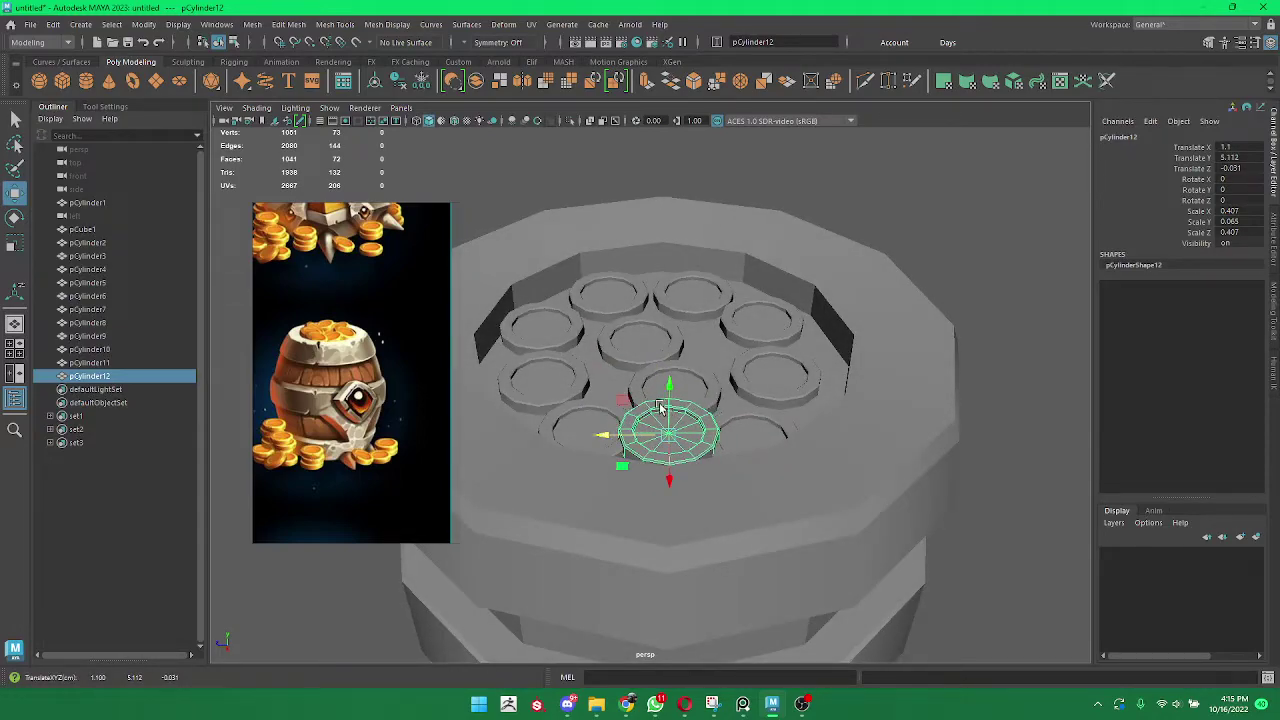
mouse_move(676, 425)
alt+mouse_down()
mouse_move(716, 400)
mouse_move(700, 362)
mouse_move(676, 466)
alt+mouse_up()
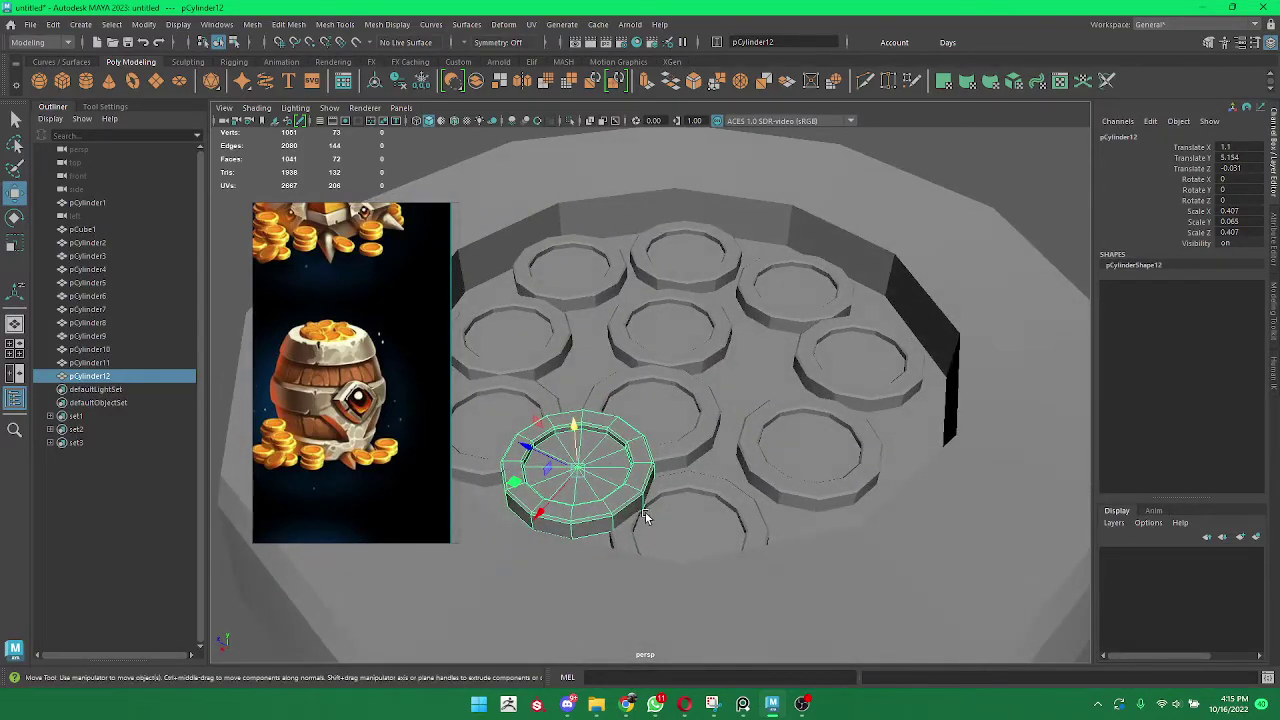
- Enlarge the upper coin to 0.439 and place a copy over the middle coins
key(e)
key(r)
drag(565, 468, 581, 468)
mouse_move(581, 468)
alt+mouse_down()
mouse_move(704, 490)
mouse_move(677, 520)
mouse_move(652, 512)
alt+mouse_up()
key(w)
key(ctrl+d)
mouse_move(565, 485)
mouse_down()
mouse_move(660, 470)
mouse_move(690, 450)
mouse_up()
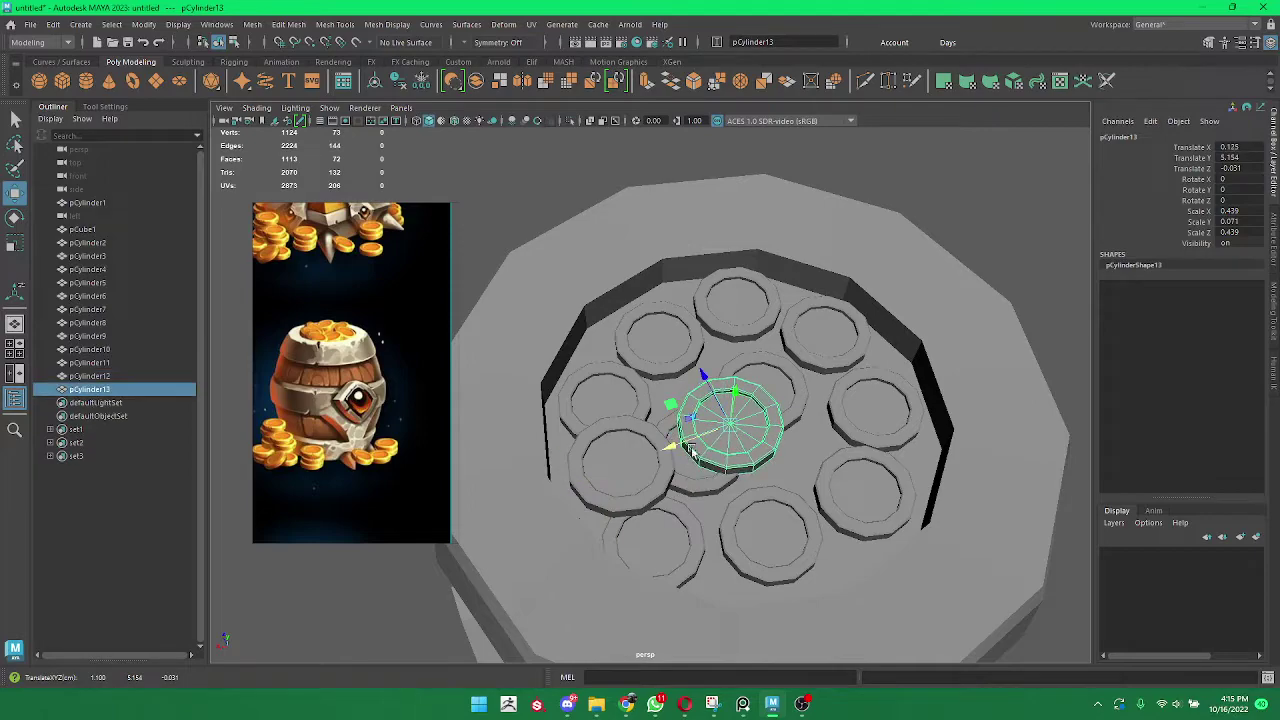
drag(717, 394, 685, 340)
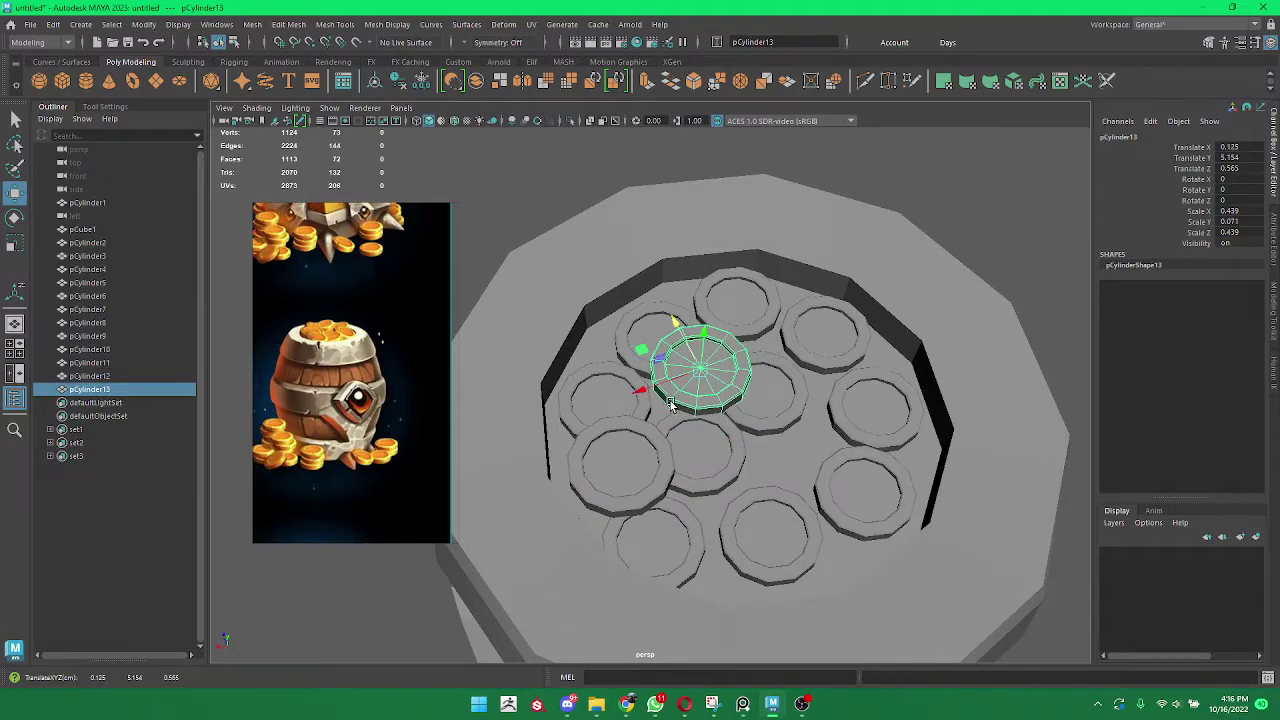
mouse_move(672, 404)
mouse_down()
mouse_move(612, 400)
mouse_move(654, 429)
mouse_move(634, 469)
mouse_move(709, 315)
mouse_move(651, 400)
mouse_move(527, 454)
mouse_up()
- Add further upper-layer coin copies over the gaps to finish the heaped layer
key(ctrl+d)
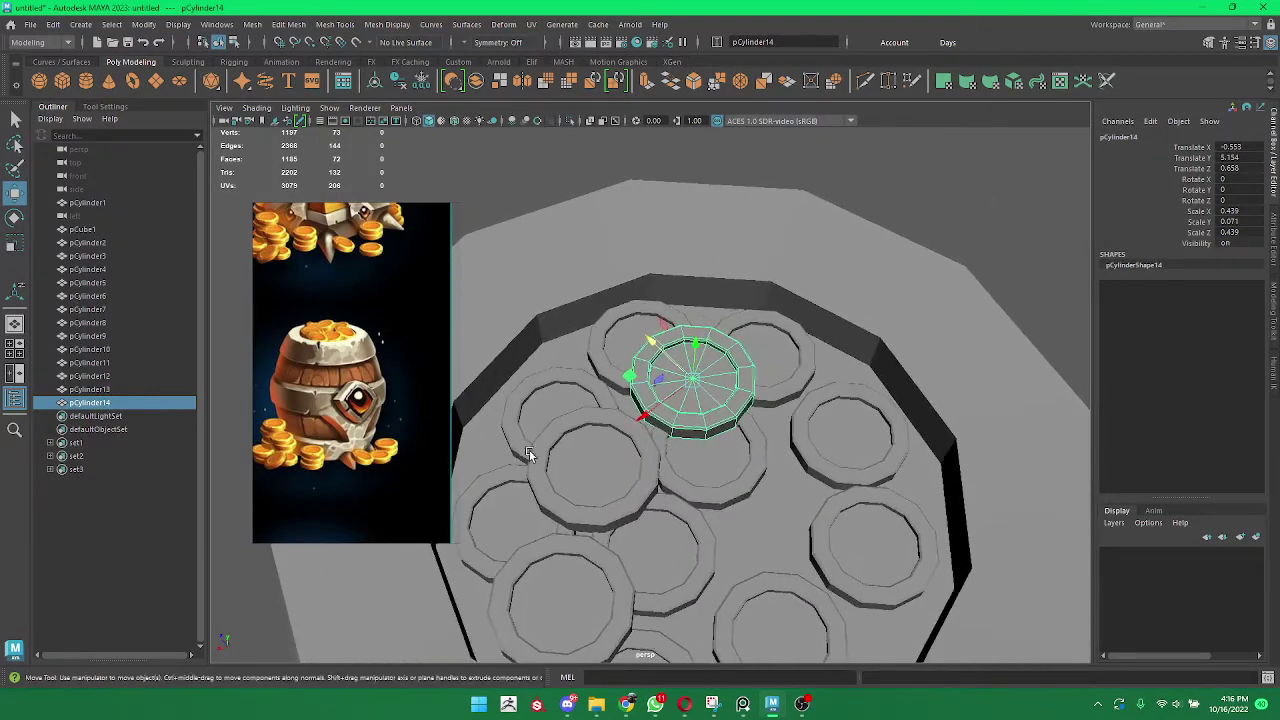
mouse_move(680, 408)
mouse_down()
mouse_move(658, 400)
mouse_move(667, 364)
mouse_move(800, 475)
mouse_move(772, 405)
mouse_move(700, 470)
mouse_move(742, 506)
mouse_up()
key(ctrl+d)
key(ctrl+d)
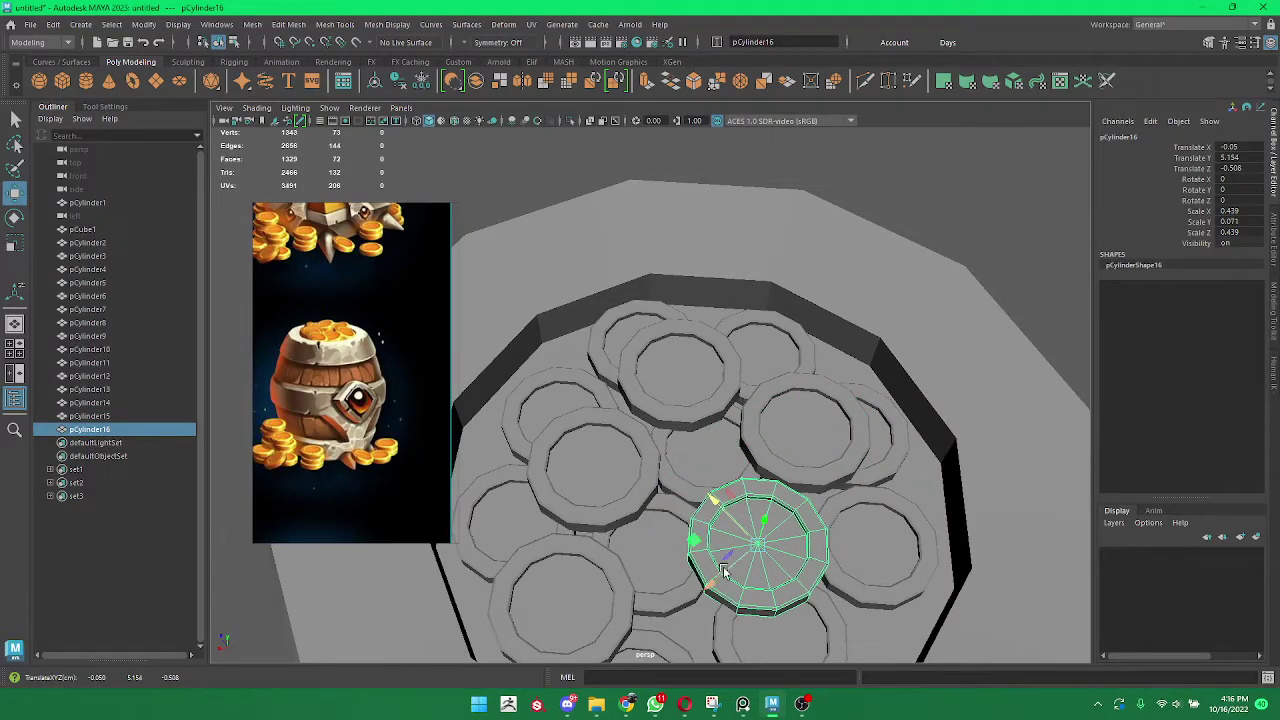
mouse_move(724, 570)
mouse_down()
mouse_move(706, 585)
mouse_move(806, 517)
mouse_move(762, 511)
mouse_up()
scroll(685, 577, down, 2)
mouse_move(775, 553)
alt+mouse_down()
mouse_move(760, 470)
mouse_move(700, 430)
mouse_move(660, 451)
mouse_move(700, 472)
mouse_move(668, 437)
mouse_move(690, 400)
alt+mouse_up()
key(ctrl+d)
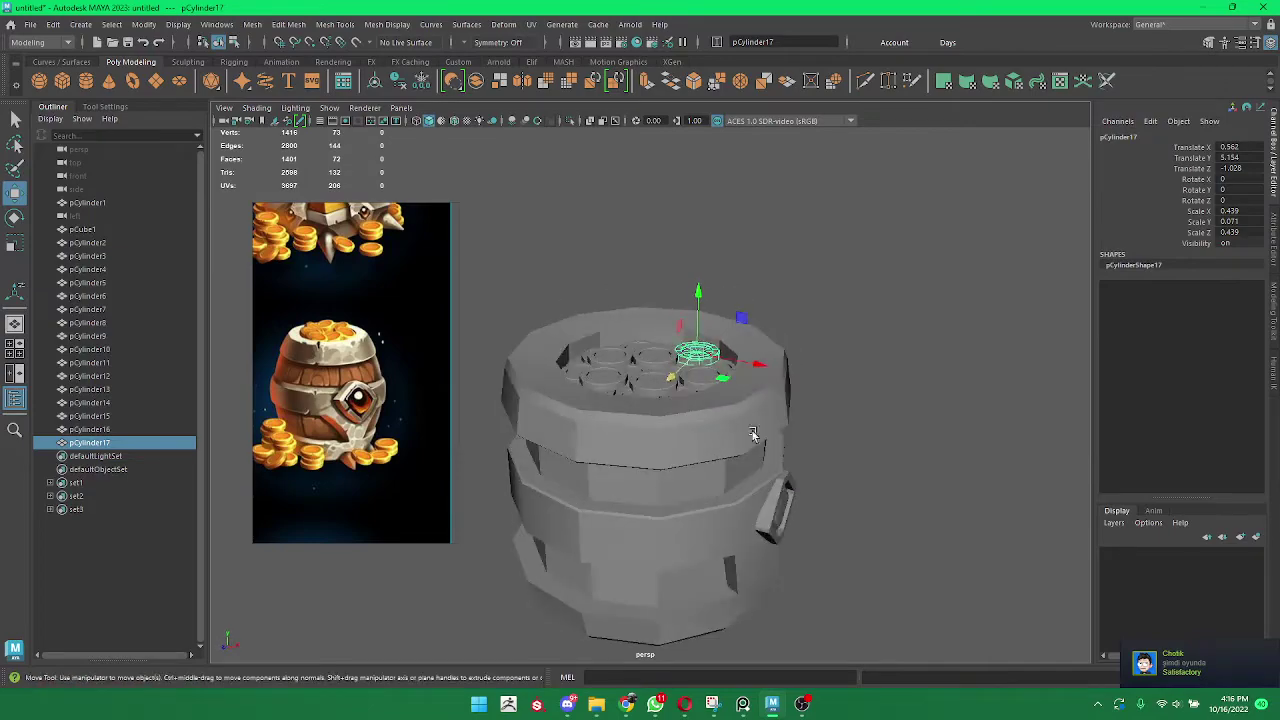
click(842, 365)
alt+right_drag(842, 365, 489, 457)
mouse_move(489, 457)
alt+mouse_down()
mouse_move(507, 550)
mouse_move(749, 510)
mouse_move(791, 460)
mouse_move(700, 385)
mouse_move(665, 400)
alt+mouse_up()
scroll(791, 460, up, 5)
click(655, 340)
alt+drag(655, 340, 545, 340)
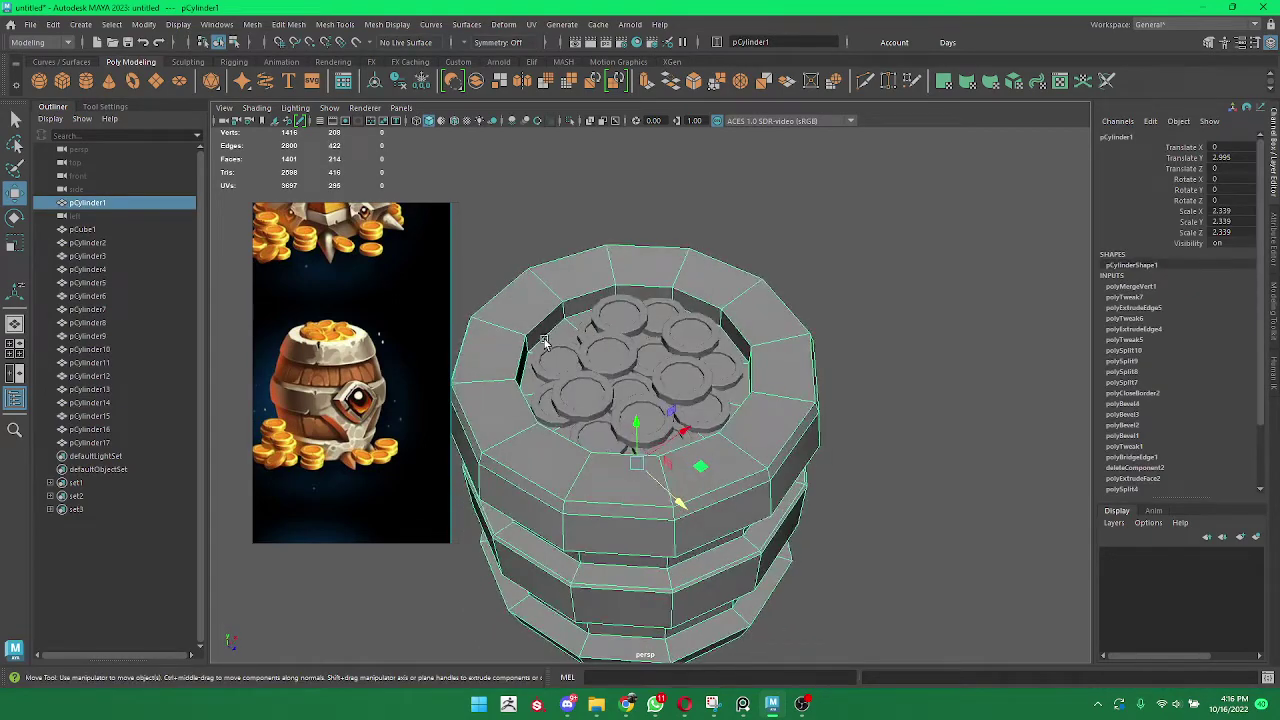
mouse_move(545, 340)
right_down()
mouse_move(532, 300)
mouse_move(545, 278)
right_up()
click(548, 320)
mouse_move(885, 411)
mouse_down()
mouse_move(873, 411)
mouse_move(900, 422)
mouse_up()
key(q)
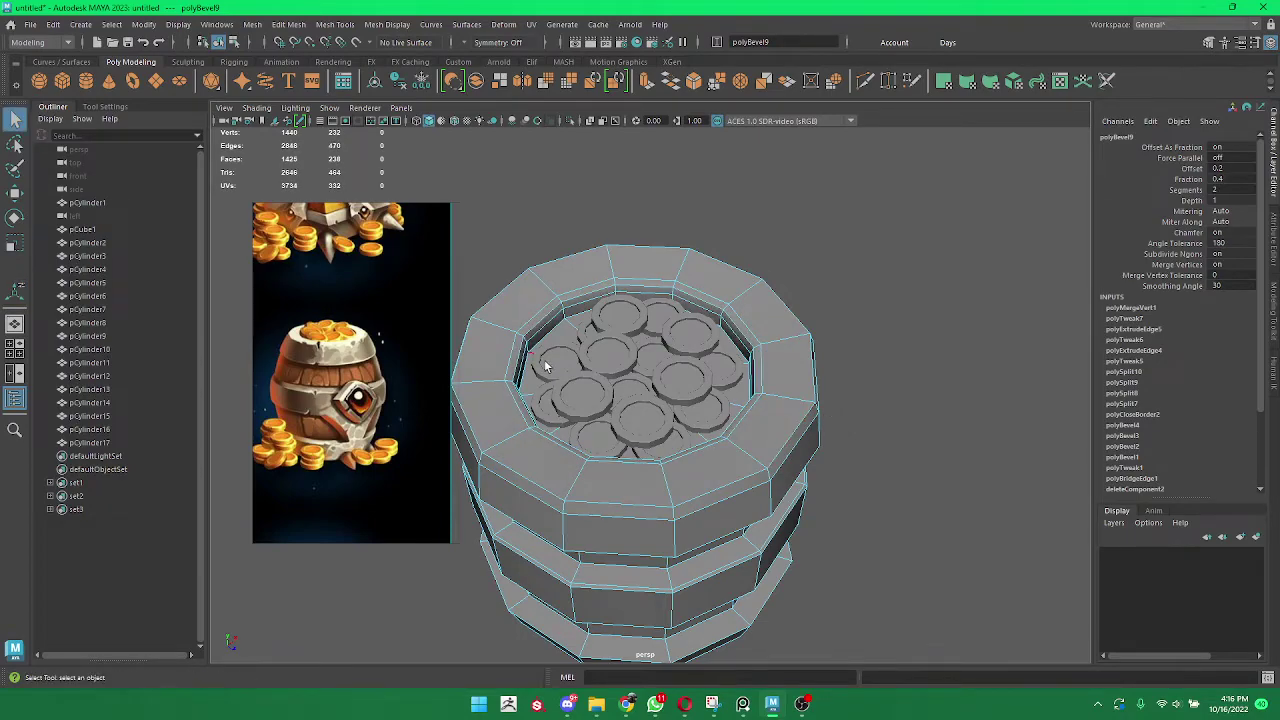
right_drag(545, 307, 688, 241)
alt+drag(732, 249, 682, 472)
alt+right_drag(682, 472, 808, 467)
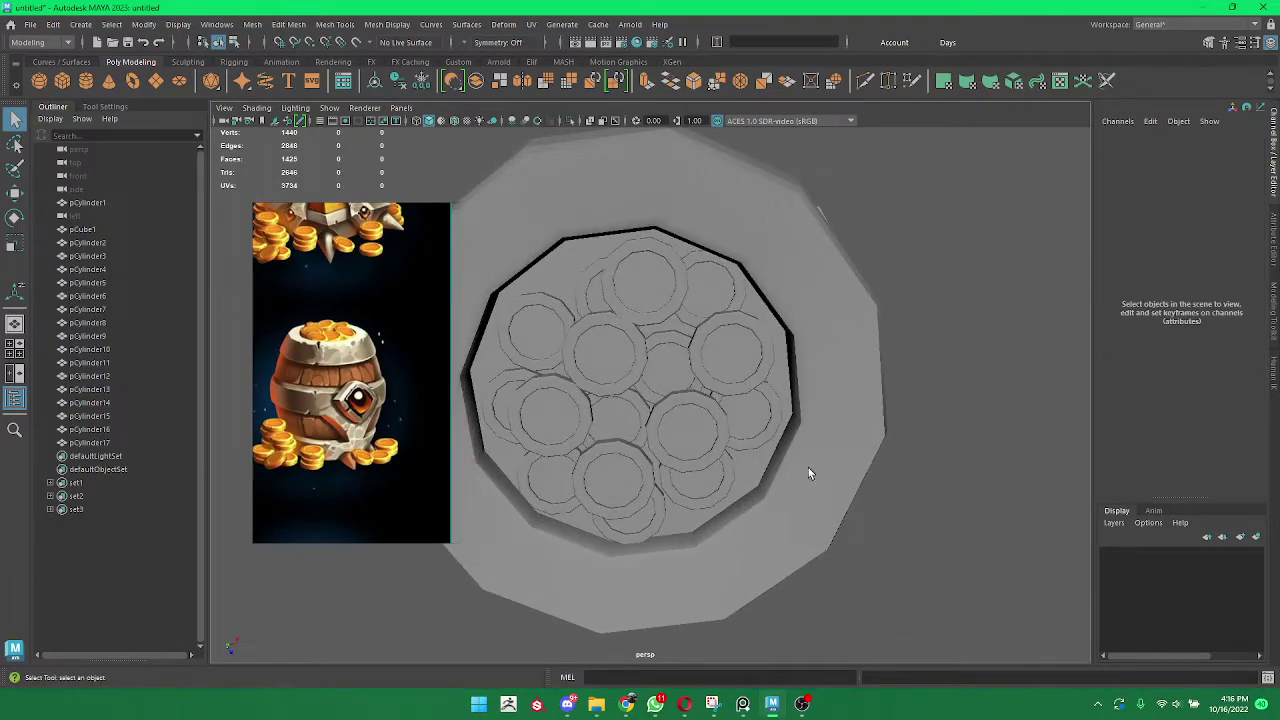
alt+drag(808, 467, 713, 377)
alt+right_drag(713, 377, 624, 479)
mouse_move(624, 479)
alt+mouse_down()
mouse_move(601, 424)
mouse_move(726, 509)
mouse_move(648, 421)
mouse_move(812, 431)
alt+mouse_up()
click(648, 421)
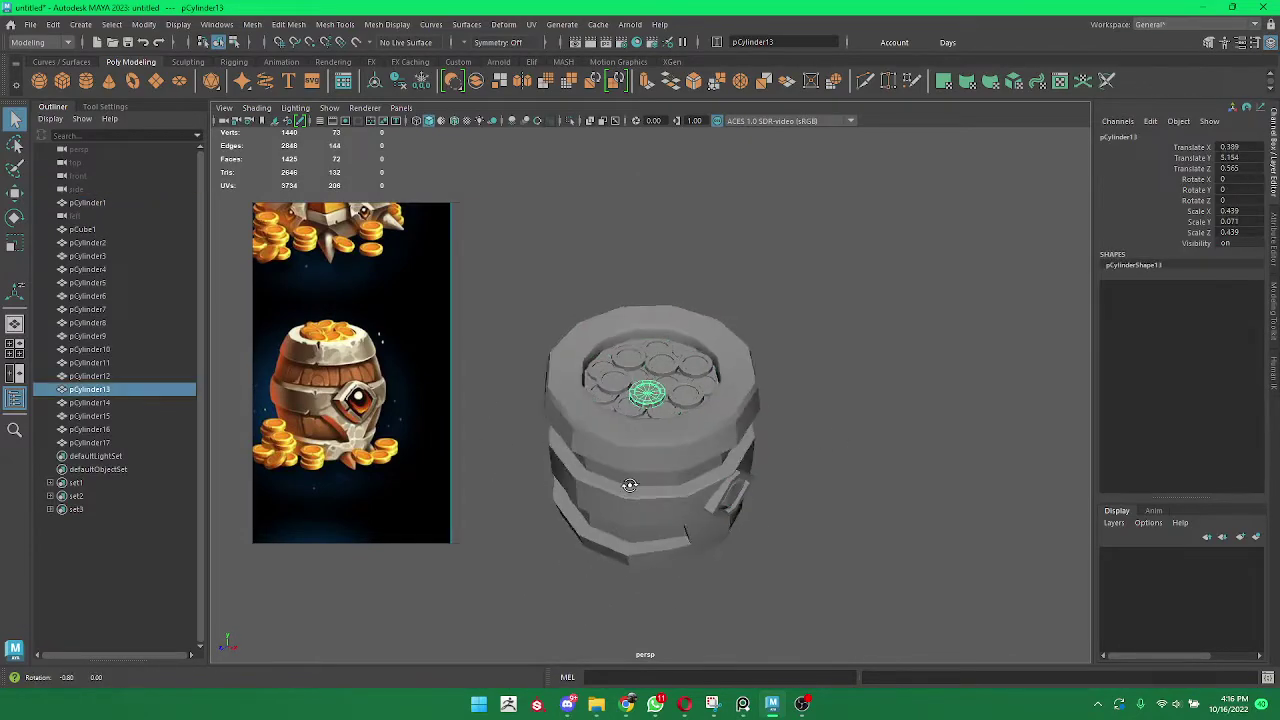
click(812, 431)
alt+drag(648, 419, 613, 442)
alt+right_drag(613, 442, 723, 463)
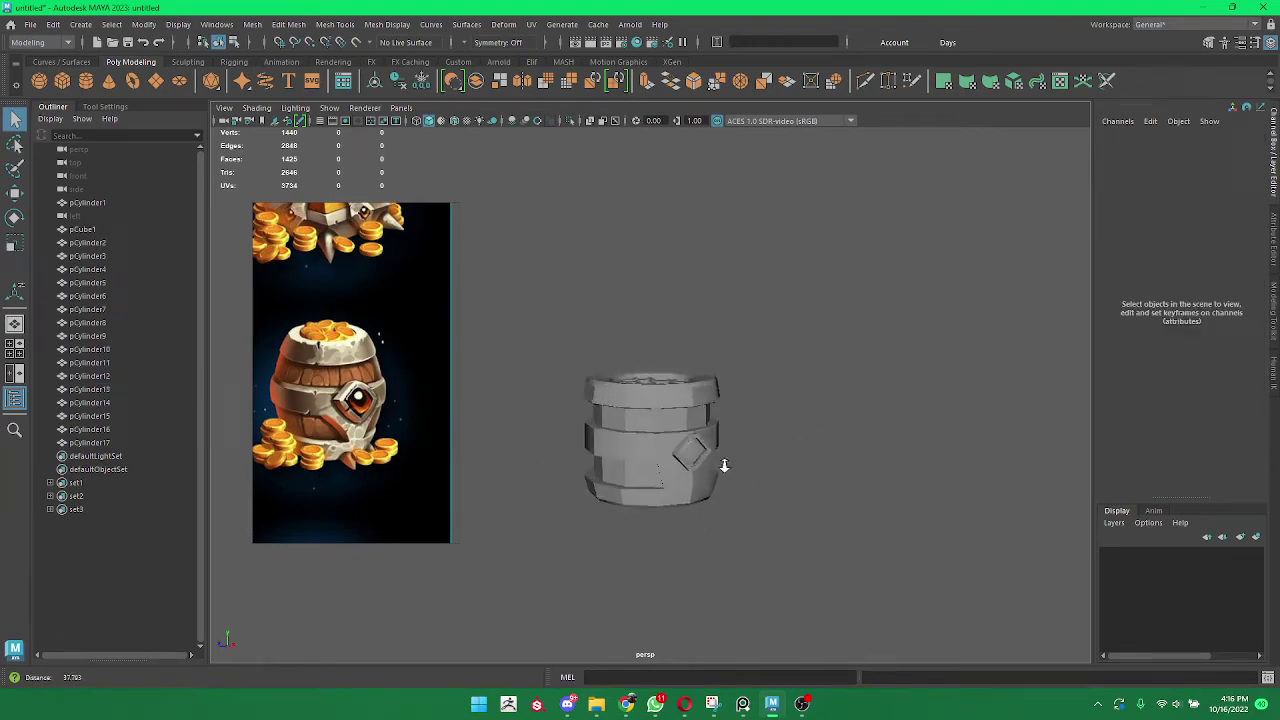
alt+drag(723, 463, 620, 390)
click(620, 390)
alt+right_drag(620, 390, 640, 400)
- Duplicate a coin, lower the copy onto the barrel top and tilt it on the pile
key(w)
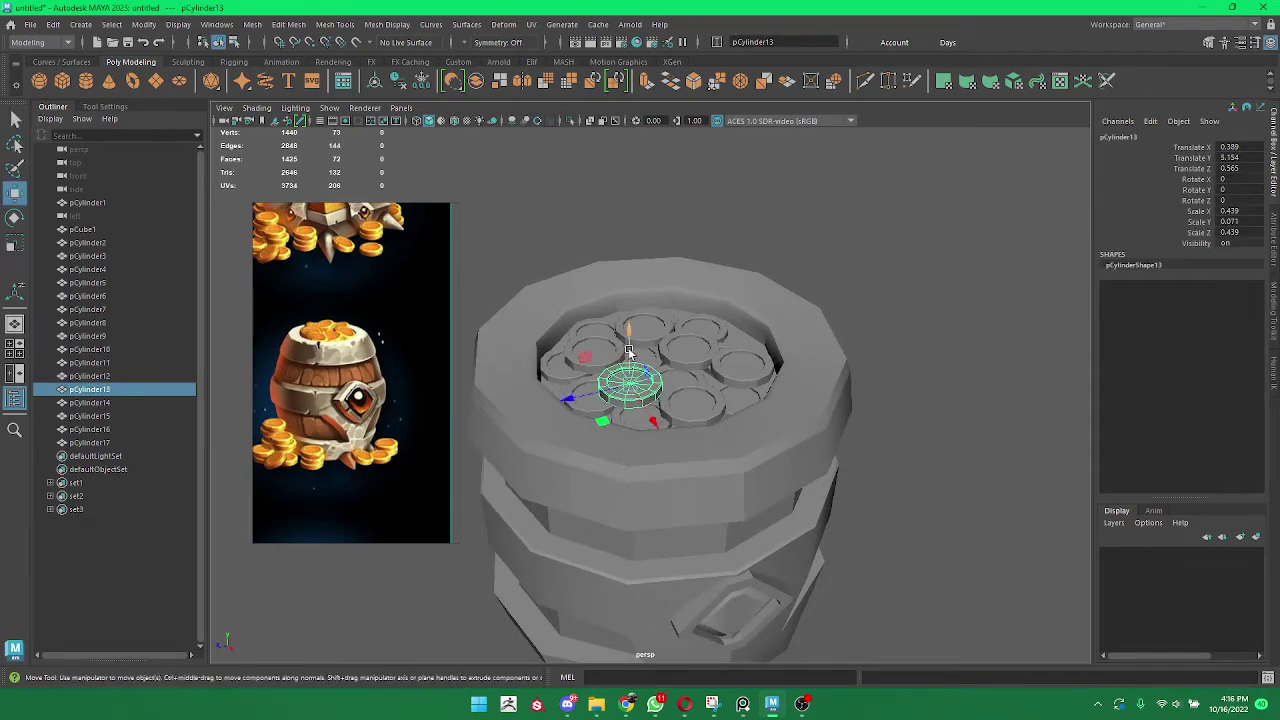
alt+right_drag(628, 338, 610, 370)
mouse_move(610, 370)
alt+mouse_down()
mouse_move(565, 422)
mouse_move(568, 408)
mouse_move(563, 445)
mouse_move(648, 407)
mouse_move(548, 397)
mouse_move(505, 415)
alt+mouse_up()
key(e)
key(w)
key(ctrl+d)
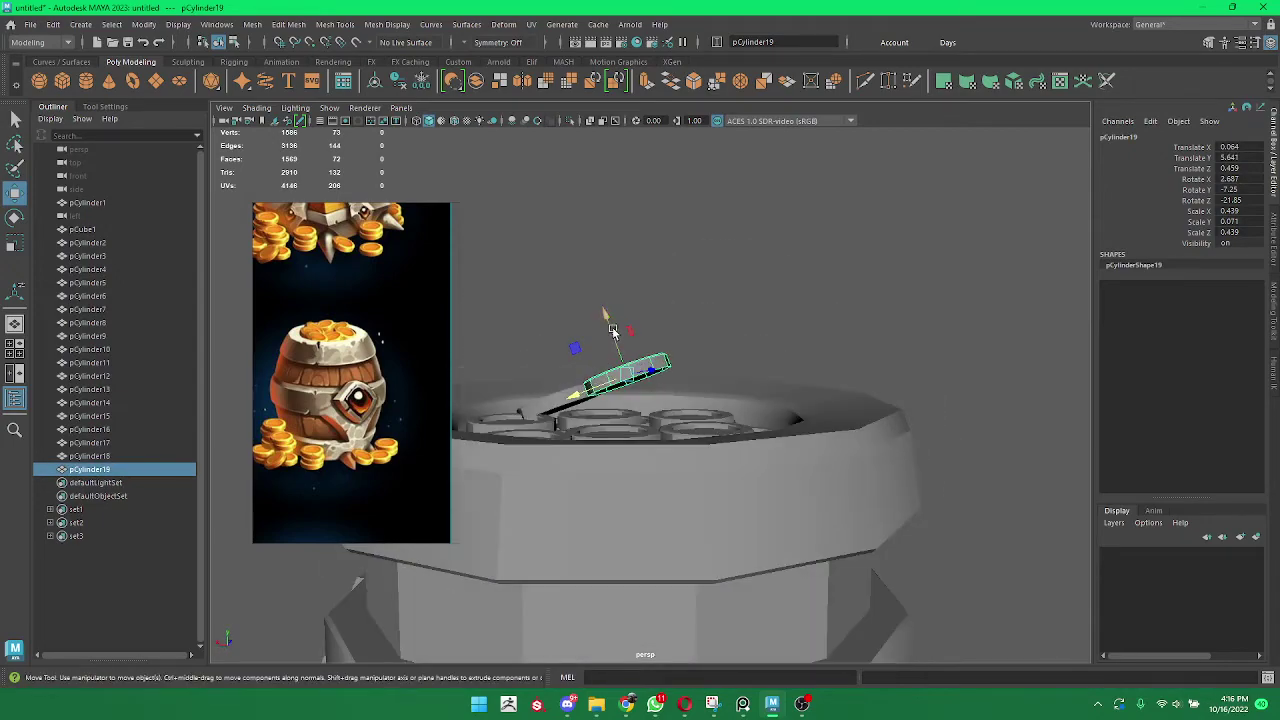
mouse_move(613, 330)
mouse_down()
mouse_move(630, 395)
mouse_move(675, 405)
mouse_move(560, 422)
mouse_up()
key(e)
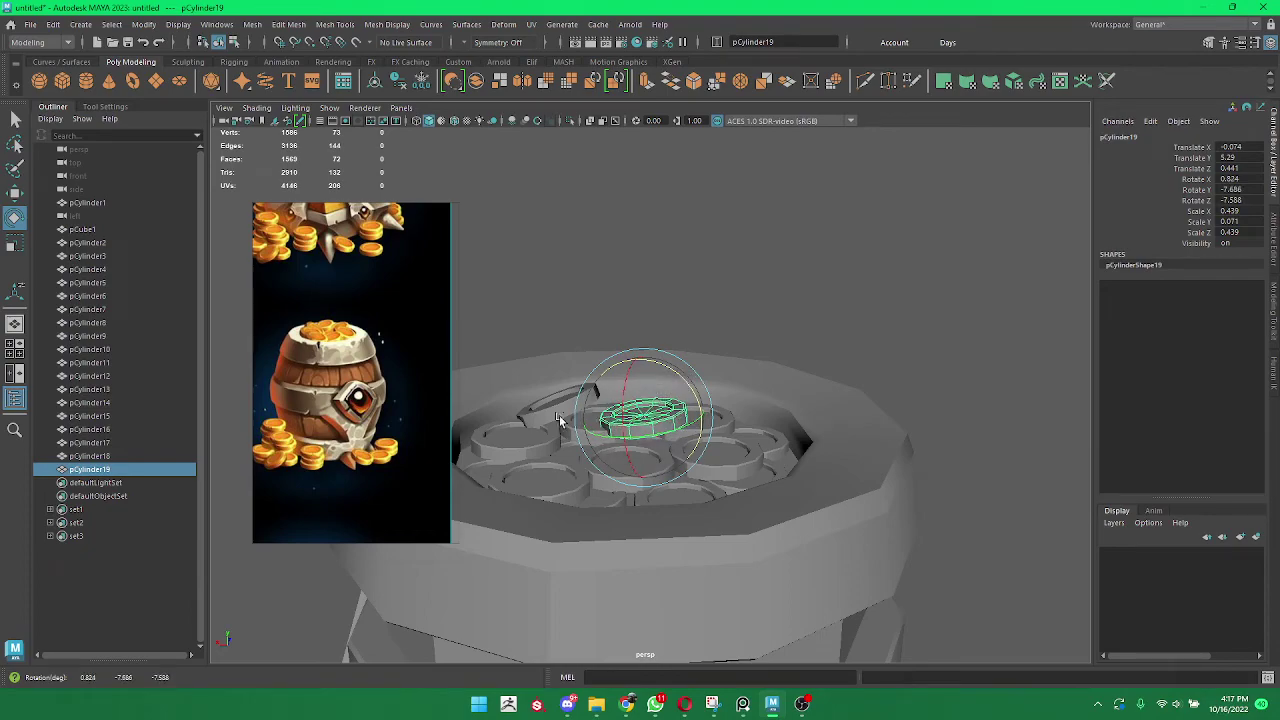
key(w)
mouse_move(610, 420)
mouse_down()
mouse_move(591, 370)
mouse_move(625, 392)
mouse_up()
key(e)
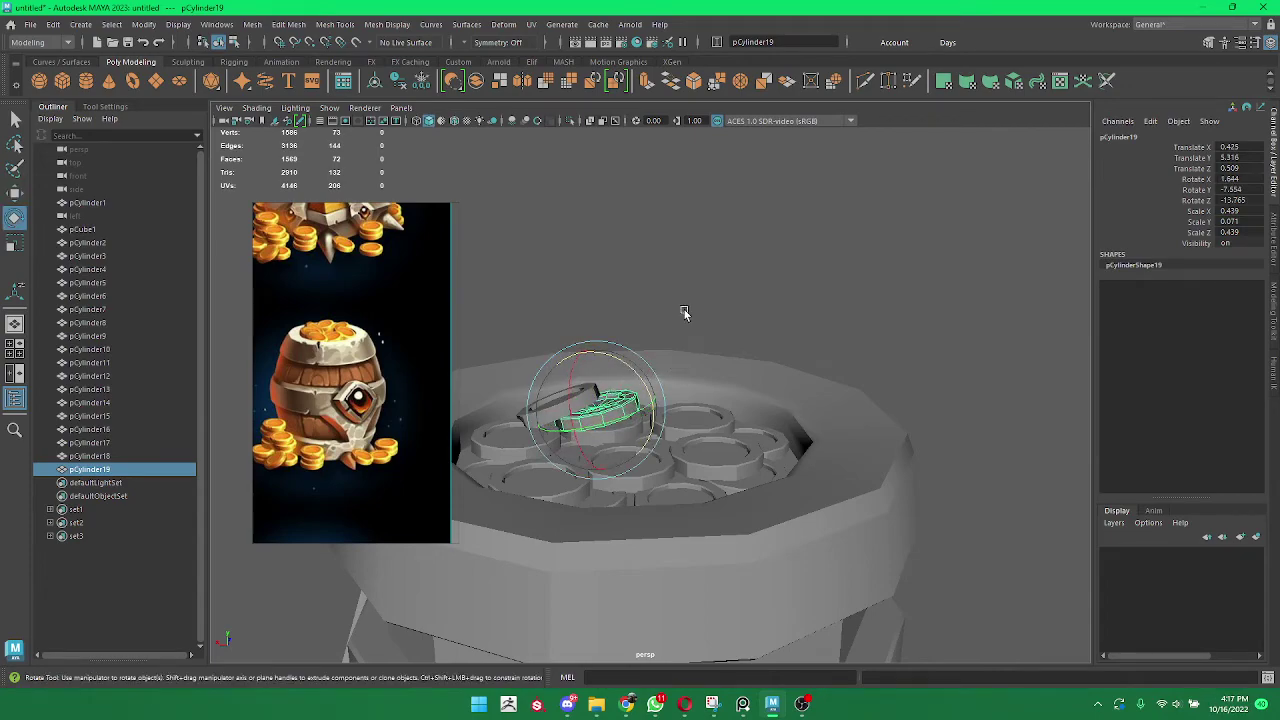
click(684, 313)
- Clone a coin from the tray edge into the barrel centre and tilt it
scroll(684, 313, down, 3)
alt+drag(624, 446, 679, 433)
scroll(530, 495, down, 2)
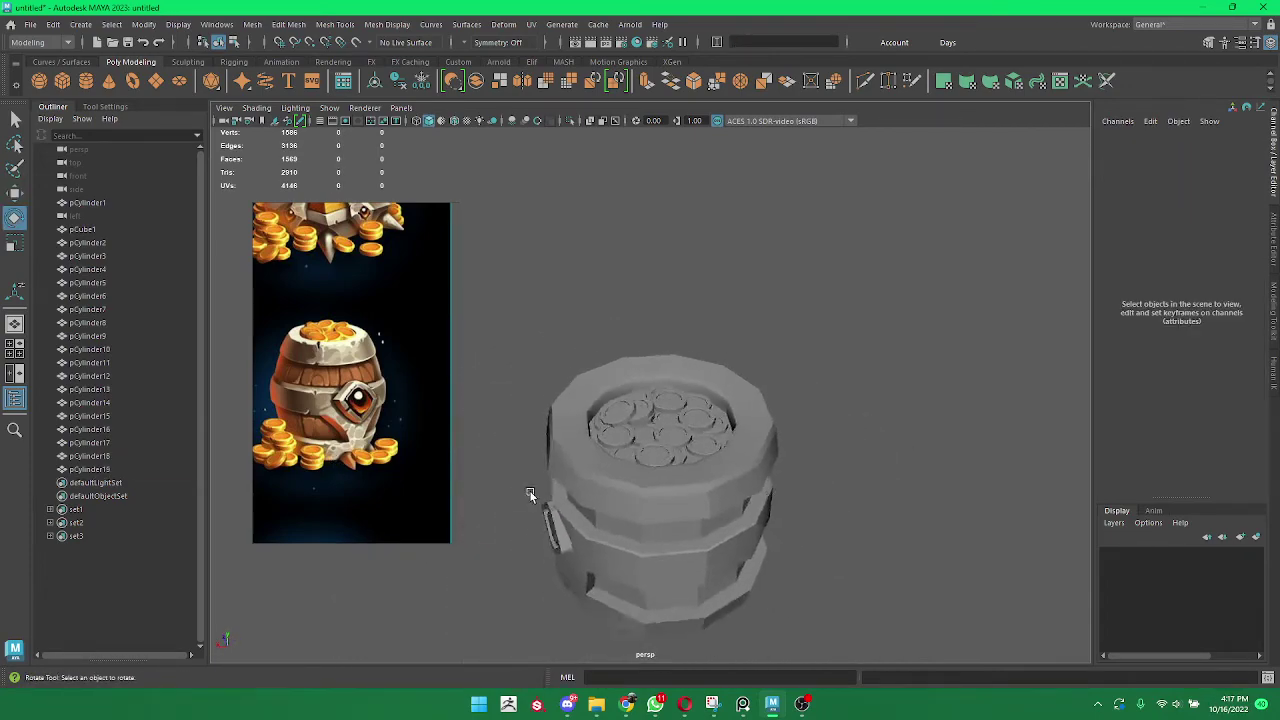
alt+drag(530, 495, 774, 498)
click(636, 446)
key(w)
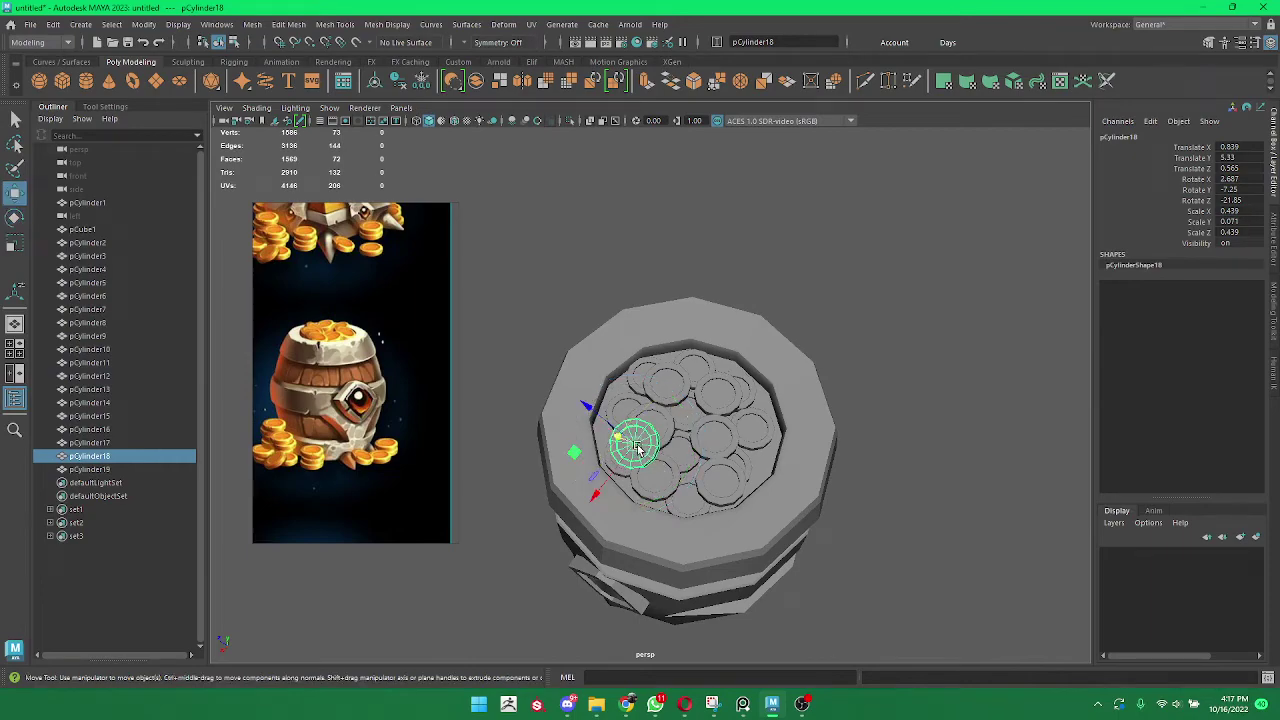
mouse_move(608, 427)
shift+mouse_down()
mouse_move(705, 438)
mouse_move(696, 457)
mouse_move(690, 400)
mouse_move(701, 395)
mouse_move(656, 415)
mouse_move(640, 455)
mouse_move(593, 490)
shift+mouse_up()
scroll(696, 457, up, 3)
key(e)
key(w)
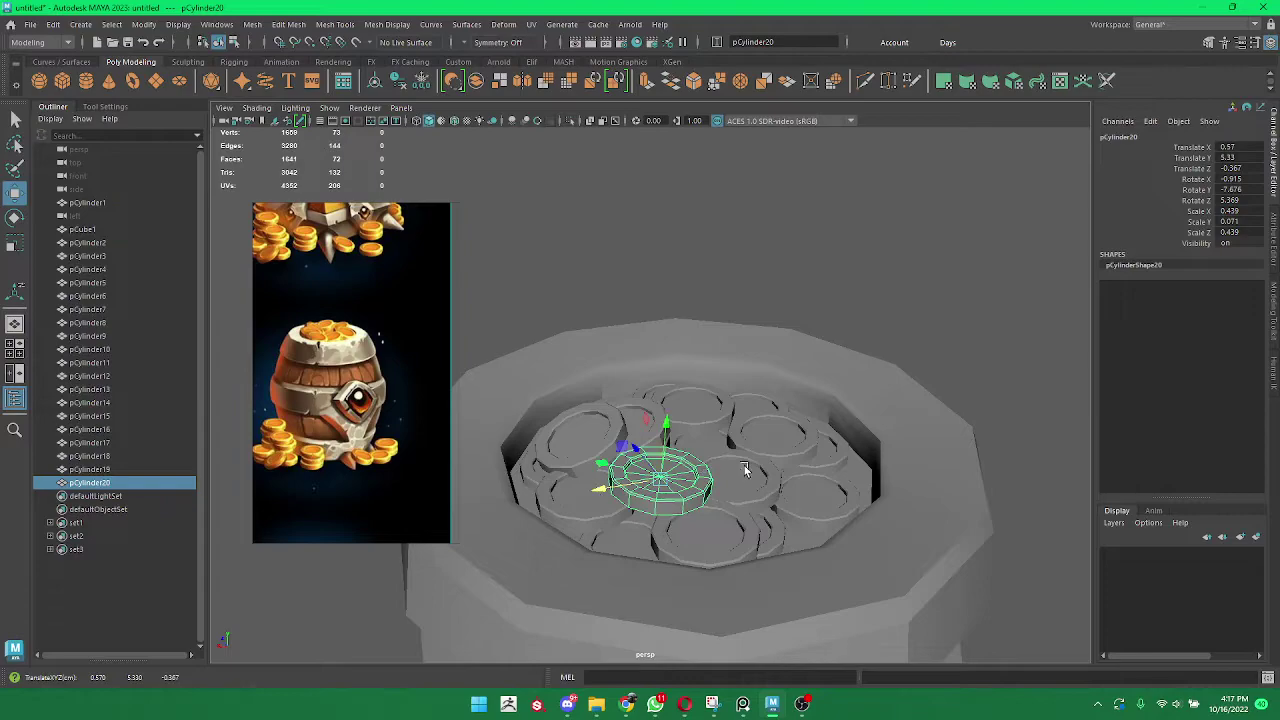
alt+drag(745, 470, 576, 512)
click(352, 250)
- Duplicate a pile coin, move the copy up-left onto the pile and enlarge it
mouse_move(352, 250)
alt+mouse_down()
mouse_move(645, 503)
mouse_move(714, 512)
alt+mouse_up()
click(645, 503)
key(ctrl+d)
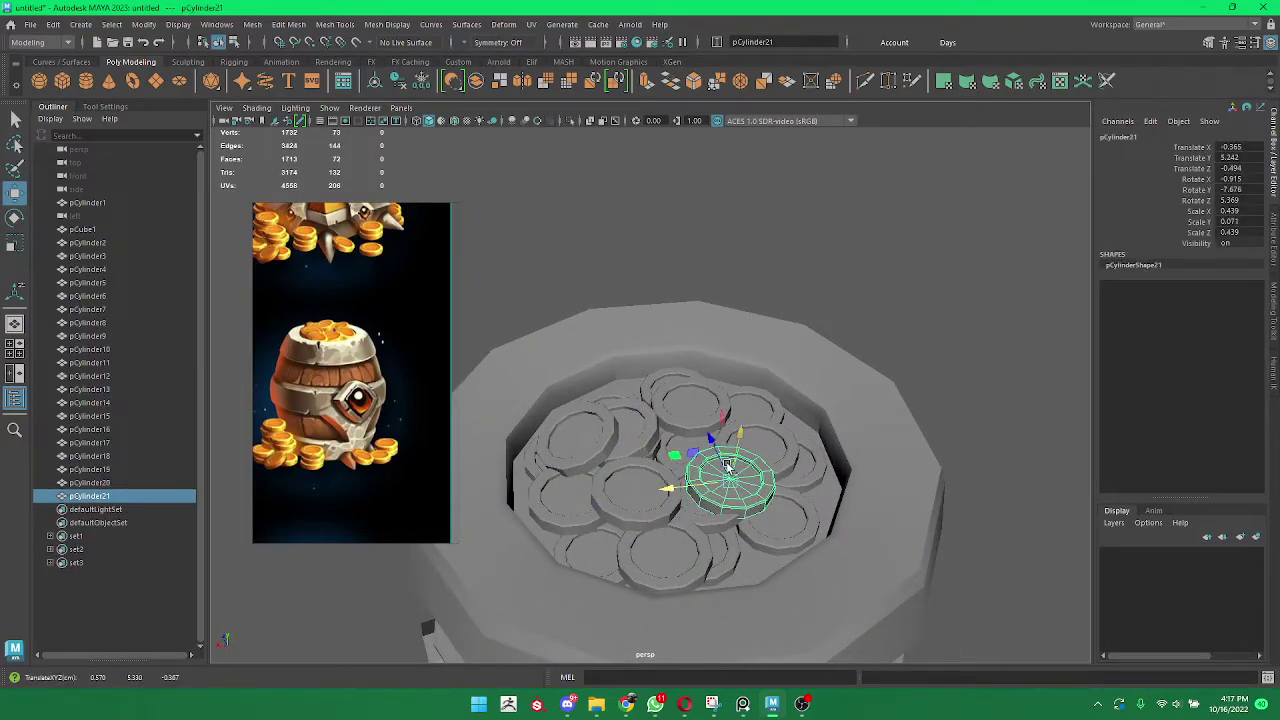
mouse_move(729, 465)
mouse_down()
mouse_move(698, 437)
mouse_move(712, 441)
mouse_move(705, 395)
mouse_up()
key(r)
key(w)
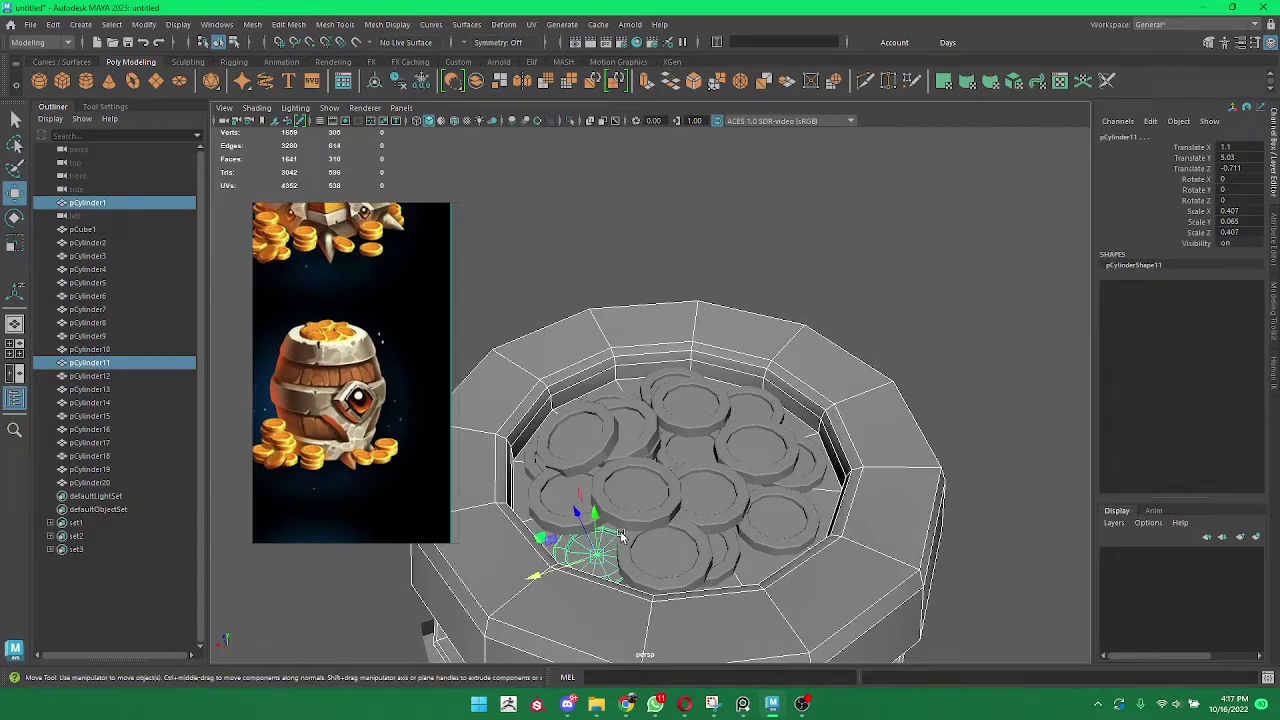
- Copy the central coin, shift it up and to the right, and tilt it
click(637, 494)
key(ctrl+d)
mouse_move(615, 503)
mouse_down()
mouse_move(647, 452)
mouse_move(728, 400)
mouse_up()
key(e)
click(925, 340)
mouse_move(925, 340)
alt+mouse_down()
mouse_move(723, 455)
mouse_move(832, 419)
mouse_move(571, 508)
mouse_move(739, 496)
alt+mouse_up()
scroll(723, 455, up, 3)
- Copy the central coin again, move it right, set its height and tilt it
click(739, 496)
key(w)
key(ctrl+d)
drag(705, 535, 826, 490)
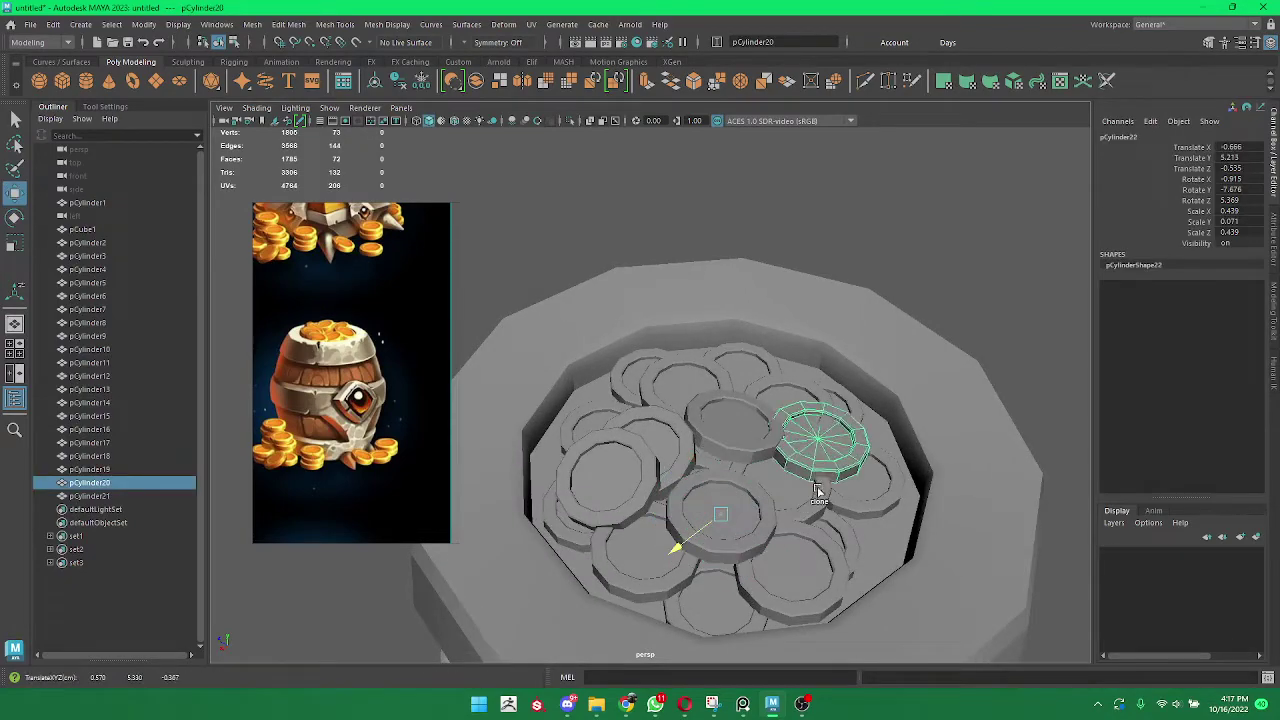
mouse_move(762, 462)
alt+mouse_down()
mouse_move(777, 430)
mouse_move(822, 424)
mouse_move(818, 466)
mouse_move(802, 452)
alt+mouse_up()
alt+right_drag(802, 452, 798, 447)
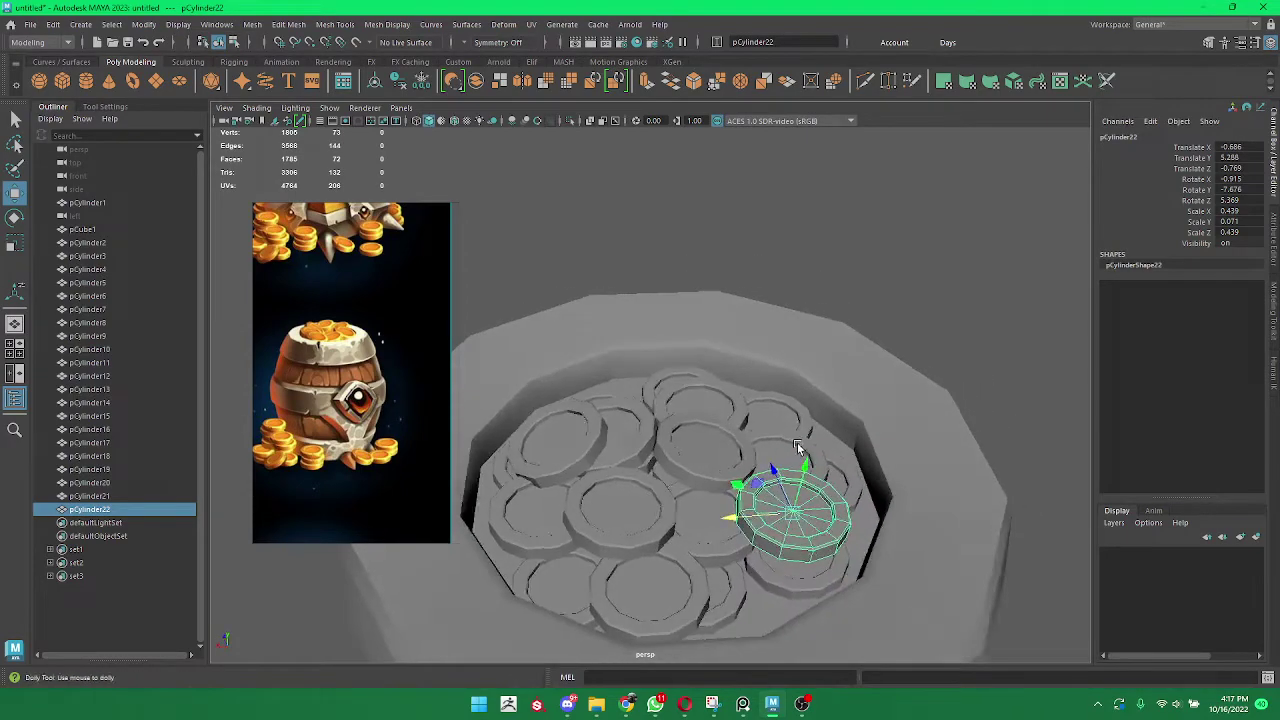
mouse_move(798, 447)
alt+mouse_down()
mouse_move(785, 412)
mouse_move(801, 428)
alt+mouse_up()
key(e)
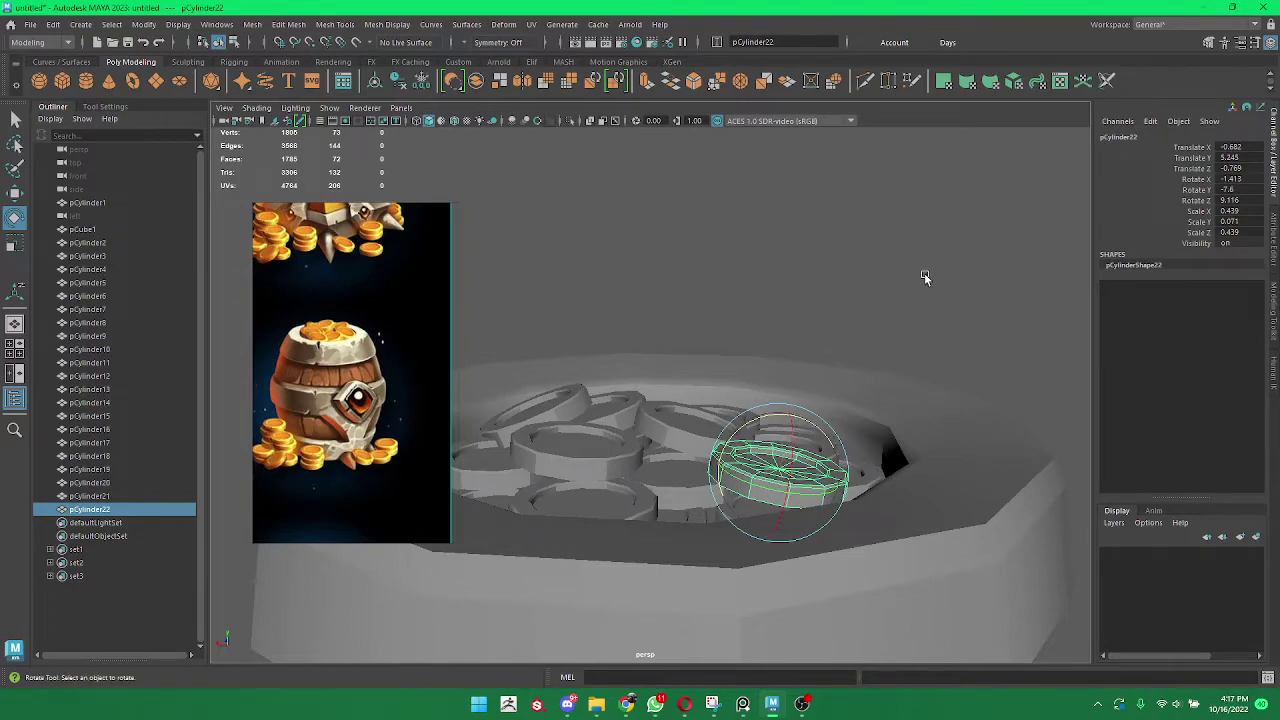
click(925, 277)
mouse_move(925, 277)
alt+mouse_down()
mouse_move(809, 380)
mouse_move(843, 429)
alt+mouse_up()
alt+right_drag(843, 429, 729, 428)
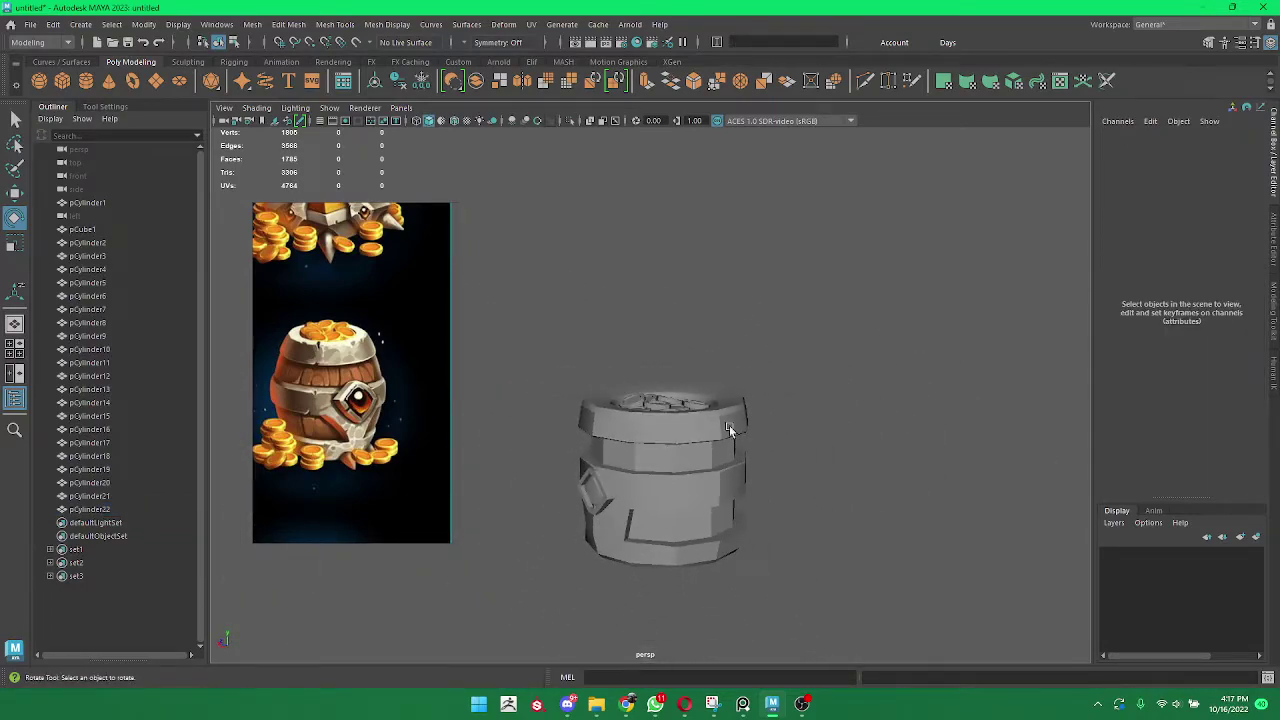
alt+drag(729, 425, 640, 305)
right_drag(640, 305, 783, 215)
mouse_move(823, 434)
alt+right_down()
mouse_move(612, 515)
mouse_move(993, 540)
alt+right_up()
mouse_move(993, 540)
alt+mouse_down()
mouse_move(601, 520)
mouse_move(606, 597)
mouse_move(626, 492)
mouse_move(654, 445)
mouse_move(676, 537)
alt+mouse_up()
alt+right_drag(676, 537, 872, 569)
alt+drag(872, 569, 850, 523)
alt+right_drag(850, 523, 493, 541)
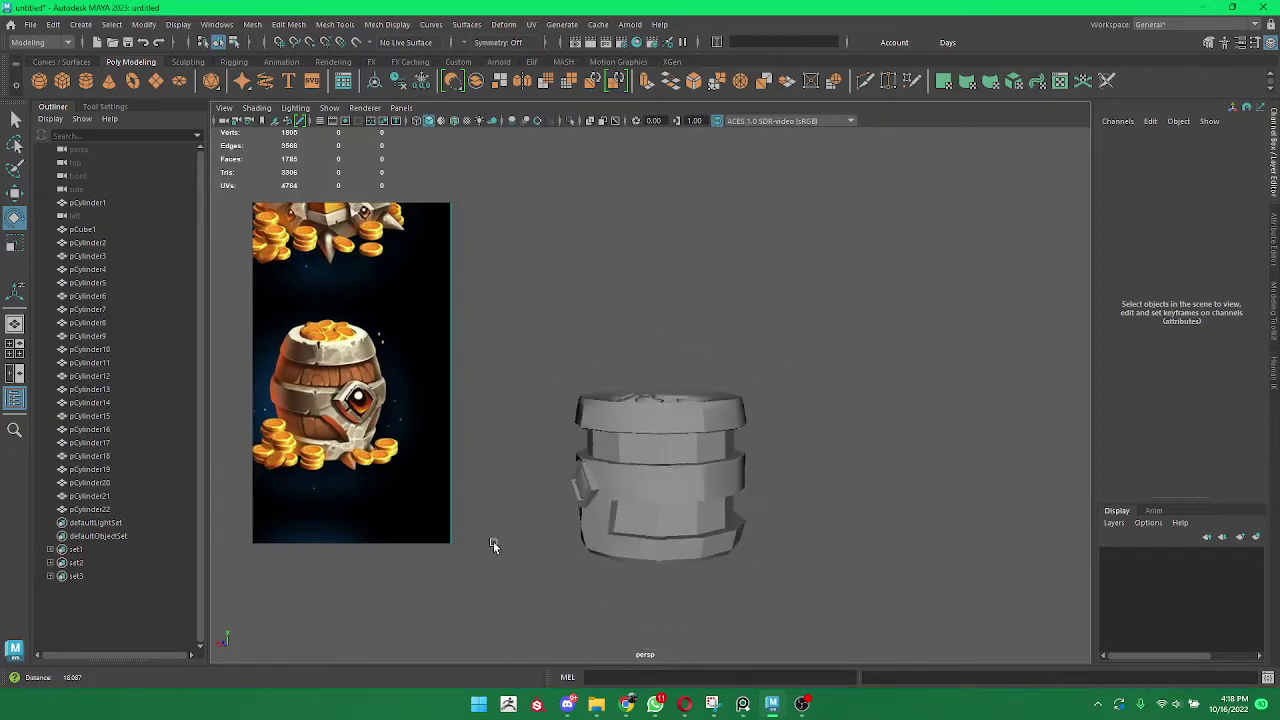
scroll(340, 380, down, 2)
alt+drag(640, 500, 745, 504)
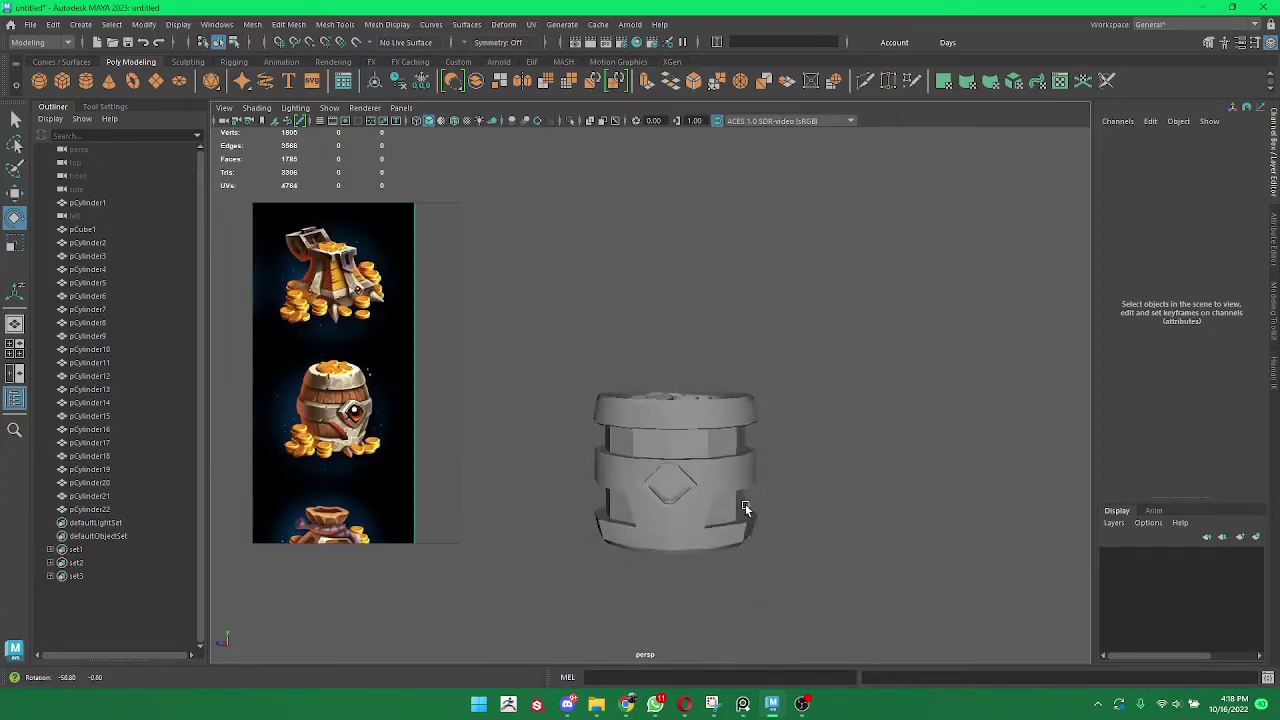
alt+right_drag(766, 517, 584, 550)
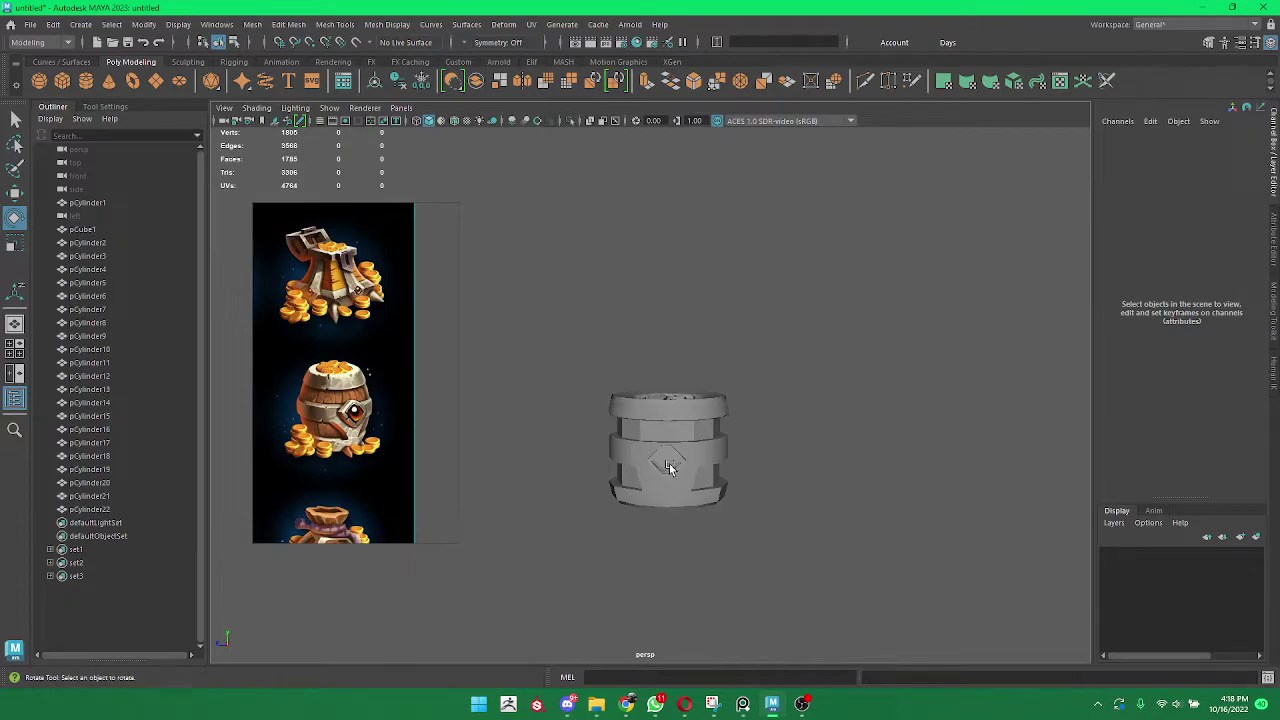
alt+drag(670, 468, 585, 525)
mouse_move(585, 525)
alt+right_down()
mouse_move(886, 477)
mouse_move(1051, 551)
mouse_move(820, 500)
alt+right_up()
mouse_move(820, 500)
alt+mouse_down()
mouse_move(766, 476)
mouse_move(657, 497)
mouse_move(722, 537)
alt+mouse_up()
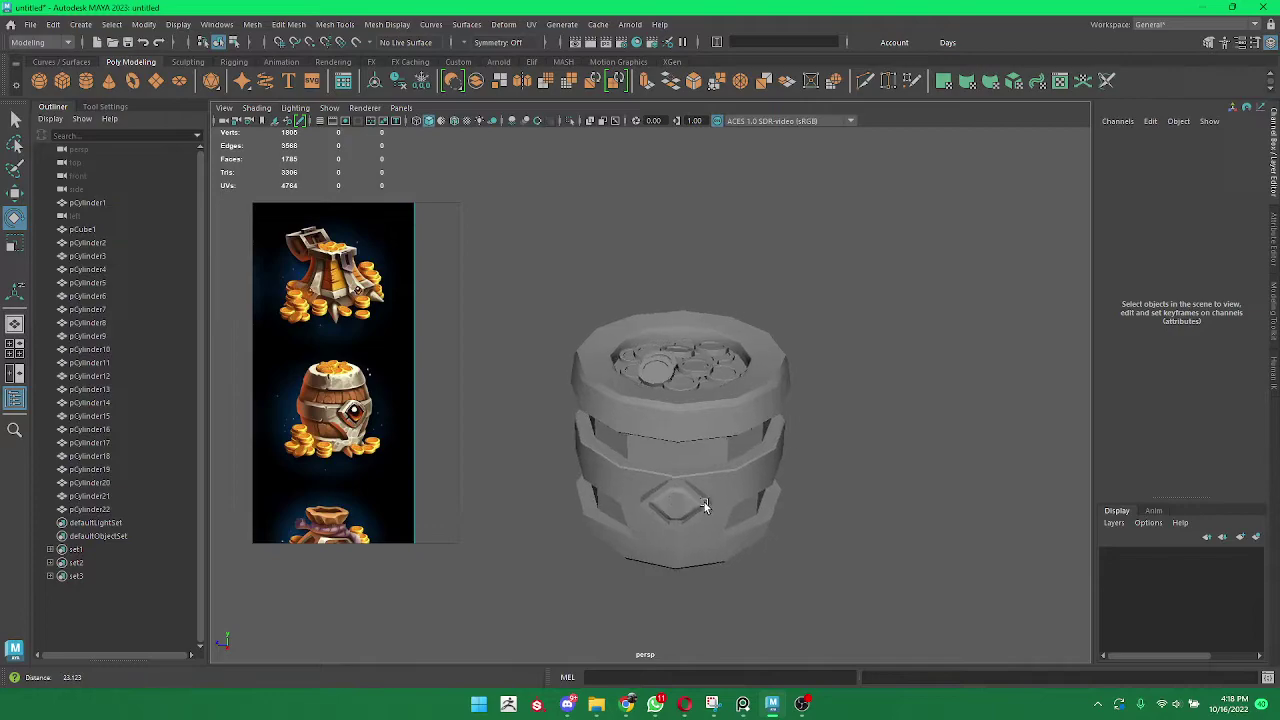
click(688, 380)
click(894, 457)
- Delete set1–set3 and select coins pCylinder2–22 without the emblem
drag(60, 545, 110, 590)
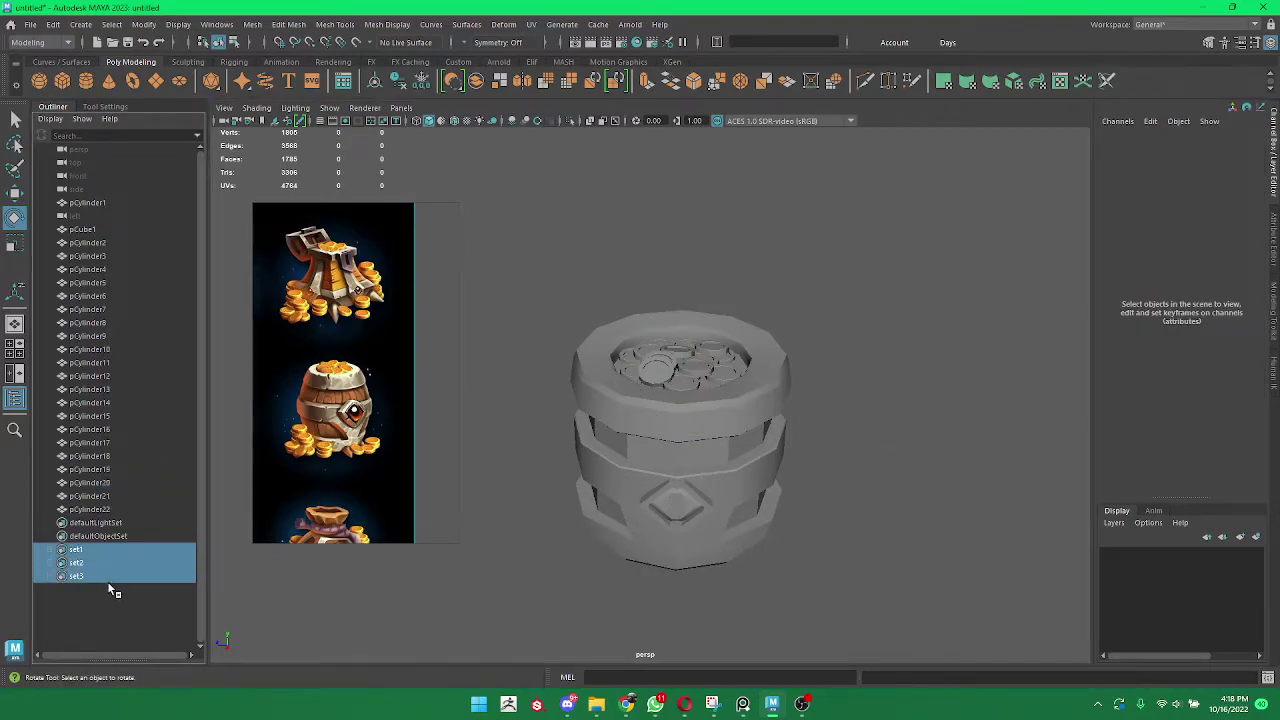
key(Delete)
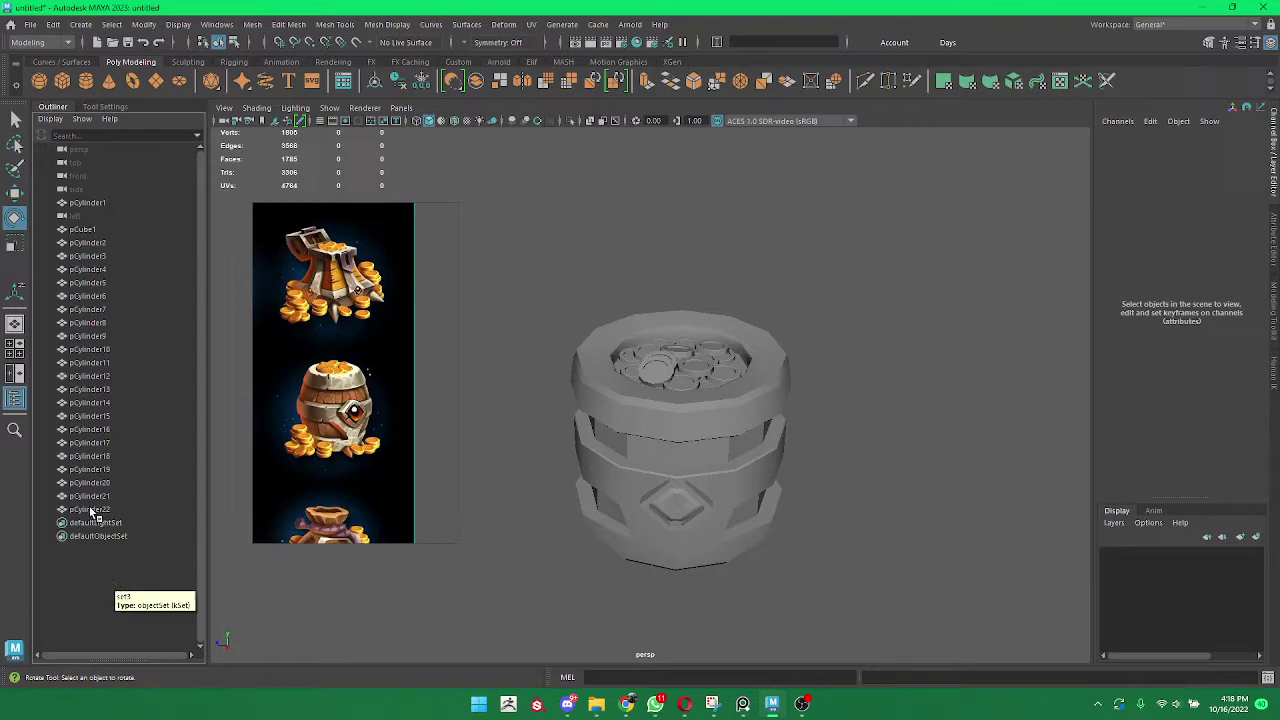
click(92, 512)
shift+click(107, 246)
alt+drag(593, 409, 488, 402)
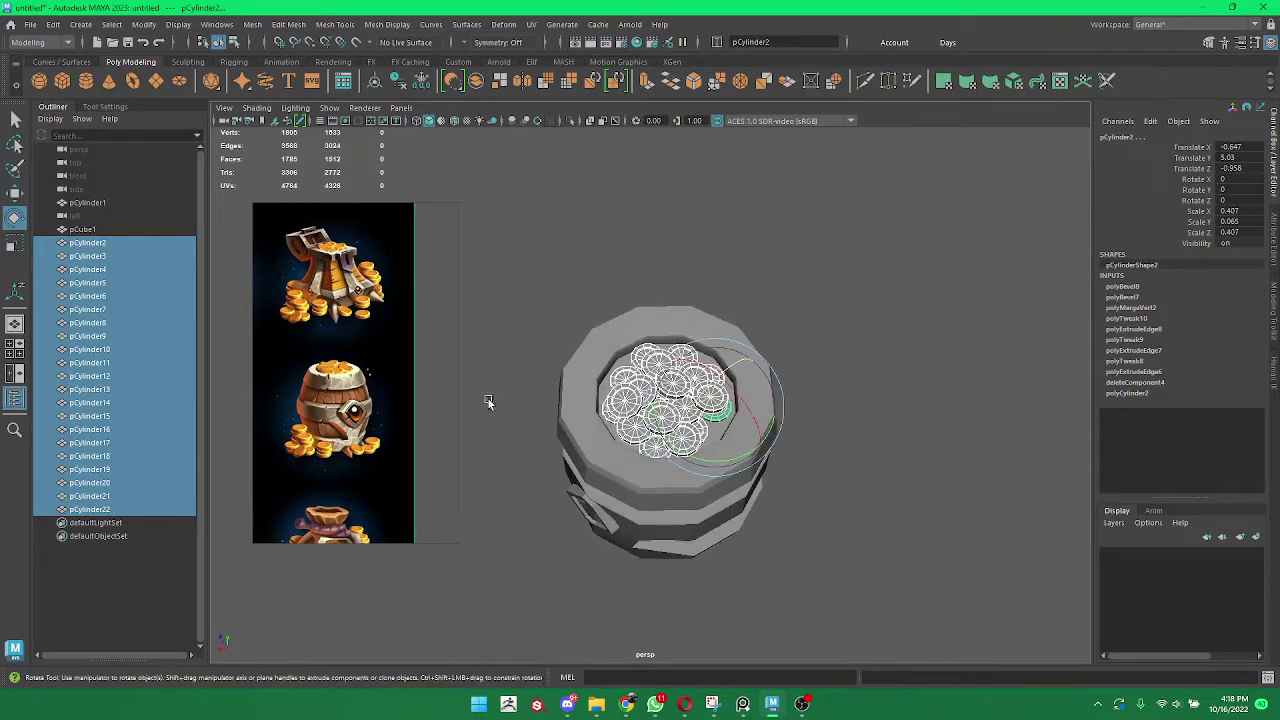
key(ctrl+z)
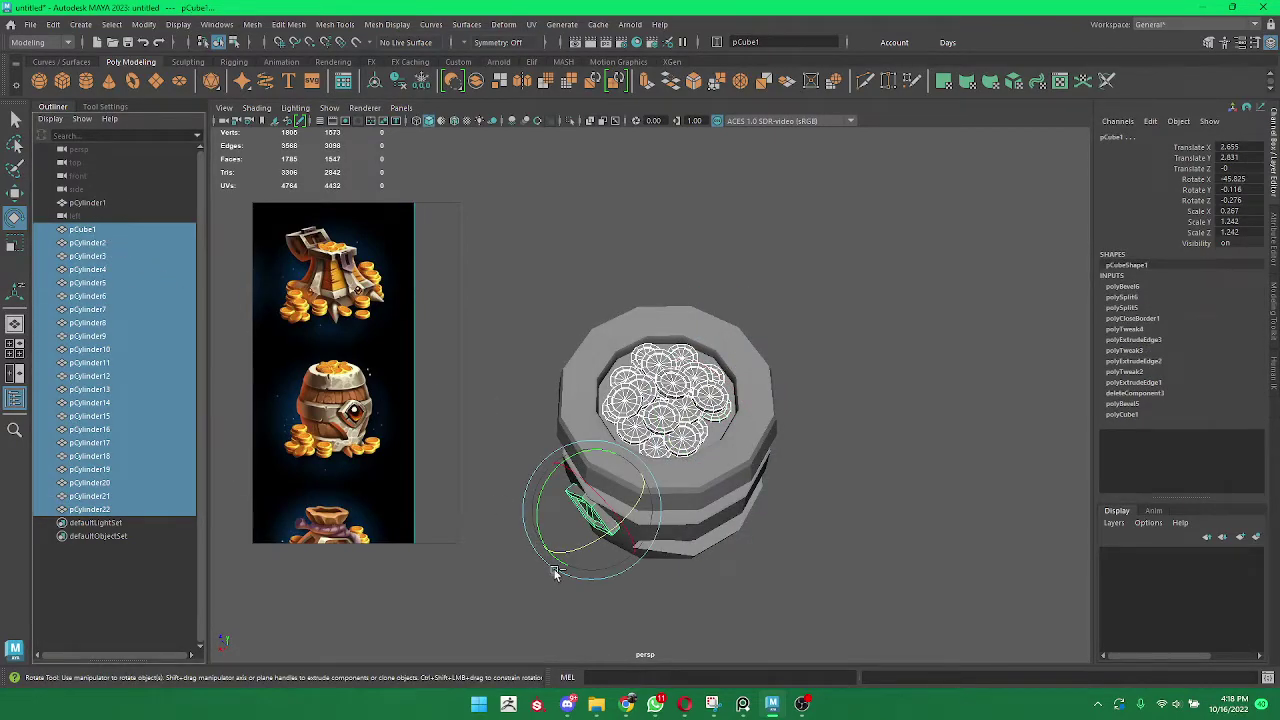
alt+drag(558, 574, 601, 531)
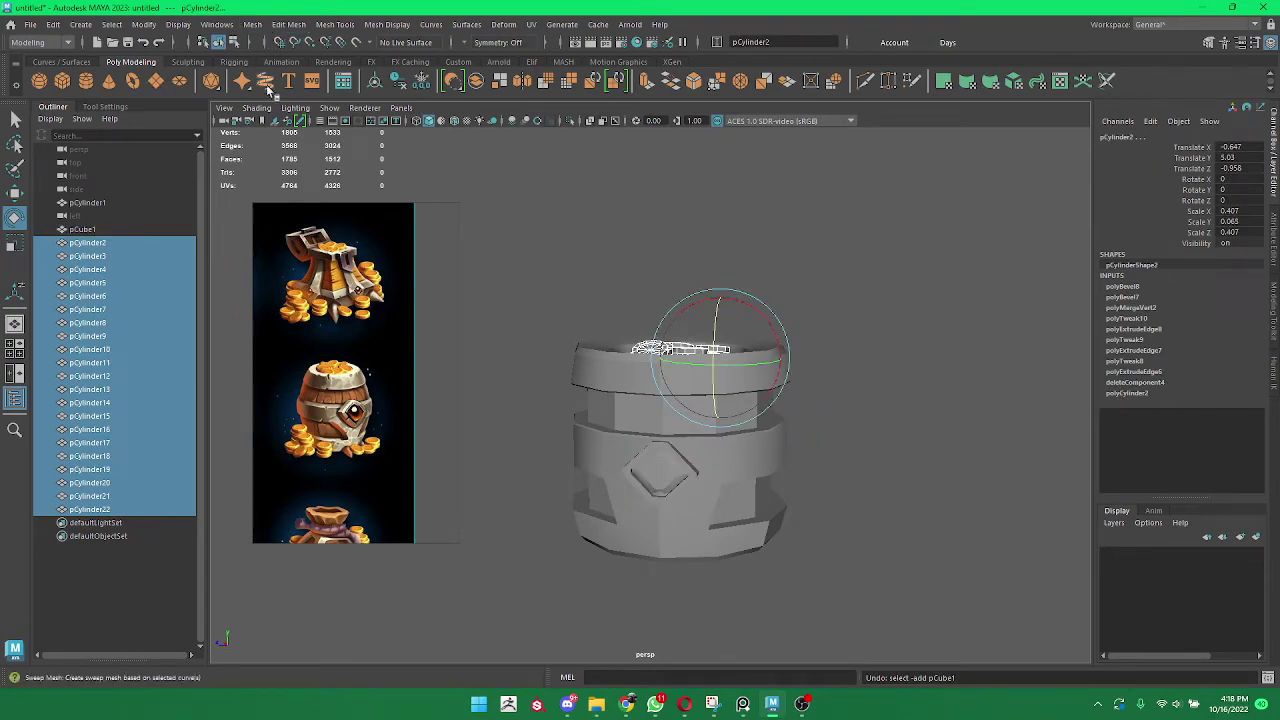
- Group the selected coins, name the group 'Gold', and expand it to check its coins
key(ctrl+g)
double_click(108, 247)
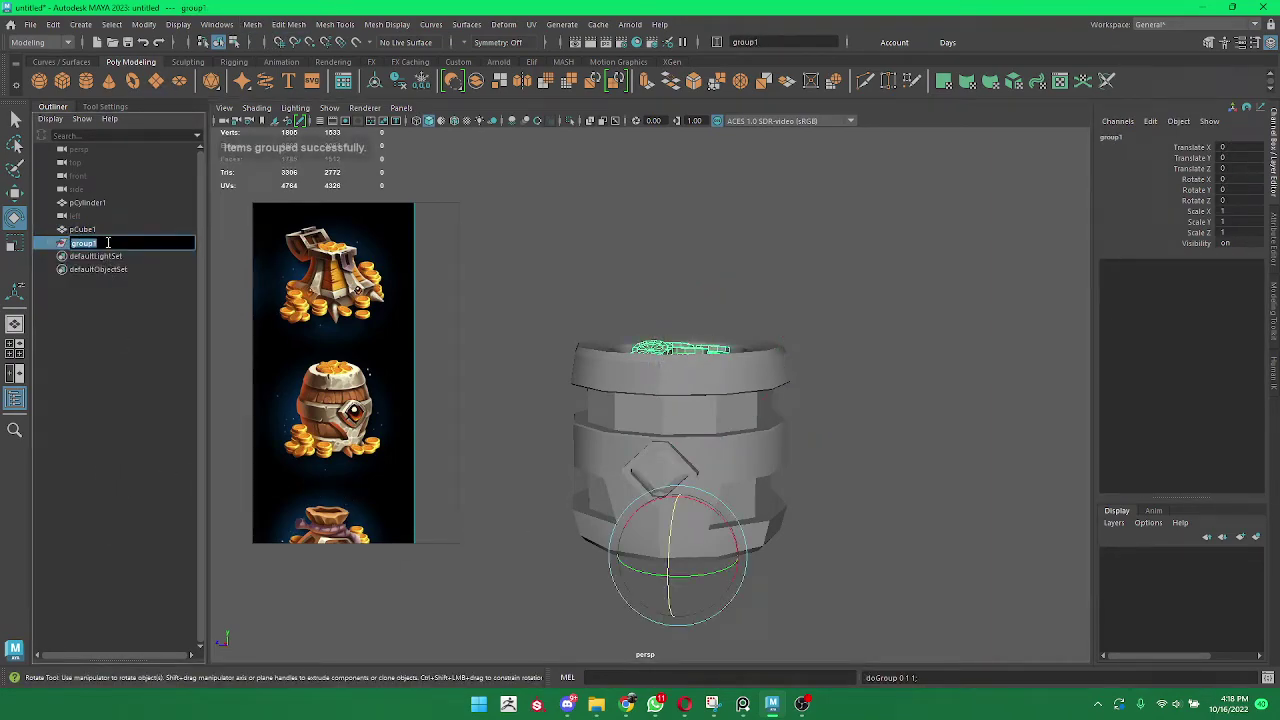
text(Gold)
key(Return)
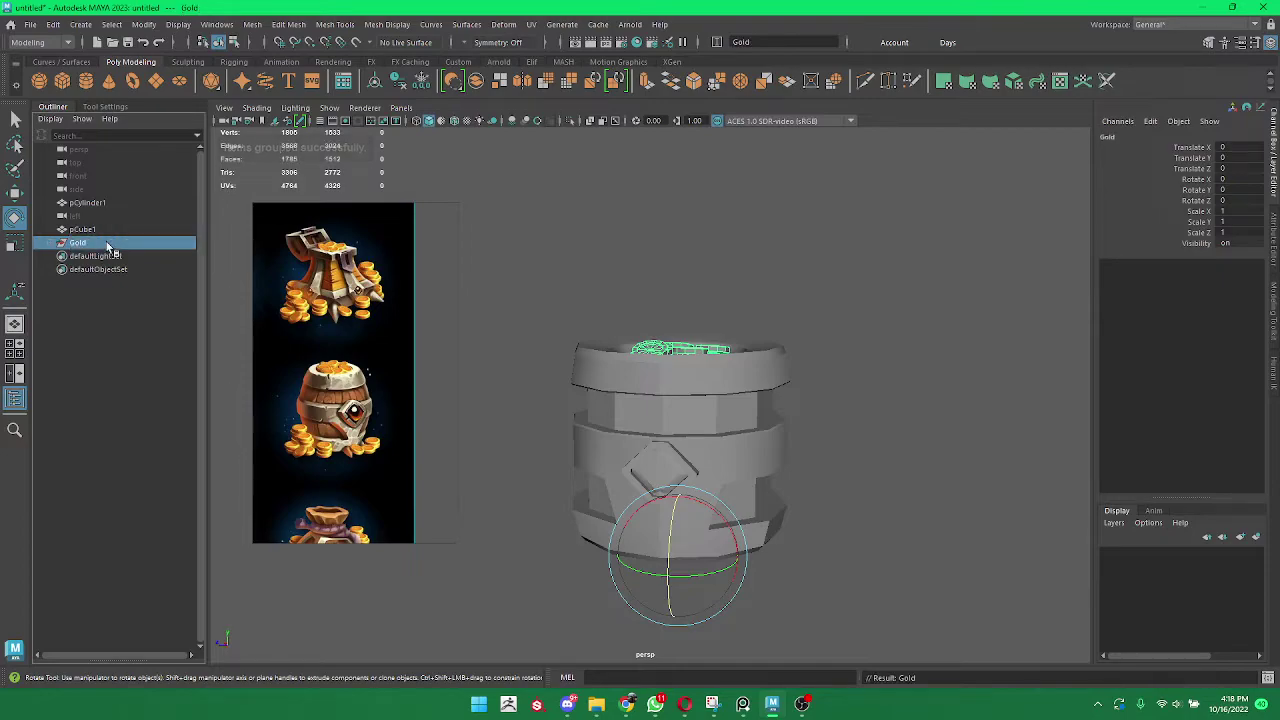
click(52, 246)
click(97, 257)
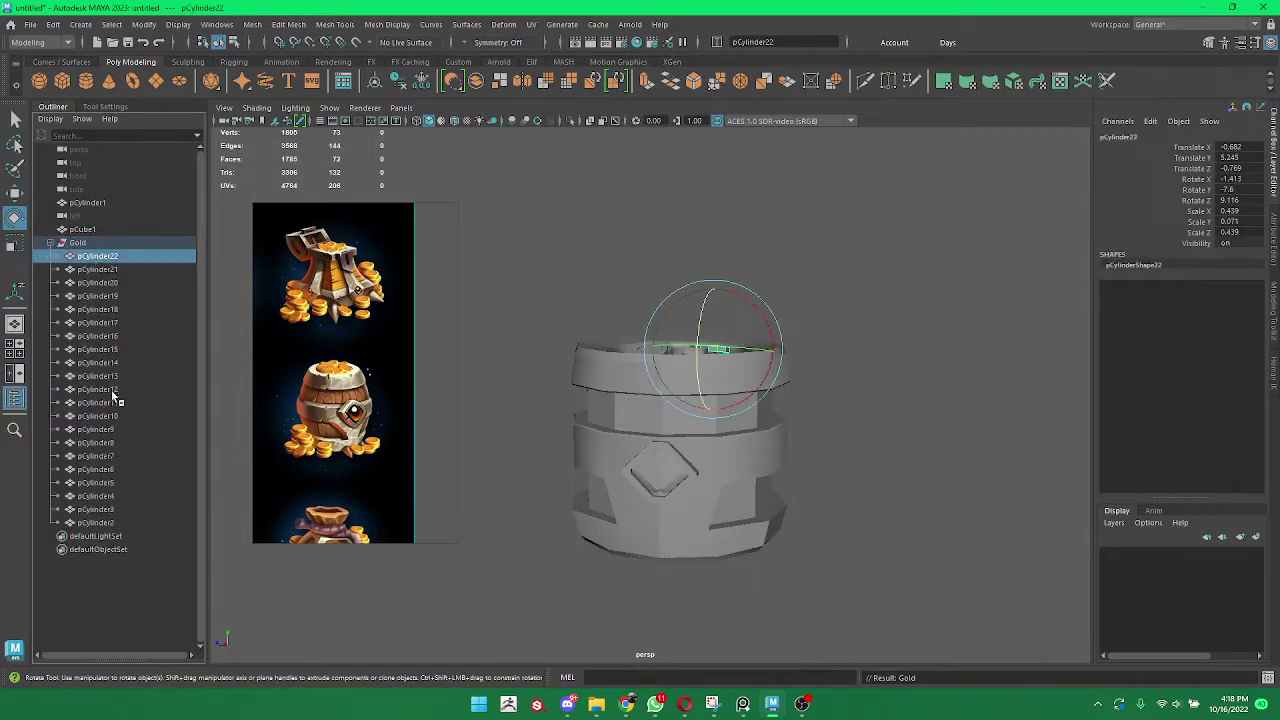
shift+click(100, 522)
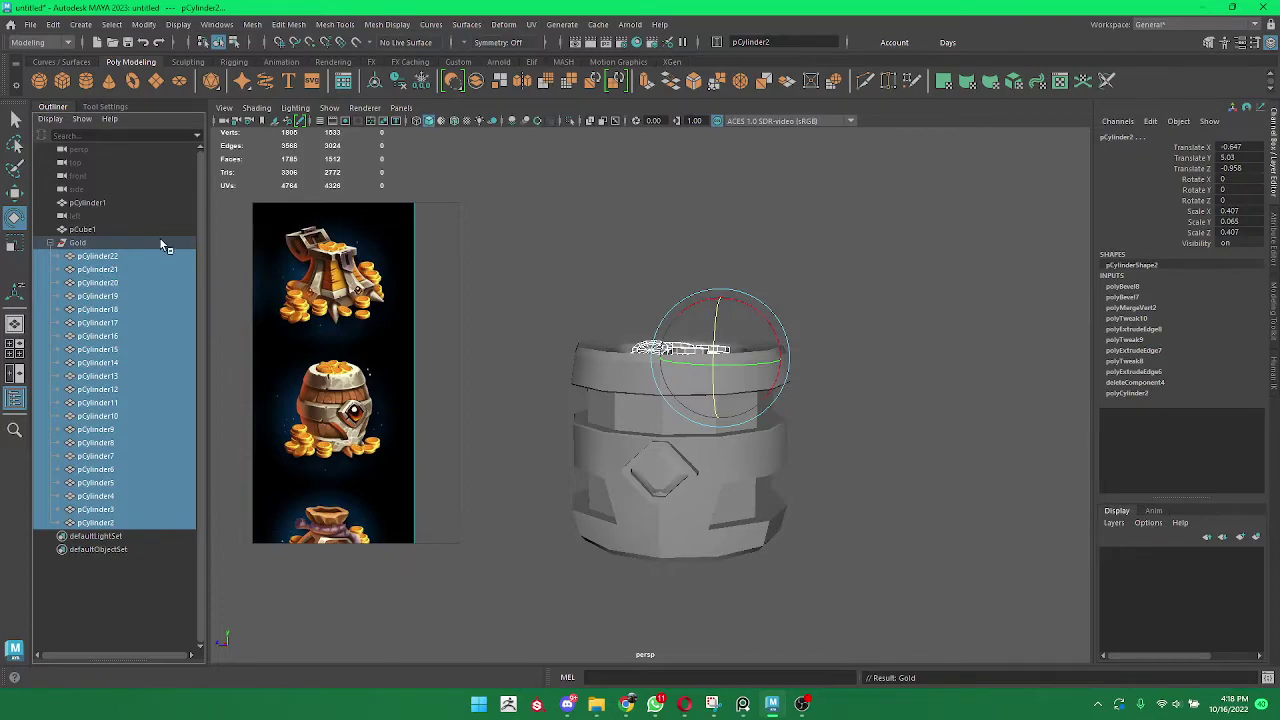
double_click(97, 257)
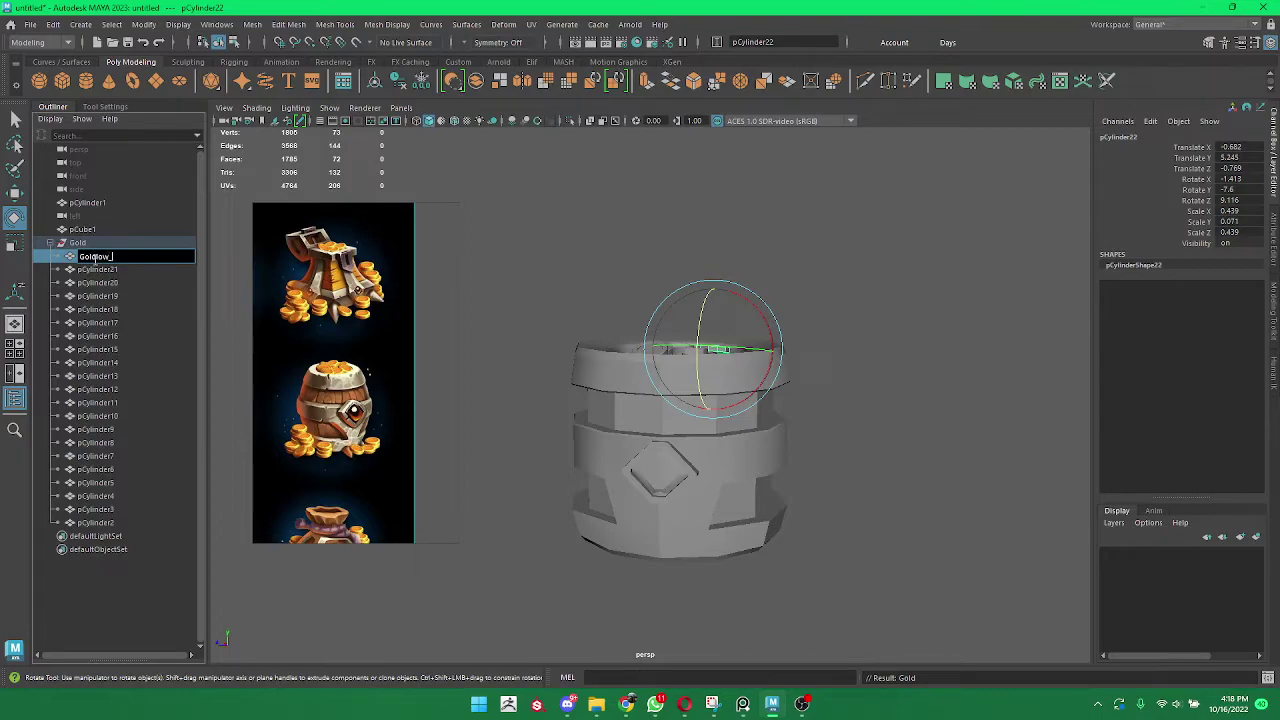
text(01)
- Rename the first two coin pieces Goldlow_01 and Goldlow_02
key(Return)
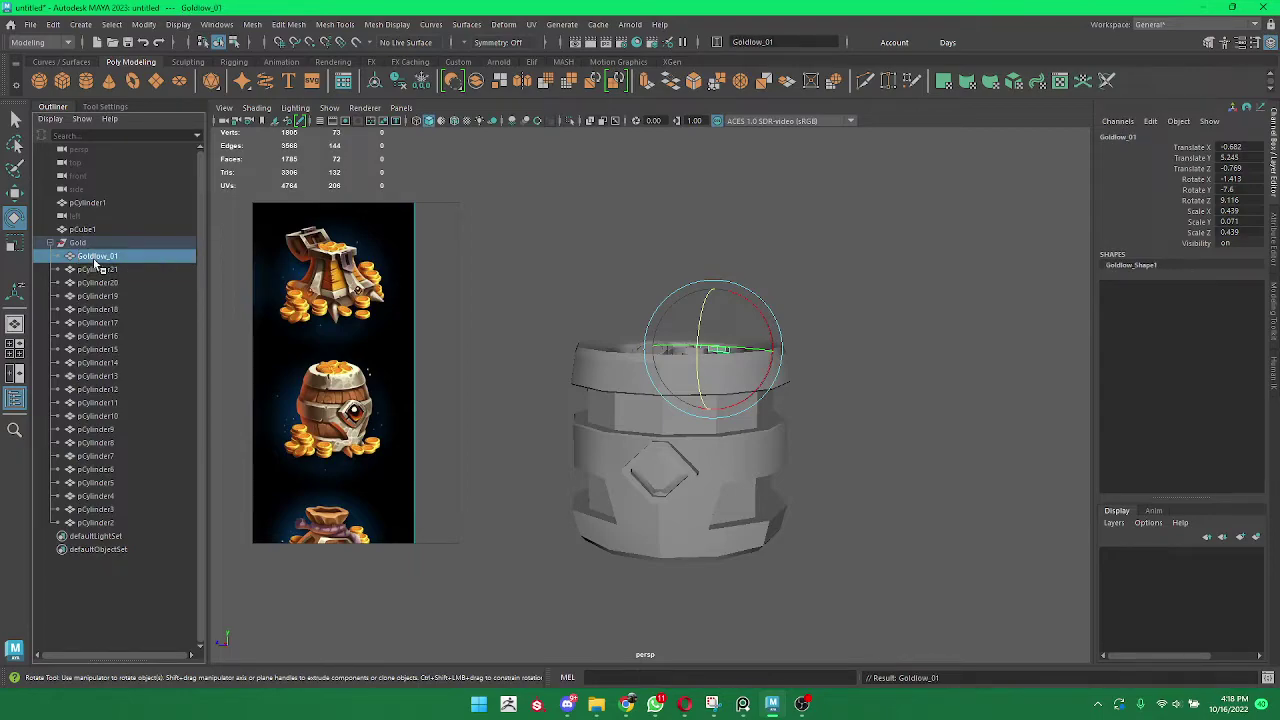
double_click(95, 257)
key(ctrl+c)
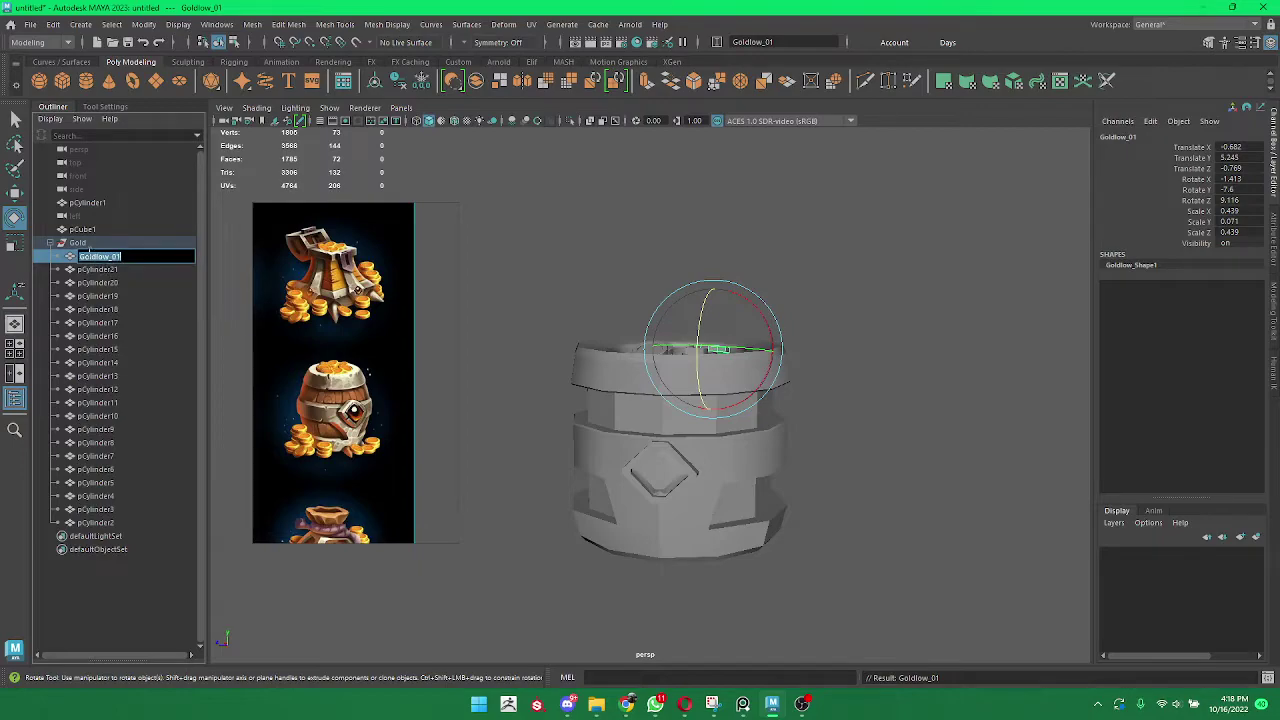
double_click(88, 270)
text(Goldlow_01-)
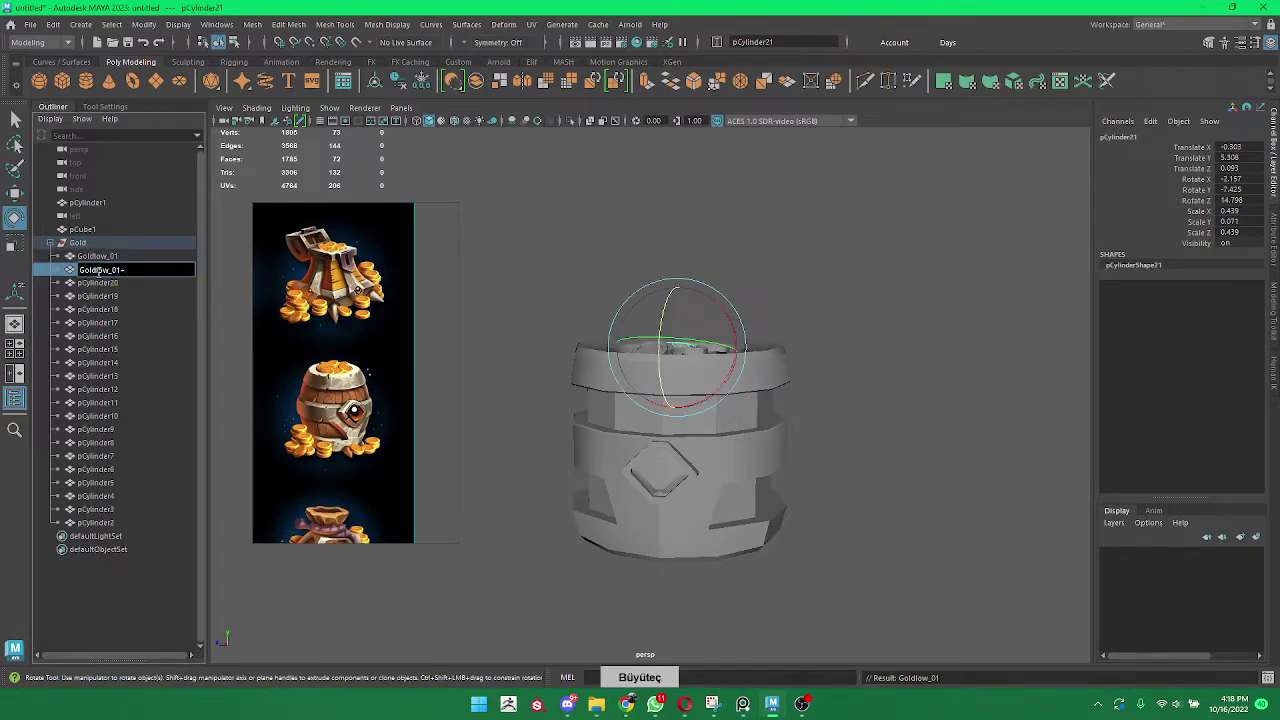
key(BackSpace)
text(2)
key(Return)
- Rename pCylinder20 and pCylinder19 to Goldlow_03 and Goldlow_04
double_click(94, 284)
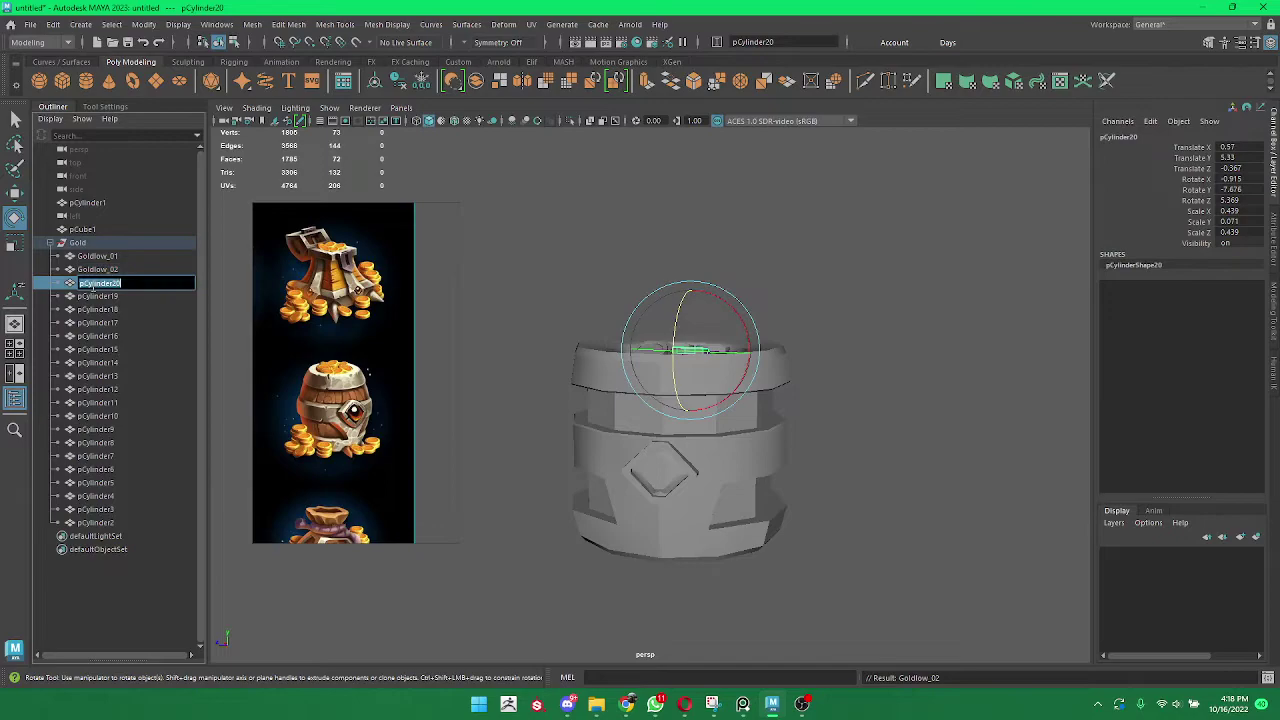
key(BackSpace)
text(3)
key(Return)
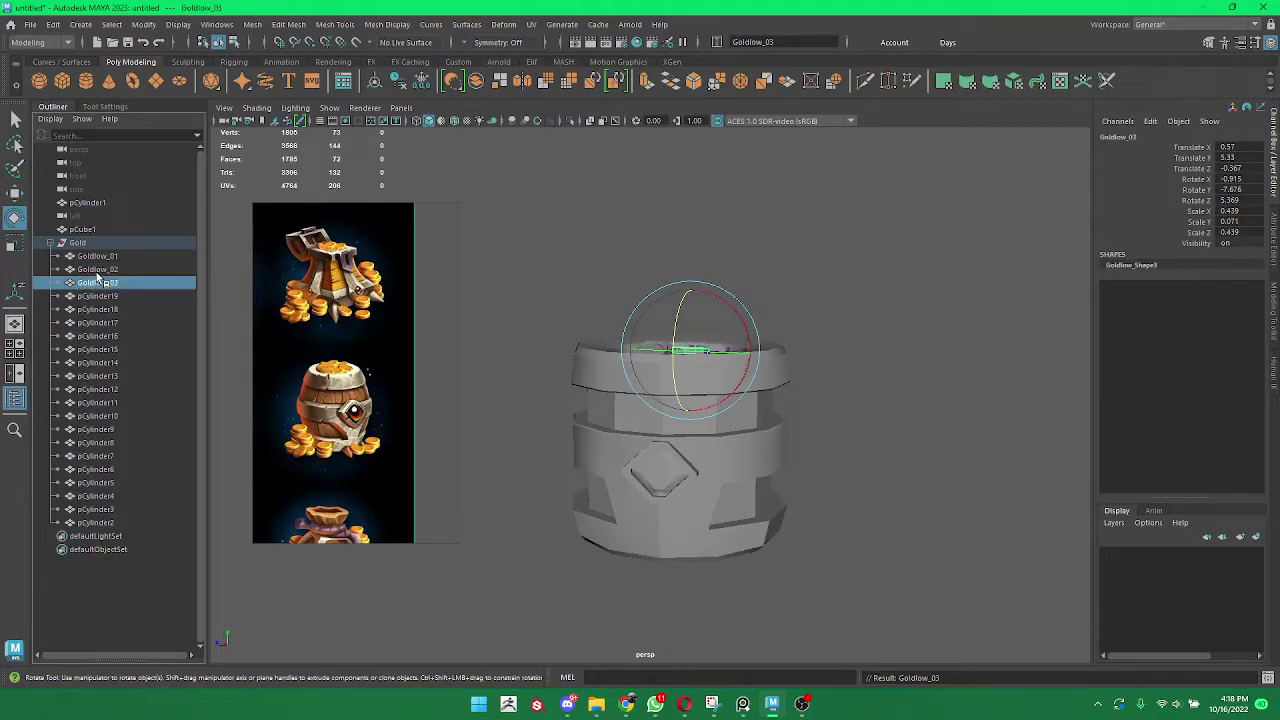
double_click(97, 296)
key(ctrl+v)
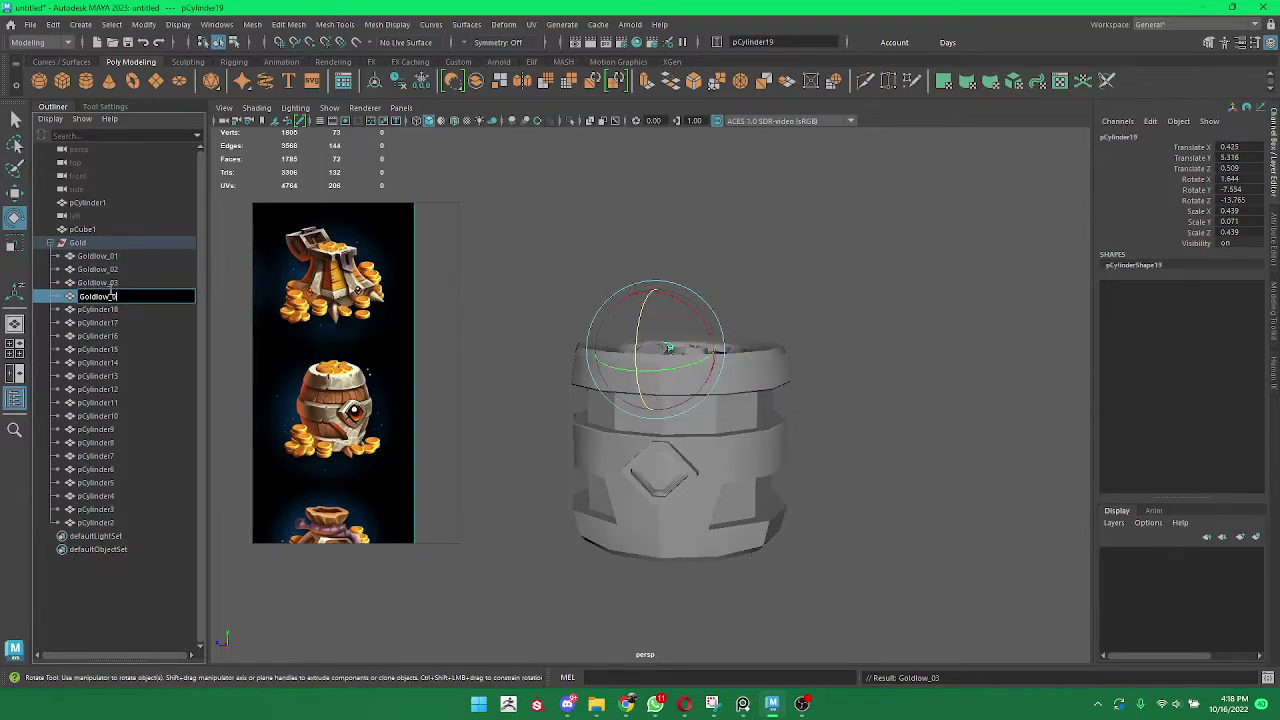
key(BackSpace)
text(4)
key(Return)
- Rename pCylinder18, 17 and 16 to Goldlow_05, Goldlow_06 and Goldlow_07
click(120, 309)
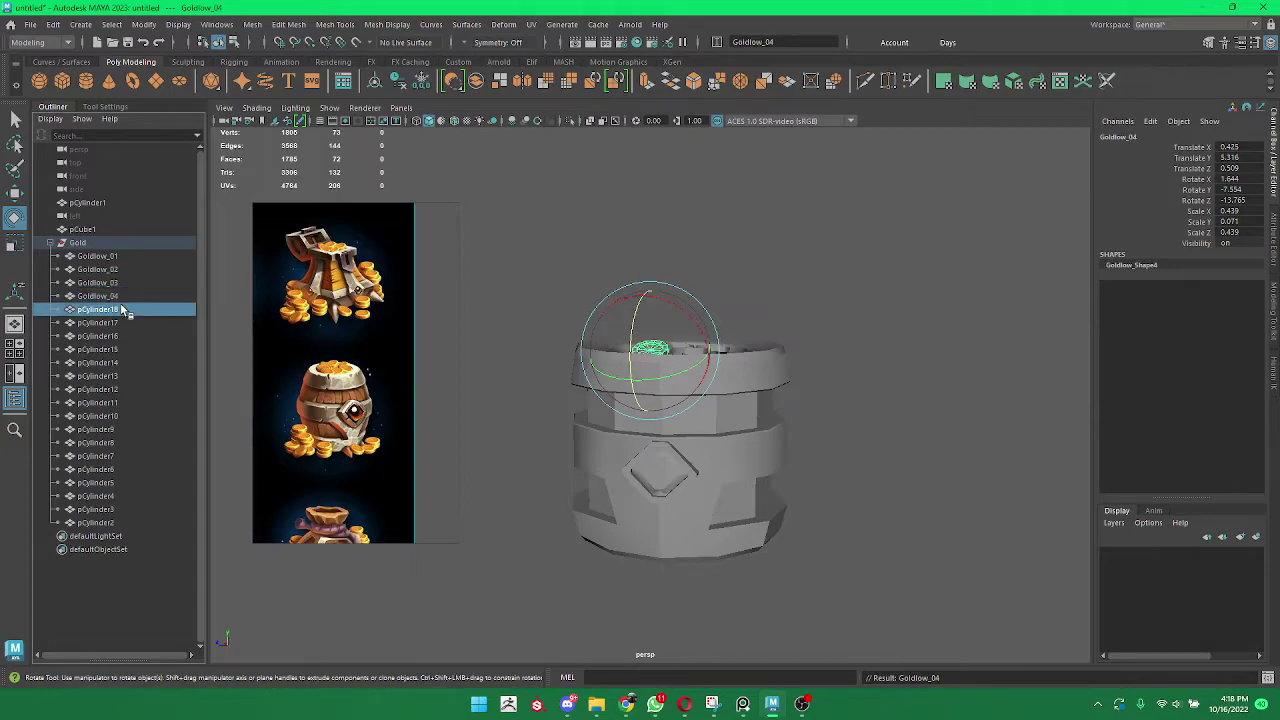
double_click(120, 309)
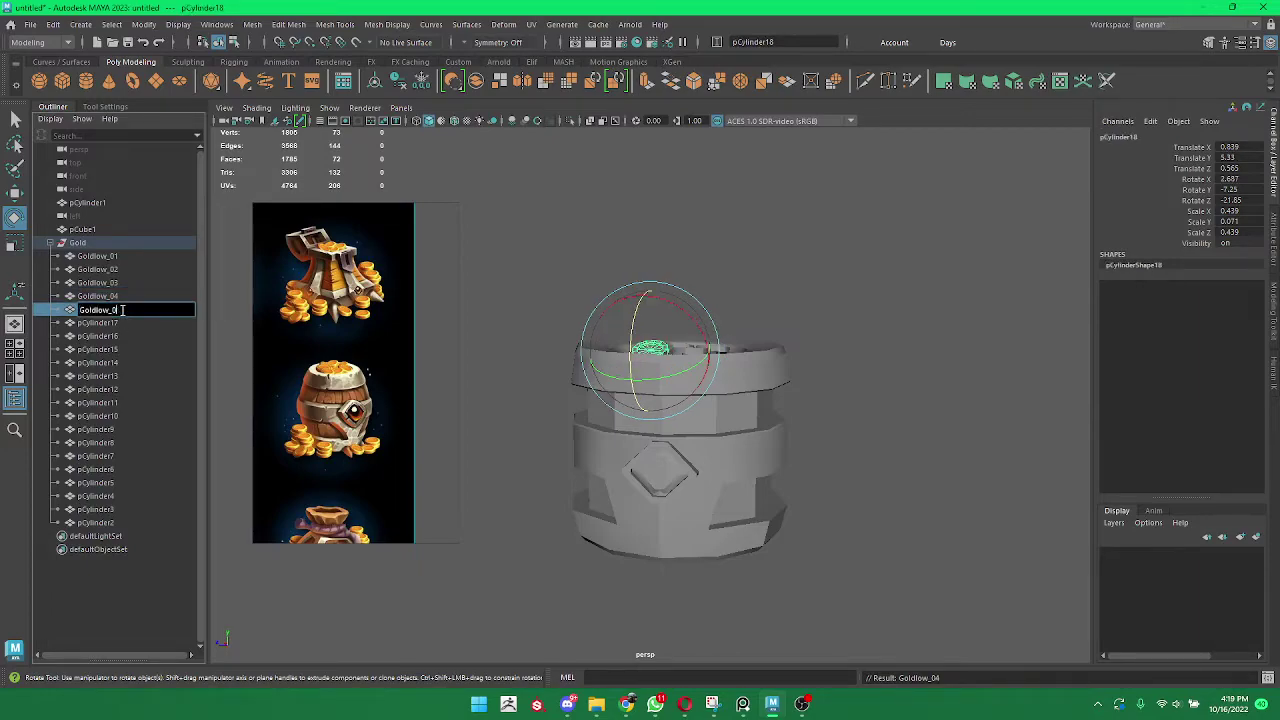
key(Return)
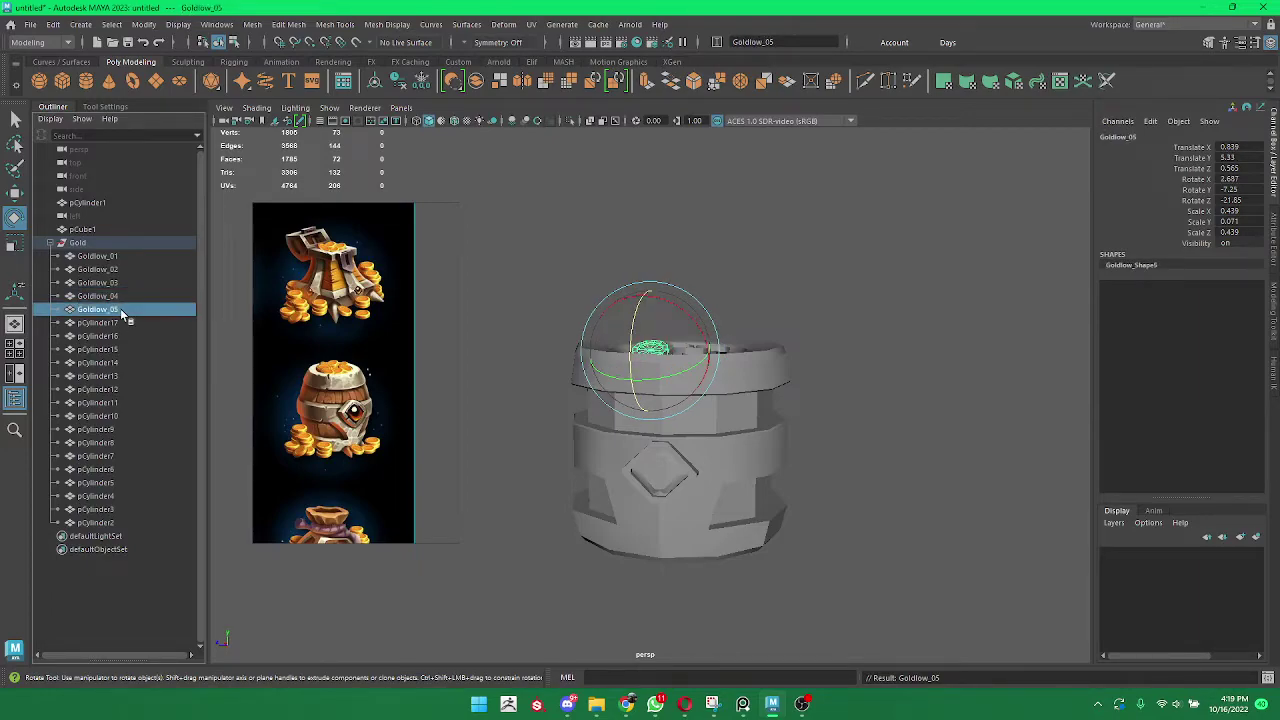
click(120, 322)
double_click(120, 322)
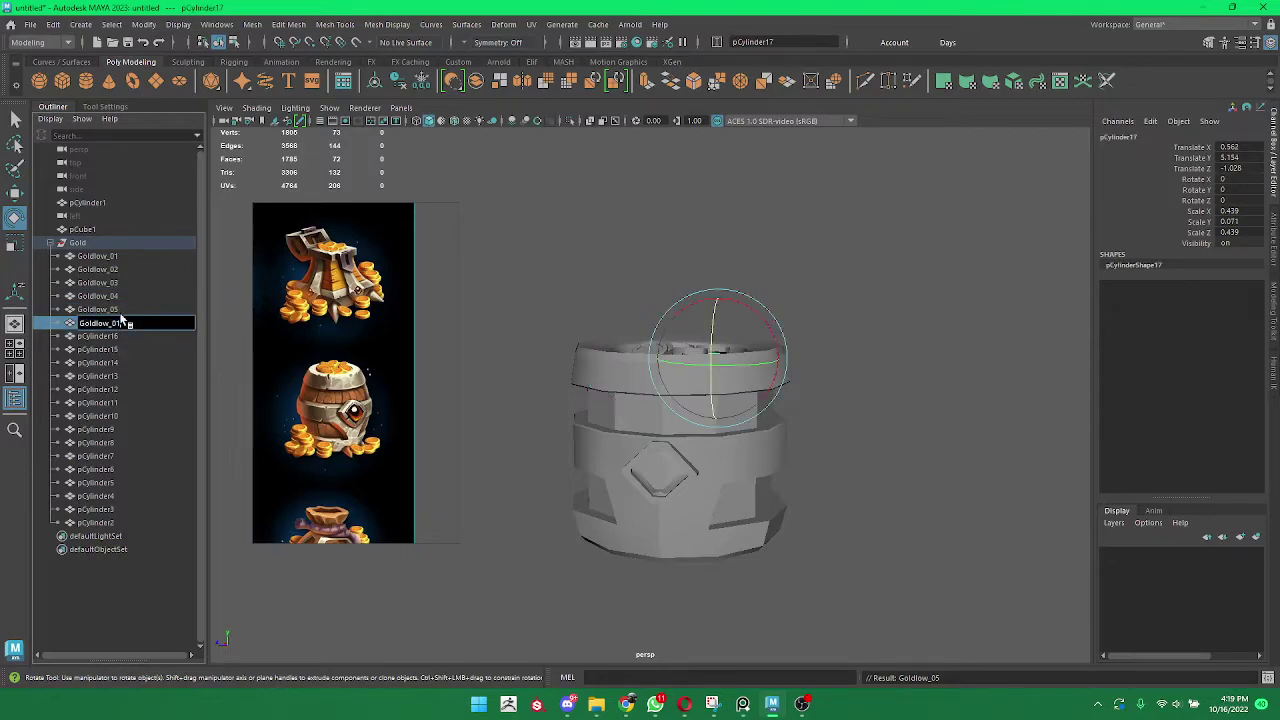
text(6)
key(Return)
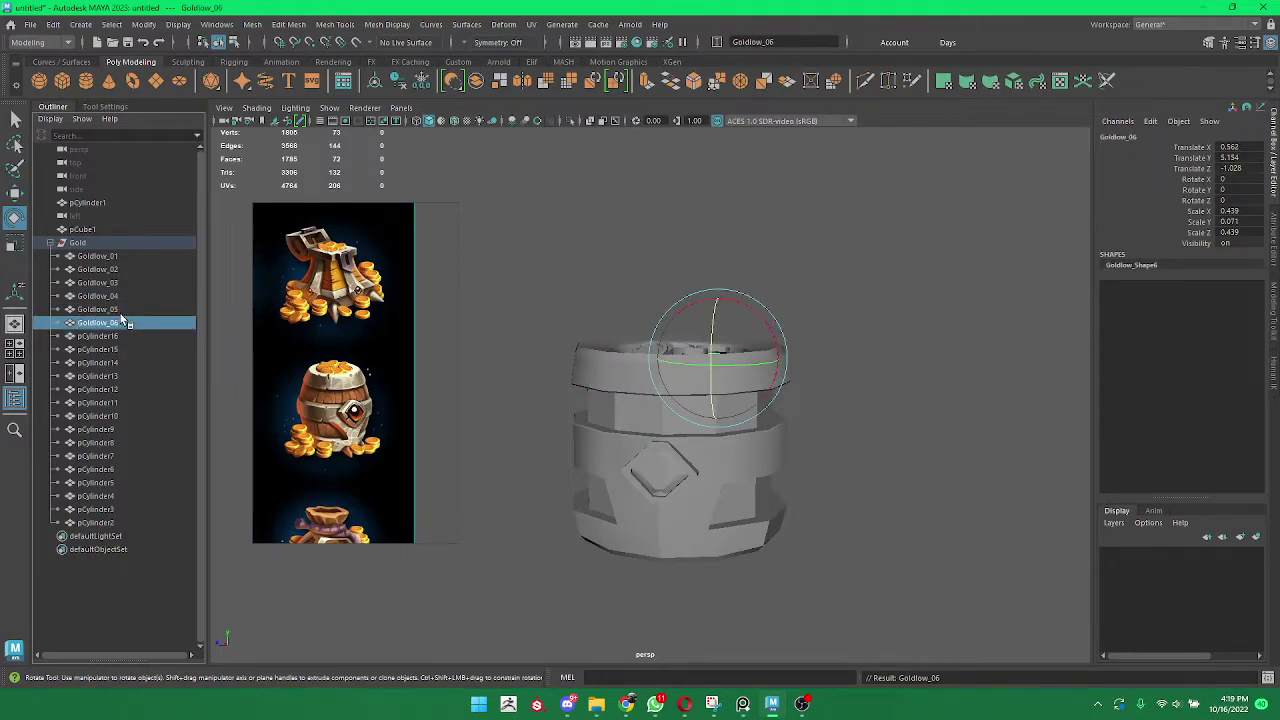
double_click(118, 337)
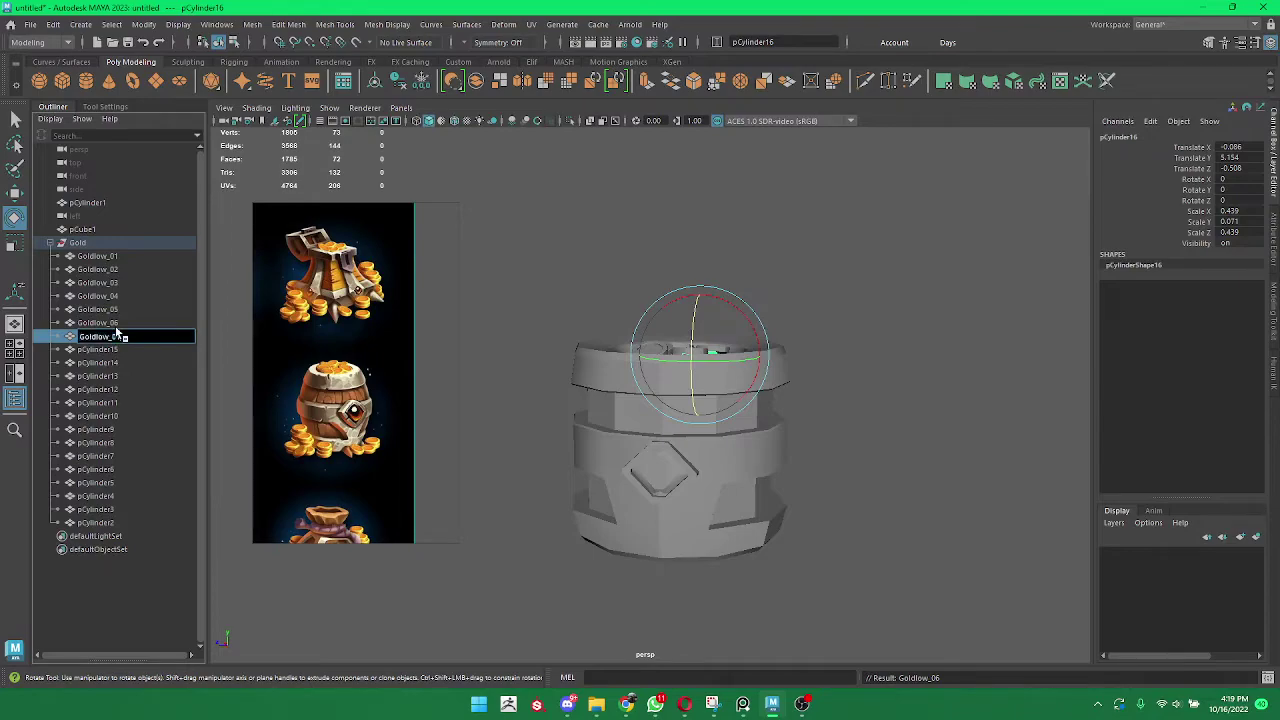
text(7)
key(Return)
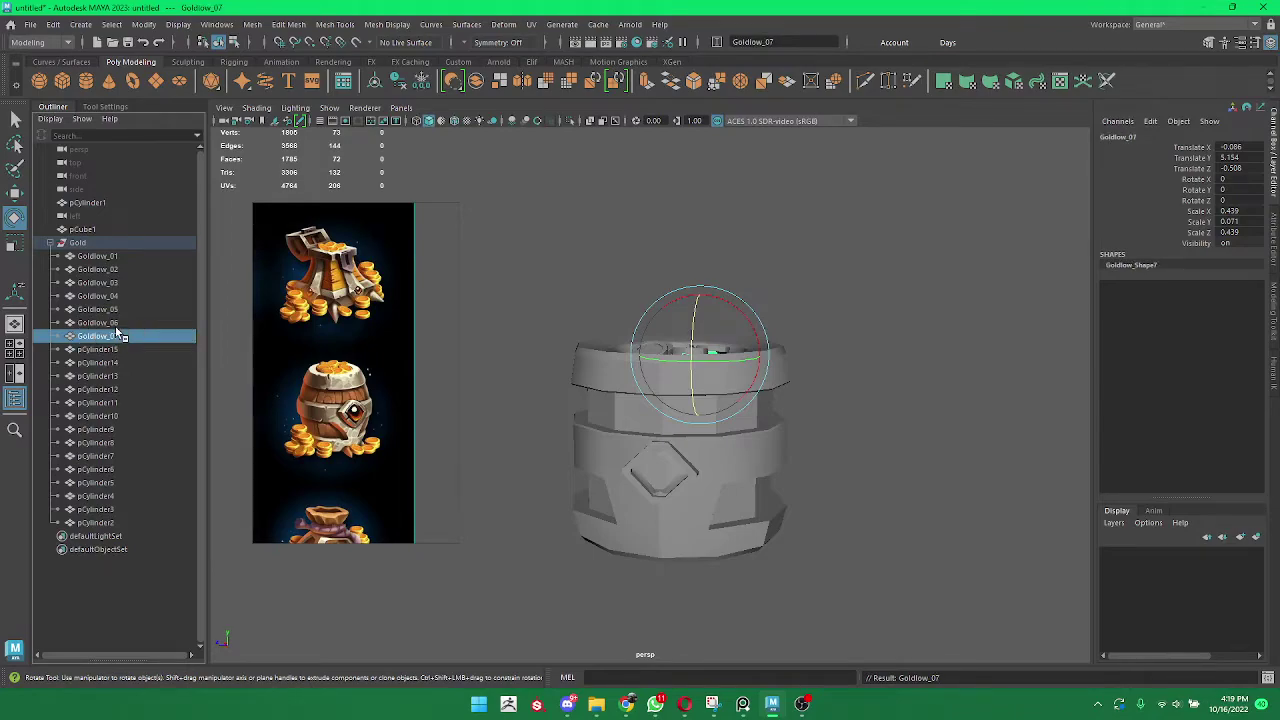
- Rename pCylinder15, 14 and 13 to Goldlow_08, Goldlow_09 and Goldlow_10
double_click(118, 350)
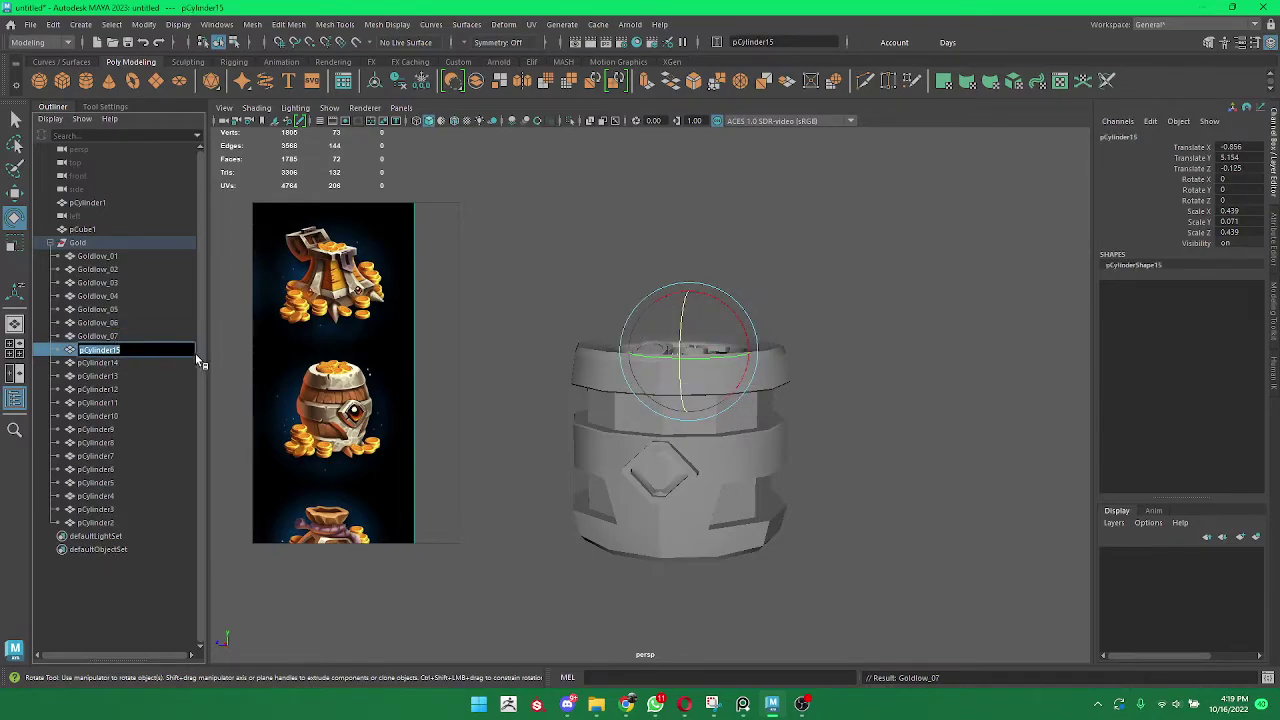
text(Goldlow_01)
text(8)
key(Return)
double_click(146, 362)
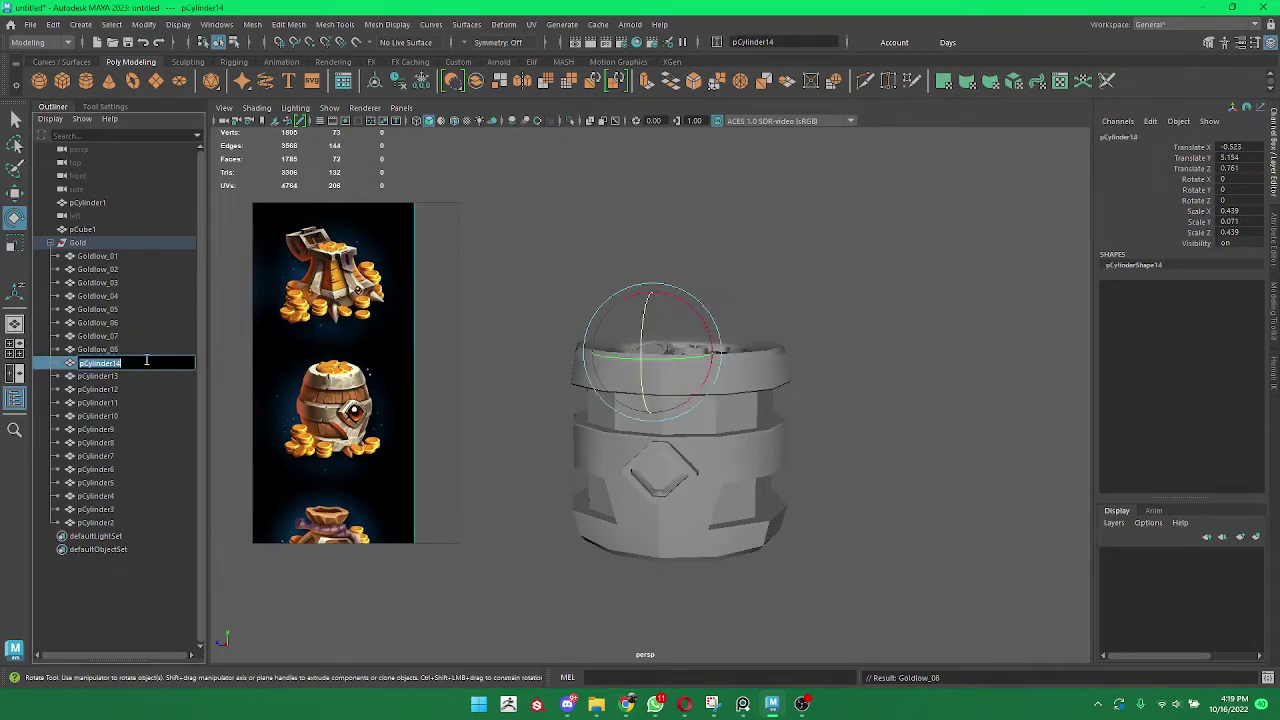
text(Goldlow_01-)
key(BackSpace)
key(Return)
double_click(146, 375)
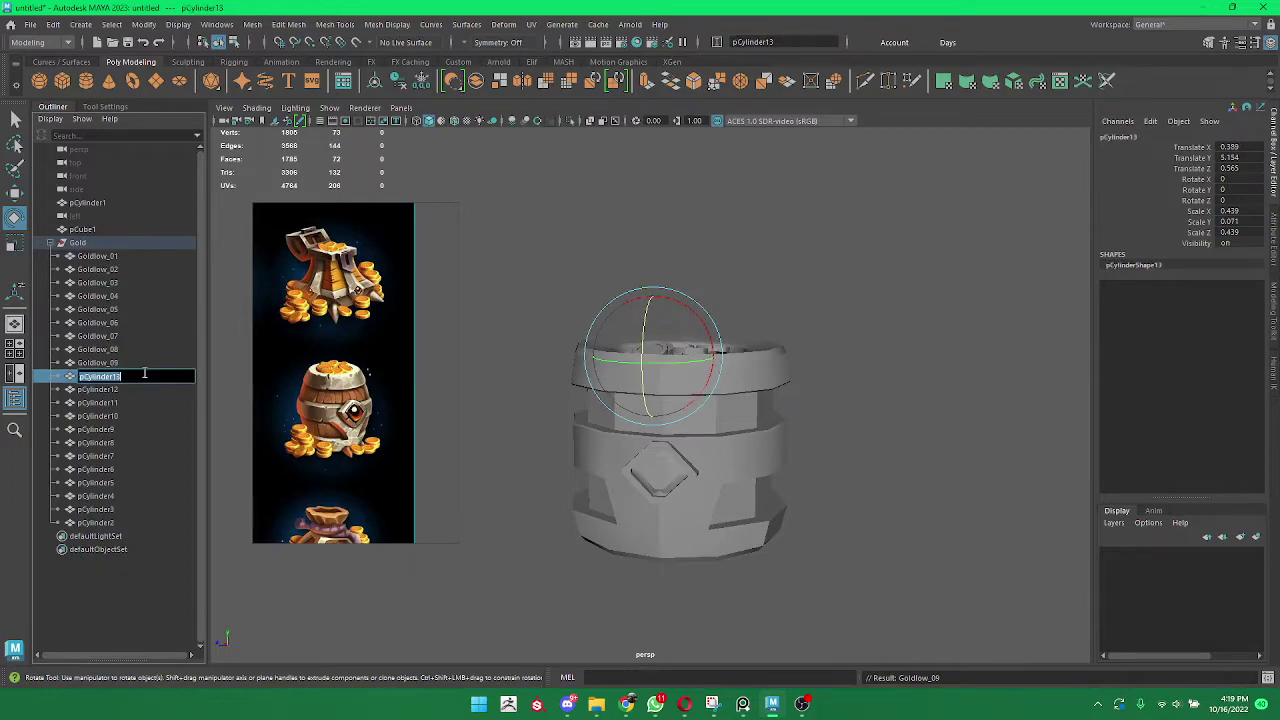
text(0)
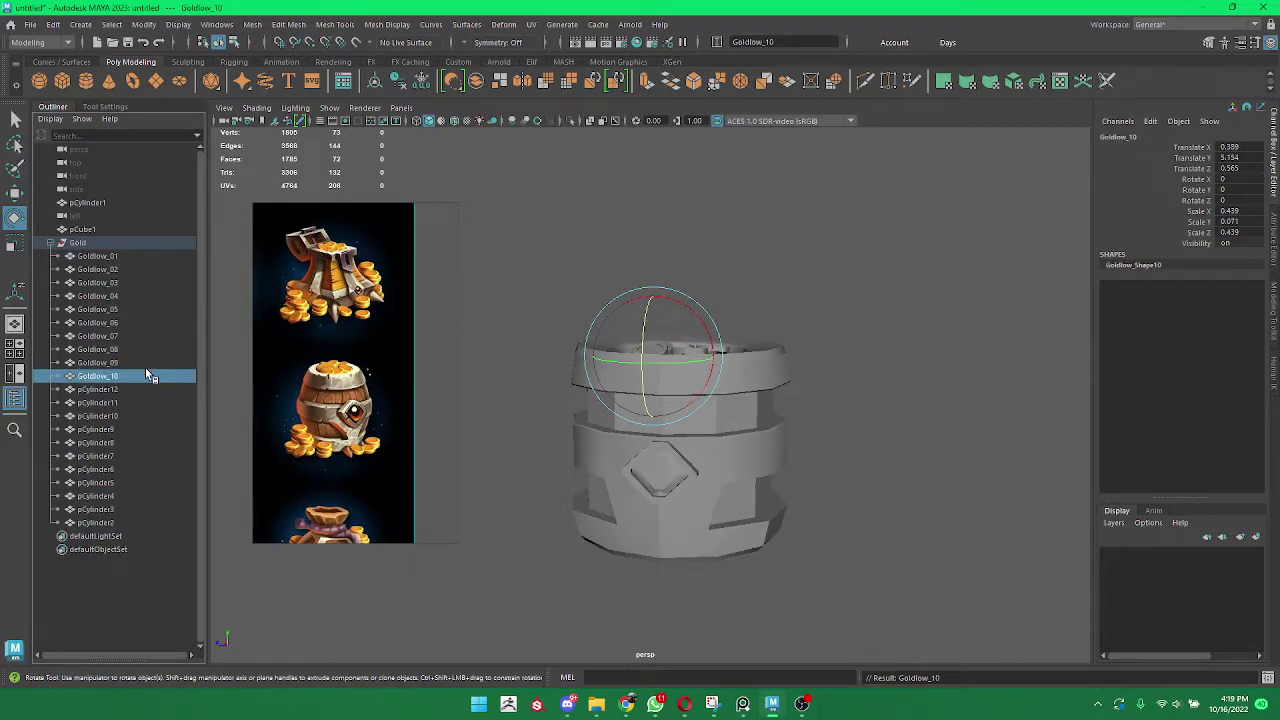
key(Return)
- Batch-rename pCylinder12 through pCylinder2 to Goldlow_11 through Goldlow_21
click(106, 391)
double_click(106, 391)
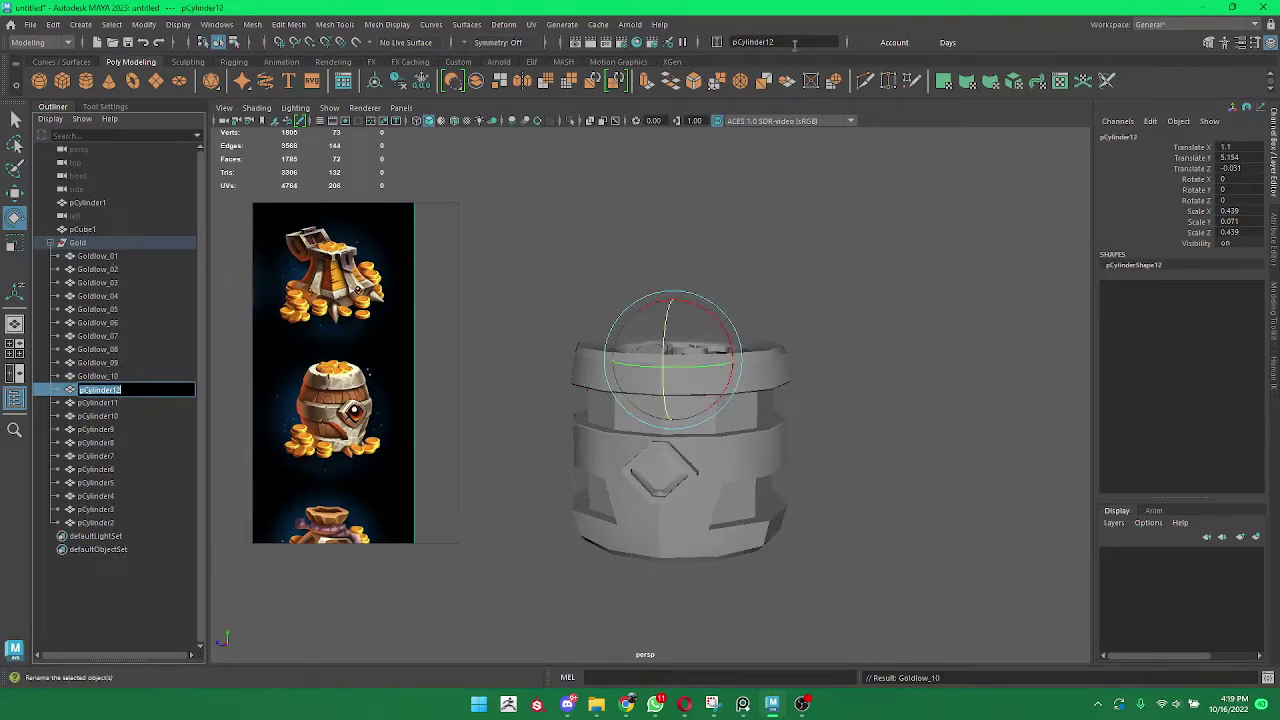
click(745, 40)
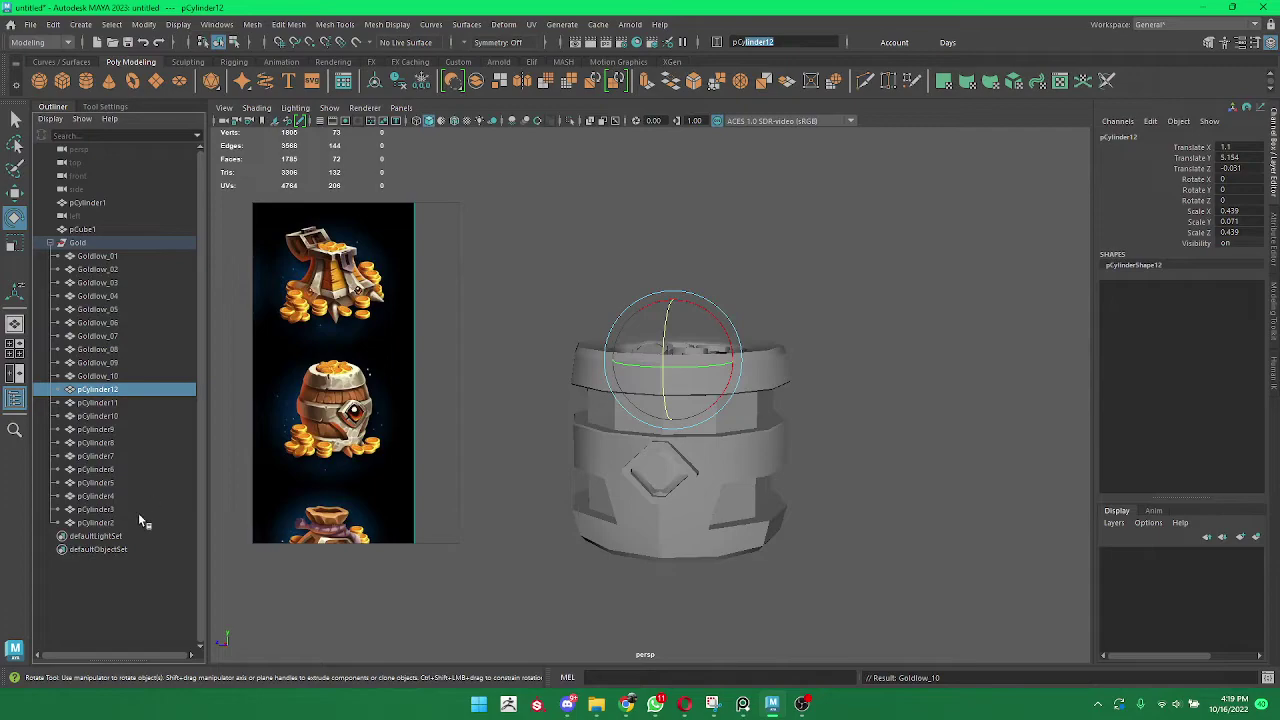
shift+click(138, 520)
click(760, 41)
text(Goldlow_)
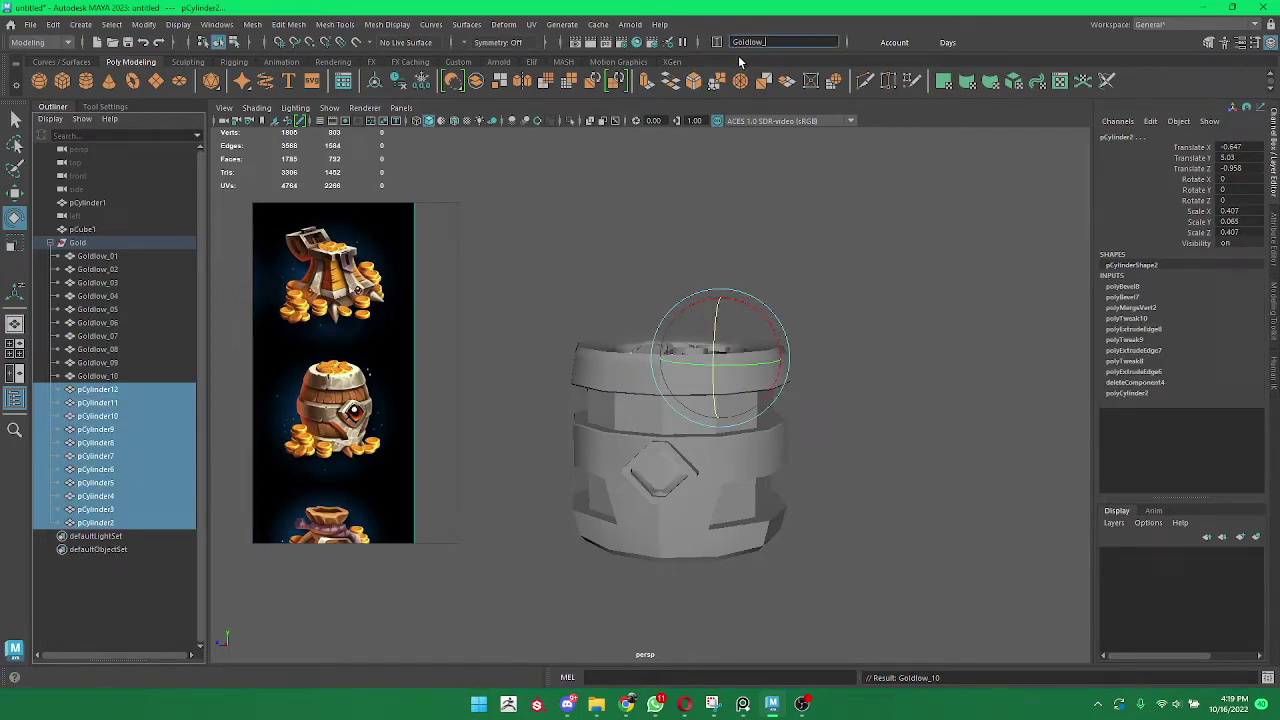
key(Return)
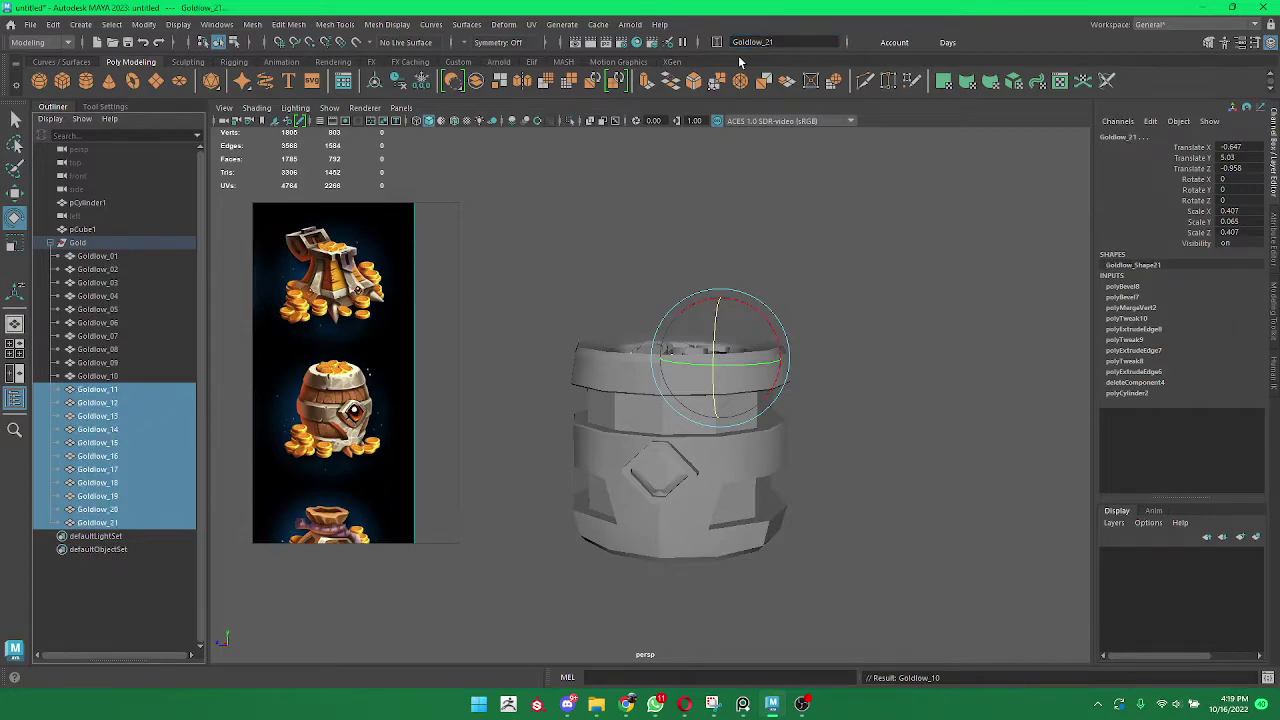
- Deselect the coins, collapse the Gold group, and switch to a two-pane front/perspective layout
click(664, 222)
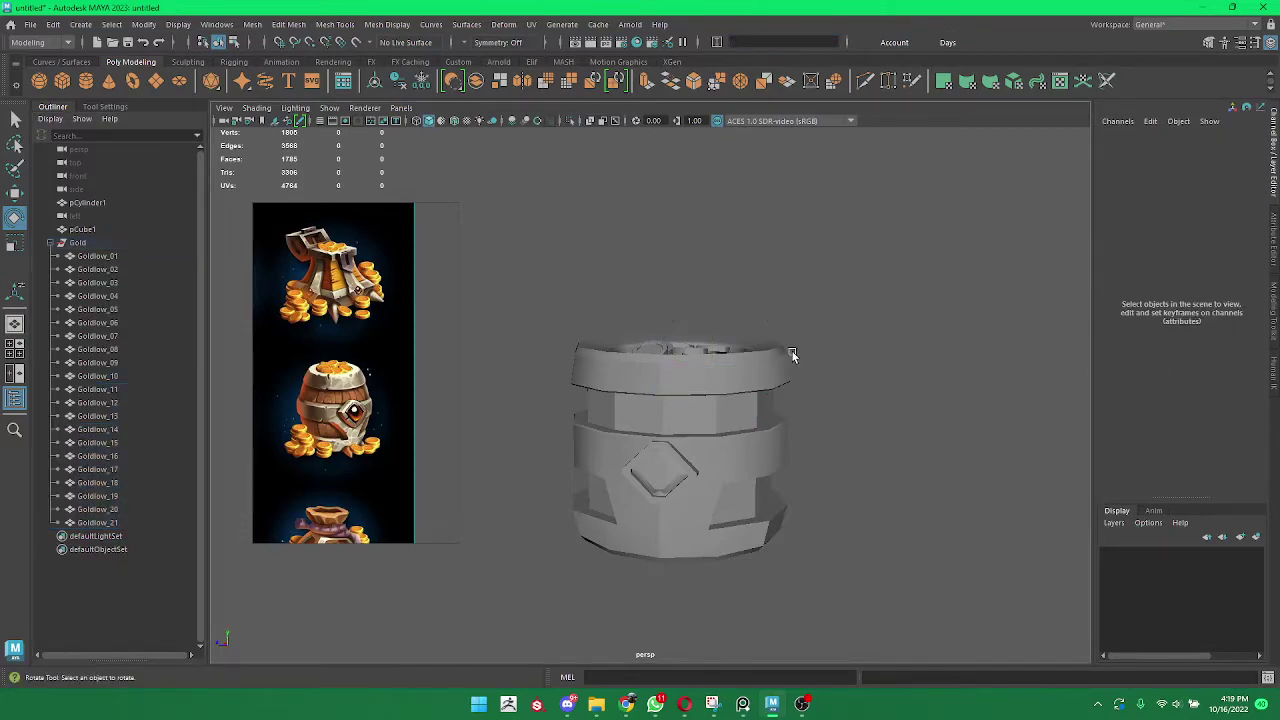
alt+drag(792, 351, 778, 347)
click(50, 242)
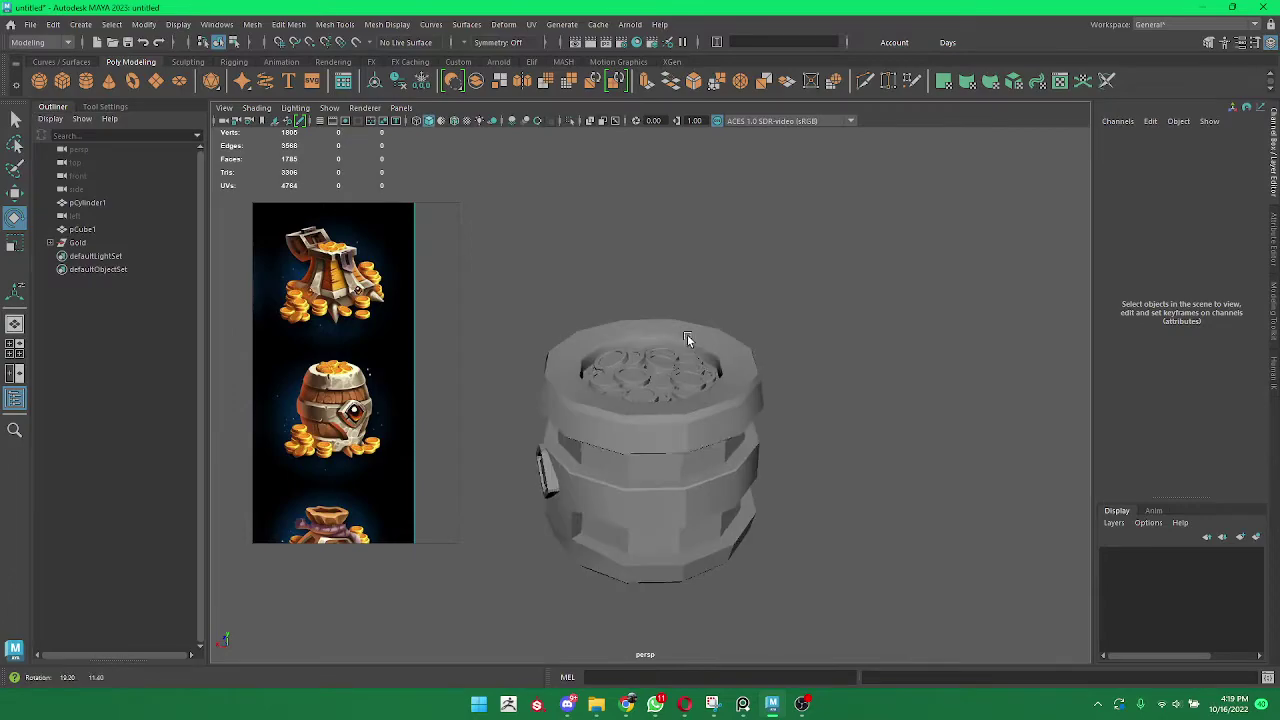
mouse_move(687, 334)
alt+mouse_down()
mouse_move(592, 427)
mouse_move(449, 426)
alt+mouse_up()
click(16, 397)
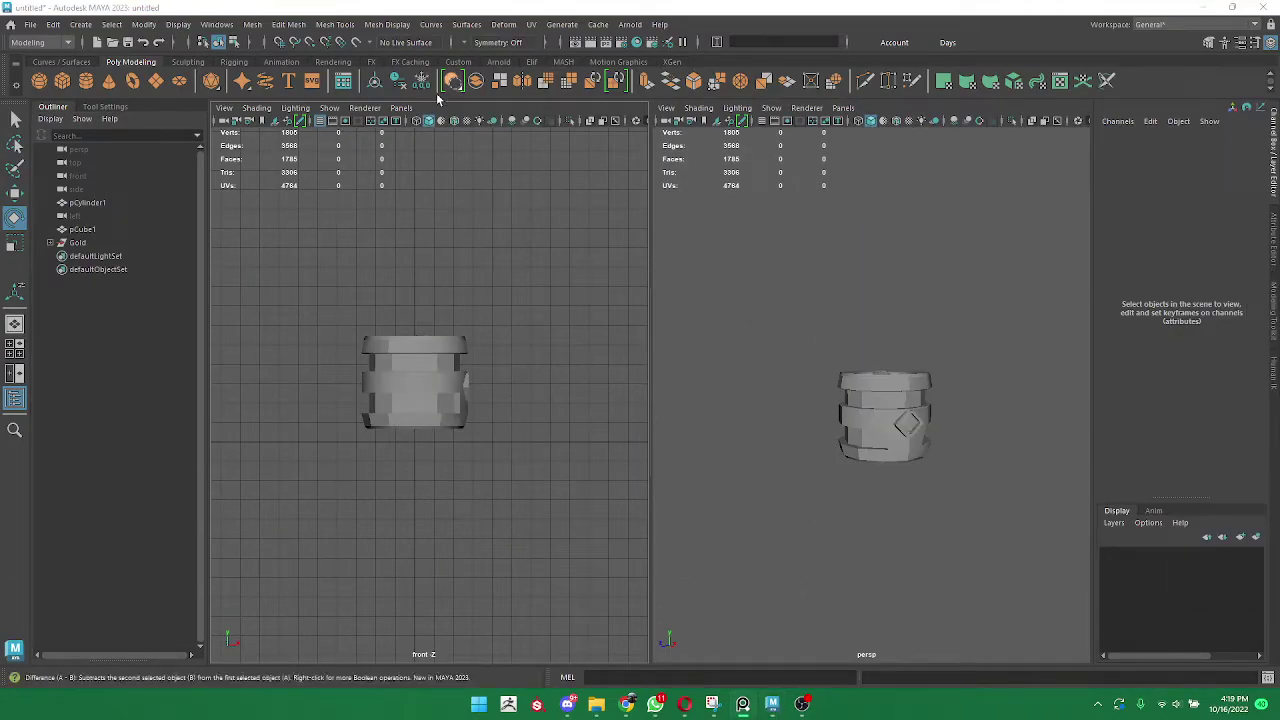
click(401, 108)
mouse_move(413, 177)
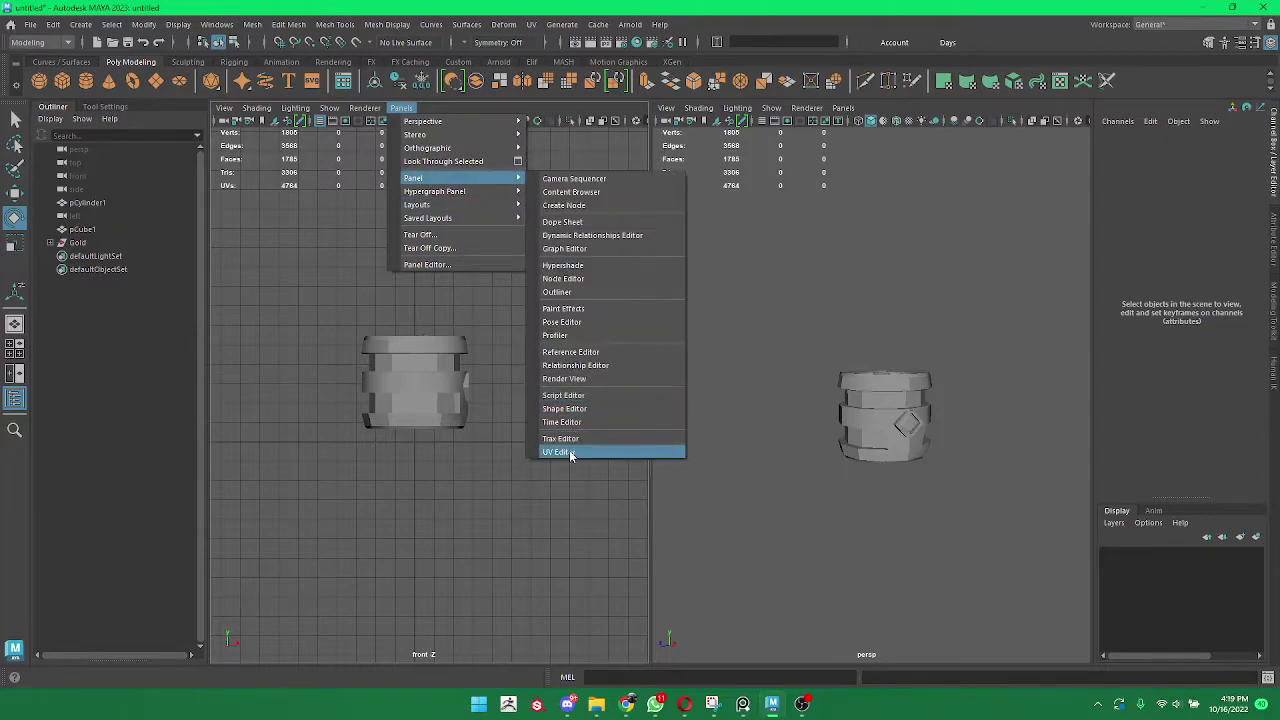
- Show the UV Editor in the front pane and select the barrel body pCylinder1
click(557, 452)
click(850, 433)
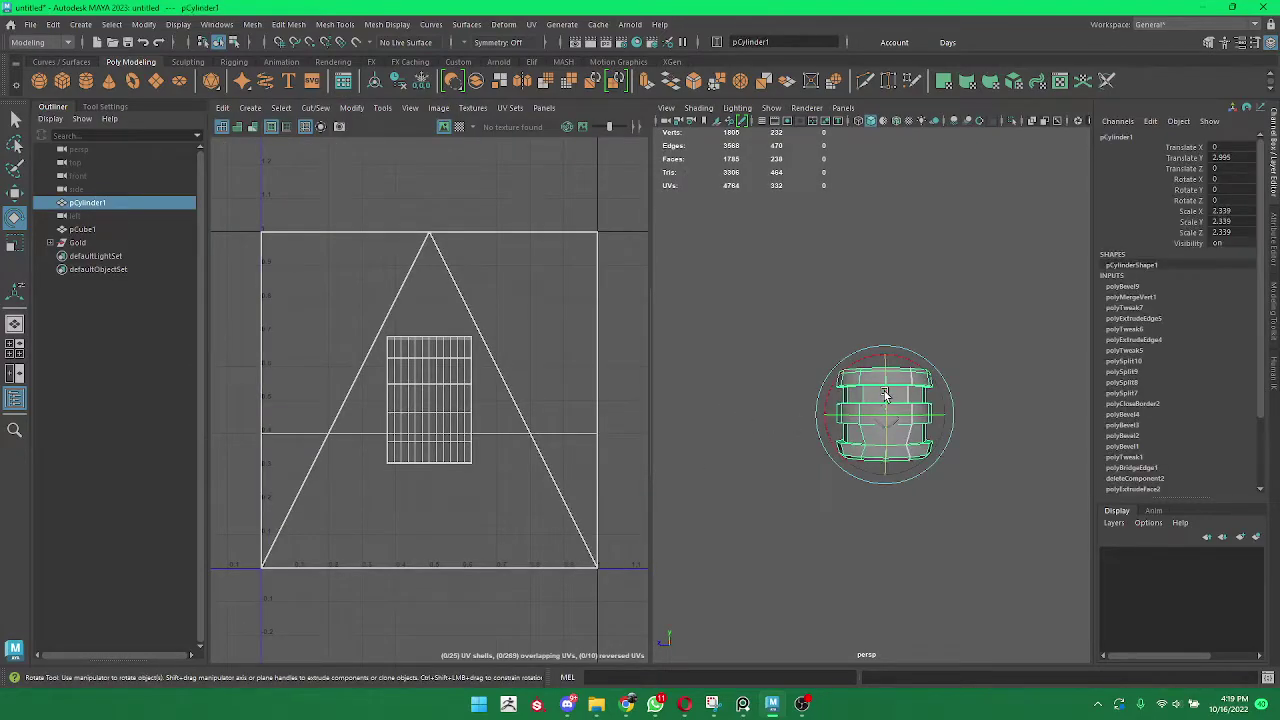
key(q)
mouse_move(850, 433)
alt+right_down()
mouse_move(776, 417)
mouse_move(957, 457)
mouse_move(727, 244)
alt+right_up()
- Apply a planar UV projection (polyPlanarProj1) to the barrel
click(533, 25)
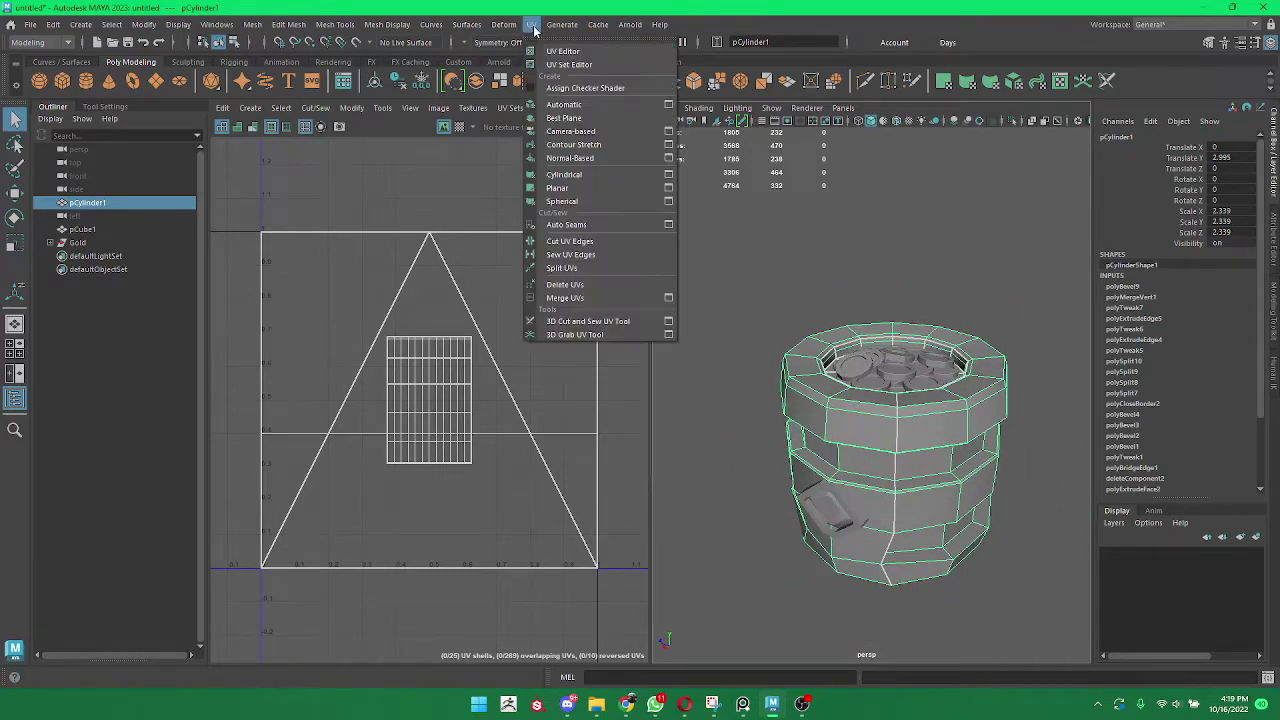
click(557, 188)
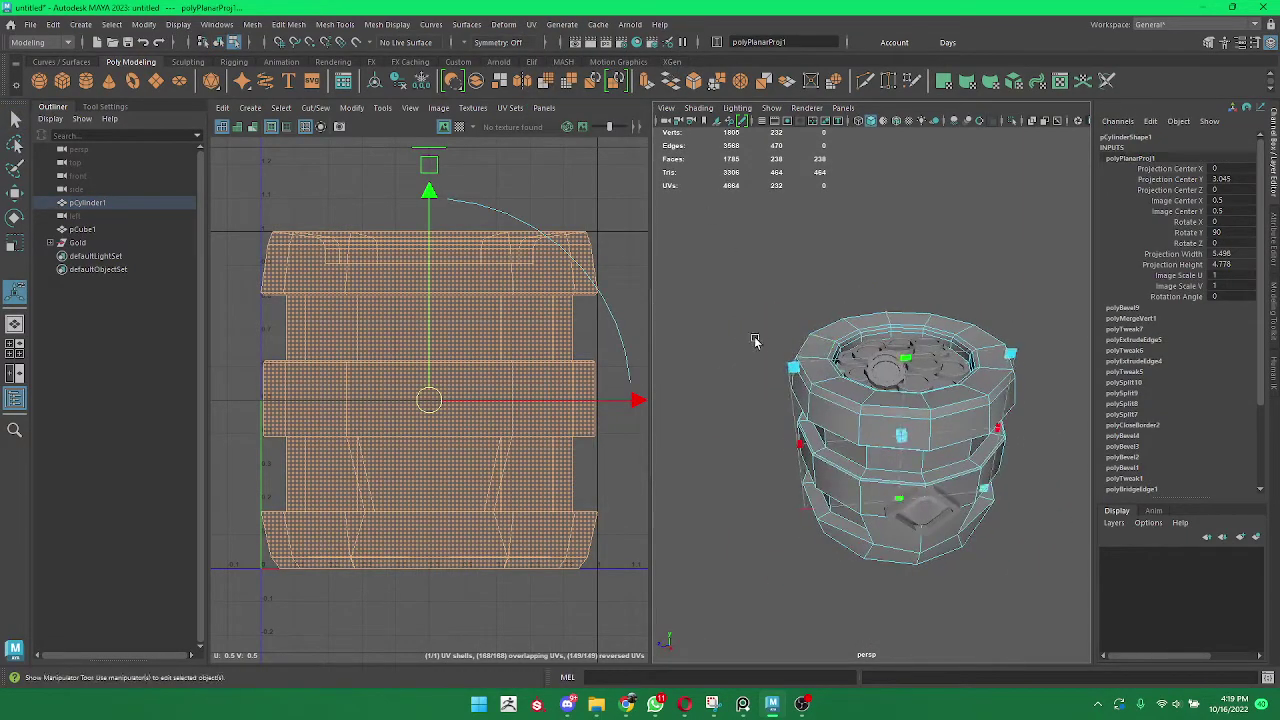
right_drag(880, 307, 891, 222)
mouse_move(891, 222)
alt+mouse_down()
mouse_move(780, 357)
mouse_move(709, 363)
mouse_move(774, 243)
mouse_move(764, 200)
alt+mouse_up()
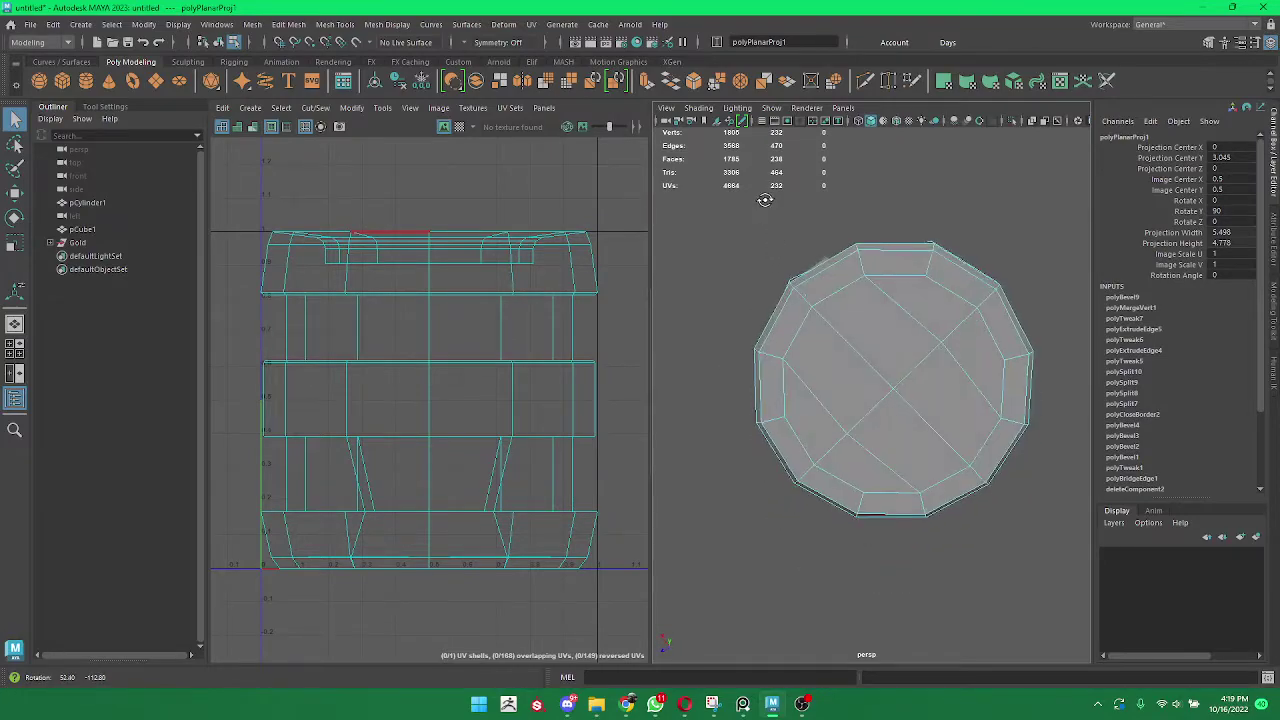
- Cut the barrel's UVs along a selected edge loop
double_click(821, 304)
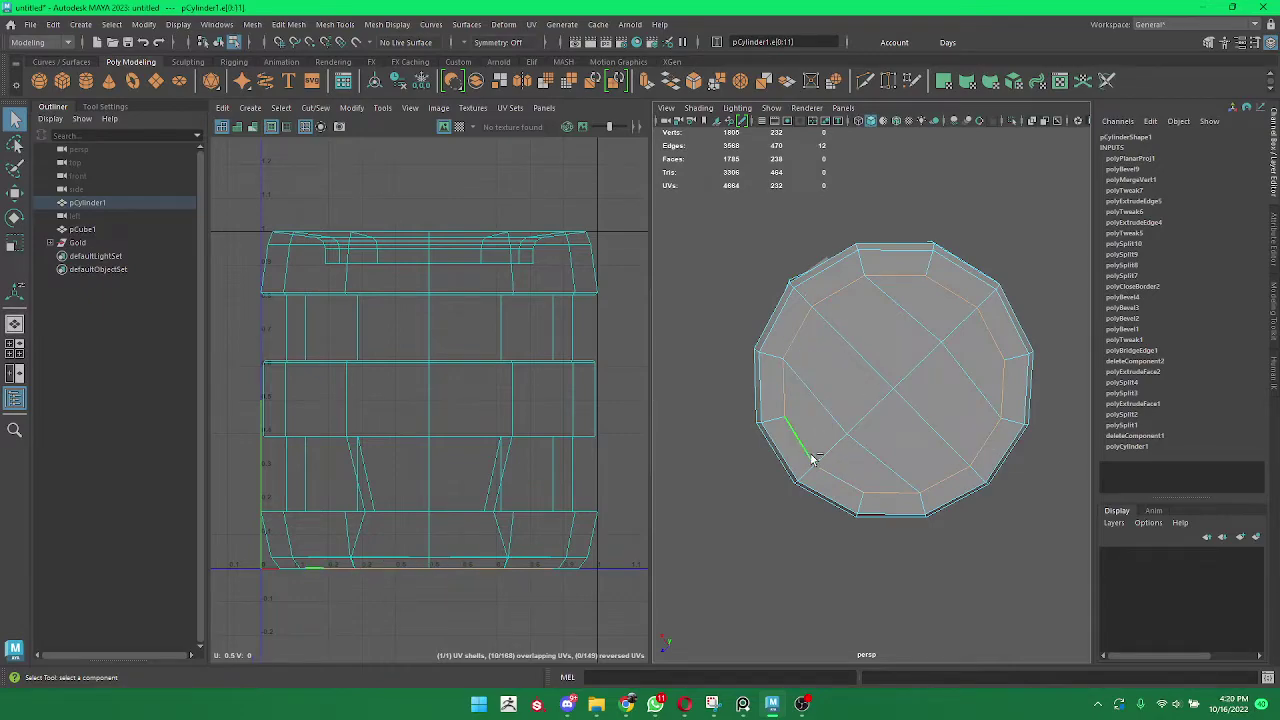
alt+drag(812, 458, 850, 420)
shift+right_drag(455, 462, 405, 485)
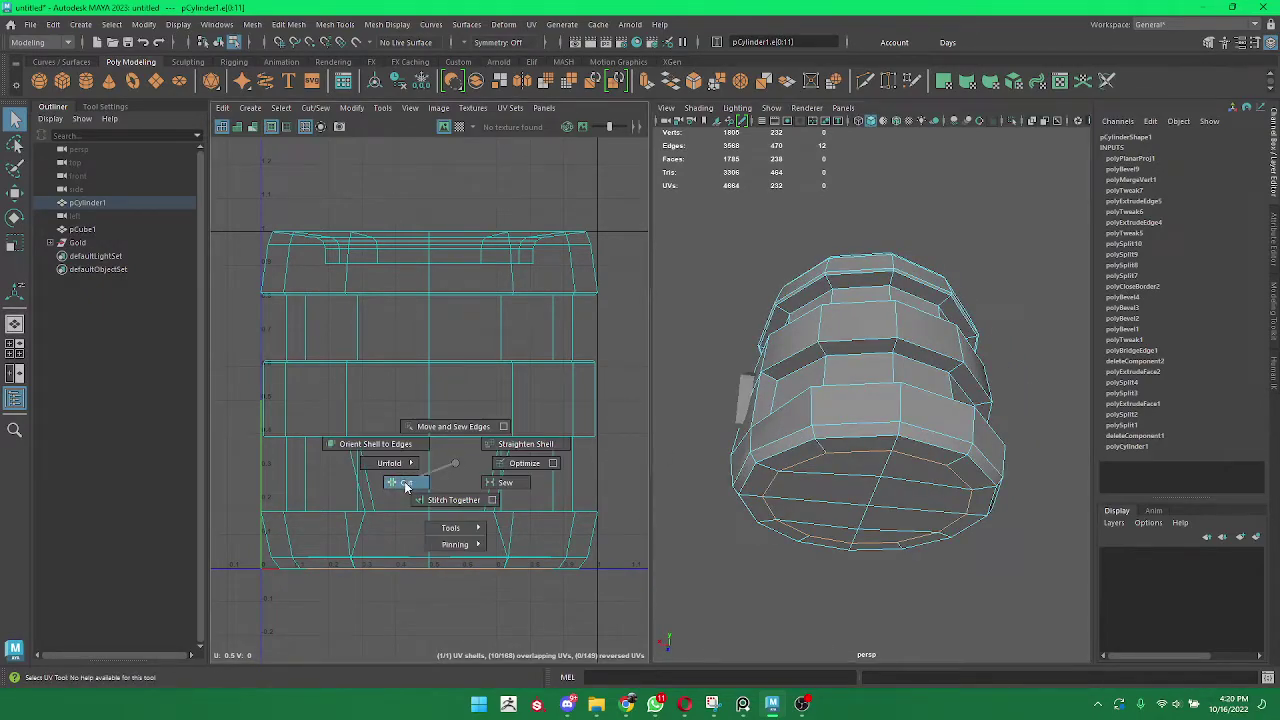
mouse_move(860, 470)
alt+mouse_down()
mouse_move(884, 515)
mouse_move(900, 514)
mouse_move(826, 531)
mouse_move(800, 520)
alt+mouse_up()
shift+right_drag(455, 467, 380, 476)
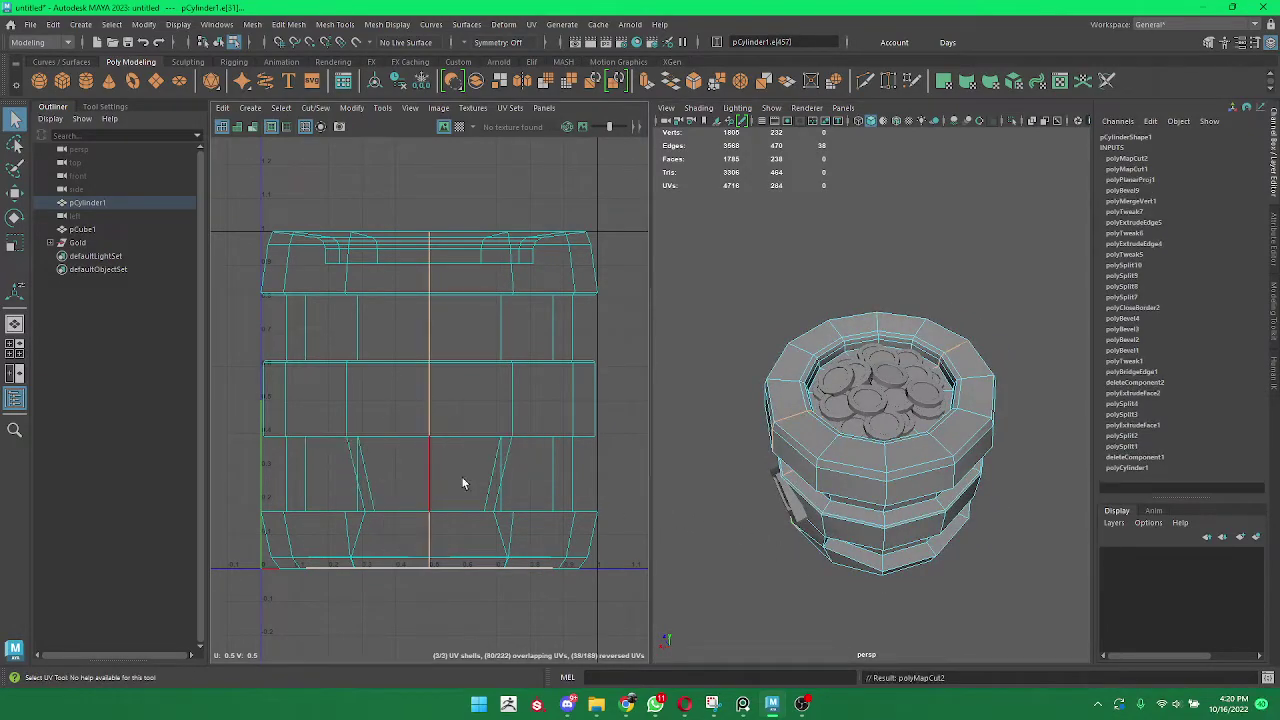
mouse_move(880, 440)
alt+mouse_down()
mouse_move(799, 366)
mouse_move(771, 266)
mouse_move(770, 330)
mouse_move(700, 420)
alt+mouse_up()
scroll(860, 430, up, 5)
scroll(860, 430, down, 5)
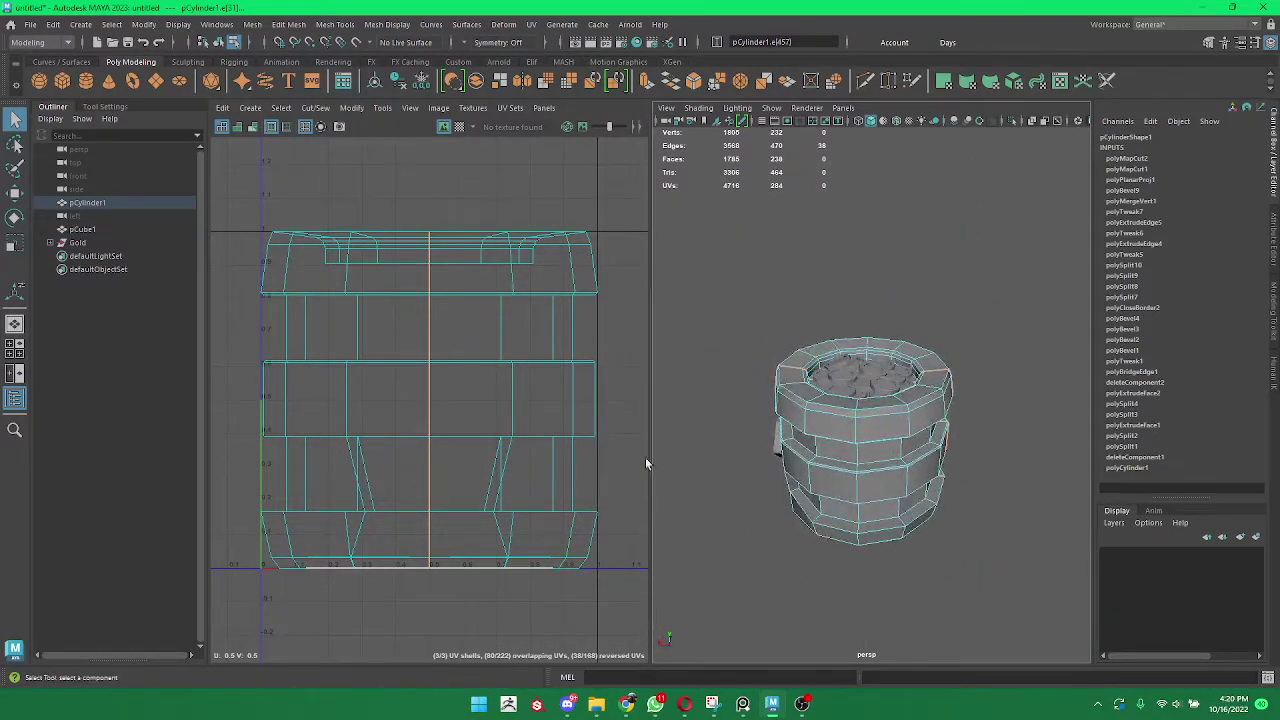
mouse_move(645, 463)
alt+mouse_down()
mouse_move(977, 409)
mouse_move(867, 378)
alt+mouse_up()
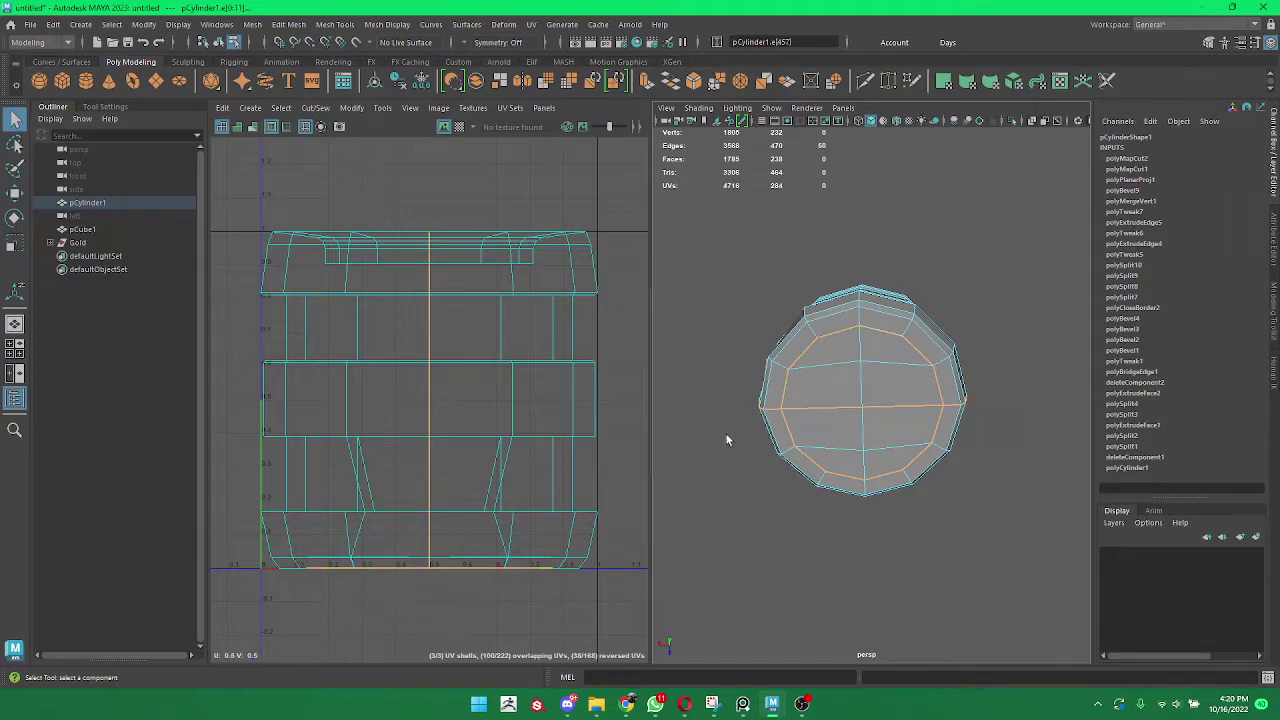
- Convert the selection to UVs and sew those UV edges back together
ctrl+right_drag(377, 454, 389, 504)
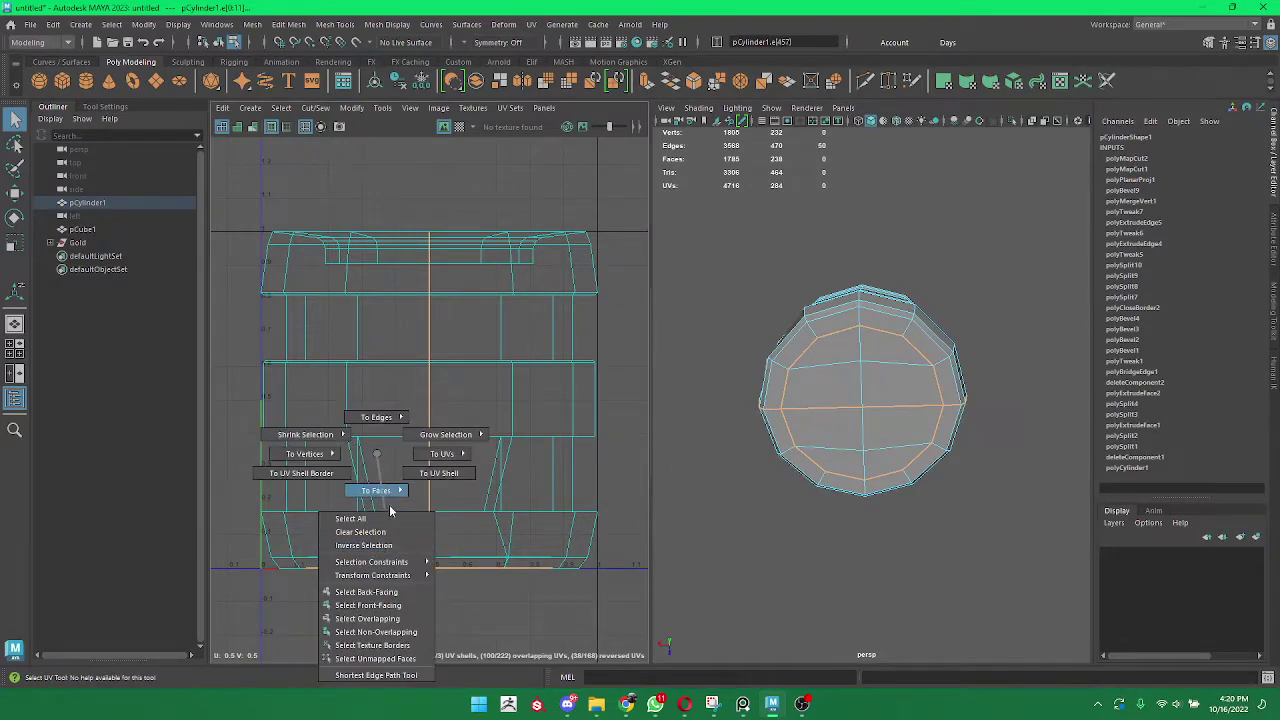
ctrl+right_drag(429, 455, 395, 452)
shift+right_click(396, 456)
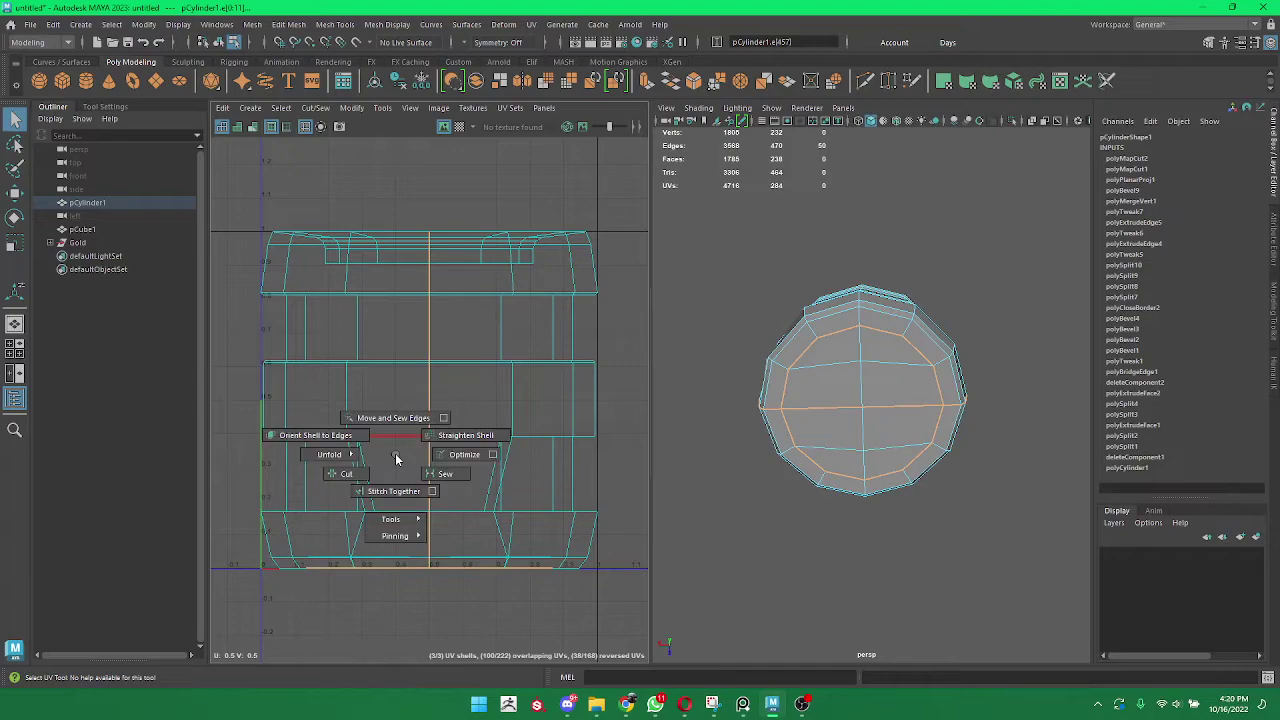
click(443, 474)
key(F8)
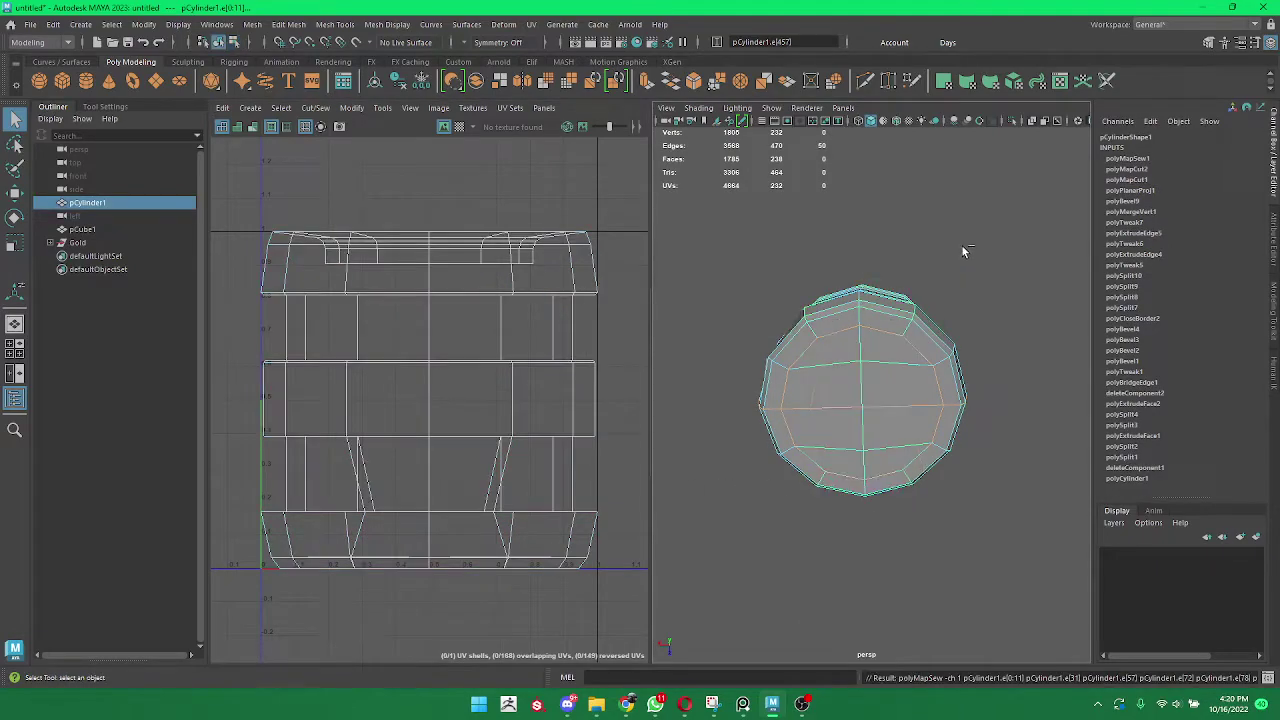
- Cut a UV seam along a vertical edge on the barrel's lower band
mouse_move(961, 244)
alt+mouse_down()
mouse_move(873, 345)
mouse_move(862, 412)
alt+mouse_up()
right_drag(855, 303, 849, 266)
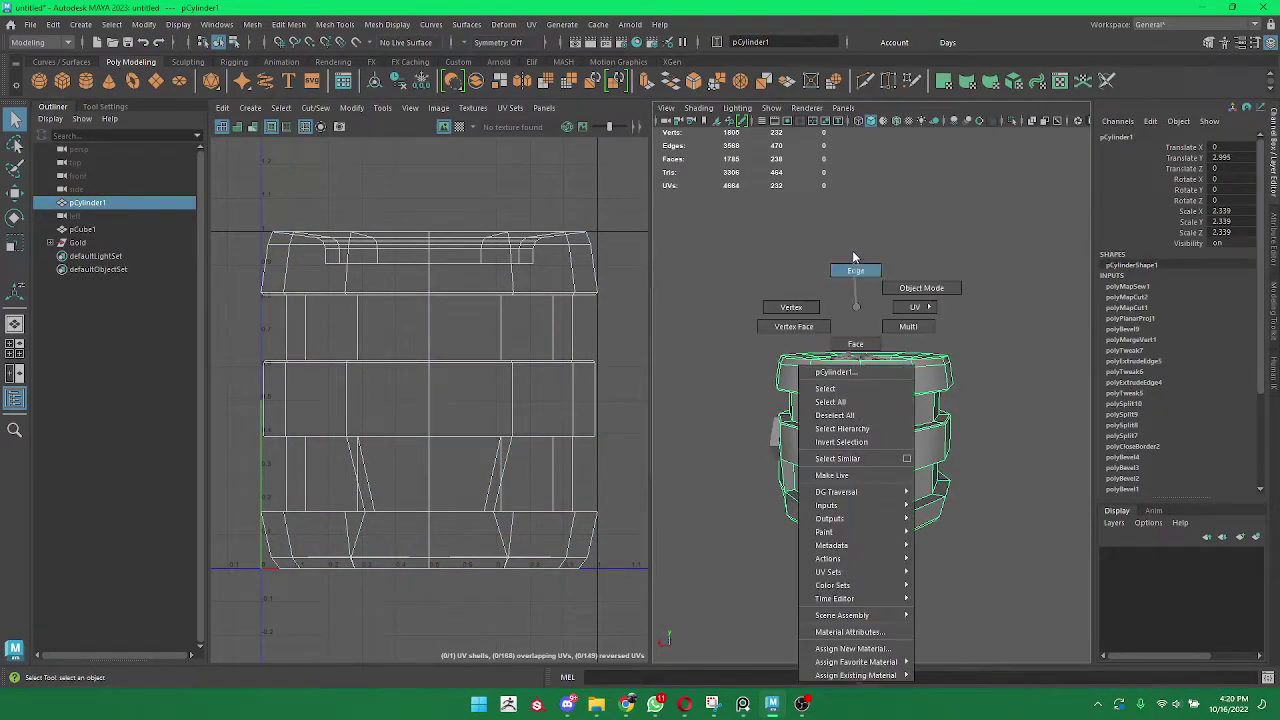
alt+drag(866, 453, 761, 510)
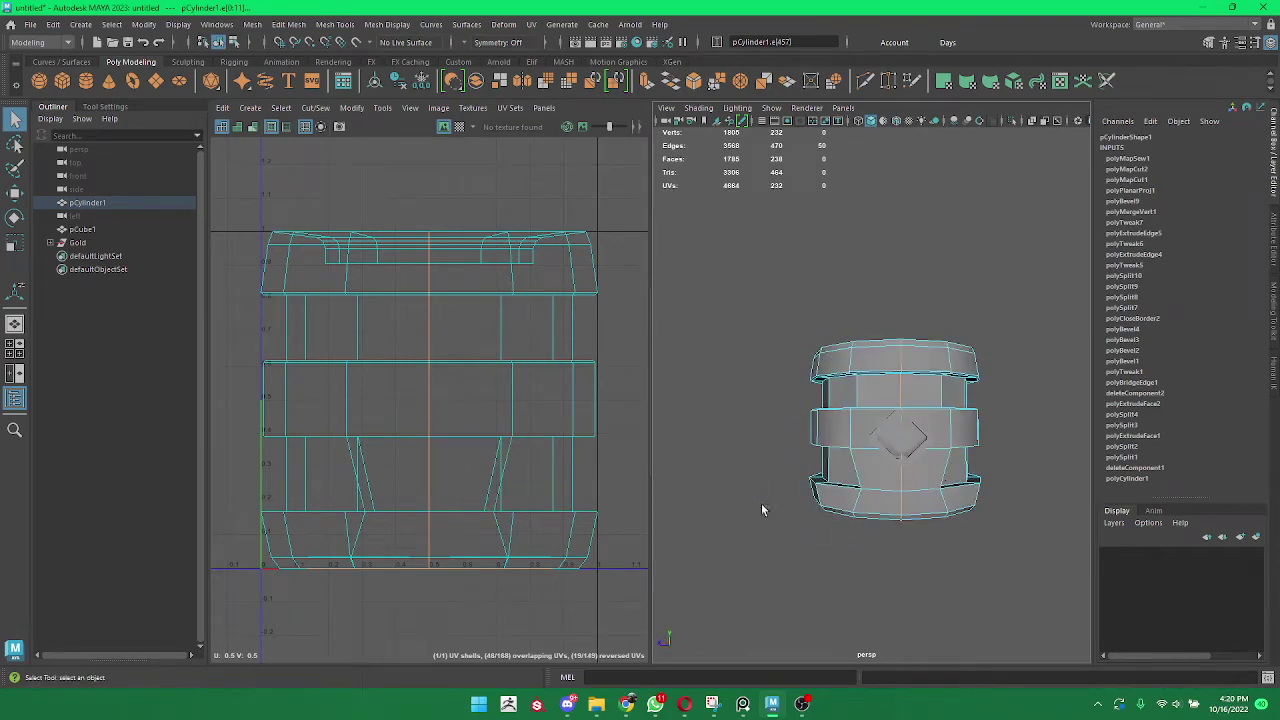
click(823, 521)
click(901, 485)
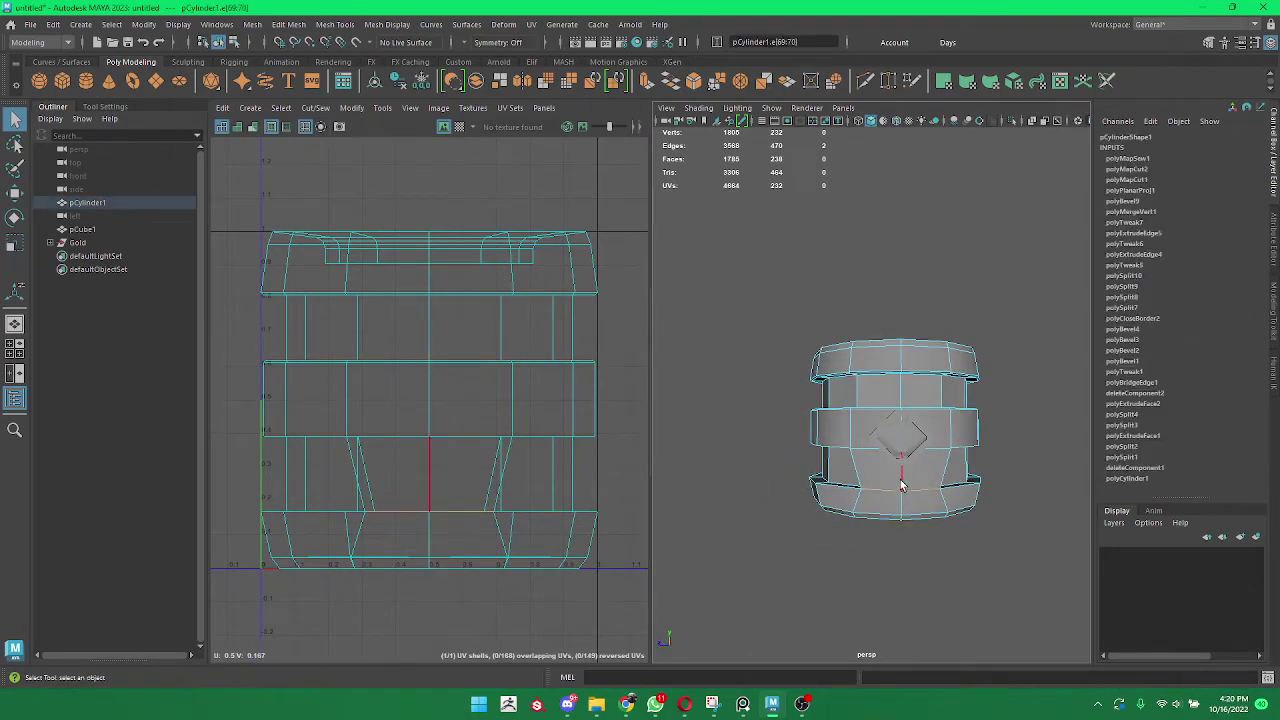
alt+drag(901, 485, 880, 560)
- Select all of the barrel's UVs in preparation for unfolding
shift+right_drag(430, 435, 373, 468)
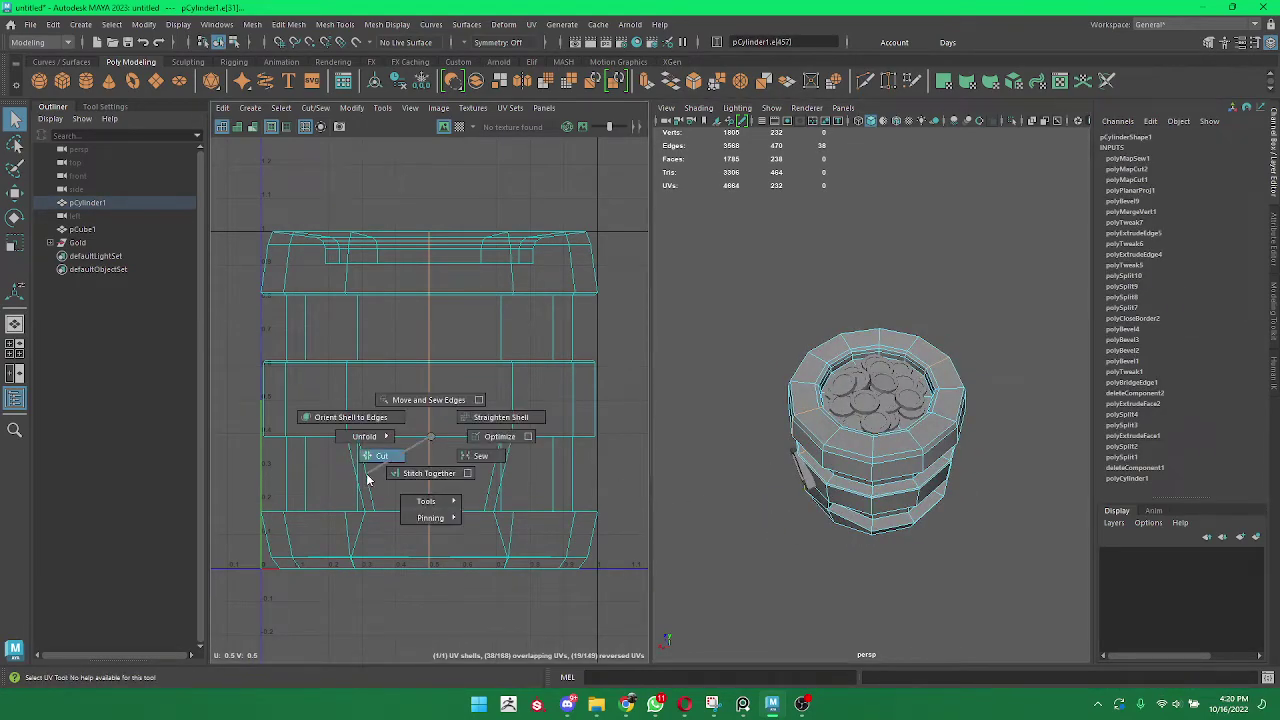
alt+drag(773, 490, 780, 480)
shift+right_drag(319, 465, 220, 425)
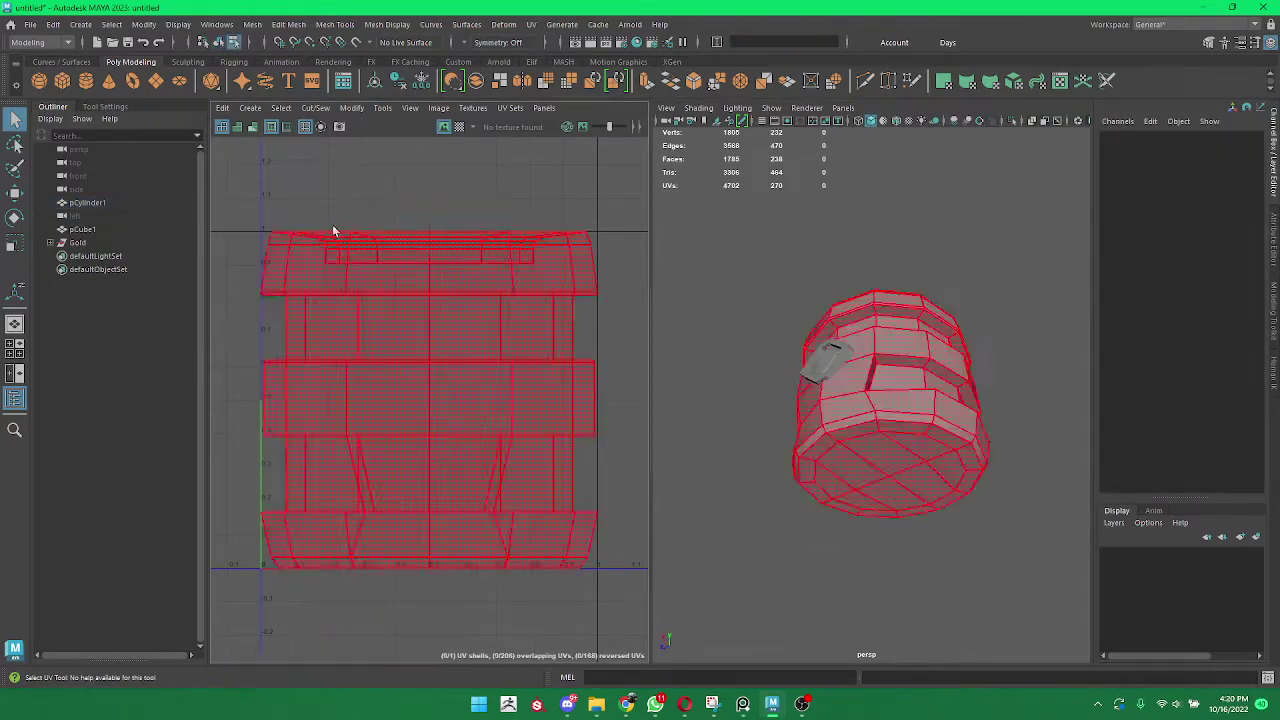
click(230, 153)
drag(230, 153, 528, 399)
shift+right_drag(368, 290, 299, 302)
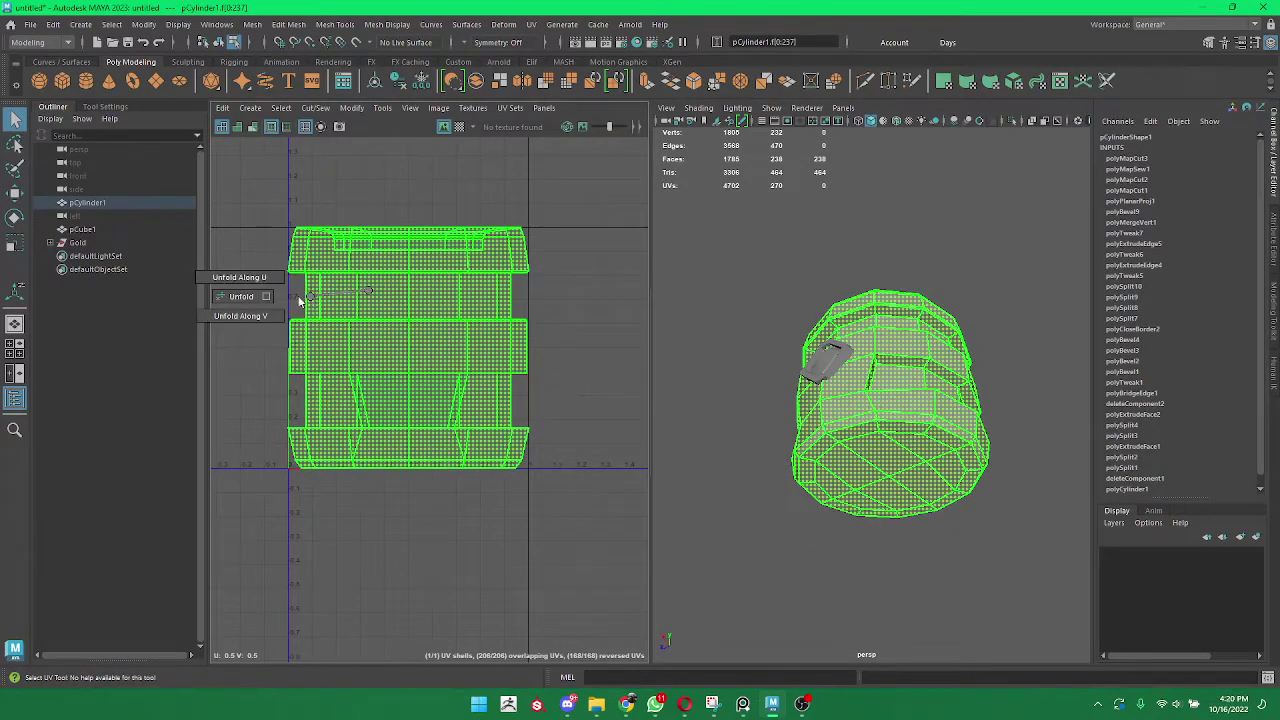
- Try to unfold all the barrel's UVs, retrying after reselecting them
click(600, 350)
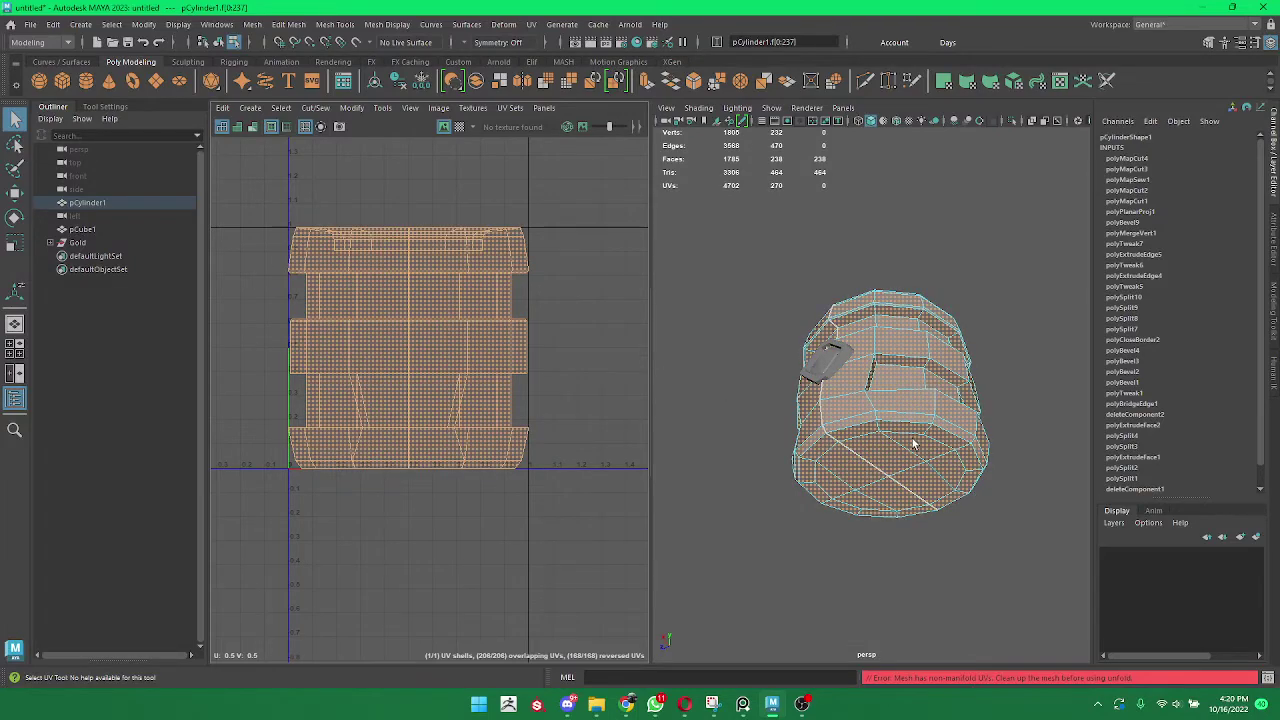
right_drag(913, 443, 1020, 252)
right_drag(403, 374, 279, 301)
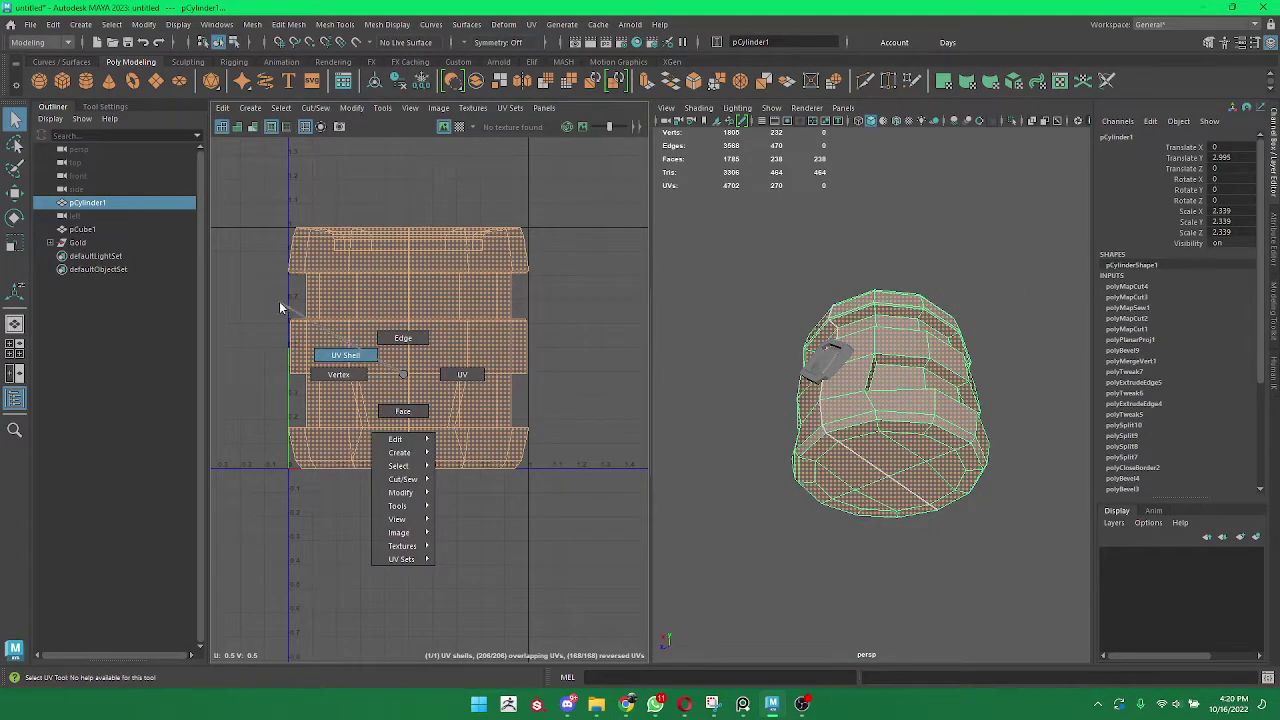
drag(271, 191, 411, 290)
shift+right_drag(398, 333, 252, 343)
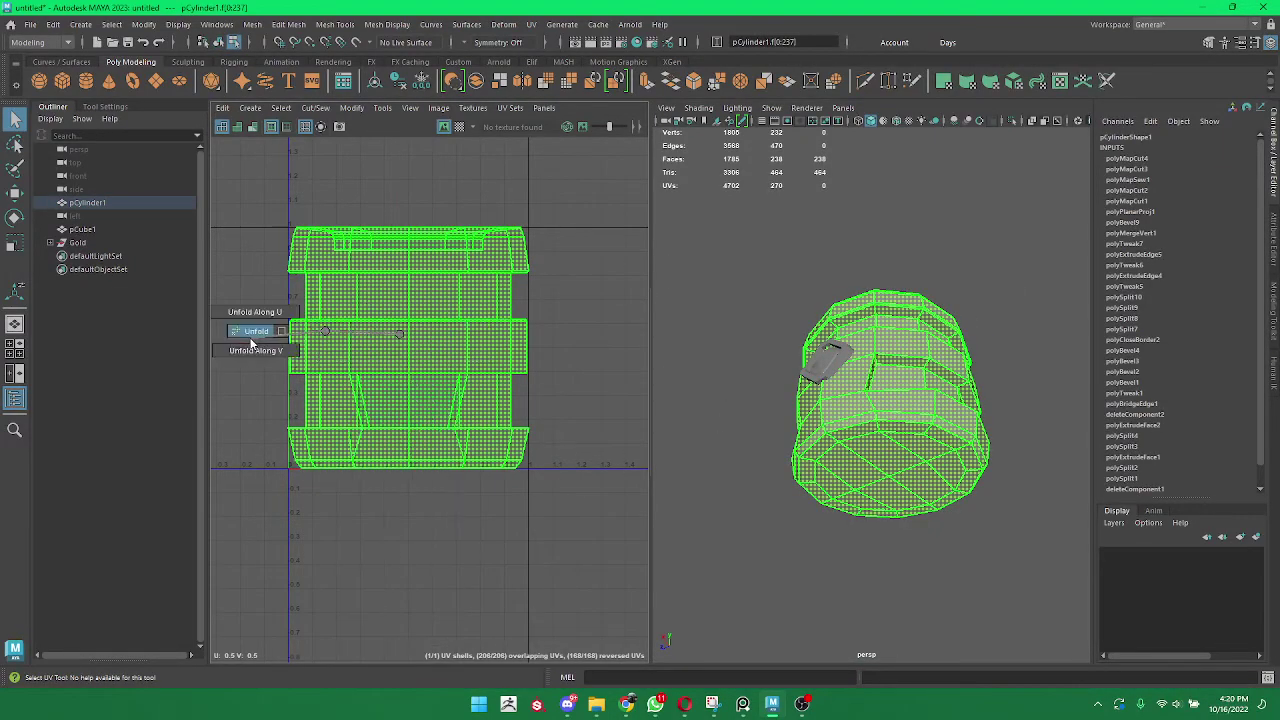
click(330, 360)
- Return to object mode, reselect the barrel and inspect it from above
click(840, 560)
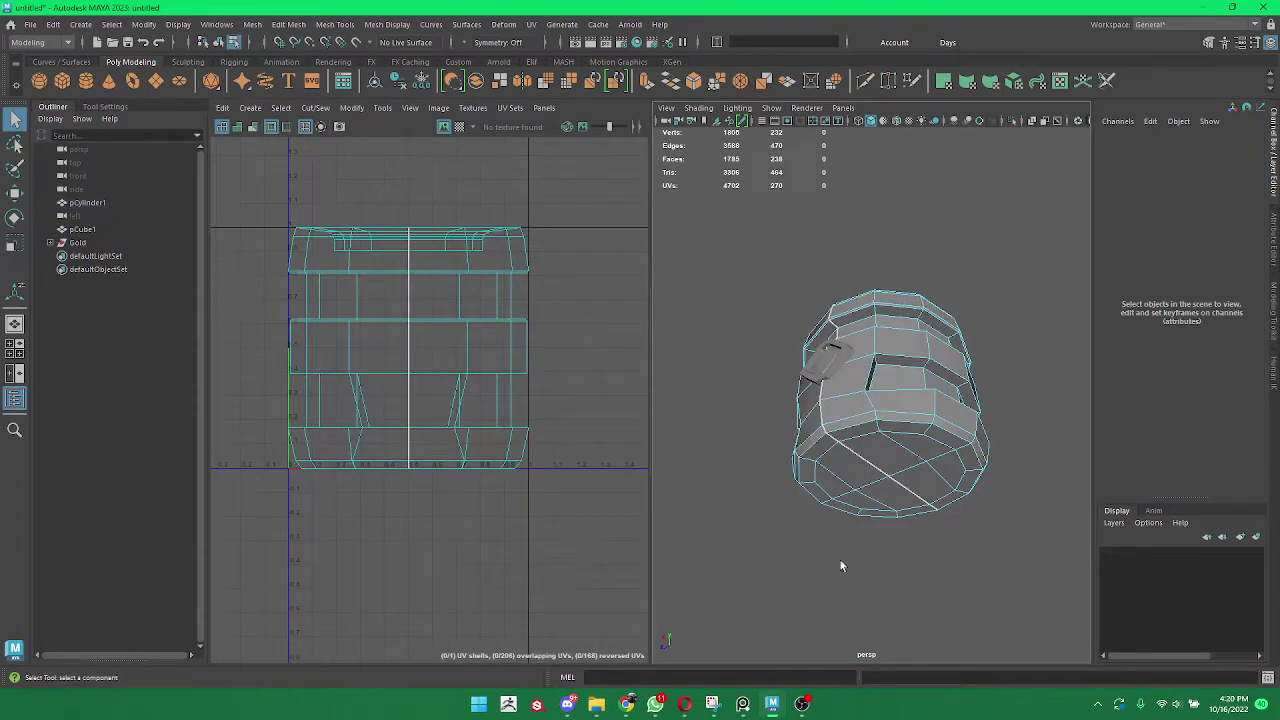
right_drag(868, 333, 984, 261)
click(927, 433)
alt+drag(927, 433, 847, 466)
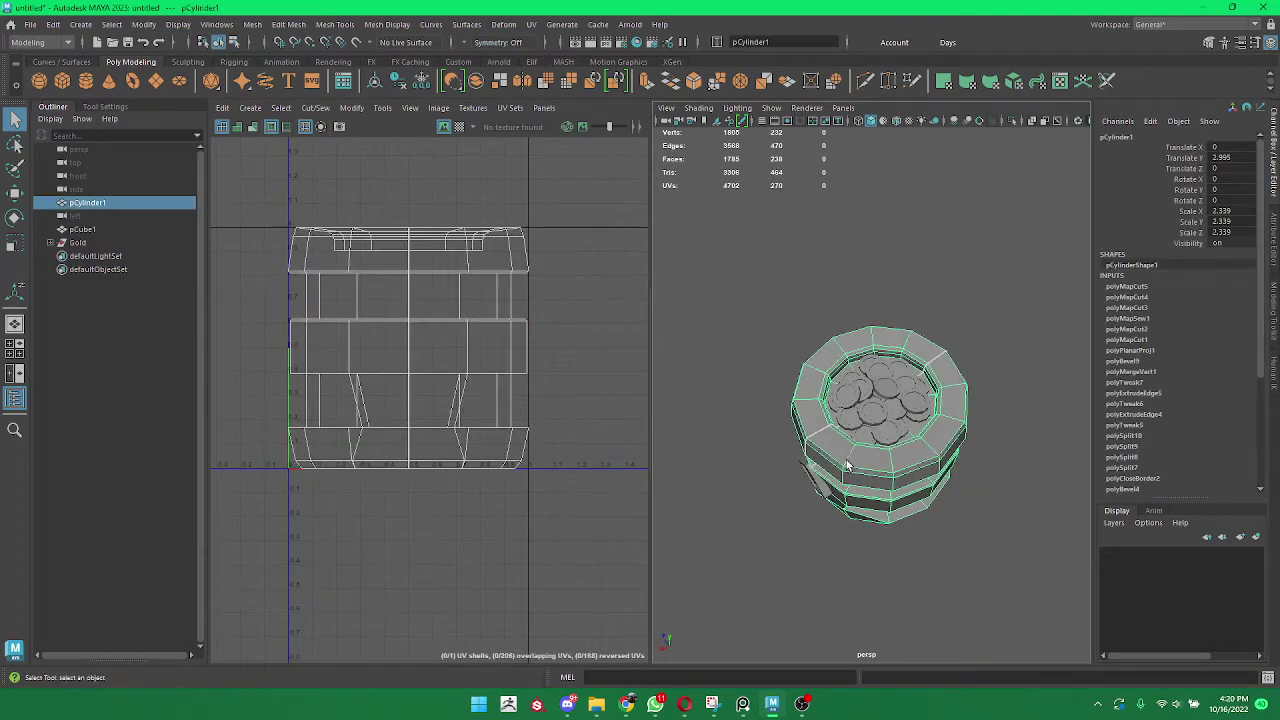
mouse_move(1001, 147)
alt+mouse_down()
mouse_move(900, 250)
mouse_move(880, 311)
mouse_move(937, 405)
alt+mouse_up()
scroll(880, 311, up, 3)
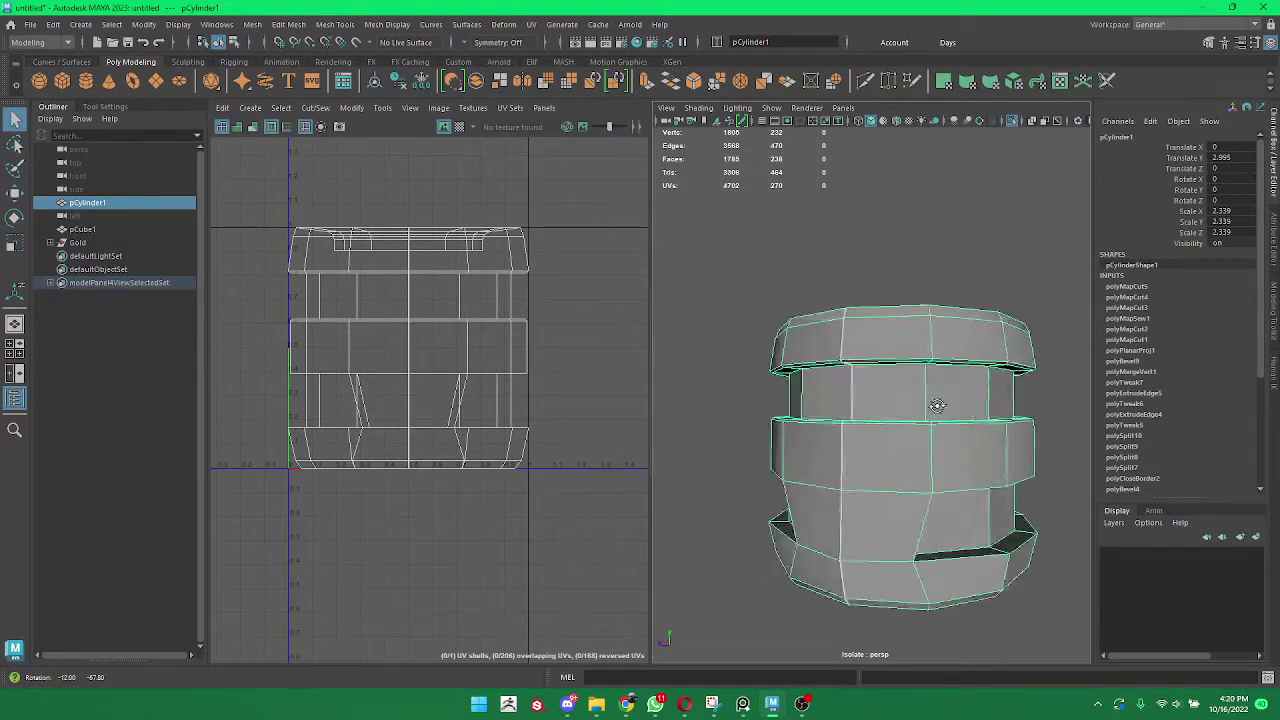
mouse_move(937, 405)
alt+mouse_down()
mouse_move(1075, 393)
mouse_move(924, 405)
mouse_move(868, 382)
mouse_move(943, 403)
mouse_move(977, 503)
mouse_move(808, 464)
alt+mouse_up()
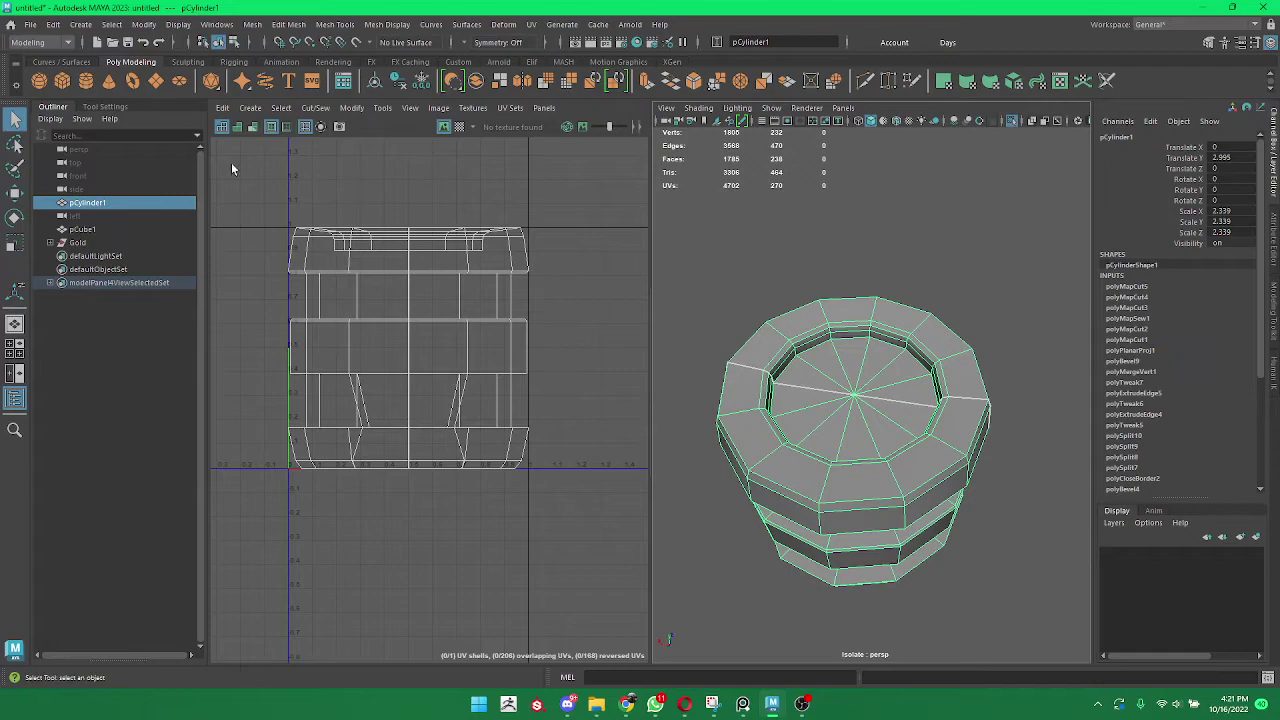
click(252, 24)
click(295, 318)
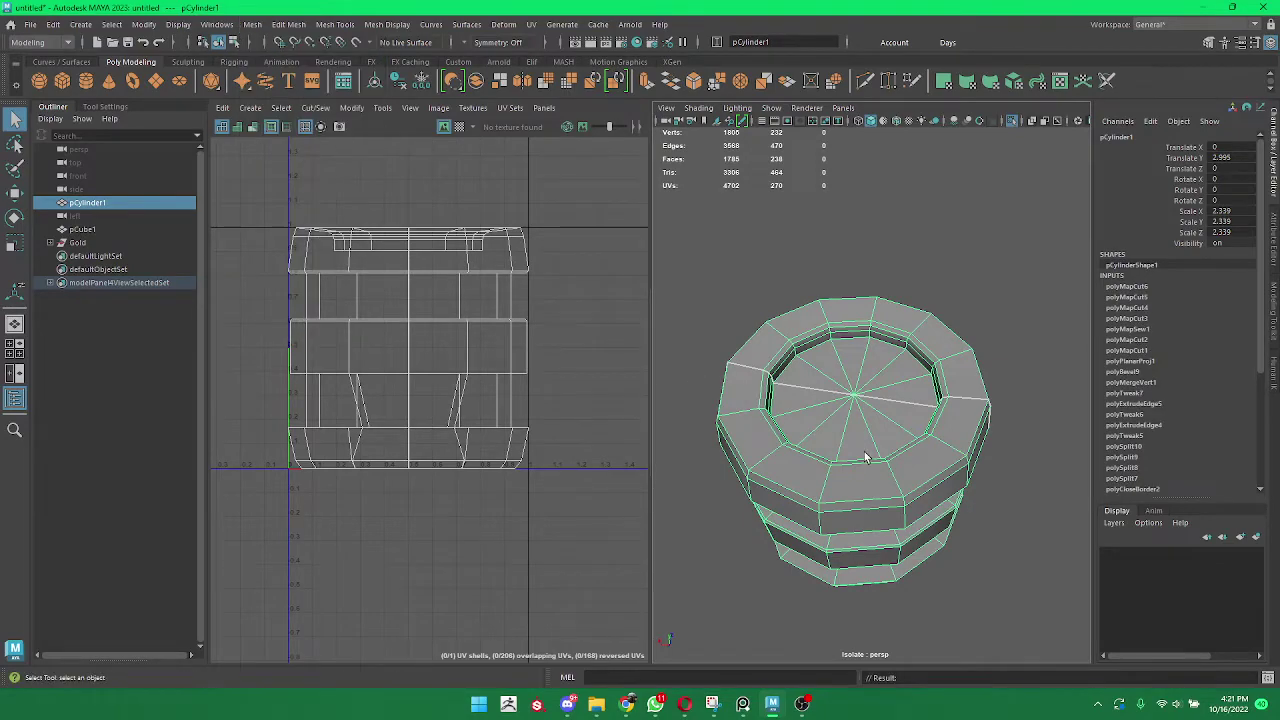
- Select all barrel UVs, unfold them again, then reselect the barrel in object mode
mouse_move(854, 449)
alt+mouse_down()
mouse_move(837, 463)
mouse_move(871, 440)
alt+mouse_up()
right_drag(856, 307, 937, 290)
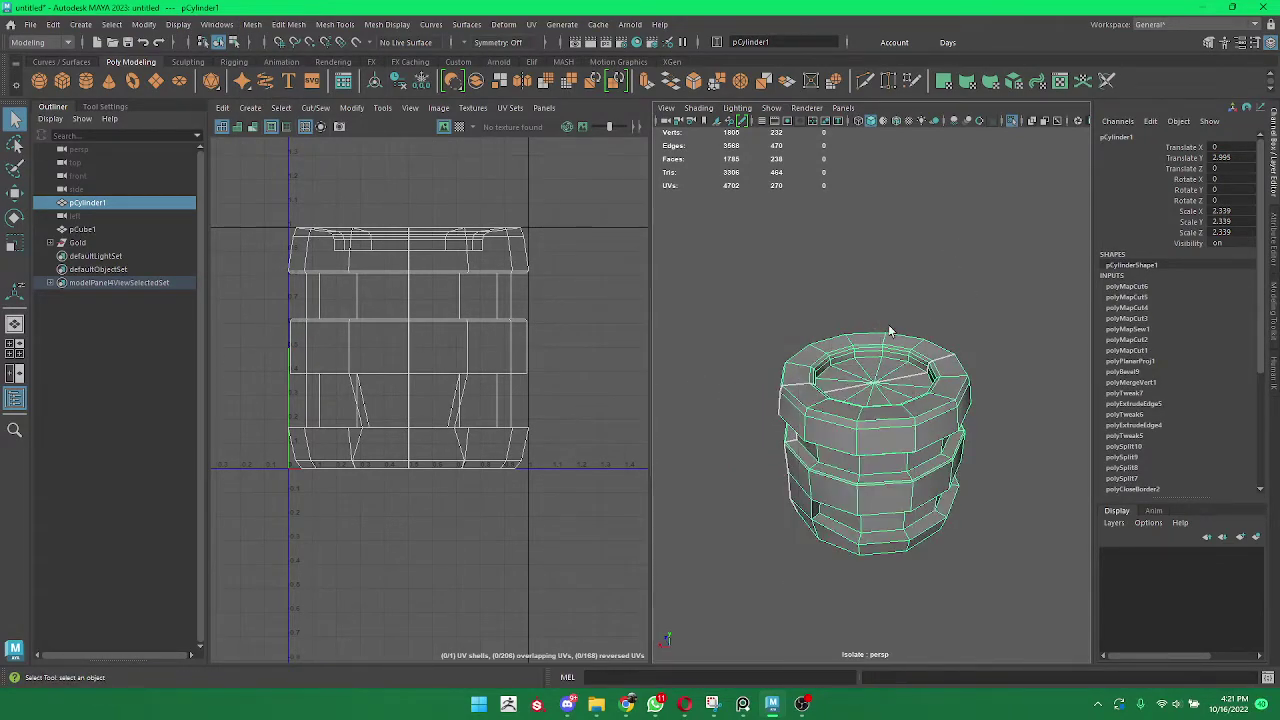
right_drag(483, 369, 377, 296)
drag(262, 158, 543, 486)
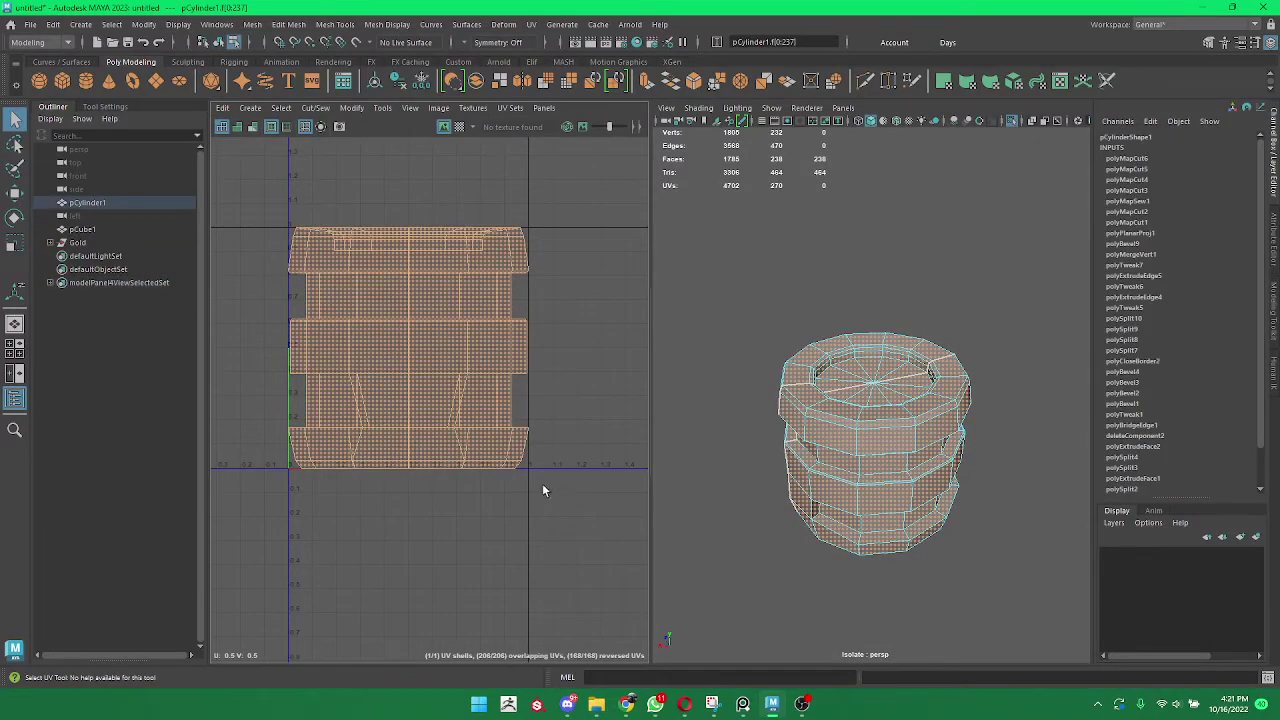
shift+right_drag(401, 295, 371, 302)
shift+right_drag(208, 314, 156, 321)
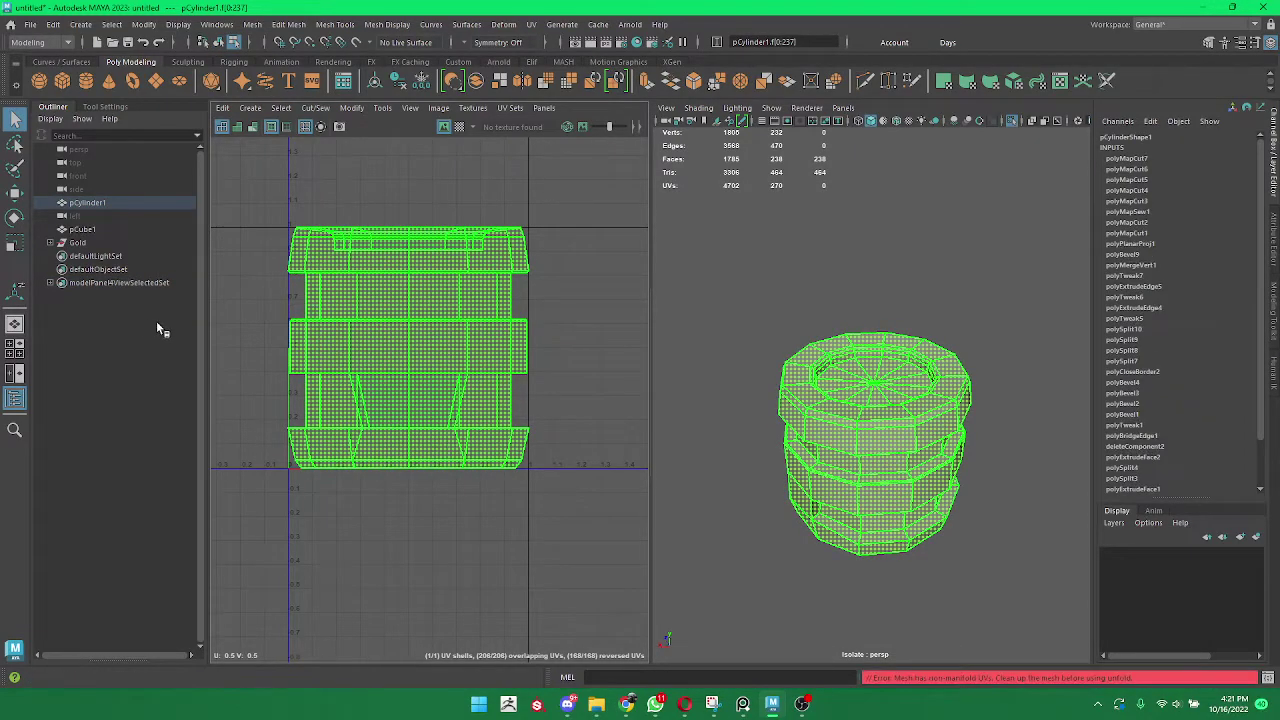
right_drag(866, 451, 963, 270)
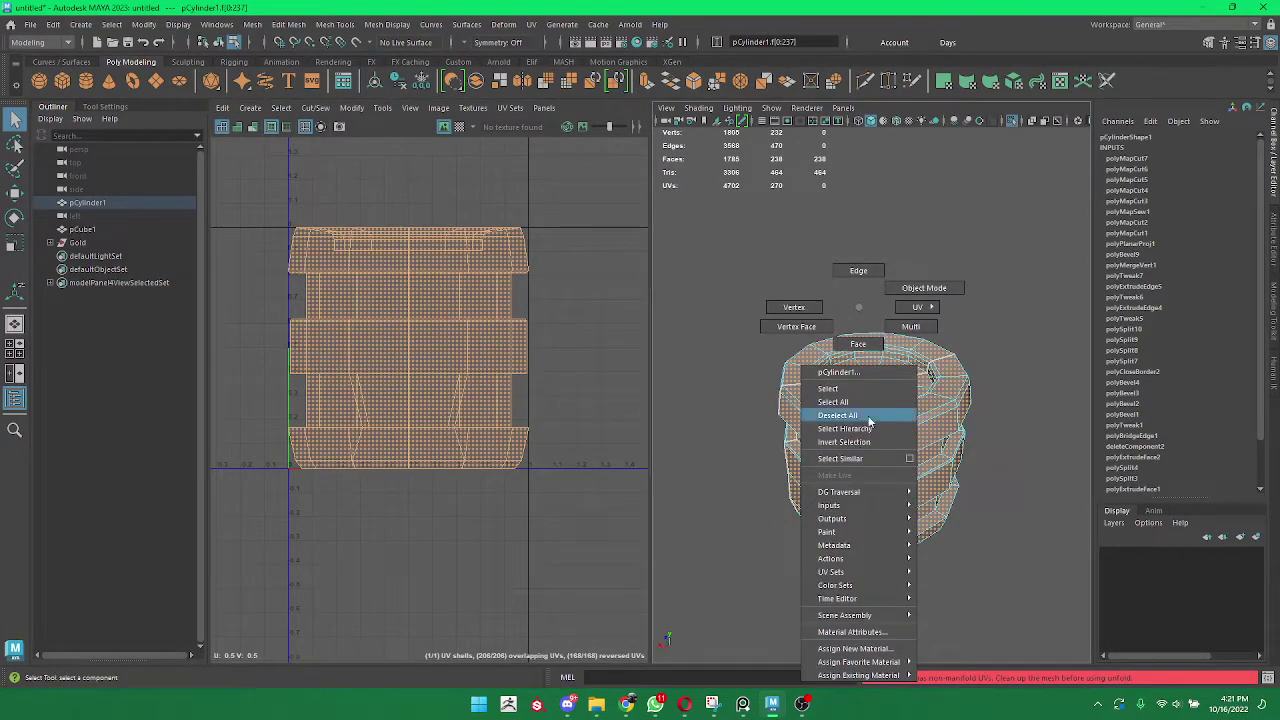
click(874, 422)
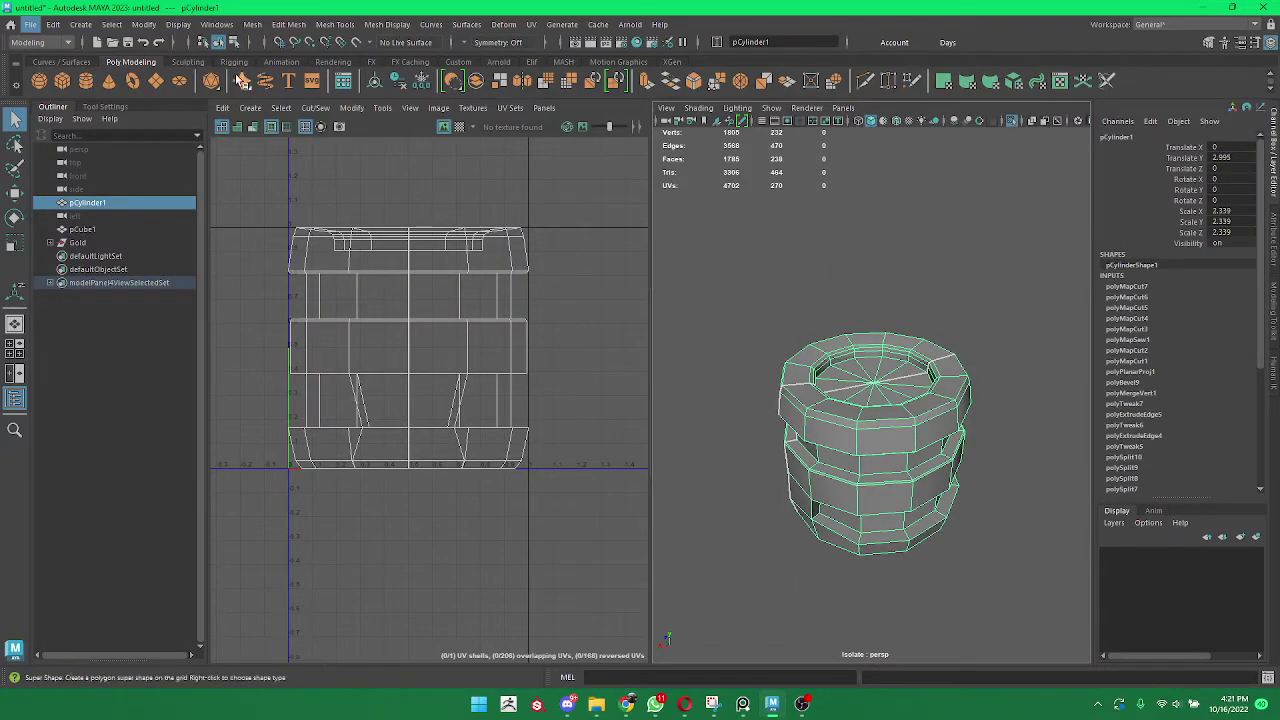
- Run Mesh Cleanup to select the barrel's problem polygons
click(252, 24)
click(375, 318)
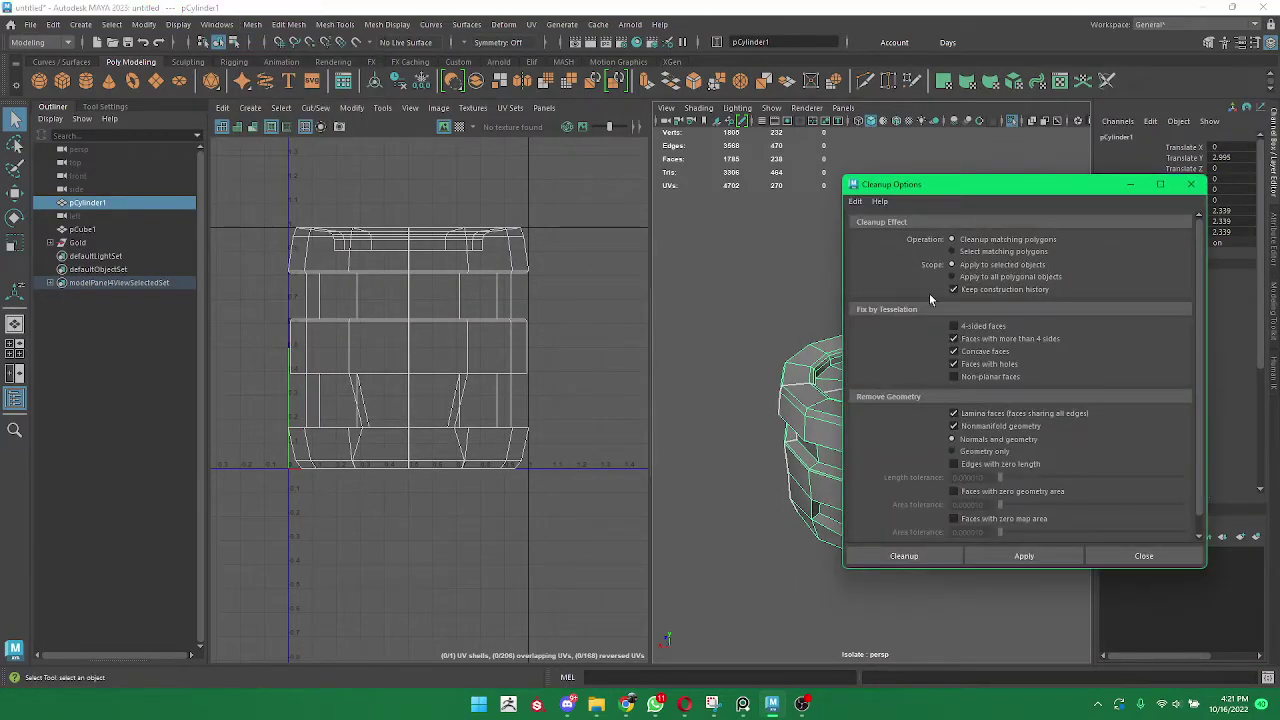
drag(1007, 182, 435, 155)
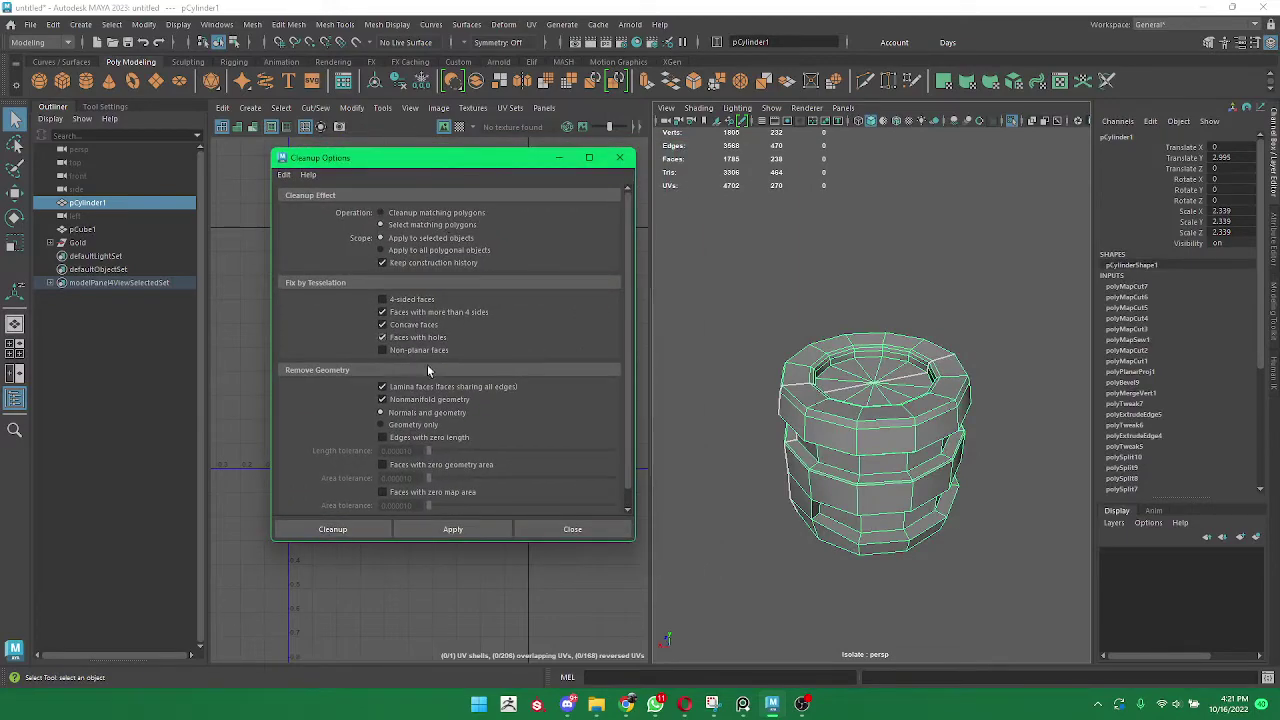
click(421, 535)
- Switch the barrel to face selection and pick the flagged dark band of faces
alt+drag(760, 450, 803, 491)
scroll(803, 491, up, 5)
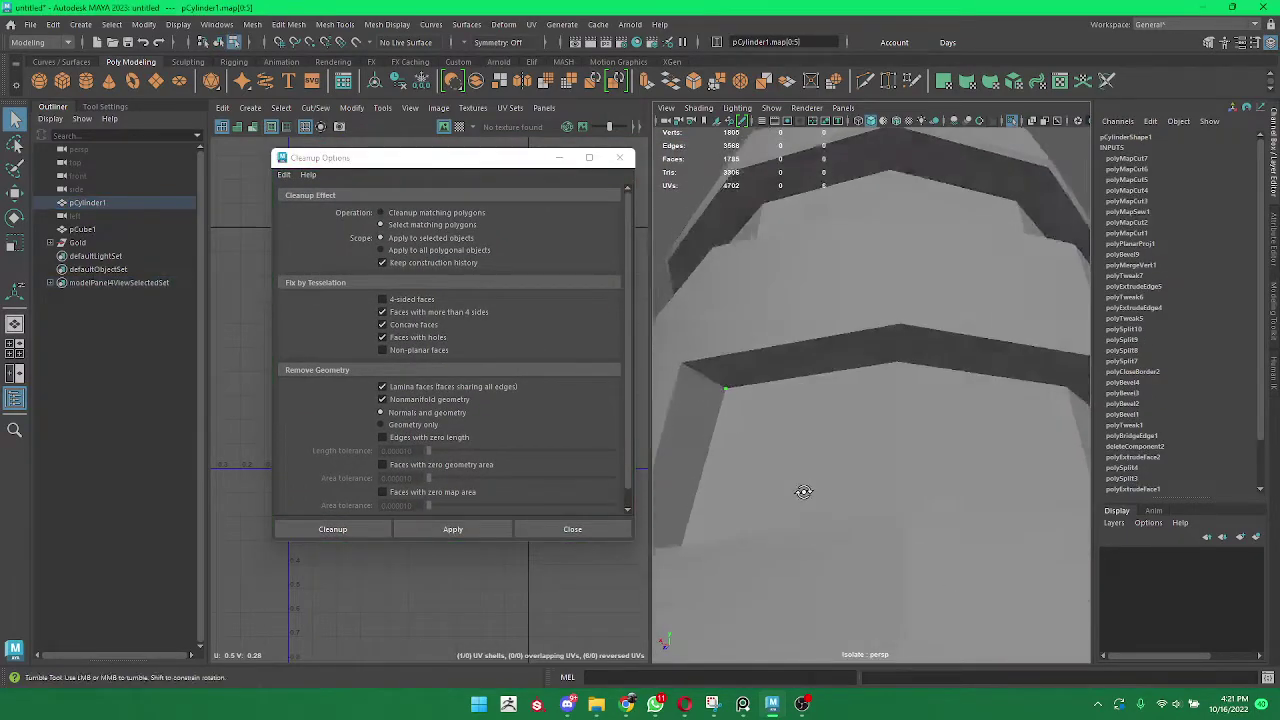
scroll(803, 491, down, 2)
right_drag(738, 370, 739, 381)
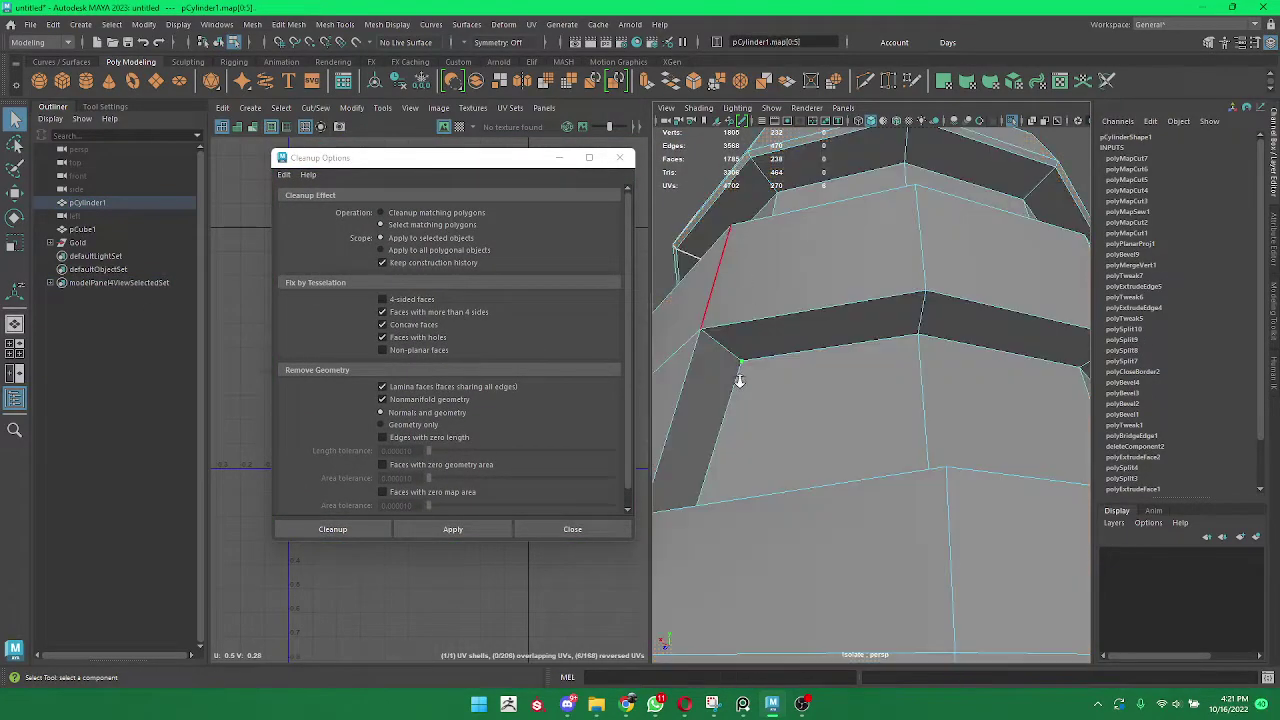
scroll(739, 381, up, 4)
scroll(871, 377, down, 2)
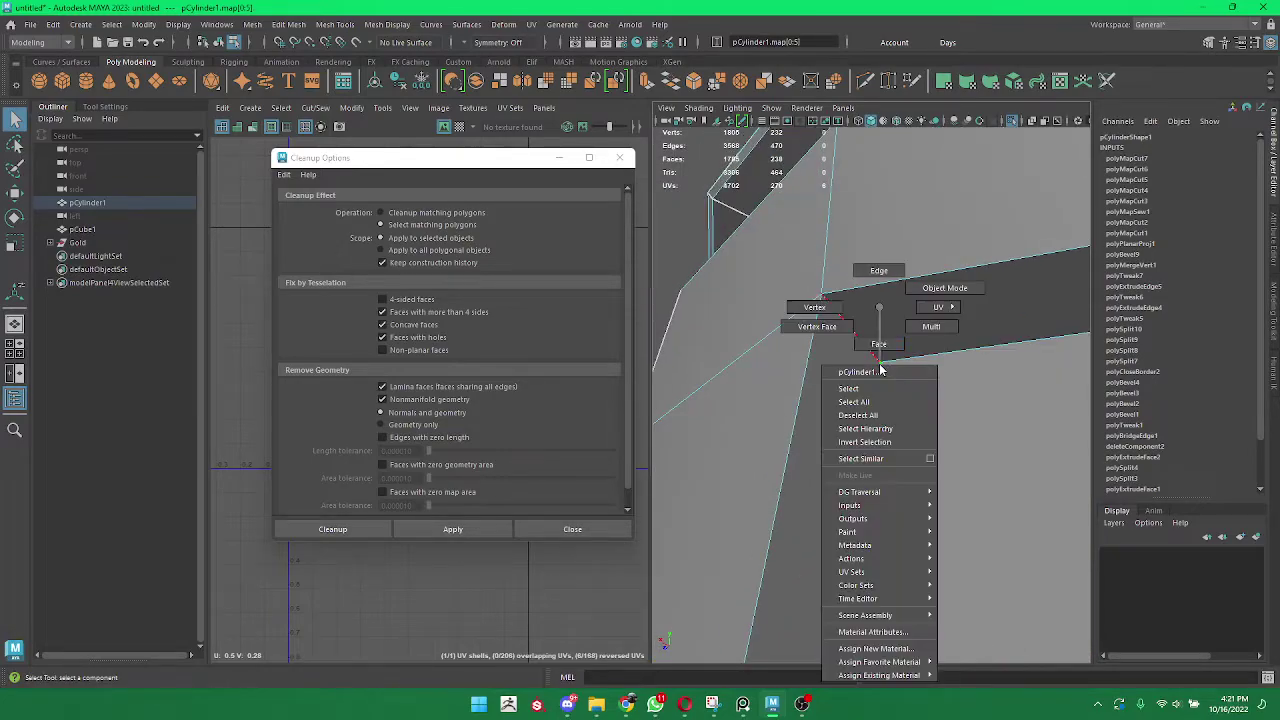
right_drag(883, 370, 812, 348)
click(828, 380)
- Frame the flagged faces, then select and delete the first problem face
alt+drag(828, 380, 671, 465)
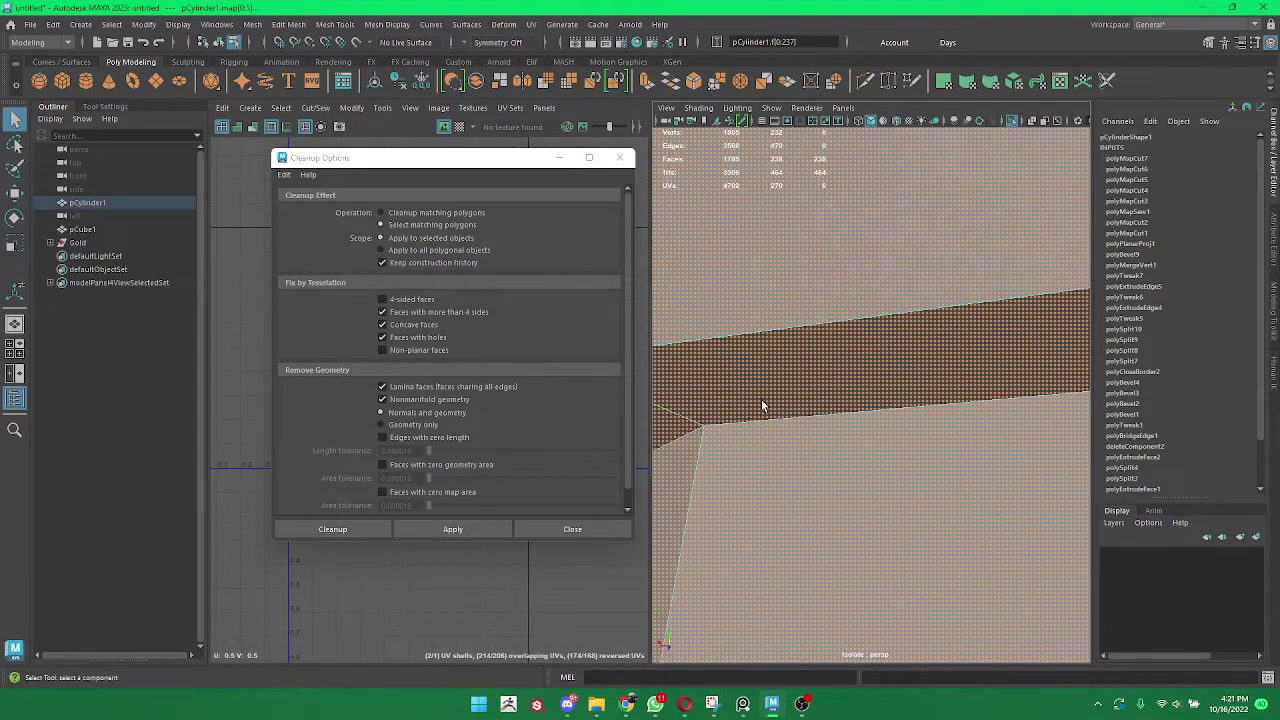
scroll(857, 514, down, 5)
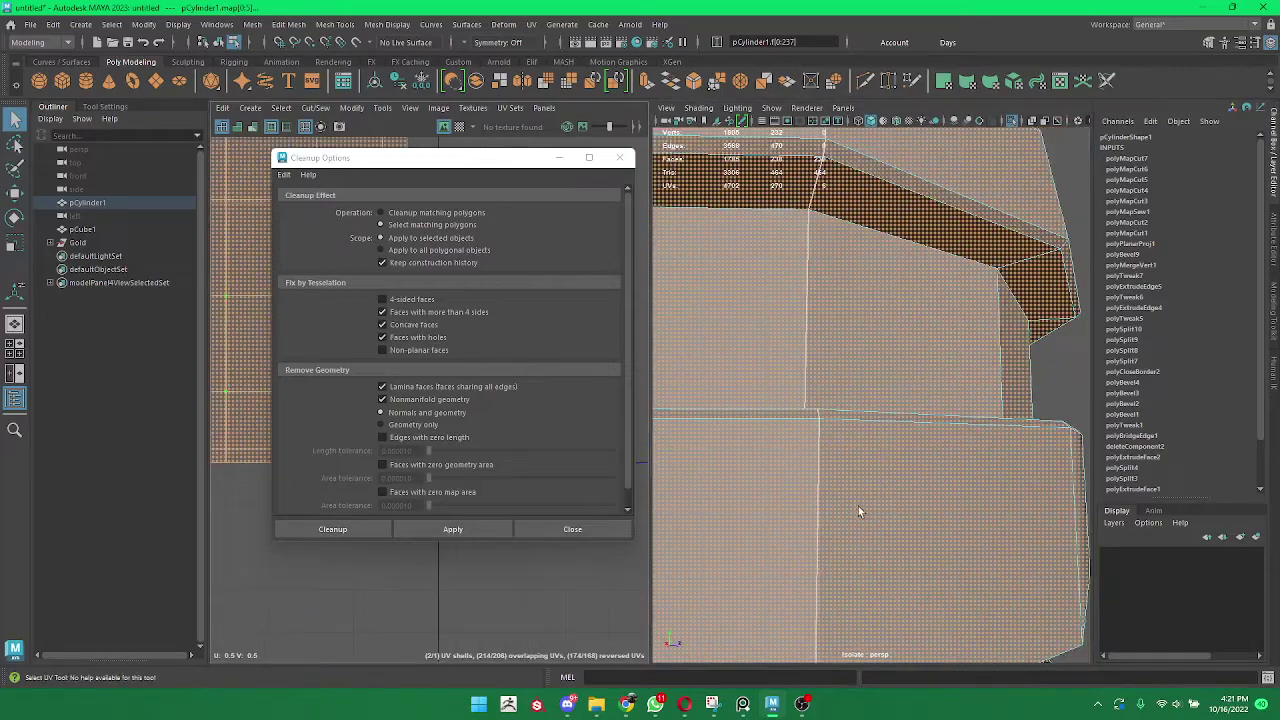
scroll(826, 457, up, 4)
scroll(997, 437, up, 2)
scroll(997, 437, down, 2)
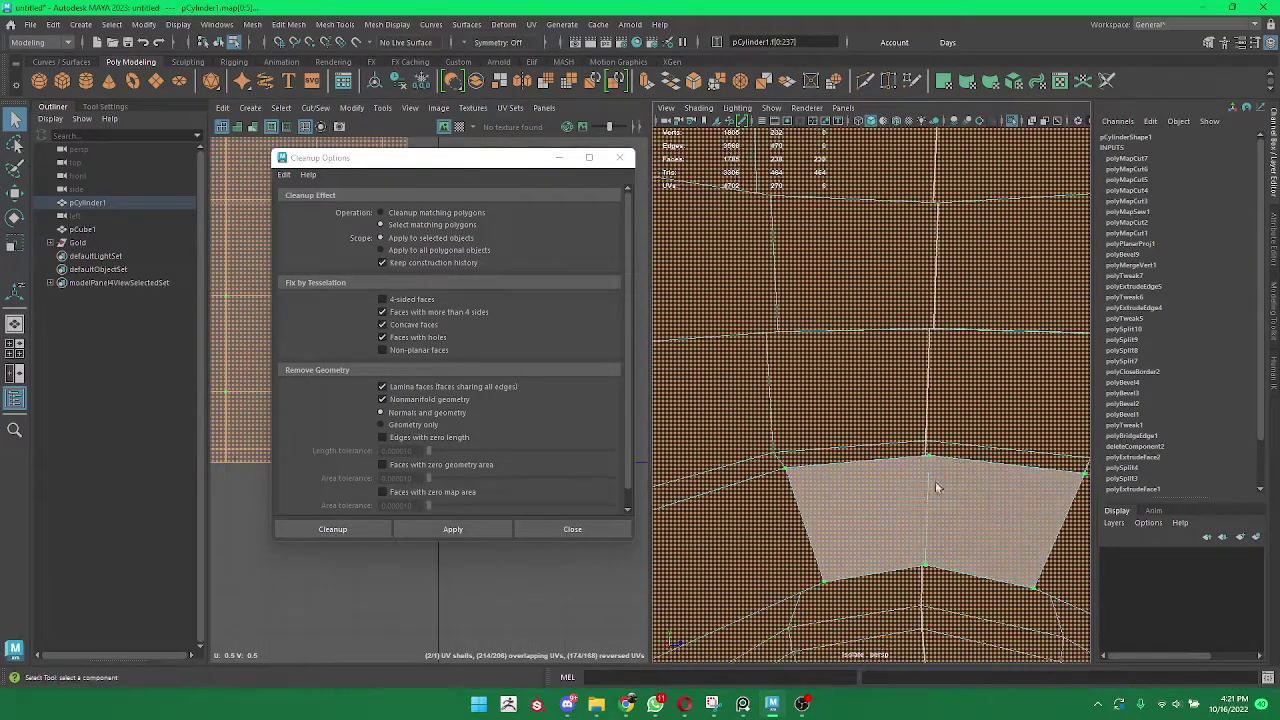
scroll(940, 486, up, 3)
scroll(991, 571, up, 3)
key(ctrl+1)
click(975, 500)
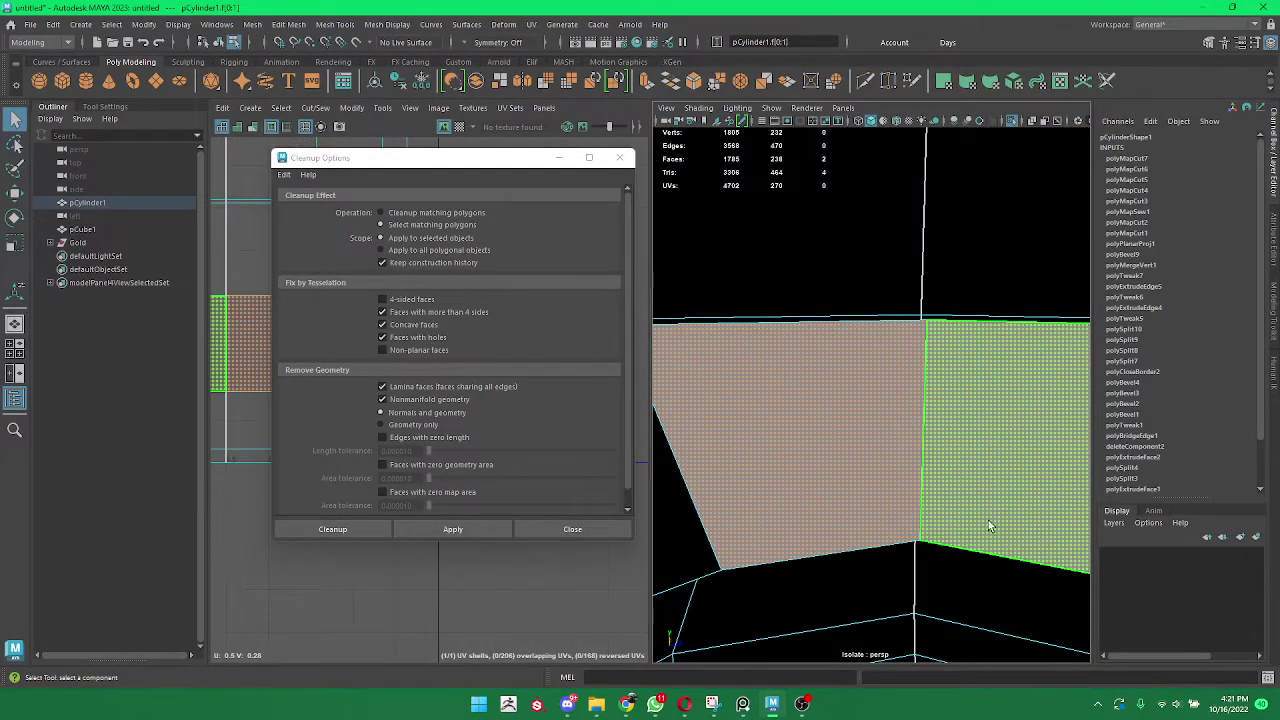
mouse_move(988, 520)
alt+mouse_down()
mouse_move(812, 487)
mouse_move(895, 494)
mouse_move(929, 480)
mouse_move(849, 468)
alt+mouse_up()
key(Delete)
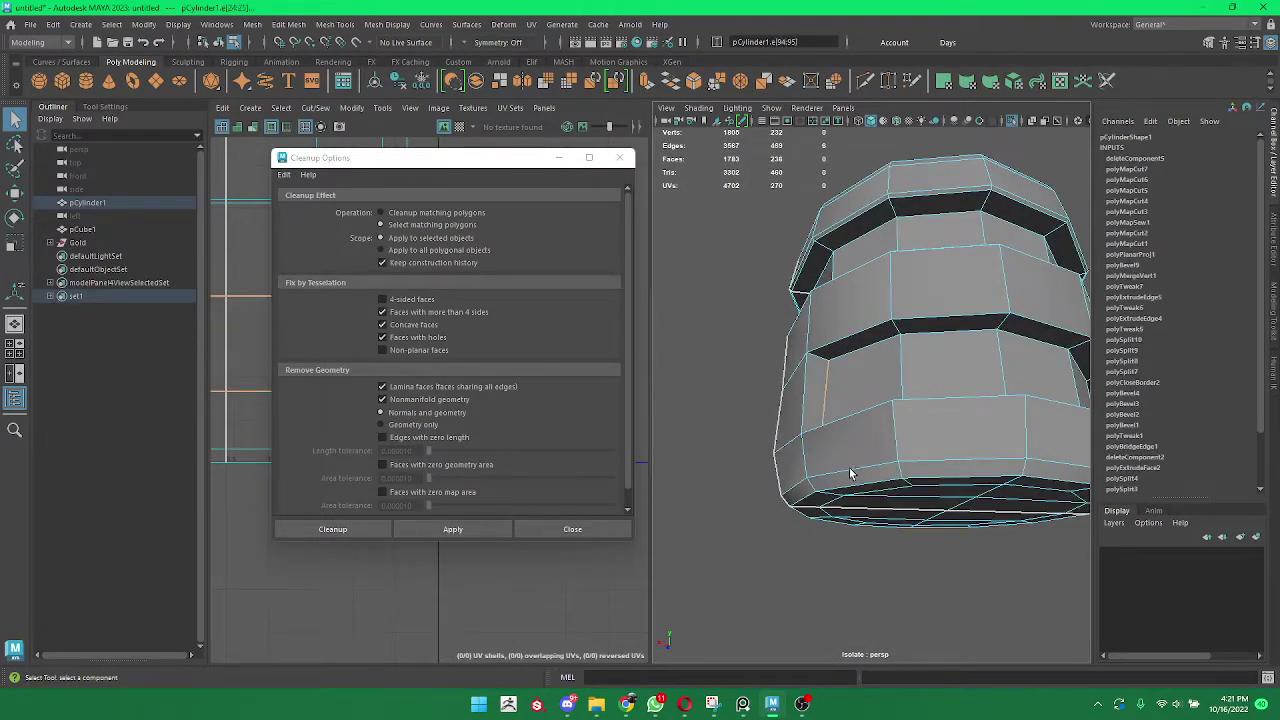
- Delete the remaining pair of problem faces beside the hole
mouse_move(849, 466)
alt+right_down()
mouse_move(843, 477)
mouse_move(990, 562)
alt+right_up()
mouse_move(990, 562)
alt+mouse_down()
mouse_move(774, 506)
mouse_move(723, 529)
mouse_move(729, 554)
mouse_move(840, 543)
mouse_move(850, 500)
alt+mouse_up()
click(841, 337)
shift+click(910, 310)
key(Delete)
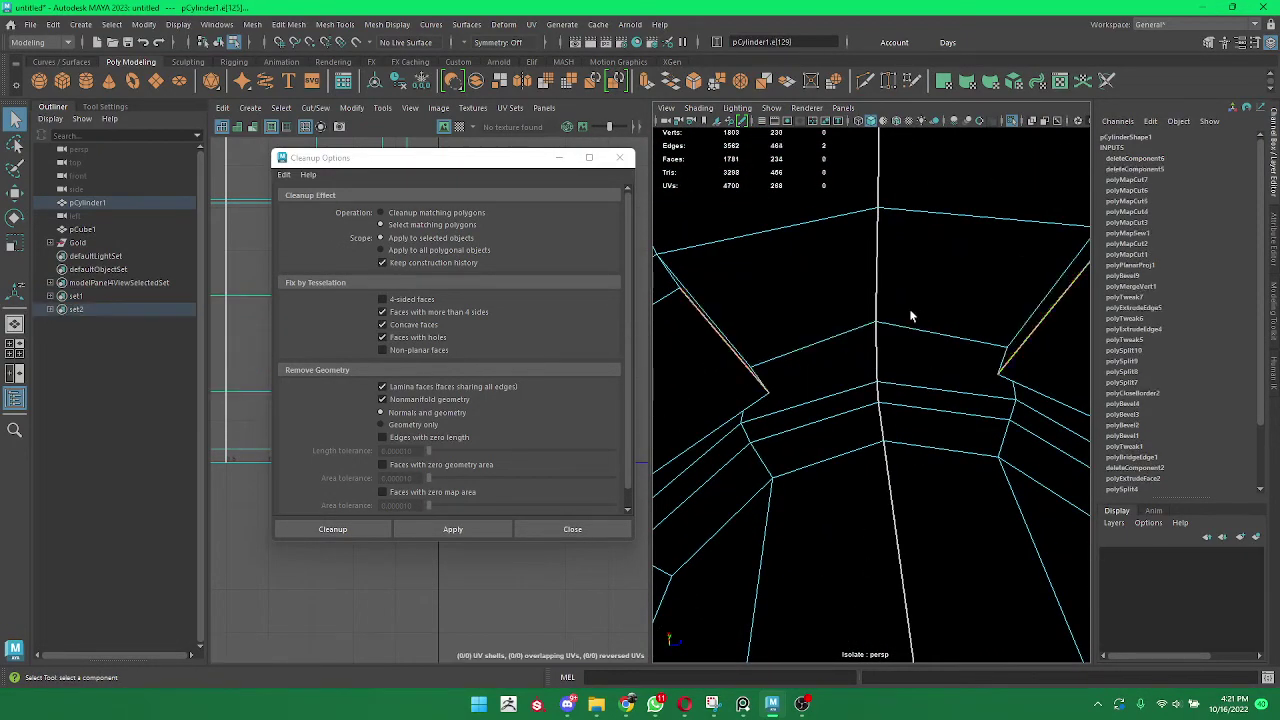
- Inspect the hole, then return to object mode and deselect the barrel
mouse_move(886, 329)
alt+mouse_down()
mouse_move(814, 323)
mouse_move(940, 272)
mouse_move(830, 310)
mouse_move(826, 250)
mouse_move(738, 320)
alt+mouse_up()
alt+right_drag(738, 320, 937, 372)
alt+drag(937, 372, 834, 386)
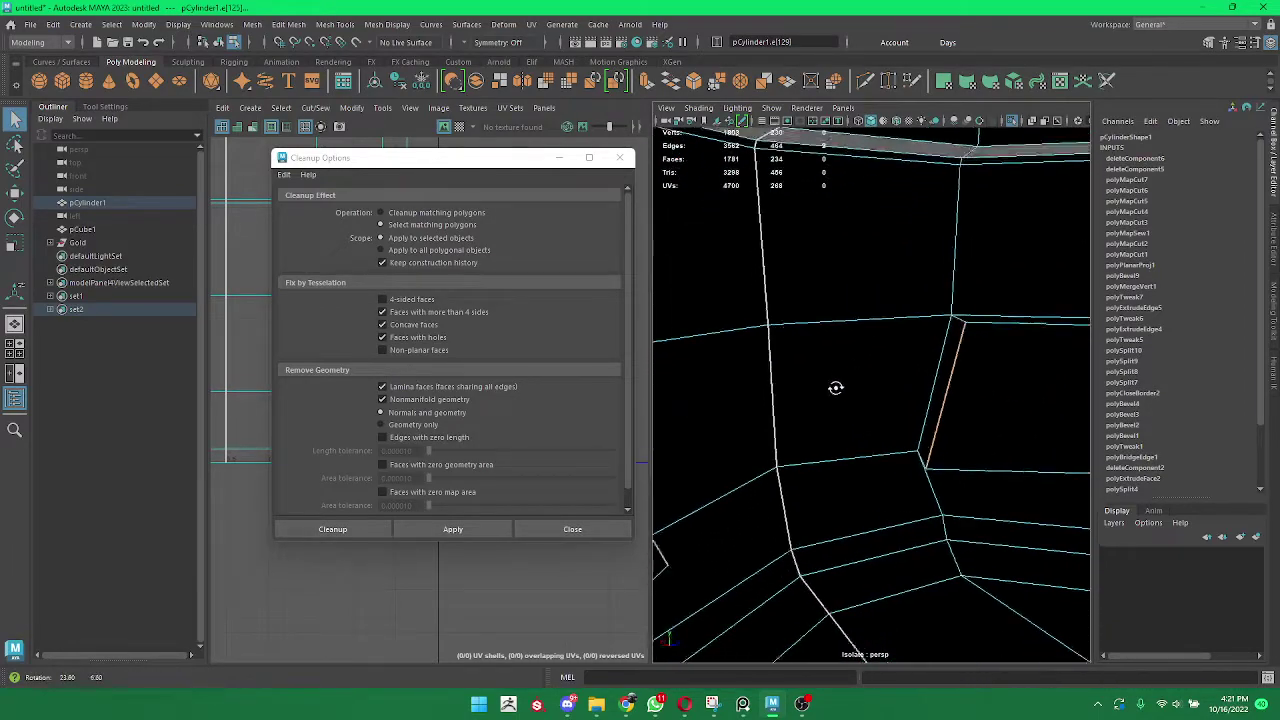
alt+middle_drag(834, 386, 840, 417)
mouse_move(840, 417)
alt+mouse_down()
mouse_move(692, 458)
mouse_move(991, 337)
mouse_move(928, 414)
alt+mouse_up()
click(928, 414)
scroll(928, 414, down, 3)
scroll(915, 405, down, 2)
right_drag(915, 398, 977, 288)
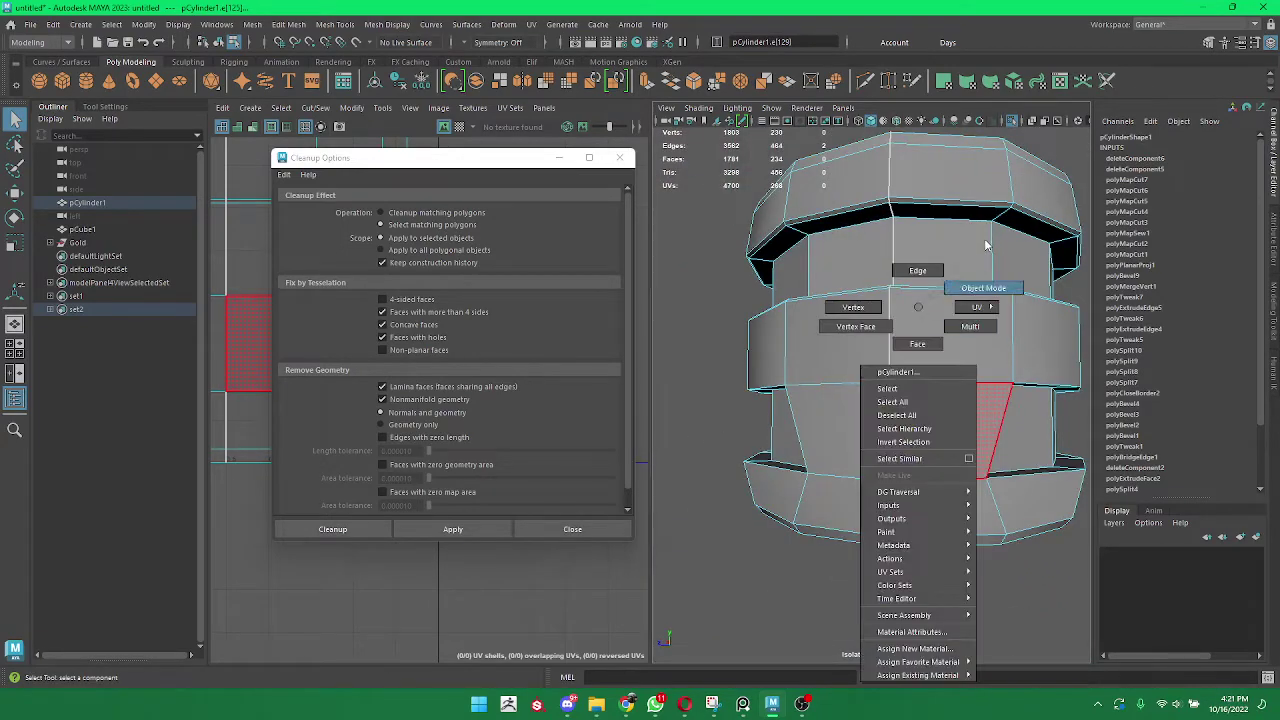
click(711, 436)
- Close Cleanup Options and unfold the barrel's UV shells from UV Shell mode
click(627, 157)
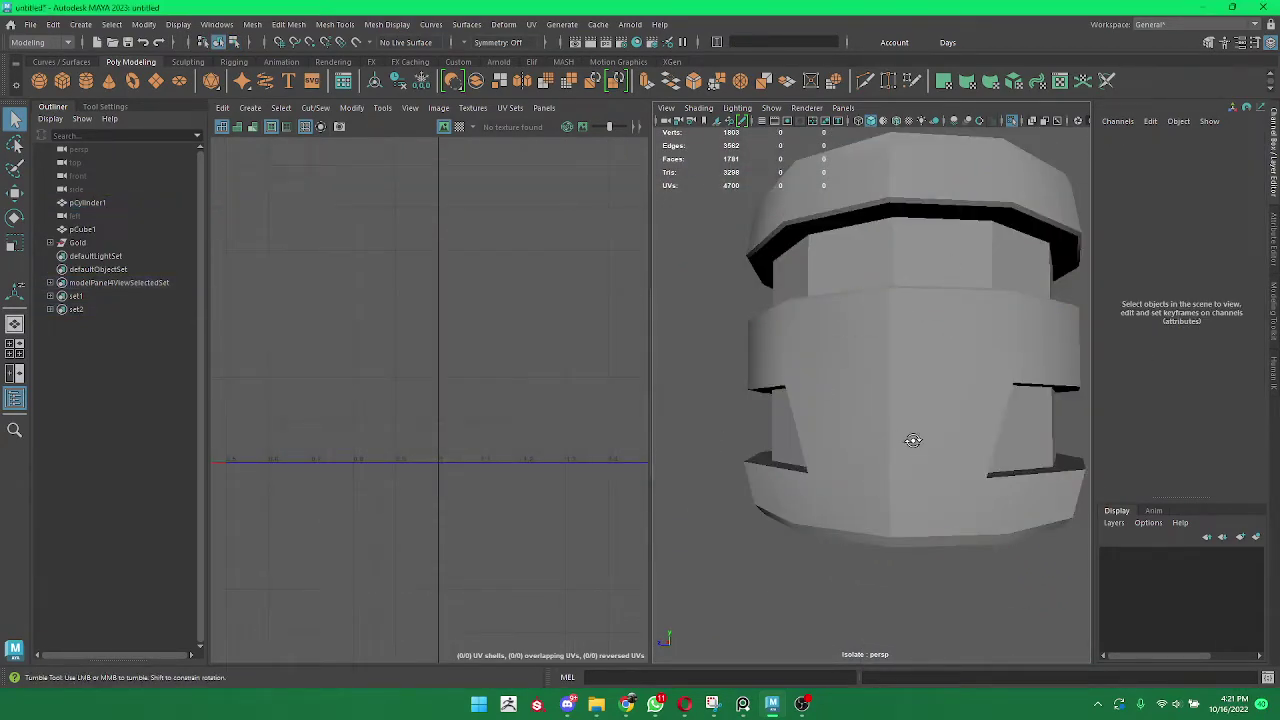
click(877, 424)
scroll(418, 398, down, 2)
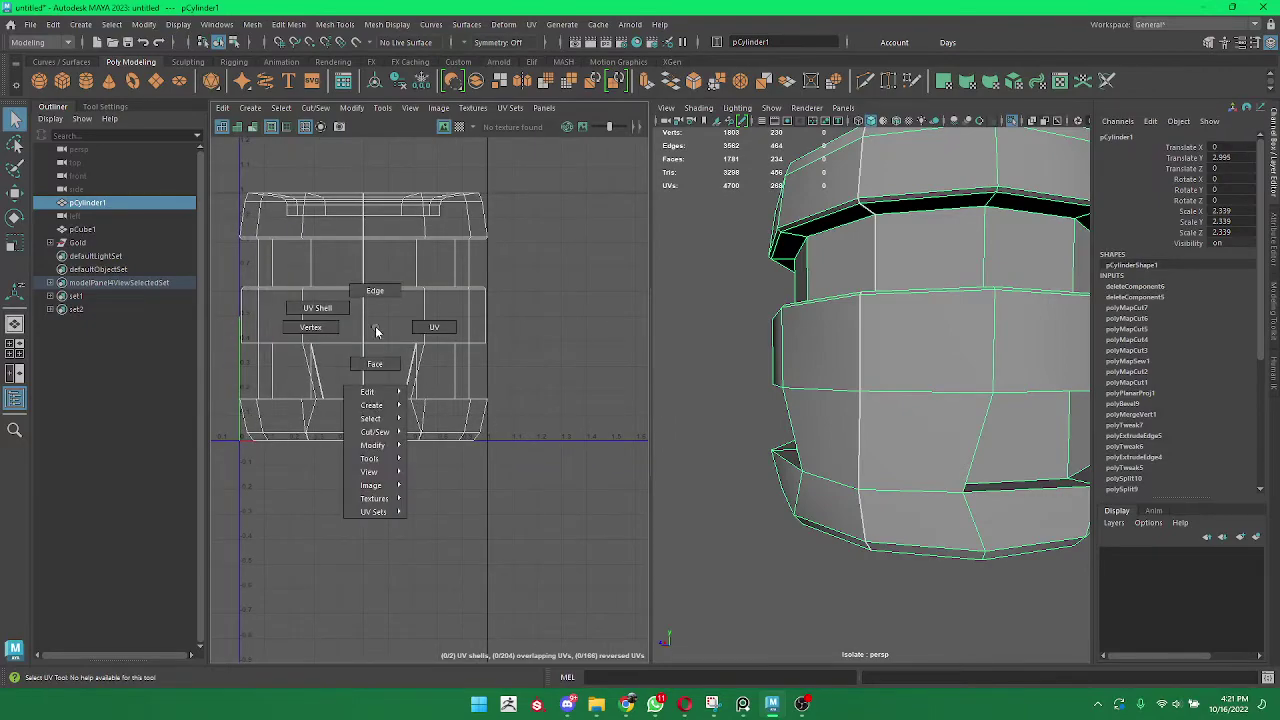
right_drag(371, 340, 403, 320)
alt+middle_drag(283, 190, 398, 320)
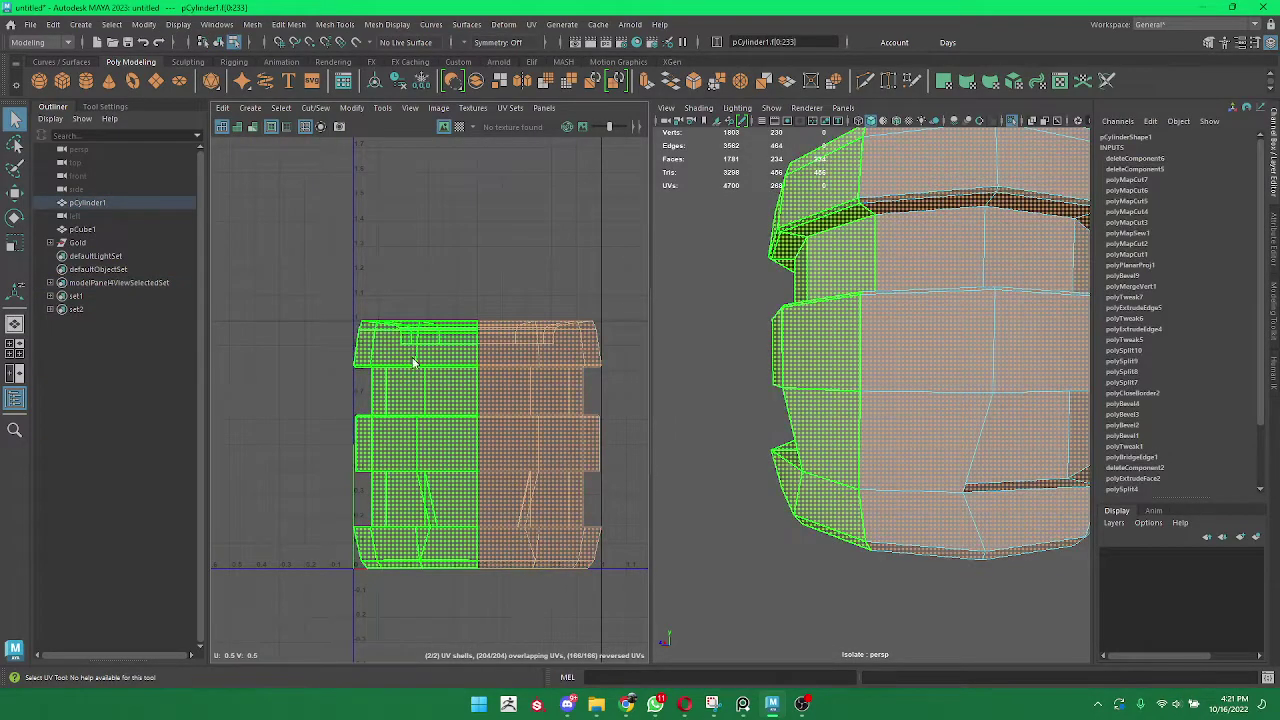
shift+right_drag(339, 362, 244, 368)
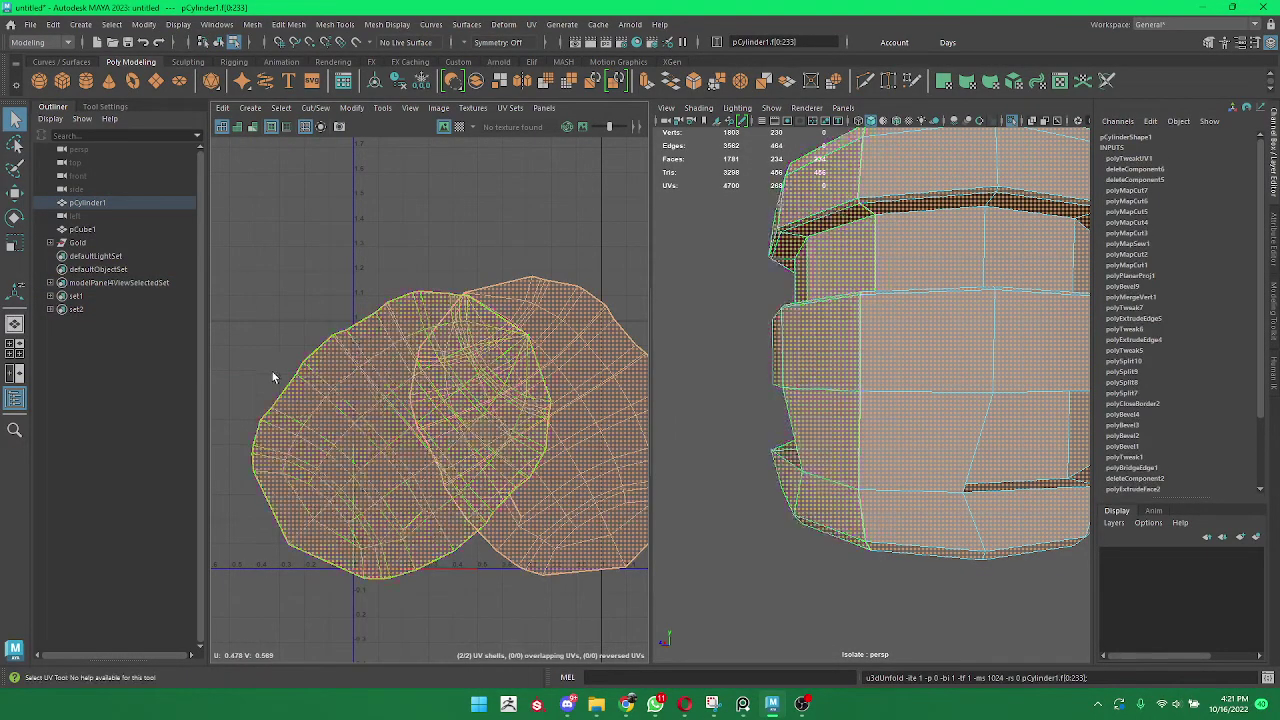
- Recentre the two unfolded shells and return to object mode, deselecting the barrel
alt+middle_drag(317, 503, 272, 361)
scroll(400, 340, up, 3)
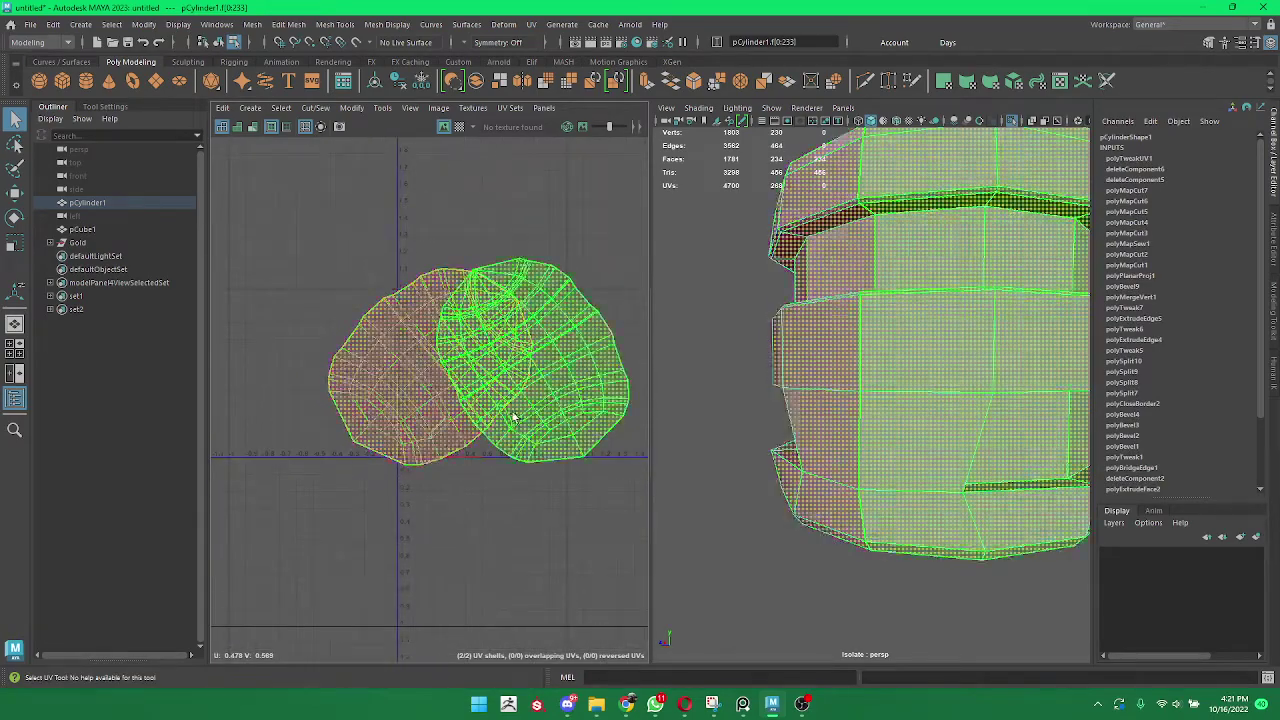
scroll(480, 420, up, 2)
scroll(957, 405, down, 5)
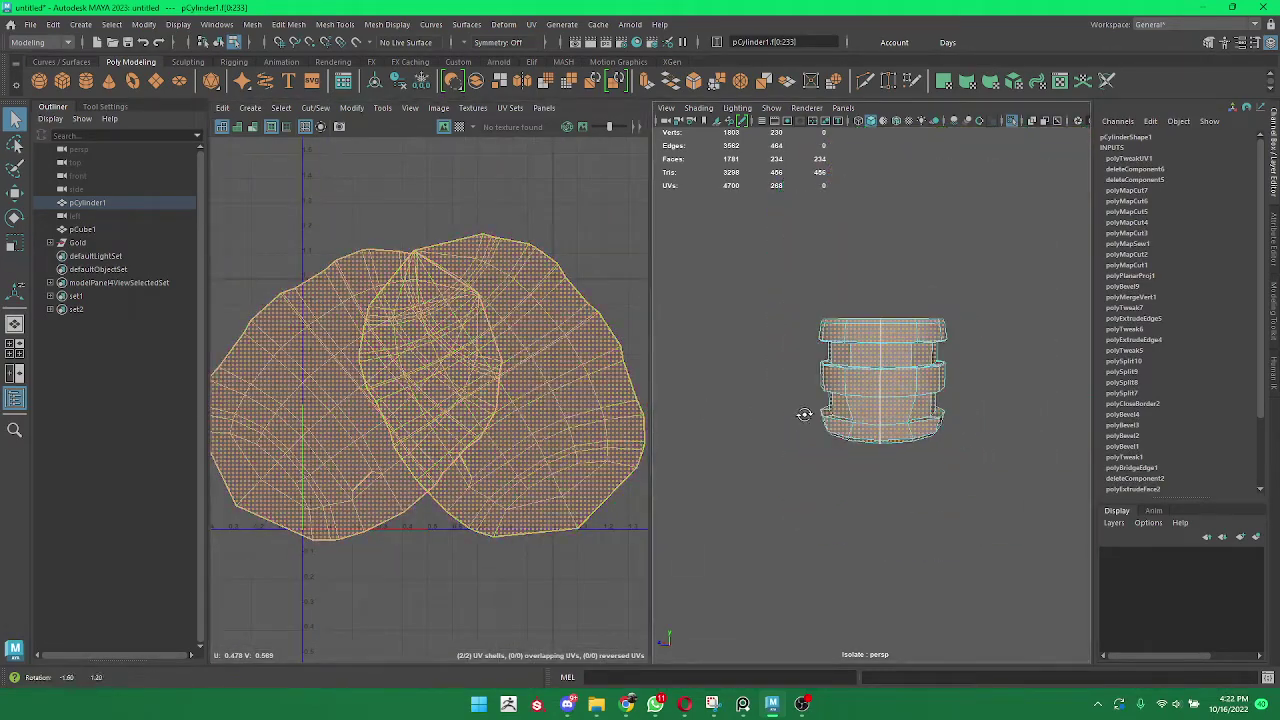
right_drag(857, 330, 866, 272)
click(944, 230)
- Reselect the barrel and orbit around it to check the coins inside
click(880, 351)
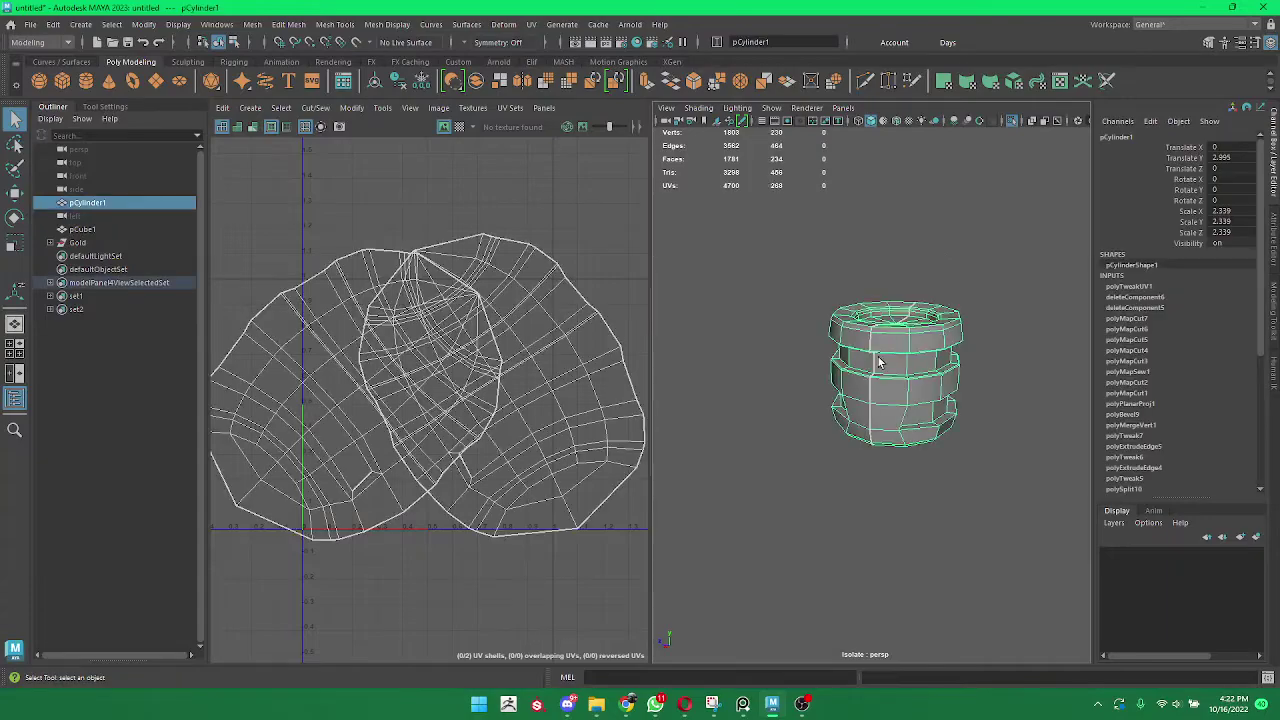
scroll(880, 380, up, 2)
mouse_move(840, 420)
alt+mouse_down()
mouse_move(783, 461)
mouse_move(917, 418)
mouse_move(969, 423)
alt+mouse_up()
scroll(414, 409, down, 3)
right_drag(880, 345, 950, 260)
click(1033, 190)
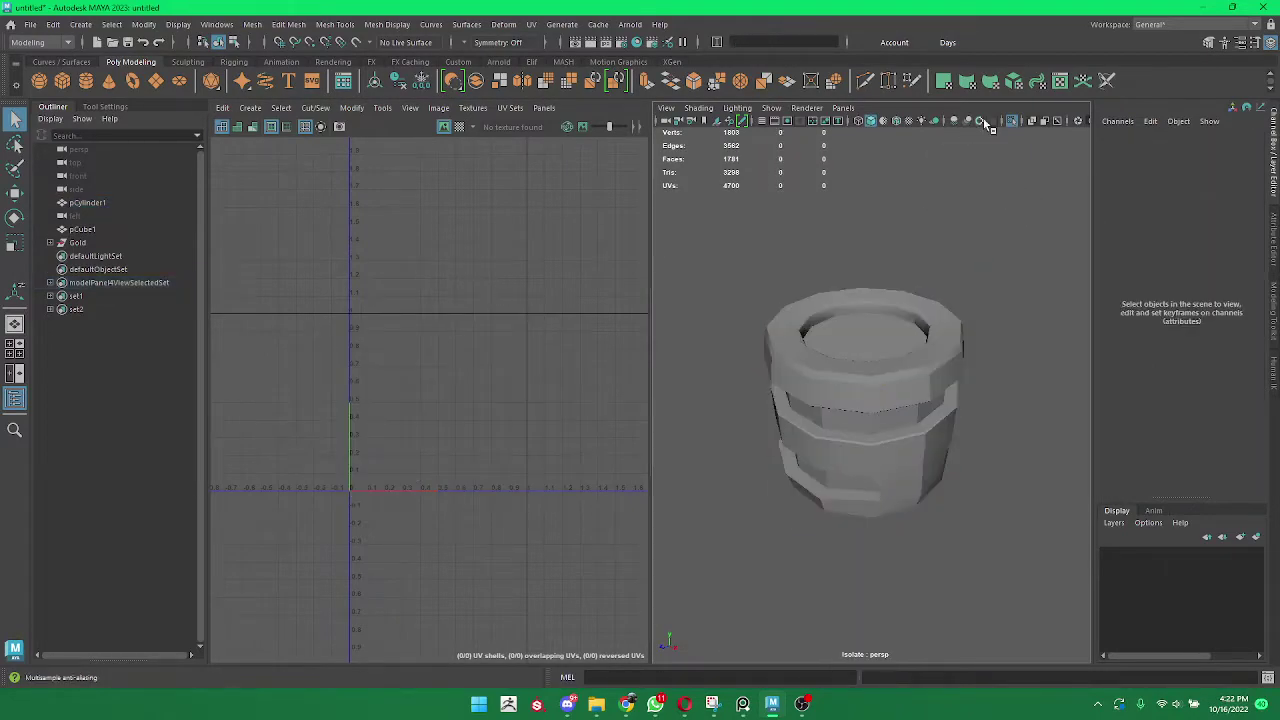
mouse_move(880, 420)
alt+mouse_down()
mouse_move(857, 434)
mouse_move(839, 405)
mouse_move(945, 448)
mouse_move(905, 475)
alt+mouse_up()
- Try unfolding the diamond emblem's UV shell, then undo the scattered result
click(893, 462)
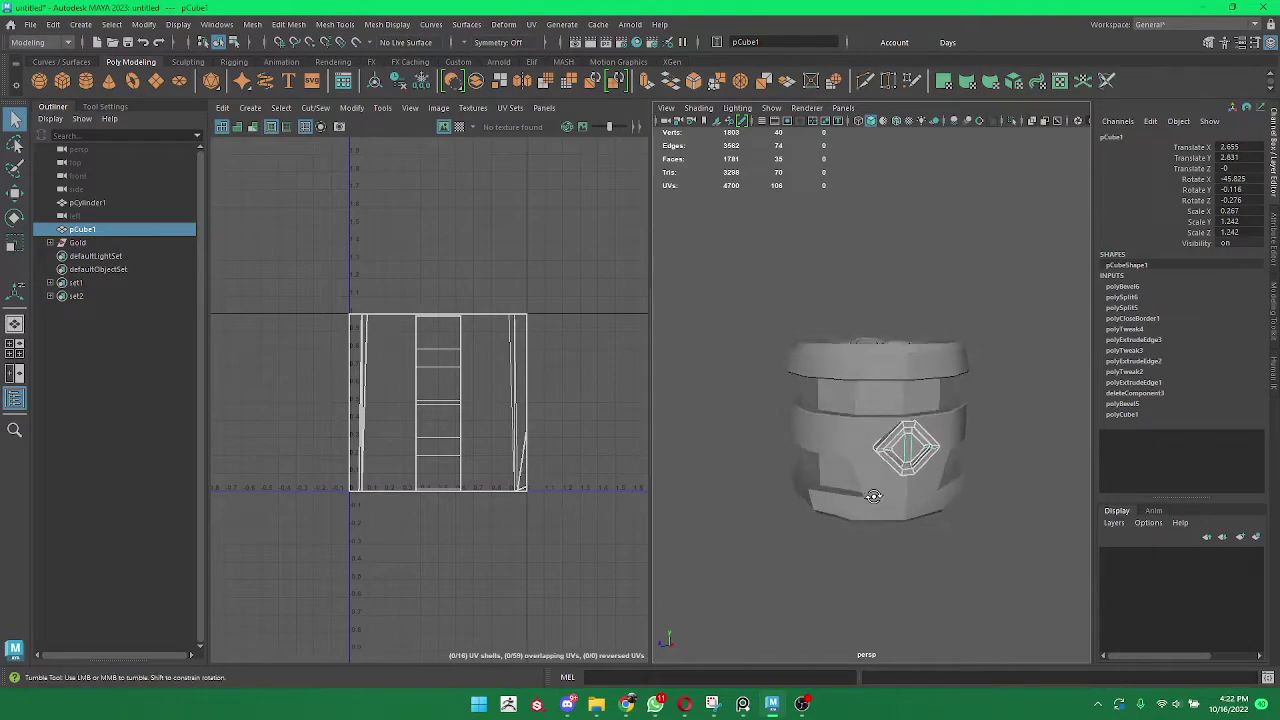
alt+drag(821, 530, 700, 500)
right_drag(304, 358, 268, 342)
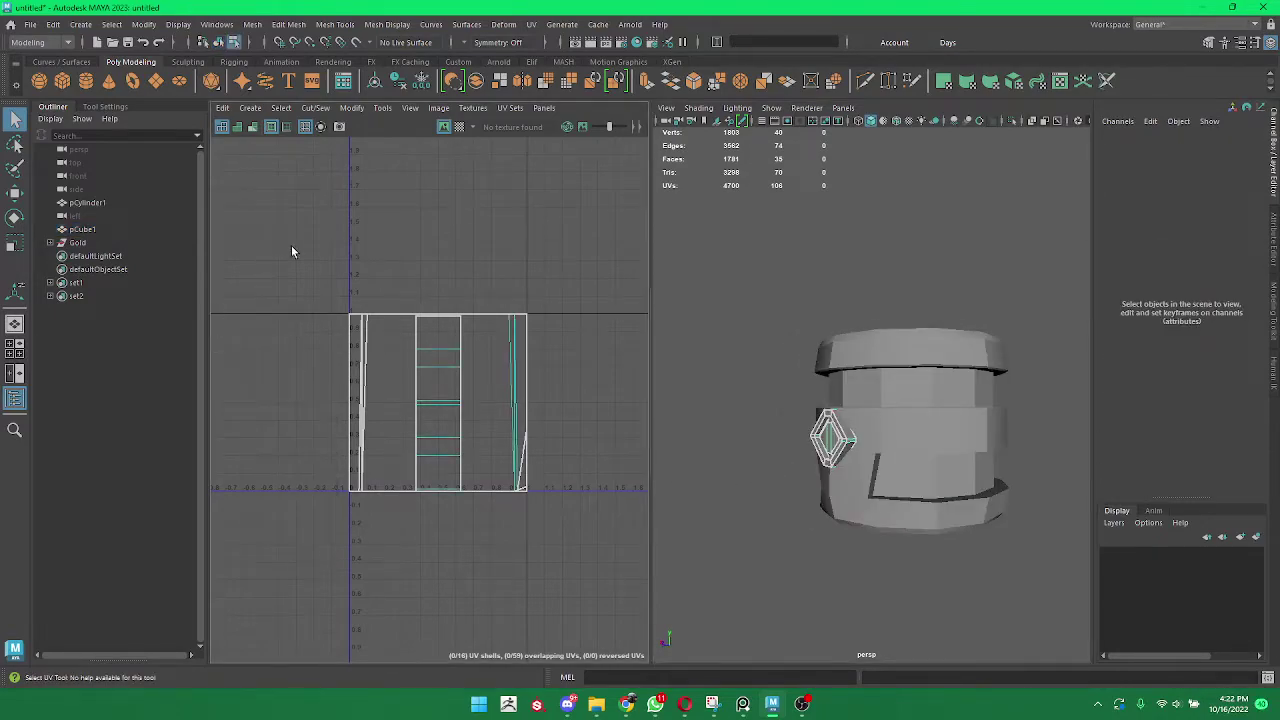
click(381, 352)
shift+right_drag(381, 352, 302, 345)
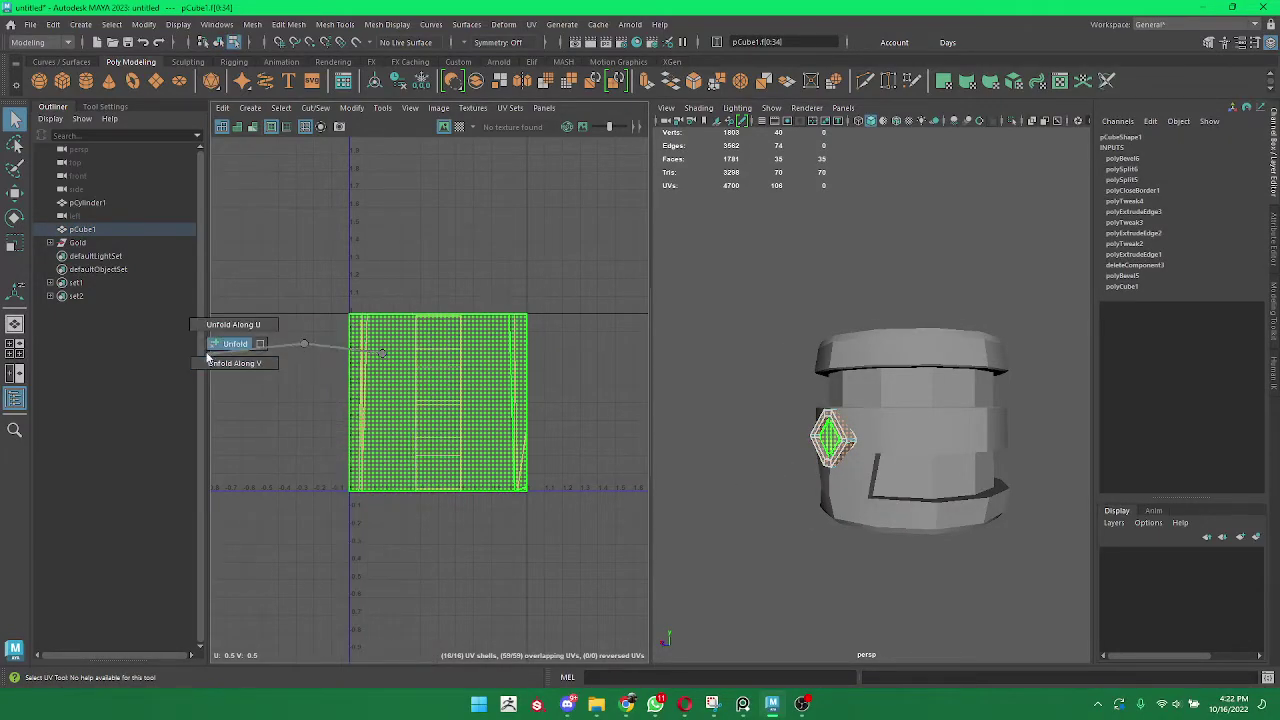
key(ctrl+z)
- Return to object mode and isolate the emblem in the view
alt+drag(800, 450, 865, 487)
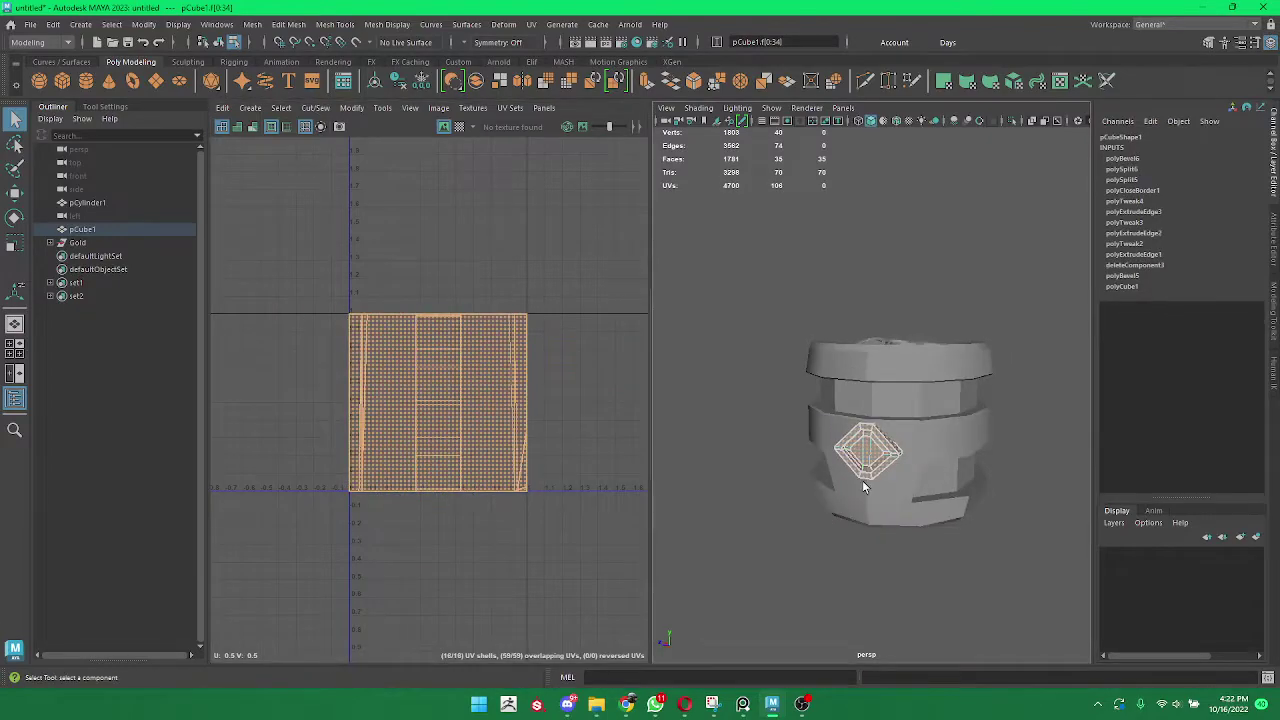
right_click(879, 427)
click(966, 265)
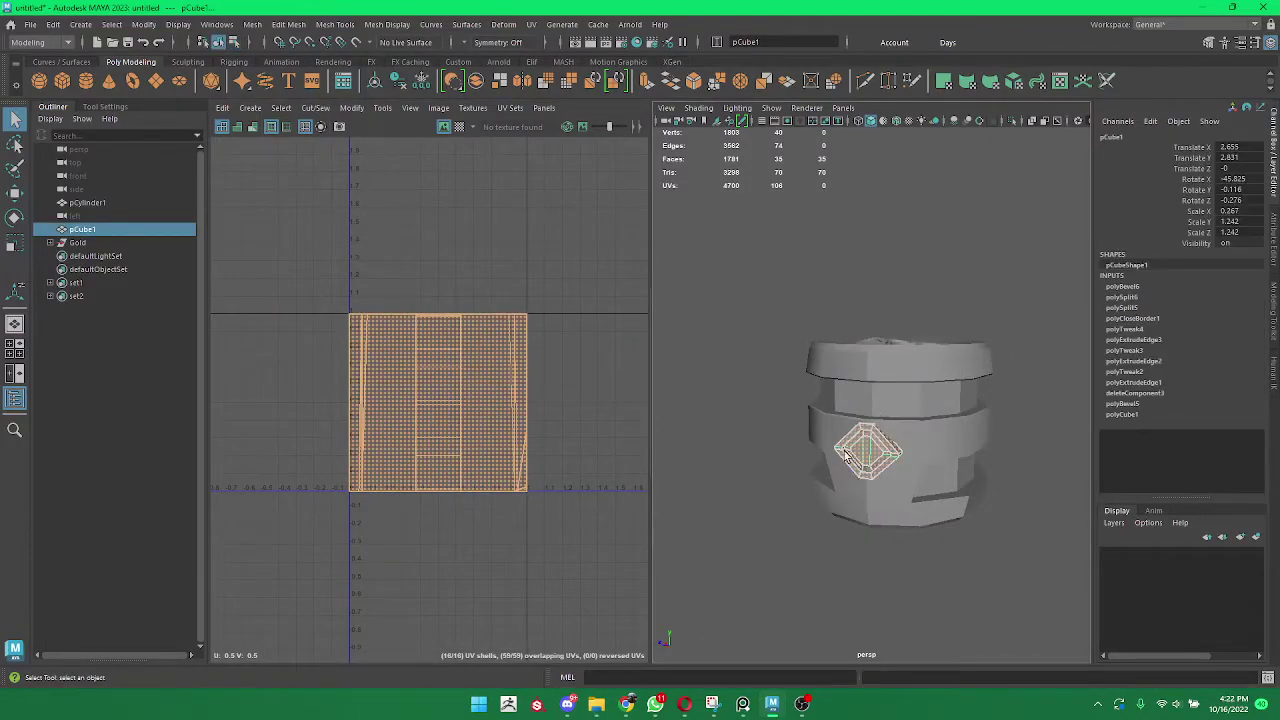
click(1011, 121)
alt+drag(1000, 465, 927, 379)
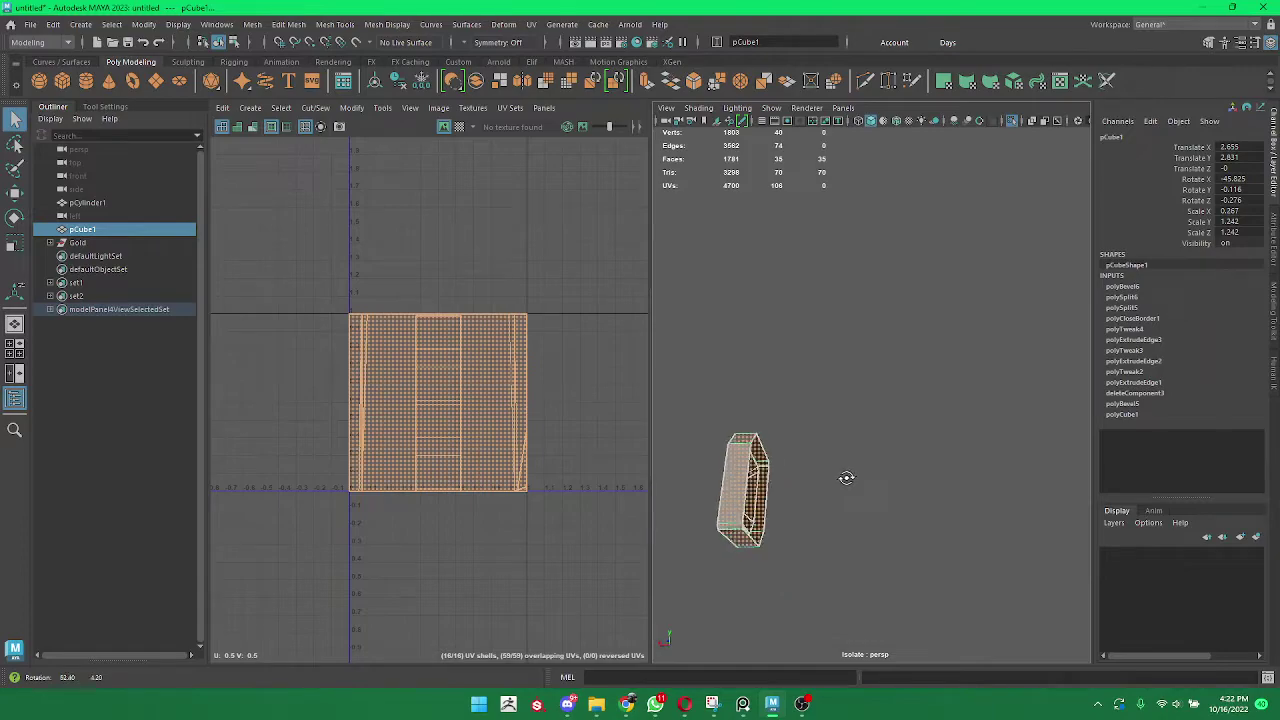
scroll(792, 385, up, 5)
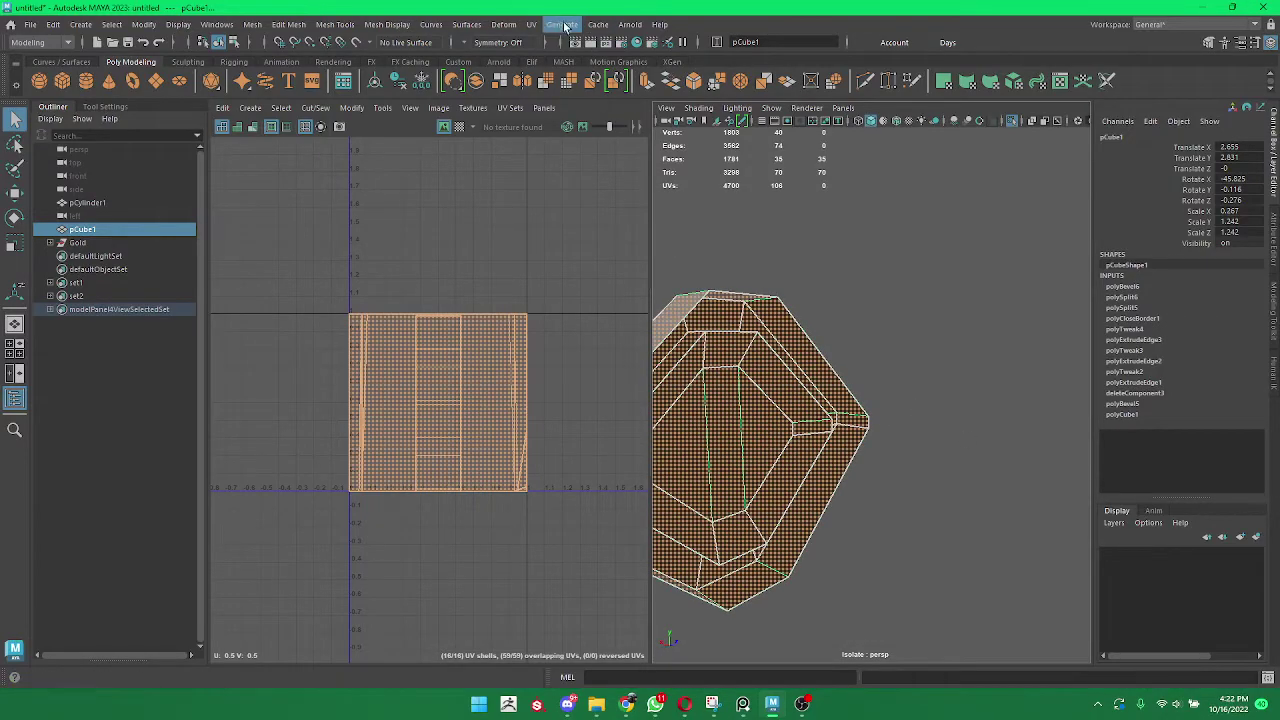
- Apply a planar UV projection to the emblem and unfold it into one shell
click(533, 27)
click(562, 187)
right_drag(460, 385, 313, 254)
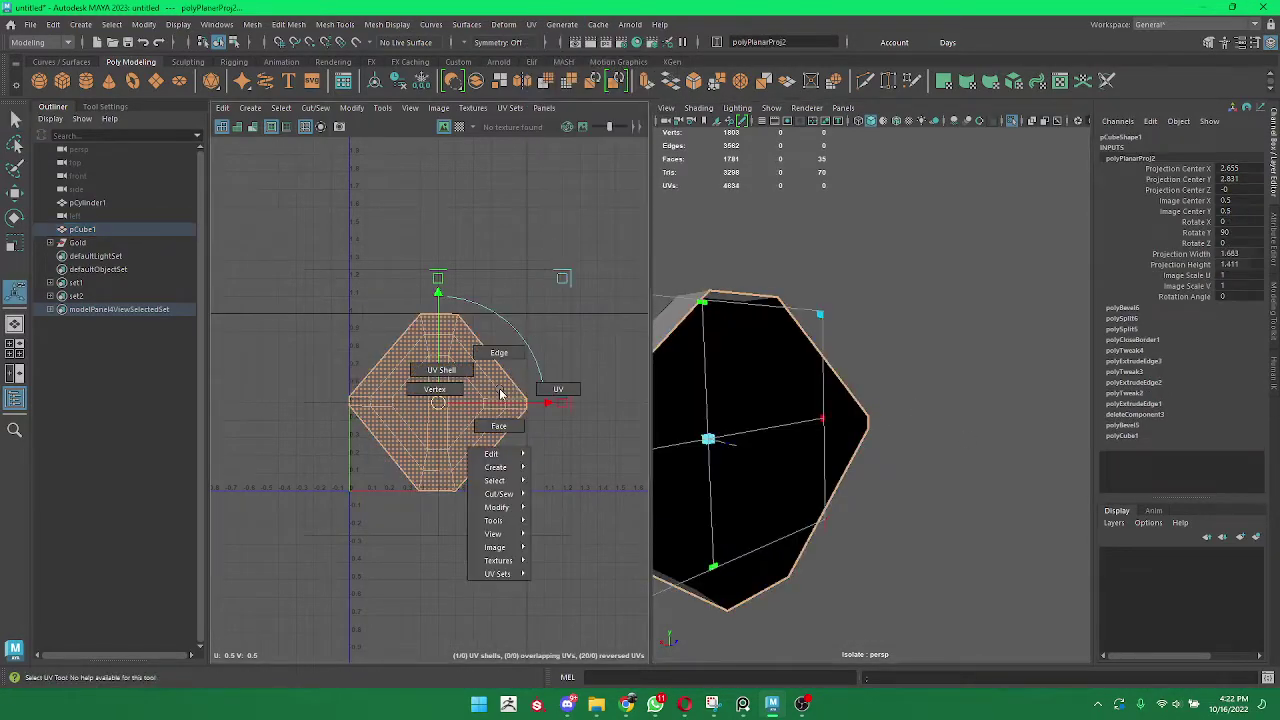
right_drag(414, 348, 292, 342)
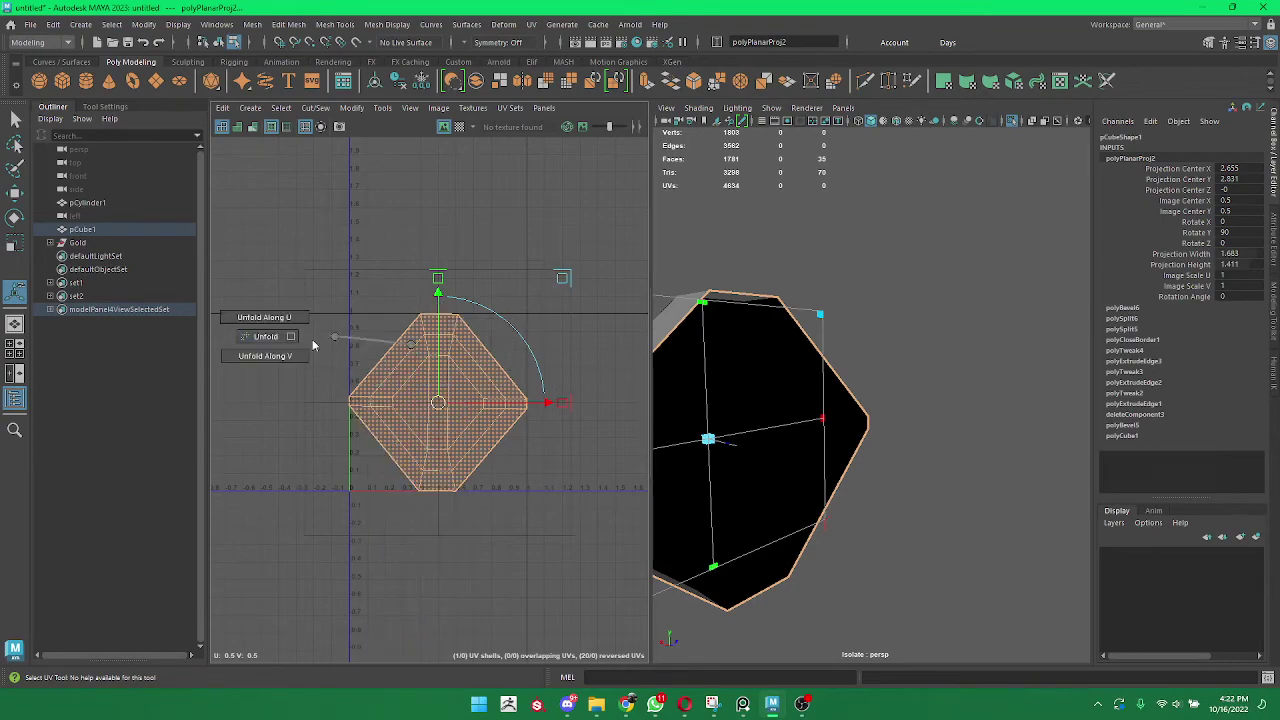
- Deselect the emblem, exit isolate view and select the barrel
alt+drag(770, 440, 950, 420)
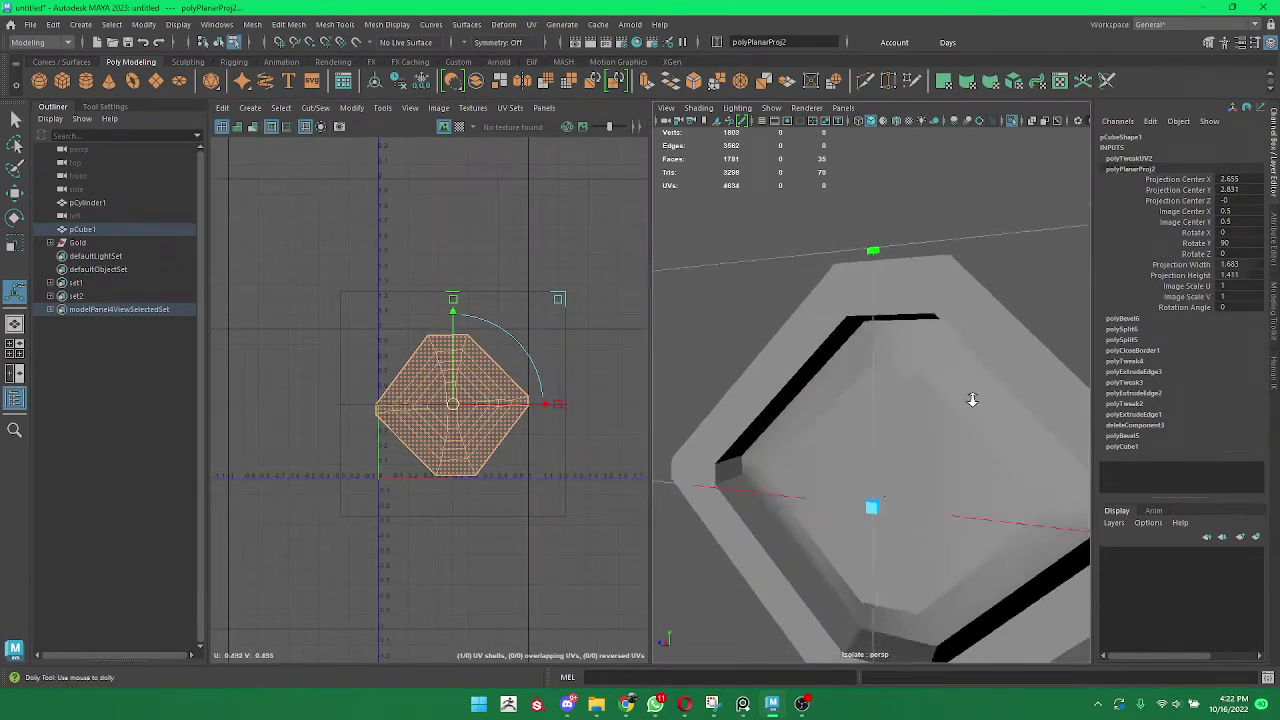
scroll(870, 380, down, 3)
right_drag(871, 380, 900, 294)
click(967, 252)
key(ctrl+1)
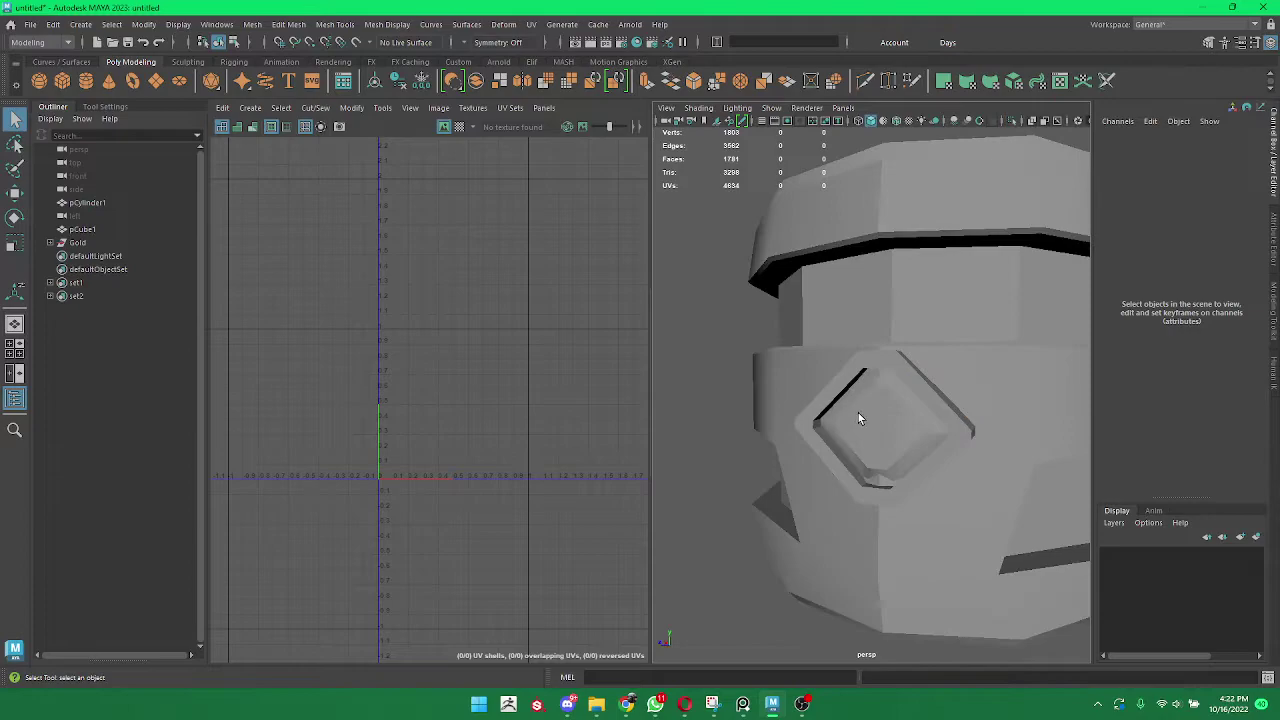
scroll(858, 412, up, 3)
mouse_move(993, 438)
alt+mouse_down()
mouse_move(871, 308)
mouse_move(834, 508)
mouse_move(902, 527)
alt+mouse_up()
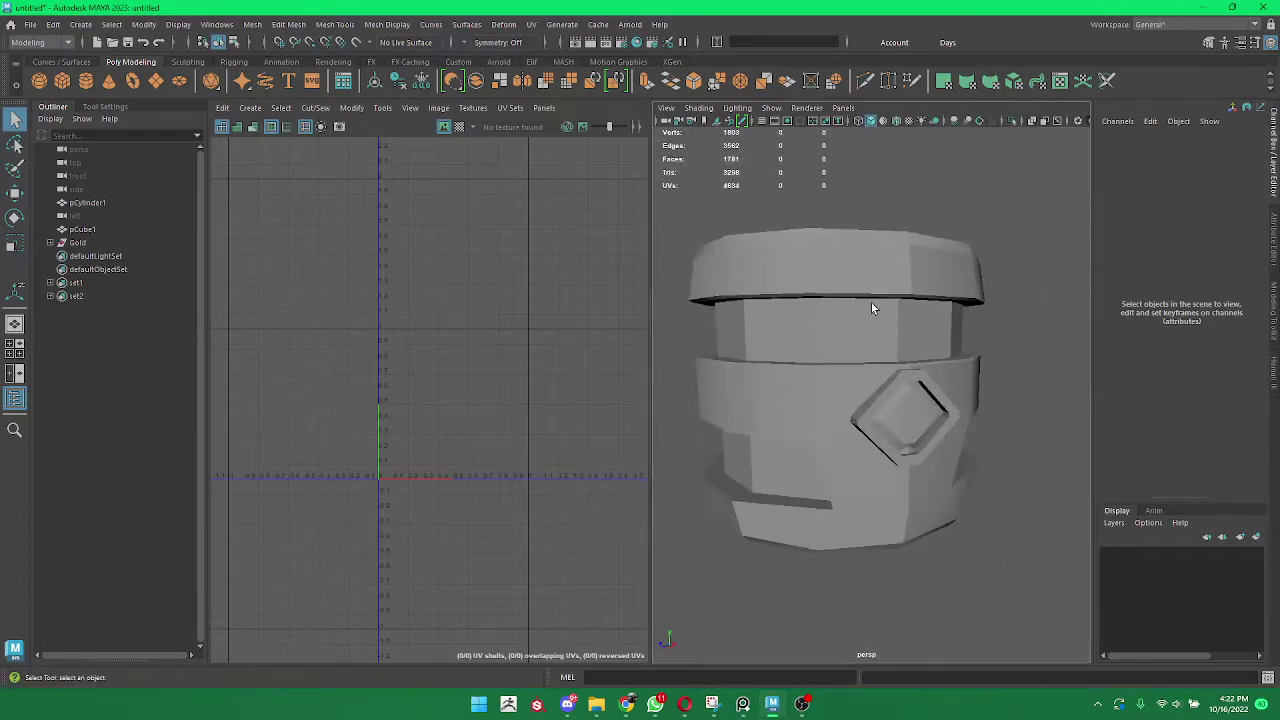
click(871, 308)
- Select a coin and orbit to inspect the coins from above and the side
click(883, 392)
scroll(895, 437, up, 3)
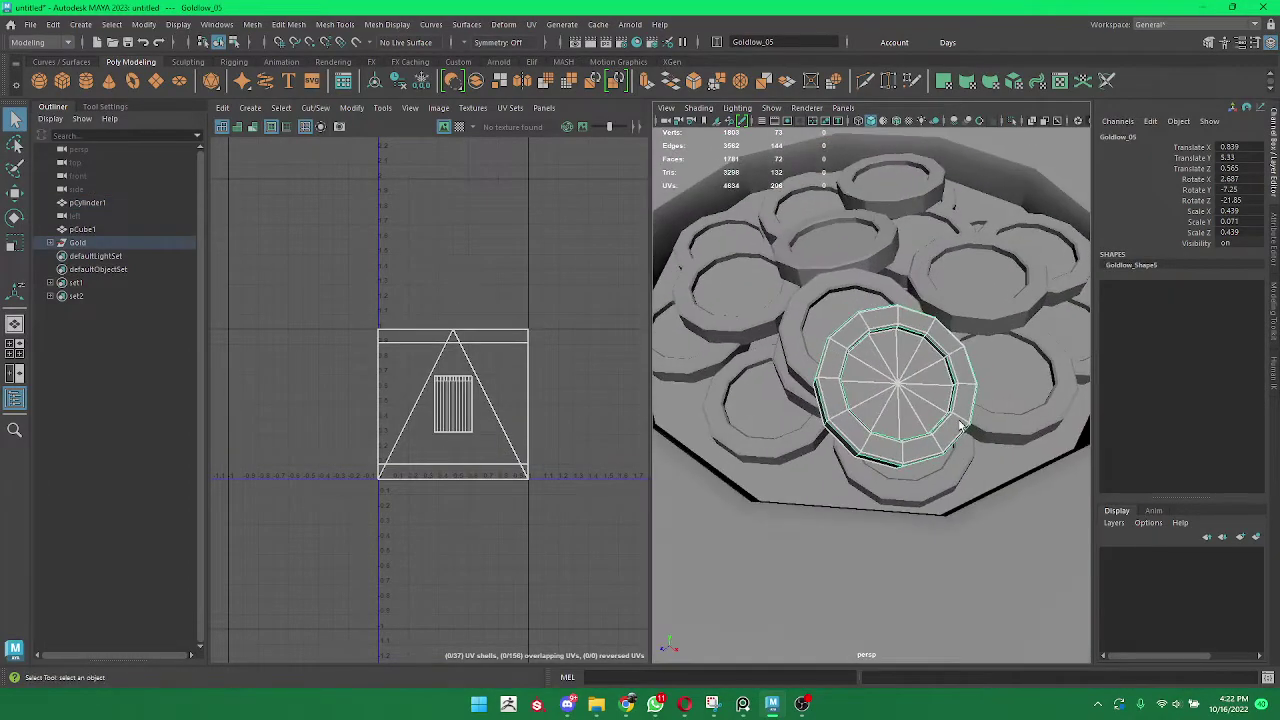
scroll(985, 386, down, 4)
mouse_move(985, 386)
alt+mouse_down()
mouse_move(969, 459)
mouse_move(930, 340)
alt+mouse_up()
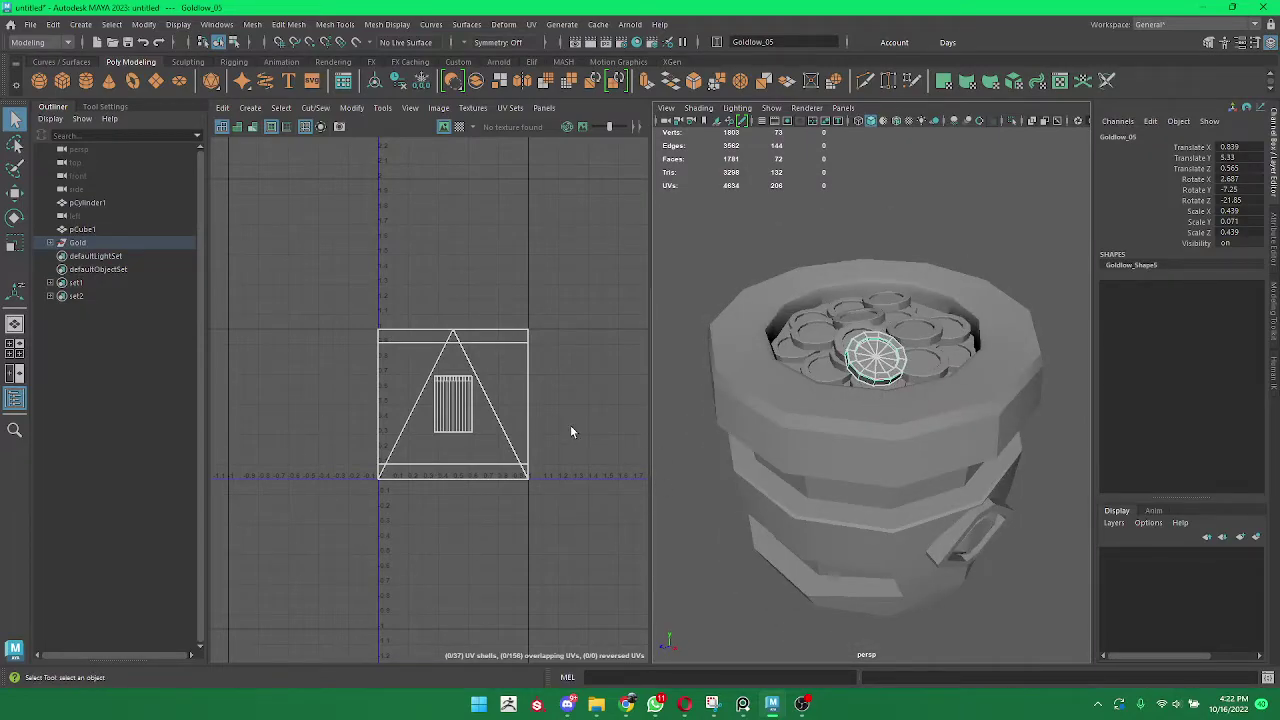
alt+drag(942, 335, 820, 380)
scroll(977, 397, up, 3)
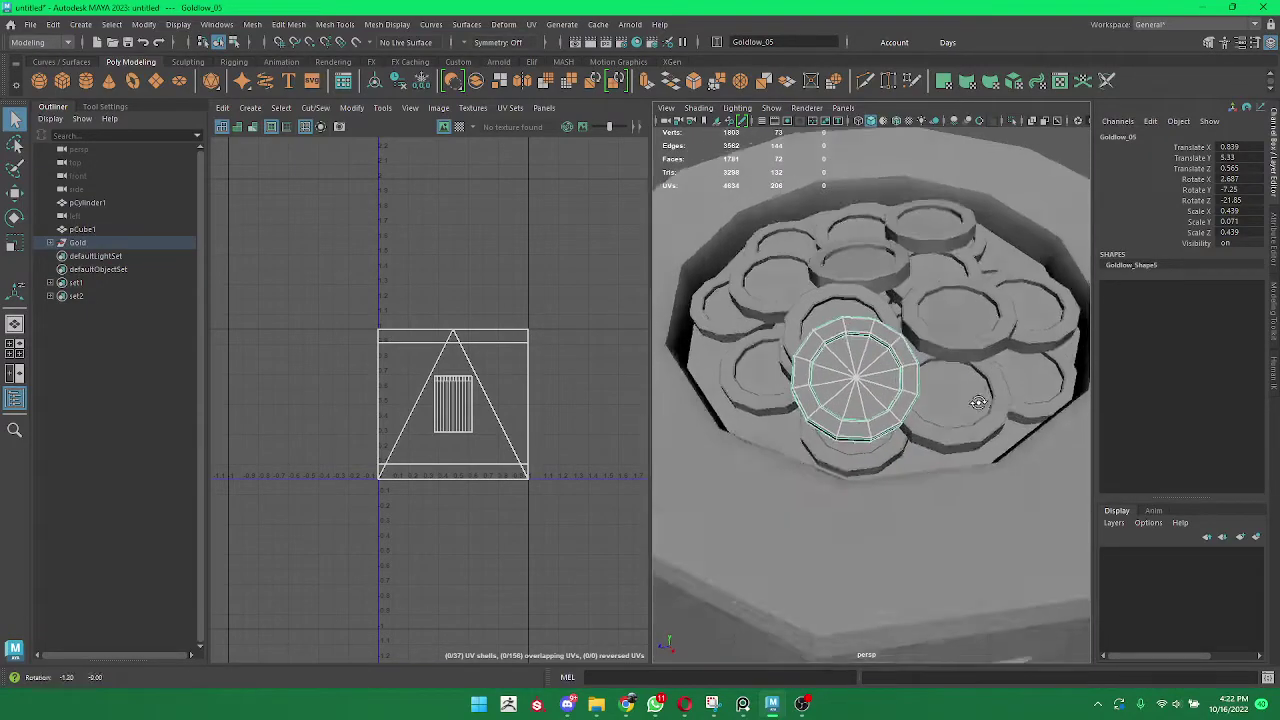
mouse_move(977, 397)
alt+mouse_down()
mouse_move(963, 420)
mouse_move(783, 481)
alt+mouse_up()
scroll(981, 447, down, 4)
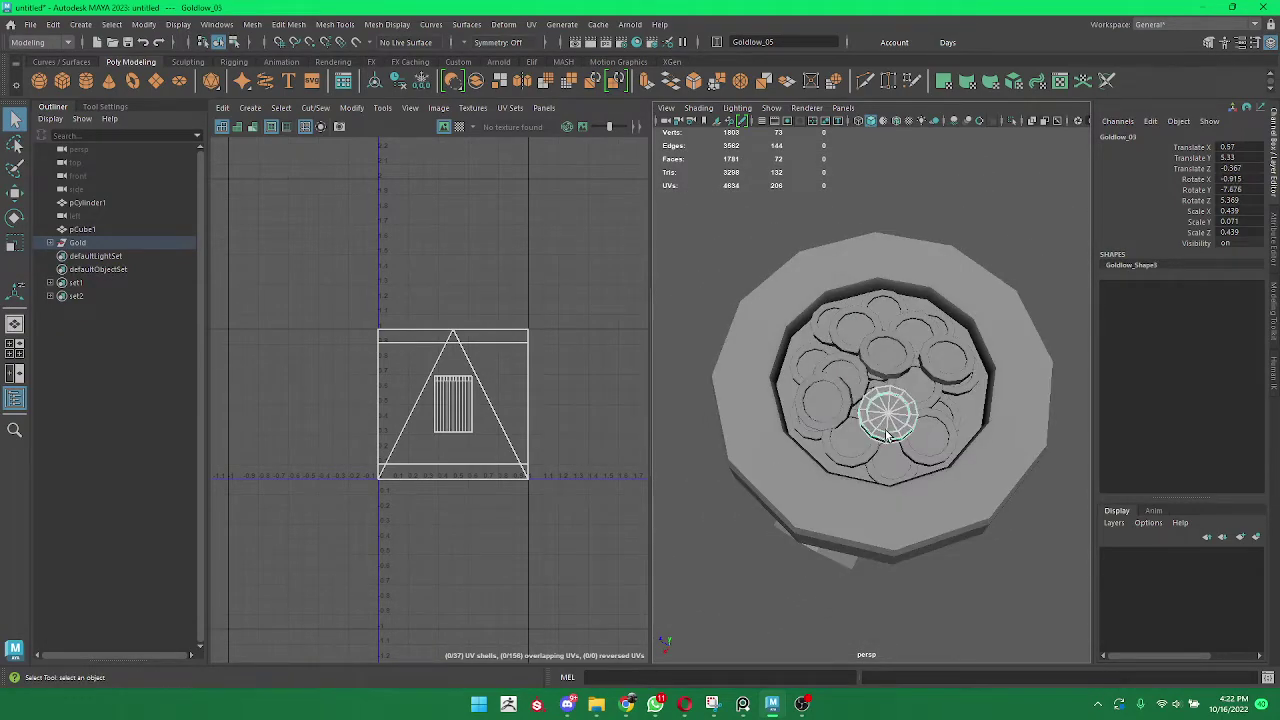
alt+drag(811, 403, 729, 435)
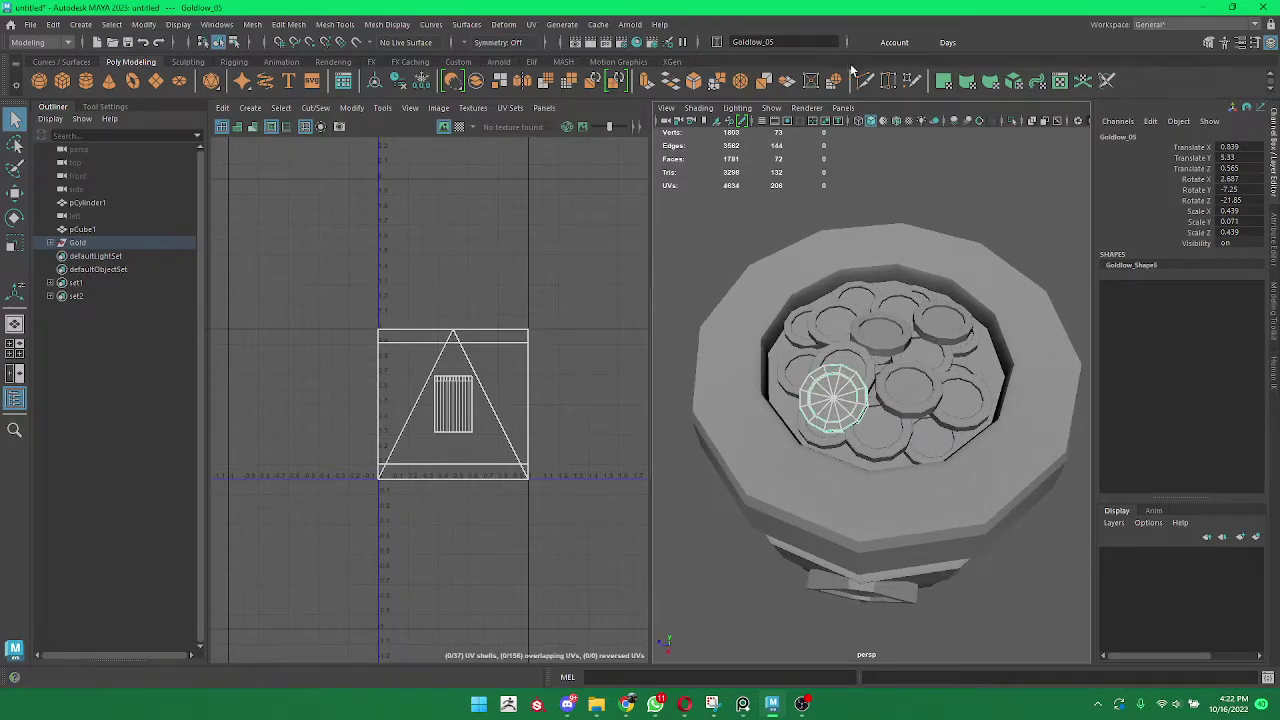
- Give the coin a planar UV projection and unfold it into a flat shell
click(529, 27)
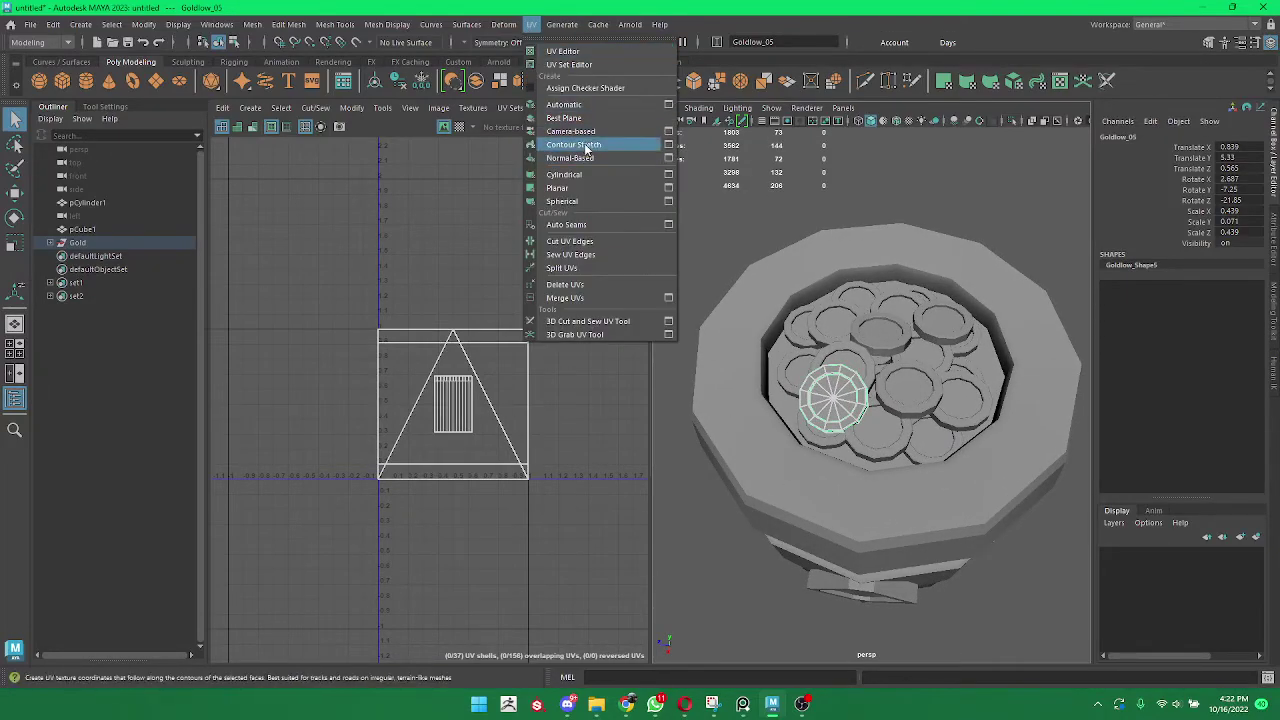
click(579, 189)
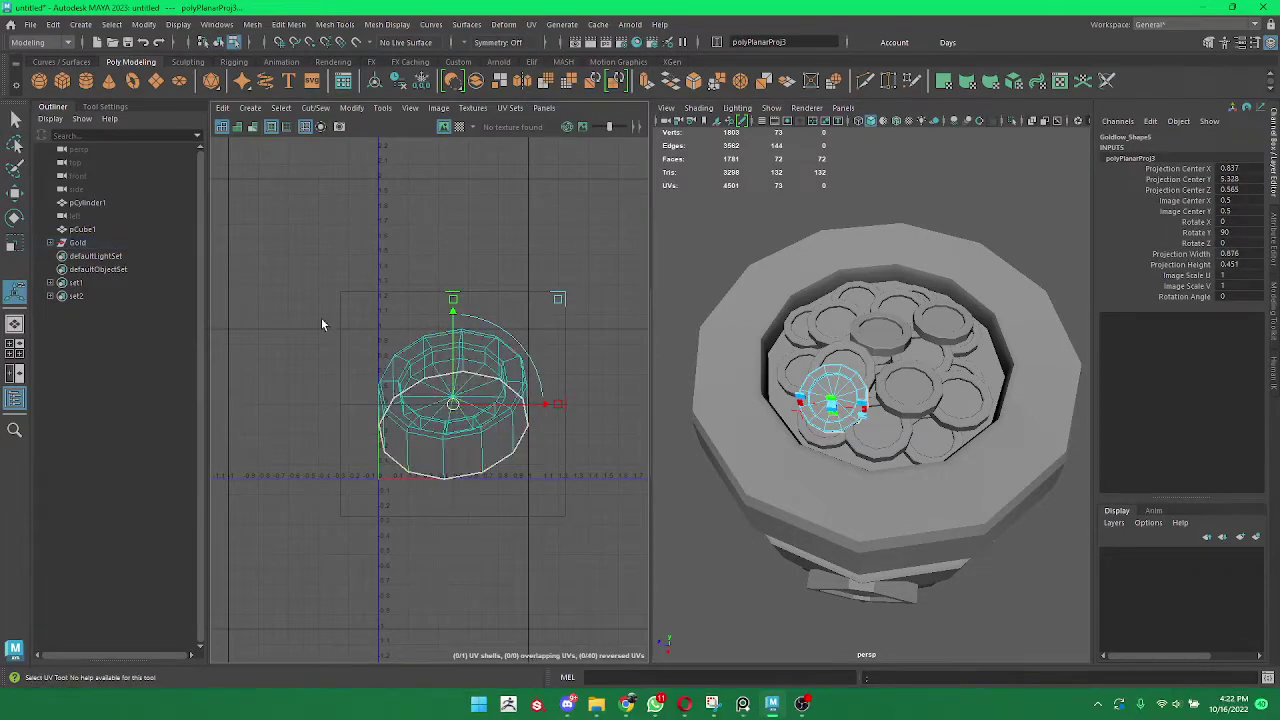
click(443, 407)
shift+right_drag(508, 405, 352, 374)
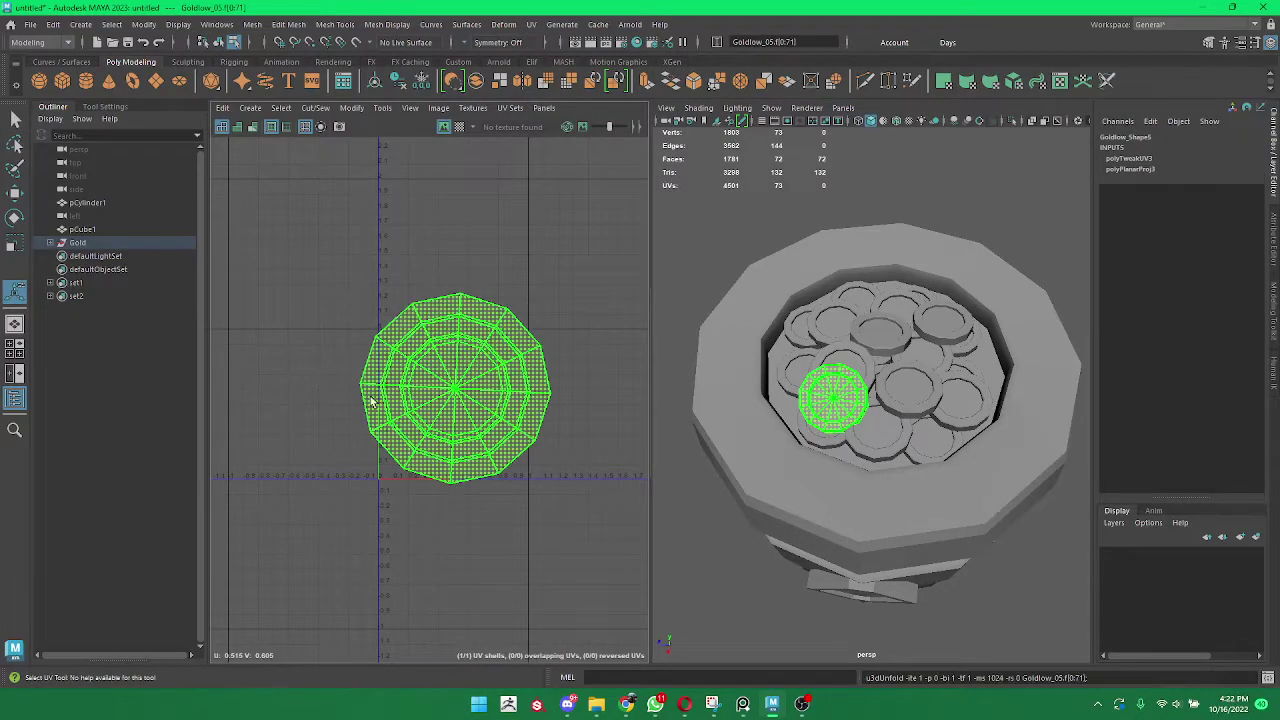
- Return to object mode and select Goldlow_05 to view its UVs
right_drag(789, 381, 840, 290)
click(713, 264)
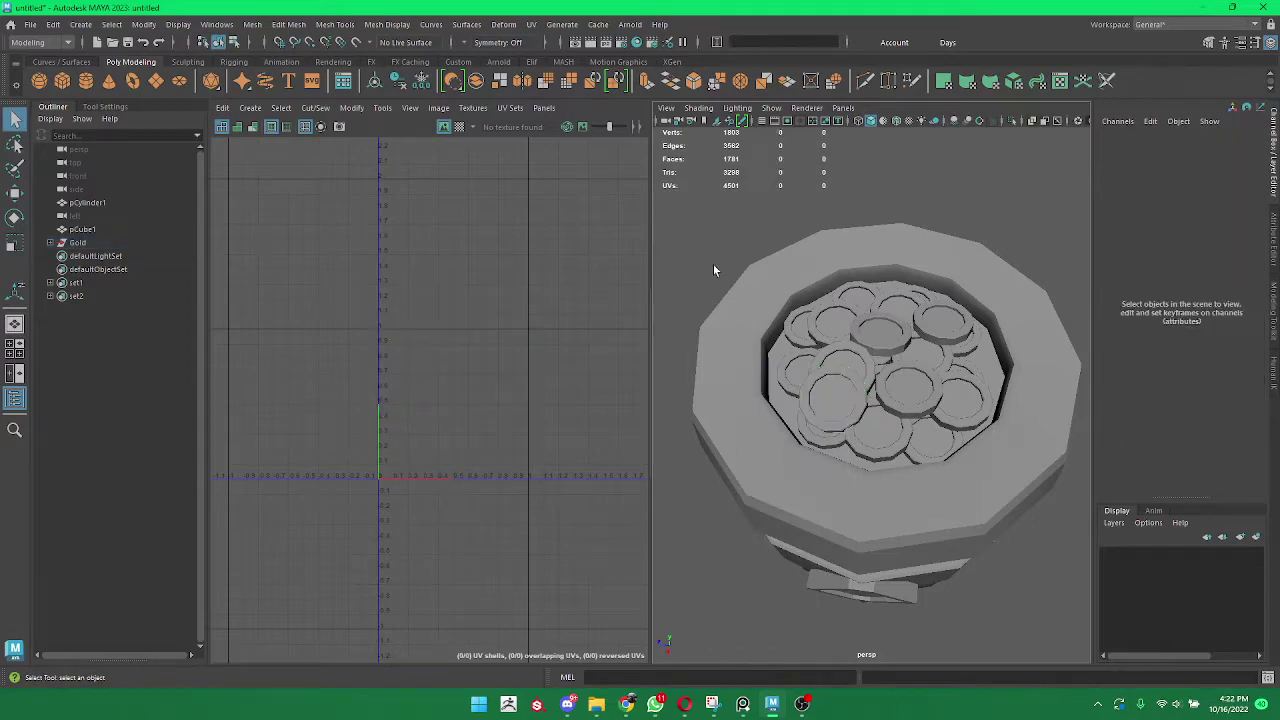
click(810, 380)
click(812, 384)
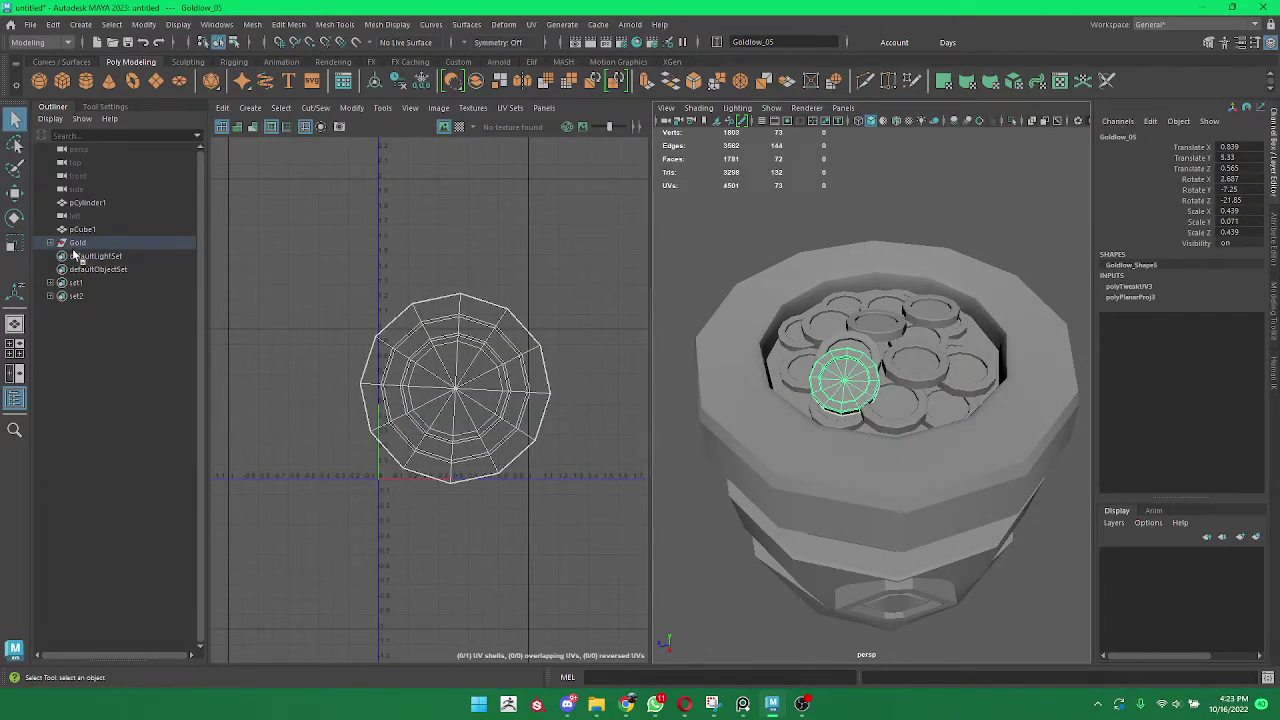
- Expand the Gold group and add Goldlow_03 to the Goldlow_05 selection
click(50, 243)
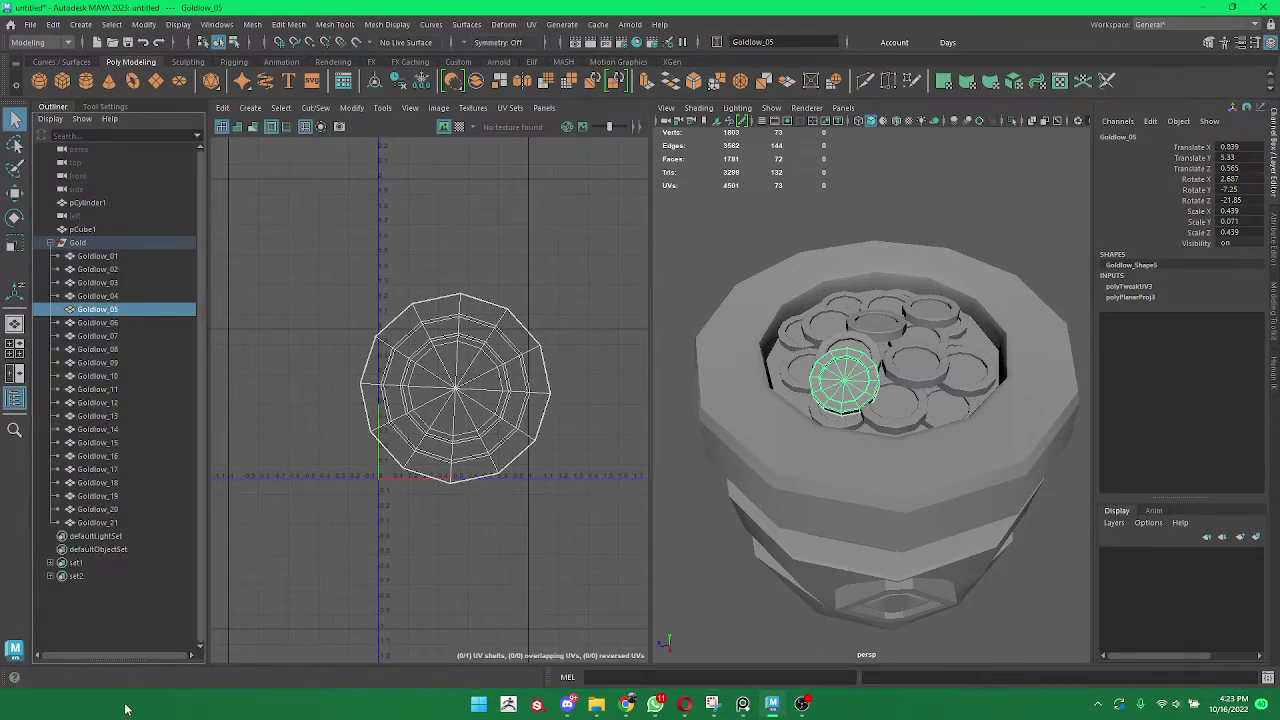
shift+click(926, 386)
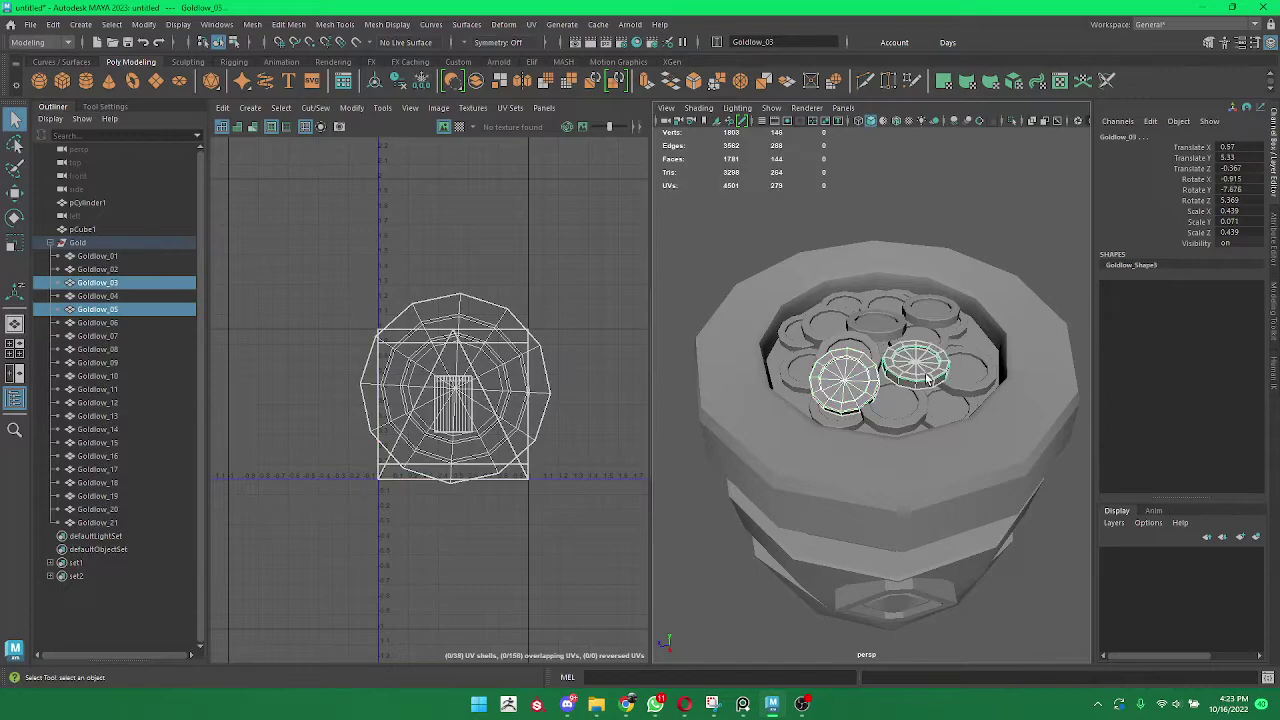
alt+drag(926, 386, 958, 412)
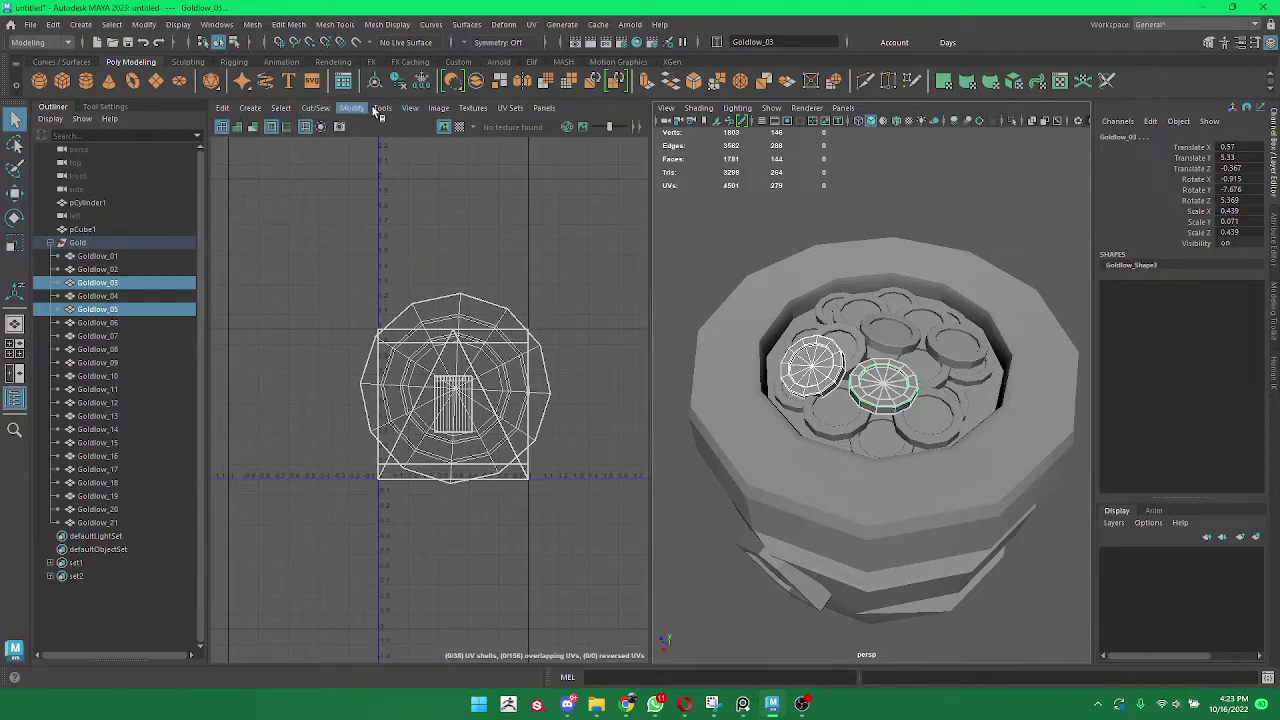
- Open the Mesh > Transfer Attributes options window and move it over the viewport
click(252, 24)
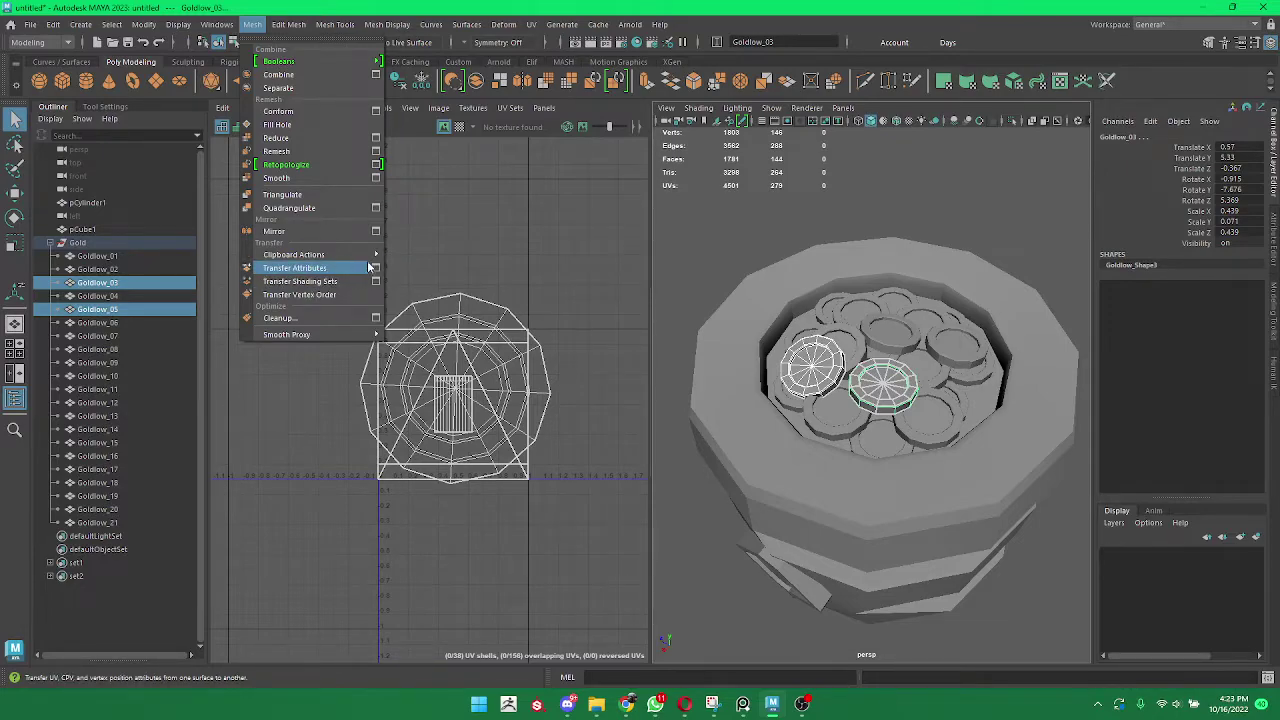
click(377, 270)
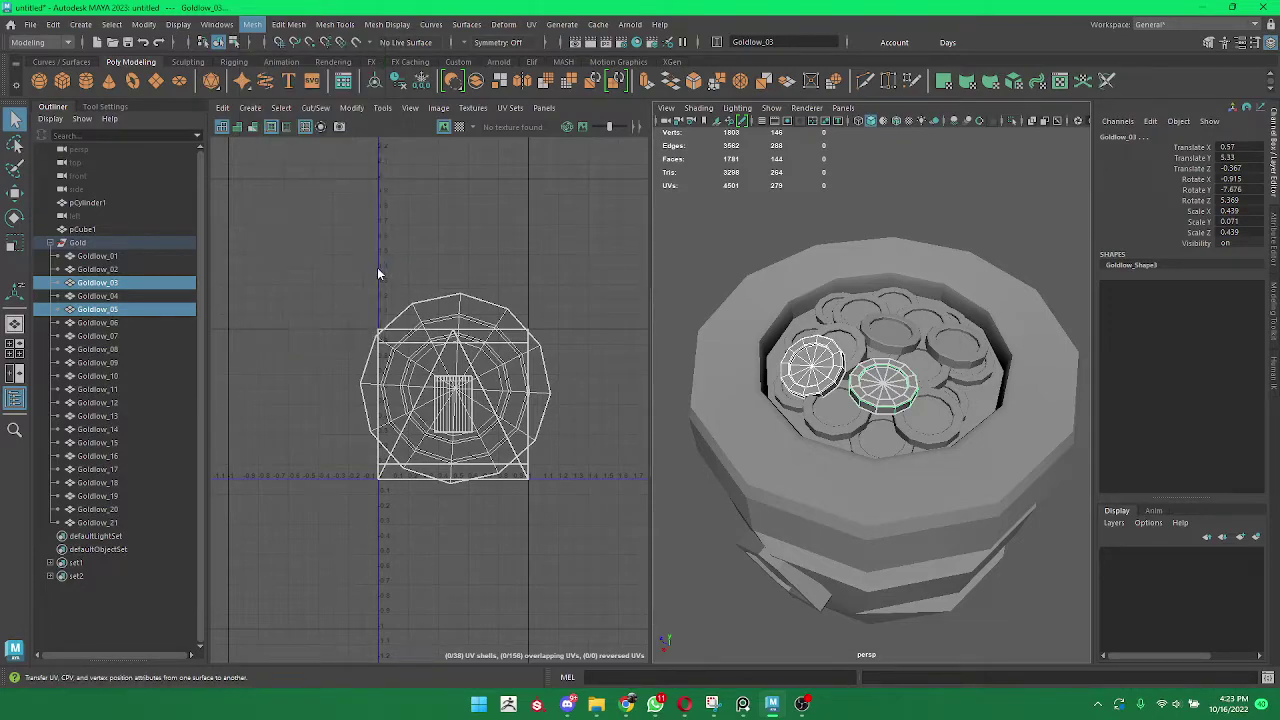
drag(398, 160, 759, 195)
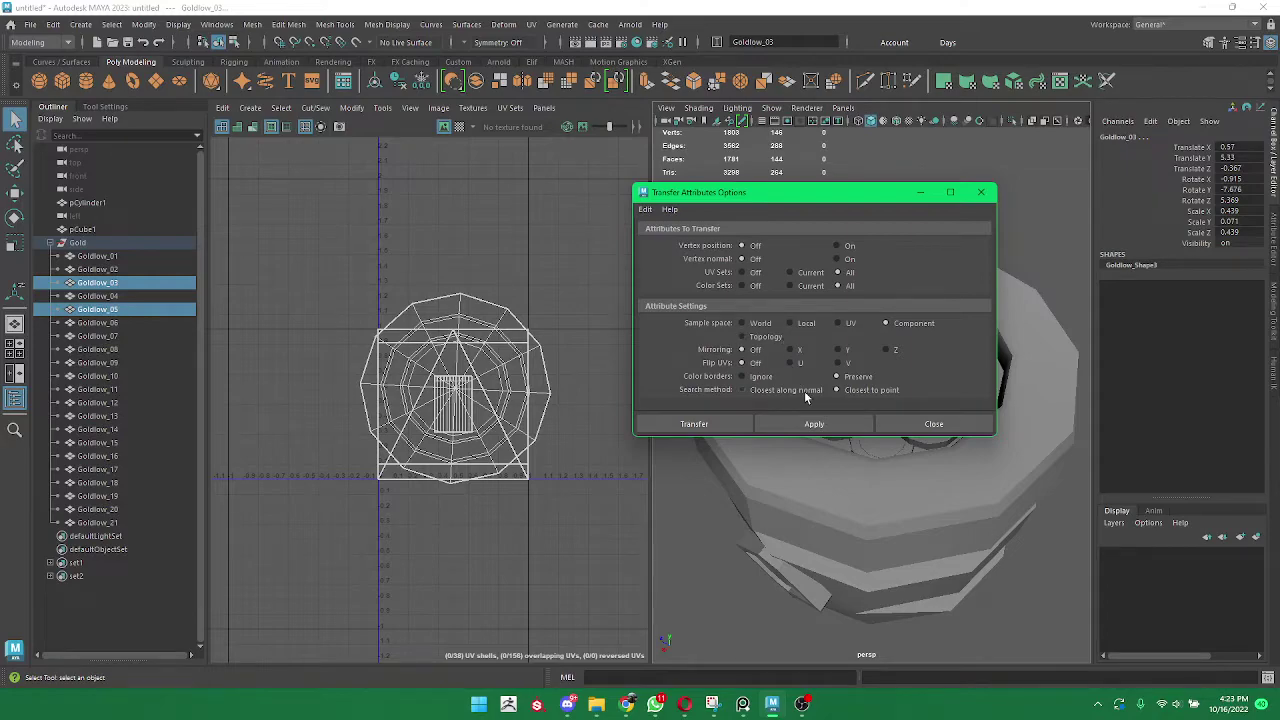
- Transfer all UV sets from Goldlow_05 to Goldlow_03 in Component space, then select Goldlow_03
click(700, 424)
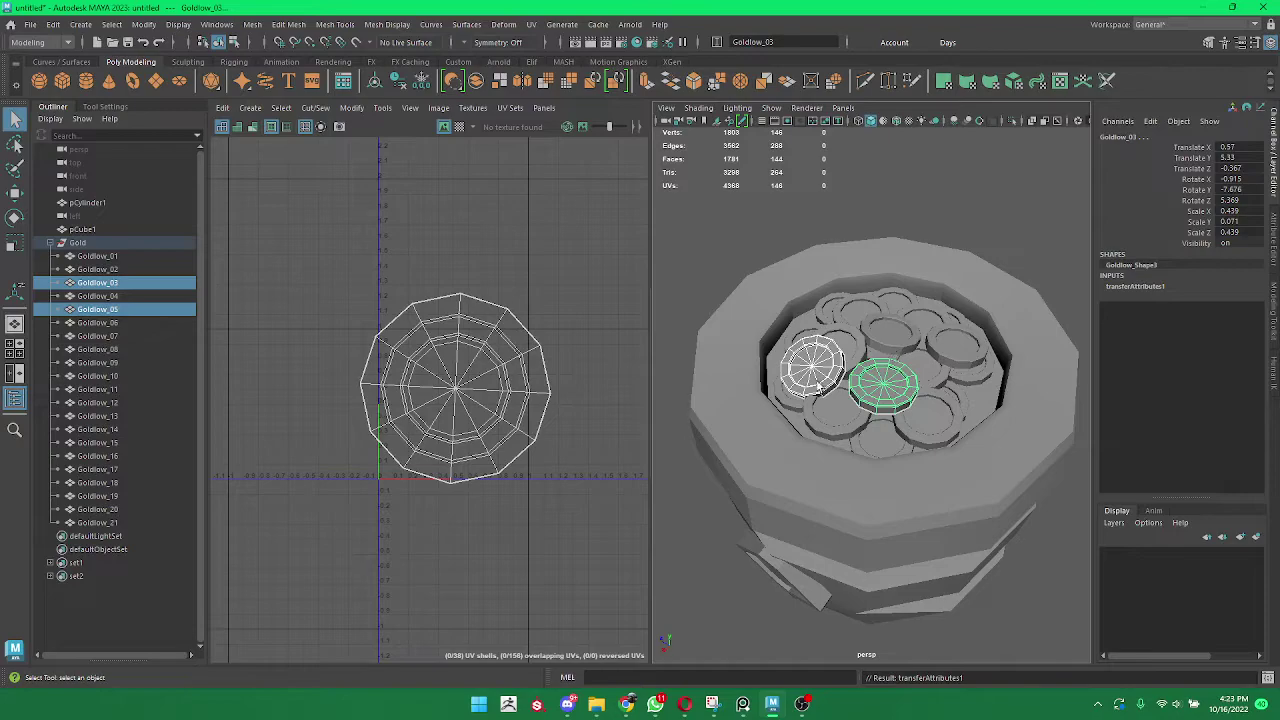
mouse_move(818, 387)
alt+mouse_down()
mouse_move(860, 402)
mouse_move(868, 390)
alt+mouse_up()
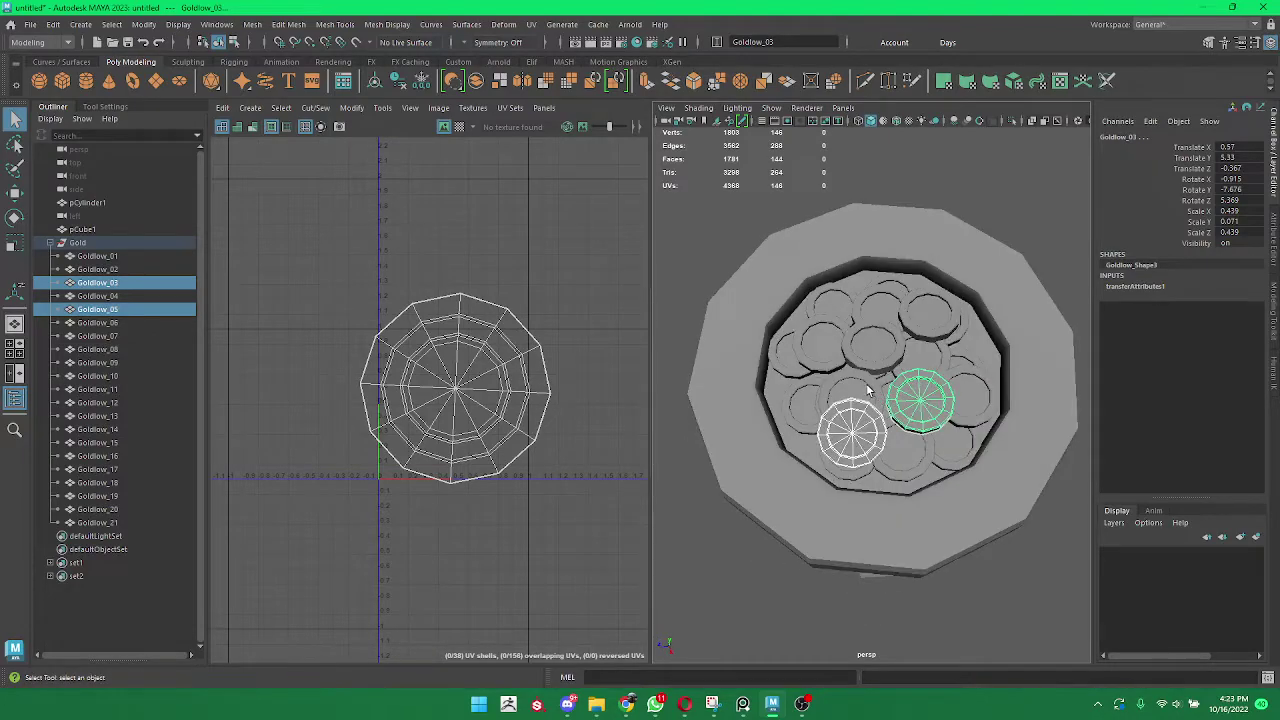
click(868, 390)
click(876, 396)
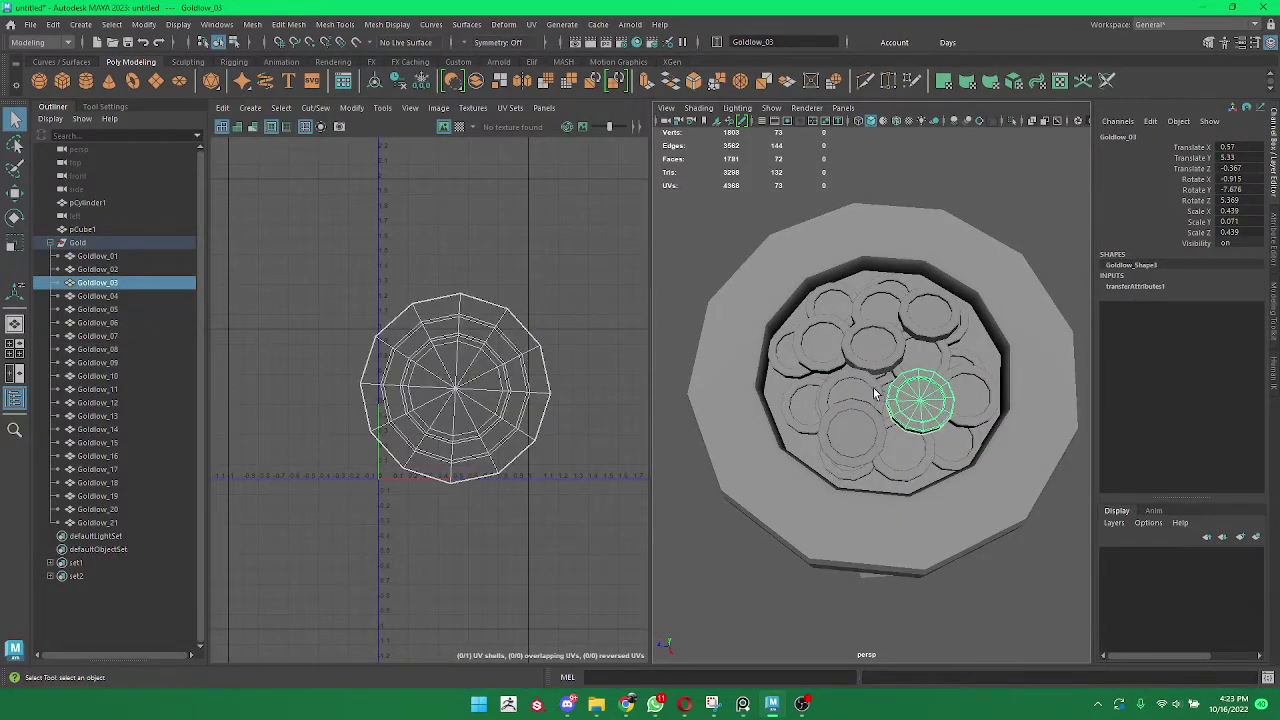
- Compare Goldlow_03 with Goldlow_04, then inspect Goldlow_03's UVs in UV mode
shift+click(874, 394)
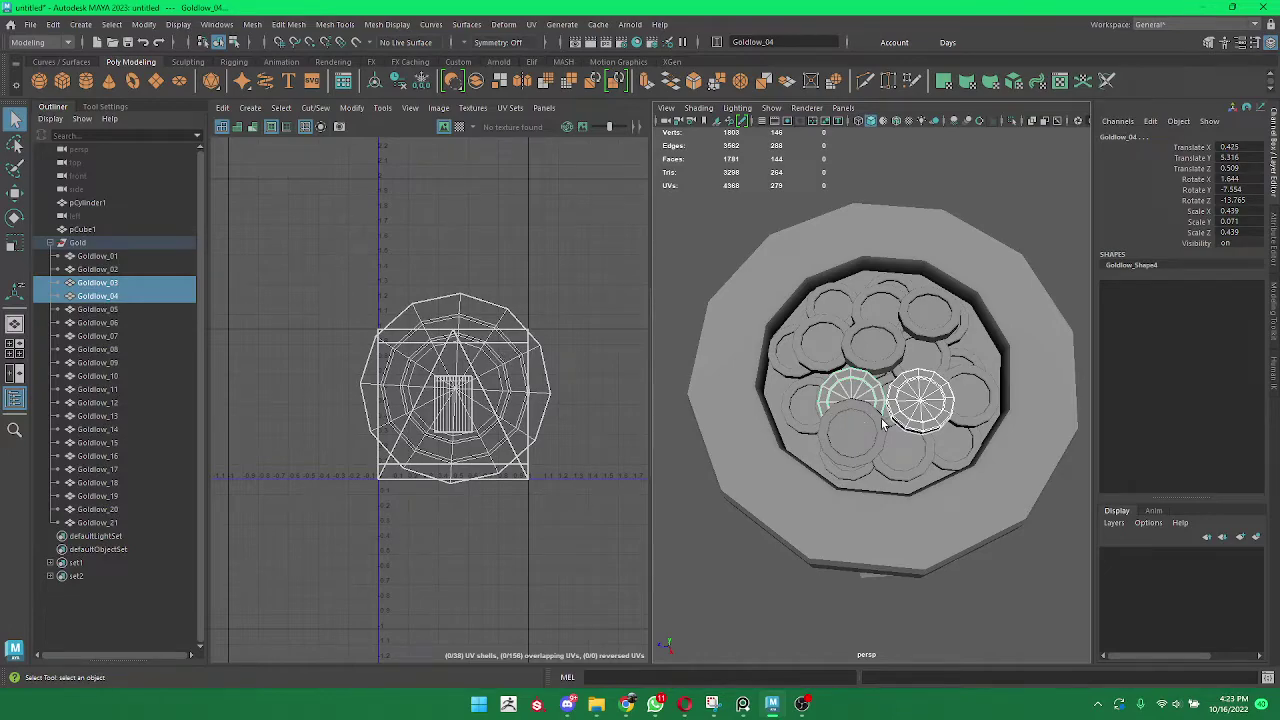
mouse_move(882, 423)
alt+mouse_down()
mouse_move(789, 357)
mouse_move(818, 388)
mouse_move(854, 380)
alt+mouse_up()
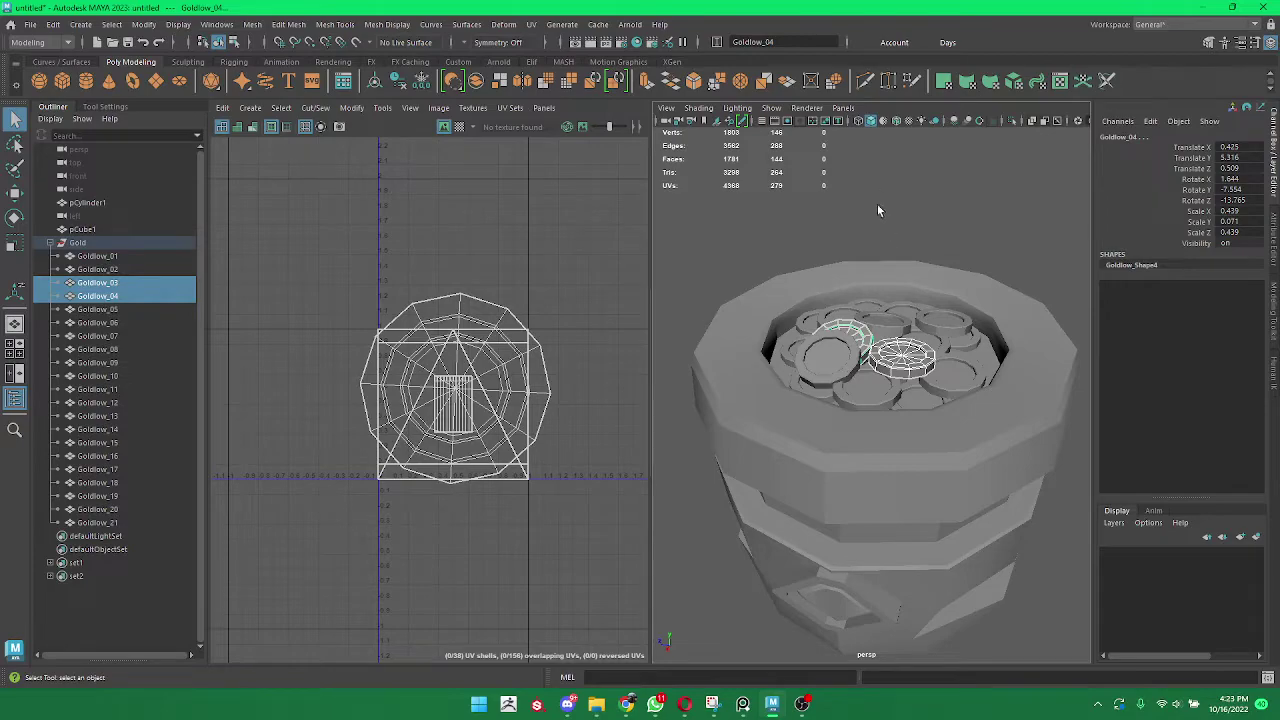
click(877, 210)
click(889, 335)
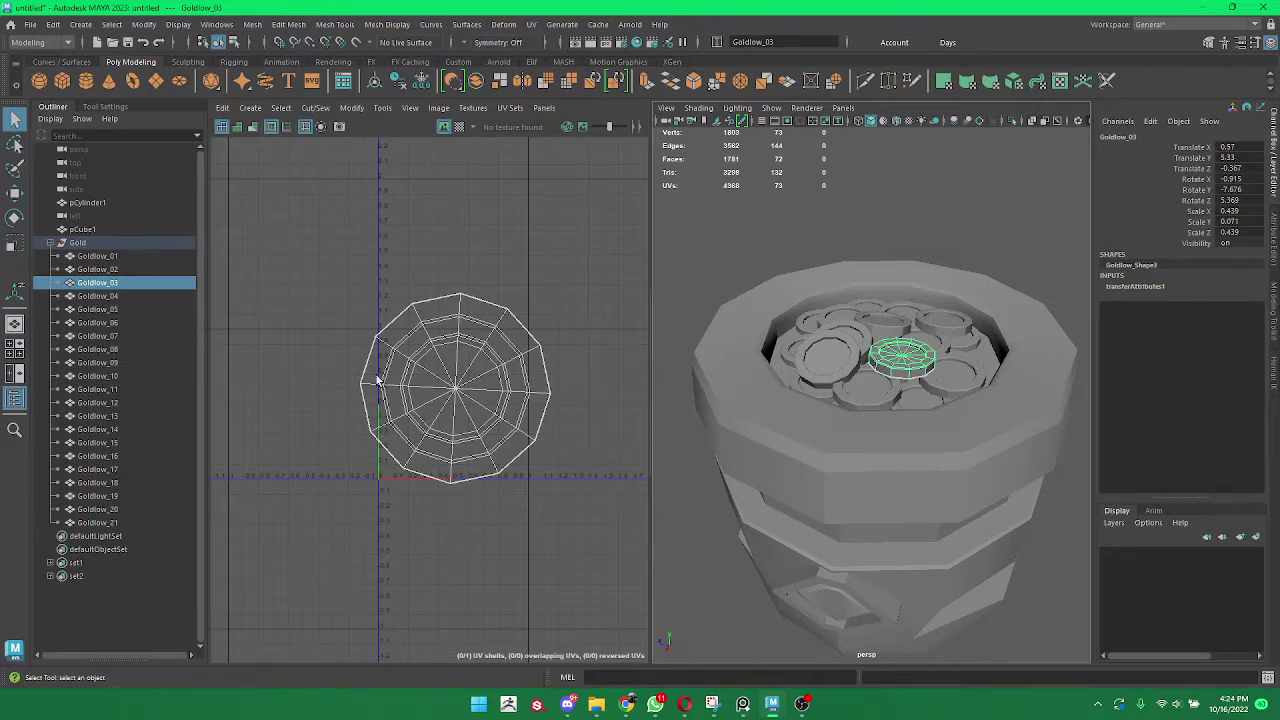
right_drag(378, 380, 334, 323)
drag(560, 500, 361, 262)
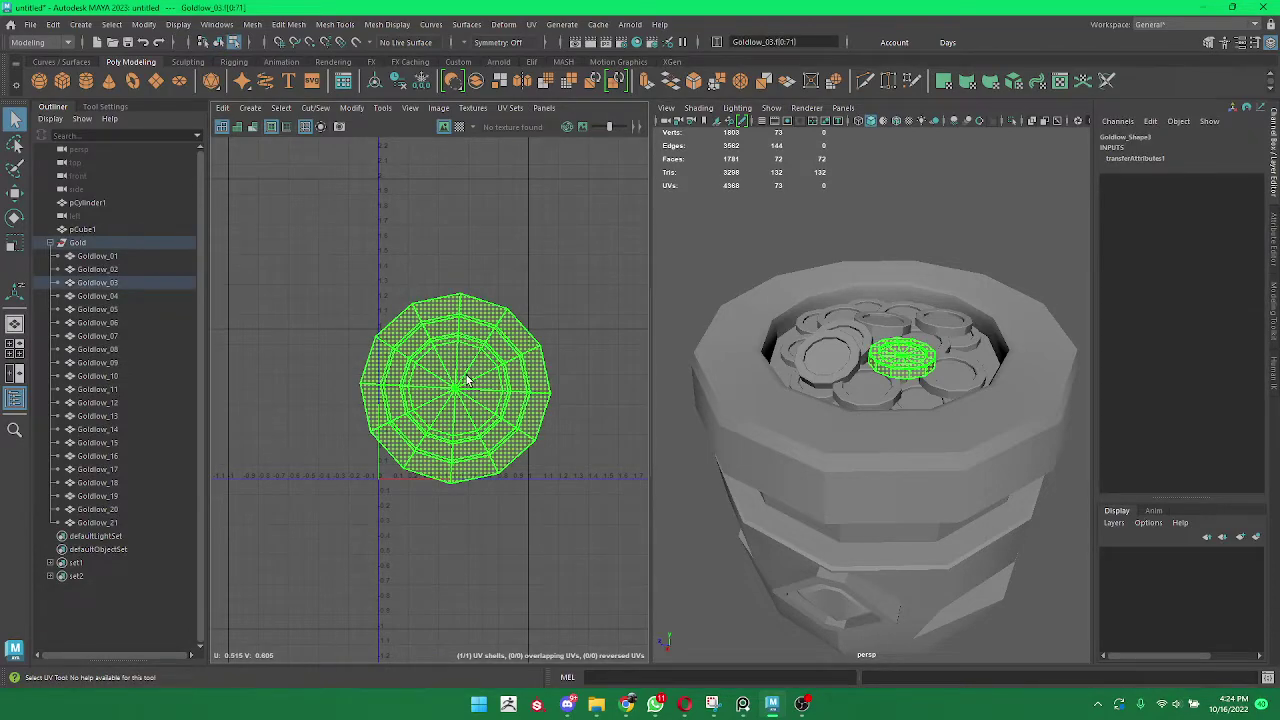
click(544, 295)
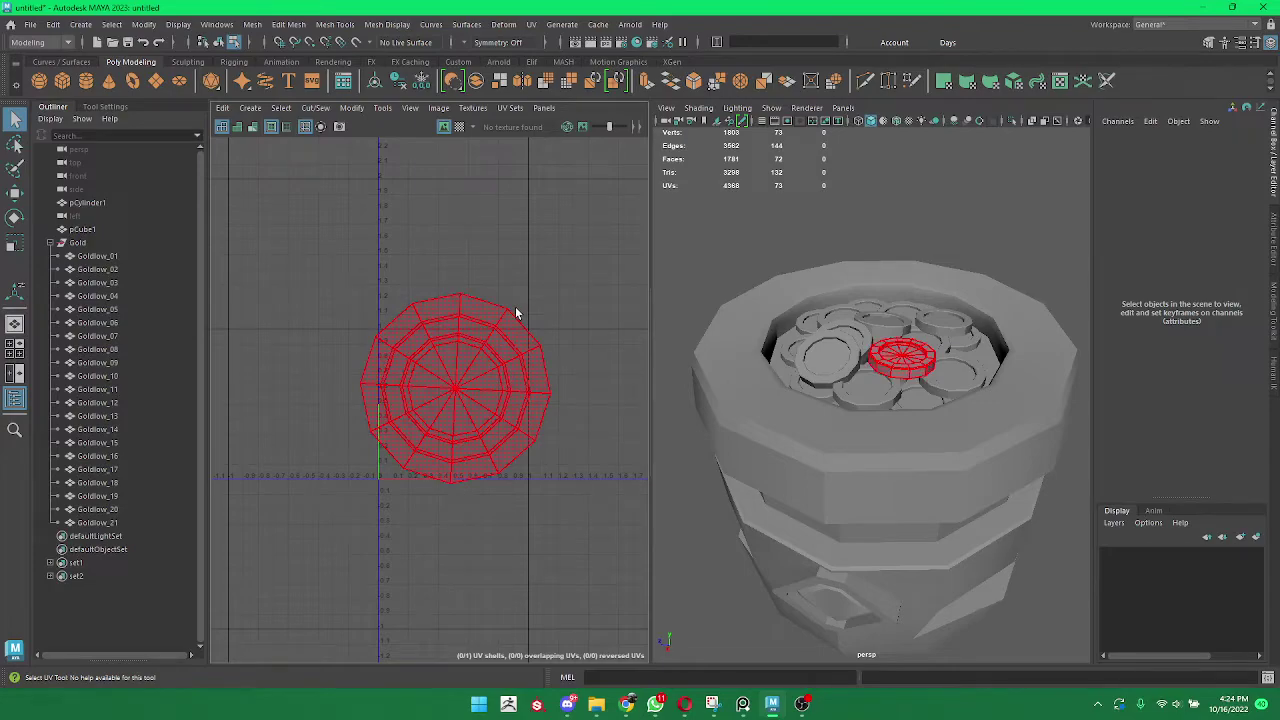
- Return to object mode, add Goldlow_04, then clear the coin selection
alt+drag(944, 518, 997, 489)
right_drag(895, 390, 858, 357)
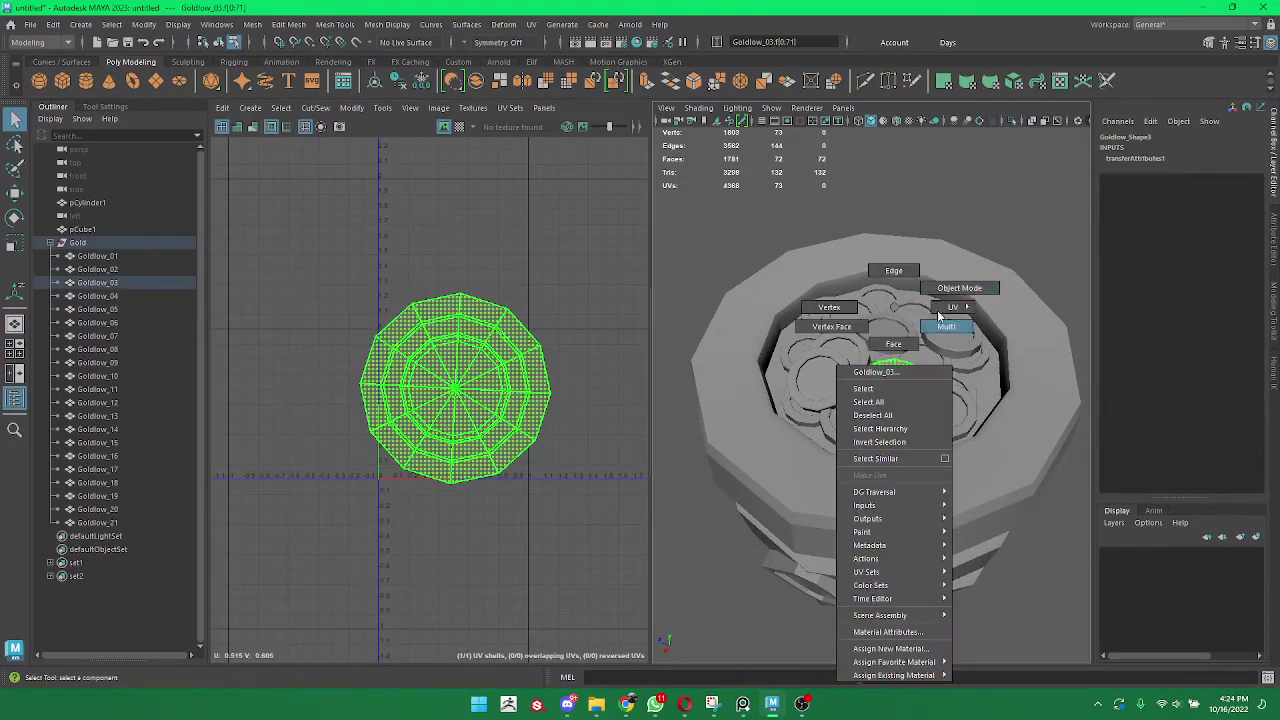
shift+click(853, 347)
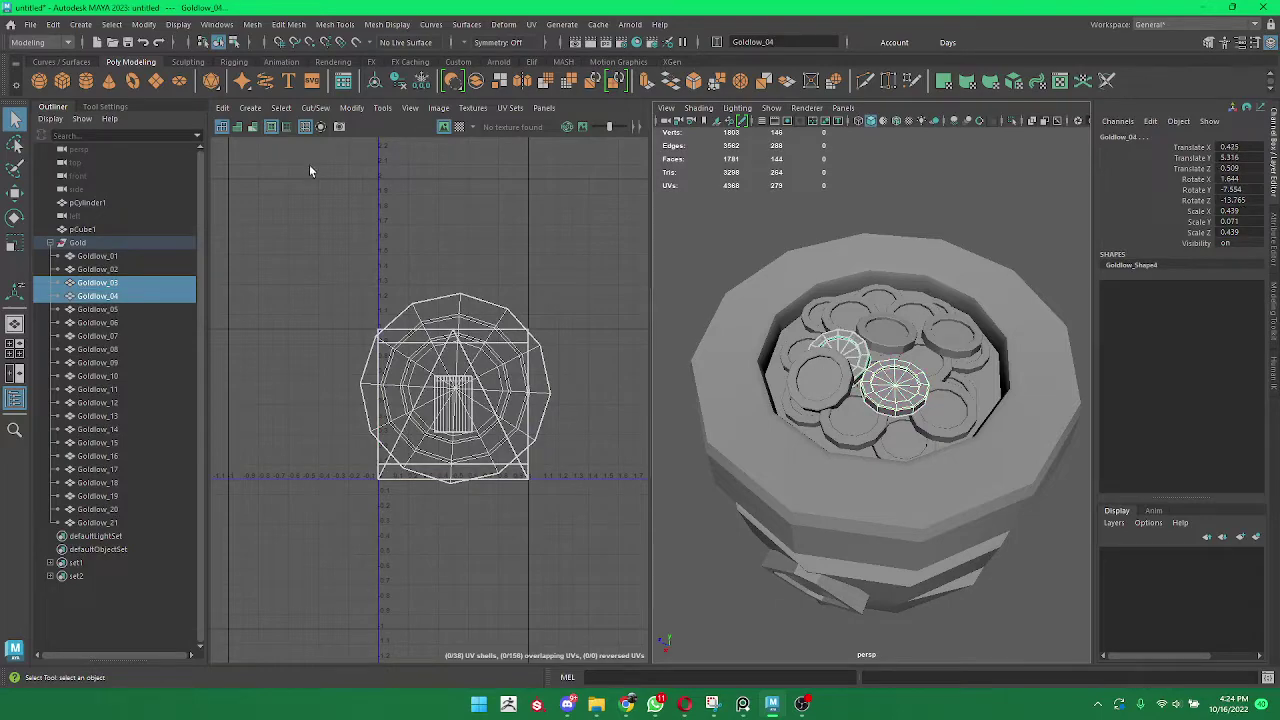
click(859, 448)
right_click(836, 357)
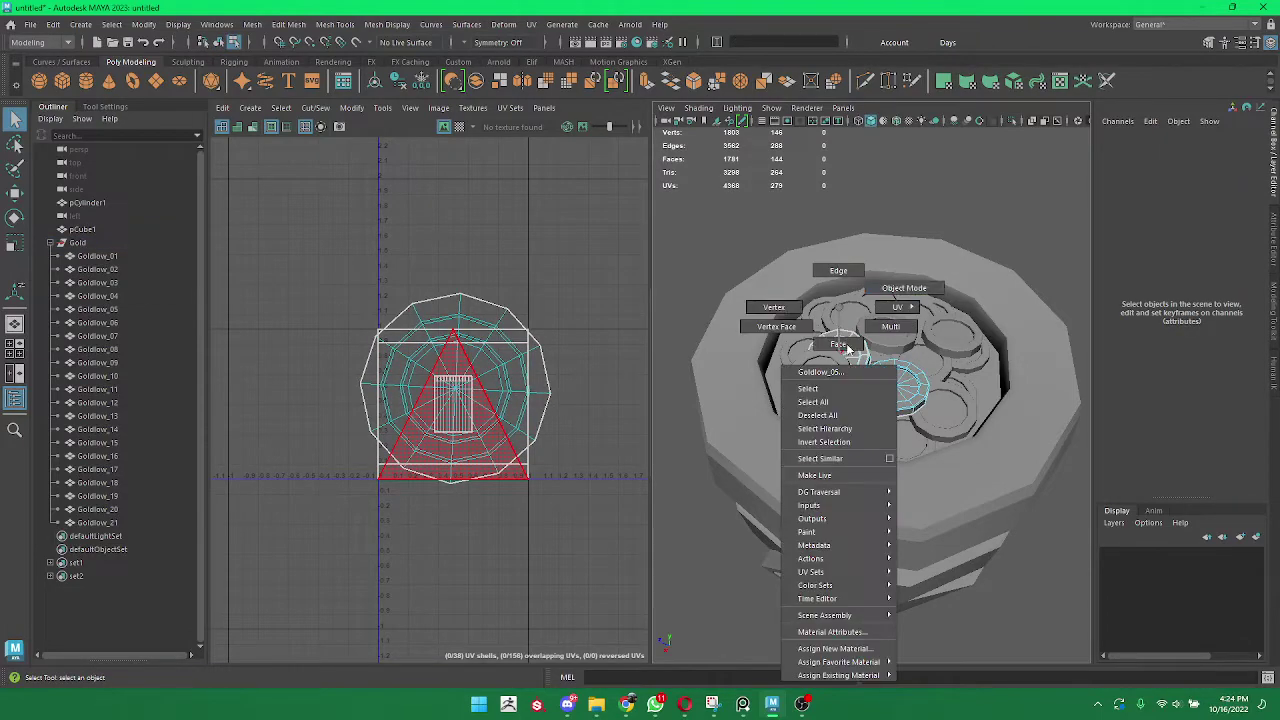
click(898, 288)
click(924, 195)
- Show Goldlow_03 and Goldlow_04's UV shells together, then return to object mode
click(852, 348)
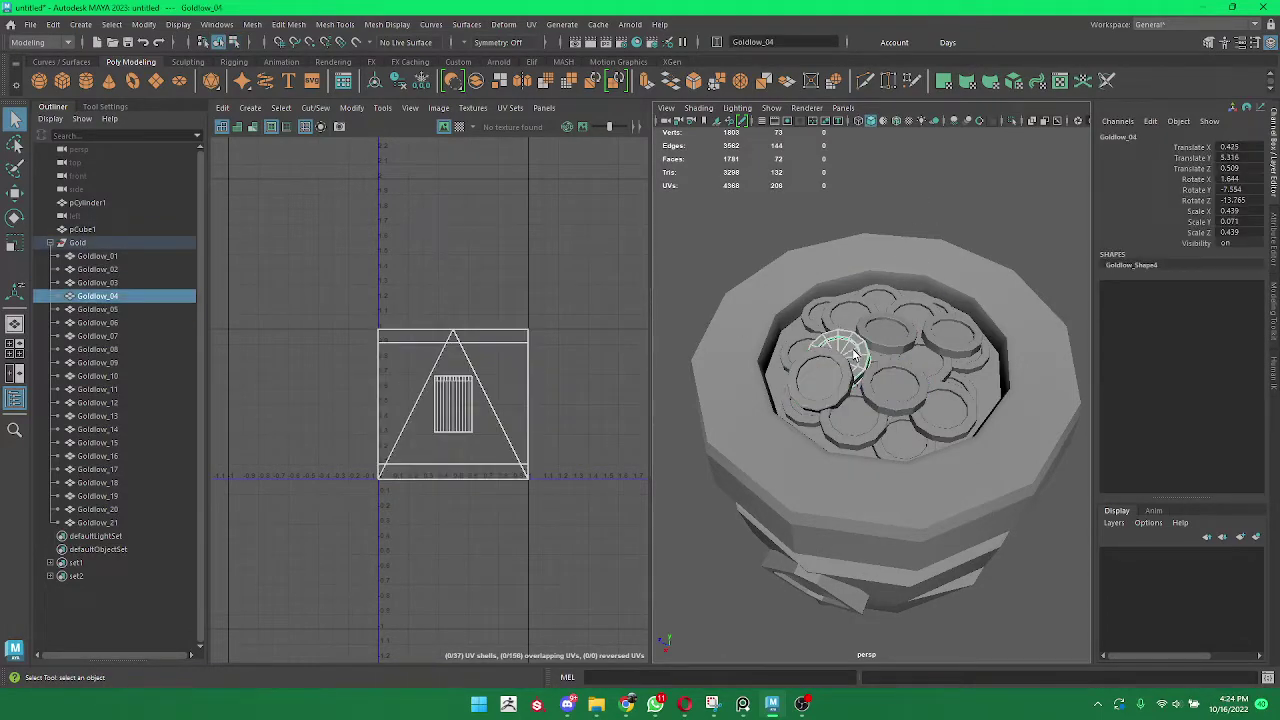
click(900, 398)
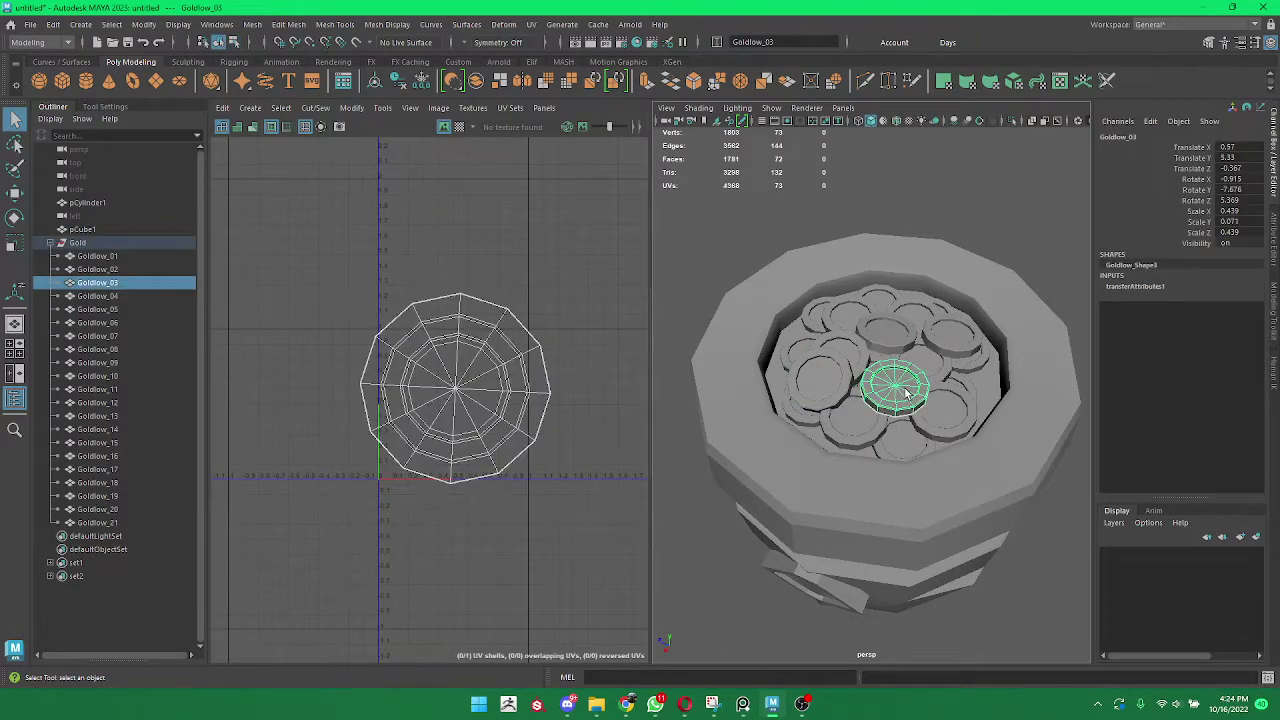
alt+drag(846, 406, 785, 441)
shift+click(840, 386)
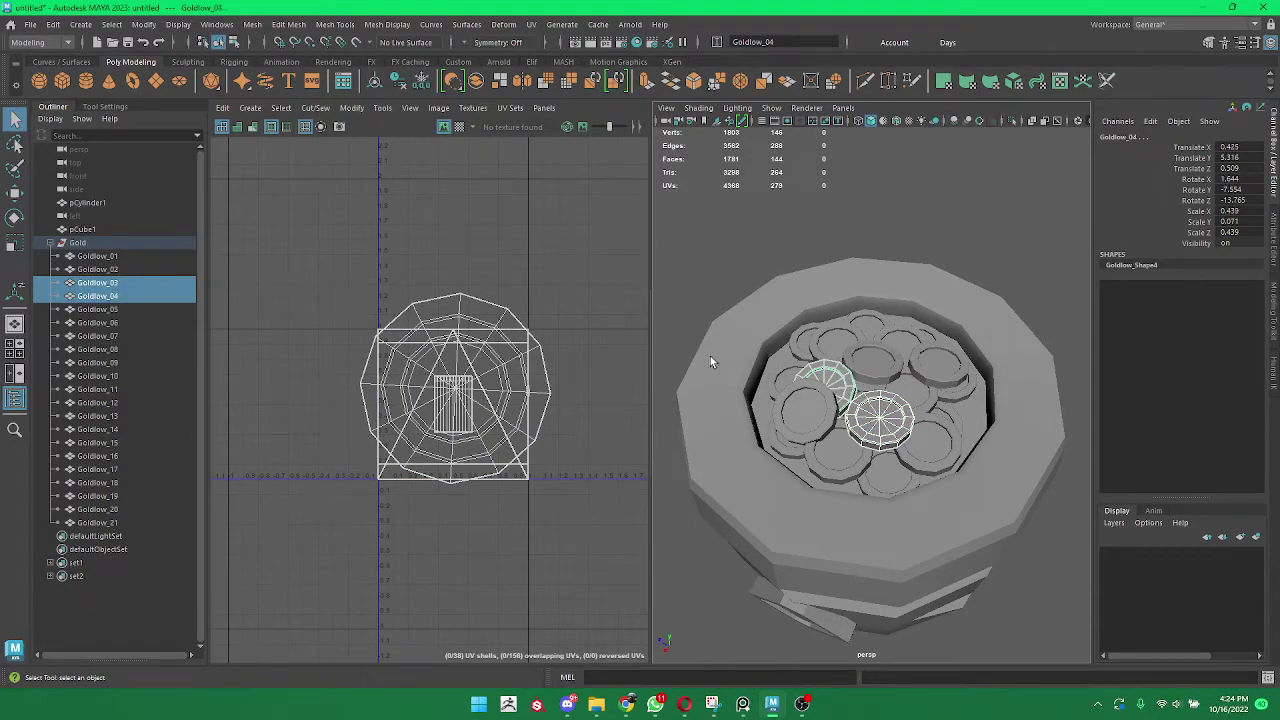
key(F11)
right_click(914, 235)
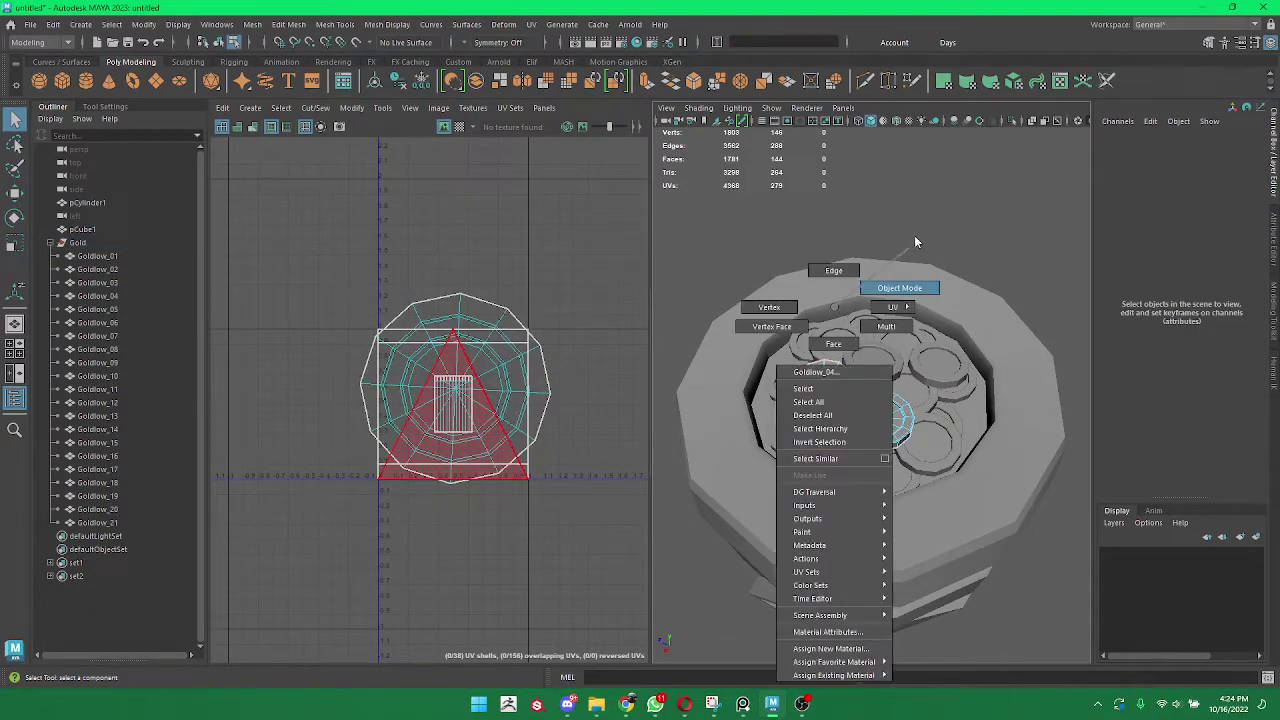
click(912, 248)
- Open Transfer Attributes options and copy Goldlow_03's UVs onto Goldlow_04
click(252, 24)
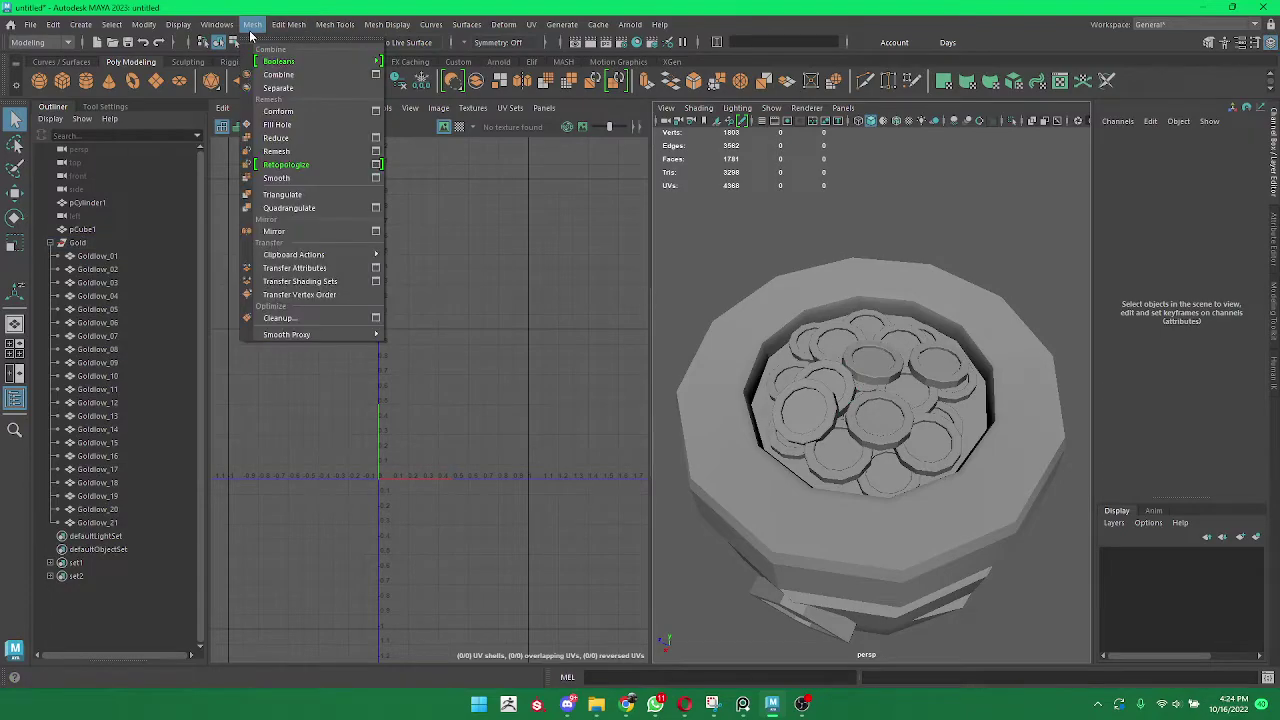
click(376, 268)
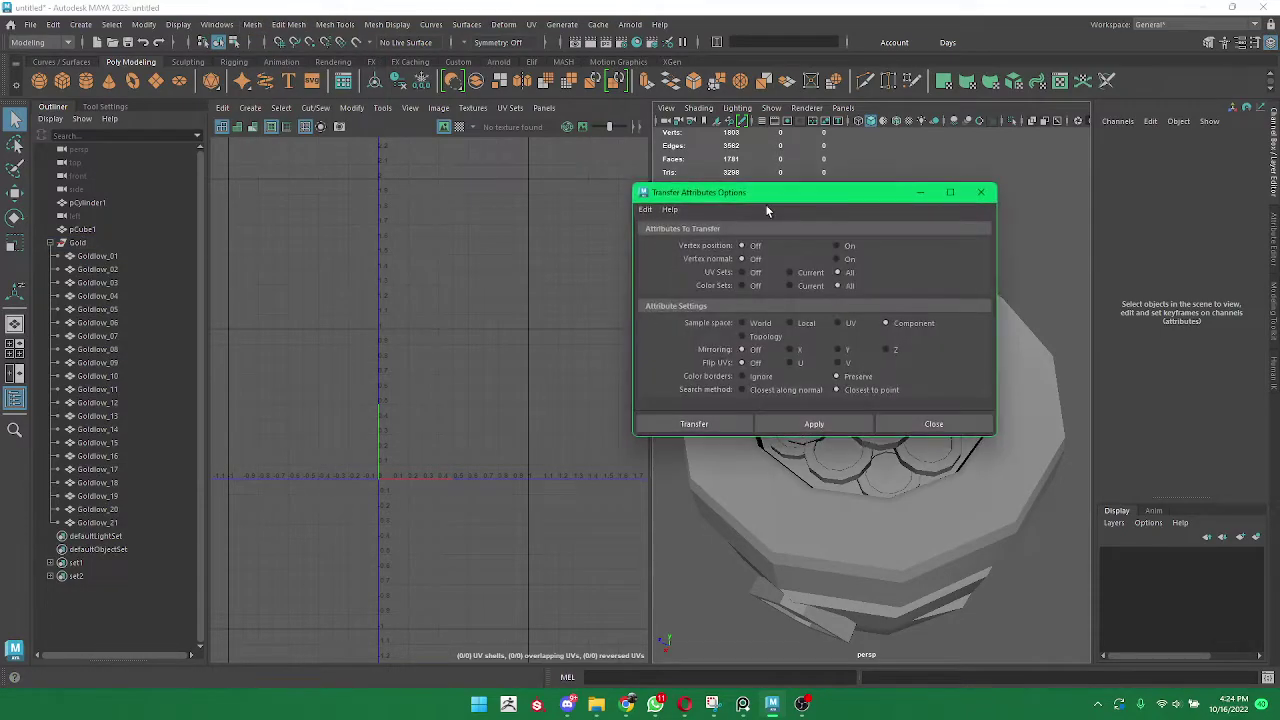
drag(765, 204, 417, 204)
click(870, 430)
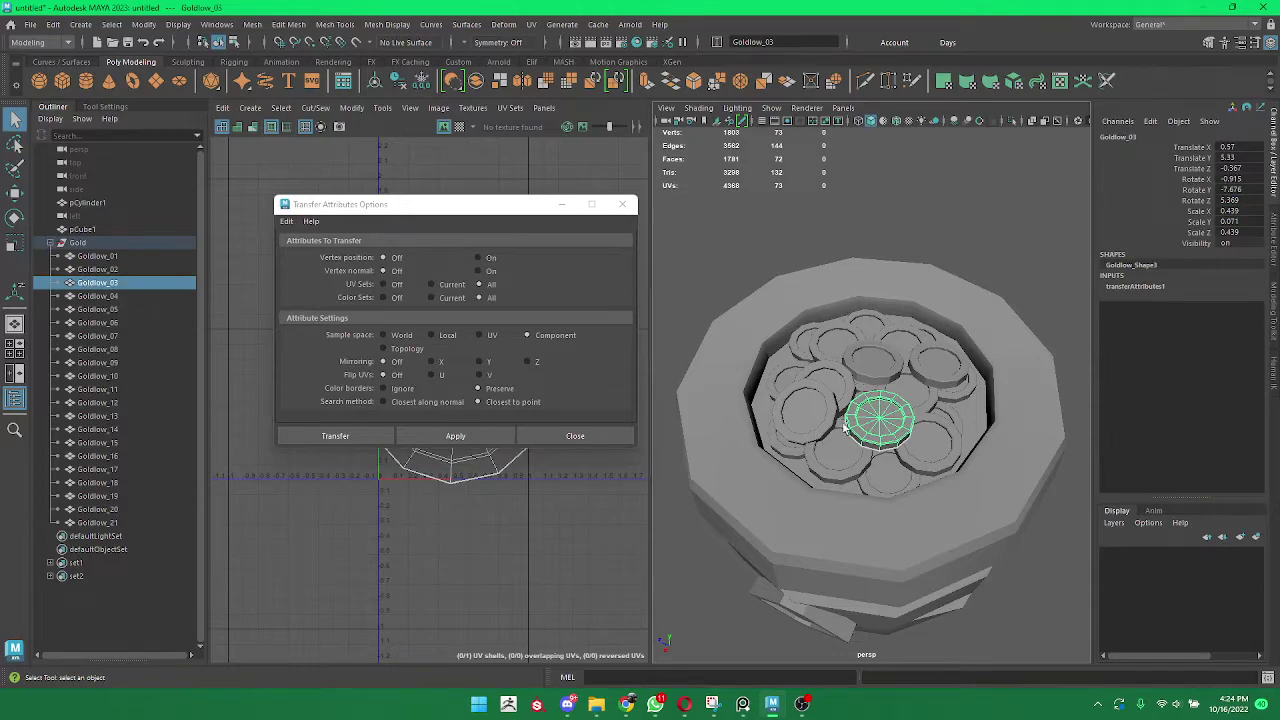
shift+click(825, 383)
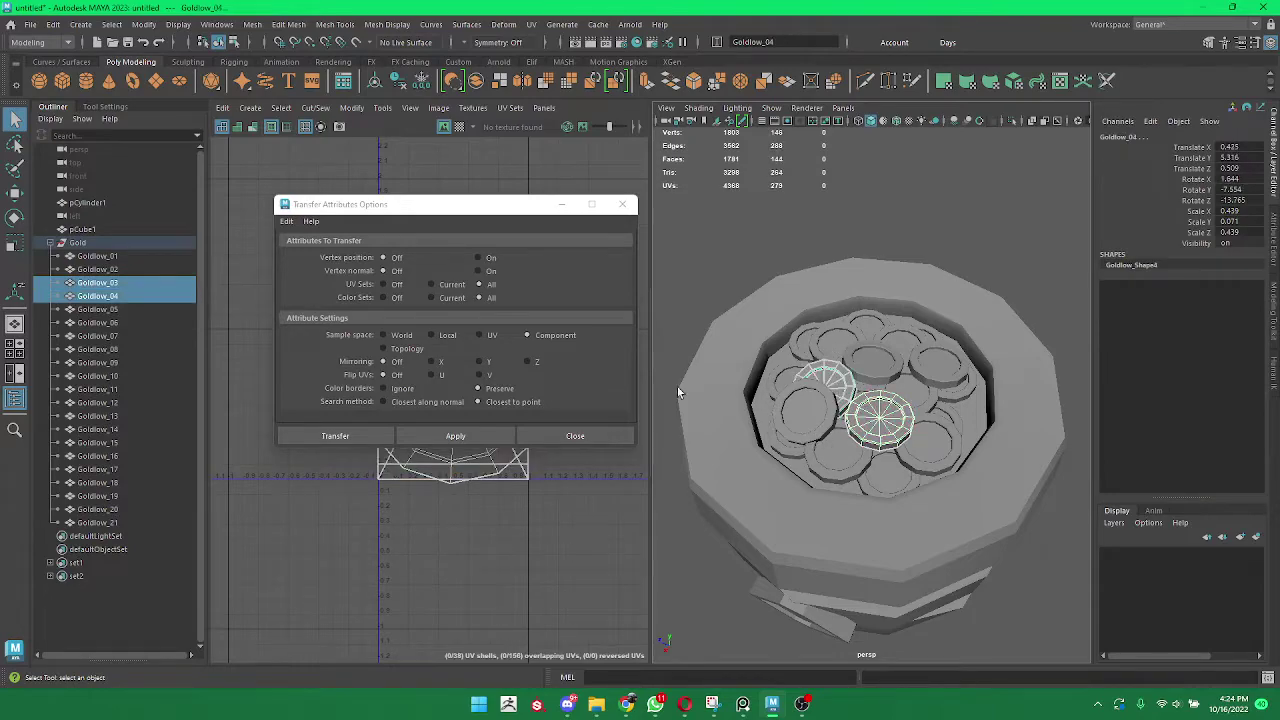
click(455, 436)
- Transfer Goldlow_04's UV layout onto coin Goldlow_02
drag(445, 226, 436, 179)
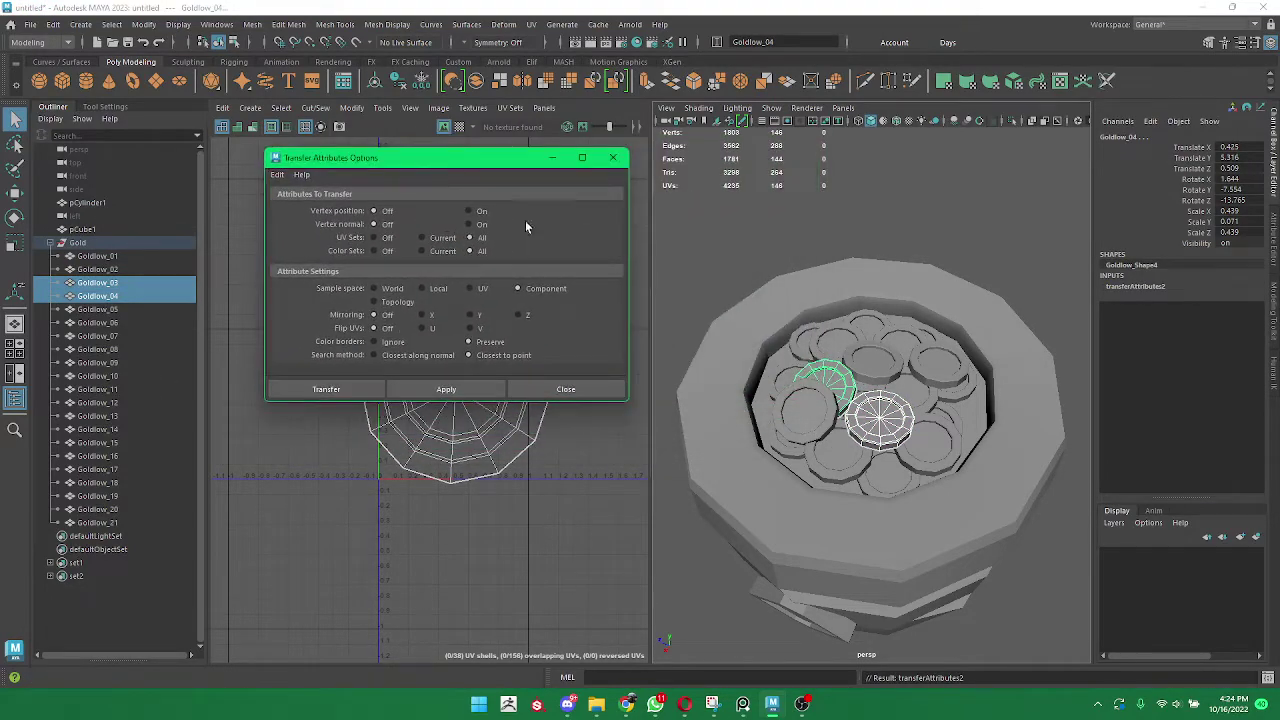
click(847, 393)
shift+click(875, 369)
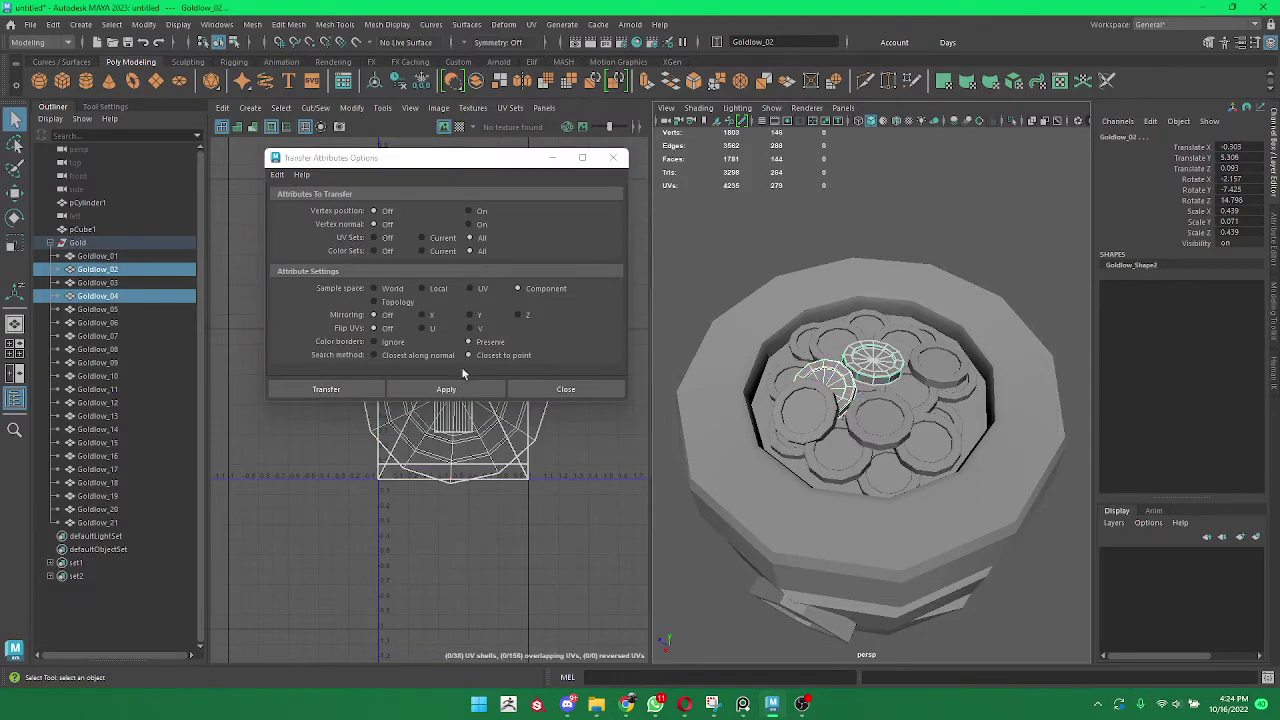
click(446, 389)
- Copy the unwrapped coin UVs onto Goldlow_01 and Goldlow_07
click(820, 394)
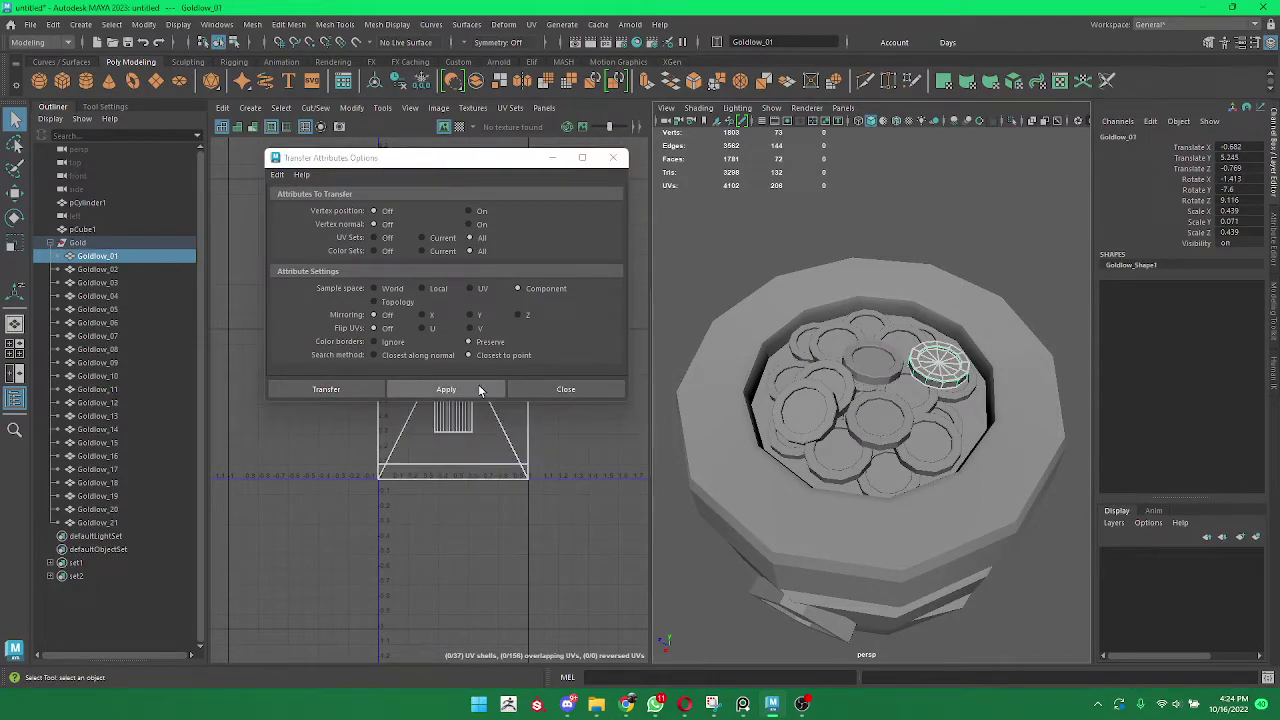
click(901, 365)
shift+click(935, 366)
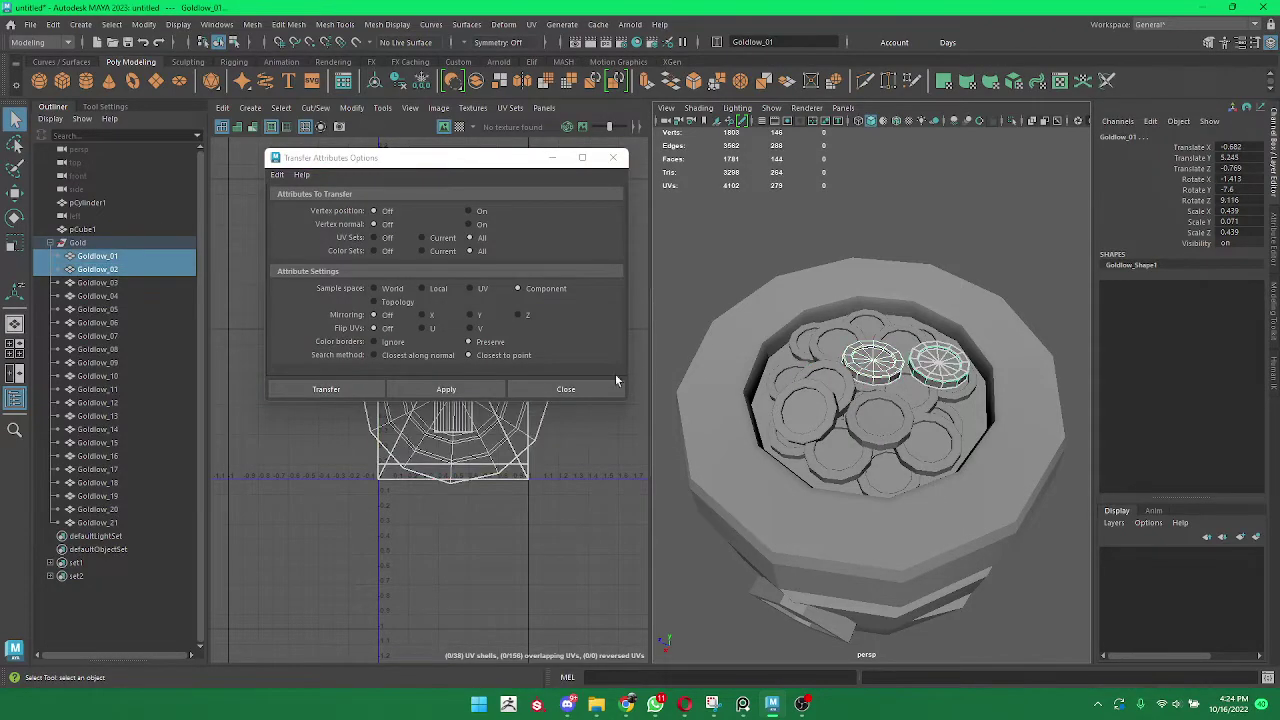
click(446, 394)
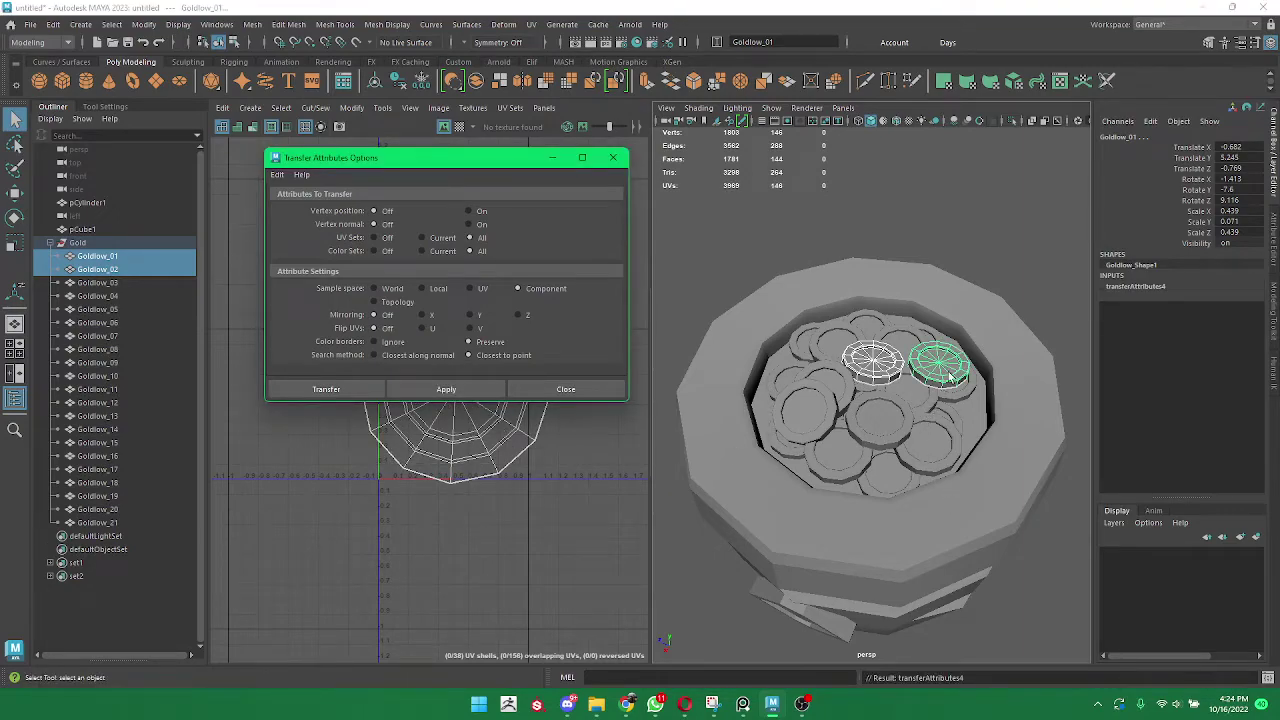
click(950, 375)
shift+click(925, 395)
click(446, 389)
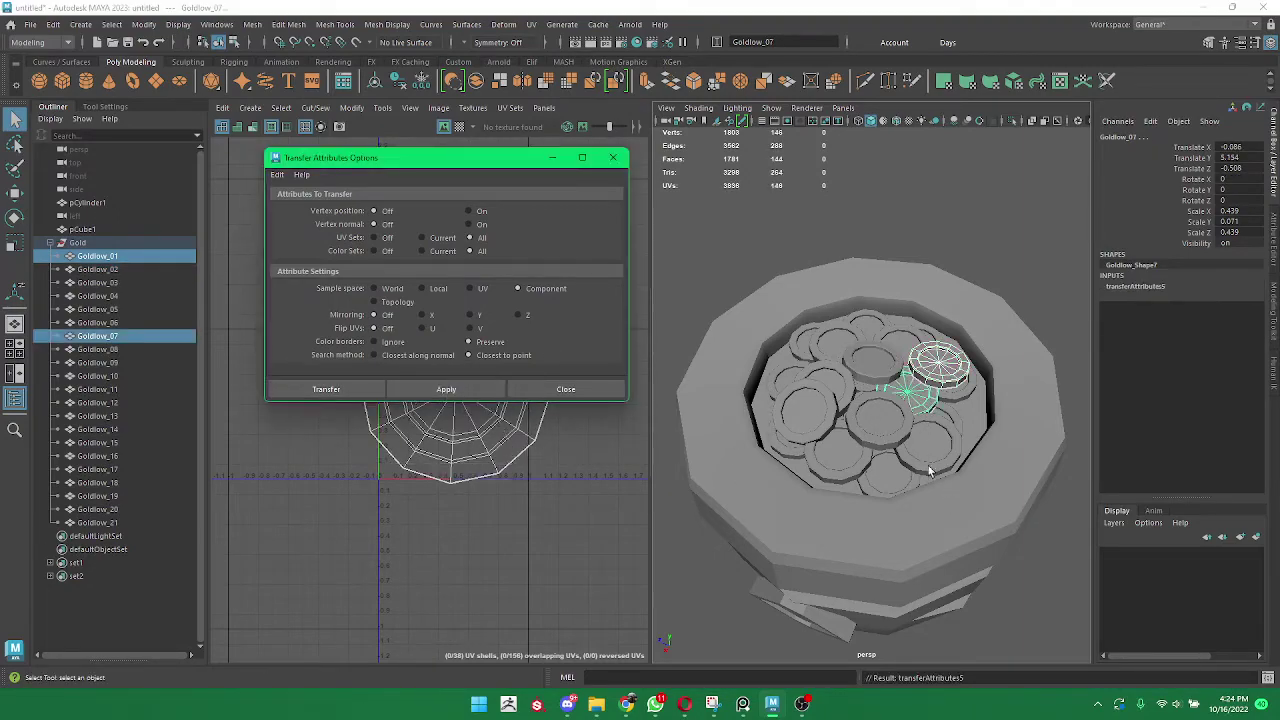
- Transfer Goldlow_01's UVs onto coins Goldlow_21 and Goldlow_08
alt+drag(948, 428, 935, 426)
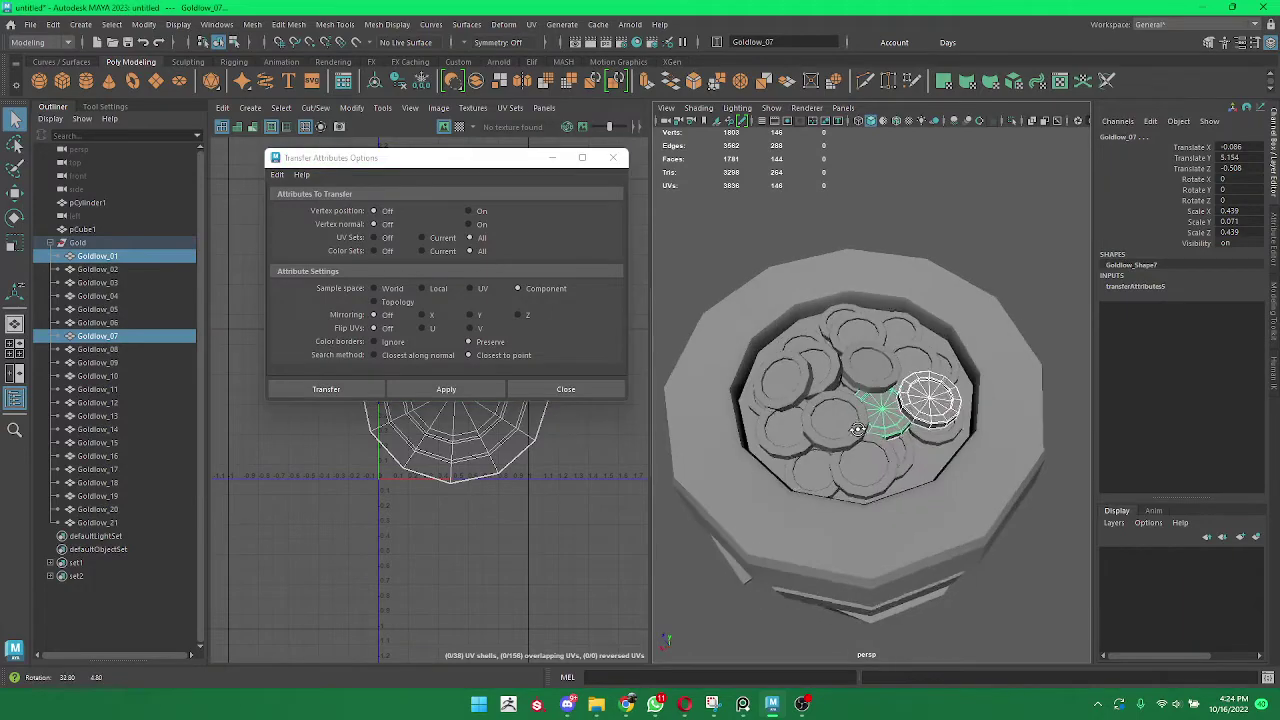
click(935, 428)
shift+click(938, 435)
click(450, 390)
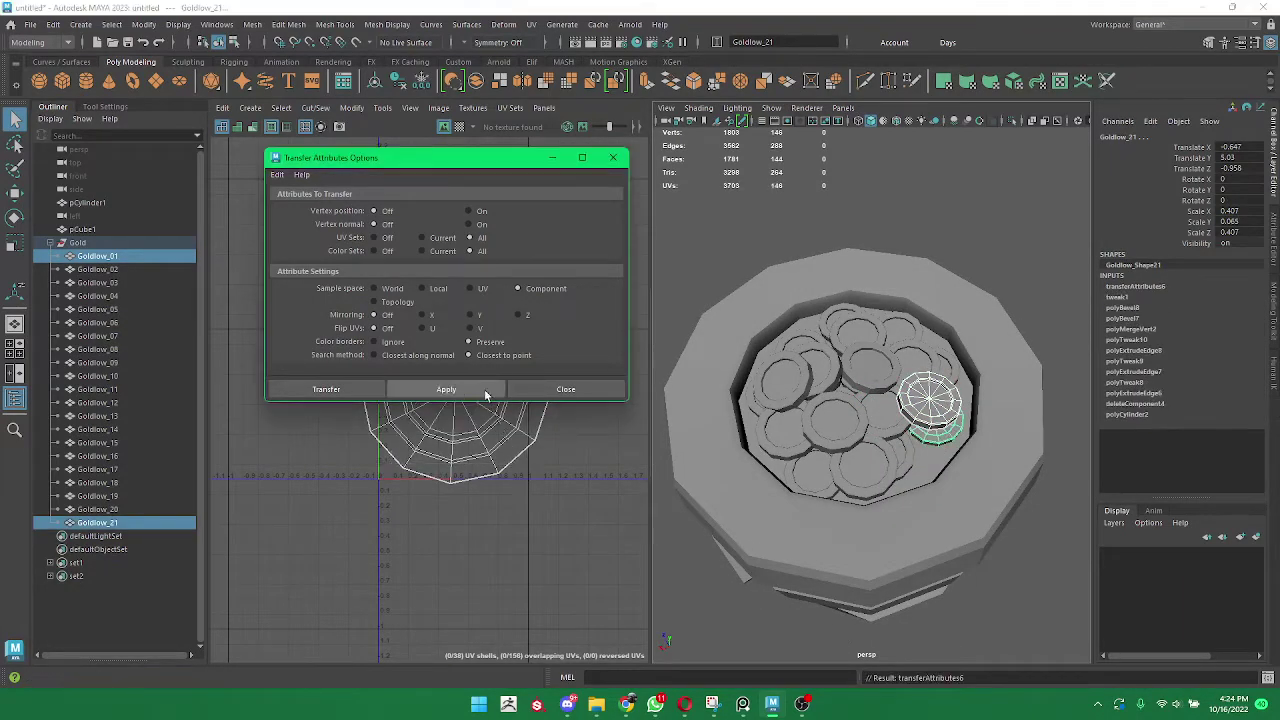
mouse_move(860, 430)
alt+mouse_down()
mouse_move(756, 484)
mouse_move(916, 456)
alt+mouse_up()
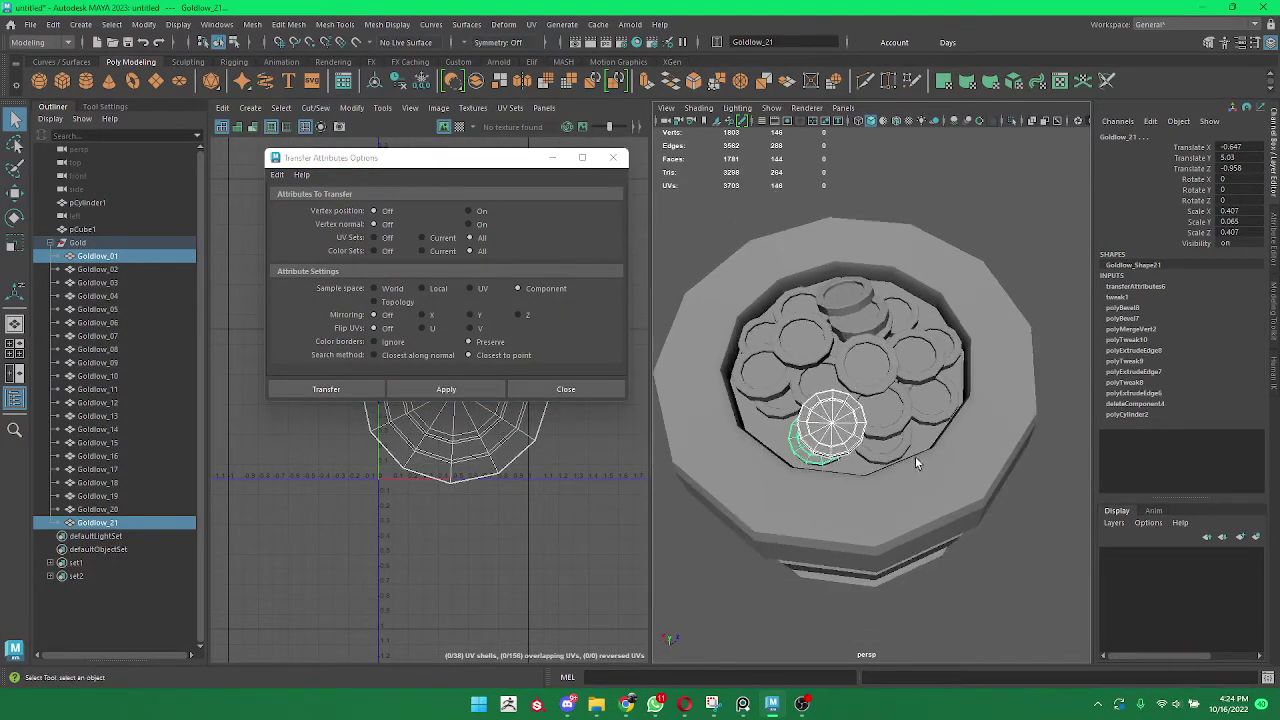
click(818, 448)
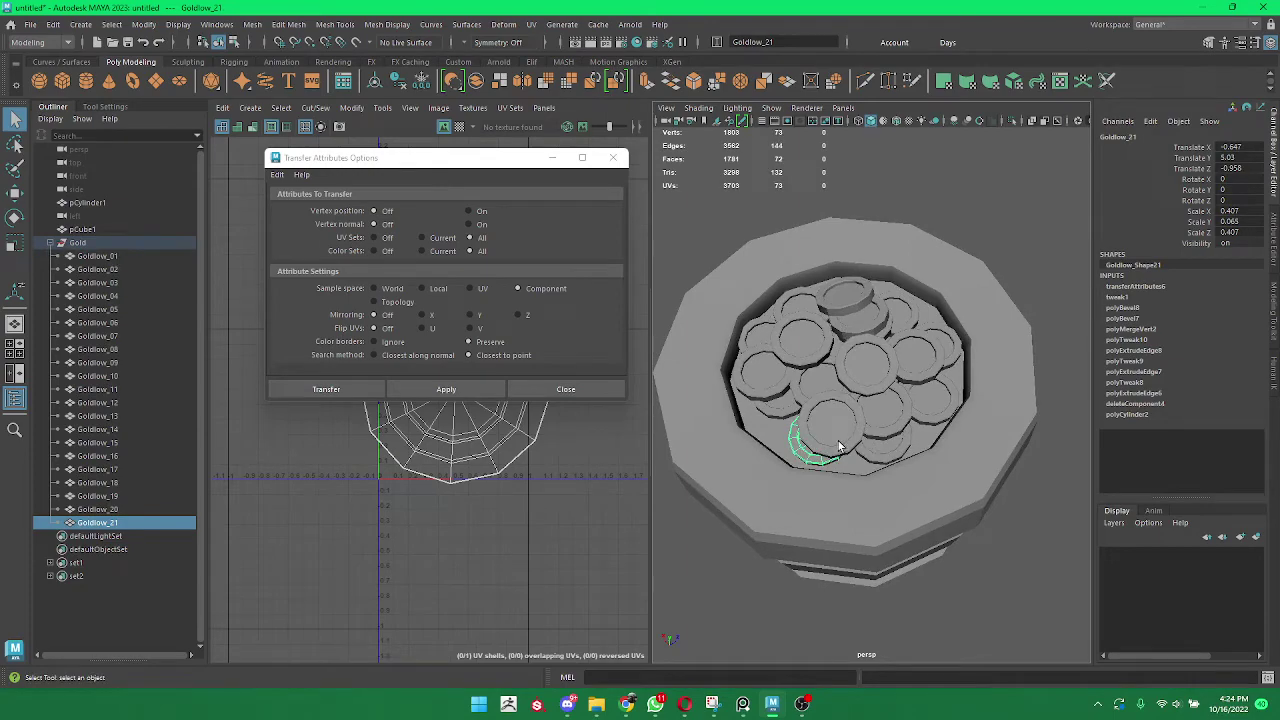
shift+click(900, 440)
click(446, 389)
- Transfer Goldlow_08's UVs onto coins Goldlow_20 and Goldlow_19
alt+right_drag(800, 460, 838, 493)
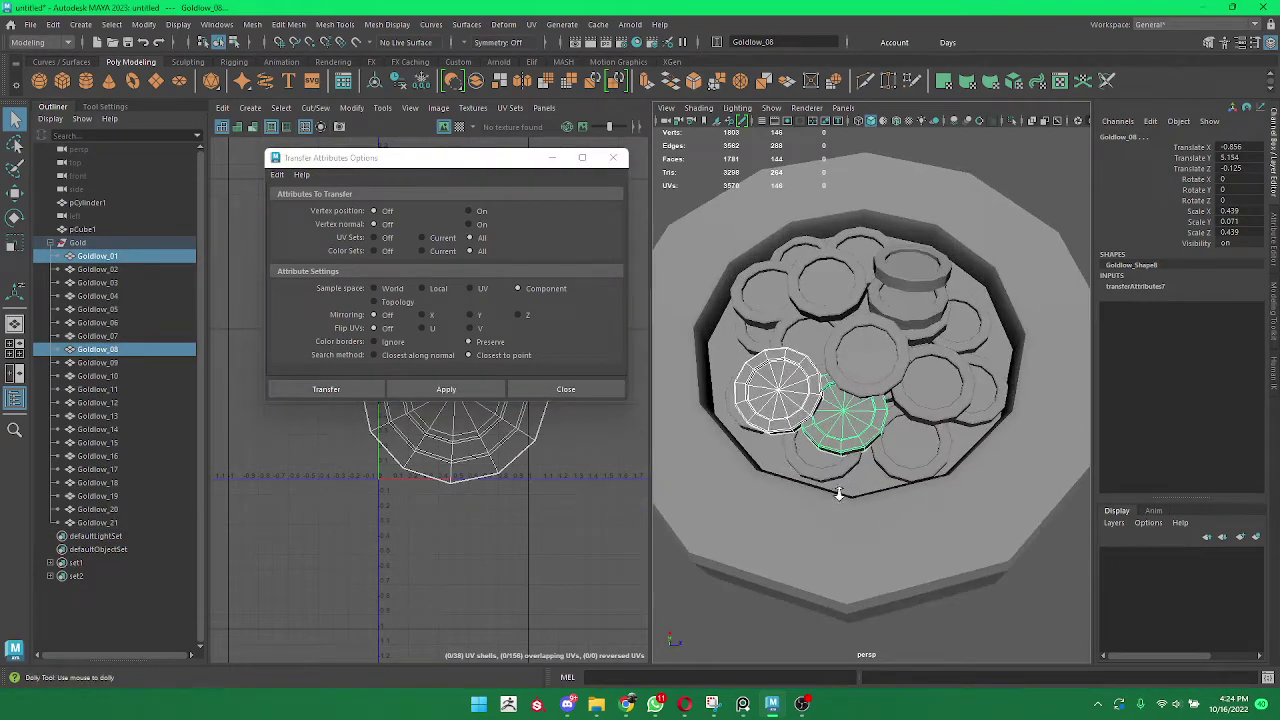
click(848, 440)
shift+click(835, 466)
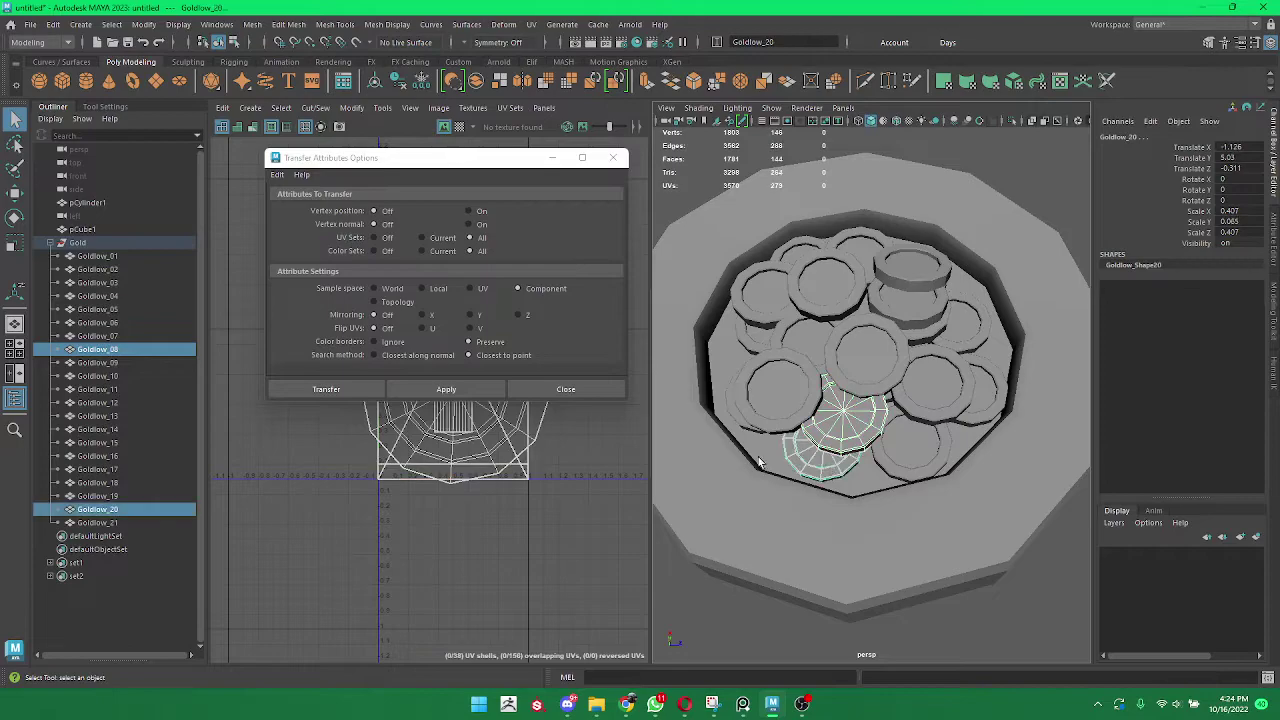
click(485, 387)
alt+drag(851, 512, 938, 494)
click(896, 420)
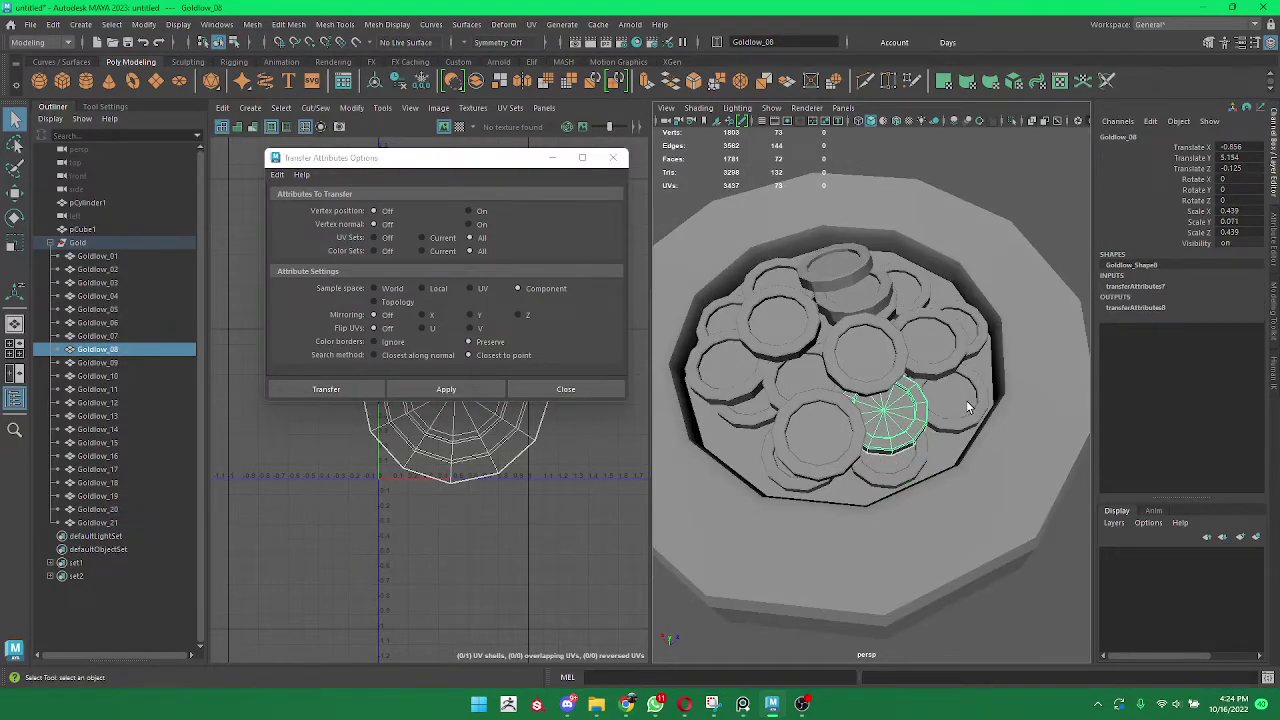
shift+click(966, 400)
click(446, 389)
- Copy UVs from Goldlow_08 onto Goldlow_09, then from Goldlow_09 onto Goldlow_18
alt+drag(860, 470, 808, 455)
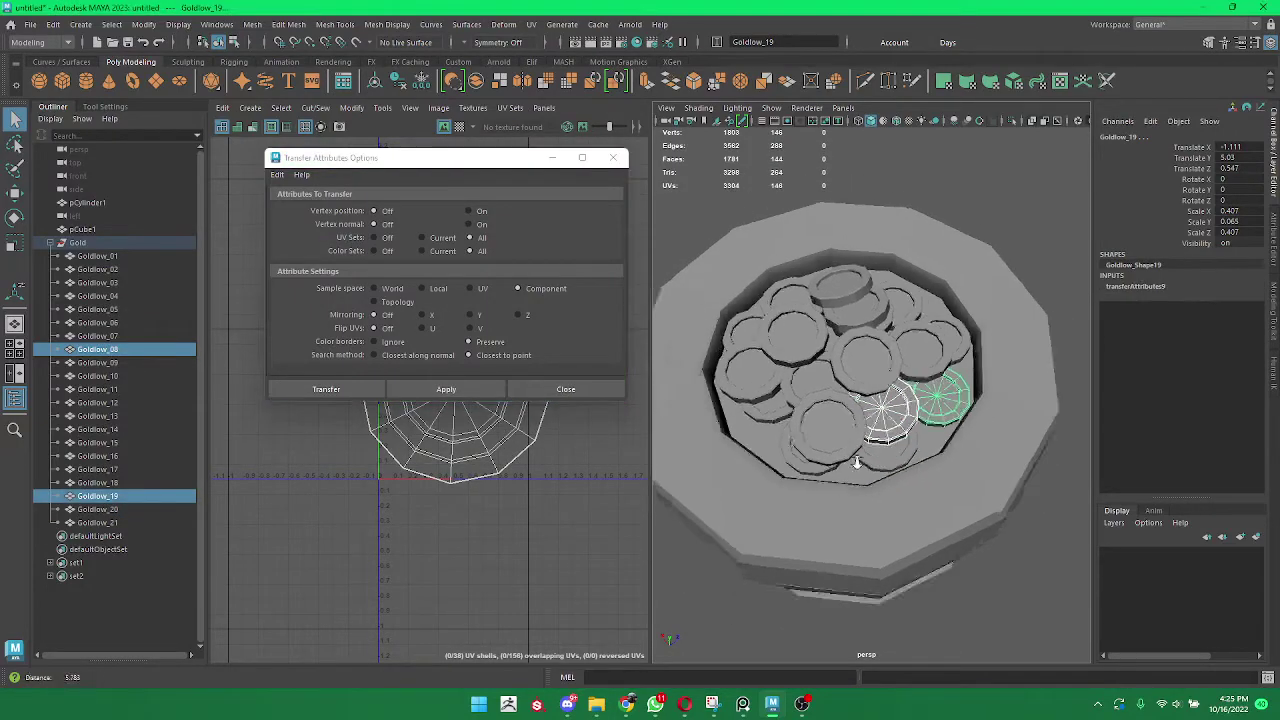
alt+drag(709, 360, 800, 400)
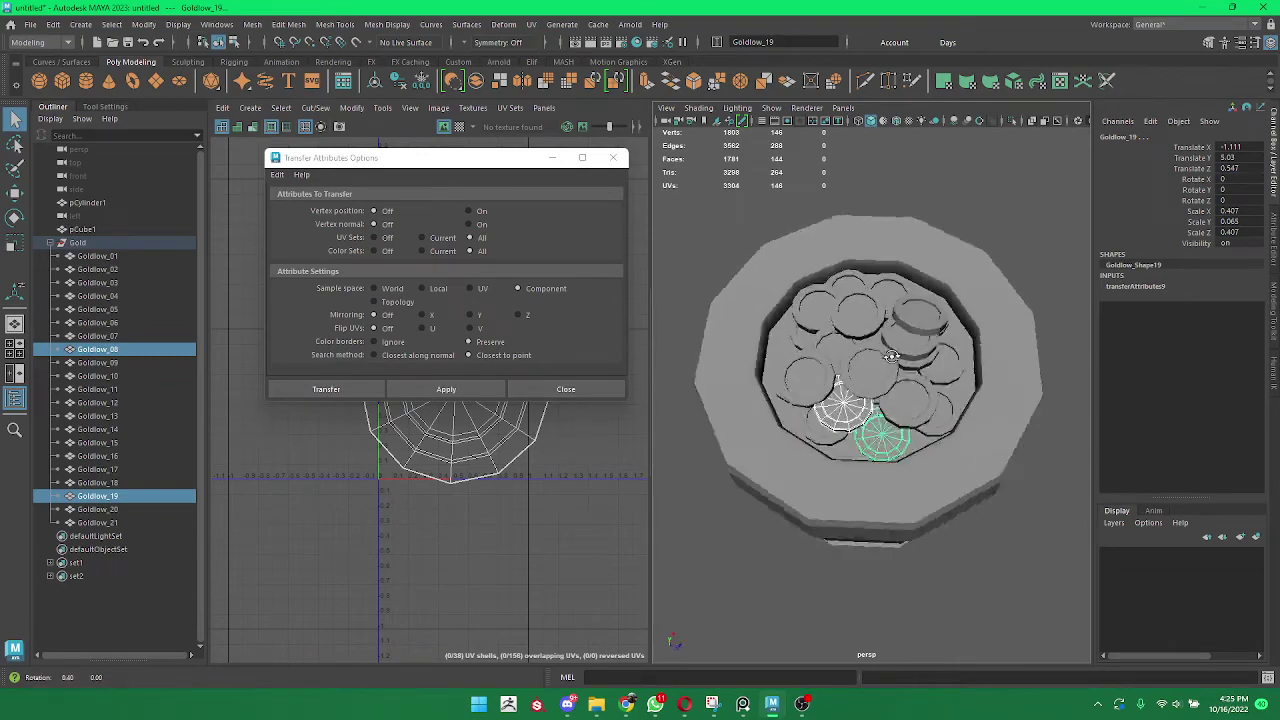
click(893, 418)
shift+click(930, 445)
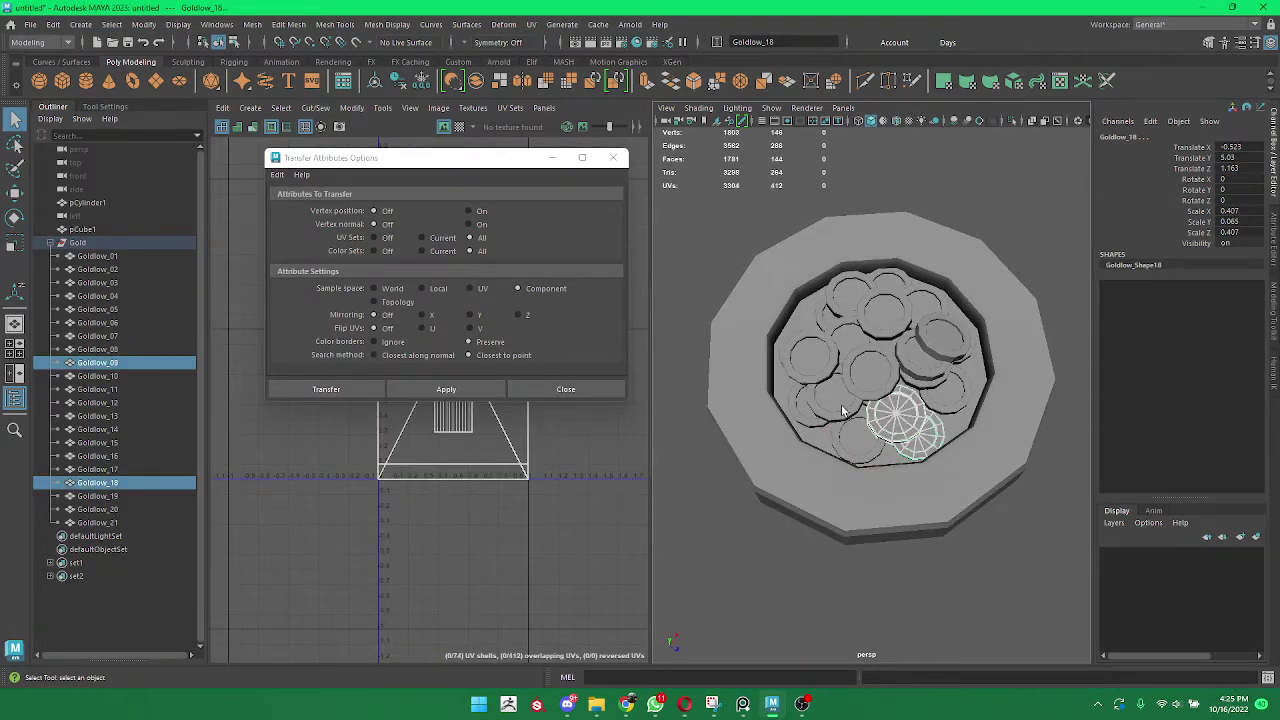
click(831, 412)
shift+click(912, 426)
click(433, 391)
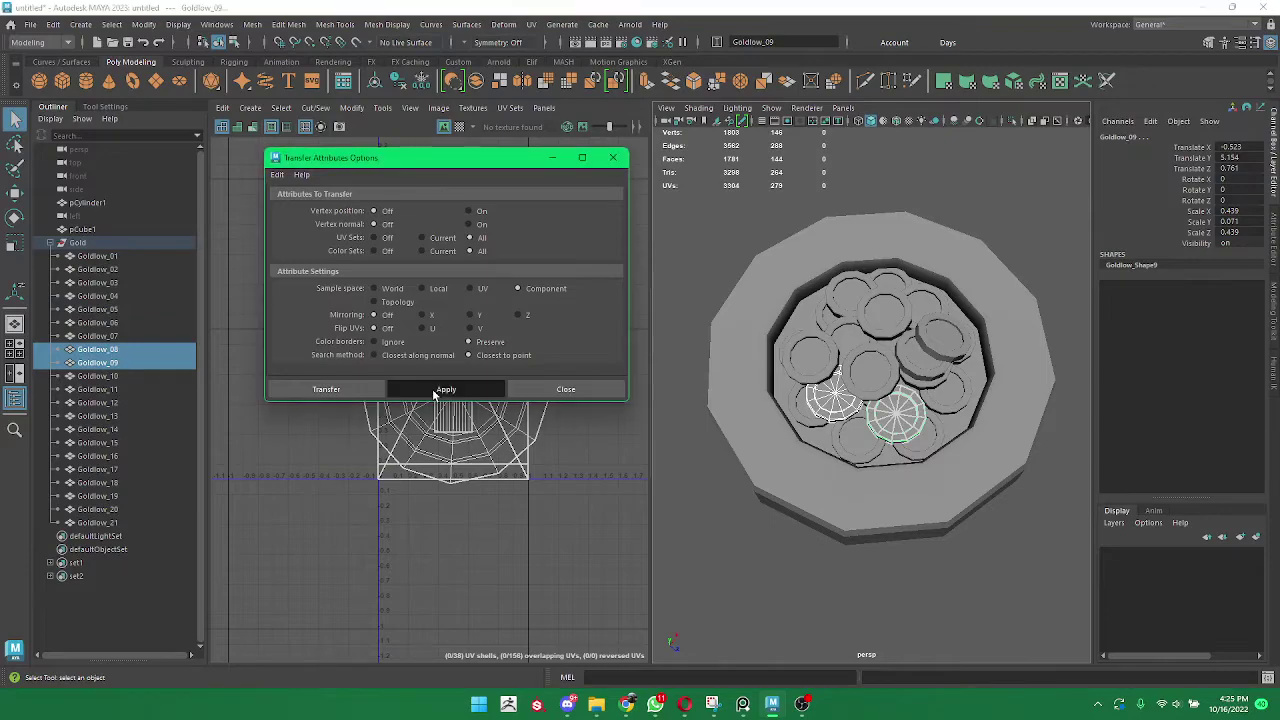
click(893, 418)
shift+click(912, 440)
click(449, 390)
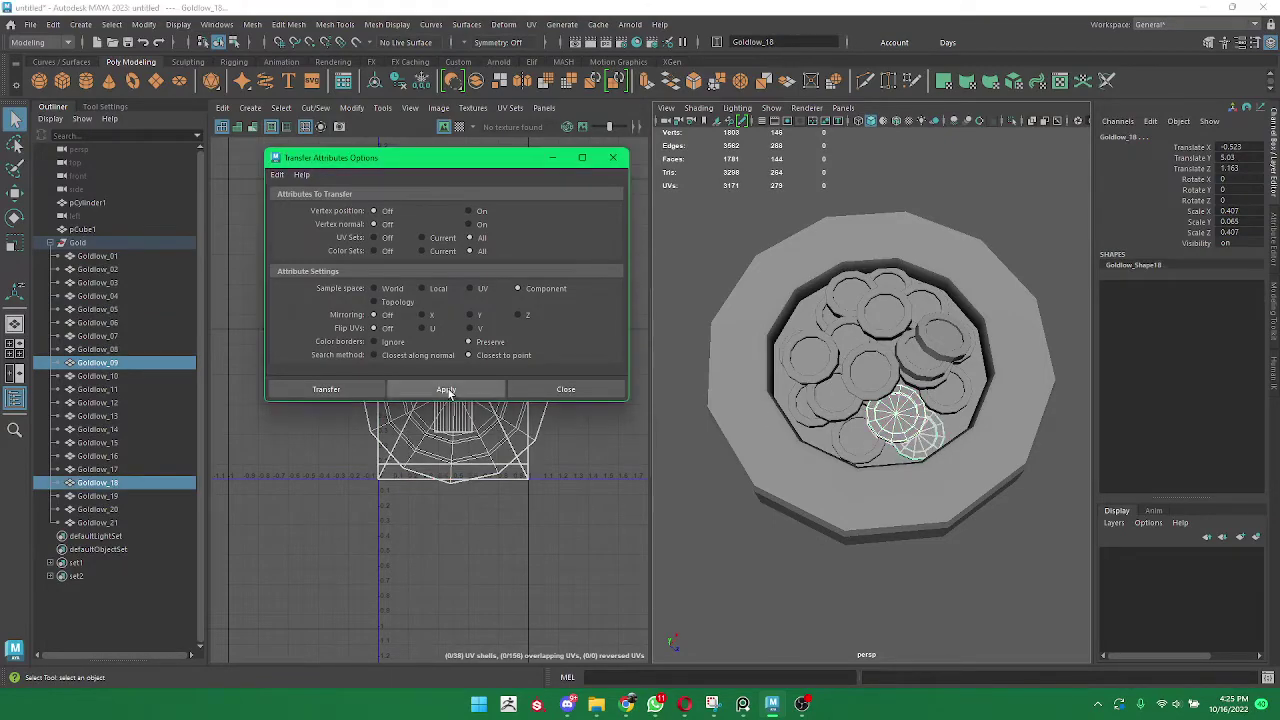
- Transfer Goldlow_02's UVs onto coins Goldlow_10 and Goldlow_17
alt+drag(860, 420, 931, 430)
scroll(902, 422, up, 3)
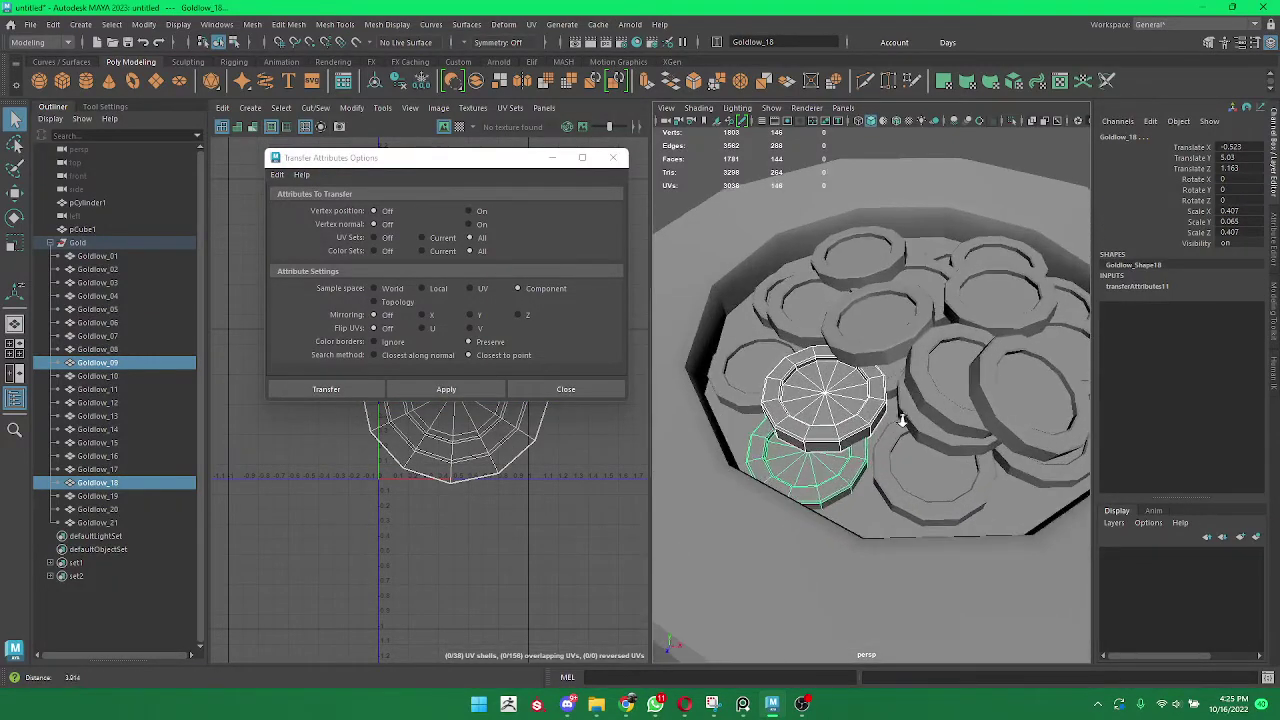
click(889, 360)
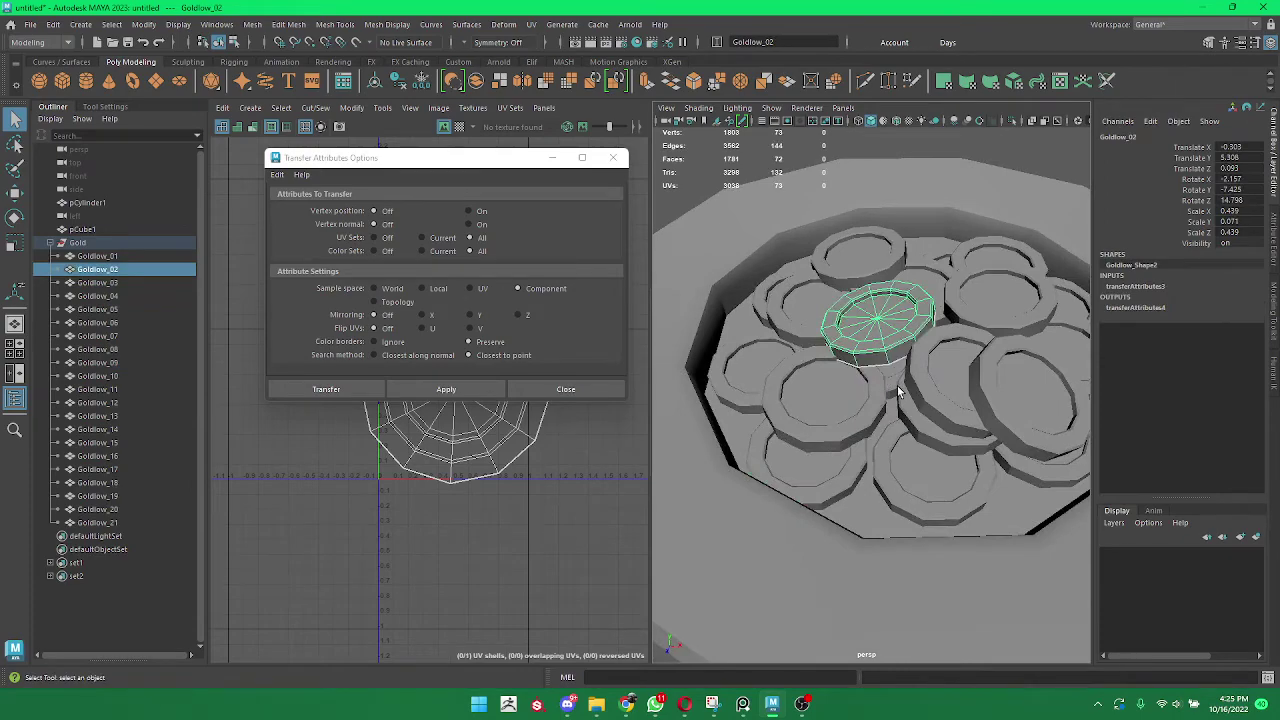
shift+click(898, 392)
click(446, 389)
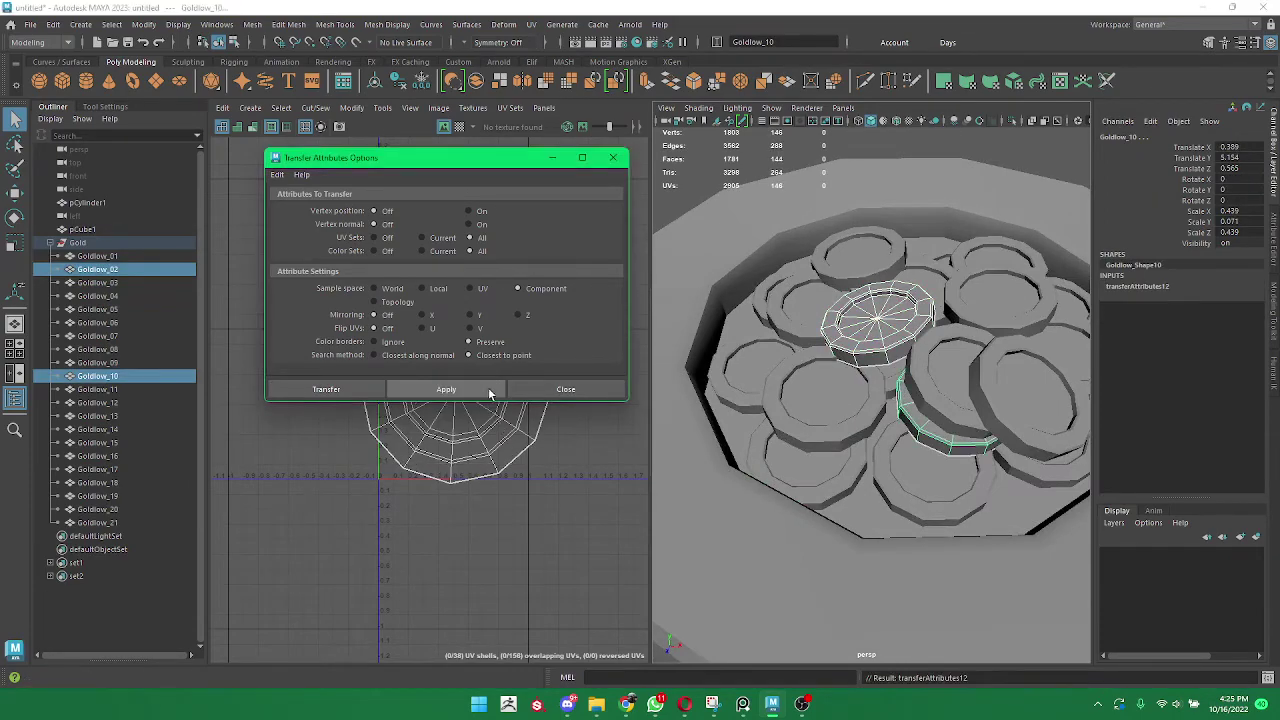
click(893, 358)
shift+click(893, 398)
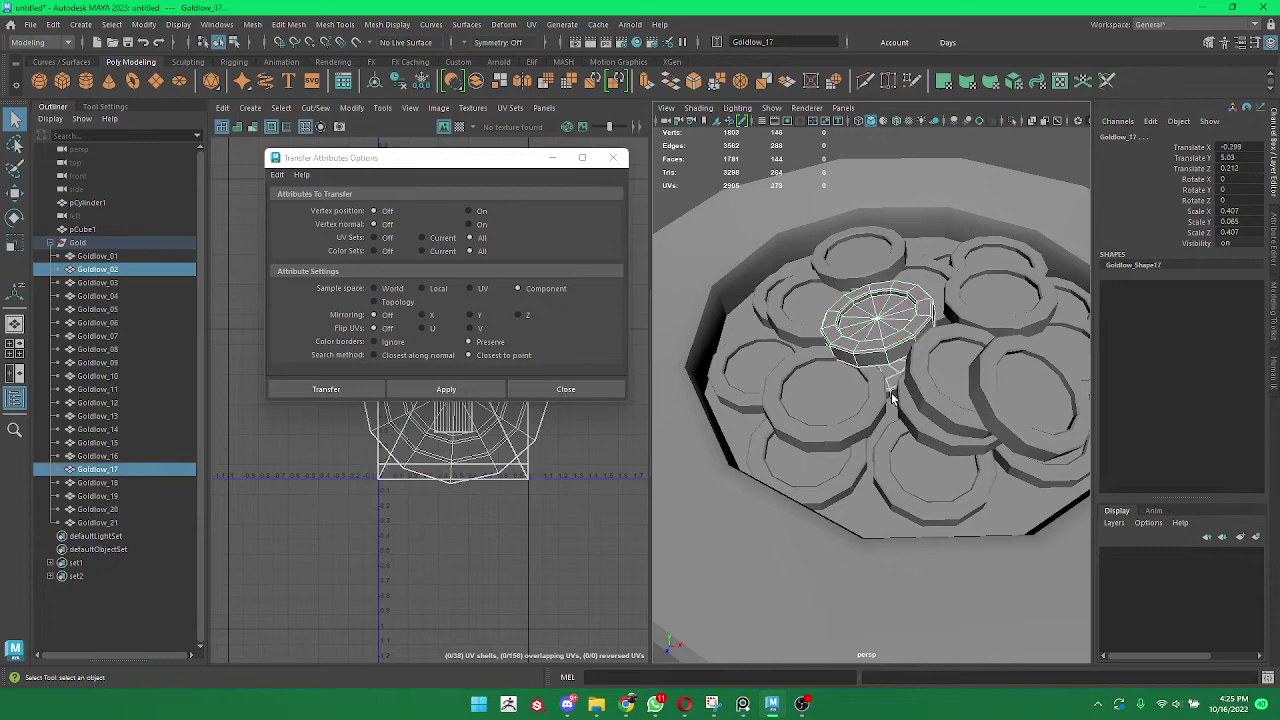
click(446, 389)
- Select Goldlow_16 as the next target with Goldlow_09 as UV source
mouse_move(942, 450)
alt+mouse_down()
mouse_move(871, 420)
mouse_move(868, 373)
alt+mouse_up()
click(868, 373)
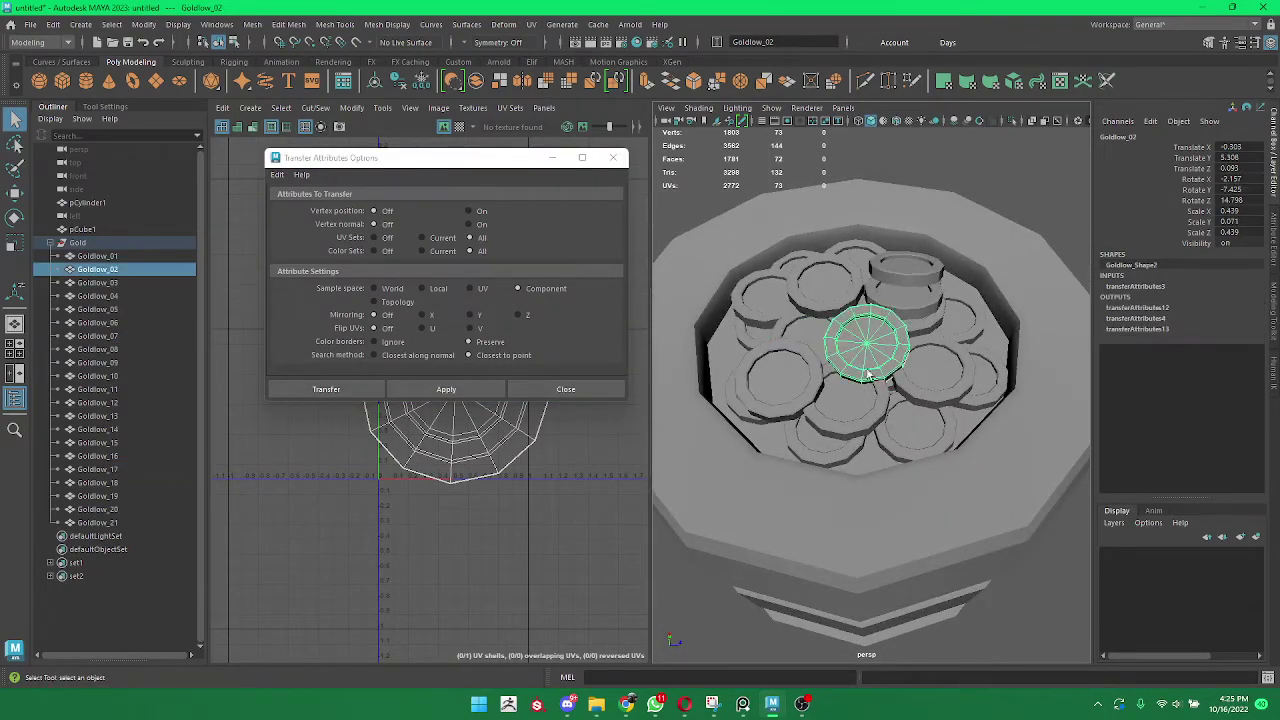
click(918, 400)
shift+click(930, 430)
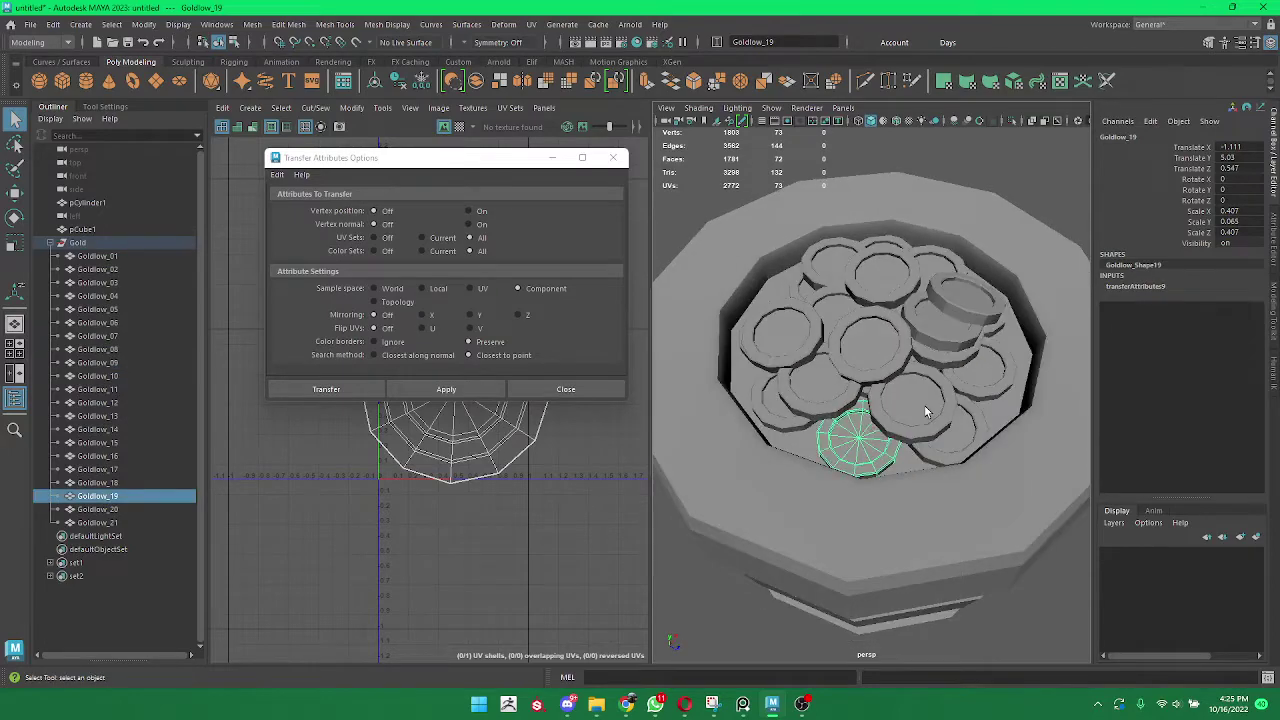
alt+drag(930, 430, 948, 443)
alt+drag(817, 361, 928, 449)
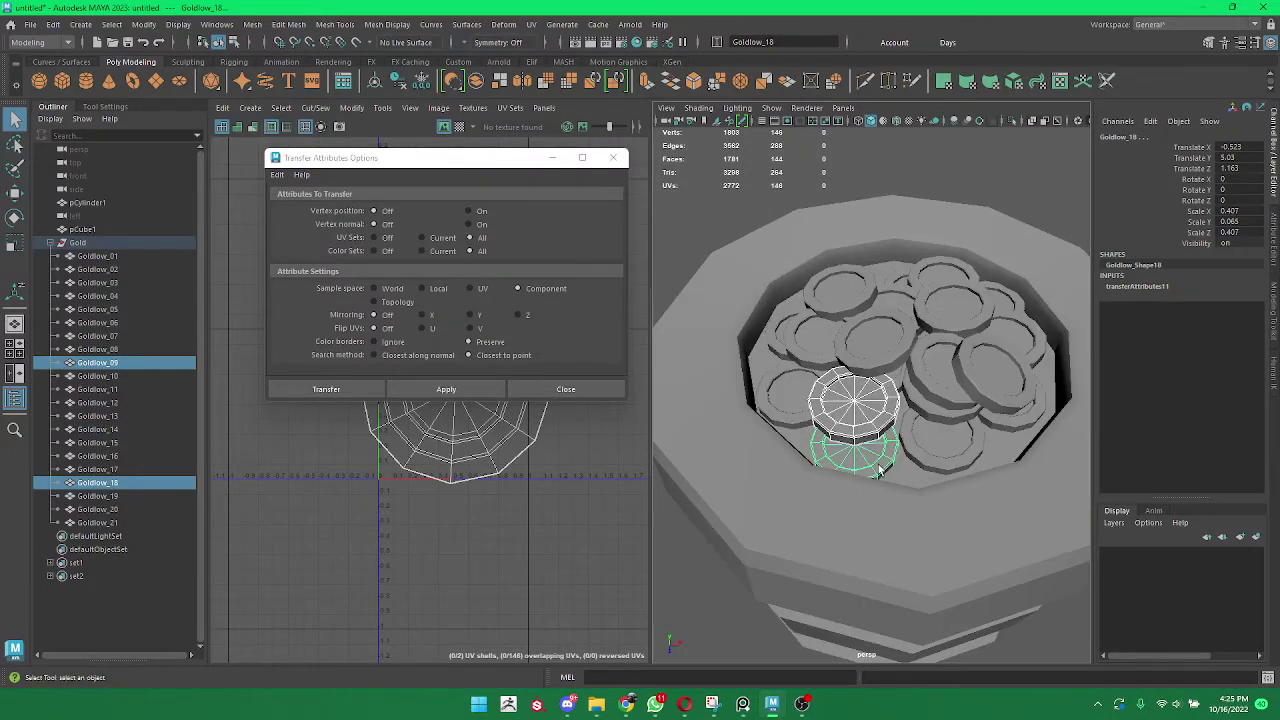
click(883, 468)
click(917, 457)
shift+click(862, 418)
- Transfer Goldlow_09's UVs onto coin Goldlow_16
shift+click(712, 410)
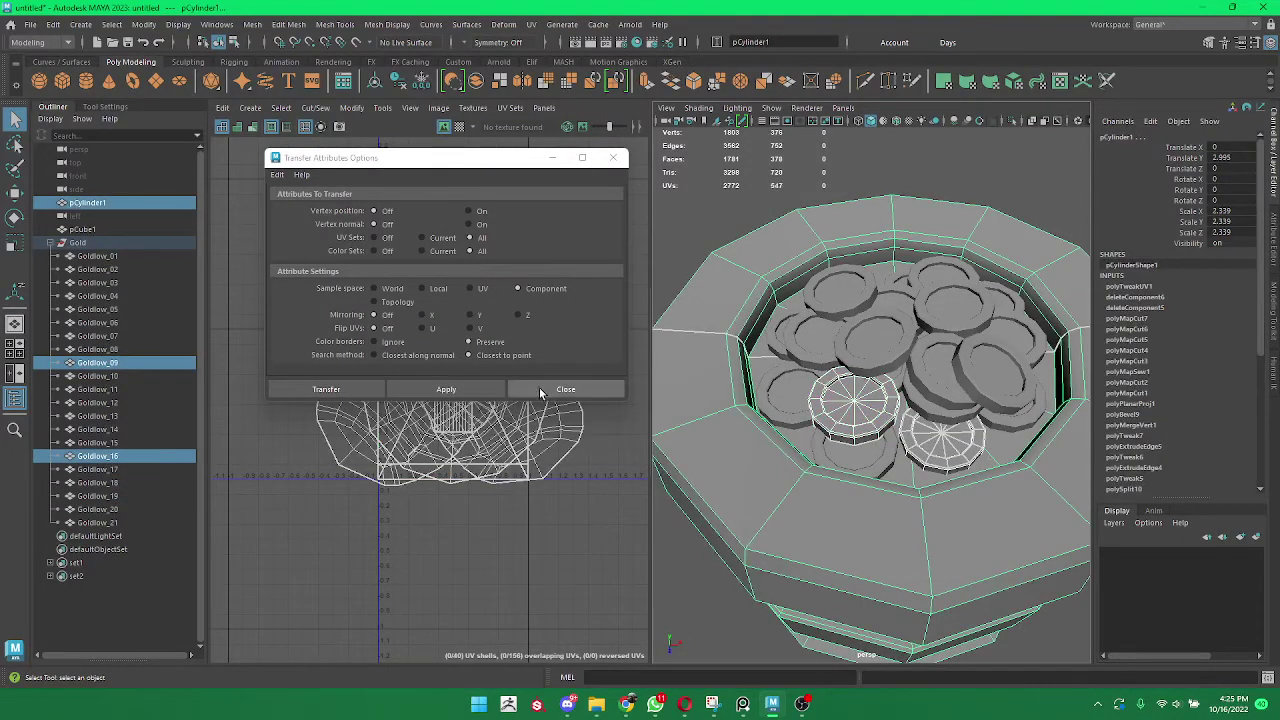
click(880, 432)
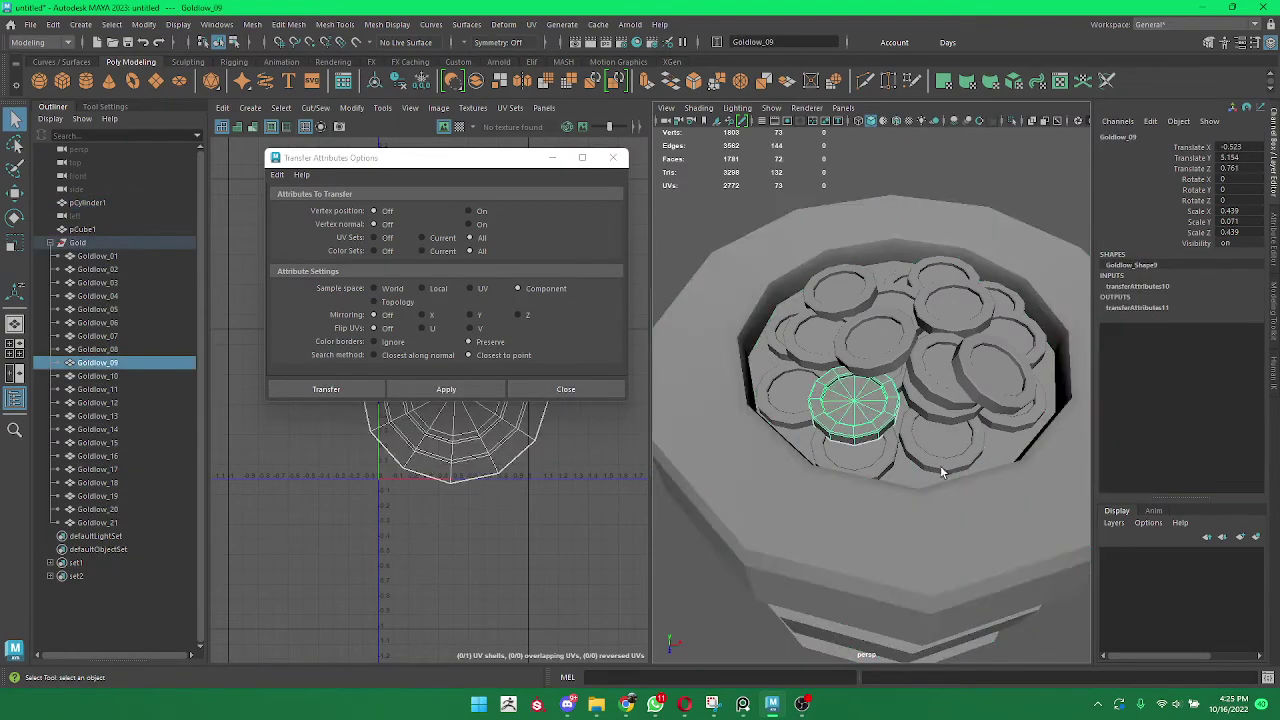
shift+click(940, 458)
click(470, 389)
- Orbit the coin pile and pick through coins Goldlow_10 and Goldlow_17
alt+drag(677, 449, 876, 422)
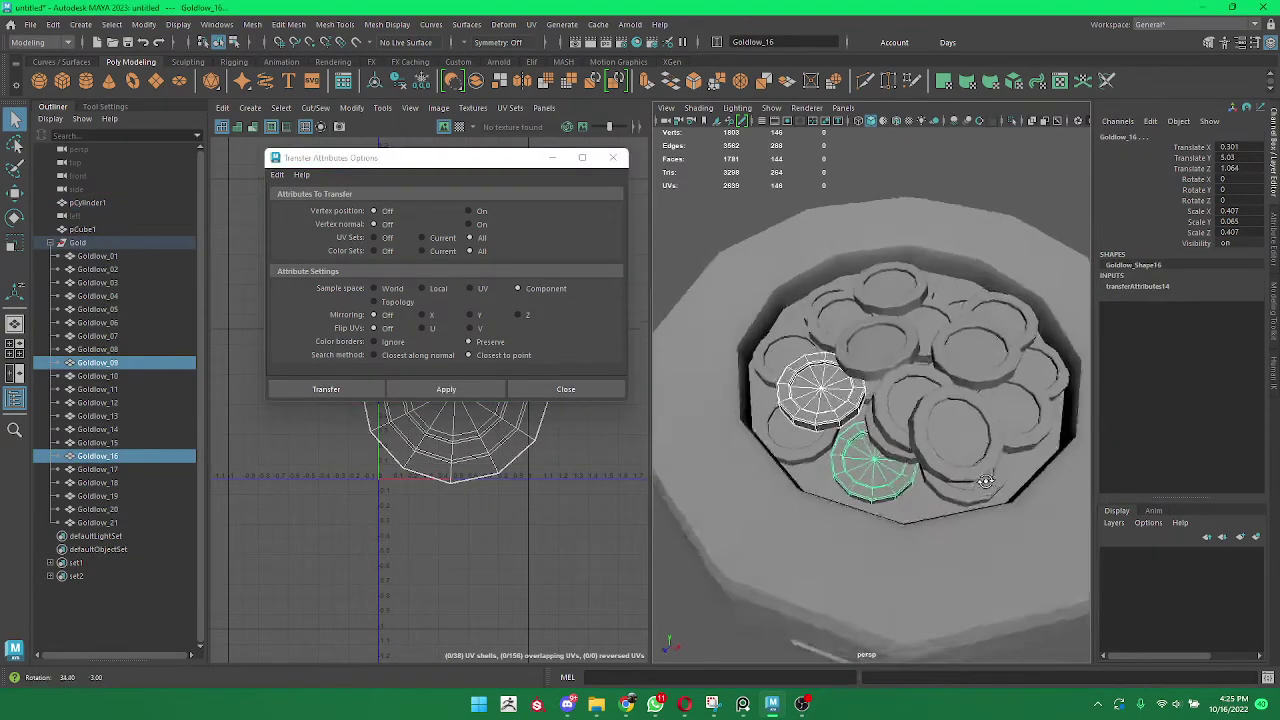
click(878, 485)
mouse_move(878, 485)
alt+mouse_down()
mouse_move(858, 481)
mouse_move(913, 419)
alt+mouse_up()
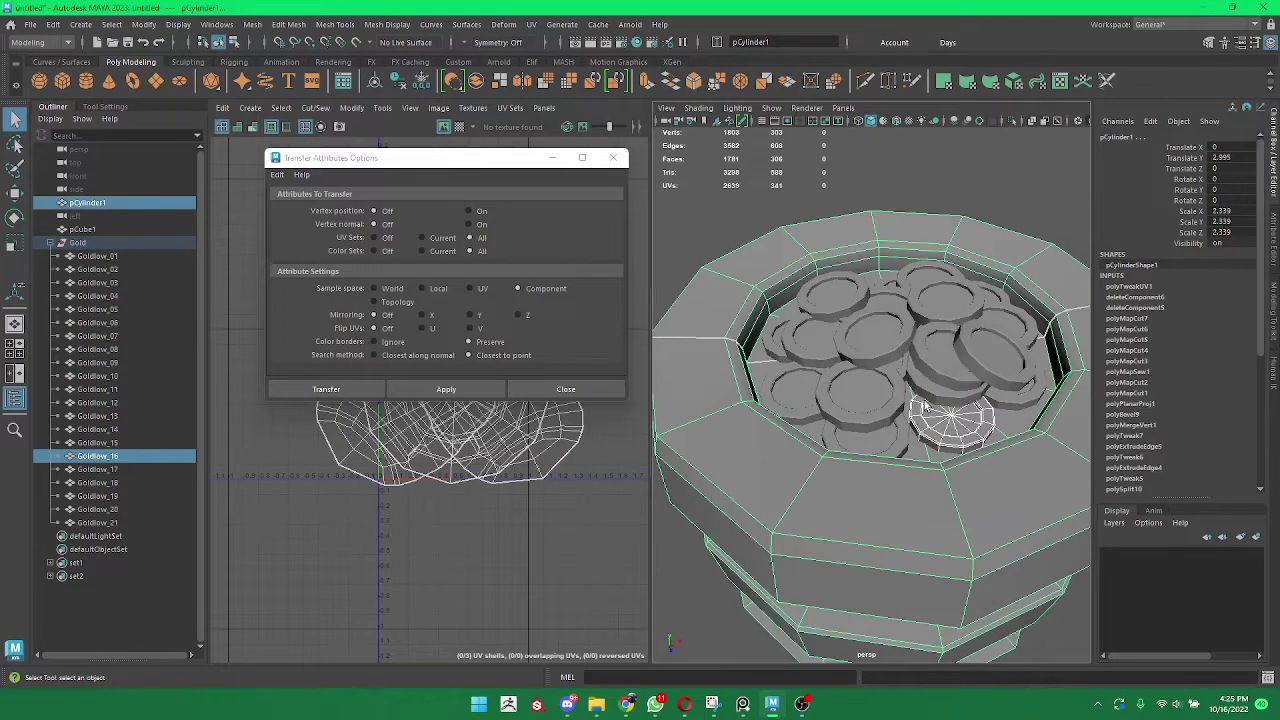
click(925, 415)
click(900, 375)
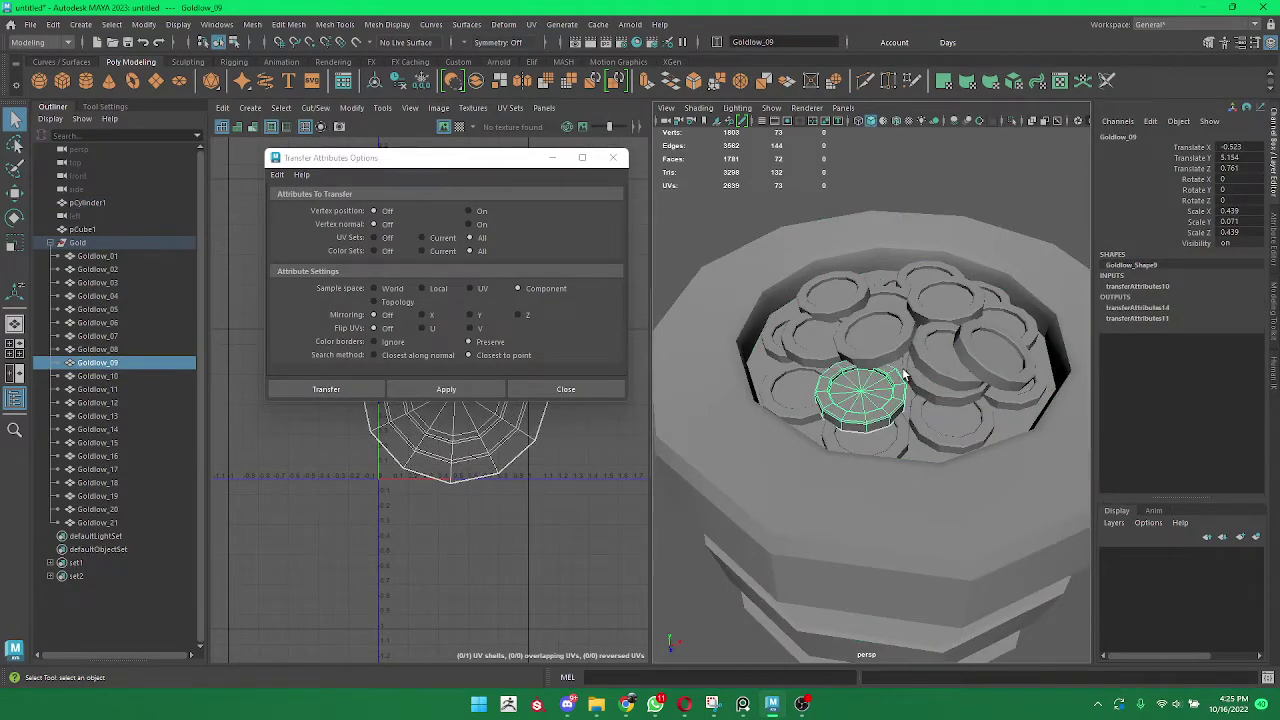
click(901, 373)
click(901, 372)
- Transfer UVs between front coin Goldlow_15 and Goldlow_05
click(955, 443)
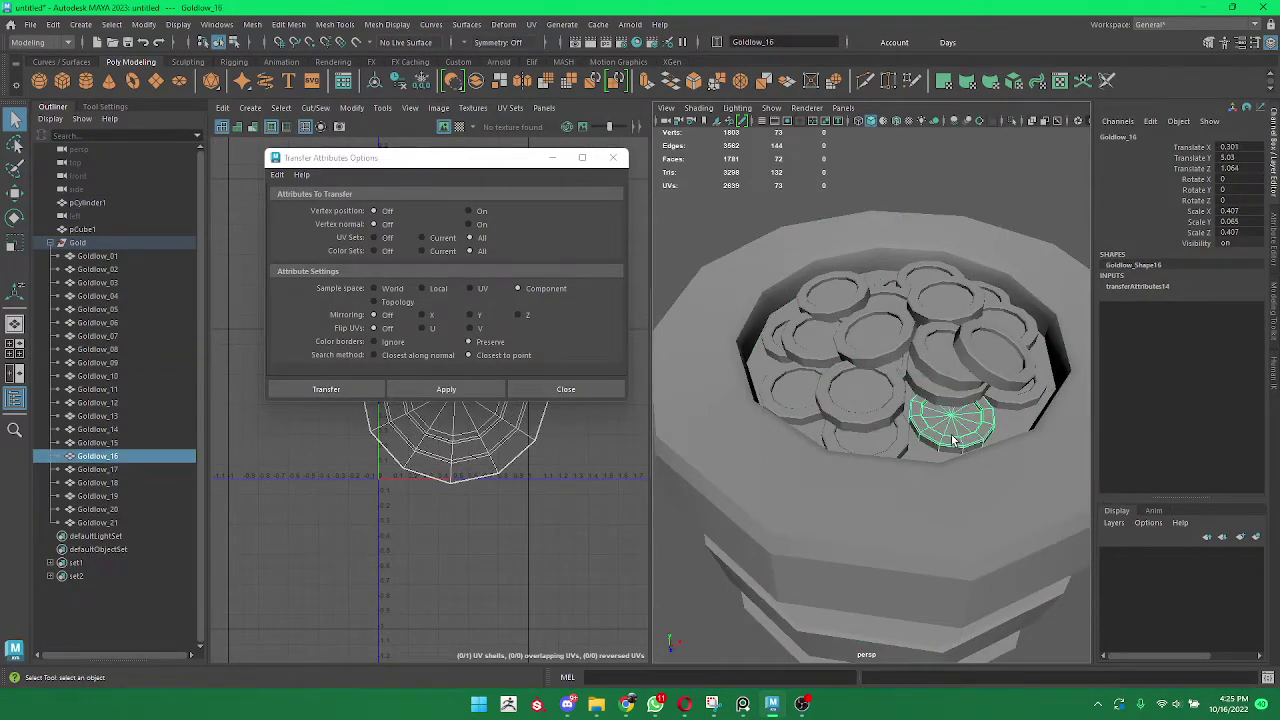
mouse_move(955, 443)
alt+mouse_down()
mouse_move(900, 420)
mouse_move(980, 490)
alt+mouse_up()
click(980, 490)
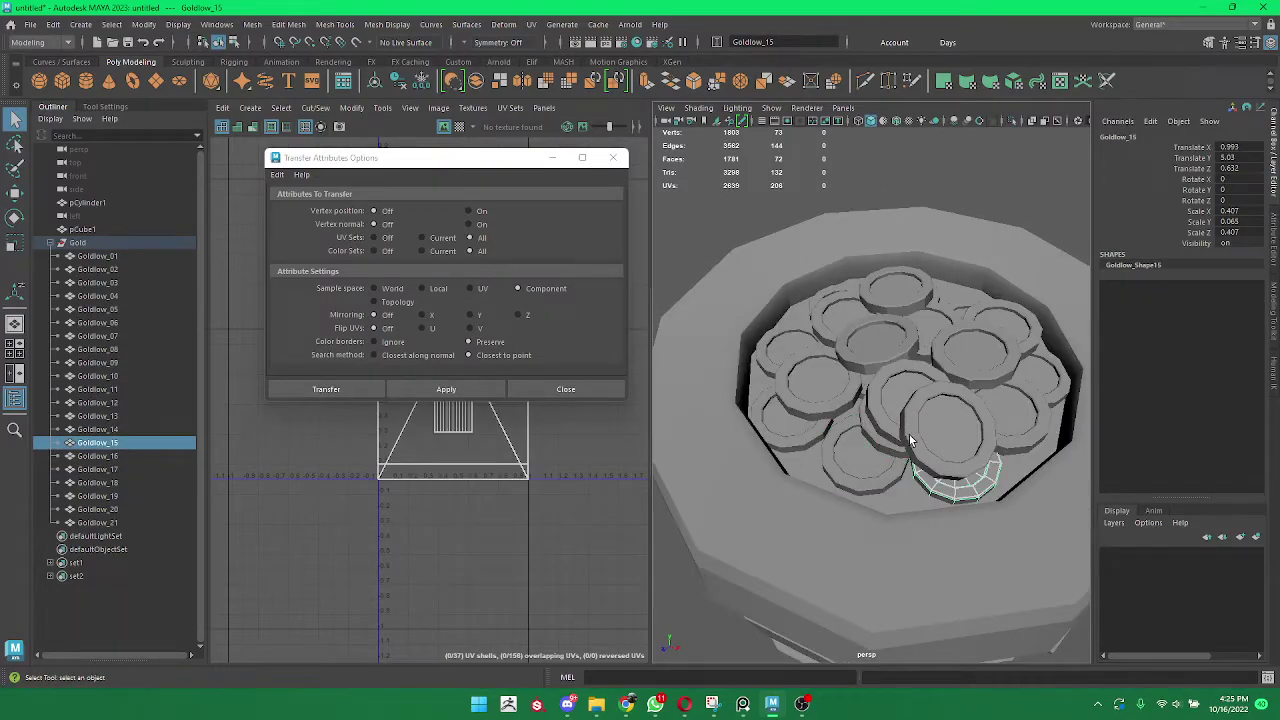
click(909, 434)
shift+click(950, 485)
click(480, 392)
- Copy Goldlow_05's UVs onto coin Goldlow_11
alt+drag(850, 420, 890, 470)
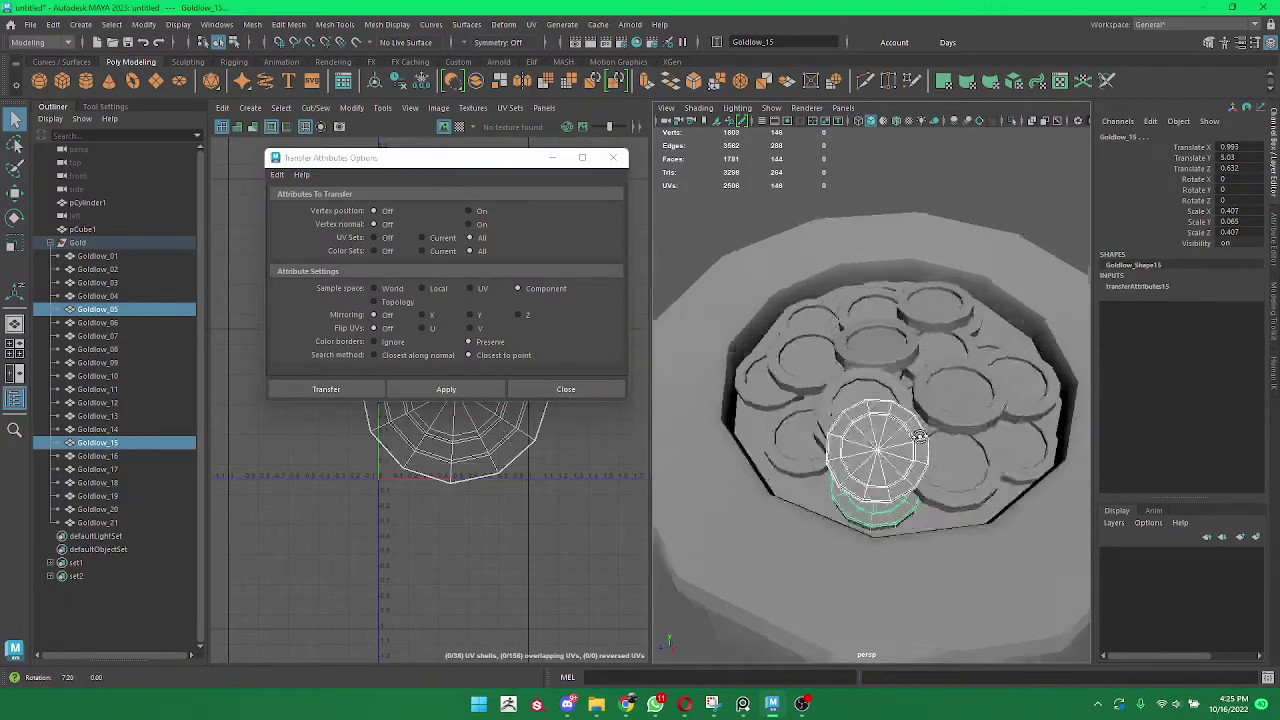
click(908, 495)
click(815, 455)
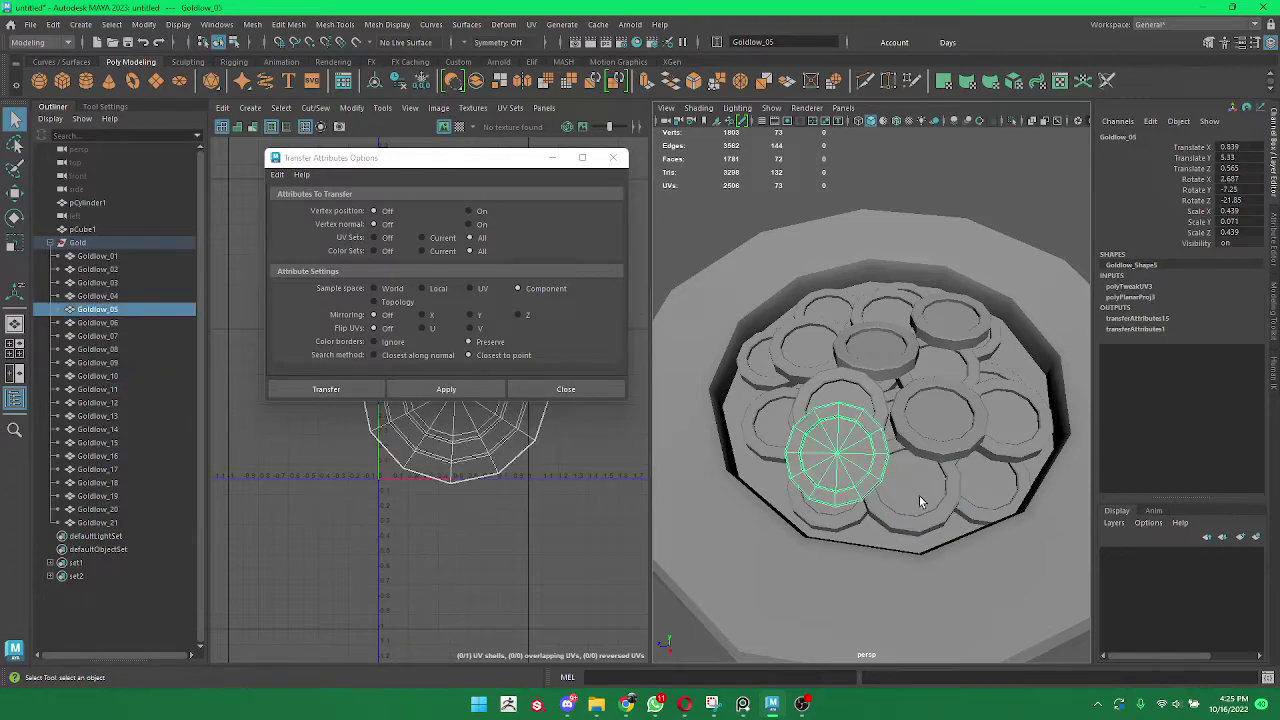
shift+click(915, 495)
click(446, 389)
- Transfer UVs between coins Goldlow_12 and Goldlow_03
mouse_move(880, 470)
alt+mouse_down()
mouse_move(845, 450)
mouse_move(850, 440)
mouse_move(856, 450)
alt+mouse_up()
click(857, 410)
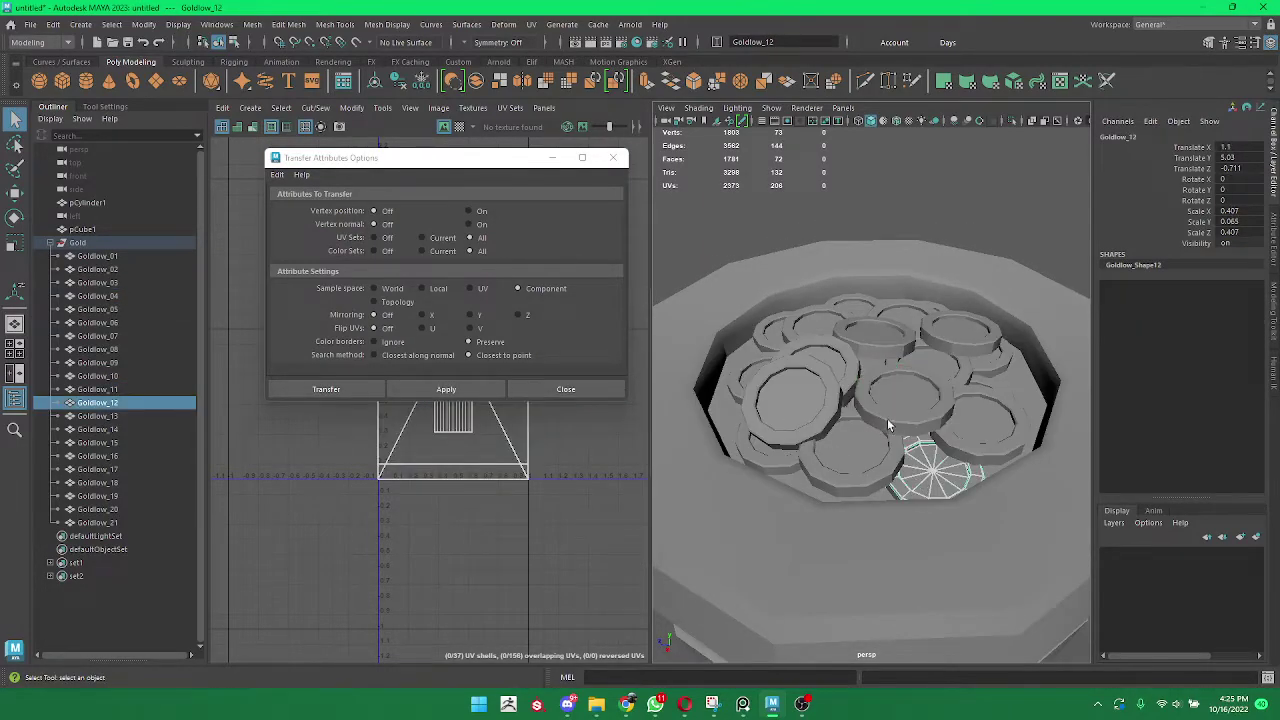
click(888, 425)
shift+click(936, 472)
click(446, 389)
- Copy the centre coin's UVs onto Goldlow_14
mouse_move(860, 470)
alt+mouse_down()
mouse_move(869, 480)
mouse_move(857, 434)
mouse_move(843, 435)
alt+mouse_up()
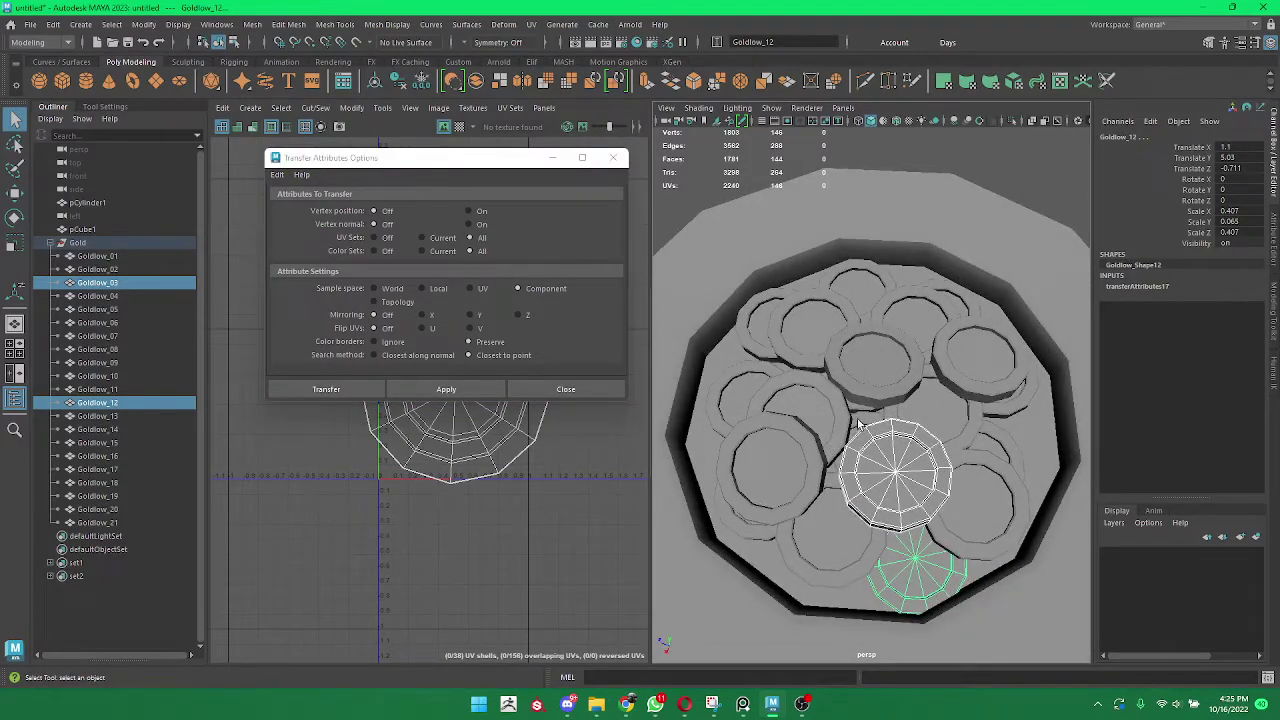
click(858, 424)
click(862, 450)
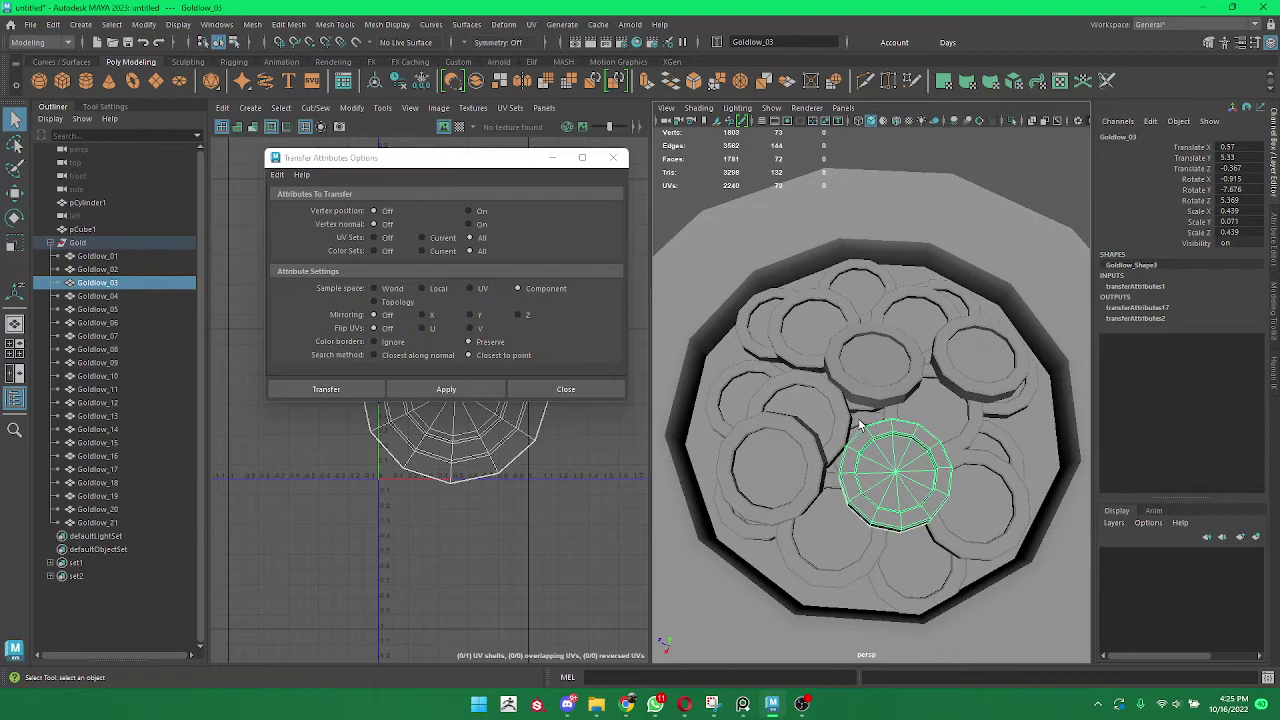
shift+click(858, 424)
click(446, 389)
- Orbit the pile checking coins Goldlow_07, Goldlow_02, Goldlow_14 and Goldlow_17
mouse_move(870, 440)
alt+mouse_down()
mouse_move(948, 432)
mouse_move(897, 415)
alt+mouse_up()
click(897, 415)
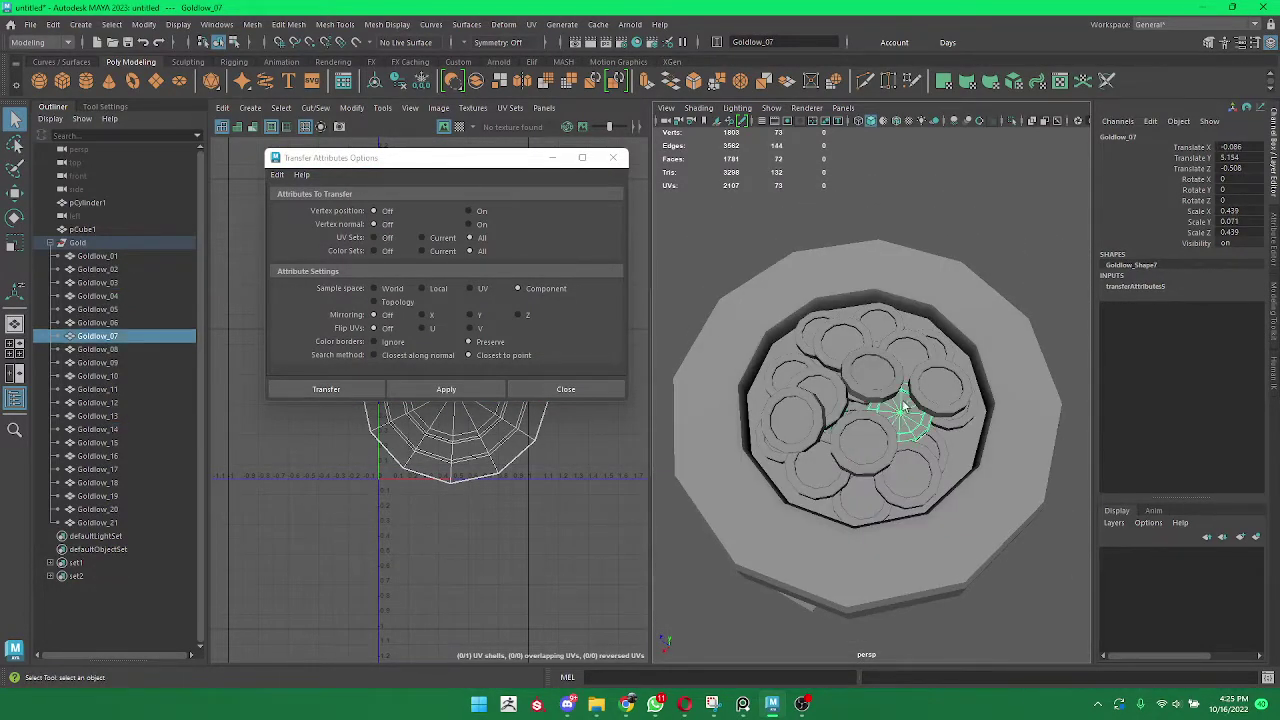
click(870, 380)
alt+right_drag(867, 393, 897, 420)
click(849, 410)
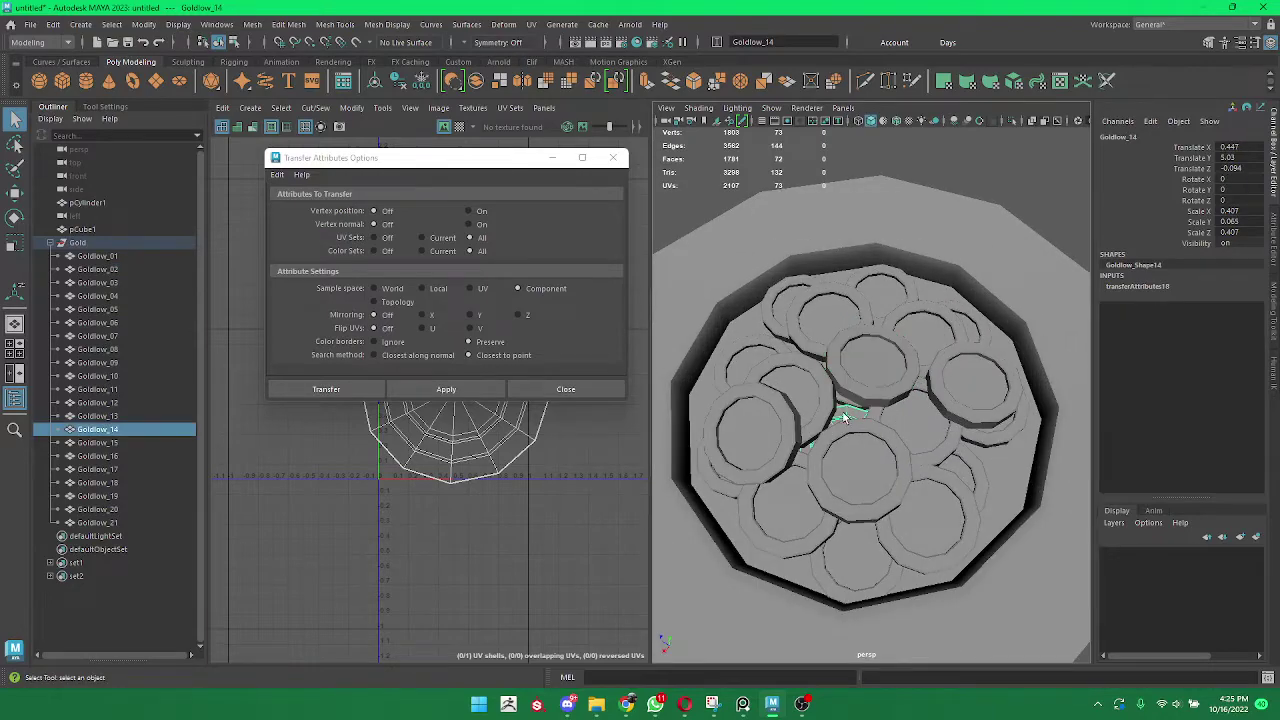
mouse_move(849, 412)
alt+mouse_down()
mouse_move(888, 430)
mouse_move(869, 460)
mouse_move(866, 440)
alt+mouse_up()
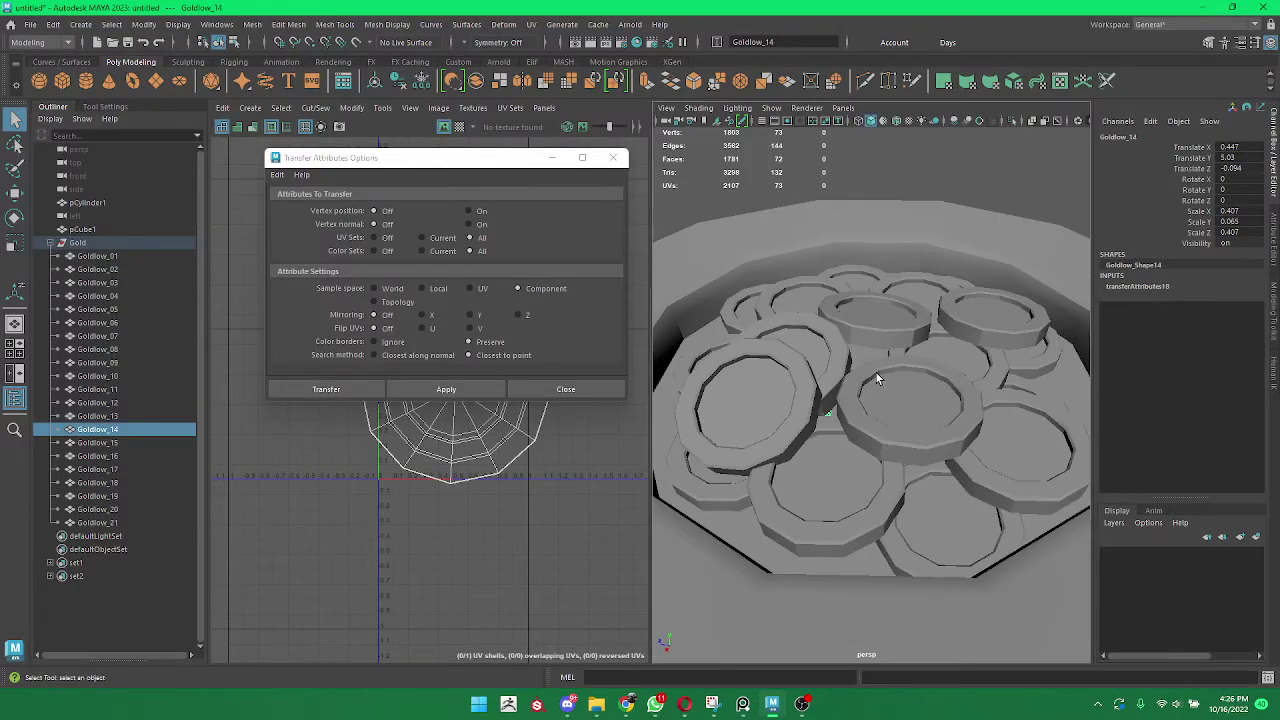
click(864, 355)
mouse_move(930, 465)
alt+mouse_down()
mouse_move(937, 447)
mouse_move(960, 450)
mouse_move(945, 478)
alt+mouse_up()
- Transfer Goldlow_03's UVs onto coin Goldlow_06
click(955, 412)
click(932, 395)
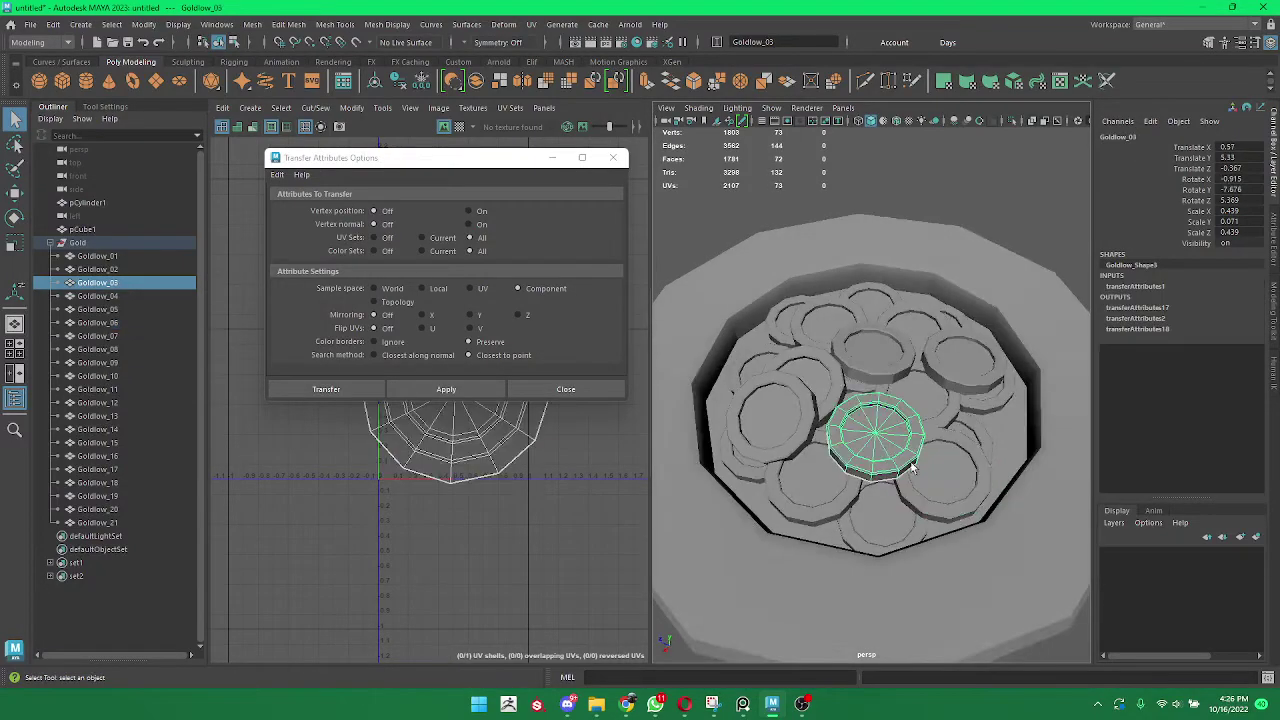
shift+click(945, 478)
click(488, 392)
- Transfer Goldlow_07's UVs onto coin Goldlow_13
mouse_move(700, 420)
alt+mouse_down()
mouse_move(940, 480)
mouse_move(884, 490)
alt+mouse_up()
click(953, 492)
click(944, 505)
click(884, 490)
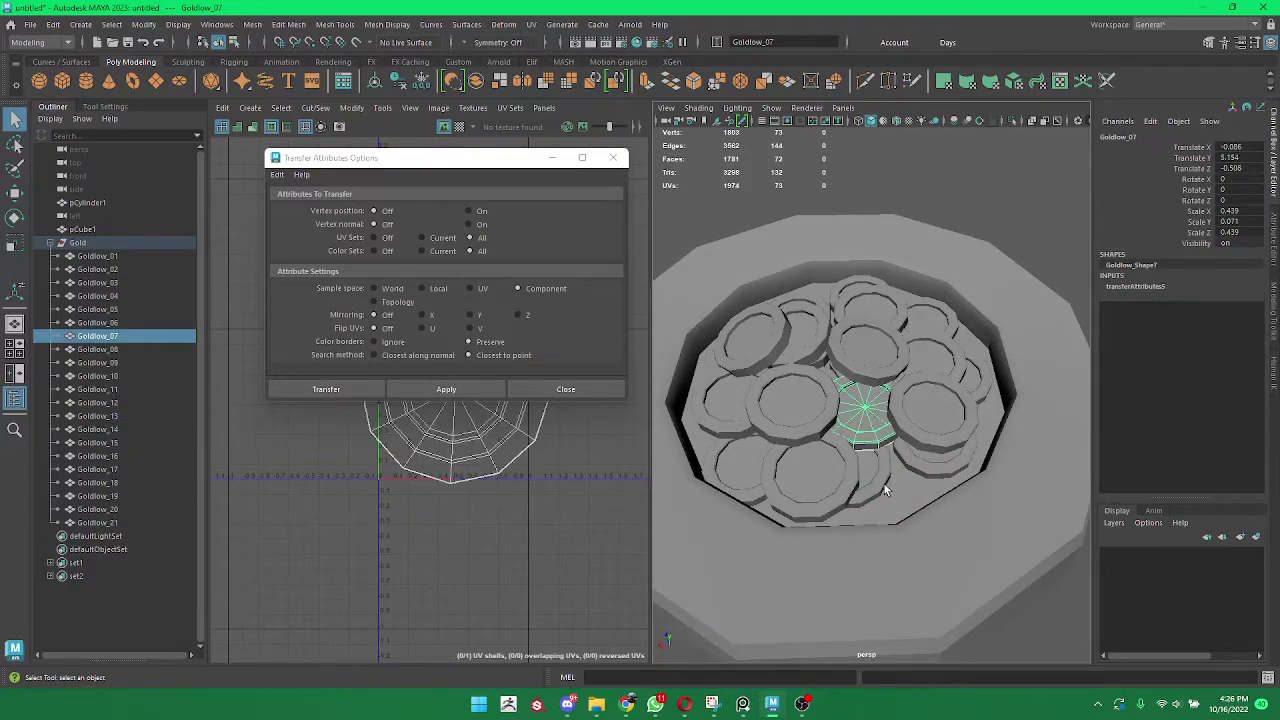
shift+click(877, 488)
click(490, 392)
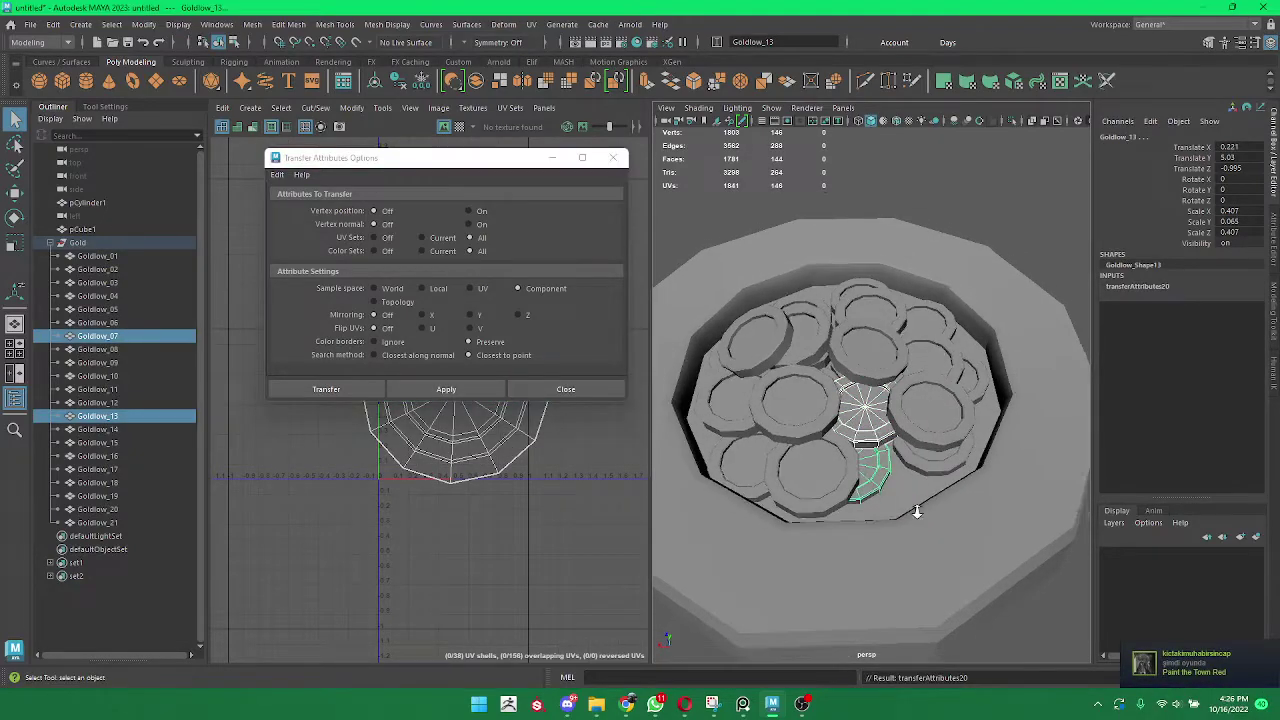
- Inspect the transfer history of coins Goldlow_21, Goldlow_20, Goldlow_08 and Goldlow_18
mouse_move(914, 514)
alt+mouse_down()
mouse_move(910, 427)
mouse_move(922, 453)
mouse_move(932, 405)
alt+mouse_up()
click(922, 453)
click(932, 432)
click(903, 382)
click(932, 405)
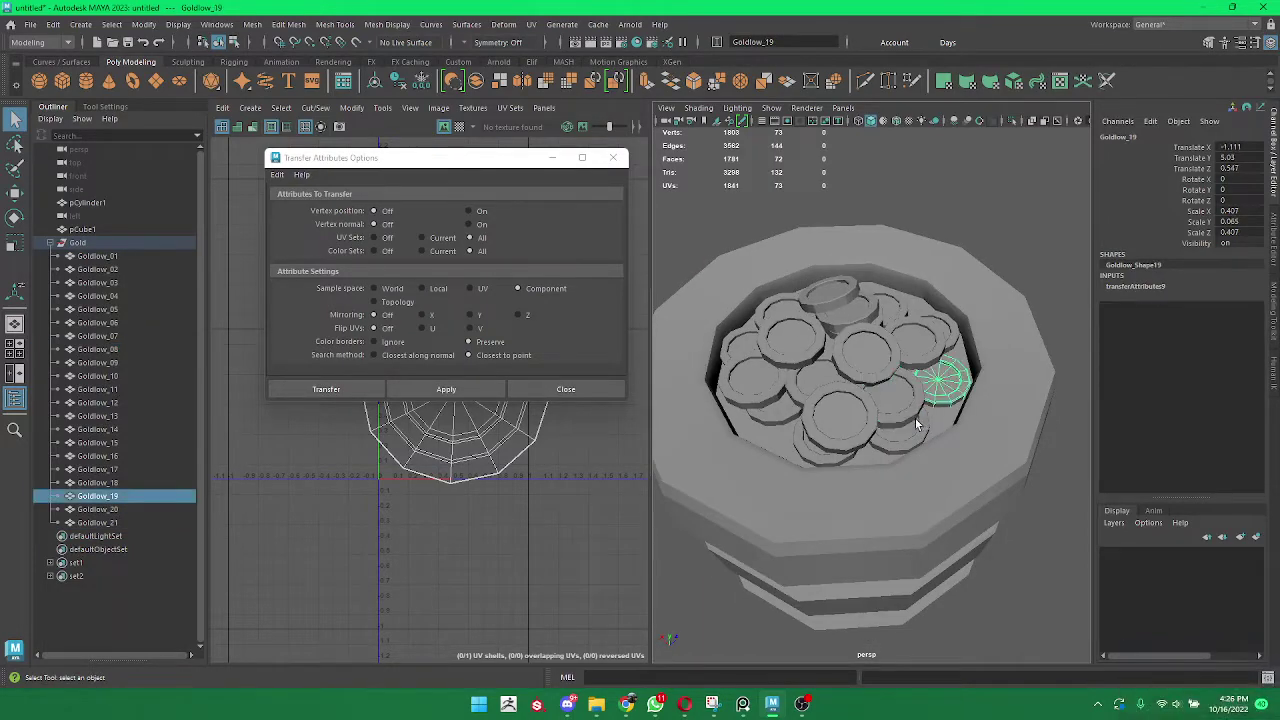
click(915, 418)
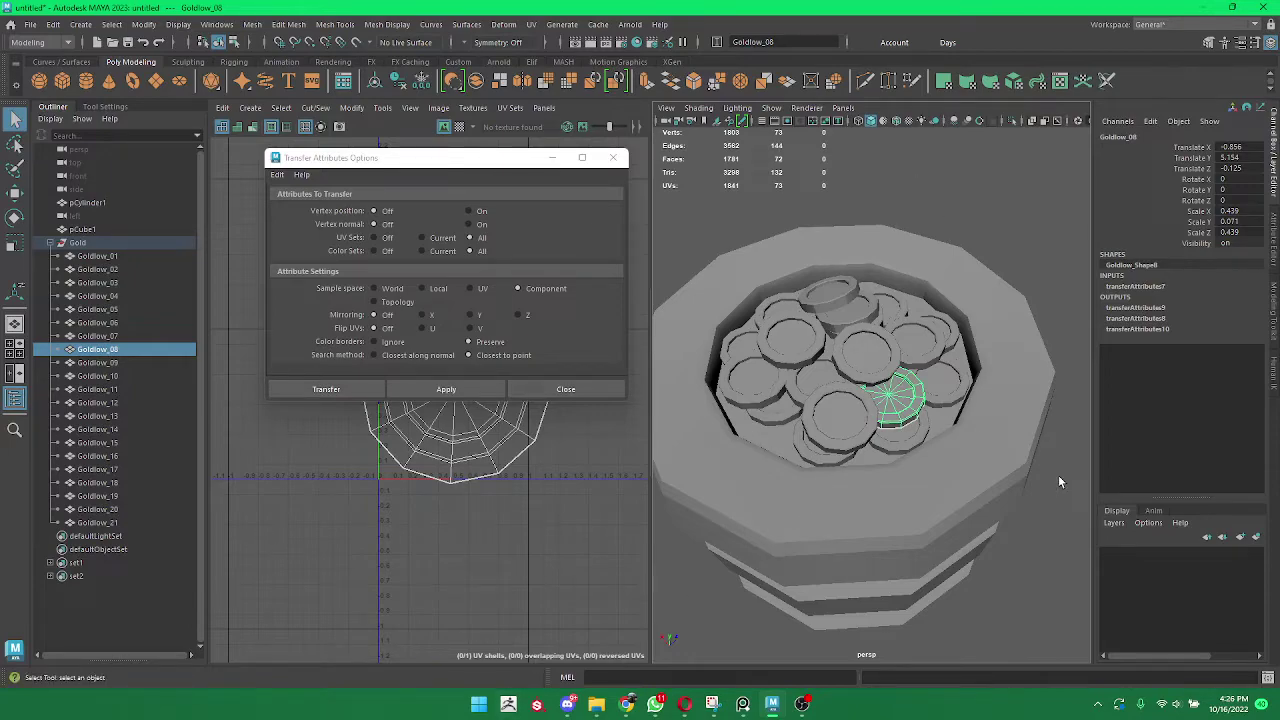
- Orbit around the barrel and check coins Goldlow_09, Goldlow_04 and Goldlow_10 for transferred UVs
alt+drag(1052, 497, 990, 505)
scroll(990, 505, down, 3)
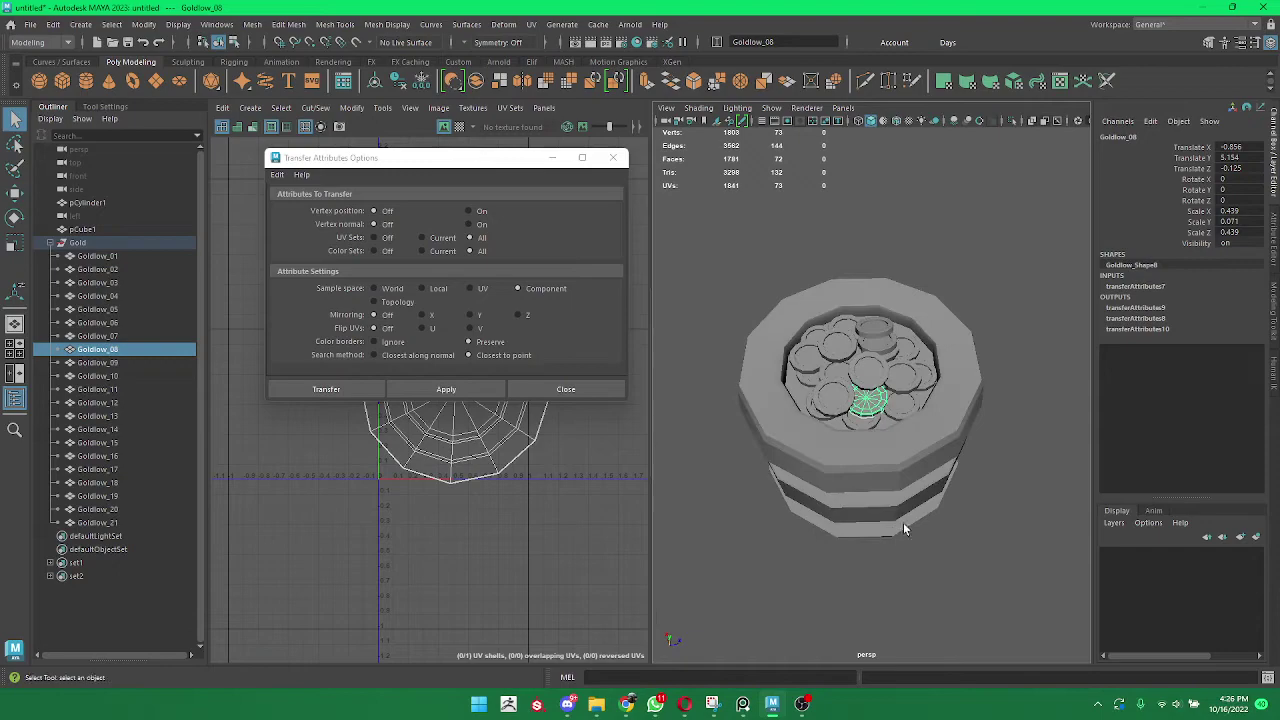
scroll(903, 522, up, 3)
mouse_move(874, 470)
alt+mouse_down()
mouse_move(934, 500)
mouse_move(866, 466)
alt+mouse_up()
scroll(967, 519, up, 3)
scroll(930, 514, down, 3)
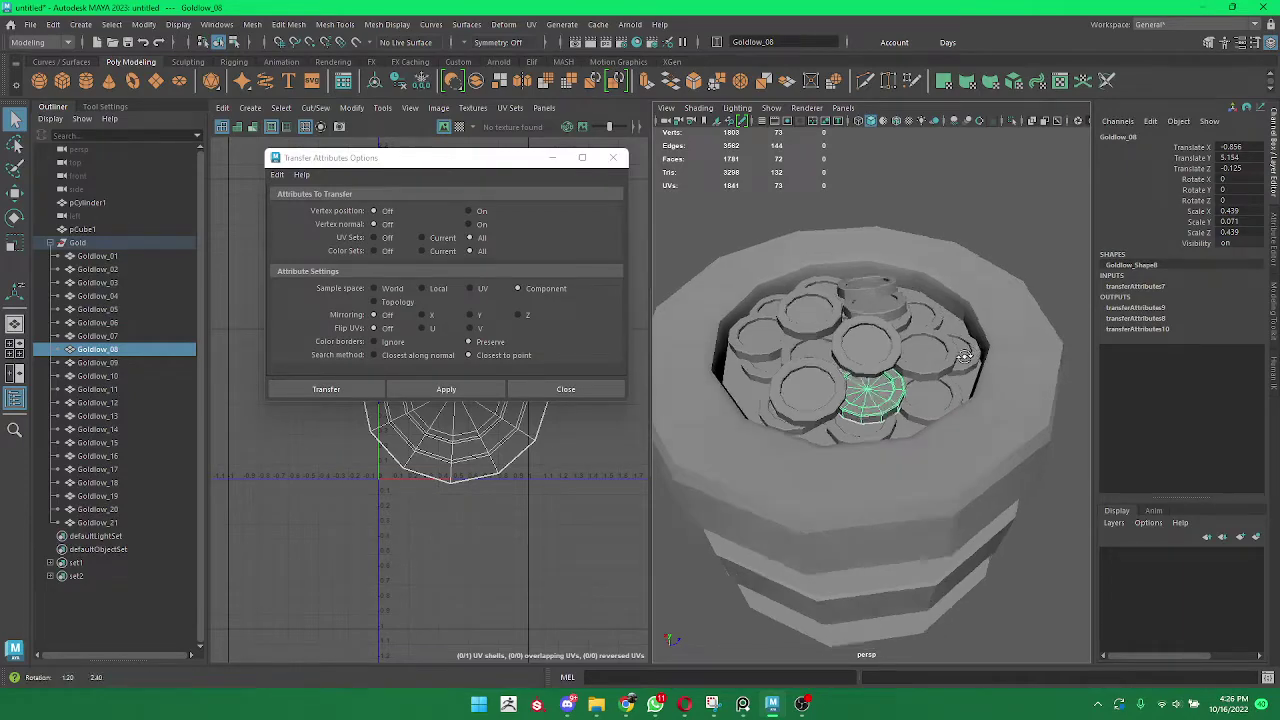
alt+drag(900, 440, 846, 432)
click(905, 430)
alt+drag(965, 430, 935, 440)
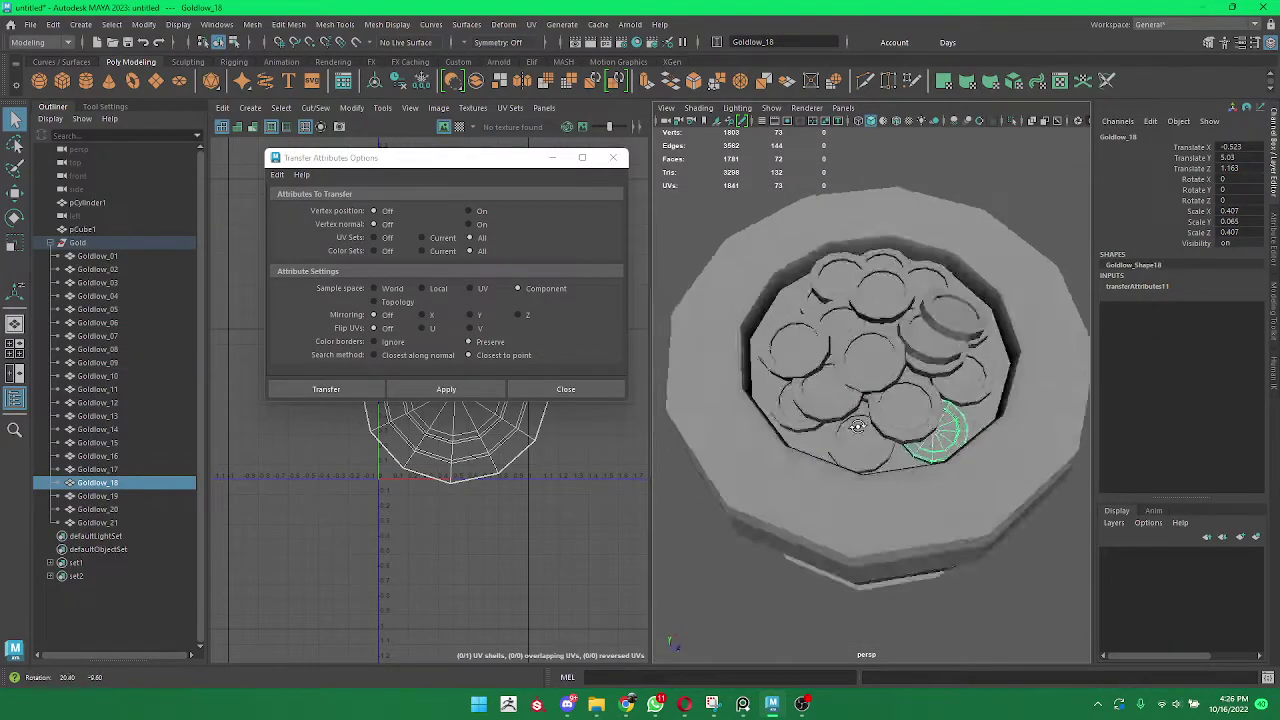
click(930, 390)
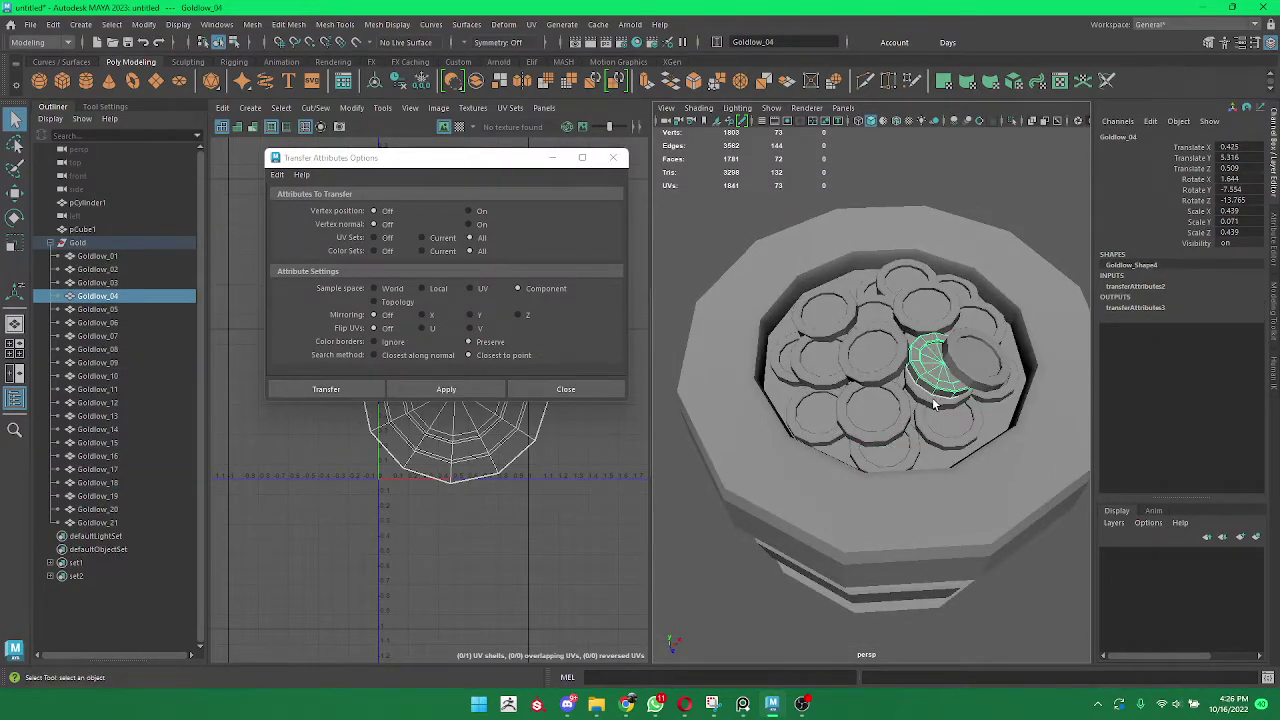
click(935, 403)
- From closer tilted views, check more coins including Goldlow_05, Goldlow_03 and Goldlow_07
scroll(891, 435, up, 3)
alt+drag(930, 449, 873, 395)
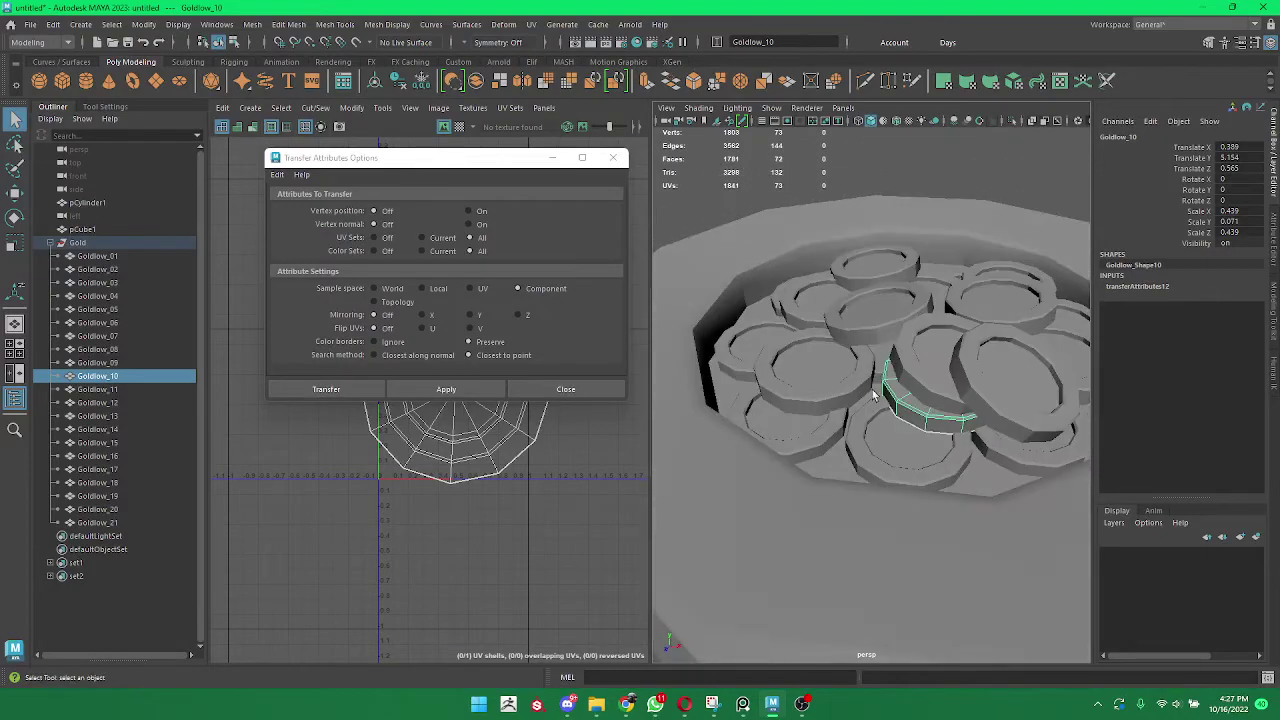
scroll(900, 360, down, 3)
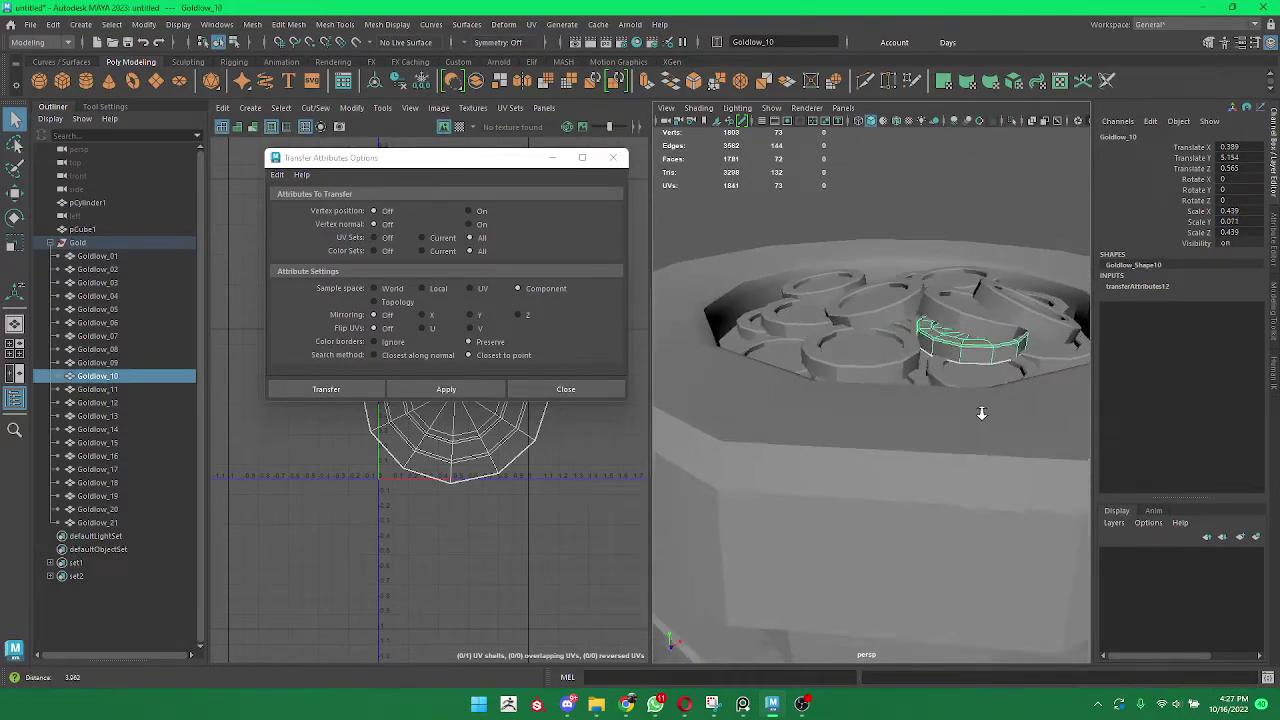
alt+drag(980, 408, 878, 443)
click(920, 392)
mouse_move(980, 460)
alt+mouse_down()
mouse_move(938, 470)
mouse_move(858, 430)
mouse_move(905, 470)
mouse_move(900, 440)
alt+mouse_up()
click(858, 430)
click(873, 378)
click(912, 434)
click(908, 435)
click(907, 436)
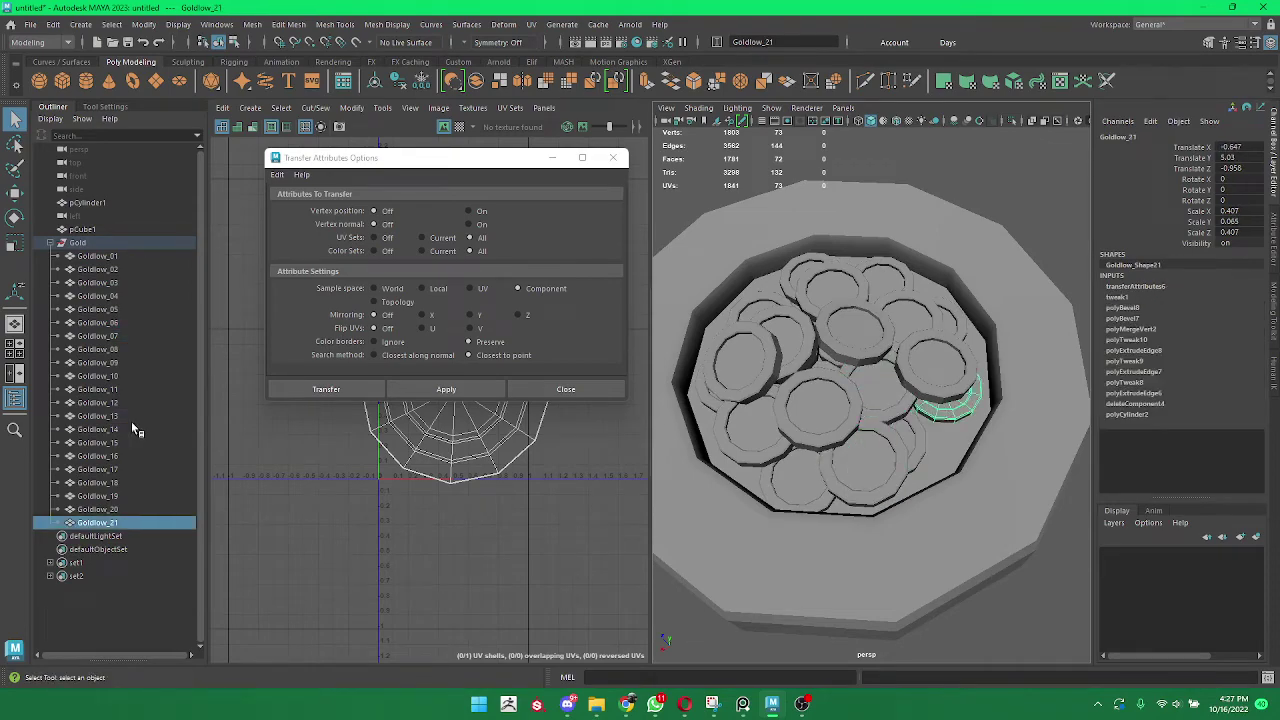
- Close Transfer Attributes Options and select the whole Gold group in the Outliner
drag(131, 421, 118, 283)
click(120, 456)
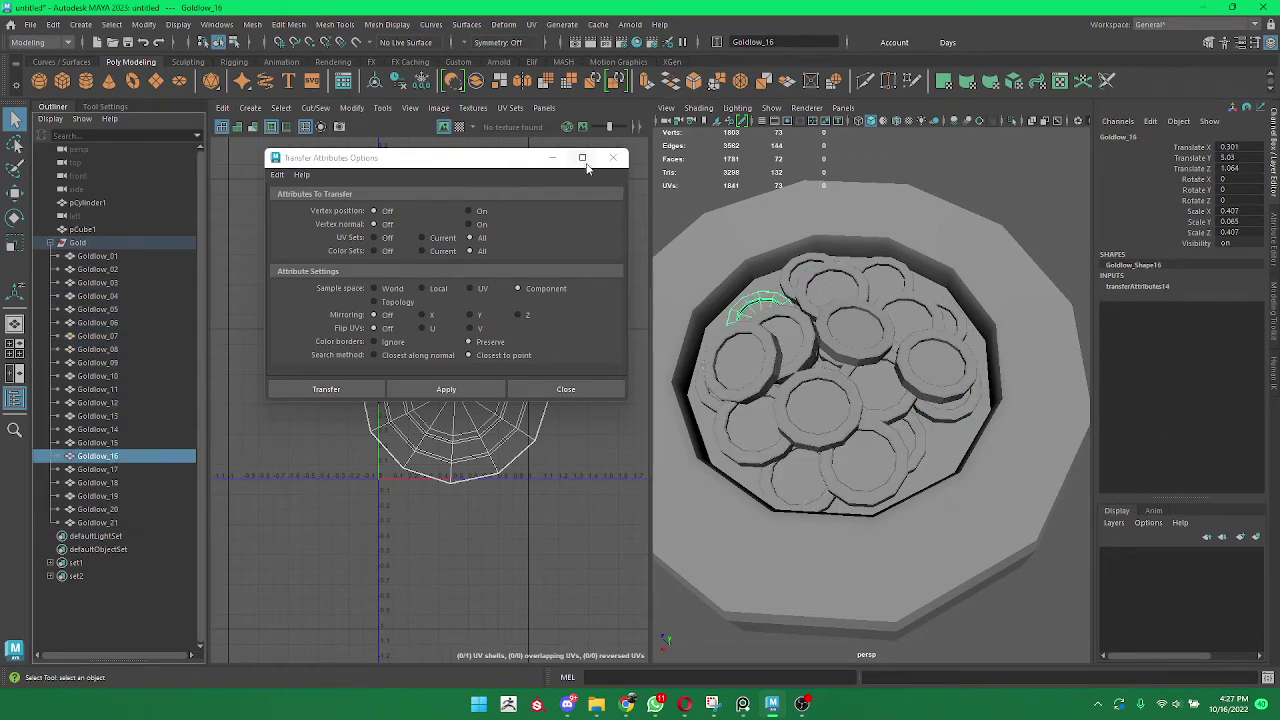
click(613, 157)
alt+drag(780, 330, 760, 392)
click(110, 269)
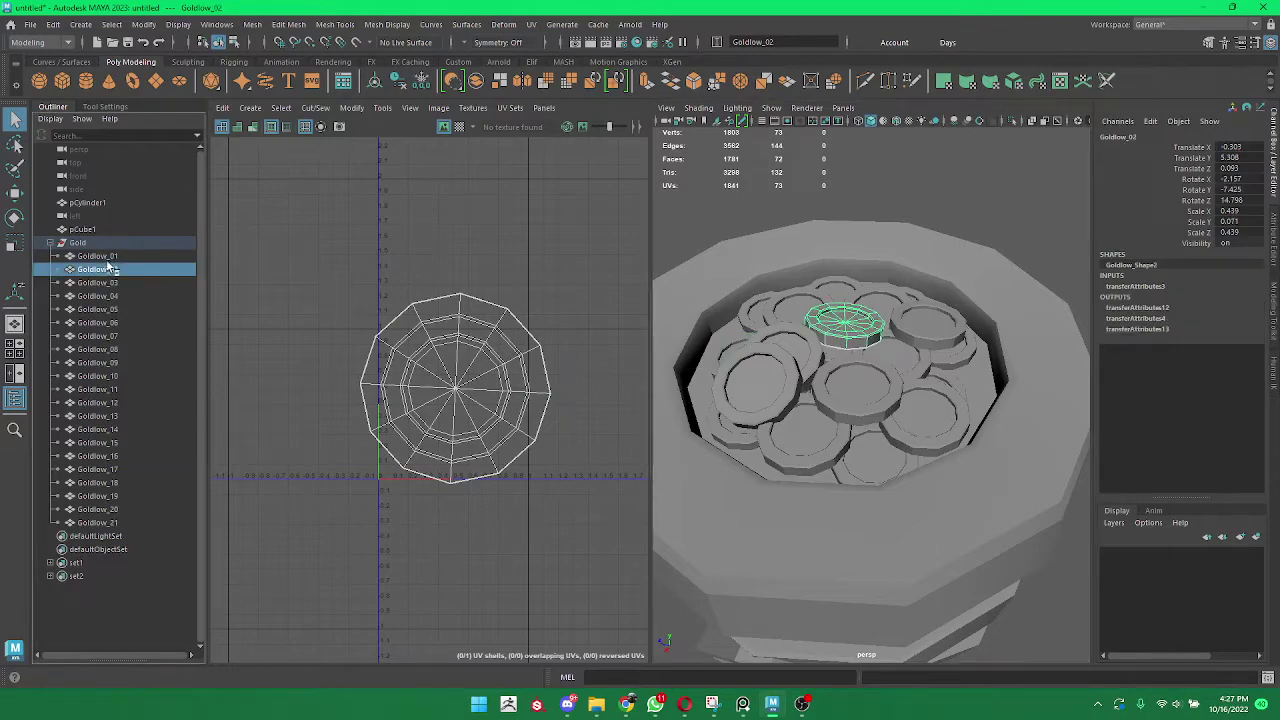
click(110, 256)
click(100, 243)
- Scale the Gold coins' stacked UV face shell down to a small circle in the UV Editor
right_drag(475, 440, 458, 530)
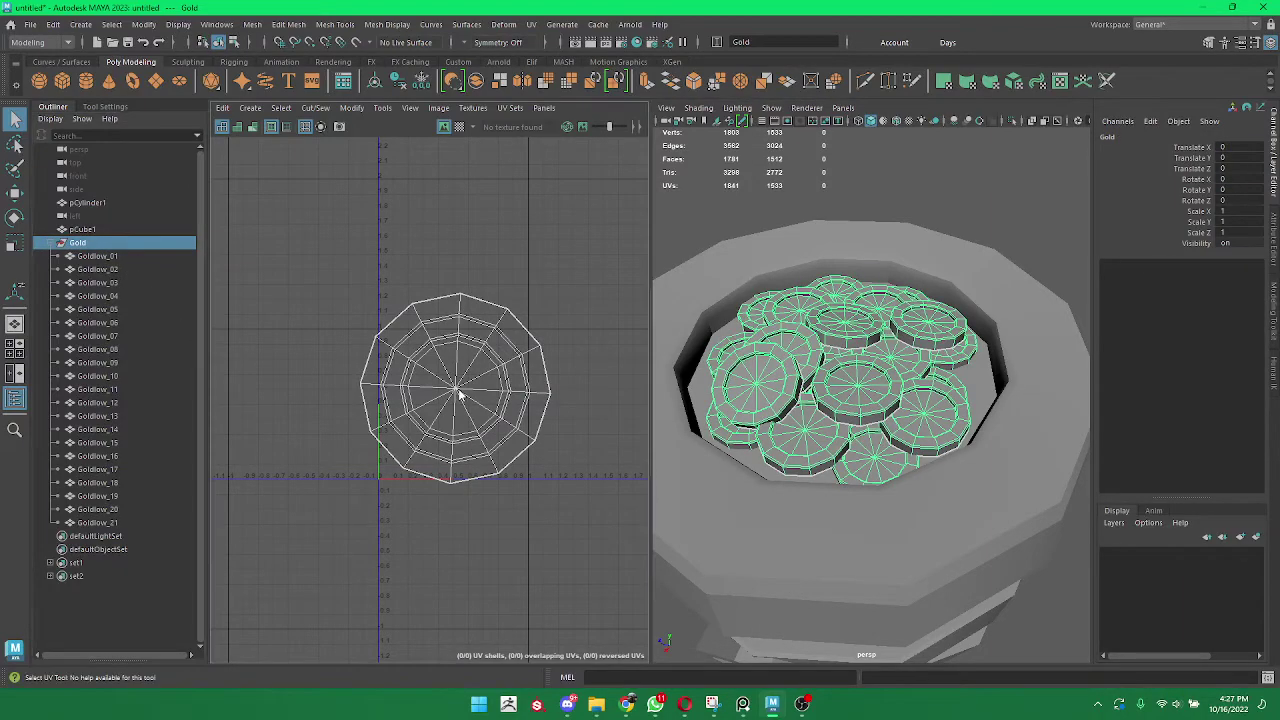
drag(316, 243, 555, 494)
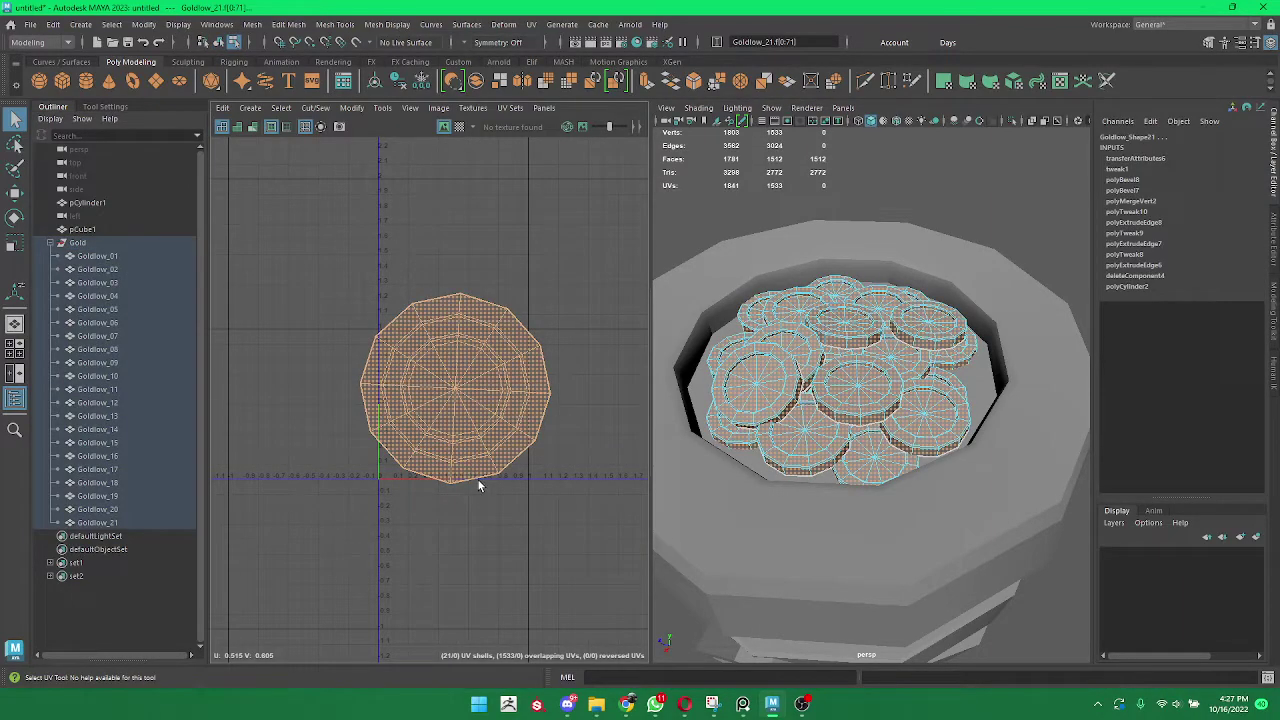
key(r)
drag(459, 392, 406, 390)
key(q)
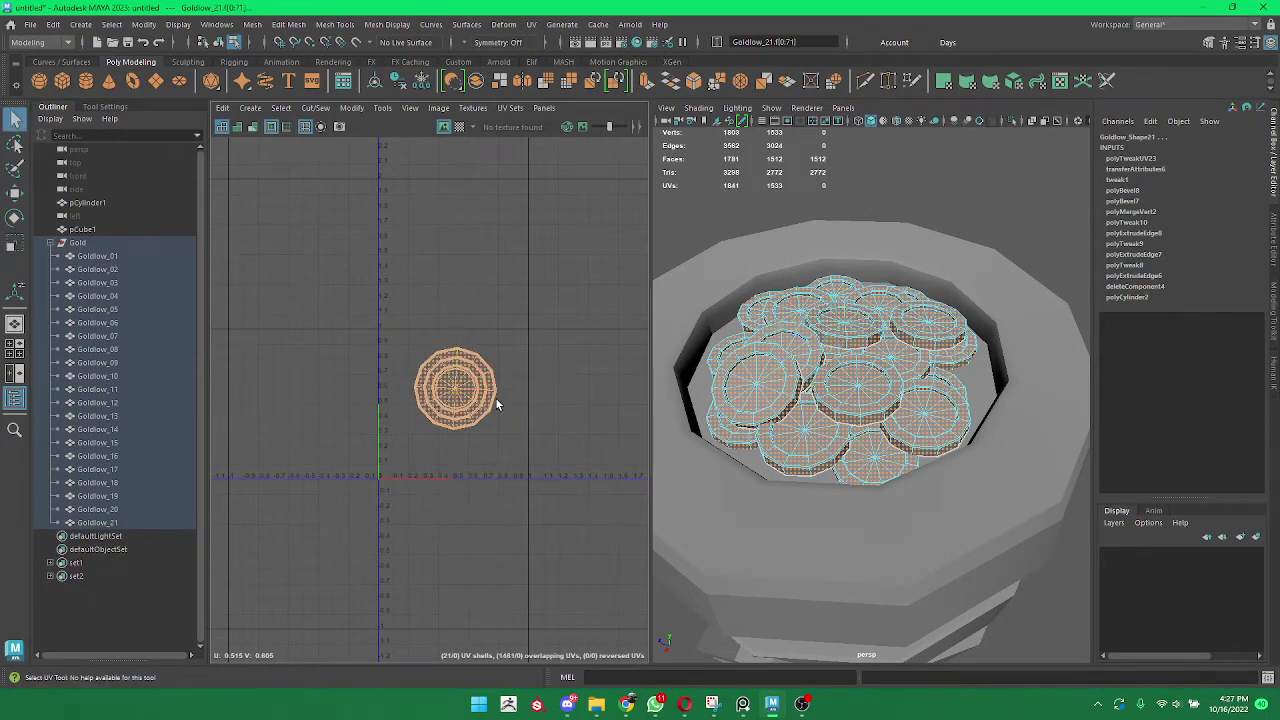
- Return to object mode, deselect everything and select the barrel body
right_drag(855, 397, 920, 286)
right_click(952, 228)
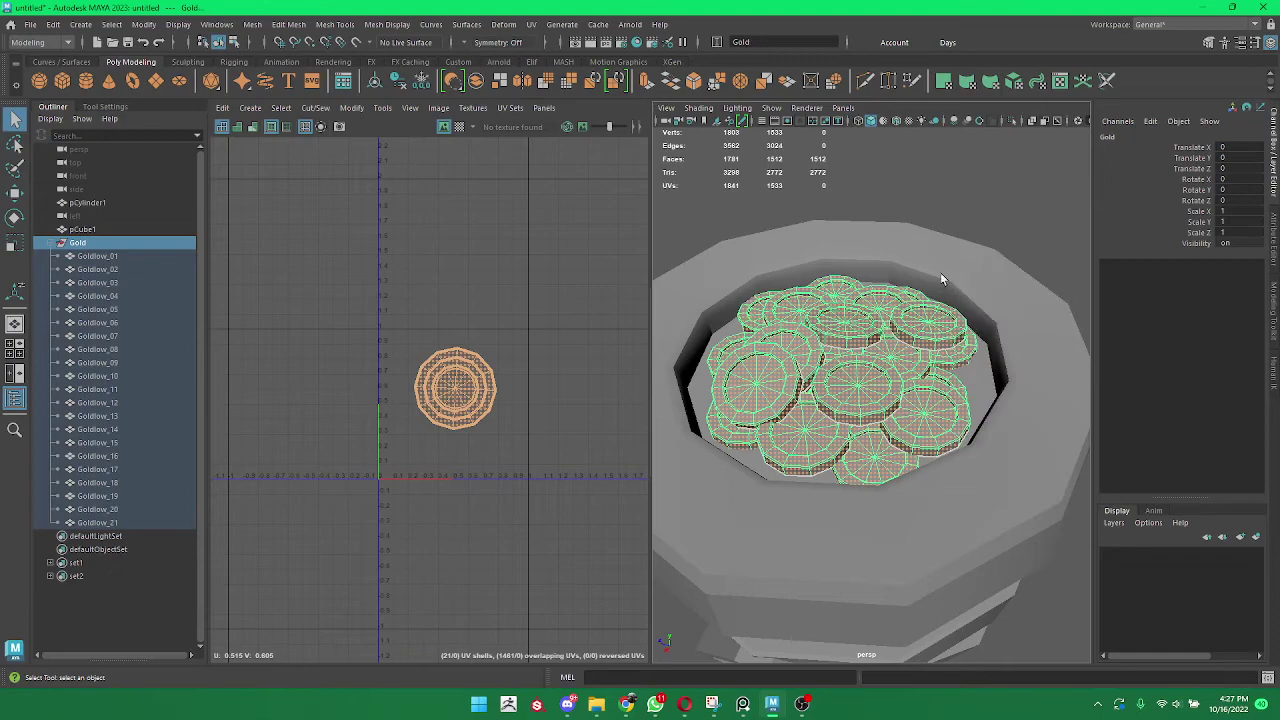
click(1004, 308)
scroll(870, 418, down, 3)
click(941, 497)
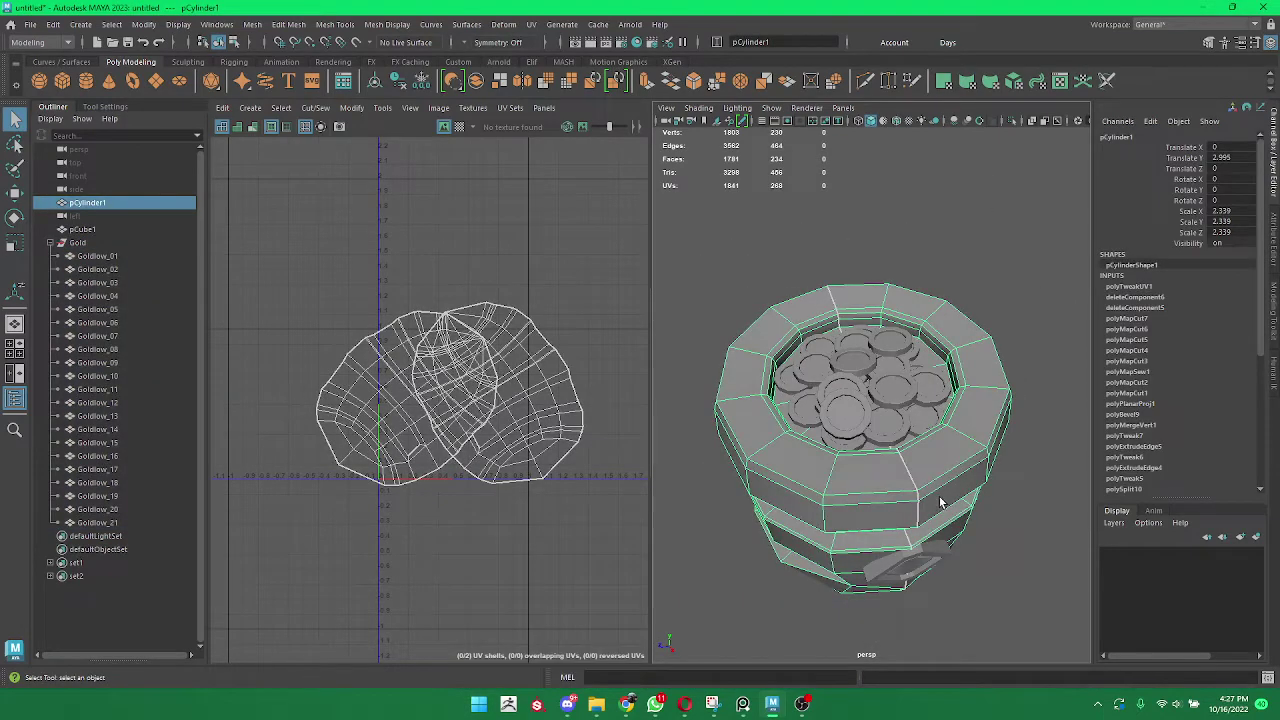
- Select all the barrel body's faces, then unfold and lay out its UV shells
click(1046, 513)
alt+drag(1014, 527, 892, 452)
click(892, 452)
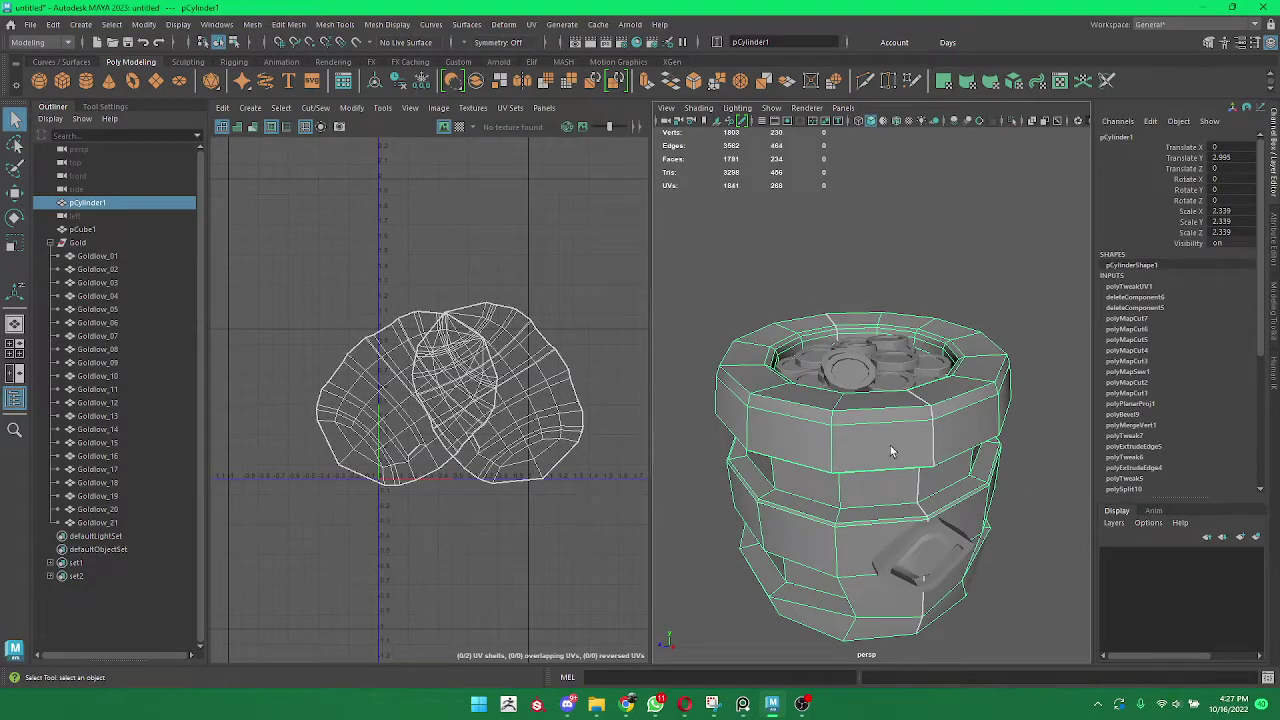
right_drag(458, 400, 500, 400)
drag(282, 298, 616, 595)
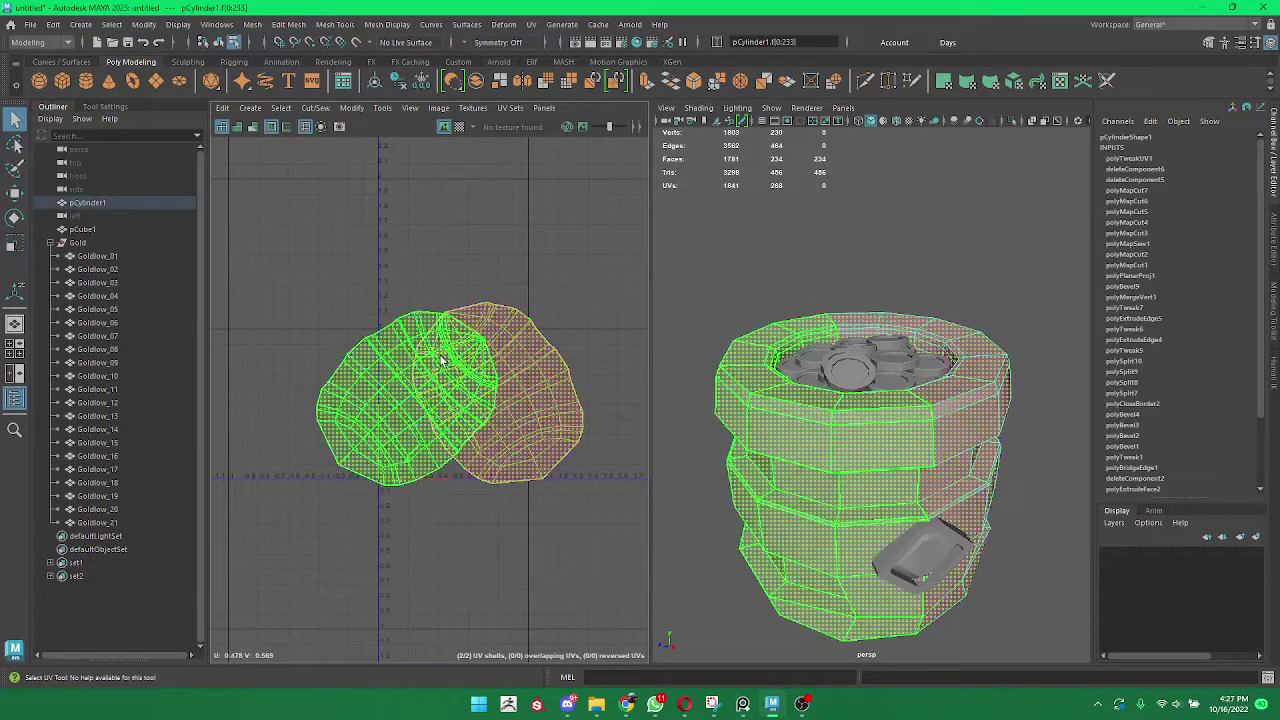
shift+right_drag(442, 360, 309, 351)
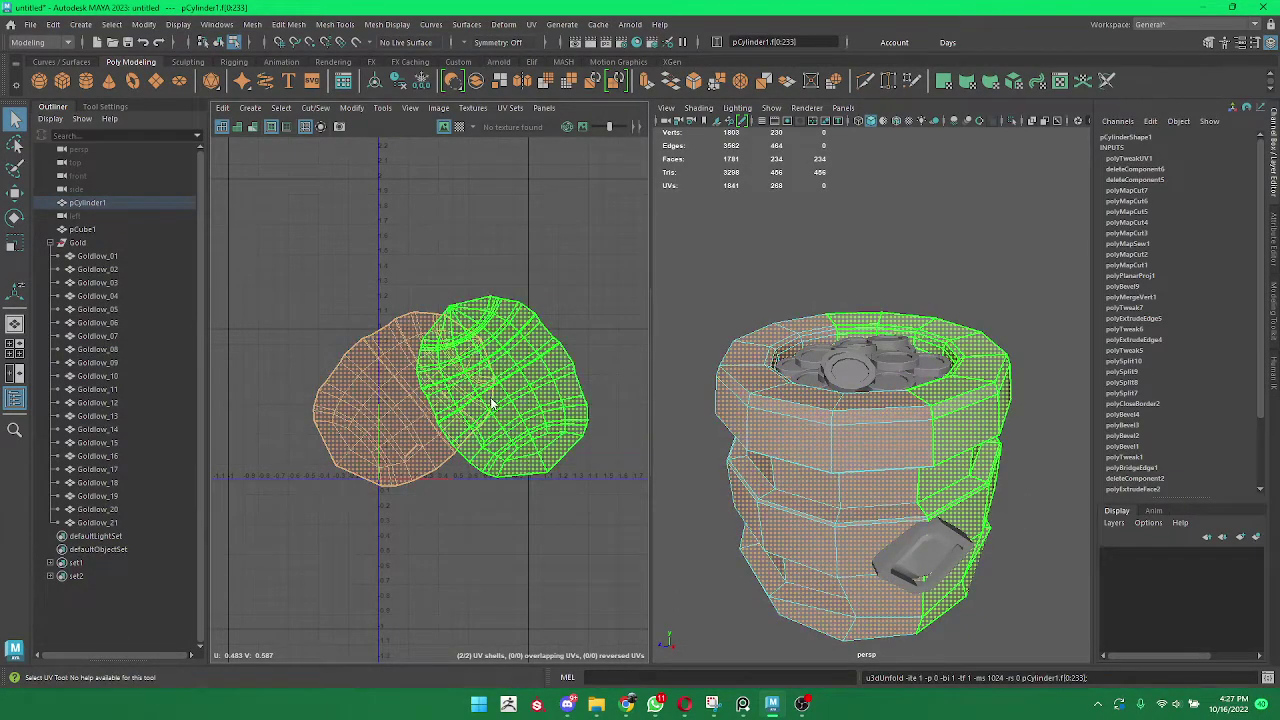
shift+right_drag(491, 403, 330, 432)
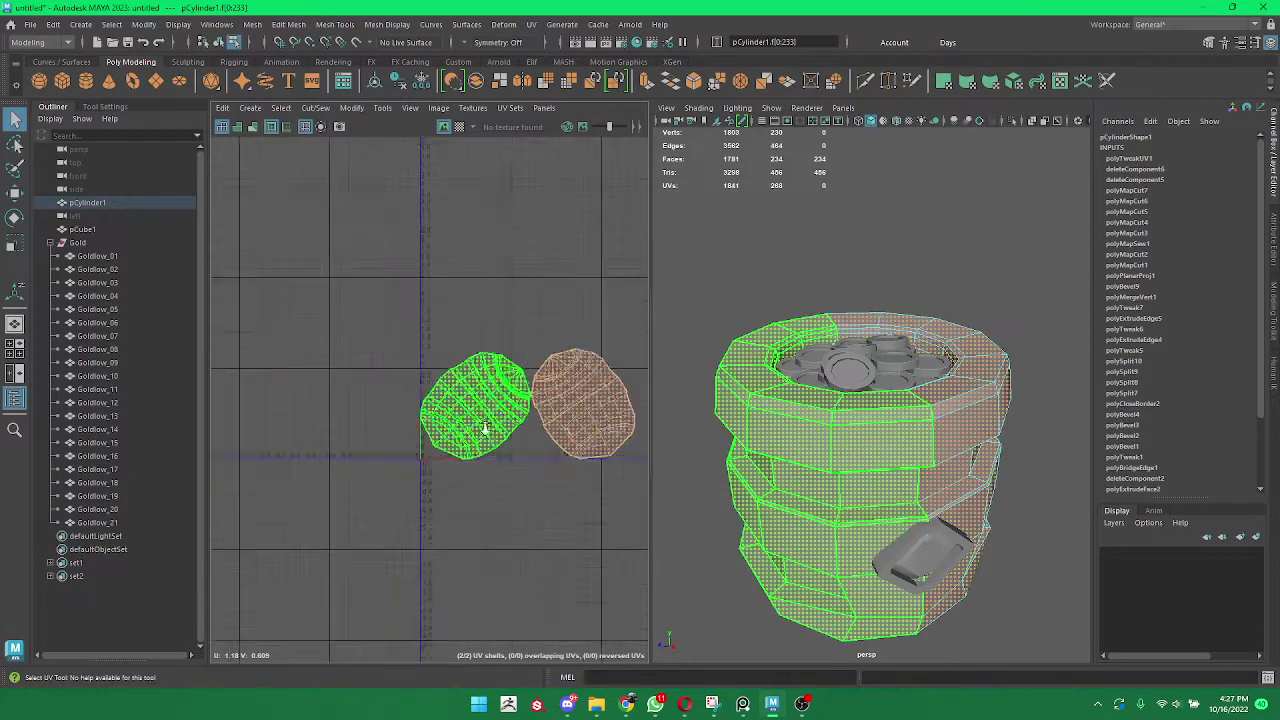
- Scale the barrel's two UV shells down and reposition them in the UV Editor
scroll(485, 428, down, 1)
alt+middle_drag(535, 430, 452, 440)
key(r)
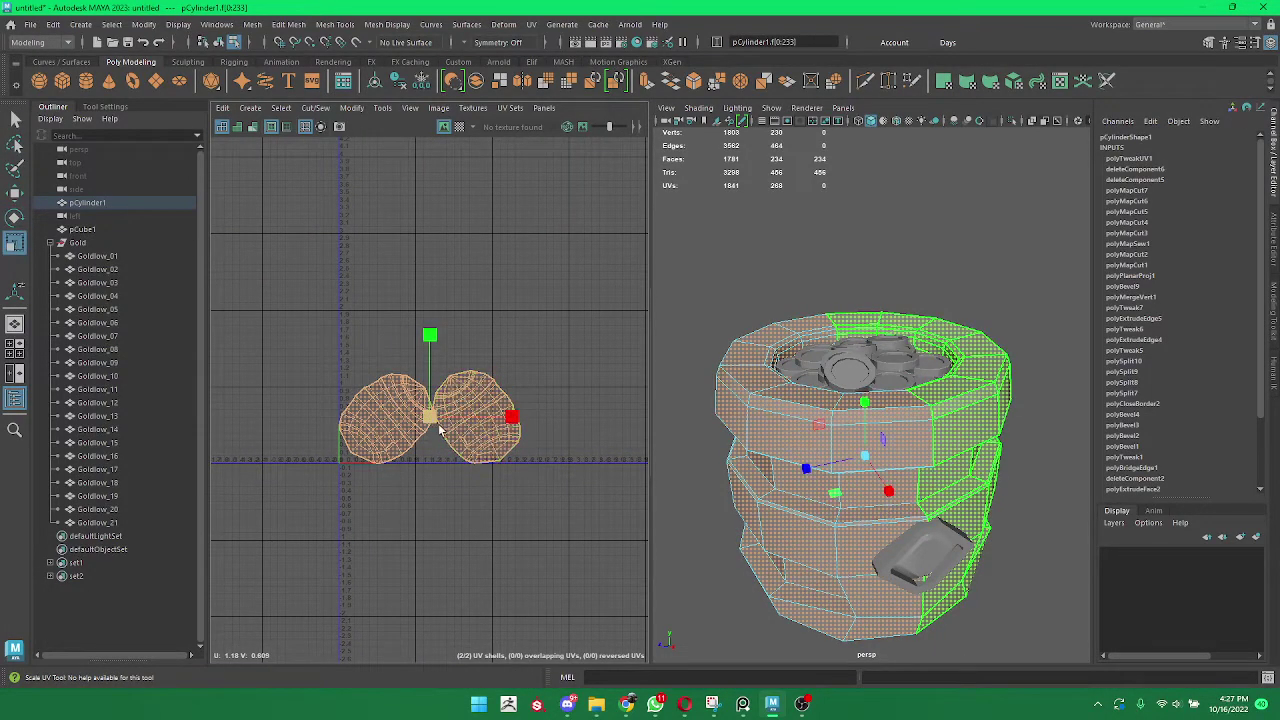
drag(438, 428, 352, 428)
key(w)
key(e)
key(r)
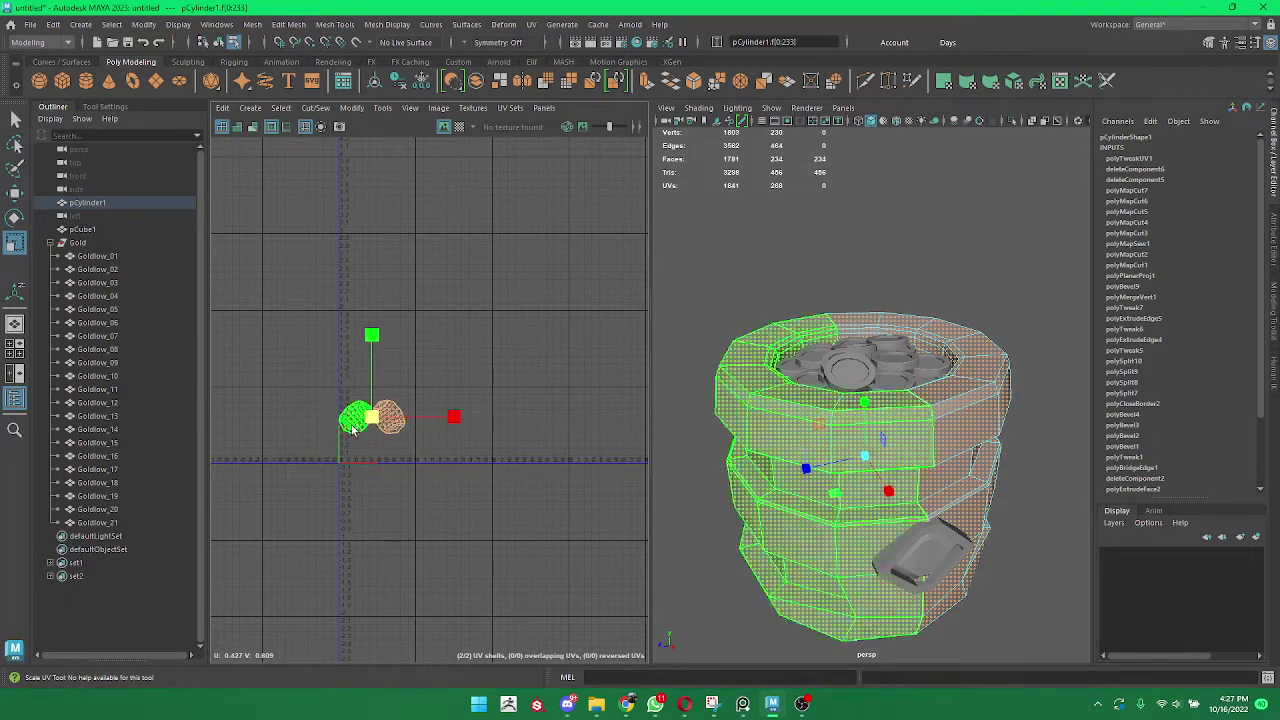
key(w)
click(501, 387)
- Return the barrel to object mode and select the barrel body together with the small plate
scroll(501, 387, up, 2)
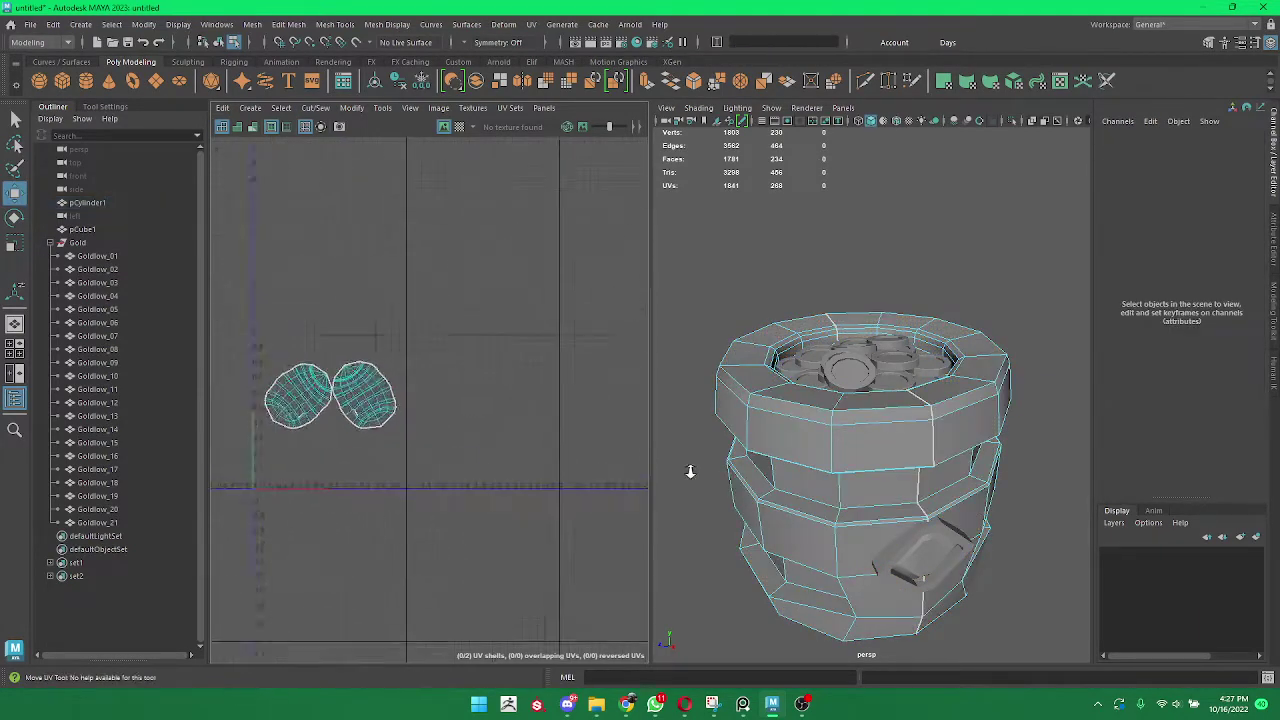
scroll(474, 474, up, 1)
scroll(474, 474, down, 2)
scroll(595, 454, down, 1)
click(905, 560)
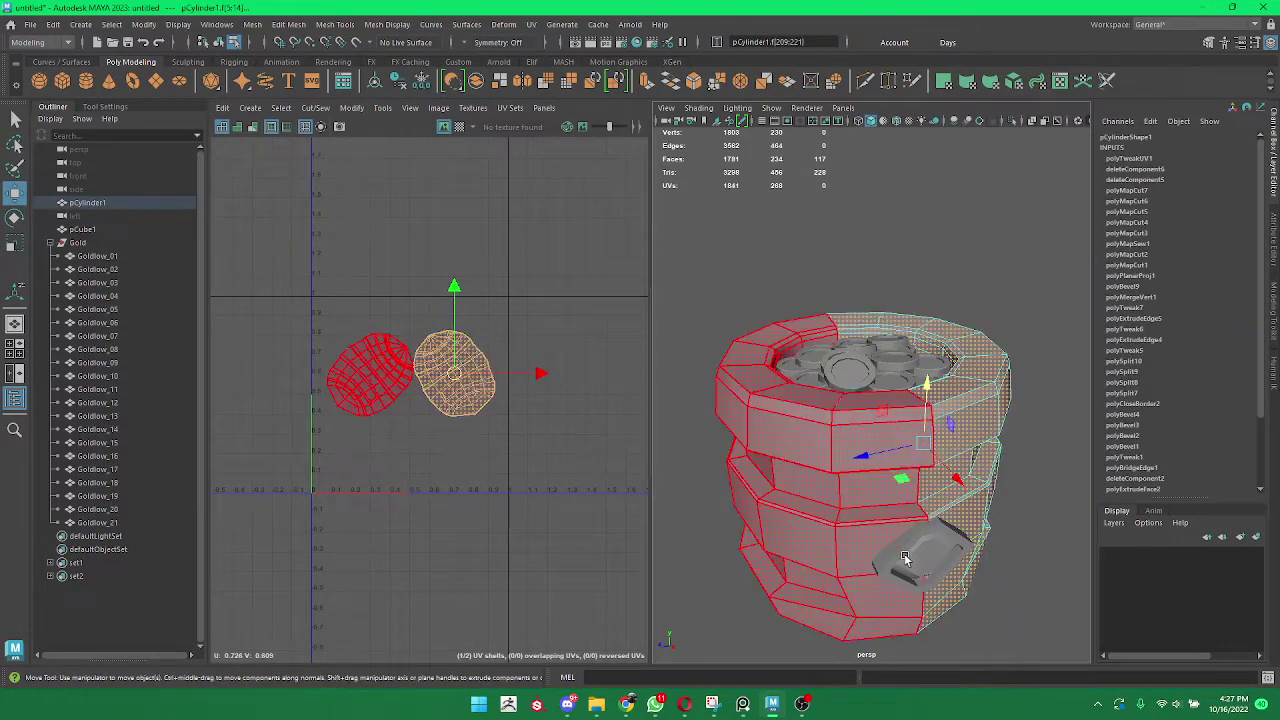
right_drag(905, 560, 965, 285)
click(900, 575)
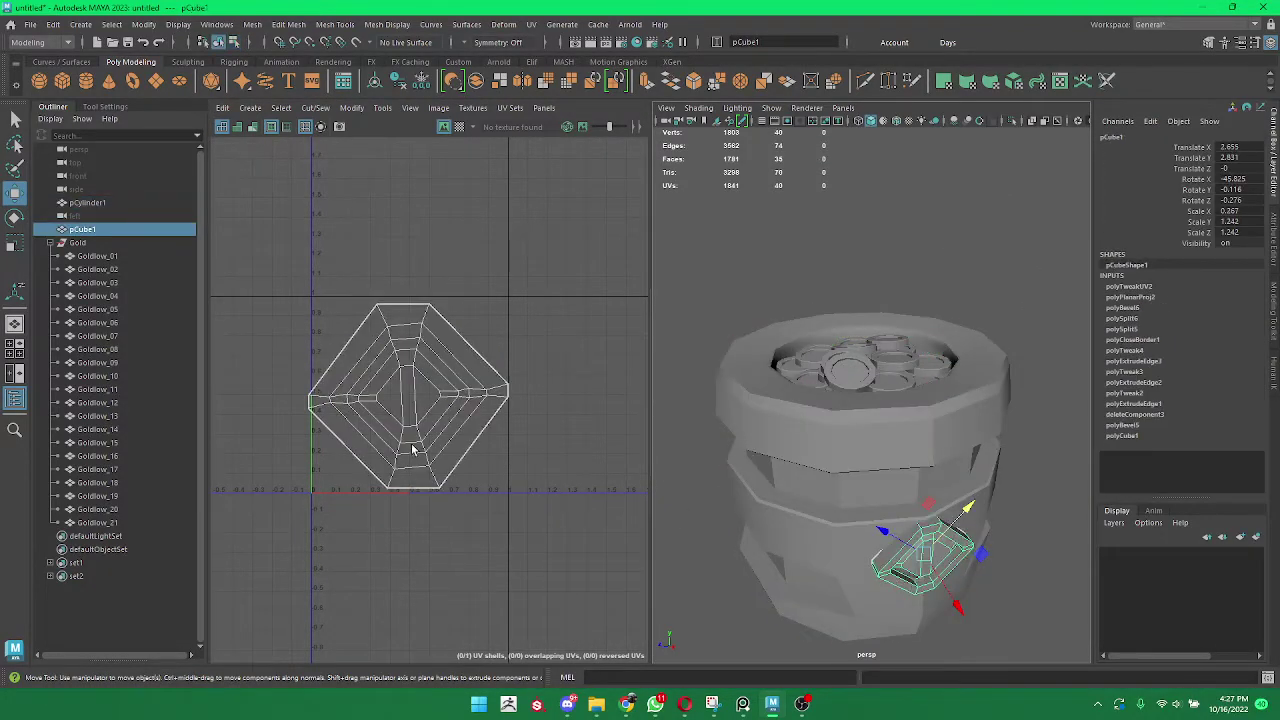
scroll(486, 424, up, 1)
scroll(423, 431, down, 1)
click(858, 530)
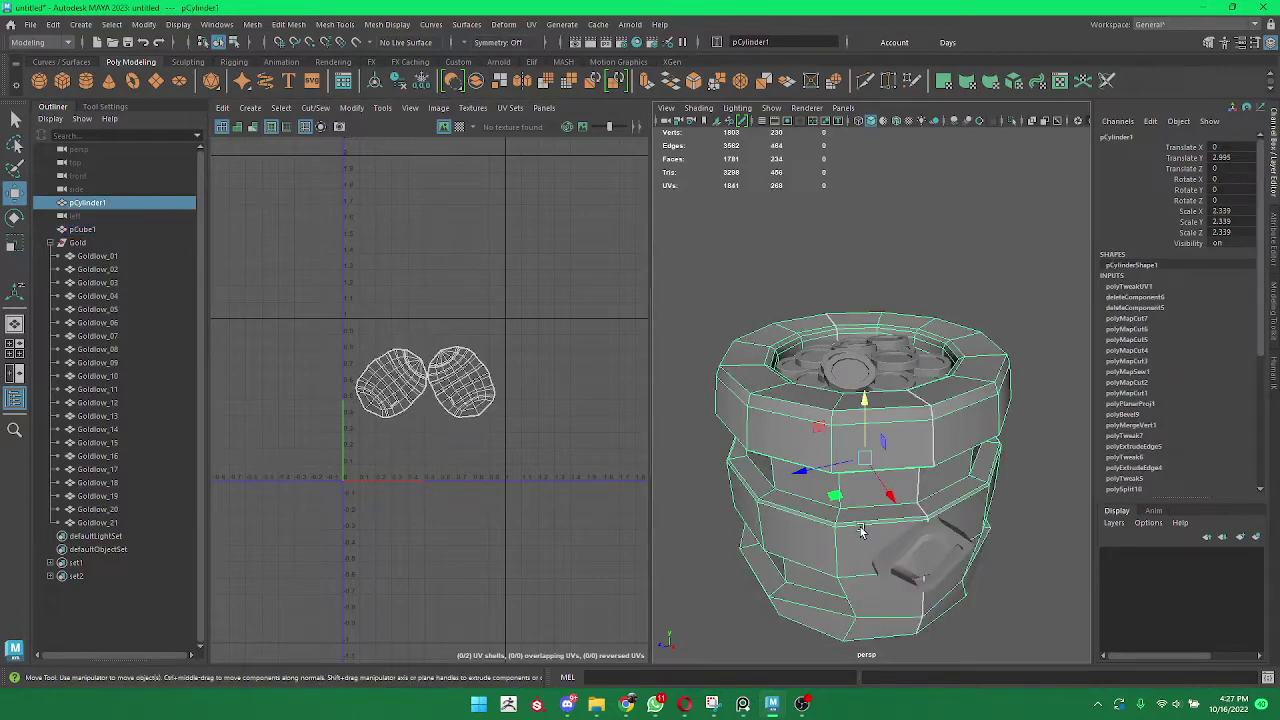
shift+click(905, 555)
- Select the plate's diamond shell and the barrel's round UV shells and run Layout
right_drag(345, 390, 316, 352)
drag(283, 245, 324, 275)
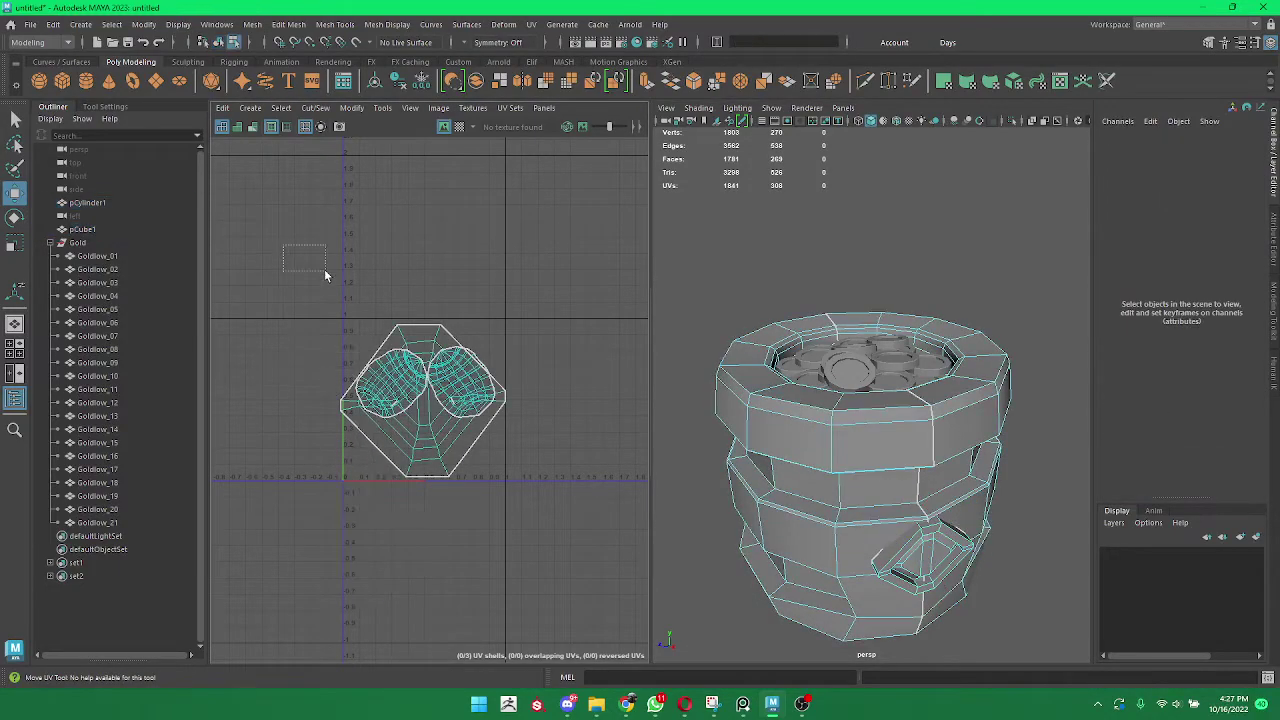
shift+right_drag(400, 370, 272, 414)
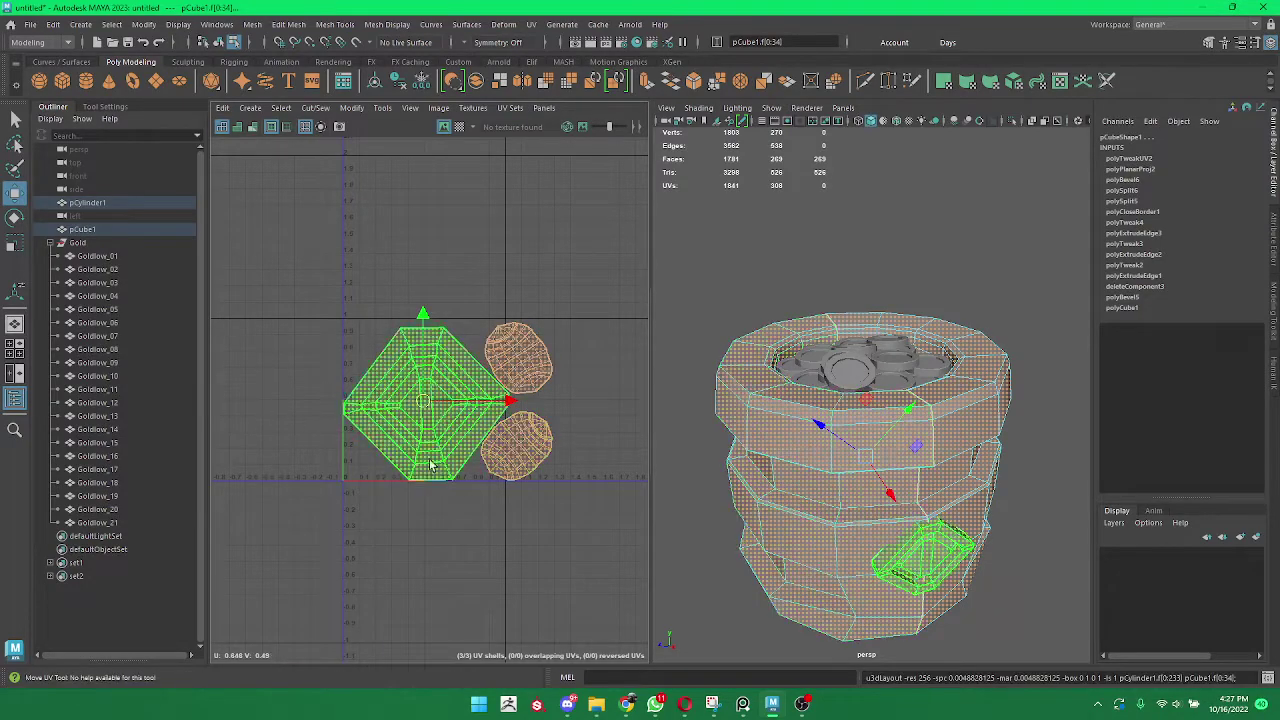
click(515, 448)
click(440, 420)
key(ctrl+z)
click(443, 425)
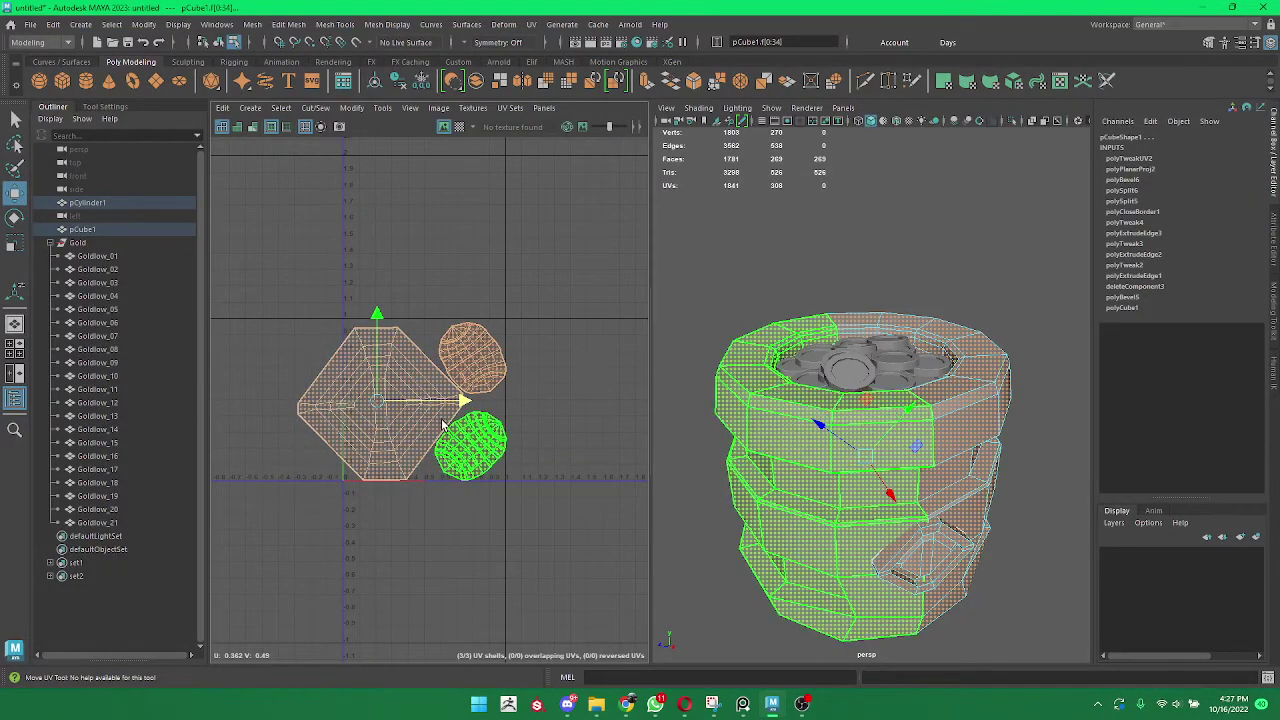
- Undo and redo the layout changes to compare, then clear the selection in object mode
key(ctrl+z)
key(ctrl+z)
key(ctrl+z)
key(ctrl+z)
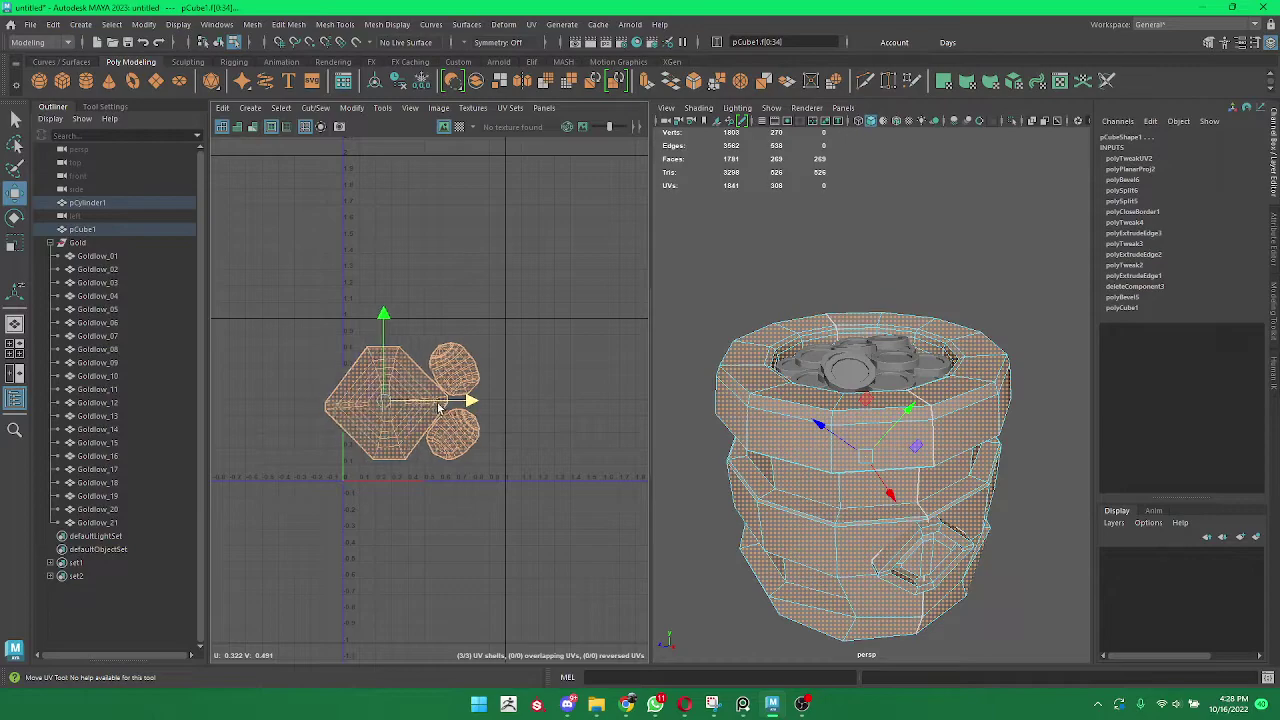
key(ctrl+z)
key(ctrl+z)
key(ctrl+z)
key(ctrl+z)
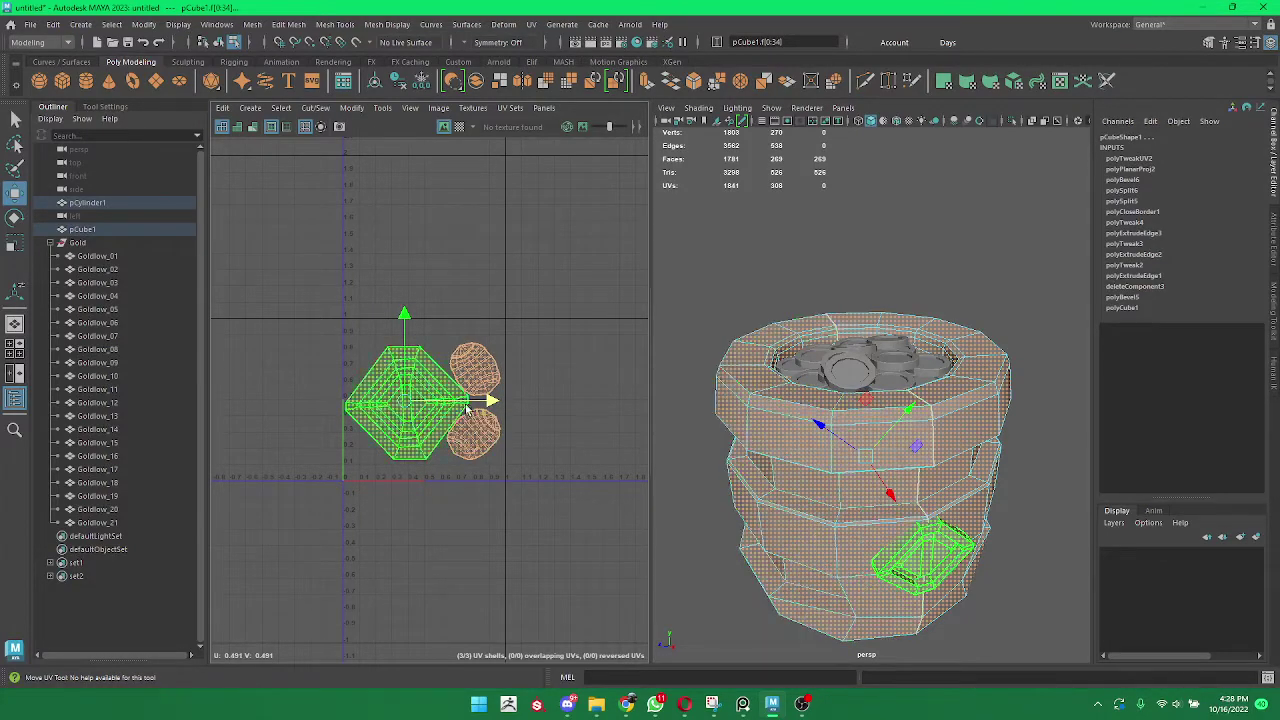
key(ctrl+z)
key(ctrl+z)
key(ctrl+z)
key(ctrl+z)
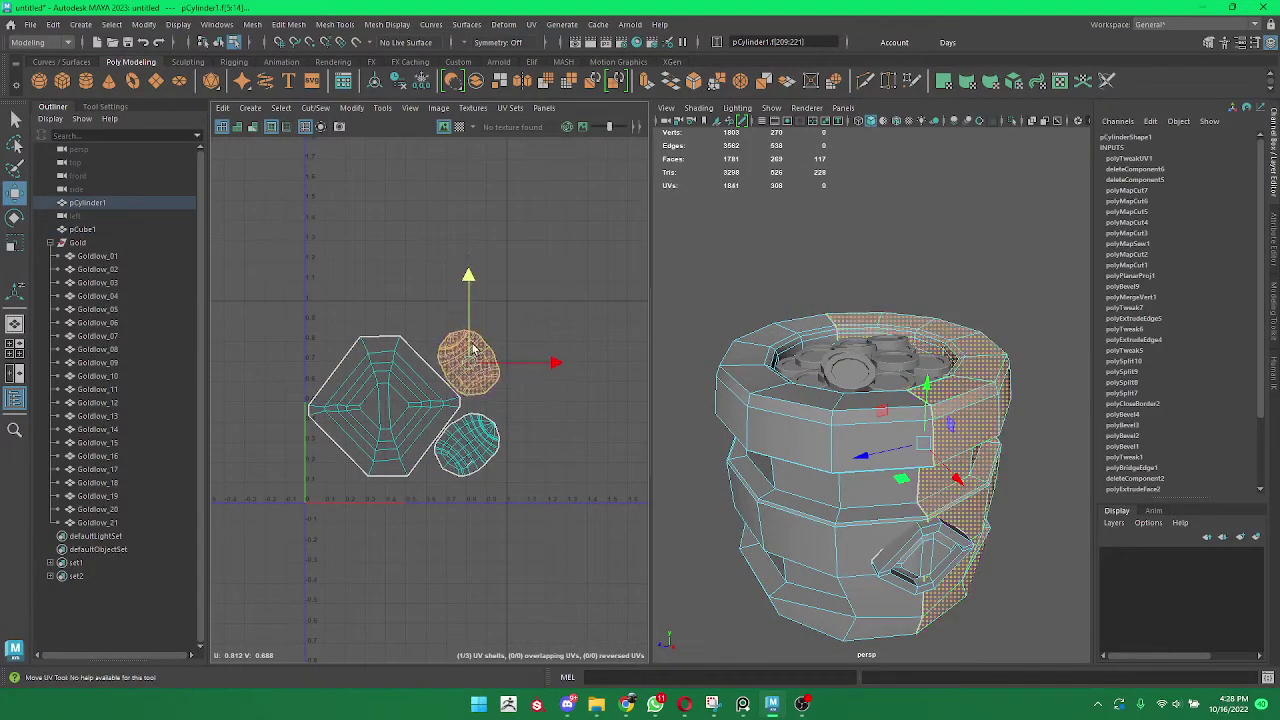
key(ctrl+z)
key(ctrl+z)
key(ctrl+z)
key(ctrl+z)
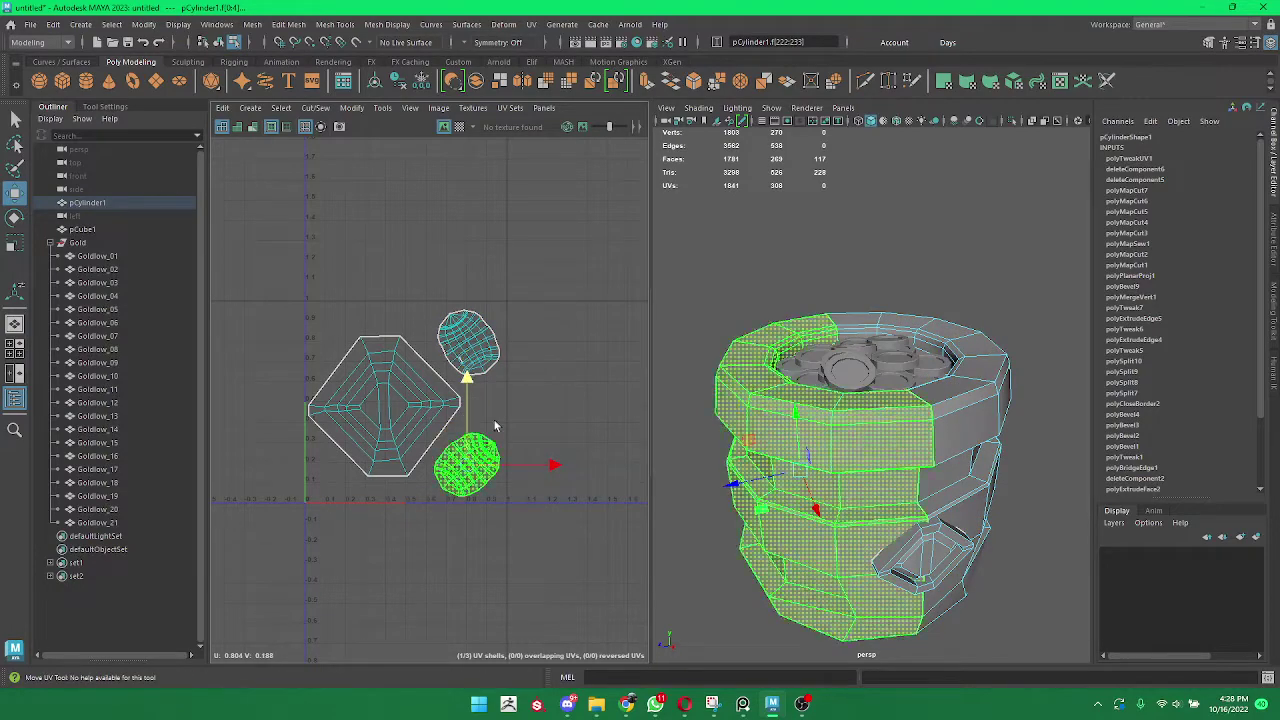
click(593, 444)
right_drag(874, 402, 928, 294)
- Orbit into the pot and inspect the Gold group and coins Goldlow_05 and Goldlow_02
click(960, 290)
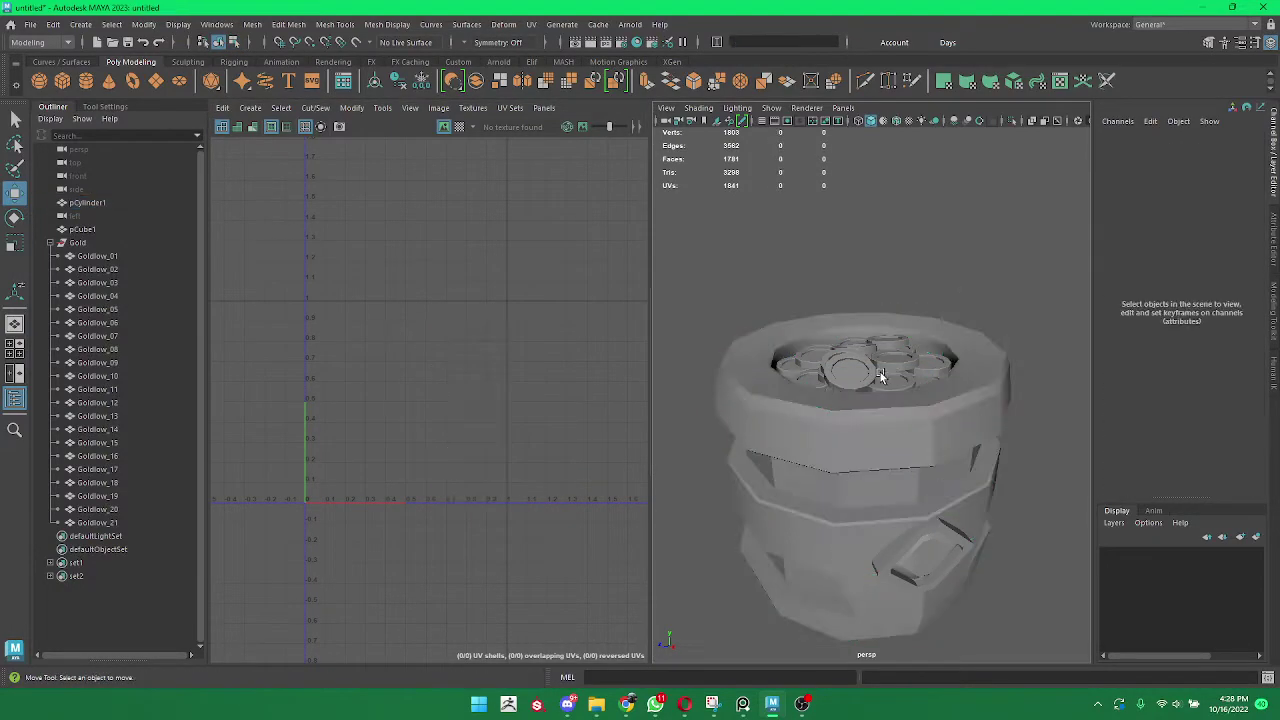
click(880, 372)
alt+drag(880, 372, 834, 478)
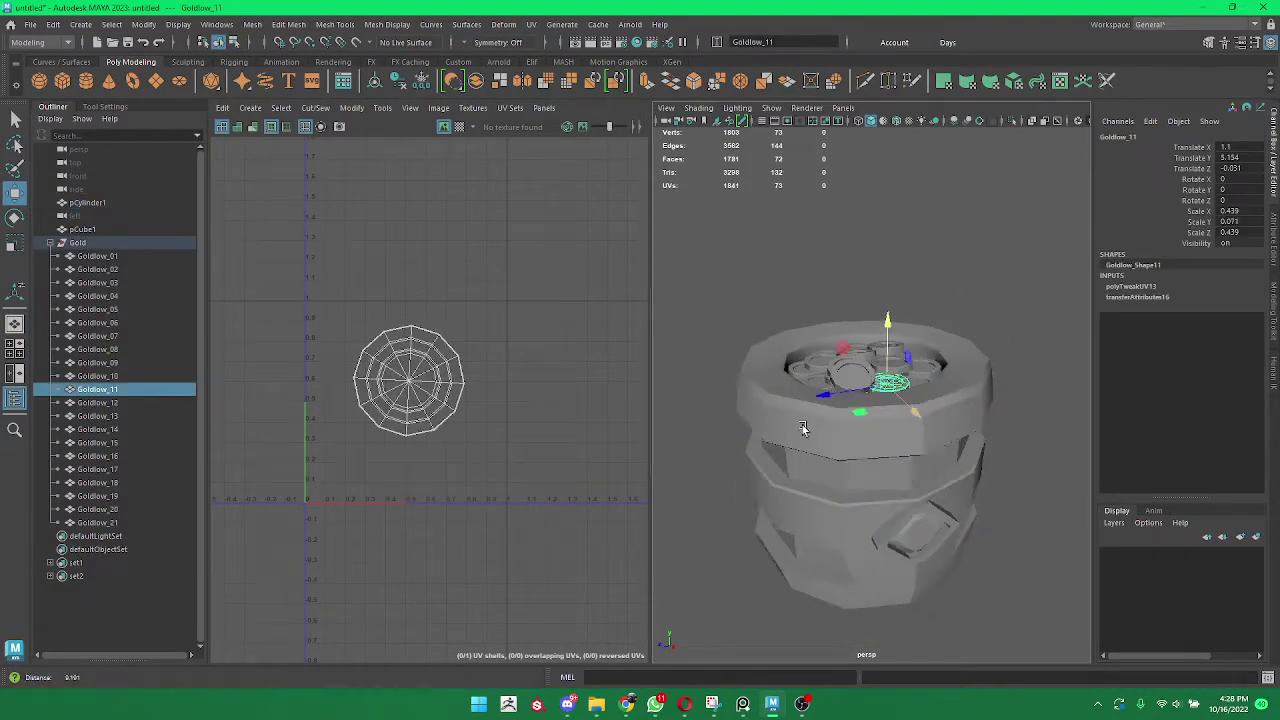
click(980, 328)
click(78, 242)
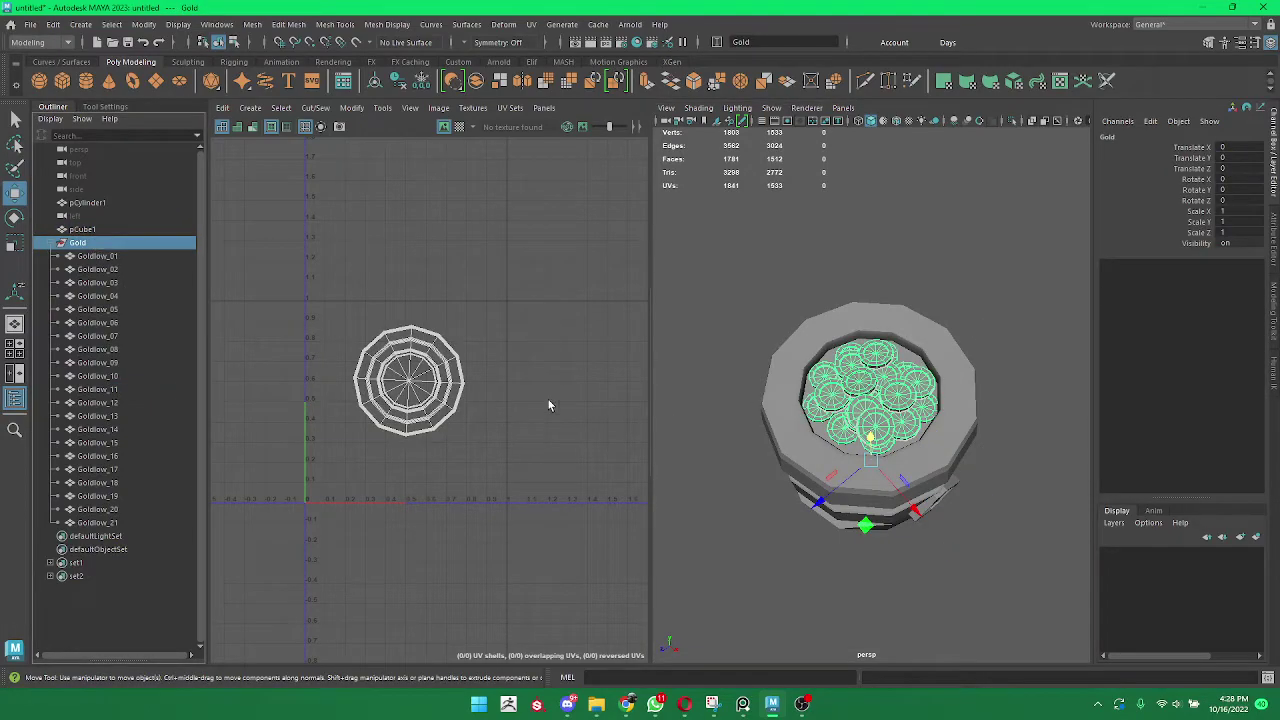
alt+middle_drag(548, 405, 409, 434)
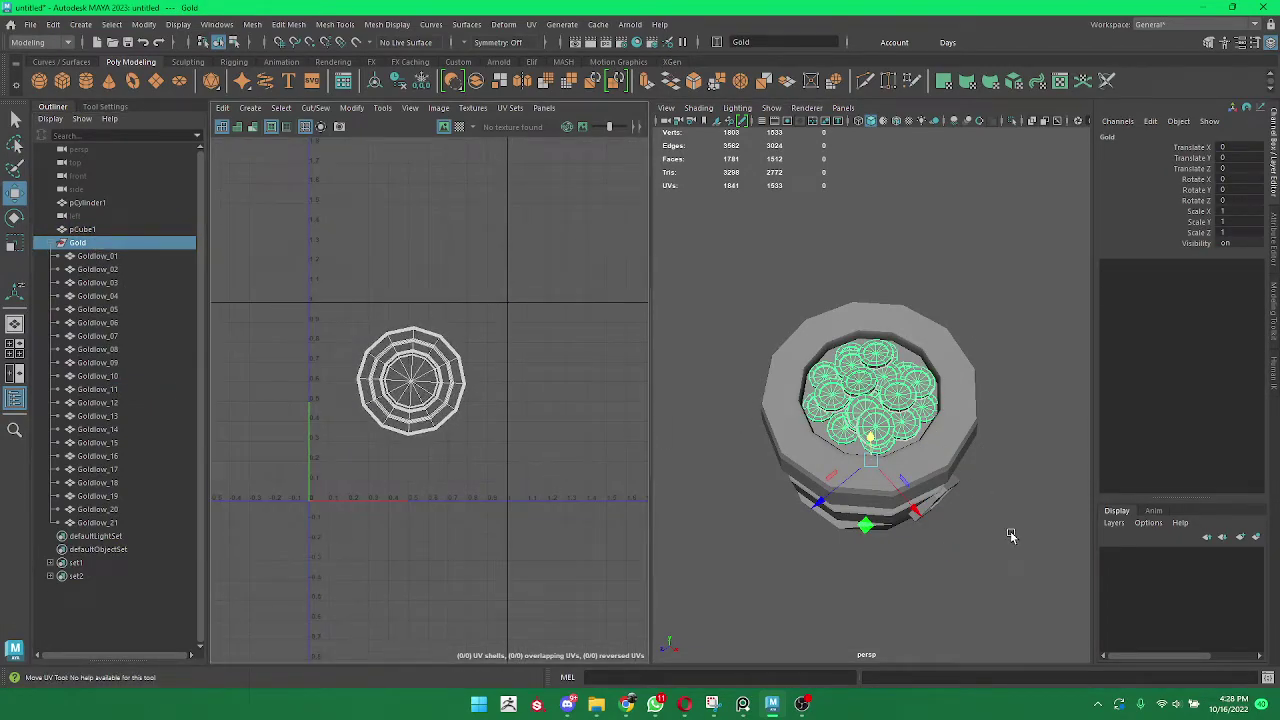
mouse_move(1010, 536)
alt+mouse_down()
mouse_move(750, 523)
mouse_move(731, 563)
alt+mouse_up()
click(731, 563)
mouse_move(771, 463)
alt+mouse_down()
mouse_move(884, 581)
mouse_move(940, 578)
mouse_move(943, 534)
alt+mouse_up()
click(907, 390)
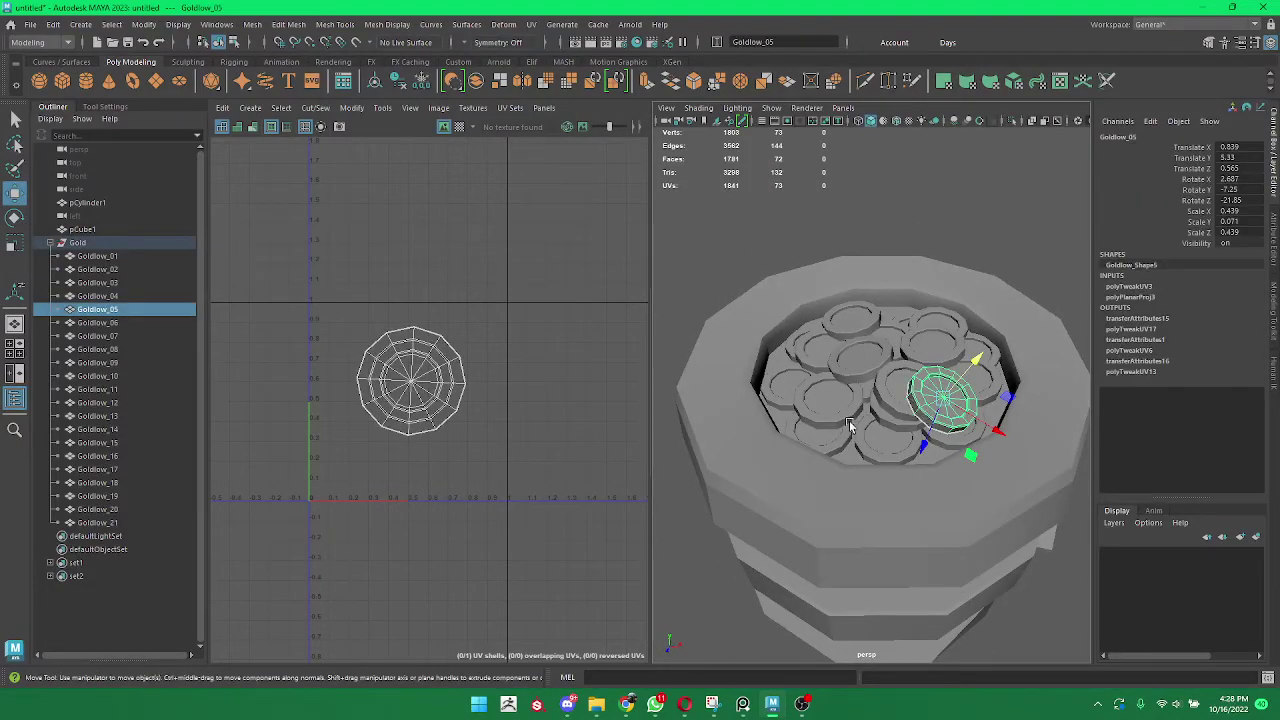
click(864, 372)
mouse_move(885, 398)
alt+mouse_down()
mouse_move(866, 442)
mouse_move(872, 394)
alt+mouse_up()
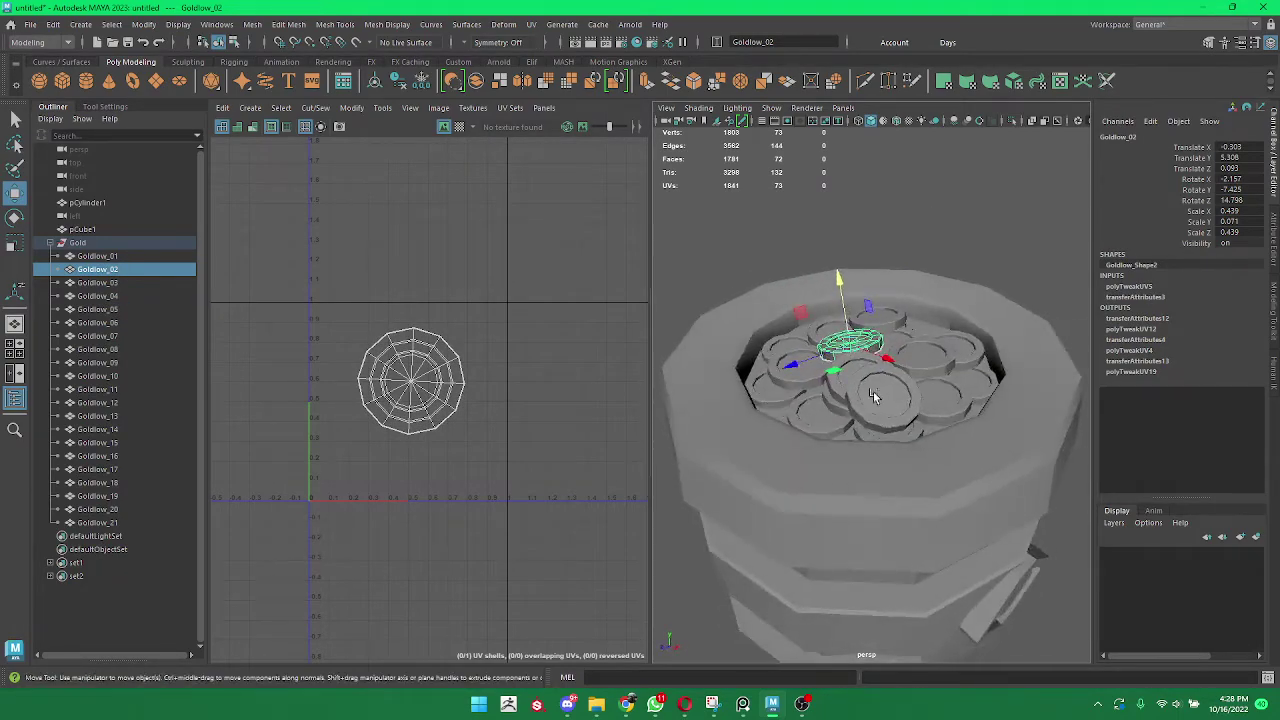
click(873, 397)
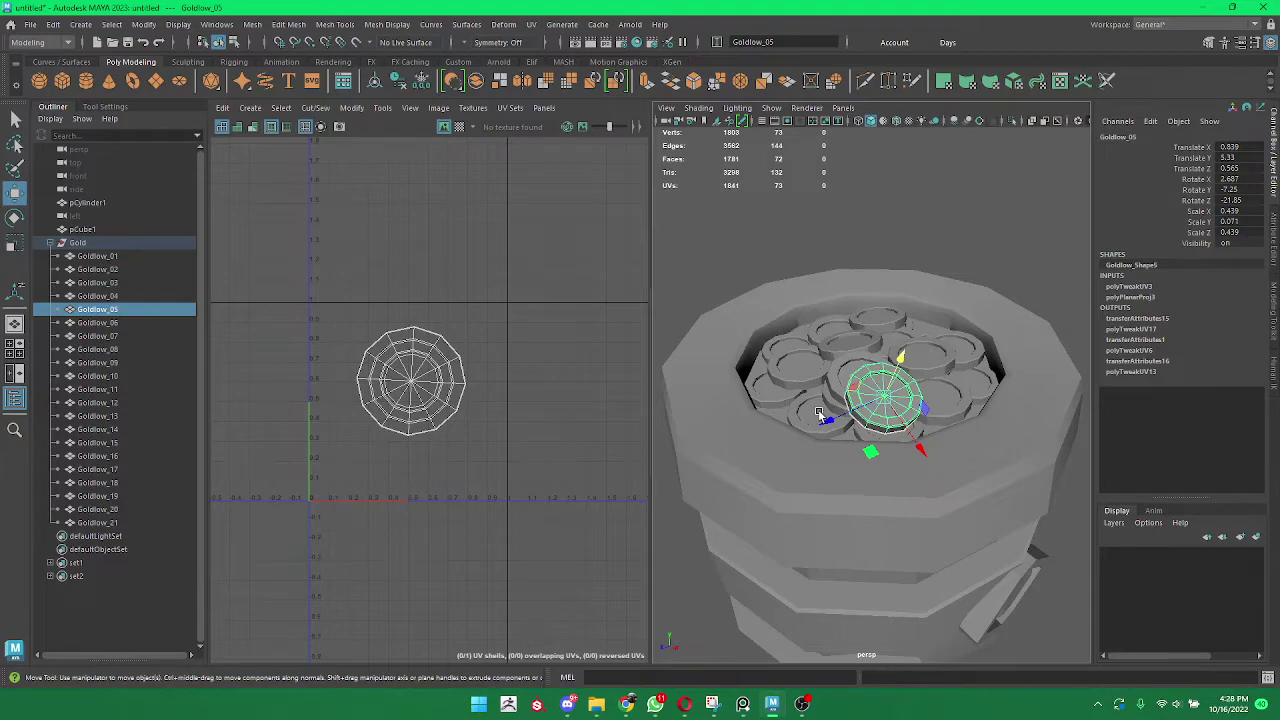
- Zoom in and inspect coins Goldlow_05, Goldlow_03 and Goldlow_02 individually
click(953, 208)
click(884, 395)
scroll(951, 415, up, 2)
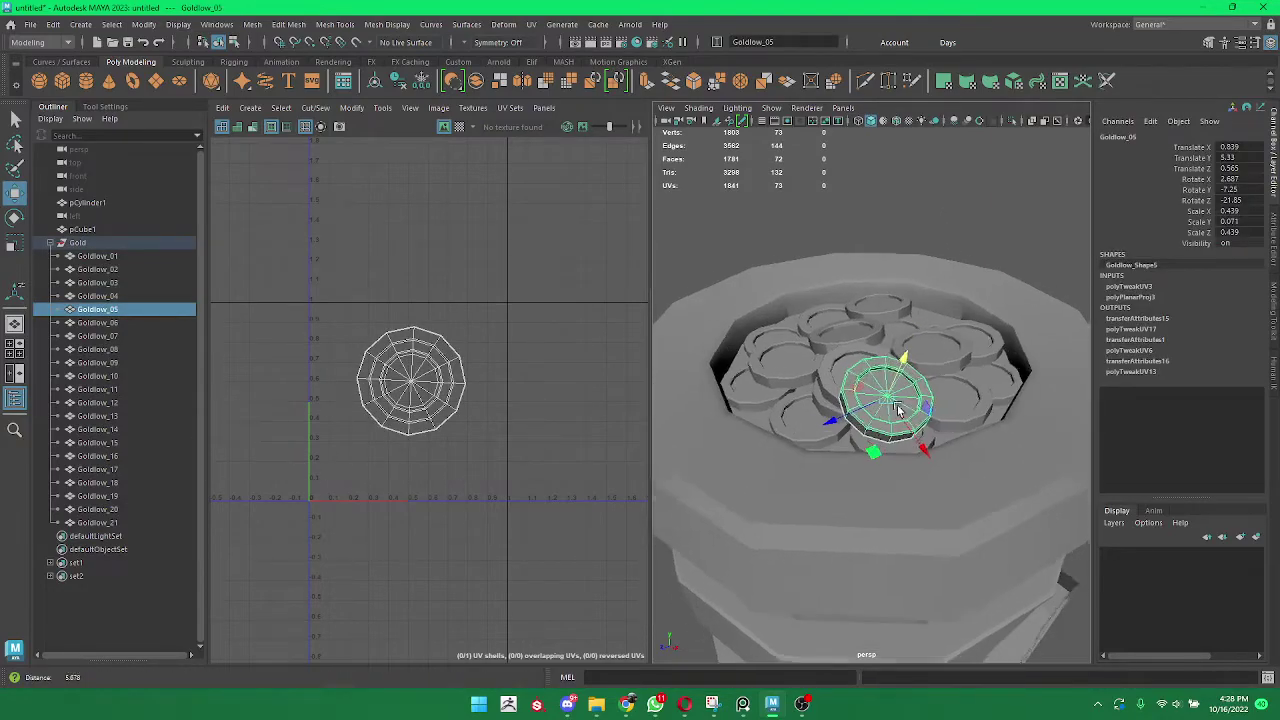
scroll(953, 425, up, 2)
scroll(955, 440, up, 2)
scroll(958, 456, up, 2)
scroll(958, 456, down, 3)
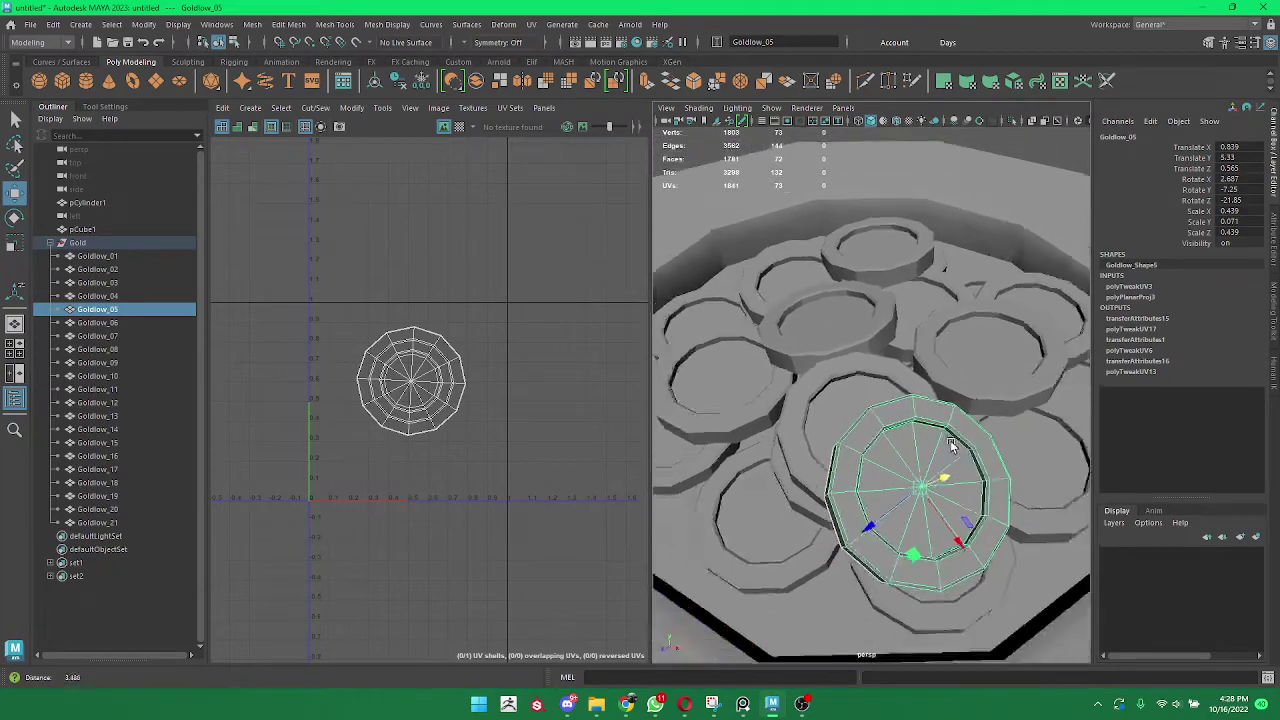
scroll(829, 428, down, 3)
click(943, 217)
click(920, 377)
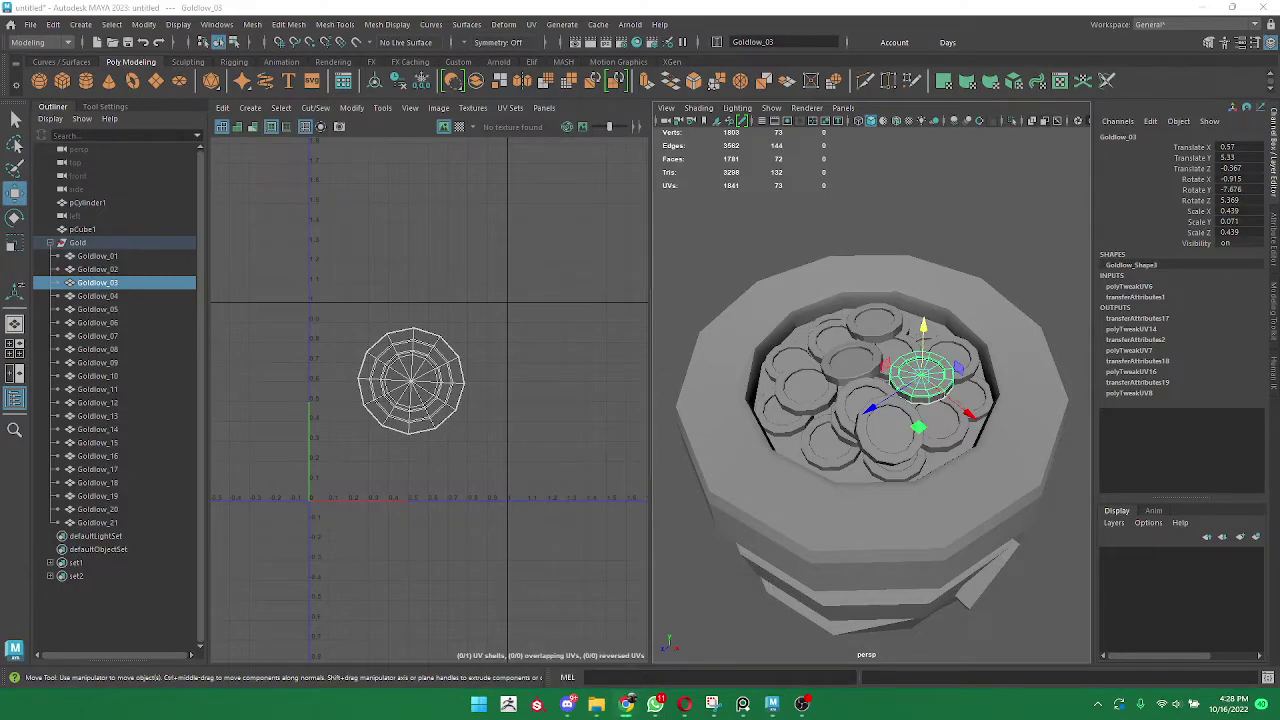
click(969, 214)
alt+drag(969, 214, 880, 393)
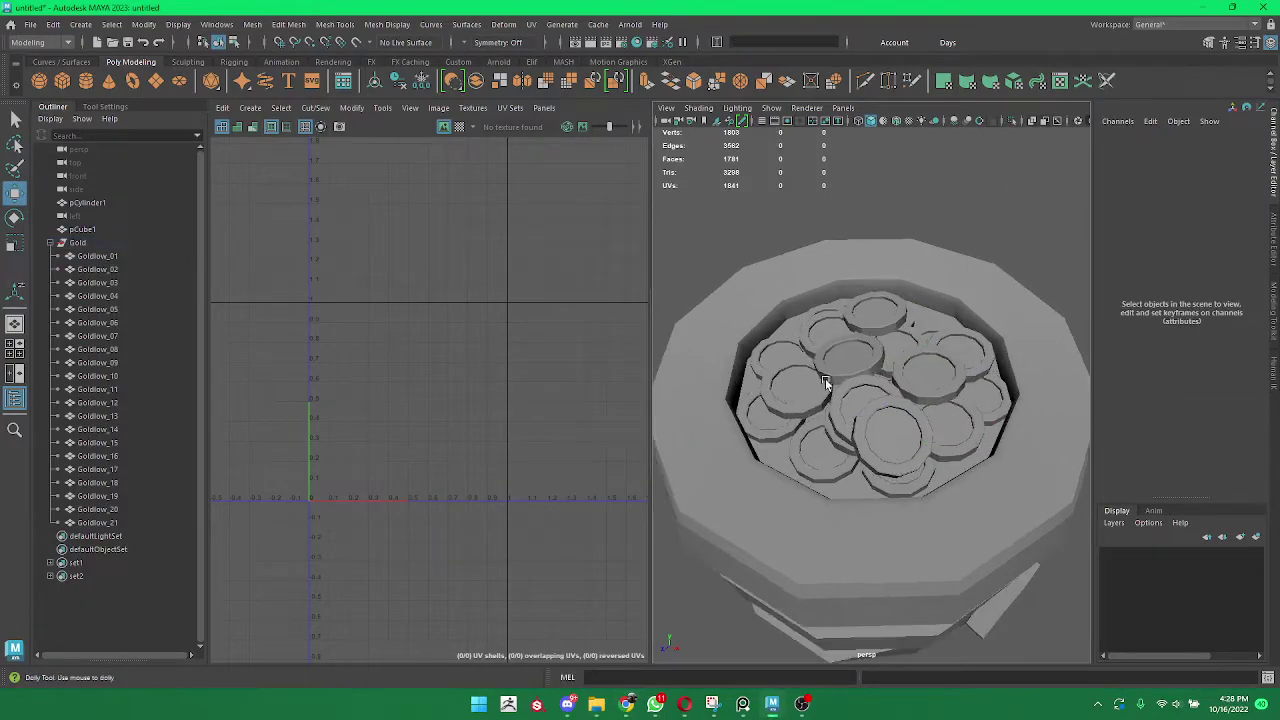
click(880, 393)
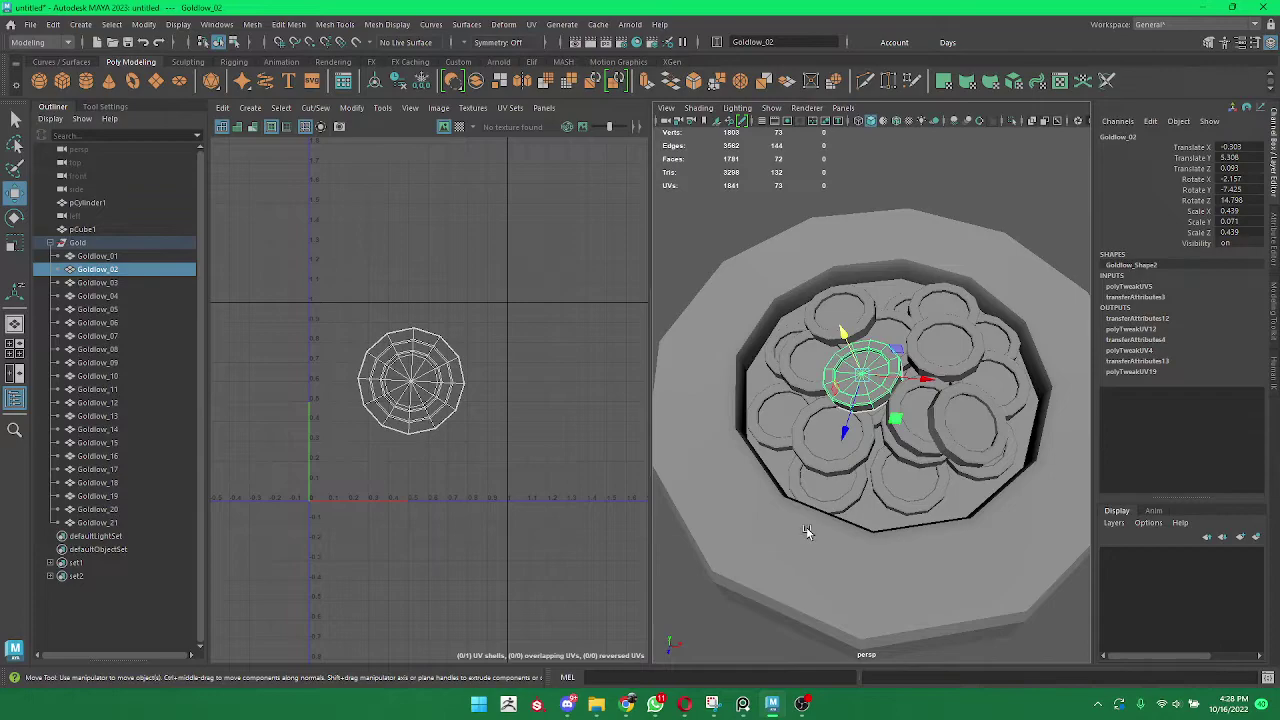
- Check the barrel body and small plate, then view the coins from above
mouse_move(808, 532)
alt+mouse_down()
mouse_move(766, 509)
mouse_move(923, 377)
alt+mouse_up()
click(923, 377)
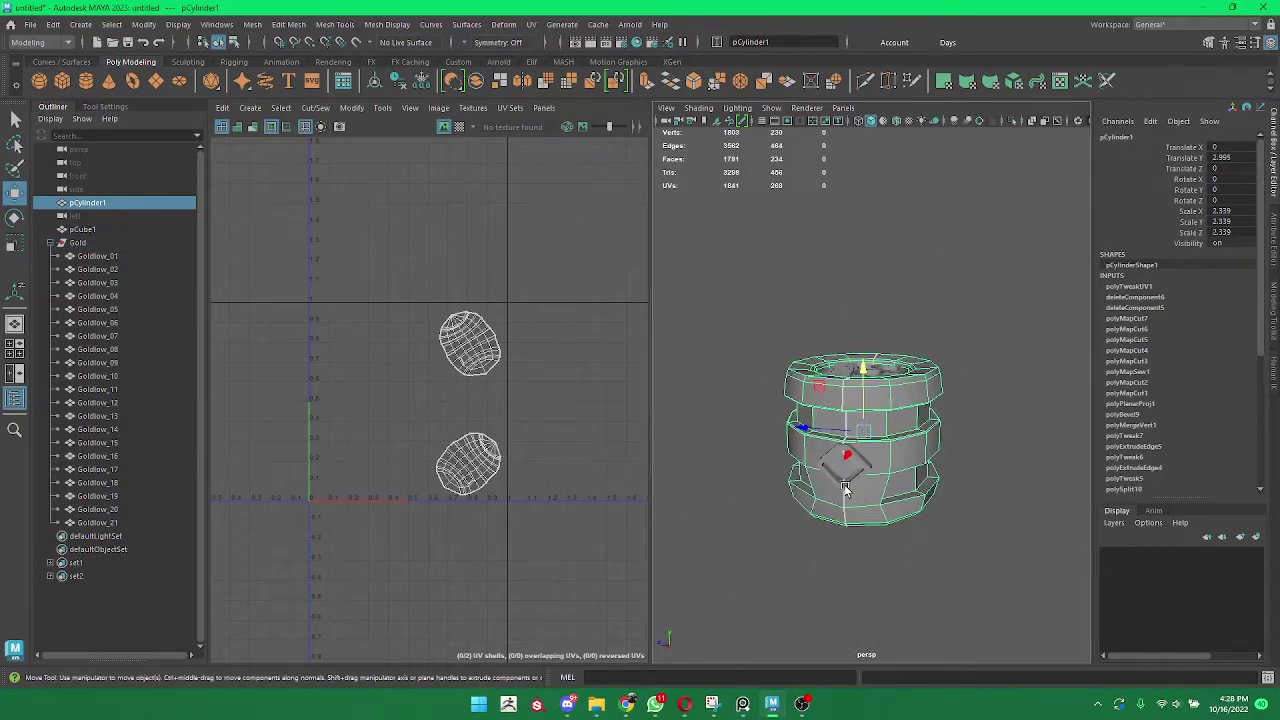
click(847, 470)
alt+drag(833, 500, 763, 509)
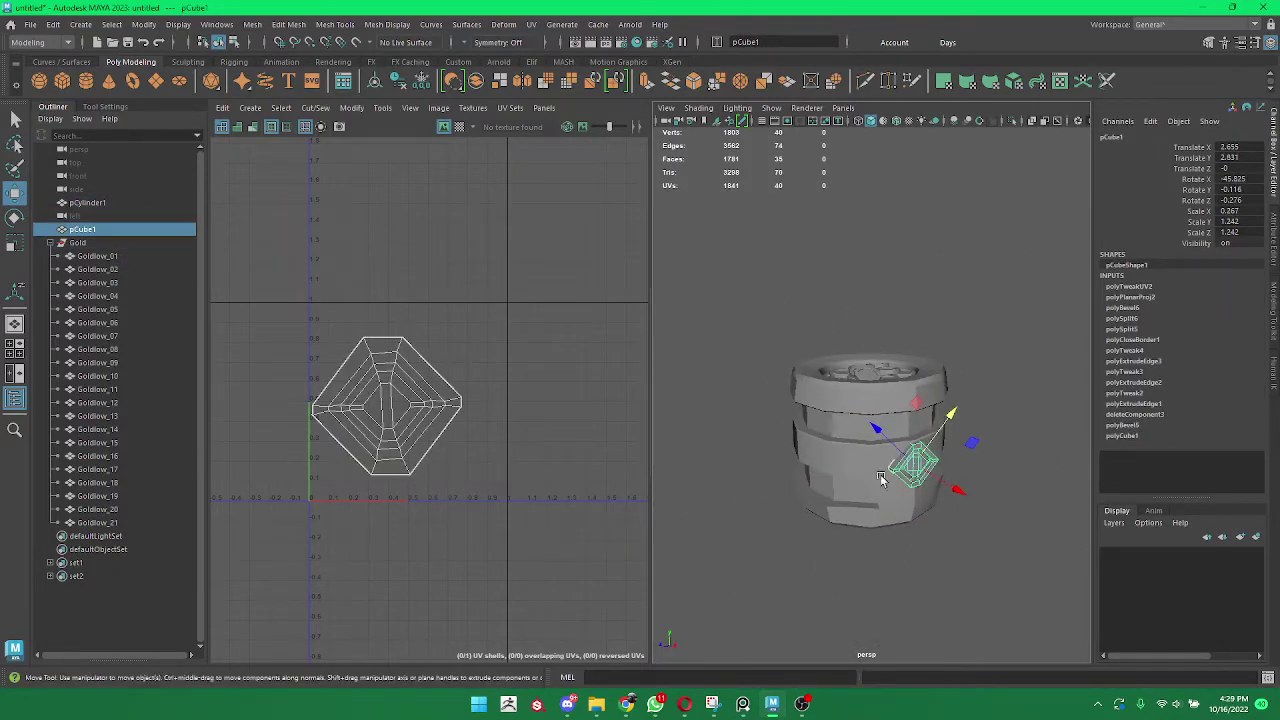
alt+drag(895, 470, 869, 403)
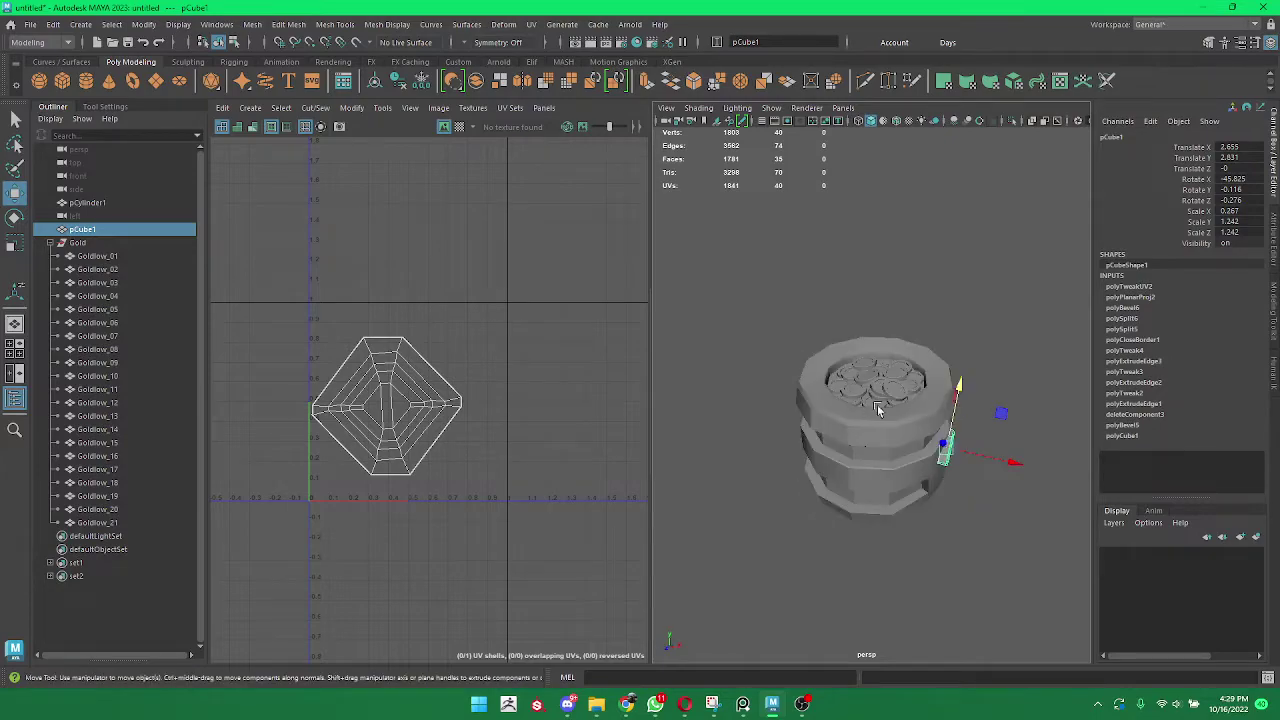
scroll(865, 387, up, 3)
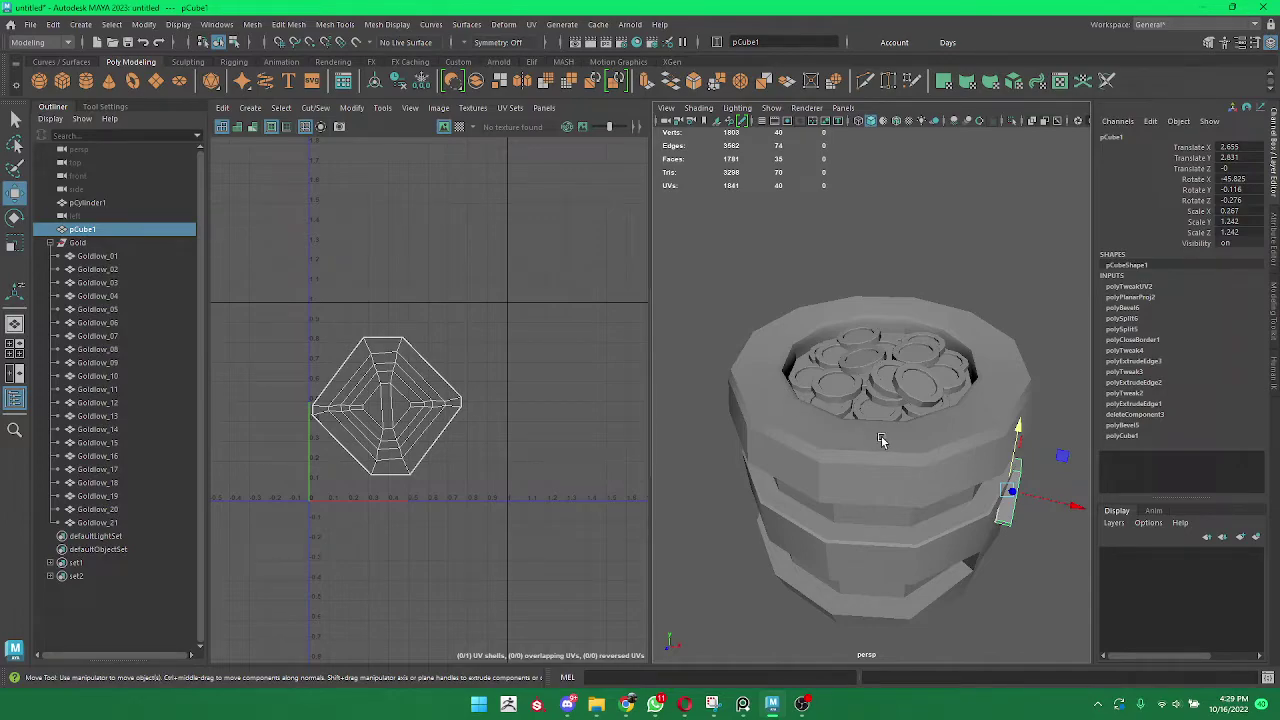
alt+drag(864, 436, 822, 453)
alt+right_drag(822, 453, 857, 454)
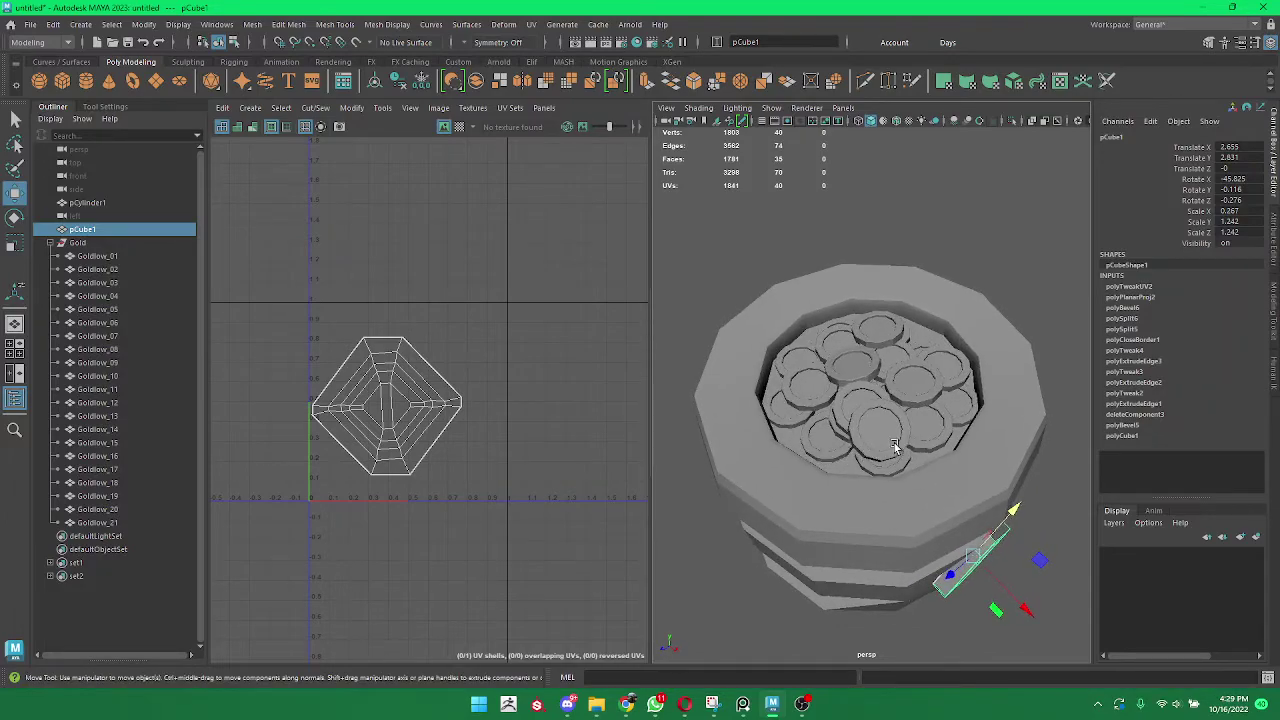
- Check coin Goldlow_05 again, then select Goldlow_03 alone and open the File menu
click(895, 442)
alt+drag(842, 474, 815, 473)
alt+right_drag(815, 473, 885, 495)
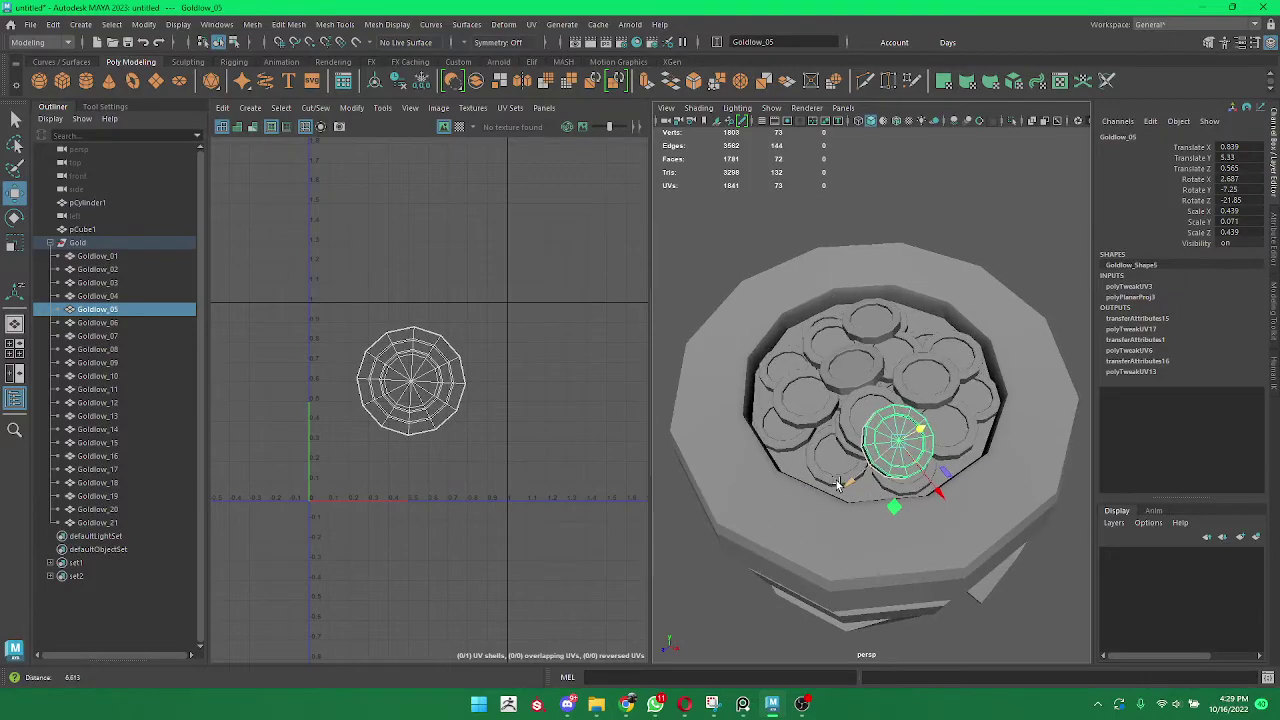
click(990, 250)
click(925, 440)
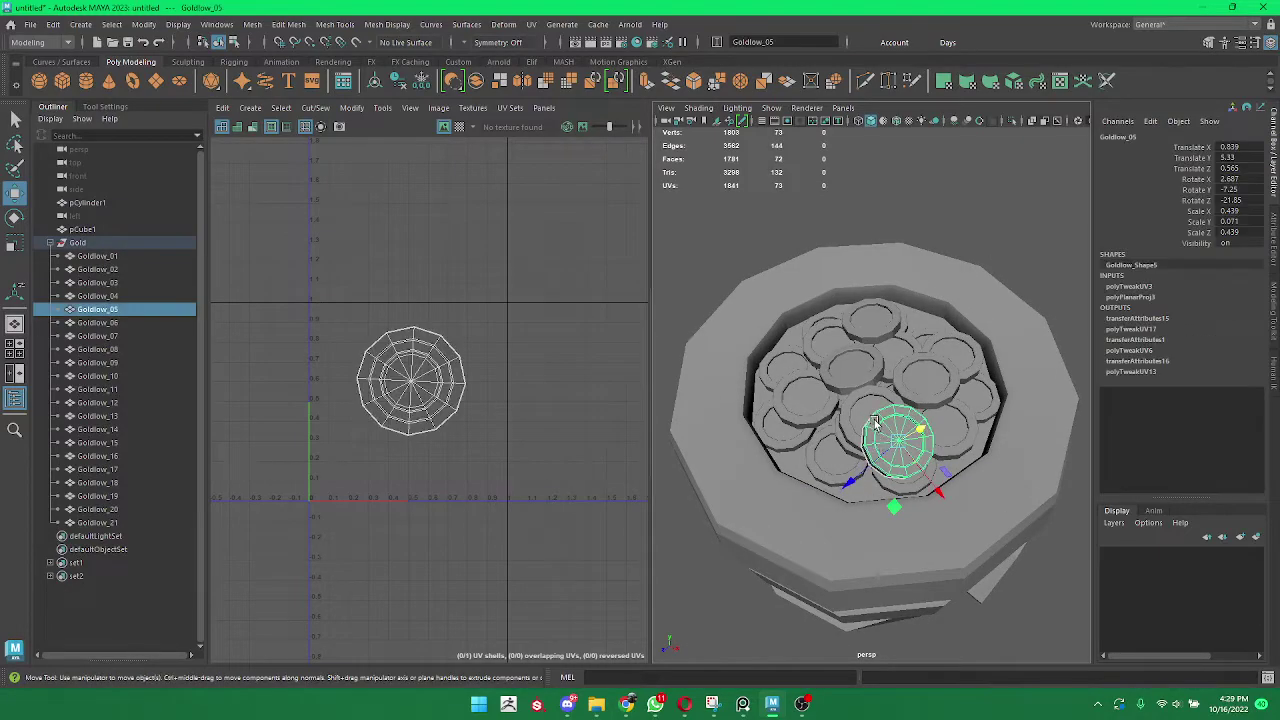
alt+drag(935, 485, 910, 405)
click(916, 388)
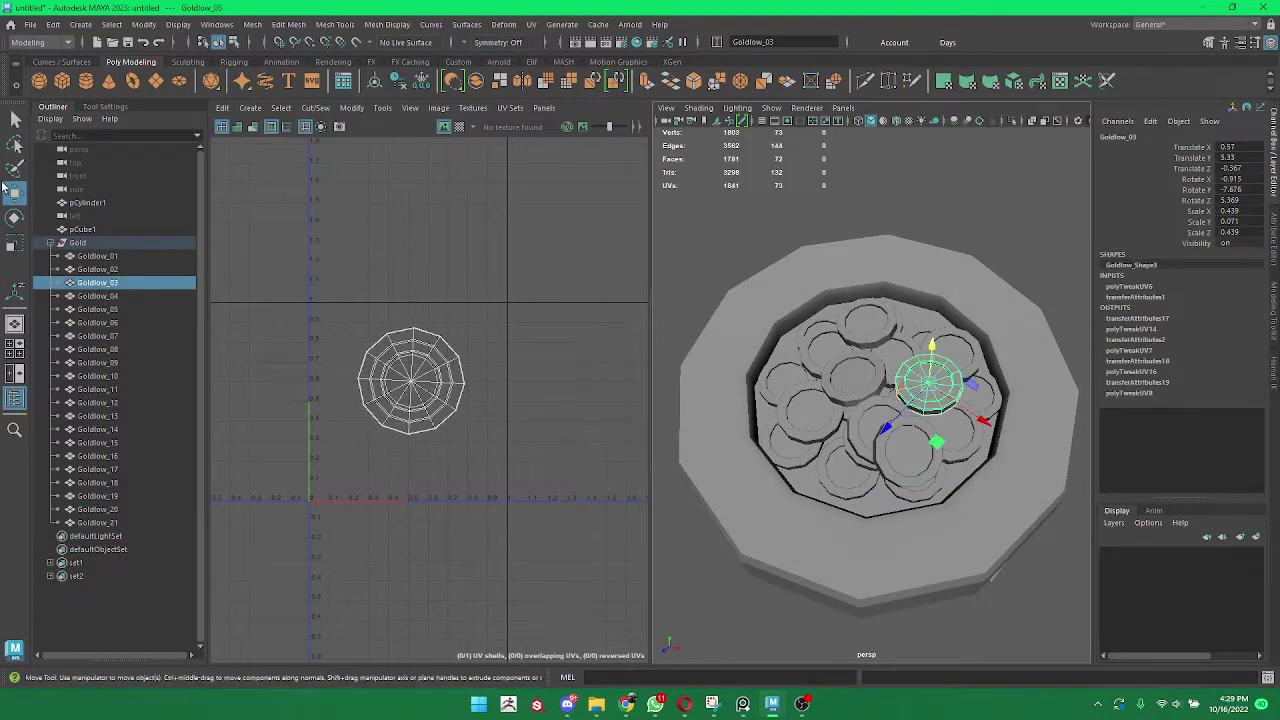
click(30, 24)
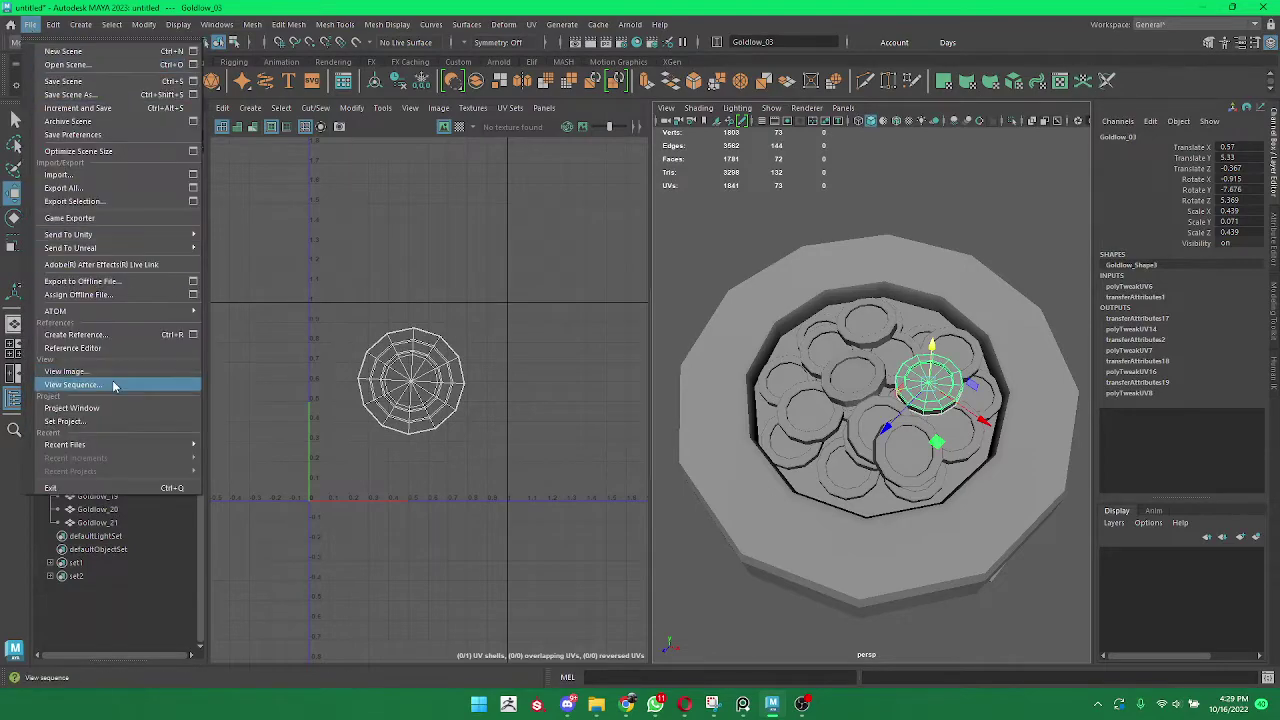
- Begin exporting the selected coin and create a new folder inside the desktop Maya folder
click(75, 201)
click(419, 206)
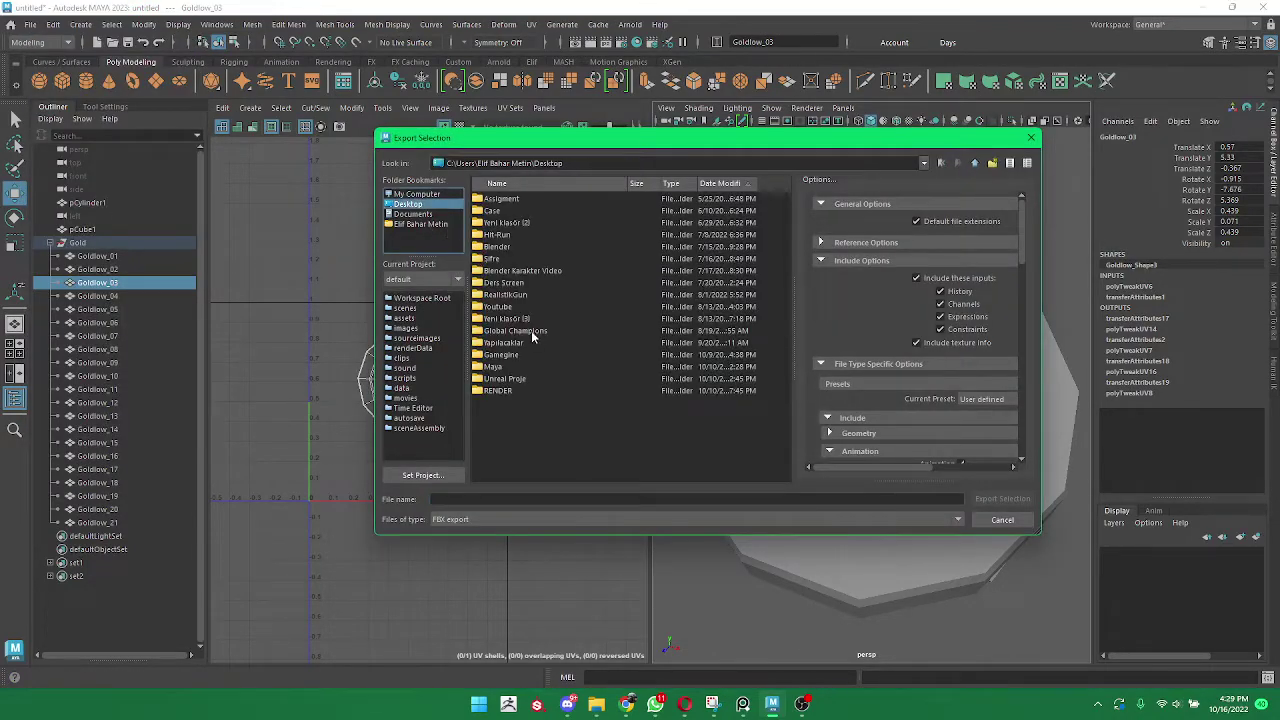
double_click(502, 371)
click(720, 380)
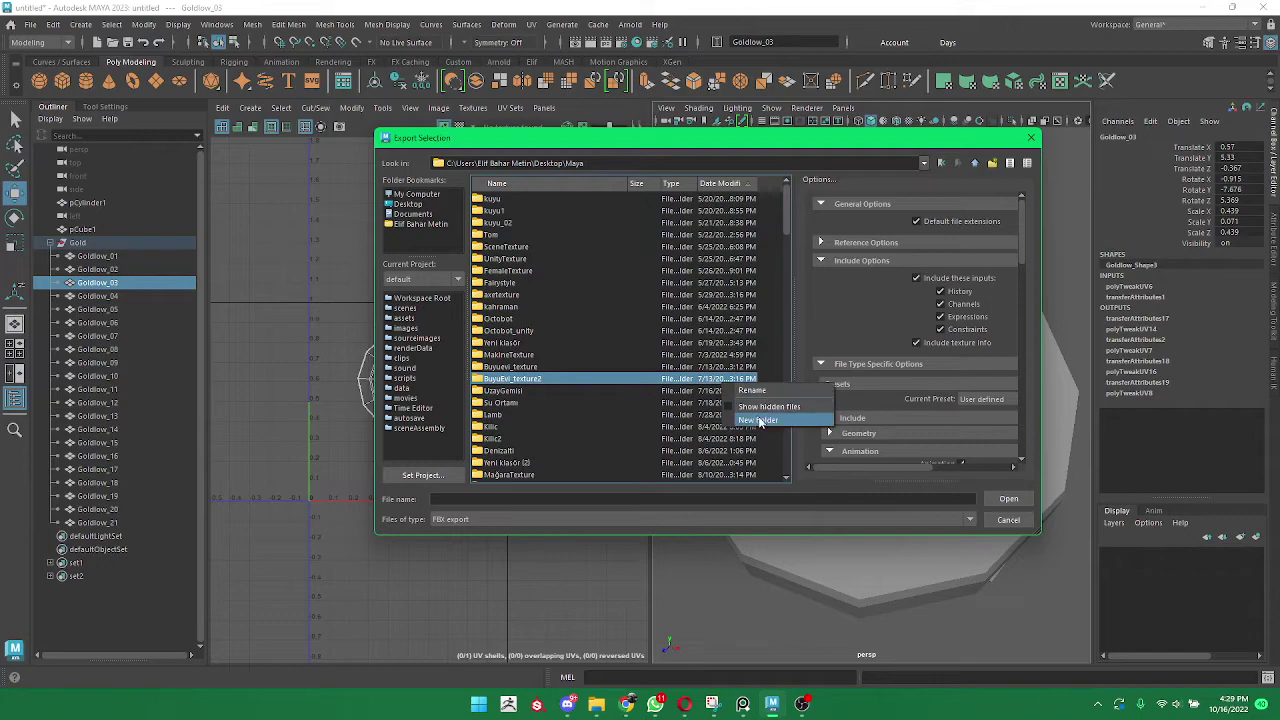
key(ctrl+shift+n)
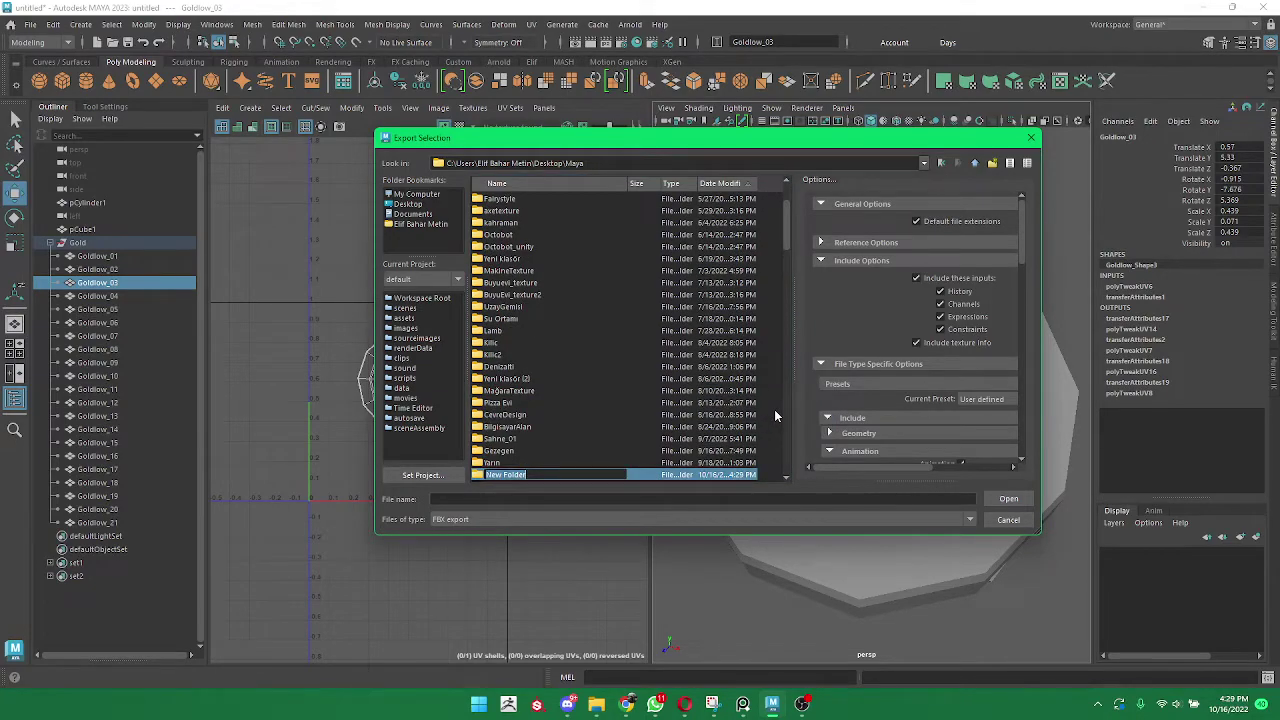
text(Sar)
mouse_move(736, 141)
mouse_down()
mouse_move(423, 191)
mouse_move(619, 147)
mouse_up()
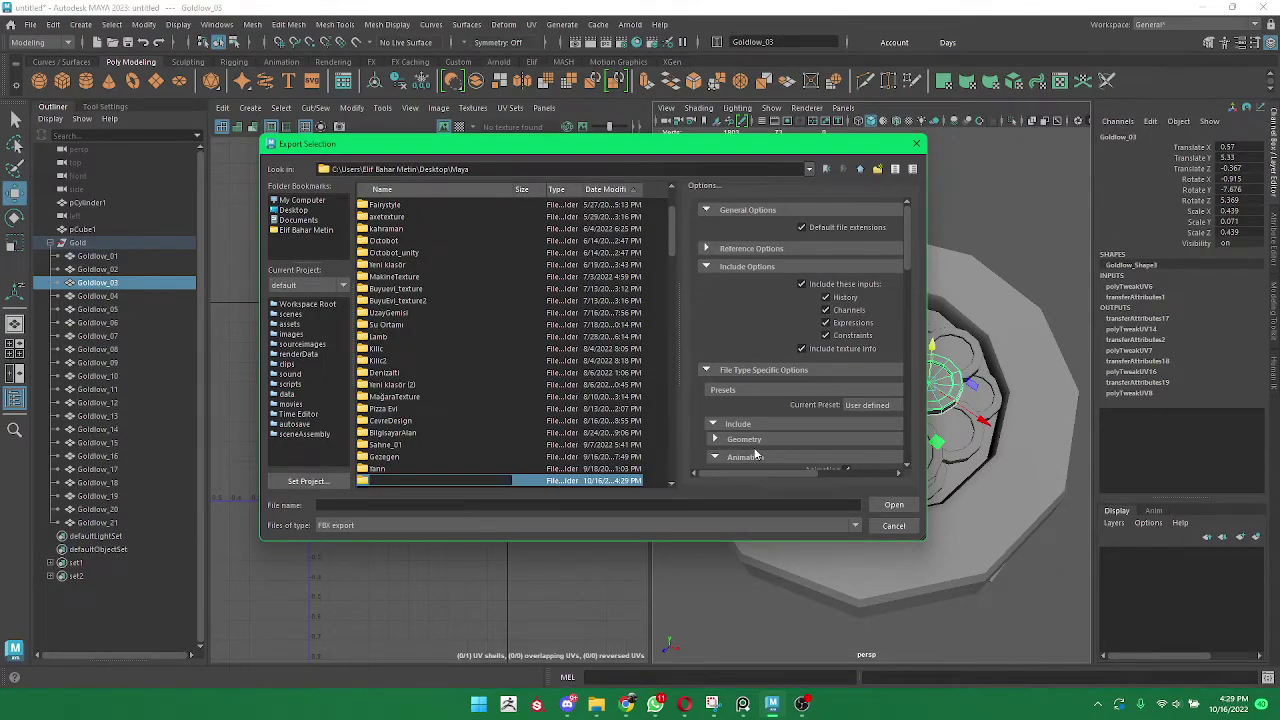
key(alt+Tab)
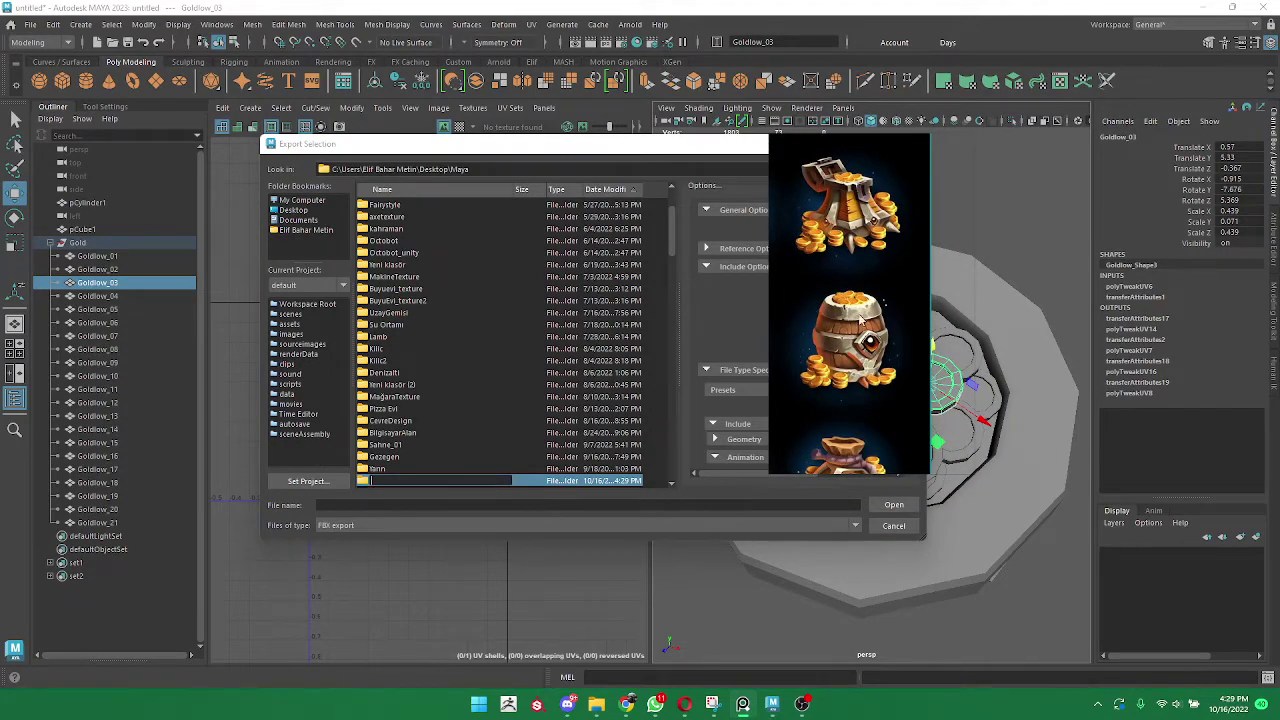
key(alt+Tab)
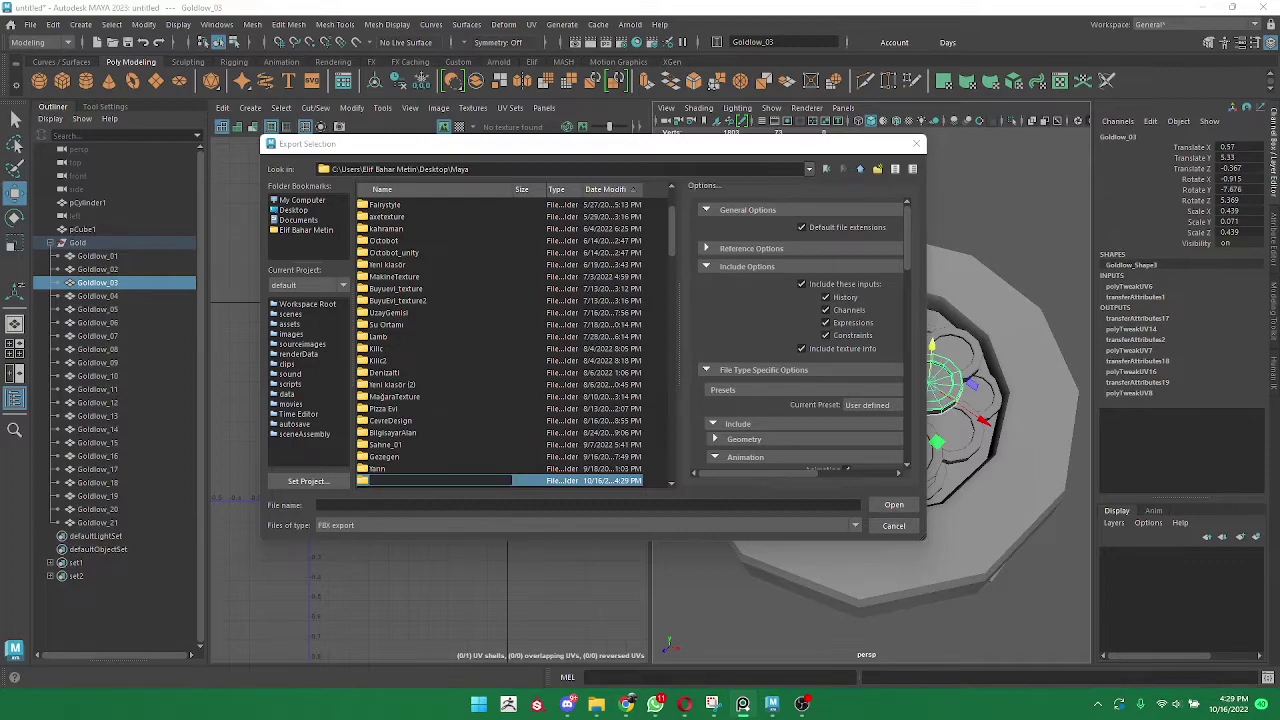
key(Return)
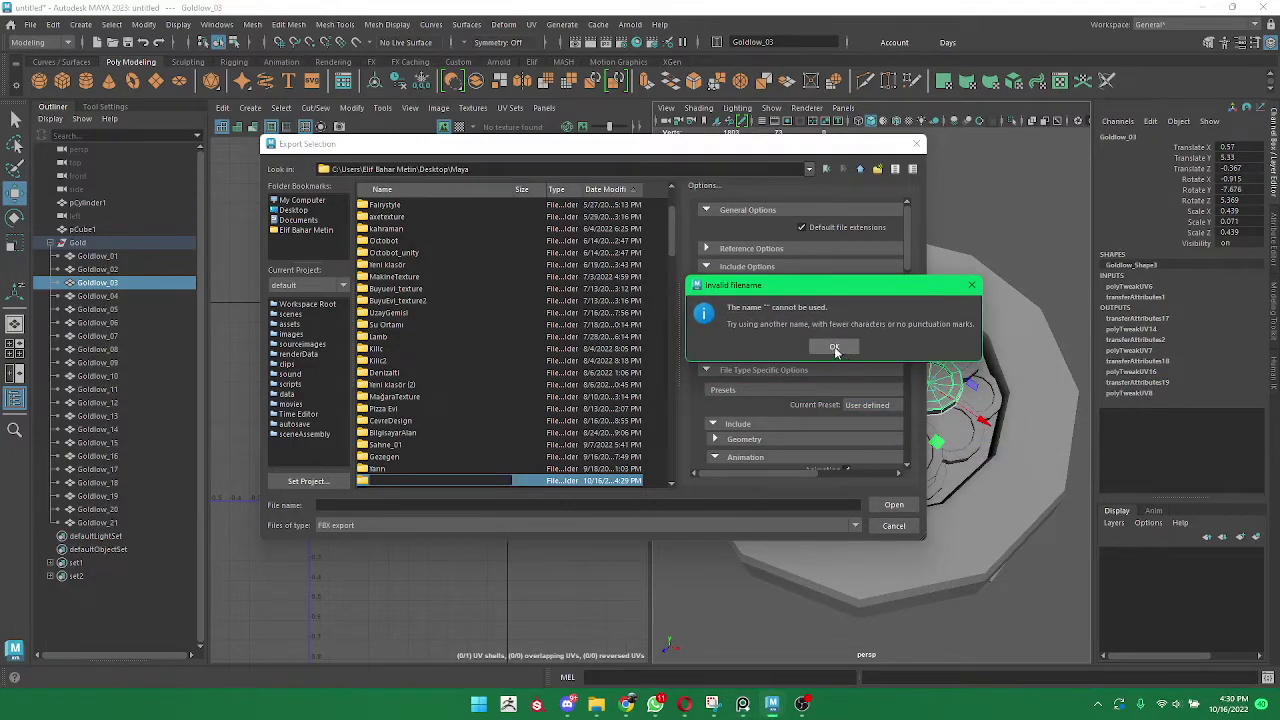
click(972, 288)
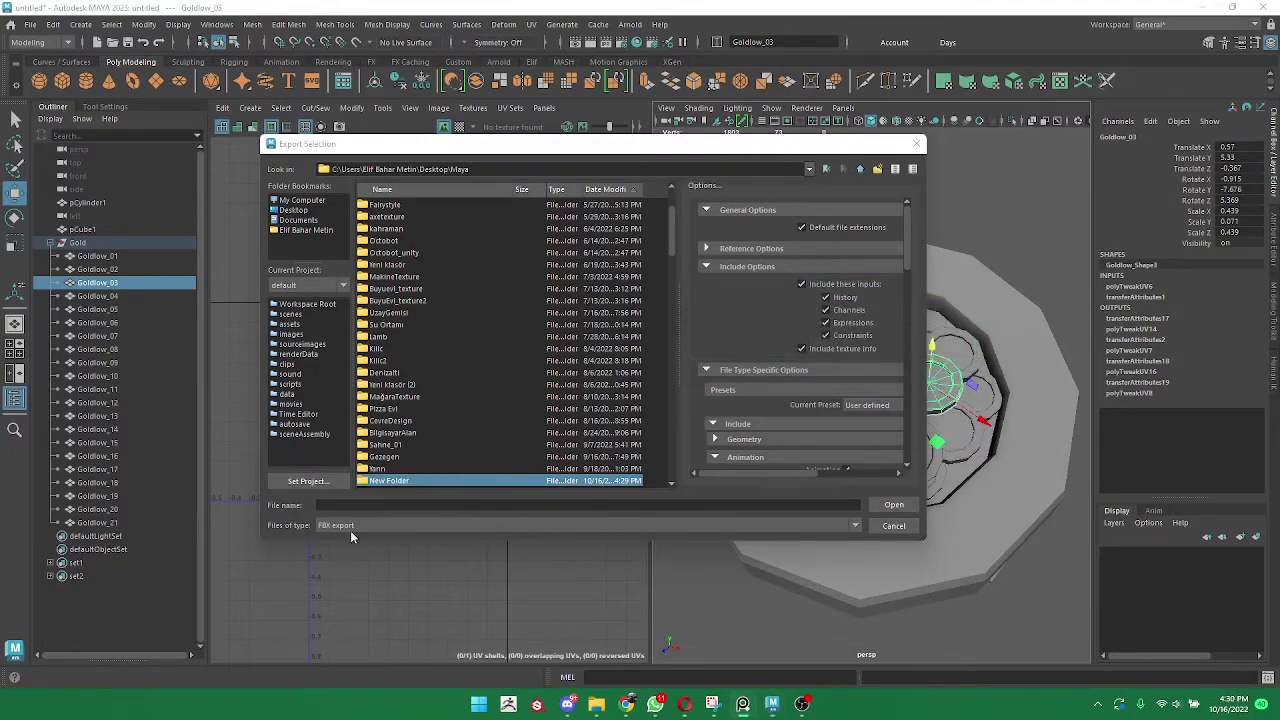
- Rename the new folder to Barrel, open it, and enter the coin file name
right_click(390, 484)
click(405, 486)
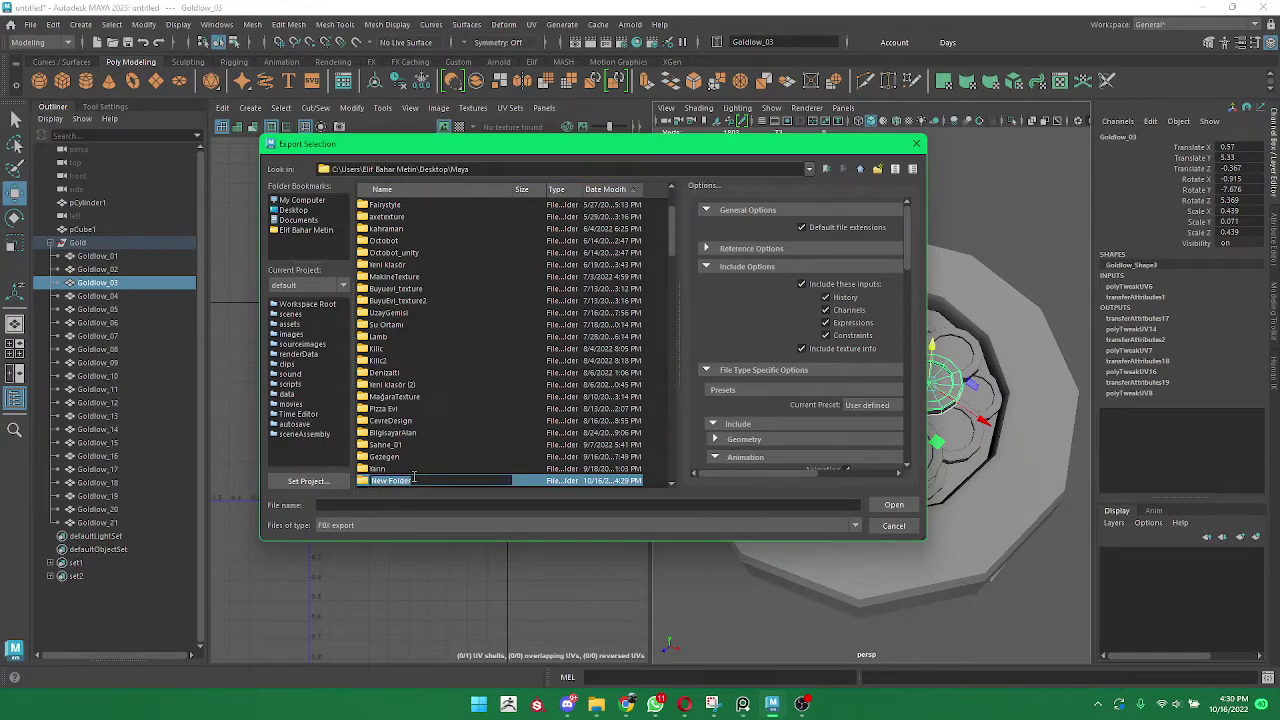
text(Fi)
key(BackSpace)
key(BackSpace)
key(BackSpace)
text(Ba)
text(re)
key(BackSpace)
text(re)
key(Return)
double_click(413, 484)
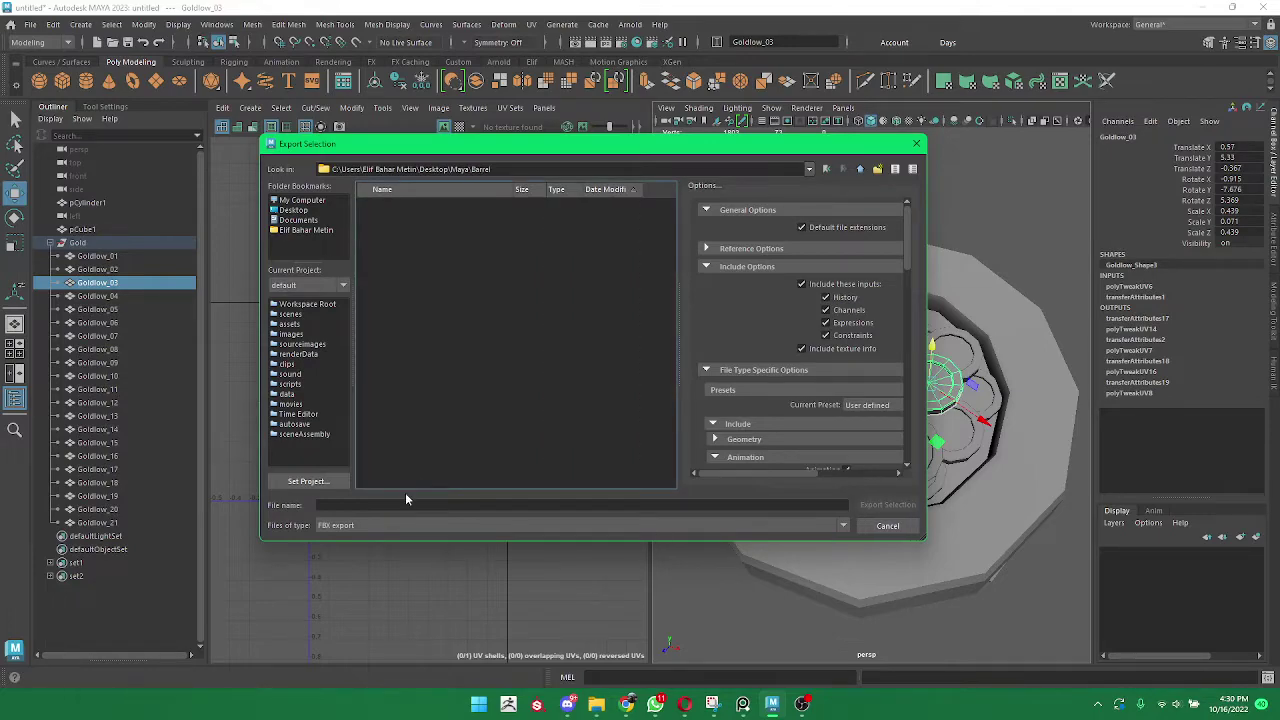
click(399, 504)
text(Coin_)
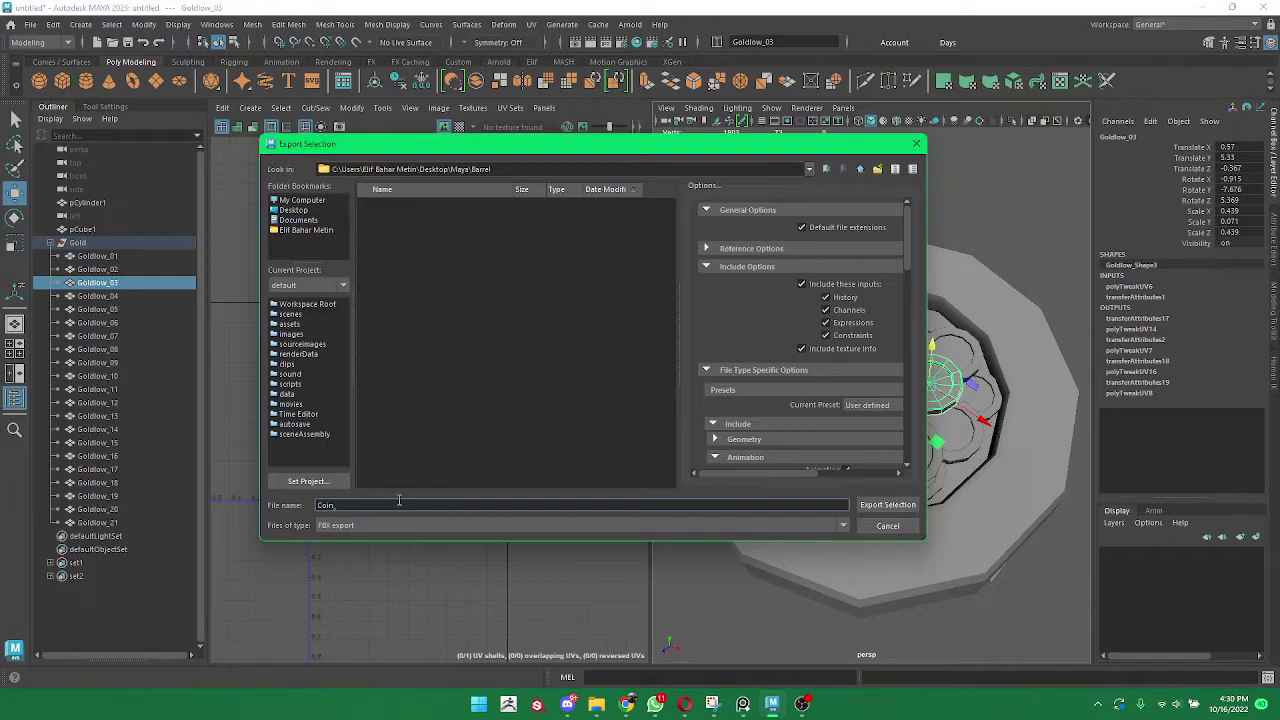
text(low)
text(01)
- Export the coin as Coin_low_01, then select the barrel body and its diamond emblem
key(Return)
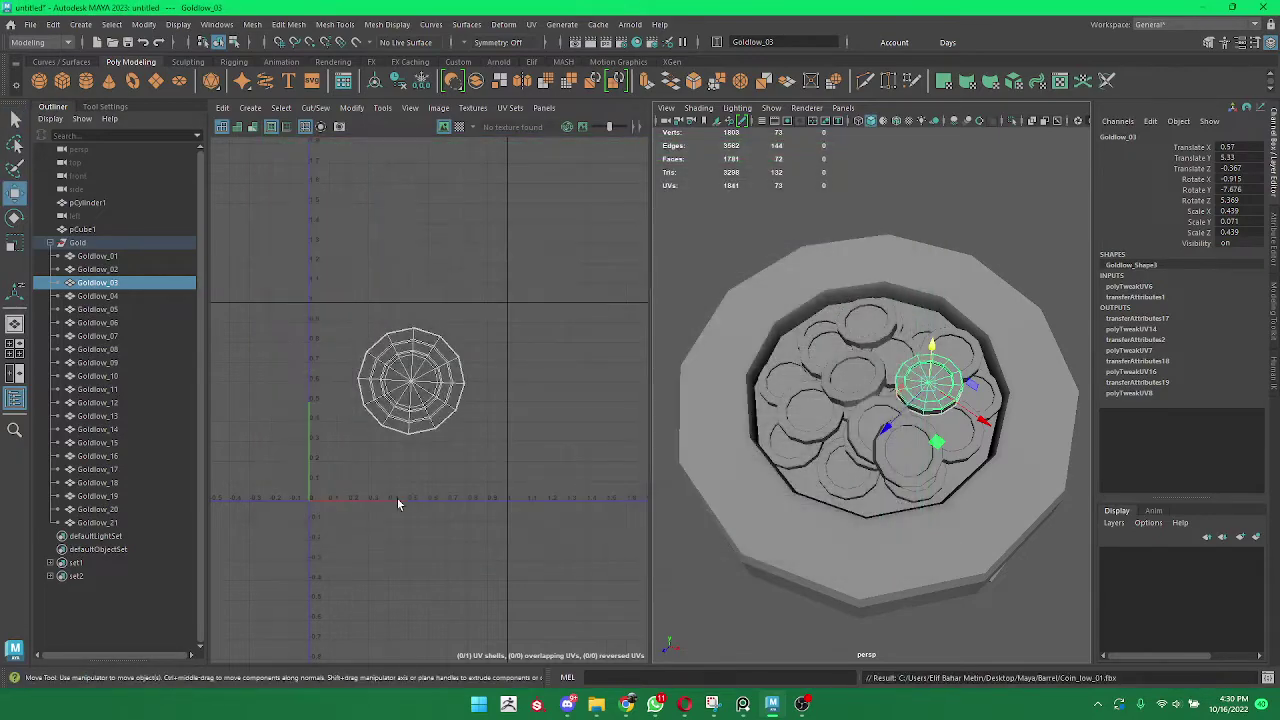
click(1068, 574)
scroll(950, 529, down, 3)
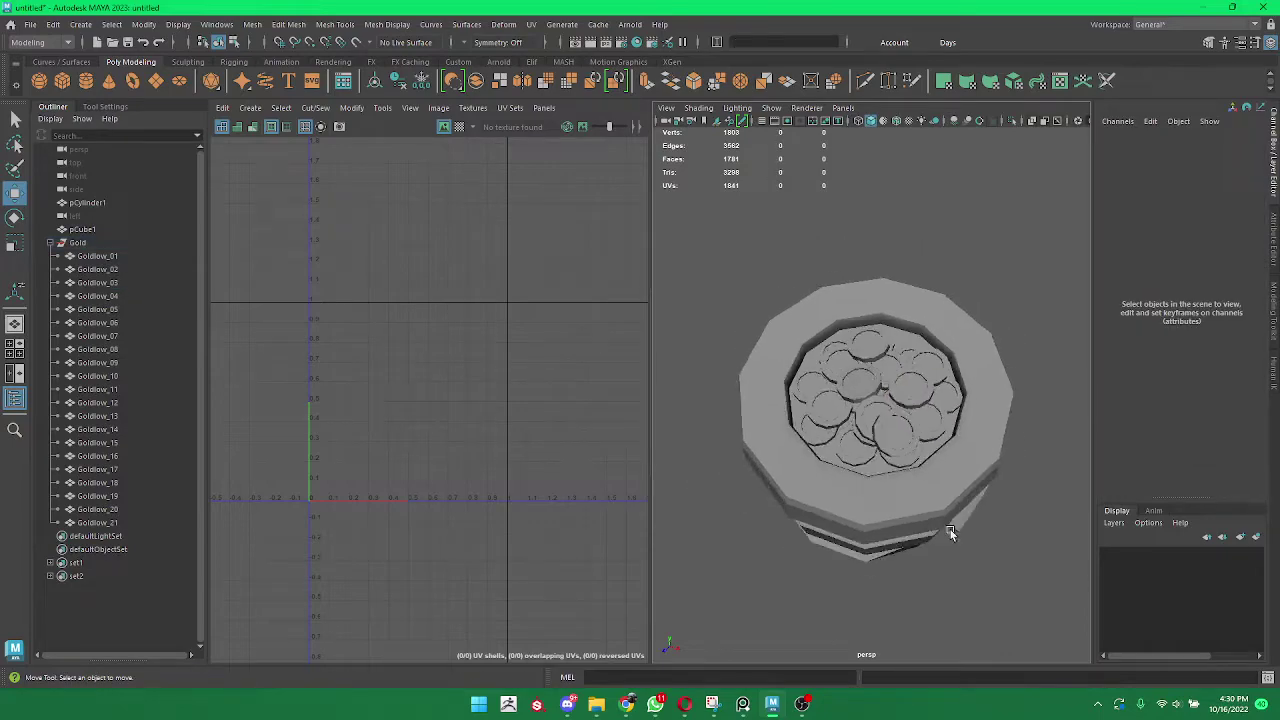
alt+drag(950, 529, 801, 446)
scroll(866, 475, up, 3)
click(851, 440)
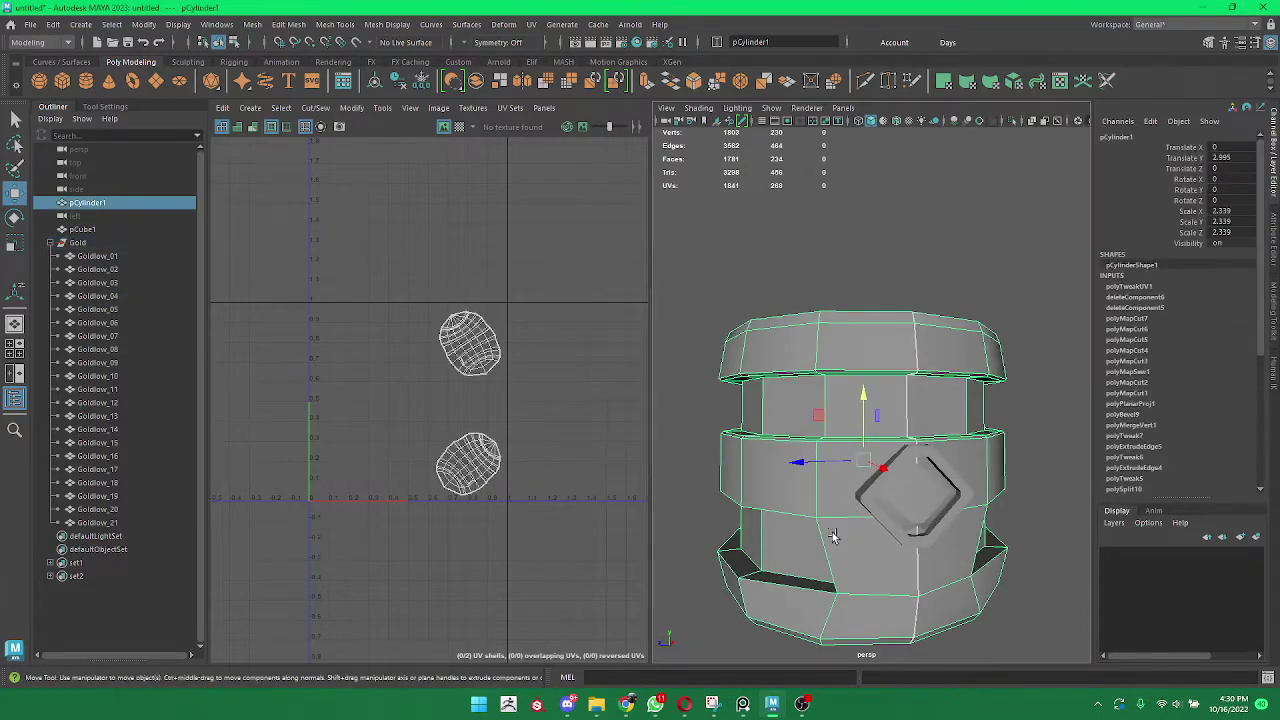
mouse_move(862, 555)
alt+mouse_down()
mouse_move(955, 551)
mouse_move(900, 630)
alt+mouse_up()
shift+click(940, 514)
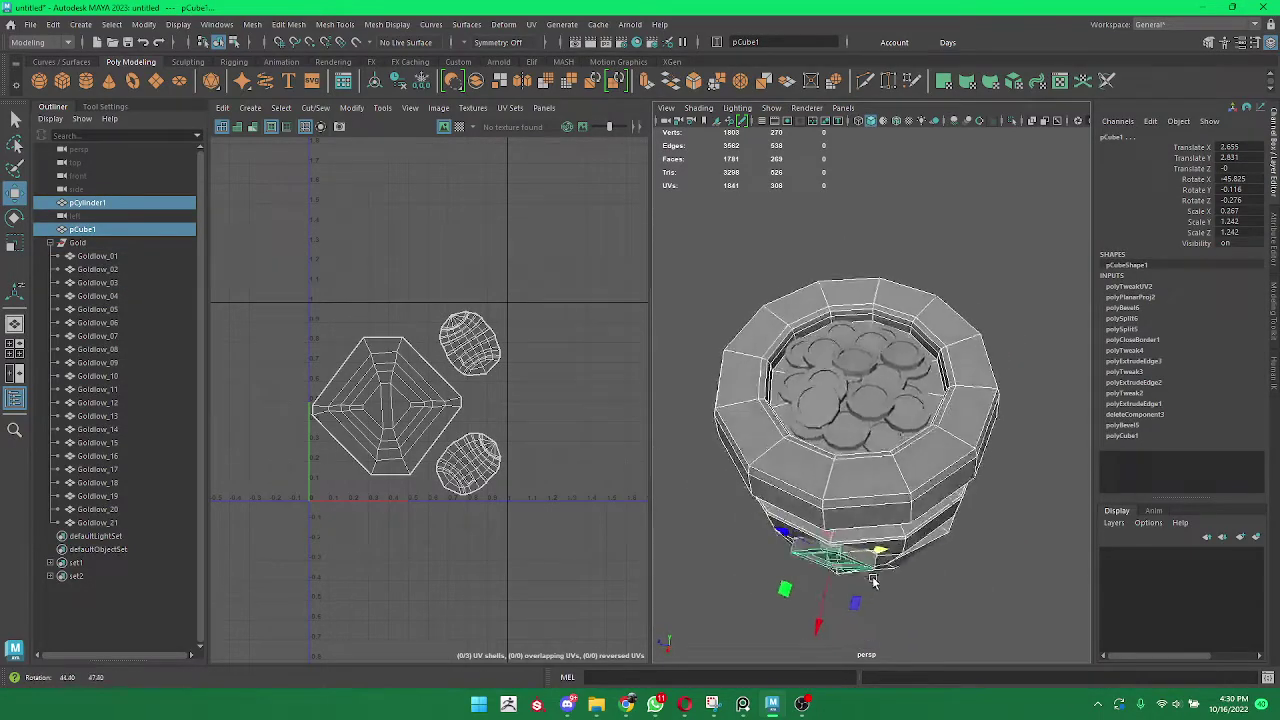
- Export the barrel and emblem selection as Barrel_low_01.fbx
click(30, 24)
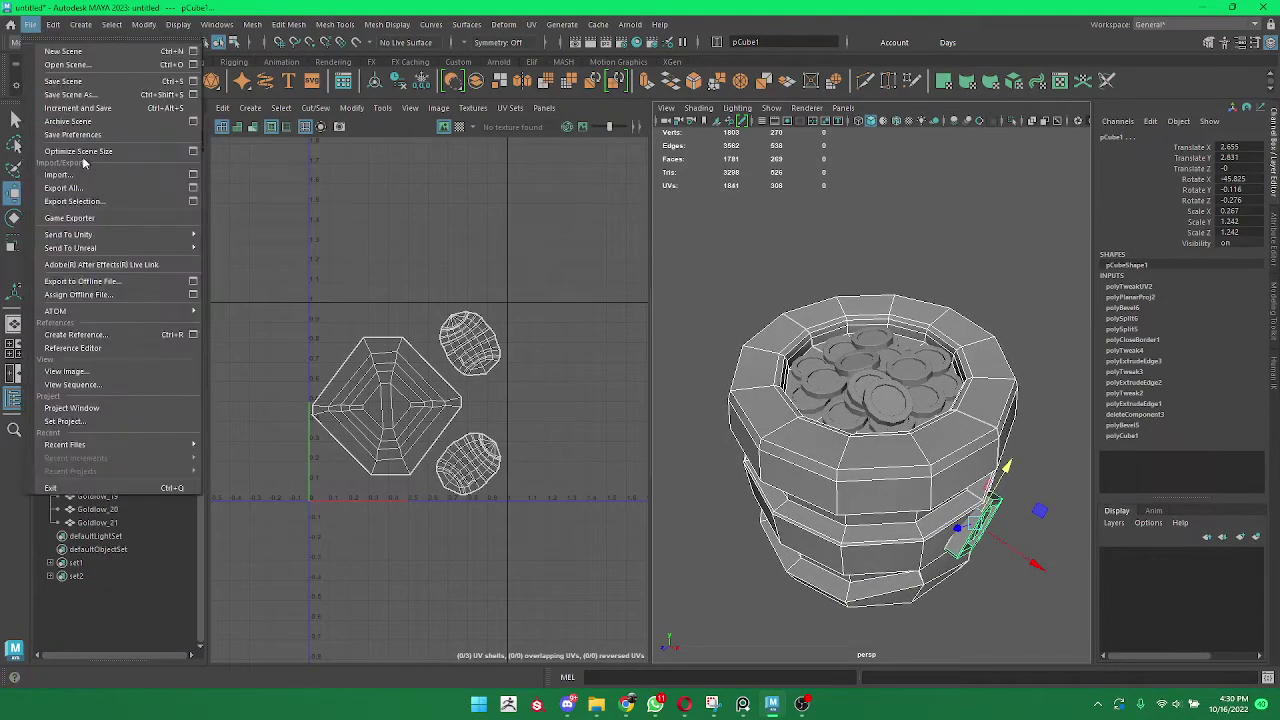
click(72, 201)
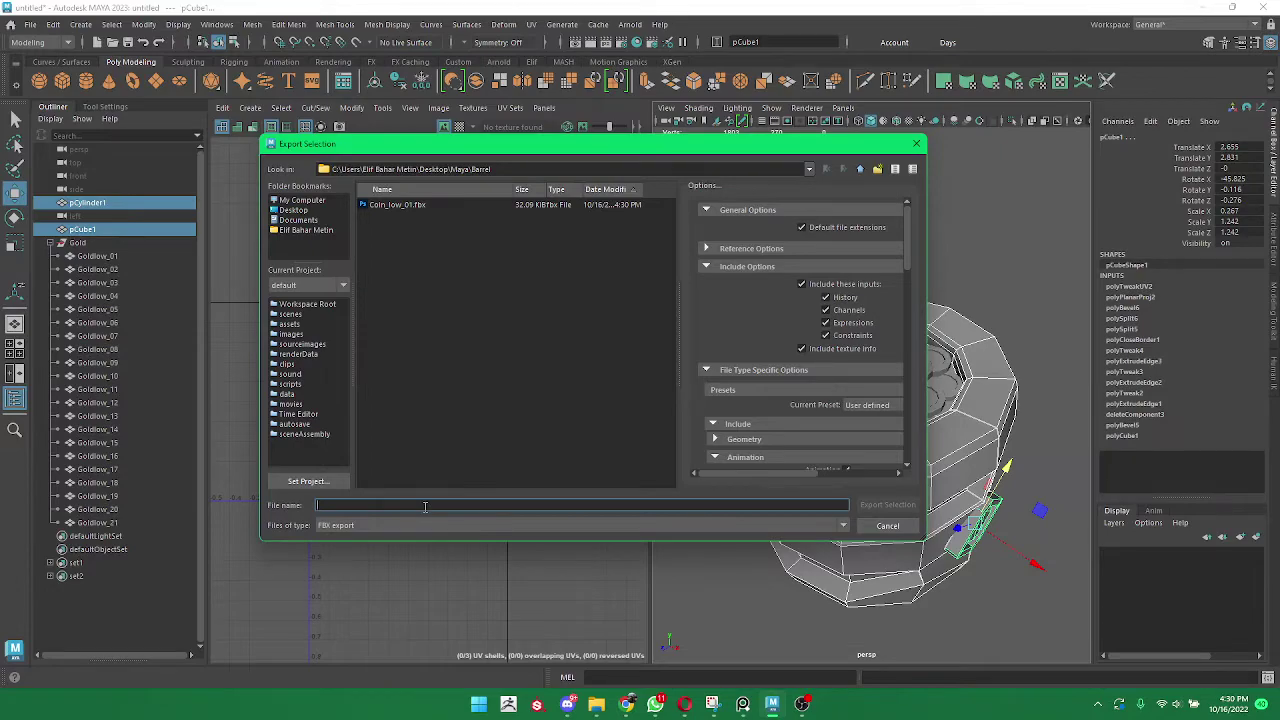
text(Fici_)
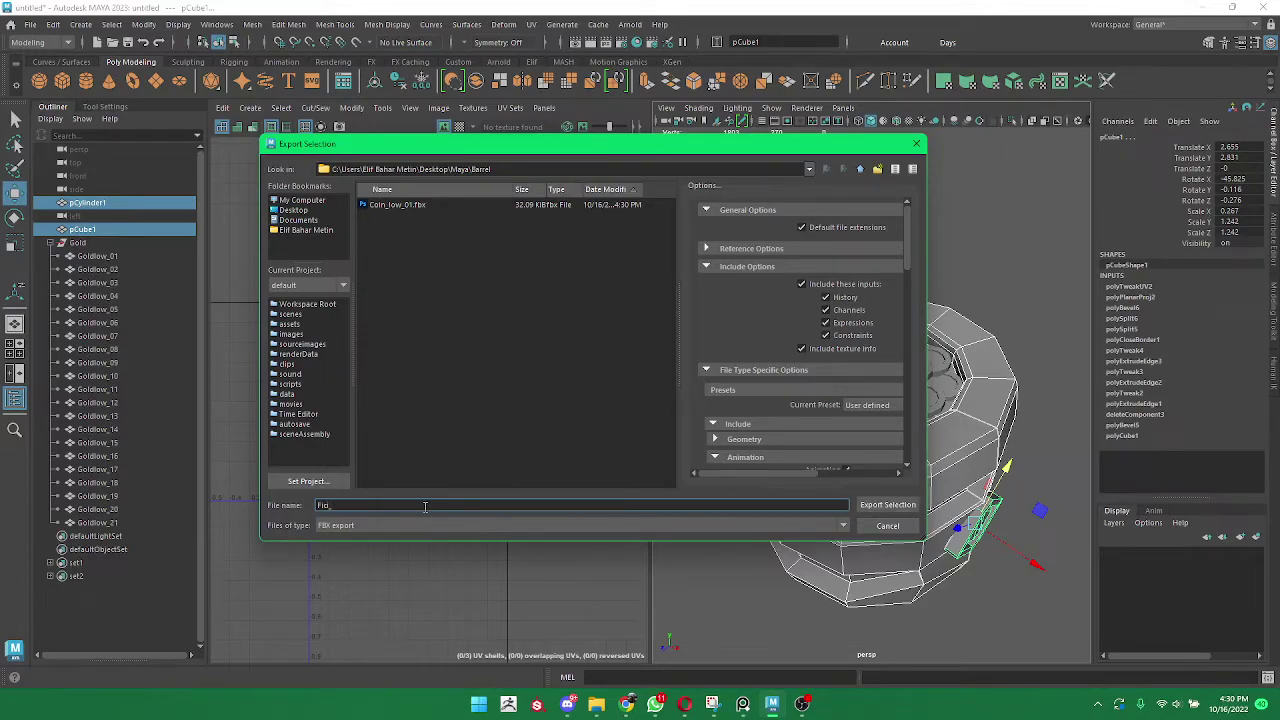
text(01)
key(BackSpace)
key(BackSpace)
key(BackSpace)
key(BackSpace)
key(BackSpace)
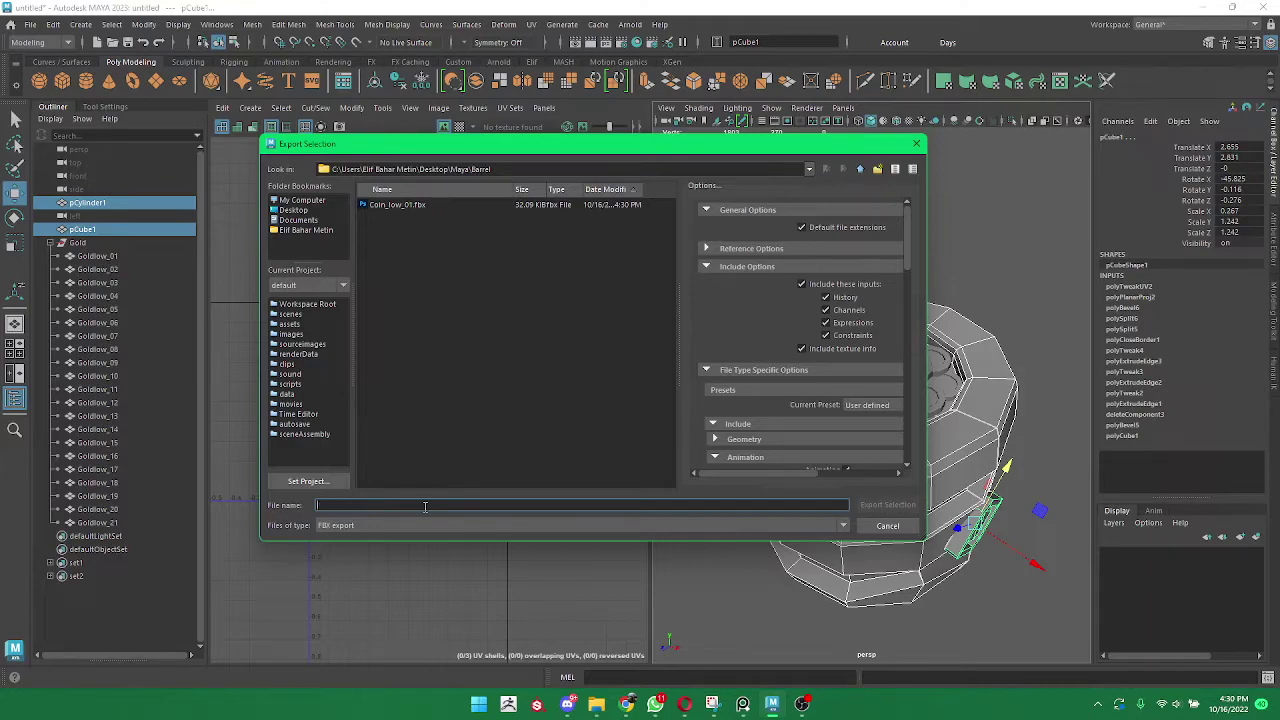
key(BackSpace)
text(Barre)
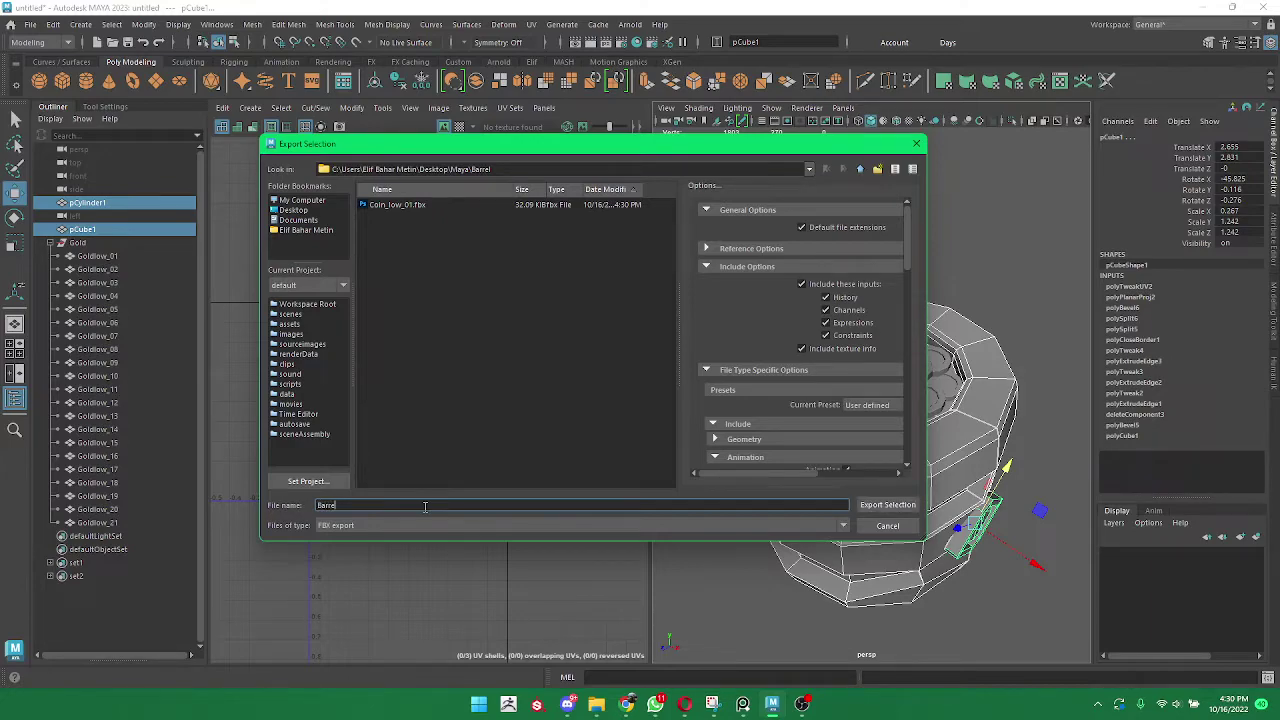
text(_)
text(ow)
text(_01)
key(Return)
- Select the Gold coin group and export it as Coins_low_01
mouse_move(870, 380)
alt+mouse_down()
mouse_move(870, 430)
mouse_move(829, 389)
alt+mouse_up()
click(868, 410)
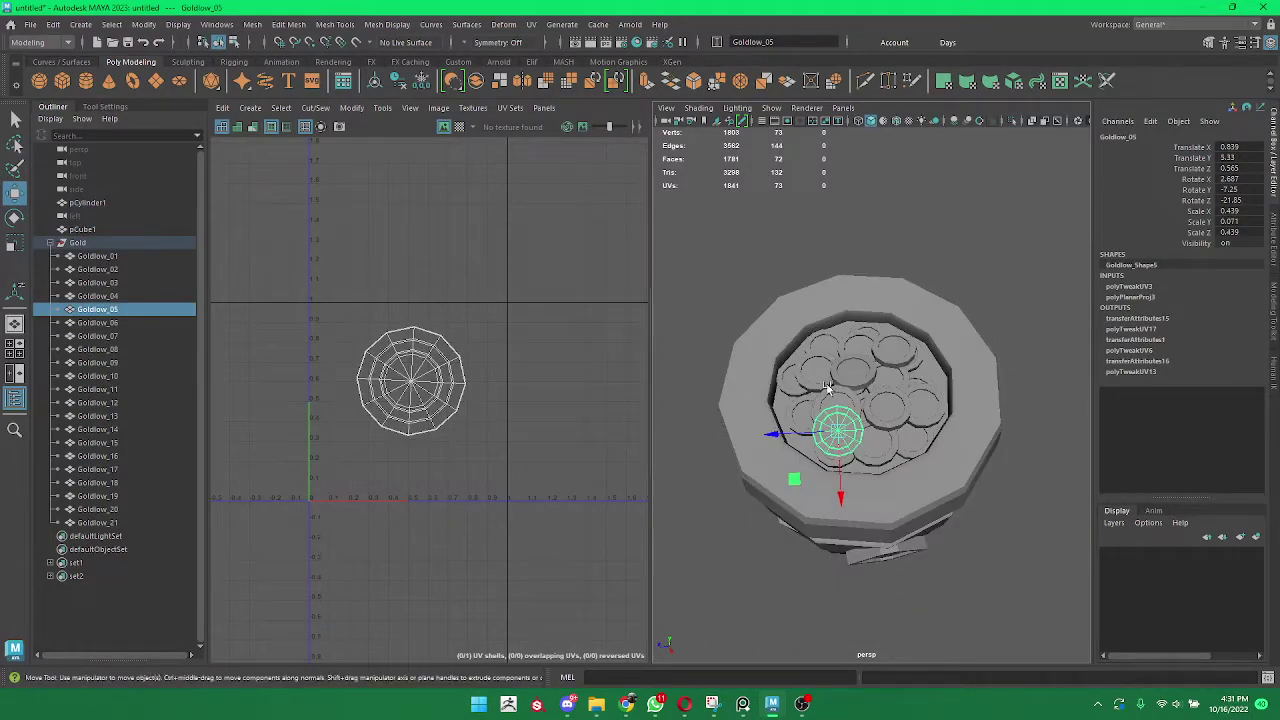
click(86, 244)
alt+drag(743, 457, 745, 400)
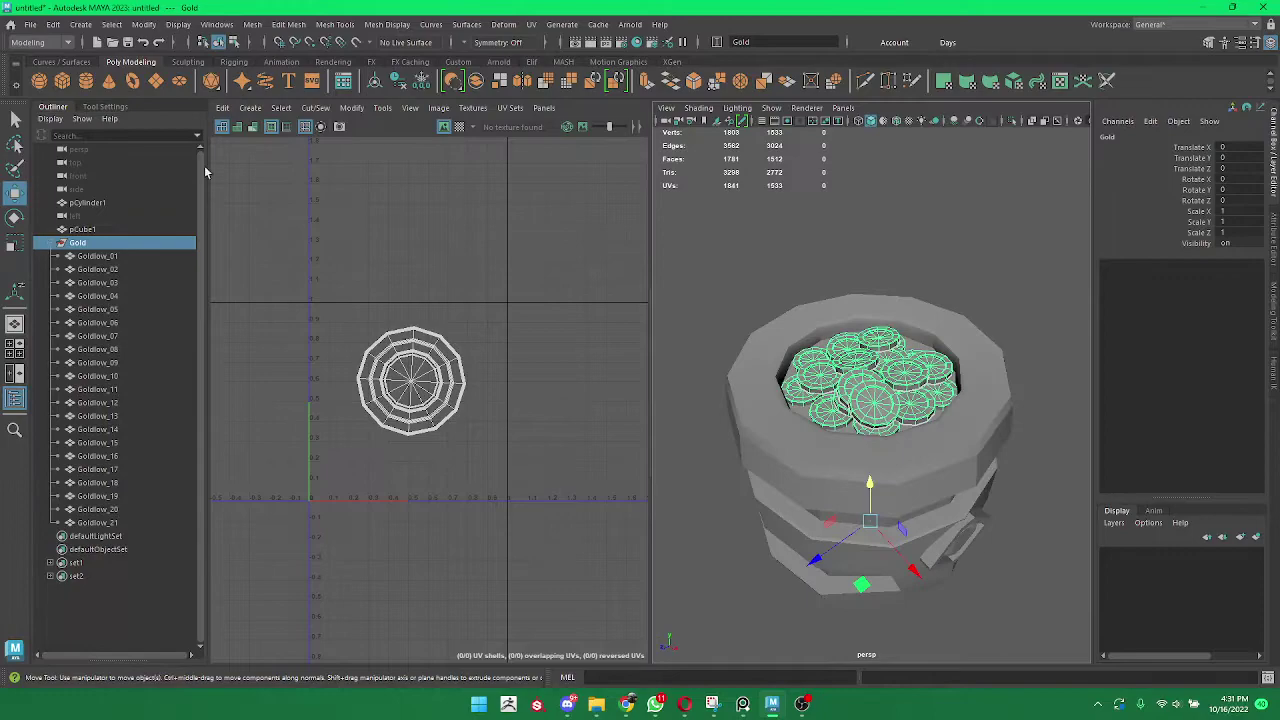
click(30, 23)
click(80, 204)
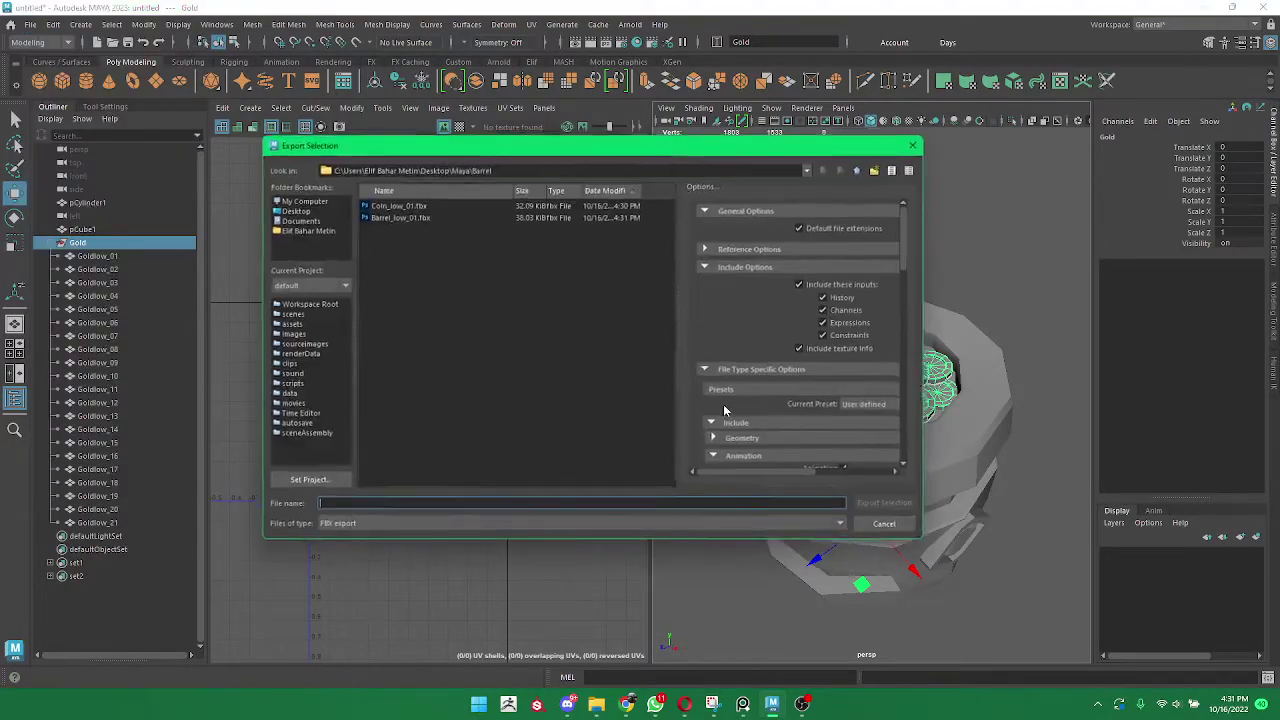
text(Coin)
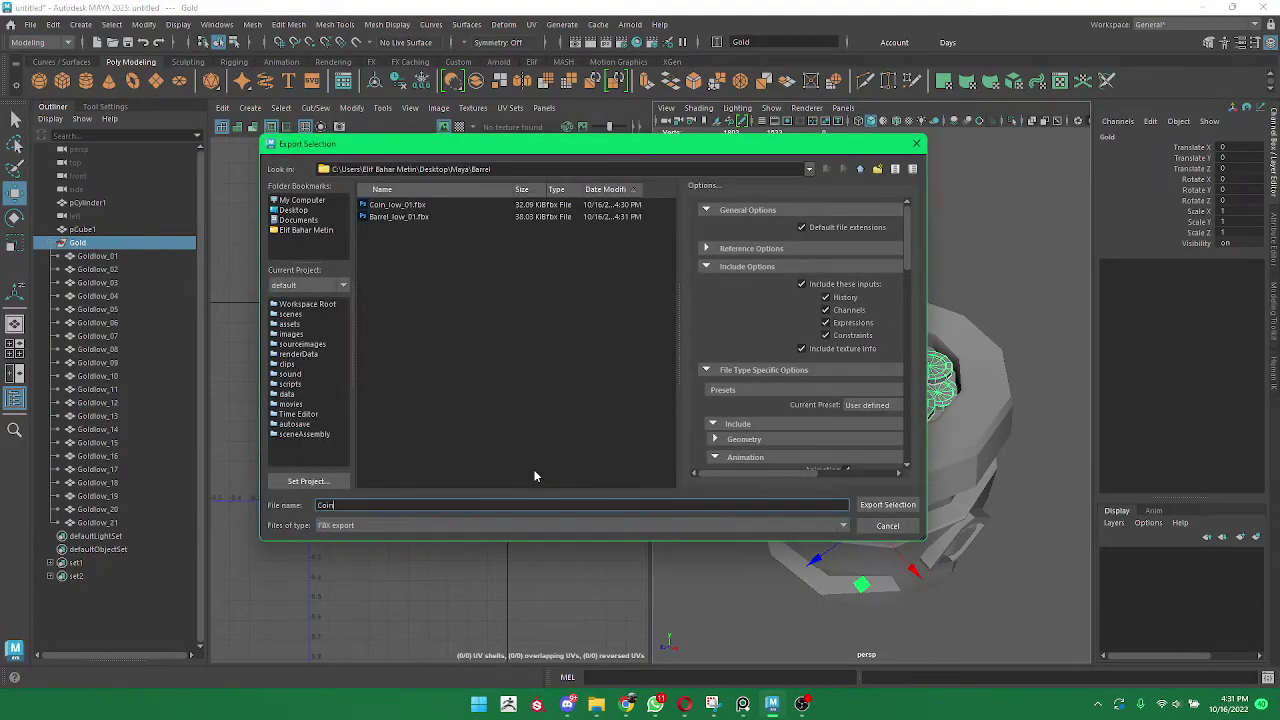
text(s_low)
text(_01)
key(Return)
- Export the whole scene as Barrelandcoin_low_01
click(916, 270)
scroll(916, 270, down, 5)
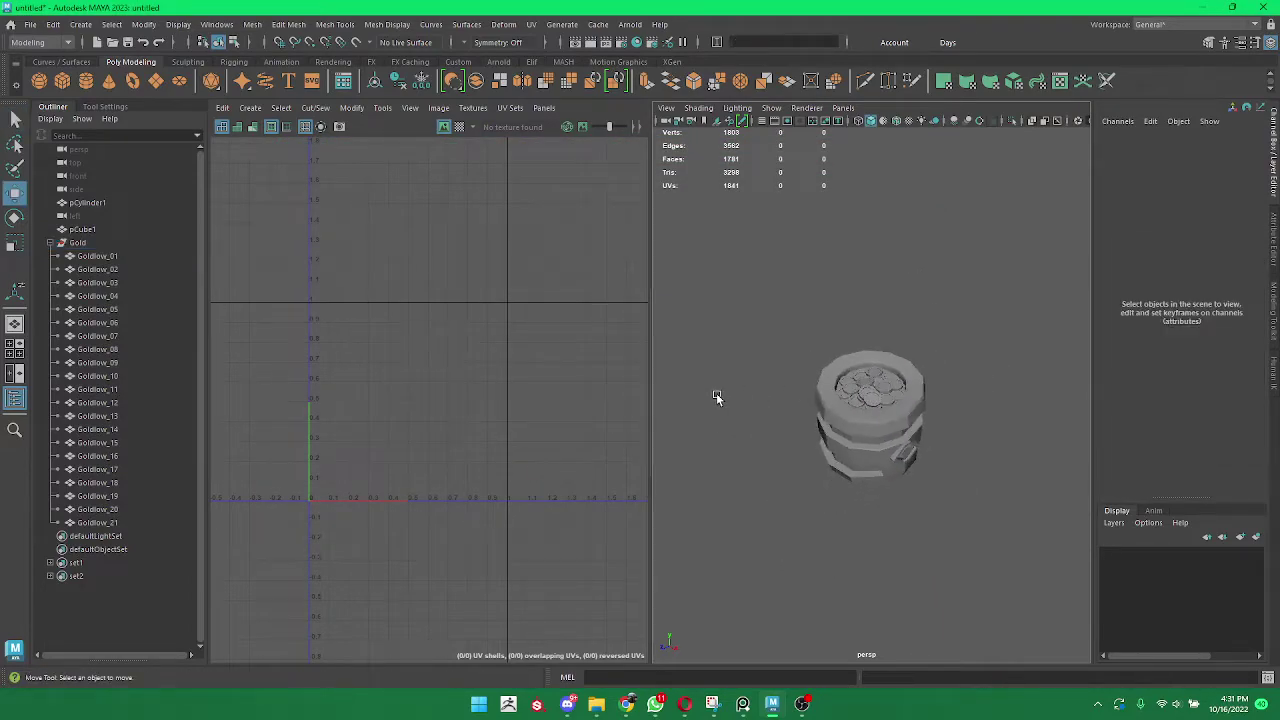
click(30, 24)
click(85, 186)
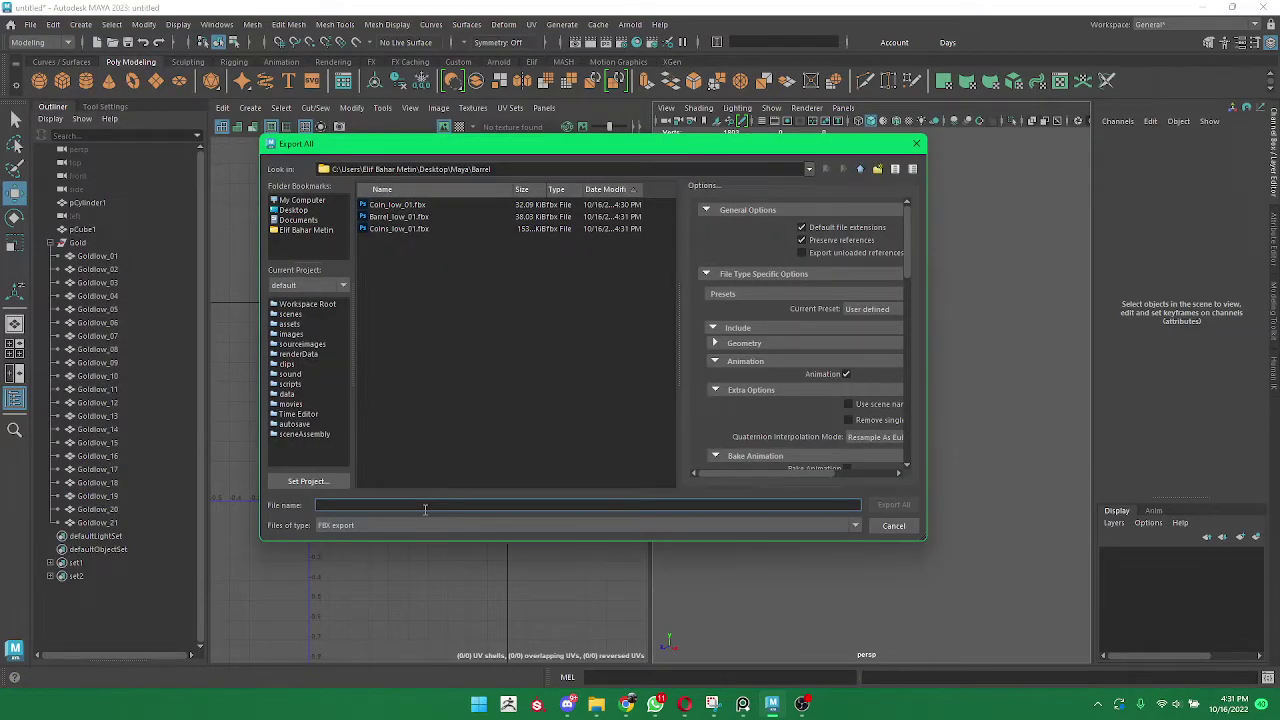
text(Barrel)
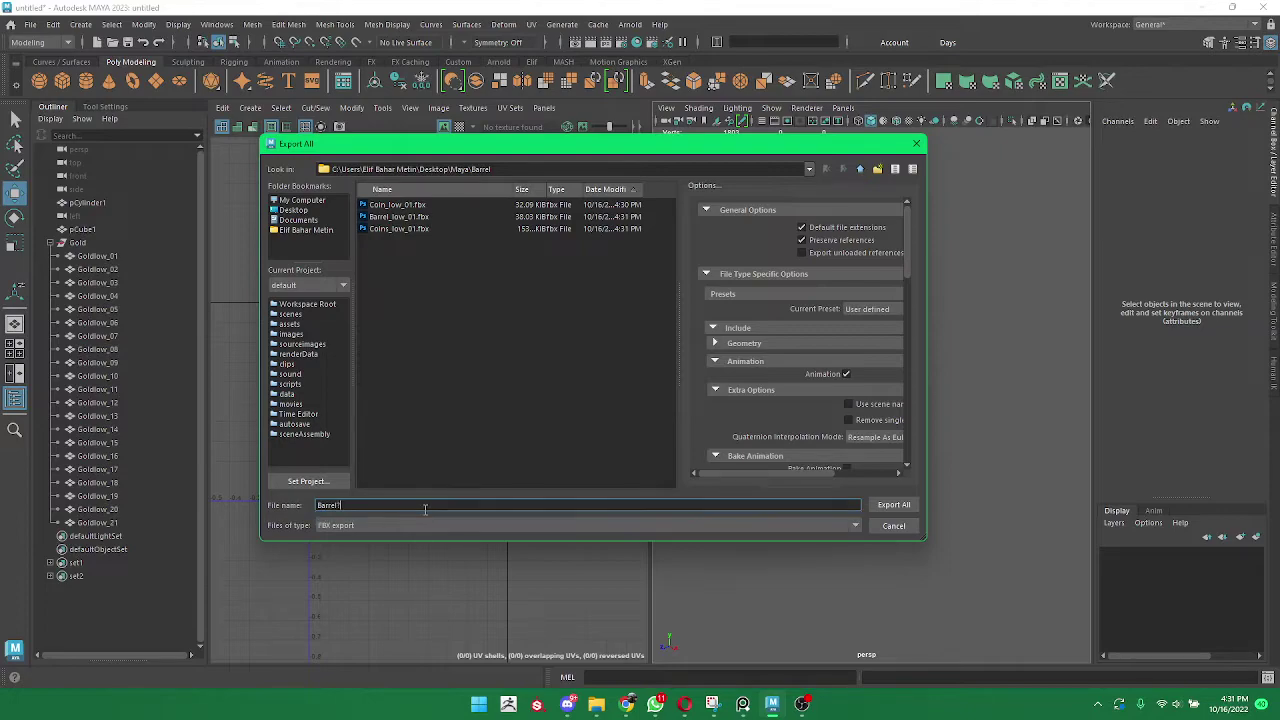
text(_low)
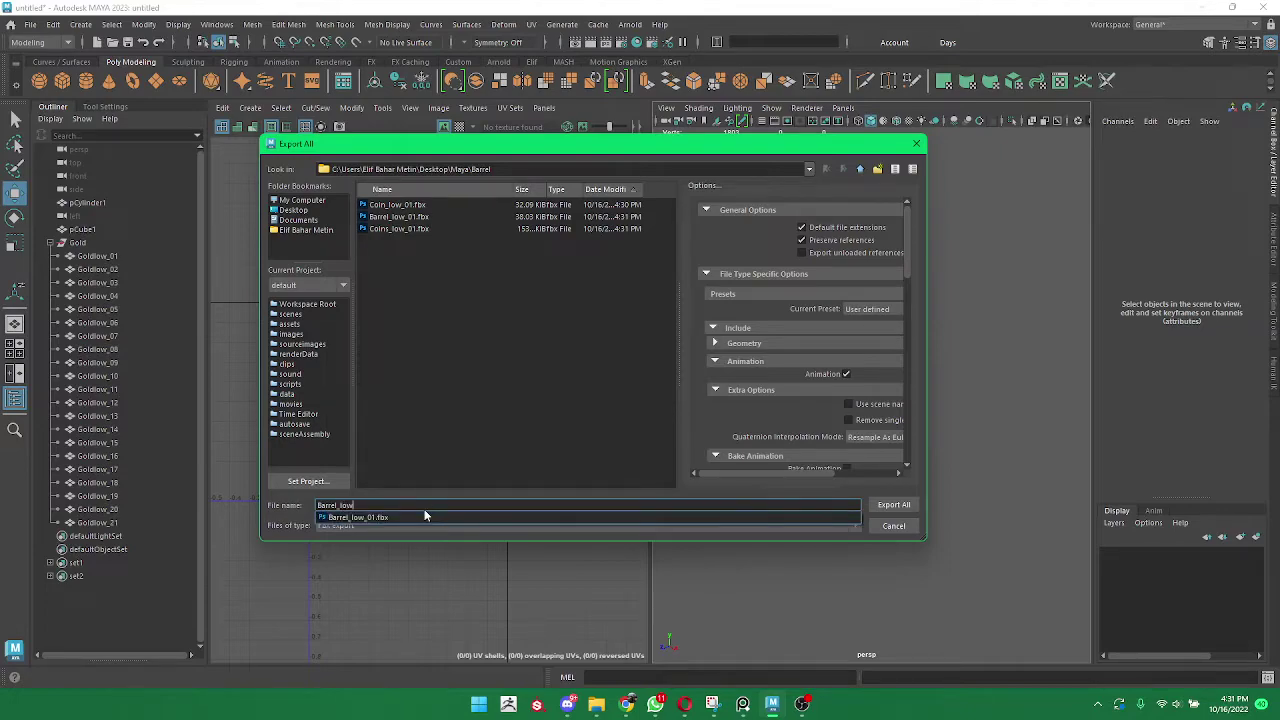
key(BackSpace)
key(BackSpace)
key(BackSpace)
key(BackSpace)
text(and)
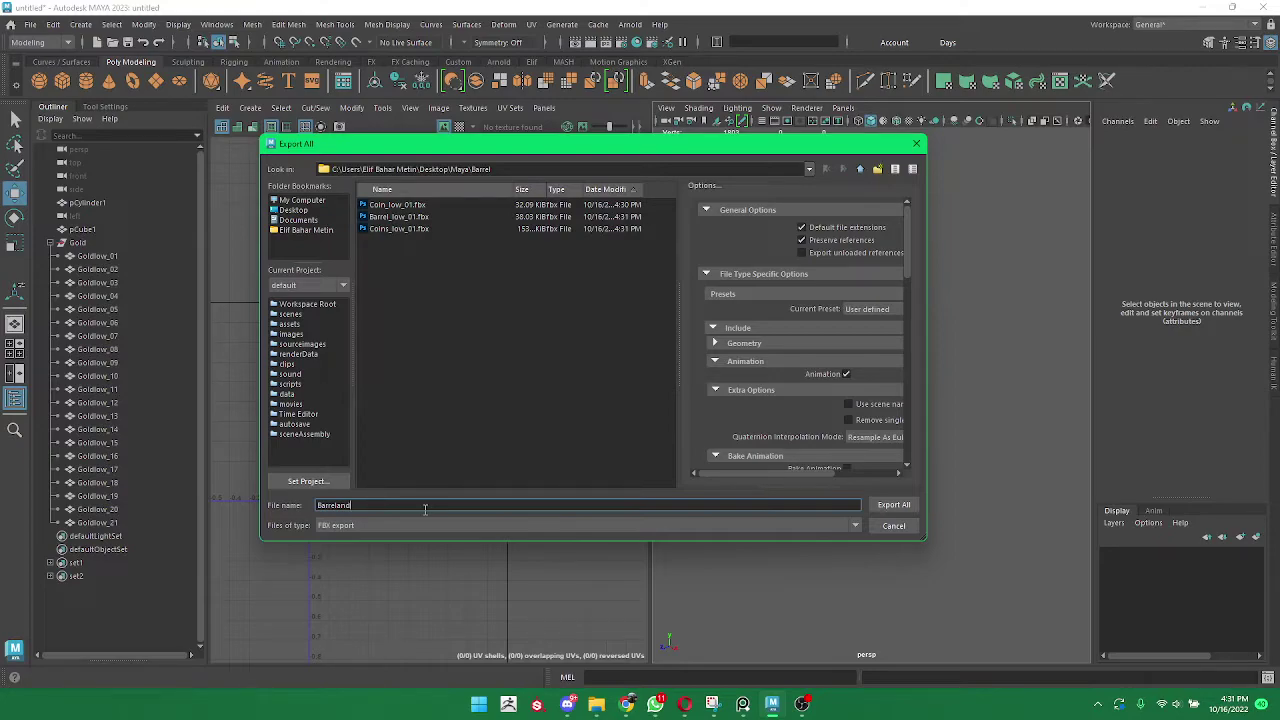
text(coi)
text(n_)
key(BackSpace)
text(_low_01)
key(Return)
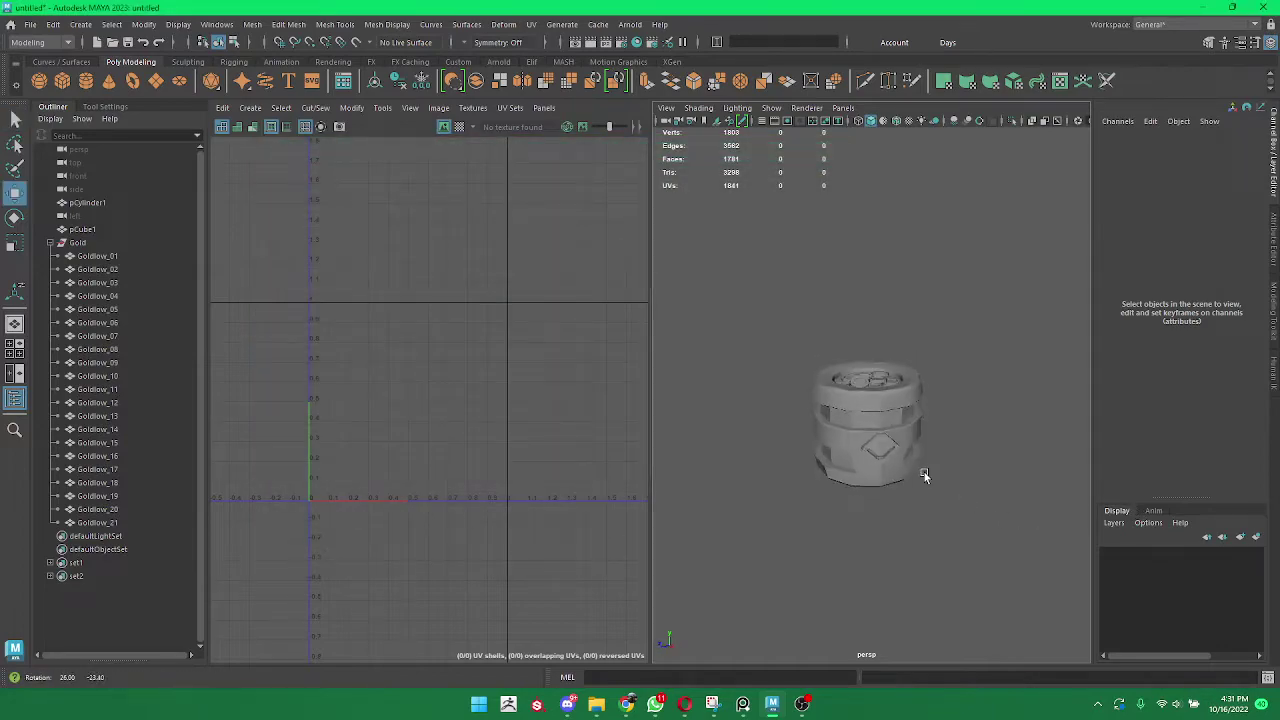
- Minimize Maya to return to the Windows desktop
alt+drag(870, 420, 990, 350)
scroll(990, 350, up, 2)
key(w)
click(1212, 7)
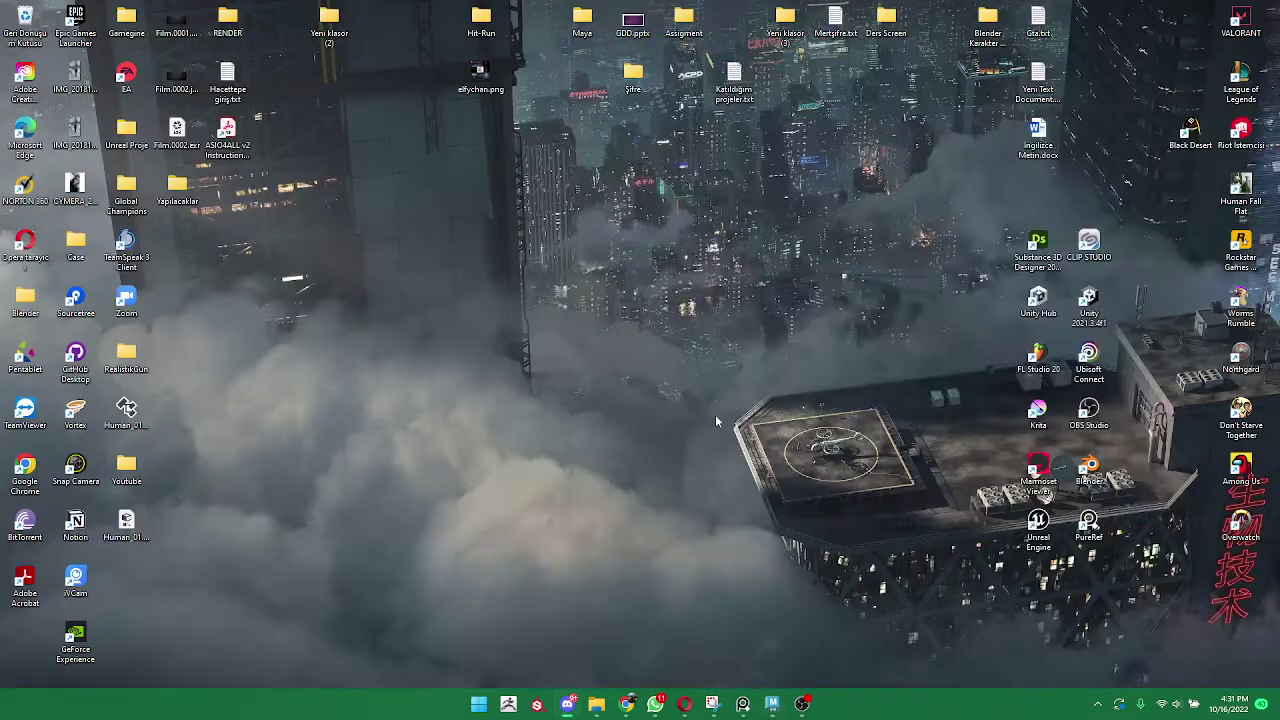
click(508, 704)
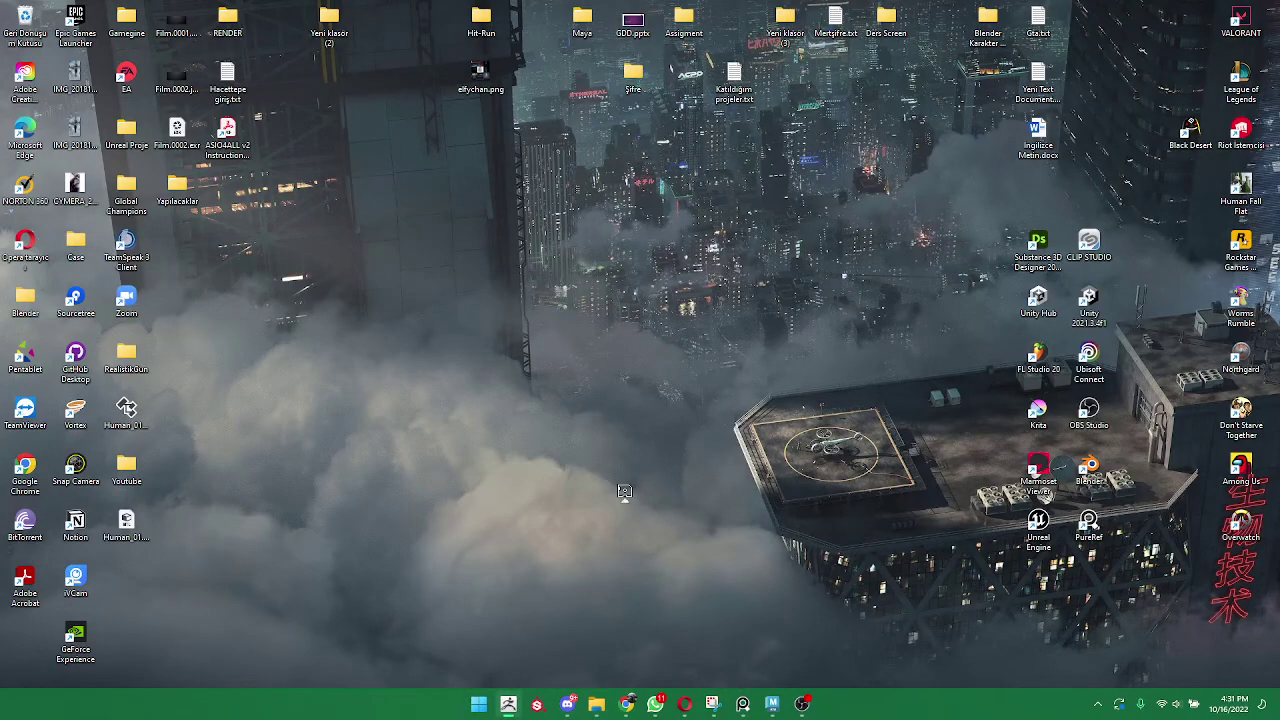
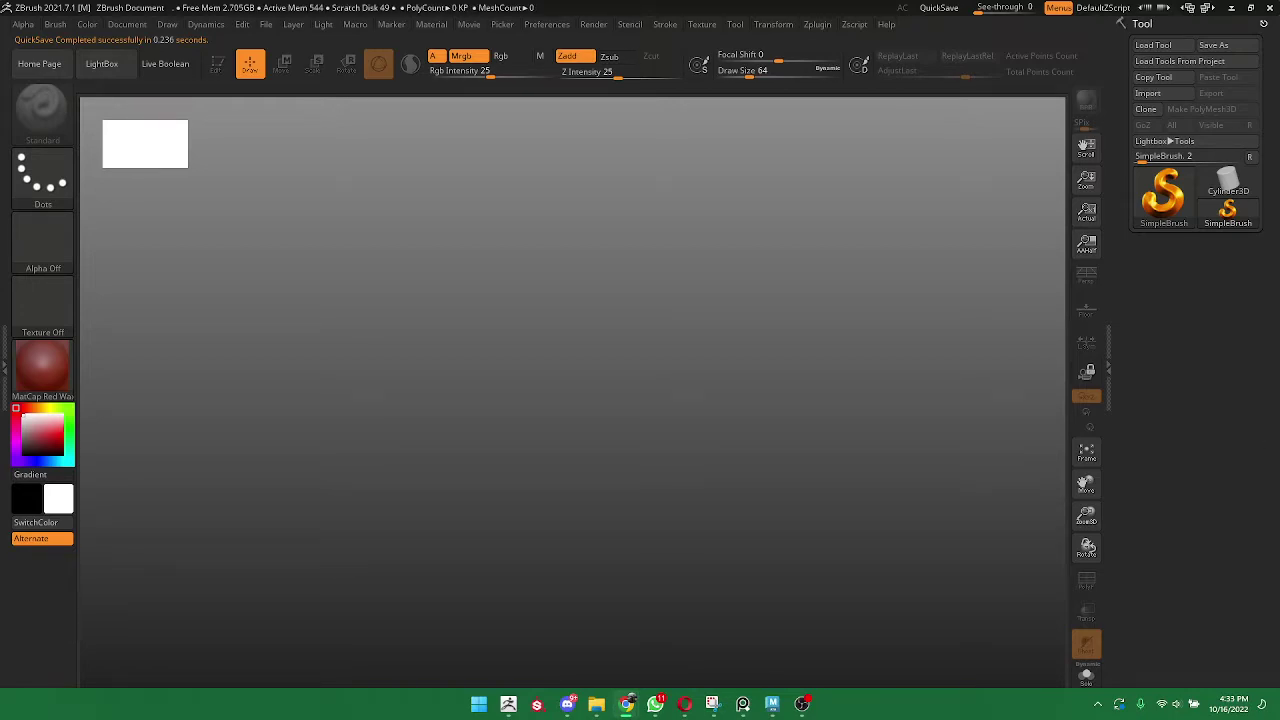
- Start a mesh import from LightBox and browse from the Desktop into the Maya folder
key(comma)
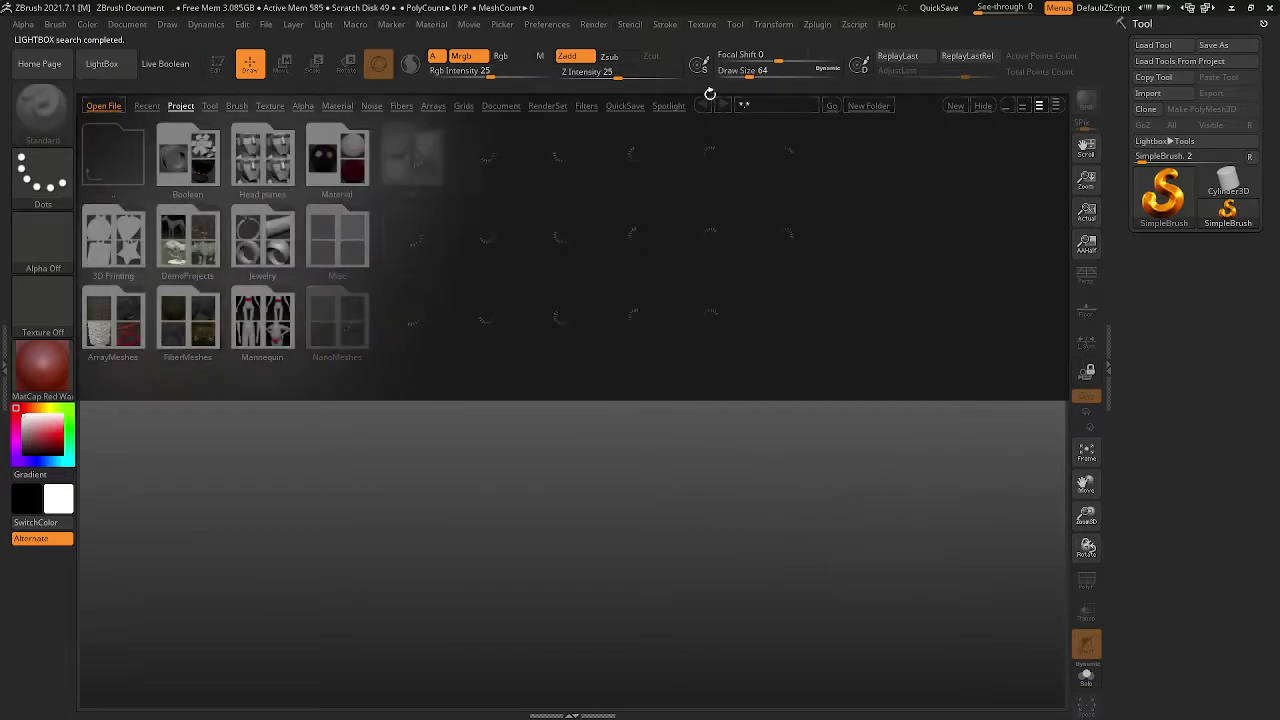
click(742, 24)
click(765, 97)
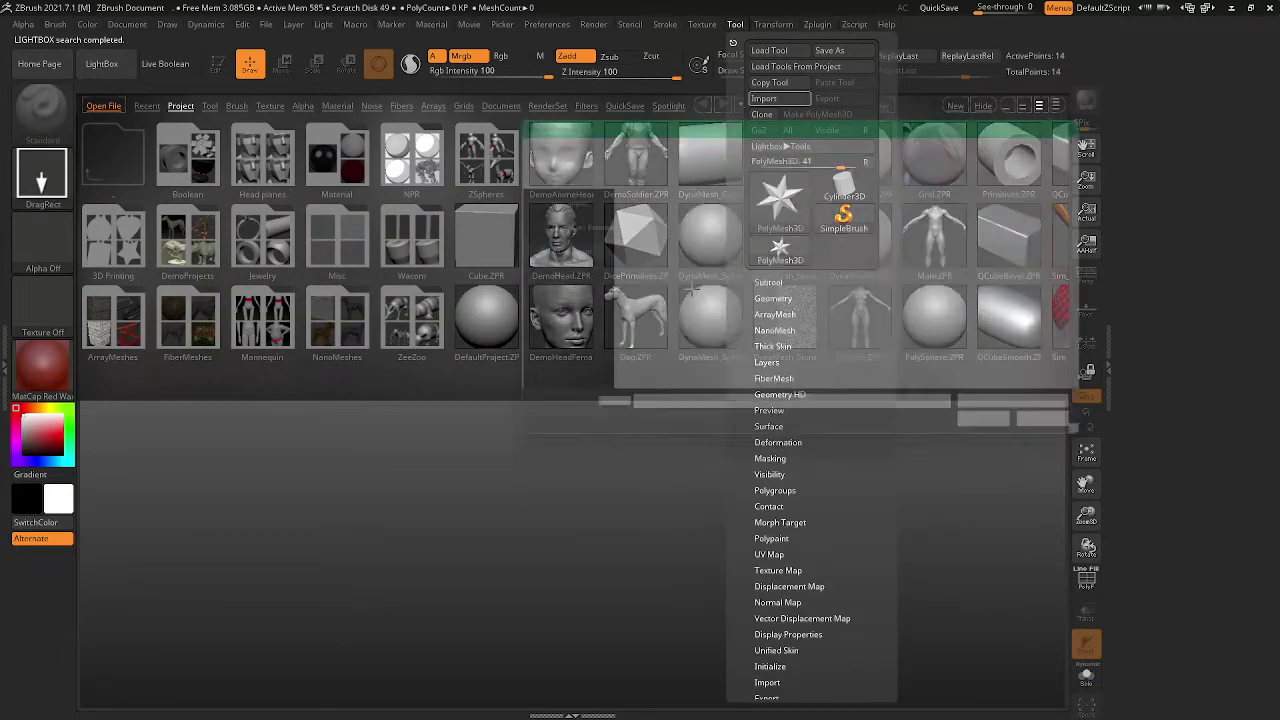
scroll(535, 300, up, 5)
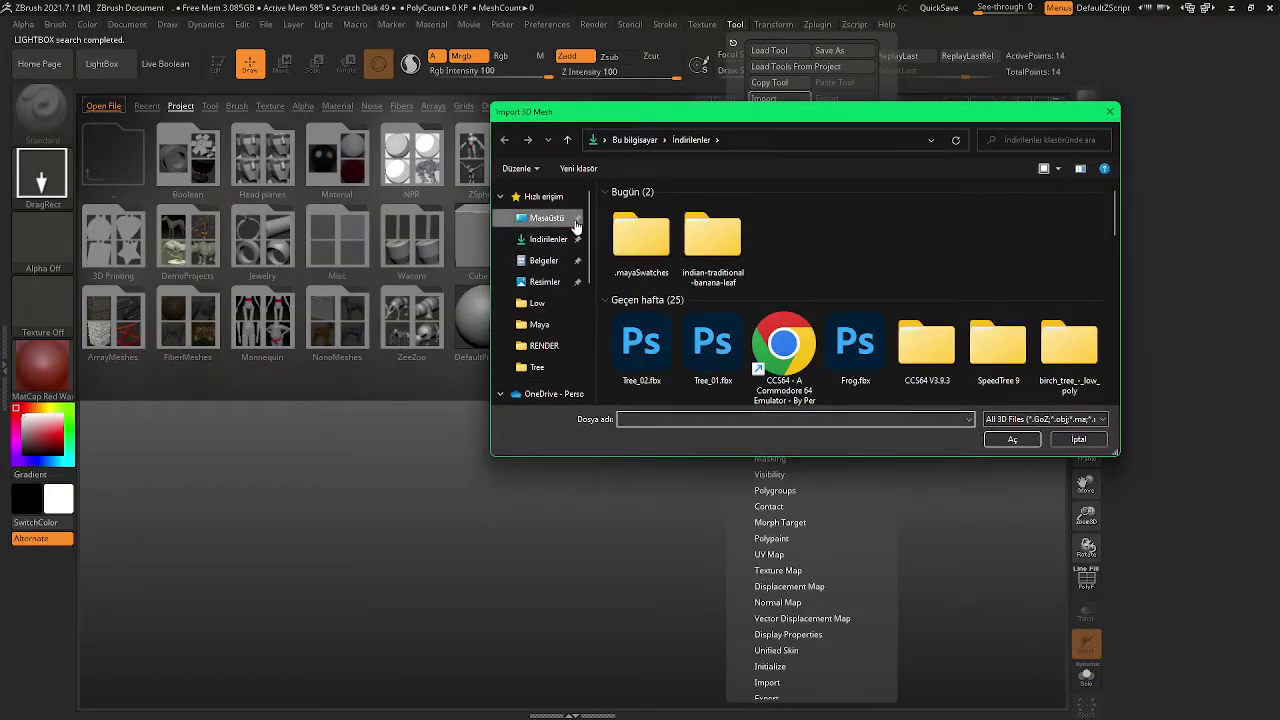
click(547, 217)
scroll(985, 350, down, 2)
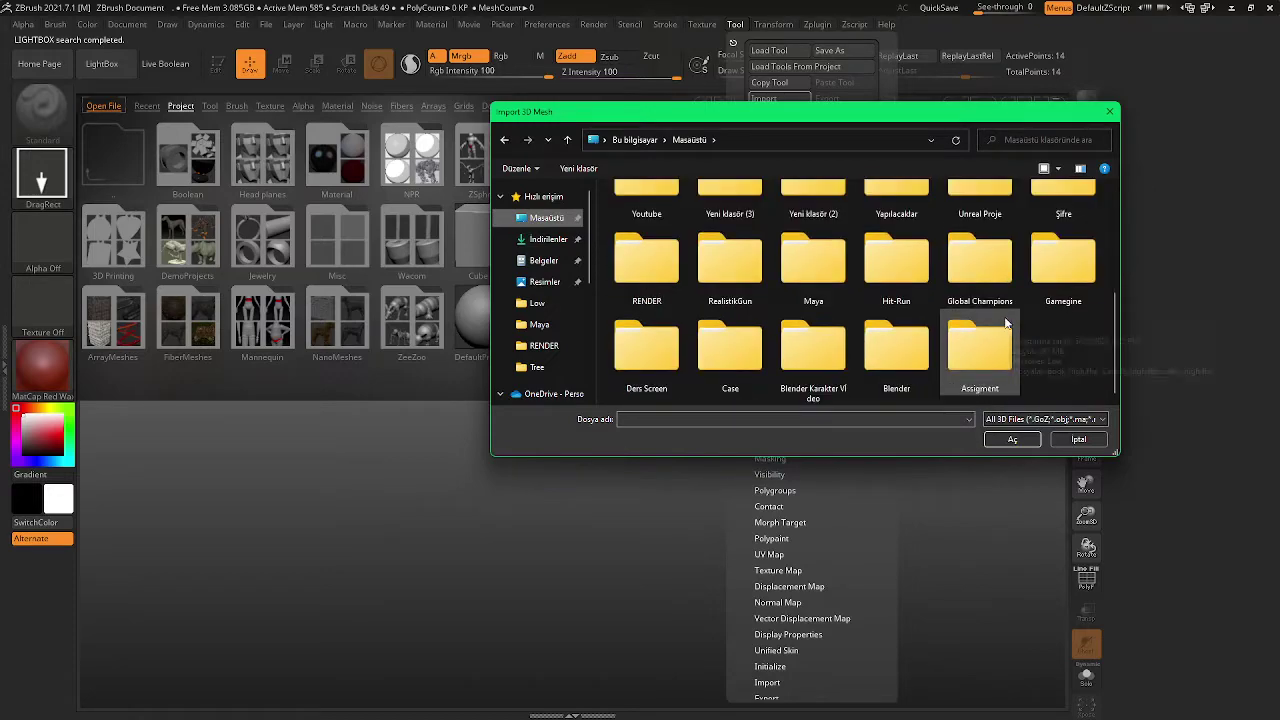
double_click(1076, 286)
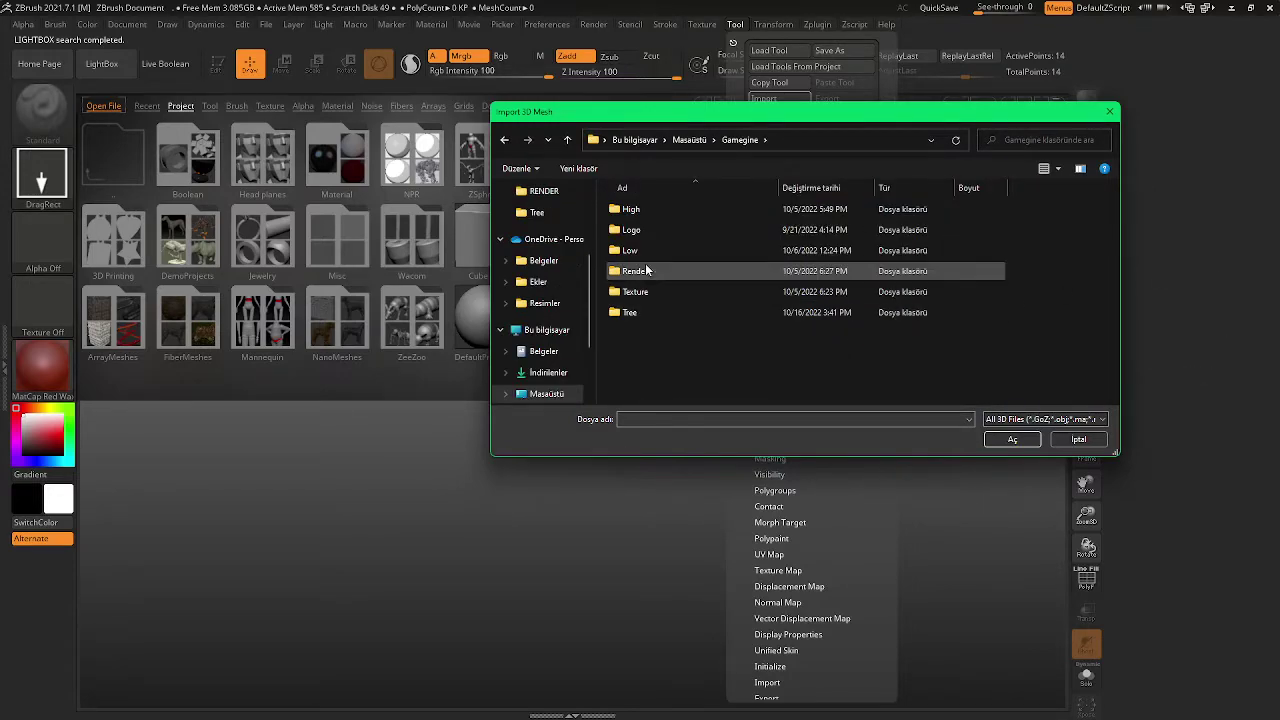
click(689, 139)
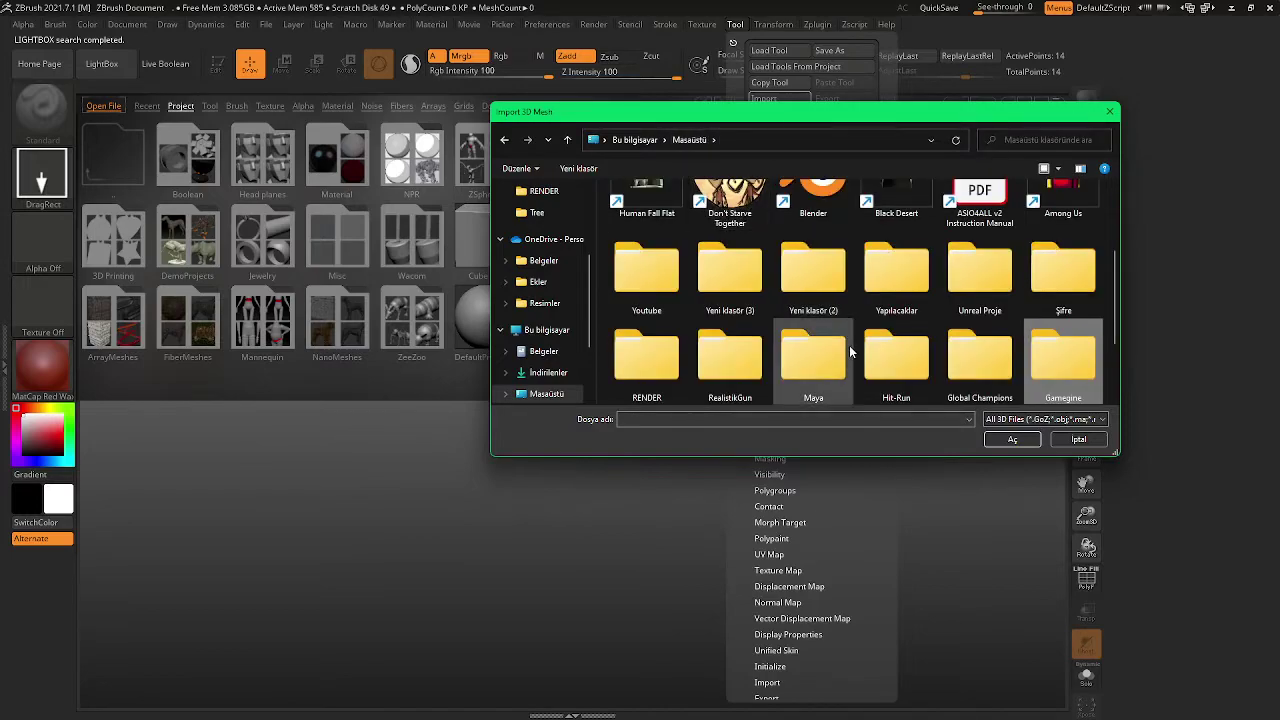
scroll(849, 345, down, 2)
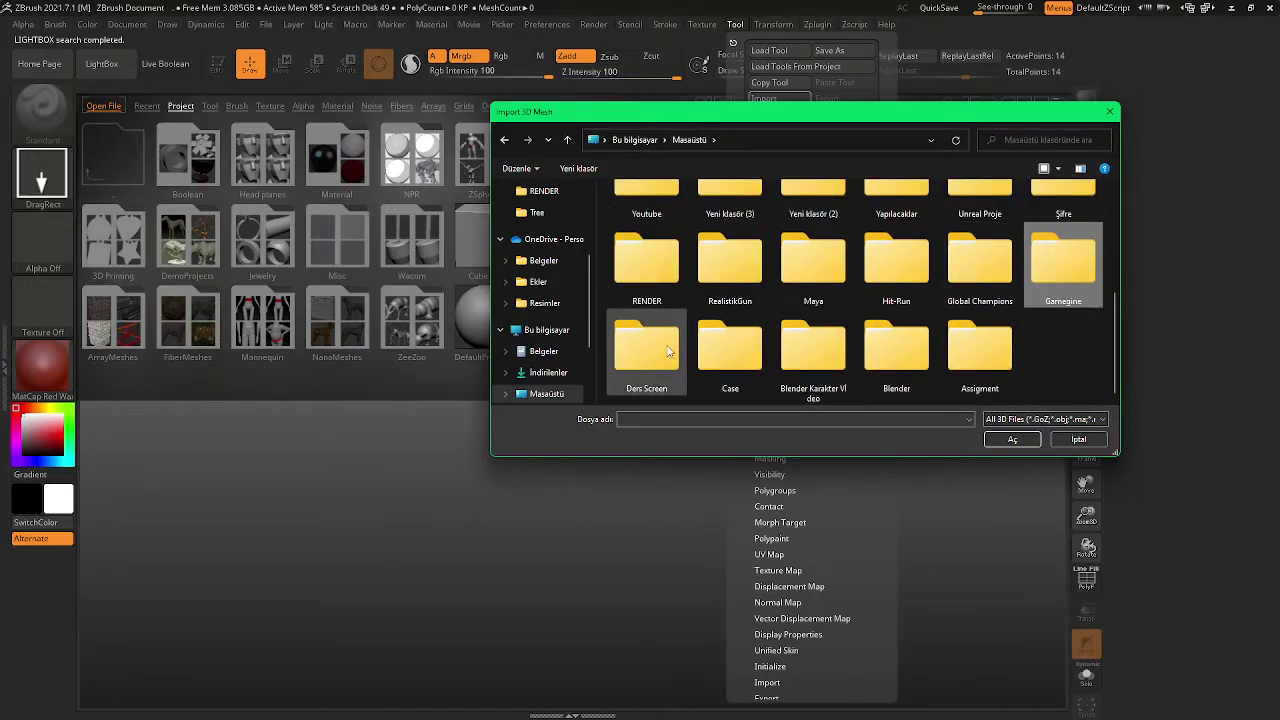
double_click(813, 262)
- Import Coin_low_01.fbx from the Barrel folder and accept the FBX options
scroll(730, 345, down, 5)
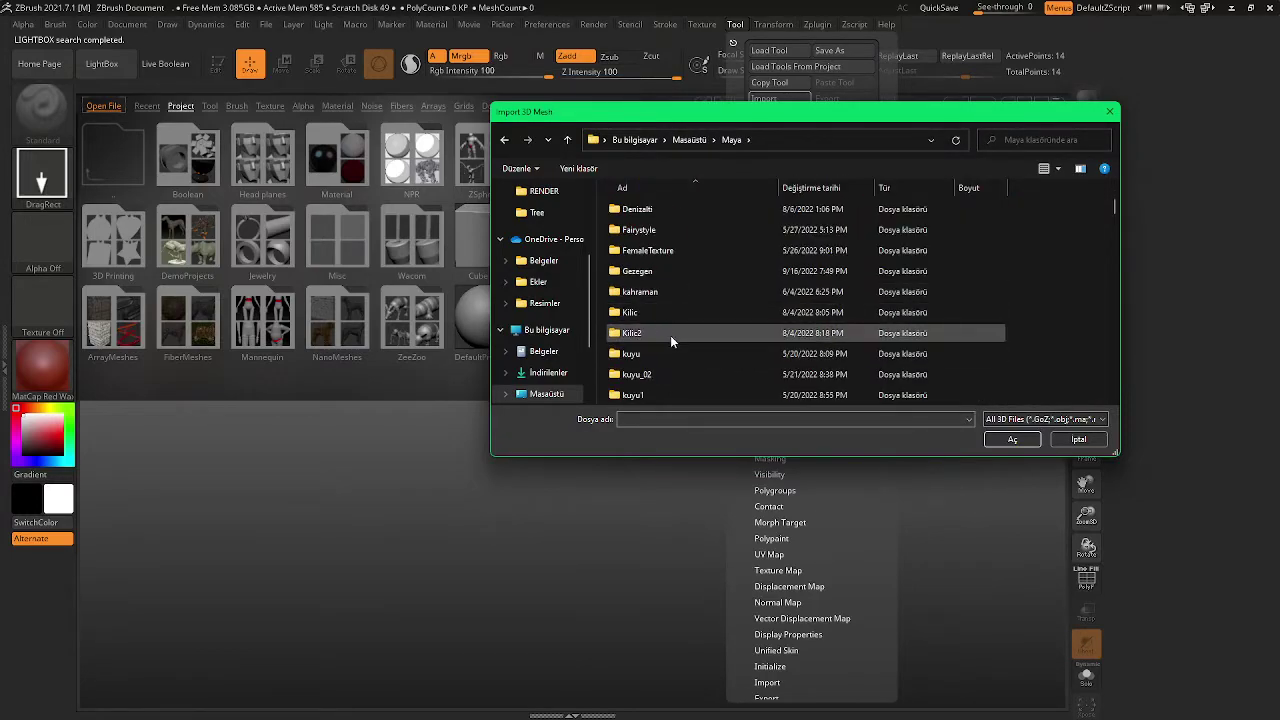
scroll(666, 336, down, 1)
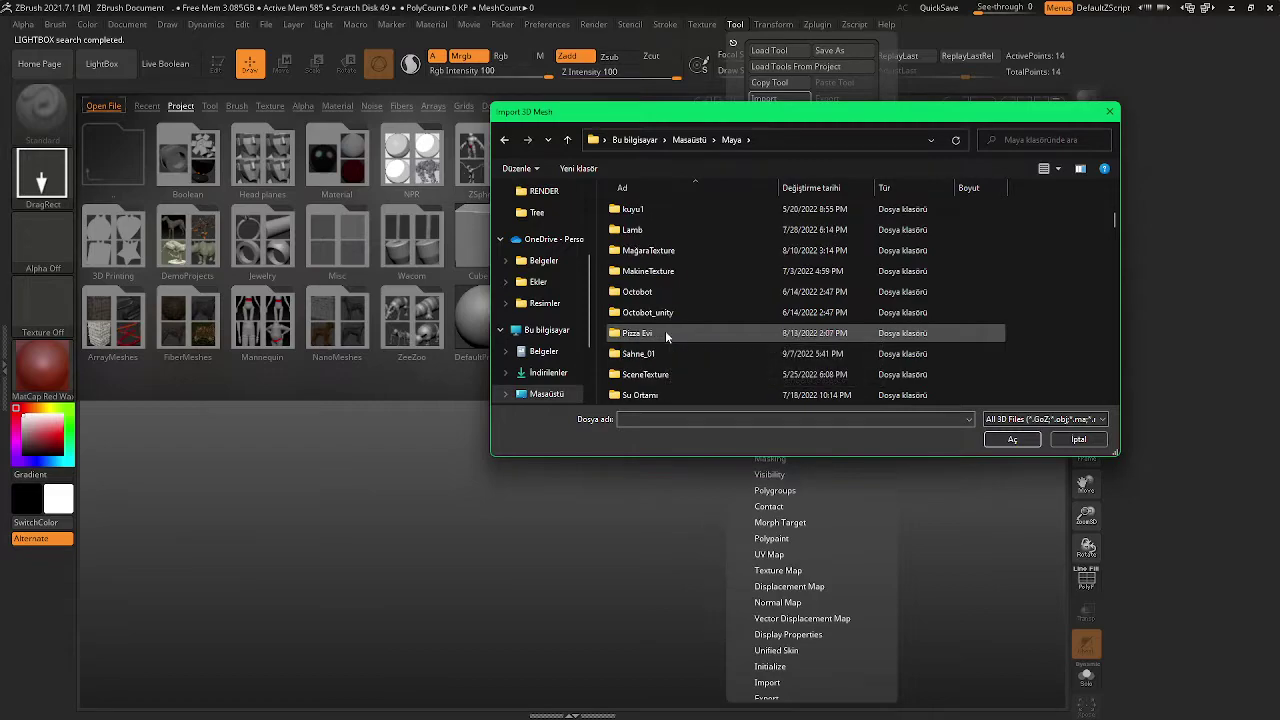
scroll(666, 336, down, 2)
scroll(668, 336, up, 8)
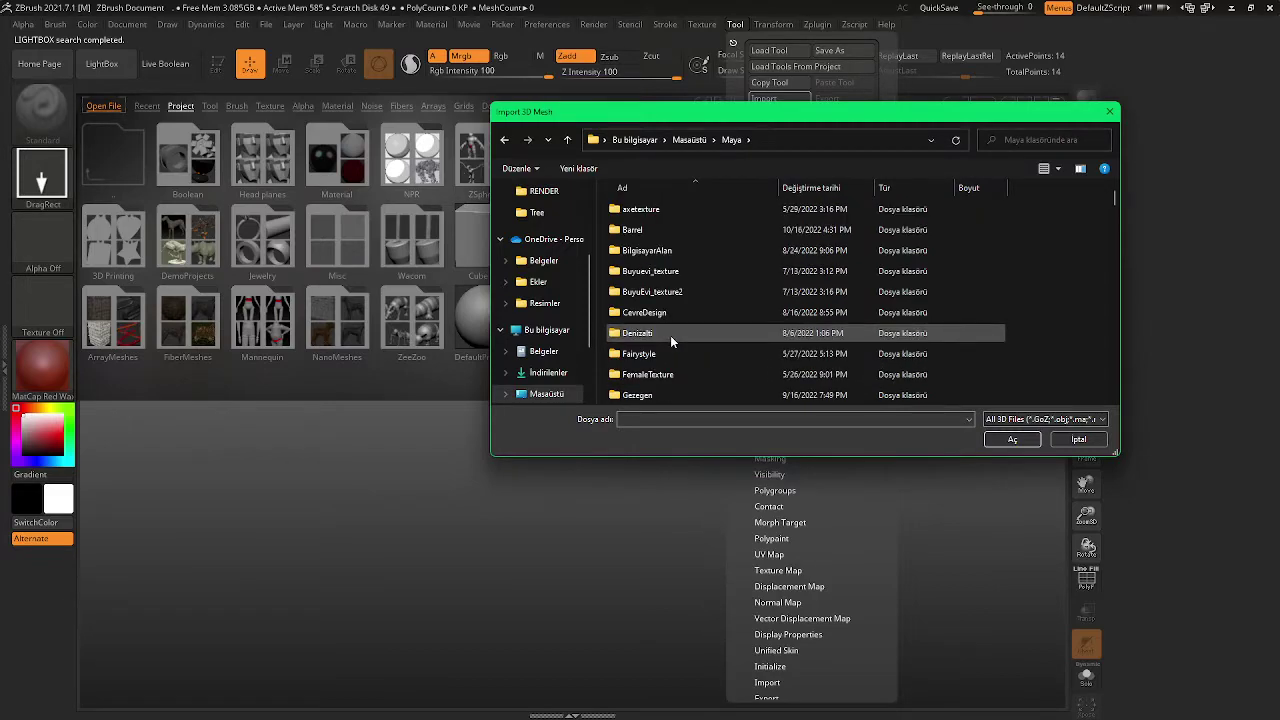
double_click(645, 230)
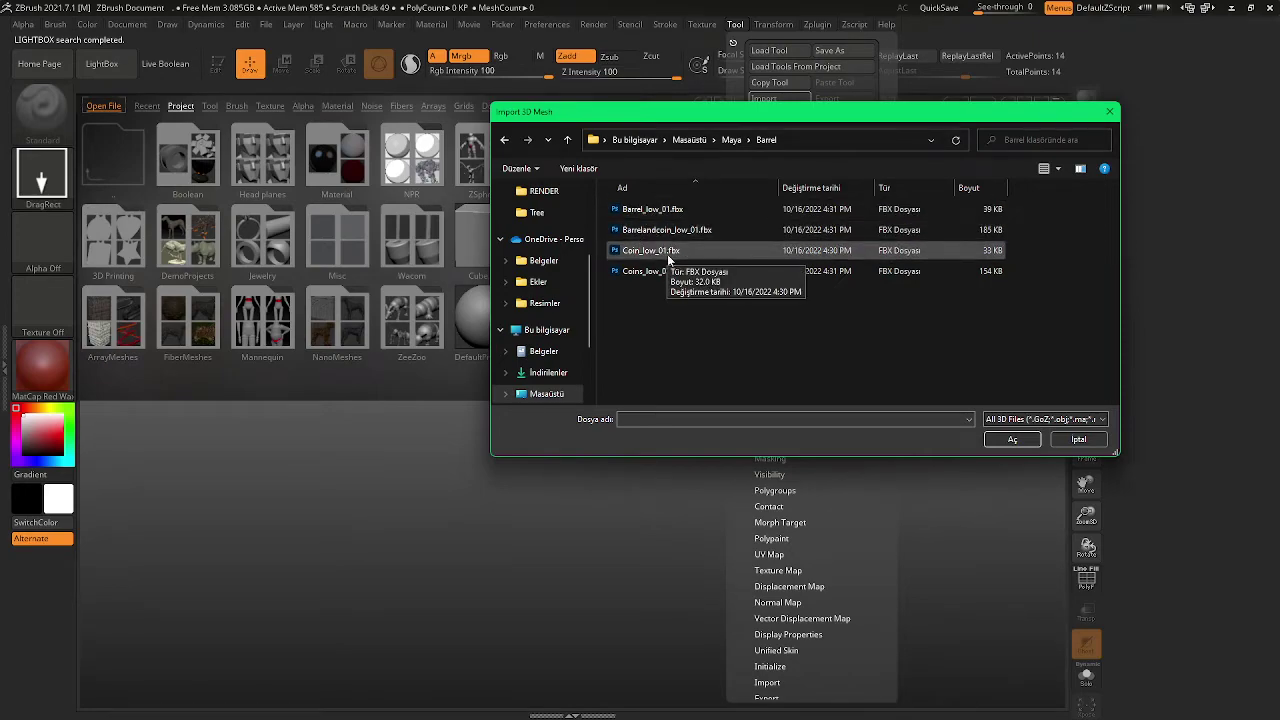
double_click(650, 251)
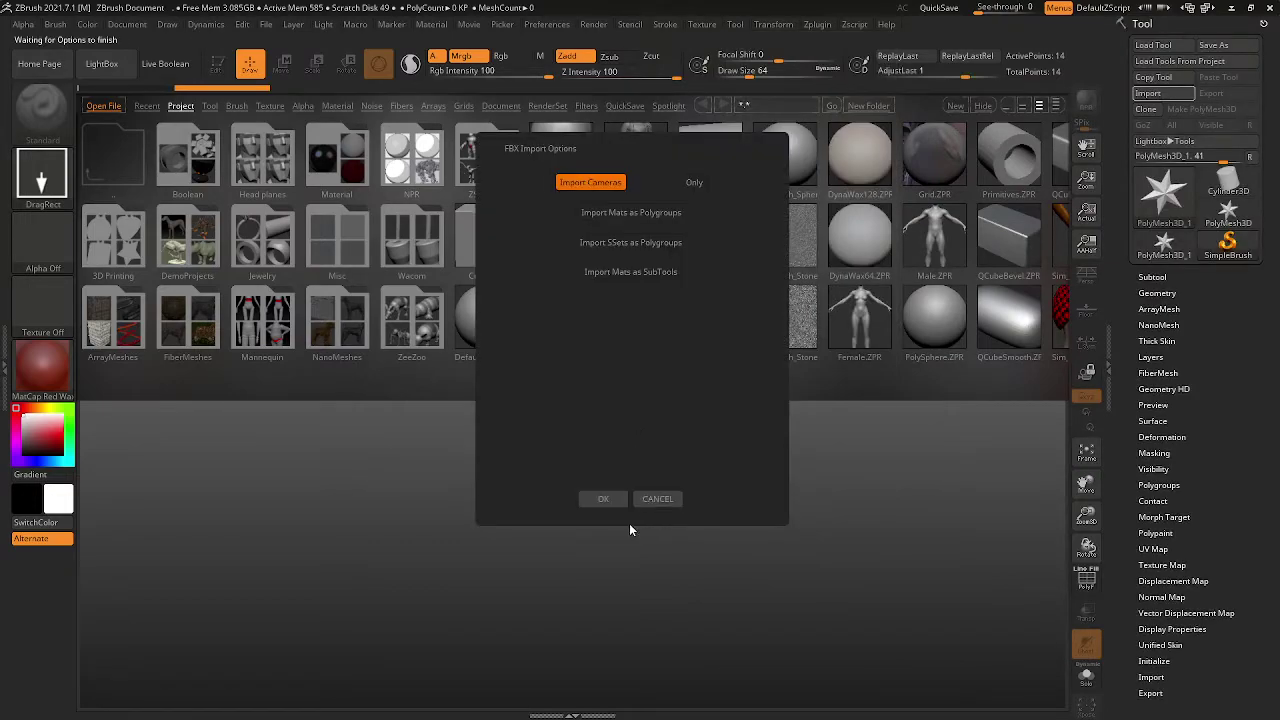
click(607, 500)
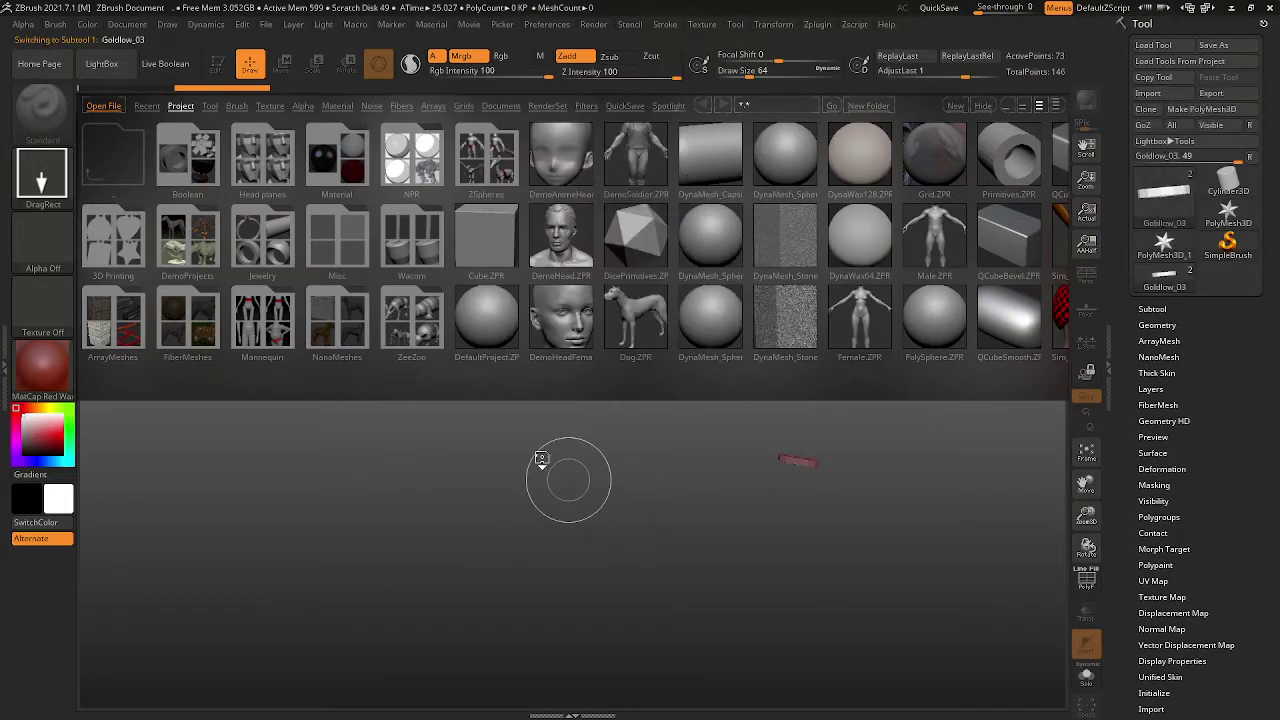
- Draw the coin at the canvas centre, enter Edit mode and rotate to its faces
click(105, 66)
drag(588, 430, 694, 514)
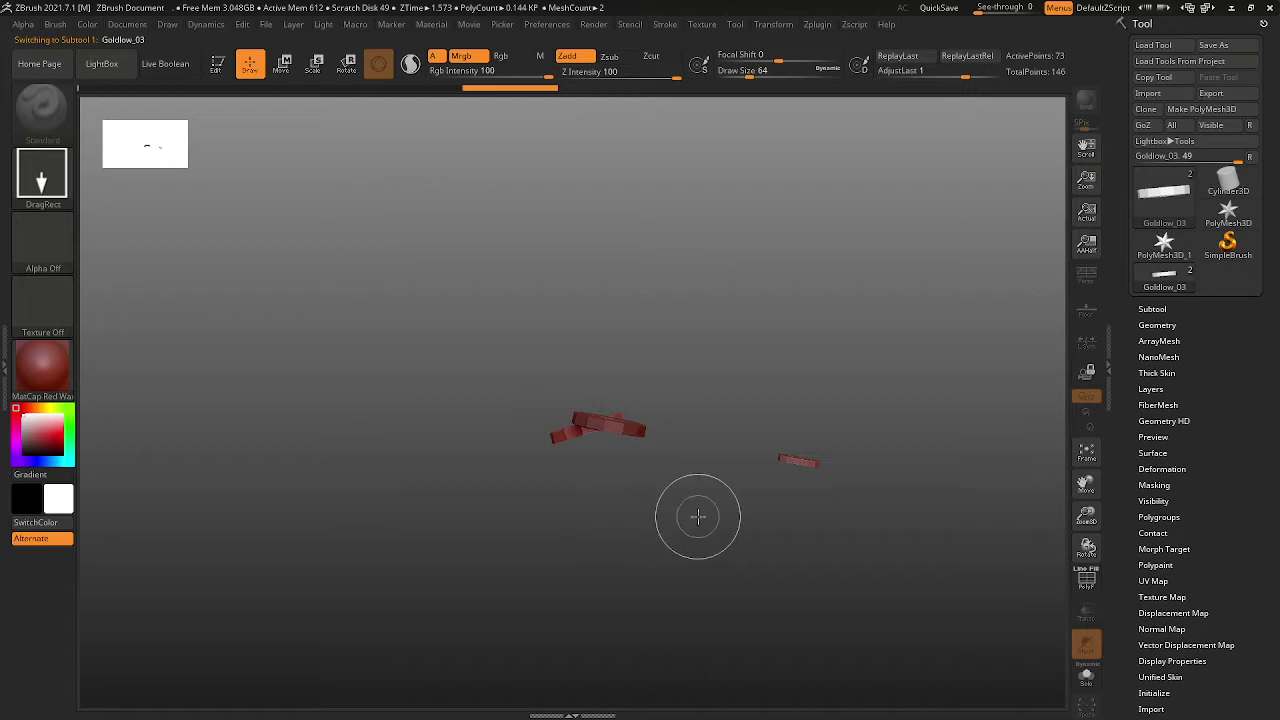
key(ctrl+n)
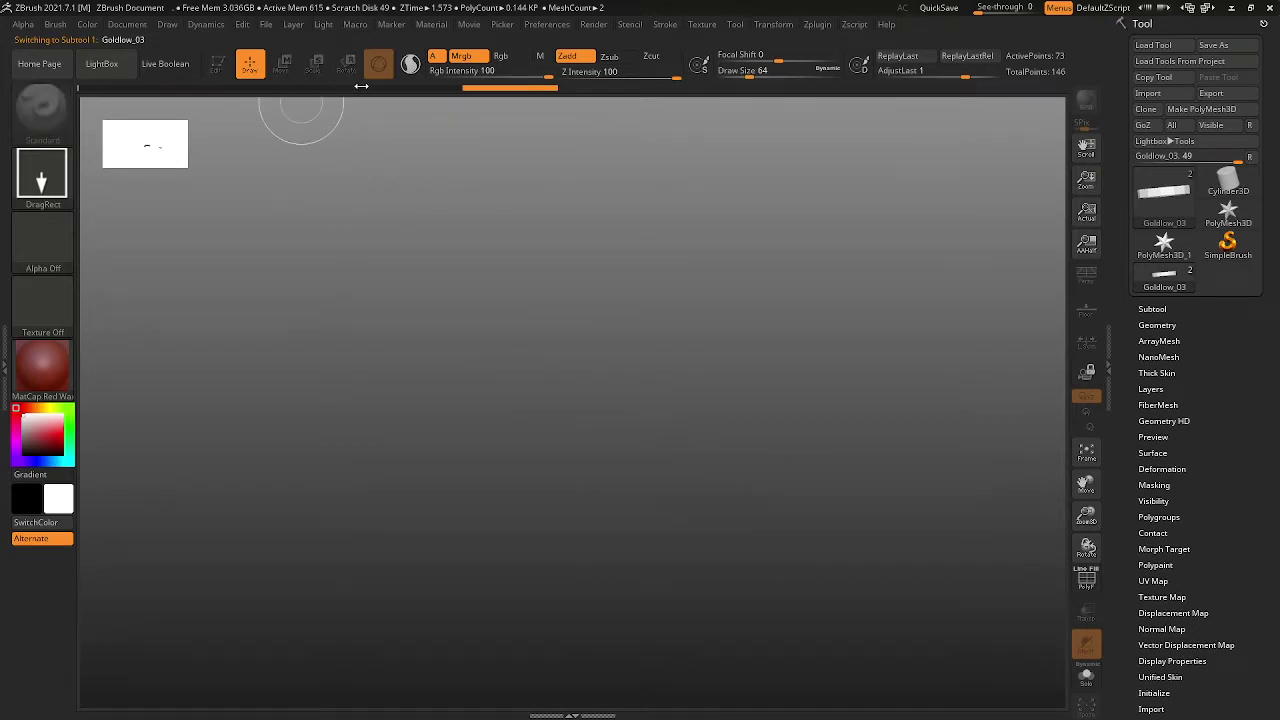
drag(543, 325, 437, 348)
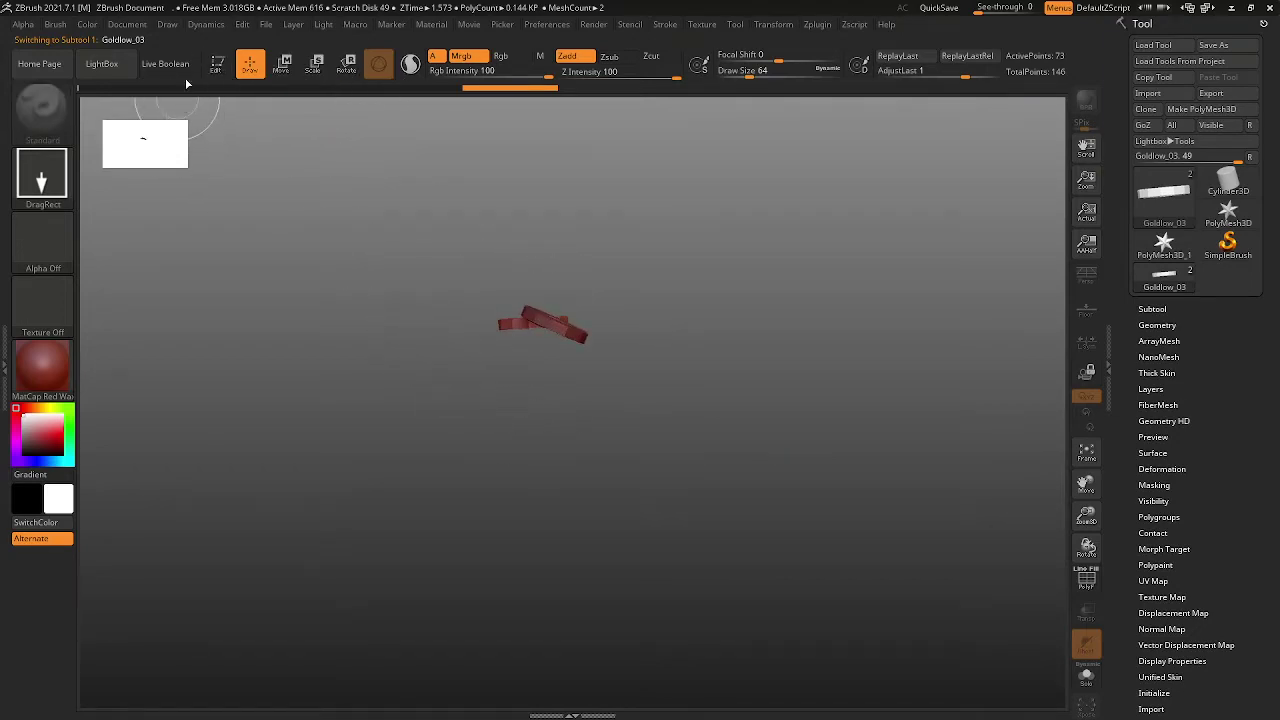
click(217, 63)
mouse_move(689, 298)
mouse_down()
mouse_move(731, 361)
mouse_move(396, 400)
mouse_up()
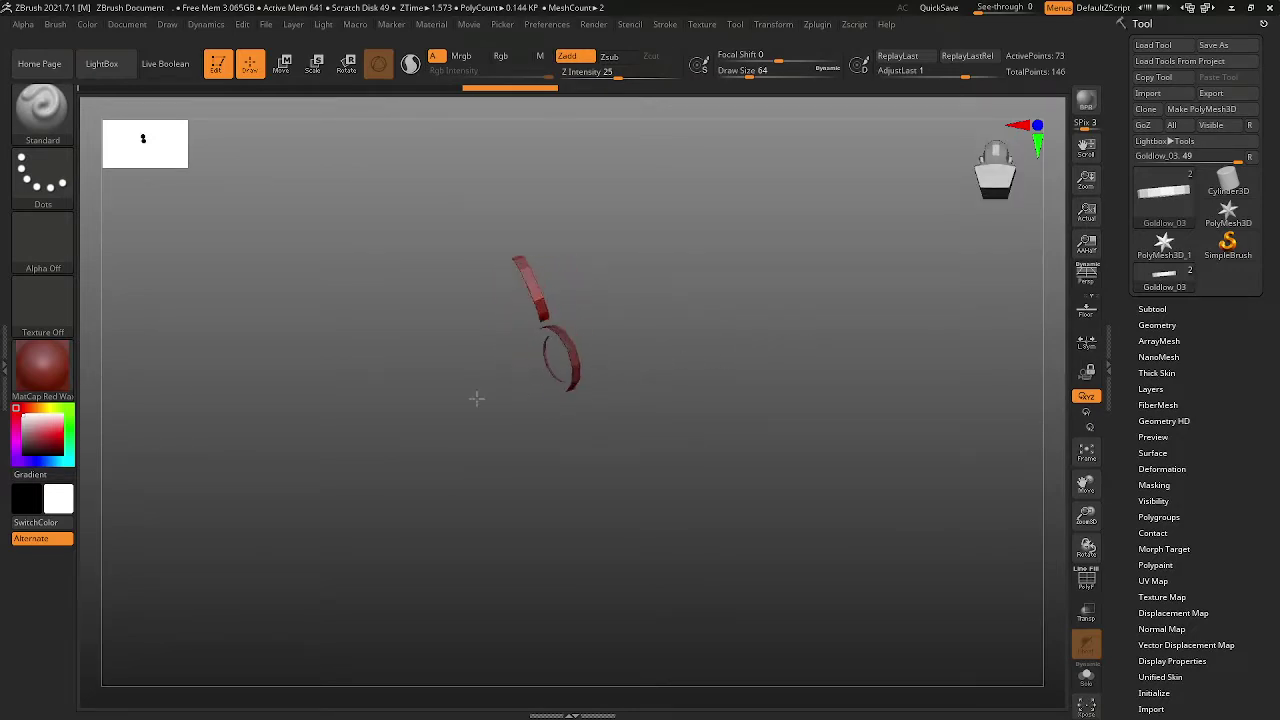
- Switch to Maya and select the Goldlow_03 coin in the barrel
click(1231, 7)
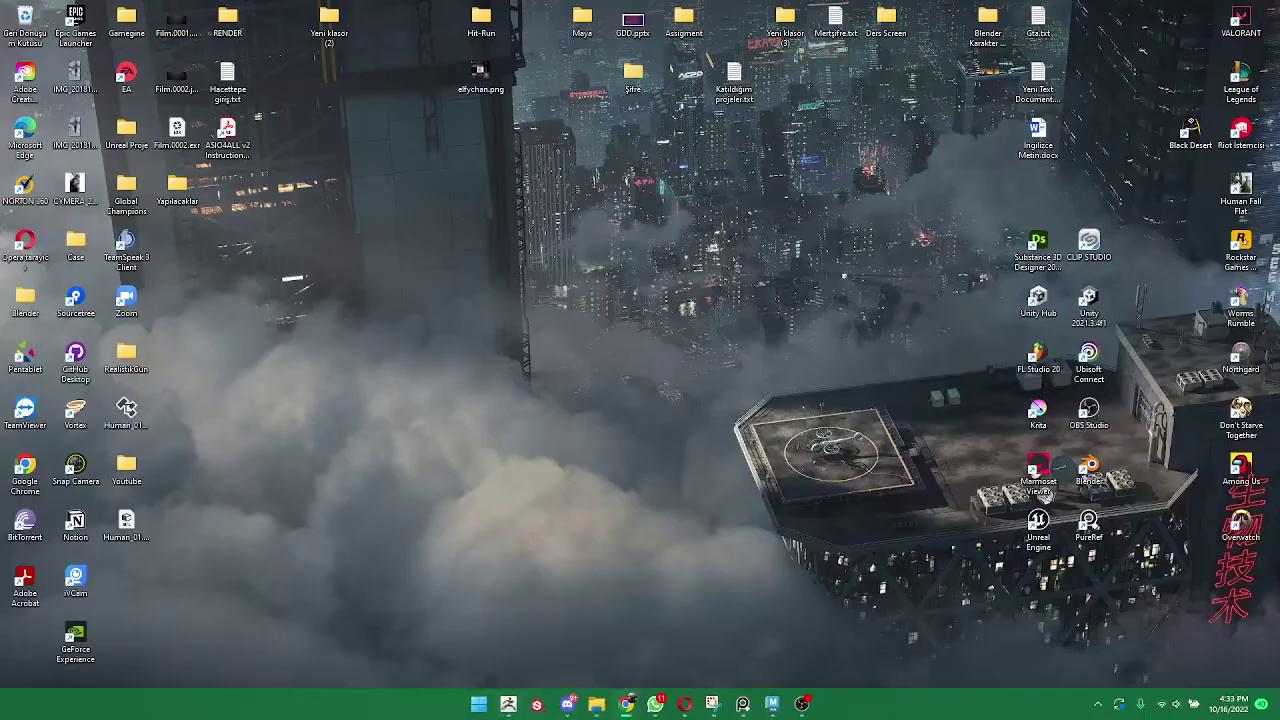
click(773, 705)
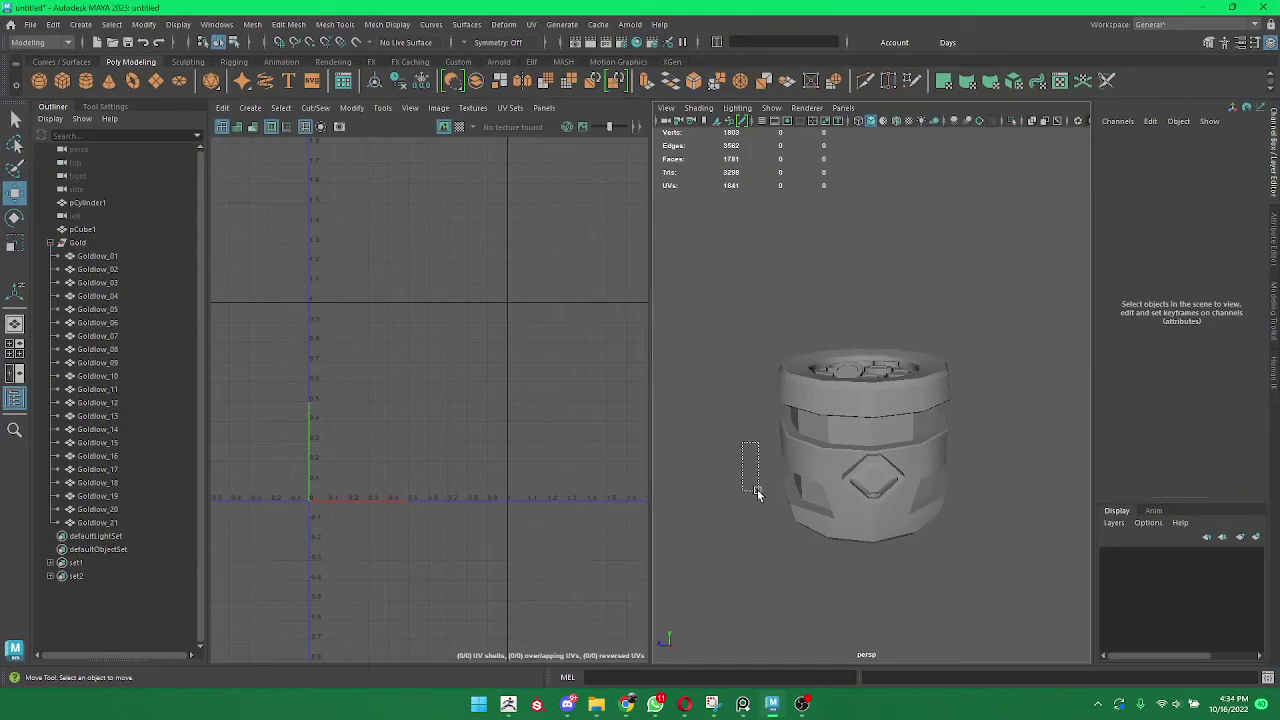
alt+drag(757, 494, 860, 430)
click(862, 420)
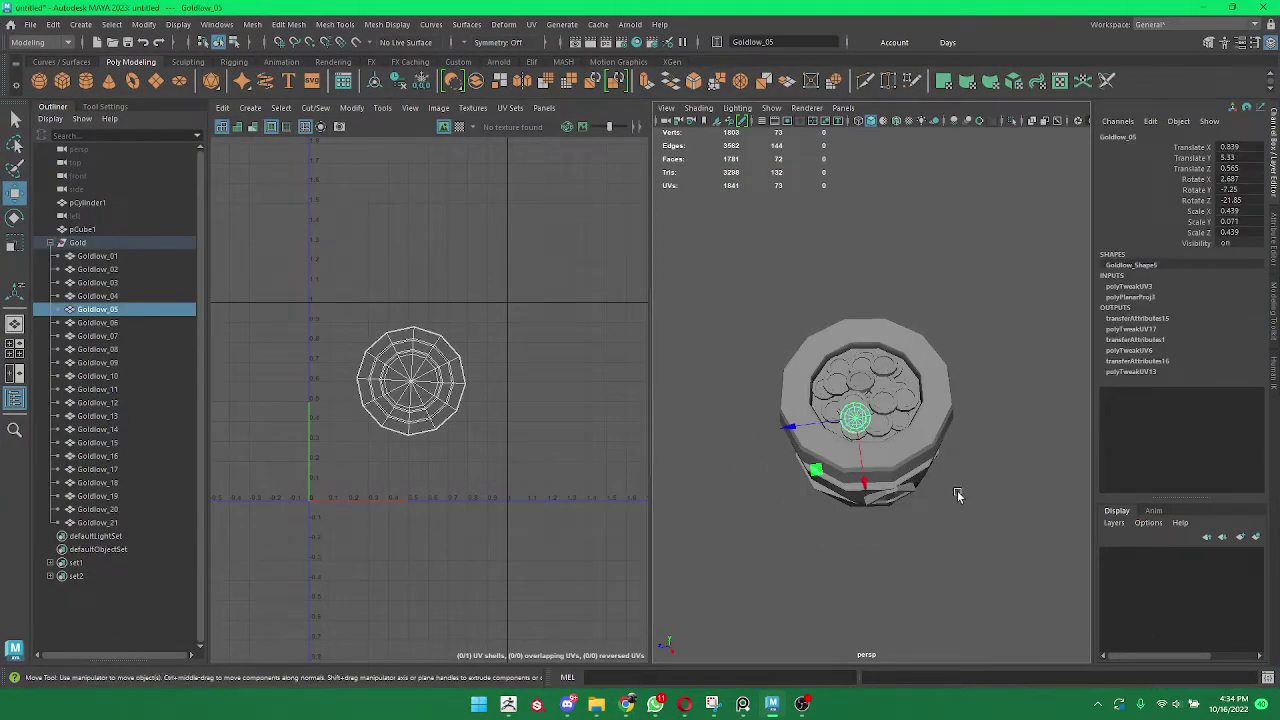
click(957, 494)
key(q)
click(854, 419)
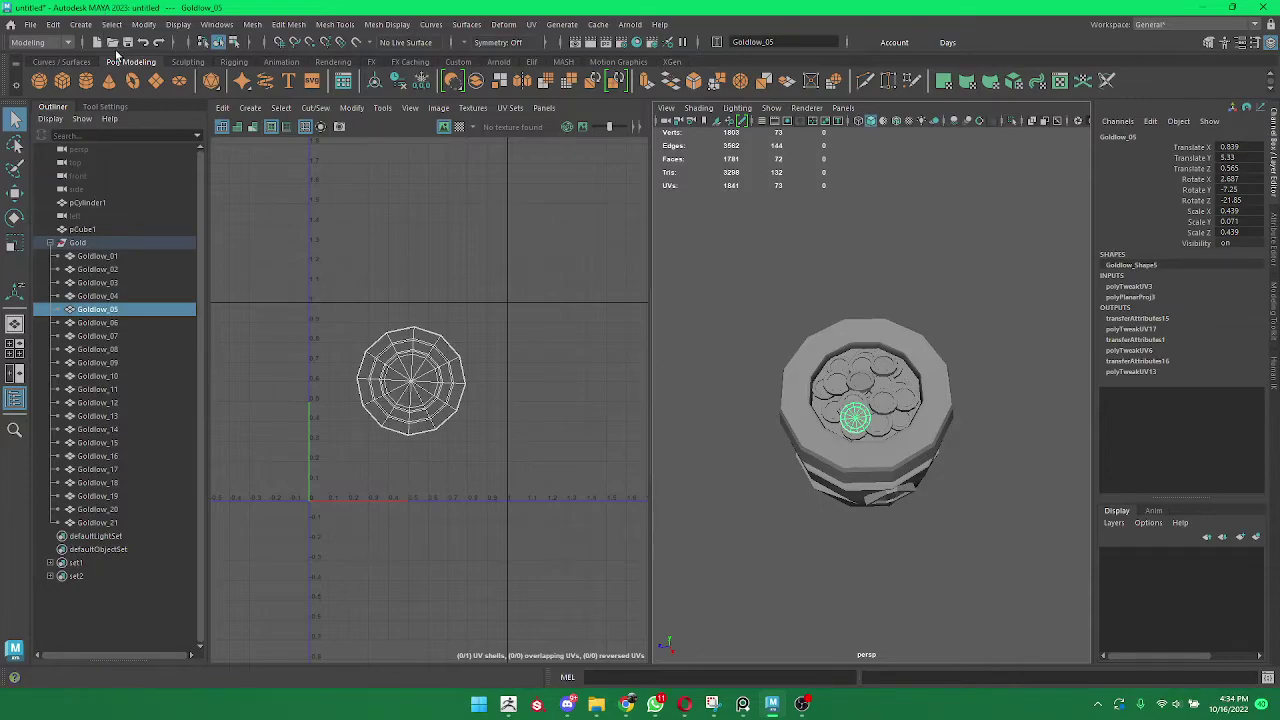
alt+drag(988, 474, 974, 374)
click(884, 392)
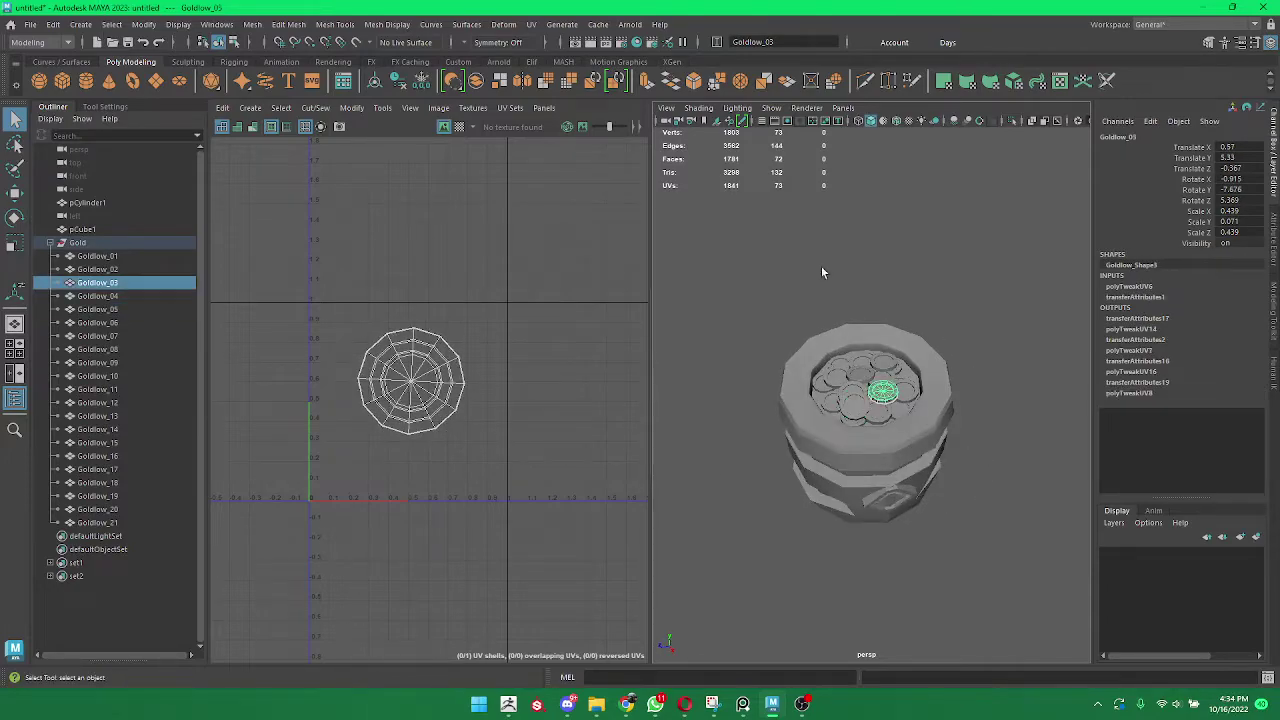
- Export Goldlow_03 over Coin_low_01.fbx, confirm the overwrite, deselect and minimize Maya
click(31, 24)
click(80, 189)
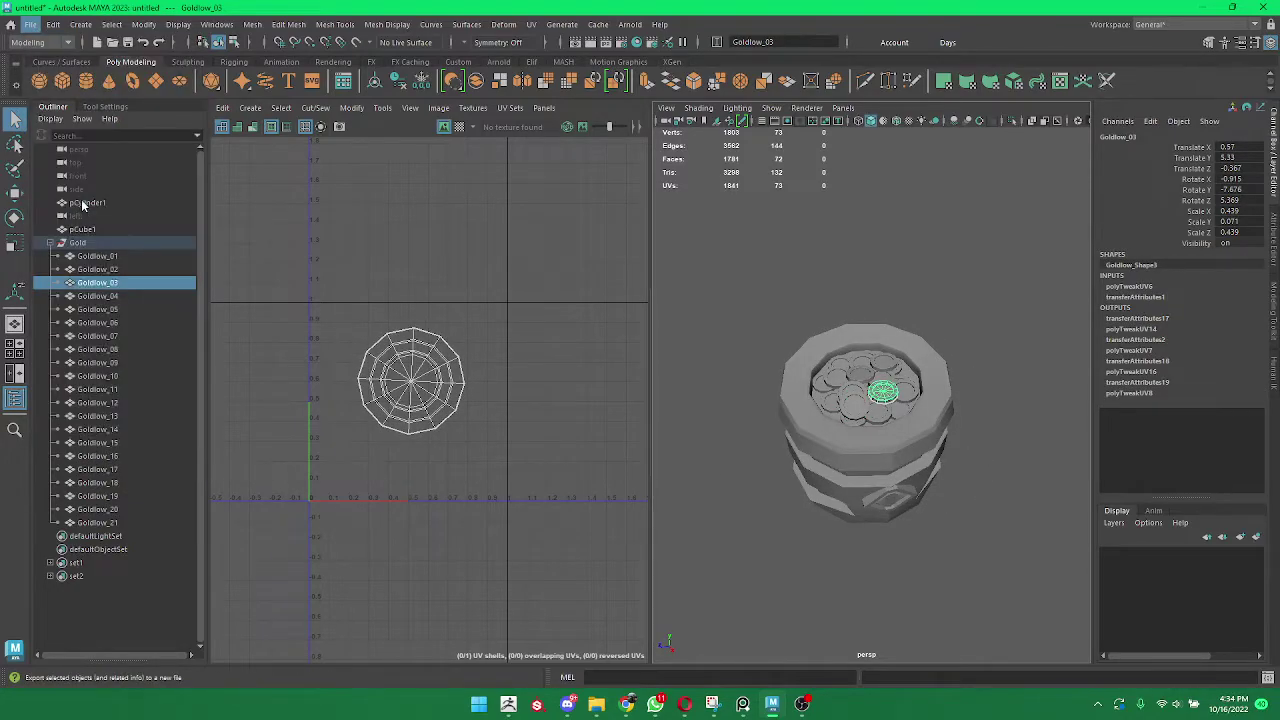
click(396, 205)
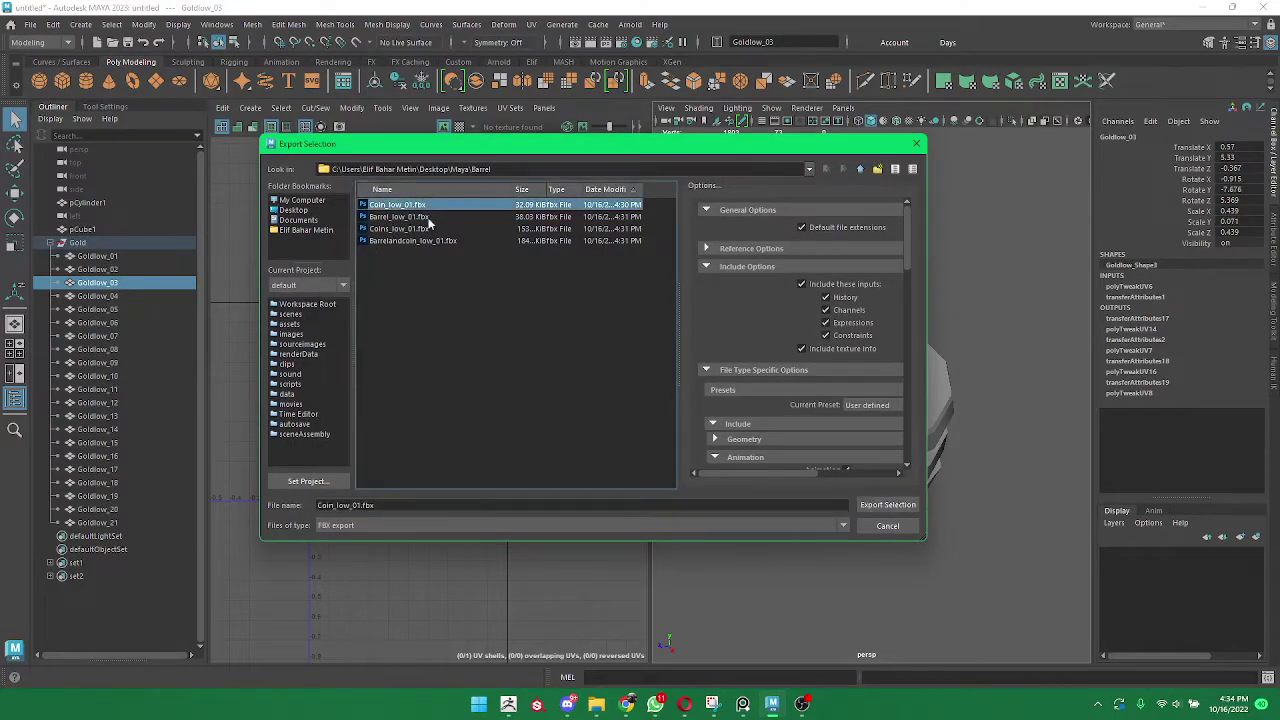
click(883, 506)
click(568, 363)
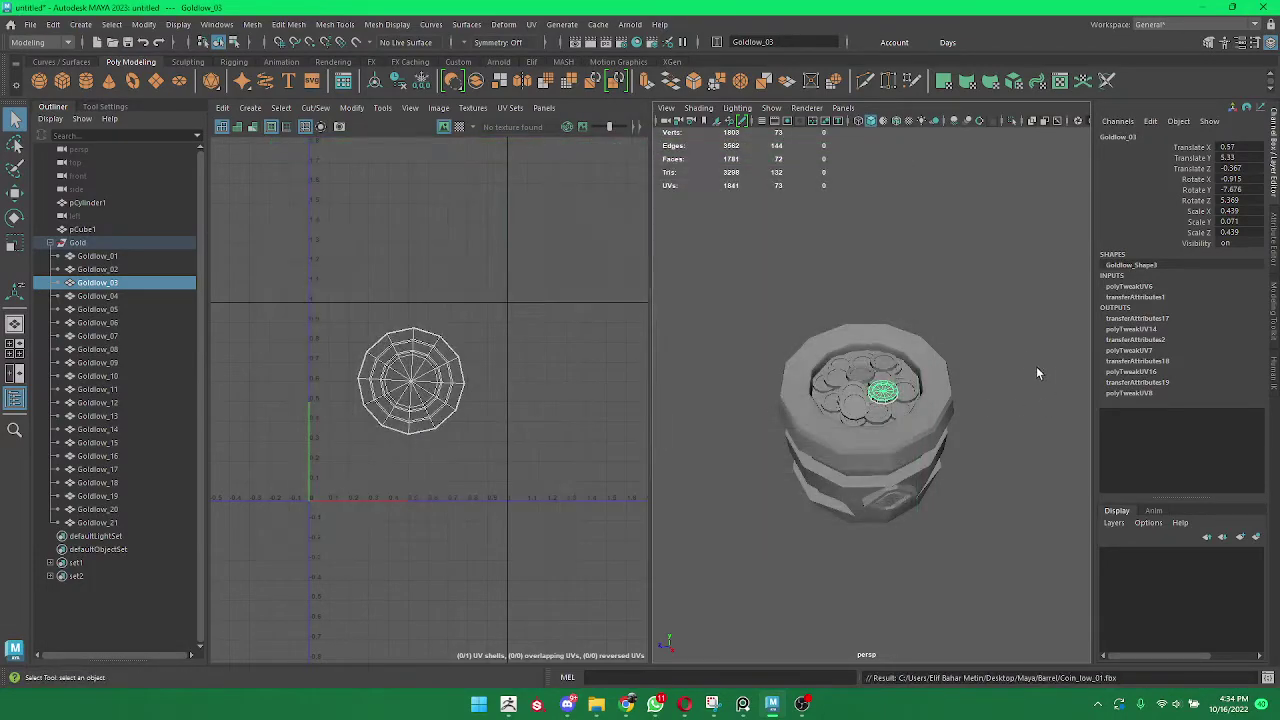
click(1021, 352)
click(1206, 8)
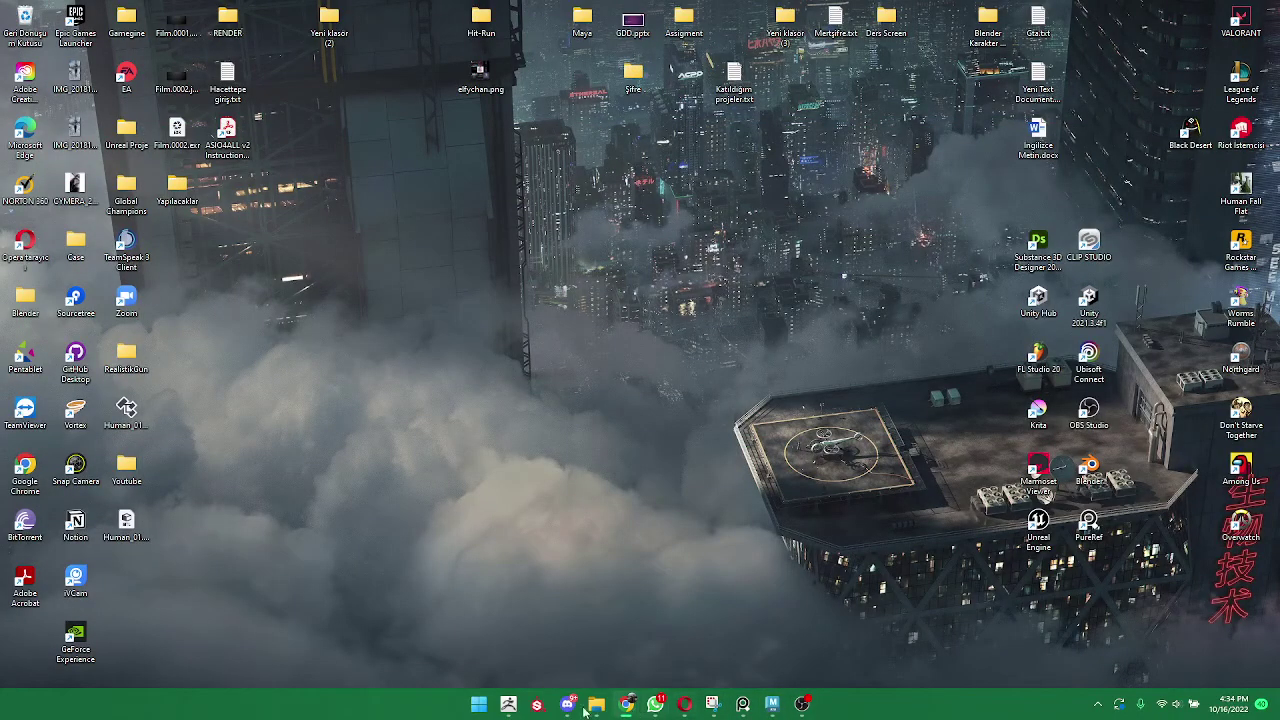
- Back in ZBrush, re-import the re-exported Coin_low_01.fbx
click(534, 705)
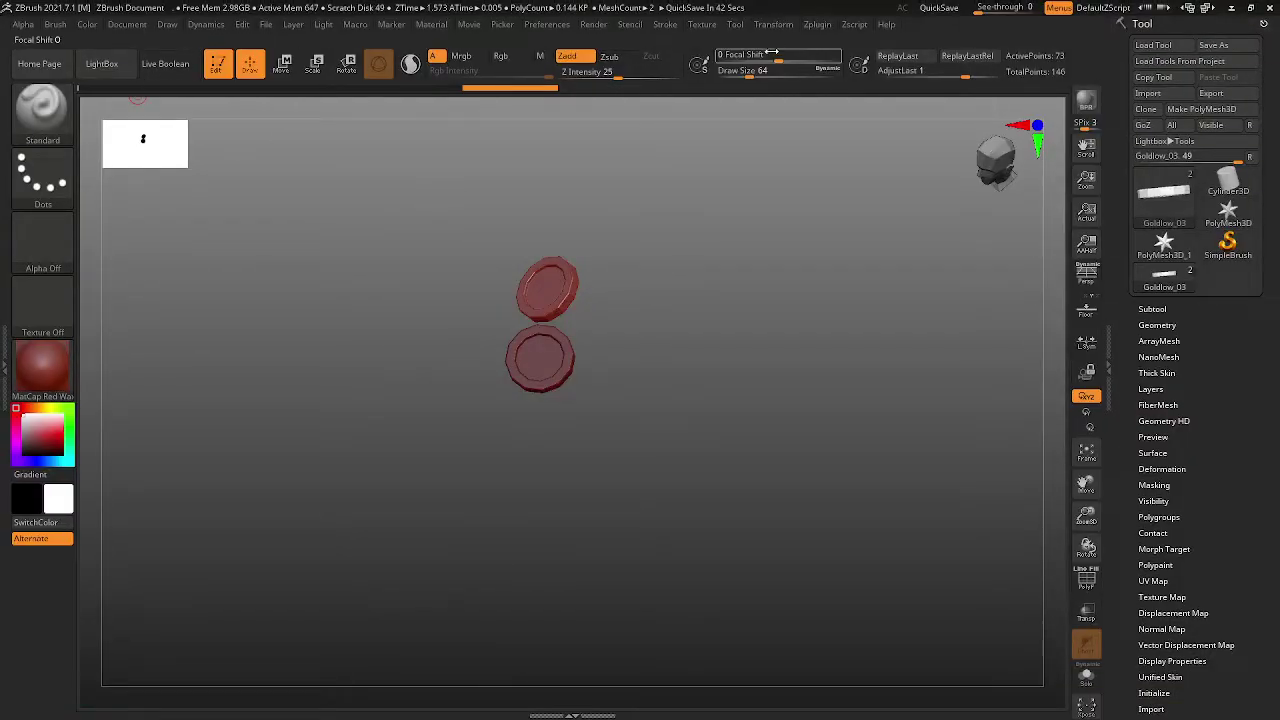
click(735, 25)
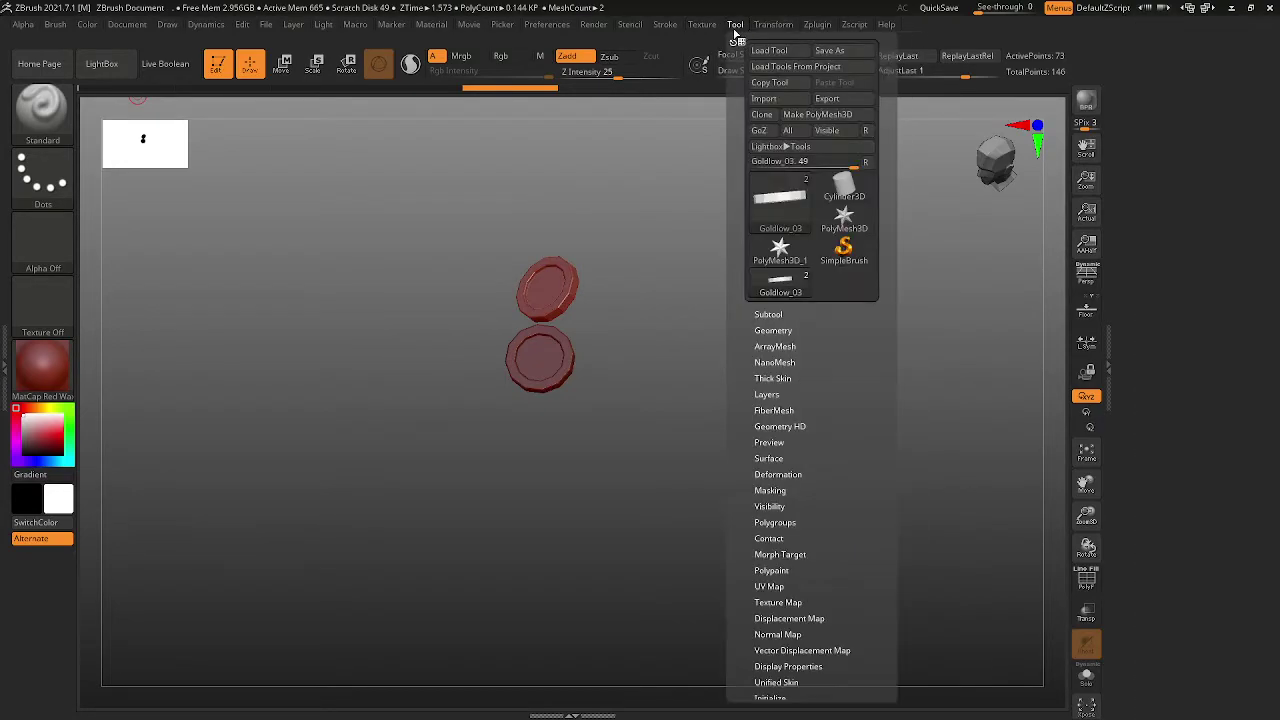
click(764, 98)
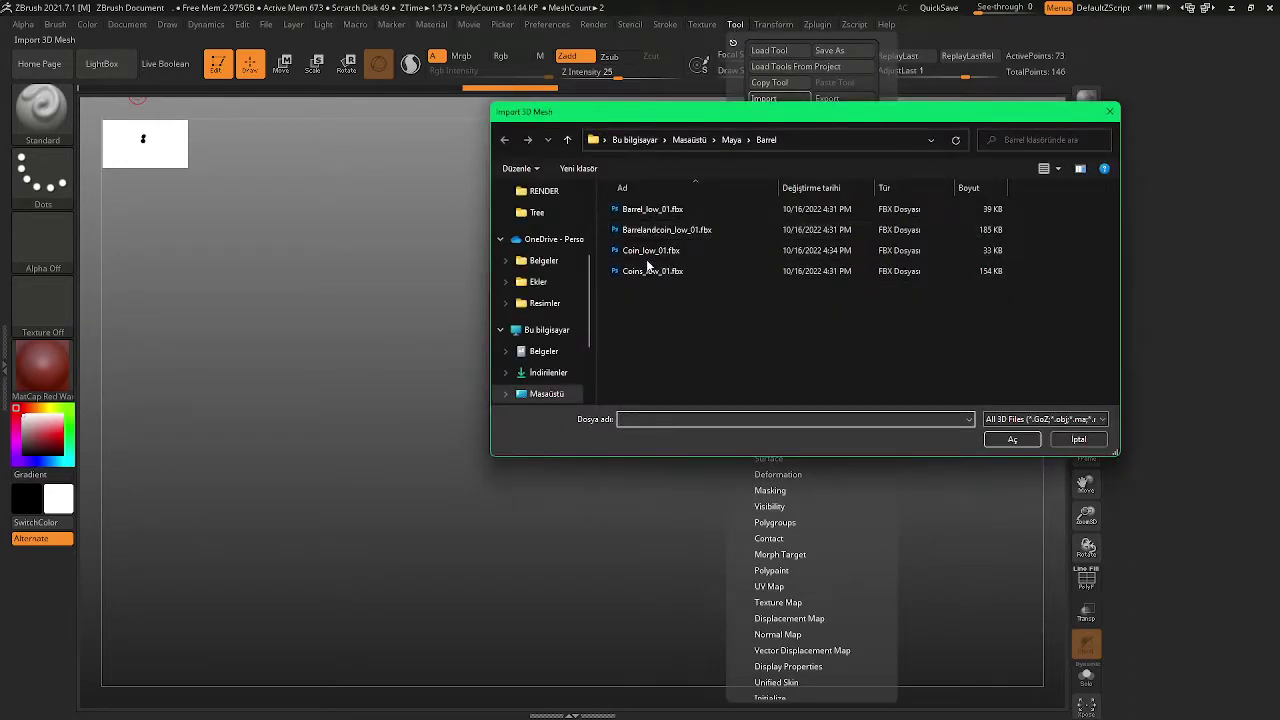
click(650, 250)
click(1012, 439)
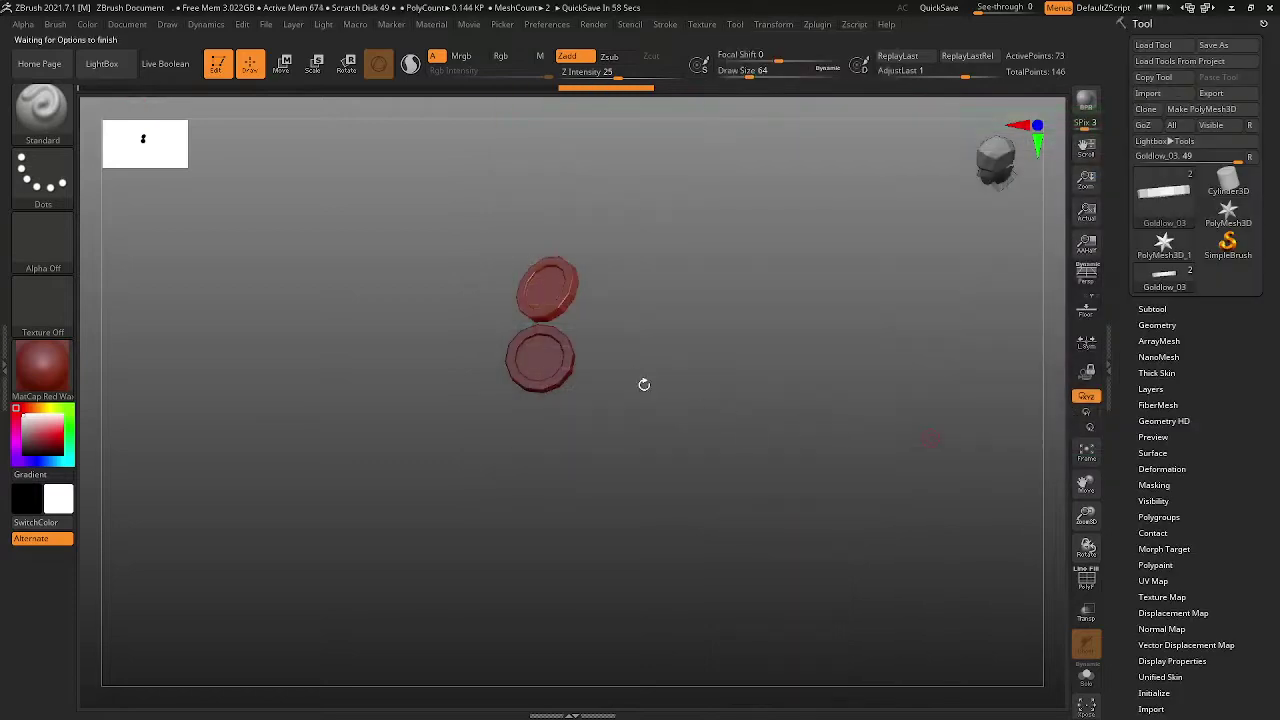
click(612, 495)
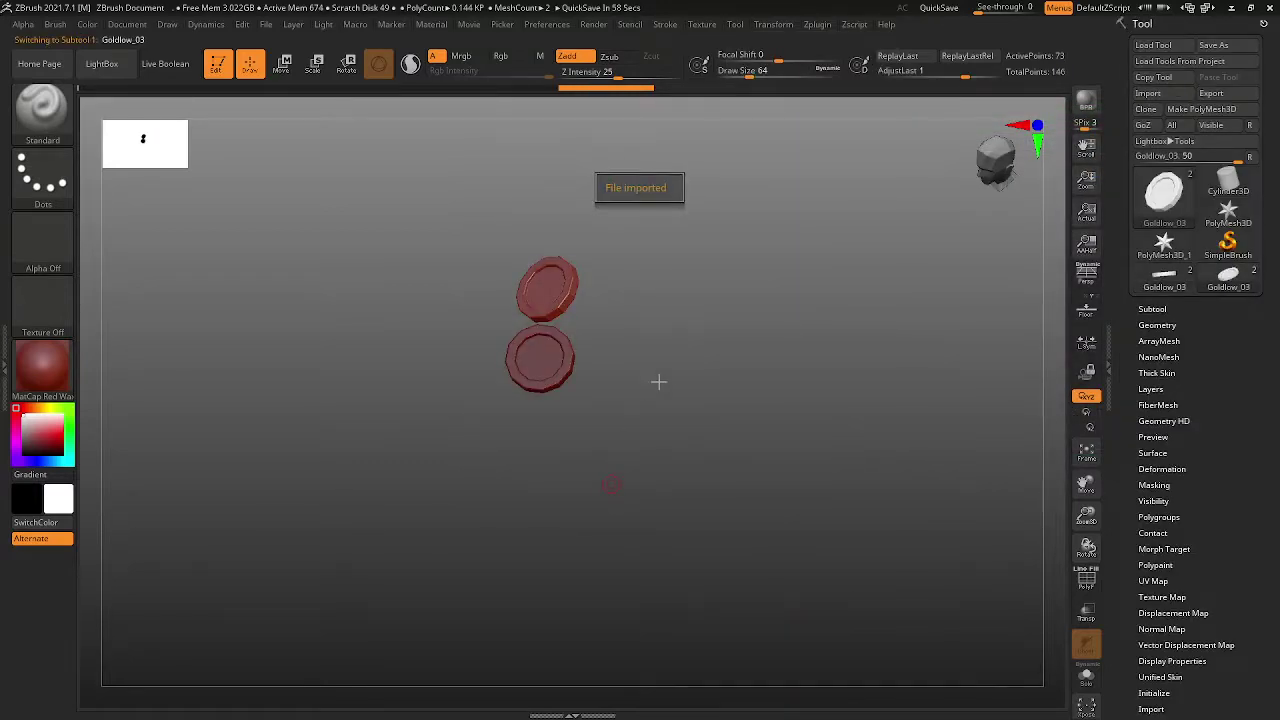
mouse_move(658, 381)
mouse_down()
mouse_move(666, 331)
mouse_move(702, 331)
mouse_up()
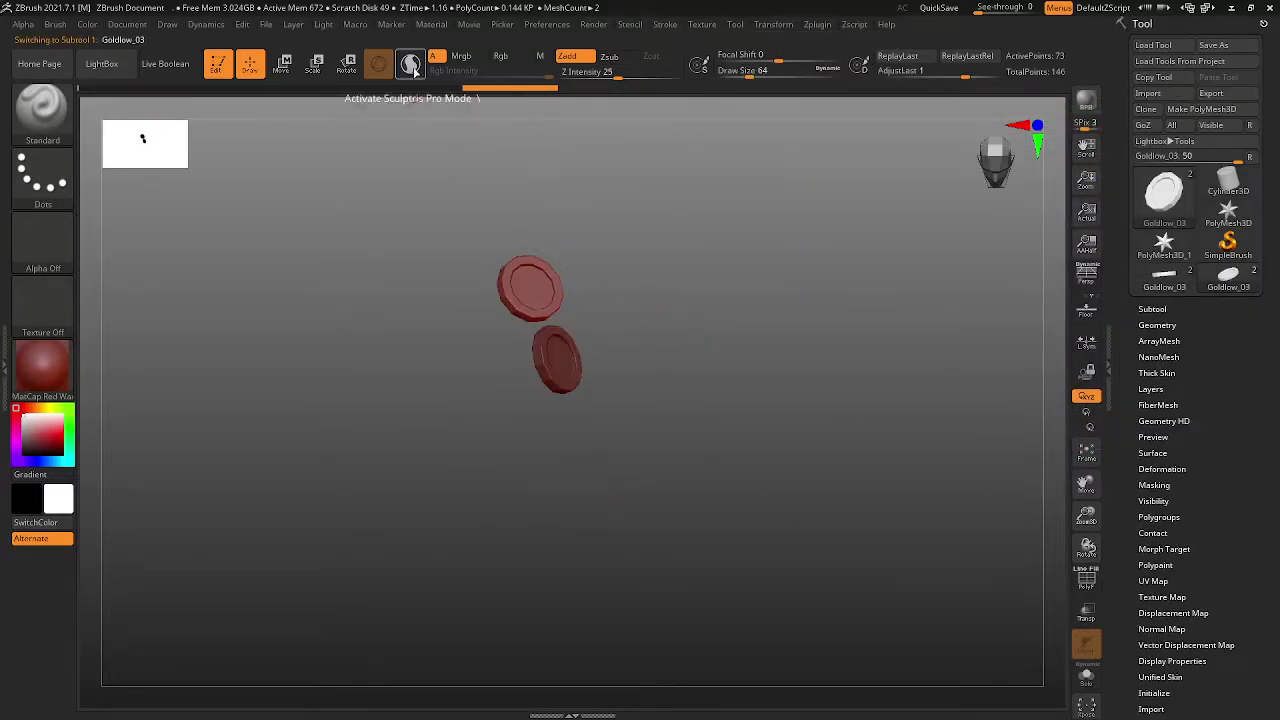
- Leave Edit mode, accept the 2.5D switch and redraw the coin on a cleared canvas
click(249, 63)
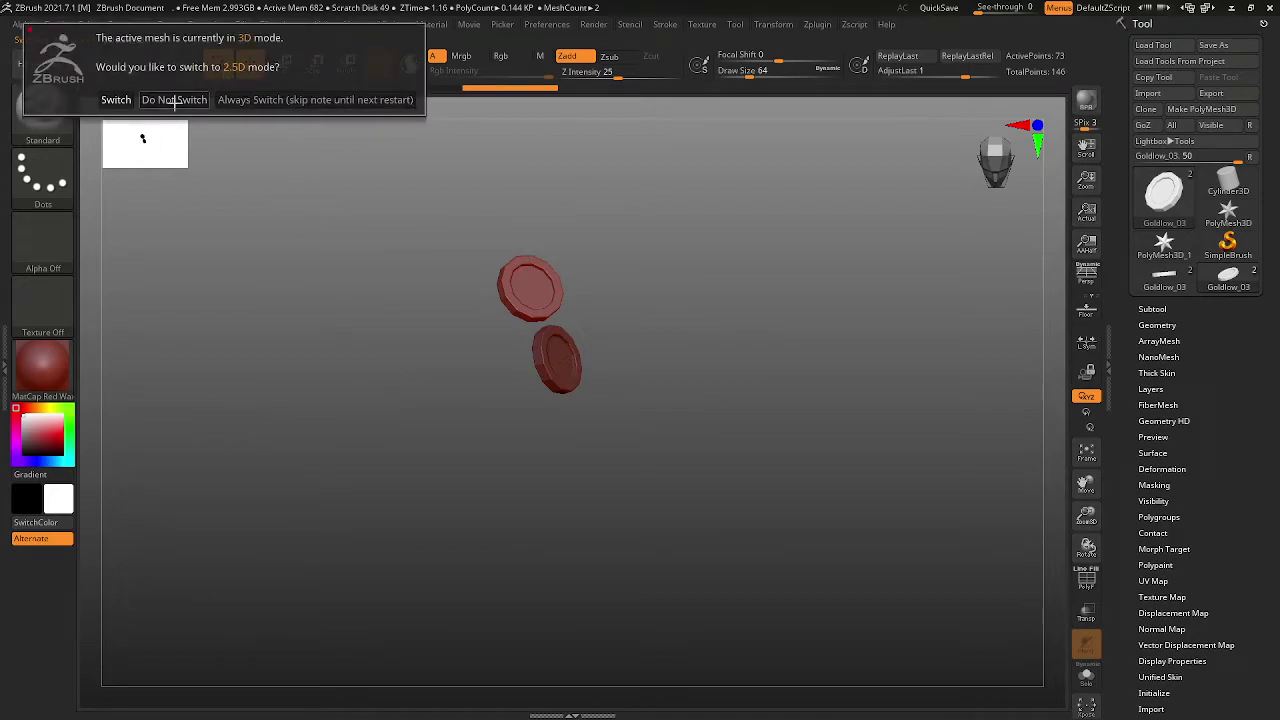
click(170, 100)
click(222, 62)
click(108, 95)
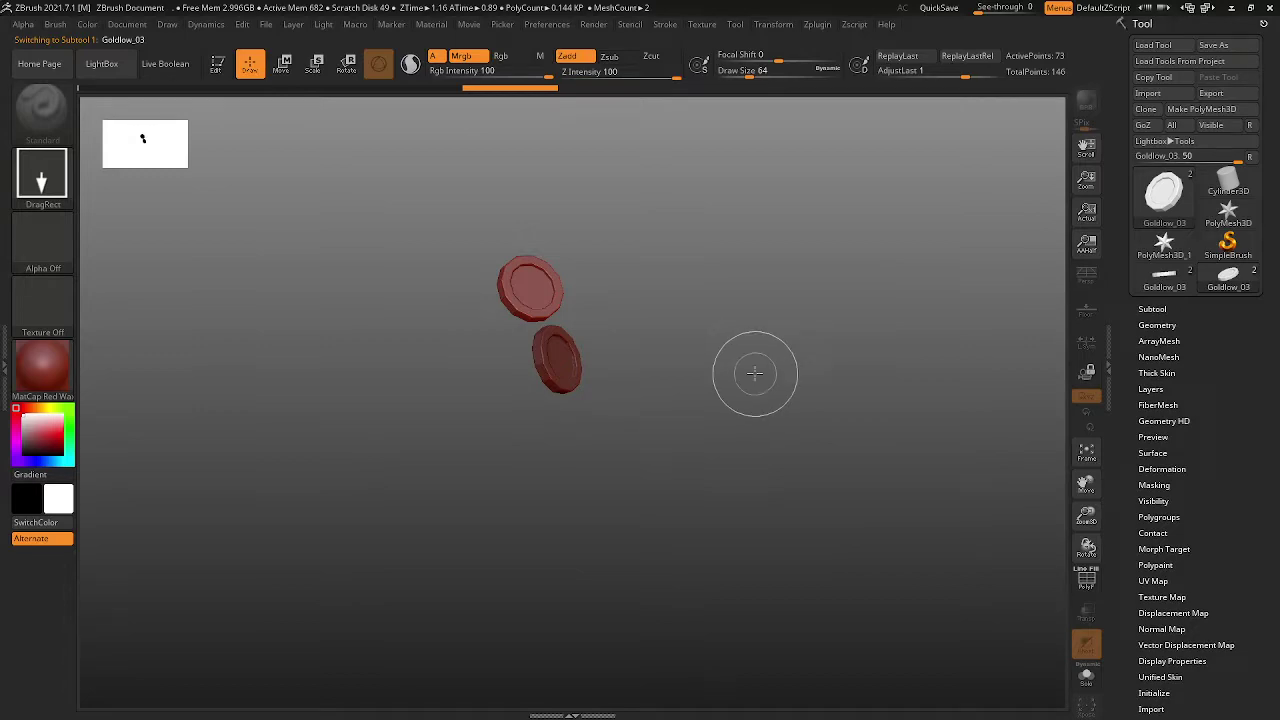
key(ctrl+n)
drag(643, 329, 689, 438)
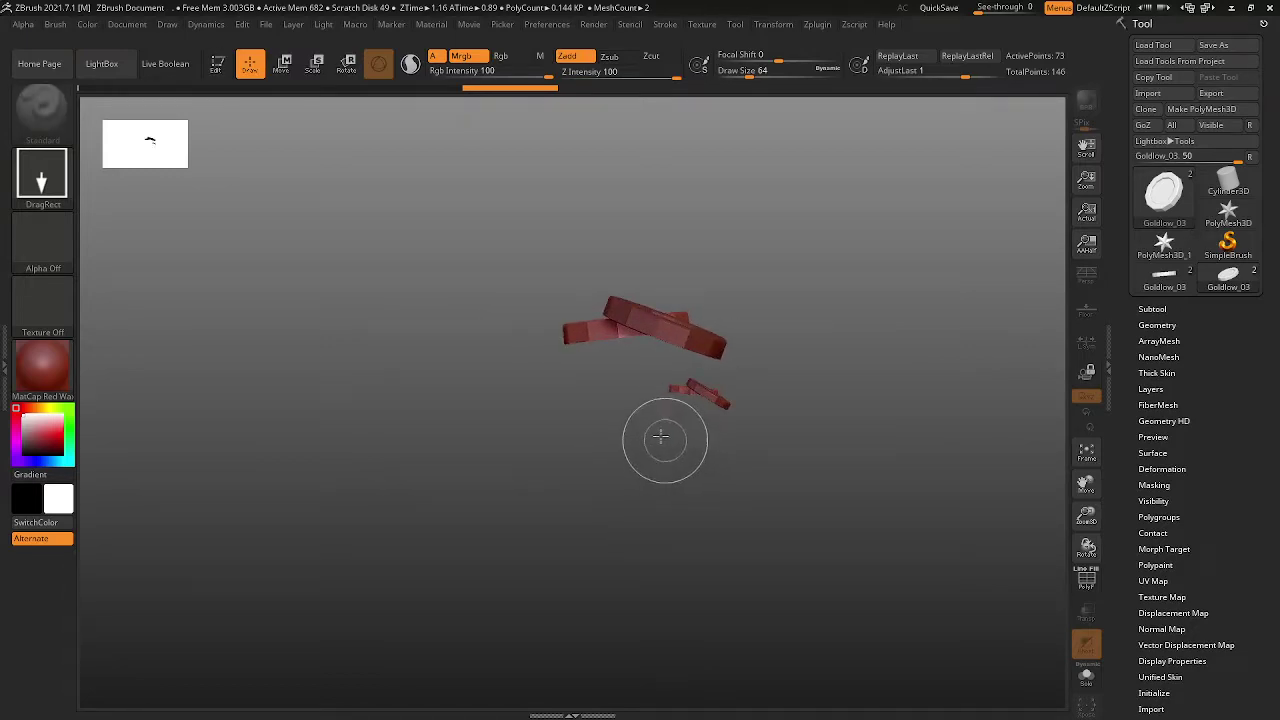
key(ctrl+n)
drag(606, 378, 589, 480)
- Re-enter Edit mode, rotate down onto the coins and minimize ZBrush
click(222, 64)
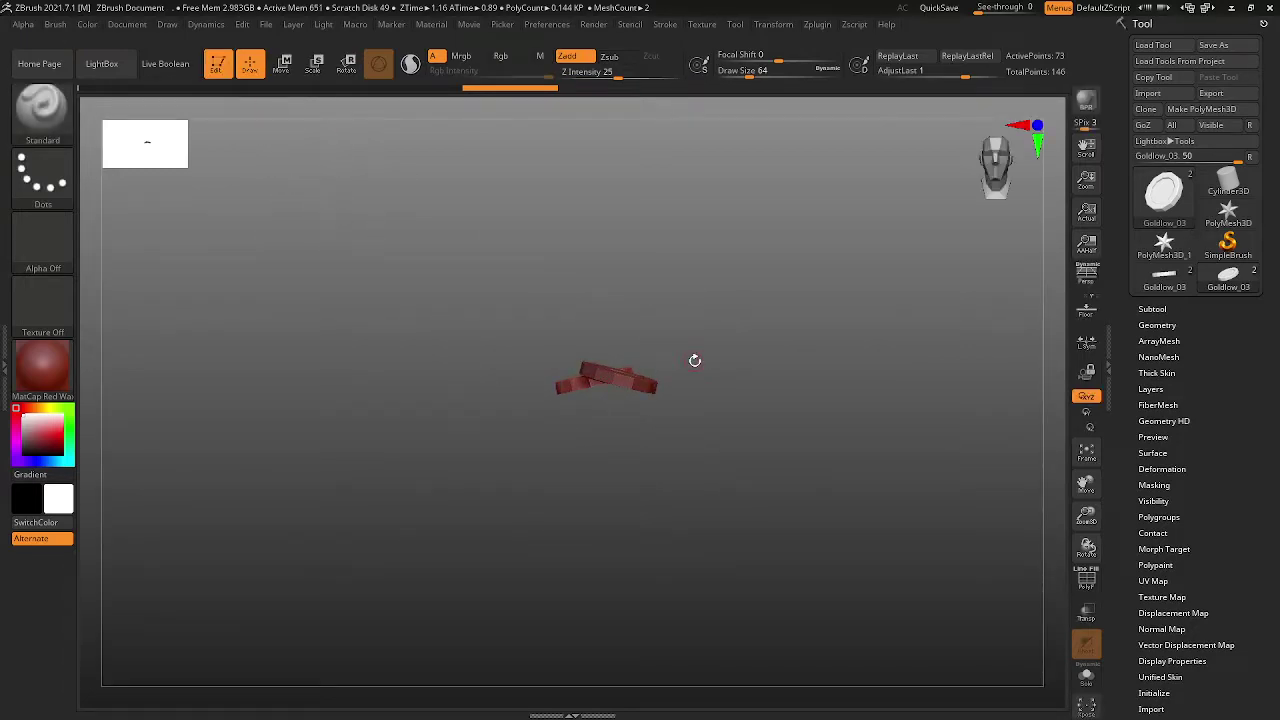
drag(694, 357, 697, 451)
click(735, 24)
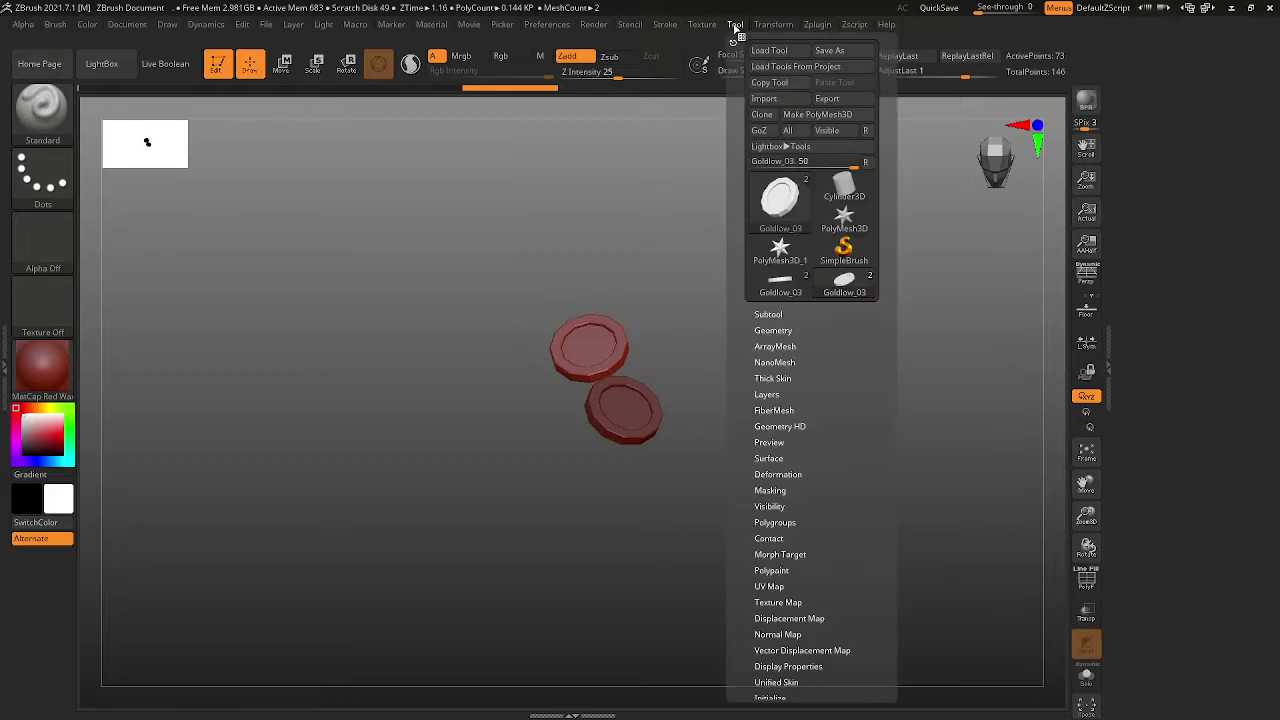
click(1231, 8)
mouse_move(772, 705)
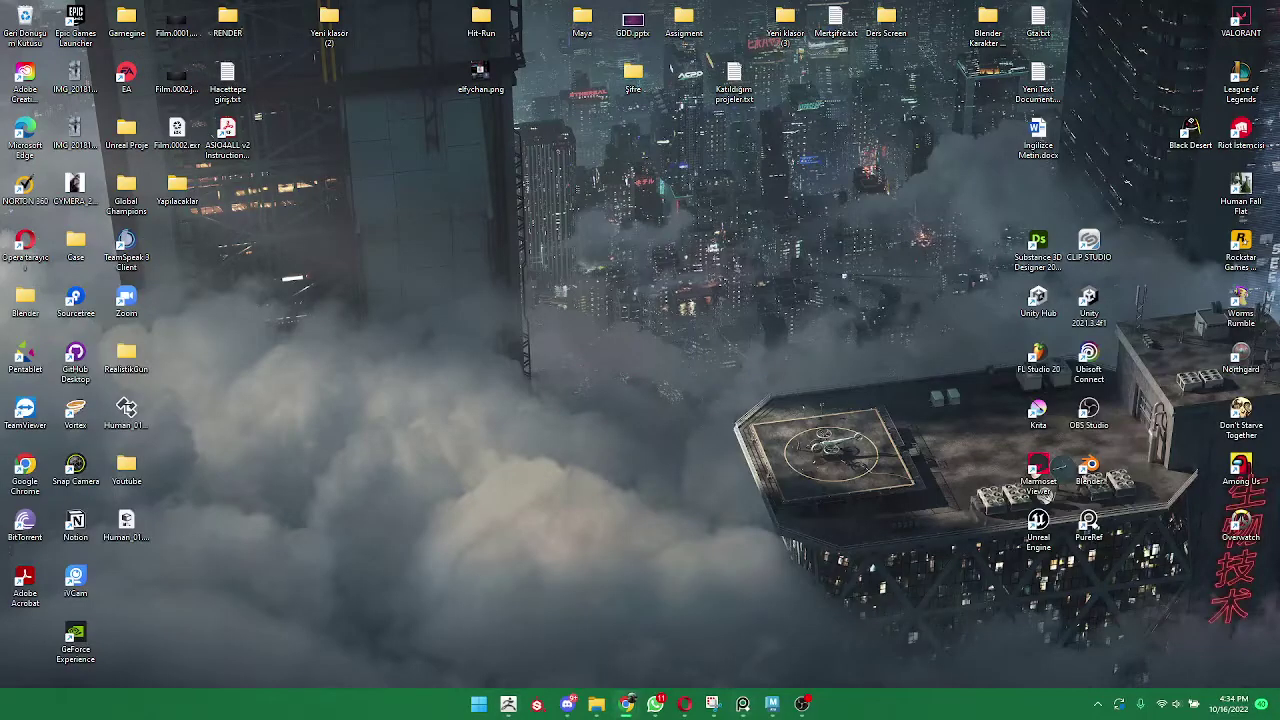
- Select Goldlow_03 and export it over Coin_low_01.fbx, confirming the replace
click(772, 704)
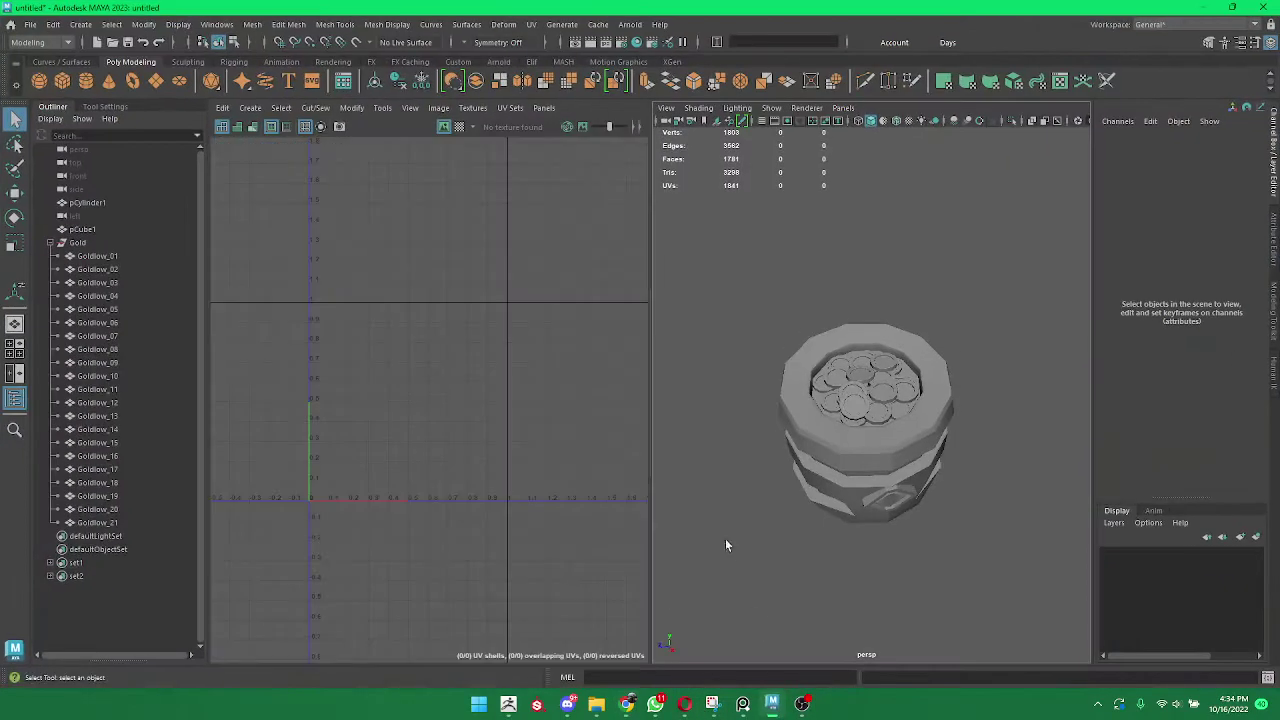
click(880, 402)
click(781, 565)
mouse_move(740, 505)
alt+mouse_down()
mouse_move(751, 529)
mouse_move(895, 410)
alt+mouse_up()
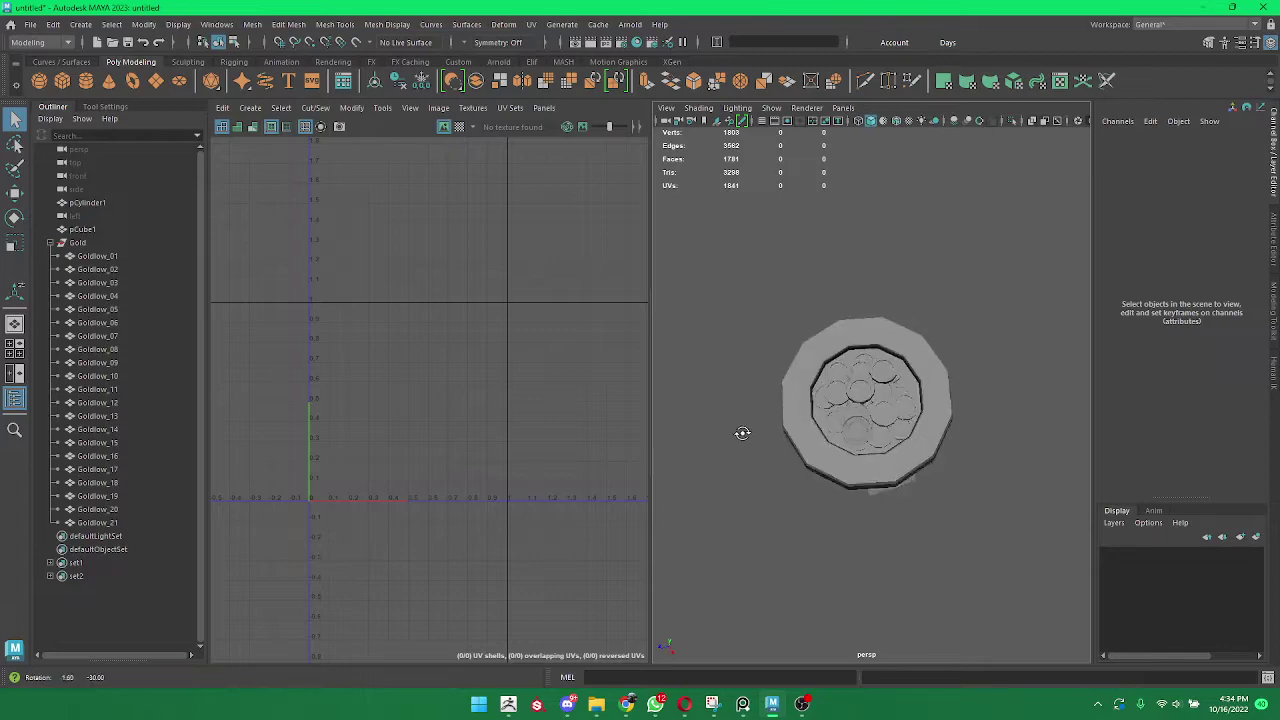
click(896, 408)
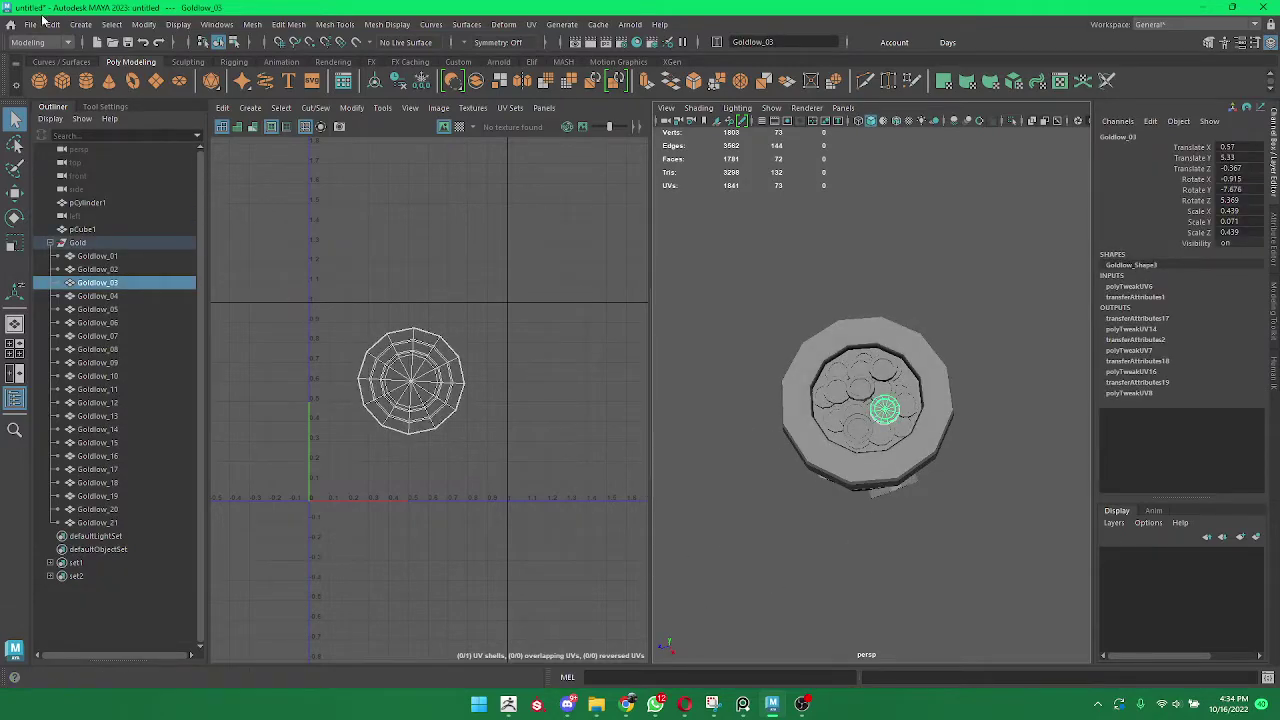
click(32, 24)
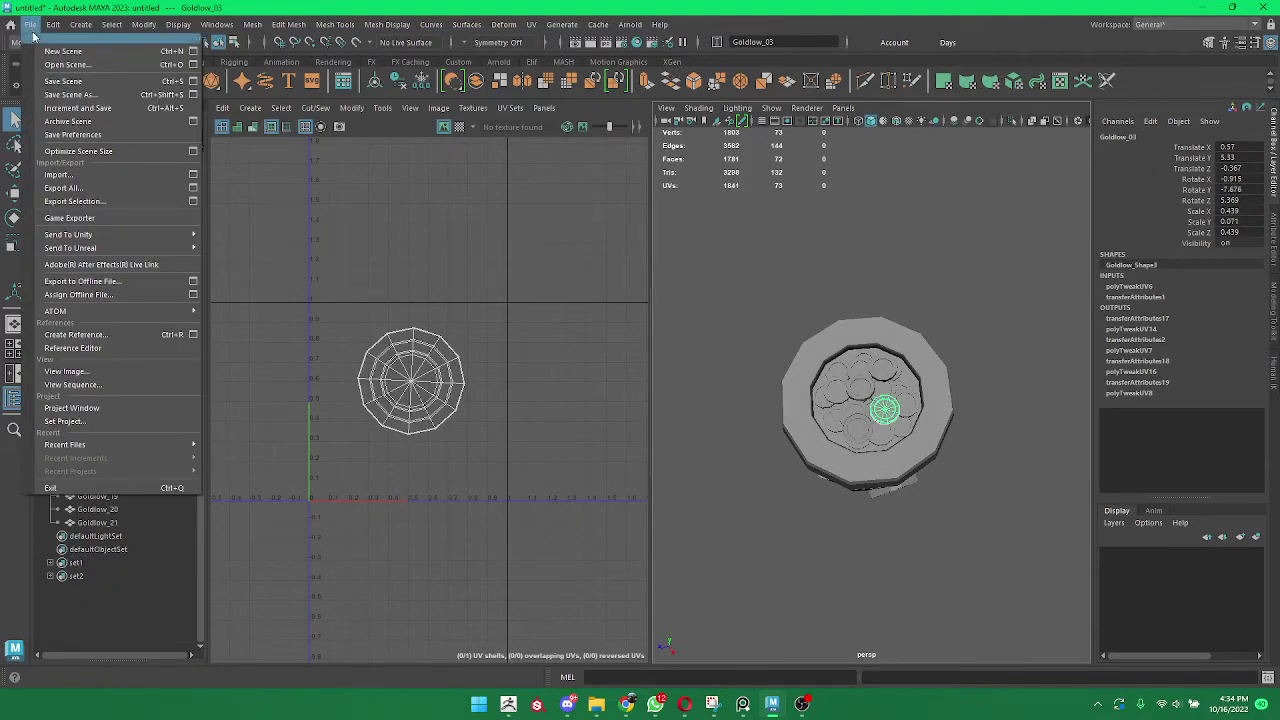
click(72, 201)
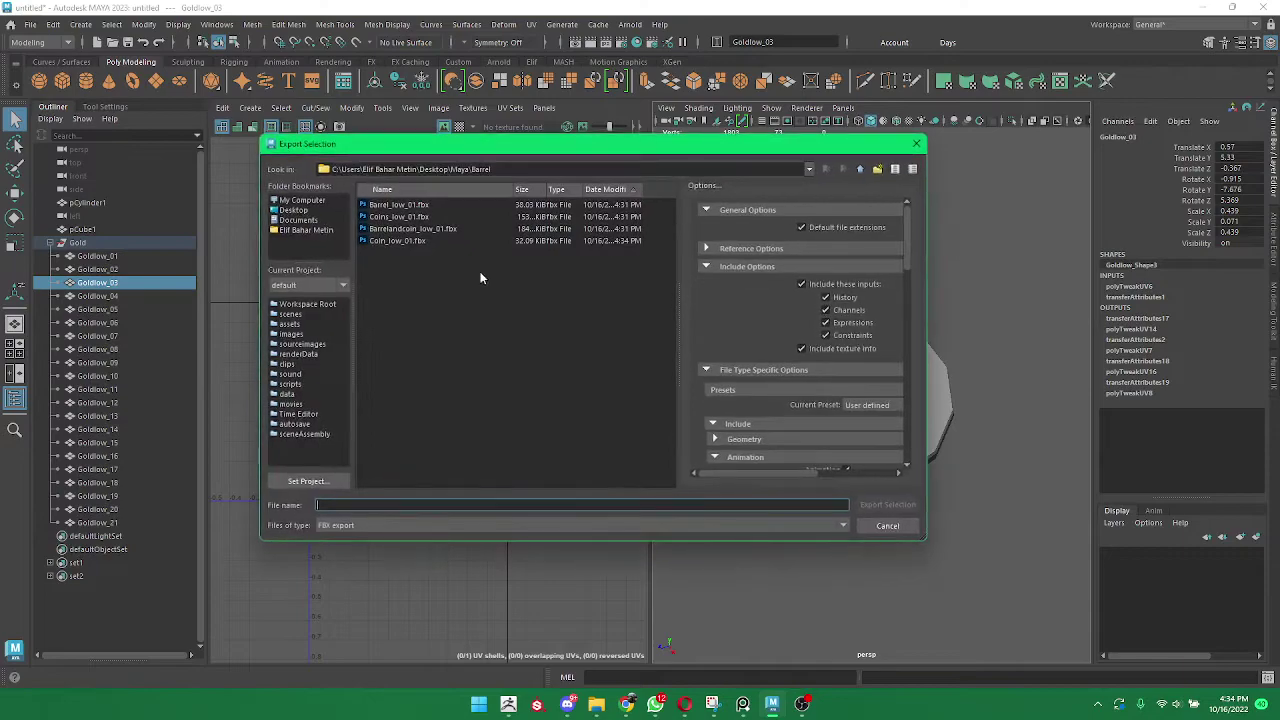
click(396, 241)
click(884, 504)
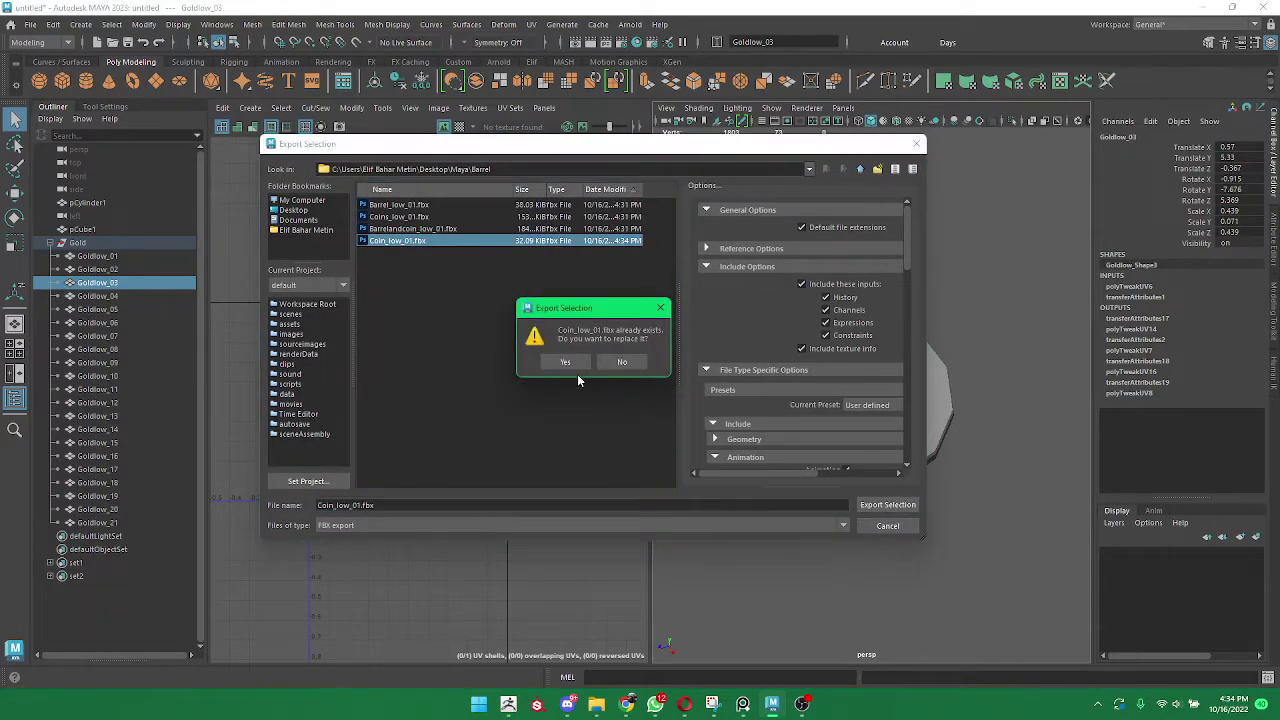
click(566, 361)
click(809, 517)
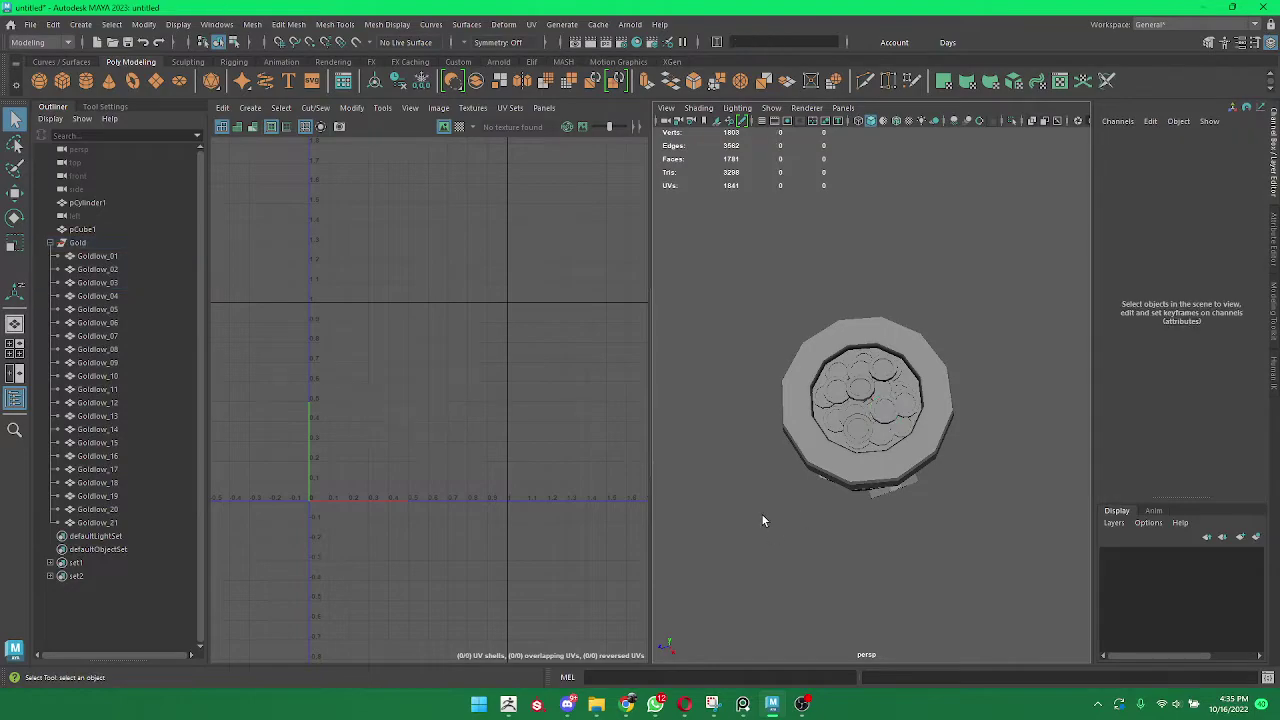
- Export the whole Gold group over Coins_low_01.fbx, then deselect and minimize Maya
alt+drag(761, 513, 446, 438)
click(78, 243)
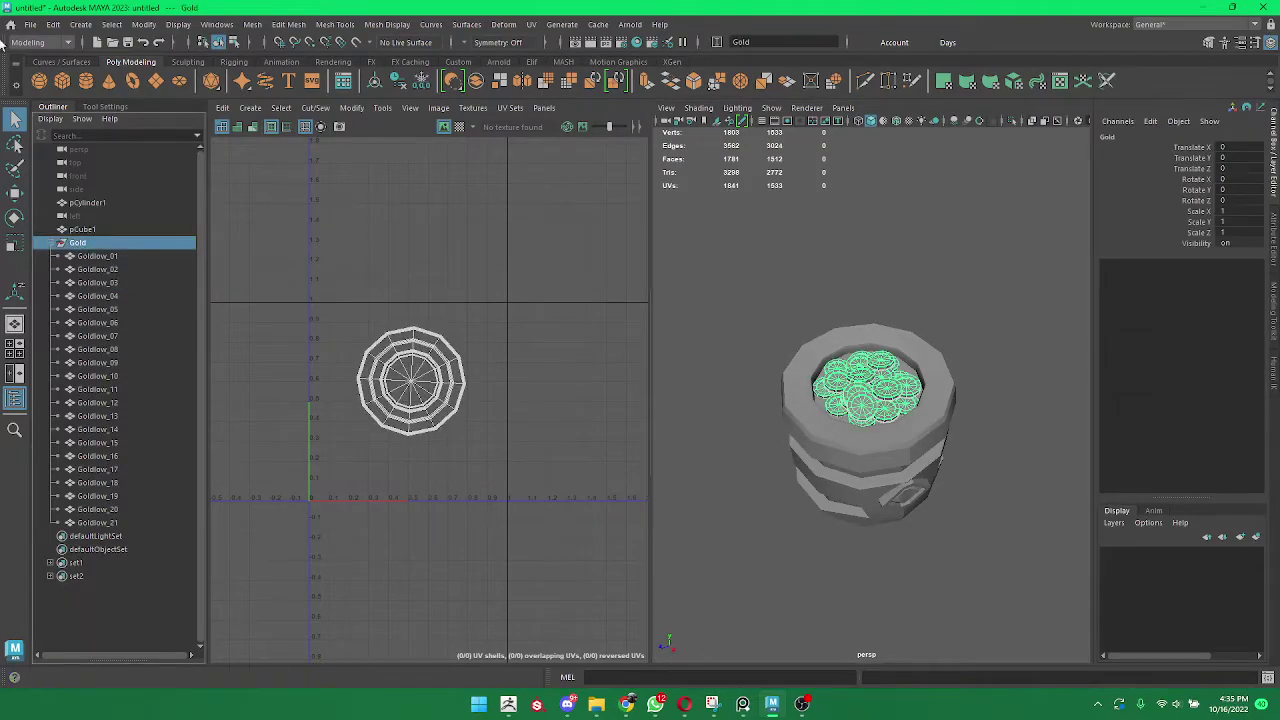
click(25, 23)
click(88, 208)
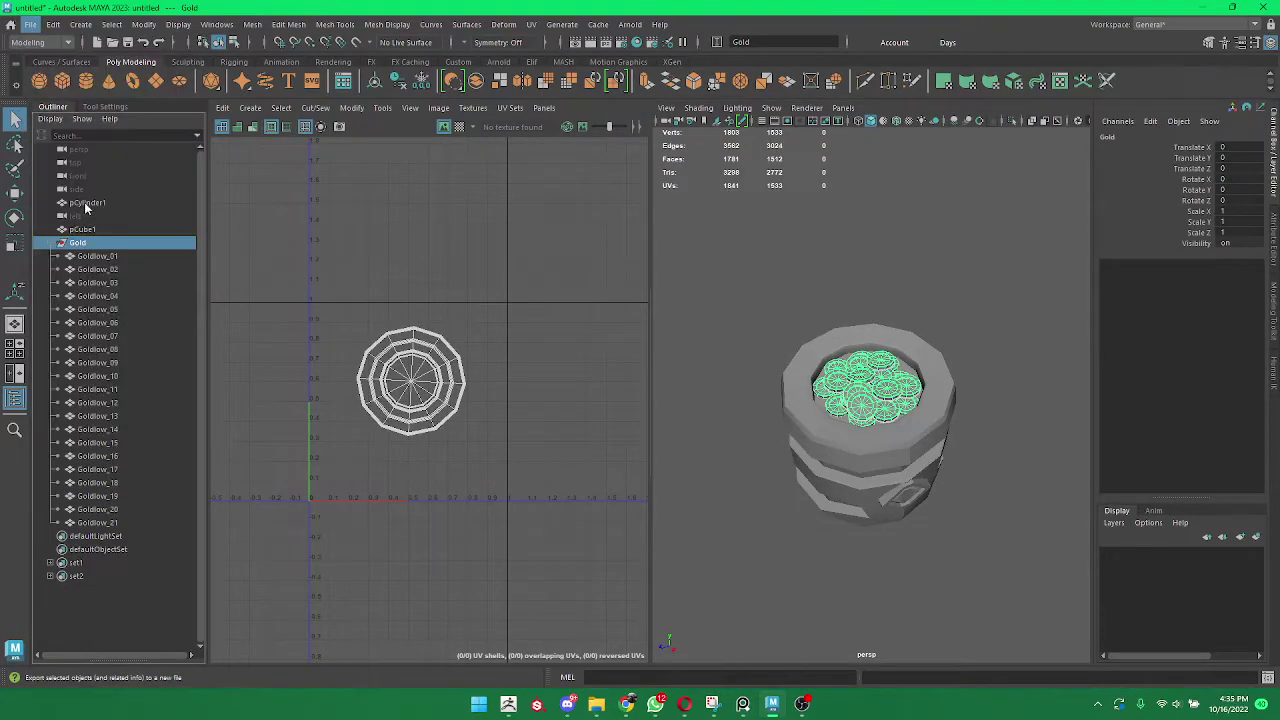
click(400, 217)
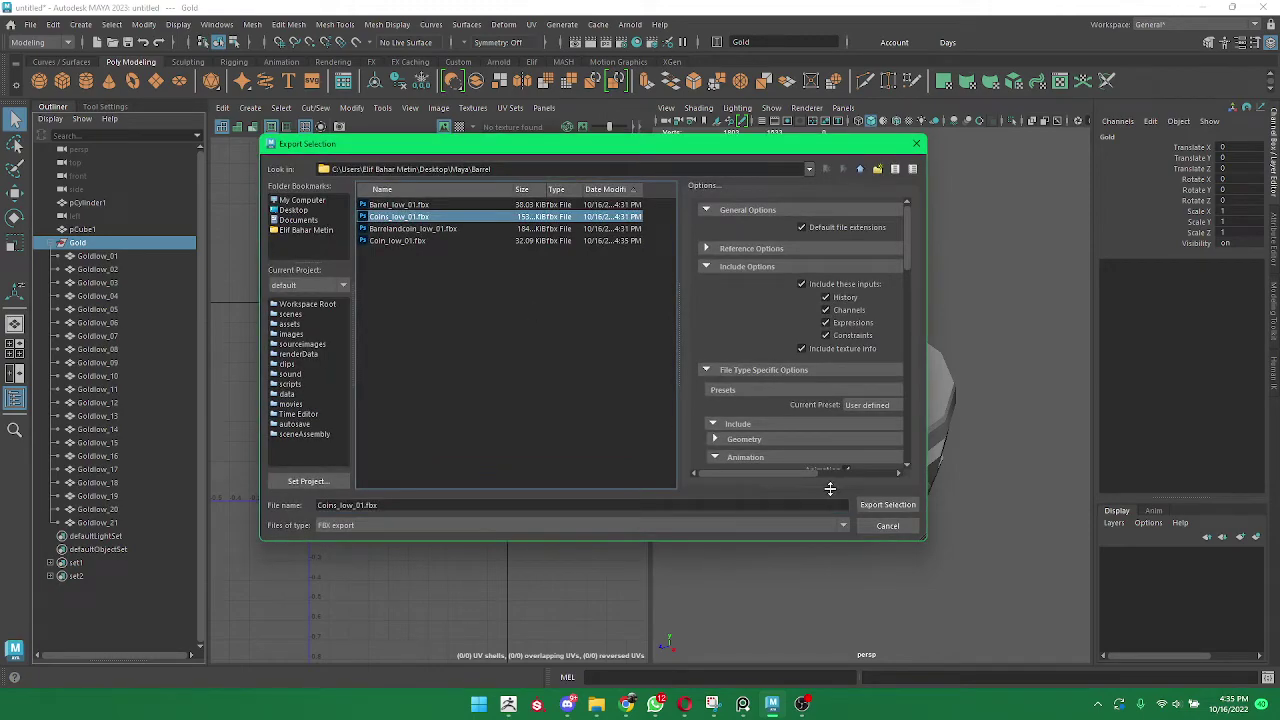
click(884, 506)
click(566, 362)
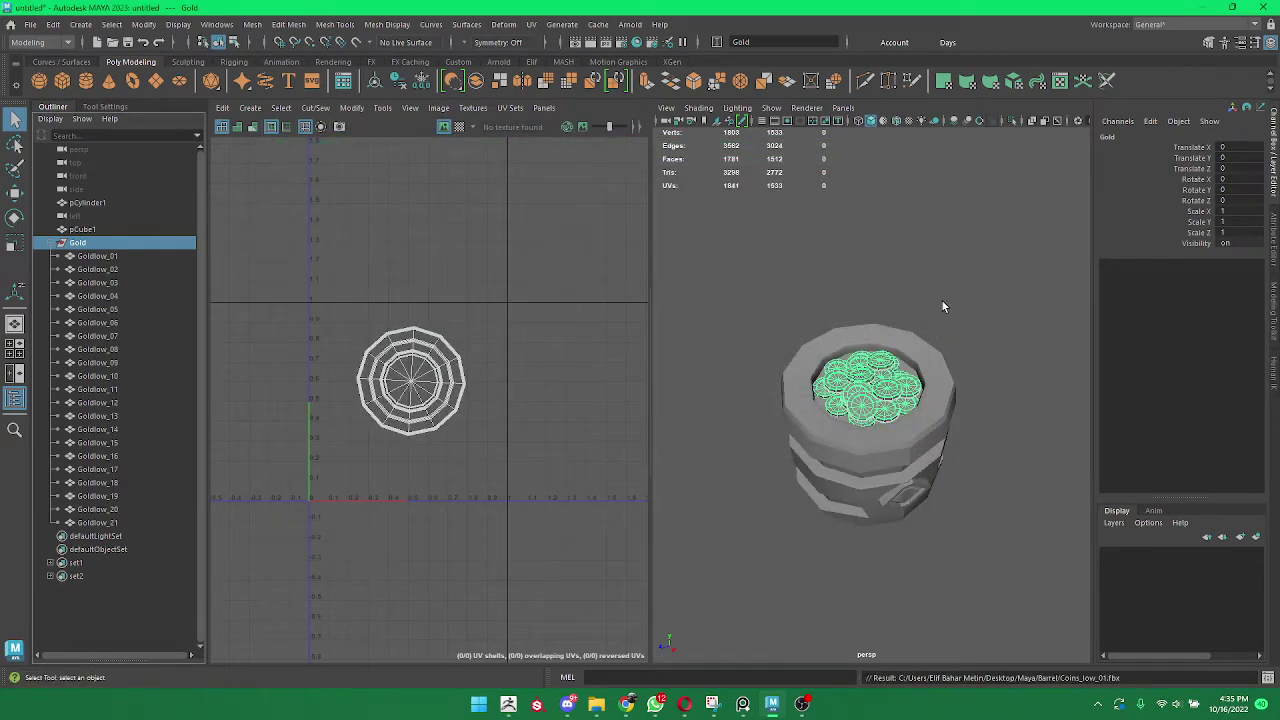
click(957, 272)
click(1231, 7)
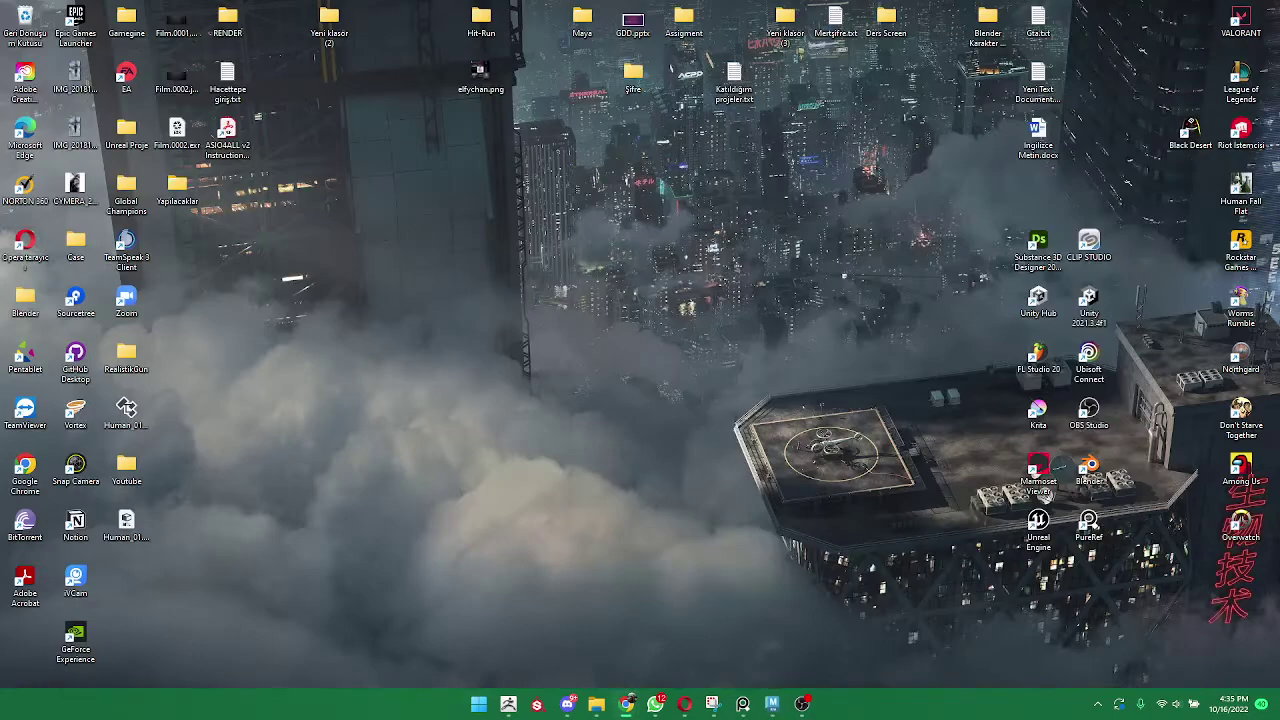
- Import Coin_low_01.fbx into ZBrush with the default FBX options
click(508, 705)
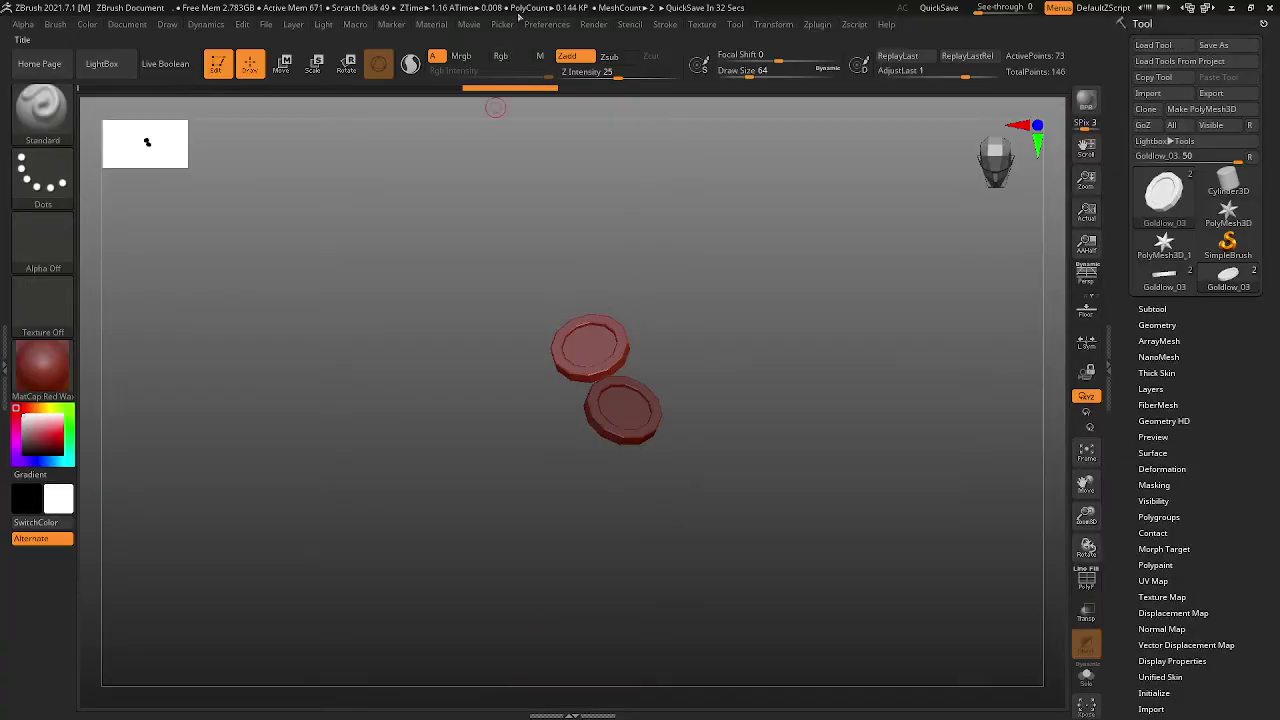
click(740, 25)
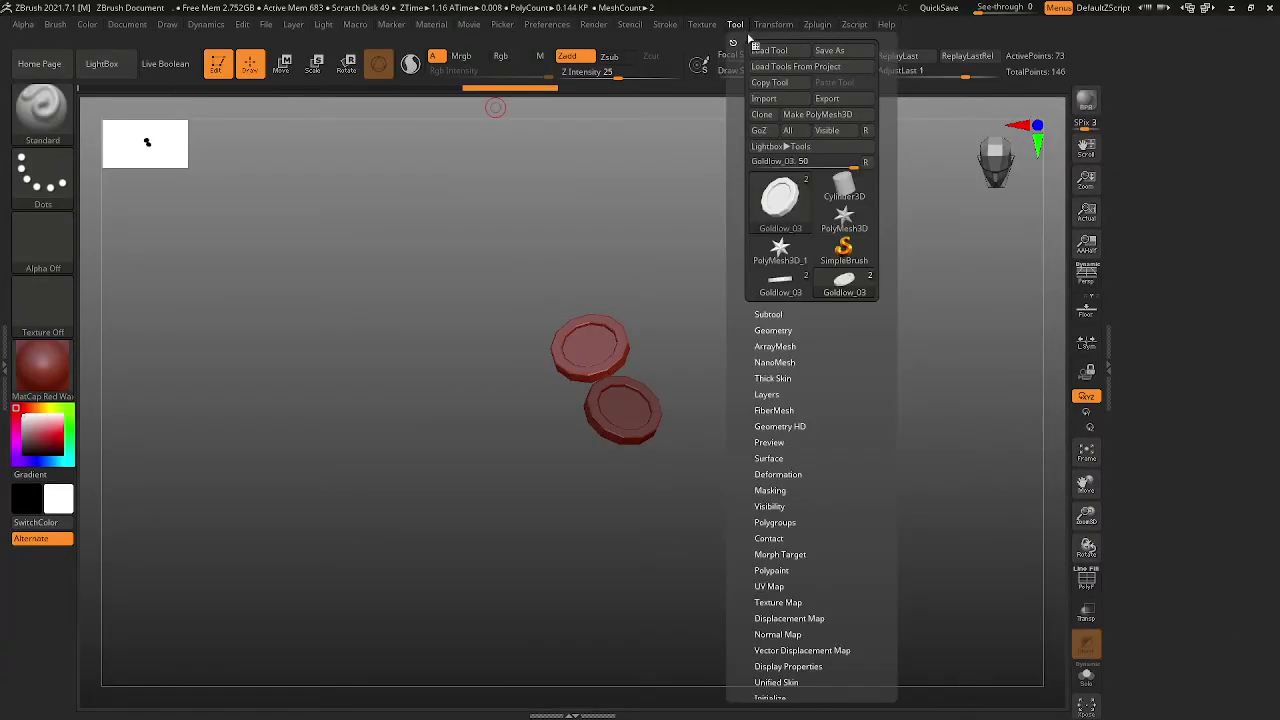
click(763, 98)
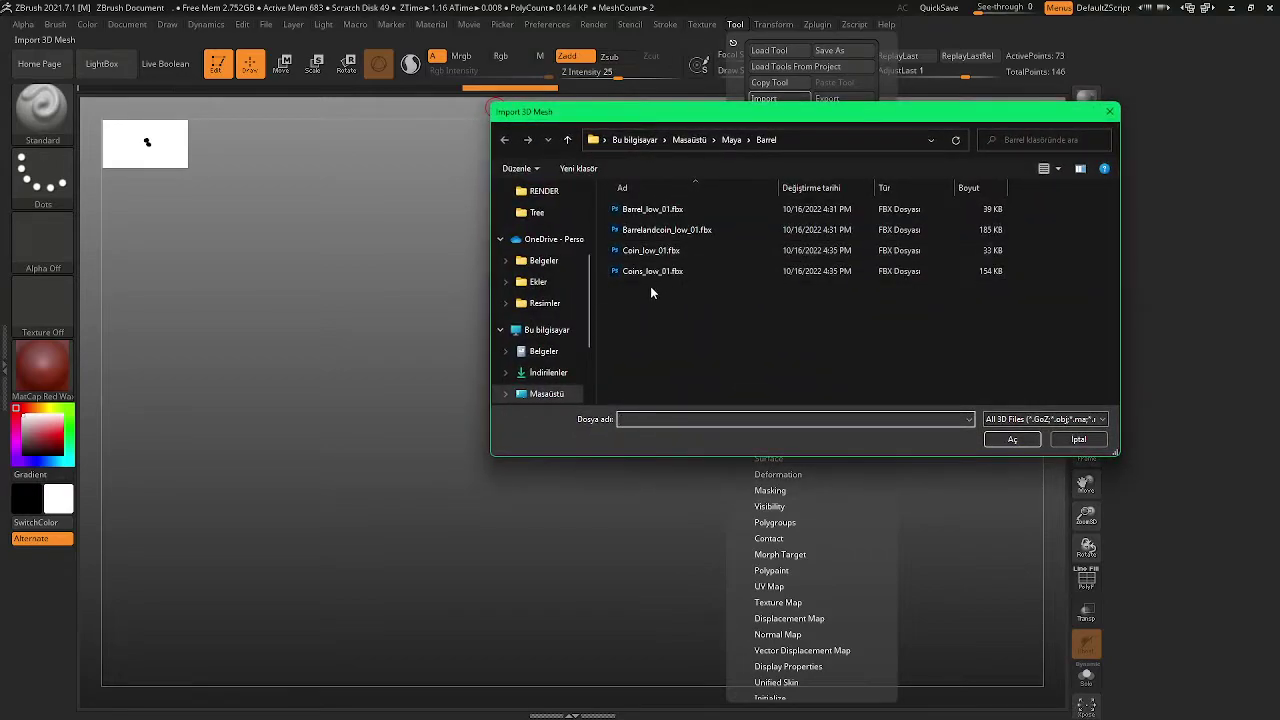
double_click(651, 250)
click(603, 499)
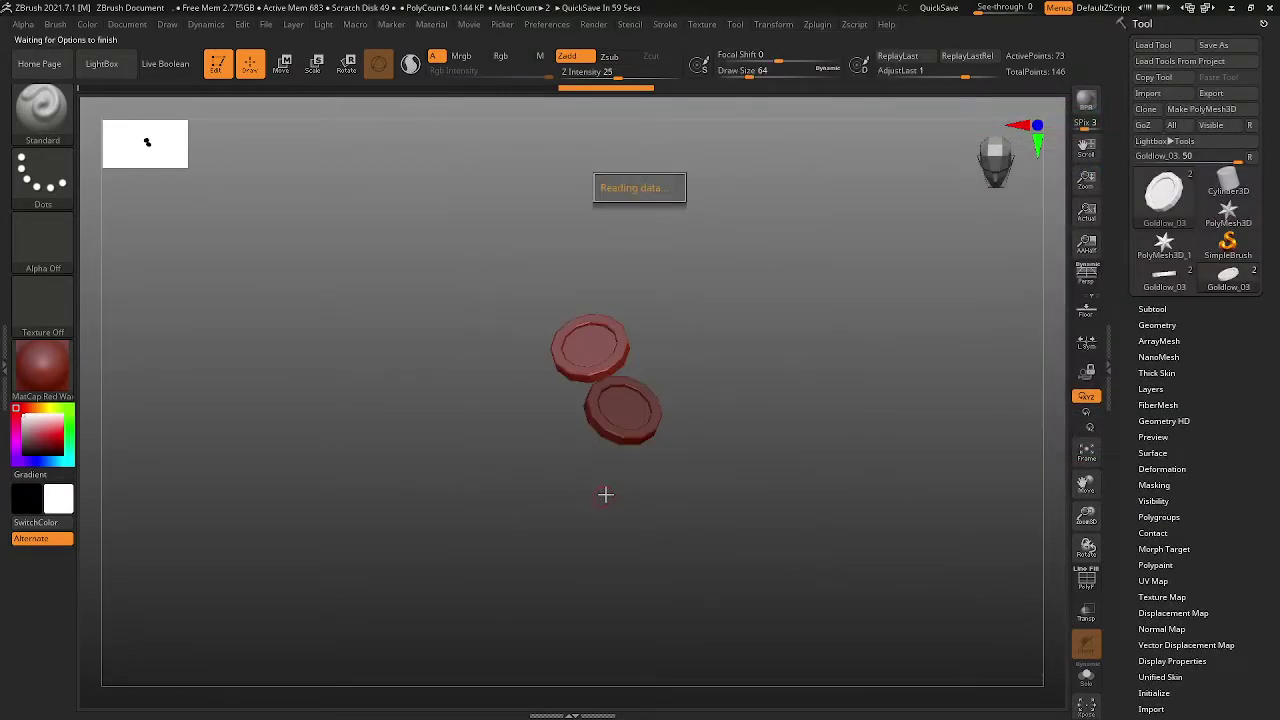
mouse_move(735, 372)
mouse_down()
mouse_move(738, 384)
mouse_move(777, 346)
mouse_up()
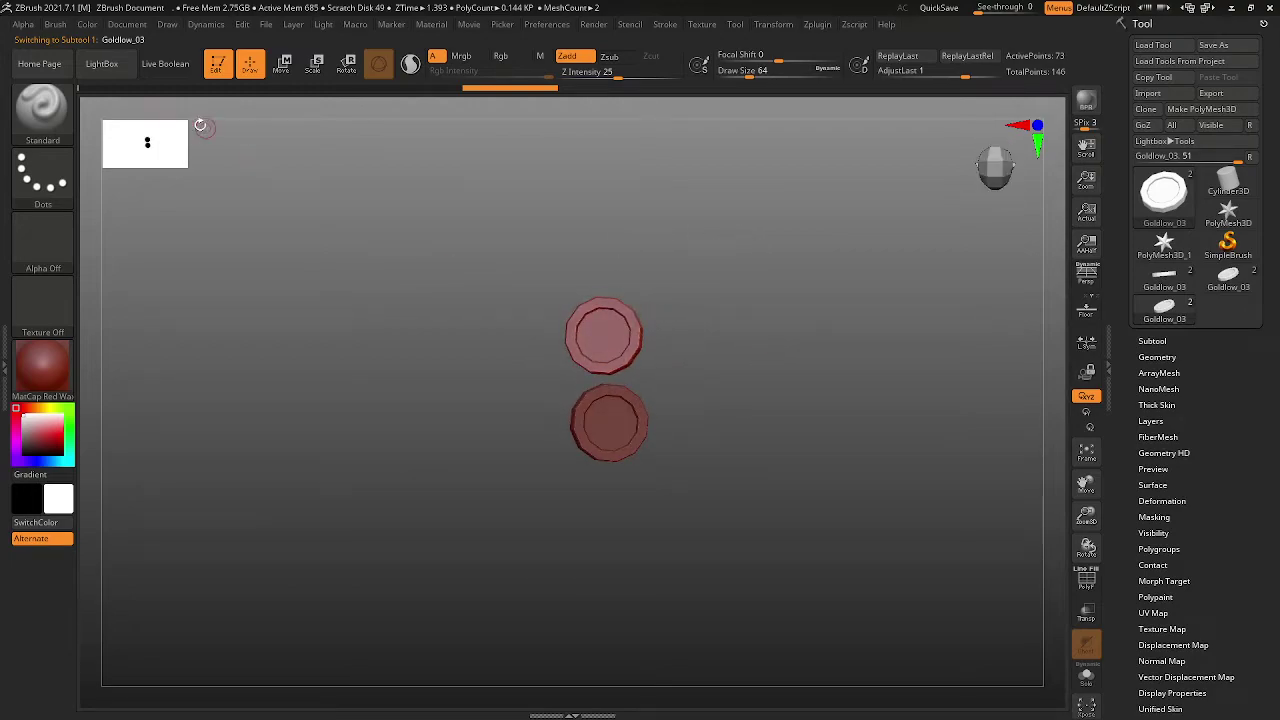
mouse_move(1088, 514)
mouse_down()
mouse_move(1037, 591)
mouse_move(848, 394)
mouse_up()
- Delete the Goldlow_05 subtool, leaving only the Goldlow_03 coin
click(1157, 357)
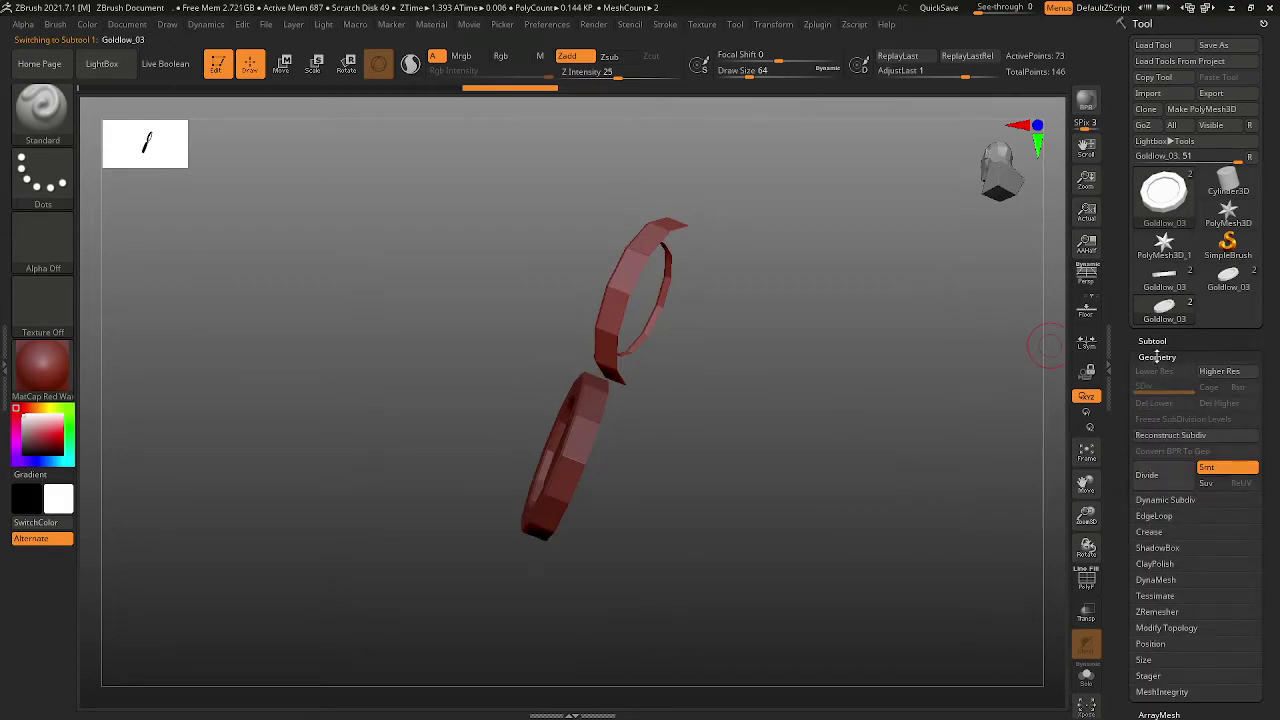
click(1152, 341)
click(1187, 367)
drag(884, 455, 928, 443)
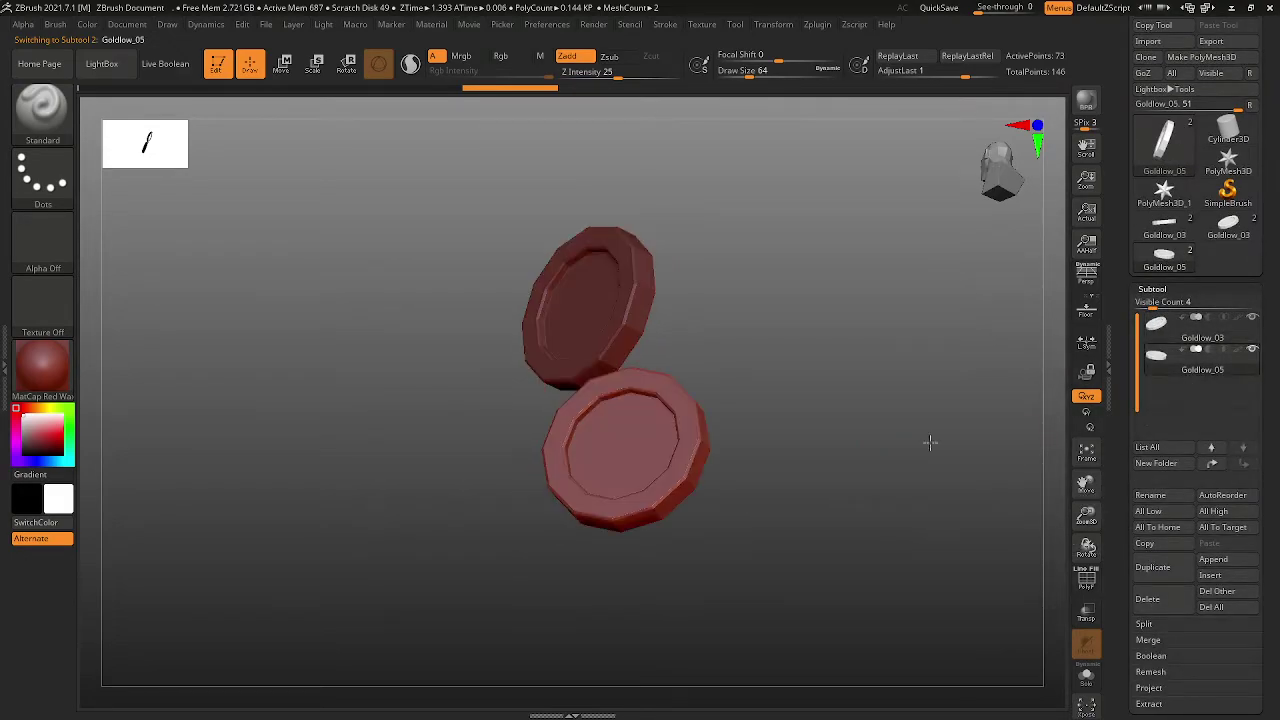
click(1165, 604)
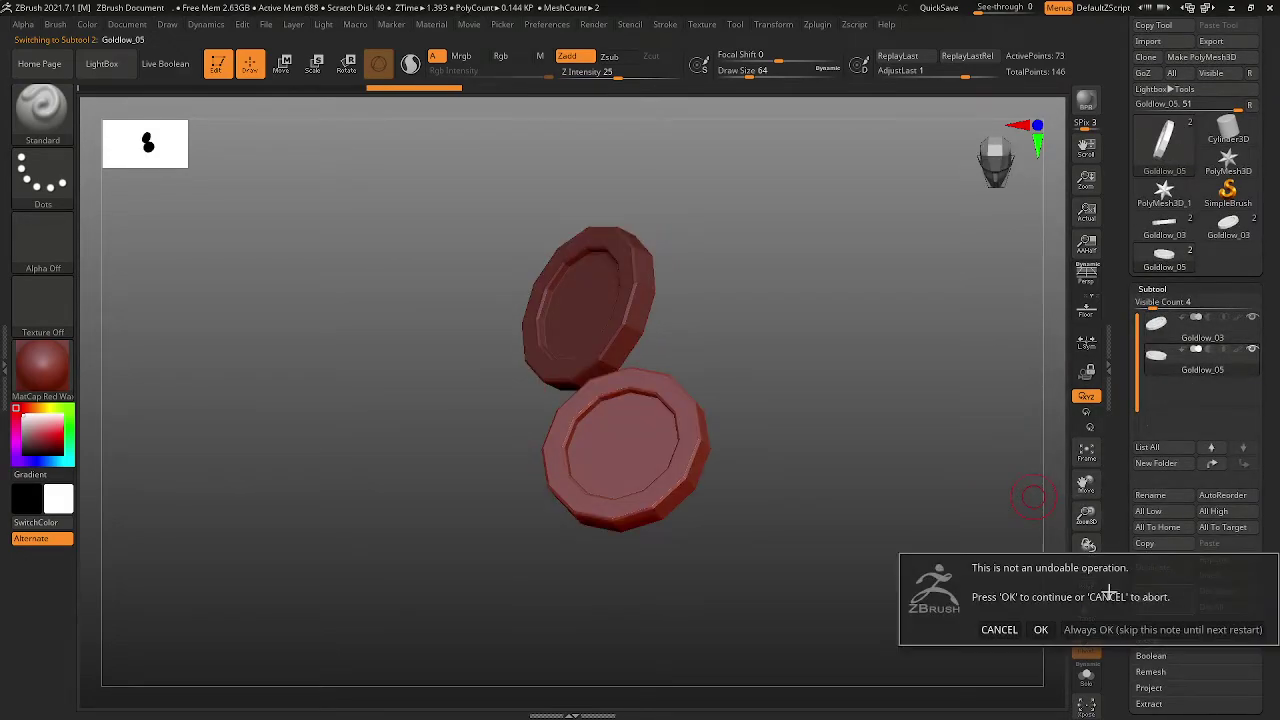
click(1043, 628)
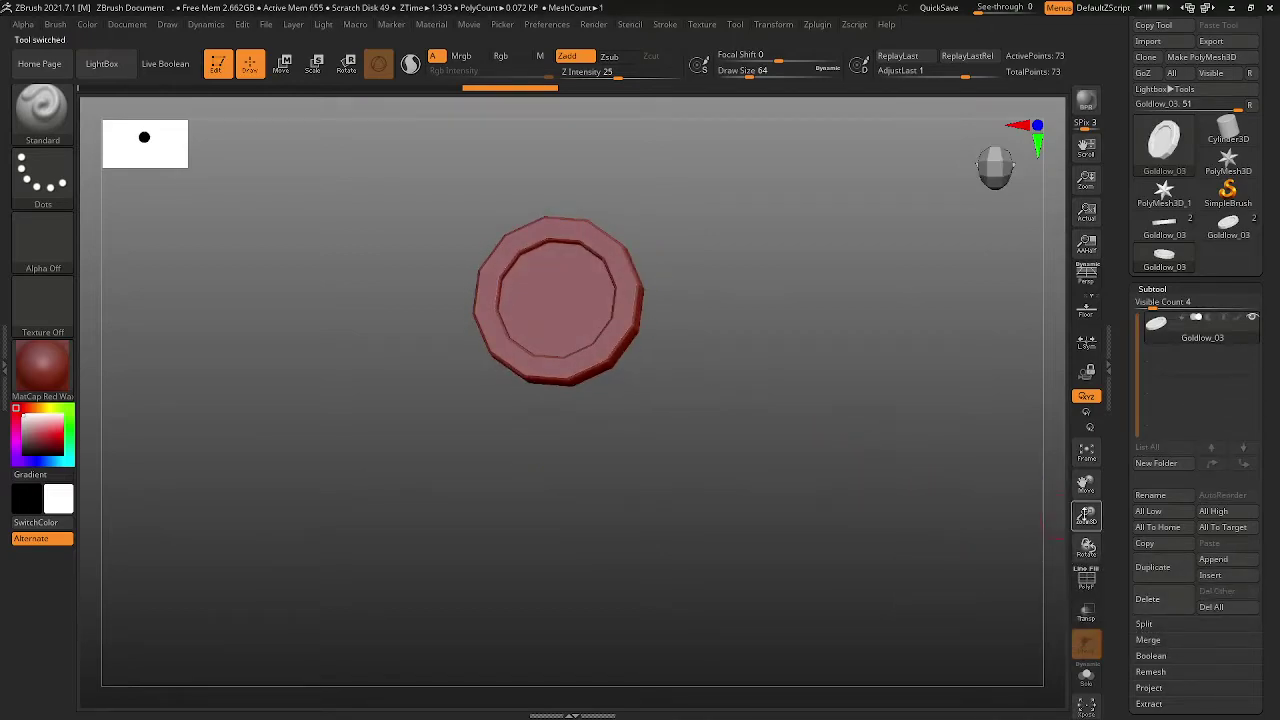
- Frame the coin, then test one Divide level and step back down
drag(1086, 484, 1090, 515)
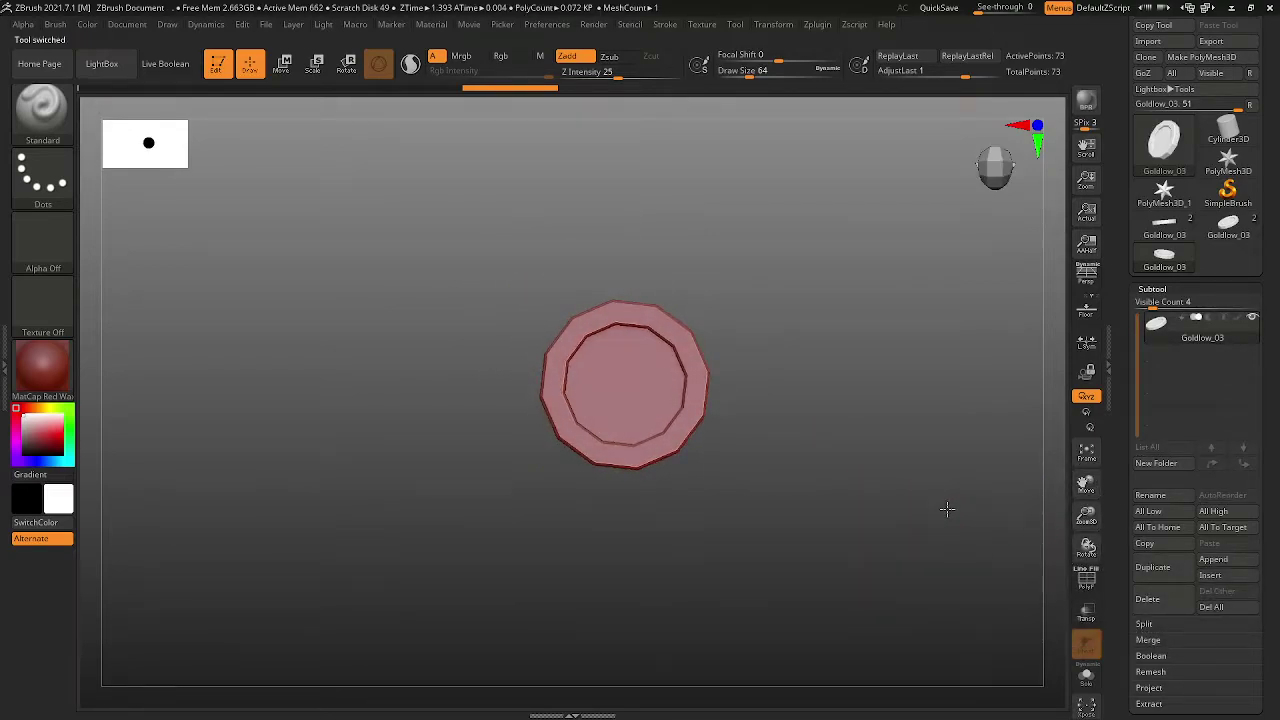
alt+drag(882, 430, 905, 412)
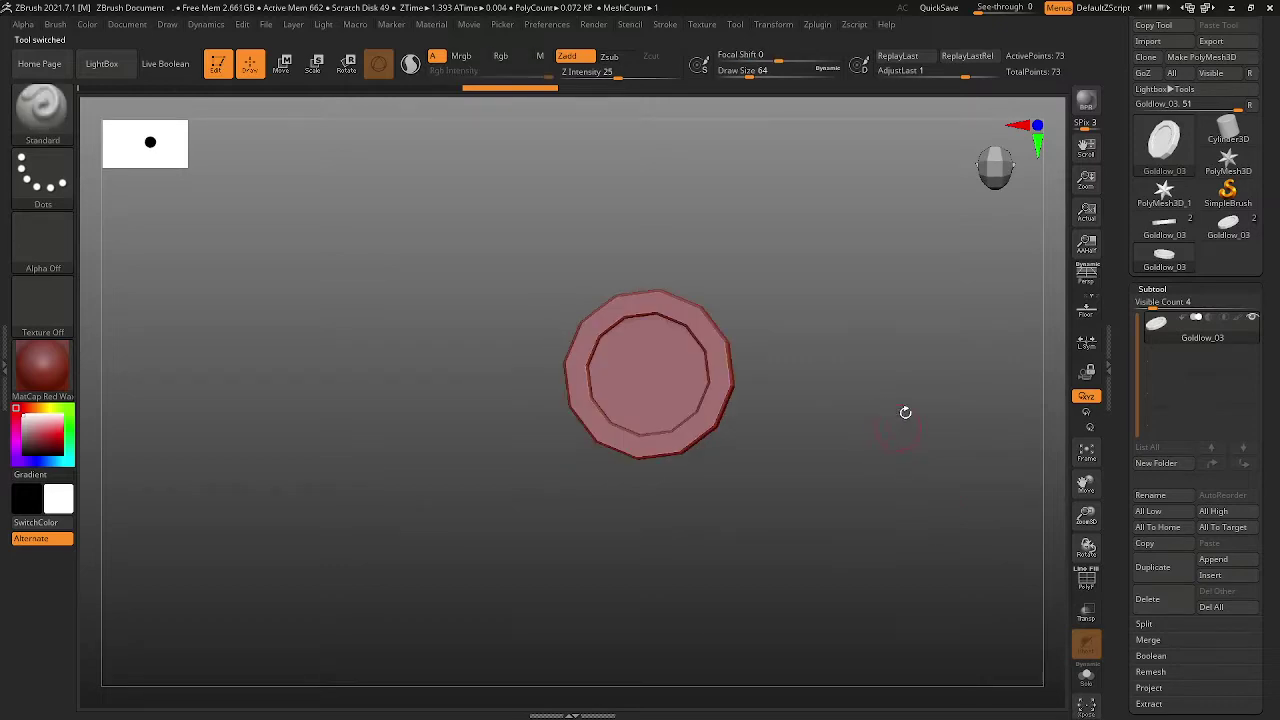
drag(1087, 512, 1088, 545)
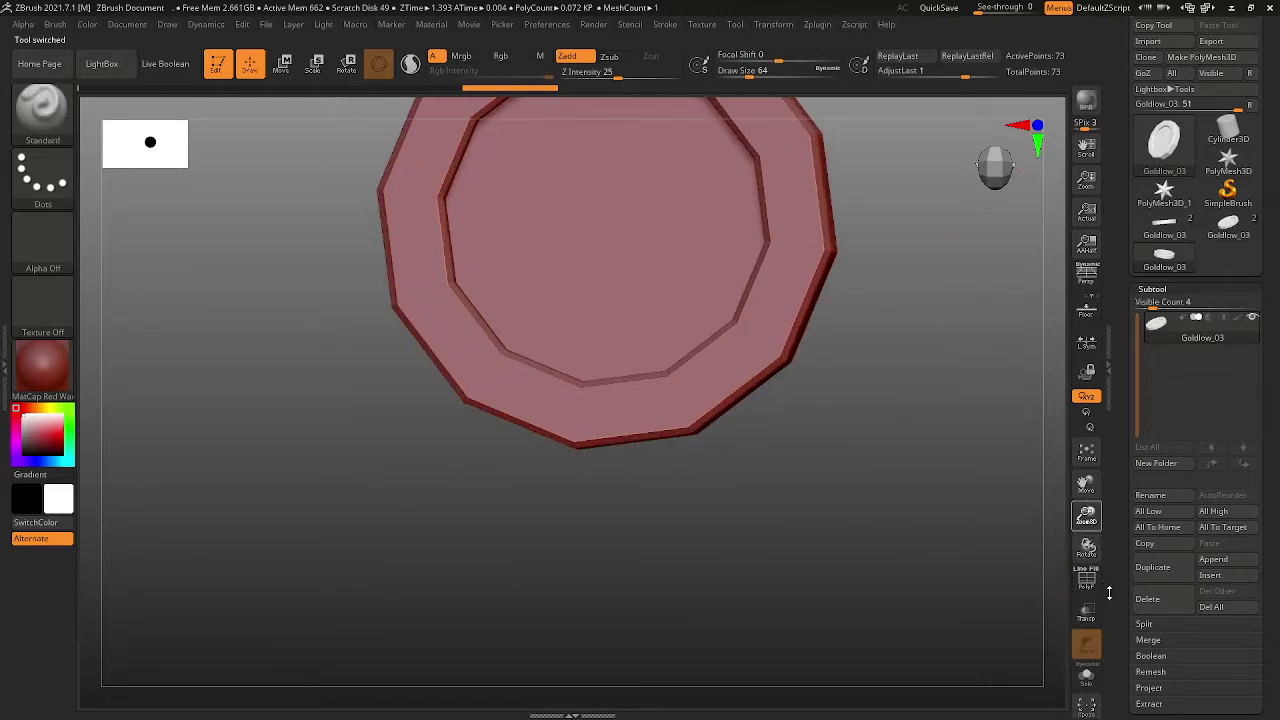
drag(1087, 484, 1100, 553)
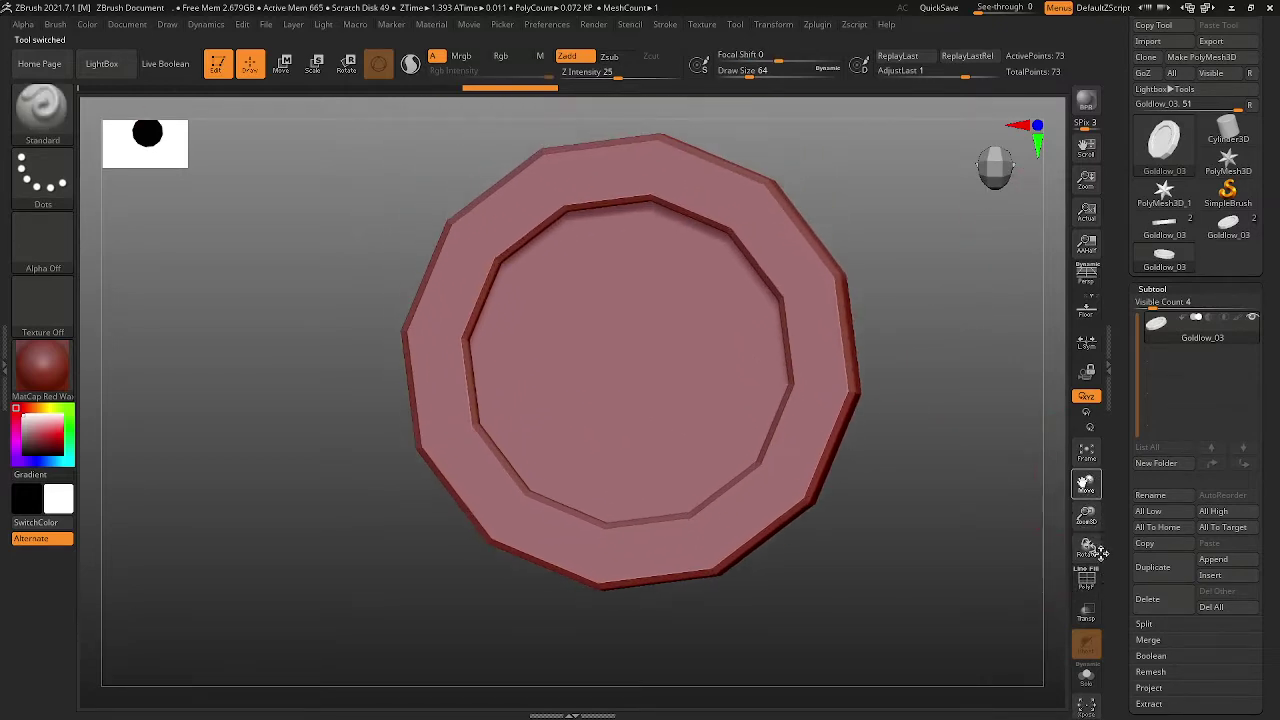
click(1165, 291)
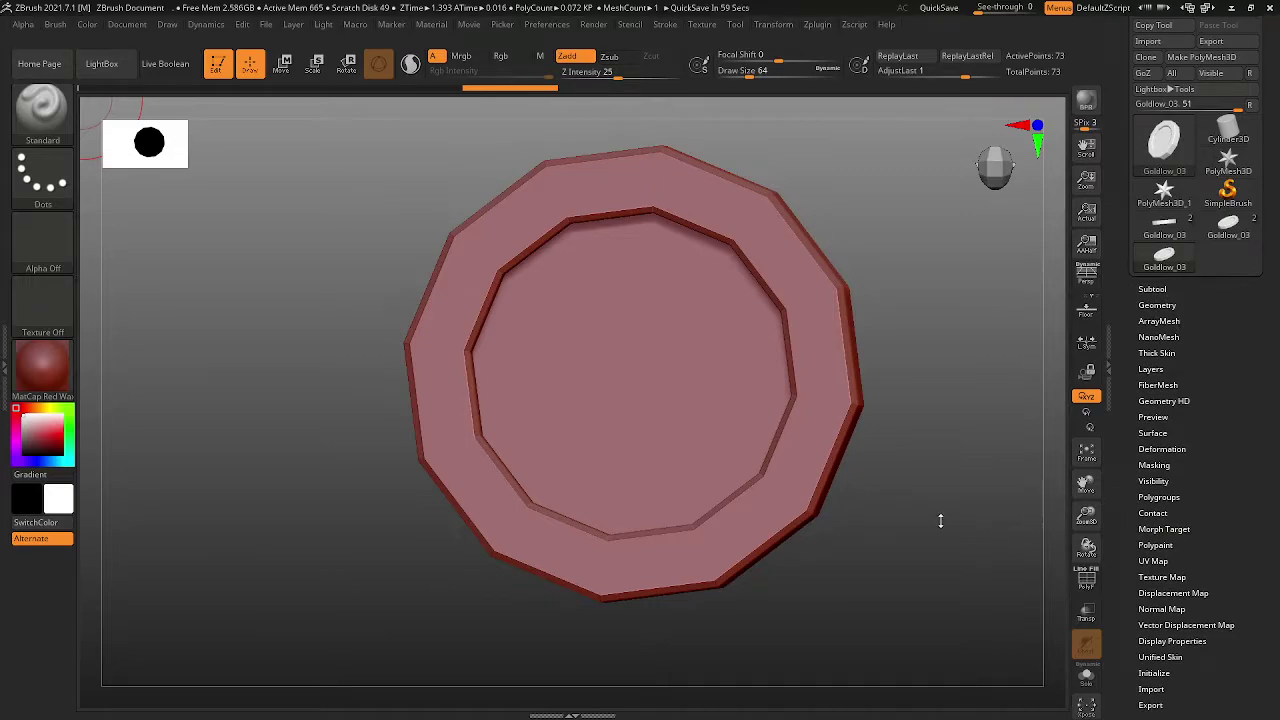
drag(940, 520, 920, 394)
drag(1087, 520, 1077, 466)
click(1157, 305)
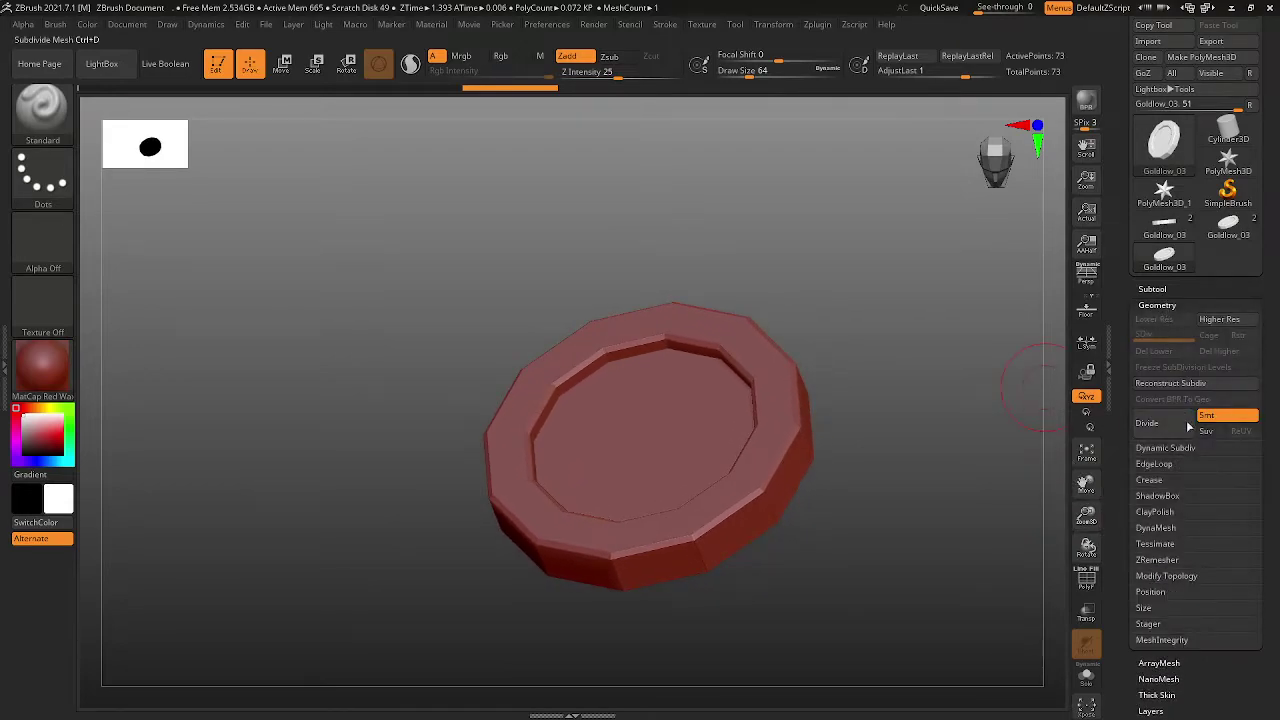
key(ctrl+d)
key(shift+d)
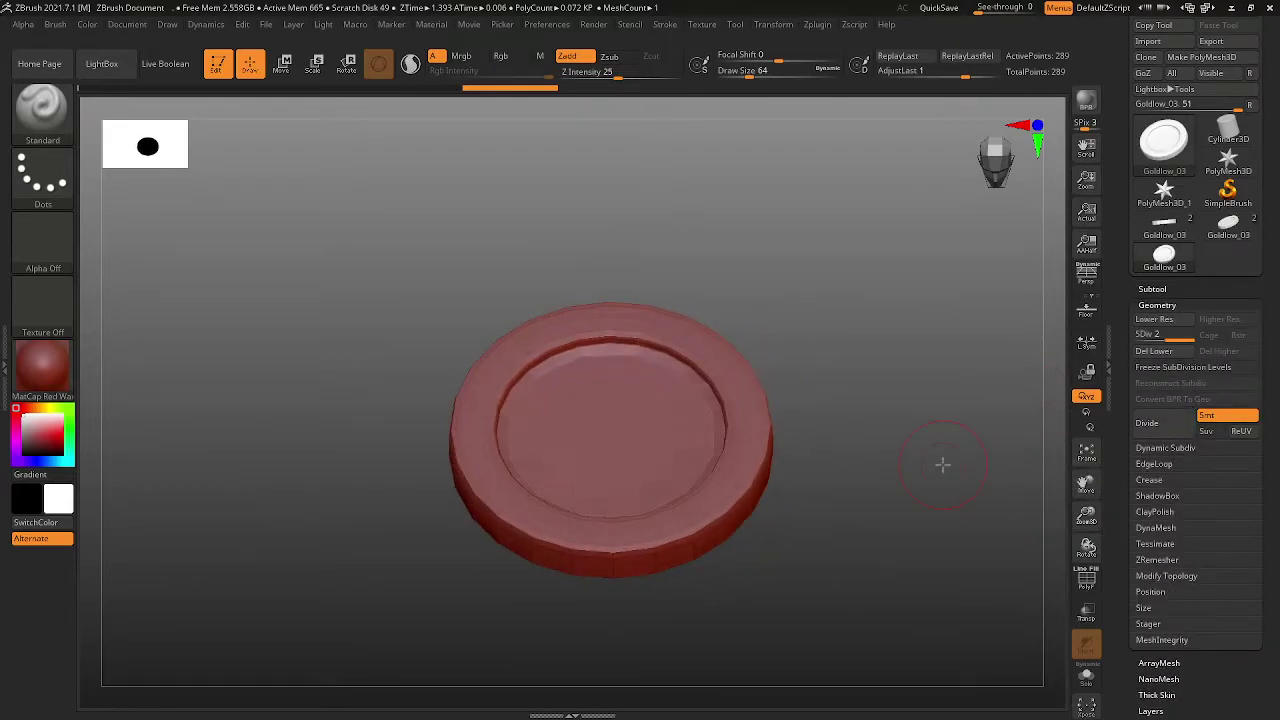
- DynaMesh the coin at resolution 296
click(1152, 528)
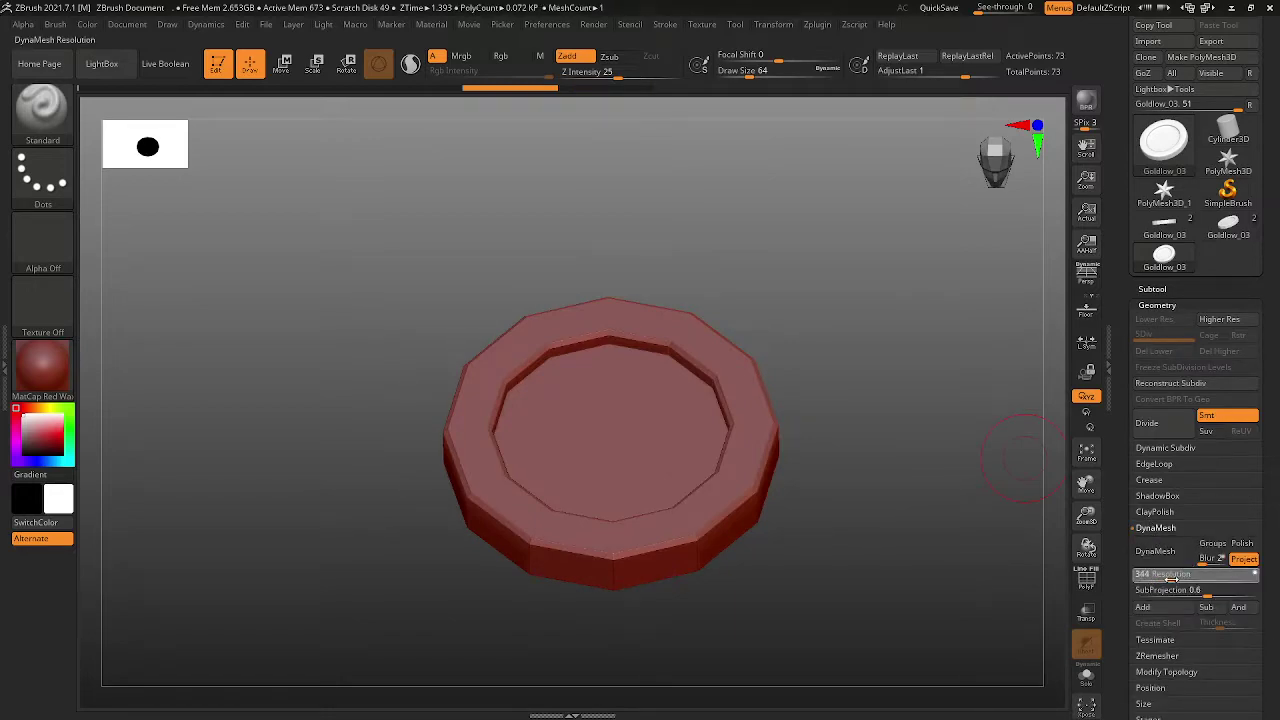
drag(1168, 578, 1160, 578)
click(1155, 551)
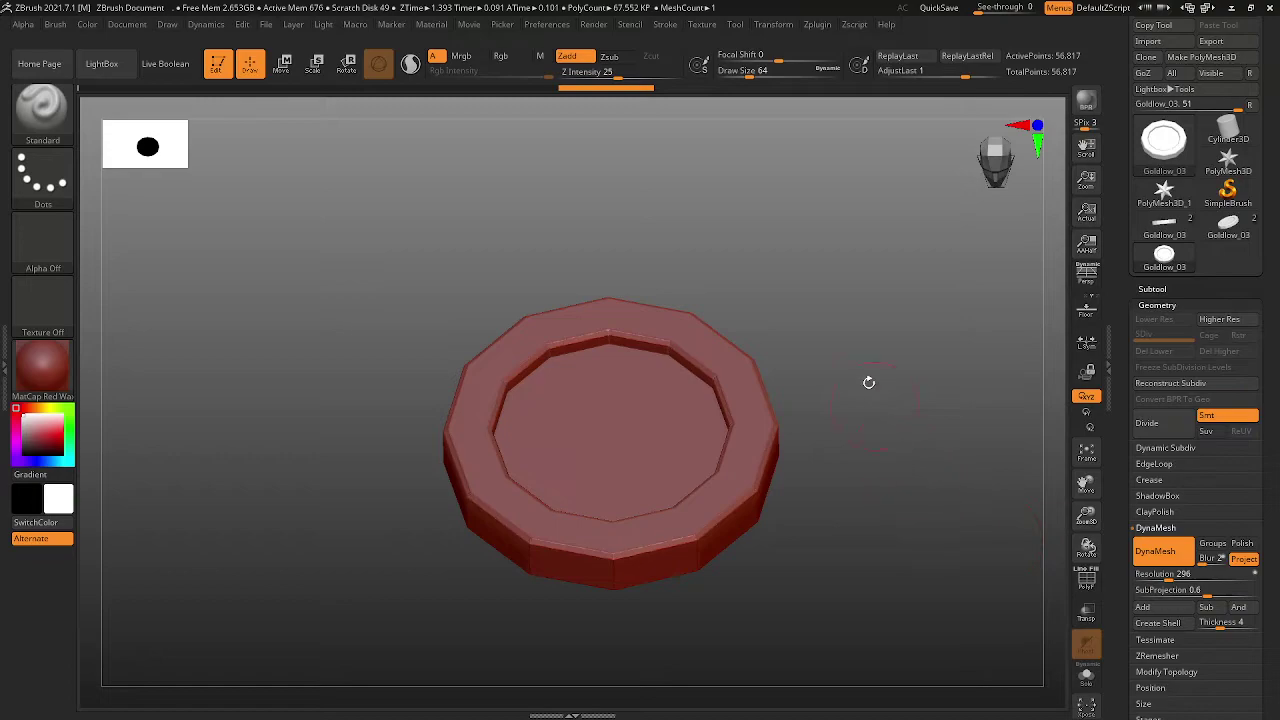
mouse_move(869, 382)
mouse_down()
mouse_move(869, 414)
mouse_move(877, 389)
mouse_up()
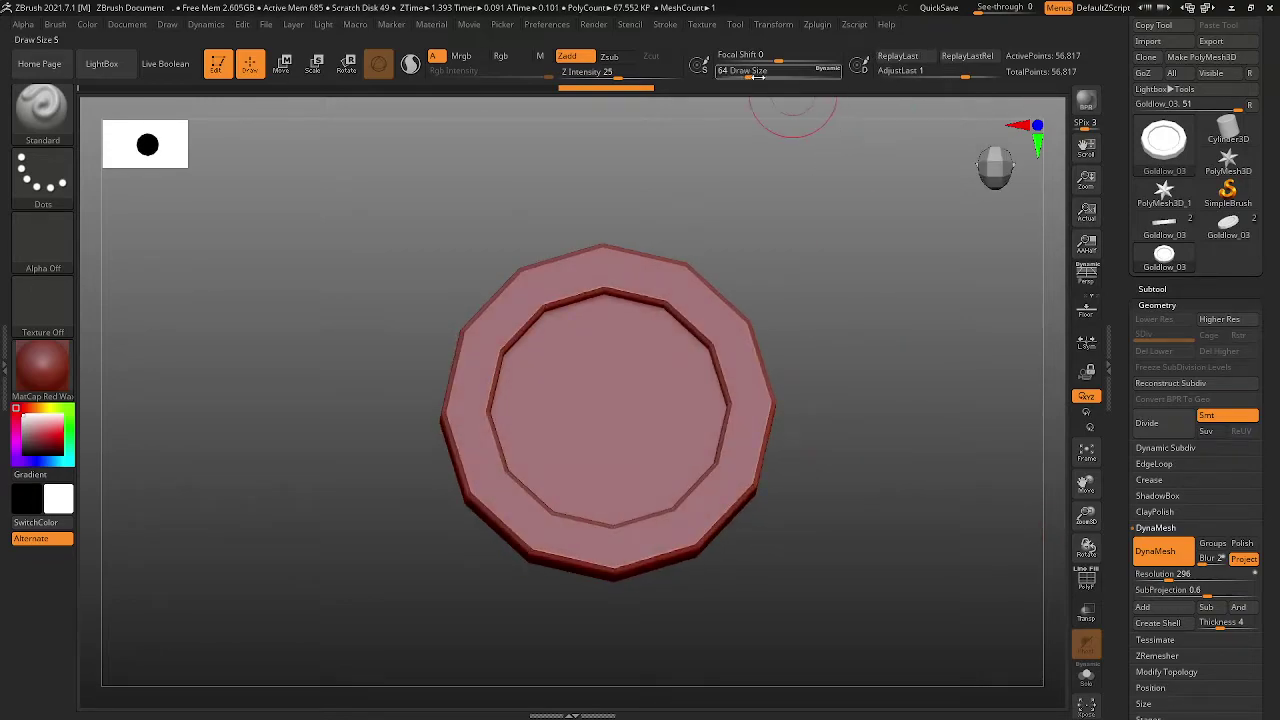
- Set Draw Size to 5 and try mask strokes on the inner face, then undo them
drag(778, 70, 737, 70)
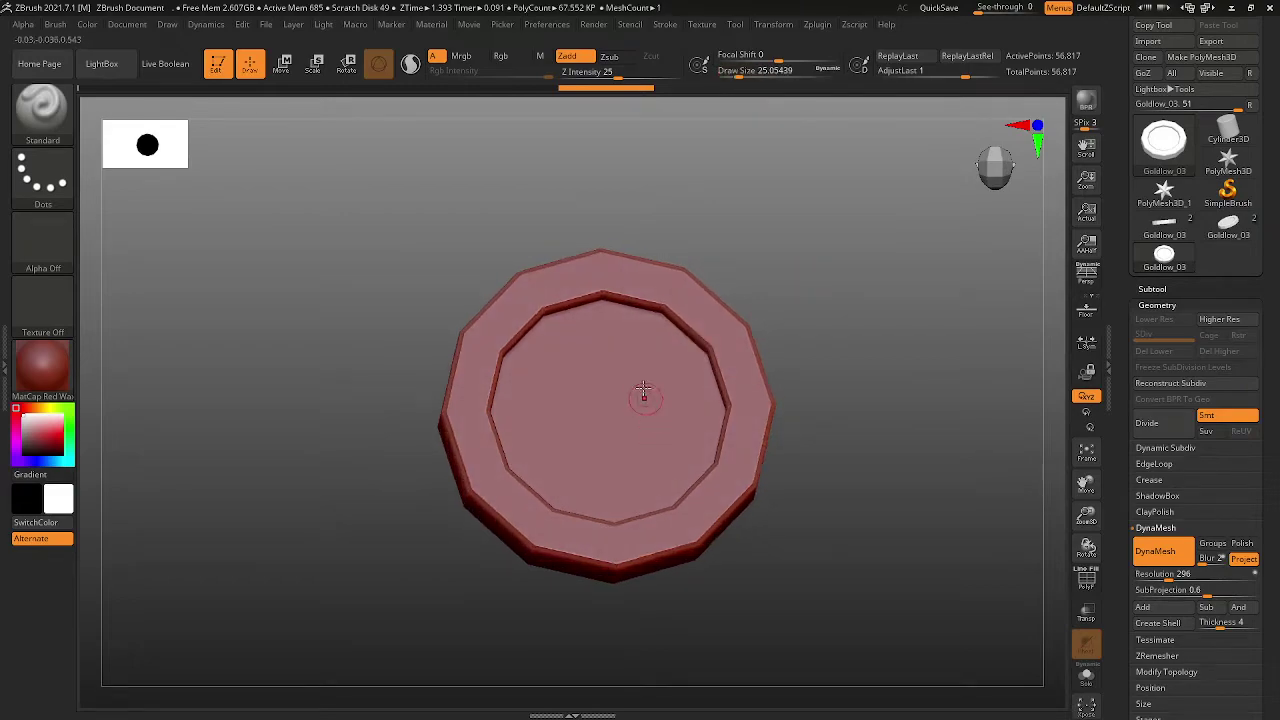
ctrl+drag(643, 394, 600, 437)
key(ctrl+z)
drag(786, 294, 729, 349)
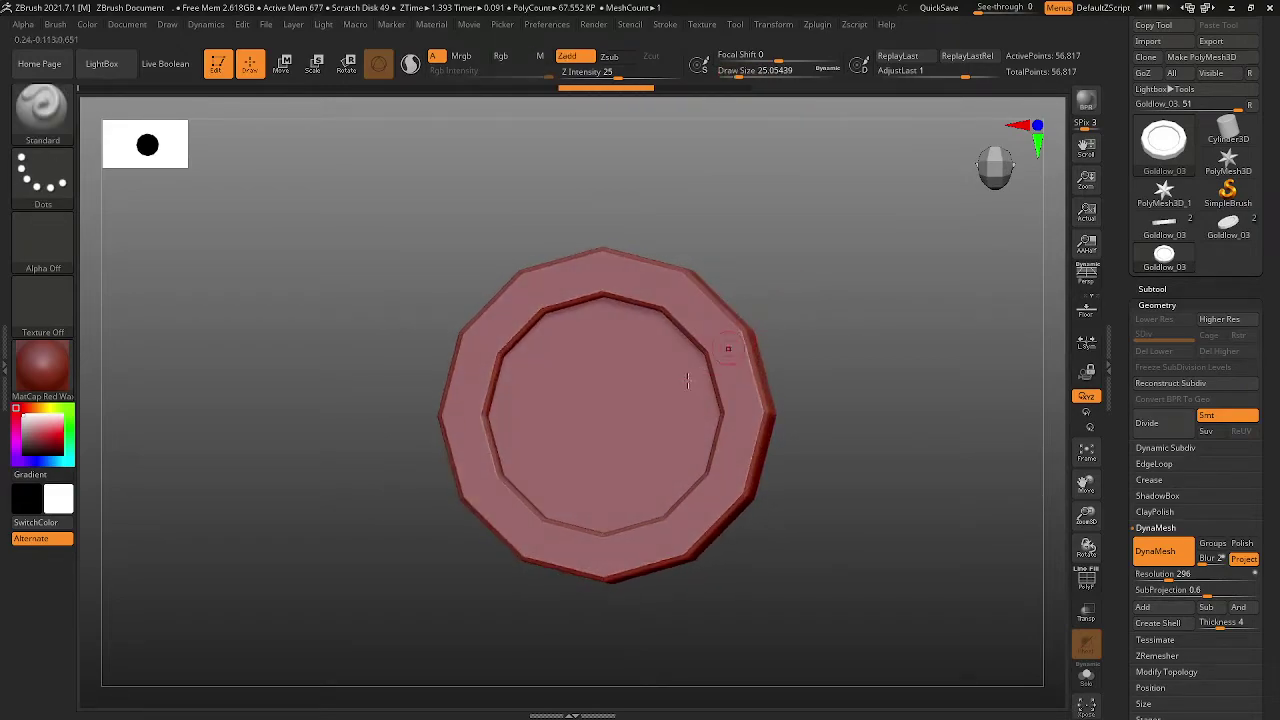
ctrl+drag(583, 383, 578, 365)
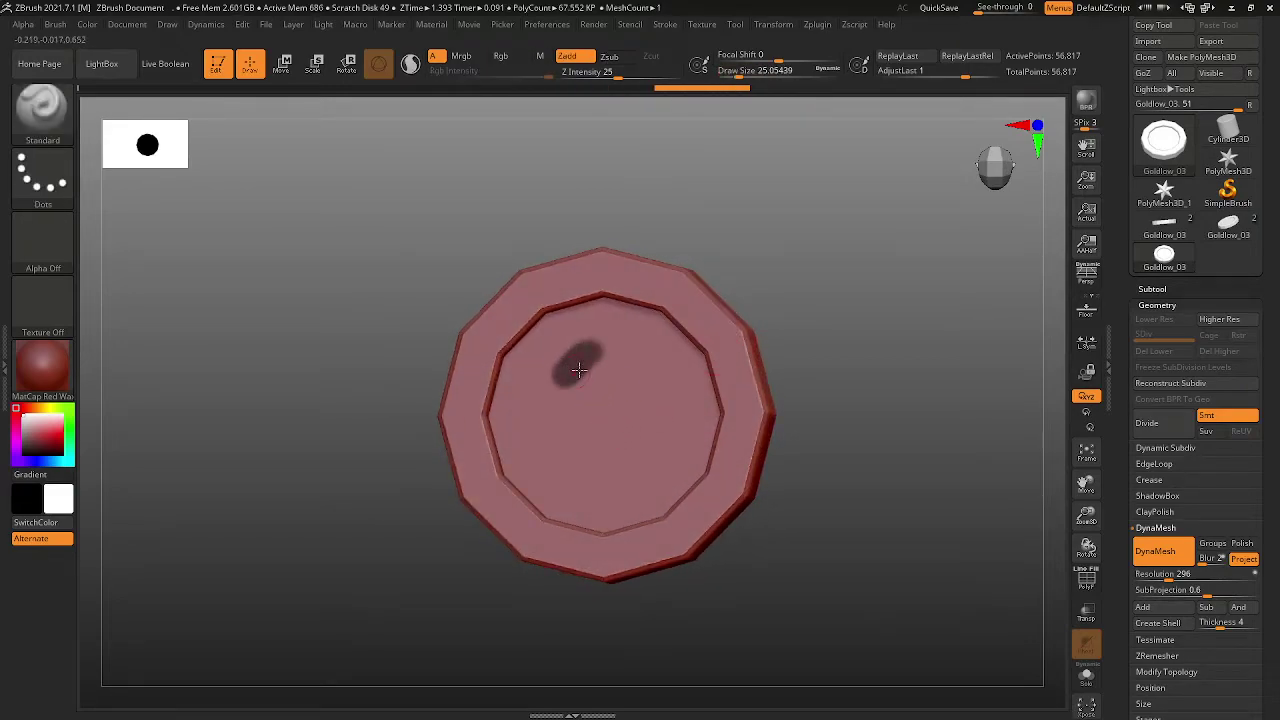
key(ctrl+z)
- Orbit the coin to an oblique view and press B for the Quick Pick brush palette
drag(771, 266, 727, 262)
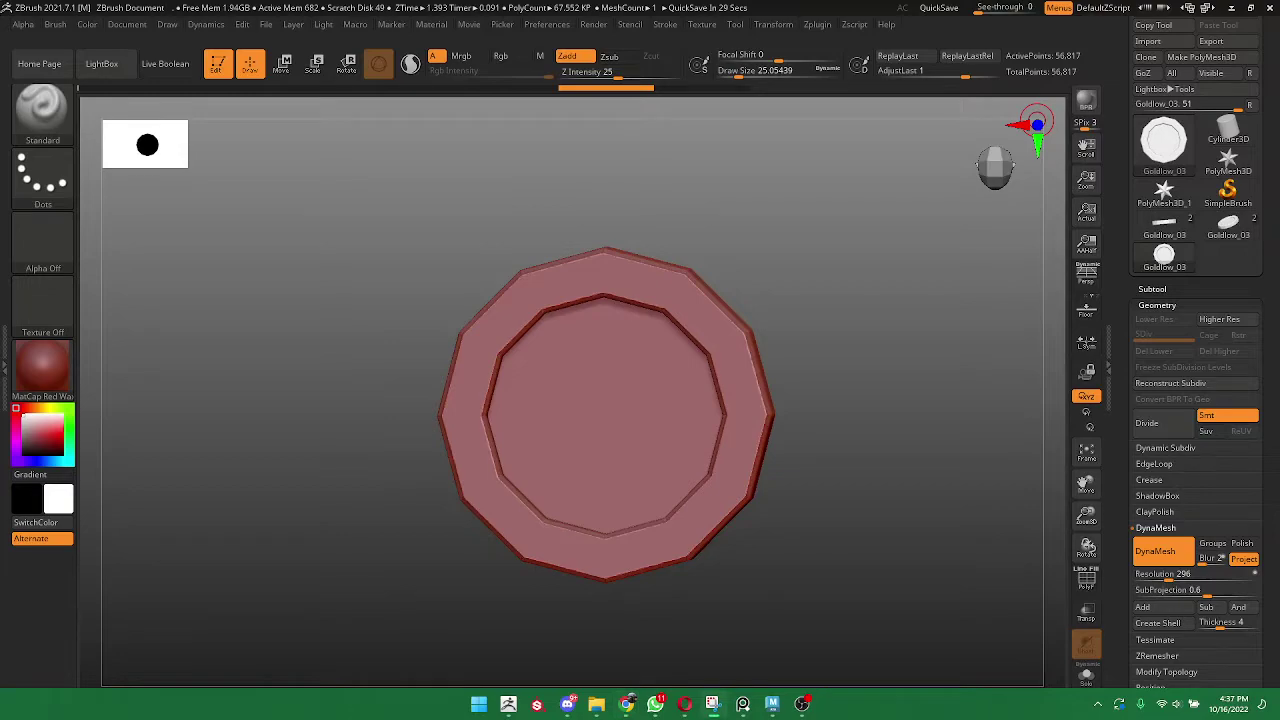
key(super+shift+s)
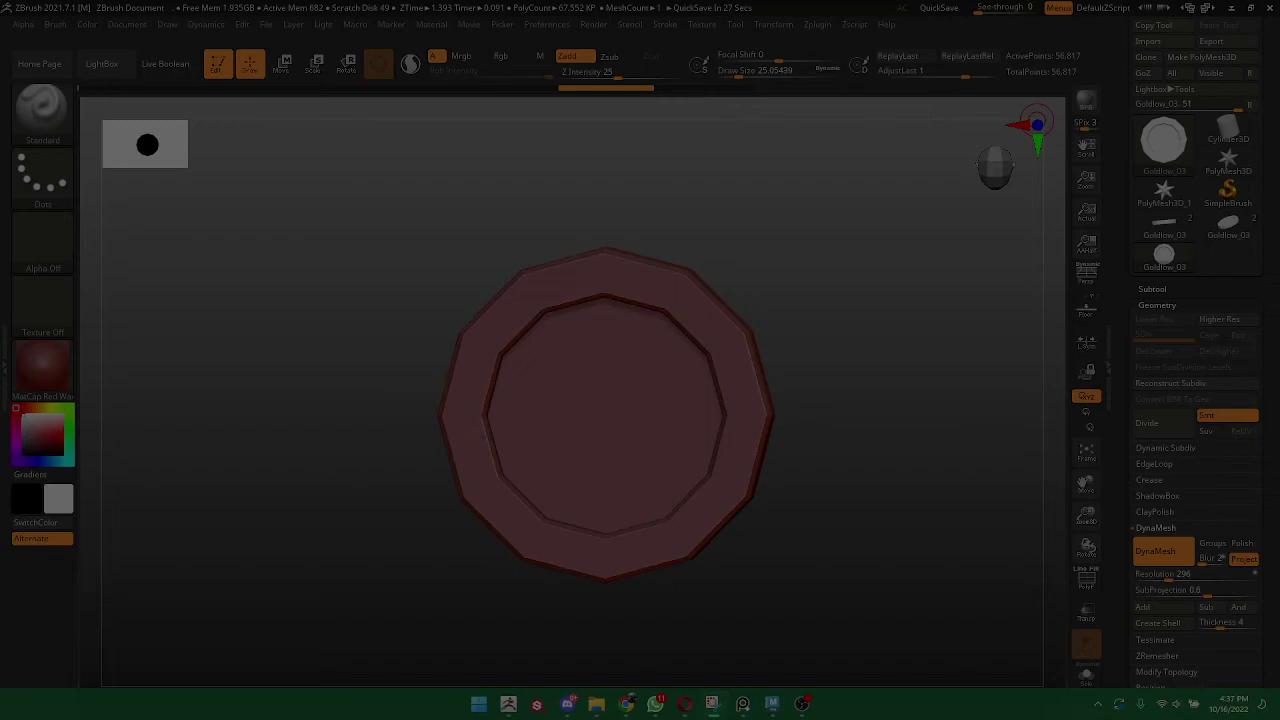
key(Escape)
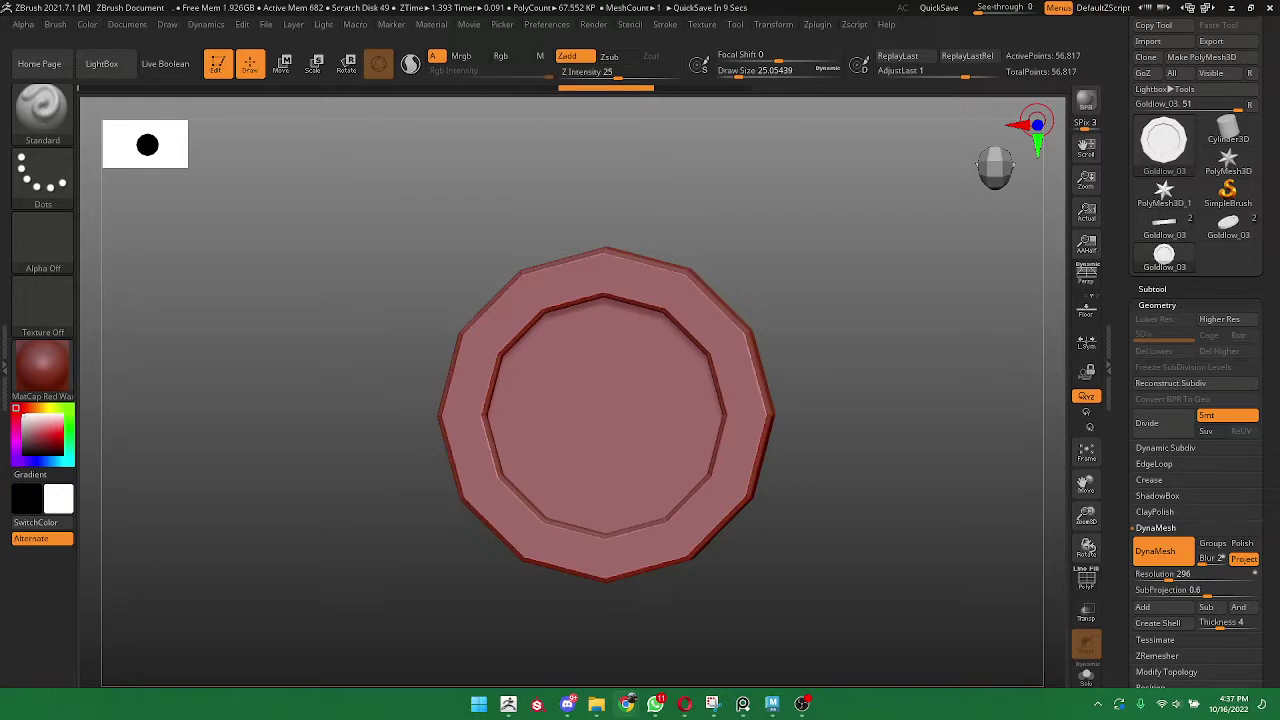
drag(786, 487, 837, 523)
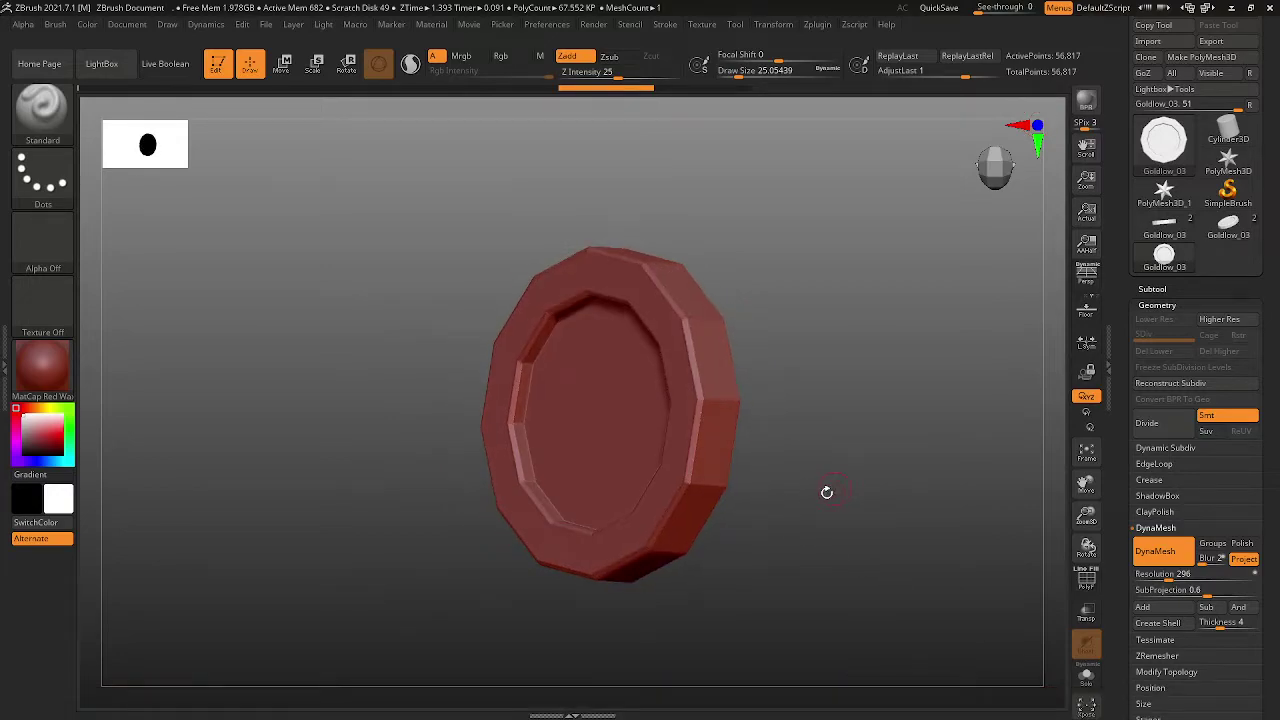
key(b)
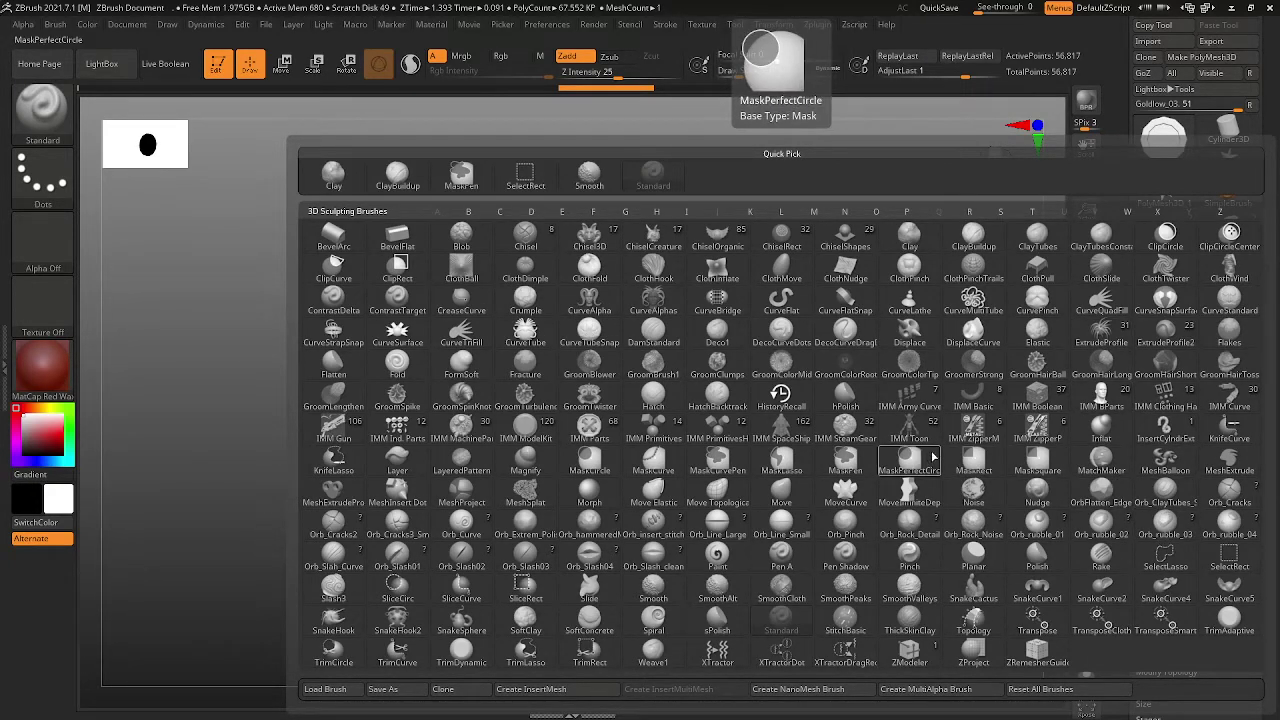
- Pick the OrbFlatten_EdgeProtect brush and orbit around the coin's edge
key(o)
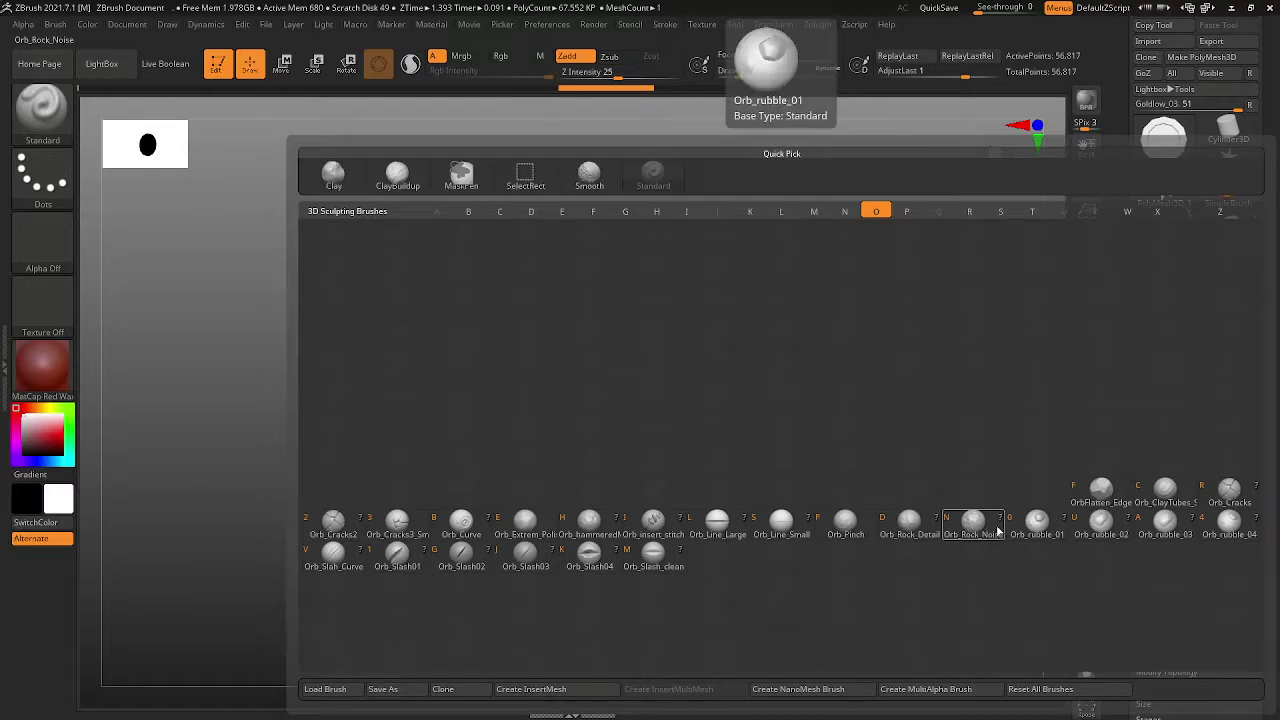
click(1105, 489)
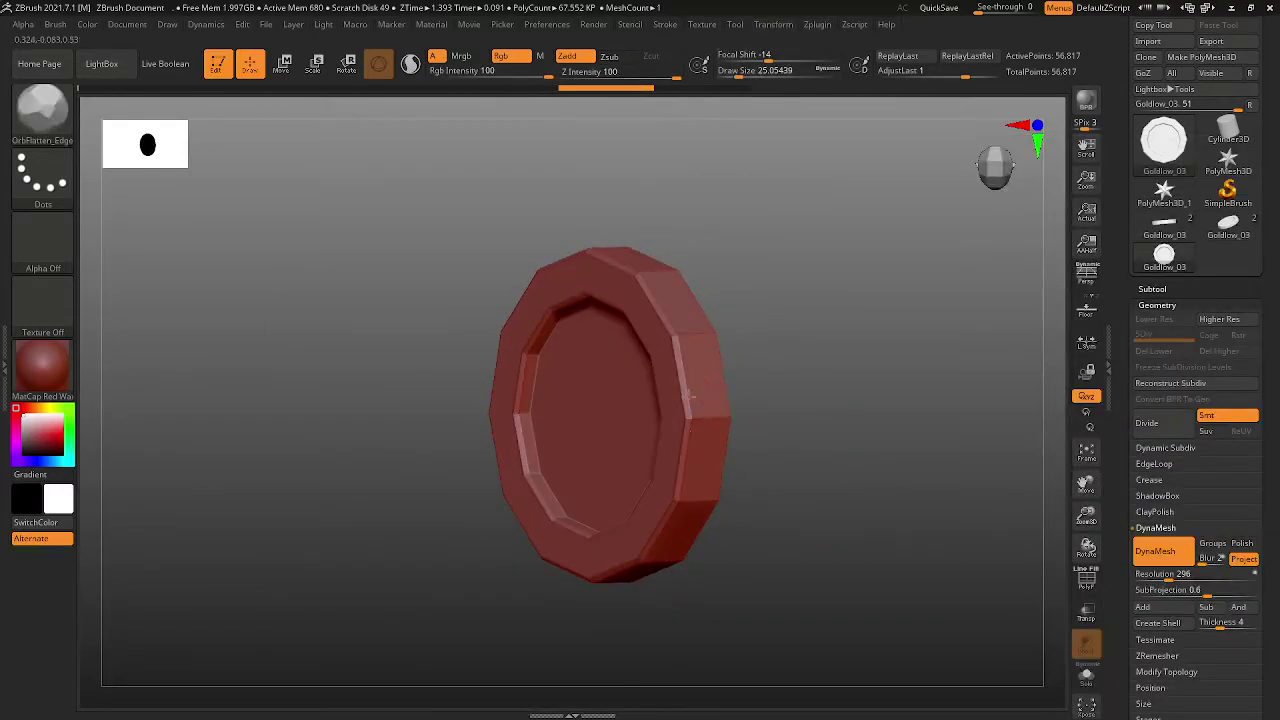
mouse_move(690, 415)
right_down()
mouse_move(698, 326)
mouse_move(801, 325)
mouse_move(695, 488)
mouse_move(810, 486)
mouse_move(866, 527)
right_up()
mouse_move(1040, 514)
right_down()
mouse_move(690, 435)
mouse_move(791, 443)
mouse_move(665, 495)
right_up()
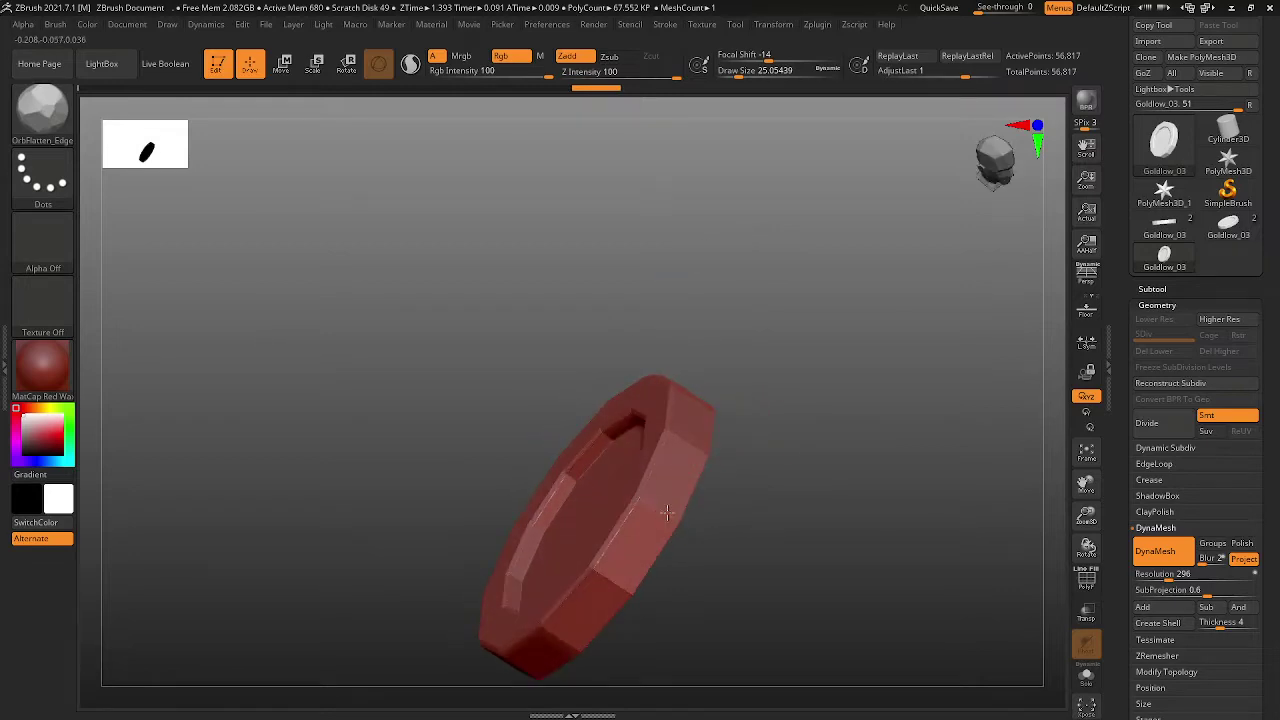
mouse_move(731, 434)
right_down()
mouse_move(808, 491)
mouse_move(709, 506)
mouse_move(966, 523)
mouse_move(894, 423)
mouse_move(754, 485)
mouse_move(772, 495)
right_up()
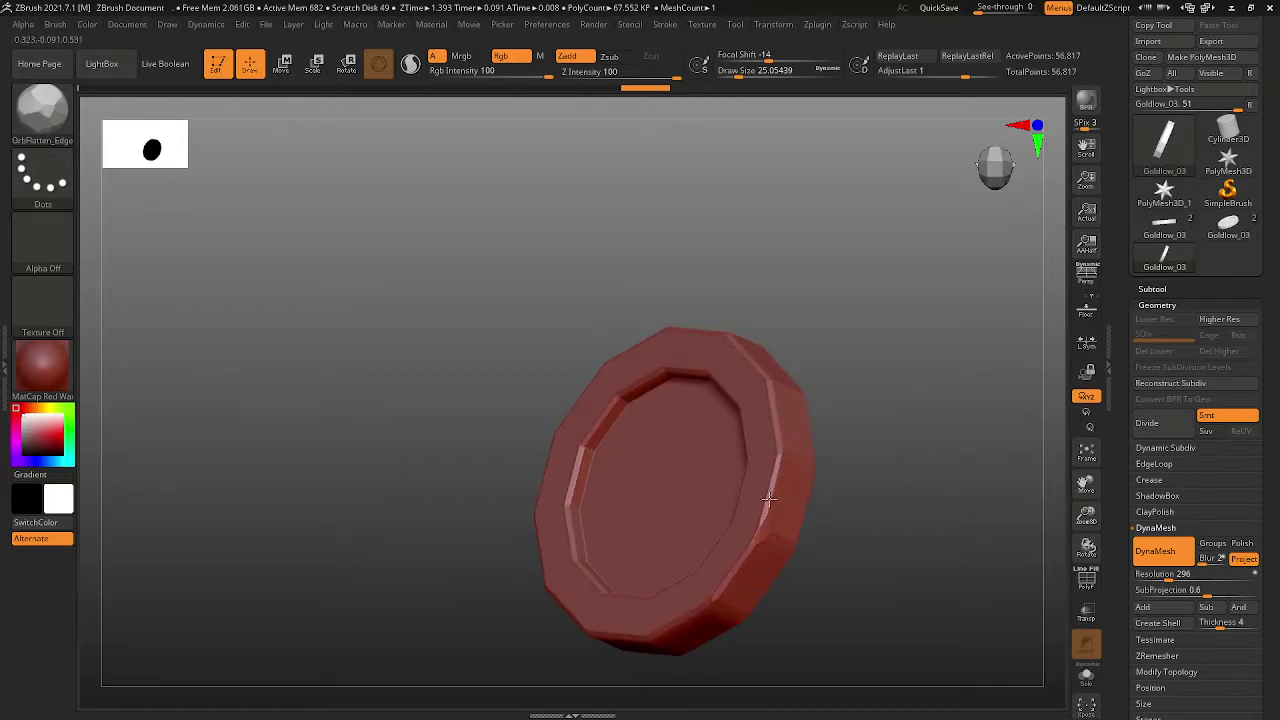
right_drag(829, 351, 789, 423)
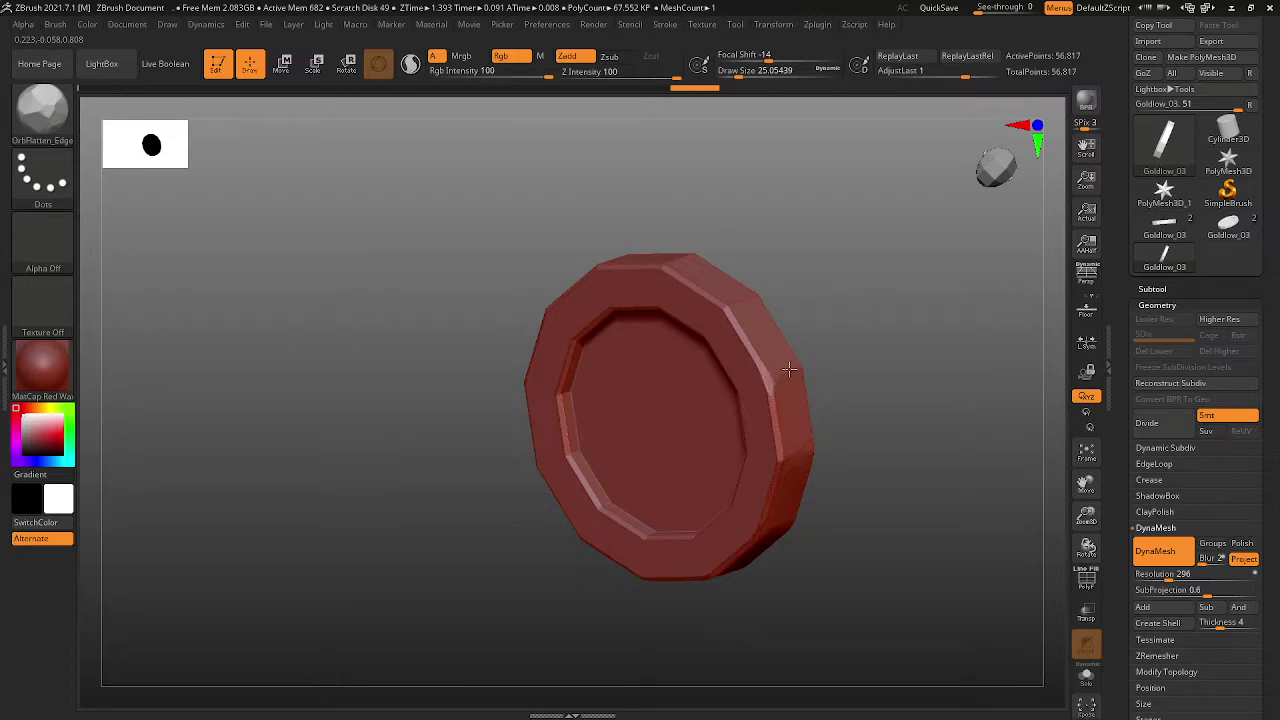
right_drag(768, 380, 822, 366)
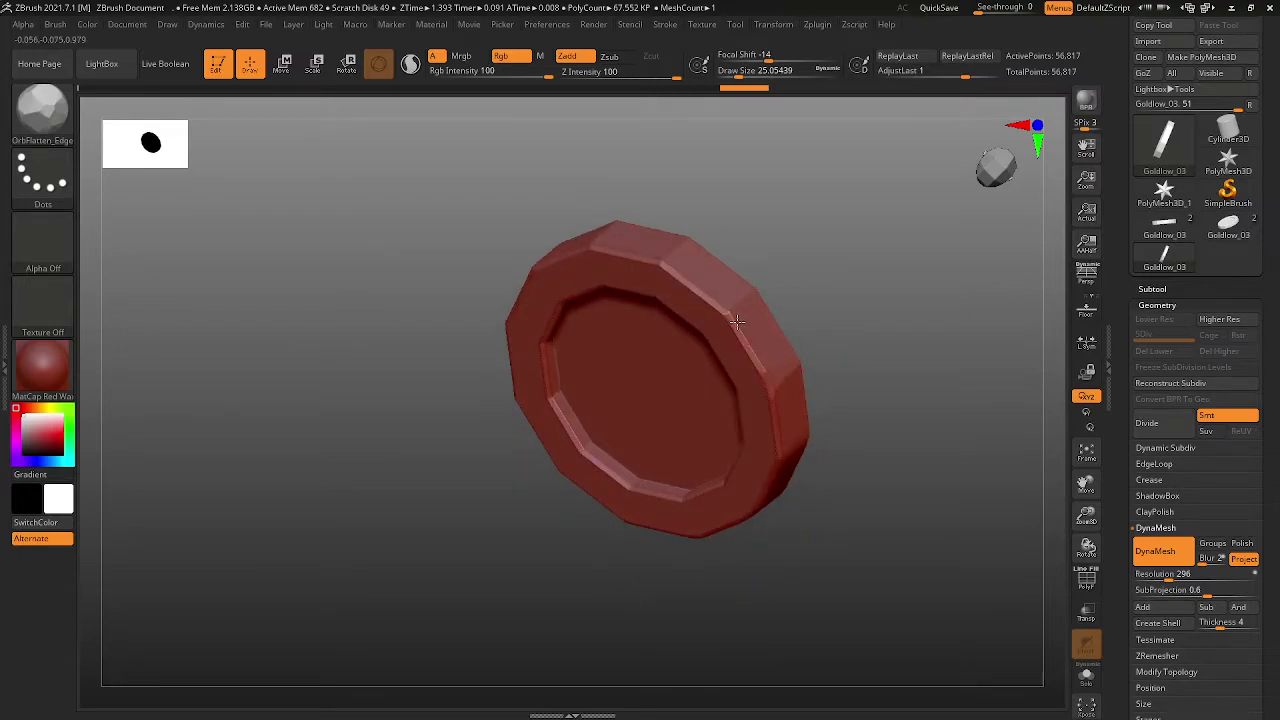
mouse_move(718, 320)
right_down()
mouse_move(824, 318)
mouse_move(643, 347)
right_up()
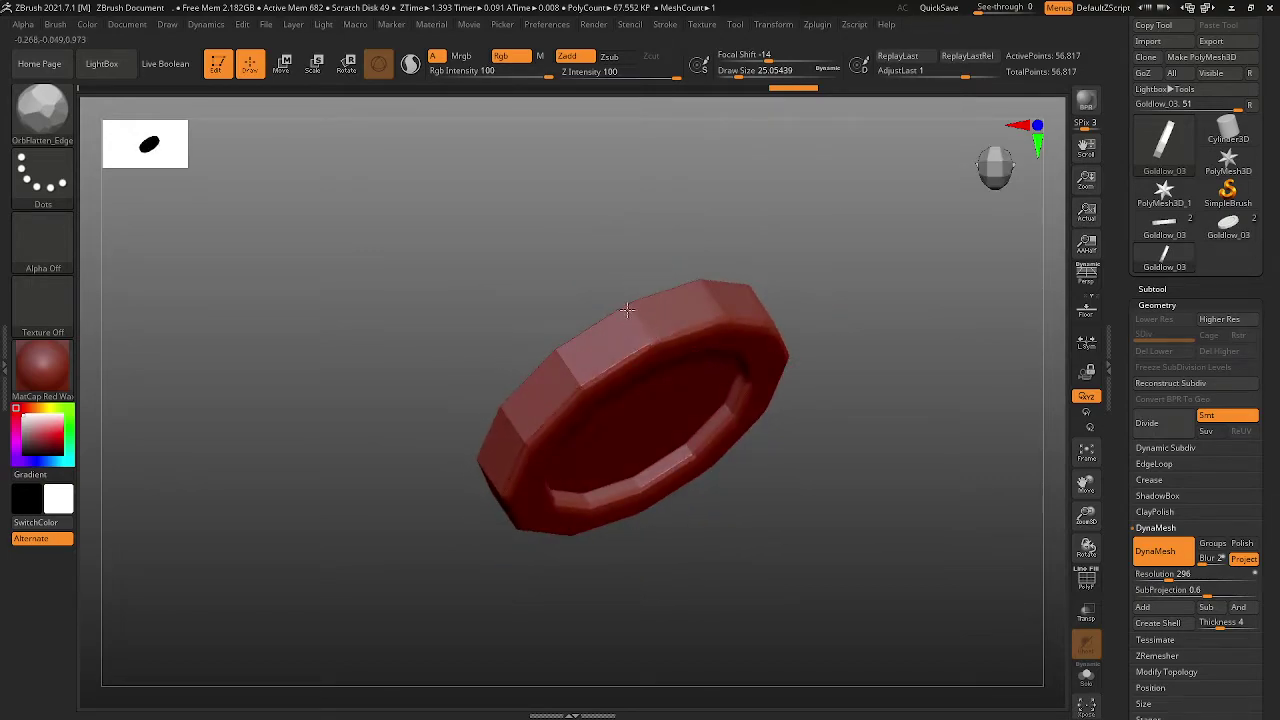
mouse_move(627, 313)
right_down()
mouse_move(840, 332)
mouse_move(815, 336)
right_up()
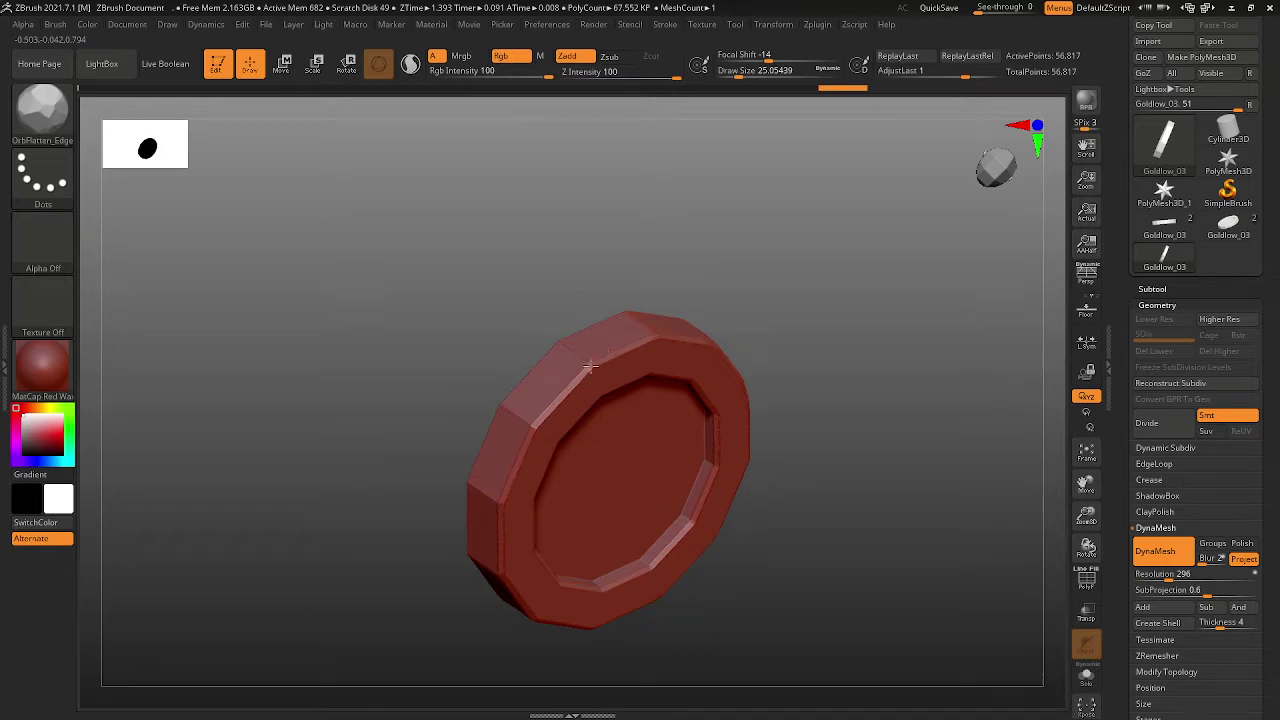
- Flatten the coin's left edge and inner and lower bevels, orbiting to check each side
drag(556, 413, 540, 428)
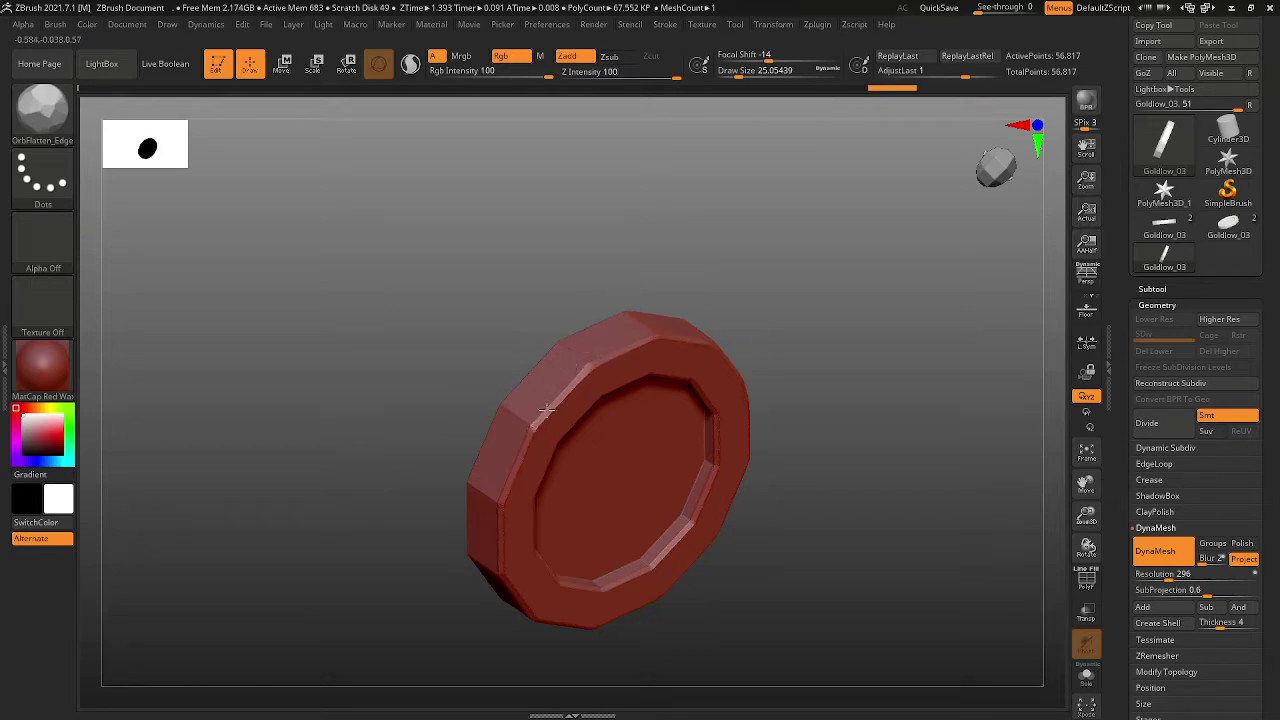
shift+right_drag(522, 428, 745, 357)
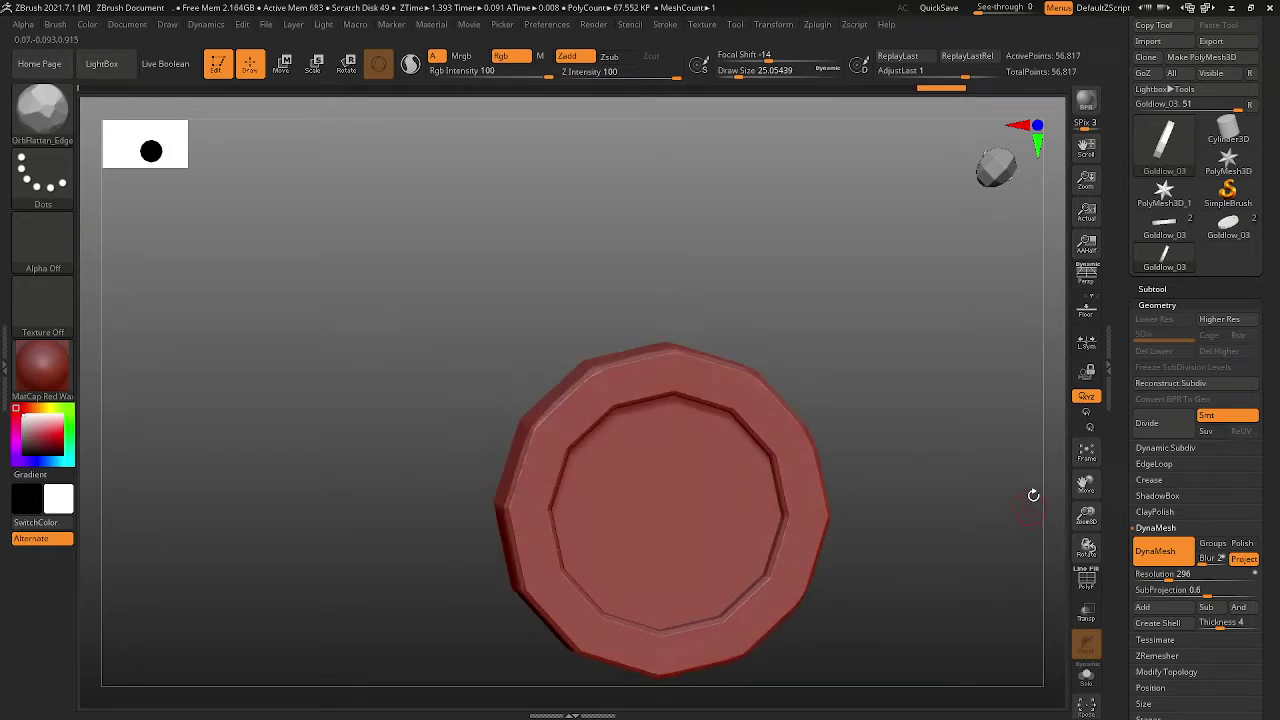
right_drag(1040, 460, 937, 503)
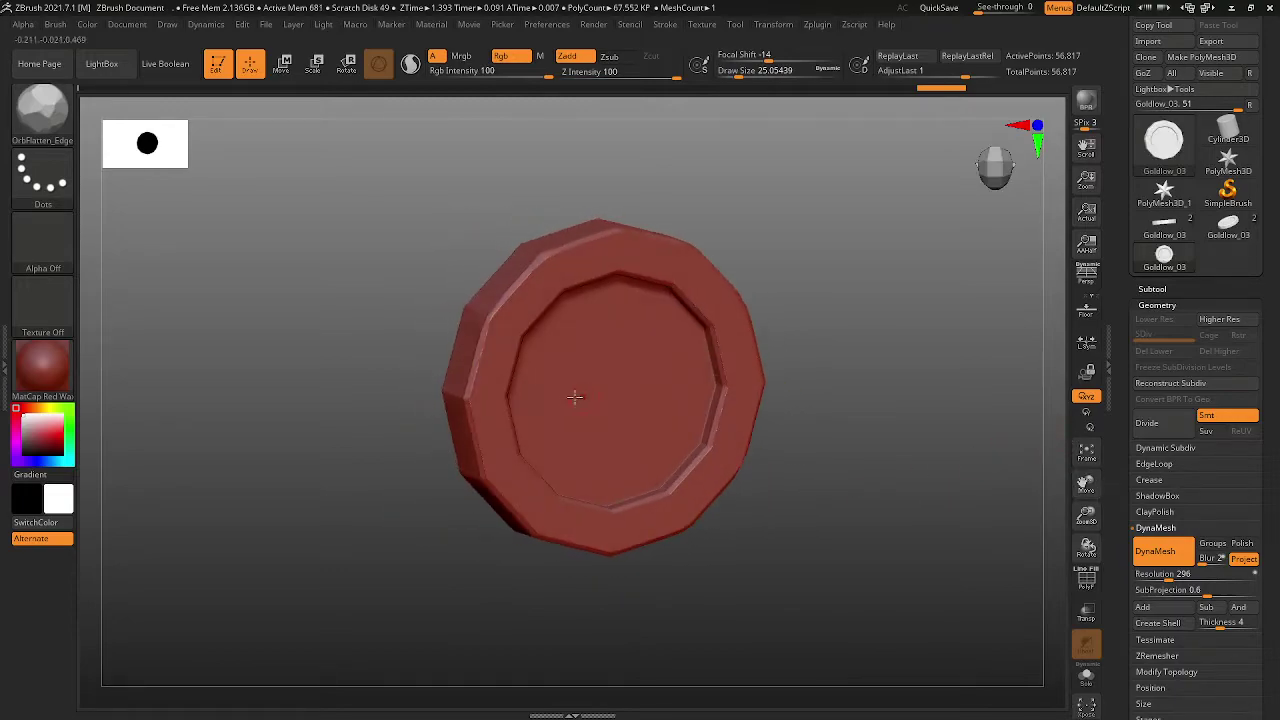
right_drag(633, 408, 497, 383)
right_drag(812, 444, 811, 423)
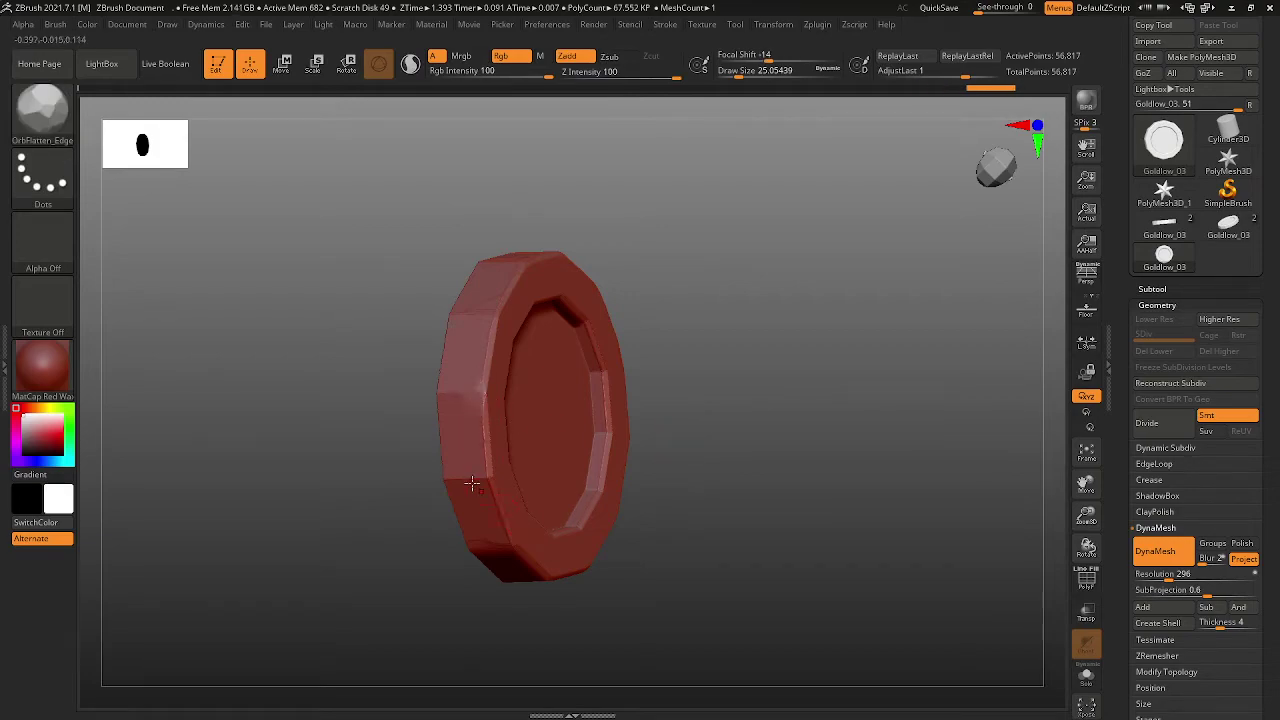
right_drag(490, 485, 499, 532)
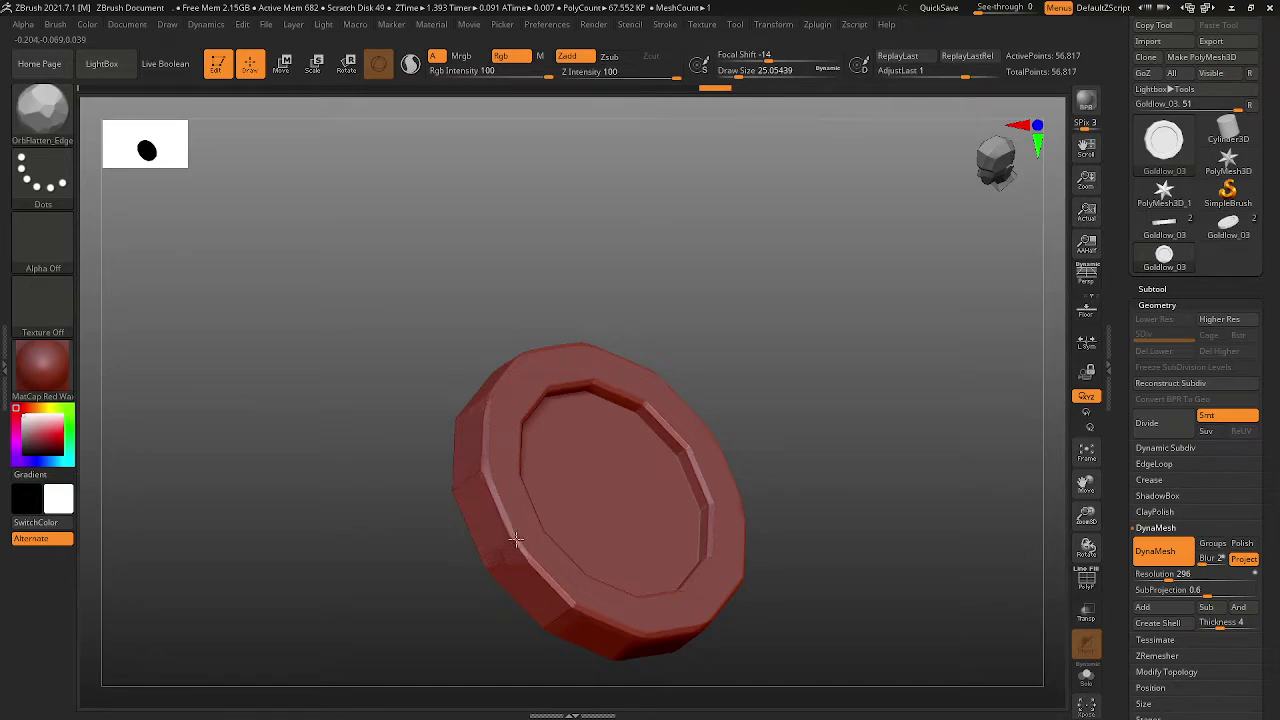
right_drag(842, 433, 780, 403)
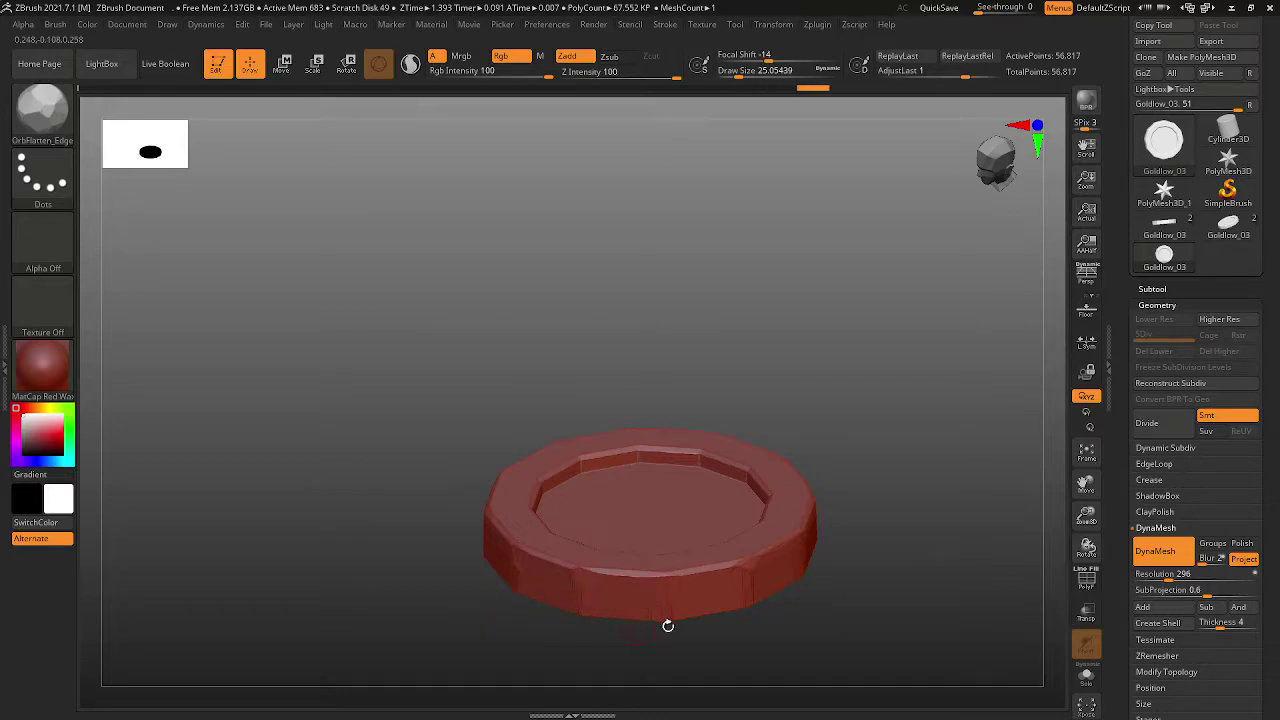
mouse_move(893, 547)
mouse_down()
mouse_move(866, 576)
mouse_move(909, 563)
mouse_move(920, 526)
mouse_up()
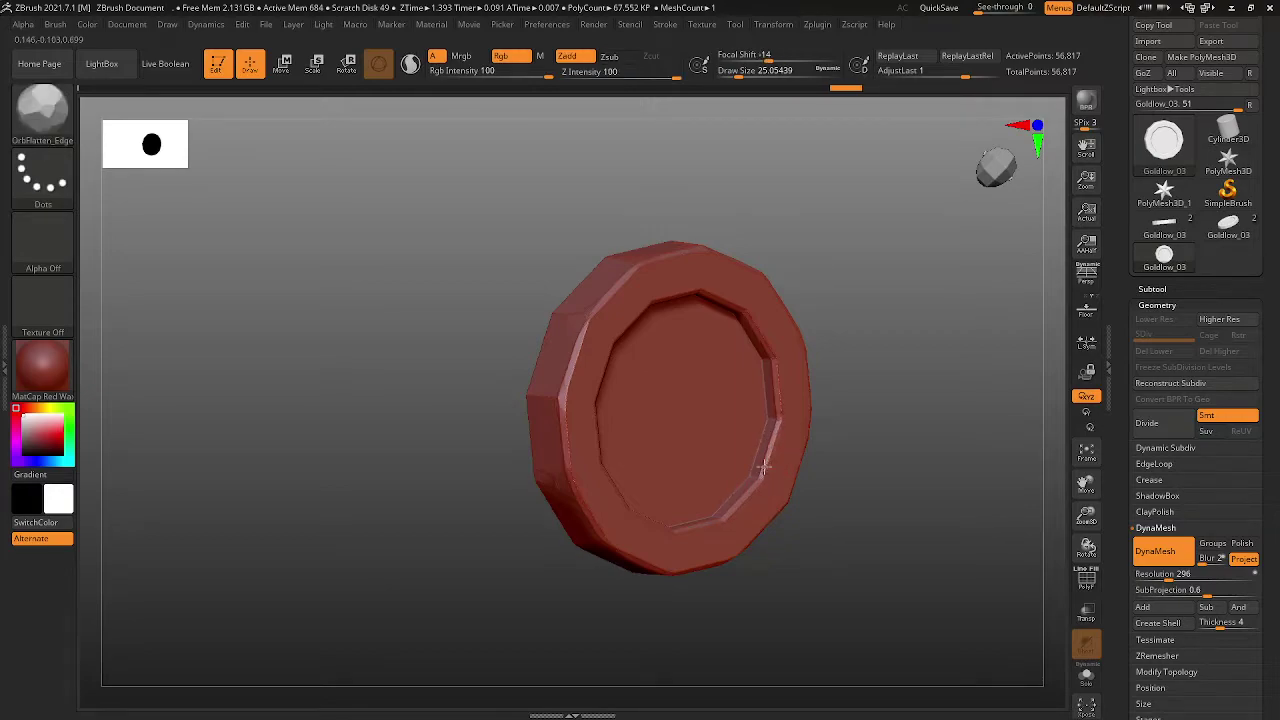
mouse_move(766, 466)
mouse_down()
mouse_move(713, 520)
mouse_move(663, 530)
mouse_up()
mouse_move(901, 480)
mouse_down()
mouse_move(851, 489)
mouse_move(877, 486)
mouse_up()
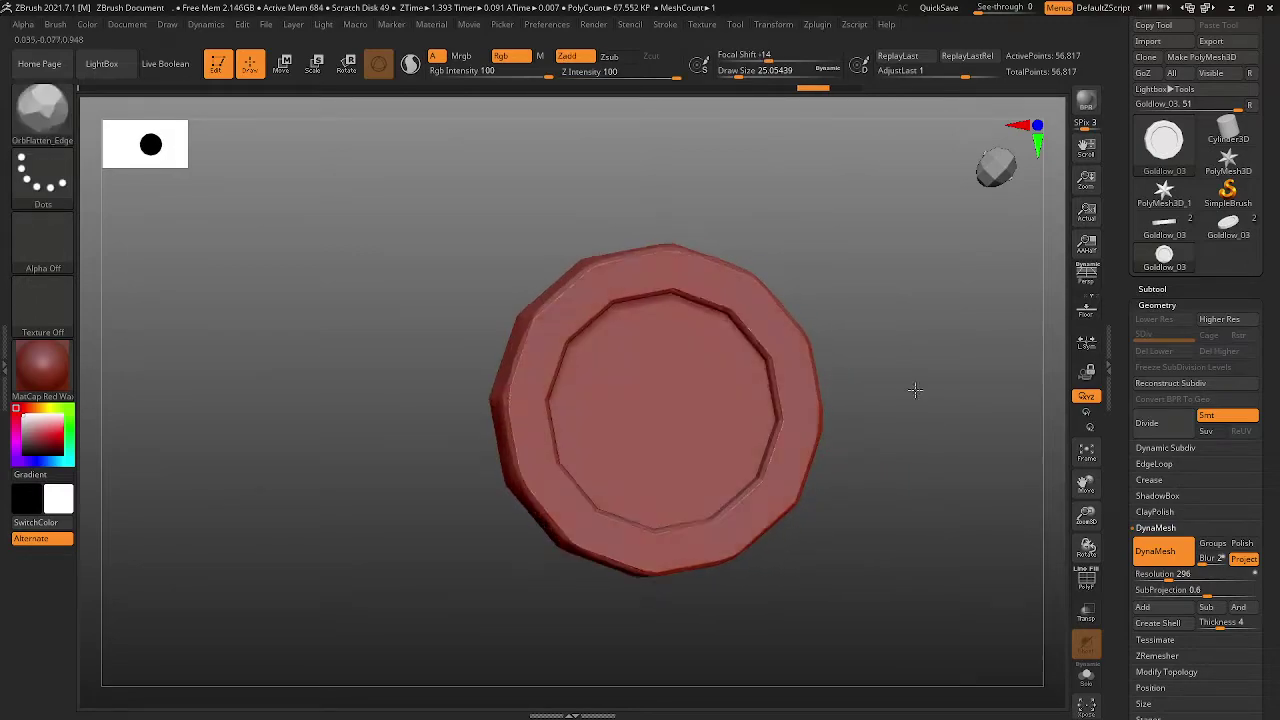
drag(903, 386, 863, 409)
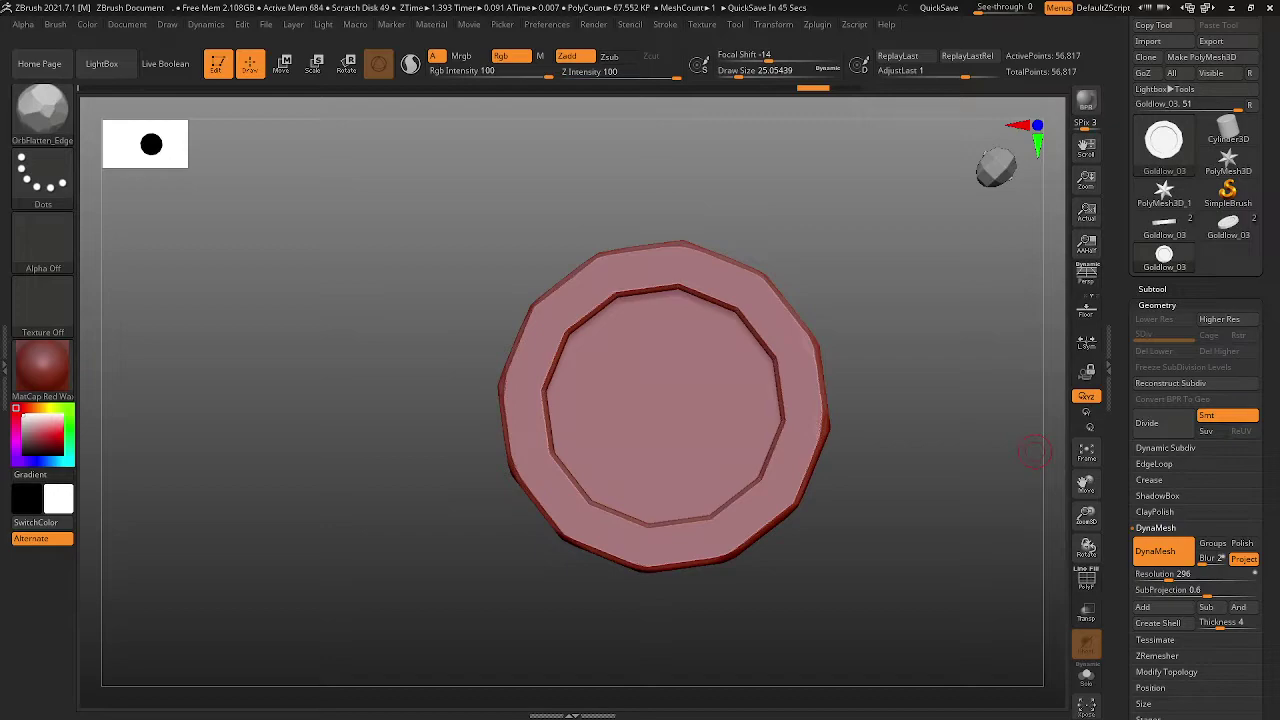
drag(848, 366, 869, 353)
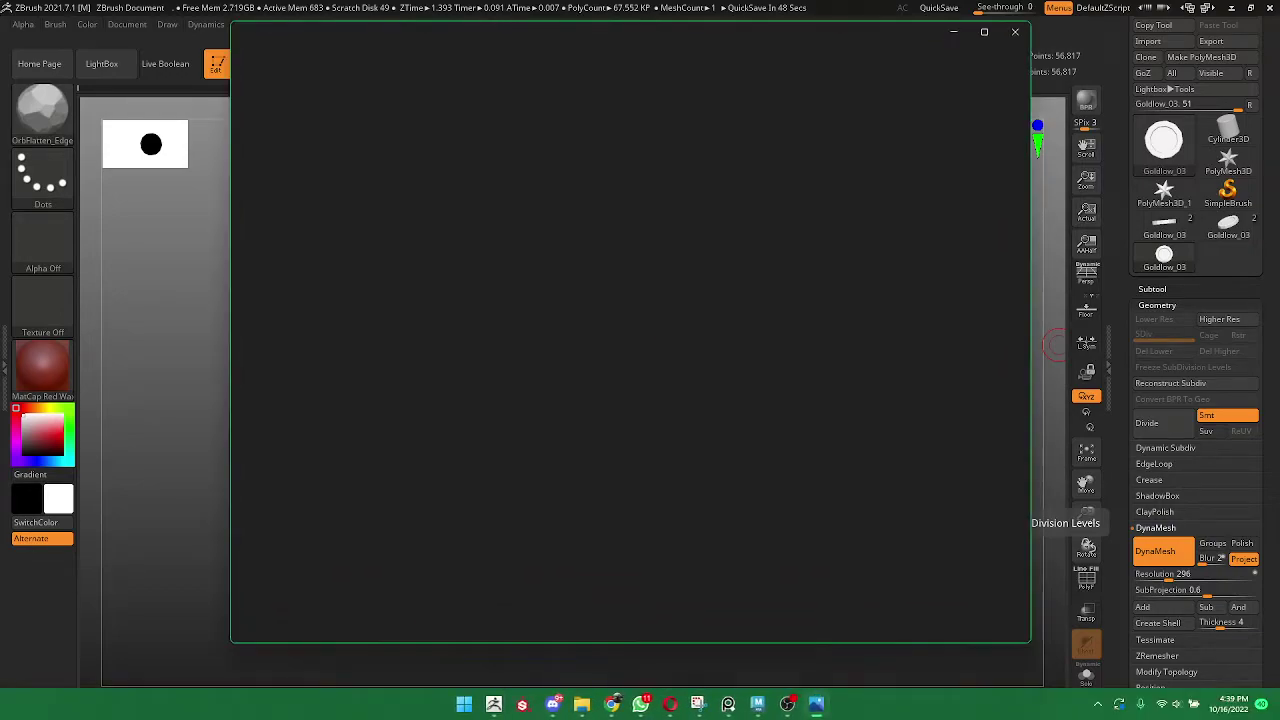
- Close the skull preview image and open ZBrush's Alpha library
click(1013, 36)
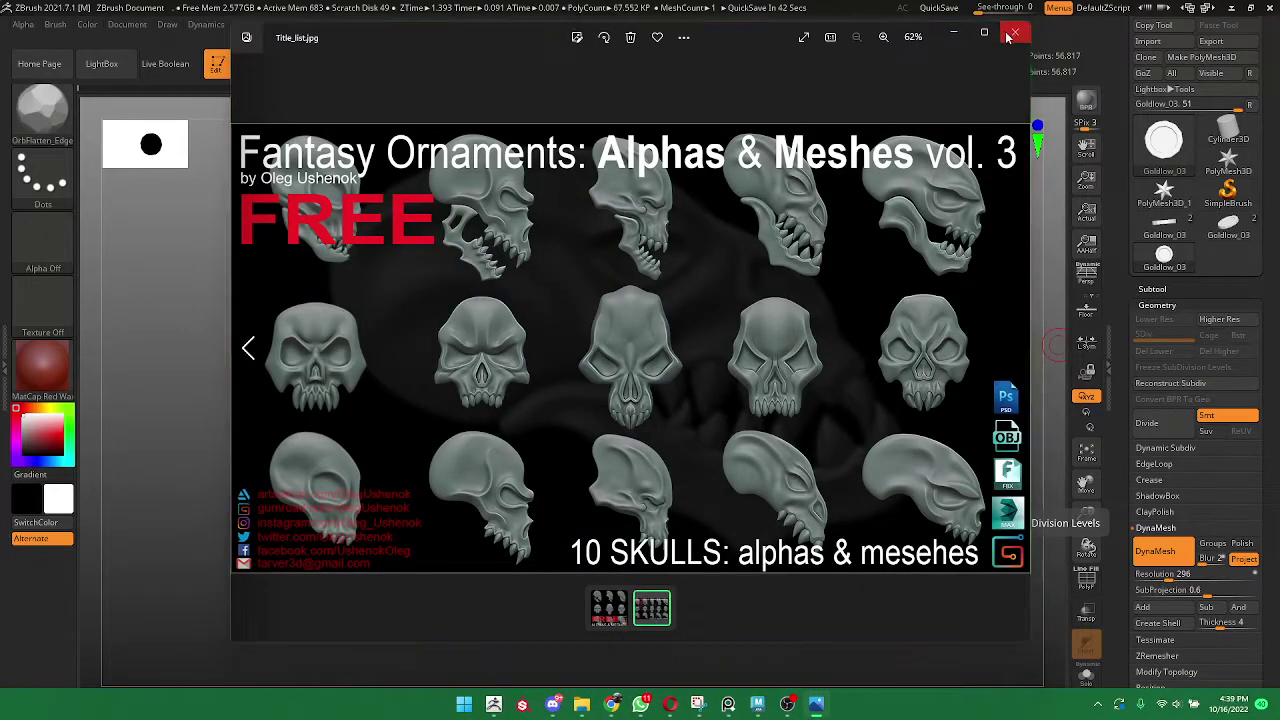
click(1015, 33)
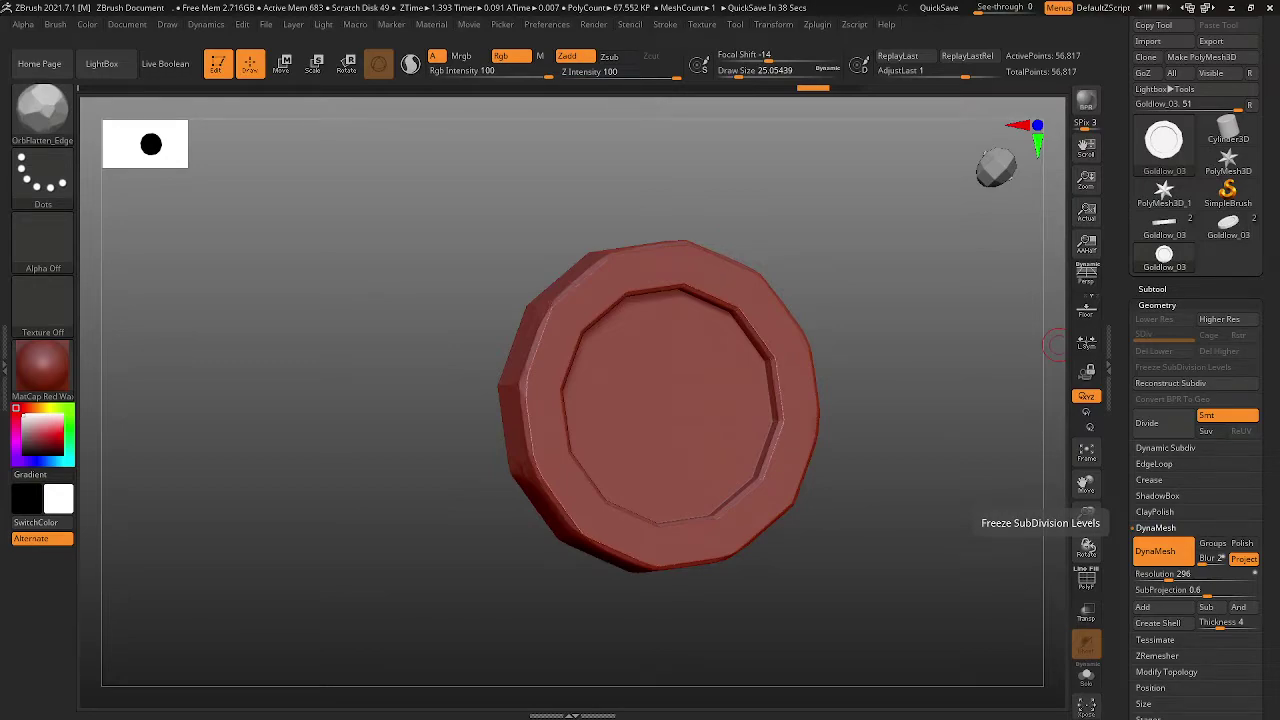
click(51, 244)
mouse_move(316, 464)
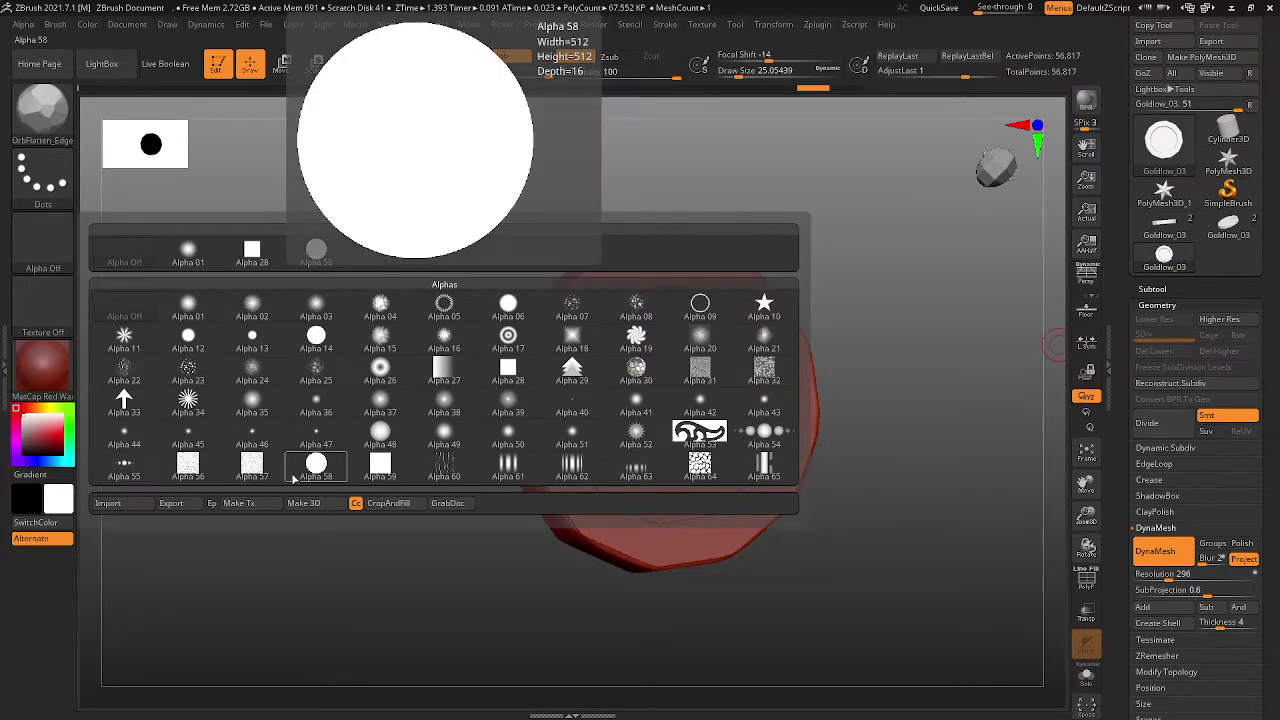
- Import ALPHA_02.PSD from Fantasy Ornaments Alphas & Meshes vol. 3 > Alphas as a new alpha
click(128, 508)
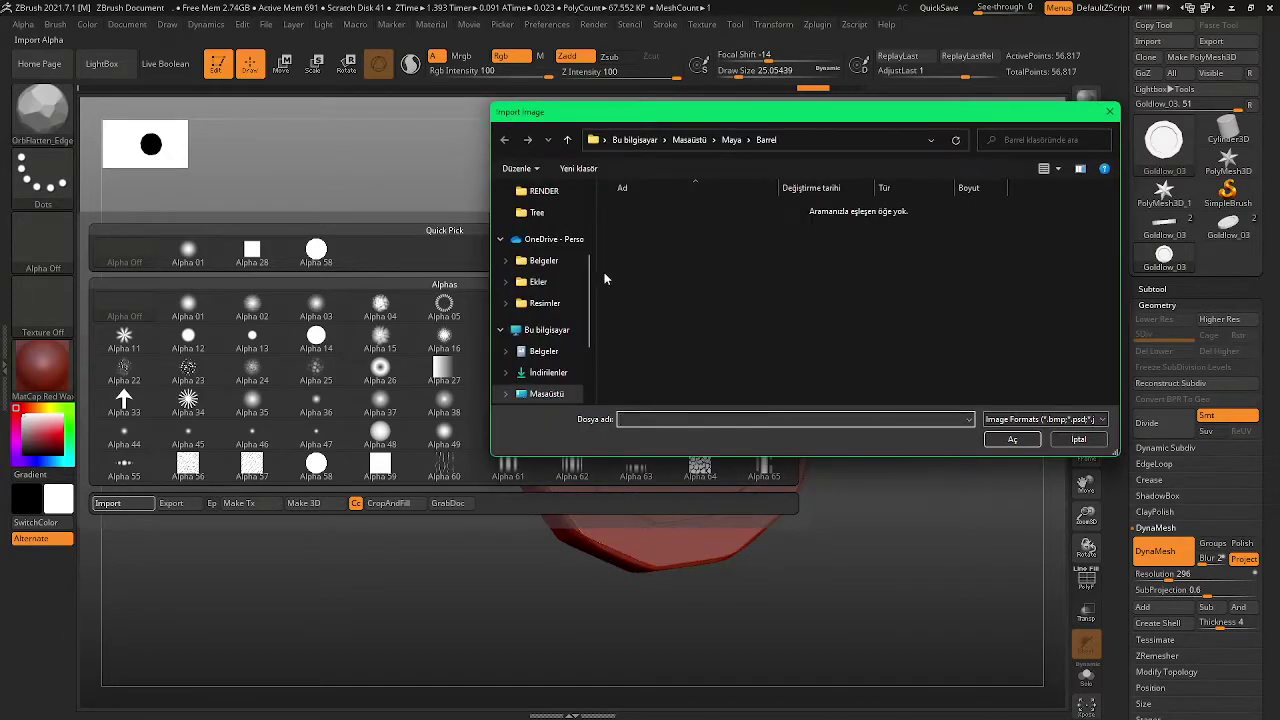
scroll(560, 275, up, 3)
click(548, 239)
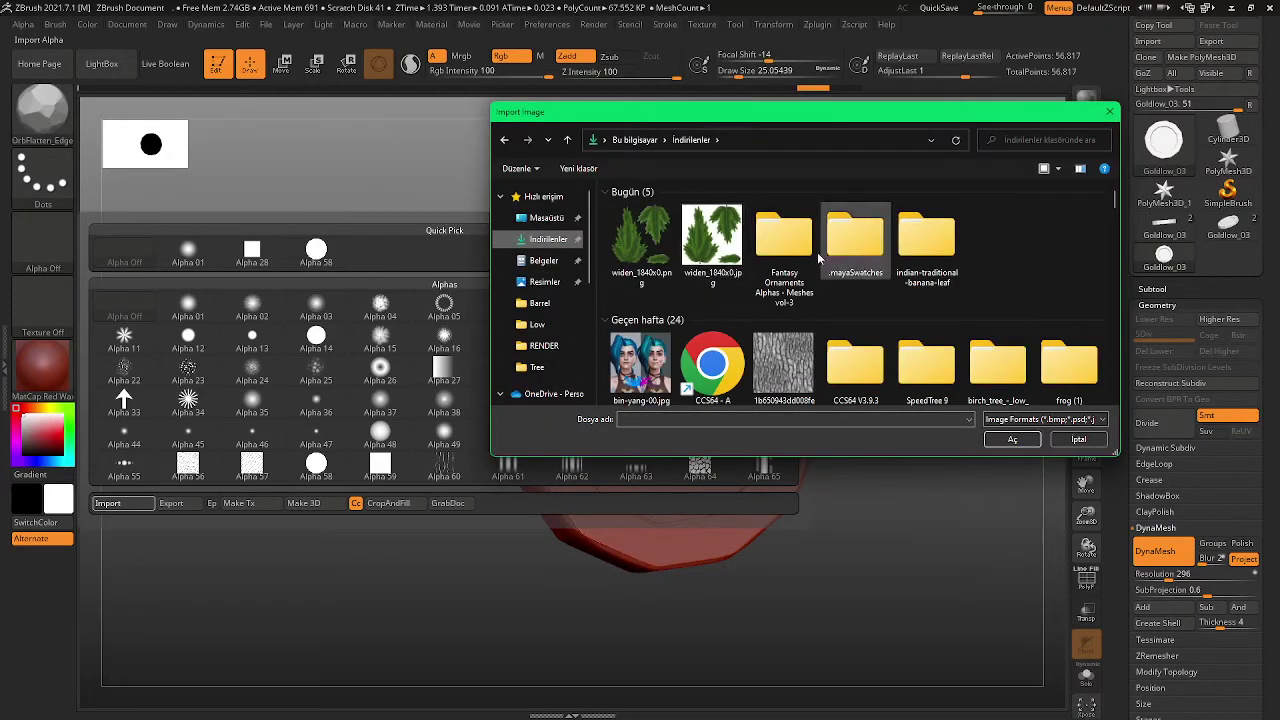
double_click(784, 240)
double_click(660, 210)
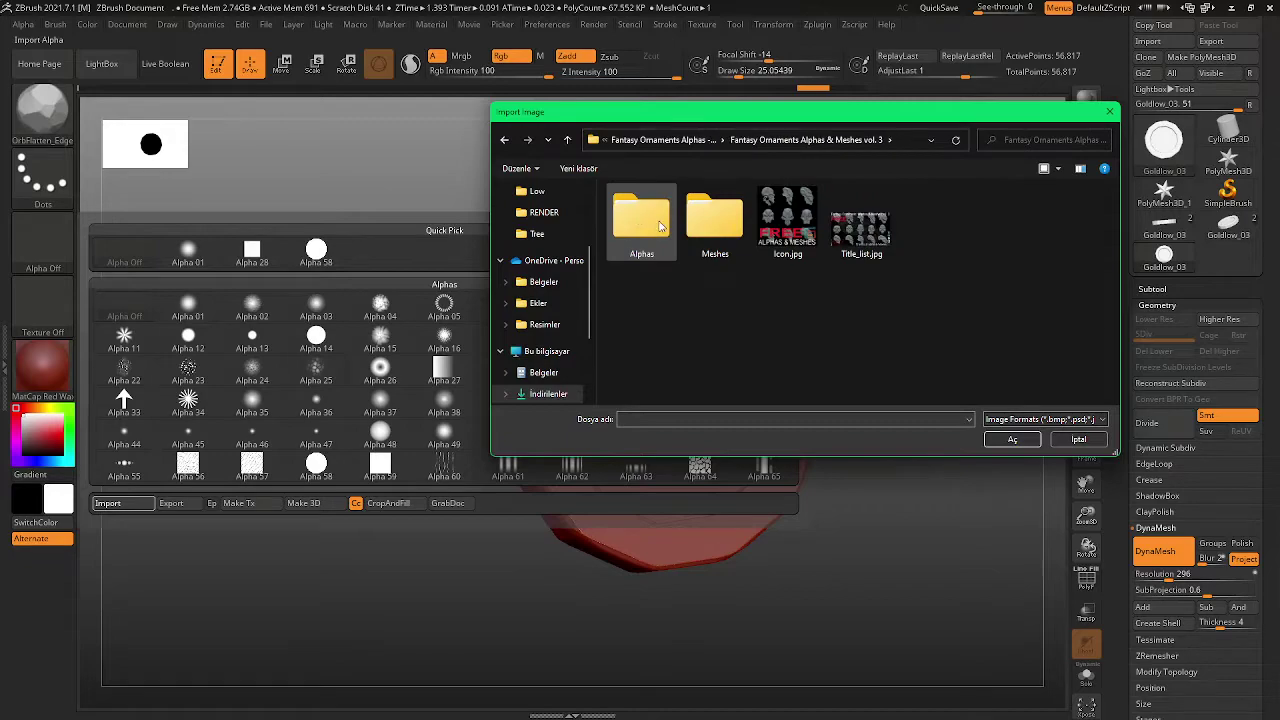
double_click(660, 226)
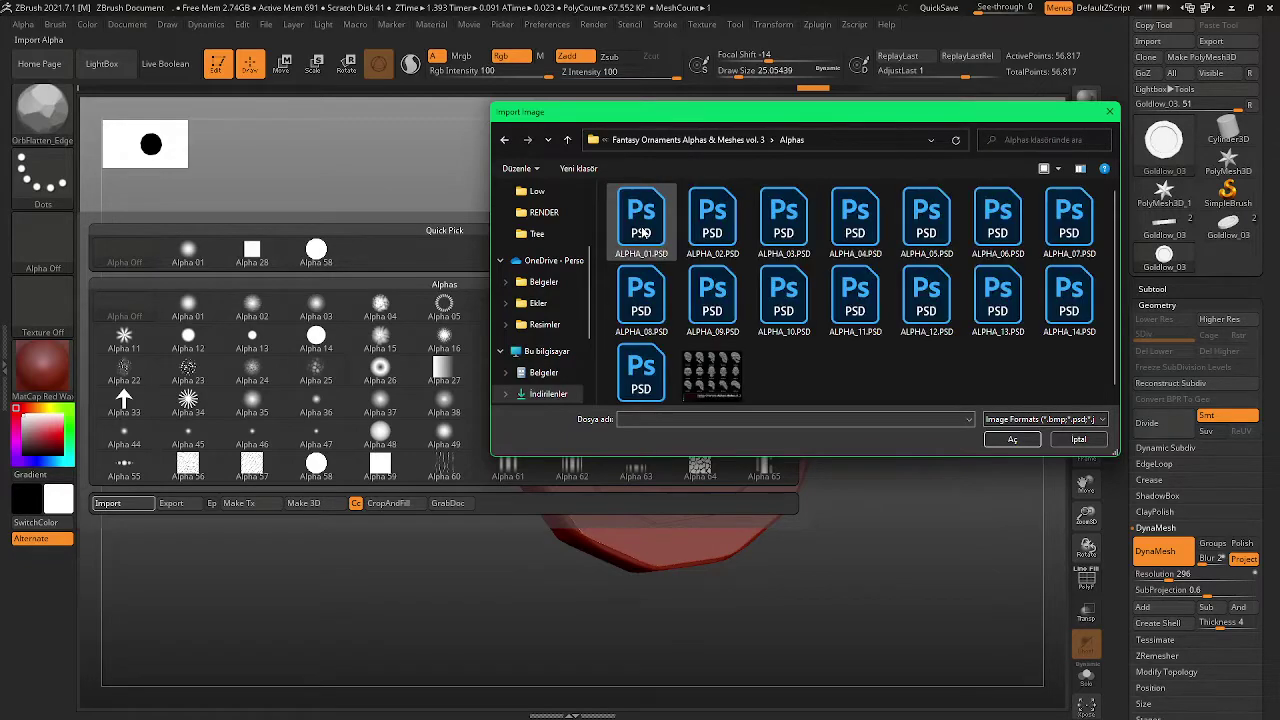
double_click(740, 245)
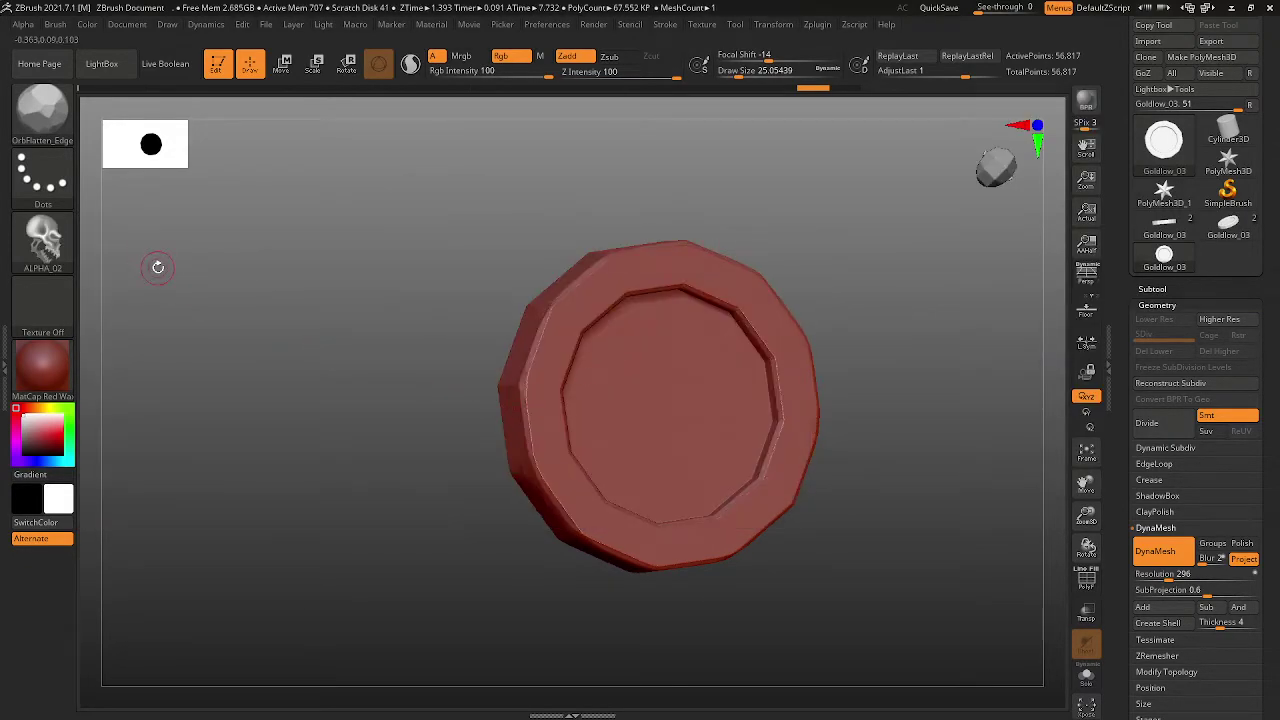
- Turn the brush alpha off and switch to the Standard brush
shift+drag(733, 250, 829, 272)
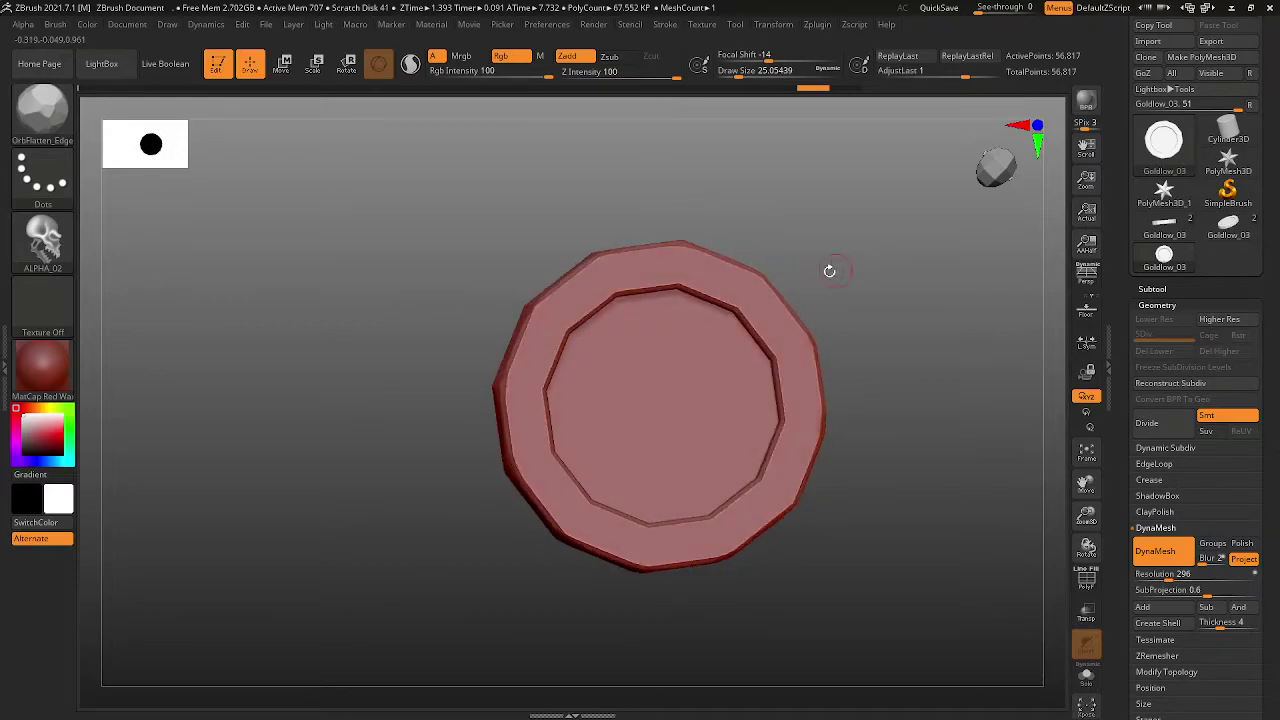
click(42, 238)
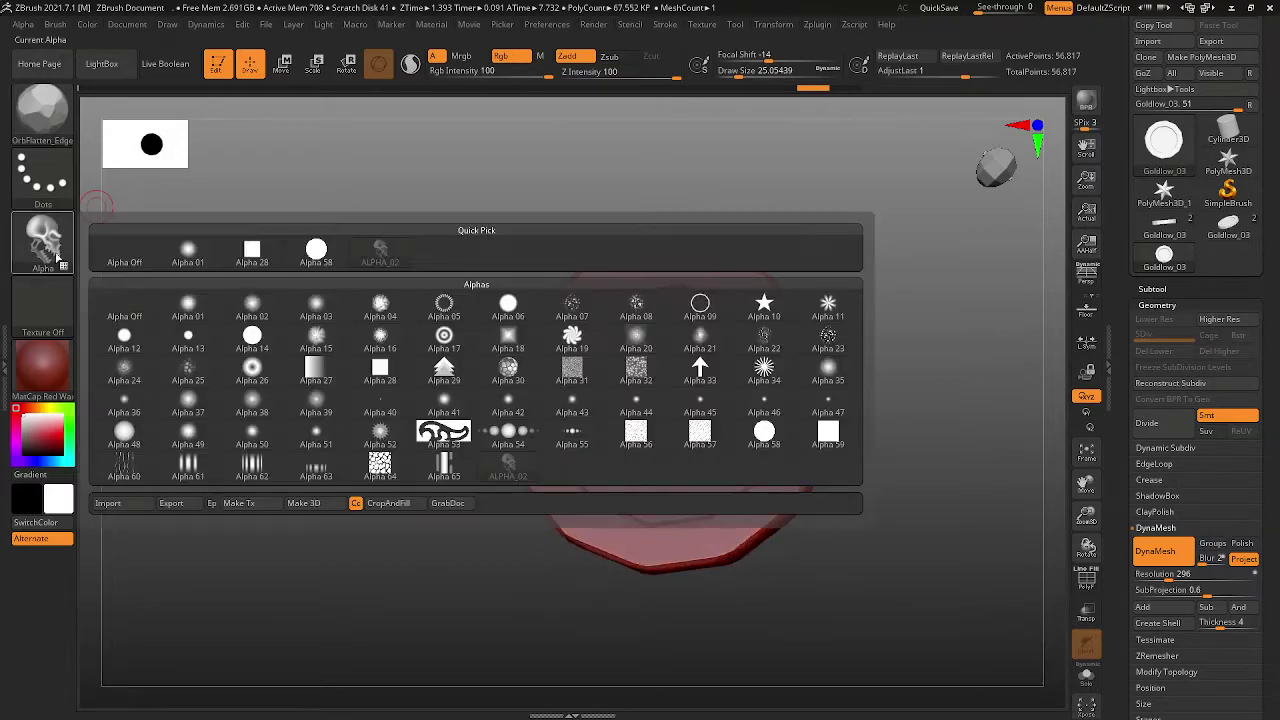
click(122, 305)
click(60, 140)
click(42, 108)
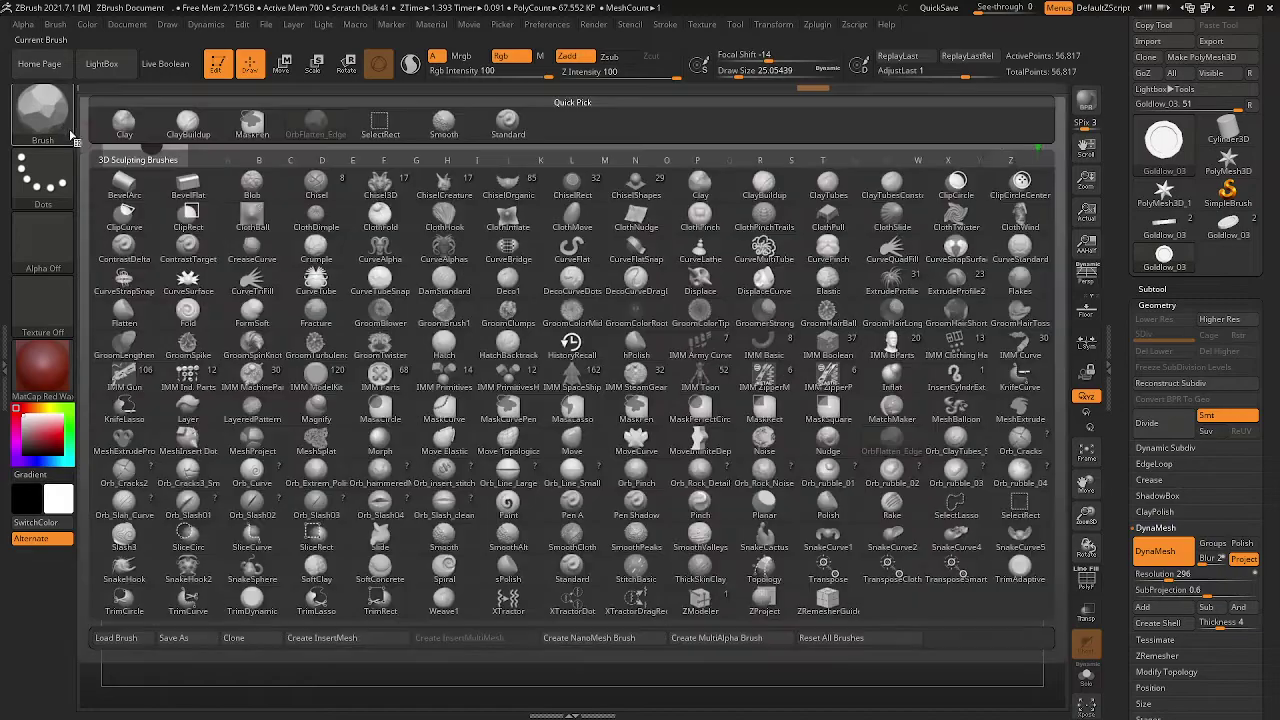
click(508, 133)
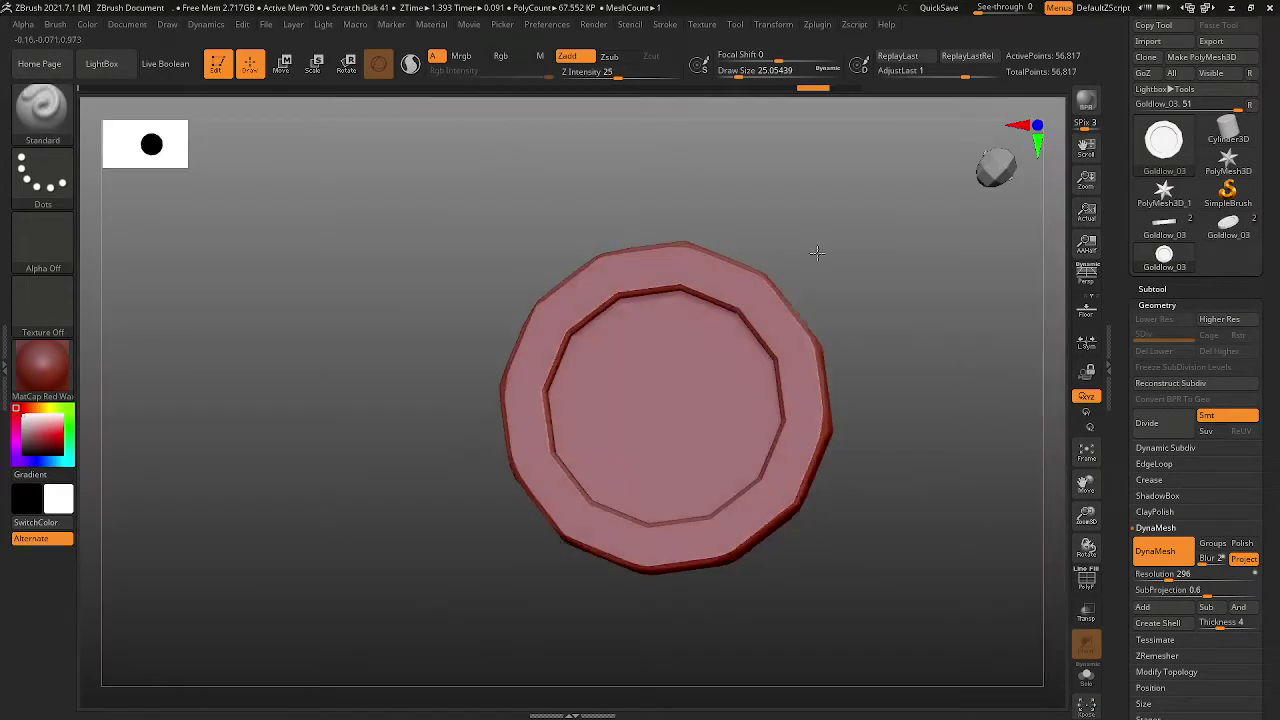
- Reorient the coin to a straight front view and move it back to the canvas centre
drag(814, 266, 890, 322)
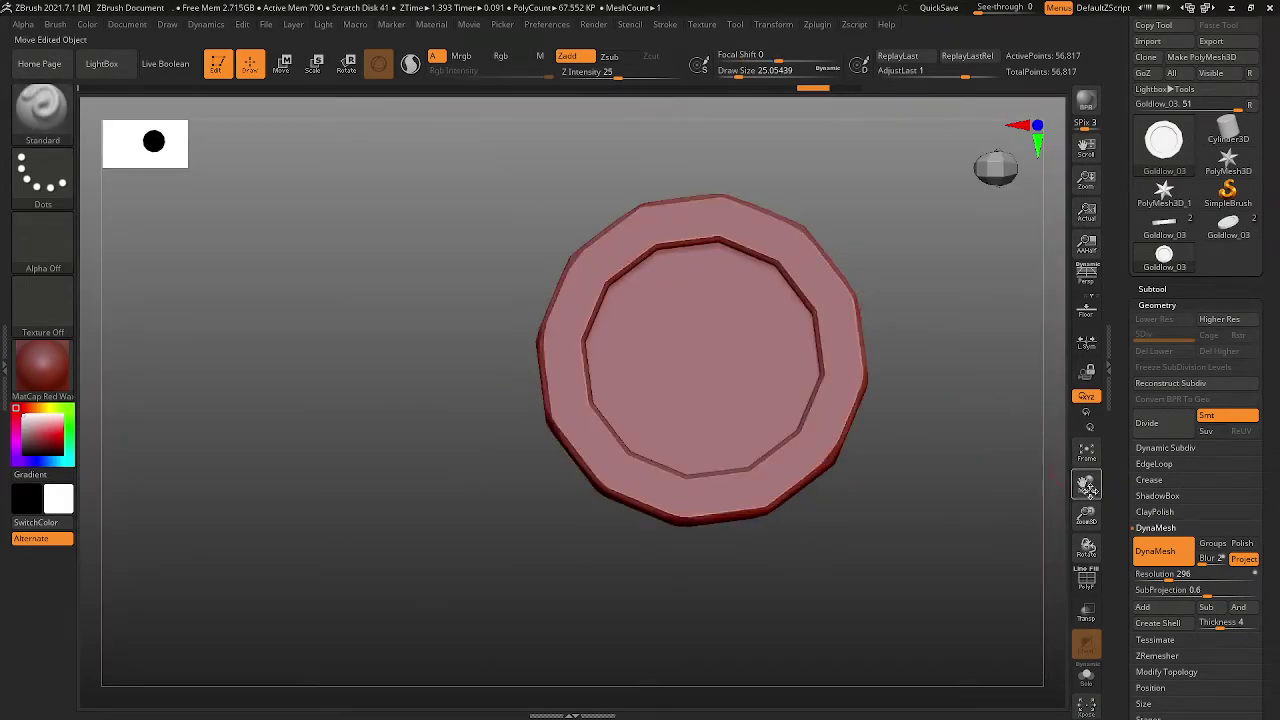
drag(1086, 484, 1070, 486)
click(1038, 145)
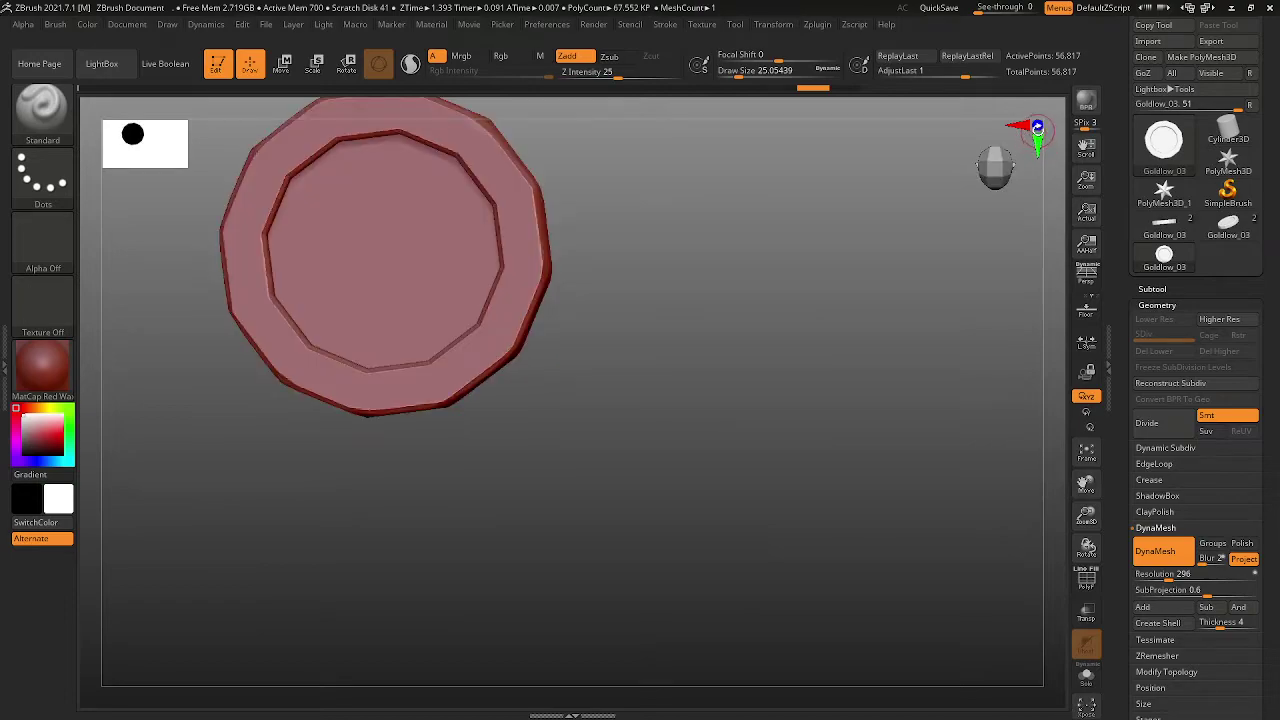
click(1038, 143)
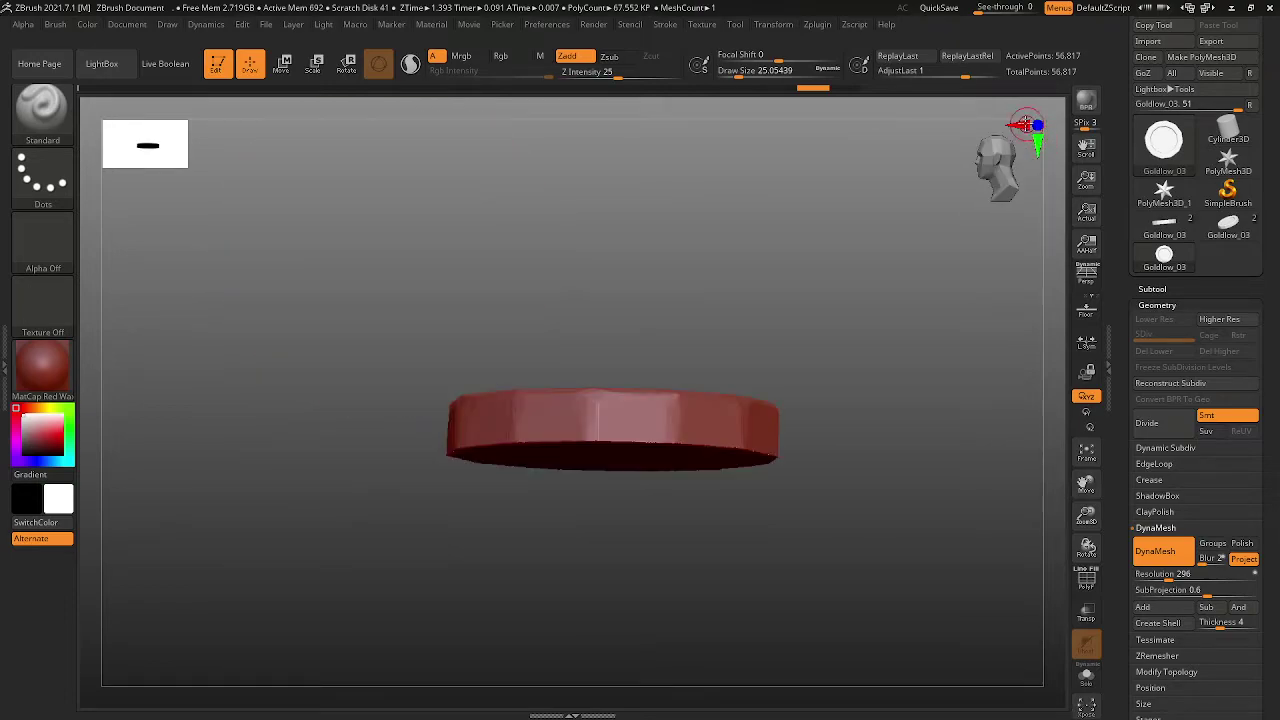
click(1038, 145)
click(1038, 148)
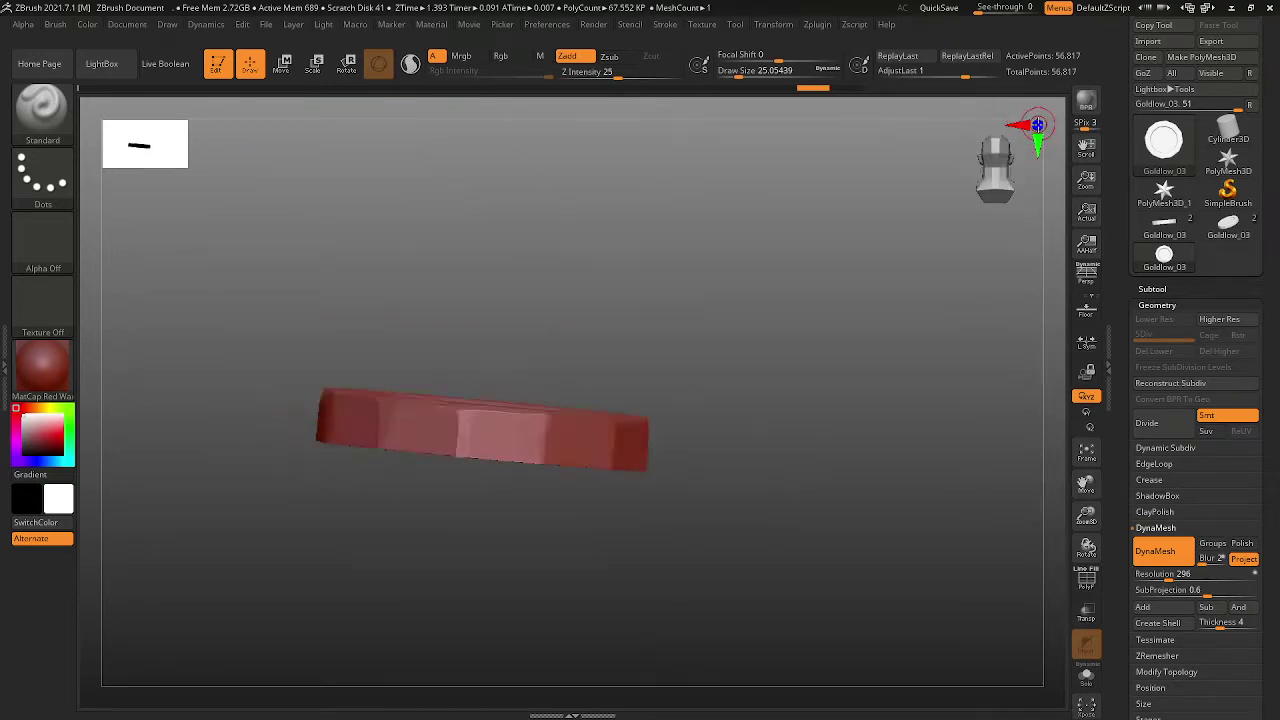
click(1038, 140)
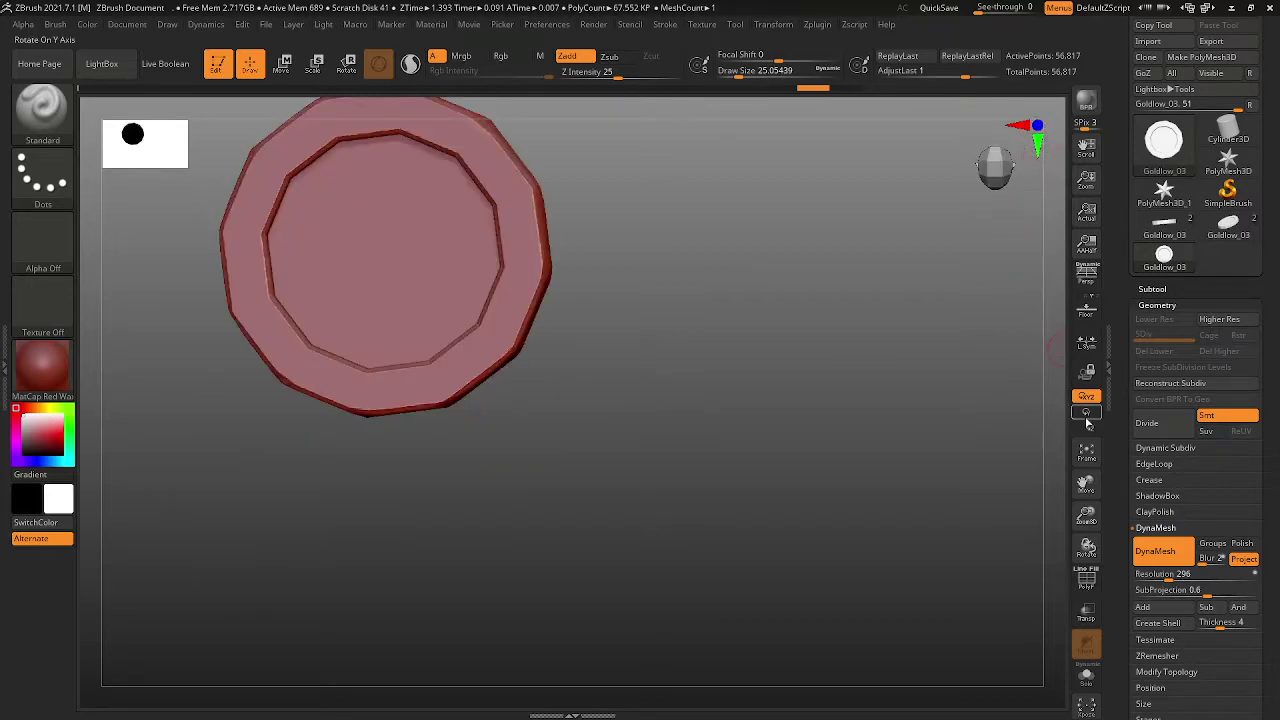
drag(1085, 484, 1185, 557)
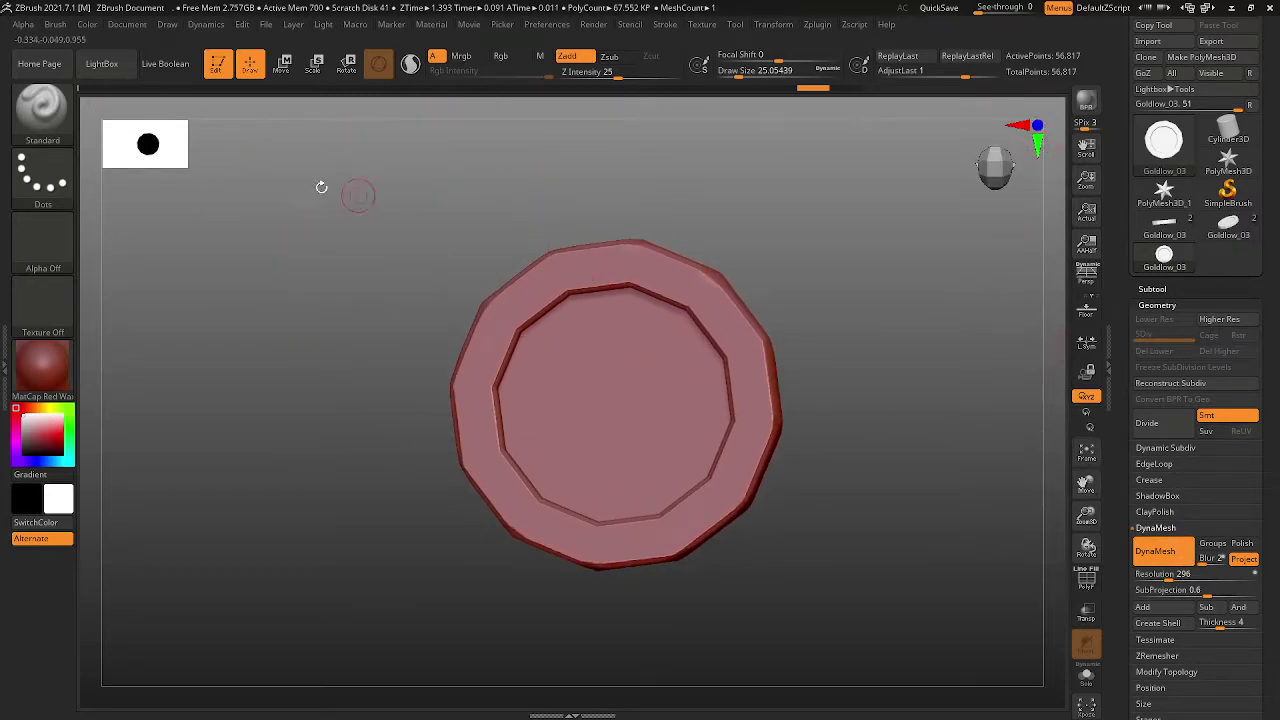
- Set the brush alpha to ALPHA_02 and the stroke type to DragRect
click(43, 240)
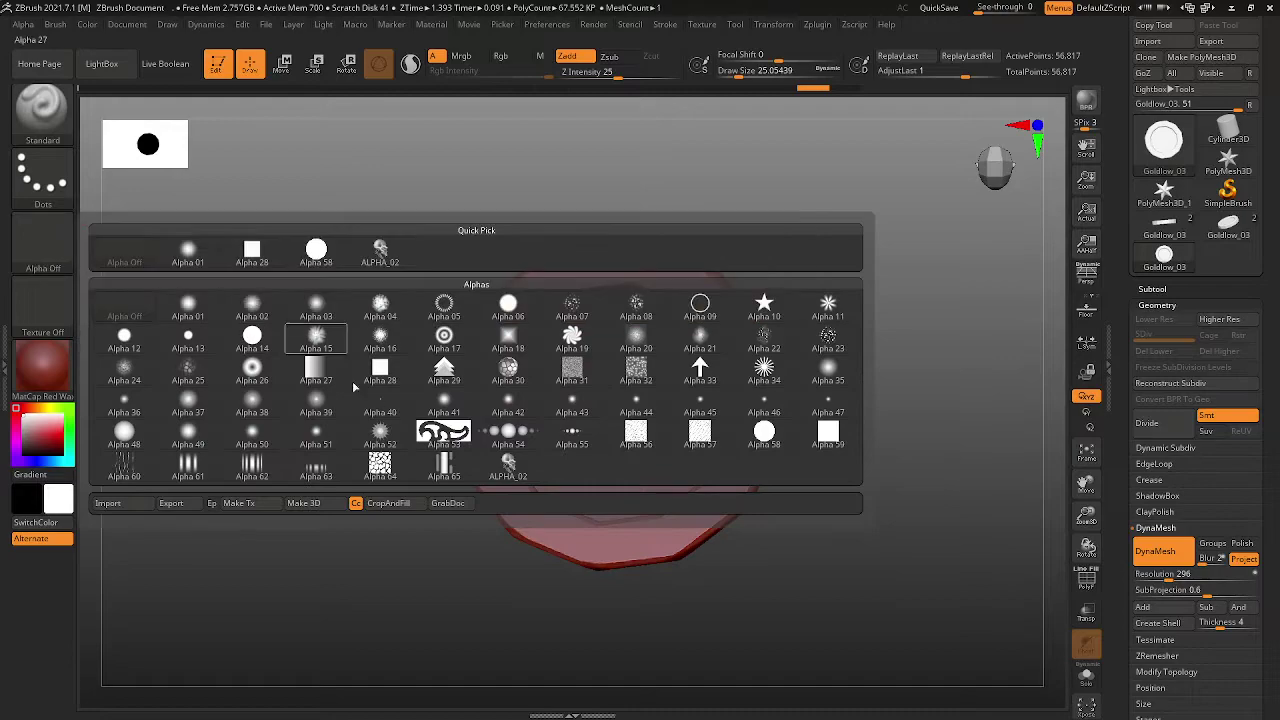
click(508, 472)
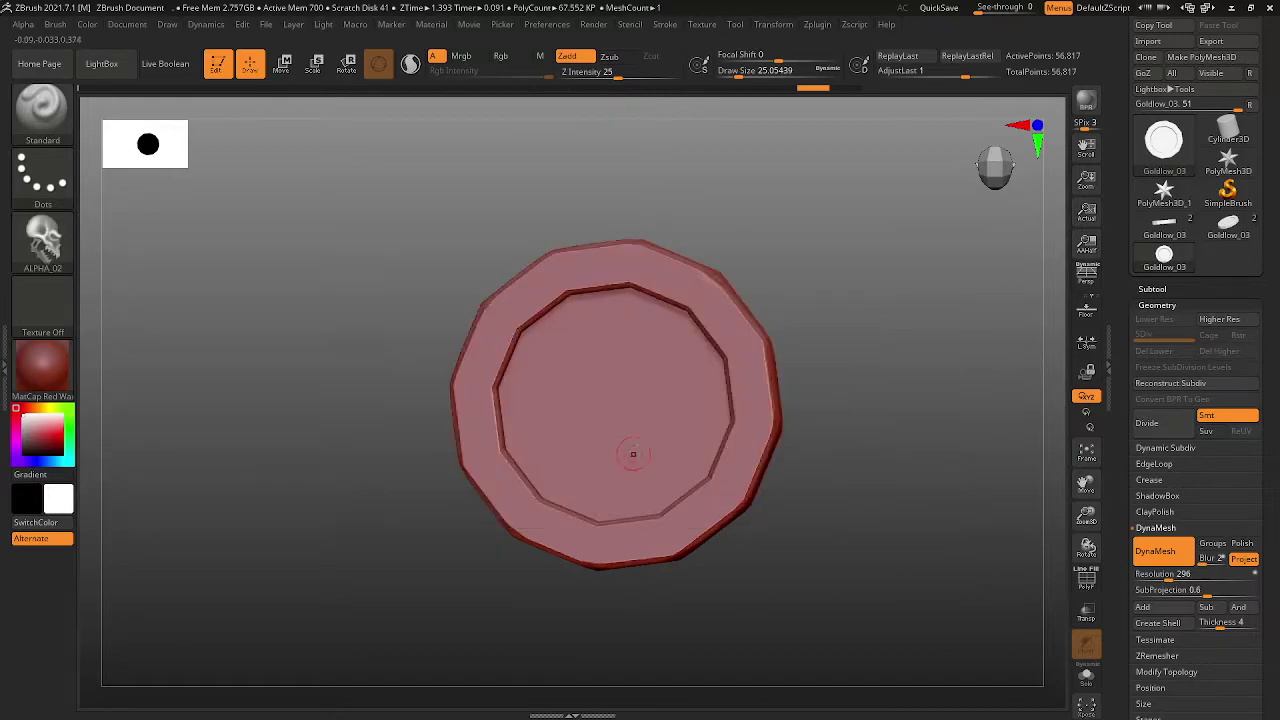
click(43, 175)
click(190, 190)
- Stamp trial skull reliefs on the coin face, inspect them, and undo
drag(605, 416, 623, 272)
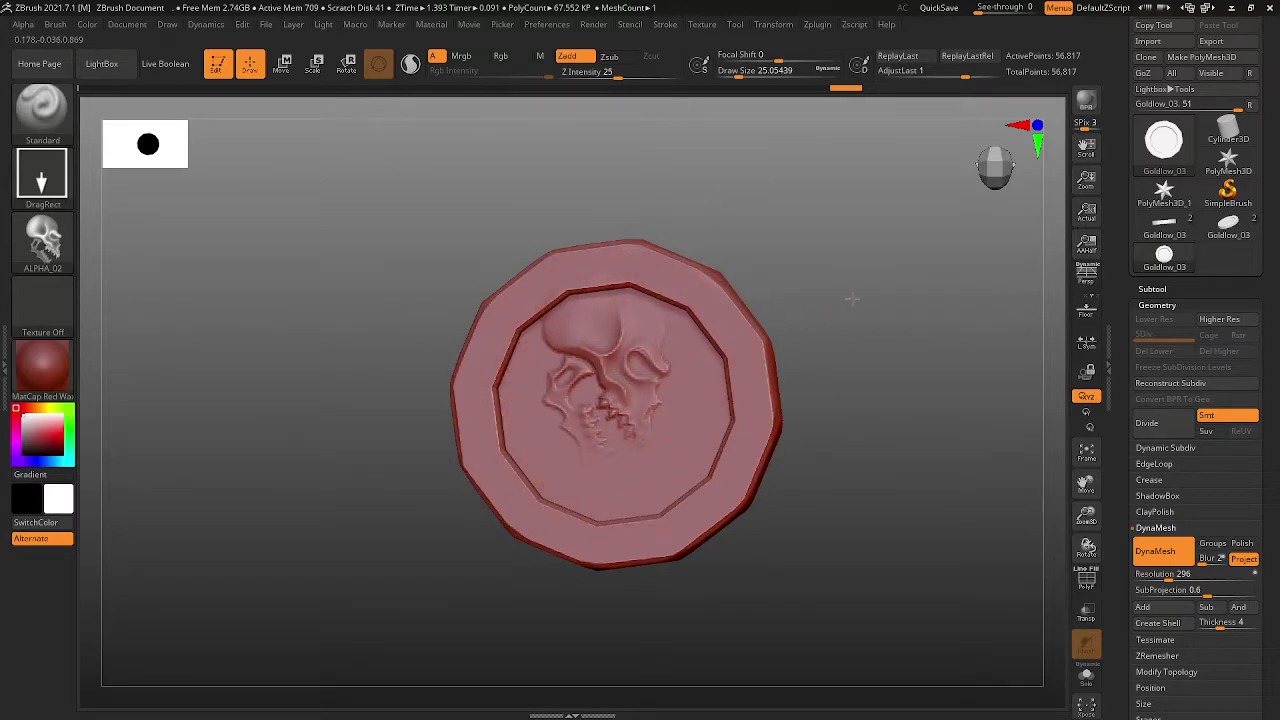
key(ctrl+z)
drag(825, 301, 827, 313)
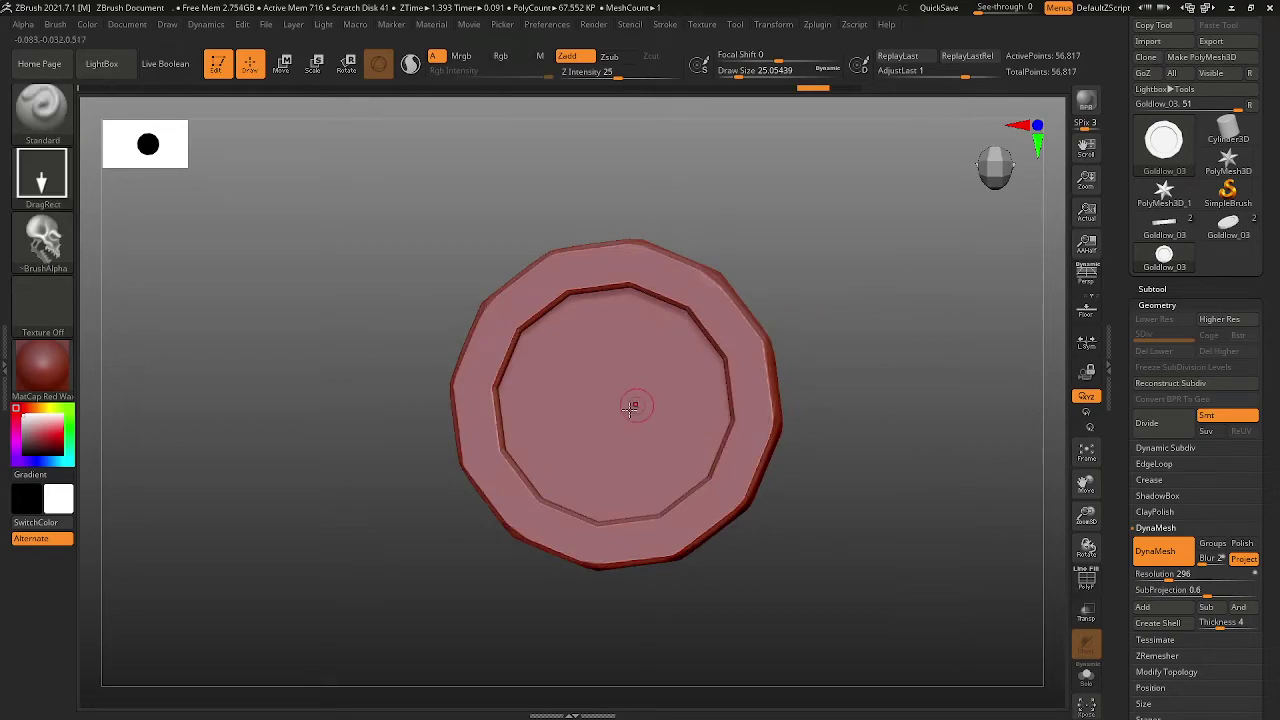
mouse_move(621, 412)
mouse_down()
mouse_move(641, 317)
mouse_move(580, 313)
mouse_up()
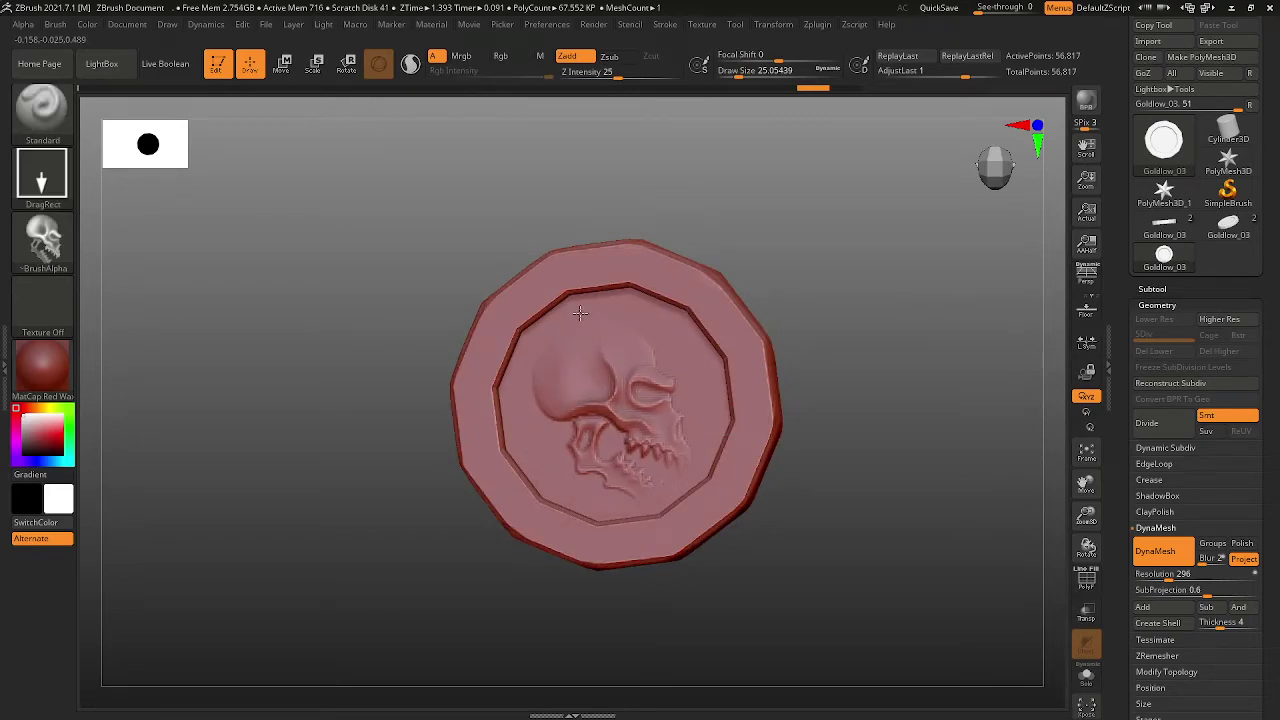
drag(830, 305, 821, 304)
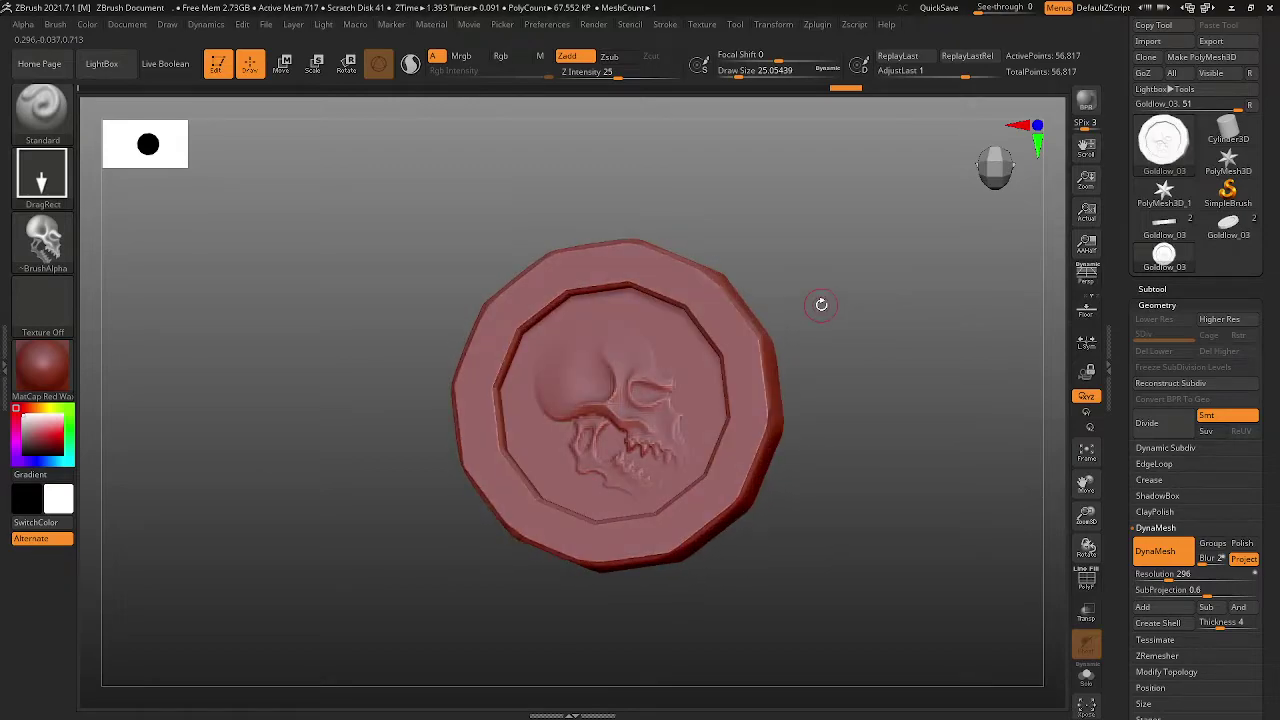
mouse_move(817, 306)
mouse_down()
mouse_move(851, 274)
mouse_move(810, 289)
mouse_move(857, 273)
mouse_up()
key(ctrl+z)
key(ctrl+z)
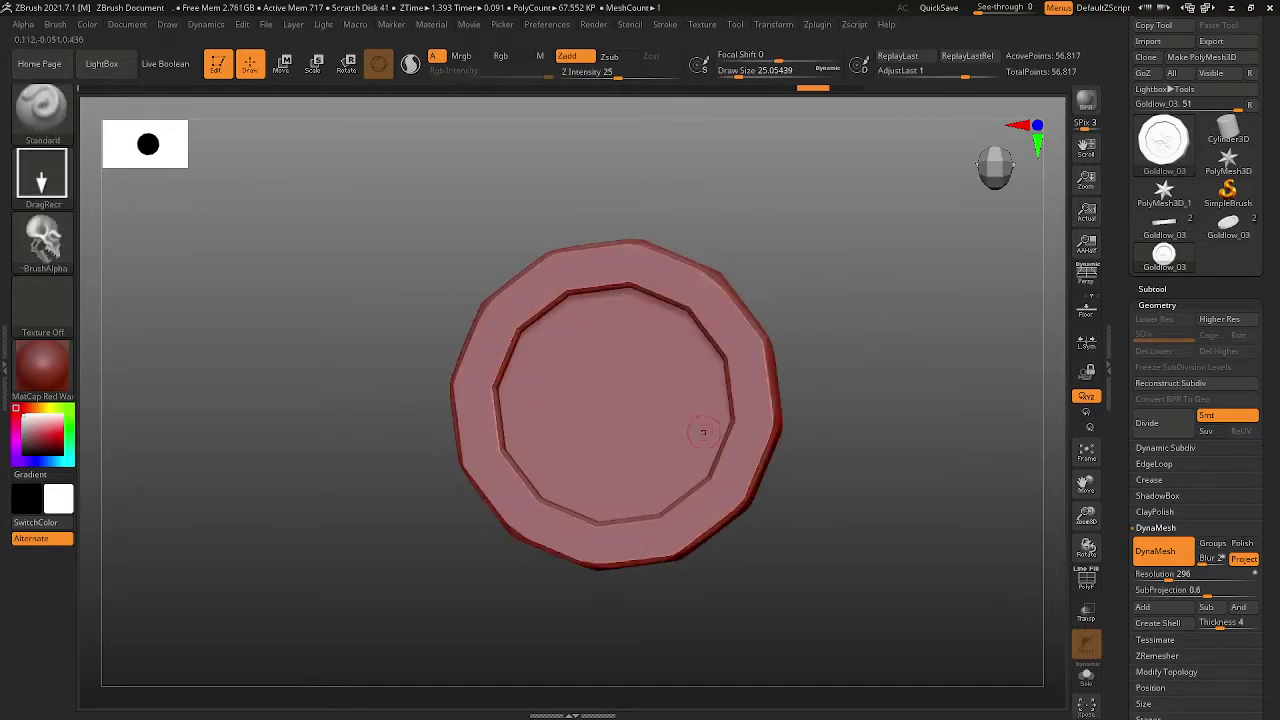
- Retry the skull stamp until a larger, upright skull sits in the inner recess
drag(607, 395, 617, 420)
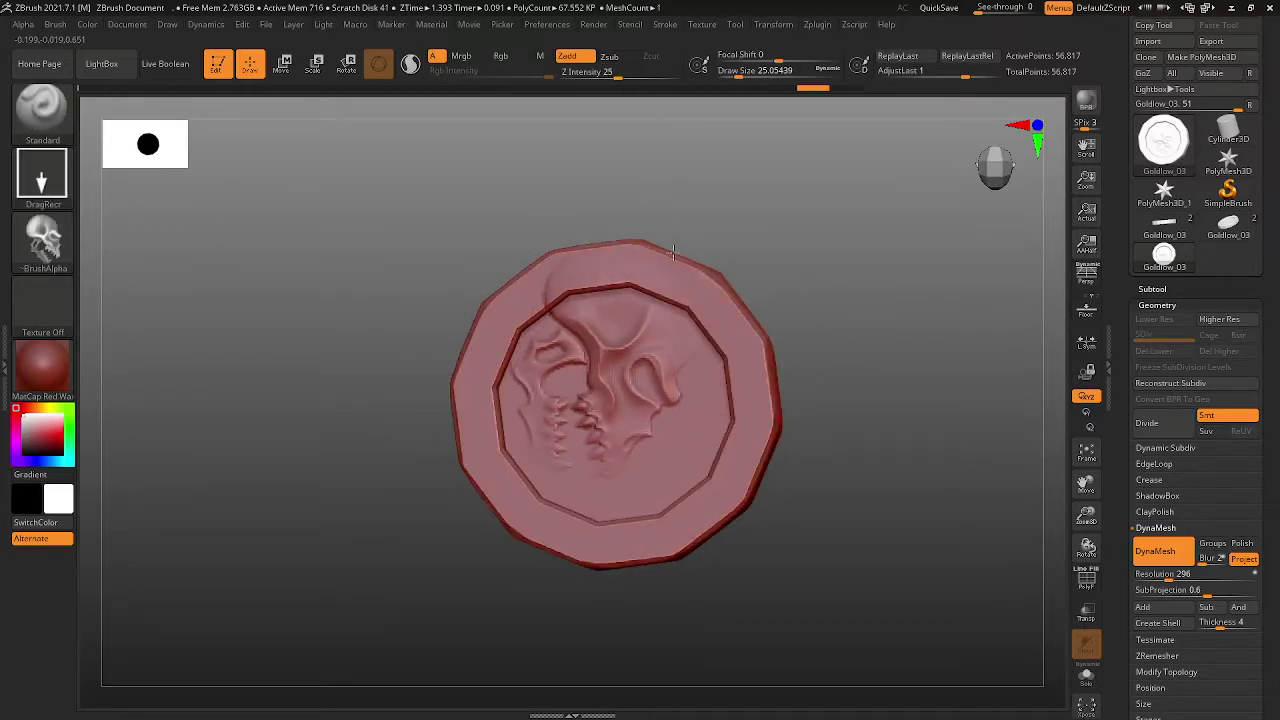
key(ctrl+z)
drag(653, 418, 670, 495)
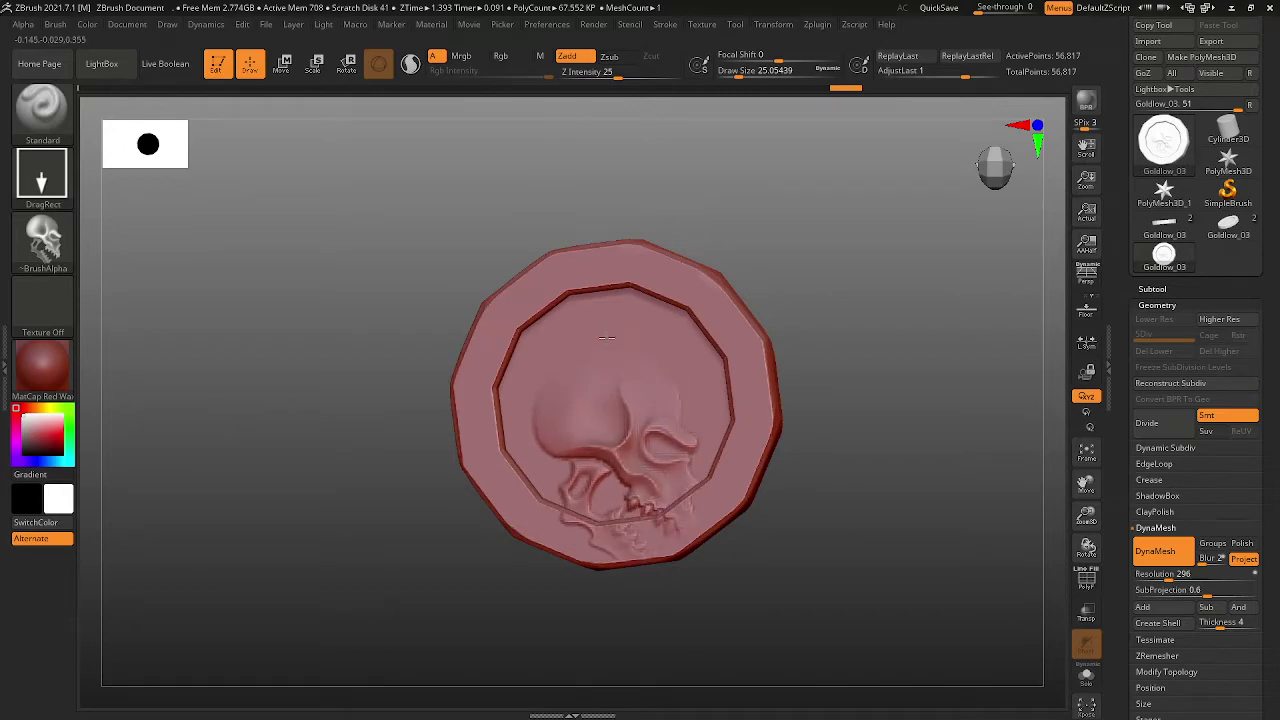
key(ctrl+z)
mouse_move(834, 428)
mouse_down()
mouse_move(842, 463)
mouse_move(820, 413)
mouse_up()
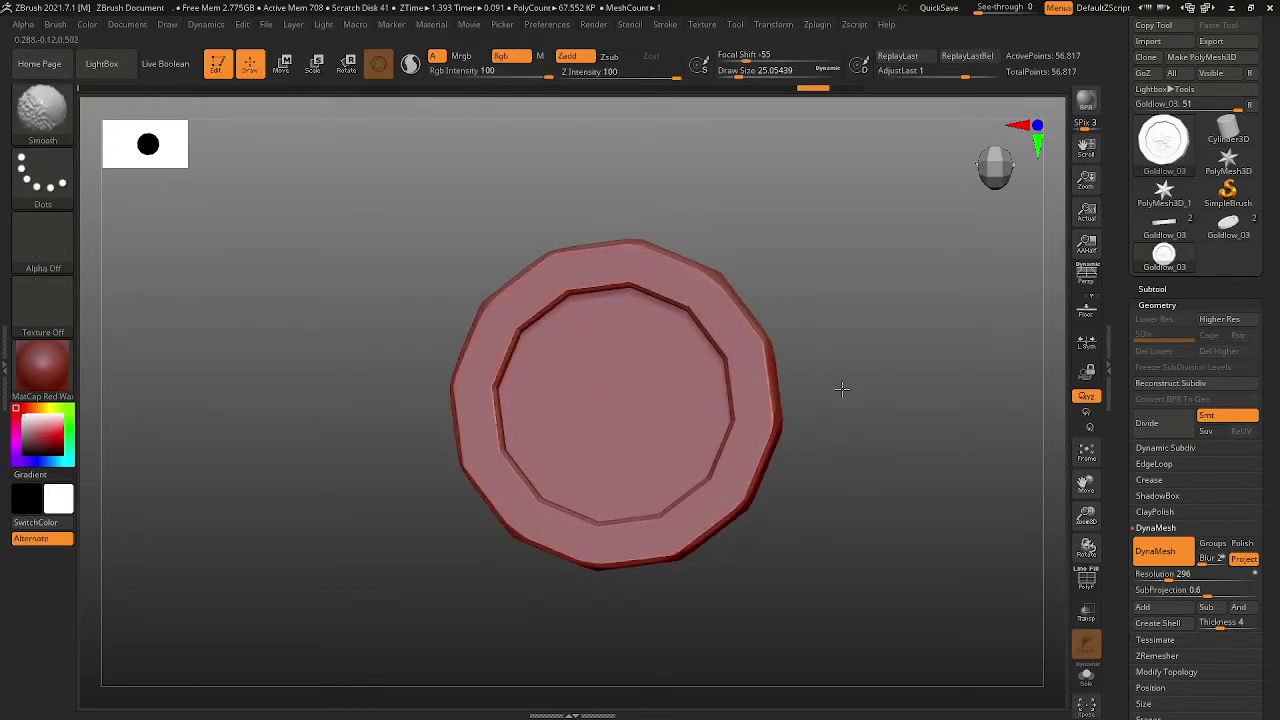
mouse_move(625, 355)
mouse_down()
mouse_move(542, 387)
mouse_move(627, 381)
mouse_up()
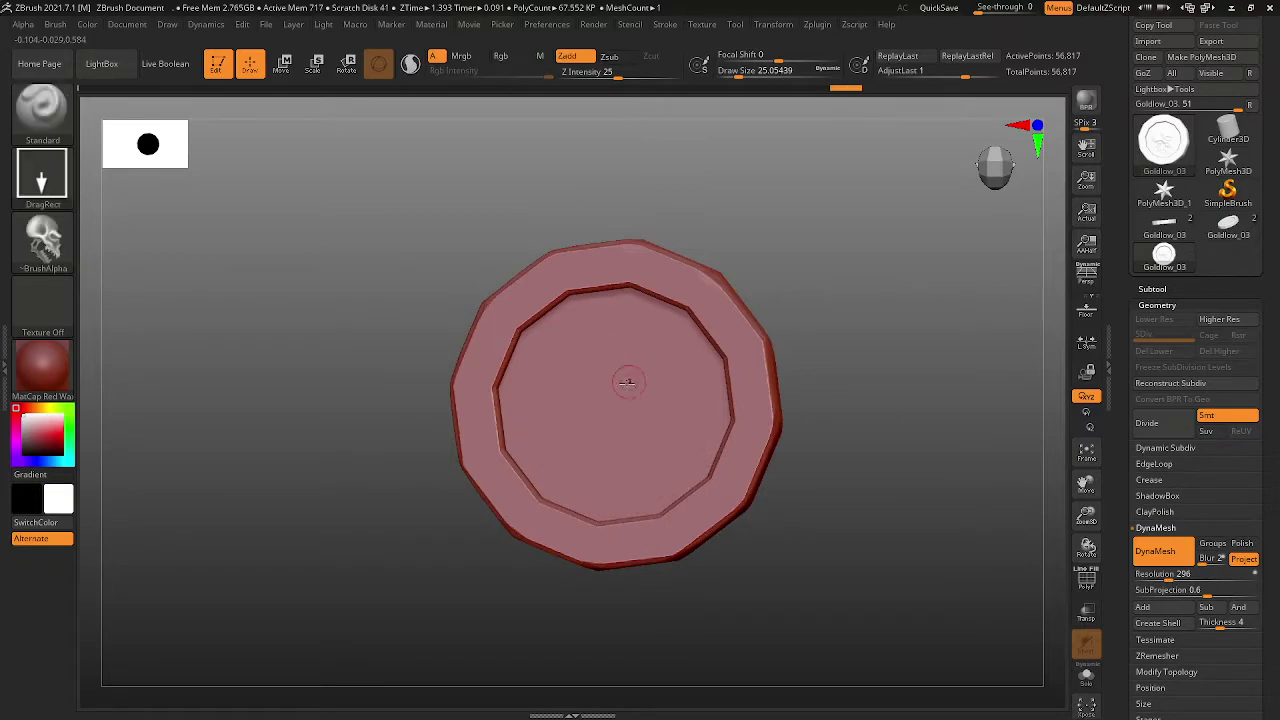
drag(607, 325, 640, 340)
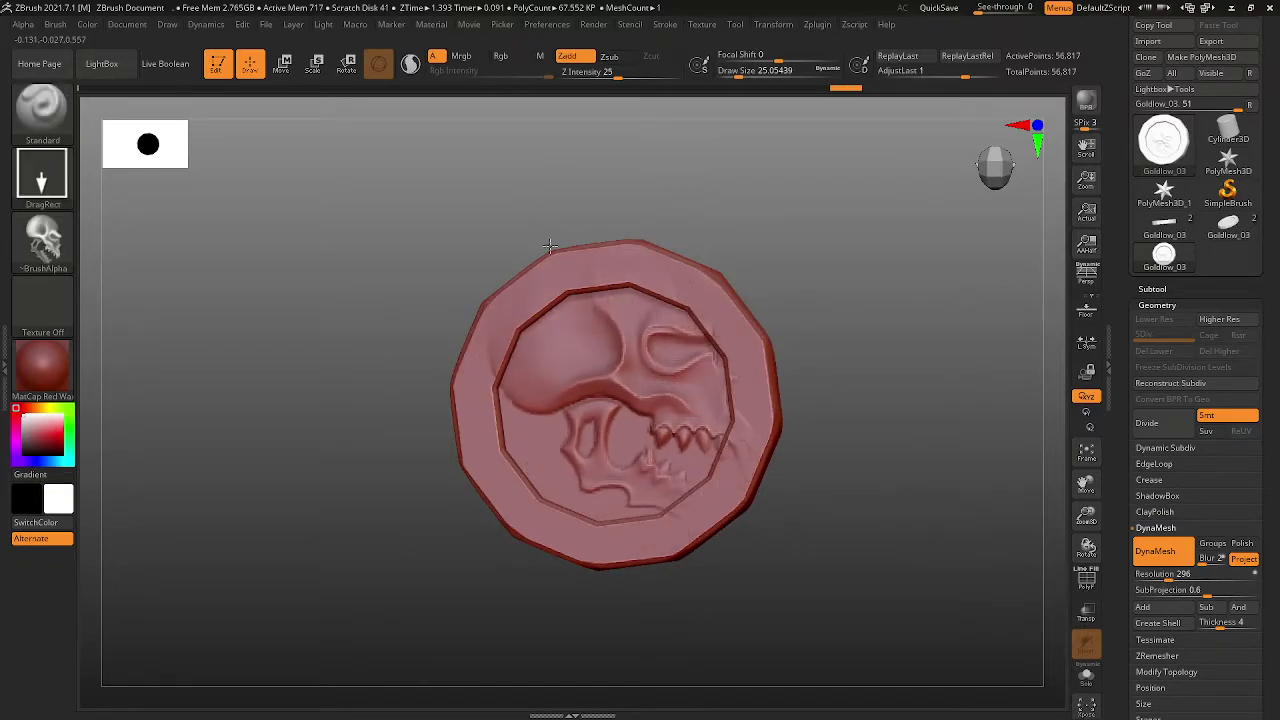
key(ctrl+z)
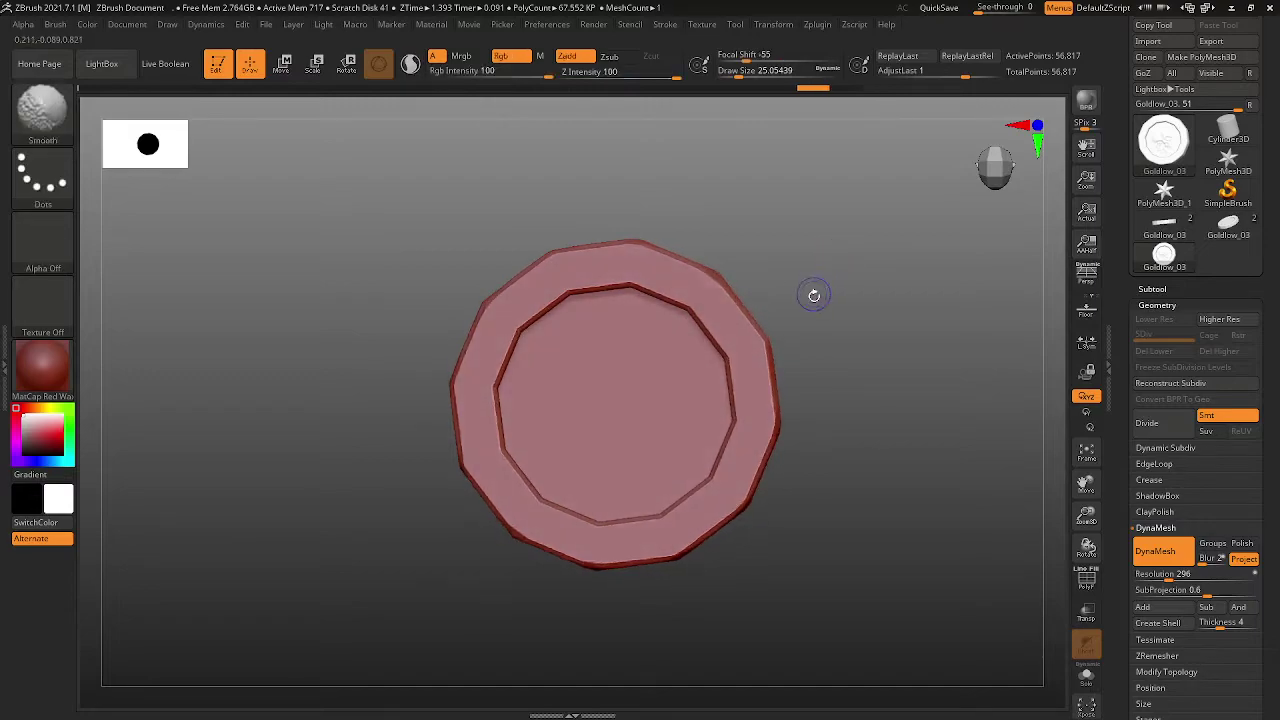
mouse_move(666, 456)
mouse_down()
mouse_move(617, 338)
mouse_move(545, 333)
mouse_move(525, 390)
mouse_move(587, 319)
mouse_up()
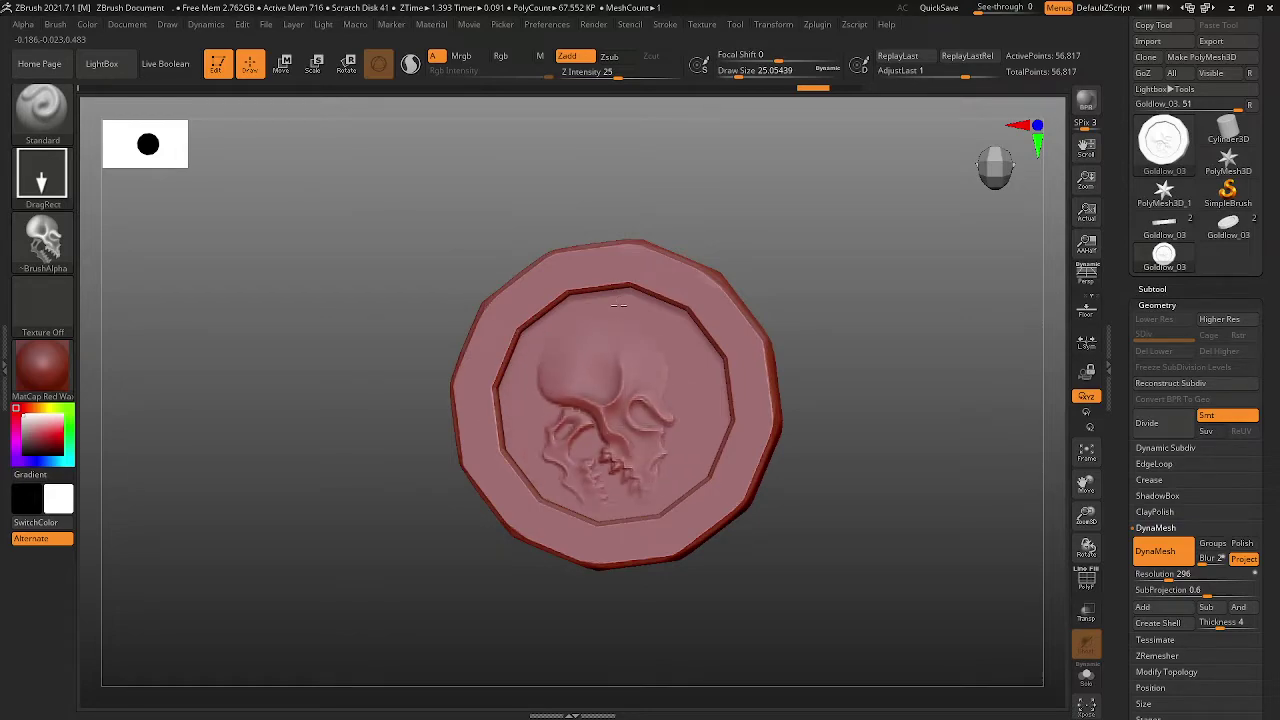
mouse_move(844, 296)
mouse_down()
mouse_move(802, 304)
mouse_move(818, 369)
mouse_up()
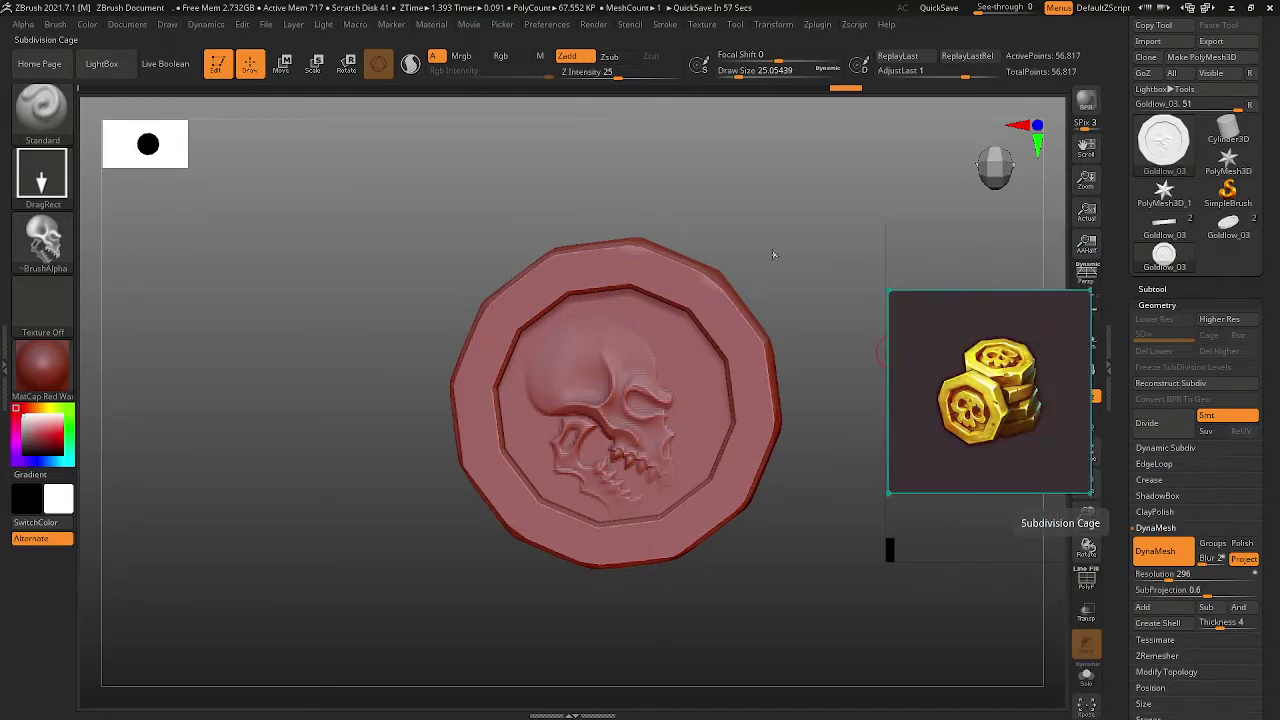
- Select the OrbFlatten_Edge brush
drag(771, 257, 820, 299)
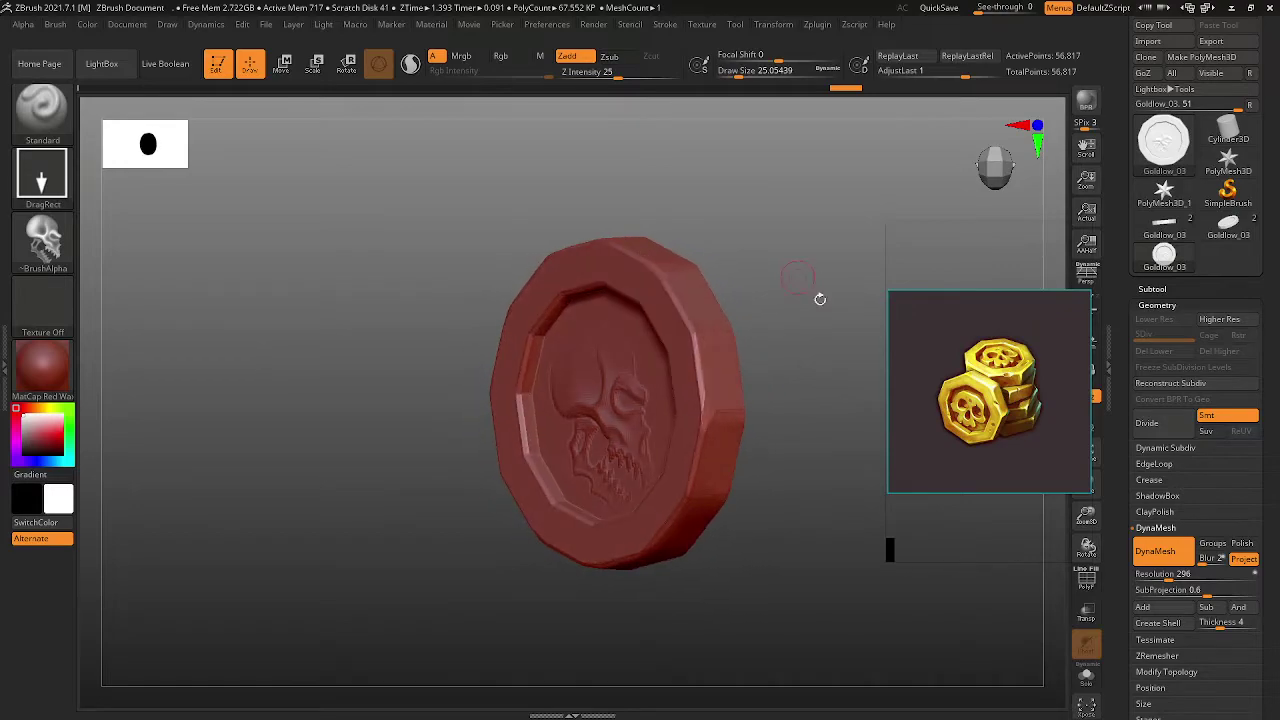
click(42, 108)
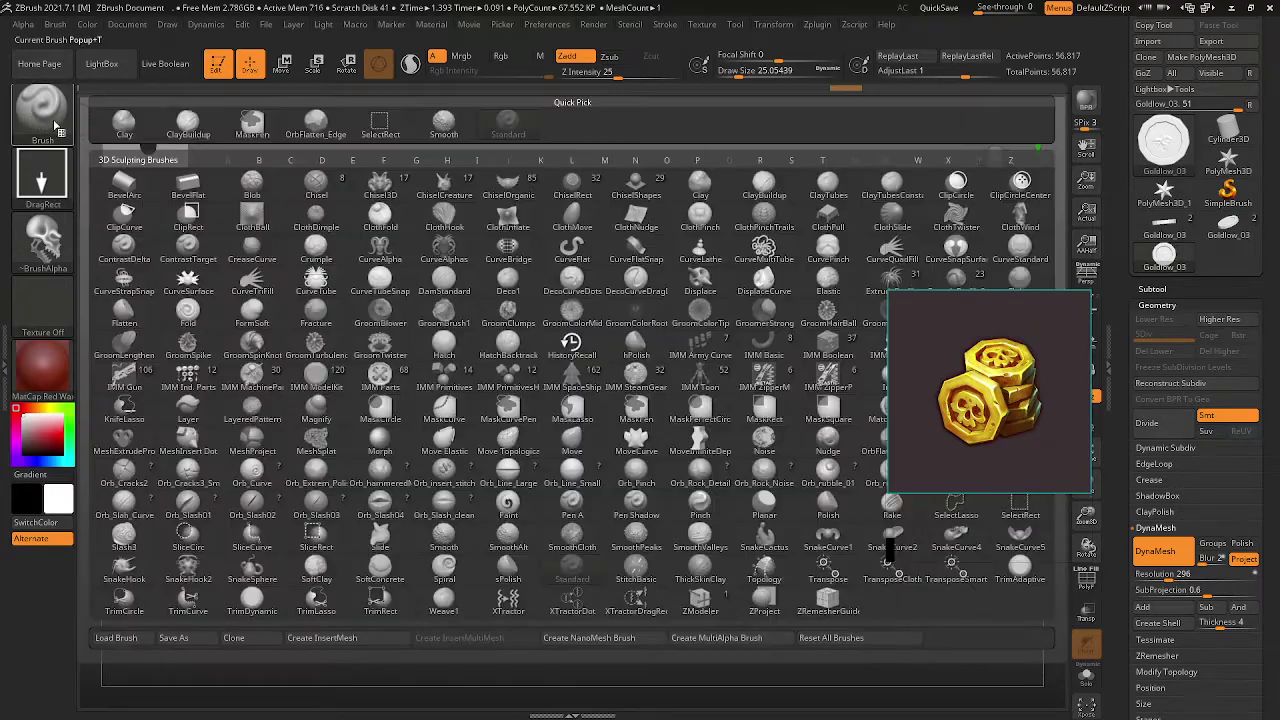
click(310, 140)
- Move the reference aside, snap the coin front-on, and DynaMesh it at resolution 296
mouse_move(434, 194)
mouse_down()
mouse_move(827, 418)
mouse_move(610, 402)
mouse_up()
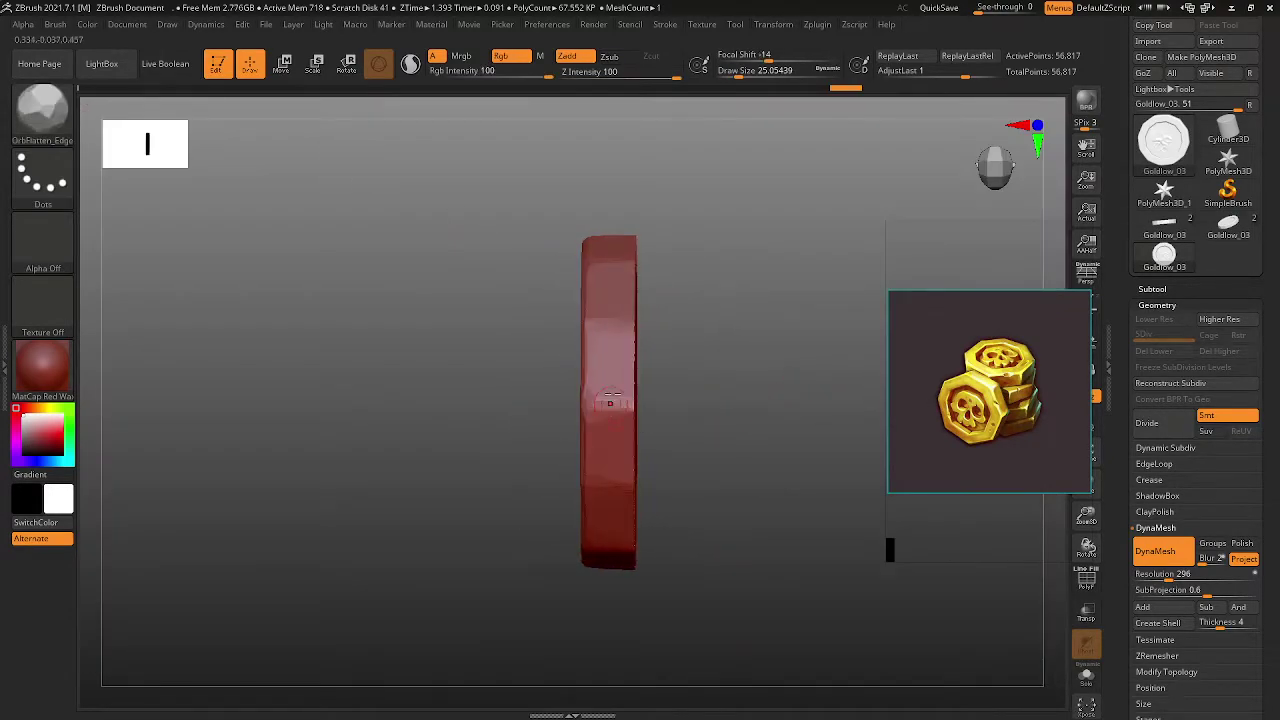
drag(722, 376, 766, 369)
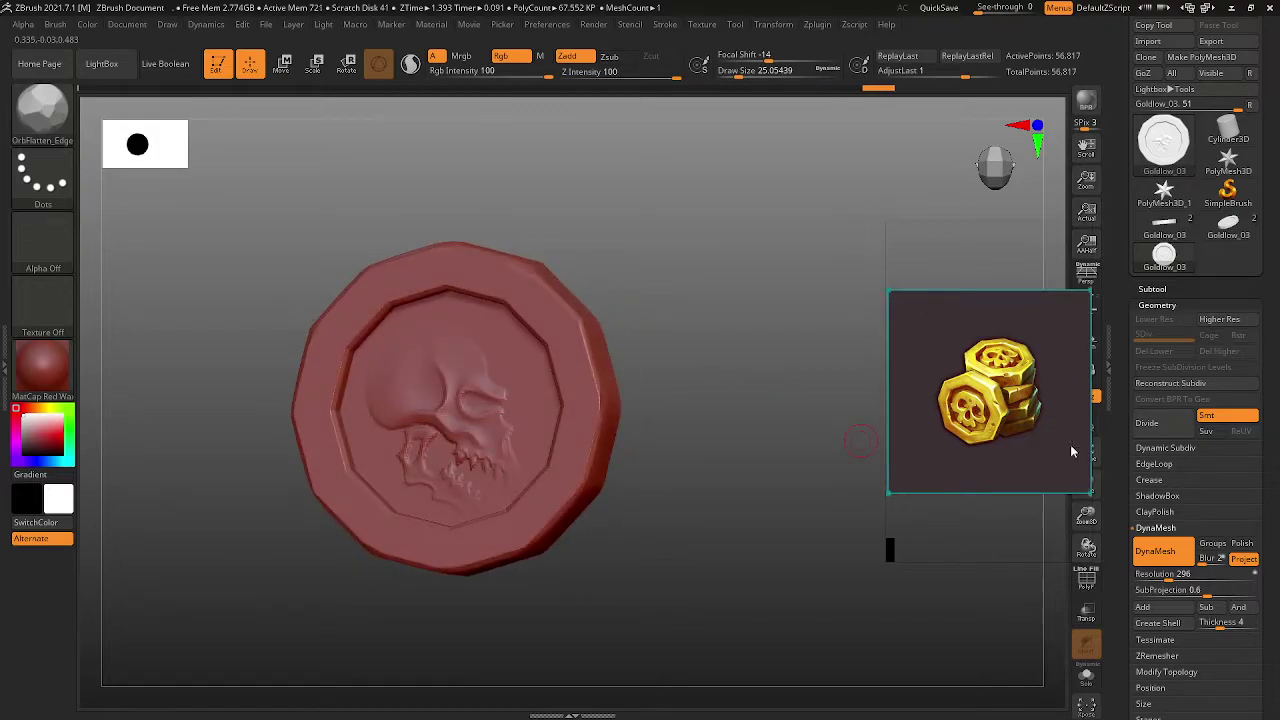
drag(1025, 343, 925, 266)
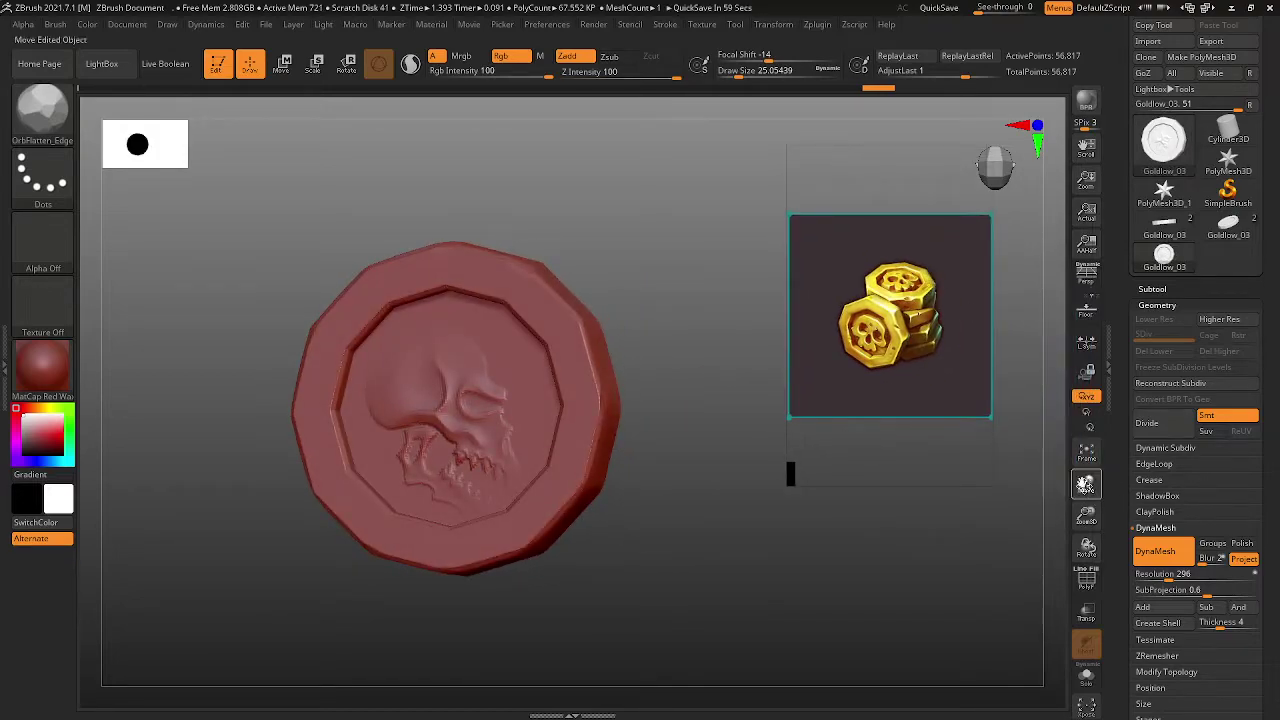
shift+drag(800, 560, 850, 572)
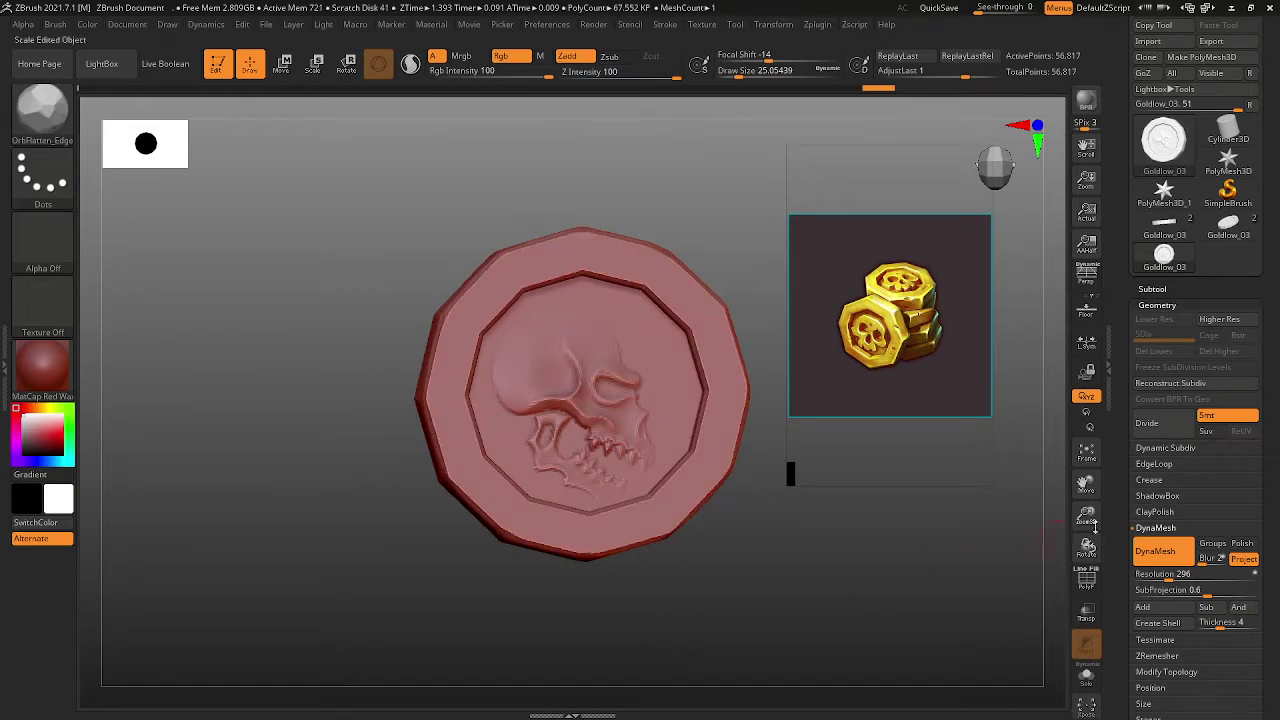
click(1147, 549)
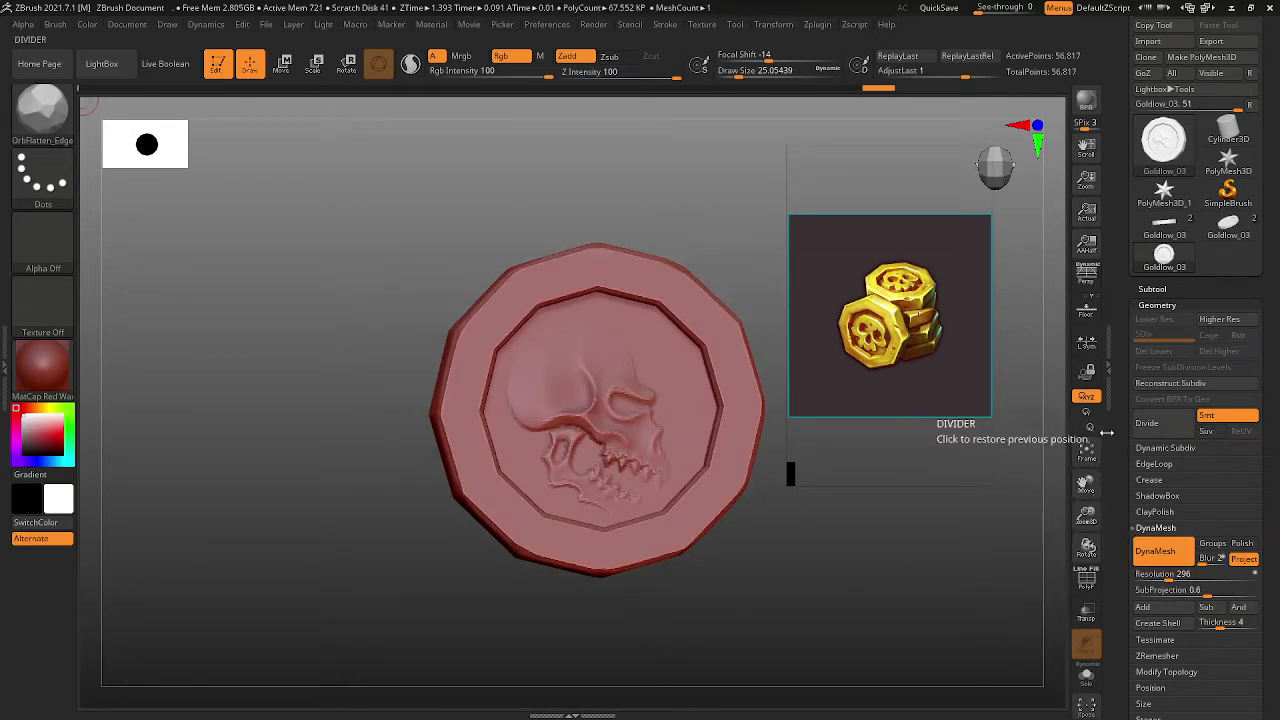
- Choose the Orb_Line_Large brush and rotate the coin to inspect its rim
key(b)
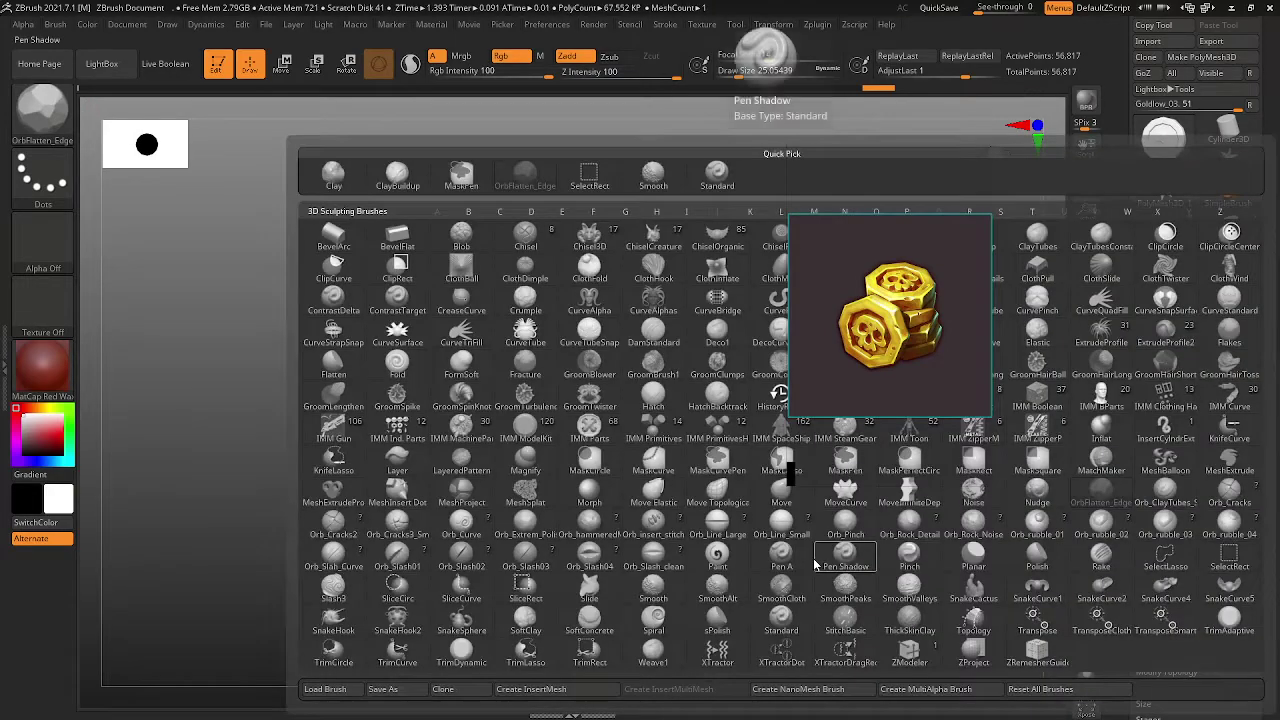
click(718, 530)
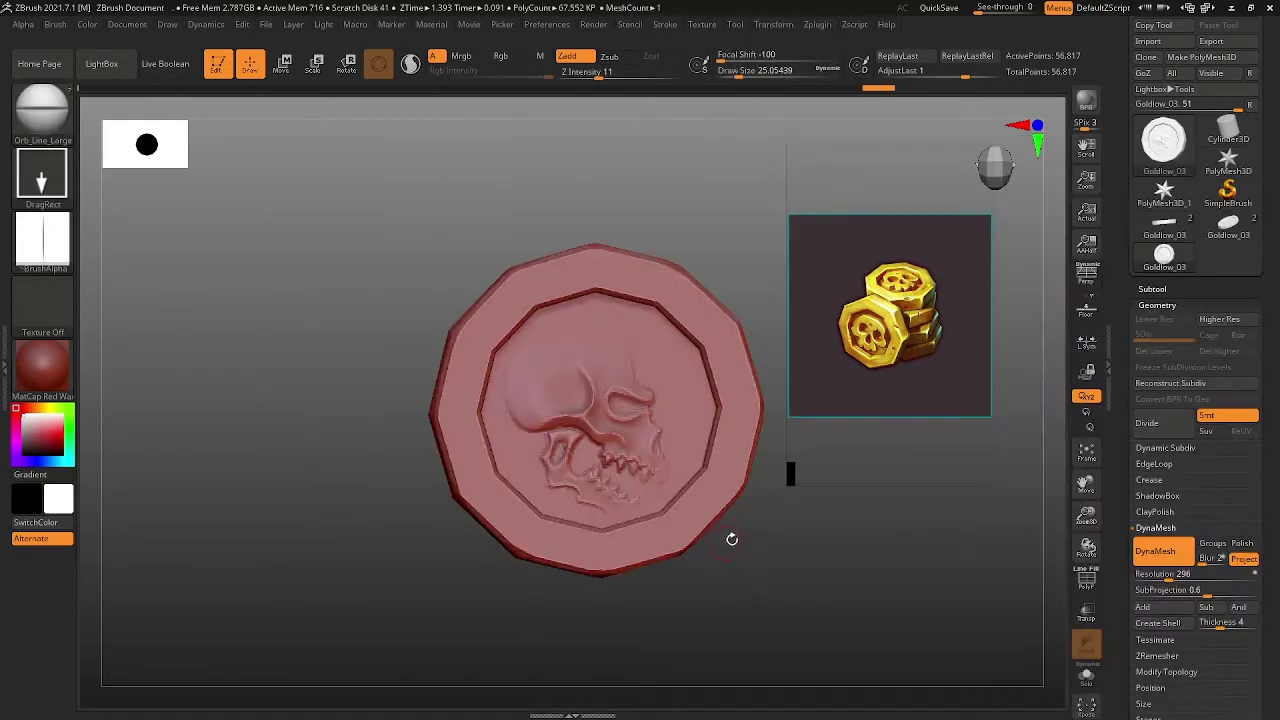
mouse_move(731, 537)
mouse_down()
mouse_move(789, 471)
mouse_move(757, 480)
mouse_up()
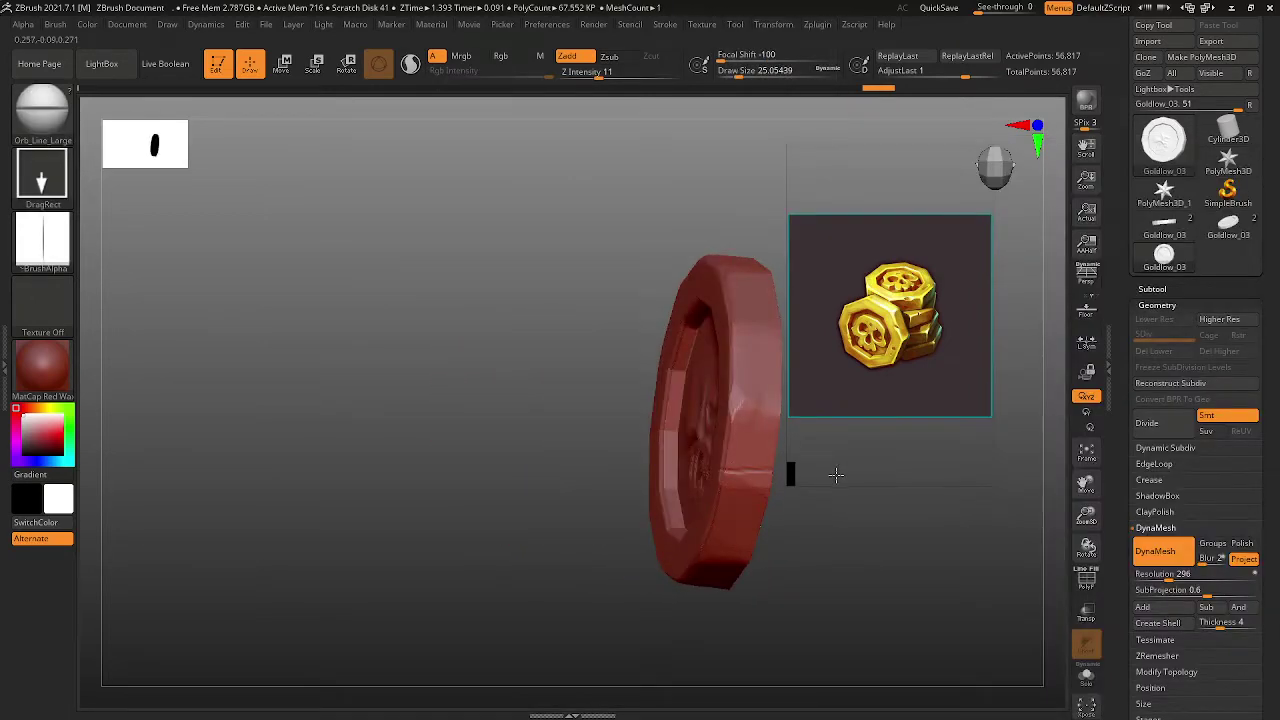
mouse_move(836, 475)
mouse_down()
mouse_move(817, 557)
mouse_move(849, 551)
mouse_move(823, 557)
mouse_move(735, 503)
mouse_up()
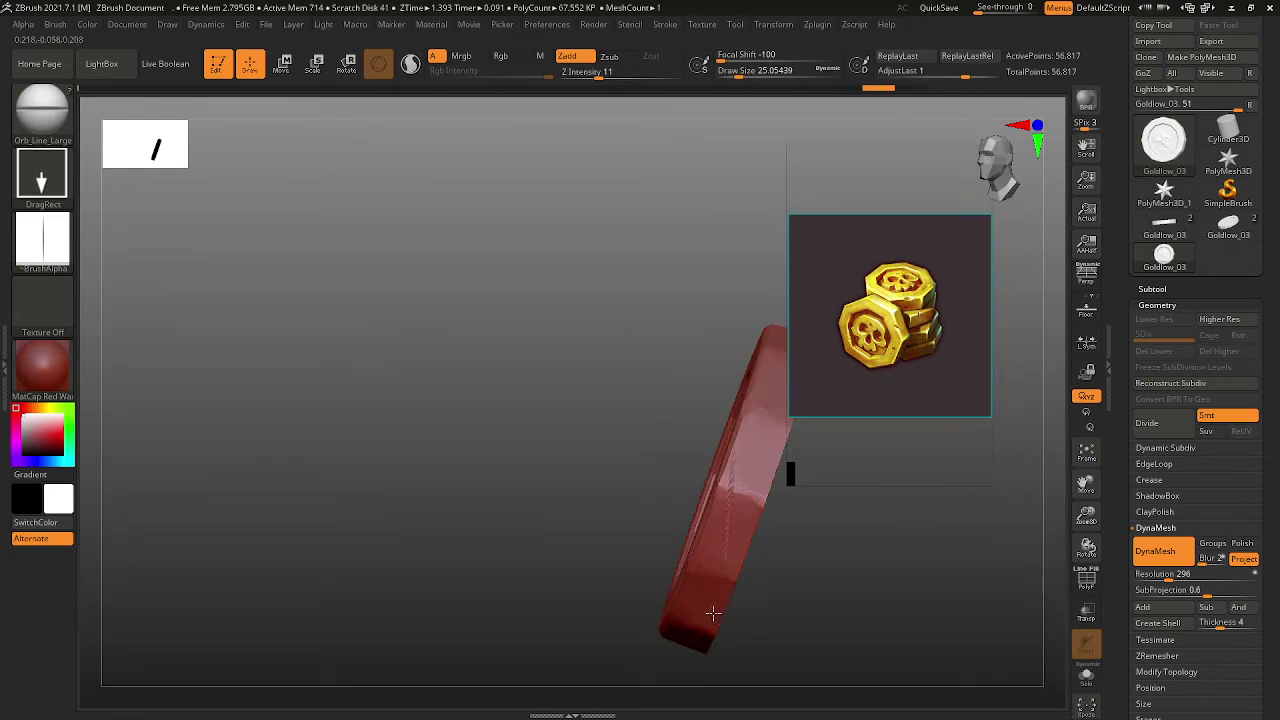
mouse_move(696, 625)
mouse_down()
mouse_move(880, 580)
mouse_move(854, 560)
mouse_move(956, 559)
mouse_move(1019, 477)
mouse_up()
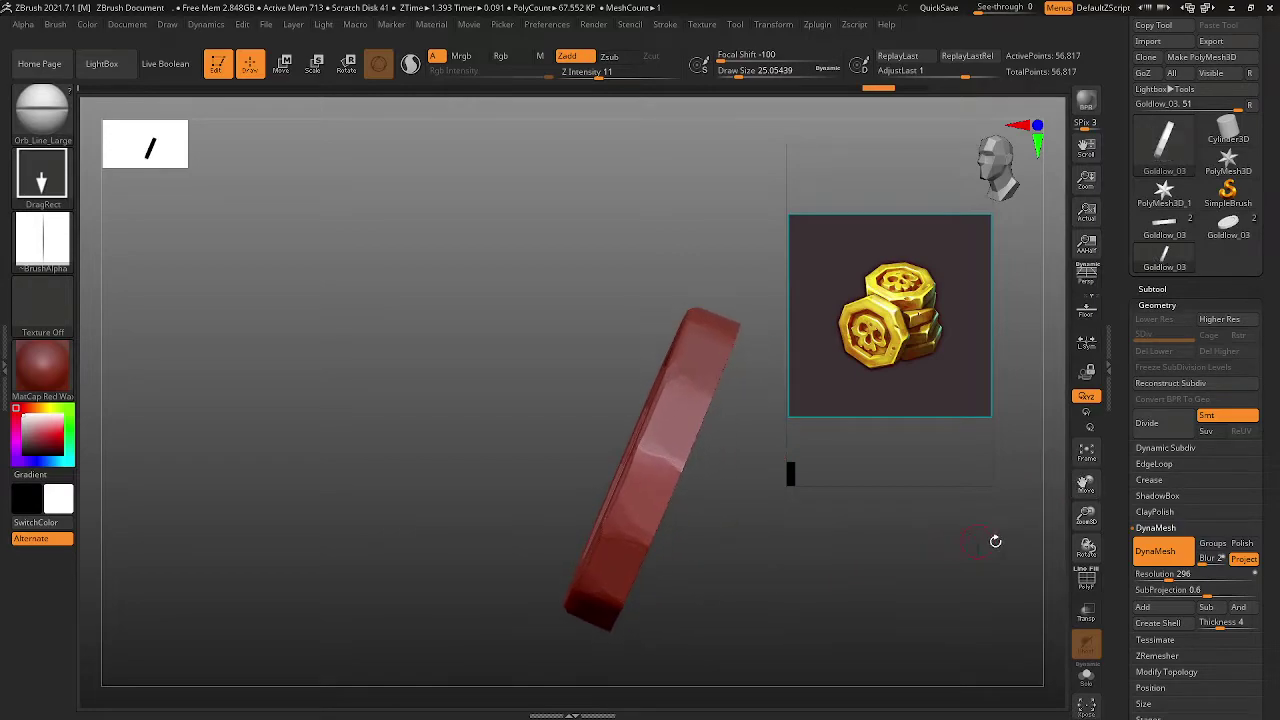
- Divide the coin to SDiv 2 (248,736 points) and bring it to a front view
click(1147, 423)
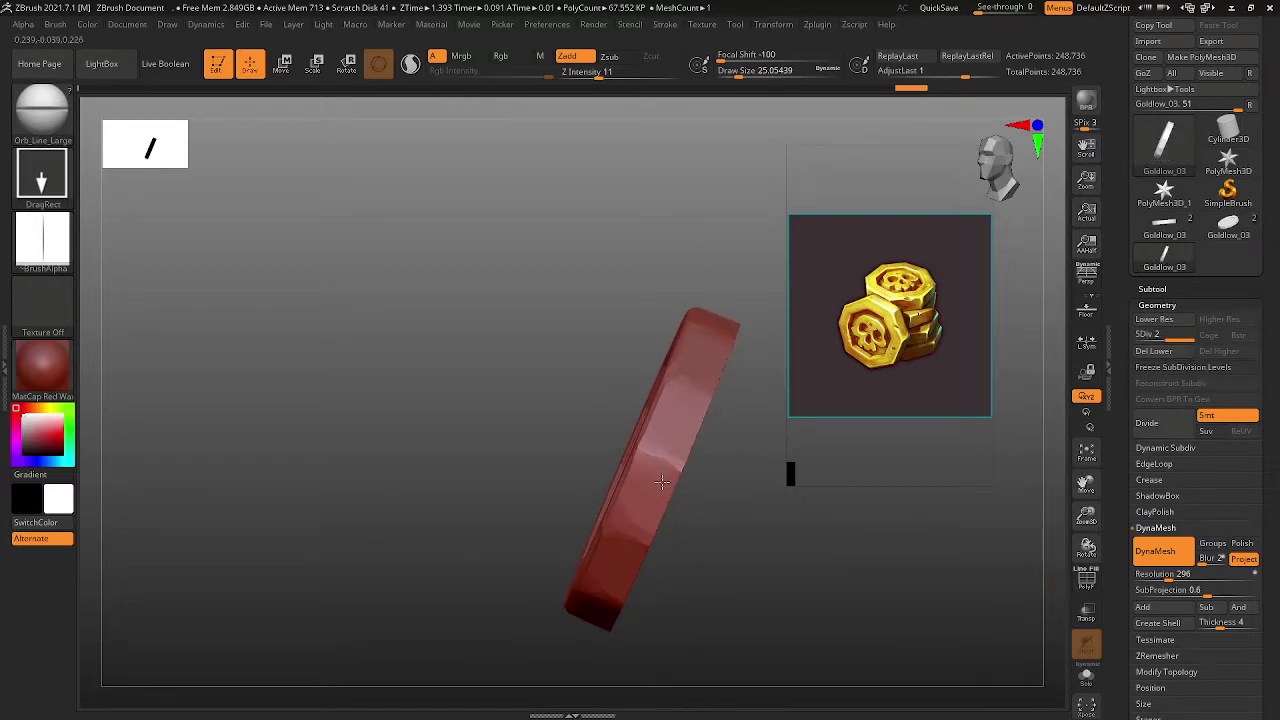
mouse_move(745, 585)
mouse_down()
mouse_move(766, 580)
mouse_move(743, 591)
mouse_move(757, 580)
mouse_move(717, 466)
mouse_up()
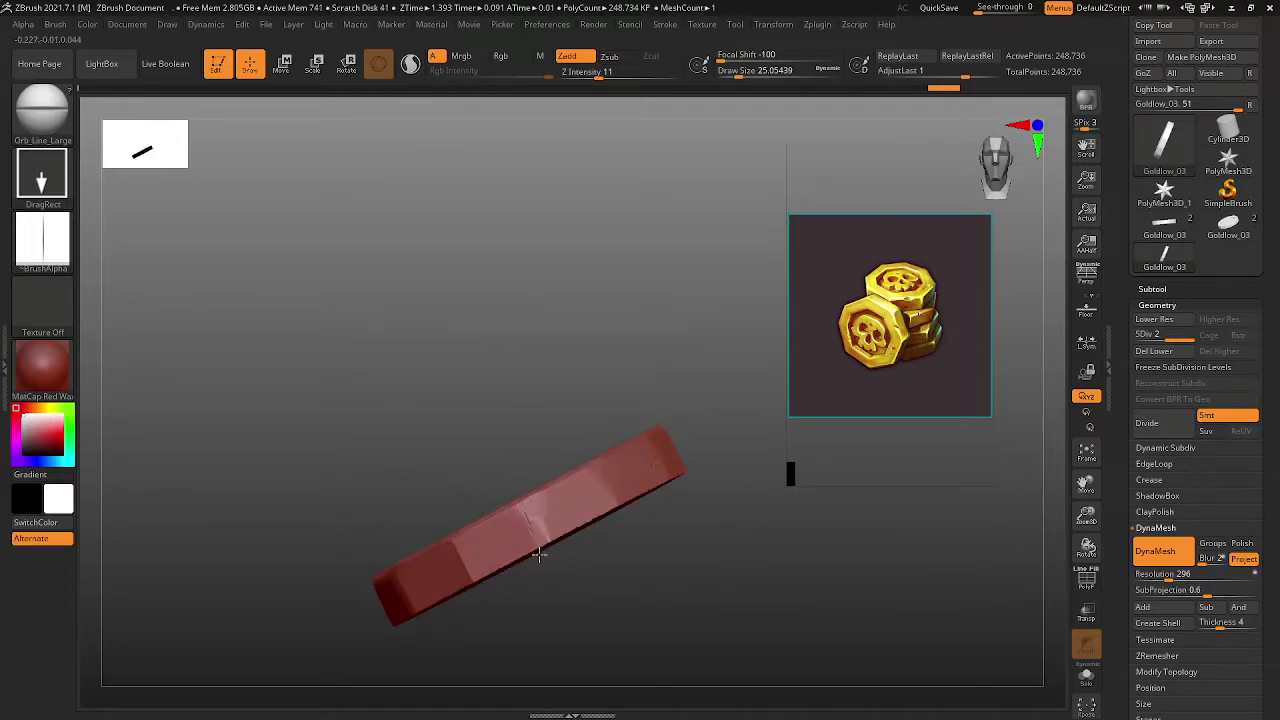
mouse_move(566, 566)
mouse_down()
mouse_move(643, 663)
mouse_move(714, 549)
mouse_move(649, 509)
mouse_up()
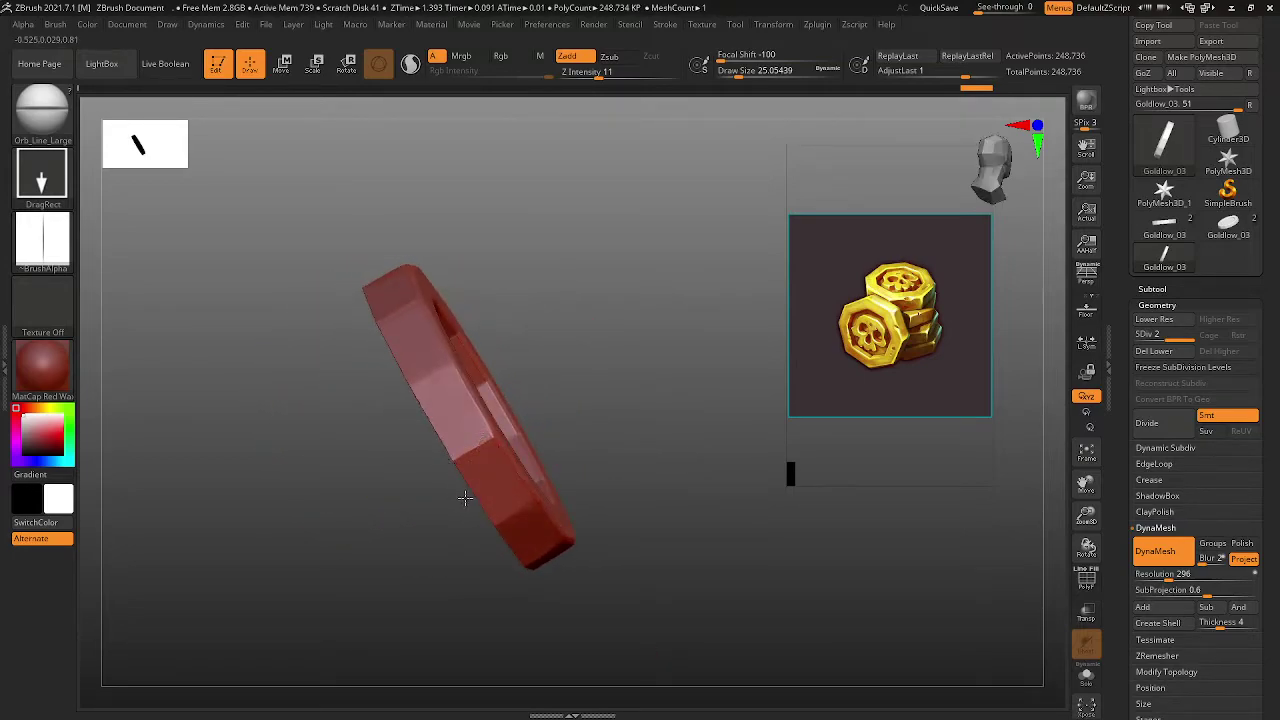
drag(577, 503, 678, 552)
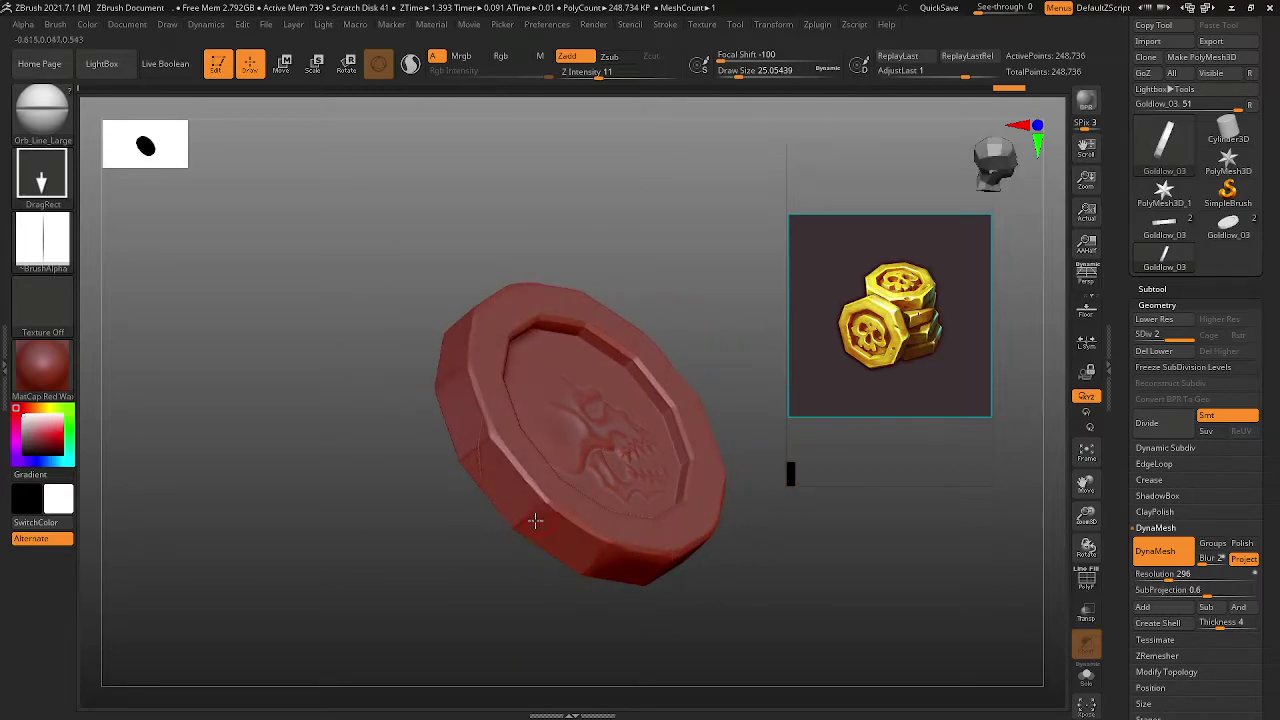
mouse_move(554, 555)
shift+mouse_down()
mouse_move(494, 614)
mouse_move(554, 490)
shift+mouse_up()
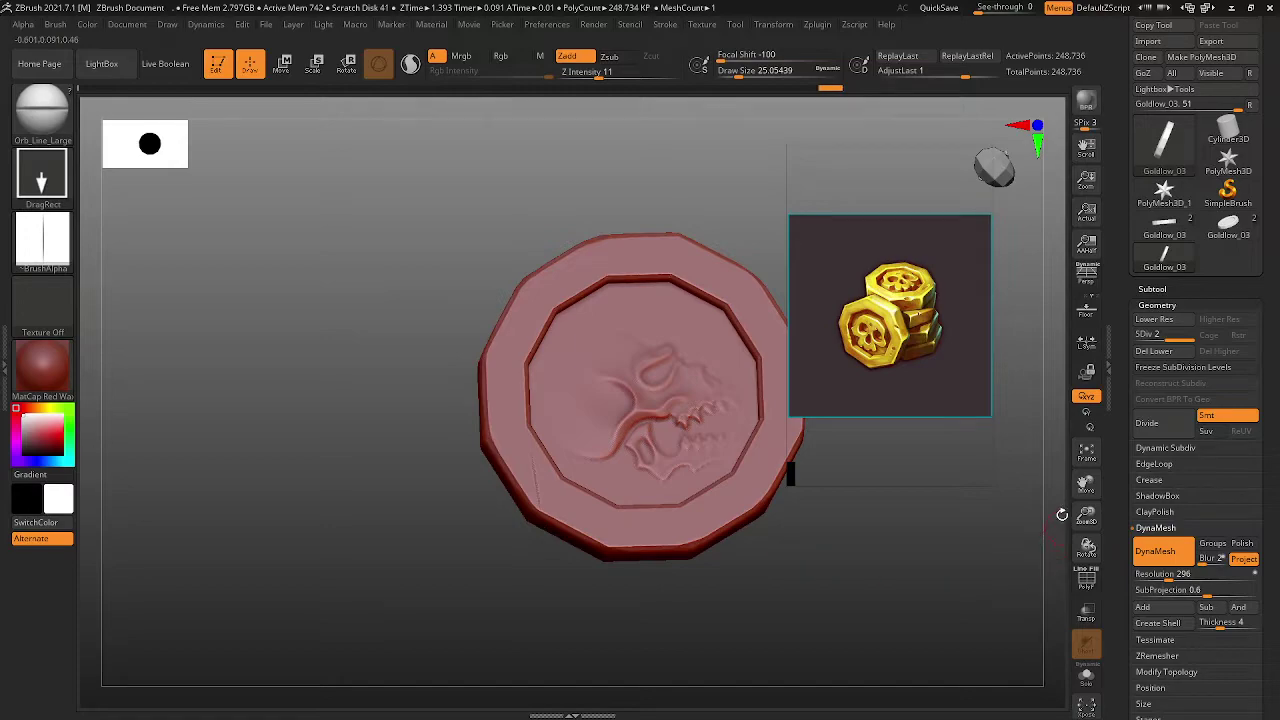
mouse_move(1087, 482)
mouse_down()
mouse_move(1023, 523)
mouse_move(886, 560)
mouse_up()
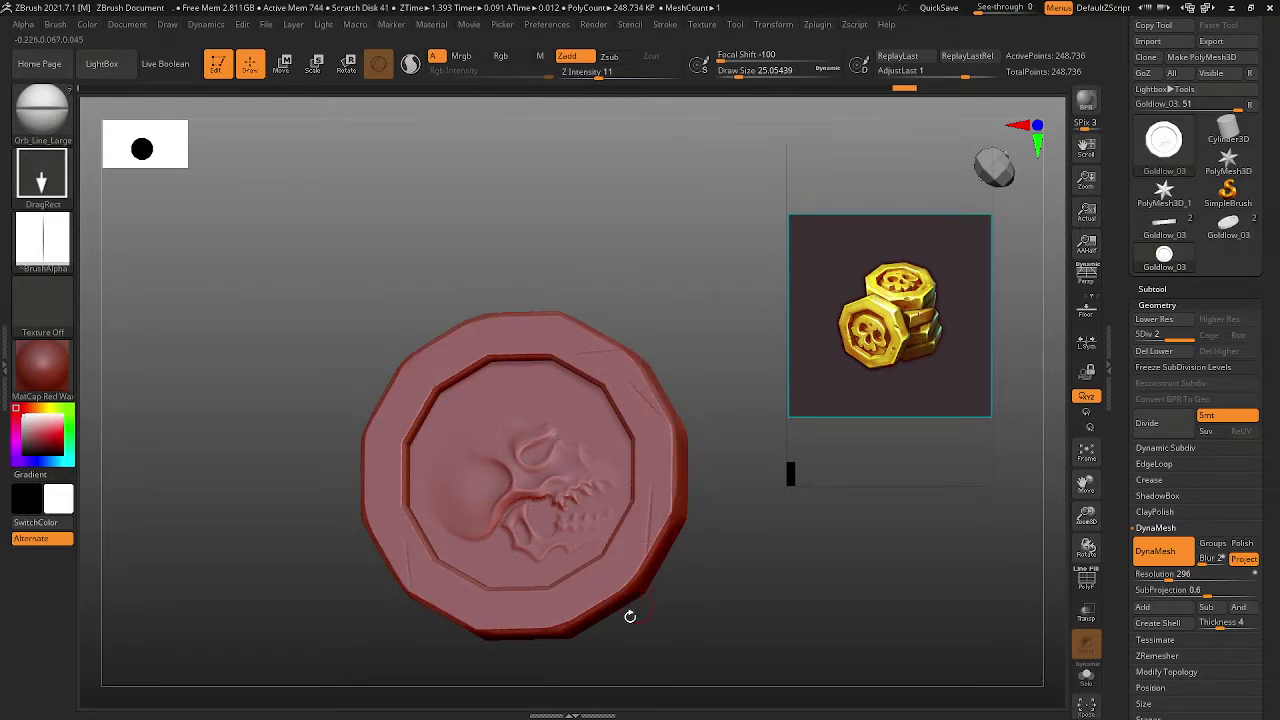
shift+drag(628, 614, 748, 563)
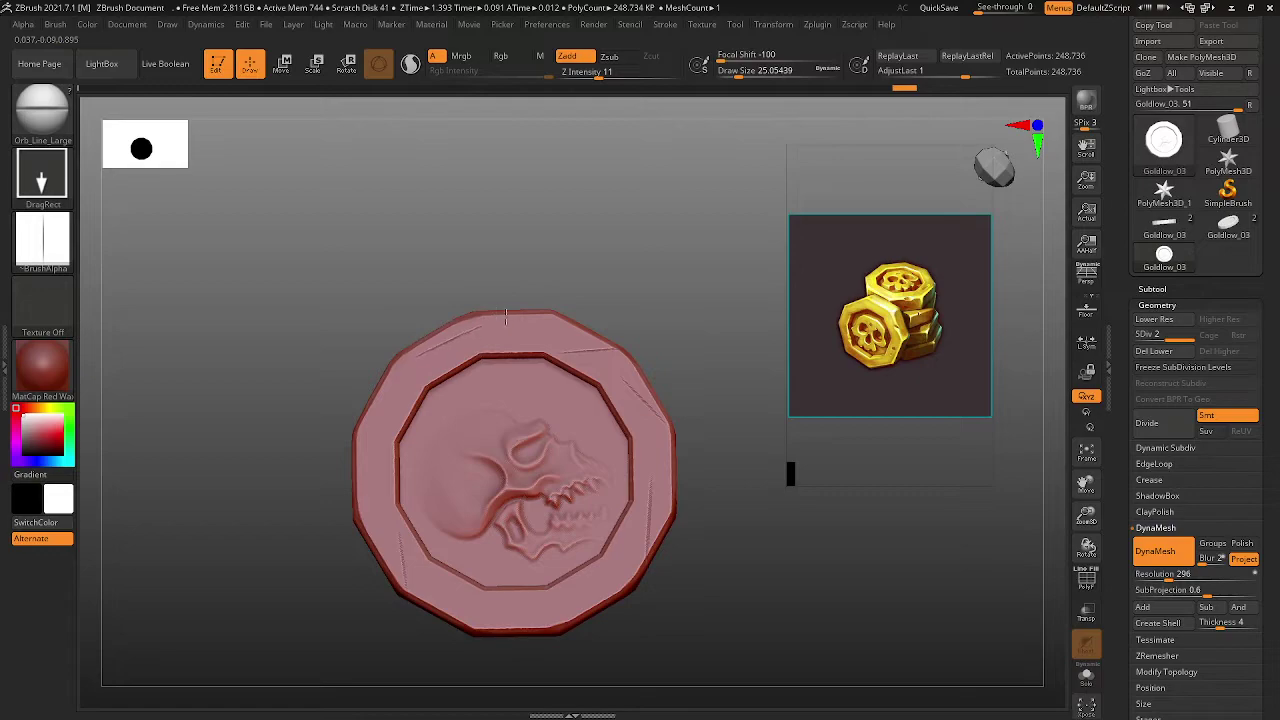
- Cut diagonal notch lines across the coin's outer rim
click(435, 365)
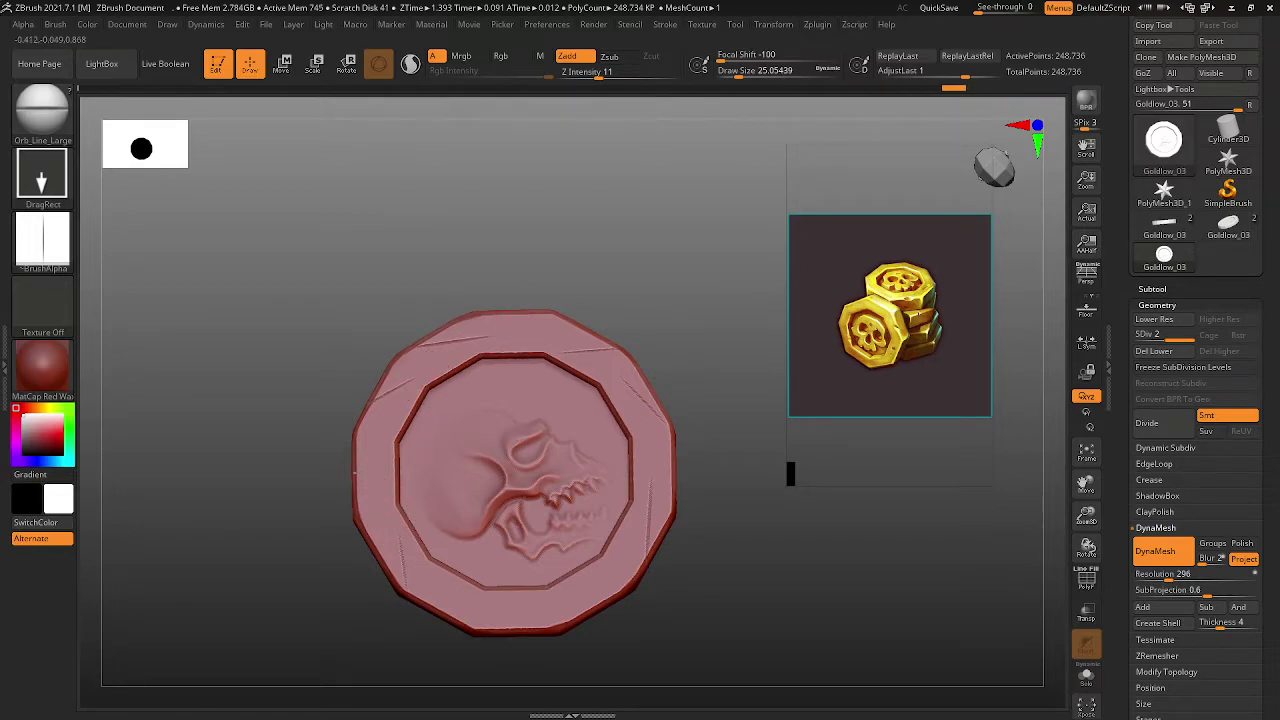
mouse_move(323, 614)
mouse_down()
mouse_move(306, 606)
mouse_move(309, 574)
mouse_up()
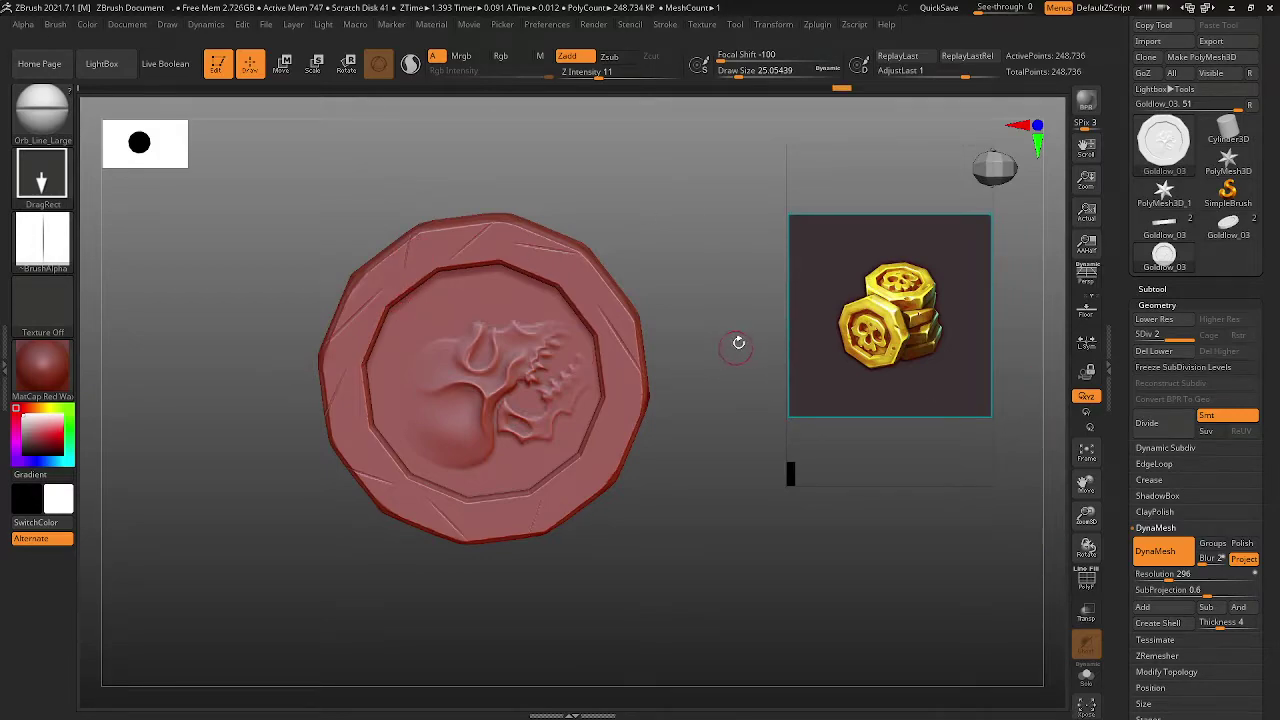
mouse_move(738, 343)
mouse_down()
mouse_move(713, 307)
mouse_move(717, 352)
mouse_up()
key(b)
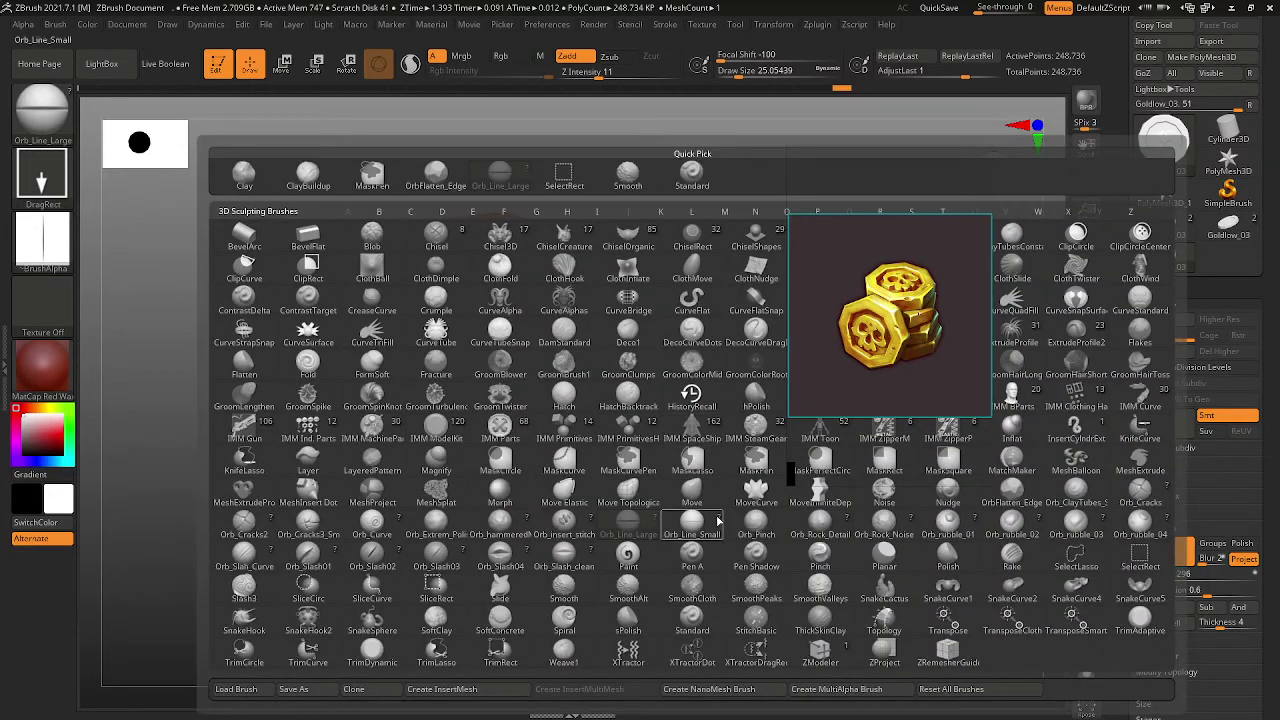
- Select Orb_ClayTubes, test two clay strokes on the rim, and undo both
click(1075, 492)
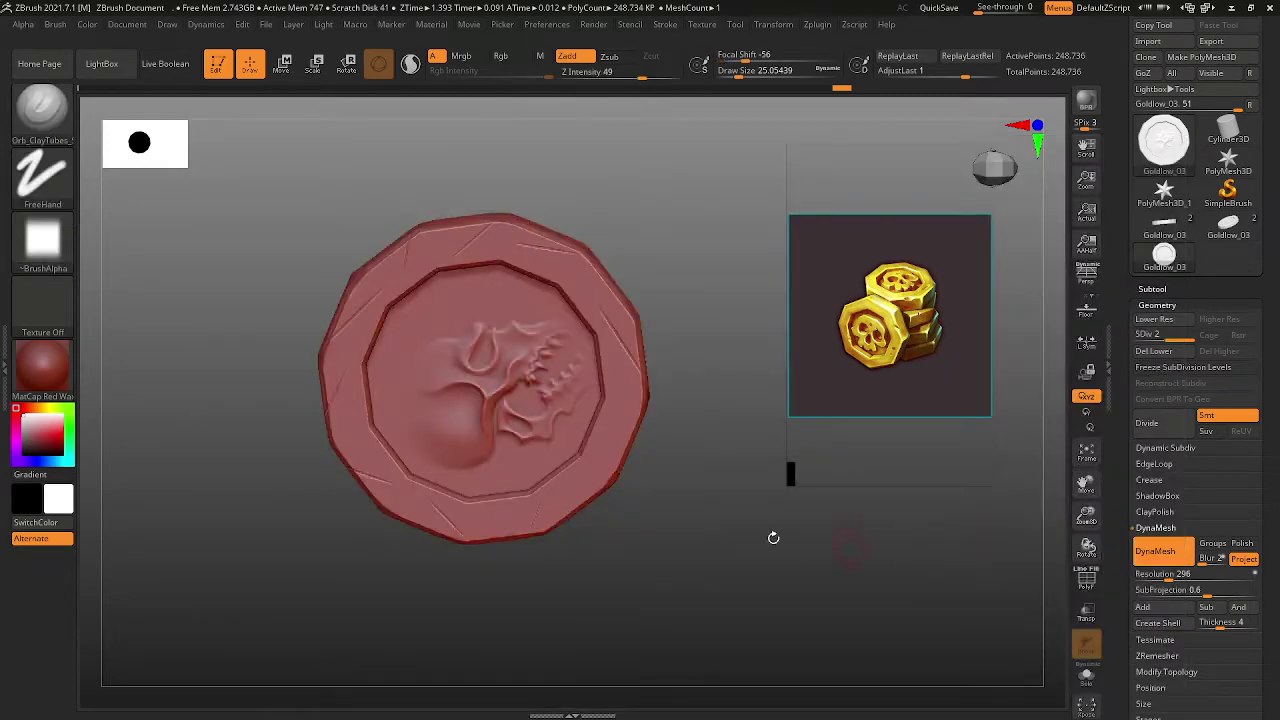
drag(596, 462, 574, 478)
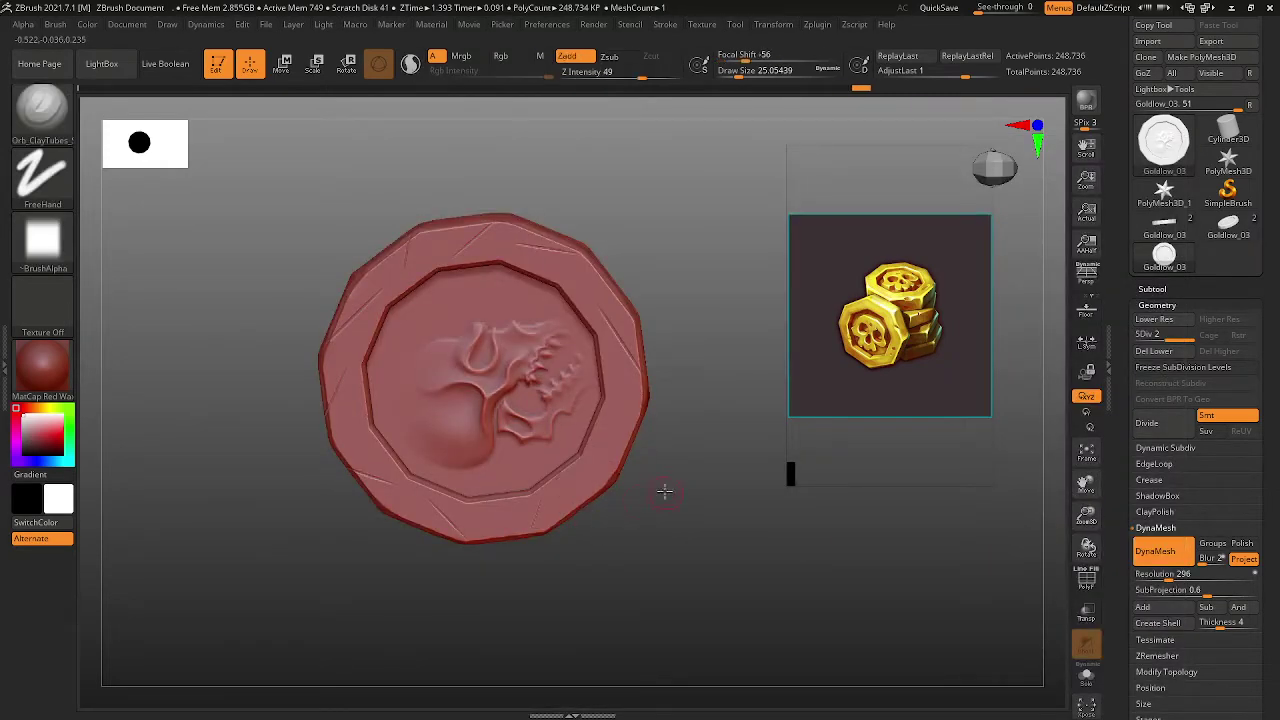
key(ctrl+z)
drag(598, 458, 590, 440)
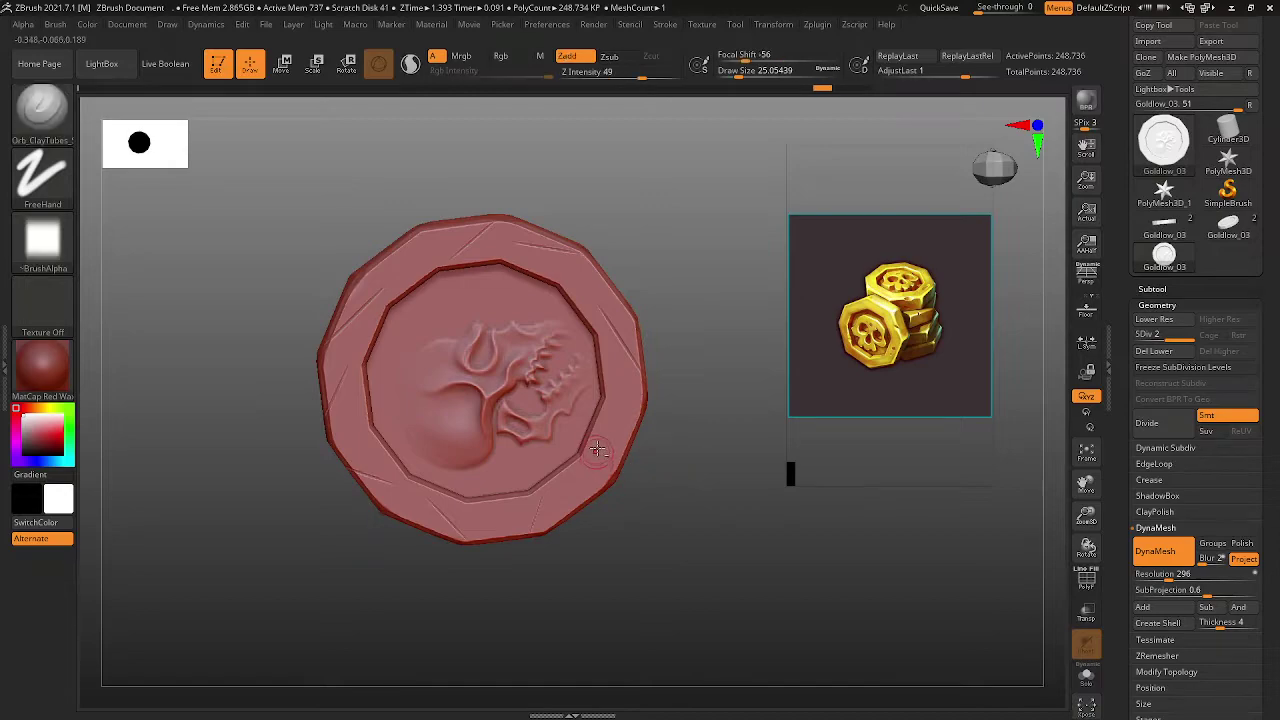
key(ctrl+z)
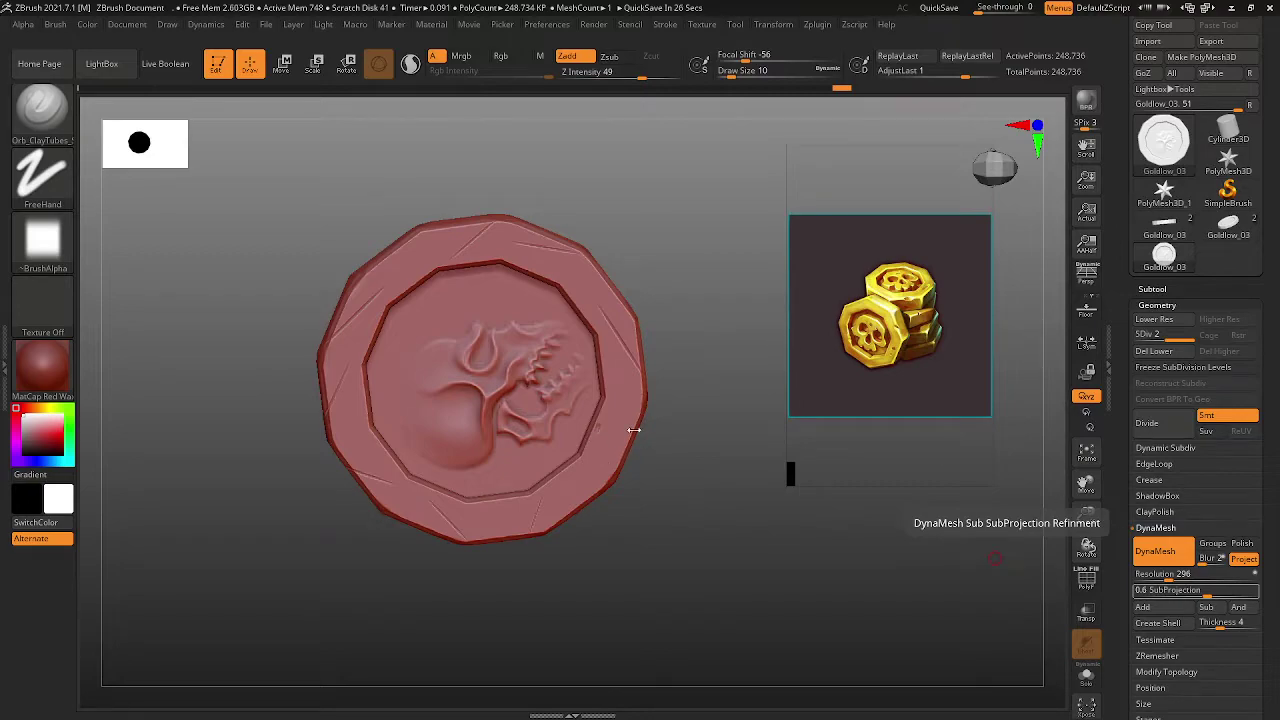
- Orbit the coin through tilted views and bring it nearly face-on
drag(534, 313, 534, 313)
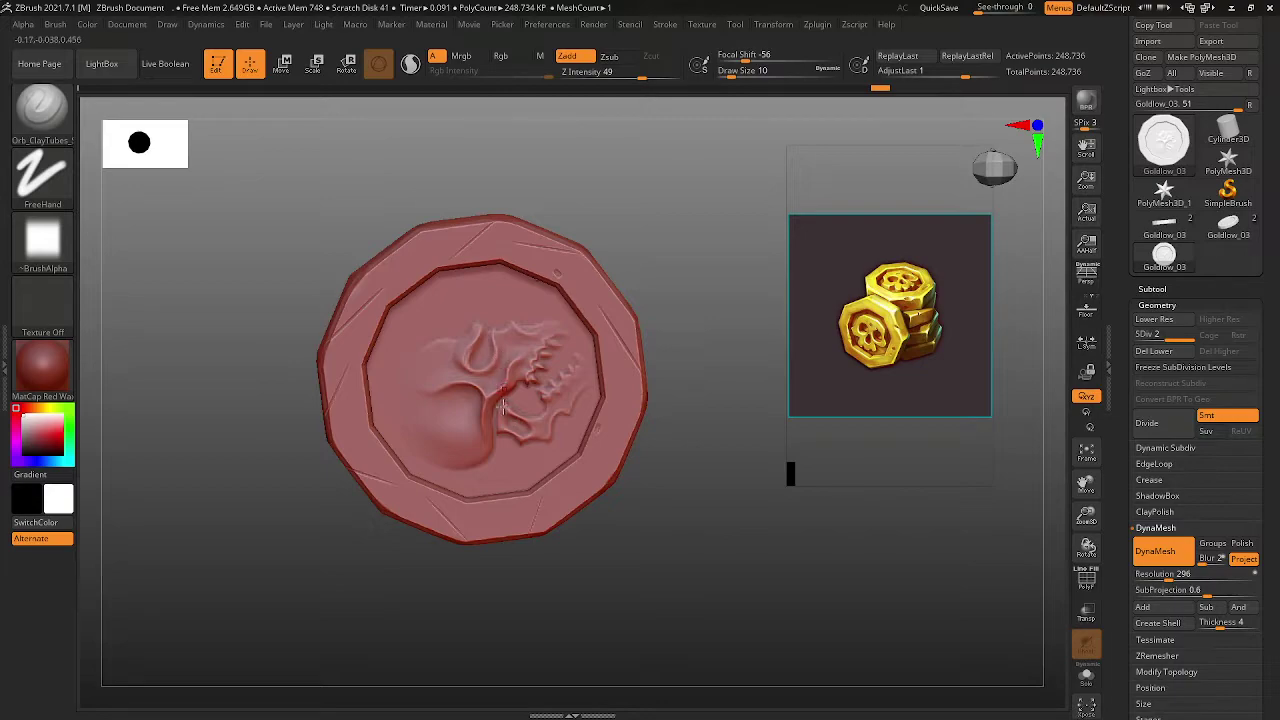
drag(709, 515, 611, 410)
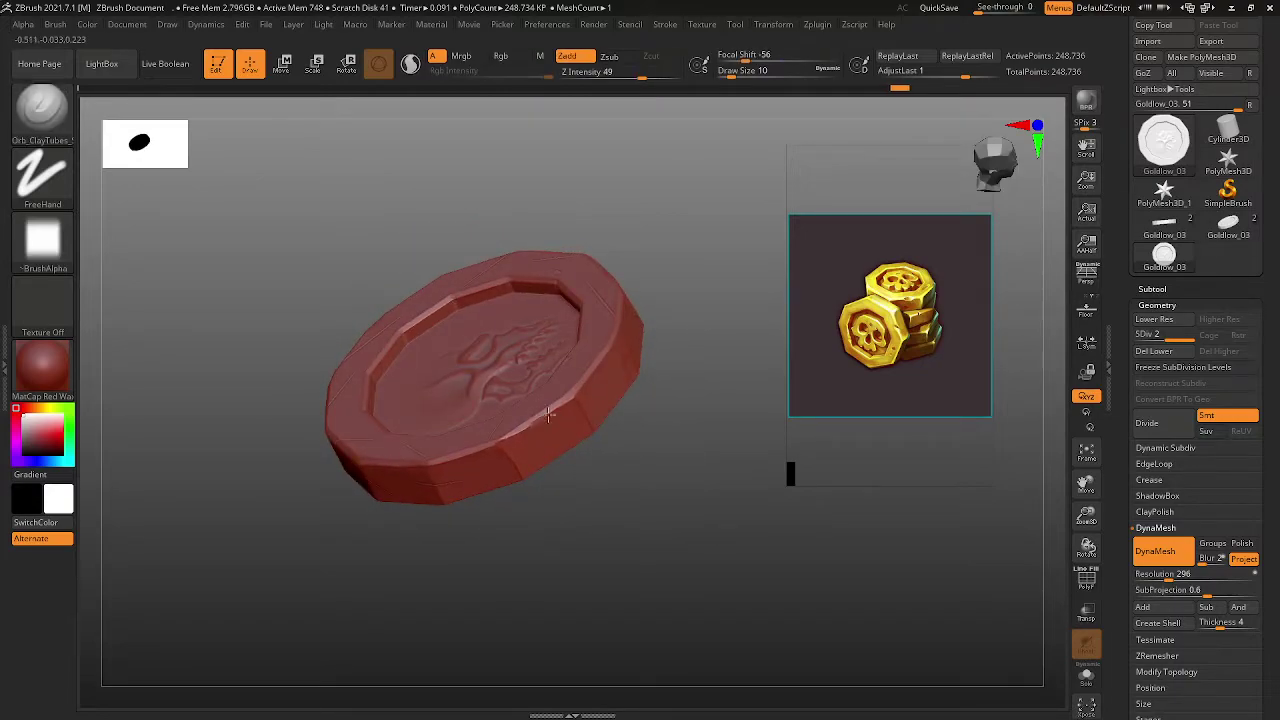
mouse_move(600, 465)
mouse_down()
mouse_move(629, 480)
mouse_move(609, 489)
mouse_move(666, 496)
mouse_up()
mouse_move(663, 440)
mouse_down()
mouse_move(643, 451)
mouse_move(629, 430)
mouse_up()
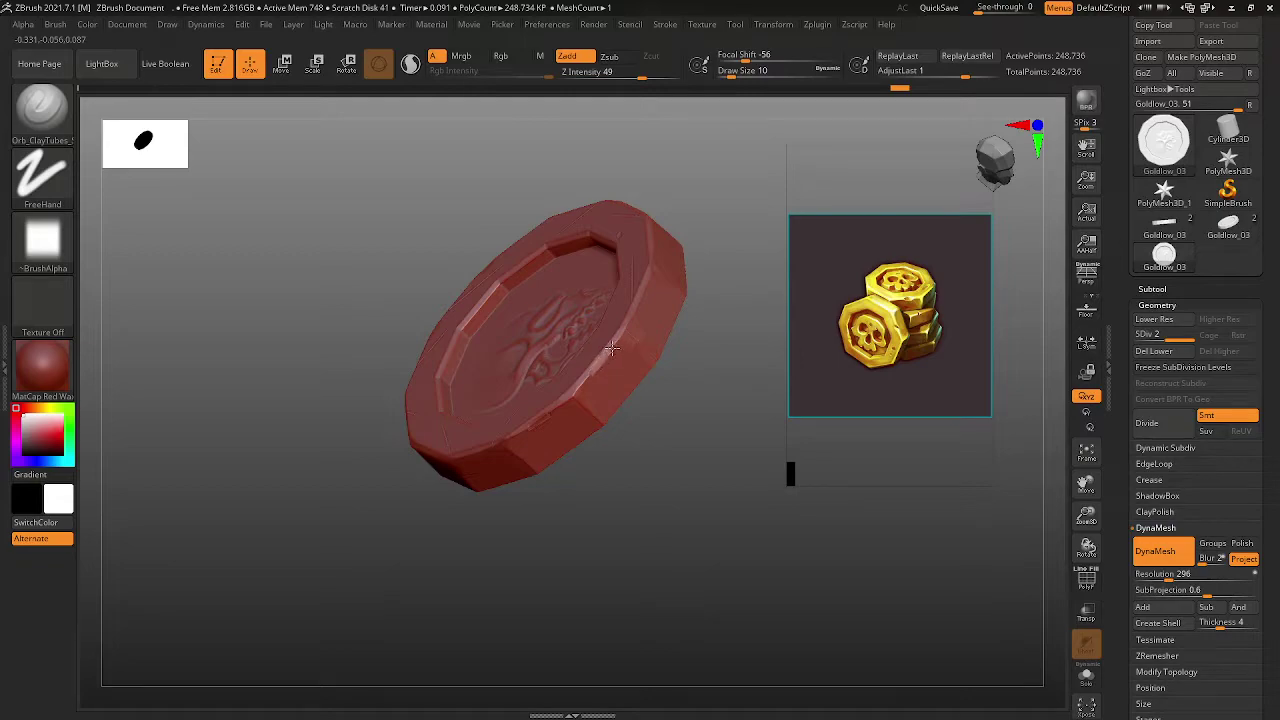
mouse_move(694, 423)
mouse_down()
mouse_move(666, 471)
mouse_move(731, 486)
mouse_move(680, 434)
mouse_up()
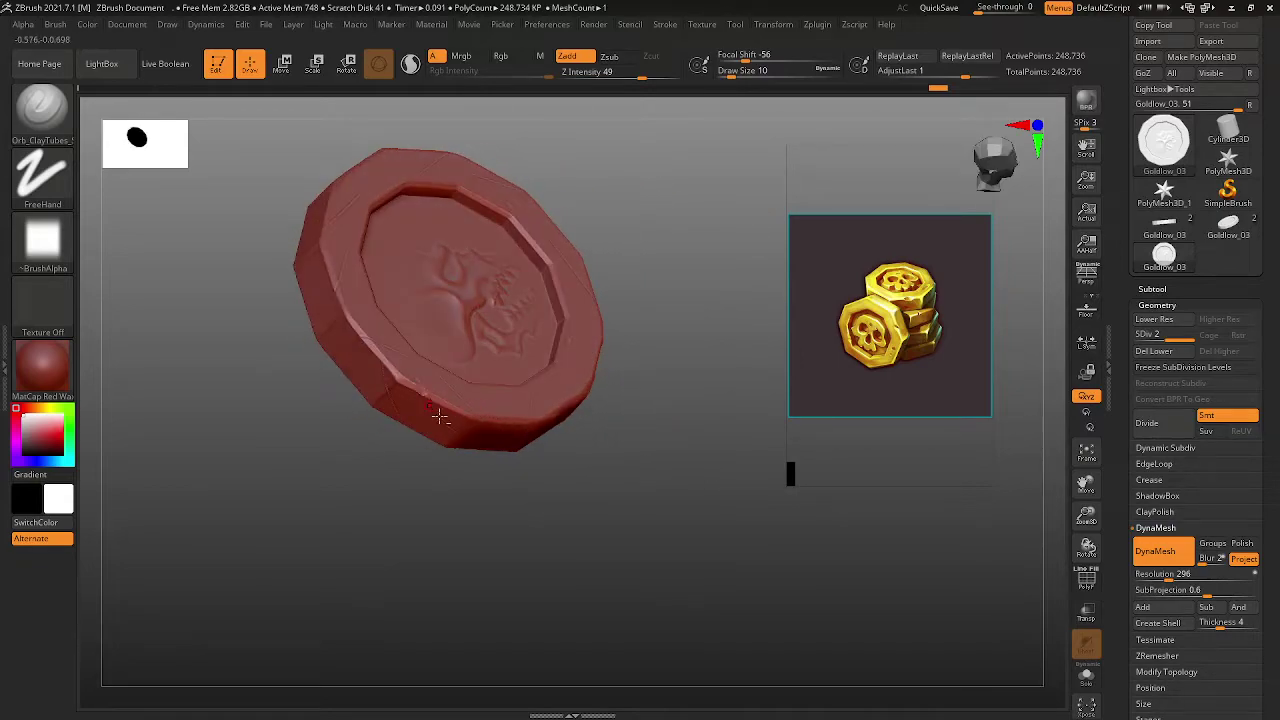
mouse_move(620, 478)
mouse_down()
mouse_move(586, 480)
mouse_move(767, 481)
mouse_up()
drag(1088, 485, 1143, 555)
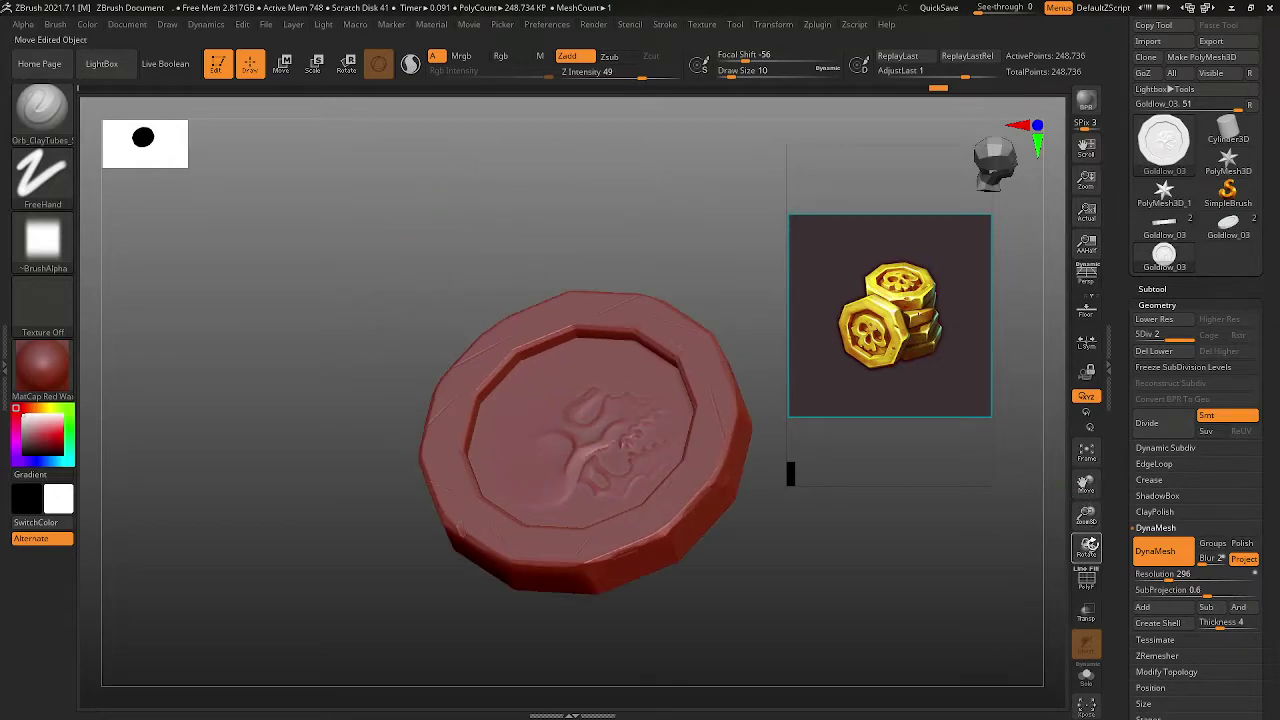
drag(680, 263, 662, 325)
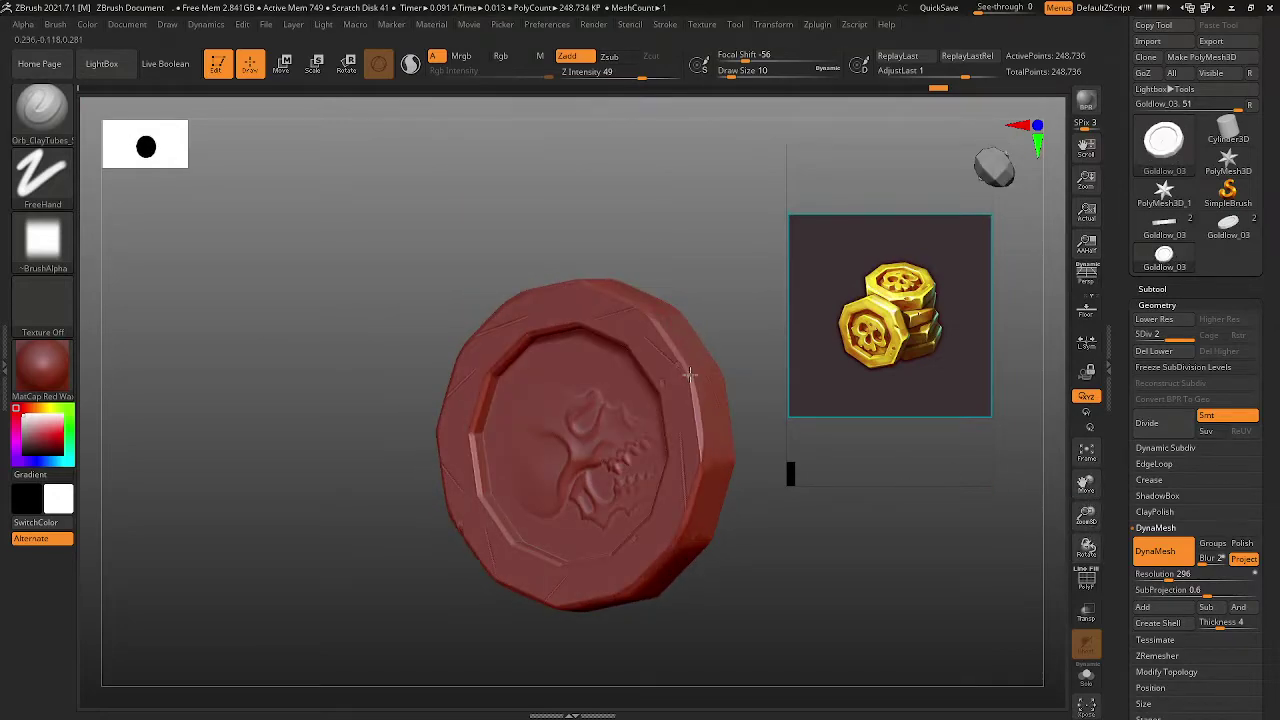
right_drag(686, 372, 570, 422)
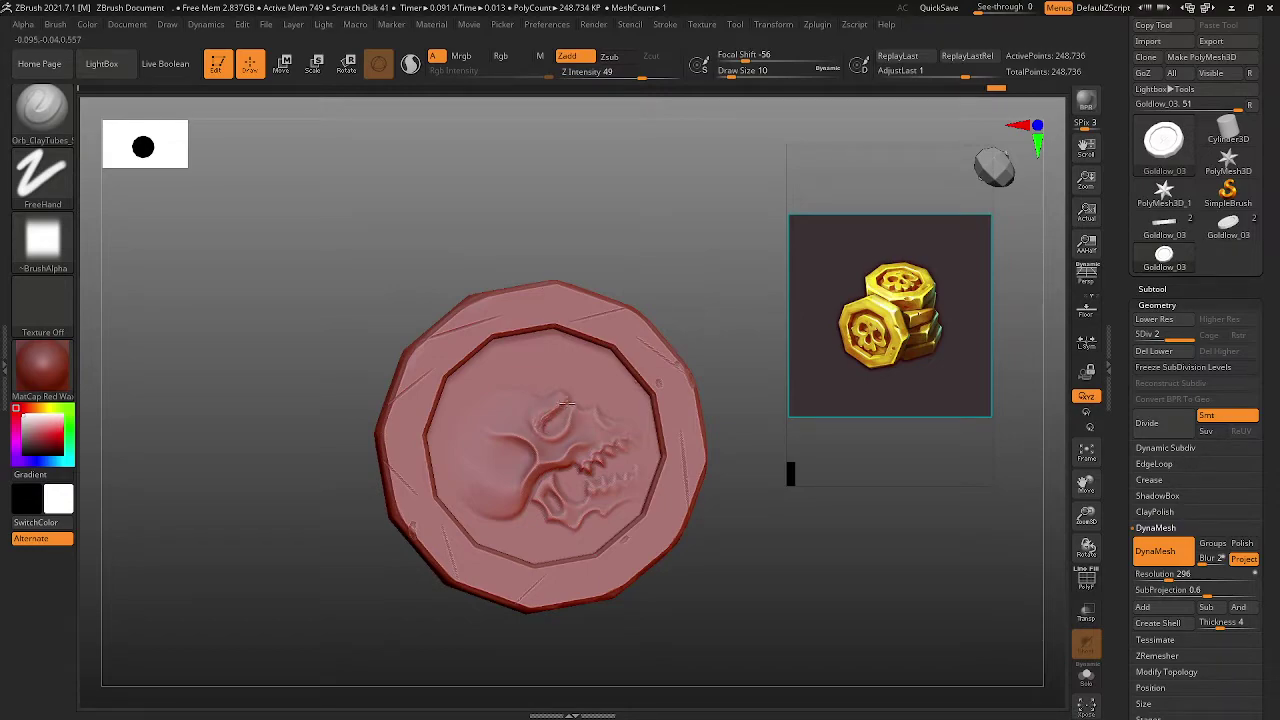
- Clear, restore and then invert the mask on the coin
key(ctrl)
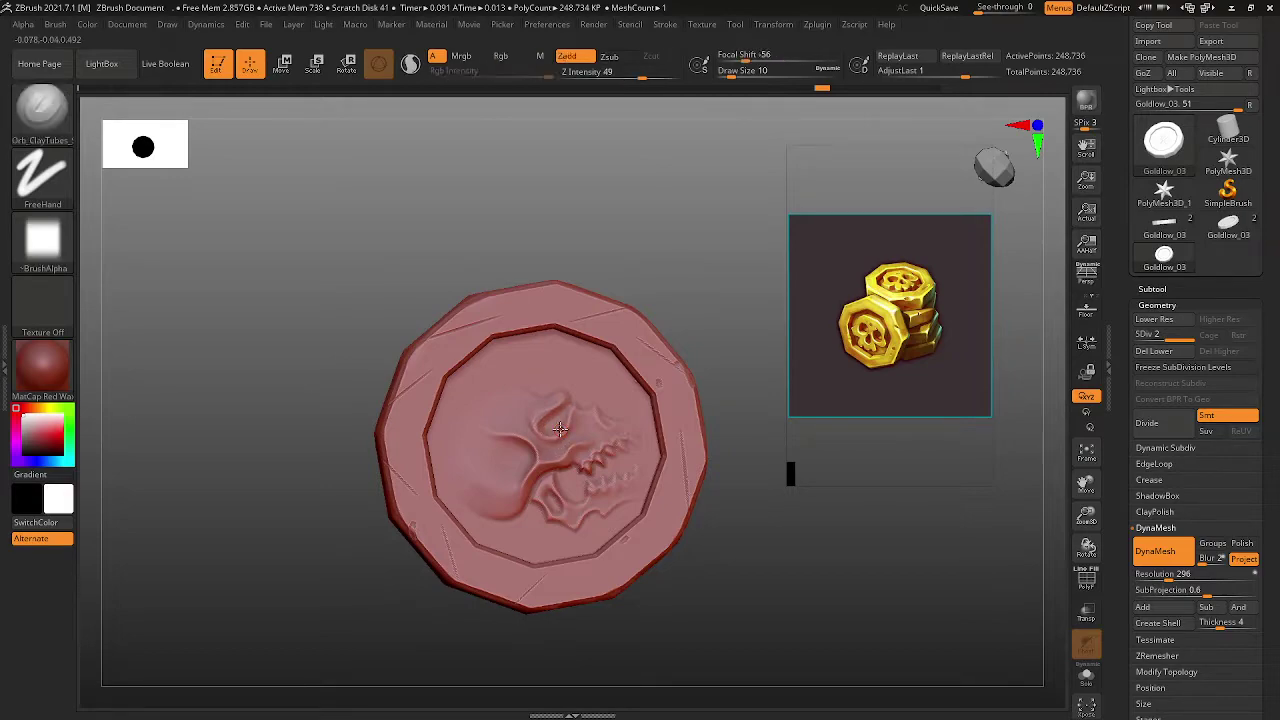
ctrl+click(686, 279)
ctrl+click(691, 281)
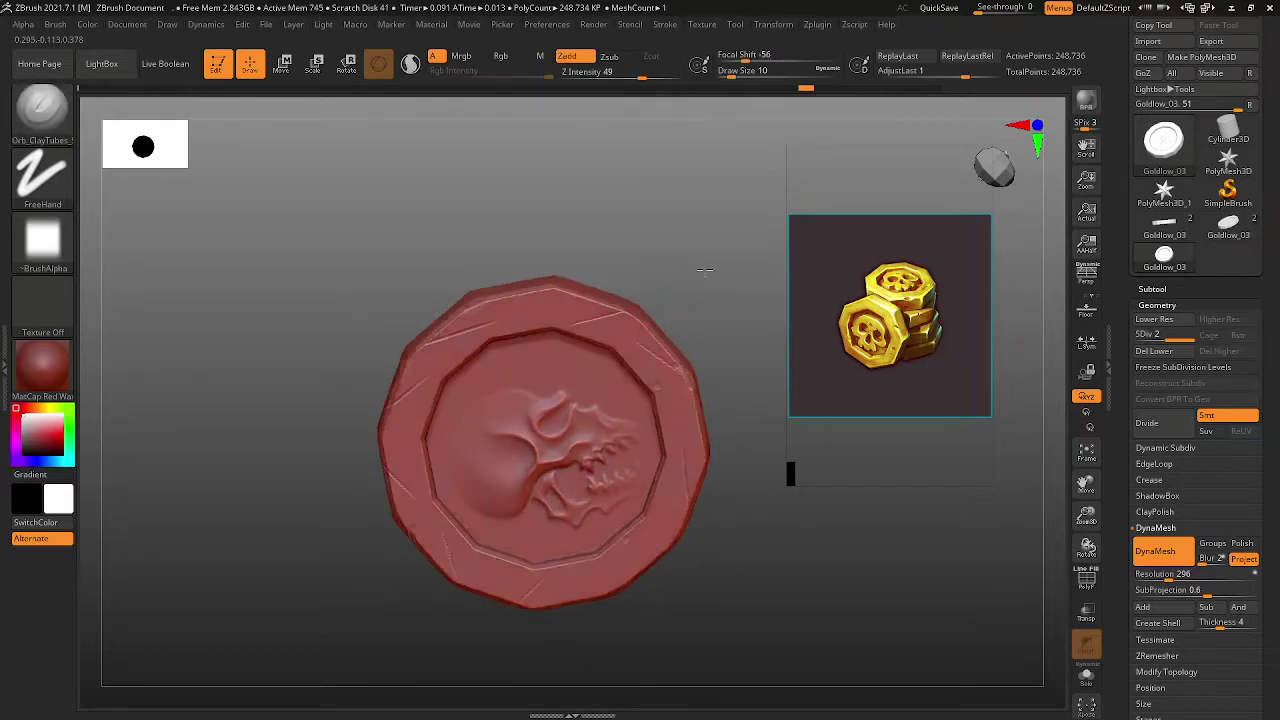
ctrl+click(690, 303)
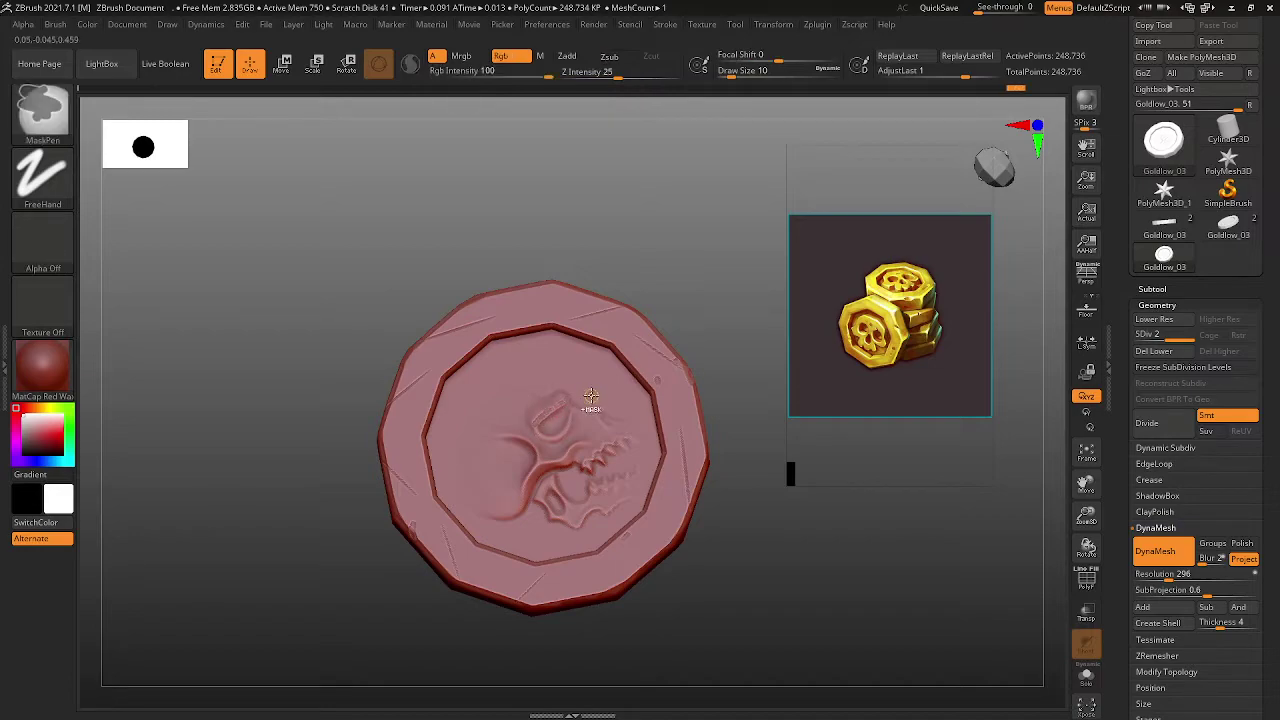
- Smooth the skull relief at draw size 66, then re-centre the coin front-on
key(ctrl+z)
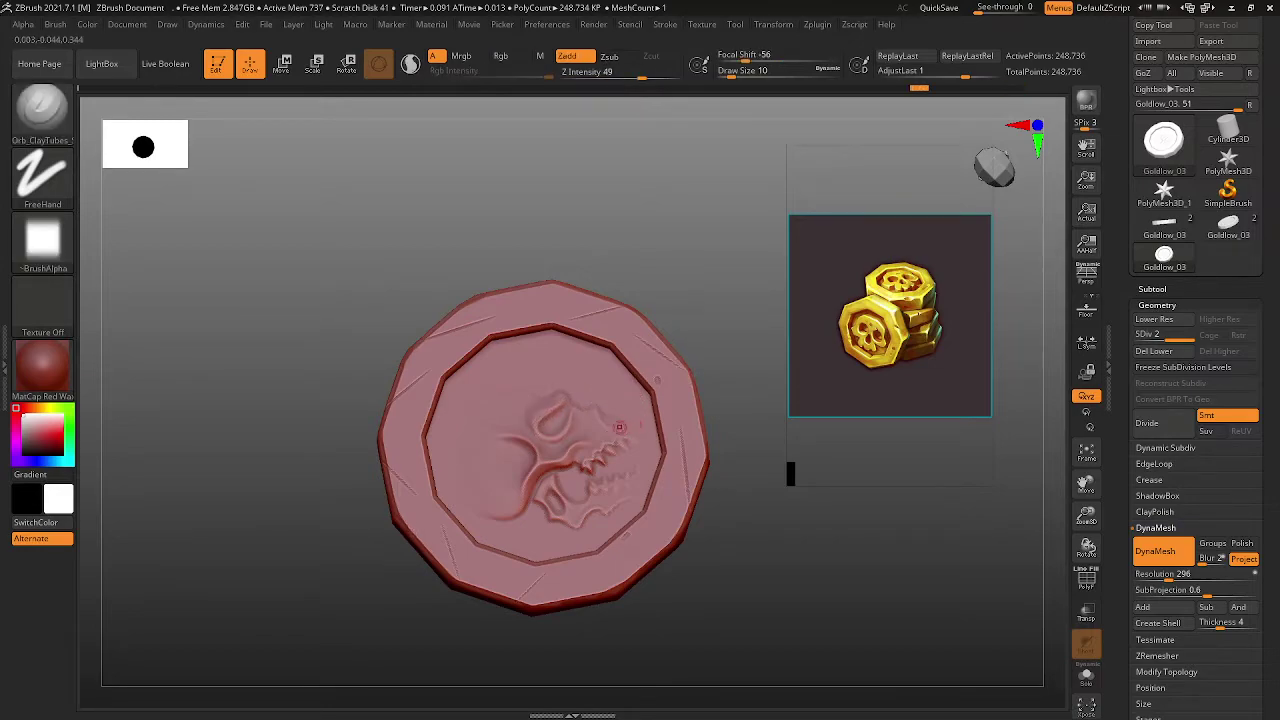
key(s)
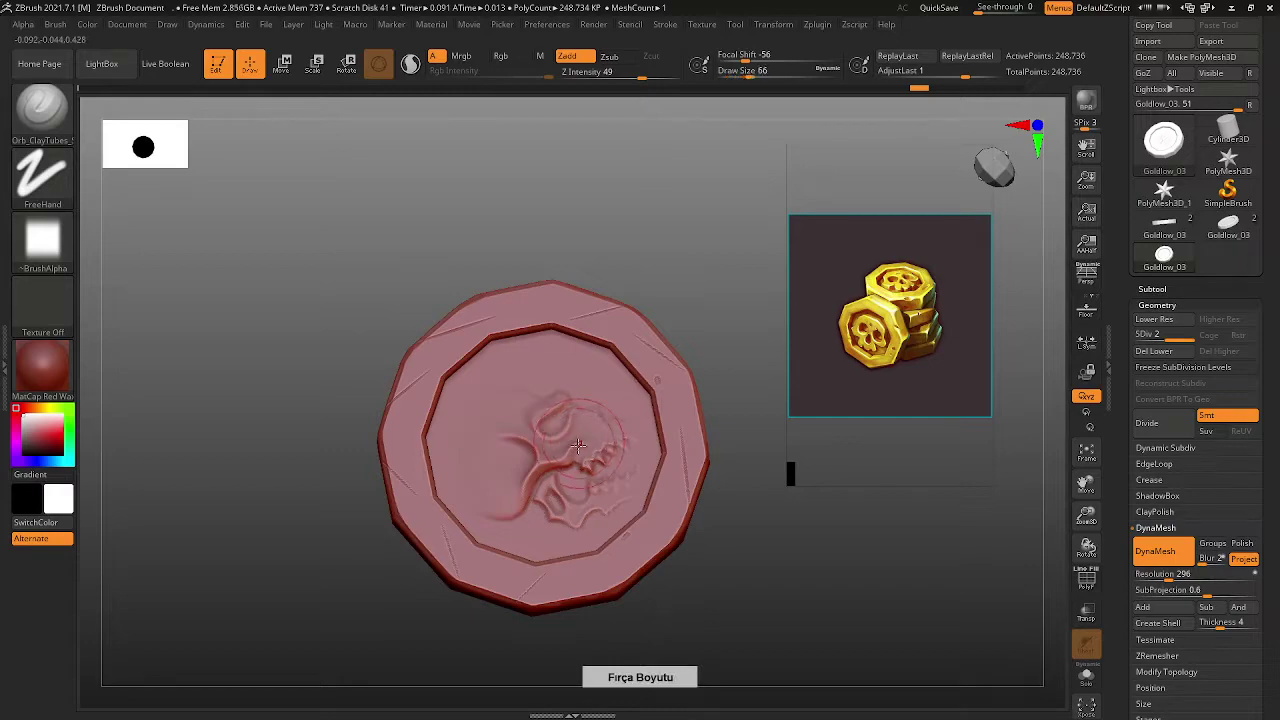
key(shift)
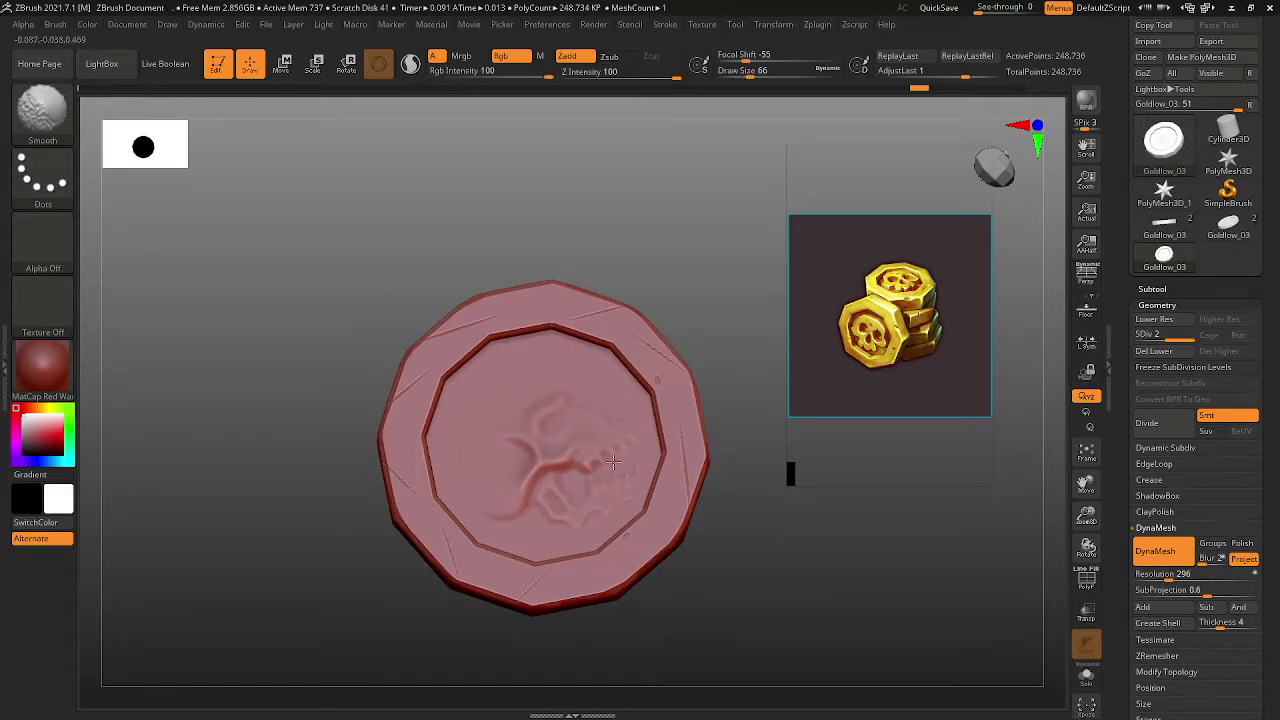
mouse_move(541, 498)
shift+mouse_down()
mouse_move(550, 478)
mouse_move(600, 480)
shift+mouse_up()
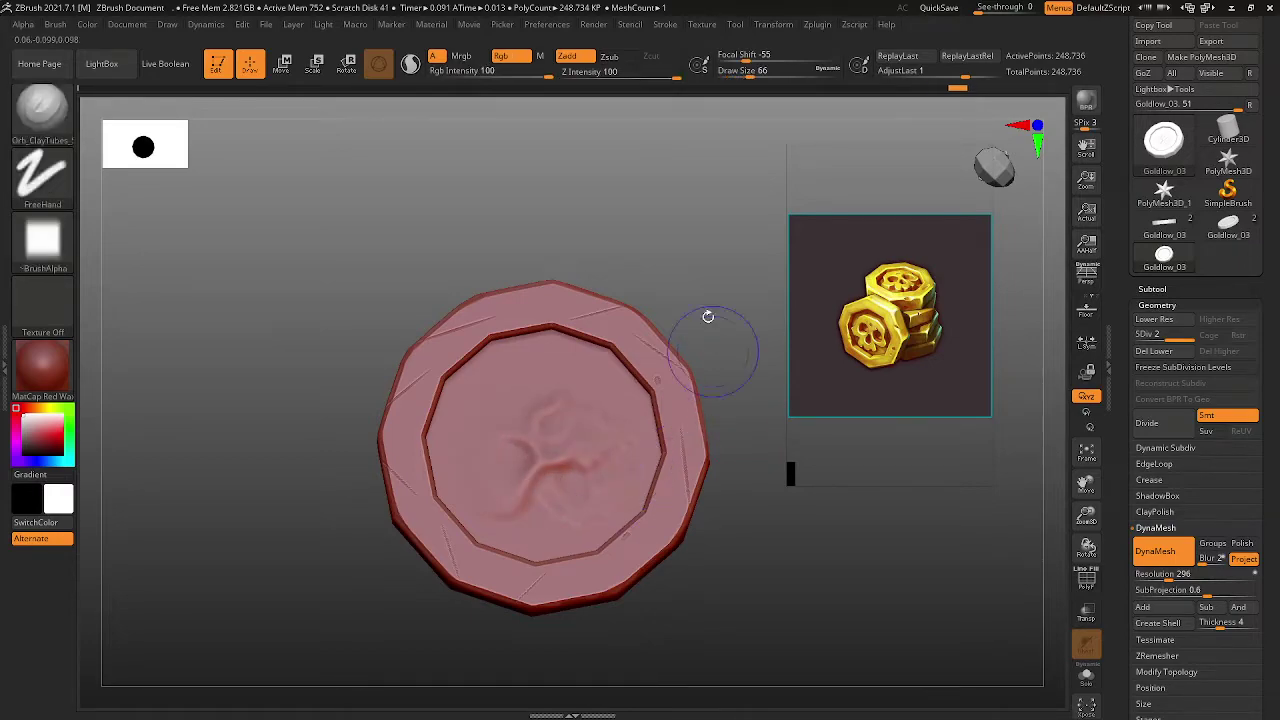
drag(709, 314, 700, 349)
shift+drag(797, 550, 806, 554)
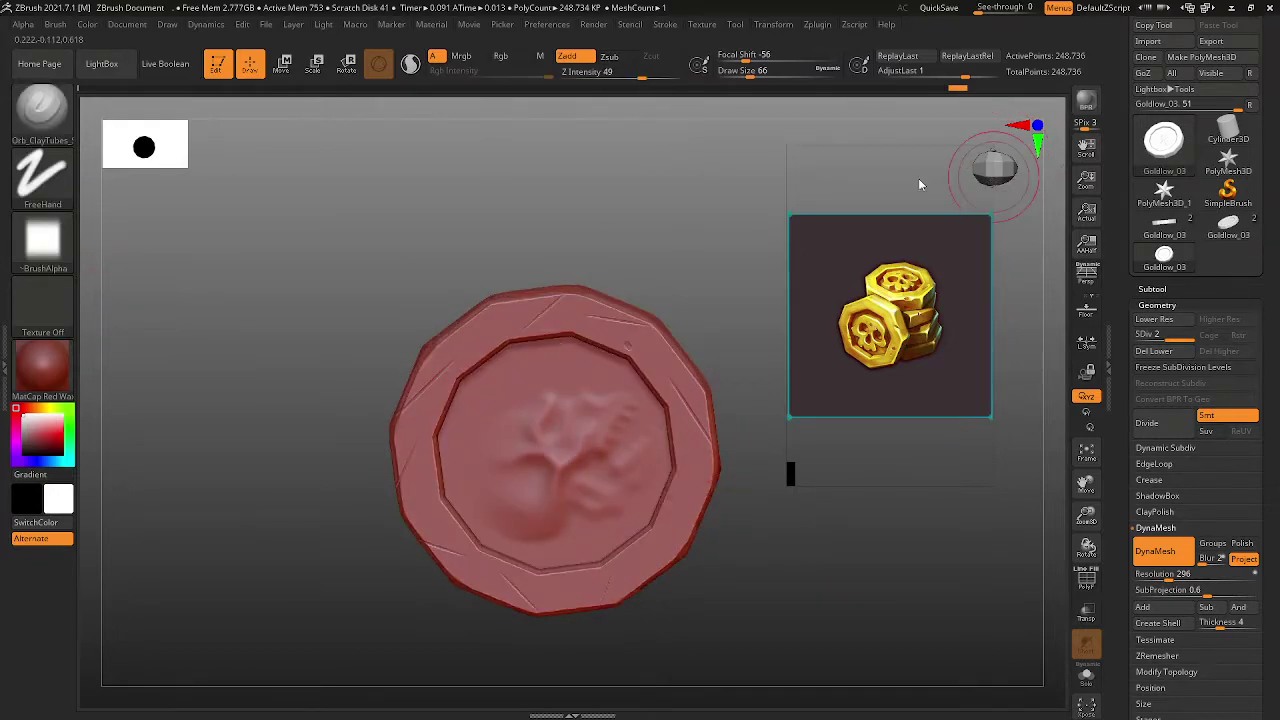
drag(918, 178, 948, 280)
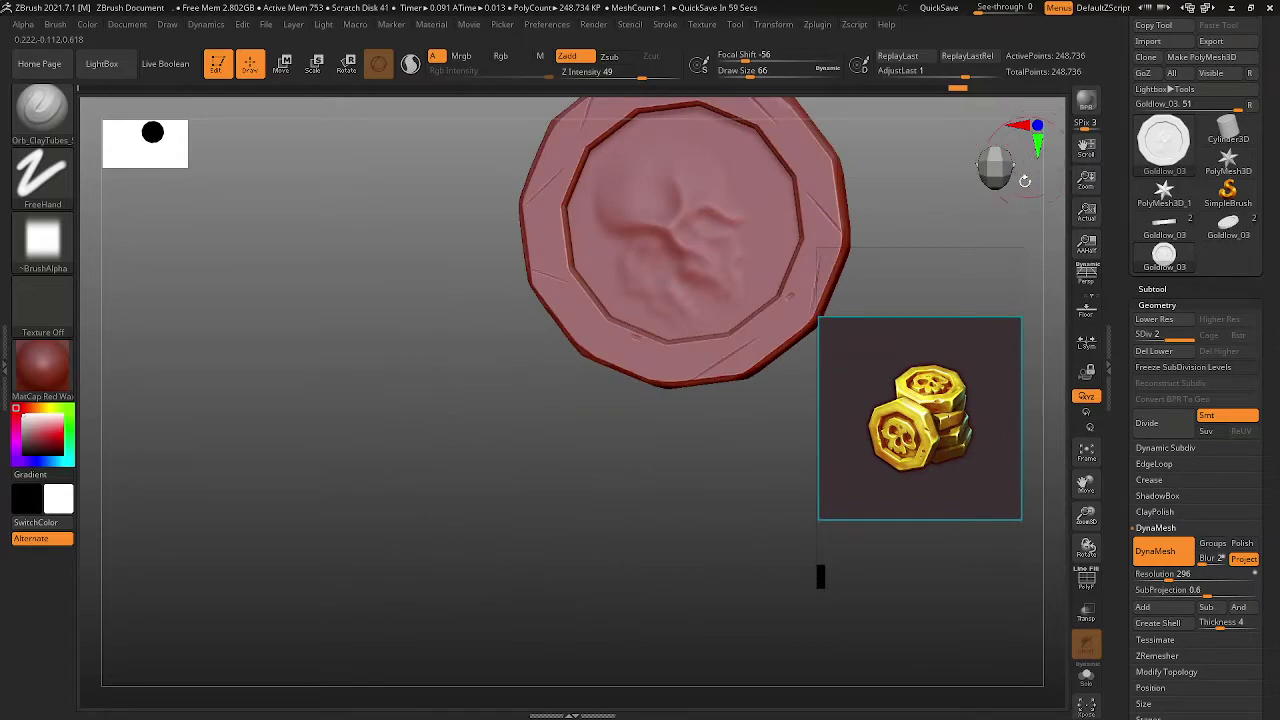
drag(1086, 483, 1034, 563)
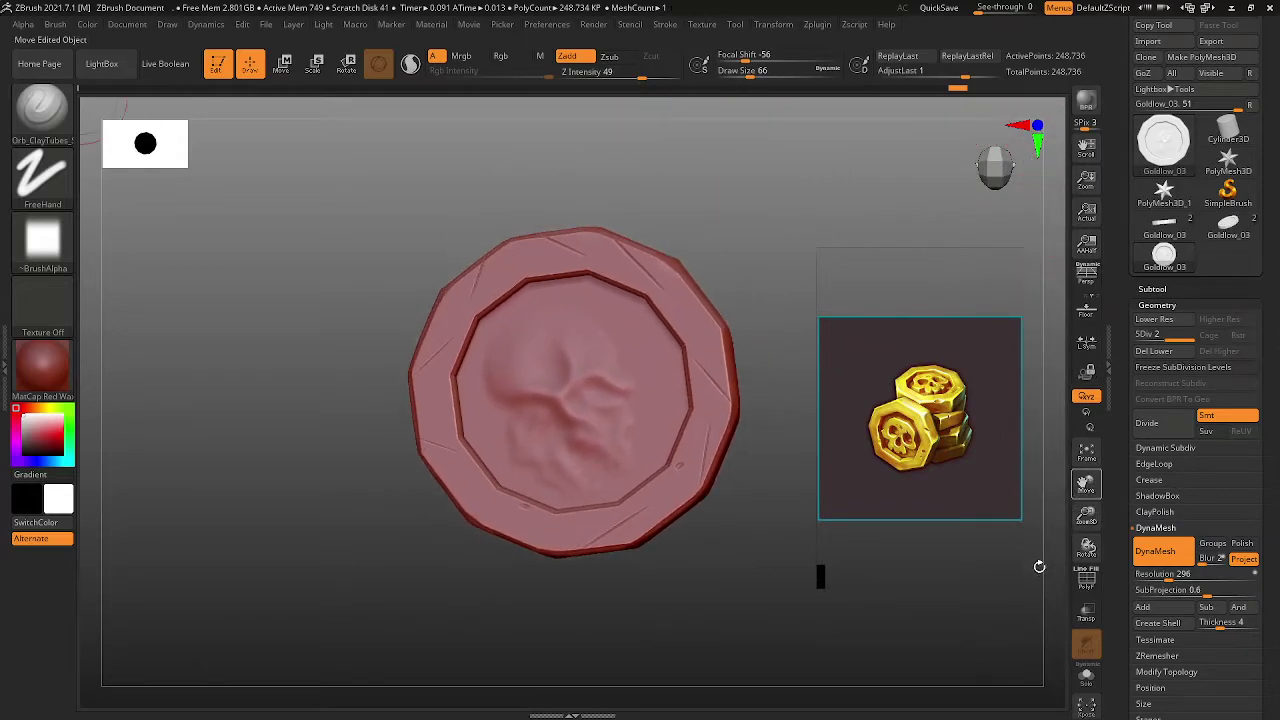
- Set up MaskPen with the ALPHA_02 alpha and a DragRect stroke
key(ctrl)
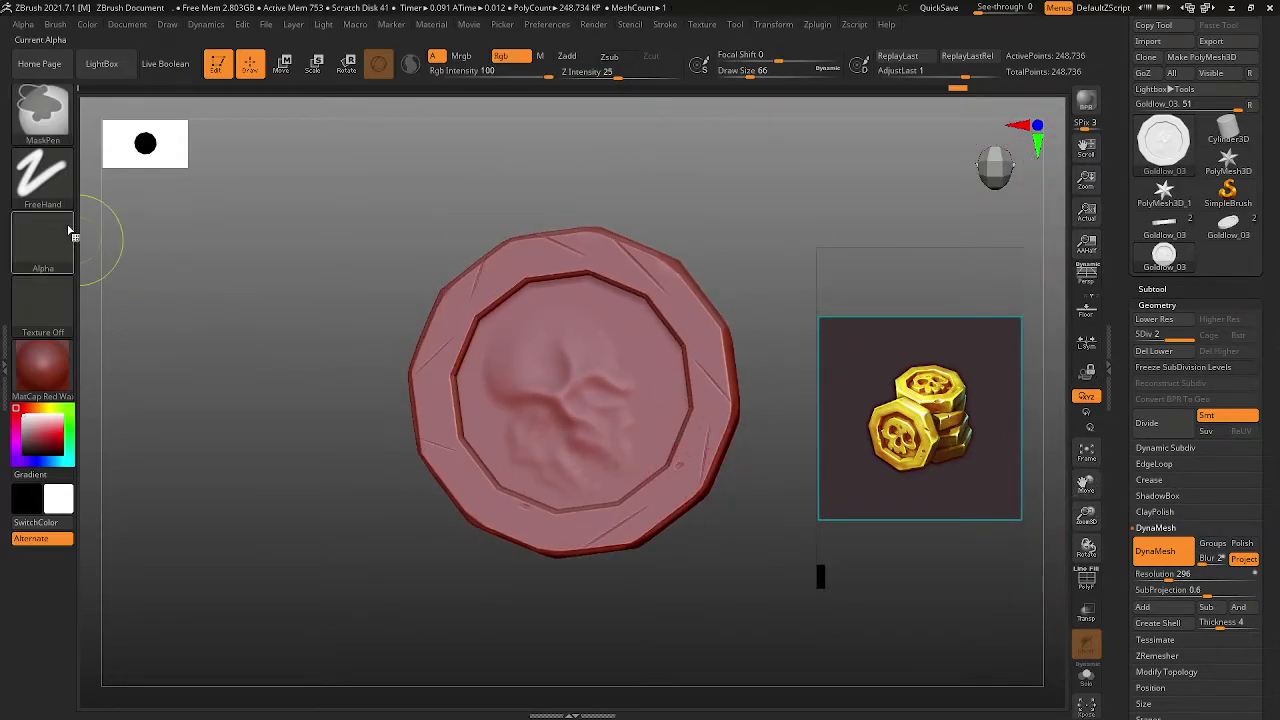
click(42, 240)
click(510, 468)
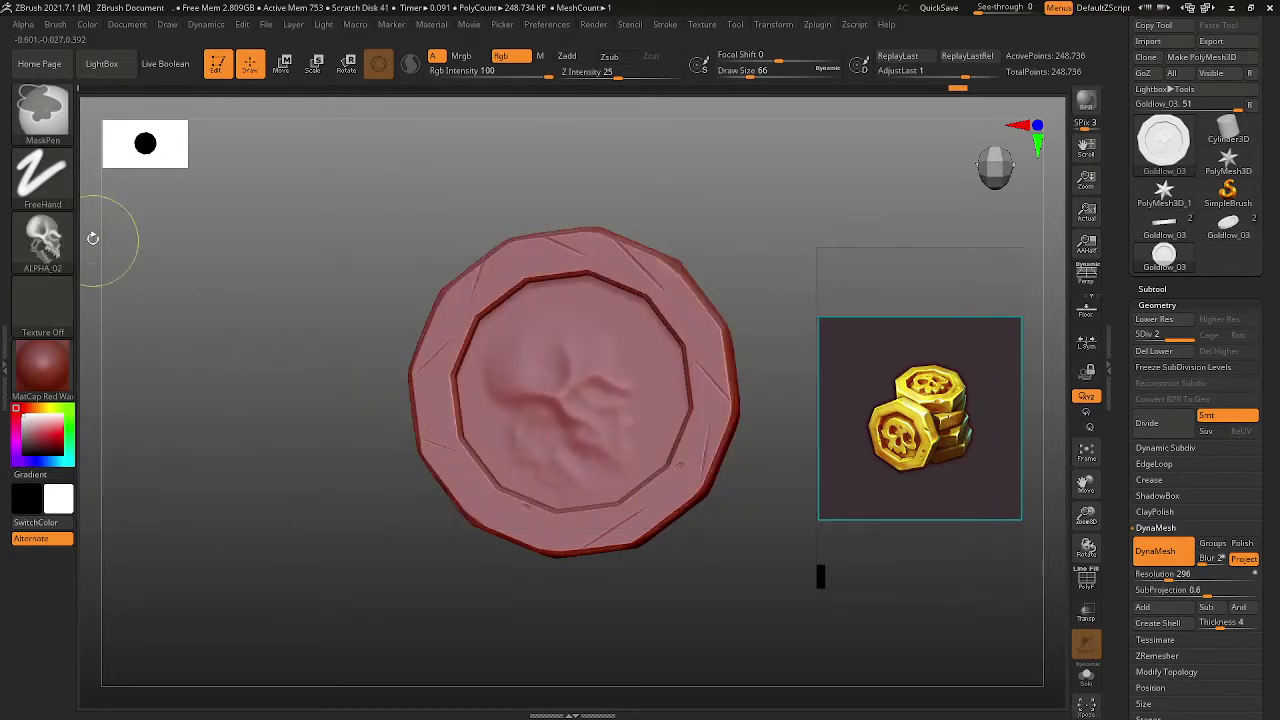
click(62, 180)
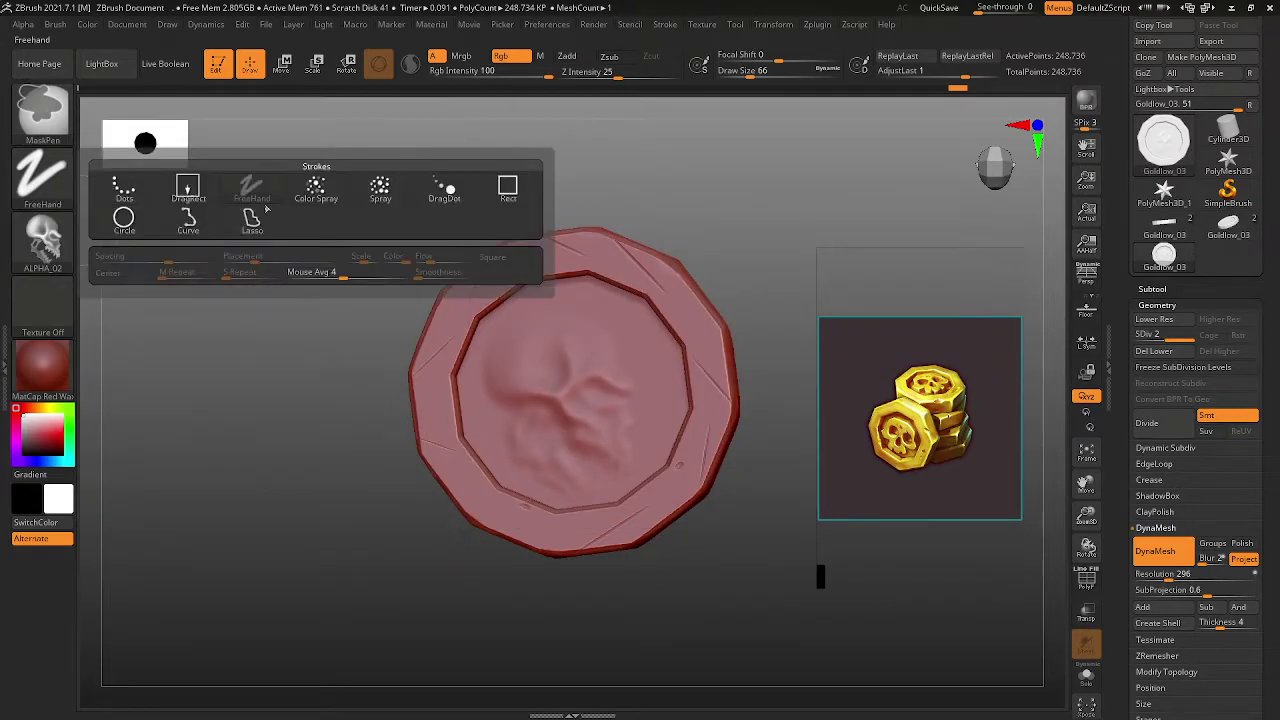
click(187, 187)
- Drag a skull mask onto the coin and adjust it around the centre
mouse_move(587, 411)
mouse_down()
mouse_move(570, 297)
mouse_move(515, 235)
mouse_up()
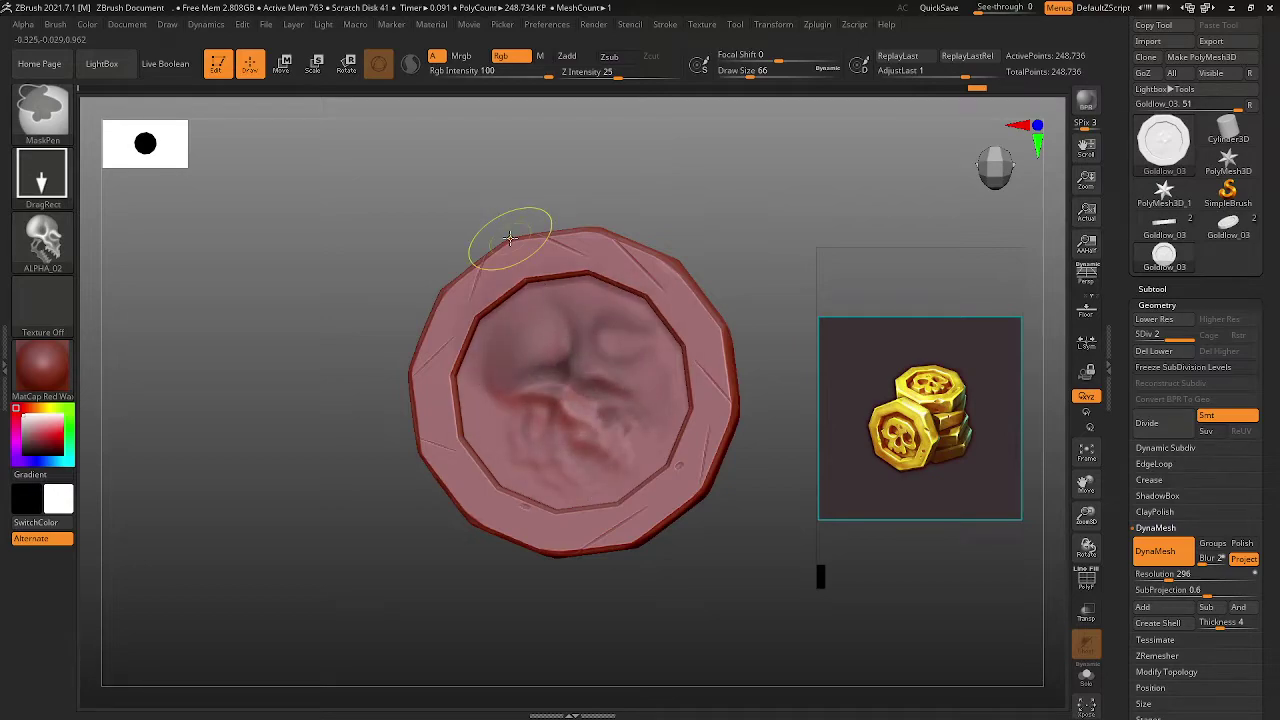
ctrl+click(600, 447)
ctrl+click(600, 447)
ctrl+click(614, 457)
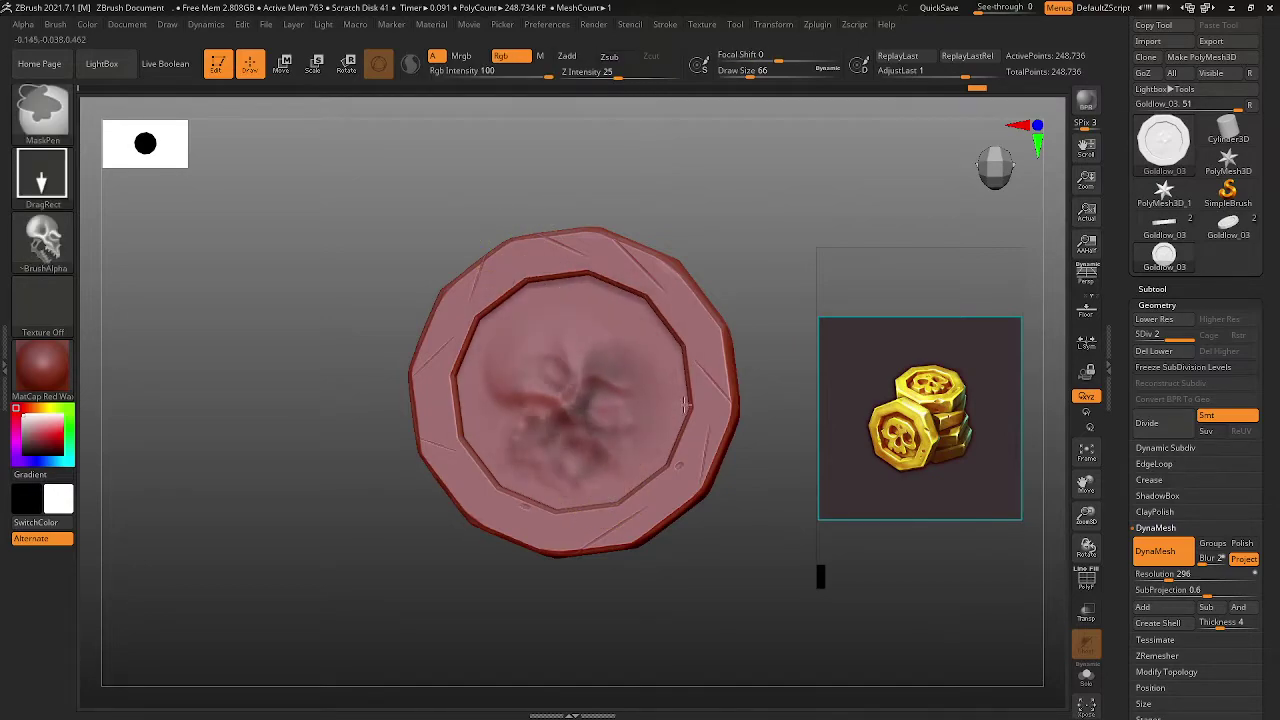
ctrl+click(600, 400)
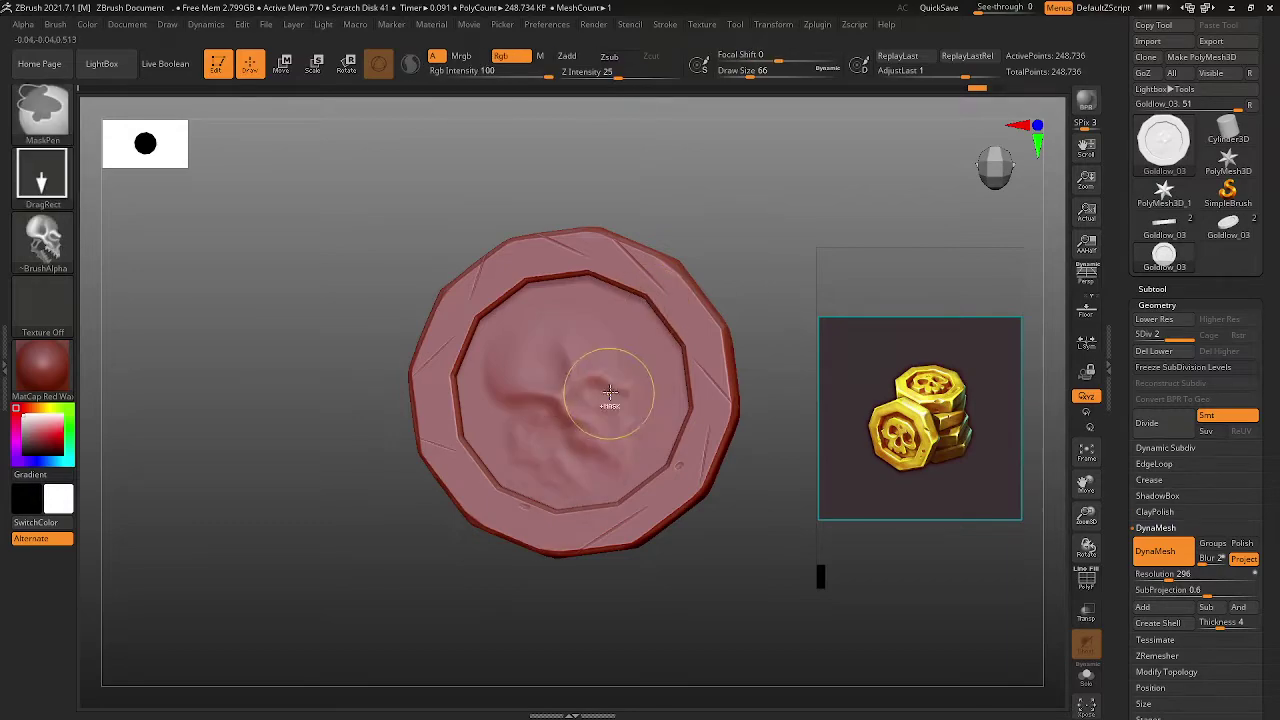
ctrl+click(586, 394)
ctrl+click(568, 259)
ctrl+click(568, 259)
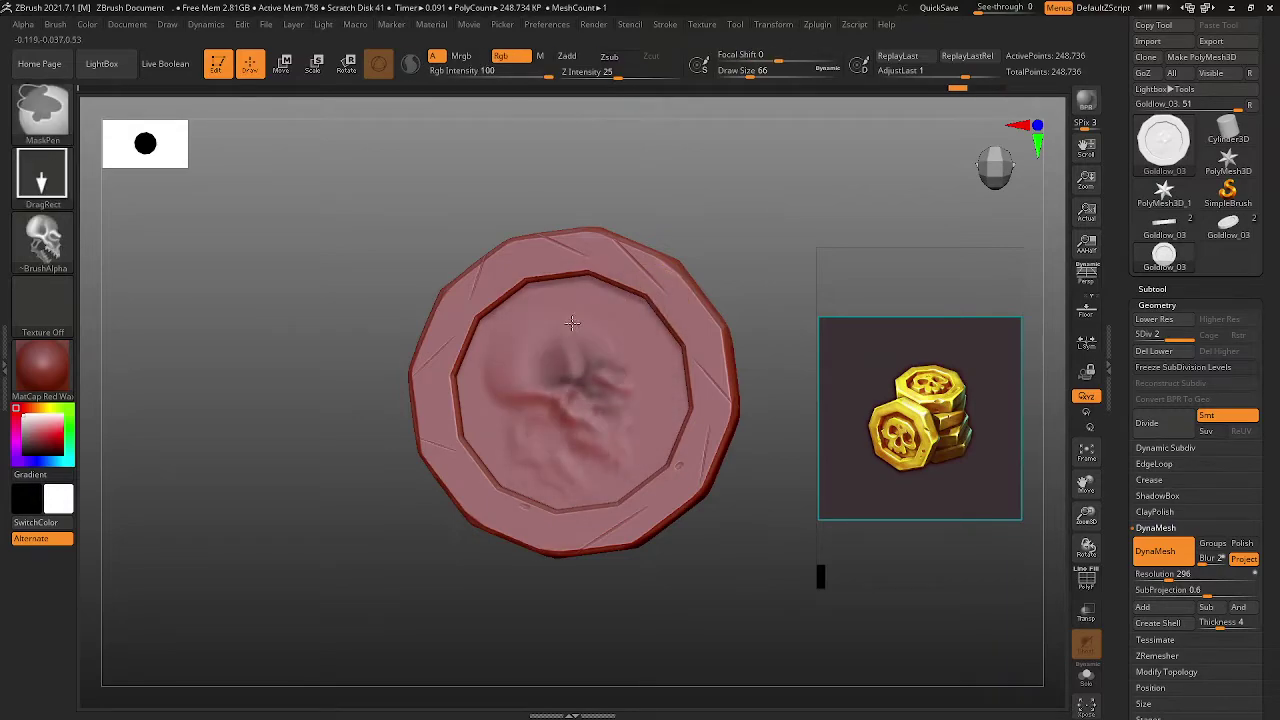
ctrl+click(568, 259)
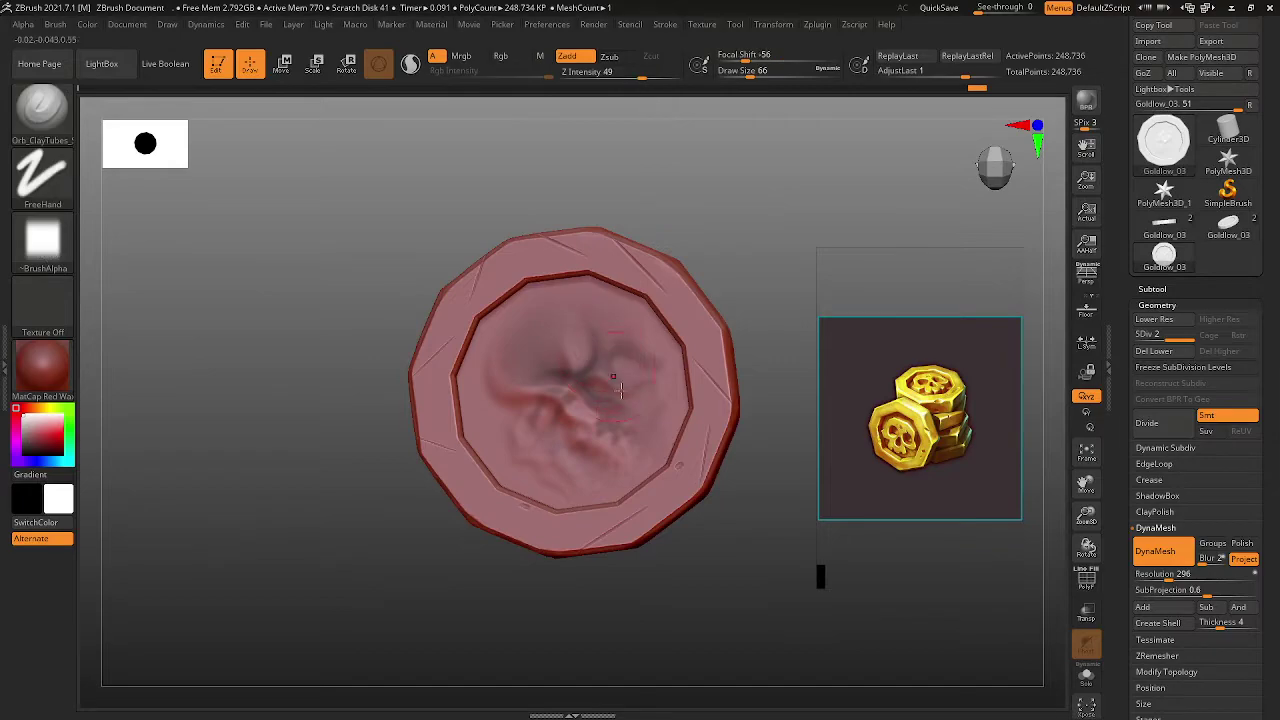
- Clear the mask and re-stamp a larger skull mask over the coin centre
key(ctrl+shift+a)
mouse_move(240, 393)
ctrl+mouse_down()
mouse_move(677, 511)
mouse_move(666, 507)
ctrl+mouse_up()
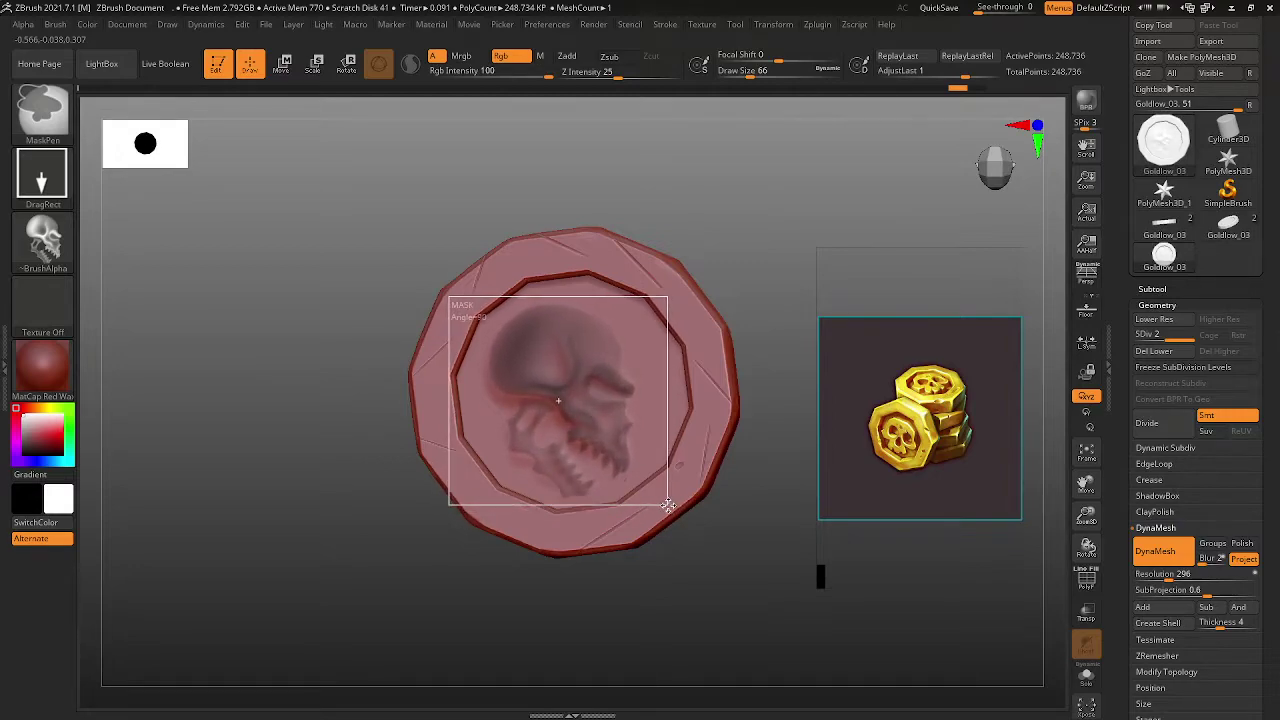
ctrl+drag(666, 507, 665, 505)
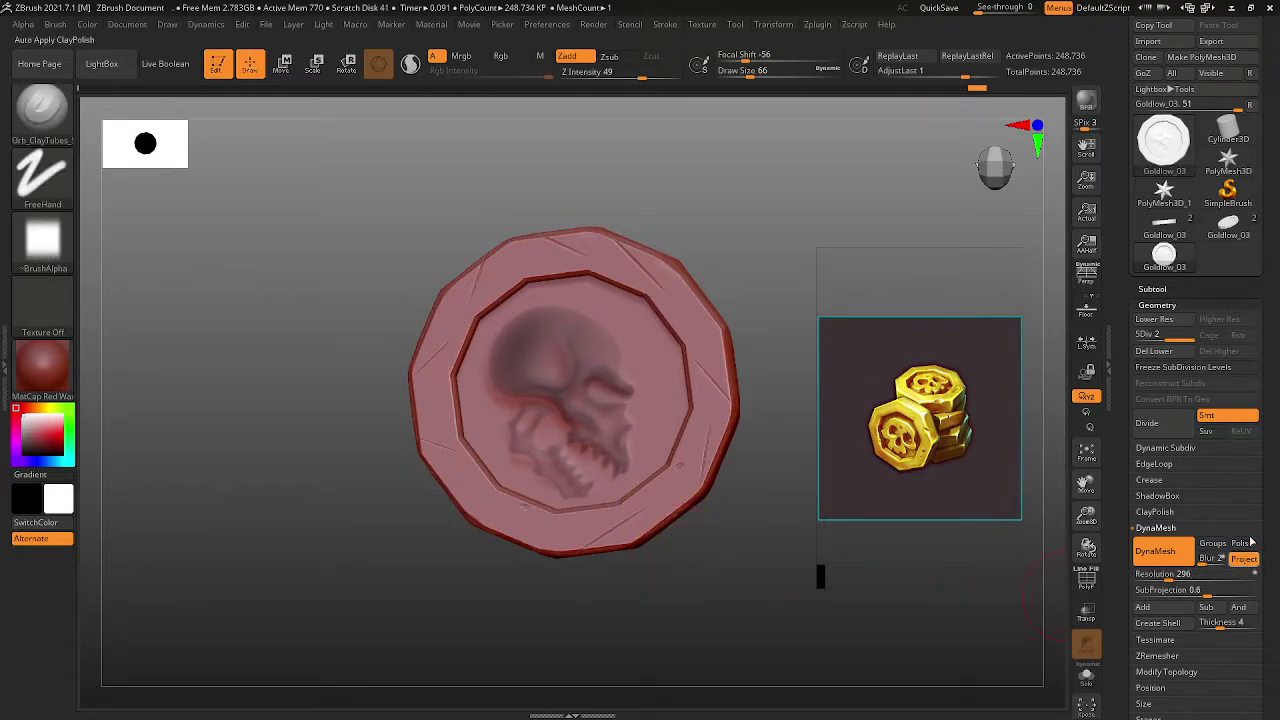
- Invert the mask, inflate the exposed skull by 12 in Deformation, then clear the mask
scroll(1190, 590, down, 5)
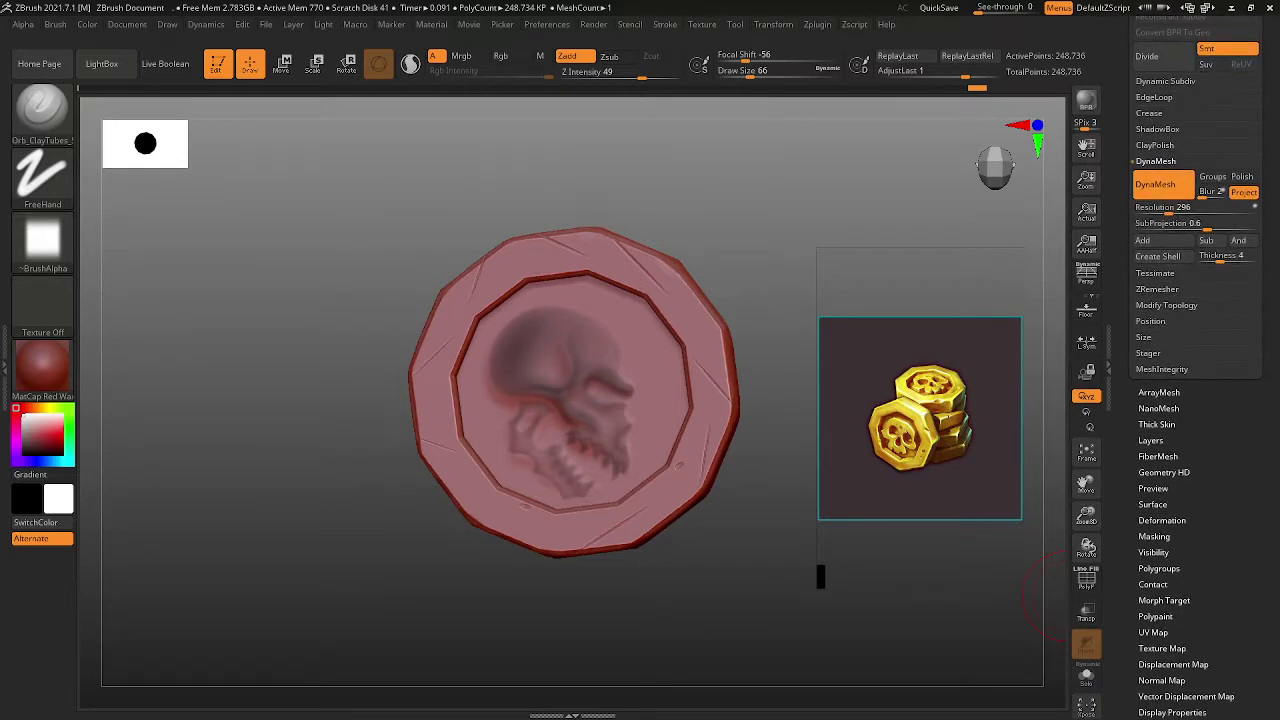
click(1163, 519)
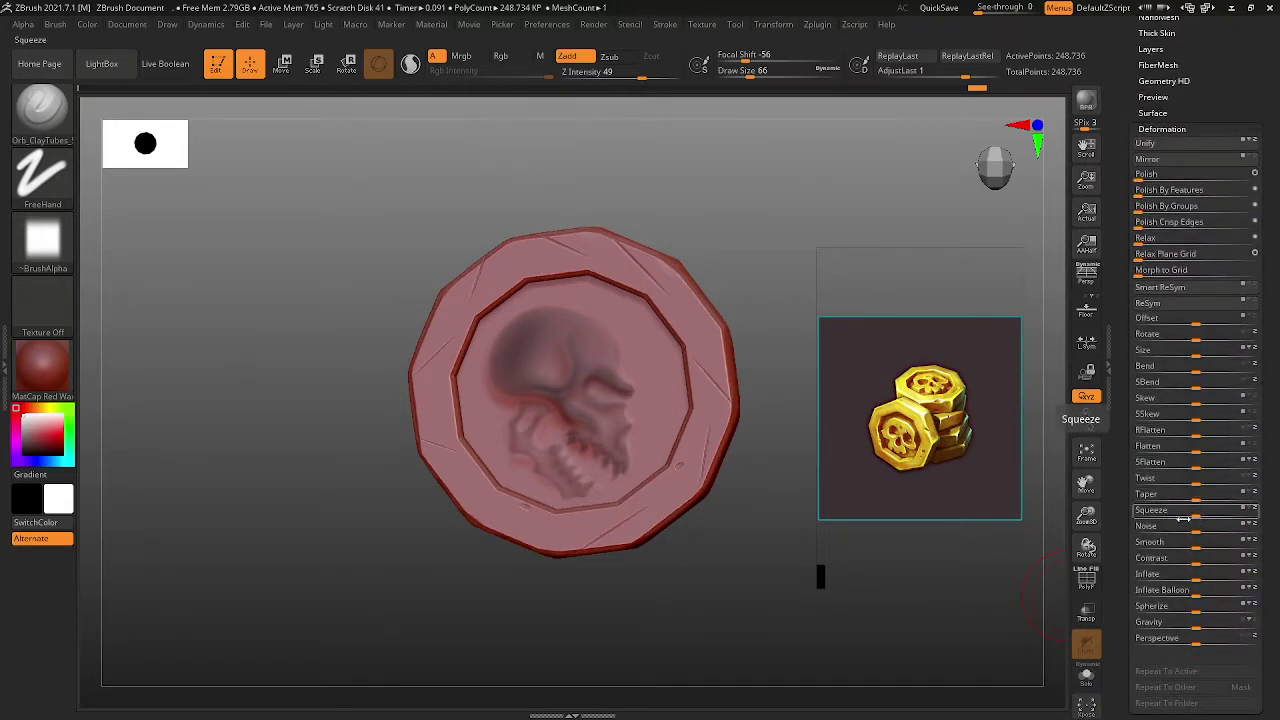
ctrl+click(820, 550)
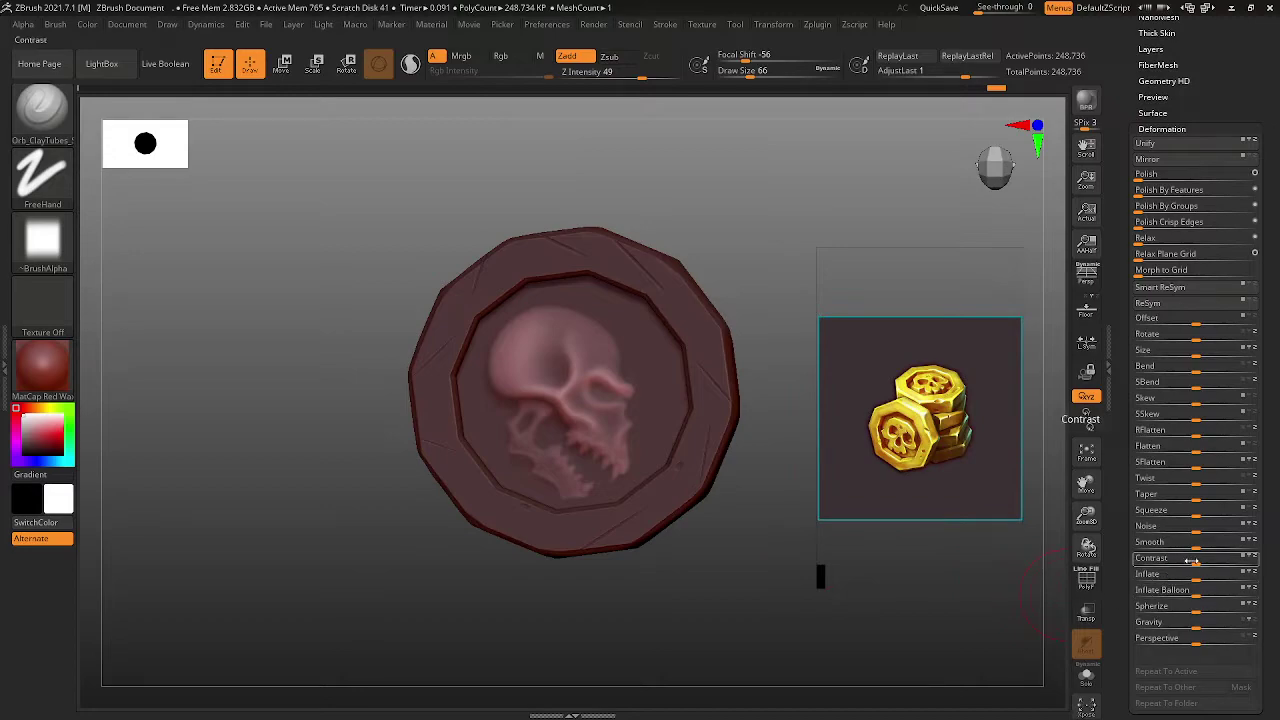
drag(1192, 576, 1205, 577)
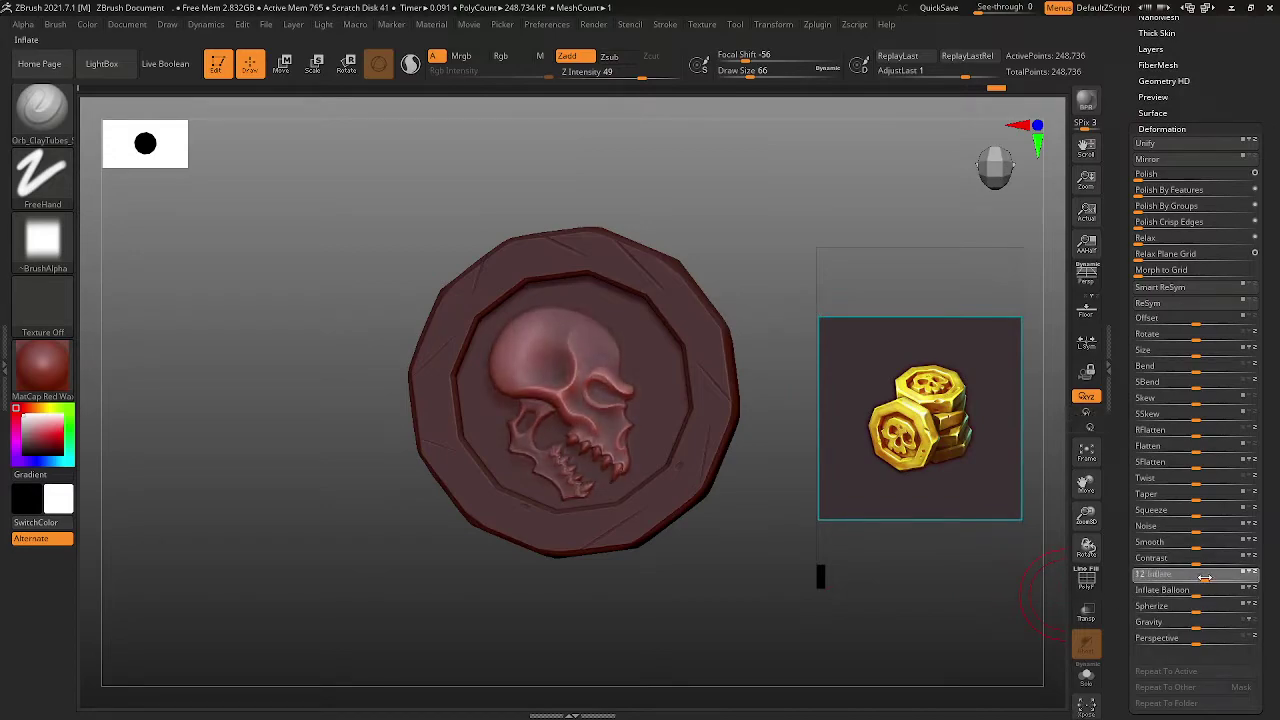
mouse_move(734, 537)
ctrl+mouse_down()
mouse_move(766, 583)
mouse_move(796, 568)
mouse_move(729, 557)
mouse_move(774, 563)
ctrl+mouse_up()
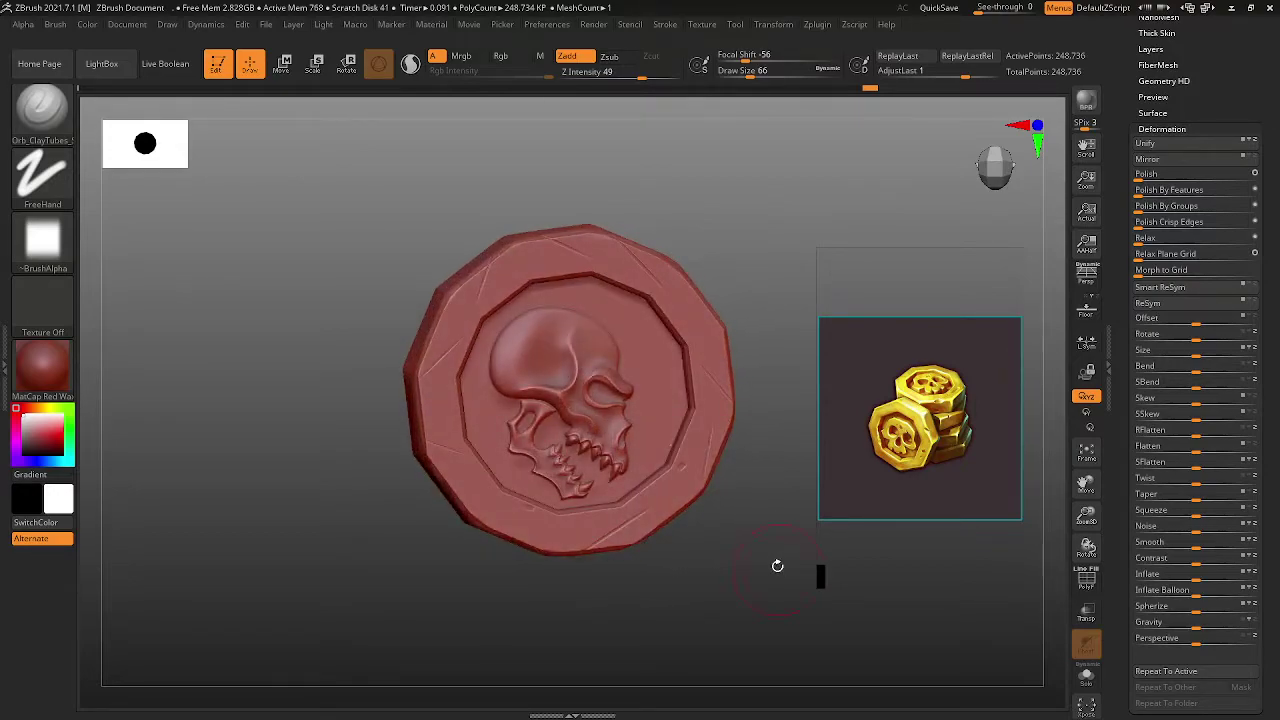
- Smooth the skull relief's jaw and teeth into a softer, rounded form
mouse_move(662, 510)
mouse_down()
mouse_move(689, 521)
mouse_move(760, 606)
mouse_move(640, 508)
mouse_move(615, 509)
mouse_up()
drag(1086, 483, 889, 465)
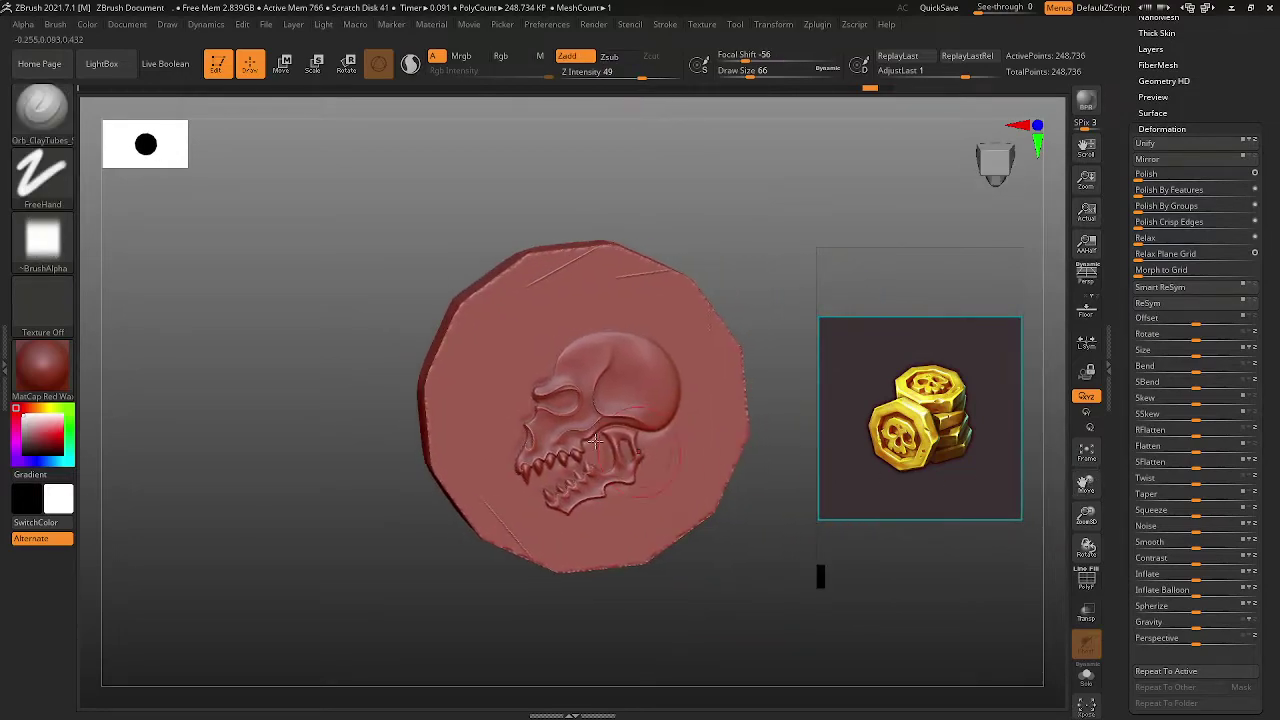
mouse_move(577, 393)
shift+mouse_down()
mouse_move(560, 445)
mouse_move(595, 500)
mouse_move(618, 358)
shift+mouse_up()
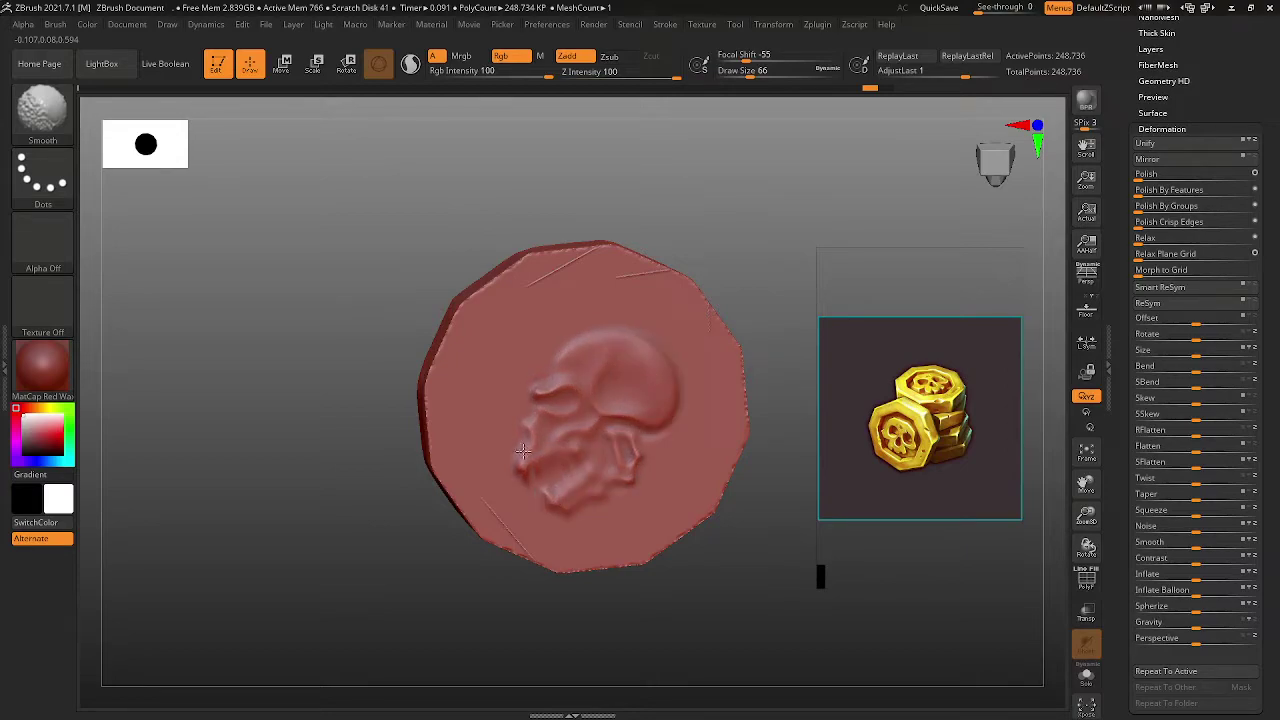
mouse_move(760, 300)
mouse_down()
mouse_move(767, 265)
mouse_move(799, 255)
mouse_move(760, 290)
mouse_up()
key(shift)
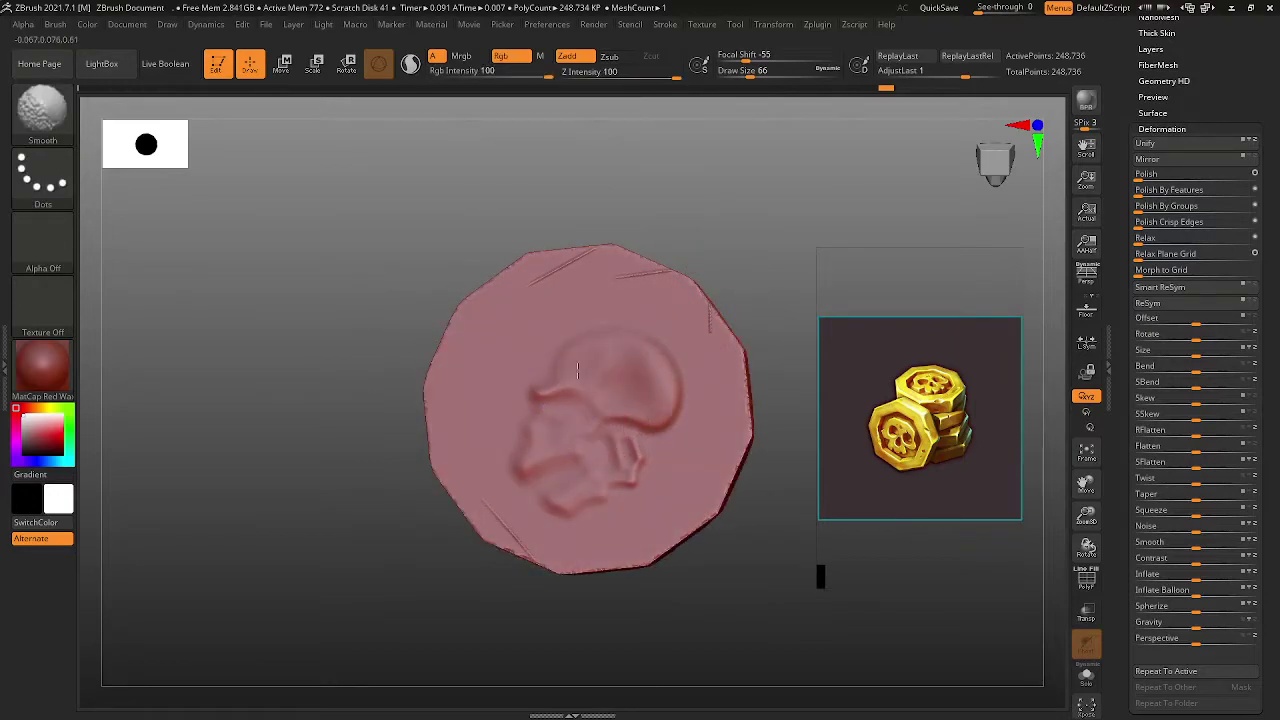
- Switch to the hPolish brush and polish the skull relief on the coin face
key(b)
key(h)
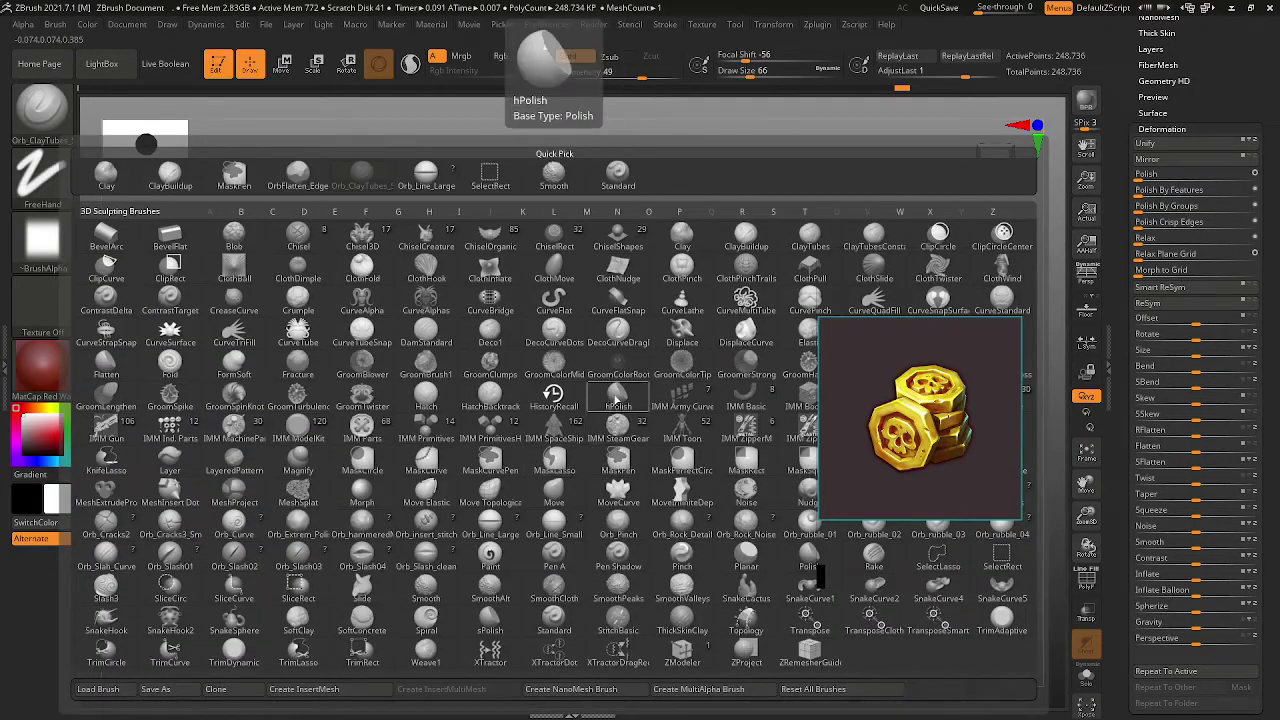
key(p)
mouse_move(518, 447)
mouse_down()
mouse_move(630, 450)
mouse_move(545, 380)
mouse_move(601, 374)
mouse_move(660, 400)
mouse_move(680, 350)
mouse_move(657, 437)
mouse_up()
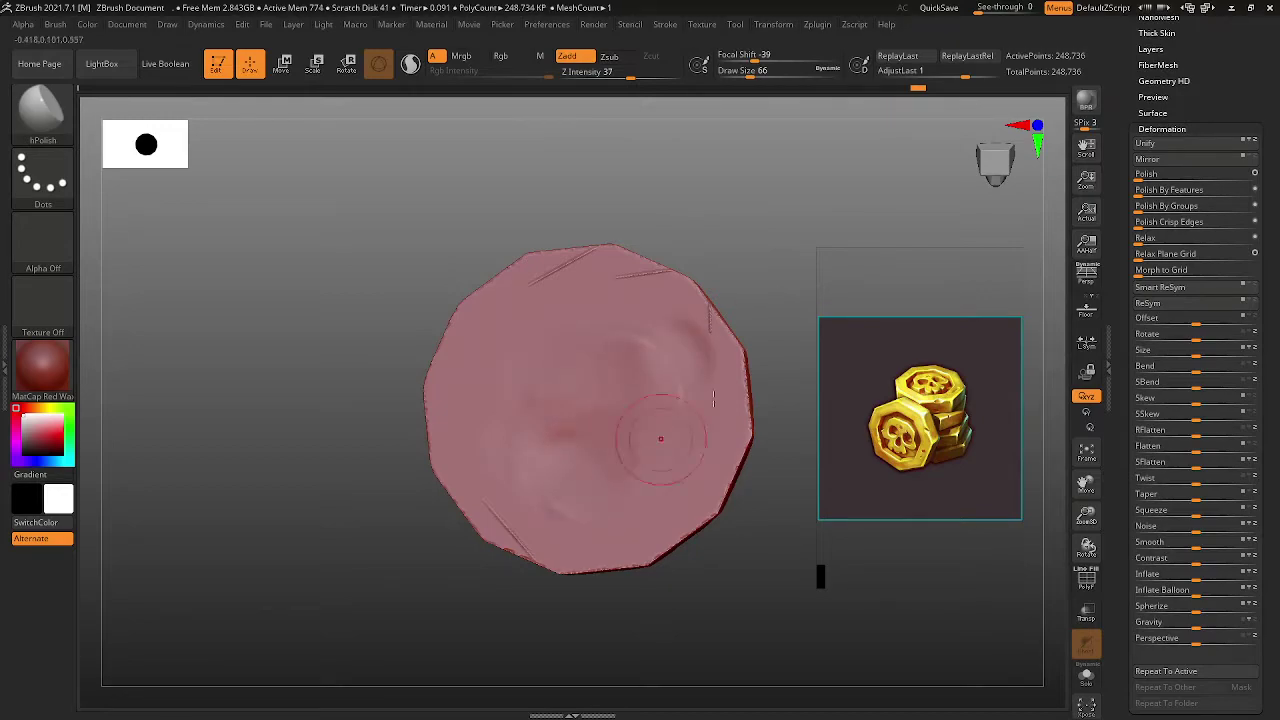
mouse_move(775, 400)
mouse_down()
mouse_move(820, 289)
mouse_move(791, 289)
mouse_move(743, 331)
mouse_up()
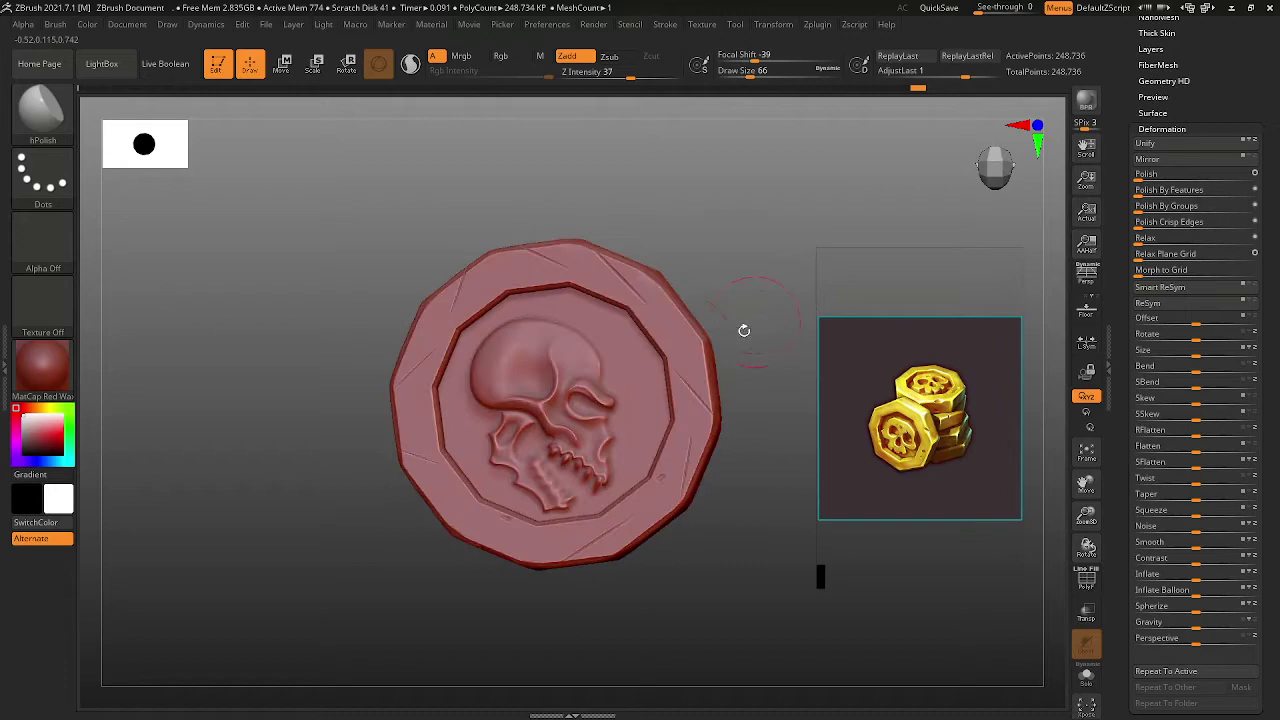
- Enable BackfaceMask auto-masking for the brush and shrink its Draw Size to 18
click(56, 24)
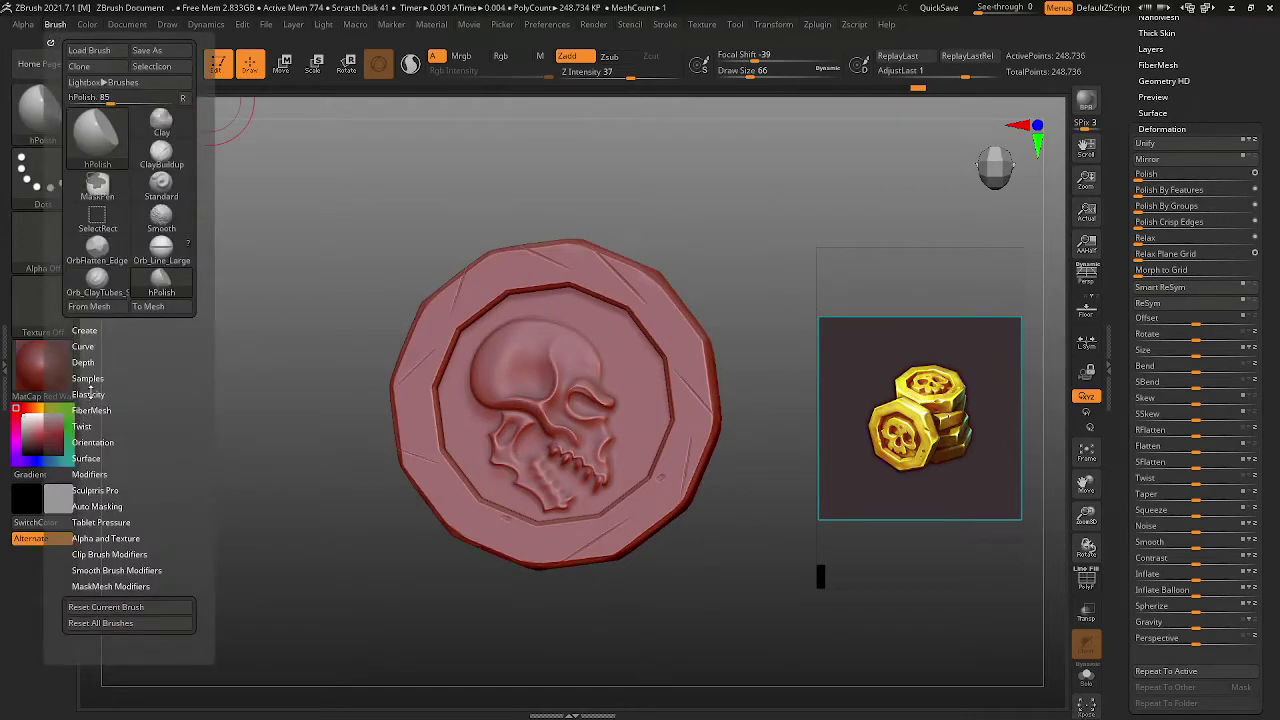
click(96, 379)
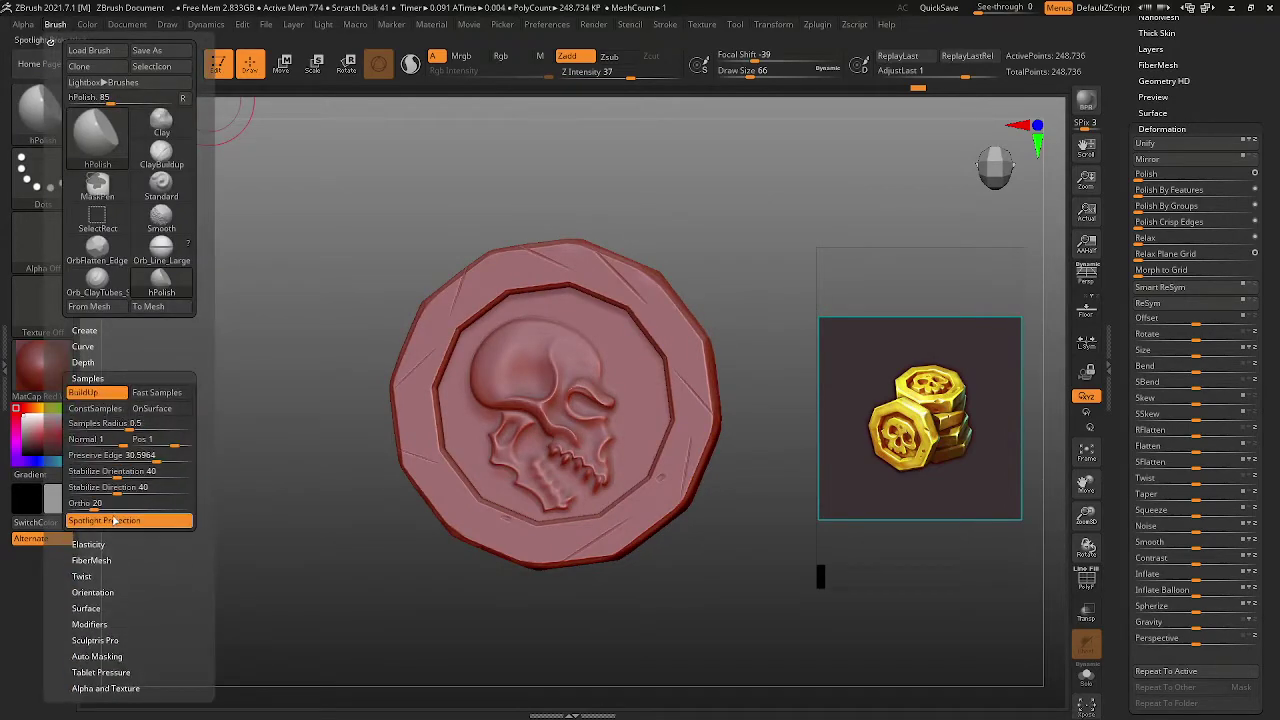
scroll(127, 601, down, 1)
click(97, 612)
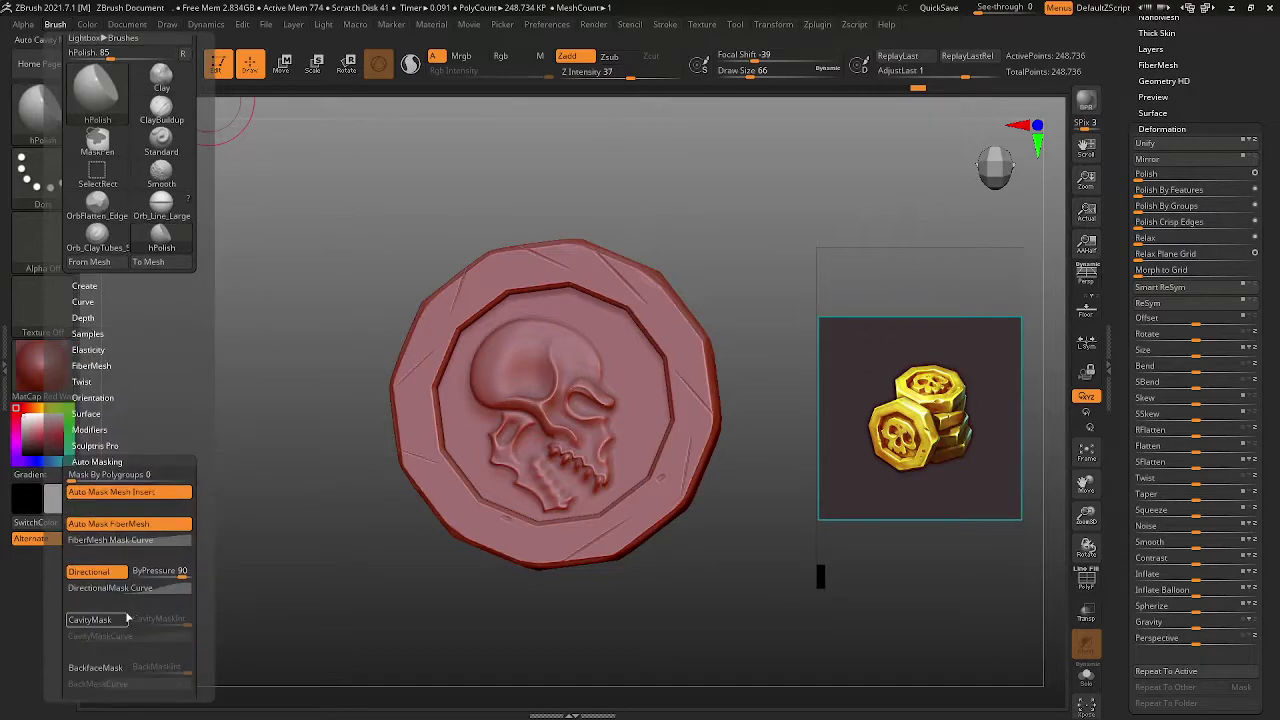
click(100, 670)
mouse_move(760, 335)
mouse_down()
mouse_move(691, 358)
mouse_move(691, 331)
mouse_move(623, 400)
mouse_up()
key(bracketright)
key(bracketleft)
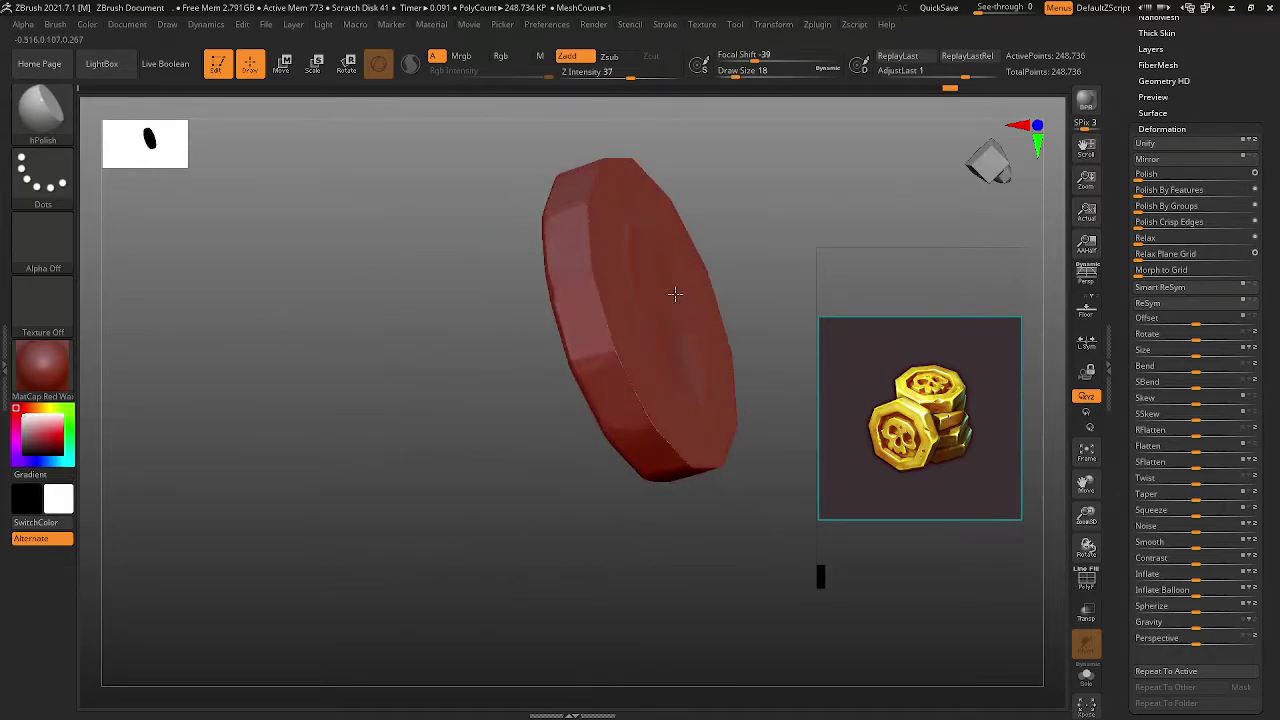
- Polish the coin's rim from front, edge-on and back views, then frame the coin
drag(705, 325, 559, 329)
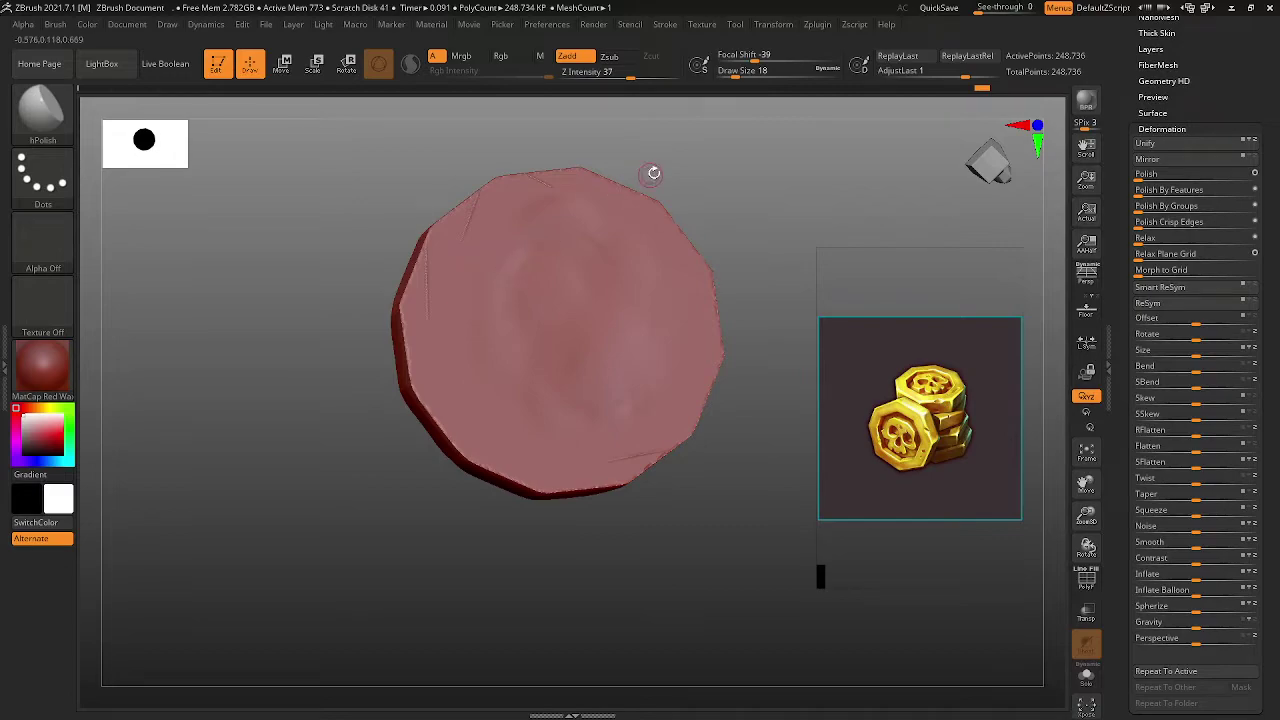
drag(654, 173, 574, 229)
drag(511, 268, 683, 211)
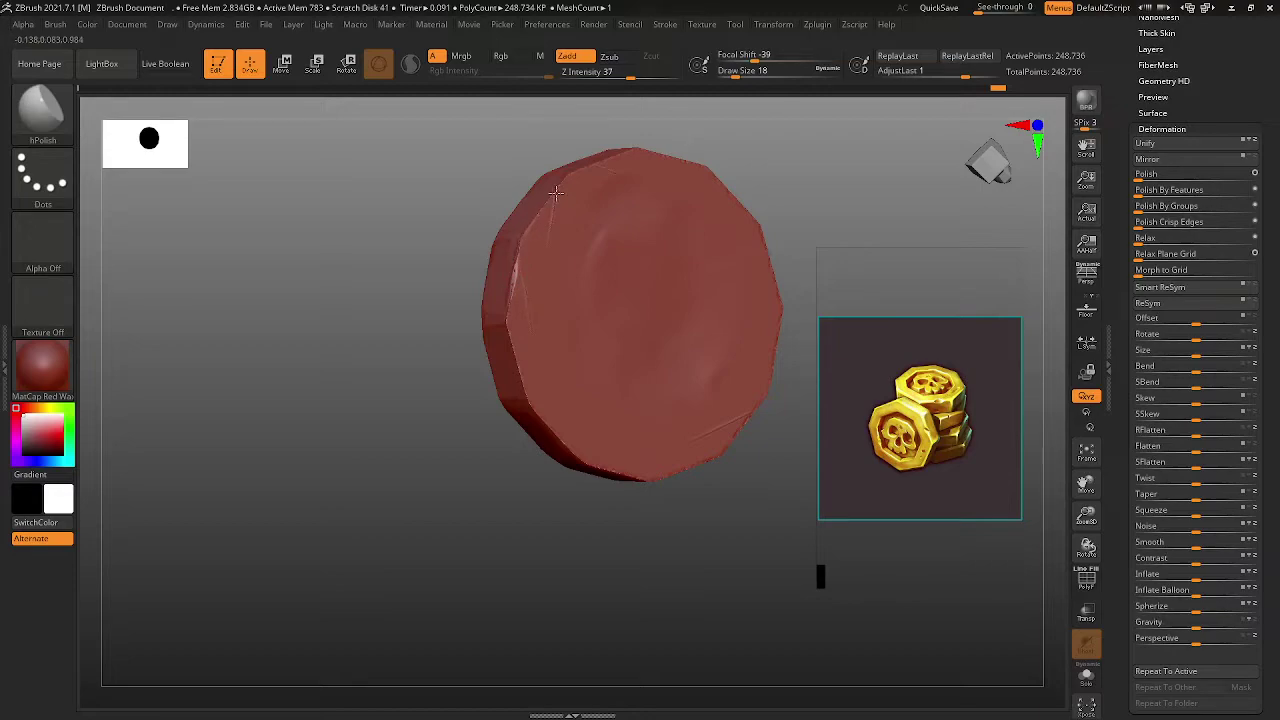
drag(437, 366, 560, 413)
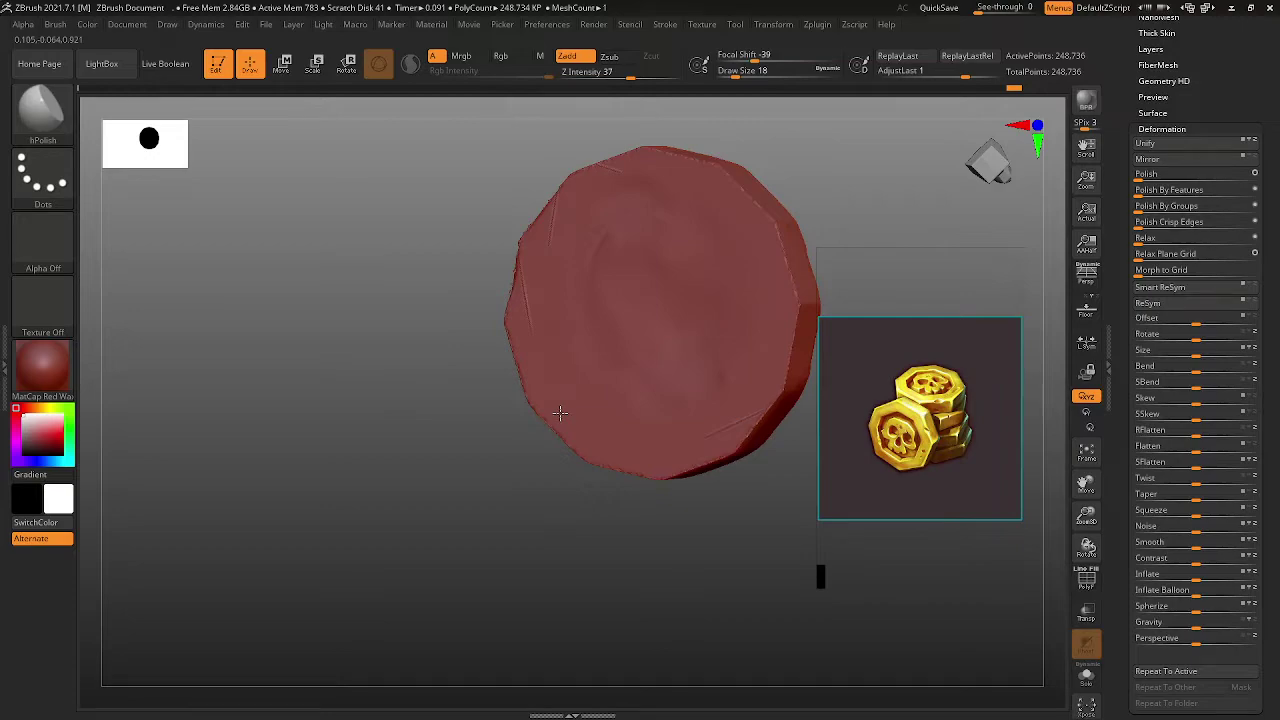
mouse_move(560, 413)
mouse_down()
mouse_move(368, 432)
mouse_move(591, 457)
mouse_up()
key(f)
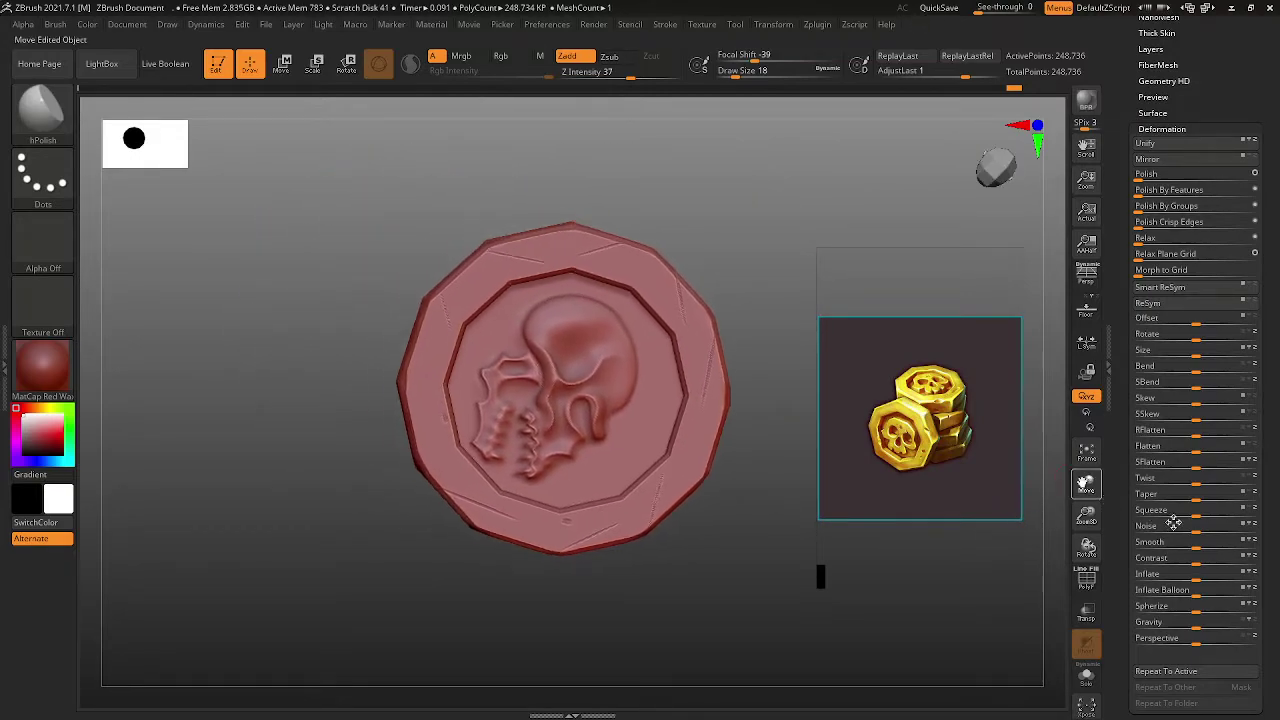
- Polish the rim edges and smooth the coin's top face from angled views
mouse_move(717, 309)
mouse_down()
mouse_move(682, 280)
mouse_move(633, 437)
mouse_up()
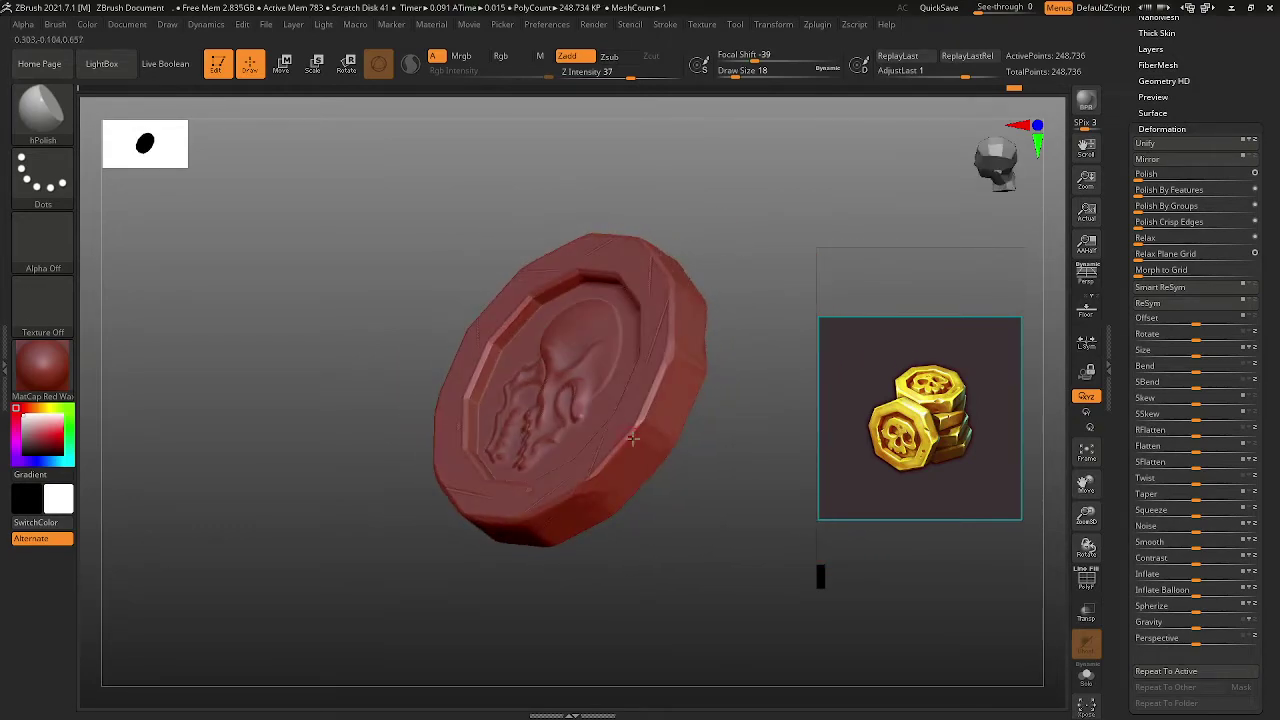
mouse_move(757, 369)
mouse_down()
mouse_move(689, 403)
mouse_move(517, 434)
mouse_move(651, 466)
mouse_up()
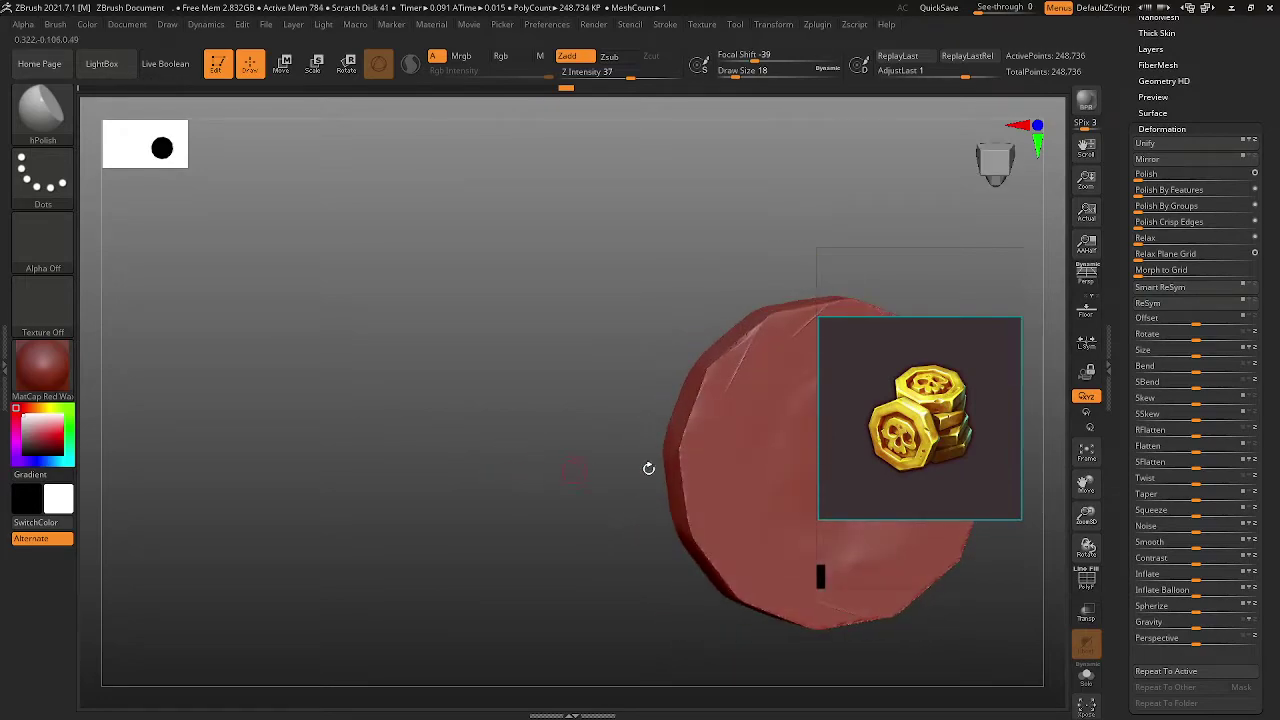
drag(1065, 455, 791, 406)
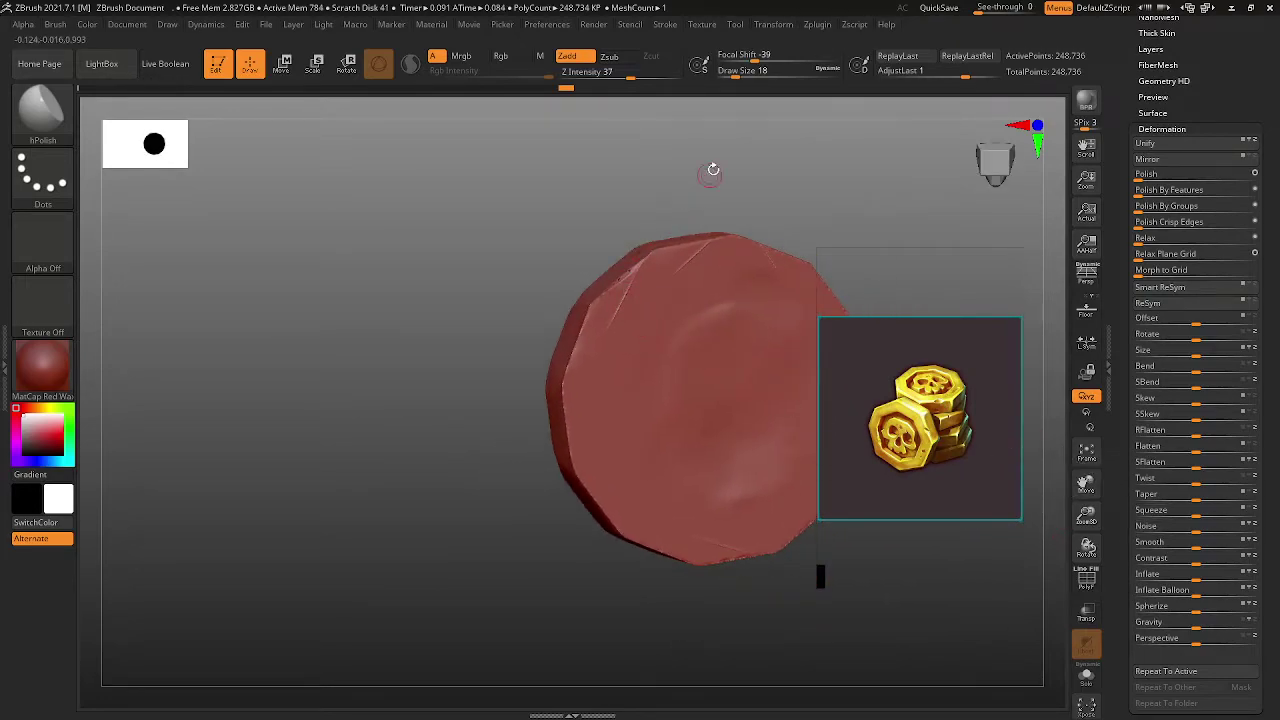
drag(709, 171, 676, 243)
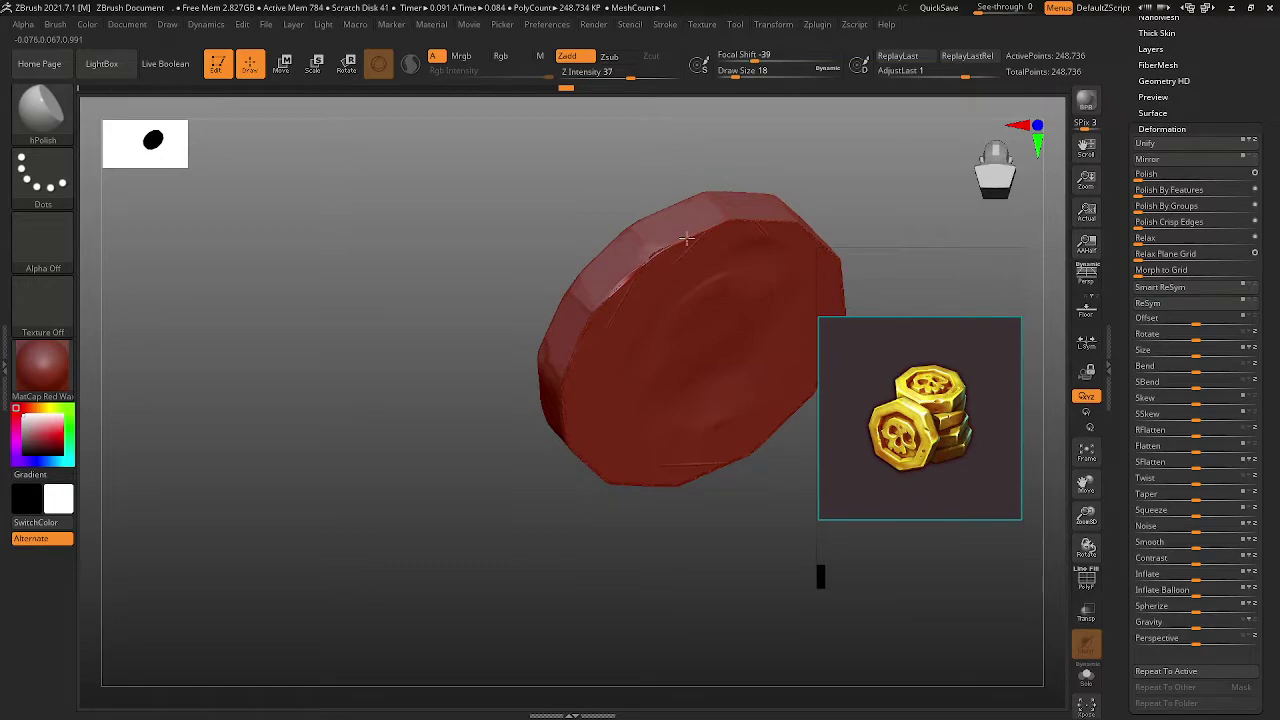
mouse_move(683, 234)
mouse_down()
mouse_move(466, 367)
mouse_move(557, 409)
mouse_move(317, 451)
mouse_move(383, 497)
mouse_move(723, 291)
mouse_move(649, 380)
mouse_move(486, 391)
mouse_up()
drag(1086, 483, 925, 481)
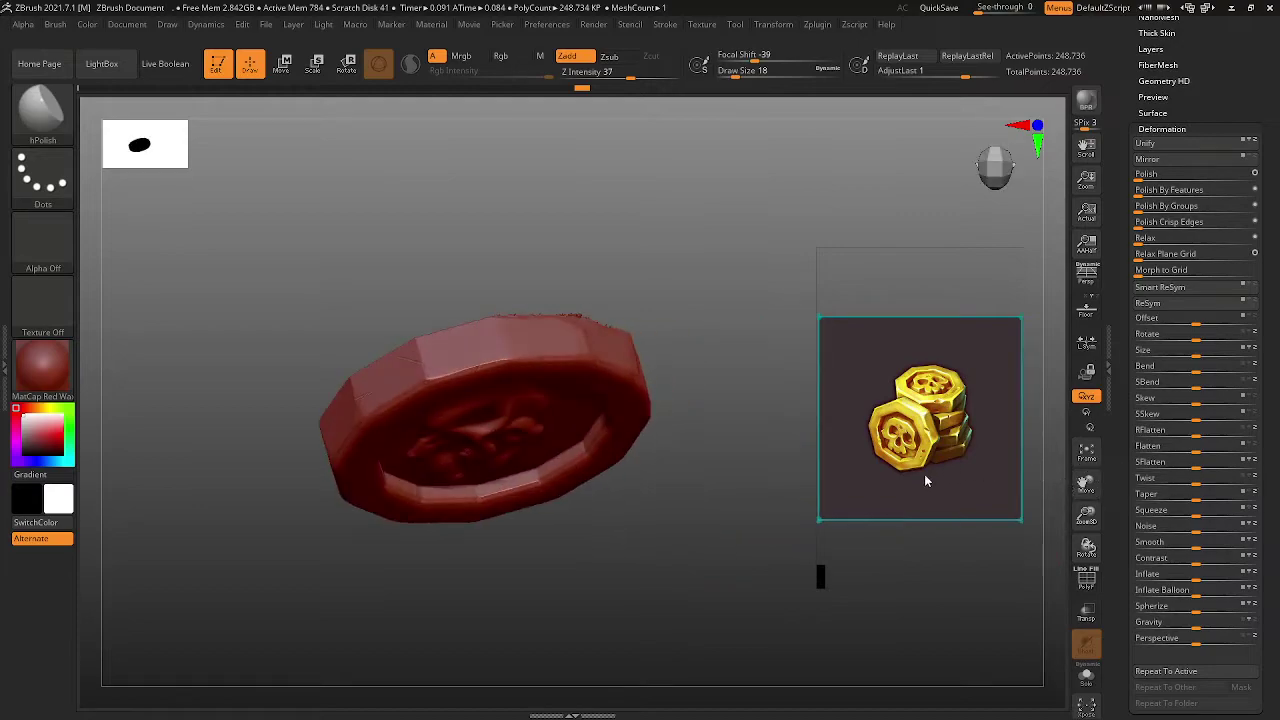
drag(713, 388, 689, 446)
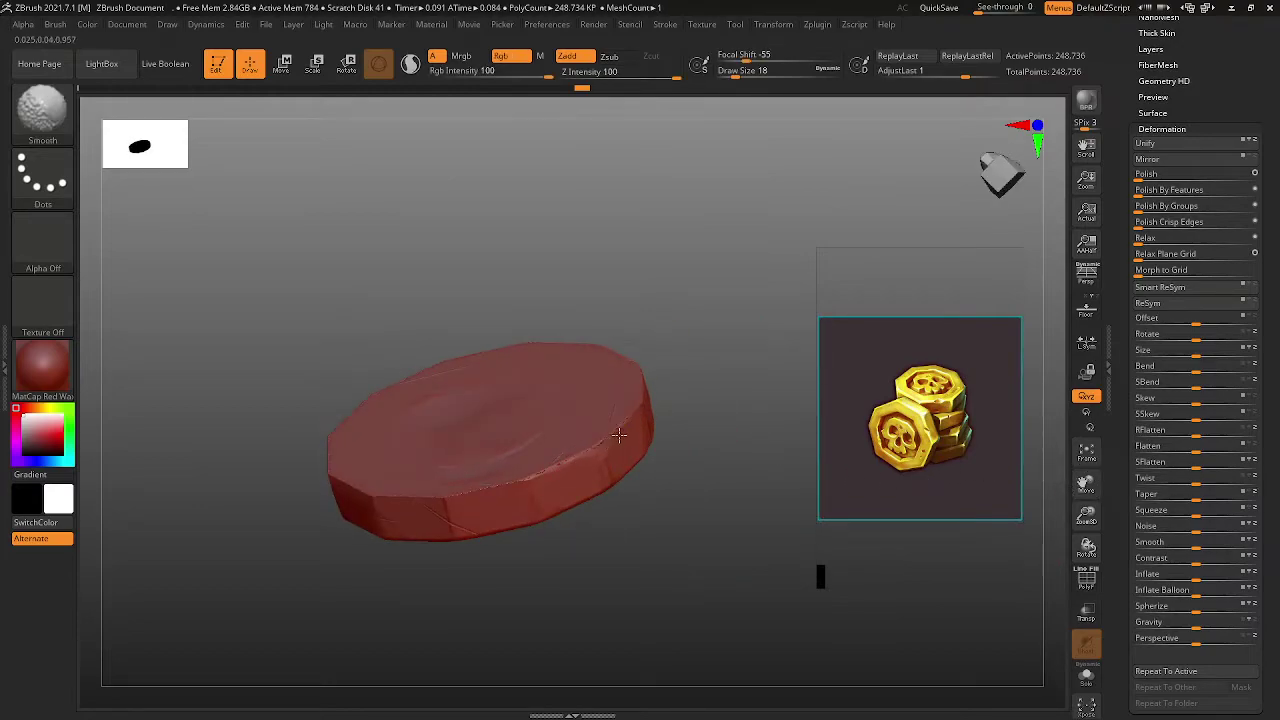
mouse_move(619, 427)
mouse_down()
mouse_move(627, 412)
mouse_move(703, 489)
mouse_move(567, 472)
mouse_move(660, 423)
mouse_up()
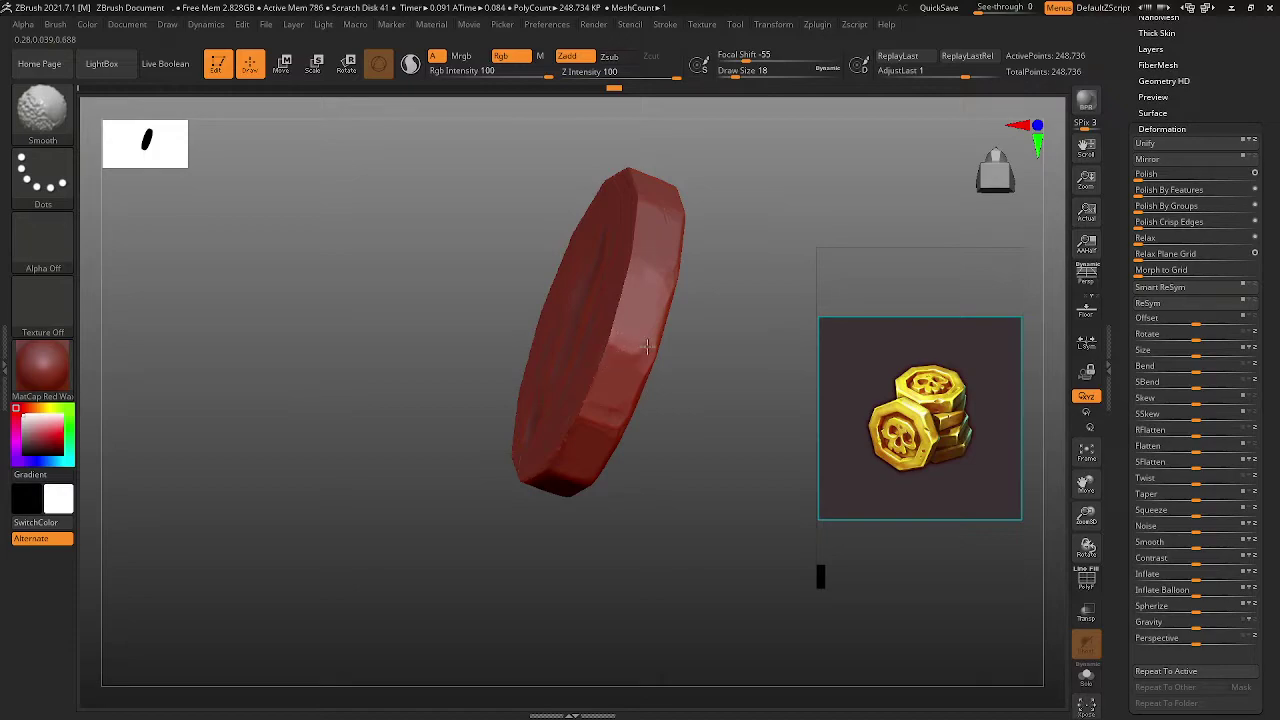
mouse_move(627, 371)
mouse_down()
mouse_move(780, 294)
mouse_move(726, 303)
mouse_move(703, 351)
mouse_move(727, 369)
mouse_move(711, 289)
mouse_move(683, 303)
mouse_move(690, 328)
mouse_up()
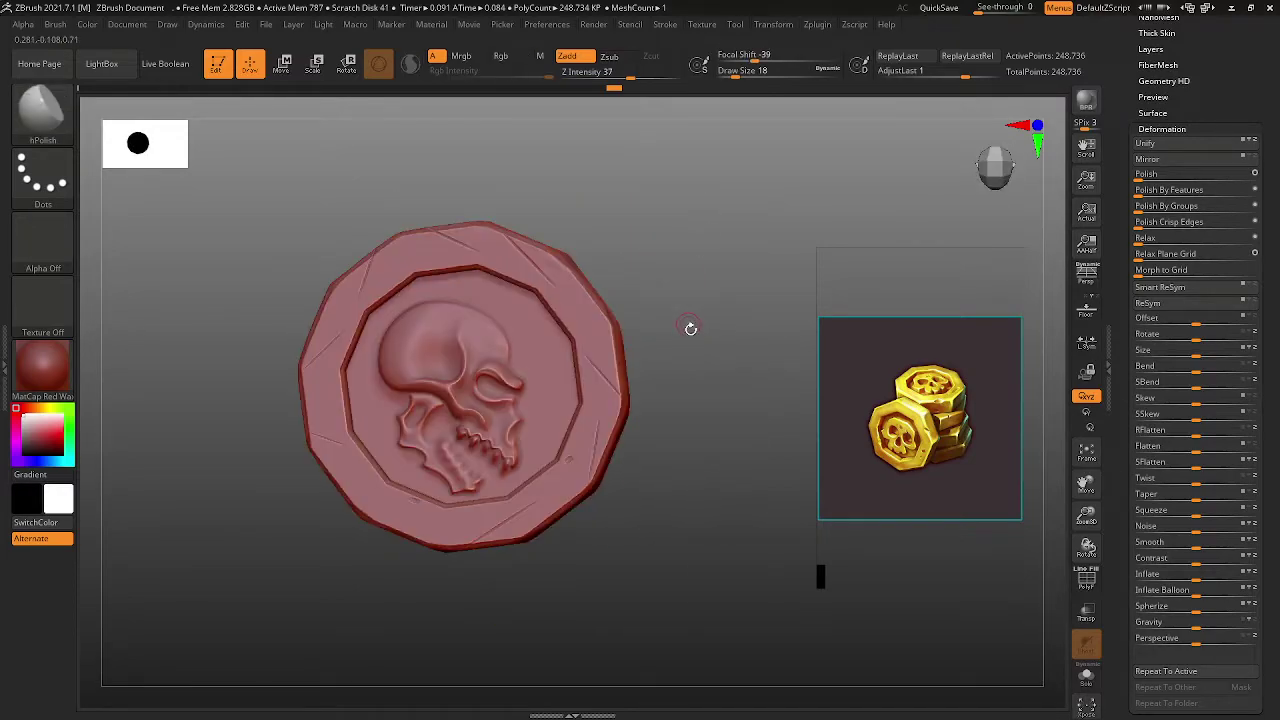
- Run Decimation Master's Pre-process Current on the 248,736-point coin mesh
click(735, 24)
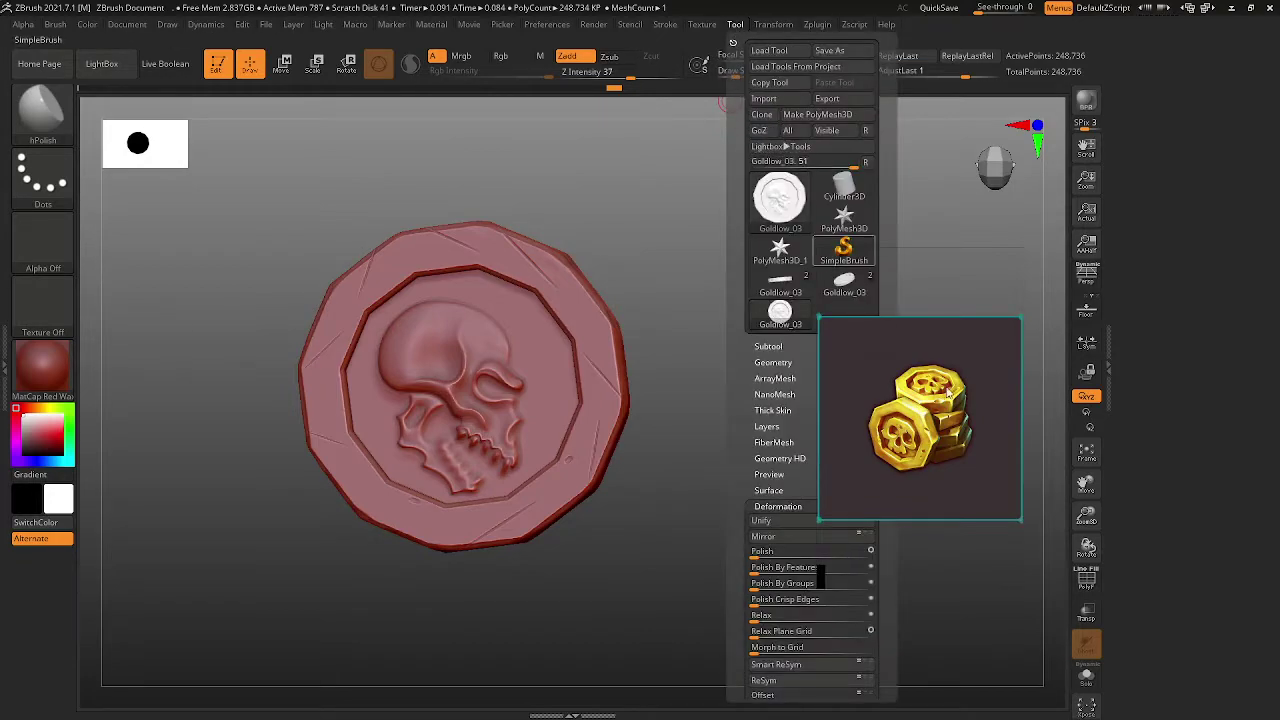
click(817, 24)
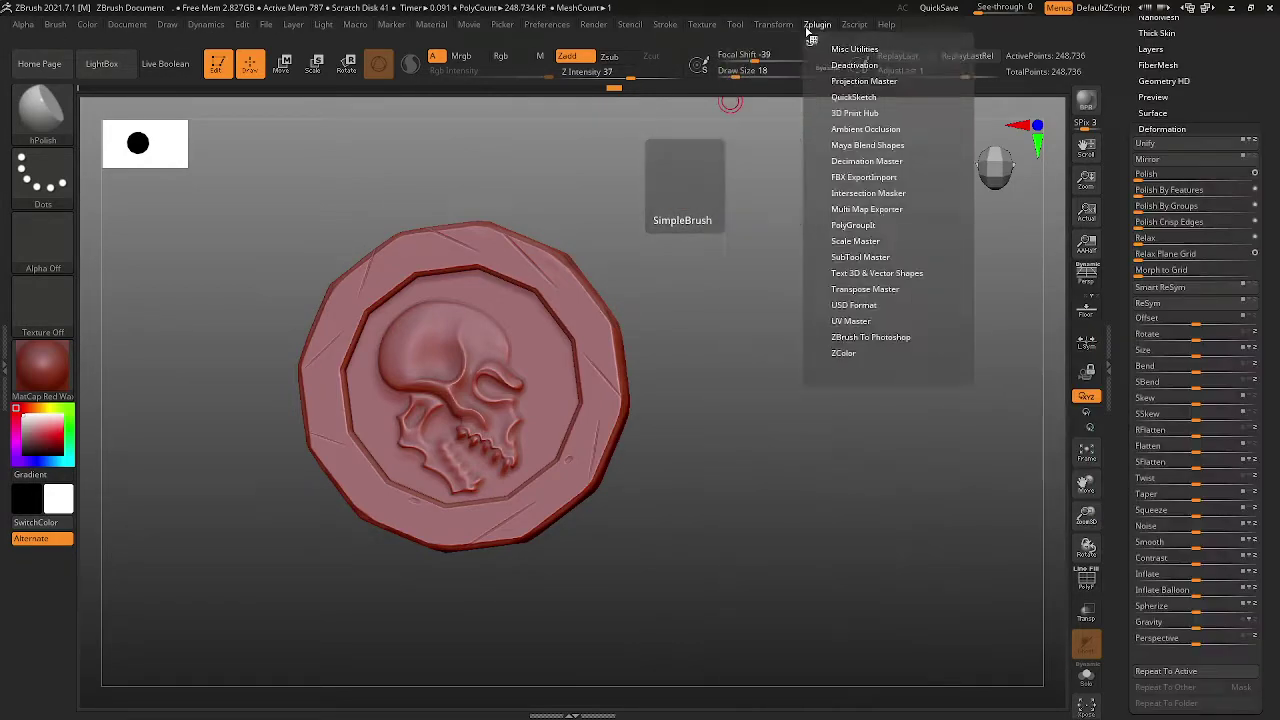
click(815, 28)
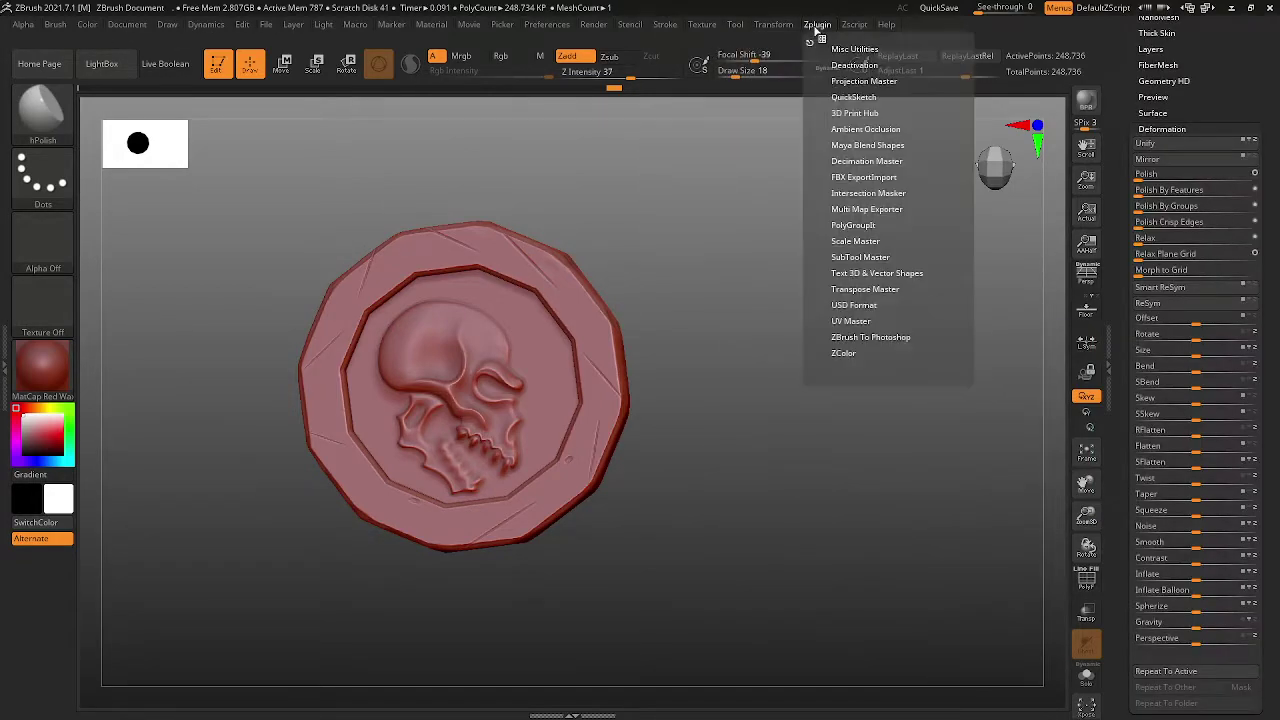
click(859, 161)
click(880, 302)
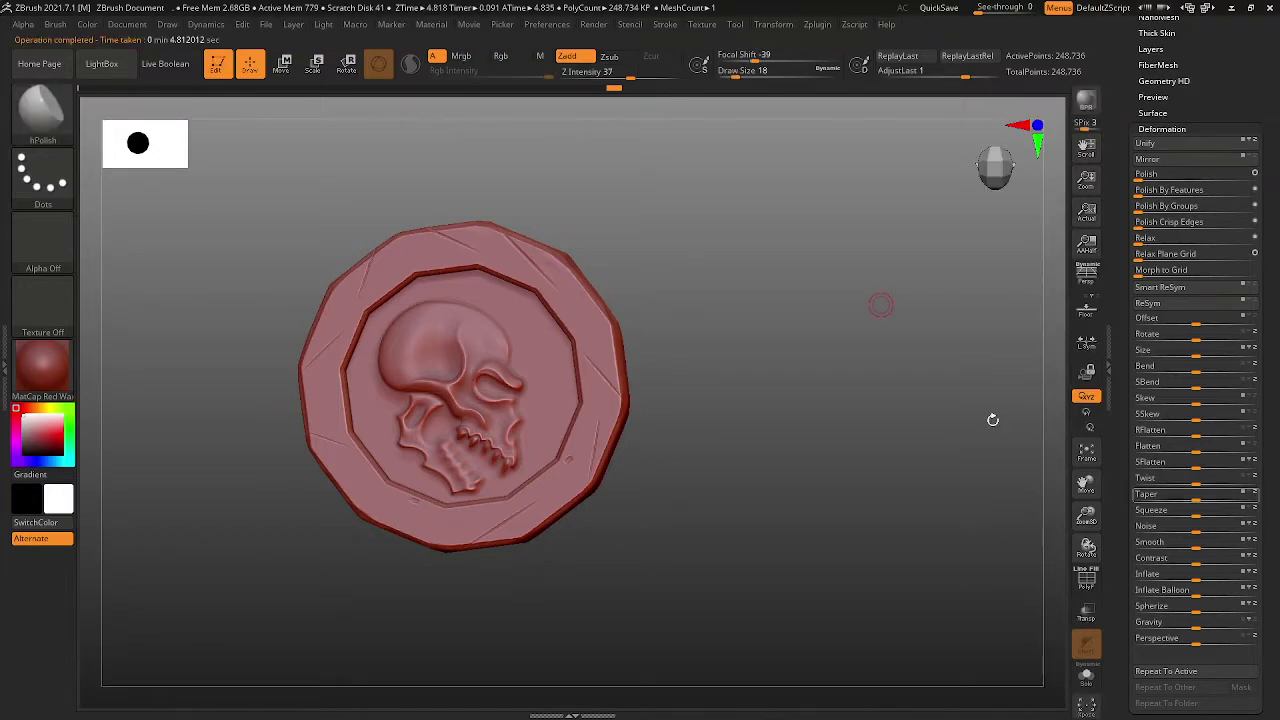
click(824, 24)
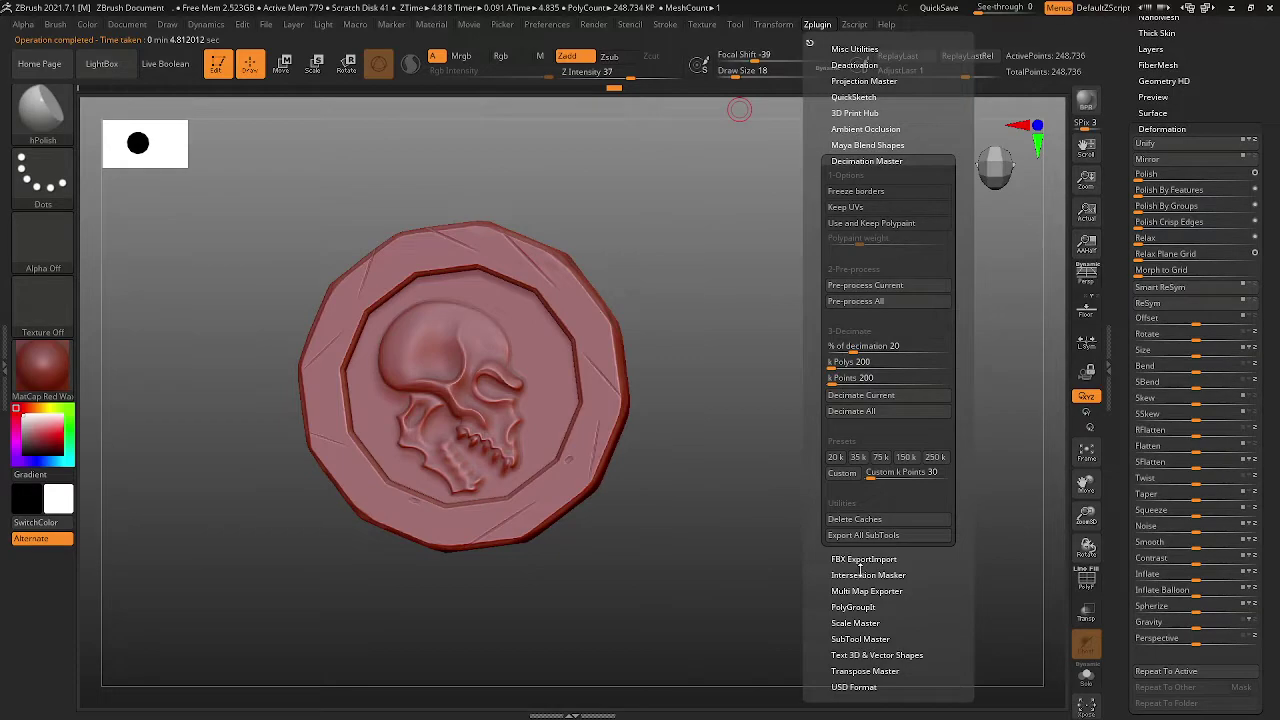
- Start the FBX export and browse to Desktop > Maya > Barrel in the save dialog
click(818, 24)
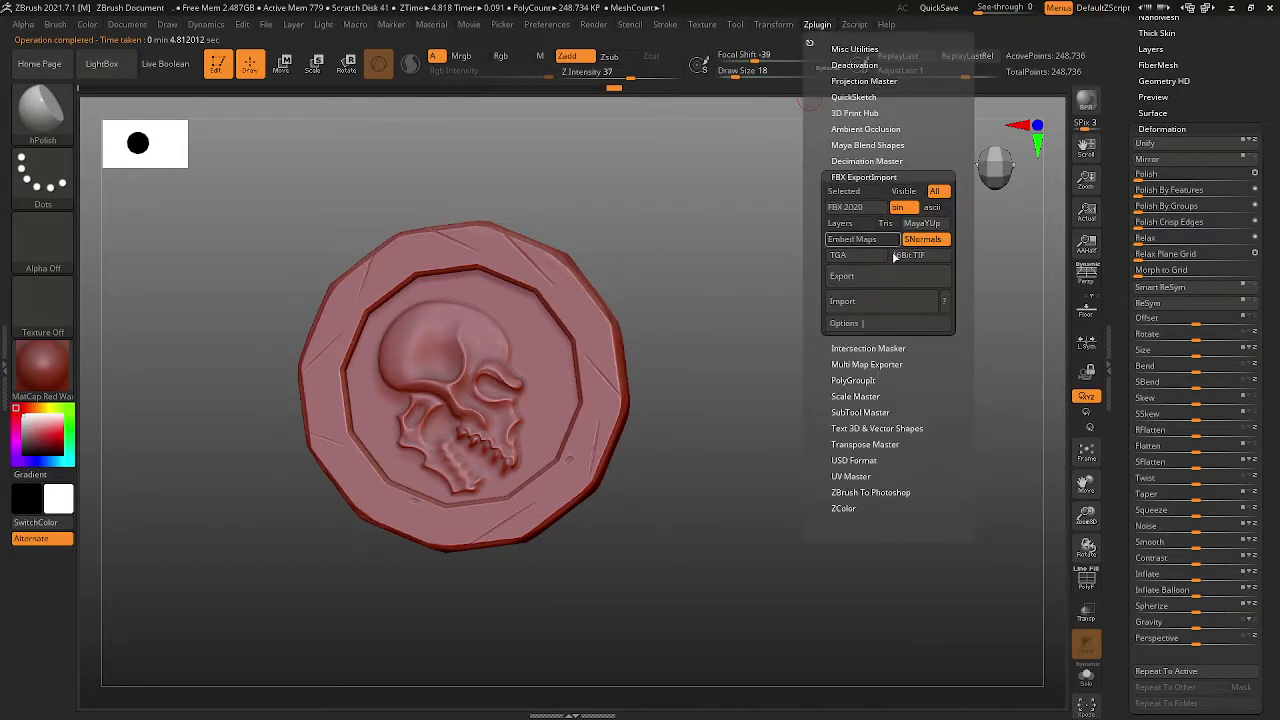
click(878, 280)
scroll(562, 311, up, 5)
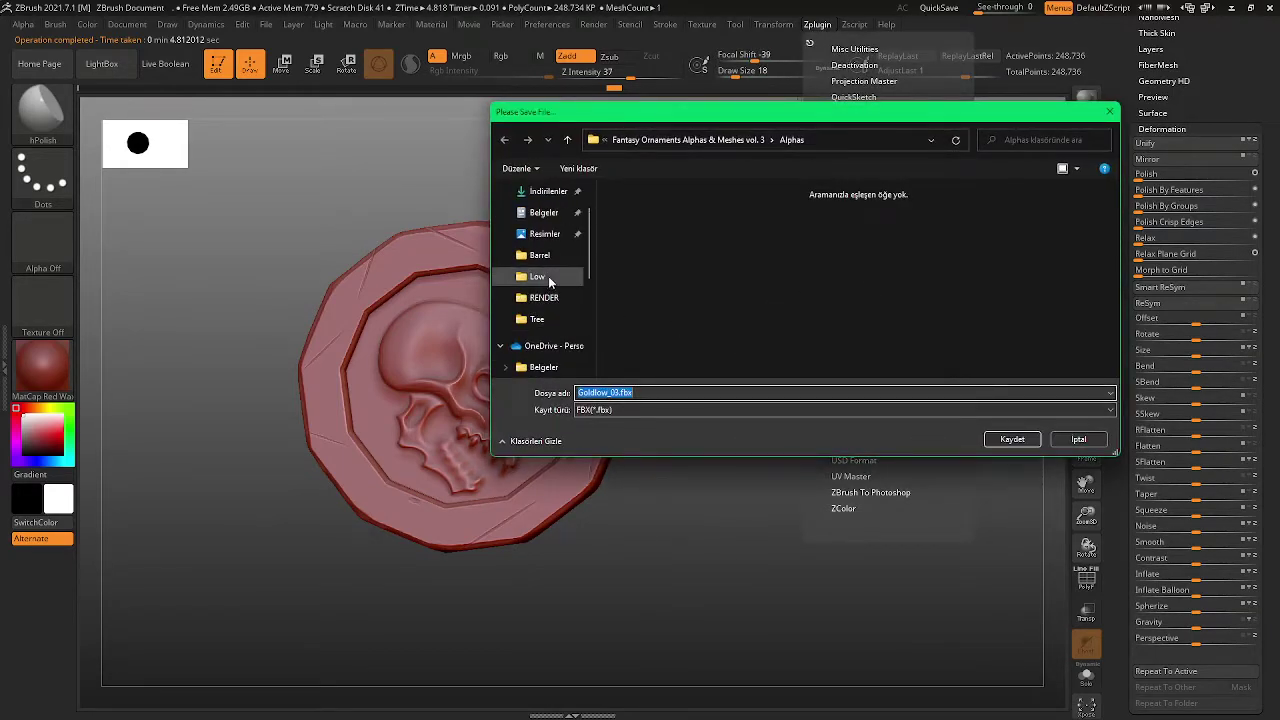
click(547, 217)
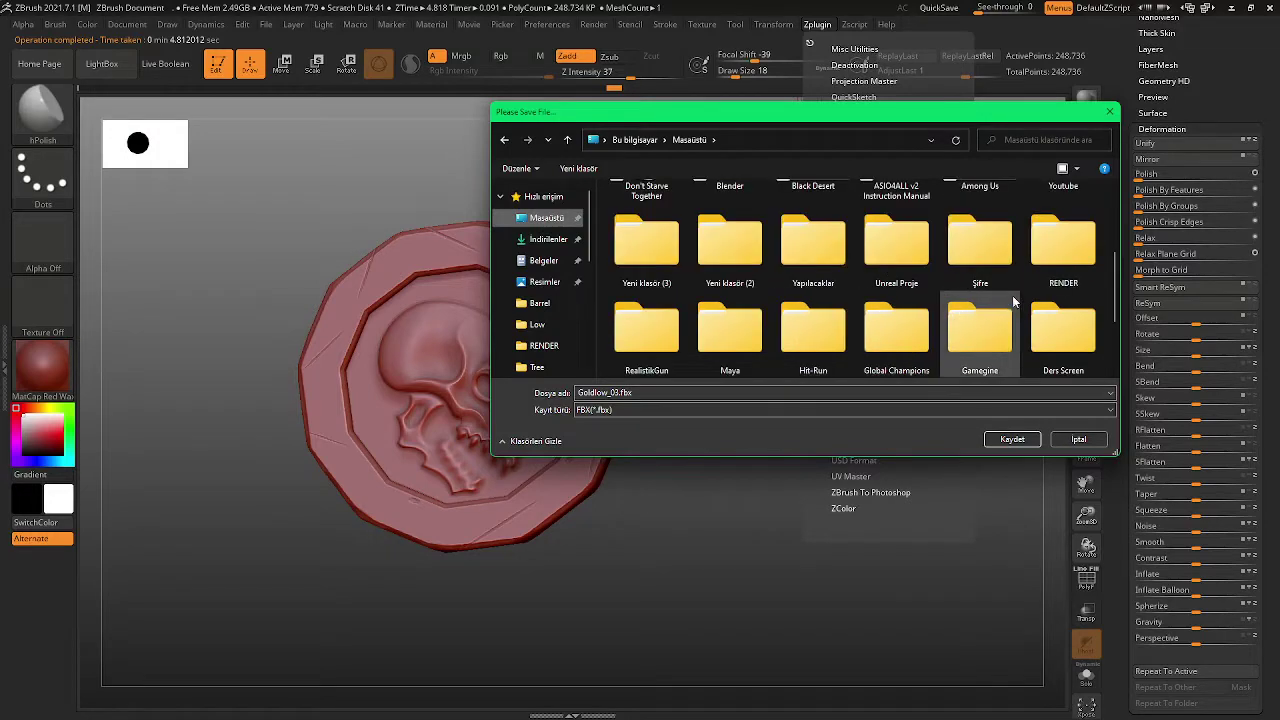
scroll(985, 320, down, 2)
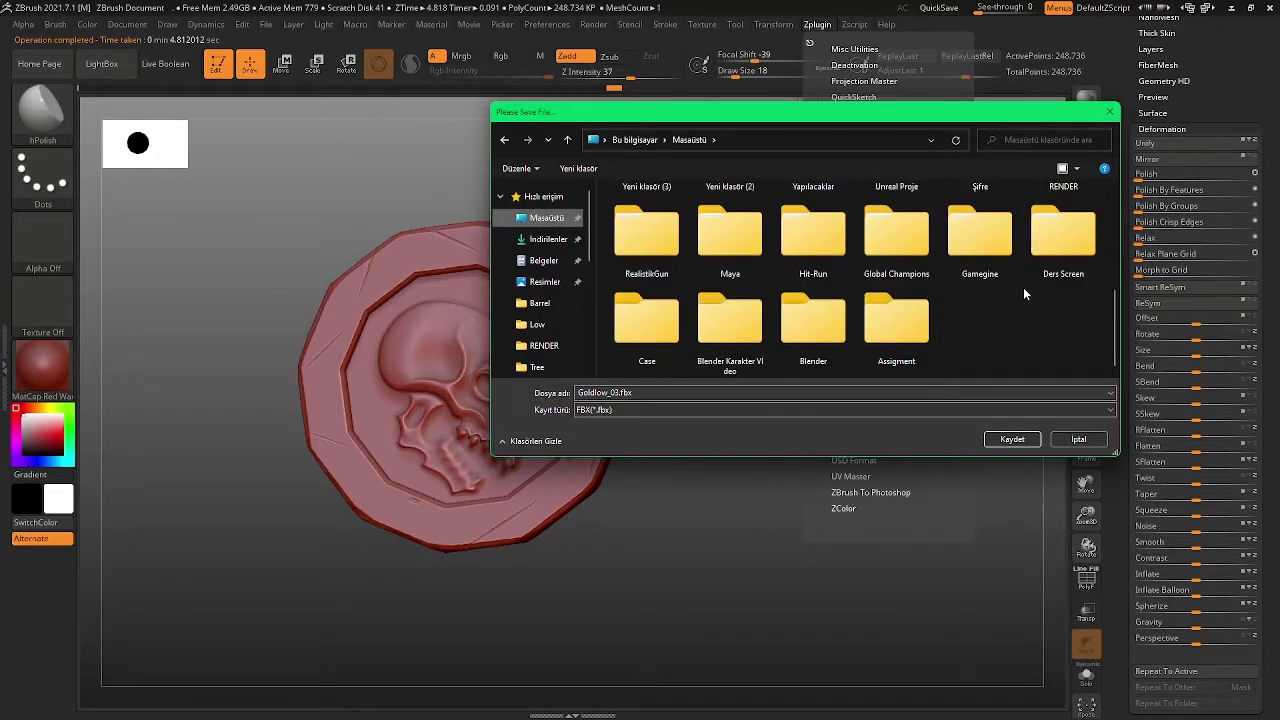
scroll(714, 267, up, 2)
double_click(714, 282)
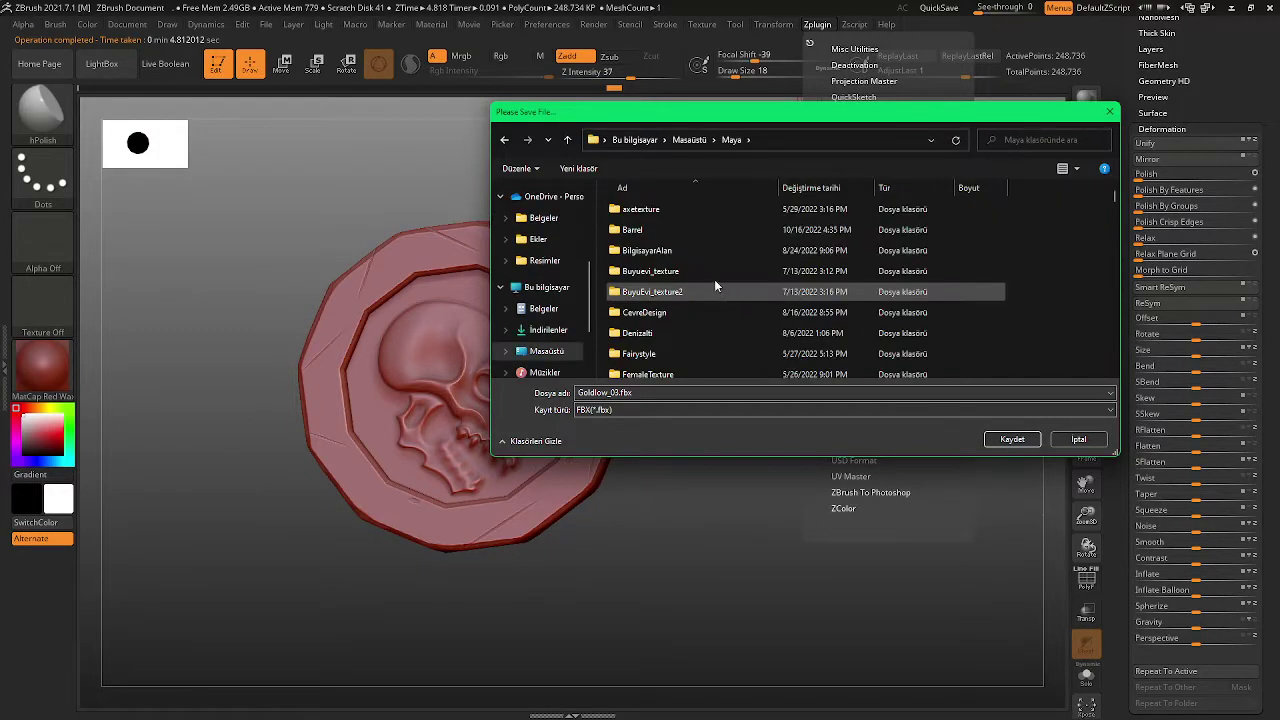
double_click(634, 230)
- Create a new Highpoly folder in Barrel, open it, and clear the file name
right_click(660, 311)
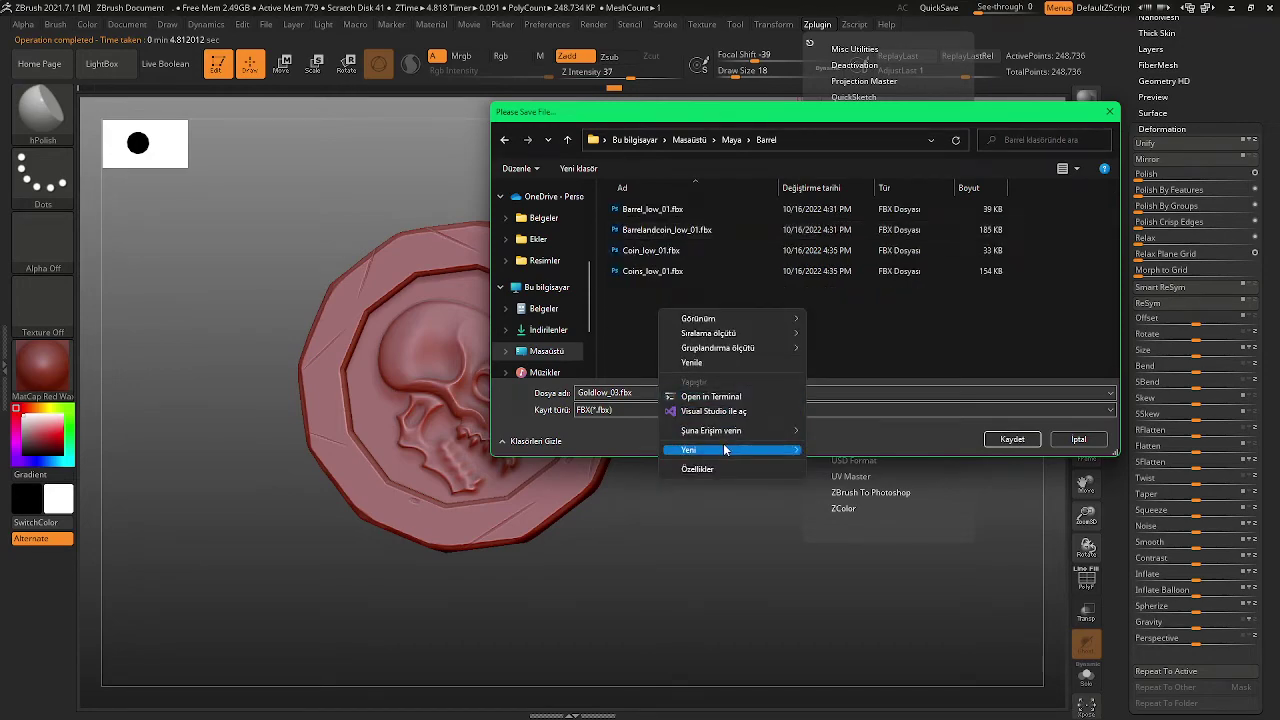
mouse_move(730, 450)
click(830, 451)
text(Highpoly)
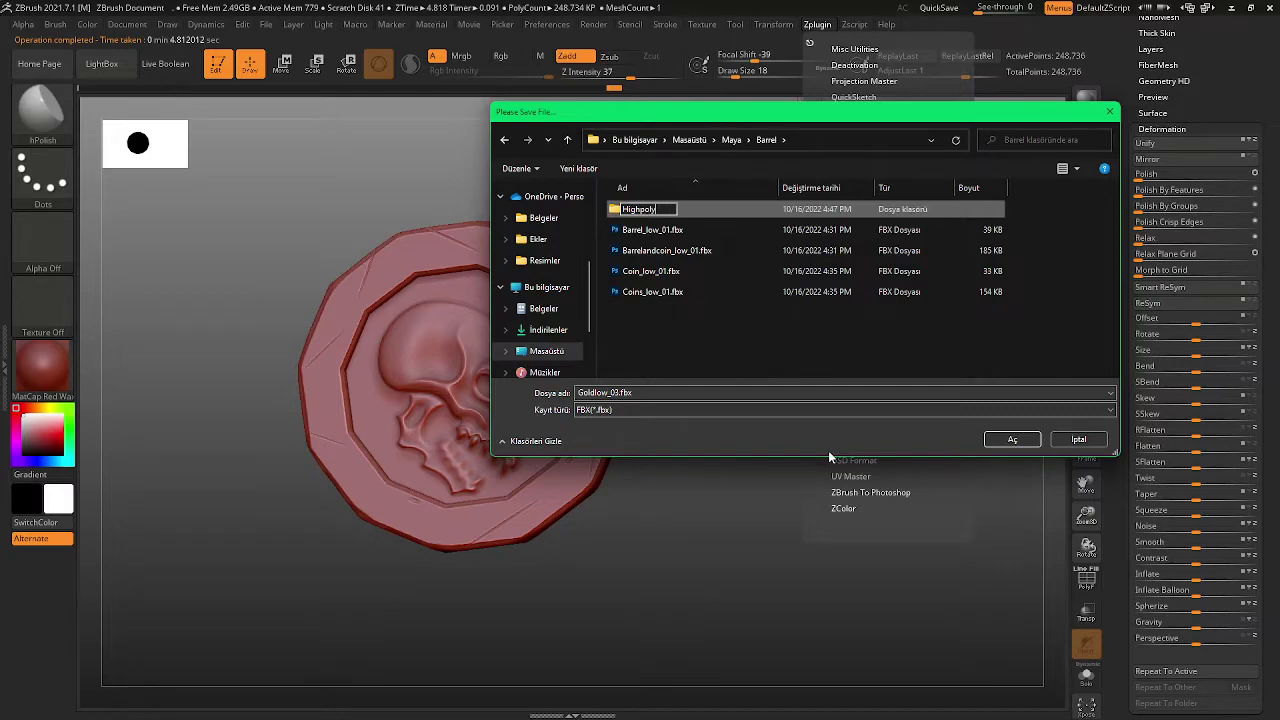
key(Return)
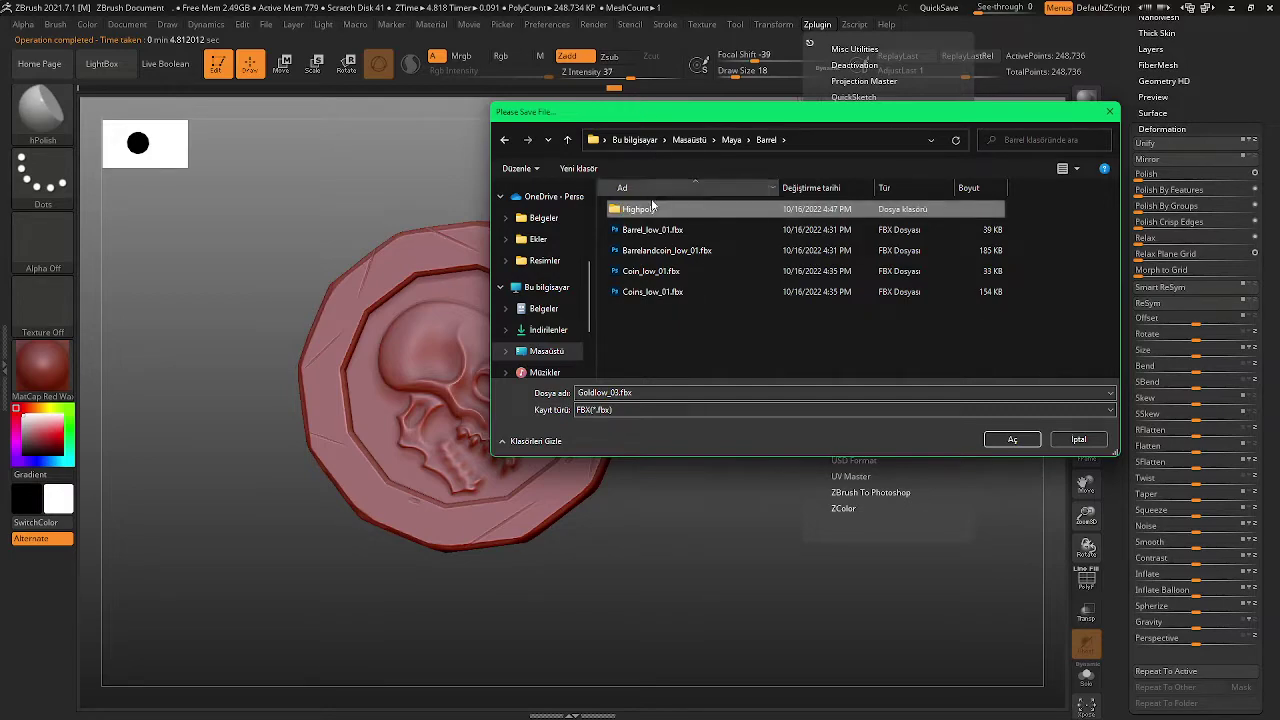
double_click(649, 210)
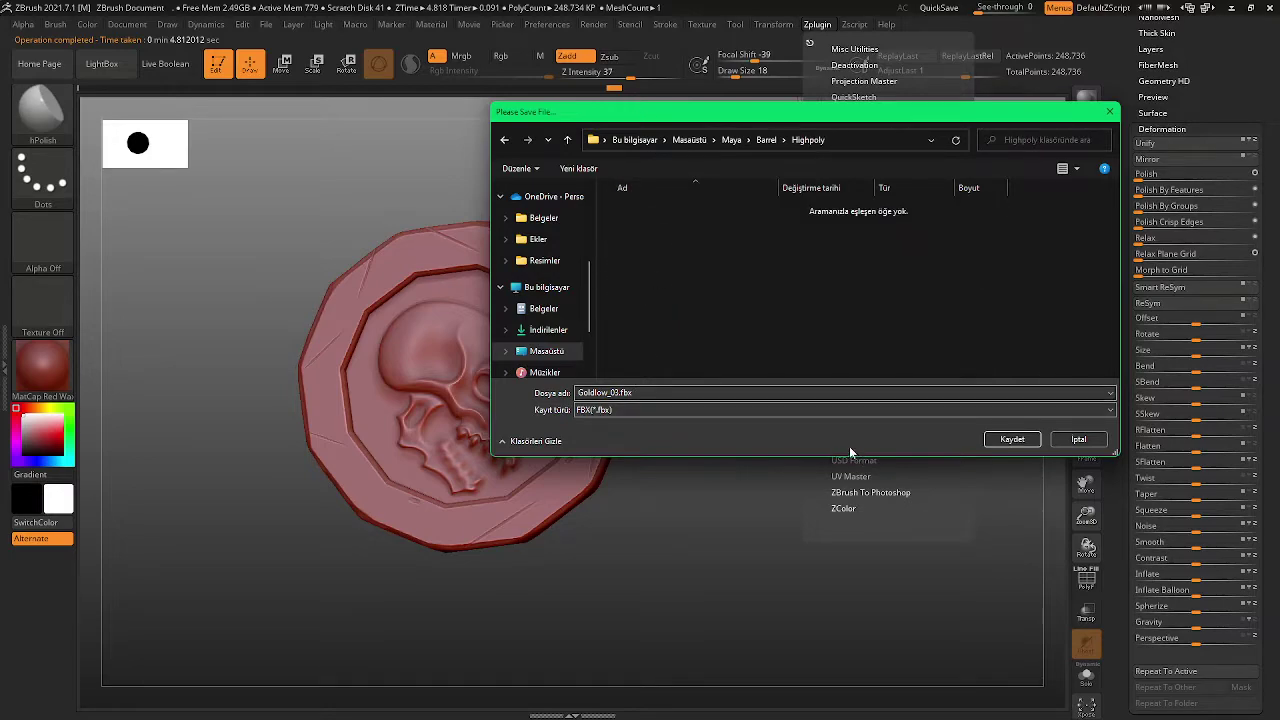
click(708, 392)
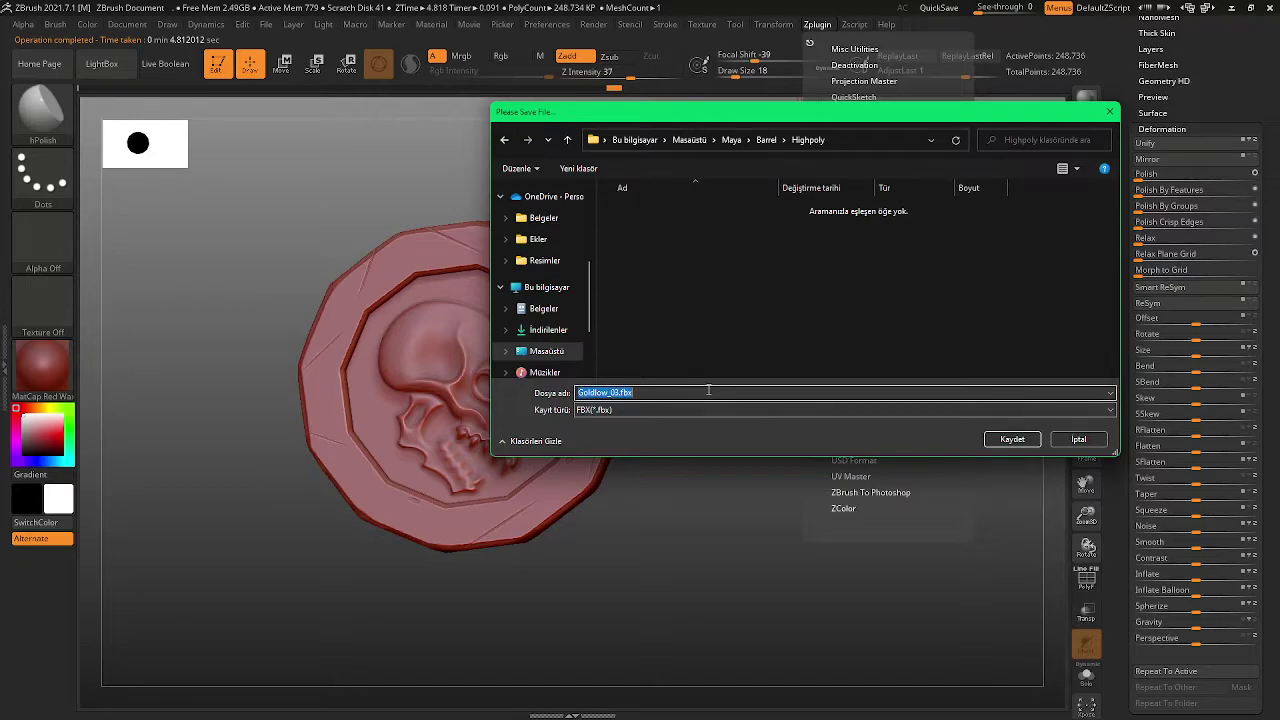
key(BackSpace)
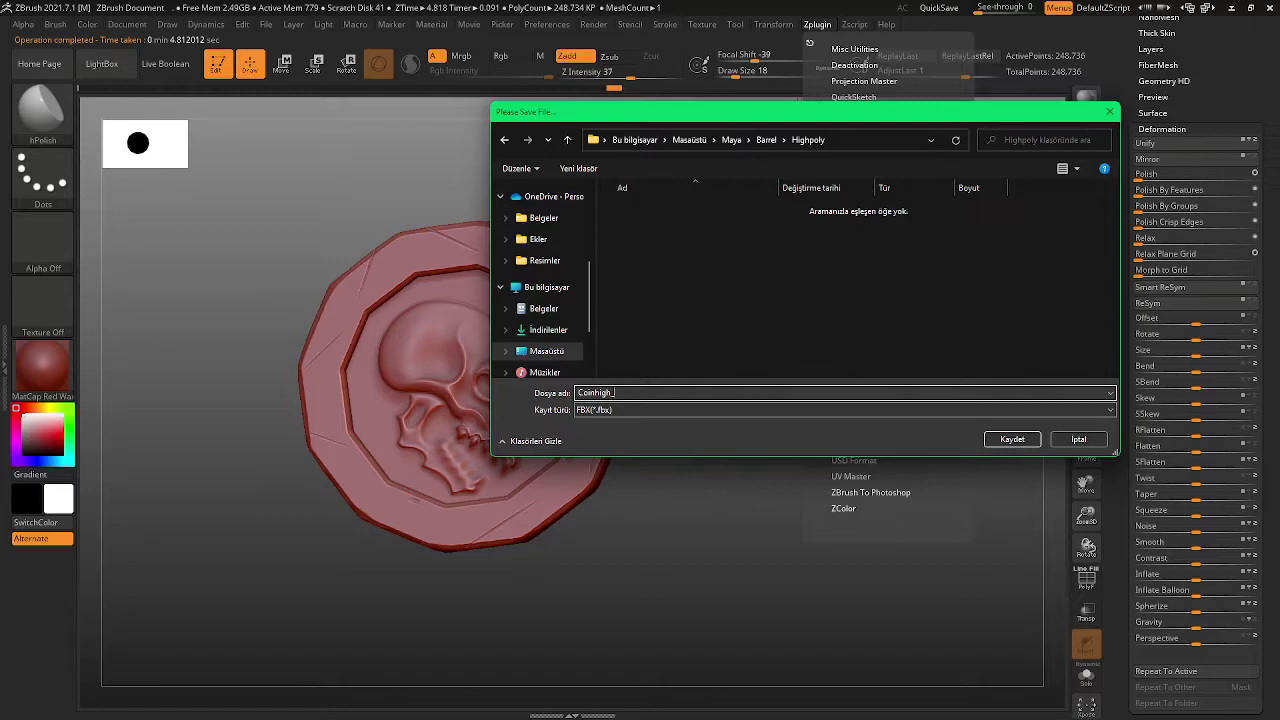
- Confirm the export of the skull coin as Coinhigh_01.fbx in the Highpoly folder
key(Return)
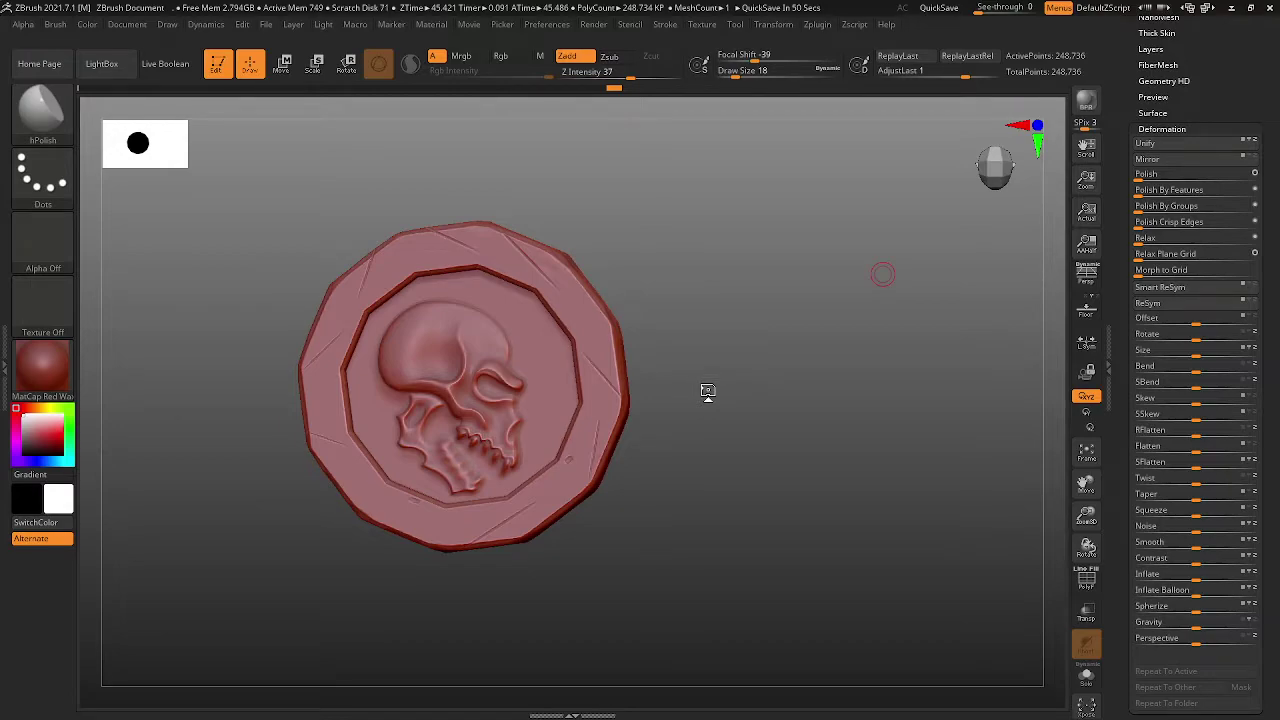
- Import Barrel_low_01.fbx from the Barrel folder, accepting the default FBX import options
drag(680, 299, 721, 329)
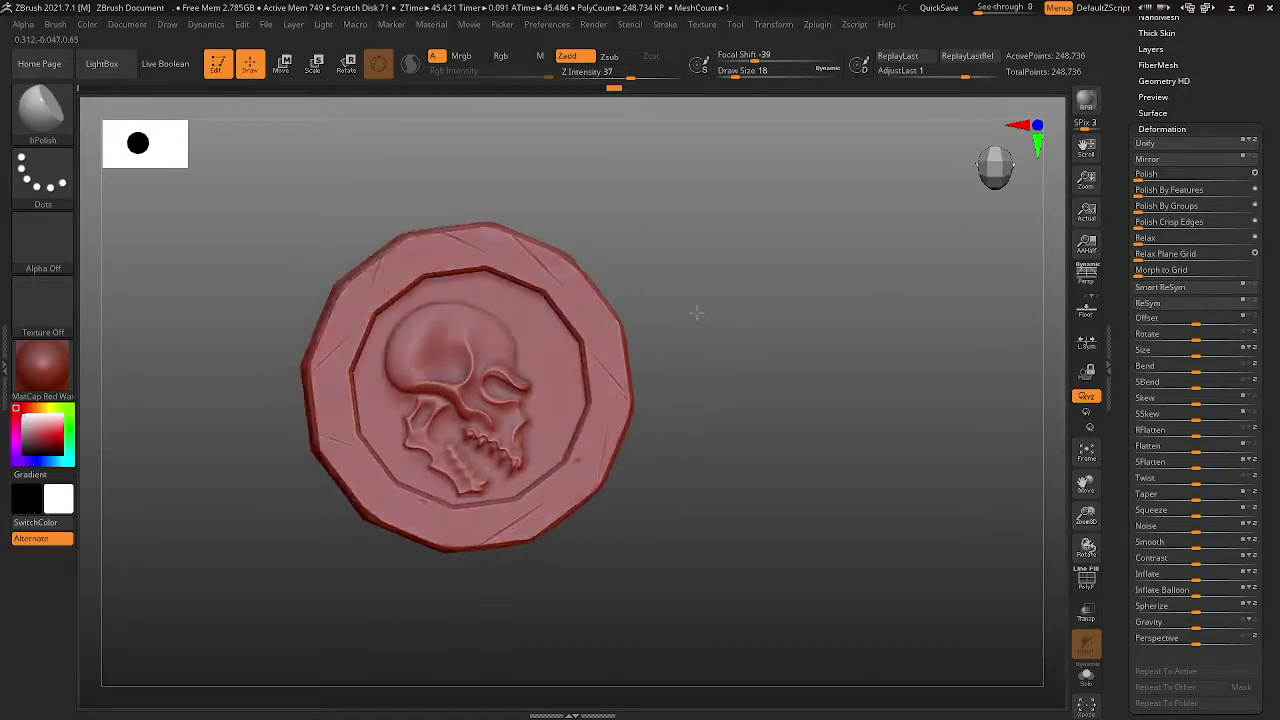
click(735, 24)
click(763, 98)
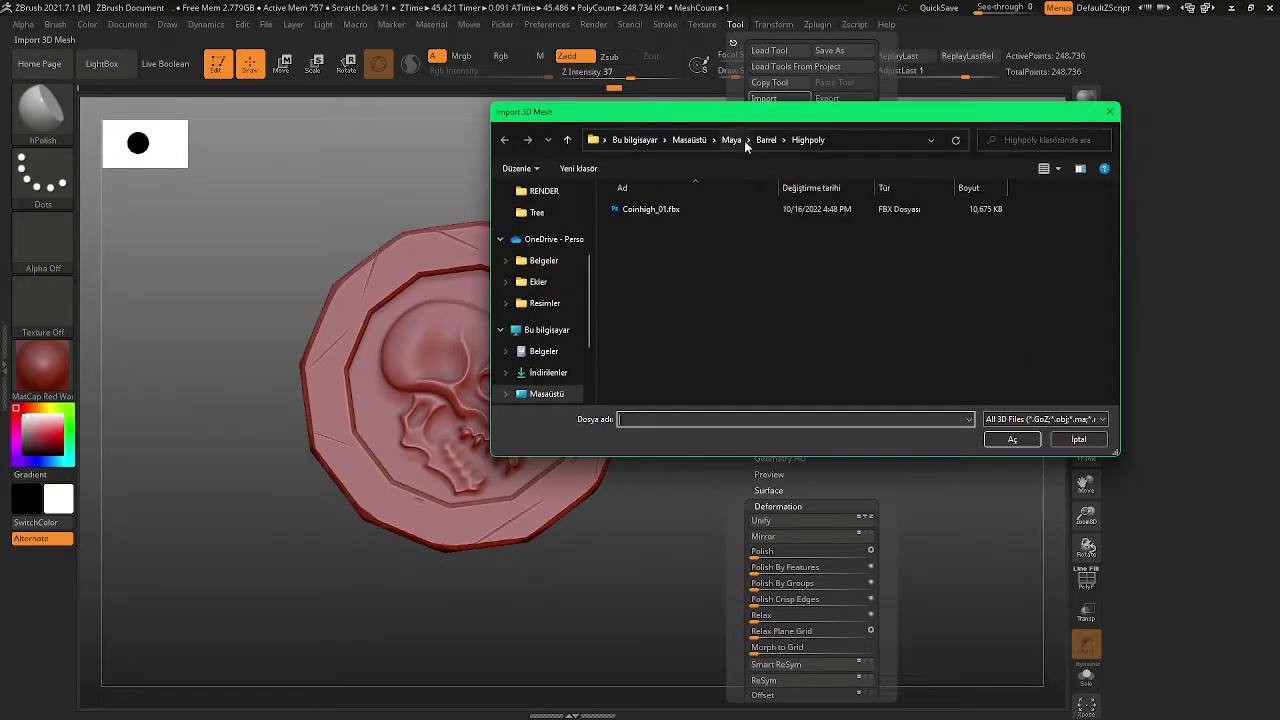
click(766, 140)
click(650, 230)
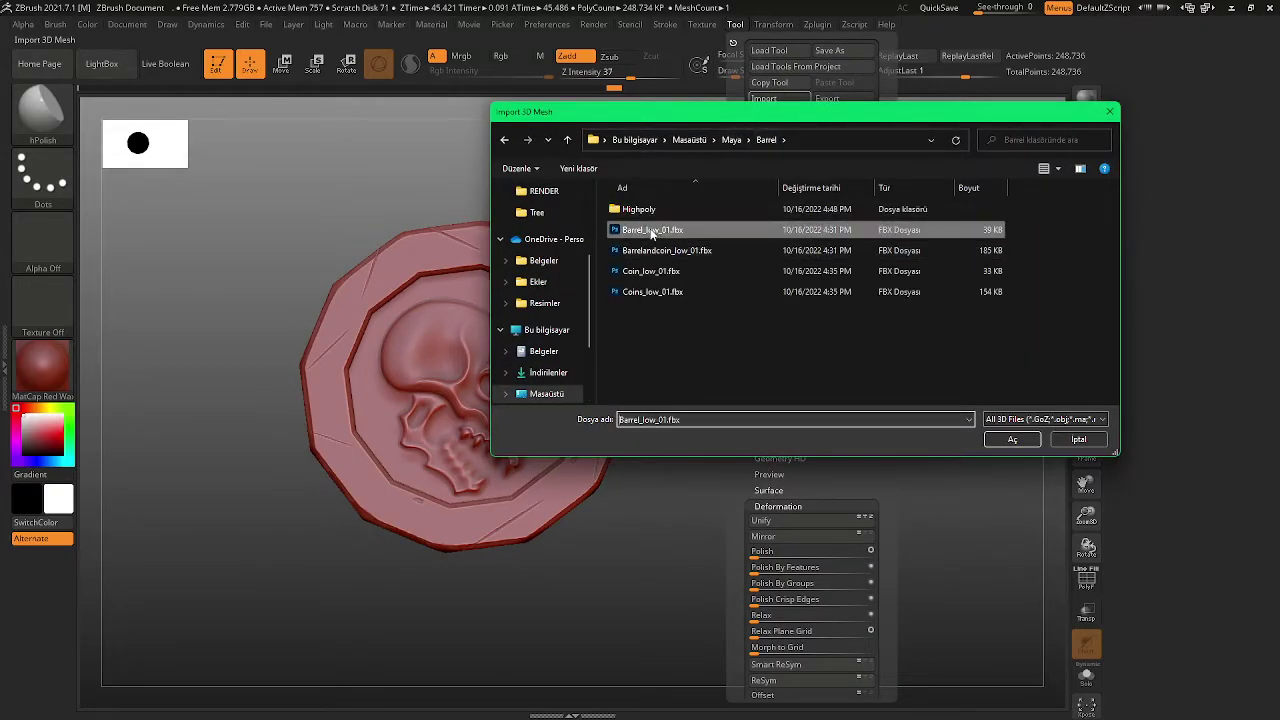
click(1012, 440)
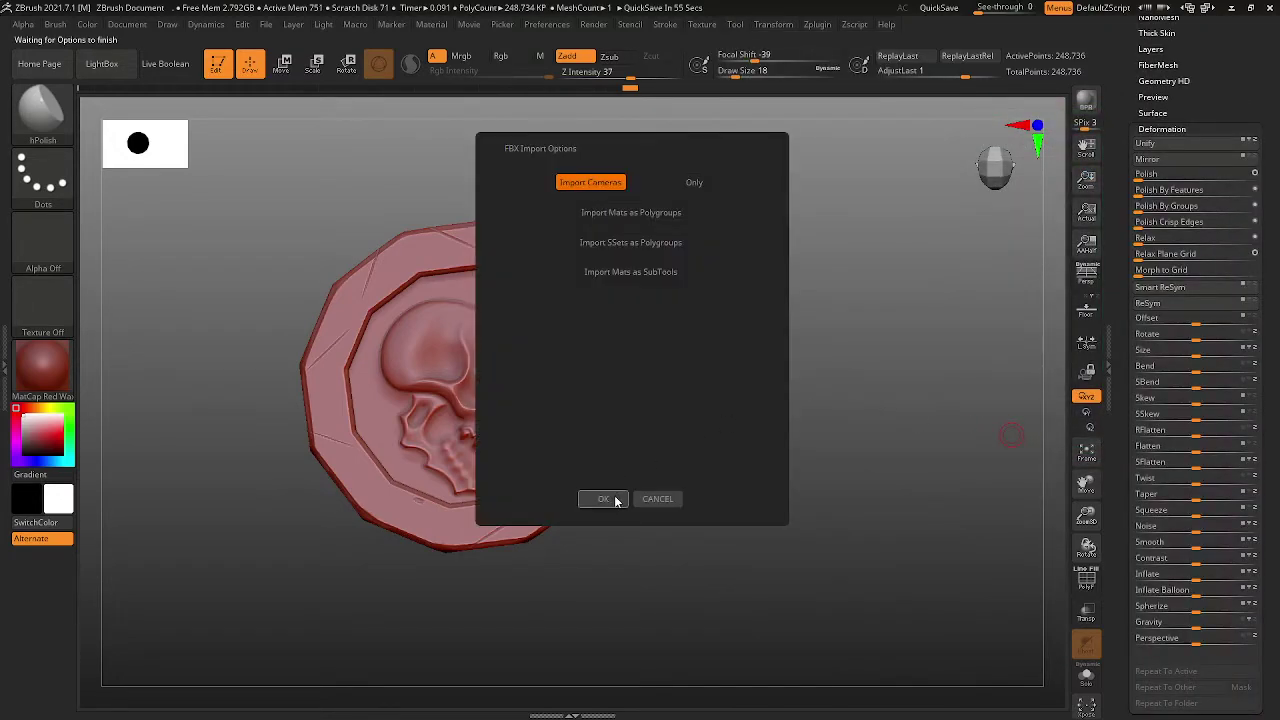
click(603, 499)
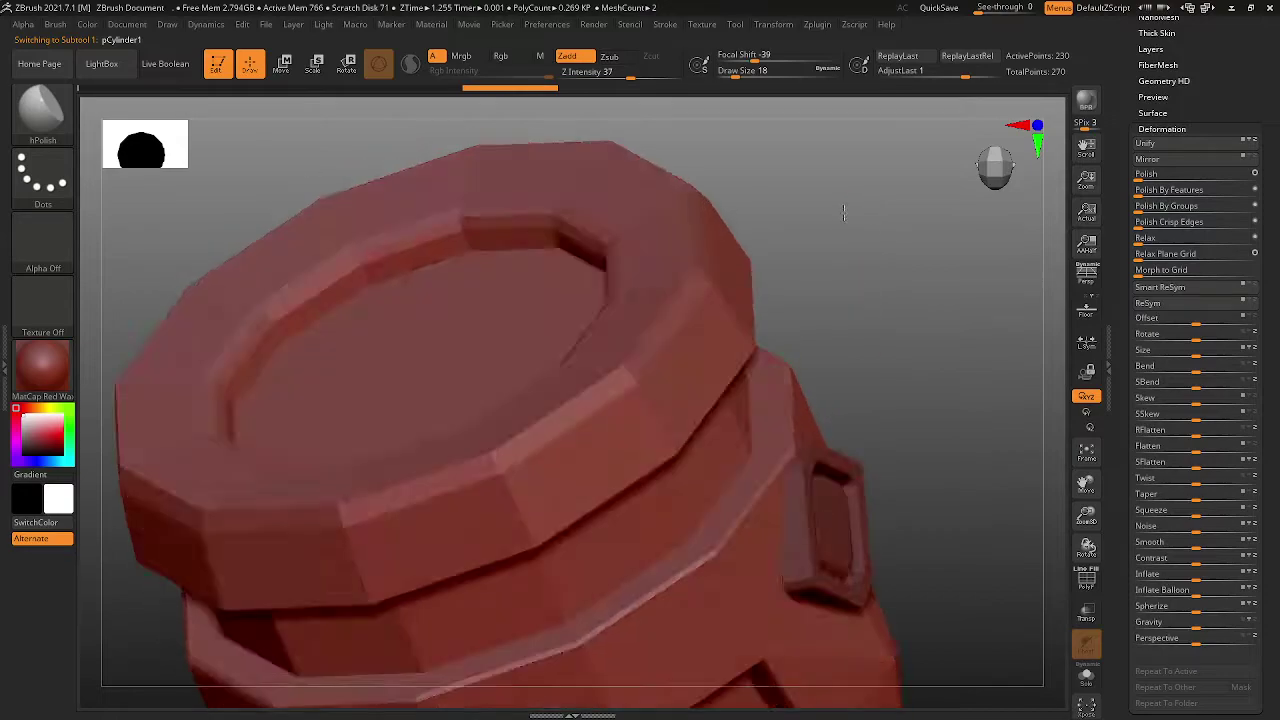
- Frame the barrel front-on and DynaMesh it at resolution 376
mouse_move(843, 213)
mouse_down()
mouse_move(883, 257)
mouse_move(820, 466)
mouse_move(1011, 529)
mouse_up()
mouse_move(1086, 515)
mouse_down()
mouse_move(1086, 482)
mouse_move(1131, 414)
mouse_up()
mouse_move(1020, 480)
mouse_down()
mouse_move(966, 523)
mouse_move(890, 522)
mouse_up()
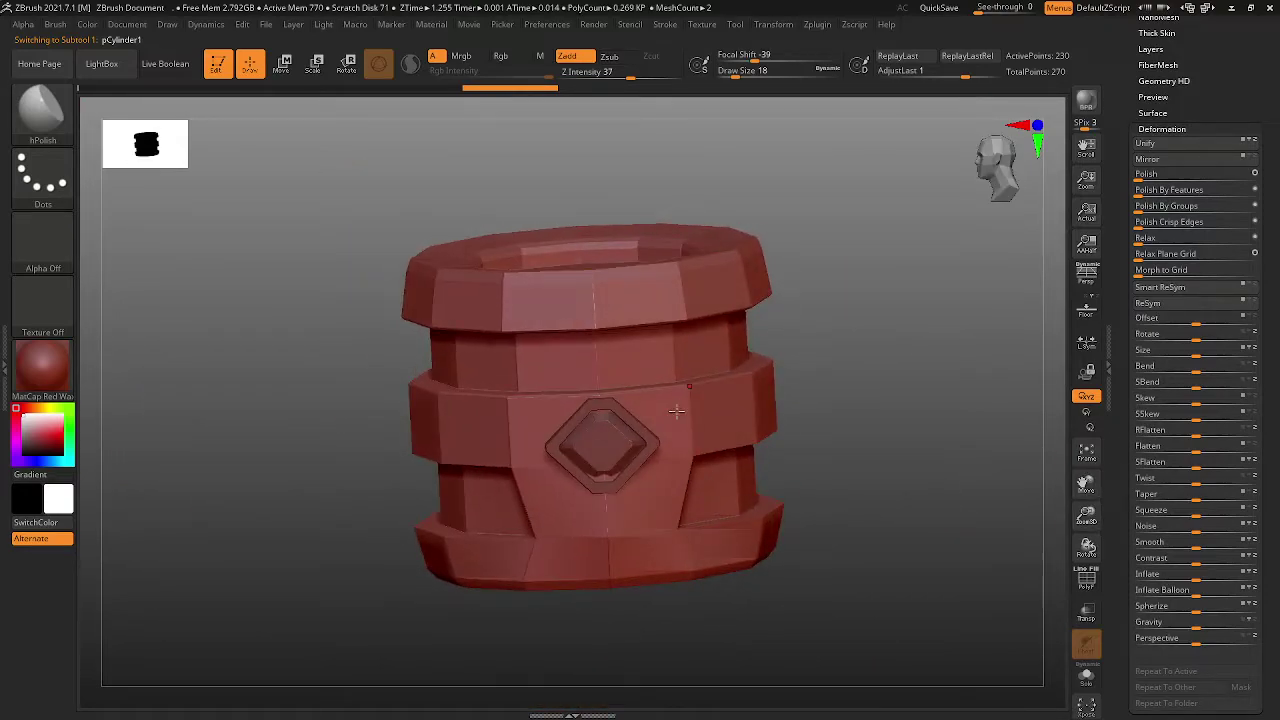
drag(766, 461, 834, 449)
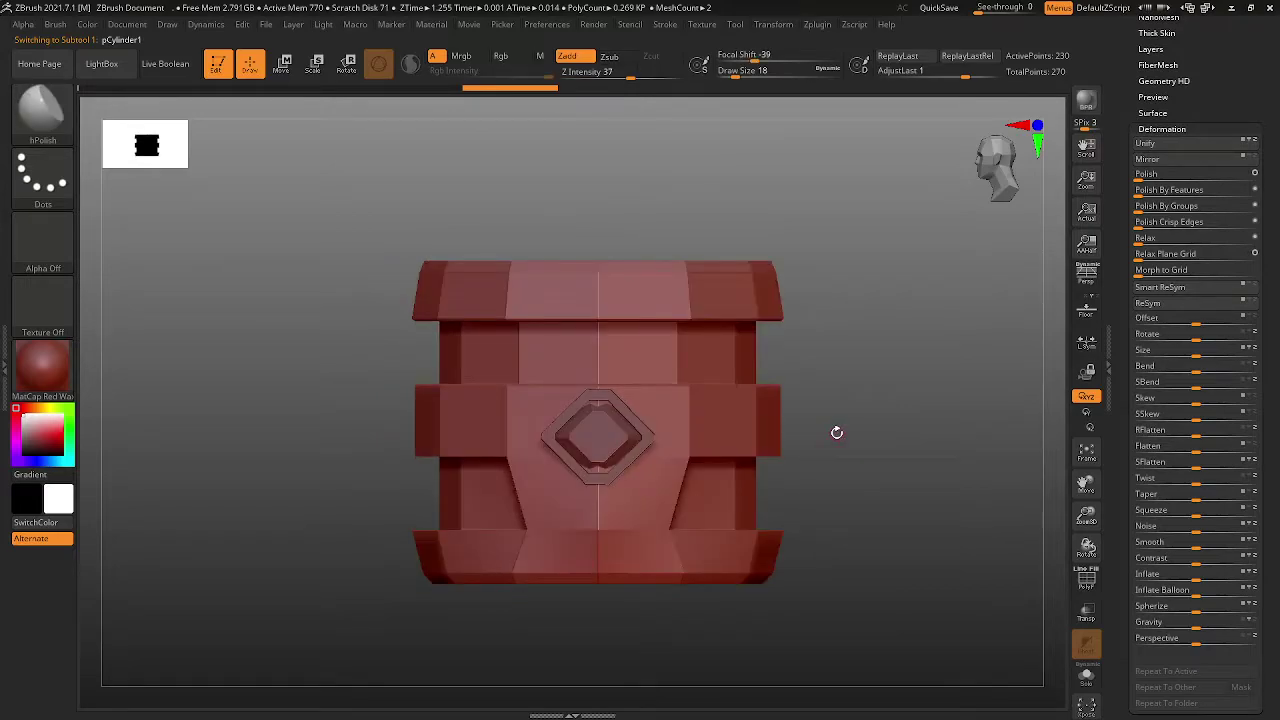
click(1162, 129)
click(1157, 209)
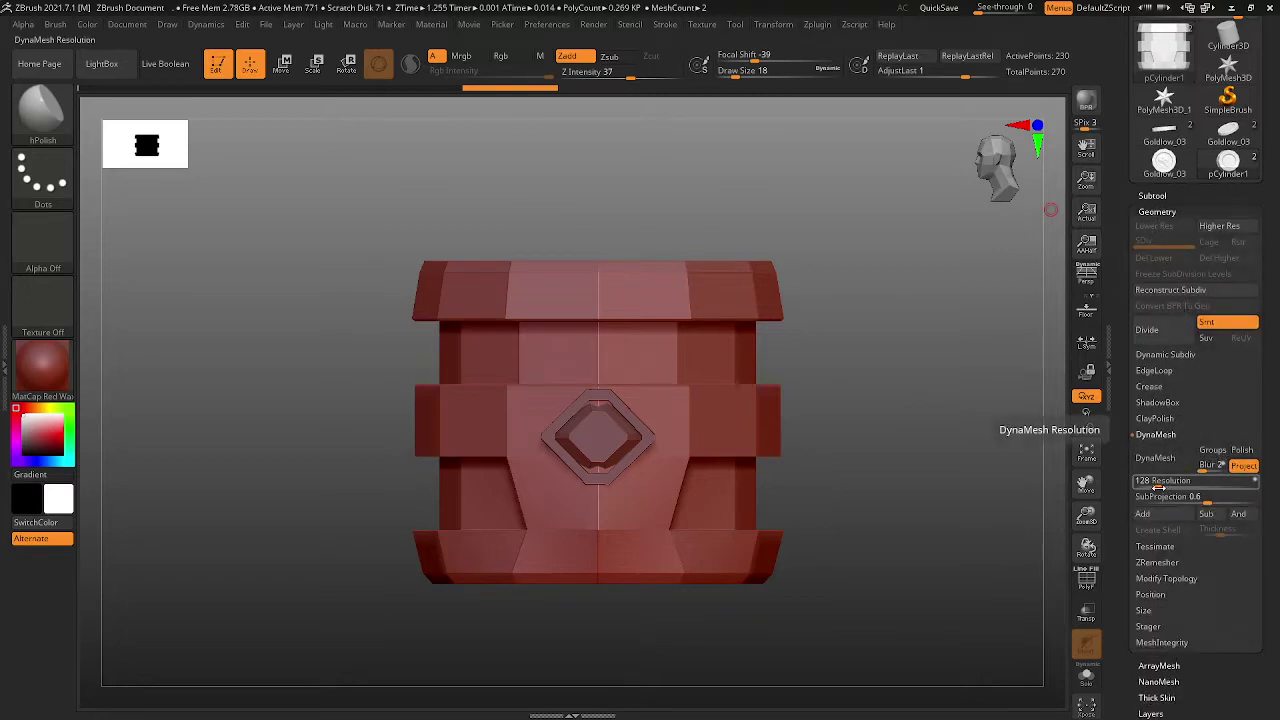
drag(1158, 483, 1170, 483)
click(1155, 457)
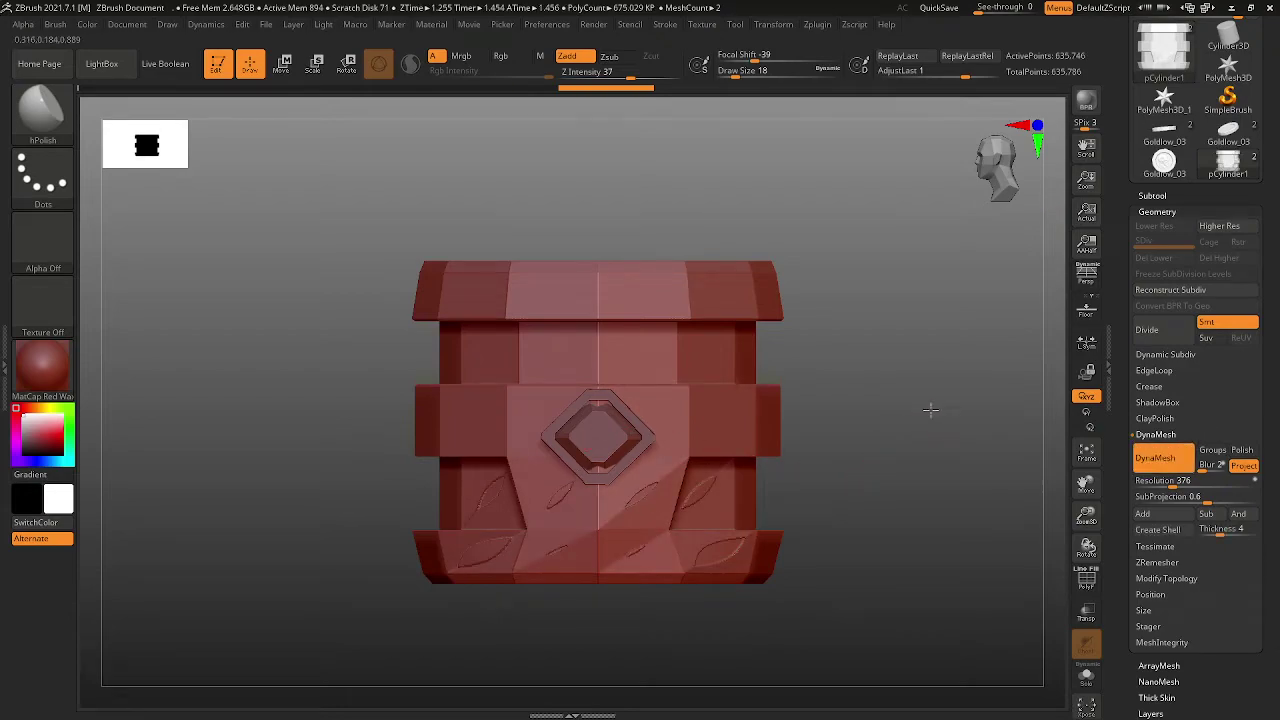
- Undo it, retry DynaMesh at resolution 128, then undo back to the low-poly barrel
key(ctrl+z)
text(128)
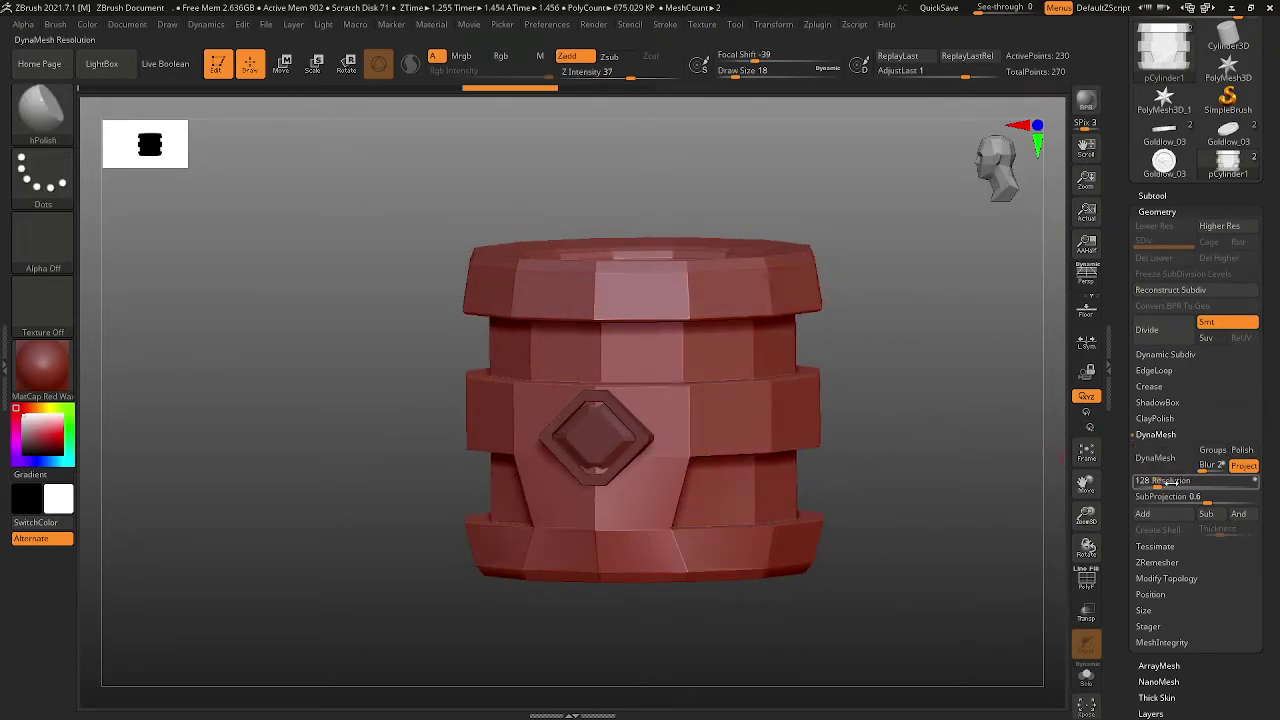
click(1155, 457)
drag(905, 486, 910, 486)
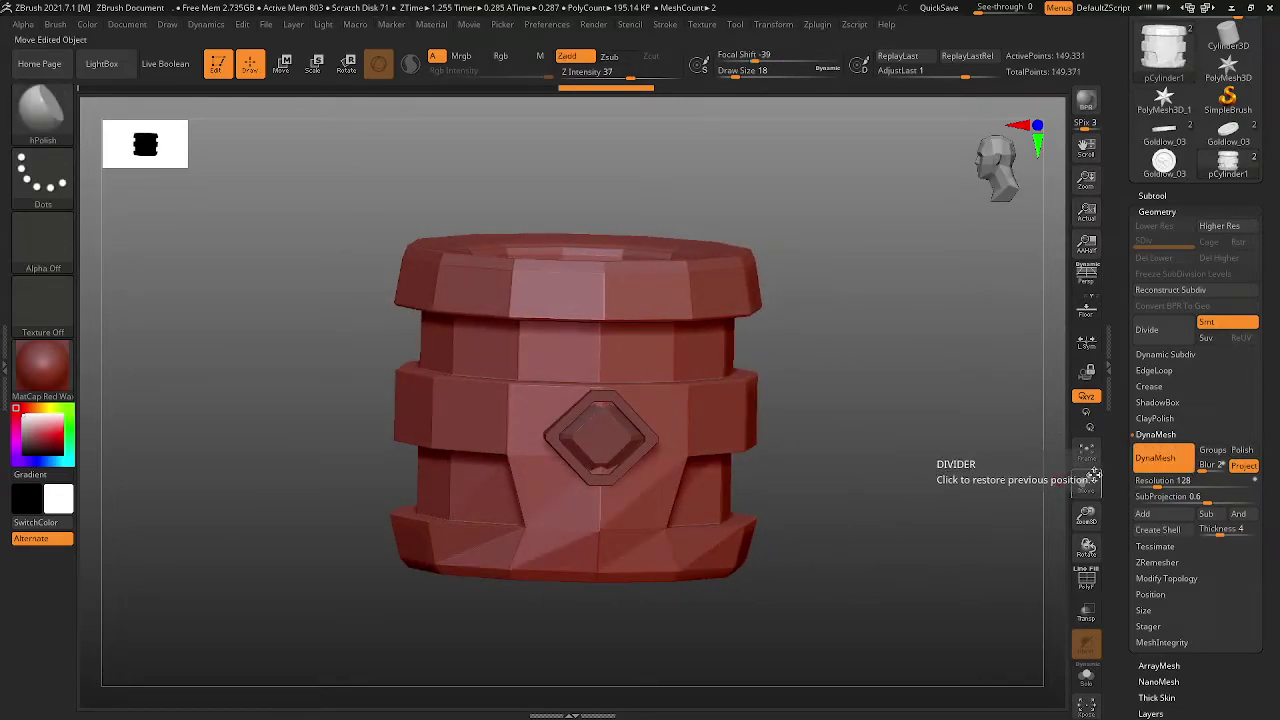
key(ctrl+z)
mouse_move(950, 495)
mouse_down()
mouse_move(899, 494)
mouse_move(997, 494)
mouse_up()
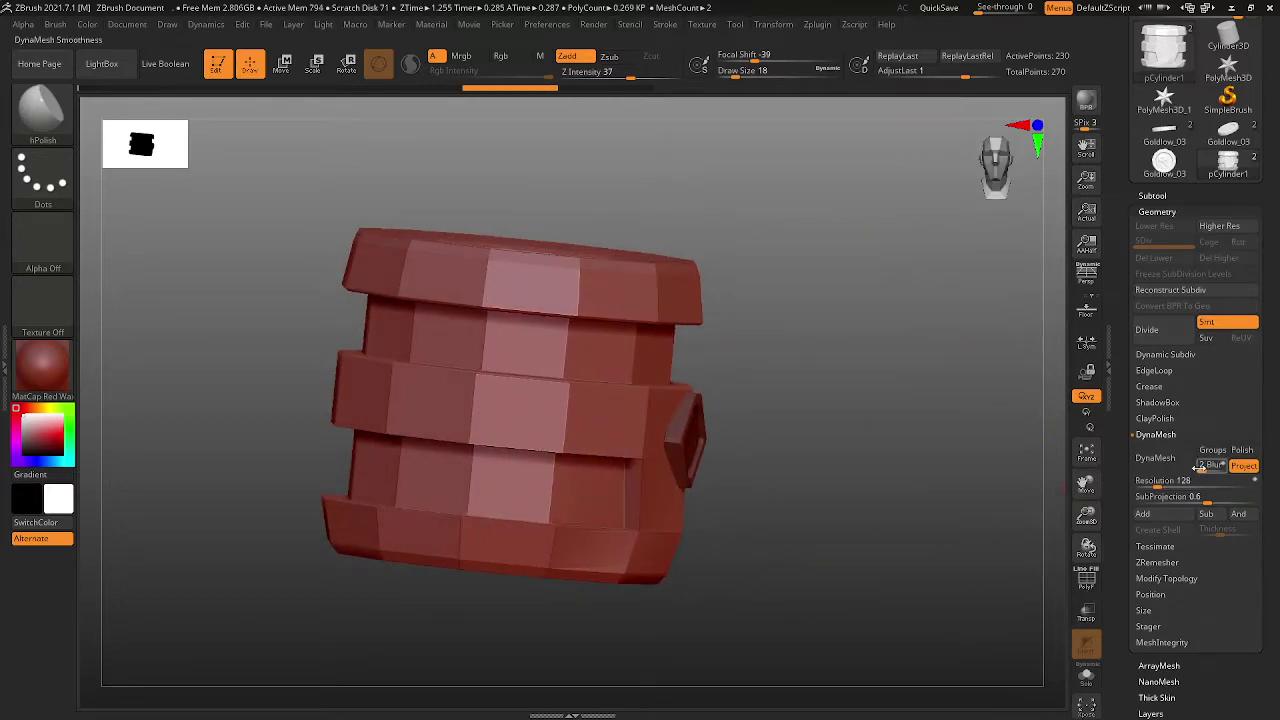
drag(871, 517, 811, 517)
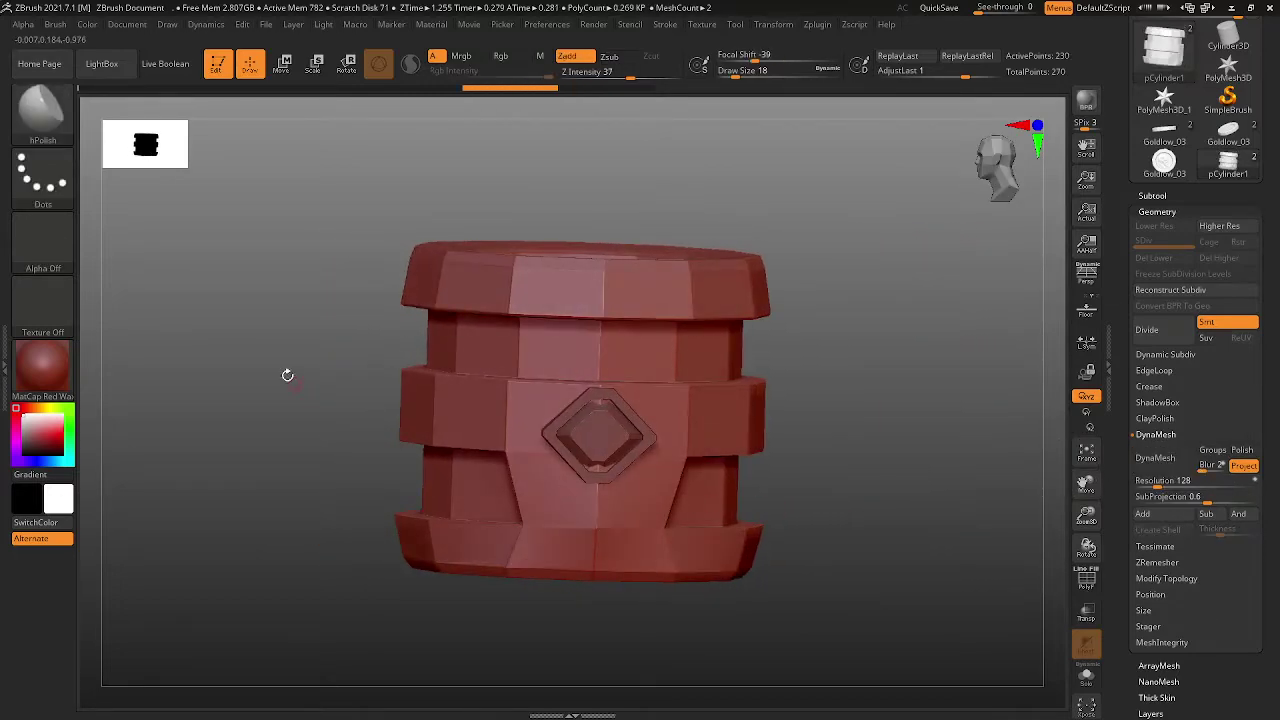
- Switch to the ZModeler brush and show the polygon wireframe
key(b)
key(z)
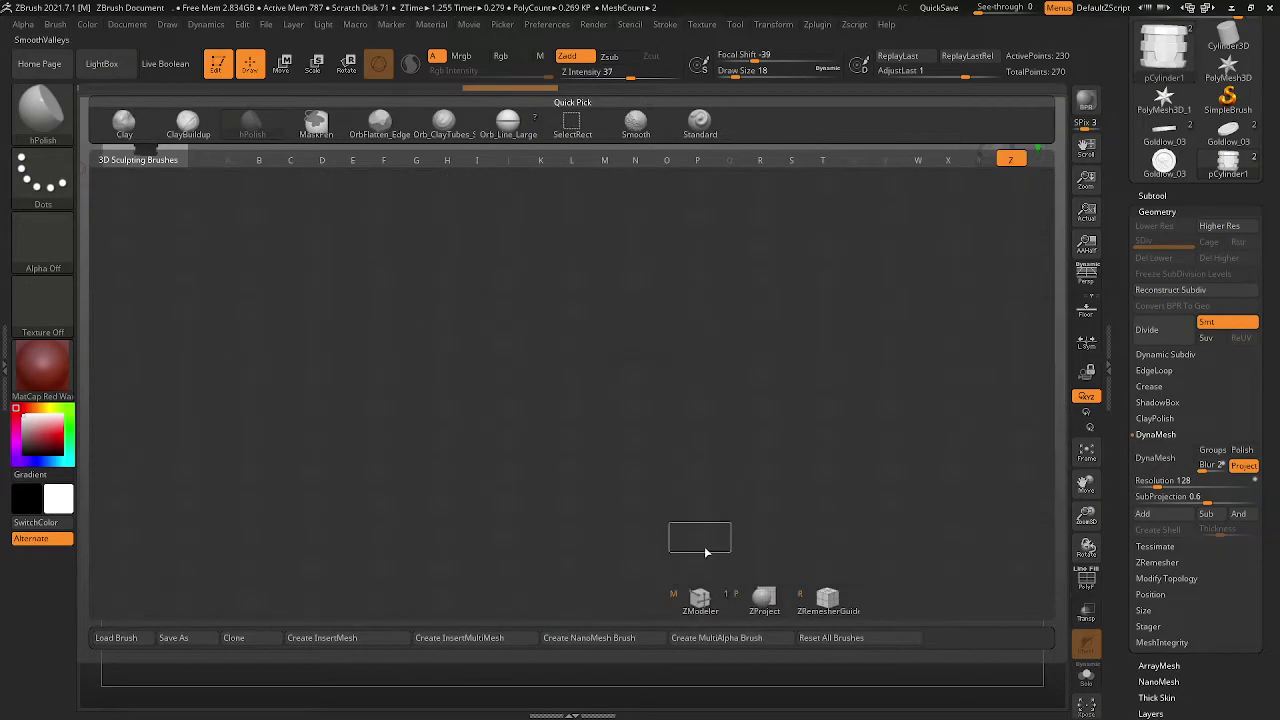
click(694, 600)
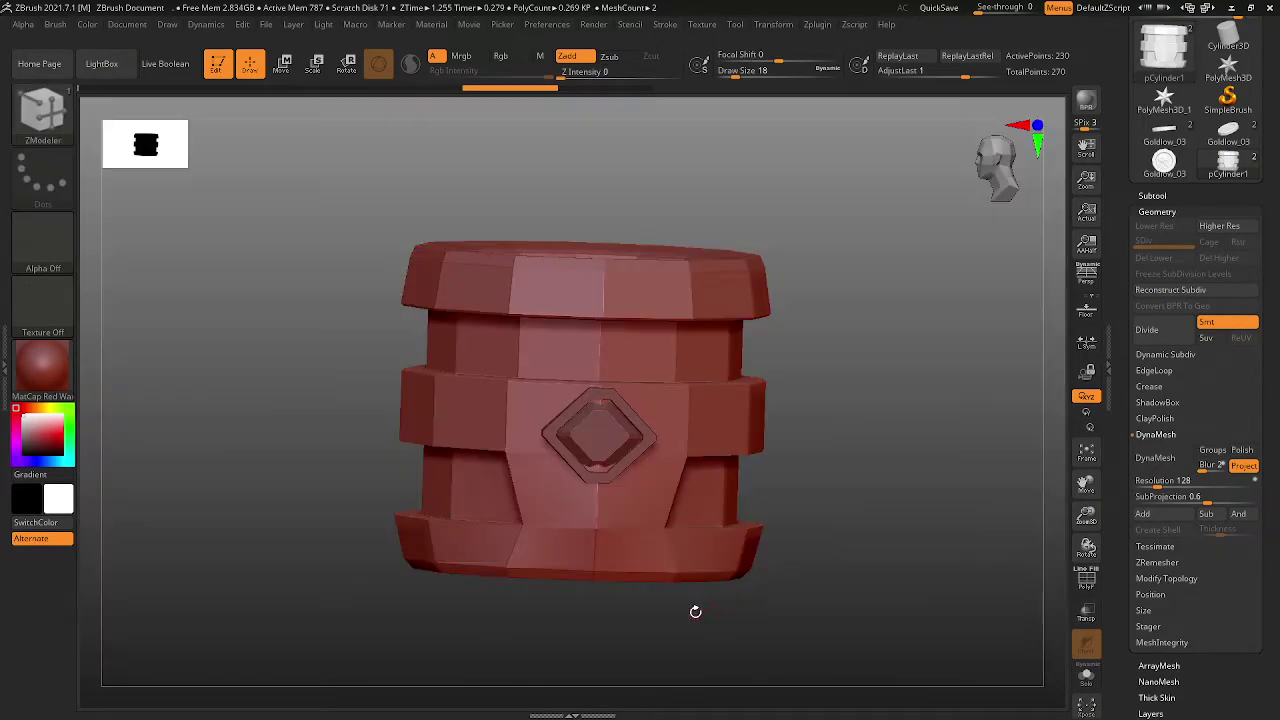
click(1087, 578)
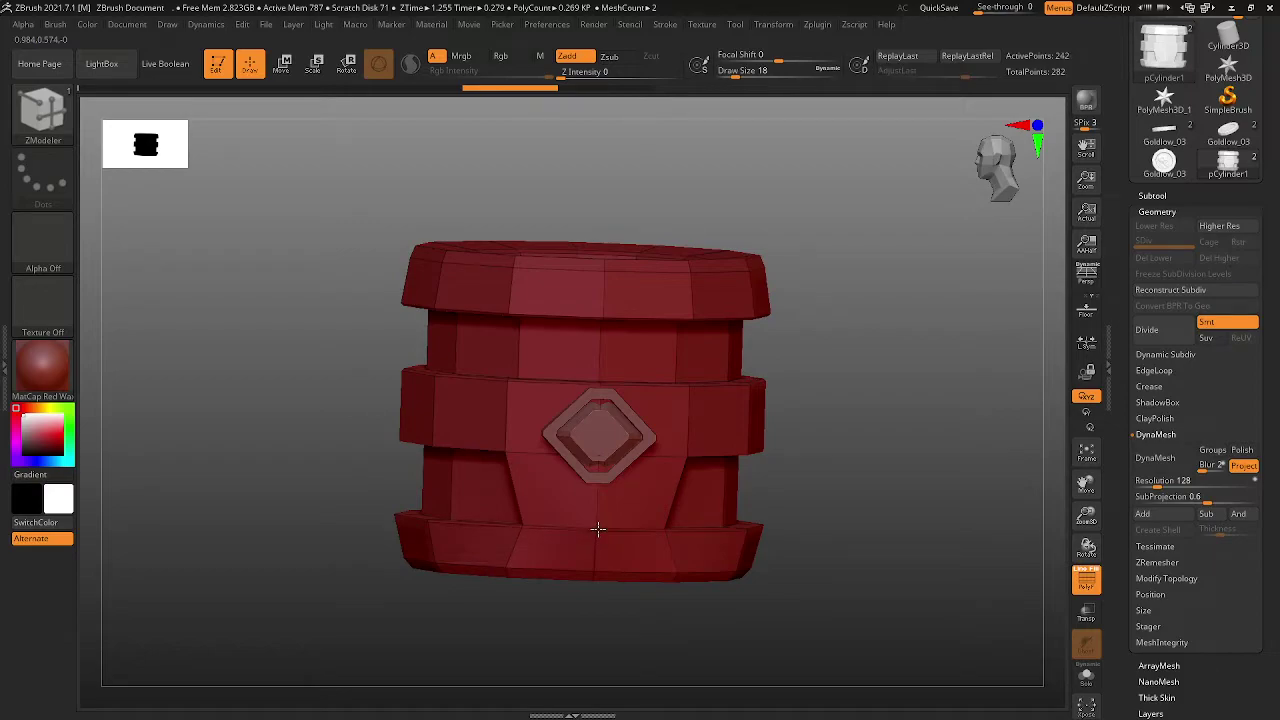
- Insert several edge loops around the barrel's bands, orbiting between them
click(598, 532)
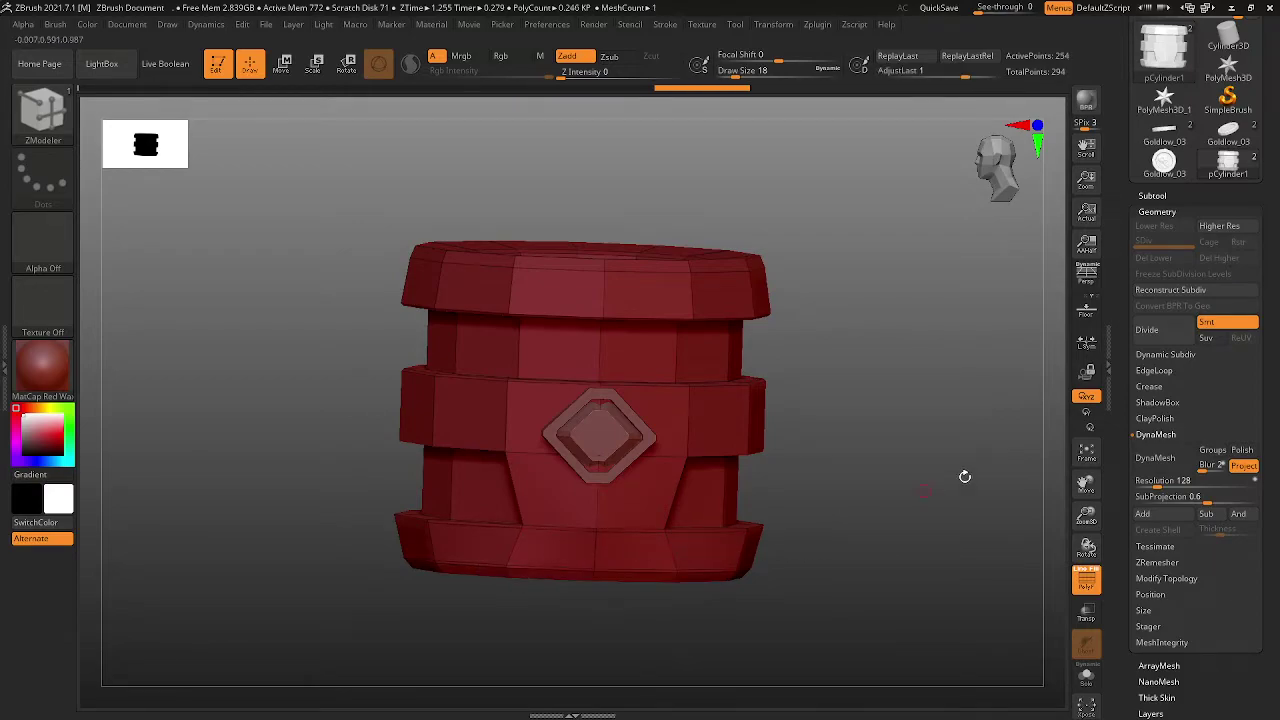
drag(963, 477, 703, 503)
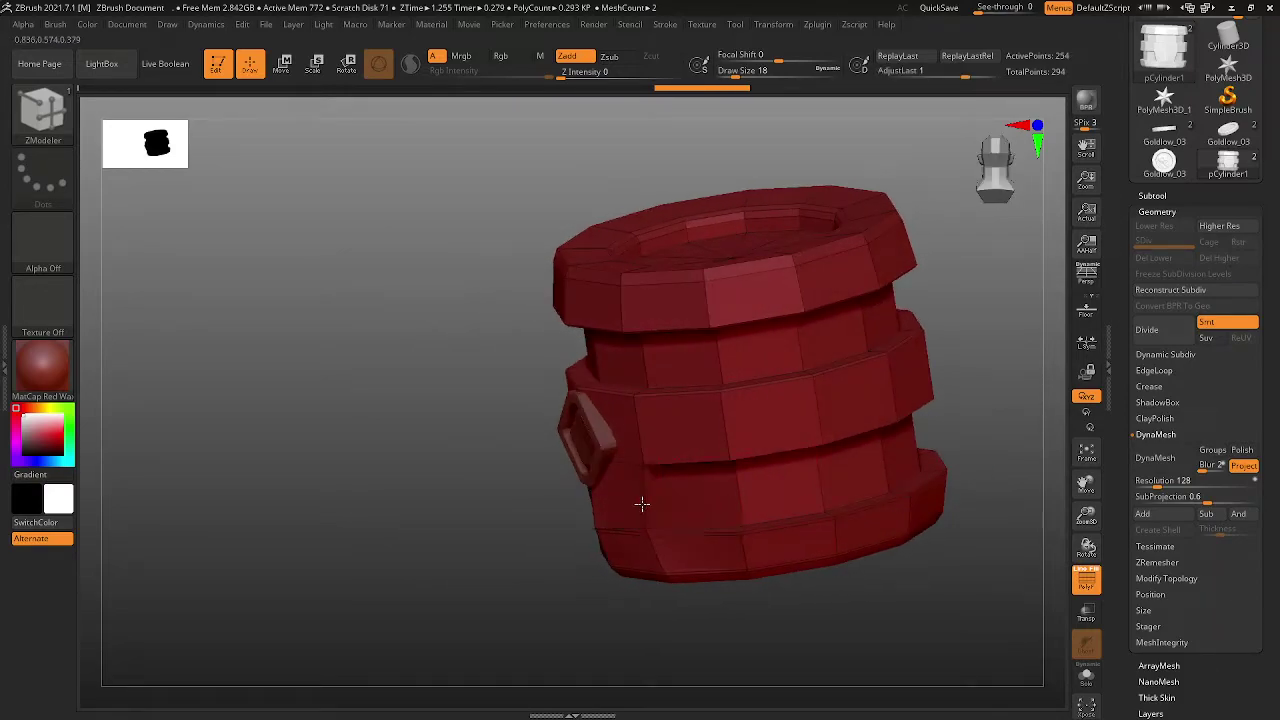
click(645, 468)
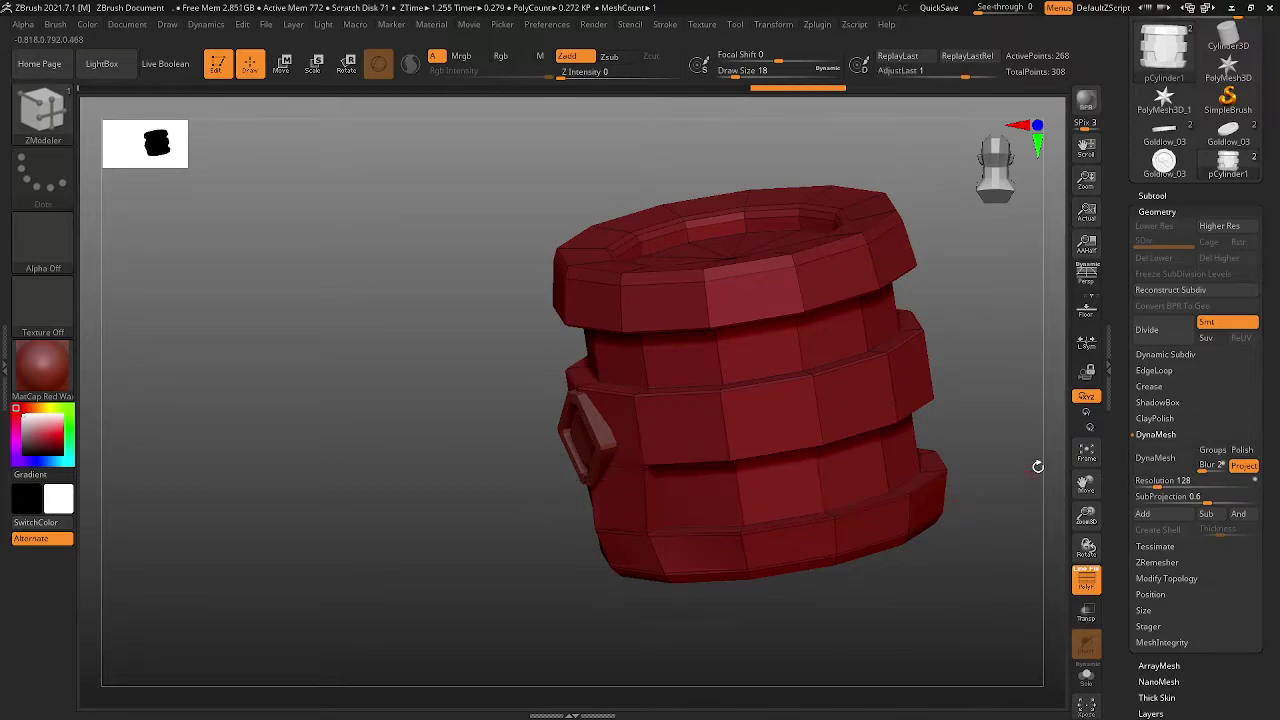
drag(648, 459, 894, 491)
click(648, 515)
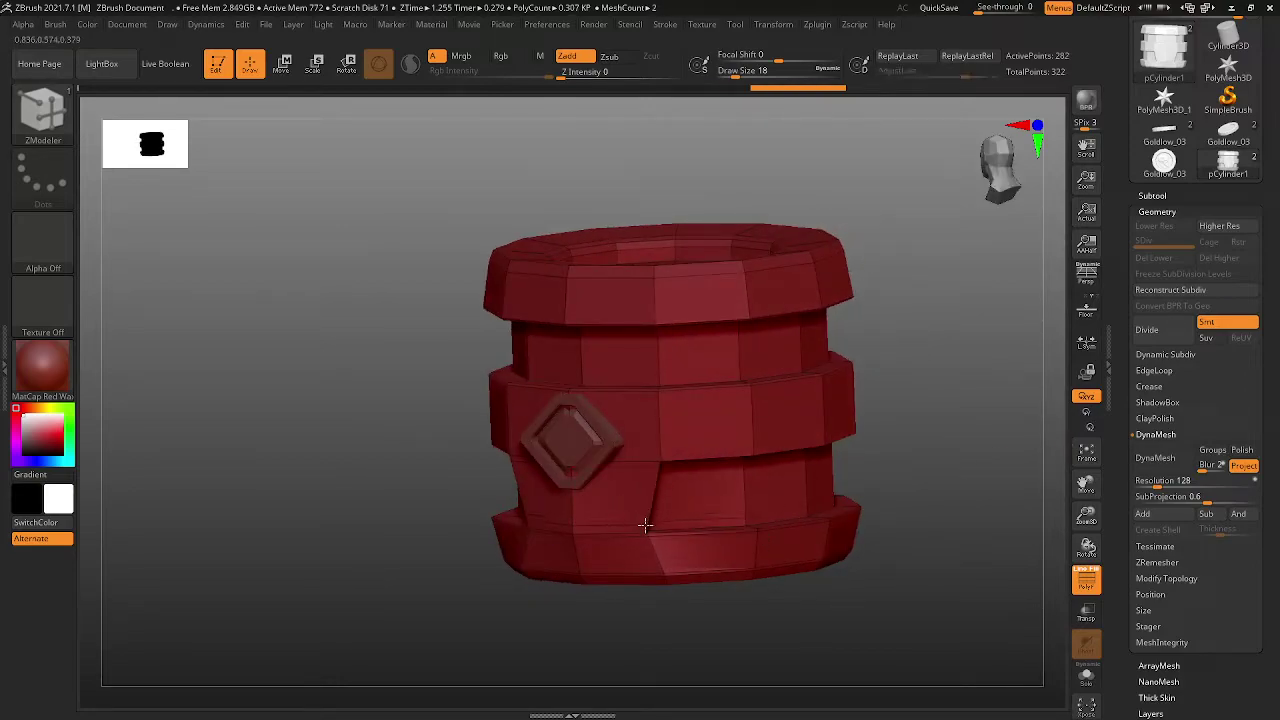
shift+drag(880, 530, 1060, 460)
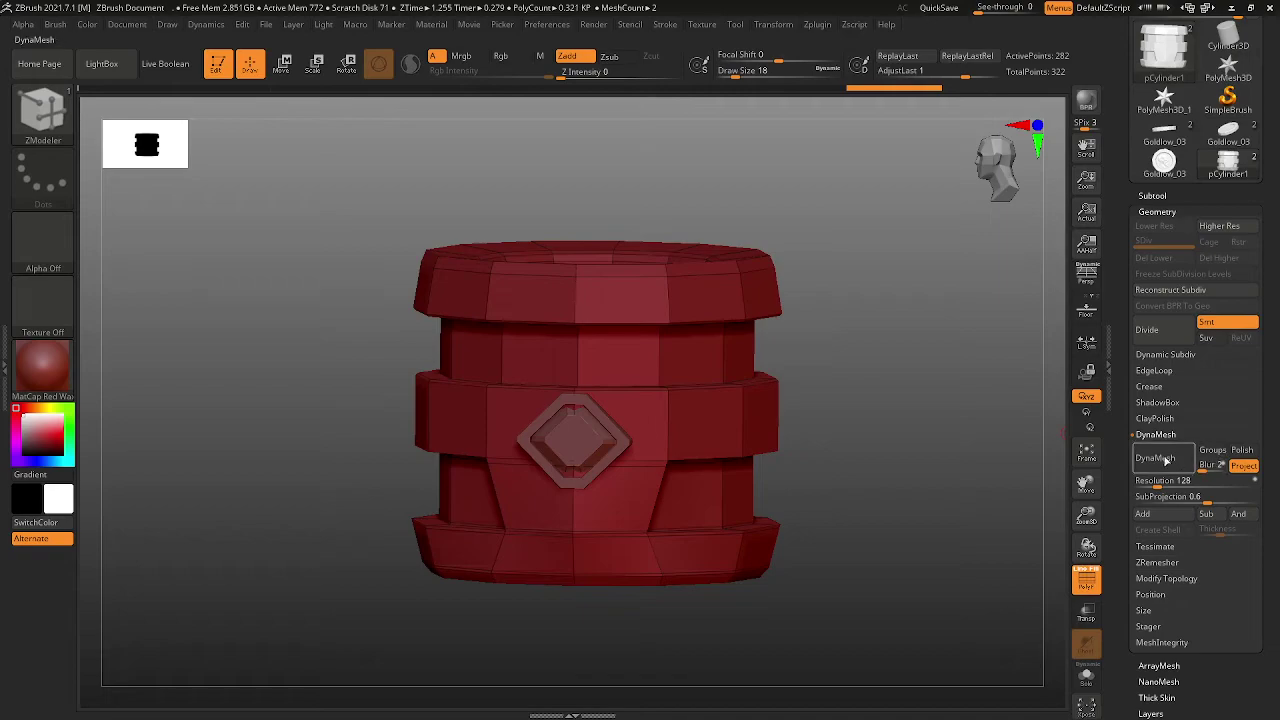
drag(886, 491, 868, 503)
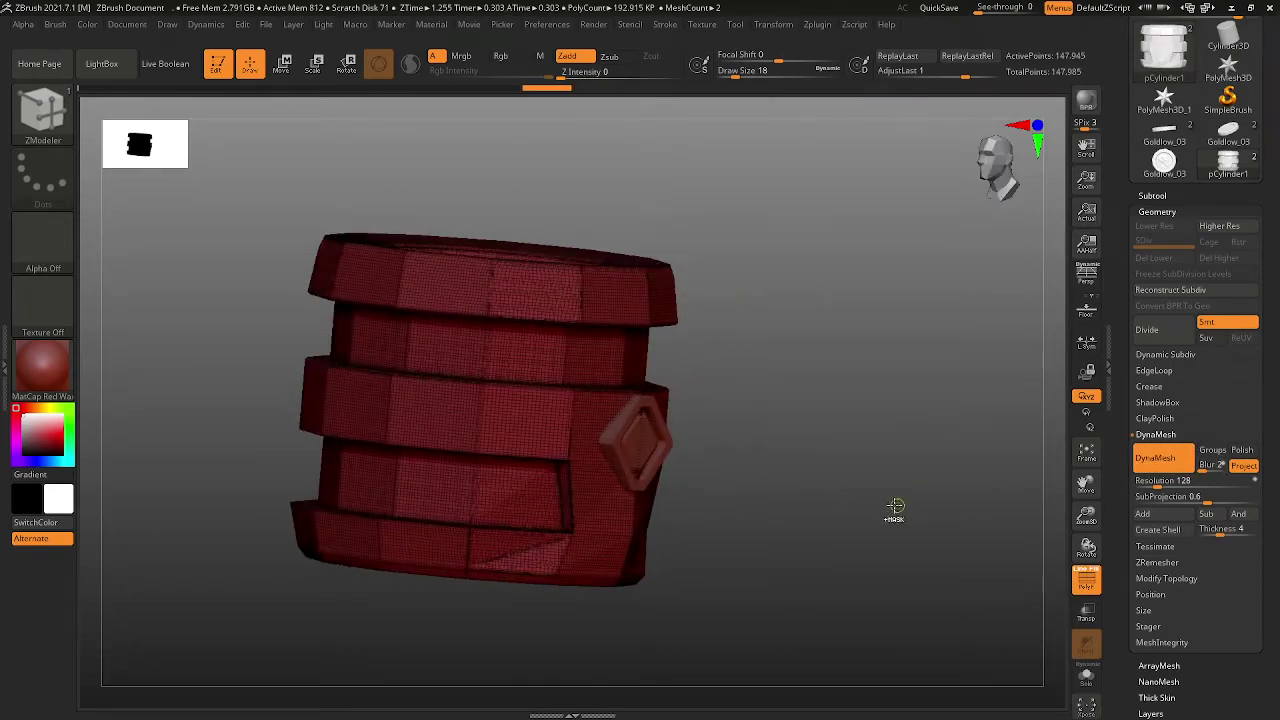
click(522, 540)
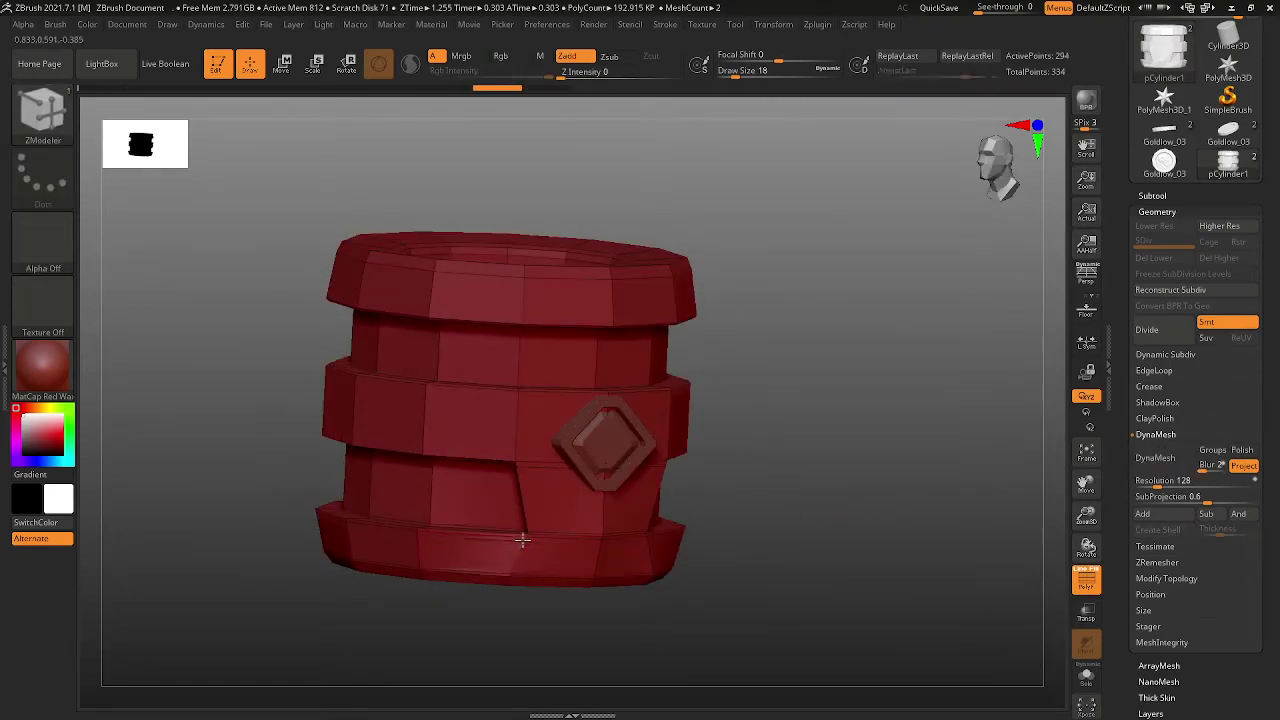
mouse_move(790, 535)
mouse_down()
mouse_move(806, 531)
mouse_move(780, 531)
mouse_move(803, 563)
mouse_move(458, 578)
mouse_move(480, 543)
mouse_up()
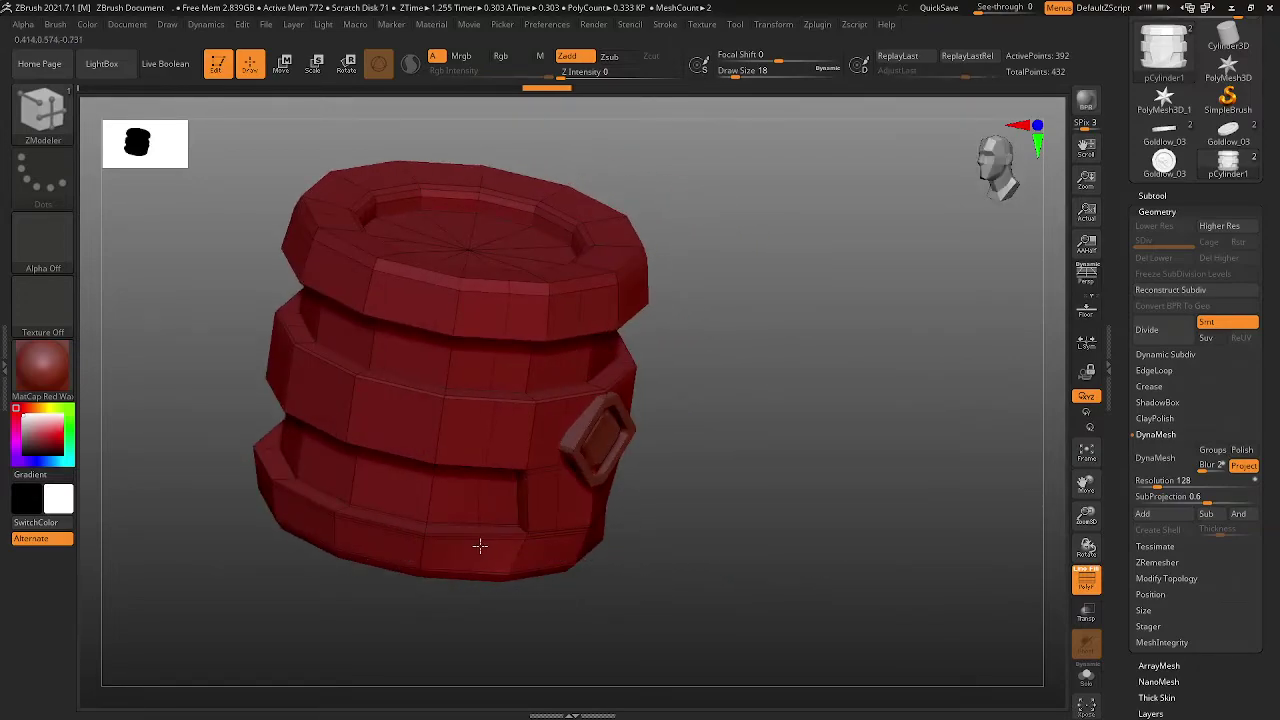
mouse_move(505, 590)
mouse_down()
mouse_move(620, 560)
mouse_move(700, 500)
mouse_move(714, 514)
mouse_move(683, 580)
mouse_move(680, 569)
mouse_up()
click(666, 495)
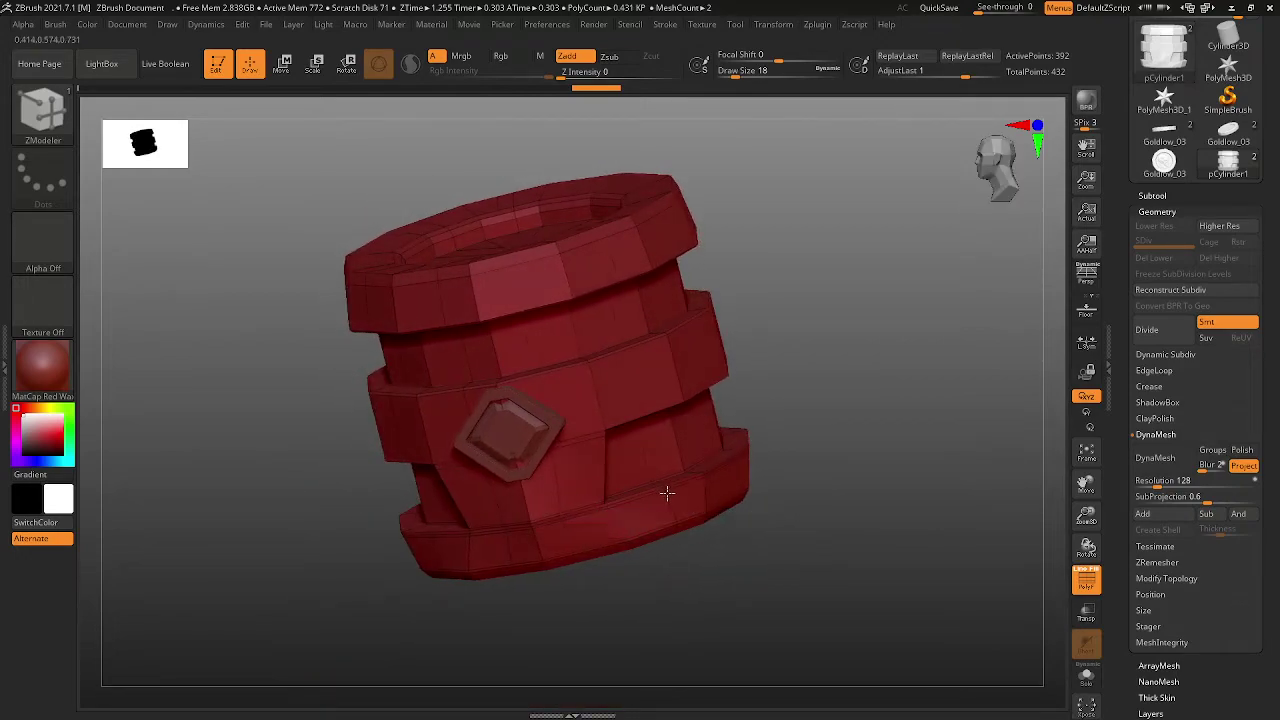
mouse_move(790, 560)
mouse_down()
mouse_move(809, 563)
mouse_move(808, 523)
mouse_move(816, 546)
mouse_up()
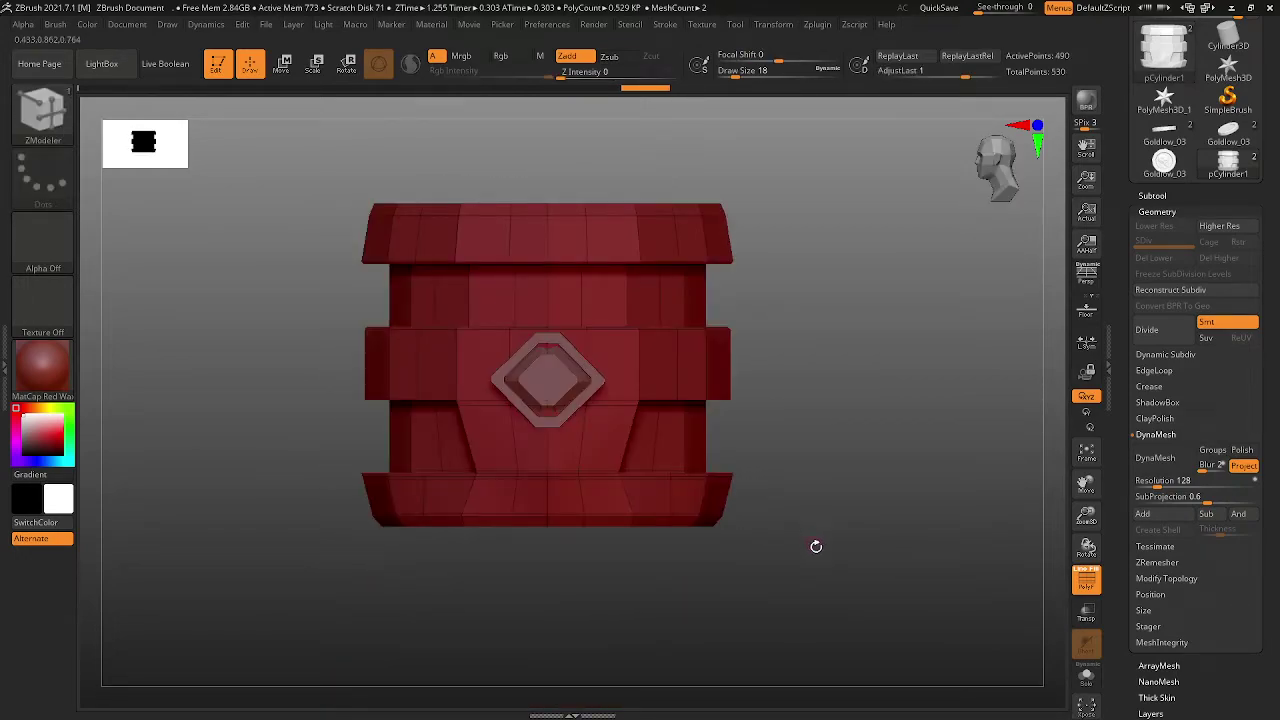
- DynaMesh the barrel to 136,054 points and hide the wireframe
click(1155, 457)
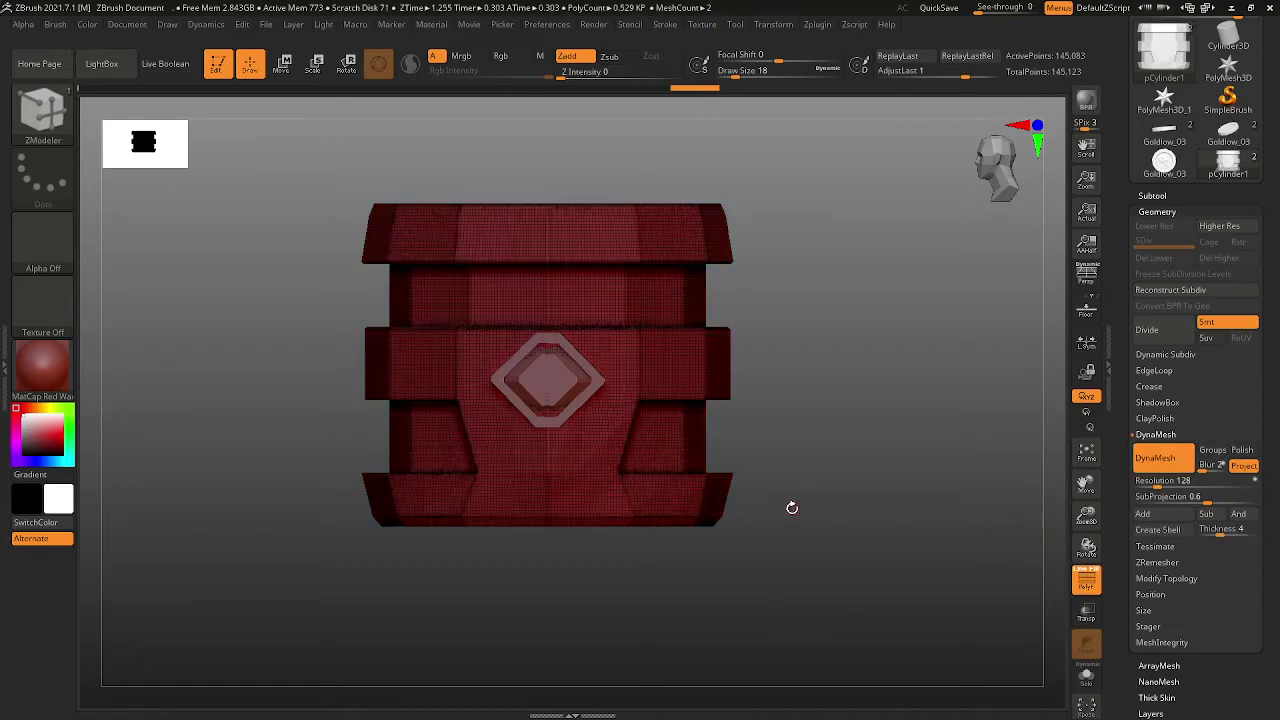
mouse_move(784, 505)
mouse_down()
mouse_move(789, 486)
mouse_move(809, 489)
mouse_move(746, 497)
mouse_up()
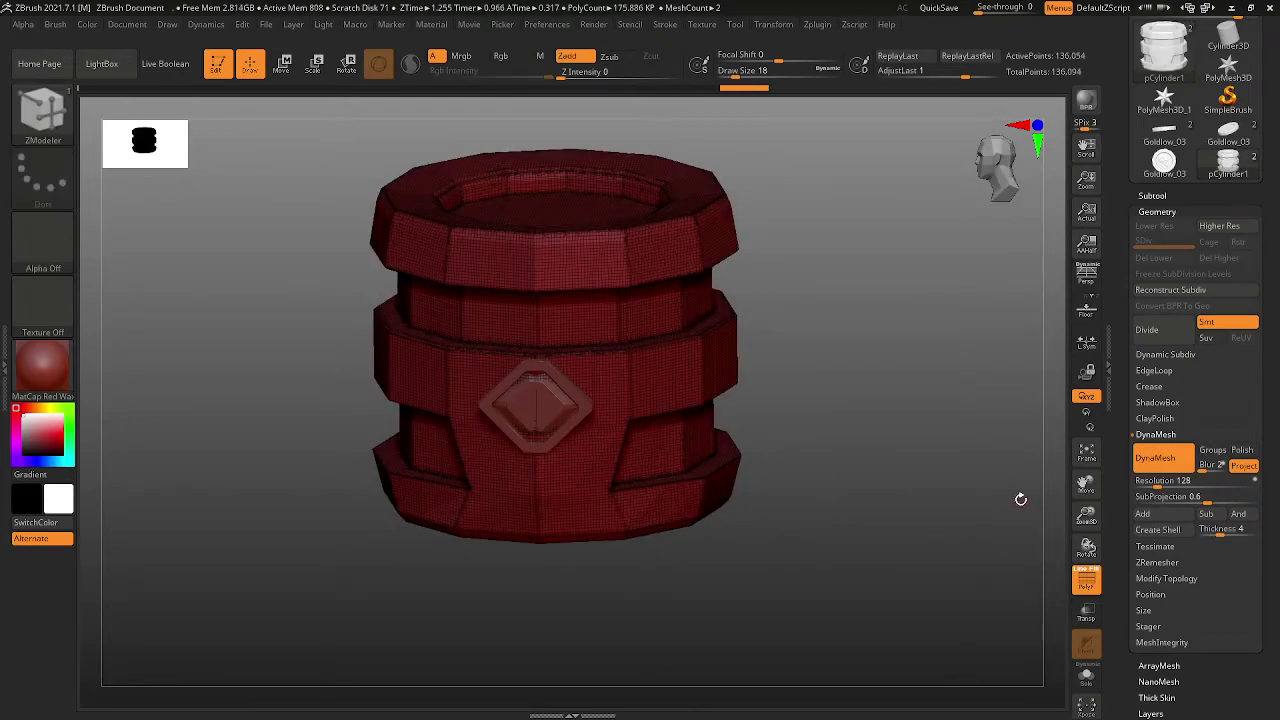
click(1086, 578)
mouse_move(960, 560)
mouse_down()
mouse_move(872, 458)
mouse_move(858, 475)
mouse_up()
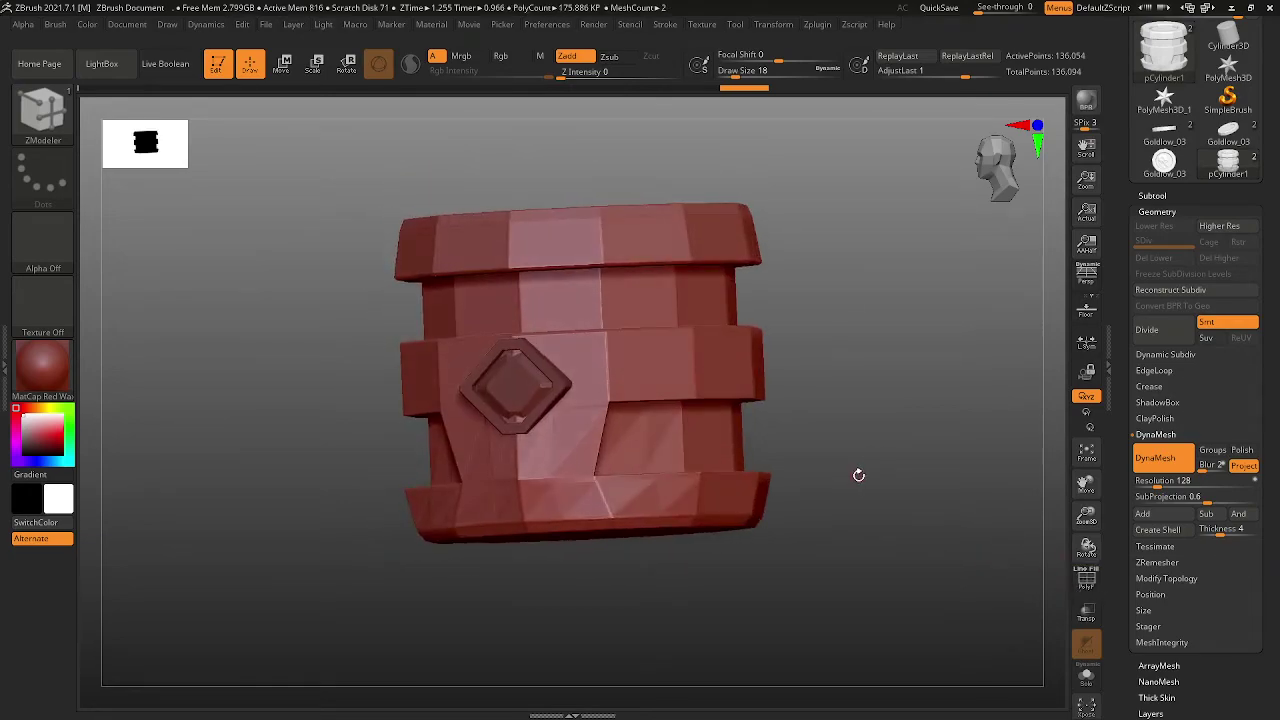
drag(1086, 515, 1044, 507)
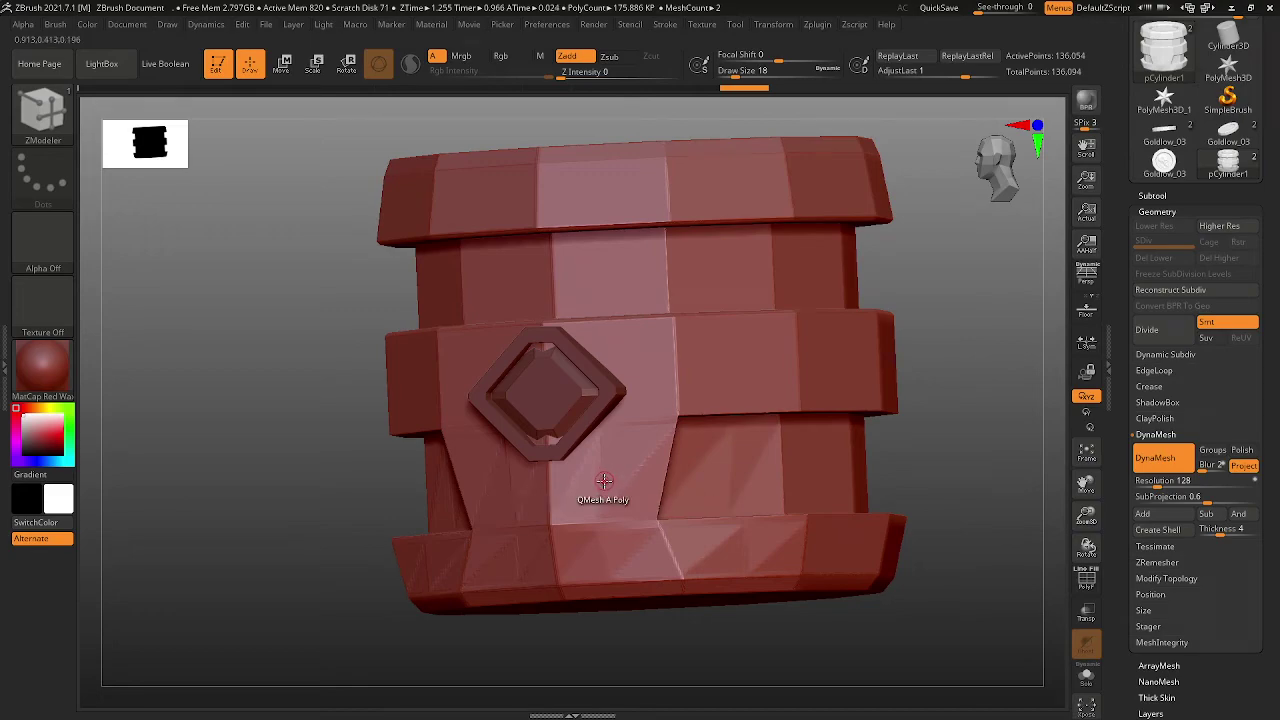
key(b)
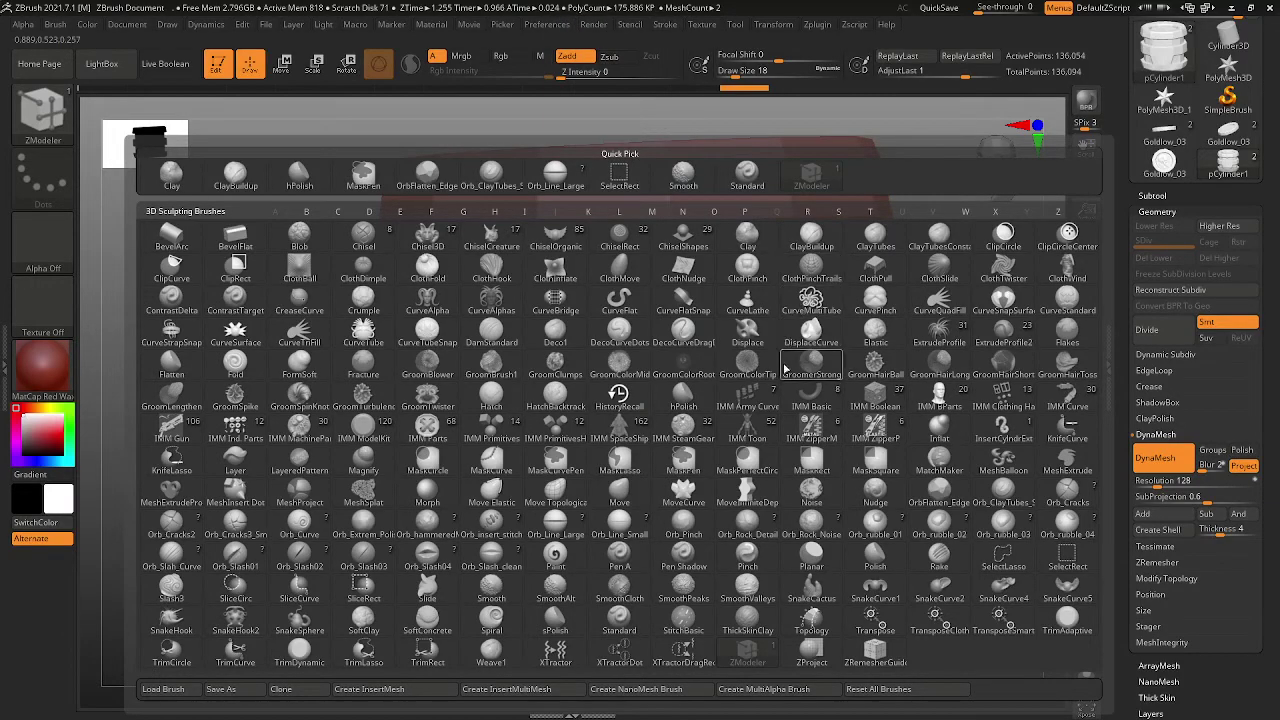
- Pick the OrbFlatten_Edge brush and set its draw size to 46
key(d)
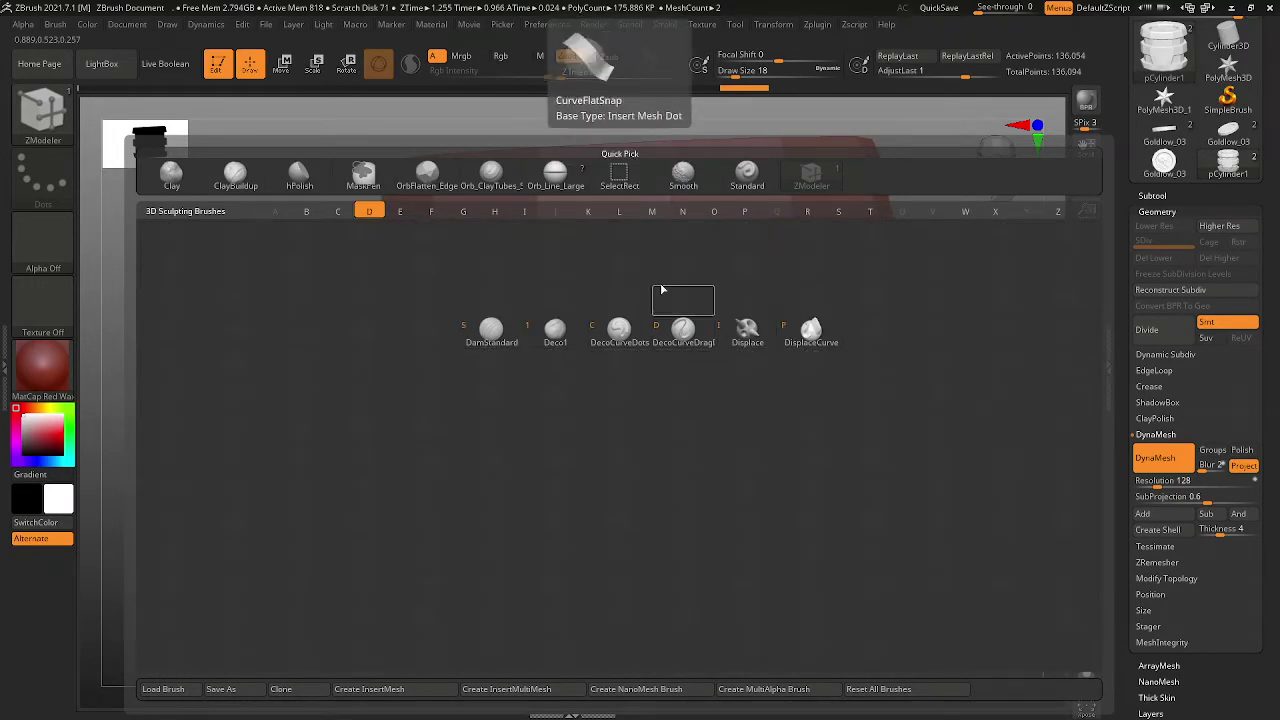
click(412, 177)
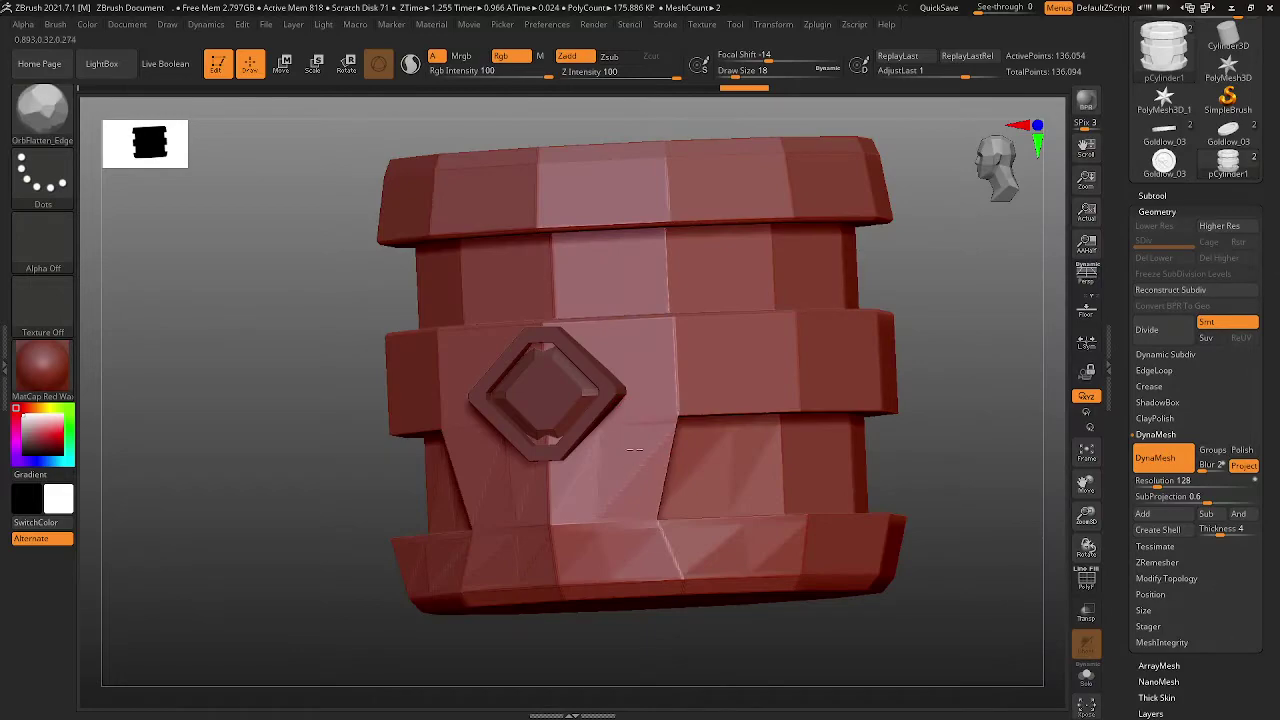
key(bracketright)
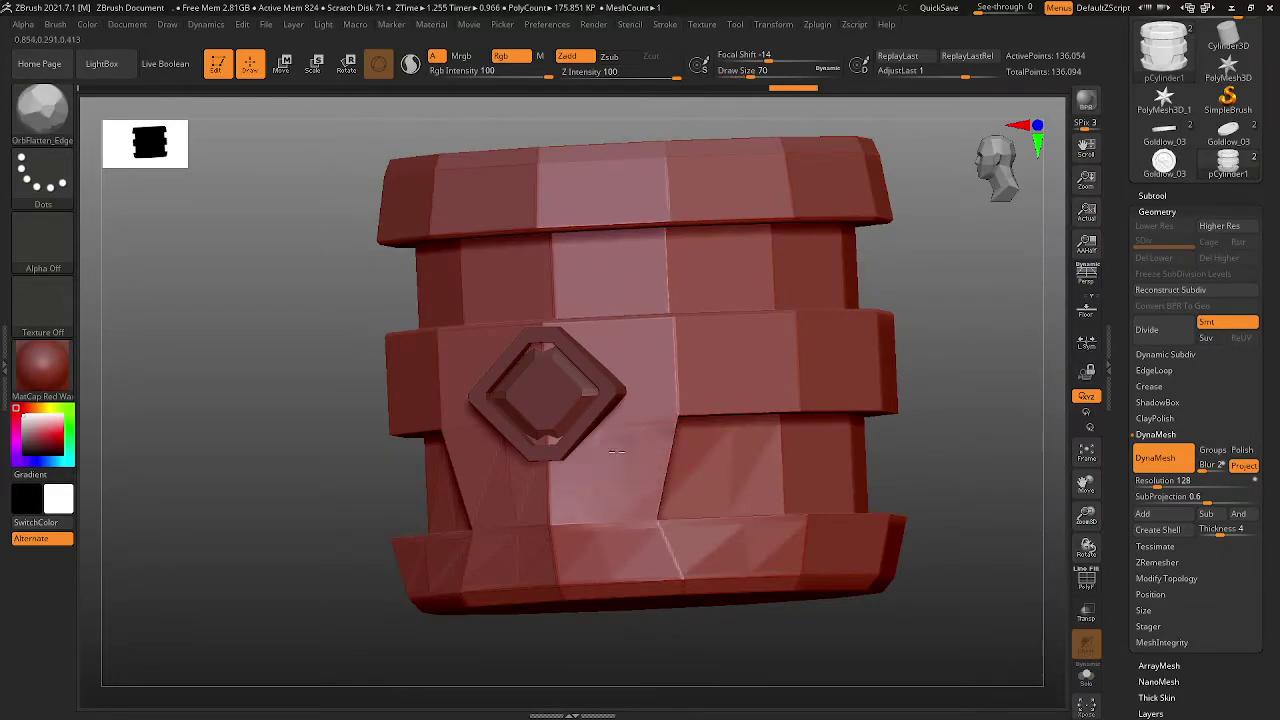
key(bracketleft)
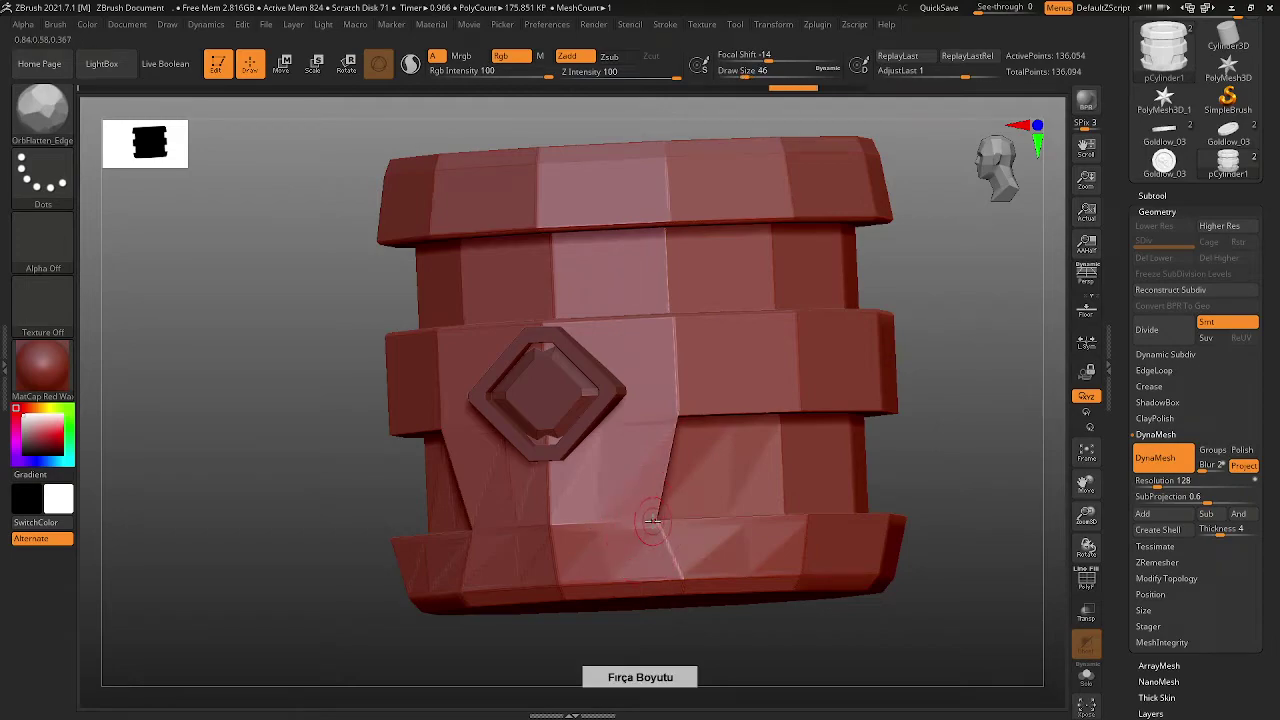
- Switch to the ClayBuildup brush, undoing a test stroke below the diamond emblem
key(b)
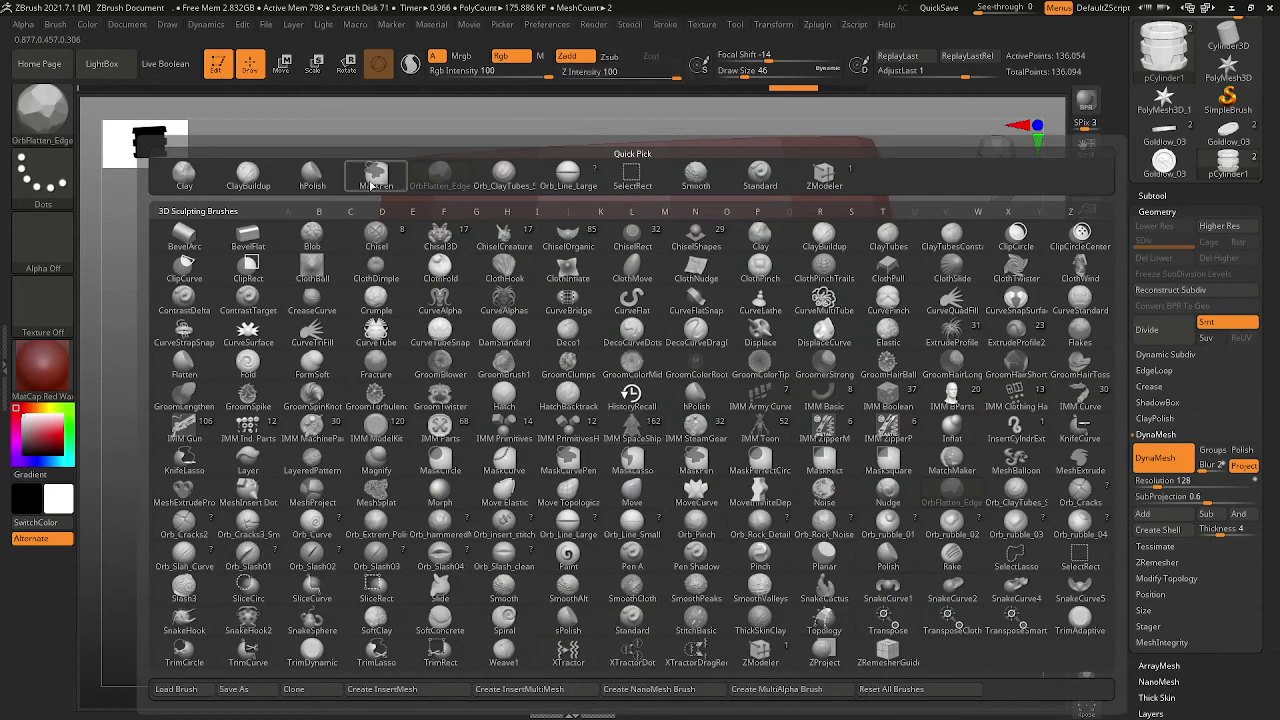
click(243, 185)
drag(663, 480, 686, 603)
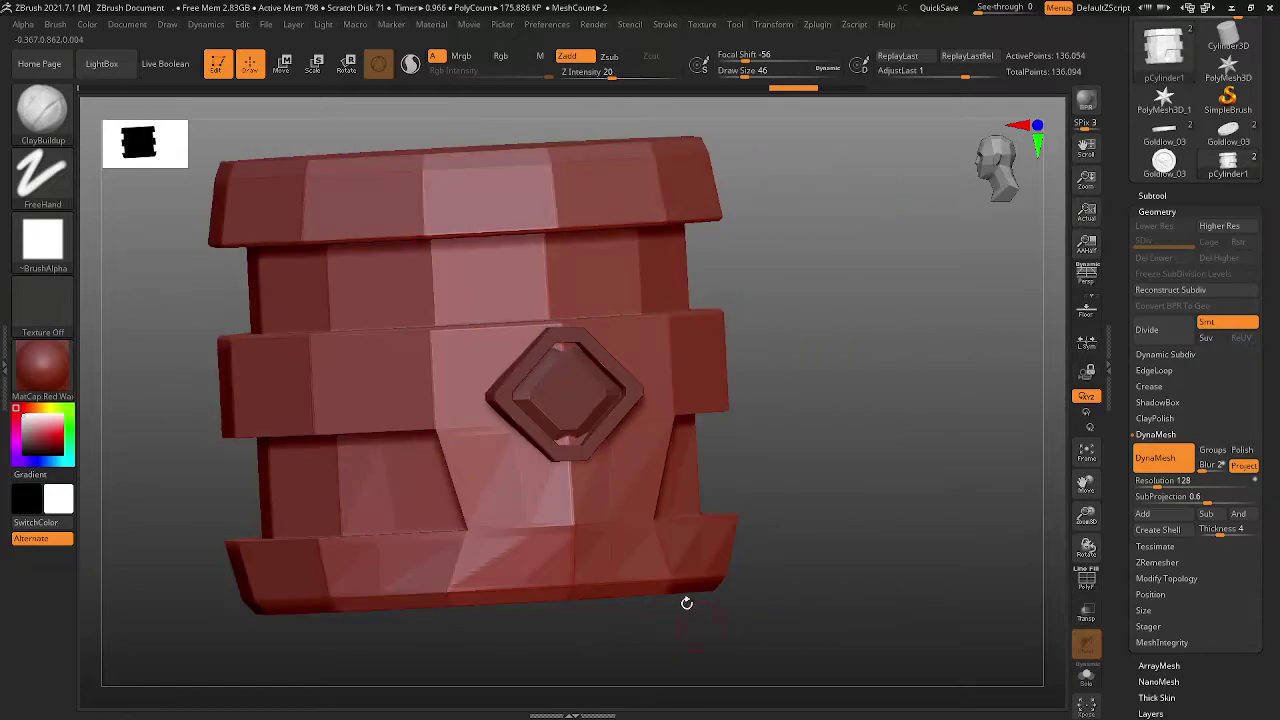
drag(525, 470, 480, 500)
key(ctrl+z)
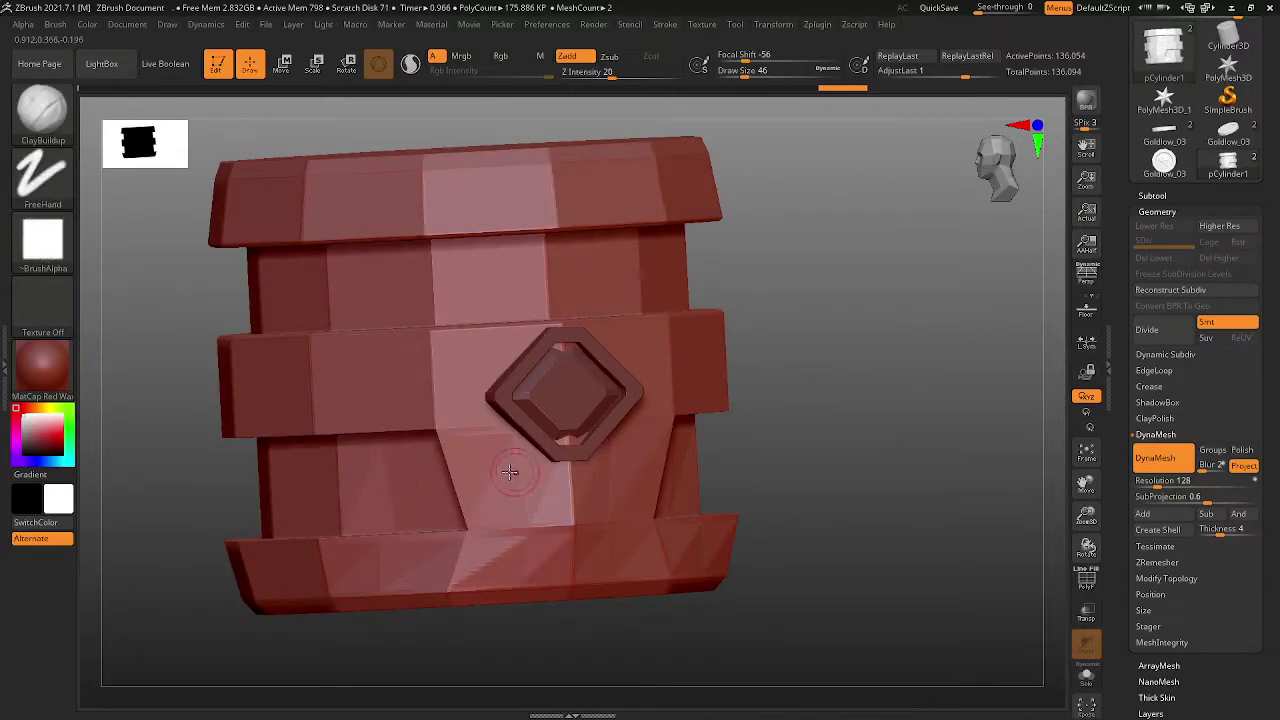
key(shift)
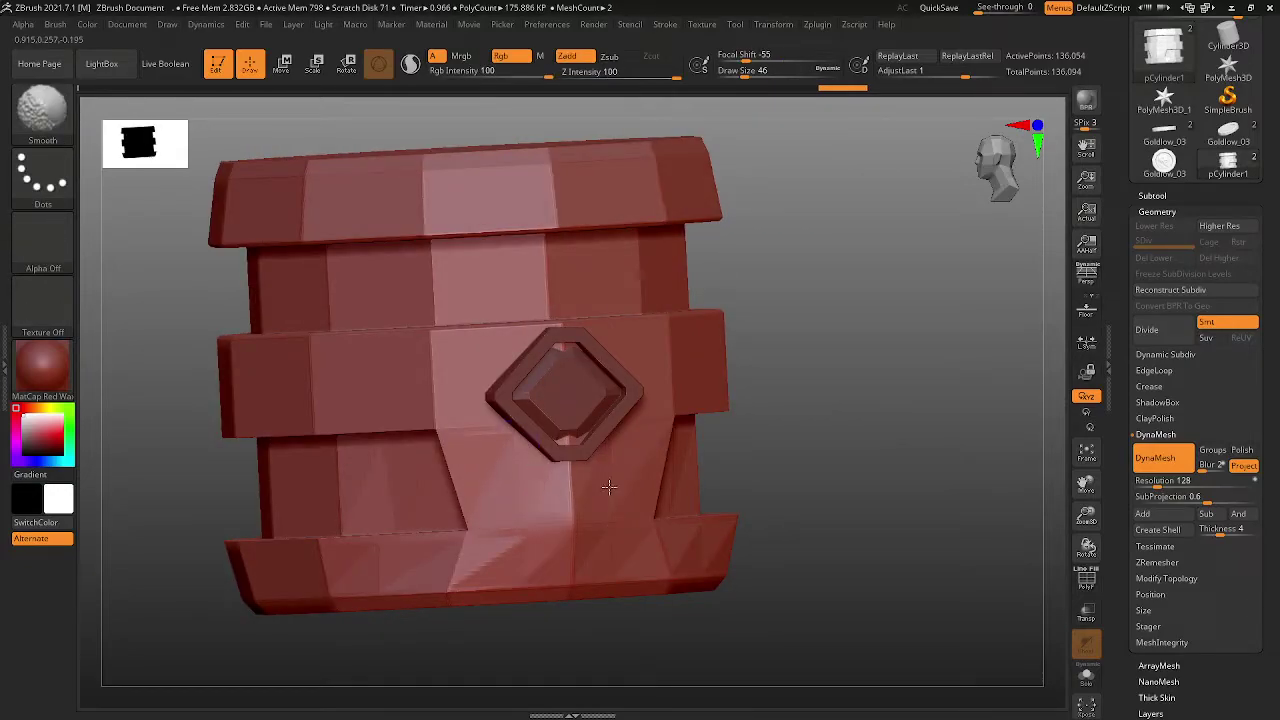
drag(575, 505, 580, 530)
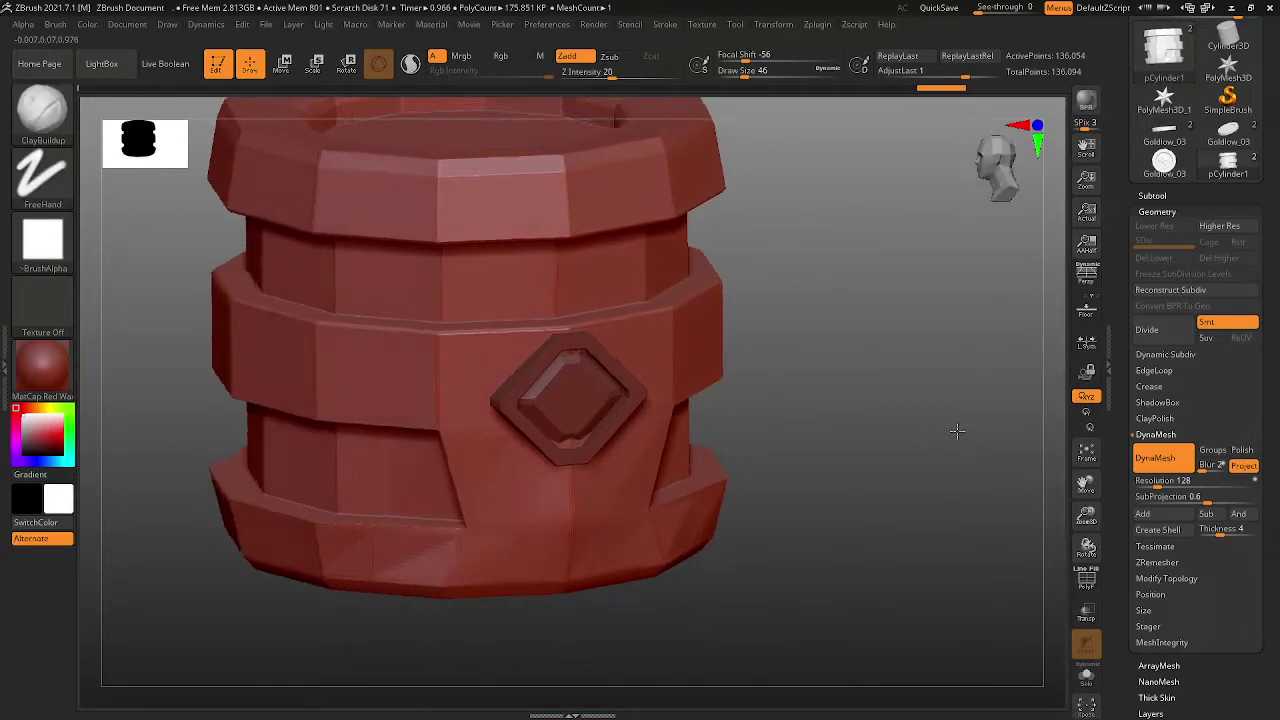
drag(960, 443, 465, 470)
key(shift)
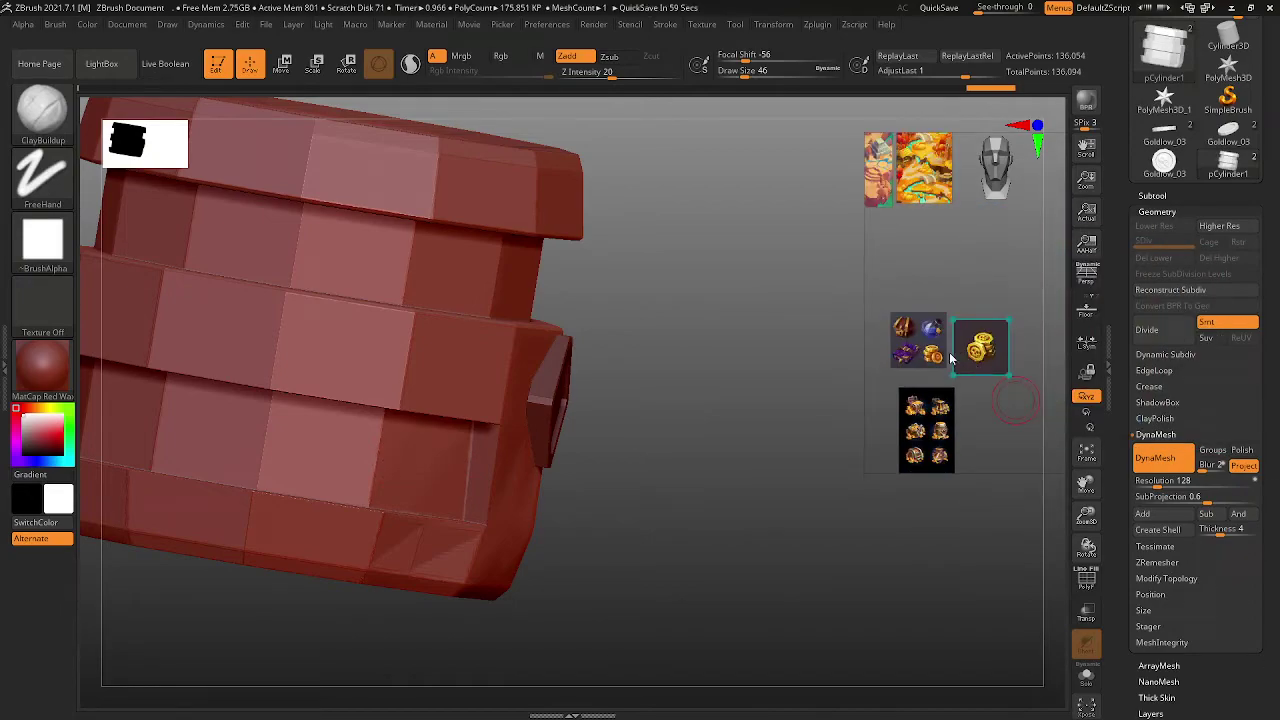
- Show the treasure-barrel reference image and snap the barrel to a front view
click(935, 455)
scroll(1013, 284, up, 3)
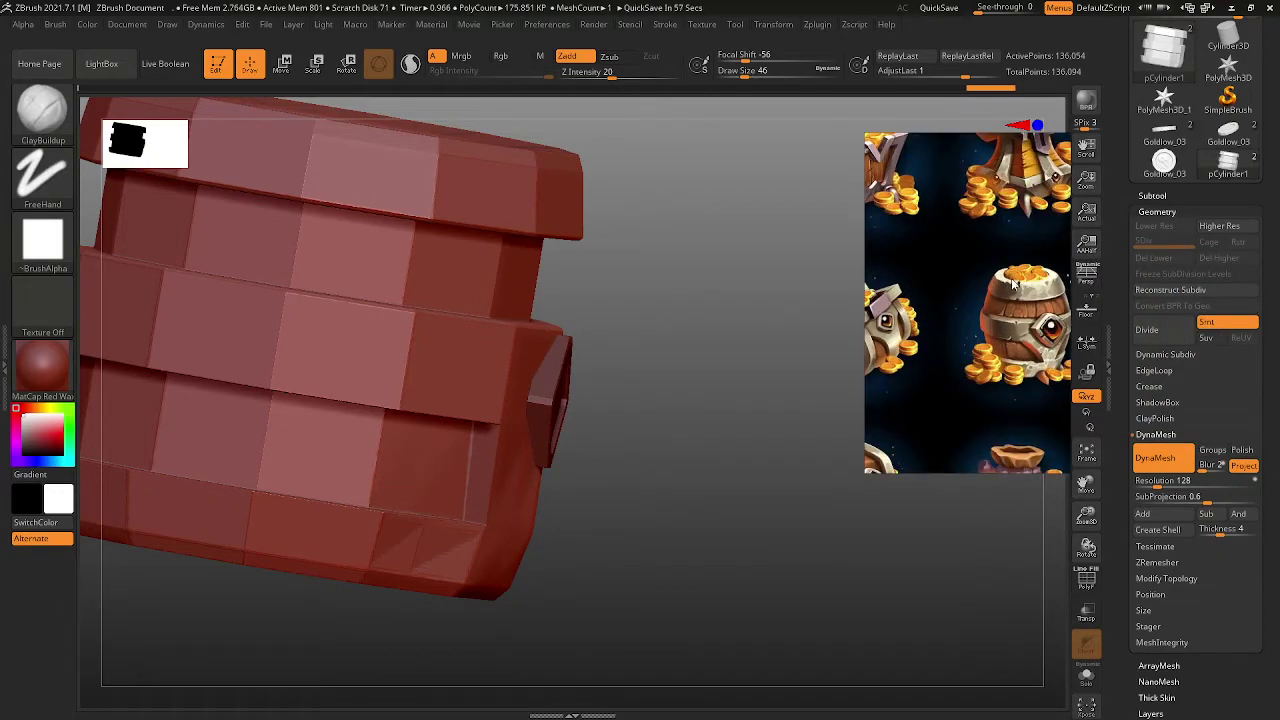
drag(666, 499, 546, 257)
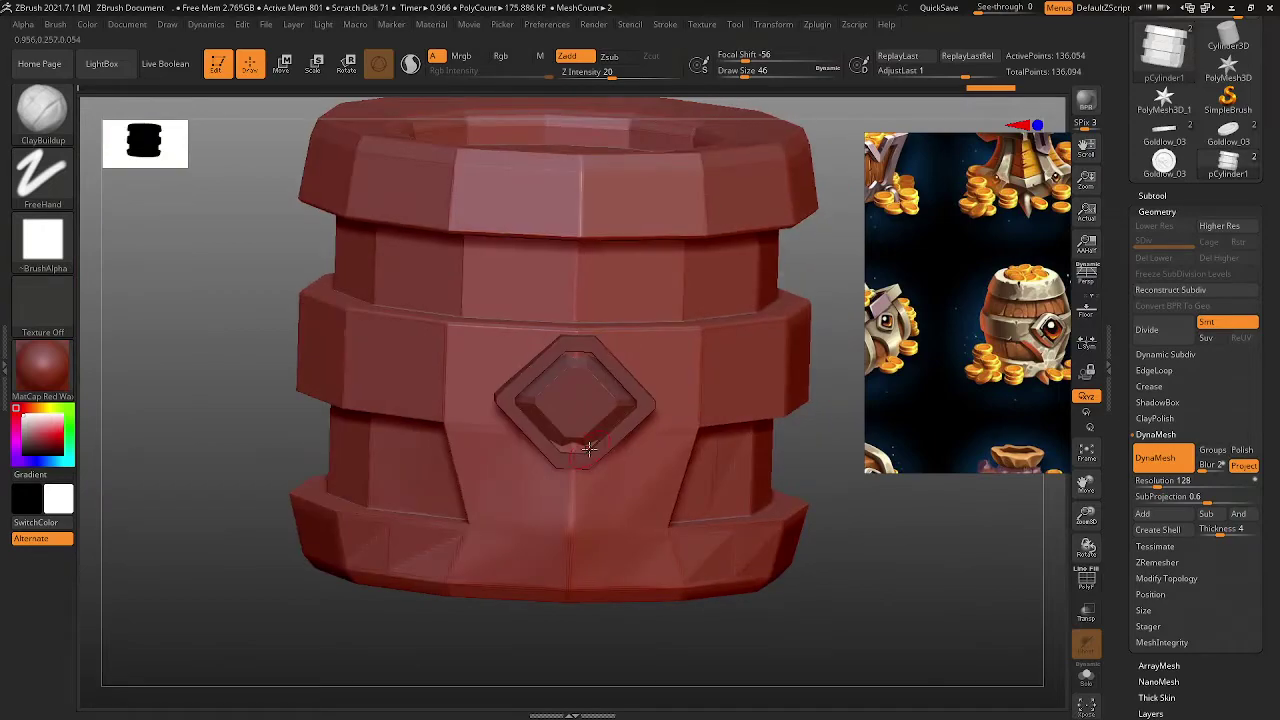
key(shift)
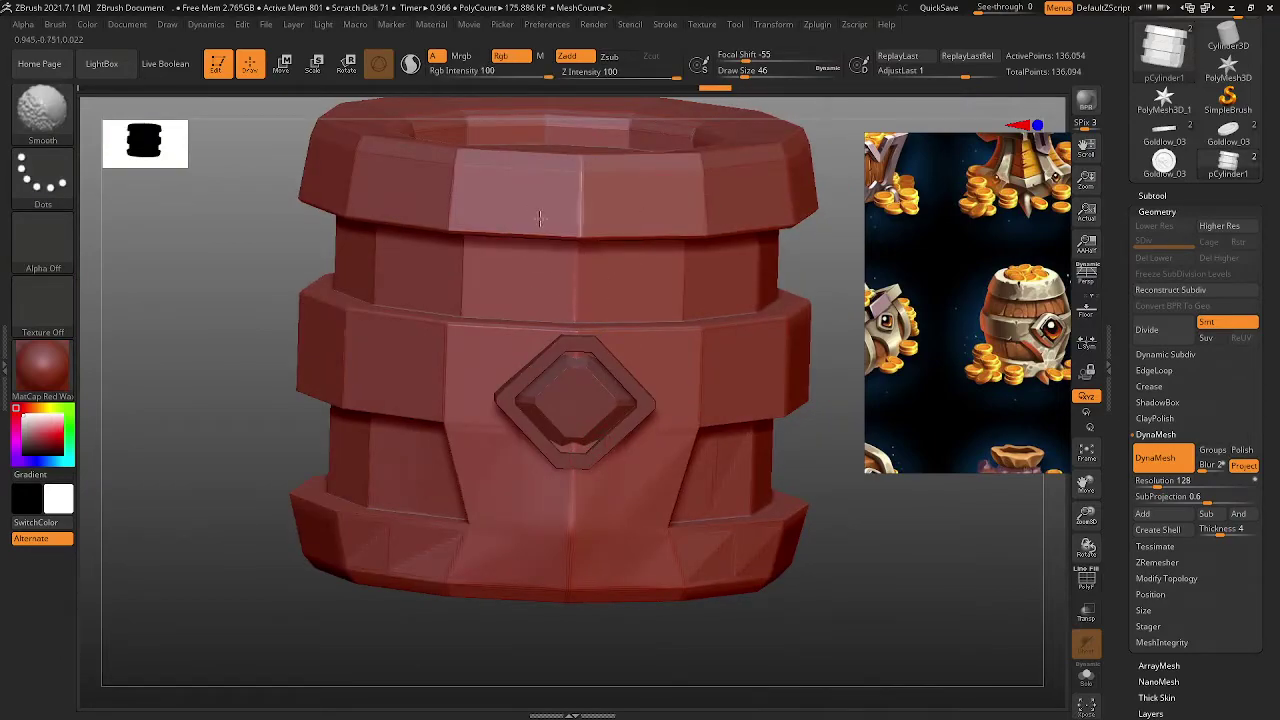
mouse_move(863, 553)
mouse_down()
mouse_move(889, 537)
mouse_move(831, 580)
mouse_move(737, 585)
mouse_up()
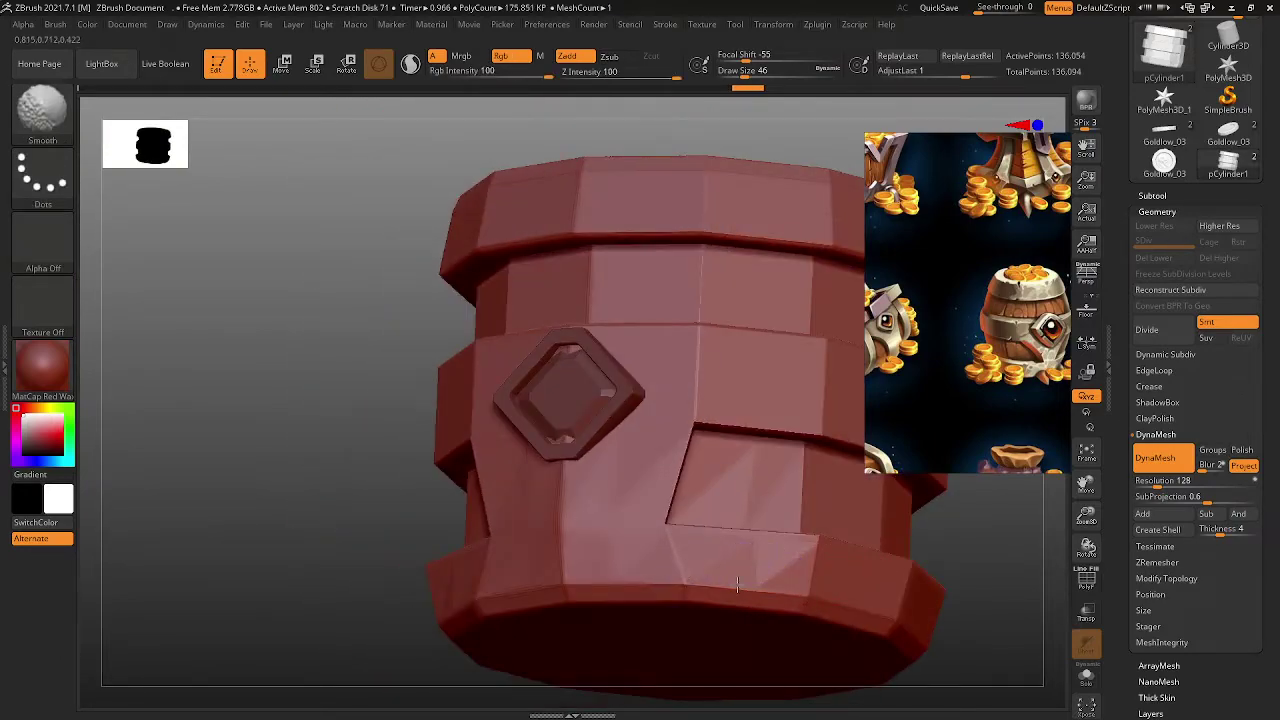
mouse_move(990, 545)
shift+mouse_down()
mouse_move(1024, 530)
mouse_move(1098, 555)
shift+mouse_up()
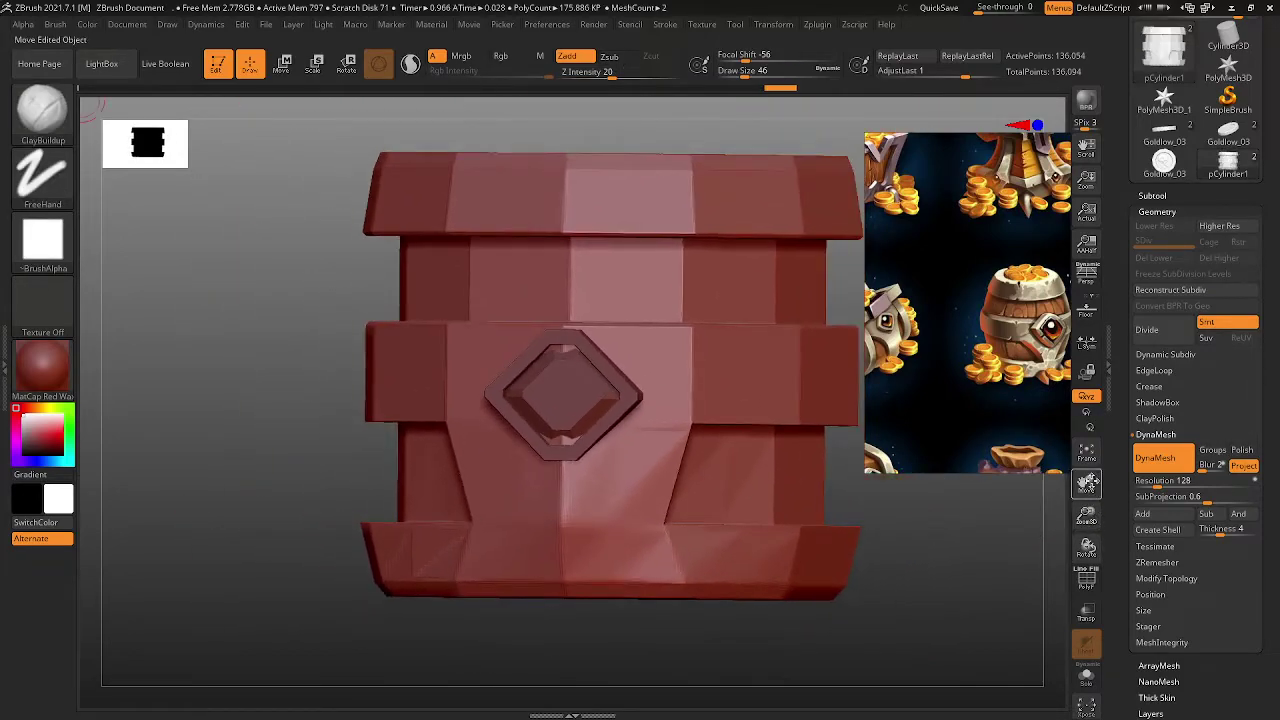
- Inspect the barrel's top rim from several angles, smoothing one small spot
drag(749, 251, 625, 329)
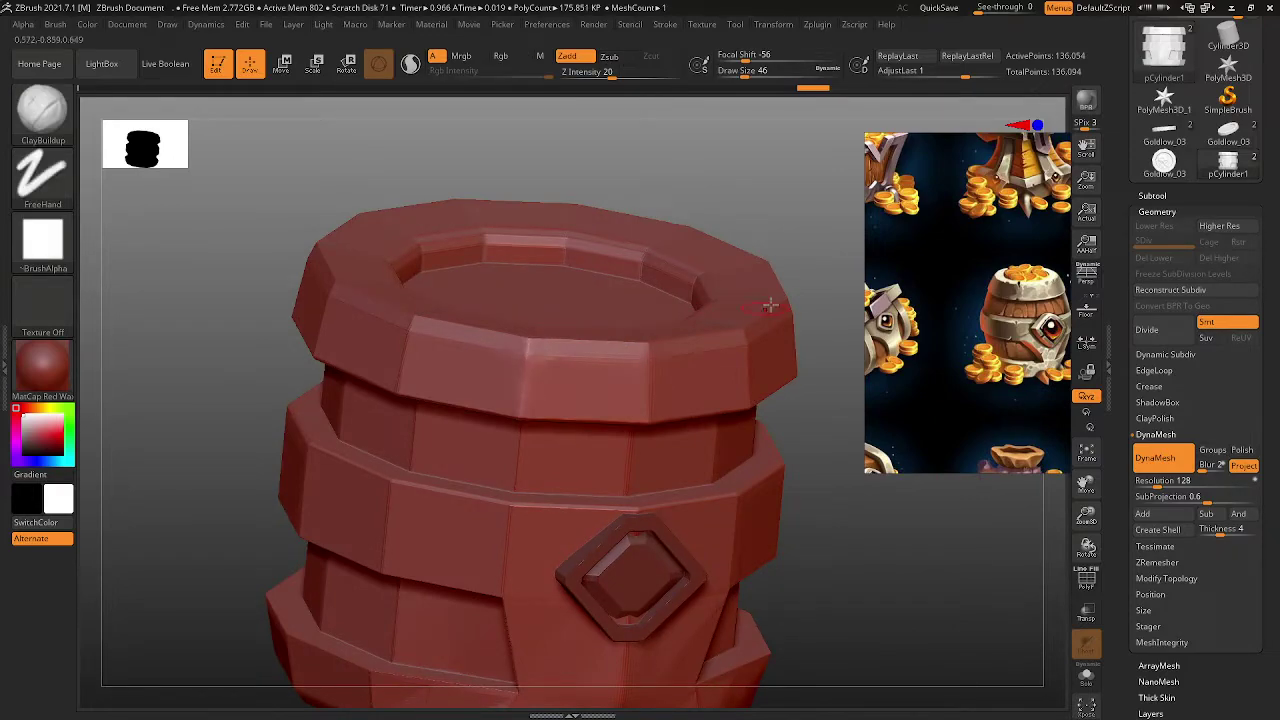
drag(771, 300, 750, 347)
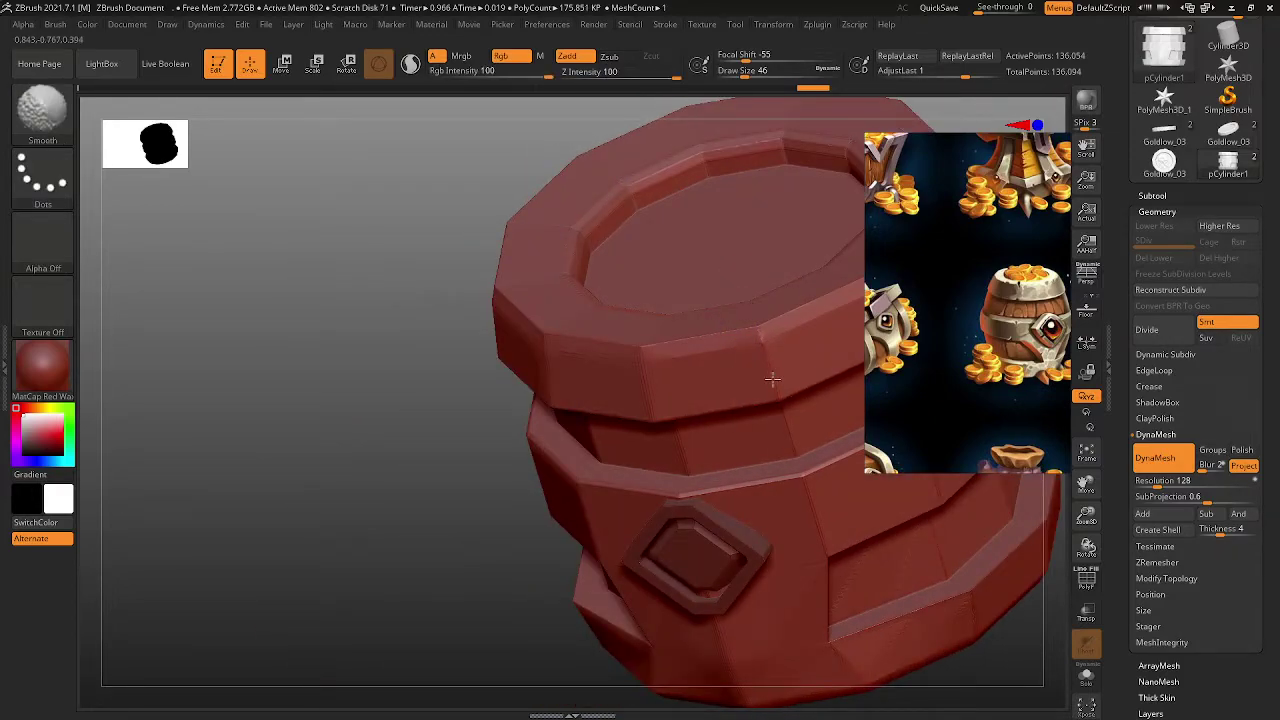
drag(423, 454, 597, 420)
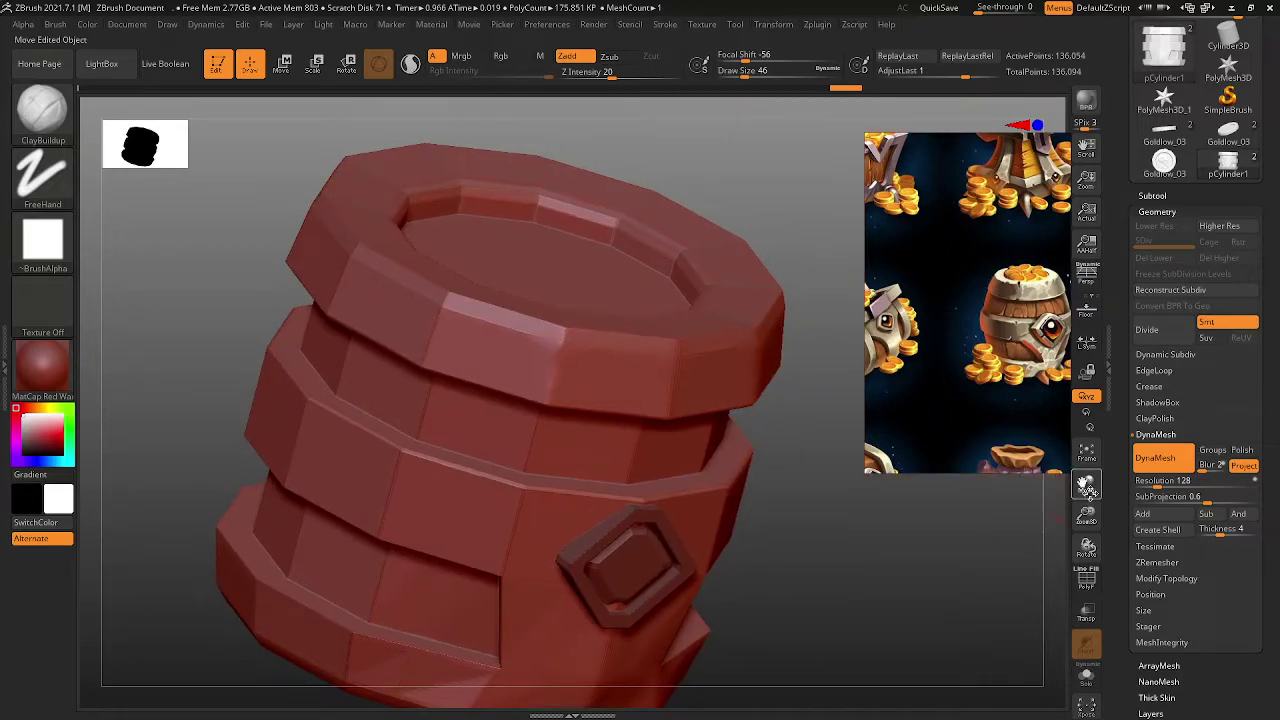
mouse_move(1020, 512)
mouse_down()
mouse_move(731, 481)
mouse_move(468, 481)
mouse_up()
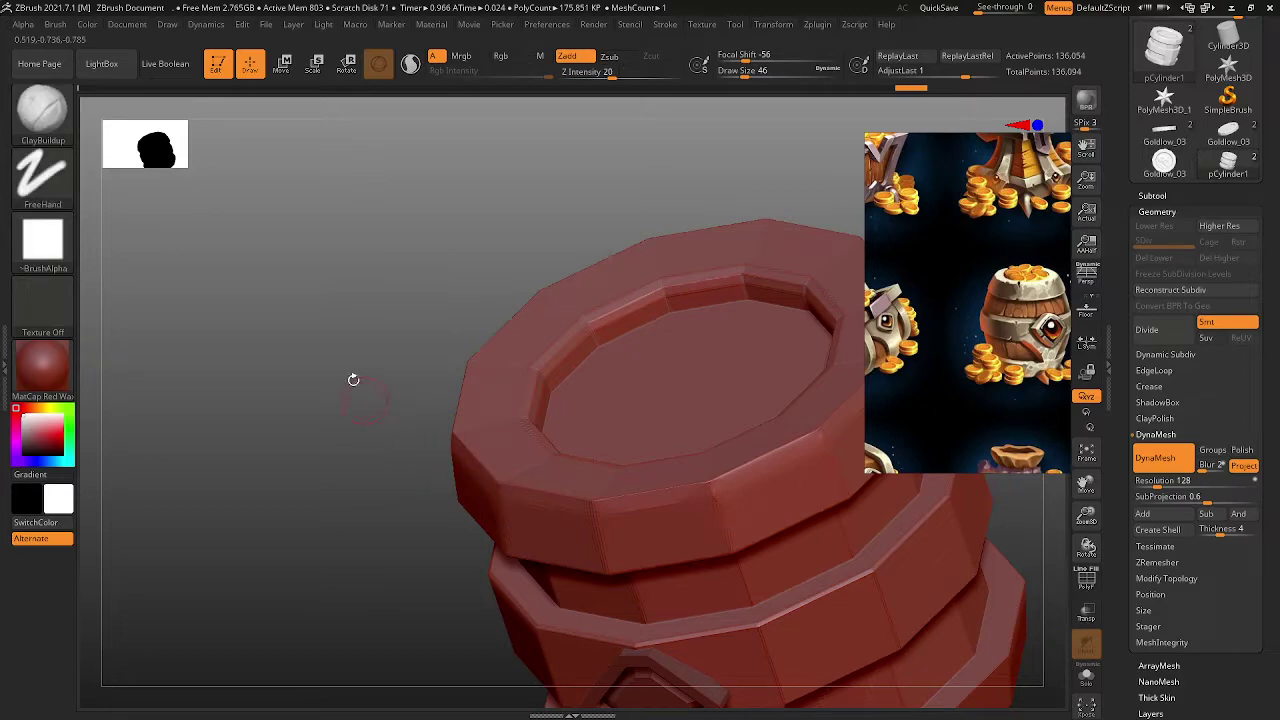
mouse_move(352, 374)
mouse_down()
mouse_move(452, 445)
mouse_move(380, 370)
mouse_move(368, 326)
mouse_up()
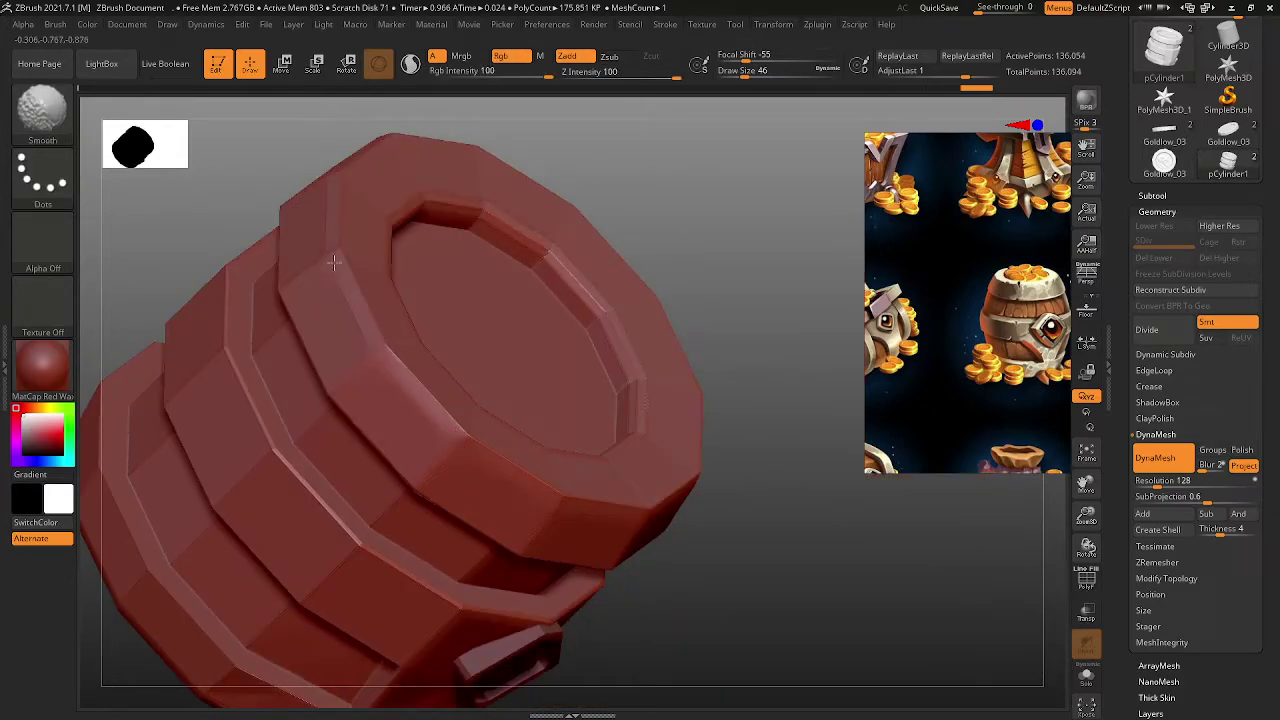
shift+drag(334, 262, 323, 266)
mouse_move(806, 480)
mouse_down()
mouse_move(766, 457)
mouse_move(732, 476)
mouse_move(576, 311)
mouse_move(771, 280)
mouse_up()
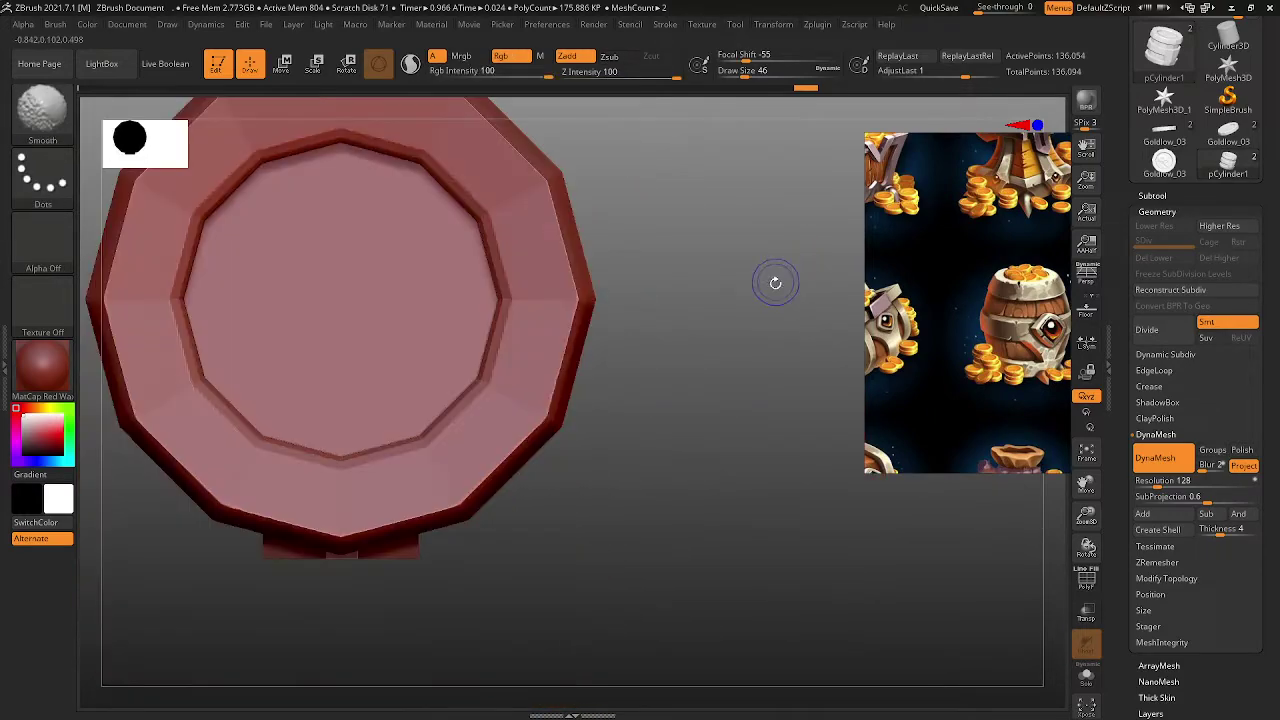
drag(1090, 484, 1088, 480)
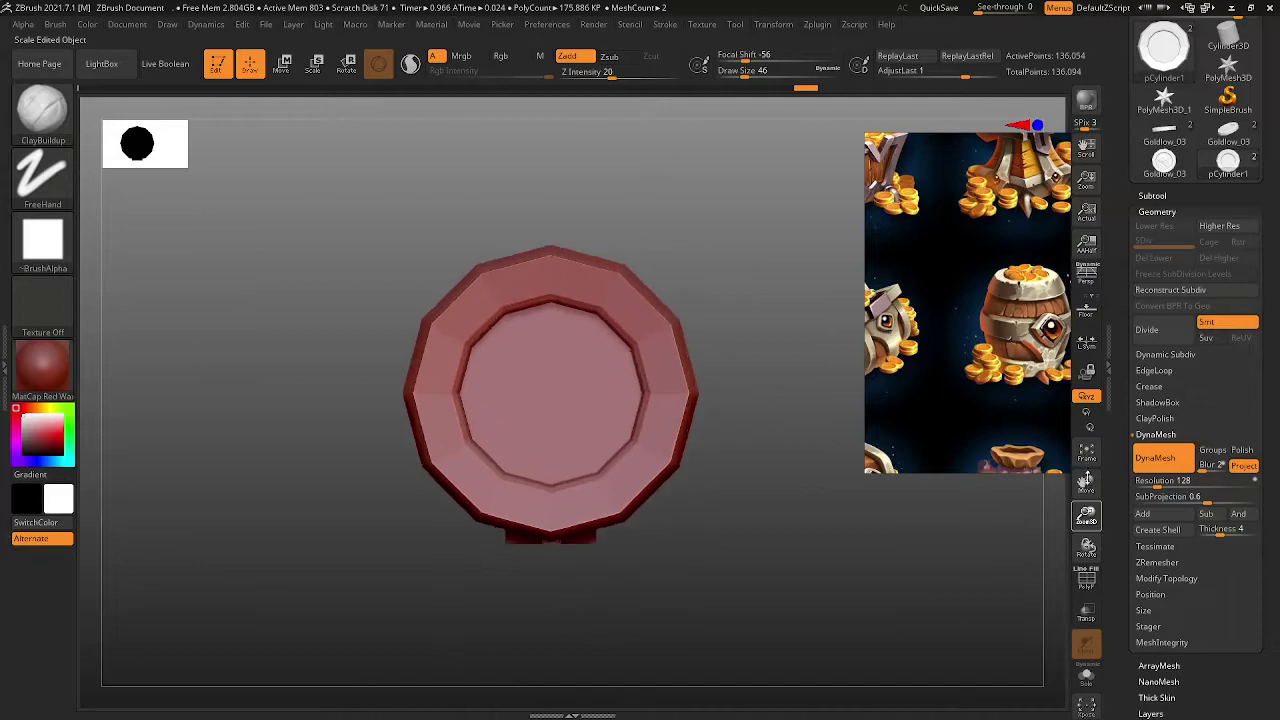
mouse_move(880, 468)
mouse_down()
mouse_move(865, 418)
mouse_move(800, 440)
mouse_move(849, 494)
mouse_move(823, 568)
mouse_move(822, 535)
mouse_up()
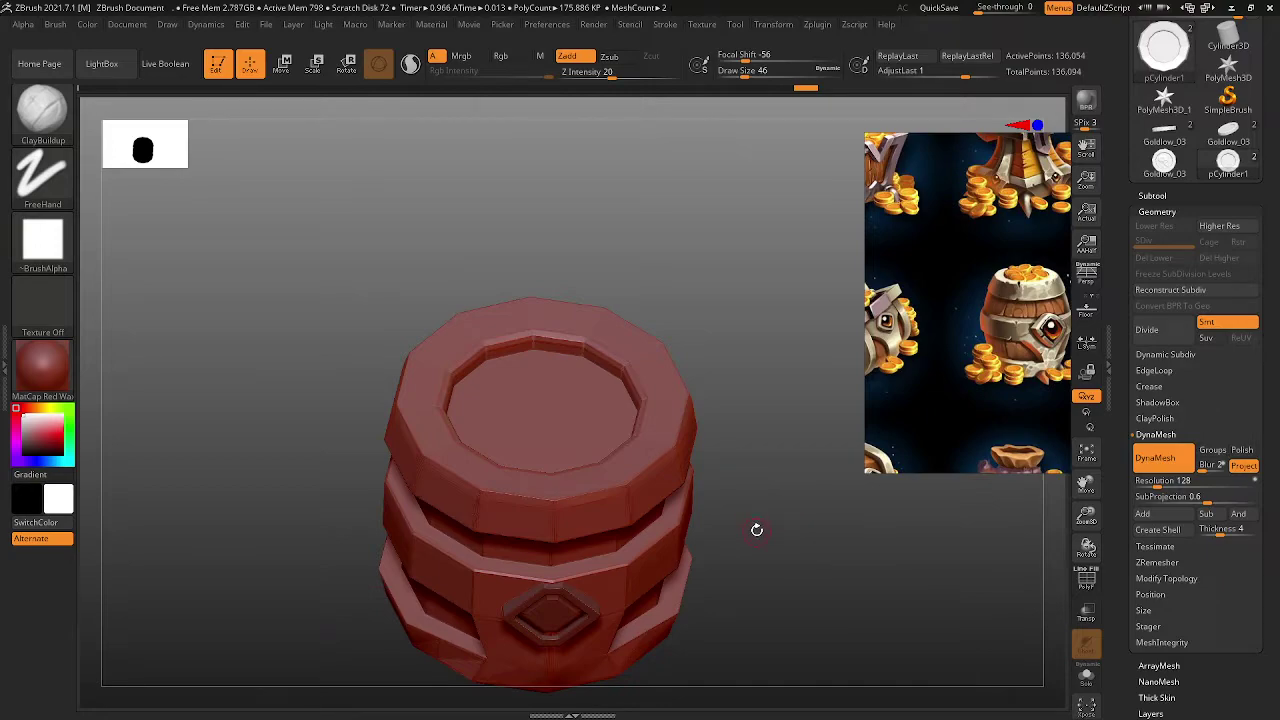
key(b)
click(855, 376)
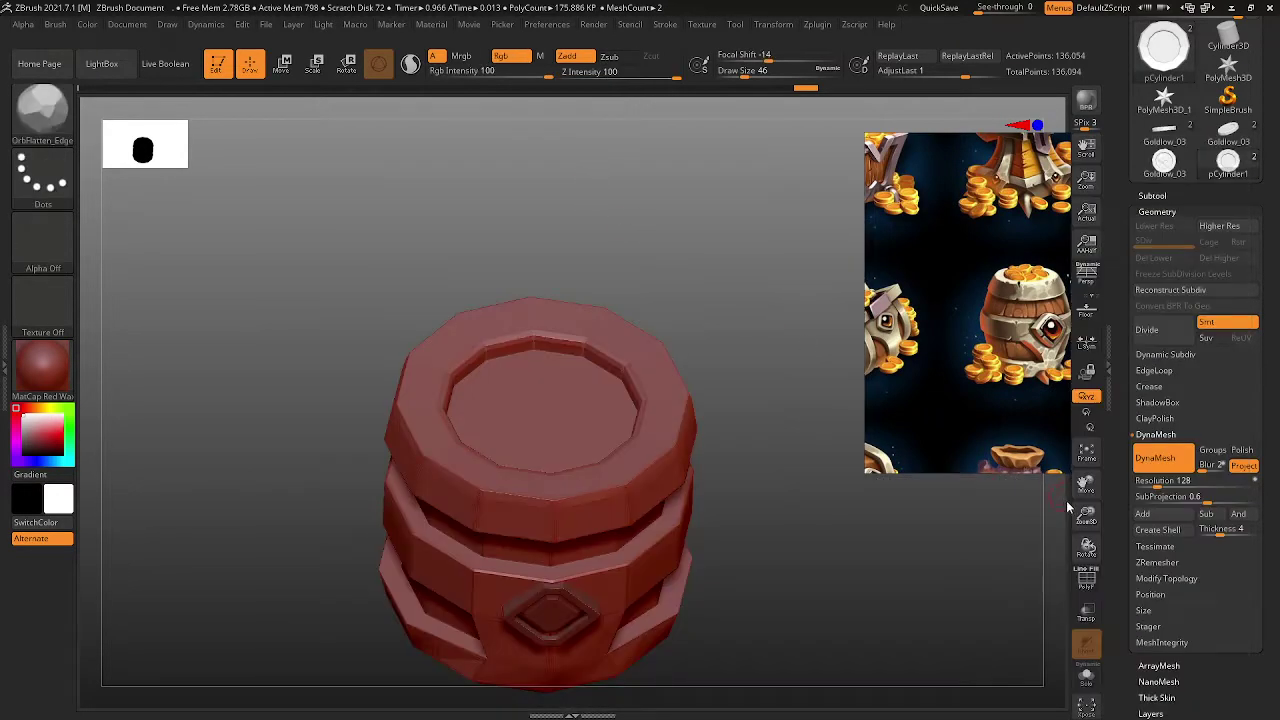
drag(1067, 509, 1066, 551)
mouse_move(859, 584)
mouse_down()
mouse_move(840, 538)
mouse_move(540, 510)
mouse_up()
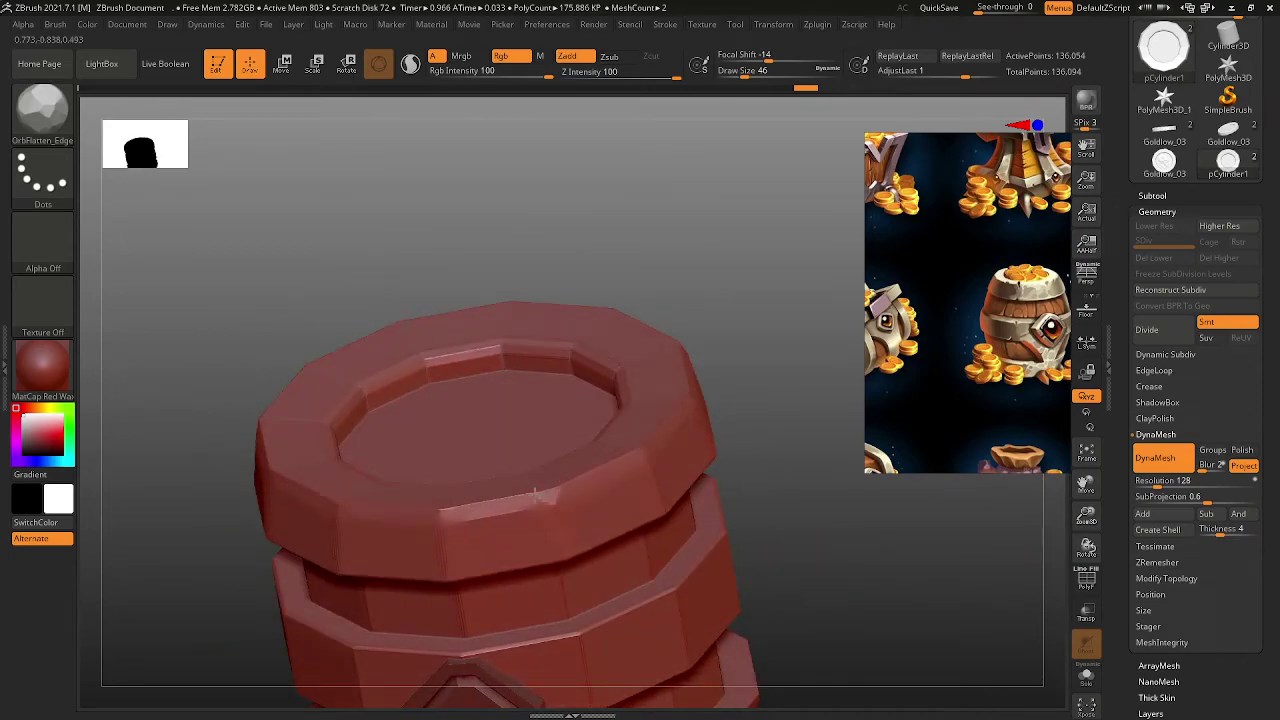
key(ctrl+d)
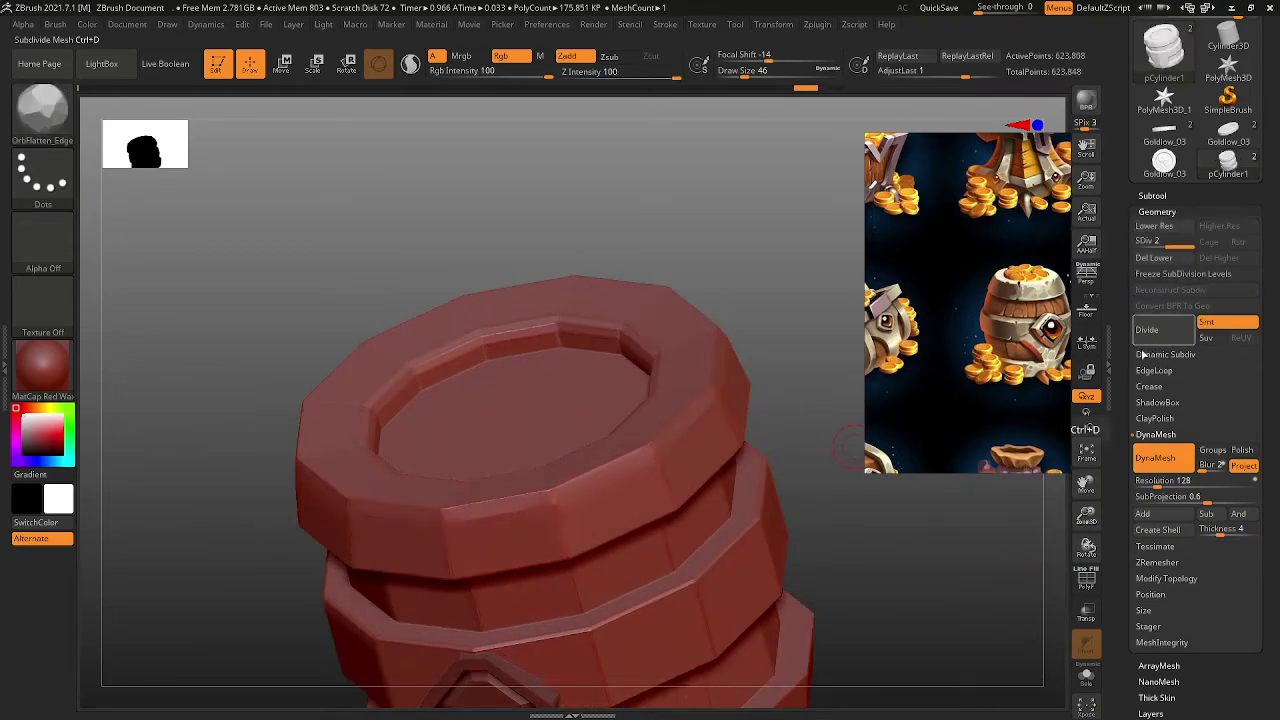
drag(820, 369, 737, 417)
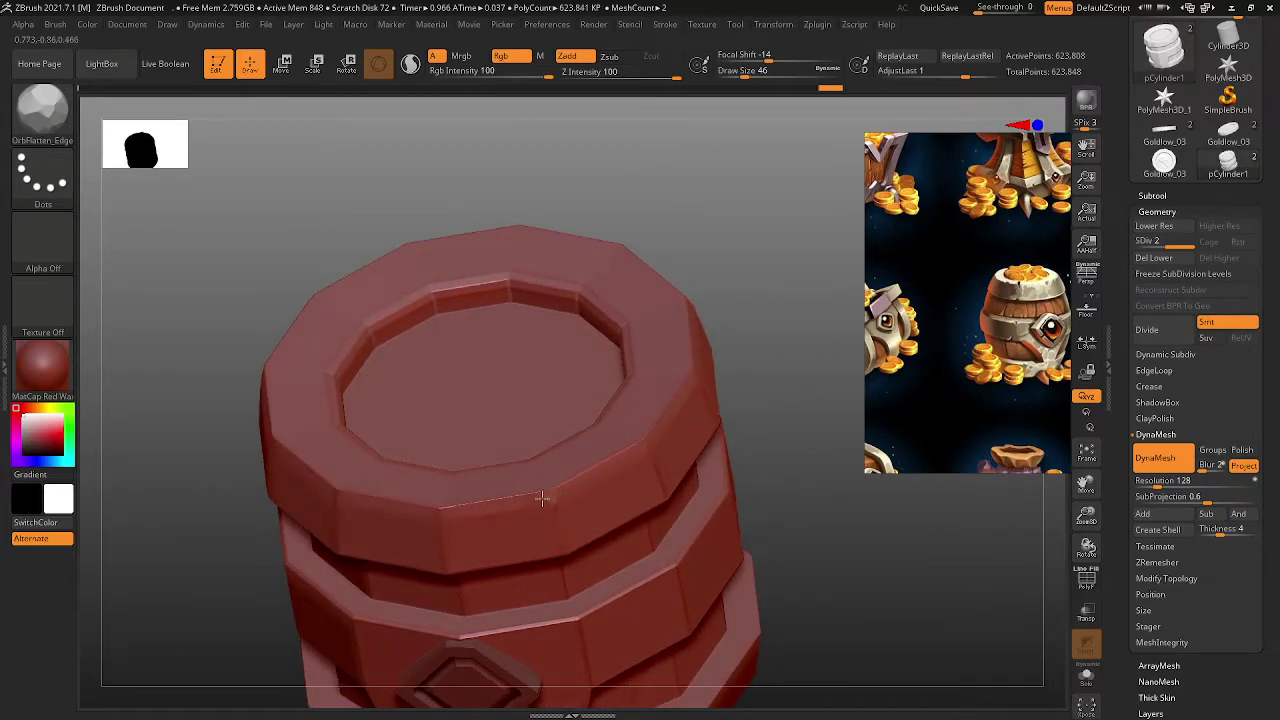
drag(780, 340, 663, 437)
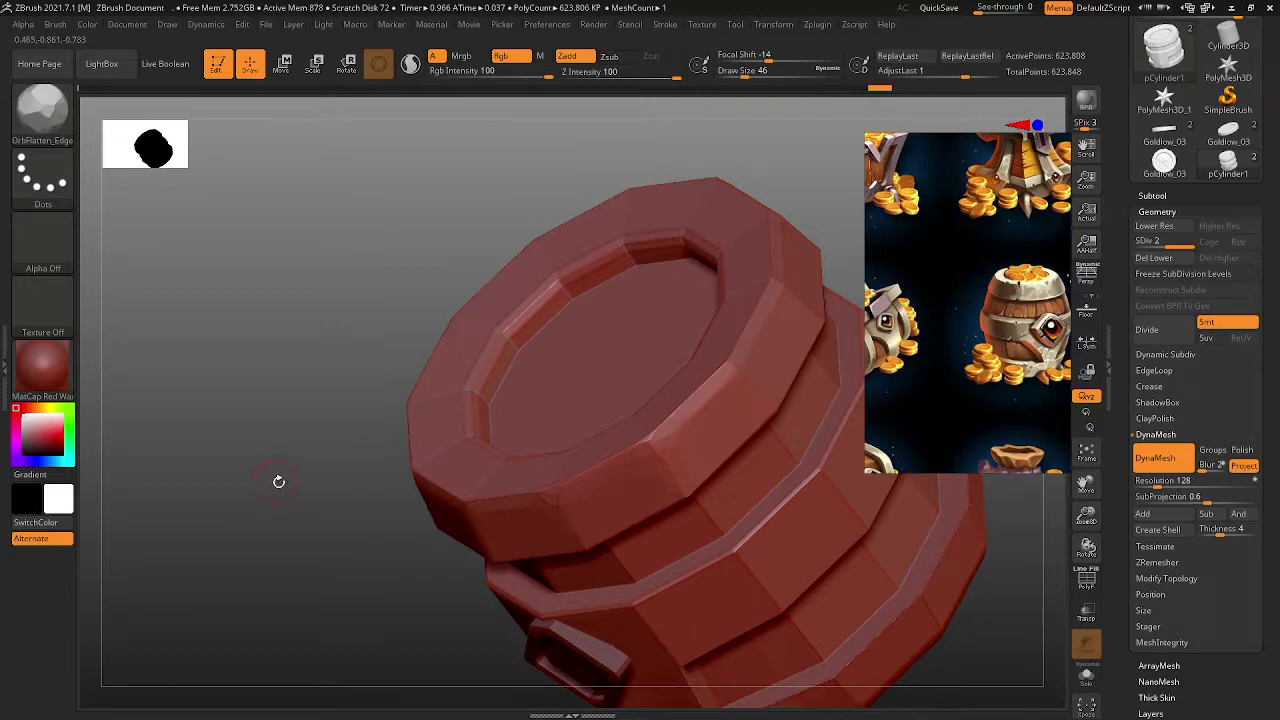
drag(279, 481, 471, 491)
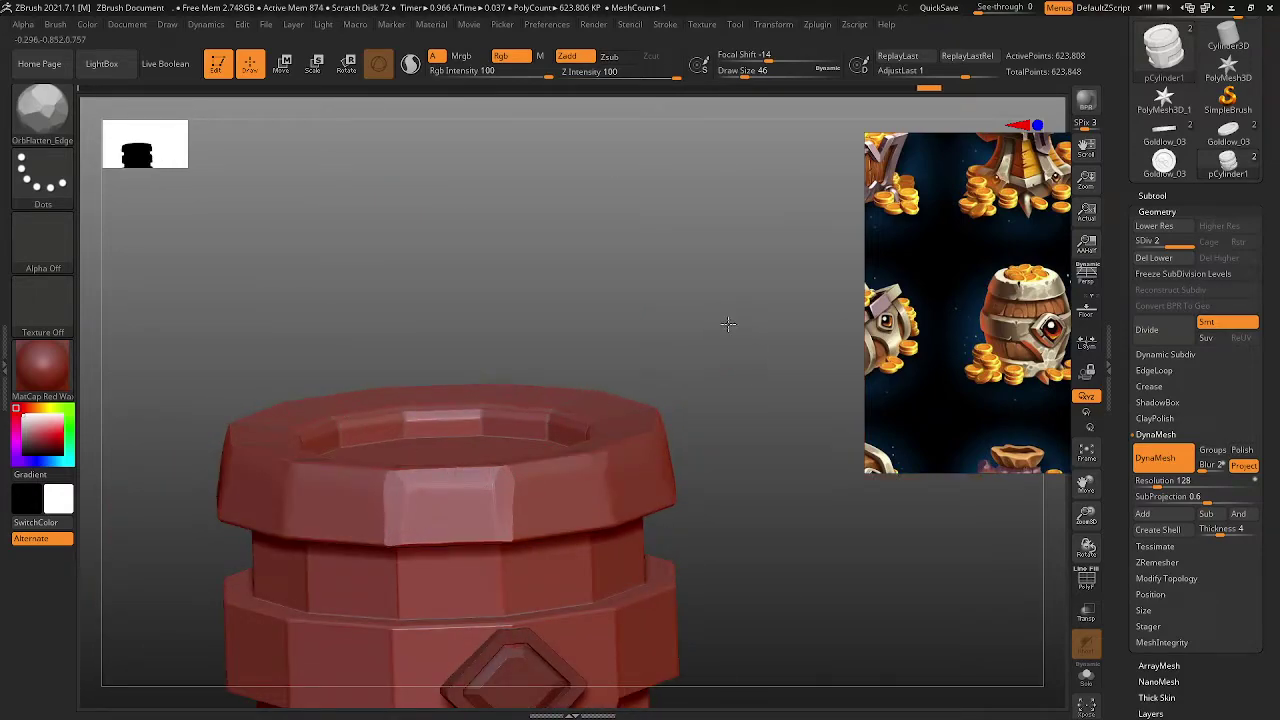
drag(394, 518, 512, 452)
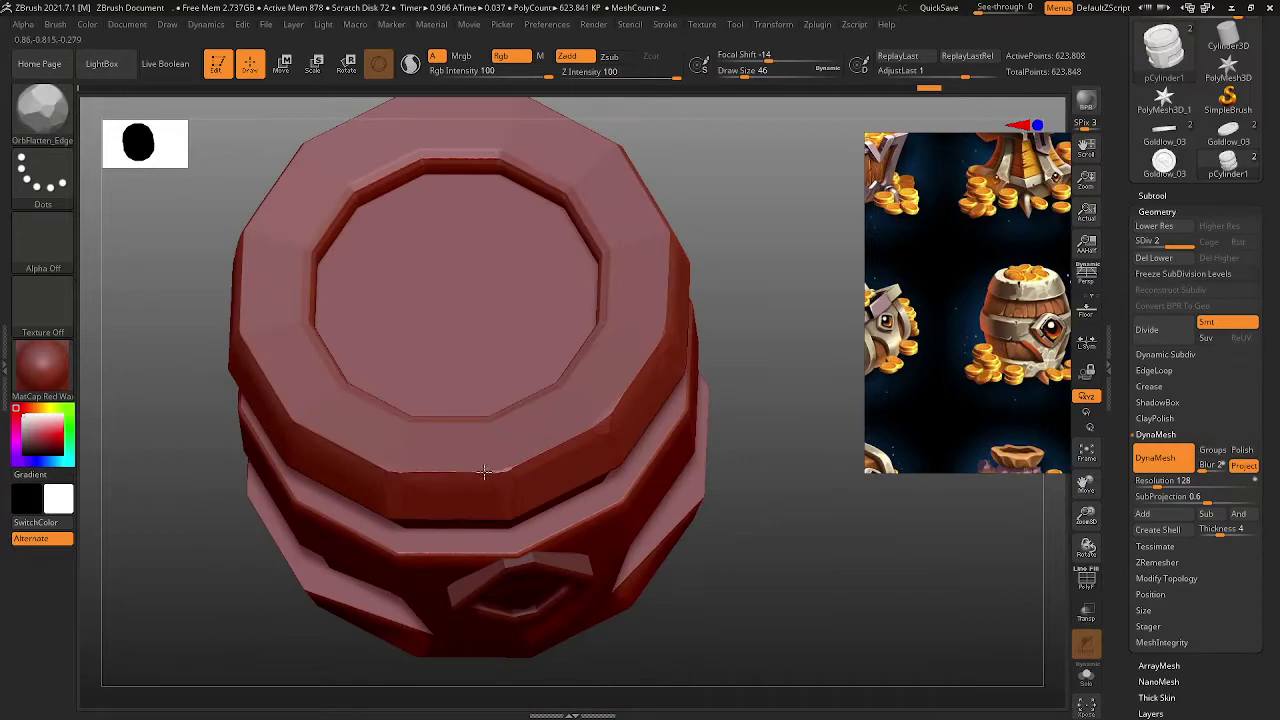
mouse_move(726, 426)
mouse_down()
mouse_move(1025, 513)
mouse_move(659, 462)
mouse_up()
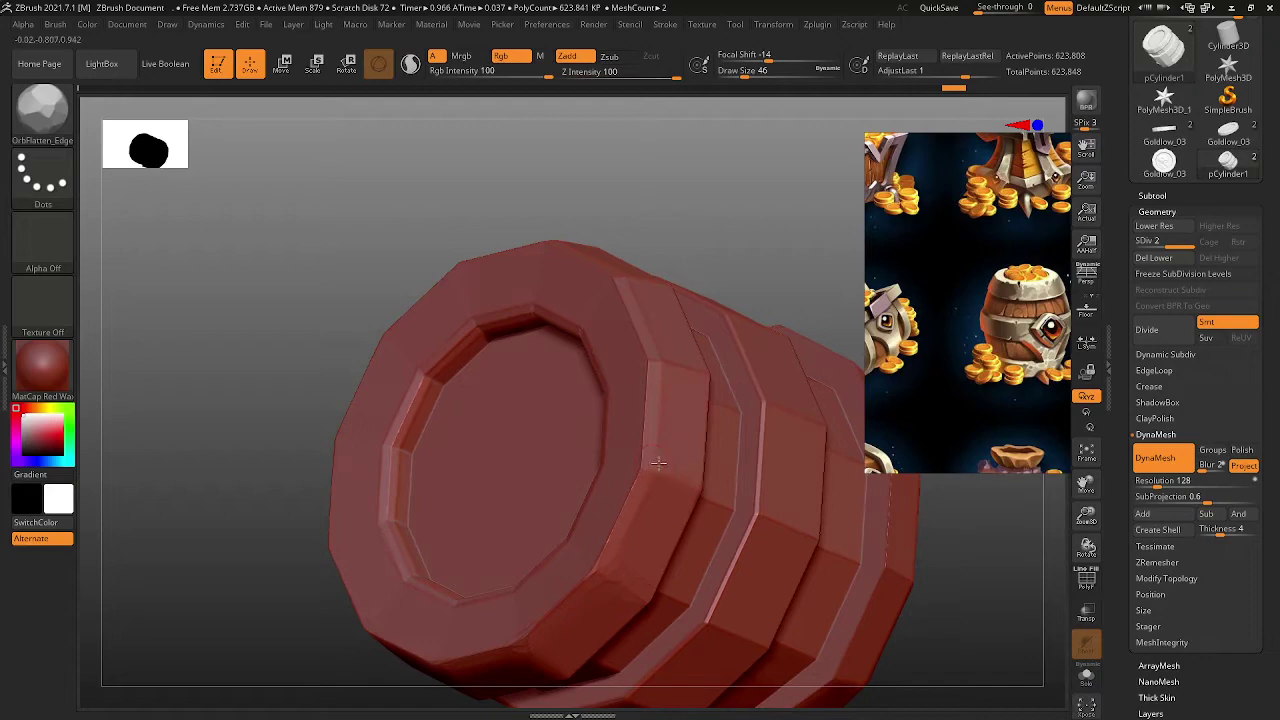
right_drag(688, 484, 653, 356)
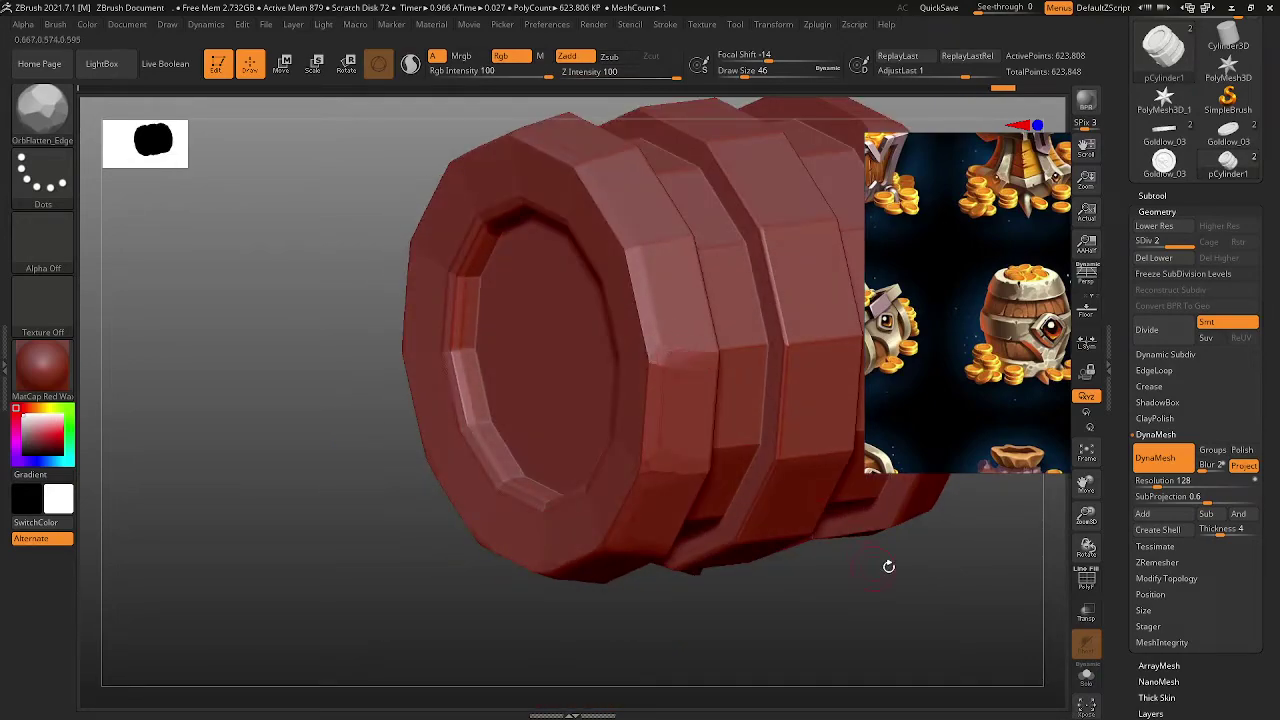
right_drag(679, 352, 726, 358)
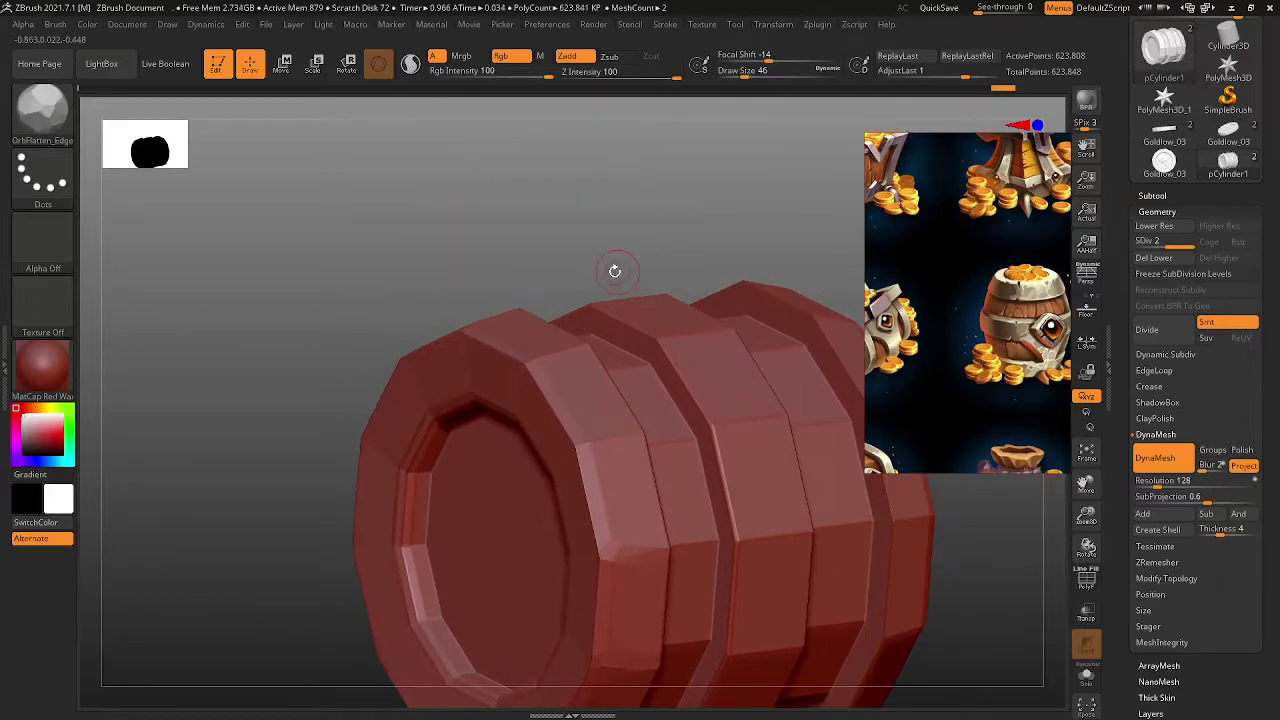
right_drag(615, 271, 594, 374)
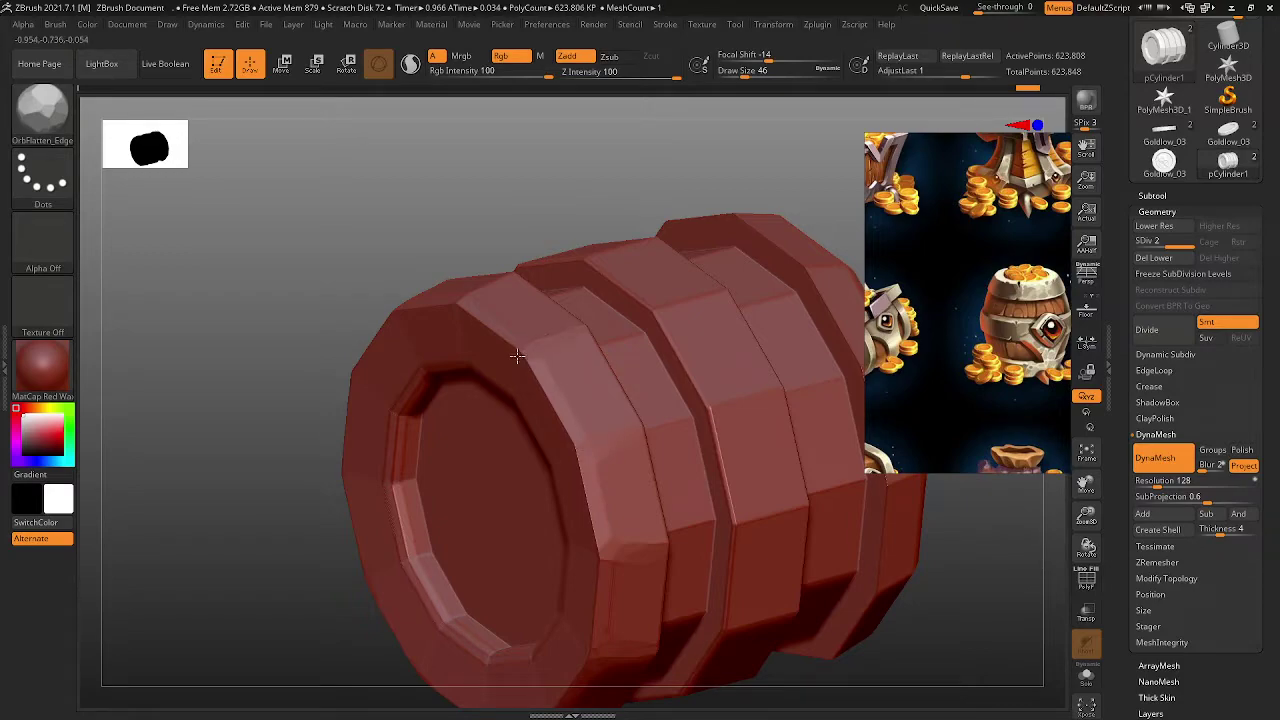
right_drag(517, 356, 681, 228)
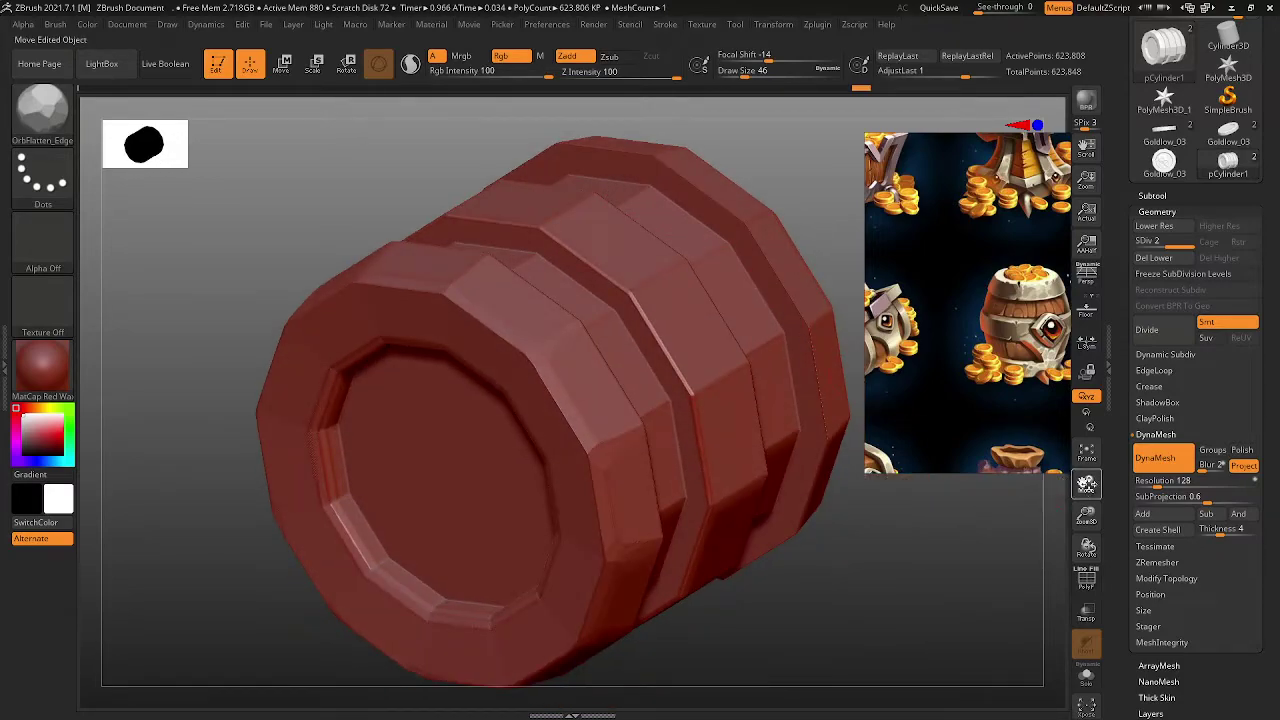
right_drag(1040, 480, 731, 455)
right_drag(470, 302, 540, 385)
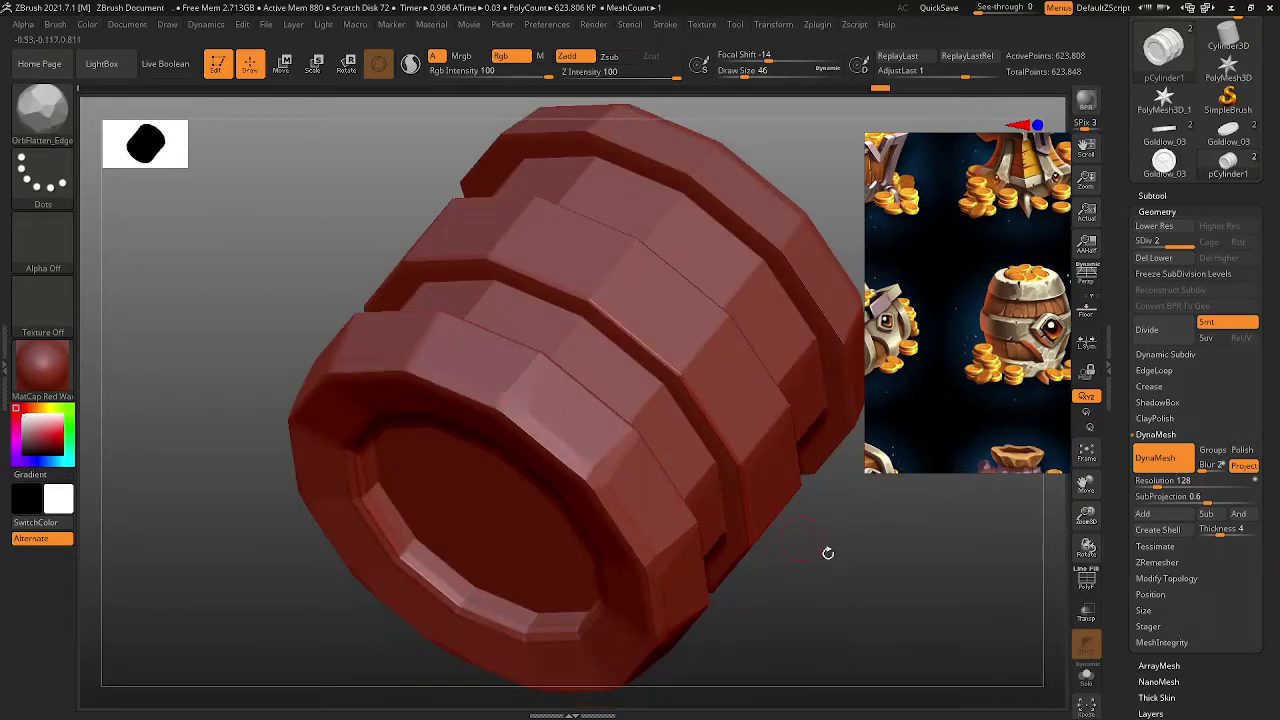
right_drag(828, 553, 891, 543)
drag(1086, 484, 1160, 540)
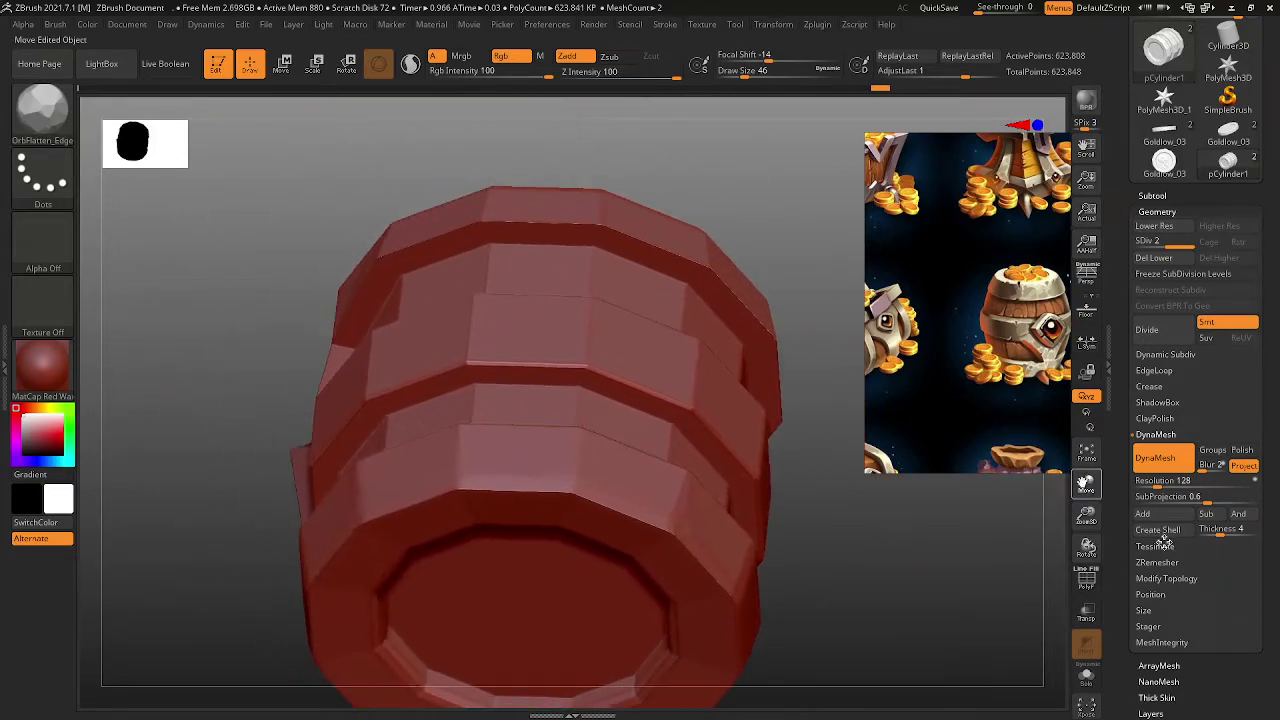
- Flatten edges along the barrel's side and bands with OrbFlatten_Edge strokes
drag(276, 304, 475, 462)
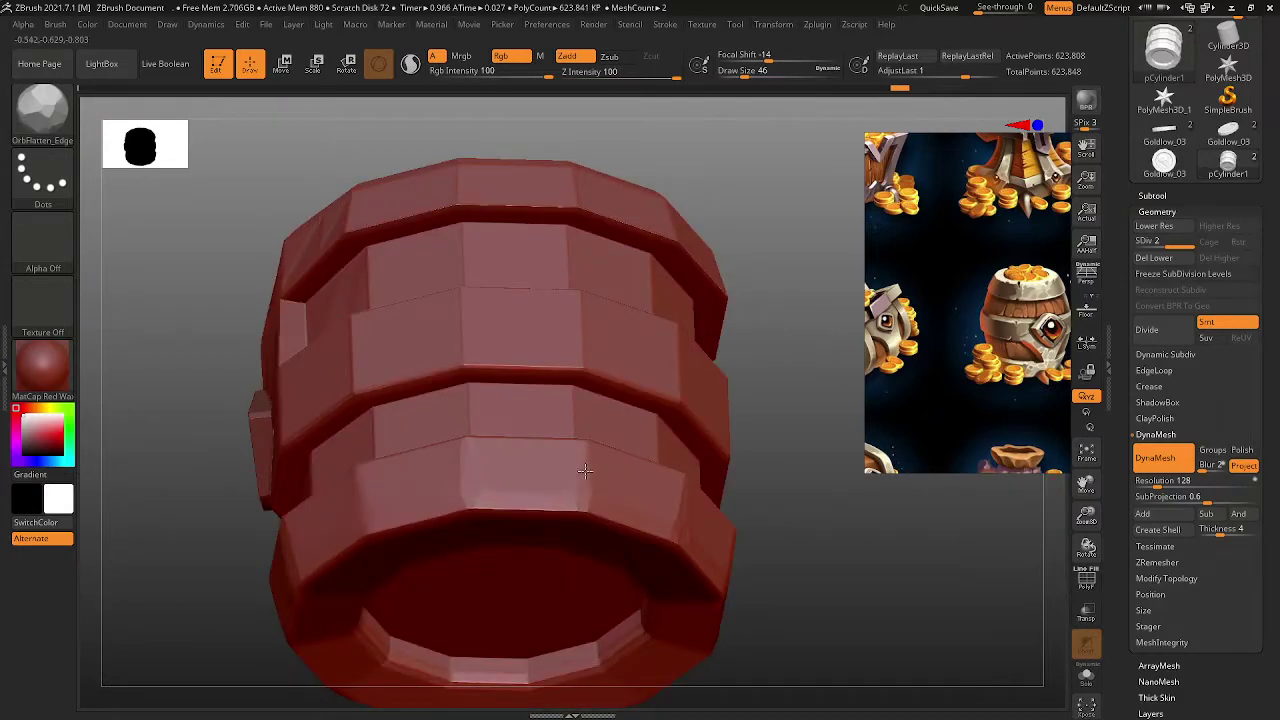
drag(585, 488, 354, 510)
drag(782, 445, 400, 471)
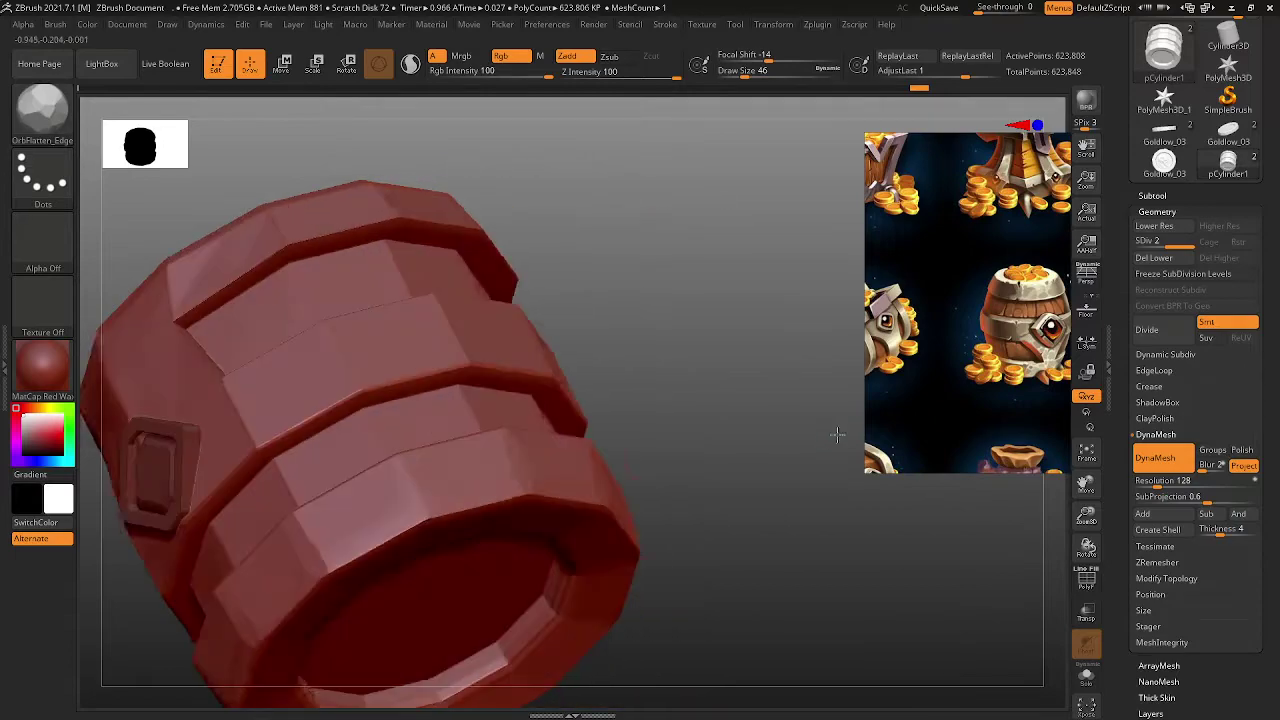
mouse_move(371, 517)
mouse_down()
mouse_move(327, 541)
mouse_move(305, 527)
mouse_up()
drag(745, 473, 730, 377)
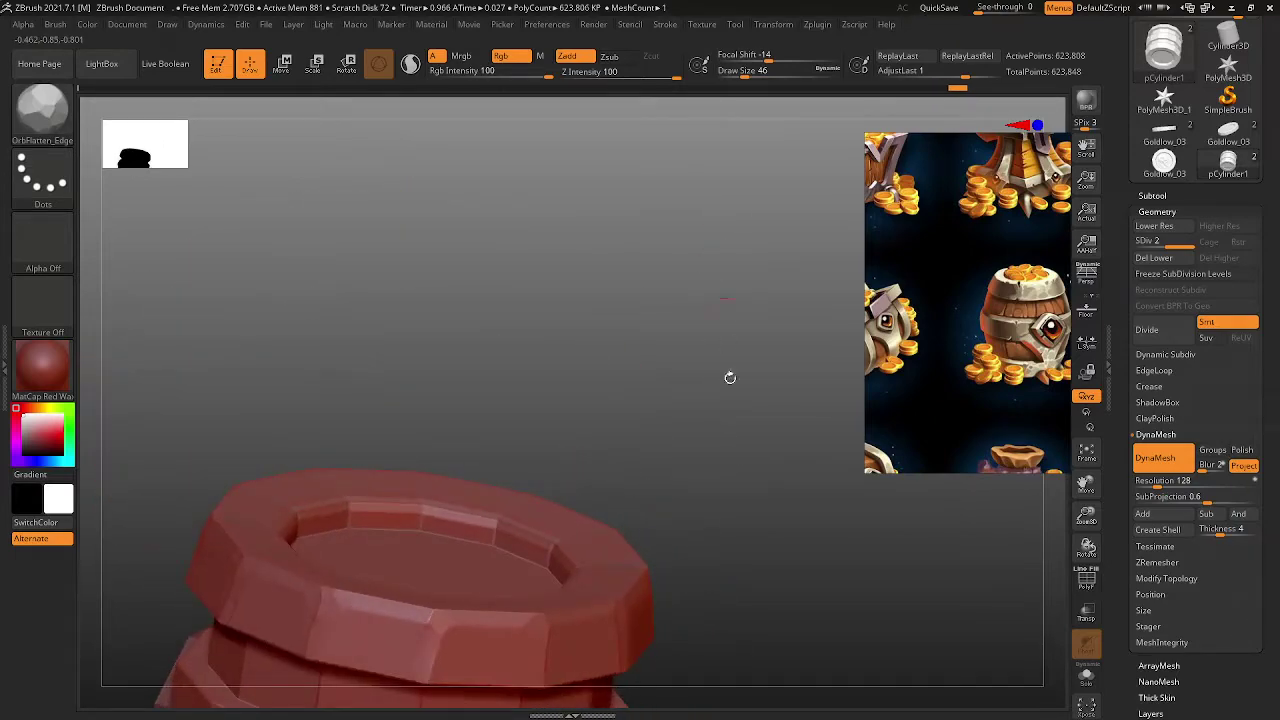
mouse_move(1043, 527)
mouse_down()
mouse_move(870, 517)
mouse_move(912, 479)
mouse_move(949, 503)
mouse_up()
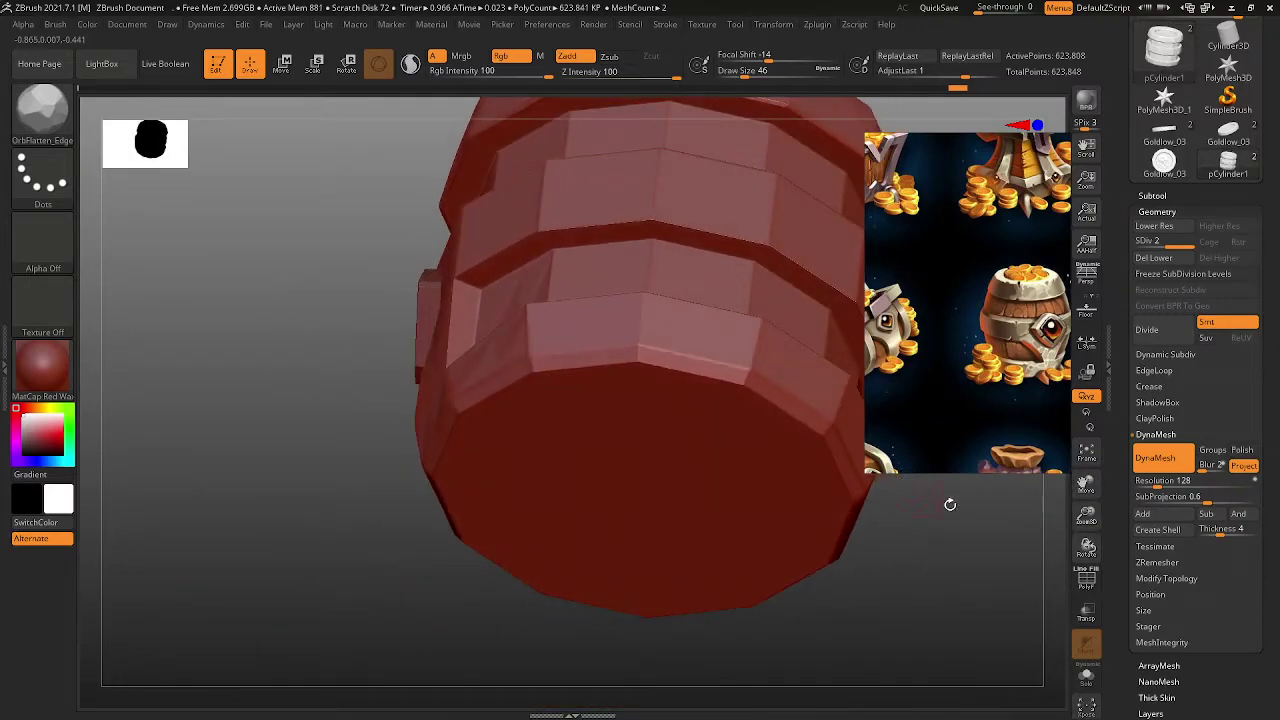
drag(1089, 483, 1037, 568)
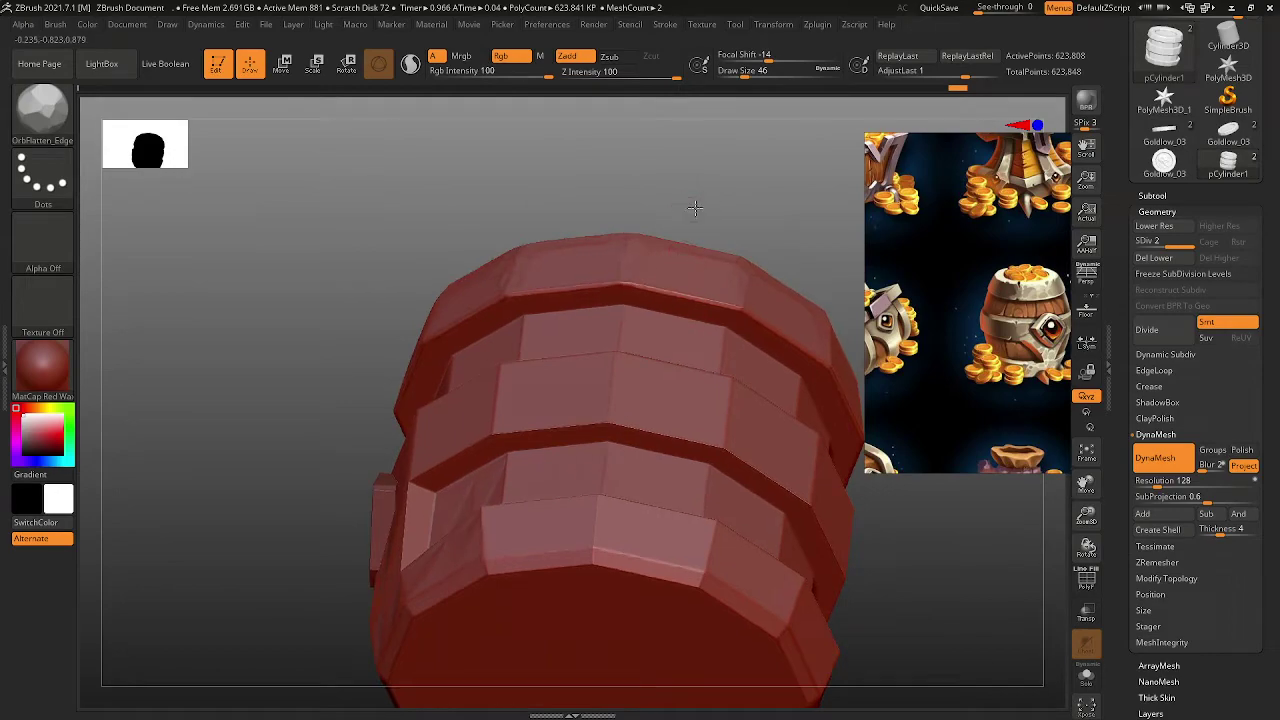
mouse_move(690, 305)
mouse_down()
mouse_move(749, 218)
mouse_move(735, 240)
mouse_up()
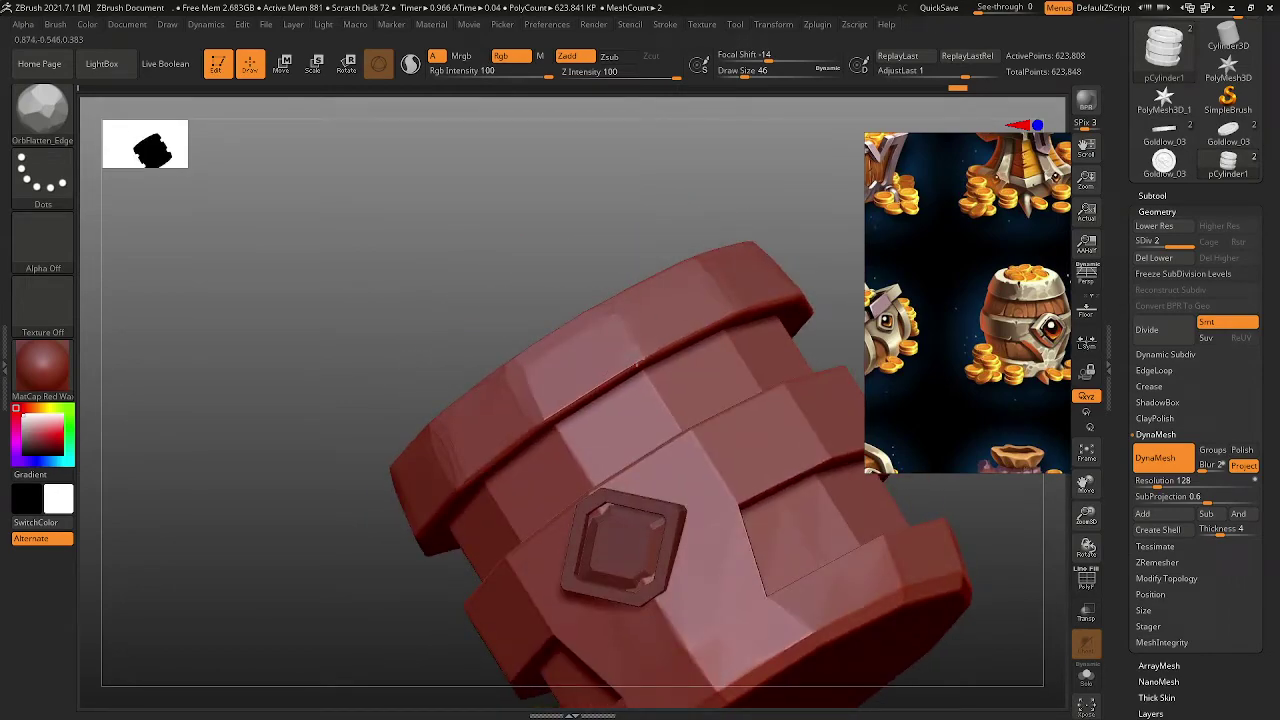
right_drag(620, 370, 547, 357)
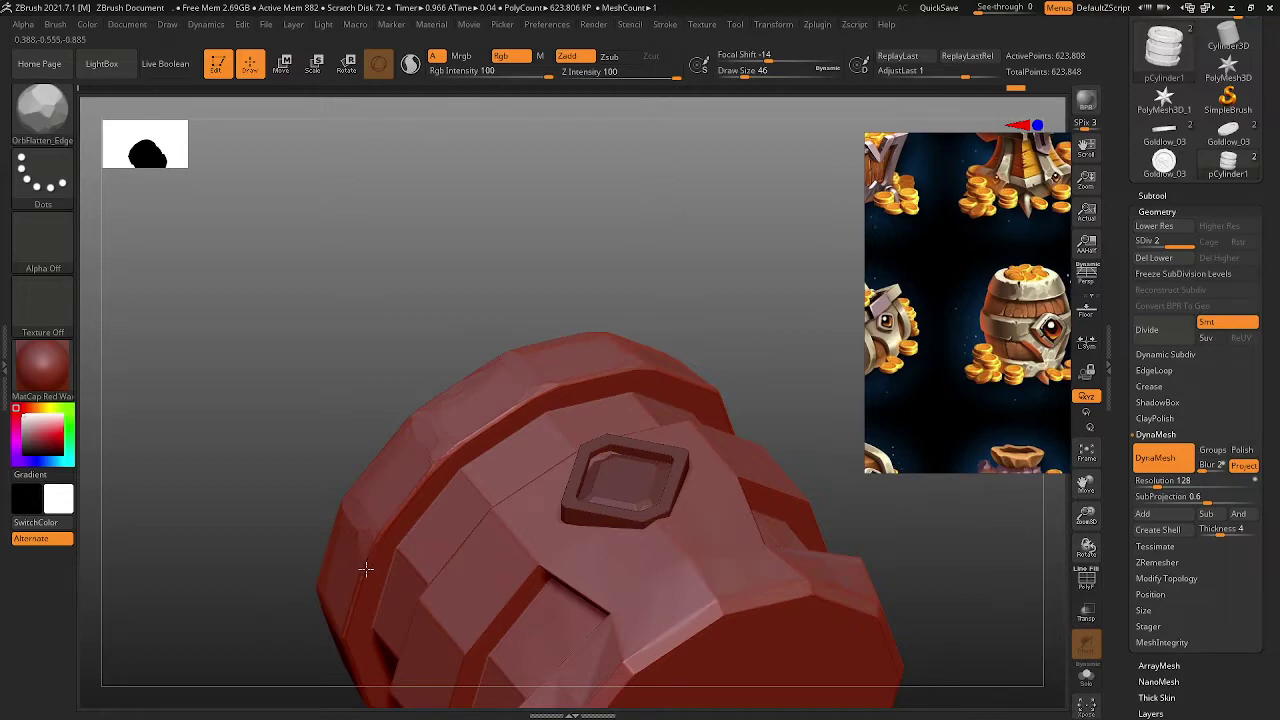
right_drag(365, 569, 629, 437)
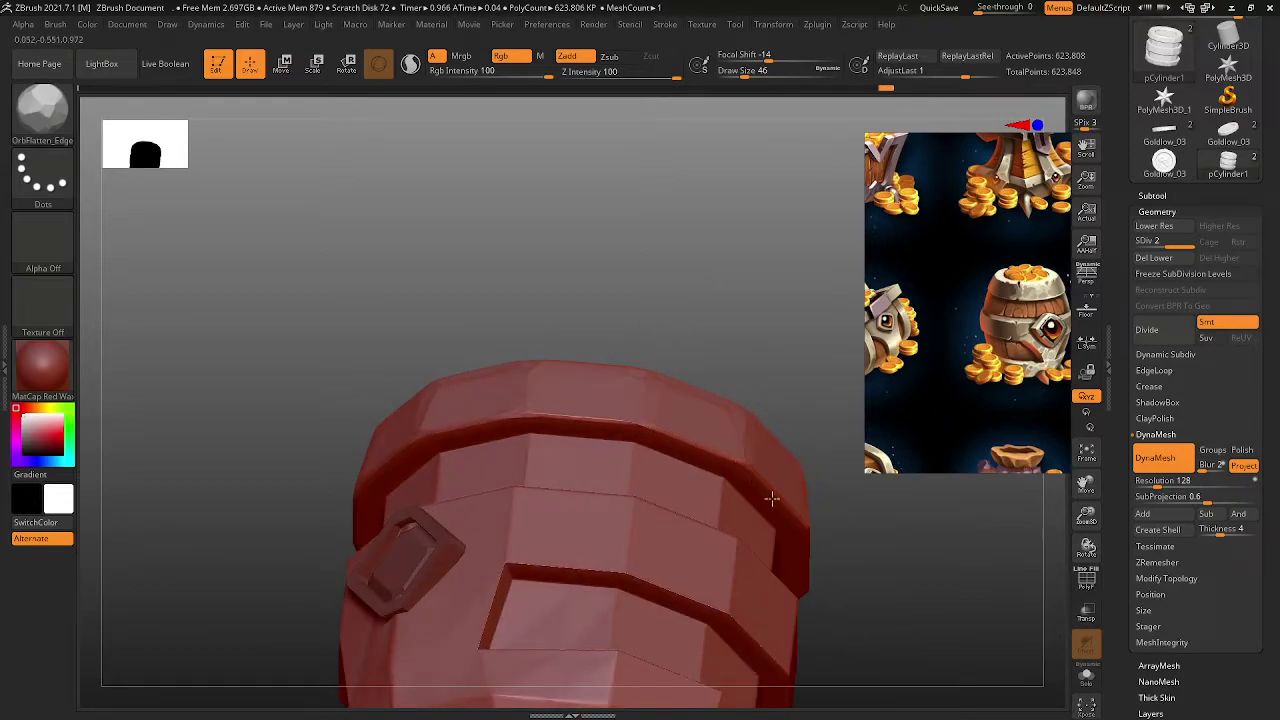
right_drag(771, 498, 861, 478)
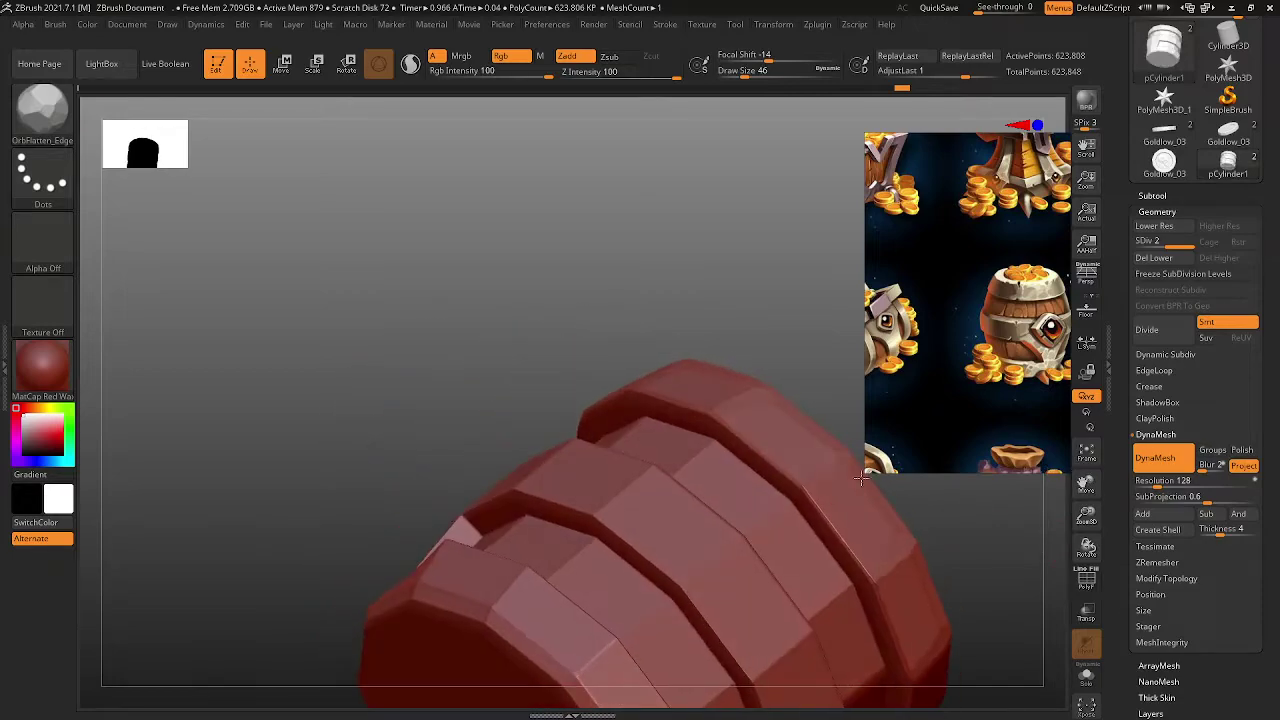
drag(806, 490, 860, 590)
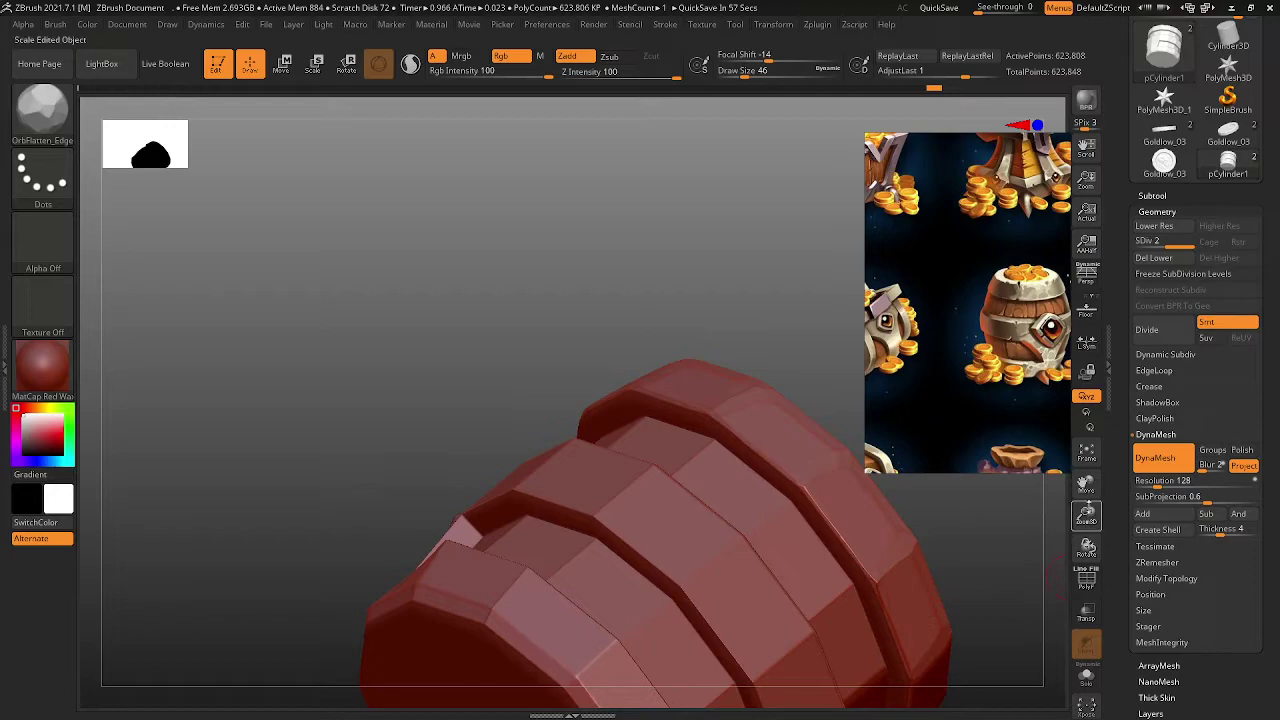
- Flatten and refine the edges of the barrel's round end face
mouse_move(1086, 548)
mouse_down()
mouse_move(880, 540)
mouse_move(928, 629)
mouse_move(949, 581)
mouse_up()
drag(889, 529, 988, 592)
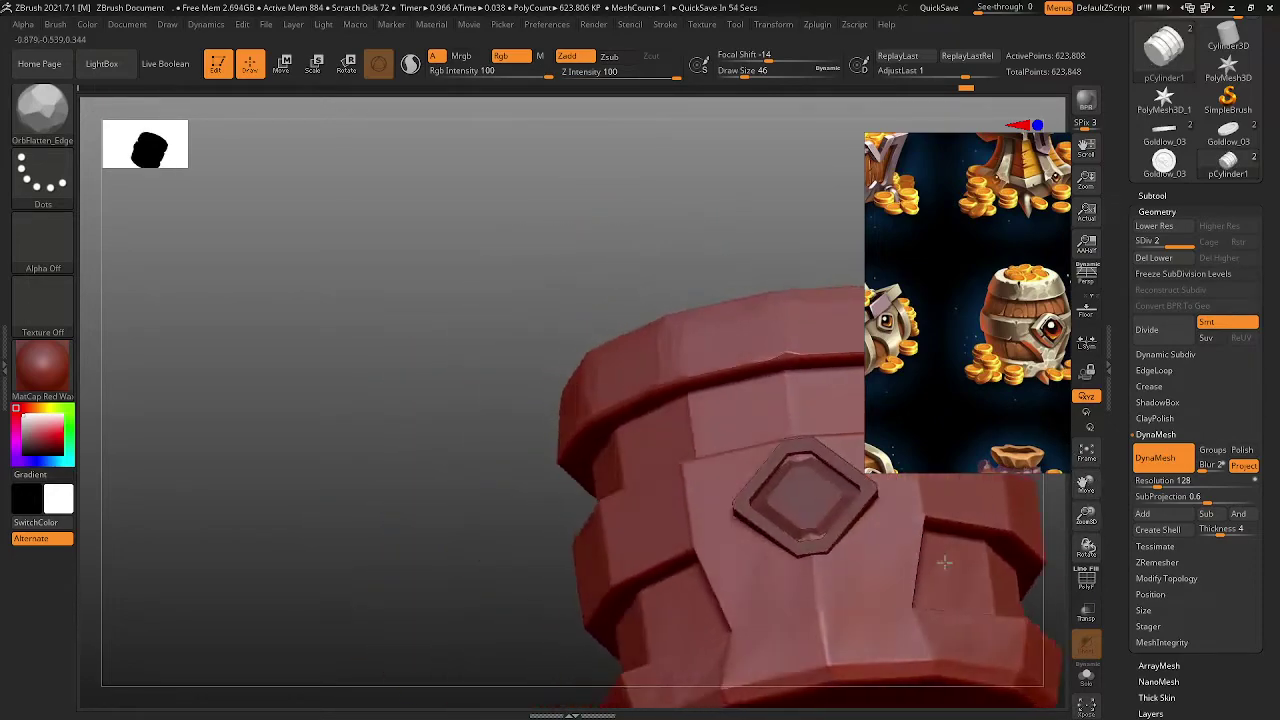
mouse_move(1086, 516)
mouse_down()
mouse_move(834, 574)
mouse_move(894, 531)
mouse_move(909, 480)
mouse_up()
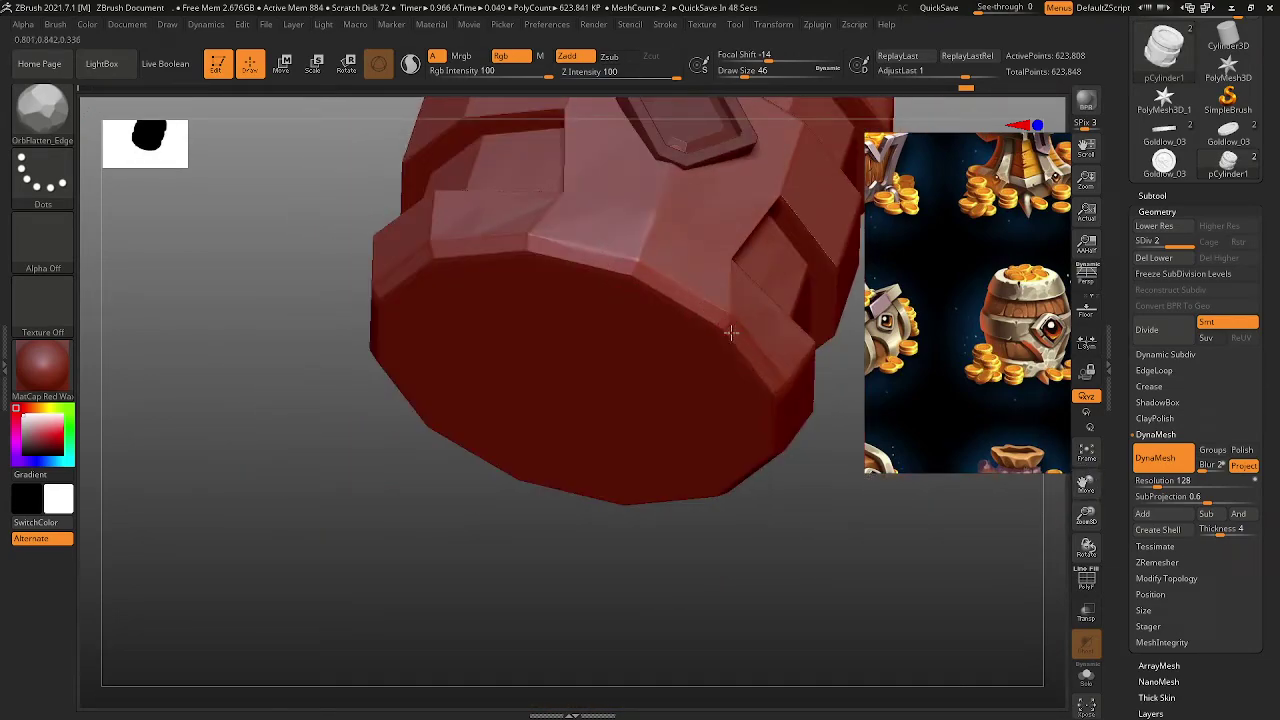
mouse_move(849, 543)
mouse_down()
mouse_move(886, 409)
mouse_move(474, 385)
mouse_up()
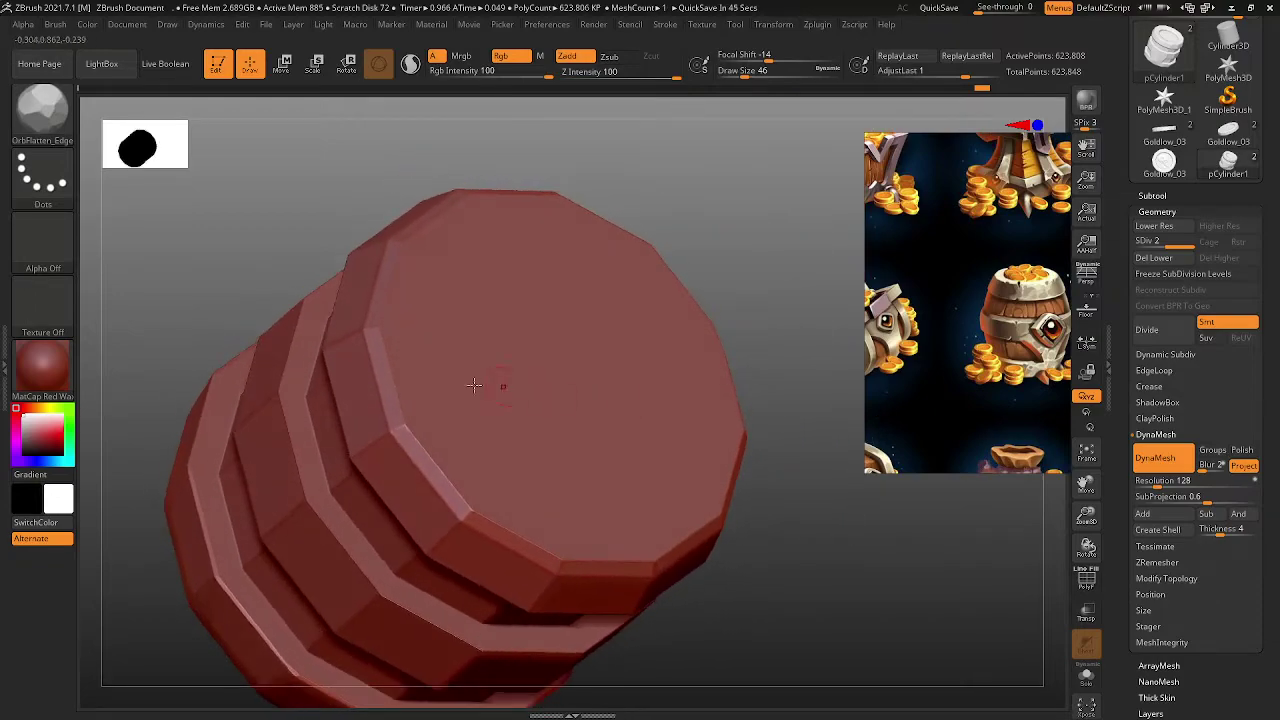
drag(398, 445, 433, 470)
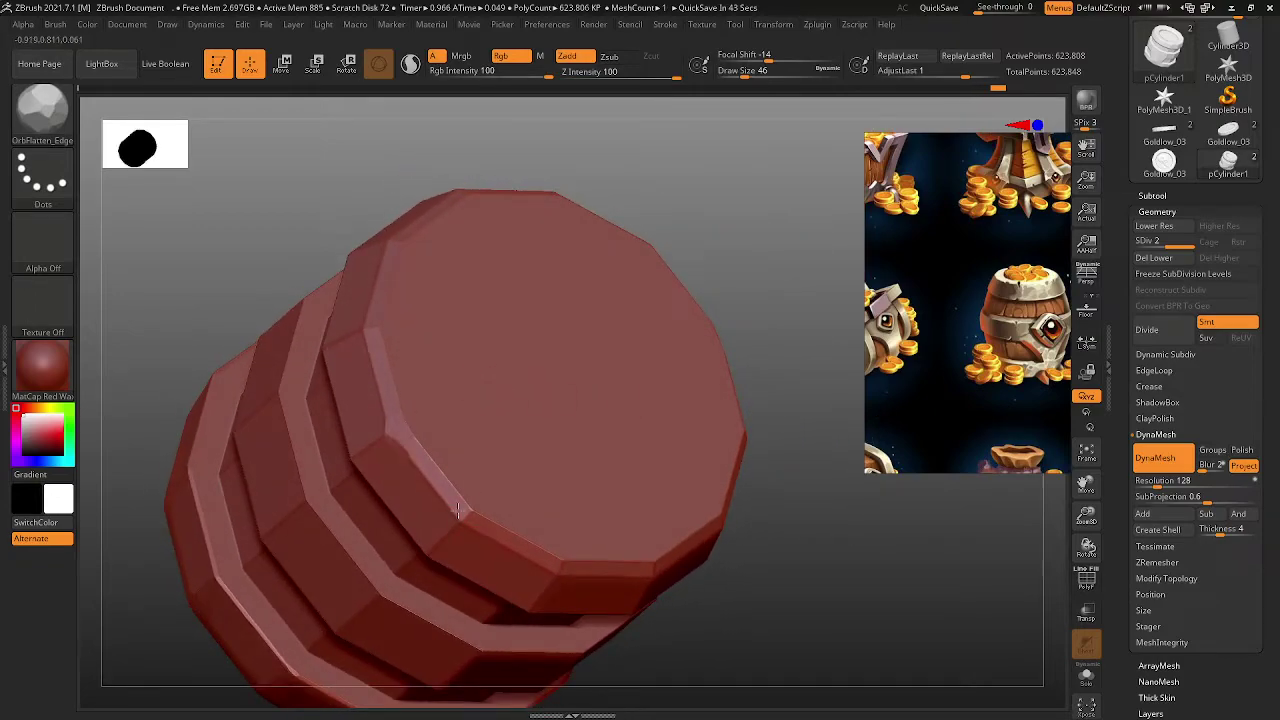
drag(462, 522, 439, 522)
drag(366, 328, 372, 345)
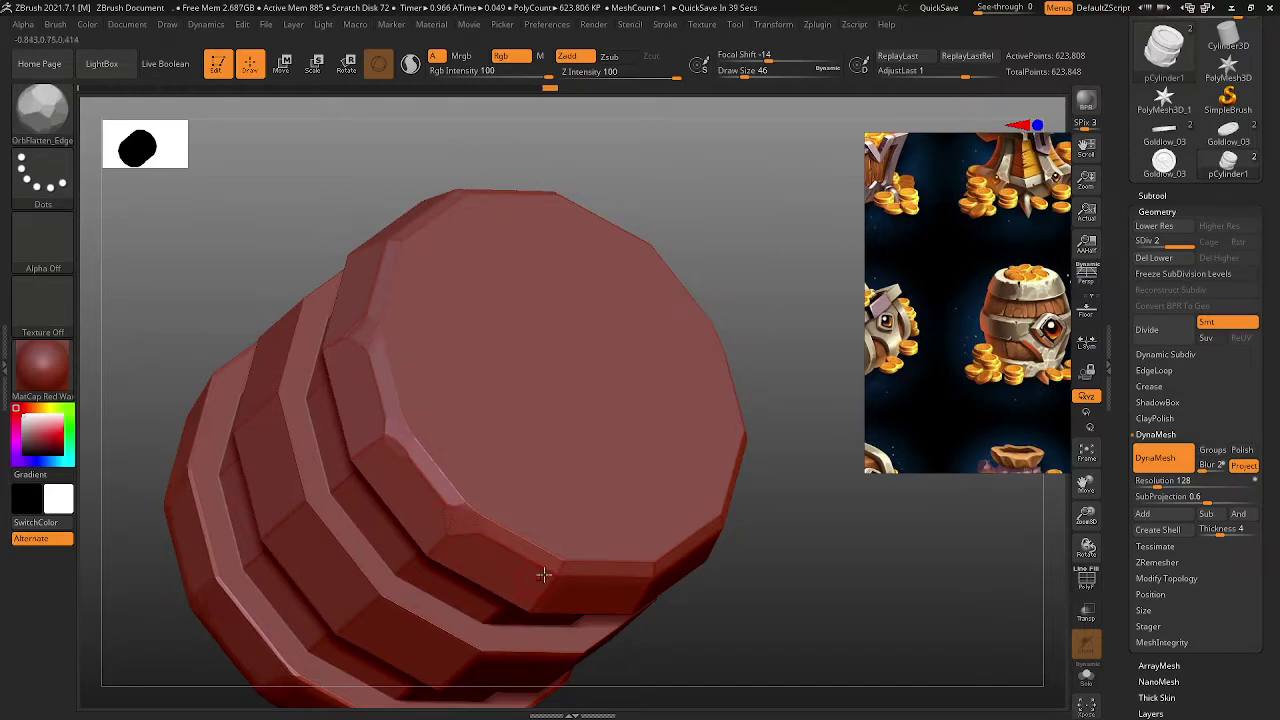
- Dab small edits on the rim edge and near the crease, ending on a side view
drag(720, 491, 677, 568)
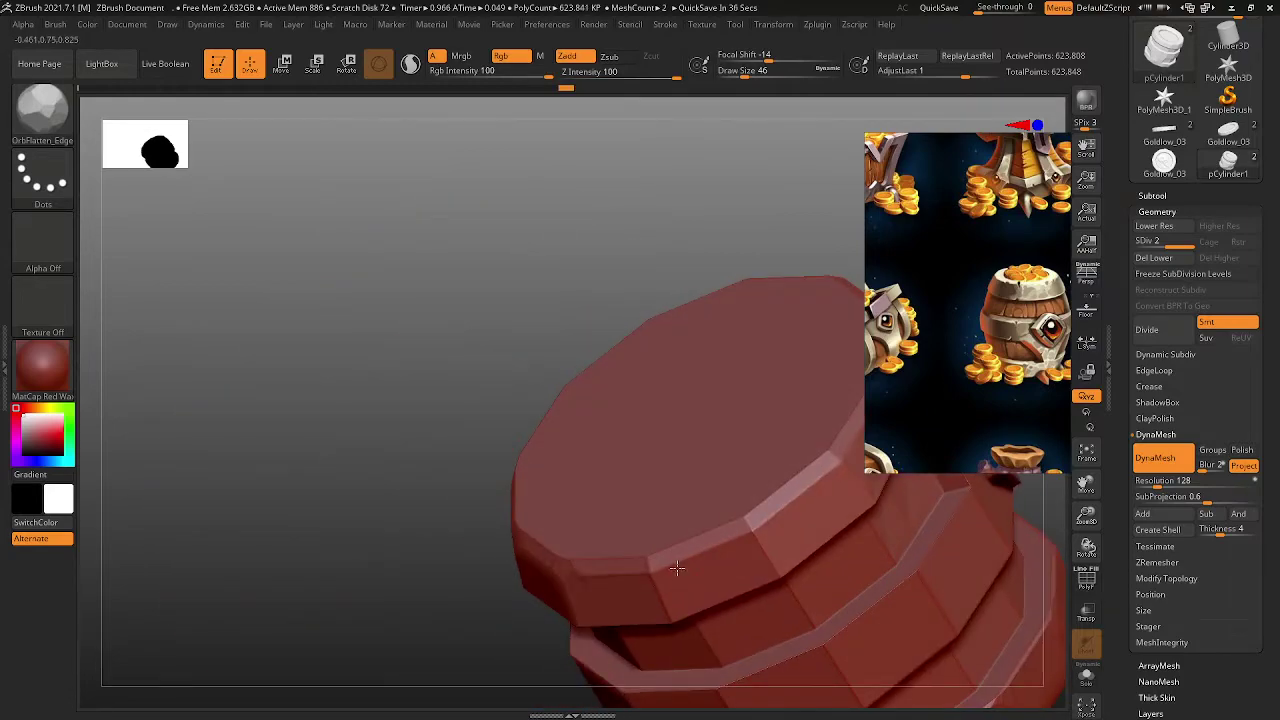
click(748, 540)
drag(748, 540, 569, 478)
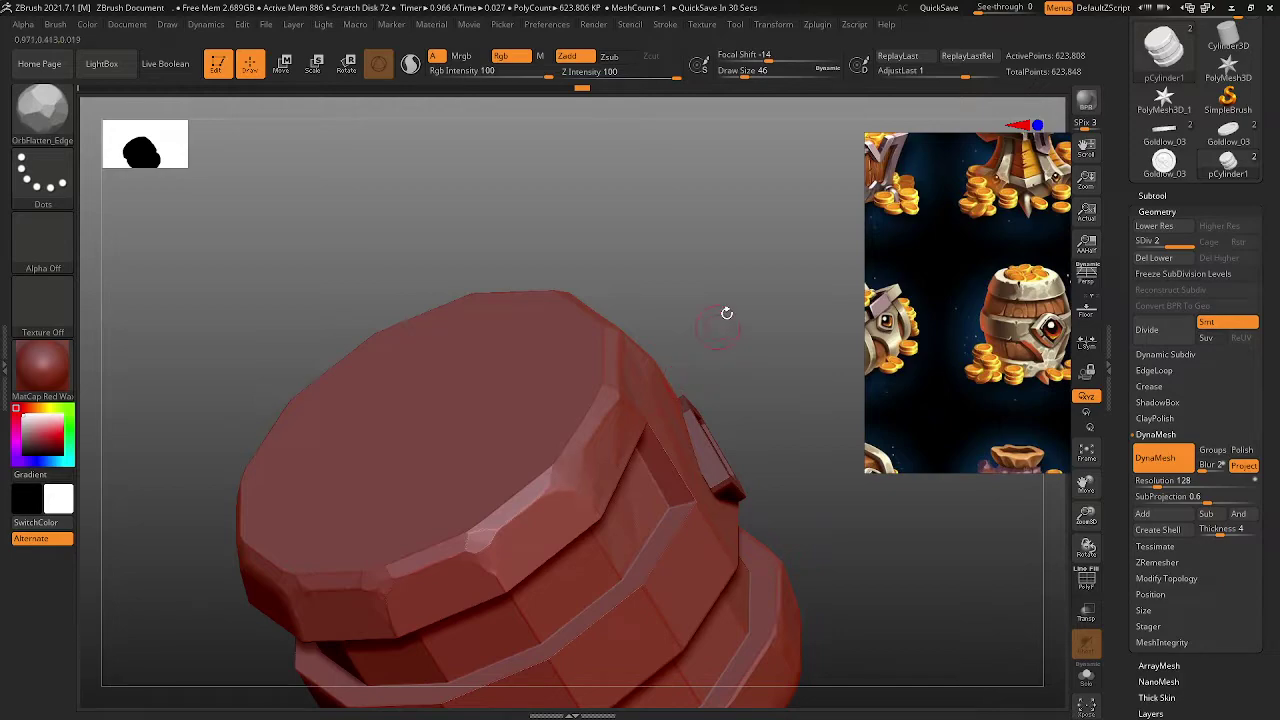
drag(723, 309, 627, 398)
click(677, 408)
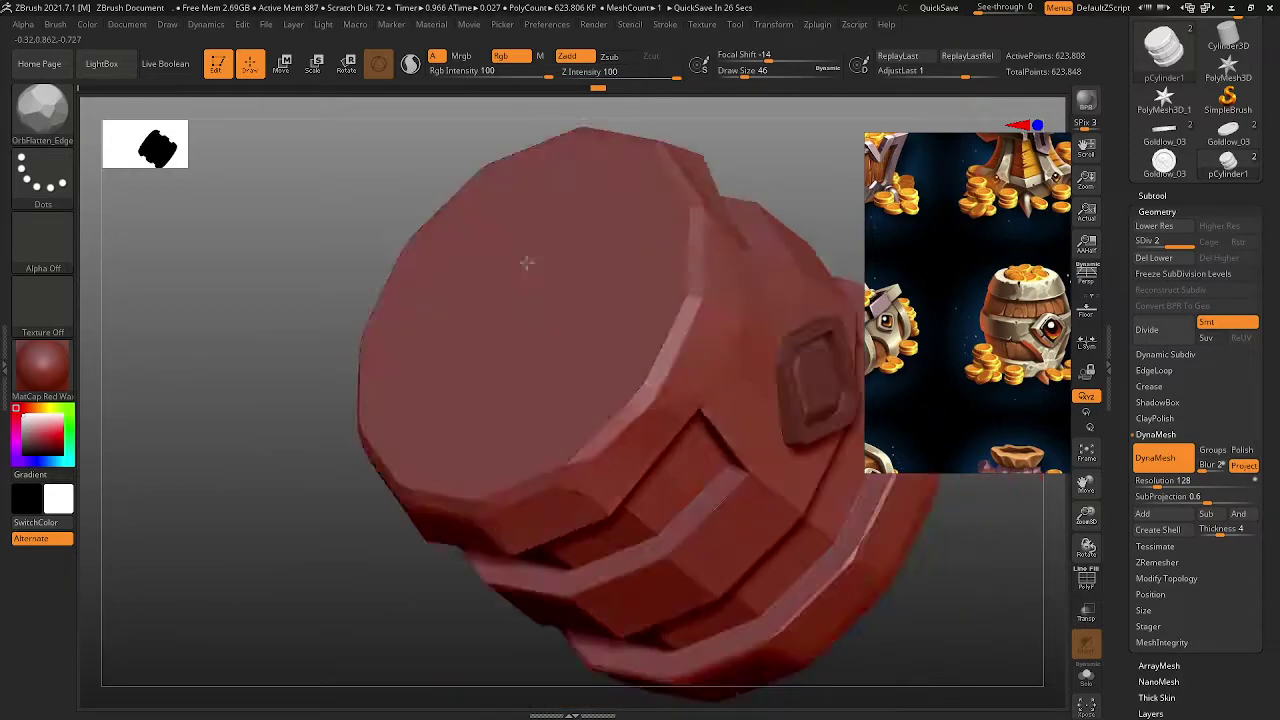
drag(526, 263, 951, 578)
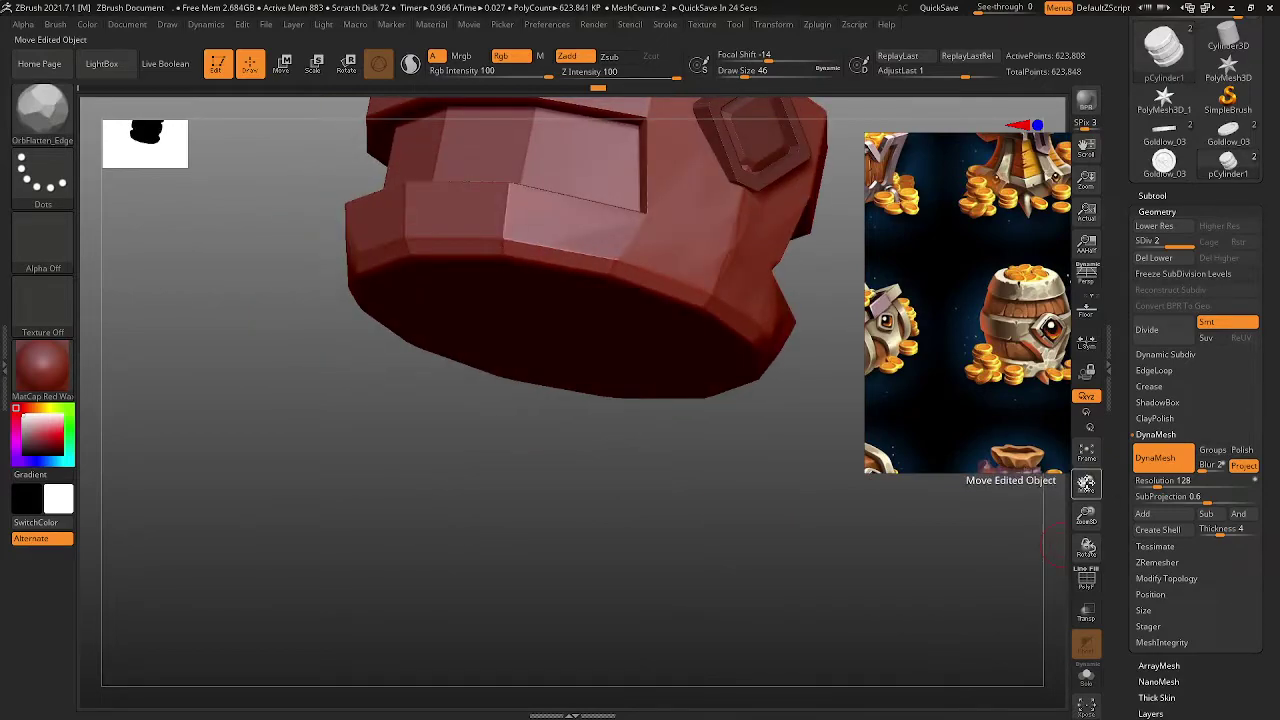
mouse_move(1086, 484)
mouse_down()
mouse_move(1086, 500)
mouse_move(1084, 484)
mouse_up()
shift+drag(917, 514, 880, 557)
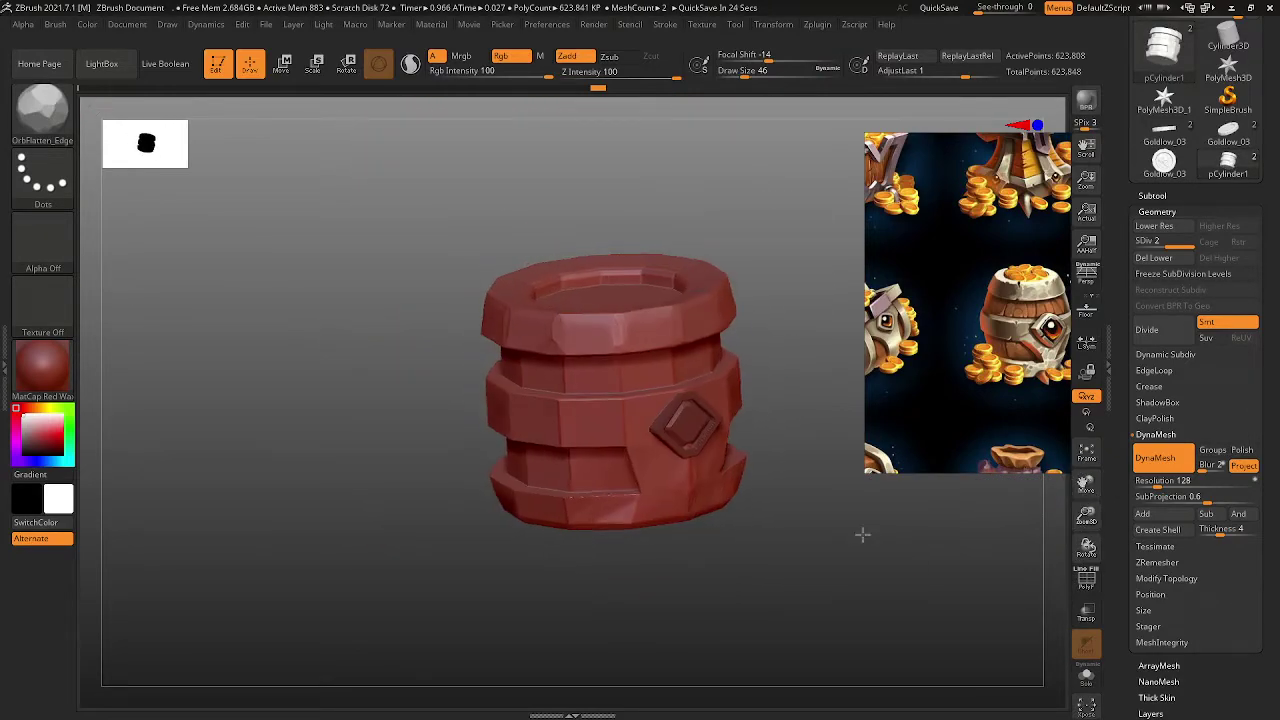
- Switch to the DamStandard brush, zoom to the top lid, and shrink draw size to 26
key(b)
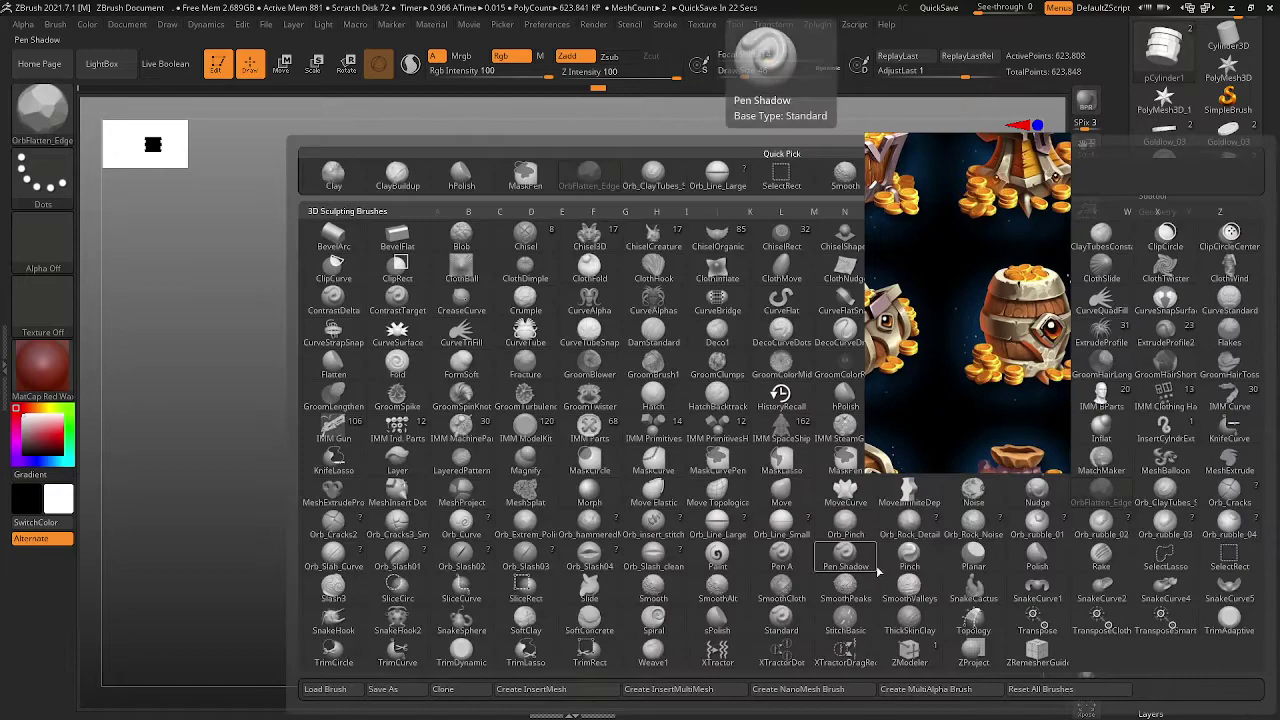
key(d)
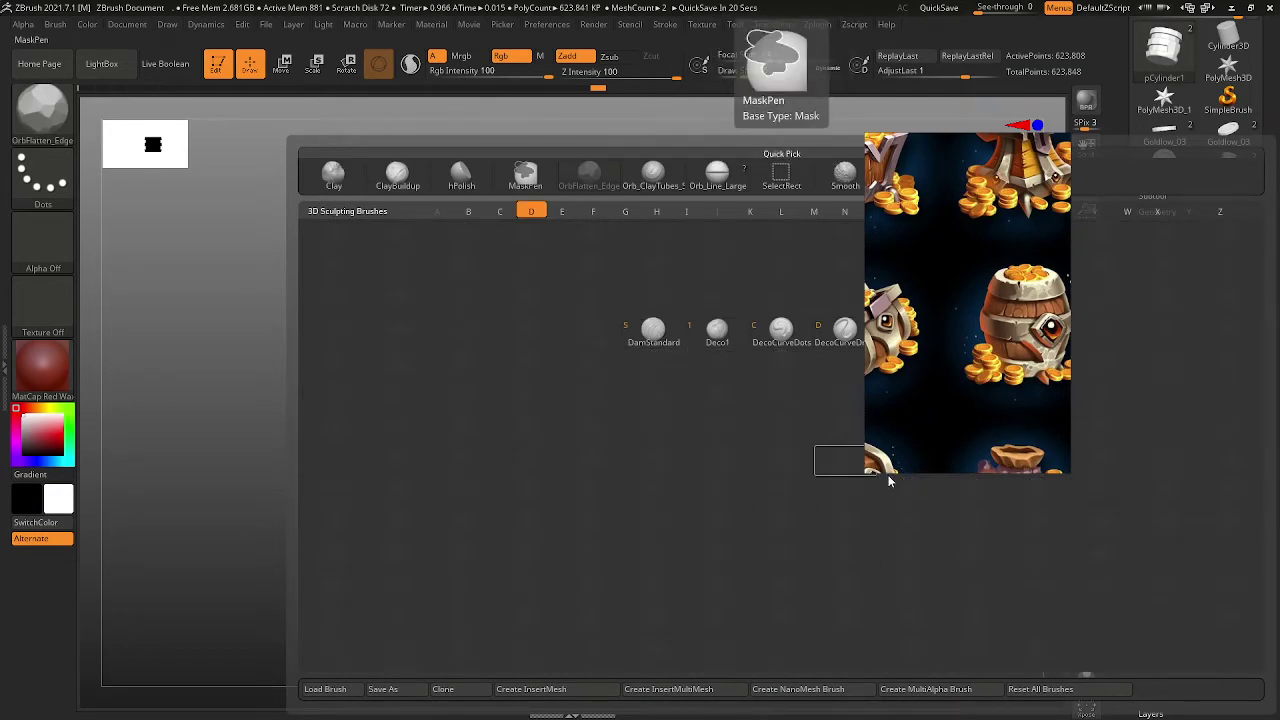
key(s)
drag(1086, 515, 1086, 540)
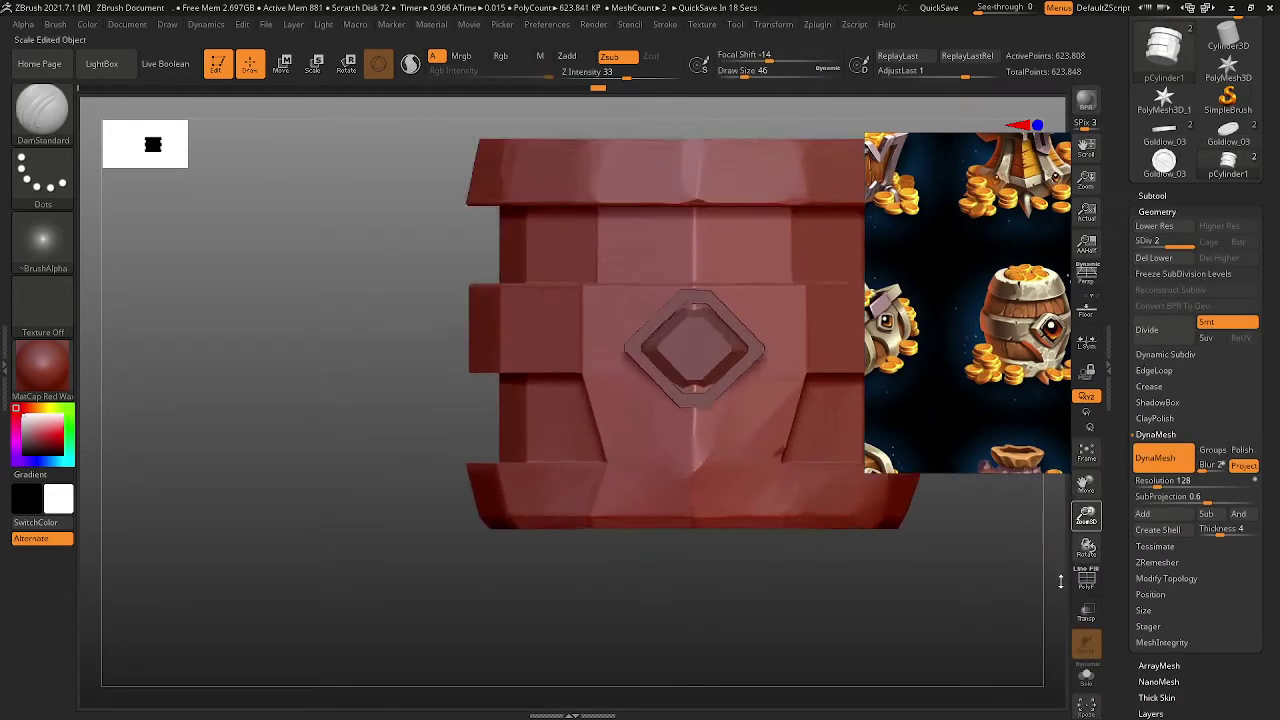
drag(1086, 483, 957, 543)
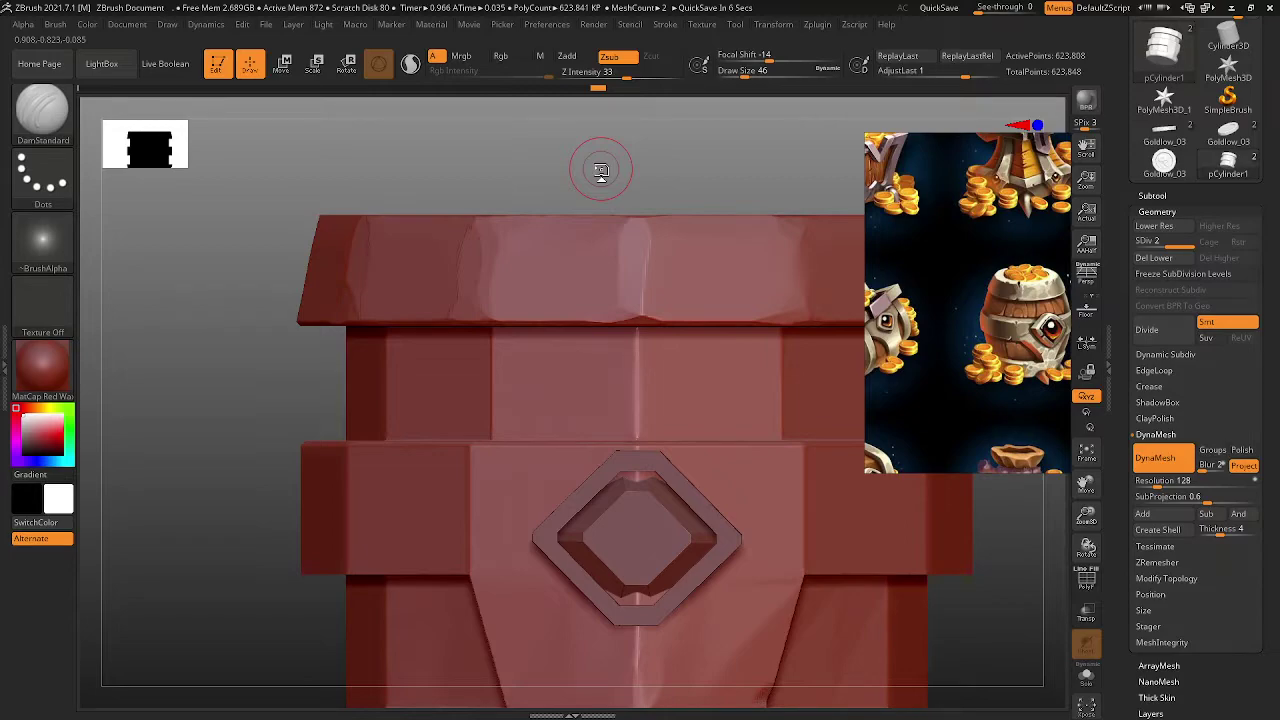
key(bracketleft)
key(bracketleft)
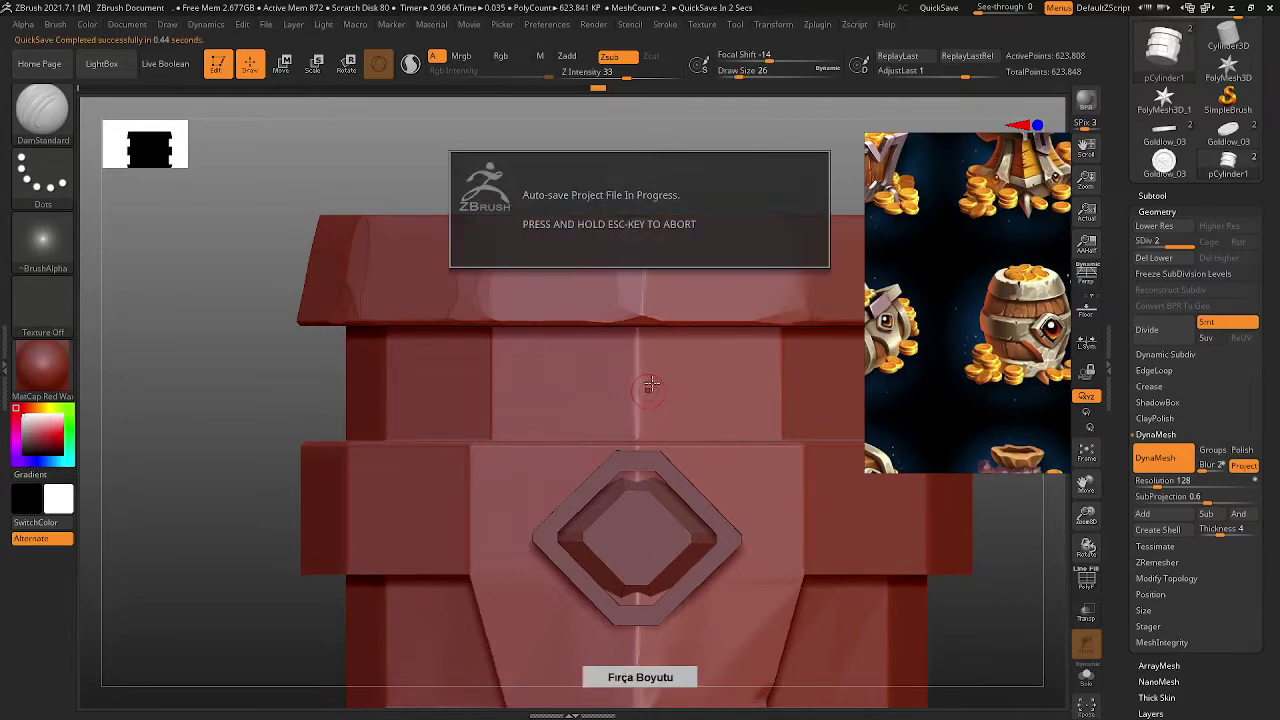
- Carve a centre-seam groove and a curved groove on the upper plank, redoing bad strokes
drag(641, 330, 640, 440)
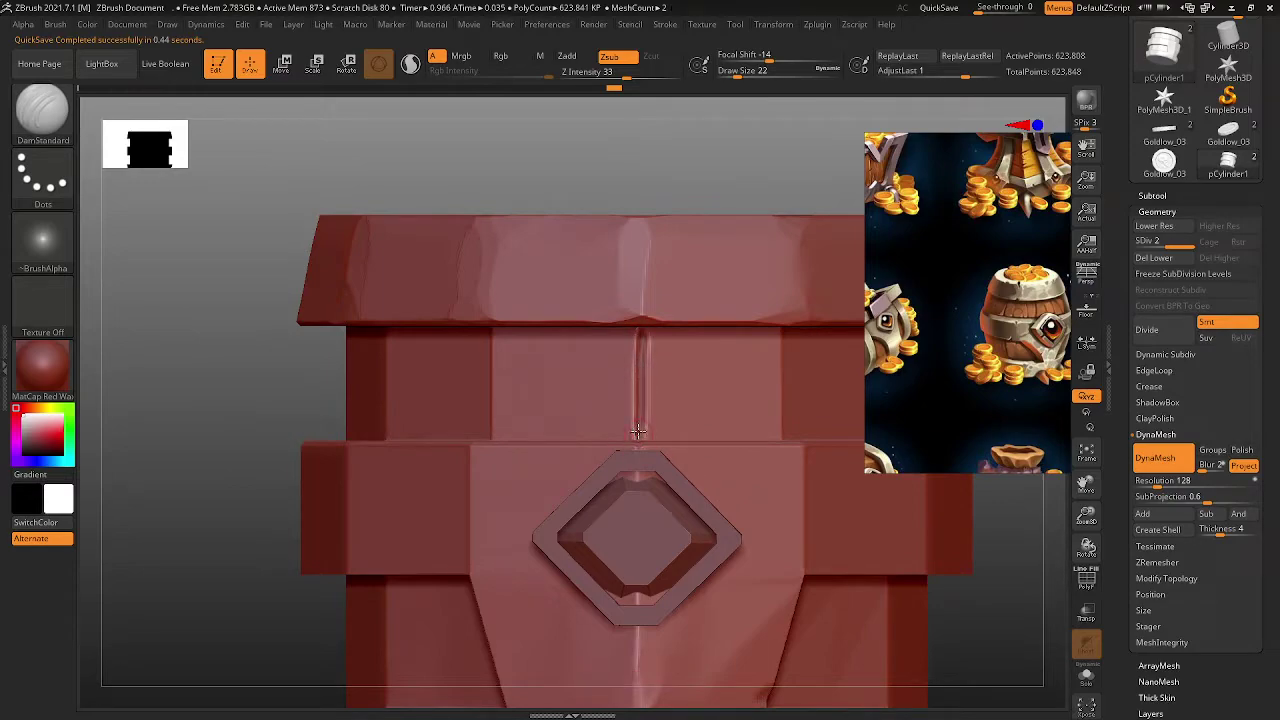
key(ctrl+z)
drag(640, 328, 638, 452)
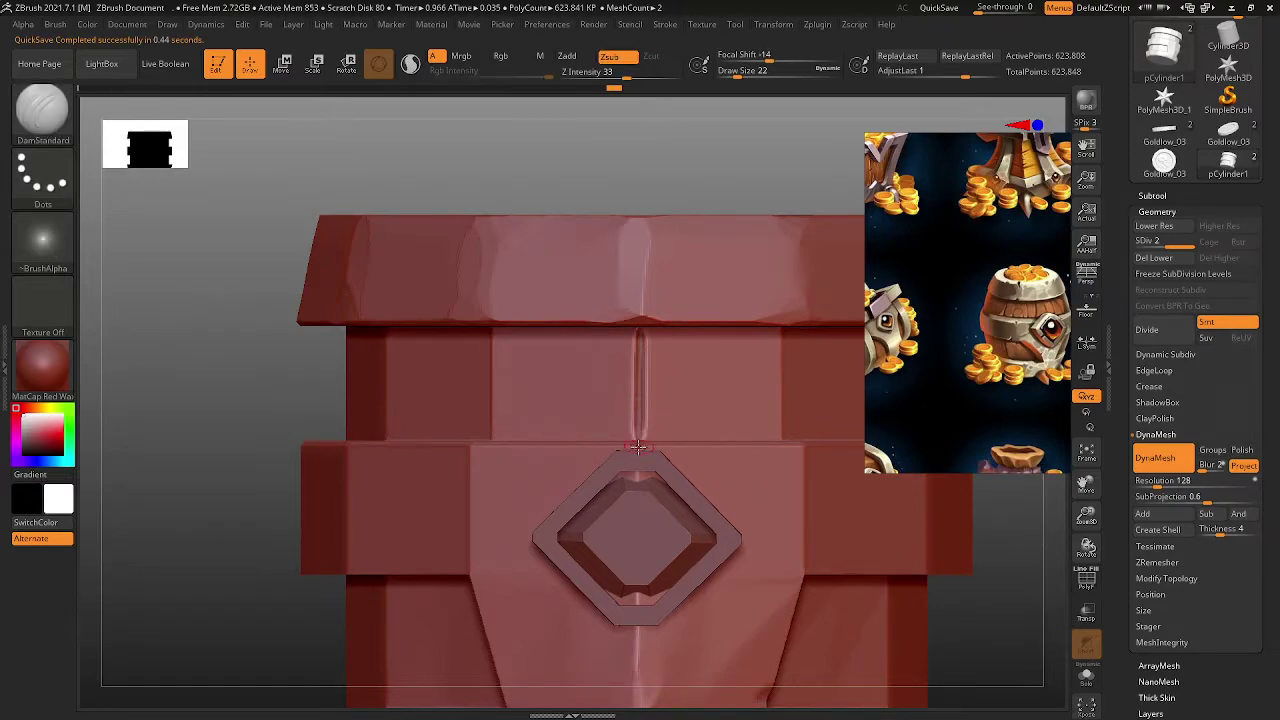
drag(580, 330, 610, 443)
key(ctrl+z)
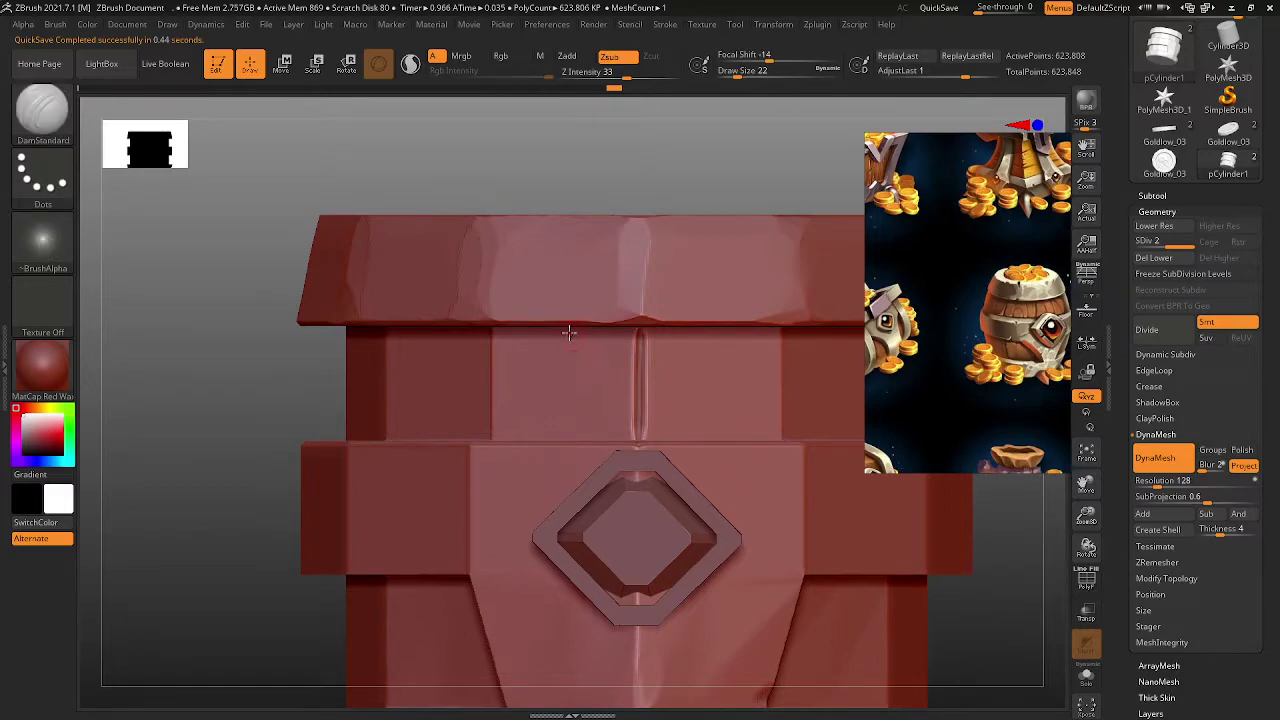
mouse_move(568, 332)
mouse_down()
mouse_move(598, 370)
mouse_move(606, 443)
mouse_up()
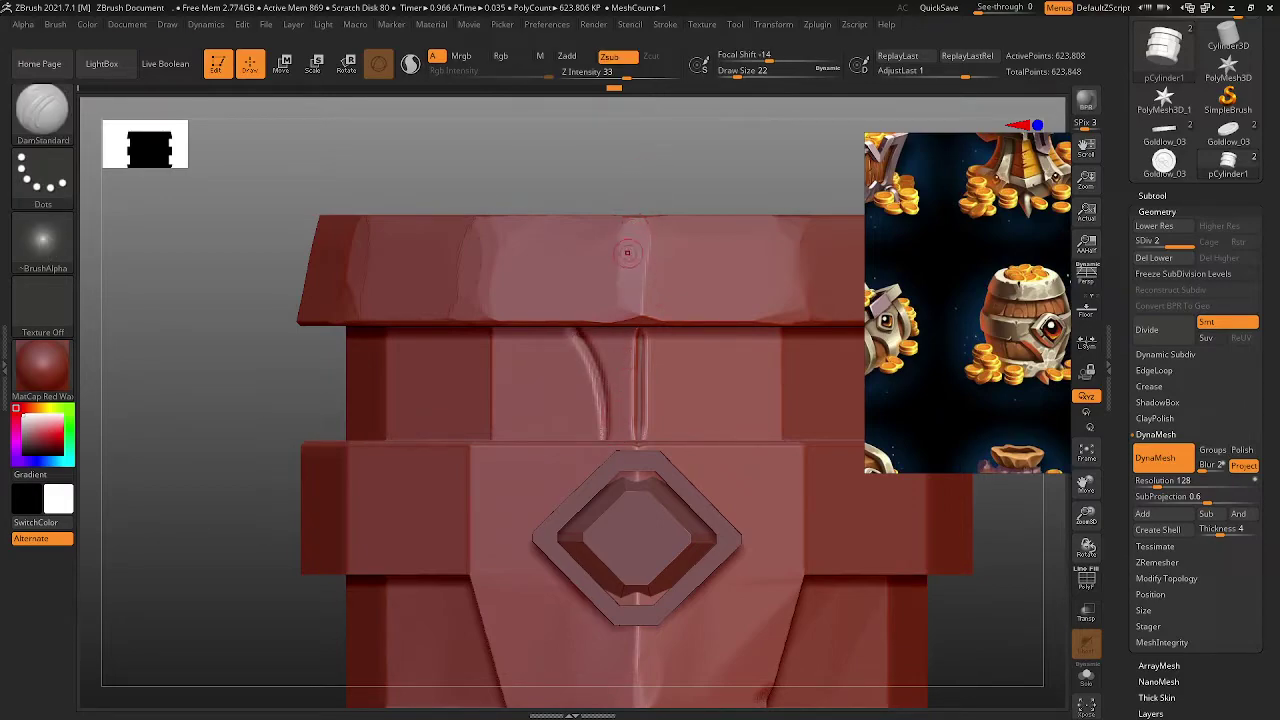
drag(524, 438, 567, 424)
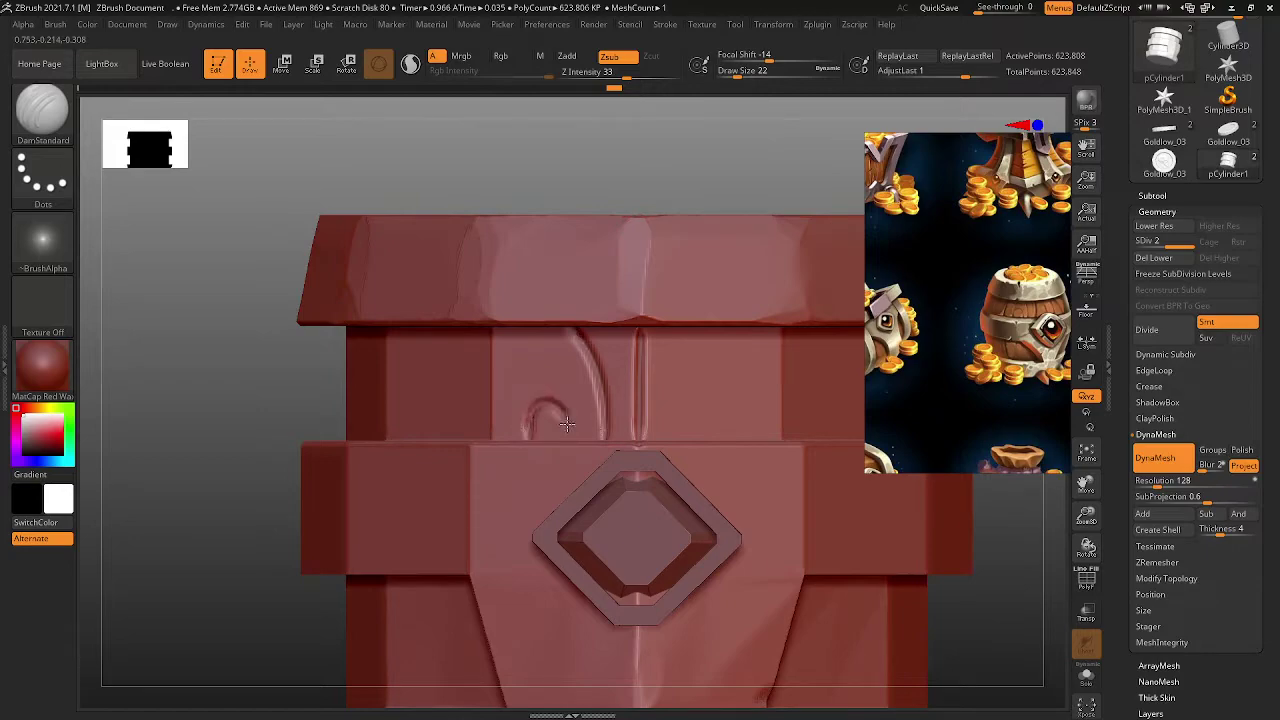
mouse_move(594, 160)
mouse_down()
mouse_move(612, 192)
mouse_move(597, 180)
mouse_up()
key(ctrl+z)
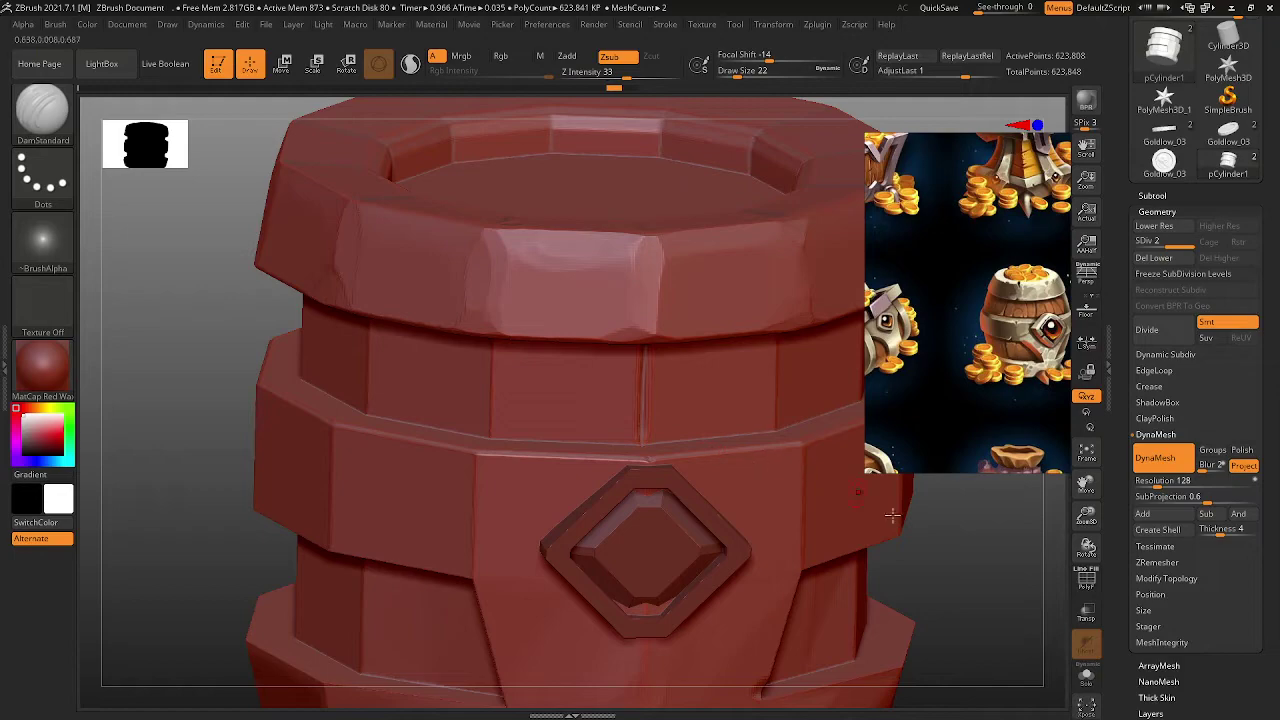
- Carve further curved arch and vertical grooves across the upper band
mouse_move(893, 514)
mouse_down()
mouse_move(555, 350)
mouse_move(600, 423)
mouse_up()
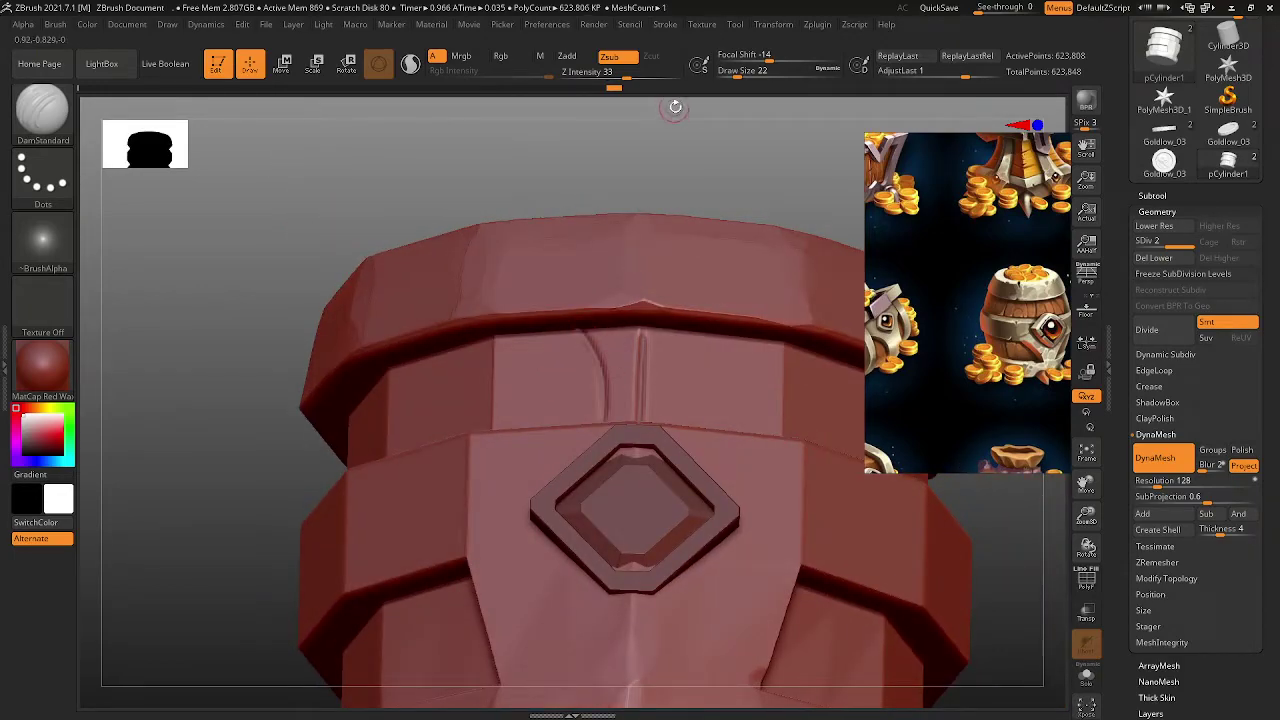
drag(675, 106, 638, 340)
drag(609, 418, 605, 448)
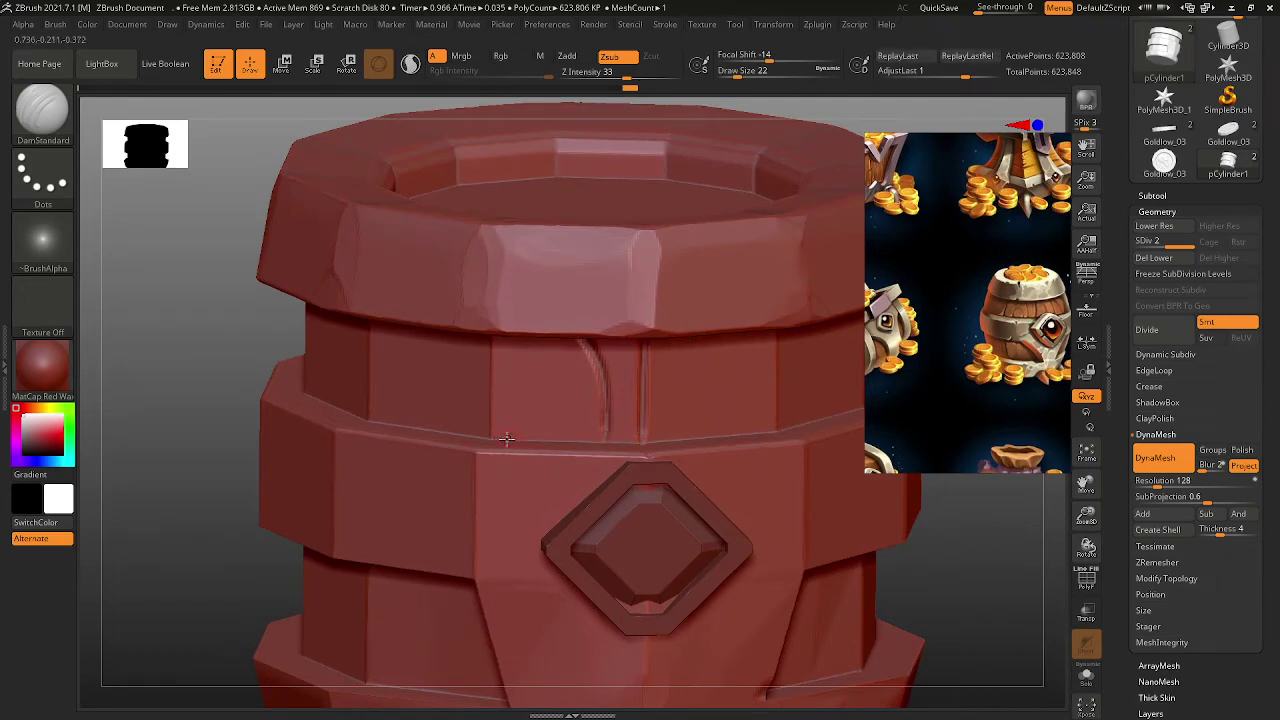
mouse_move(512, 440)
mouse_down()
mouse_move(540, 405)
mouse_move(575, 440)
mouse_up()
key(ctrl+z)
drag(491, 340, 538, 402)
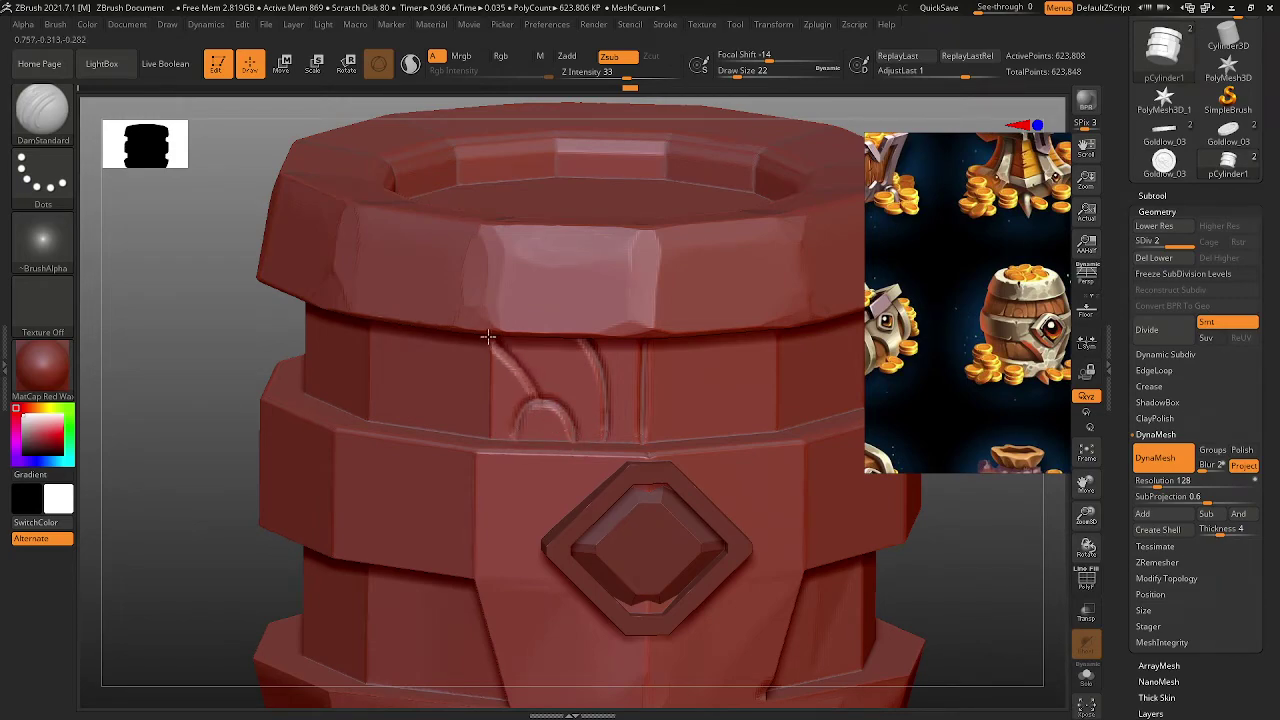
drag(1063, 512, 844, 500)
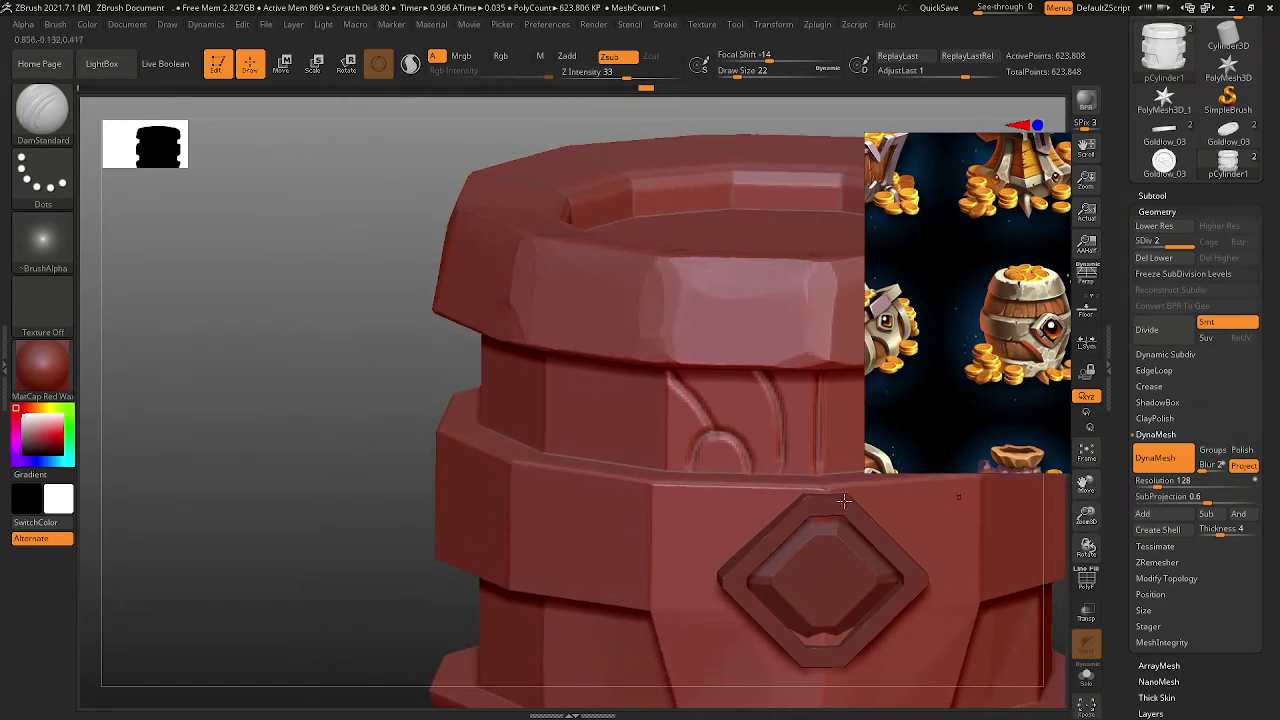
drag(668, 372, 666, 472)
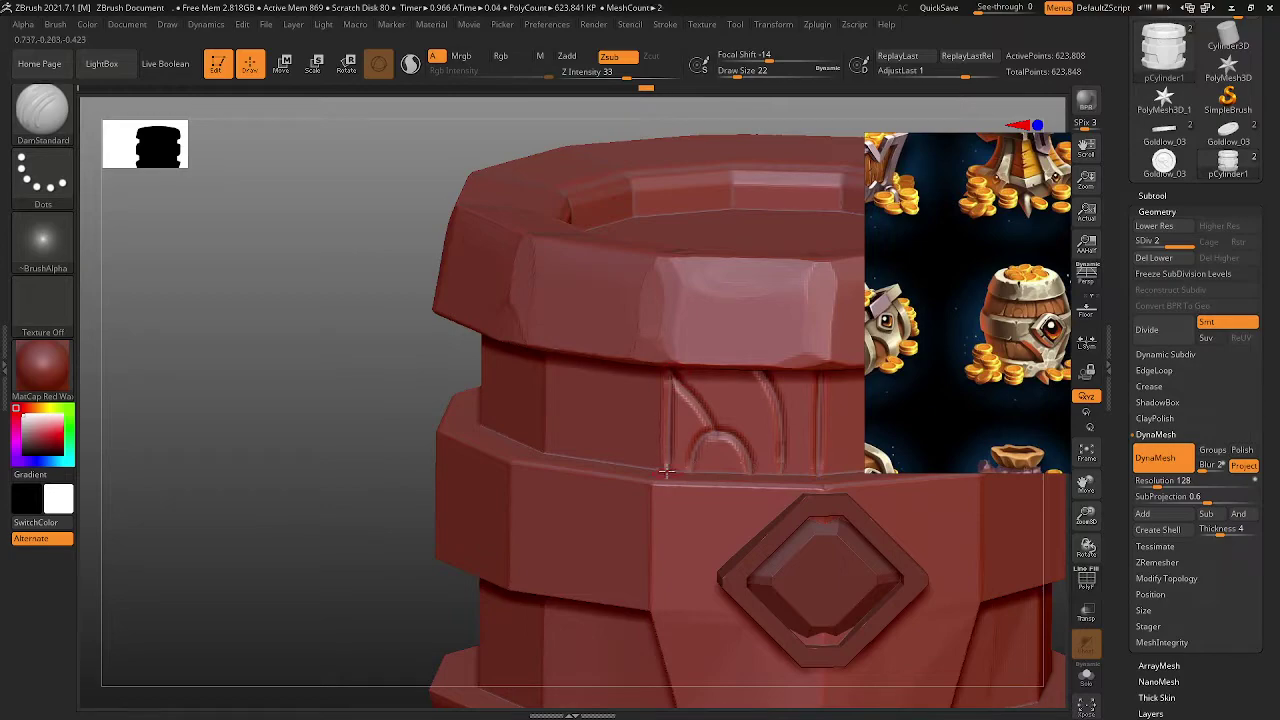
drag(312, 439, 544, 458)
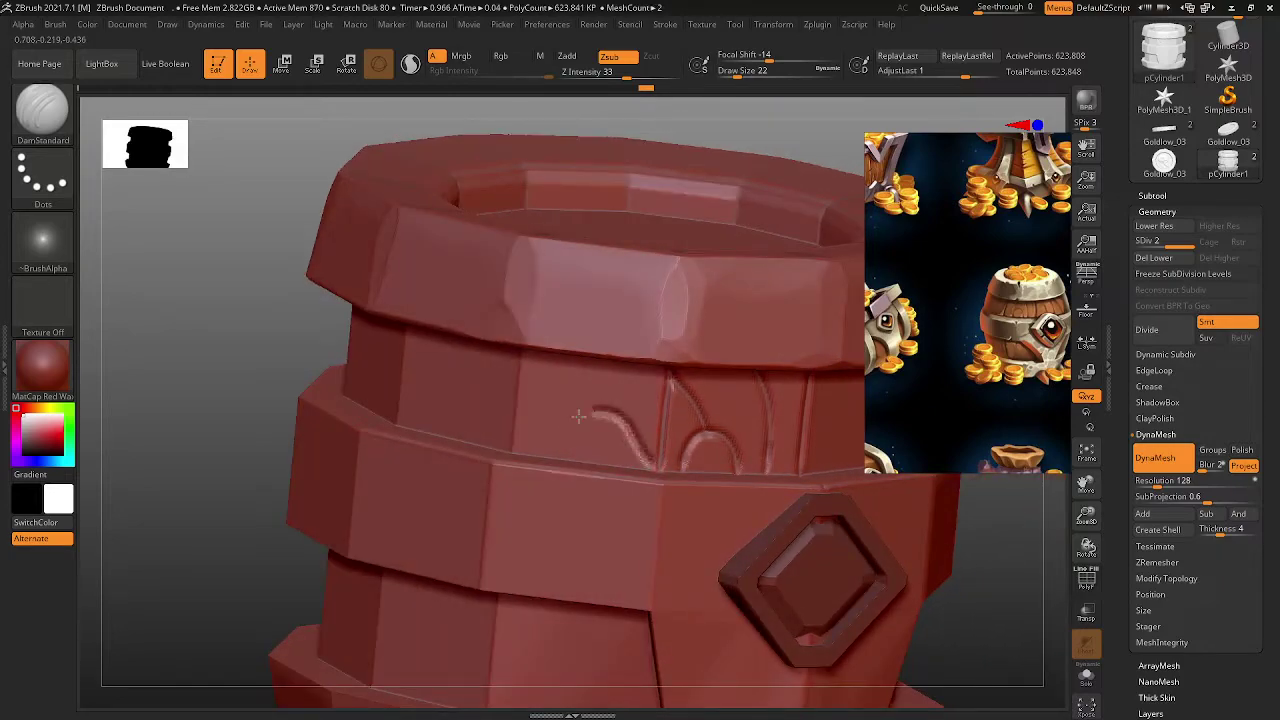
drag(574, 364, 632, 470)
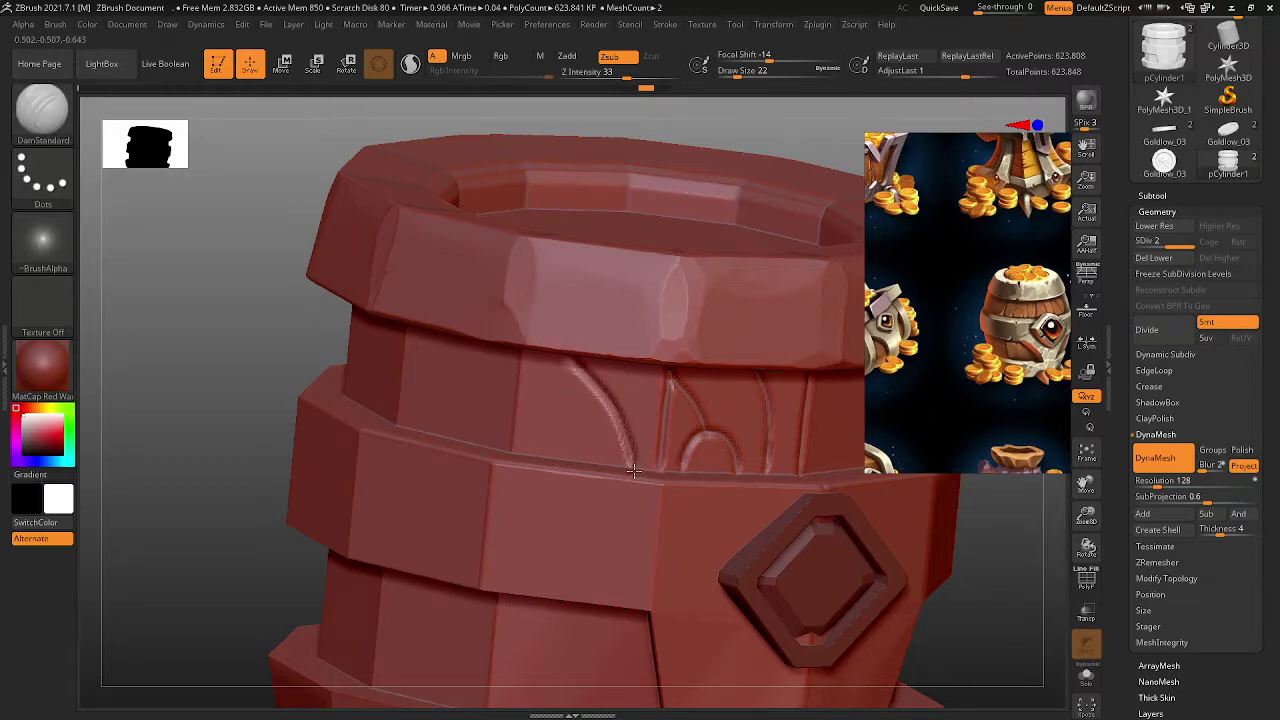
mouse_move(528, 452)
mouse_down()
mouse_move(549, 424)
mouse_move(608, 470)
mouse_up()
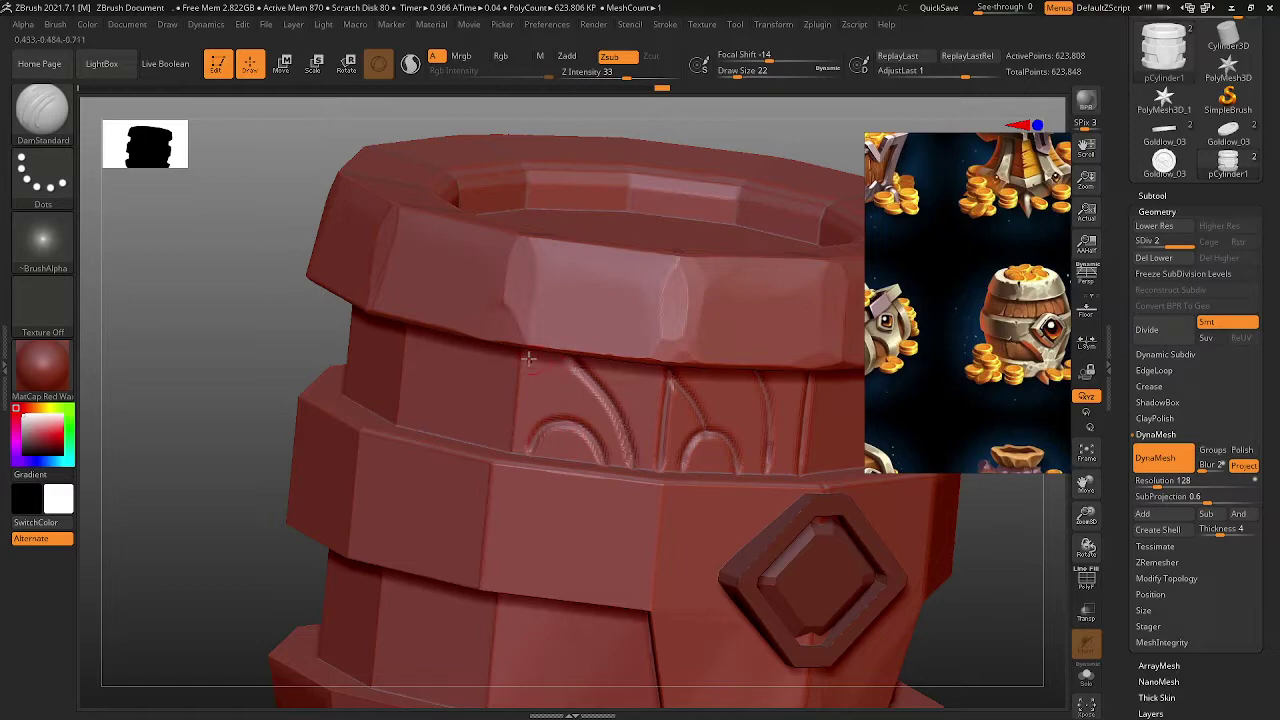
drag(522, 345, 518, 460)
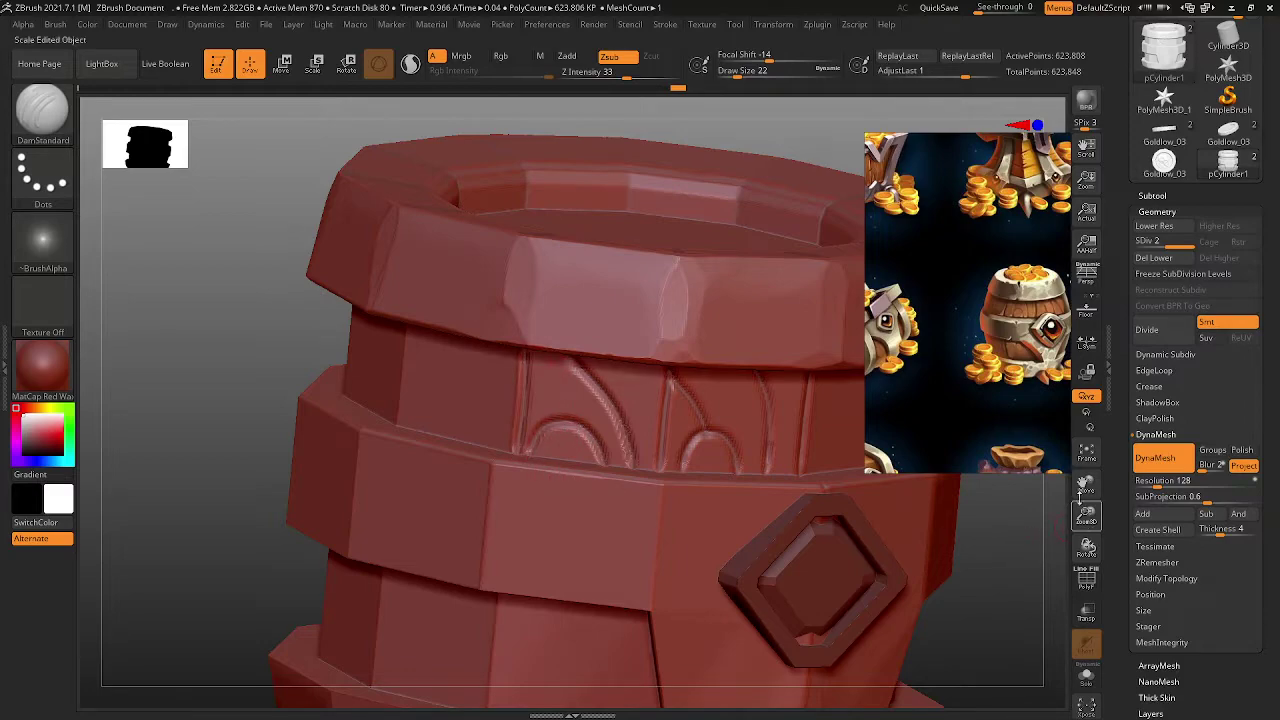
drag(1017, 547, 343, 448)
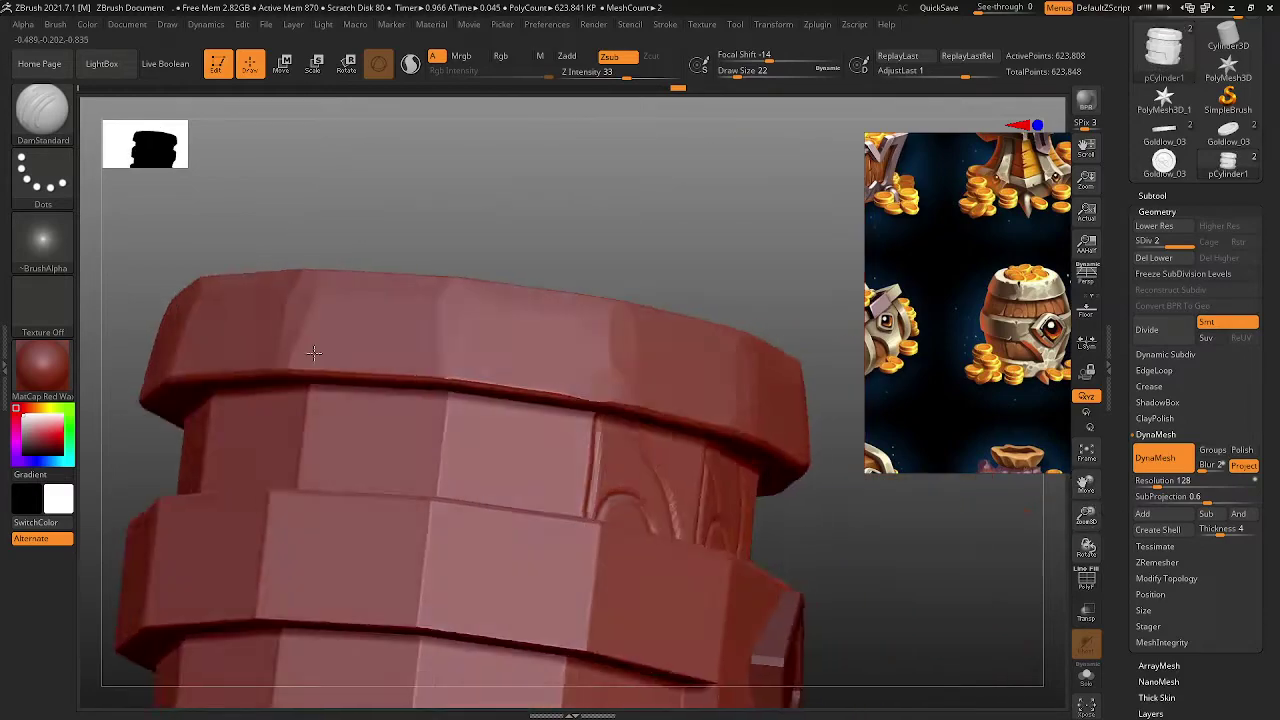
drag(313, 353, 742, 346)
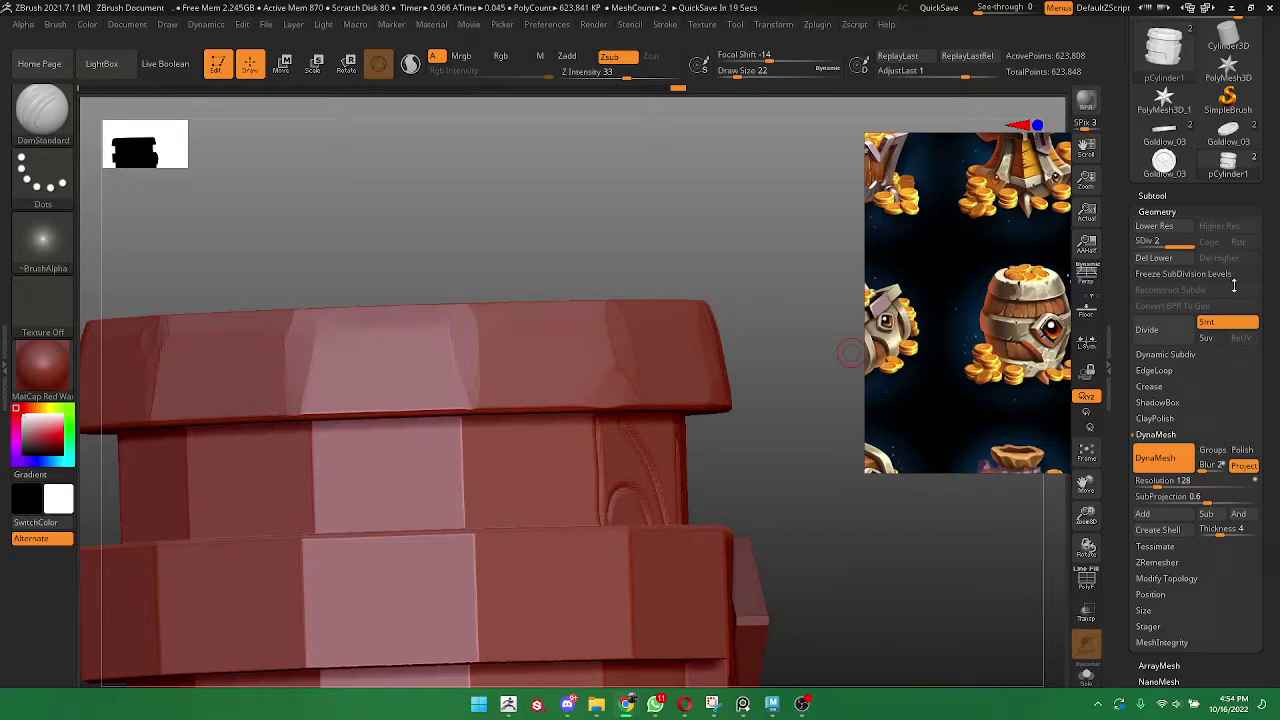
- Carve a vertical seam crease, a curved groove and an arch with a diagonal stroke on the upper planks
drag(1086, 484, 1138, 437)
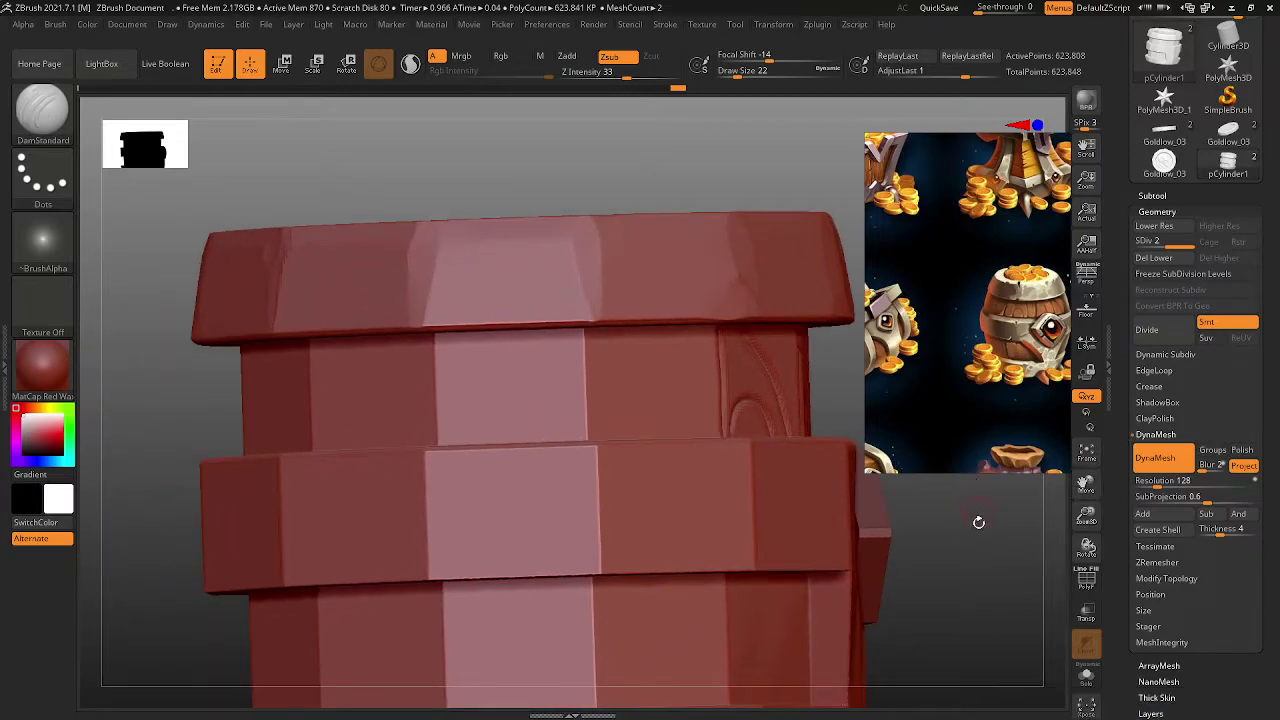
mouse_move(977, 520)
mouse_down()
mouse_move(971, 540)
mouse_move(844, 480)
mouse_up()
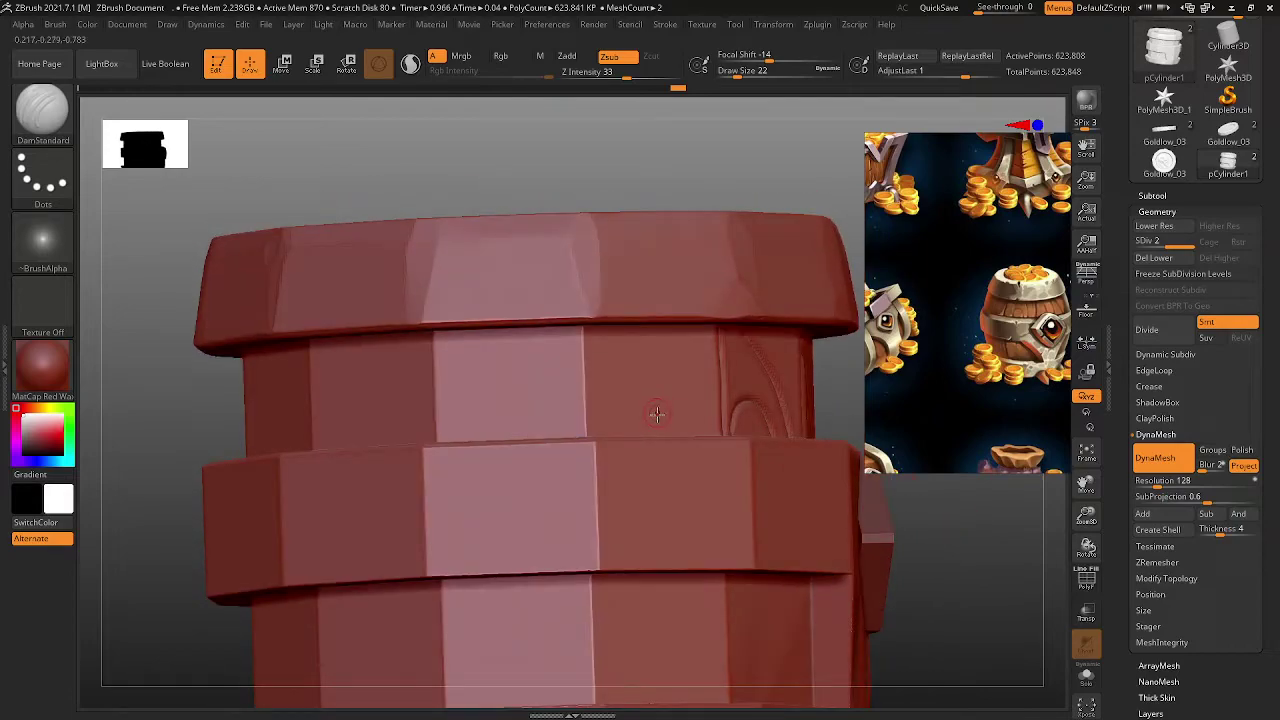
drag(582, 326, 590, 440)
drag(686, 114, 686, 177)
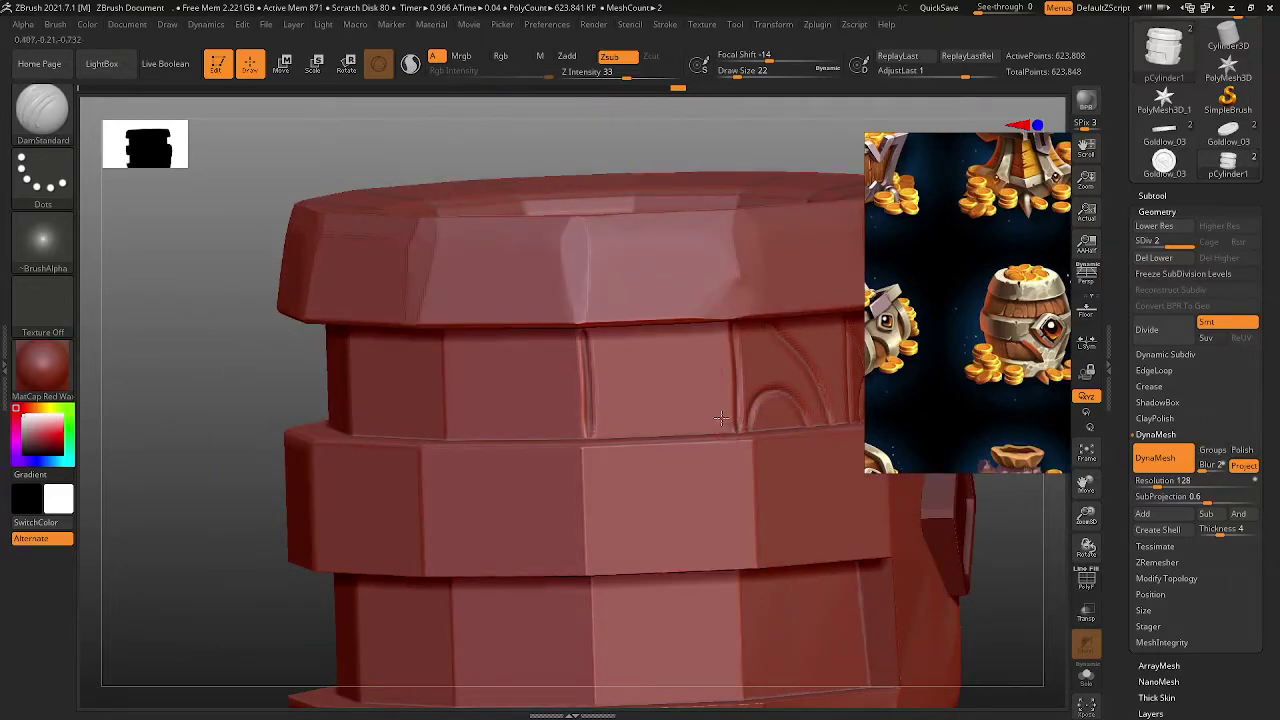
mouse_move(728, 424)
mouse_down()
mouse_move(588, 330)
mouse_move(740, 432)
mouse_move(660, 342)
mouse_move(740, 432)
mouse_up()
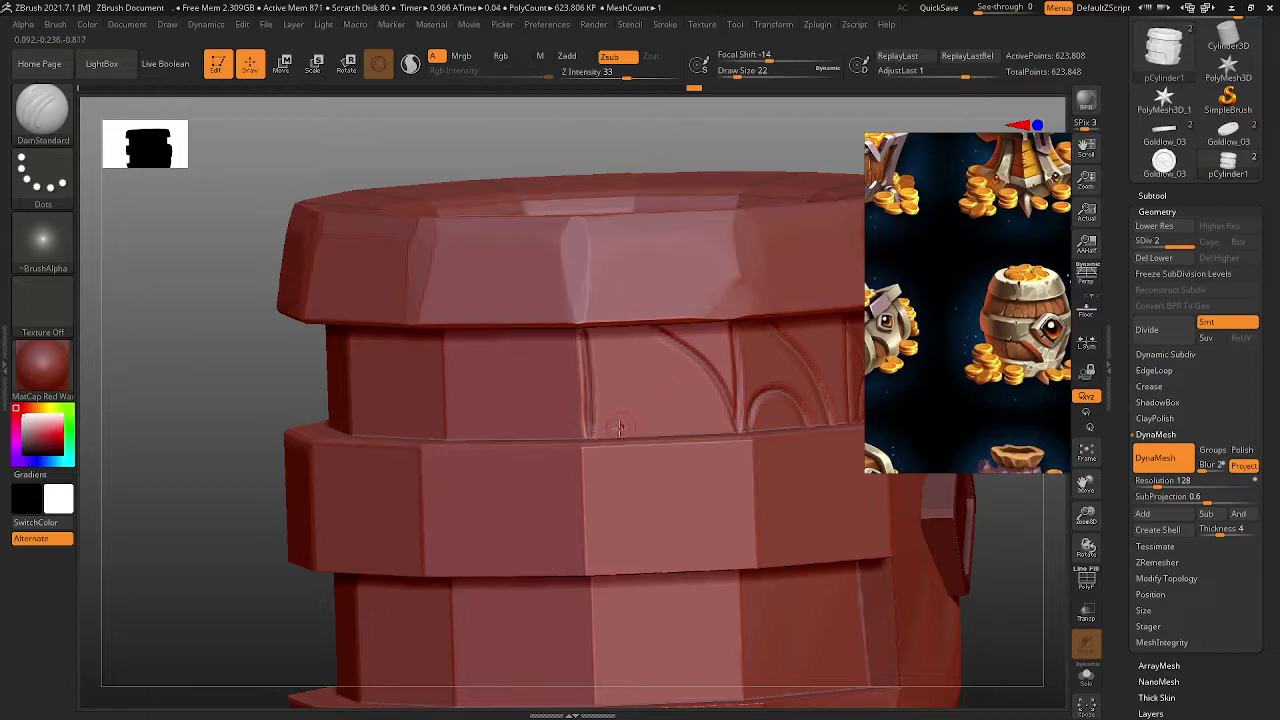
drag(606, 425, 700, 430)
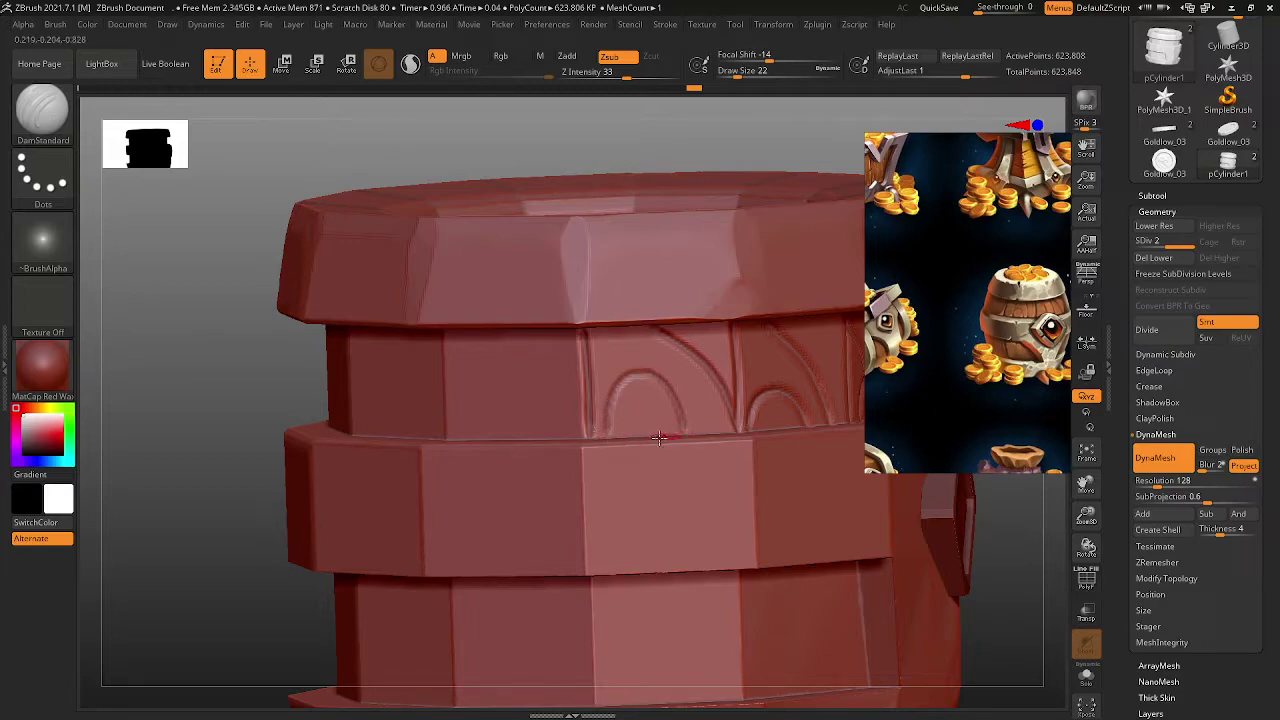
drag(679, 367, 685, 378)
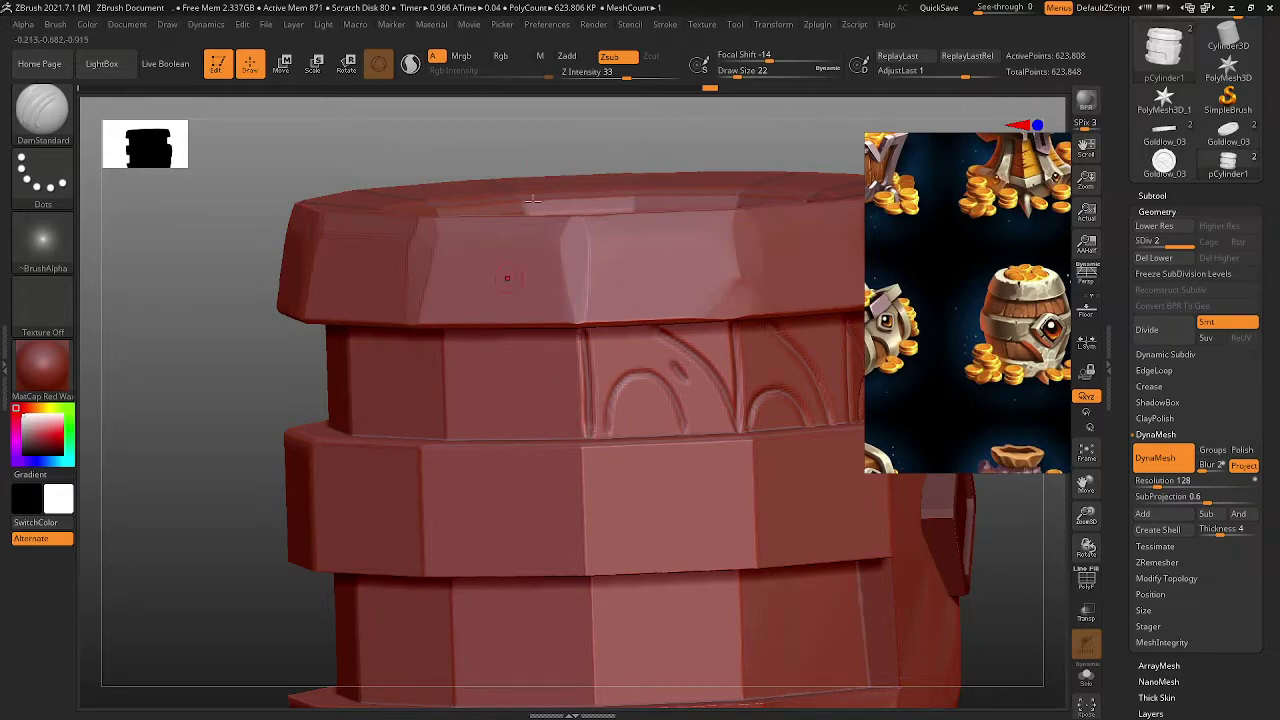
- Carve a vertical groove down a plank and add diagonal strokes near its base
shift+drag(571, 143, 586, 143)
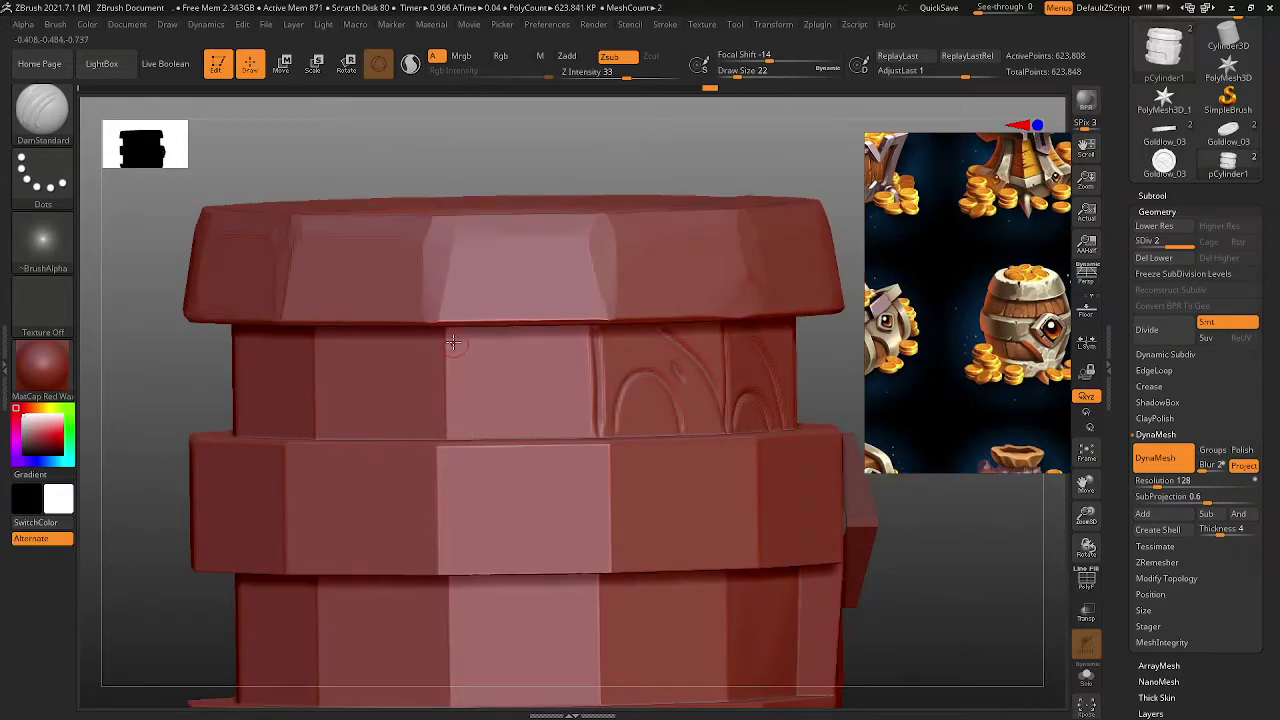
drag(447, 333, 447, 438)
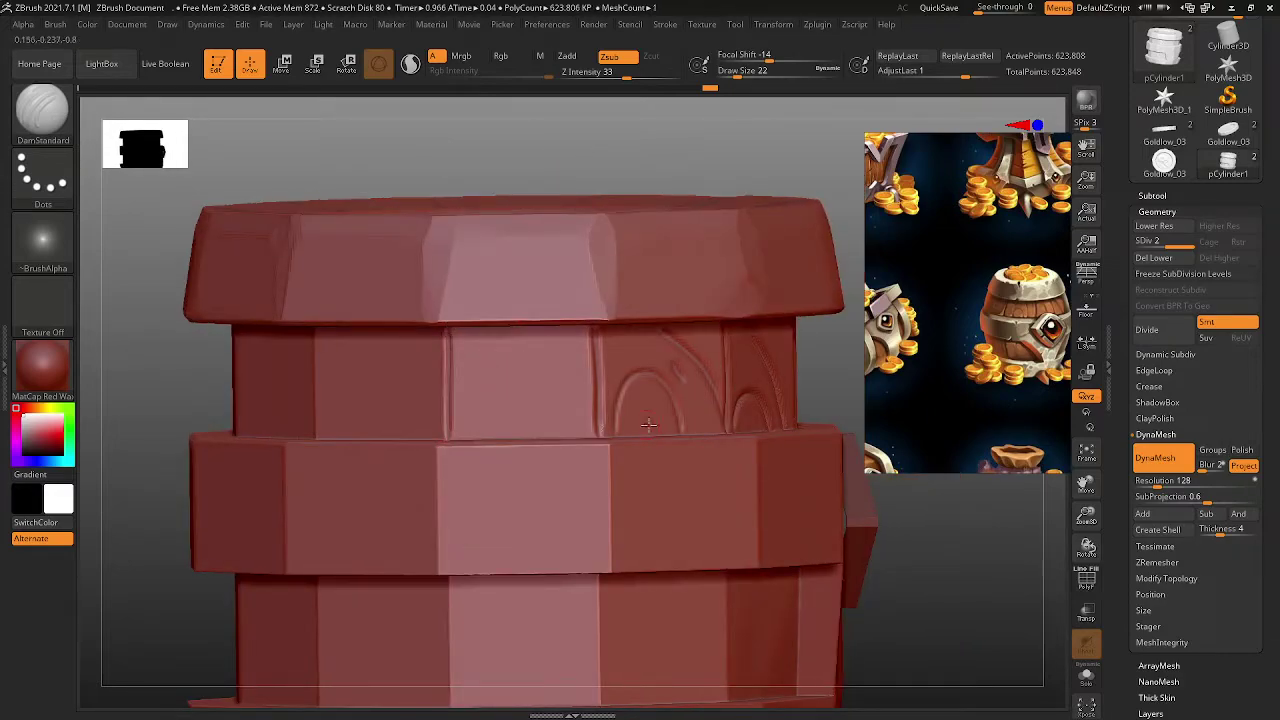
drag(944, 554, 930, 560)
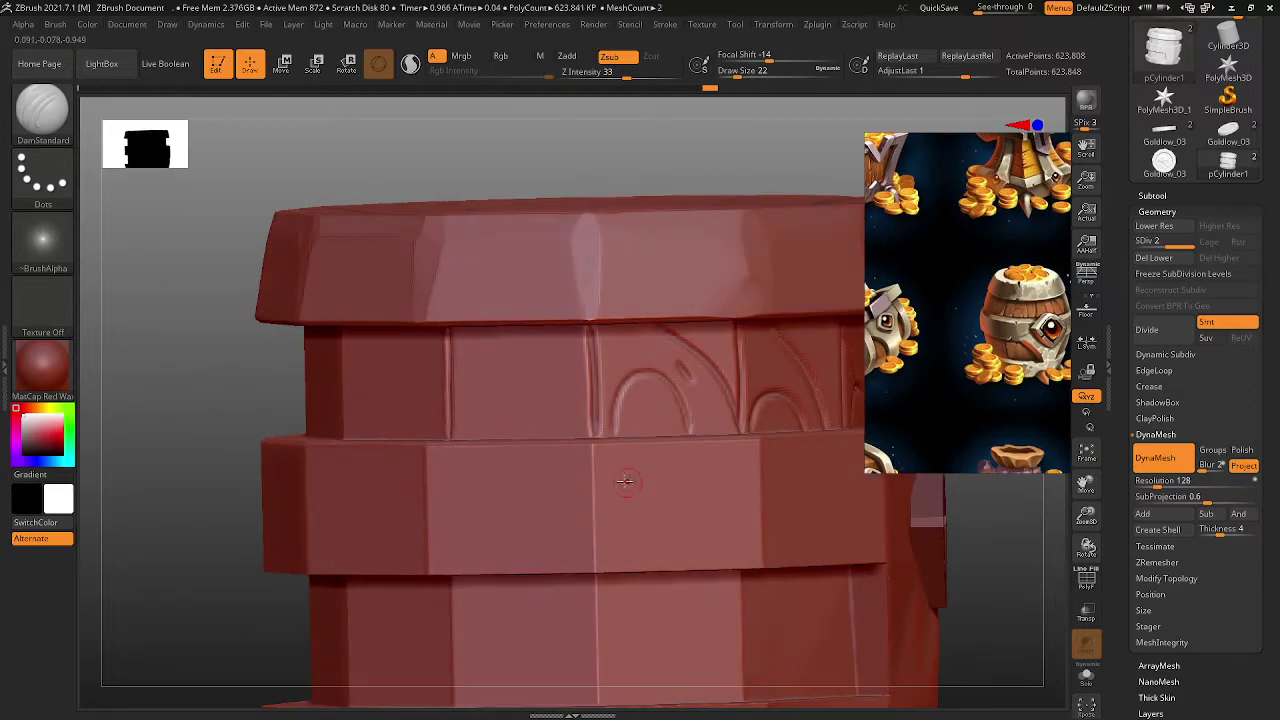
mouse_move(599, 432)
mouse_down()
mouse_move(566, 416)
mouse_move(512, 333)
mouse_up()
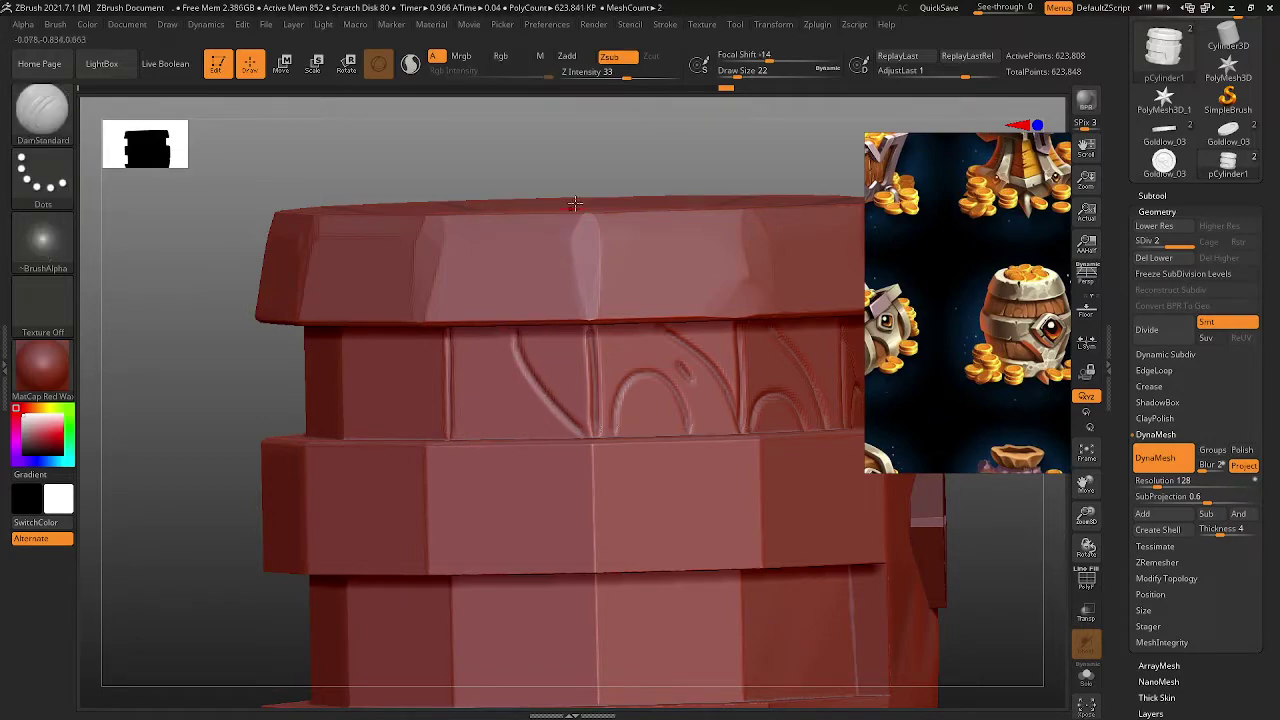
drag(586, 164, 499, 450)
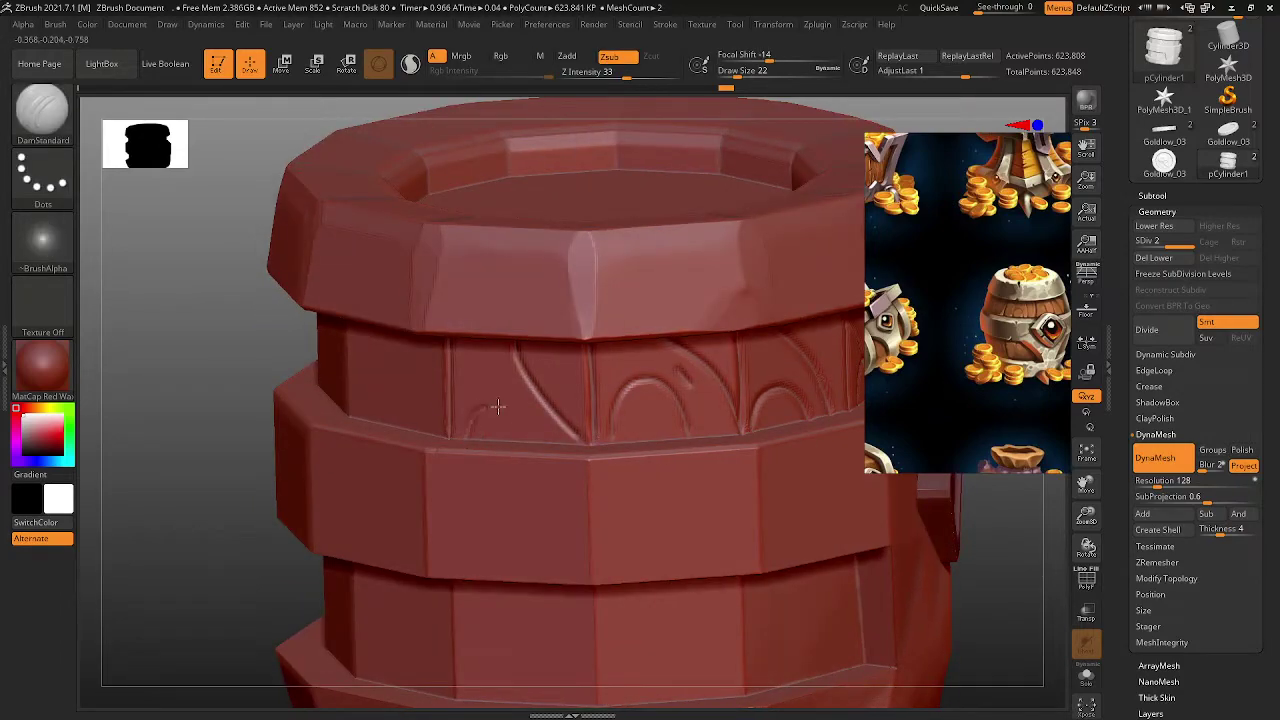
- Cut a diagonal groove near the middle band from a side-on angle
drag(1086, 484, 1140, 490)
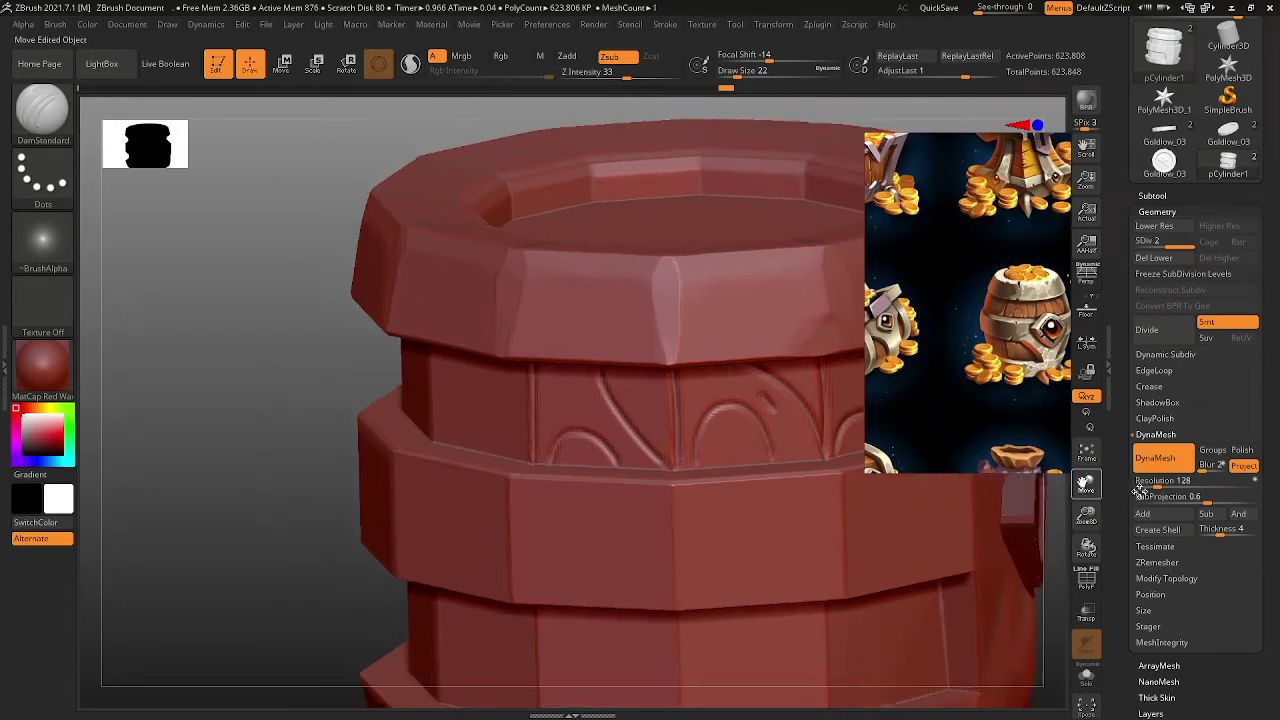
drag(443, 471, 498, 433)
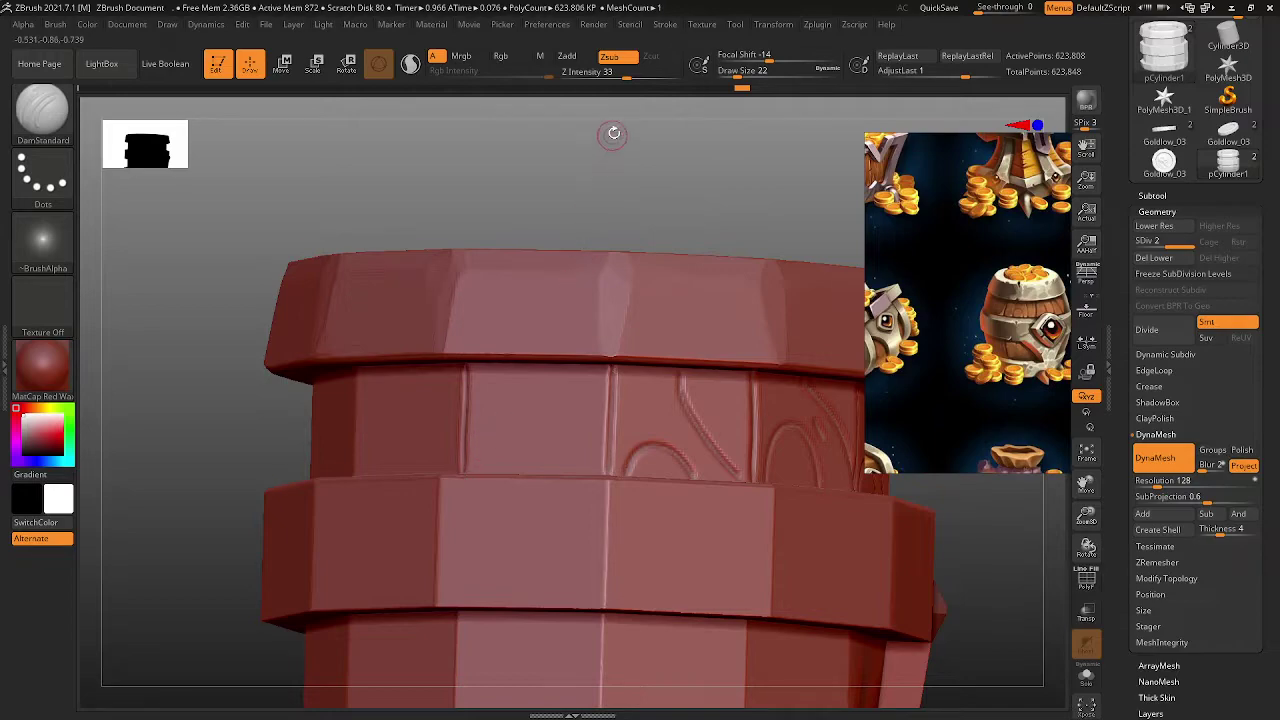
drag(610, 131, 624, 435)
drag(598, 488, 522, 382)
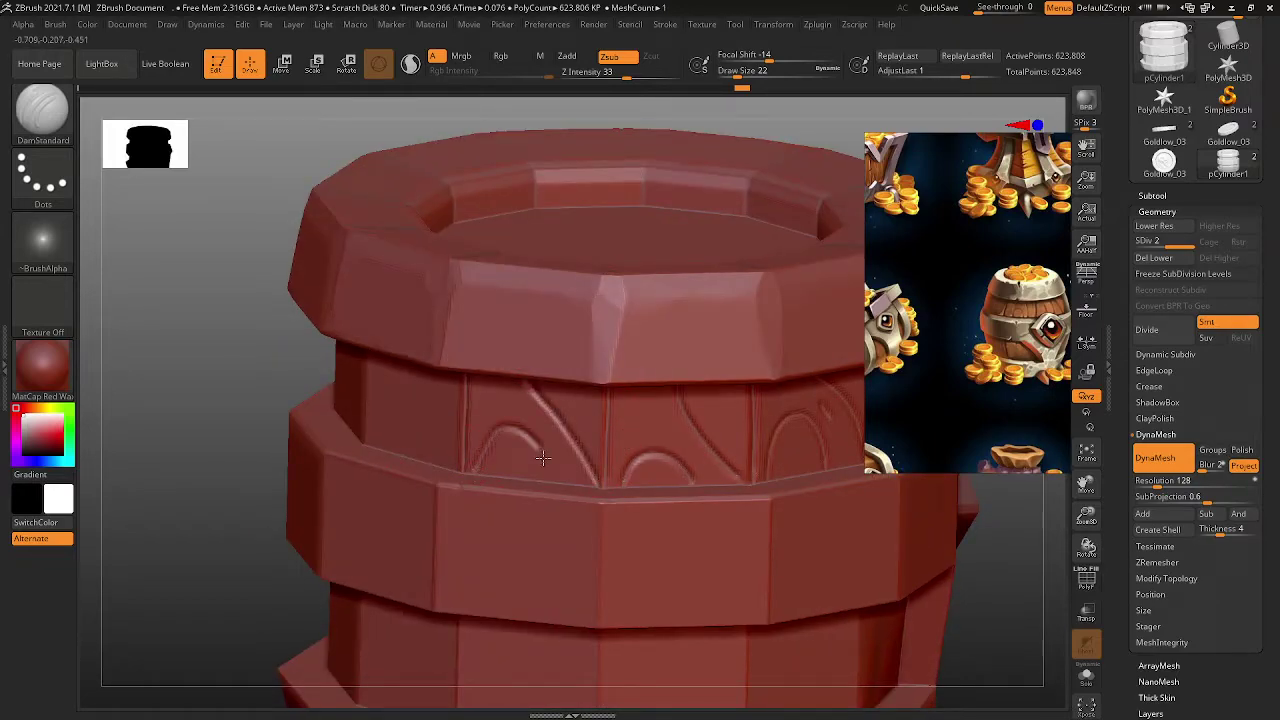
- Carve two vertical seam grooves and an arch-shaped groove on the upper panel
drag(1086, 483, 1143, 510)
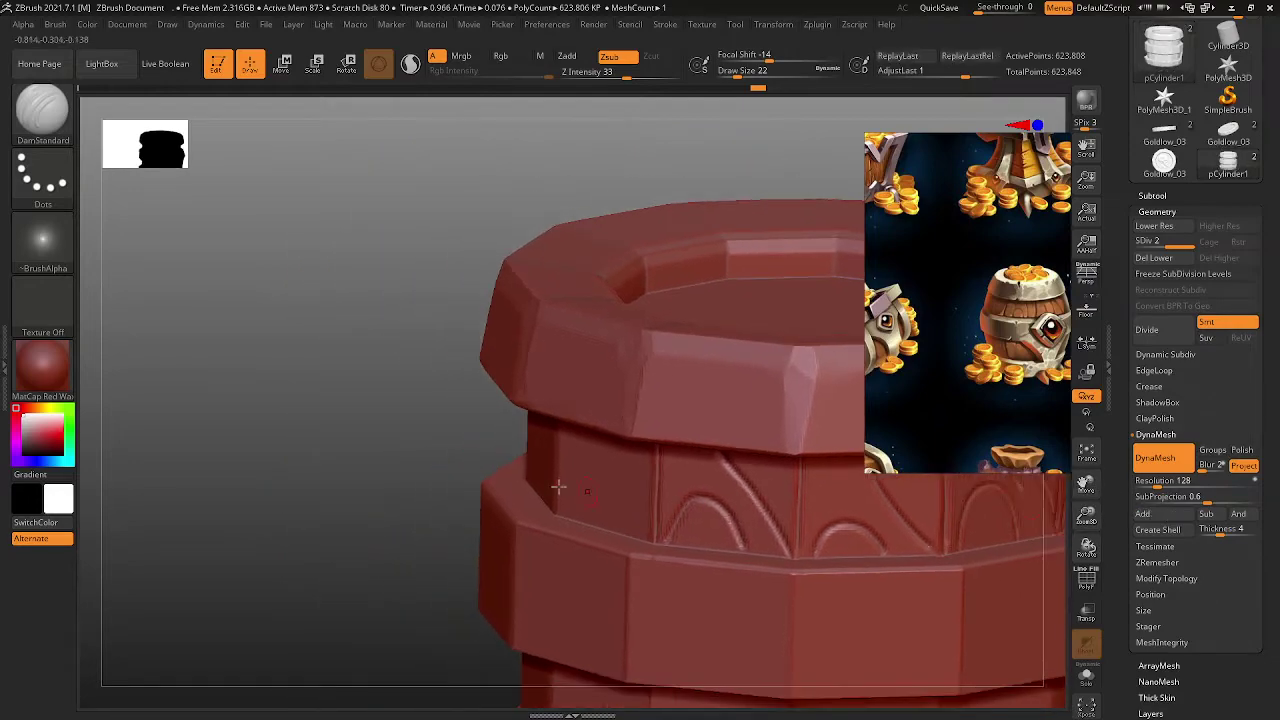
drag(440, 600, 517, 458)
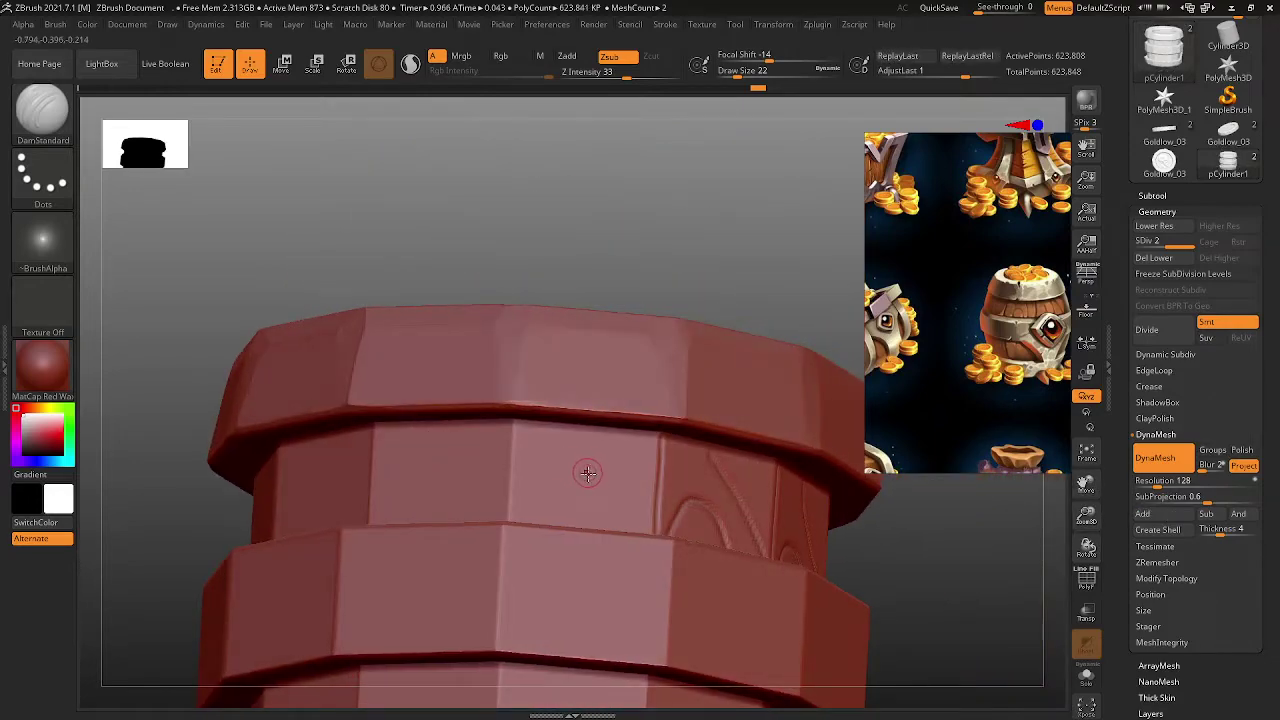
drag(630, 436, 635, 490)
drag(514, 418, 515, 520)
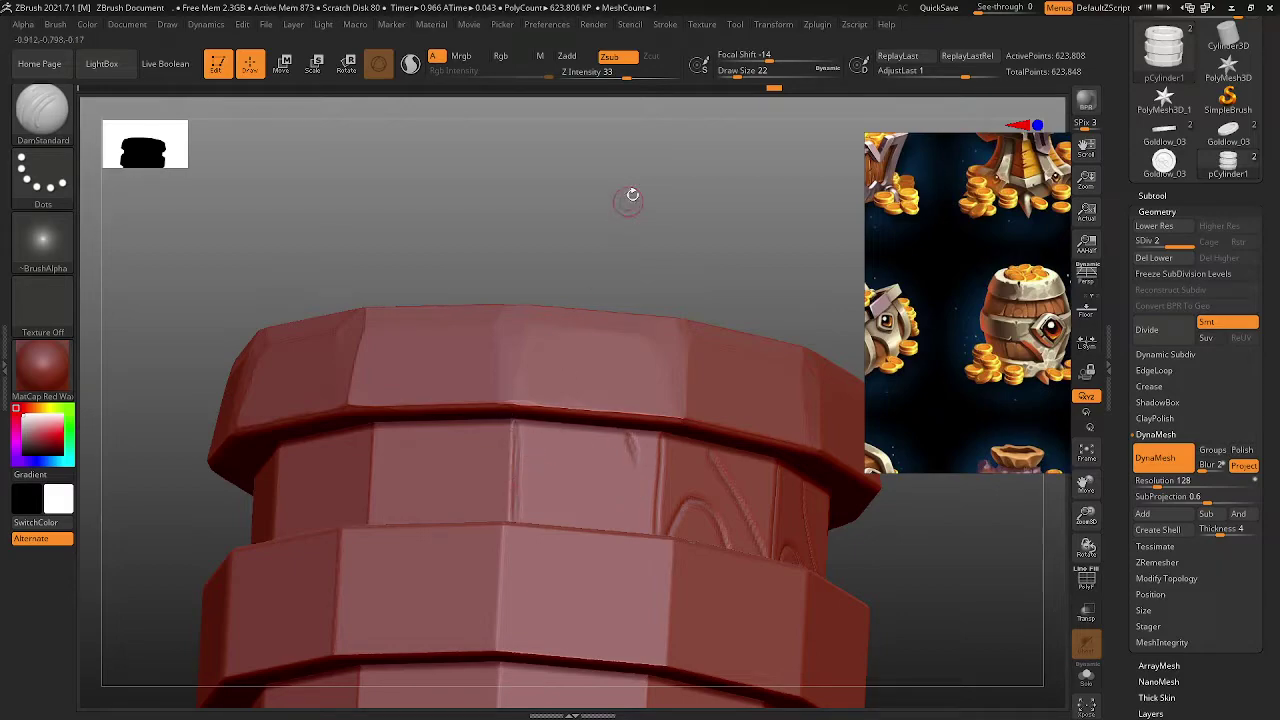
drag(632, 194, 553, 467)
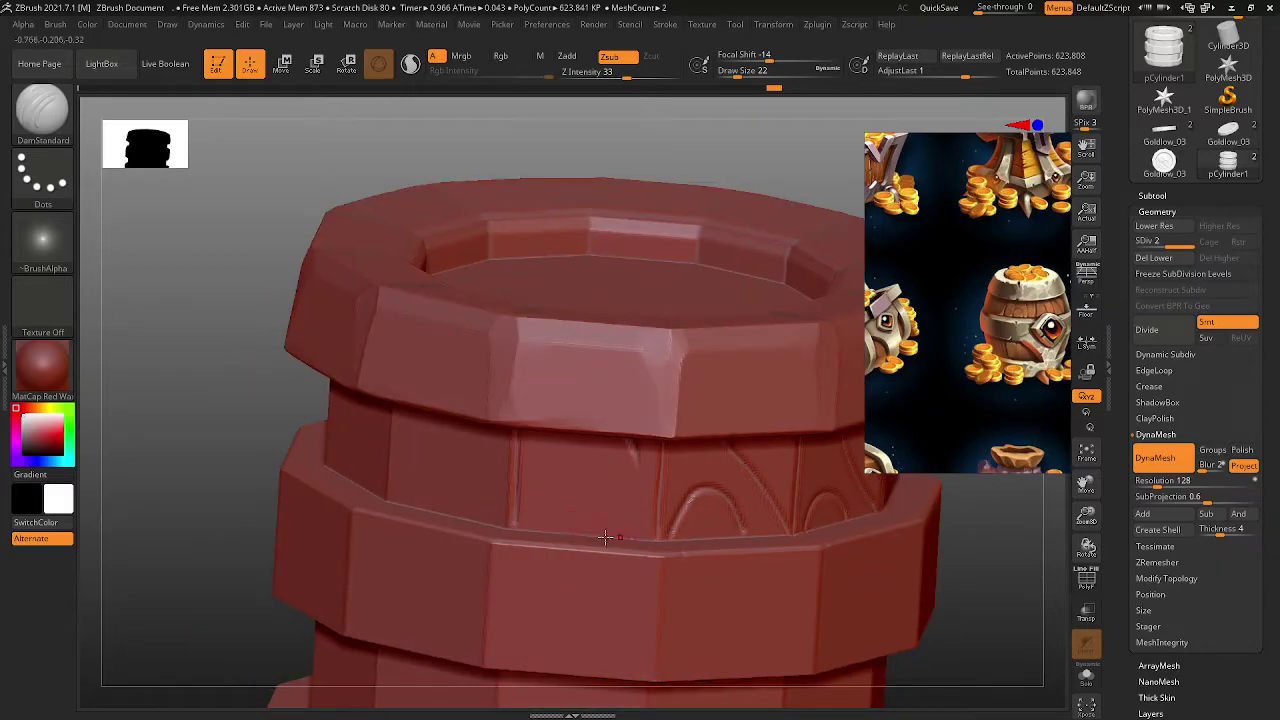
mouse_move(539, 531)
mouse_down()
mouse_move(568, 472)
mouse_move(606, 540)
mouse_up()
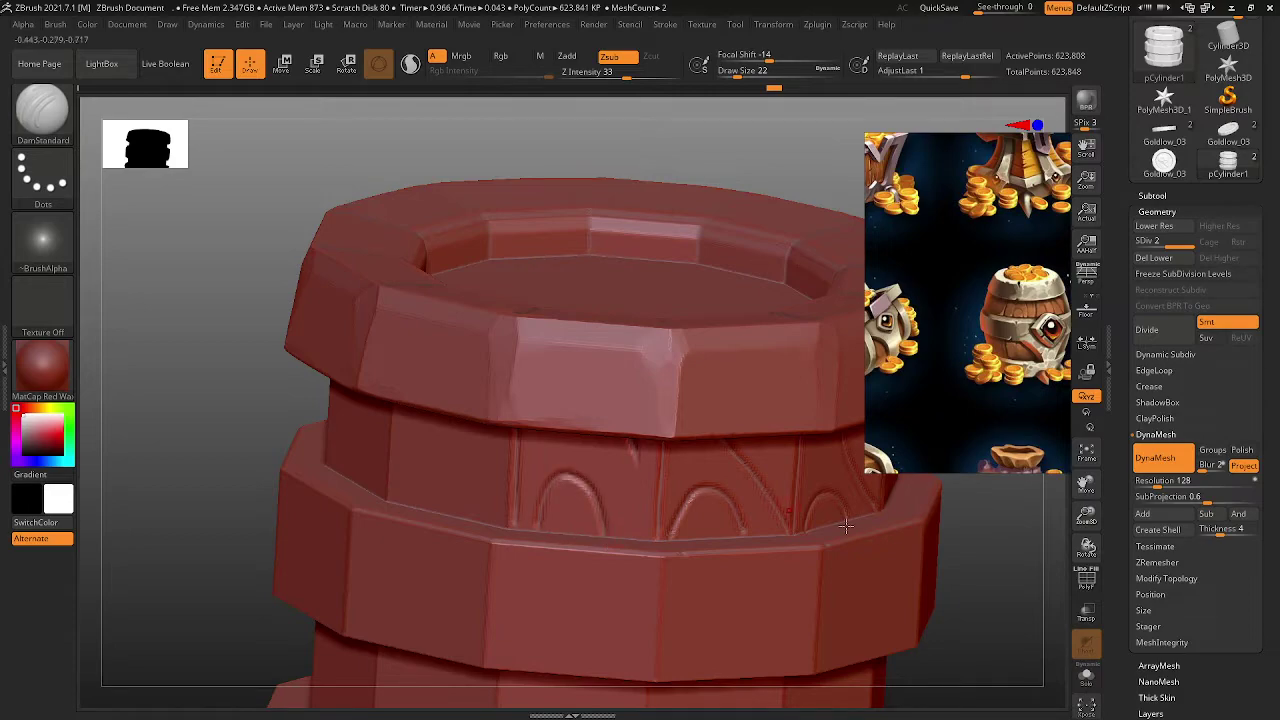
- Add curved grooves toward the existing arch and a vertical seam groove on the next panel
drag(1064, 476, 552, 528)
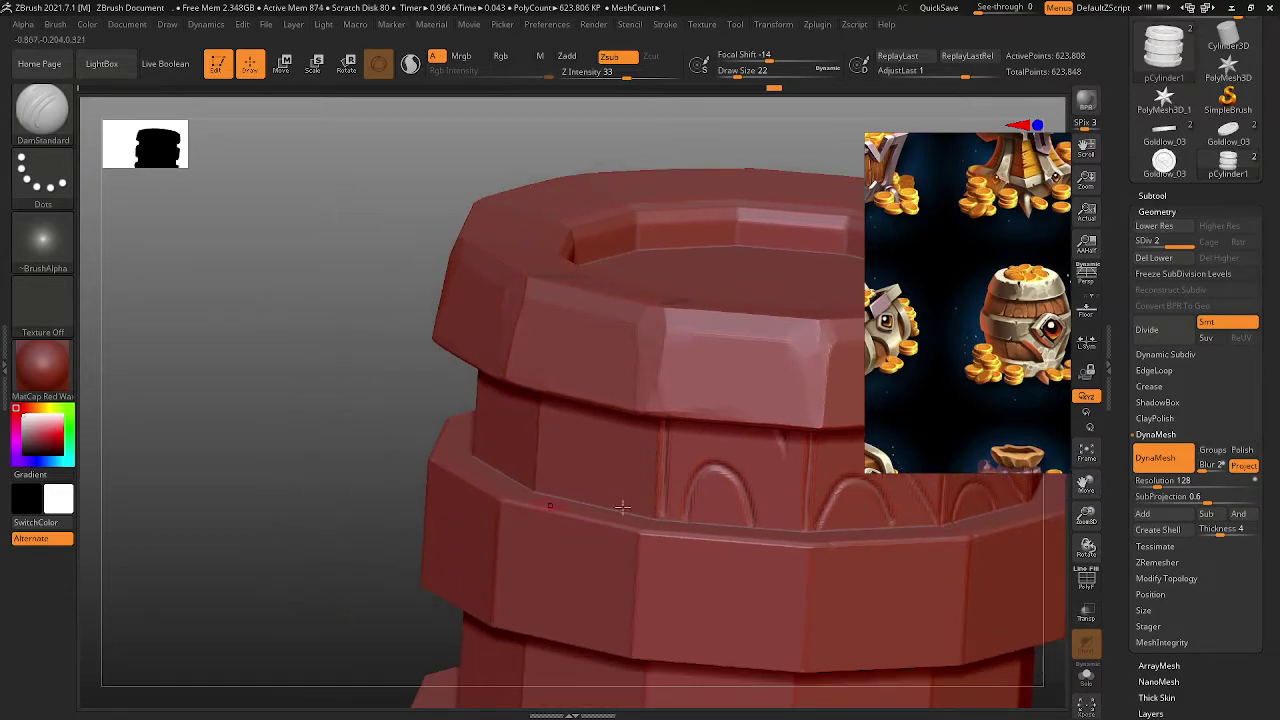
drag(374, 460, 612, 453)
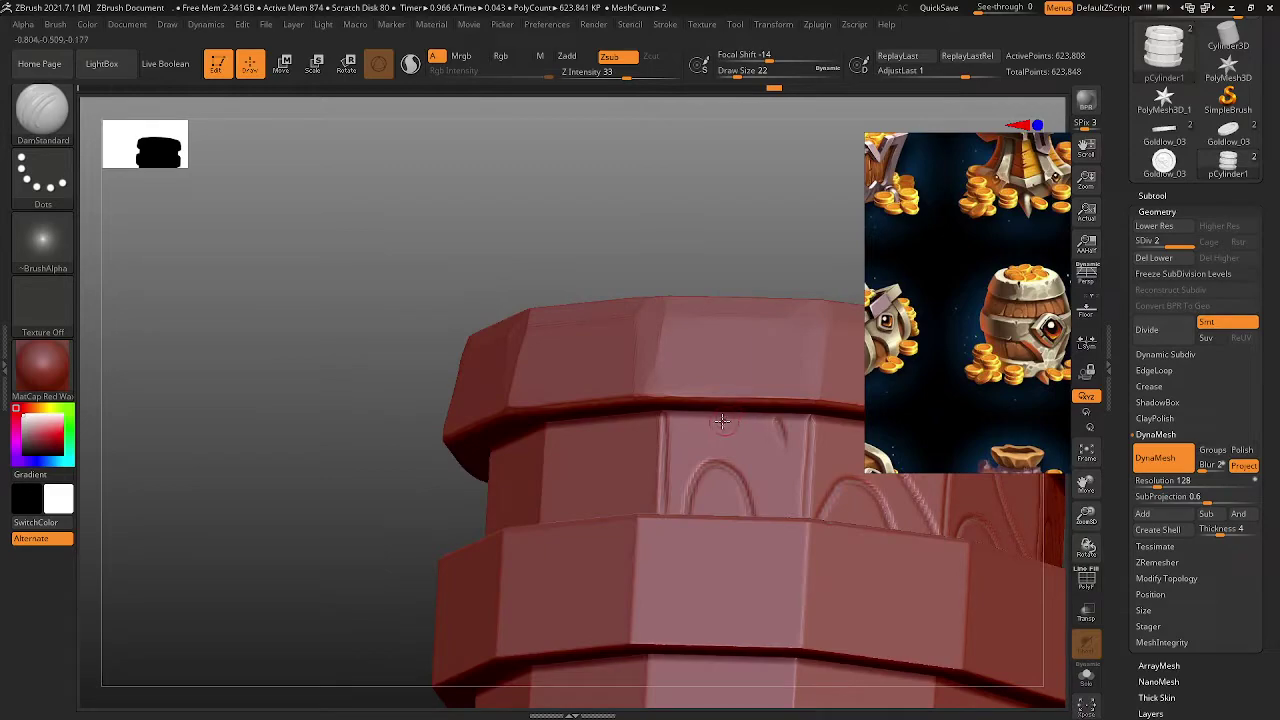
mouse_move(722, 421)
mouse_down()
mouse_move(765, 460)
mouse_move(749, 474)
mouse_up()
shift+drag(707, 242, 689, 223)
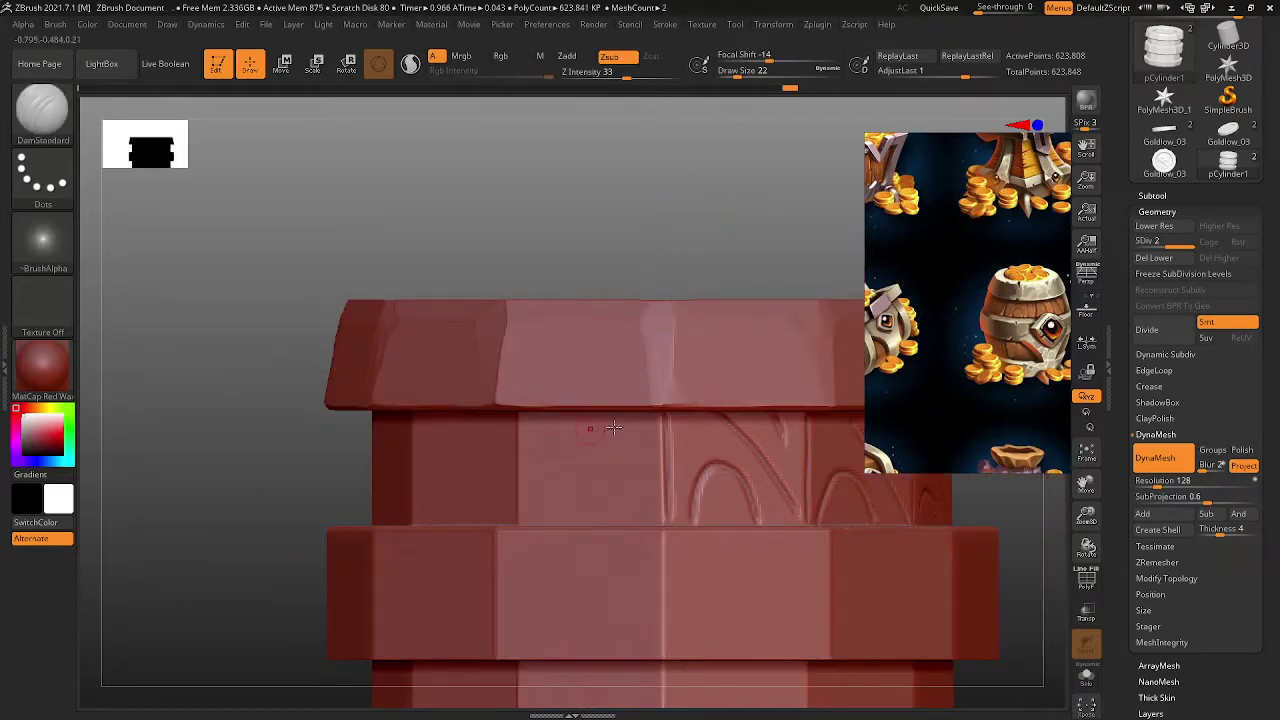
drag(570, 418, 662, 525)
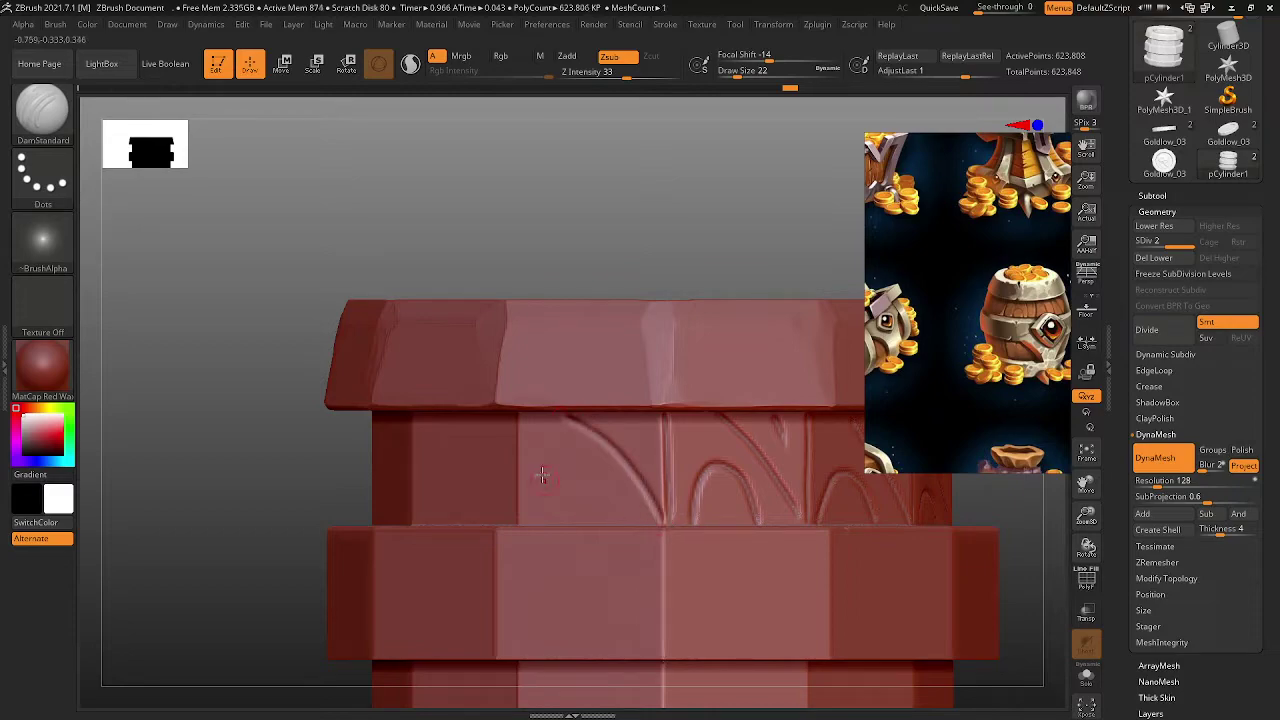
mouse_move(517, 413)
mouse_down()
mouse_move(520, 527)
mouse_move(588, 490)
mouse_move(612, 526)
mouse_up()
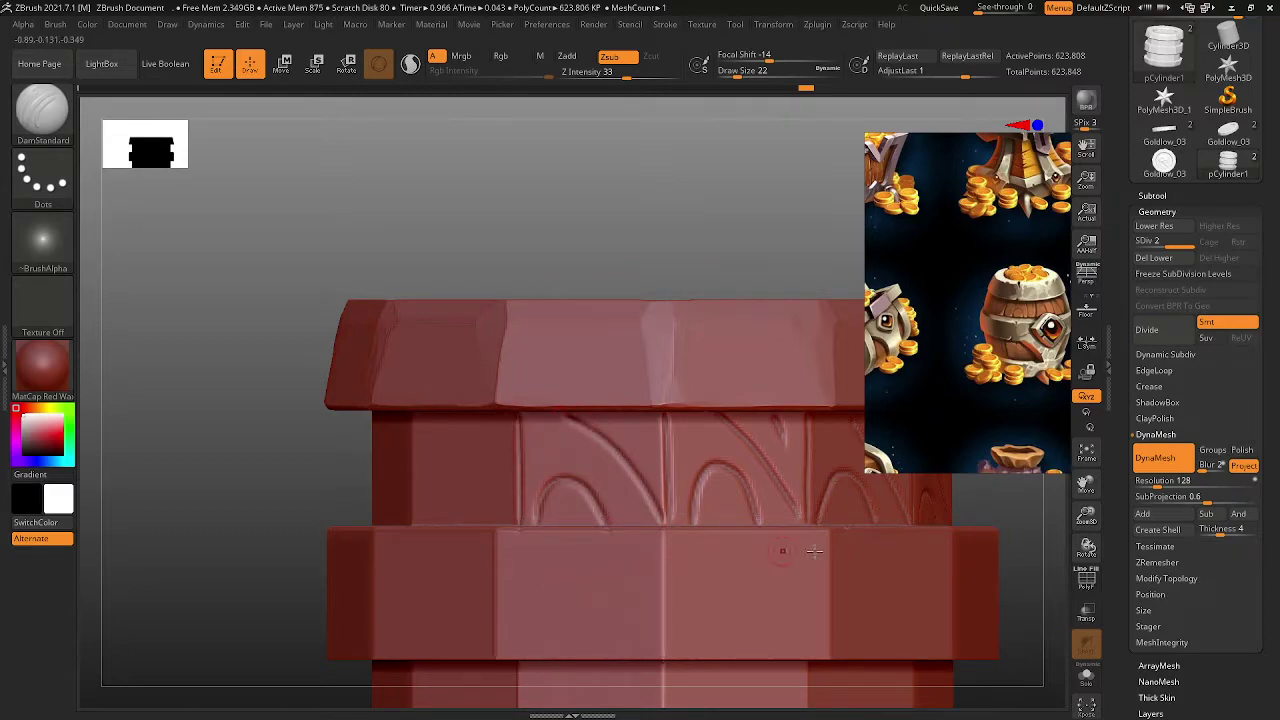
- Carve vertical and diagonal grooves, plus a short diagonal cut inside the arch
mouse_move(1072, 493)
mouse_down()
mouse_move(684, 215)
mouse_move(729, 207)
mouse_up()
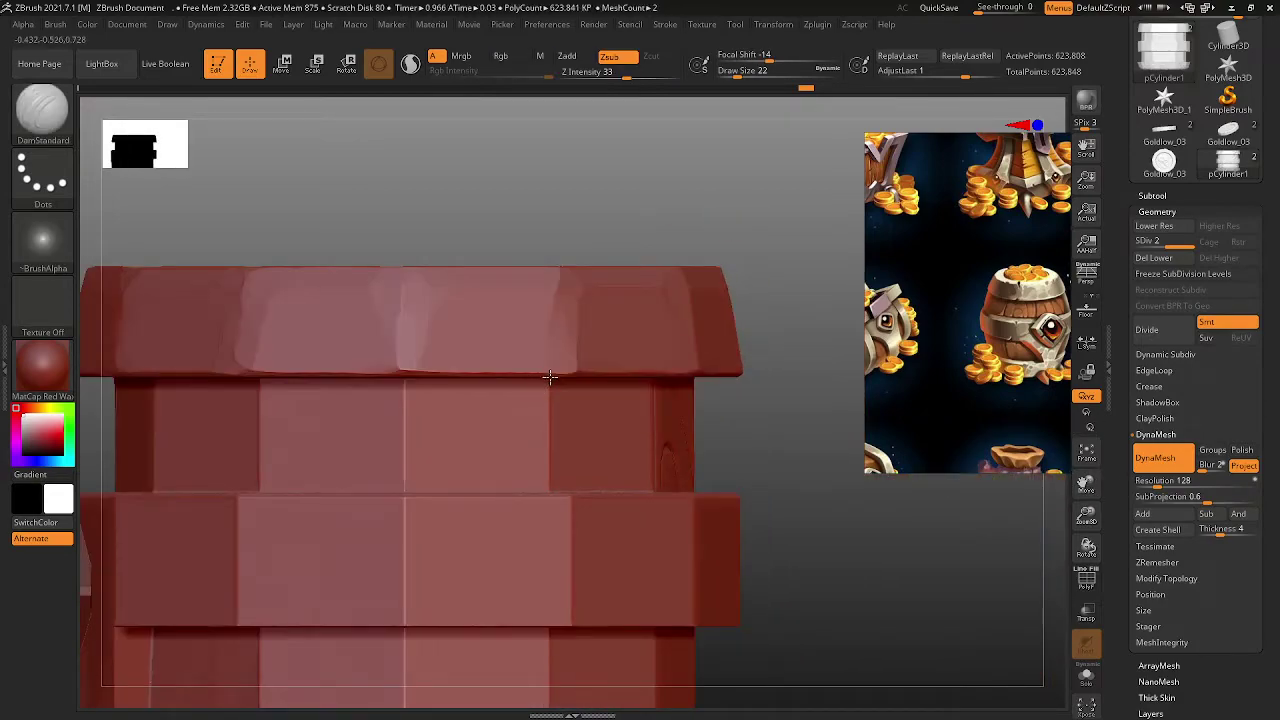
drag(542, 378, 548, 494)
drag(815, 418, 795, 416)
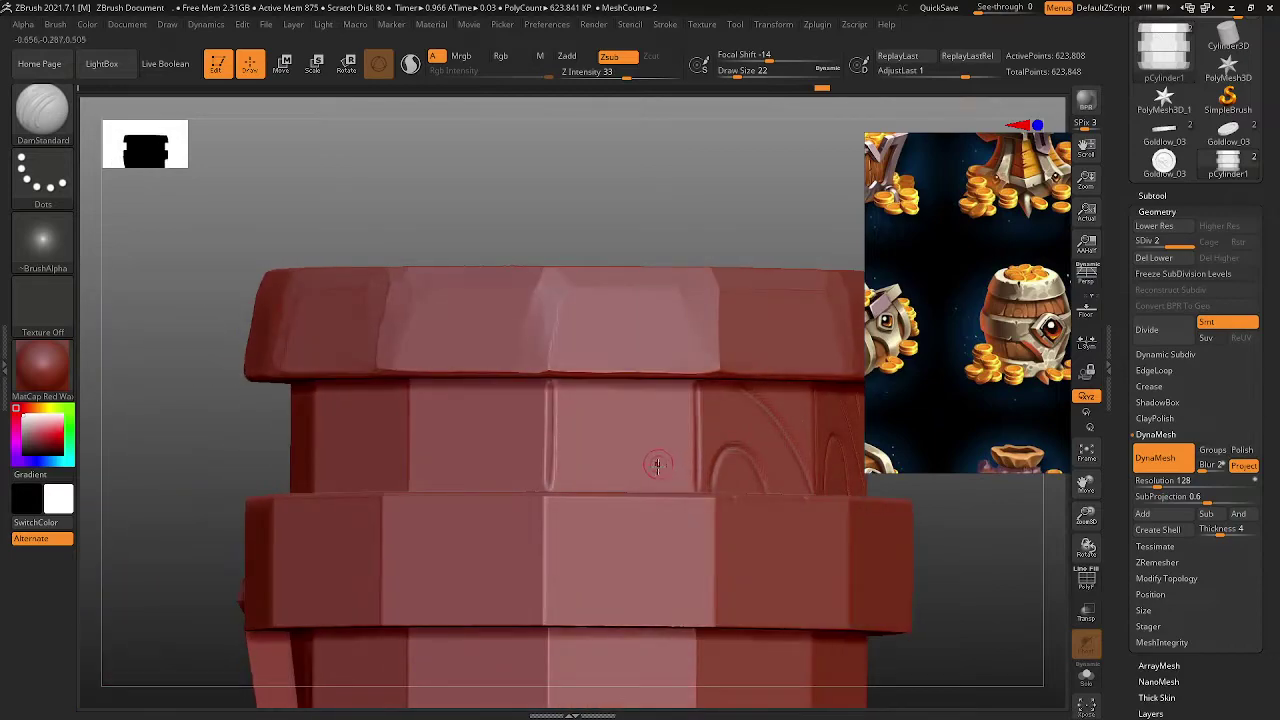
drag(613, 384, 683, 492)
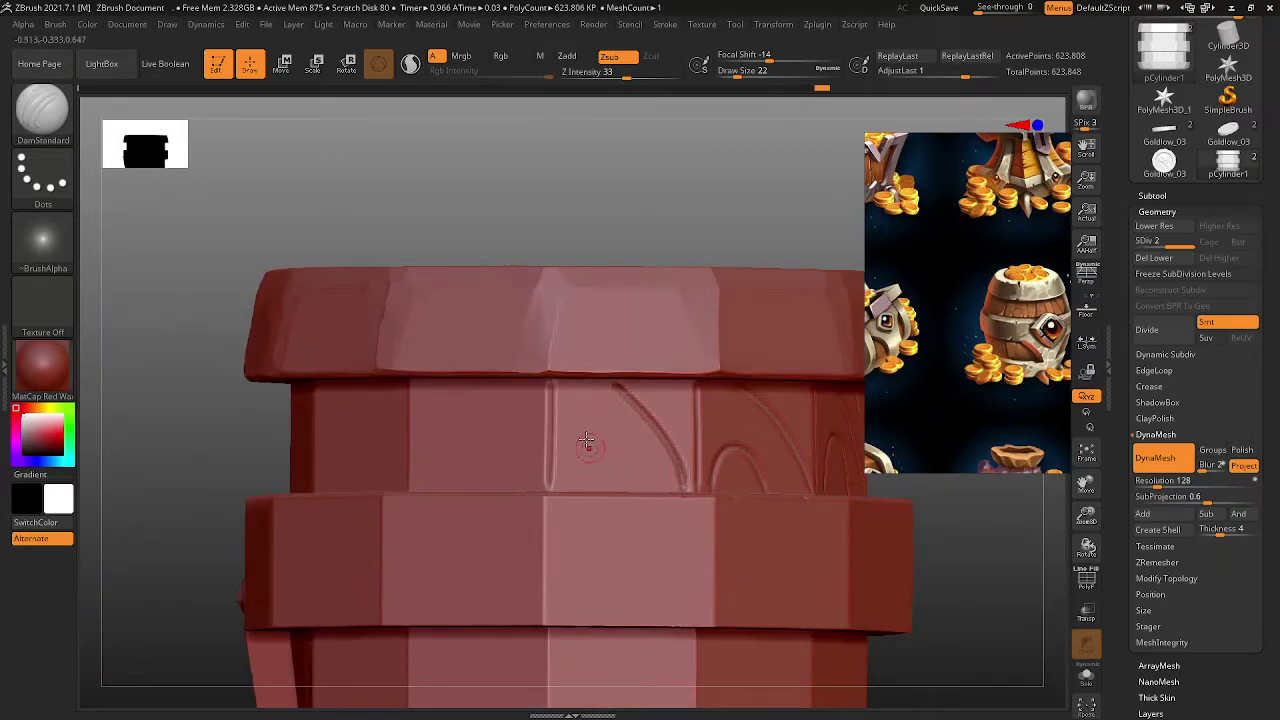
mouse_move(585, 425)
mouse_down()
mouse_move(586, 468)
mouse_move(600, 432)
mouse_move(645, 470)
mouse_move(652, 495)
mouse_up()
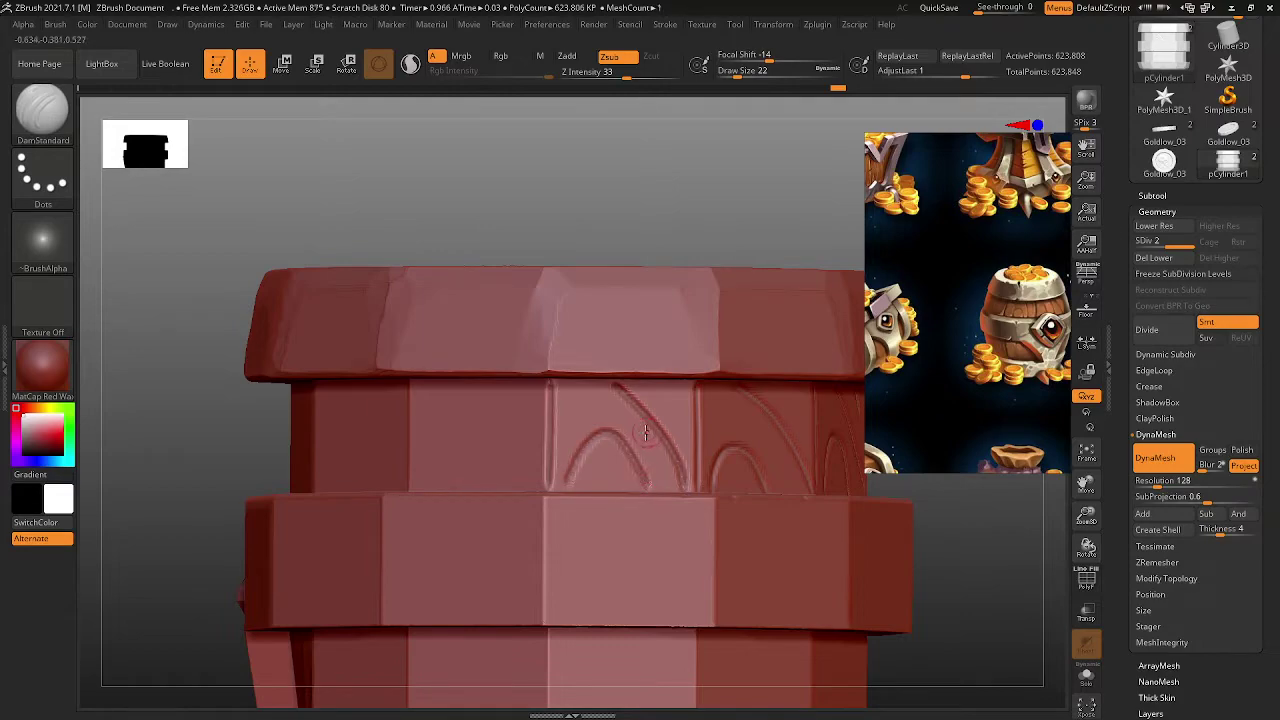
drag(631, 427, 651, 458)
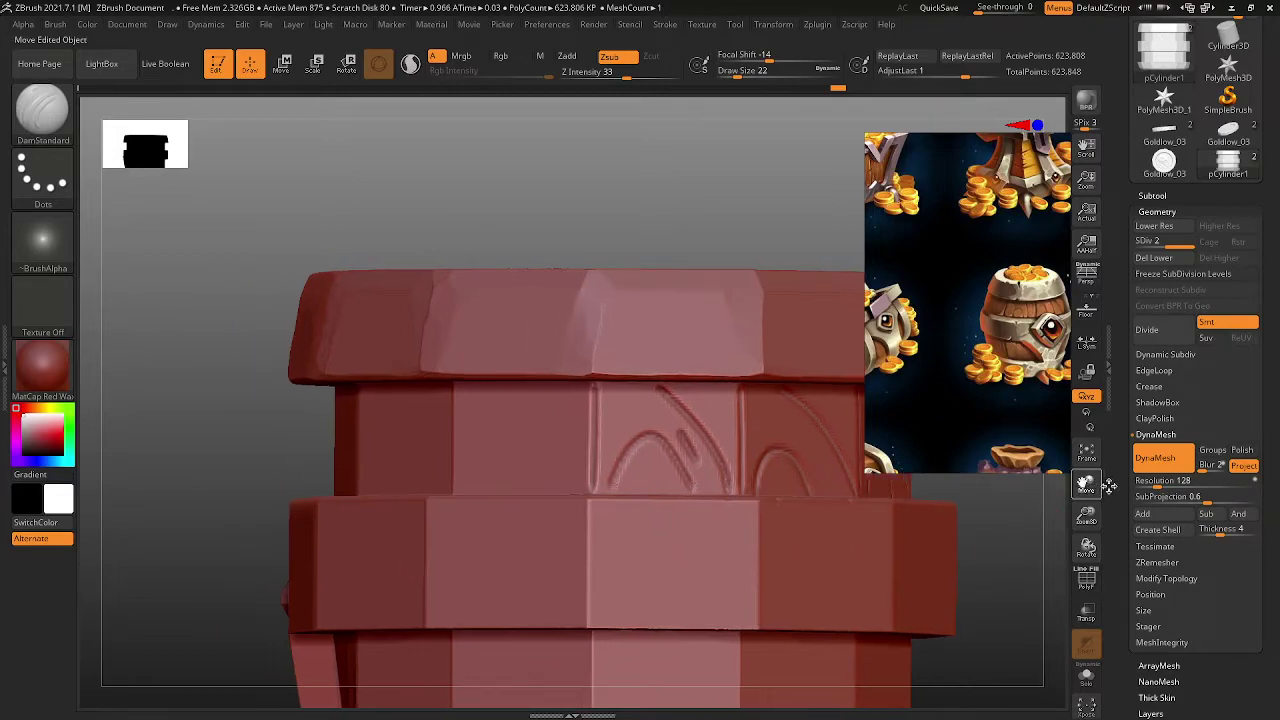
- Add a vertical seam groove, a diagonal groove and another arched groove on the front panels
drag(1087, 484, 1227, 480)
shift+right_drag(344, 428, 220, 420)
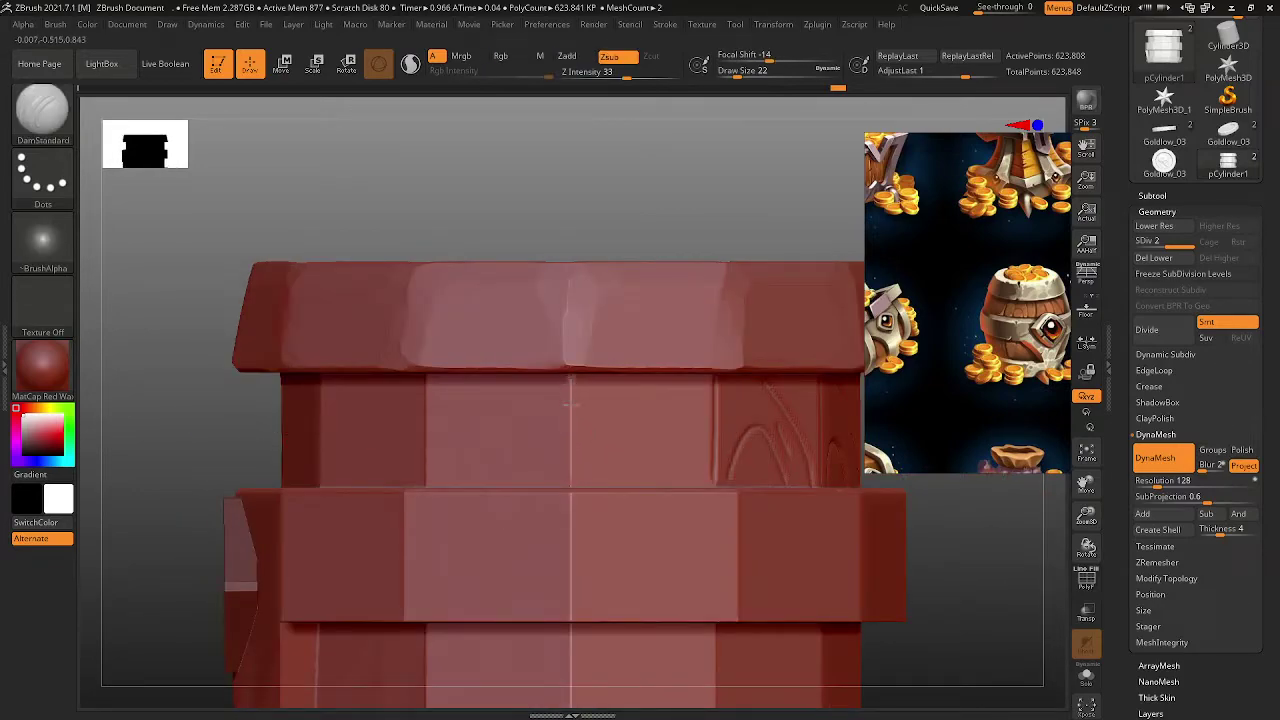
drag(570, 378, 578, 480)
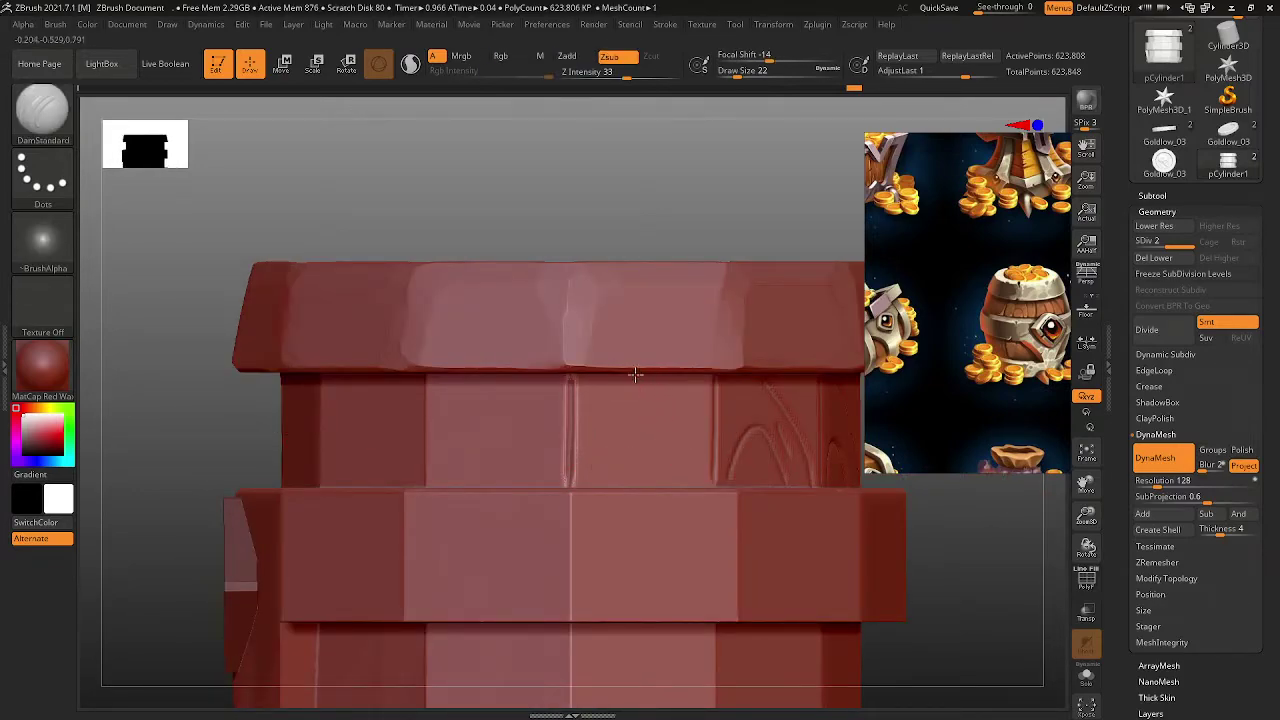
drag(635, 375, 707, 460)
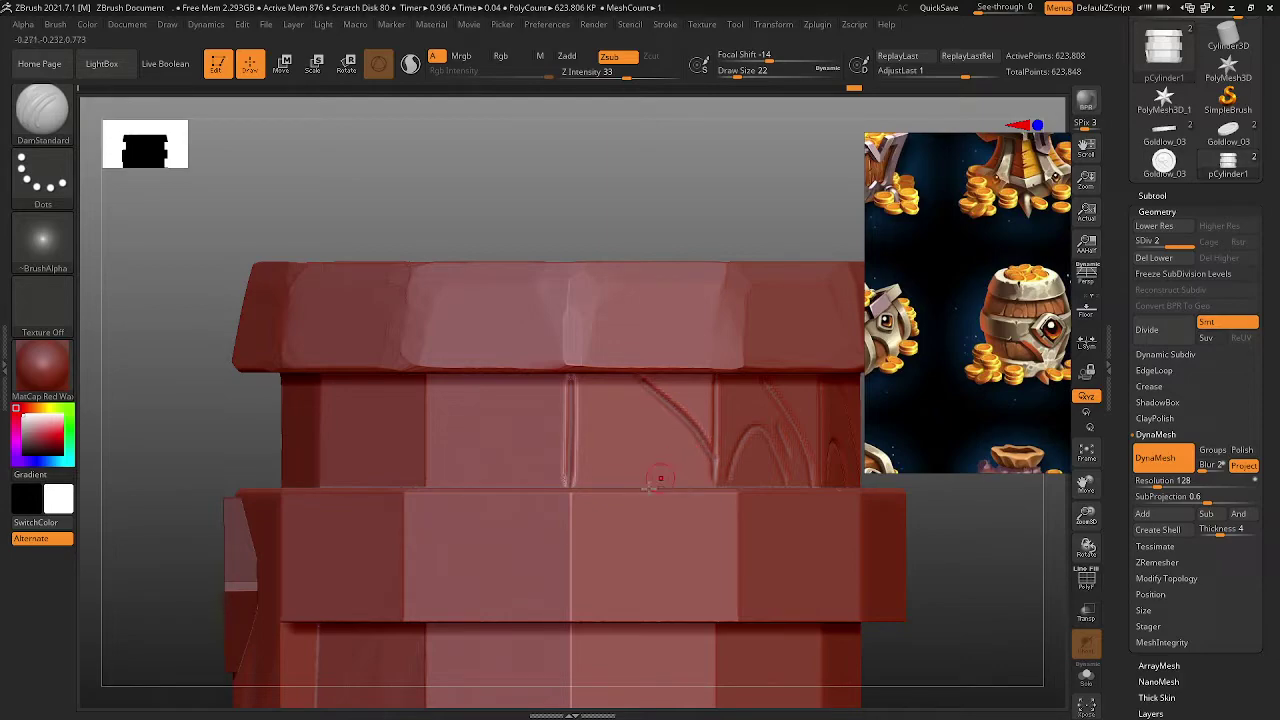
mouse_move(591, 465)
mouse_down()
mouse_move(661, 463)
mouse_move(669, 492)
mouse_up()
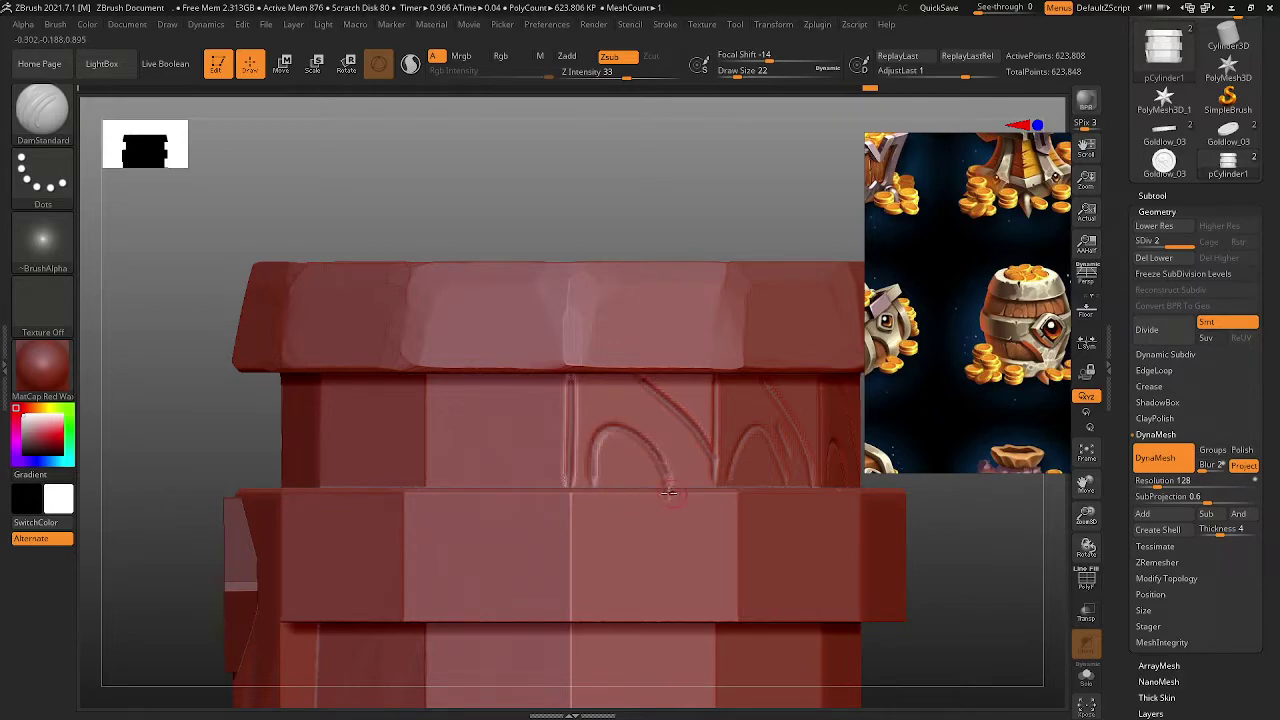
mouse_move(955, 548)
mouse_down()
mouse_move(638, 508)
mouse_move(628, 448)
mouse_move(681, 489)
mouse_up()
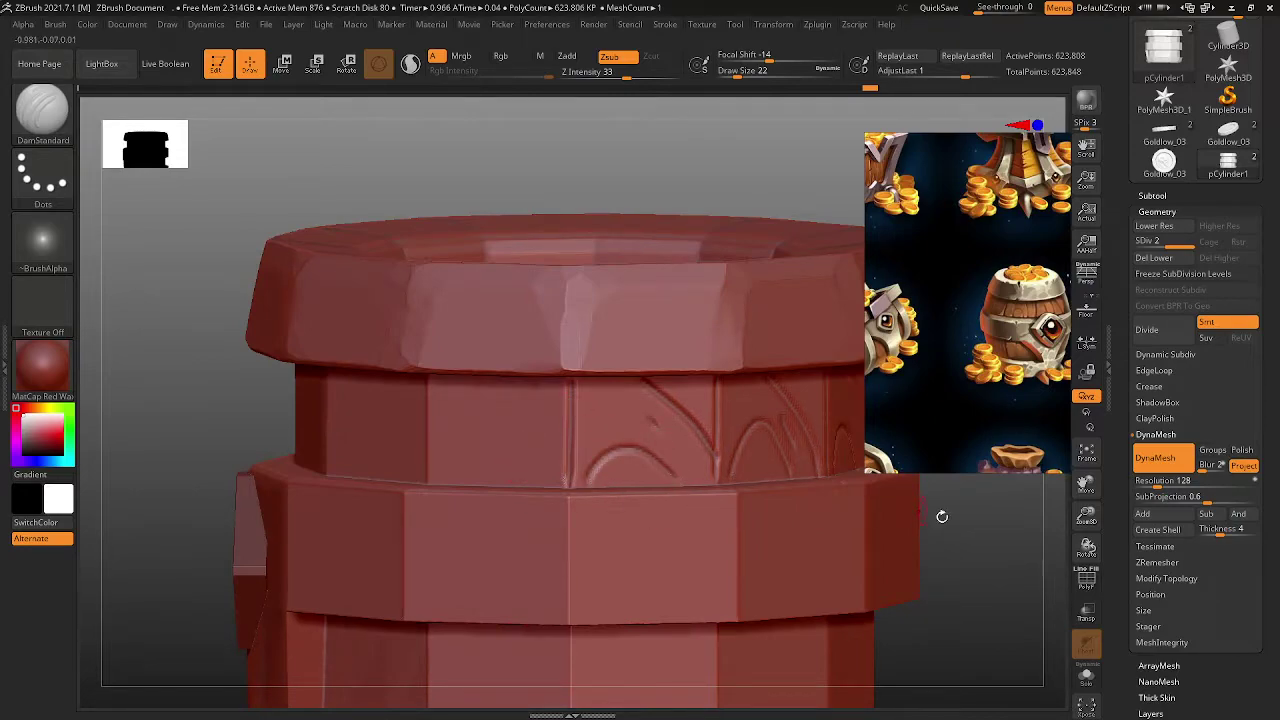
mouse_move(941, 516)
mouse_down()
mouse_move(1014, 523)
mouse_move(1041, 541)
mouse_up()
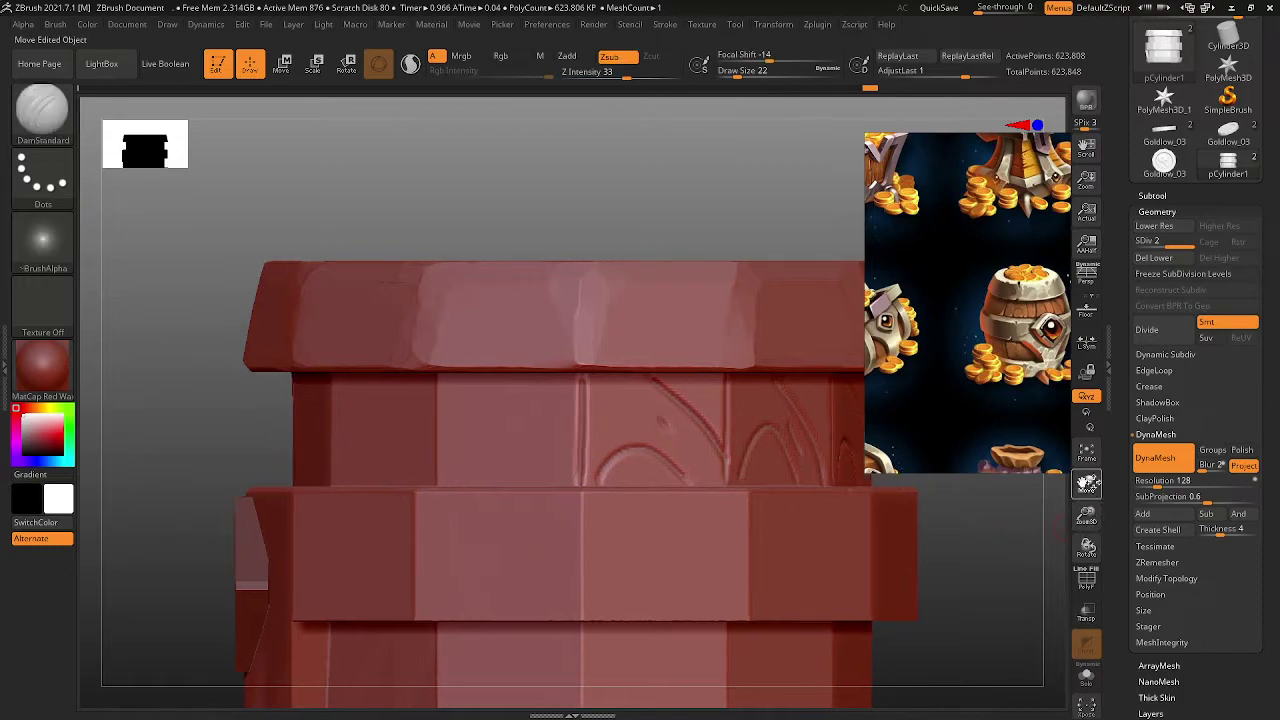
drag(1087, 485, 1187, 485)
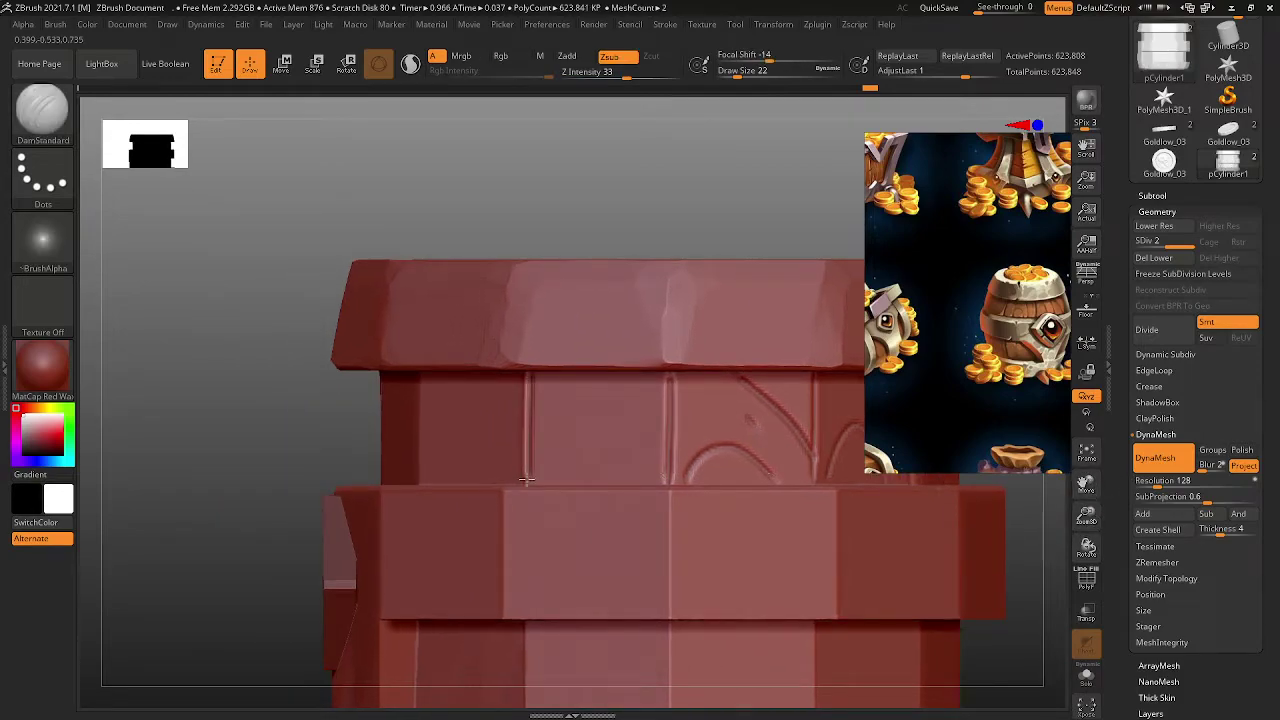
mouse_move(651, 200)
mouse_down()
mouse_move(632, 440)
mouse_move(645, 456)
mouse_up()
- Carve an arched groove, then vertical, curved and arched grooves on the panel above the emblem
mouse_move(541, 482)
mouse_down()
mouse_move(594, 452)
mouse_move(624, 484)
mouse_up()
right_drag(384, 491, 423, 442)
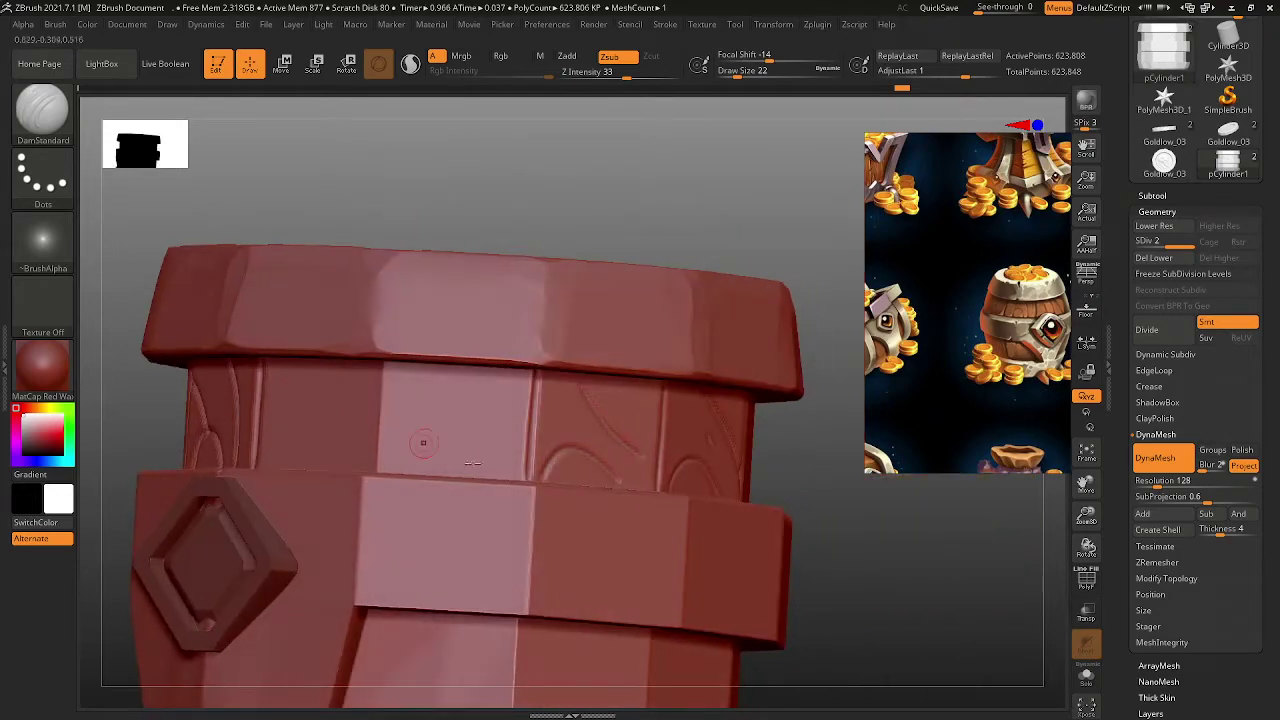
right_drag(866, 524, 767, 495)
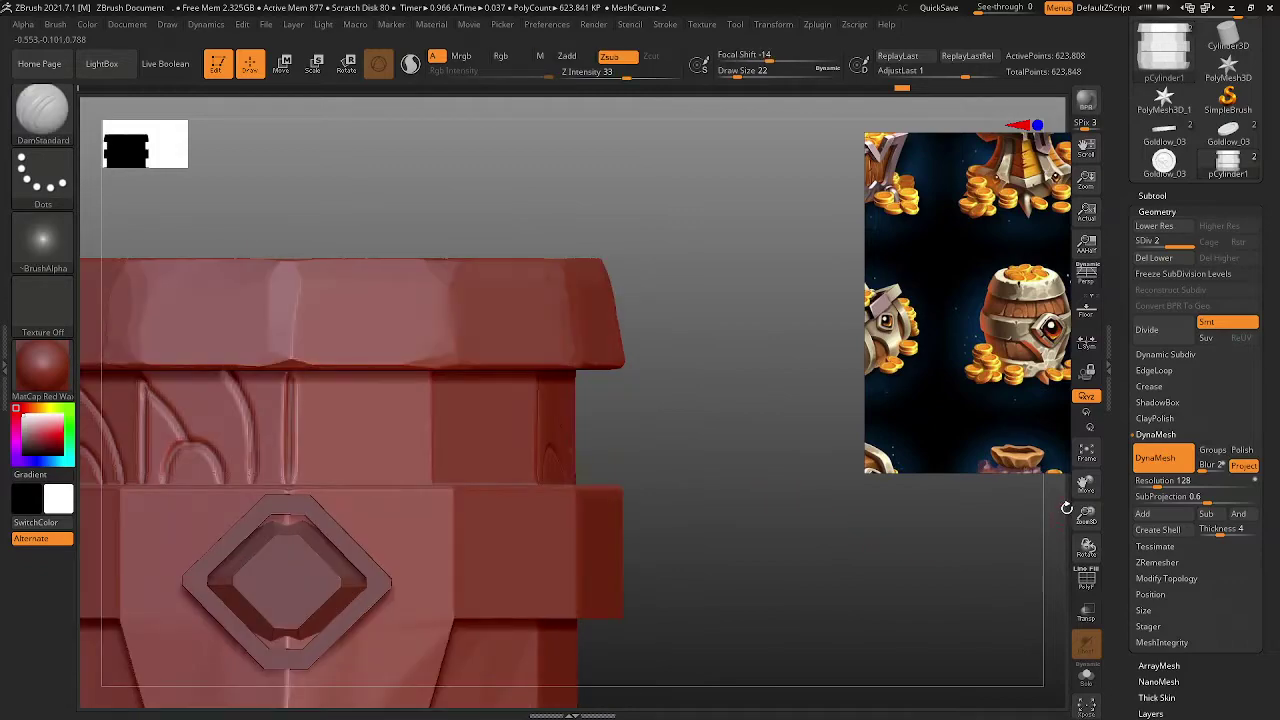
right_drag(1067, 508, 802, 476)
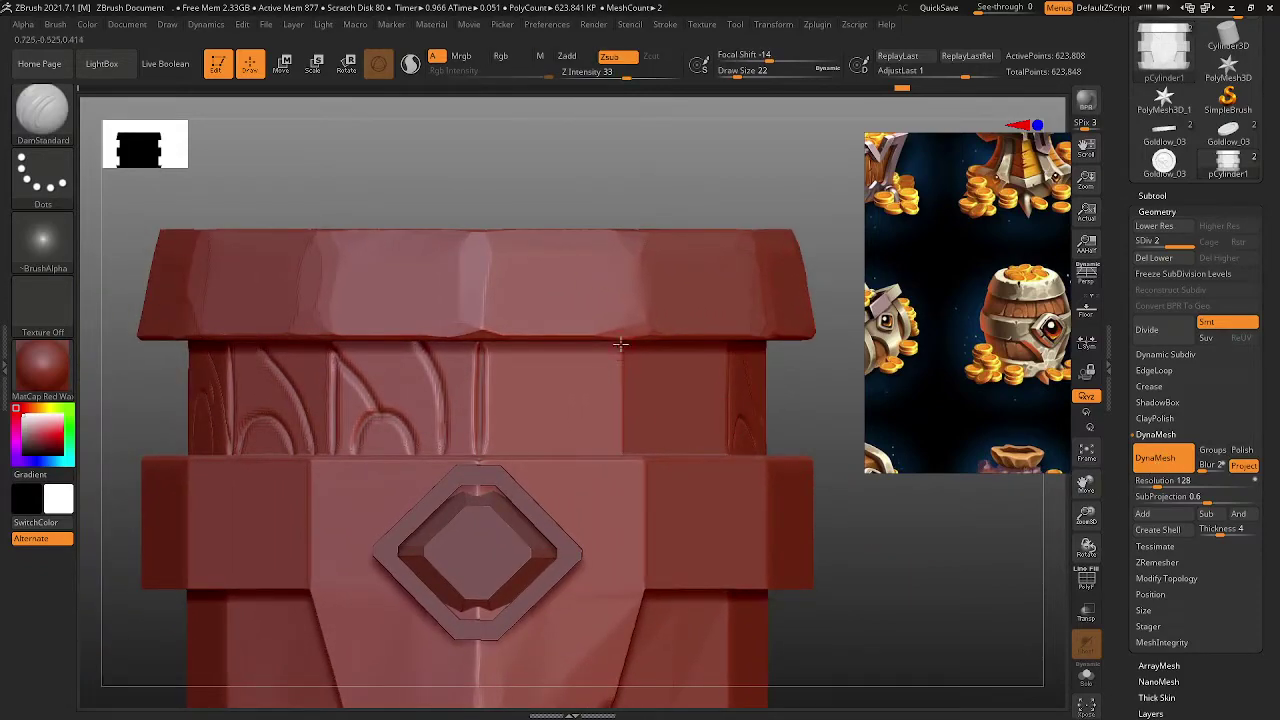
drag(620, 344, 623, 457)
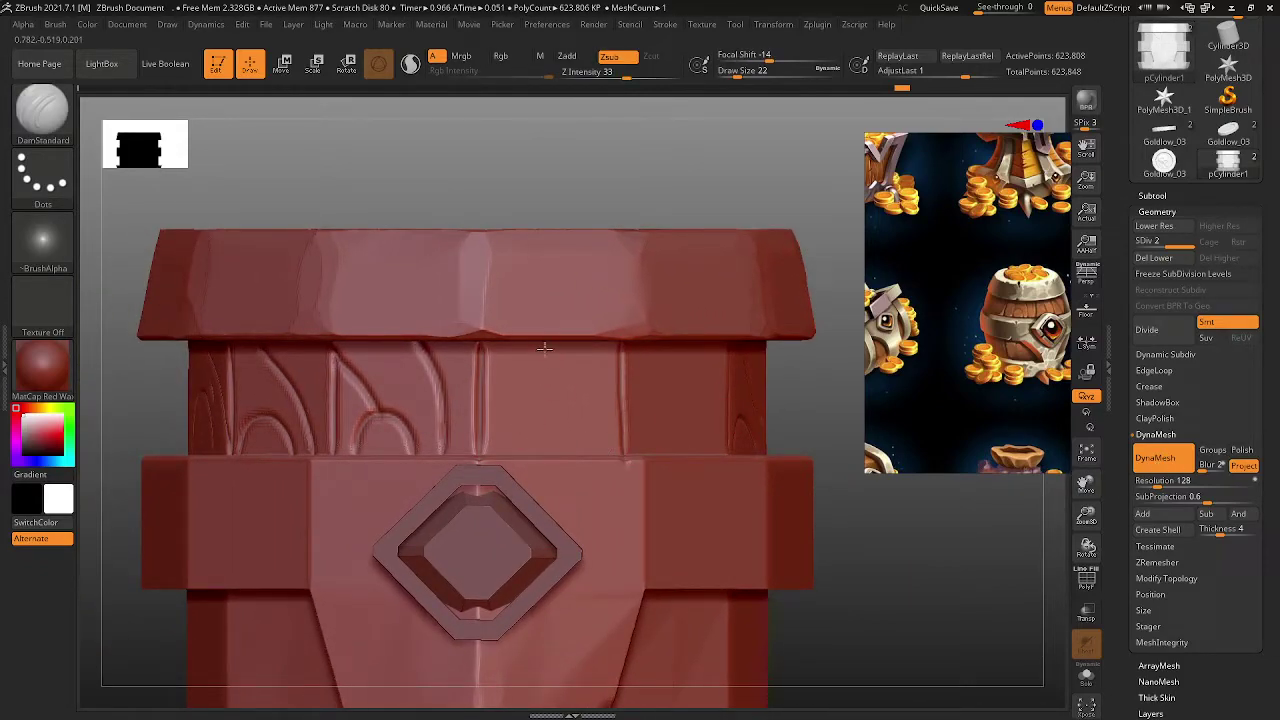
drag(544, 347, 596, 432)
mouse_move(510, 447)
mouse_down()
mouse_move(550, 418)
mouse_move(618, 423)
mouse_up()
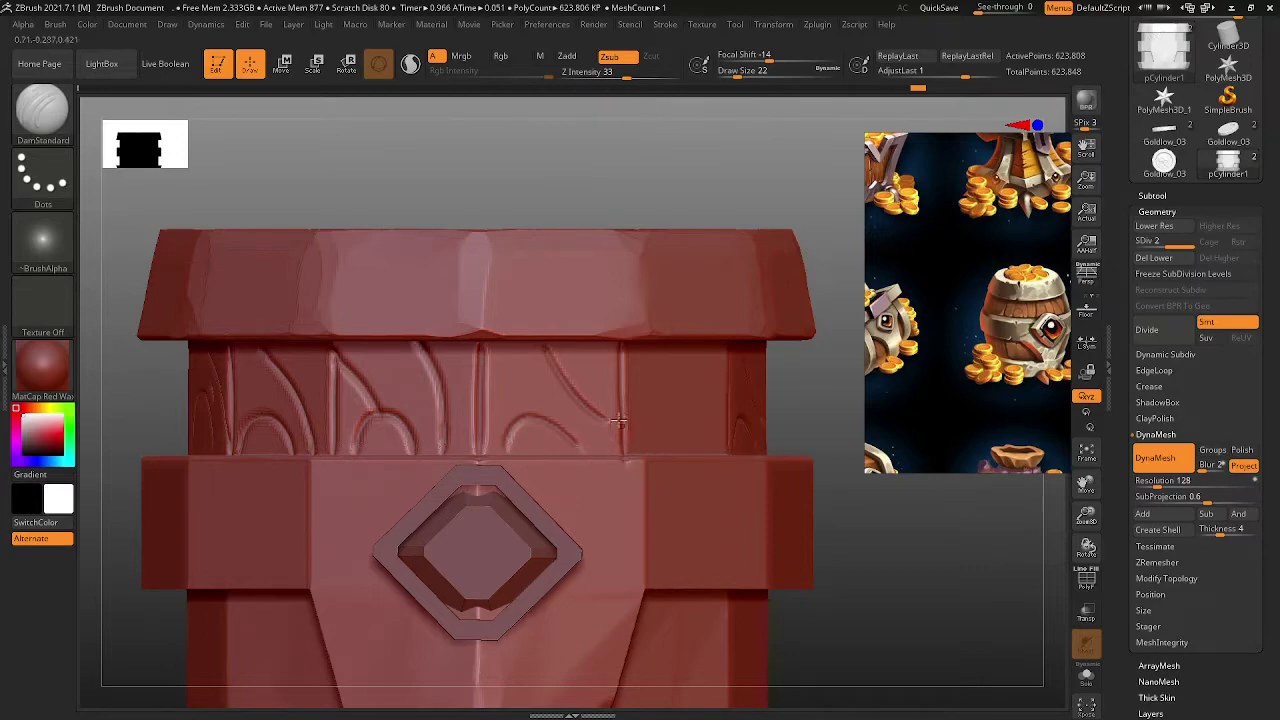
- Add two diagonal grooves, another arch and a short diagonal cut, then zoom out frontally
drag(829, 494, 423, 415)
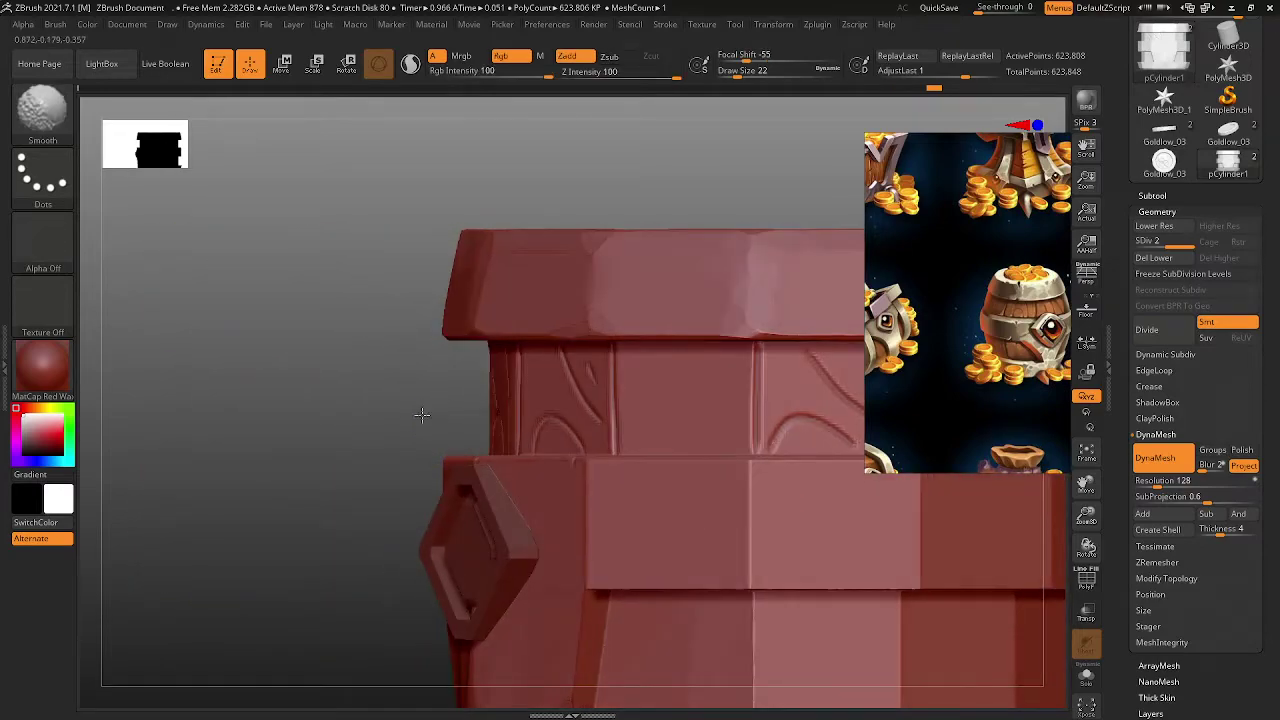
drag(604, 498, 555, 409)
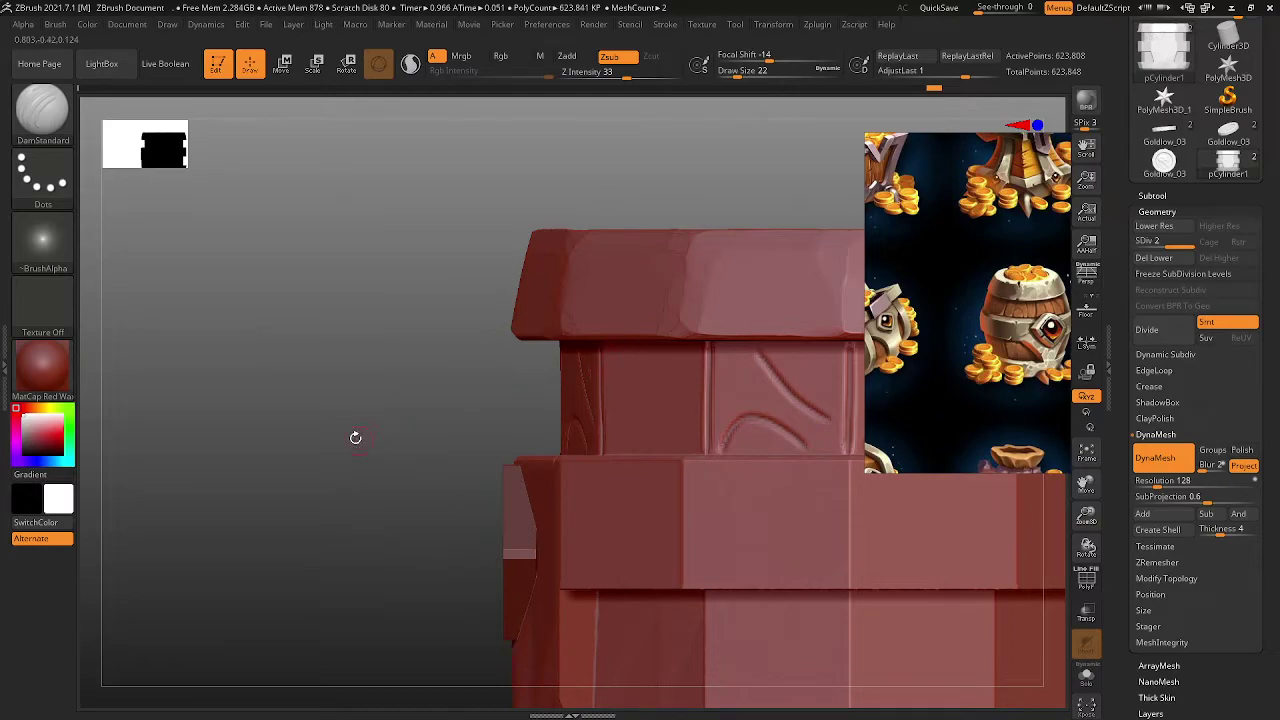
drag(355, 437, 648, 400)
drag(652, 342, 736, 436)
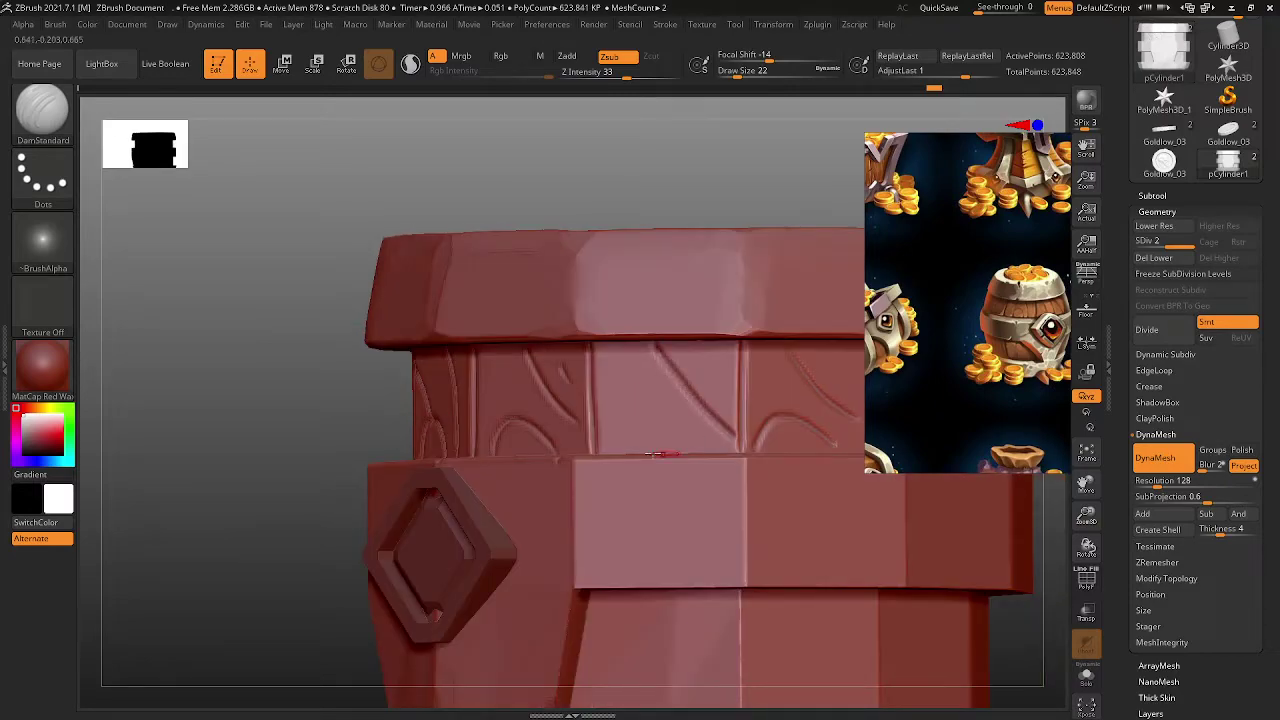
drag(618, 449, 695, 462)
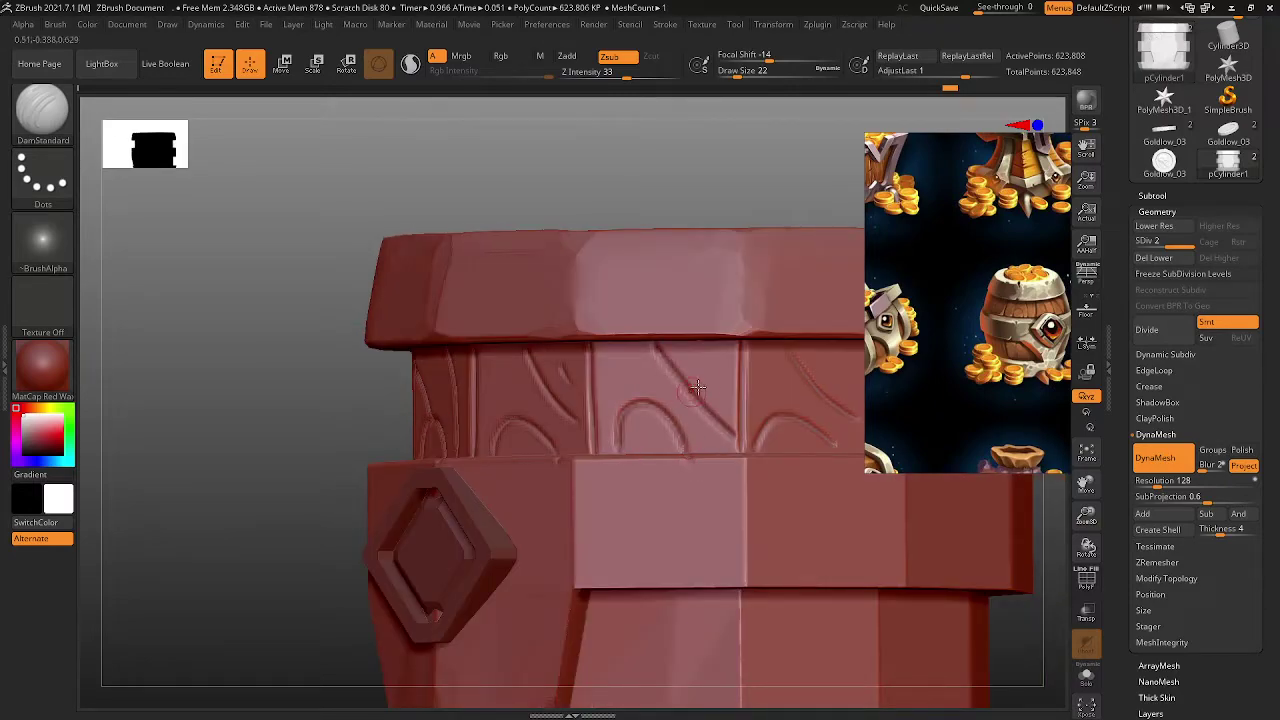
drag(705, 358, 733, 416)
mouse_move(1086, 515)
mouse_down()
mouse_move(980, 406)
mouse_move(960, 551)
mouse_move(828, 588)
mouse_up()
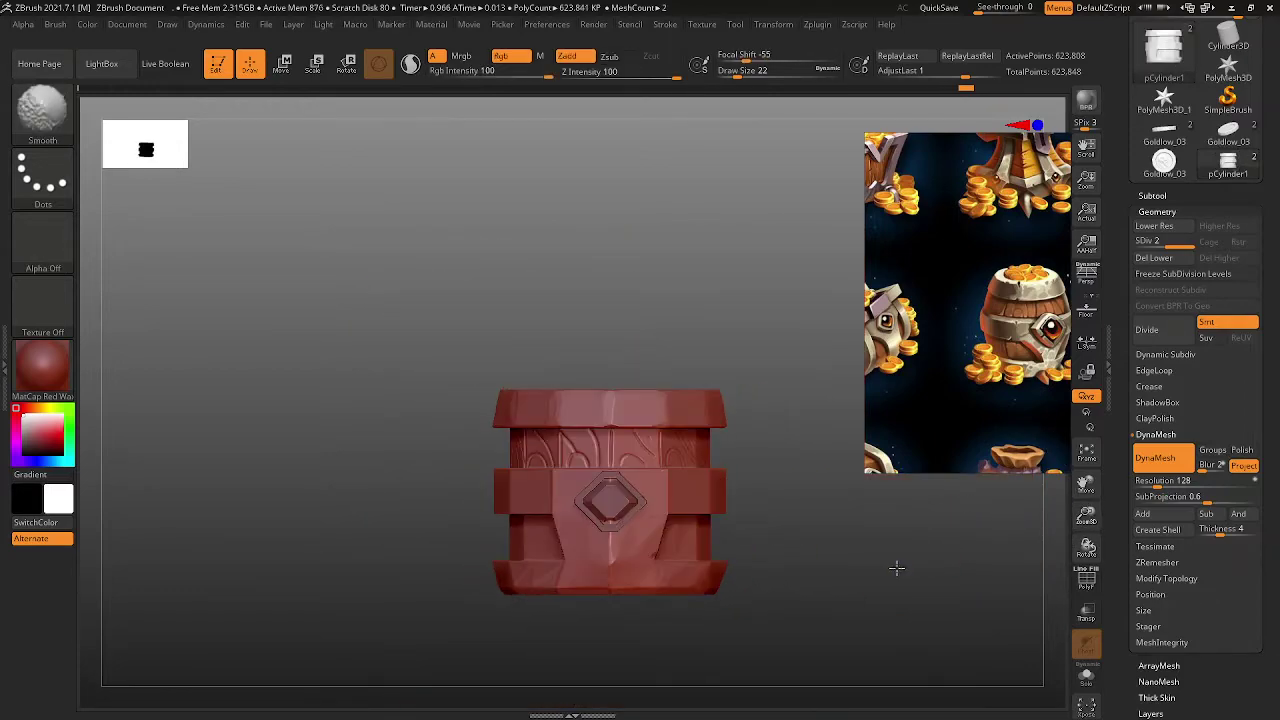
- Orbit around the barrel and carve one vertical groove down a stave seam below the middle band
drag(784, 542, 793, 564)
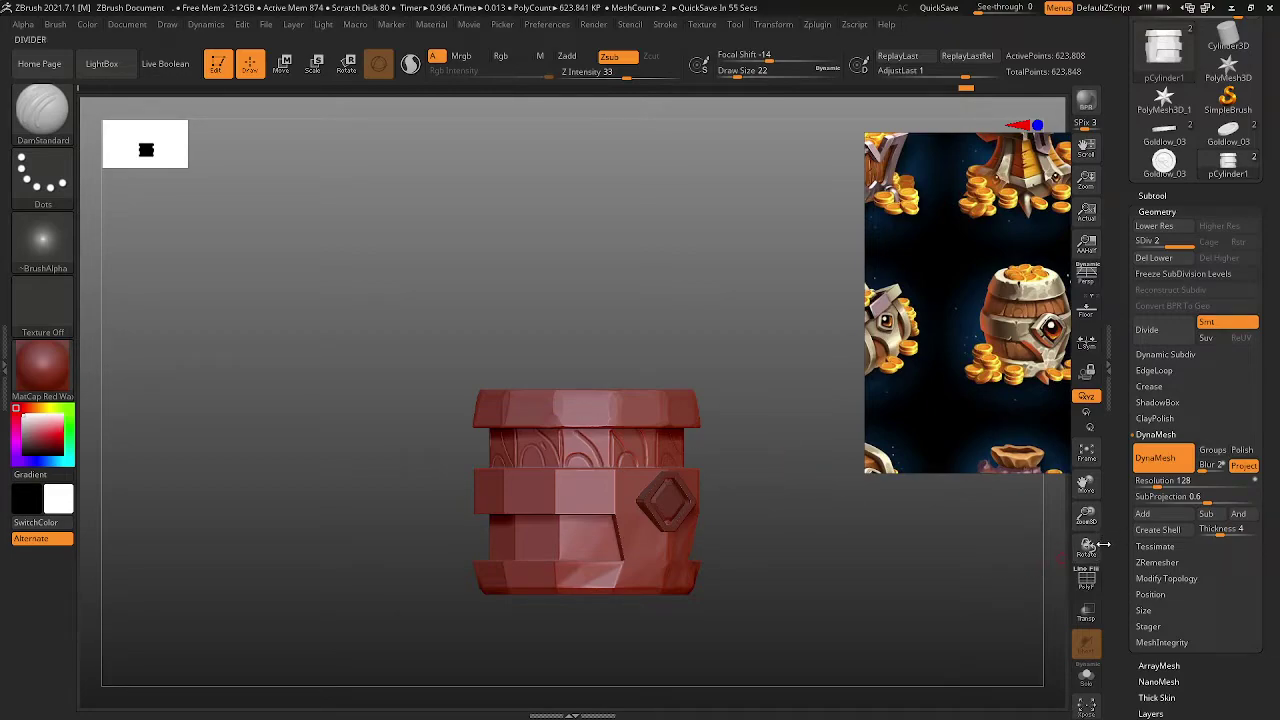
drag(1087, 516, 1088, 481)
key(f)
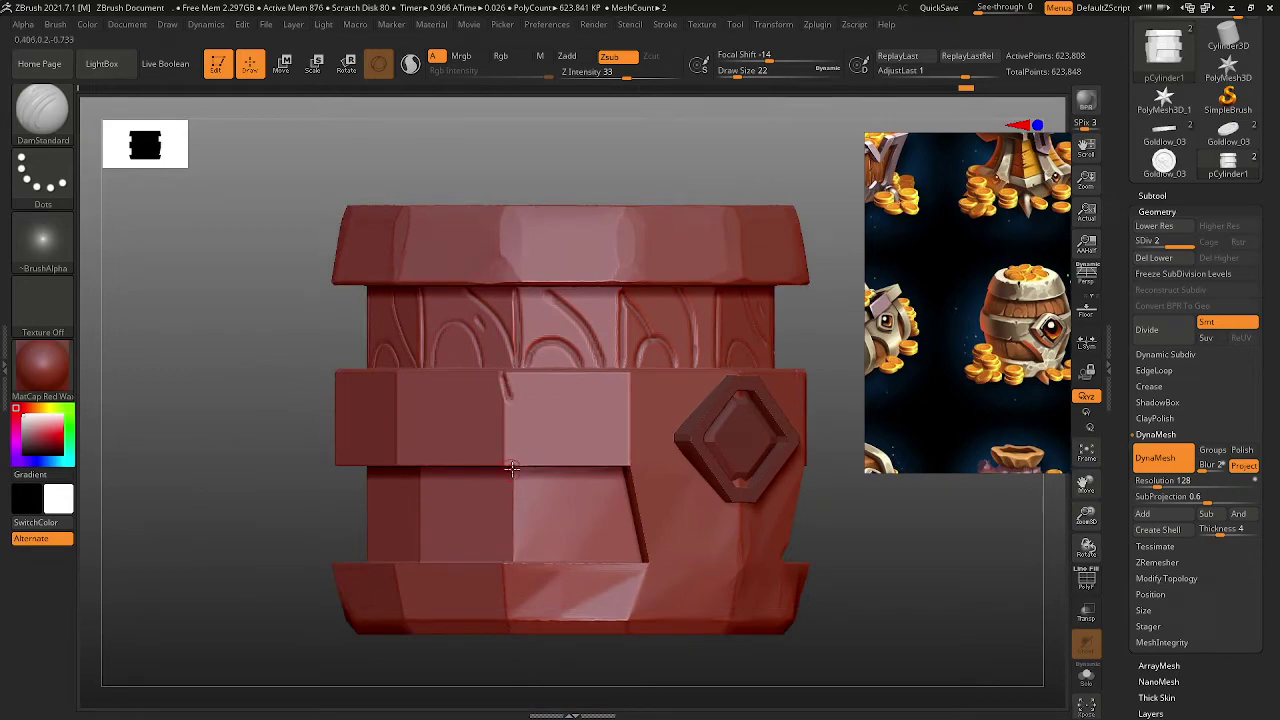
mouse_move(805, 526)
mouse_down()
mouse_move(857, 541)
mouse_move(840, 575)
mouse_up()
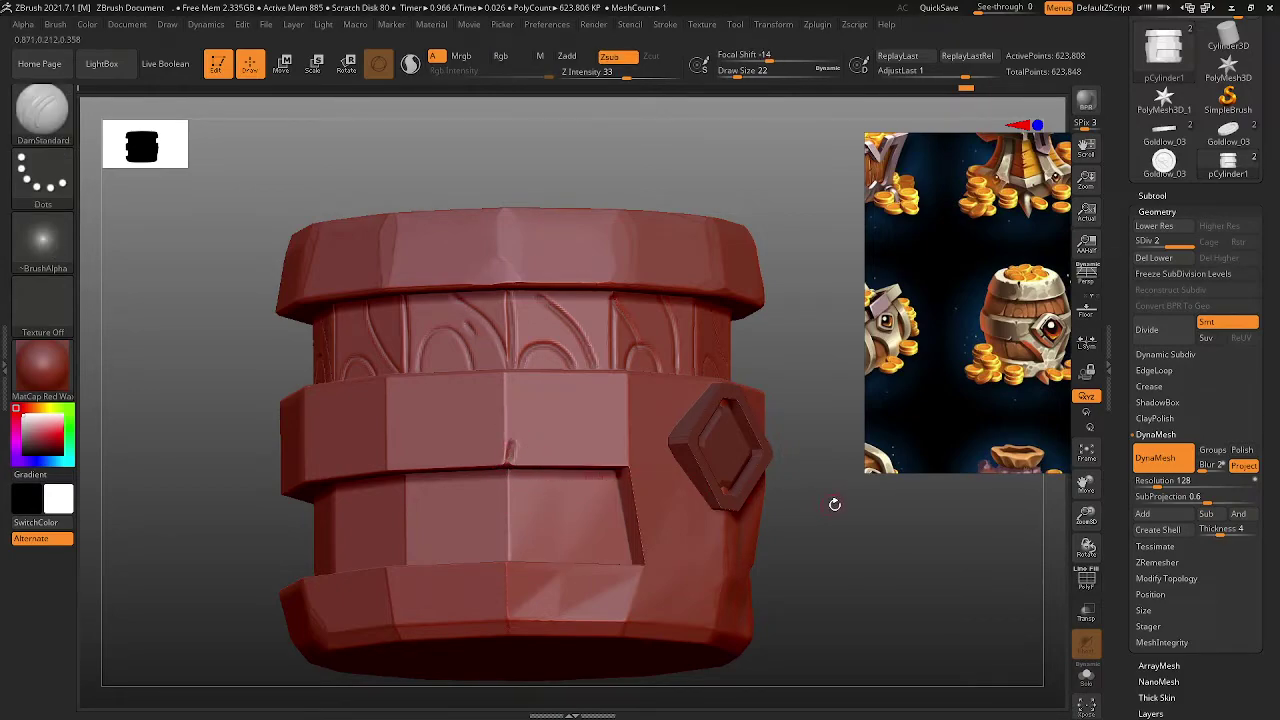
drag(834, 503, 843, 512)
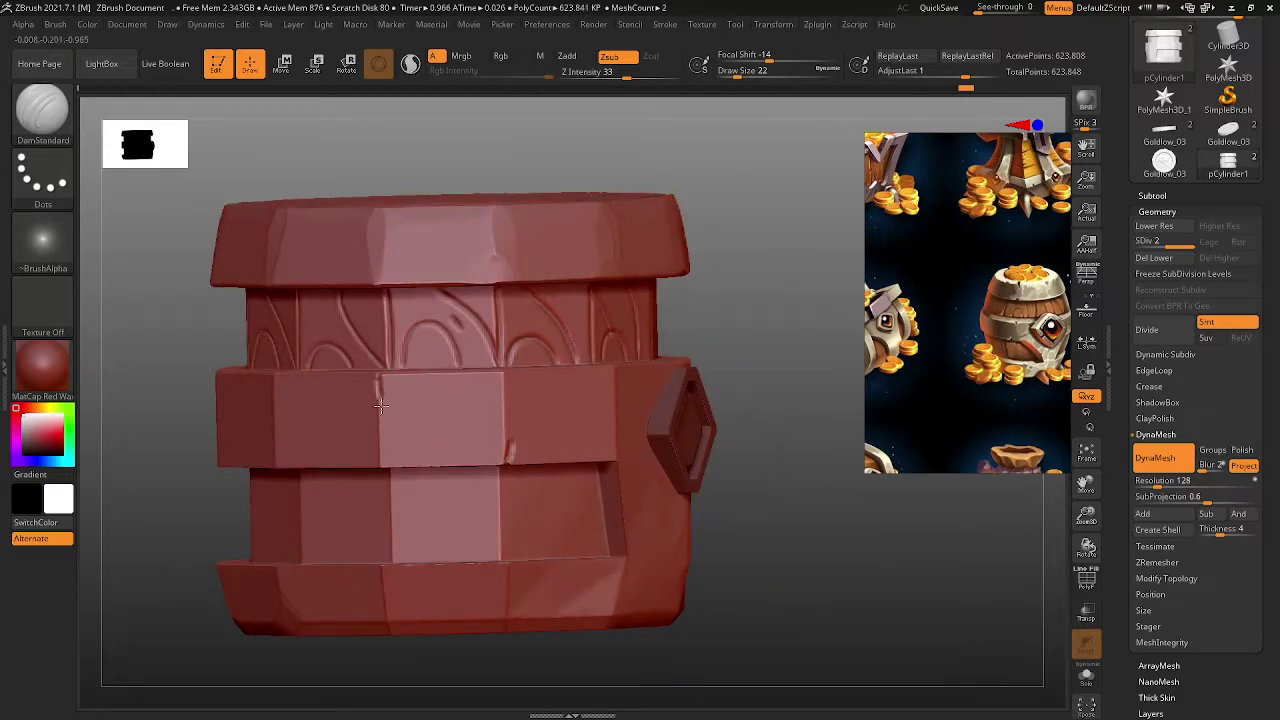
drag(766, 512, 658, 512)
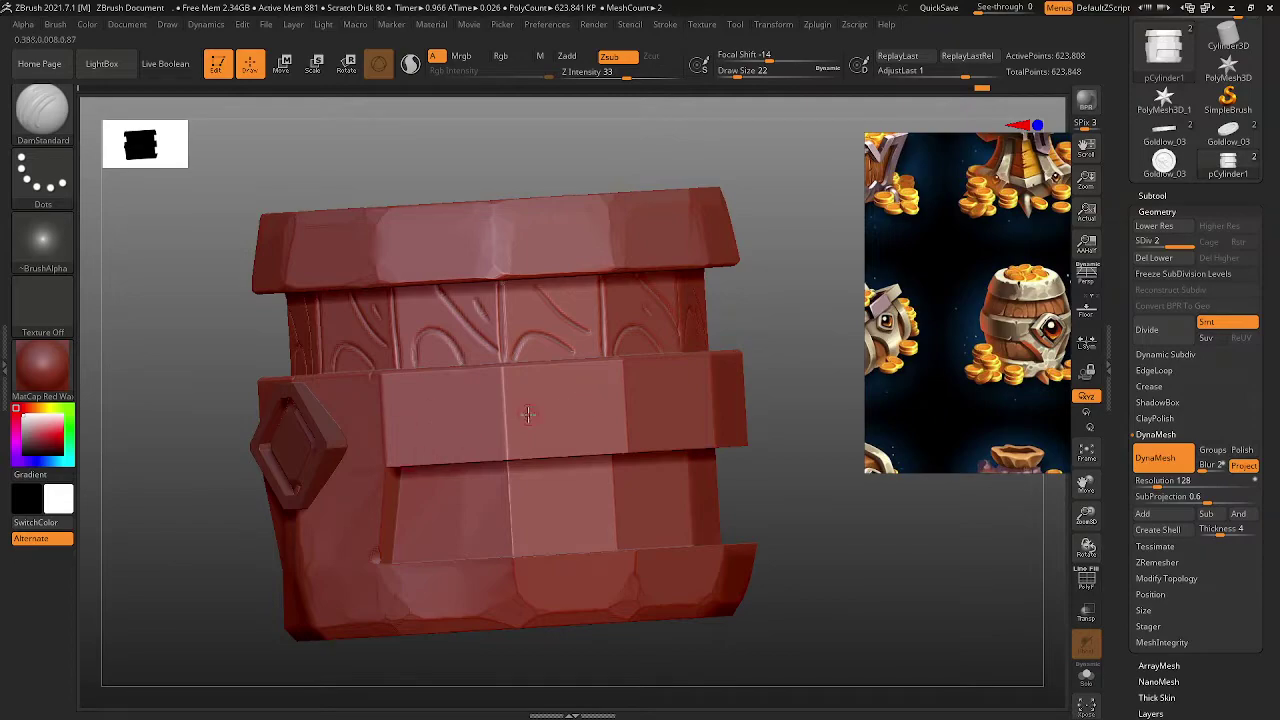
drag(504, 368, 514, 462)
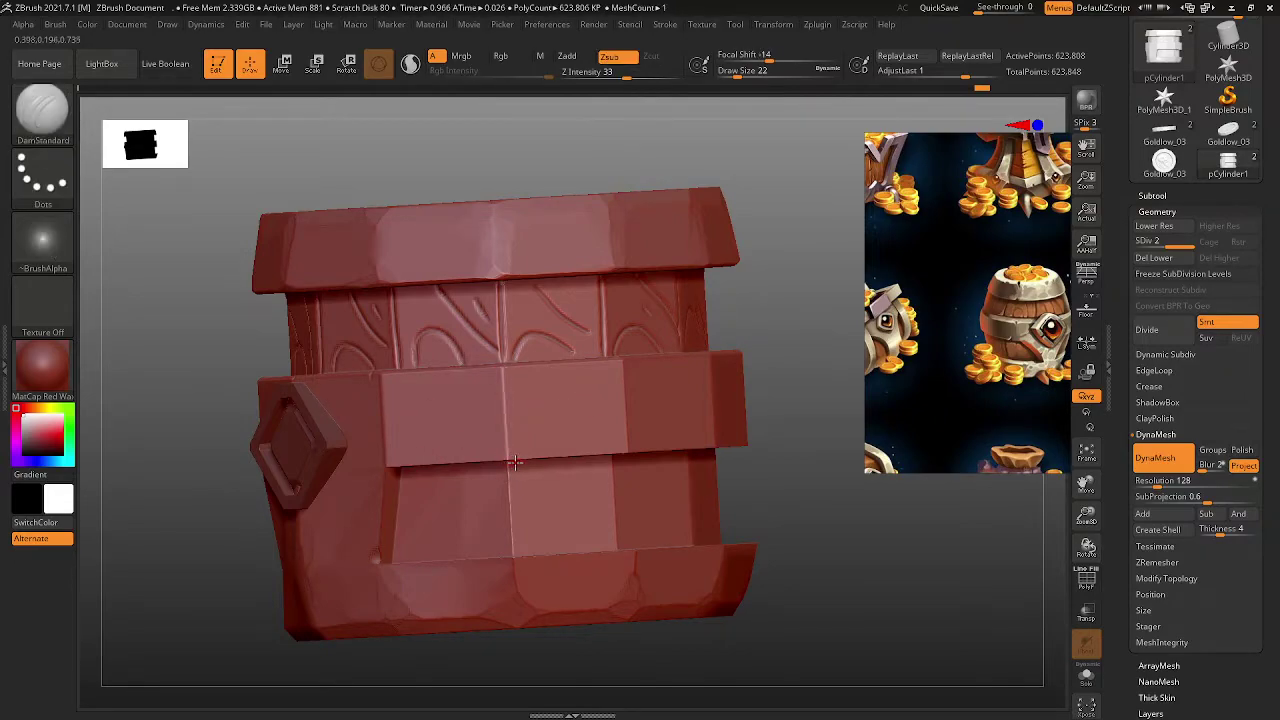
drag(656, 496, 794, 497)
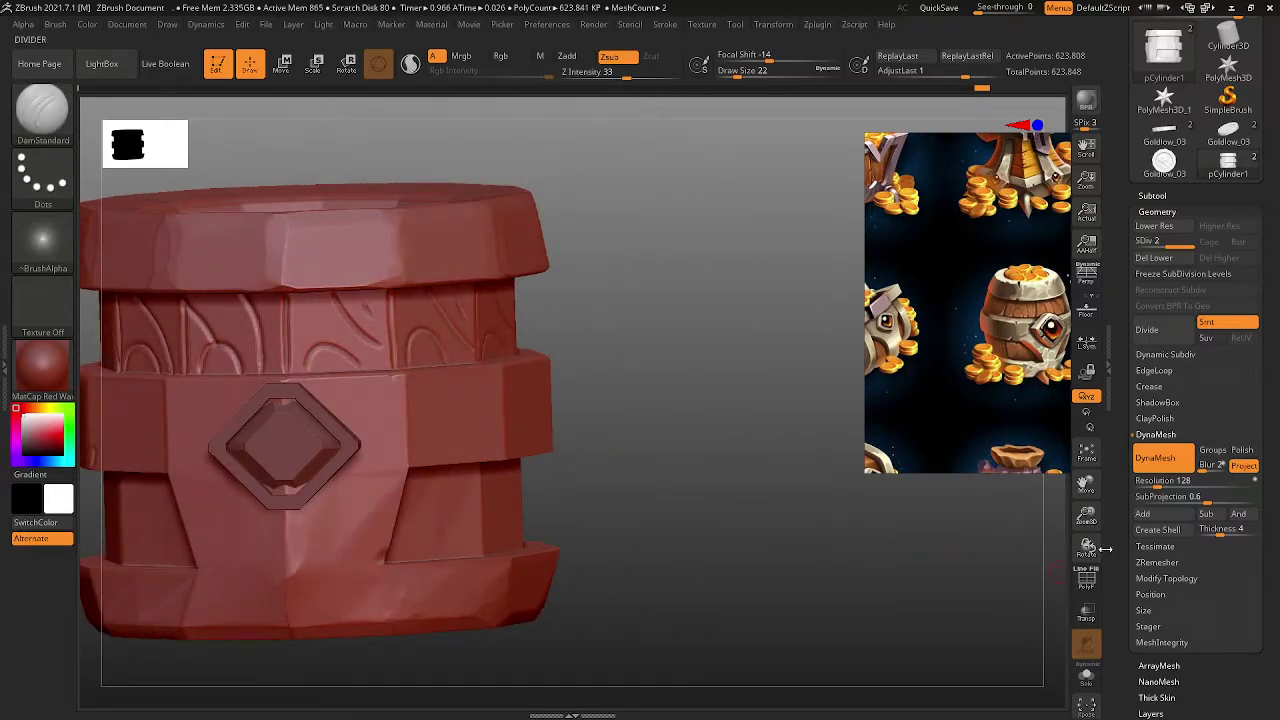
drag(1104, 548, 866, 544)
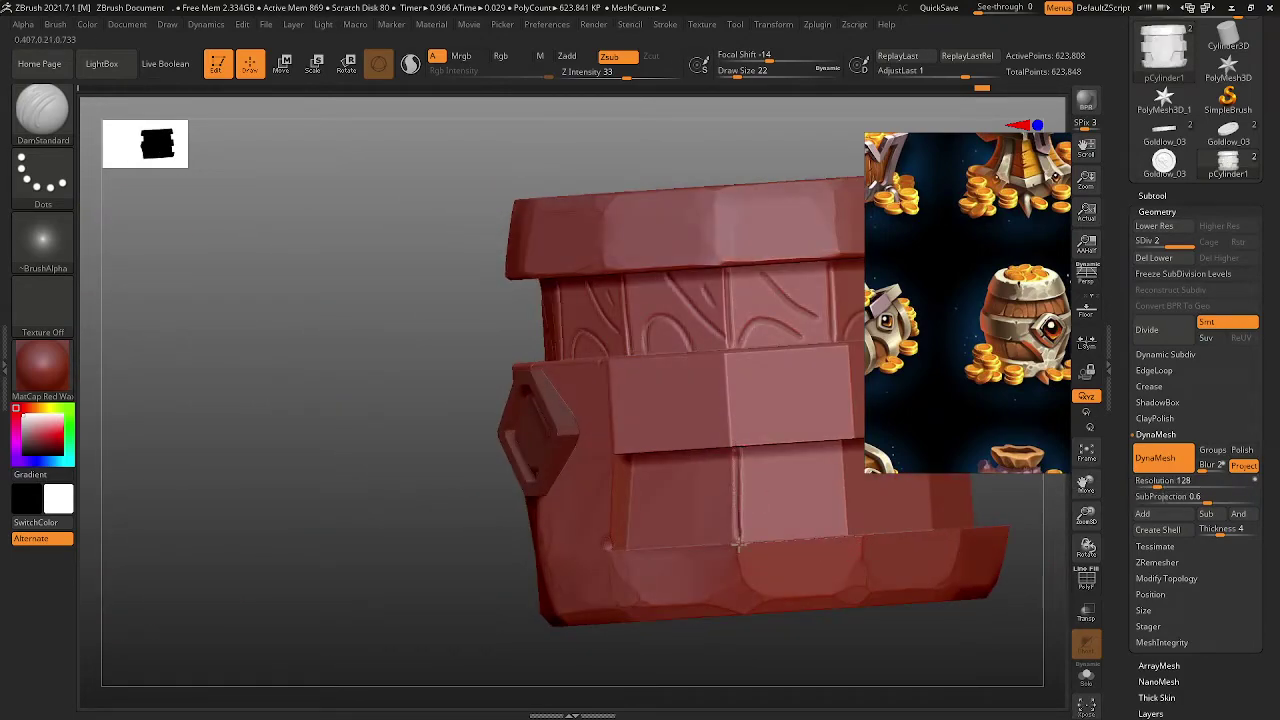
- Carve a groove down a vertical seam and reduce the brush Draw Size to 14
mouse_move(1084, 518)
mouse_down()
mouse_move(1086, 484)
mouse_move(886, 503)
mouse_move(700, 450)
mouse_up()
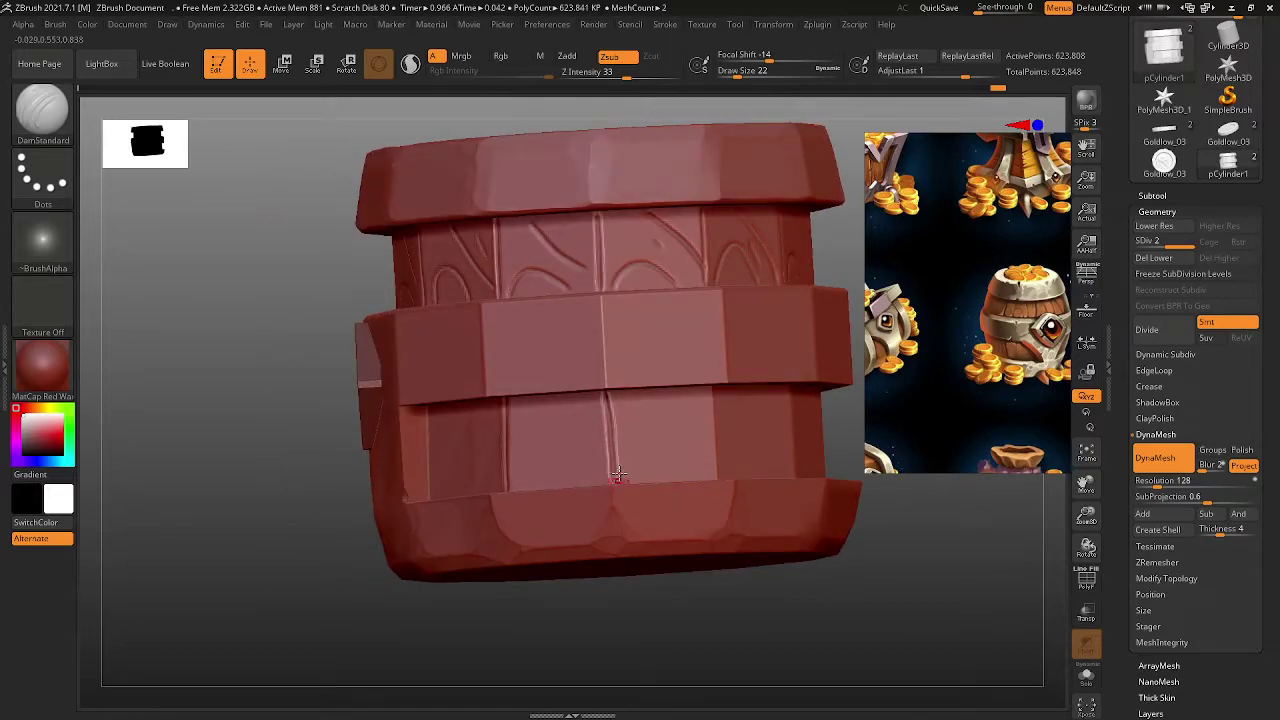
drag(609, 407, 612, 479)
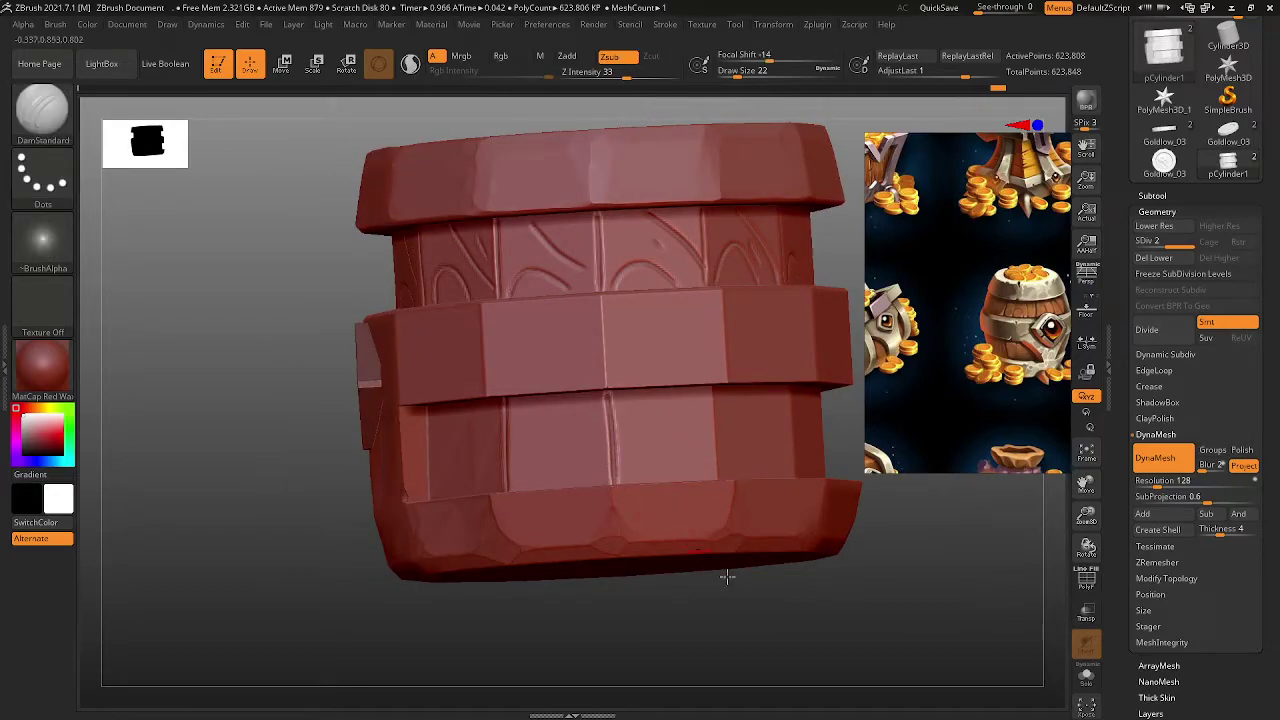
mouse_move(727, 577)
mouse_down()
mouse_move(724, 400)
mouse_move(728, 485)
mouse_up()
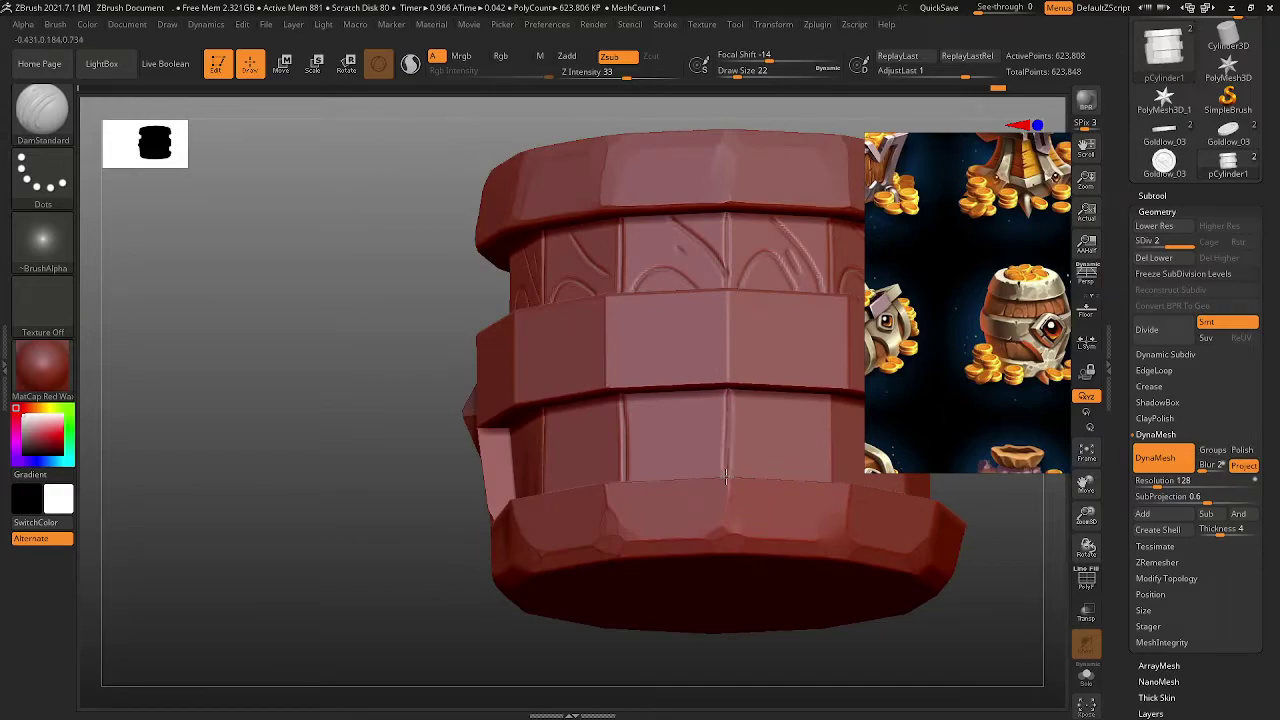
drag(767, 653, 794, 657)
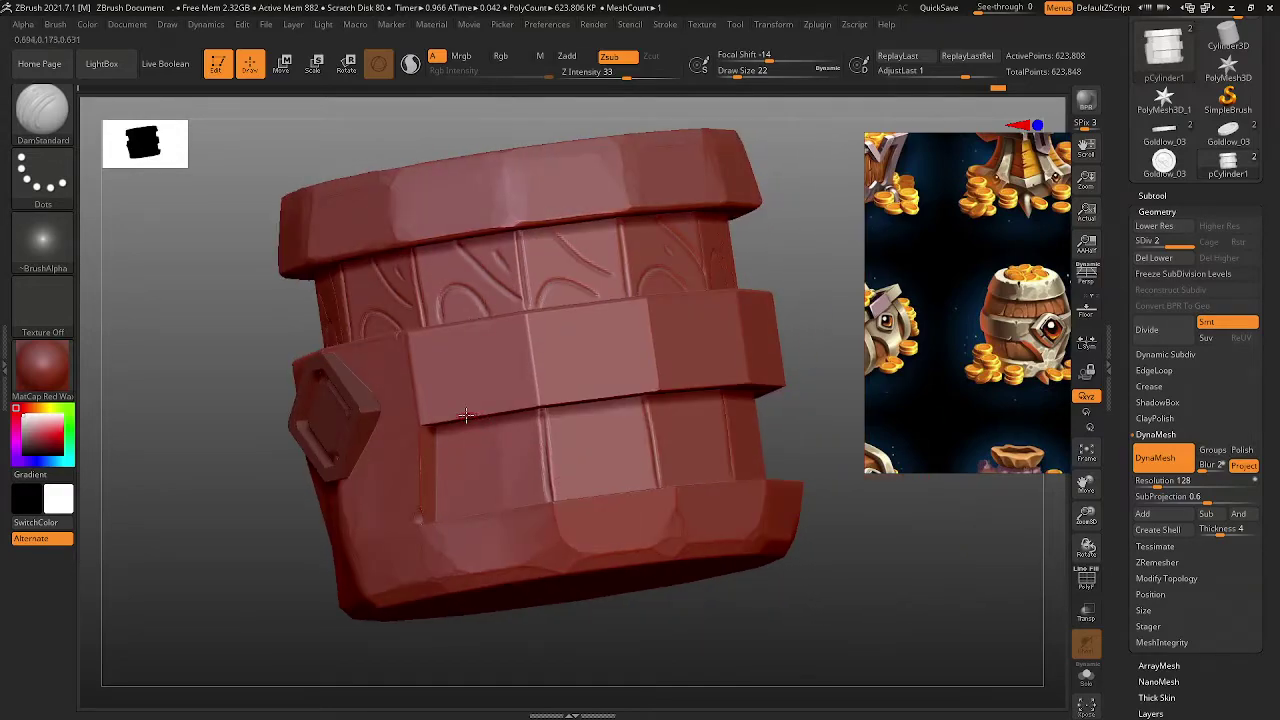
drag(466, 415, 620, 473)
key([)
- Stroke three short wood-grain lines onto the lower staves
mouse_move(733, 488)
mouse_down()
mouse_move(763, 422)
mouse_move(533, 458)
mouse_move(521, 481)
mouse_up()
mouse_move(774, 387)
mouse_down()
mouse_move(794, 374)
mouse_move(531, 443)
mouse_up()
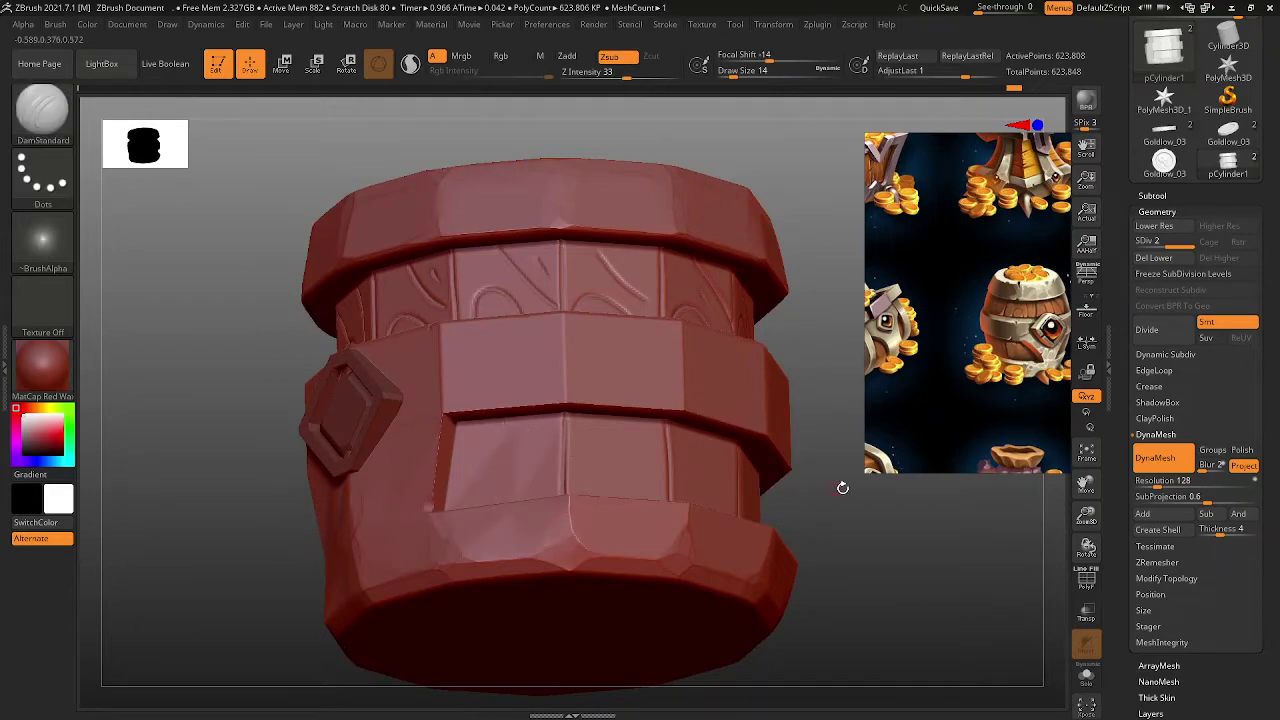
mouse_move(843, 486)
mouse_down()
mouse_move(544, 481)
mouse_move(567, 453)
mouse_up()
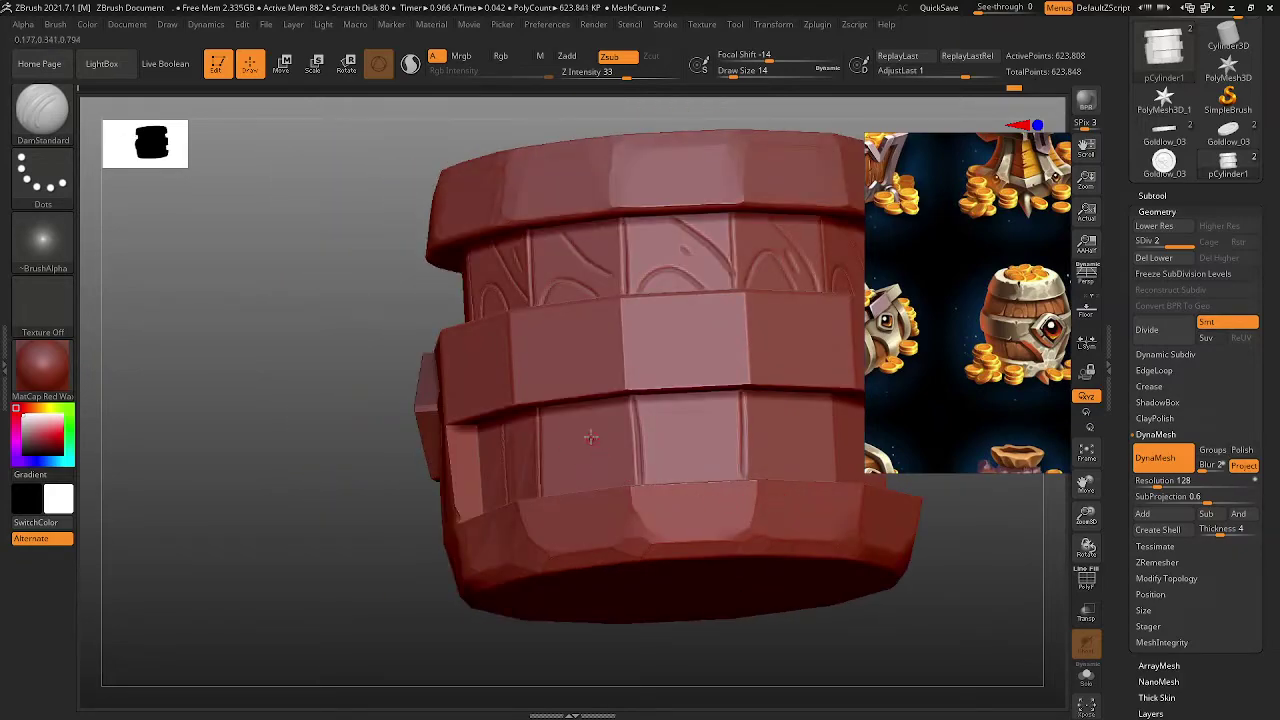
drag(582, 400, 585, 458)
mouse_move(985, 500)
mouse_down()
mouse_move(925, 543)
mouse_move(894, 534)
mouse_up()
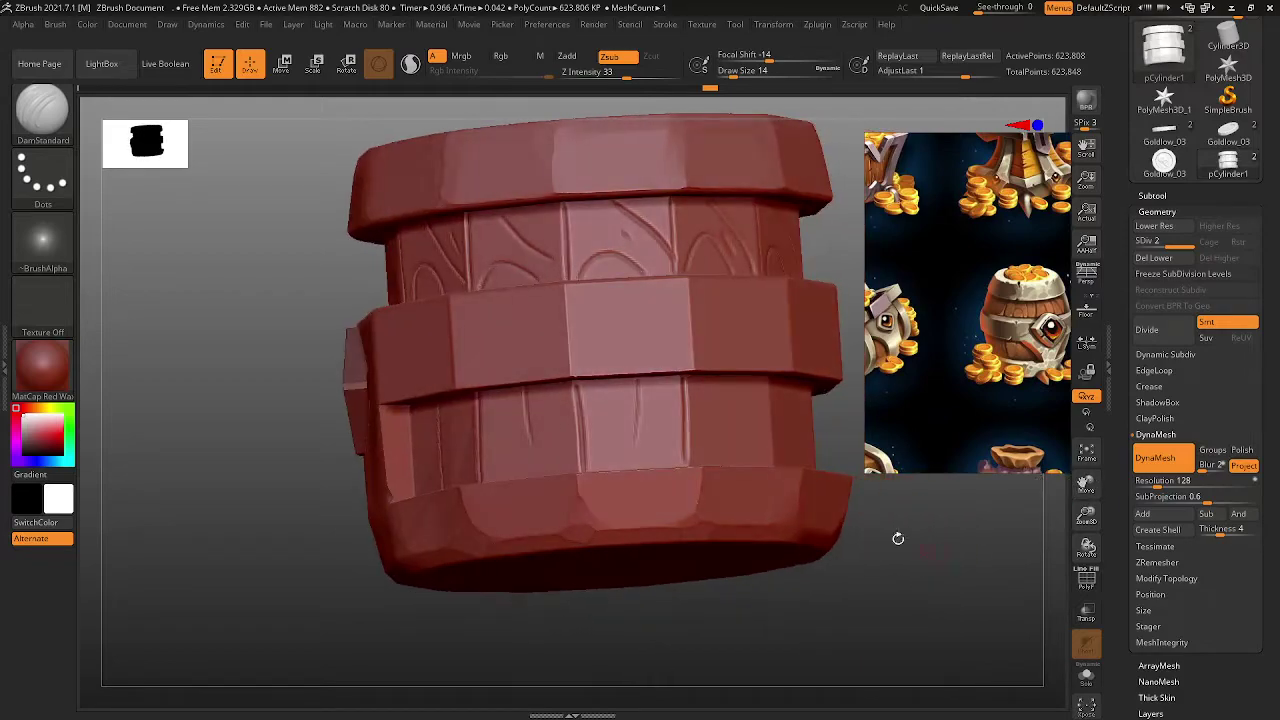
drag(608, 395, 612, 468)
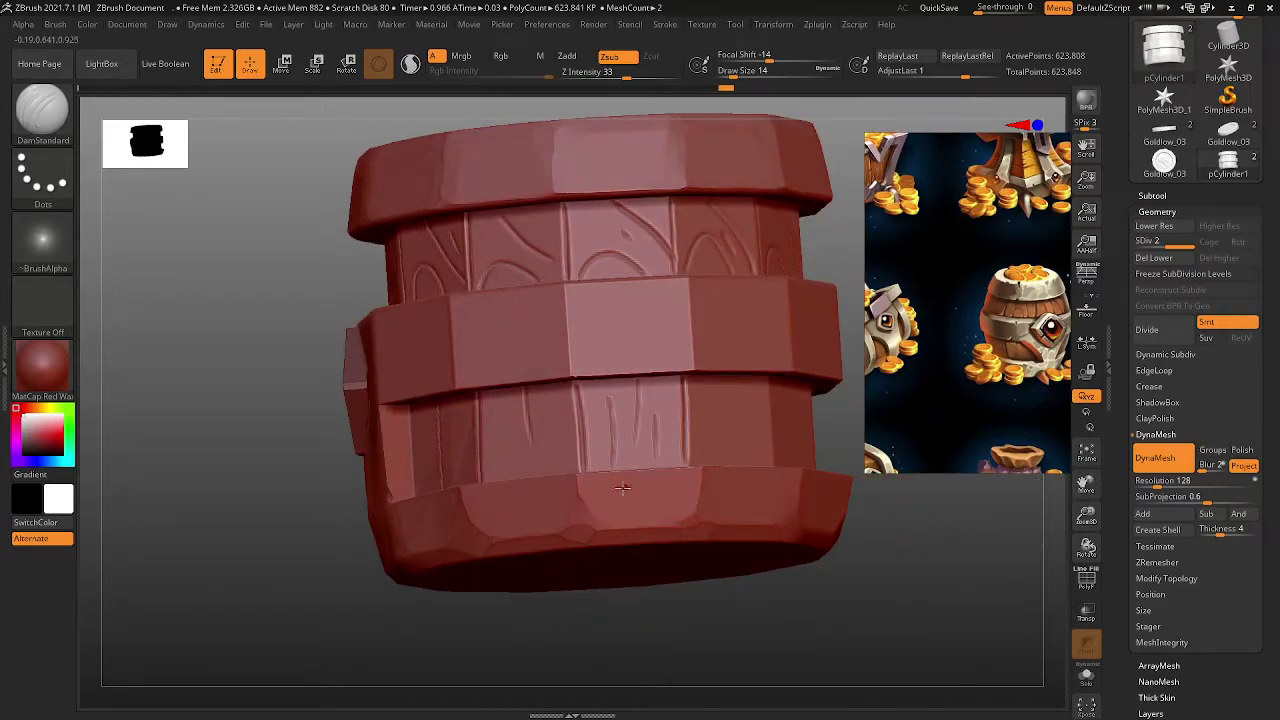
drag(503, 440, 507, 519)
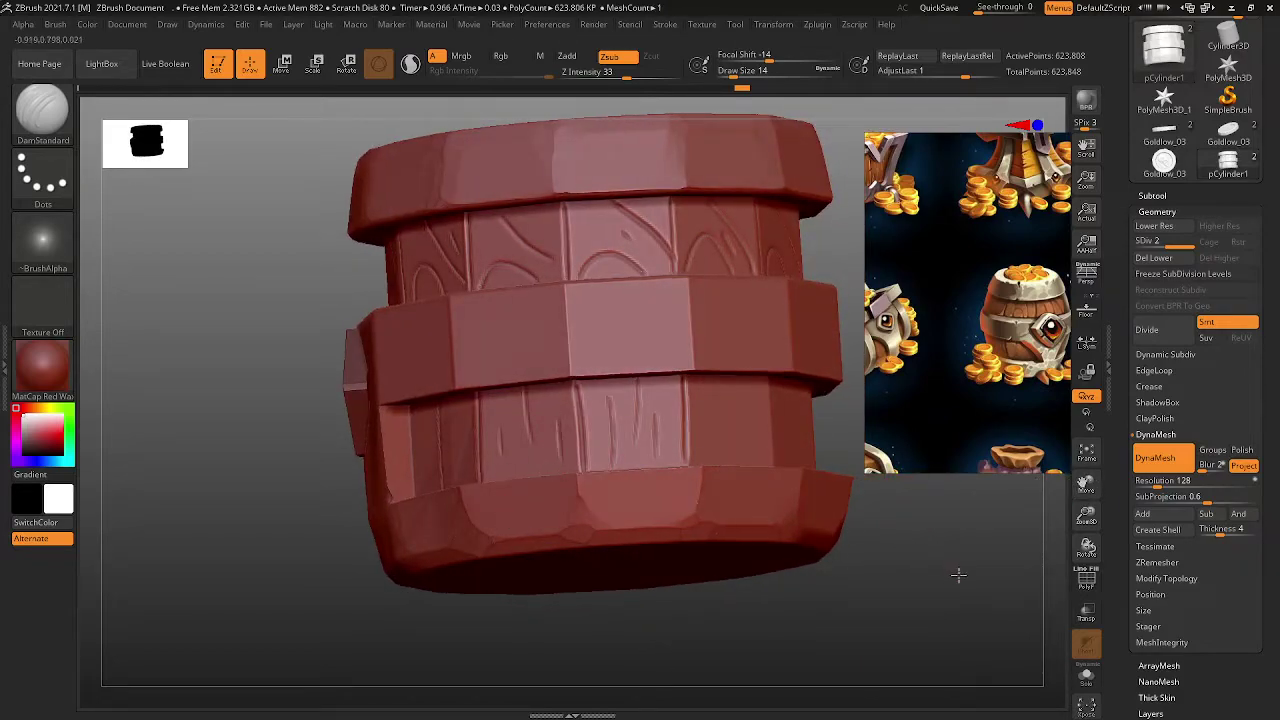
drag(957, 571, 812, 525)
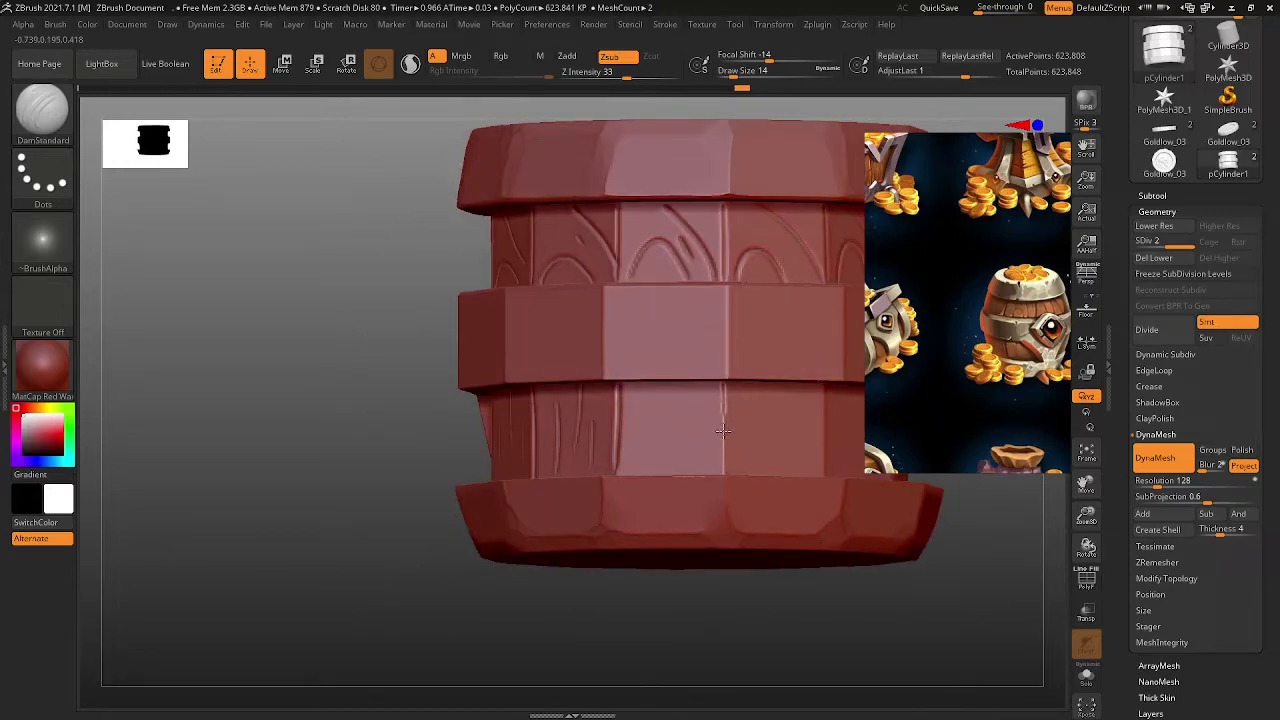
- Lengthen two grain grooves and carve three new vertical grain grooves on the lower staves
mouse_move(814, 626)
mouse_down()
mouse_move(797, 643)
mouse_move(853, 455)
mouse_up()
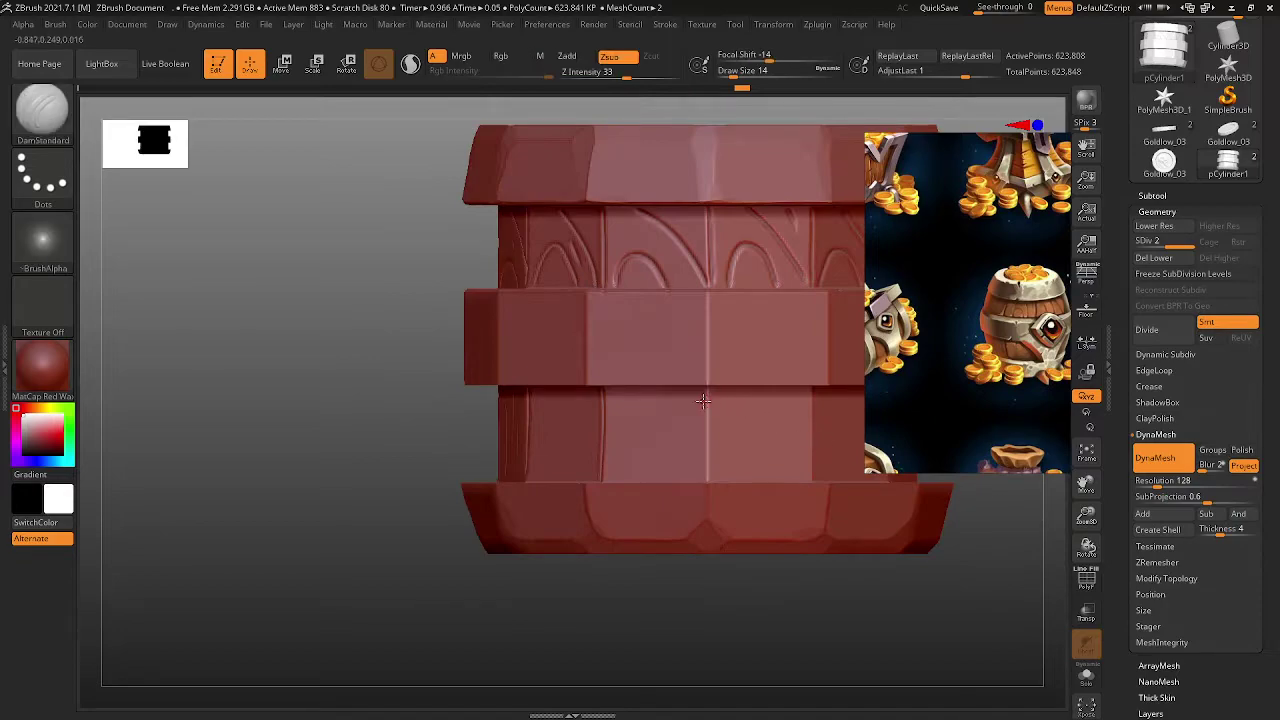
drag(705, 430, 706, 487)
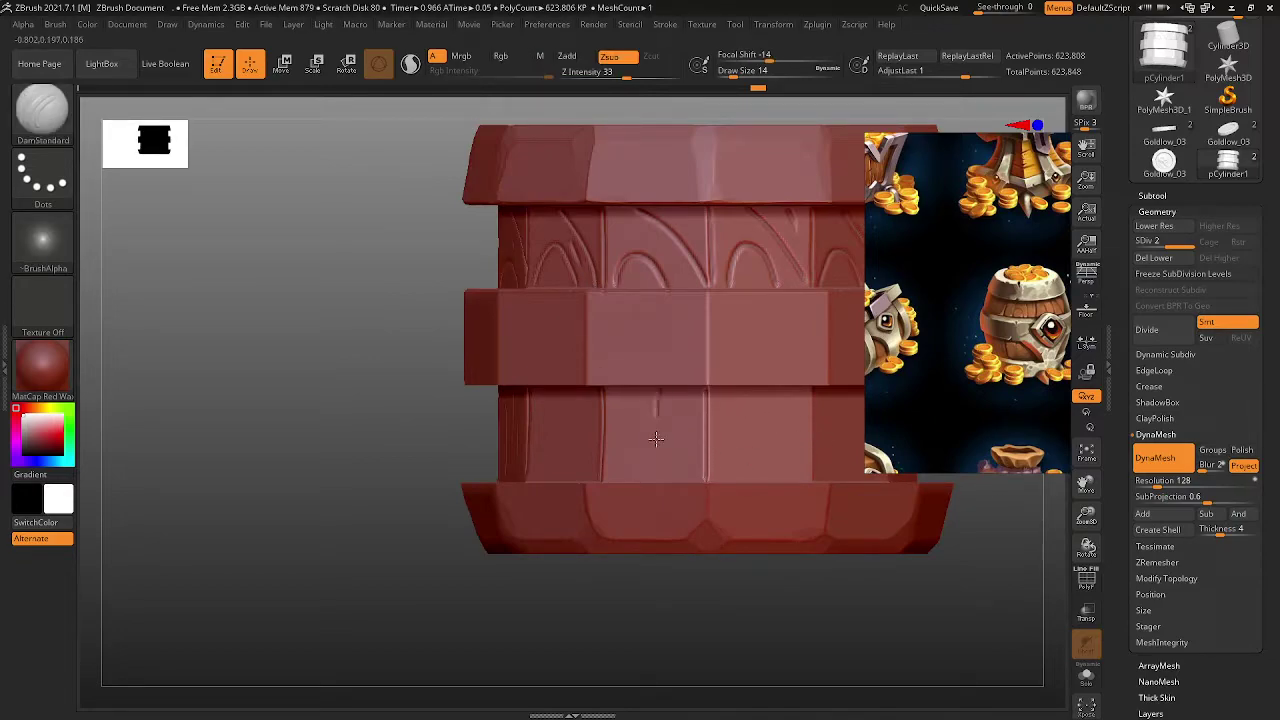
drag(655, 438, 656, 487)
drag(564, 384, 557, 484)
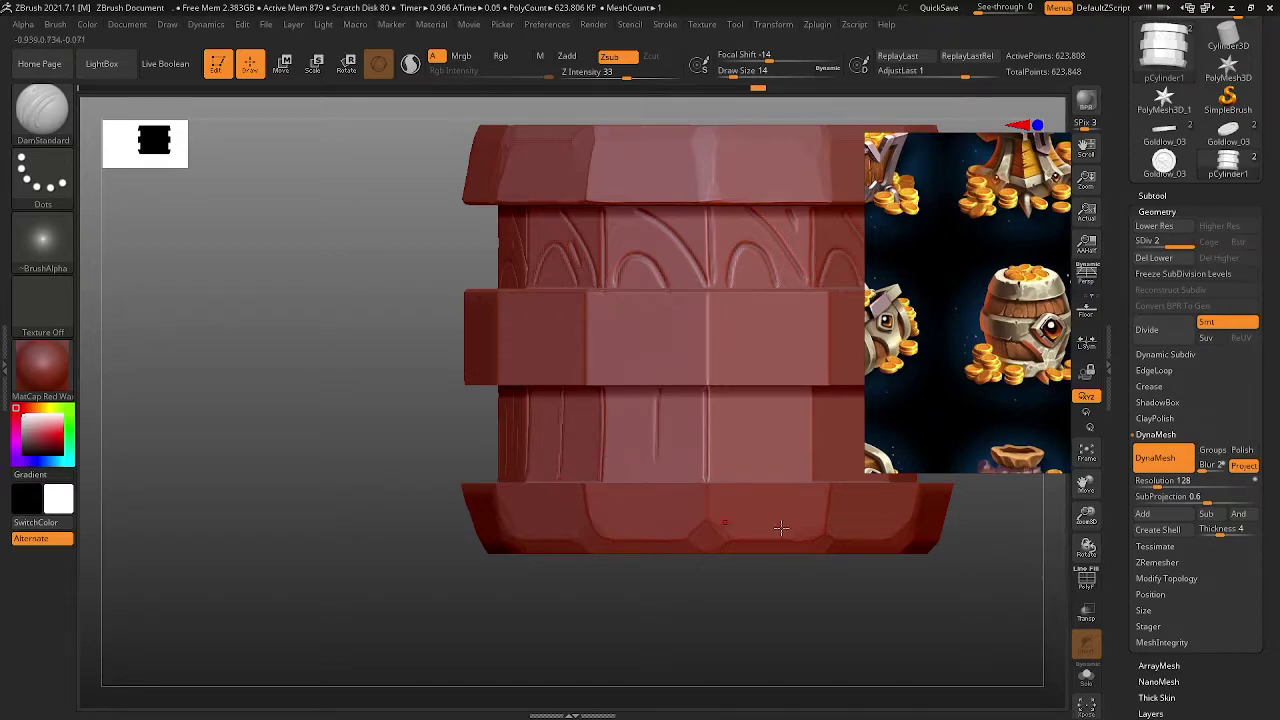
drag(953, 594, 880, 591)
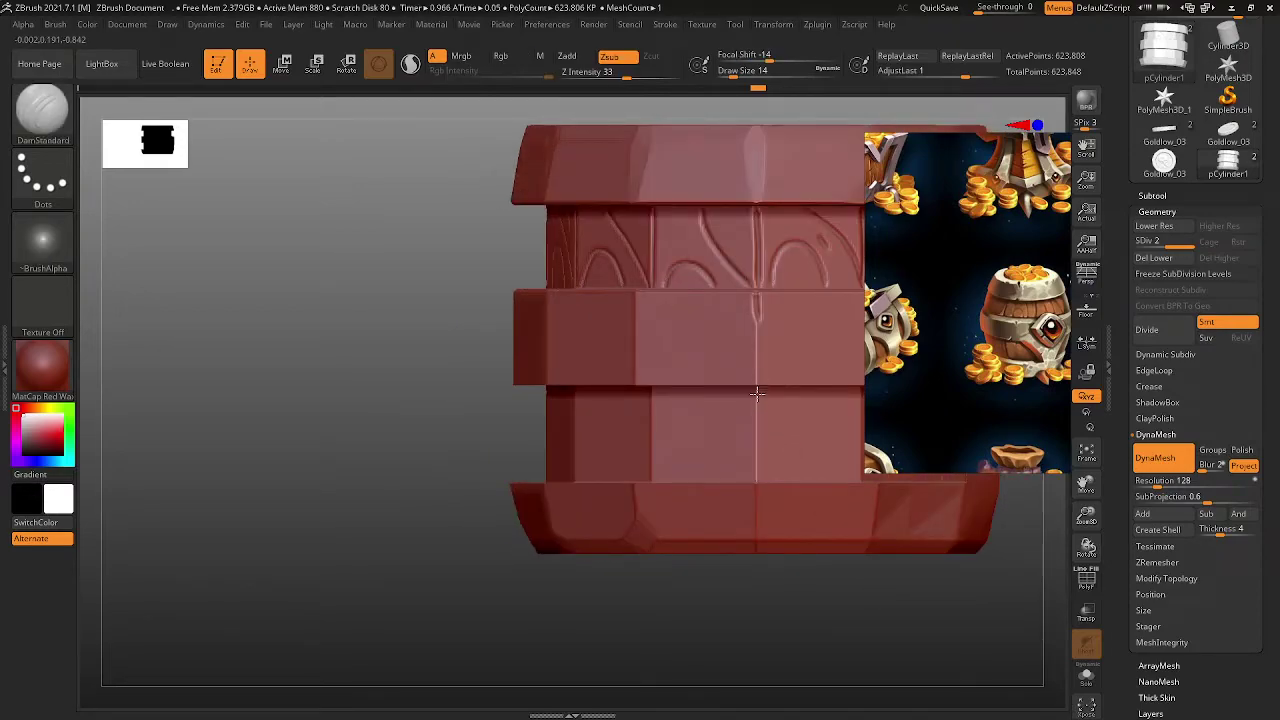
drag(757, 394, 754, 482)
mouse_move(622, 576)
mouse_down()
mouse_move(660, 594)
mouse_move(671, 580)
mouse_up()
drag(650, 398, 652, 488)
- Deepen the new groove and carve and re-stroke another vertical grain line in the lower band
mouse_move(1087, 483)
mouse_down()
mouse_move(1012, 483)
mouse_move(943, 543)
mouse_up()
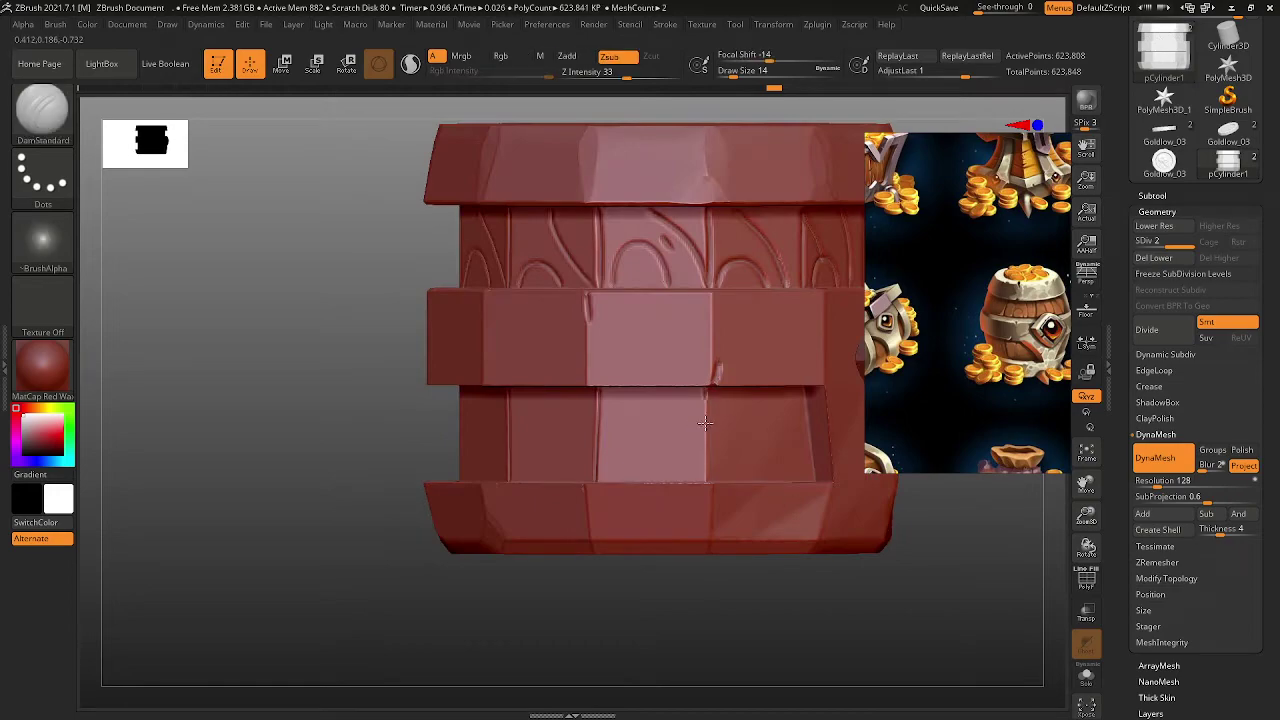
drag(705, 423, 705, 486)
drag(677, 589, 703, 643)
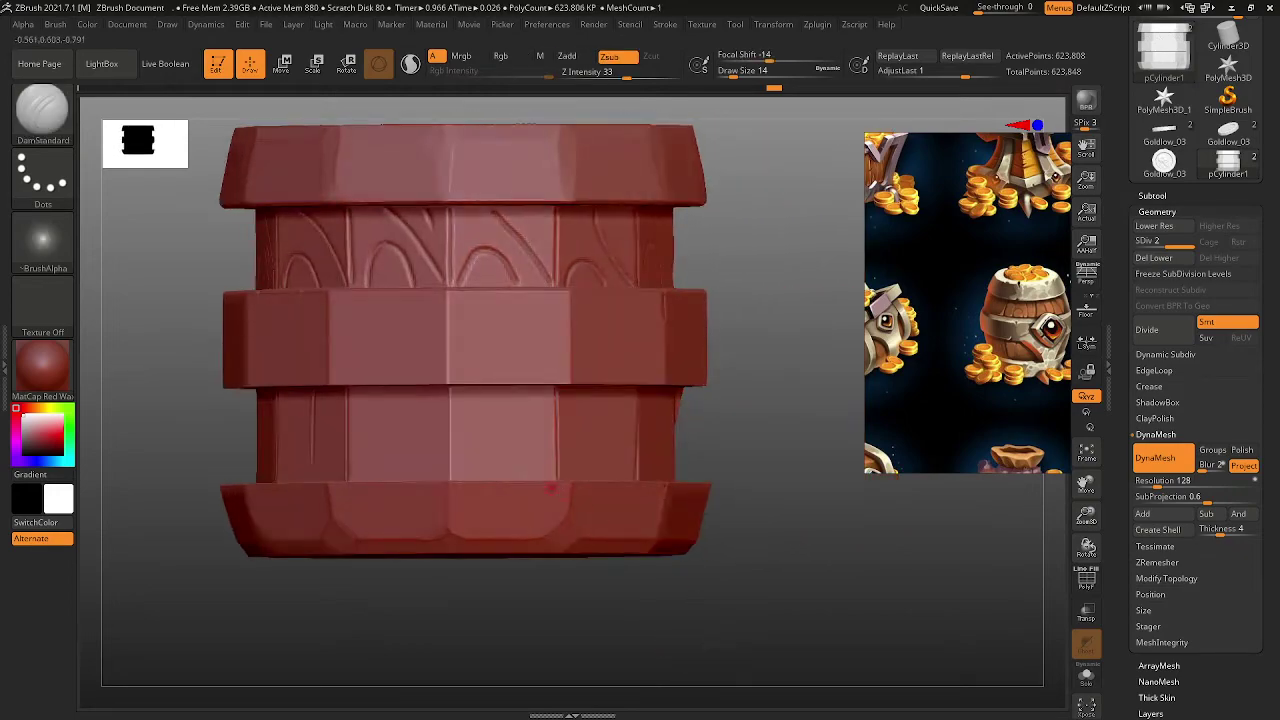
drag(455, 395, 455, 485)
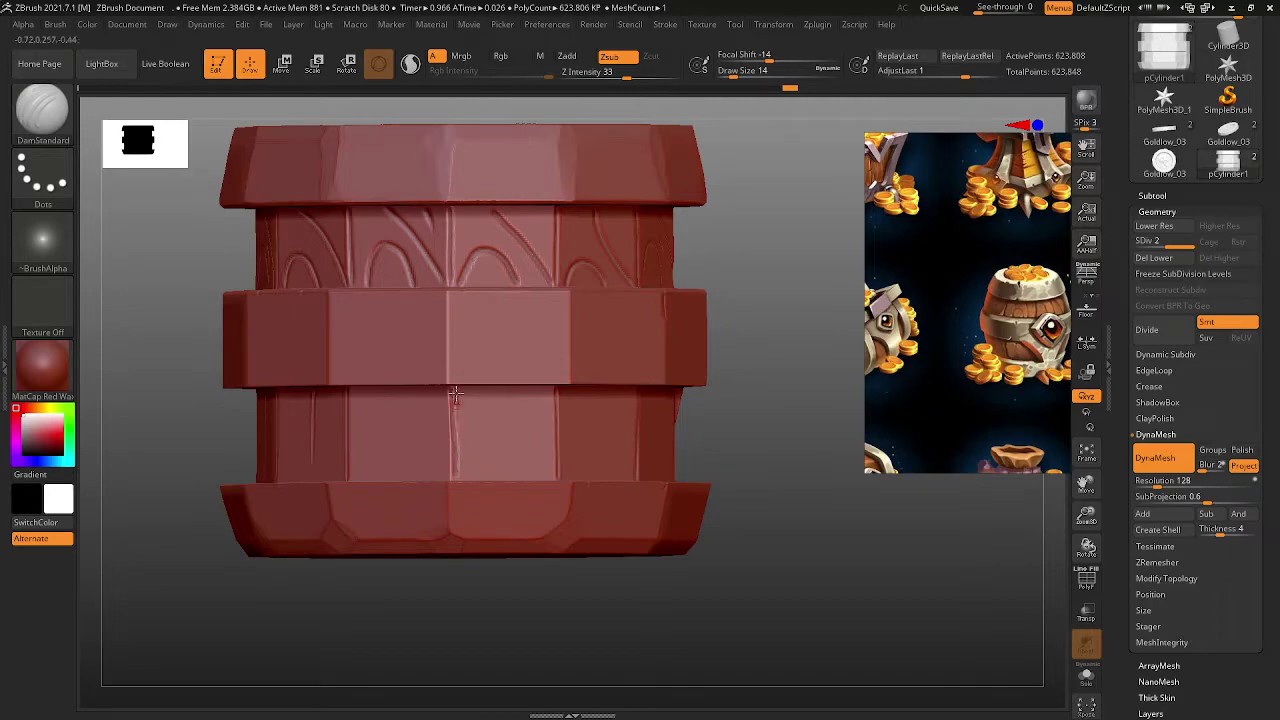
drag(451, 383, 447, 482)
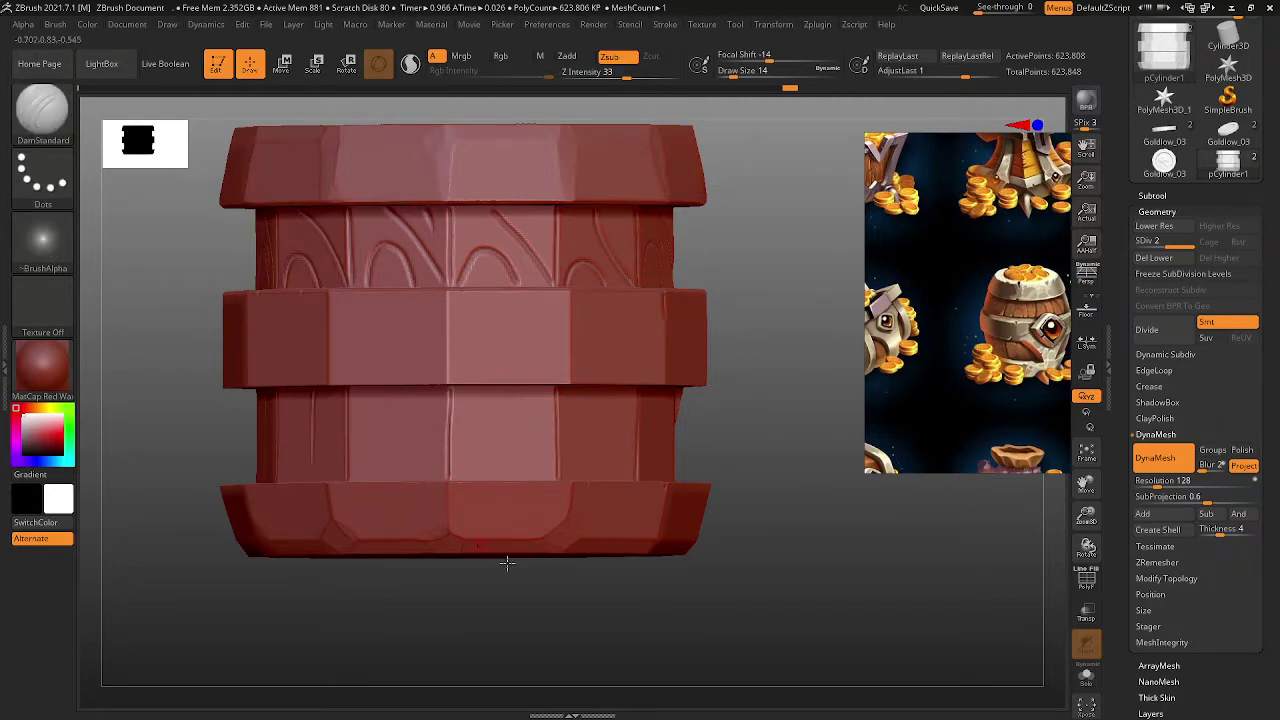
drag(507, 563, 731, 551)
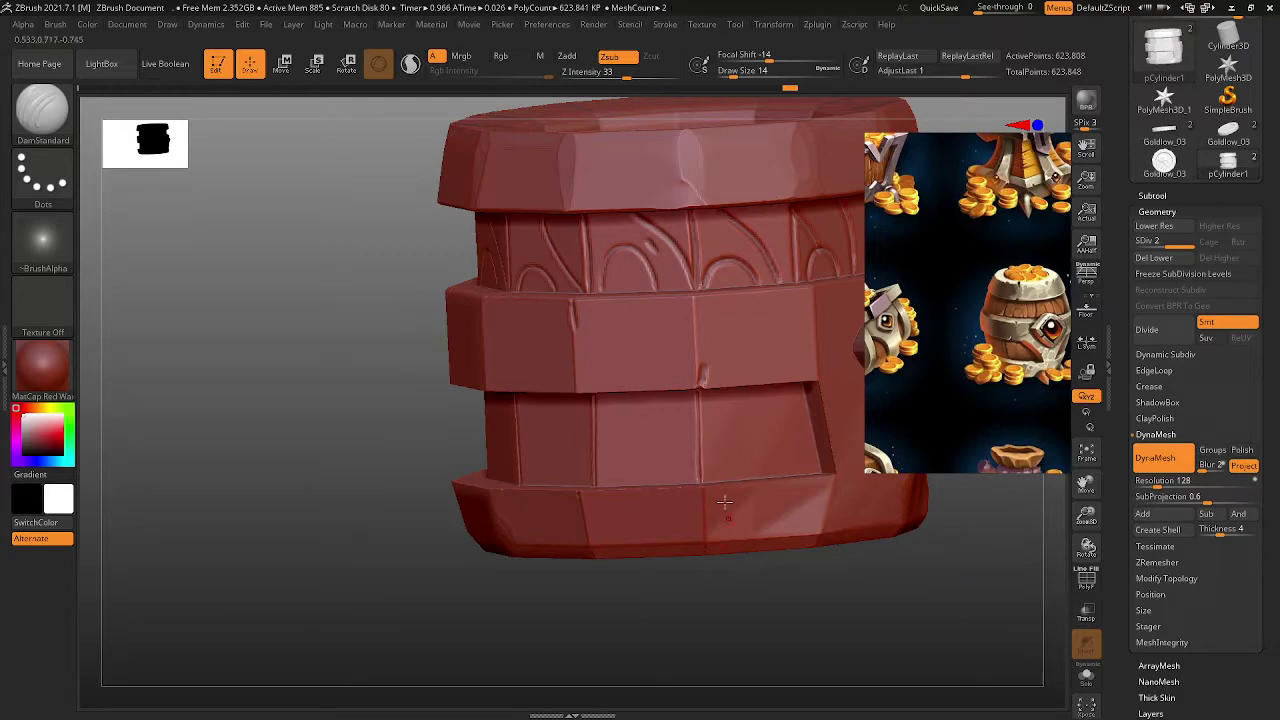
- Cut a thin diagonal crack across the middle band and two vertical grooves into the lower planks
drag(643, 398, 570, 352)
drag(722, 632, 650, 402)
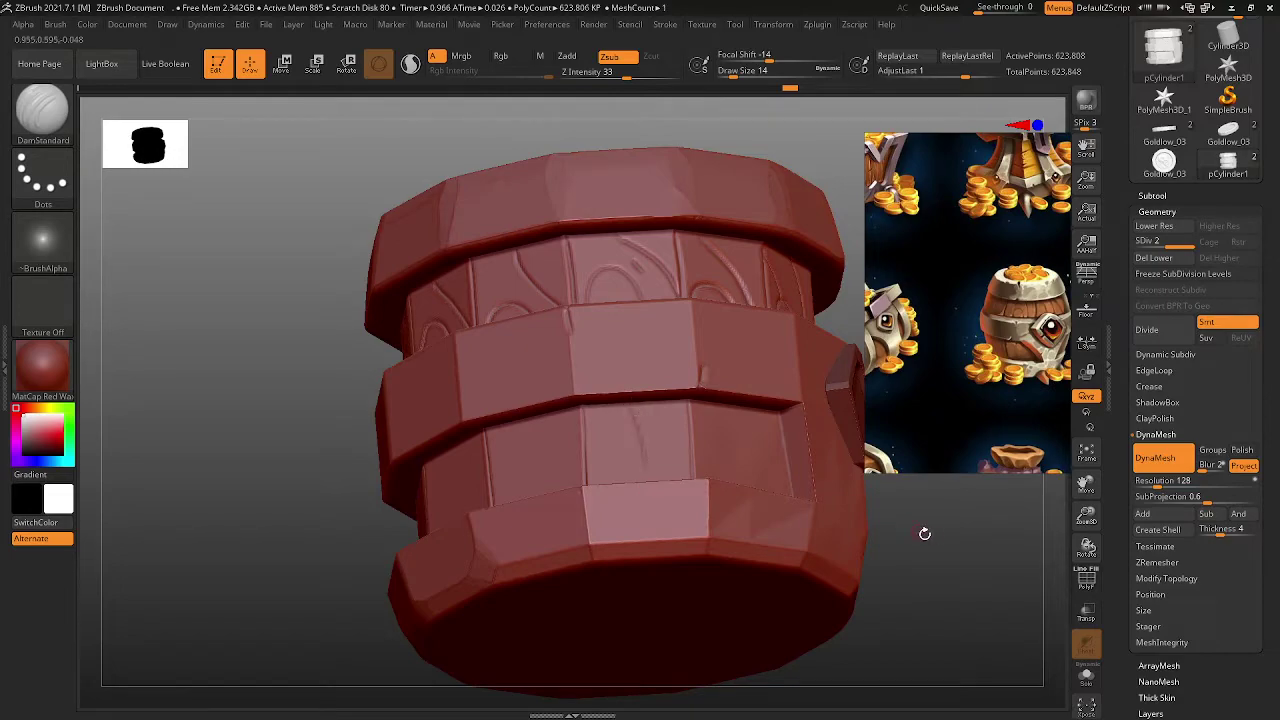
mouse_move(923, 531)
mouse_down()
mouse_move(894, 543)
mouse_move(825, 517)
mouse_up()
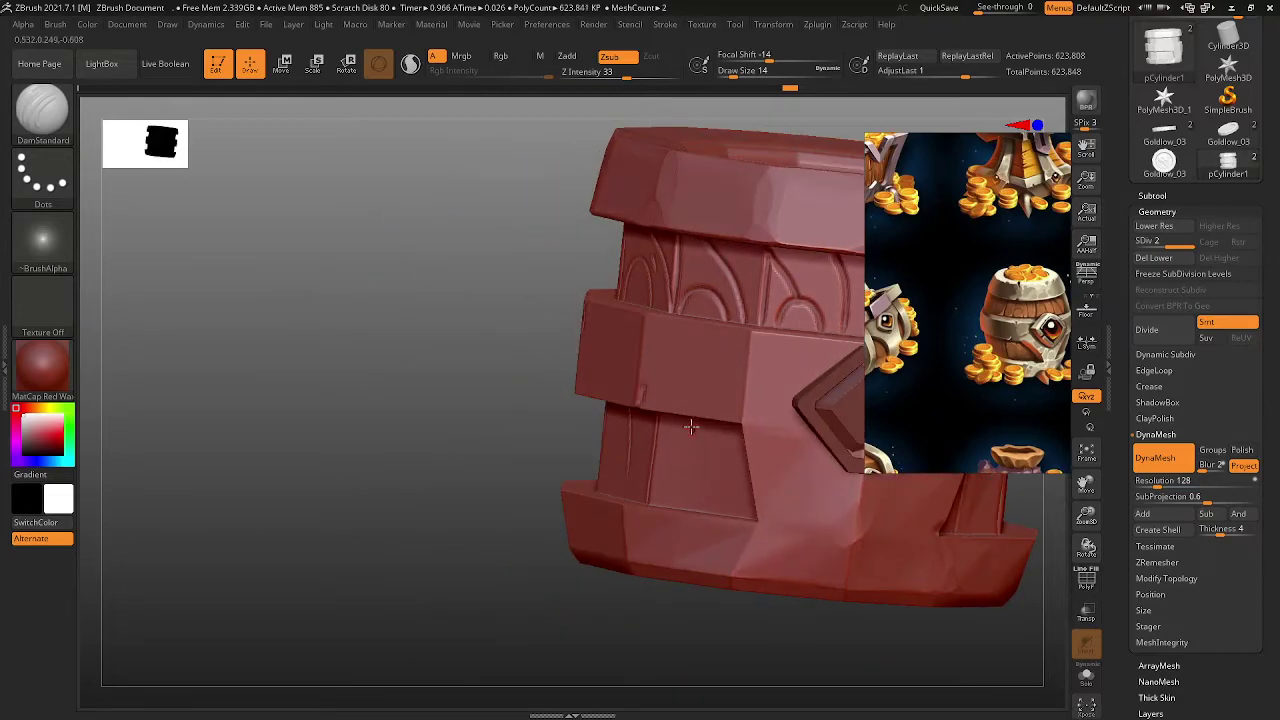
mouse_move(627, 624)
mouse_down()
mouse_move(663, 611)
mouse_move(692, 543)
mouse_up()
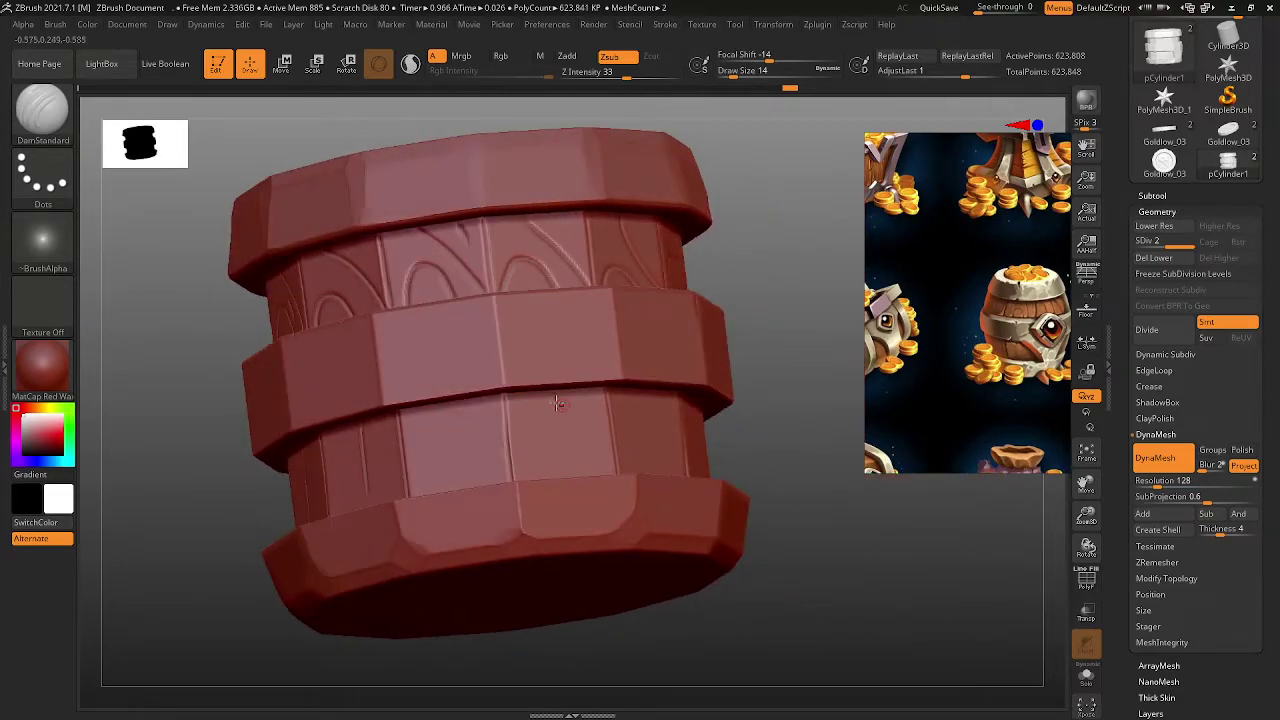
drag(550, 390, 565, 455)
drag(433, 395, 440, 470)
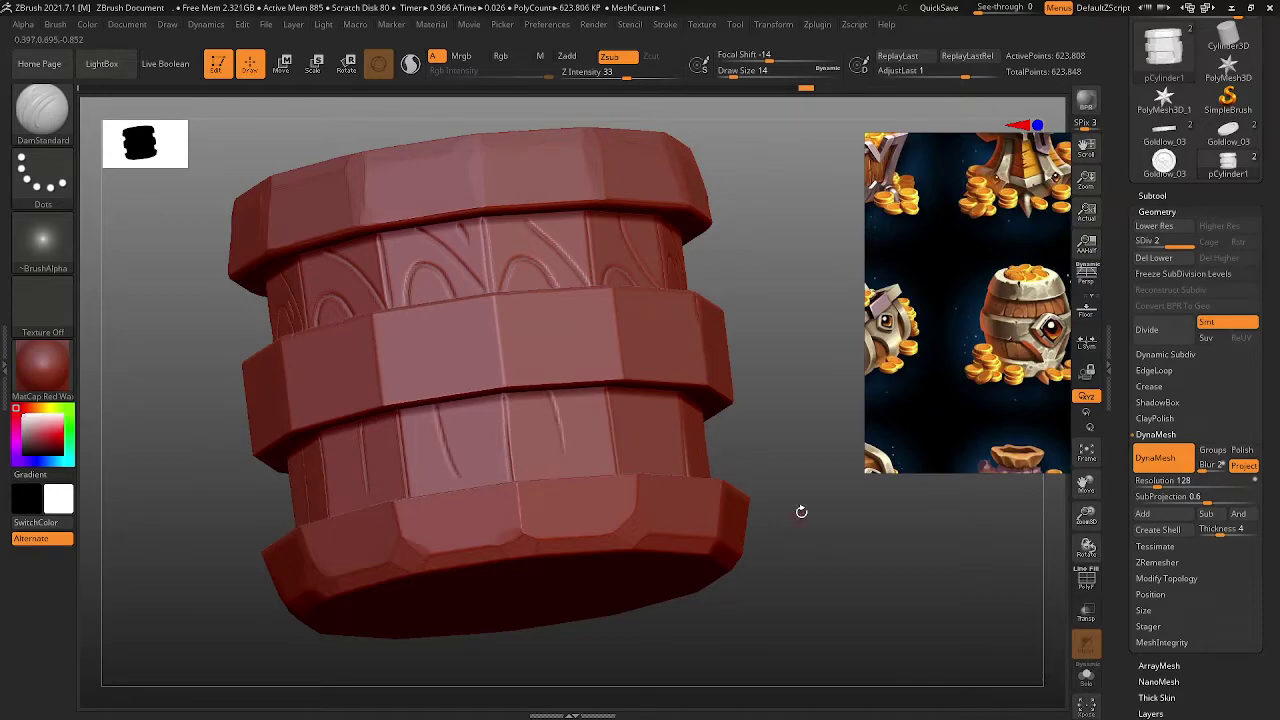
drag(800, 512, 595, 427)
shift+drag(600, 660, 789, 606)
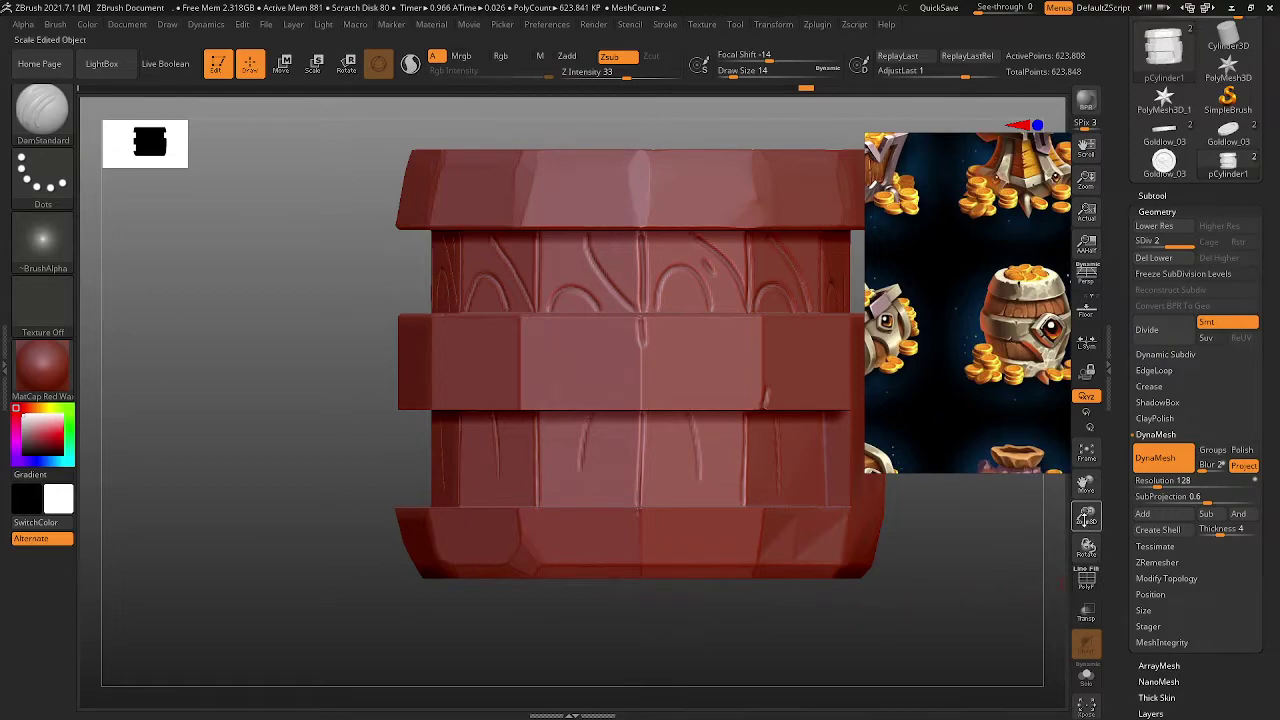
mouse_move(993, 590)
alt+mouse_down()
mouse_move(957, 576)
mouse_move(918, 596)
alt+mouse_up()
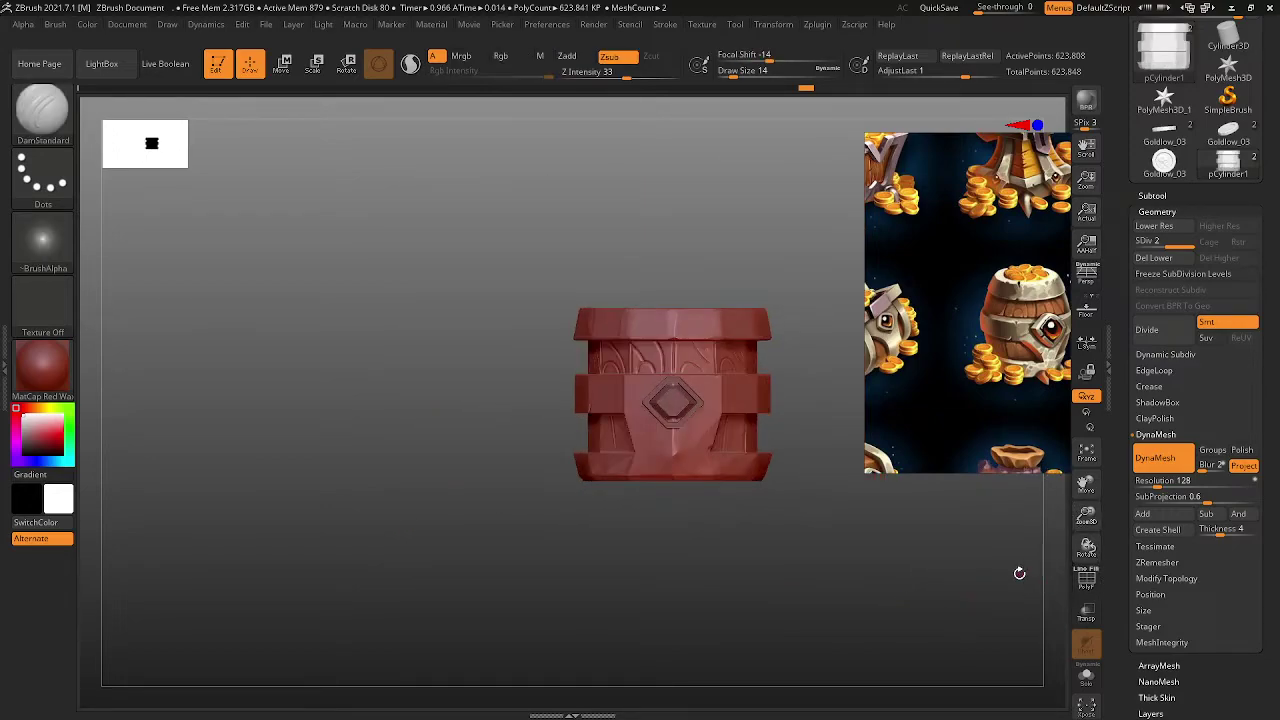
- Select the OrbFlatten_Edge brush, shrink Draw Size to 30 and reframe the barrel front-on
key(b)
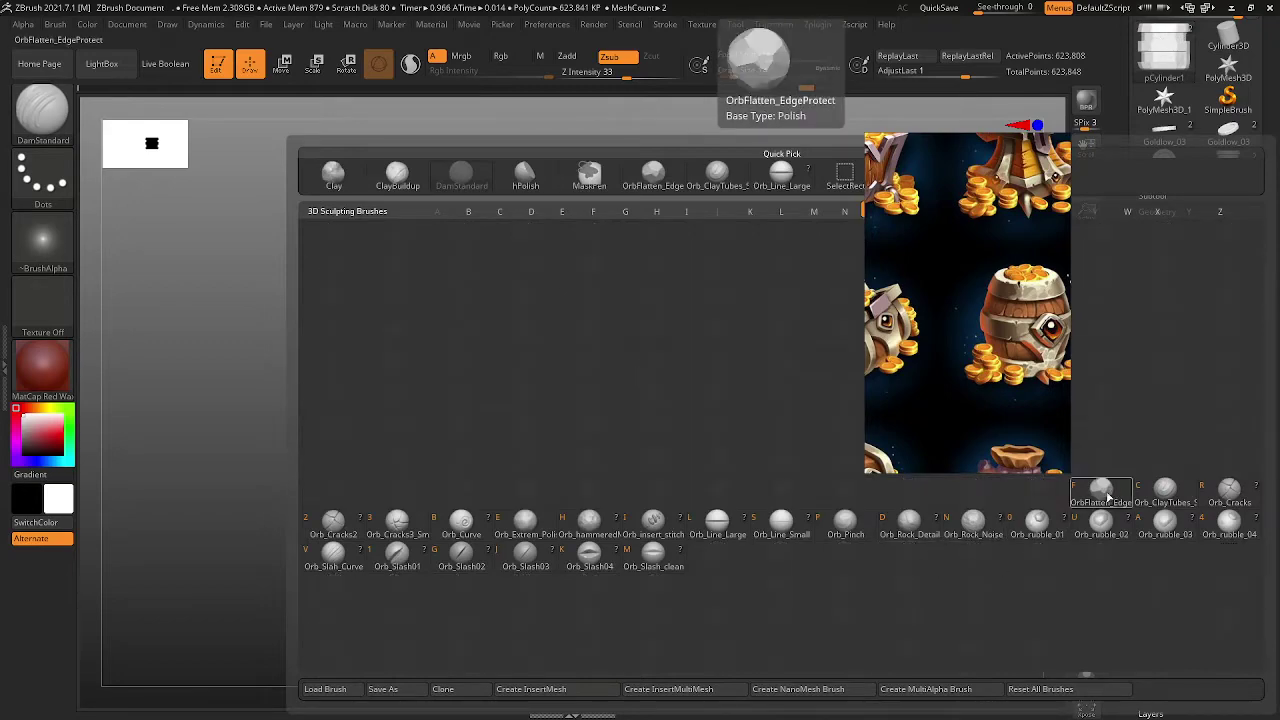
click(1108, 496)
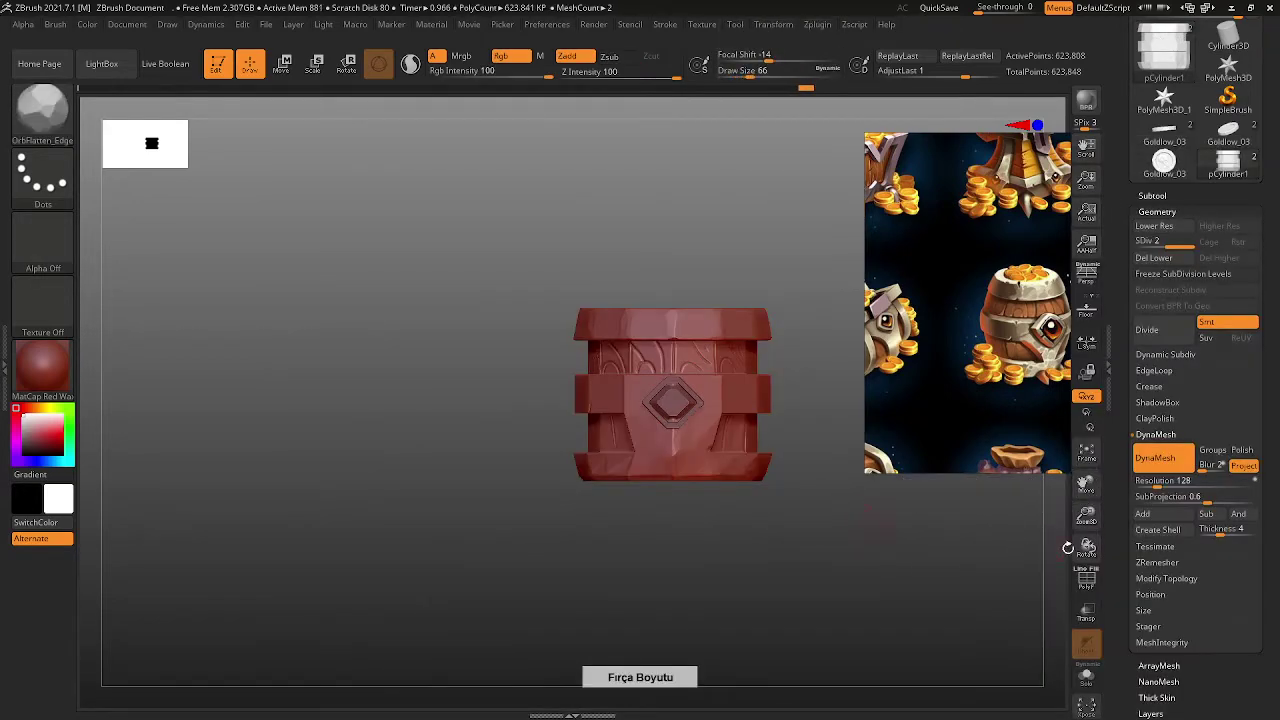
drag(1087, 515, 775, 494)
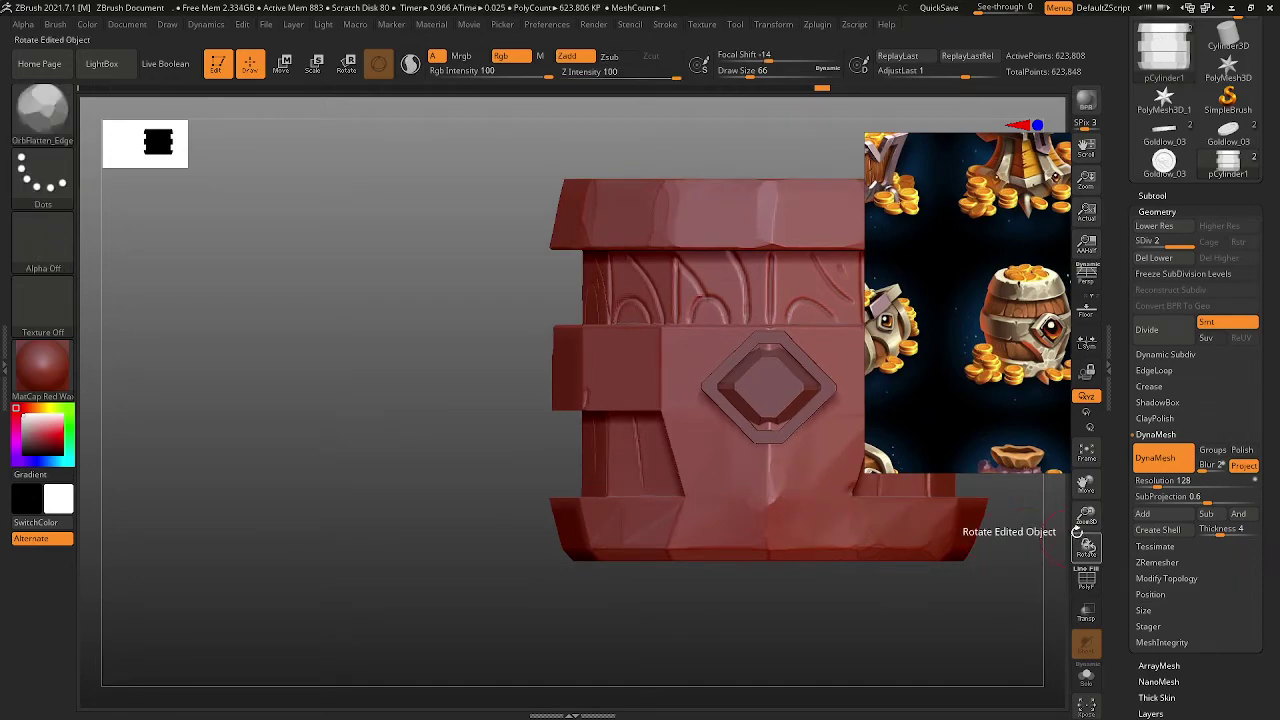
key(bracketleft)
key(bracketleft)
key(bracketleft)
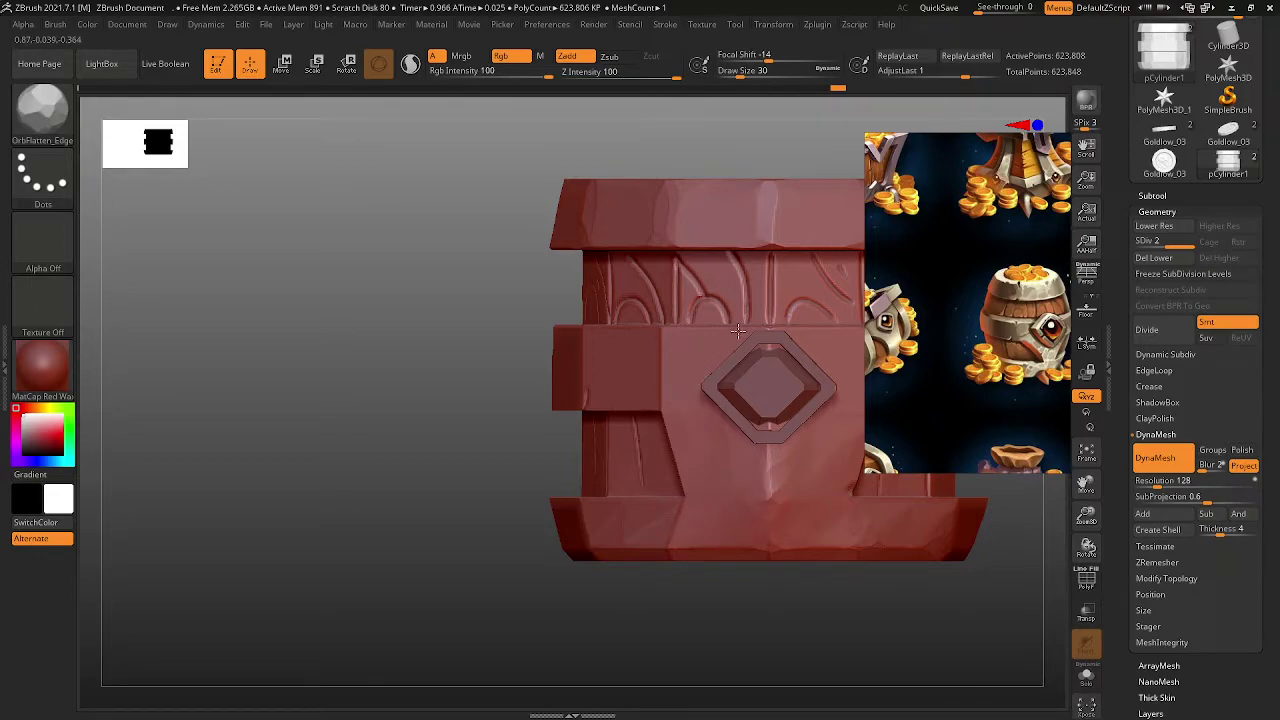
drag(1086, 515, 1054, 588)
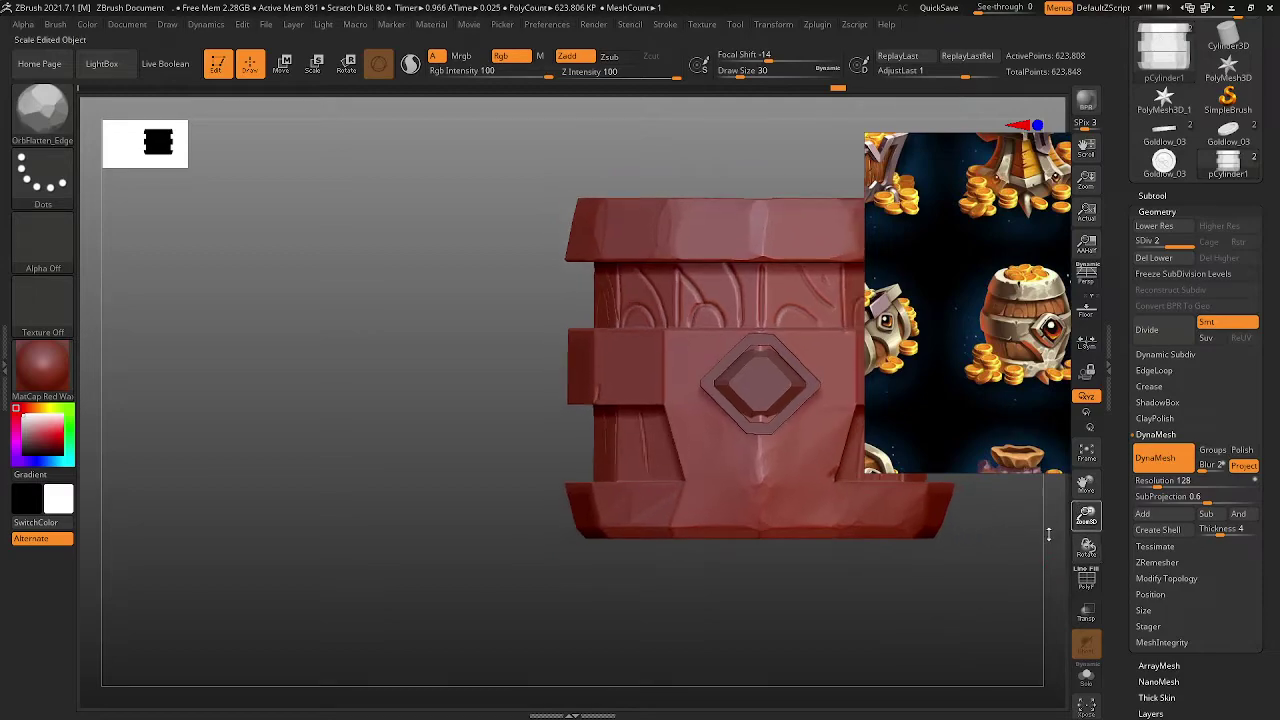
click(1086, 455)
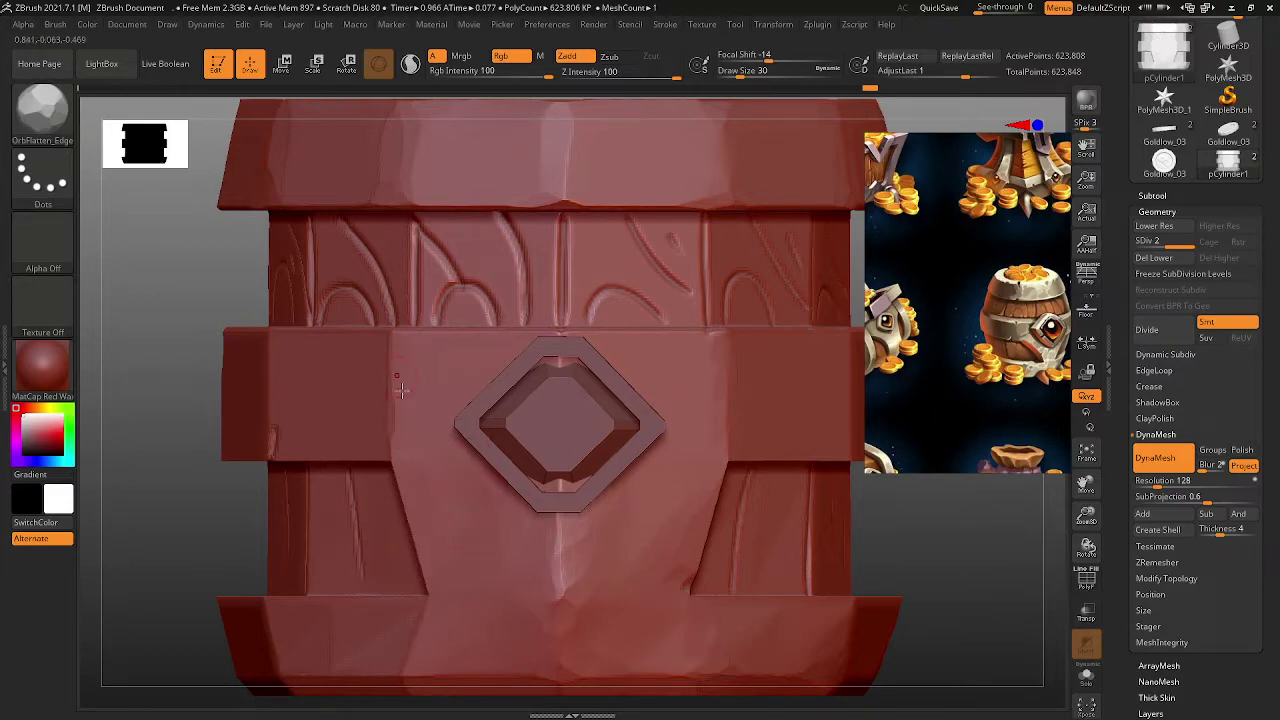
- Make two OrbFlatten_Edge flattening strokes along the band edges
mouse_move(915, 600)
mouse_down()
mouse_move(938, 572)
mouse_move(738, 415)
mouse_up()
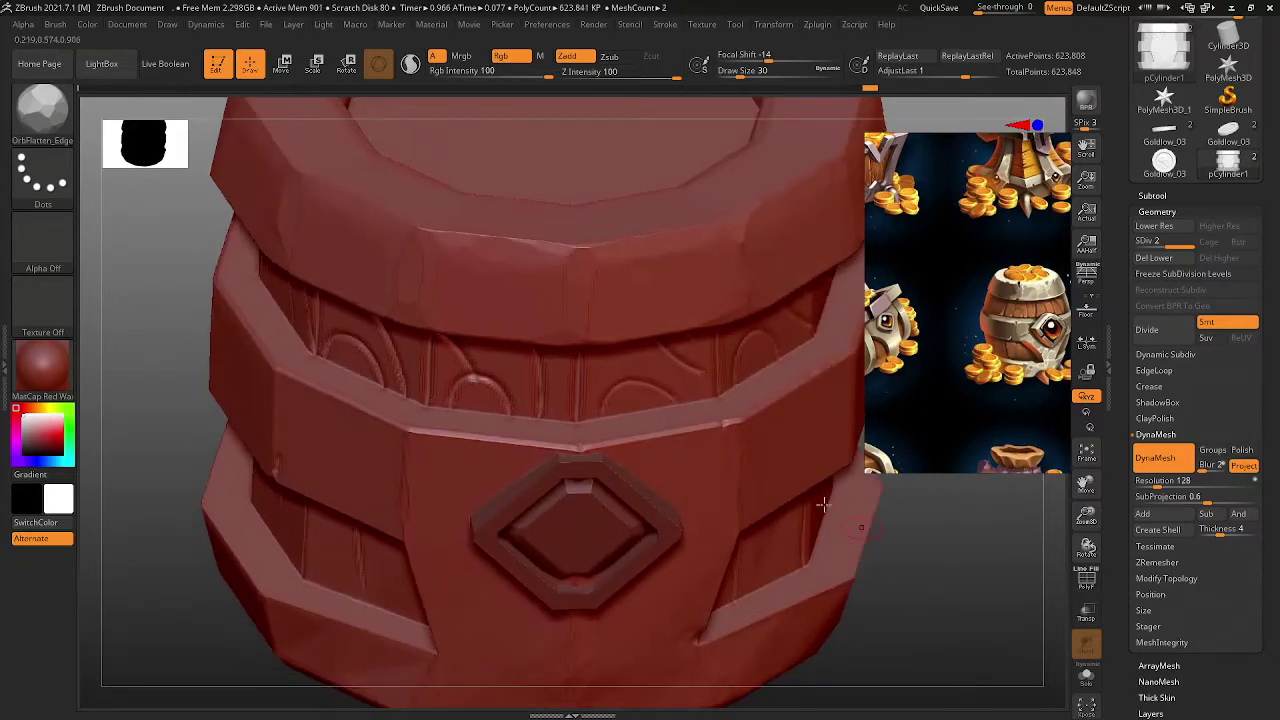
drag(820, 369, 835, 365)
drag(508, 438, 482, 446)
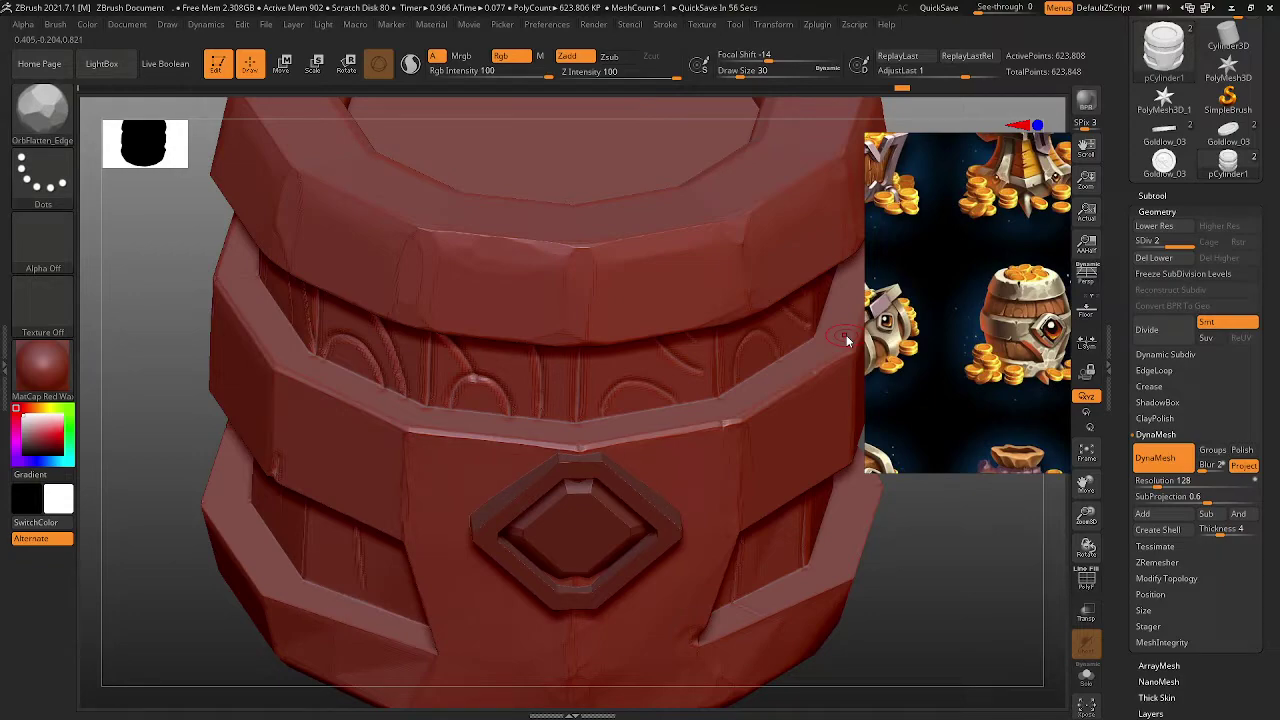
drag(846, 335, 860, 300)
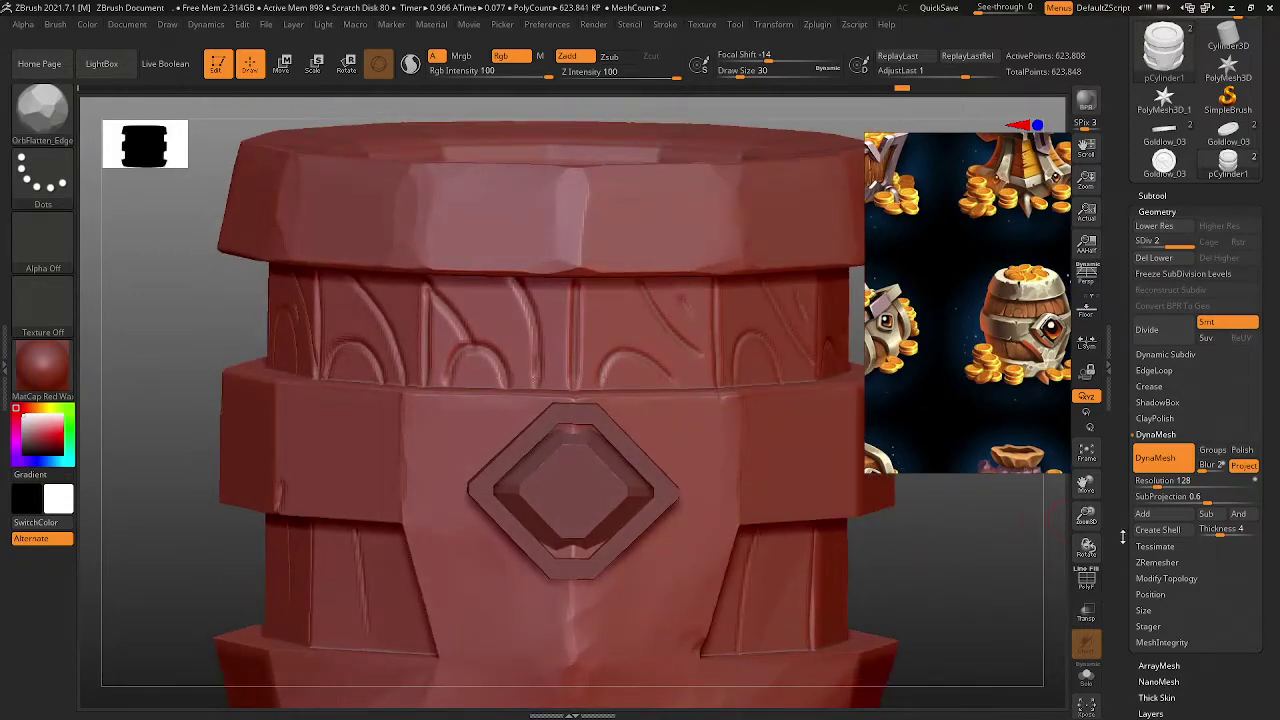
- Orbit and pan the barrel to bring the diamond emblem toward the camera
drag(1086, 515, 1086, 485)
drag(720, 470, 809, 540)
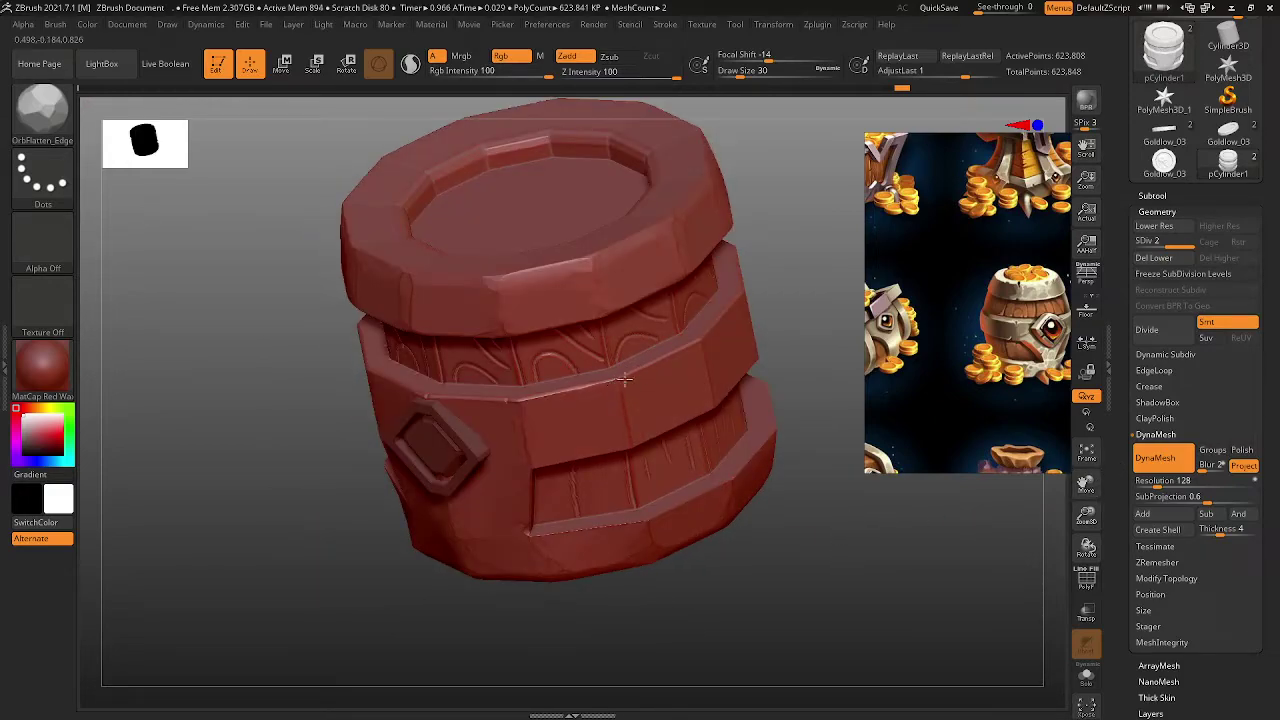
mouse_move(789, 565)
mouse_down()
mouse_move(811, 537)
mouse_move(531, 540)
mouse_up()
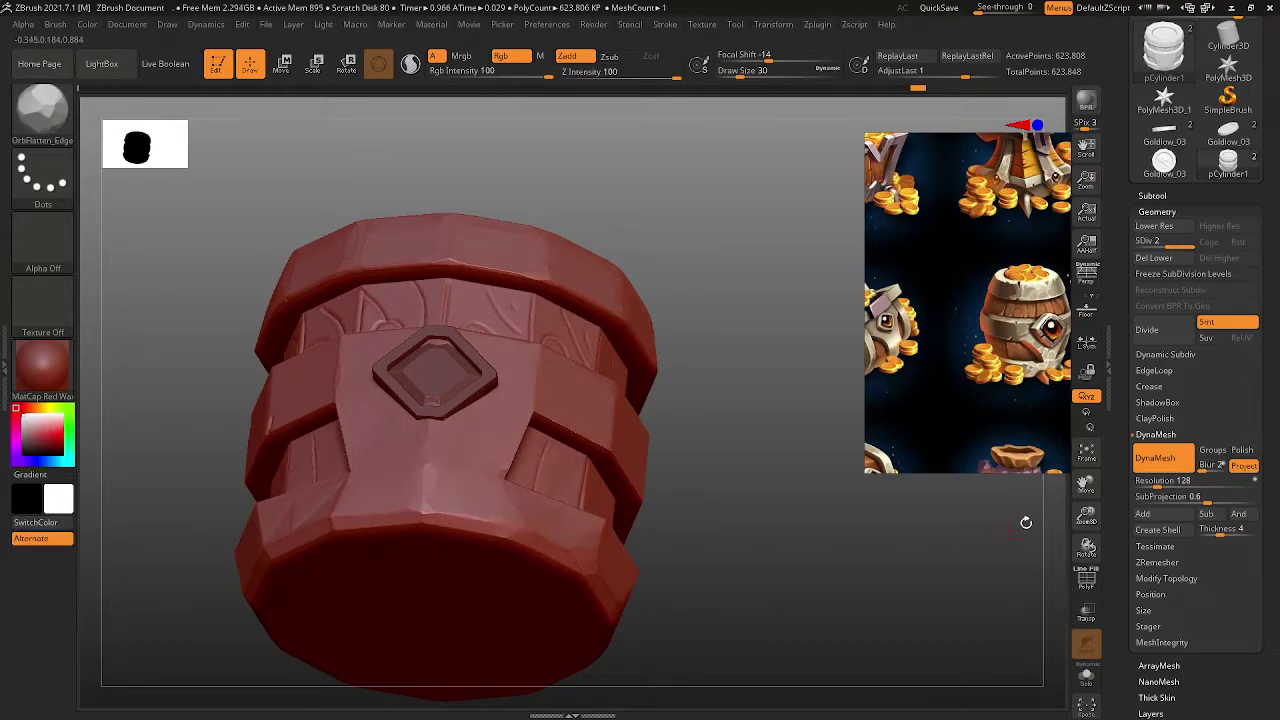
drag(1086, 484, 909, 514)
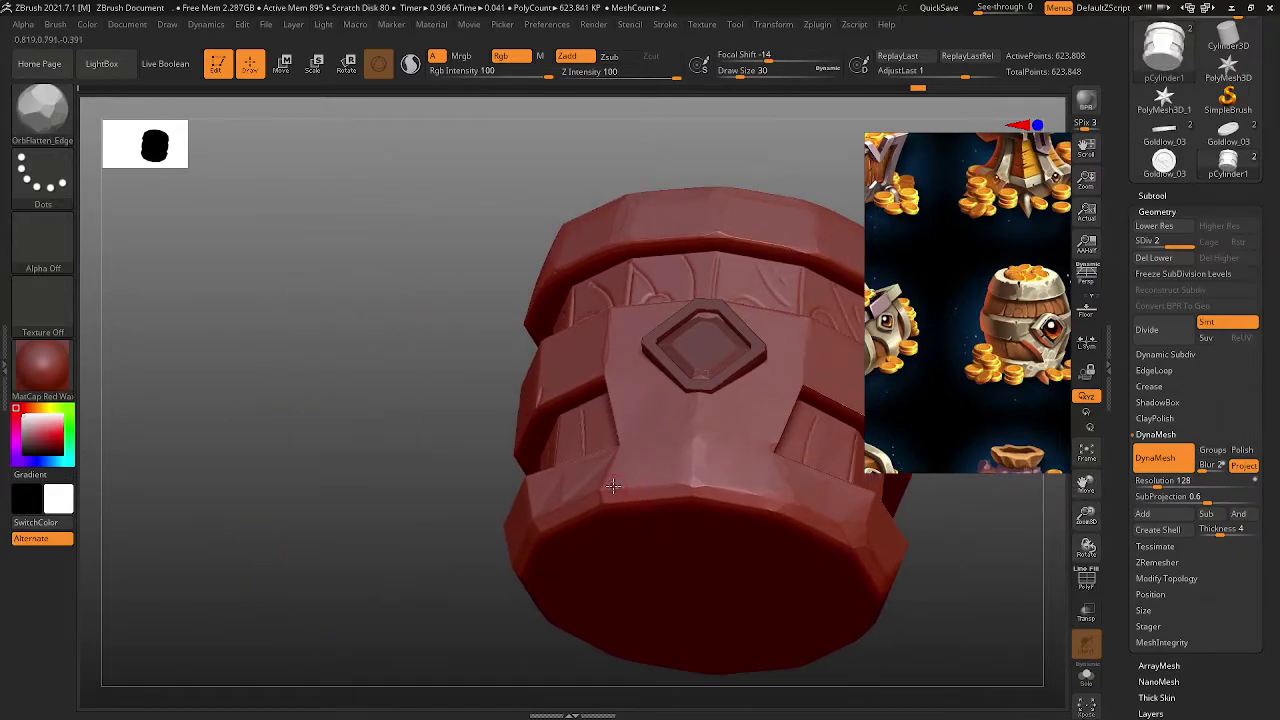
drag(454, 466, 597, 503)
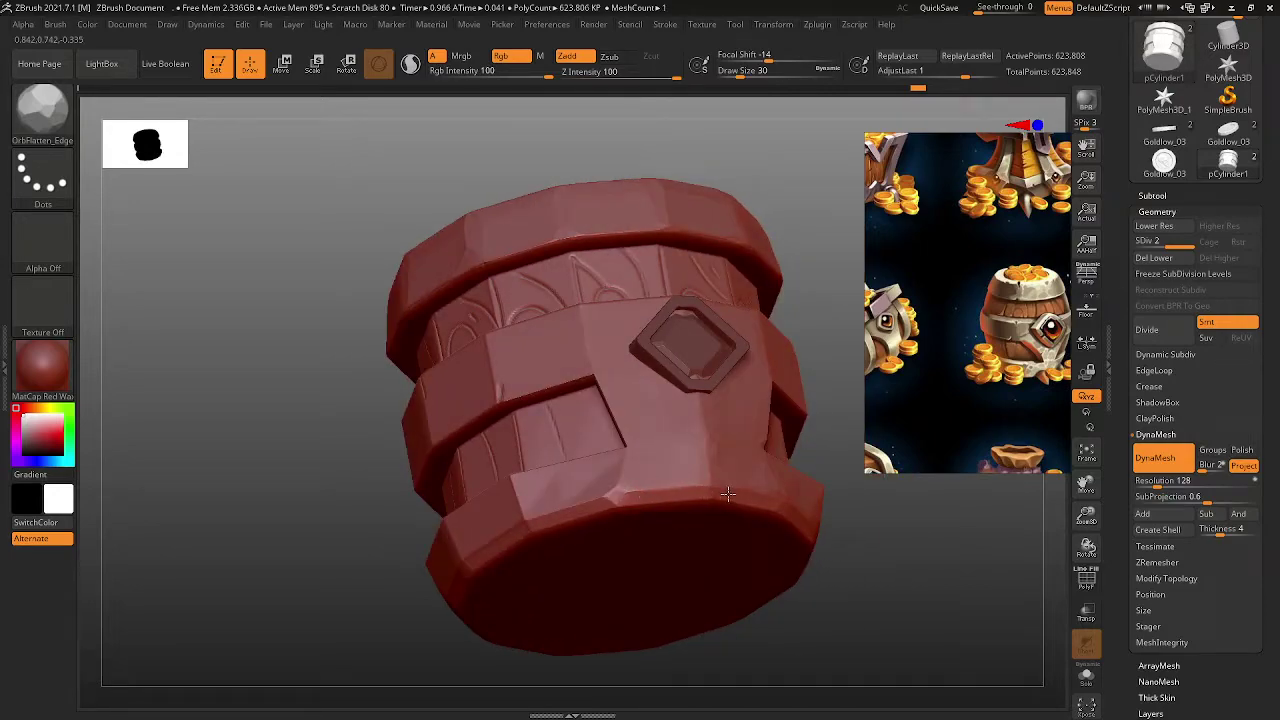
drag(886, 574, 866, 586)
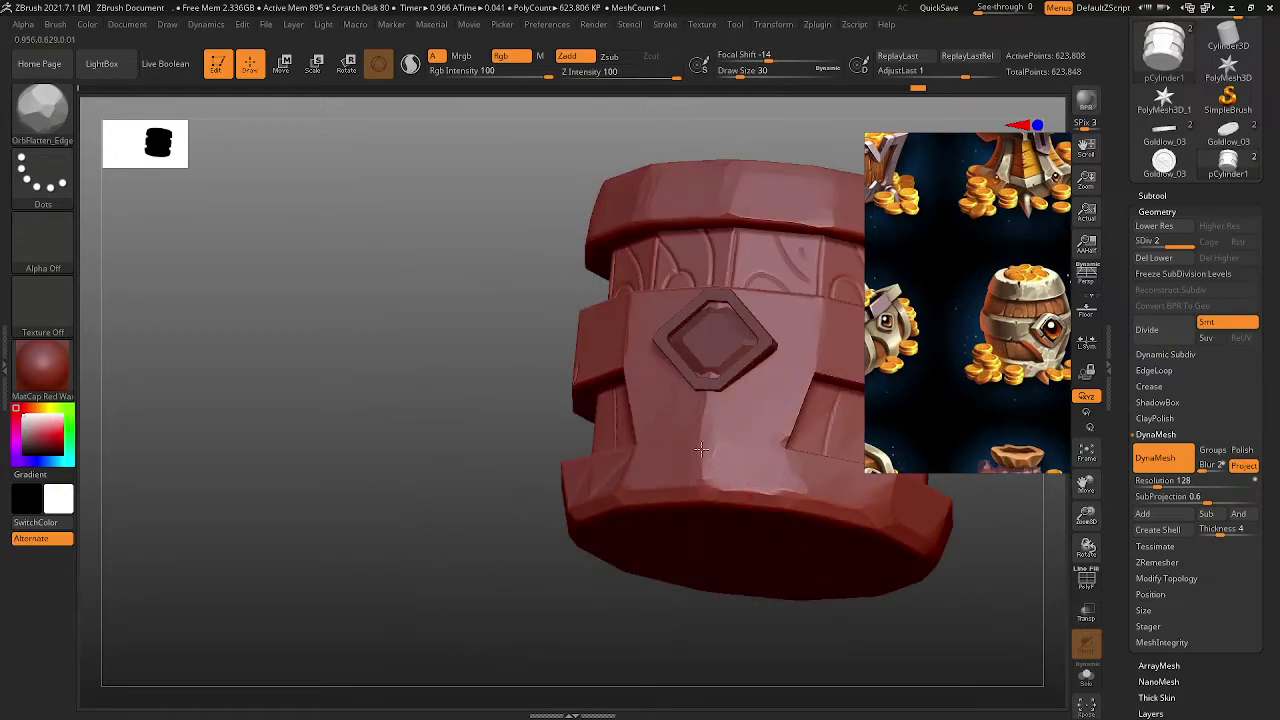
drag(451, 440, 654, 508)
- With the hPolish brush, polish a smooth worn patch just below the diamond emblem
key(b)
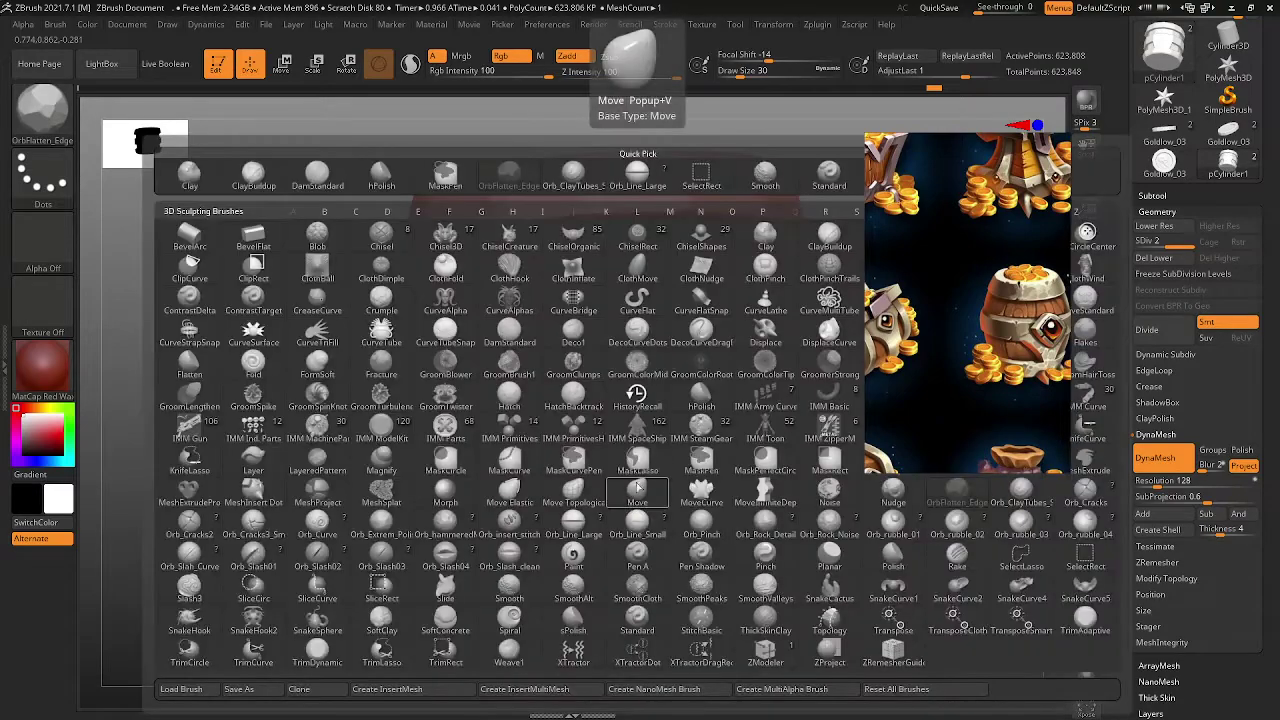
click(703, 400)
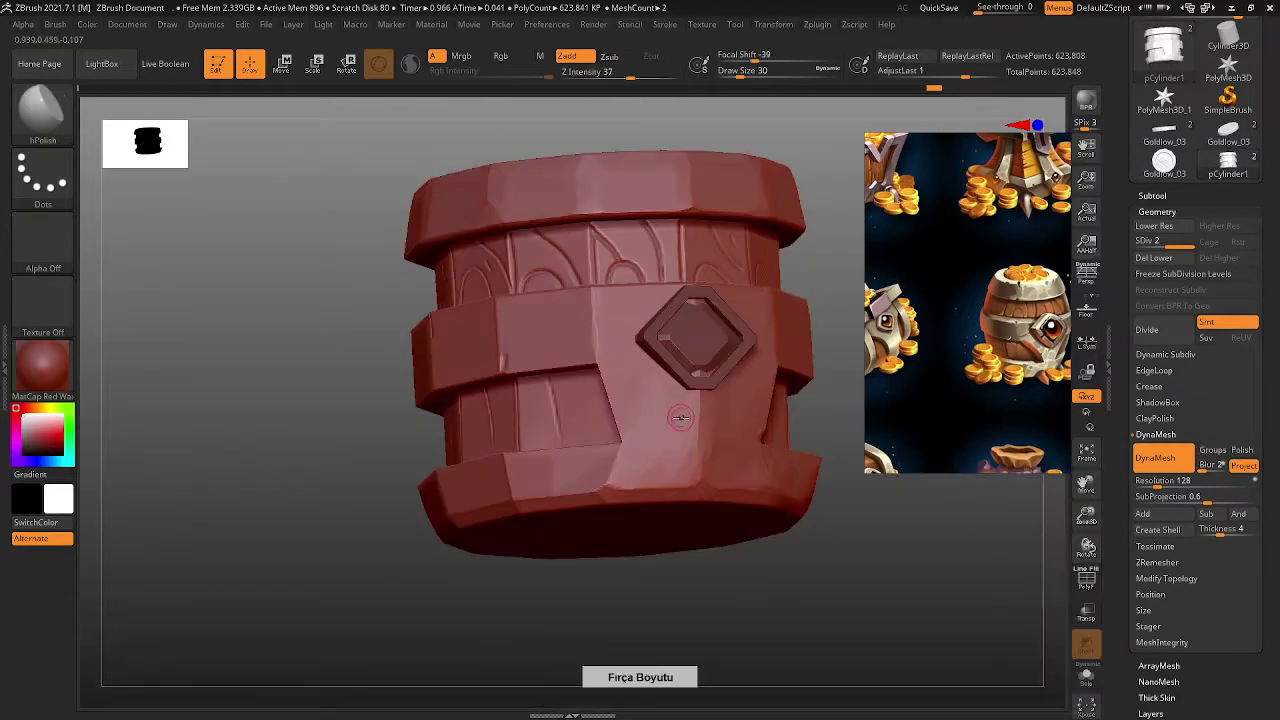
mouse_move(680, 418)
mouse_down()
mouse_move(700, 470)
mouse_move(713, 436)
mouse_up()
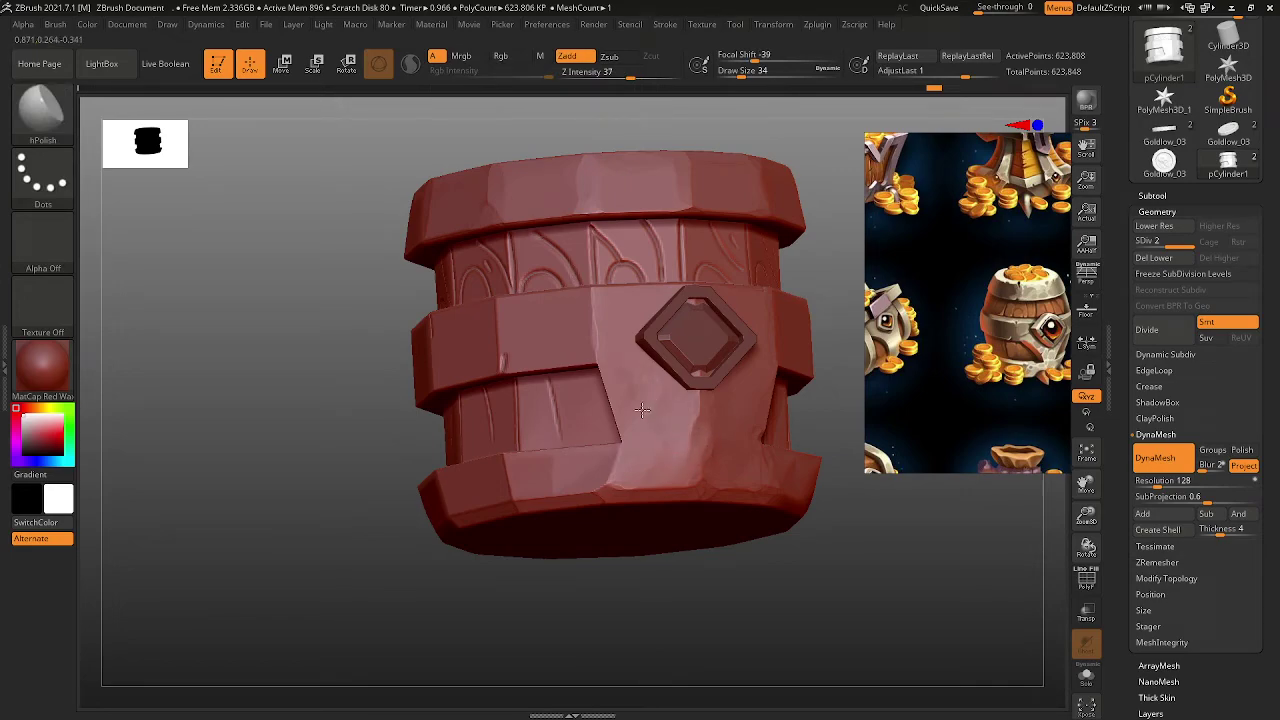
drag(830, 609, 806, 609)
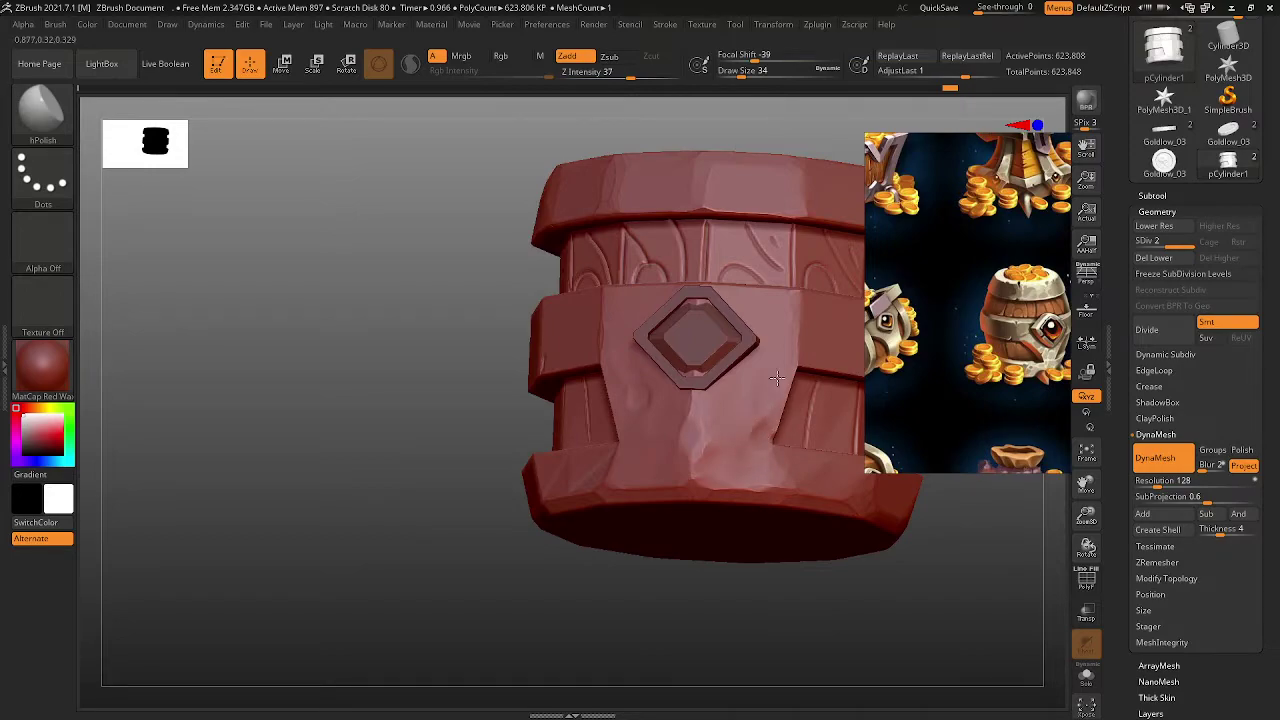
drag(740, 649, 677, 436)
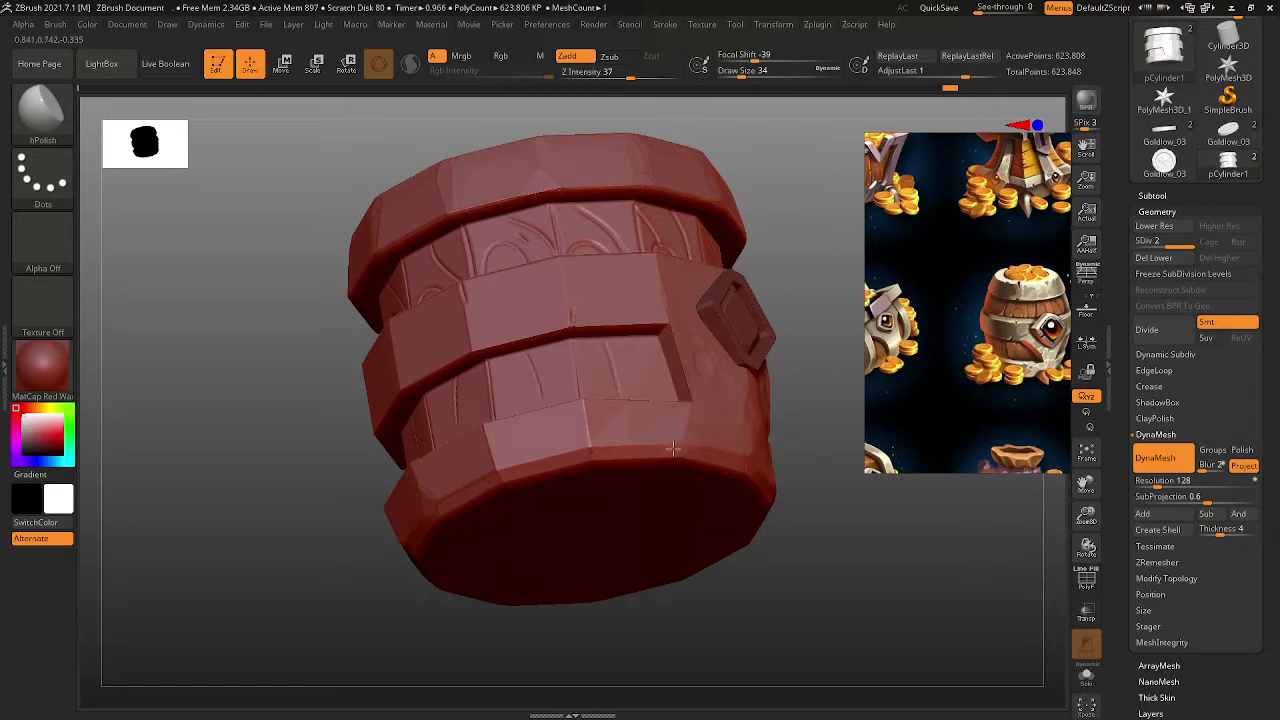
mouse_move(673, 447)
mouse_down()
mouse_move(630, 444)
mouse_move(691, 466)
mouse_move(594, 535)
mouse_move(714, 489)
mouse_move(694, 546)
mouse_move(491, 600)
mouse_move(441, 509)
mouse_move(650, 427)
mouse_up()
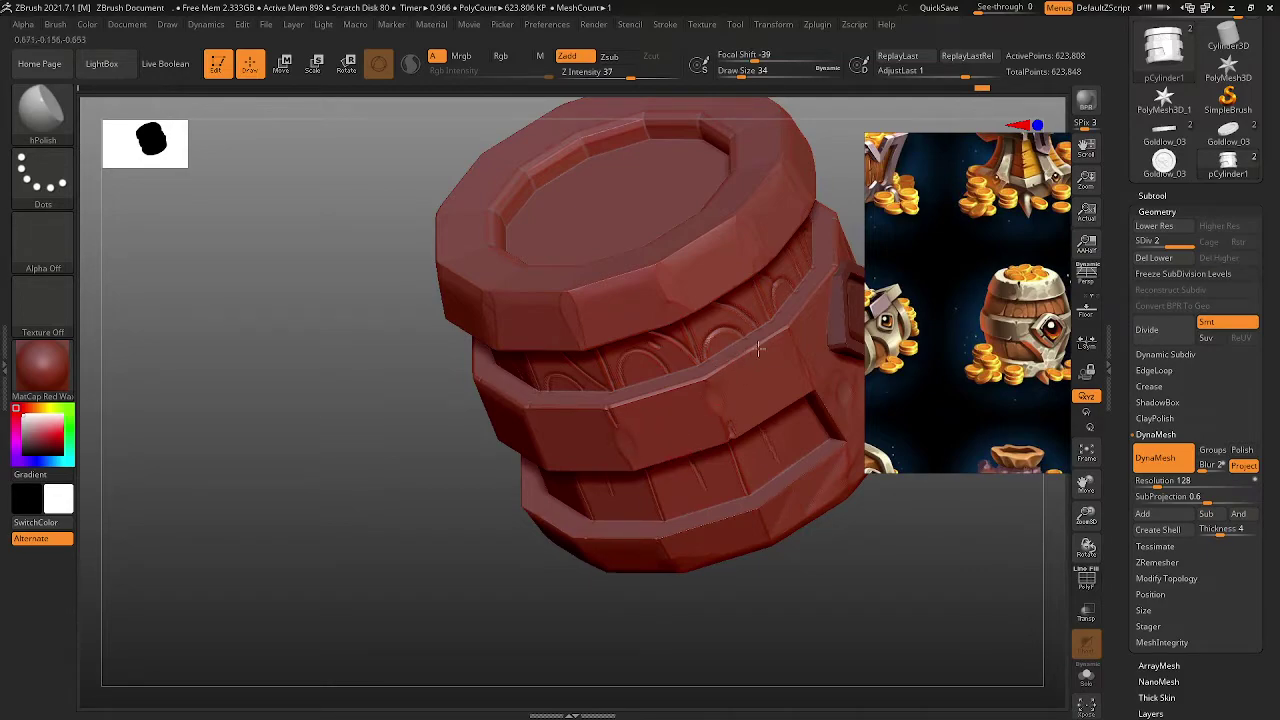
mouse_move(674, 408)
right_down()
mouse_move(394, 491)
mouse_move(790, 566)
mouse_move(591, 594)
right_up()
- Select the diamond emblem and remesh it at resolution 272 into a sharp bevelled diamond
key(f)
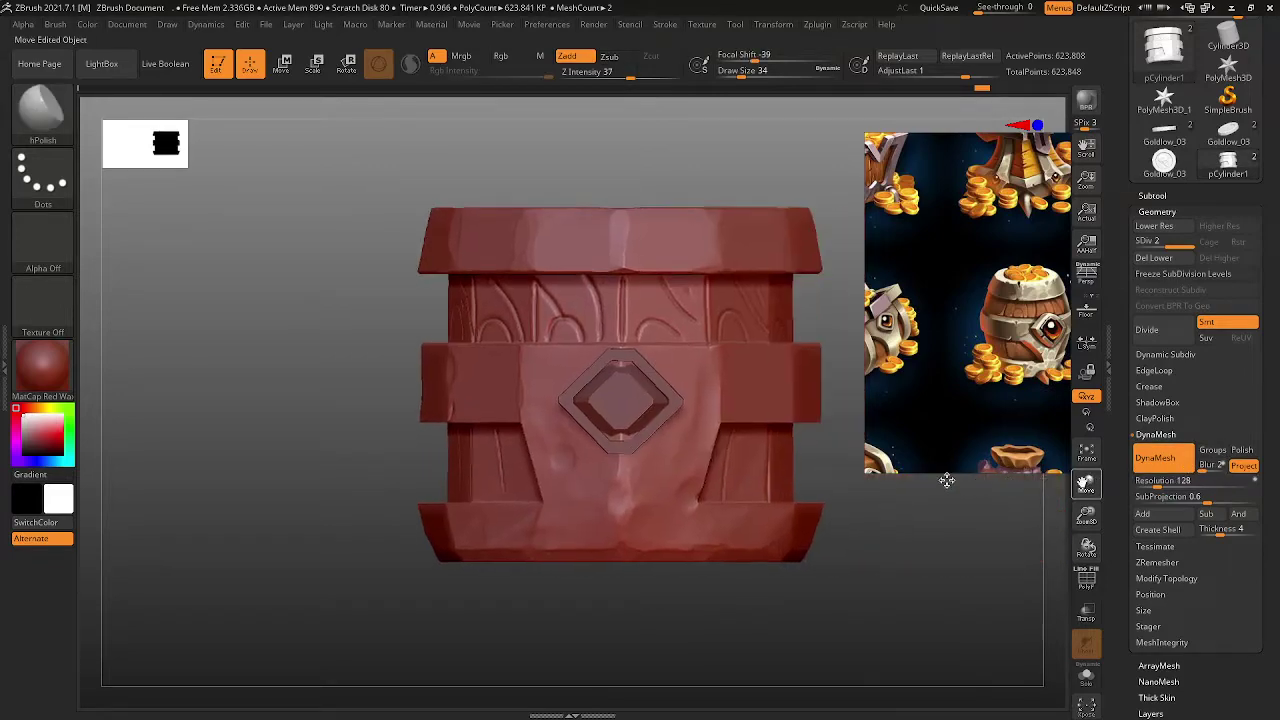
alt+click(608, 404)
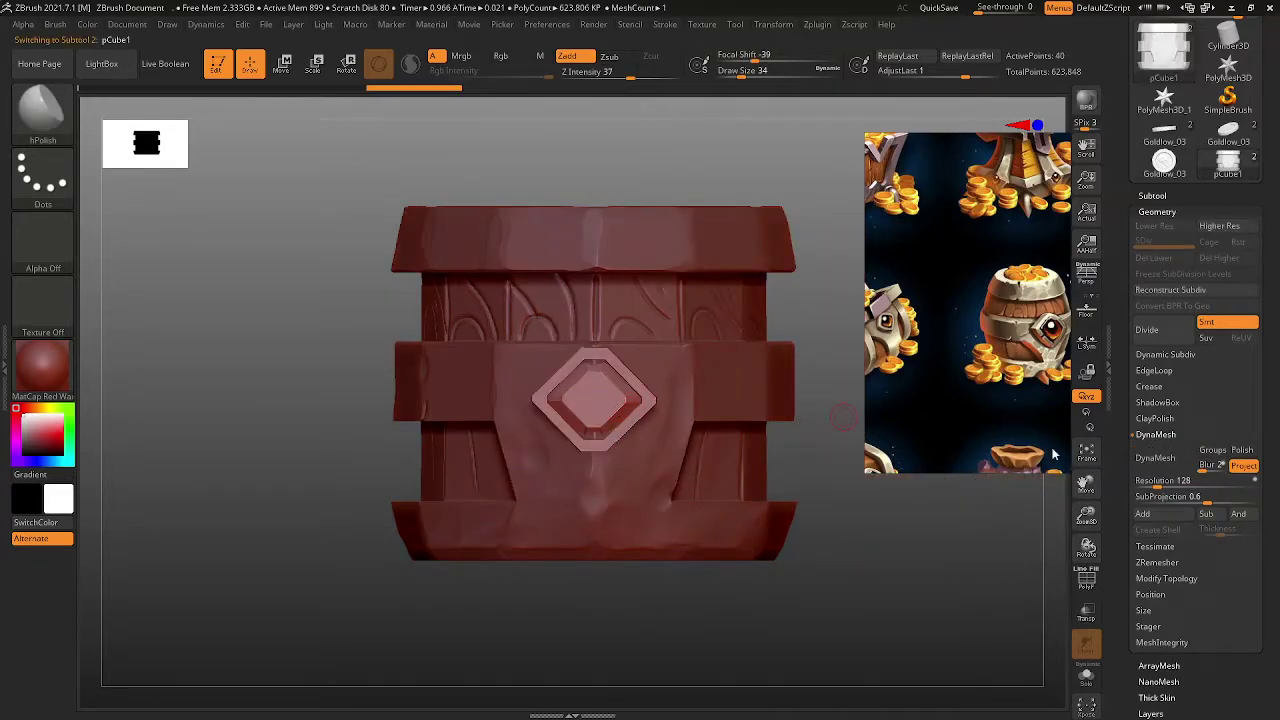
key(ctrl+d)
key(shift+d)
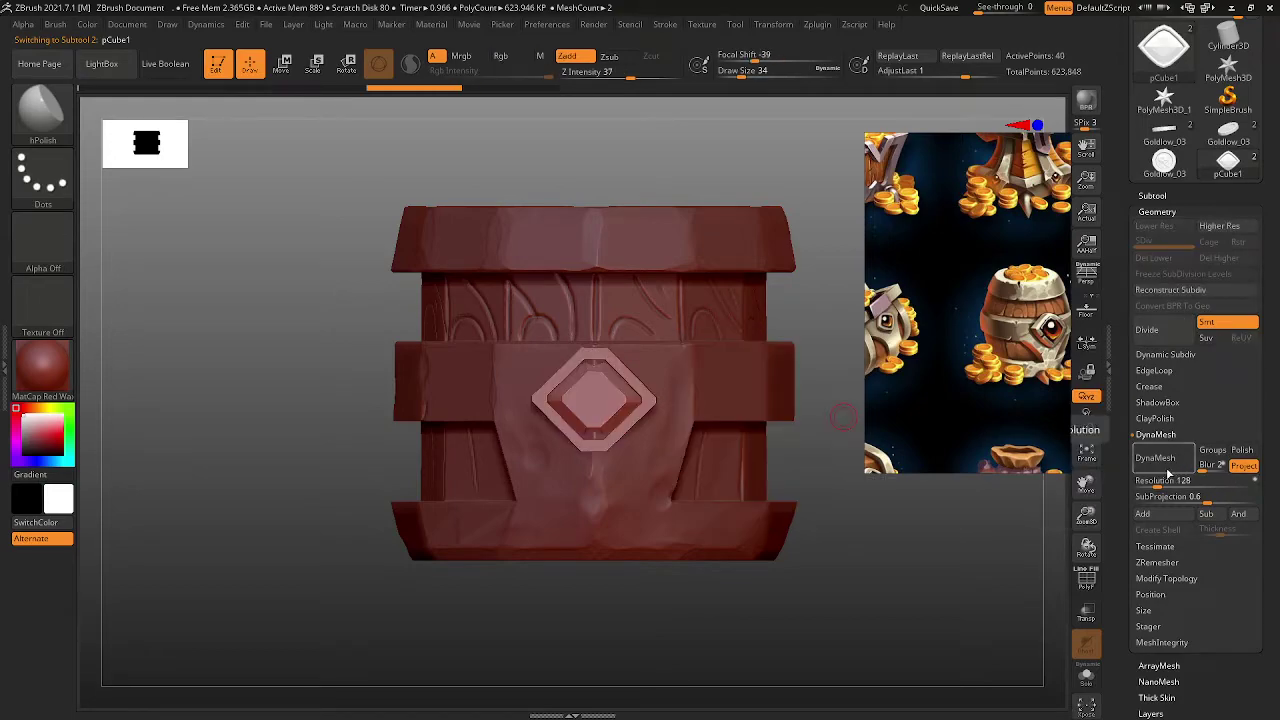
drag(1160, 481, 1178, 481)
click(1155, 457)
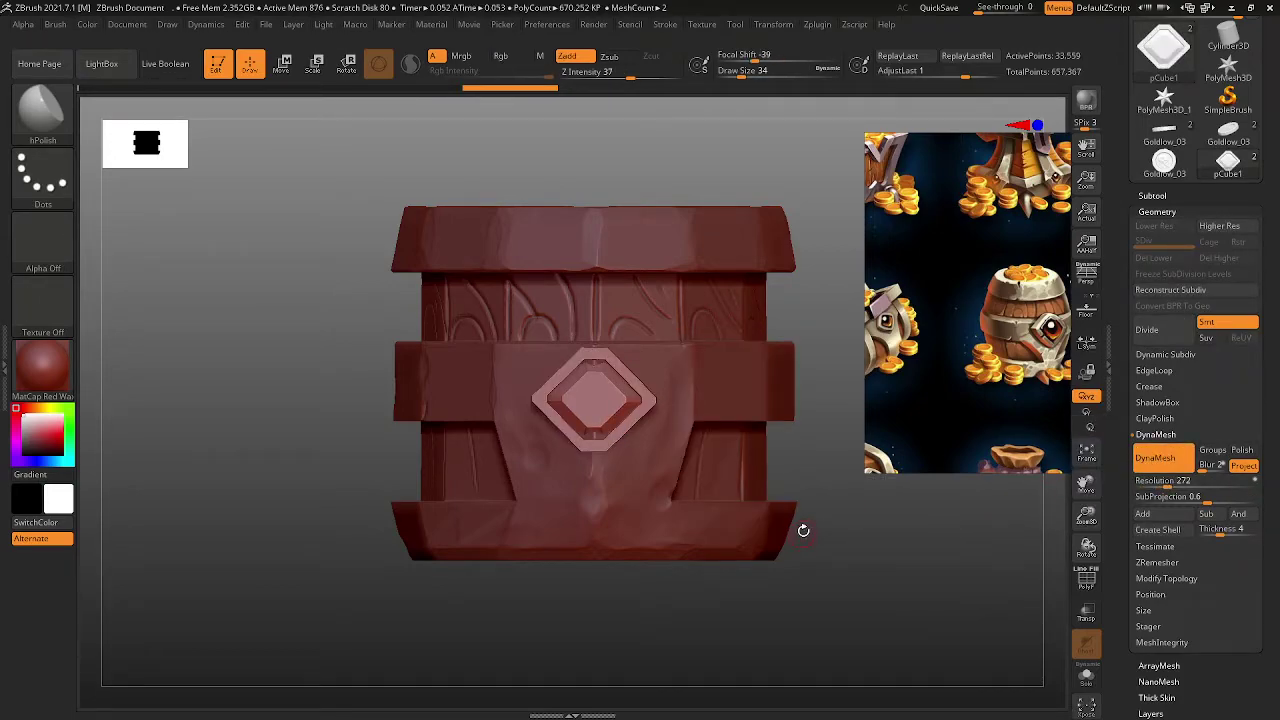
- Zoom in on the emblem, turn it sideways and bring up the sculpting brush library
drag(884, 525, 694, 438)
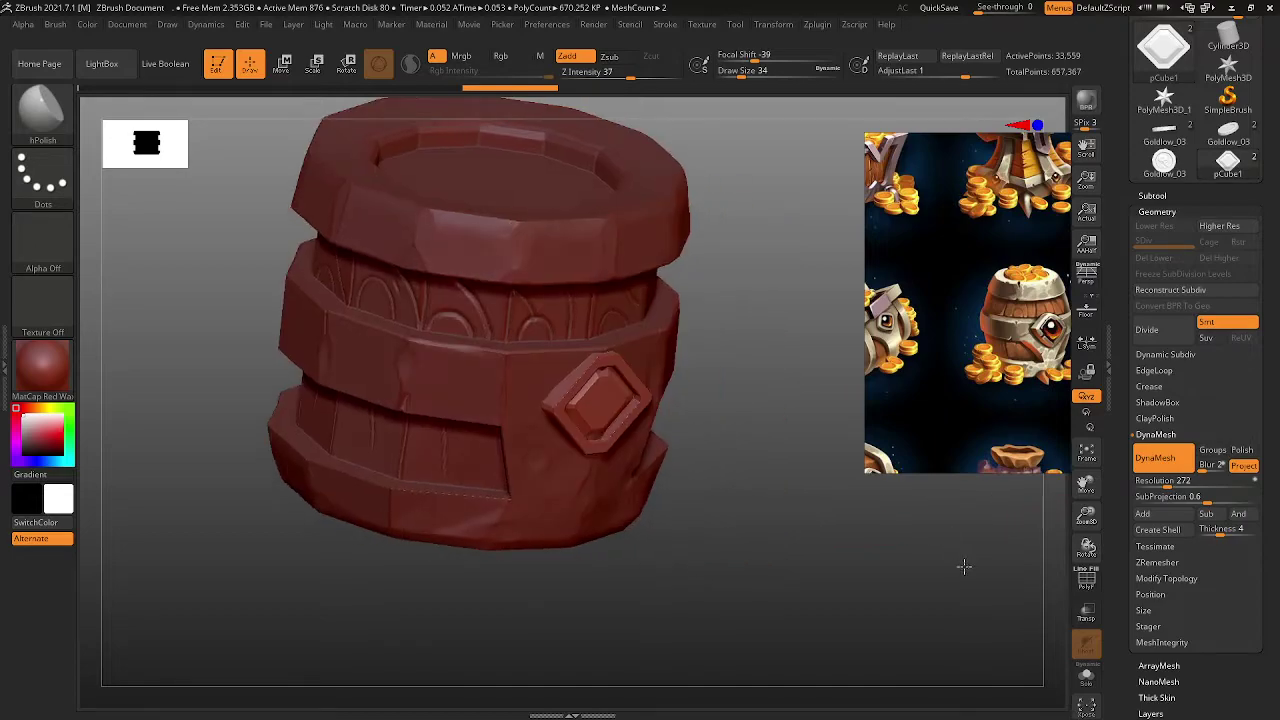
key(ctrl)
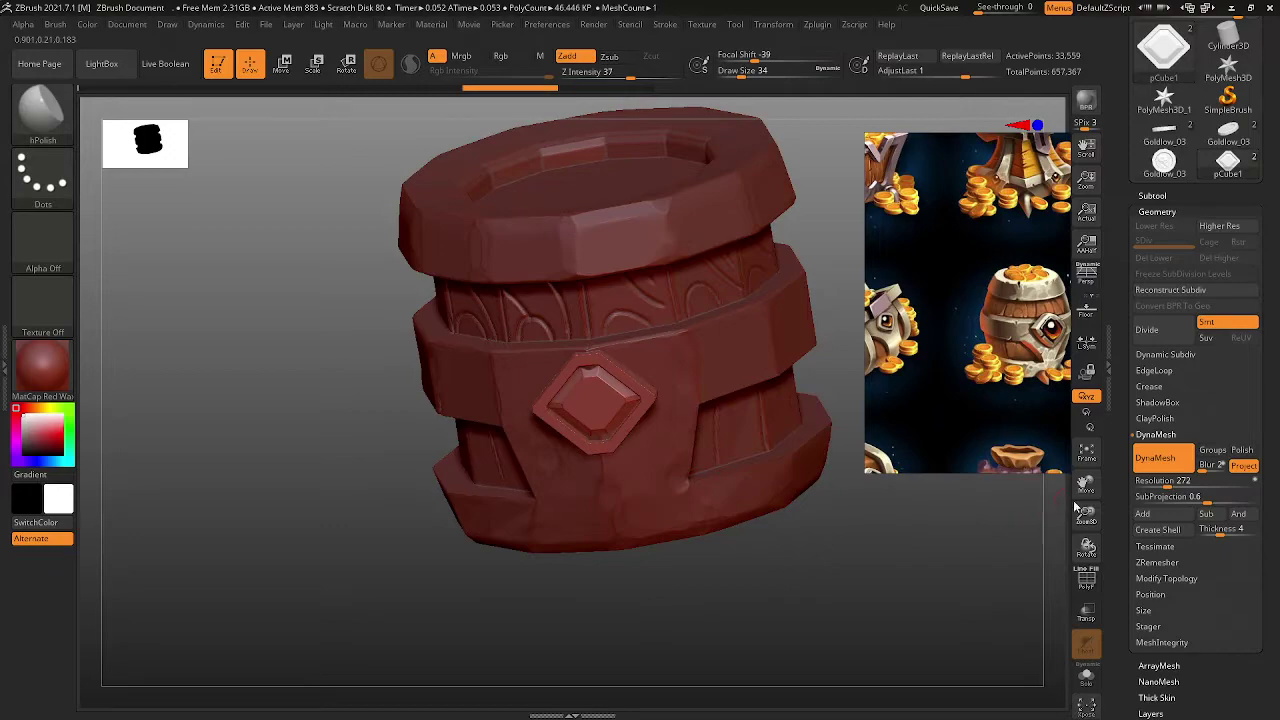
ctrl+right_drag(810, 497, 826, 461)
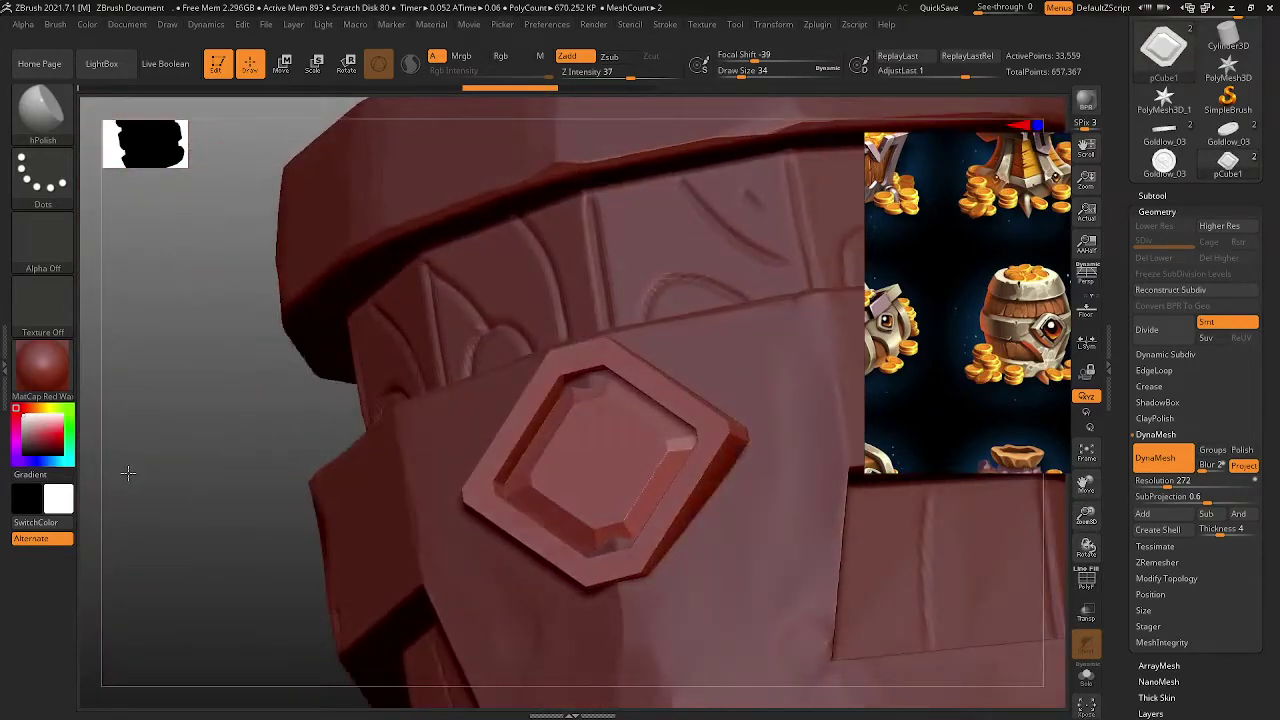
drag(126, 471, 266, 449)
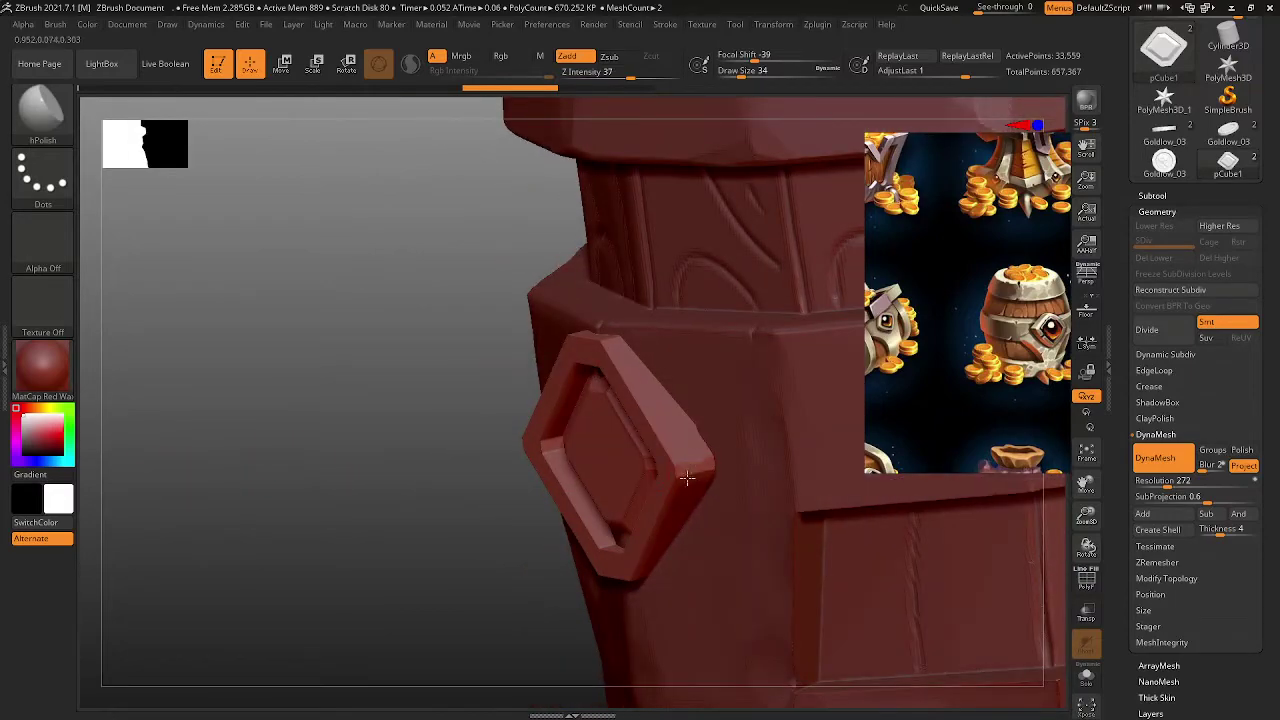
key(b)
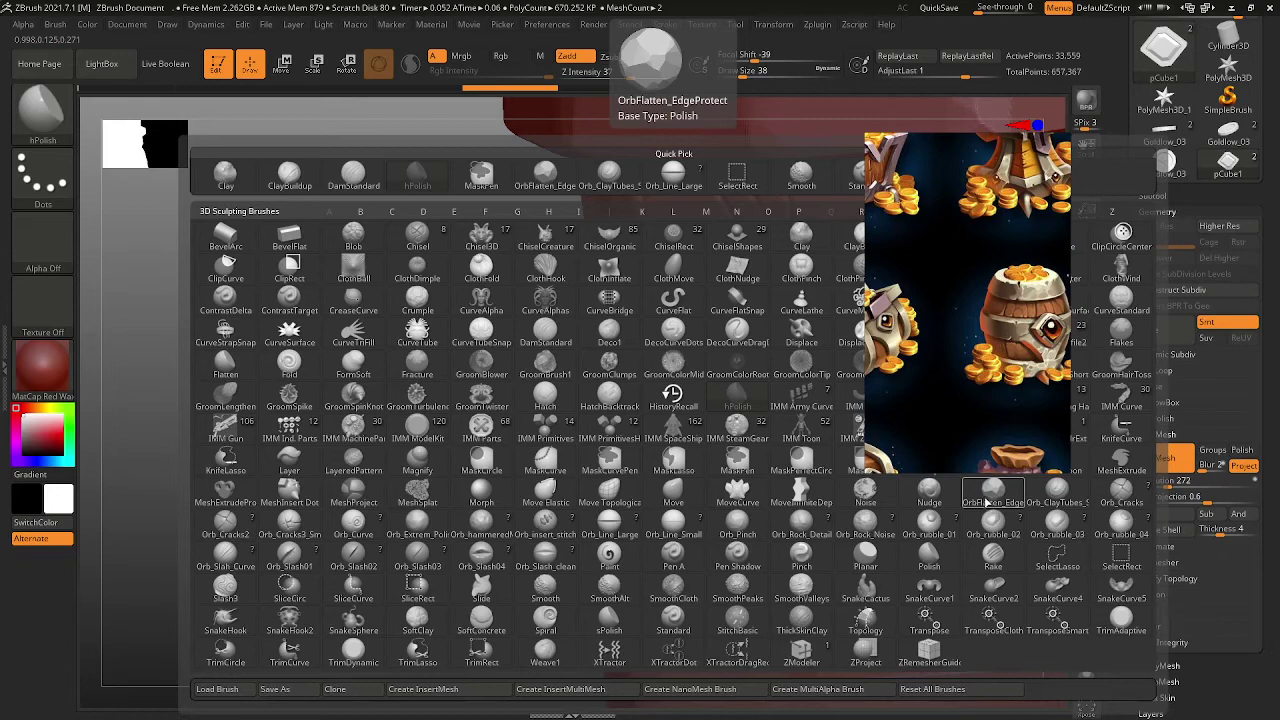
- Switch to OrbFlatten_EdgeProtect, subdivide to SDiv 2 (~160,088 points), and set Draw Size 18
click(988, 502)
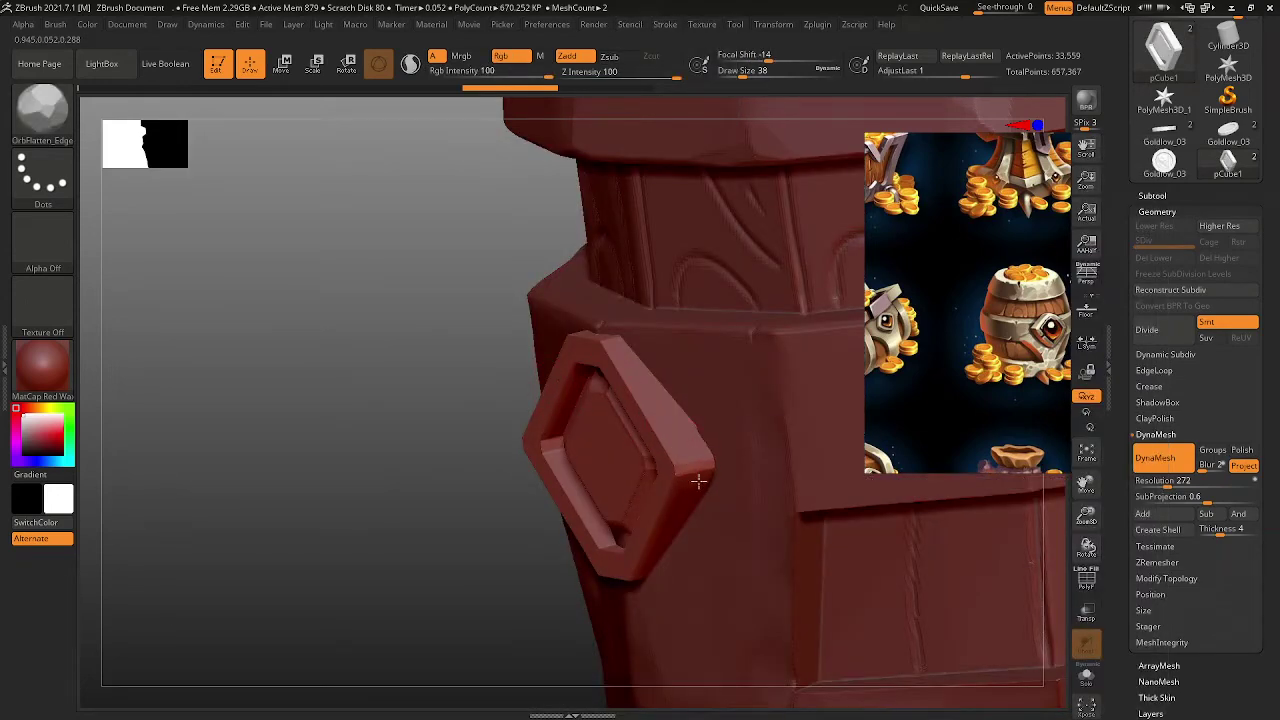
drag(443, 449, 1018, 487)
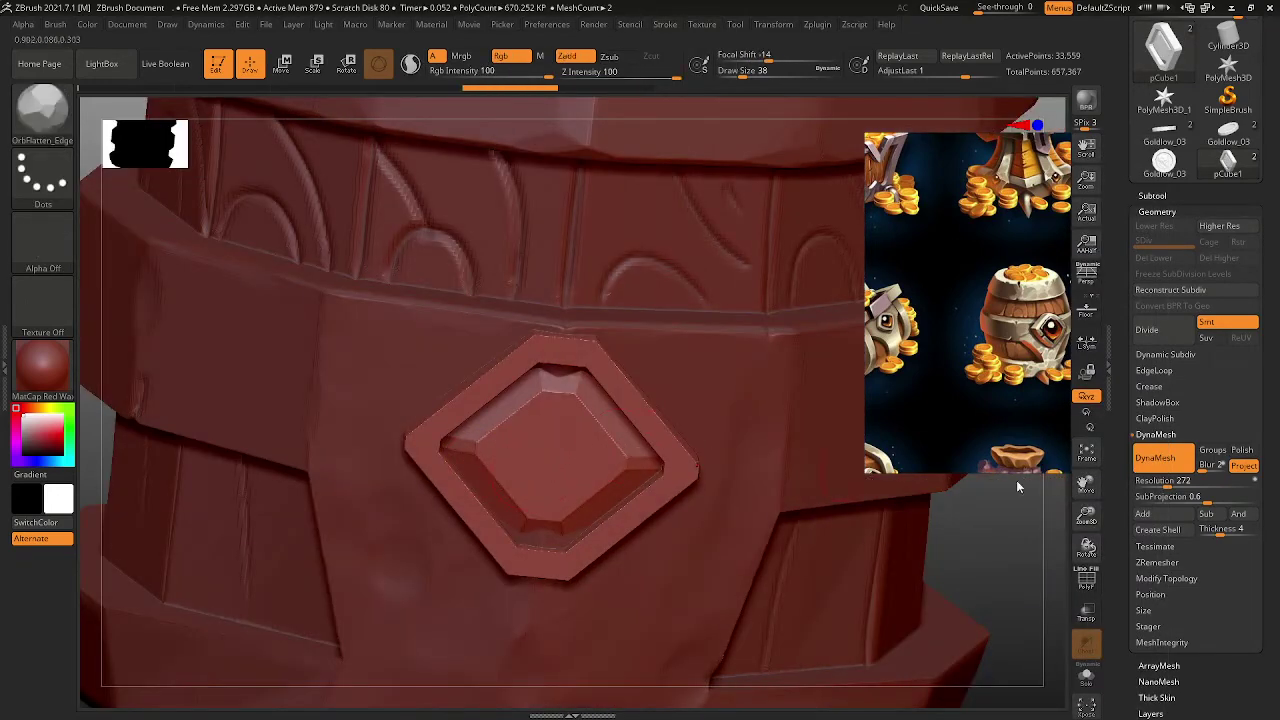
click(1147, 330)
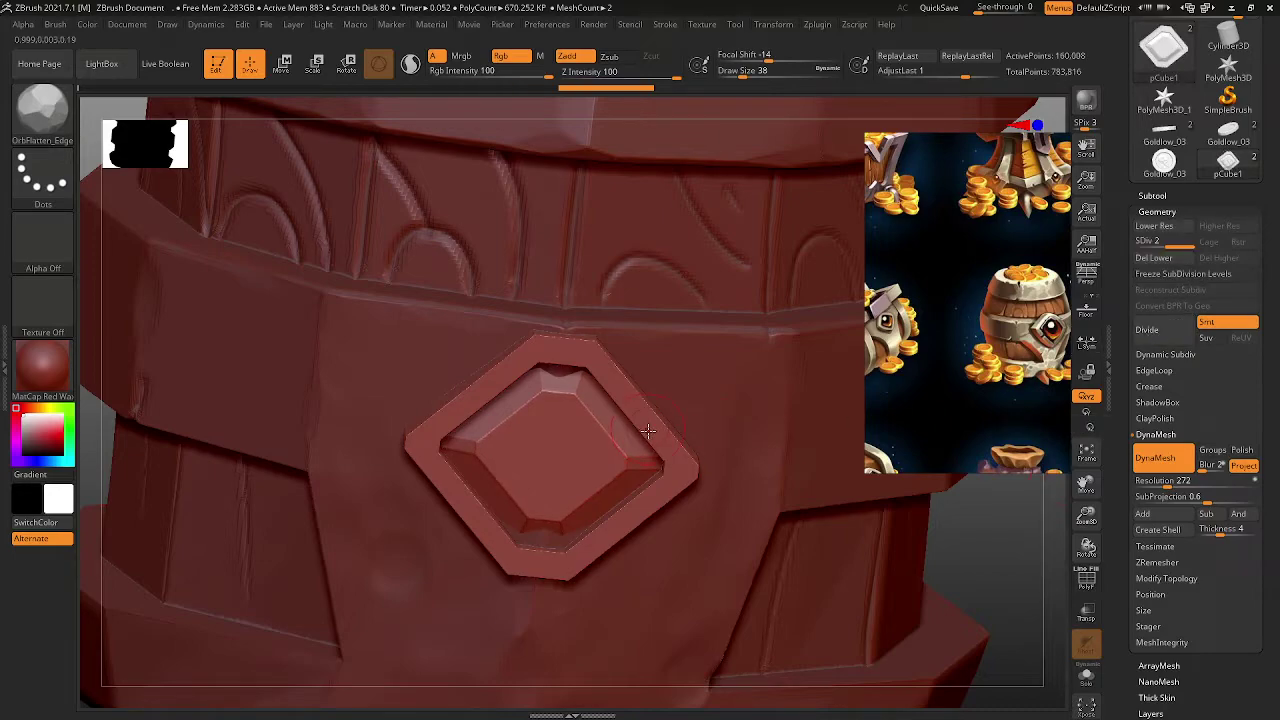
key([)
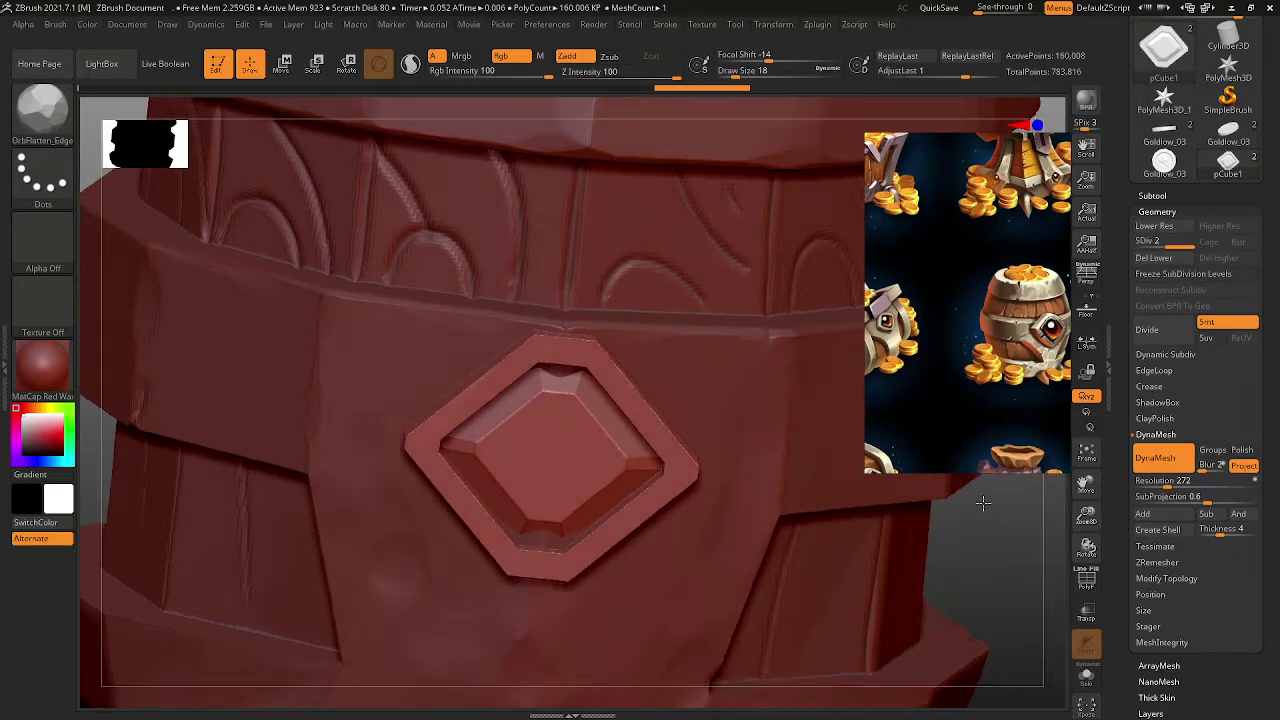
- Flatten and smooth the diamond emblem's inner bevels, ending on a straight-on barrel view
drag(983, 503, 642, 502)
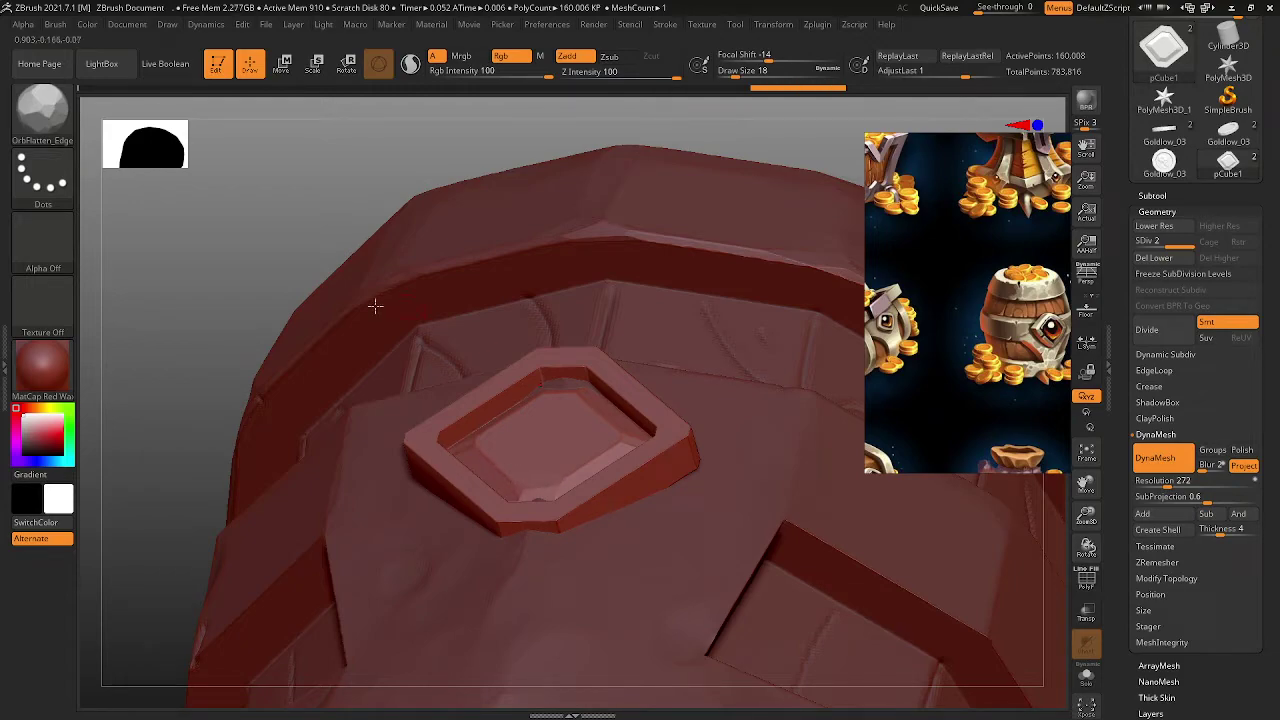
drag(211, 291, 462, 428)
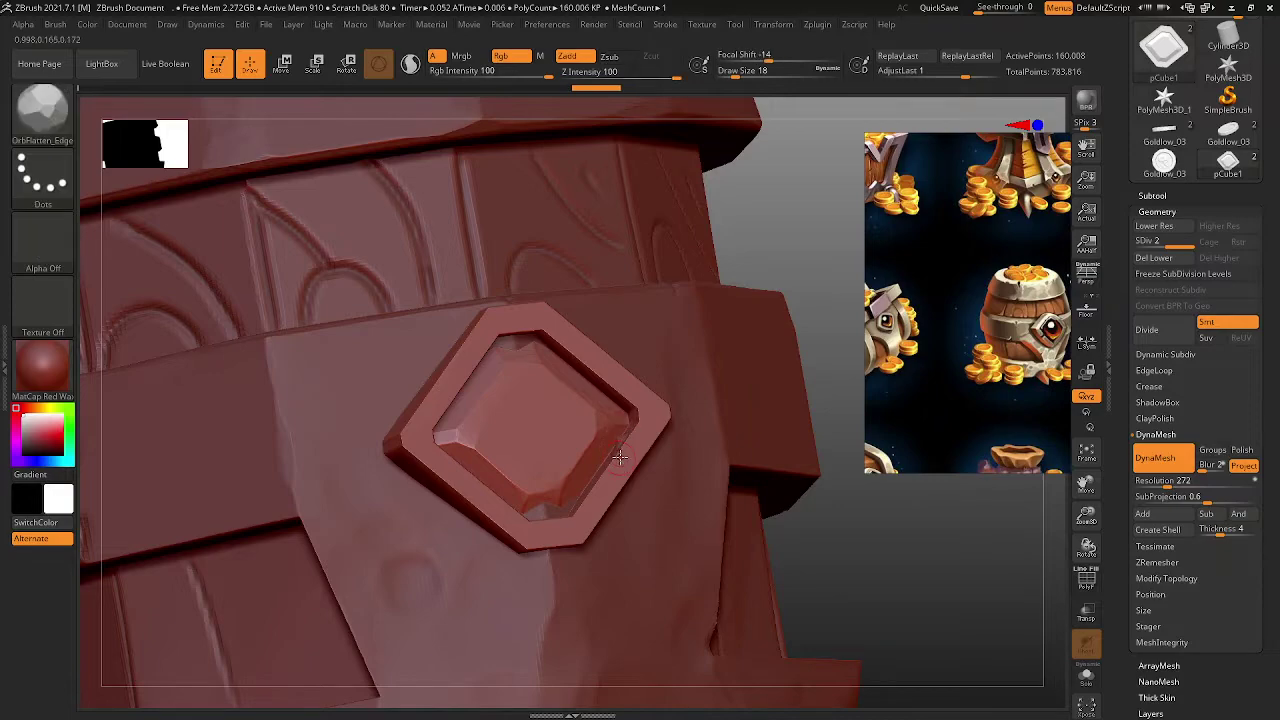
key(shift)
drag(886, 537, 940, 533)
drag(1086, 547, 962, 393)
mouse_move(800, 330)
shift+mouse_down()
mouse_move(768, 466)
mouse_move(805, 442)
shift+mouse_up()
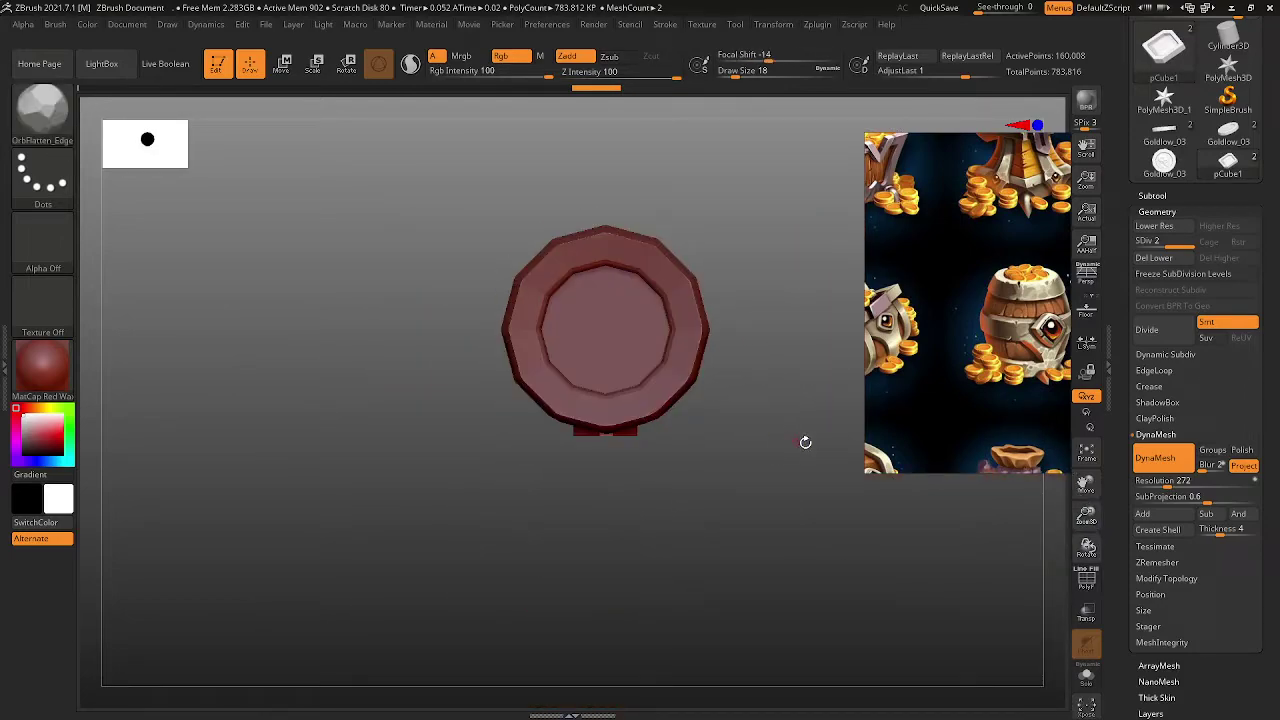
- Choose the Orb_Cracks3 brush and make pCylinder1 the active subtool
drag(1087, 515, 1058, 527)
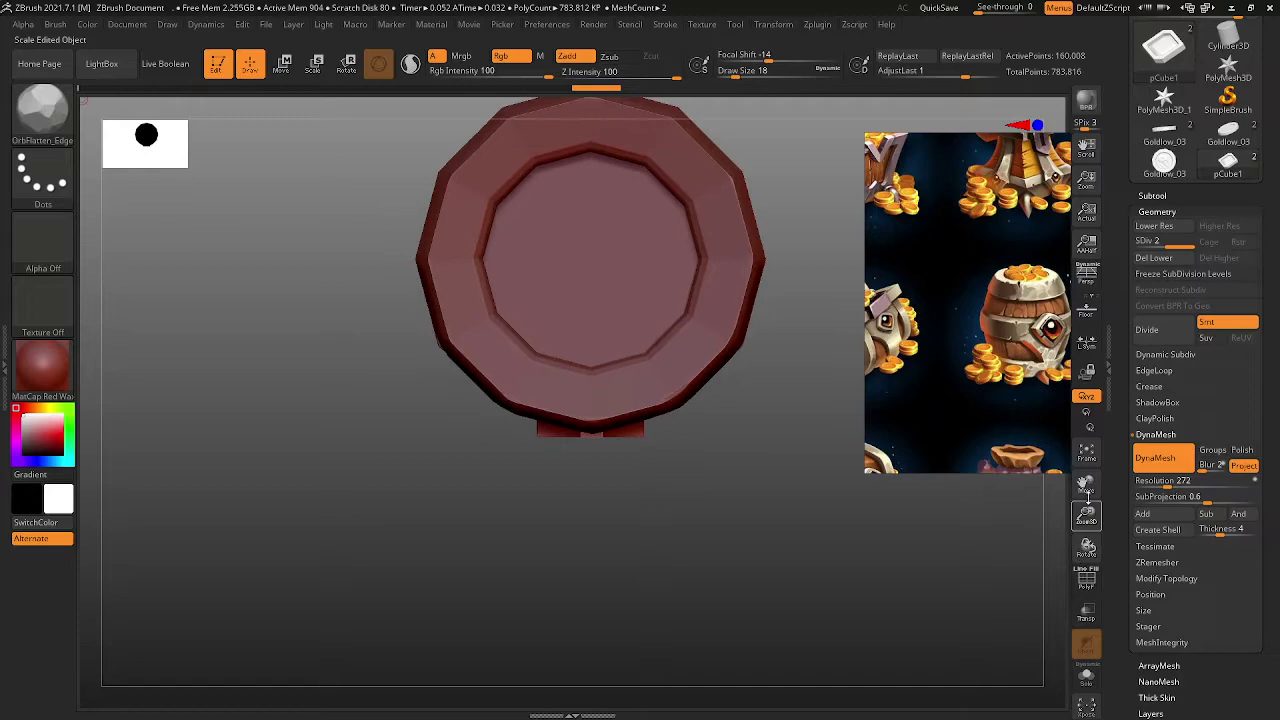
key(b)
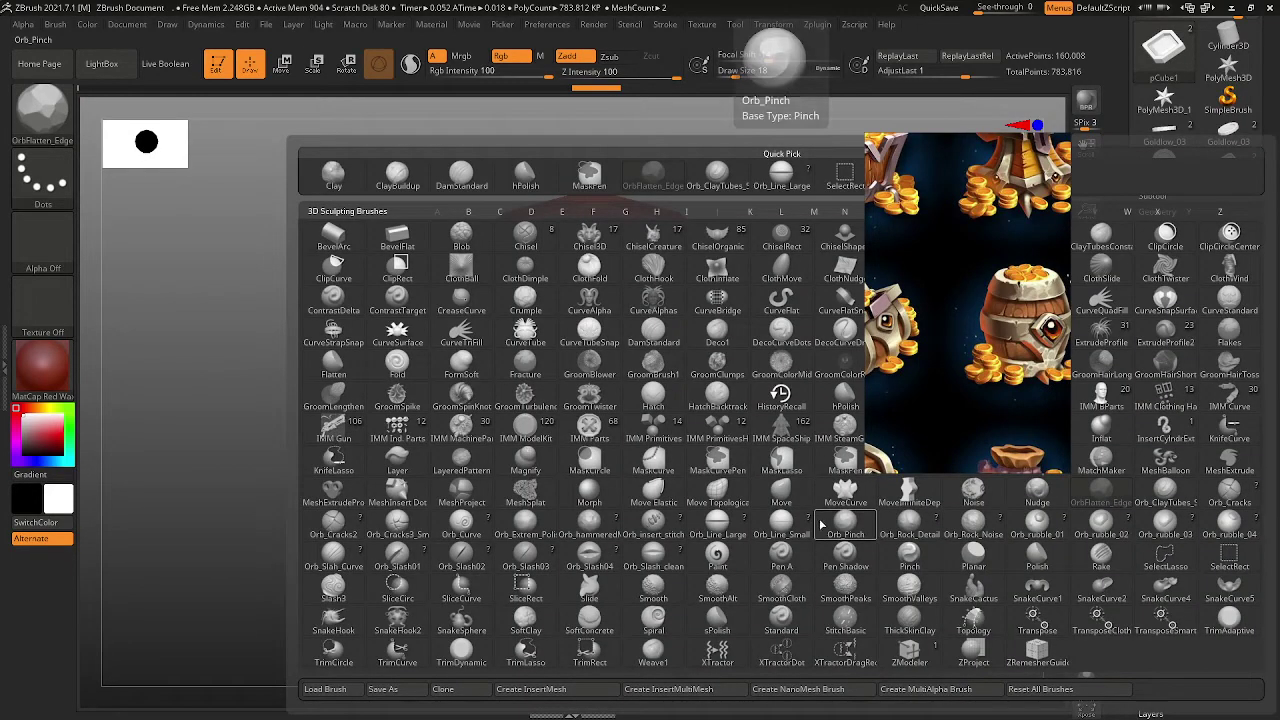
click(1167, 490)
key(o)
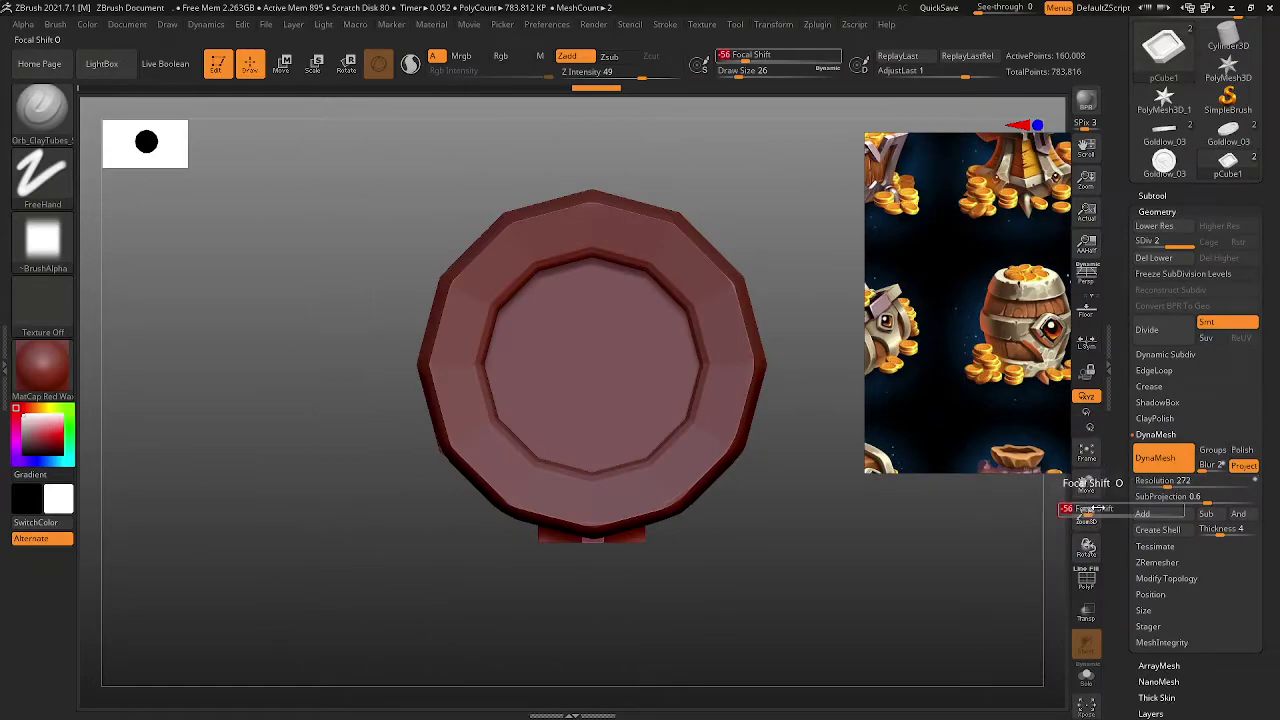
key(b)
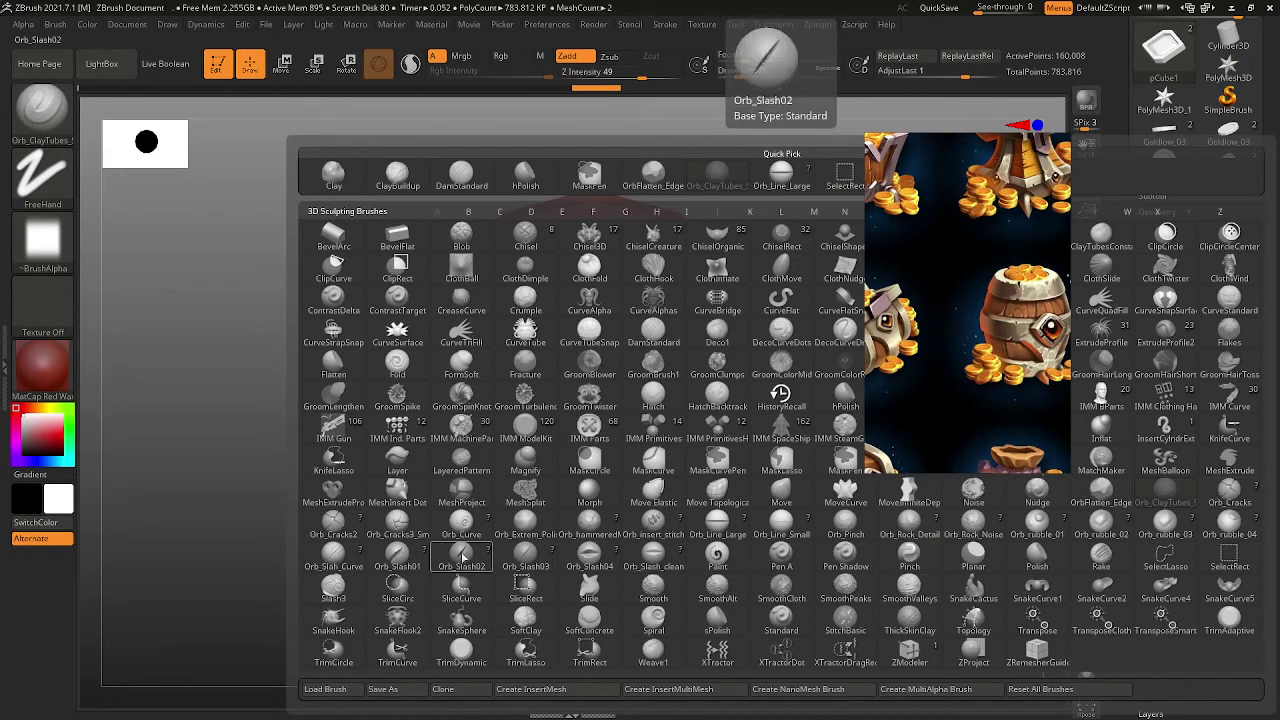
click(417, 531)
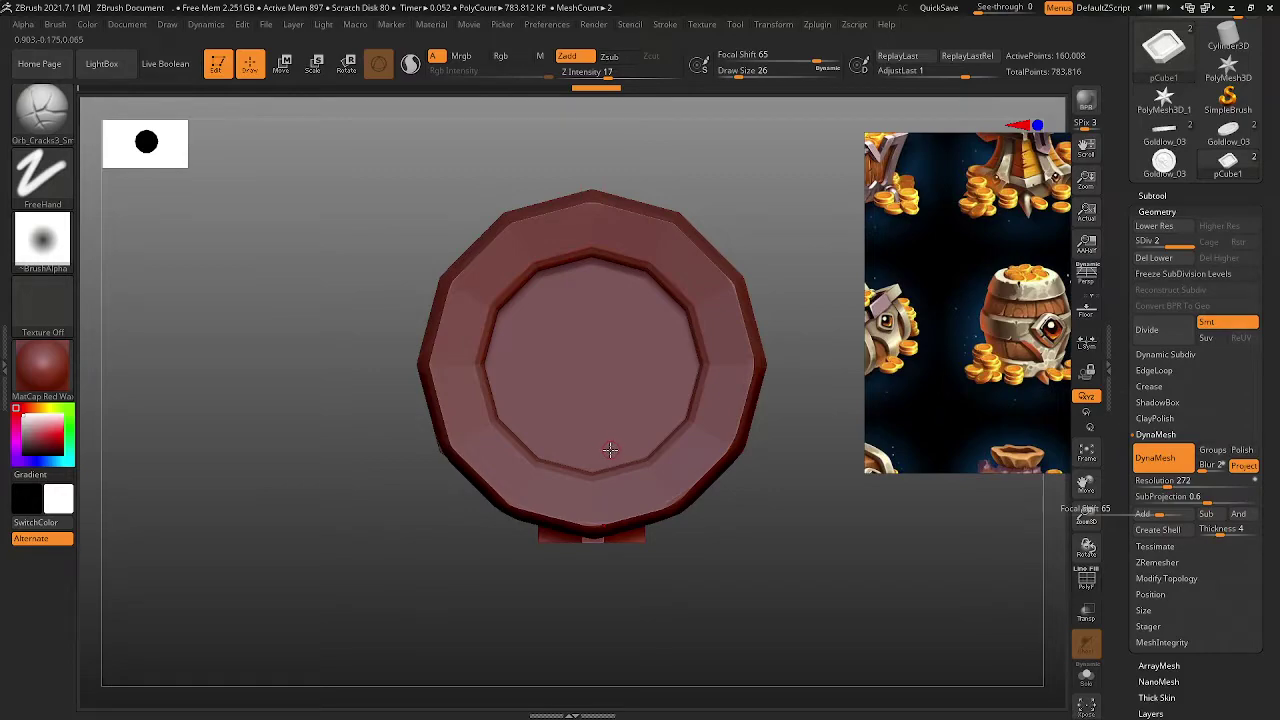
alt+click(610, 450)
- Try a crack stroke on the lid, undo it, and turn the lid toward the camera
drag(555, 290, 597, 450)
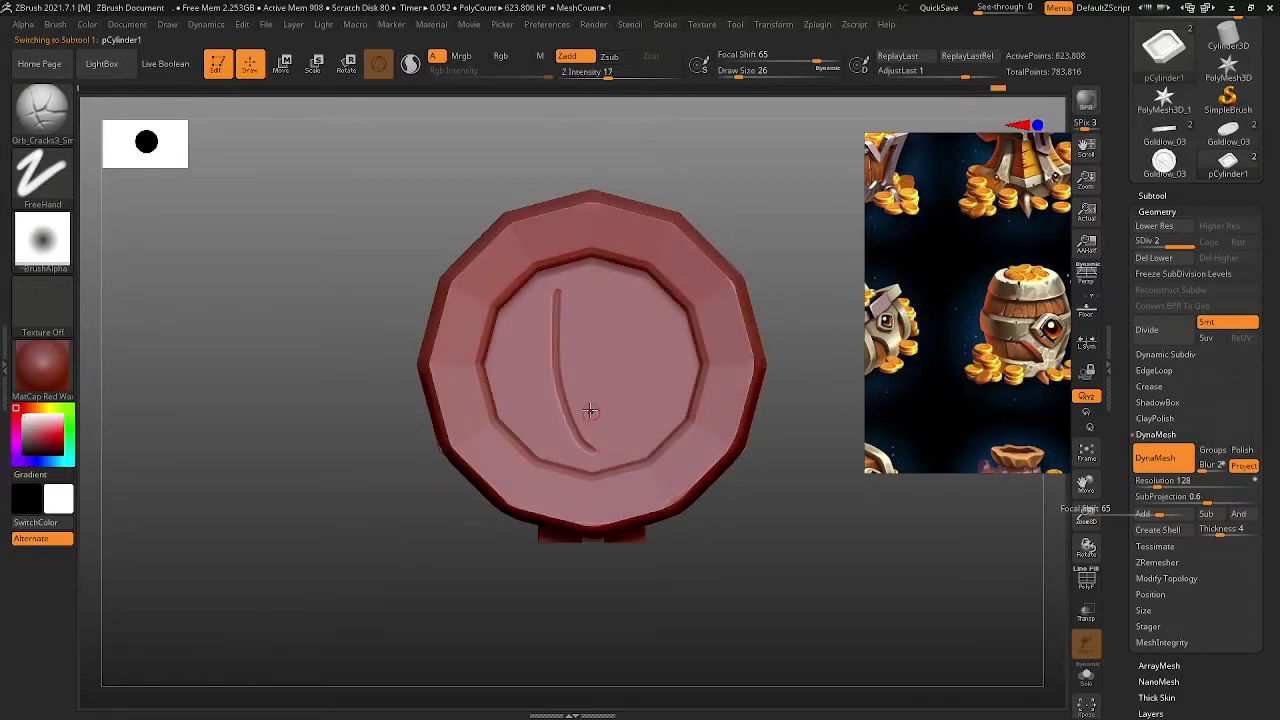
key(ctrl+z)
drag(794, 546, 722, 450)
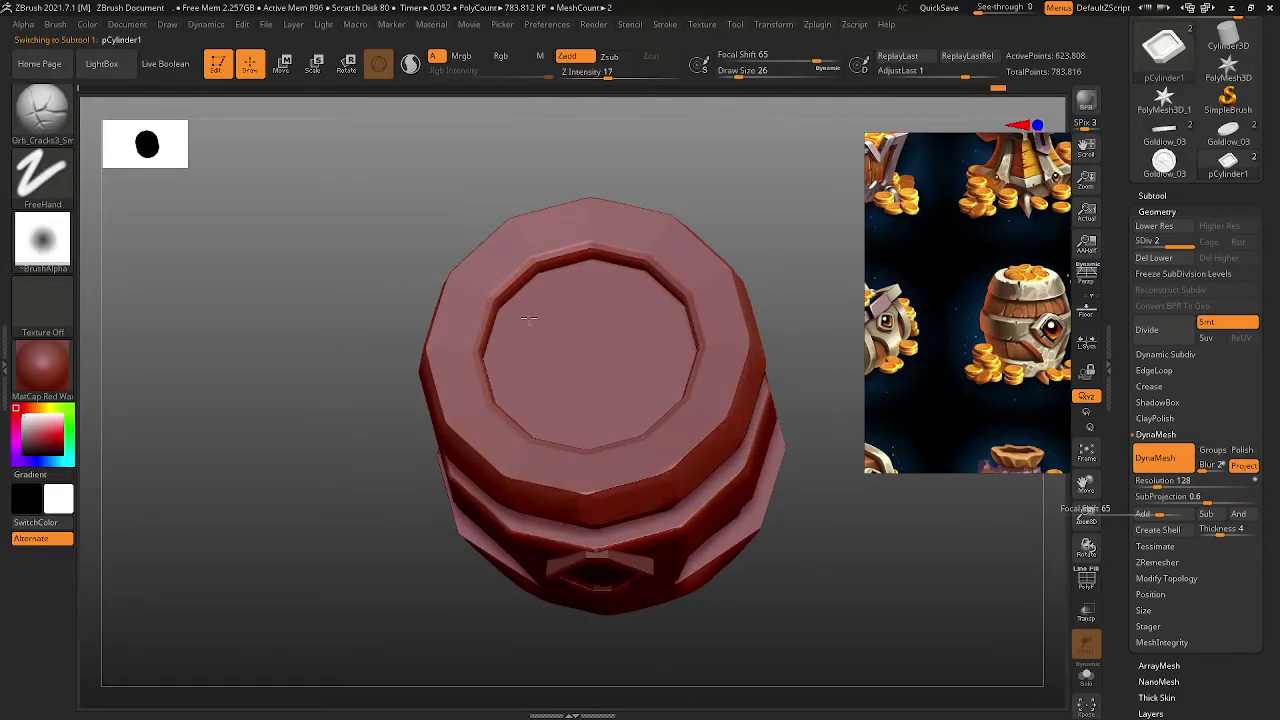
drag(775, 297, 616, 320)
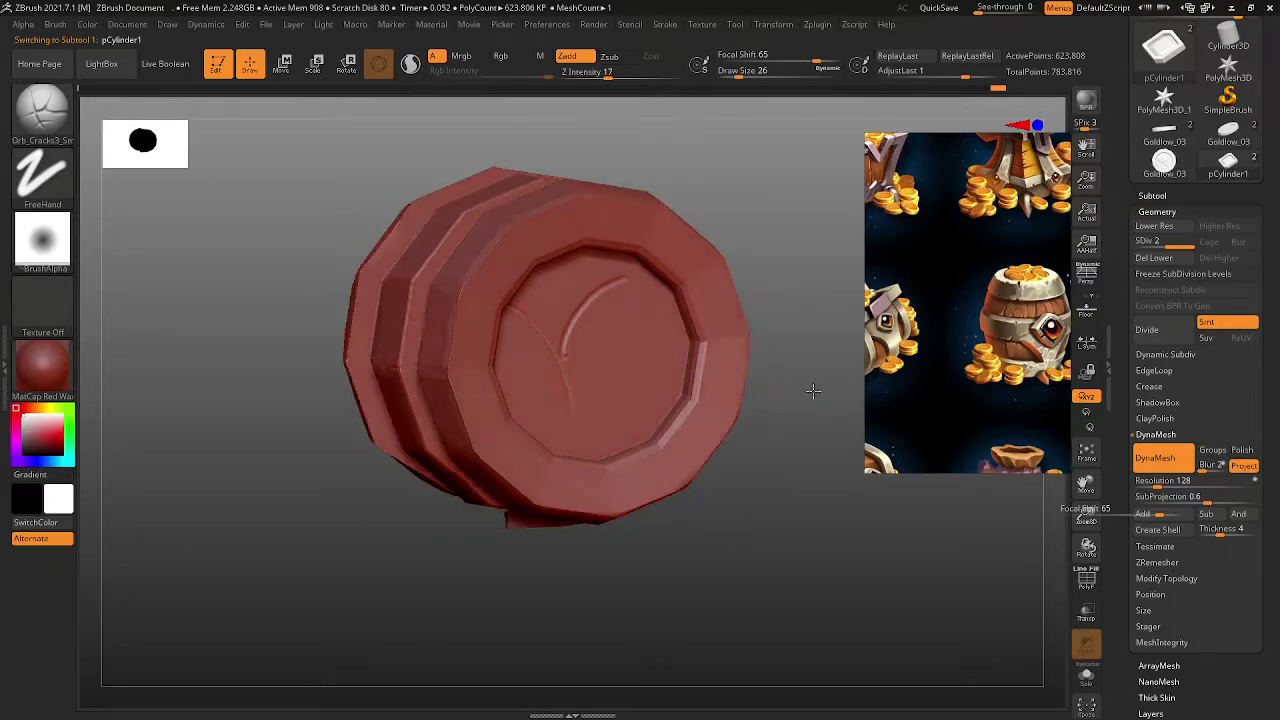
mouse_move(808, 390)
mouse_down()
mouse_move(568, 354)
mouse_move(652, 268)
mouse_up()
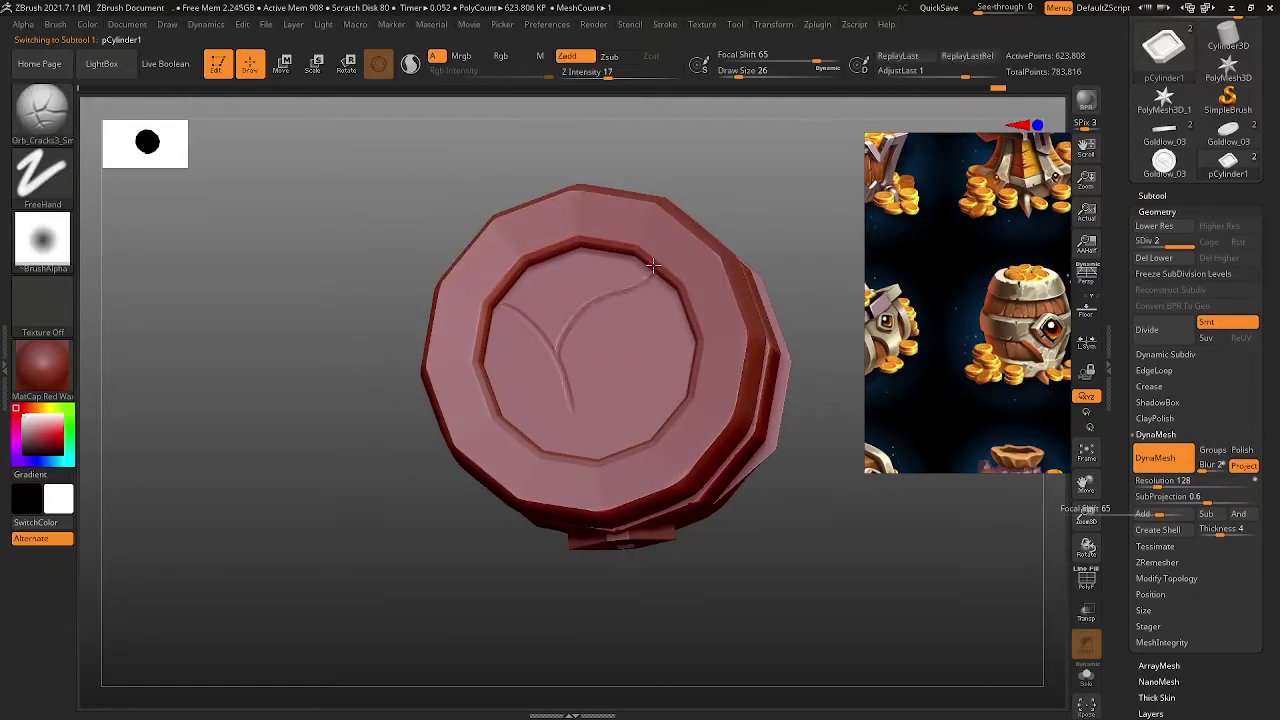
mouse_move(813, 287)
mouse_down()
mouse_move(642, 314)
mouse_move(695, 378)
mouse_up()
- Replace the overlong groove with shorter curved cracks across the lid face
key(ctrl+z)
mouse_move(600, 298)
mouse_down()
mouse_move(652, 326)
mouse_move(678, 366)
mouse_up()
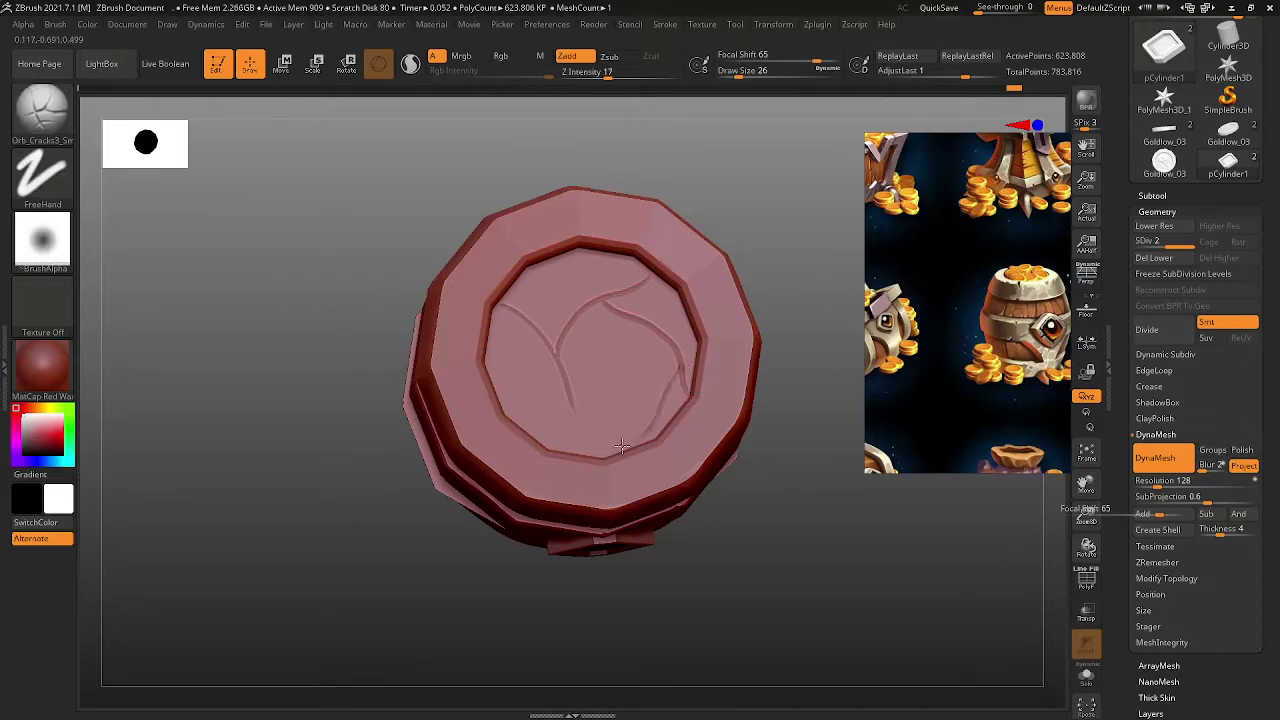
mouse_move(670, 392)
mouse_down()
mouse_move(566, 390)
mouse_move(542, 422)
mouse_up()
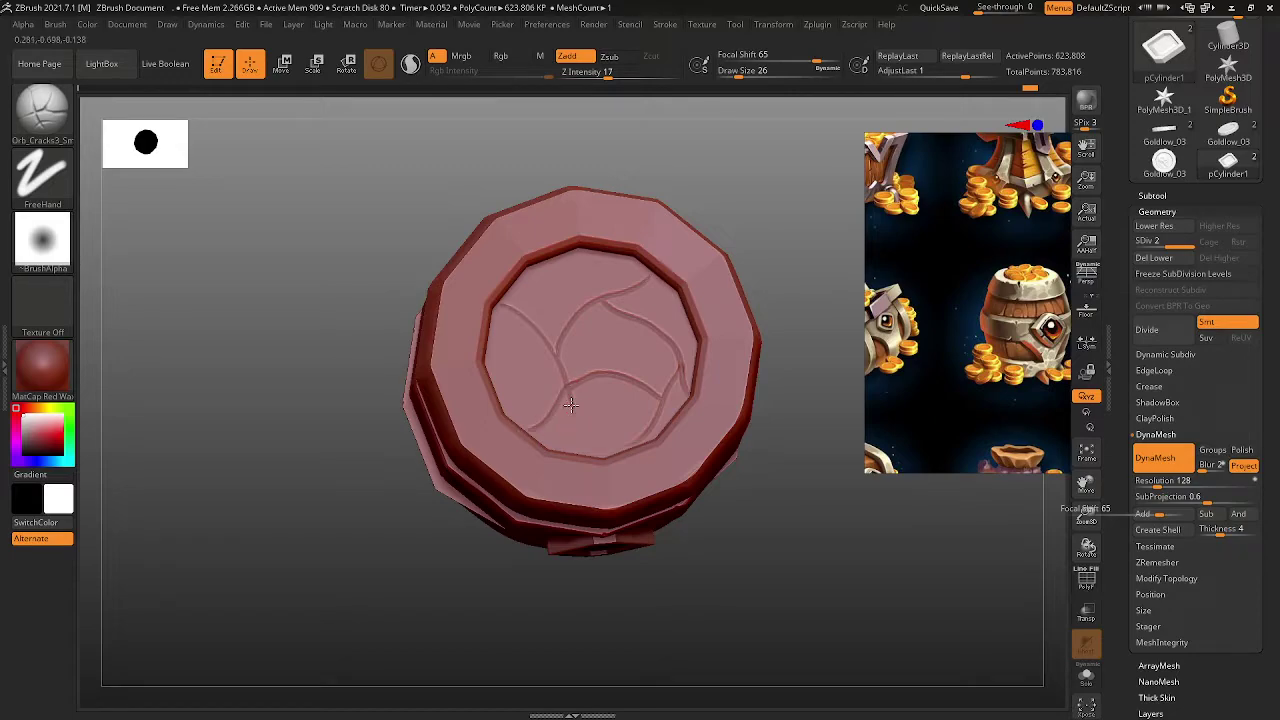
drag(804, 500, 799, 375)
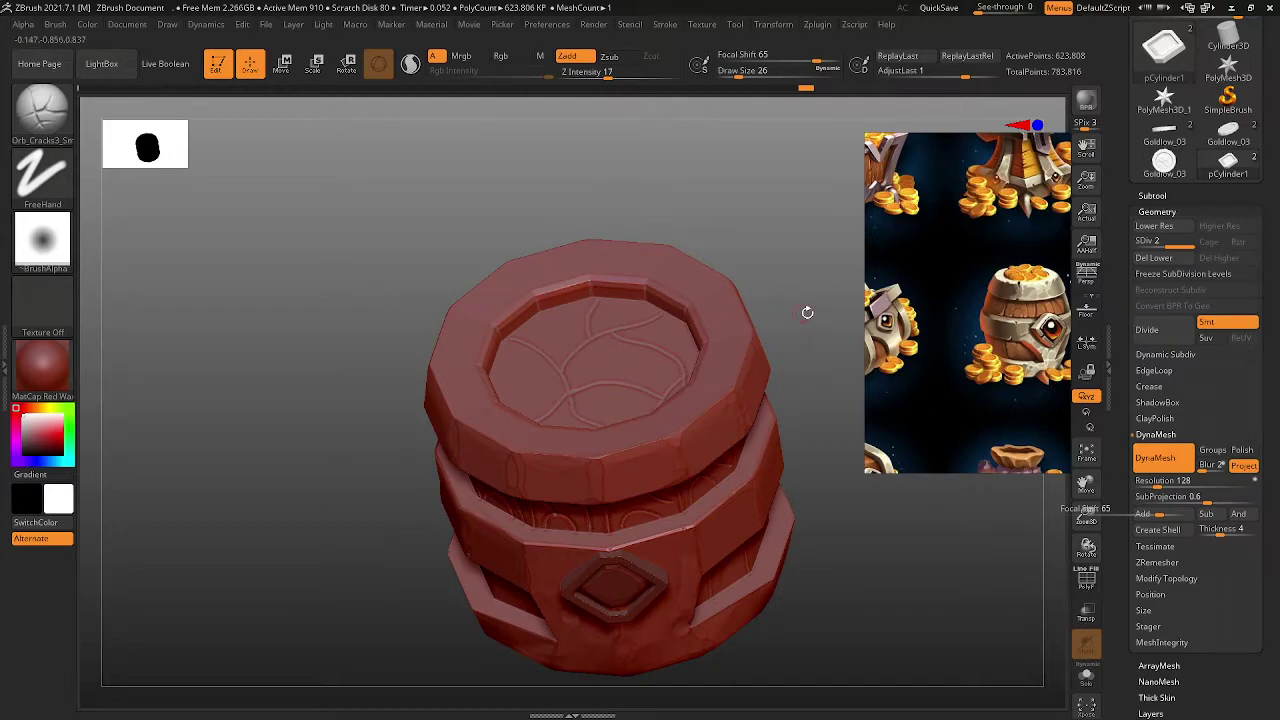
shift+drag(806, 309, 800, 323)
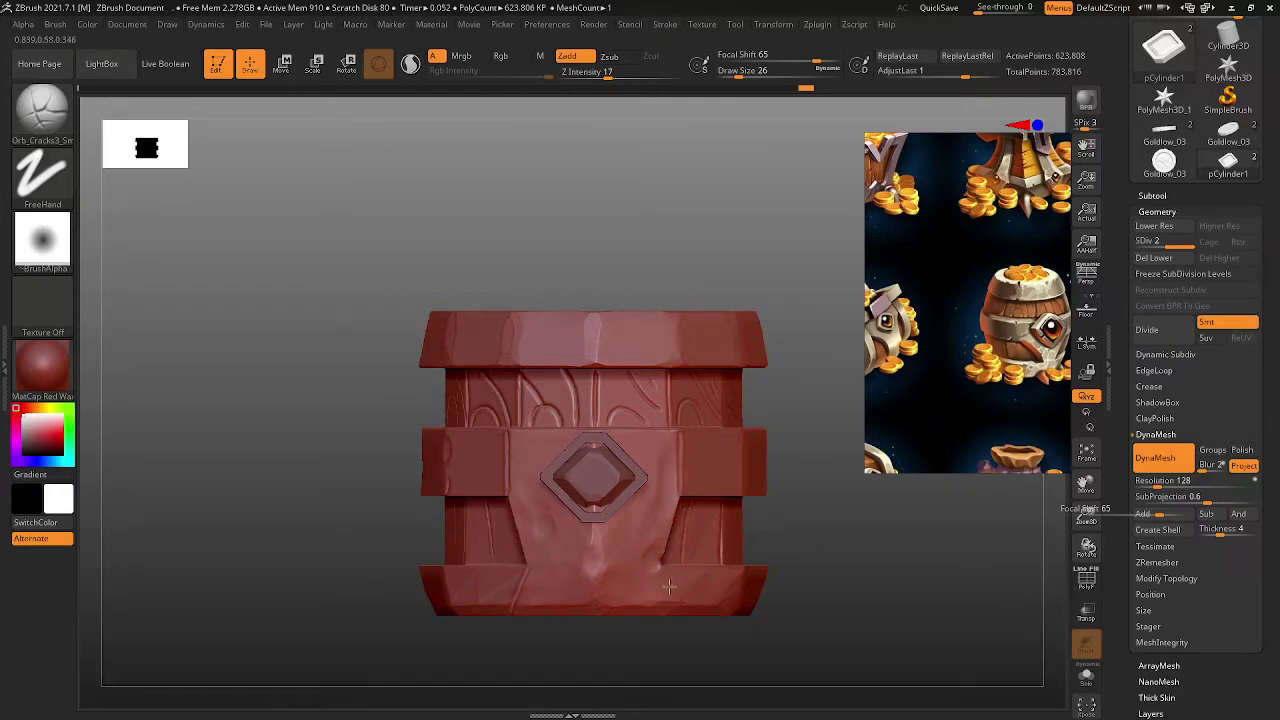
- Carve a vertical crack down the lower front panel
key(ctrl)
drag(601, 560, 587, 632)
drag(595, 522, 595, 576)
mouse_move(563, 651)
mouse_down()
mouse_move(770, 548)
mouse_move(744, 636)
mouse_move(703, 474)
mouse_move(673, 510)
mouse_move(391, 543)
mouse_up()
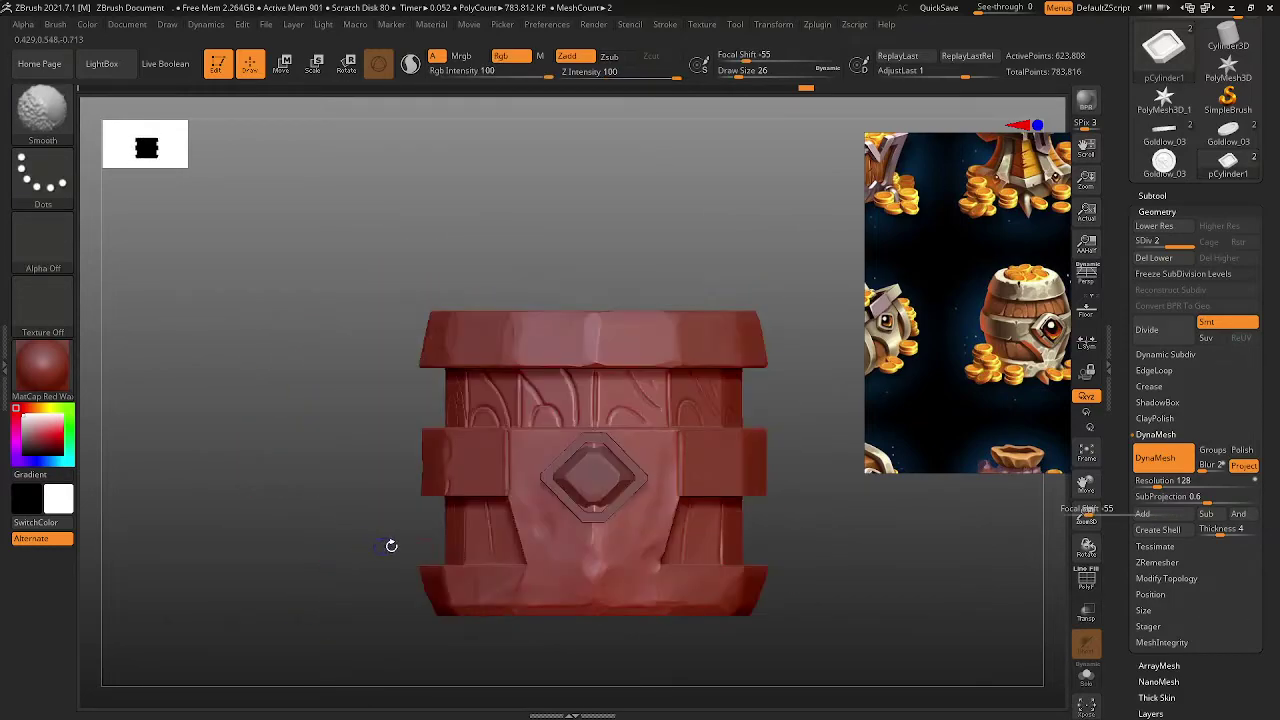
- Run Decimation Master's Pre-process All on every visible subtool
click(810, 24)
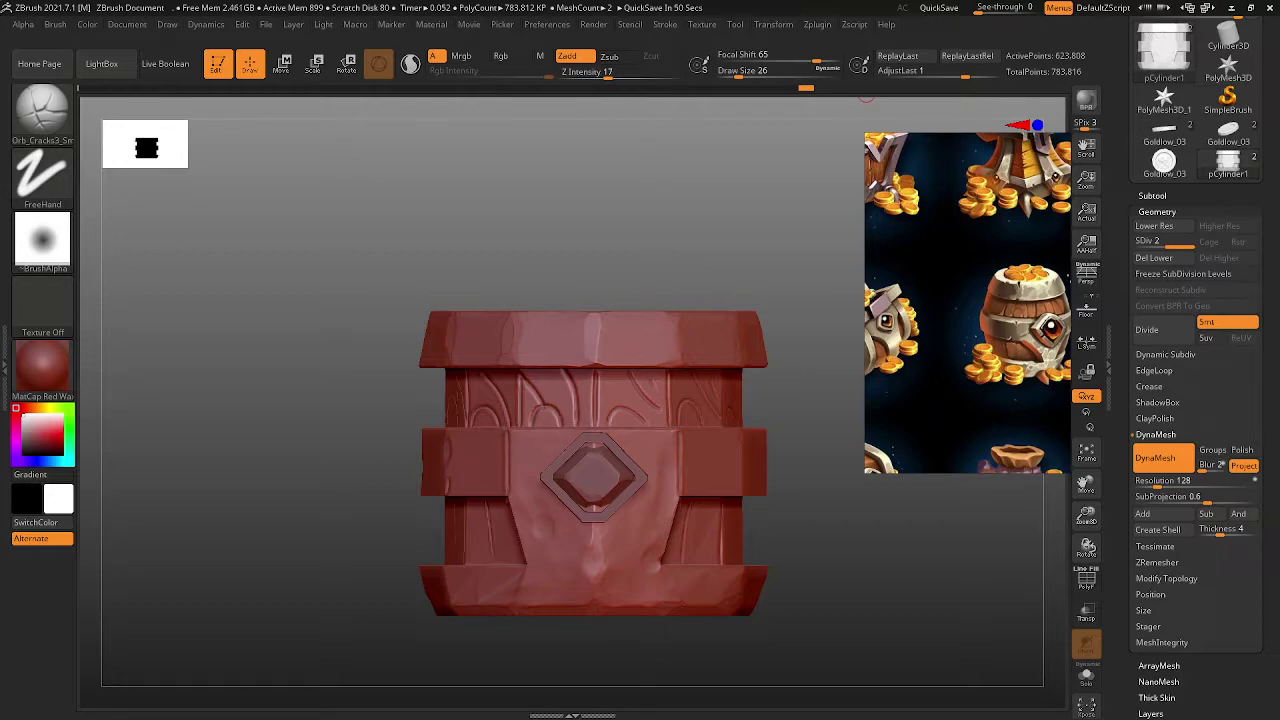
click(813, 26)
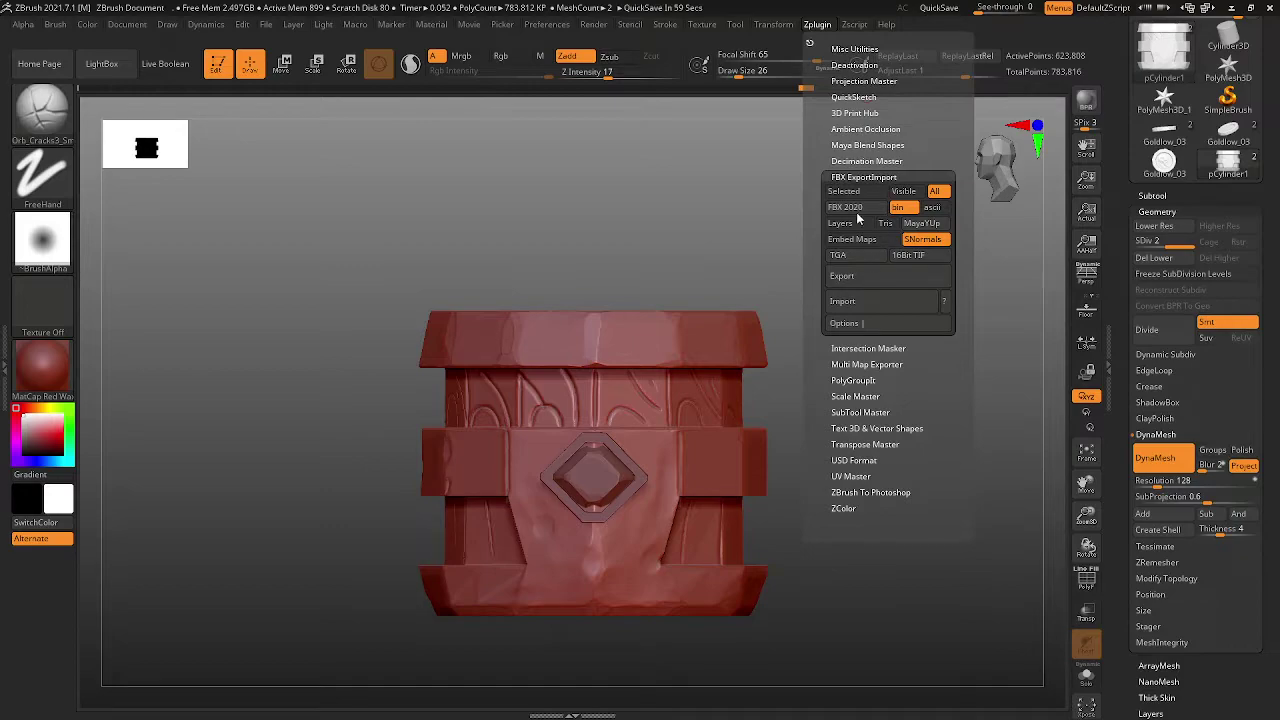
click(862, 177)
click(862, 161)
click(860, 300)
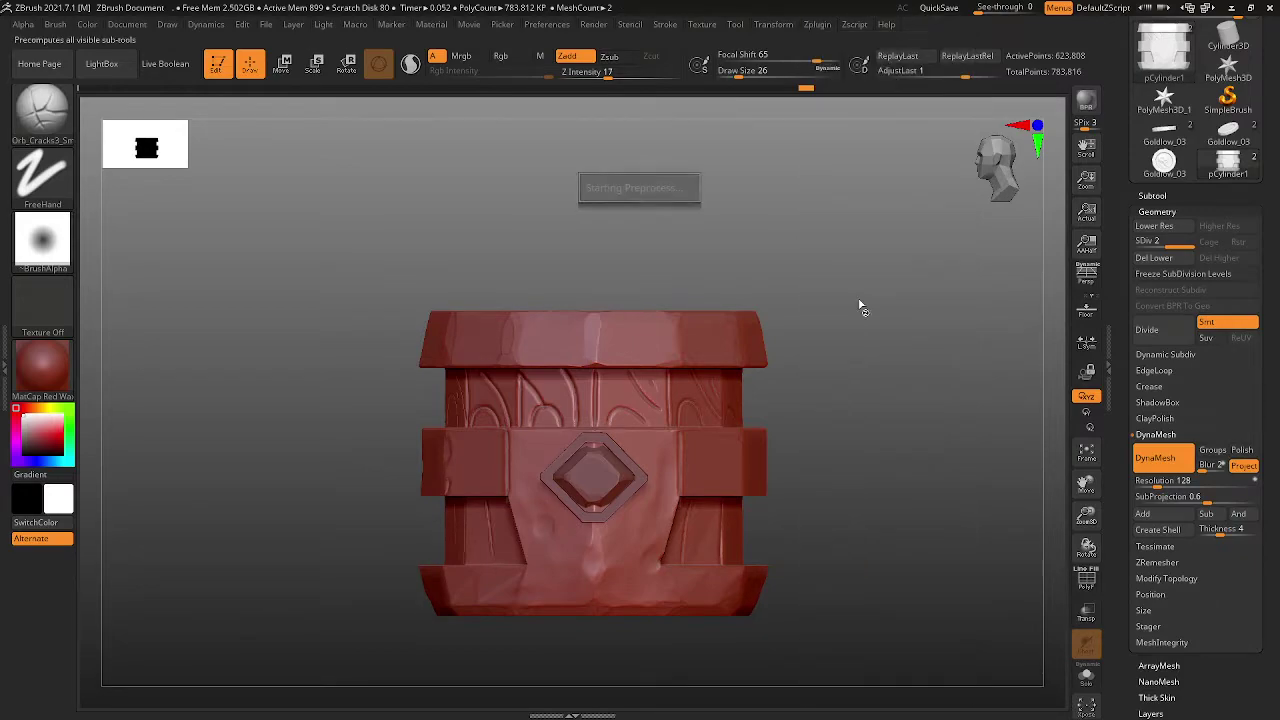
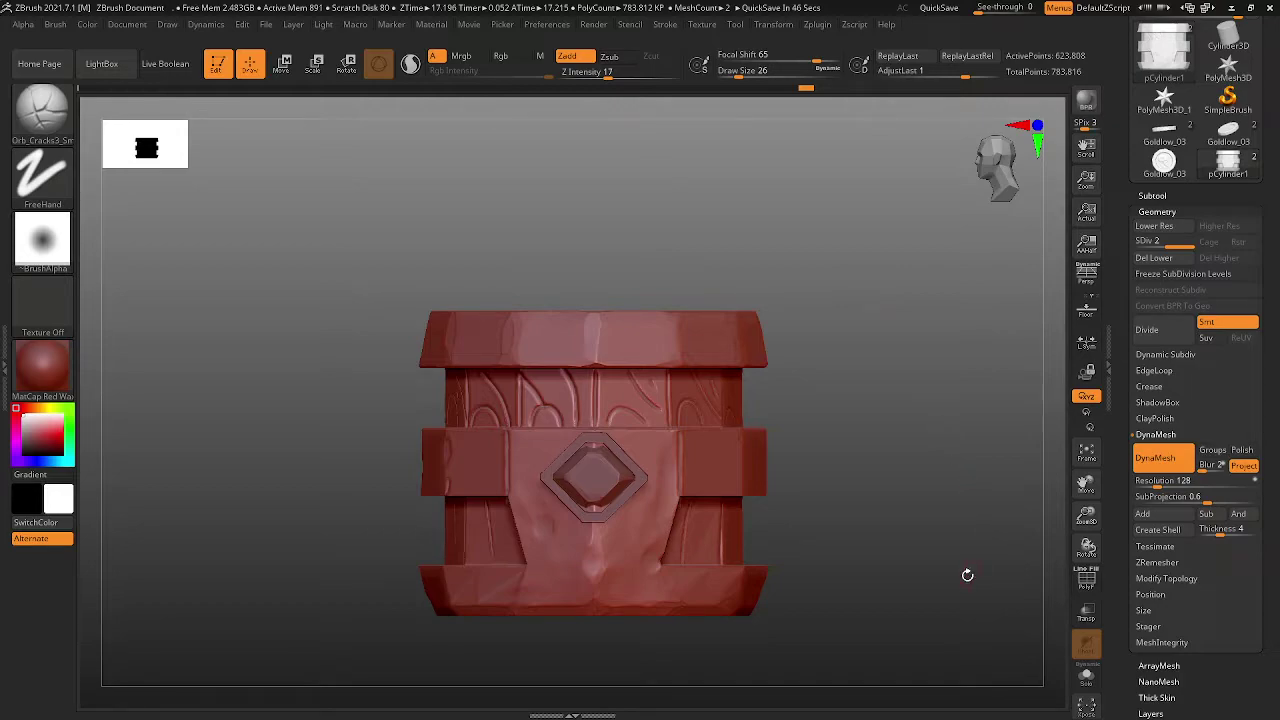
- Start ZBrush's FBX export from Zplugin and browse into the Barrel project's Highpoly folder
drag(853, 447, 880, 477)
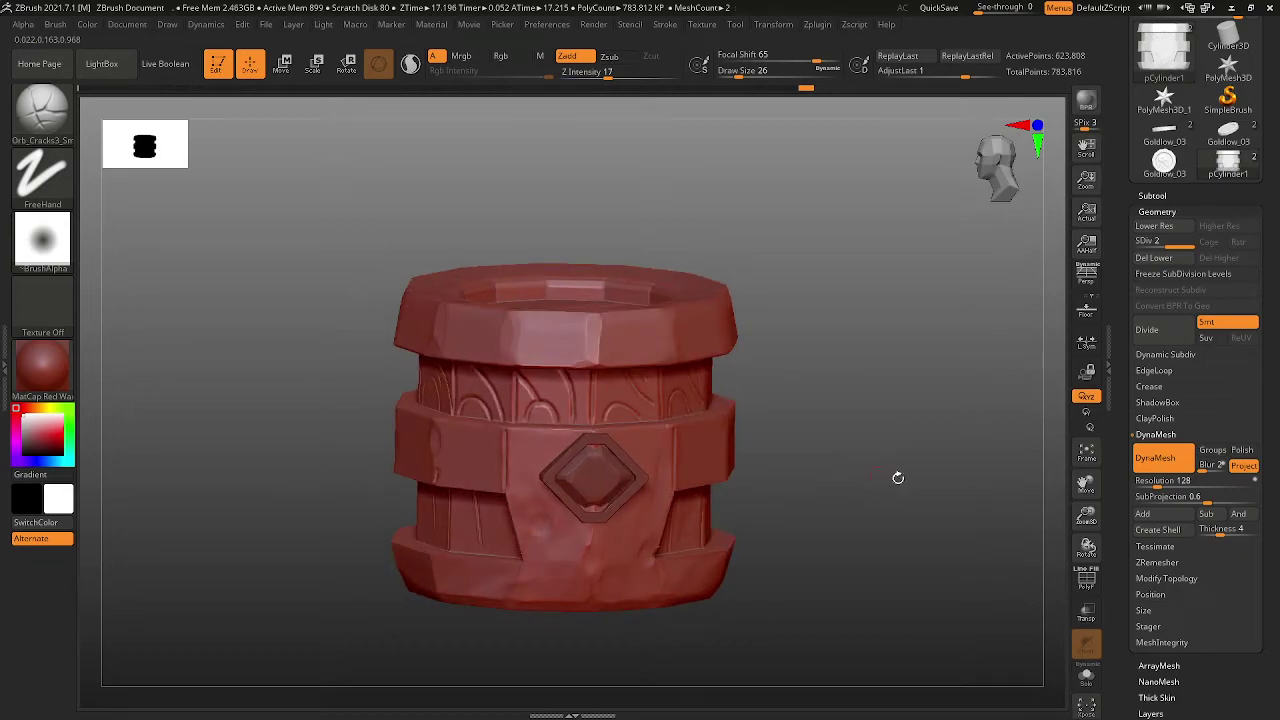
mouse_move(1088, 525)
mouse_down()
mouse_move(1085, 512)
mouse_move(1025, 502)
mouse_up()
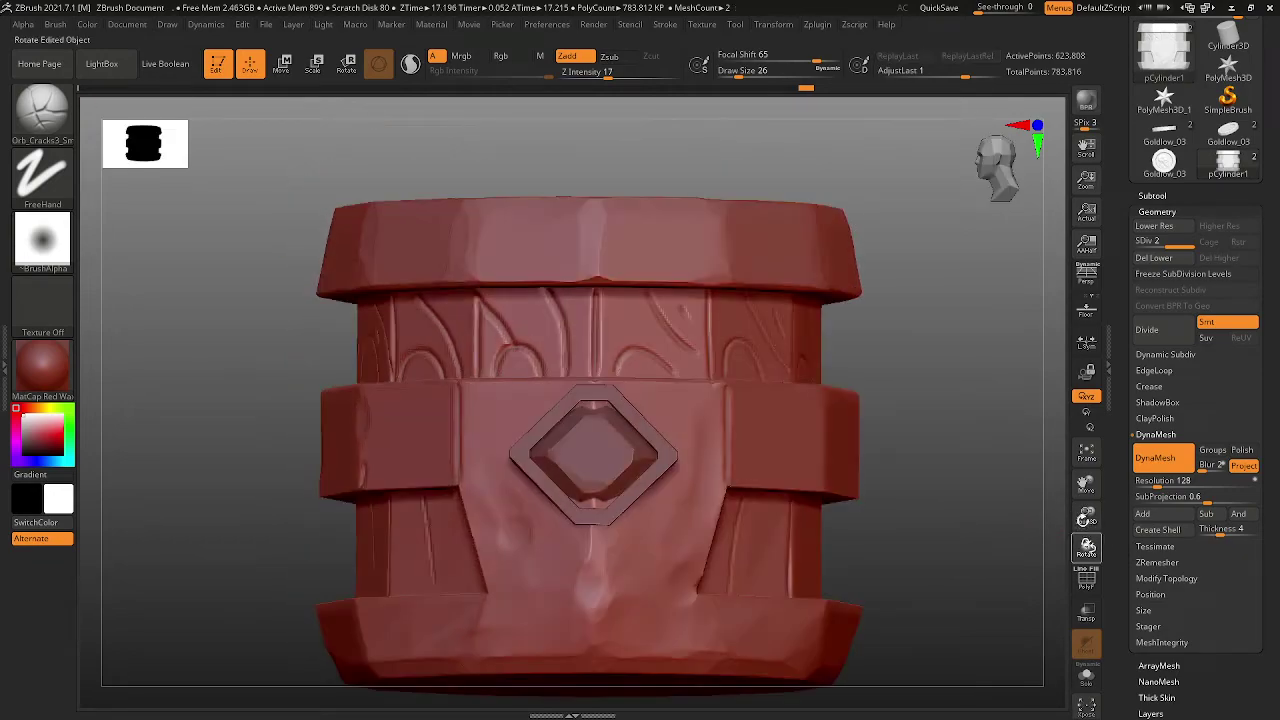
click(822, 26)
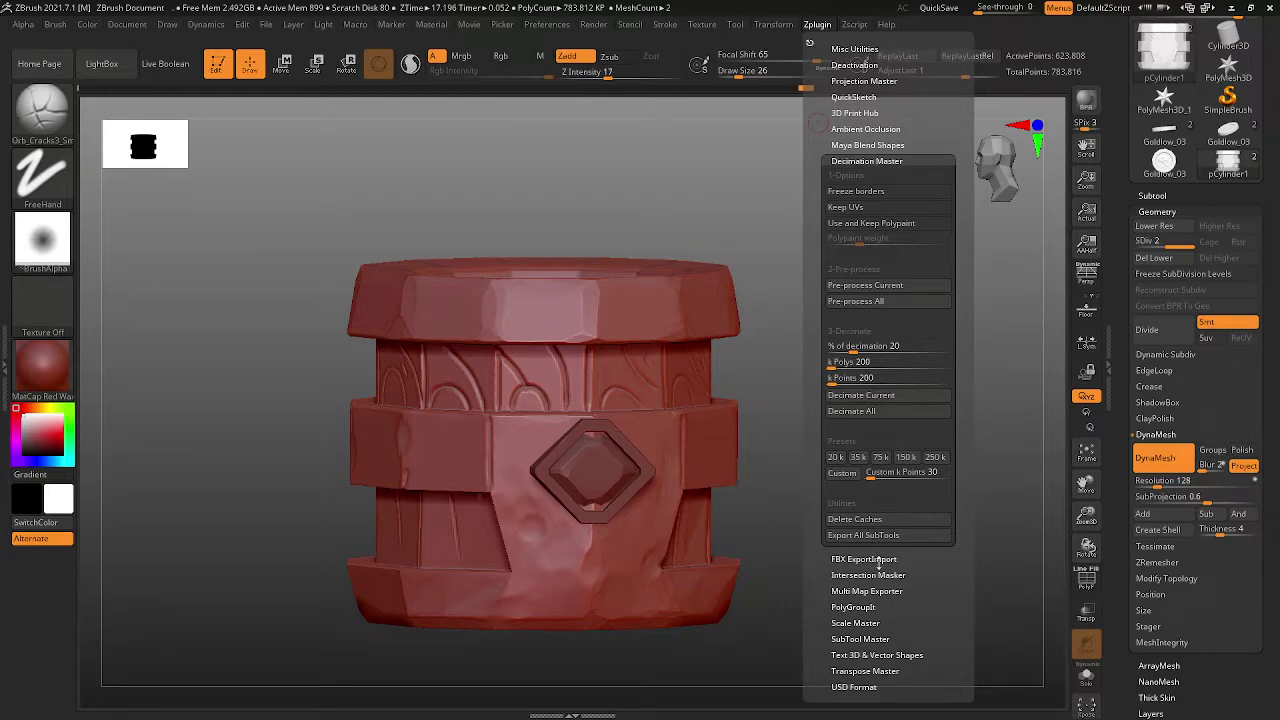
click(878, 556)
click(818, 28)
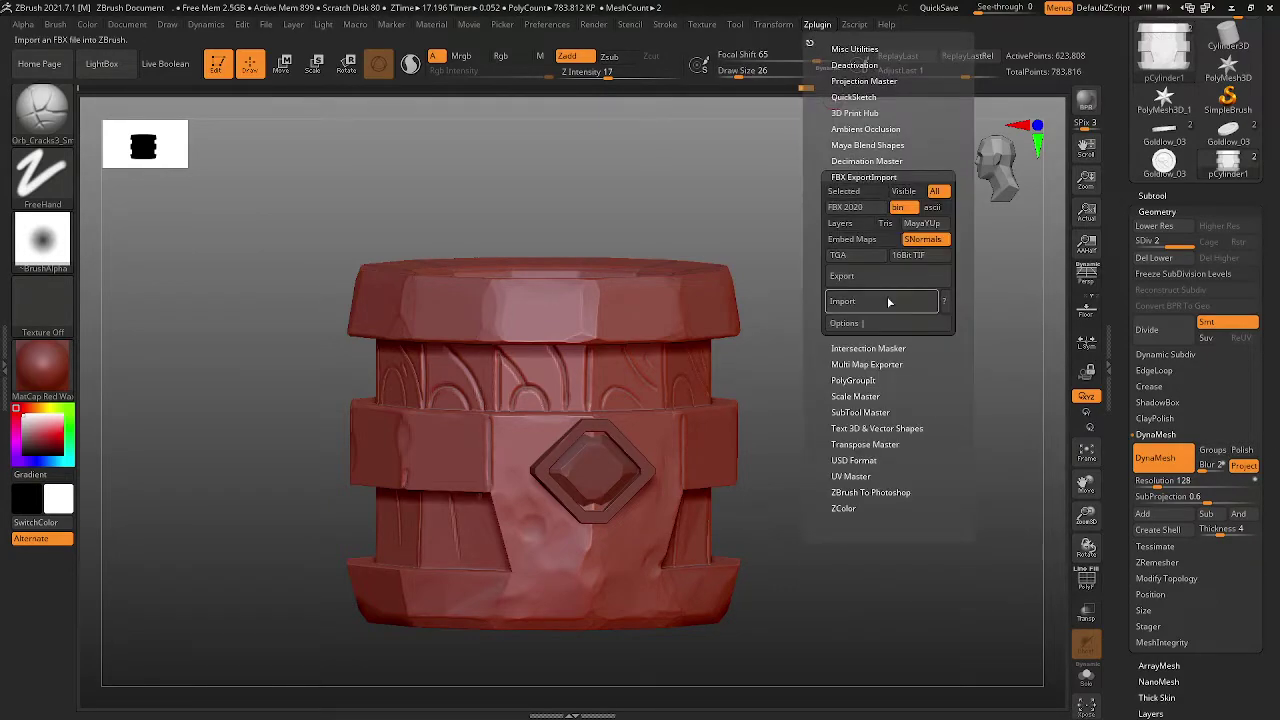
click(842, 276)
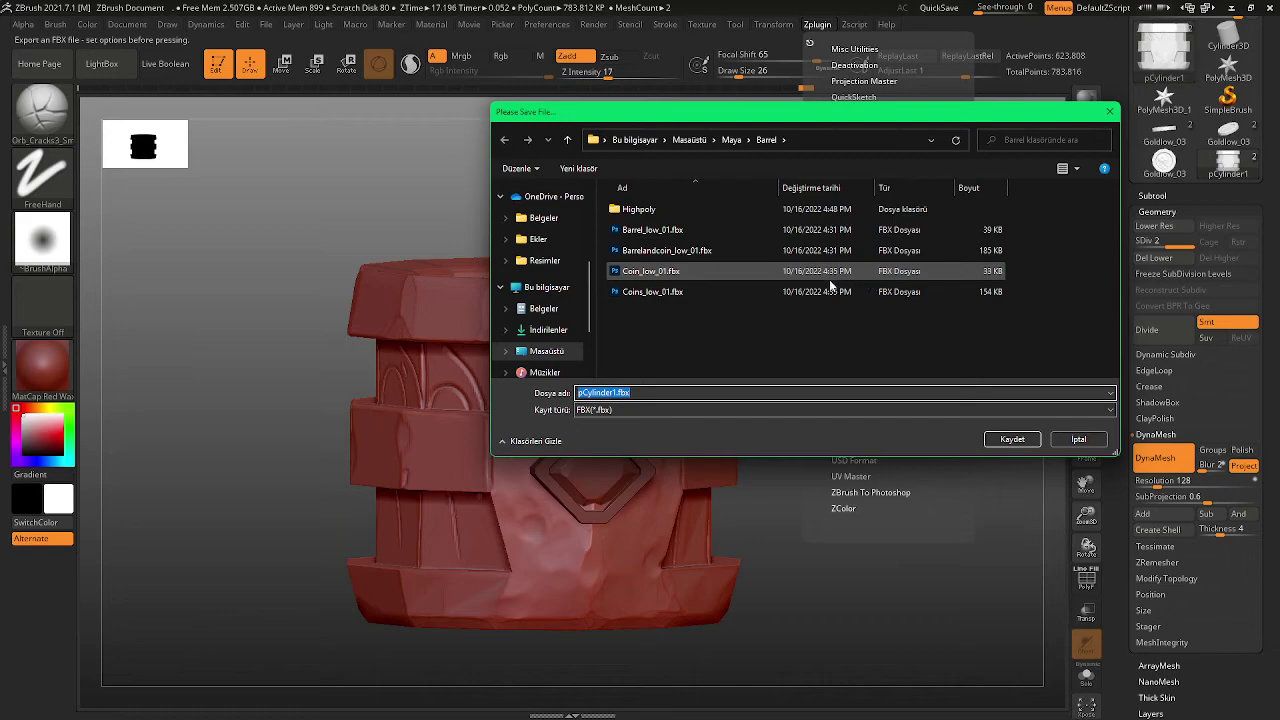
double_click(694, 209)
double_click(700, 392)
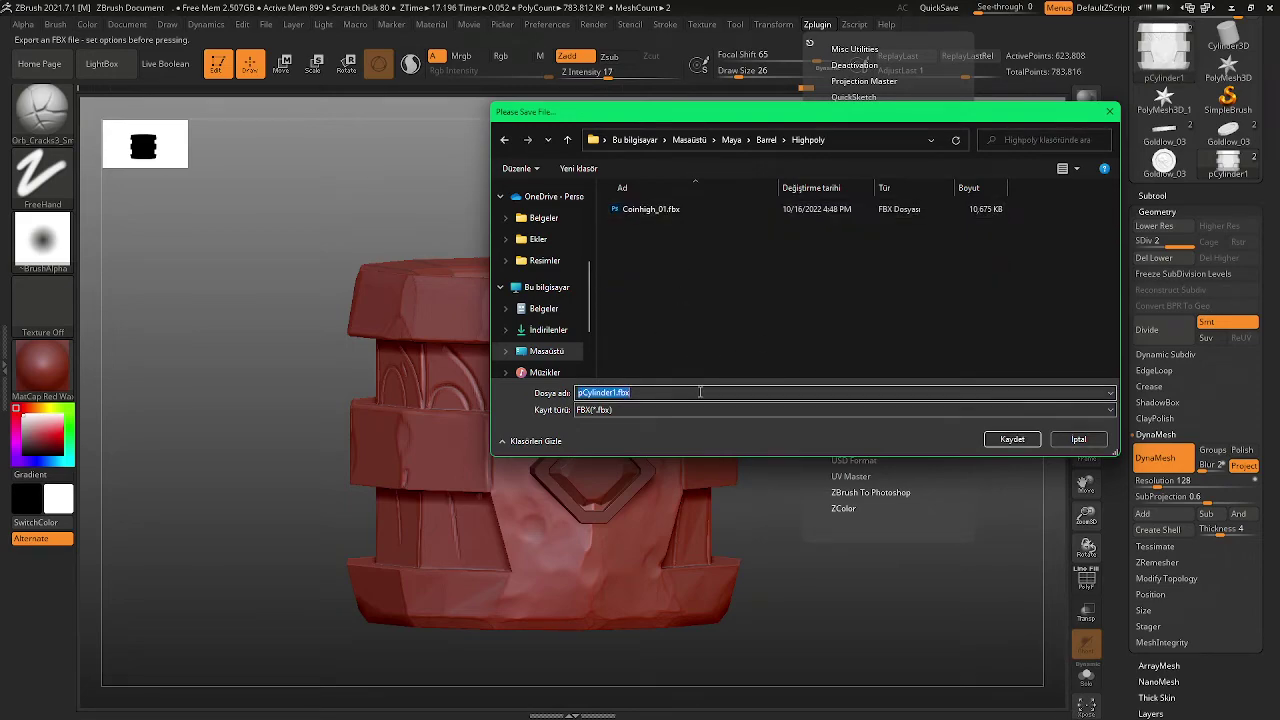
- Save the high-poly FBX as BarrelOutline_high01, then minimize ZBrush
key(BackSpace)
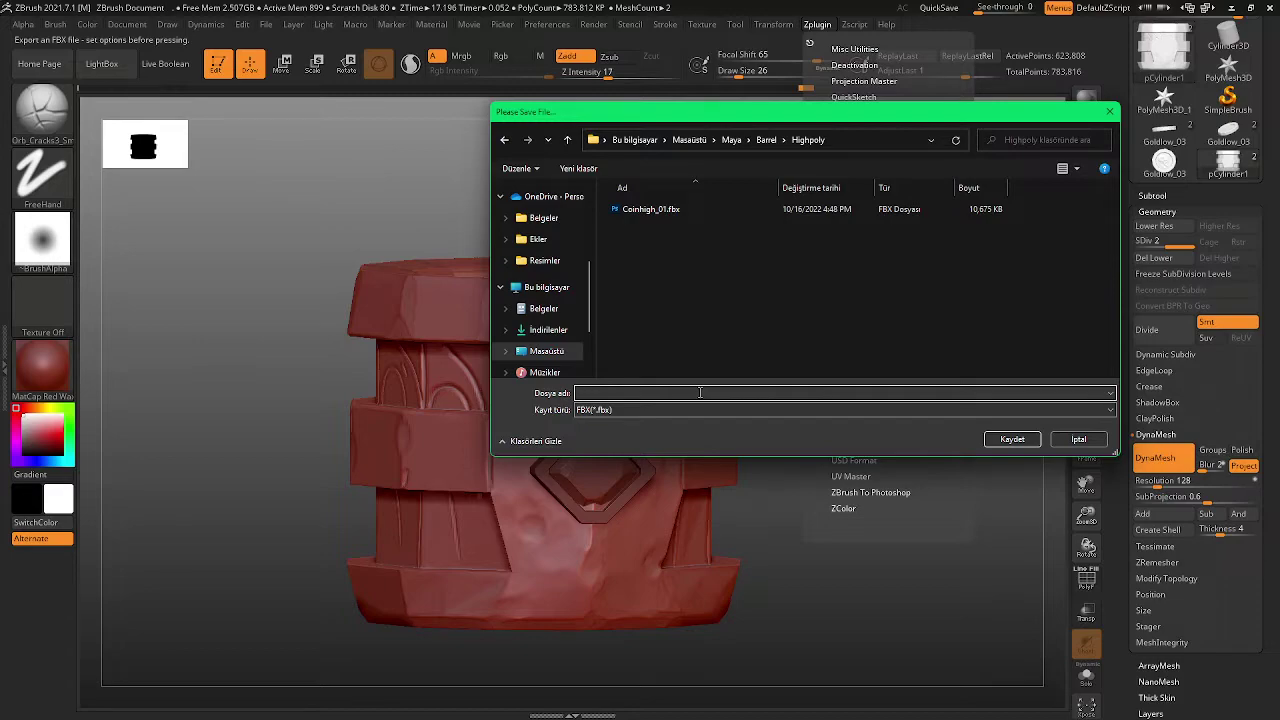
text(Sarma)
text(ğ)
text(low)
key(BackSpace)
key(BackSpace)
key(BackSpace)
key(BackSpace)
text(glo)
key(BackSpace)
key(BackSpace)
key(BackSpace)
key(BackSpace)
key(BackSpace)
key(BackSpace)
key(BackSpace)
text(Ba)
text(rre)
text(l)
text(Ou)
text(tline)
text(_hig)
text(h)
text(01)
key(Return)
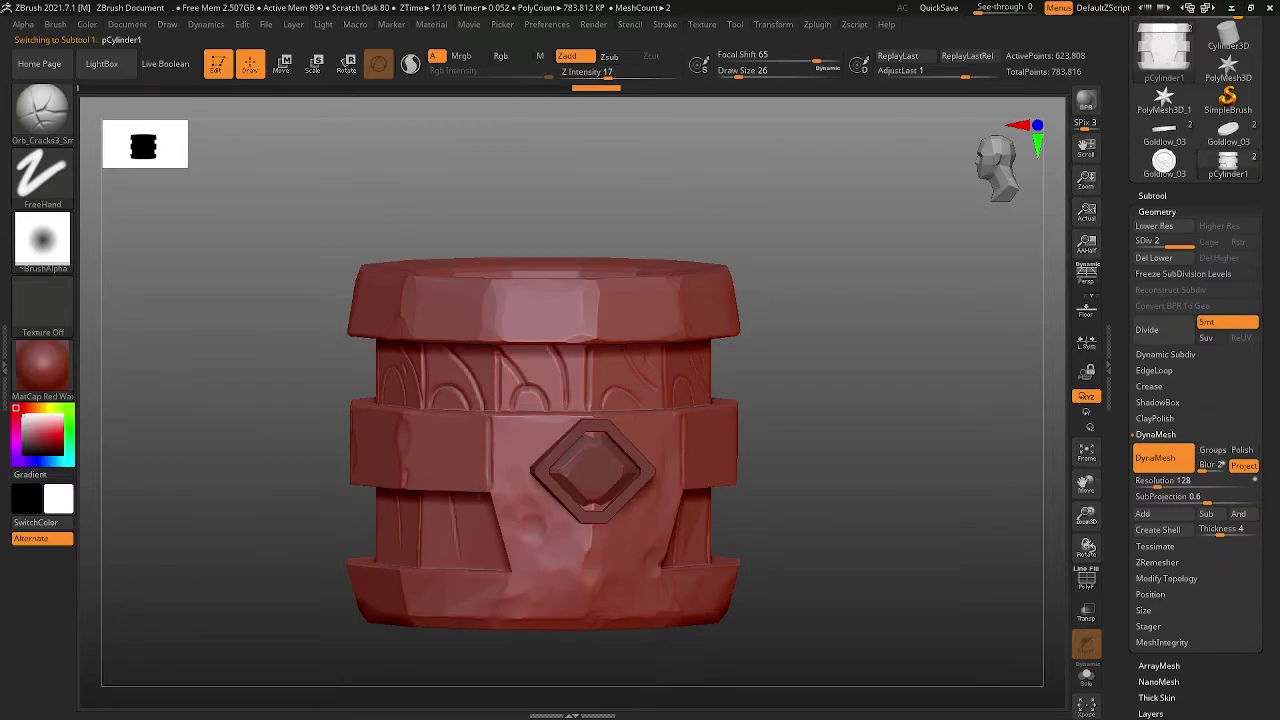
click(1232, 8)
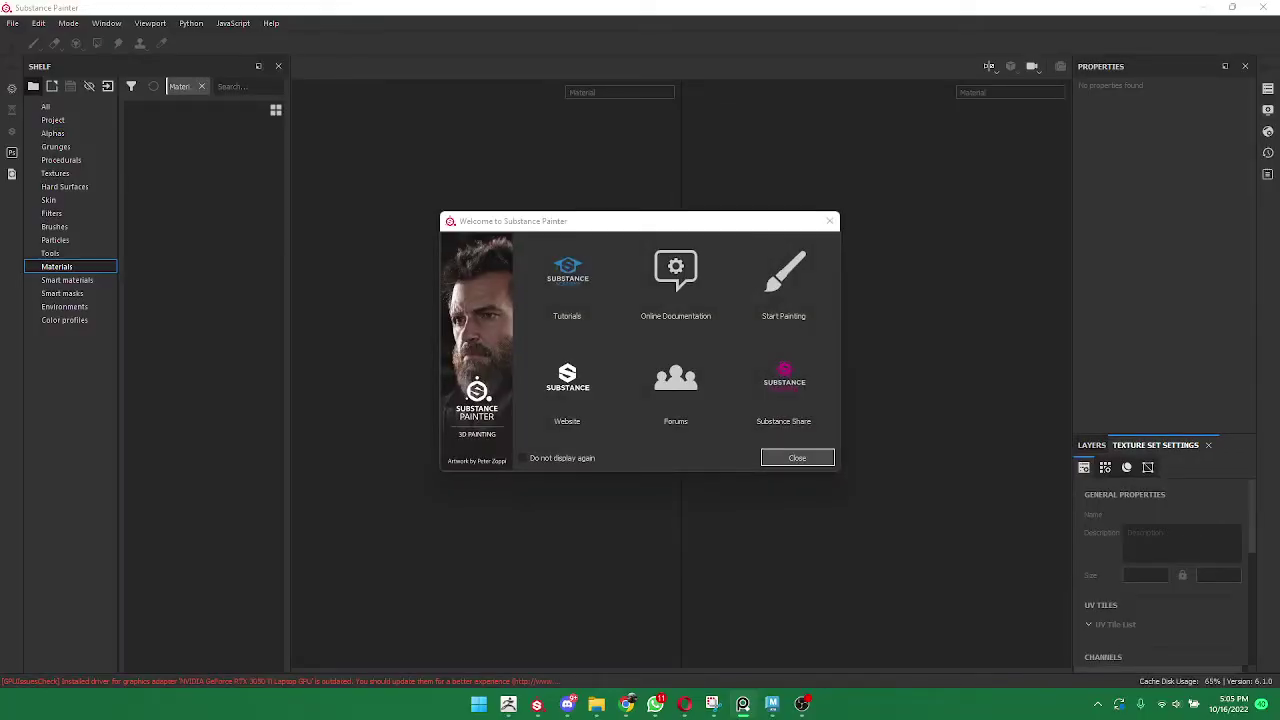
- Create a new 2048-resolution project from Desktop/Maya/Barrel/Barrelandcoin_low_01.fbx
click(820, 458)
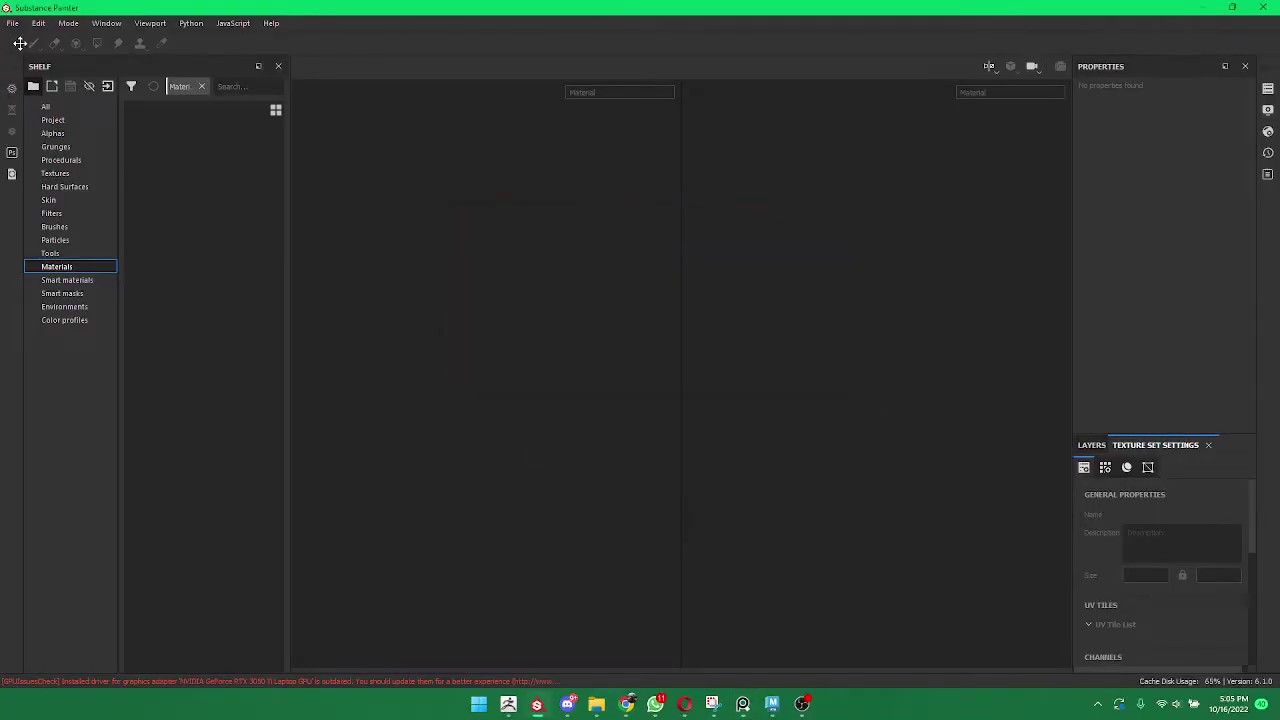
click(13, 23)
click(22, 62)
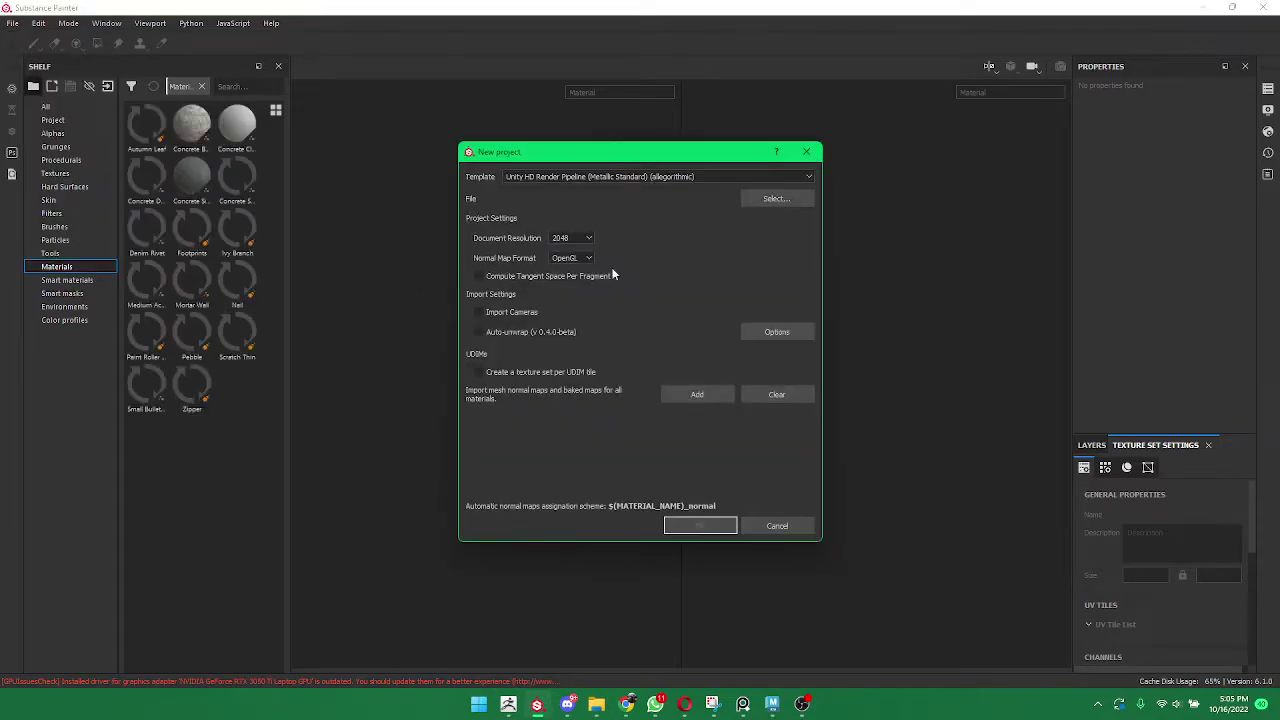
click(571, 238)
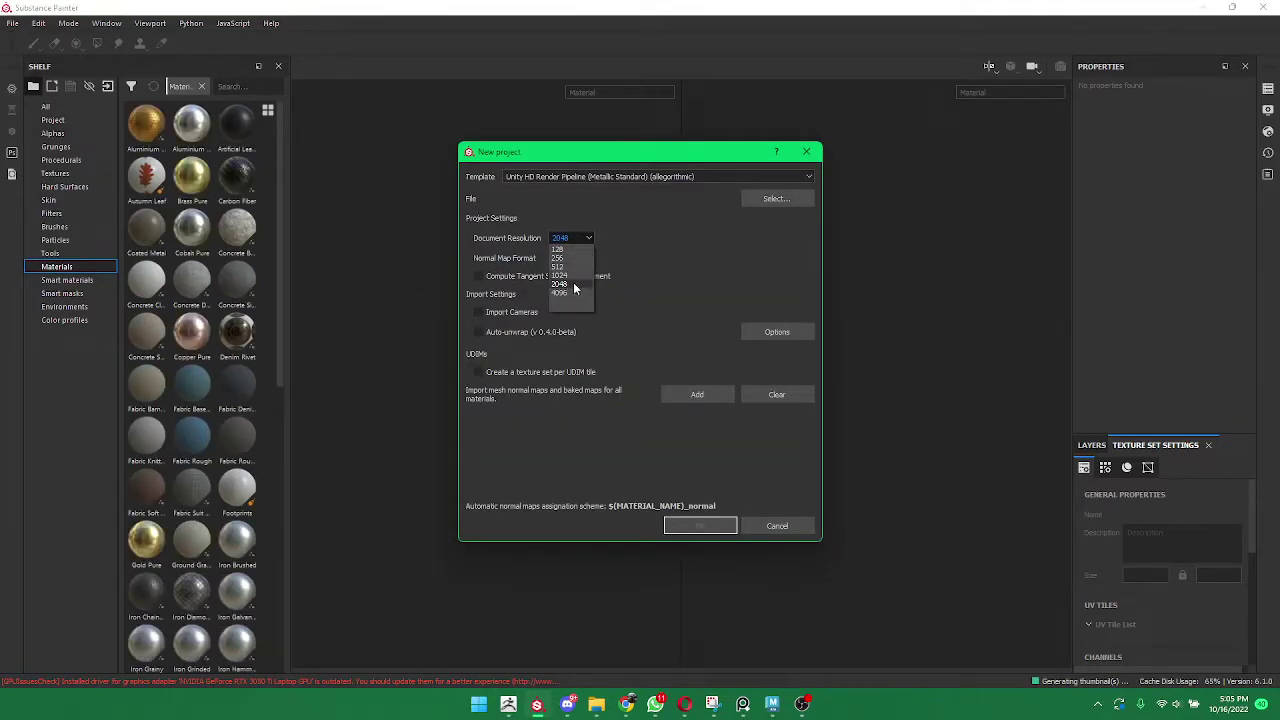
click(574, 284)
click(772, 200)
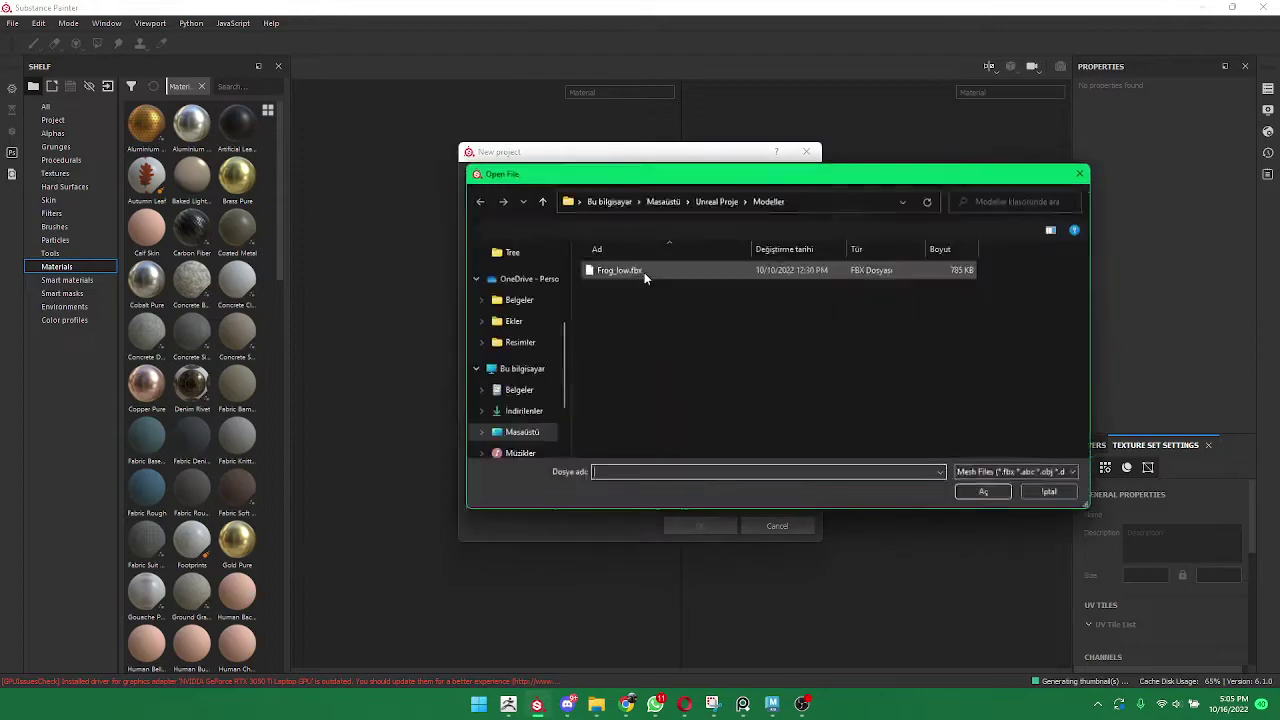
scroll(516, 364, up, 3)
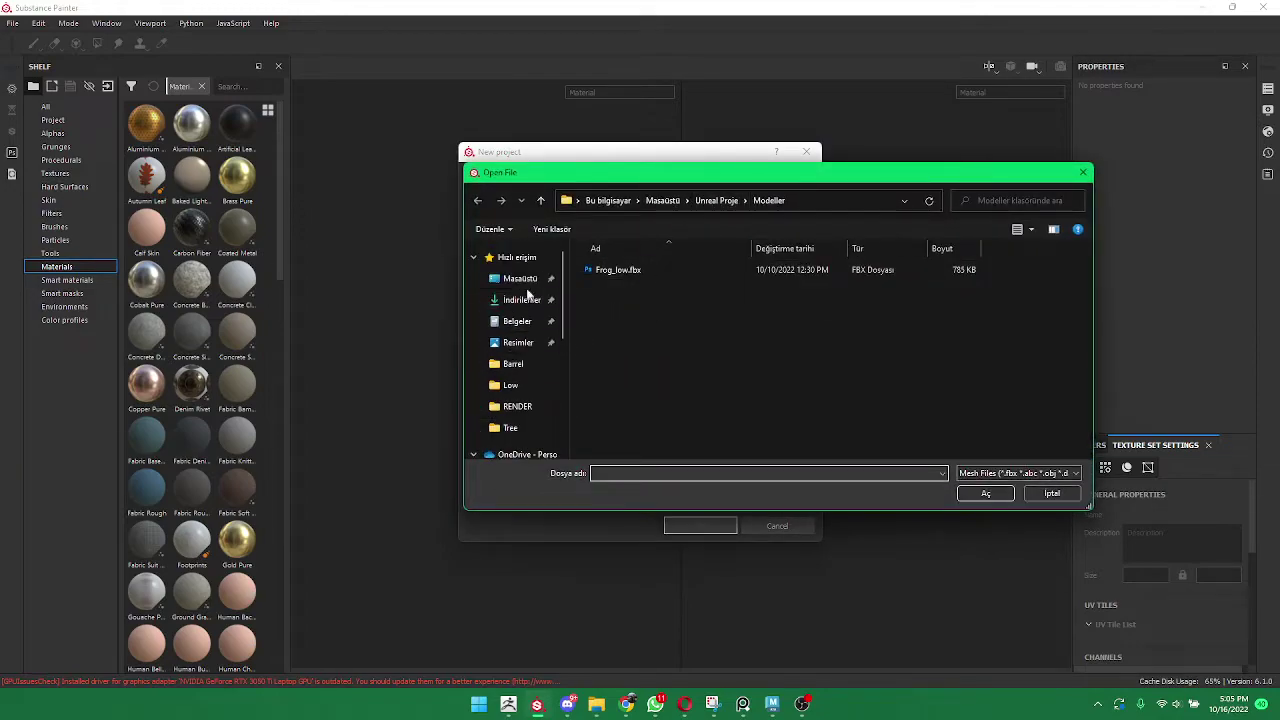
click(518, 278)
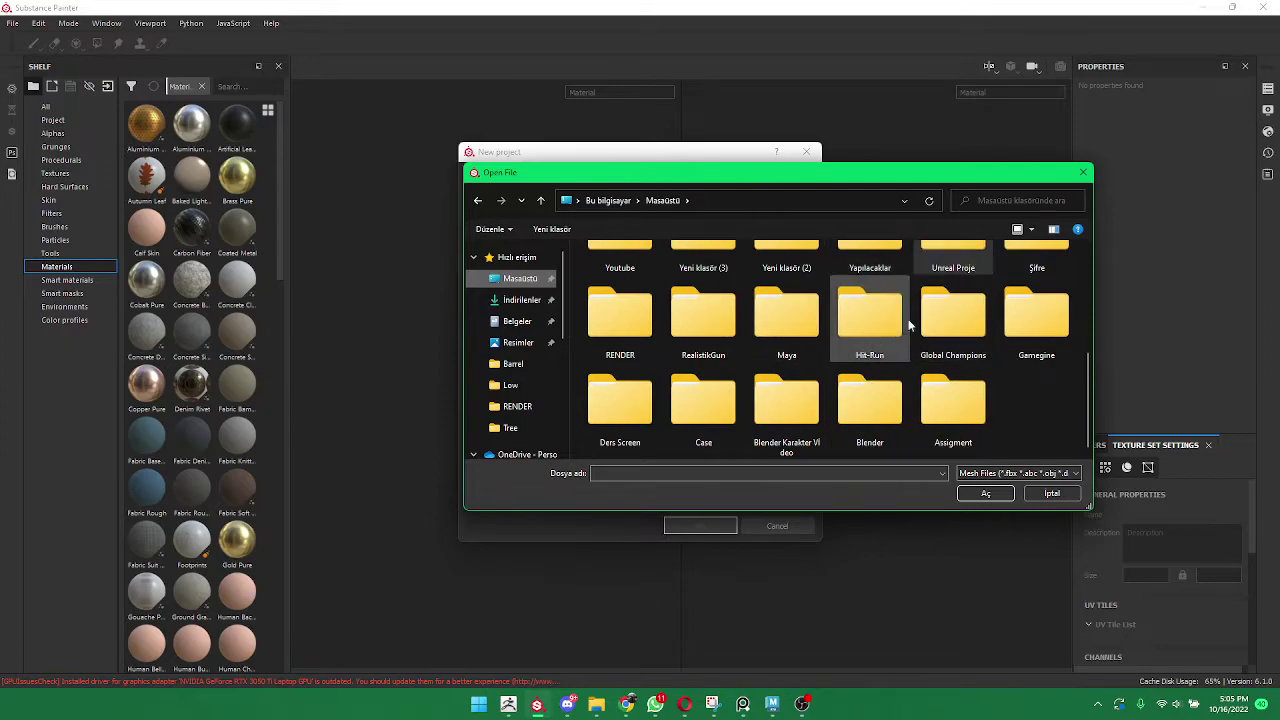
double_click(766, 353)
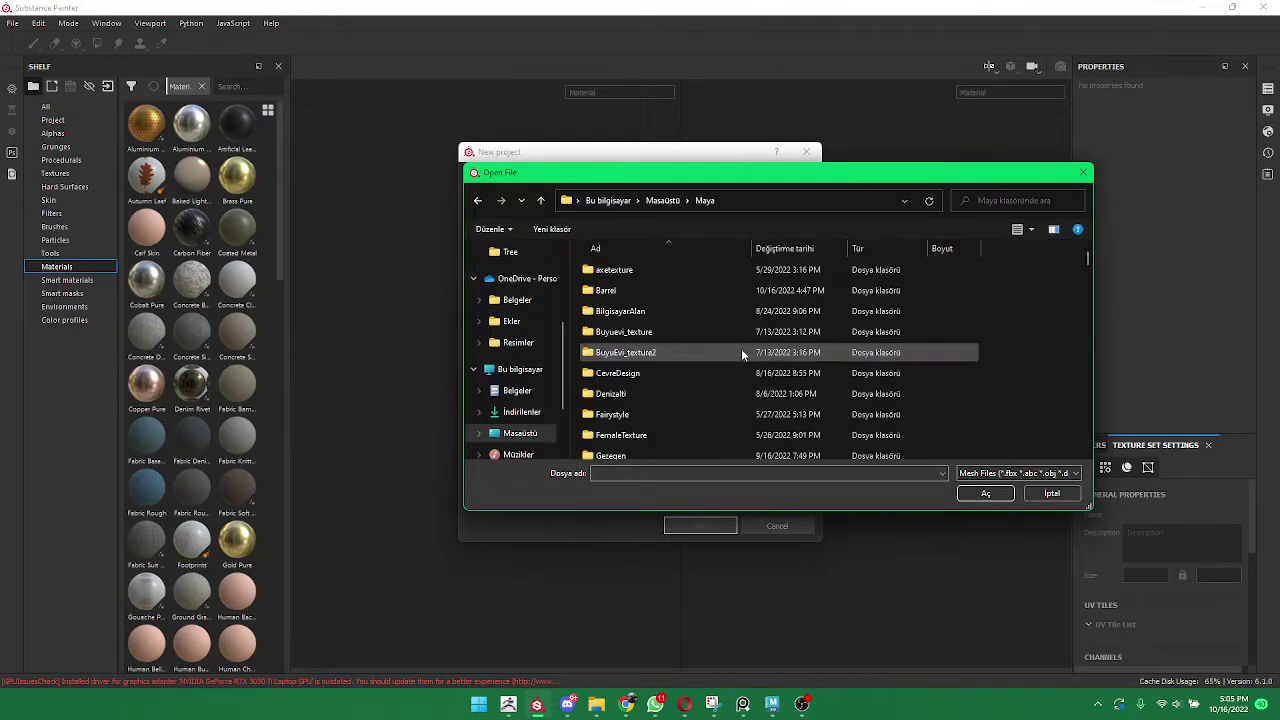
double_click(605, 290)
double_click(638, 331)
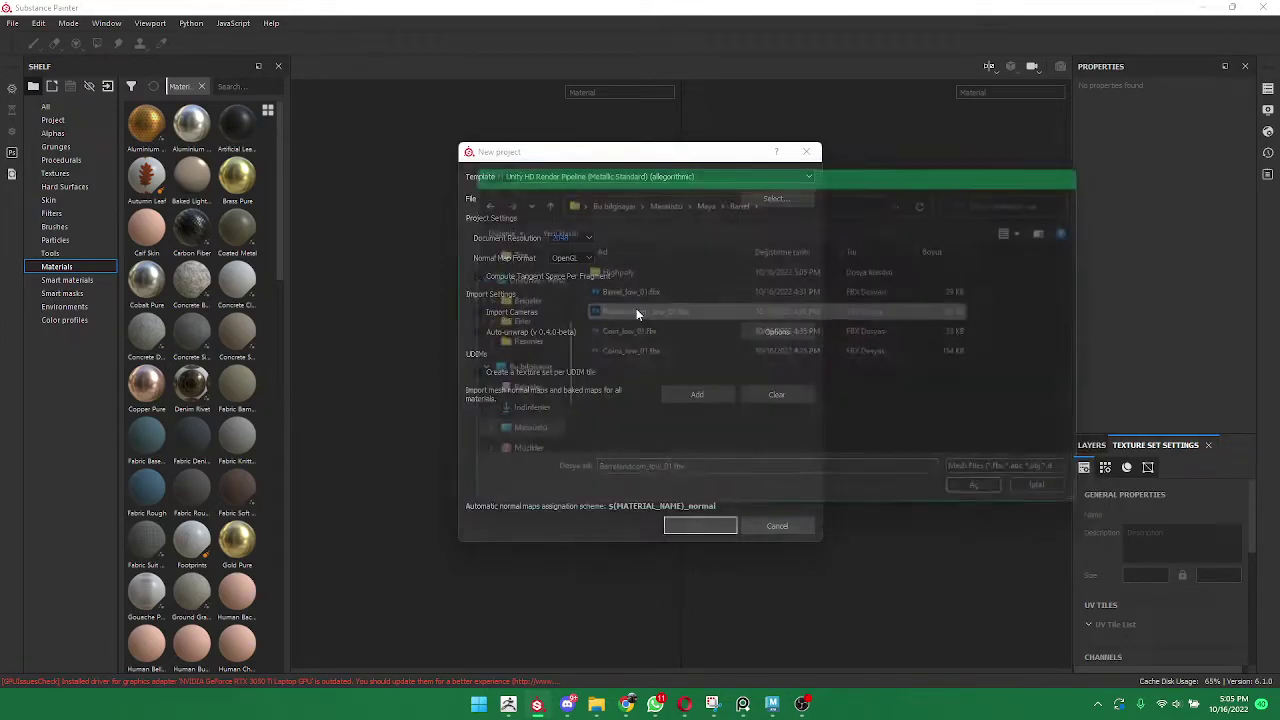
click(708, 526)
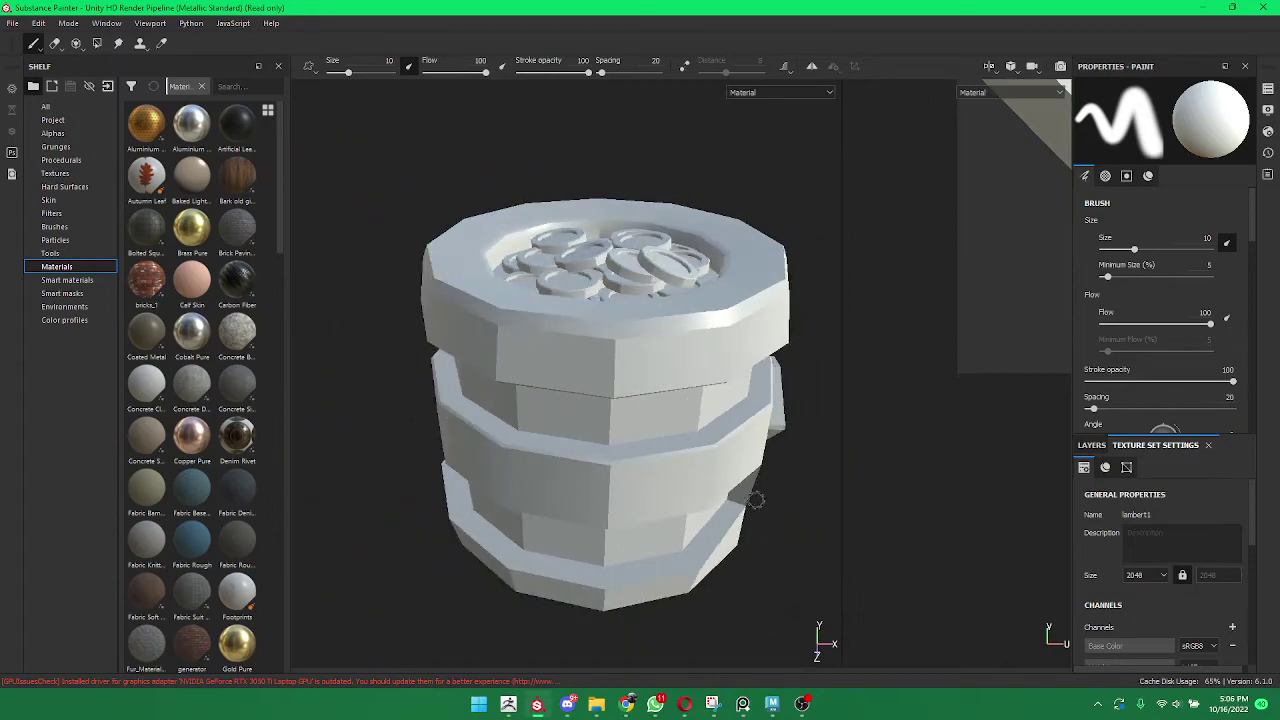
- Set the mesh-map bake output size to 2048 and dilation width to 16
mouse_move(769, 516)
alt+mouse_down()
mouse_move(749, 494)
mouse_move(763, 434)
mouse_move(600, 374)
alt+mouse_up()
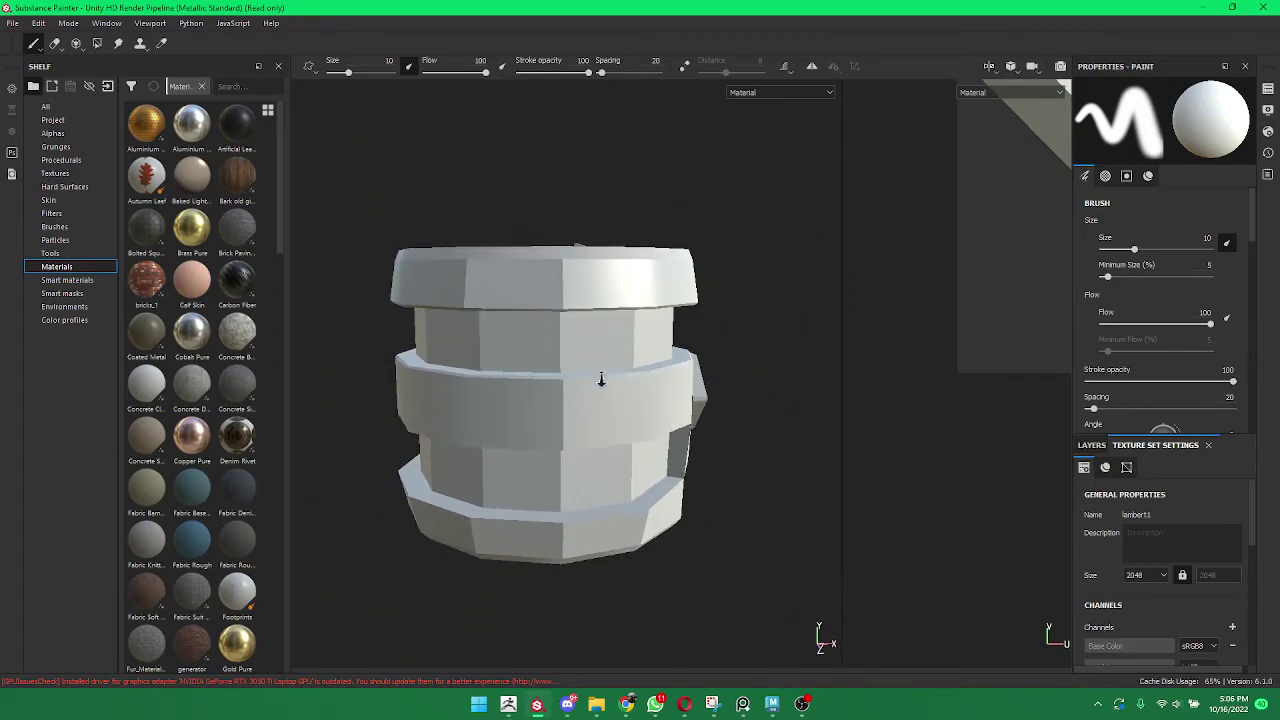
scroll(1151, 498, down, 4)
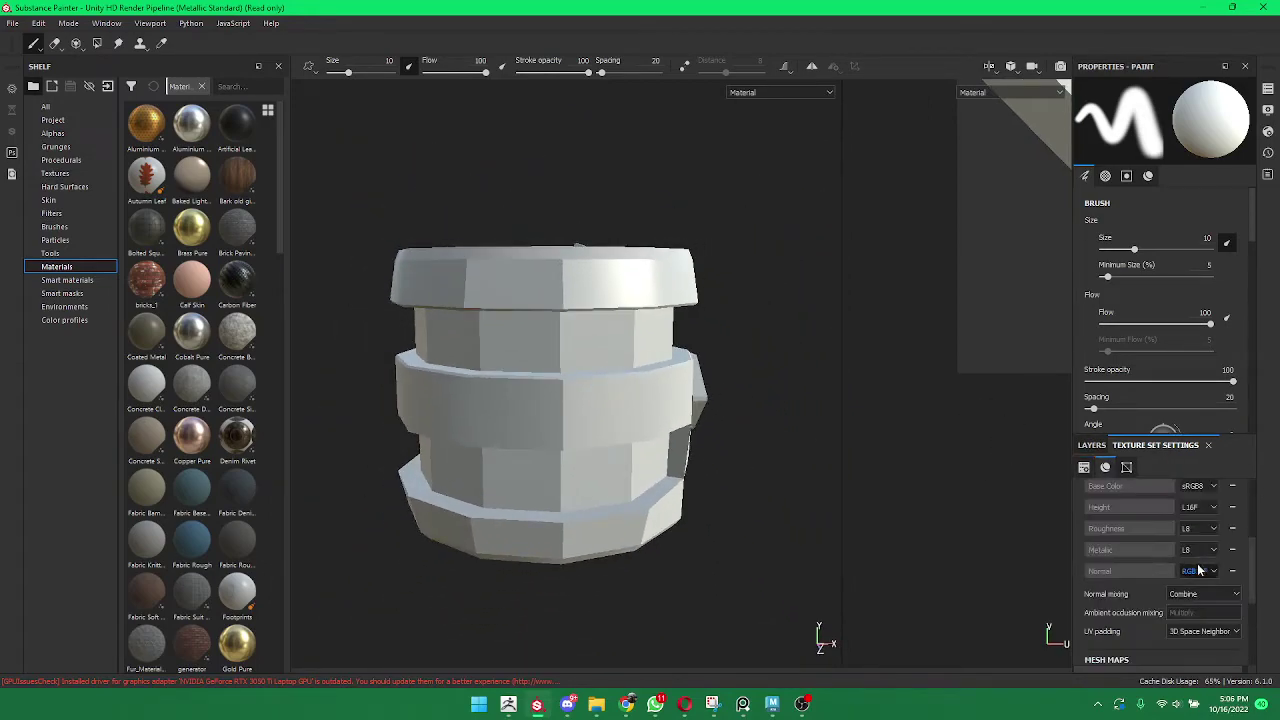
scroll(1217, 582, down, 3)
click(1203, 521)
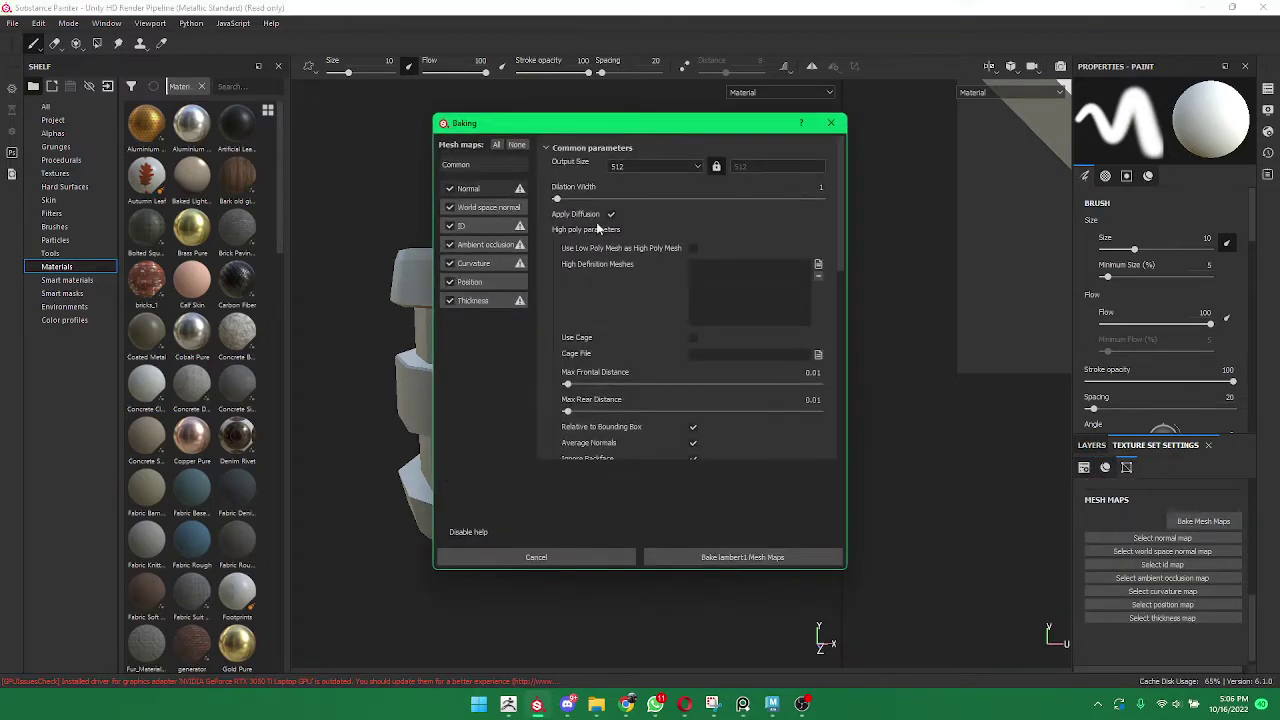
click(657, 167)
click(636, 226)
text(16)
key(Return)
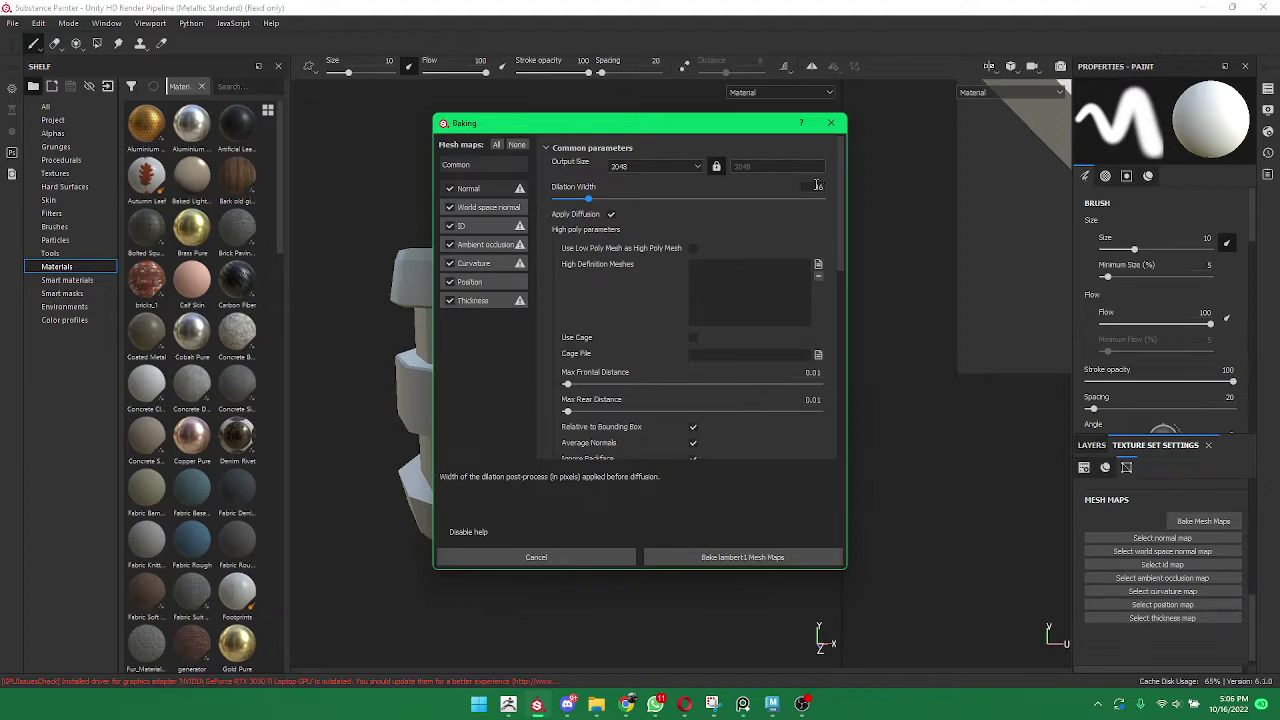
- Add the high-poly barrel and coin meshes from the Highpoly folder as bake sources
click(818, 265)
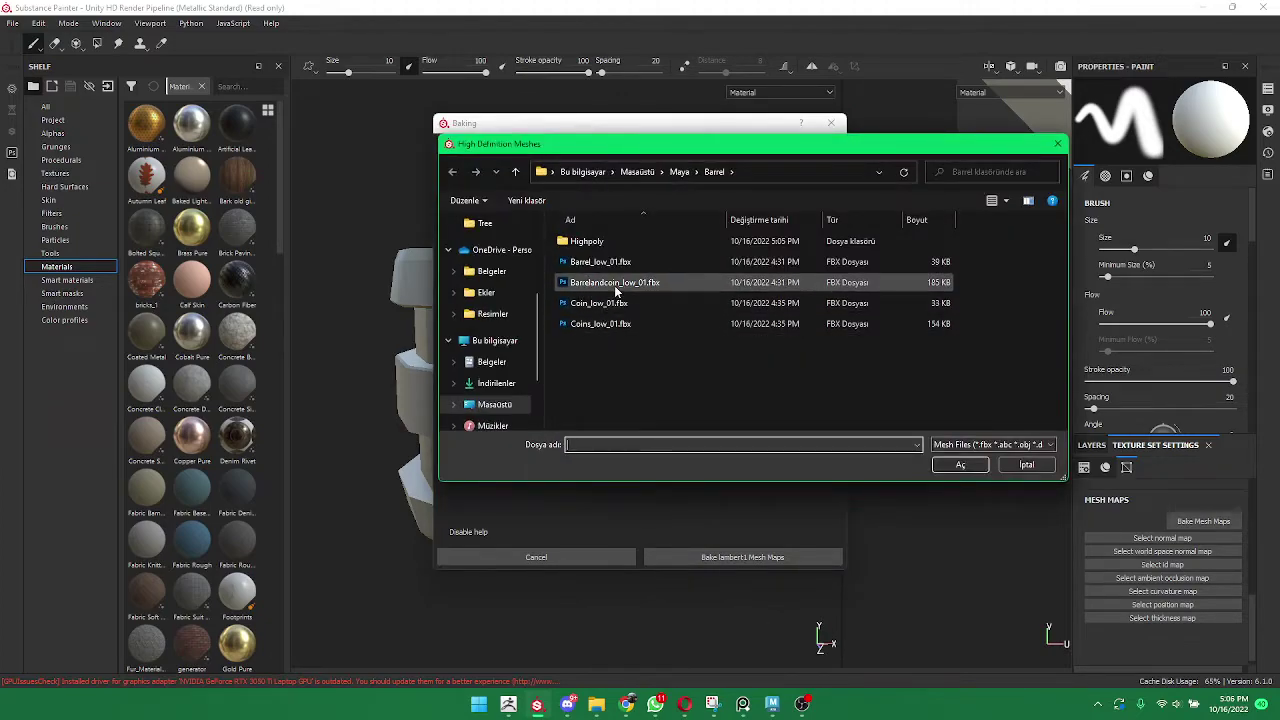
double_click(603, 243)
double_click(613, 243)
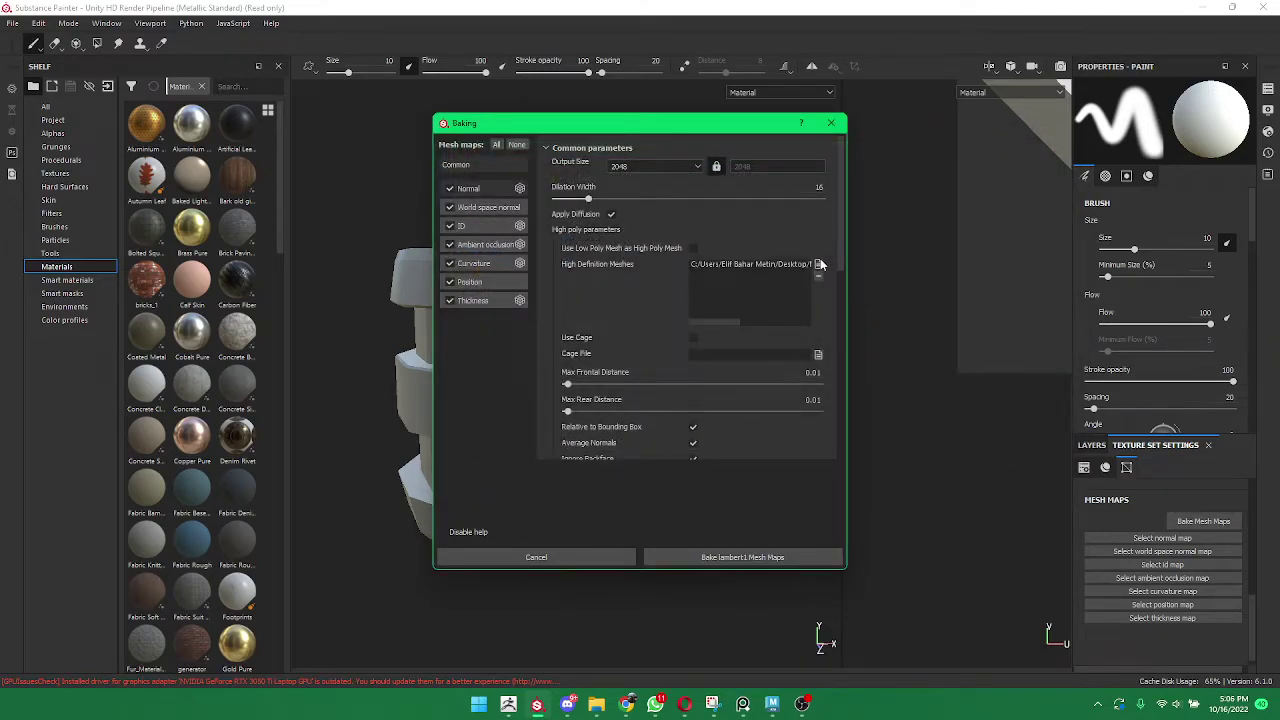
click(818, 264)
click(645, 266)
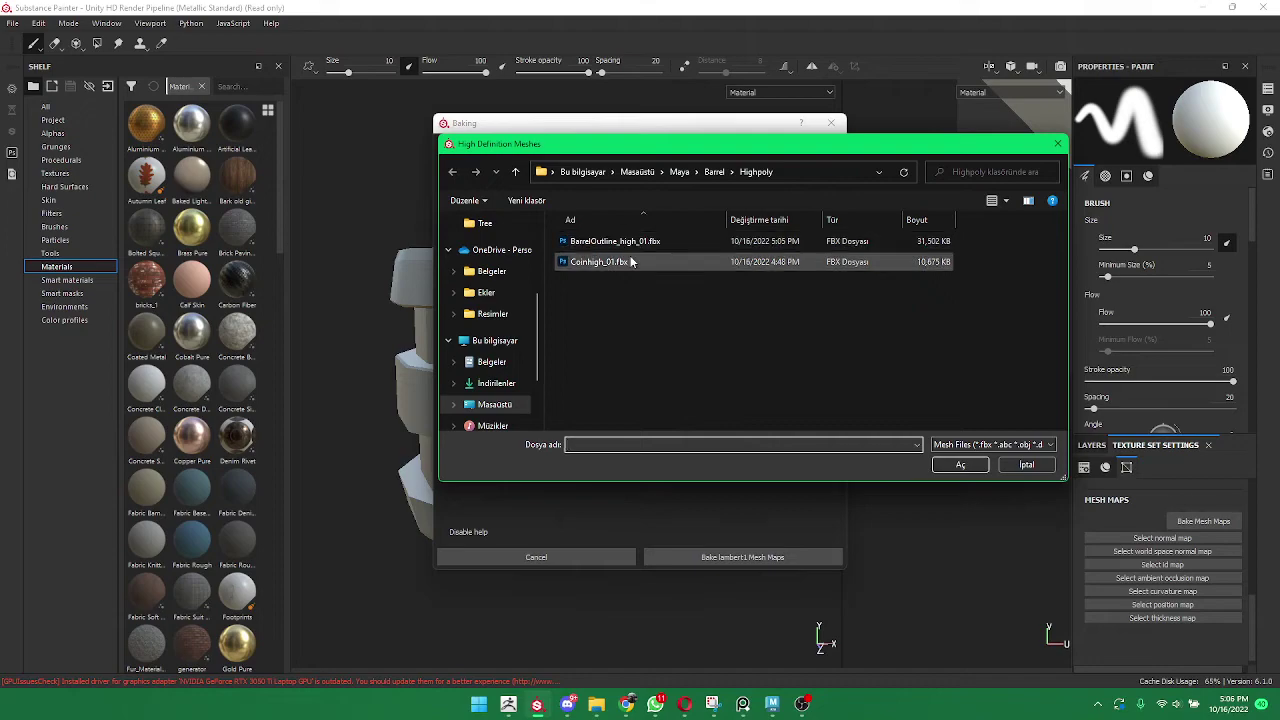
double_click(650, 268)
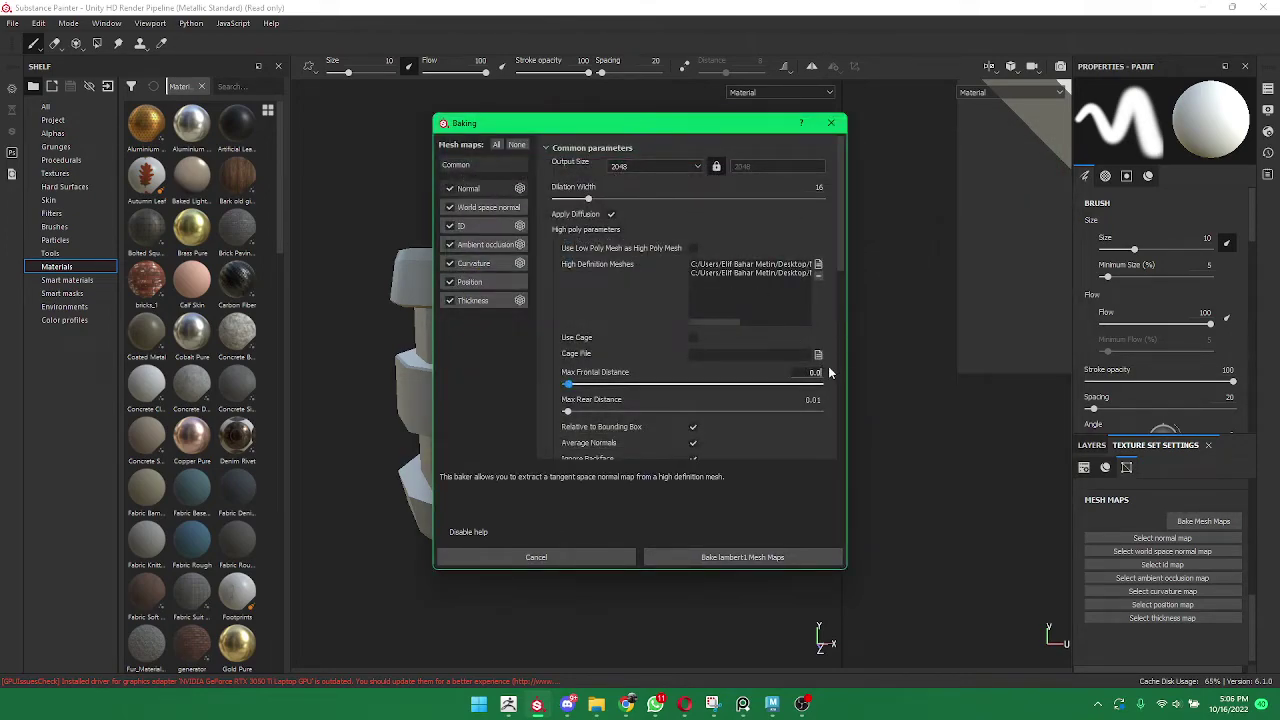
- Set max frontal distance to 0.02, disable ID map baking, and derive curvature from the normal map
key(BackSpace)
text(2)
key(Return)
click(820, 399)
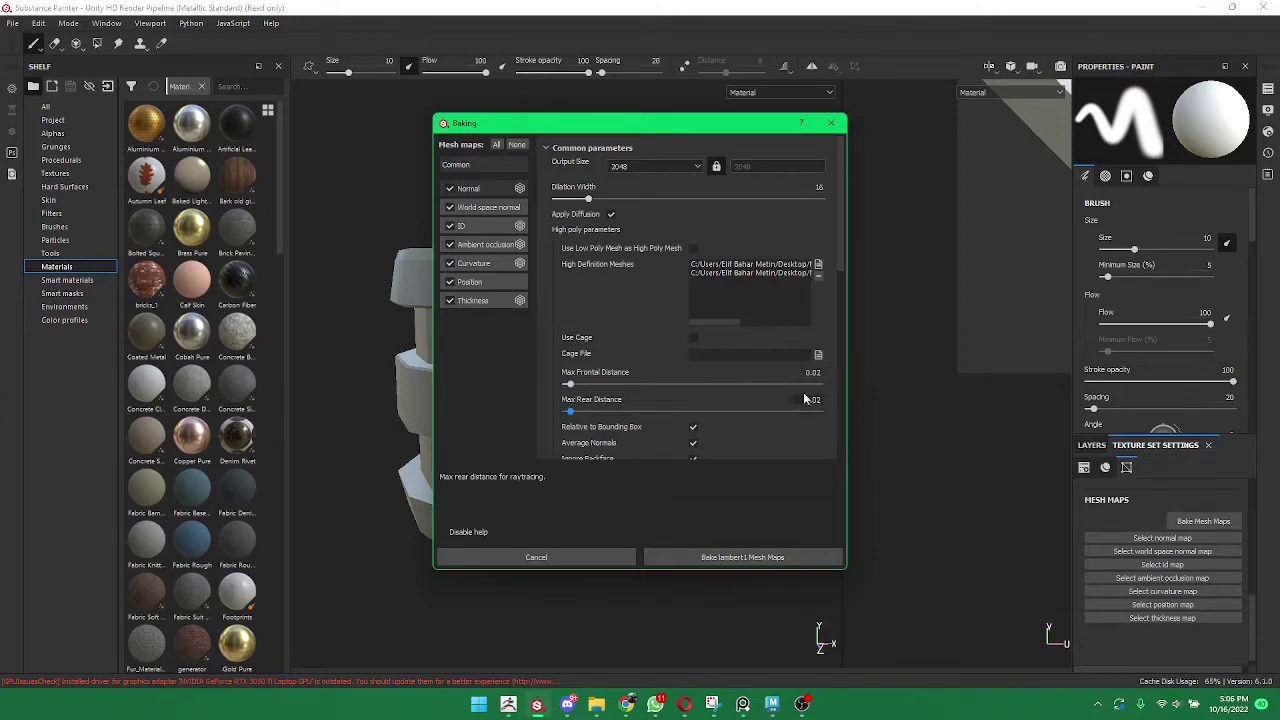
scroll(790, 385, down, 3)
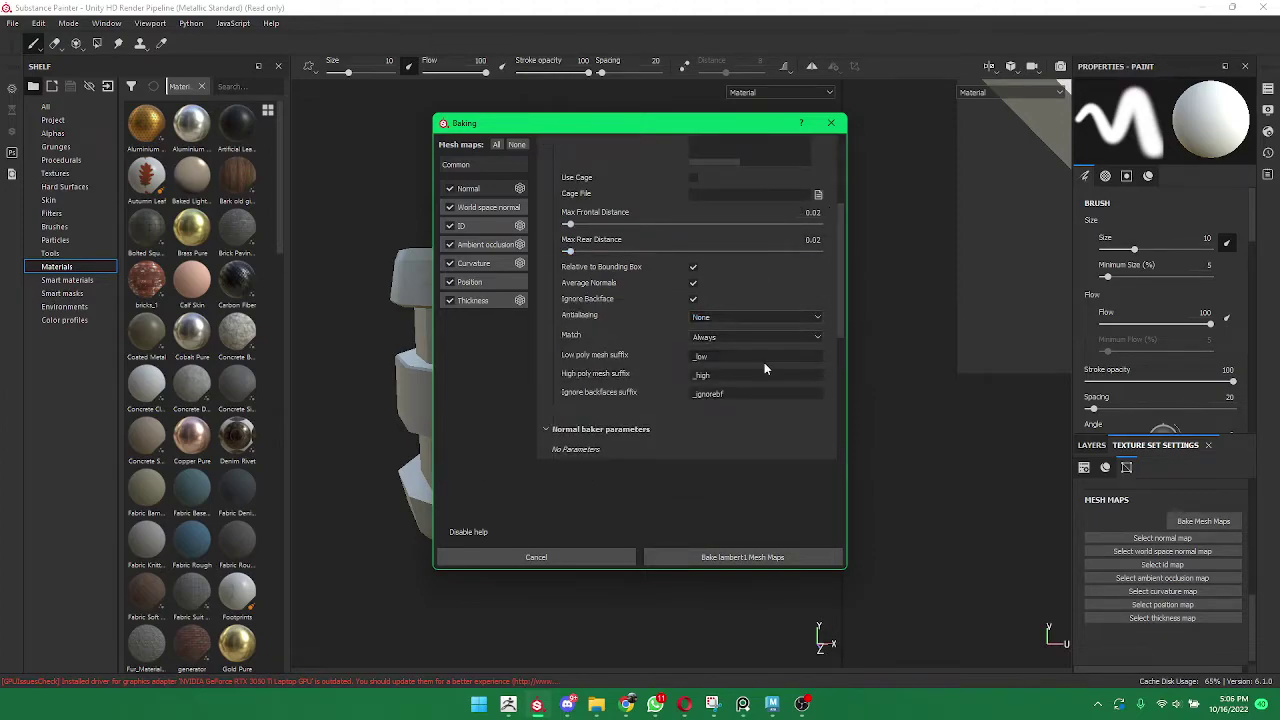
click(449, 226)
click(485, 244)
click(474, 263)
click(700, 163)
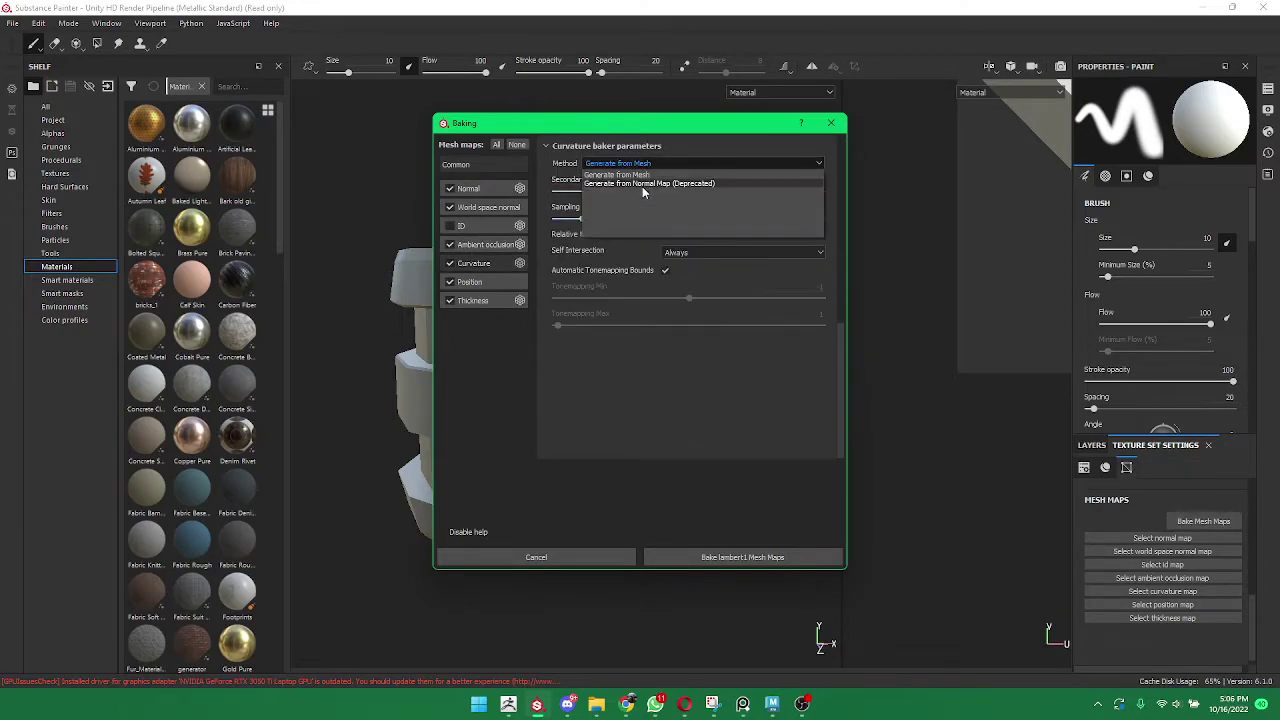
click(642, 186)
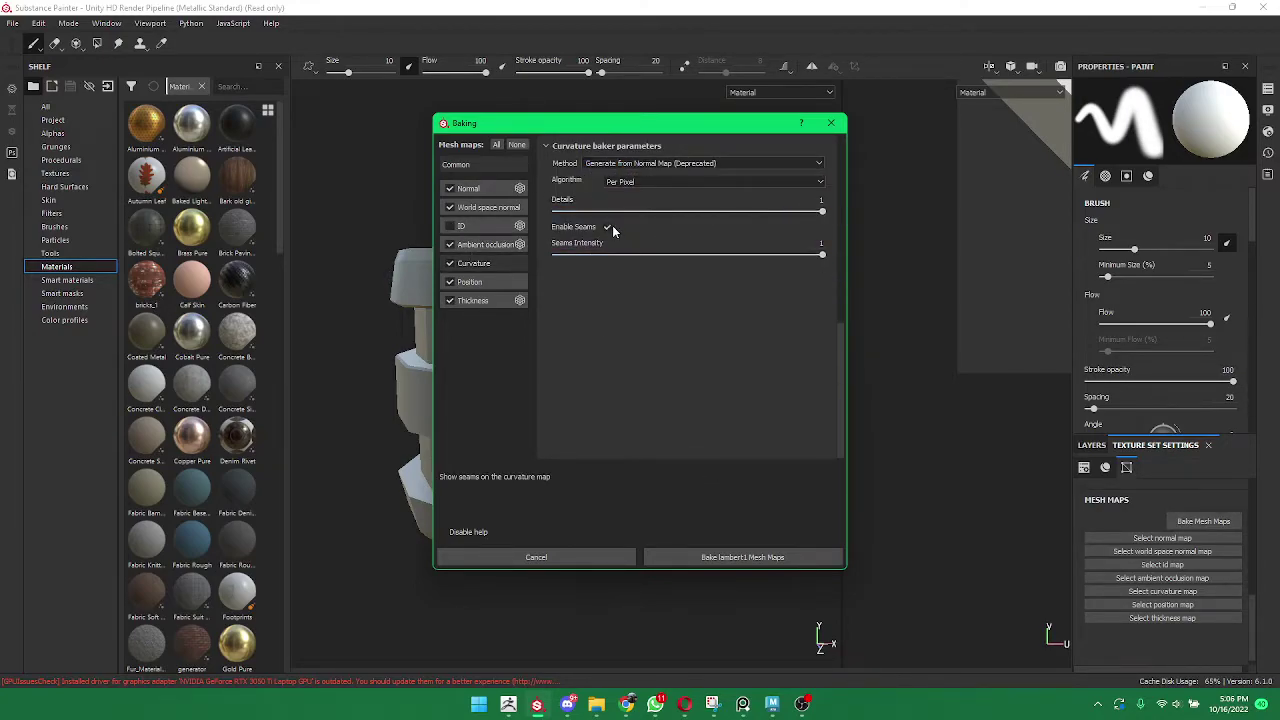
click(485, 207)
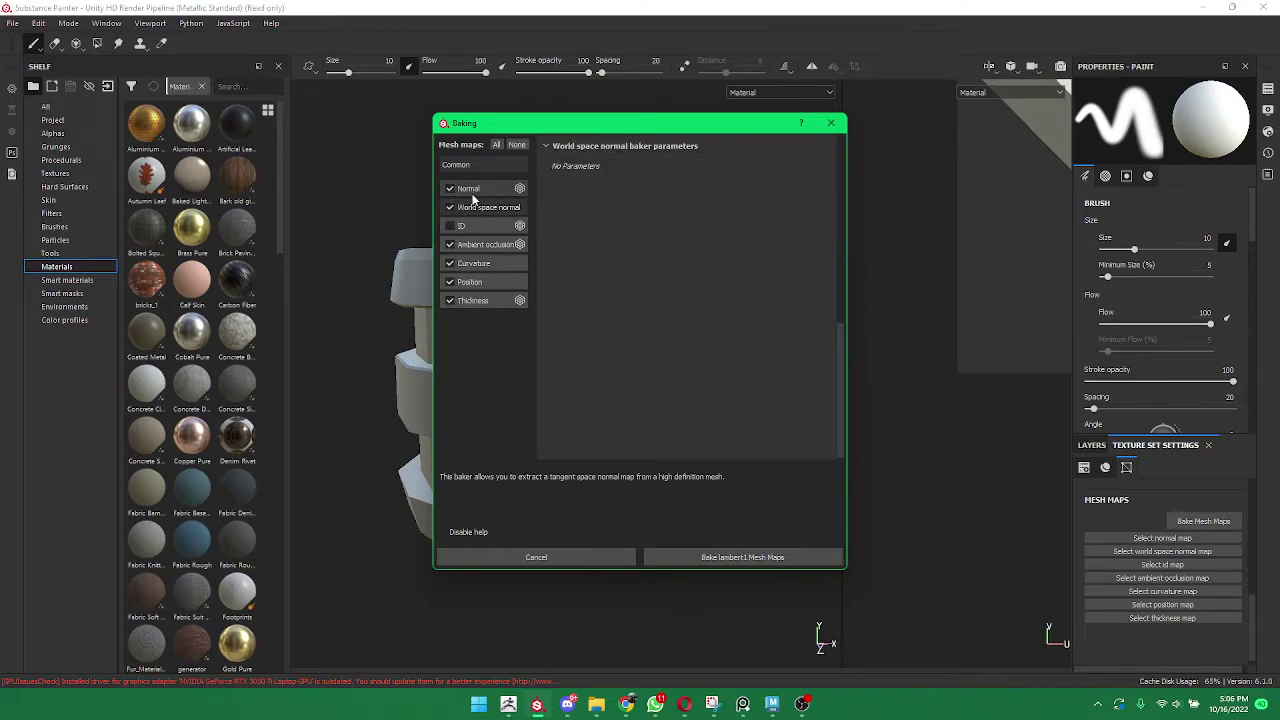
click(468, 188)
- Set antialiasing to Subsampling 4x4 and matching to By Mesh Name, checking the low-poly suffix
scroll(646, 333, up, 3)
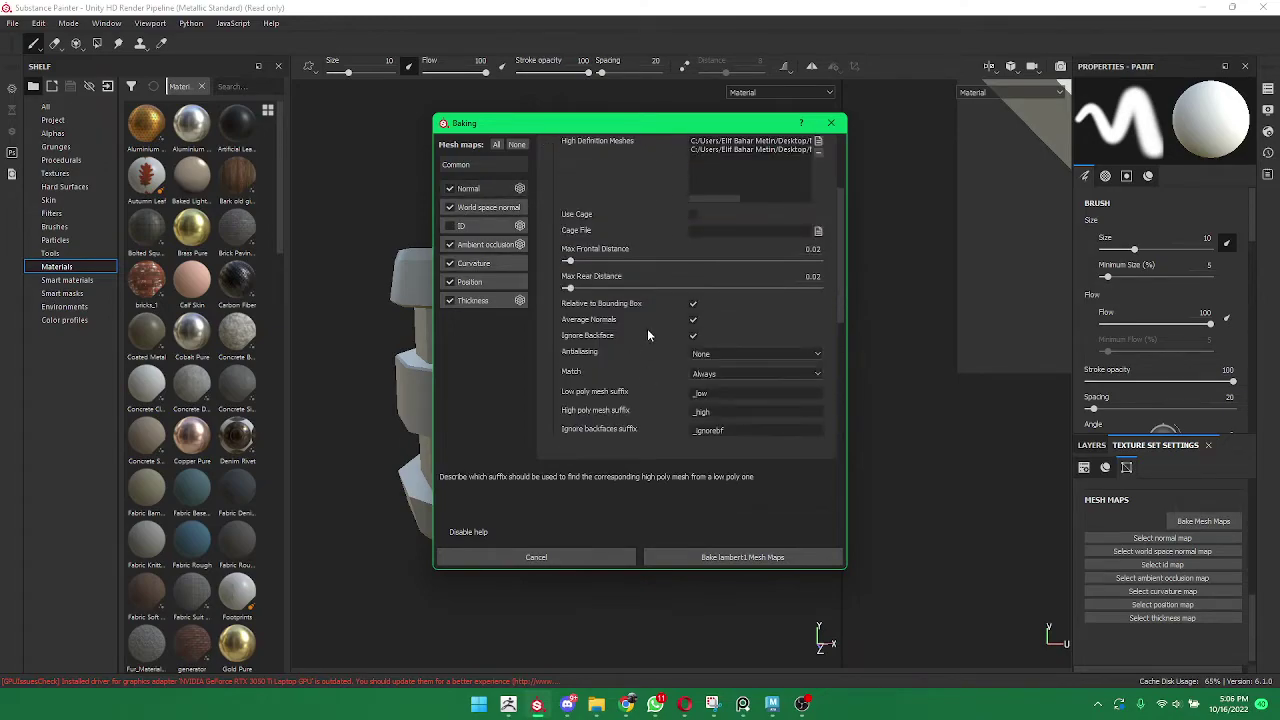
click(737, 354)
click(720, 371)
click(715, 374)
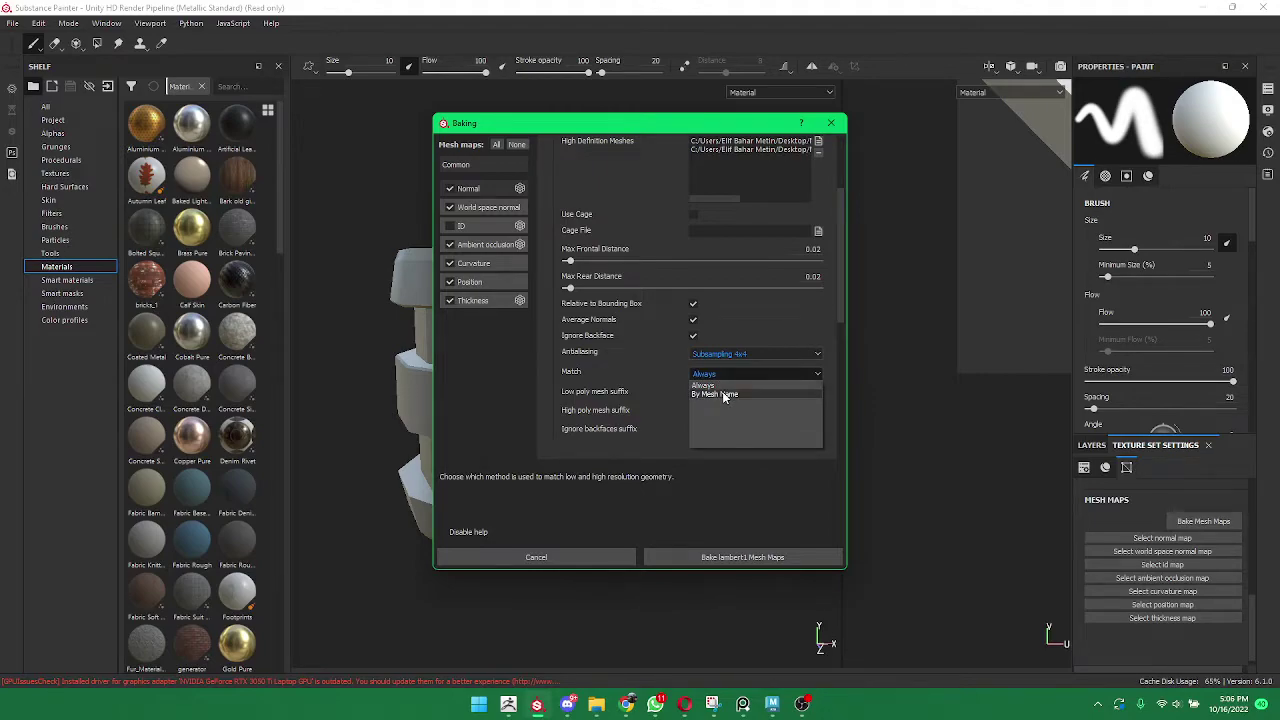
click(725, 394)
mouse_move(688, 127)
mouse_down()
mouse_move(1005, 111)
mouse_move(963, 115)
mouse_up()
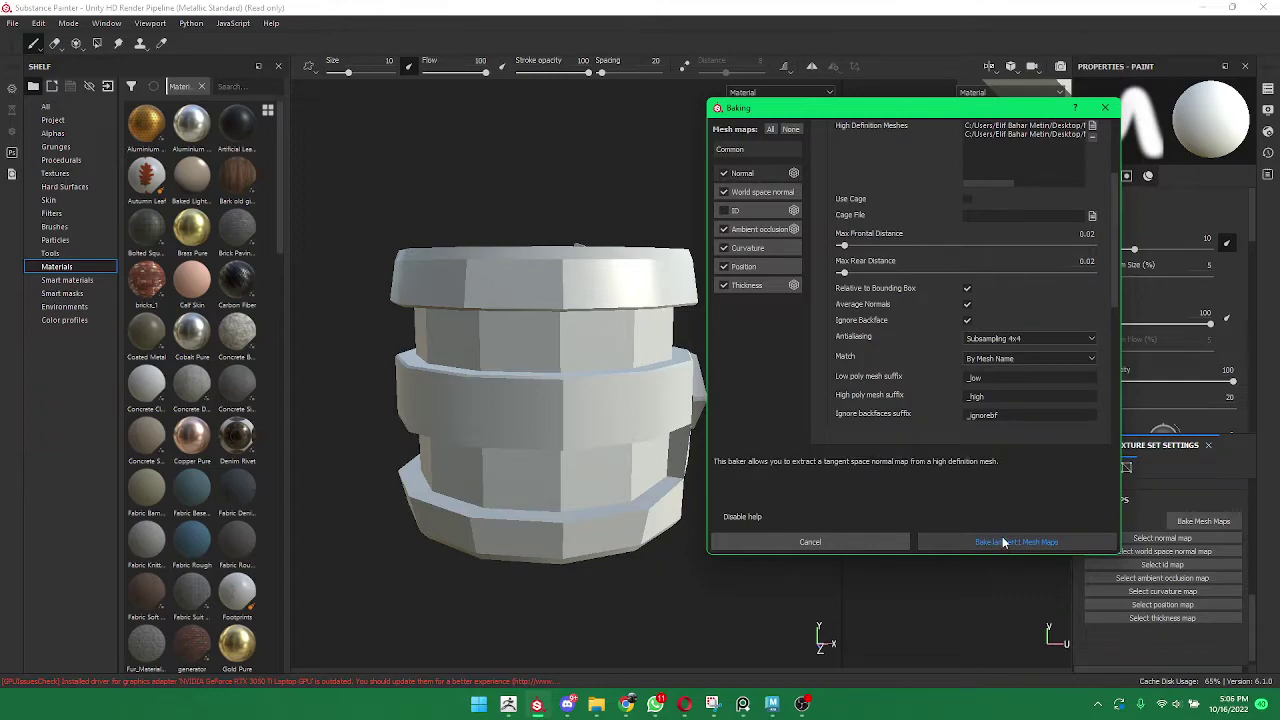
click(1030, 377)
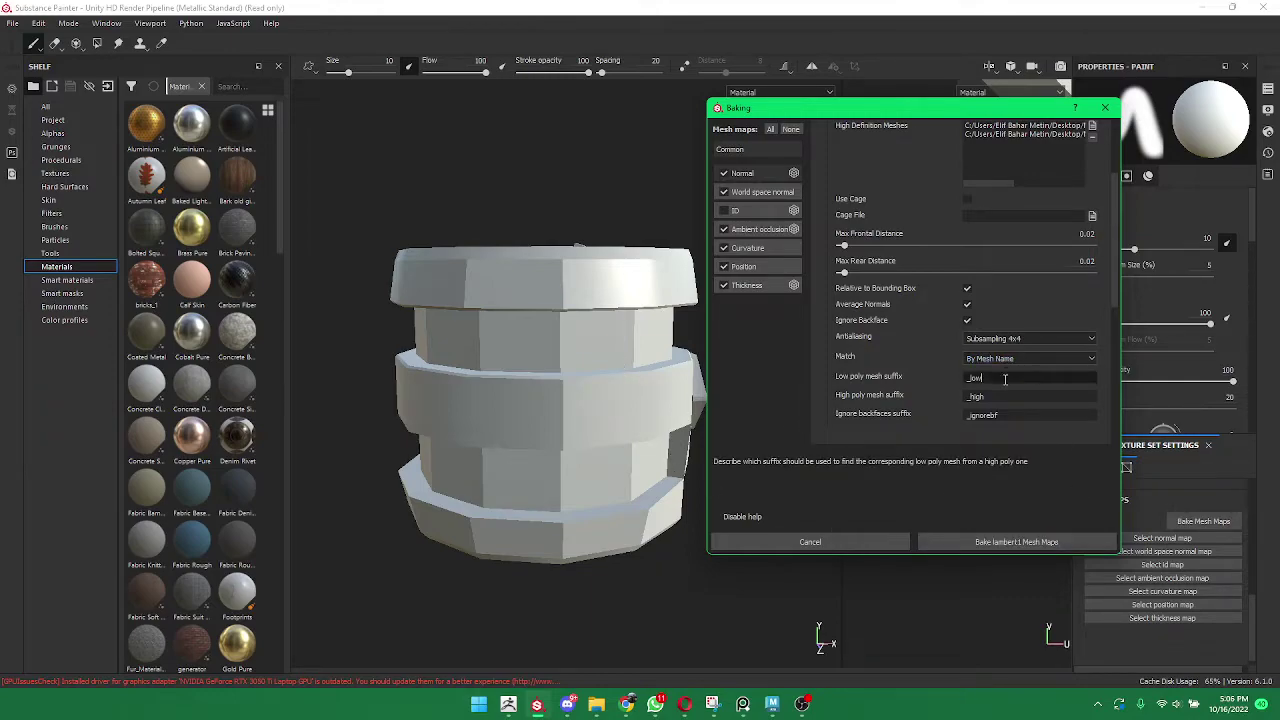
- Bake the lambert1 mesh maps and inspect the coin-filled top of the barrel
click(1016, 542)
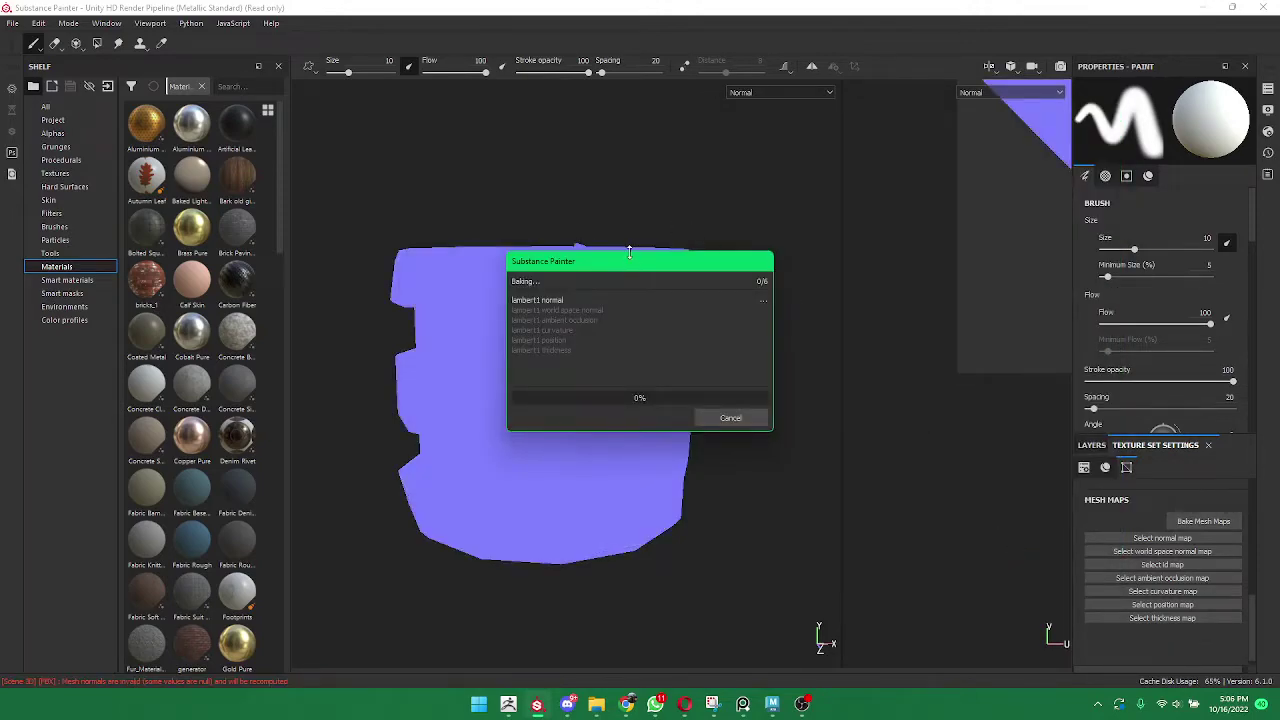
mouse_move(629, 252)
mouse_down()
mouse_move(760, 251)
mouse_move(933, 154)
mouse_up()
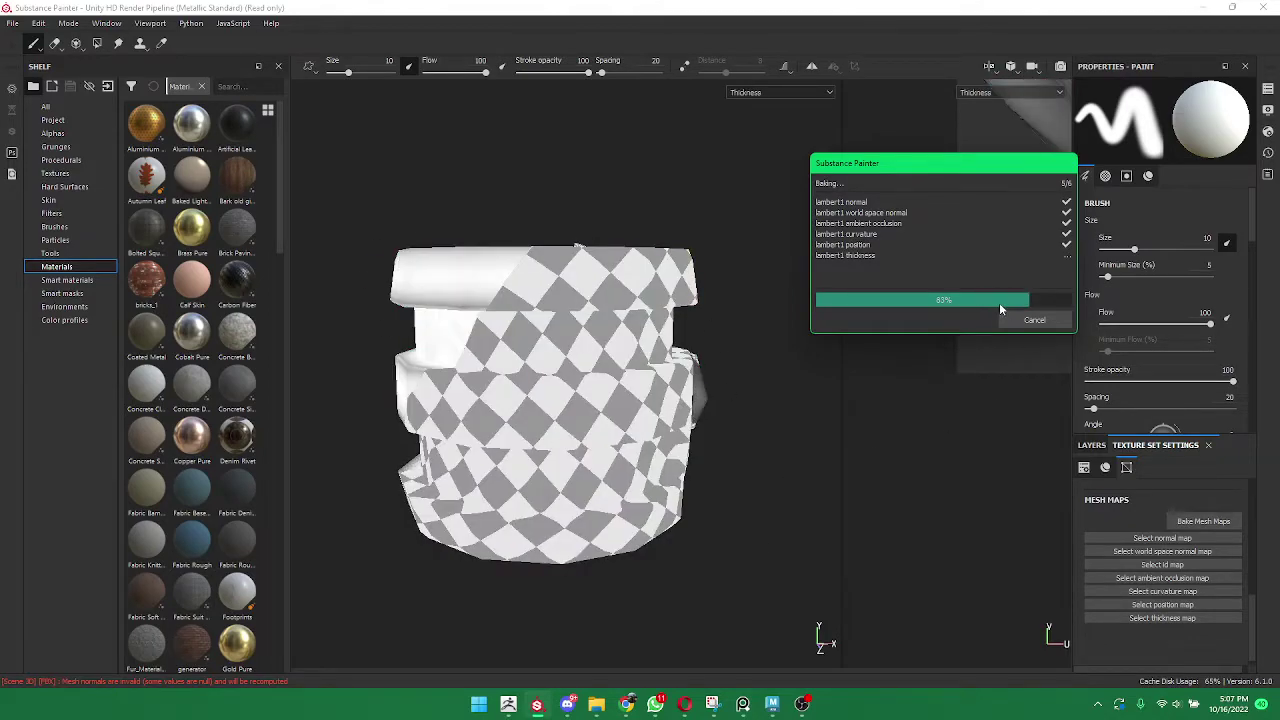
click(1030, 322)
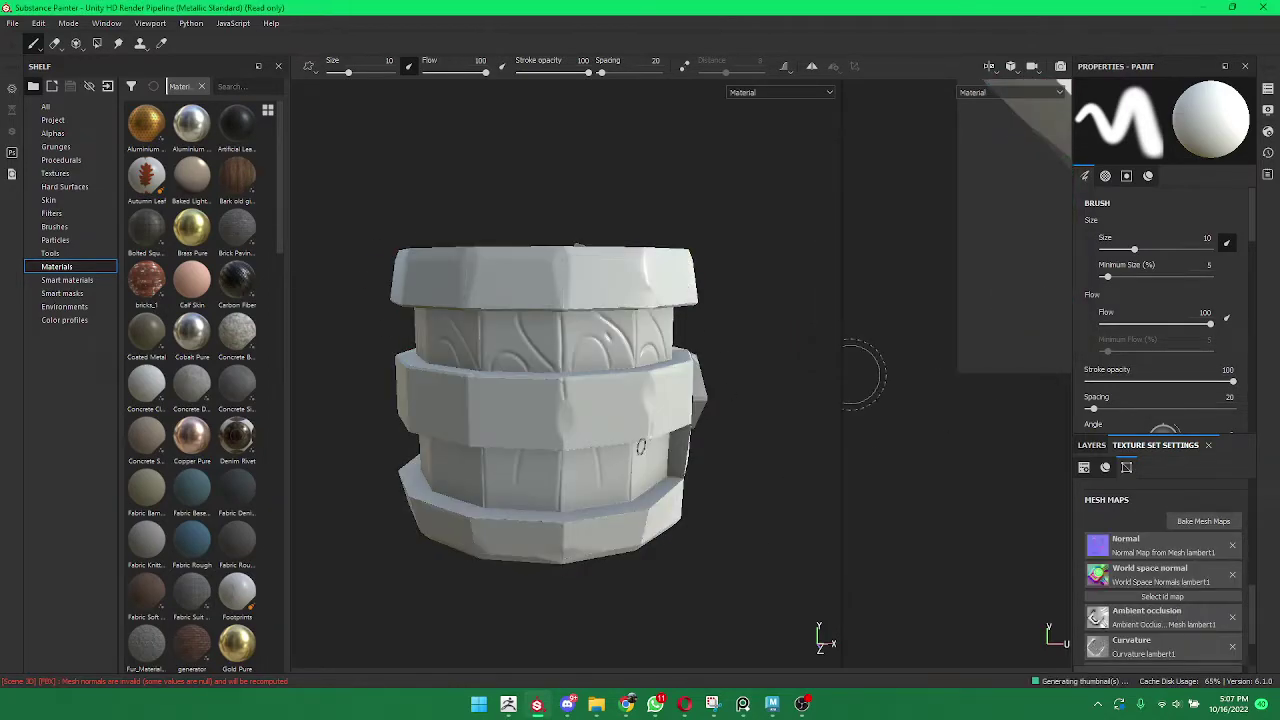
mouse_move(857, 371)
alt+mouse_down()
mouse_move(595, 566)
mouse_move(566, 517)
alt+mouse_up()
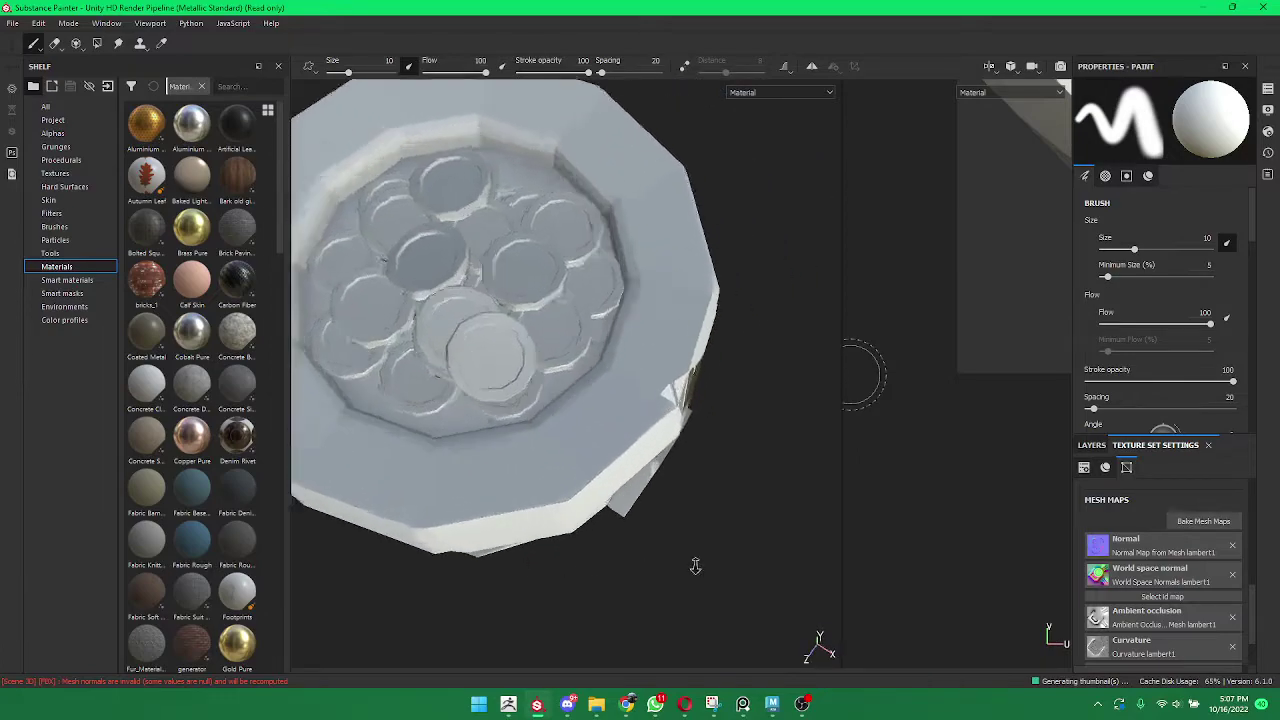
scroll(657, 443, up, 5)
mouse_move(755, 603)
alt+mouse_down()
mouse_move(573, 418)
mouse_move(503, 449)
alt+mouse_up()
scroll(397, 517, down, 3)
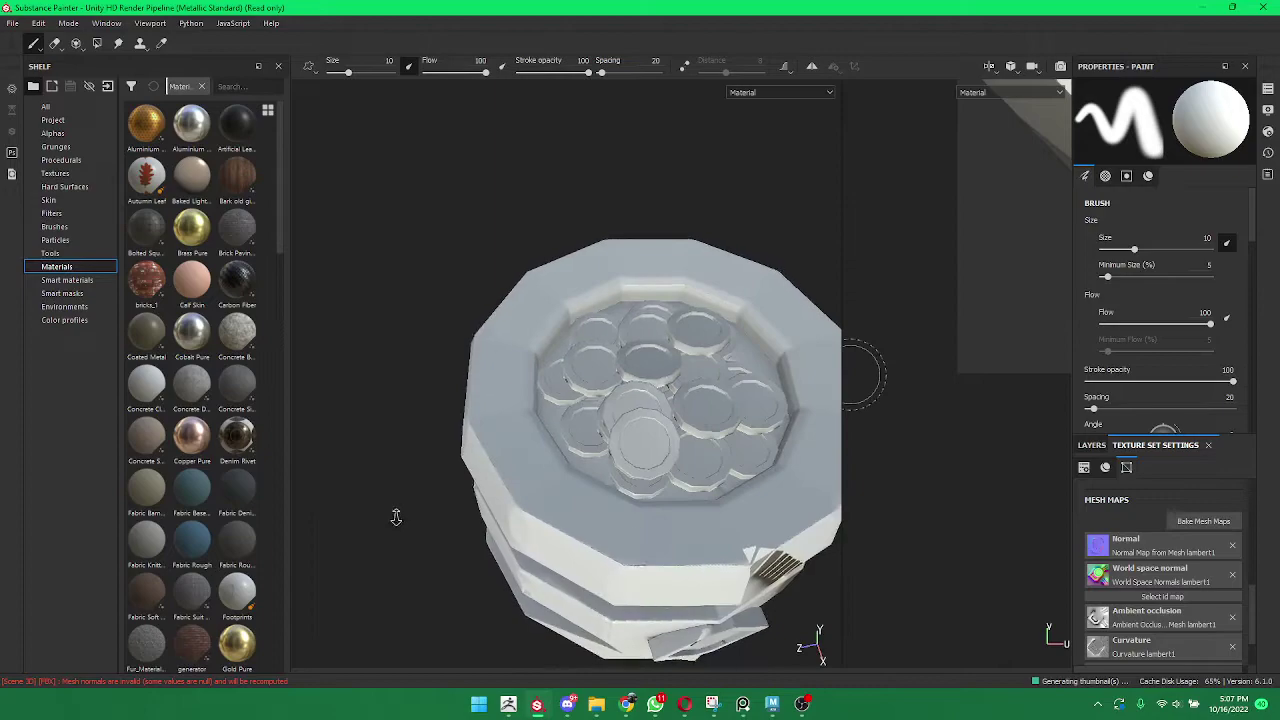
alt+drag(397, 517, 619, 453)
- Orbit around the baked barrel to inspect it from several sides
click(1091, 444)
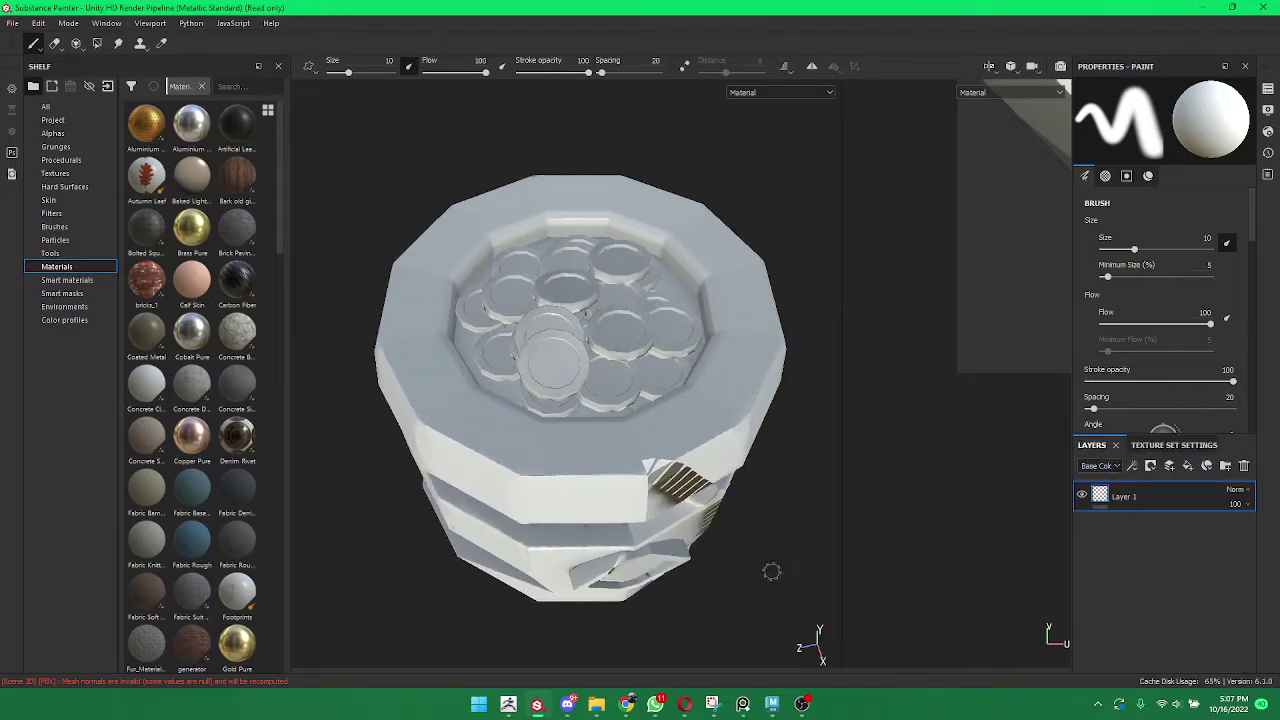
alt+drag(766, 569, 690, 520)
alt+middle_drag(690, 520, 633, 476)
alt+right_drag(633, 476, 728, 515)
mouse_move(728, 515)
alt+mouse_down()
mouse_move(722, 503)
mouse_move(690, 515)
alt+mouse_up()
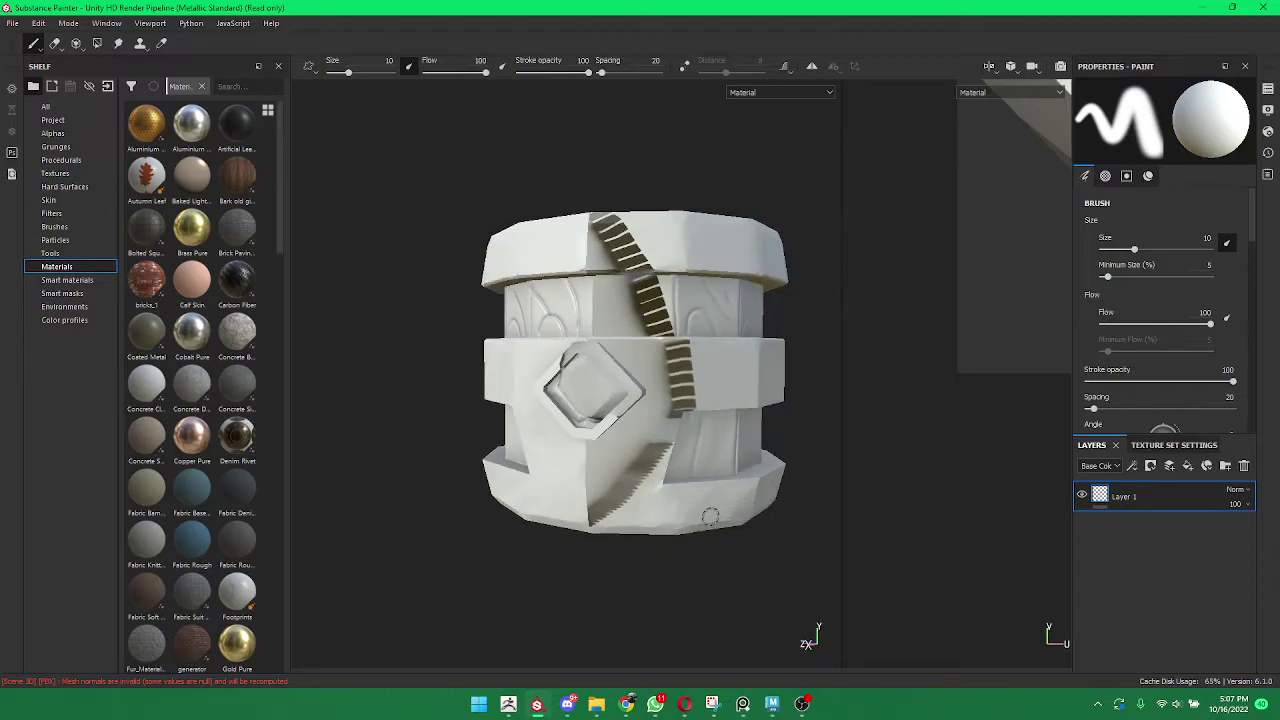
alt+middle_drag(690, 515, 617, 529)
alt+drag(617, 529, 720, 505)
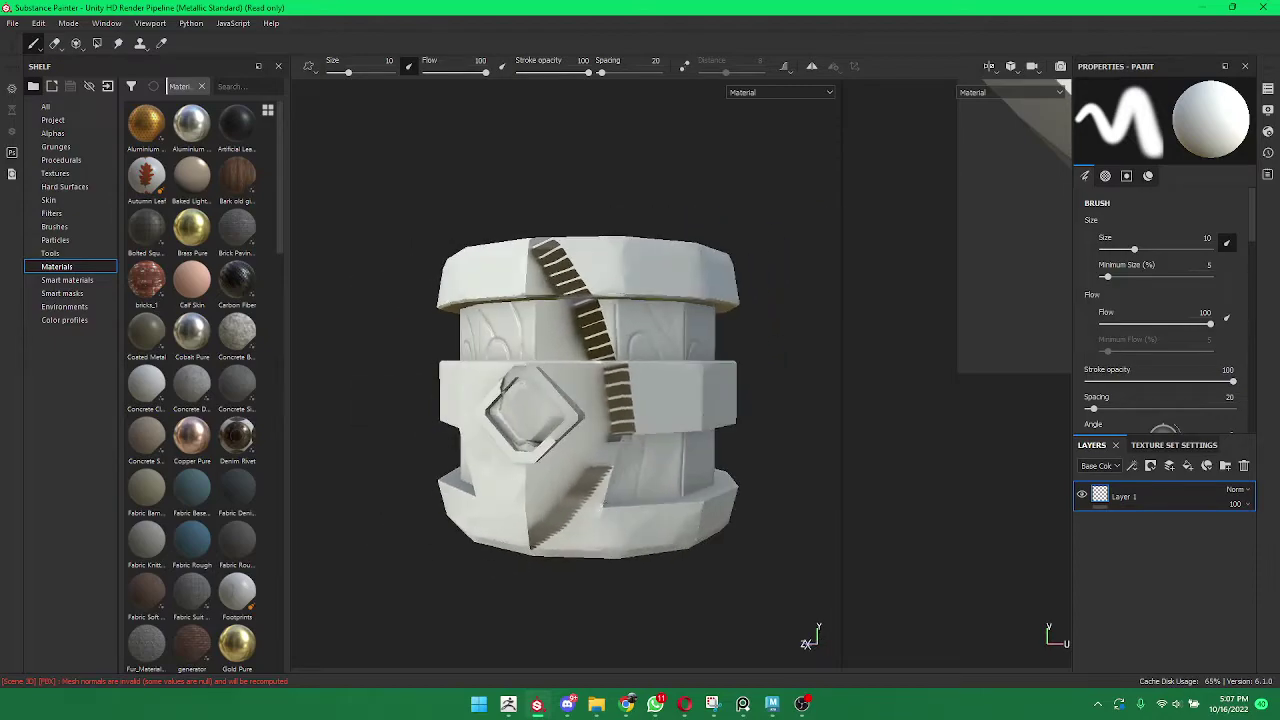
- Remove the baked Normal map from the texture set's mesh maps
click(1173, 444)
click(1232, 548)
scroll(1230, 554, down, 1)
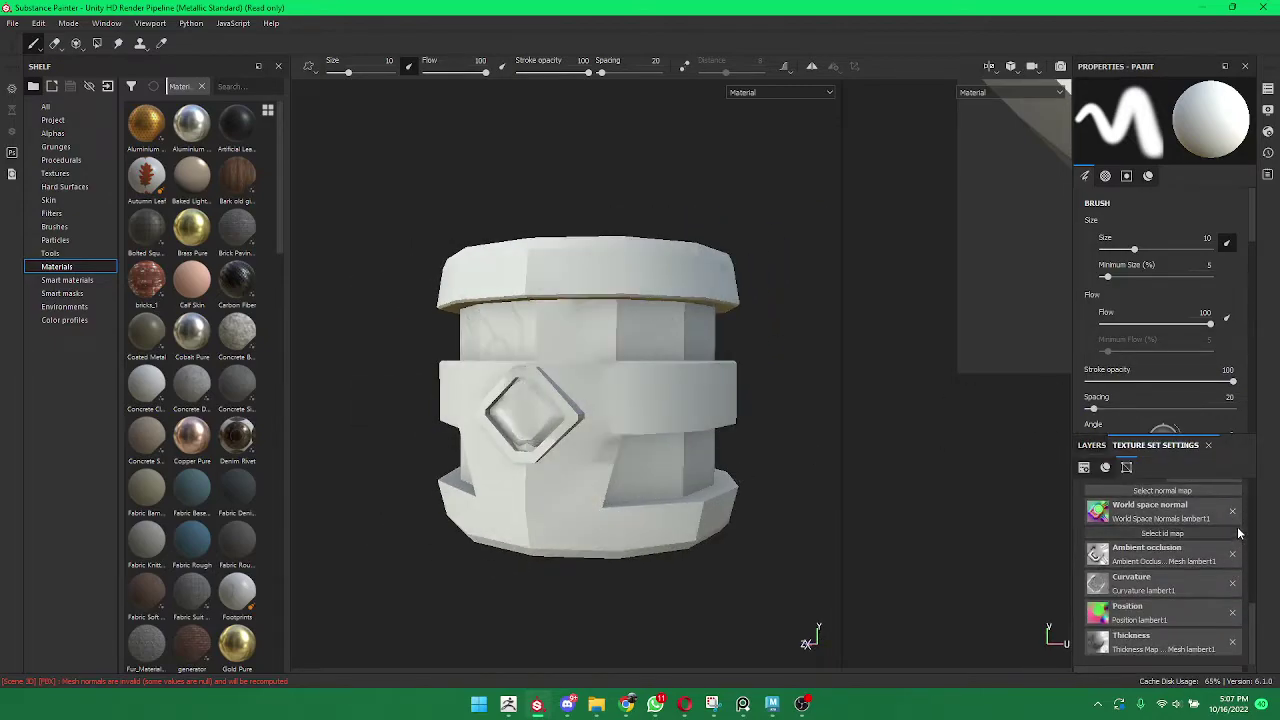
mouse_move(903, 569)
alt+mouse_down()
mouse_move(843, 580)
mouse_move(1035, 532)
alt+mouse_up()
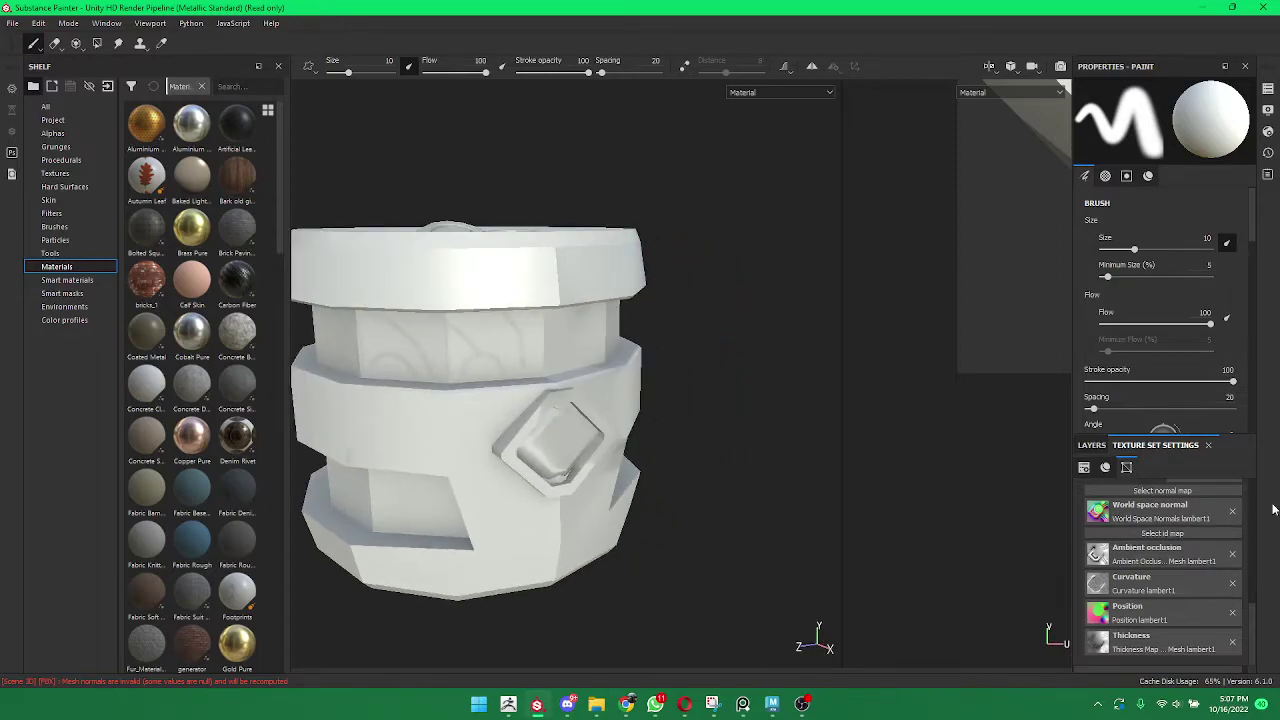
scroll(1190, 560, up, 3)
scroll(1190, 598, down, 1)
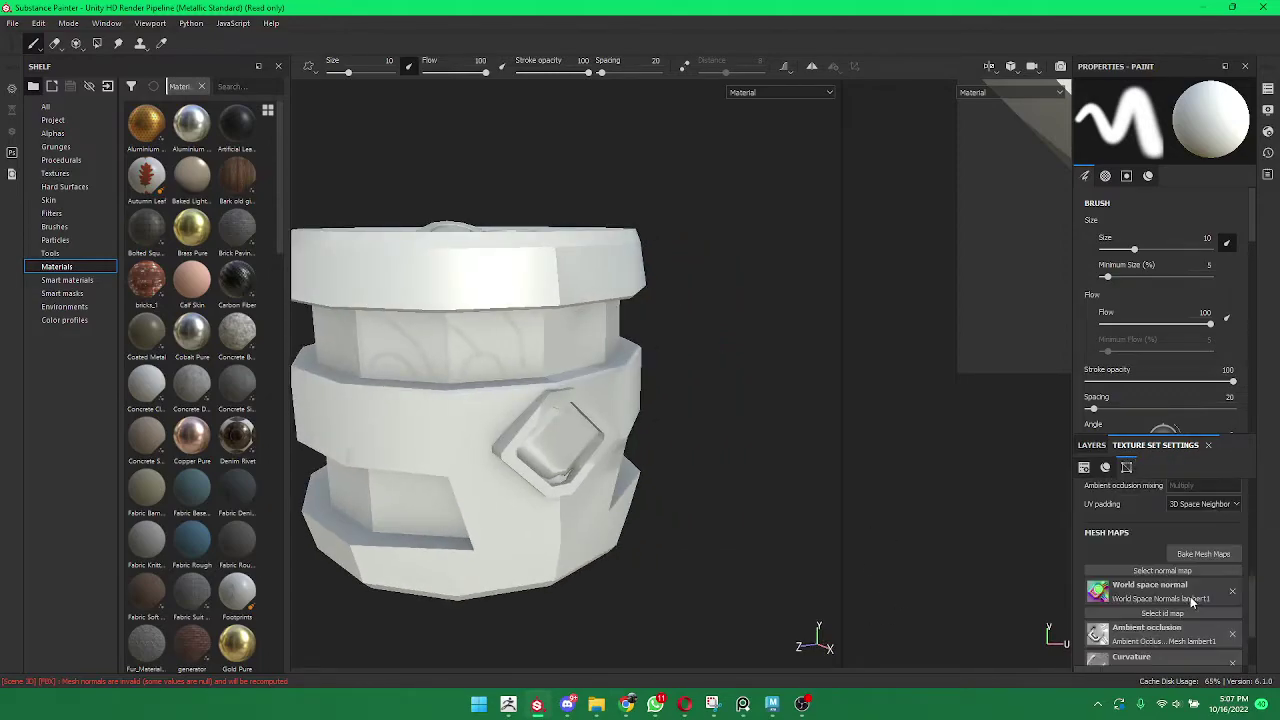
- Remove the second high-poly mesh and rebake using only one high-poly mesh
click(1203, 554)
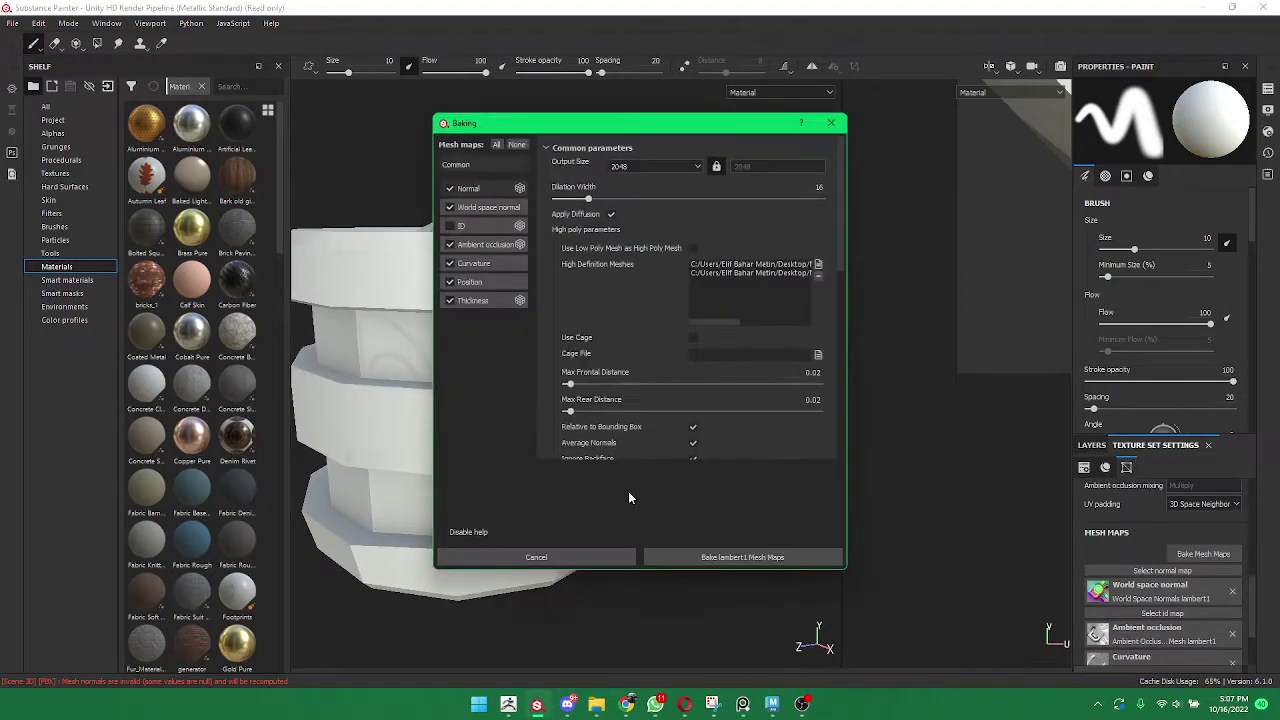
click(817, 278)
click(742, 558)
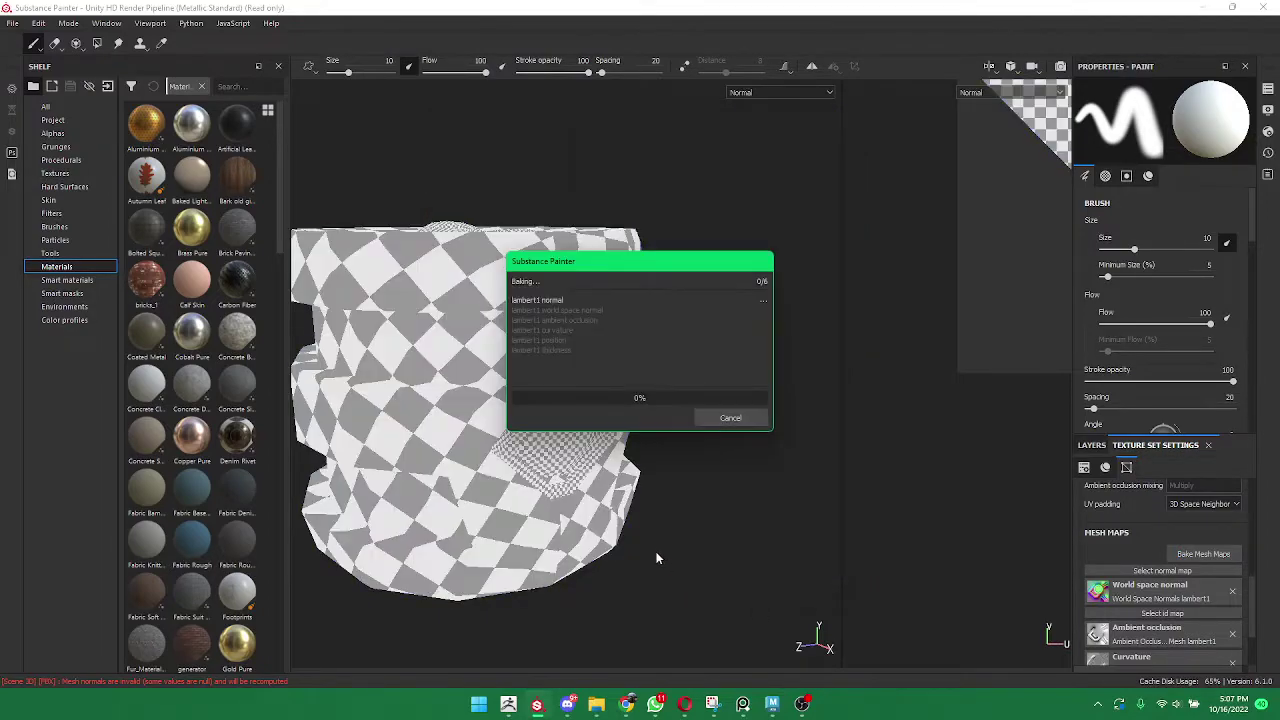
mouse_move(615, 261)
mouse_down()
mouse_move(871, 228)
mouse_move(865, 206)
mouse_up()
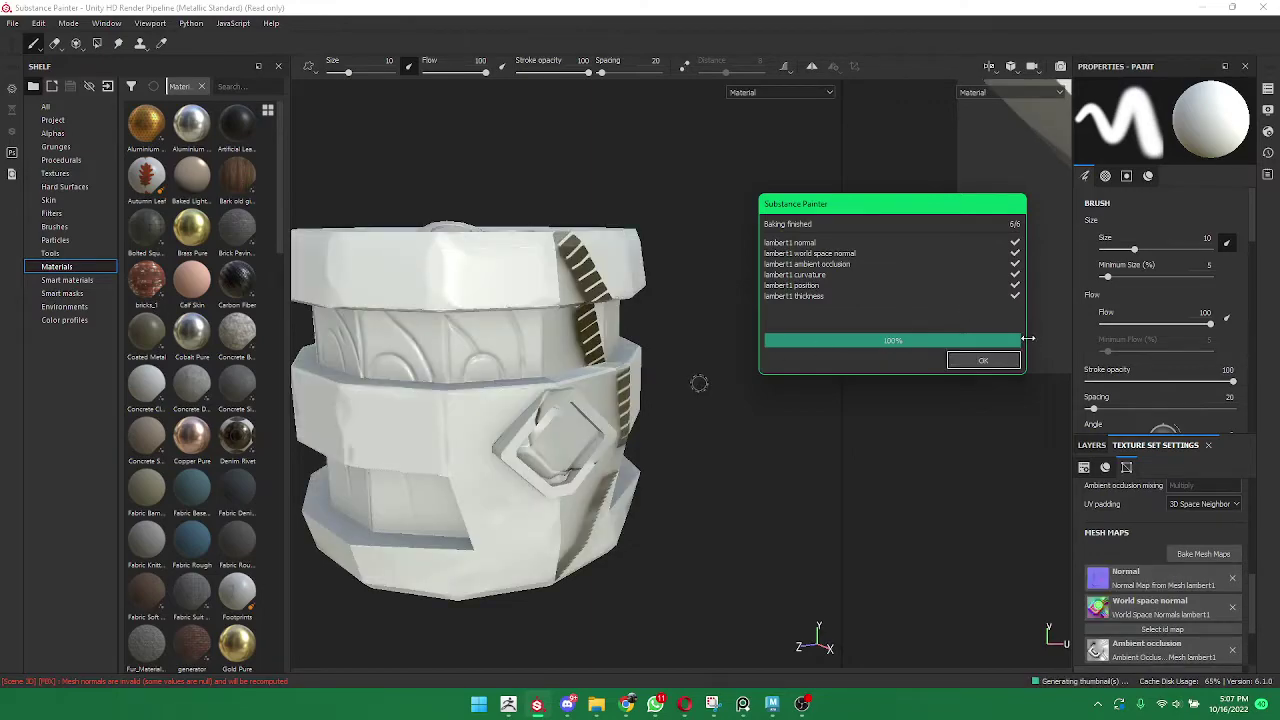
click(972, 362)
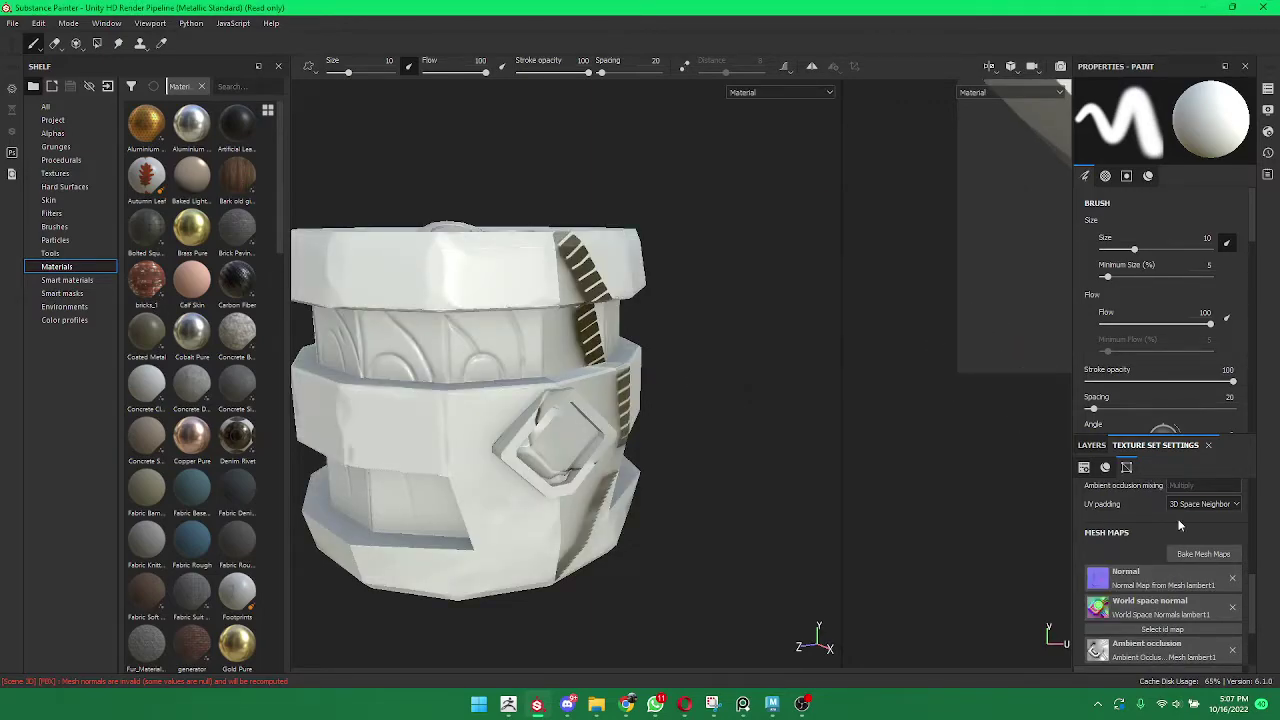
- Replace the high-poly source with BarrelOutline_high_01.fbx and bake the mesh maps again
click(1203, 554)
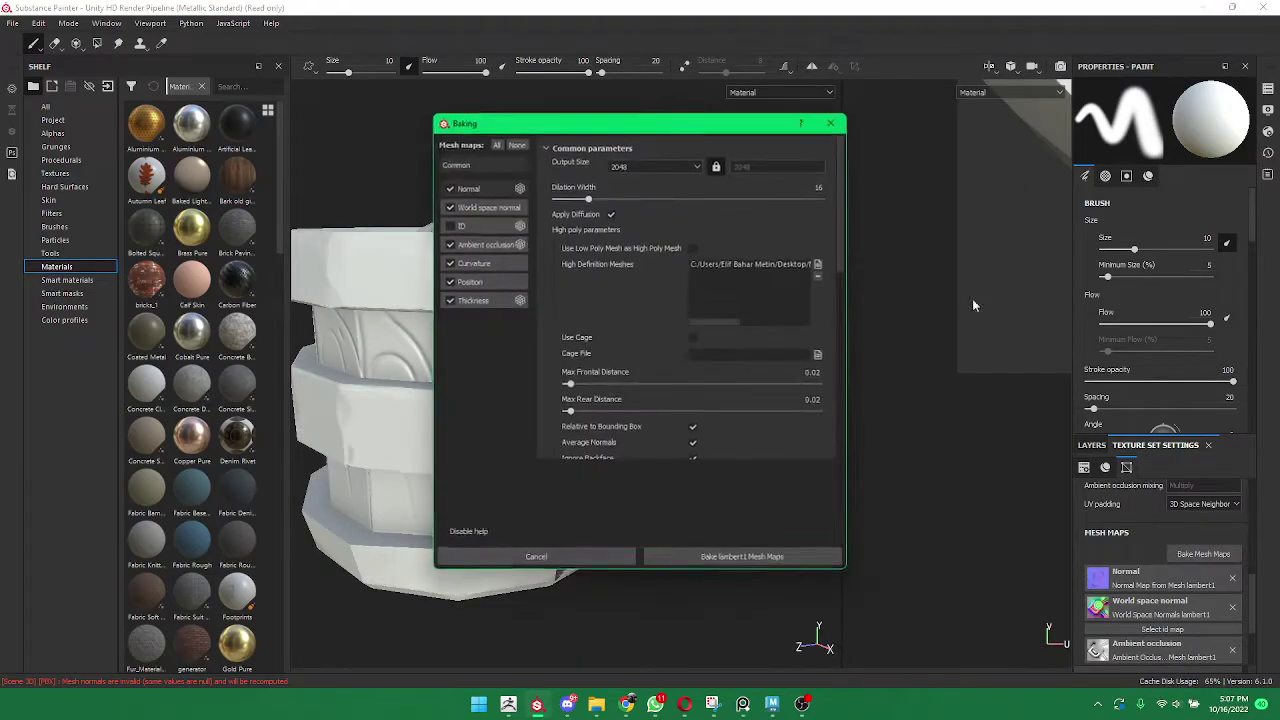
click(818, 276)
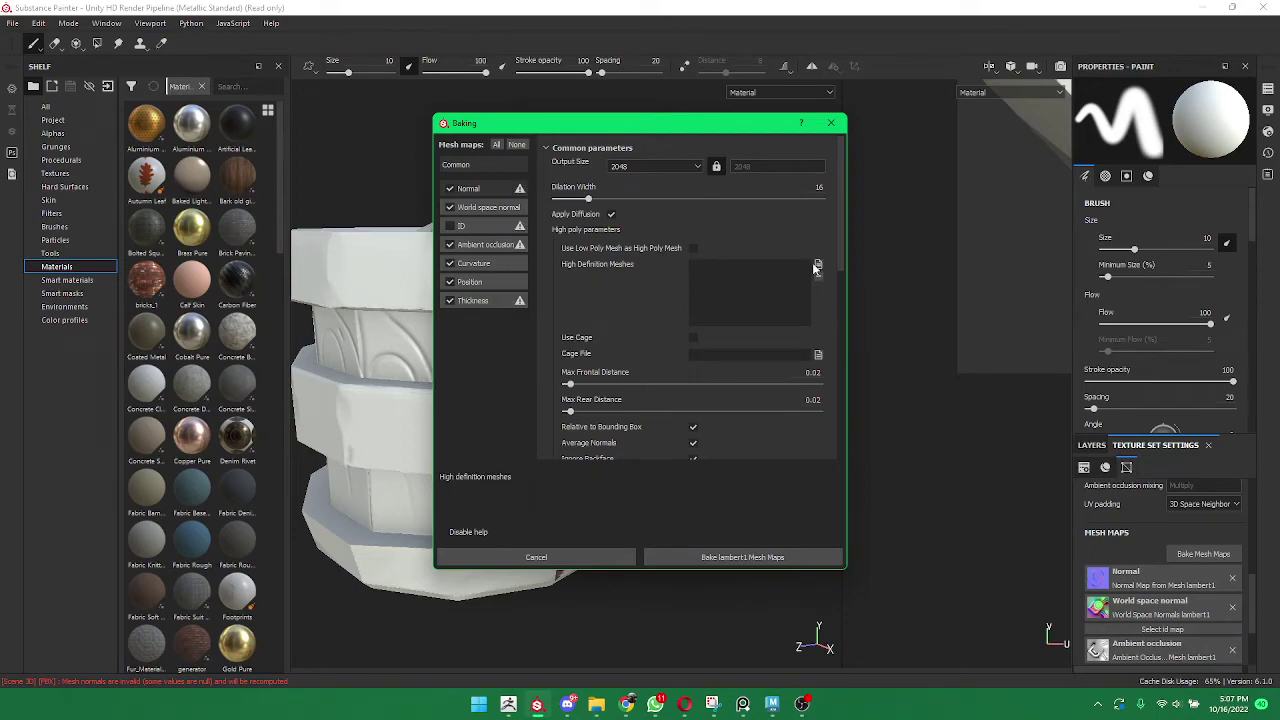
click(817, 265)
click(614, 241)
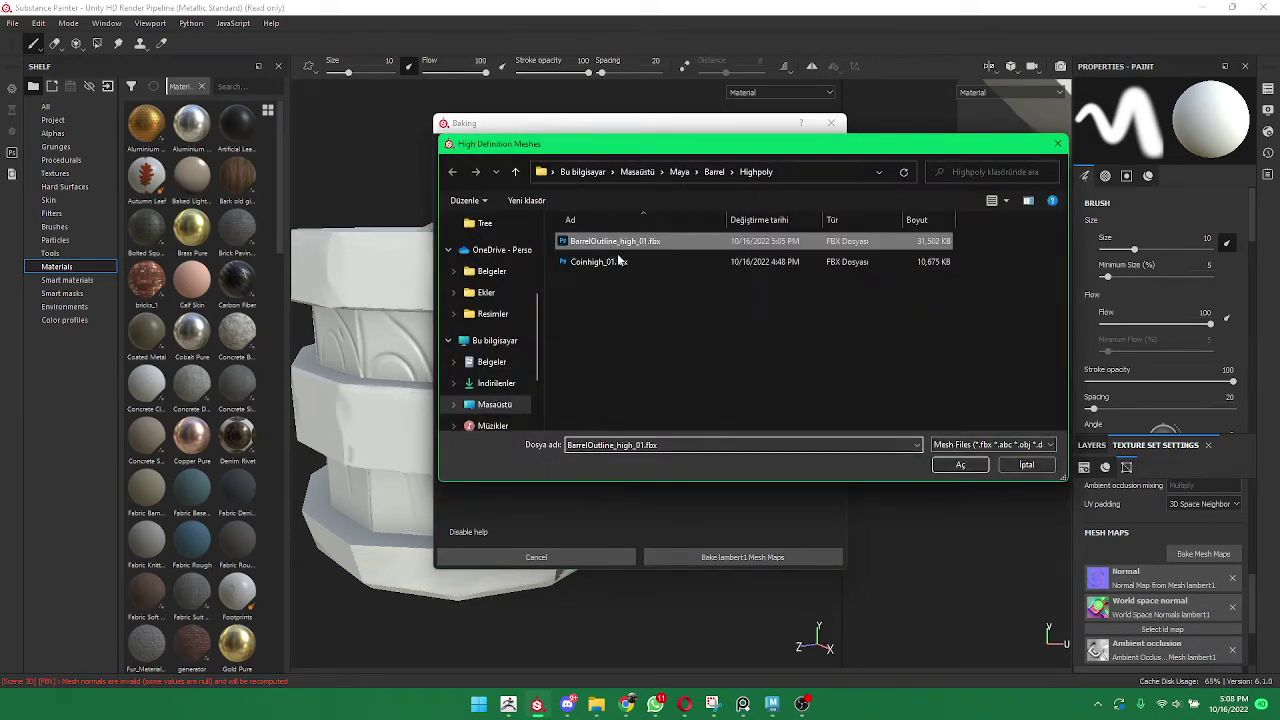
click(958, 465)
click(720, 557)
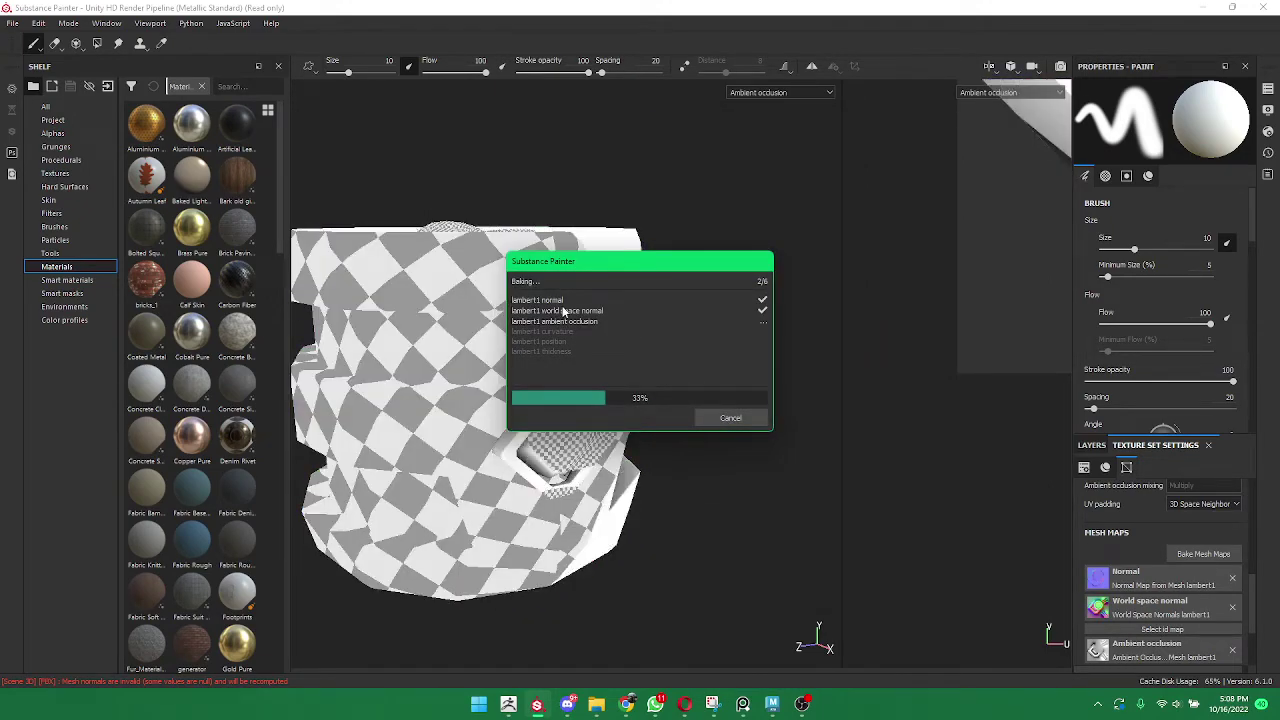
drag(679, 269, 950, 128)
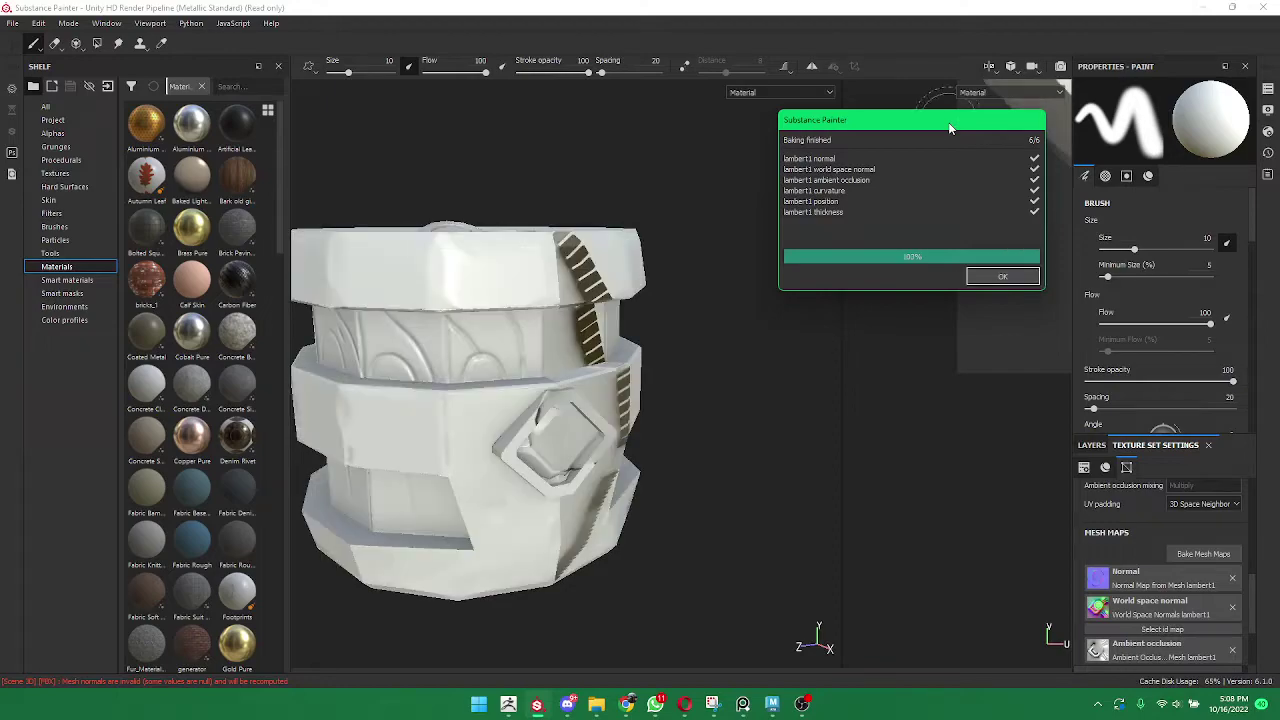
click(997, 279)
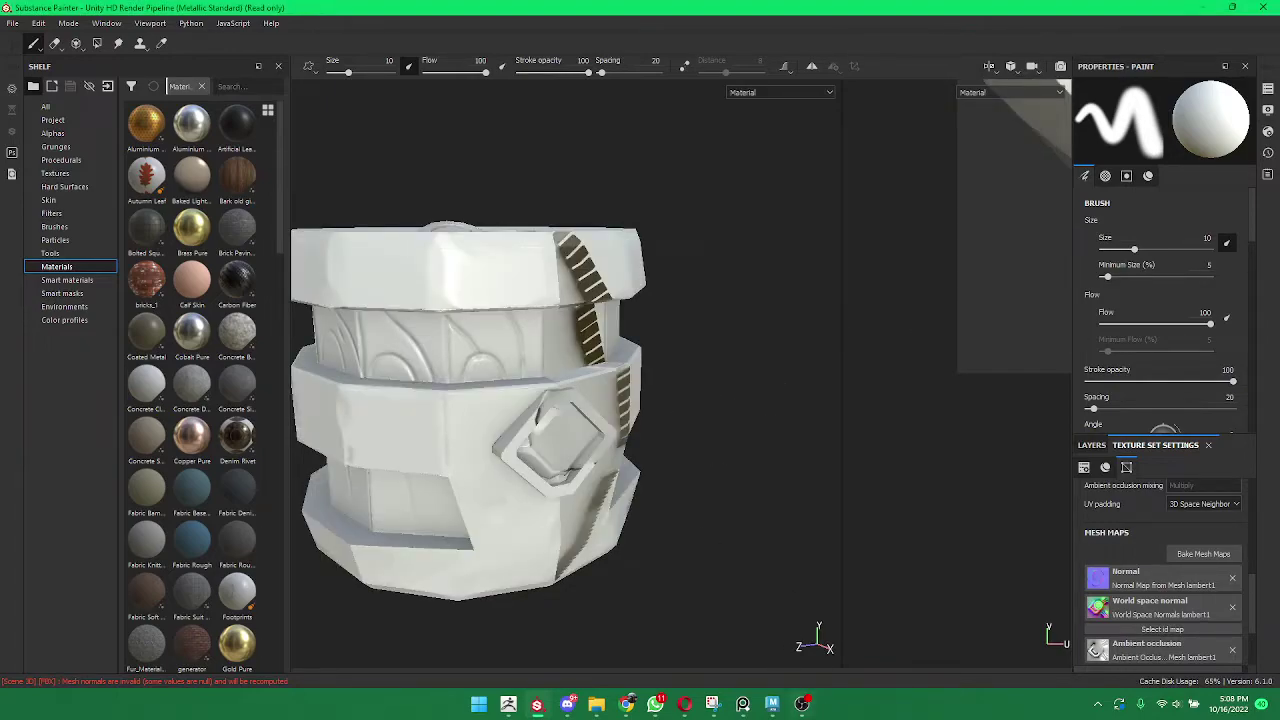
click(537, 704)
- In ZBrush, select the pCube1 gem subtool, then pCylinder1, and hide ZBrush again
click(537, 704)
mouse_move(571, 542)
alt+mouse_down()
mouse_move(726, 423)
mouse_move(649, 543)
mouse_move(636, 347)
mouse_move(630, 380)
mouse_move(514, 343)
mouse_move(480, 360)
mouse_move(651, 428)
mouse_move(597, 474)
alt+mouse_up()
click(537, 705)
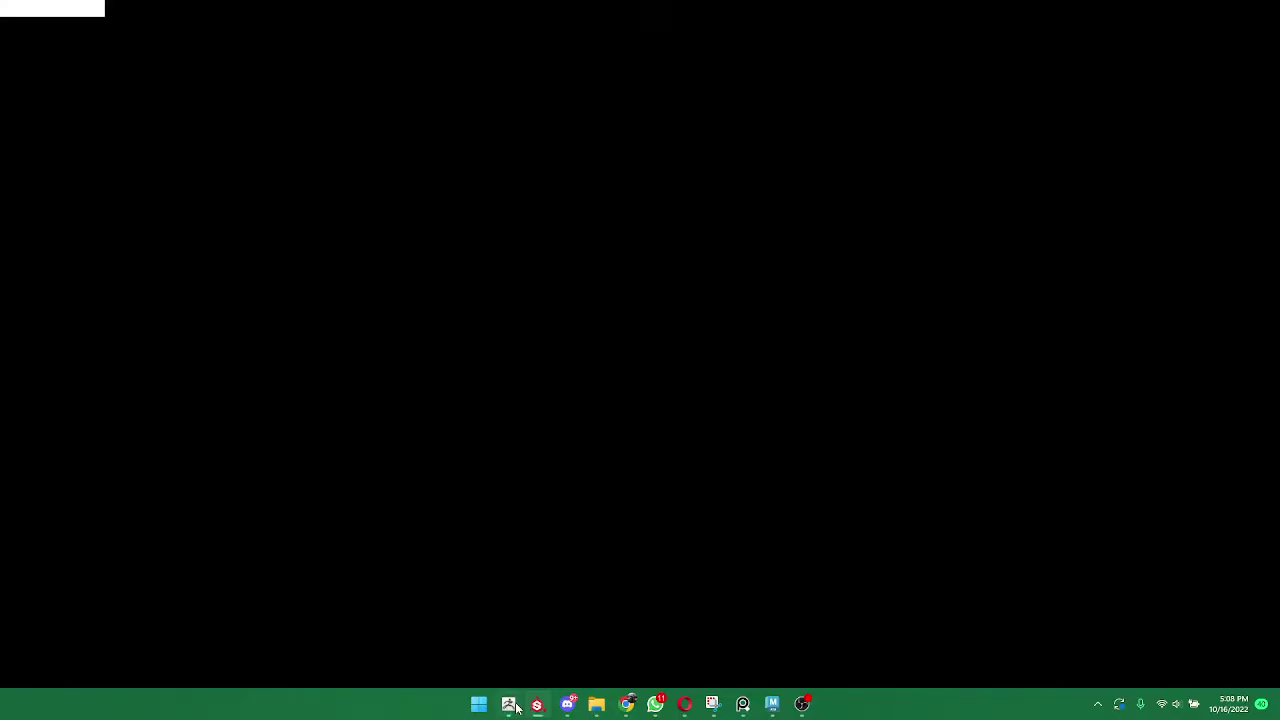
mouse_move(737, 506)
mouse_down()
mouse_move(777, 489)
mouse_move(714, 491)
mouse_move(831, 491)
mouse_move(437, 514)
mouse_move(565, 510)
mouse_up()
alt+click(610, 473)
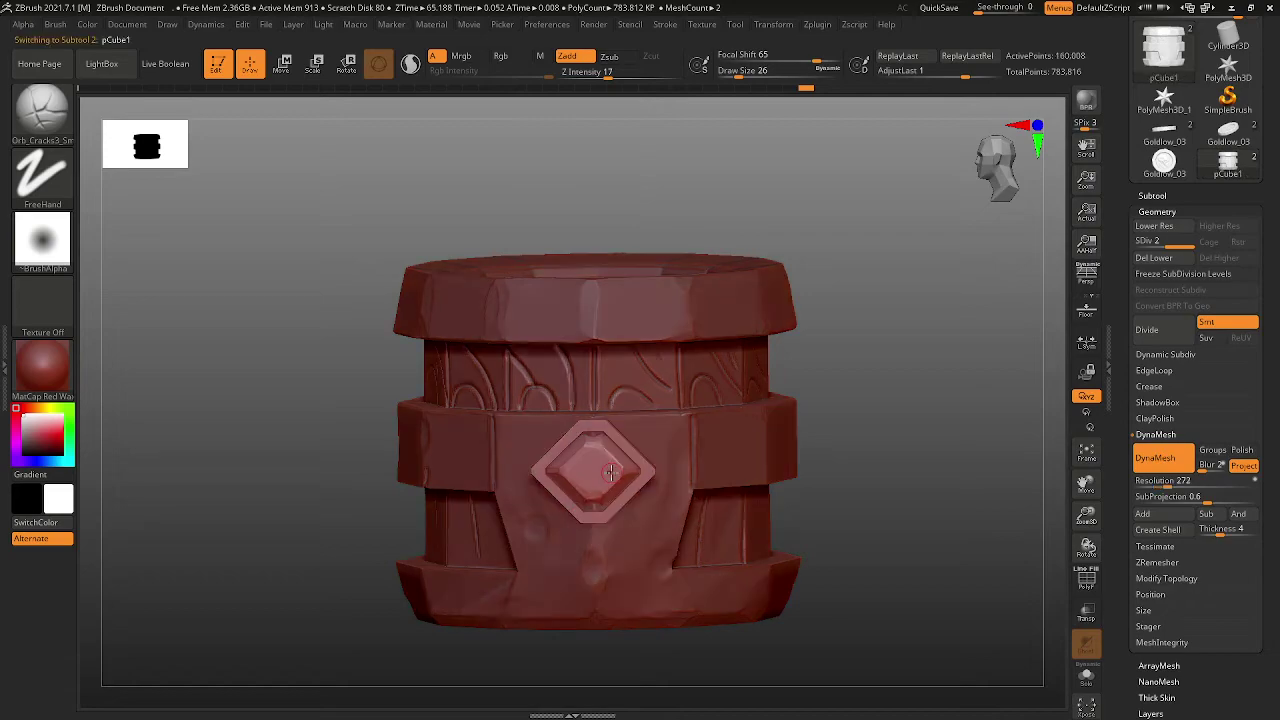
drag(801, 451, 714, 486)
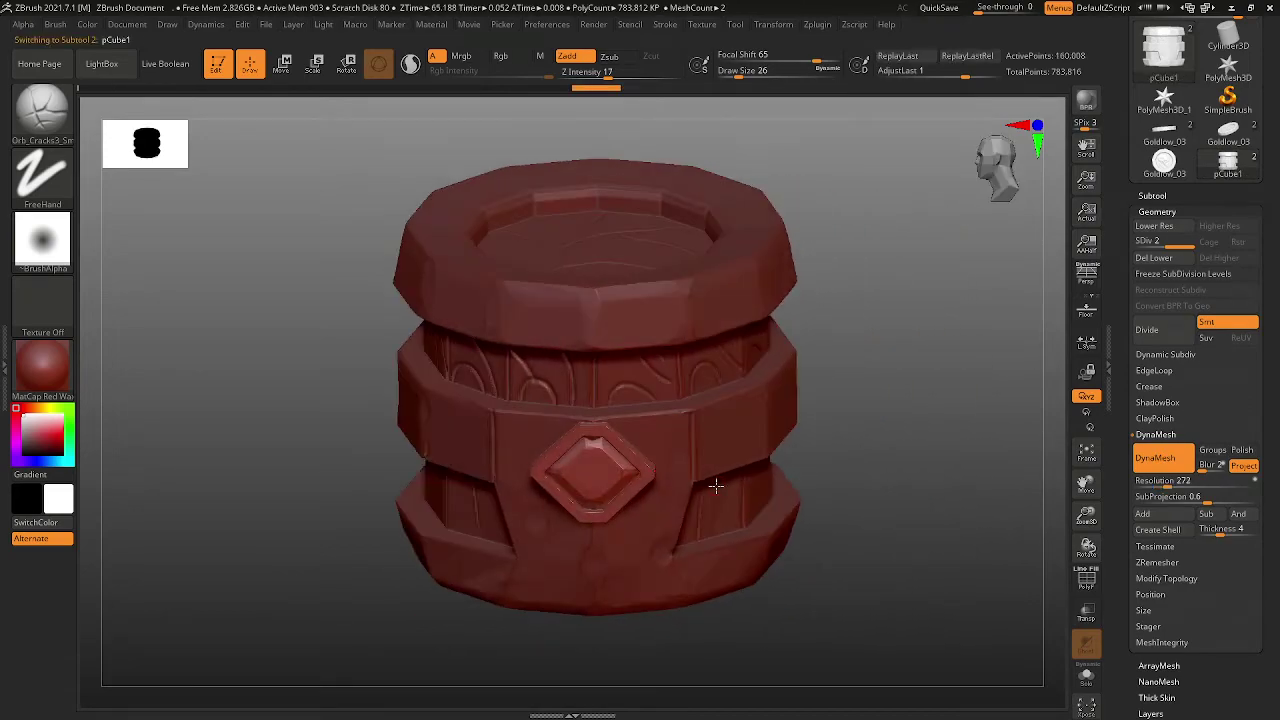
alt+click(696, 484)
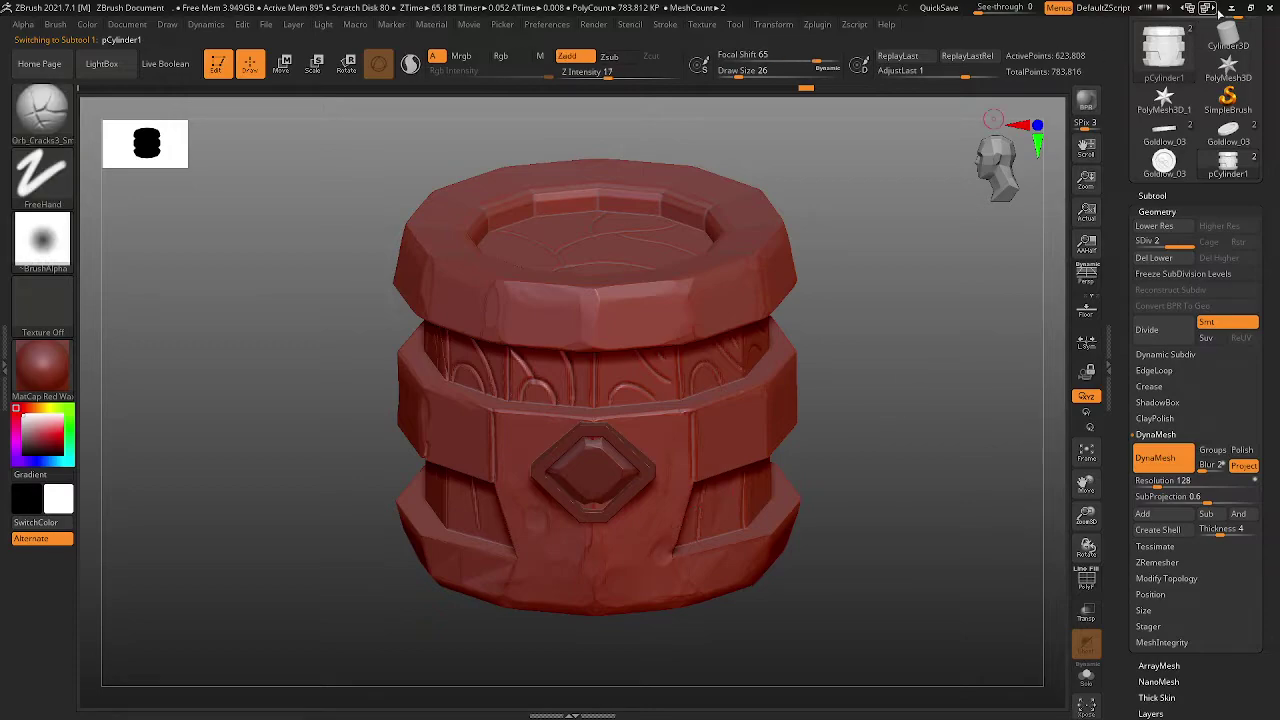
click(1230, 8)
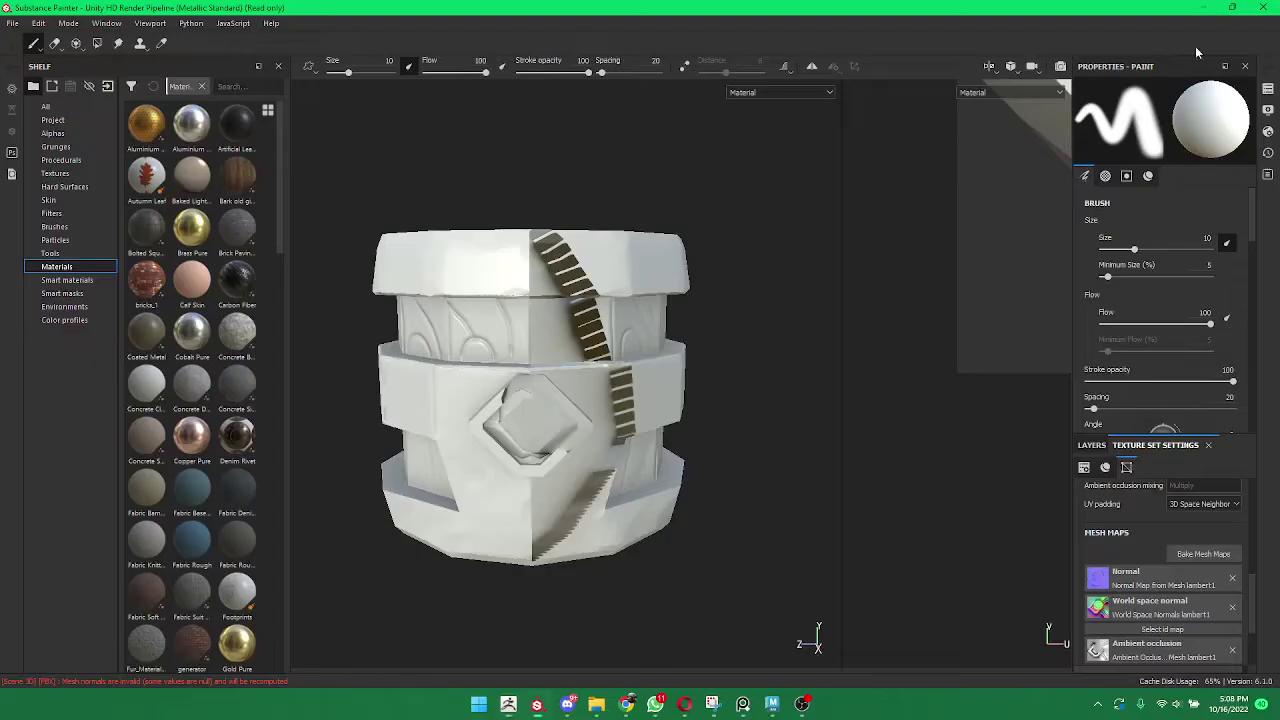
- Remove the Normal map and rebake with the high-definition mesh path cleared
click(1231, 577)
click(1203, 553)
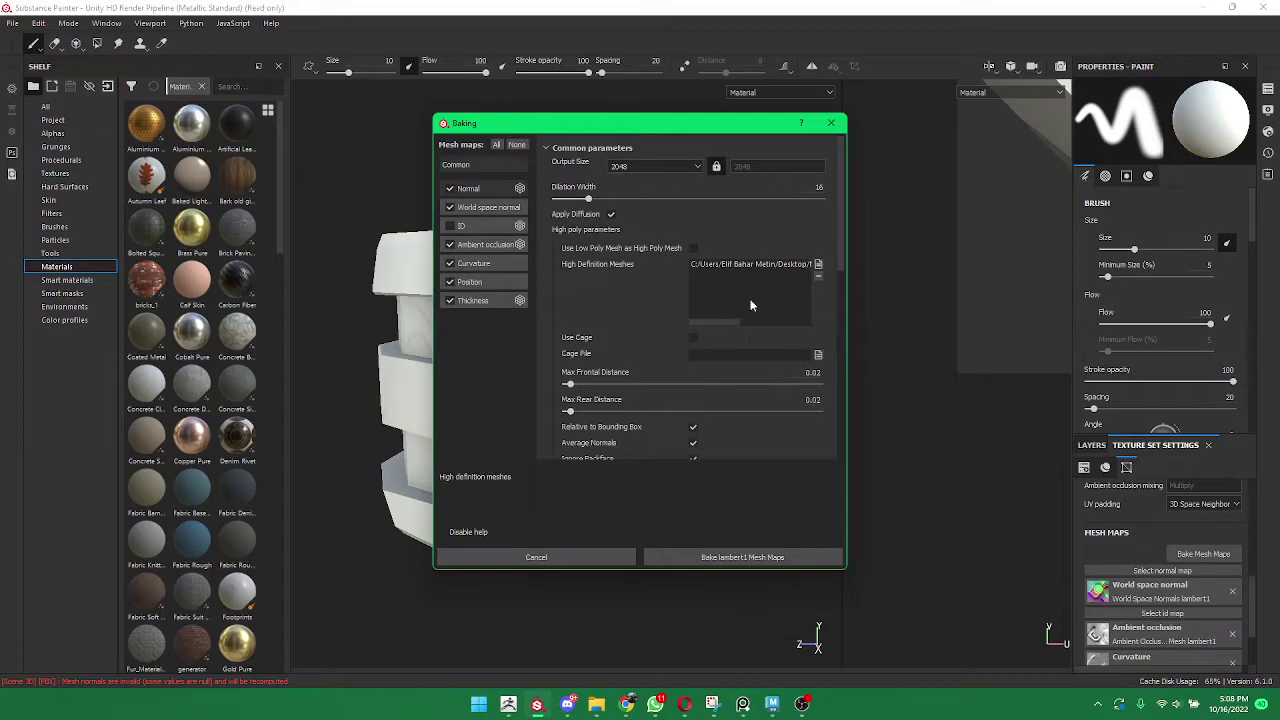
click(817, 276)
click(765, 556)
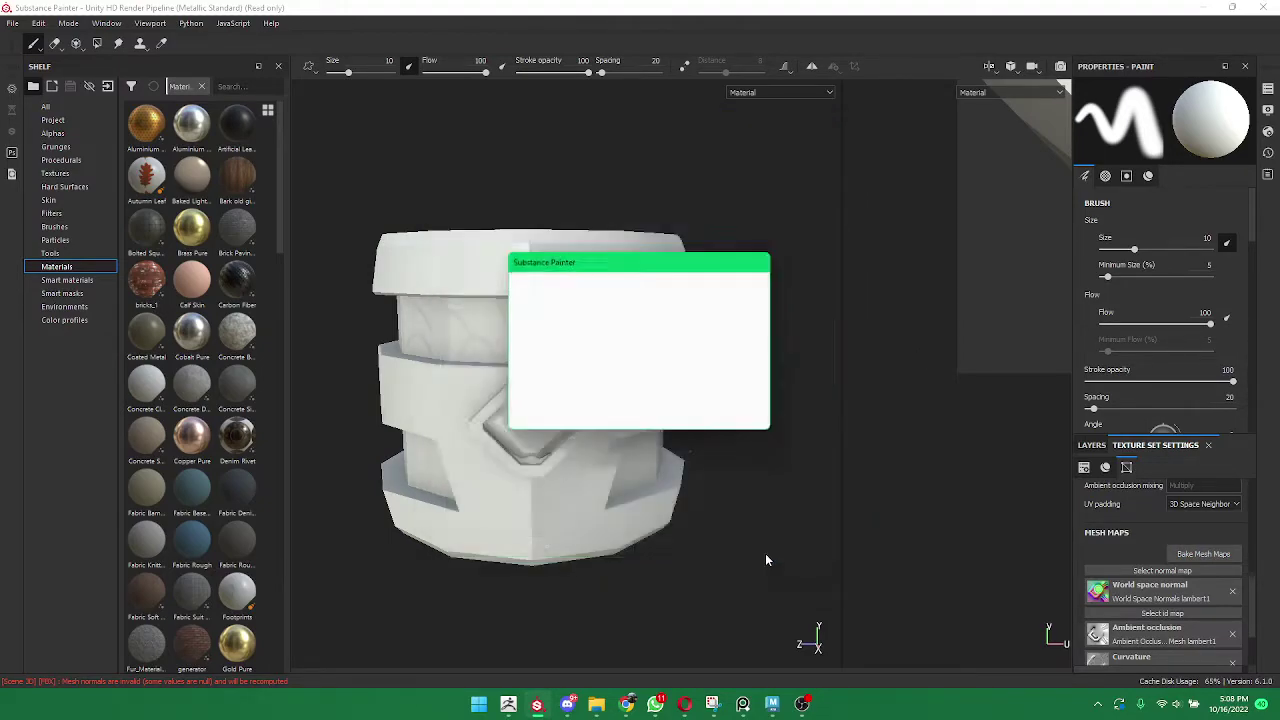
drag(589, 264, 869, 163)
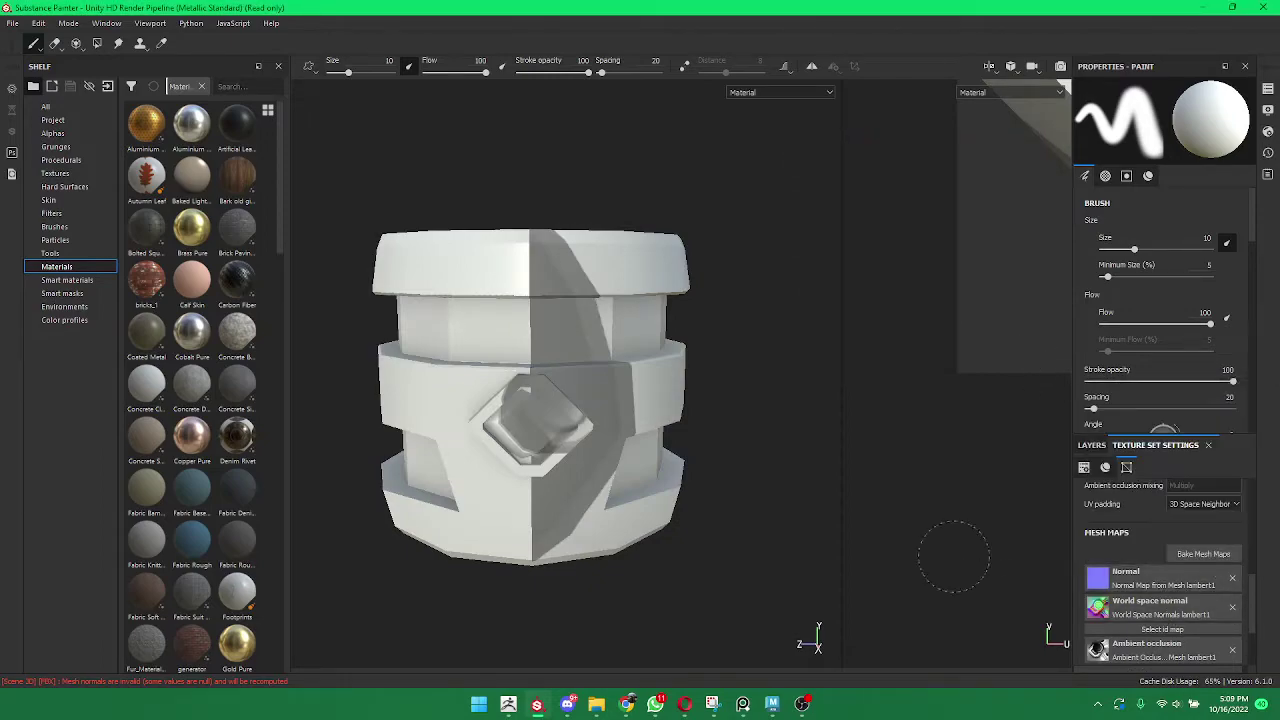
- Change the bake antialiasing to Subsampling 2x2
click(1197, 560)
scroll(578, 363, down, 3)
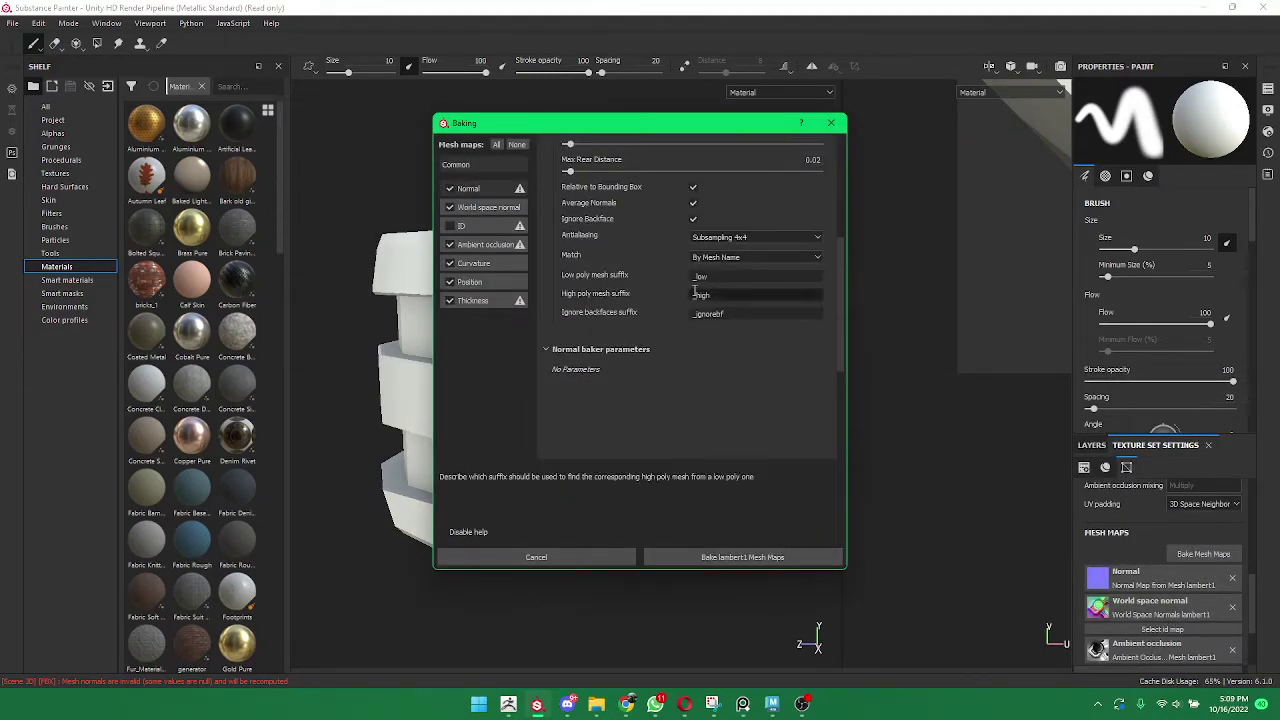
click(716, 238)
click(728, 257)
scroll(717, 300, up, 3)
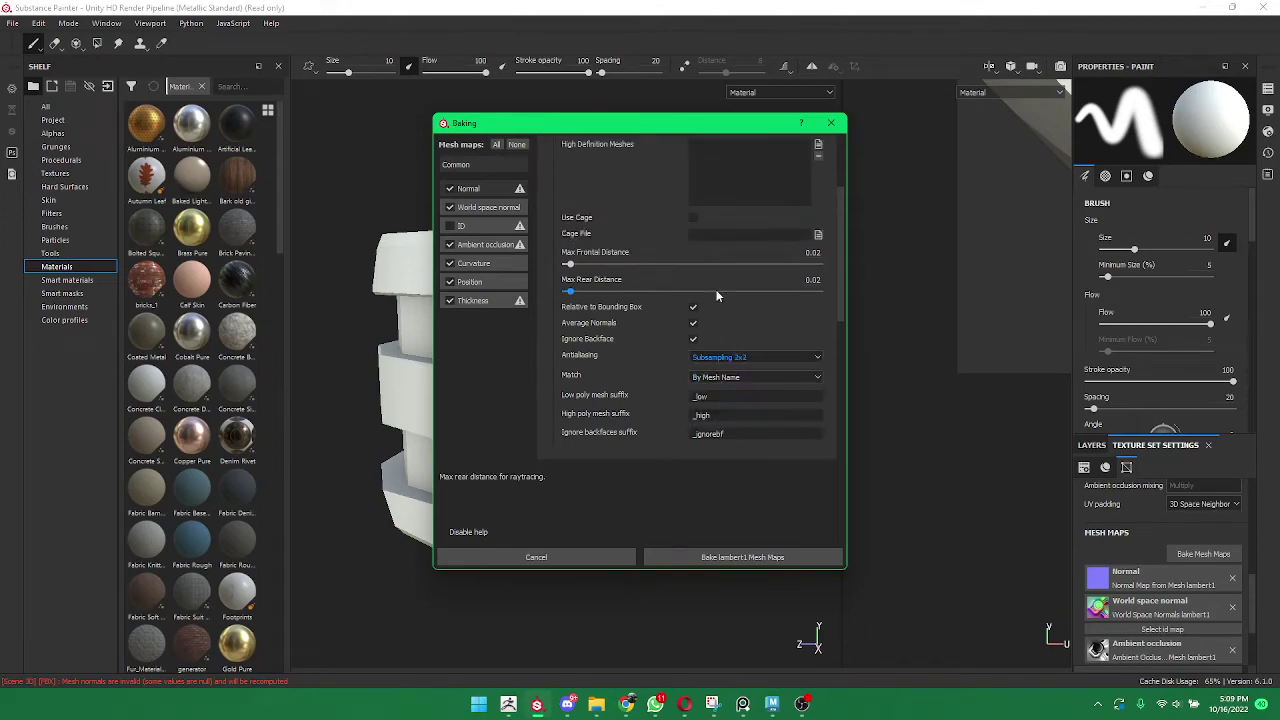
scroll(717, 420, up, 1)
click(717, 420)
scroll(707, 410, up, 2)
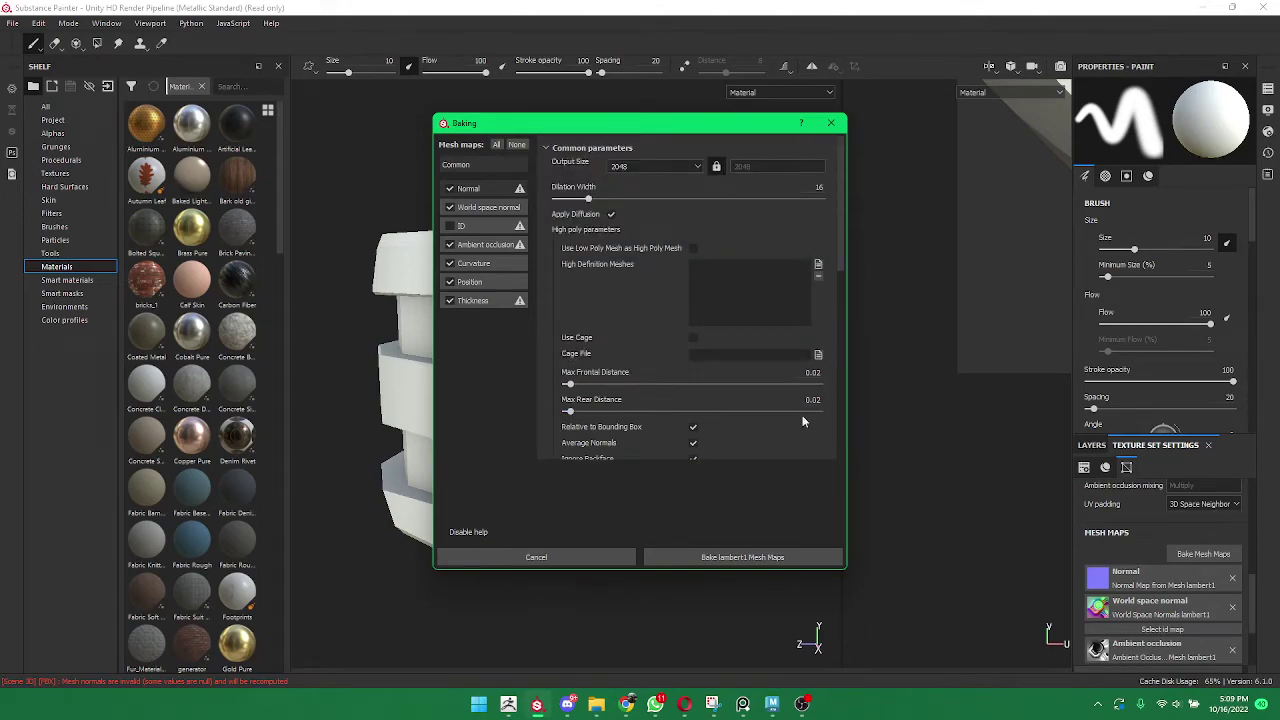
- Bake again with BarrelOutline_high_01.fbx as the high-definition mesh
click(818, 264)
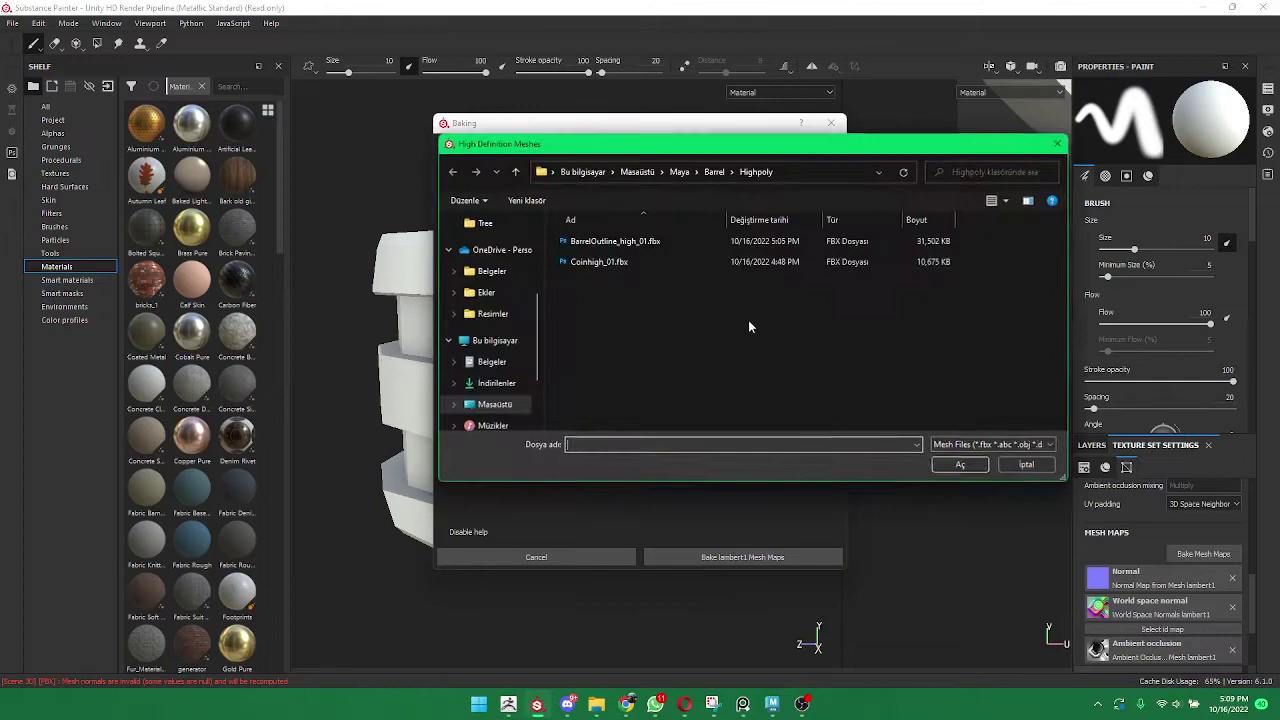
click(612, 241)
click(957, 463)
click(686, 558)
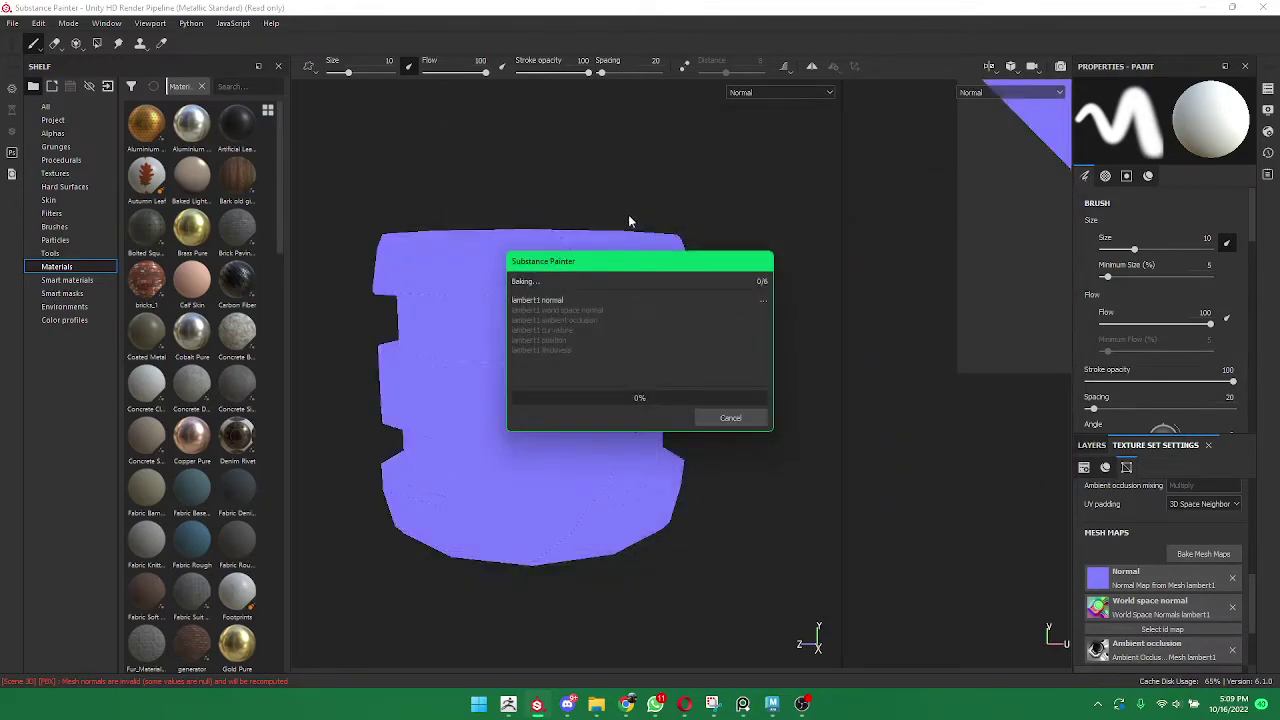
drag(643, 267, 858, 177)
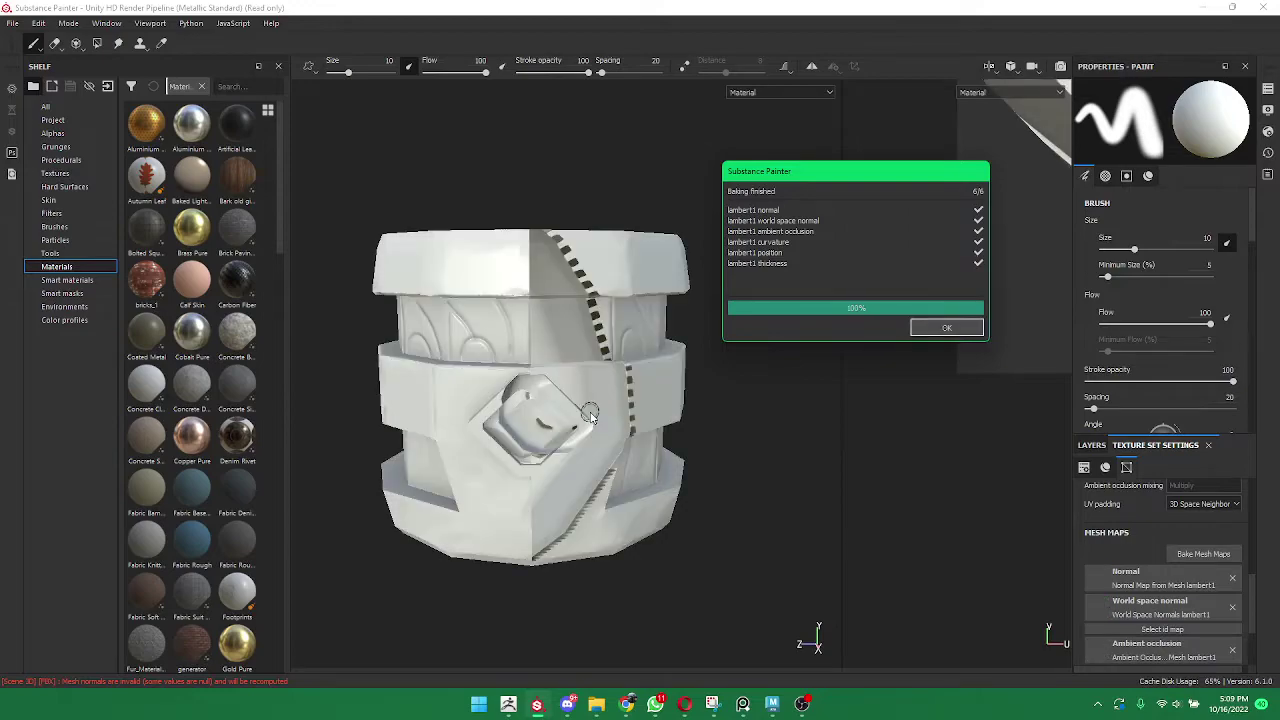
click(946, 329)
click(1201, 557)
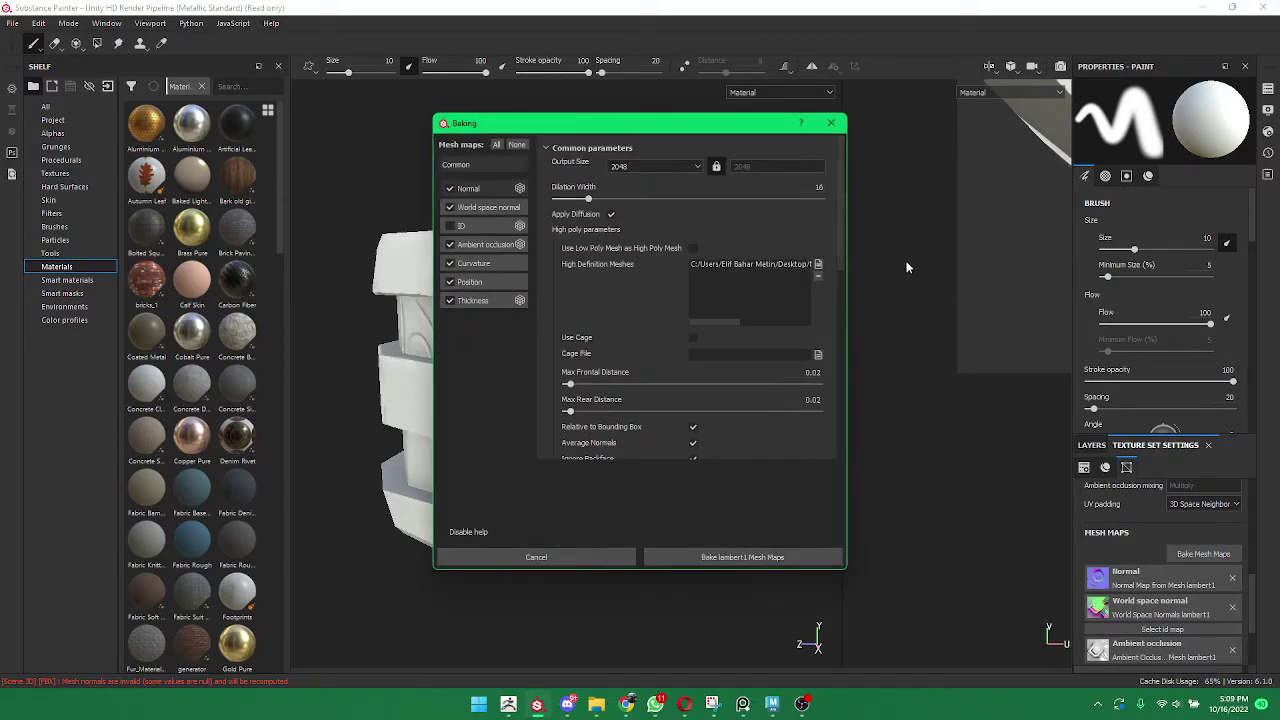
- Build a new project from Barrel/Barrel_low_01.fbx, discarding the old project's unsaved changes
click(831, 123)
click(12, 23)
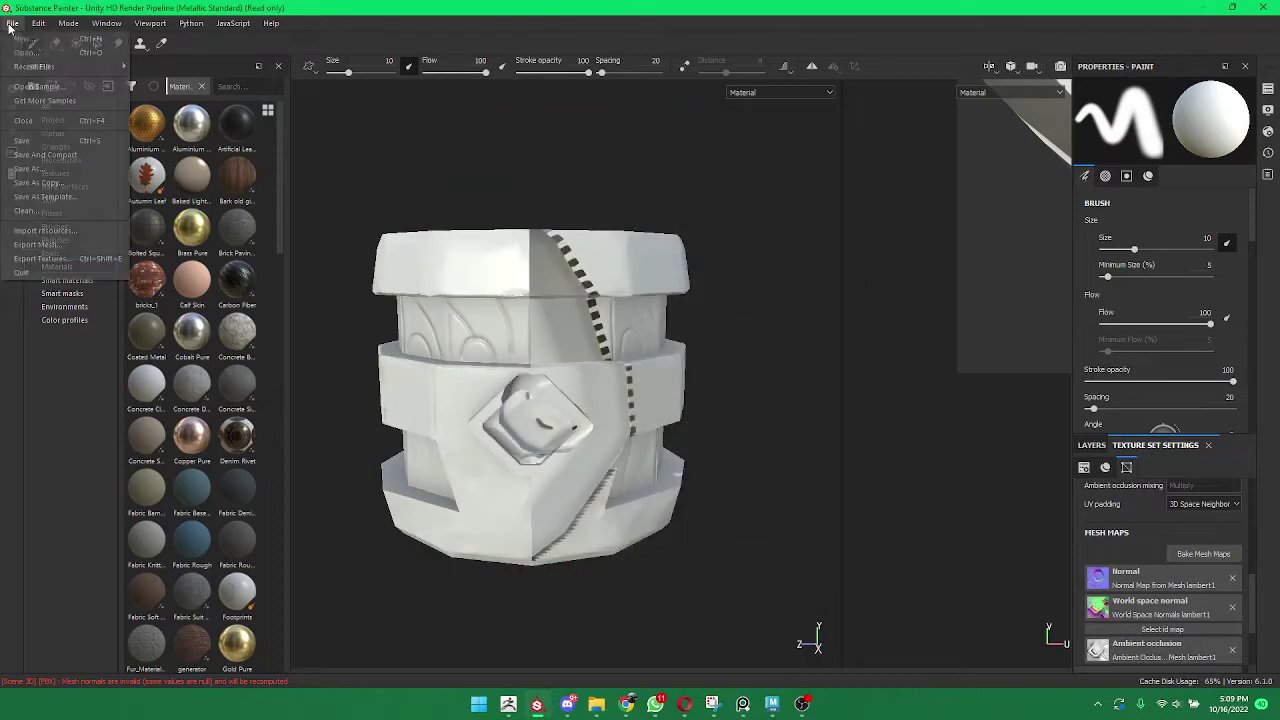
click(30, 37)
click(776, 198)
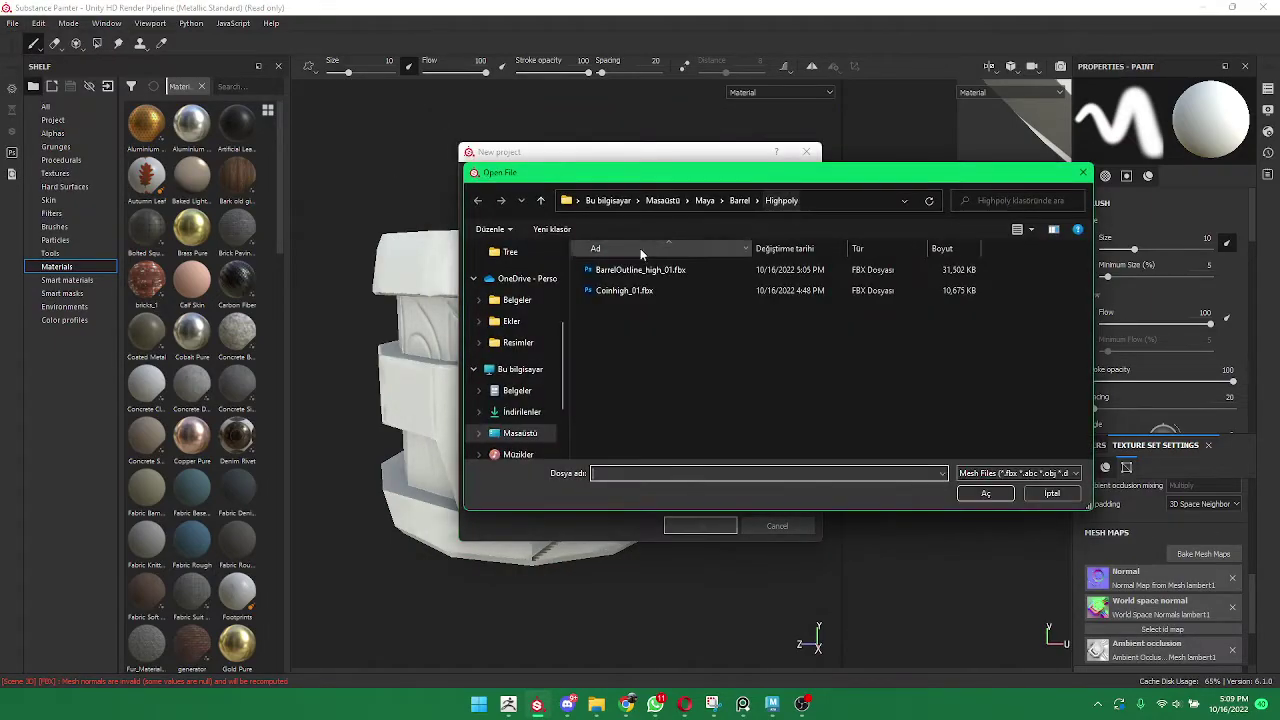
click(740, 201)
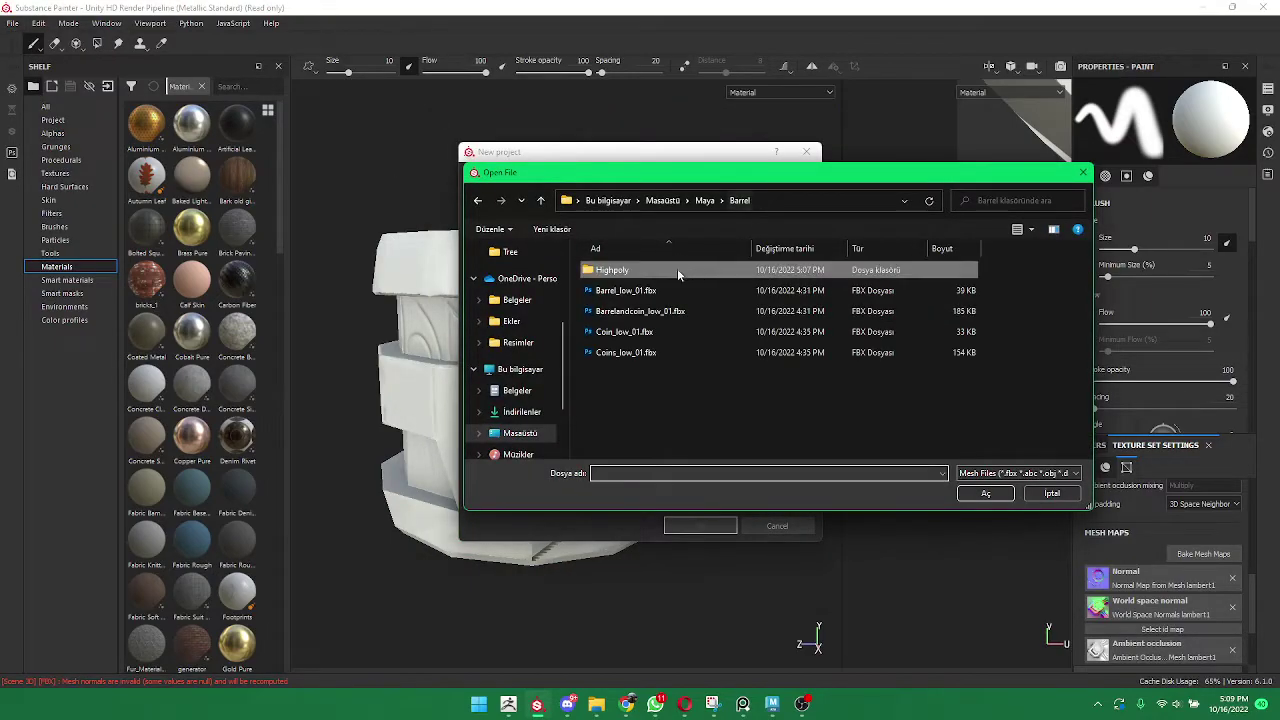
click(639, 311)
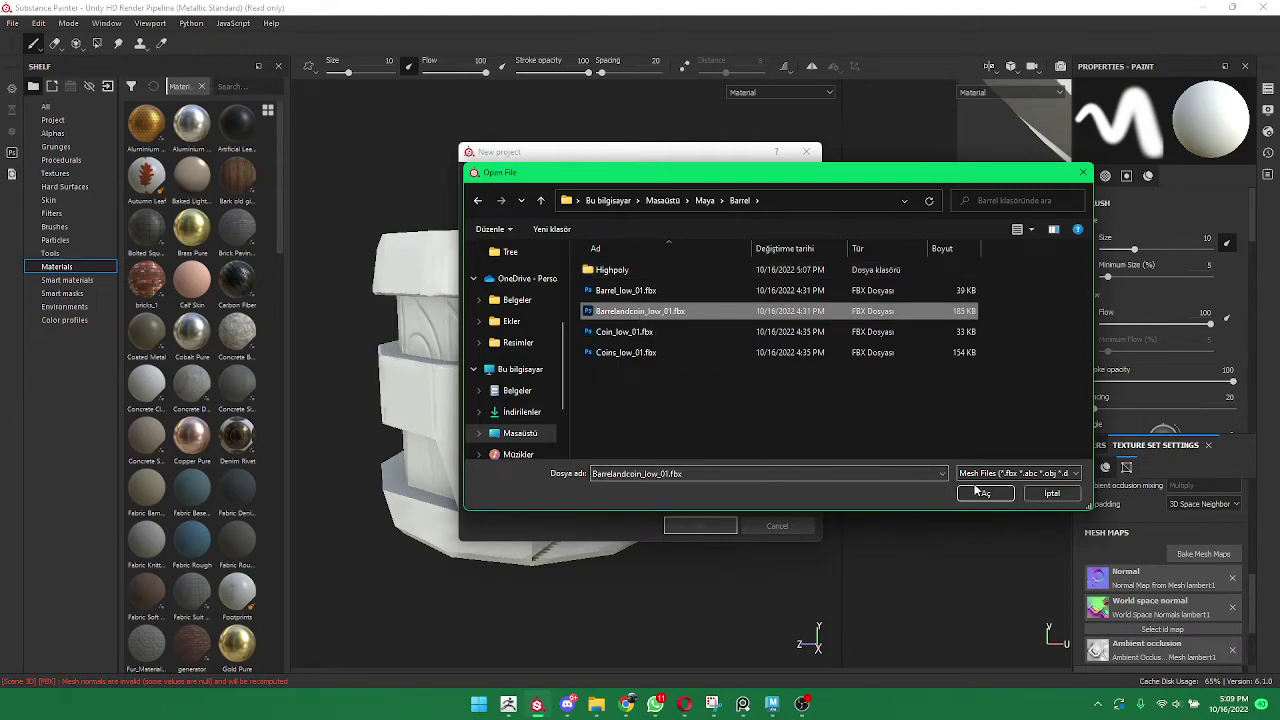
click(650, 291)
click(984, 494)
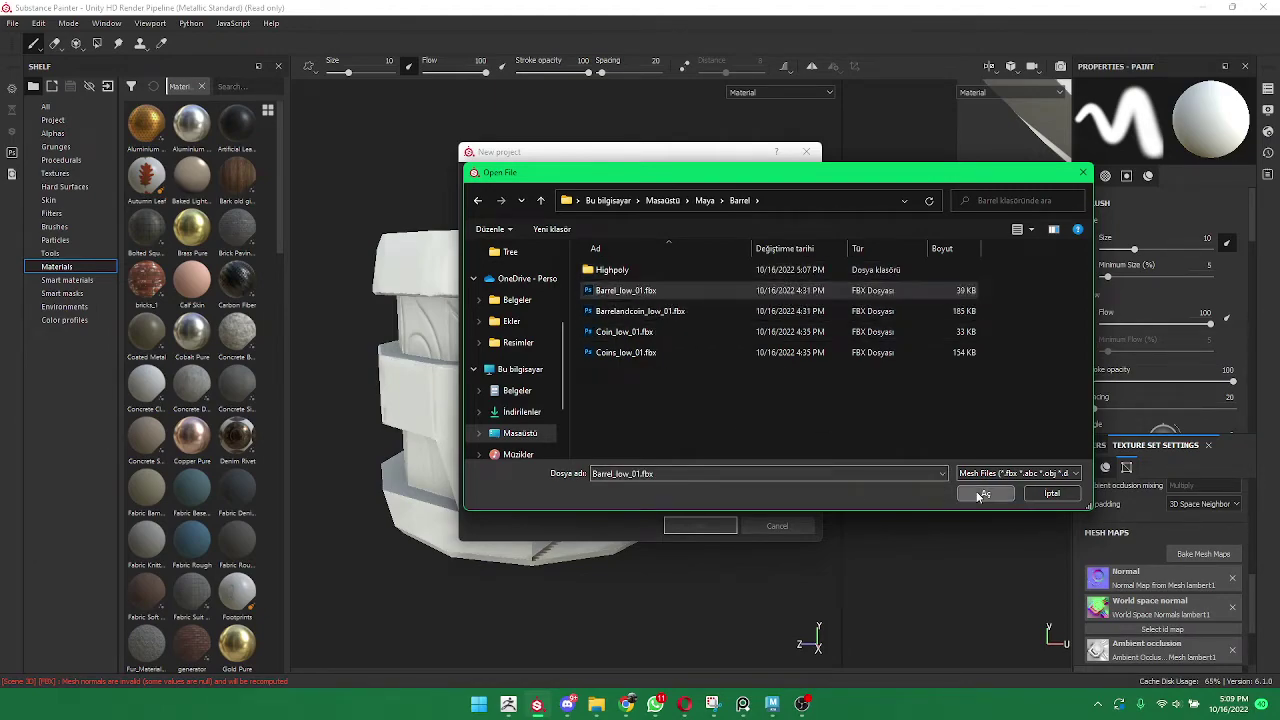
click(697, 526)
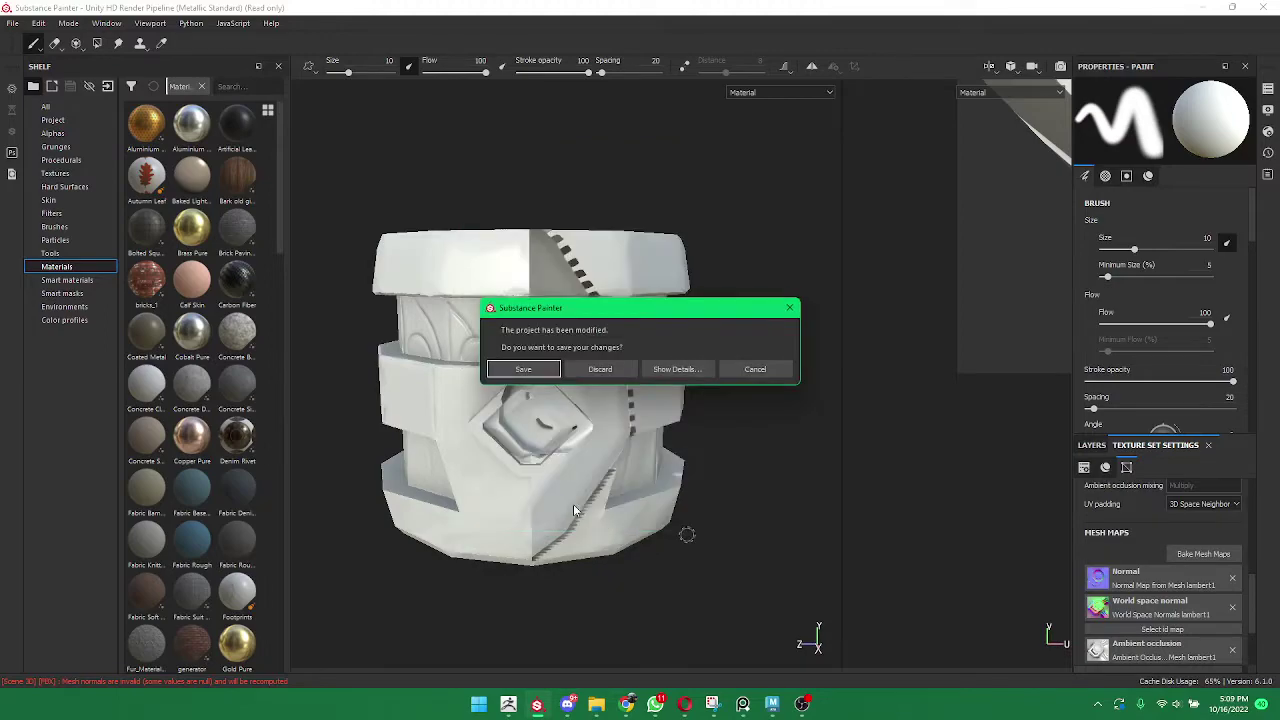
click(600, 369)
- Load the high-poly barrel mesh from the Highpoly folder into the mesh map baker
scroll(514, 457, down, 3)
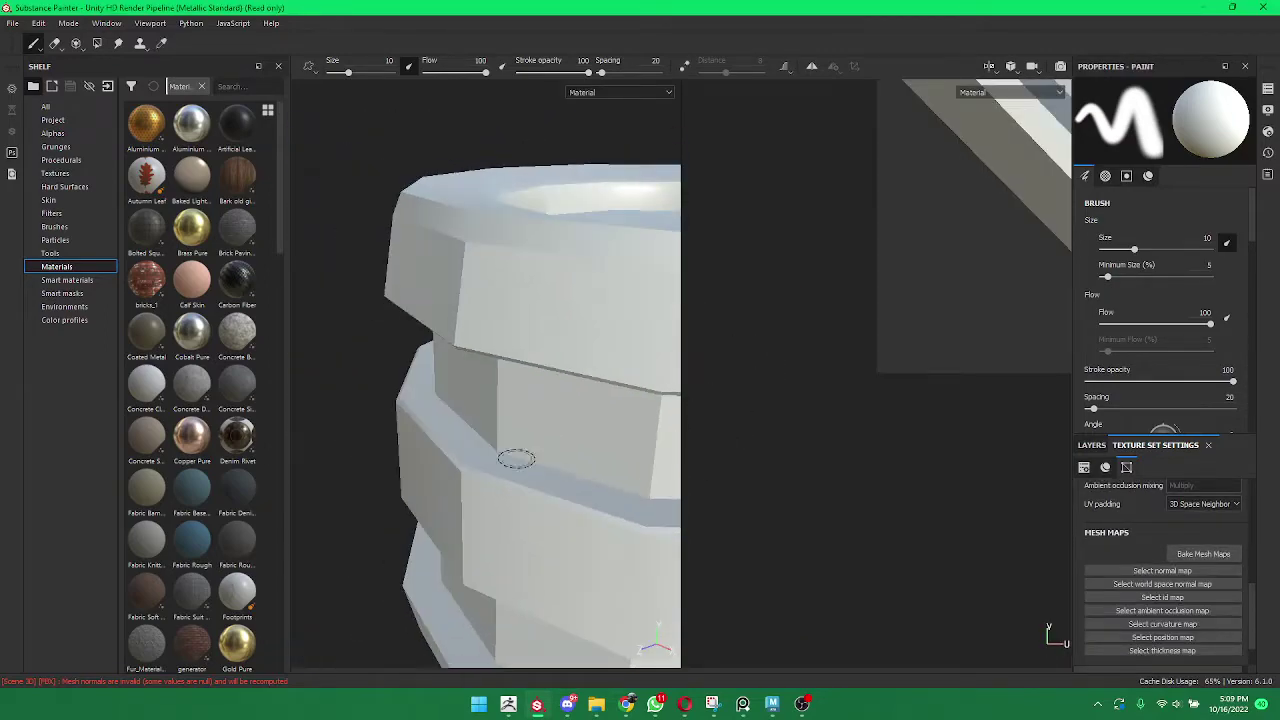
scroll(514, 457, down, 3)
scroll(463, 440, down, 2)
scroll(506, 361, down, 2)
mouse_move(506, 361)
alt+mouse_down()
mouse_move(383, 400)
mouse_move(406, 351)
mouse_move(565, 398)
alt+mouse_up()
scroll(565, 398, up, 3)
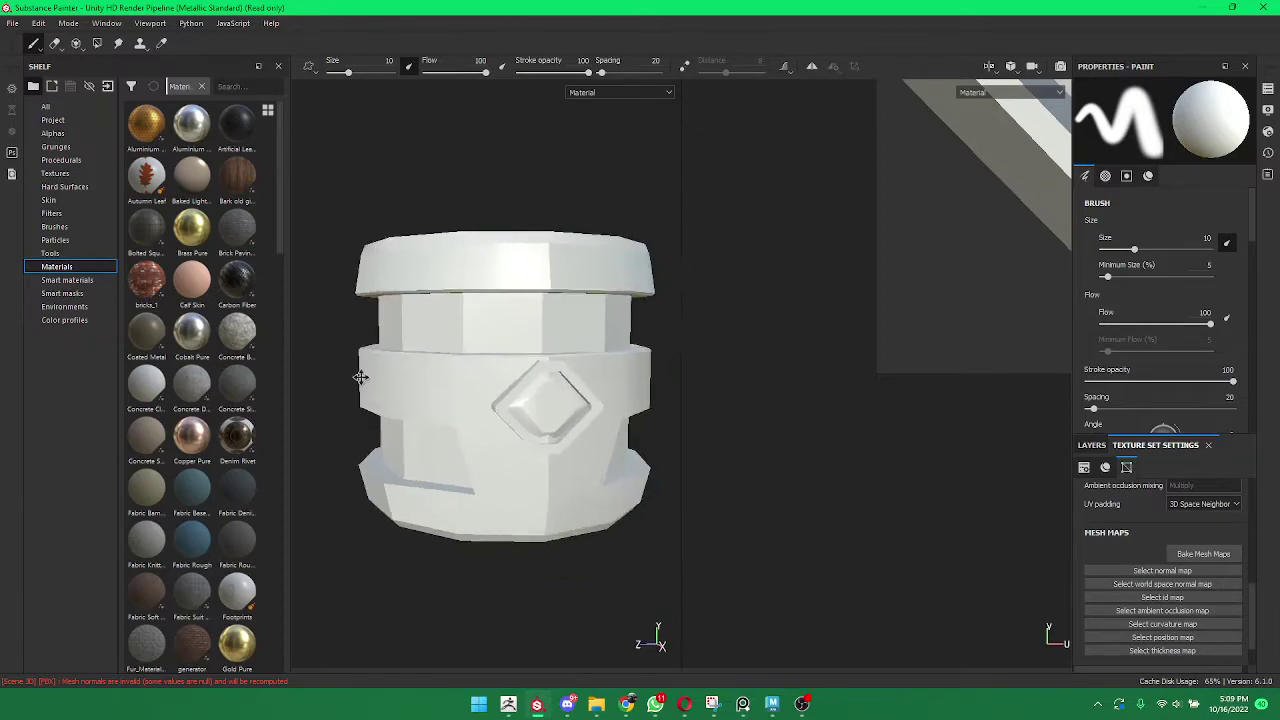
alt+drag(398, 421, 343, 366)
click(1199, 551)
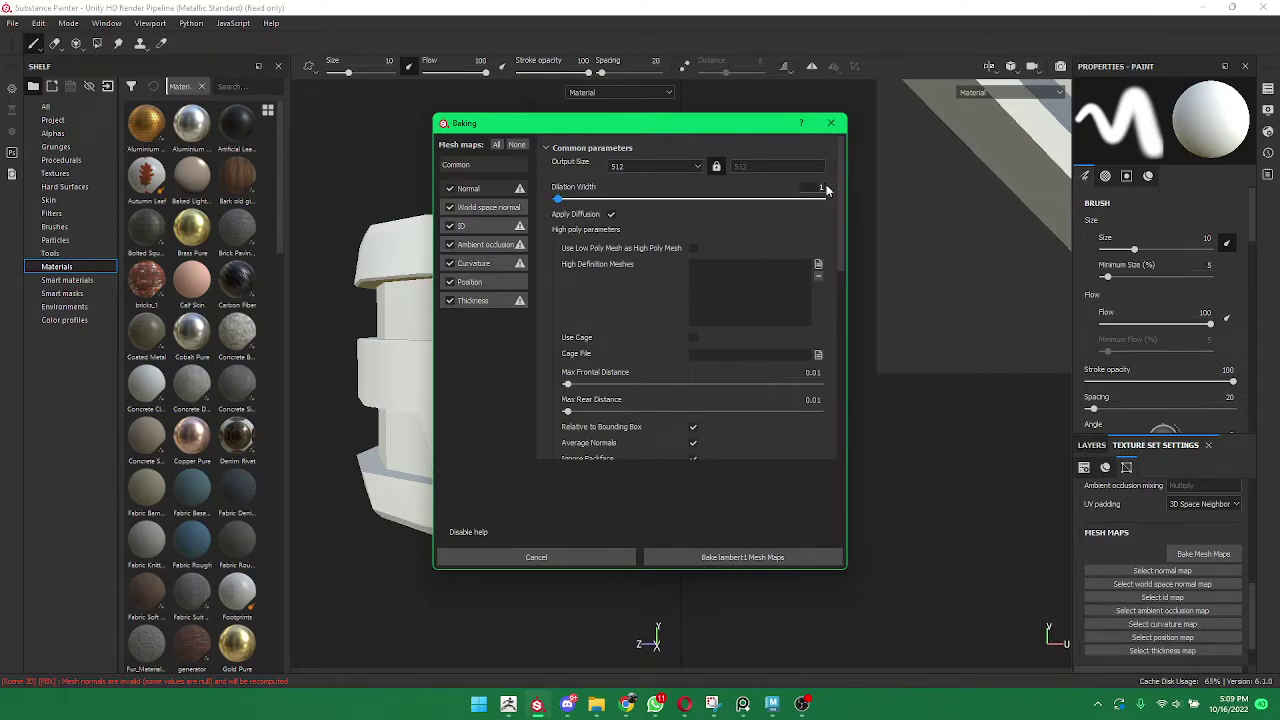
click(818, 264)
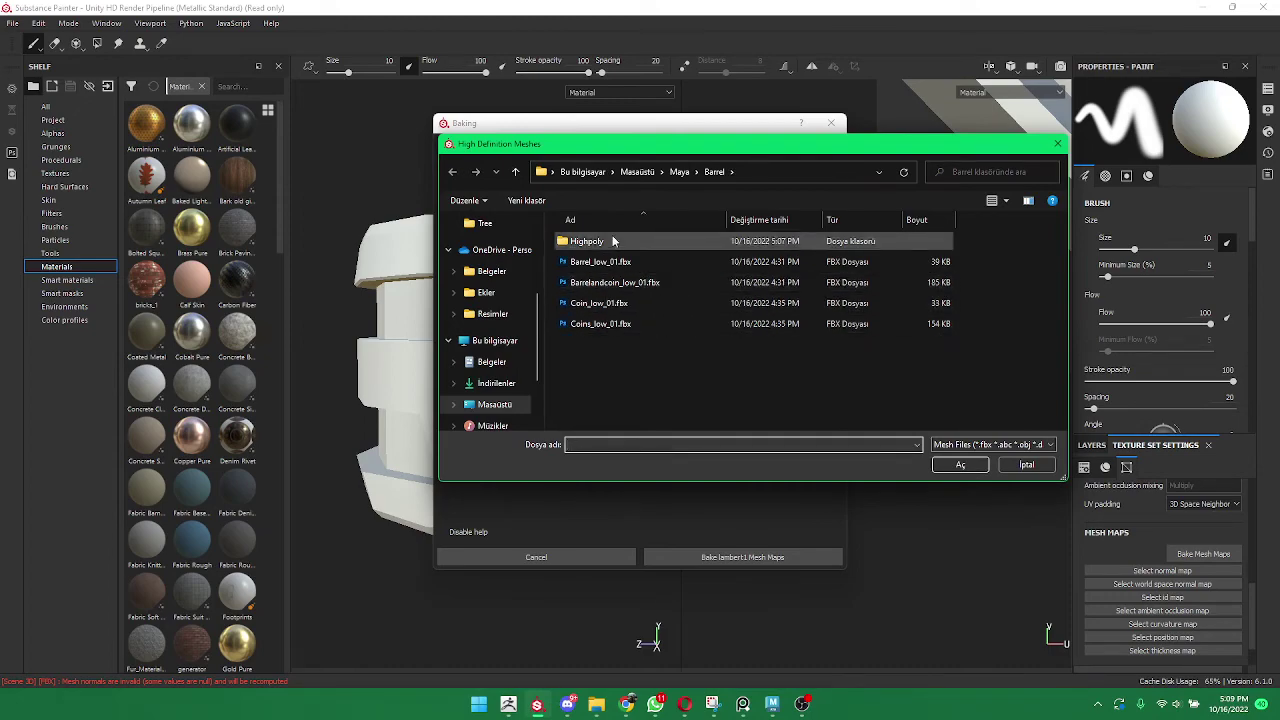
double_click(587, 241)
double_click(644, 246)
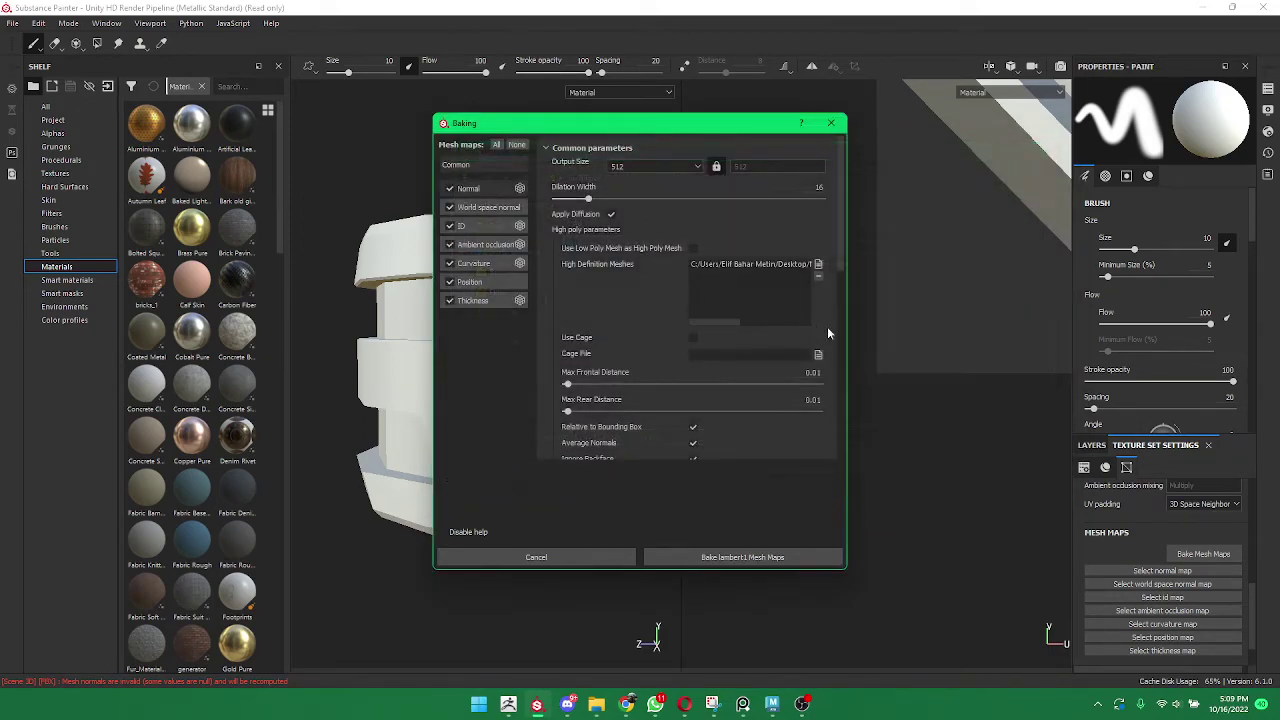
- Set max frontal and rear distances to 0.02, Subsampling 4x4 antialiasing, and Always mesh matching
text(0.02)
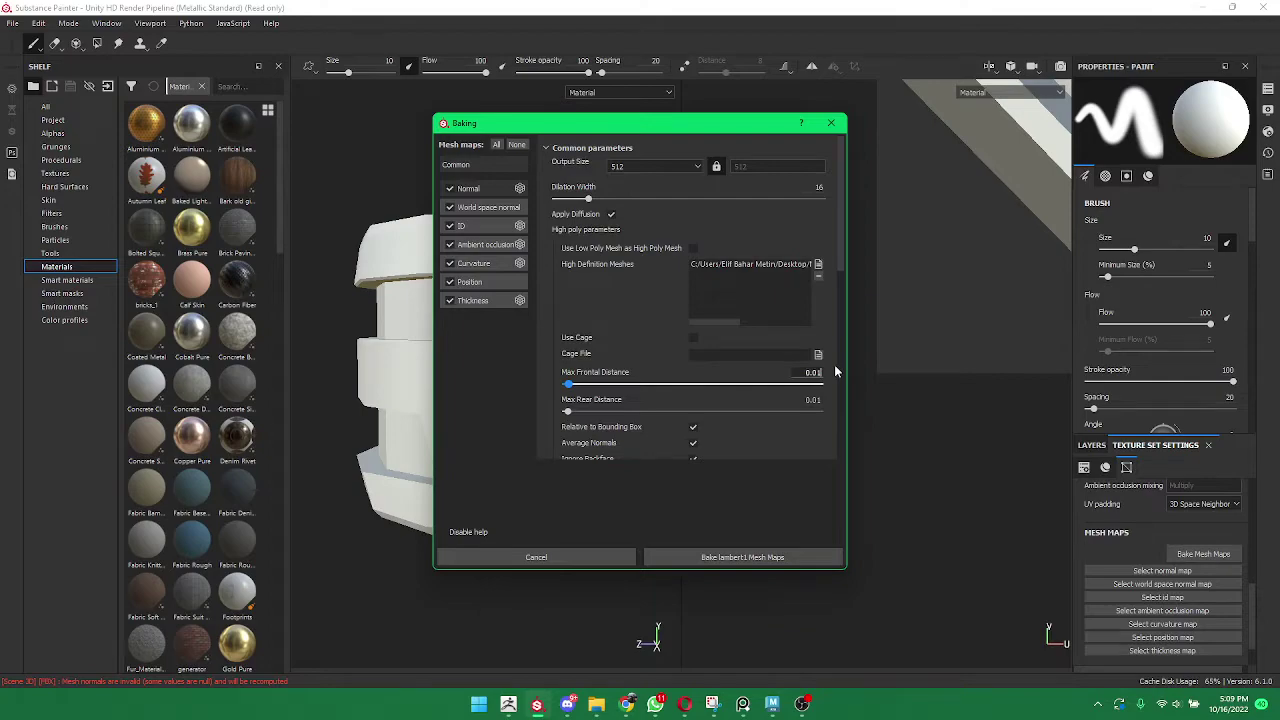
key(Return)
click(820, 400)
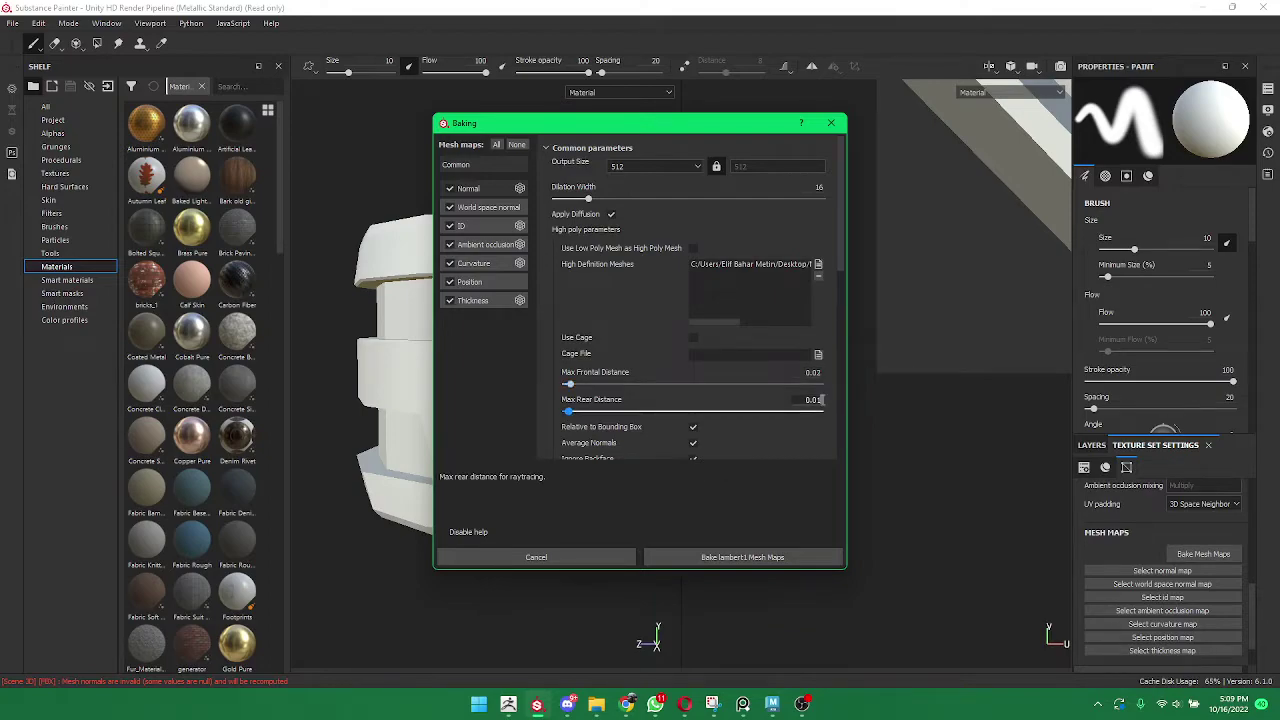
text(0.02)
key(Return)
scroll(835, 400, down, 3)
click(757, 317)
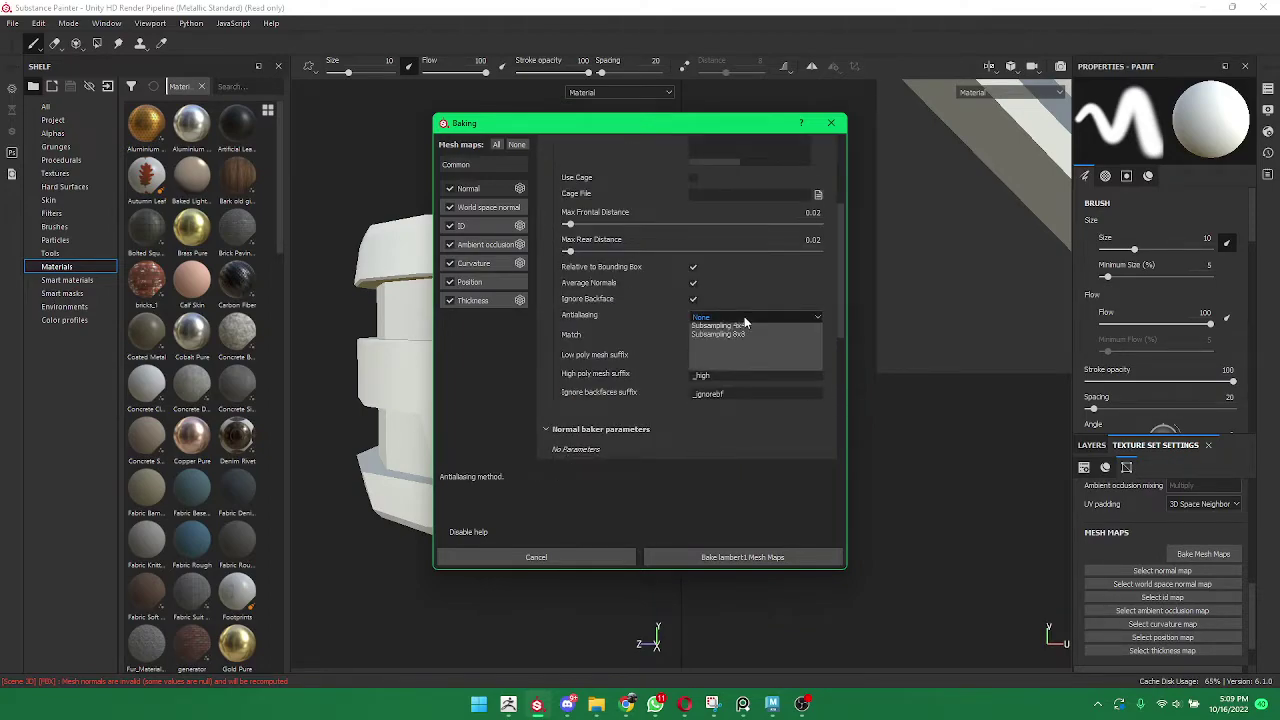
click(740, 346)
click(740, 338)
click(741, 341)
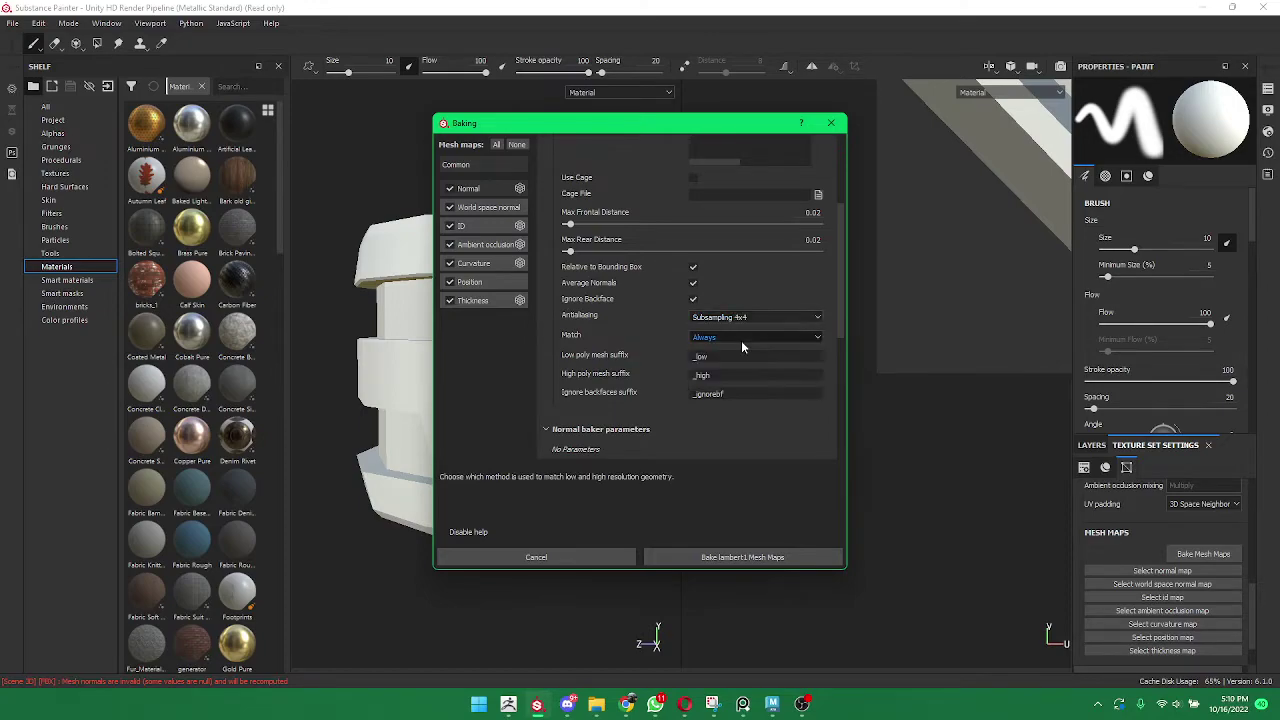
click(741, 341)
click(733, 358)
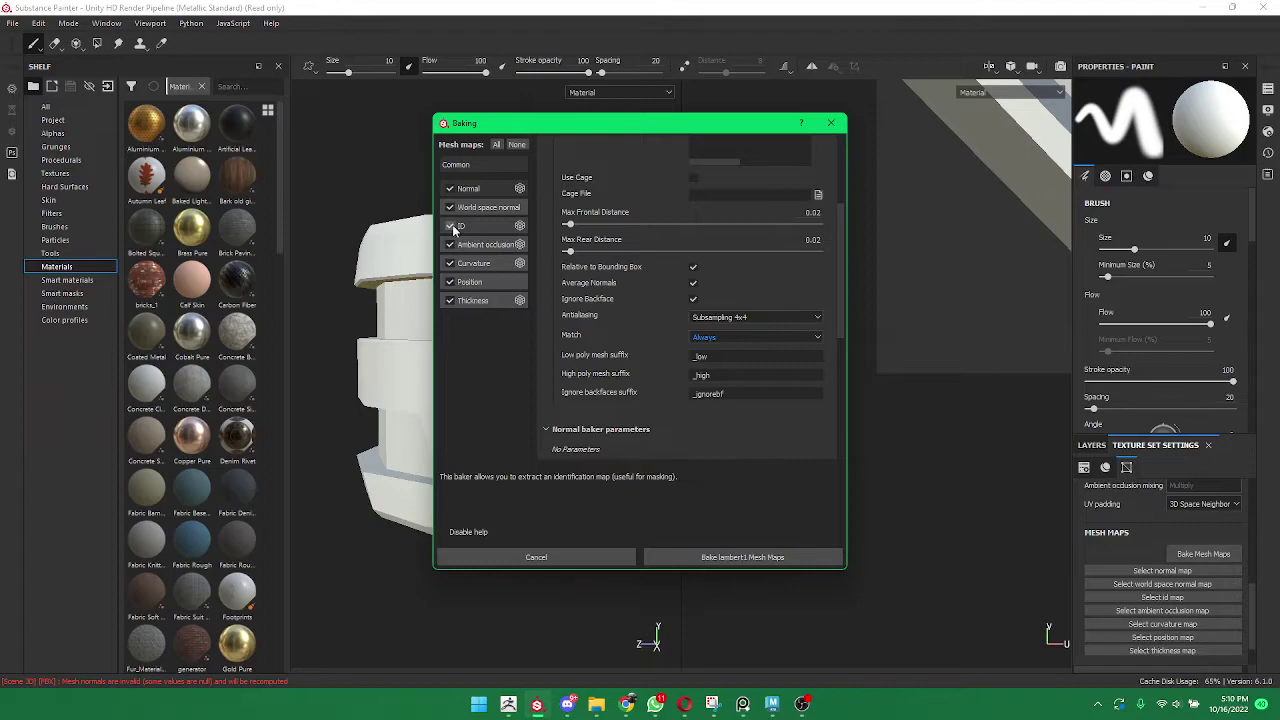
- Exclude the ID map, bake curvature from the normal map with details 1 and no seams
click(450, 225)
click(477, 247)
click(474, 263)
click(659, 167)
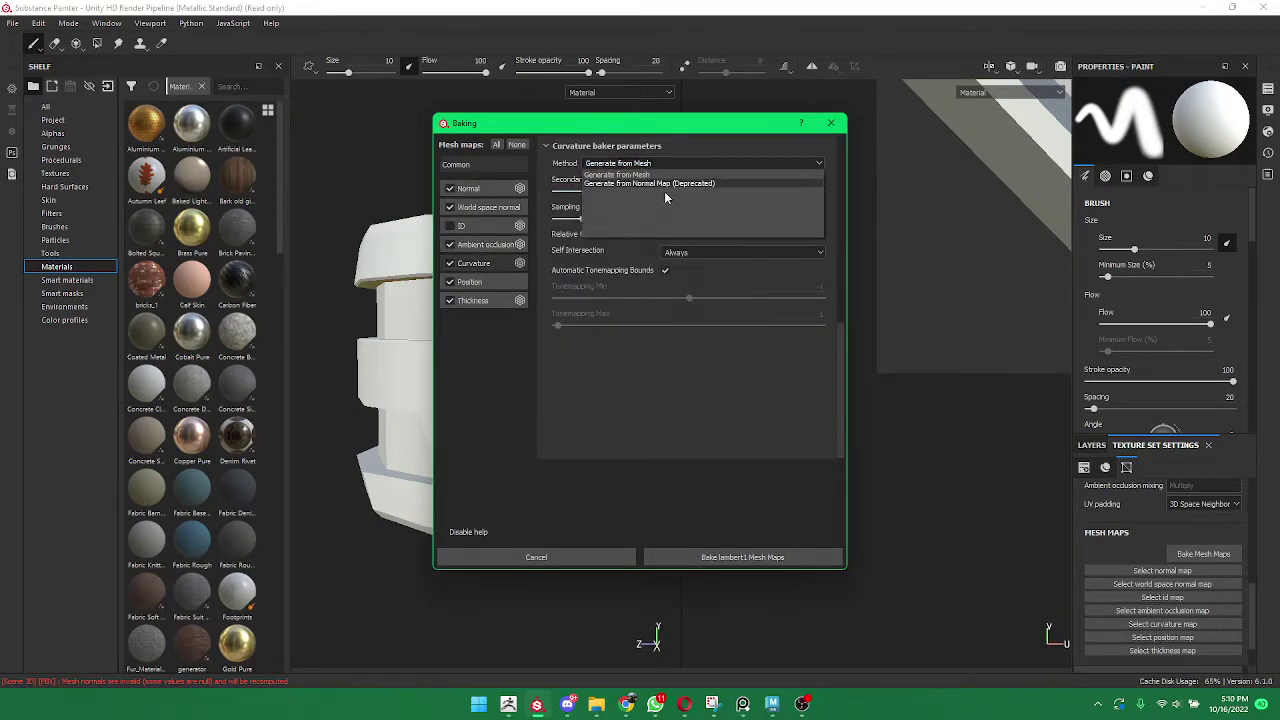
click(664, 188)
drag(688, 211, 822, 211)
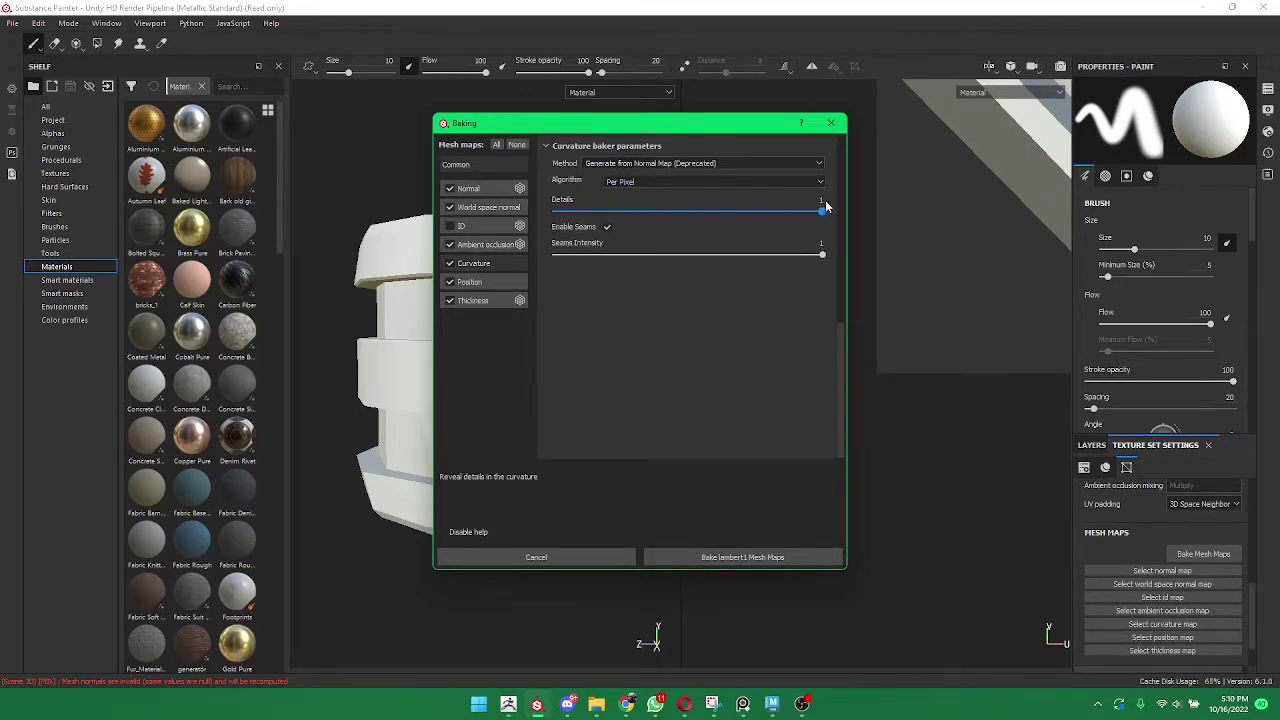
click(607, 227)
click(765, 557)
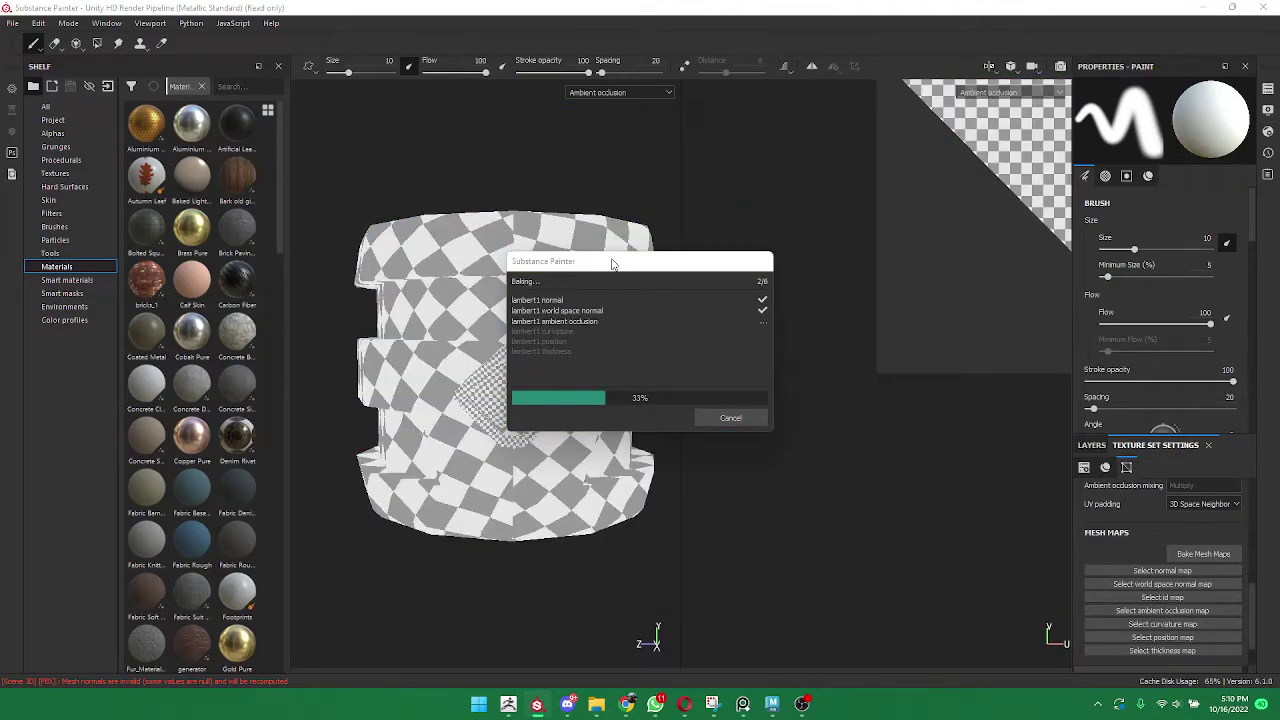
- Dismiss the finished bake report and orbit to see the barrel's top
drag(614, 265, 793, 202)
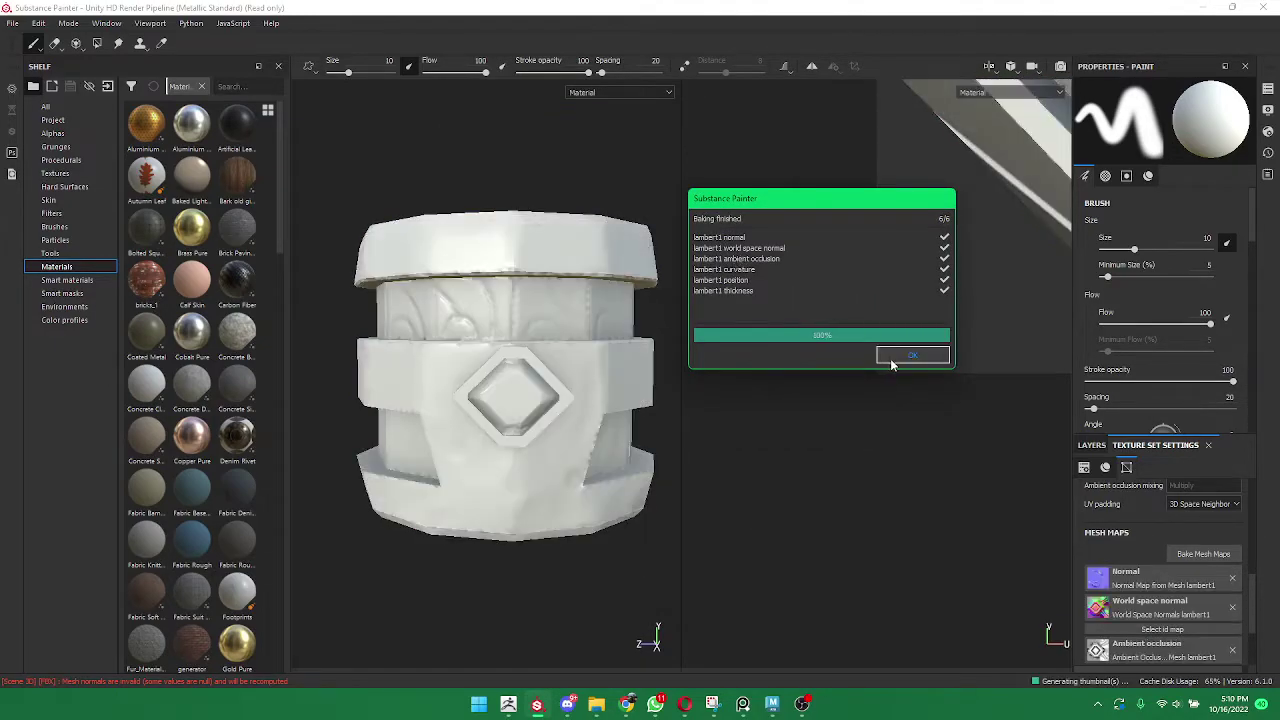
click(915, 355)
alt+drag(620, 597, 594, 614)
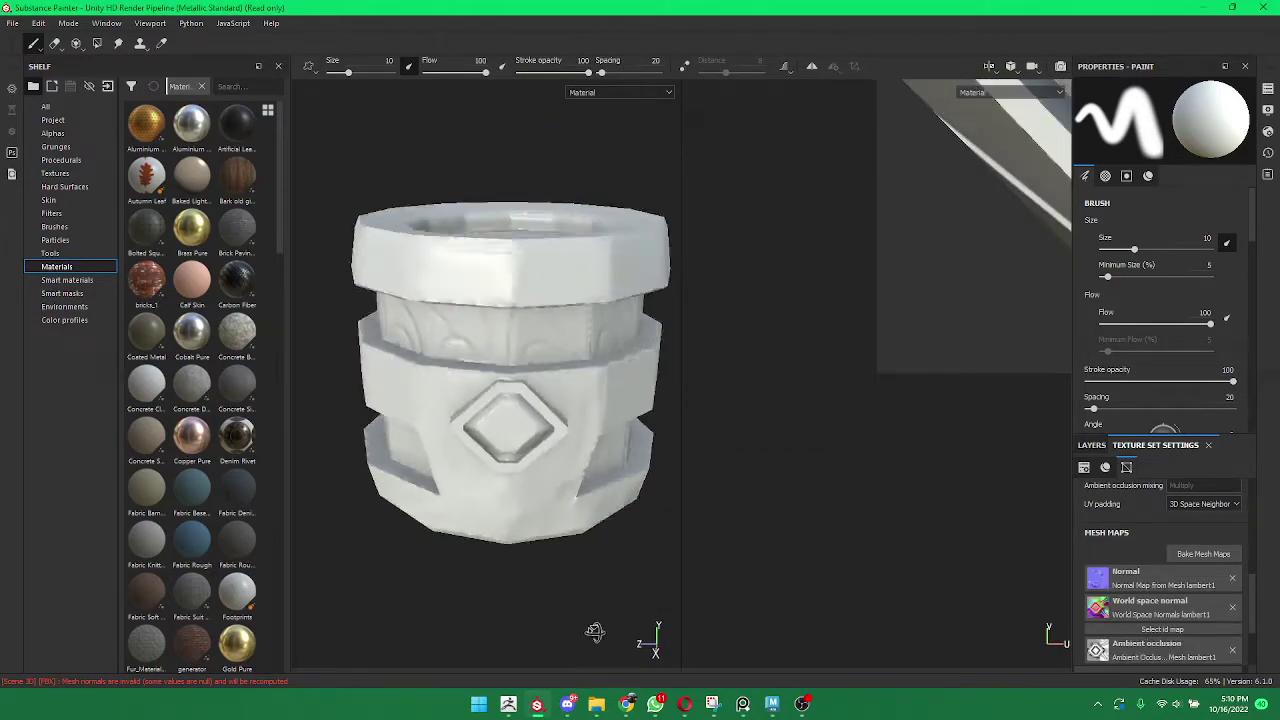
alt+right_drag(594, 614, 440, 540)
- Look down on the baked barrel, then zoom out to frame it from the front
alt+drag(440, 540, 471, 571)
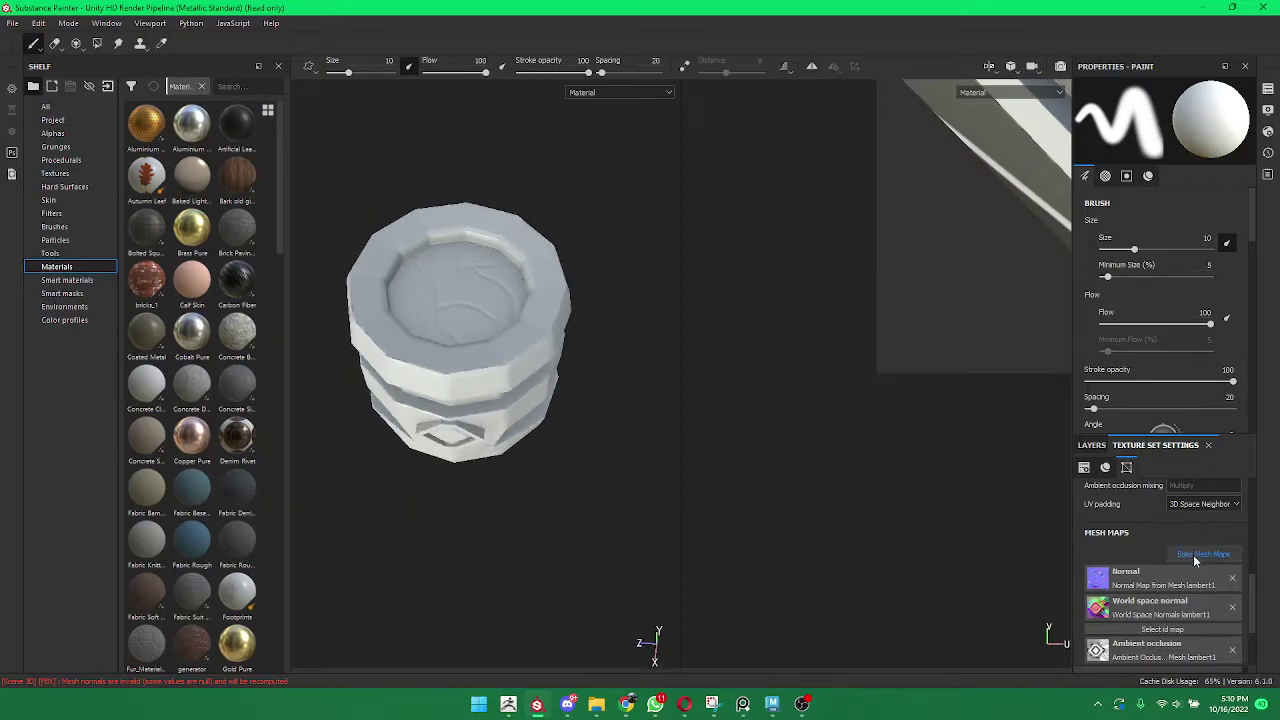
mouse_move(560, 440)
alt+mouse_down()
mouse_move(504, 416)
mouse_move(457, 263)
alt+mouse_up()
alt+right_drag(457, 263, 600, 443)
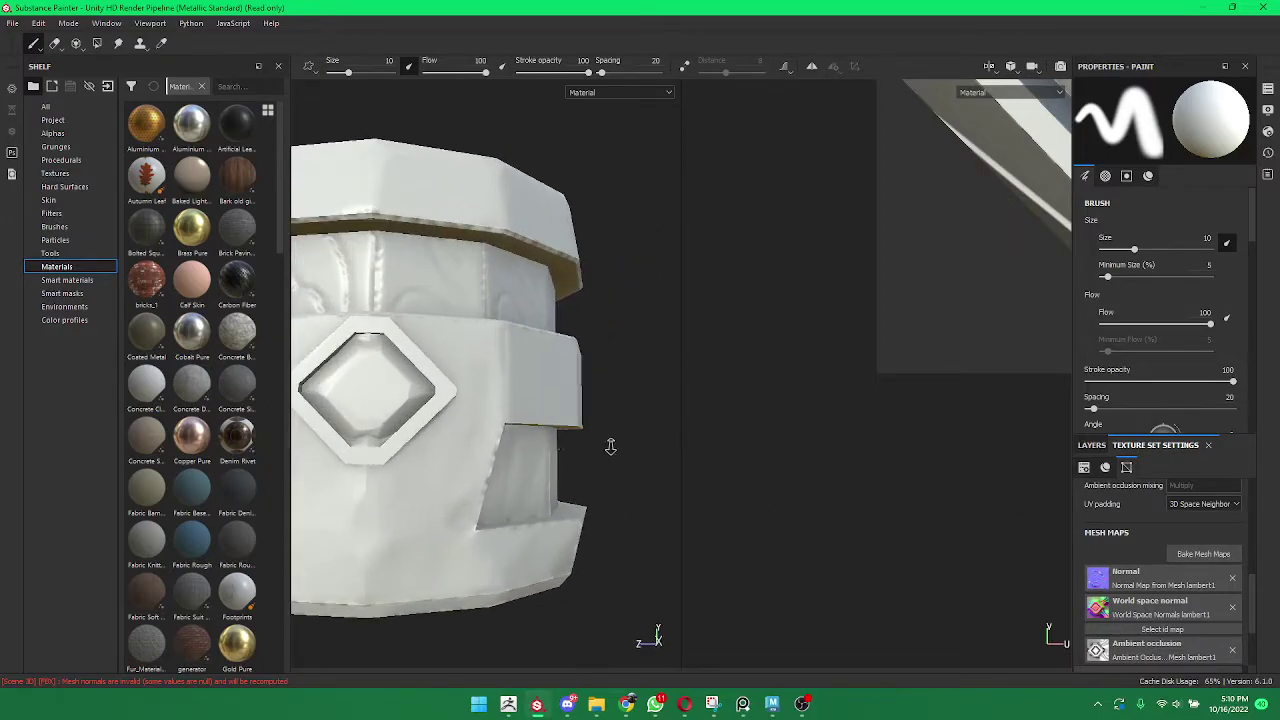
alt+drag(718, 415, 616, 487)
alt+right_drag(616, 487, 415, 454)
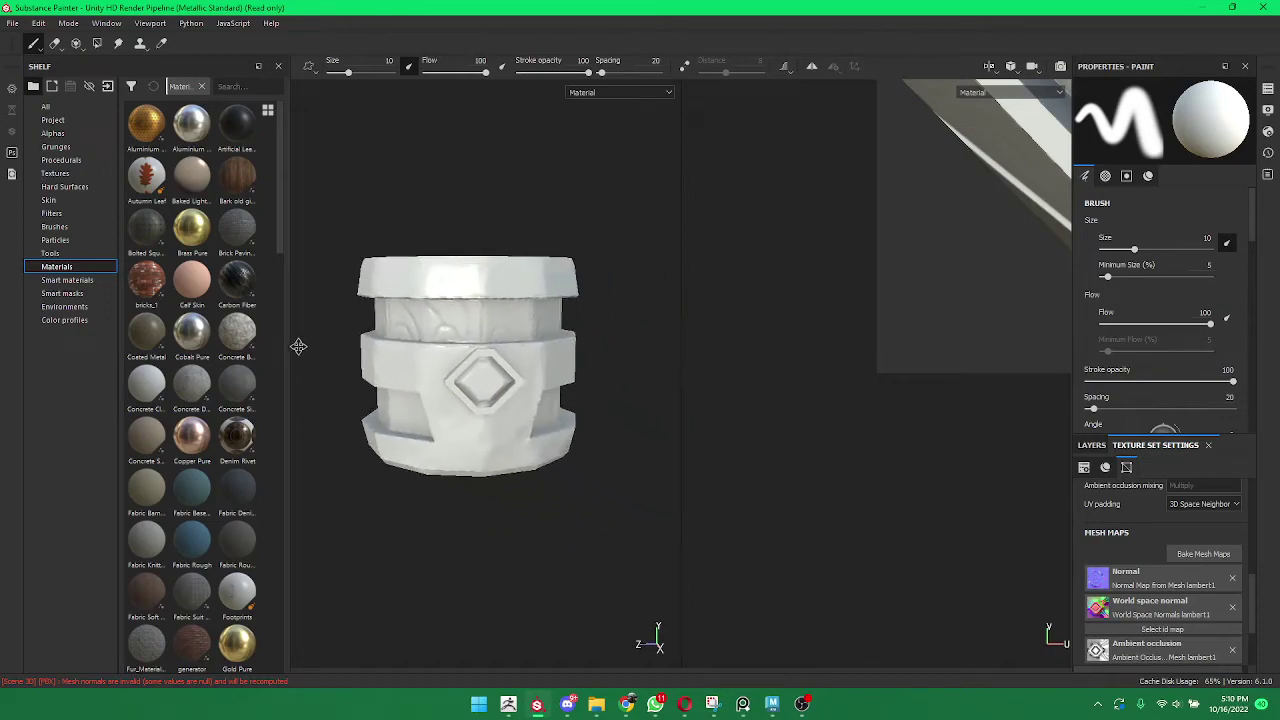
alt+drag(415, 454, 332, 312)
mouse_move(332, 312)
alt+right_down()
mouse_move(398, 290)
mouse_move(398, 271)
alt+right_up()
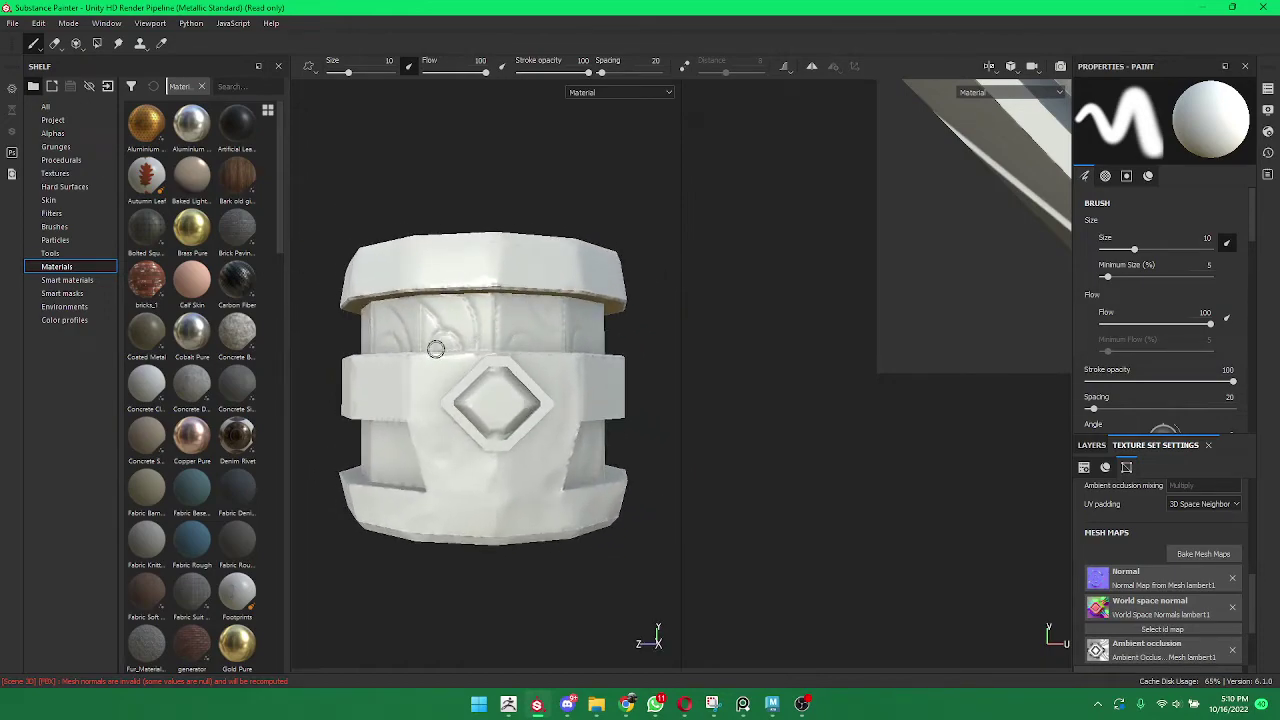
scroll(137, 400, down, 5)
mouse_move(551, 356)
alt+mouse_down()
mouse_move(531, 357)
mouse_move(588, 352)
alt+mouse_up()
- Delete the empty Layer 1 from the layer stack
click(1092, 445)
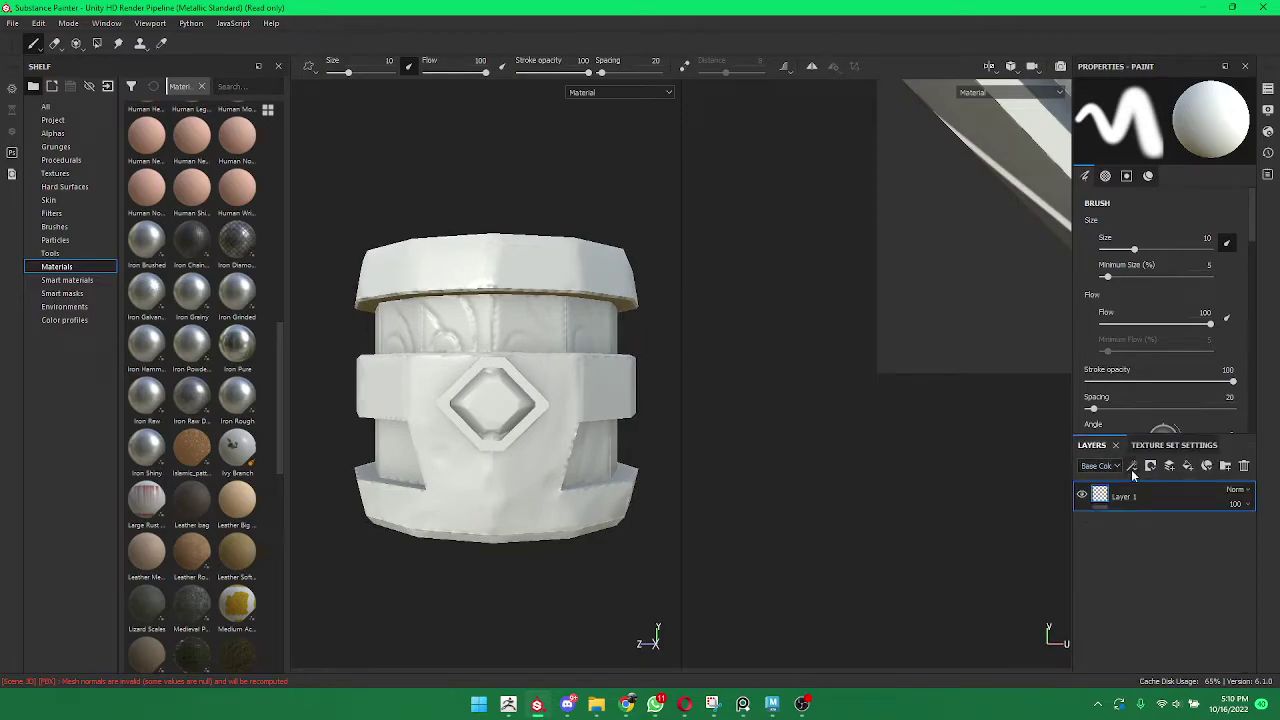
alt+drag(575, 597, 556, 583)
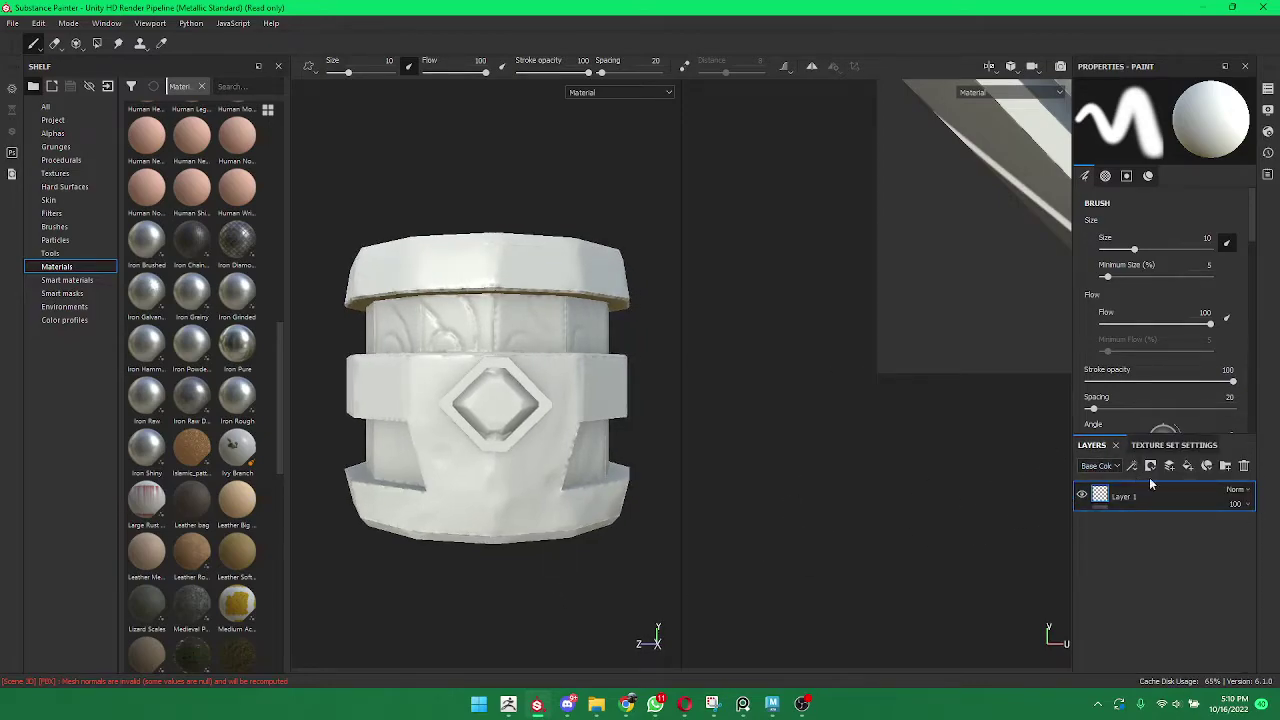
key(Delete)
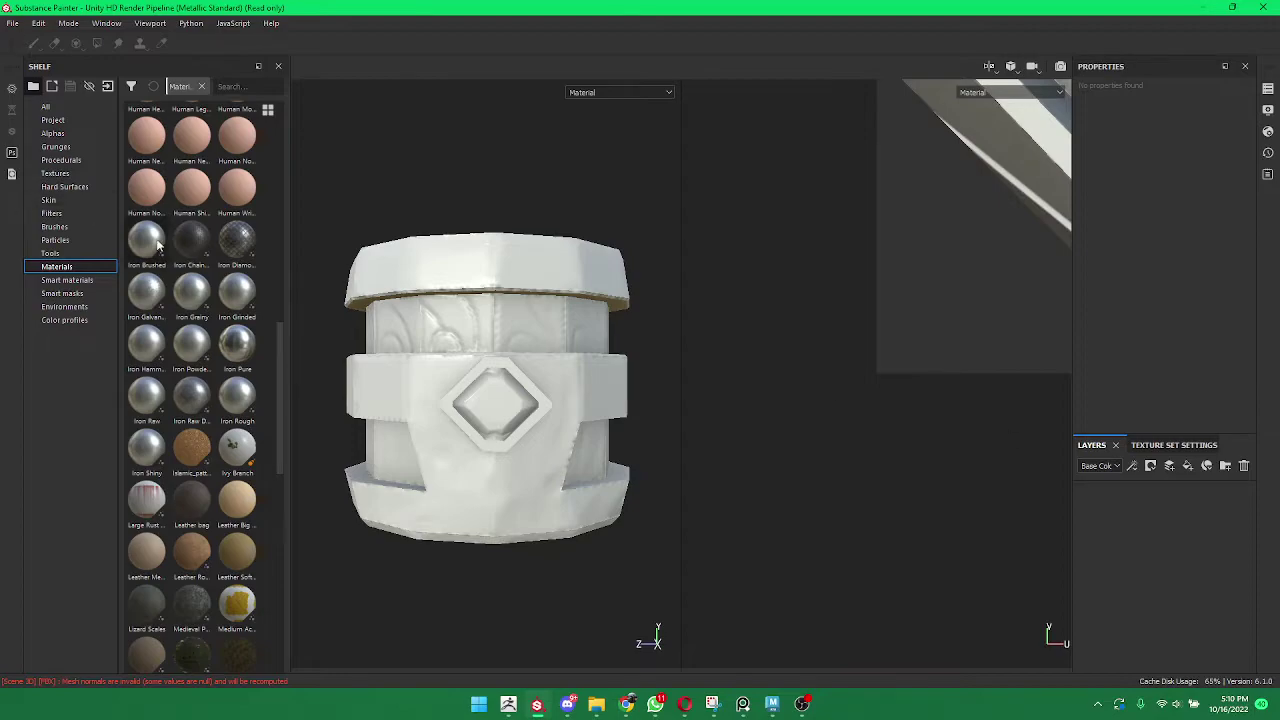
- Search smart materials for 'wood' and drag the Wood smart material onto the barrel
click(104, 272)
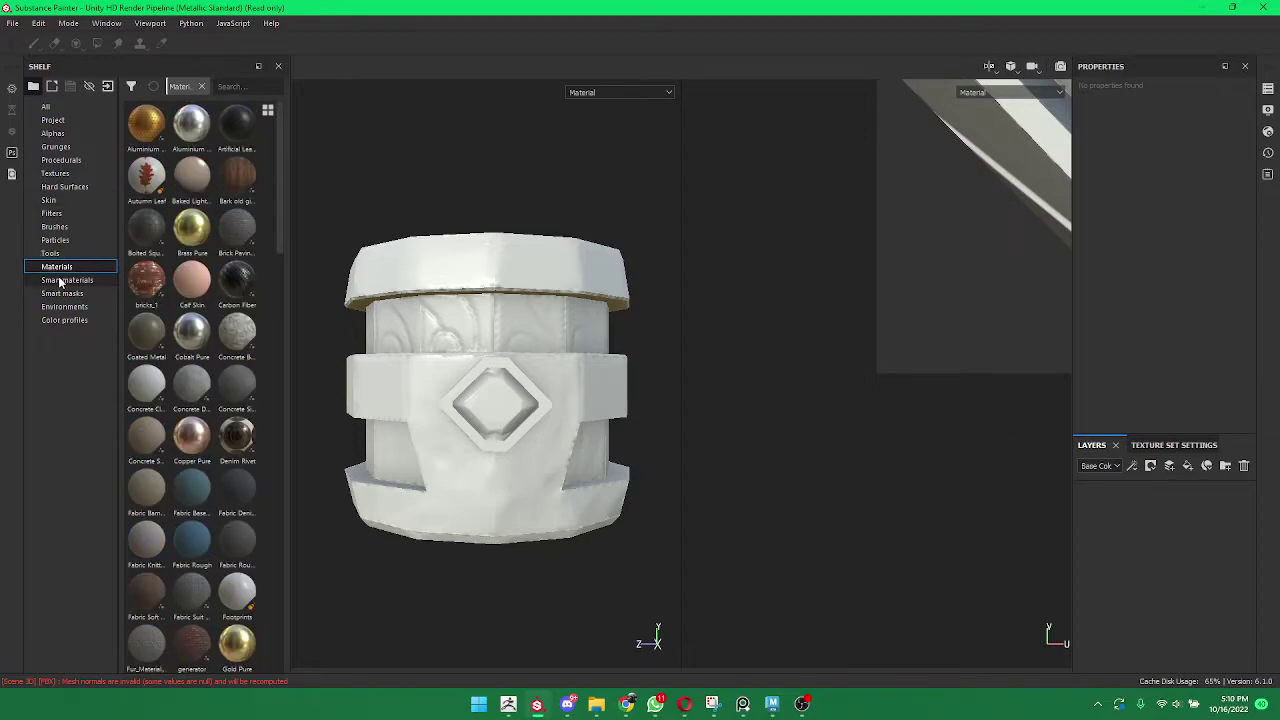
click(60, 281)
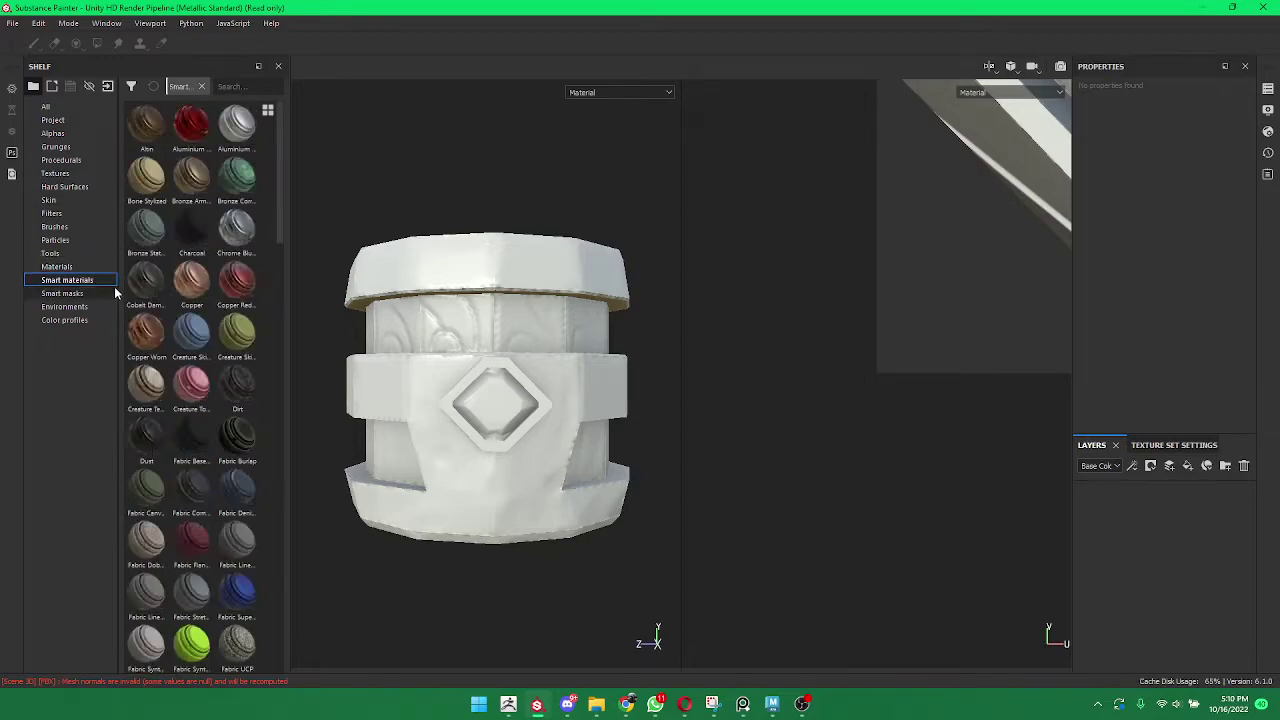
click(224, 89)
text(w)
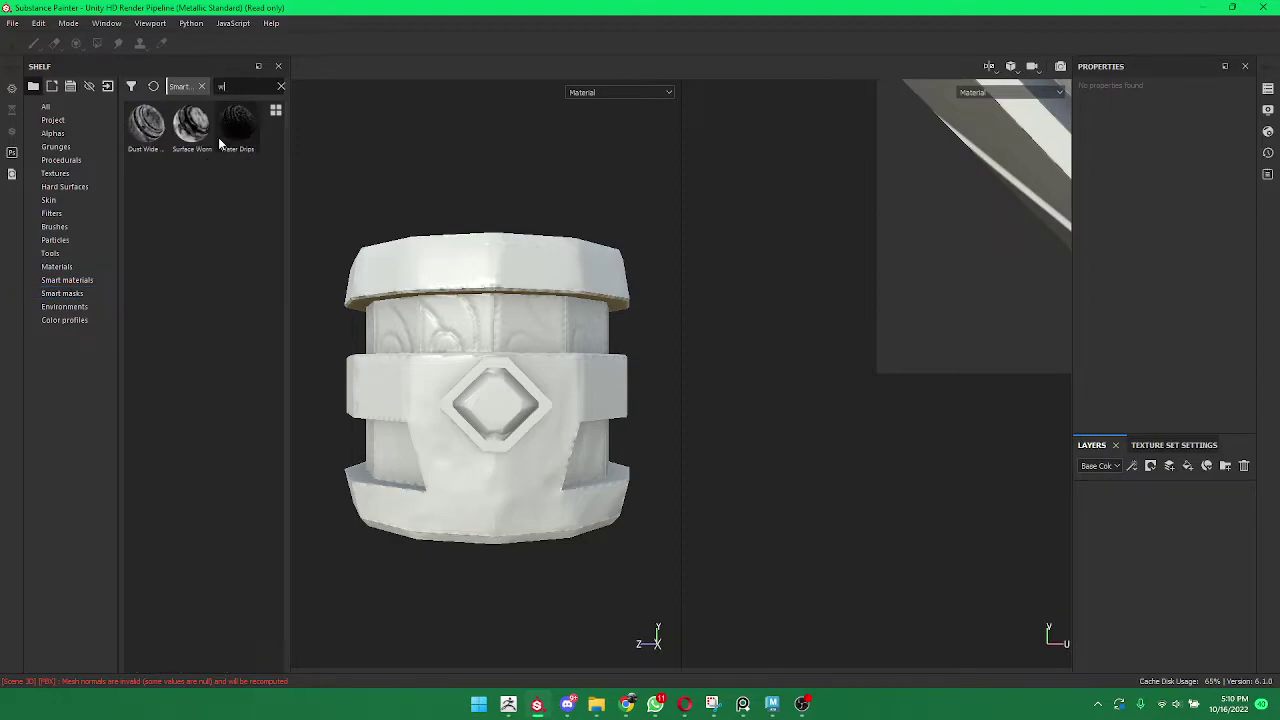
key(BackSpace)
text(wp)
key(BackSpace)
text(o)
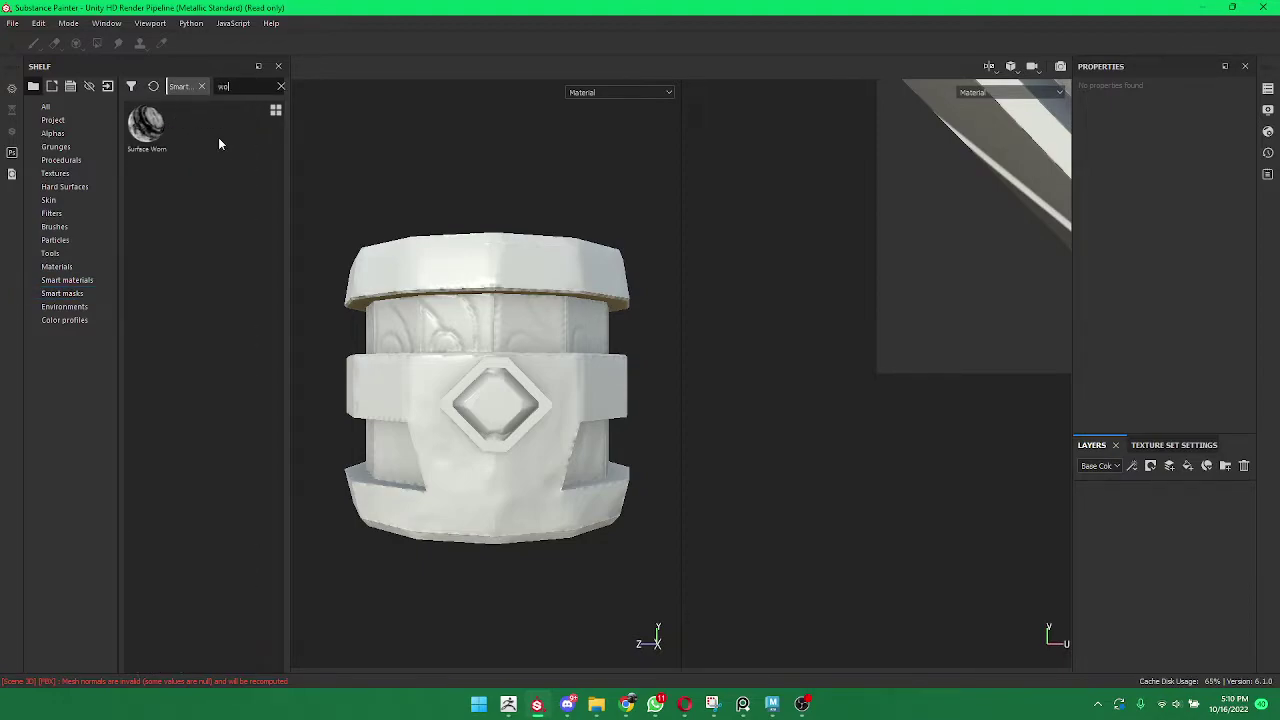
text(od)
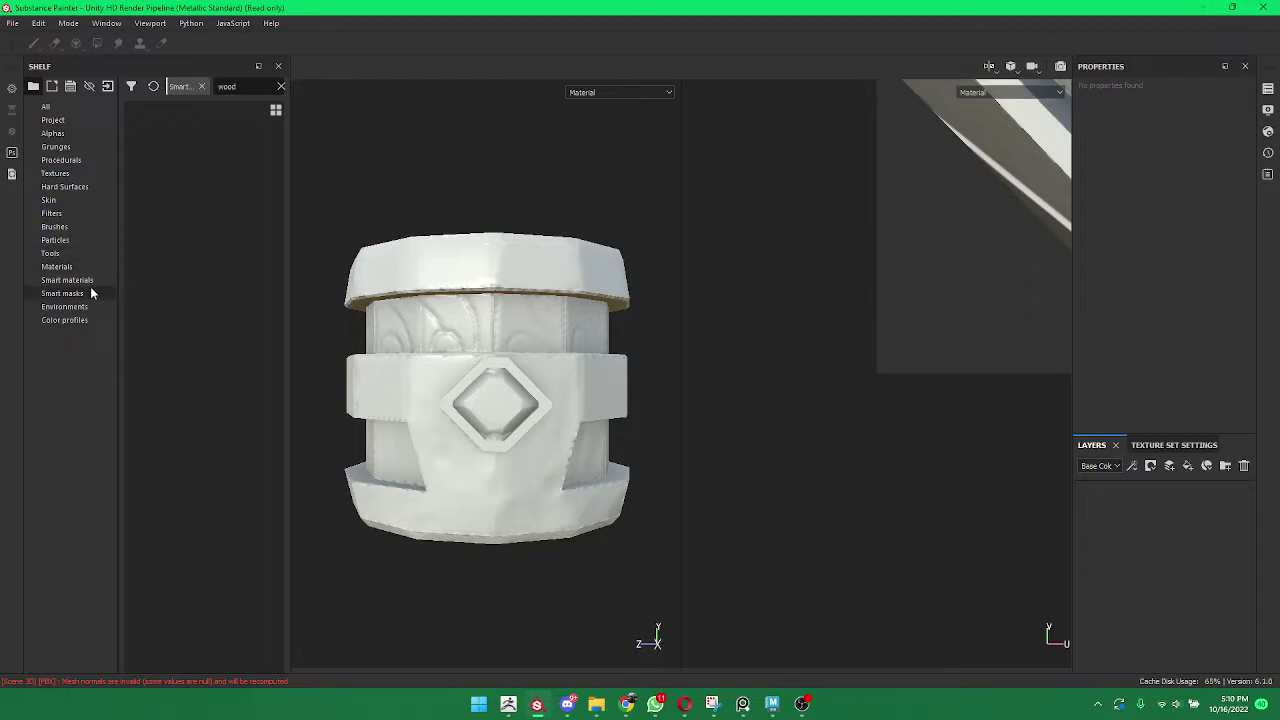
click(89, 281)
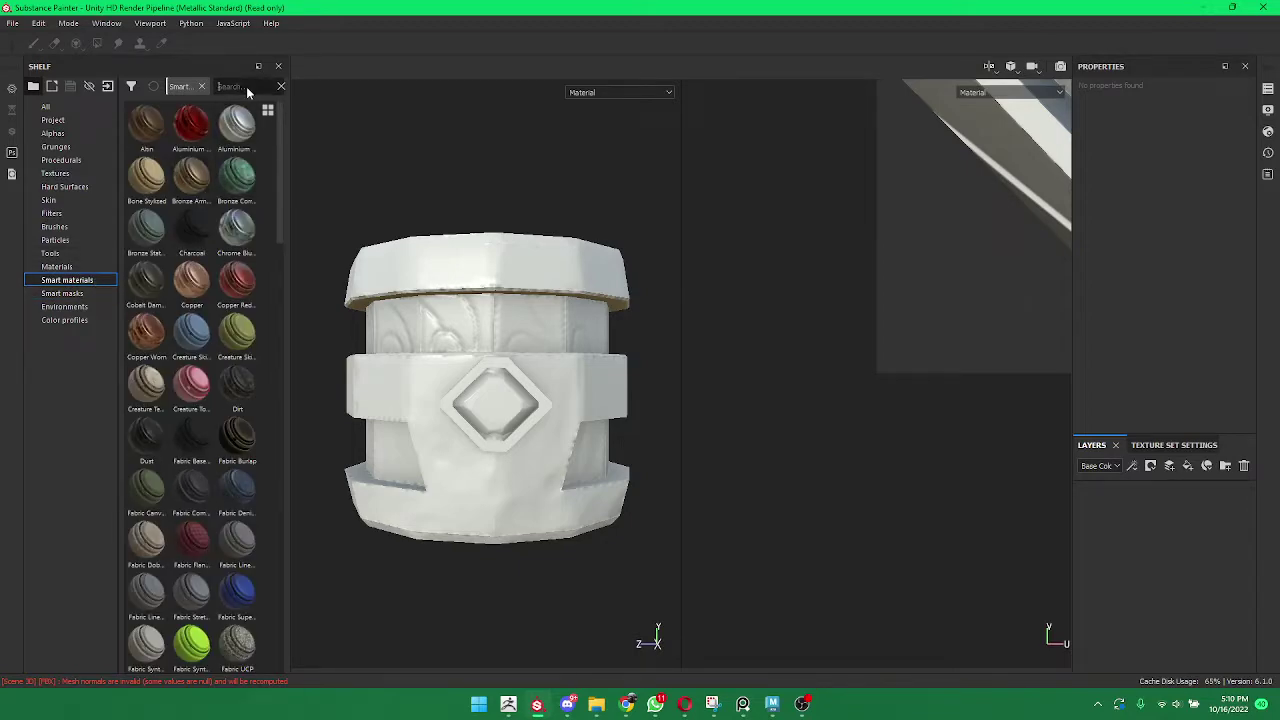
text(w)
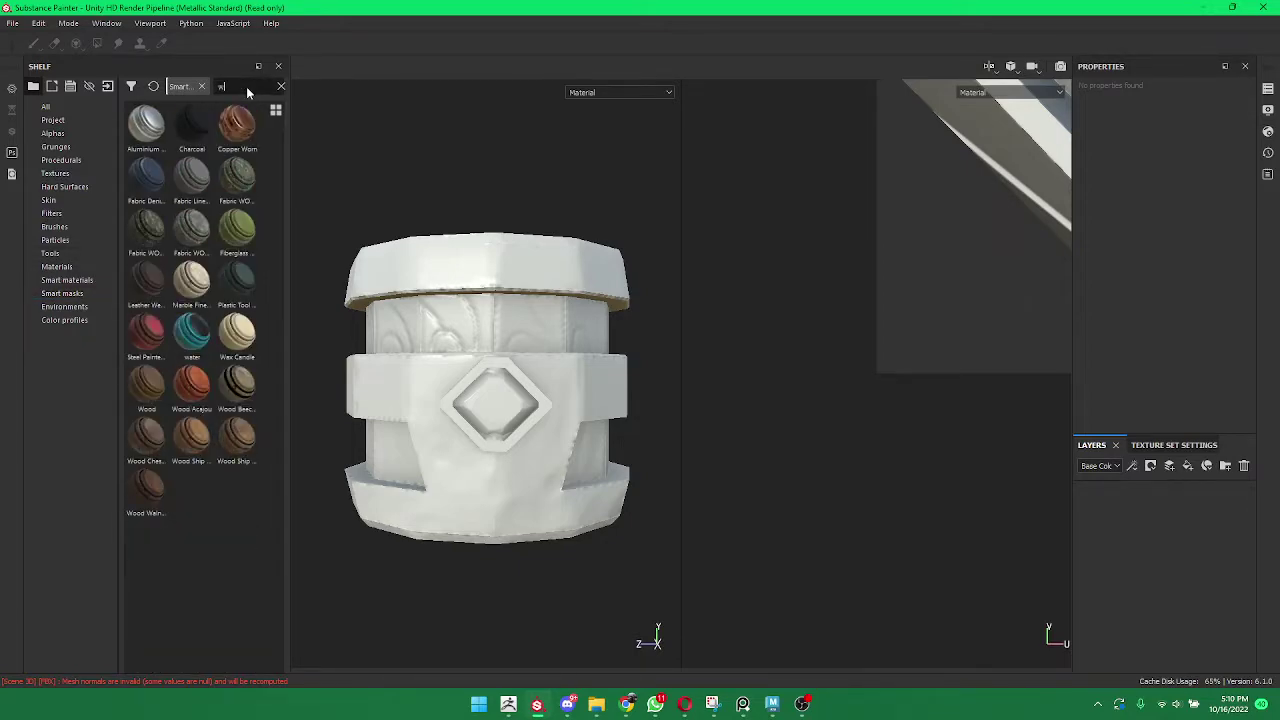
text(ood)
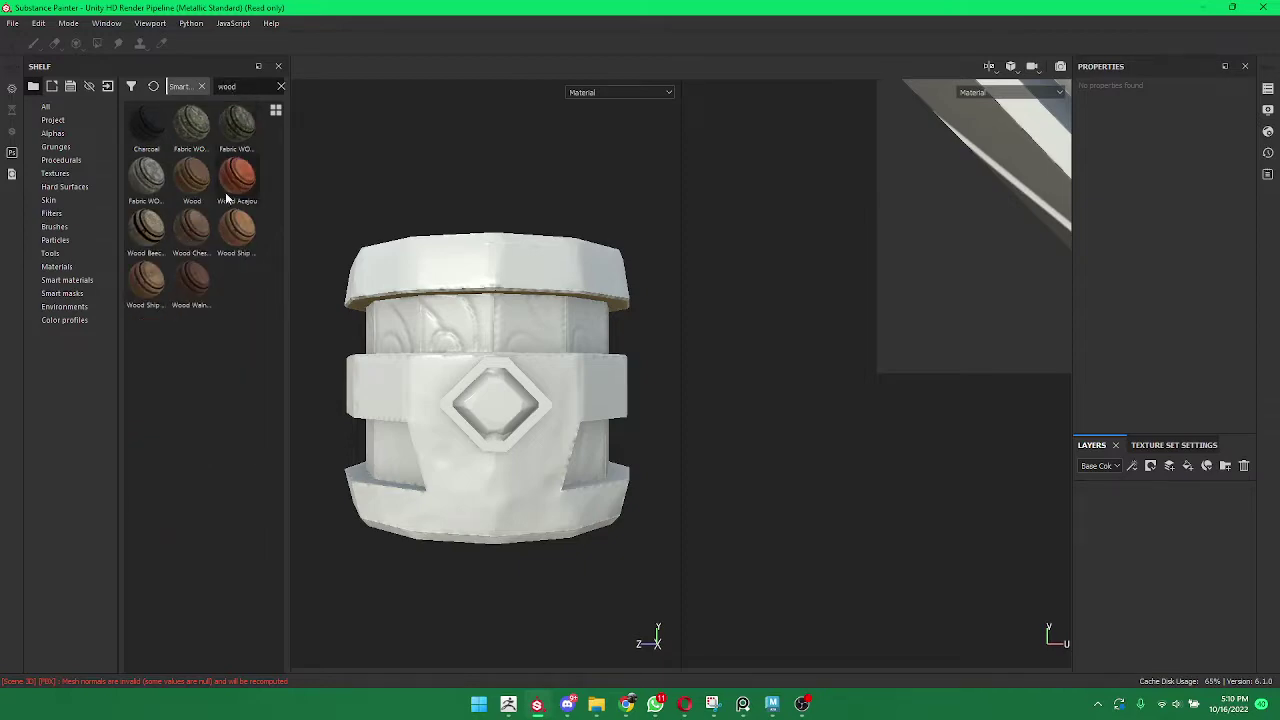
drag(206, 176, 528, 340)
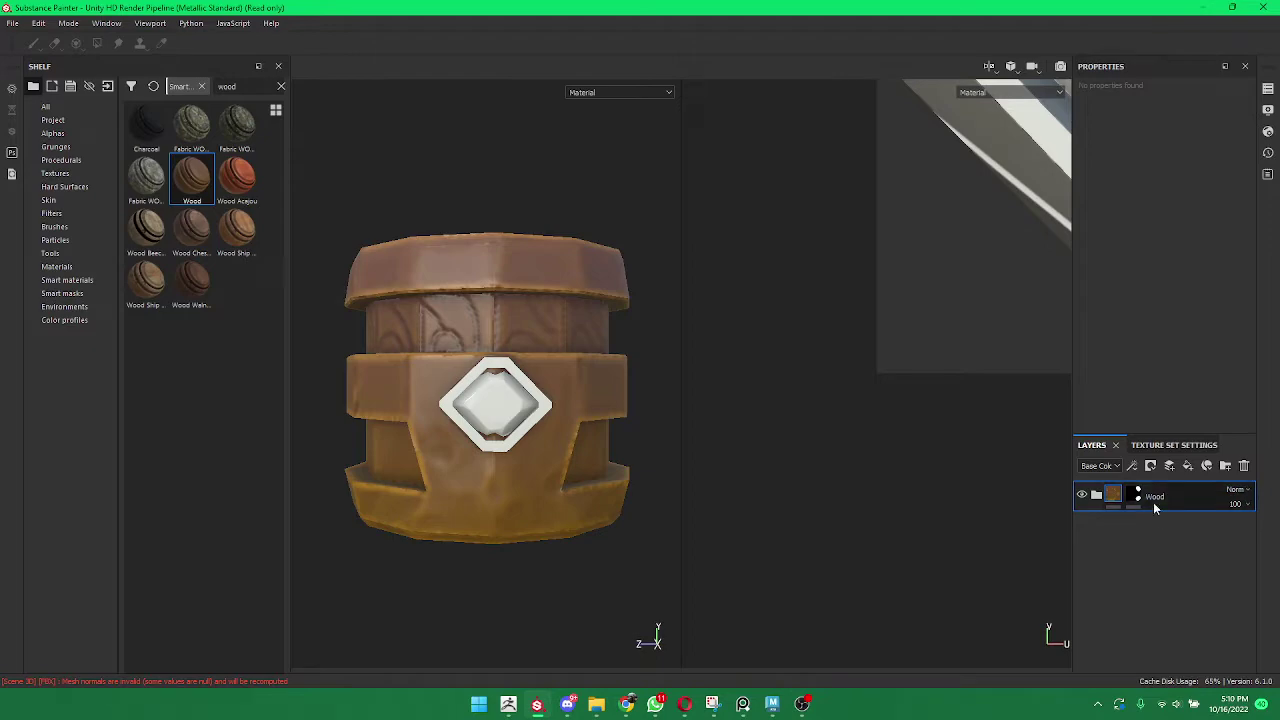
right_click(1150, 495)
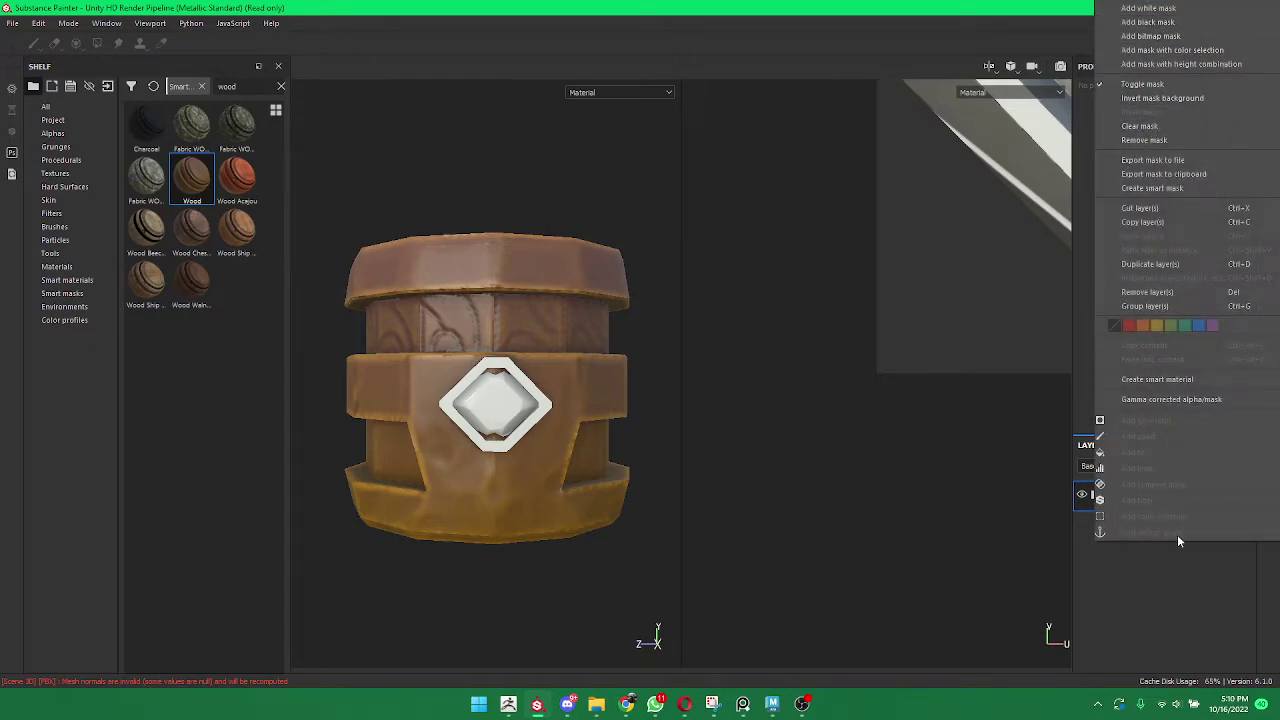
click(1148, 22)
click(1138, 496)
right_click(1166, 498)
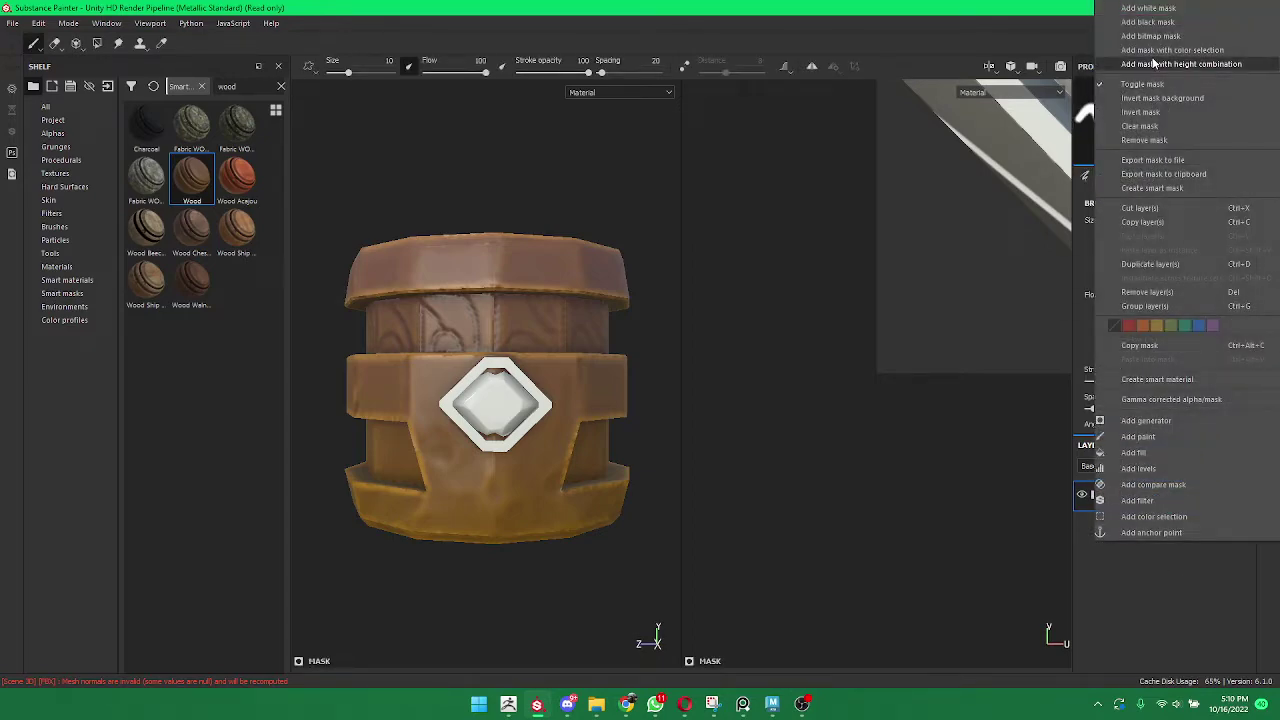
click(1150, 20)
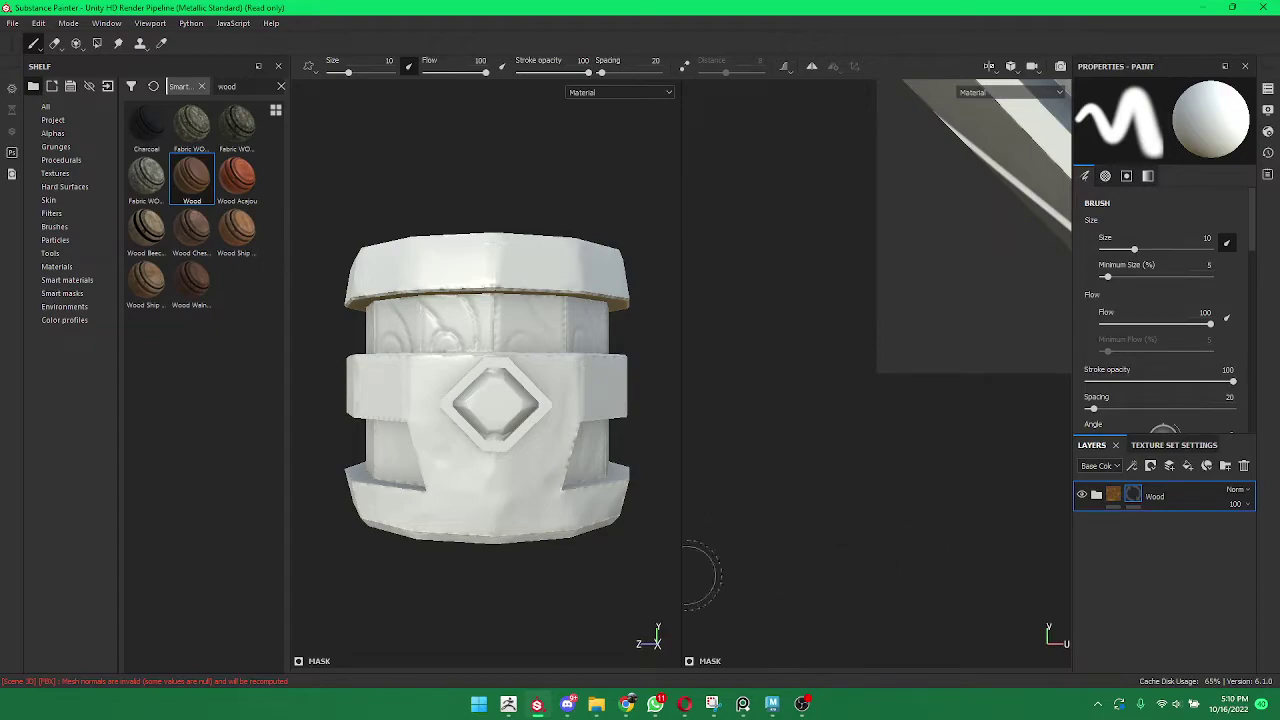
alt+drag(705, 630, 630, 625)
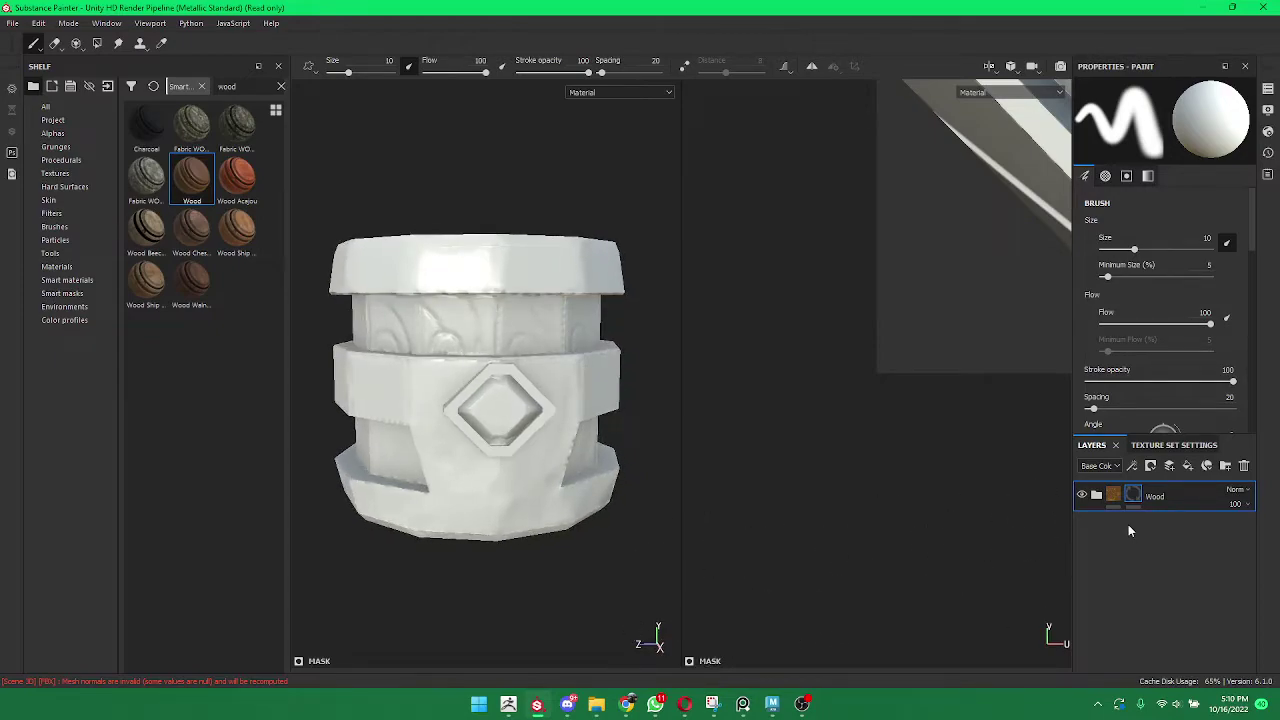
click(97, 43)
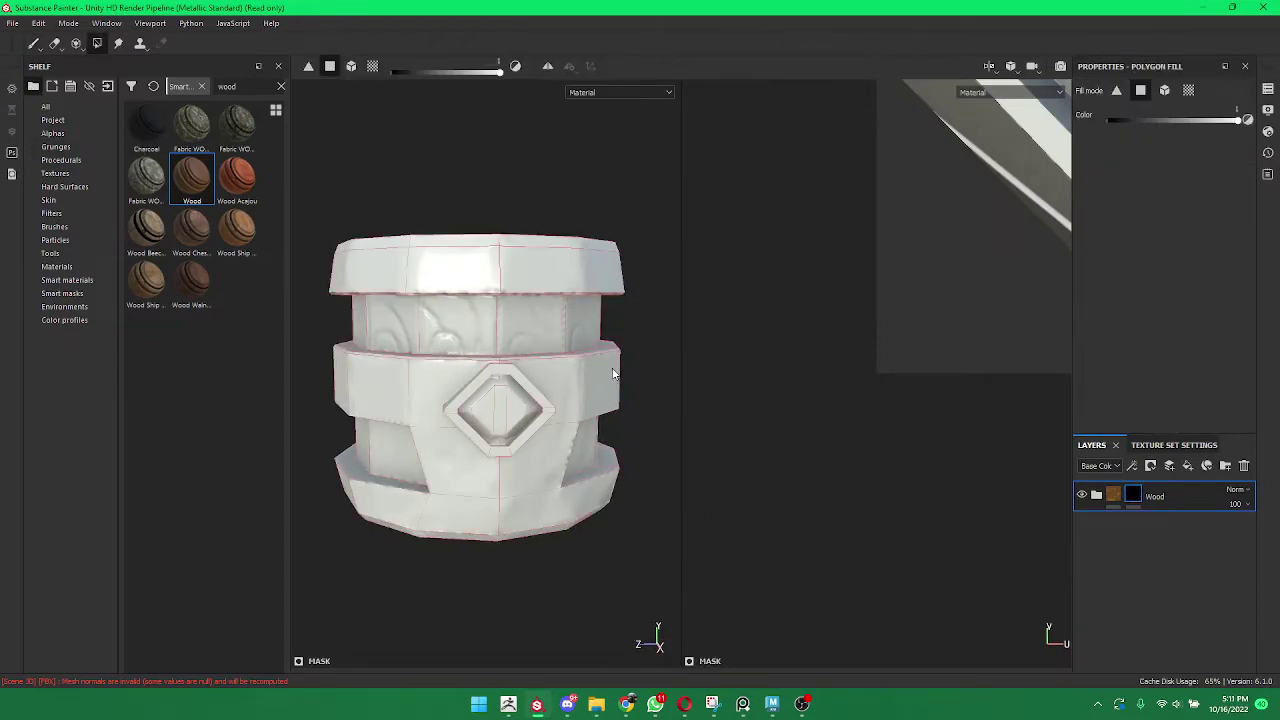
click(528, 340)
click(434, 335)
mouse_move(434, 335)
alt+mouse_down()
mouse_move(588, 328)
mouse_move(422, 349)
mouse_move(416, 366)
alt+mouse_up()
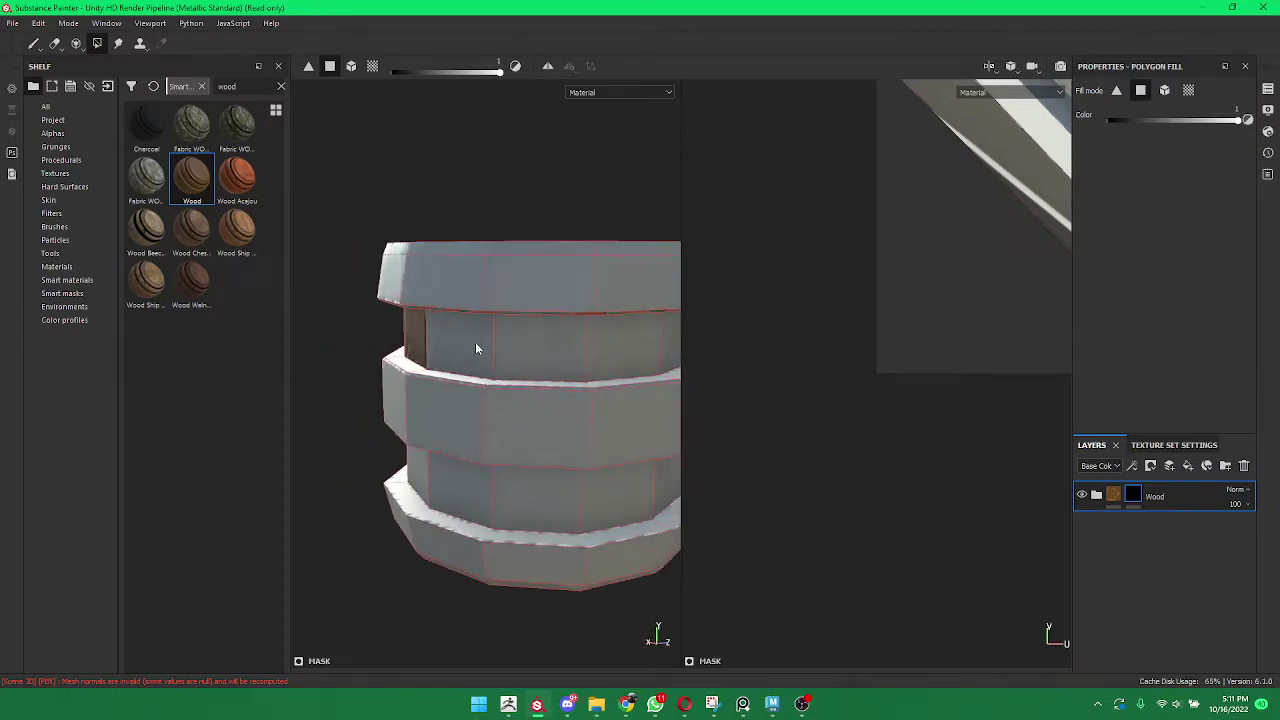
click(543, 369)
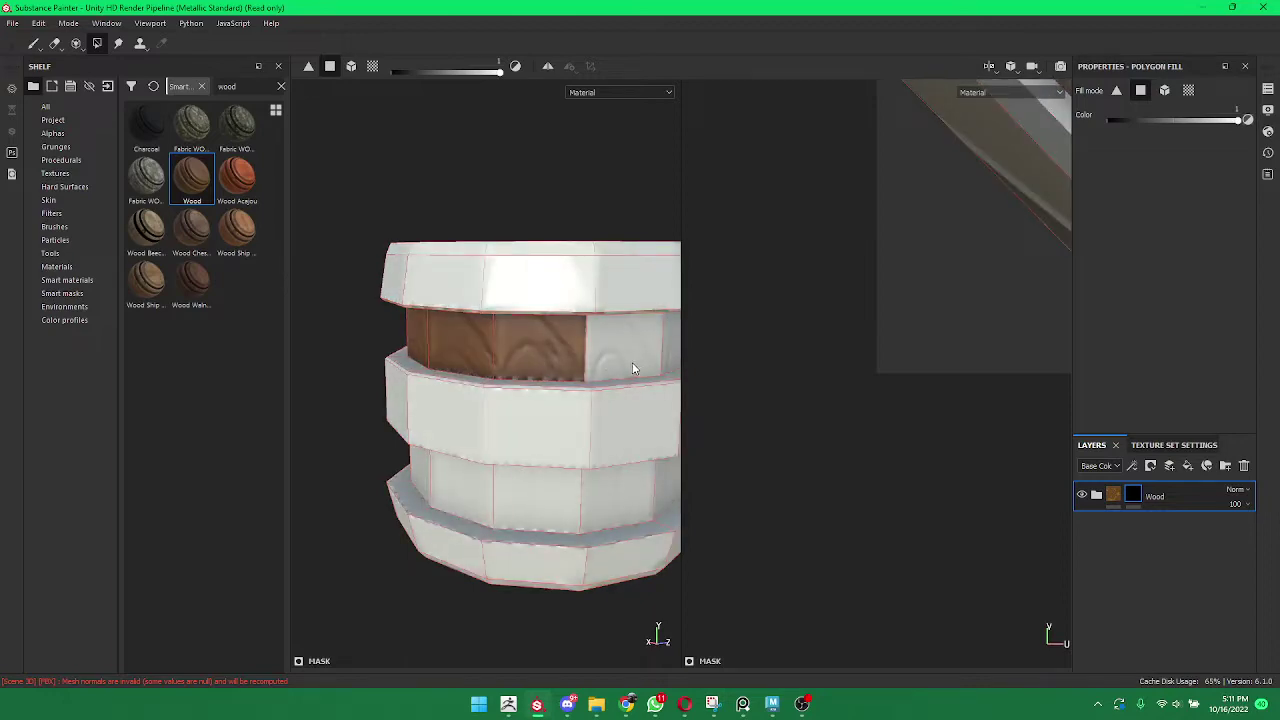
alt+drag(614, 361, 528, 362)
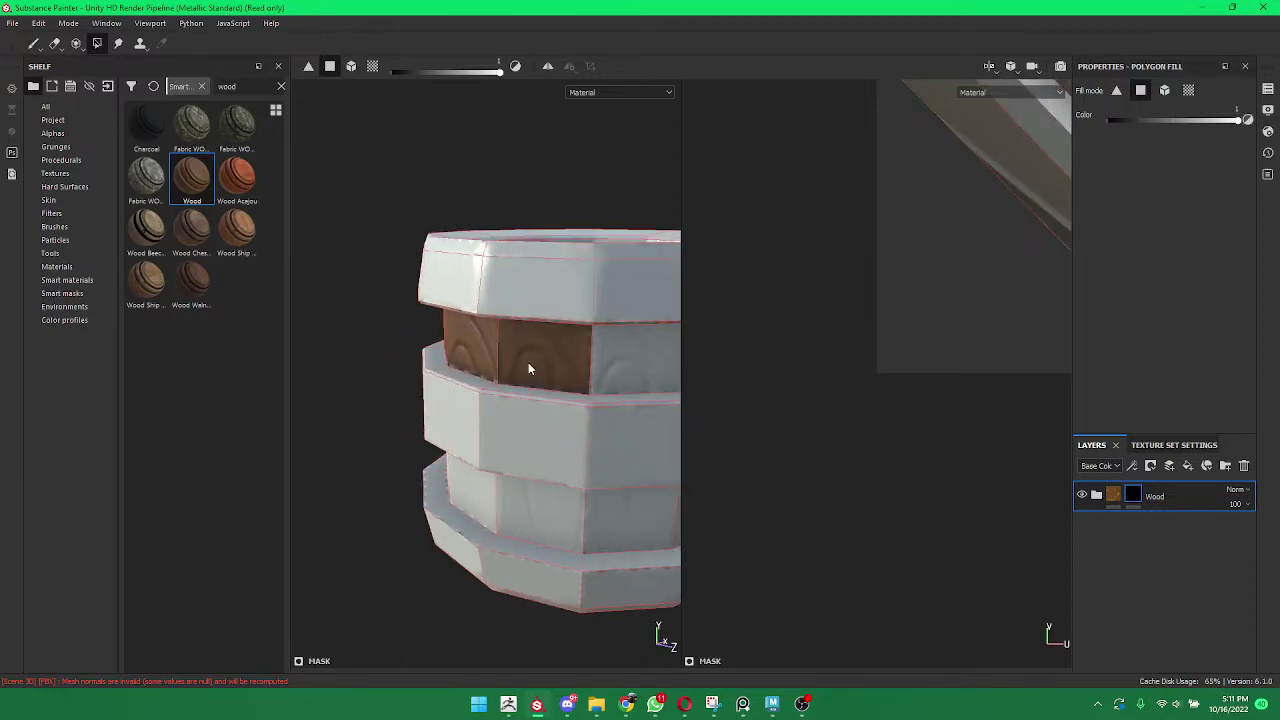
click(604, 371)
alt+drag(604, 371, 423, 371)
scroll(920, 277, up, 2)
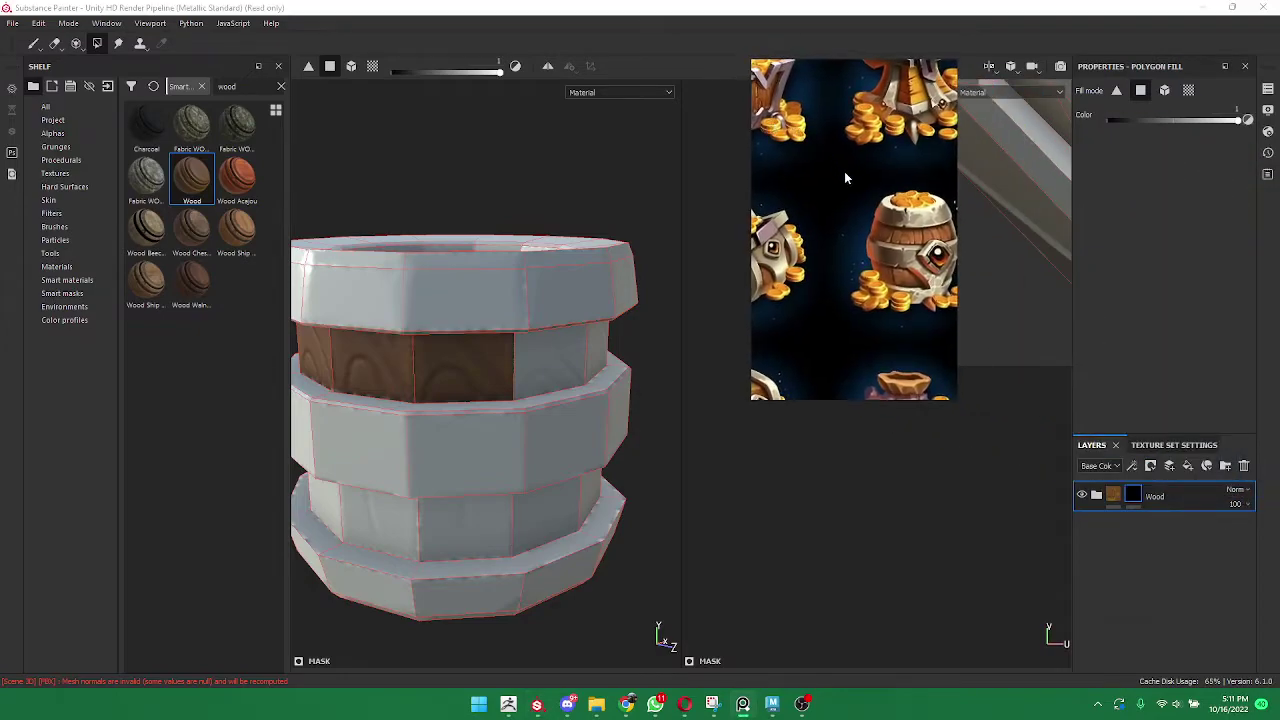
mouse_move(500, 385)
alt+mouse_down()
mouse_move(473, 385)
mouse_move(549, 358)
mouse_move(519, 343)
alt+mouse_up()
alt+drag(631, 343, 564, 347)
click(564, 347)
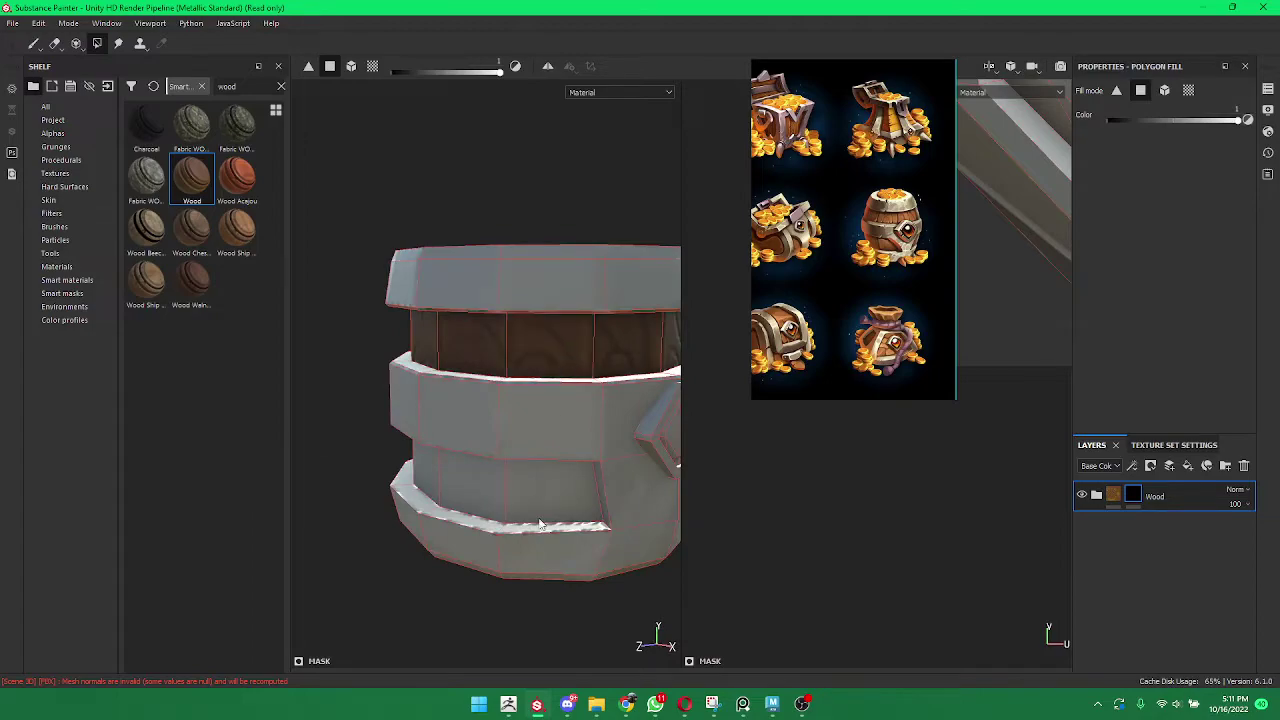
click(530, 495)
mouse_move(474, 488)
alt+middle_down()
mouse_move(568, 488)
mouse_move(392, 474)
mouse_move(600, 405)
alt+middle_up()
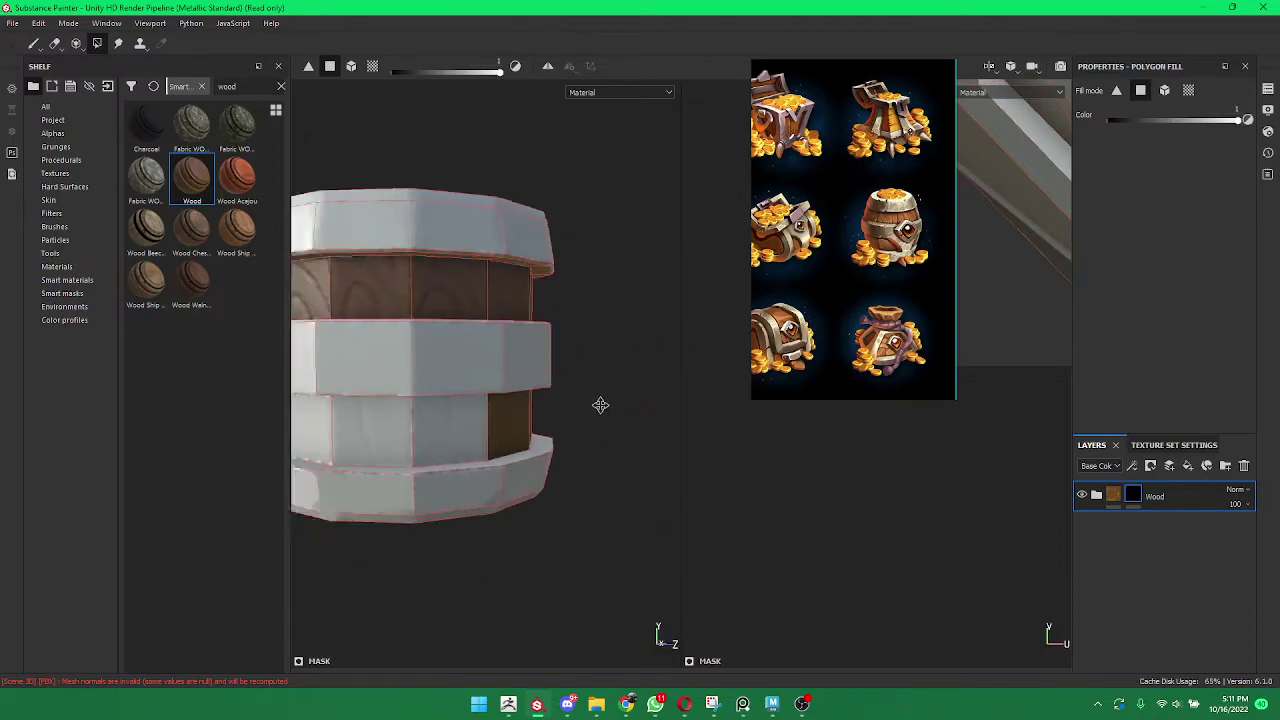
key(f)
click(469, 424)
mouse_move(469, 424)
alt+mouse_down()
mouse_move(423, 400)
mouse_move(514, 397)
alt+mouse_up()
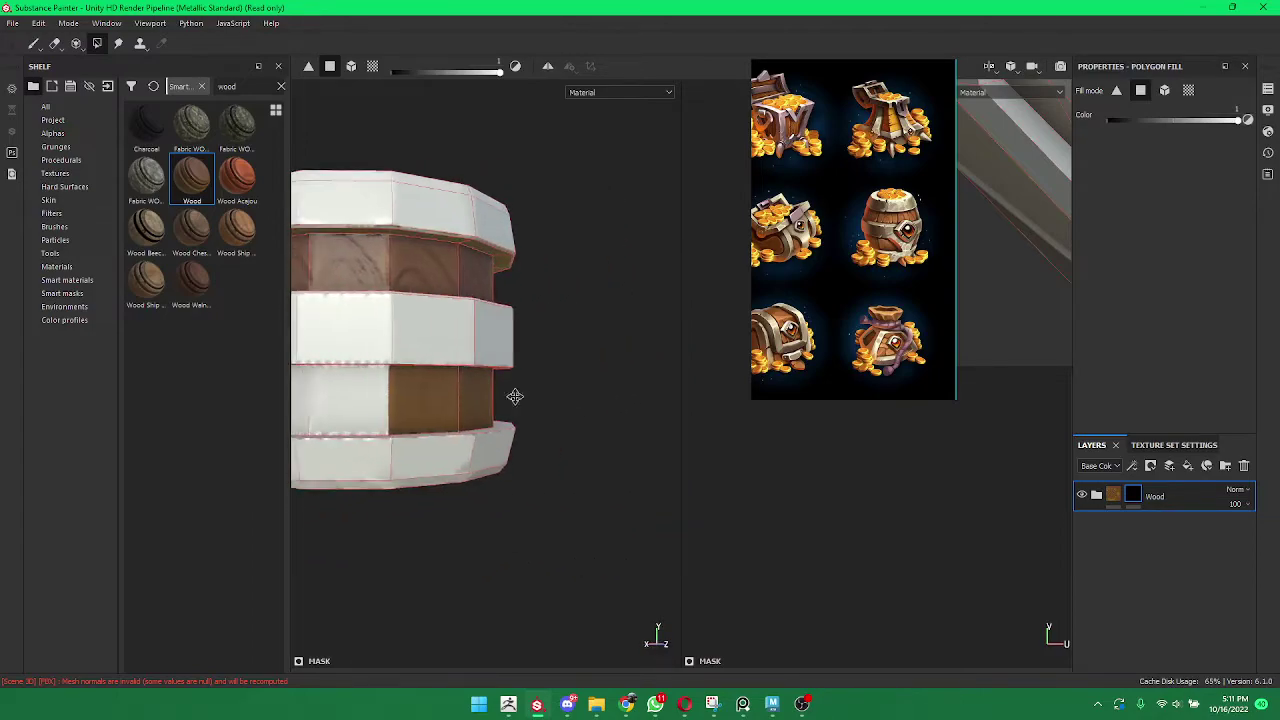
key(f)
mouse_move(400, 415)
alt+mouse_down()
mouse_move(370, 386)
mouse_move(383, 402)
mouse_move(560, 429)
mouse_move(434, 463)
mouse_move(445, 515)
mouse_move(435, 395)
alt+mouse_up()
key(f)
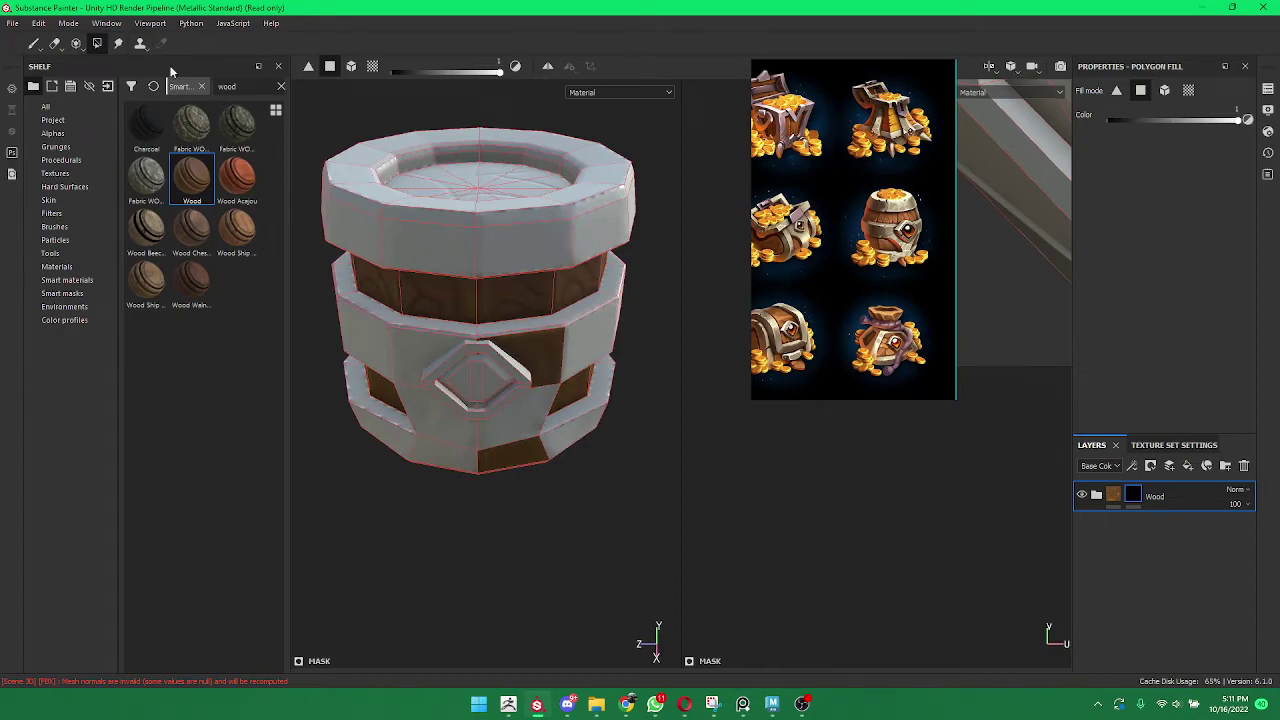
drag(1145, 118, 1105, 119)
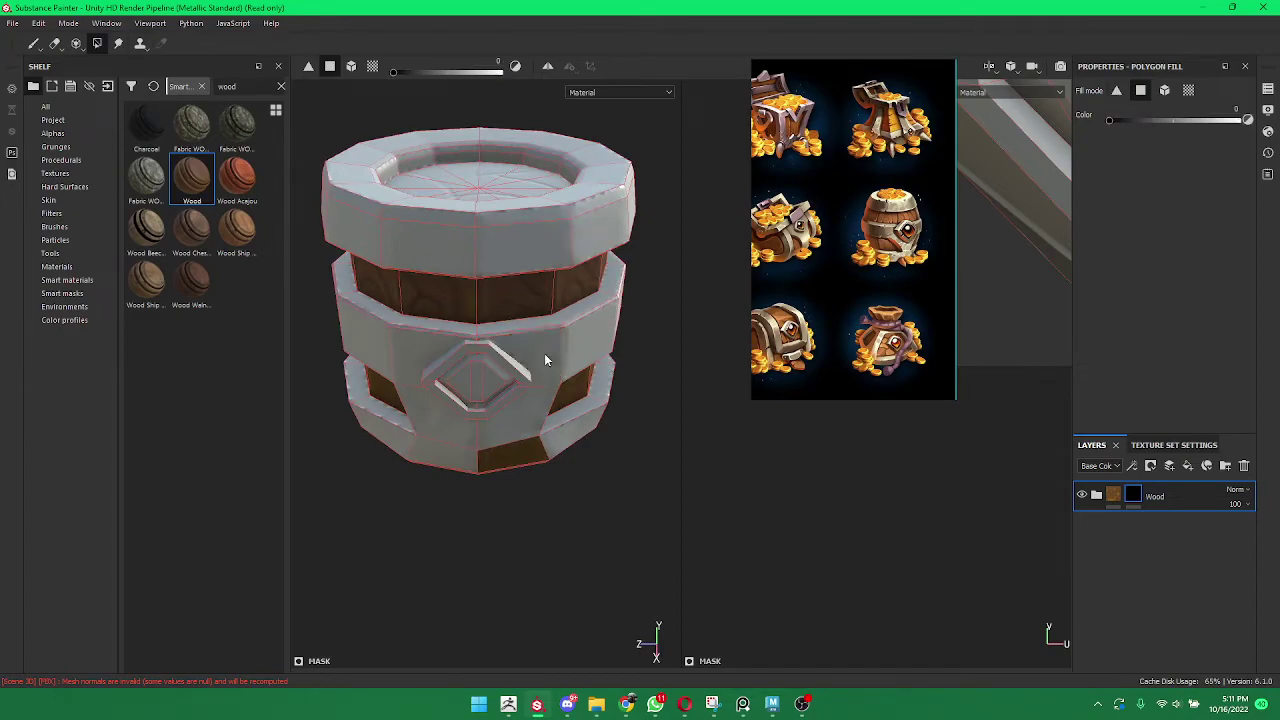
mouse_move(512, 428)
alt+mouse_down()
mouse_move(445, 471)
mouse_move(620, 475)
mouse_move(365, 447)
mouse_move(492, 485)
alt+mouse_up()
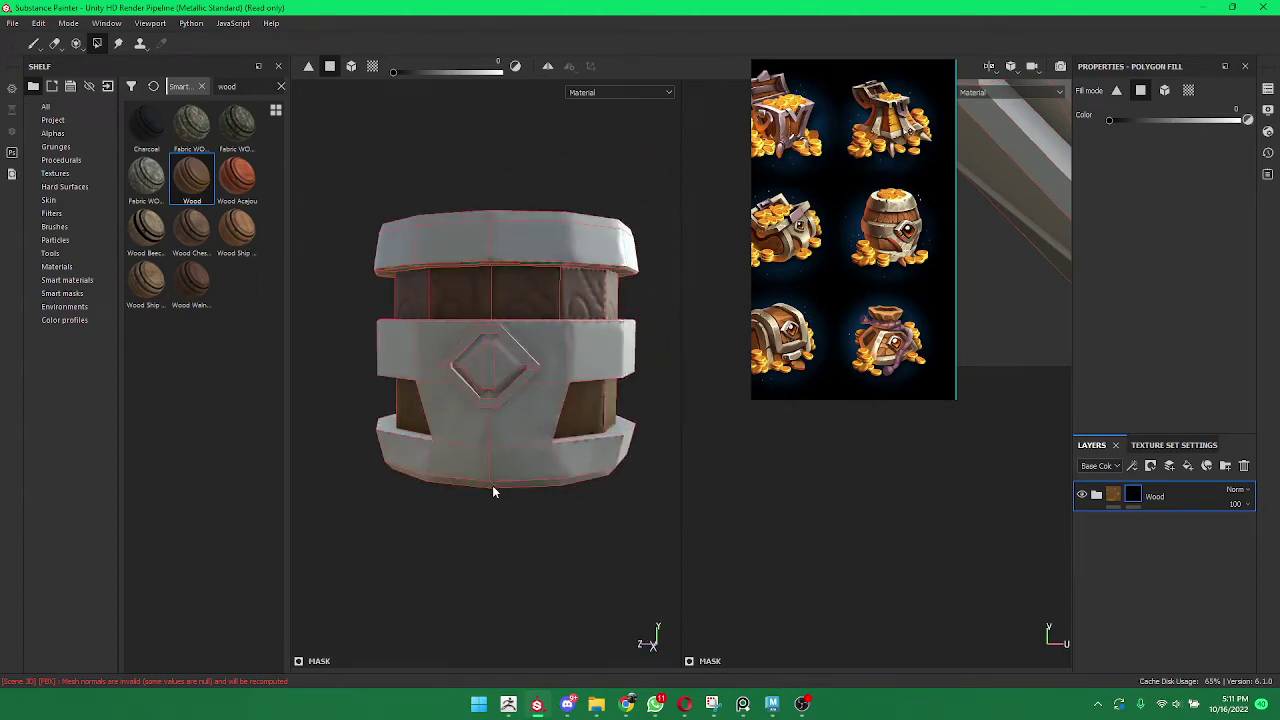
mouse_move(505, 422)
alt+mouse_down()
mouse_move(500, 443)
mouse_move(409, 263)
mouse_move(400, 206)
mouse_move(403, 591)
mouse_move(386, 563)
mouse_move(371, 389)
mouse_move(413, 435)
mouse_move(400, 440)
mouse_move(386, 429)
mouse_move(534, 449)
mouse_move(527, 476)
alt+mouse_up()
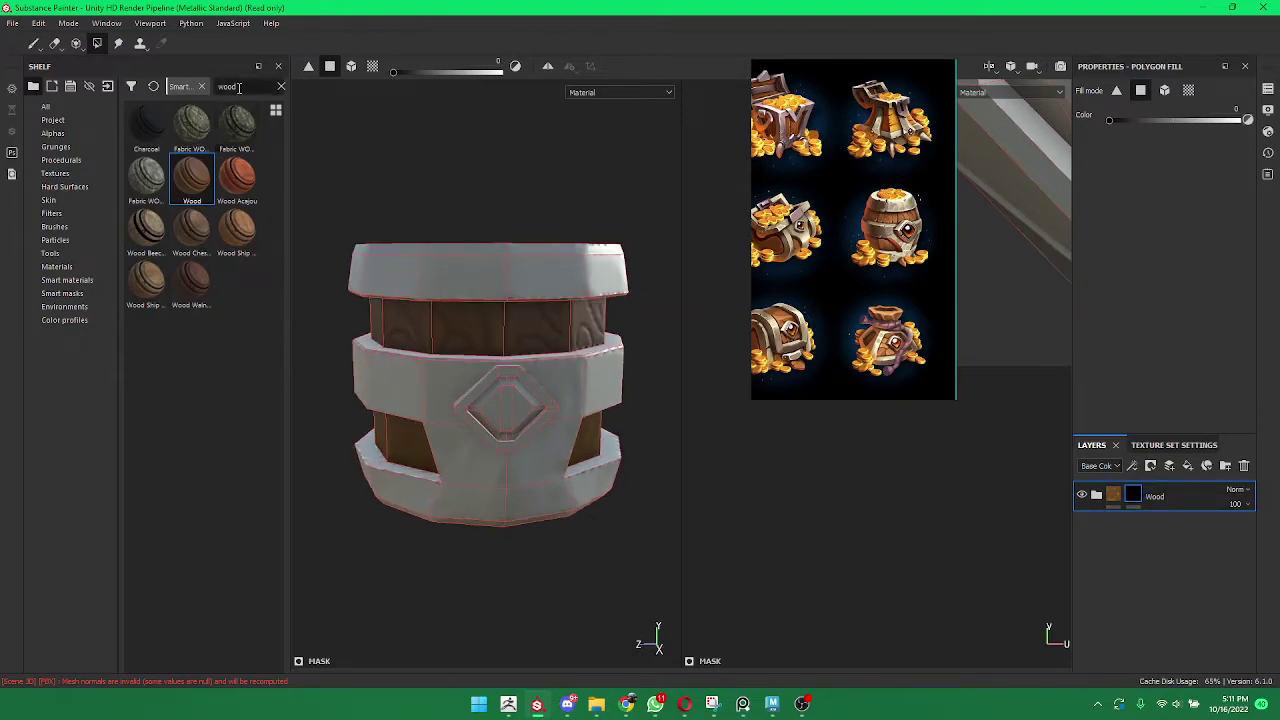
- Clear the 'stone' search and scroll the unfiltered smart materials down to the Marble entries
click(281, 86)
text(stone)
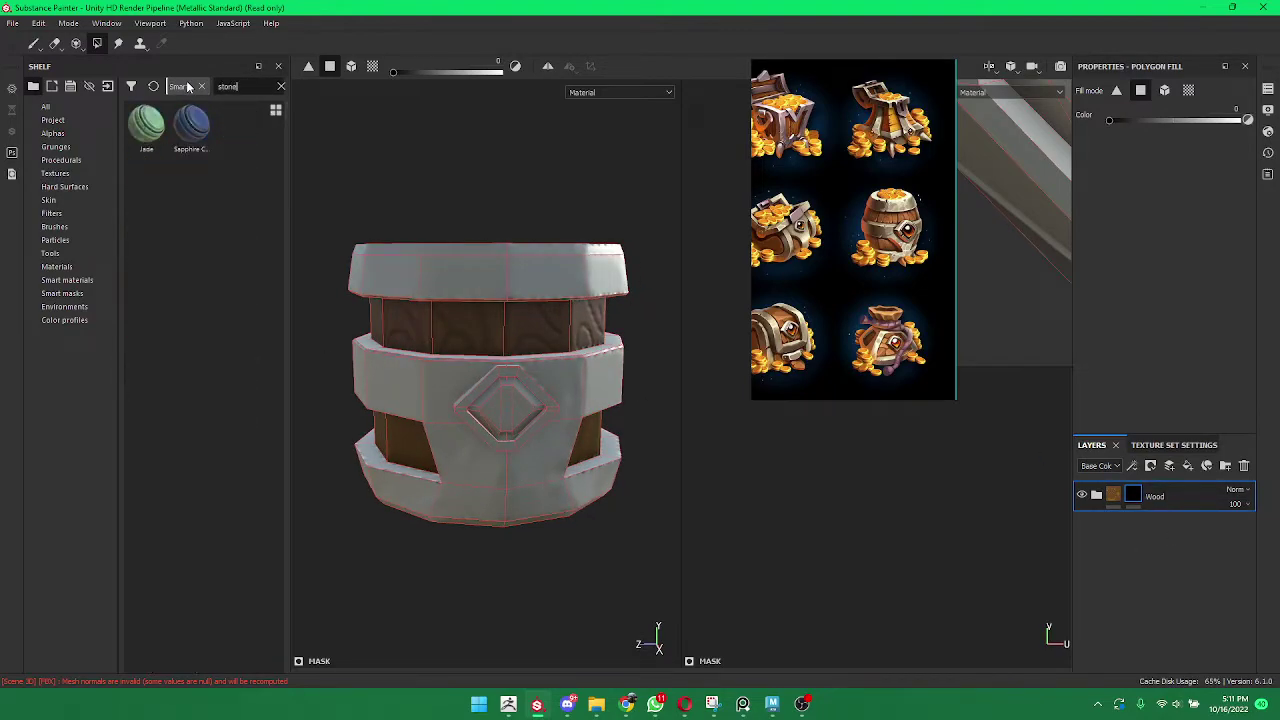
key(BackSpace)
key(BackSpace)
key(BackSpace)
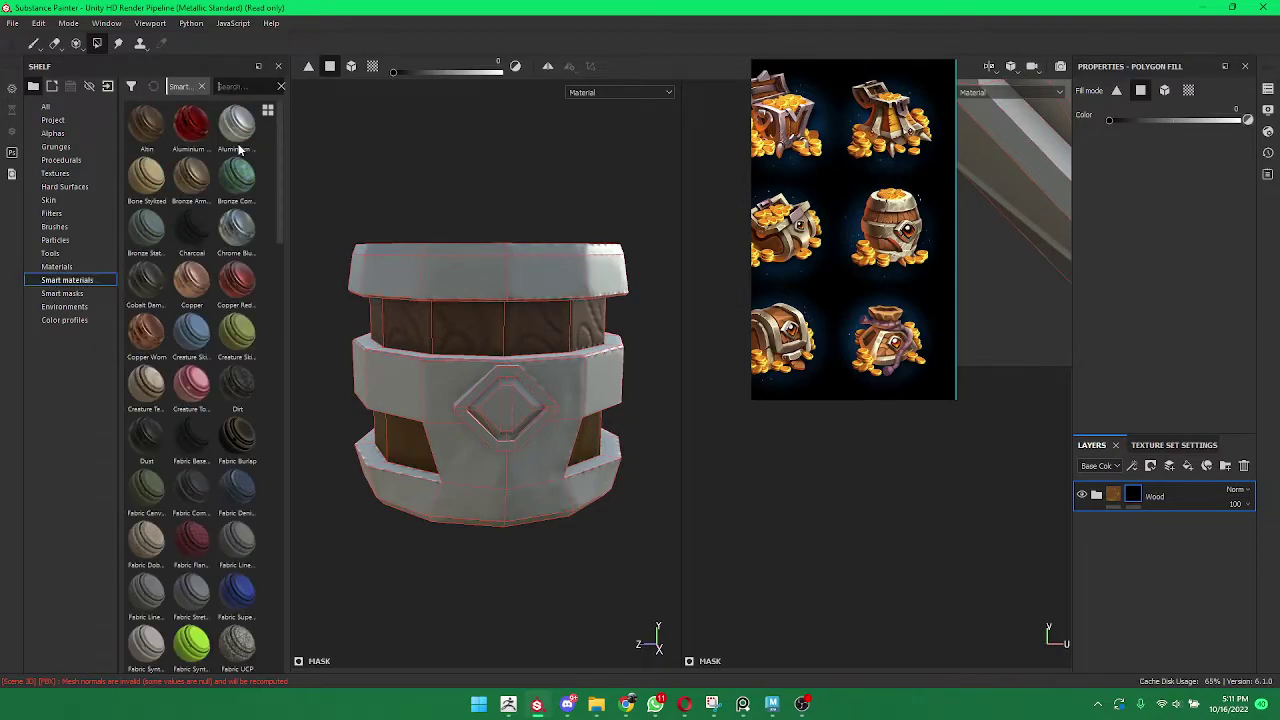
key(BackSpace)
key(BackSpace)
key(Tab)
scroll(222, 440, down, 3)
scroll(222, 460, down, 4)
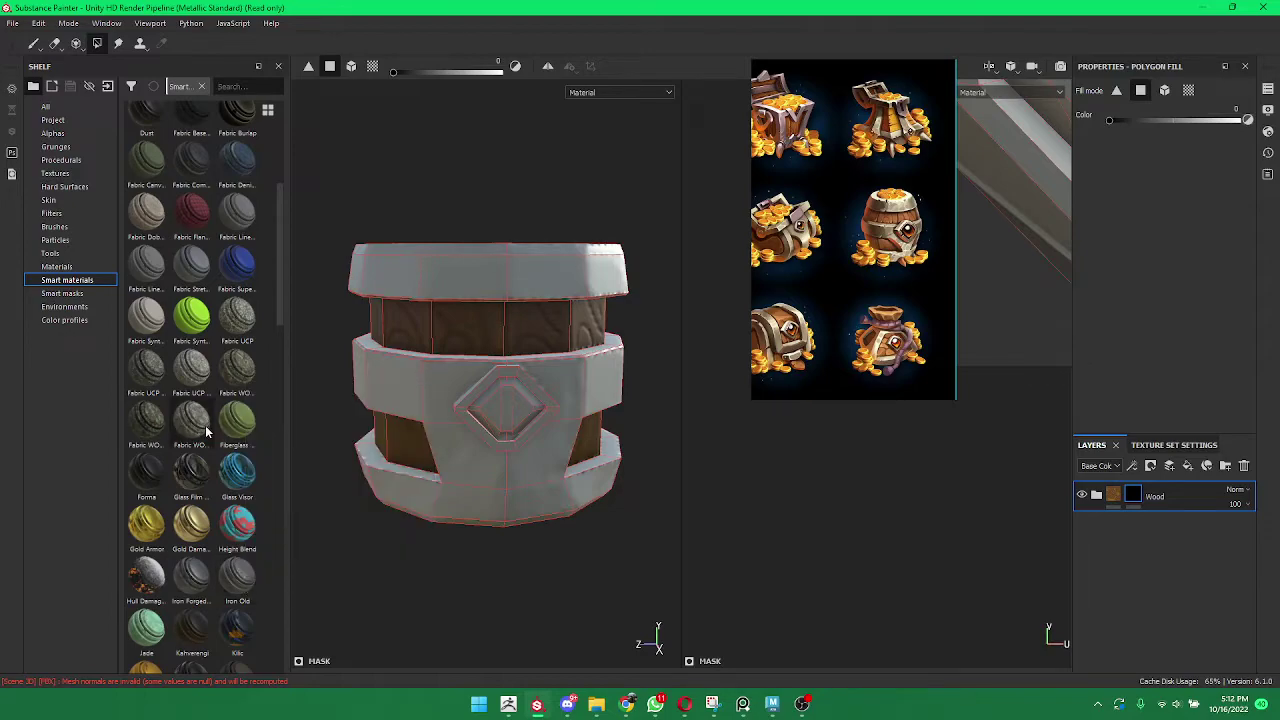
mouse_move(191, 419)
scroll(200, 430, down, 5)
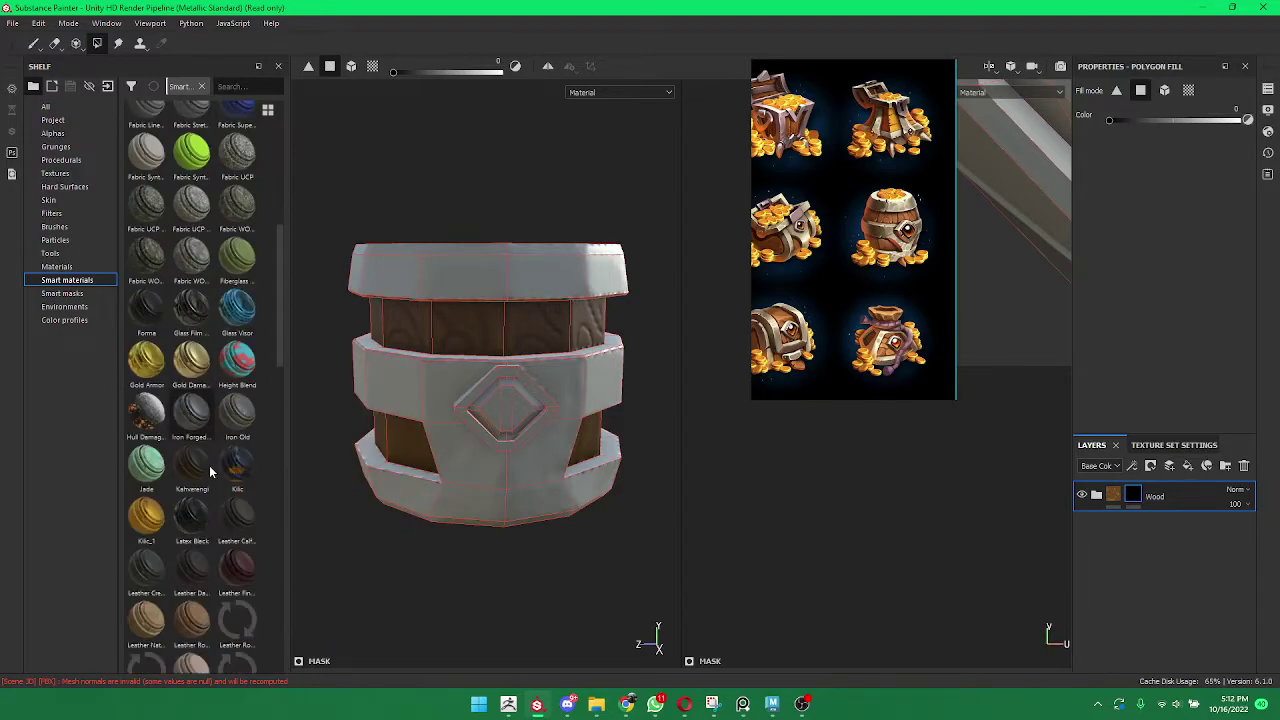
scroll(197, 428, down, 3)
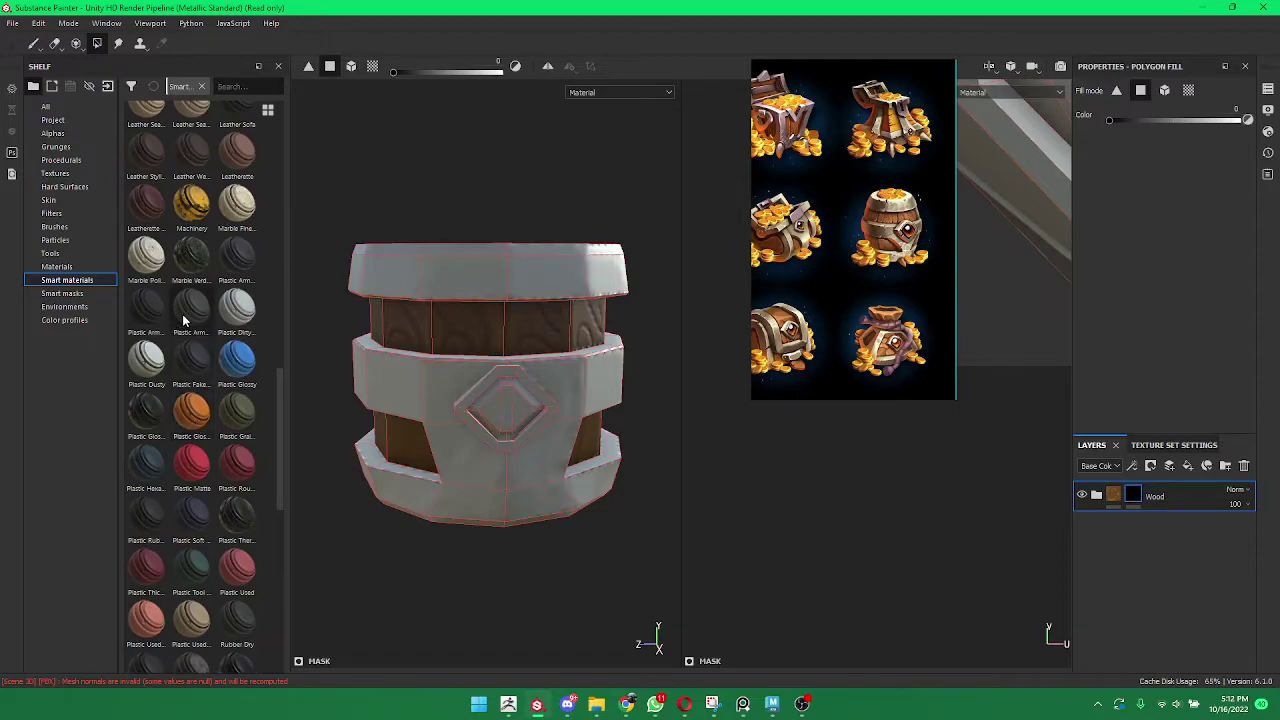
mouse_move(191, 255)
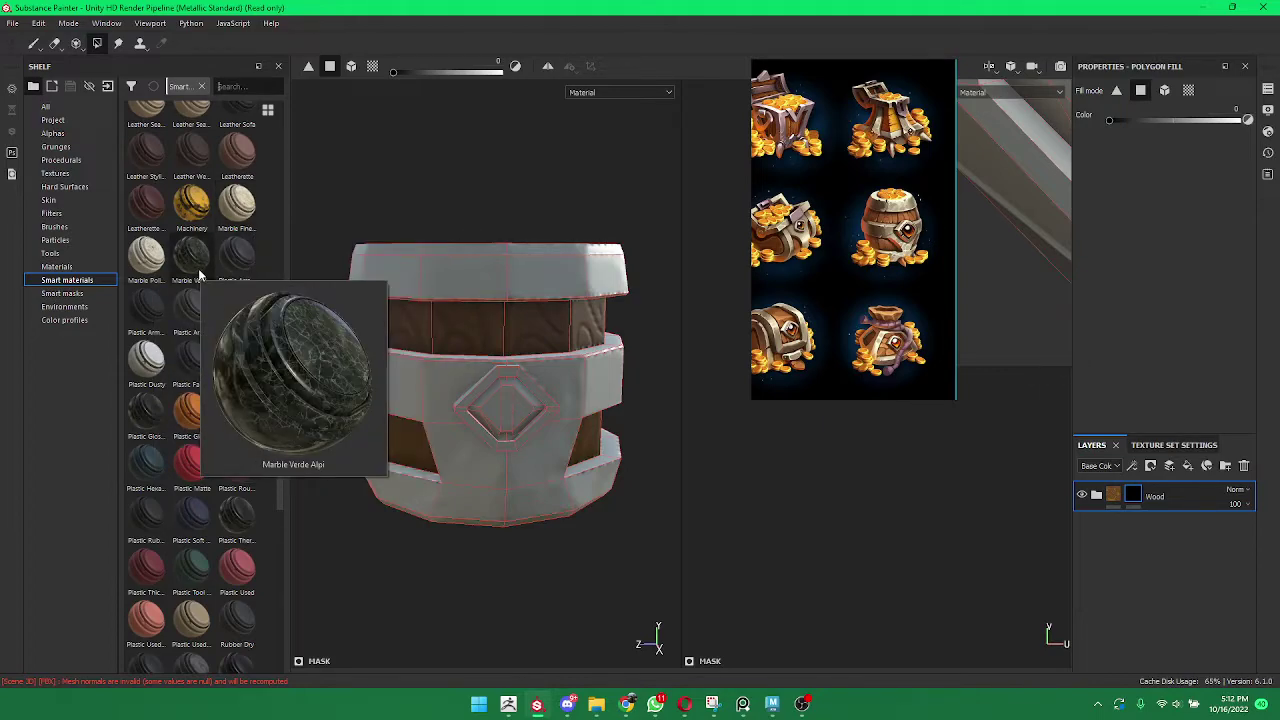
- Drag Marble Verde Alpi onto the barrel and give its layer a black mask
drag(198, 272, 500, 293)
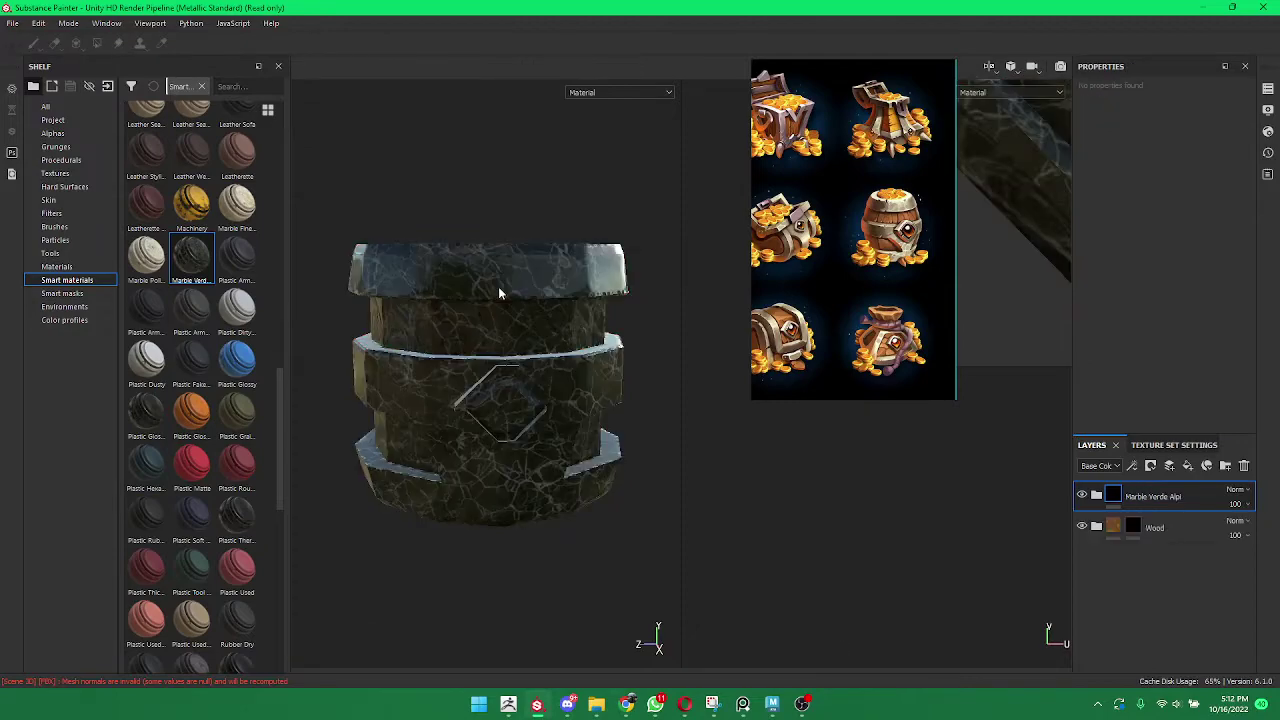
right_click(1150, 496)
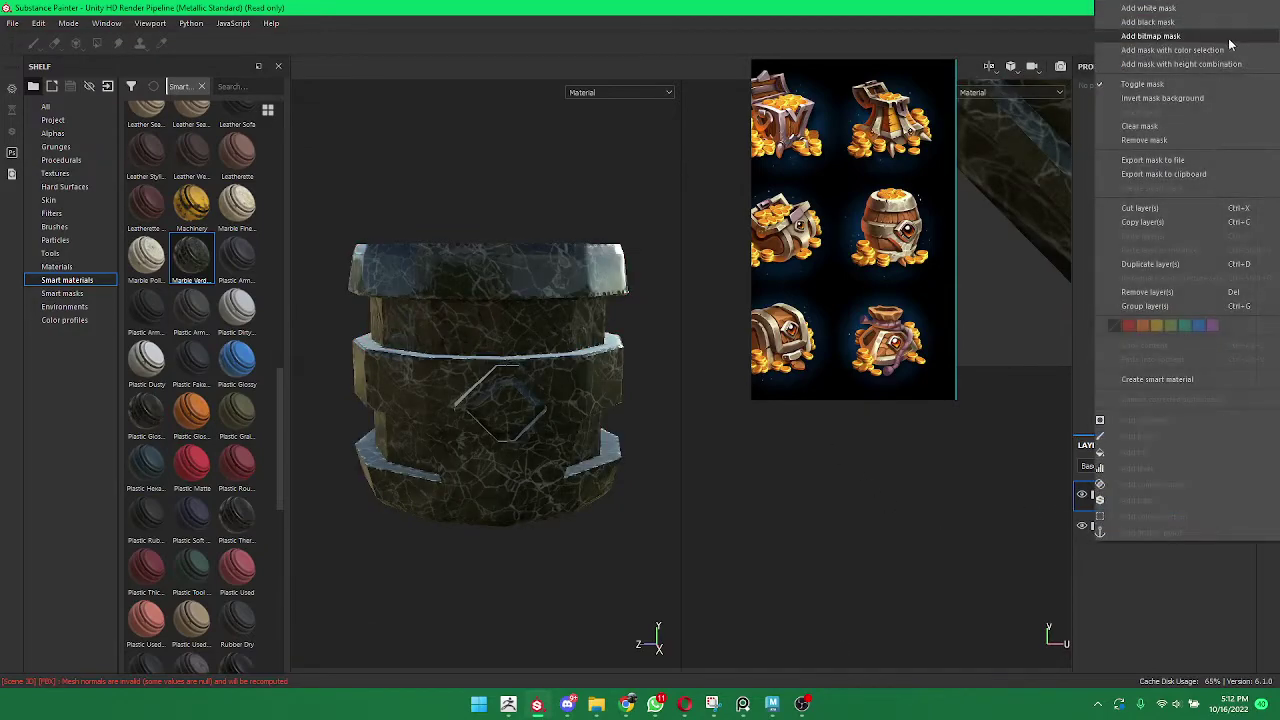
click(1202, 36)
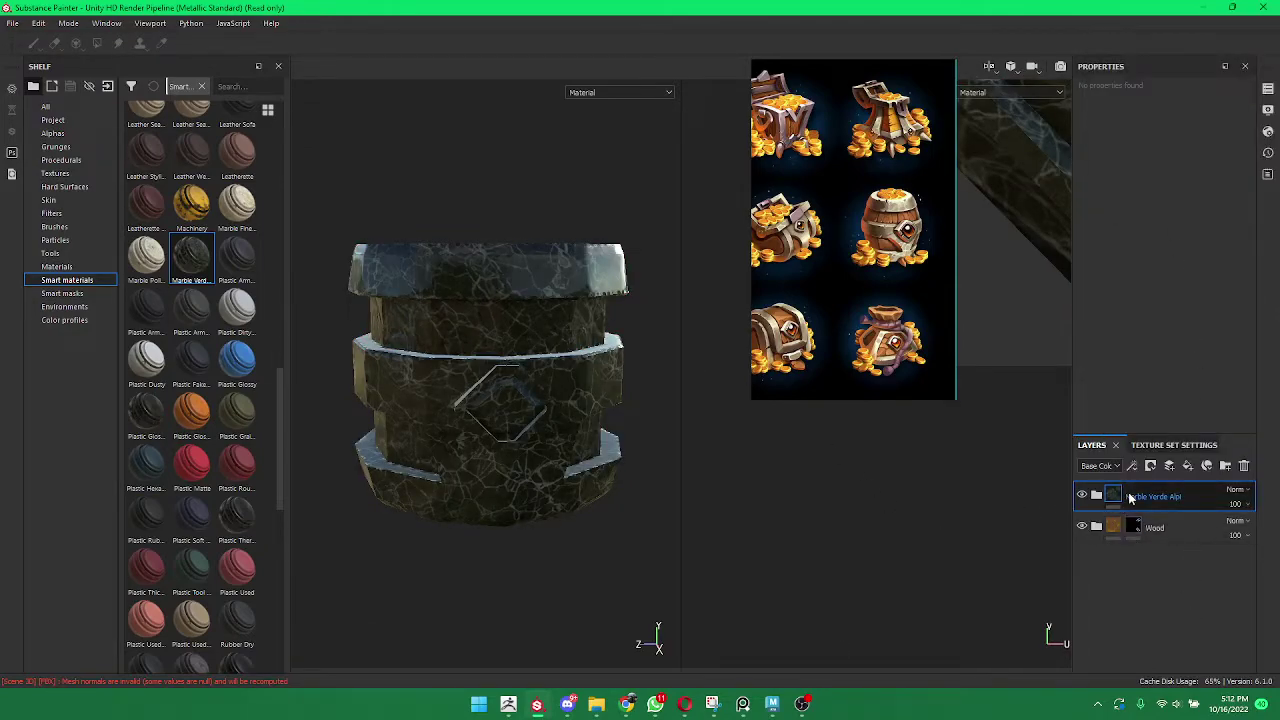
right_click(1128, 492)
click(1145, 21)
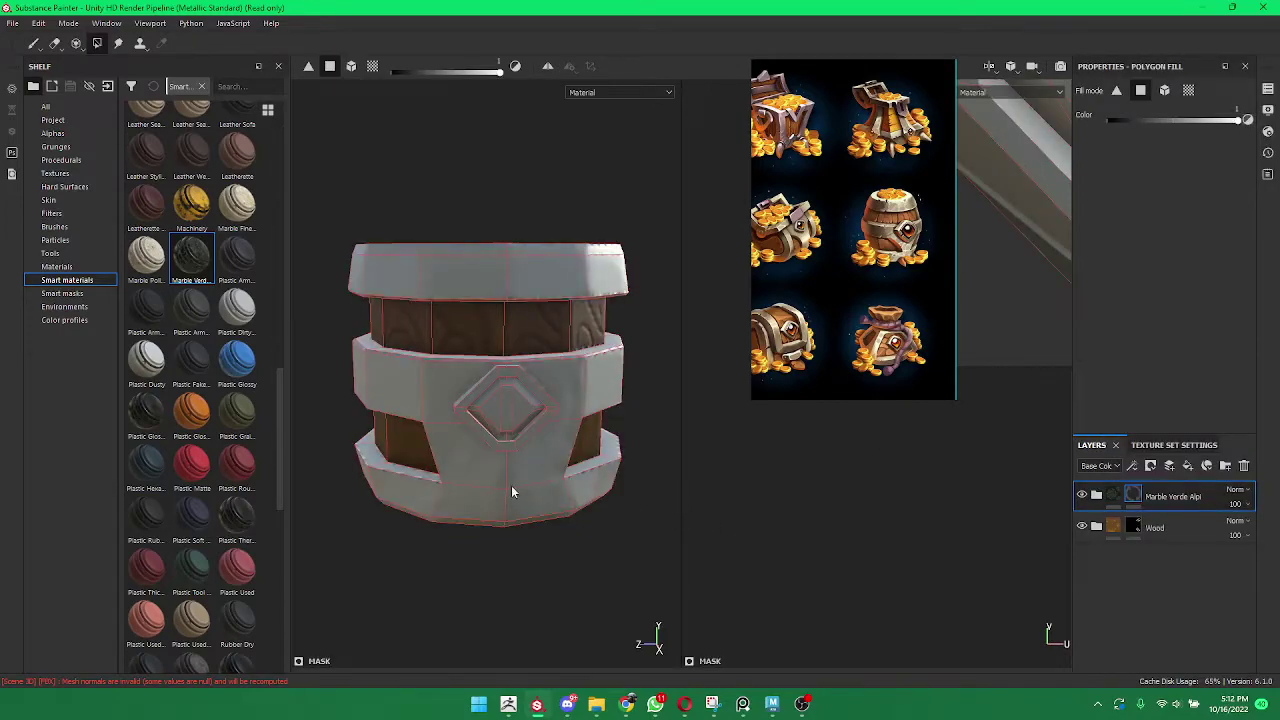
- Polygon-fill a lid face and neighbouring bevel faces of the top rim with marble
click(475, 265)
alt+drag(475, 265, 476, 350)
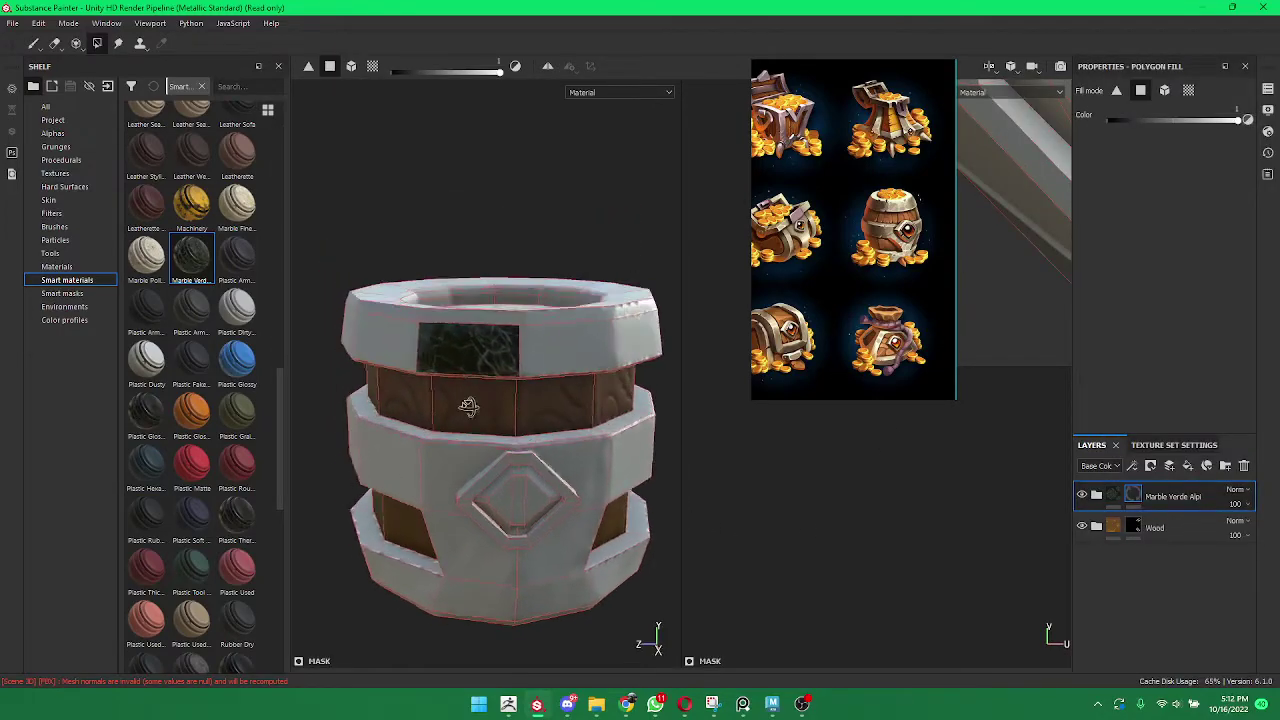
click(469, 333)
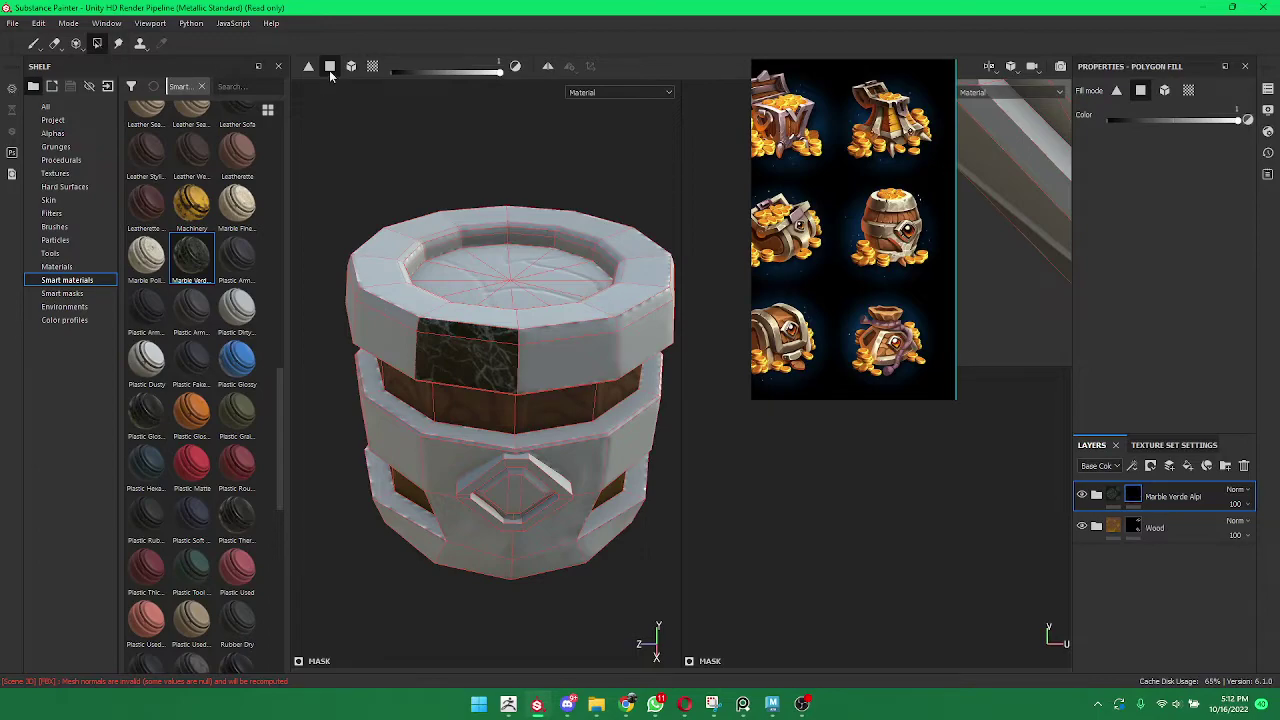
click(368, 69)
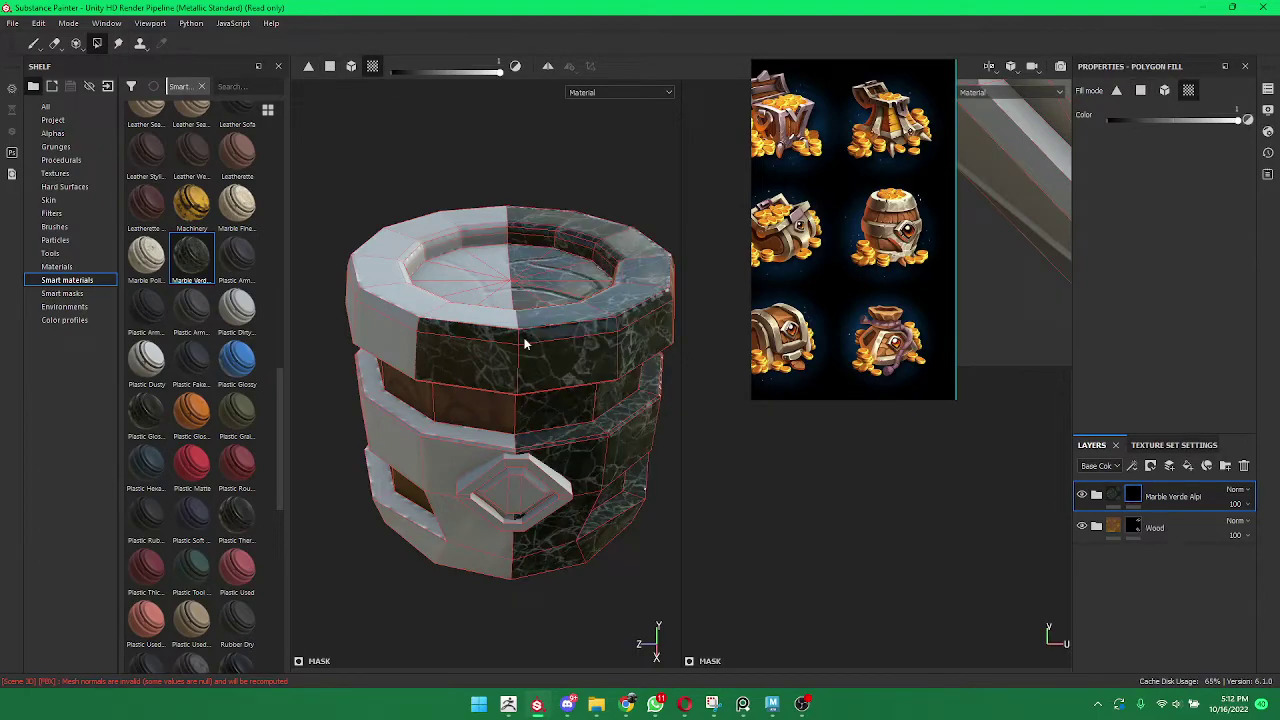
key(2)
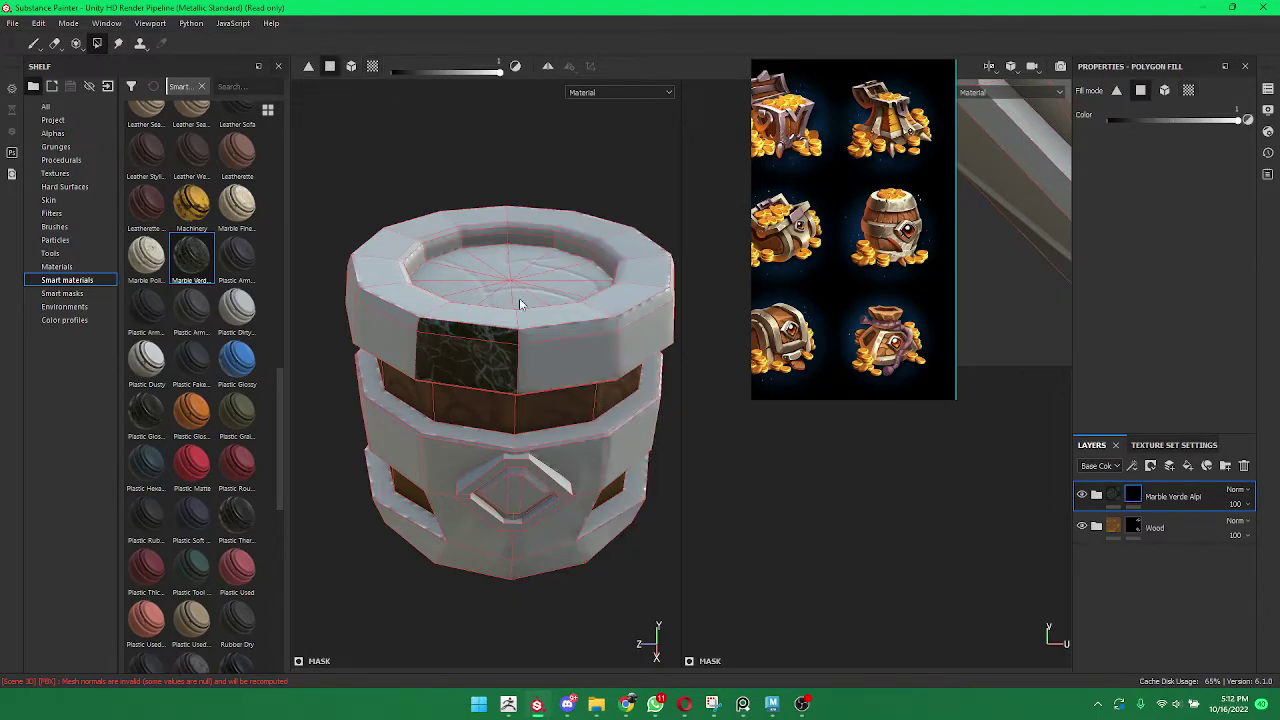
click(491, 315)
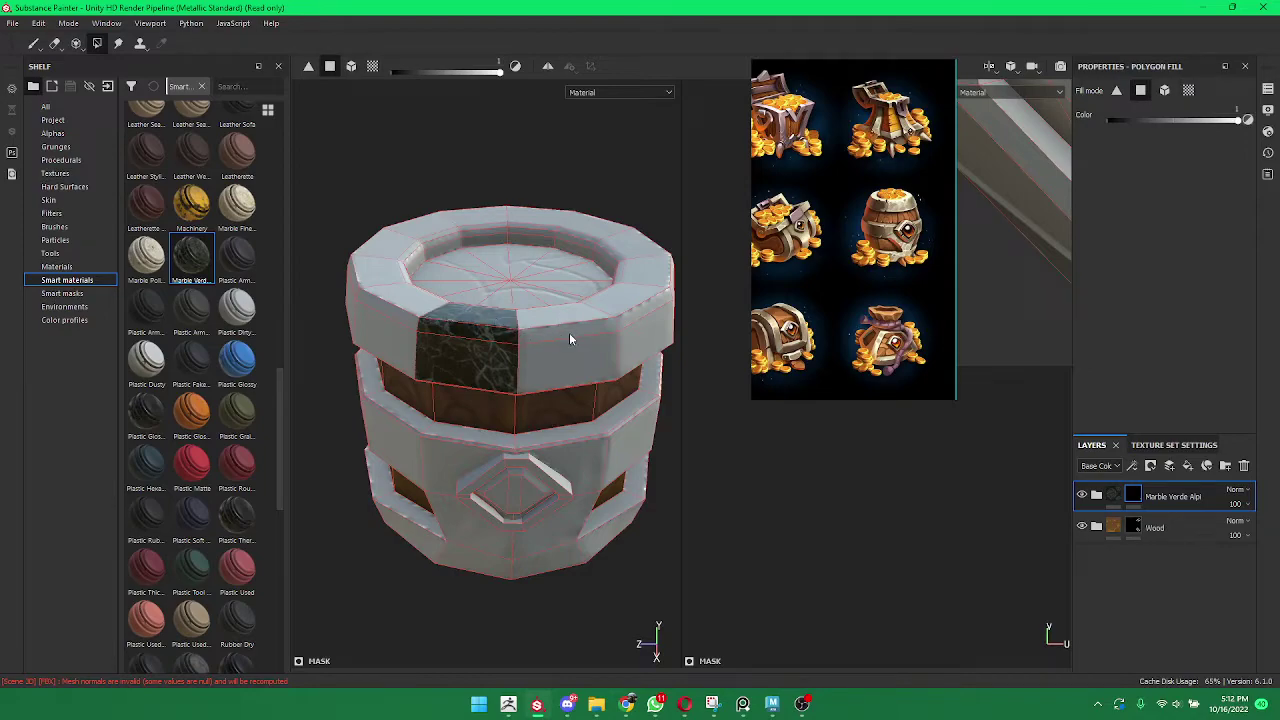
click(564, 318)
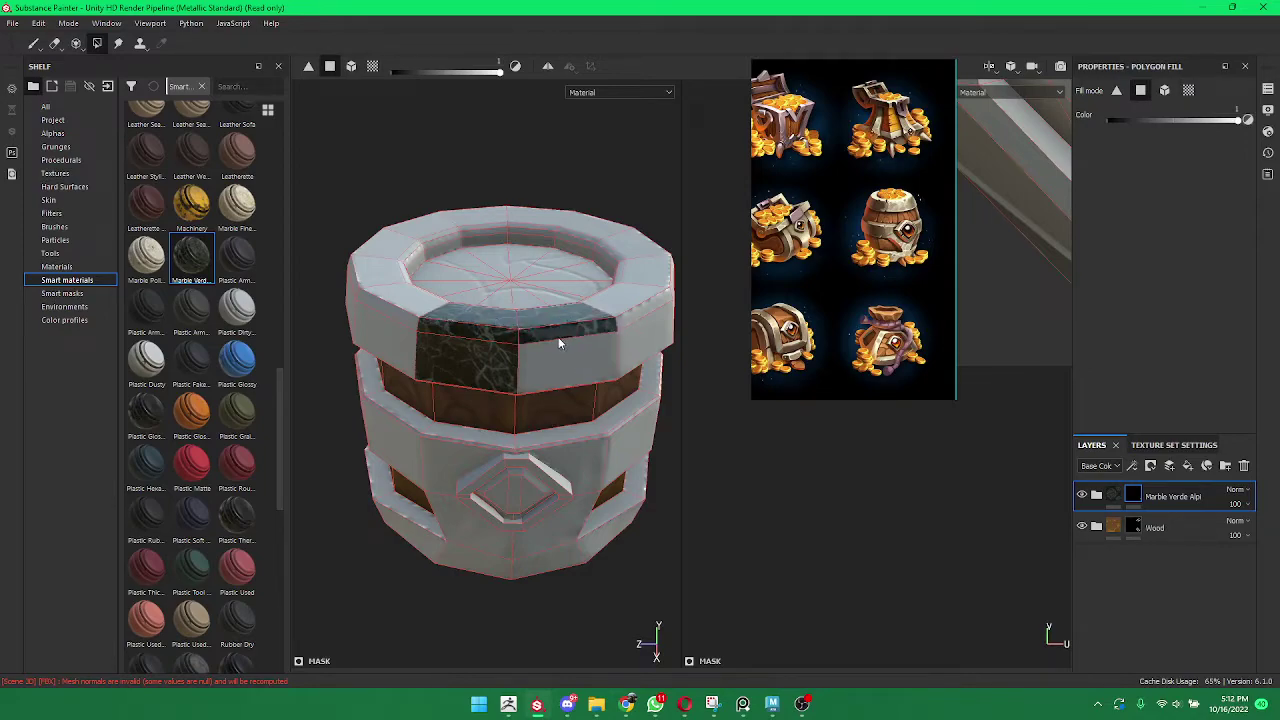
alt+drag(558, 343, 454, 362)
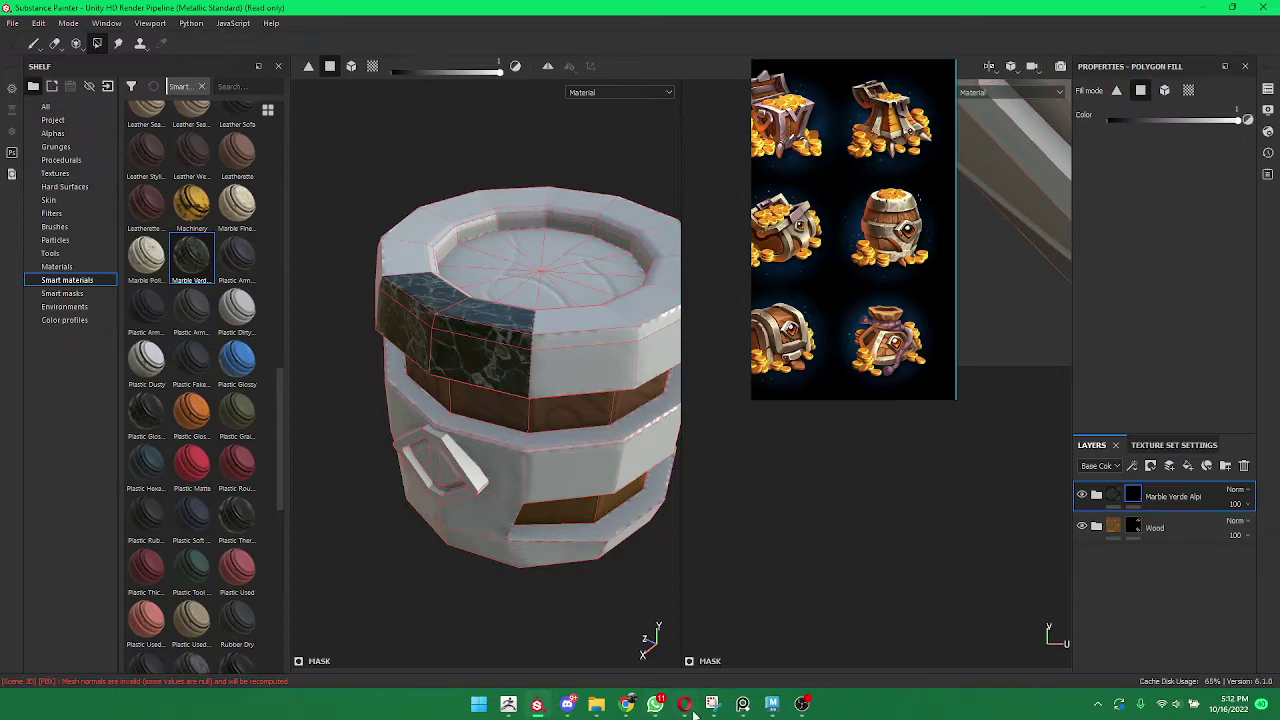
click(626, 704)
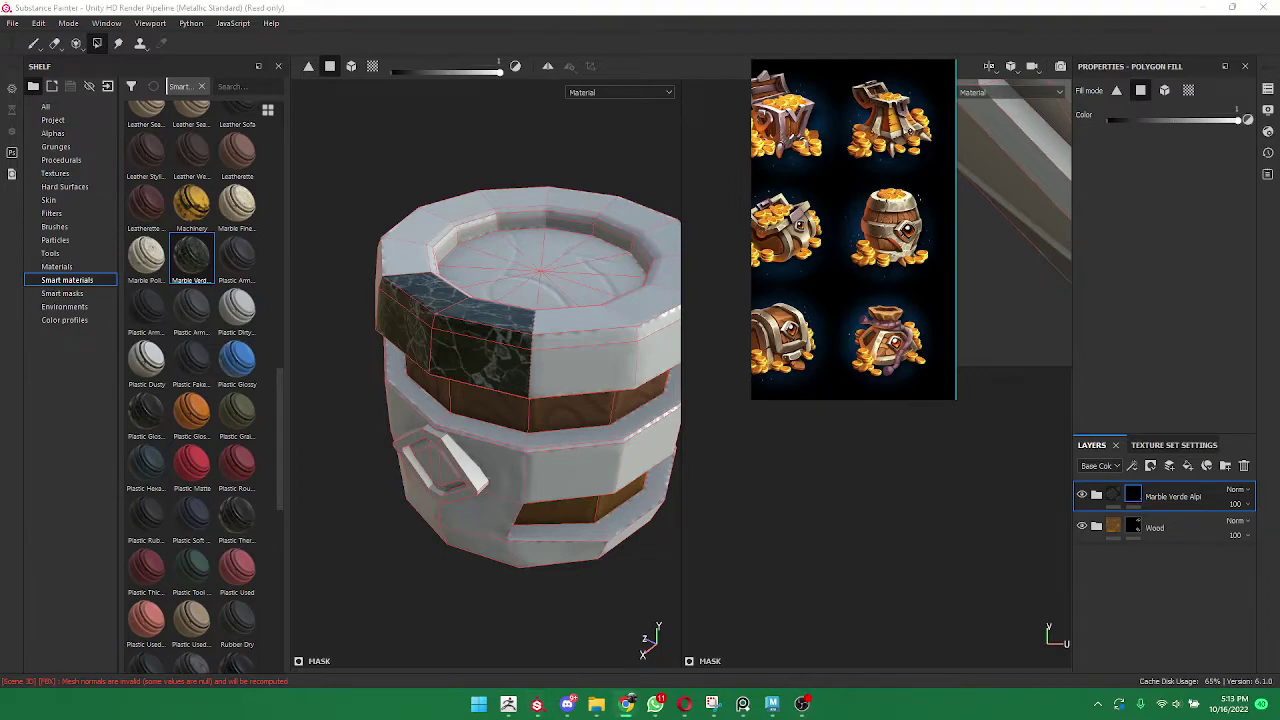
- Fill more rim strips and the inner rim faces with marble
click(563, 343)
click(565, 358)
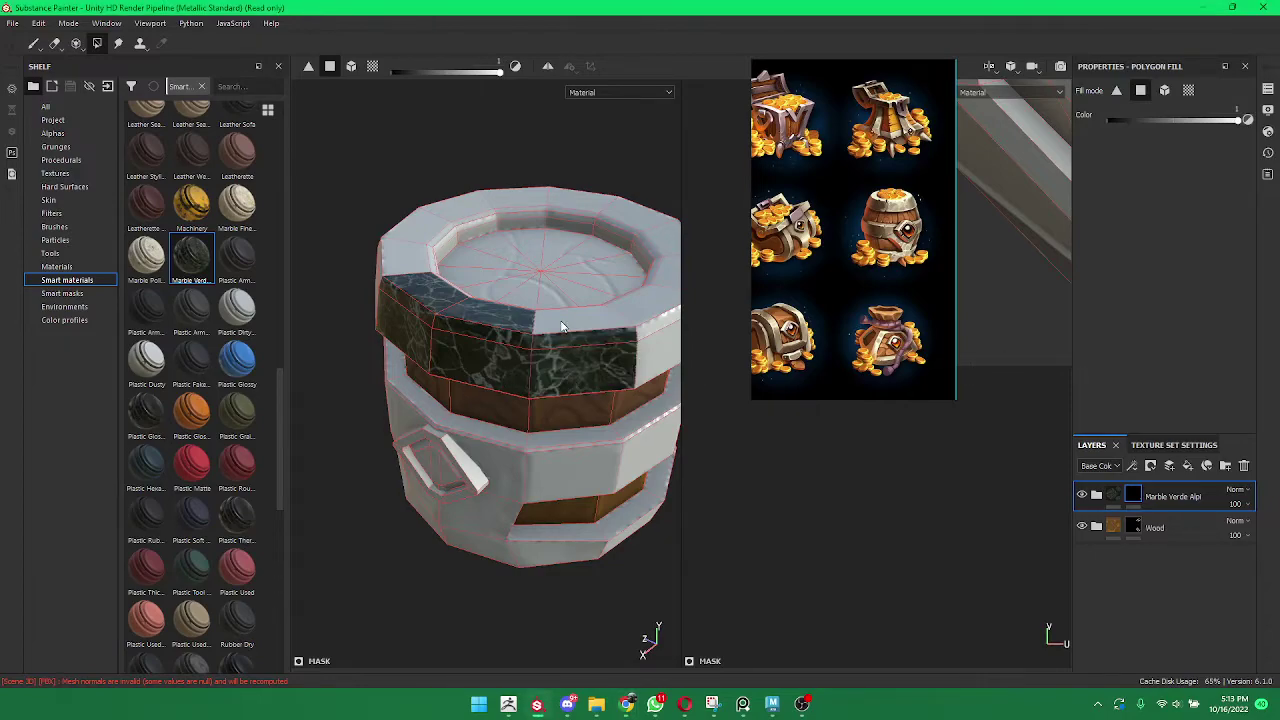
alt+drag(543, 455, 472, 406)
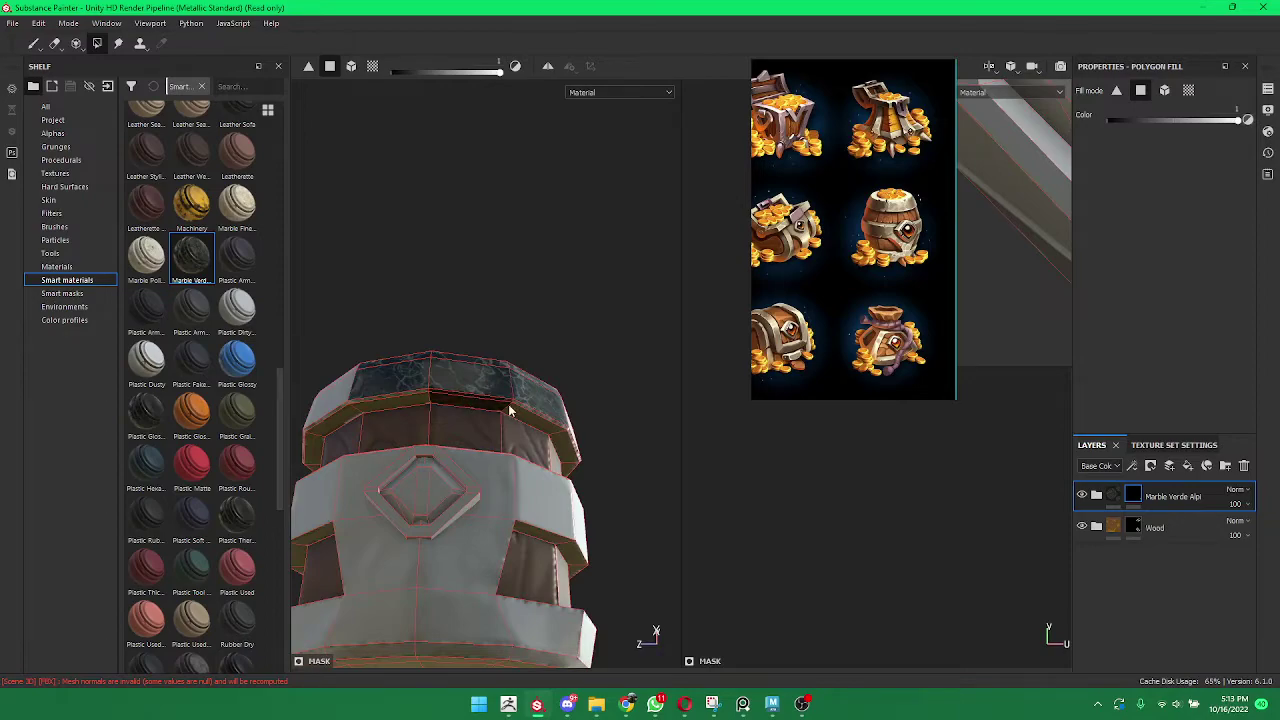
click(910, 126)
alt+right_drag(507, 392, 537, 418)
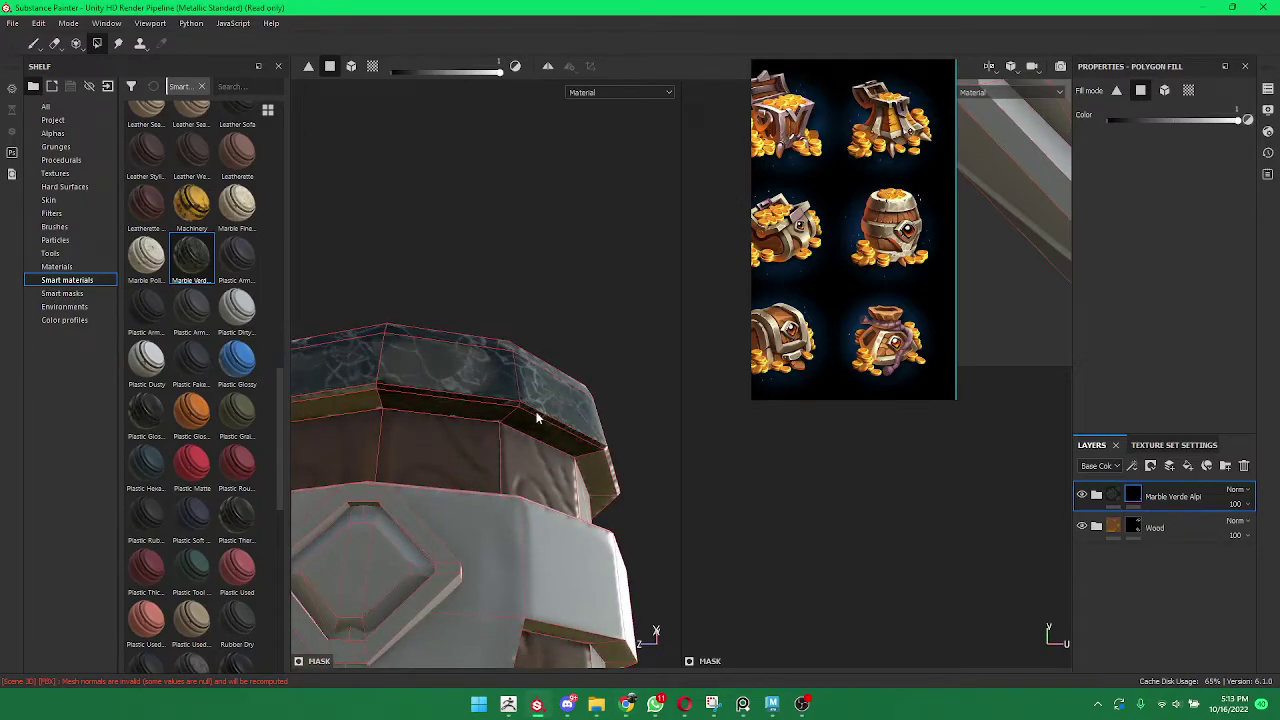
alt+drag(537, 418, 663, 394)
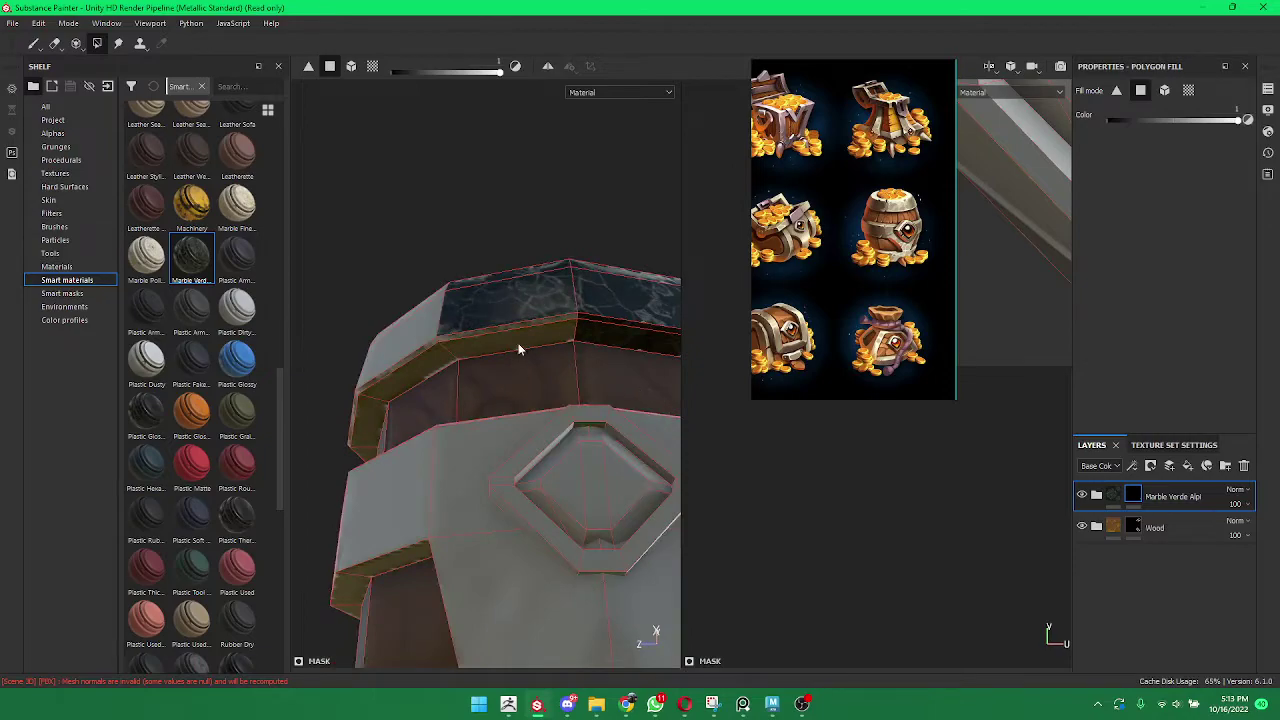
mouse_move(427, 378)
alt+mouse_down()
mouse_move(454, 372)
mouse_move(448, 449)
mouse_move(434, 292)
mouse_move(404, 377)
mouse_move(349, 464)
mouse_move(467, 455)
alt+mouse_up()
click(467, 455)
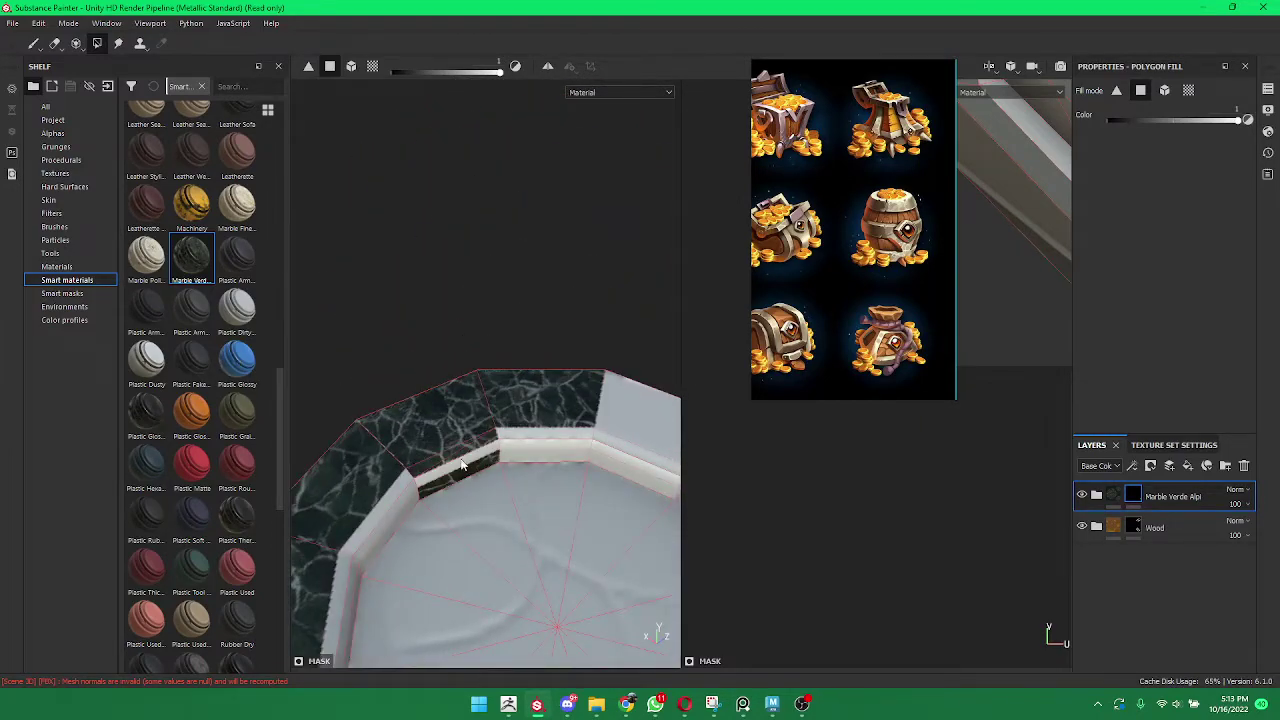
click(533, 457)
click(538, 441)
click(360, 540)
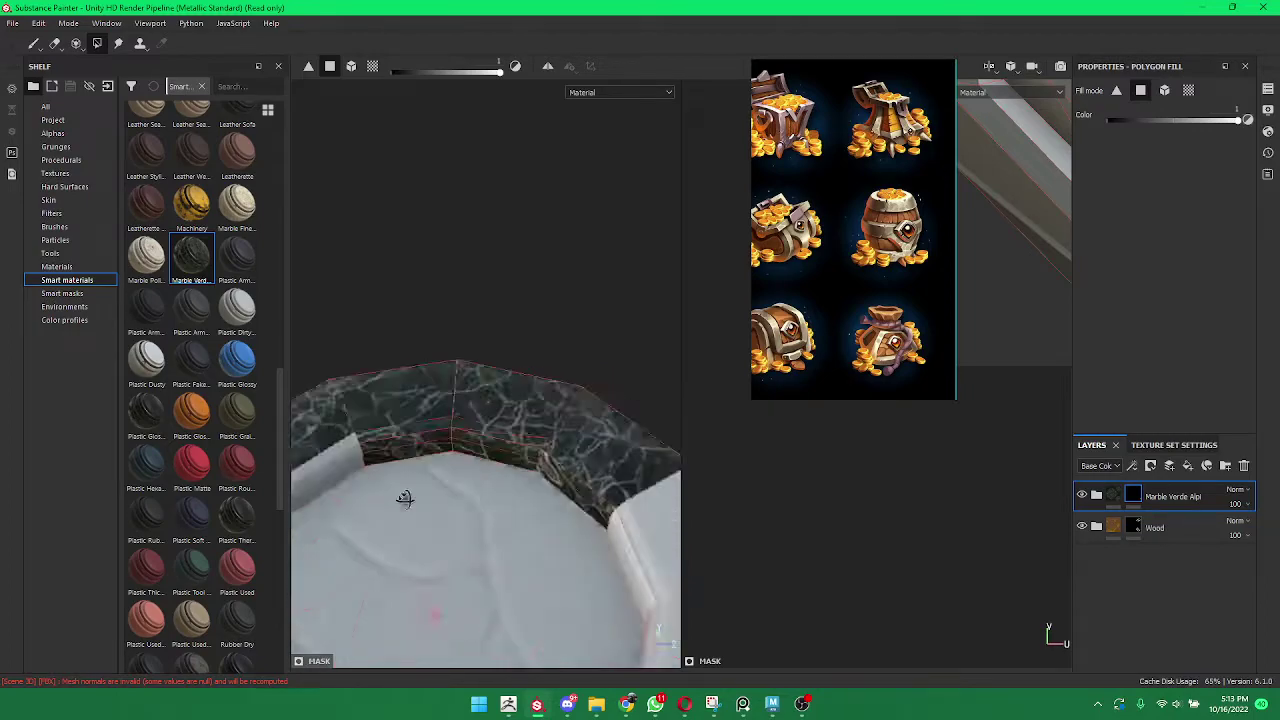
- Erase the marble from the band's front faces
alt+drag(370, 545, 441, 407)
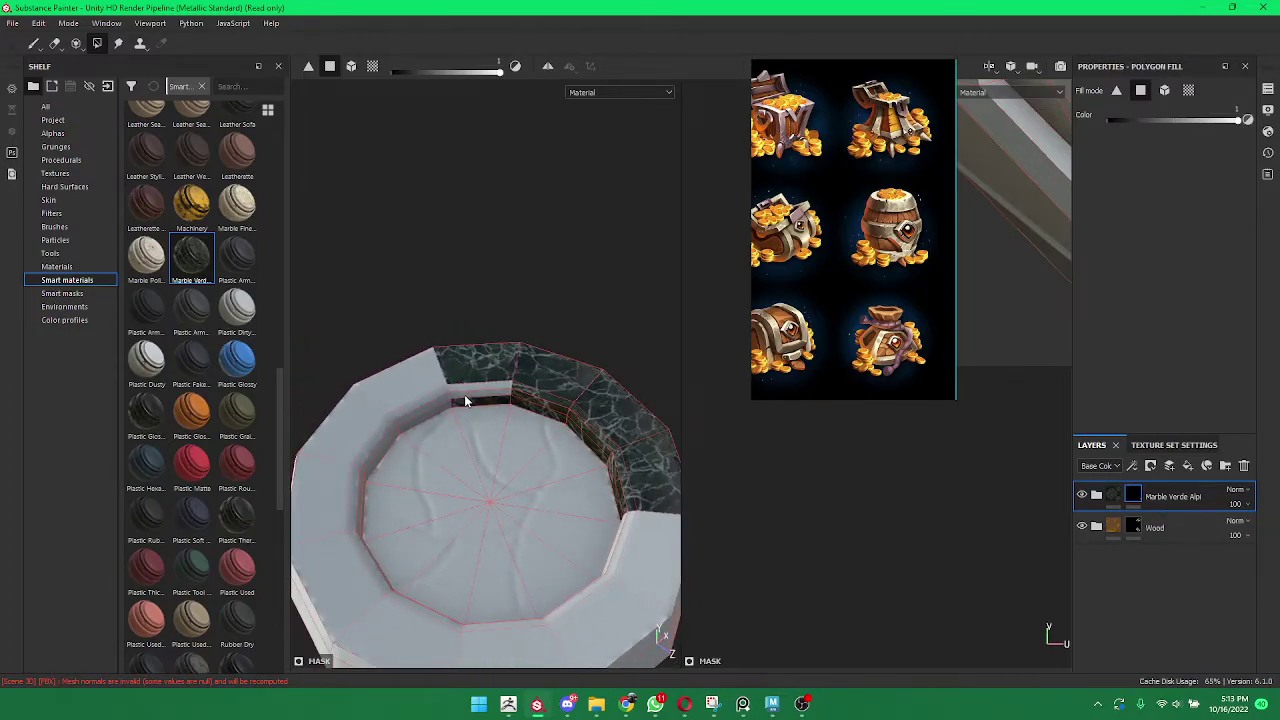
mouse_move(465, 402)
alt+mouse_down()
mouse_move(442, 455)
mouse_move(546, 491)
mouse_move(353, 342)
mouse_move(557, 446)
alt+mouse_up()
mouse_move(557, 446)
alt+mouse_down()
mouse_move(485, 462)
mouse_move(363, 440)
mouse_move(337, 420)
mouse_move(463, 432)
alt+mouse_up()
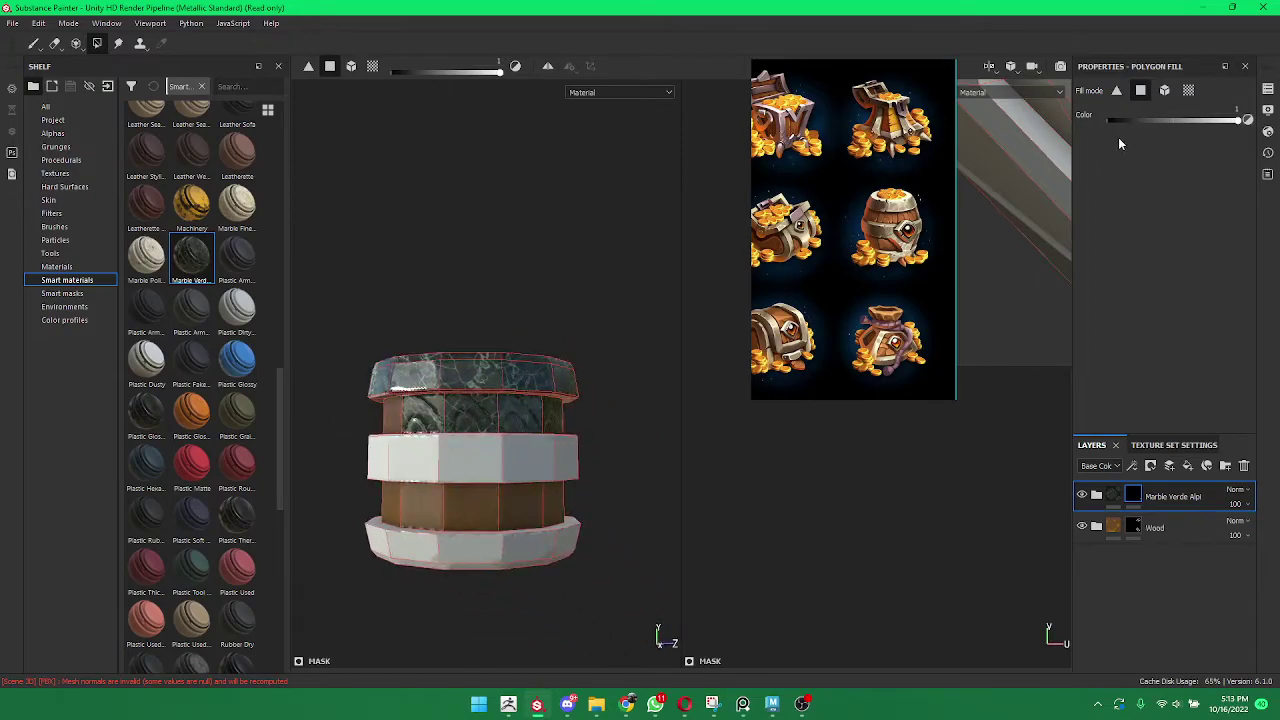
drag(1247, 120, 1109, 120)
scroll(444, 412, up, 2)
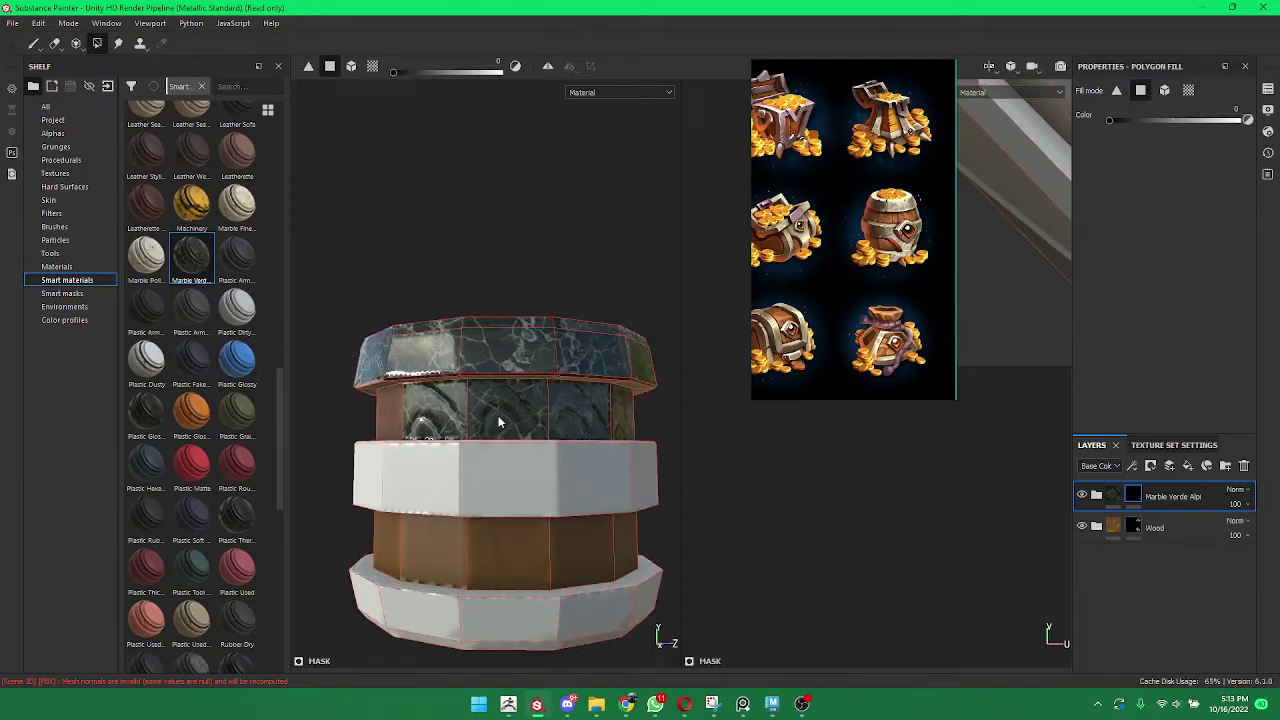
drag(503, 424, 454, 425)
alt+middle_drag(454, 425, 509, 420)
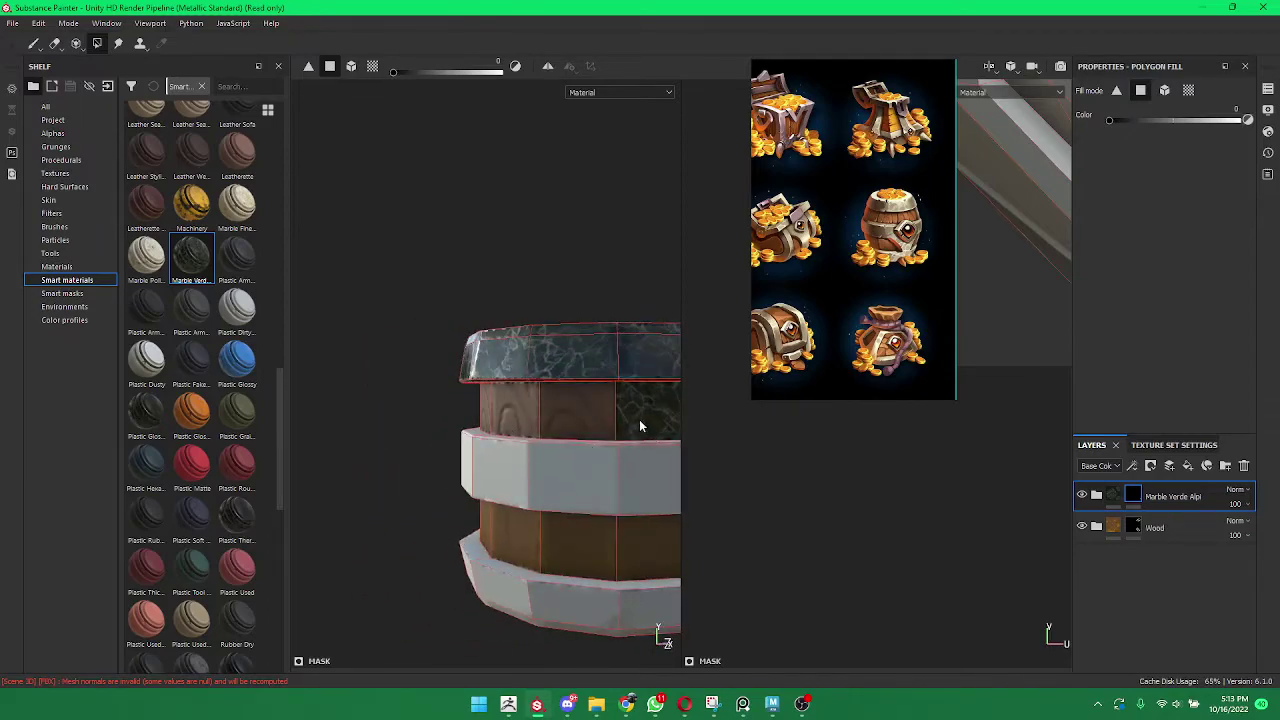
alt+middle_drag(640, 423, 397, 446)
alt+drag(397, 446, 494, 429)
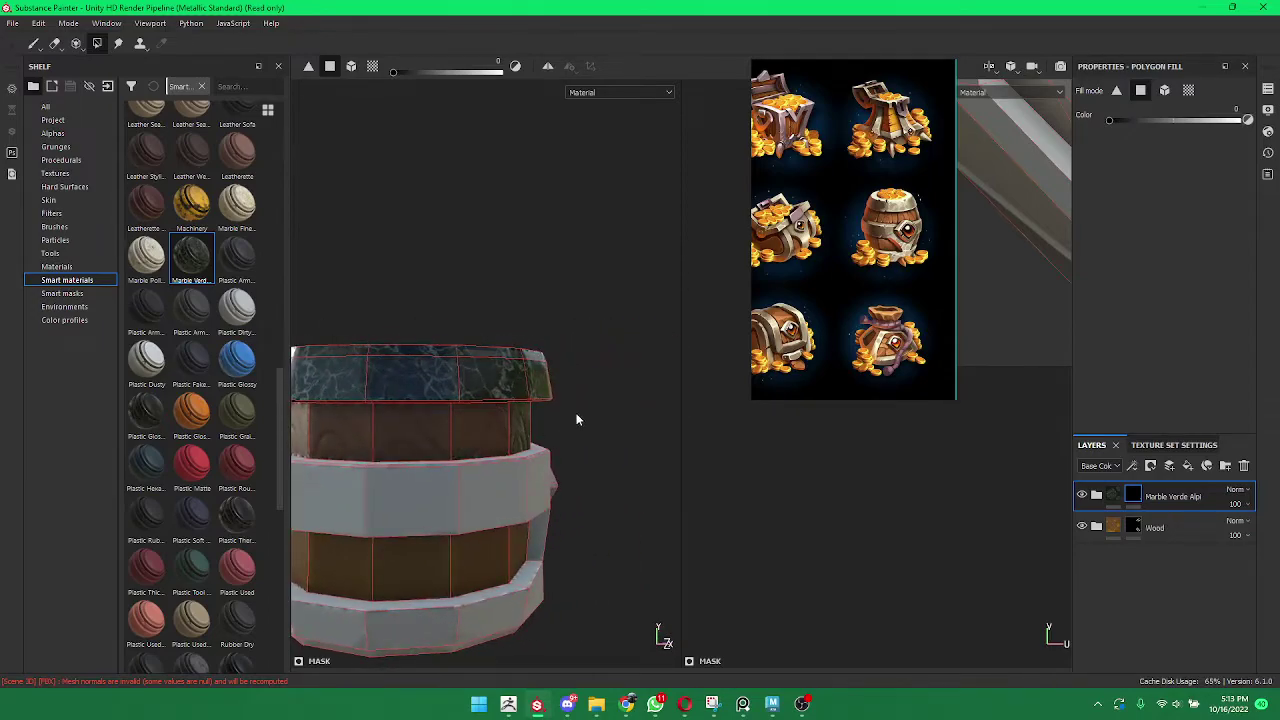
mouse_move(577, 420)
alt+mouse_down()
mouse_move(551, 425)
mouse_move(676, 553)
mouse_move(347, 491)
mouse_move(362, 500)
alt+mouse_up()
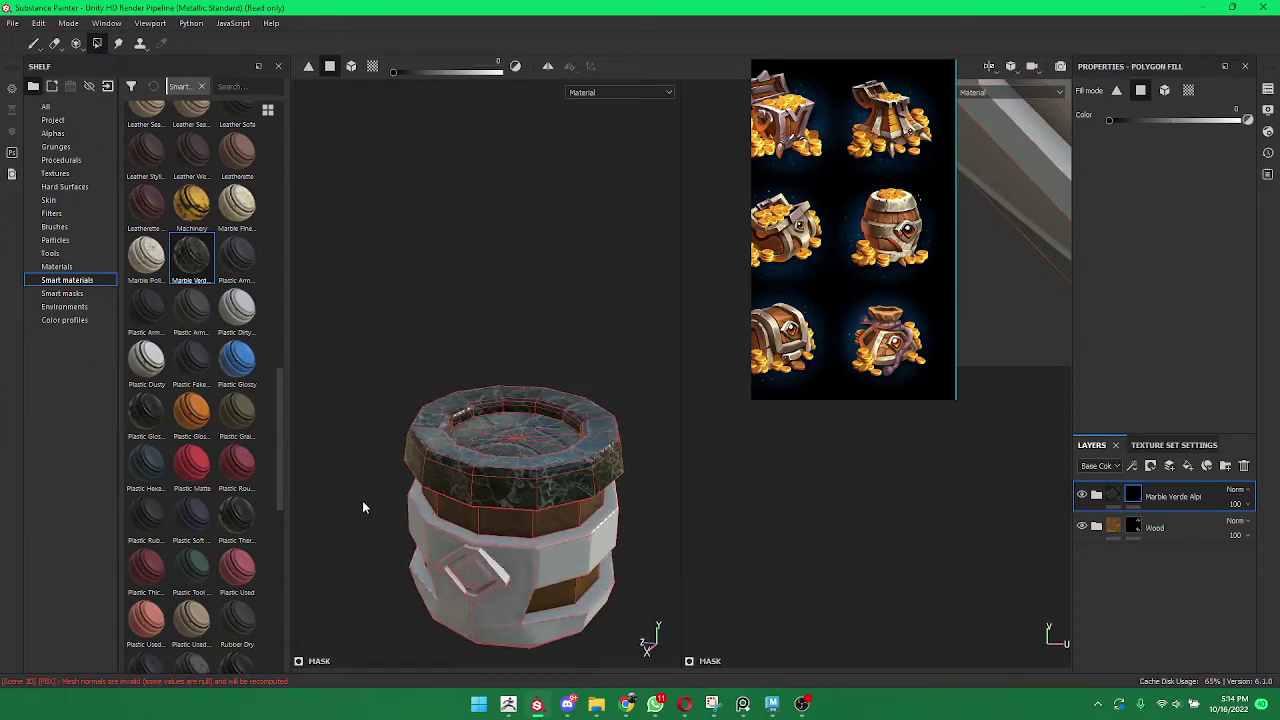
alt+drag(527, 543, 680, 420)
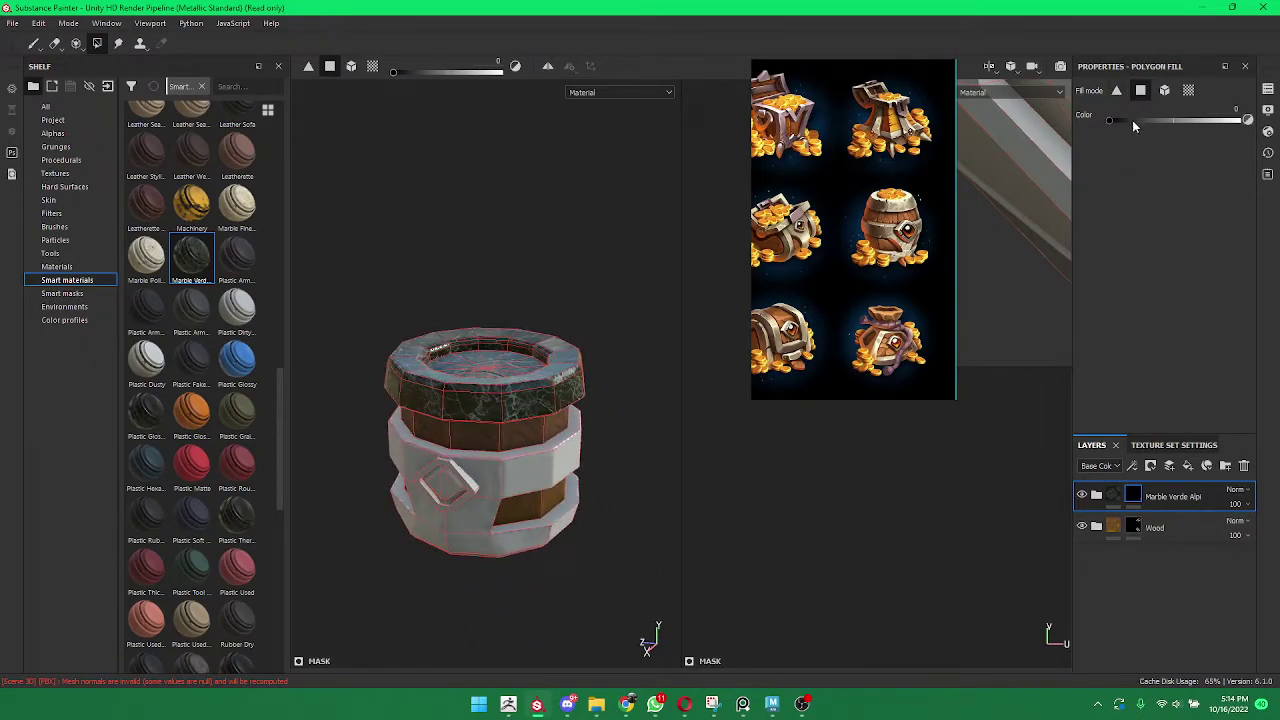
- Fill the lower front wood panels and a front belt face with marble
drag(1134, 121, 1240, 120)
mouse_move(479, 540)
alt+mouse_down()
mouse_move(478, 500)
mouse_move(470, 540)
alt+mouse_up()
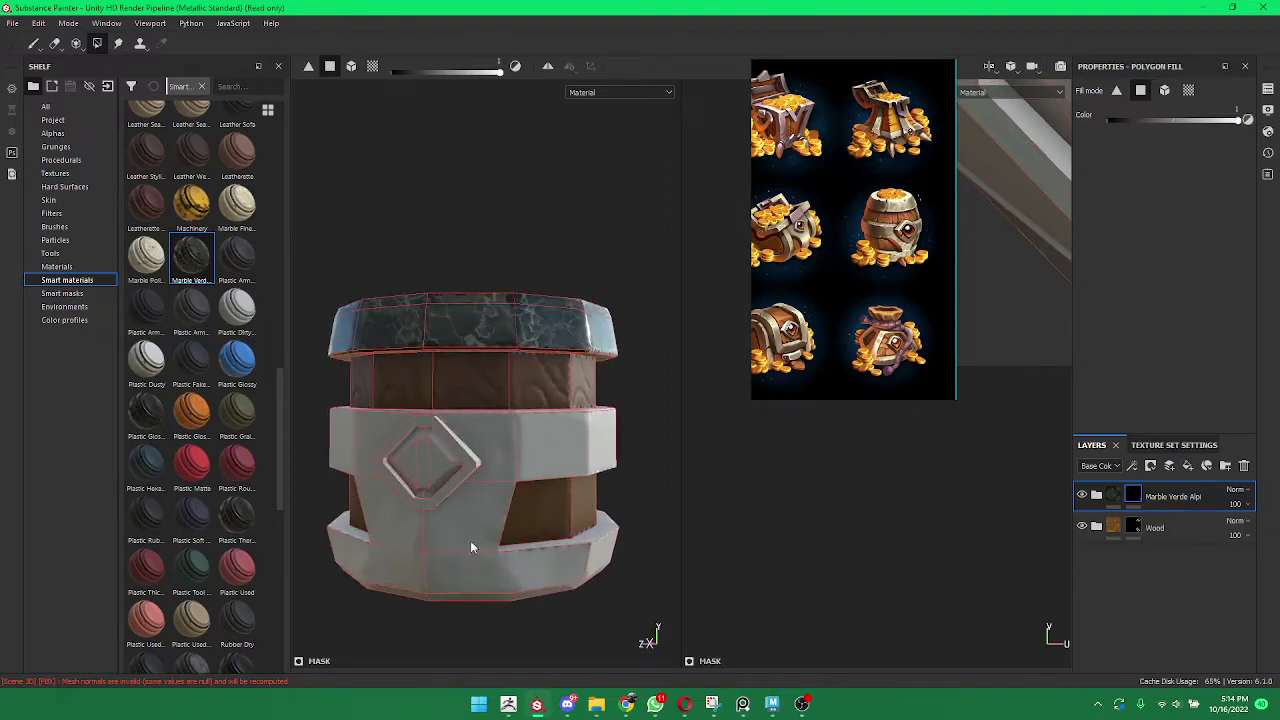
click(455, 522)
click(398, 536)
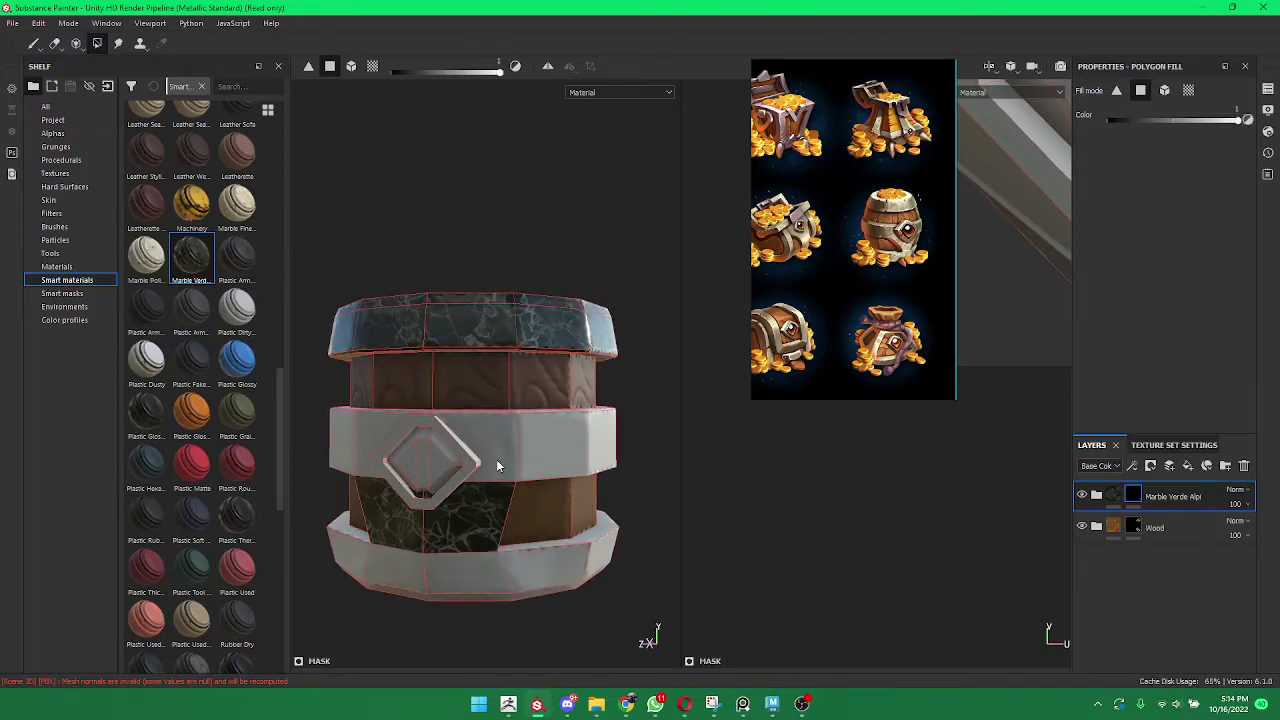
alt+drag(486, 443, 480, 438)
alt+middle_drag(480, 438, 387, 452)
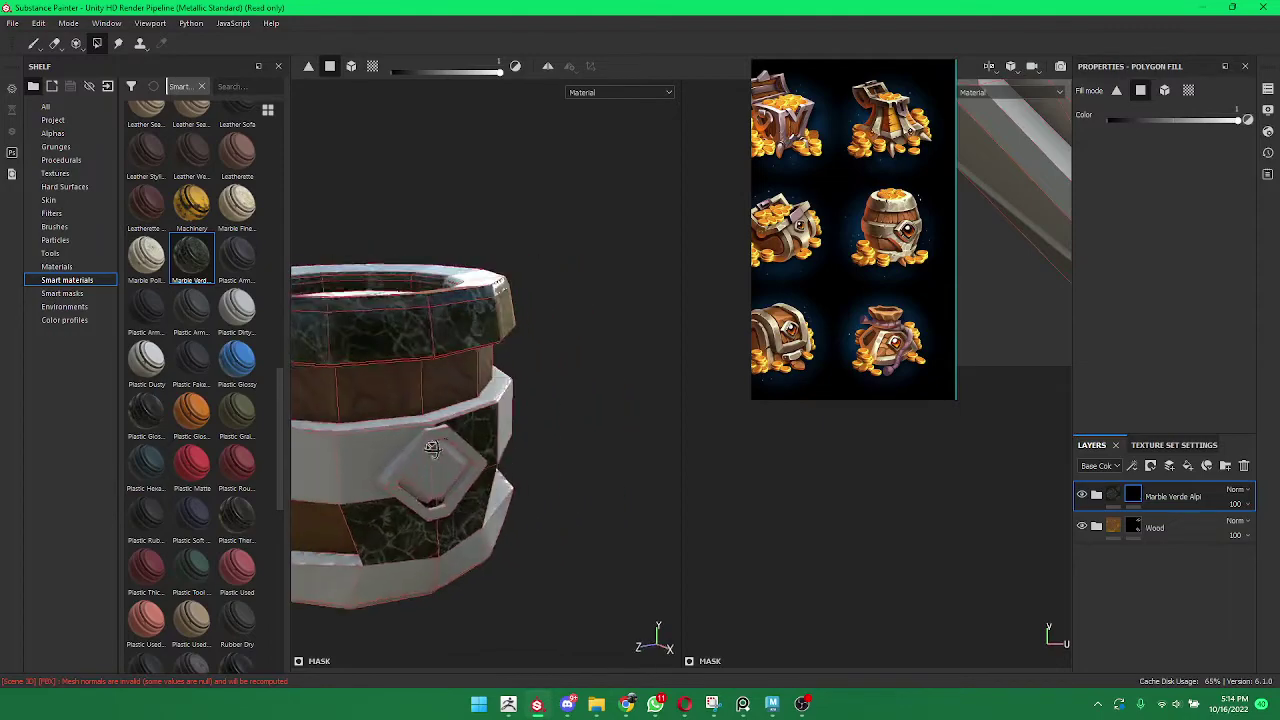
alt+drag(387, 452, 445, 451)
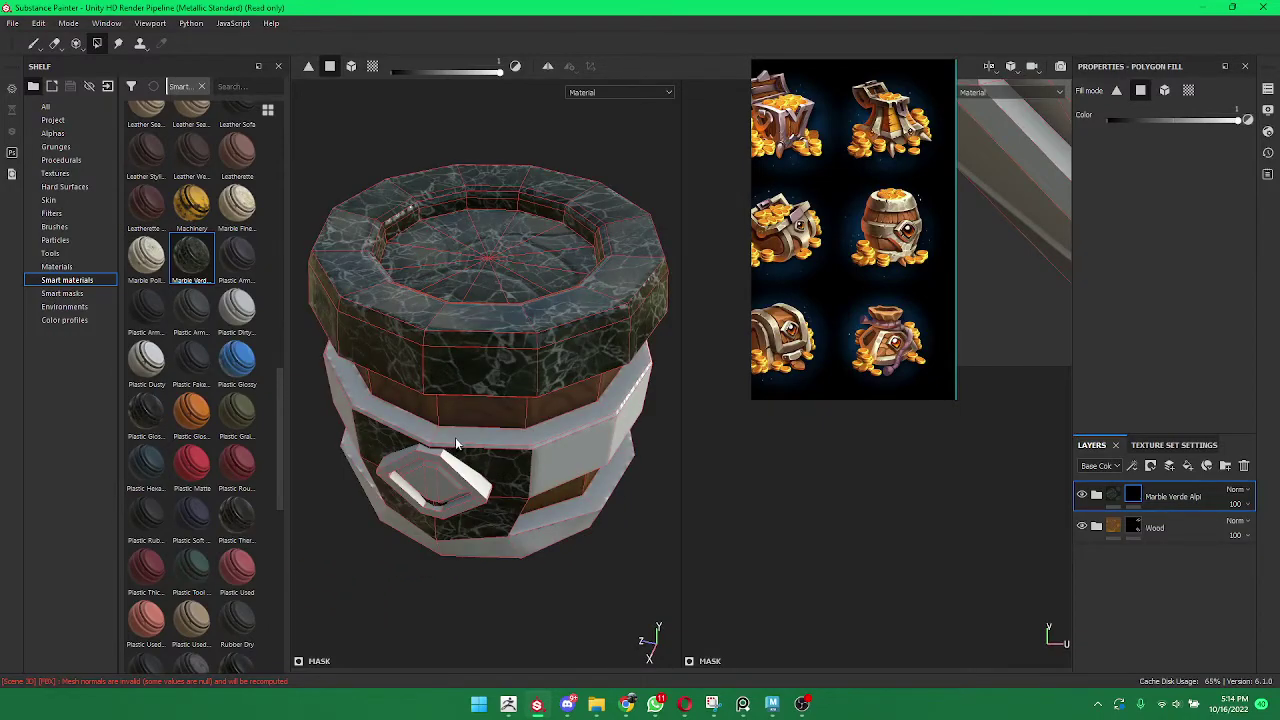
click(428, 445)
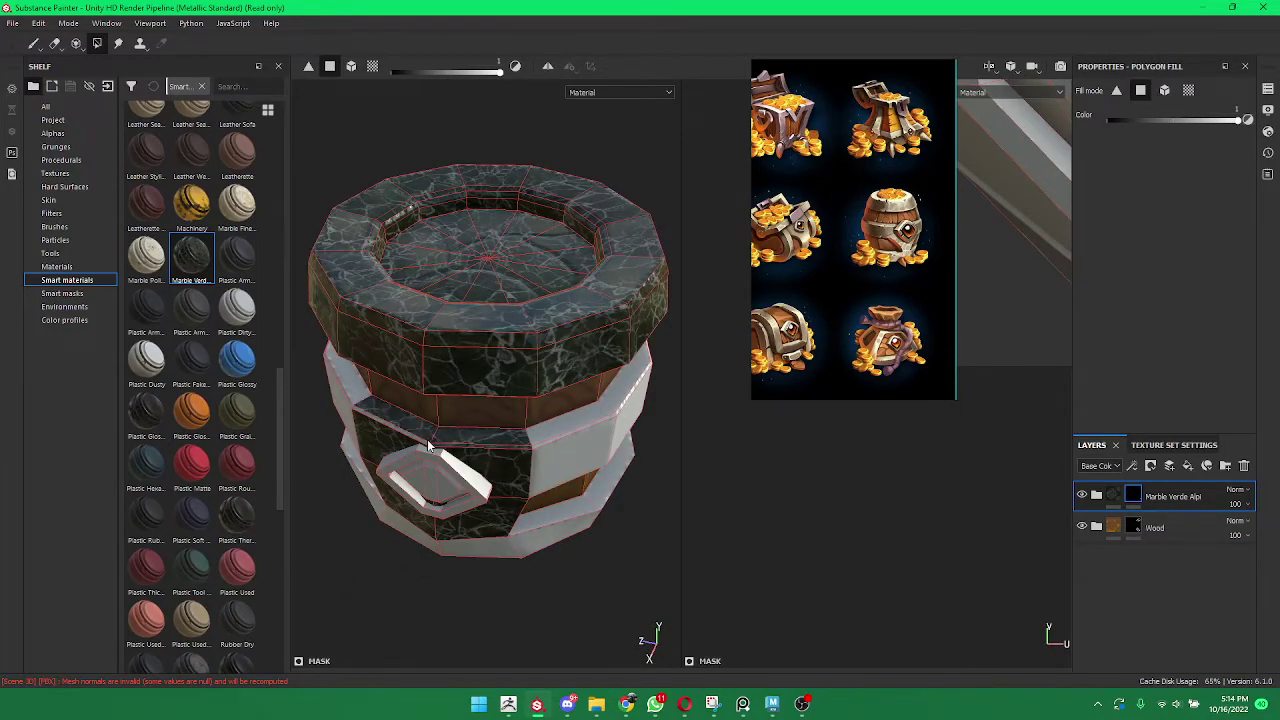
alt+right_drag(428, 448, 359, 521)
mouse_move(359, 521)
alt+mouse_down()
mouse_move(371, 434)
mouse_move(608, 537)
mouse_move(452, 437)
alt+mouse_up()
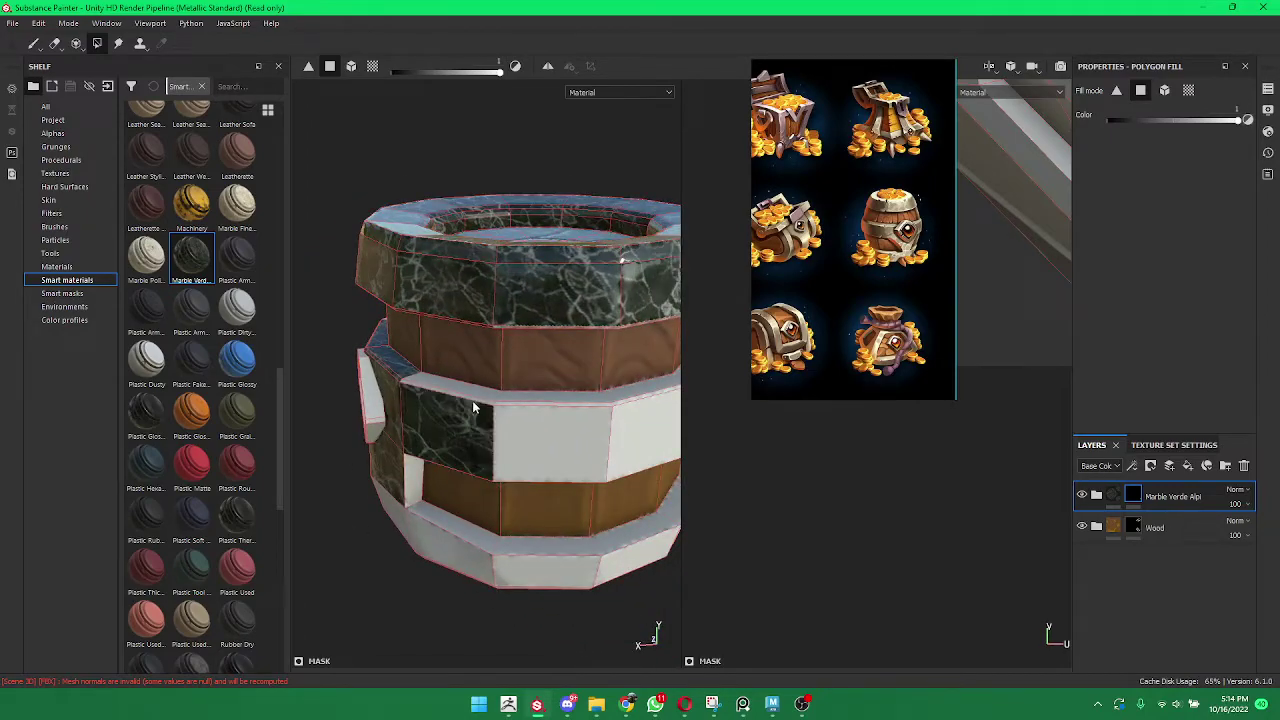
- Delete the Marble Verde Alpi layer, leaving only Wood
double_click(1190, 497)
key(Delete)
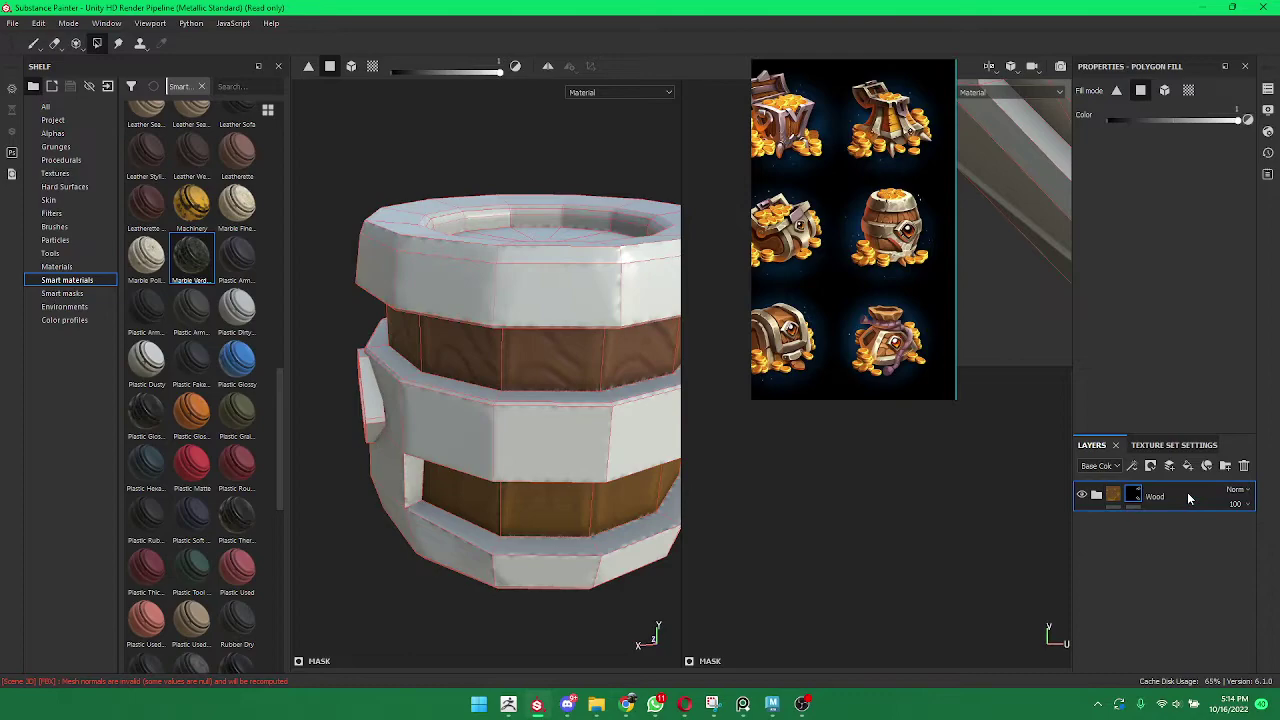
scroll(157, 411, down, 3)
scroll(157, 411, down, 3)
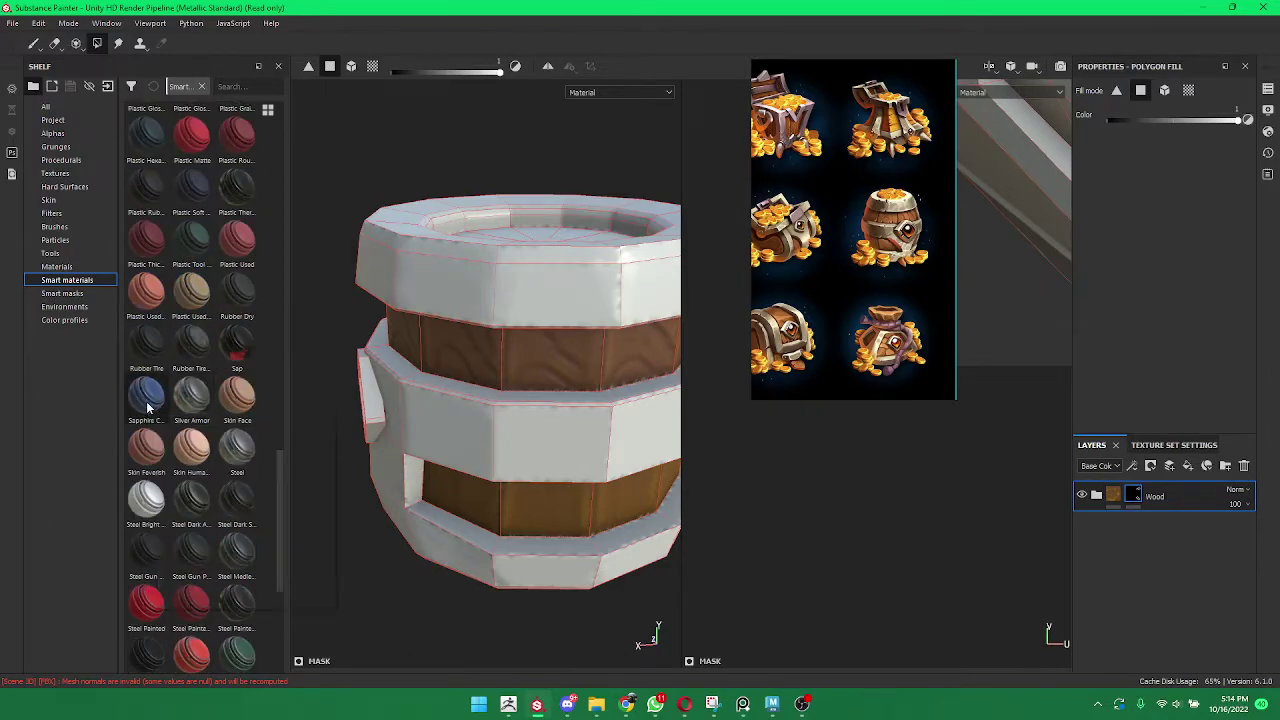
scroll(200, 397, down, 6)
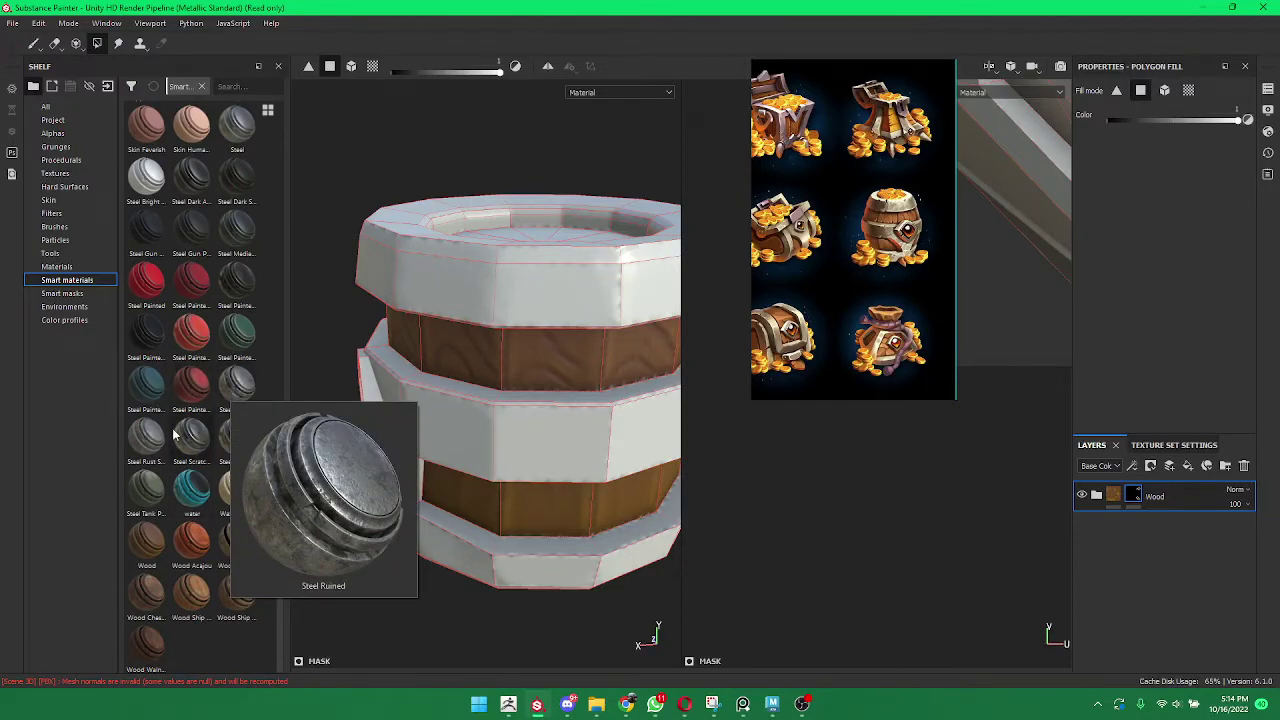
- Switch the shelf to plain Materials and scroll through the thumbnails
click(57, 266)
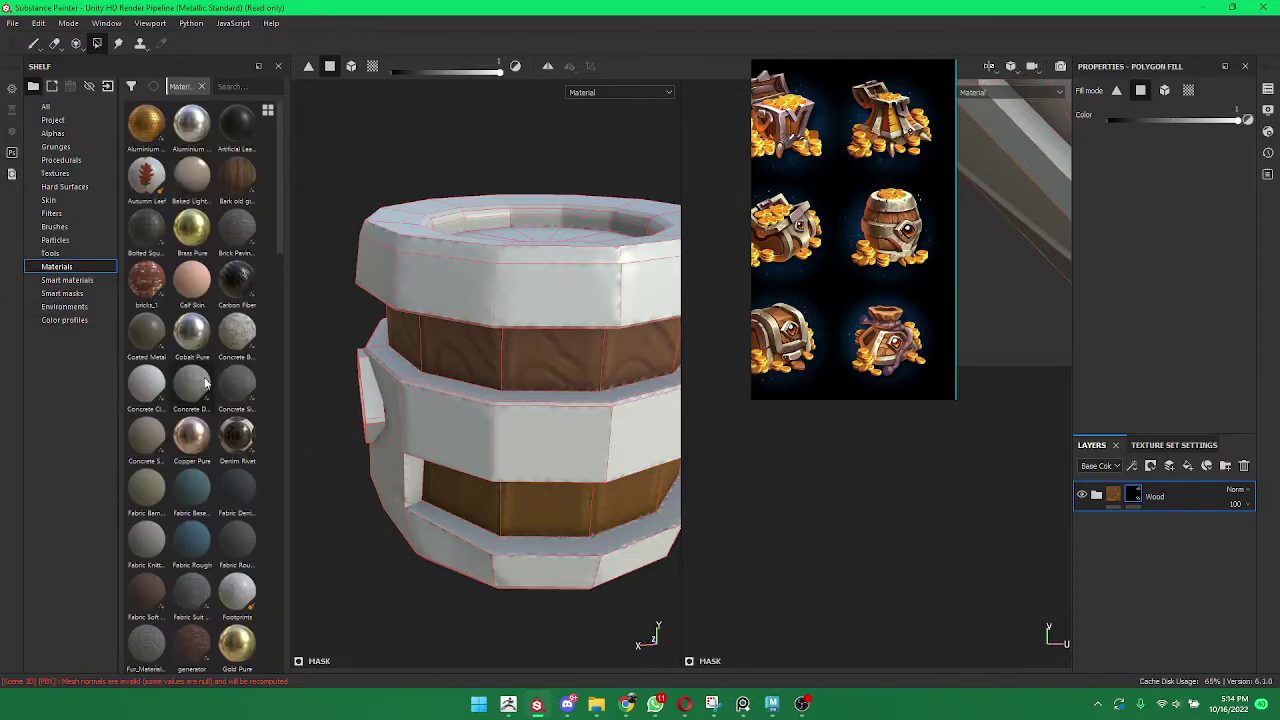
mouse_move(192, 488)
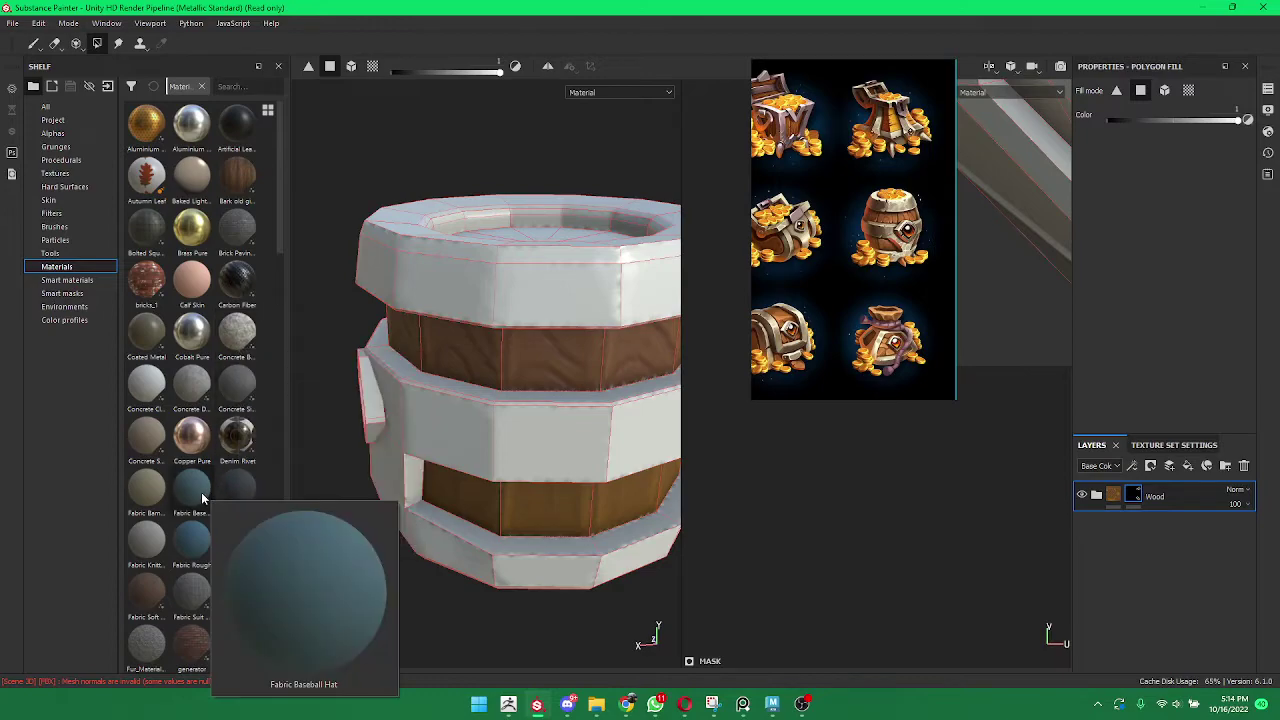
scroll(160, 485, down, 3)
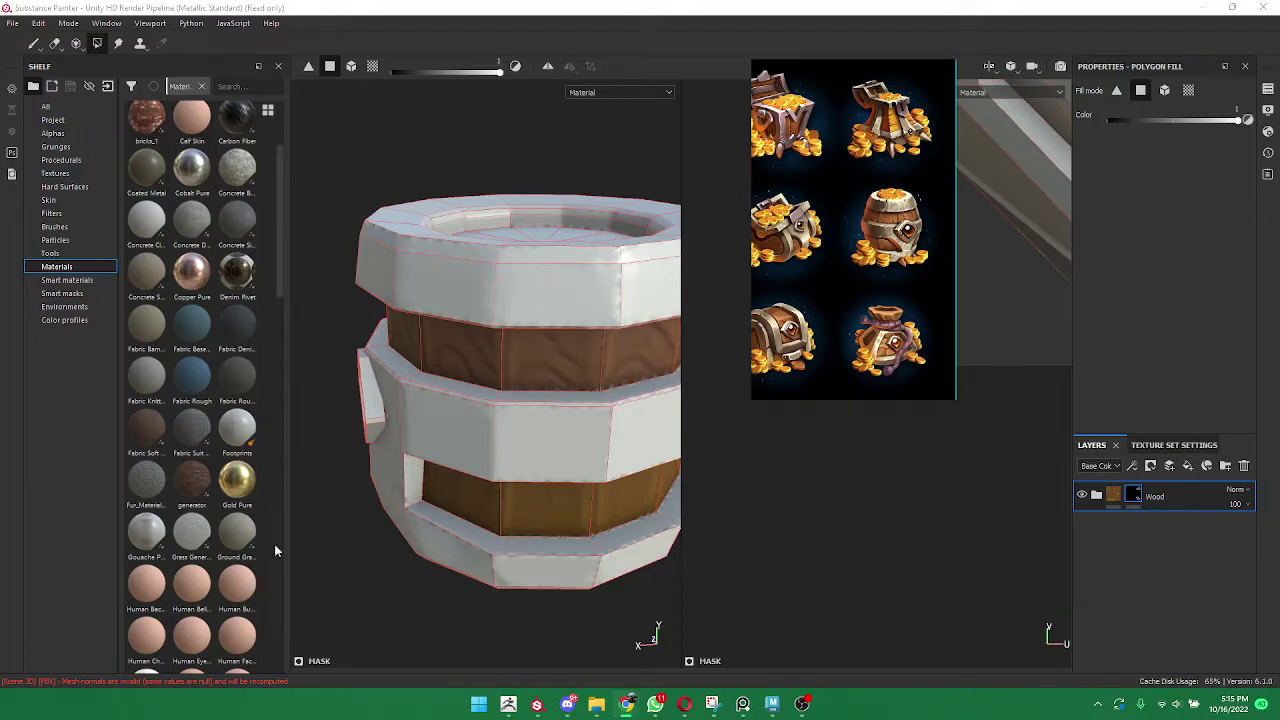
scroll(265, 530, down, 5)
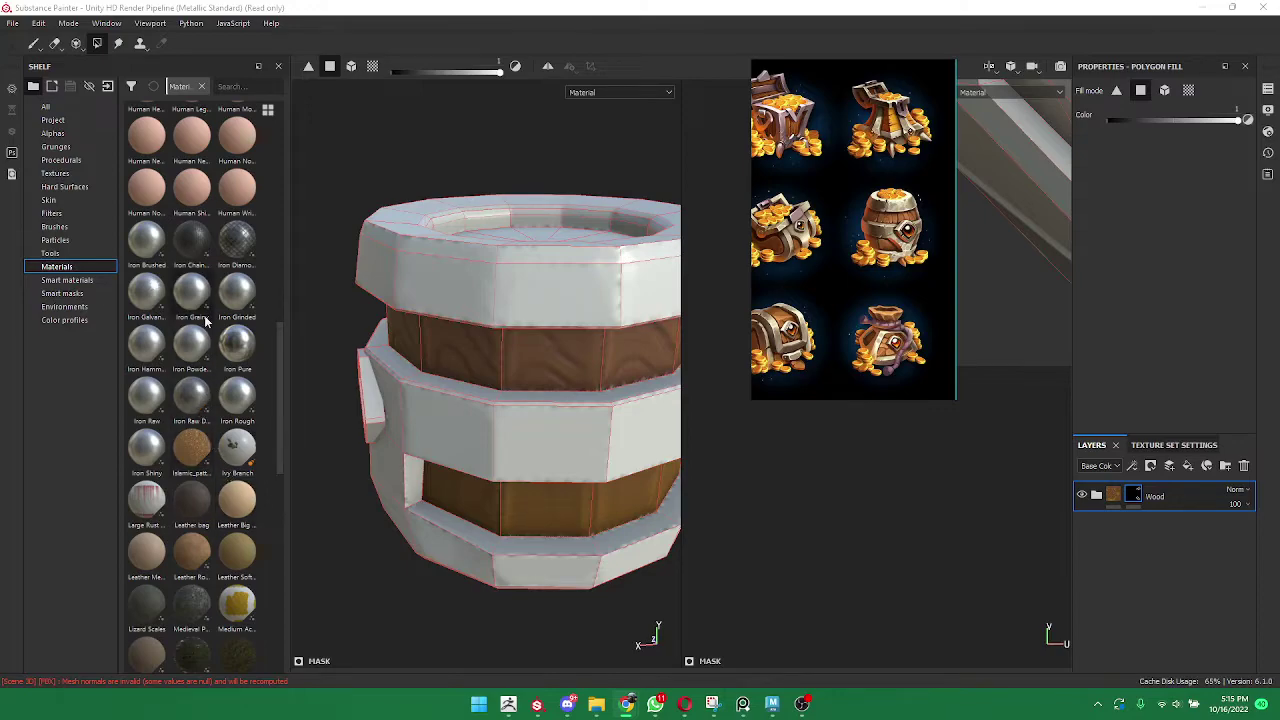
scroll(211, 306, down, 3)
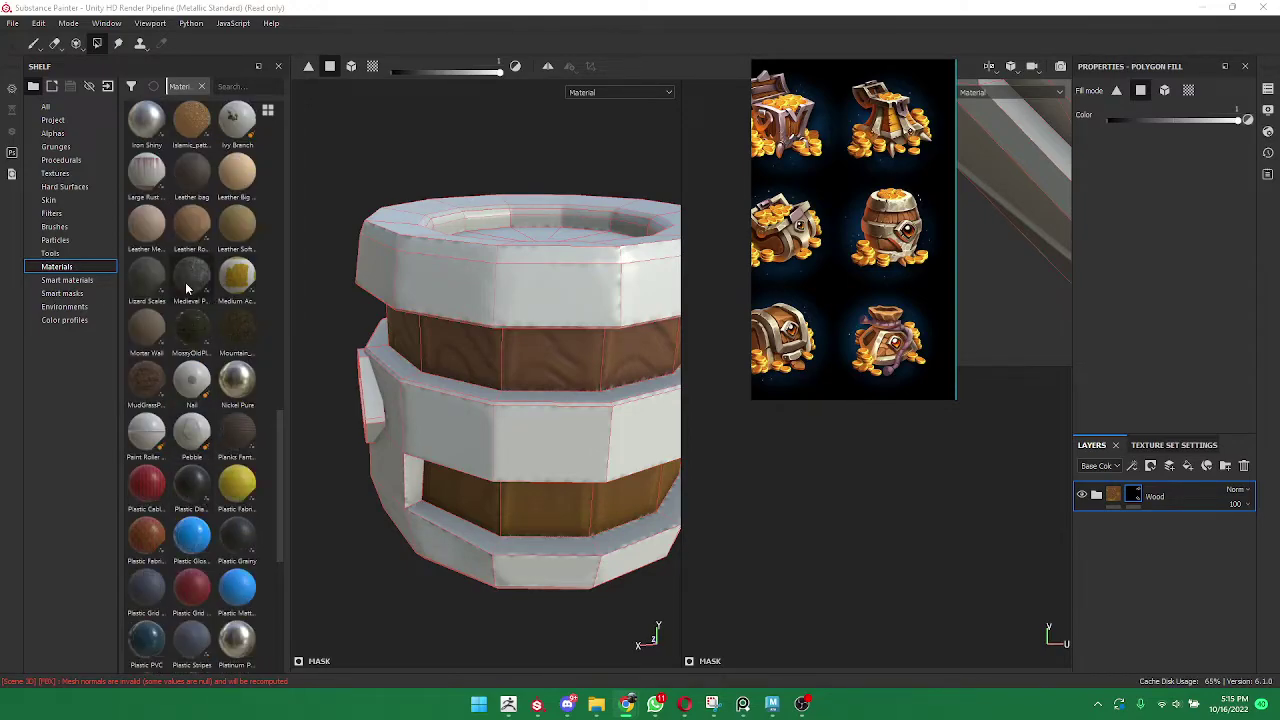
- Try Medieval Pavement on the barrel, then undo it
drag(186, 288, 454, 264)
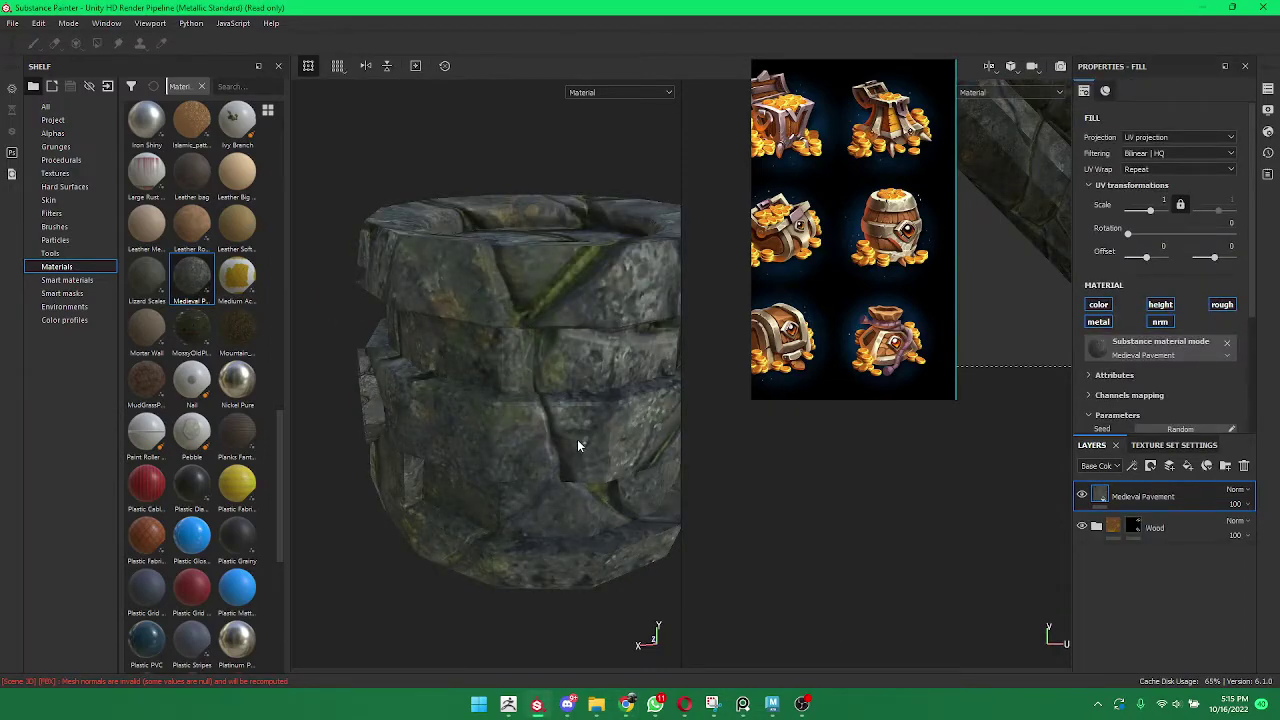
key(ctrl+z)
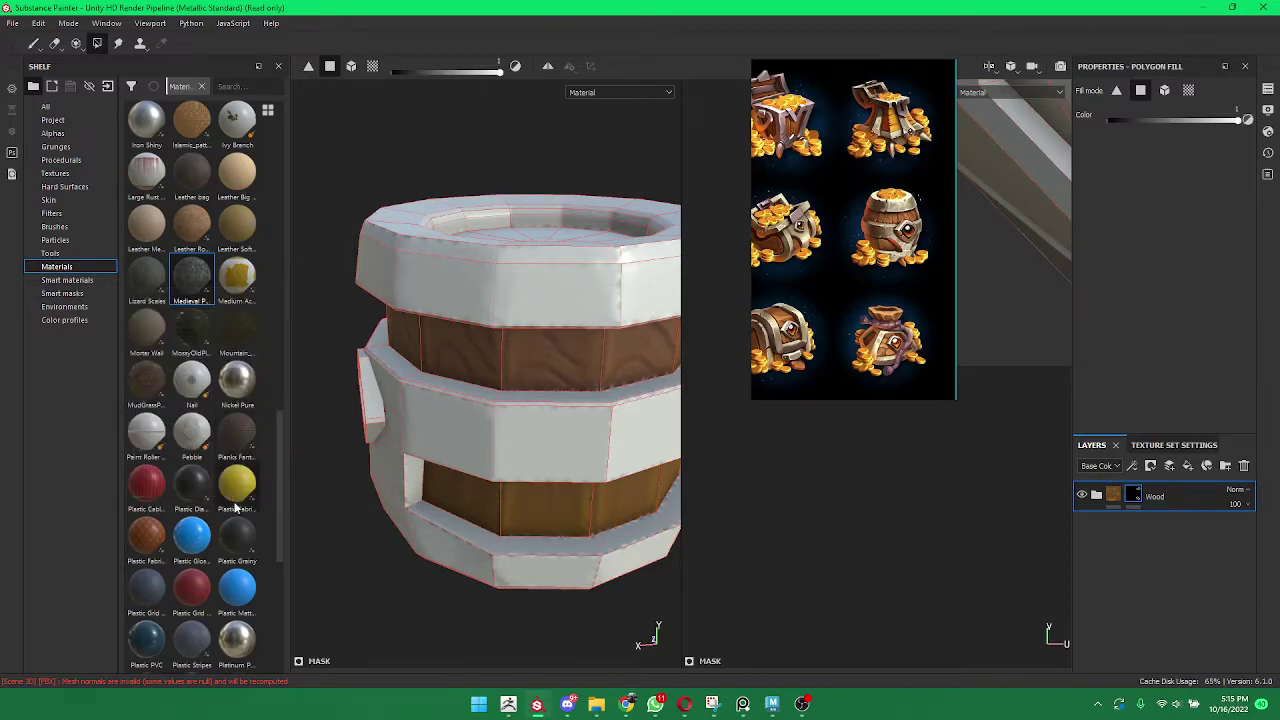
scroll(180, 345, down, 3)
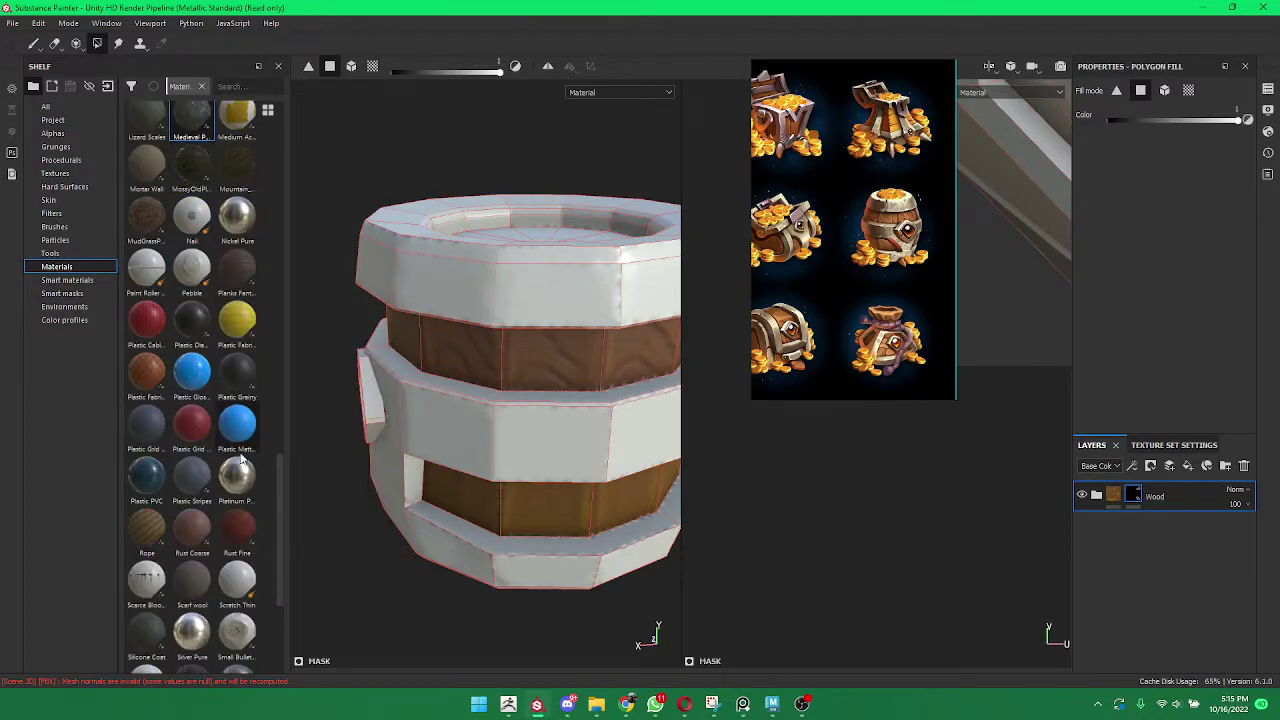
scroll(185, 528, down, 5)
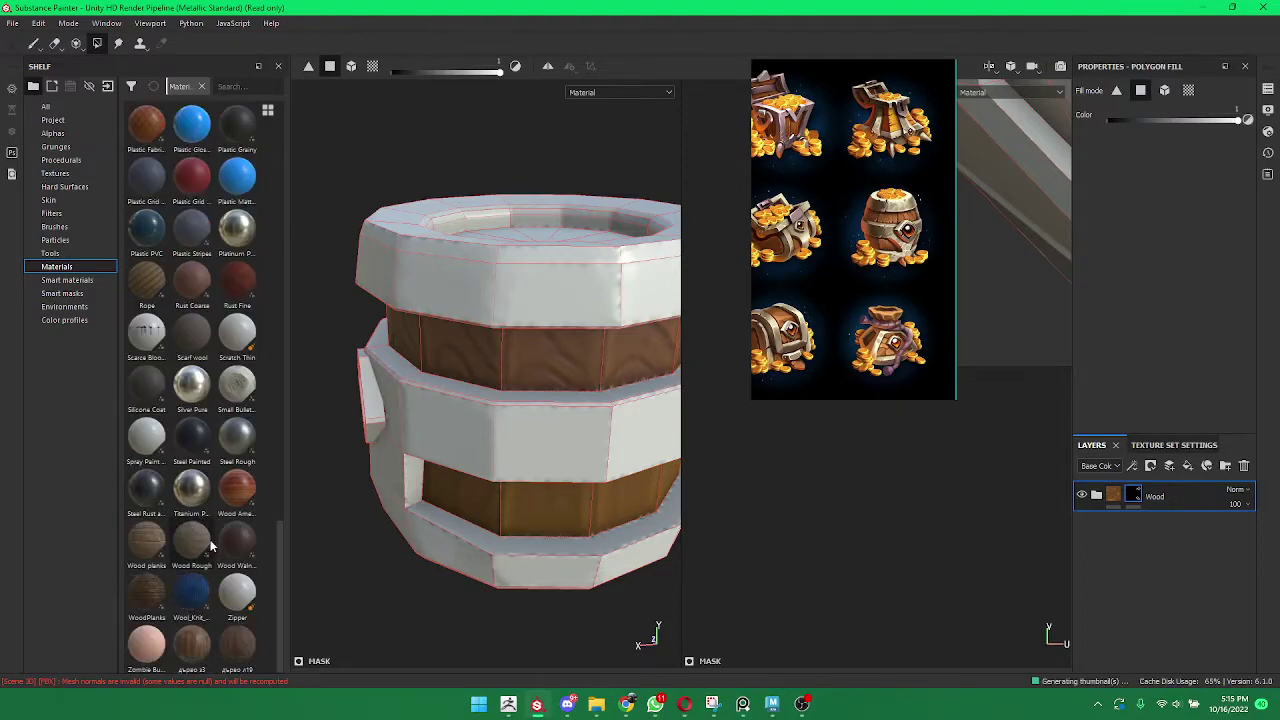
- Cover the barrel with a Concrete Simple layer and open that layer's context menu
scroll(207, 548, up, 10)
scroll(220, 420, up, 5)
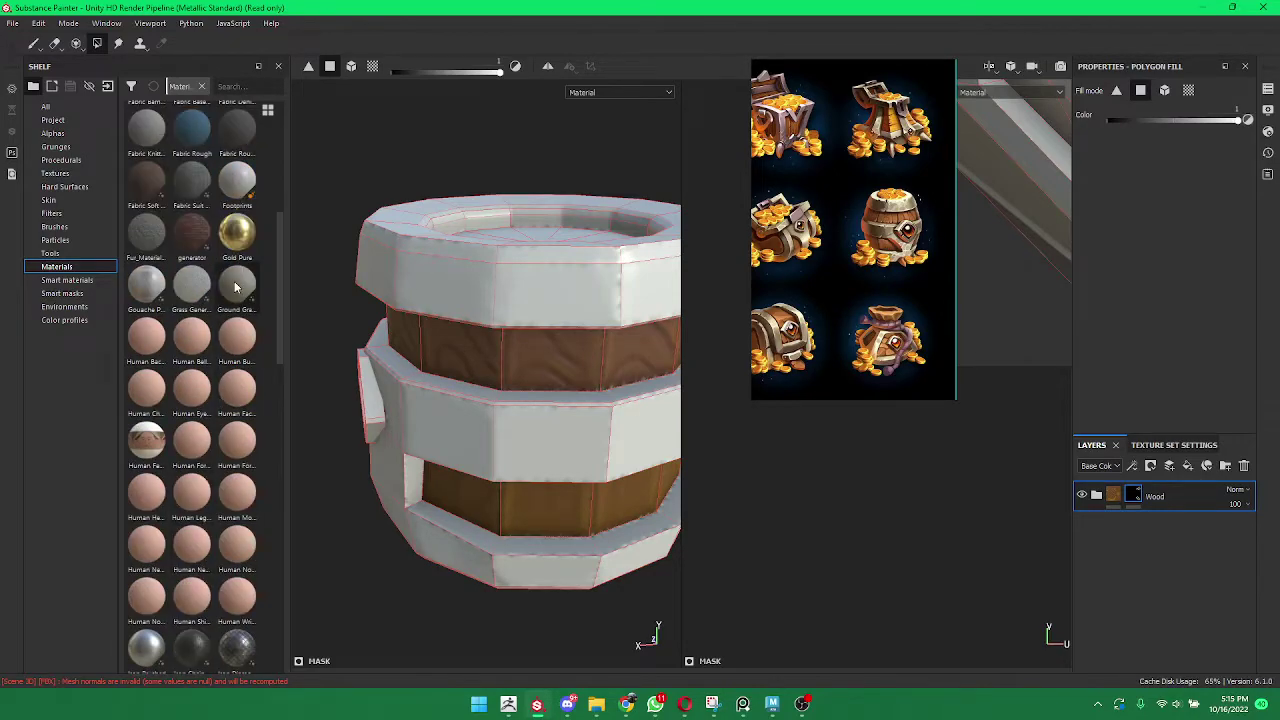
scroll(236, 290, up, 6)
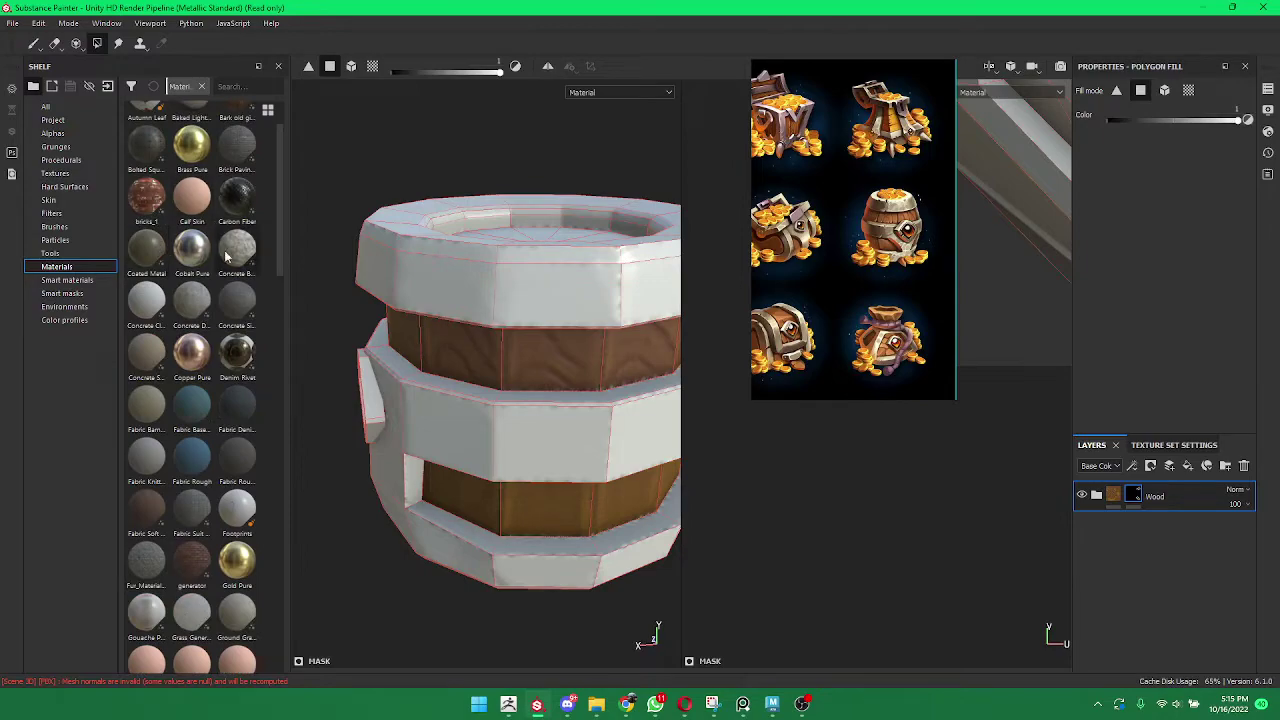
drag(233, 303, 447, 264)
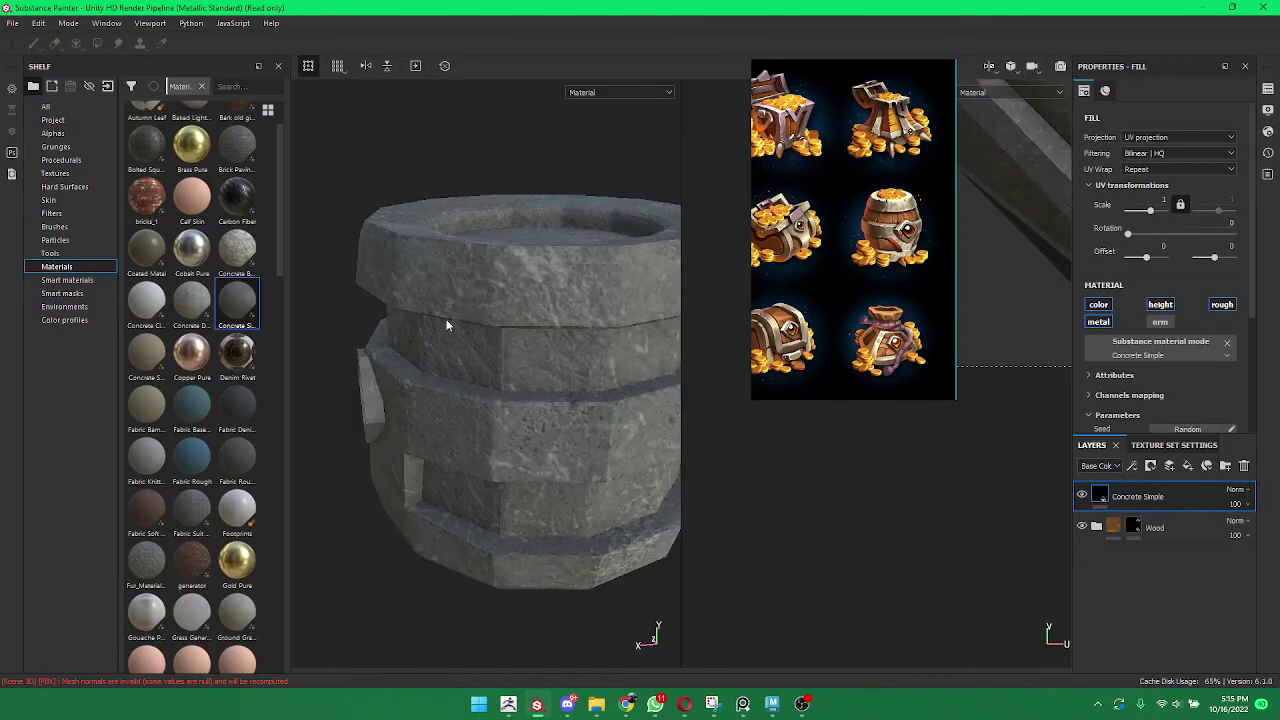
right_click(1160, 497)
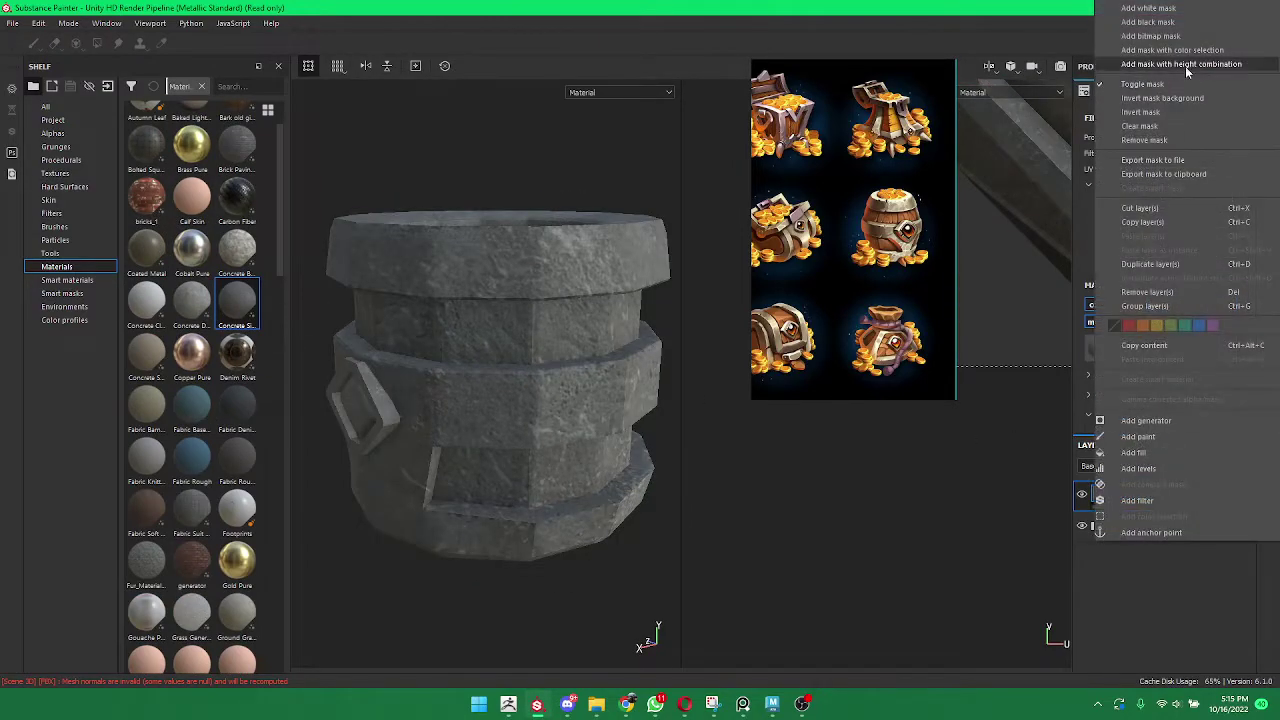
- Give Concrete Simple a black polygon-fill mask that fills only the barrel's top rim faces
click(1180, 36)
scroll(561, 289, down, 3)
alt+drag(561, 289, 565, 370)
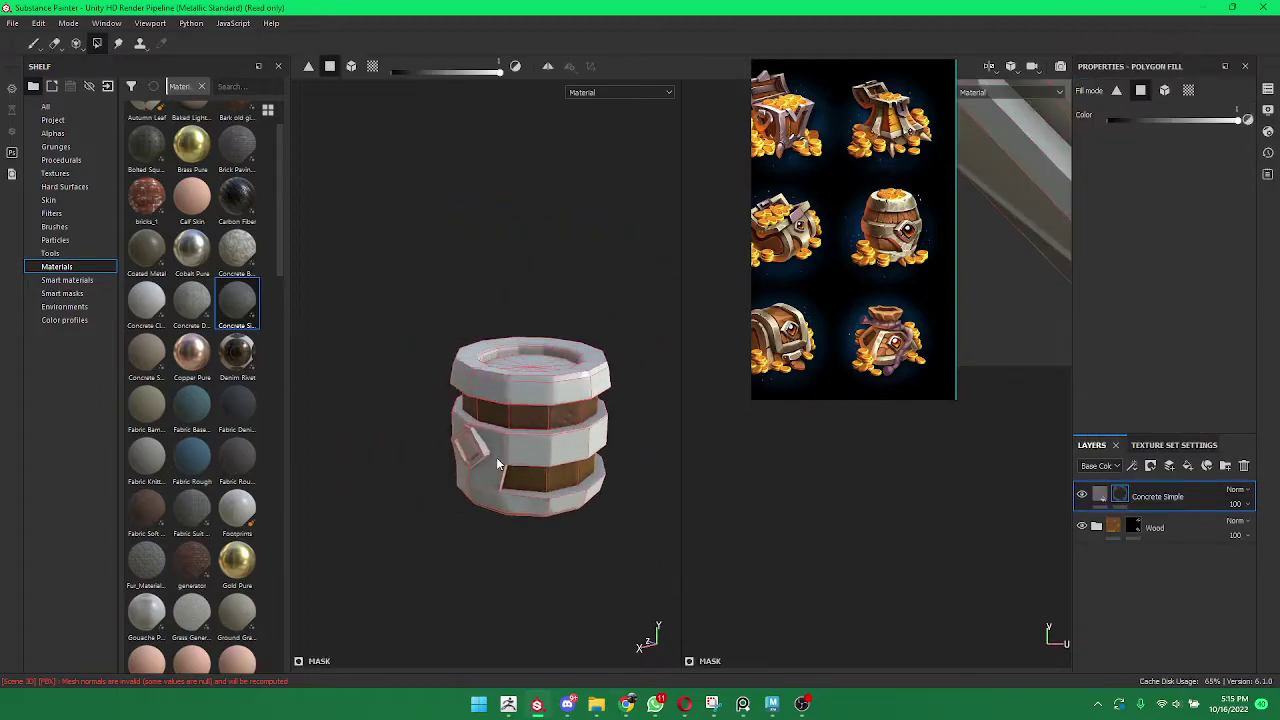
drag(338, 283, 702, 392)
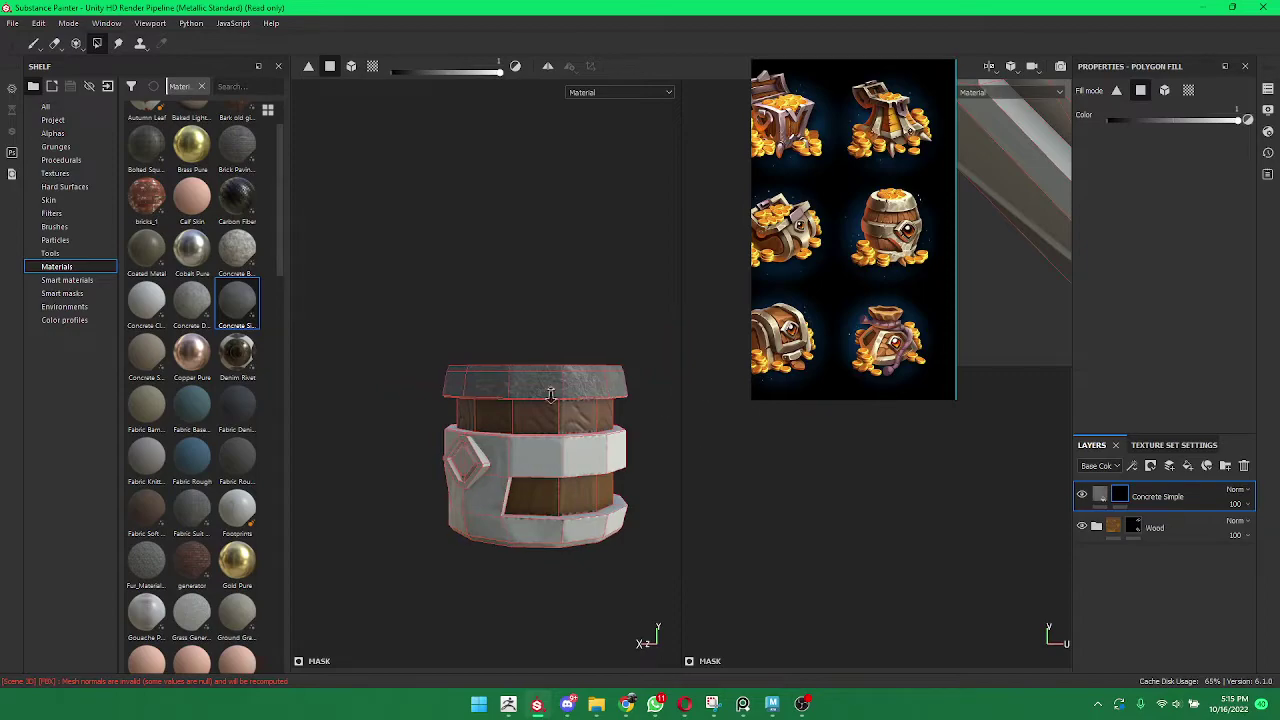
- Orbit the barrel from several angles to check the concrete on the top rim
scroll(525, 500, up, 3)
alt+drag(520, 380, 497, 418)
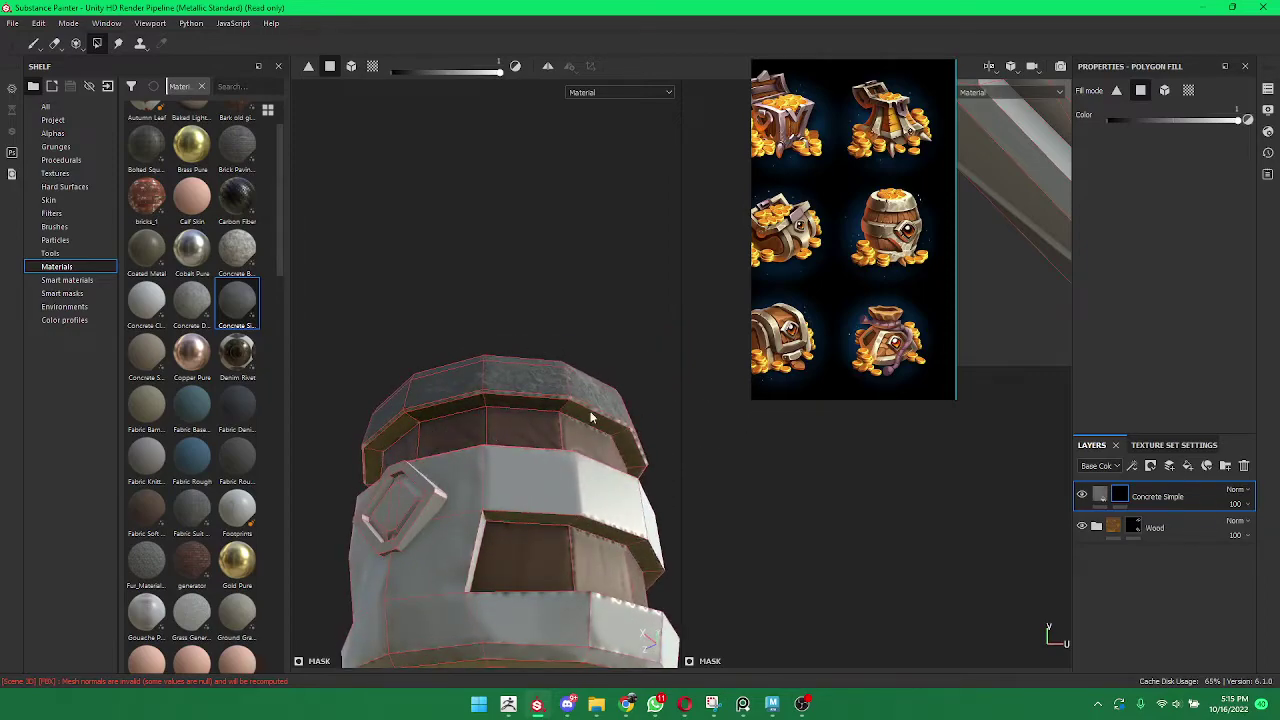
alt+drag(628, 449, 543, 381)
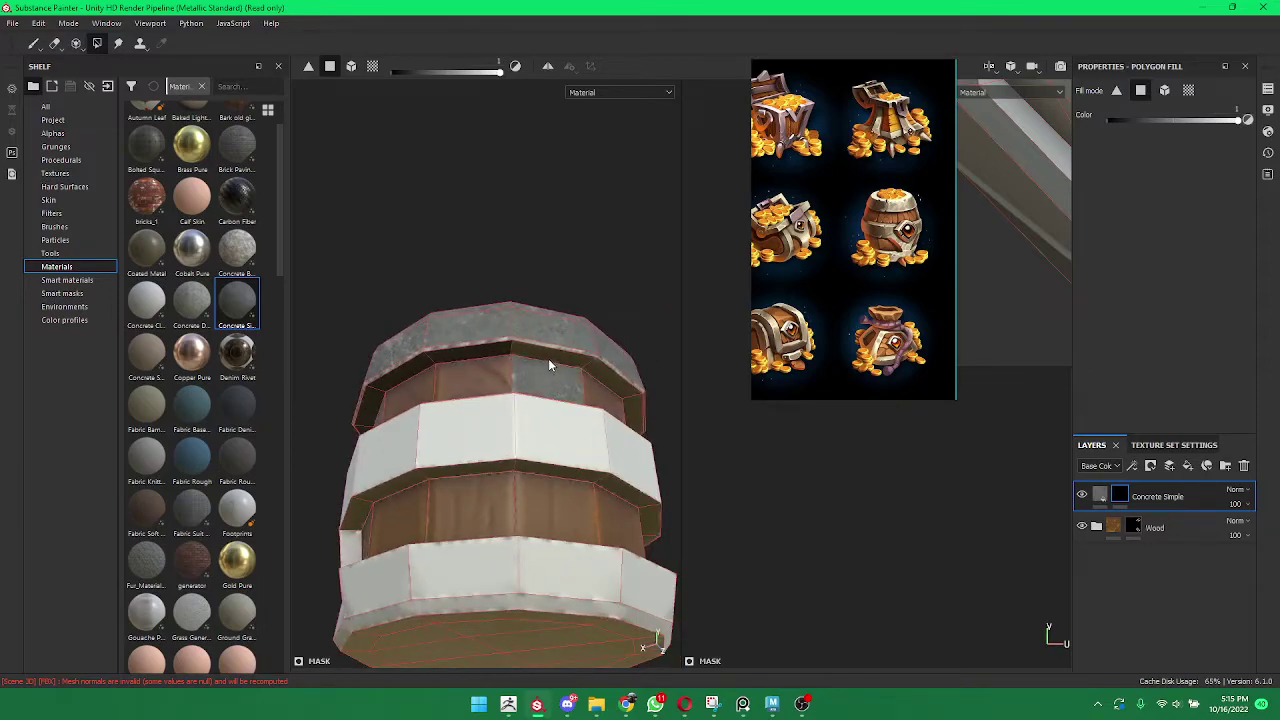
alt+drag(630, 386, 474, 408)
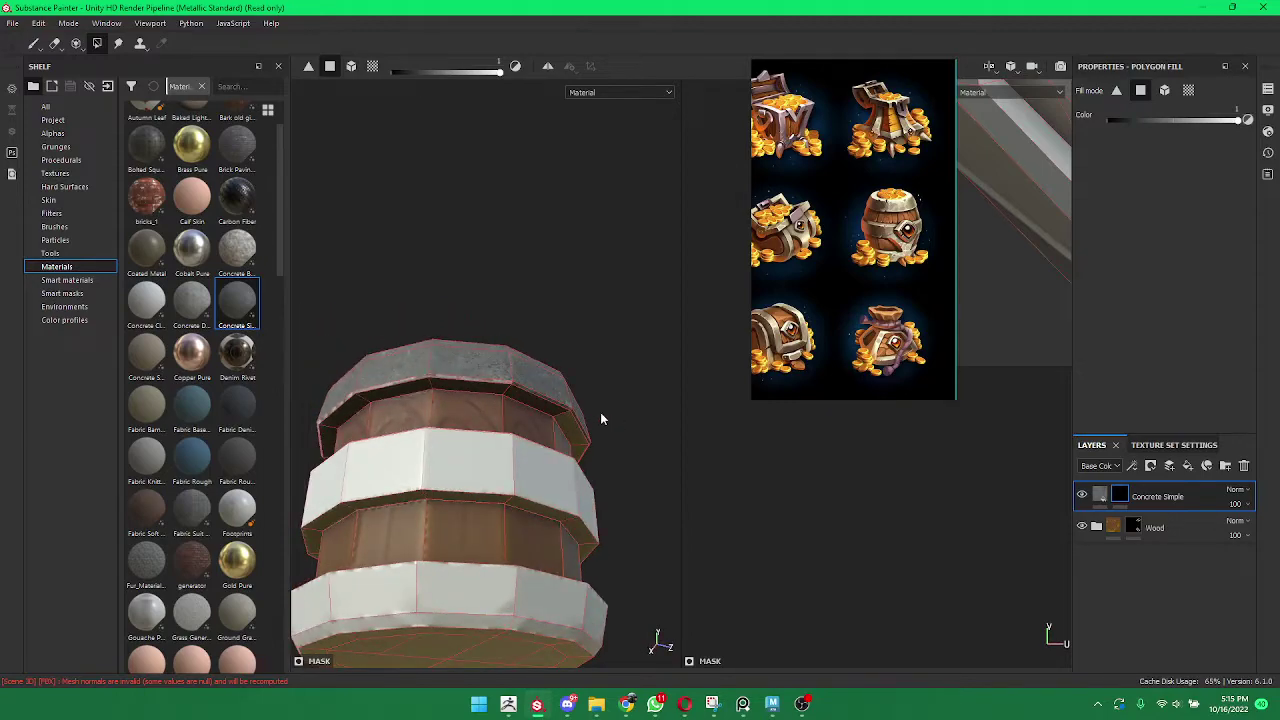
alt+drag(600, 412, 343, 445)
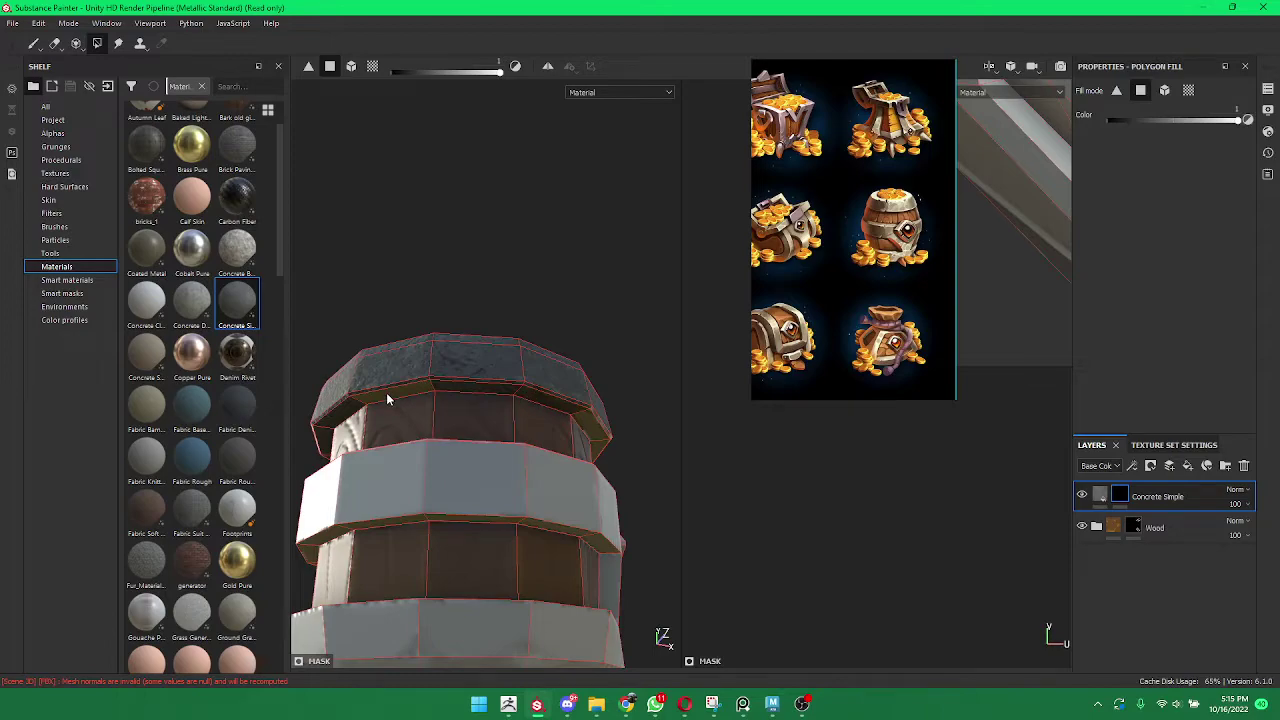
alt+drag(549, 403, 586, 414)
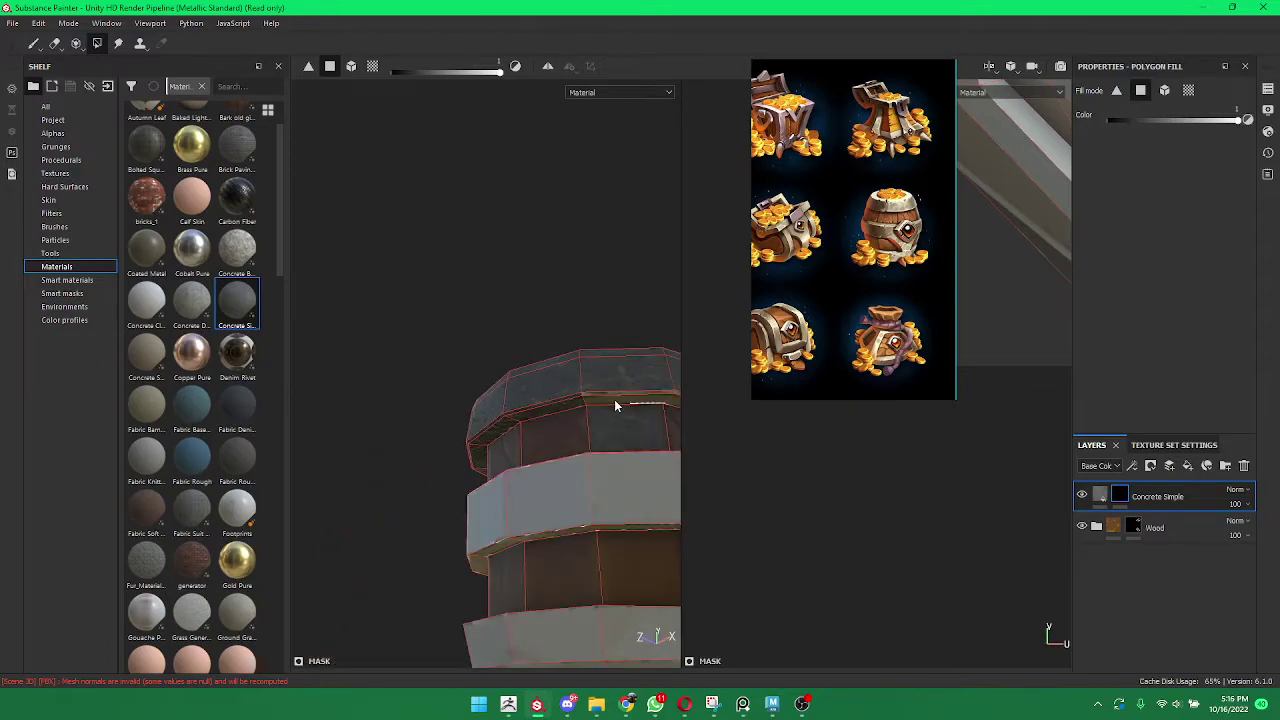
alt+drag(629, 410, 451, 426)
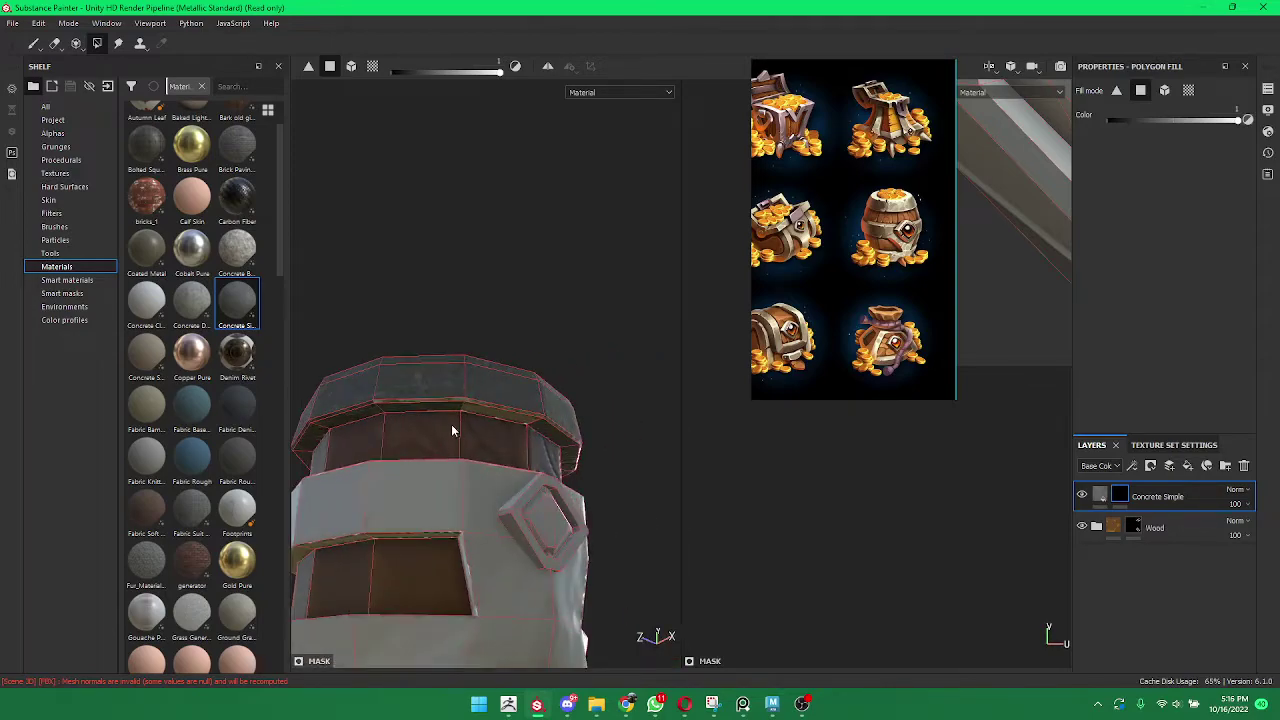
scroll(515, 430, down, 3)
mouse_move(443, 528)
alt+mouse_down()
mouse_move(511, 552)
mouse_move(438, 428)
alt+mouse_up()
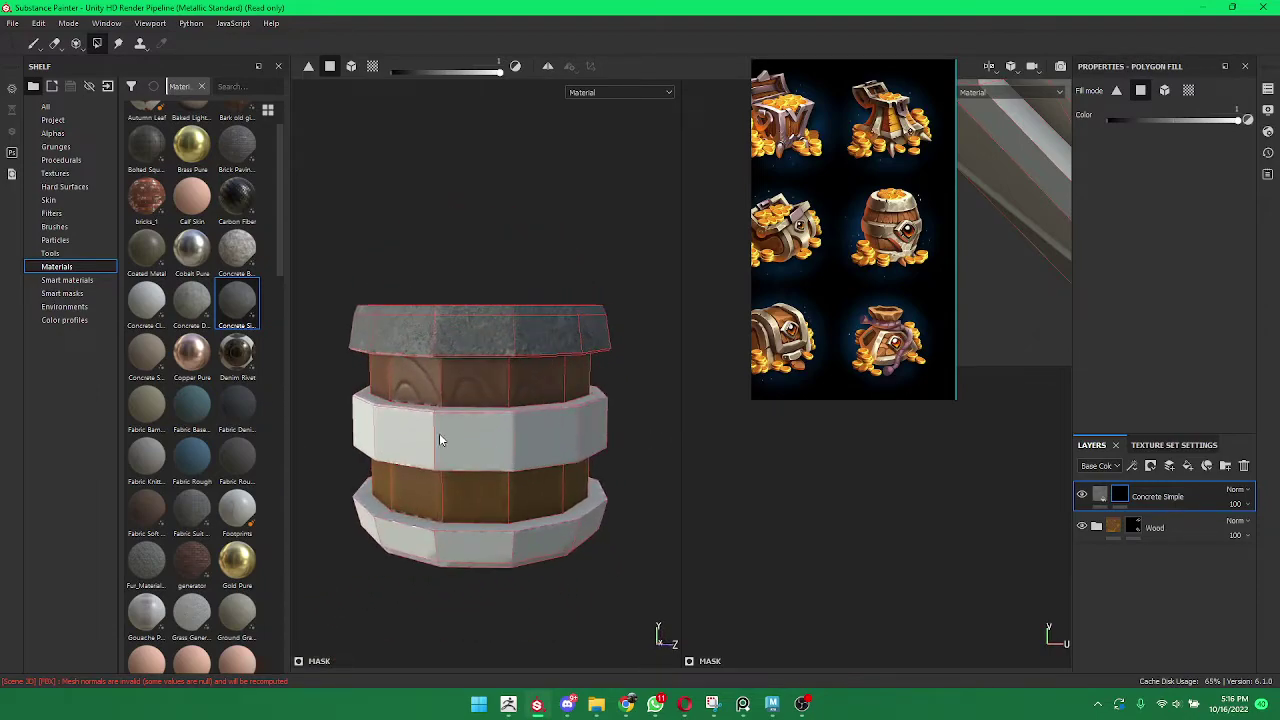
- Move the treasure-chest reference image aside and frame the barrel's middle band
drag(909, 289, 1270, 520)
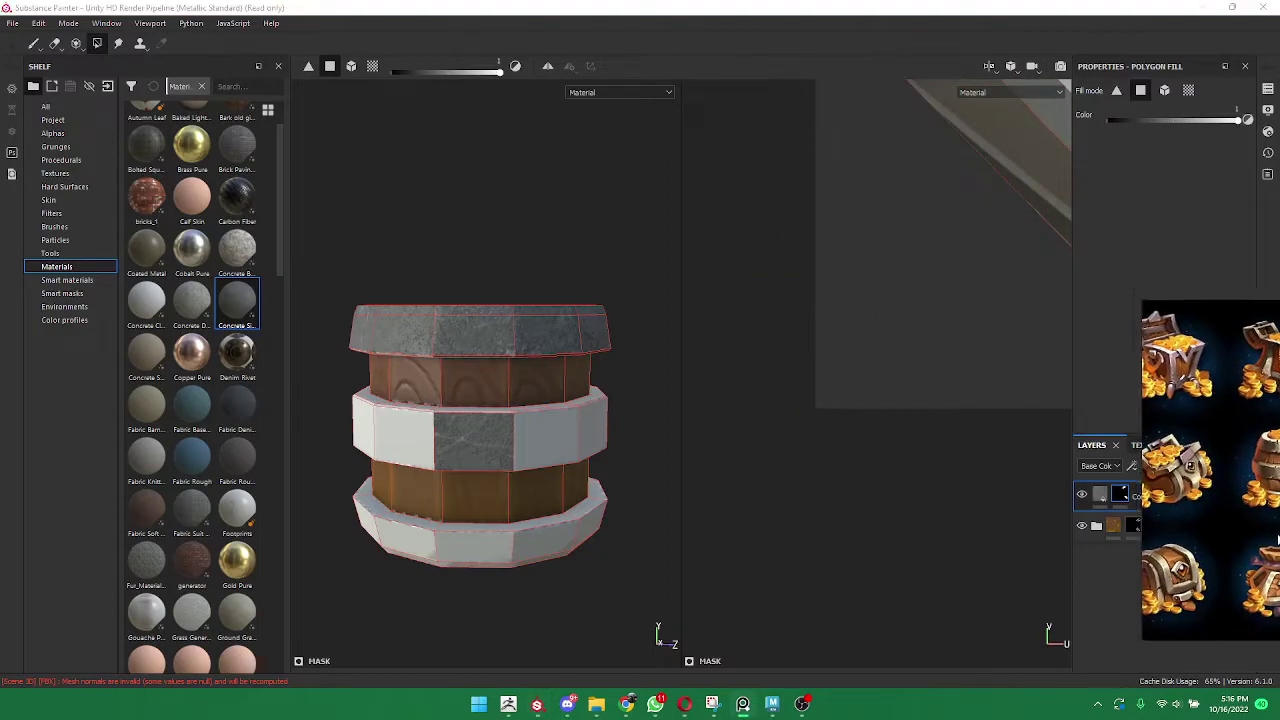
scroll(900, 400, down, 3)
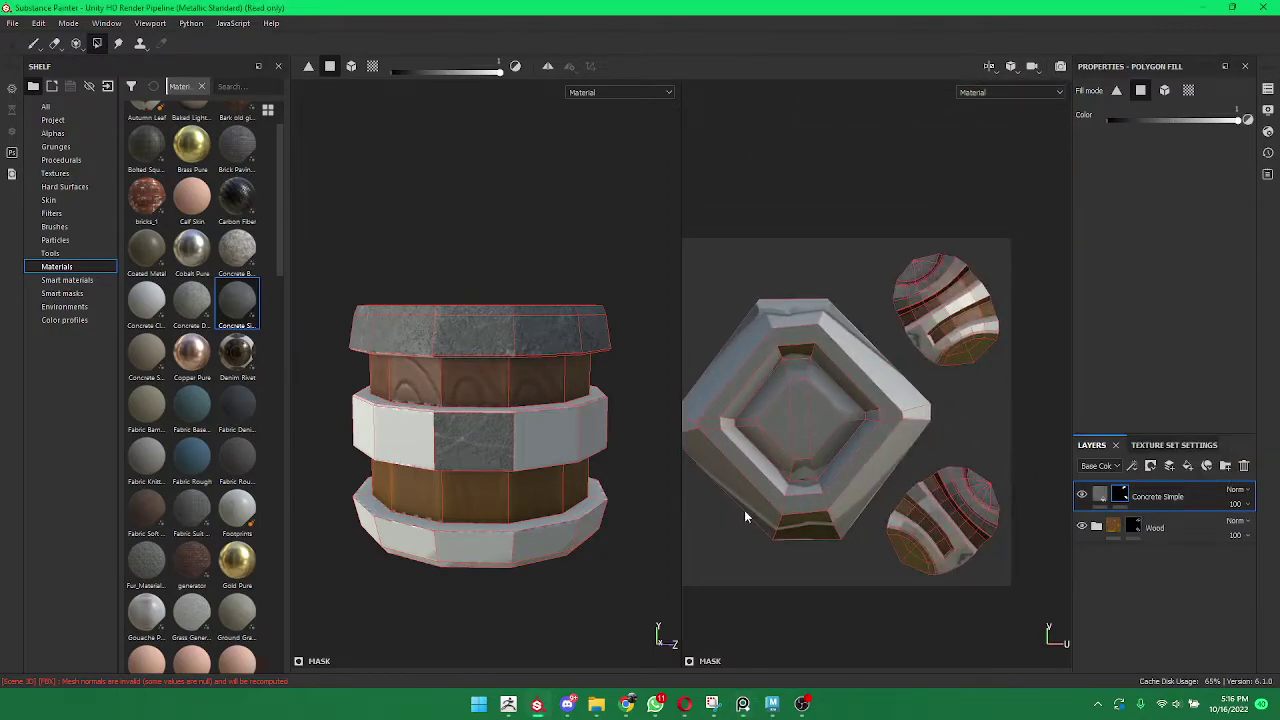
scroll(811, 457, down, 2)
scroll(811, 457, up, 2)
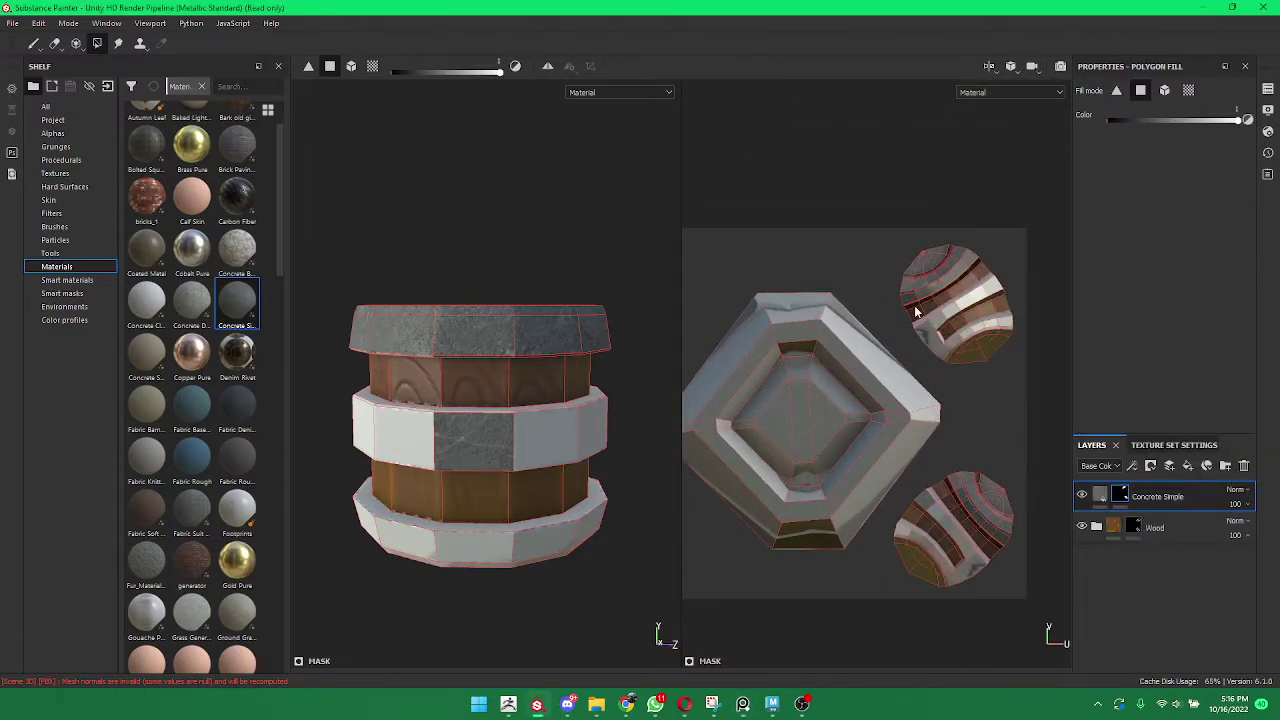
drag(237, 510, 419, 505)
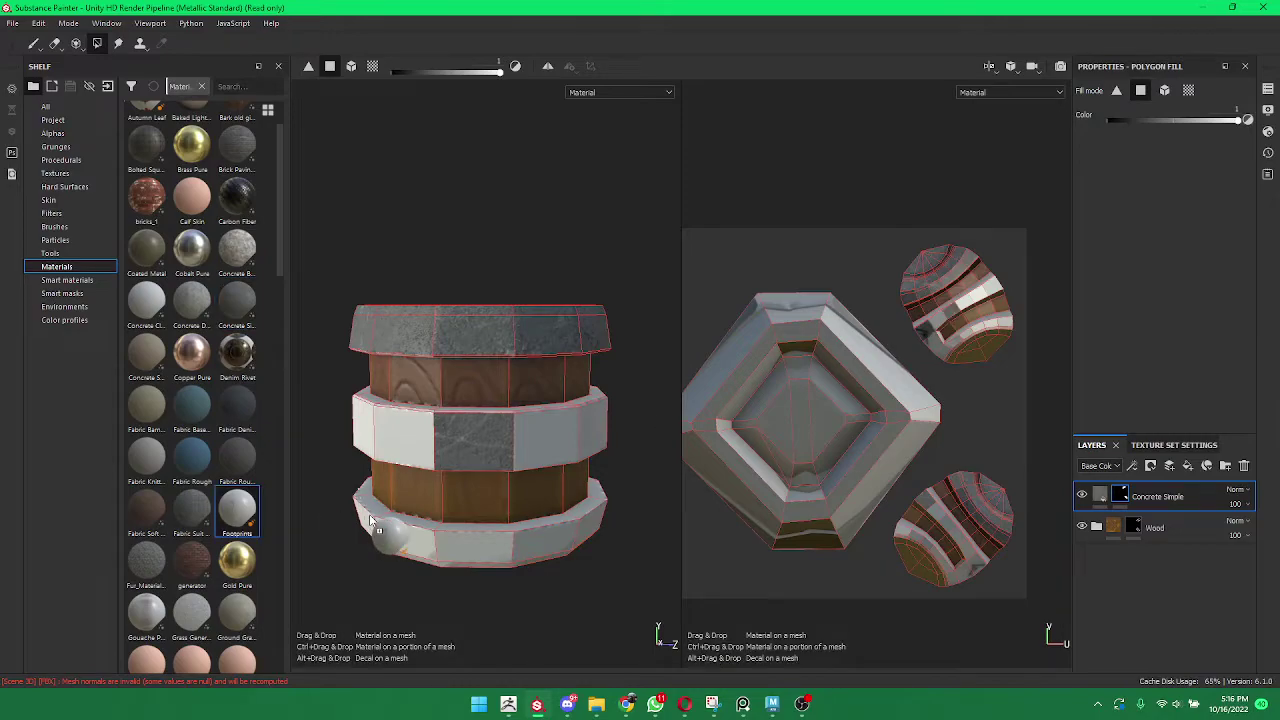
scroll(419, 505, up, 3)
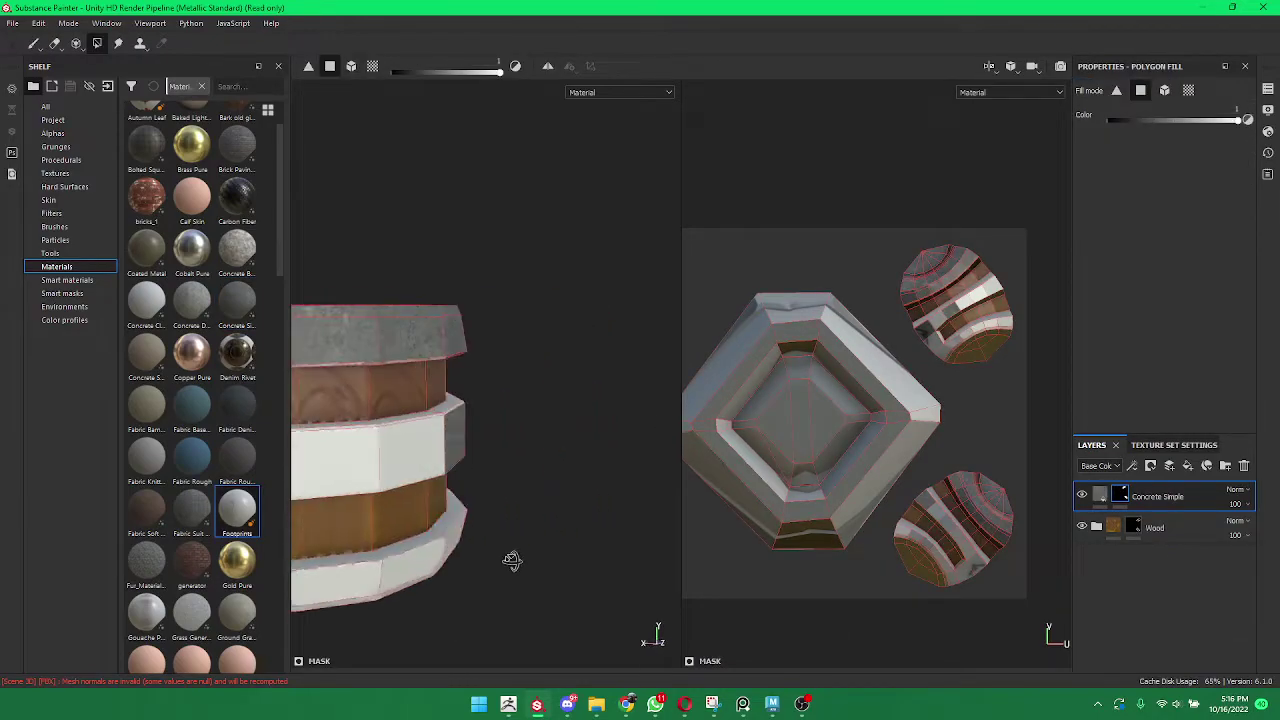
alt+drag(497, 517, 631, 485)
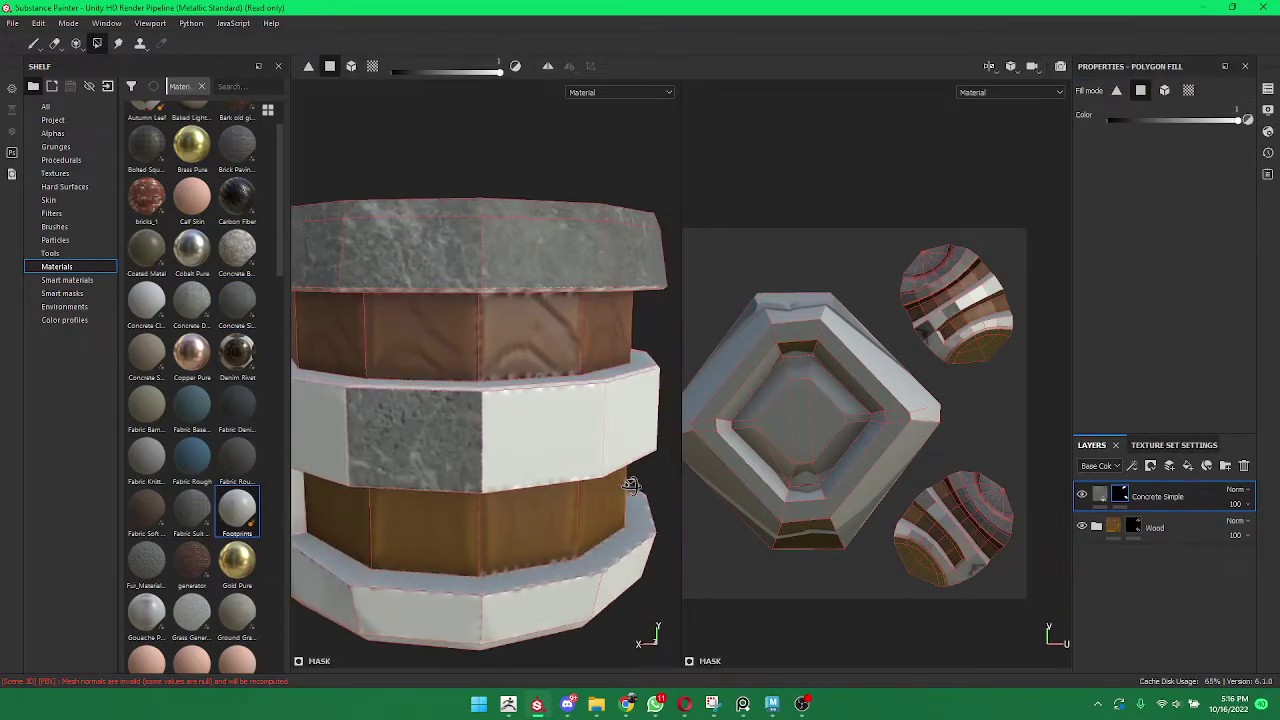
- Fill the white middle-band faces with concrete in the 3D and UV views
click(547, 444)
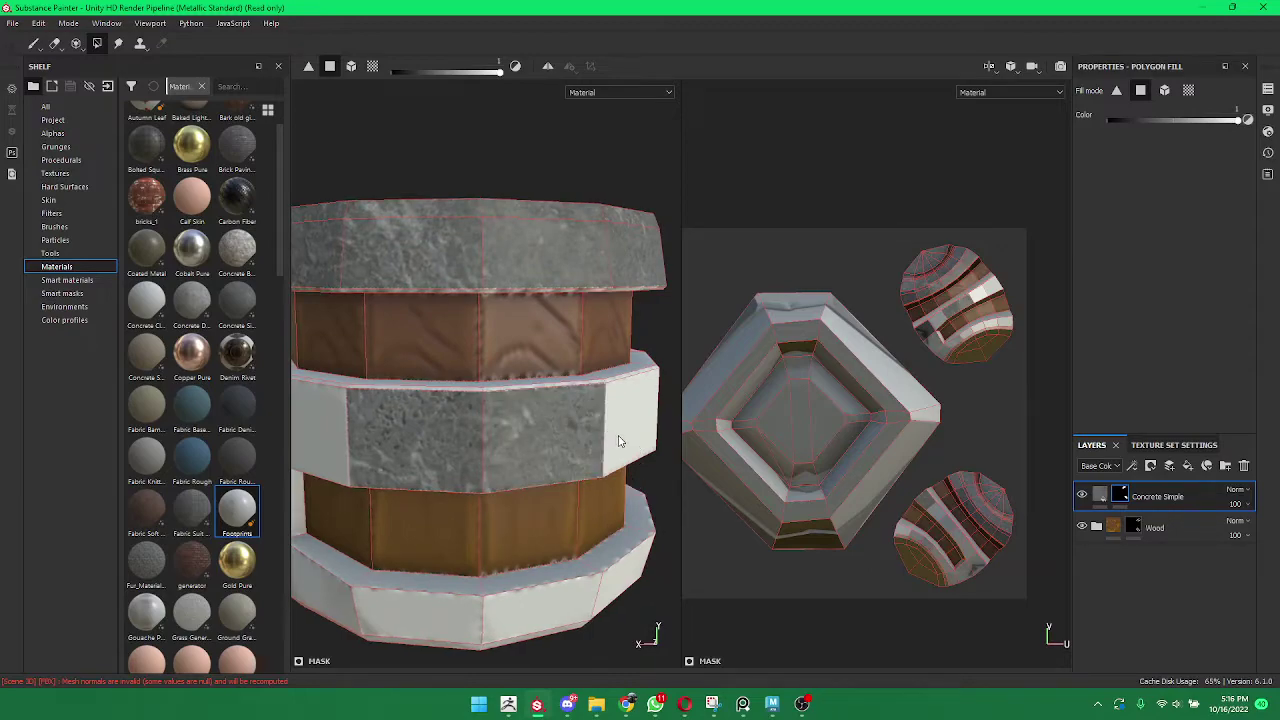
click(620, 437)
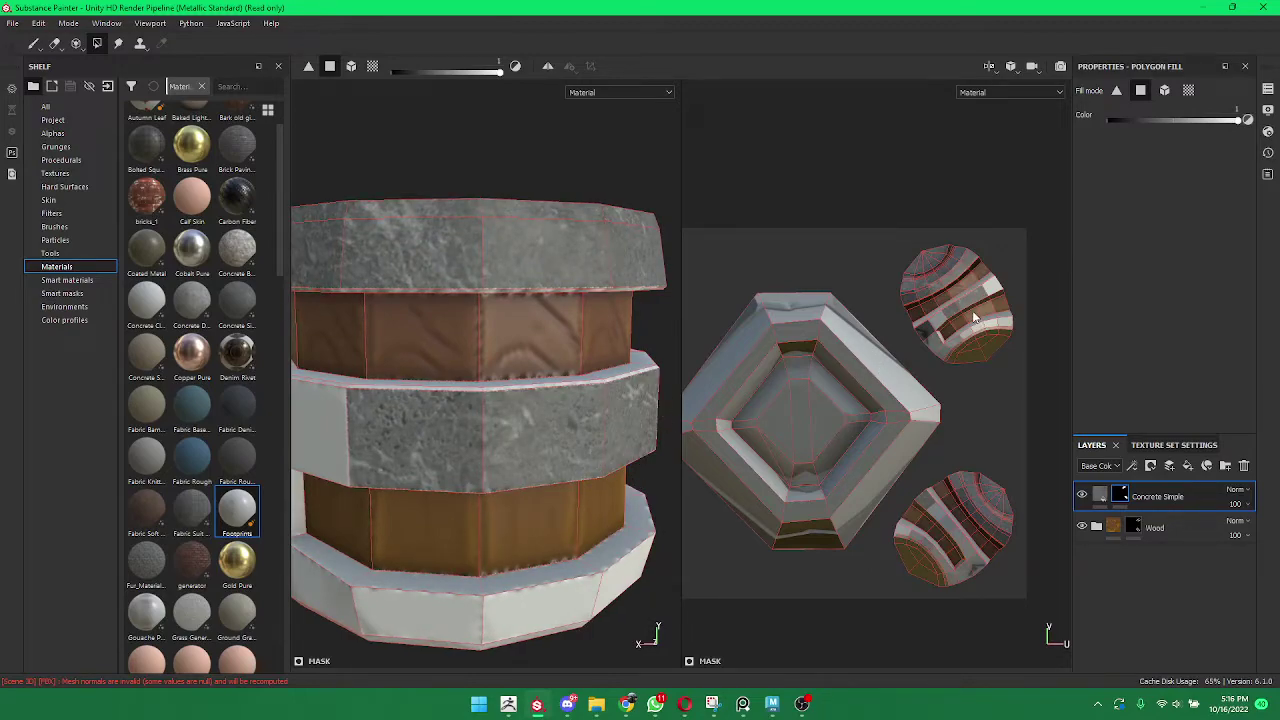
scroll(972, 293, up, 3)
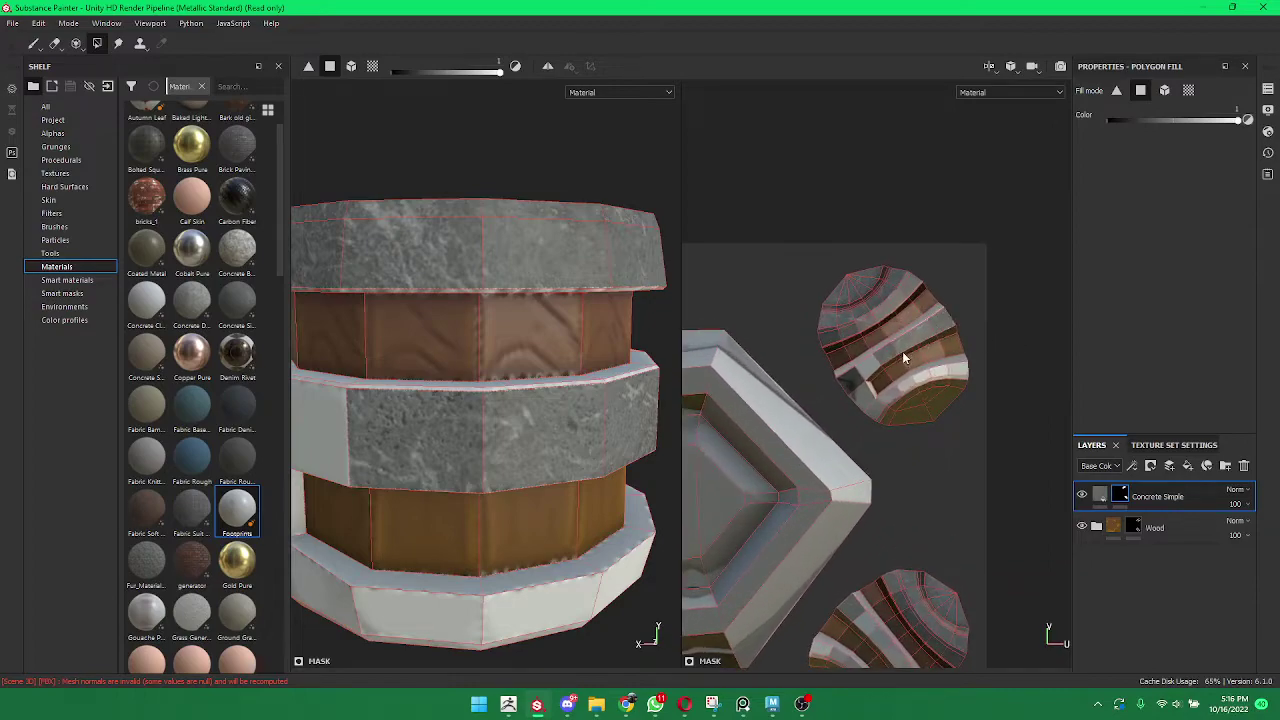
click(873, 366)
- Pan the UV layout and orbit the barrel to check the filled band from above
middle_drag(890, 447, 815, 365)
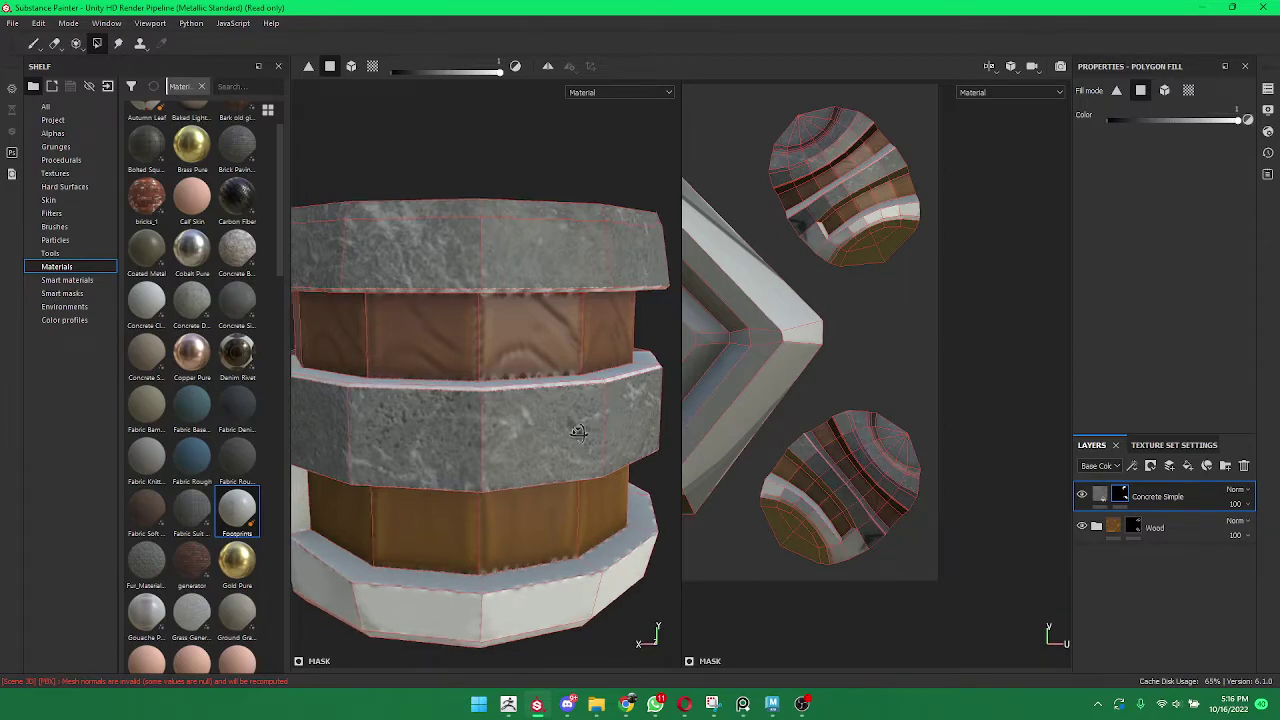
alt+drag(586, 414, 584, 406)
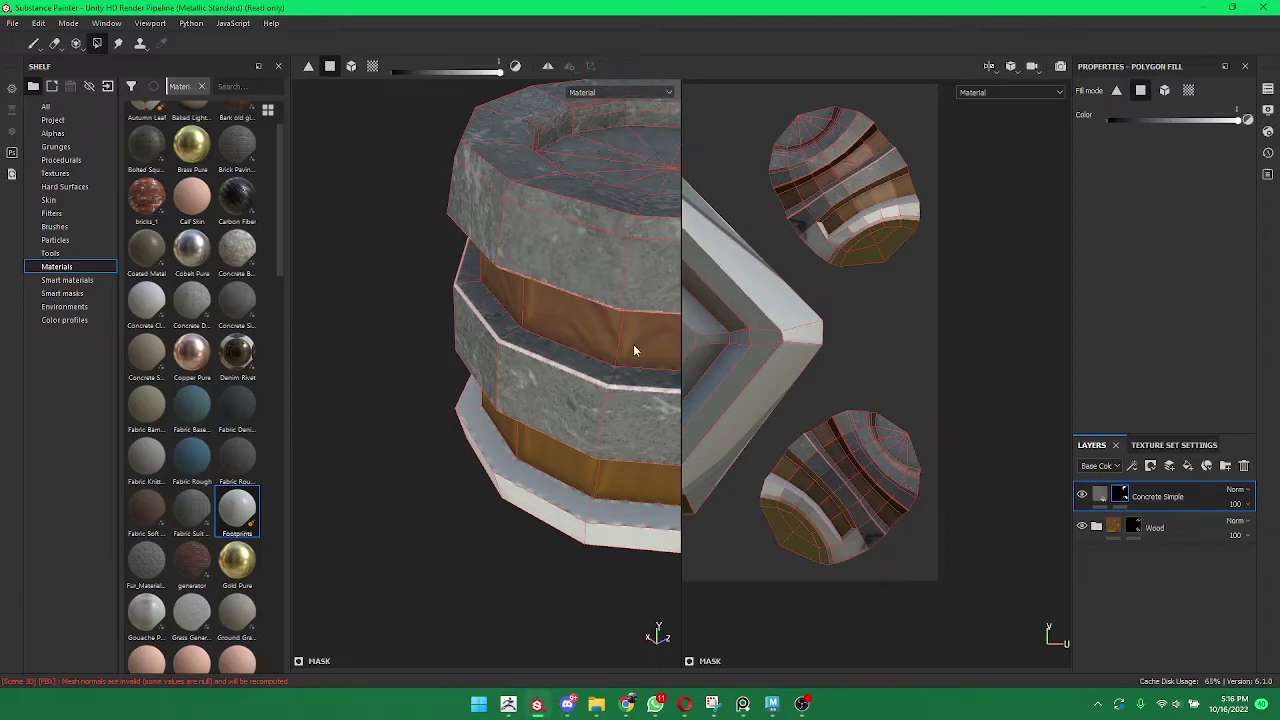
mouse_move(633, 346)
alt+mouse_down()
mouse_move(576, 396)
mouse_move(475, 417)
alt+mouse_up()
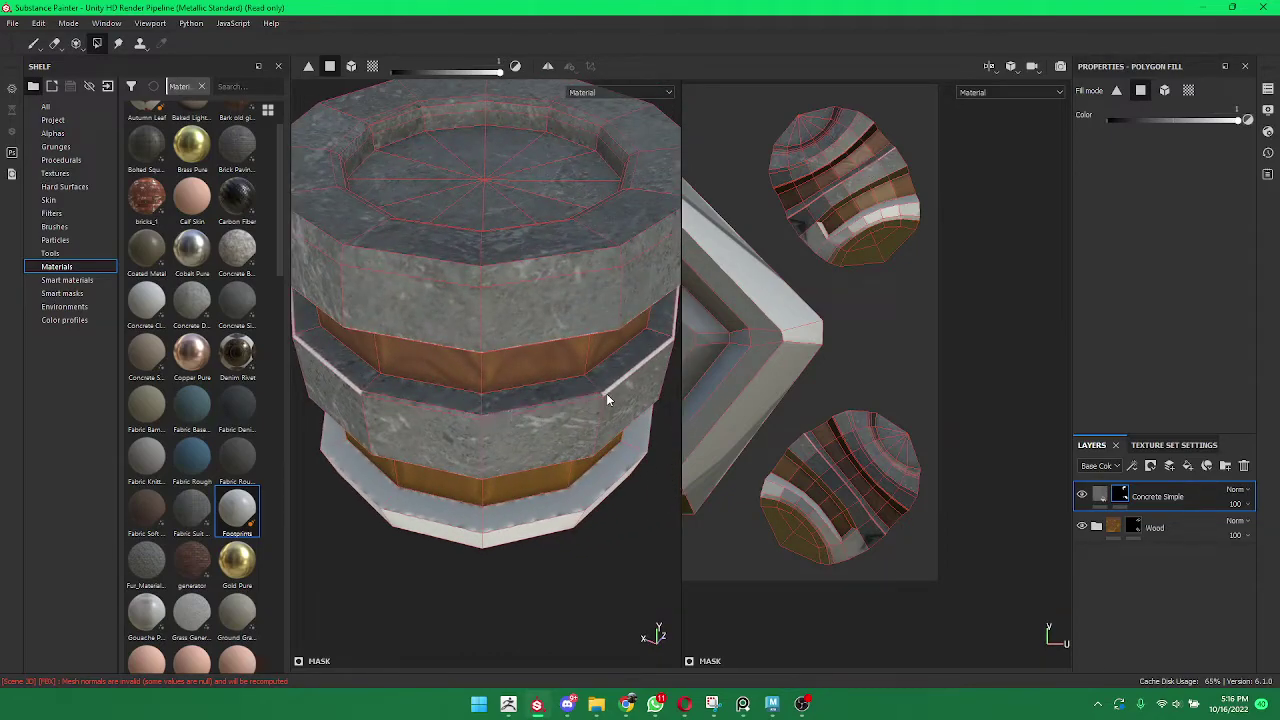
scroll(606, 391, down, 4)
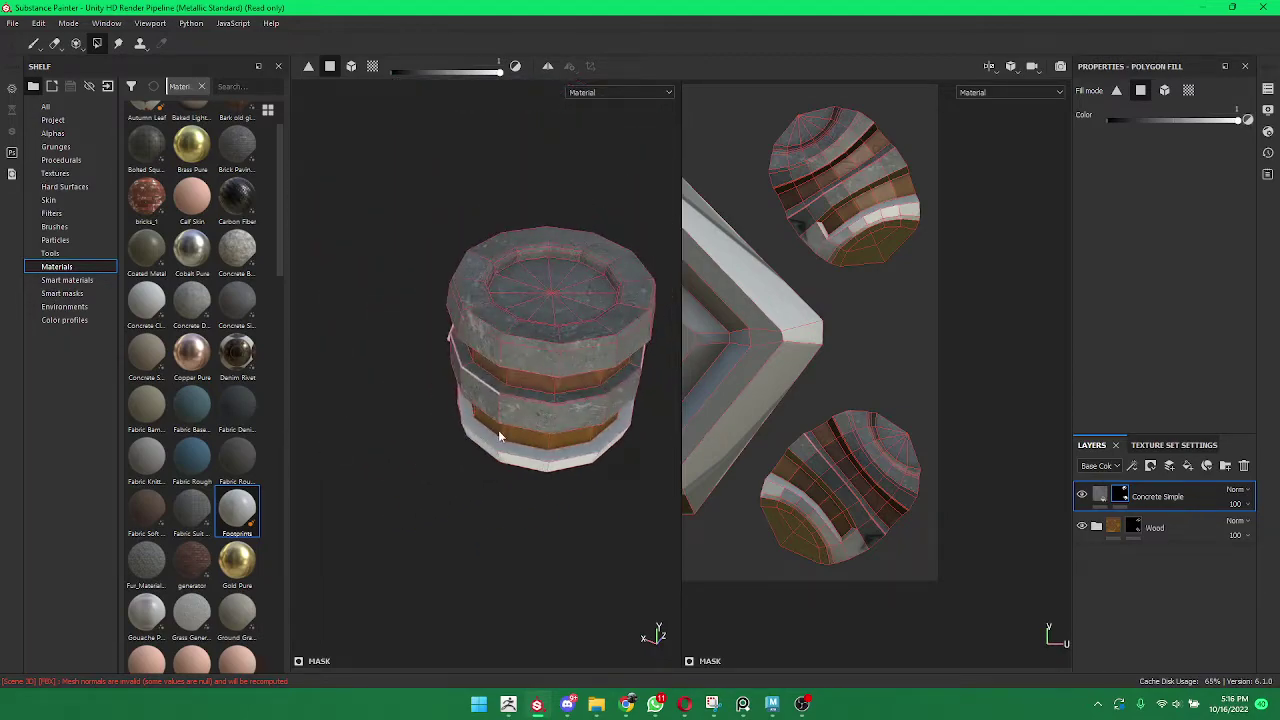
mouse_move(498, 430)
alt+mouse_down()
mouse_move(455, 425)
mouse_move(510, 418)
mouse_move(370, 447)
mouse_move(452, 422)
alt+mouse_up()
scroll(524, 416, up, 3)
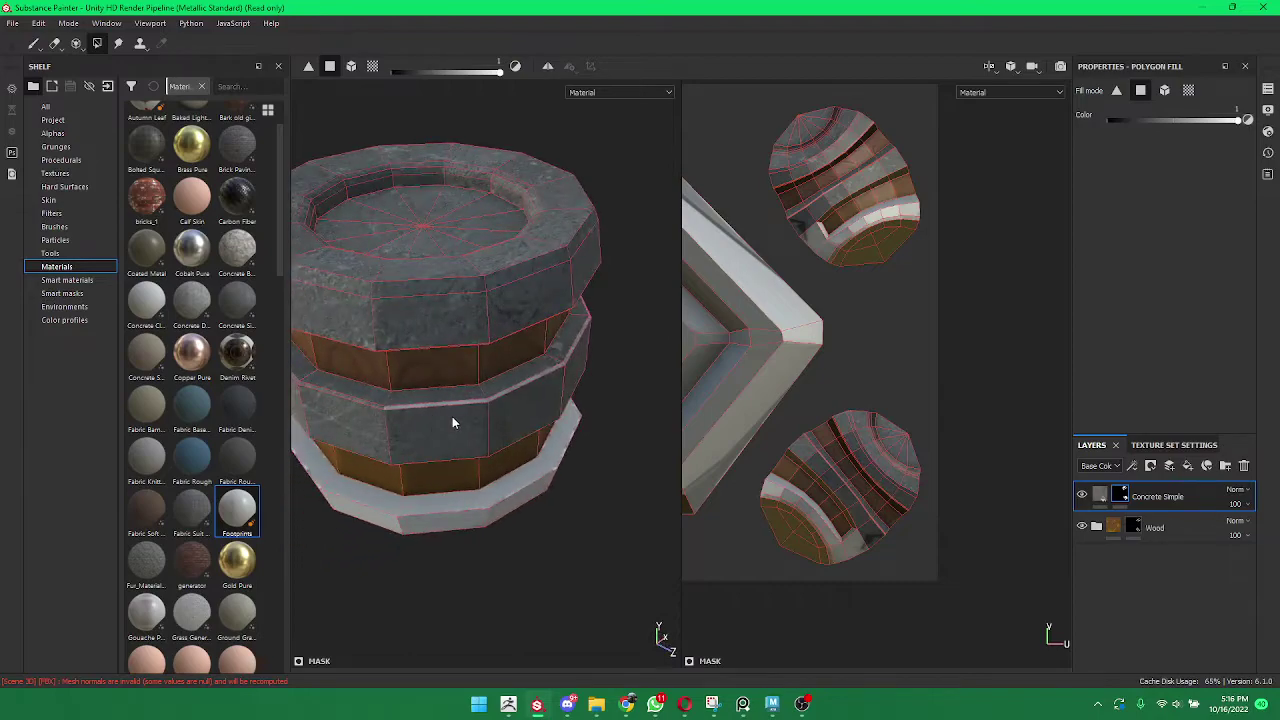
mouse_move(509, 389)
alt+mouse_down()
mouse_move(403, 398)
mouse_move(362, 424)
alt+mouse_up()
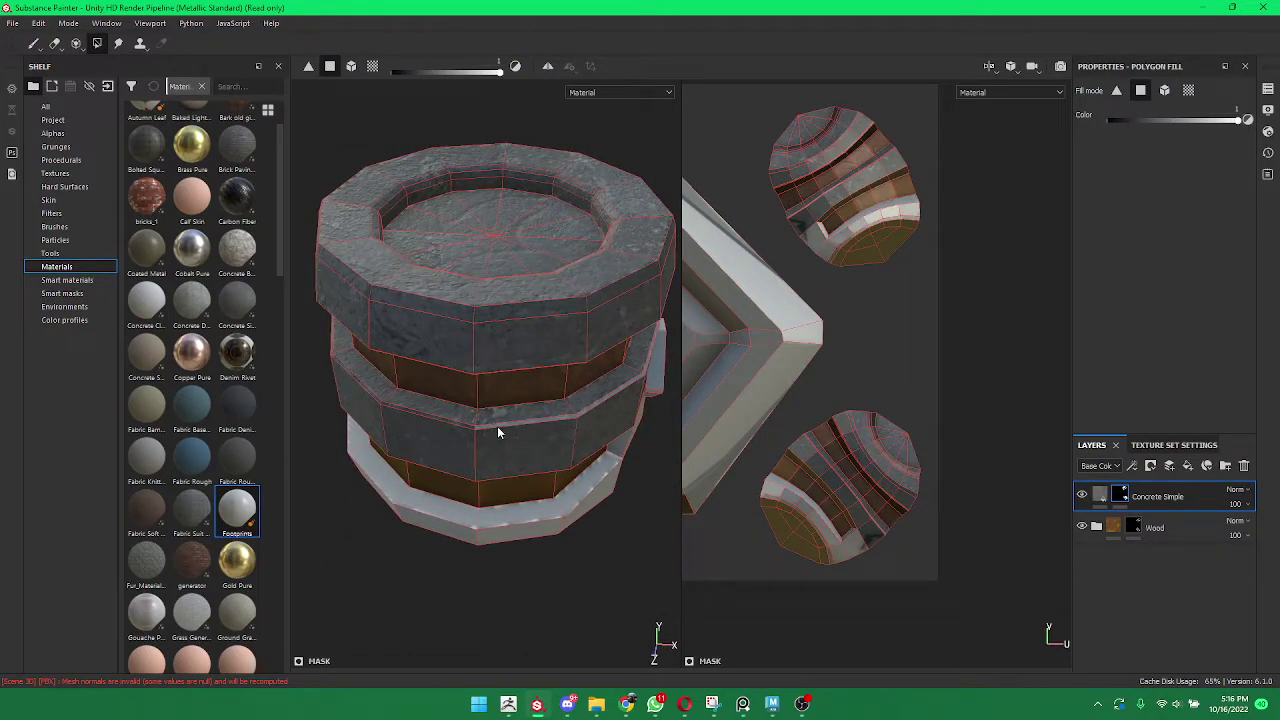
mouse_move(592, 406)
alt+mouse_down()
mouse_move(349, 394)
mouse_move(571, 449)
mouse_move(430, 443)
mouse_move(459, 427)
alt+mouse_up()
alt+drag(533, 412, 408, 436)
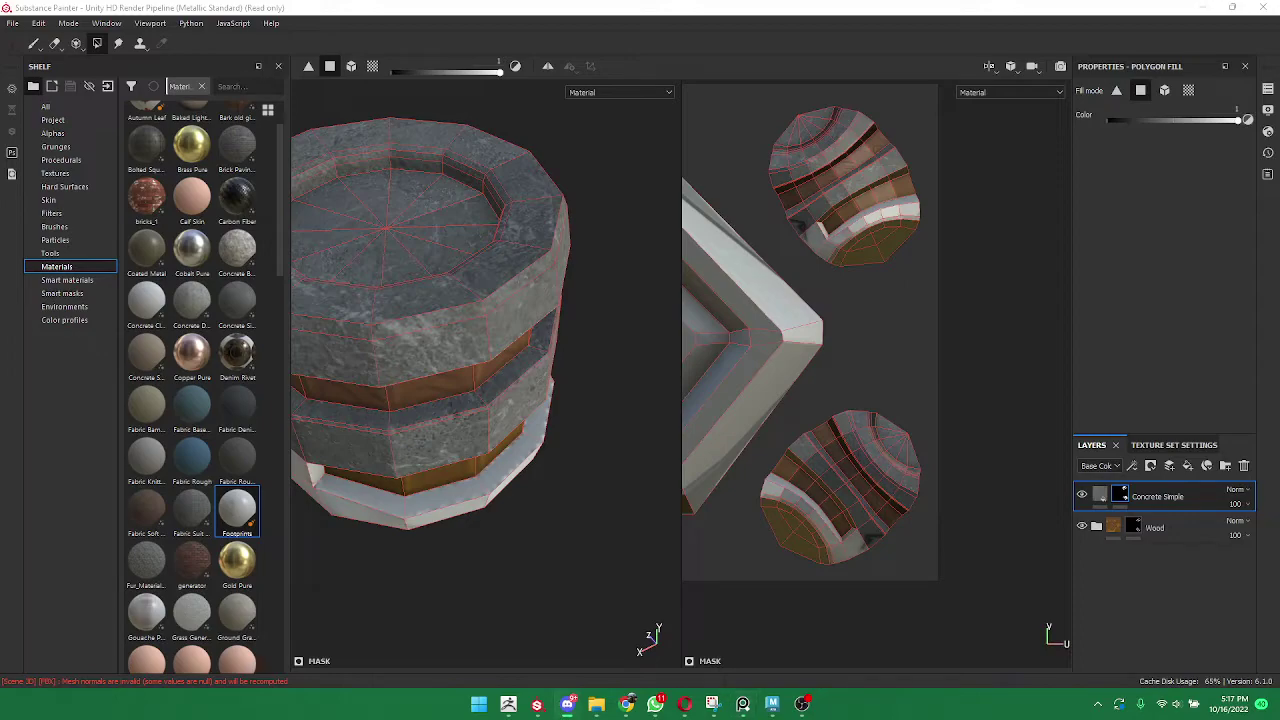
mouse_move(450, 520)
alt+mouse_down()
mouse_move(469, 497)
mouse_move(466, 430)
alt+mouse_up()
scroll(577, 477, up, 3)
scroll(577, 477, up, 2)
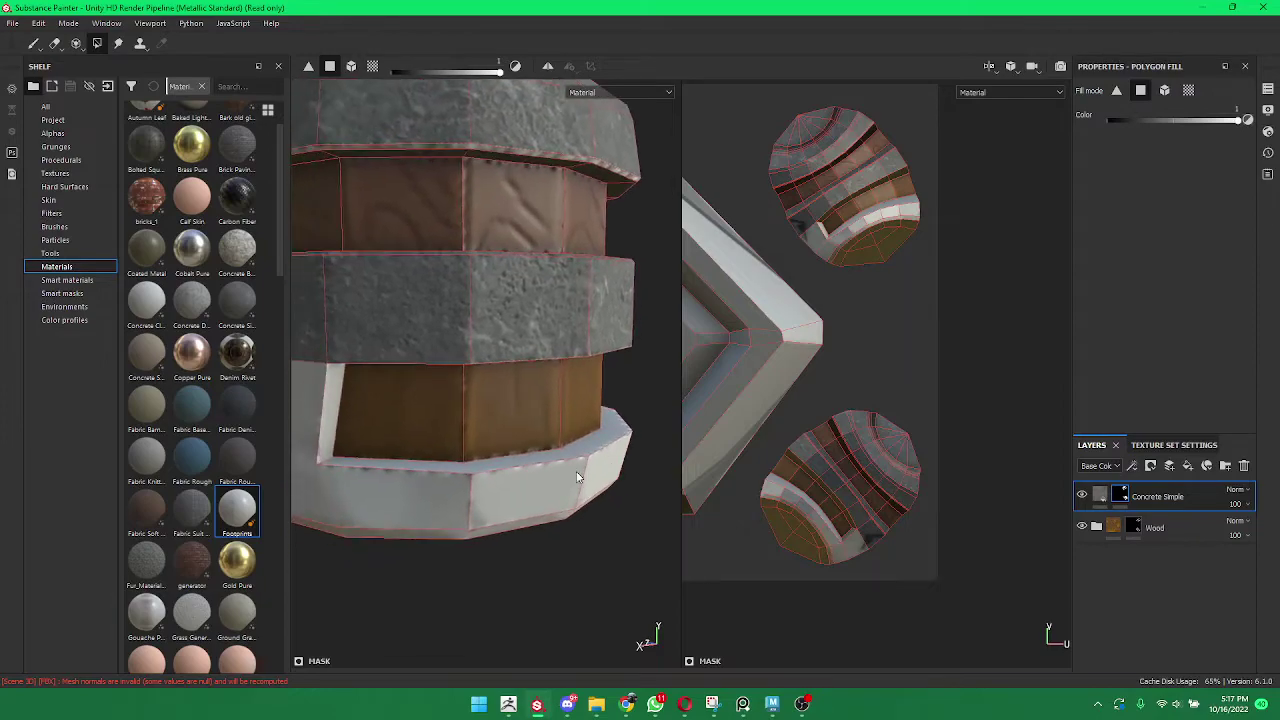
mouse_move(577, 477)
alt+mouse_down()
mouse_move(488, 503)
mouse_move(613, 481)
mouse_move(507, 433)
alt+mouse_up()
scroll(488, 503, down, 2)
alt+drag(426, 428, 458, 428)
scroll(458, 428, up, 2)
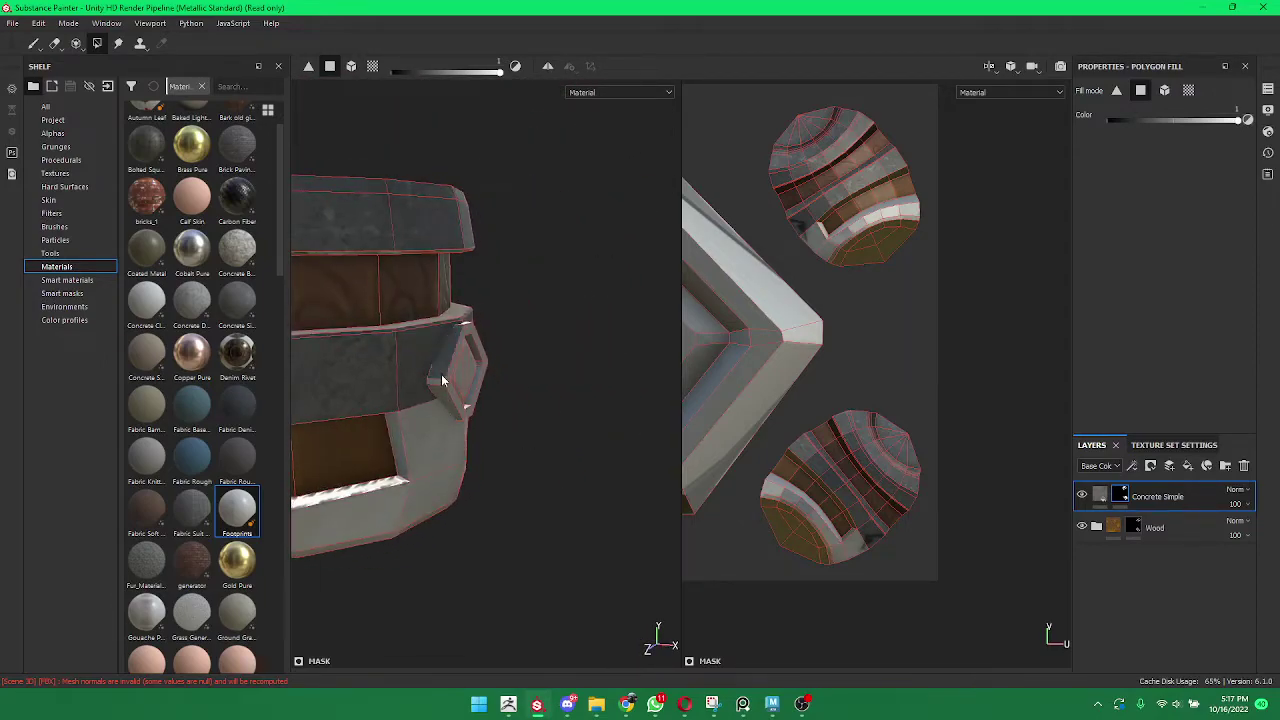
alt+drag(441, 374, 449, 382)
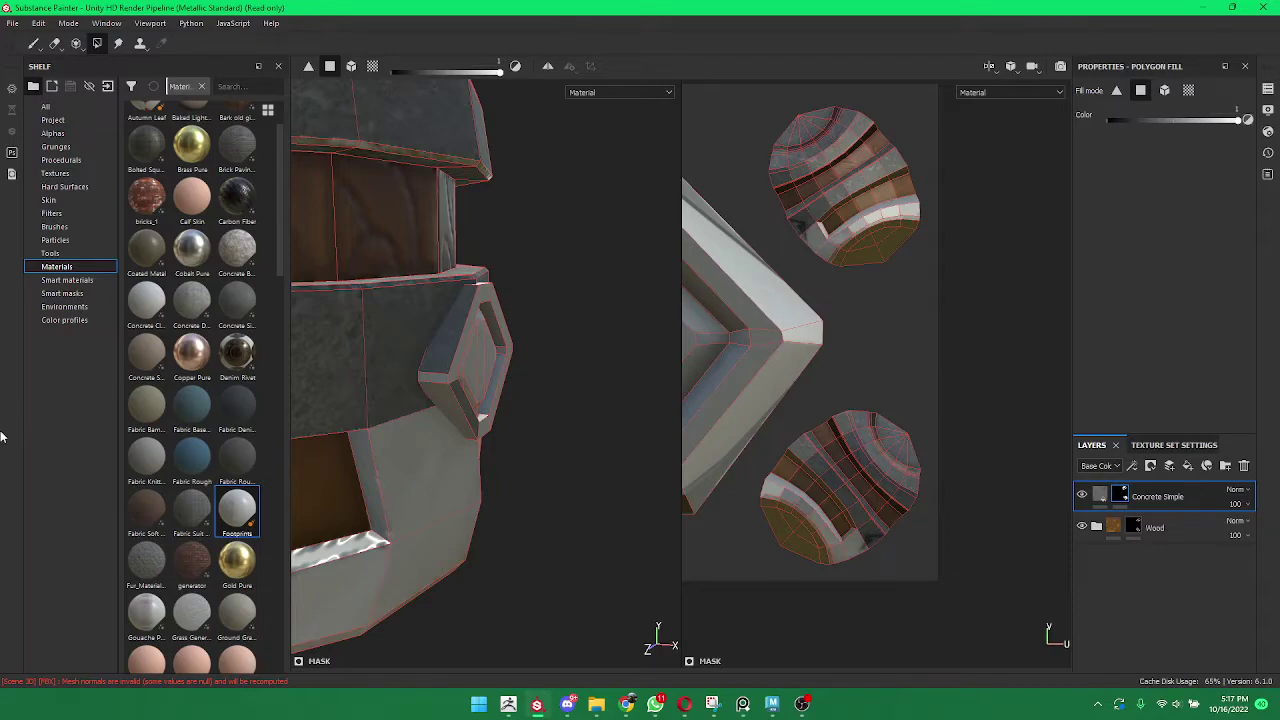
mouse_move(572, 387)
alt+mouse_down()
mouse_move(558, 382)
mouse_move(573, 424)
mouse_move(454, 366)
mouse_move(520, 420)
mouse_move(533, 455)
alt+mouse_up()
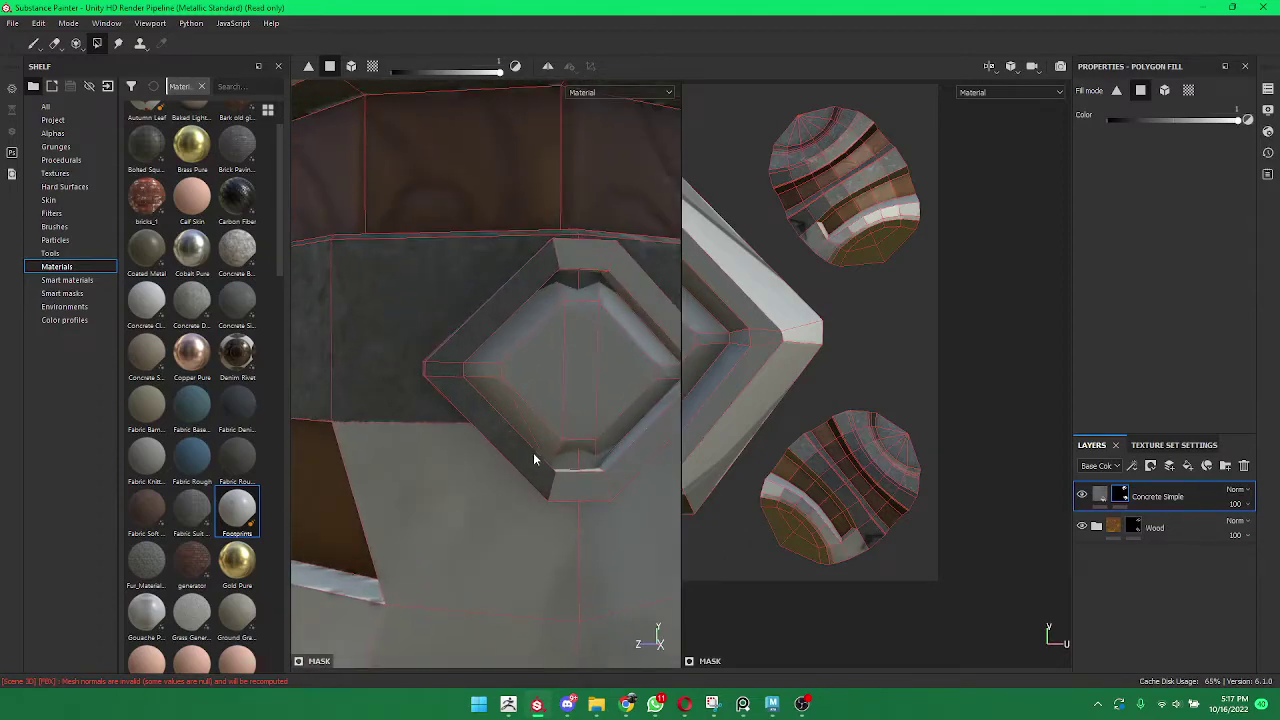
scroll(579, 450, down, 1)
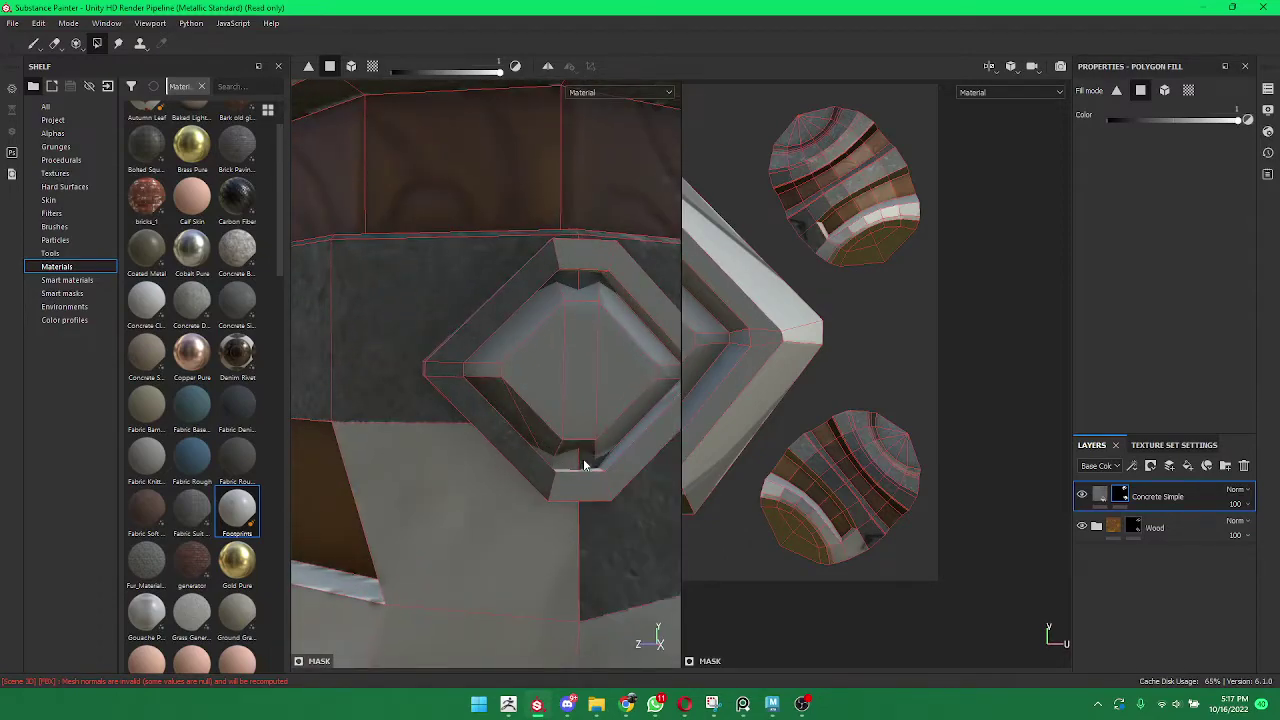
scroll(570, 465, down, 2)
scroll(540, 490, down, 4)
alt+drag(533, 486, 458, 445)
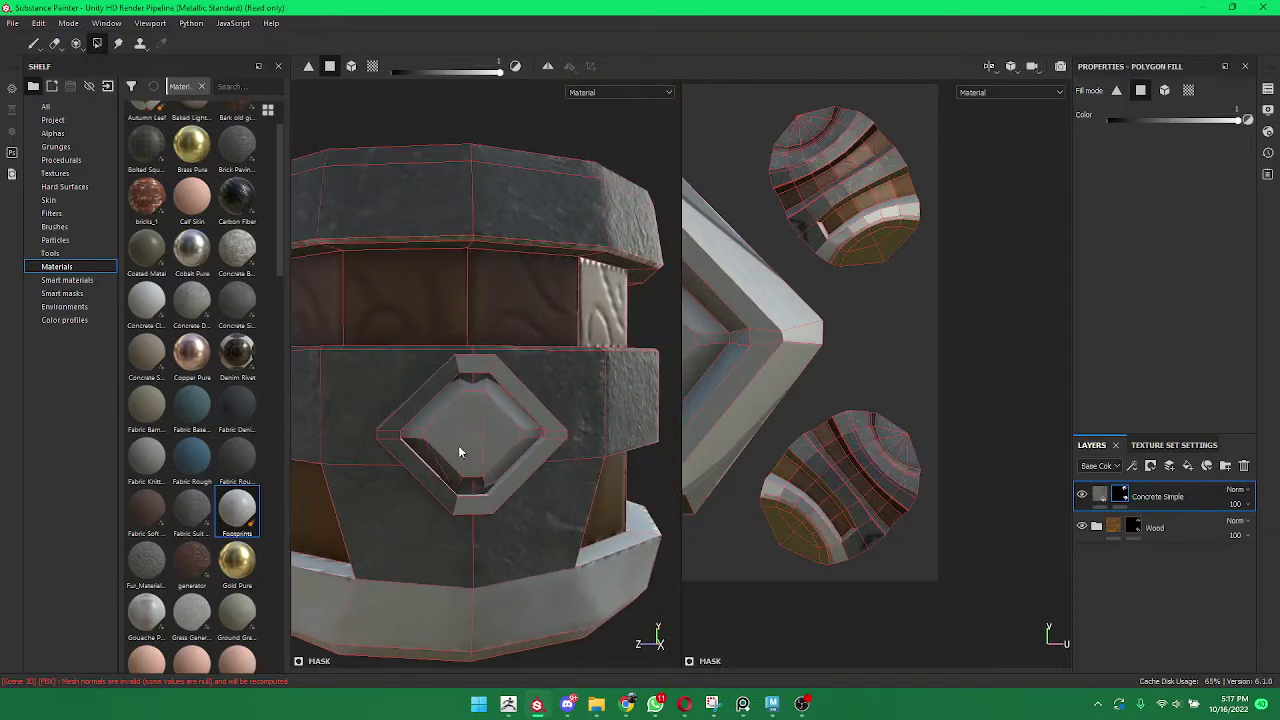
scroll(609, 479, up, 2)
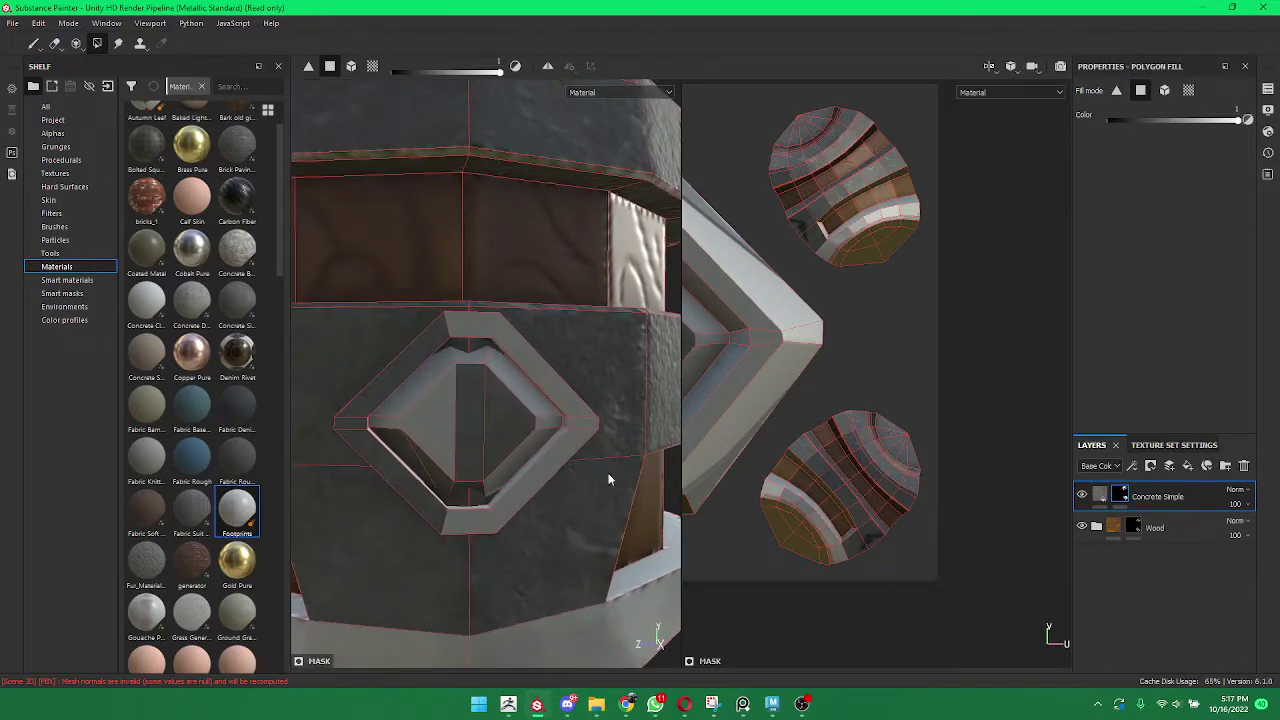
alt+drag(513, 431, 454, 413)
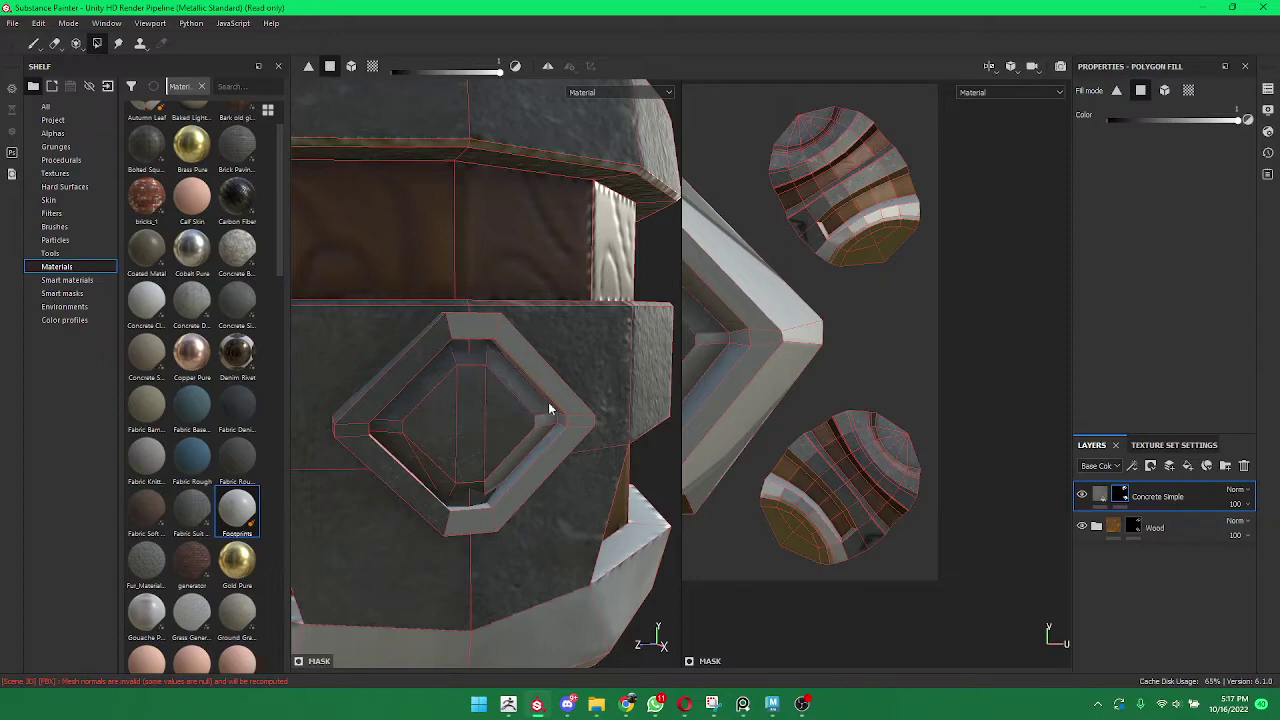
scroll(548, 402, down, 2)
scroll(556, 419, down, 2)
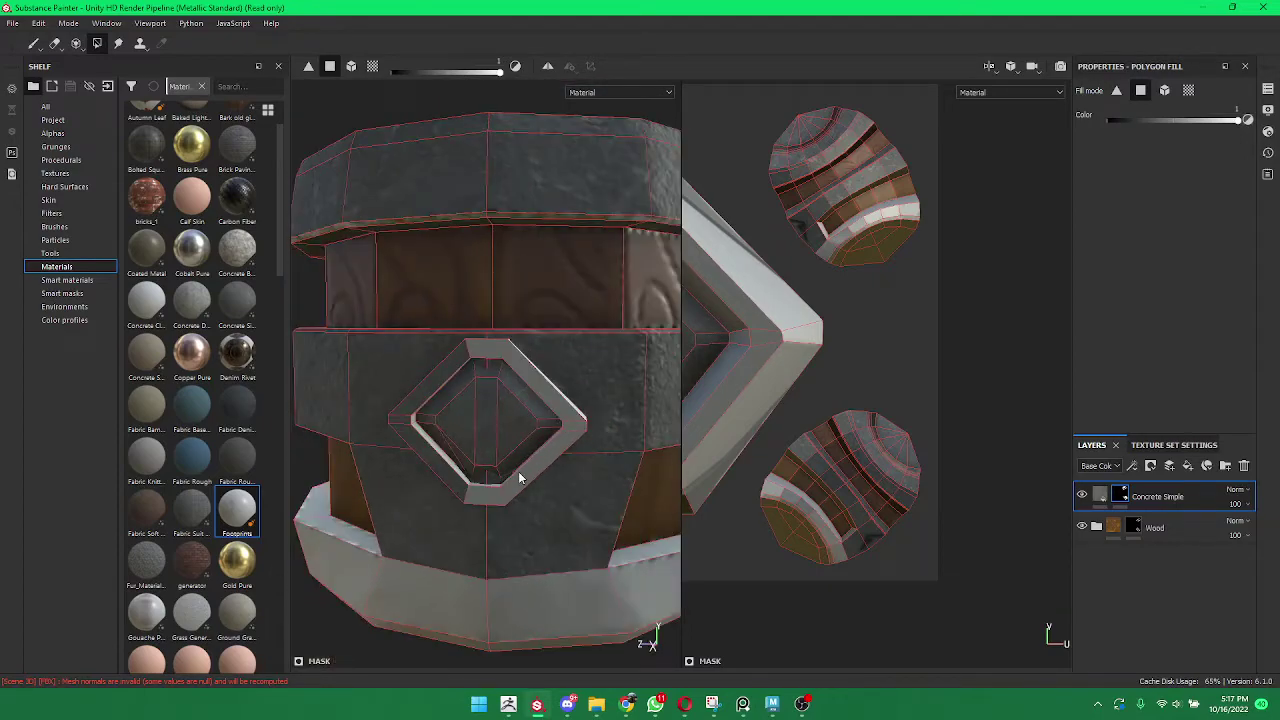
scroll(510, 475, up, 2)
scroll(504, 479, up, 1)
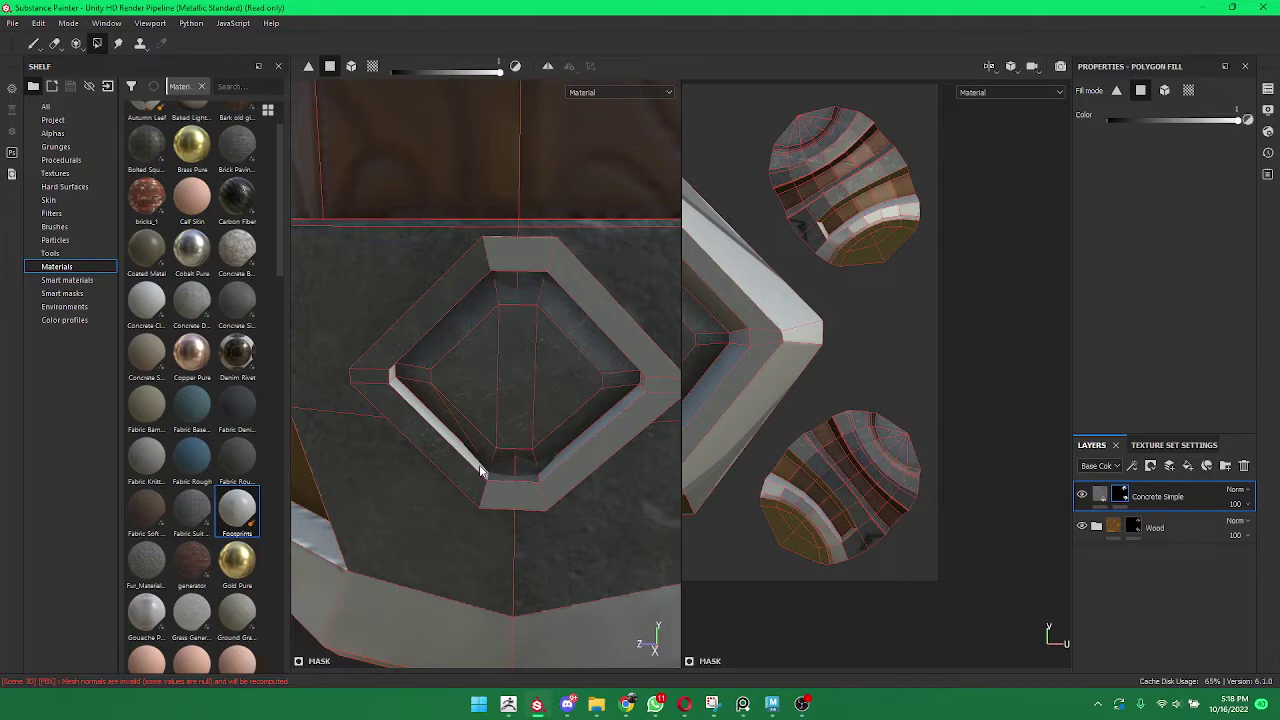
mouse_move(471, 457)
alt+mouse_down()
mouse_move(371, 345)
mouse_move(424, 385)
mouse_move(459, 326)
alt+mouse_up()
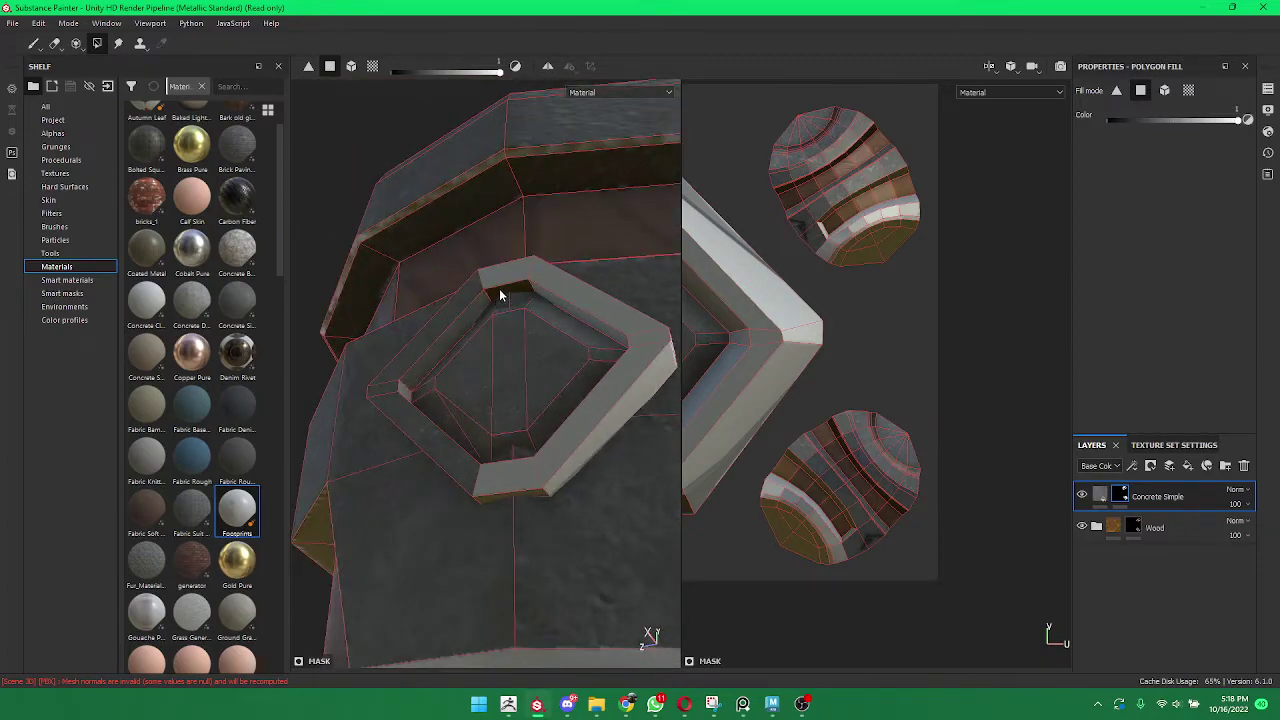
mouse_move(400, 386)
alt+mouse_down()
mouse_move(420, 402)
mouse_move(405, 408)
mouse_move(400, 394)
mouse_move(455, 417)
mouse_move(516, 522)
mouse_move(524, 512)
mouse_move(512, 541)
alt+mouse_up()
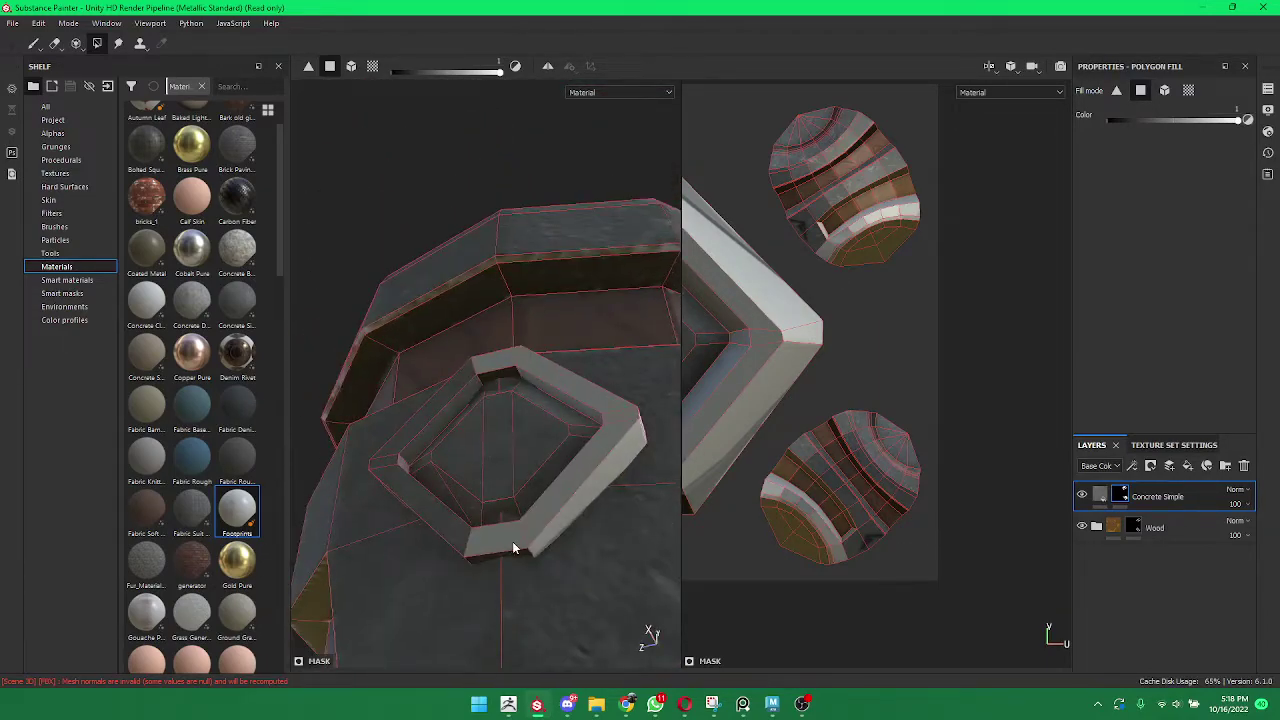
mouse_move(553, 502)
alt+mouse_down()
mouse_move(537, 446)
mouse_move(615, 443)
mouse_move(486, 449)
mouse_move(623, 477)
mouse_move(506, 466)
mouse_move(594, 420)
alt+mouse_up()
alt+drag(489, 353, 548, 463)
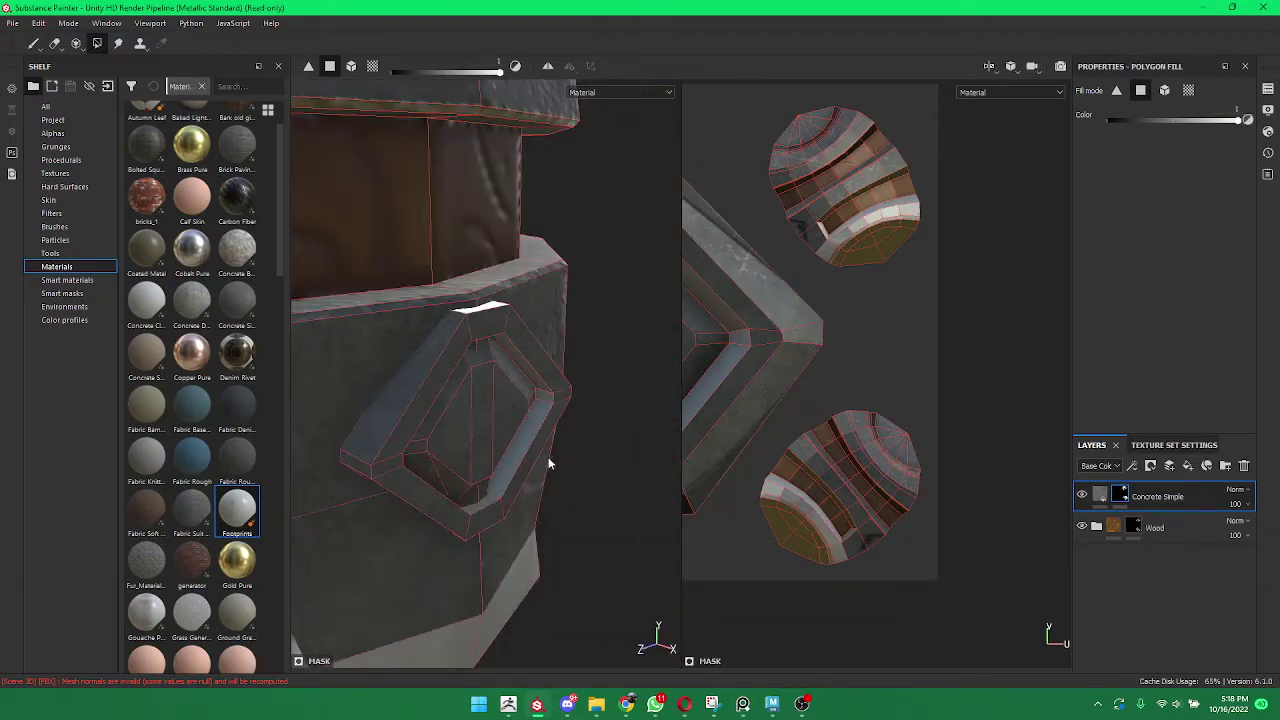
mouse_move(481, 312)
alt+mouse_down()
mouse_move(566, 331)
mouse_move(354, 400)
mouse_move(545, 167)
mouse_move(551, 279)
mouse_move(486, 371)
mouse_move(545, 469)
mouse_move(489, 442)
mouse_move(603, 460)
alt+mouse_up()
mouse_move(603, 460)
alt+right_down()
mouse_move(348, 504)
mouse_move(498, 500)
alt+right_up()
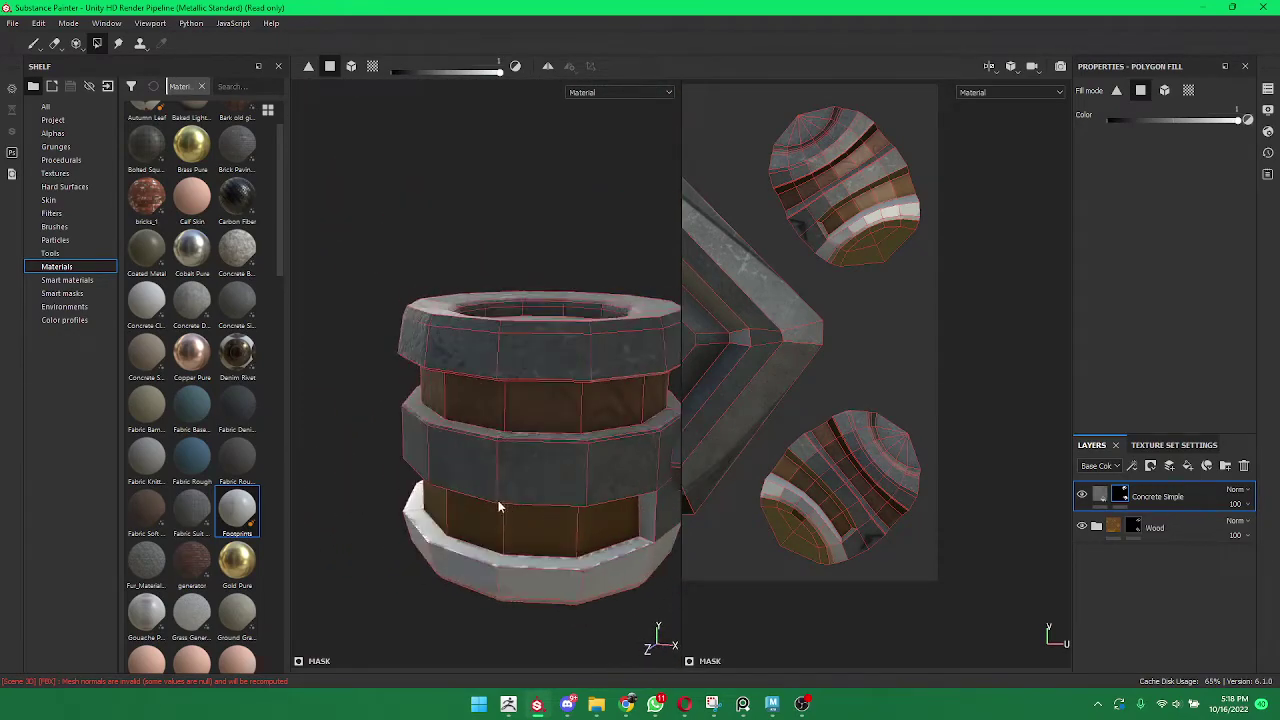
- Orbit to a front view and cover the barrel's bottom band faces with concrete
mouse_move(498, 500)
alt+mouse_down()
mouse_move(520, 506)
mouse_move(598, 449)
mouse_move(486, 406)
mouse_move(457, 214)
mouse_move(575, 408)
mouse_move(608, 366)
mouse_move(369, 397)
mouse_move(615, 441)
mouse_move(526, 349)
mouse_move(634, 366)
mouse_move(594, 489)
alt+mouse_up()
alt+right_drag(594, 489, 587, 525)
alt+drag(587, 525, 529, 471)
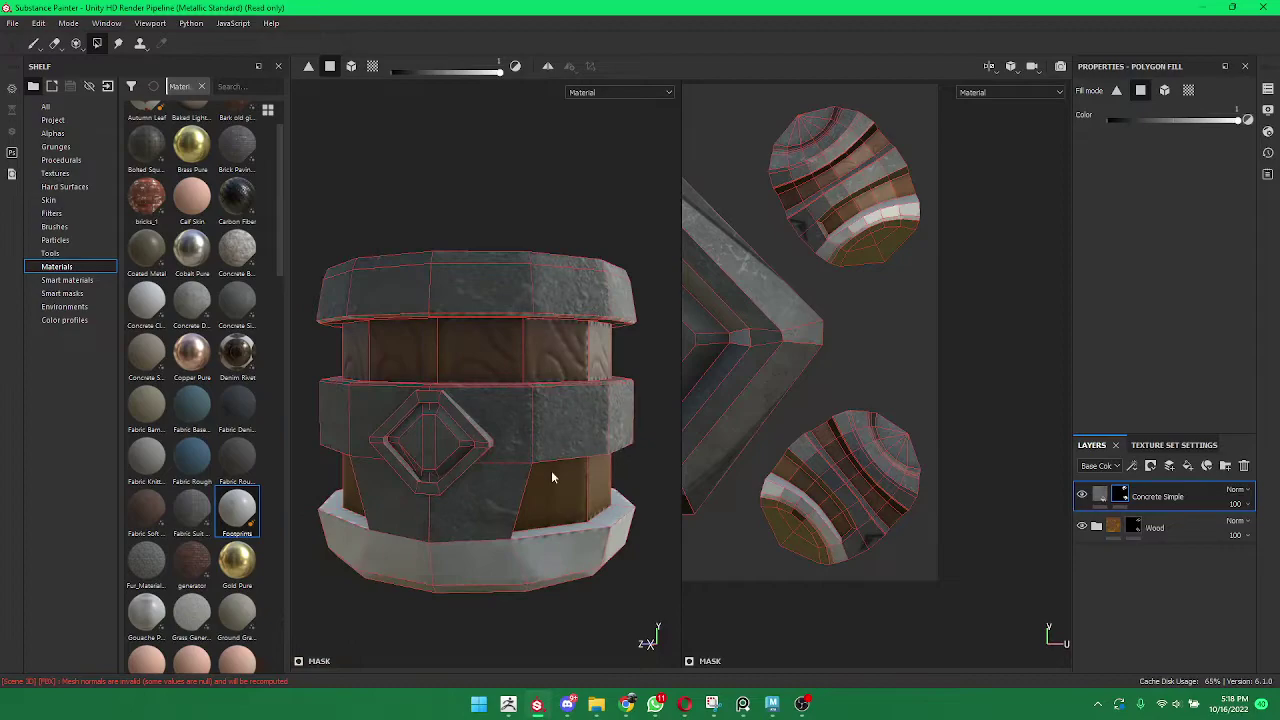
mouse_move(529, 471)
alt+right_down()
mouse_move(351, 523)
mouse_move(389, 423)
alt+right_up()
mouse_move(389, 423)
alt+mouse_down()
mouse_move(407, 410)
mouse_move(628, 494)
mouse_move(528, 467)
mouse_move(512, 480)
alt+mouse_up()
mouse_move(338, 428)
mouse_down()
mouse_move(612, 472)
mouse_move(490, 506)
mouse_up()
alt+right_drag(490, 506, 494, 488)
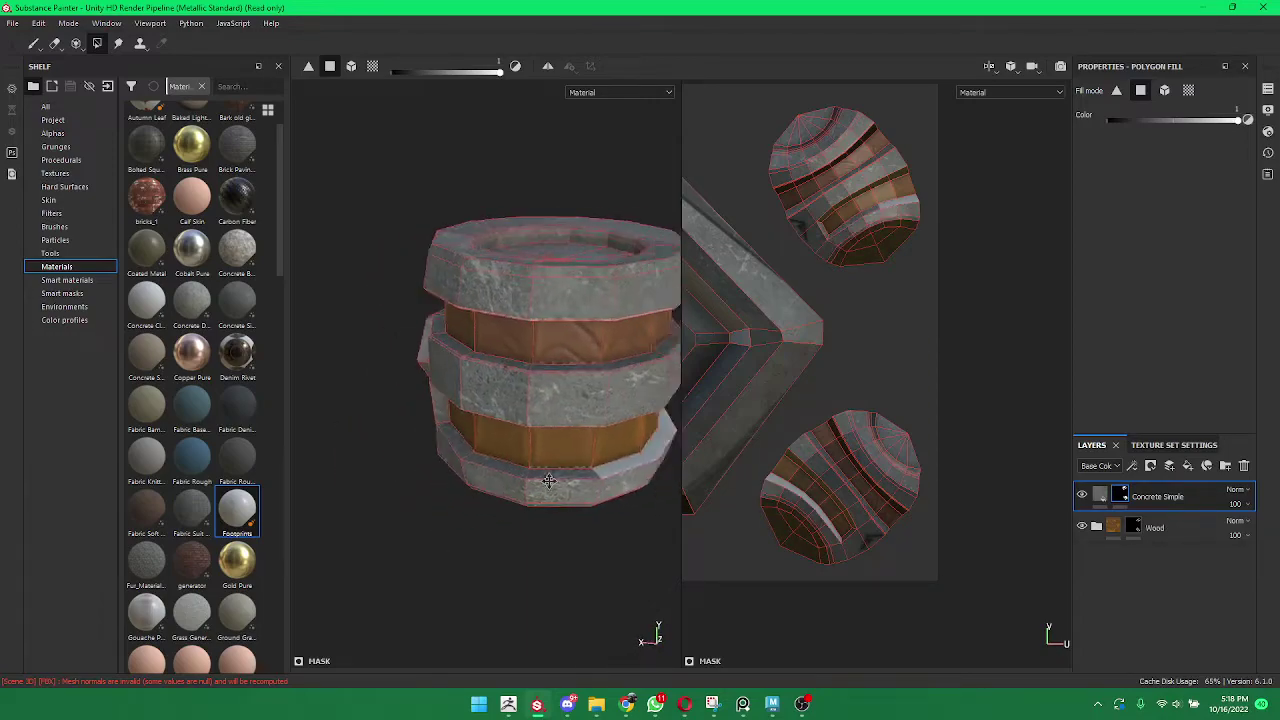
alt+drag(584, 470, 488, 496)
alt+middle_drag(571, 463, 566, 460)
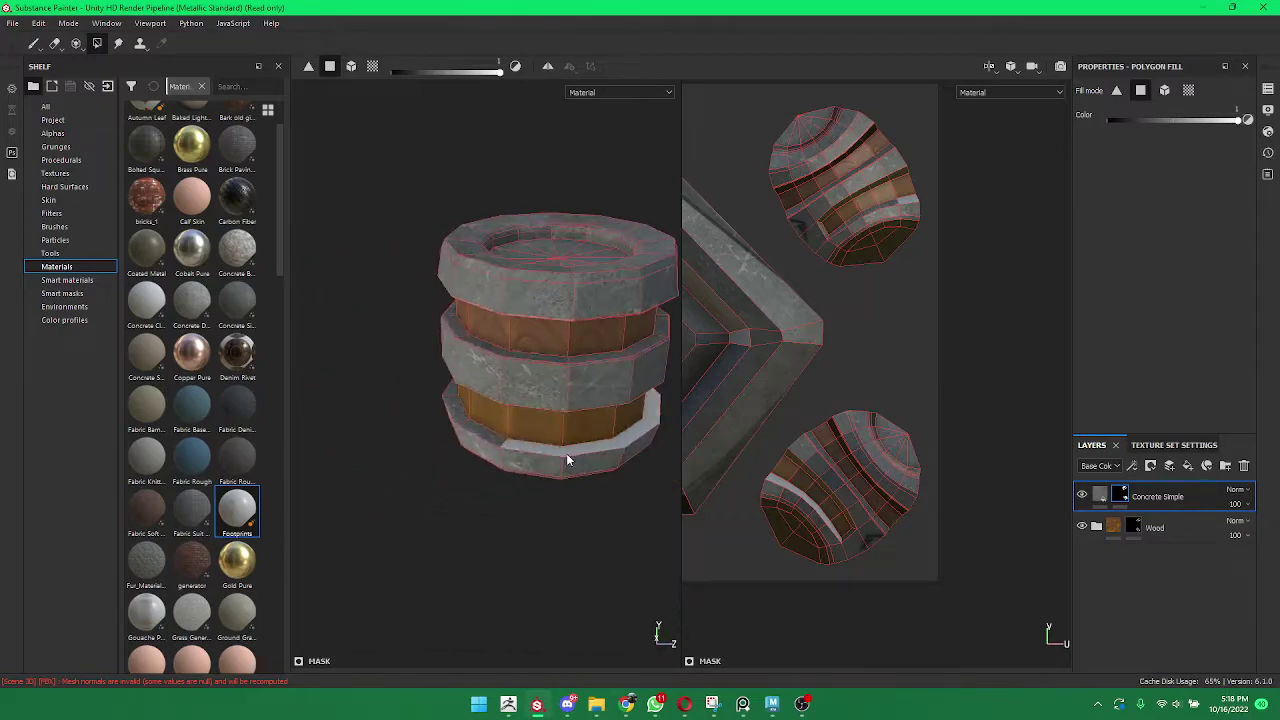
alt+drag(567, 457, 517, 476)
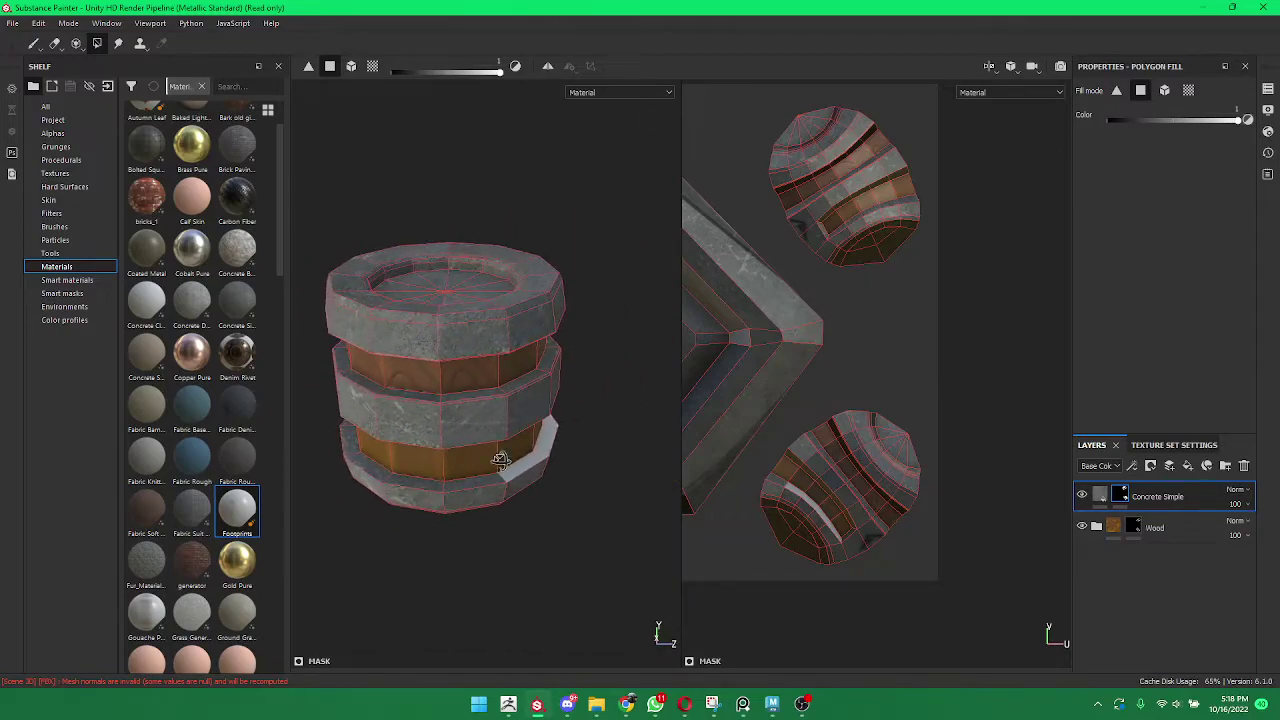
- Zoom and orbit to inspect the barrel's top and sides
scroll(517, 476, up, 2)
alt+middle_drag(525, 485, 494, 472)
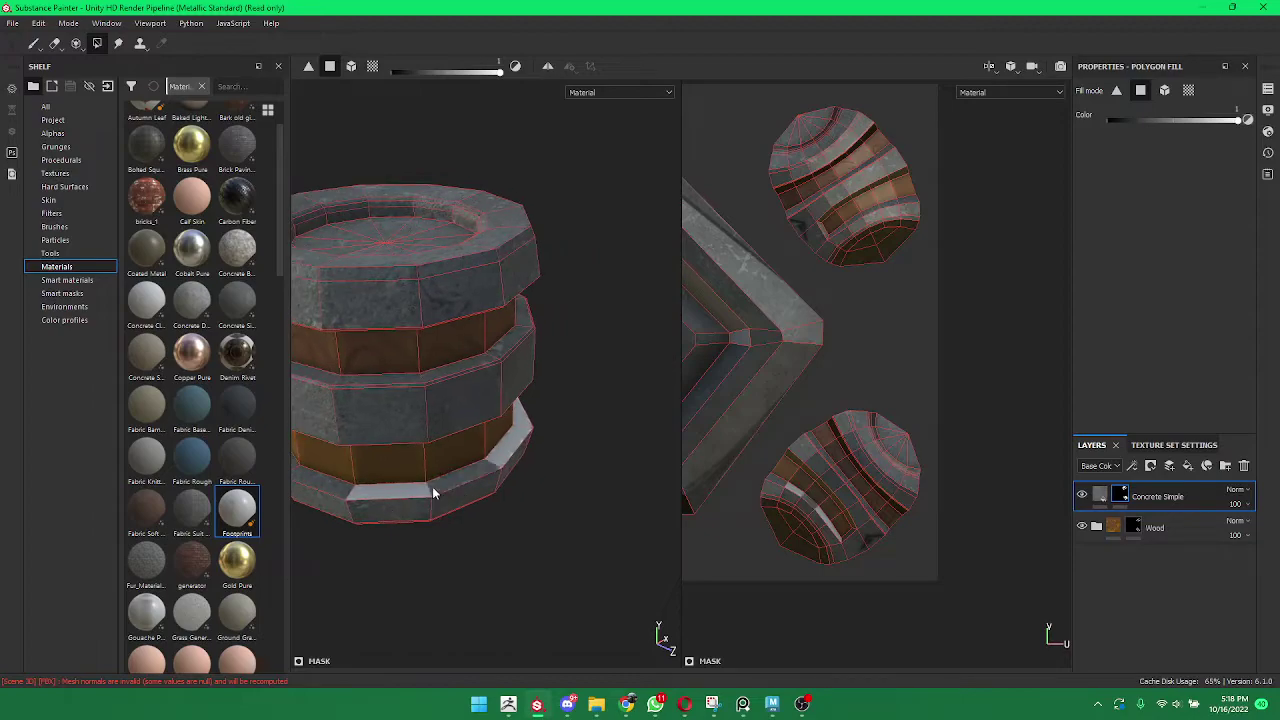
mouse_move(523, 448)
alt+mouse_down()
mouse_move(329, 474)
mouse_move(405, 358)
alt+mouse_up()
scroll(405, 358, down, 3)
alt+drag(419, 568, 400, 459)
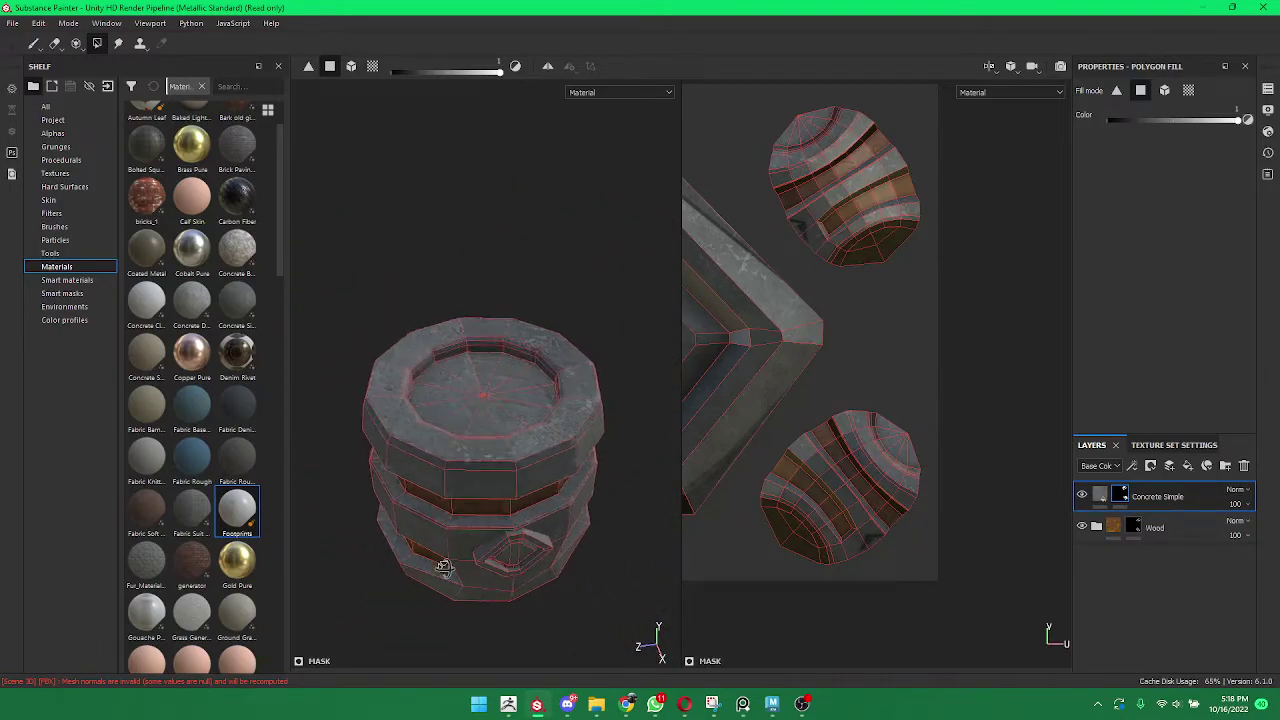
alt+middle_drag(400, 459, 437, 403)
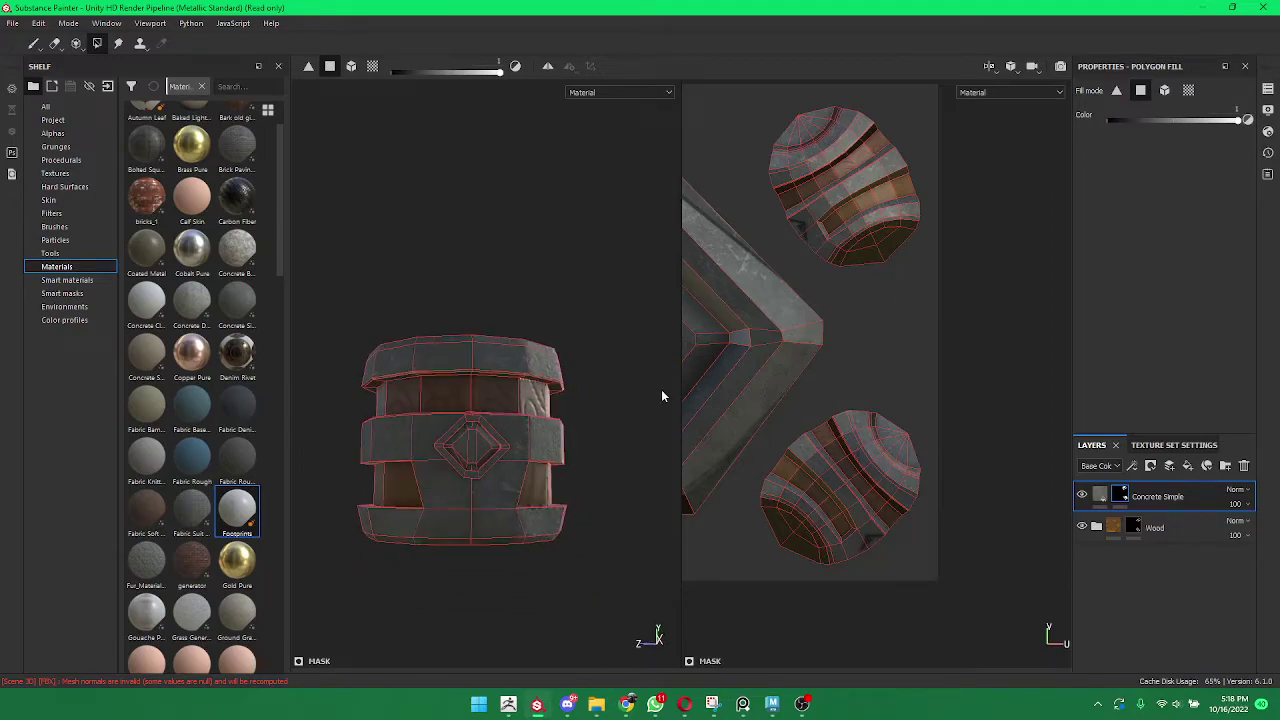
scroll(663, 392, up, 2)
scroll(770, 403, down, 3)
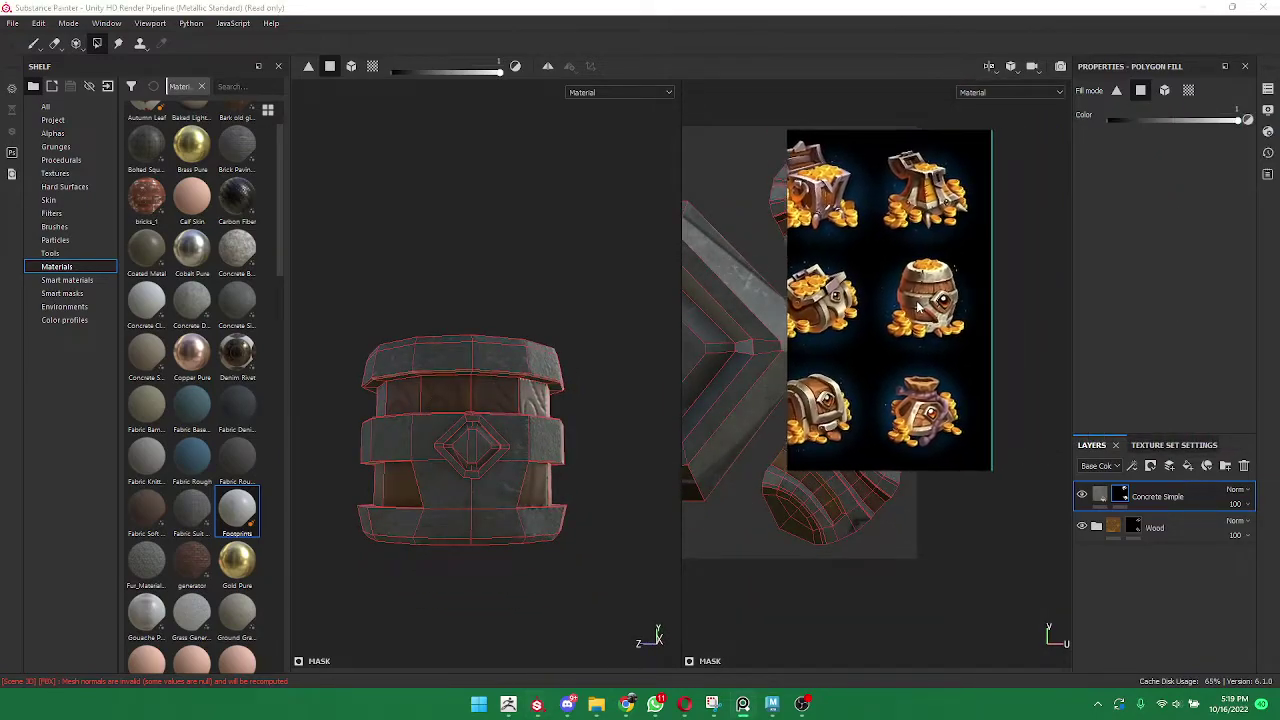
scroll(481, 488, down, 1)
scroll(478, 500, up, 5)
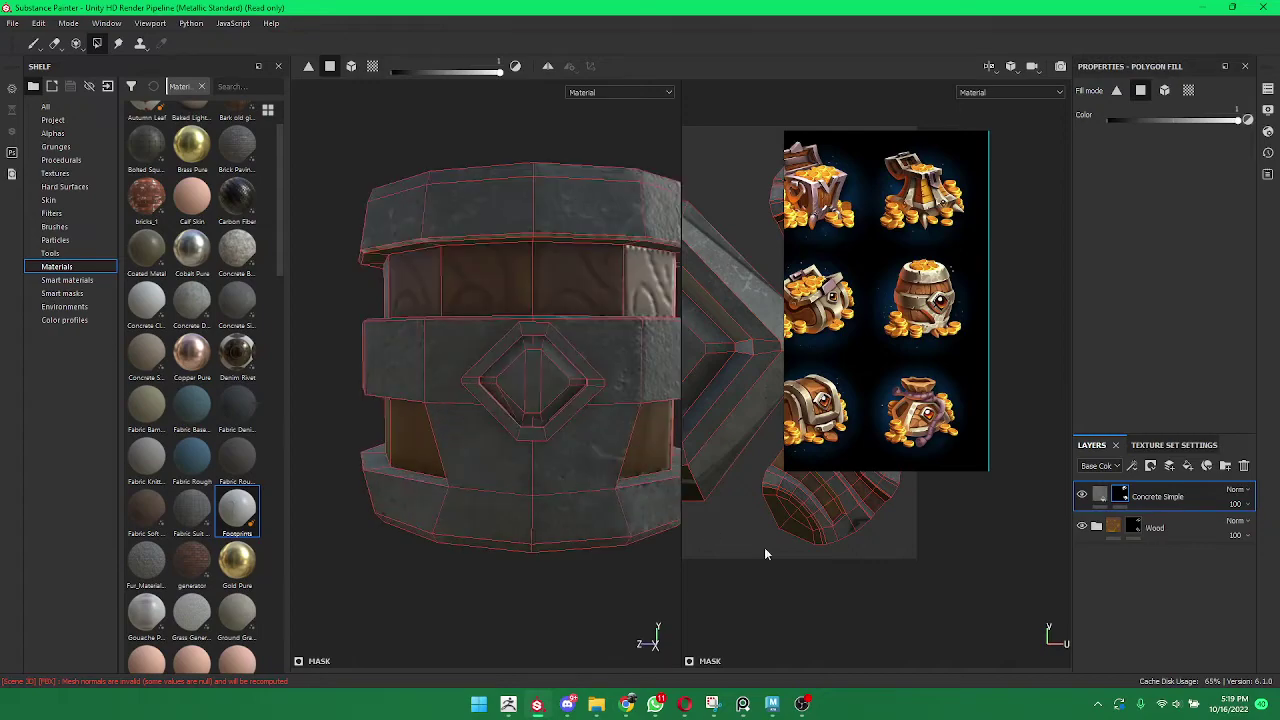
alt+drag(475, 512, 485, 507)
scroll(466, 600, down, 2)
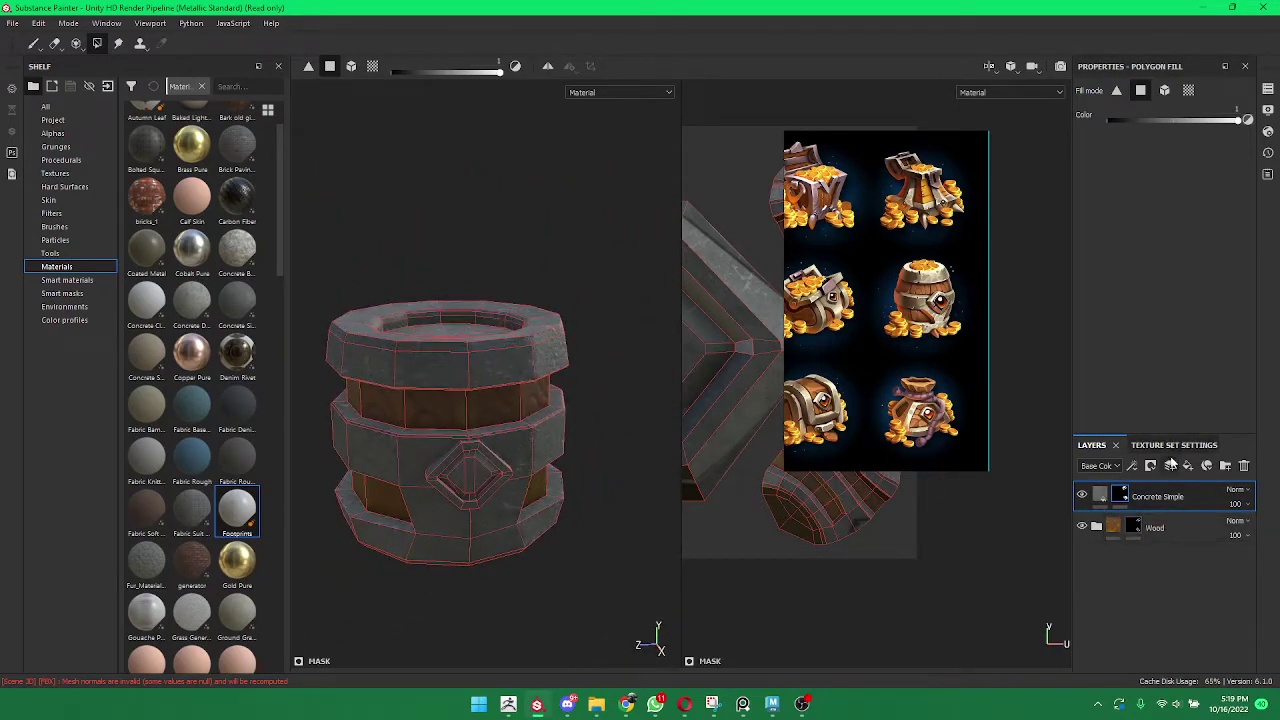
- Frame the barrel and set the Concrete Simple fill's UV scale to -21.95
click(1105, 502)
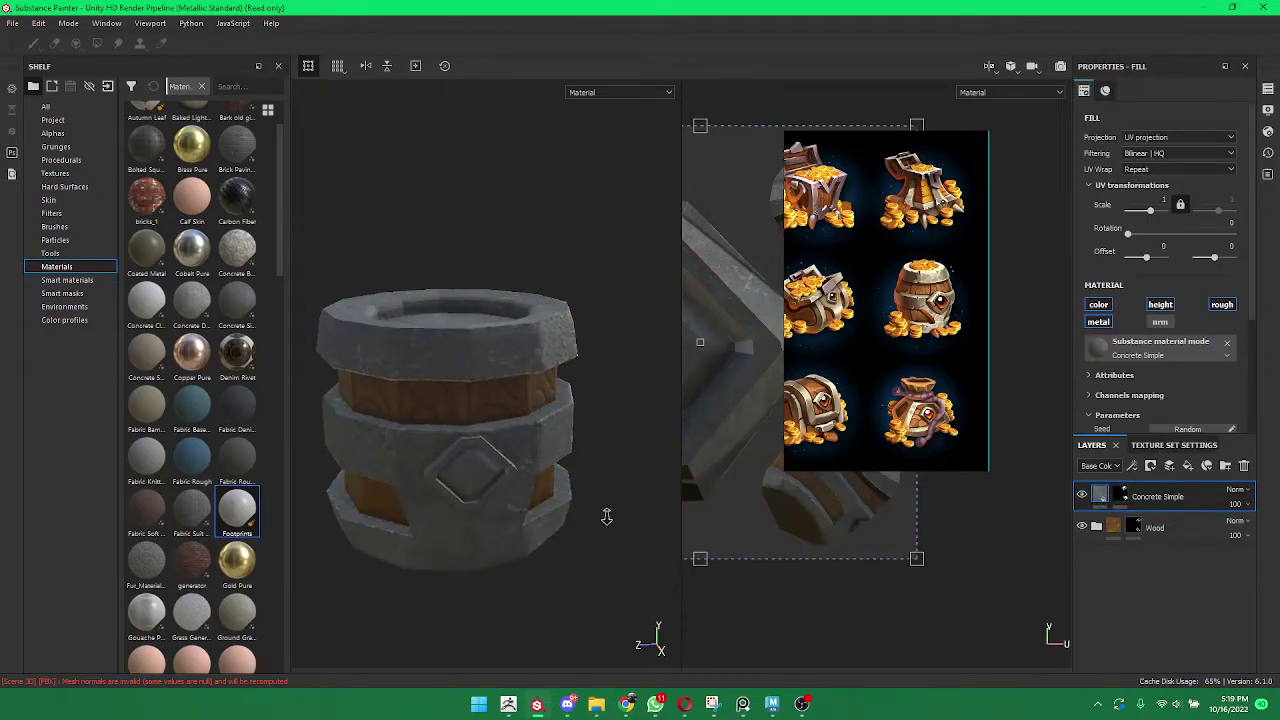
scroll(600, 448, up, 2)
scroll(600, 448, up, 2)
key(f)
scroll(1160, 330, down, 2)
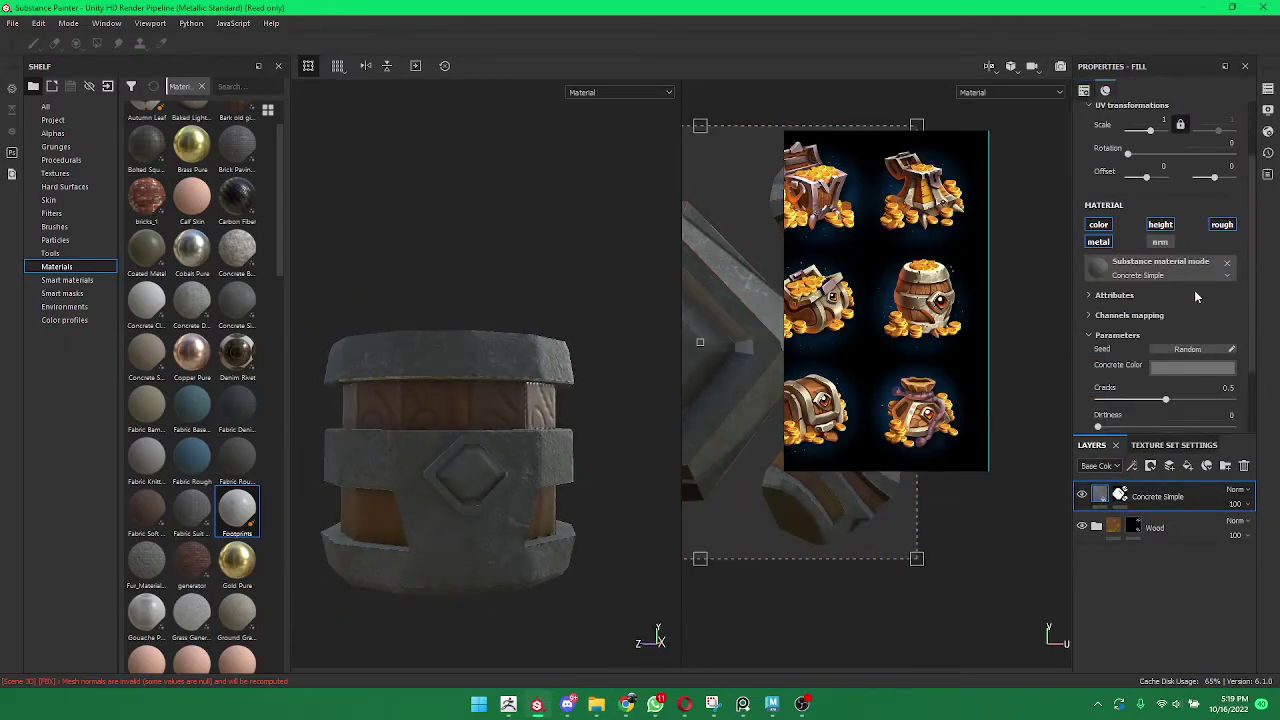
scroll(1160, 340, down, 1)
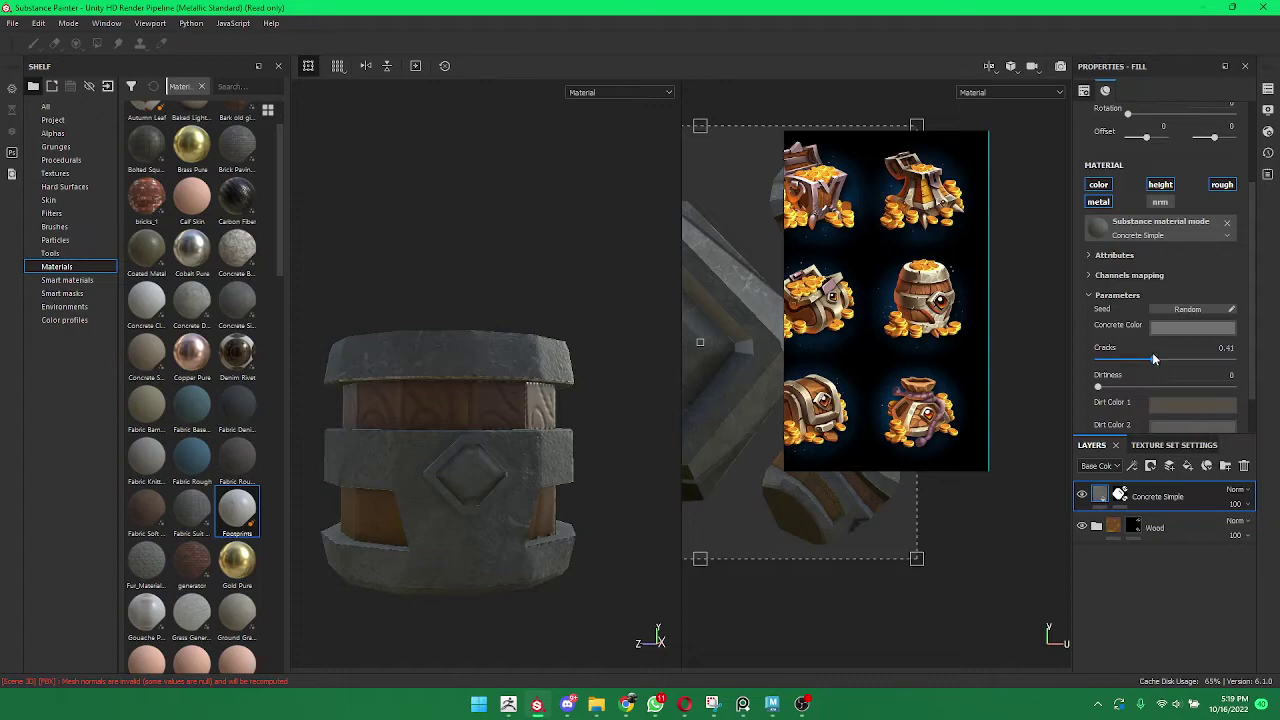
scroll(1148, 300, up, 3)
drag(1150, 210, 1137, 215)
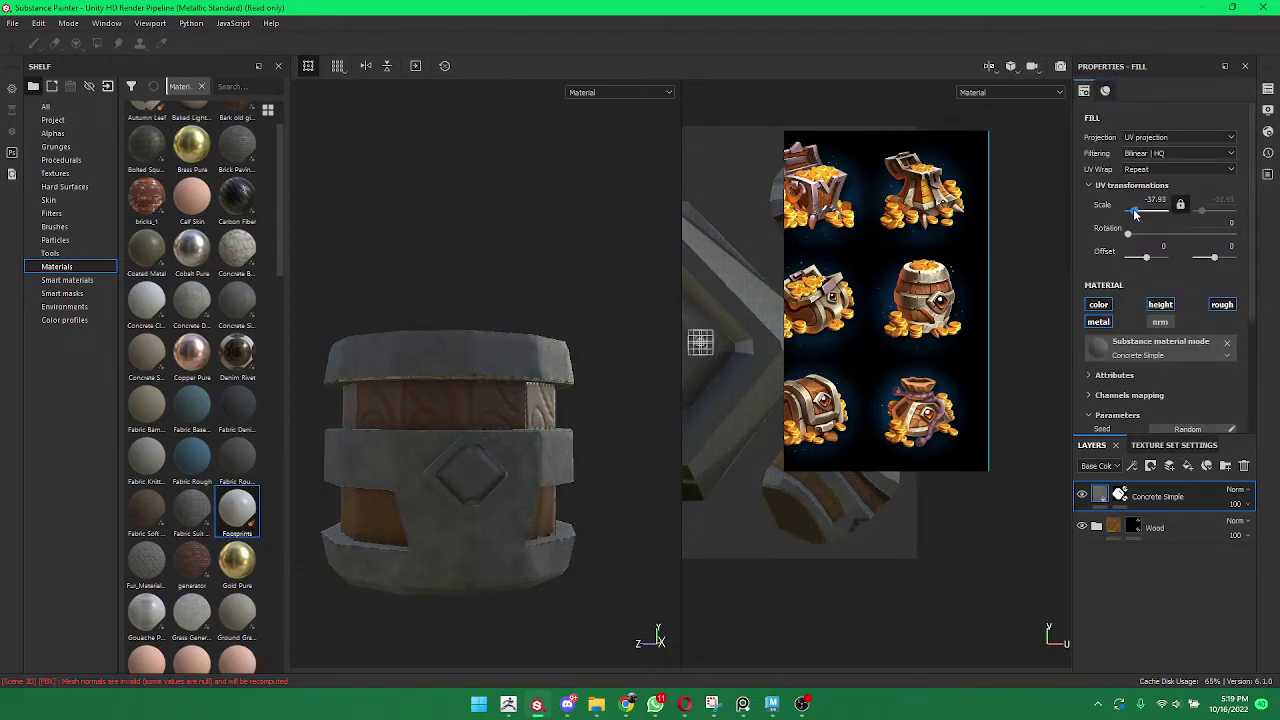
- Rotate the Concrete Simple texture to 113.08
scroll(1145, 300, down, 1)
scroll(1155, 389, down, 2)
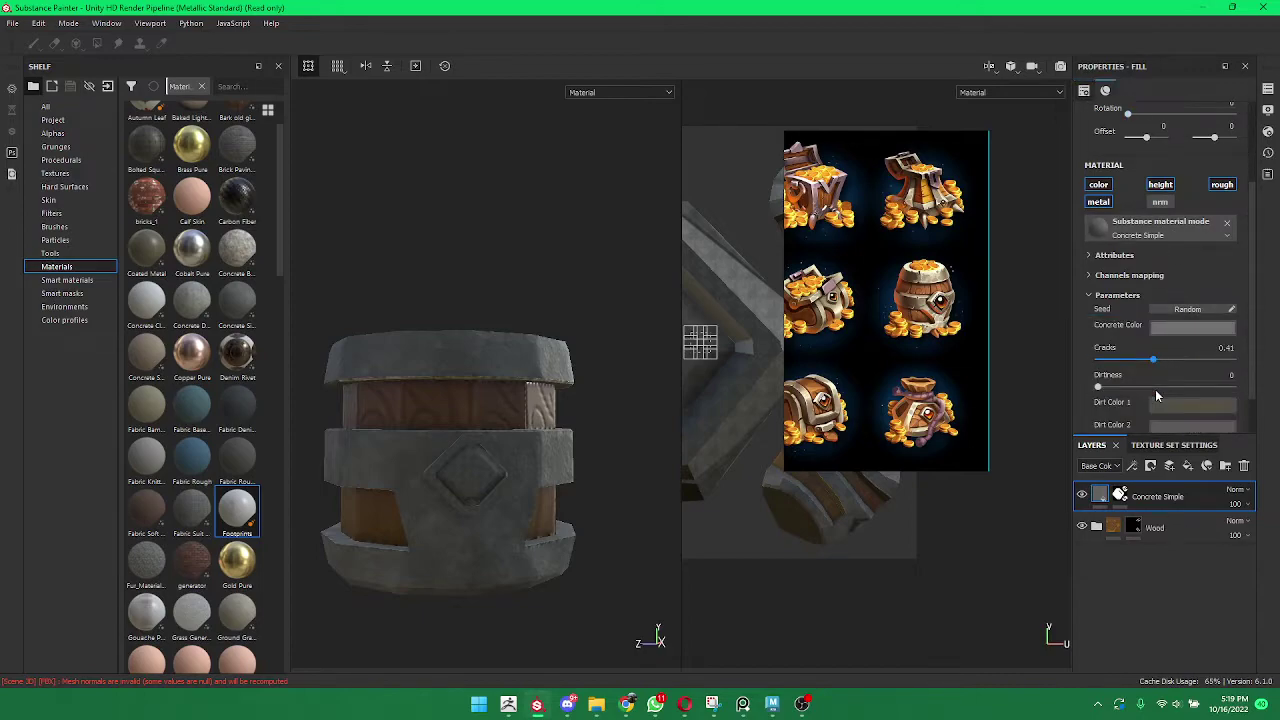
scroll(1096, 378, down, 1)
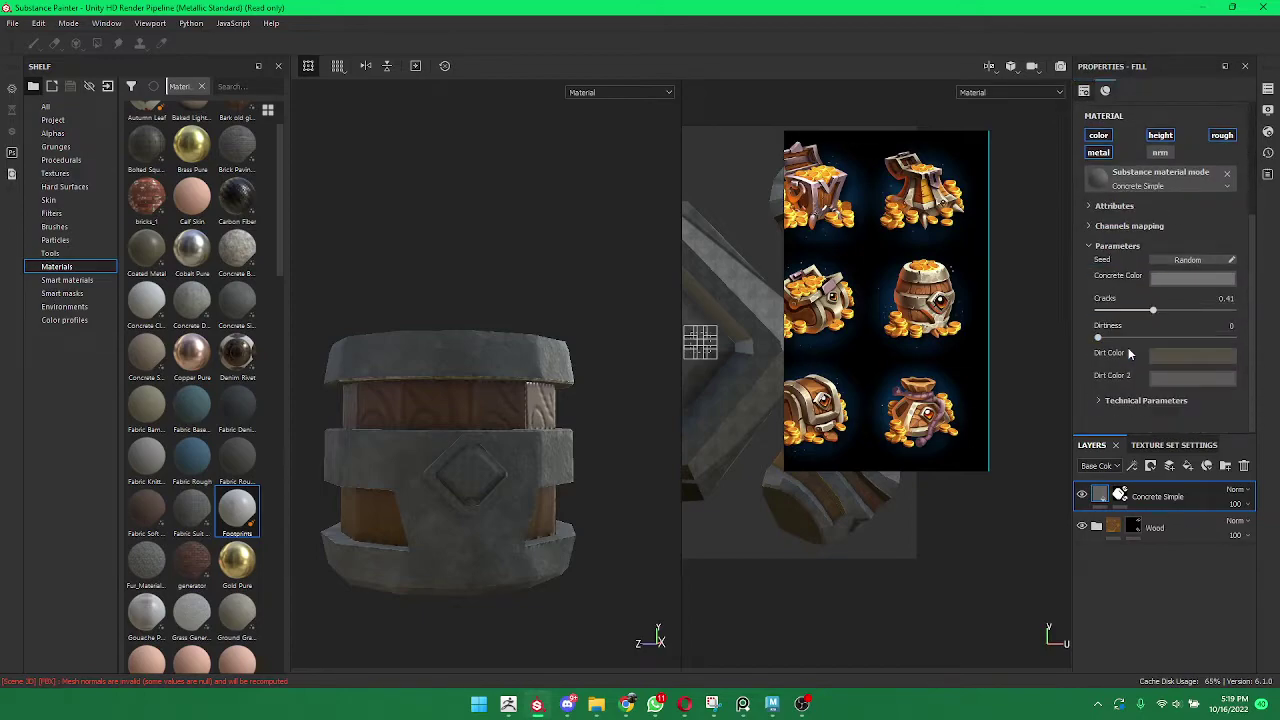
scroll(1120, 320, up, 3)
scroll(1135, 289, up, 1)
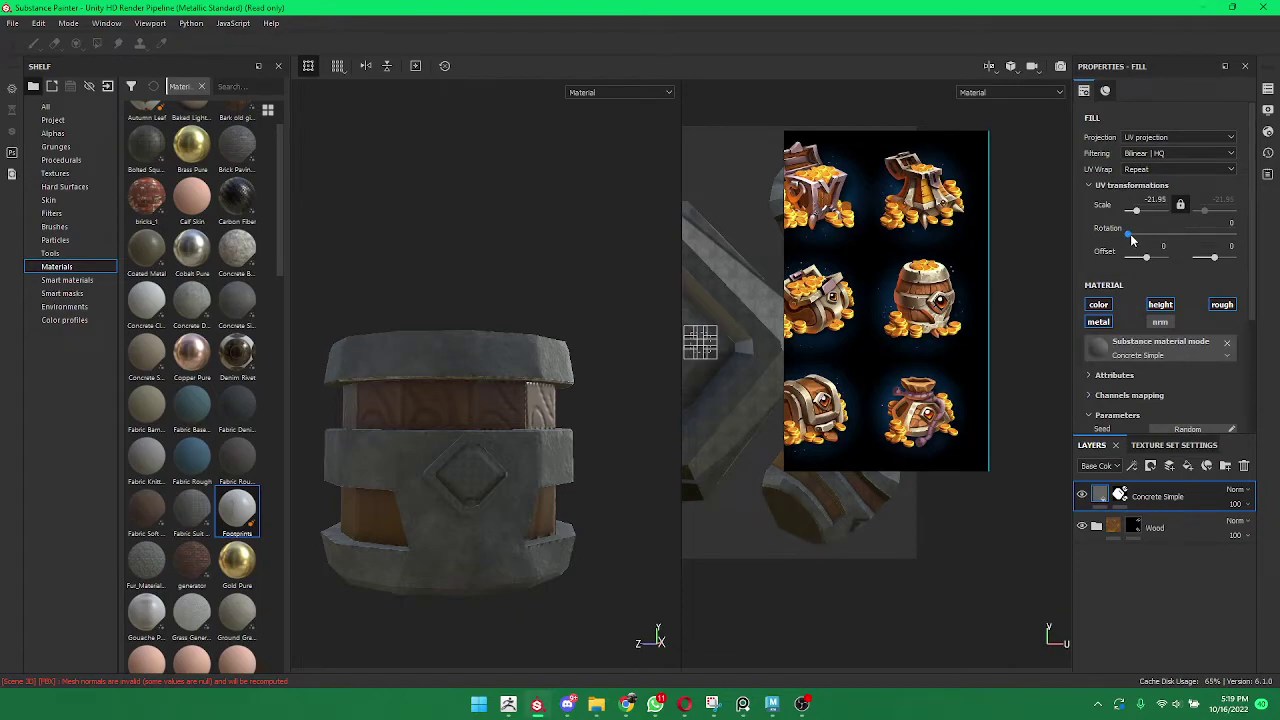
drag(1128, 233, 1157, 244)
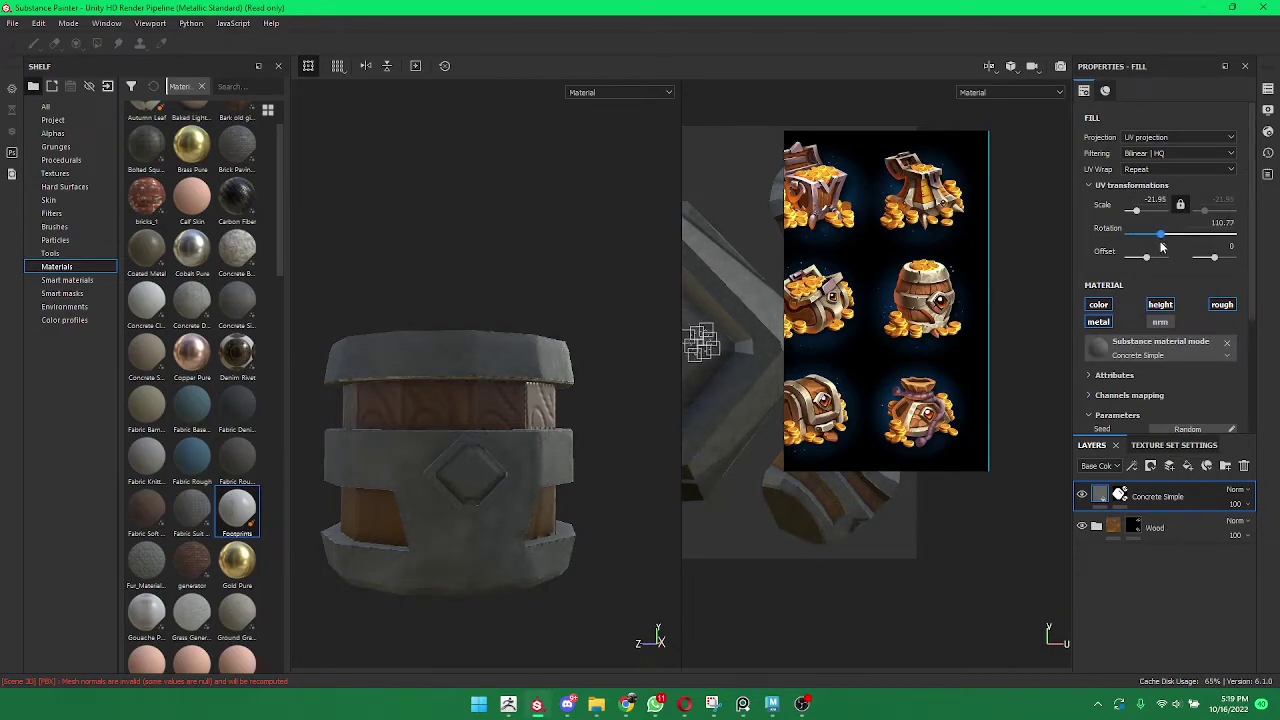
- Orbit the barrel to inspect the rescaled concrete, ending with the diamond emblem facing front
alt+drag(470, 490, 584, 467)
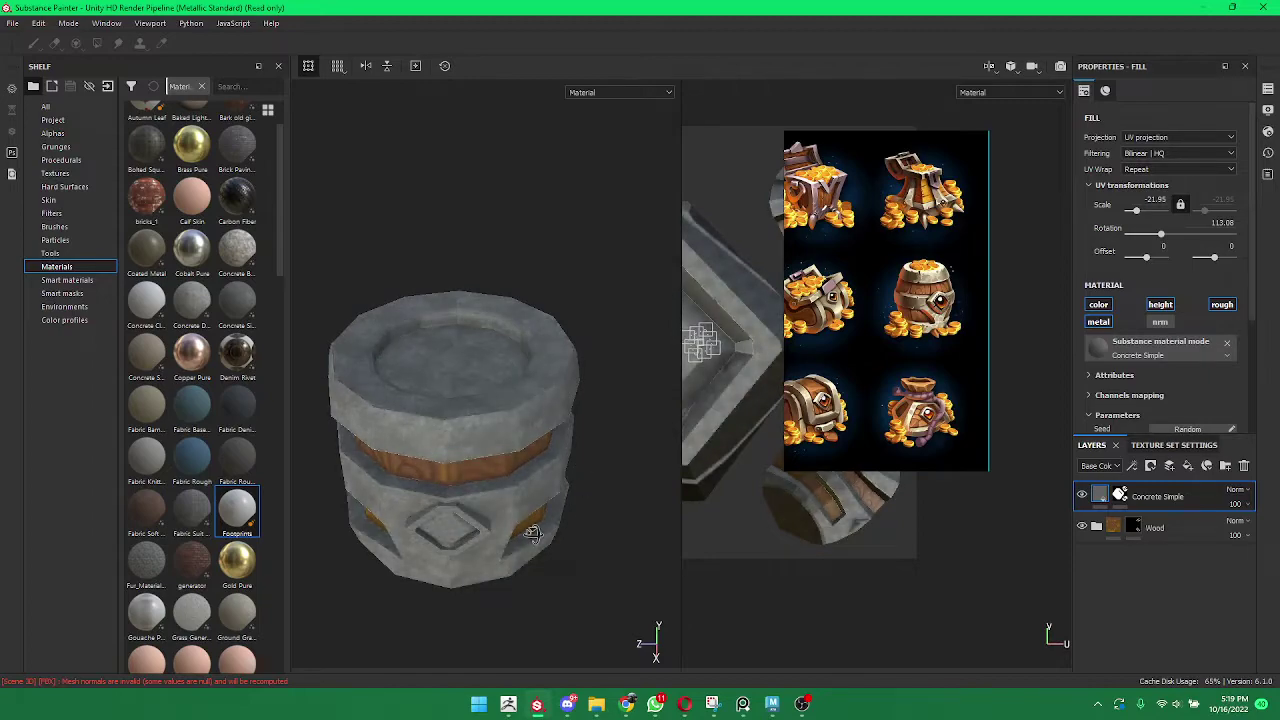
alt+drag(533, 534, 505, 490)
scroll(500, 486, up, 3)
alt+drag(543, 428, 539, 514)
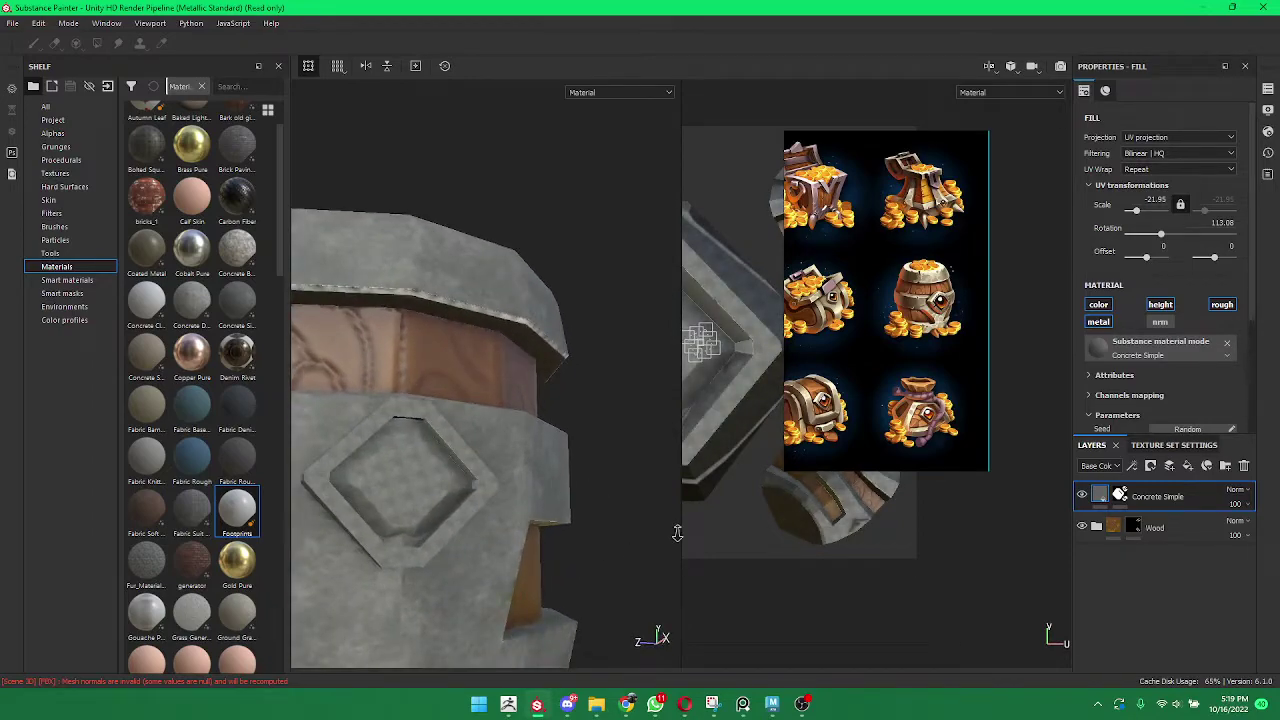
scroll(510, 495, down, 3)
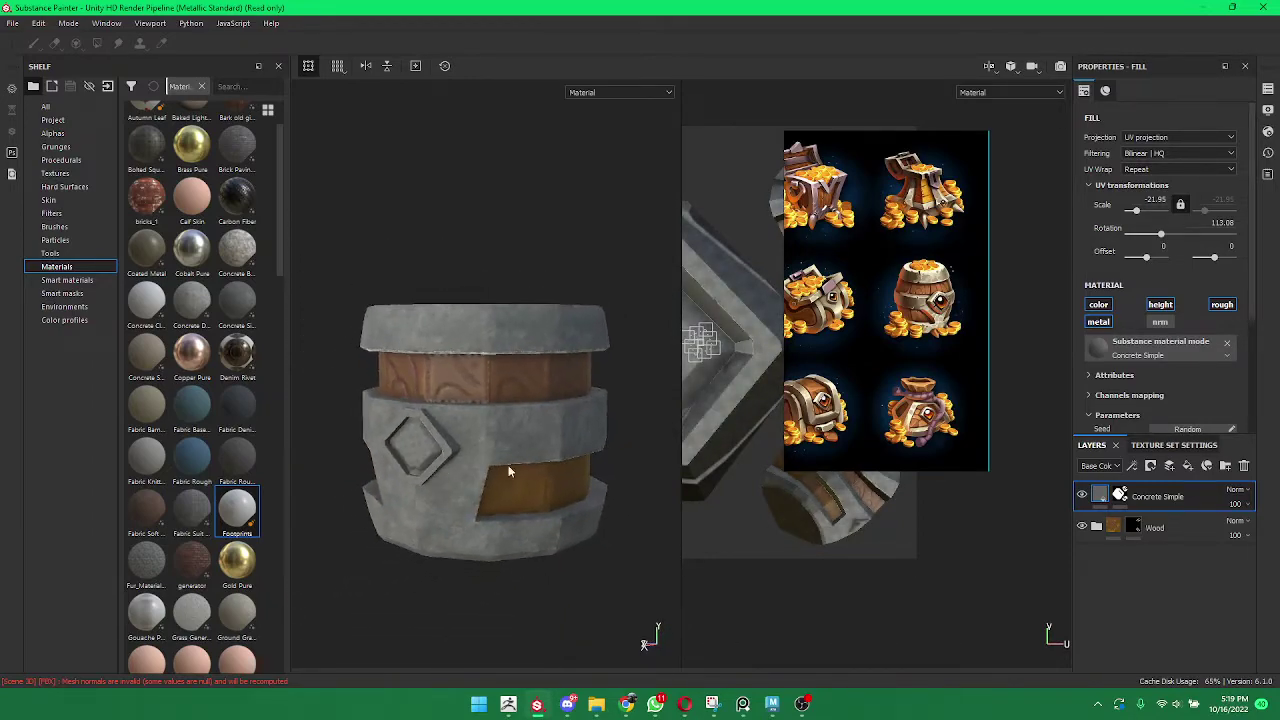
alt+drag(481, 473, 620, 460)
scroll(654, 457, up, 2)
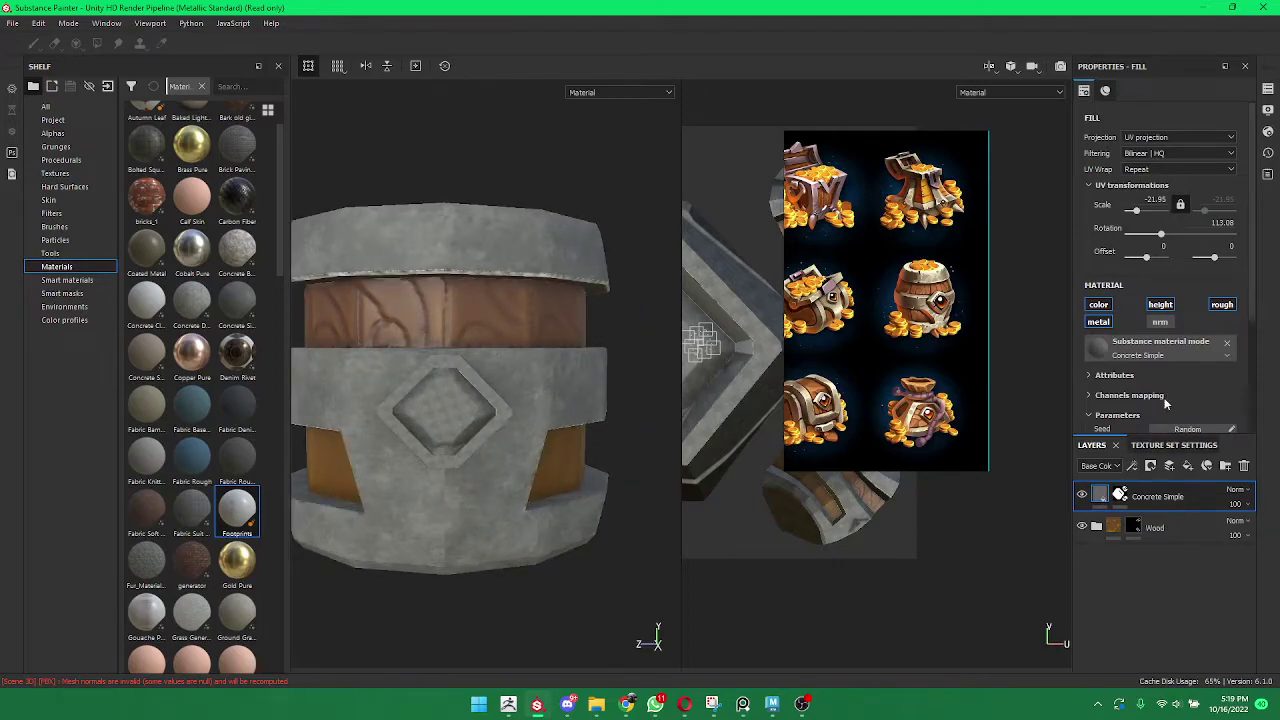
scroll(1168, 406, down, 2)
scroll(1168, 350, down, 3)
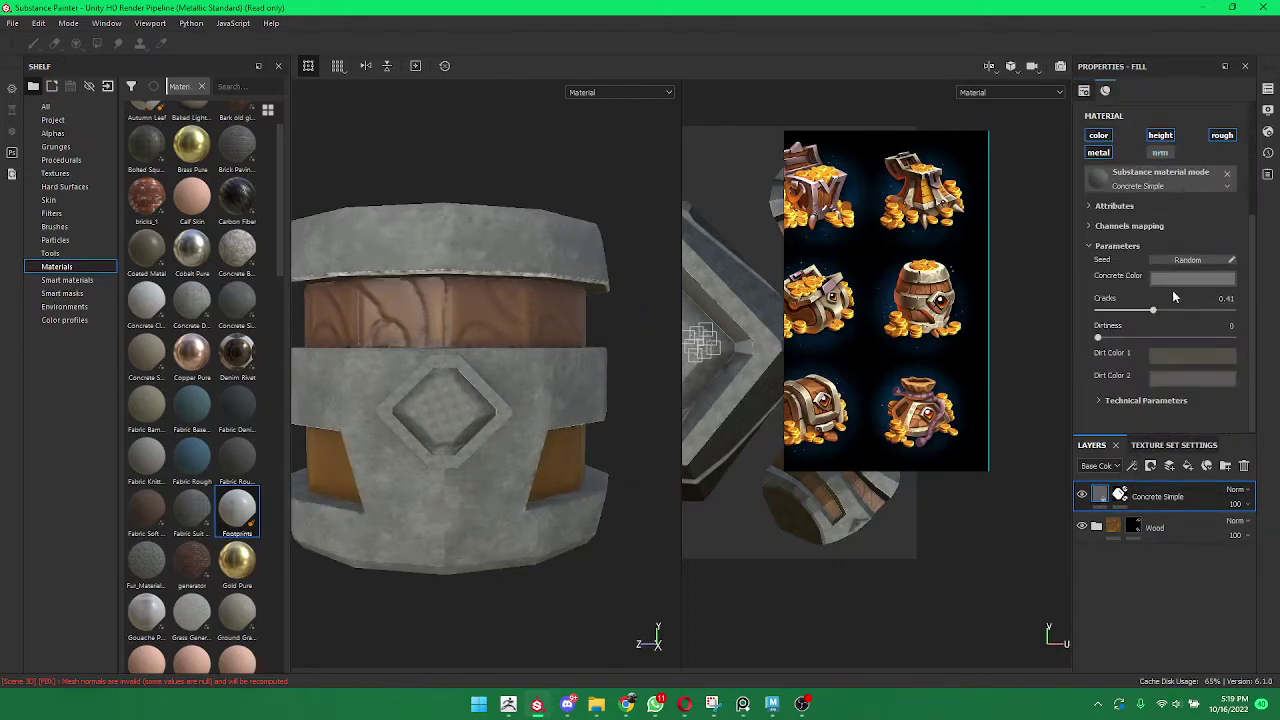
- Tint the Concrete Simple colour a sandy beige
click(1195, 277)
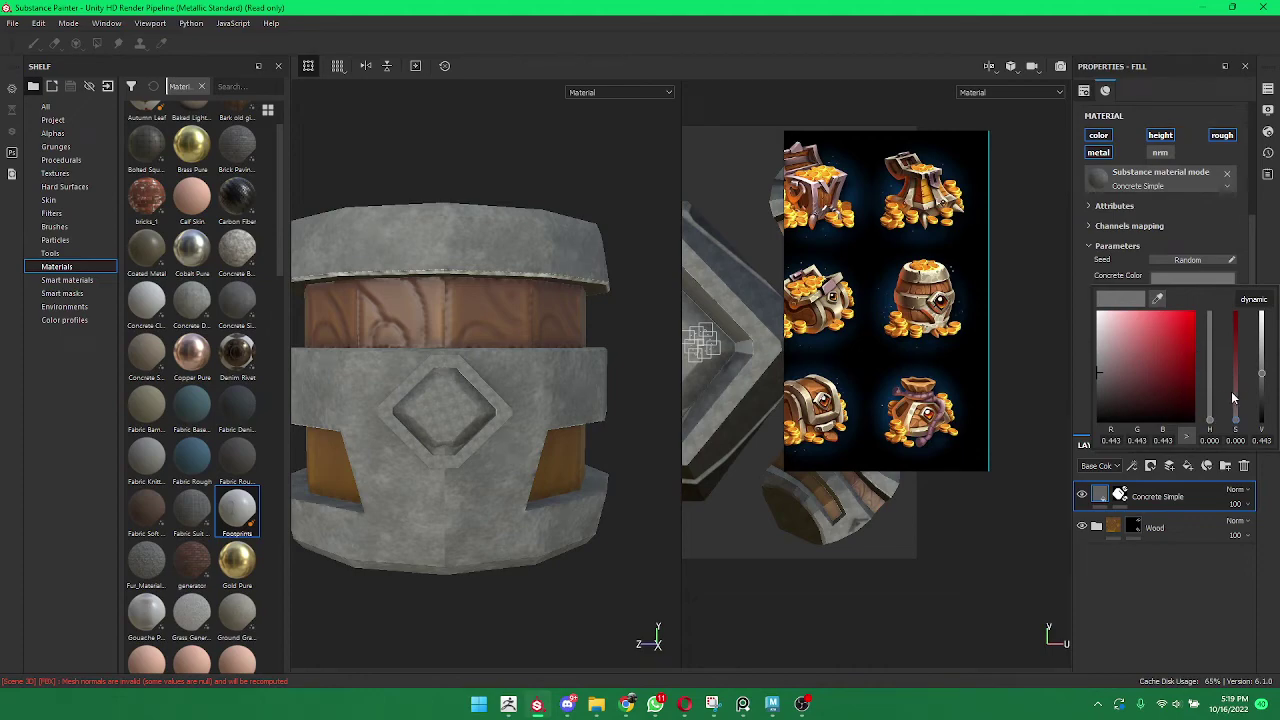
click(1137, 298)
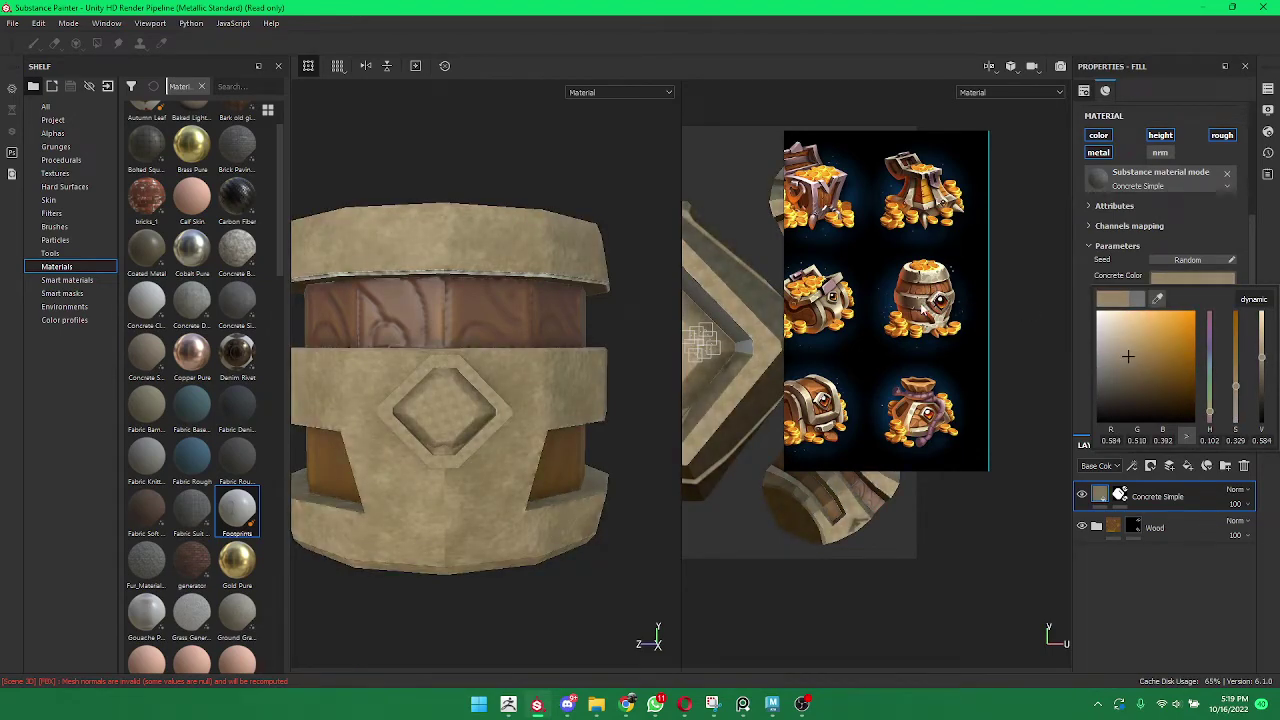
click(612, 415)
click(1124, 500)
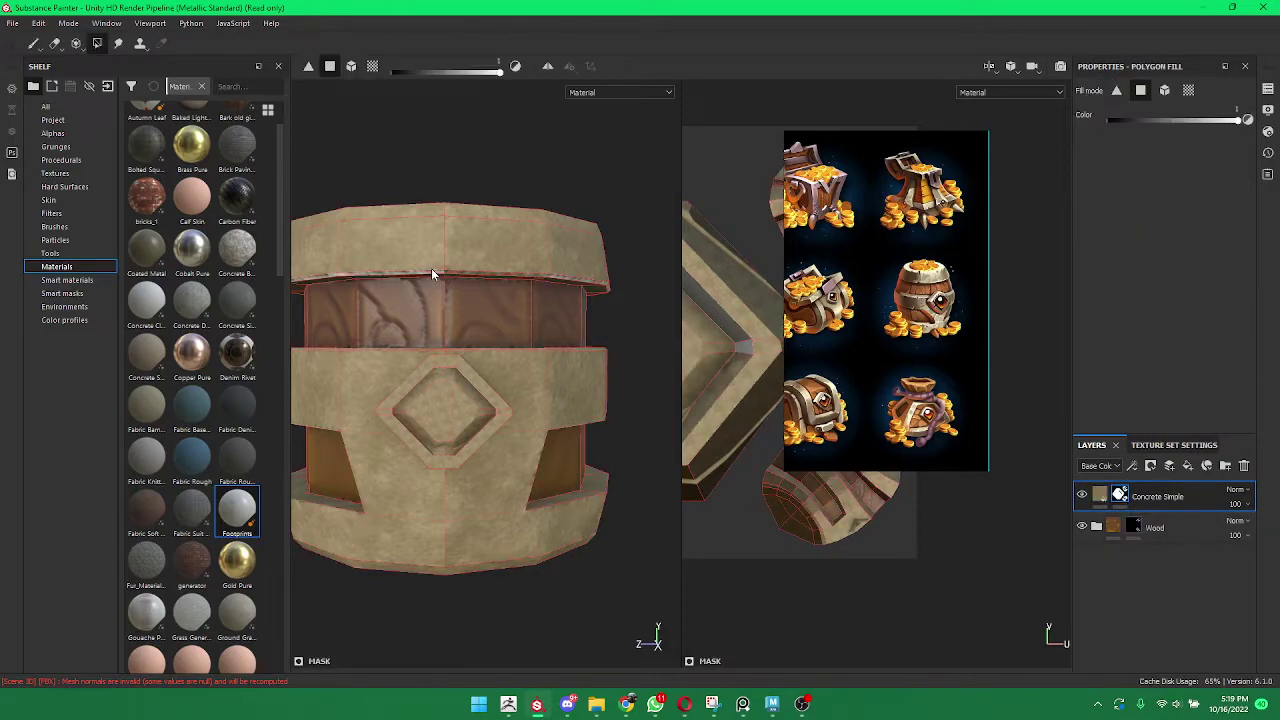
- Orbit the barrel to review the tan concrete bands from several sides
mouse_move(431, 270)
alt+mouse_down()
mouse_move(463, 336)
mouse_move(551, 342)
alt+mouse_up()
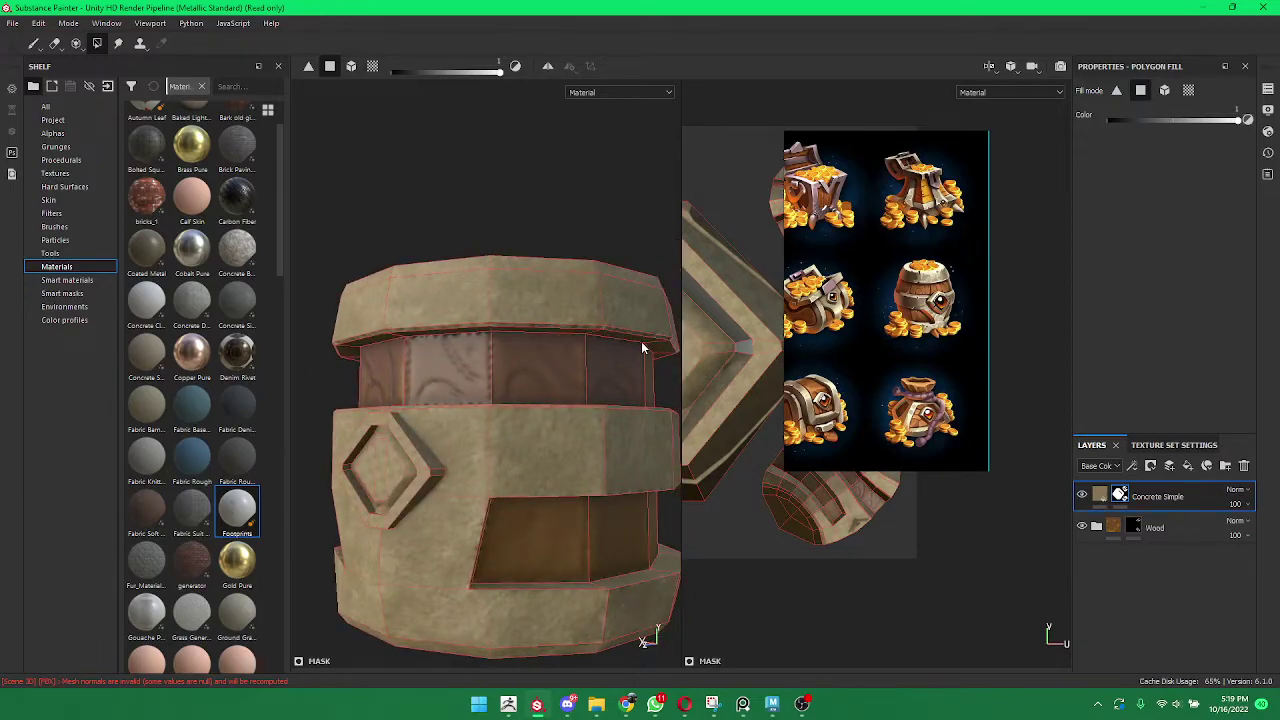
mouse_move(643, 348)
alt+mouse_down()
mouse_move(517, 378)
mouse_move(565, 358)
mouse_move(510, 350)
mouse_move(363, 440)
mouse_move(360, 463)
mouse_move(509, 449)
alt+mouse_up()
scroll(510, 350, up, 2)
scroll(363, 440, down, 2)
alt+middle_drag(509, 449, 489, 460)
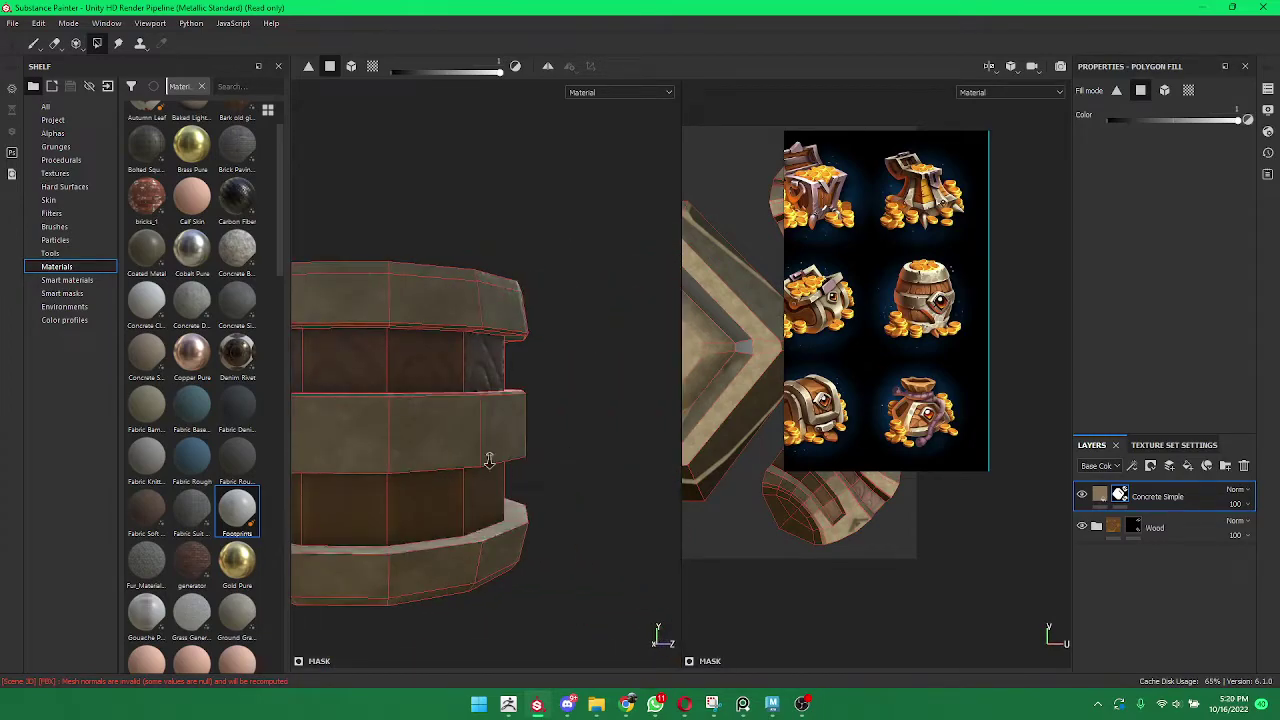
mouse_move(489, 460)
alt+mouse_down()
mouse_move(417, 480)
mouse_move(503, 471)
mouse_move(569, 547)
mouse_move(517, 434)
mouse_move(609, 443)
mouse_move(636, 415)
mouse_move(520, 410)
alt+mouse_up()
- Change the Concrete Simple UV scale to -3.33 to enlarge the concrete pattern
scroll(517, 434, down, 2)
scroll(520, 410, up, 2)
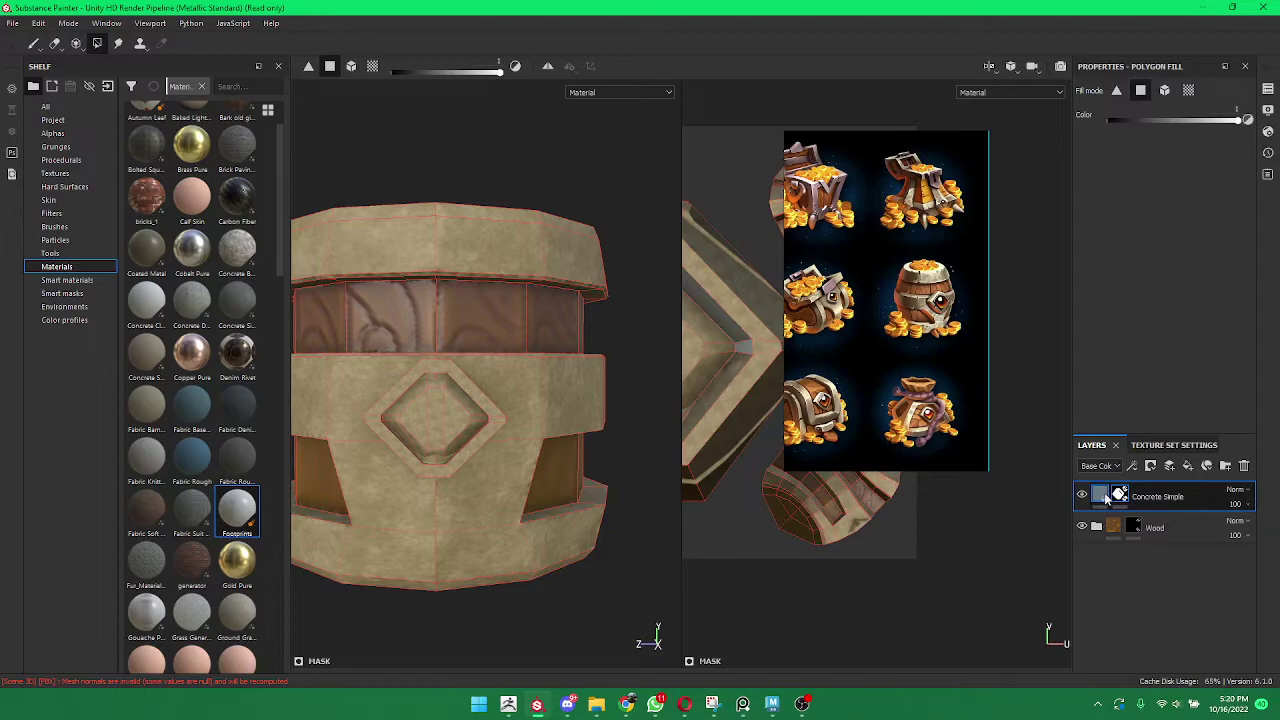
click(1102, 496)
drag(1136, 211, 1141, 210)
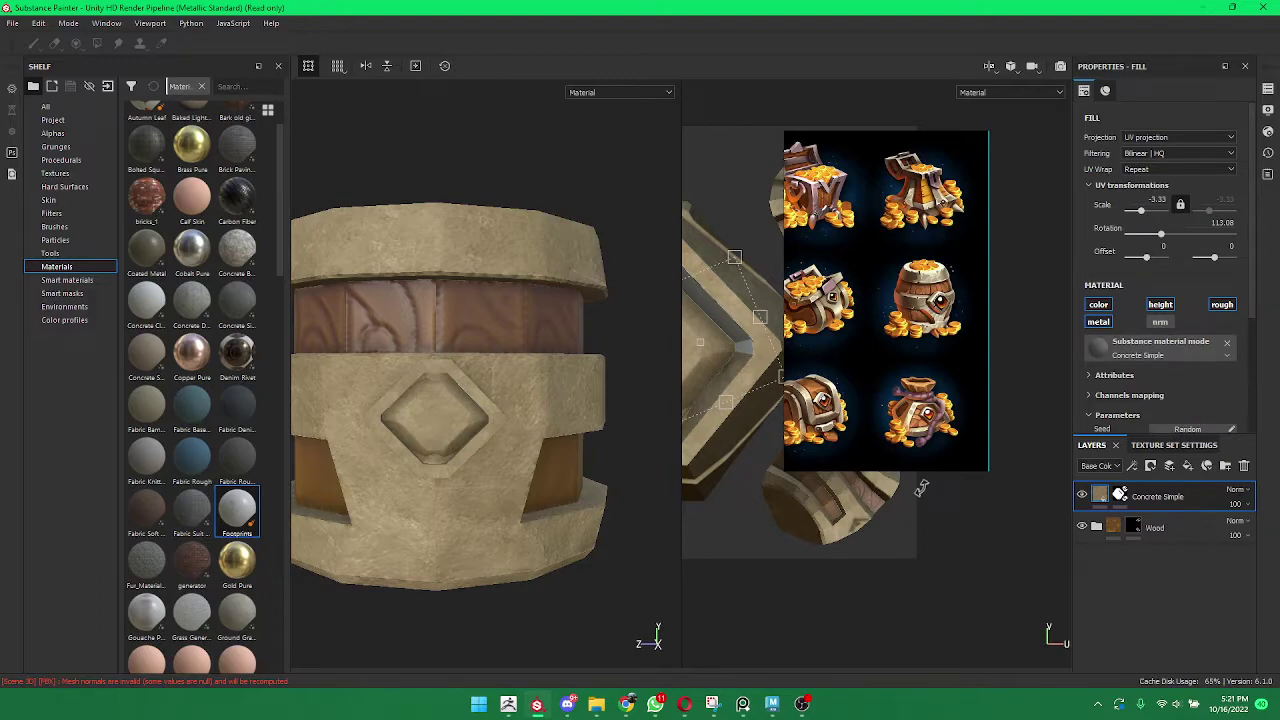
- Apply the Concrete Simple material to the barrel's stone-band fill
scroll(898, 331, up, 2)
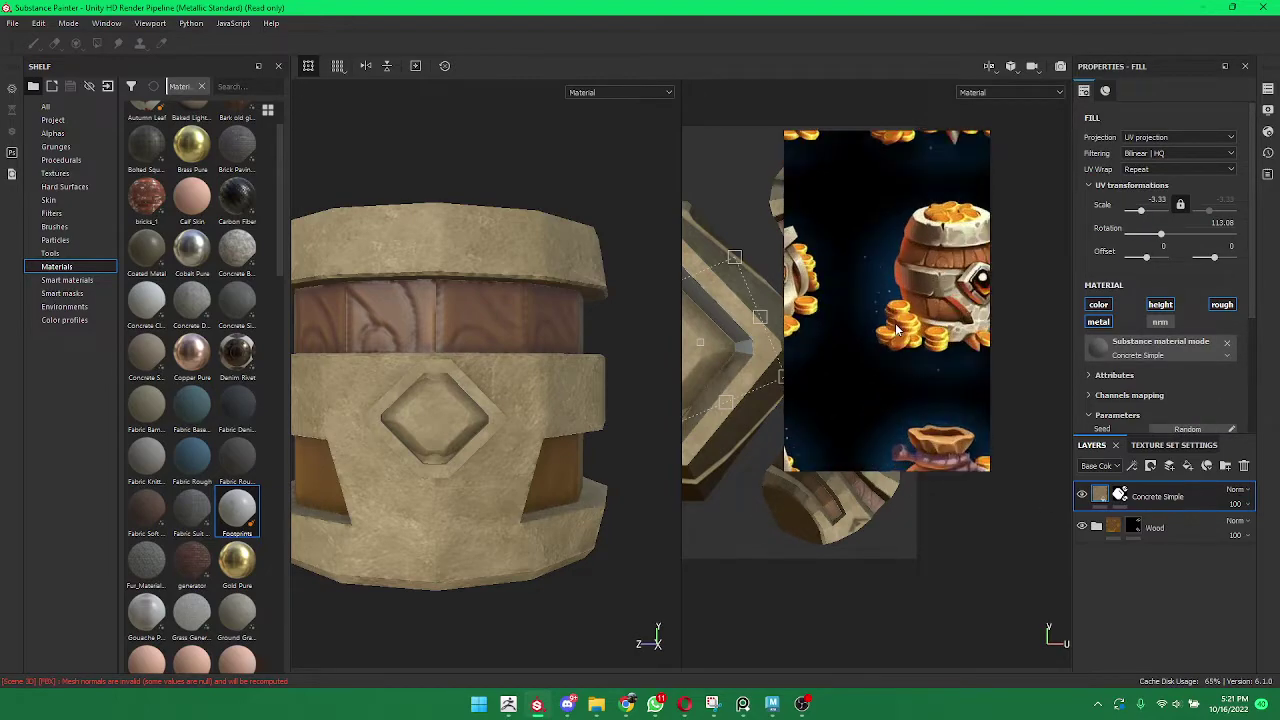
scroll(898, 331, down, 1)
alt+drag(600, 420, 565, 505)
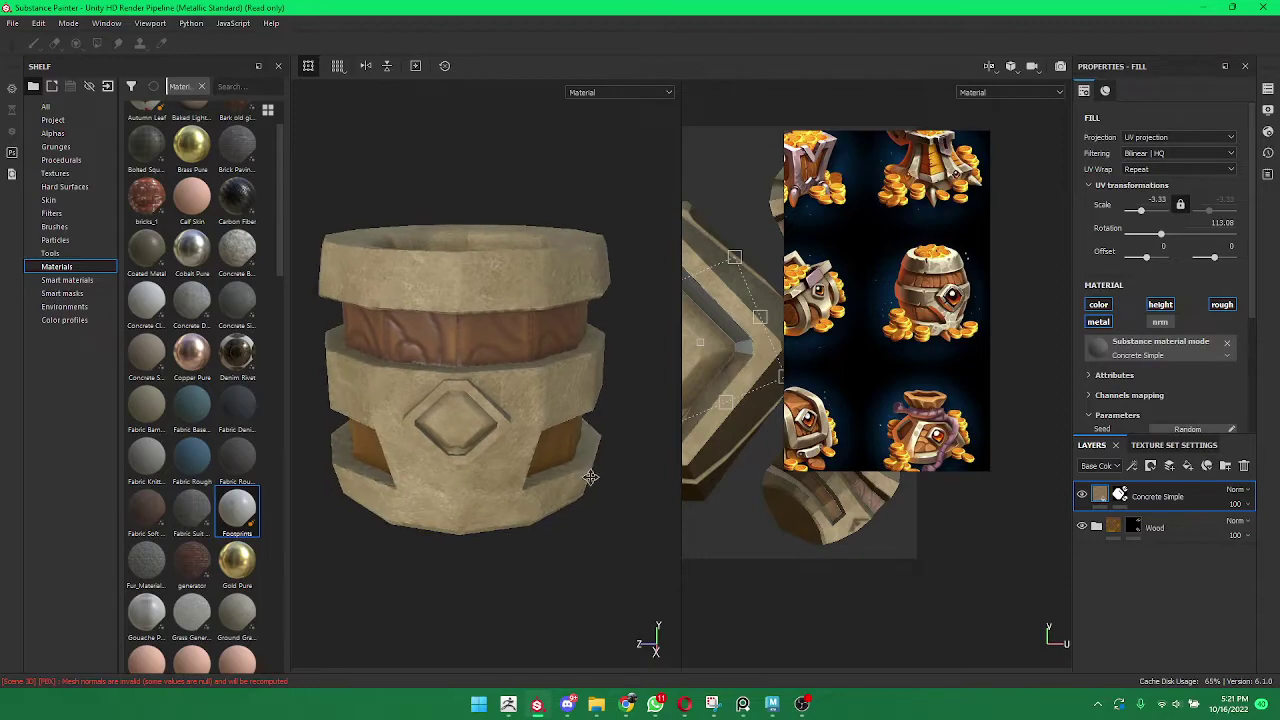
click(1099, 347)
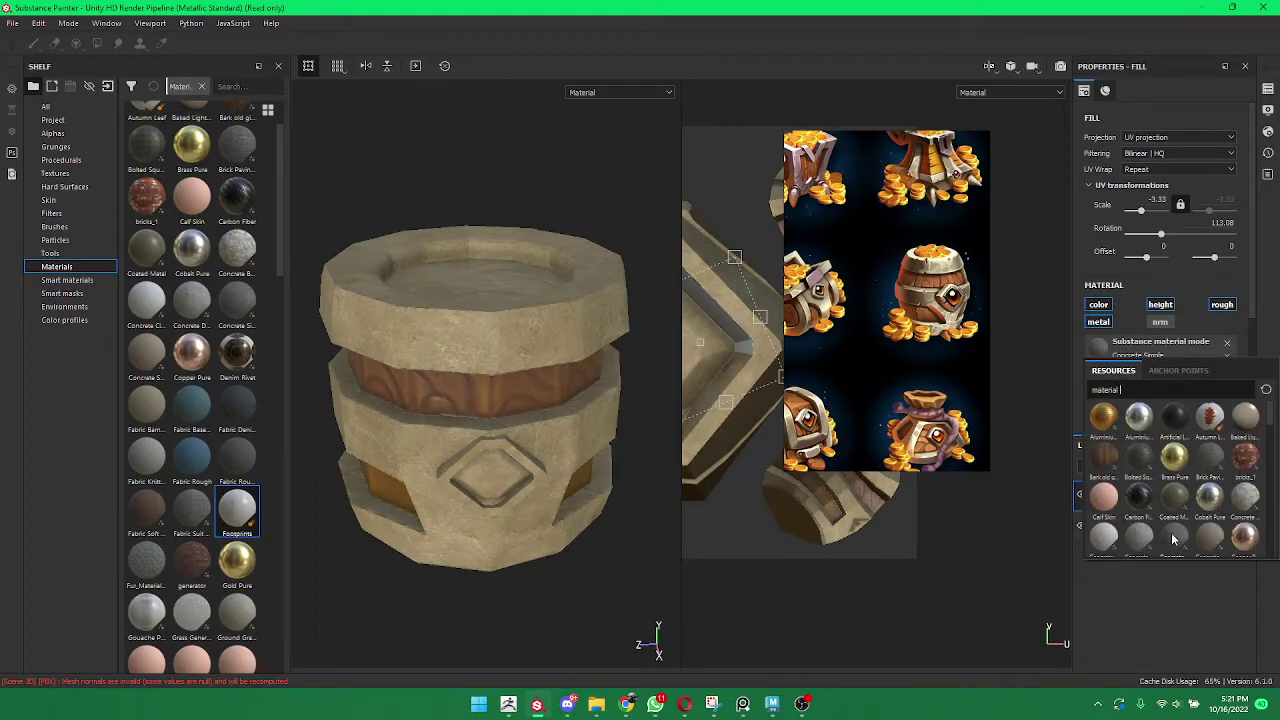
scroll(1177, 530, down, 3)
click(1172, 414)
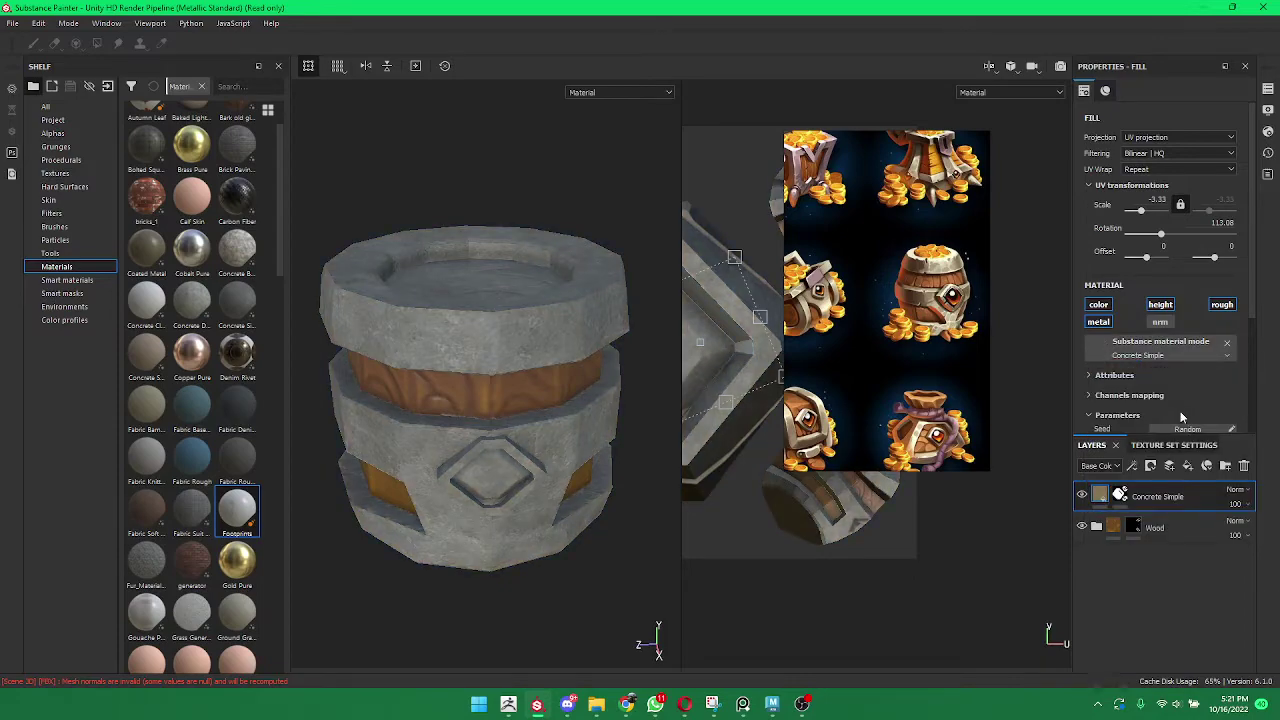
- Switch the stone fill to Concrete Dusty and adjust its tiling scale
click(1160, 352)
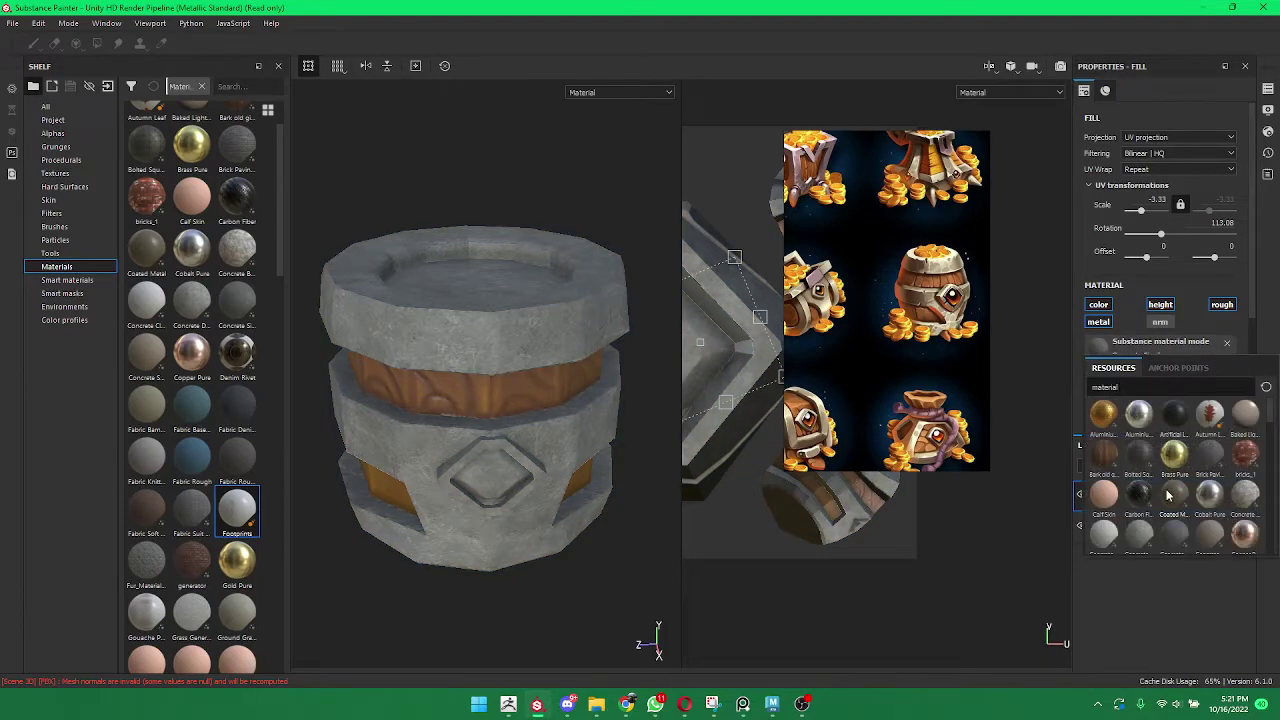
click(1134, 527)
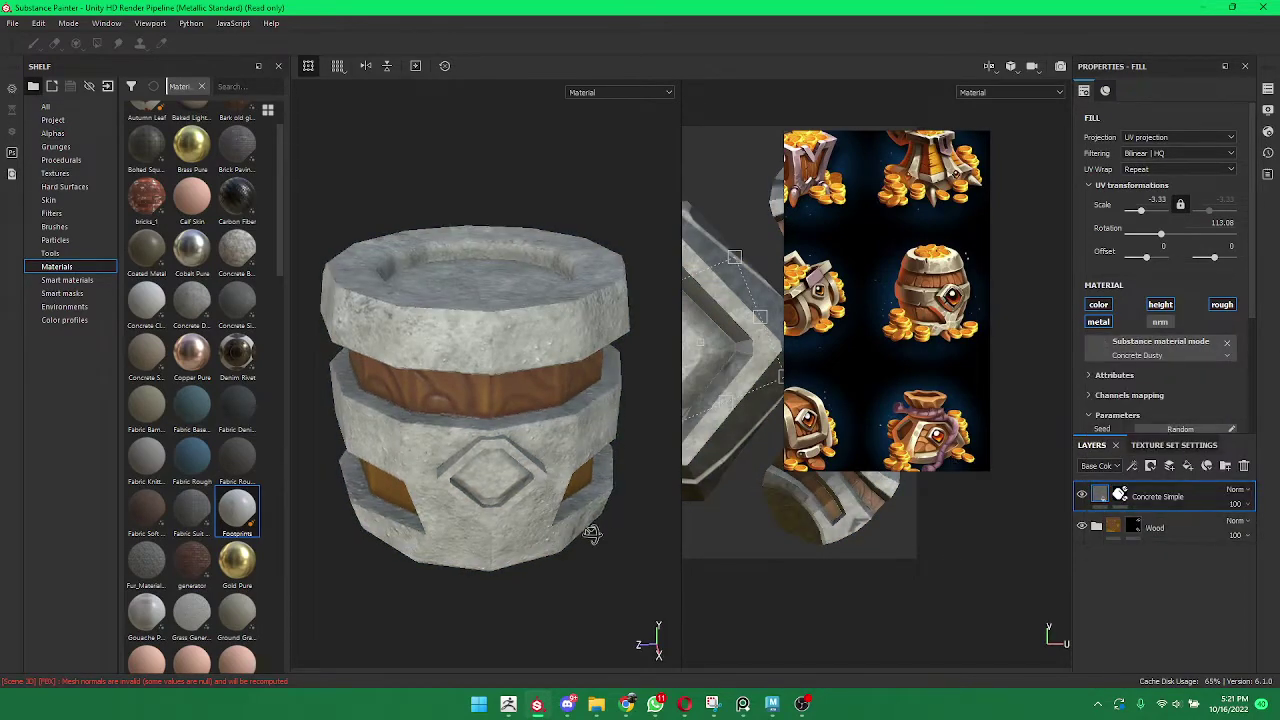
alt+drag(604, 488, 700, 516)
alt+right_drag(700, 516, 704, 550)
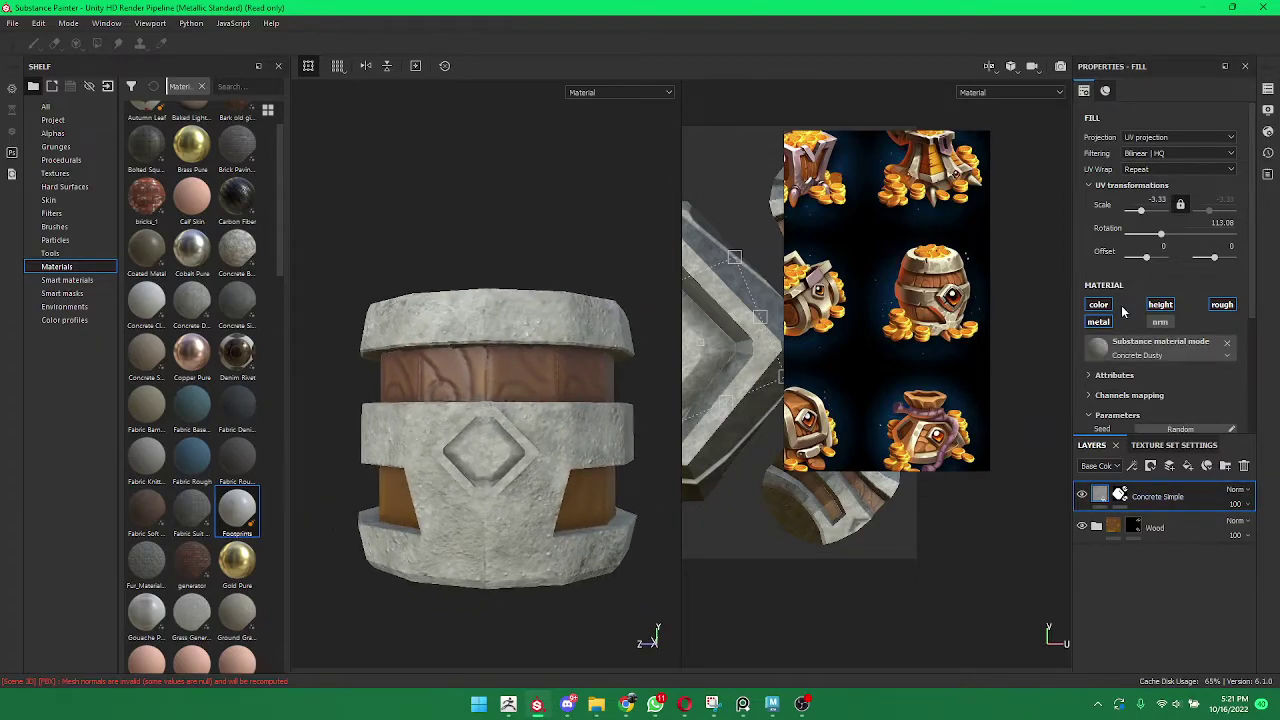
drag(1141, 210, 1133, 211)
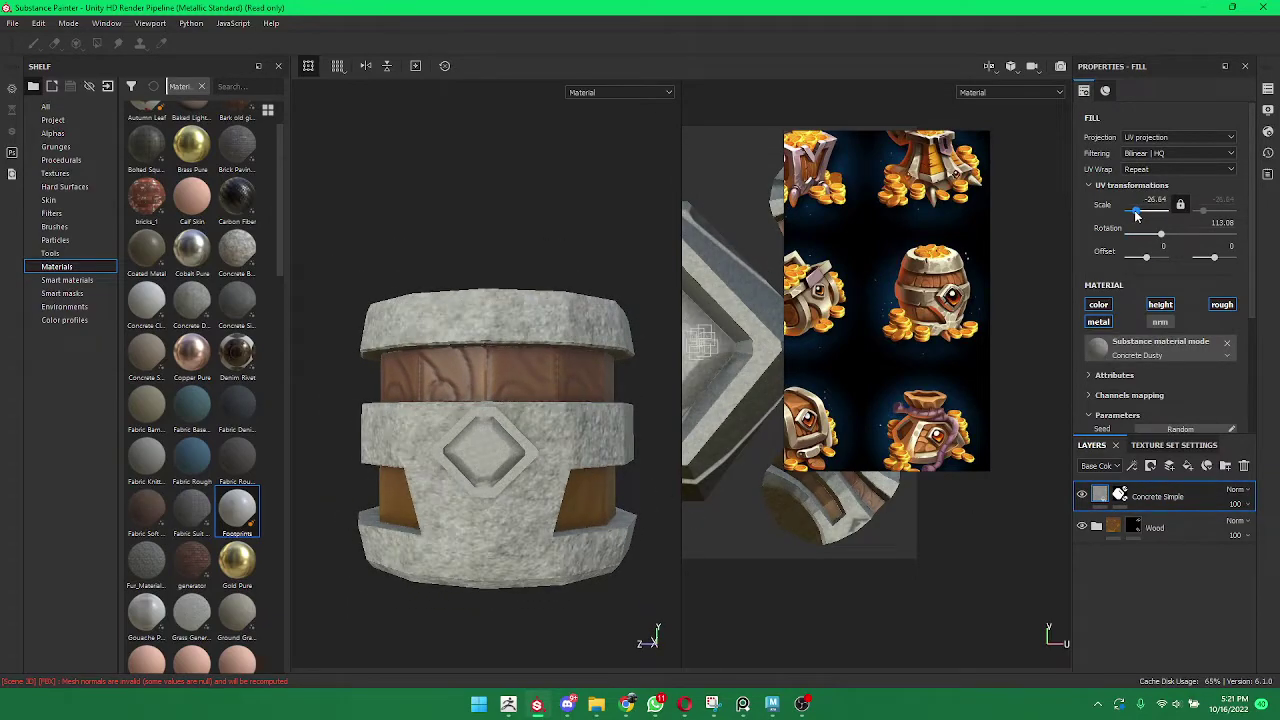
alt+drag(592, 470, 576, 505)
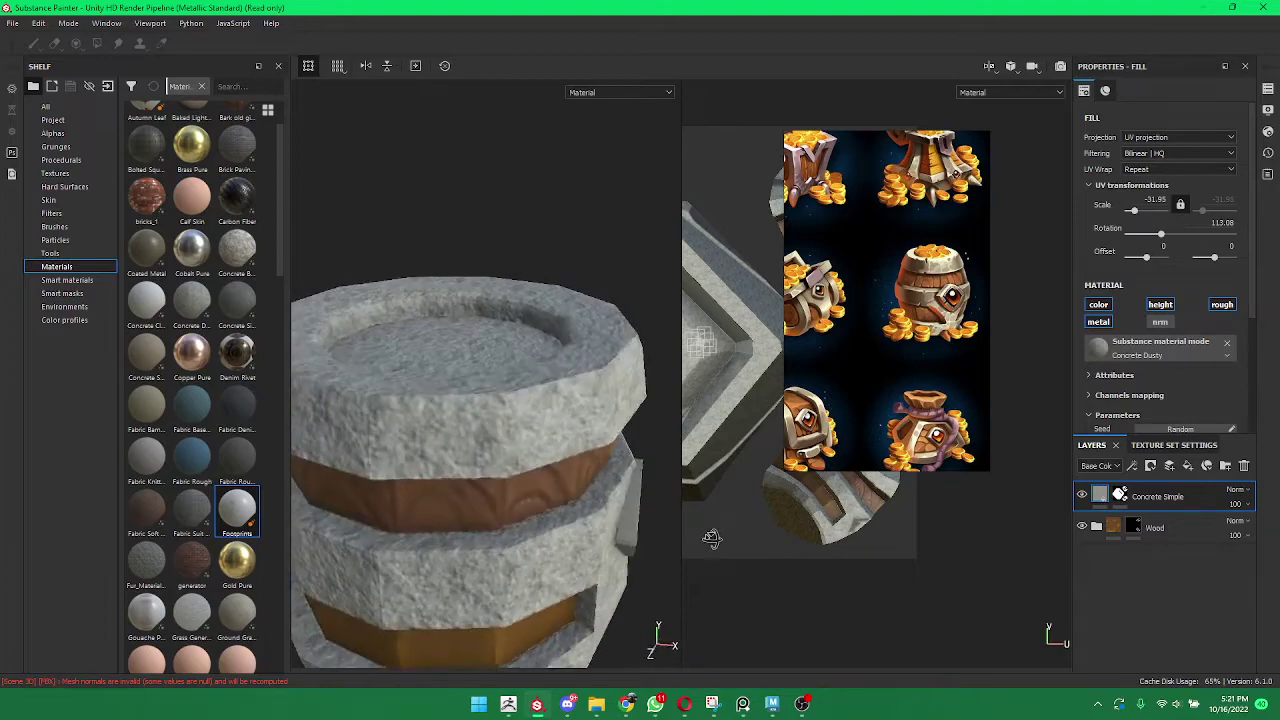
- Return the concrete texture scale to about -3.39
scroll(576, 505, up, 2)
scroll(576, 505, up, 1)
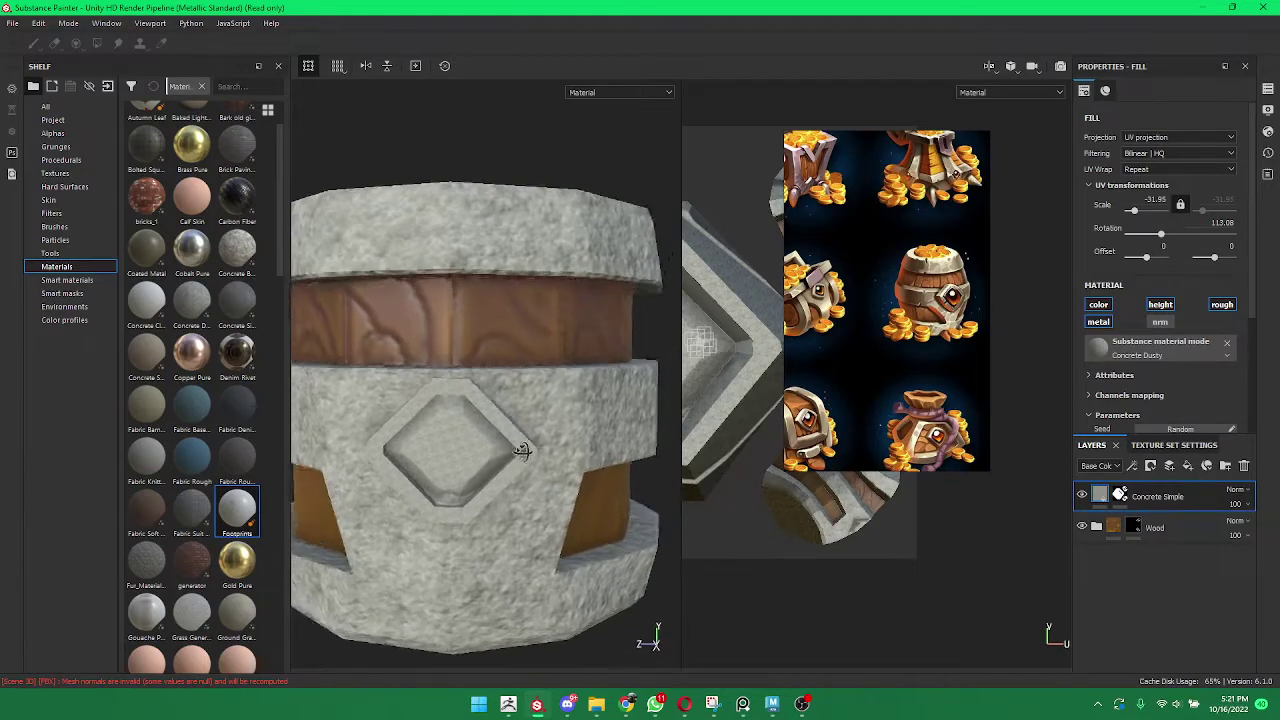
scroll(560, 515, down, 4)
mouse_move(500, 520)
alt+mouse_down()
mouse_move(486, 571)
mouse_move(563, 566)
mouse_move(529, 543)
mouse_move(491, 551)
mouse_move(563, 557)
mouse_move(565, 493)
mouse_move(590, 498)
alt+mouse_up()
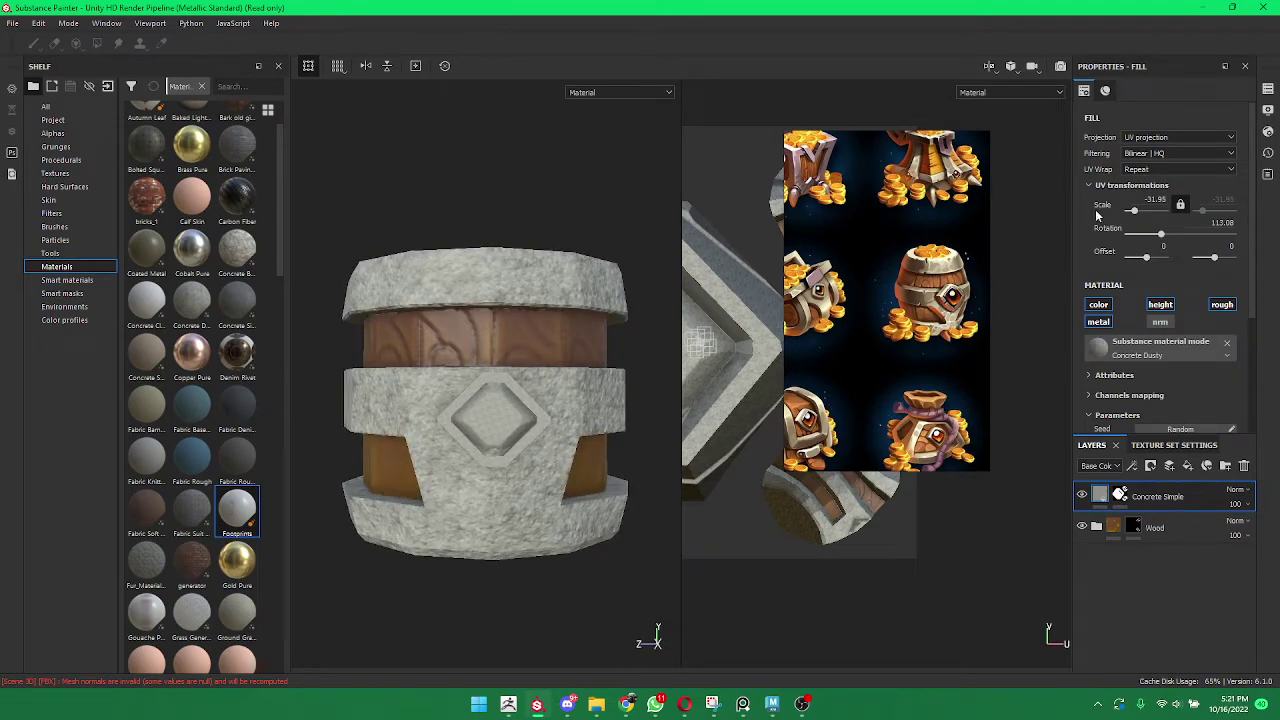
drag(1134, 211, 1140, 213)
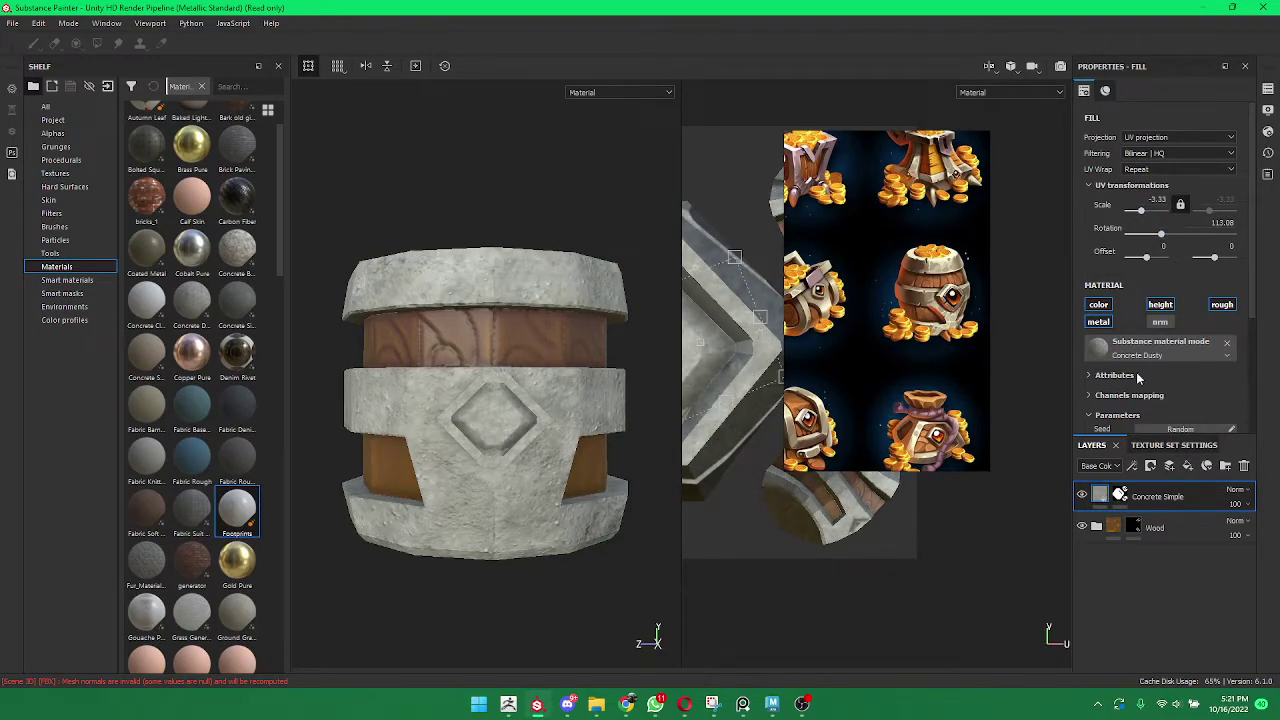
- Switch the stone fill to Concrete Clean and tint its Concrete Color beige
click(1145, 347)
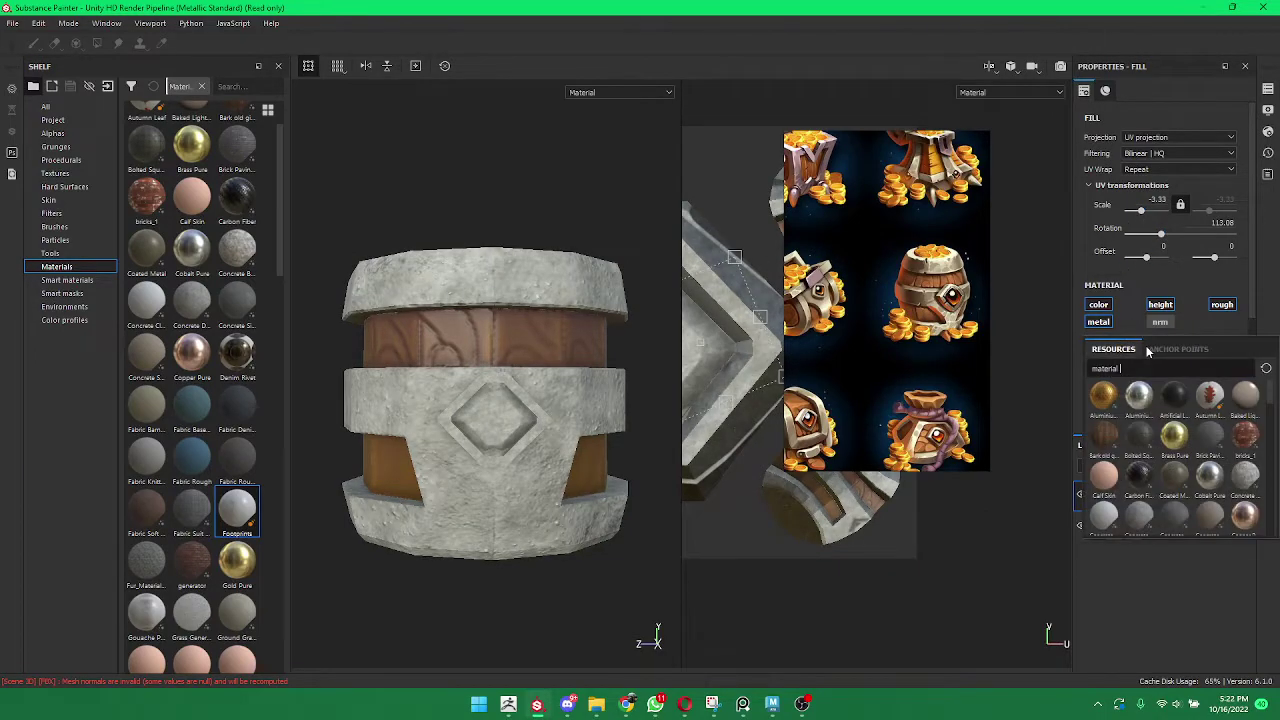
click(1105, 514)
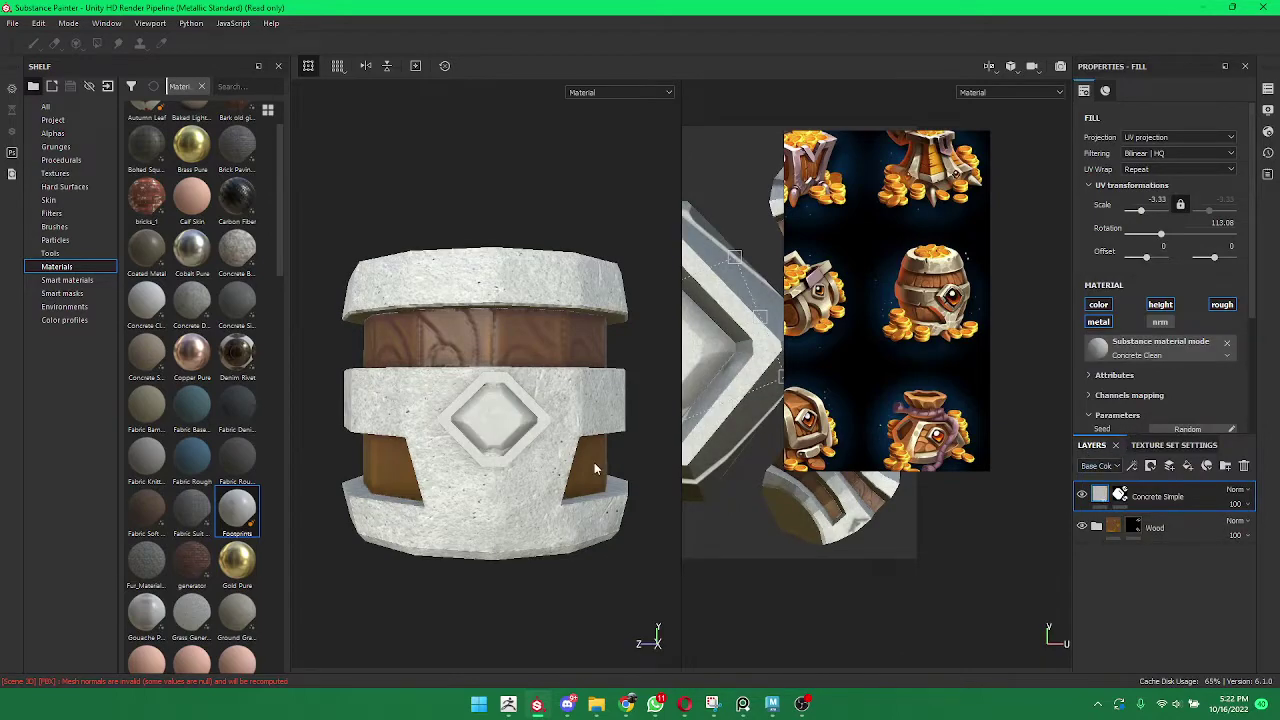
scroll(1156, 354, down, 2)
click(1192, 327)
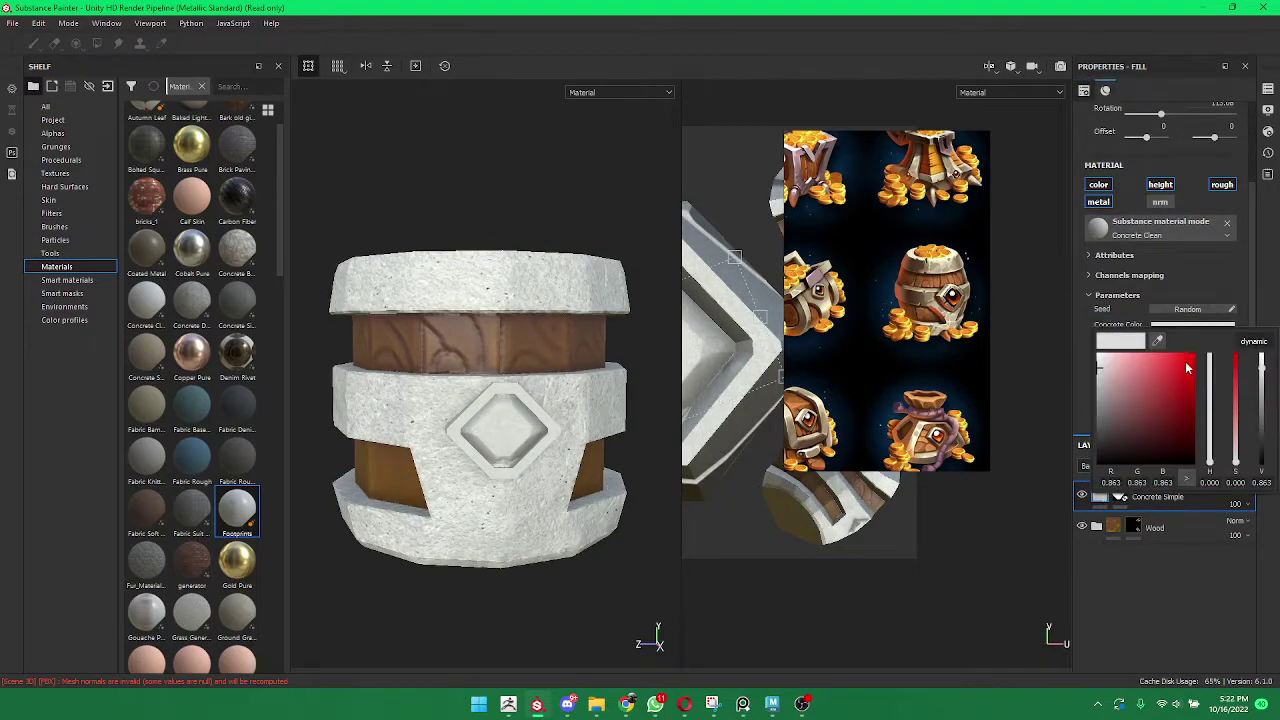
click(1120, 385)
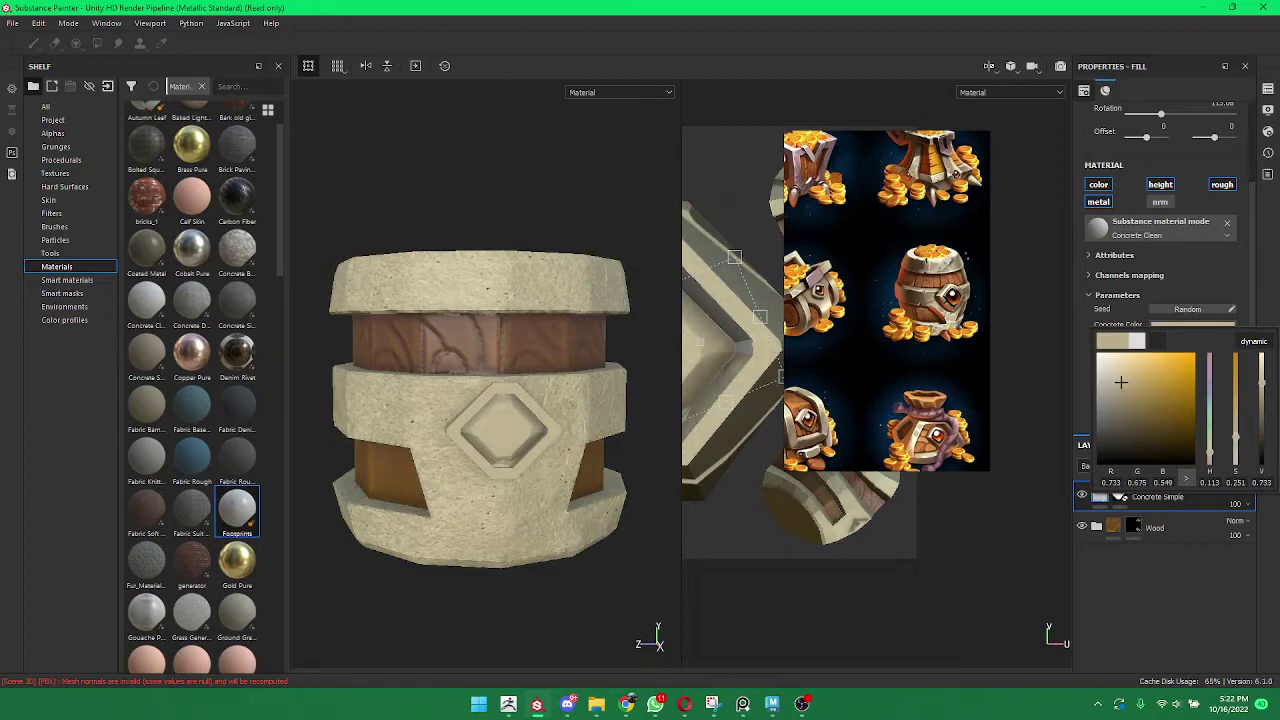
click(752, 608)
alt+drag(511, 580, 500, 594)
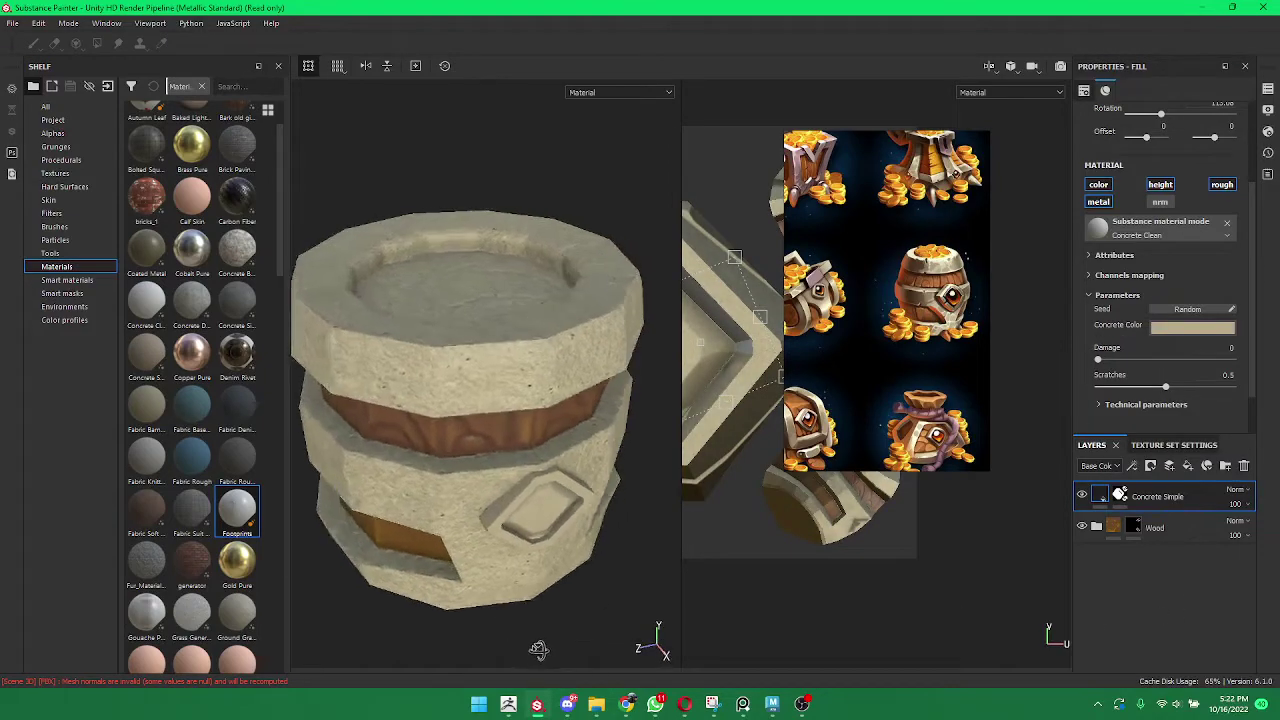
scroll(500, 594, down, 2)
alt+drag(375, 535, 368, 552)
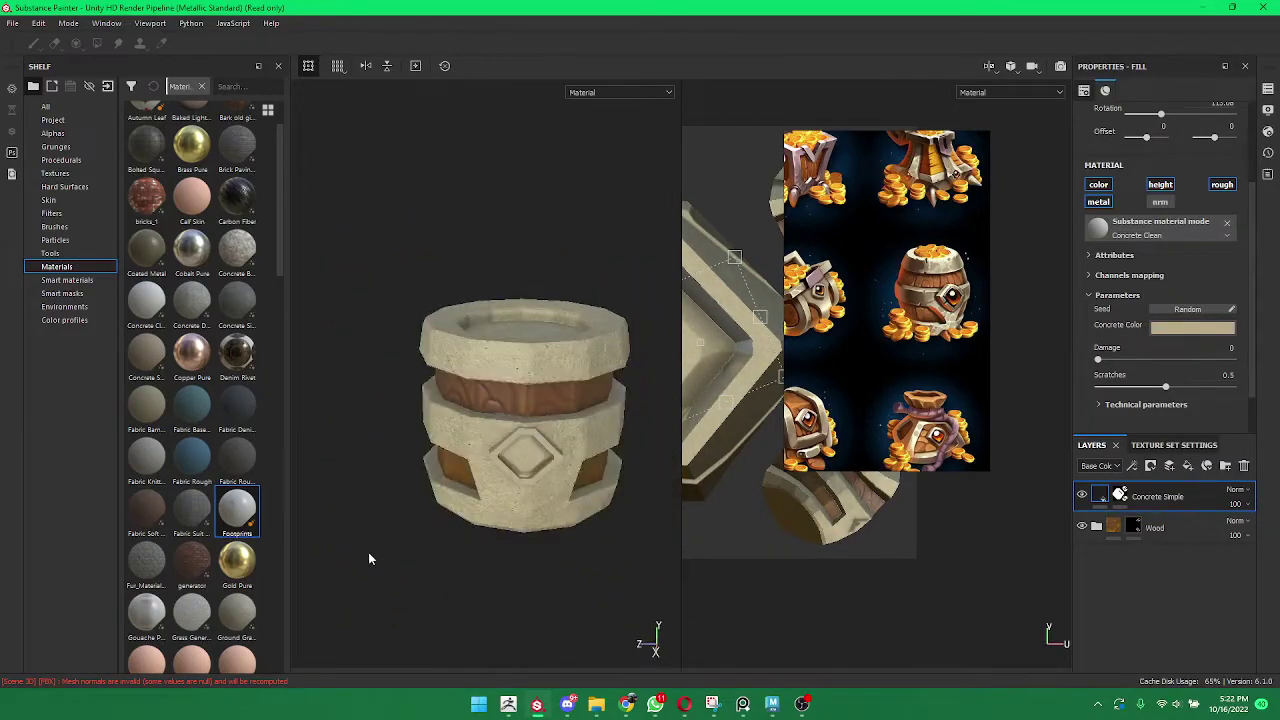
scroll(368, 552, up, 3)
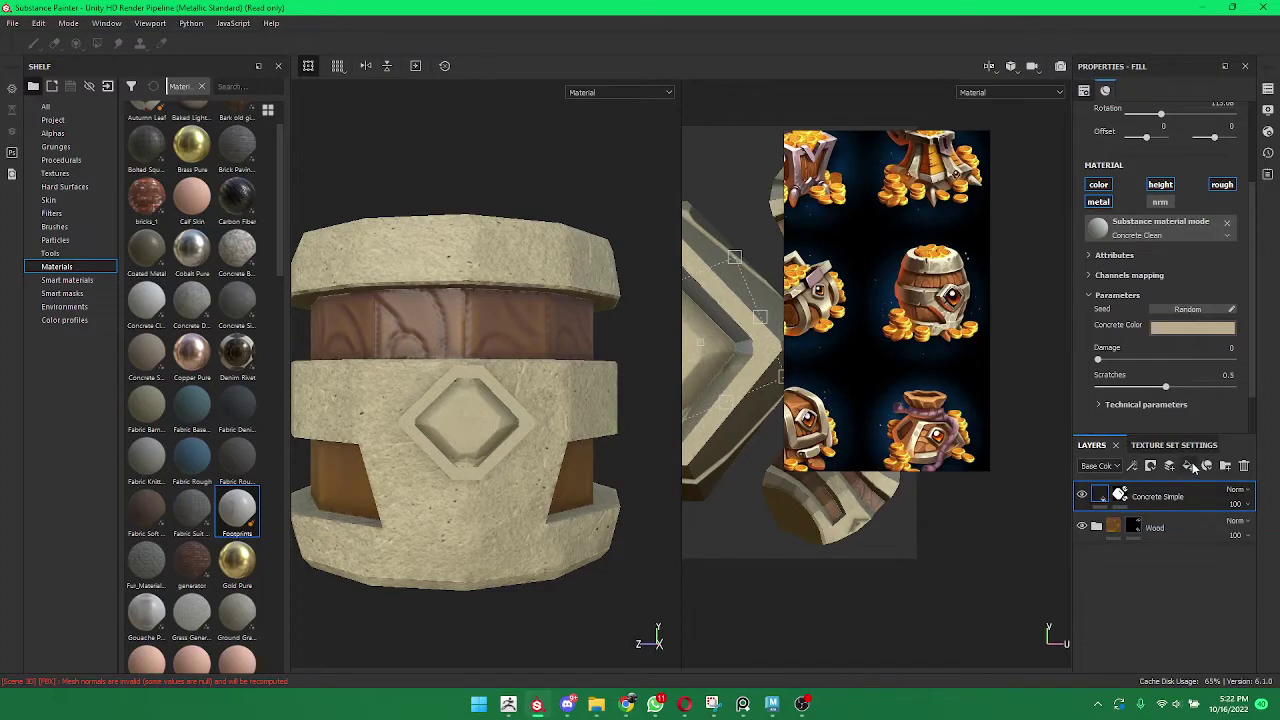
- Add a fill layer with a black mask and an orange base colour
right_click(1183, 496)
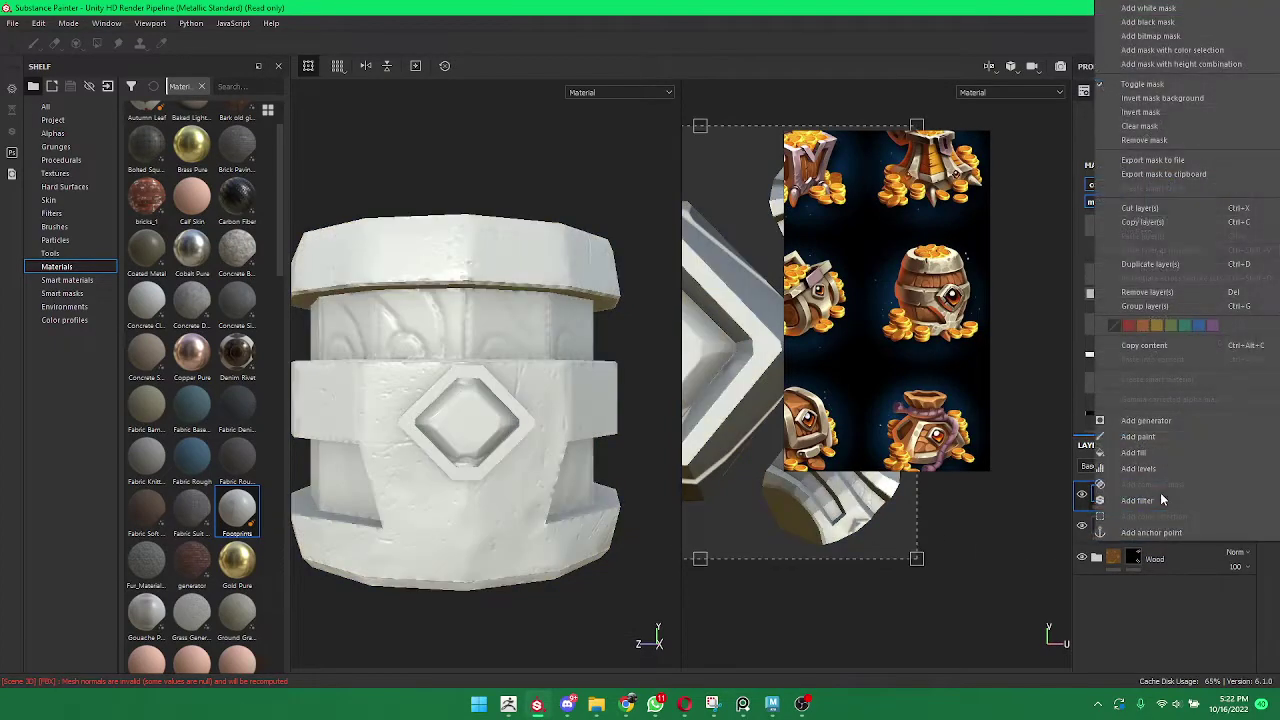
click(1205, 24)
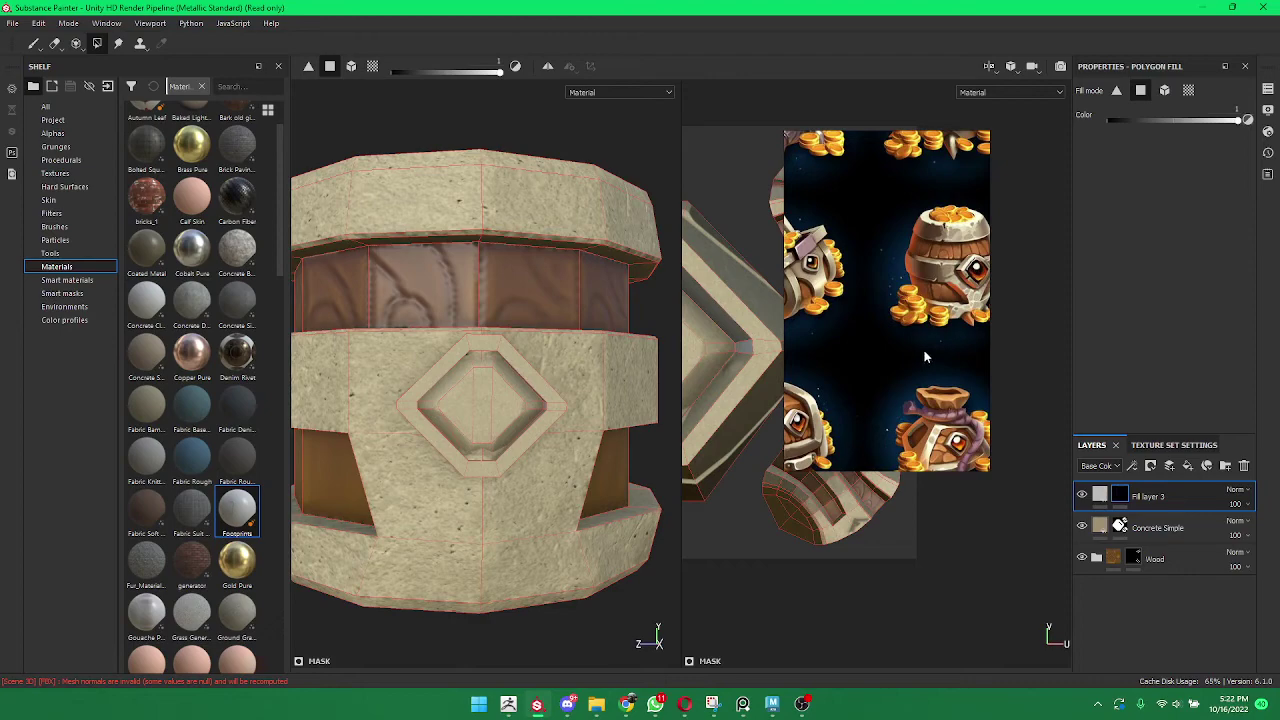
click(1100, 494)
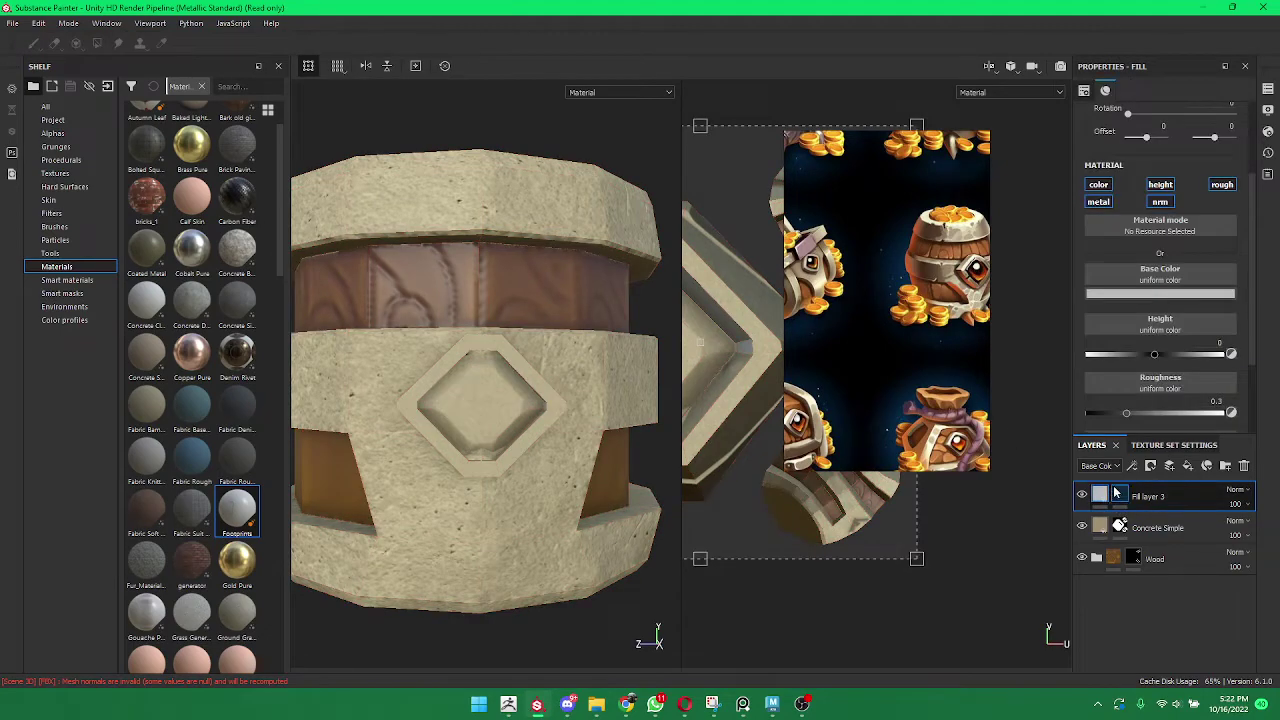
click(1144, 296)
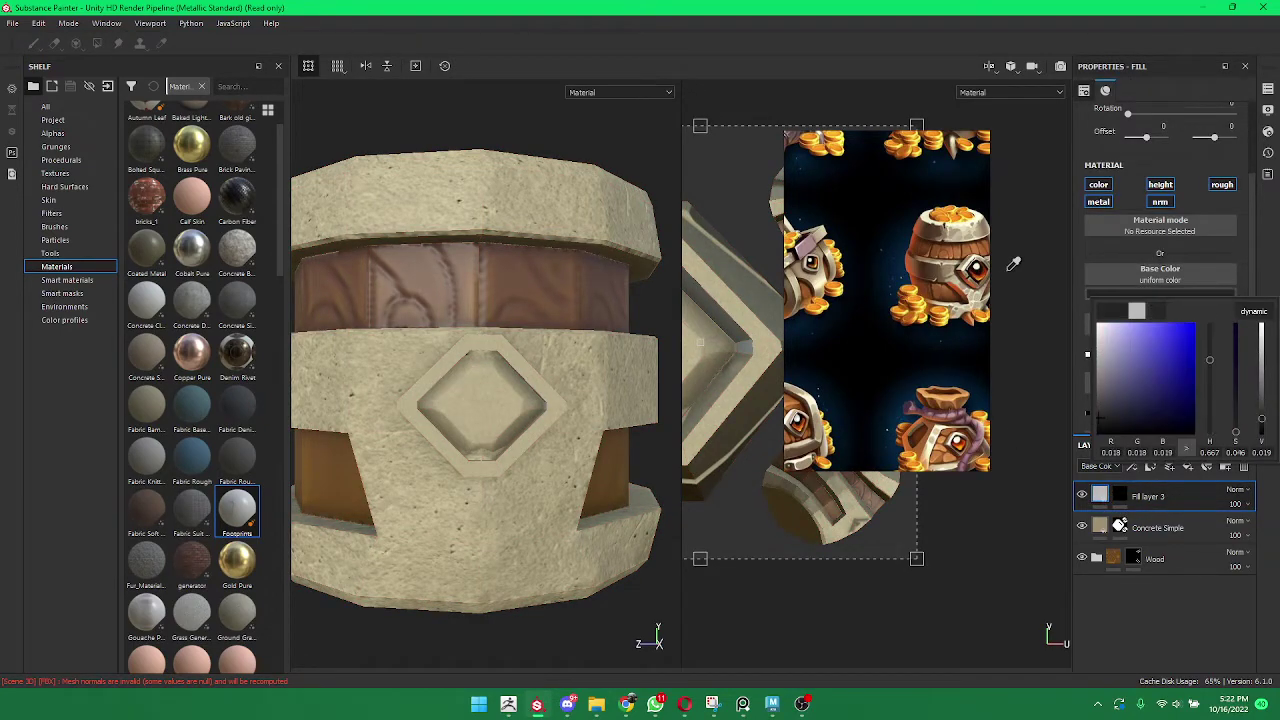
click(1187, 628)
- Mask in orange across the diamond's faces, undoing a stray fill below it
click(1119, 494)
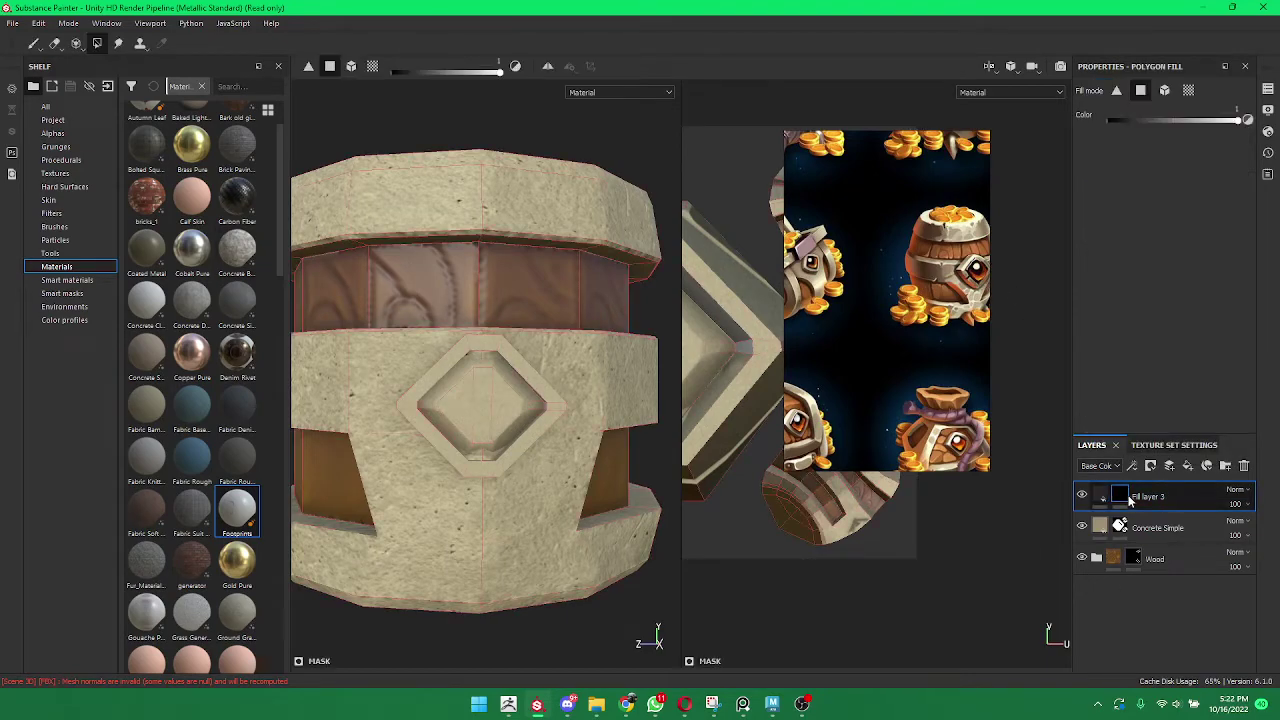
click(510, 409)
scroll(524, 424, up, 2)
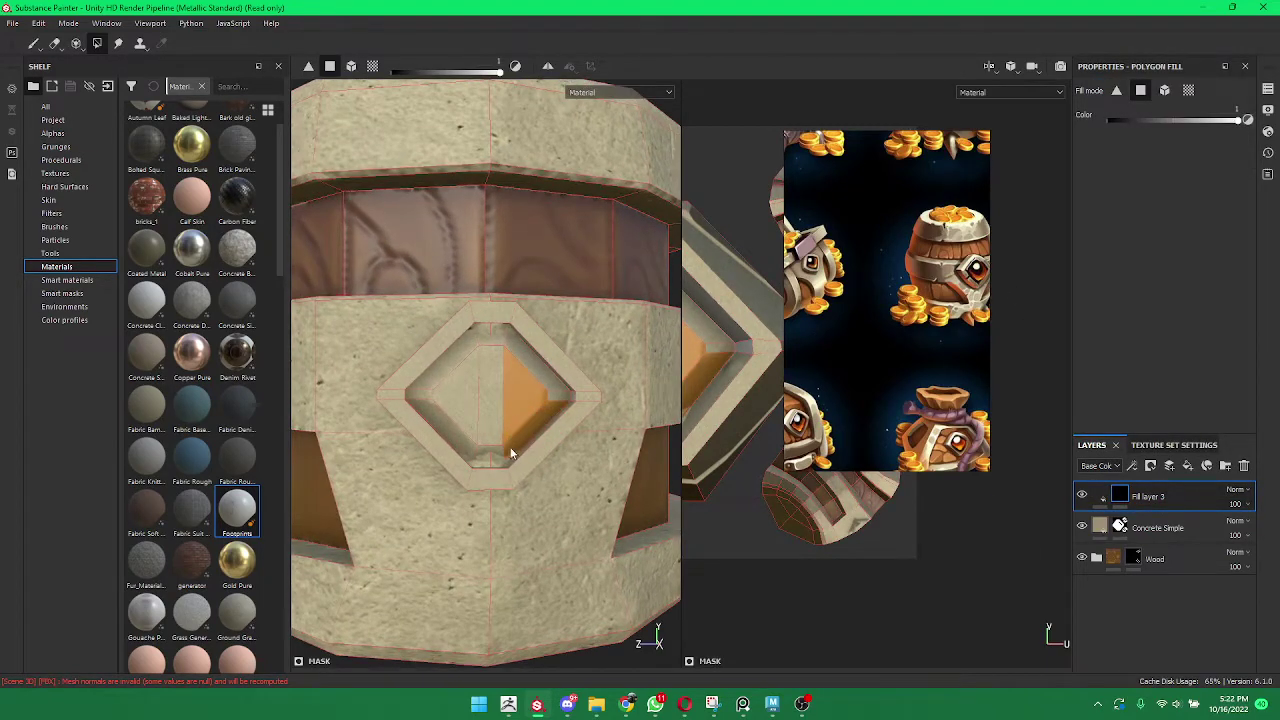
click(505, 461)
key(ctrl+z)
click(477, 447)
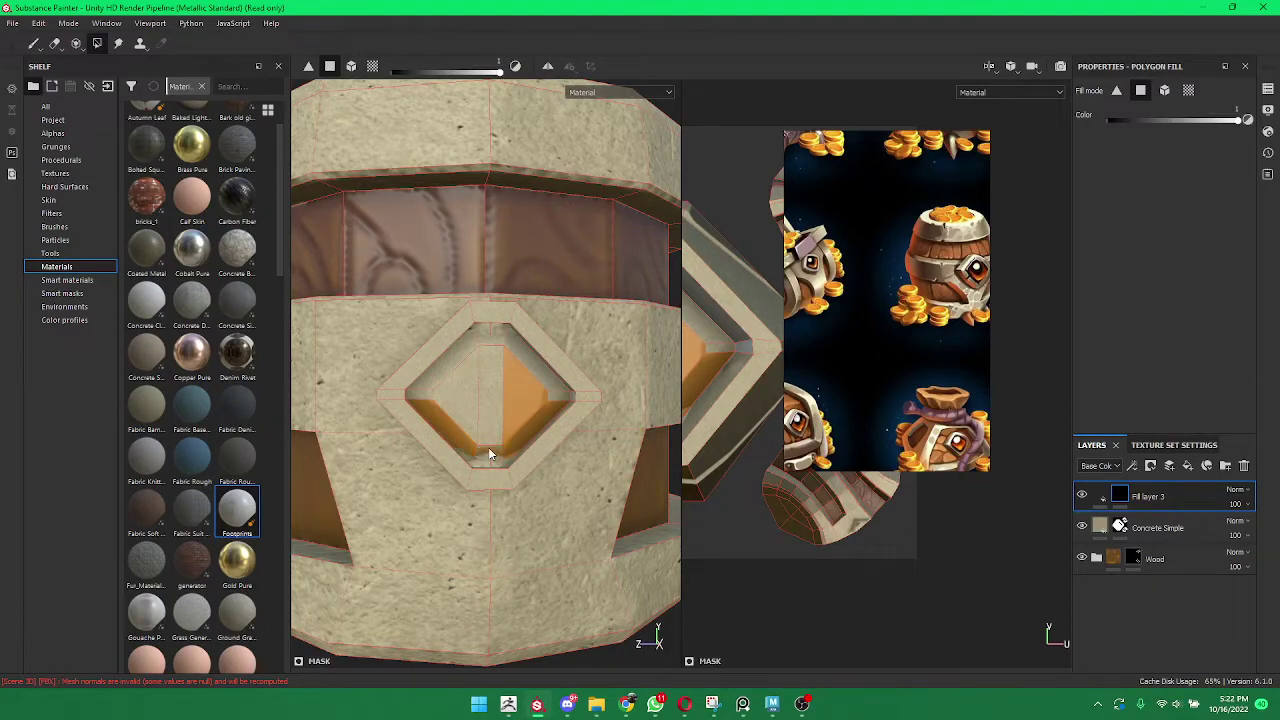
drag(488, 447, 427, 395)
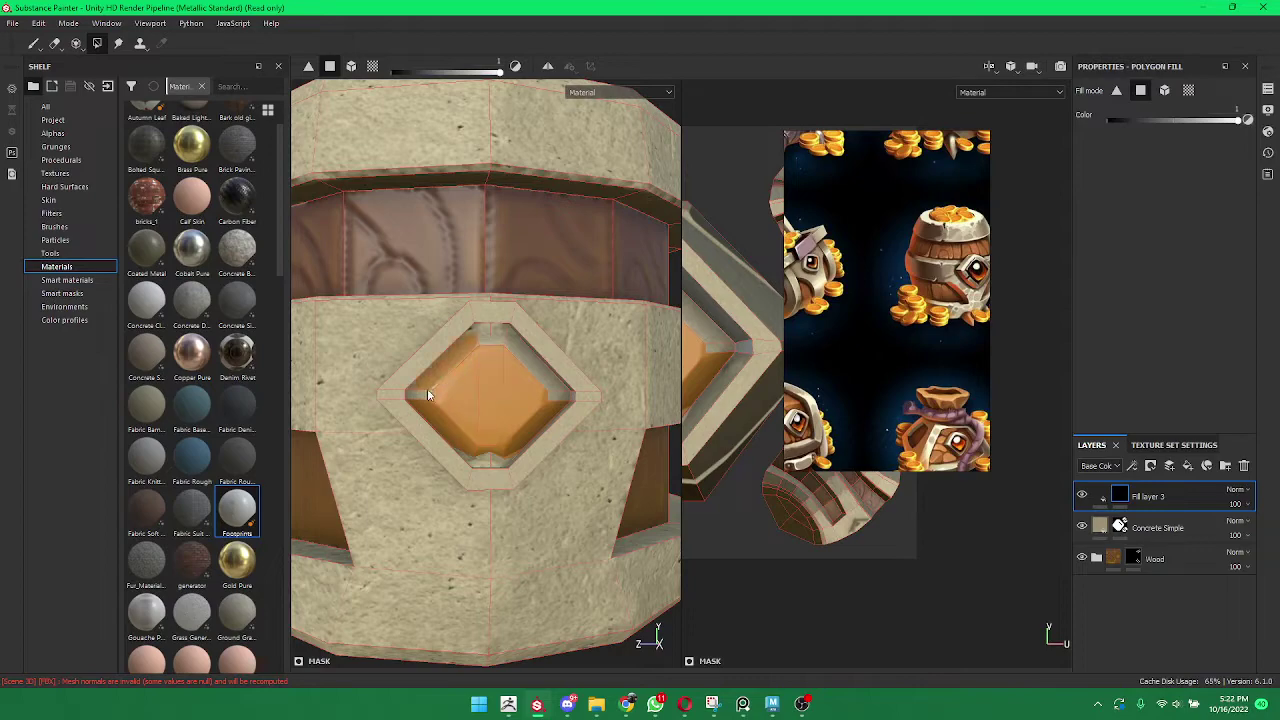
click(484, 339)
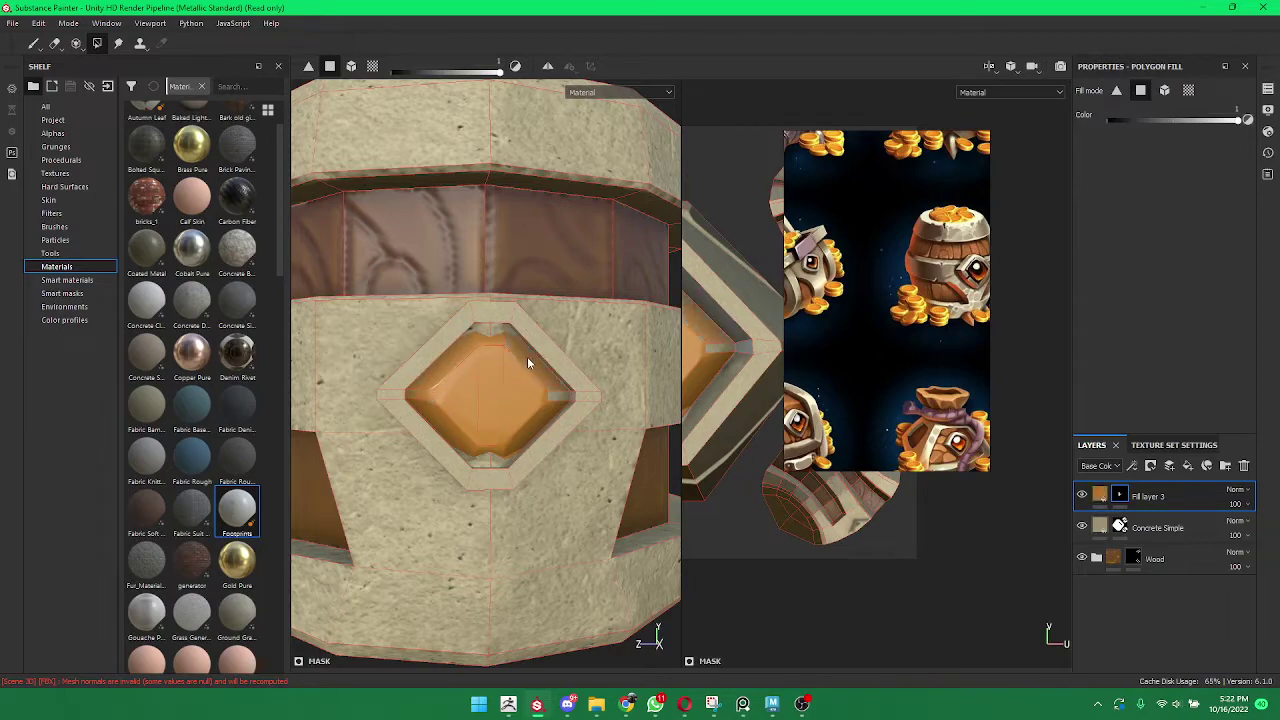
- Try filling the band faces around the diamond orange, then undo it
scroll(557, 402, down, 3)
mouse_move(506, 434)
alt+mouse_down()
mouse_move(440, 461)
mouse_move(446, 397)
alt+mouse_up()
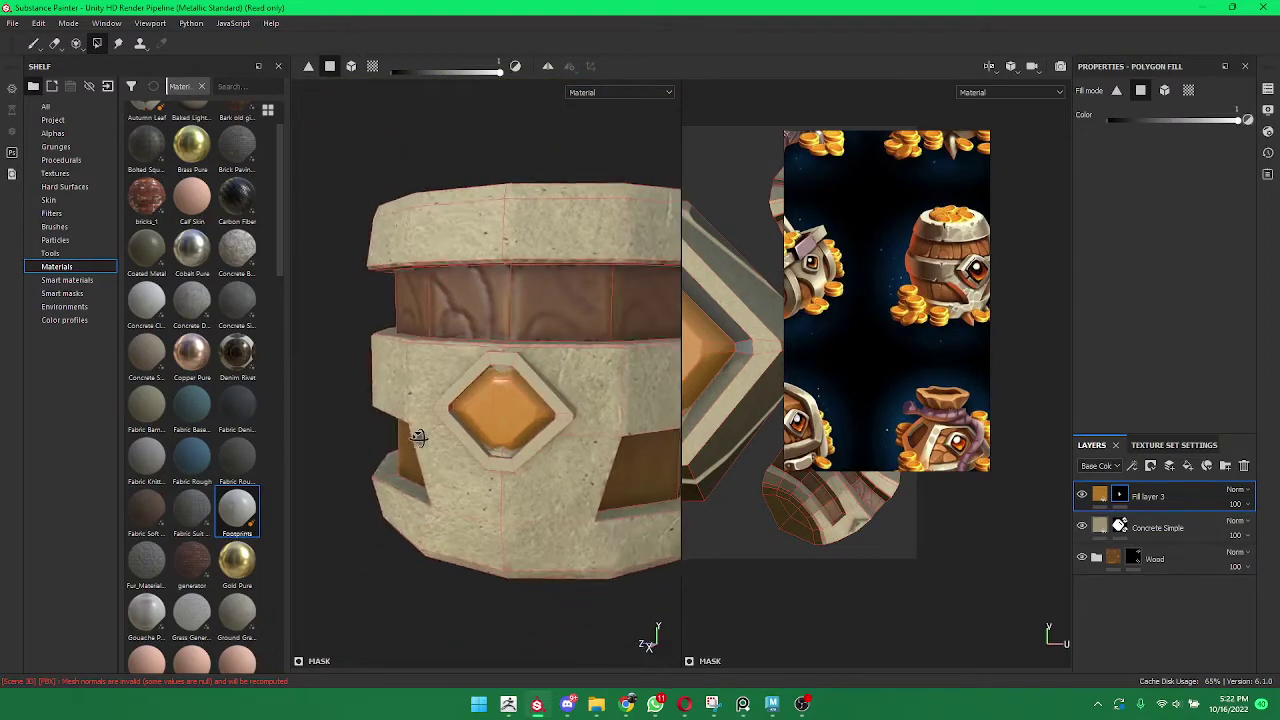
scroll(446, 397, up, 5)
click(557, 354)
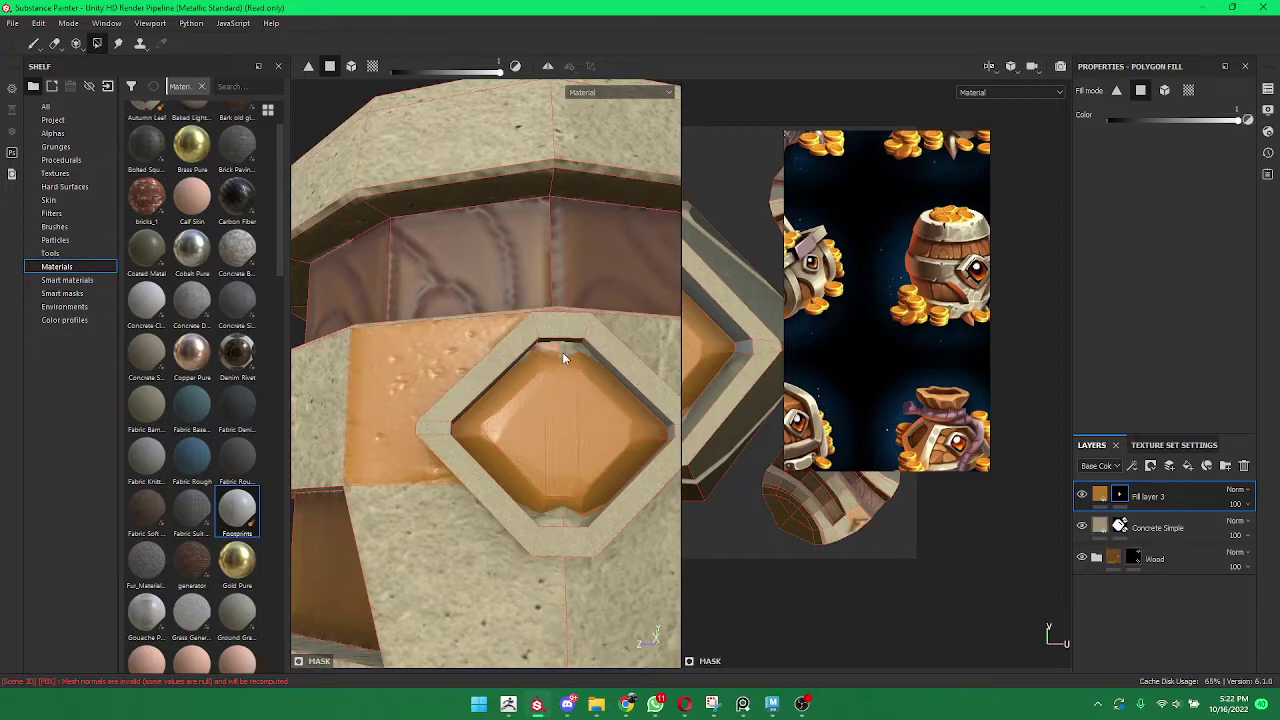
click(574, 354)
key(ctrl+z)
key(ctrl+z)
- Reopen the orange layer's material settings, then add another fill layer on top
mouse_move(626, 470)
alt+mouse_down()
mouse_move(655, 532)
mouse_move(362, 417)
alt+mouse_up()
scroll(655, 532, down, 3)
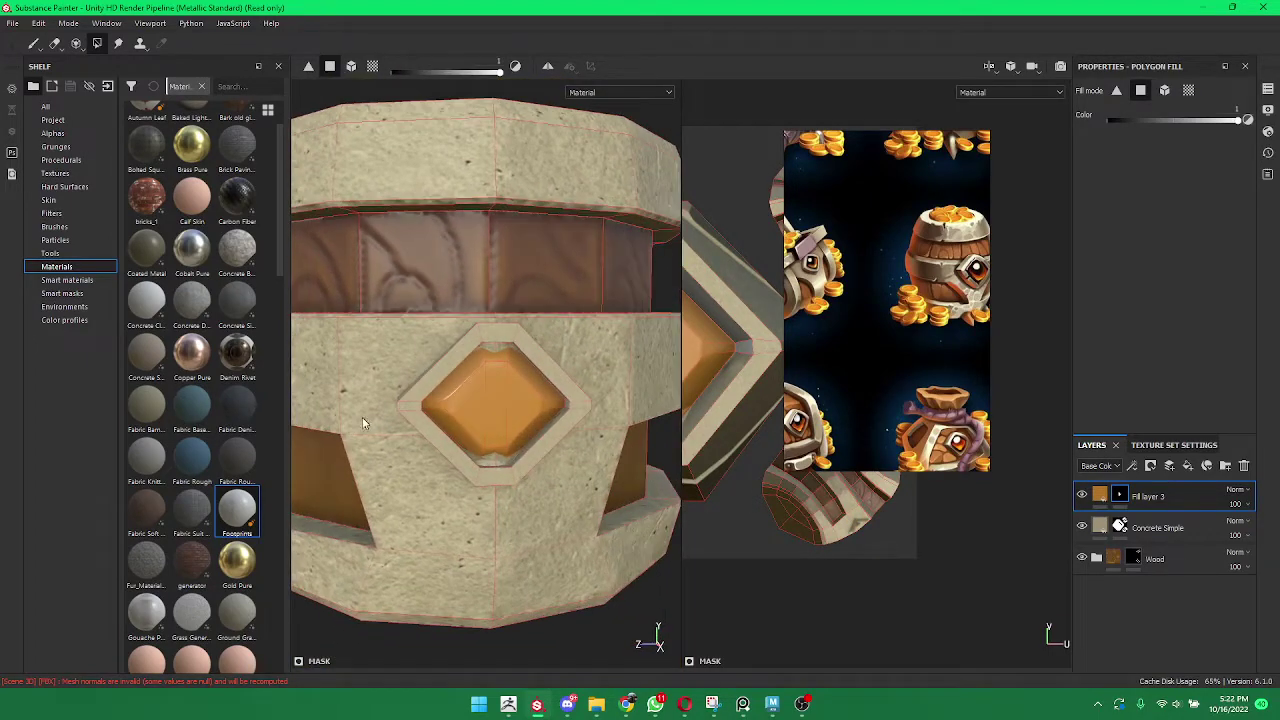
click(1104, 503)
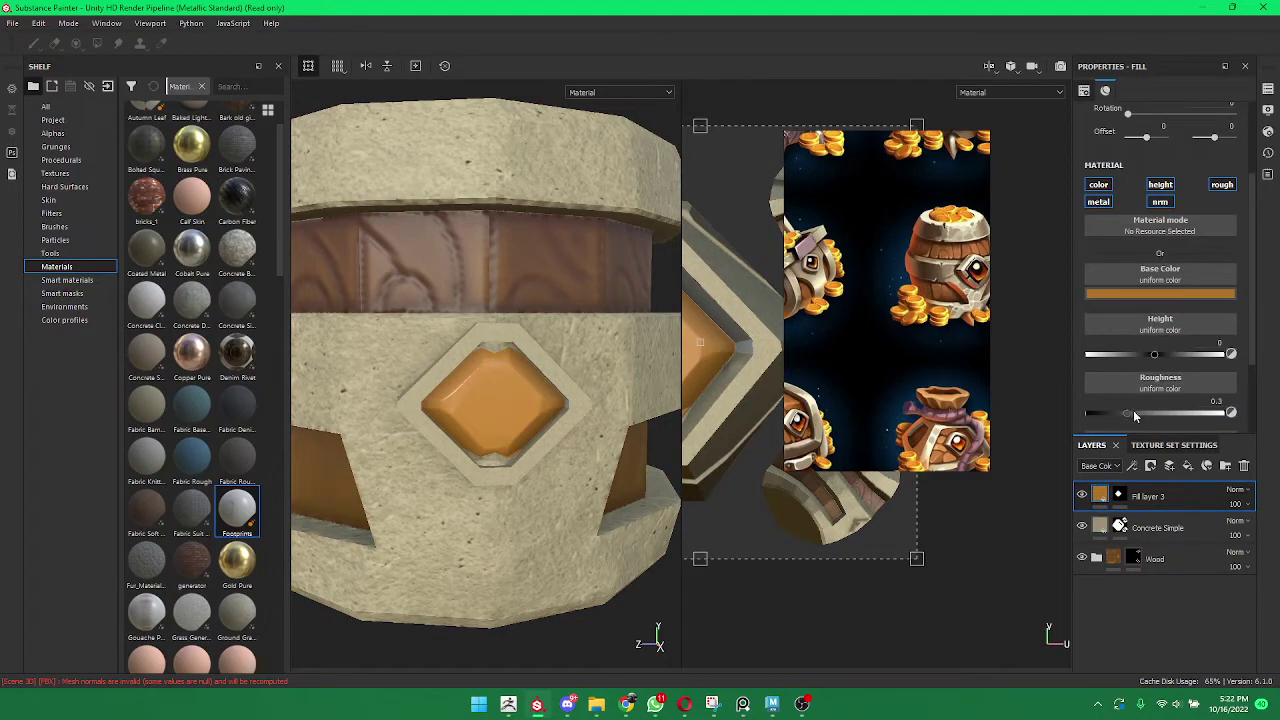
click(1187, 466)
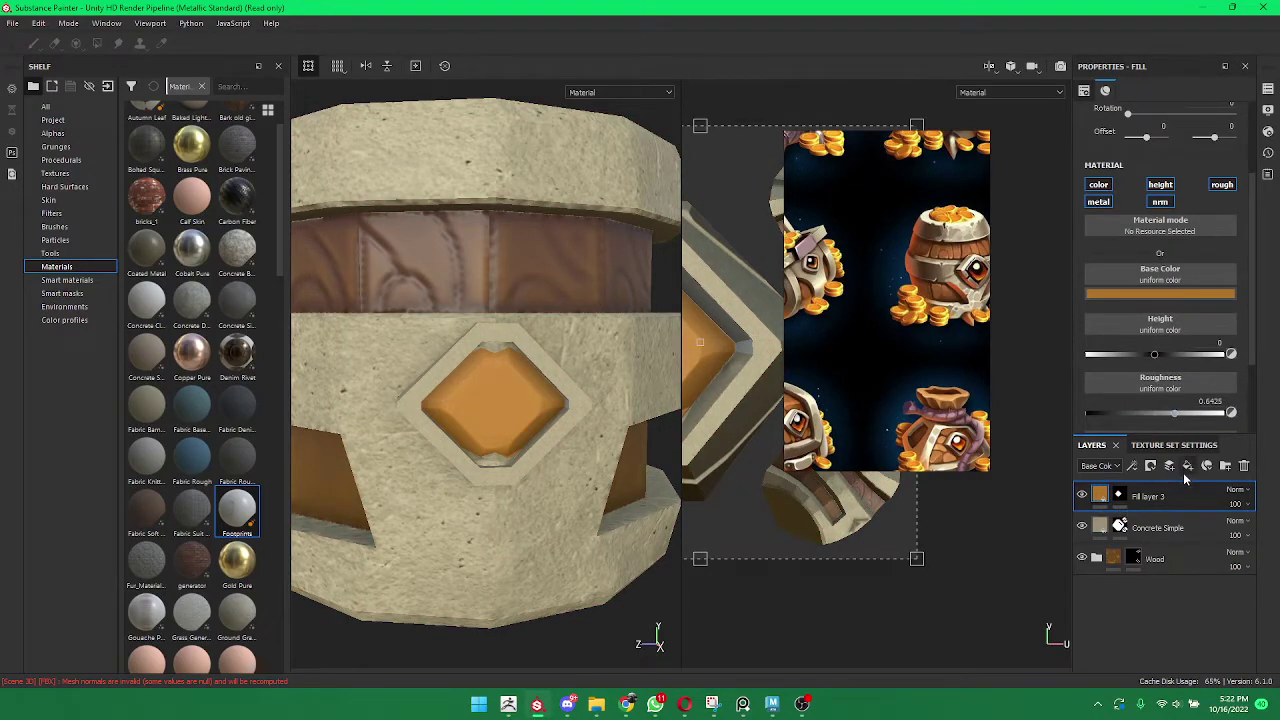
- Add a black mask to Fill layer 4 and set the brush size to about 29
right_click(1150, 492)
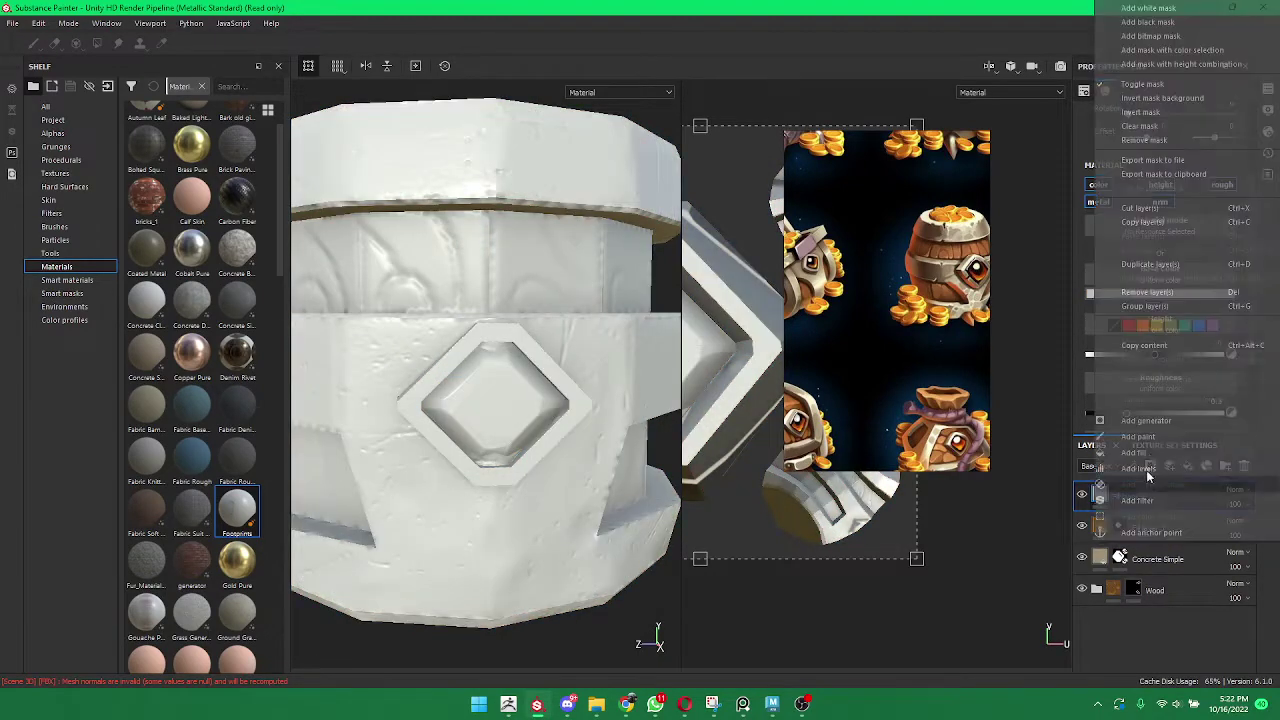
click(1165, 36)
mouse_move(769, 420)
alt+mouse_down()
mouse_move(523, 414)
mouse_move(548, 409)
alt+mouse_up()
click(33, 43)
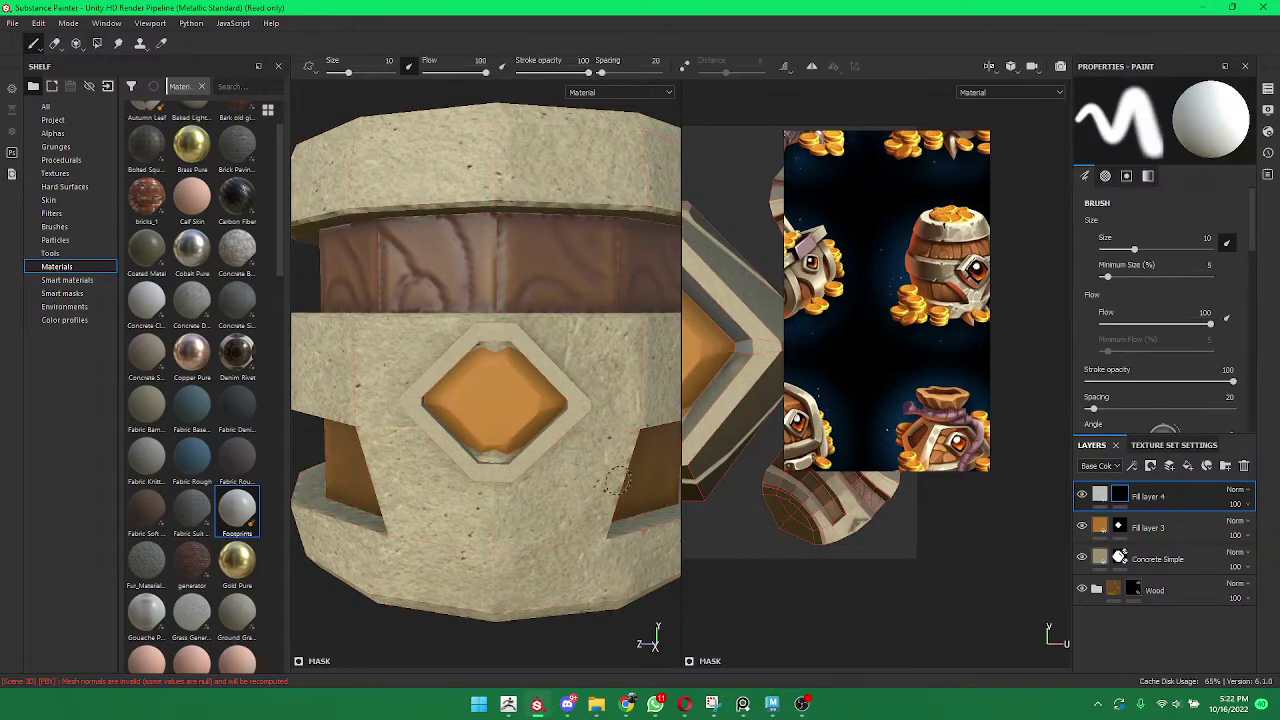
ctrl+right_drag(490, 425, 560, 425)
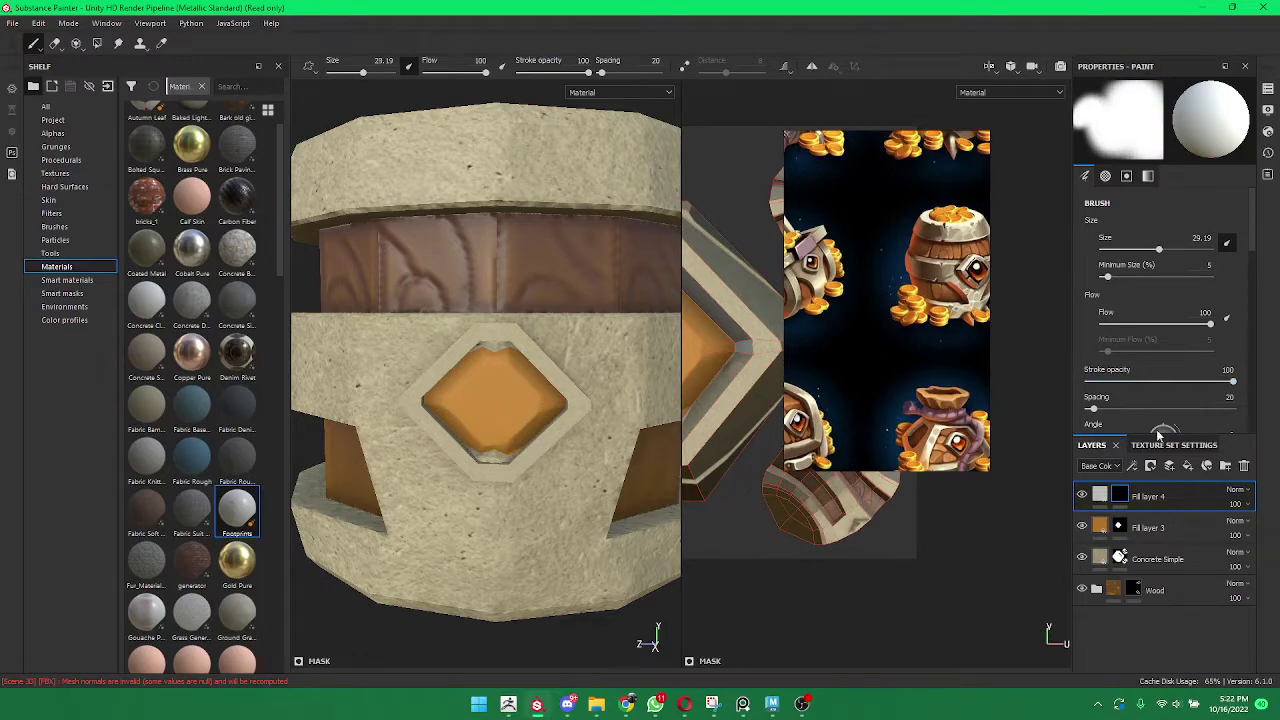
- Set Fill layer 4's base colour to dark red
click(1100, 496)
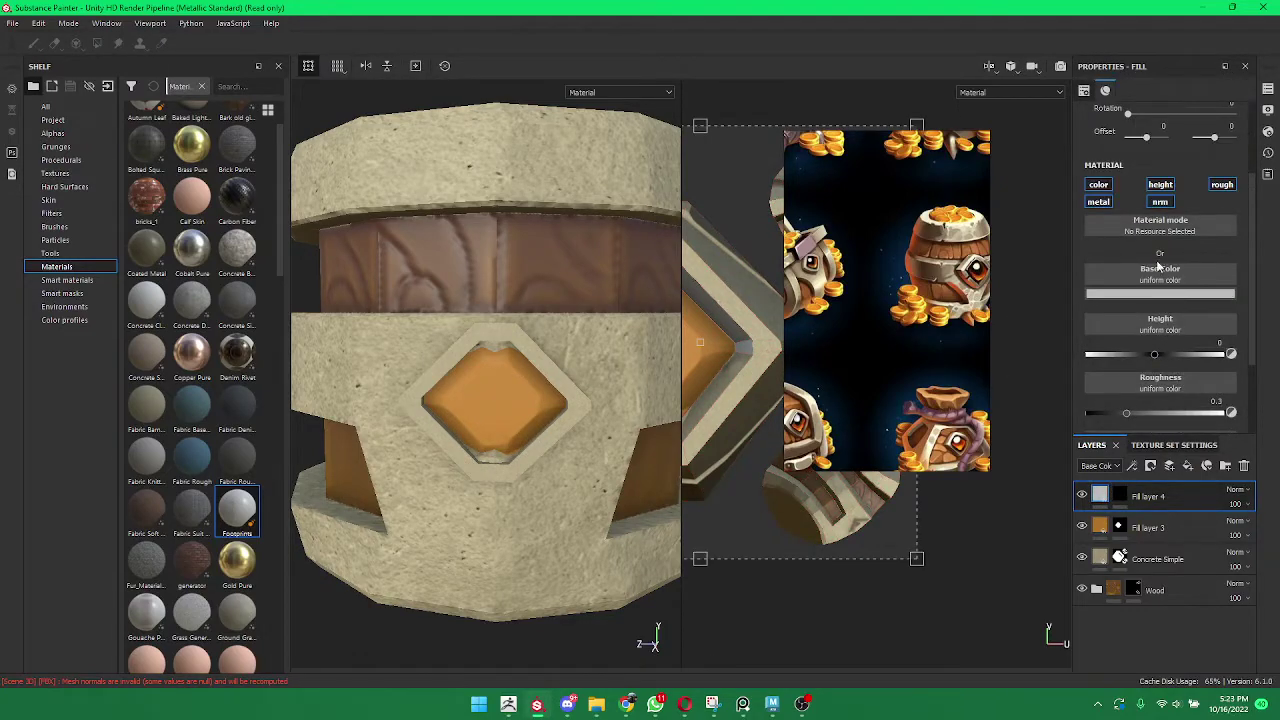
click(1162, 294)
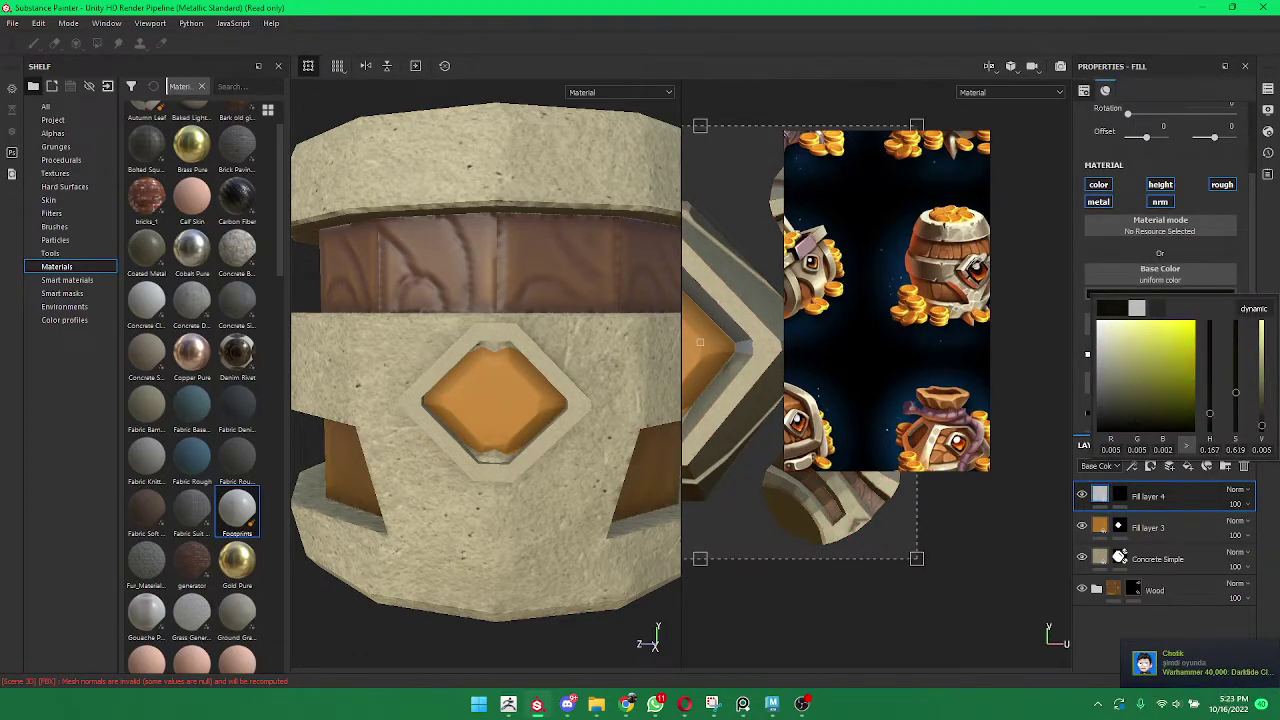
click(980, 268)
click(1119, 496)
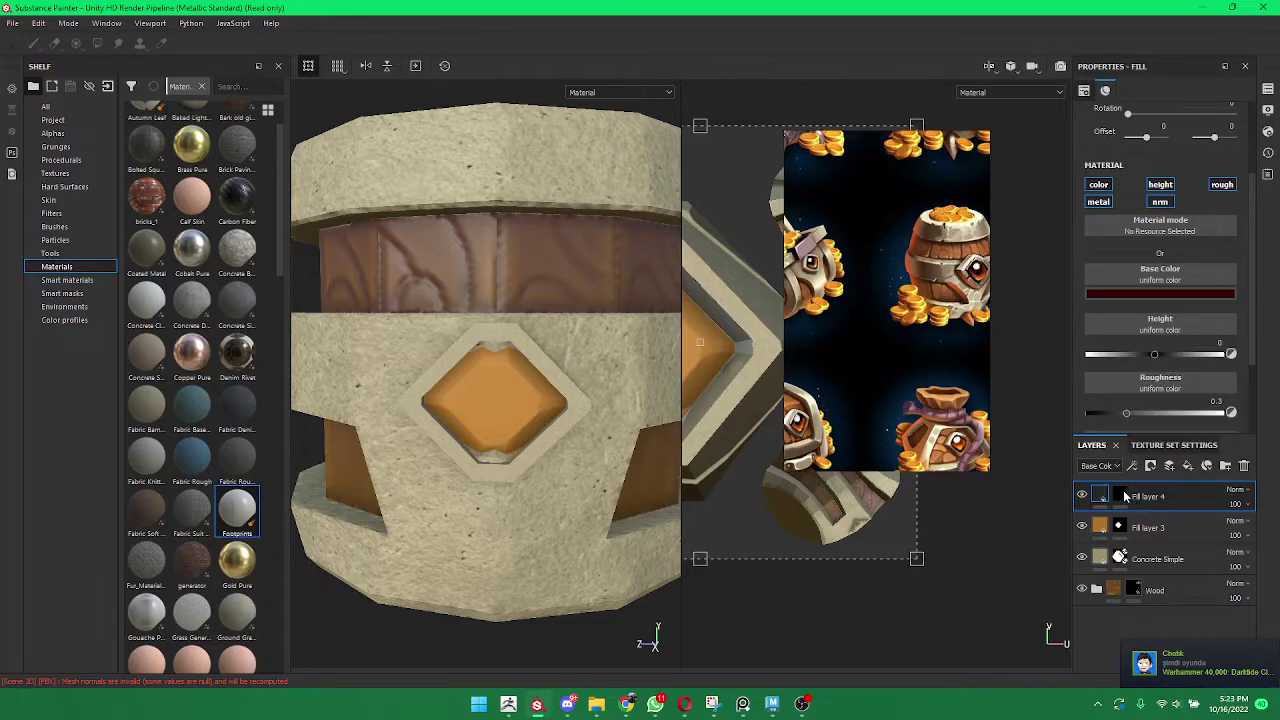
key(1)
- Paint a dark red disc onto the diamond's centre
click(495, 402)
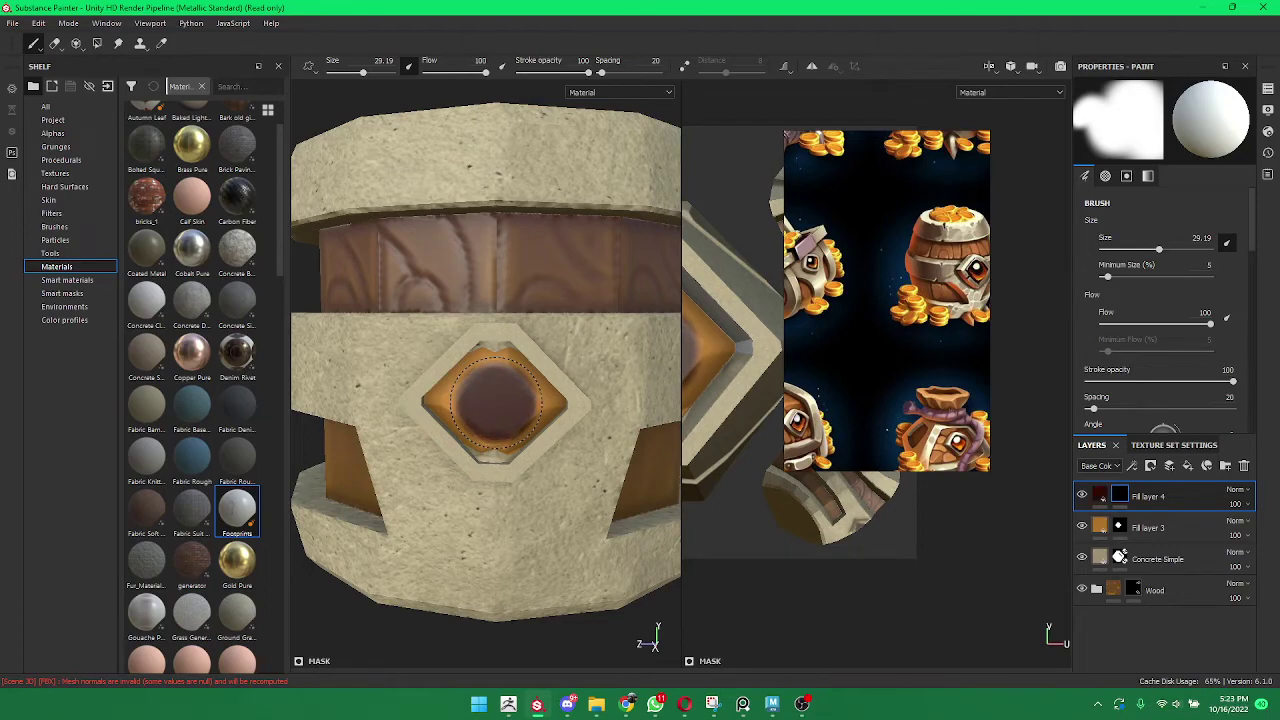
drag(495, 403, 492, 407)
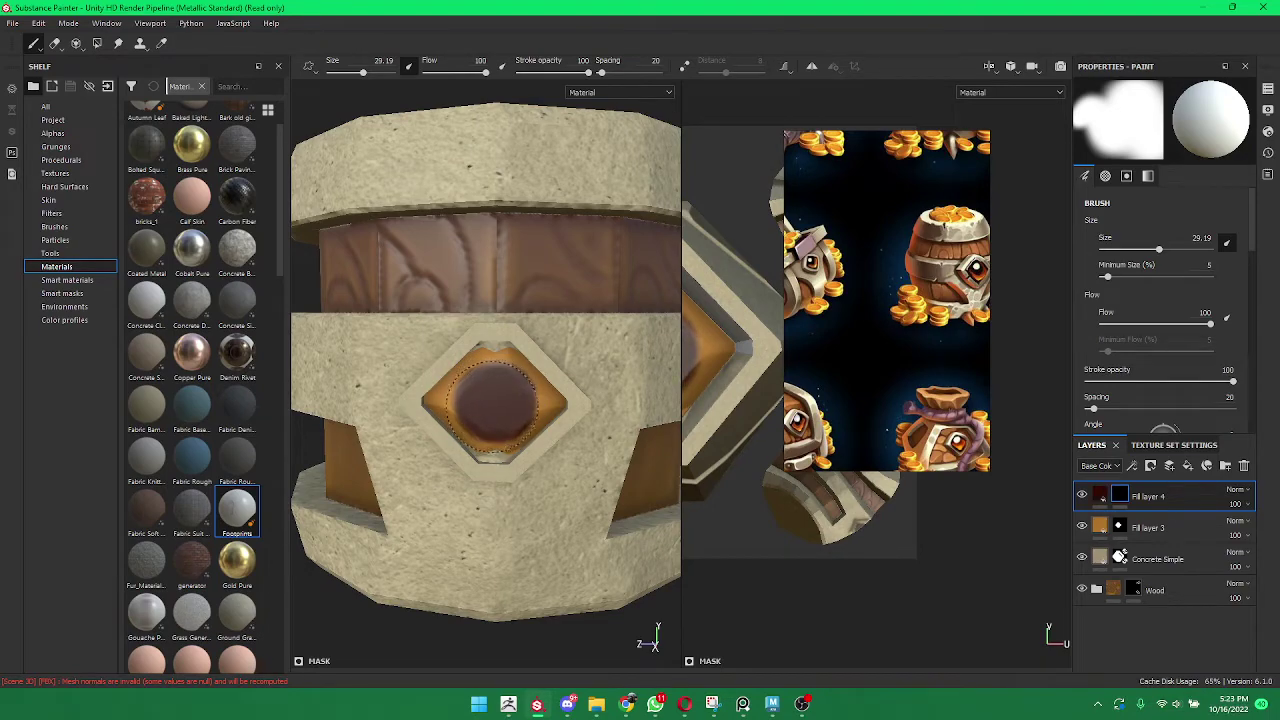
scroll(548, 447, down, 3)
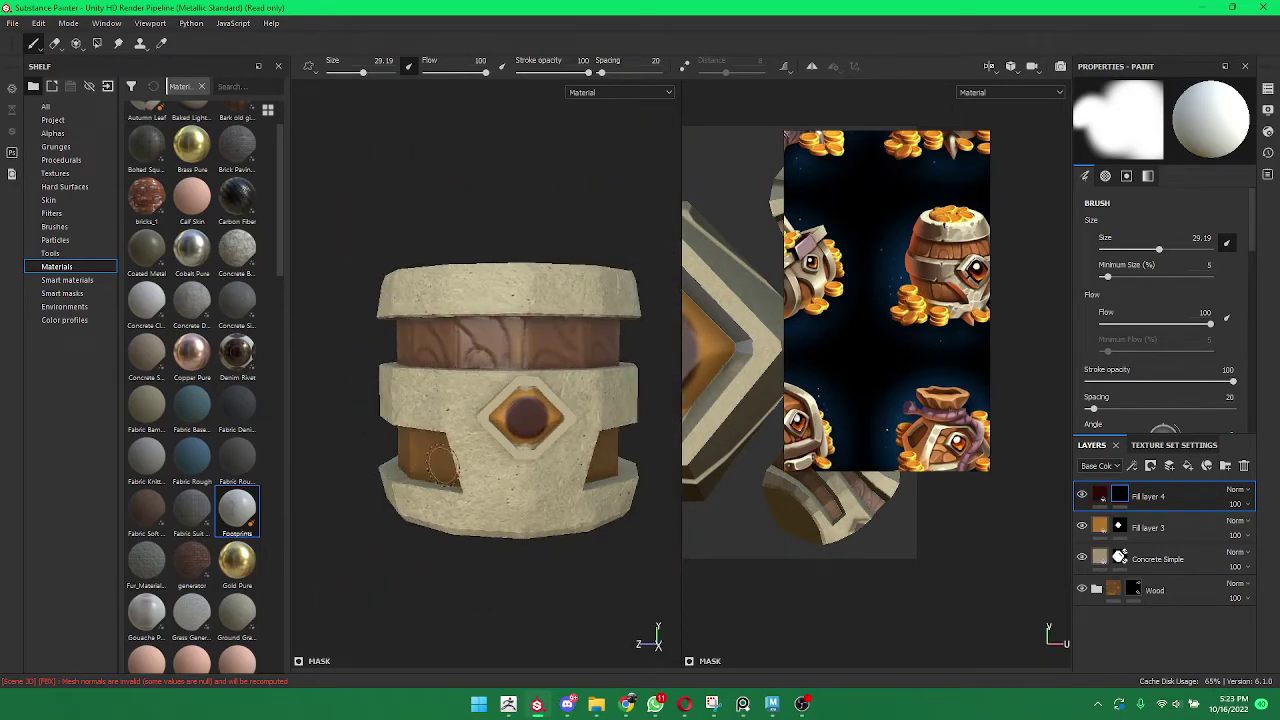
scroll(400, 480, up, 5)
scroll(326, 512, down, 1)
- Adjust the dark red layer's roughness, ending at 0.5824
click(1100, 495)
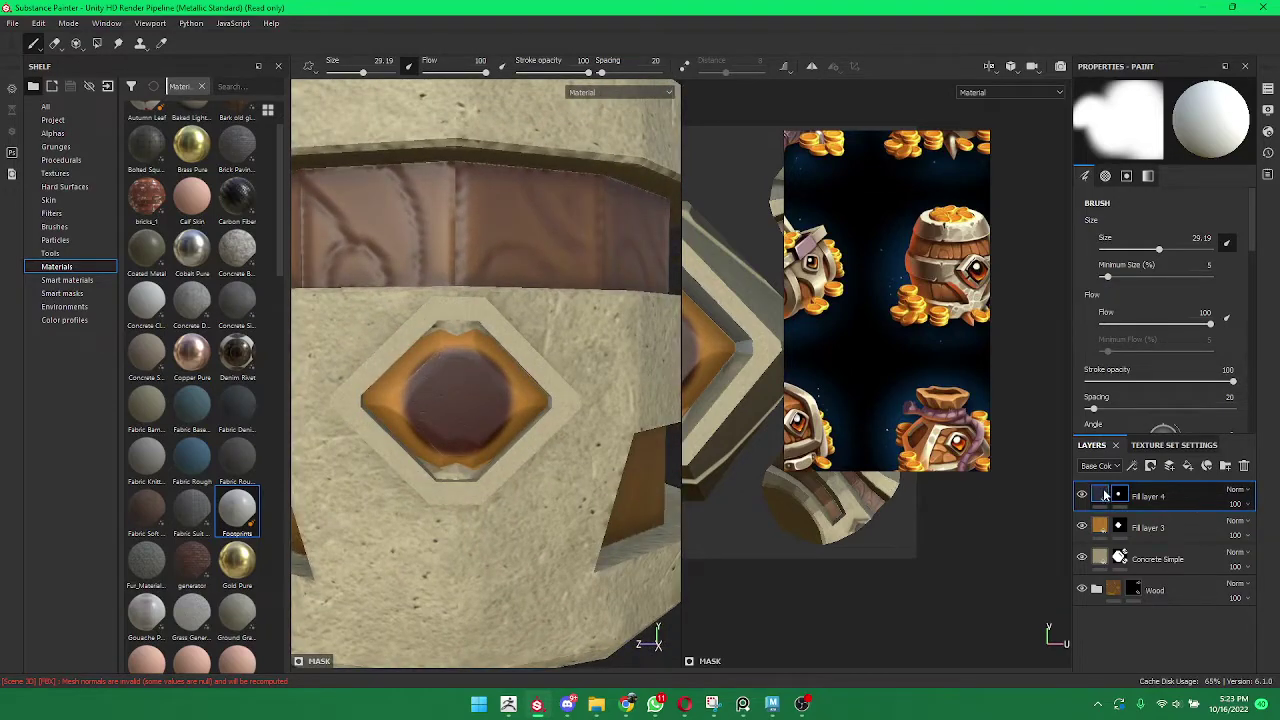
drag(1125, 413, 1173, 412)
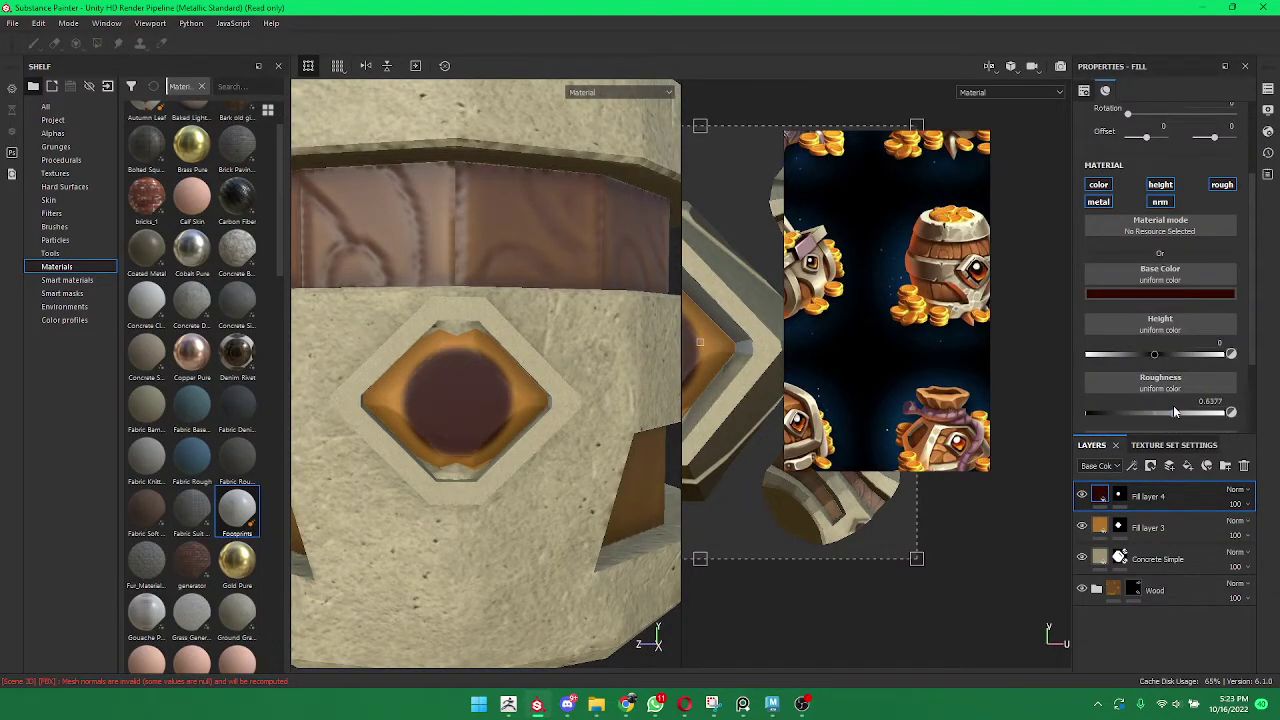
scroll(1188, 383, down, 1)
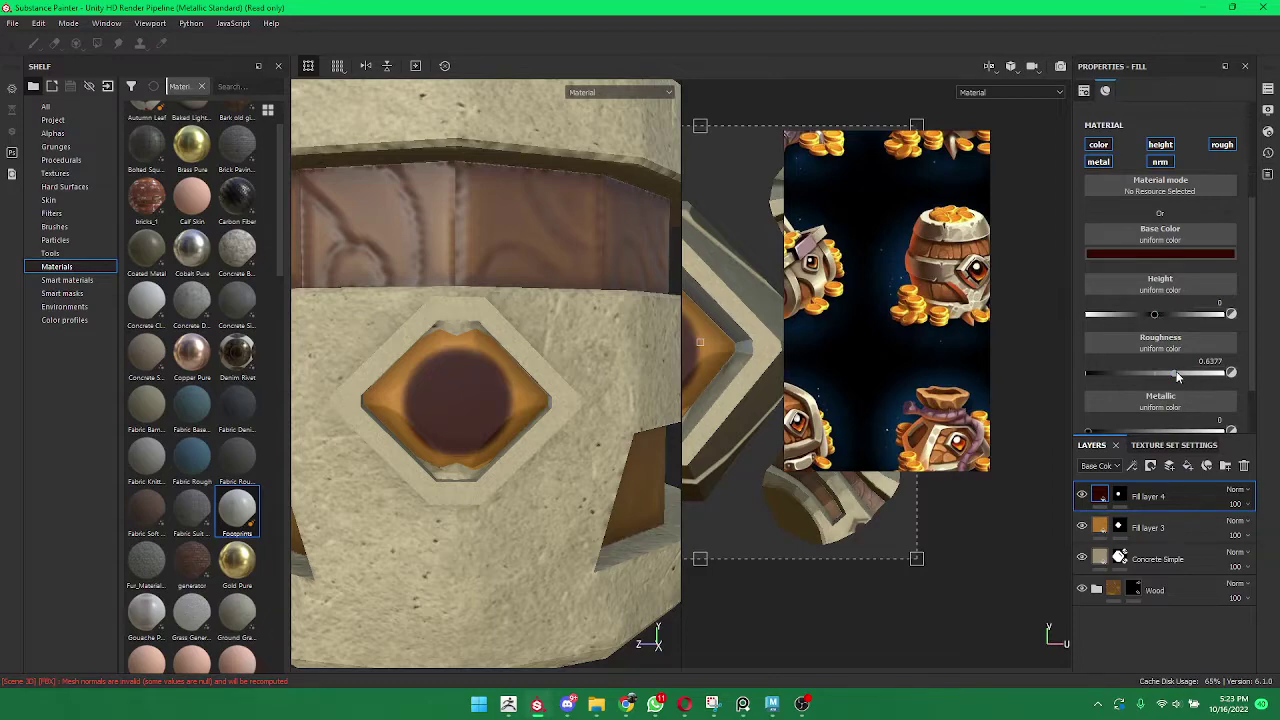
mouse_move(1178, 374)
mouse_down()
mouse_move(1192, 373)
mouse_move(1150, 405)
mouse_up()
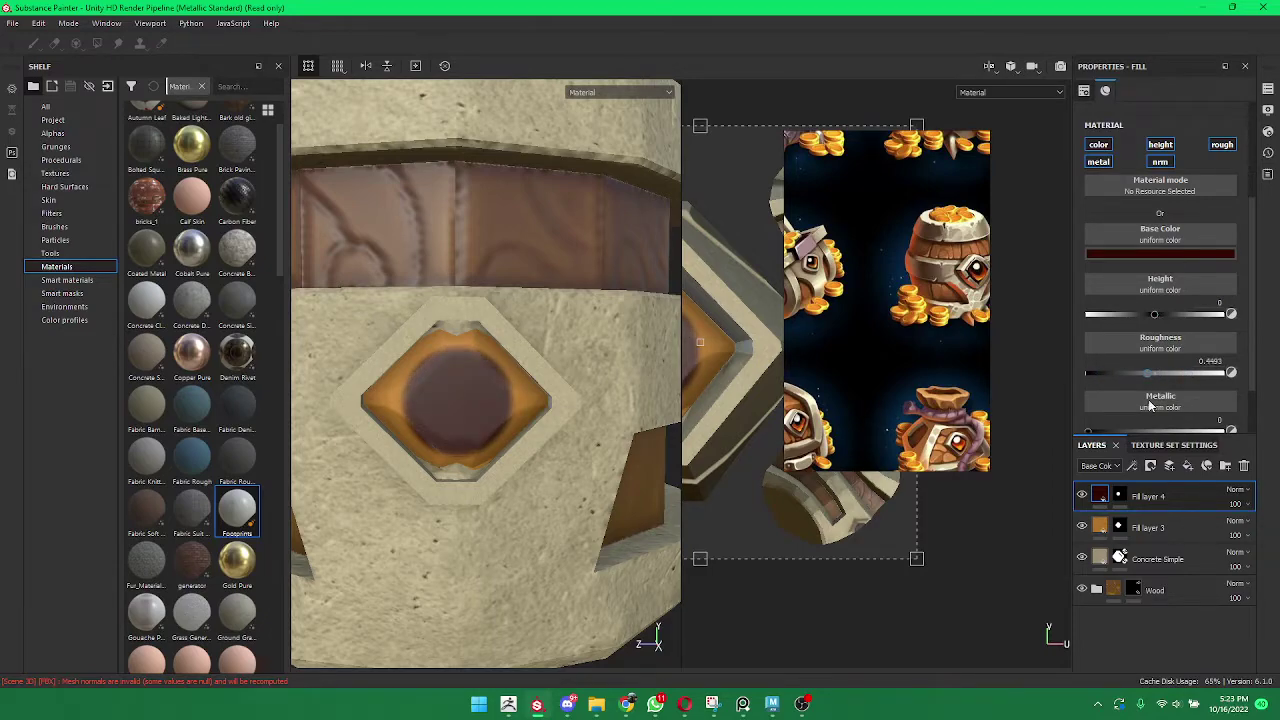
- Add Fill layer 5 with a mask and a pale yellow base colour
click(1188, 465)
right_click(1140, 496)
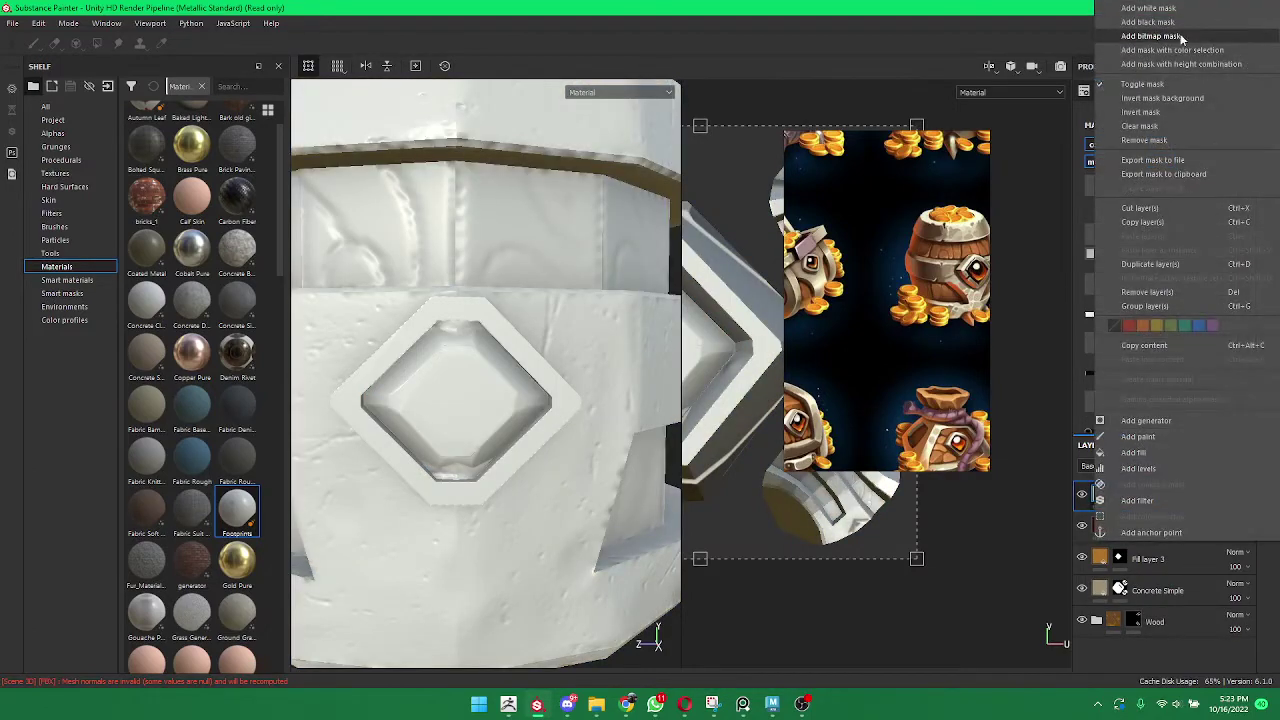
click(1176, 37)
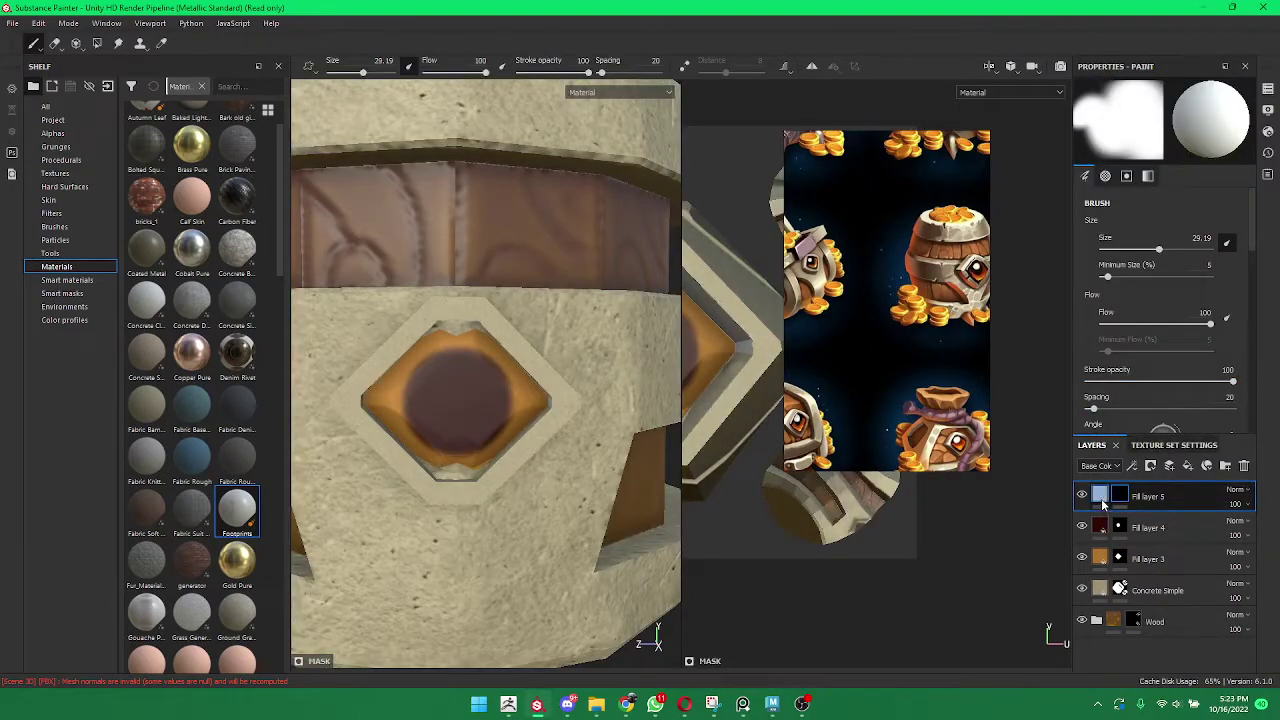
click(1101, 497)
click(1154, 258)
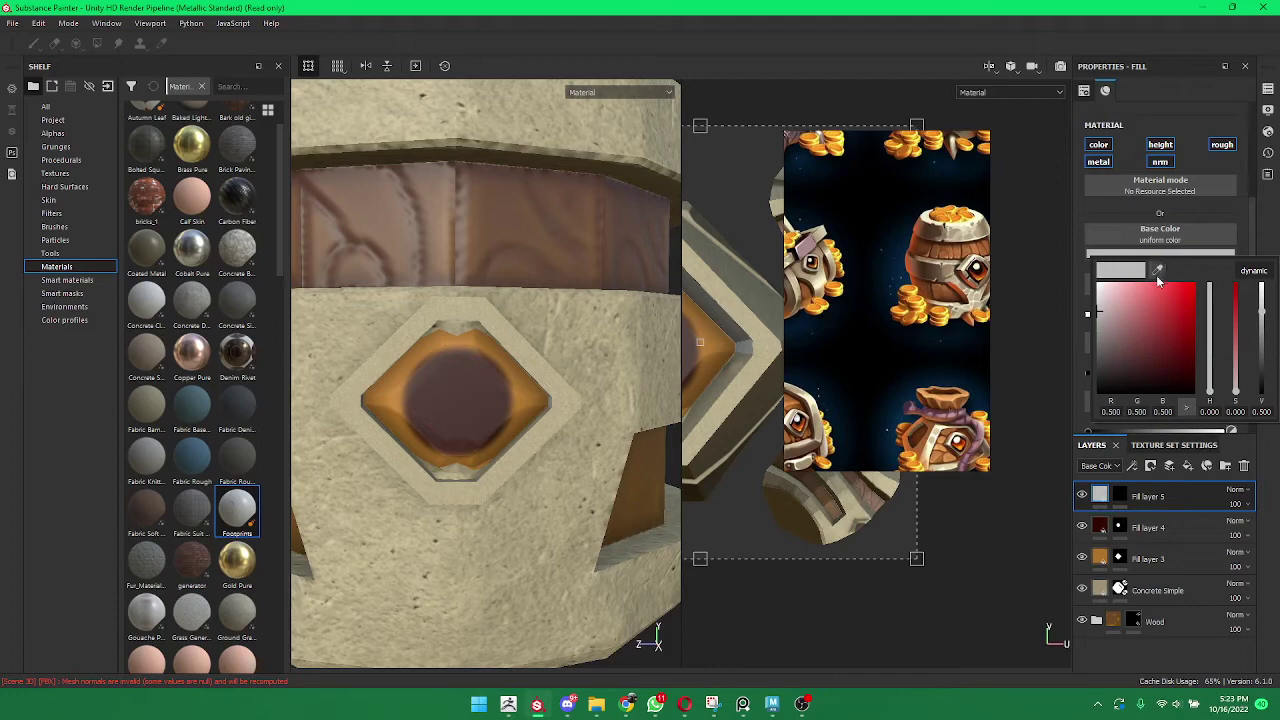
click(1158, 274)
click(1107, 287)
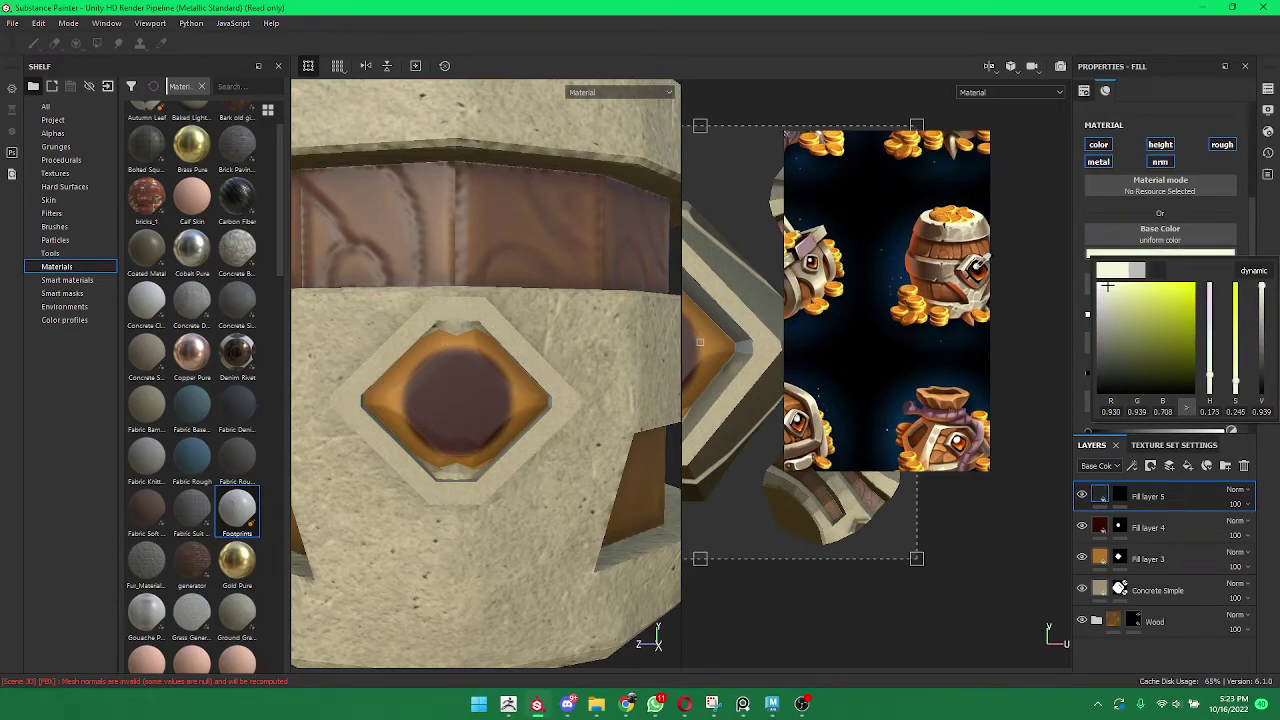
click(1119, 495)
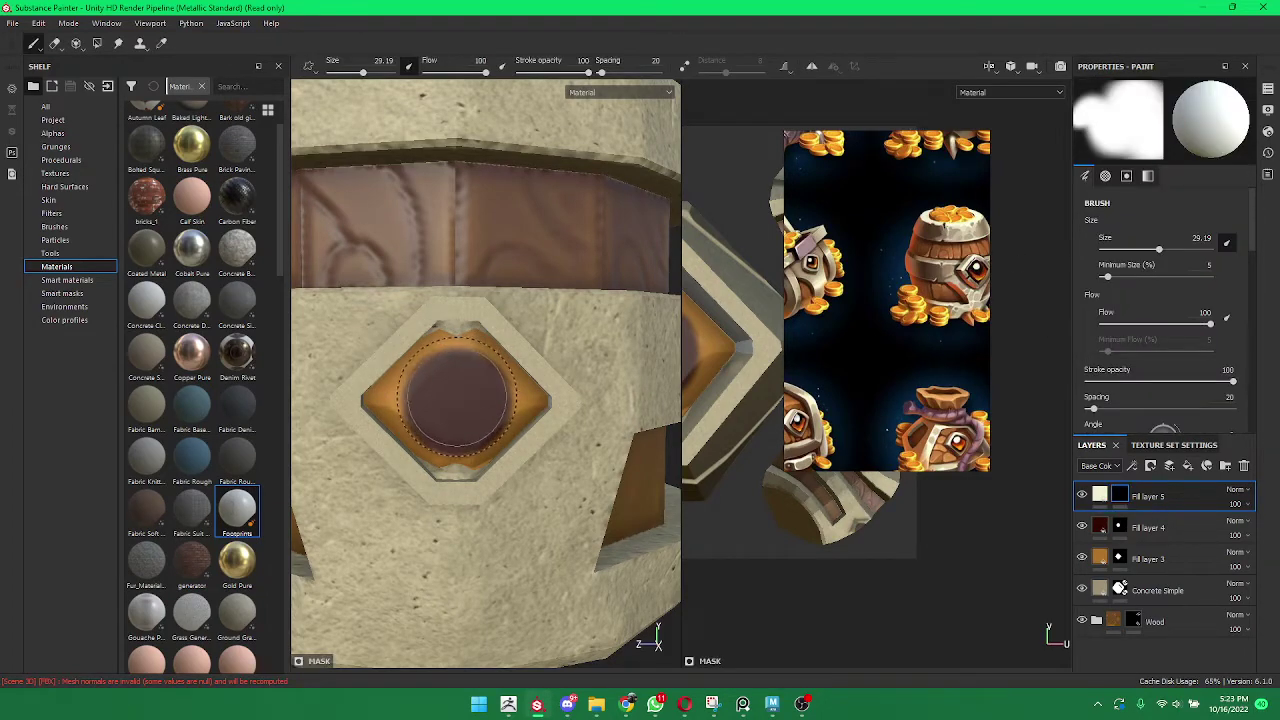
- Shrink the brush to about 14 and paint a pale highlight dot on the dark centre
ctrl+right_drag(453, 398, 425, 398)
click(440, 388)
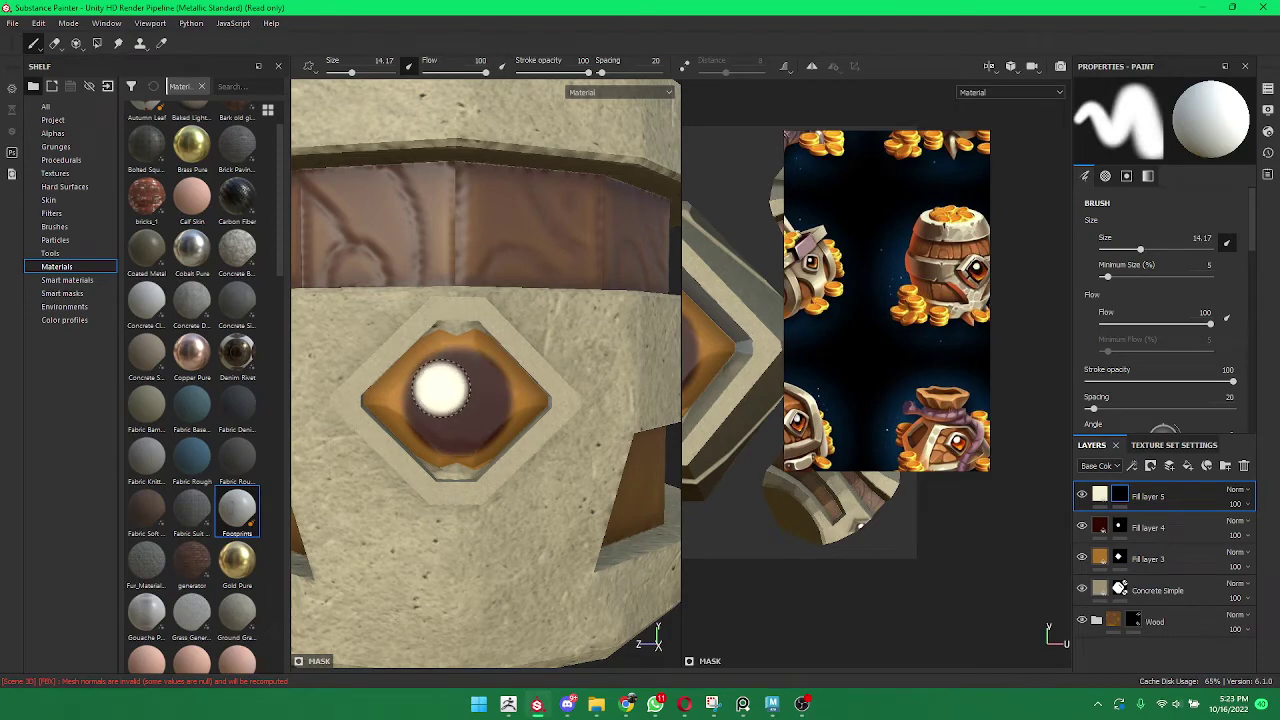
scroll(440, 388, down, 5)
alt+drag(440, 388, 571, 456)
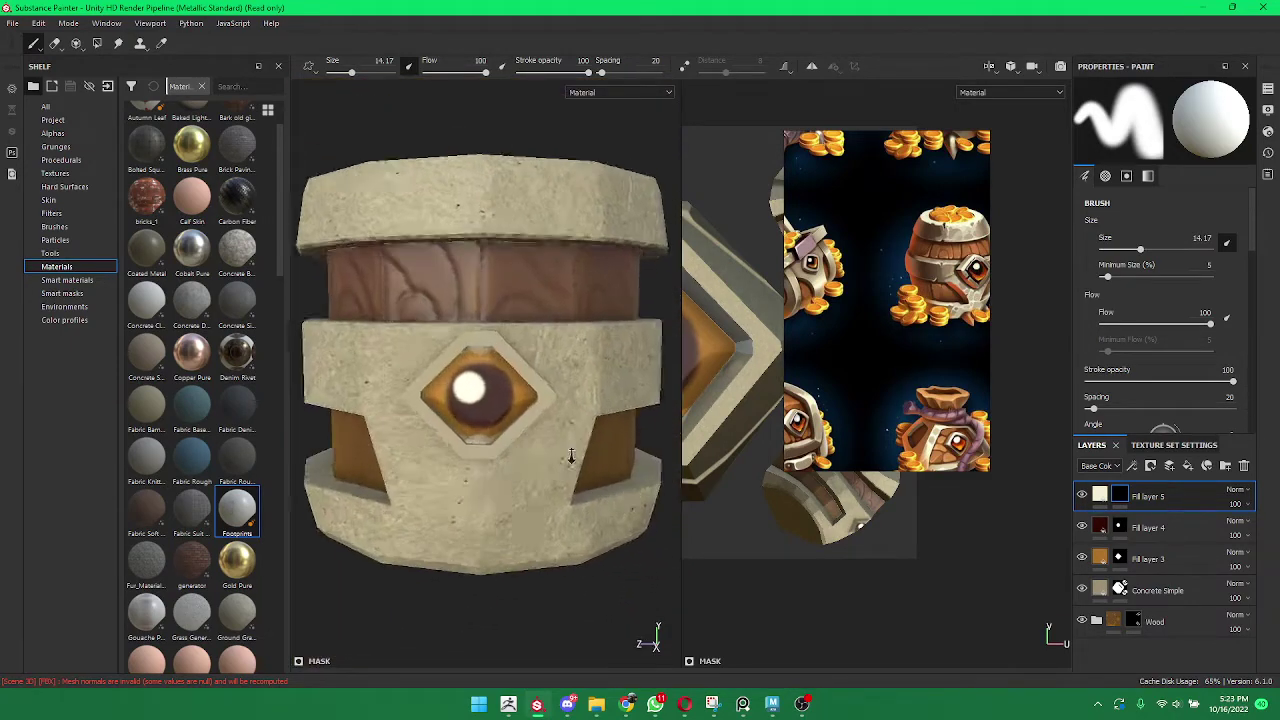
scroll(571, 456, up, 2)
scroll(1141, 359, down, 2)
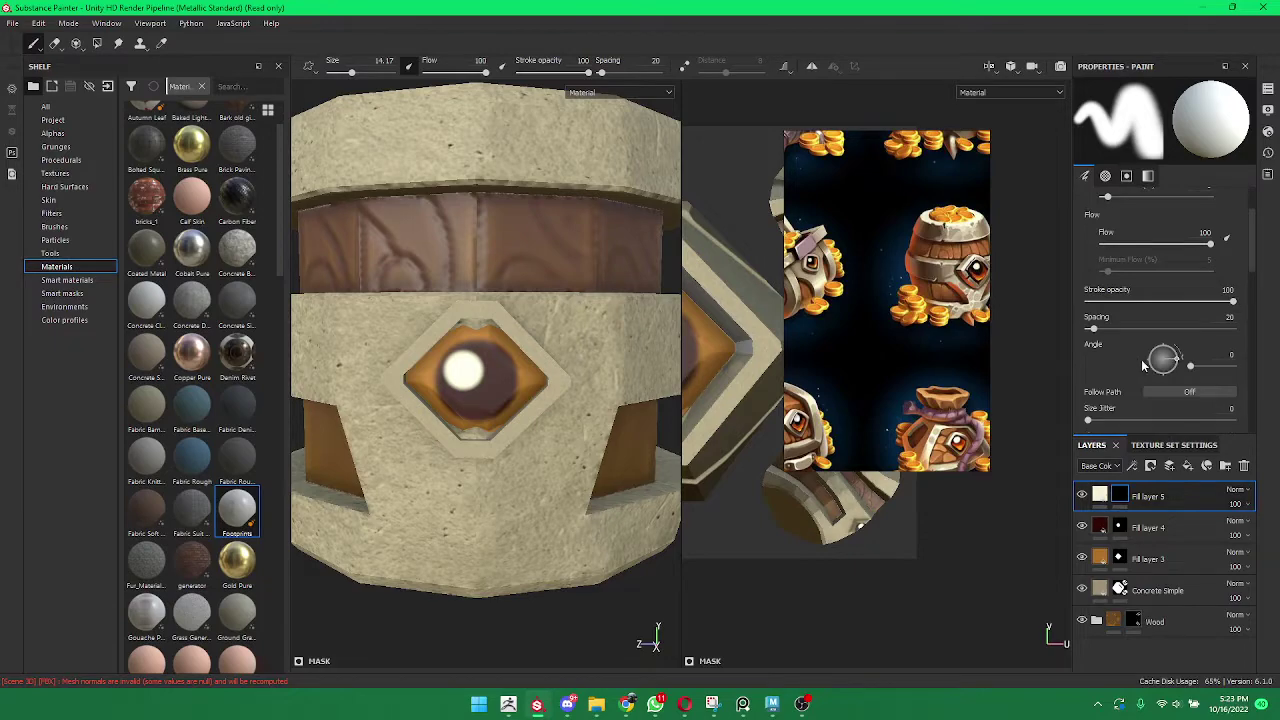
scroll(1141, 383, down, 3)
scroll(1135, 381, up, 3)
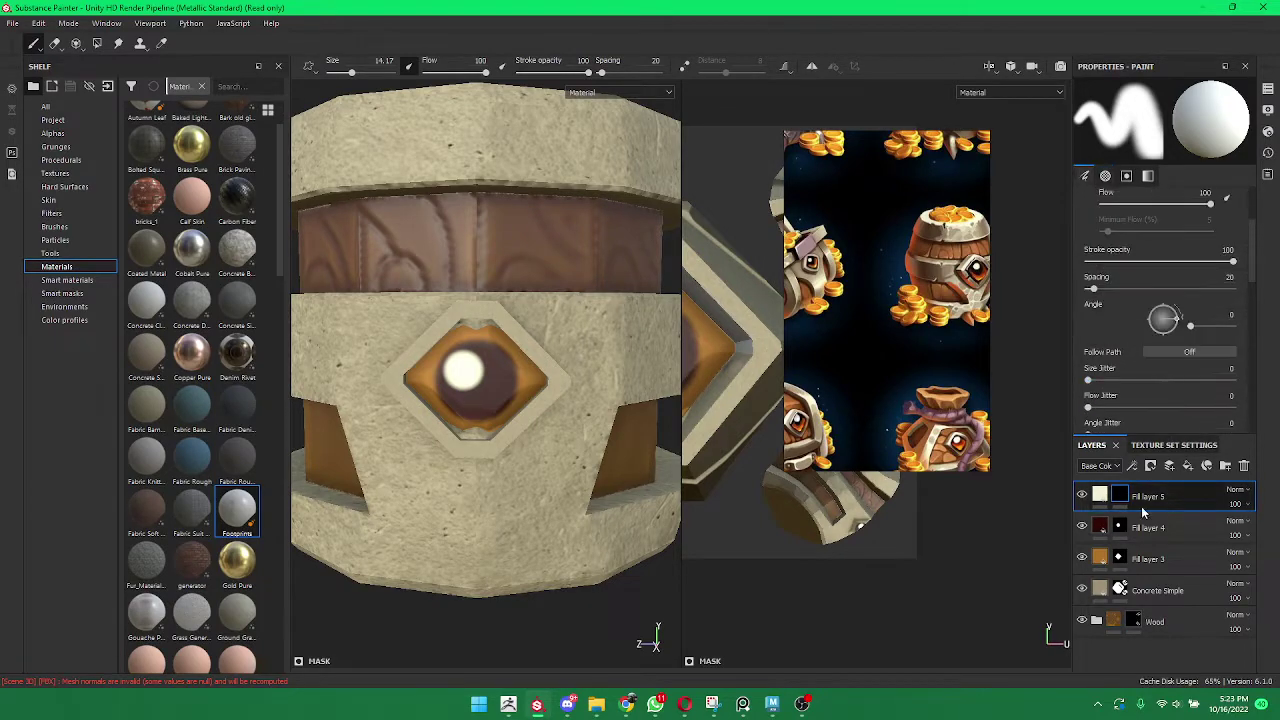
- Review the highlight layer's fill settings, then add another new fill layer
click(1101, 494)
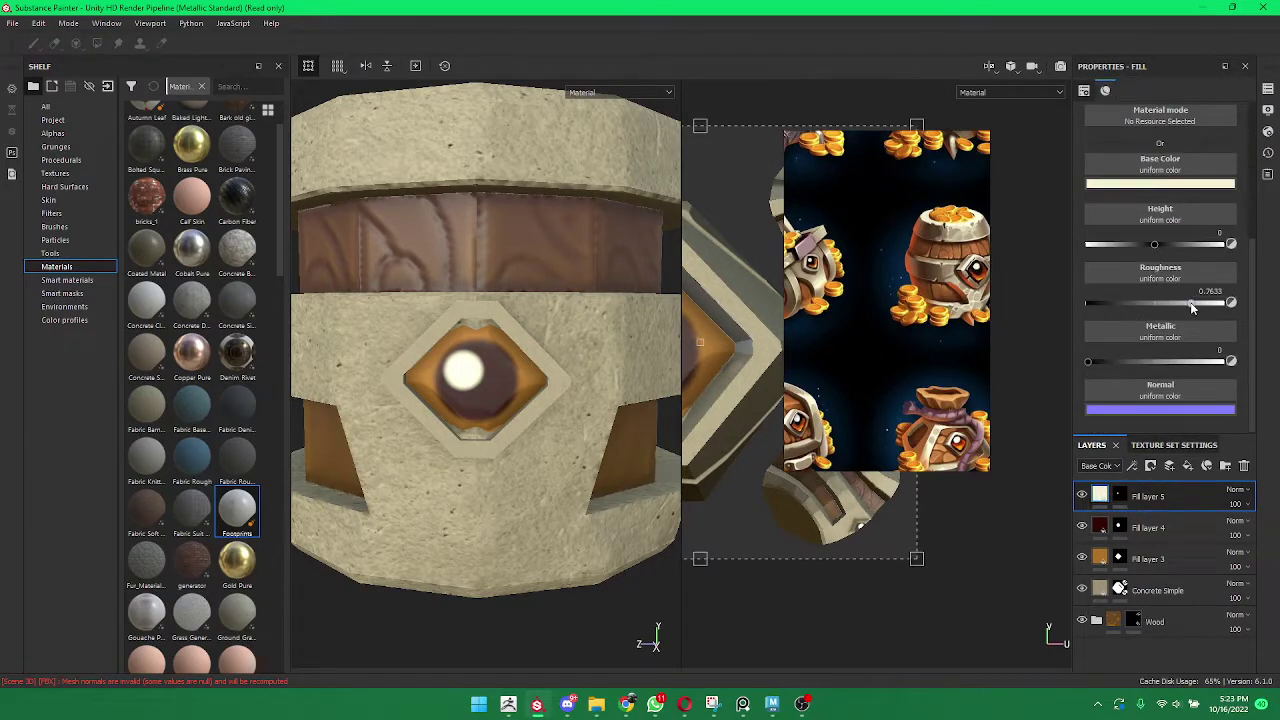
scroll(579, 413, down, 3)
mouse_move(579, 413)
alt+mouse_down()
mouse_move(349, 458)
mouse_move(455, 477)
mouse_move(470, 465)
alt+mouse_up()
scroll(500, 440, up, 5)
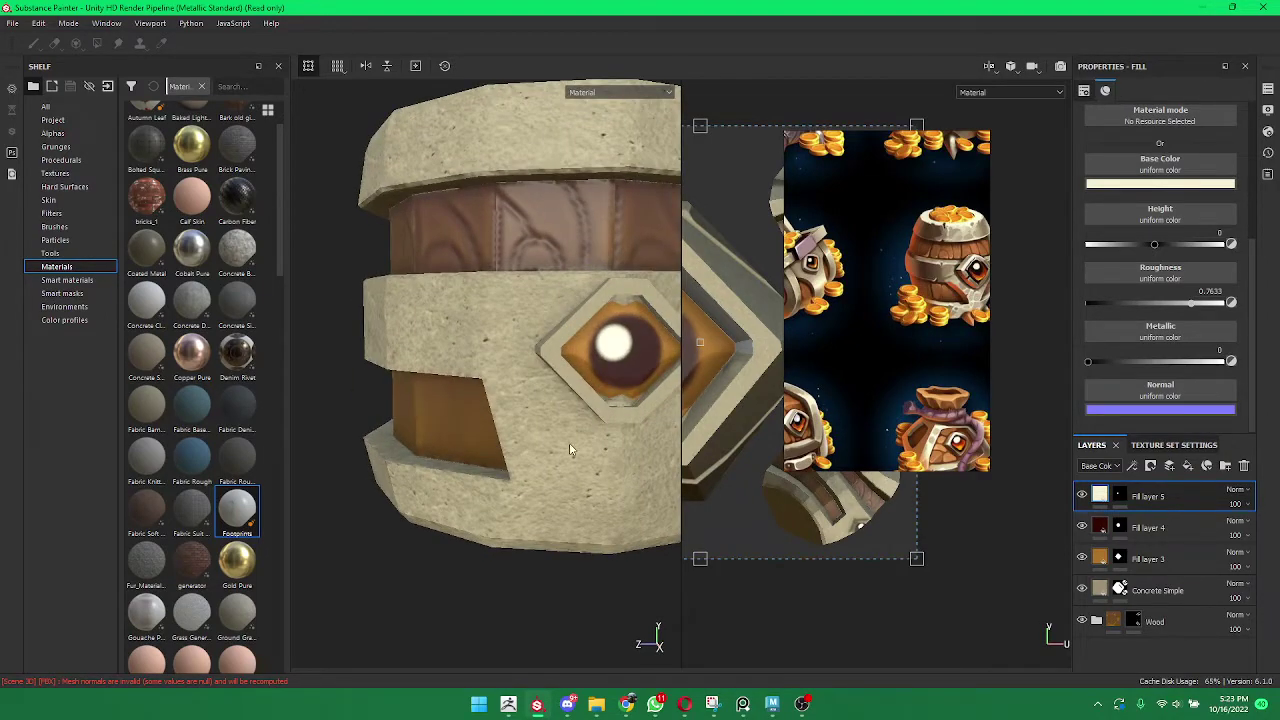
alt+middle_drag(562, 413, 532, 421)
key(f)
click(1188, 465)
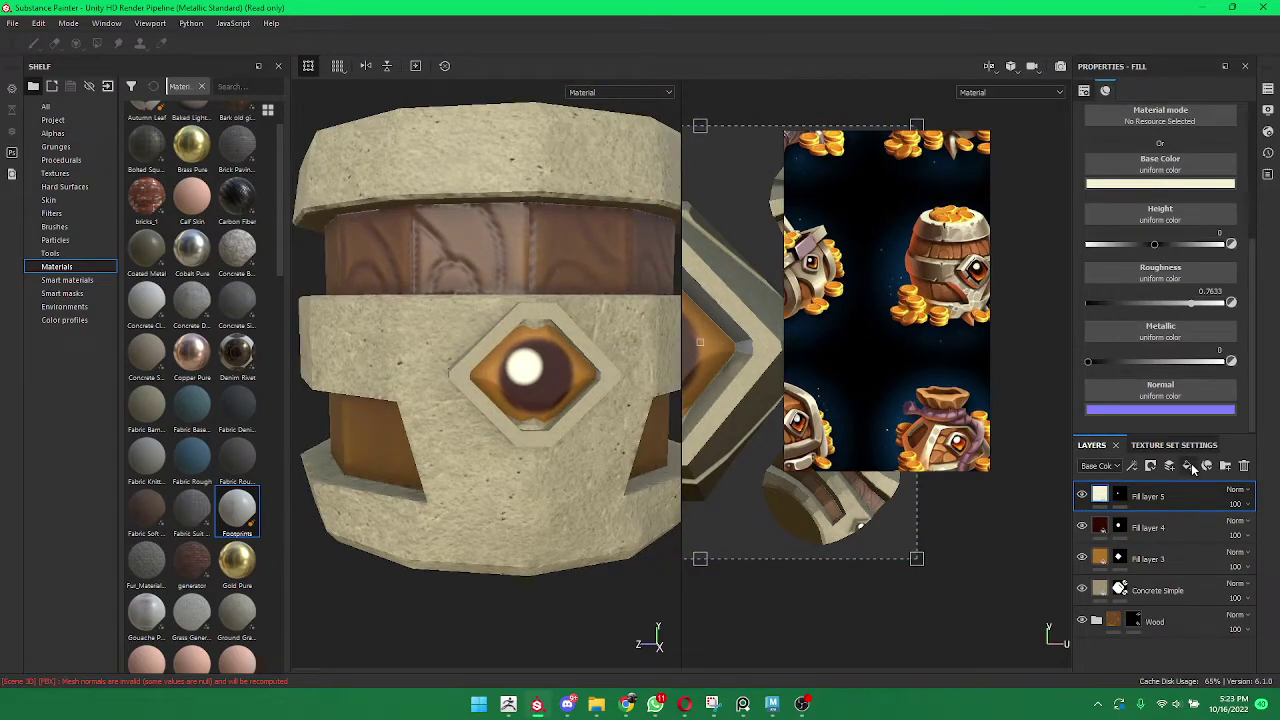
- Give the new fill layer a black mask and a dark red sampled from the reference art
right_click(1153, 508)
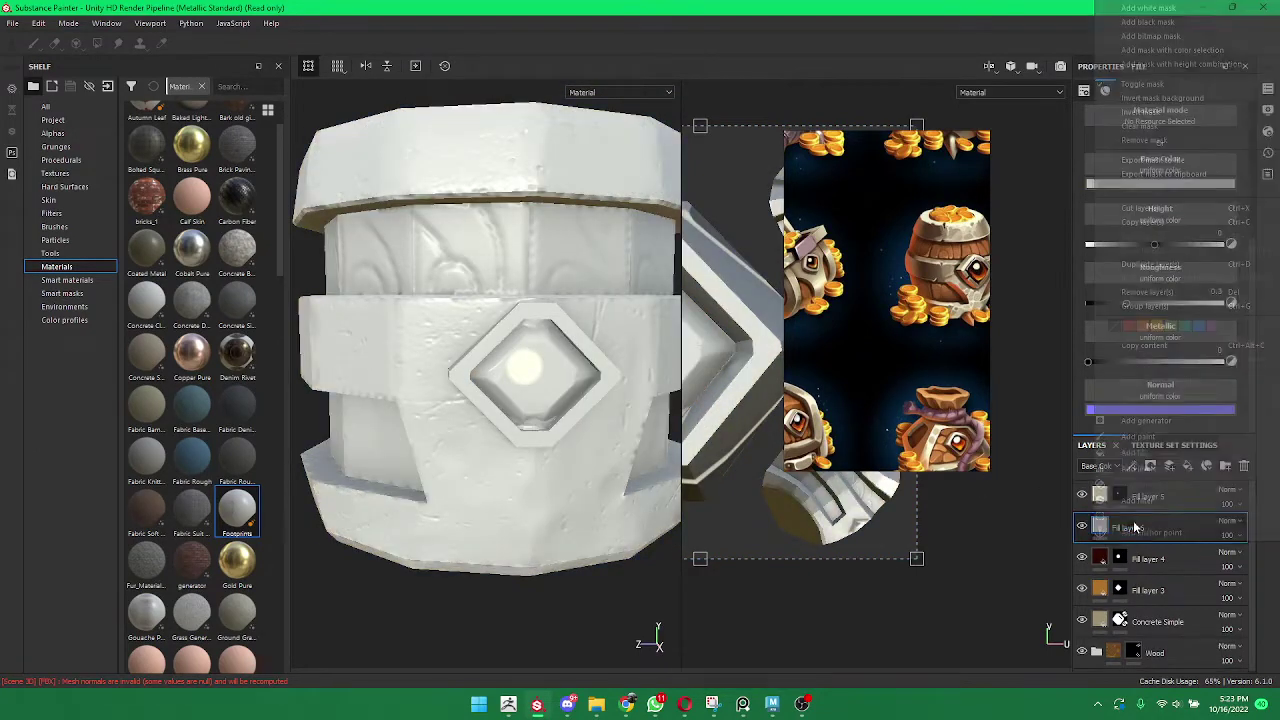
click(1148, 22)
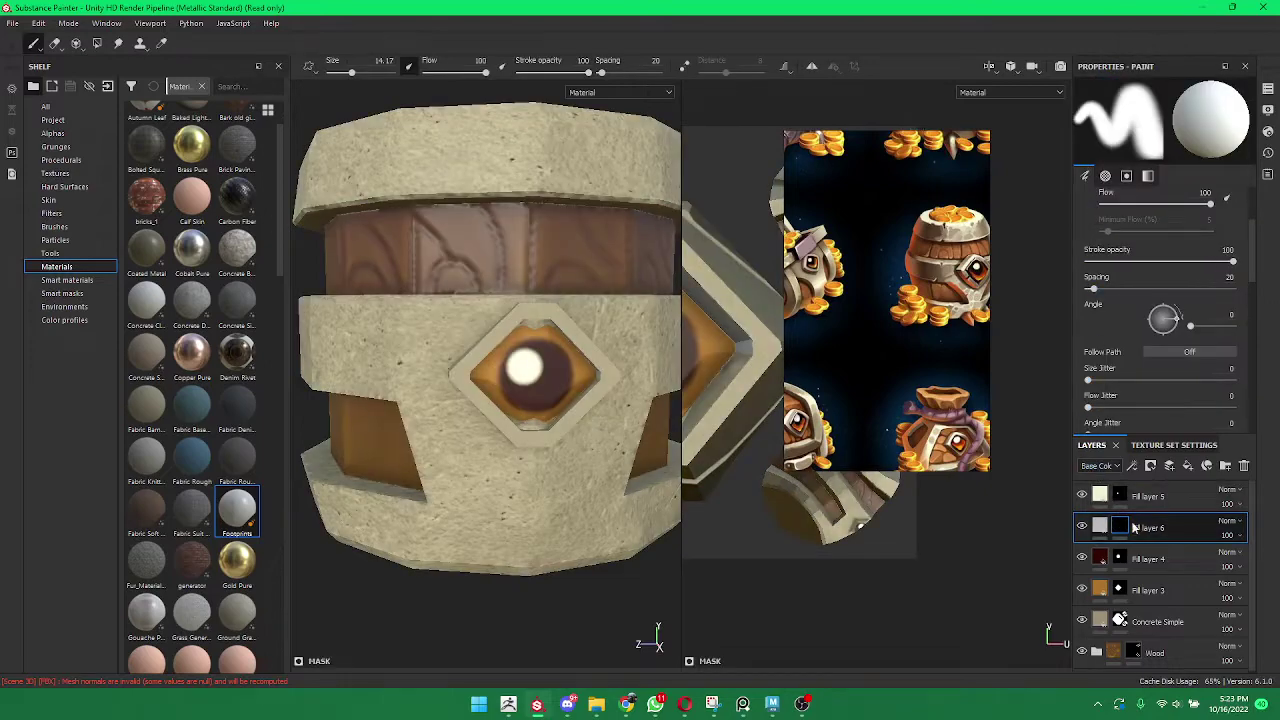
click(1099, 525)
click(1160, 185)
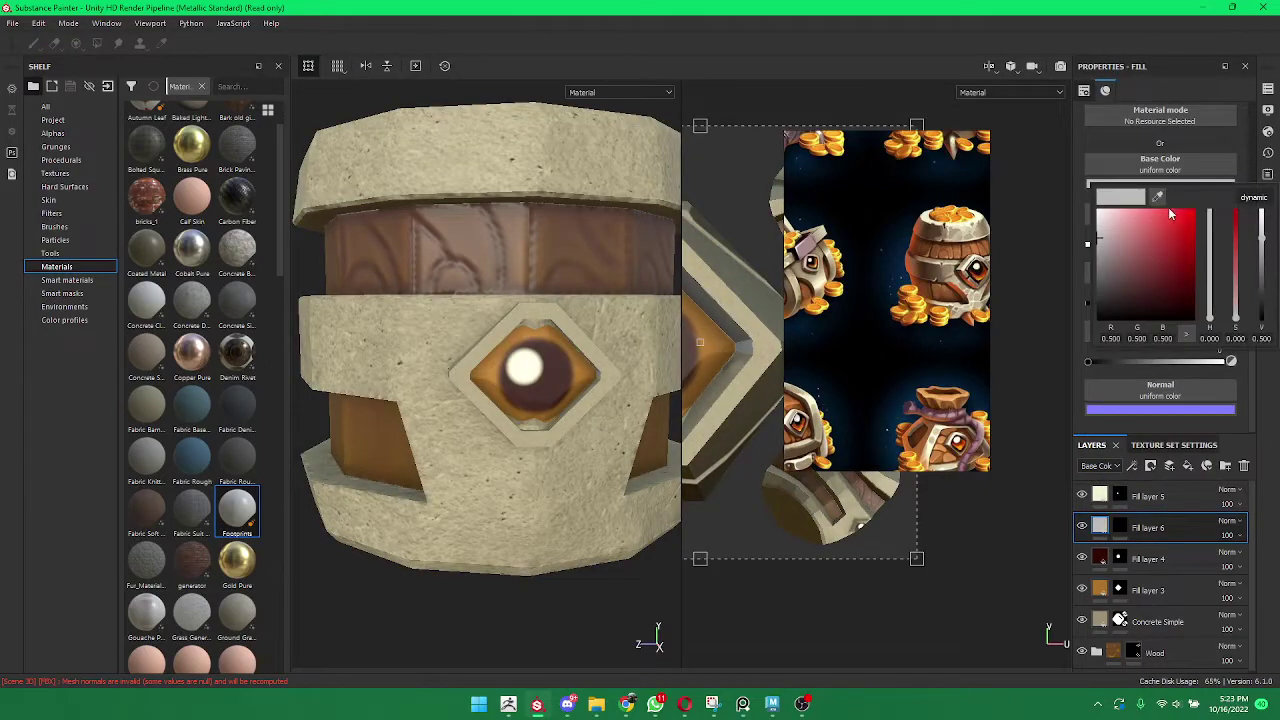
click(1168, 207)
click(988, 263)
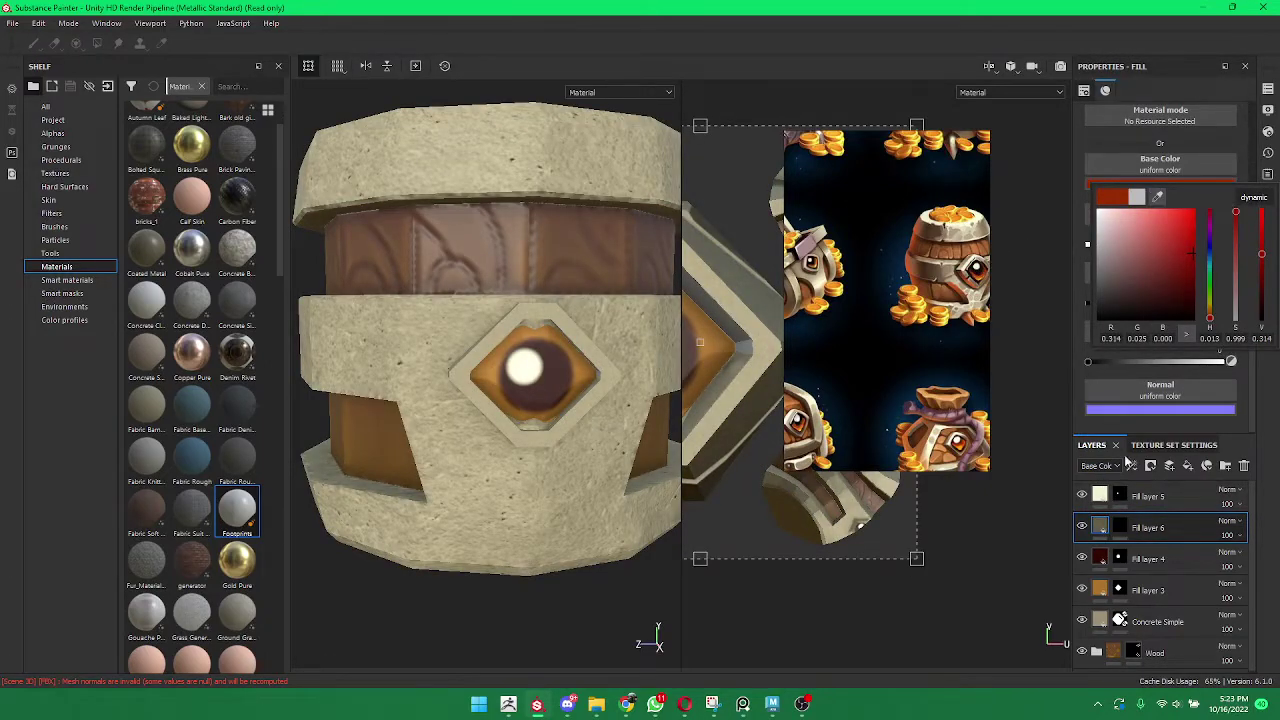
click(1119, 530)
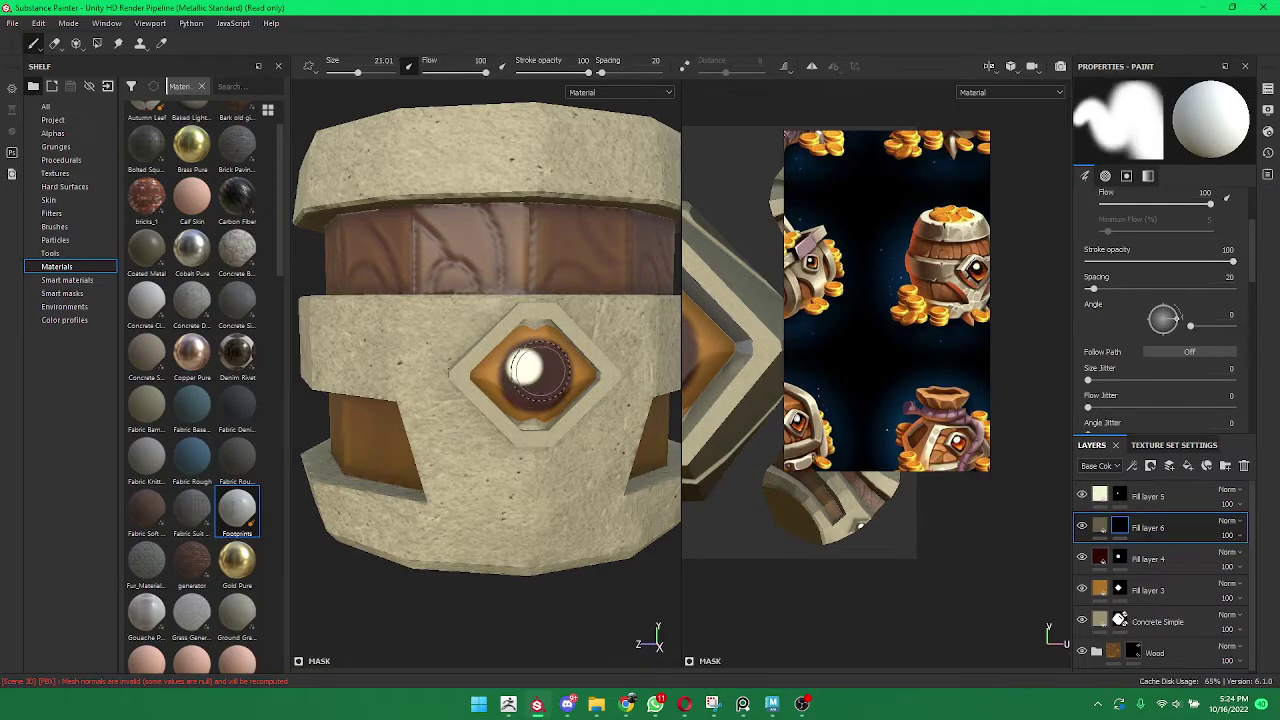
- Paint the sampled red into the barrel's eye socket and check it from several angles
drag(537, 378, 530, 372)
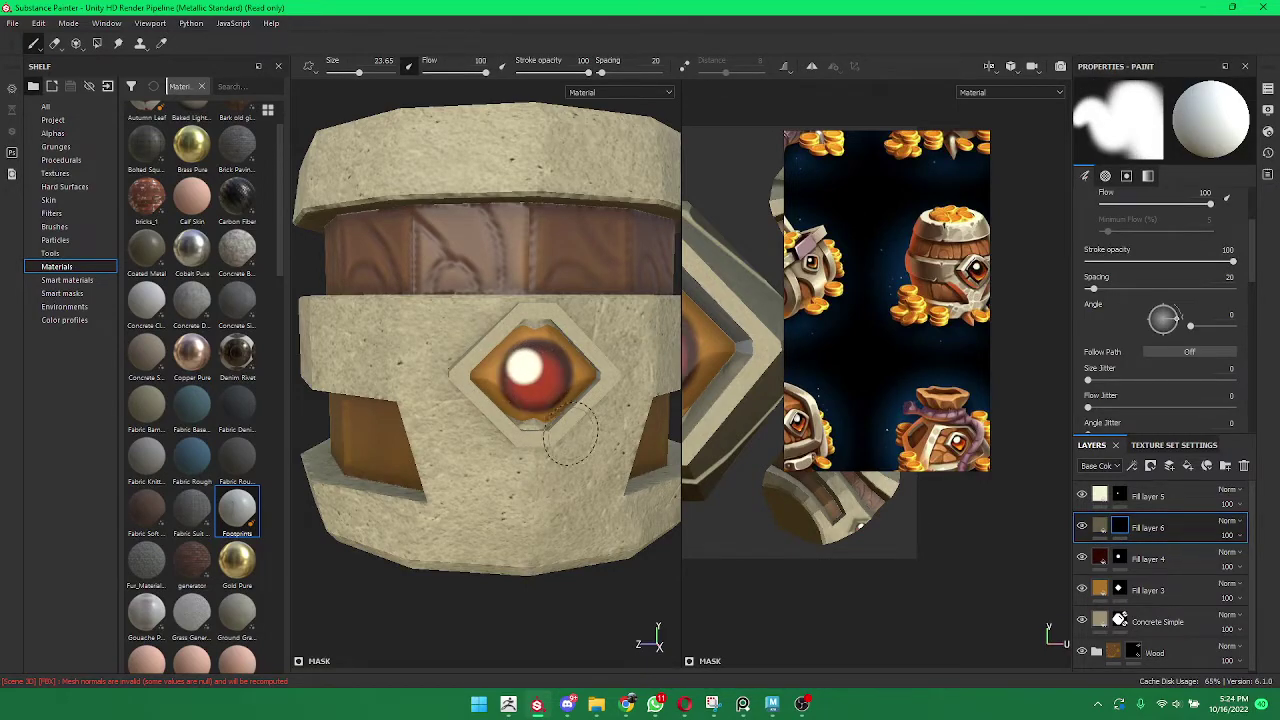
drag(542, 378, 537, 372)
scroll(530, 375, down, 2)
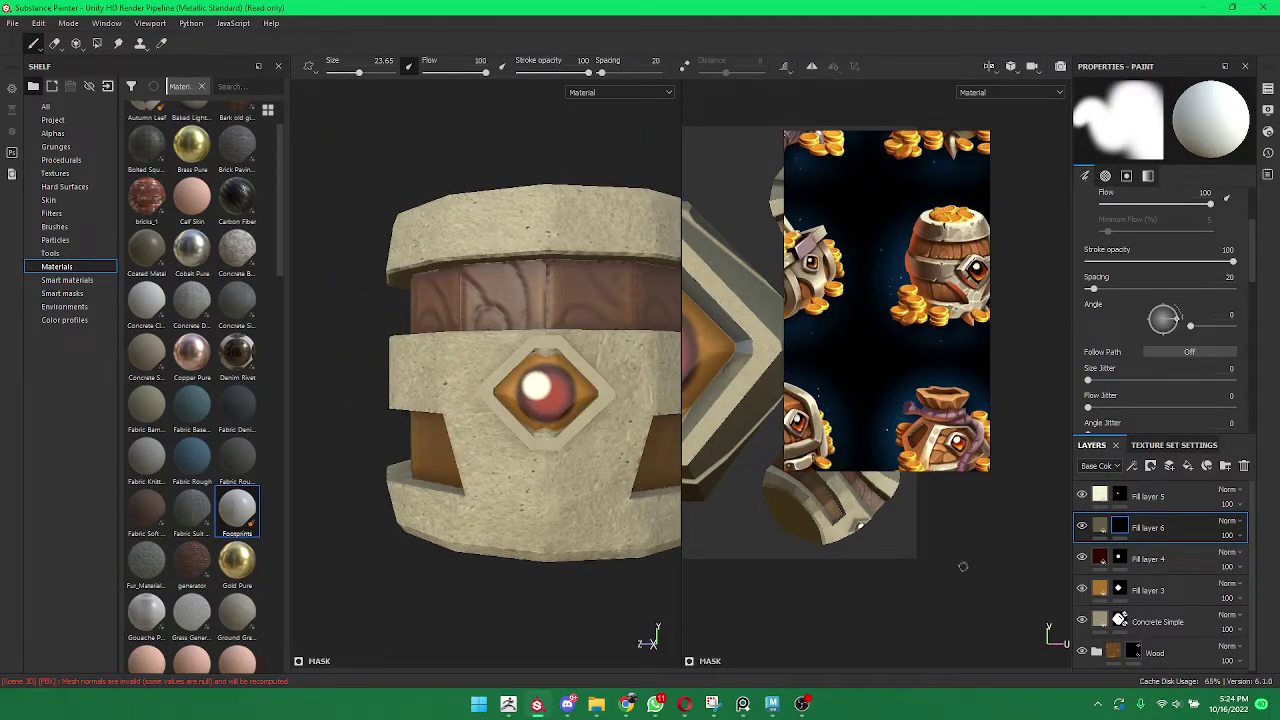
click(1100, 526)
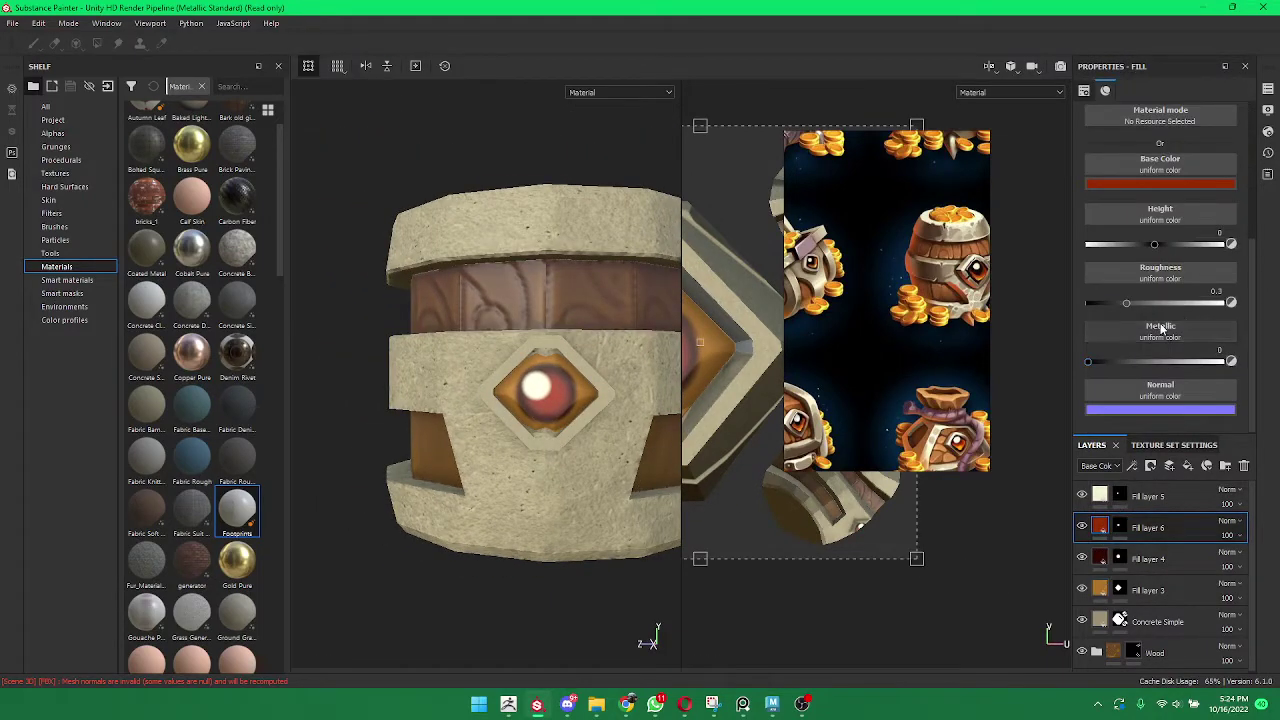
mouse_move(349, 503)
alt+mouse_down()
mouse_move(463, 500)
mouse_move(527, 519)
mouse_move(450, 522)
alt+mouse_up()
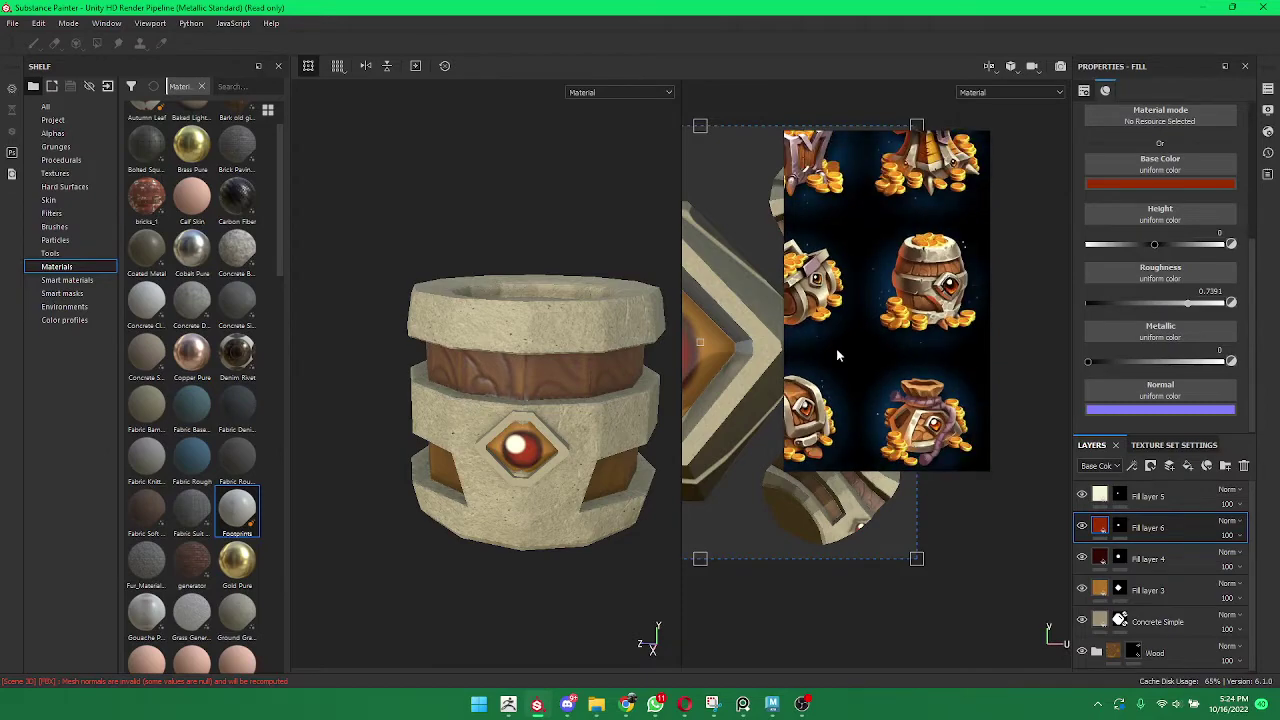
alt+drag(582, 448, 566, 474)
- Swap the Concrete Simple layer's material to Fur_Material_2048
click(1150, 621)
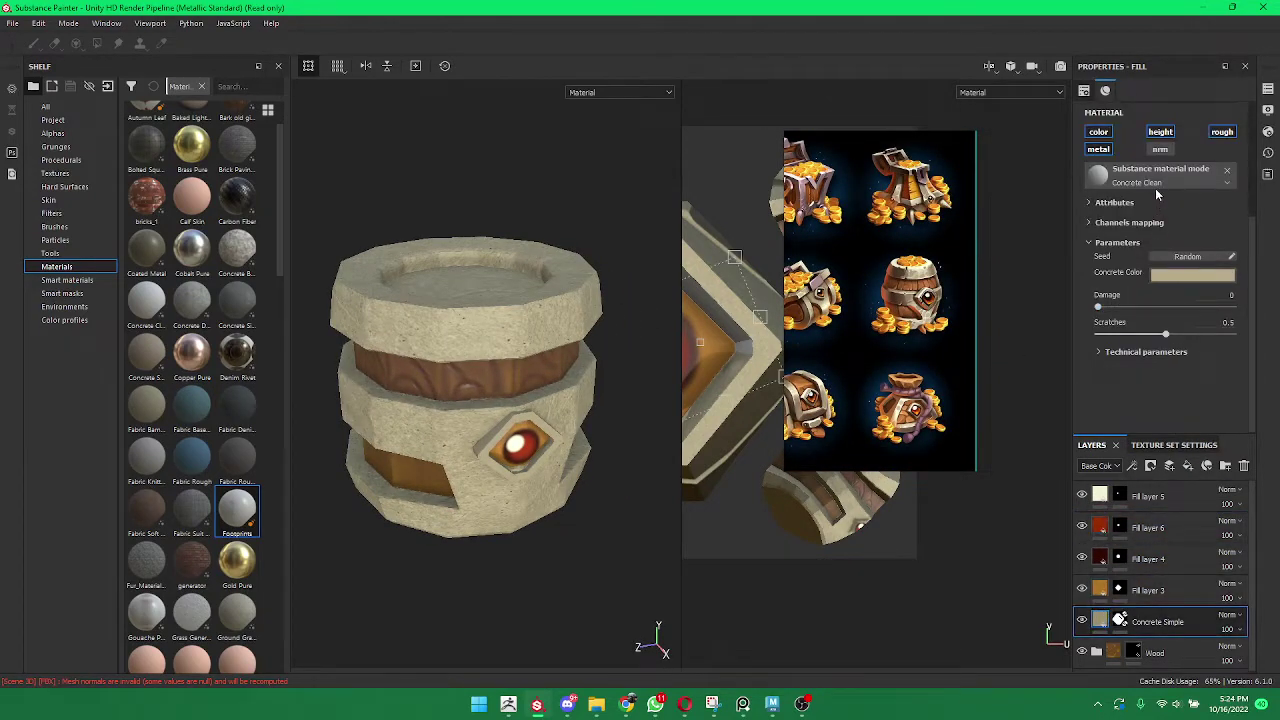
click(1157, 190)
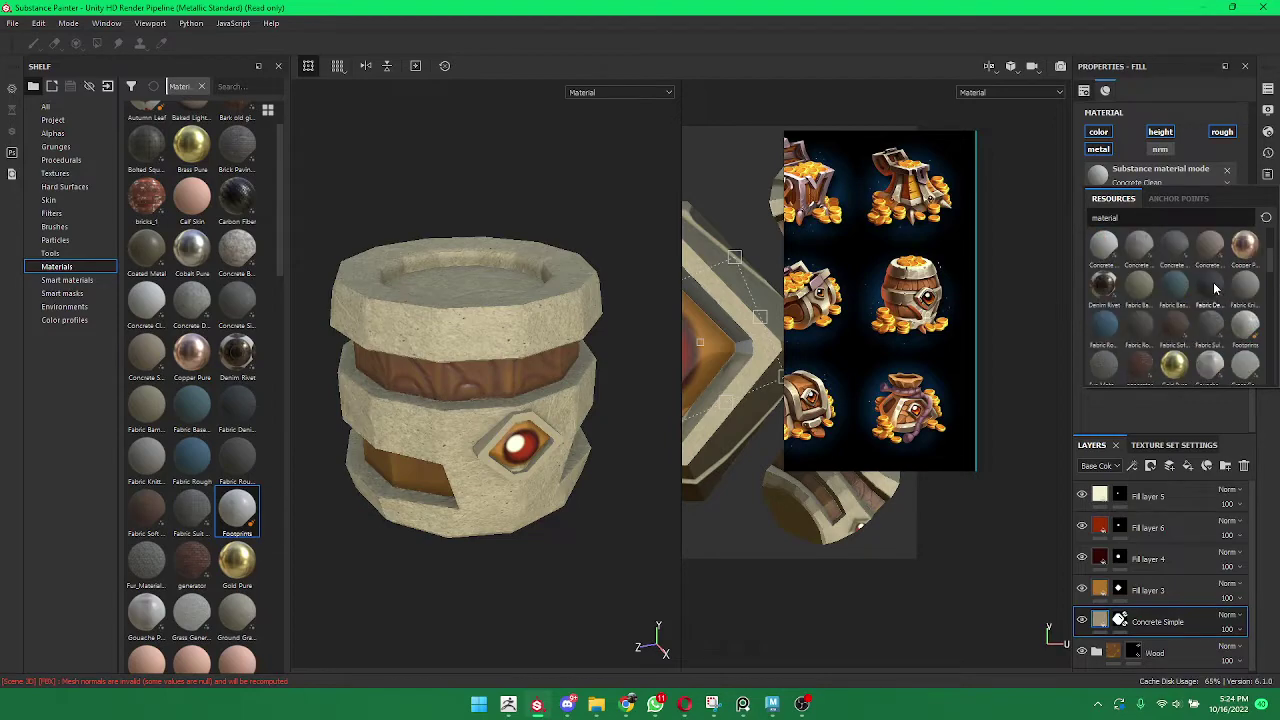
scroll(1180, 336, down, 5)
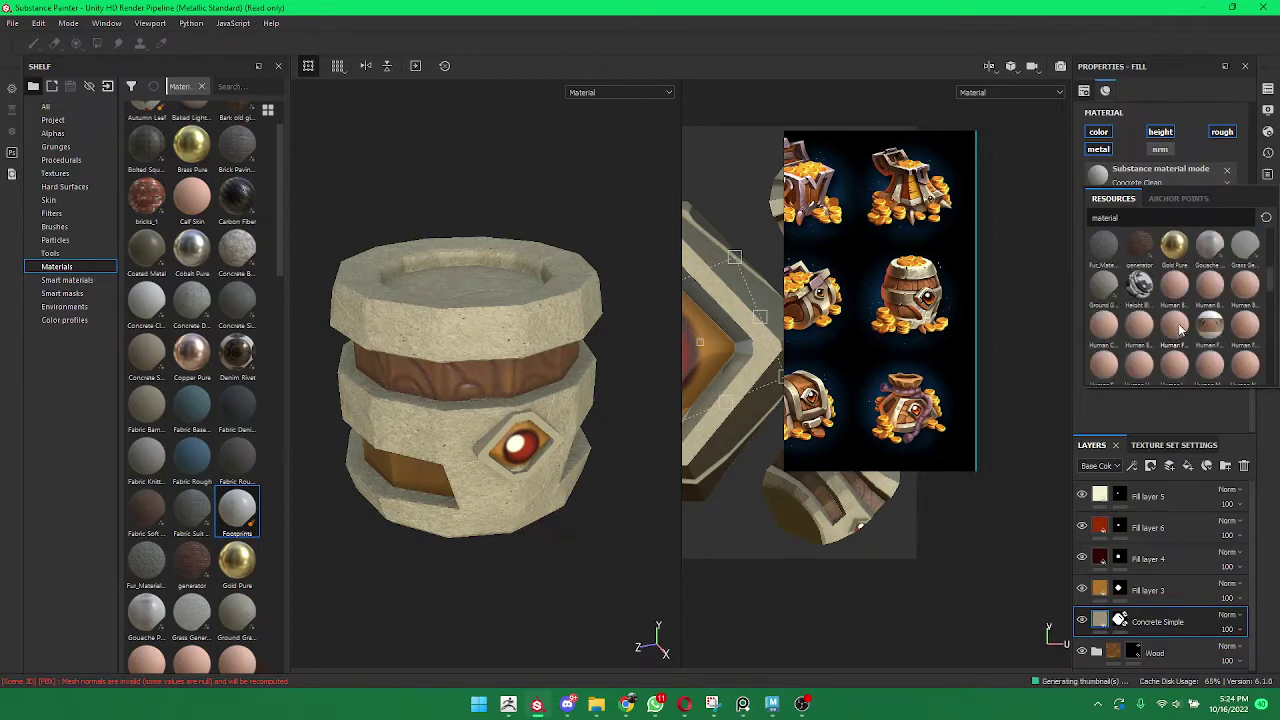
click(1104, 244)
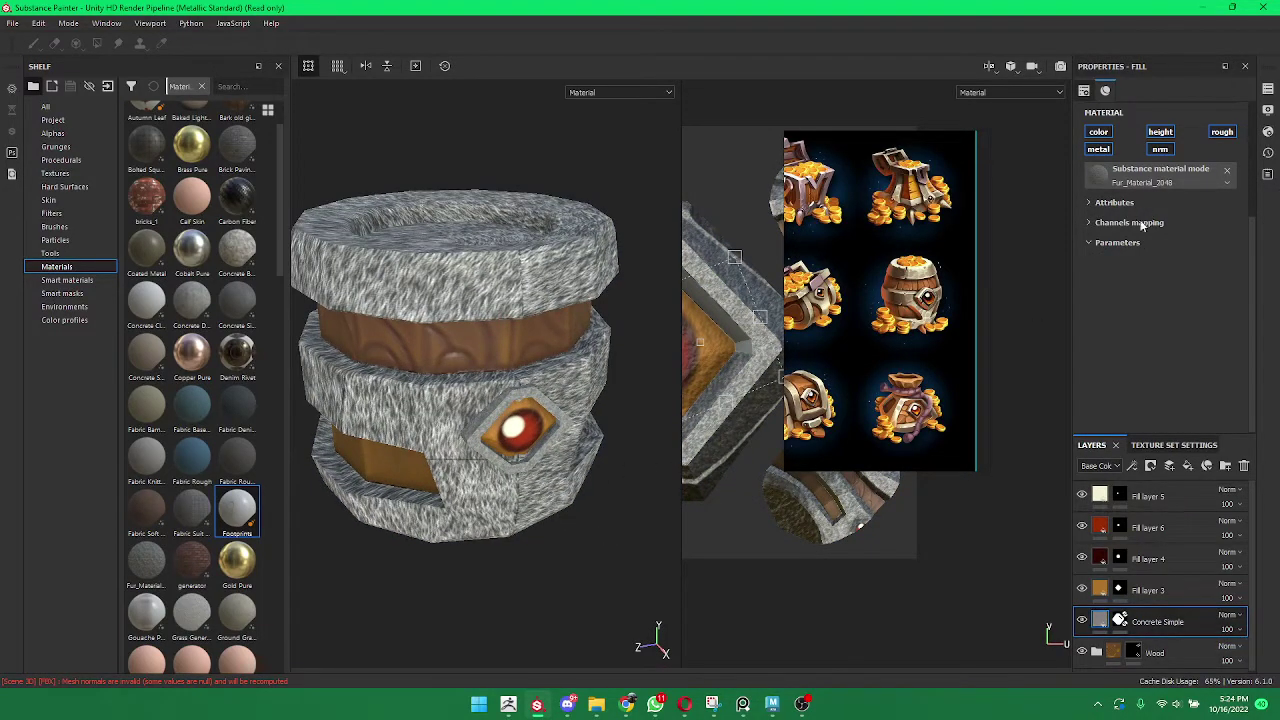
- Switch the bands to Concrete Bare and adjust its tiling scale
click(1134, 190)
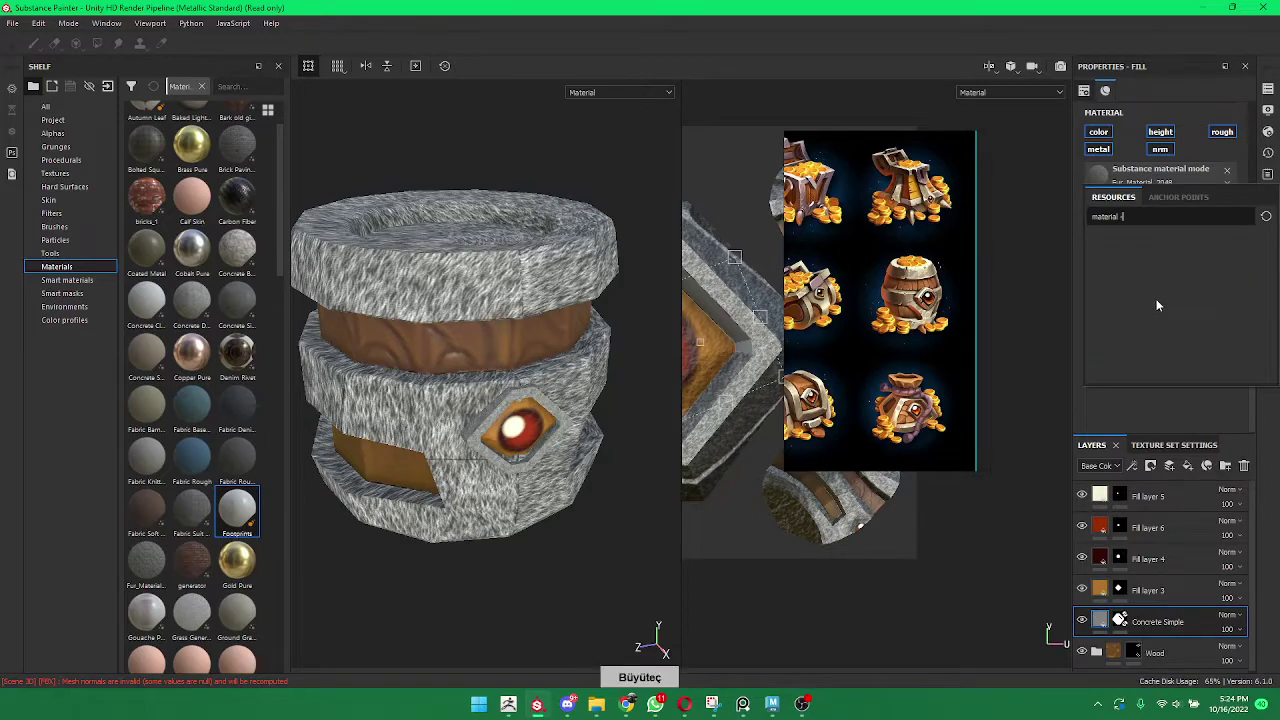
key(BackSpace)
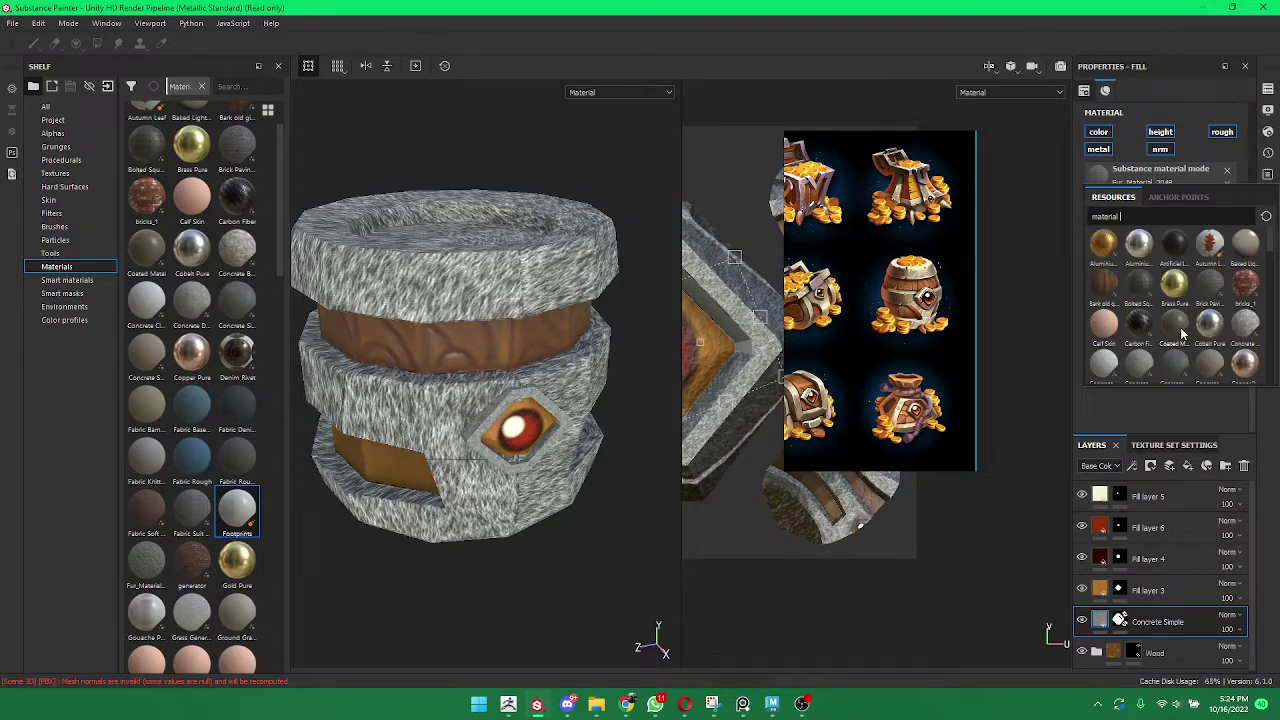
click(1238, 331)
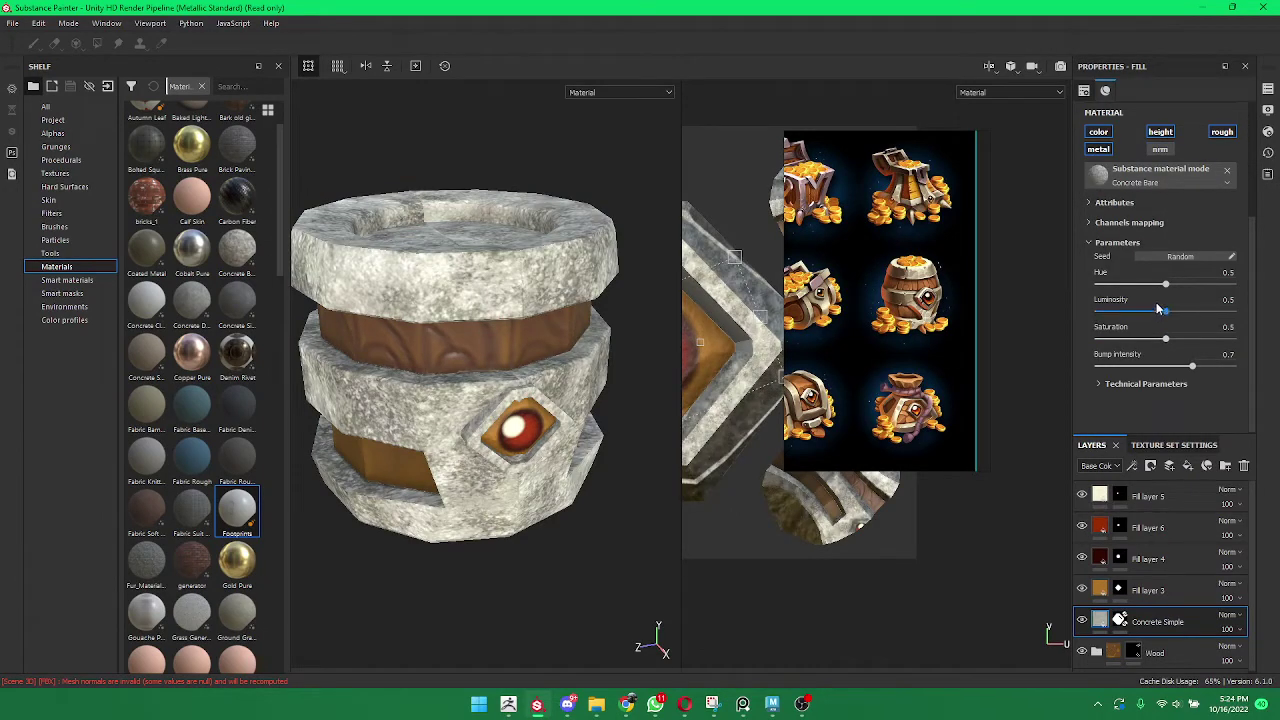
scroll(1142, 231, up, 3)
mouse_move(1142, 197)
mouse_down()
mouse_move(1165, 201)
mouse_move(1151, 203)
mouse_up()
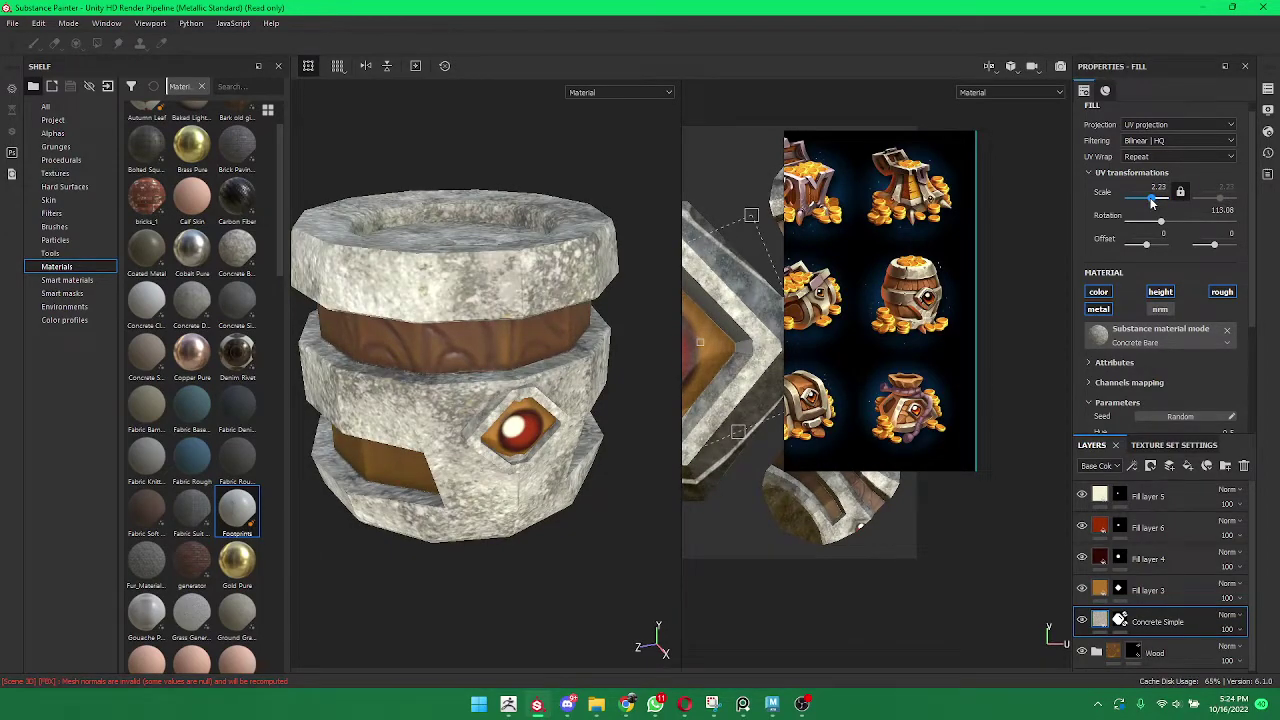
scroll(1130, 320, down, 3)
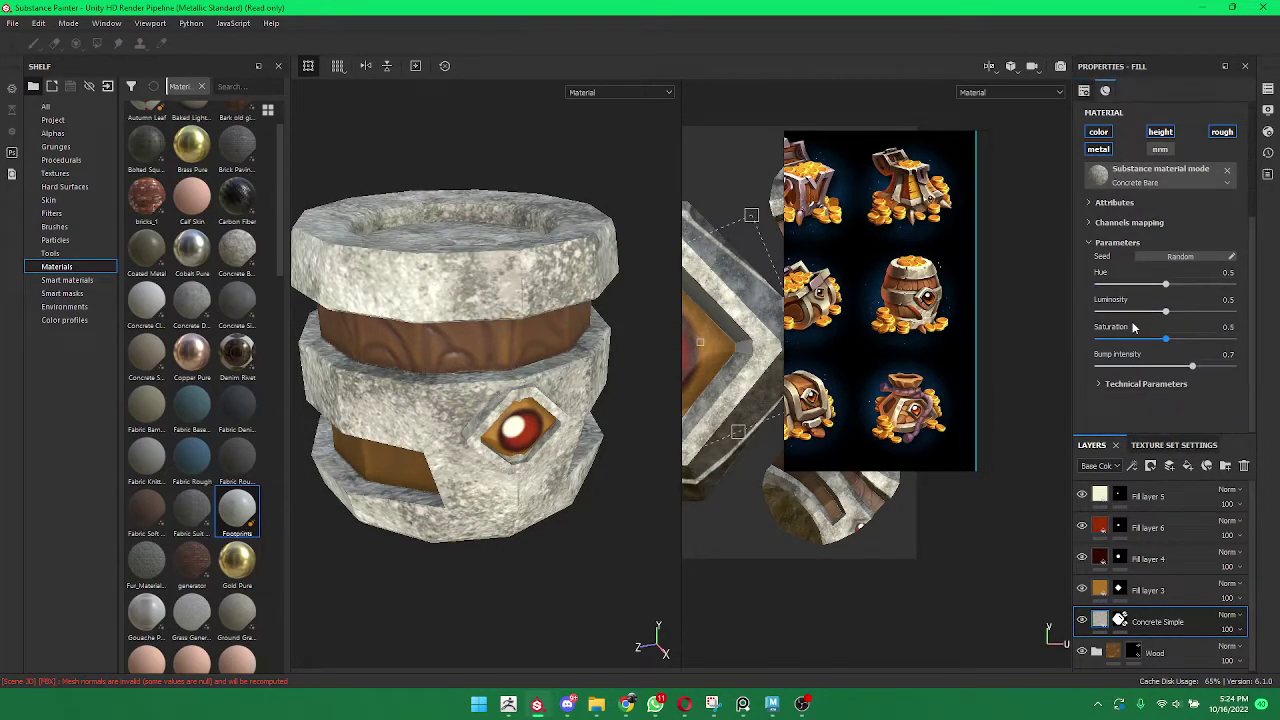
scroll(1133, 327, up, 3)
- Apply Medieval Pavement to the bands and rescale its texture
click(1150, 343)
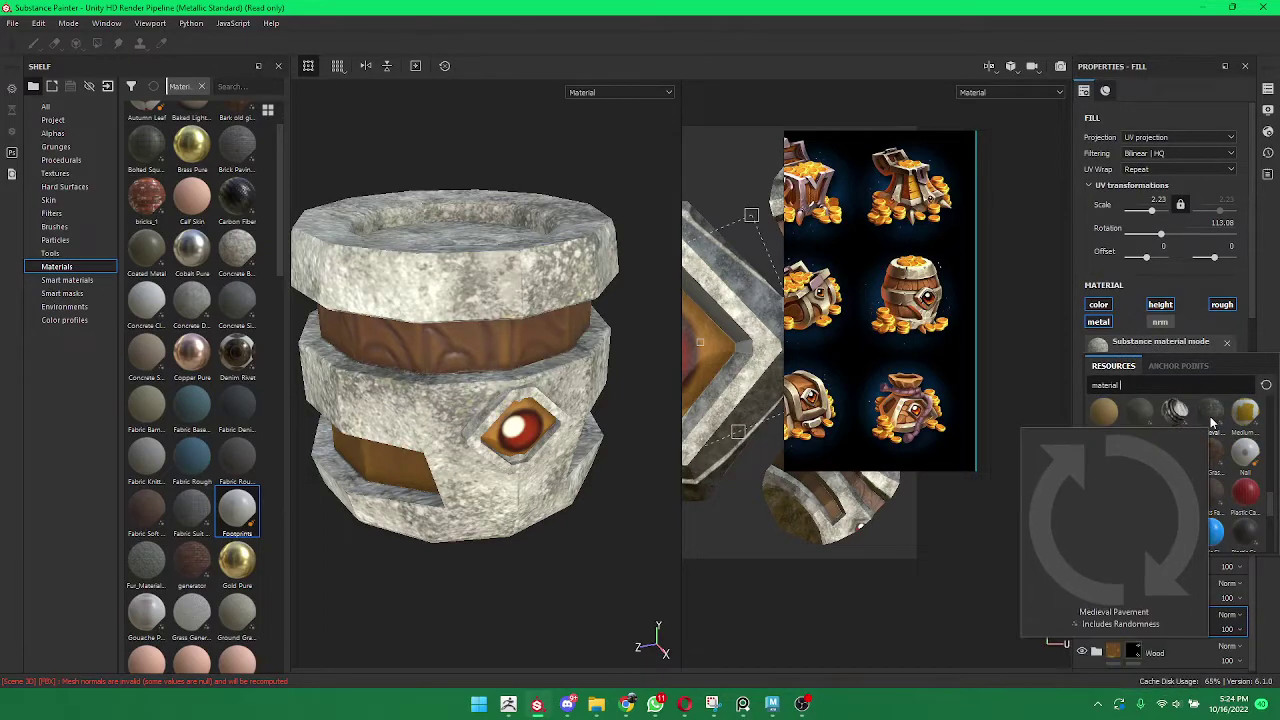
click(1211, 418)
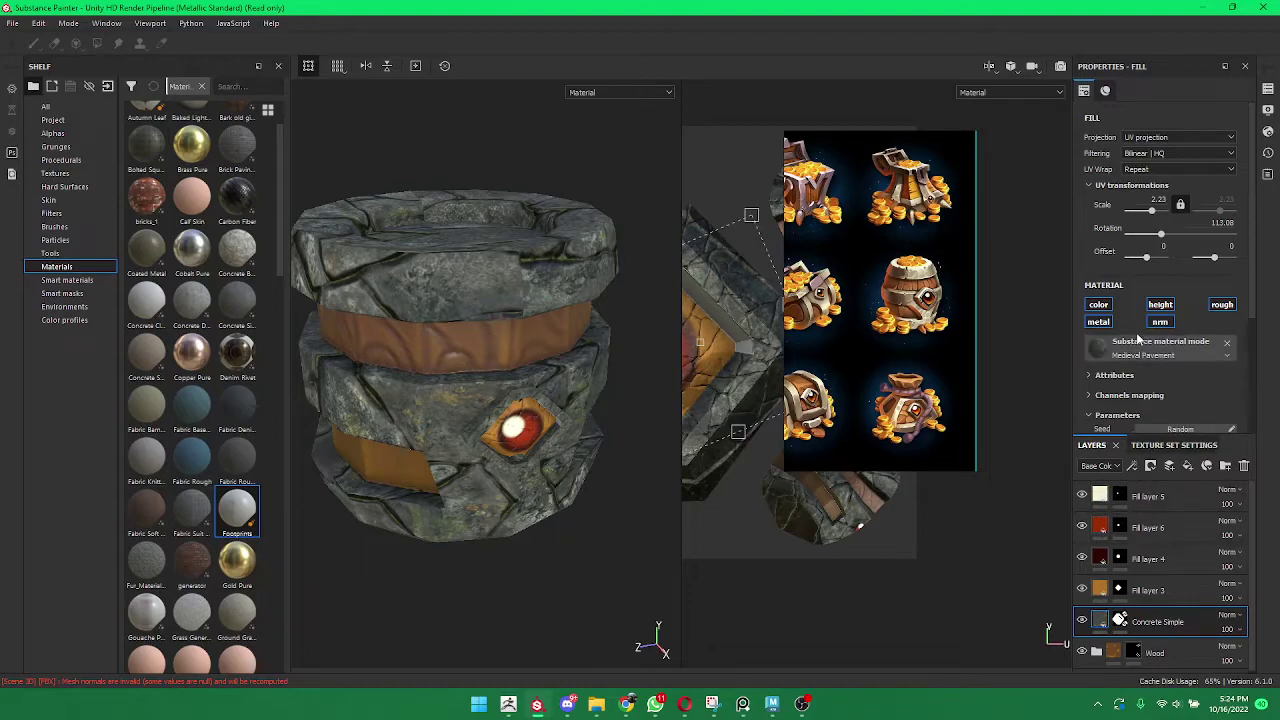
drag(1157, 209, 1139, 210)
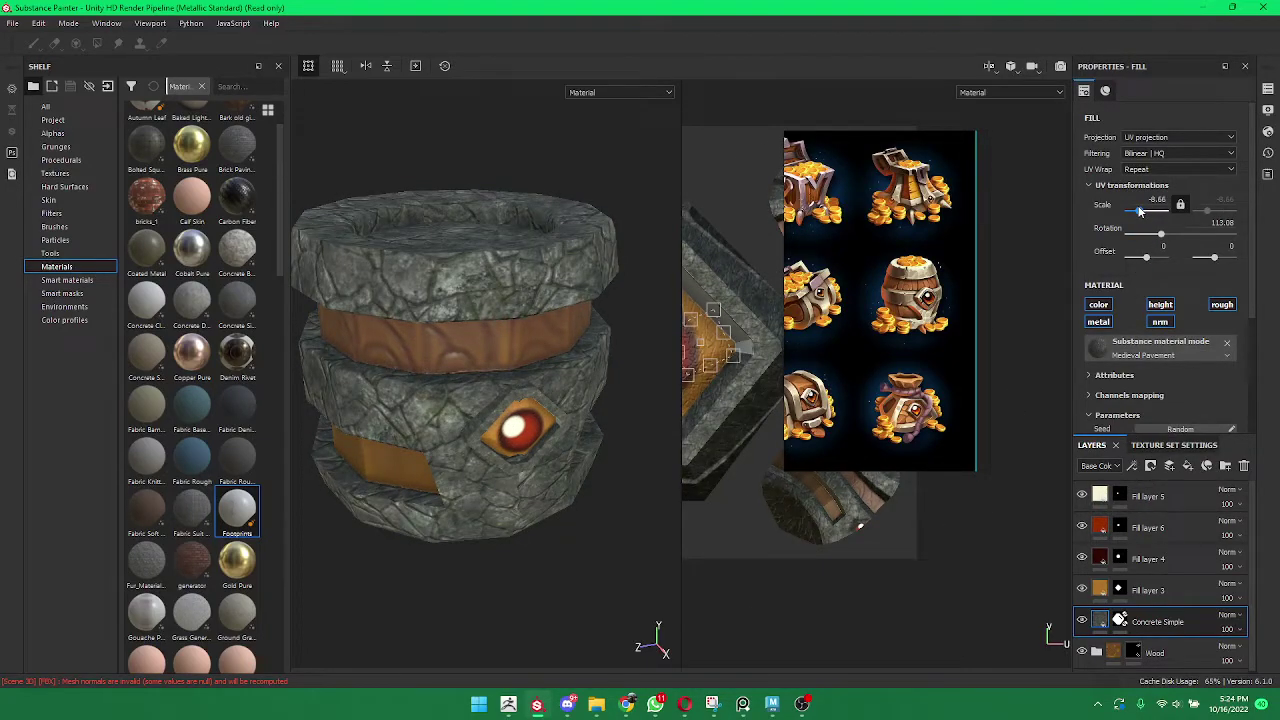
scroll(1140, 333, down, 3)
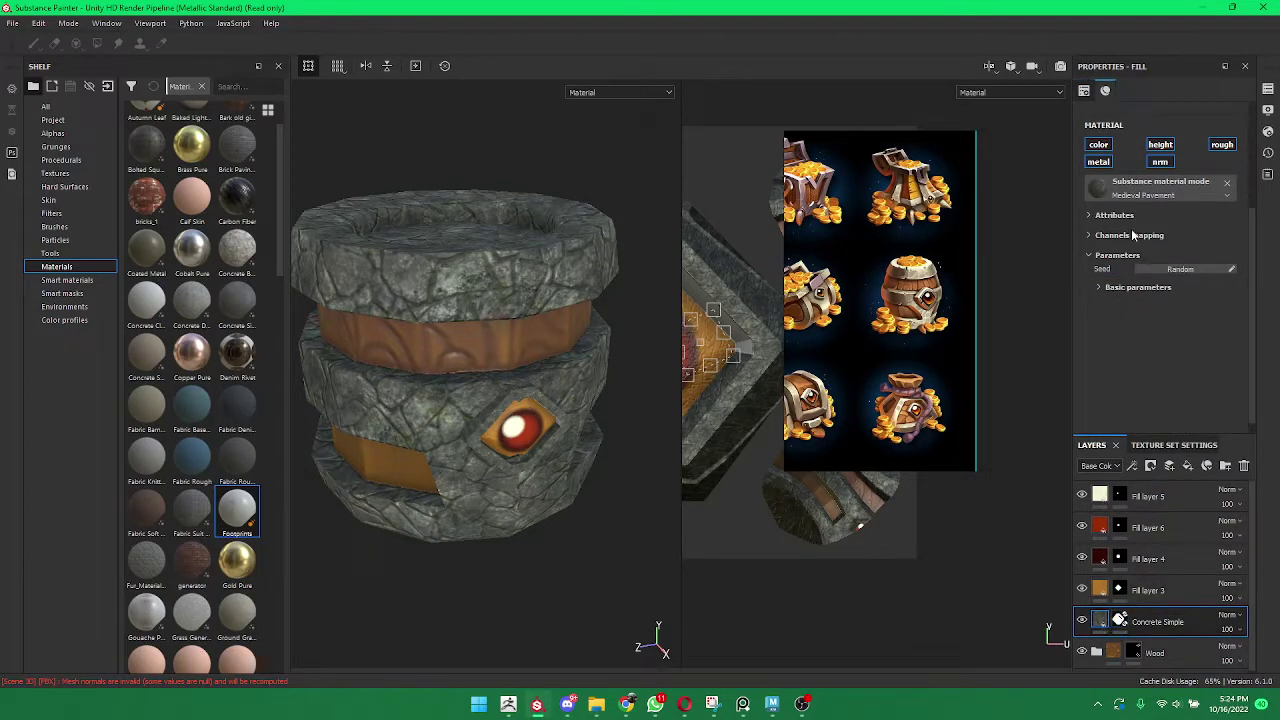
- Lower the stone's normal intensity, height range and height level in Basic parameters
click(1103, 287)
drag(1166, 333, 1133, 333)
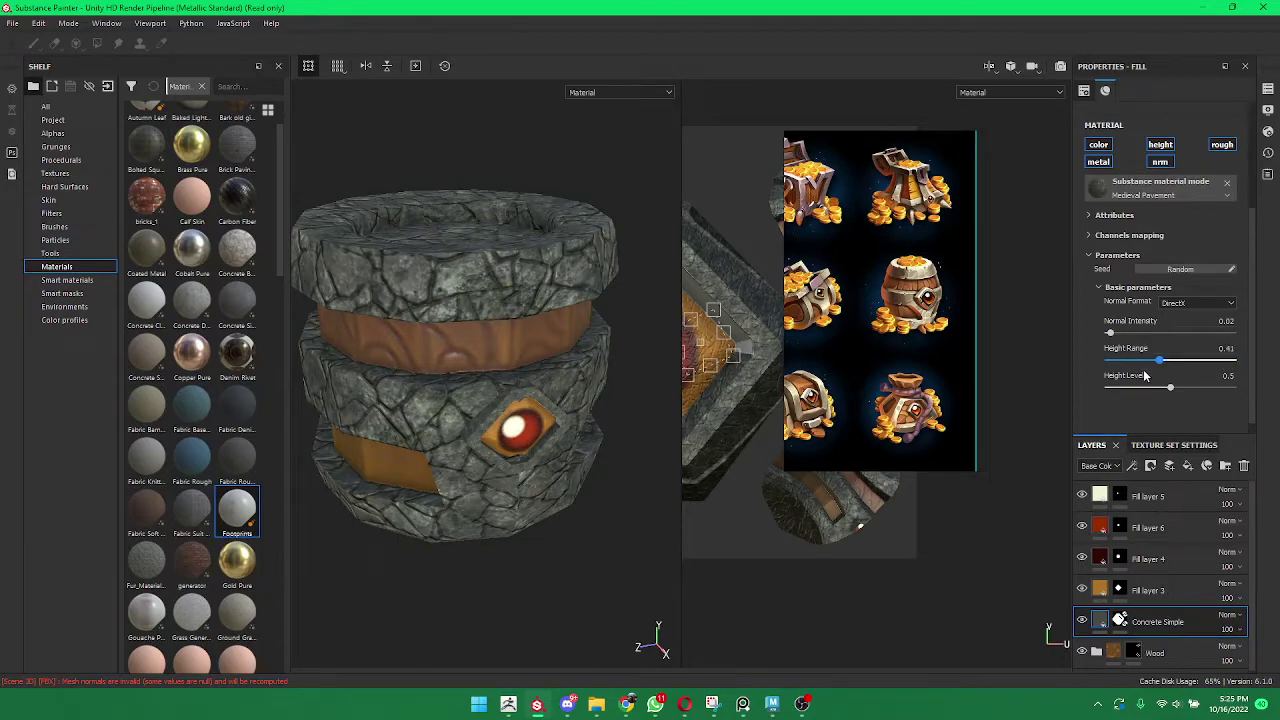
drag(1145, 375, 1120, 376)
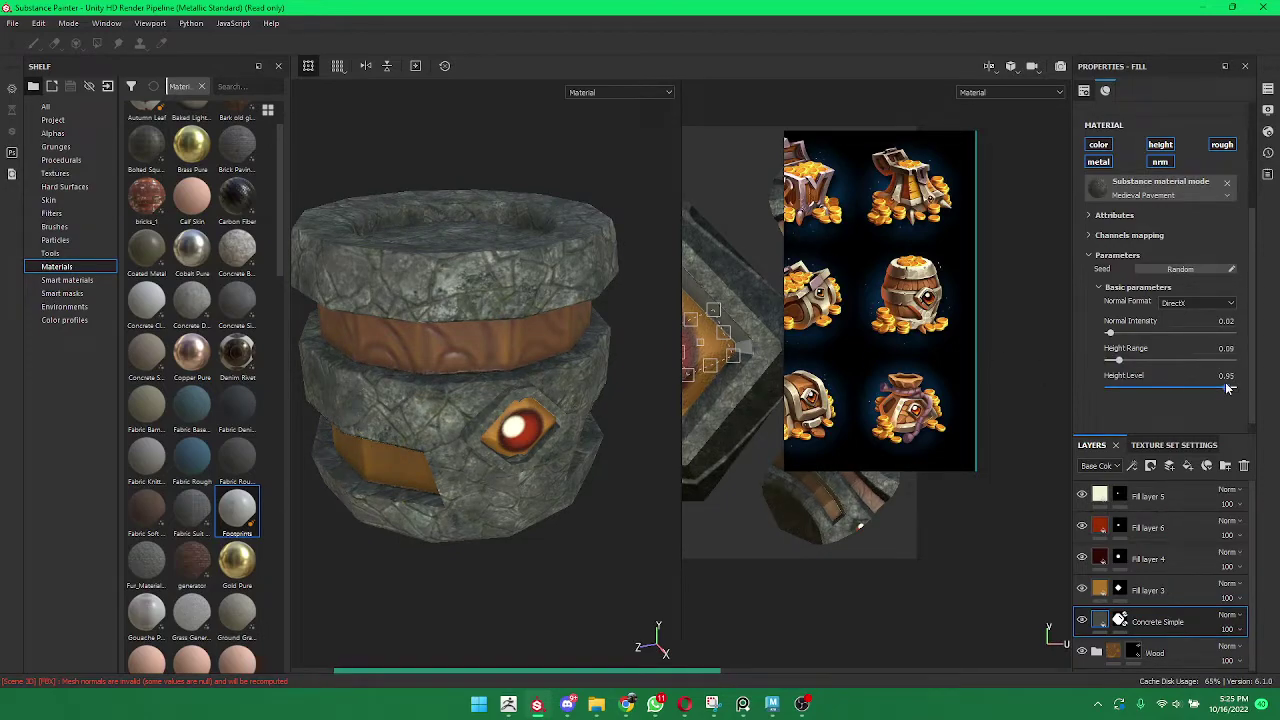
mouse_move(1204, 392)
mouse_down()
mouse_move(1122, 400)
mouse_move(1183, 388)
mouse_up()
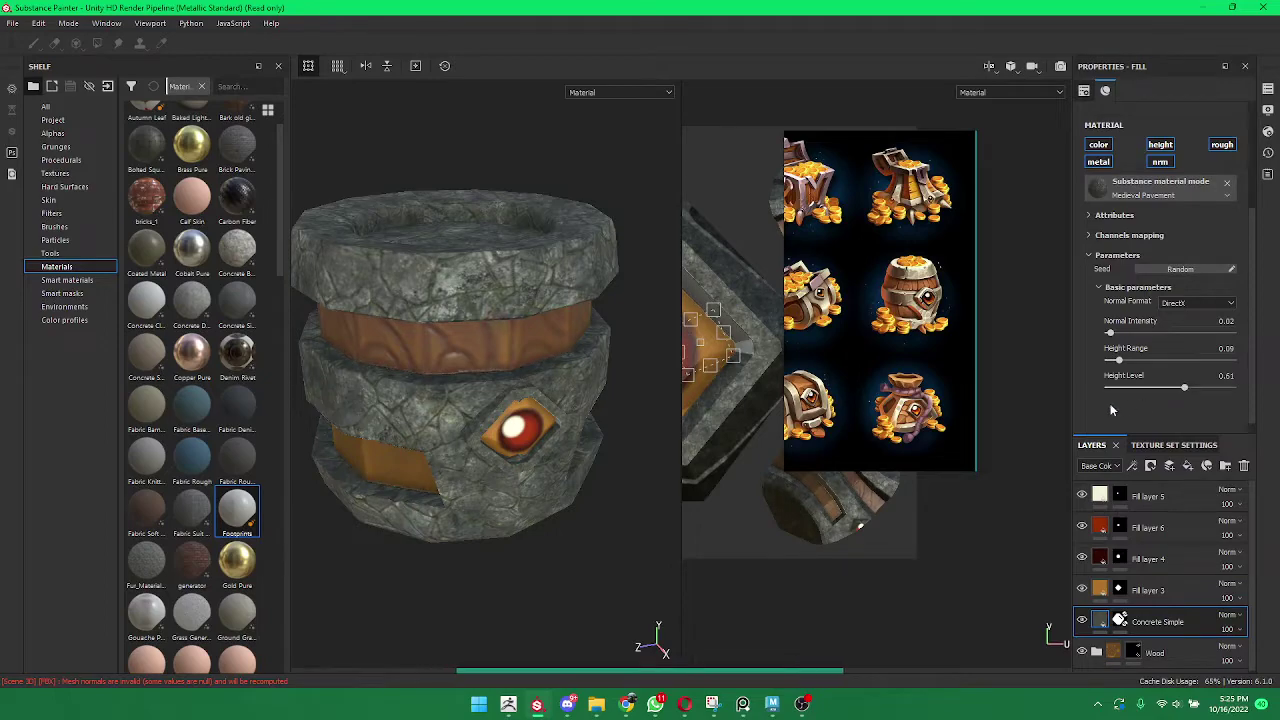
alt+drag(562, 576, 563, 463)
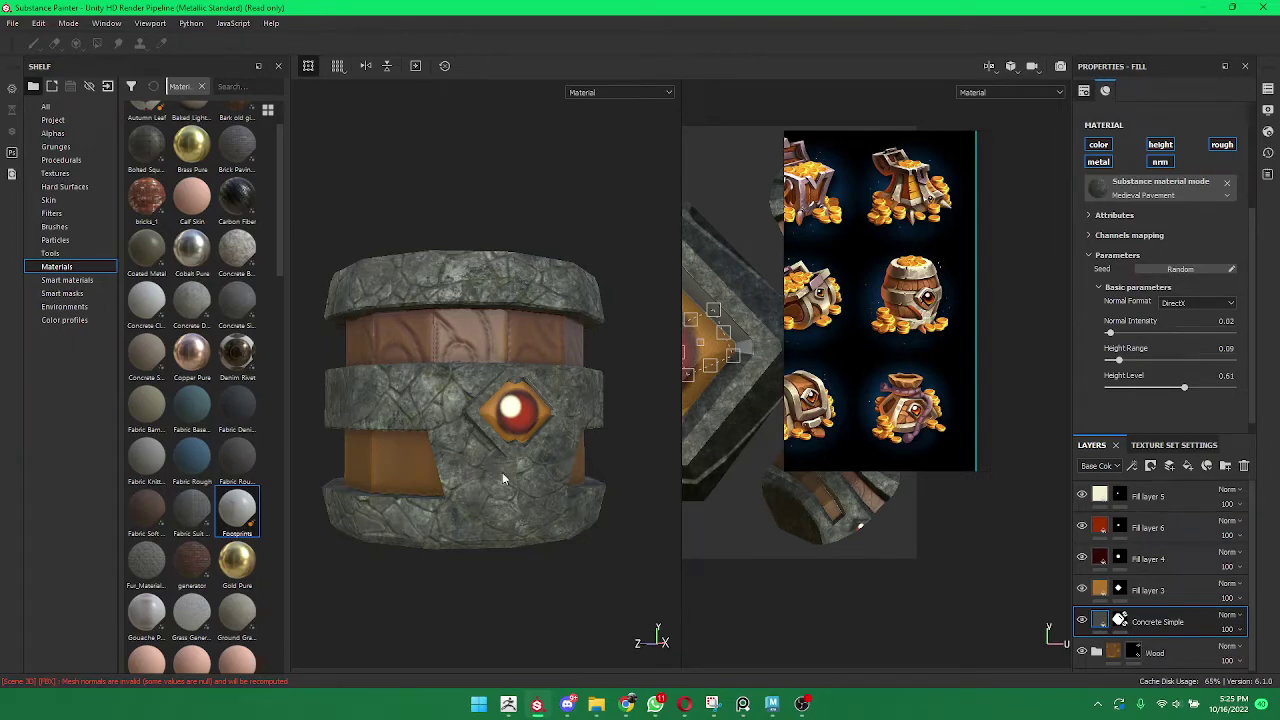
- Disable the material's colour channel so the stone bands turn white
click(1100, 145)
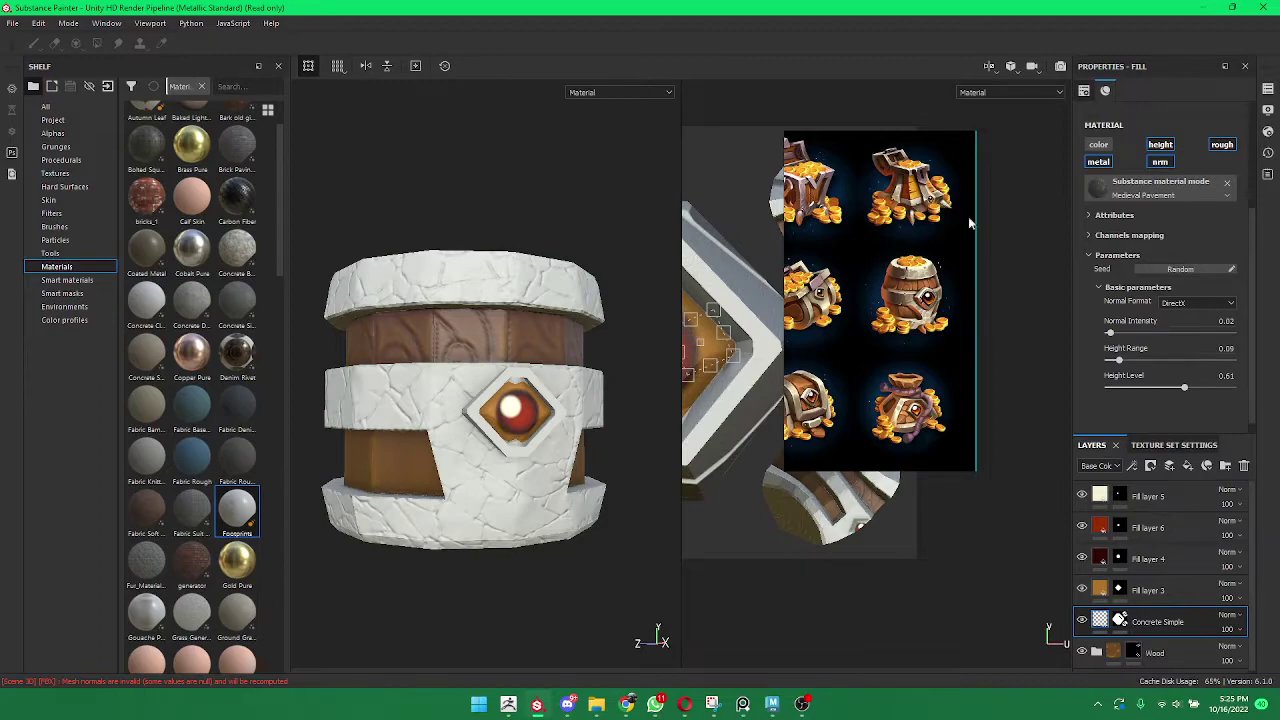
mouse_move(598, 390)
alt+mouse_down()
mouse_move(611, 428)
mouse_move(543, 423)
mouse_move(500, 443)
mouse_move(437, 428)
alt+mouse_up()
alt+right_drag(437, 428, 511, 456)
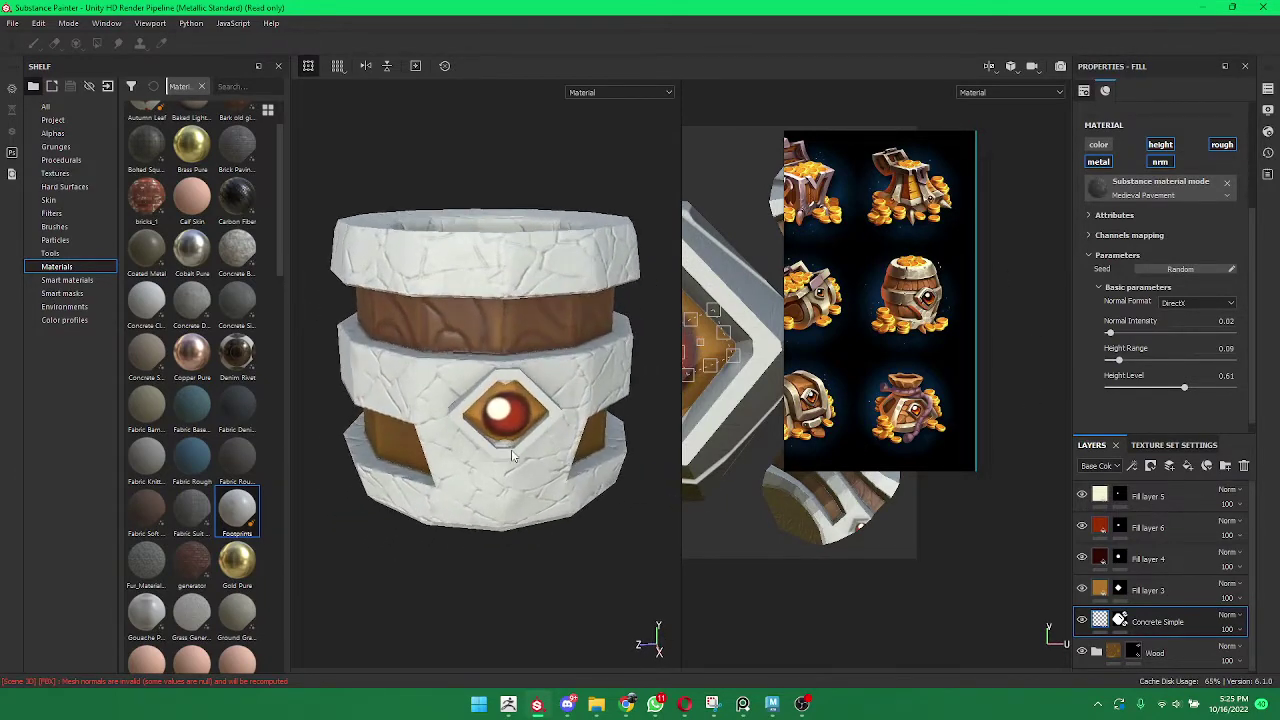
- Add a new fill layer with a black mask and a brown base colour
click(1192, 468)
right_click(1150, 609)
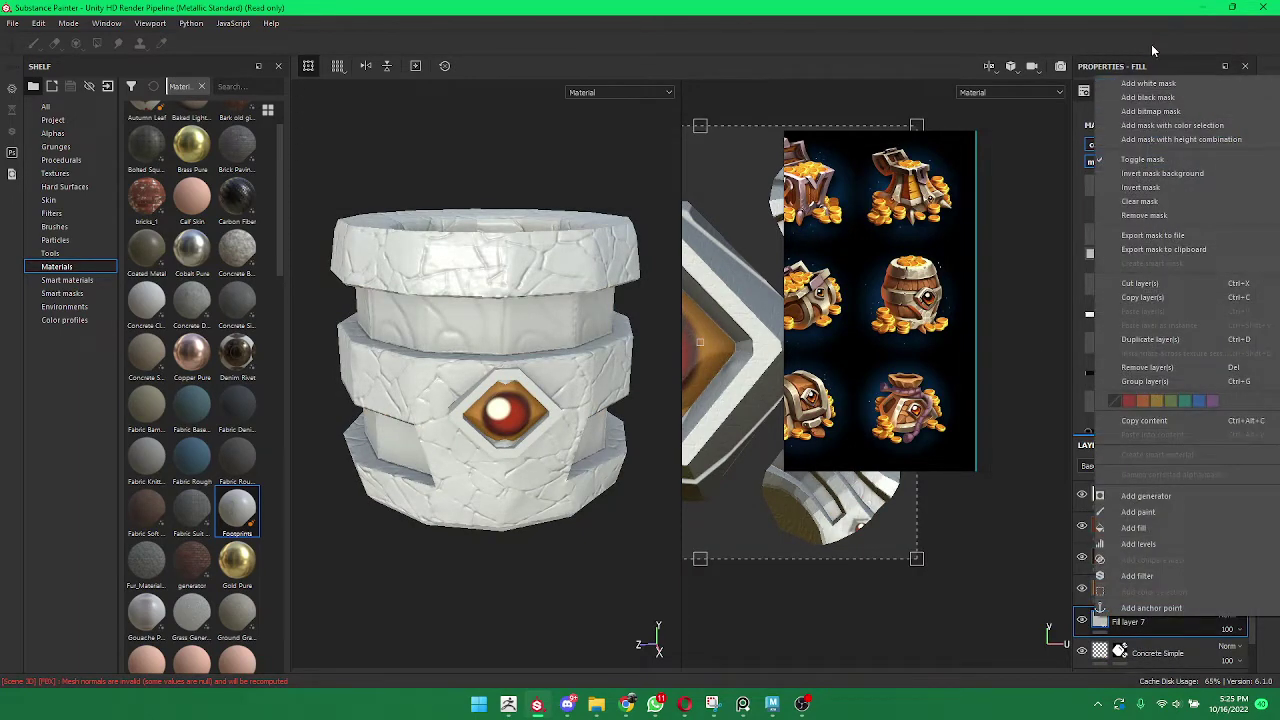
click(1148, 97)
click(1100, 621)
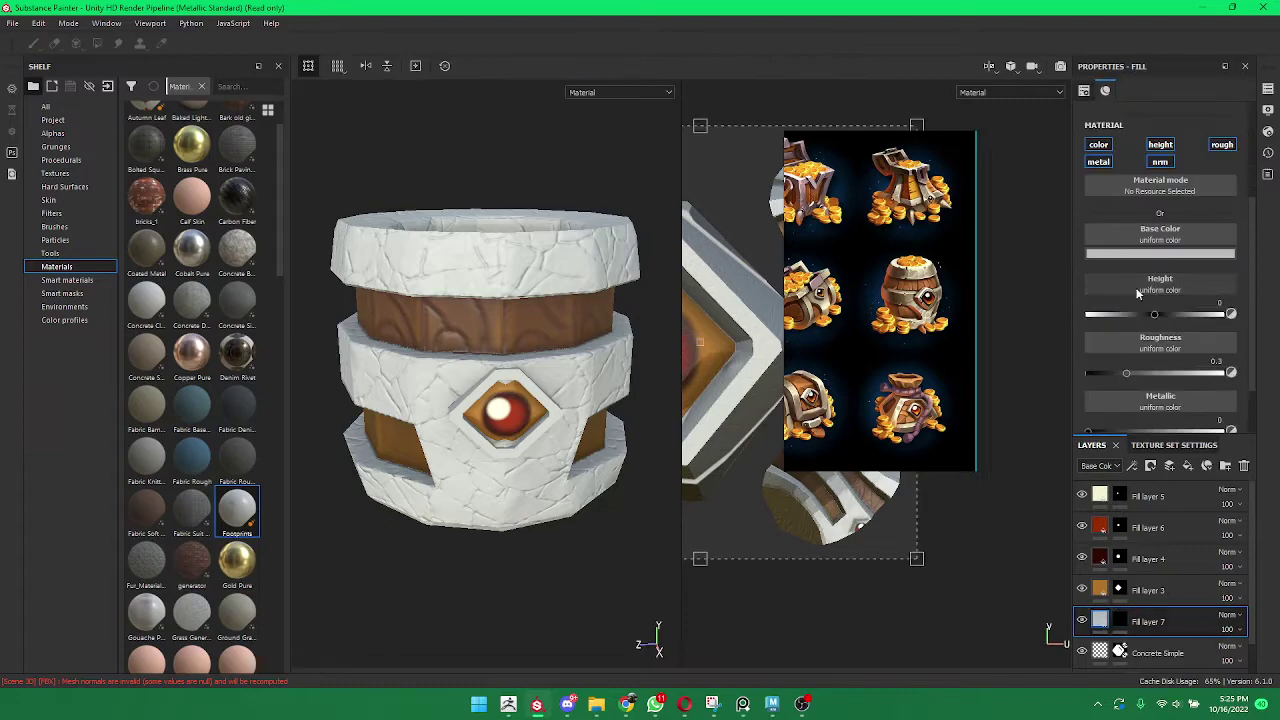
click(1122, 261)
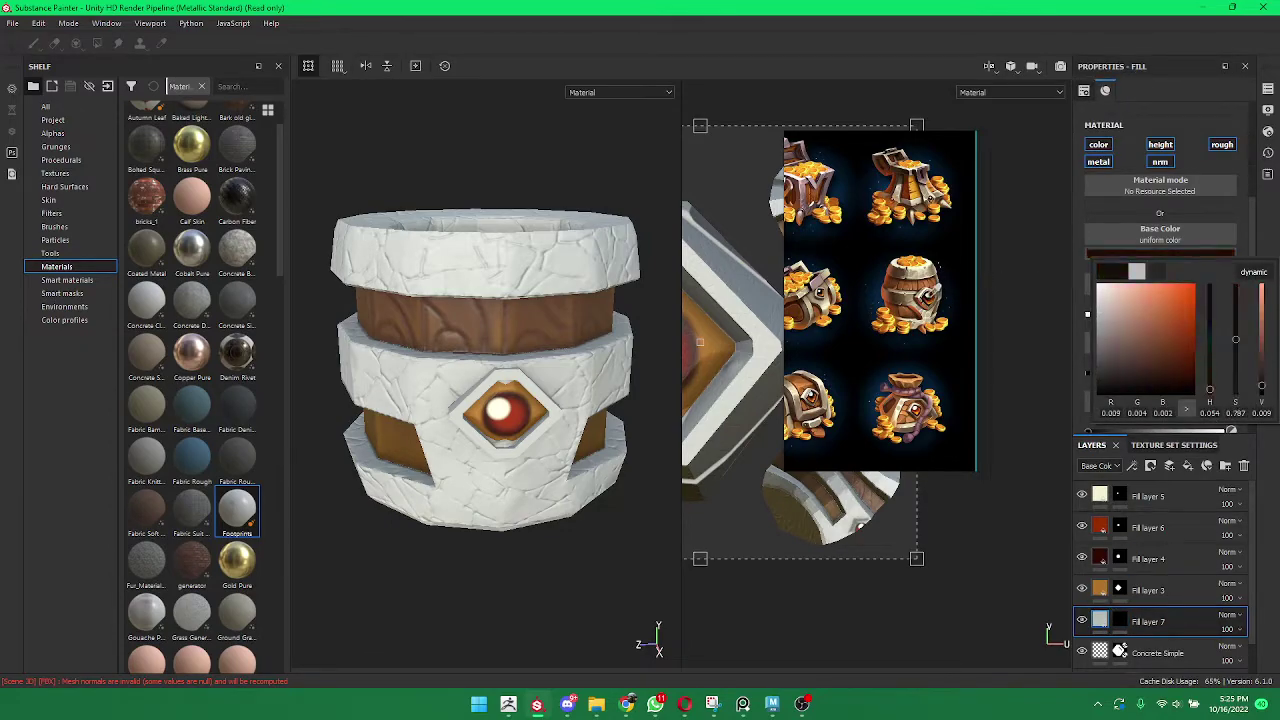
click(1127, 329)
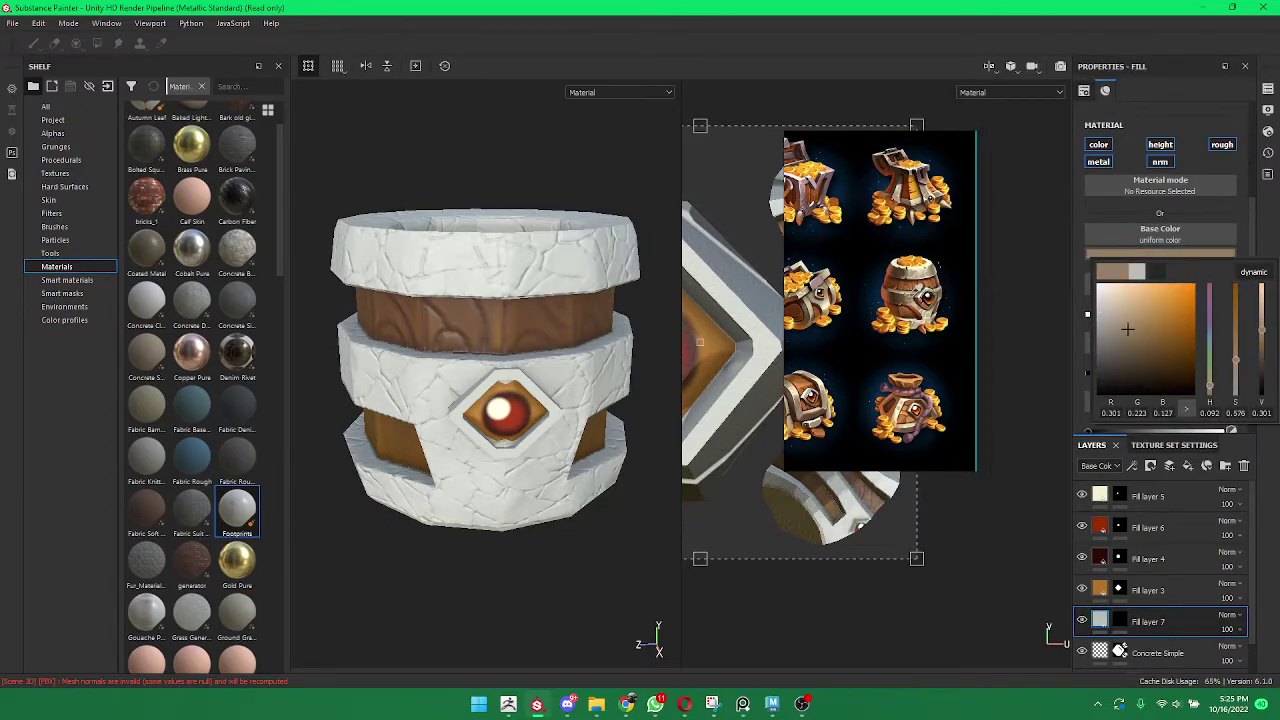
- Test-paint the tan fill onto the band left of the gem on the mask, then undo it
click(1122, 621)
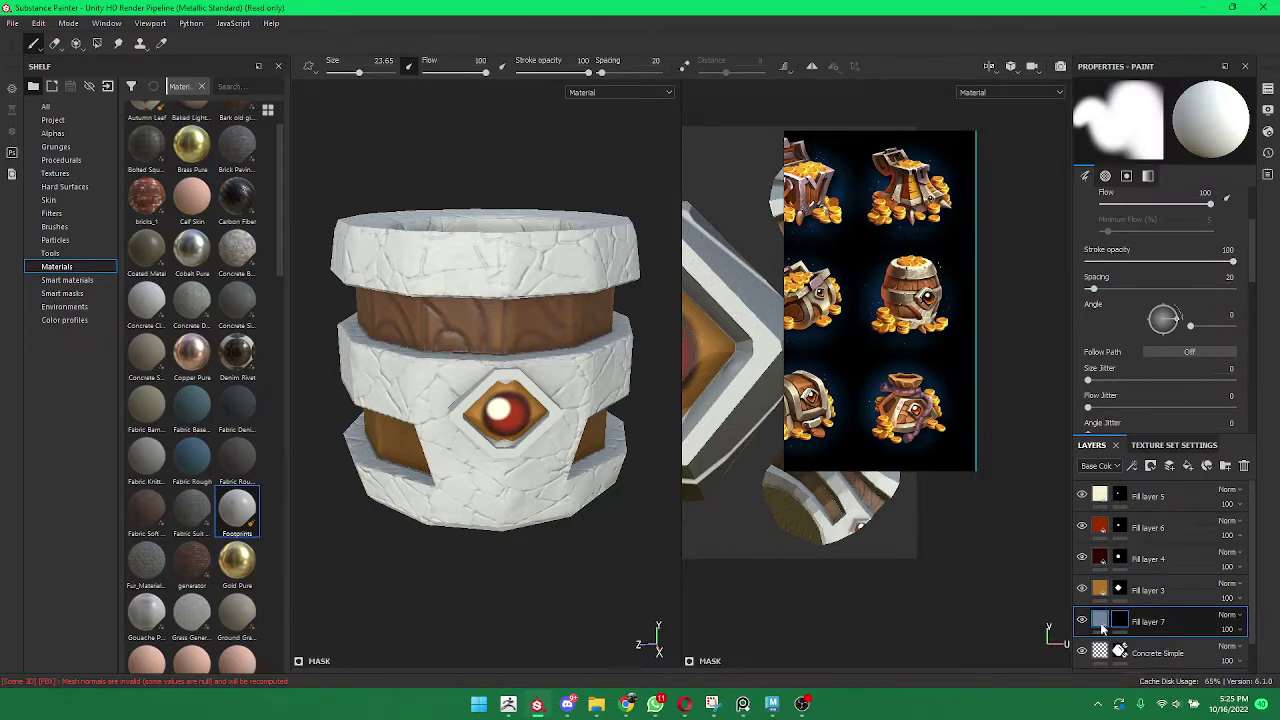
scroll(1103, 627, down, 1)
click(1100, 588)
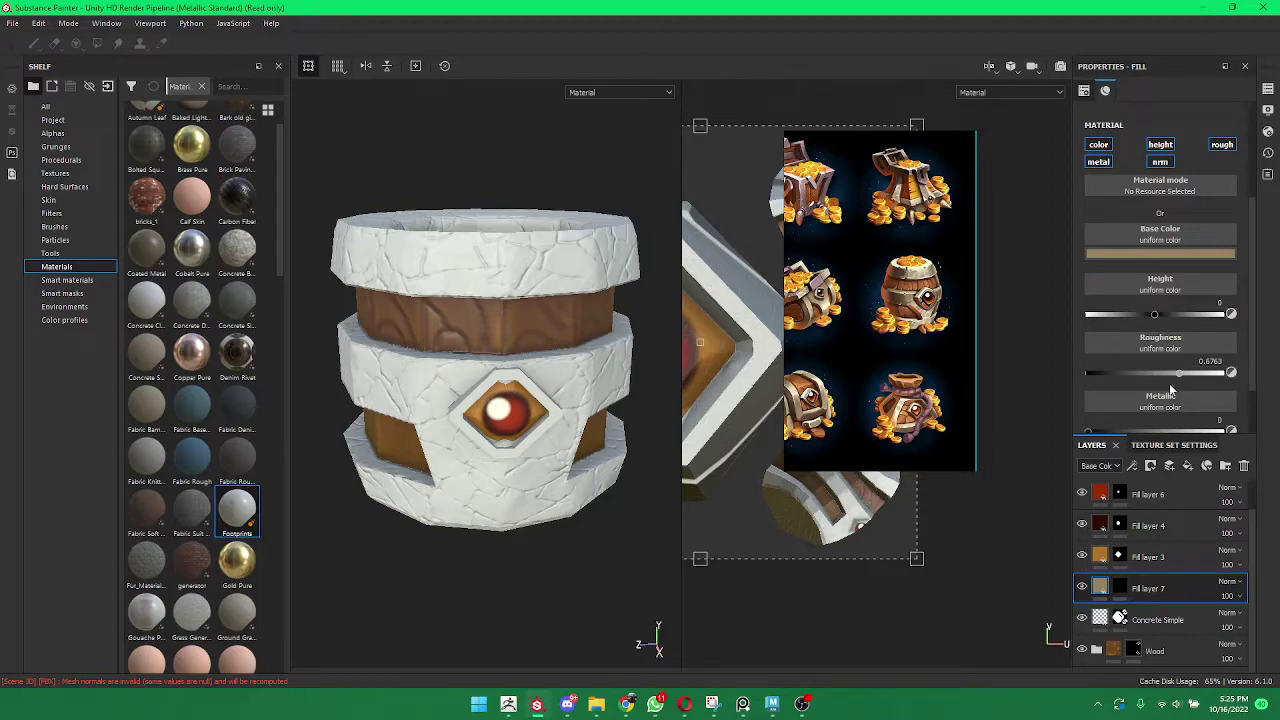
alt+drag(606, 500, 600, 440)
click(1119, 588)
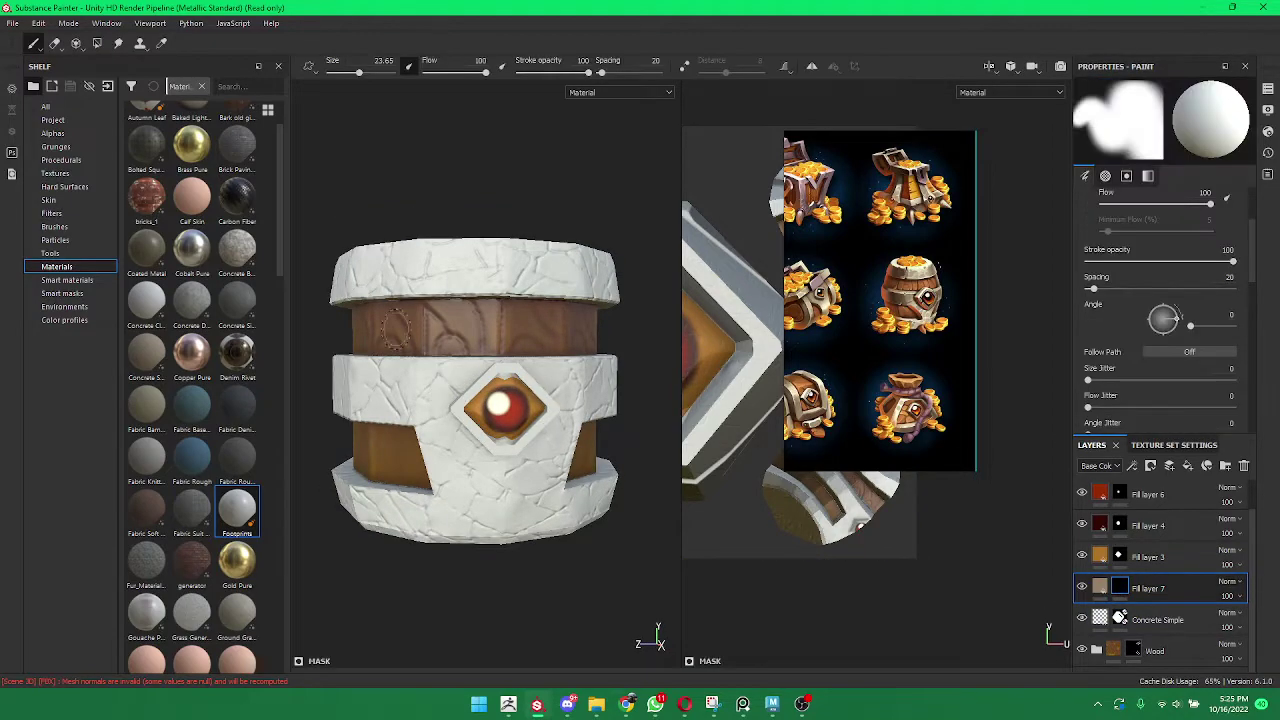
drag(450, 388, 456, 450)
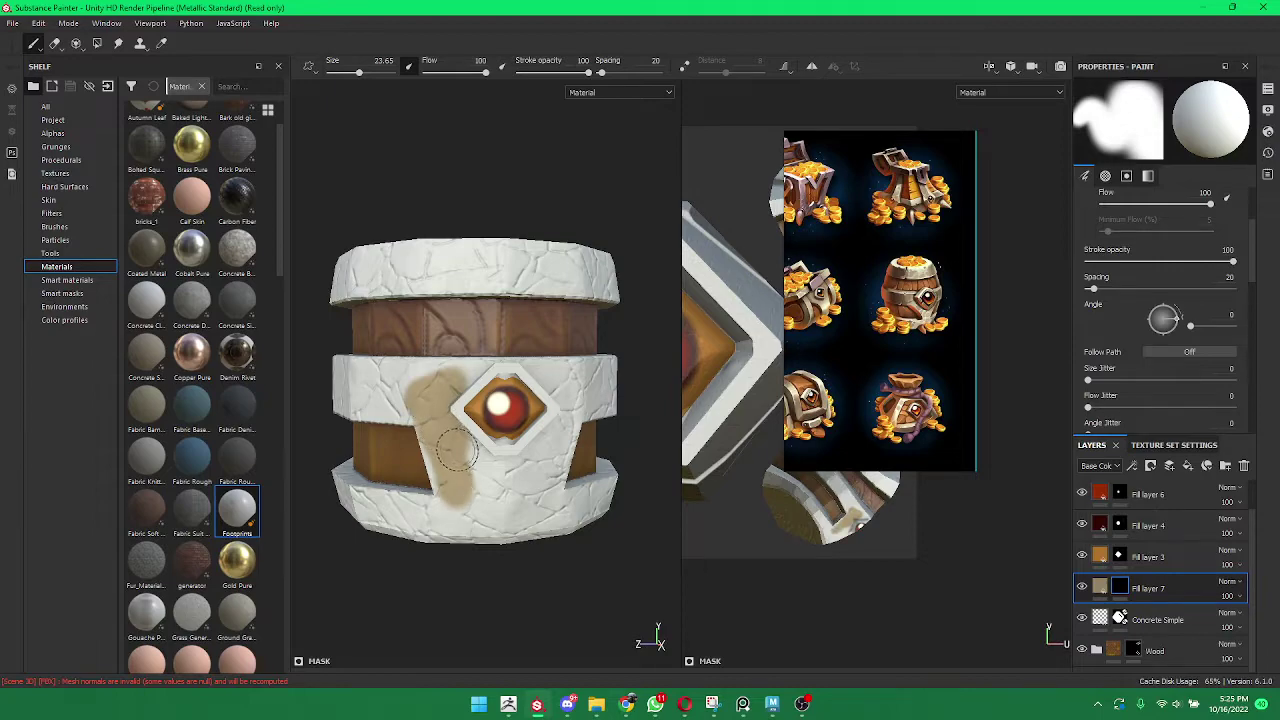
key(ctrl+z)
- With Polygon Fill, fill the front face below the gem and another middle-band face tan
click(98, 44)
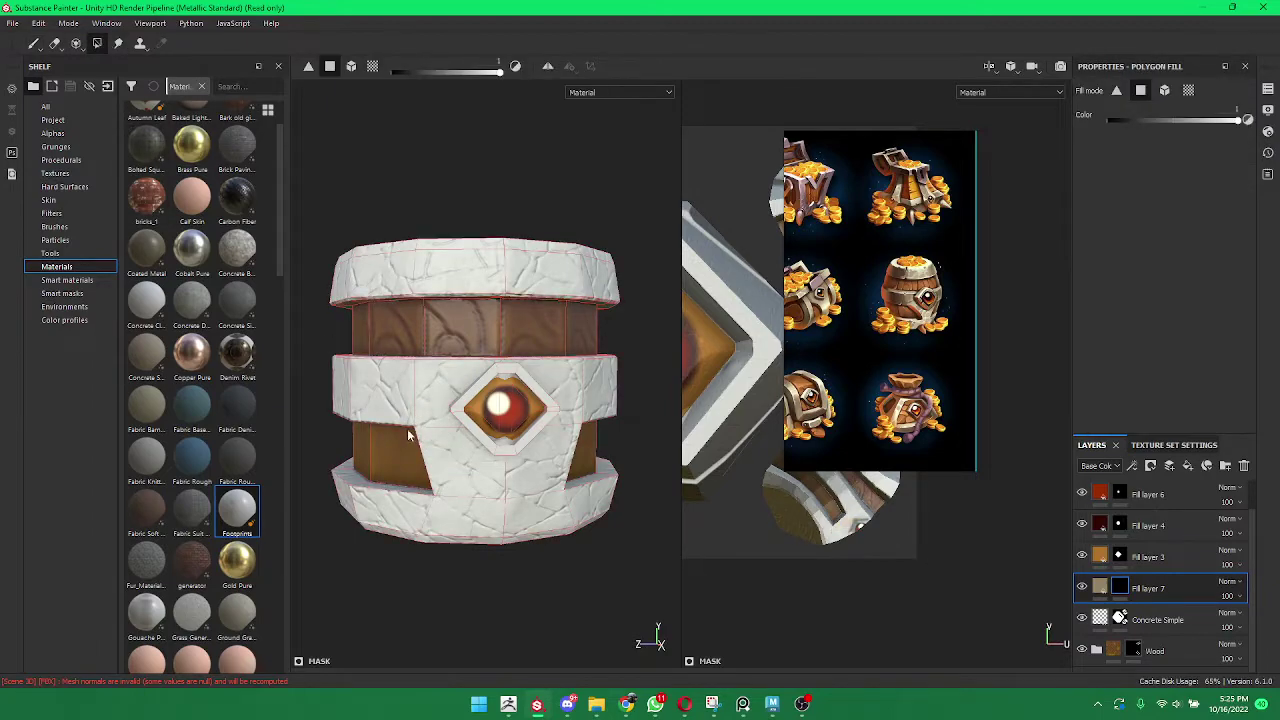
click(473, 463)
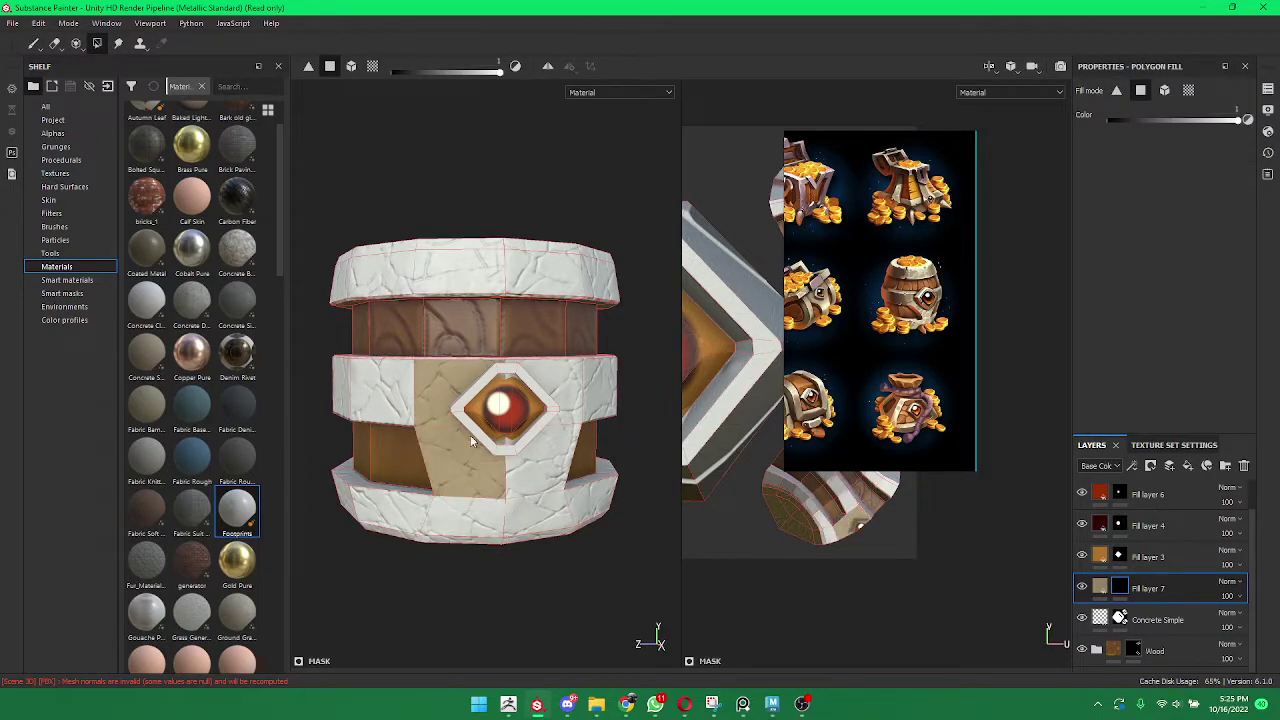
scroll(477, 440, up, 3)
mouse_move(477, 440)
alt+mouse_down()
mouse_move(470, 400)
mouse_move(400, 414)
alt+mouse_up()
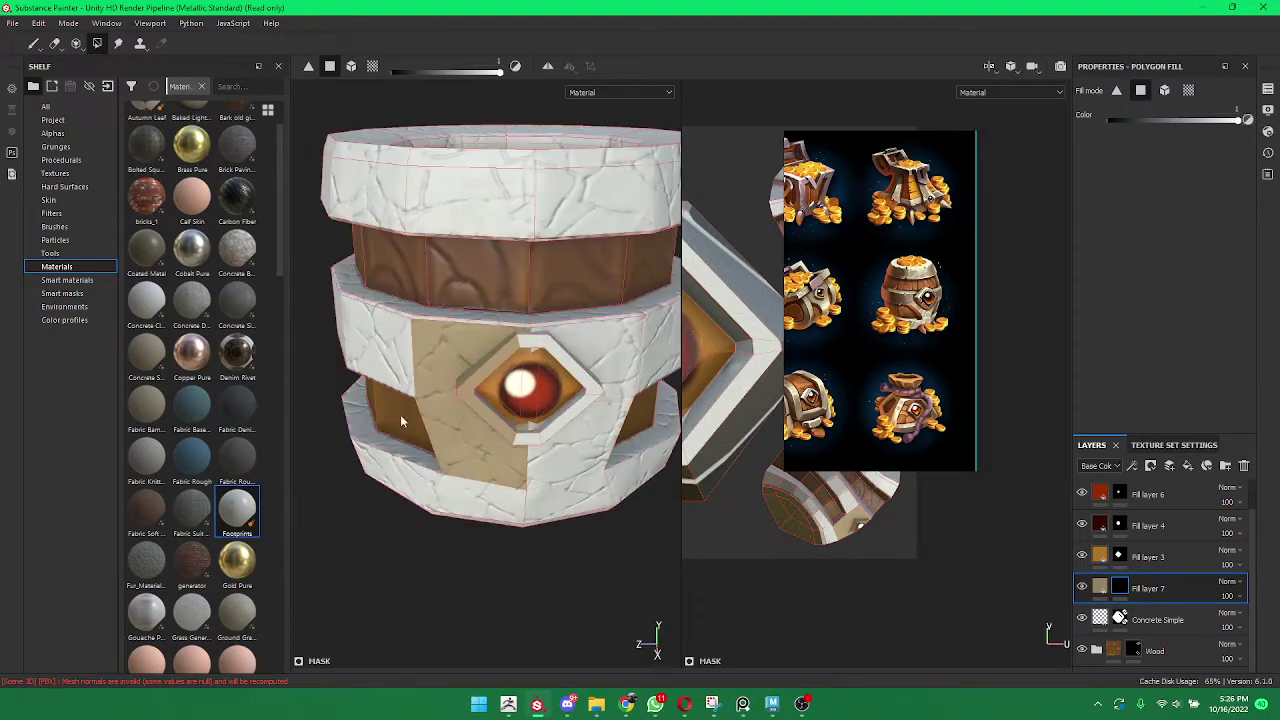
alt+drag(530, 345, 493, 385)
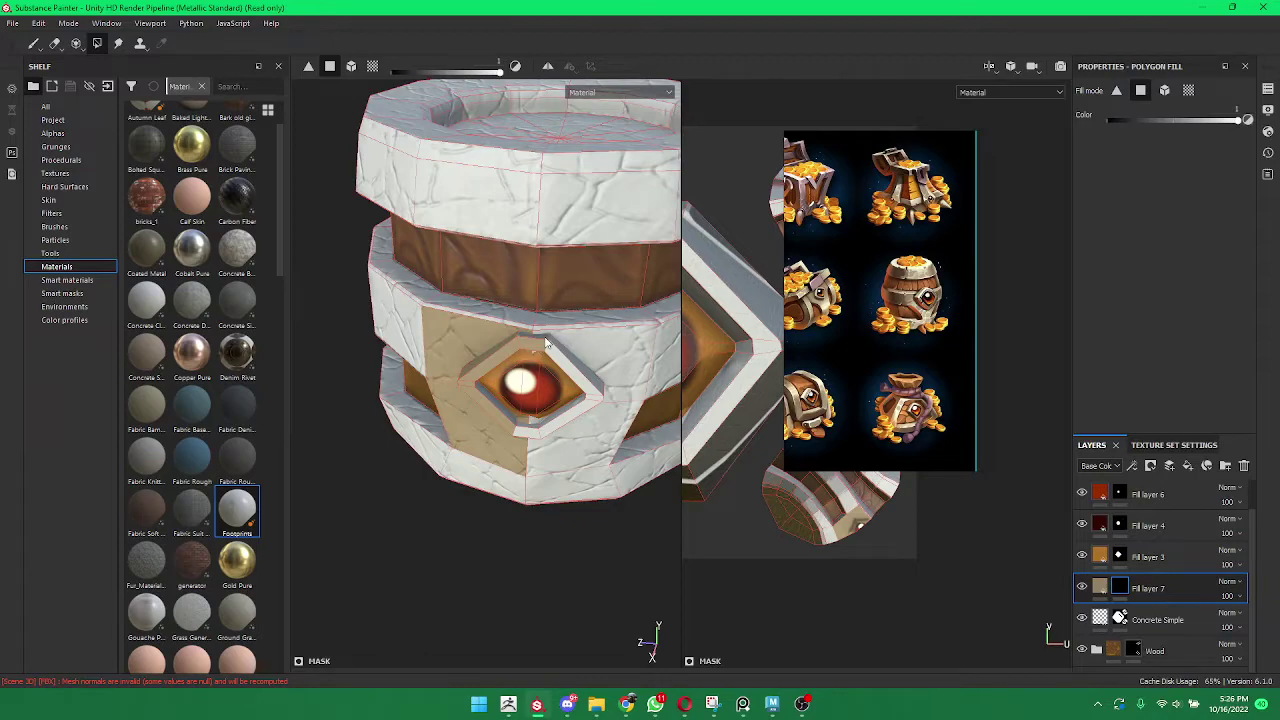
mouse_move(570, 372)
alt+mouse_down()
mouse_move(560, 387)
mouse_move(544, 347)
mouse_move(601, 428)
mouse_move(590, 401)
alt+mouse_up()
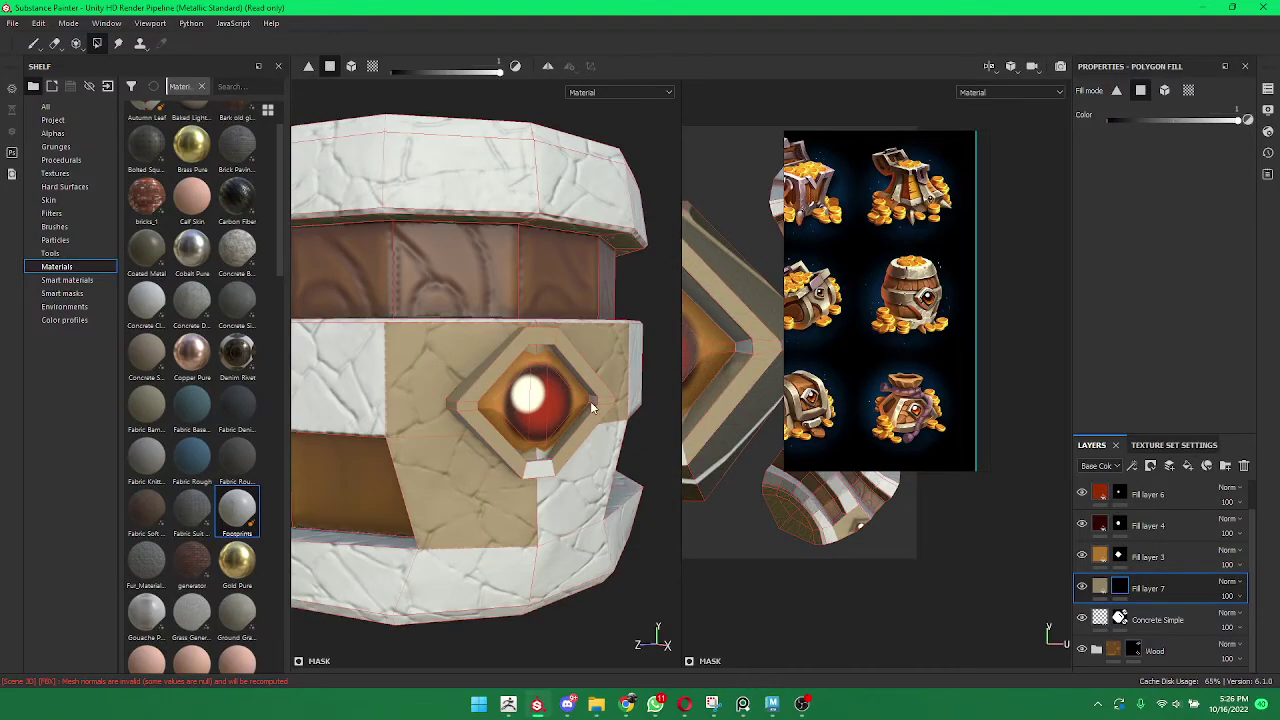
scroll(408, 473, down, 5)
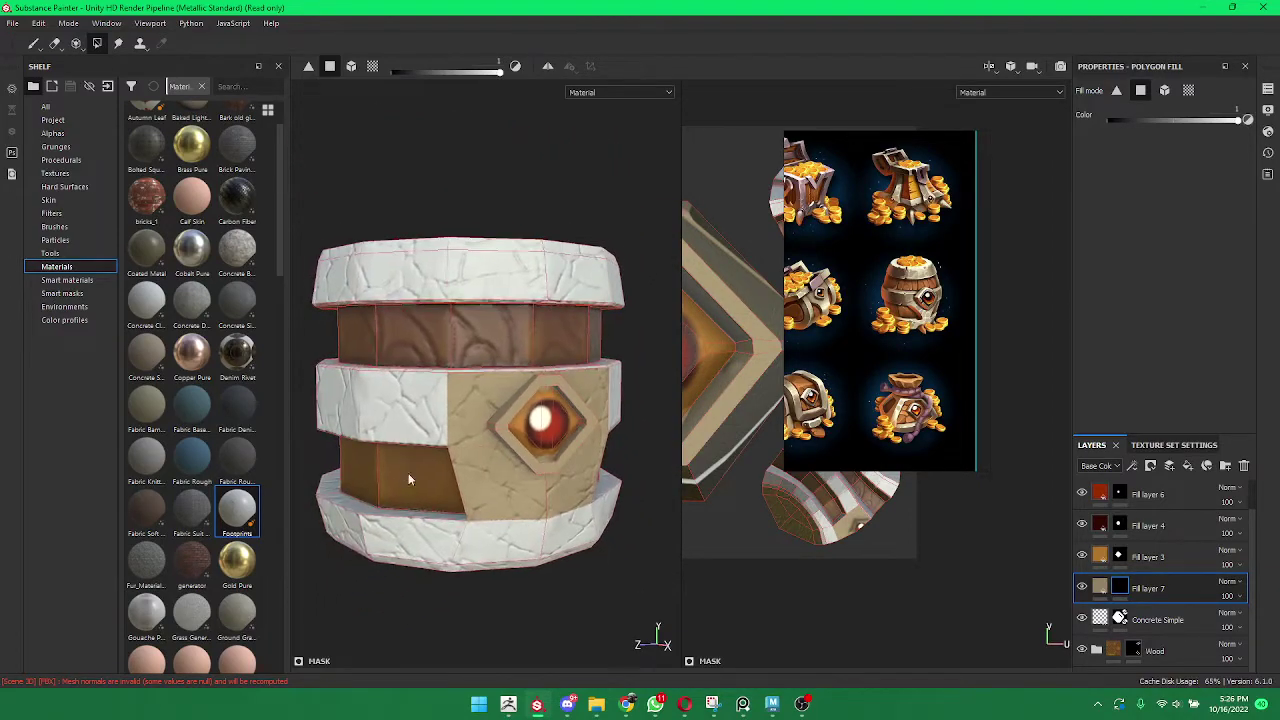
mouse_move(408, 473)
alt+mouse_down()
mouse_move(501, 434)
mouse_move(431, 405)
alt+mouse_up()
scroll(431, 405, up, 3)
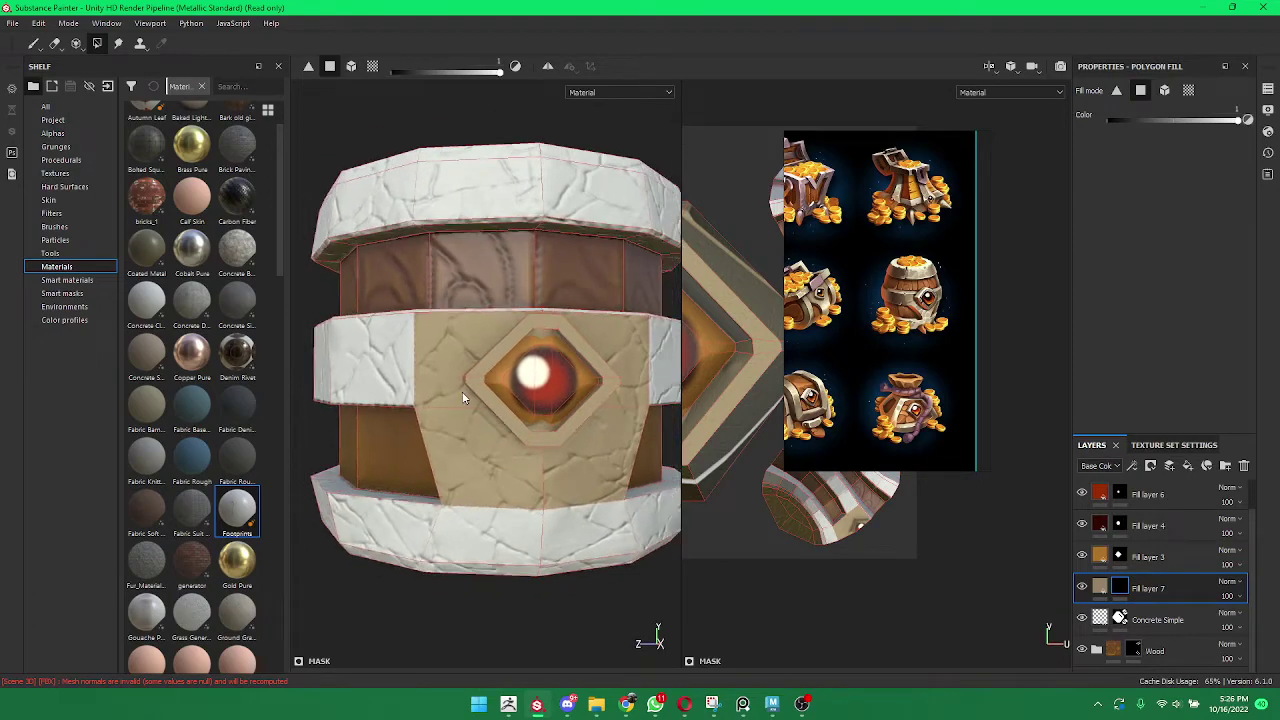
alt+middle_drag(528, 466, 481, 405)
alt+drag(481, 405, 559, 462)
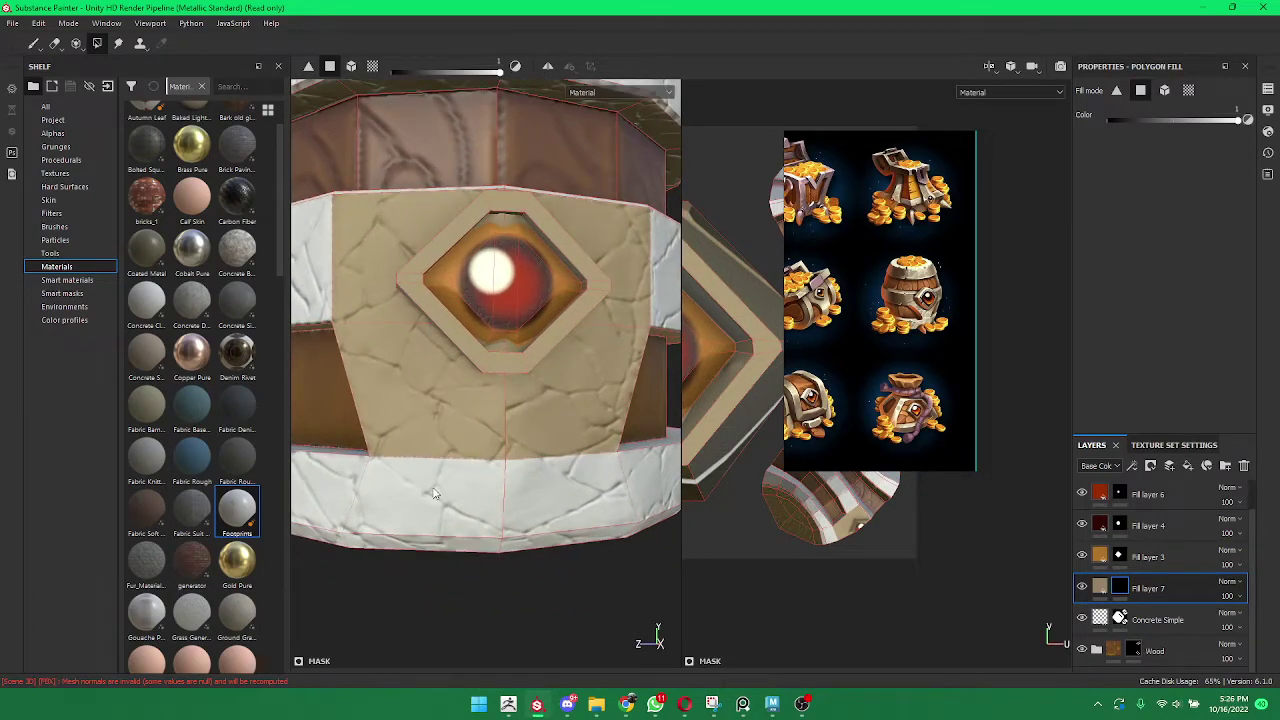
mouse_move(434, 493)
alt+mouse_down()
mouse_move(494, 437)
mouse_move(471, 537)
mouse_move(430, 513)
mouse_move(487, 554)
mouse_move(492, 445)
alt+mouse_up()
mouse_move(503, 424)
alt+mouse_down()
mouse_move(507, 434)
mouse_move(437, 332)
alt+mouse_up()
click(494, 372)
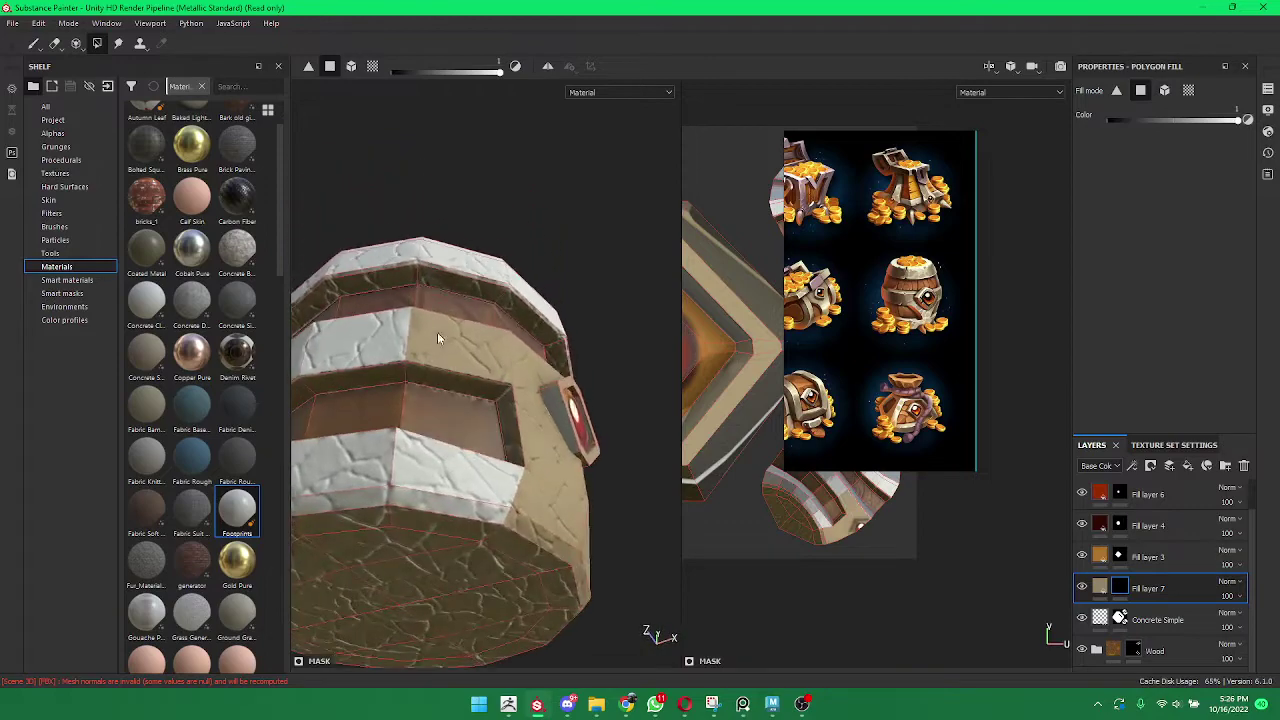
- Fill the remaining middle-band faces, the pale strip and the front opening's inner wall tan
mouse_move(457, 390)
alt+mouse_down()
mouse_move(389, 370)
mouse_move(519, 472)
alt+mouse_up()
click(434, 427)
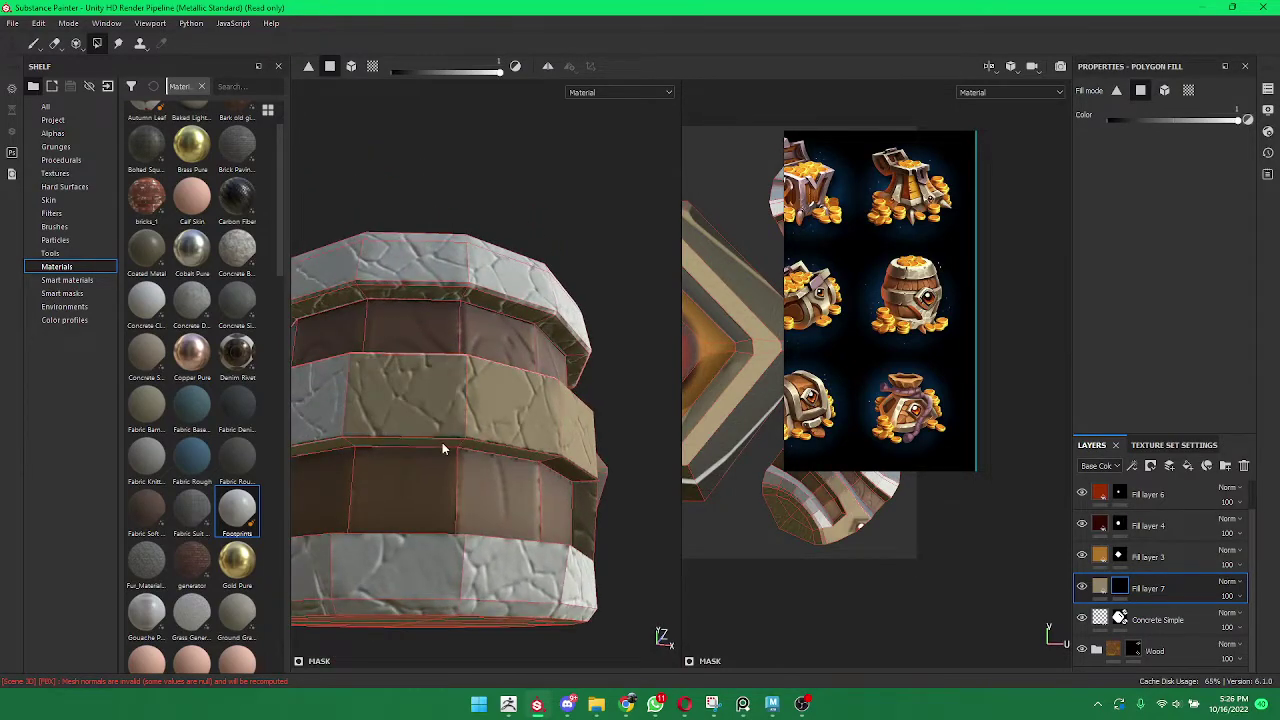
mouse_move(498, 412)
alt+mouse_down()
mouse_move(526, 434)
mouse_move(471, 438)
alt+mouse_up()
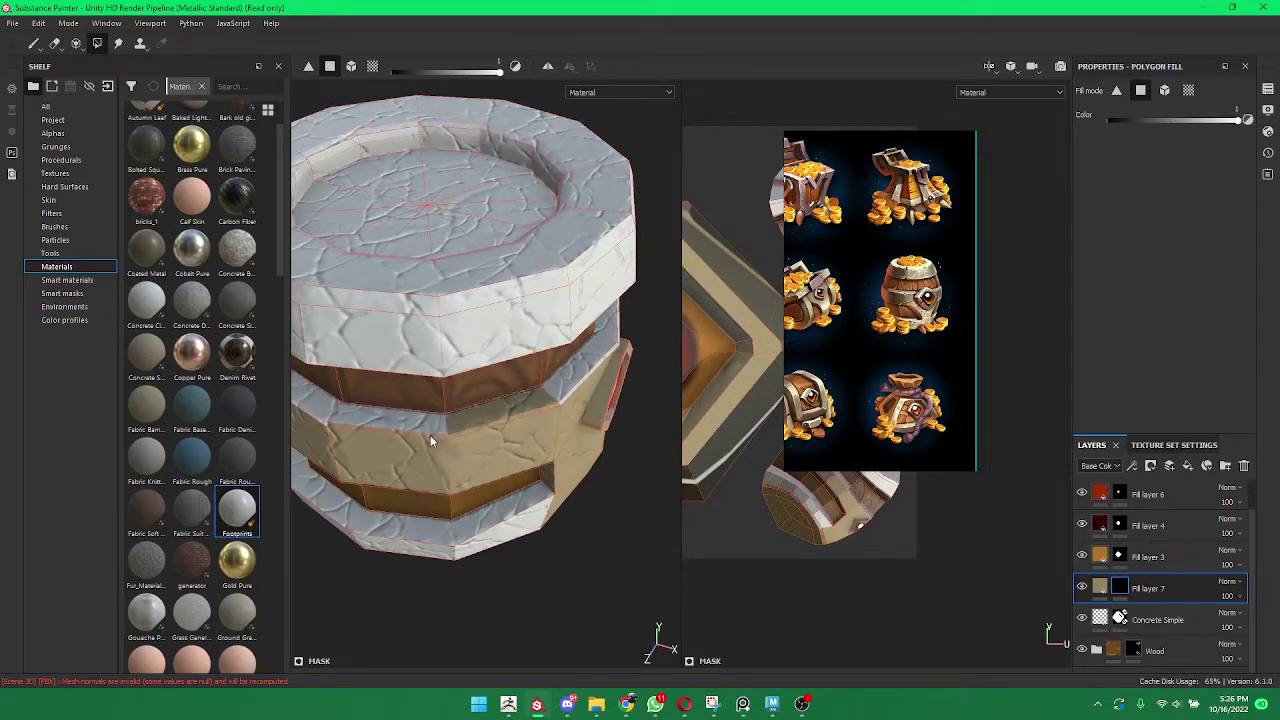
click(430, 435)
mouse_move(563, 398)
alt+mouse_down()
mouse_move(480, 417)
mouse_move(490, 398)
alt+mouse_up()
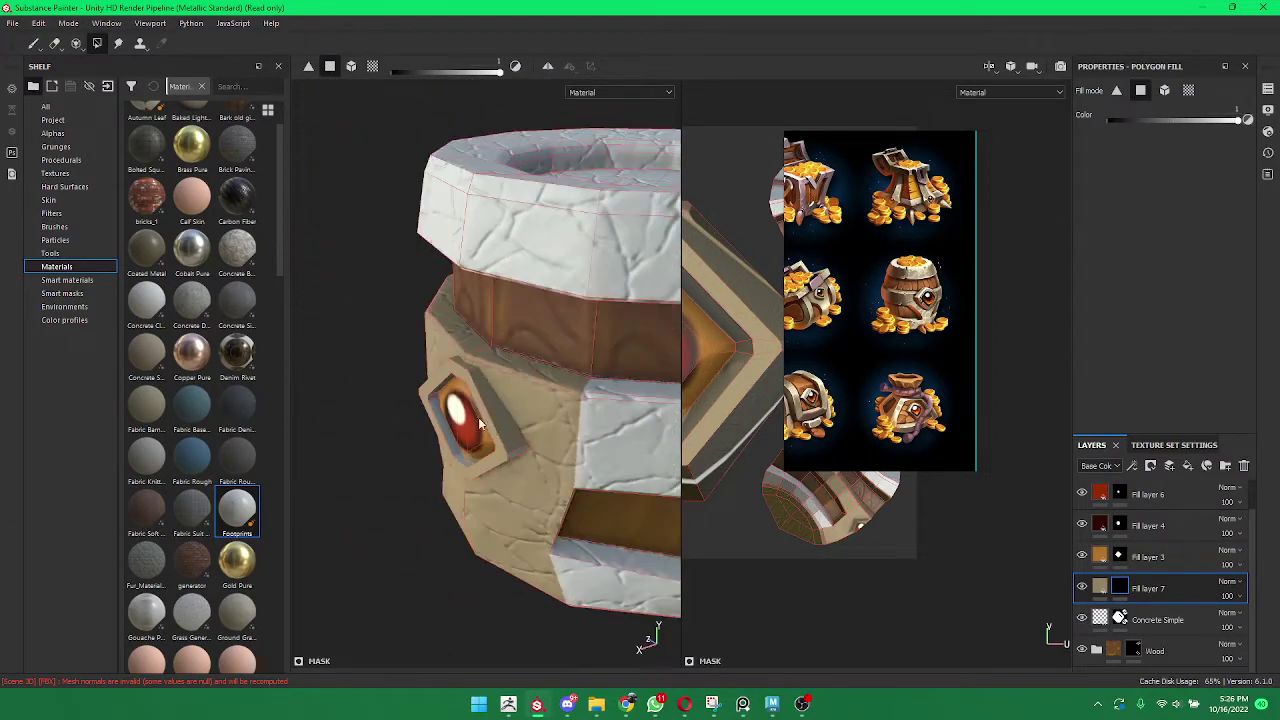
alt+drag(540, 386, 414, 413)
click(524, 374)
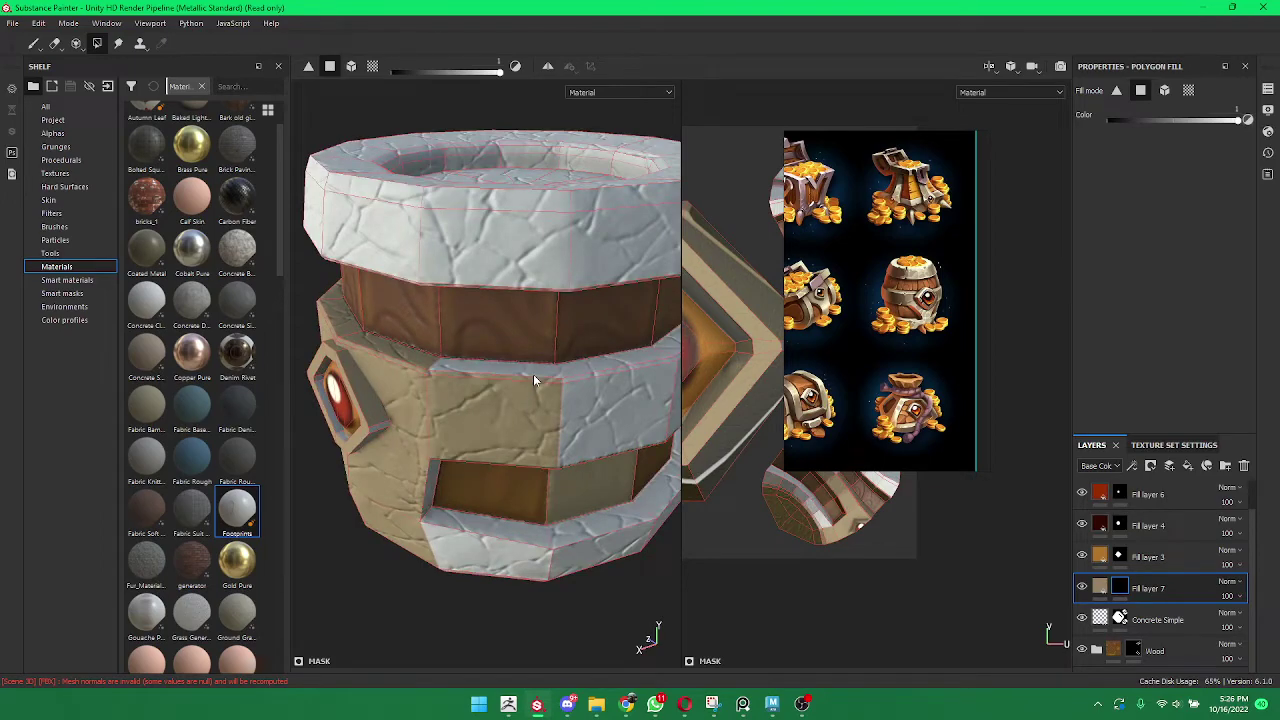
click(596, 410)
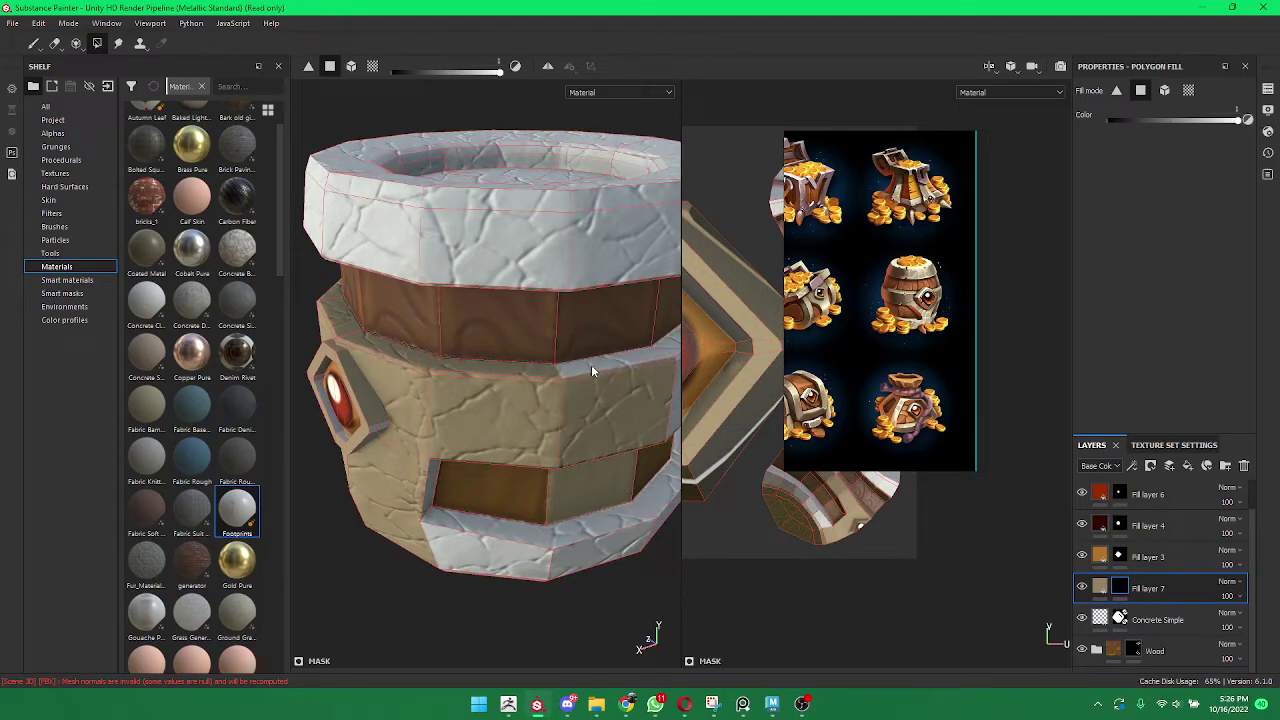
alt+drag(591, 364, 483, 448)
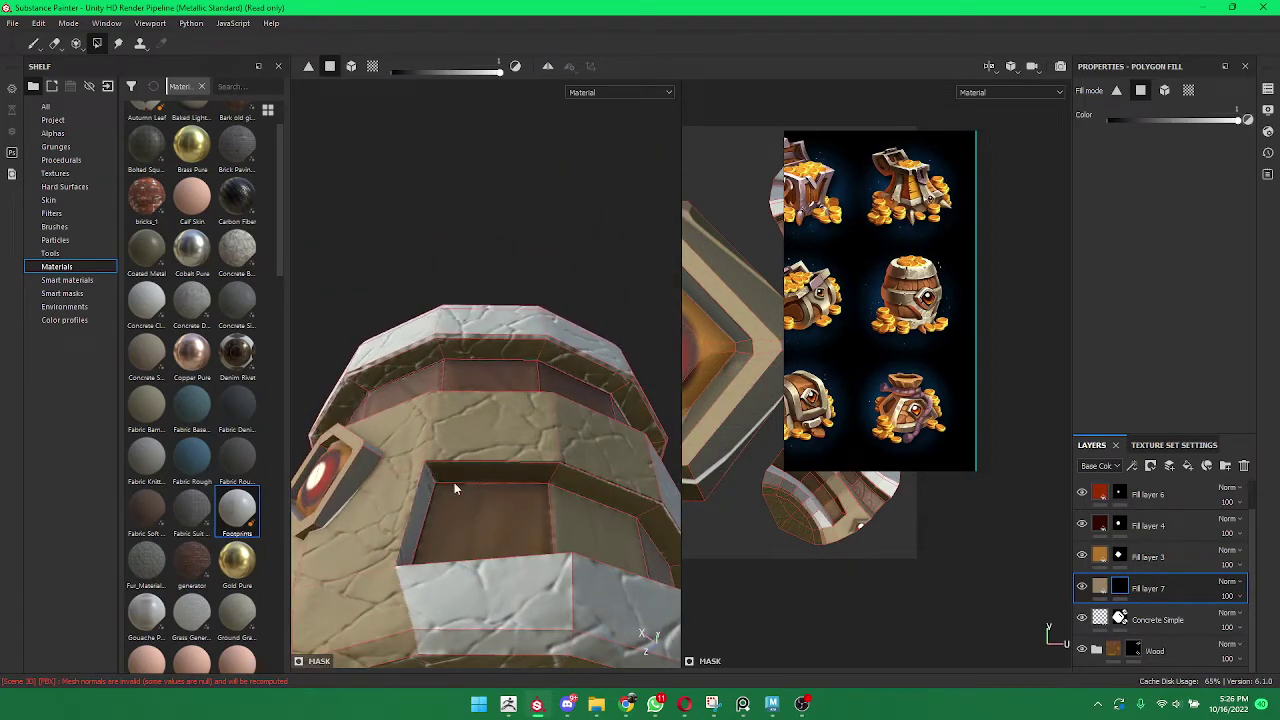
click(428, 500)
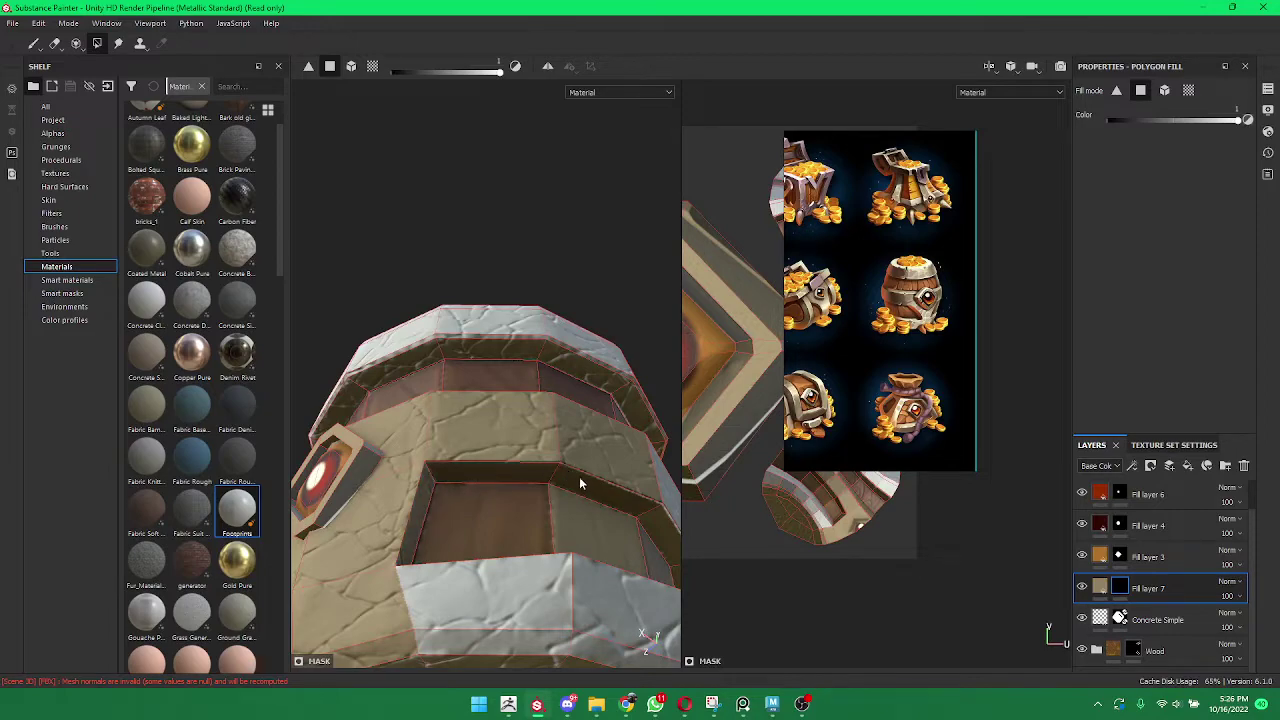
mouse_move(579, 476)
alt+mouse_down()
mouse_move(363, 463)
mouse_move(490, 471)
mouse_move(436, 420)
alt+mouse_up()
- Orbit around the gem, top rim and bottom cap to inspect the tan middle band
scroll(490, 471, up, 2)
scroll(473, 469, up, 2)
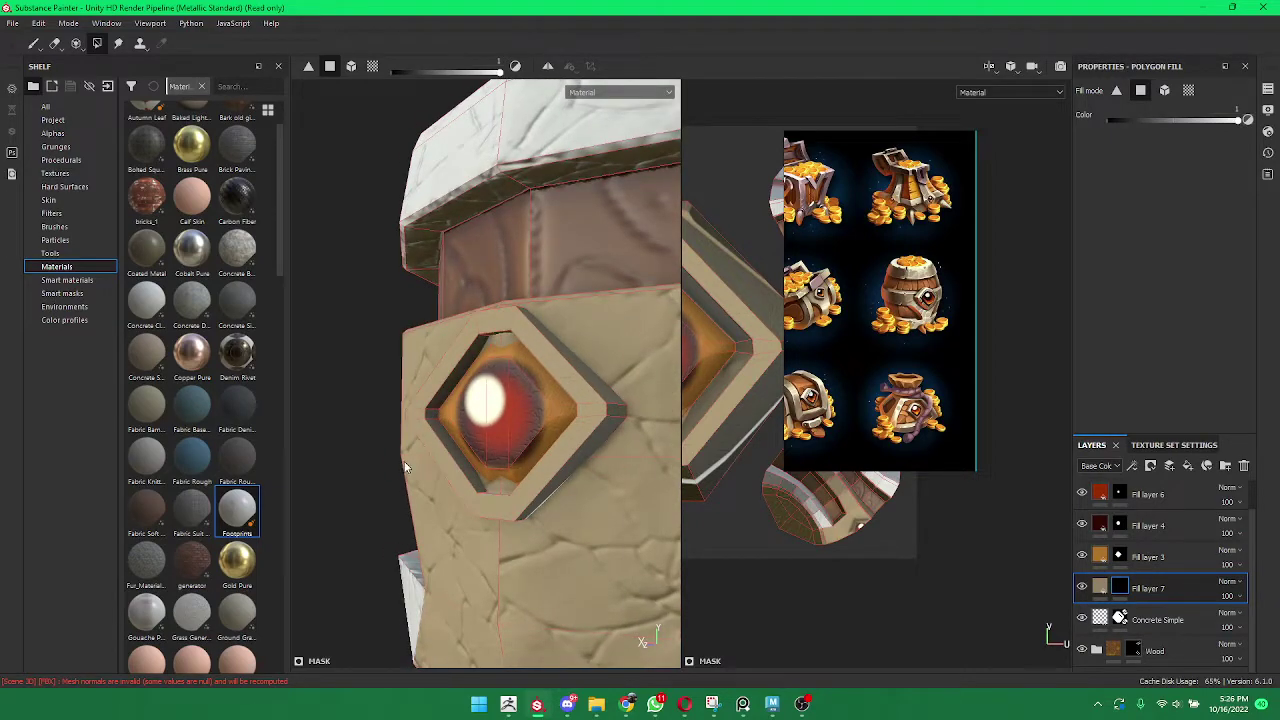
mouse_move(405, 467)
alt+mouse_down()
mouse_move(538, 366)
mouse_move(608, 458)
alt+mouse_up()
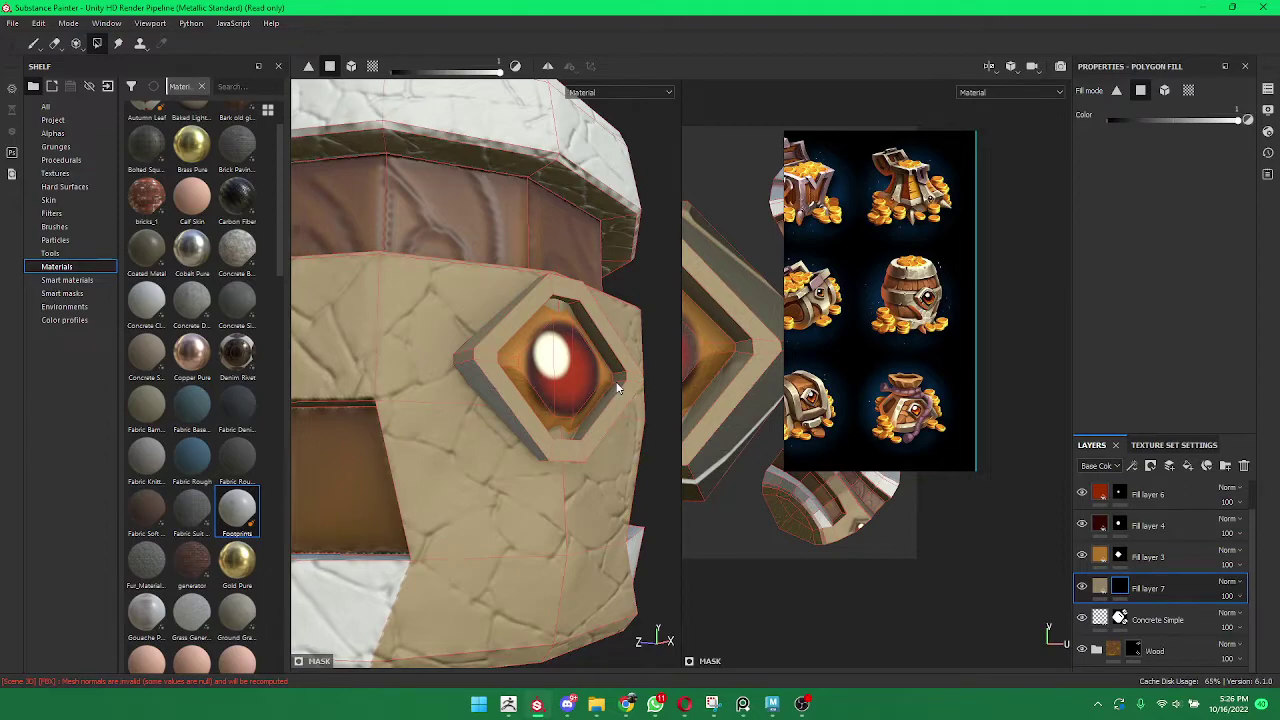
alt+drag(621, 382, 590, 406)
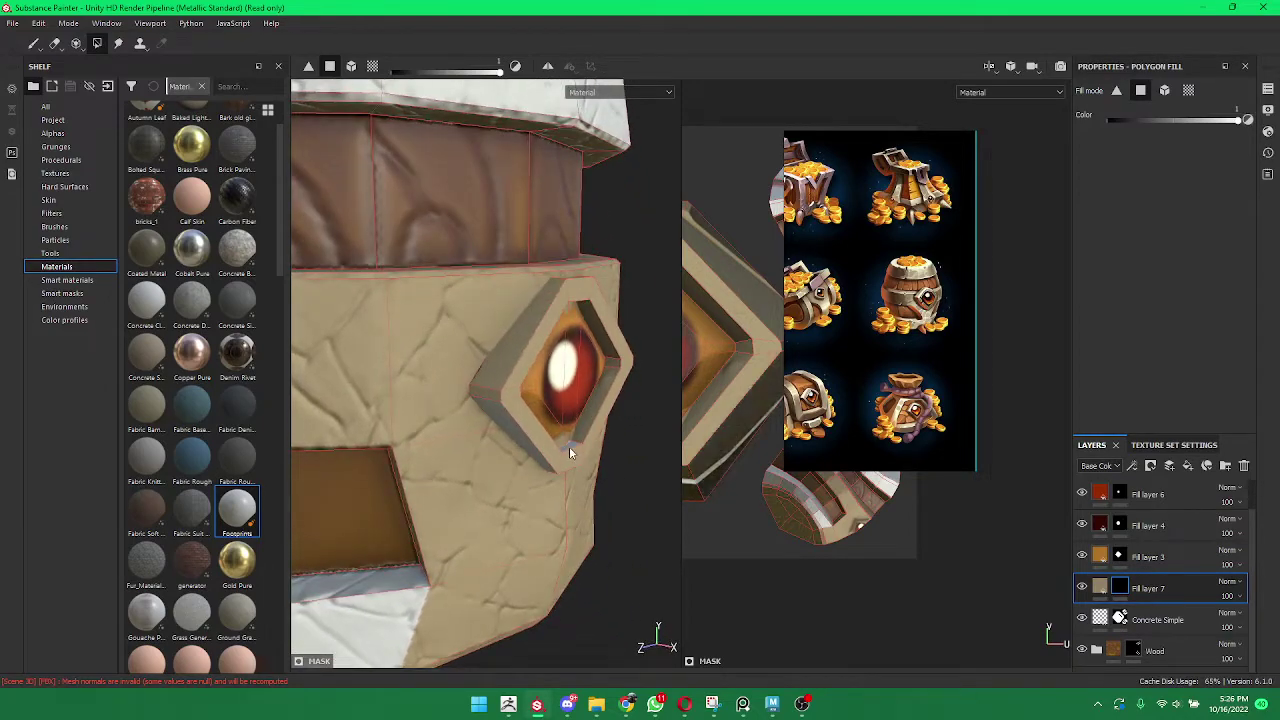
alt+drag(575, 467, 450, 358)
mouse_move(543, 467)
alt+mouse_down()
mouse_move(572, 545)
mouse_move(521, 503)
mouse_move(286, 557)
mouse_move(506, 500)
mouse_move(465, 487)
mouse_move(538, 492)
alt+mouse_up()
mouse_move(544, 432)
alt+mouse_down()
mouse_move(608, 428)
mouse_move(542, 422)
mouse_move(470, 463)
alt+mouse_up()
mouse_move(563, 494)
alt+mouse_down()
mouse_move(632, 416)
mouse_move(571, 444)
alt+mouse_up()
alt+drag(480, 427, 514, 462)
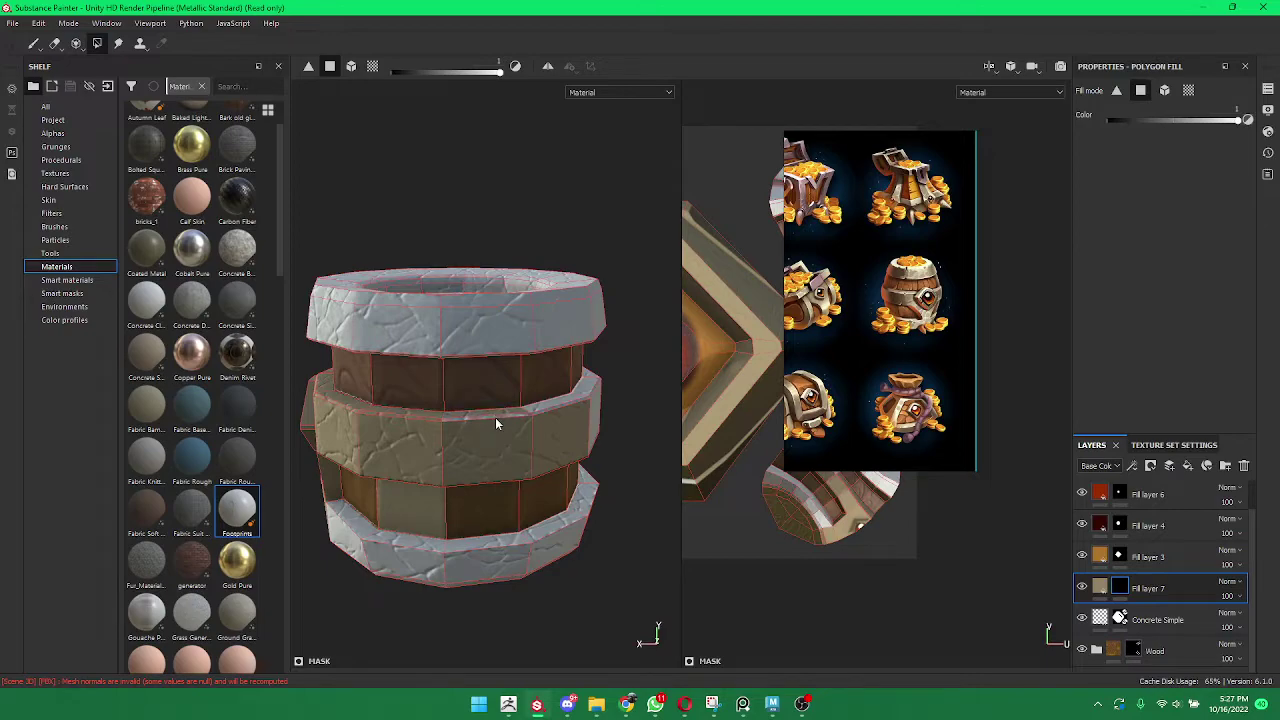
- Drag-select the barrel's top stone ring faces to fill them with the beige colour
mouse_move(546, 411)
alt+mouse_down()
mouse_move(586, 416)
mouse_move(457, 451)
mouse_move(536, 437)
mouse_move(509, 331)
alt+mouse_up()
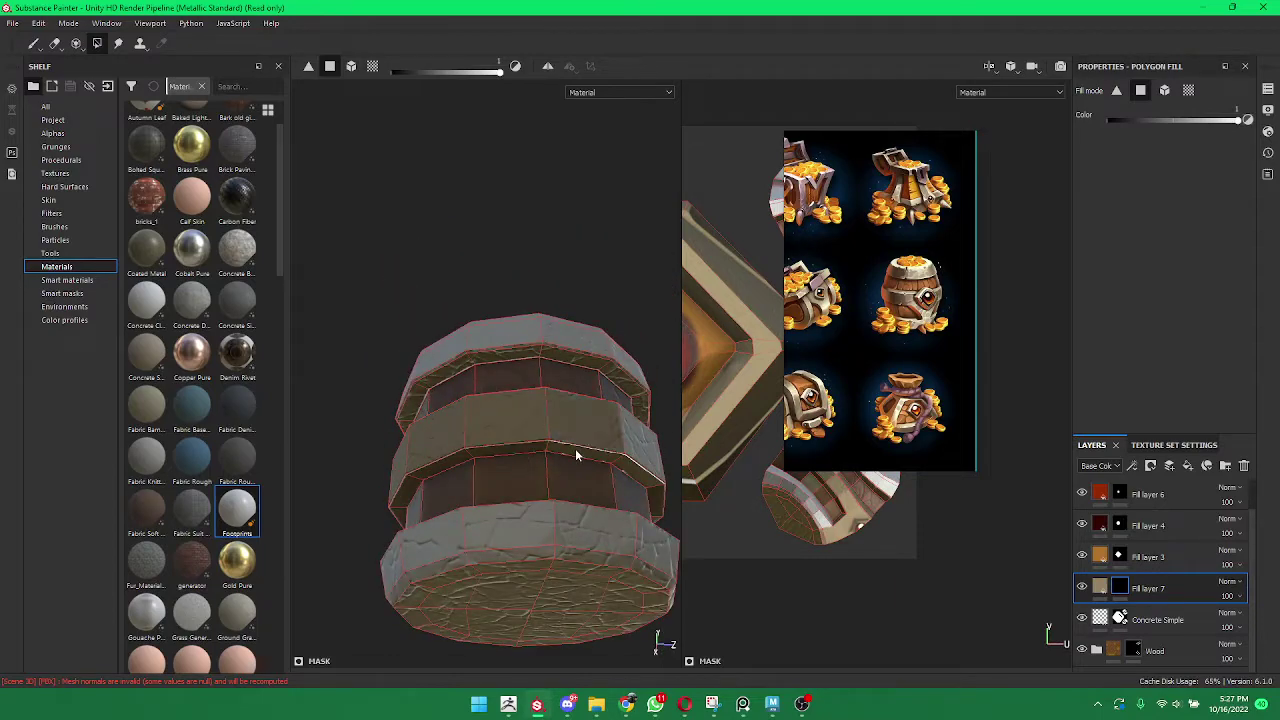
mouse_move(572, 459)
alt+mouse_down()
mouse_move(514, 486)
mouse_move(573, 440)
alt+mouse_up()
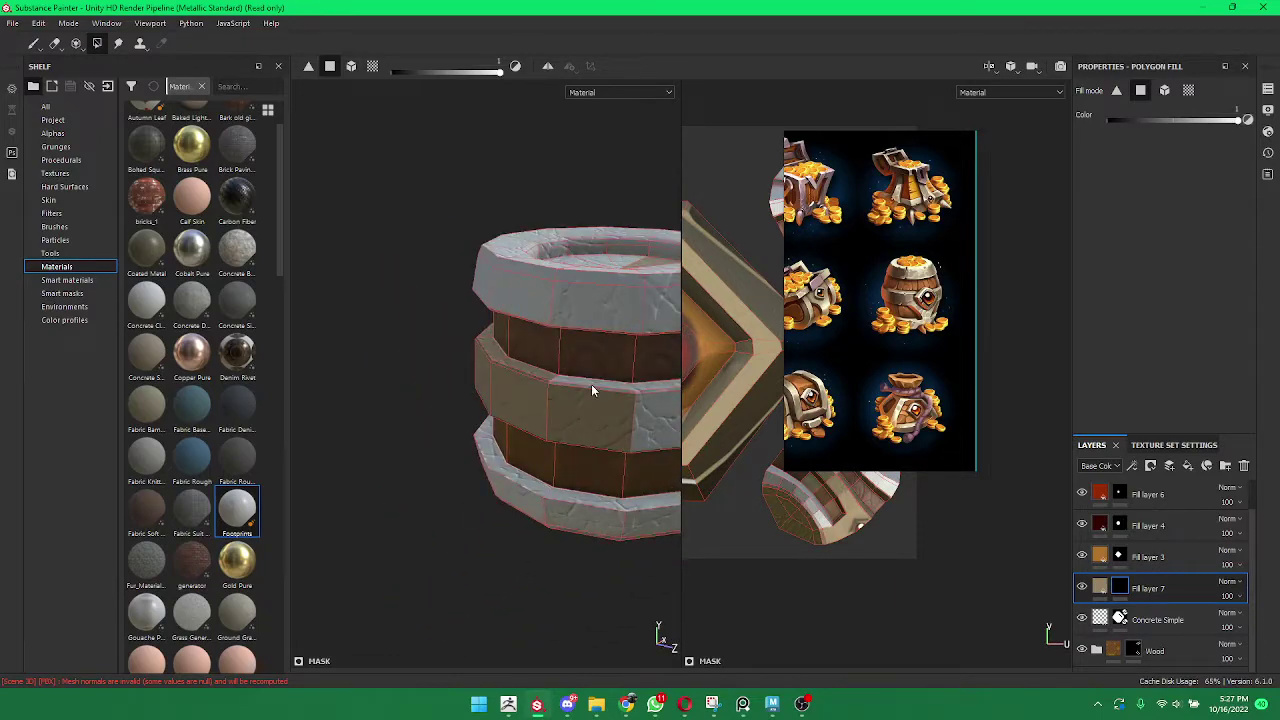
mouse_move(595, 387)
alt+mouse_down()
mouse_move(606, 432)
mouse_move(486, 451)
mouse_move(582, 452)
alt+mouse_up()
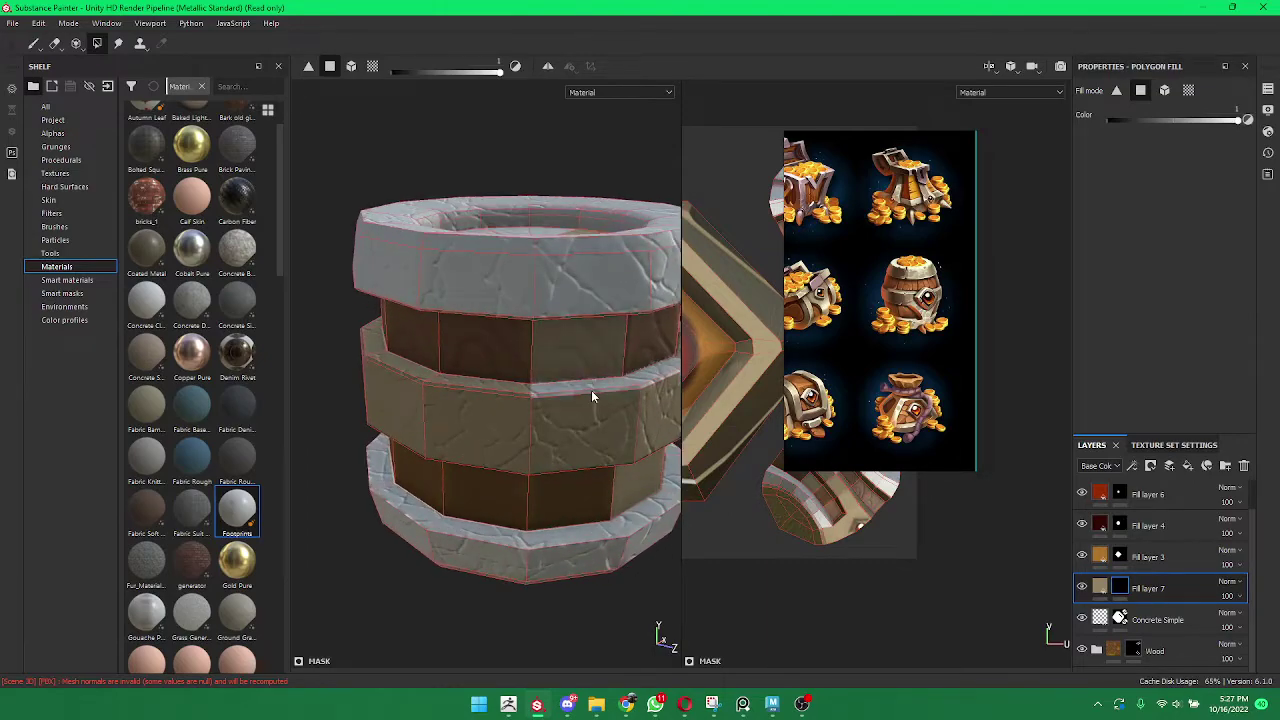
mouse_move(582, 387)
alt+mouse_down()
mouse_move(556, 430)
mouse_move(599, 495)
mouse_move(507, 402)
mouse_move(462, 449)
mouse_move(360, 437)
mouse_move(491, 466)
mouse_move(423, 437)
alt+mouse_up()
mouse_move(484, 325)
alt+mouse_down()
mouse_move(466, 372)
mouse_move(519, 436)
mouse_move(519, 412)
alt+mouse_up()
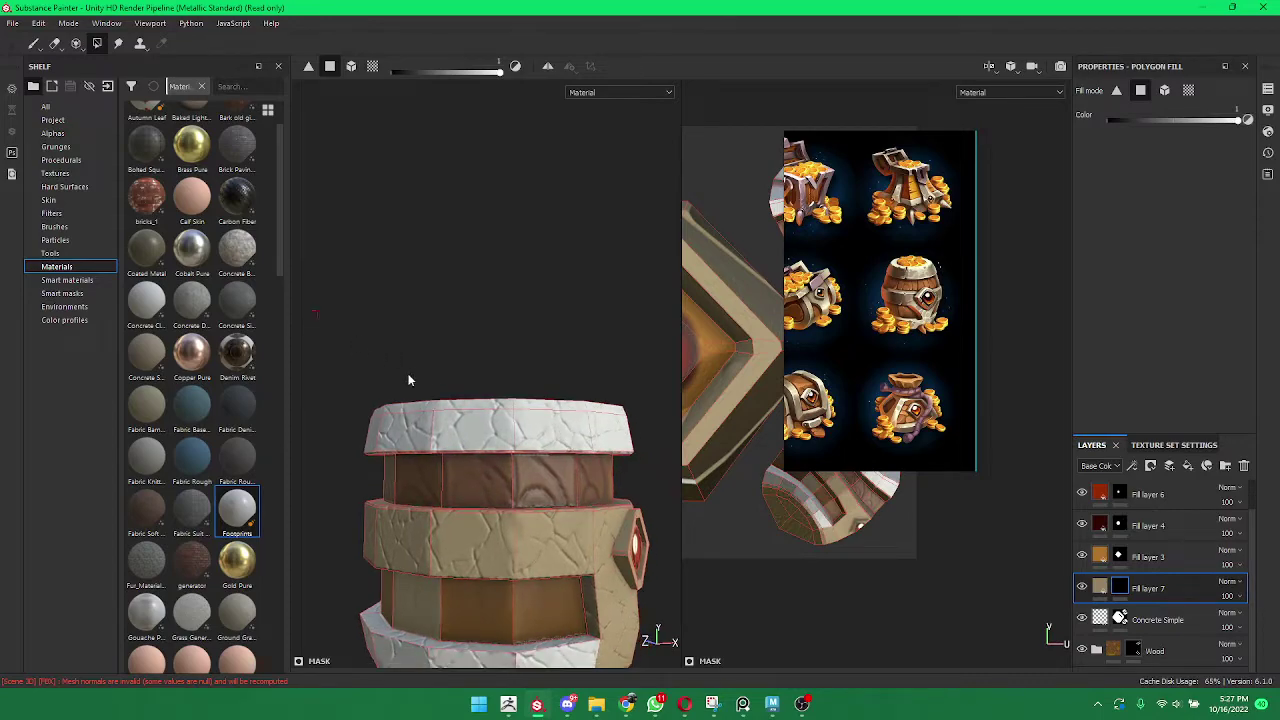
drag(408, 380, 660, 450)
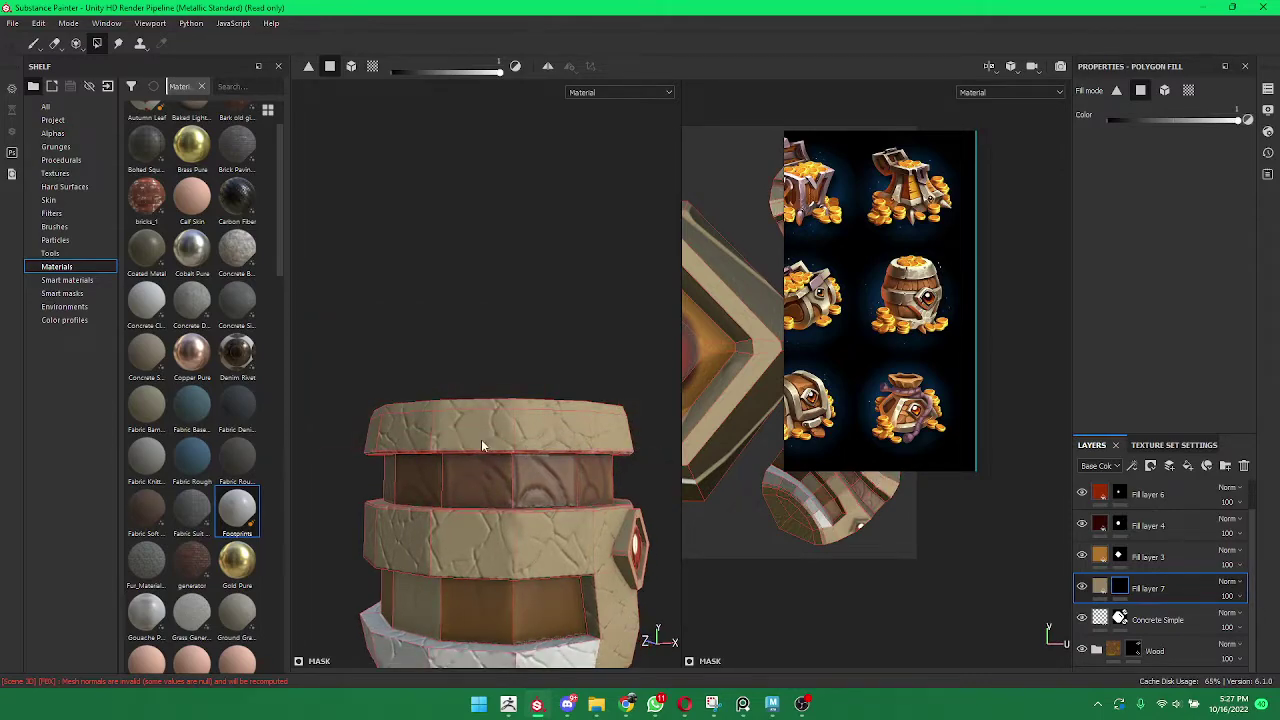
- Fill the band polygon just below the top ring with beige as well
mouse_move(481, 446)
alt+mouse_down()
mouse_move(518, 406)
mouse_move(532, 506)
mouse_move(495, 466)
alt+mouse_up()
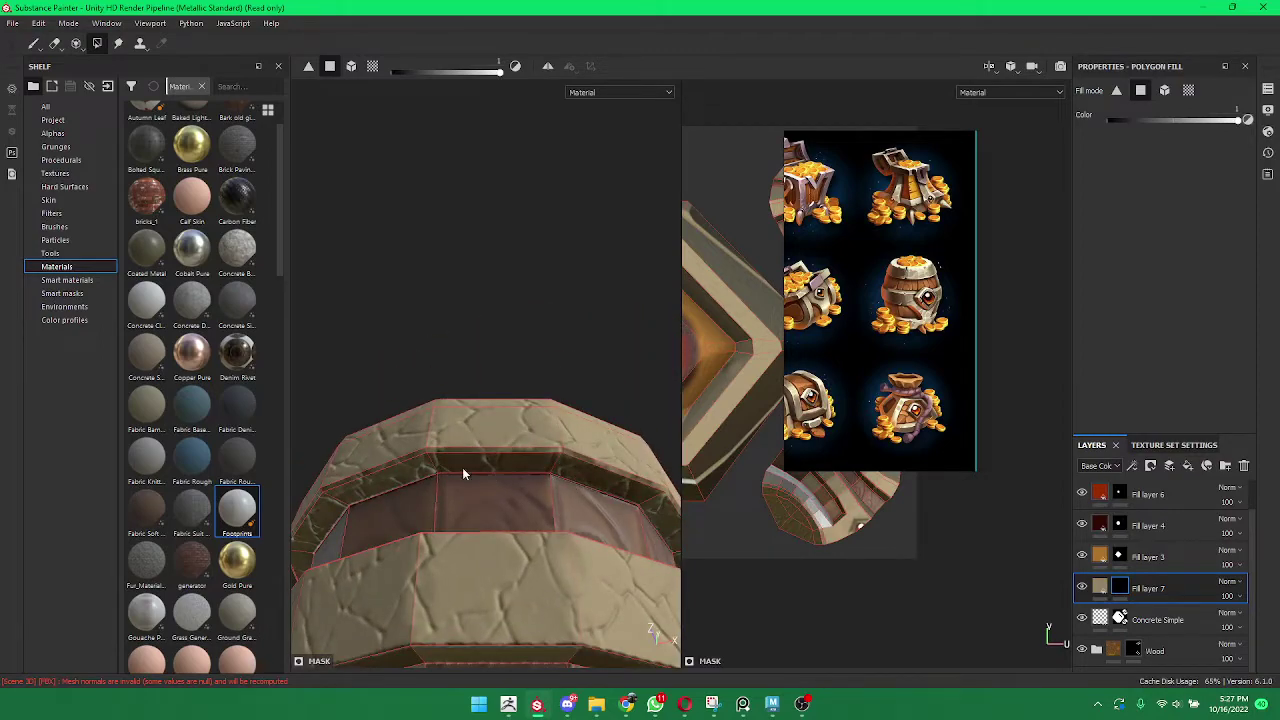
mouse_move(417, 471)
alt+mouse_down()
mouse_move(577, 443)
mouse_move(503, 477)
alt+mouse_up()
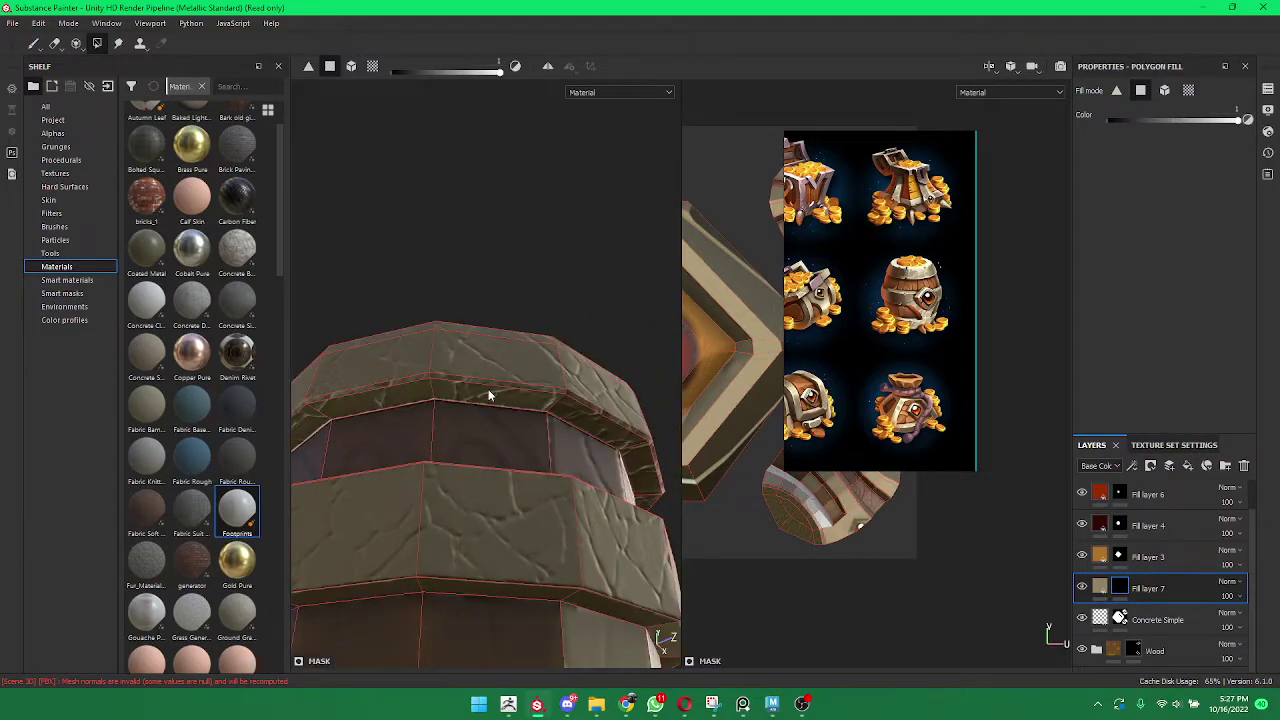
mouse_move(377, 414)
alt+mouse_down()
mouse_move(411, 421)
mouse_move(414, 451)
mouse_move(501, 425)
mouse_move(518, 484)
alt+mouse_up()
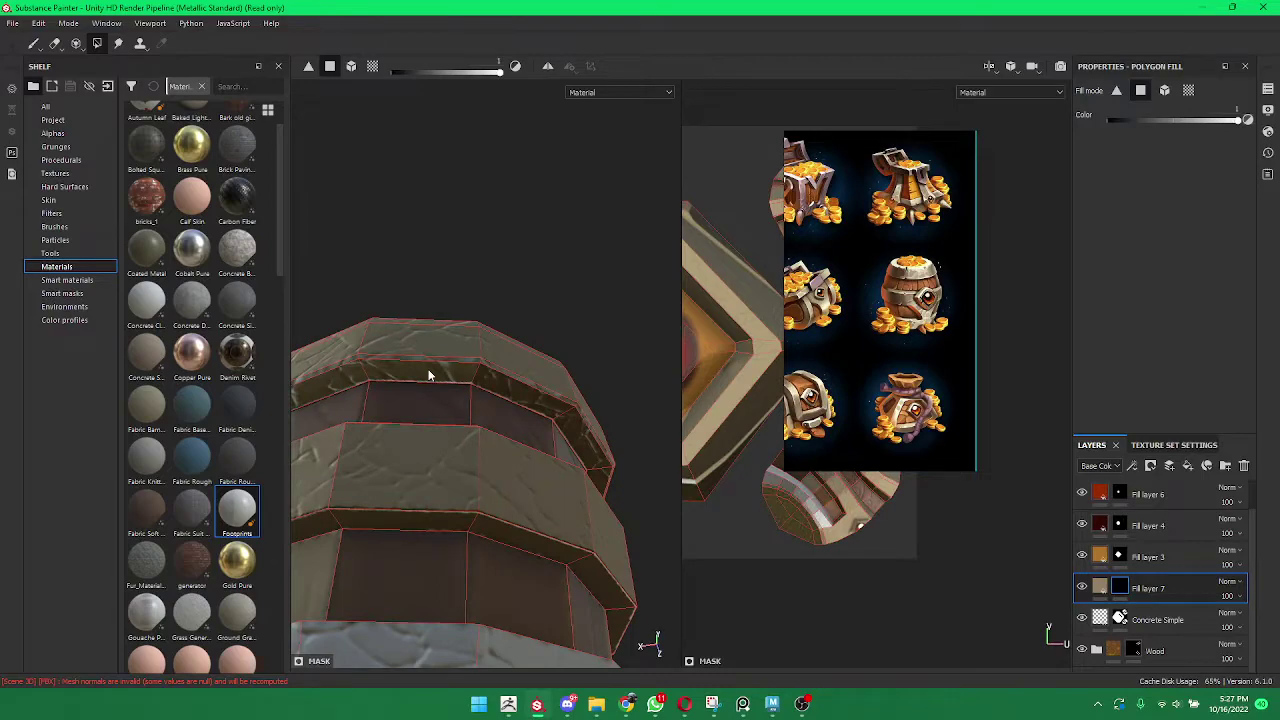
mouse_move(428, 375)
alt+mouse_down()
mouse_move(521, 395)
mouse_move(408, 432)
alt+mouse_up()
click(538, 385)
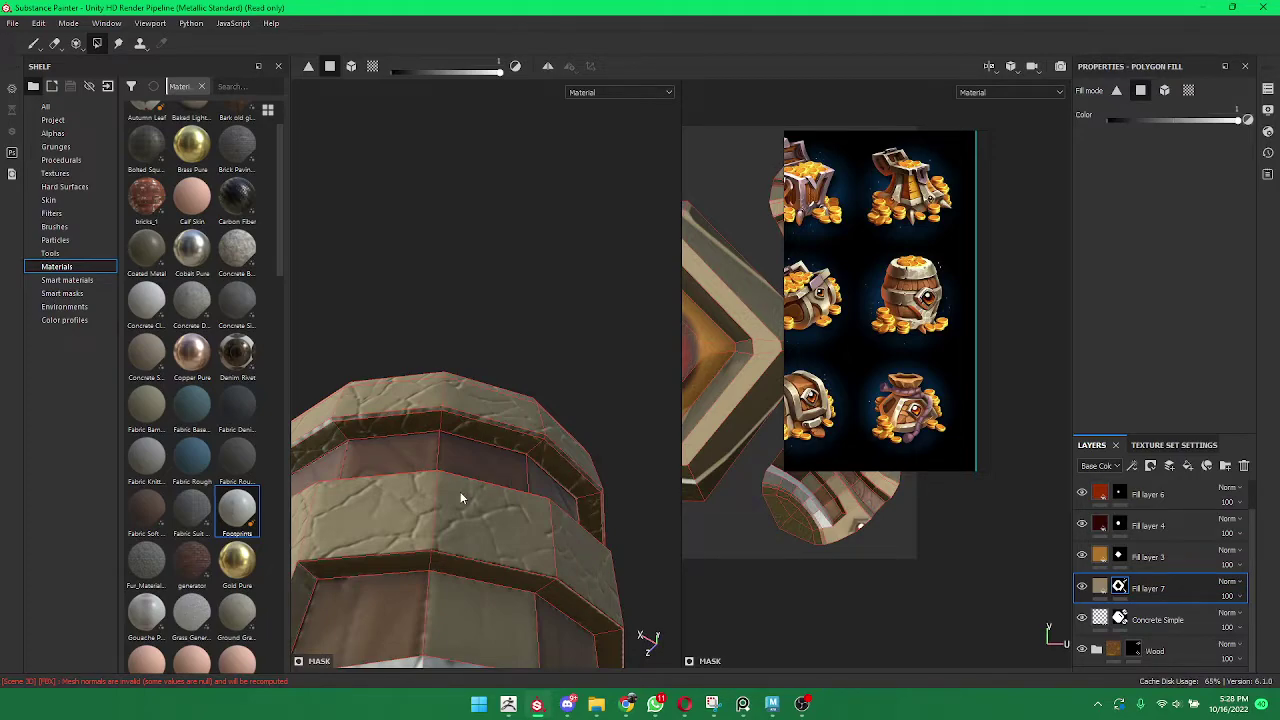
- Erase the beige fill from the wrongly filled lower polygons and check it from several angles
mouse_move(460, 500)
alt+mouse_down()
mouse_move(497, 440)
mouse_move(471, 455)
alt+mouse_up()
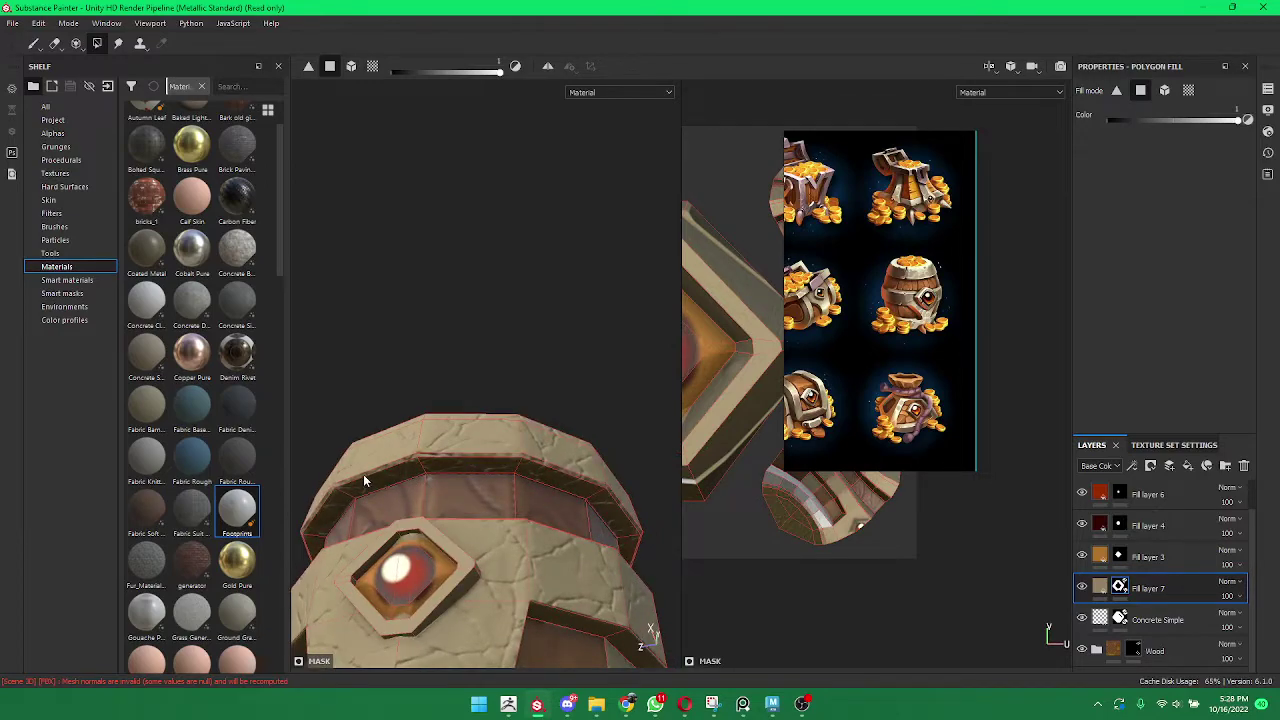
mouse_move(369, 481)
alt+mouse_down()
mouse_move(448, 608)
mouse_move(508, 492)
mouse_move(491, 420)
mouse_move(429, 543)
mouse_move(349, 457)
mouse_move(423, 508)
mouse_move(327, 473)
mouse_move(461, 560)
alt+mouse_up()
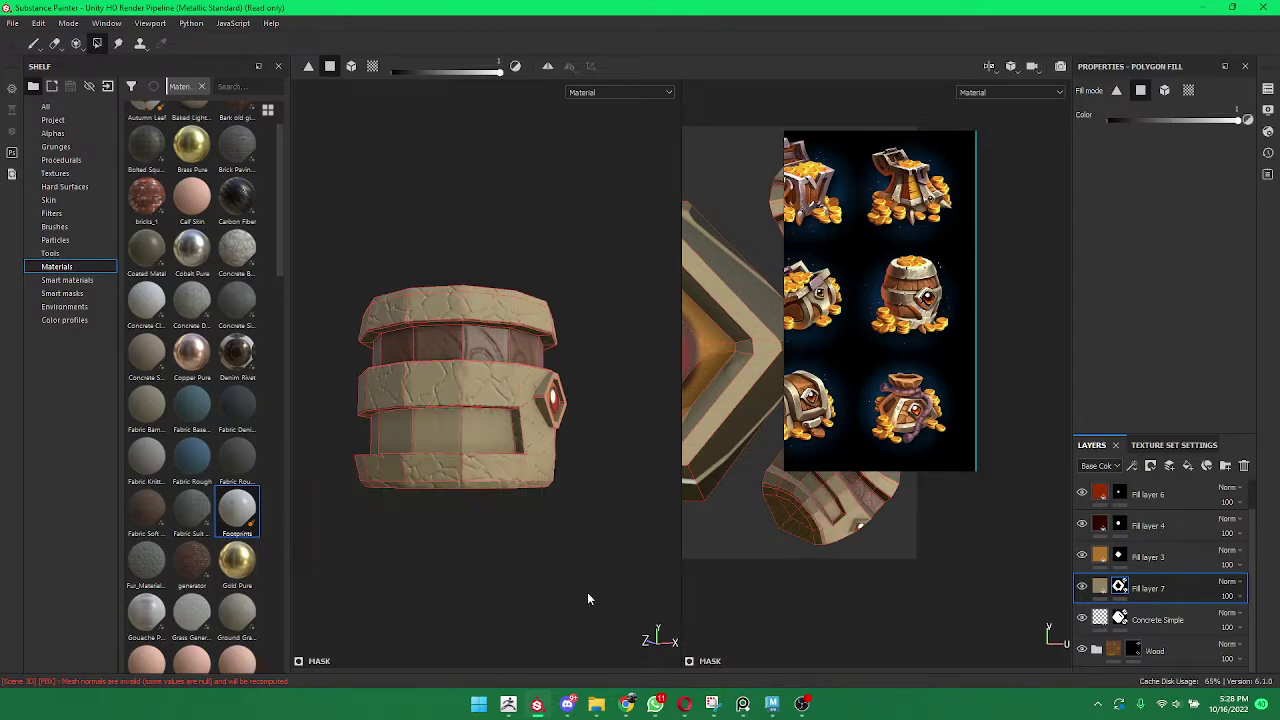
ctrl+drag(322, 436, 610, 600)
scroll(482, 457, up, 3)
mouse_move(470, 456)
alt+mouse_down()
mouse_move(458, 463)
mouse_move(489, 422)
alt+mouse_up()
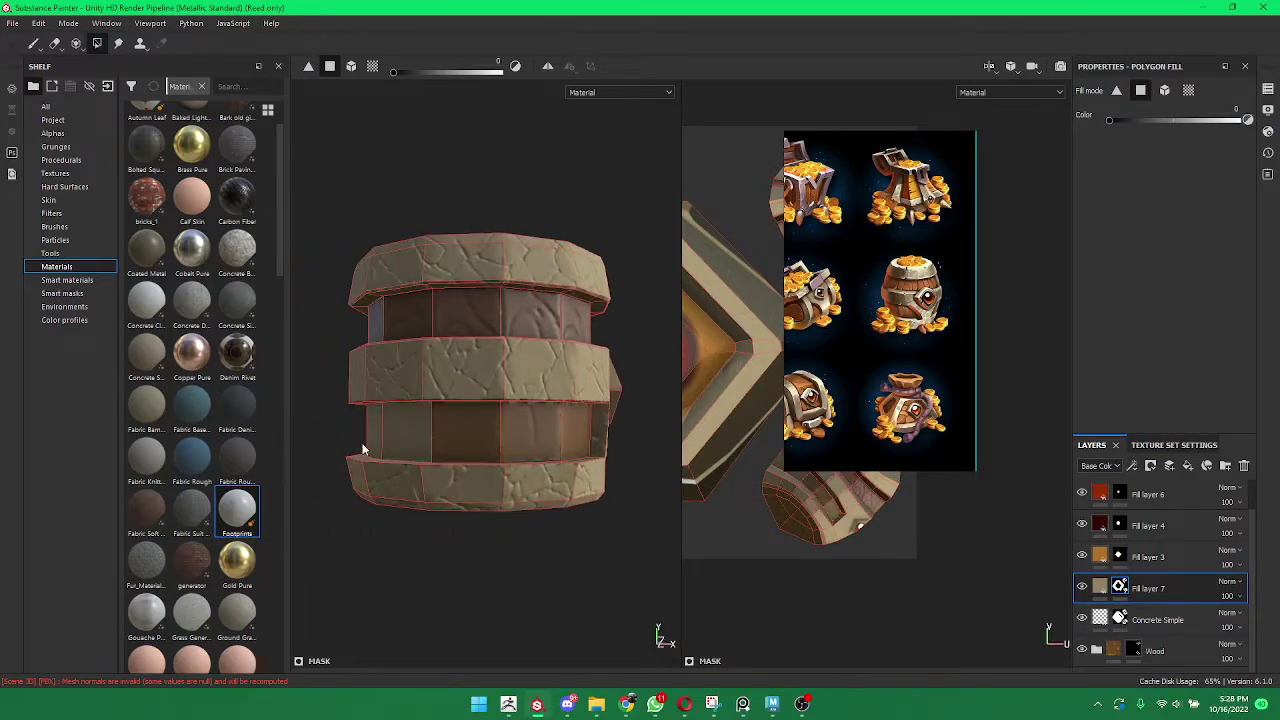
mouse_move(363, 450)
alt+mouse_down()
mouse_move(440, 437)
mouse_move(538, 476)
alt+mouse_up()
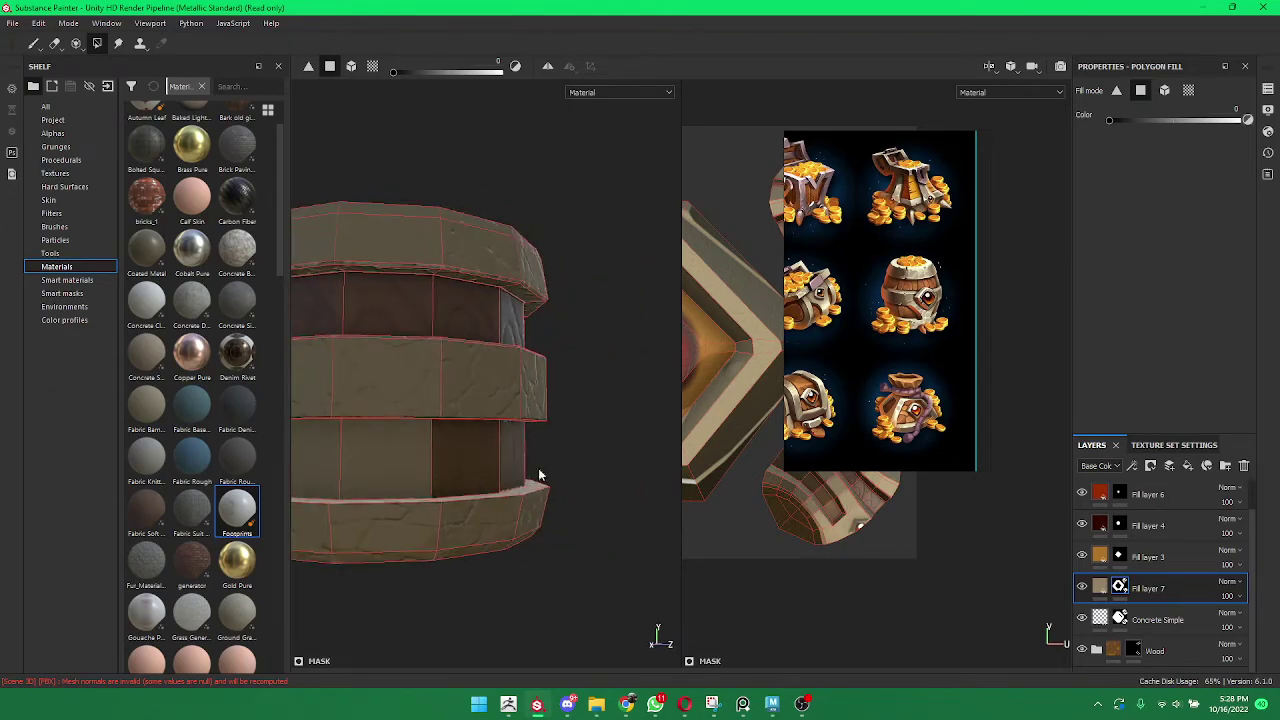
mouse_move(415, 469)
alt+mouse_down()
mouse_move(467, 435)
mouse_move(443, 457)
mouse_move(366, 437)
mouse_move(526, 429)
mouse_move(475, 452)
alt+mouse_up()
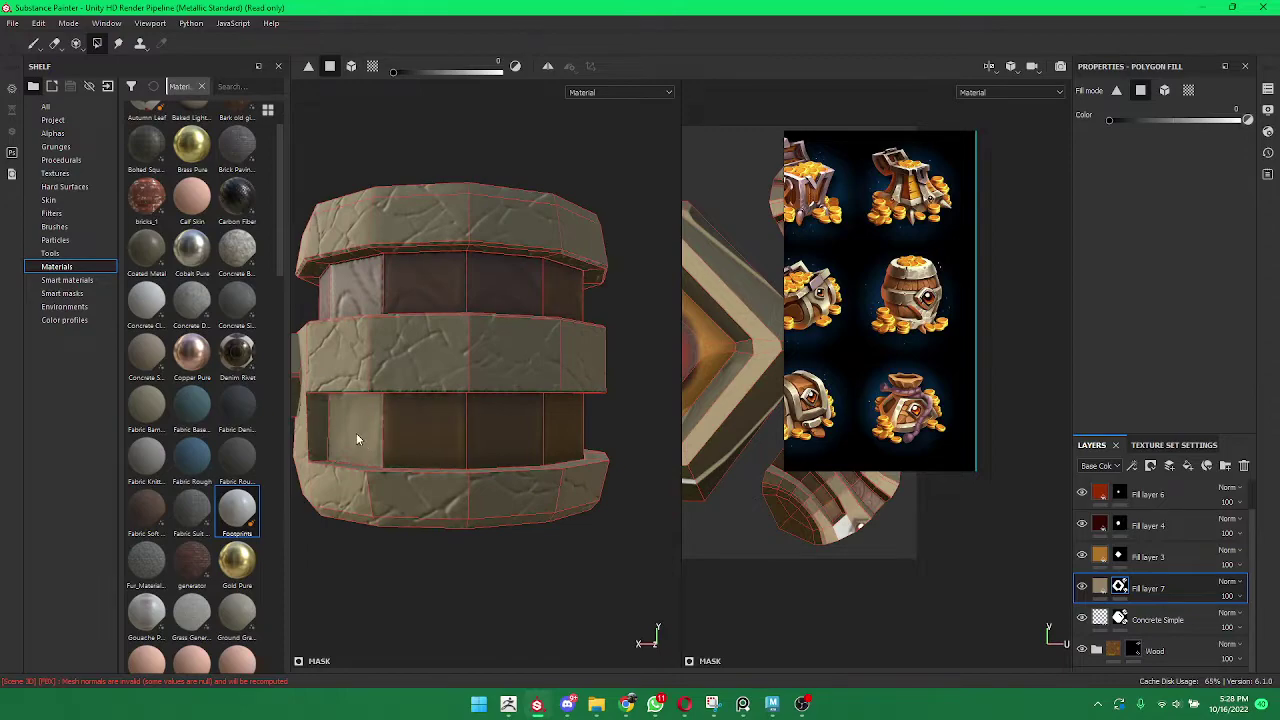
- Set the Polygon Fill colour slider back to 1 so it adds fill again
mouse_move(356, 433)
alt+mouse_down()
mouse_move(411, 467)
mouse_move(329, 456)
mouse_move(422, 430)
alt+mouse_up()
drag(1160, 121, 1247, 120)
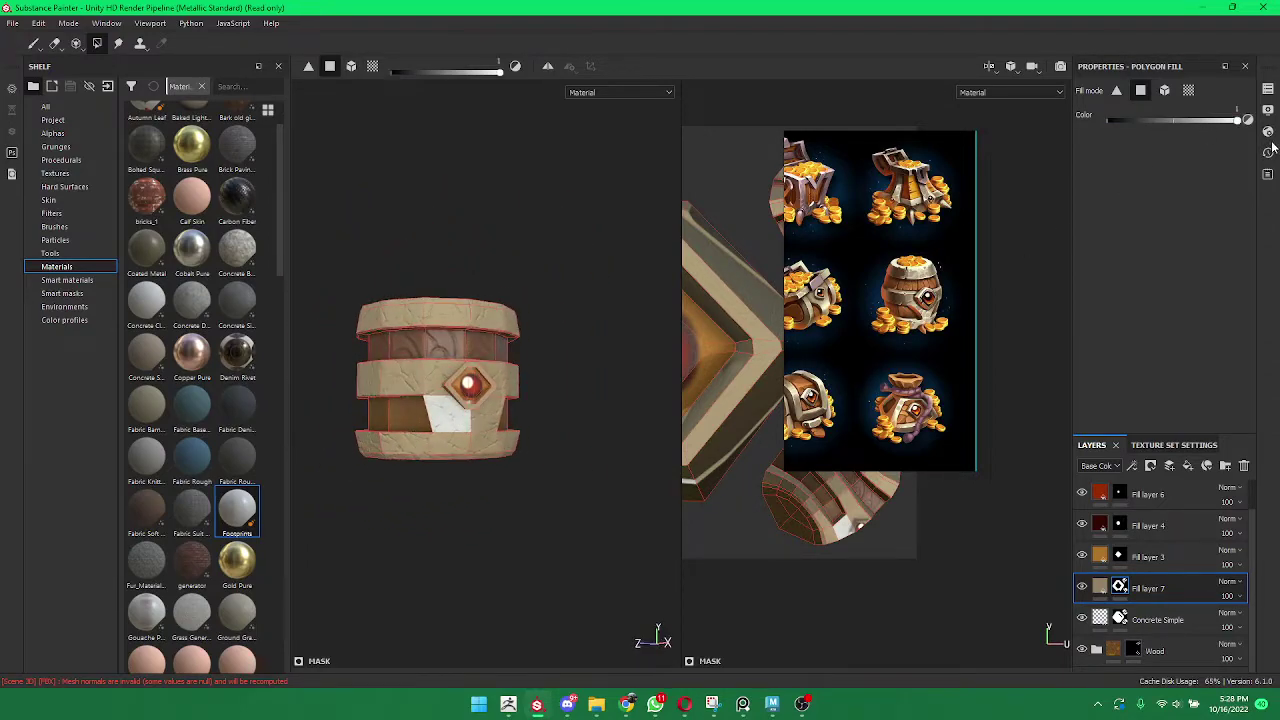
mouse_move(462, 421)
alt+mouse_down()
mouse_move(532, 426)
mouse_move(470, 440)
mouse_move(427, 492)
mouse_move(457, 558)
mouse_move(518, 437)
alt+mouse_up()
scroll(475, 425, up, 5)
scroll(482, 404, down, 5)
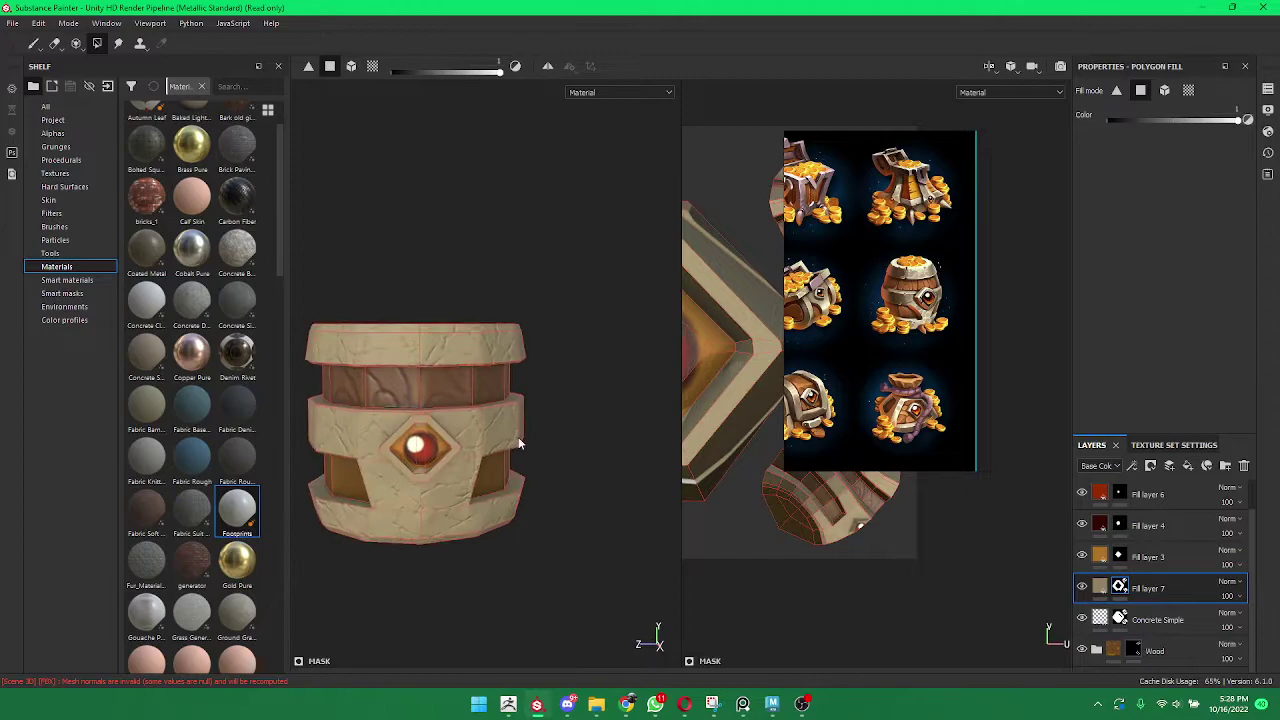
scroll(641, 426, up, 3)
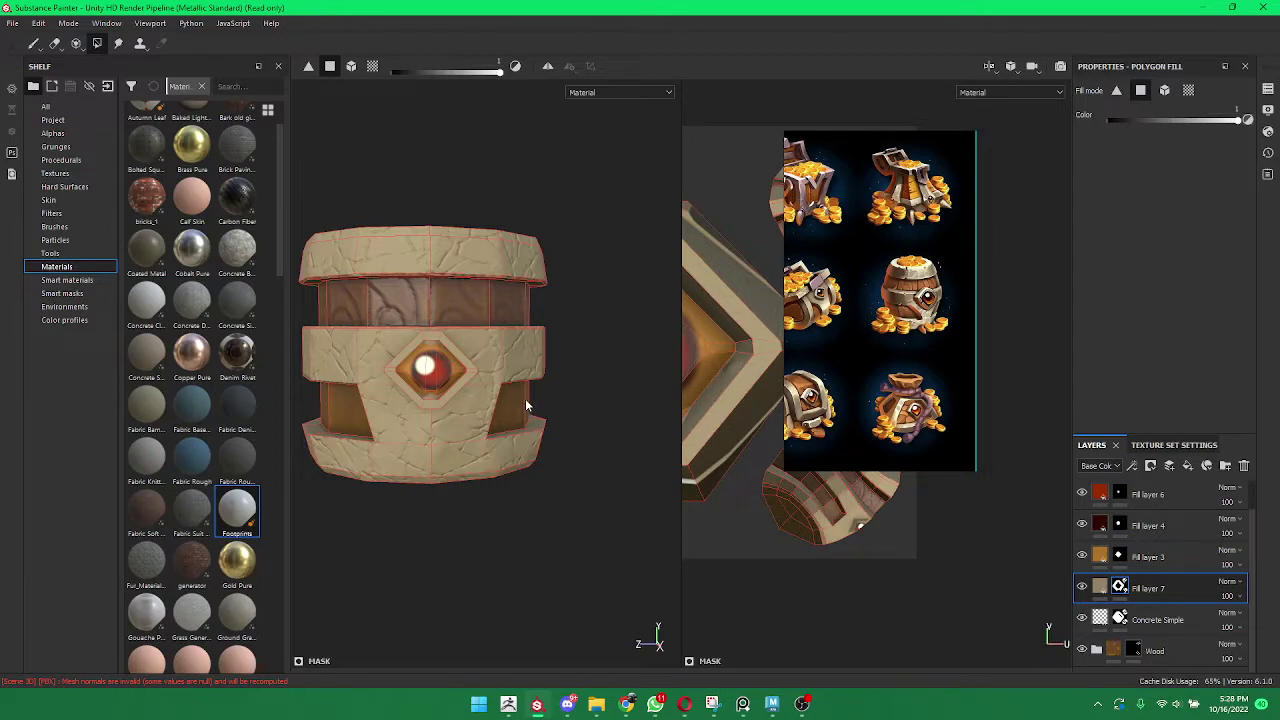
key(super)
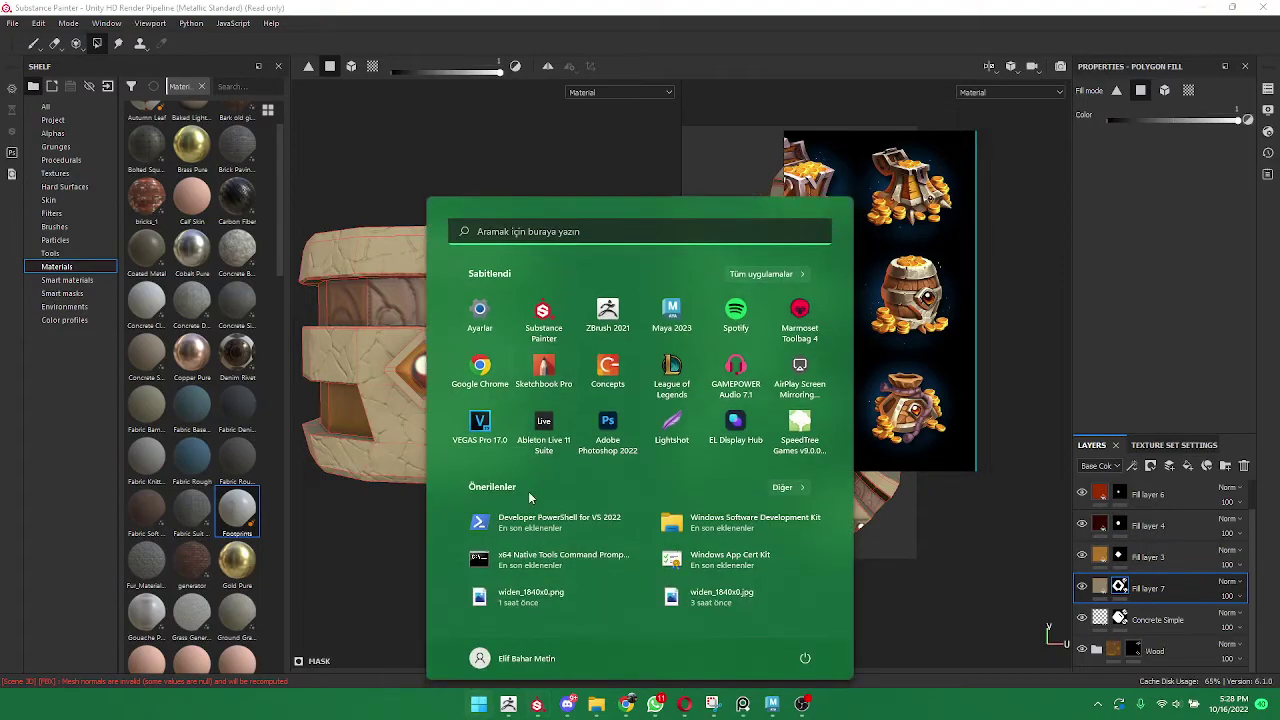
click(1060, 571)
scroll(520, 480, up, 3)
mouse_move(500, 450)
alt+mouse_down()
mouse_move(523, 534)
mouse_move(577, 417)
mouse_move(406, 200)
mouse_move(523, 423)
mouse_move(502, 366)
mouse_move(501, 480)
mouse_move(668, 483)
mouse_move(511, 449)
mouse_move(457, 491)
mouse_move(574, 434)
mouse_move(352, 461)
mouse_move(443, 466)
mouse_move(492, 533)
alt+mouse_up()
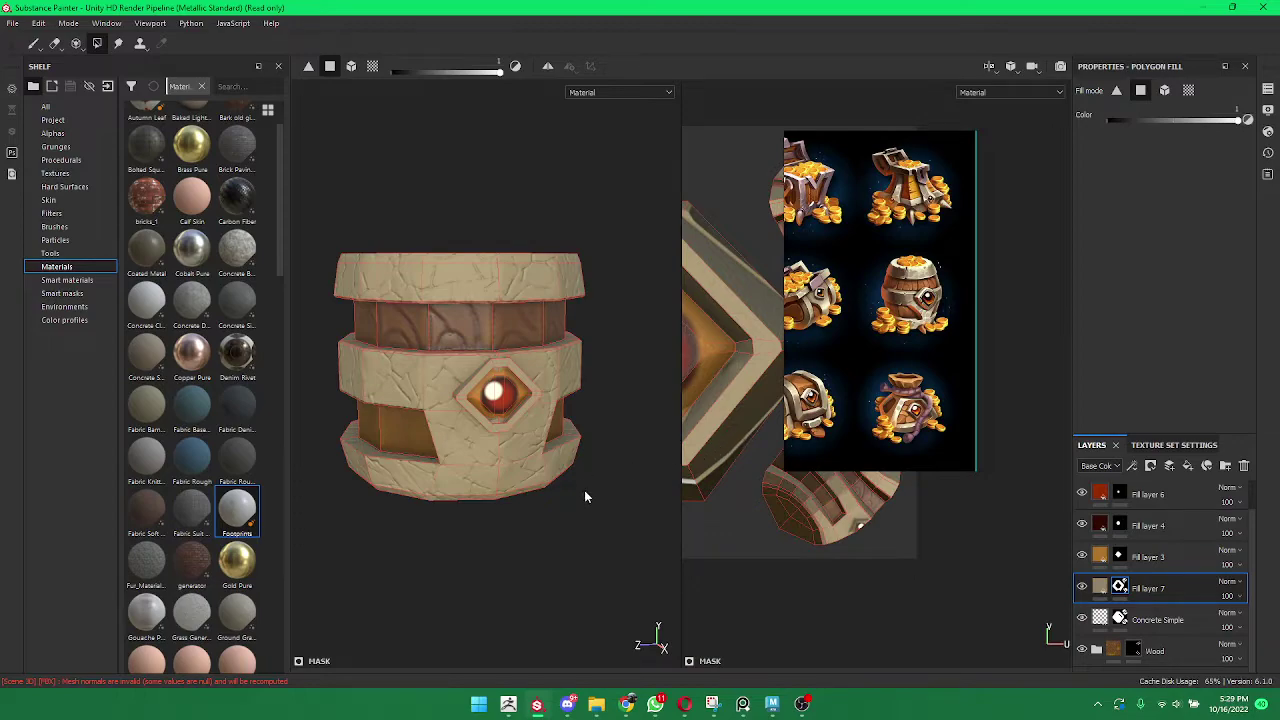
mouse_move(585, 496)
alt+mouse_down()
mouse_move(566, 449)
mouse_move(617, 511)
mouse_move(580, 454)
mouse_move(549, 470)
mouse_move(387, 484)
mouse_move(480, 490)
mouse_move(603, 551)
mouse_move(559, 482)
alt+mouse_up()
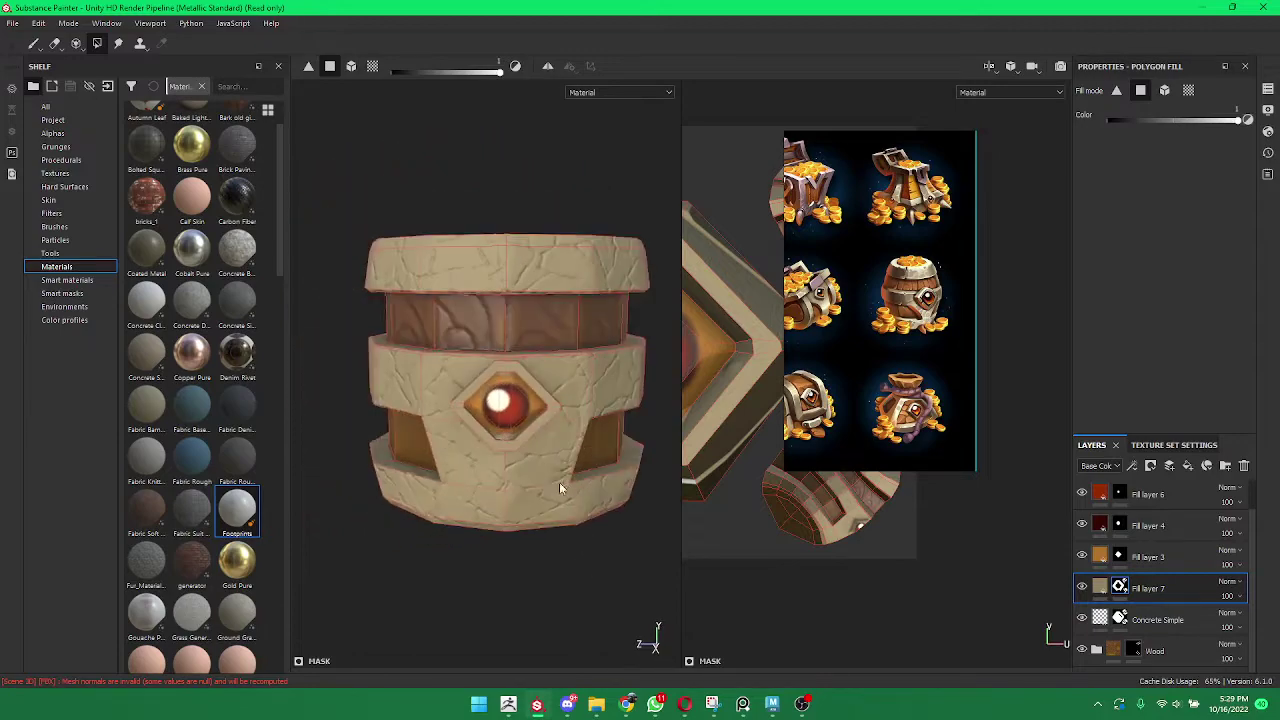
- Raise Fill layer 7's Metallic value to about 0.78 and view the darkened barrel
click(1100, 588)
scroll(1173, 375, down, 2)
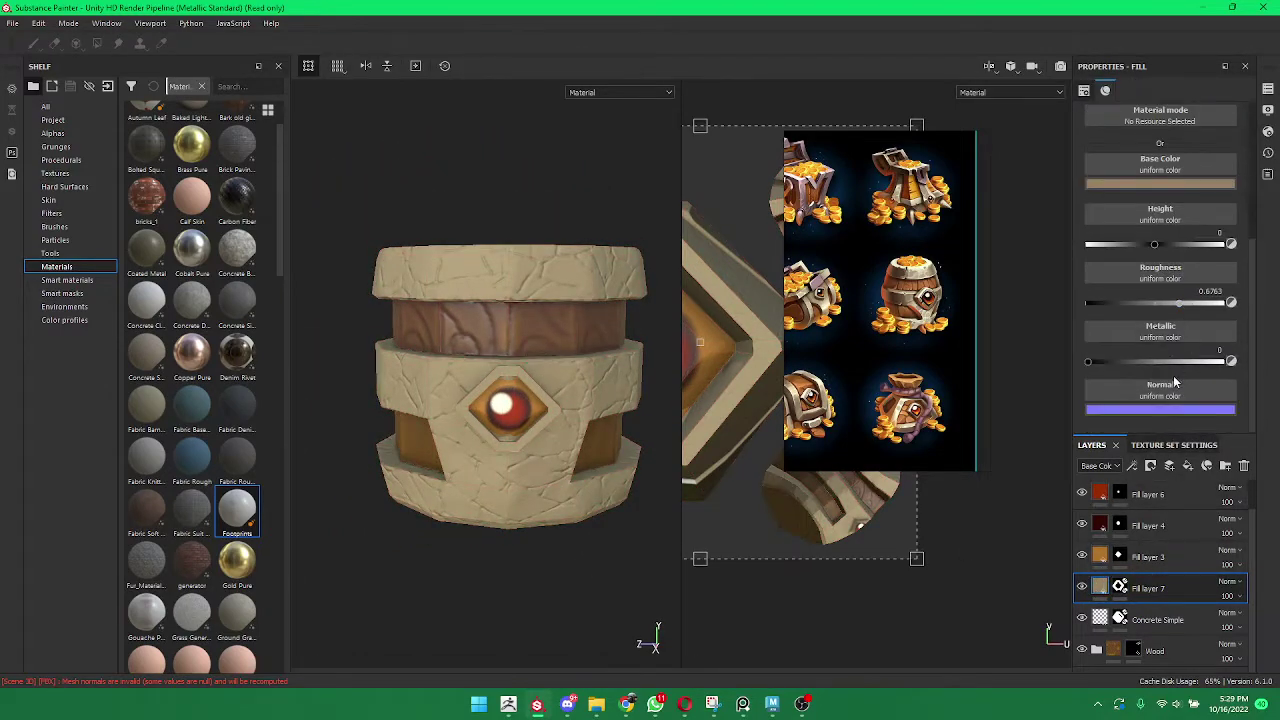
click(1198, 361)
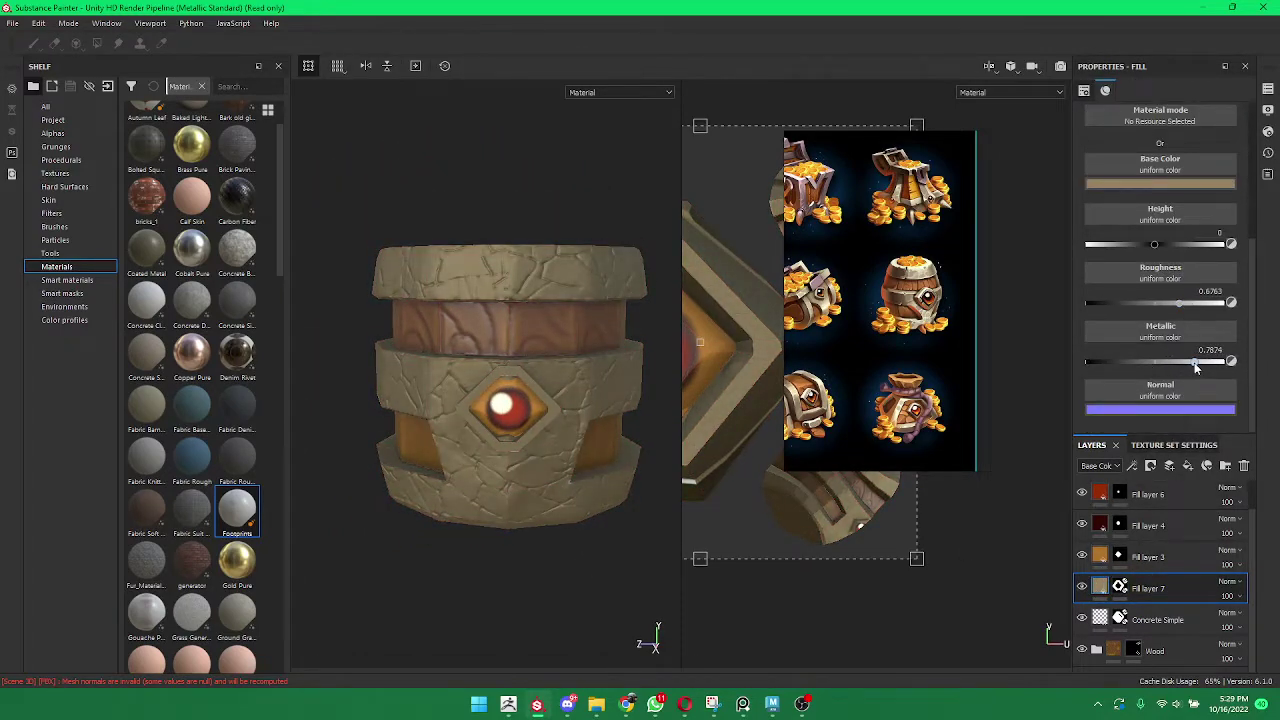
mouse_move(455, 570)
alt+mouse_down()
mouse_move(428, 594)
mouse_move(440, 560)
mouse_move(428, 514)
mouse_move(454, 617)
mouse_move(414, 462)
mouse_move(543, 457)
mouse_move(517, 541)
alt+mouse_up()
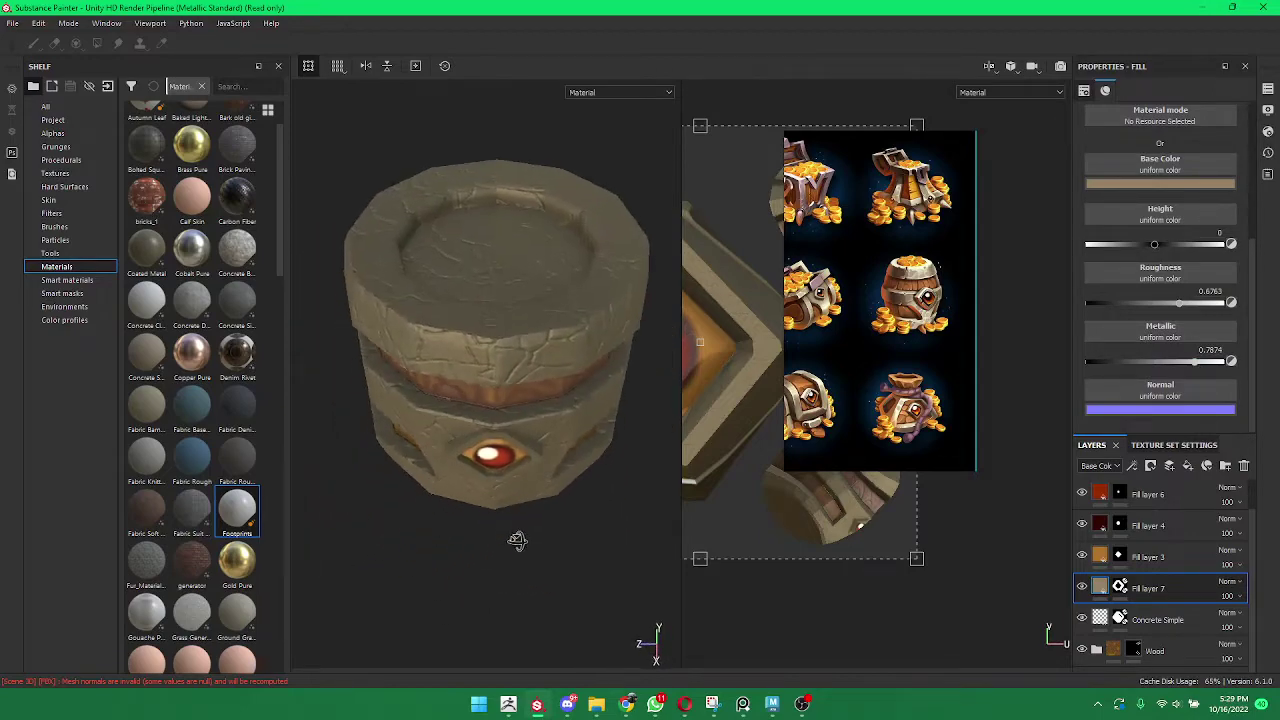
mouse_move(517, 541)
alt+right_down()
mouse_move(329, 443)
mouse_move(429, 437)
mouse_move(501, 531)
alt+right_up()
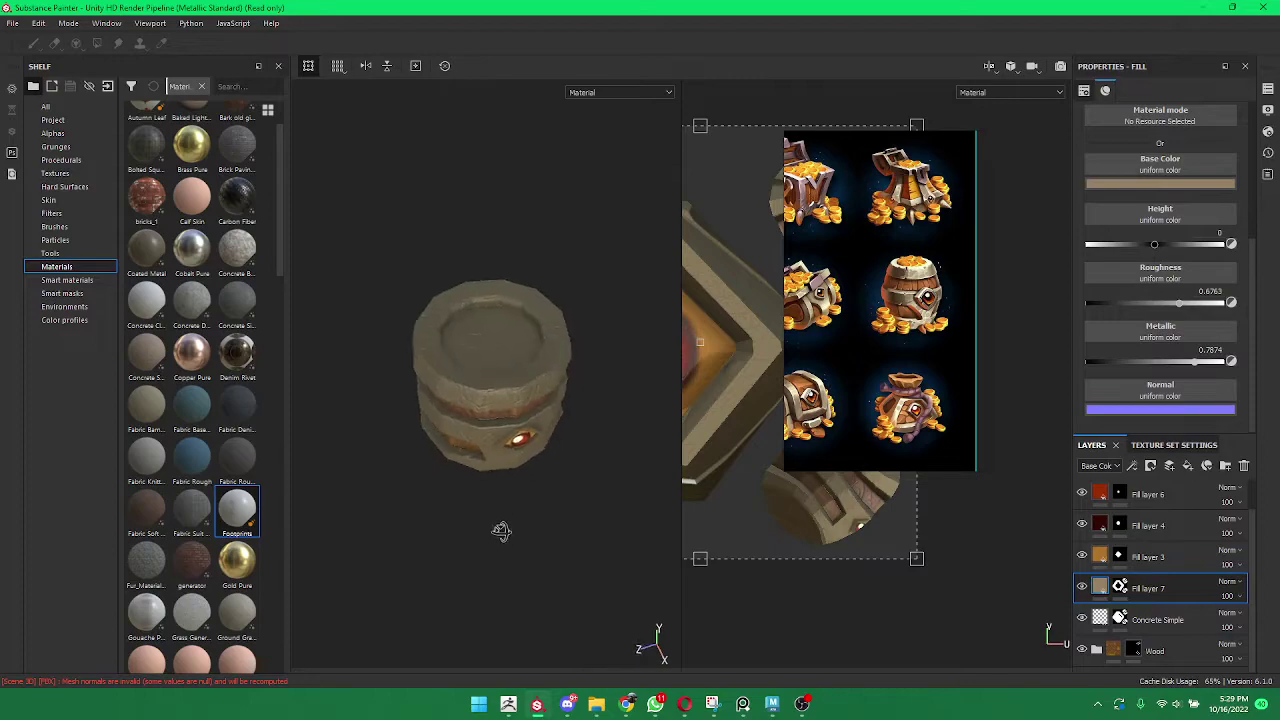
- Orbit the barrel through front and top-down views to inspect the texturing
alt+drag(501, 531, 500, 490)
alt+right_drag(500, 490, 620, 480)
alt+drag(620, 480, 532, 470)
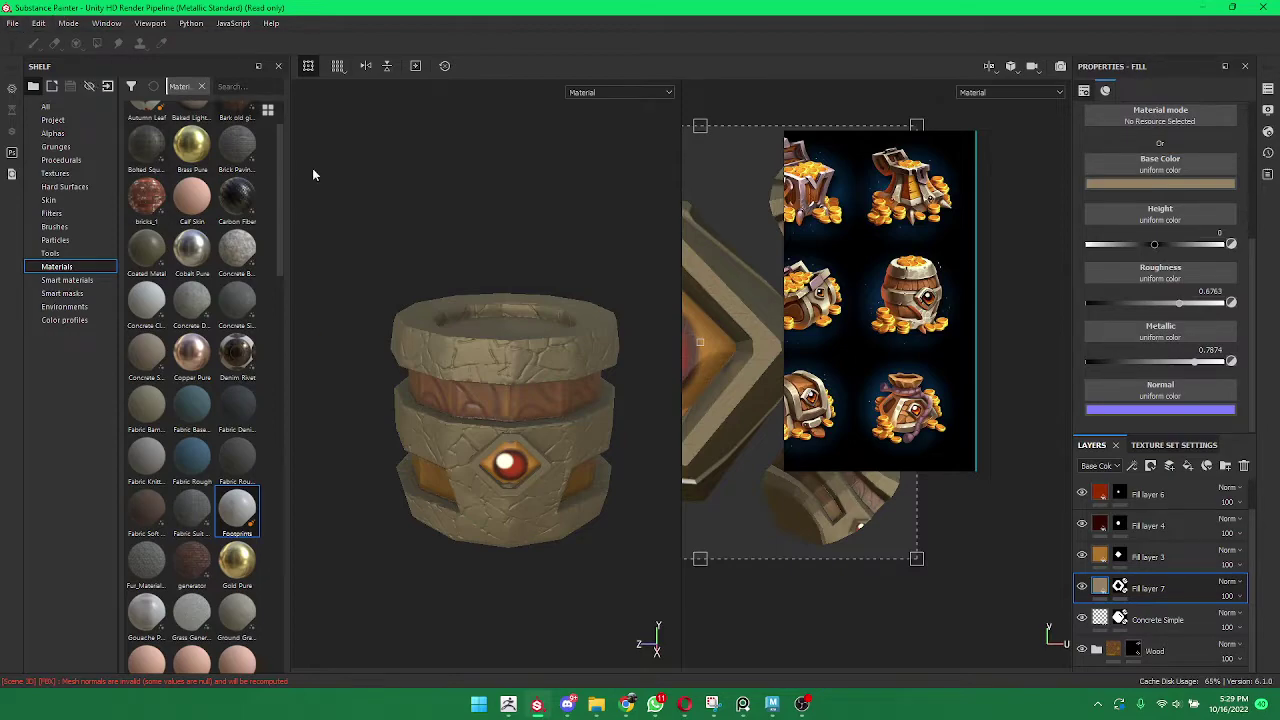
mouse_move(440, 307)
alt+mouse_down()
mouse_move(409, 403)
mouse_move(390, 330)
mouse_move(433, 444)
mouse_move(524, 337)
alt+mouse_up()
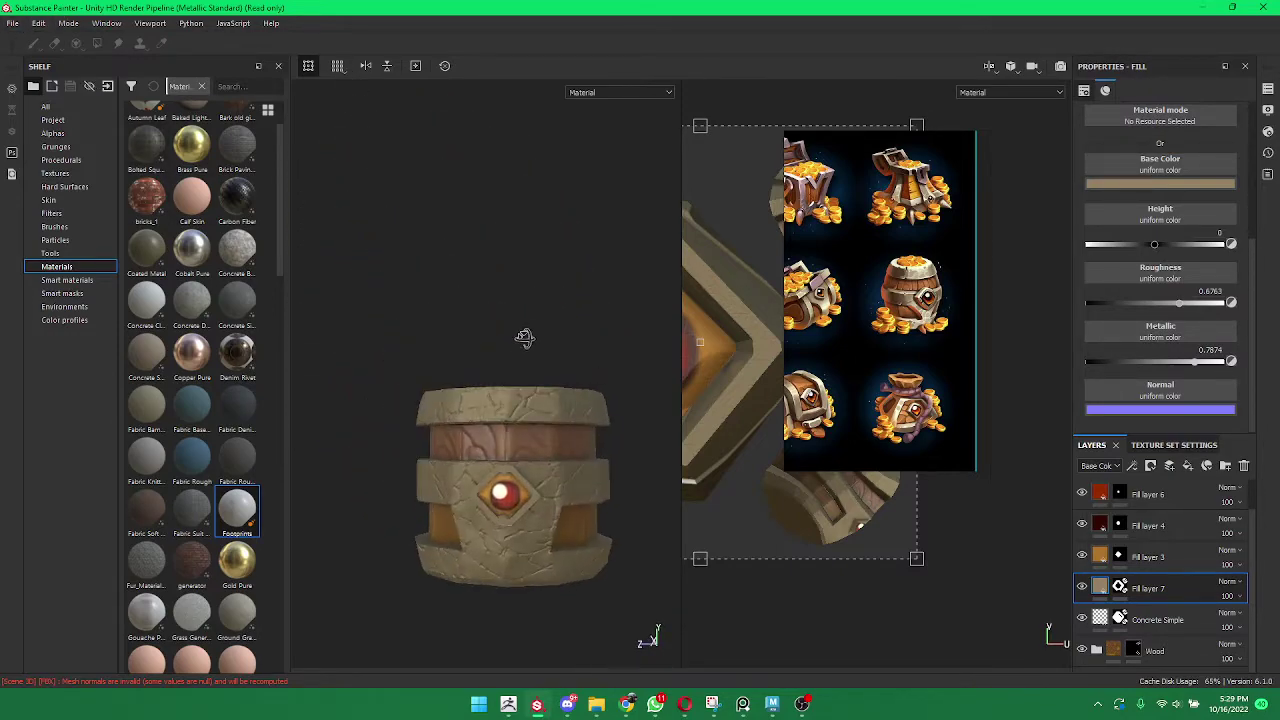
mouse_move(469, 370)
alt+mouse_down()
mouse_move(451, 171)
mouse_move(409, 363)
mouse_move(335, 449)
alt+mouse_up()
scroll(538, 412, up, 3)
scroll(538, 412, up, 3)
scroll(544, 345, down, 2)
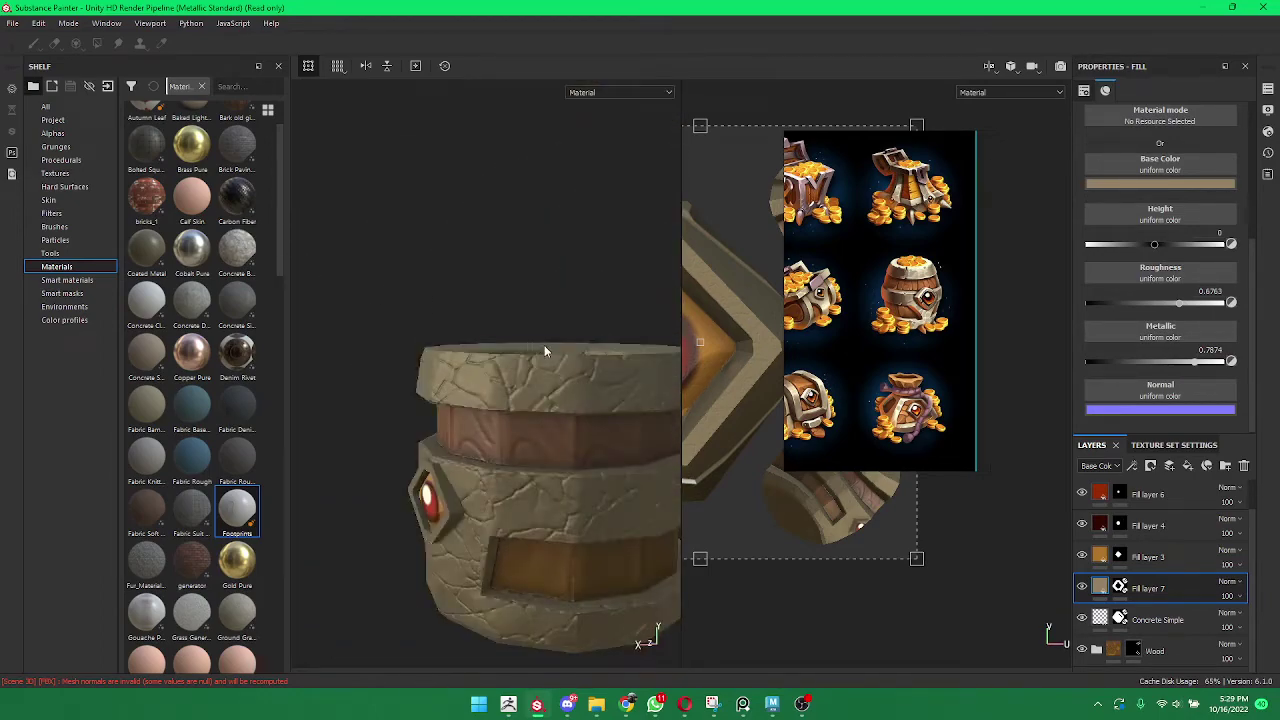
- Centre the barrel and show Texture Set Settings with its baked mesh maps
alt+middle_drag(544, 345, 497, 393)
scroll(497, 393, down, 3)
scroll(463, 380, up, 3)
alt+drag(463, 380, 520, 337)
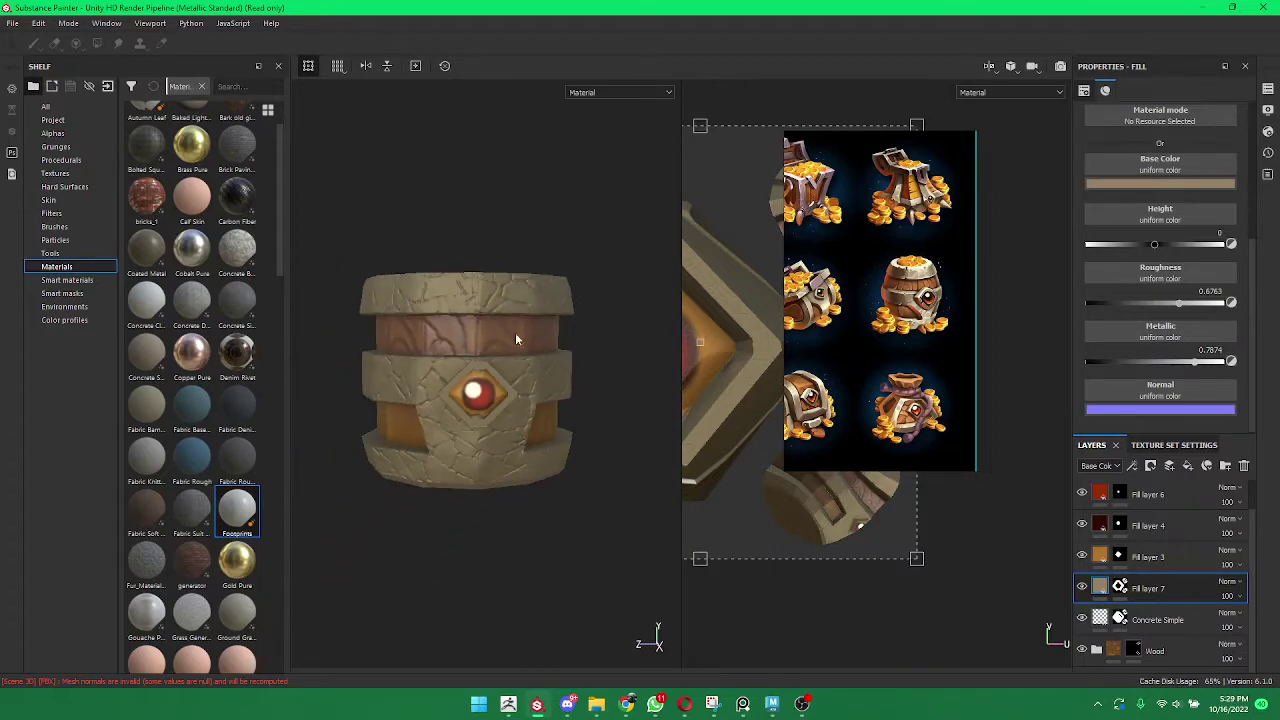
click(1205, 445)
scroll(1195, 530, down, 3)
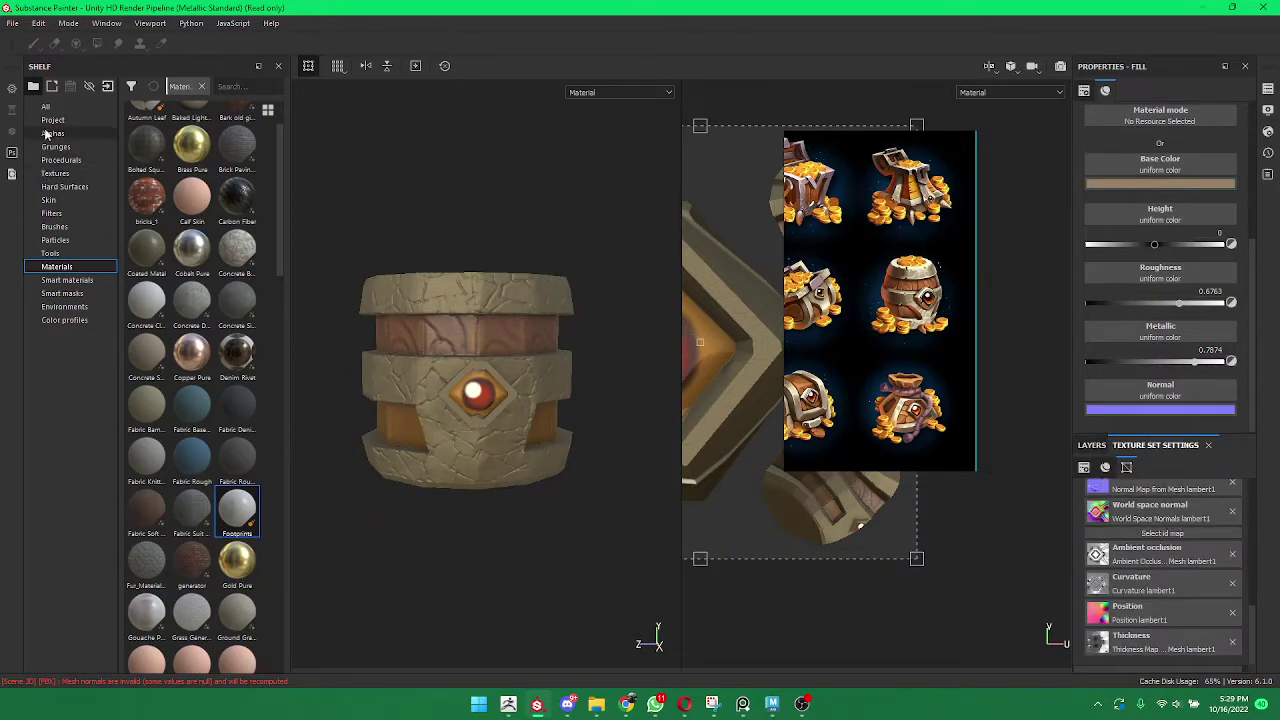
- Open the Export textures dialog and browse into the Barrel folder
click(12, 22)
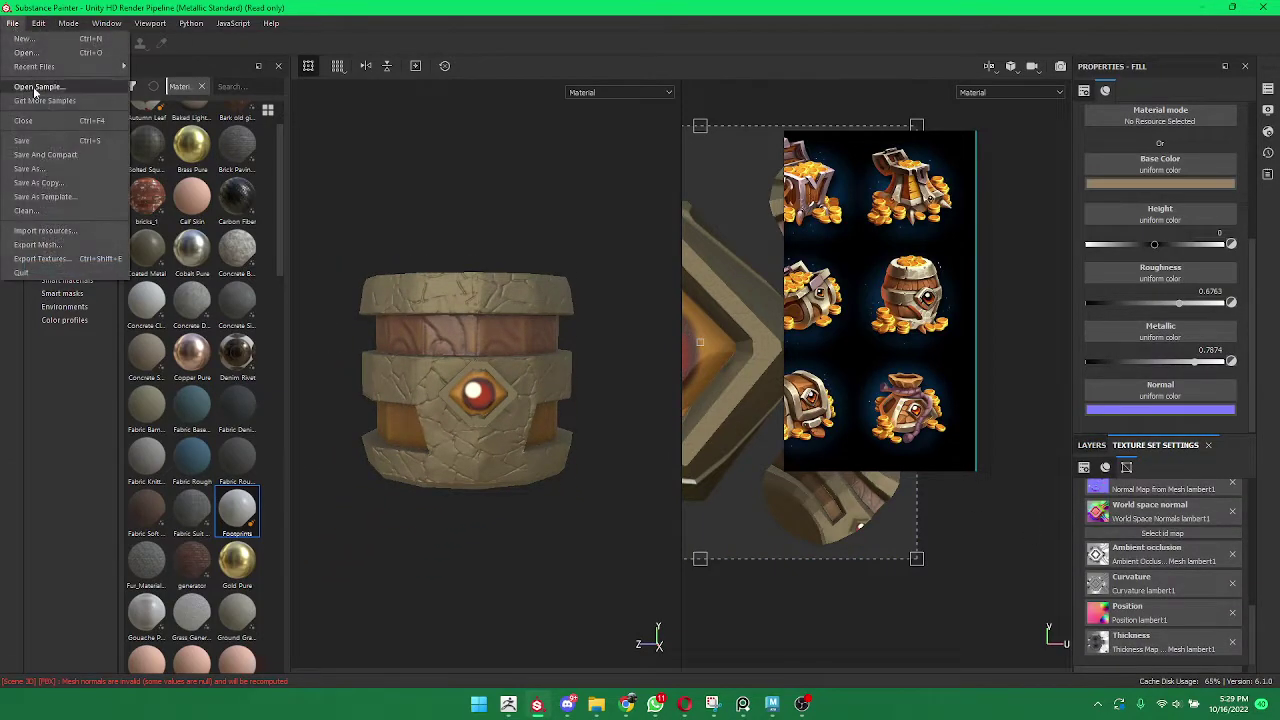
click(50, 259)
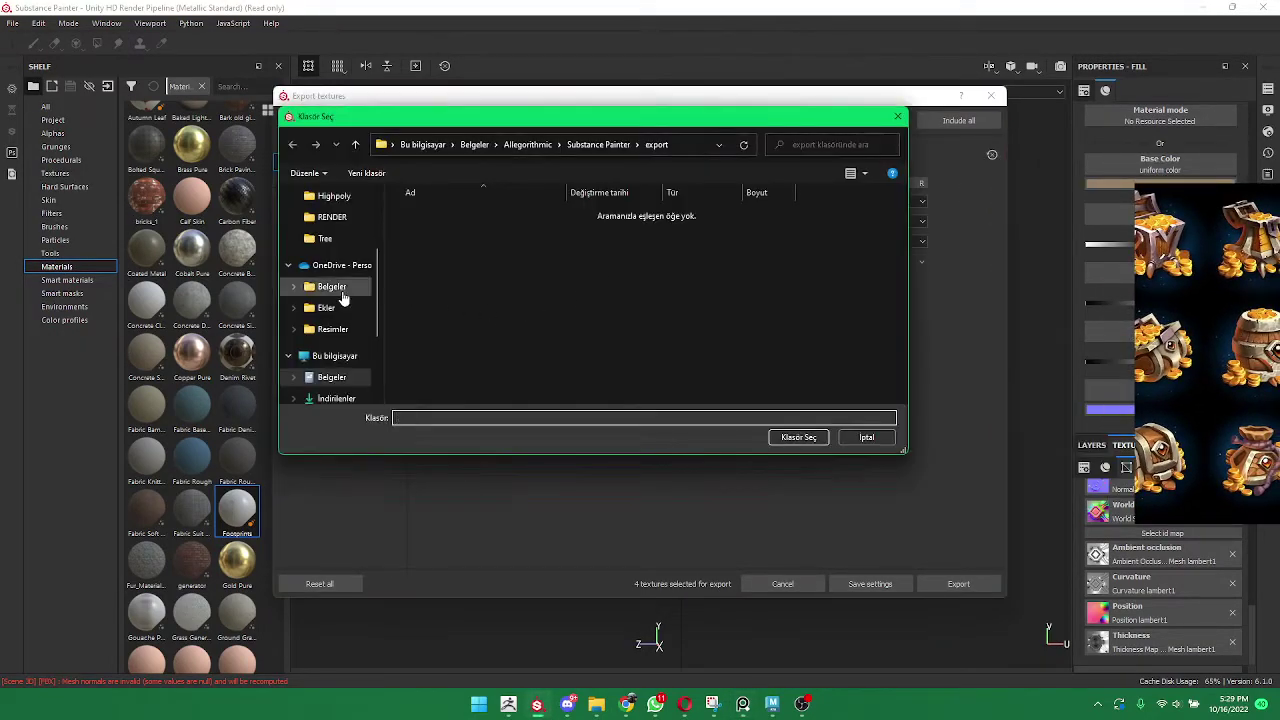
scroll(340, 300, up, 3)
click(349, 312)
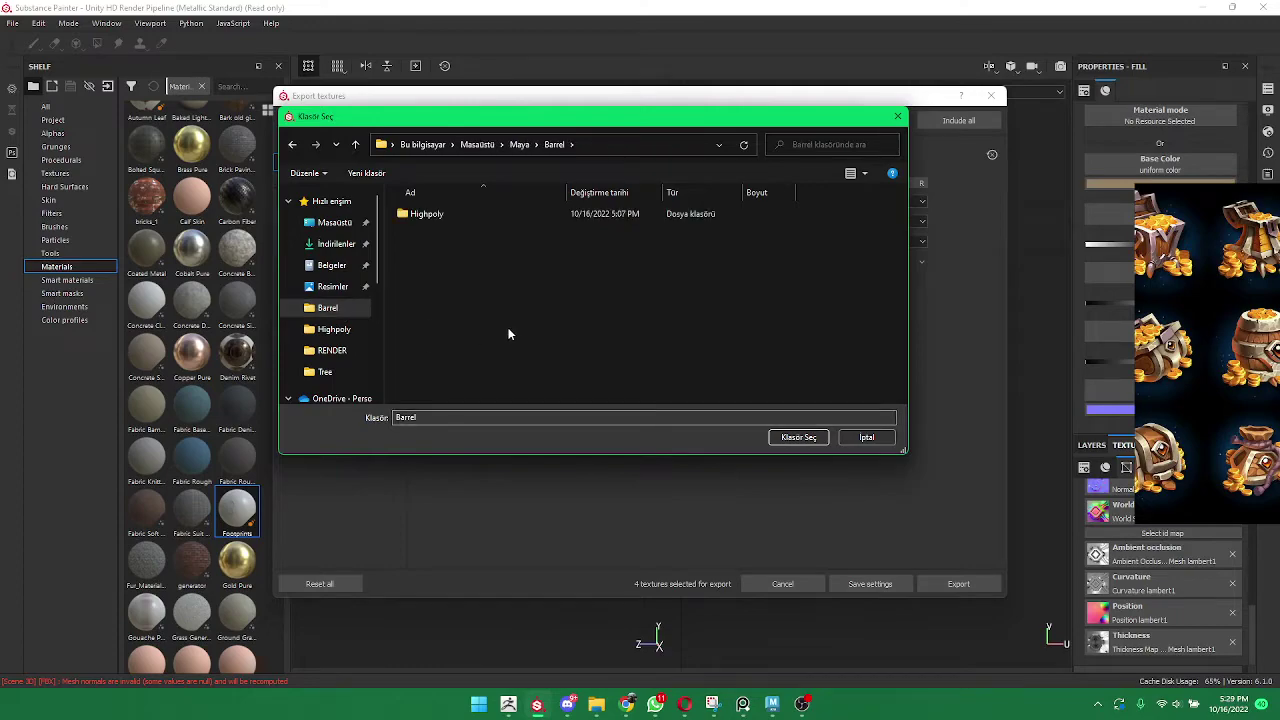
- Create a 'Barrel Texture' folder inside Barrel and open it
right_click(512, 330)
click(699, 485)
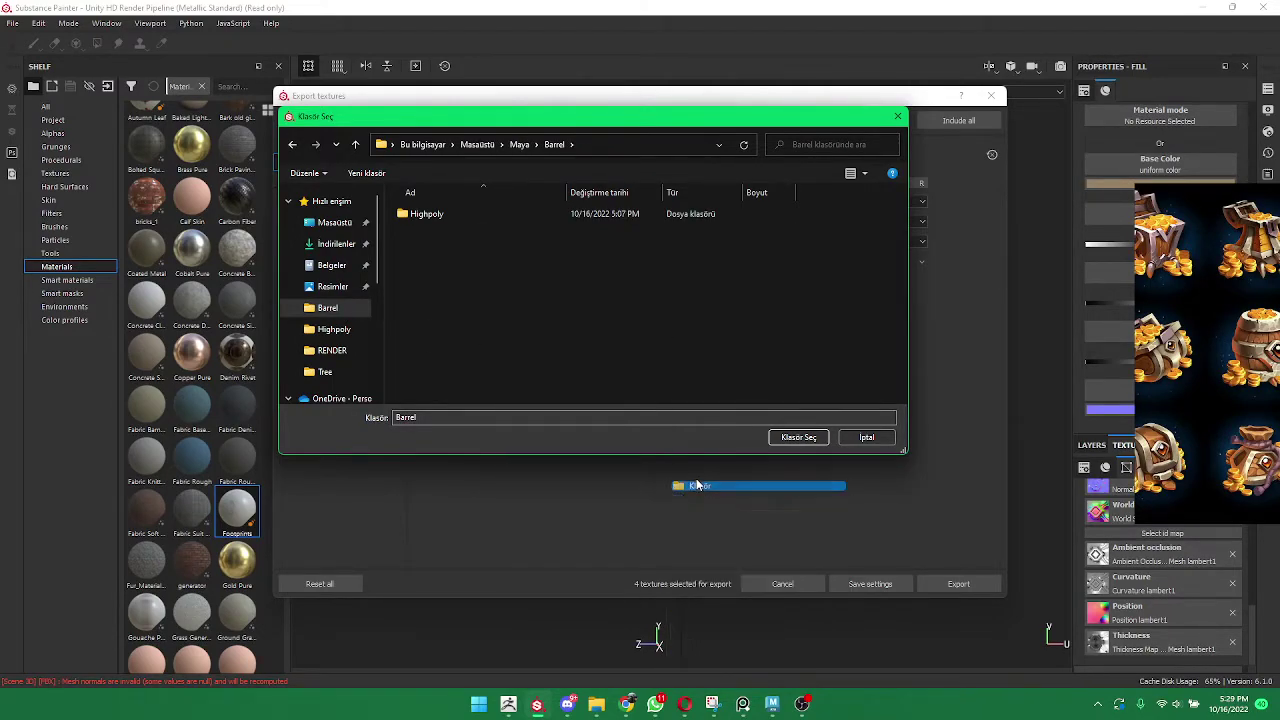
text(Barrel Texture)
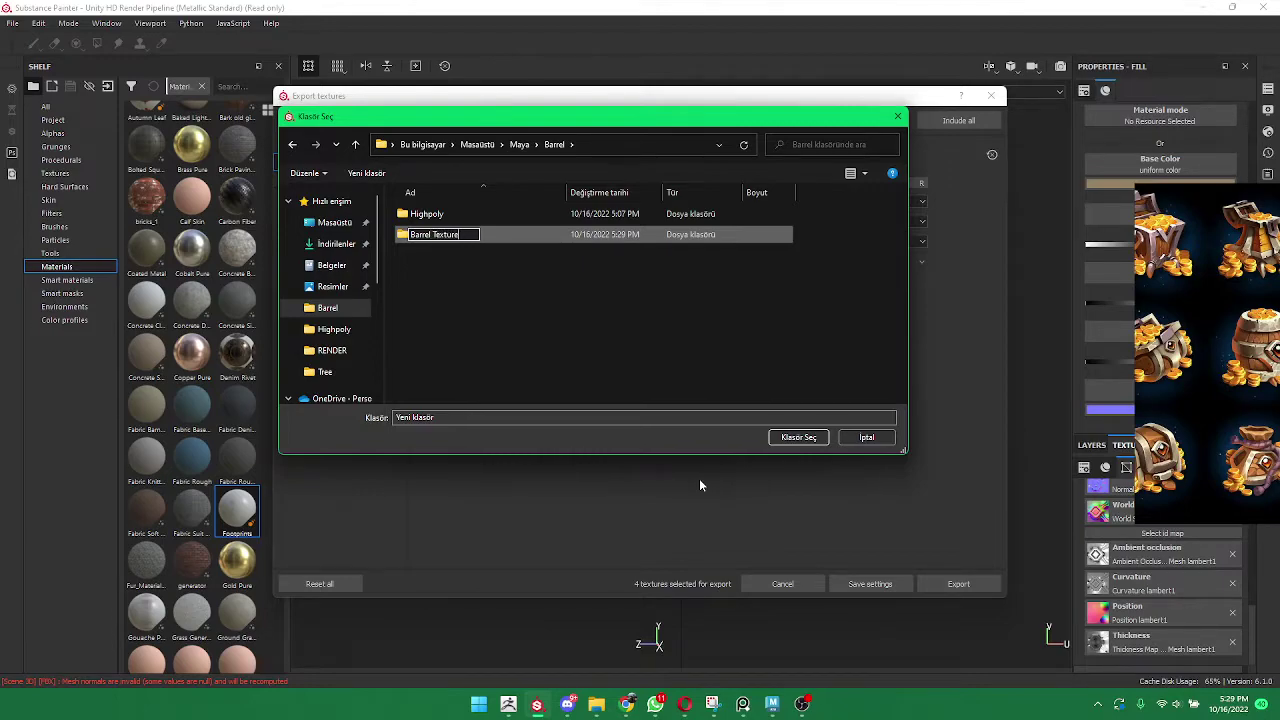
key(Return)
double_click(435, 215)
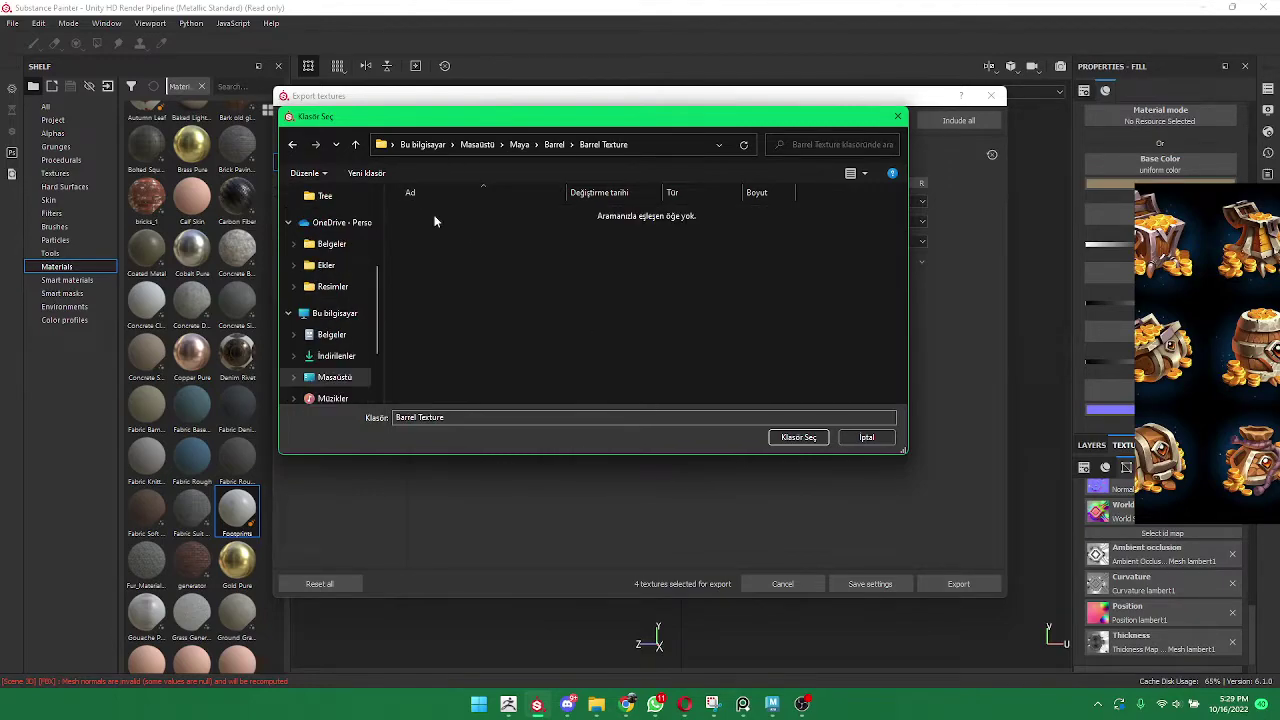
- Create a subfolder named '1' inside it and select it as the export destination
right_click(467, 285)
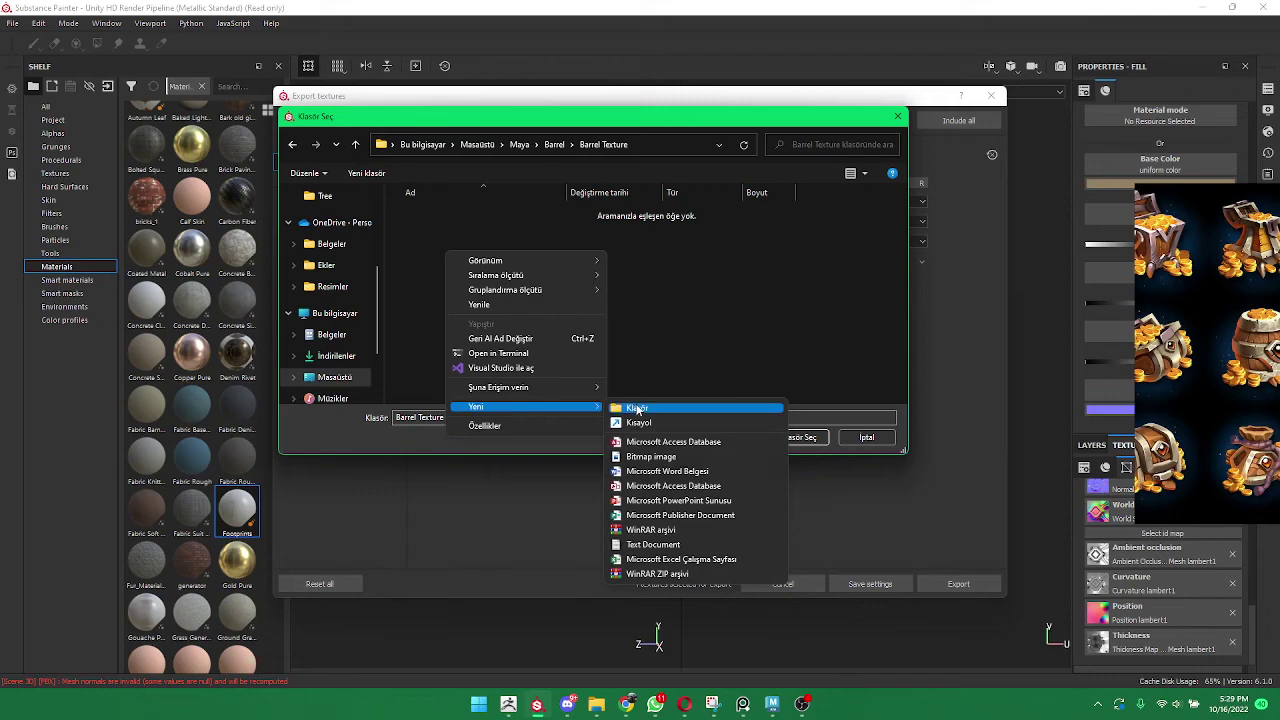
click(637, 407)
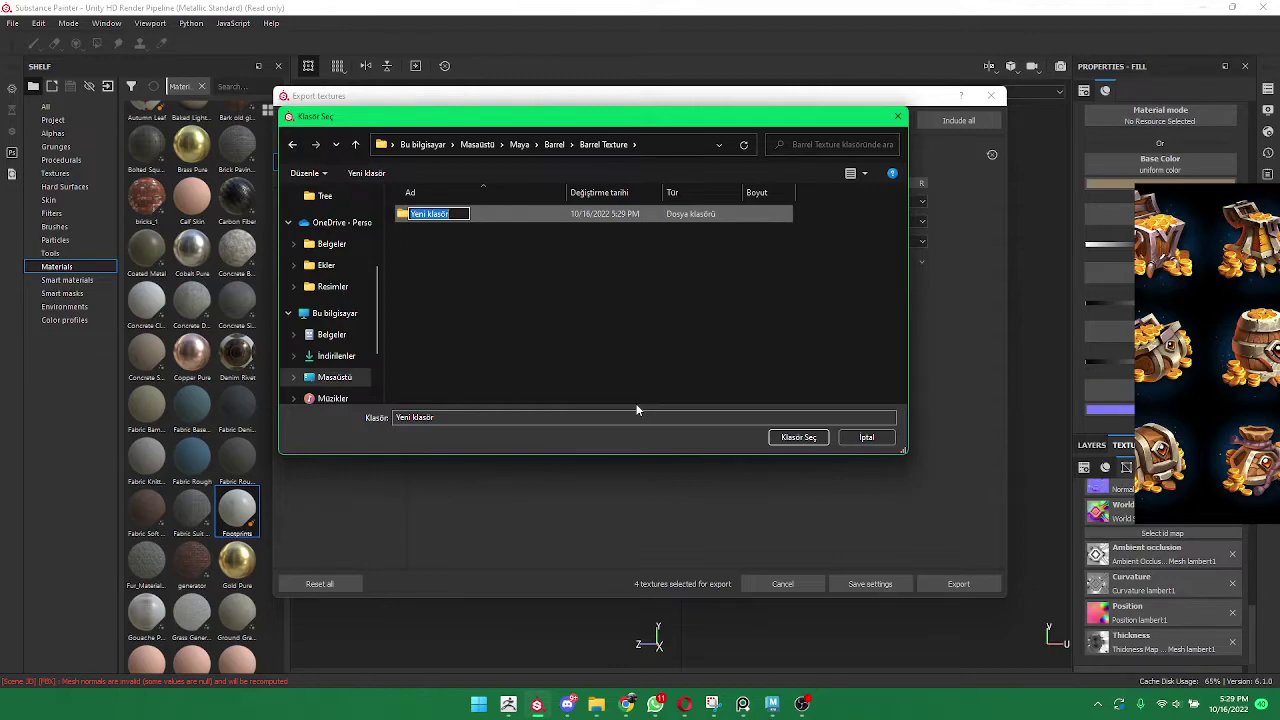
text(1)
key(Return)
click(797, 437)
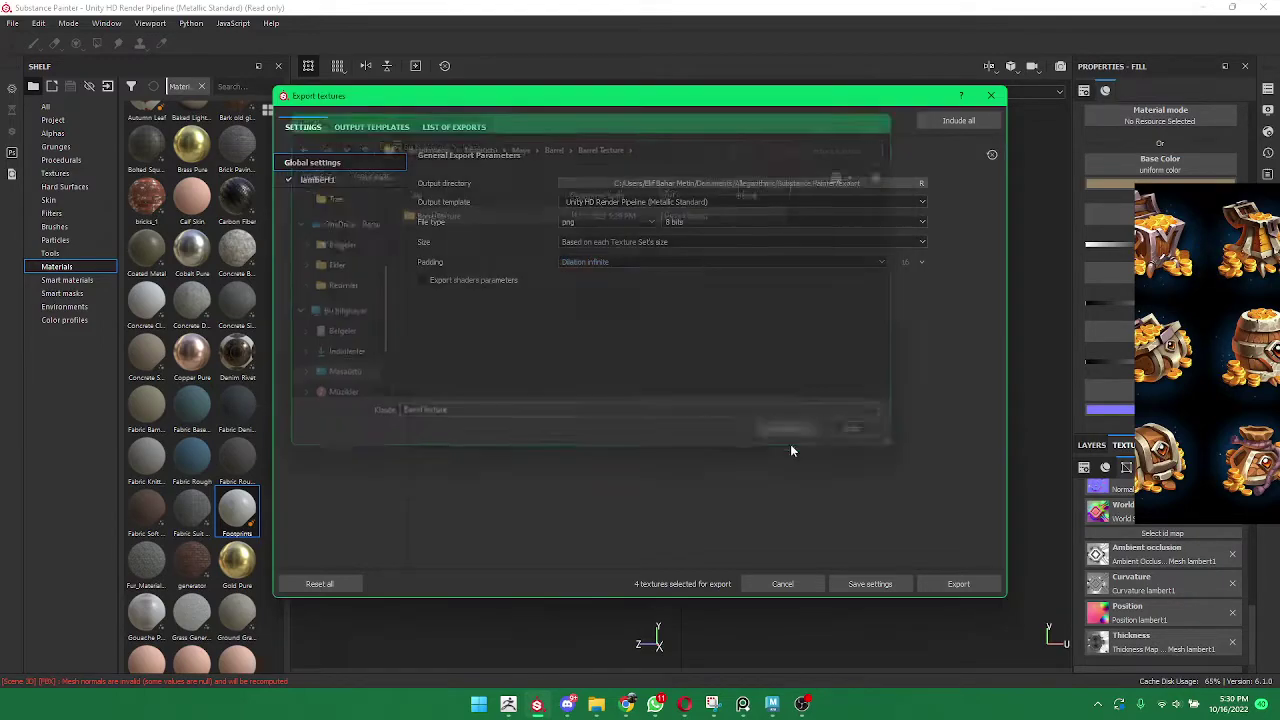
- Set the output template to Document channels + Normal + AO (No Alpha) and file type jpeg
click(640, 202)
click(661, 211)
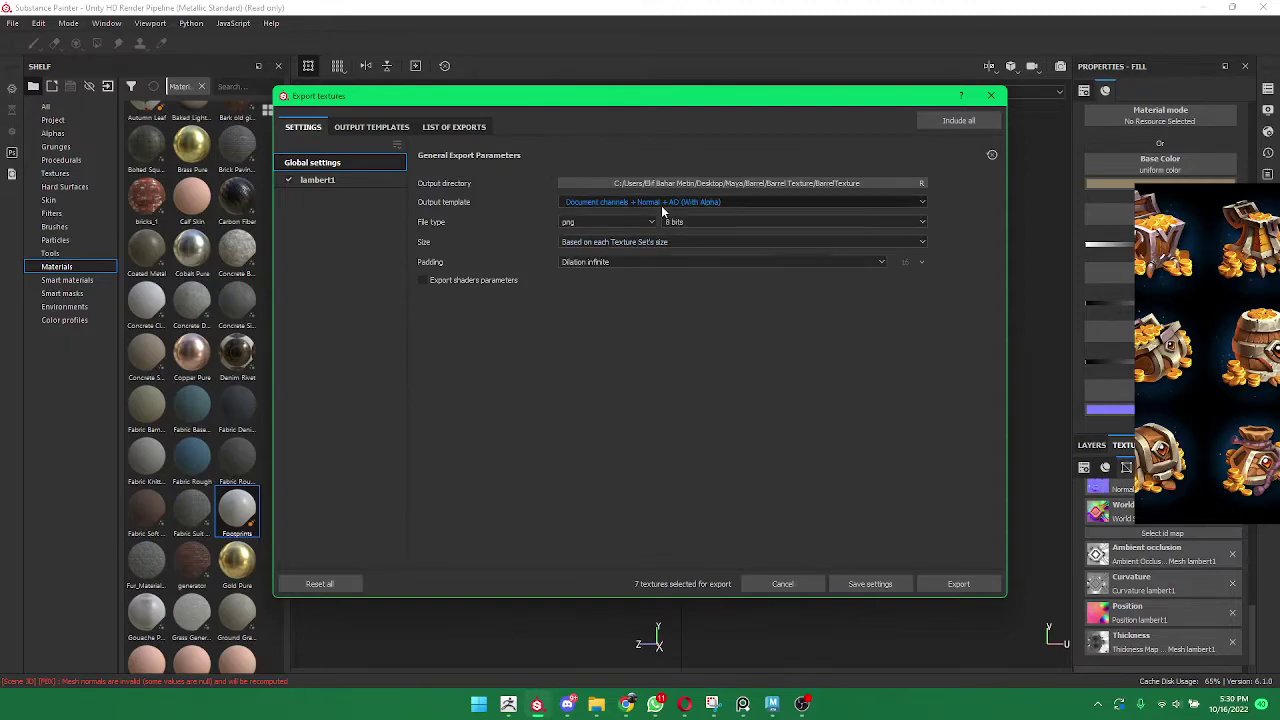
click(661, 205)
click(668, 232)
click(620, 222)
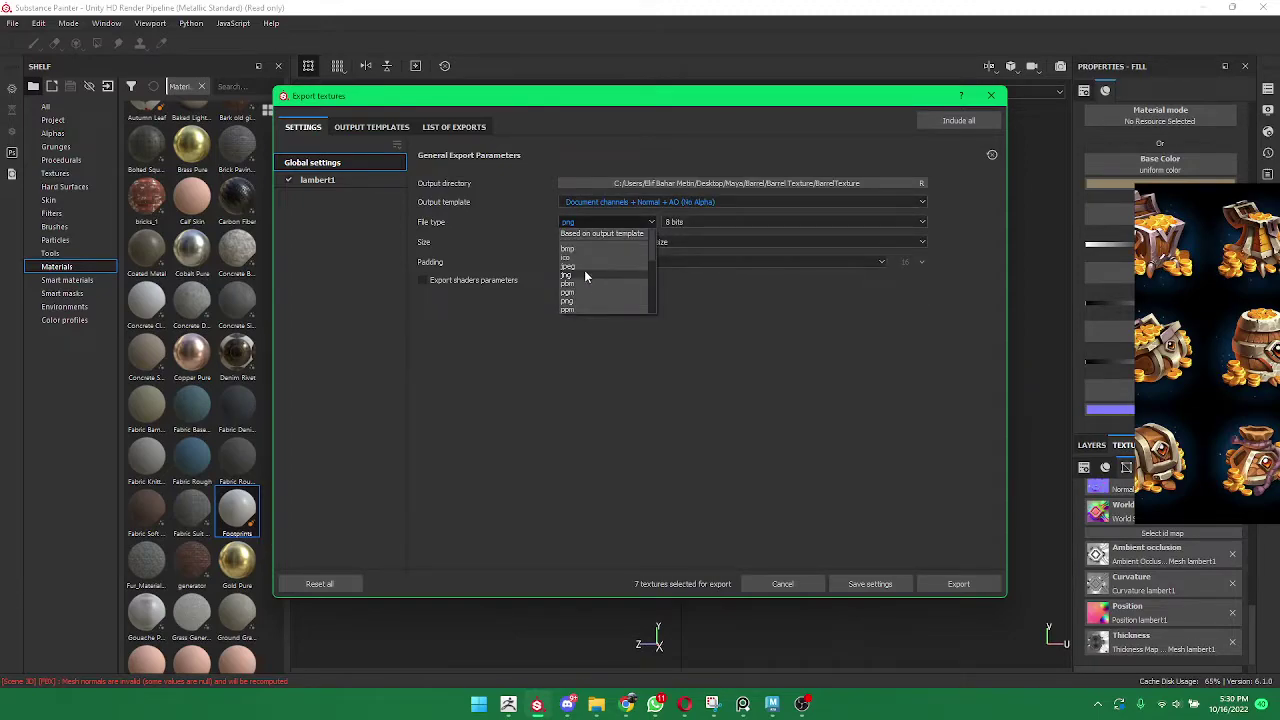
click(585, 267)
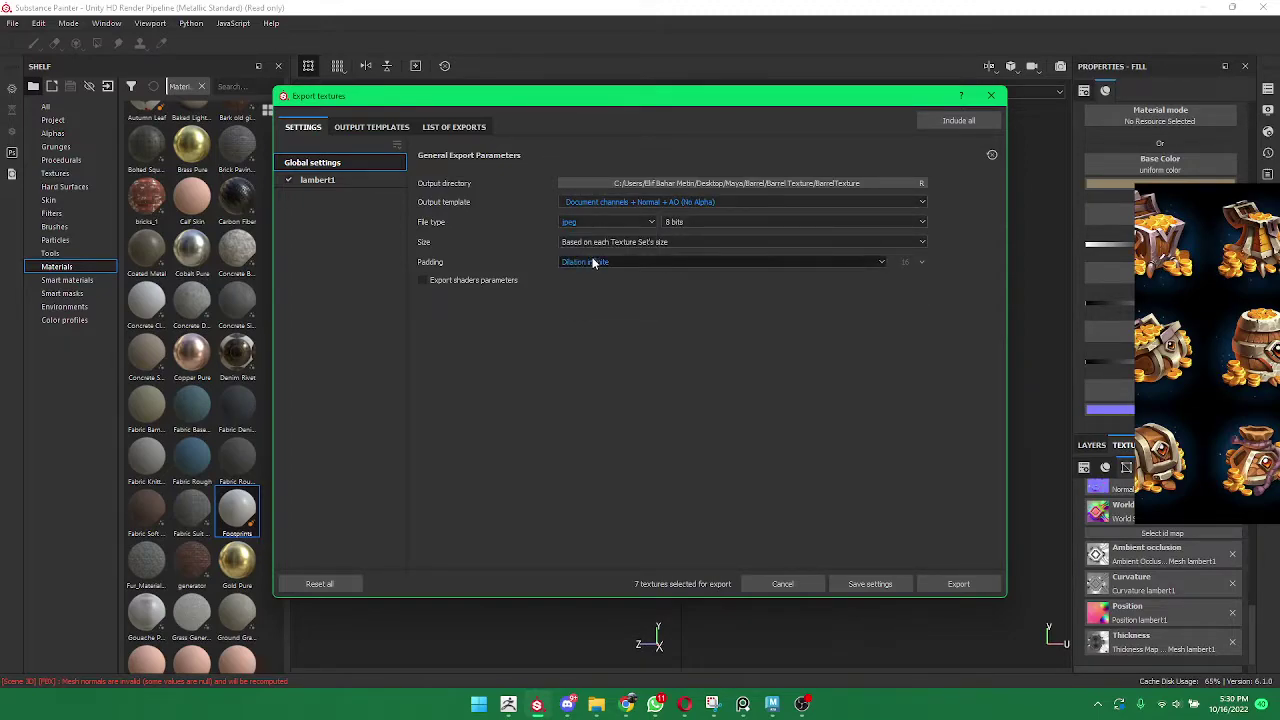
- Set size 4096 and Dilation + transparent padding, export the seven textures, and close
click(610, 242)
click(594, 316)
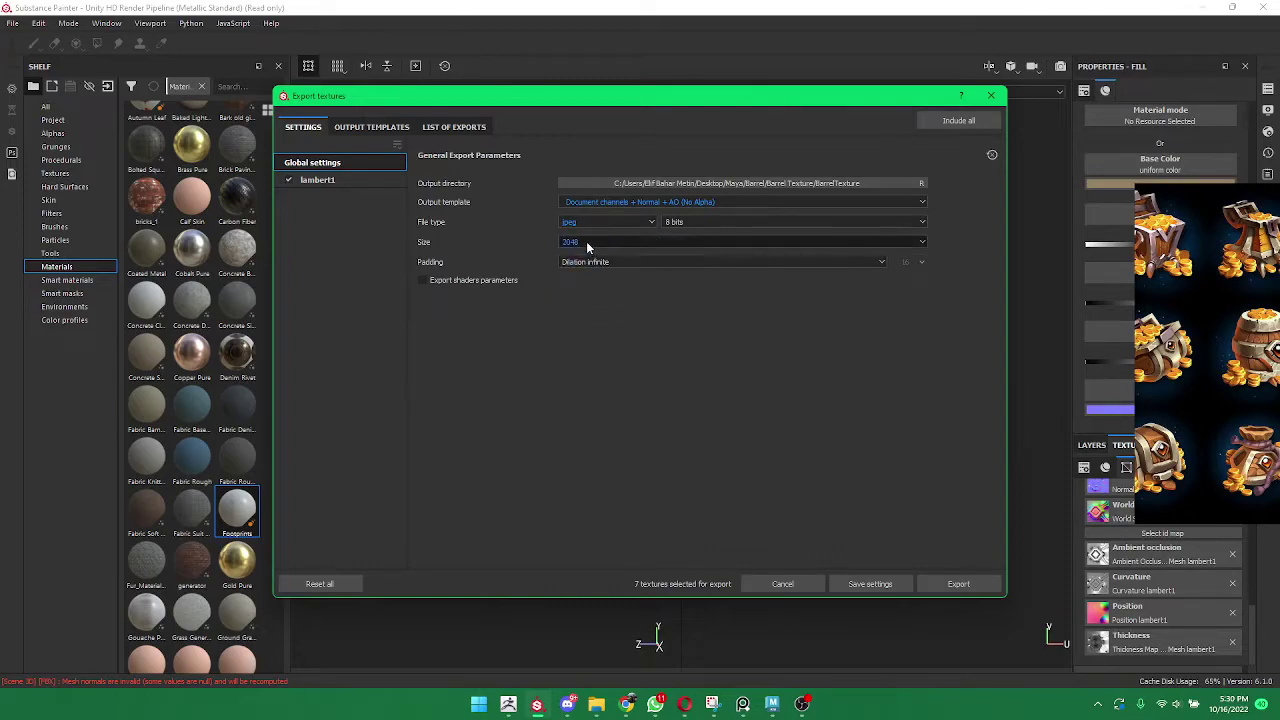
click(586, 241)
click(600, 321)
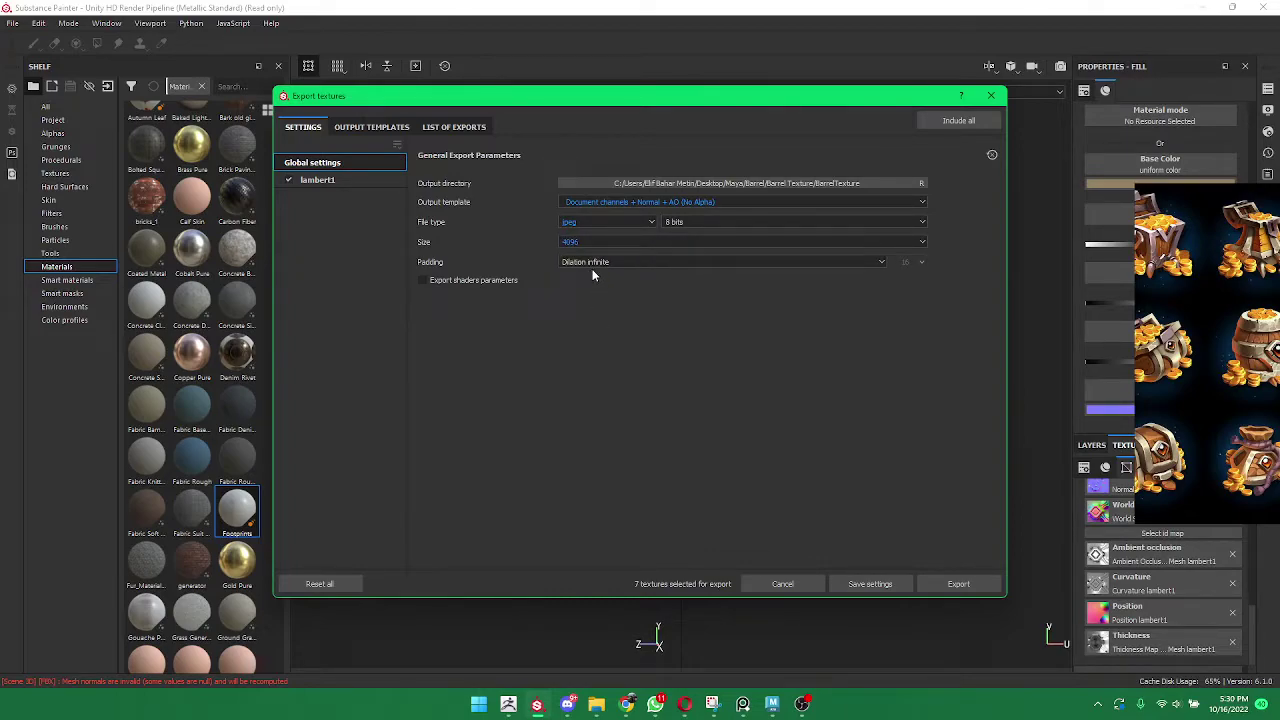
click(593, 264)
click(606, 296)
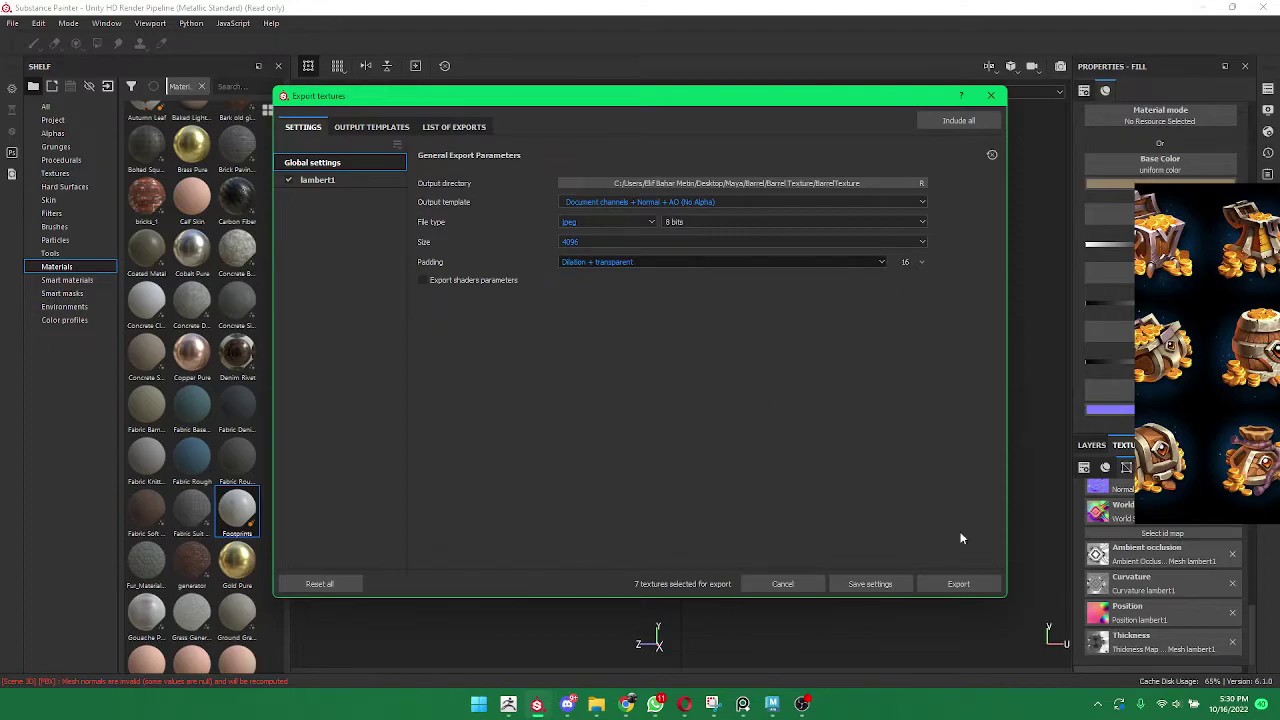
click(938, 582)
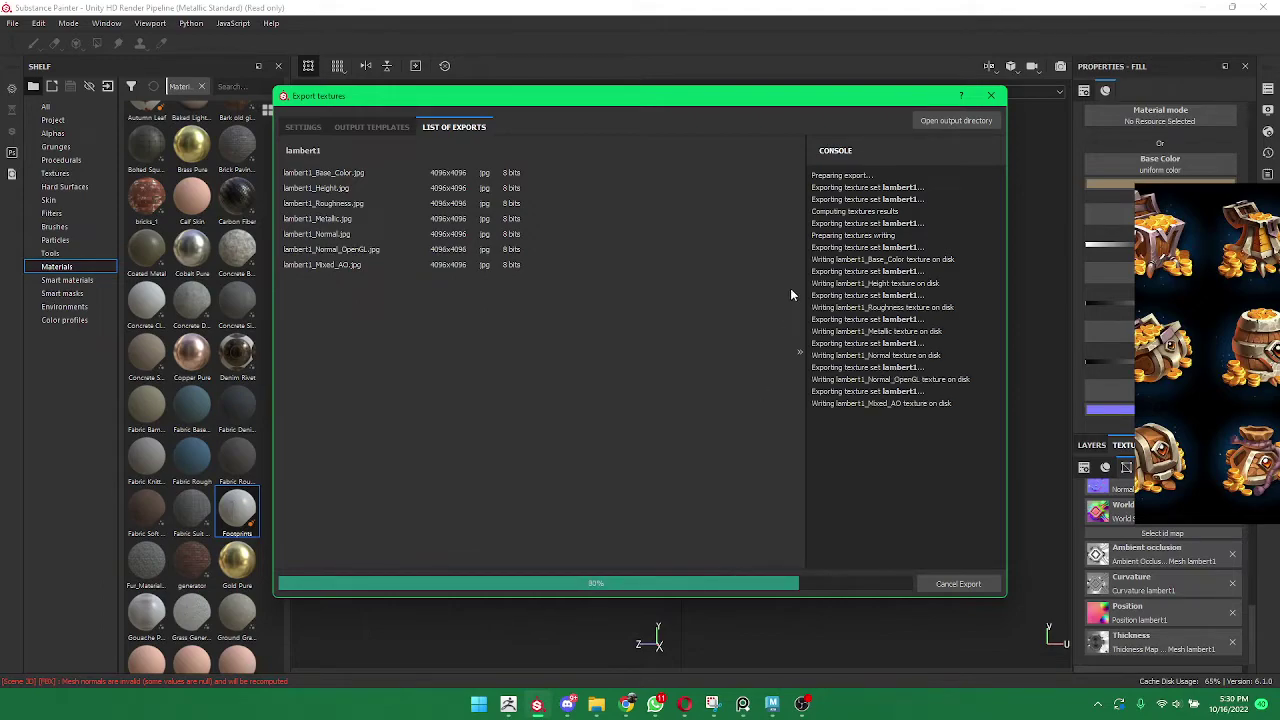
click(991, 95)
- Start a new project with document resolution 4096
click(12, 23)
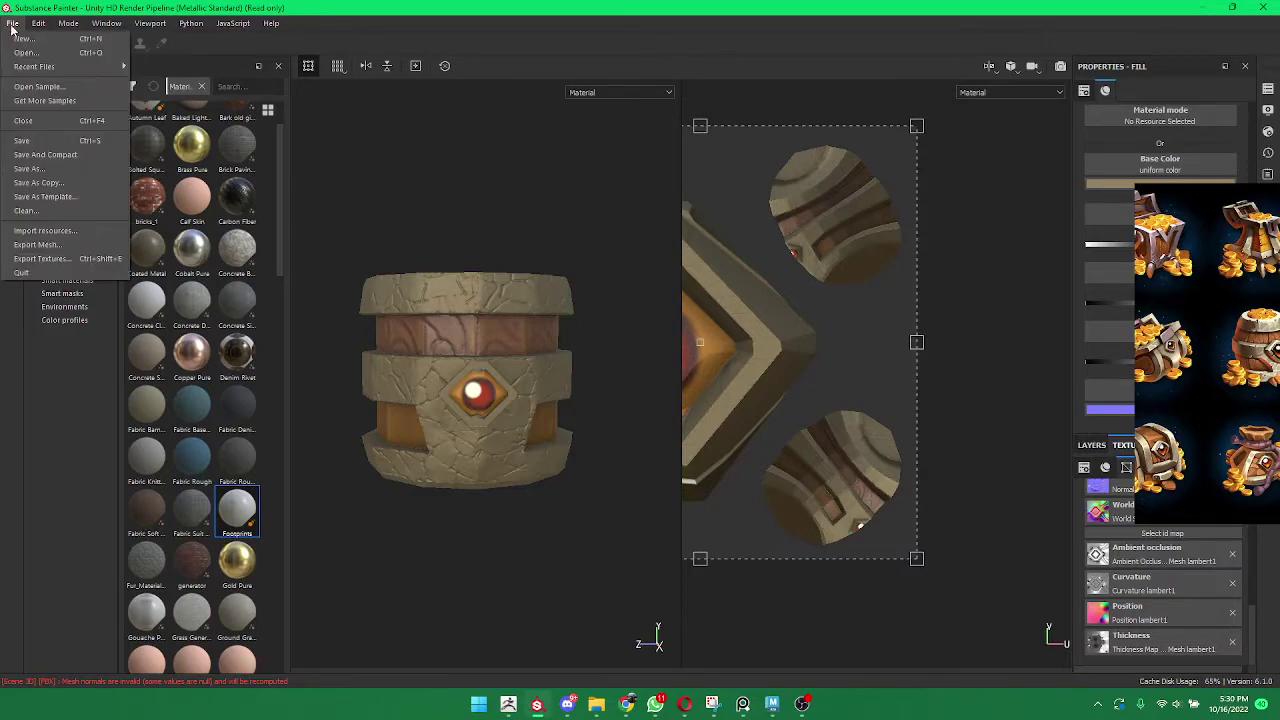
click(30, 39)
click(567, 239)
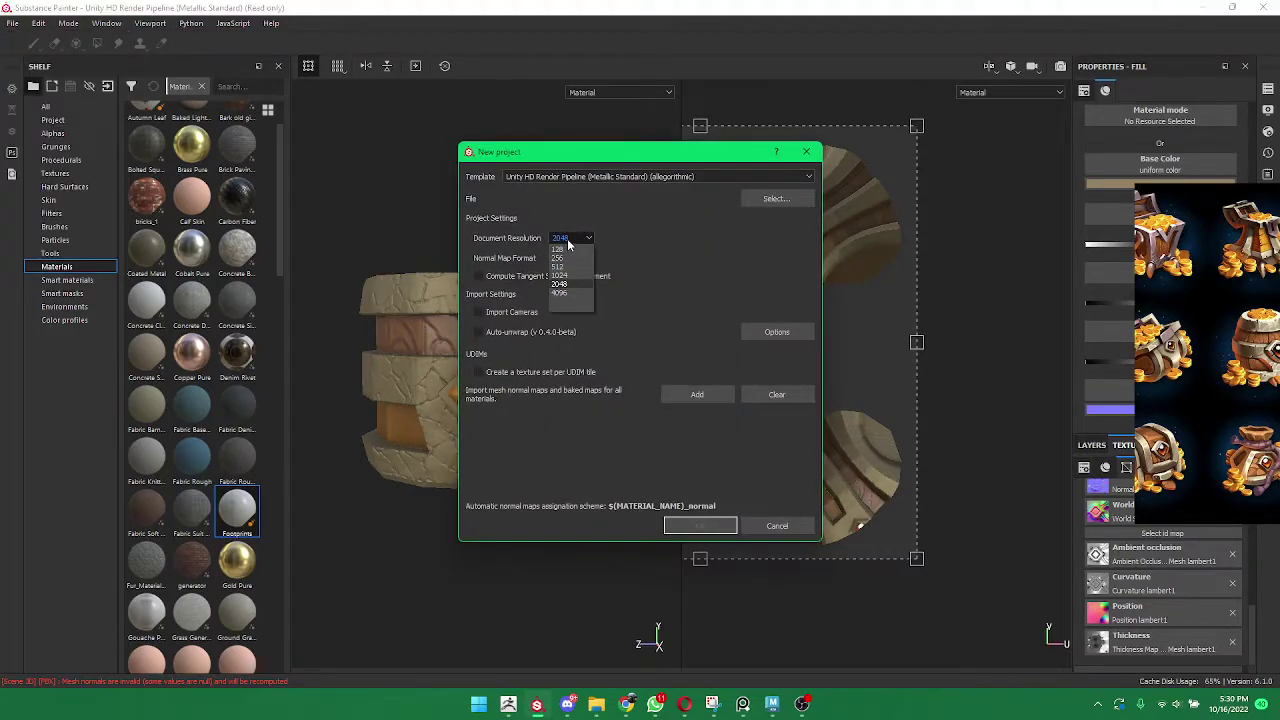
click(568, 244)
click(573, 245)
click(575, 292)
- Load Coins_low_01.fbx from the Barrel folder as the project mesh and confirm
click(776, 198)
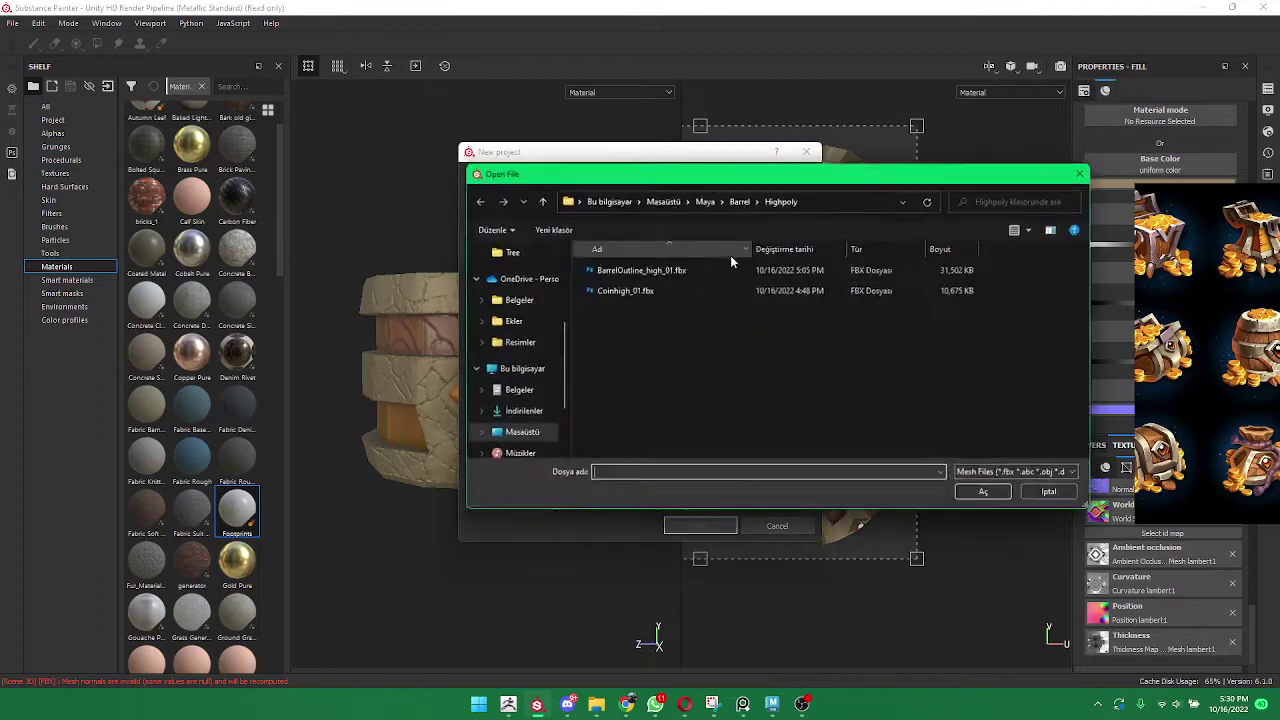
double_click(645, 290)
click(758, 203)
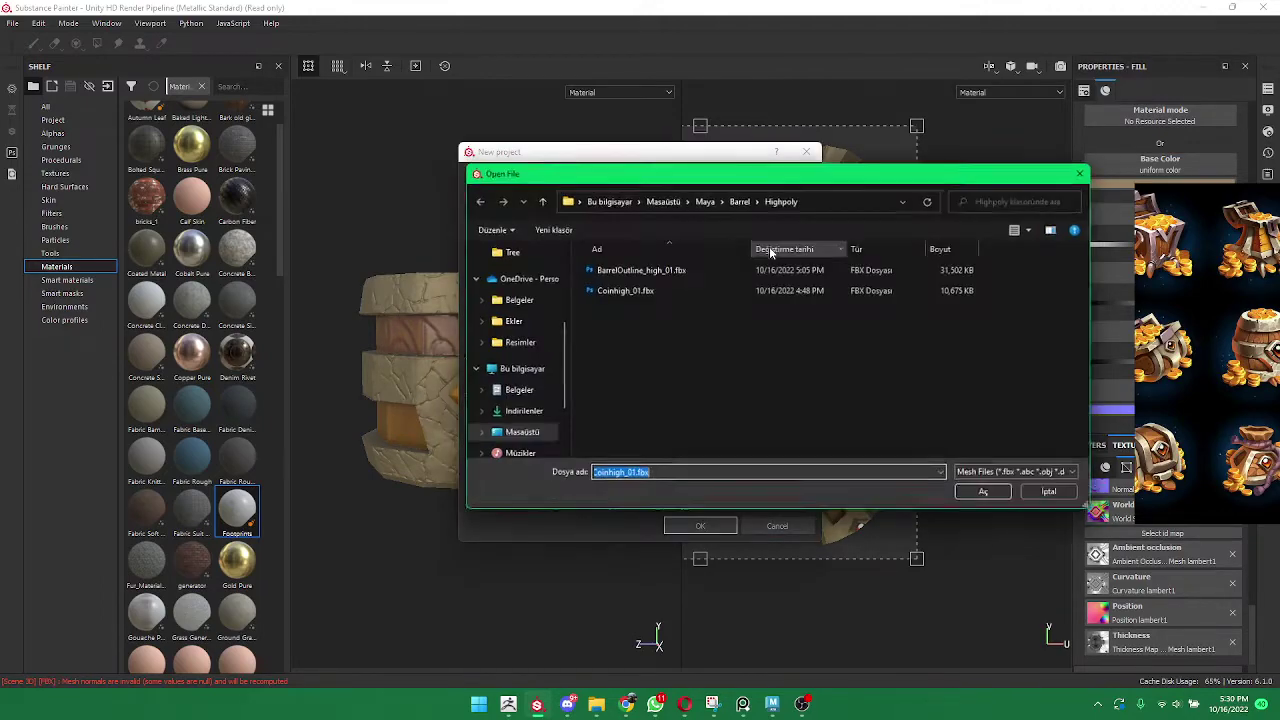
click(735, 201)
double_click(636, 373)
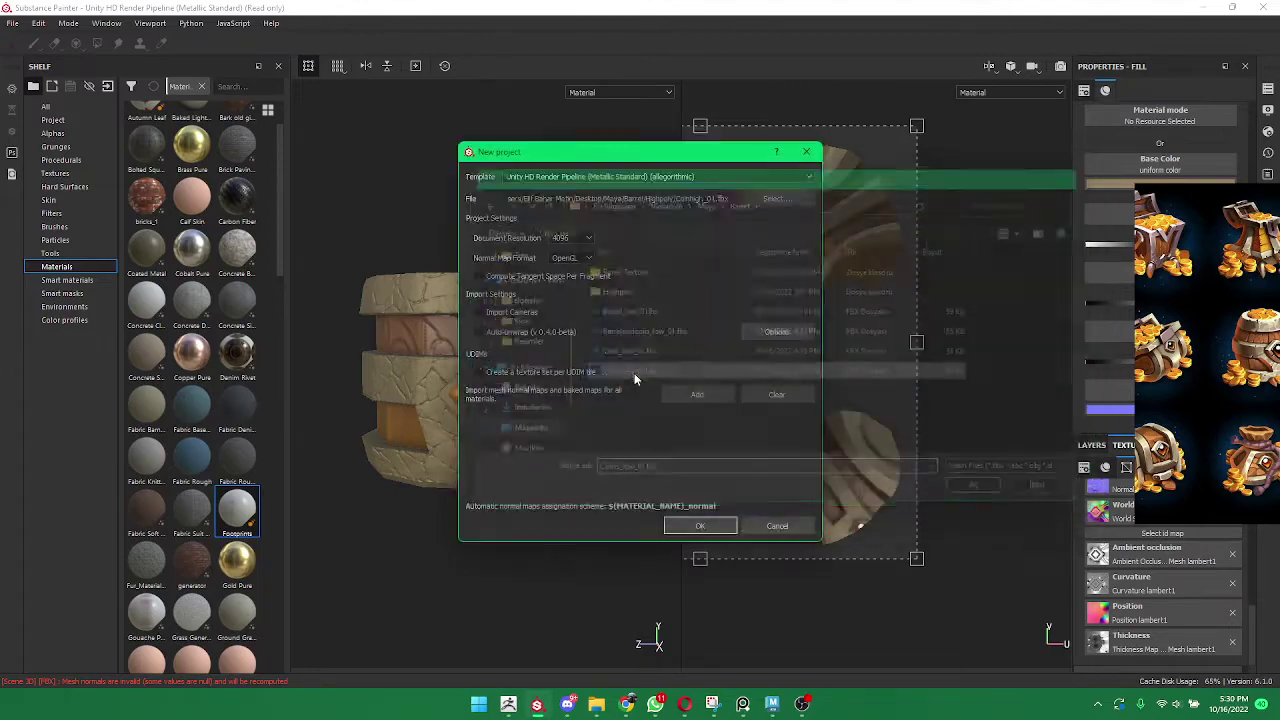
click(690, 527)
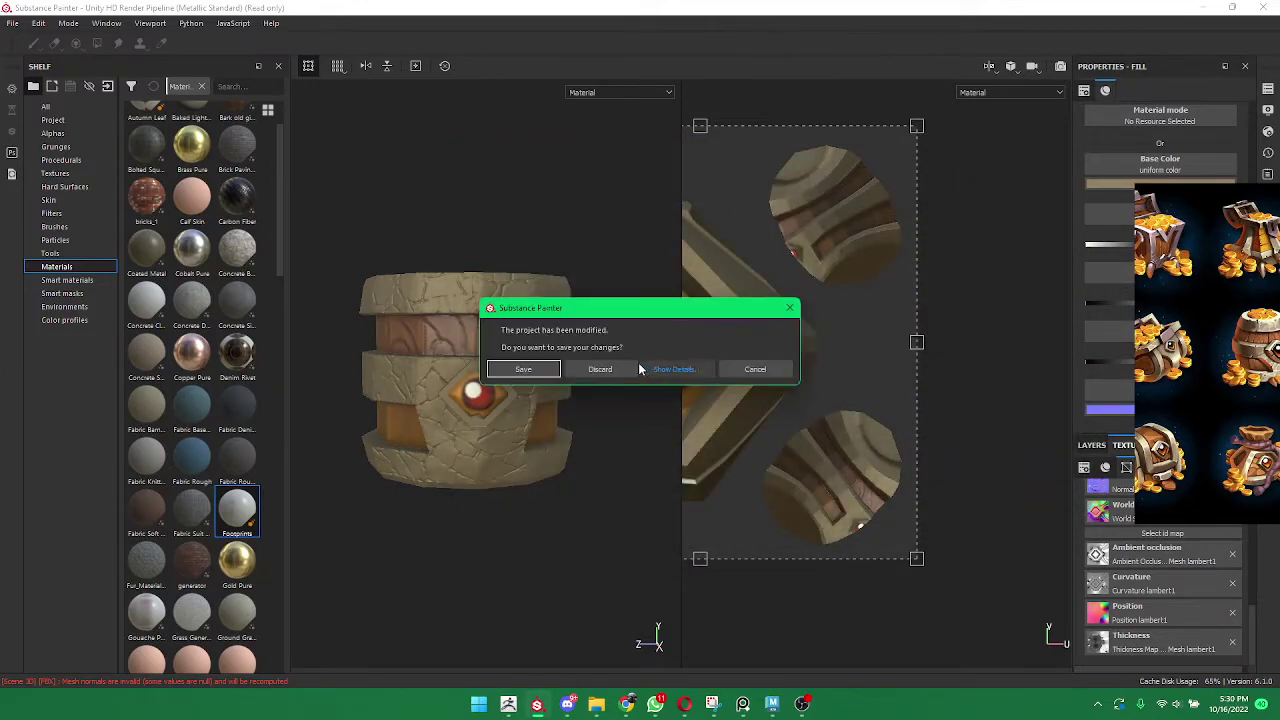
- Save the previous barrel project as Barrel
click(524, 369)
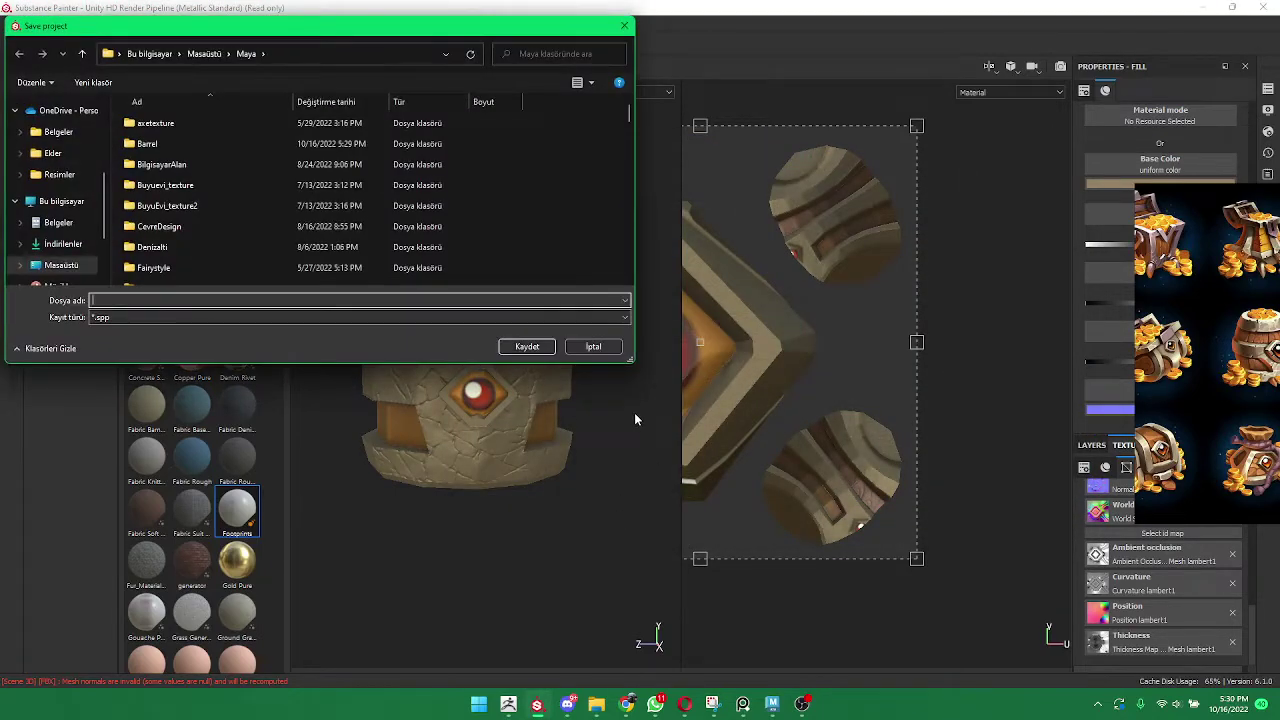
text(Barrel_)
key(Return)
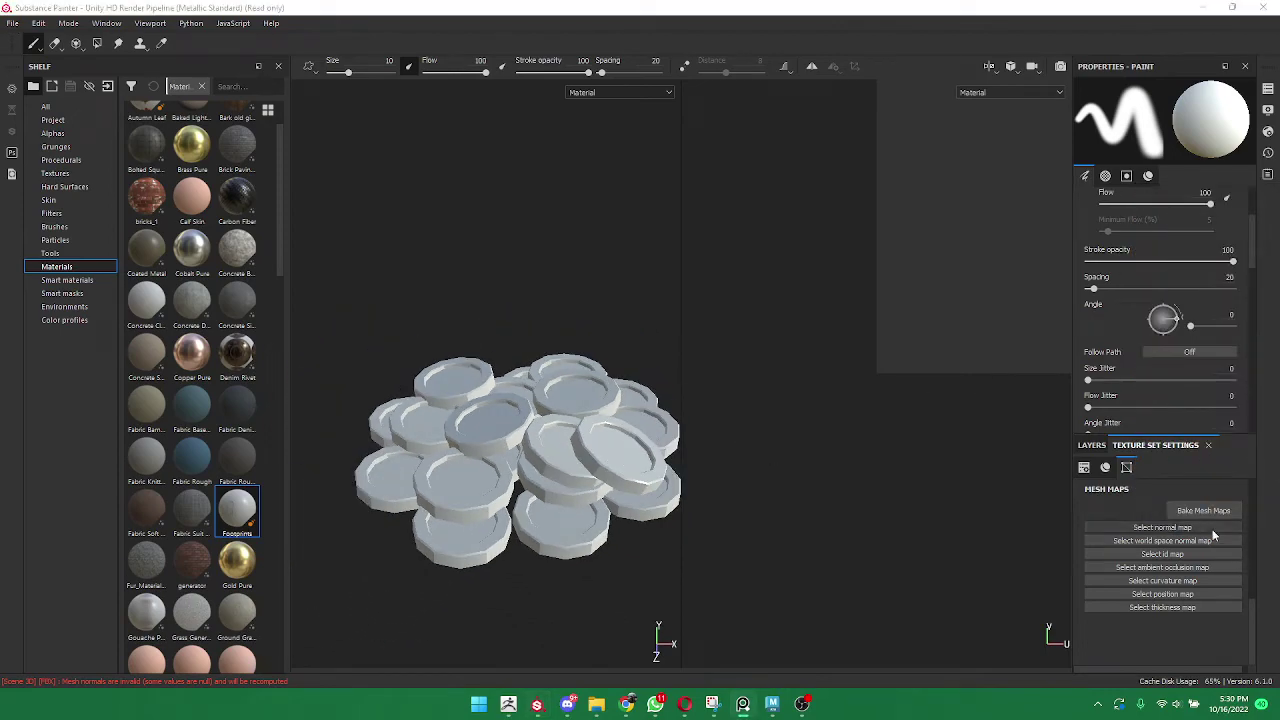
- Set bake output size to 4096 and dilation to 16, using the high-poly coin mesh from Highpoly
click(1203, 510)
click(656, 167)
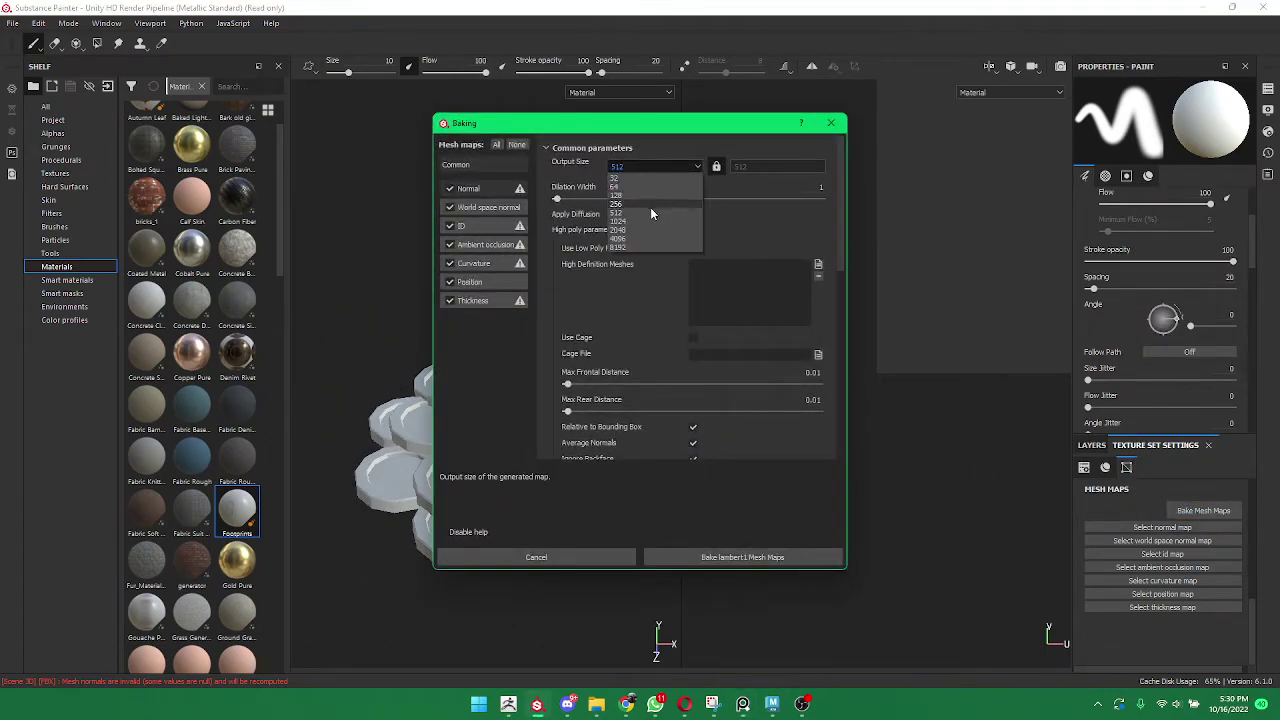
click(632, 239)
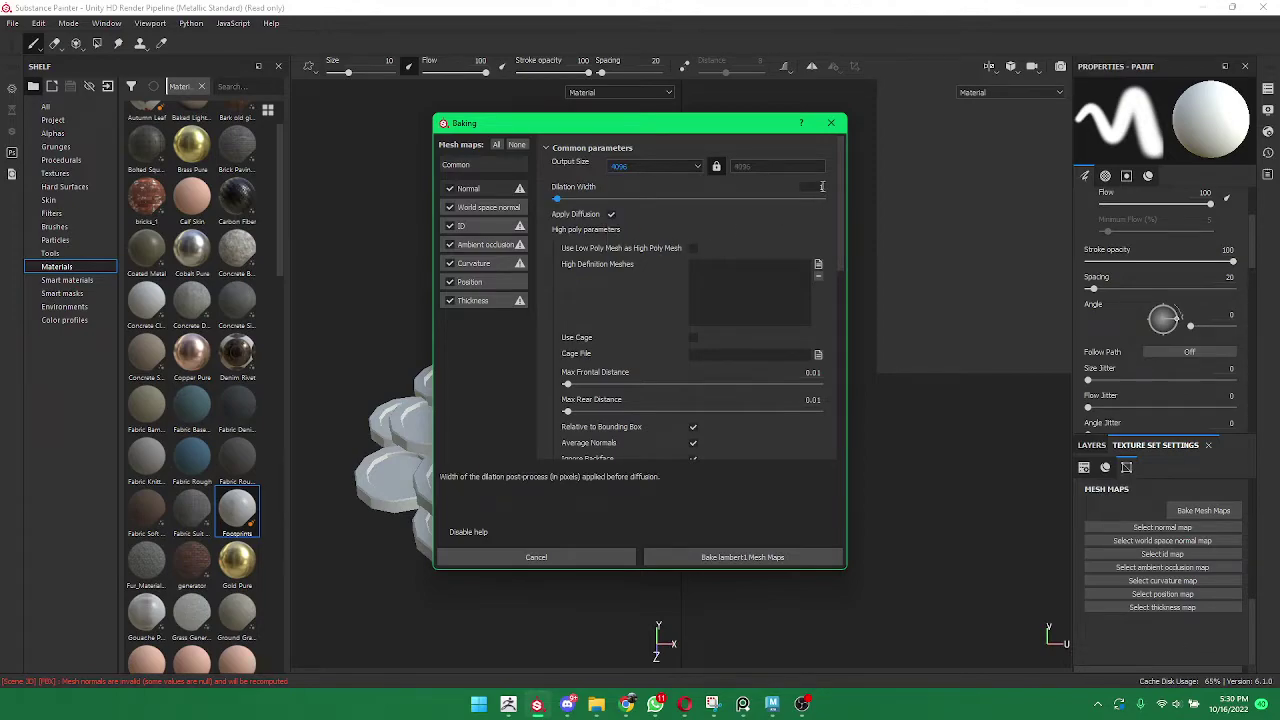
click(812, 186)
text(16)
key(Return)
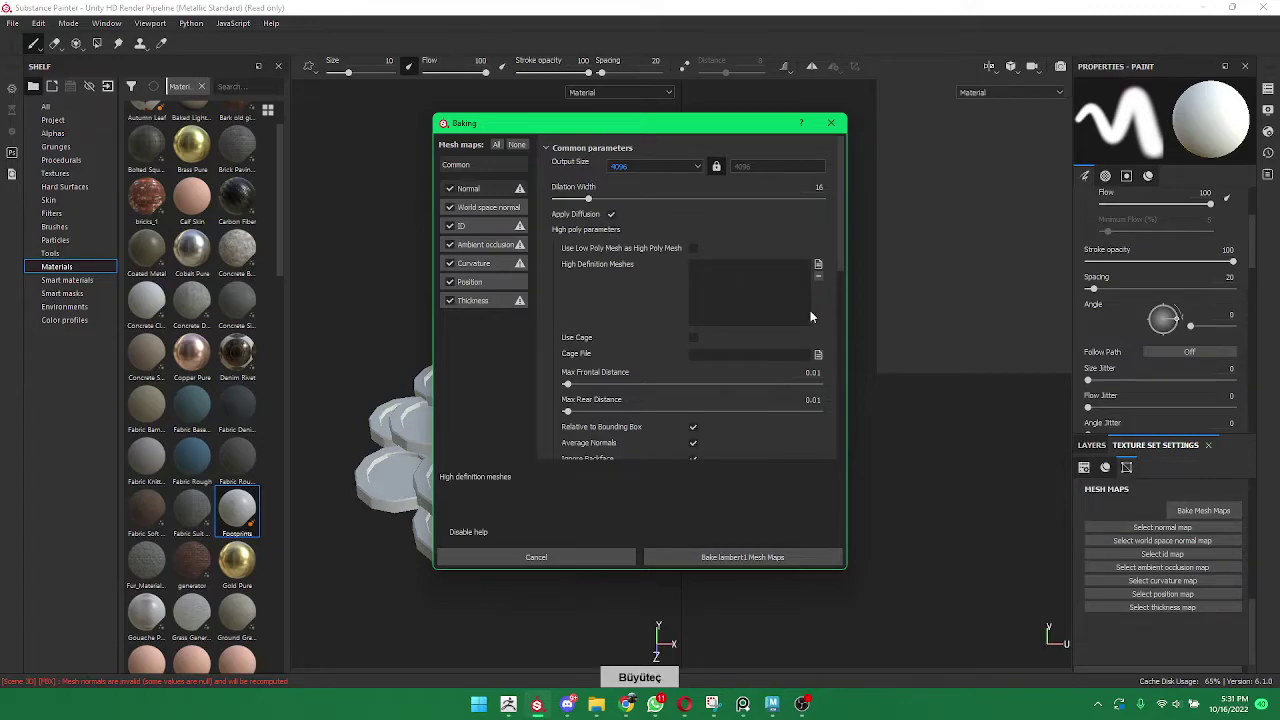
click(817, 264)
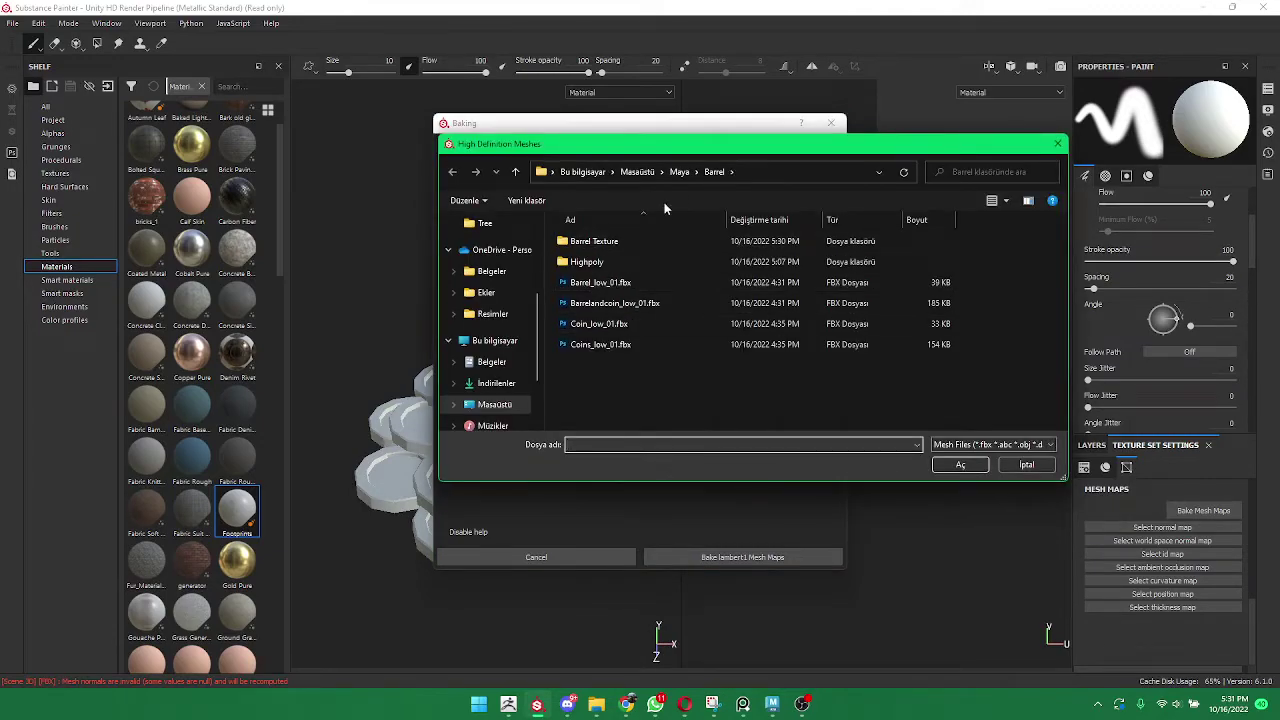
double_click(600, 261)
double_click(612, 262)
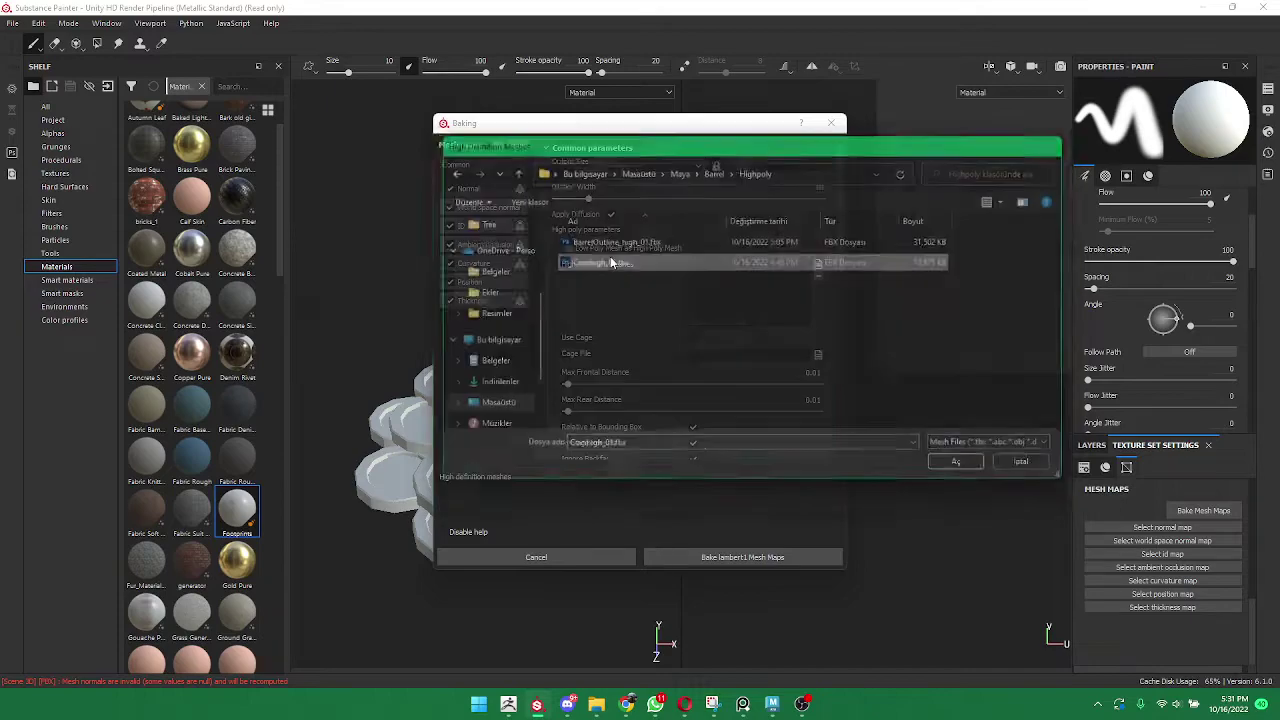
- Set Max Frontal and Max Rear Distance both to 0.02
click(822, 373)
text(0.02)
key(Return)
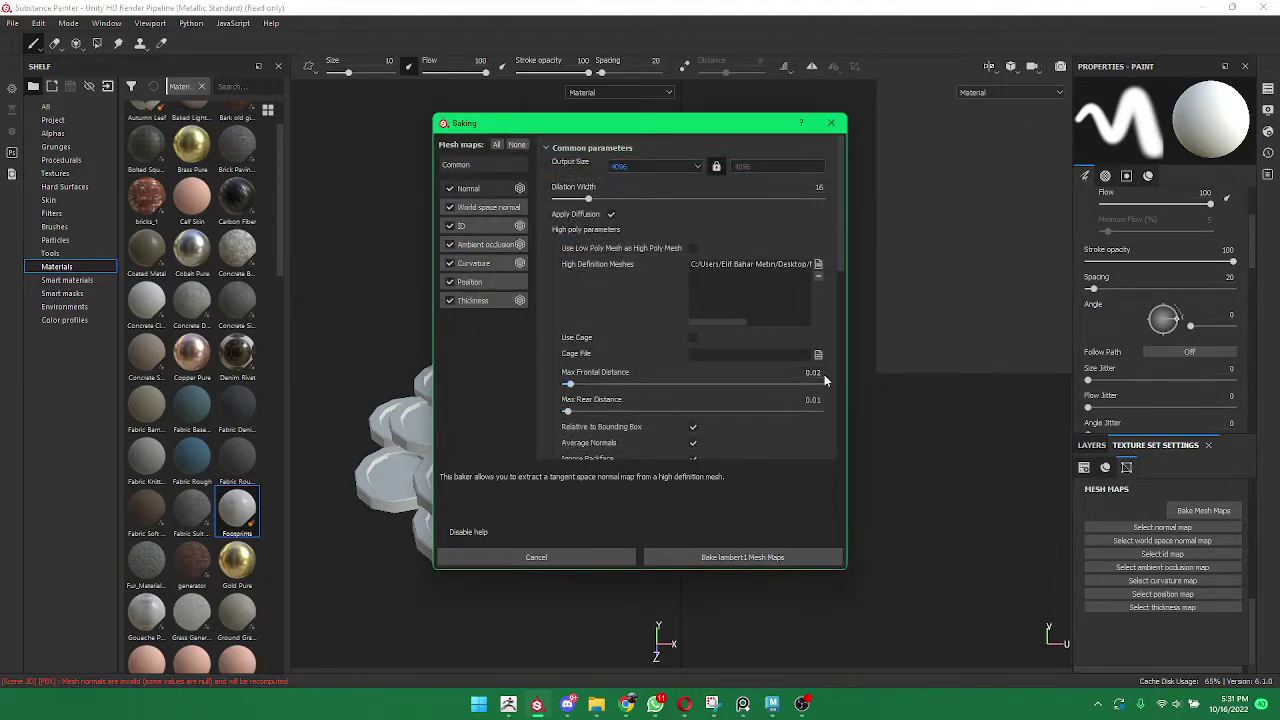
click(822, 399)
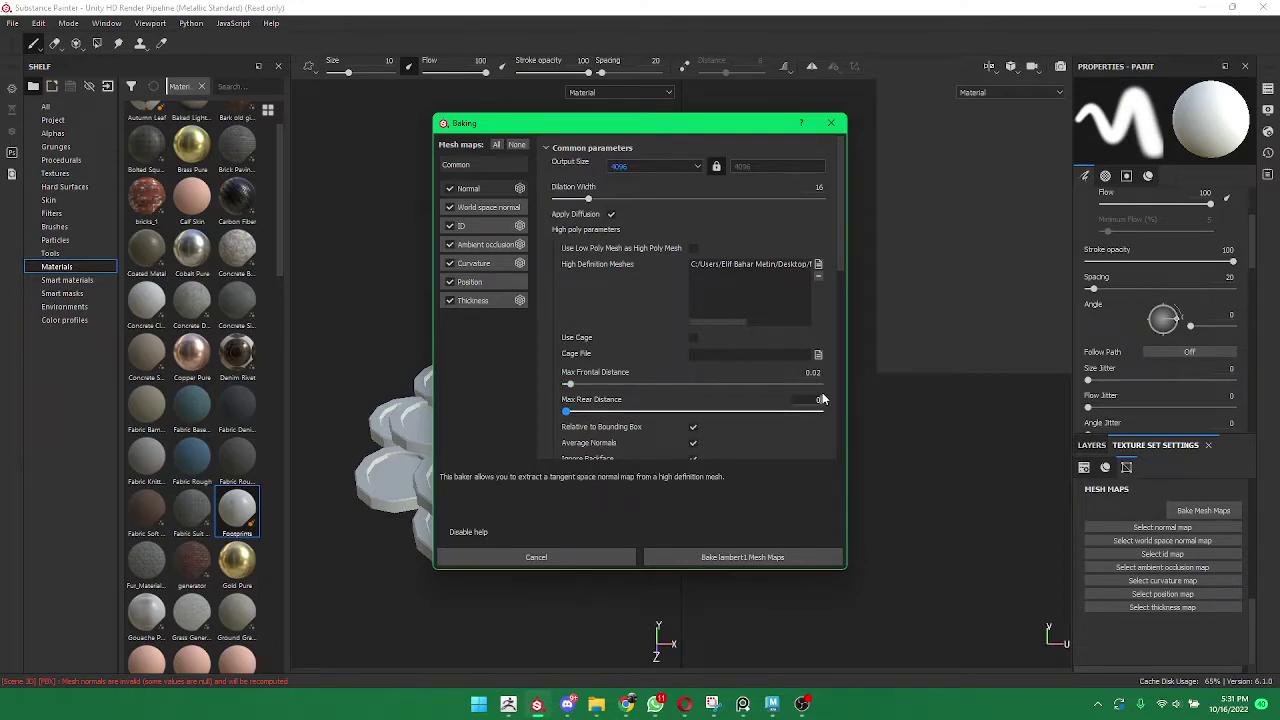
text(.02)
key(Return)
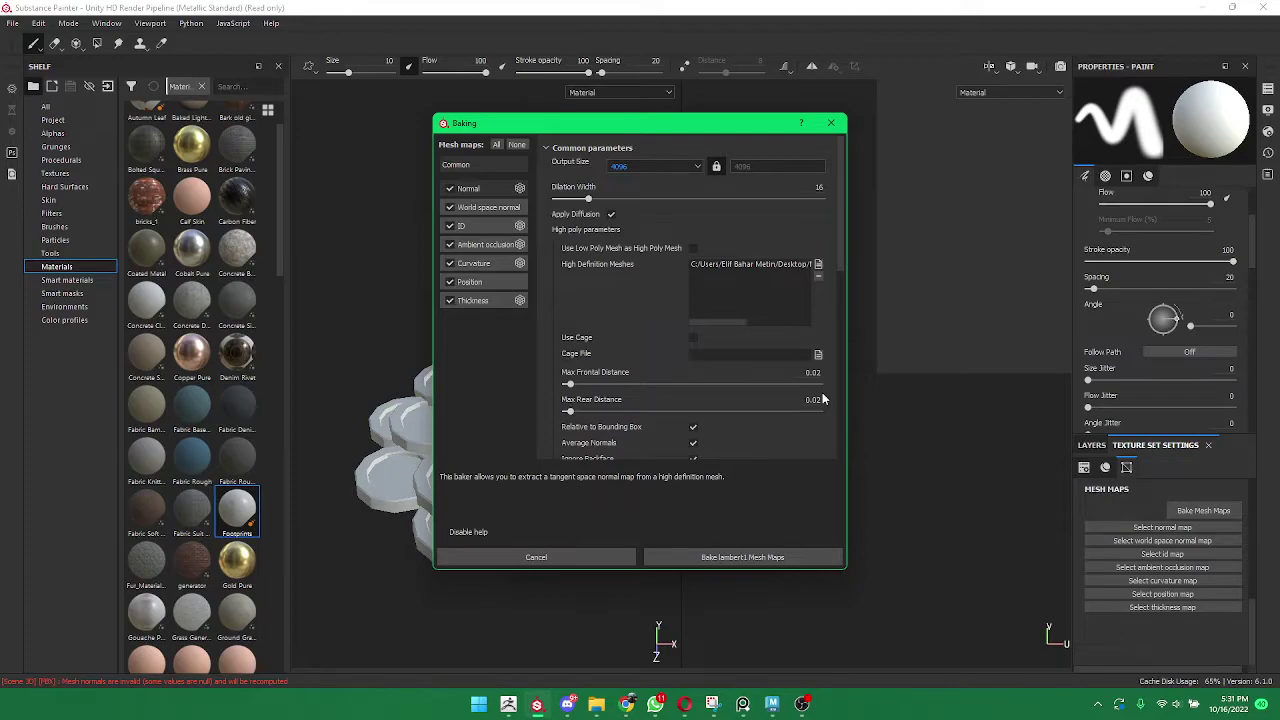
- Set antialiasing to Subsampling 4x4, keeping mesh matching at Always
scroll(663, 336, down, 3)
click(721, 318)
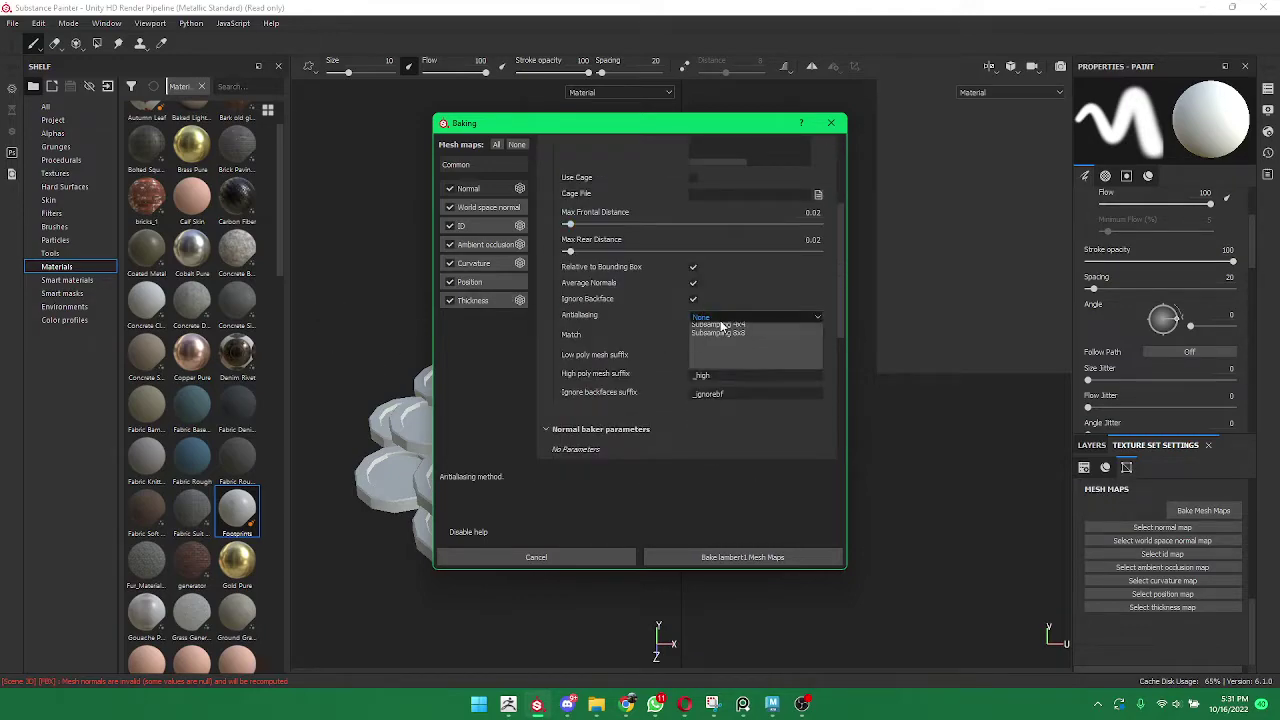
click(722, 325)
click(730, 338)
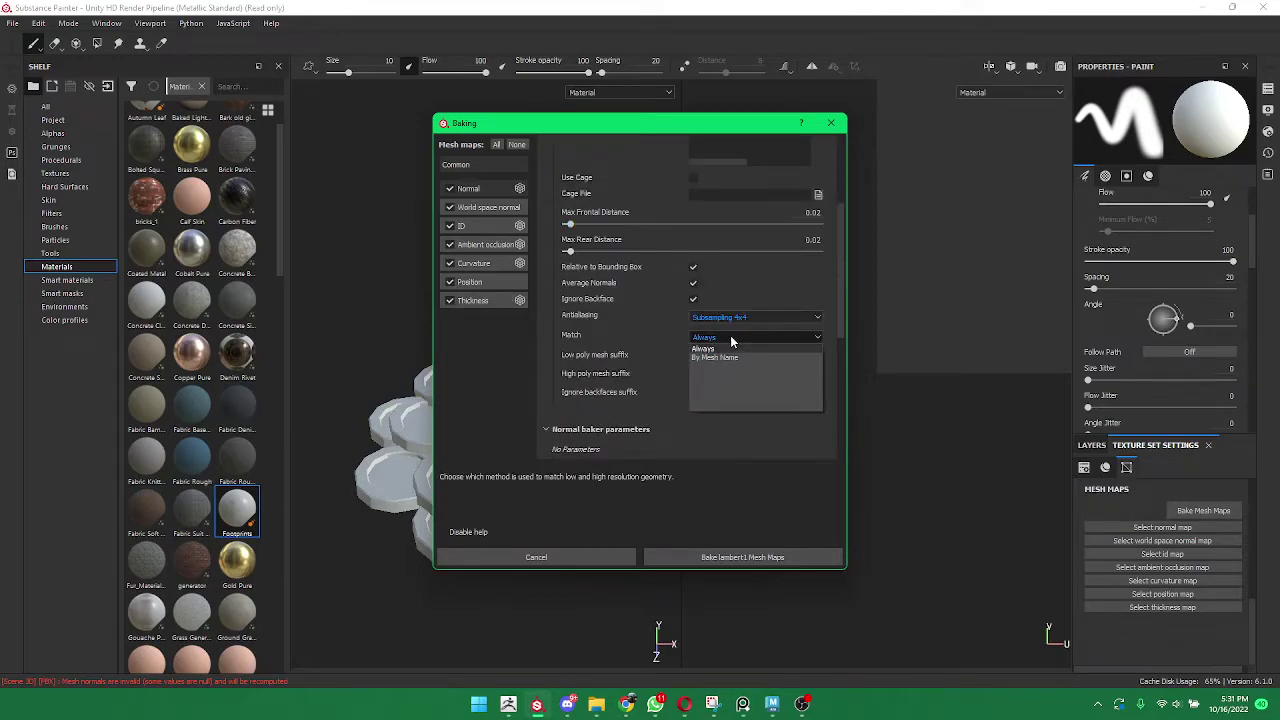
click(730, 341)
scroll(705, 327, up, 3)
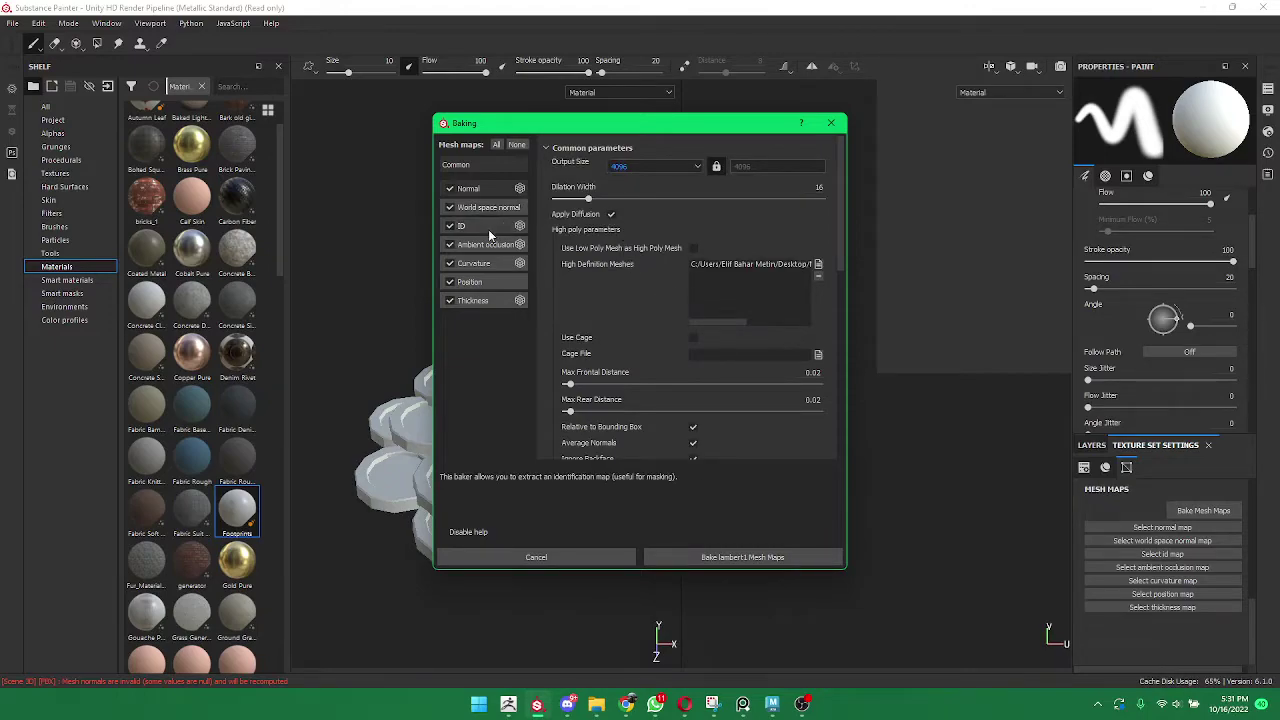
- Exclude the ID map, generate curvature from the normal map without seams, and start baking
click(450, 228)
click(474, 263)
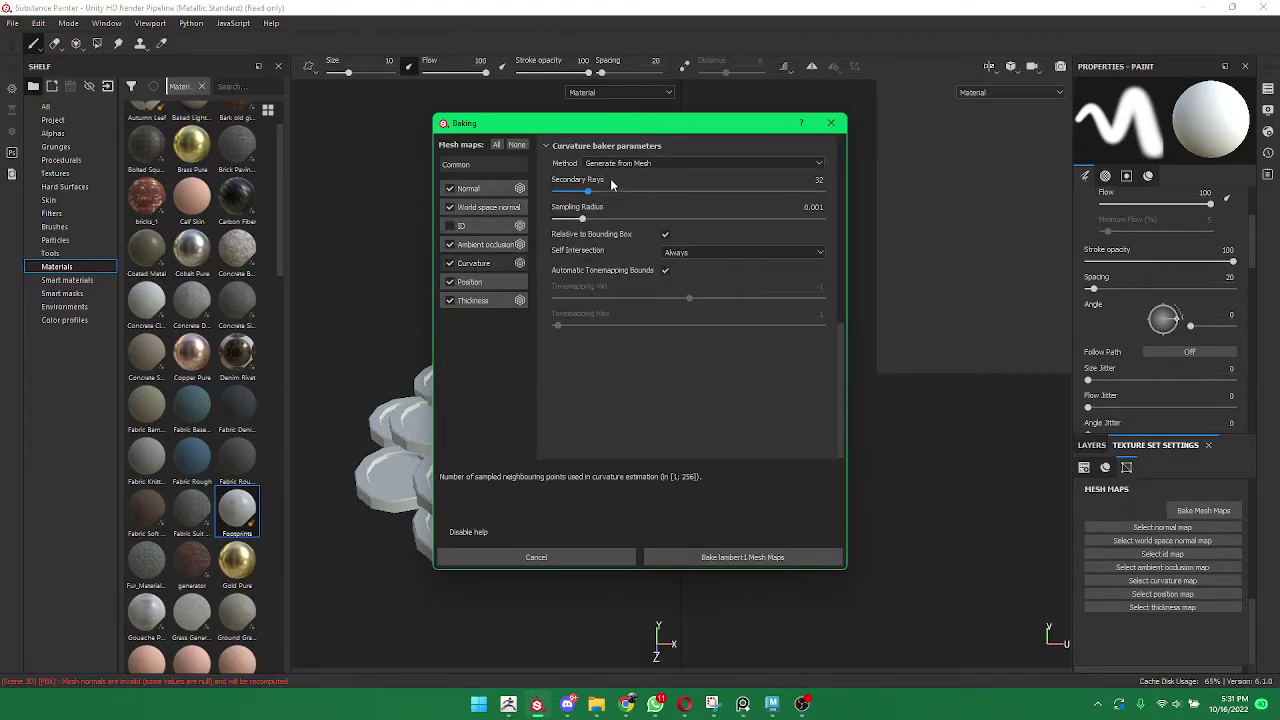
click(640, 163)
click(628, 181)
click(620, 163)
click(620, 175)
click(613, 165)
click(624, 185)
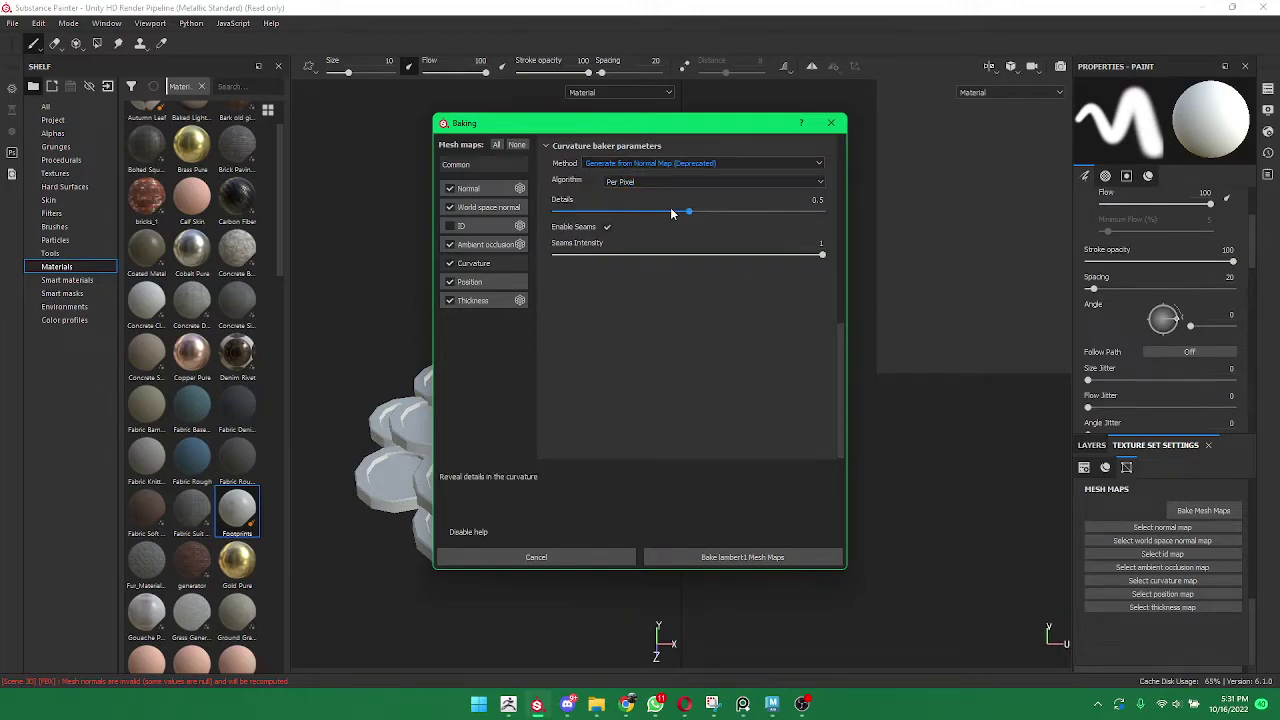
click(606, 227)
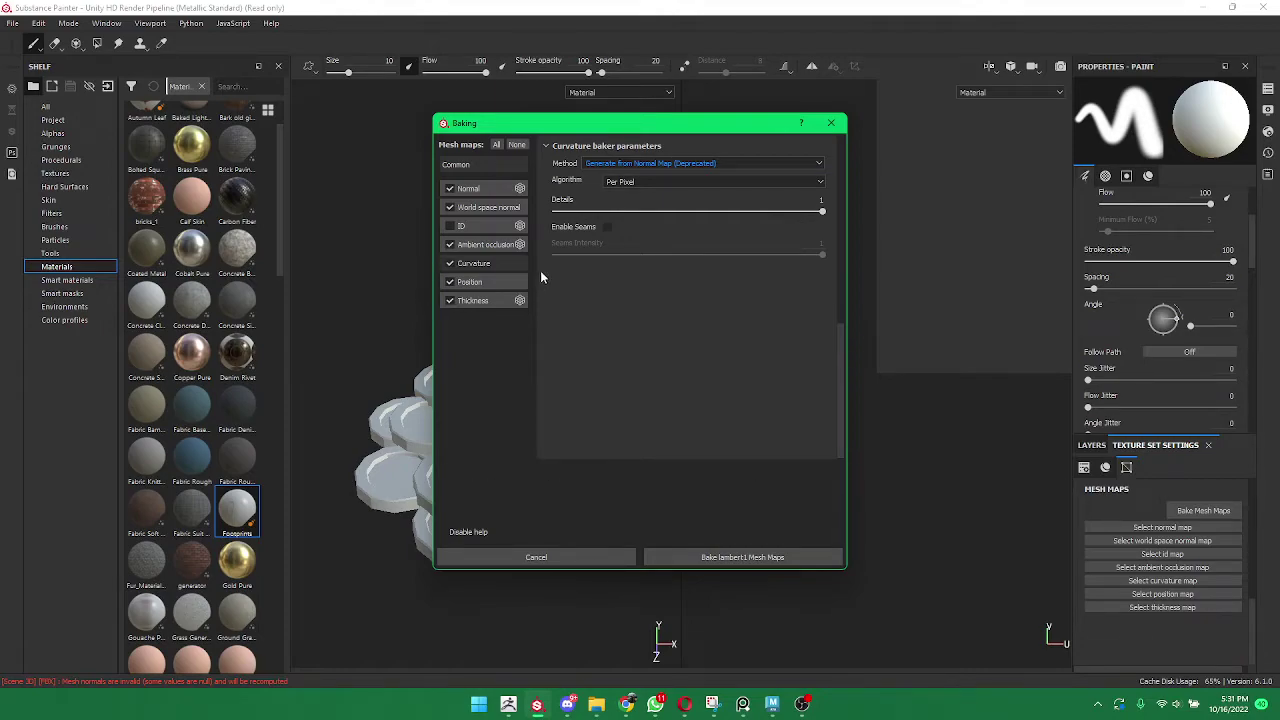
click(779, 555)
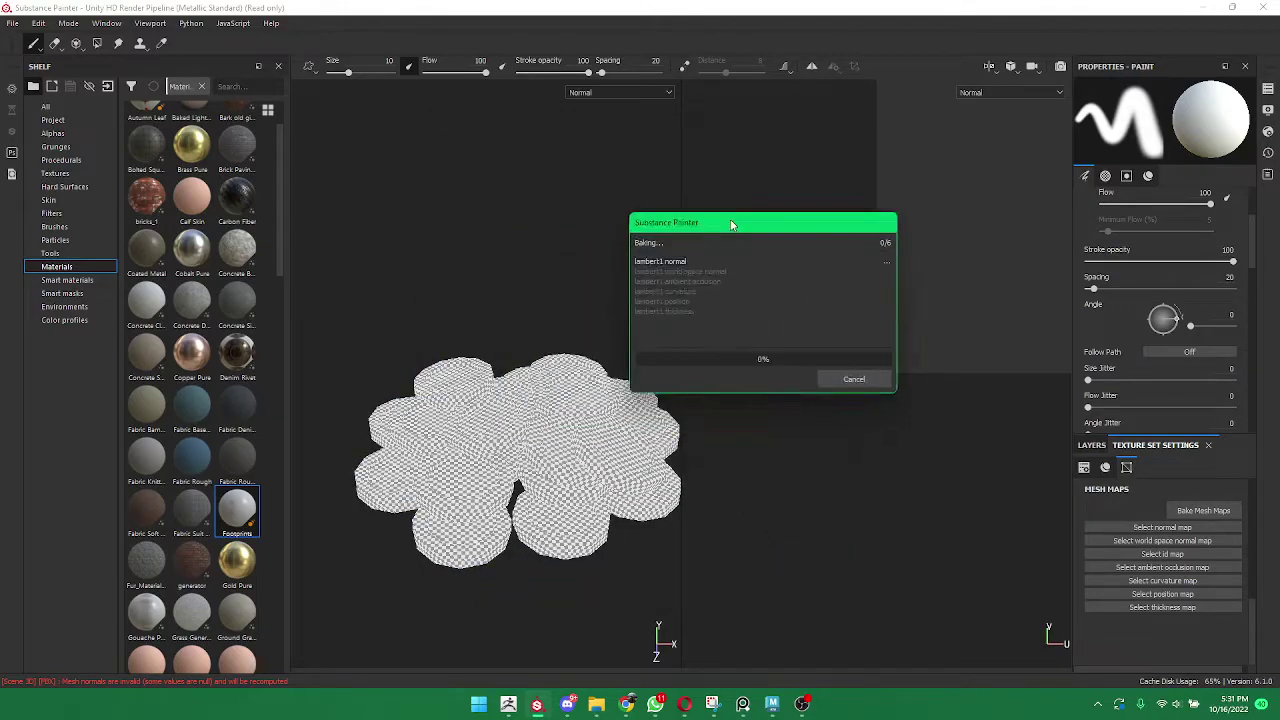
- Dismiss the finished bake progress and orbit to inspect the shaded coin pile from above and side
drag(618, 256, 775, 180)
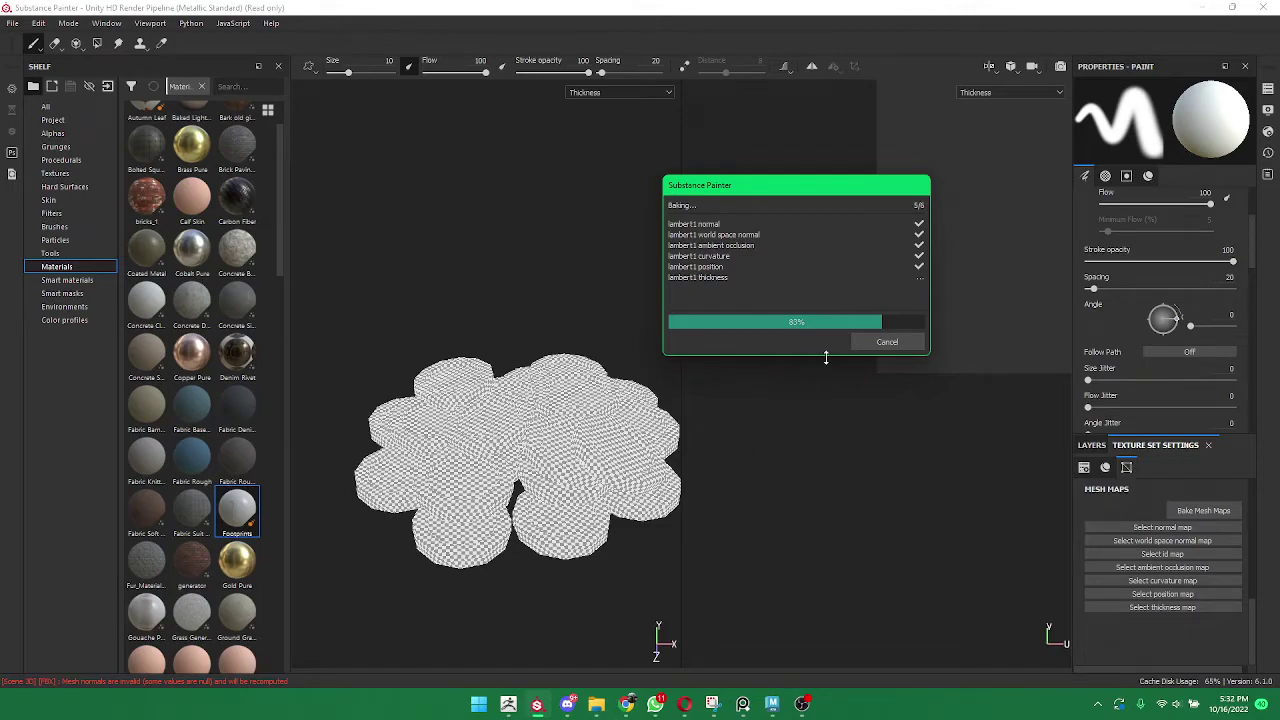
click(887, 342)
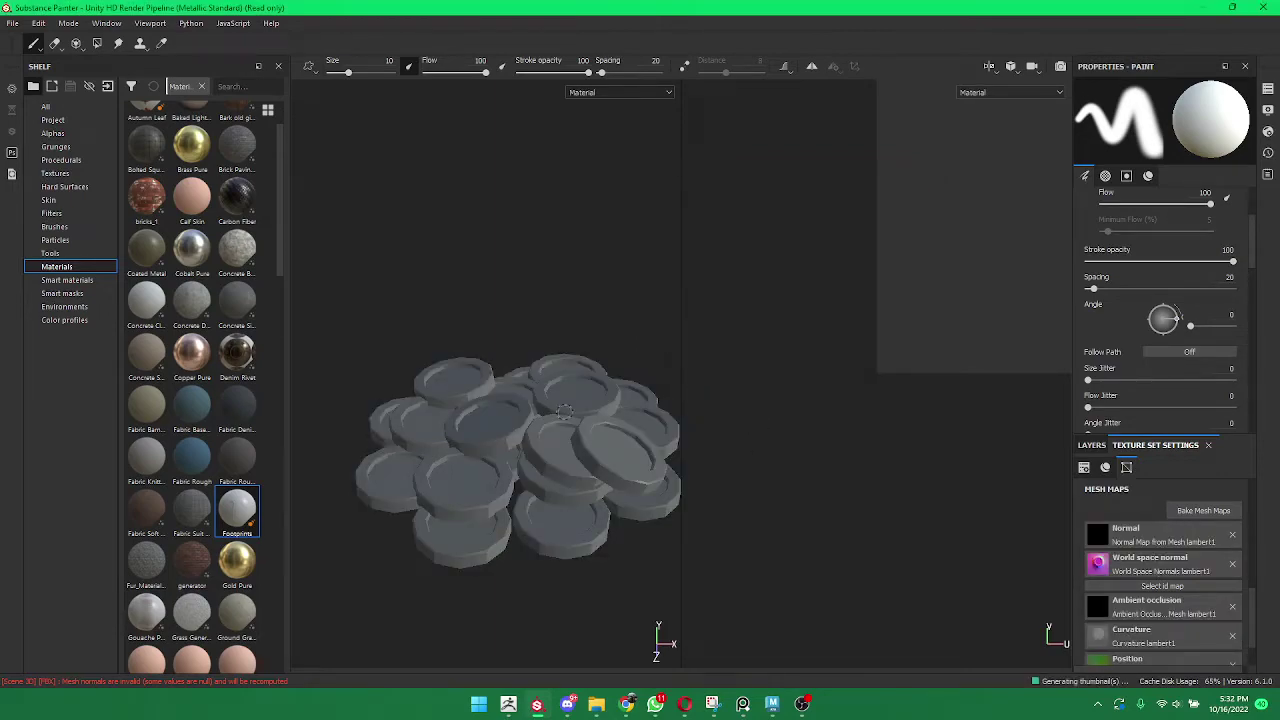
mouse_move(565, 410)
alt+mouse_down()
mouse_move(451, 514)
mouse_move(348, 494)
mouse_move(551, 248)
mouse_move(535, 389)
alt+mouse_up()
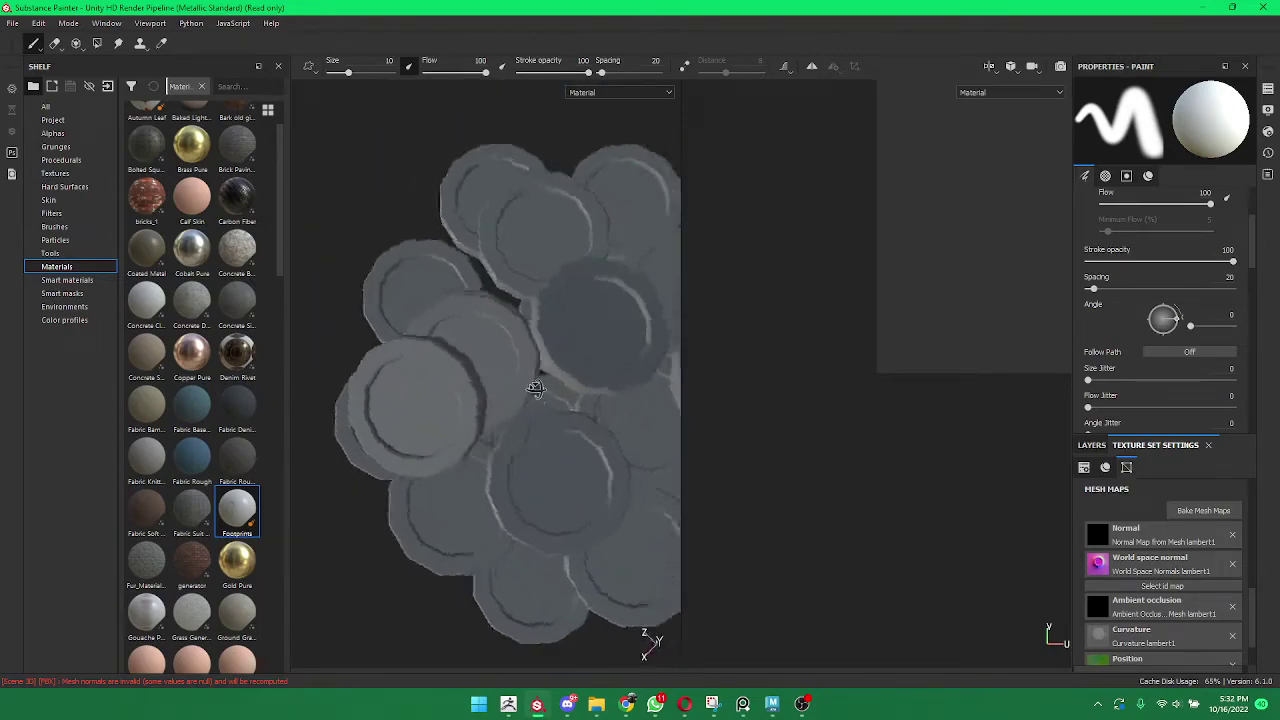
scroll(535, 389, down, 5)
alt+drag(466, 466, 605, 431)
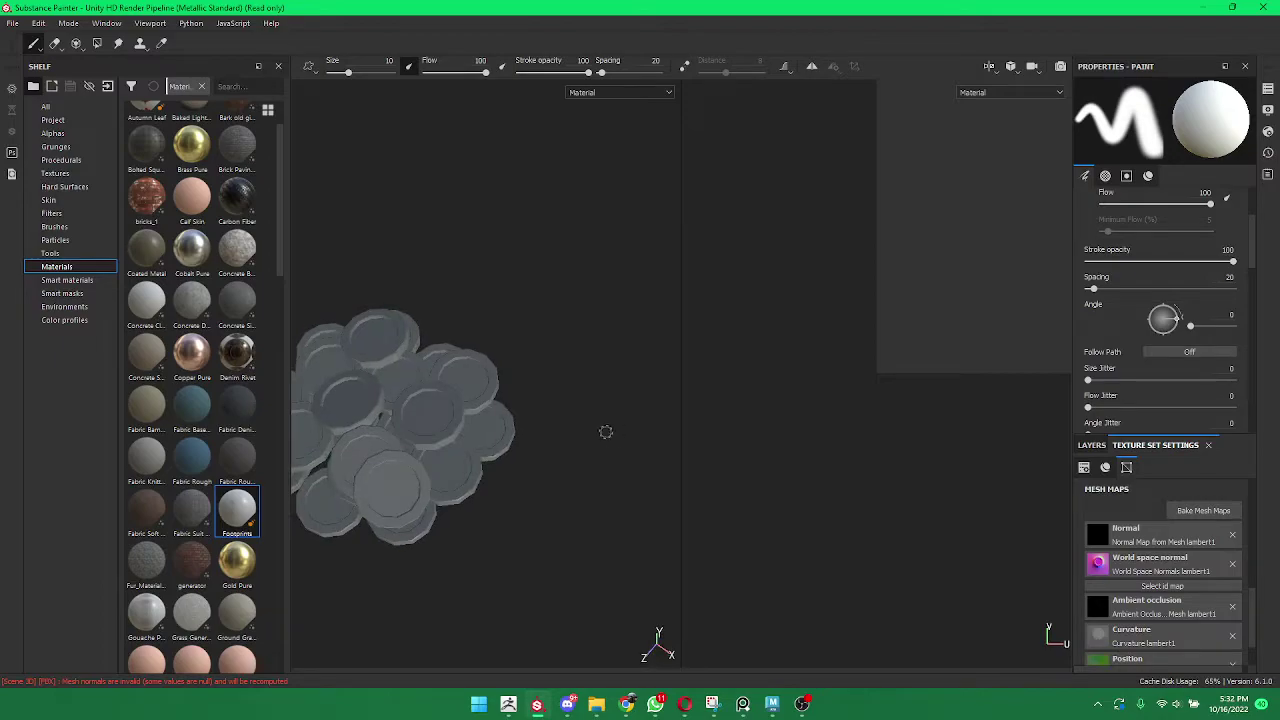
- Re-centre the view and begin a new project using Coin_low_01.fbx from the Barrel folder
key(f)
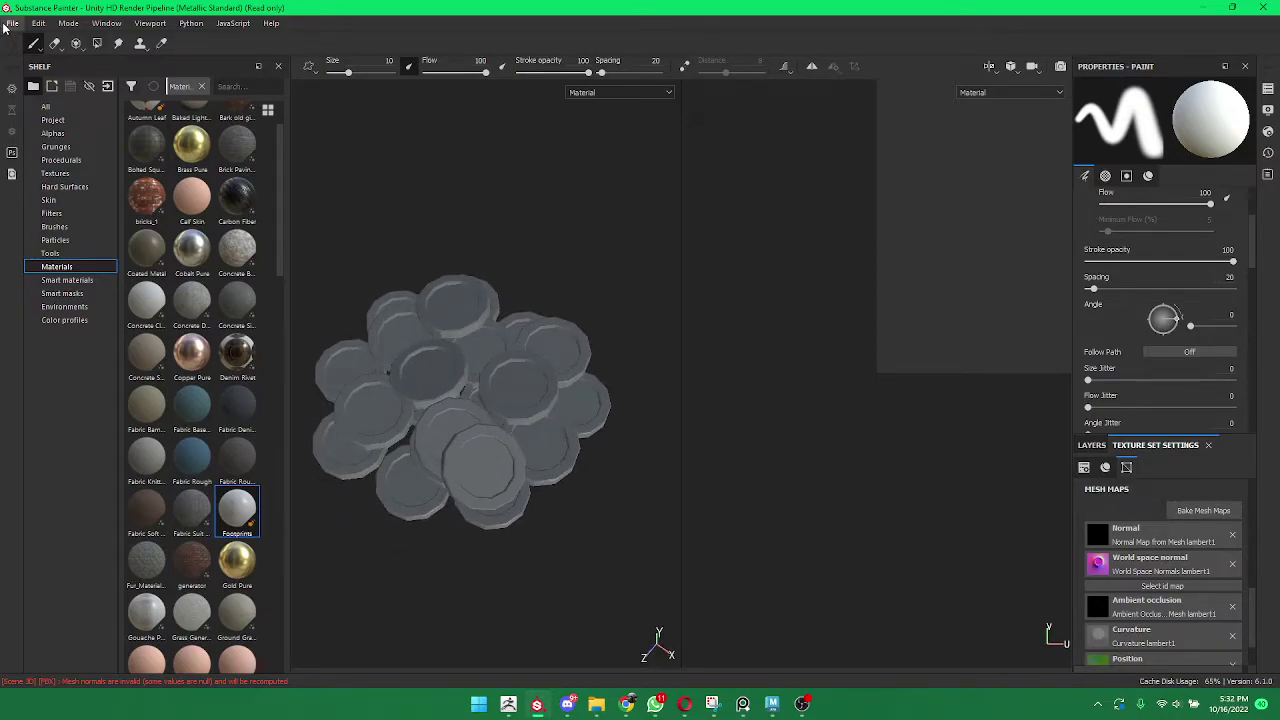
click(12, 23)
click(30, 40)
click(572, 238)
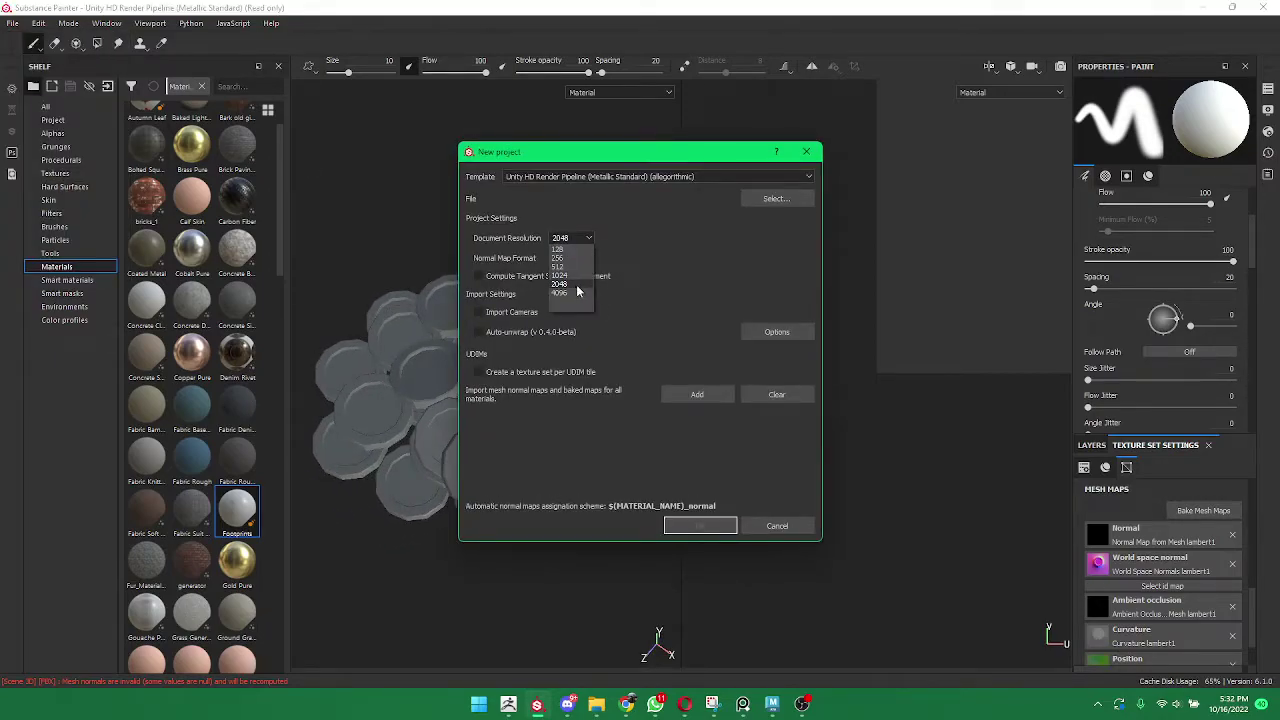
click(560, 284)
click(572, 238)
click(565, 285)
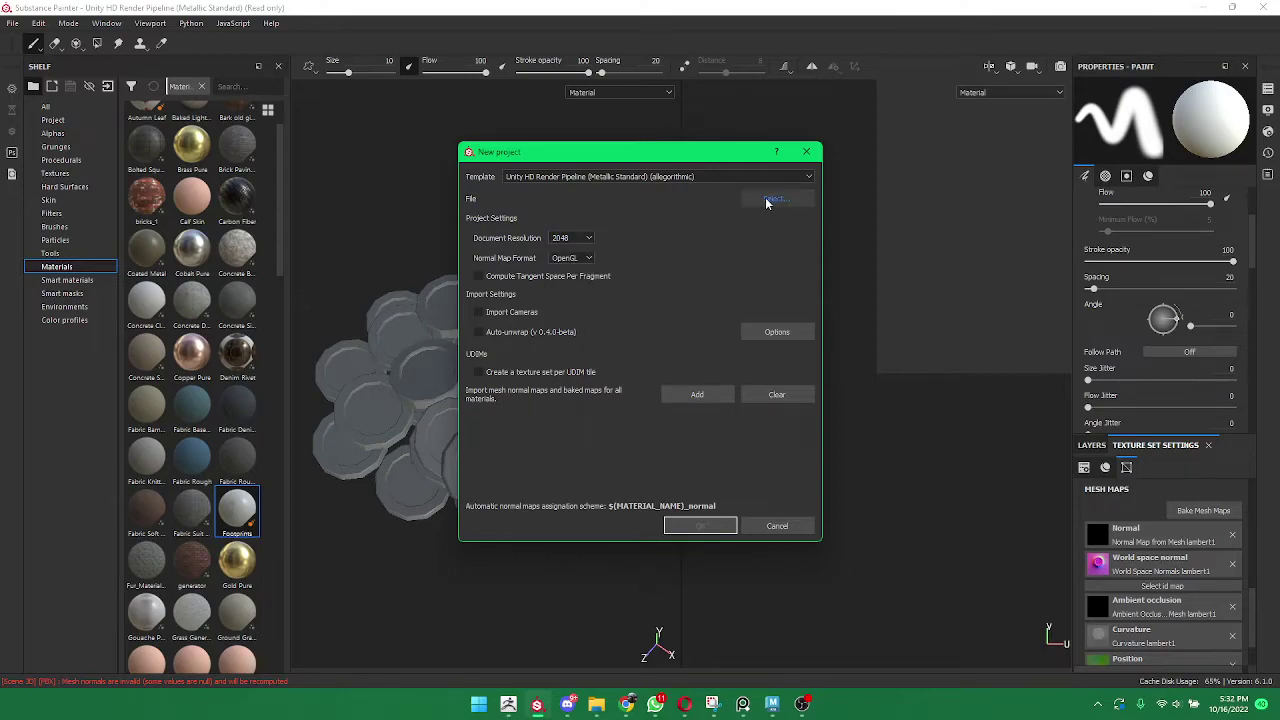
click(767, 200)
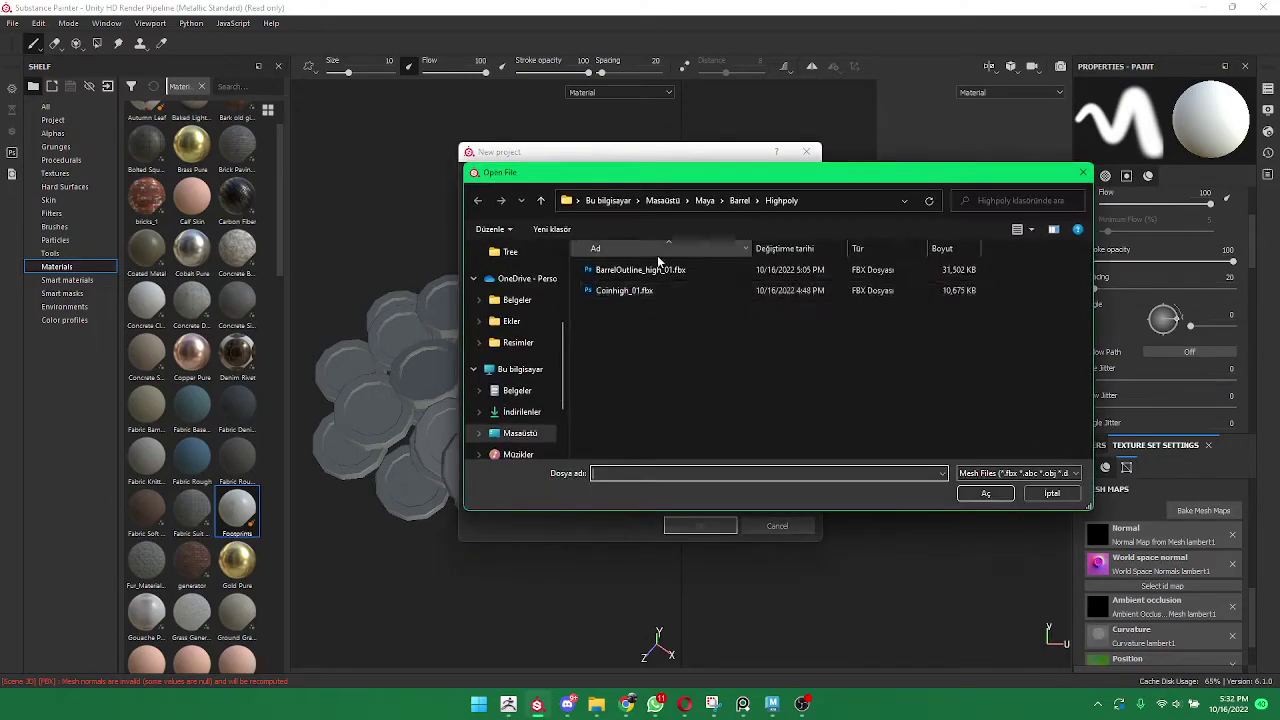
click(740, 201)
double_click(630, 373)
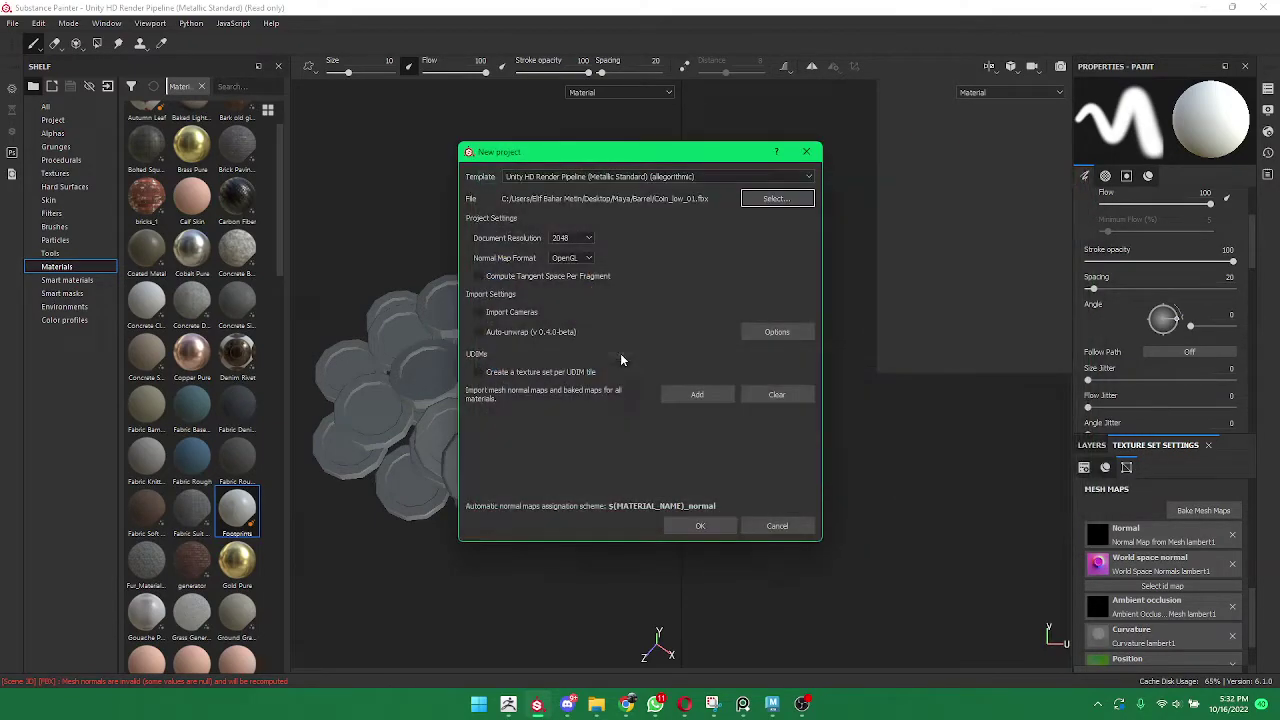
- Create the project at 4096 resolution, discard the previous project, and orbit to view both coins
click(572, 242)
click(578, 292)
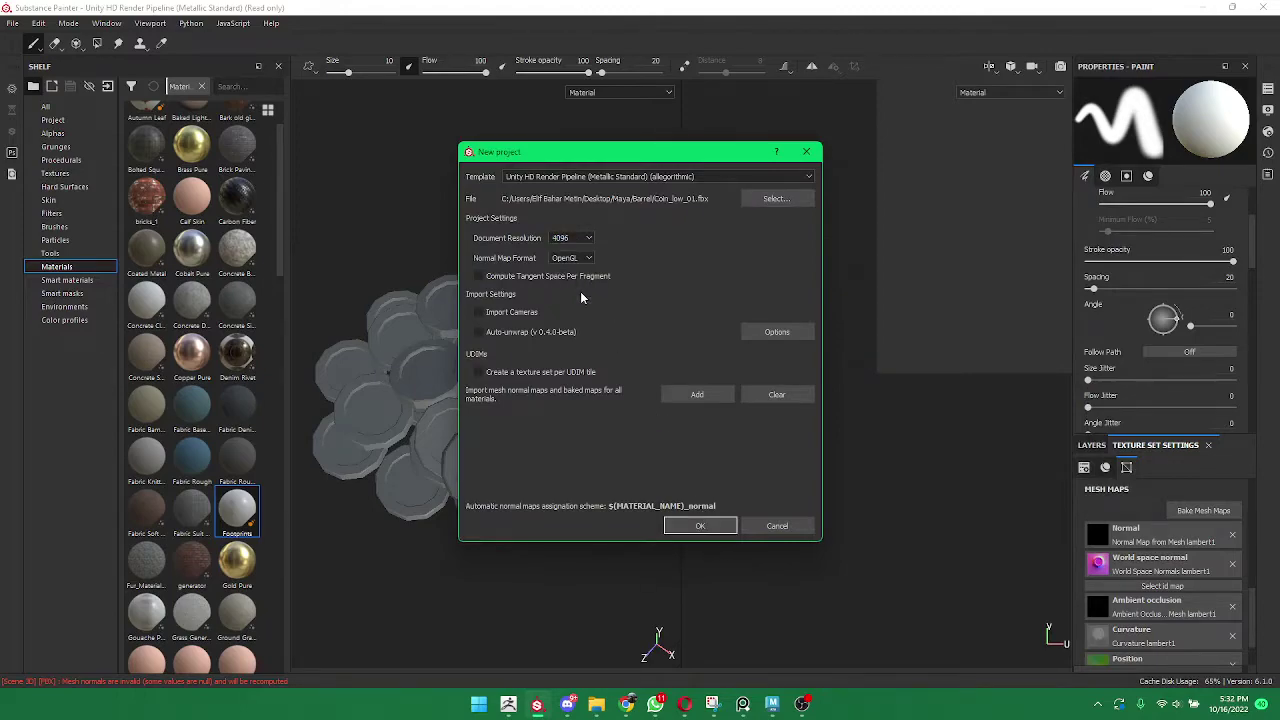
click(700, 527)
click(600, 368)
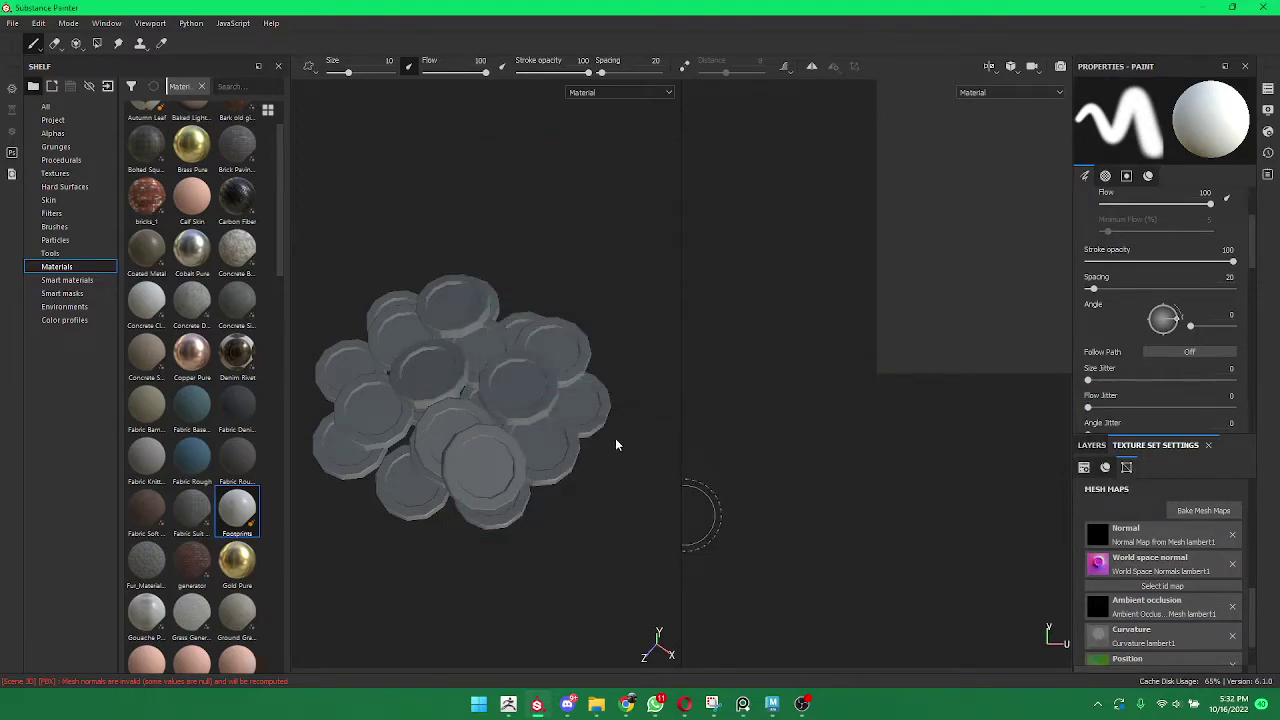
mouse_move(600, 314)
alt+mouse_down()
mouse_move(457, 371)
mouse_move(120, 393)
mouse_move(460, 437)
mouse_move(443, 420)
mouse_move(527, 513)
alt+mouse_up()
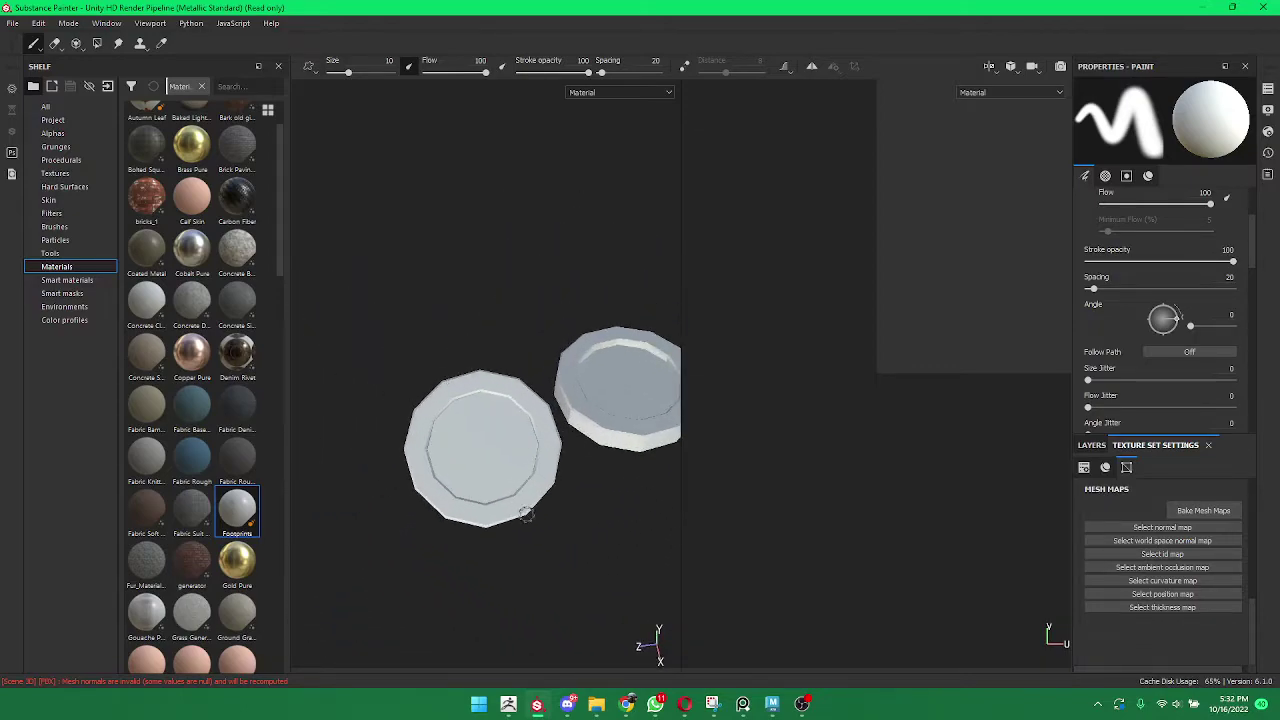
mouse_move(572, 447)
alt+mouse_down()
mouse_move(457, 466)
mouse_move(554, 440)
mouse_move(461, 373)
alt+mouse_up()
- Set bake output size to 4096 with Coinhigh_01.fbx from Highpoly as the high-poly source
click(1203, 510)
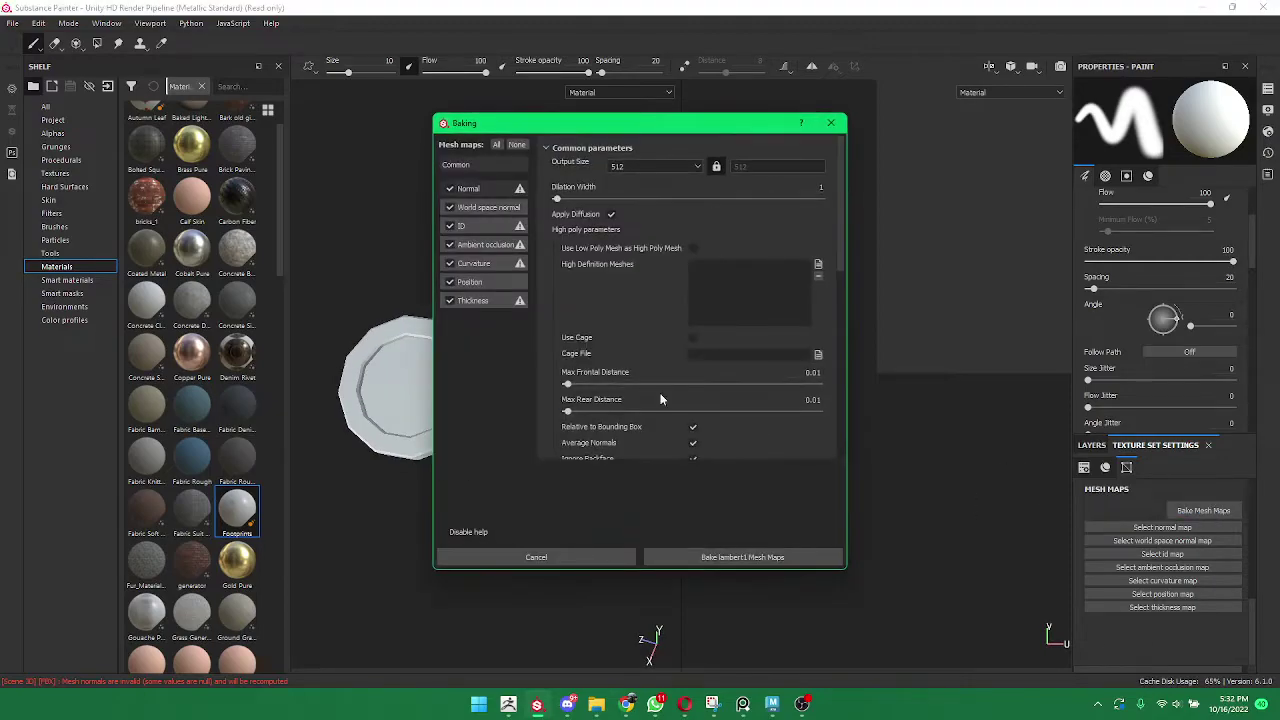
click(650, 166)
click(626, 240)
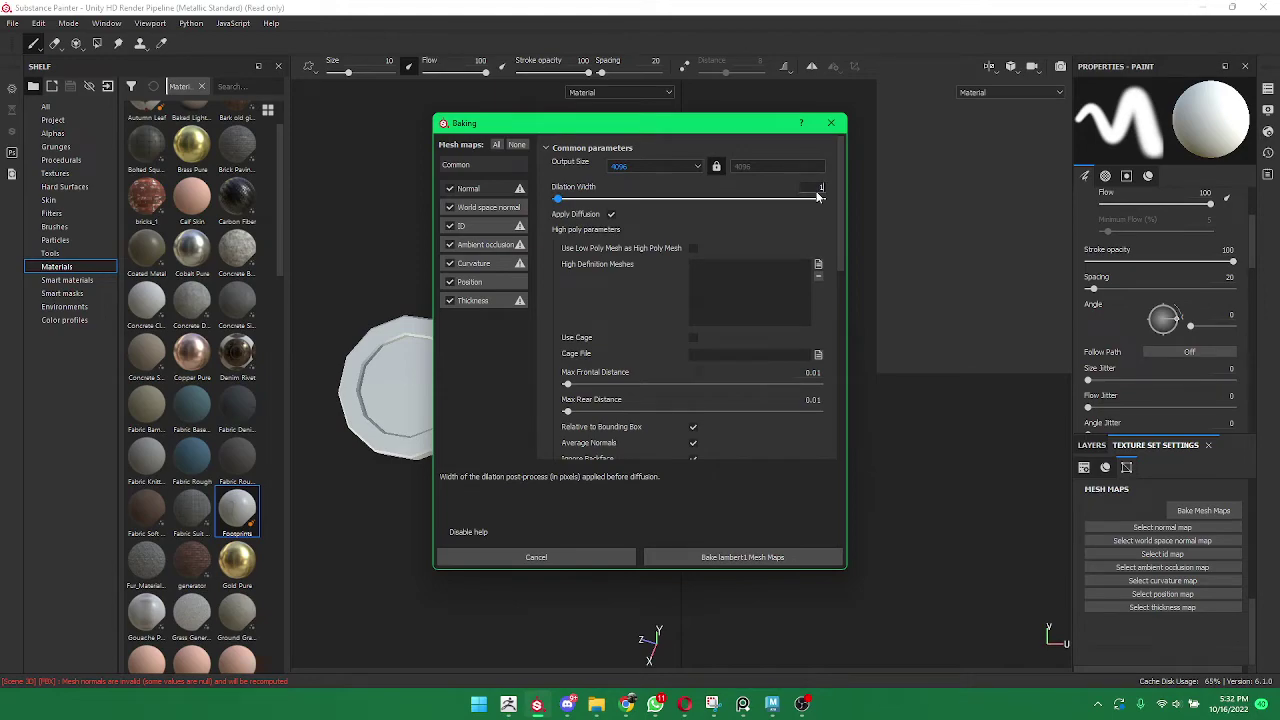
text(6)
click(818, 265)
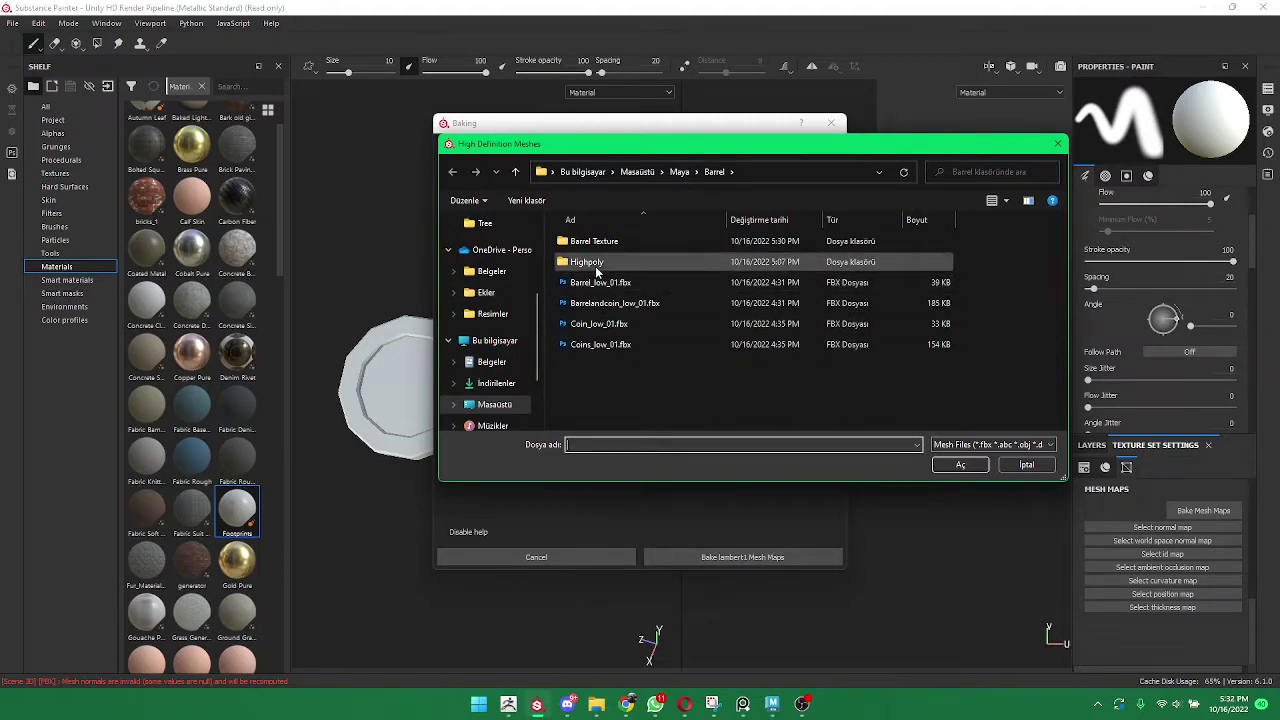
double_click(588, 261)
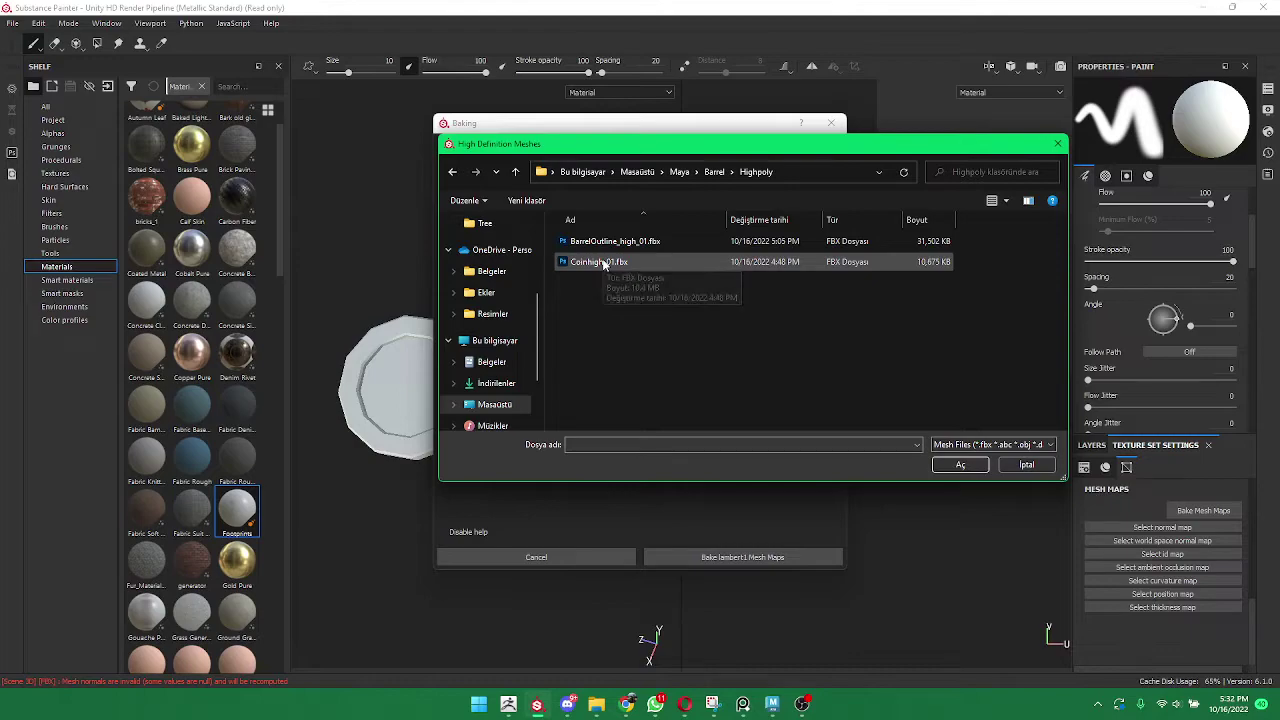
double_click(603, 263)
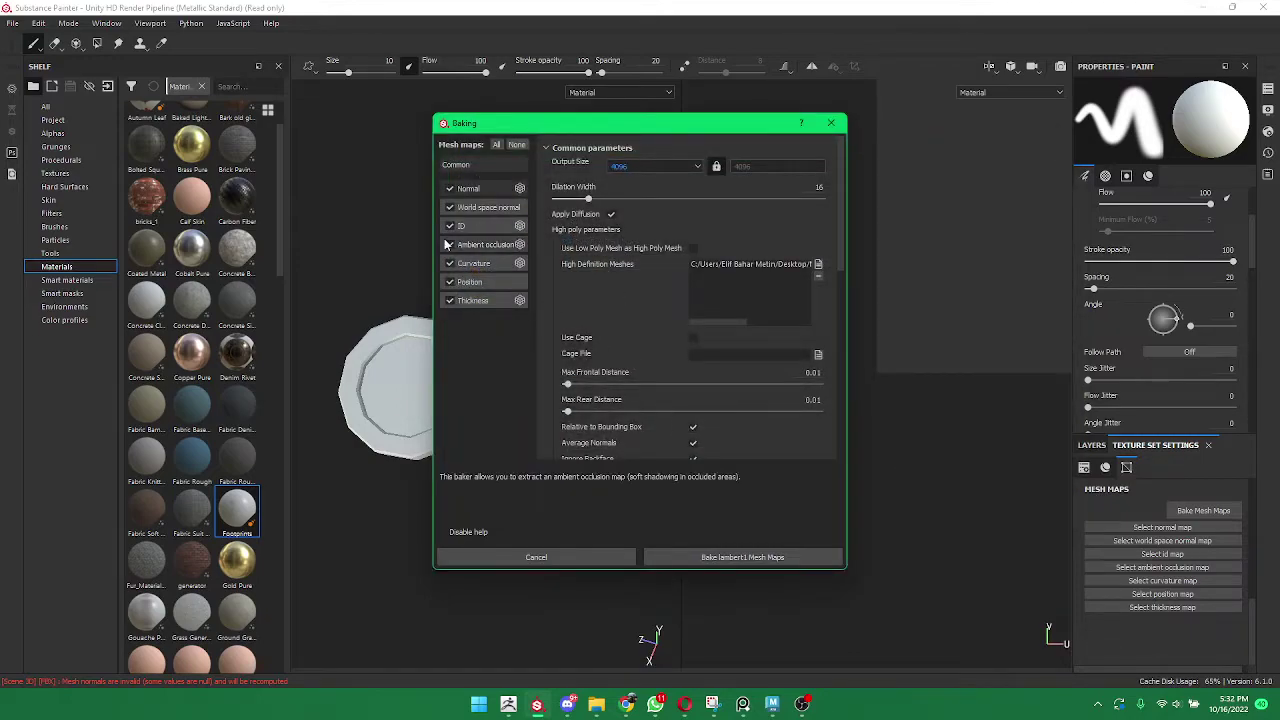
- Exclude the ID map and generate curvature from the normal map
click(449, 225)
click(474, 263)
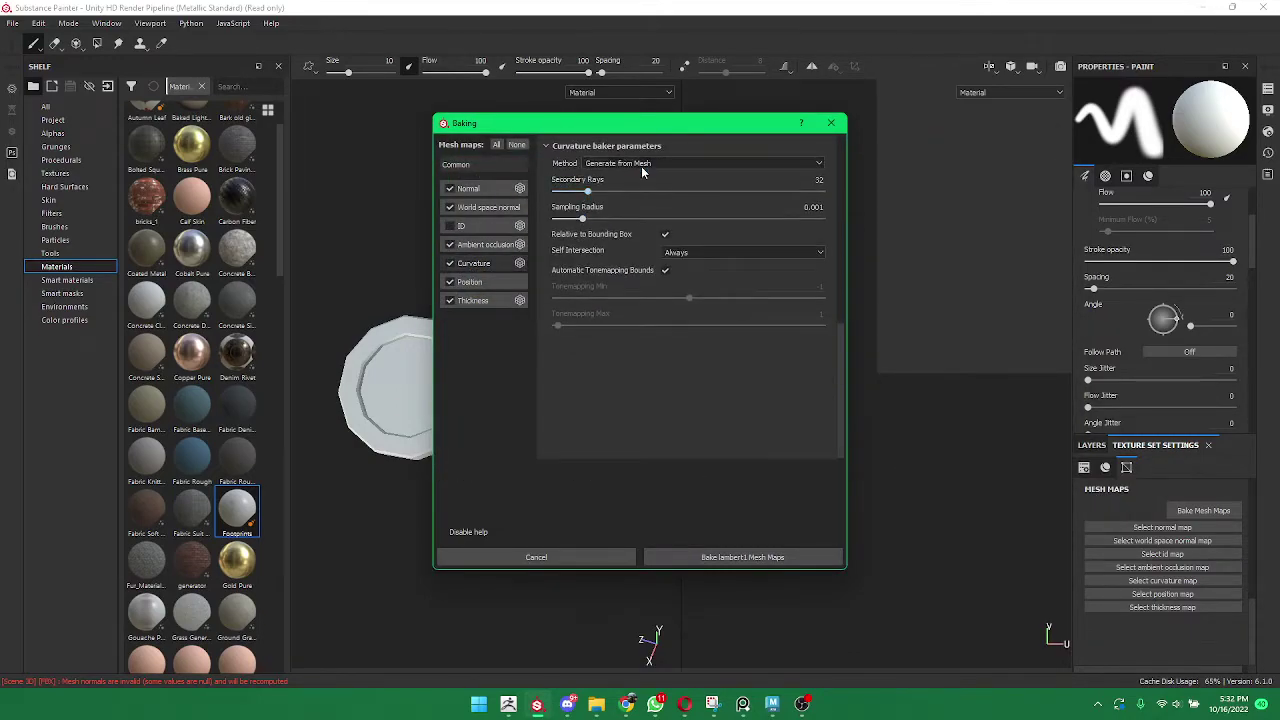
click(650, 163)
click(645, 181)
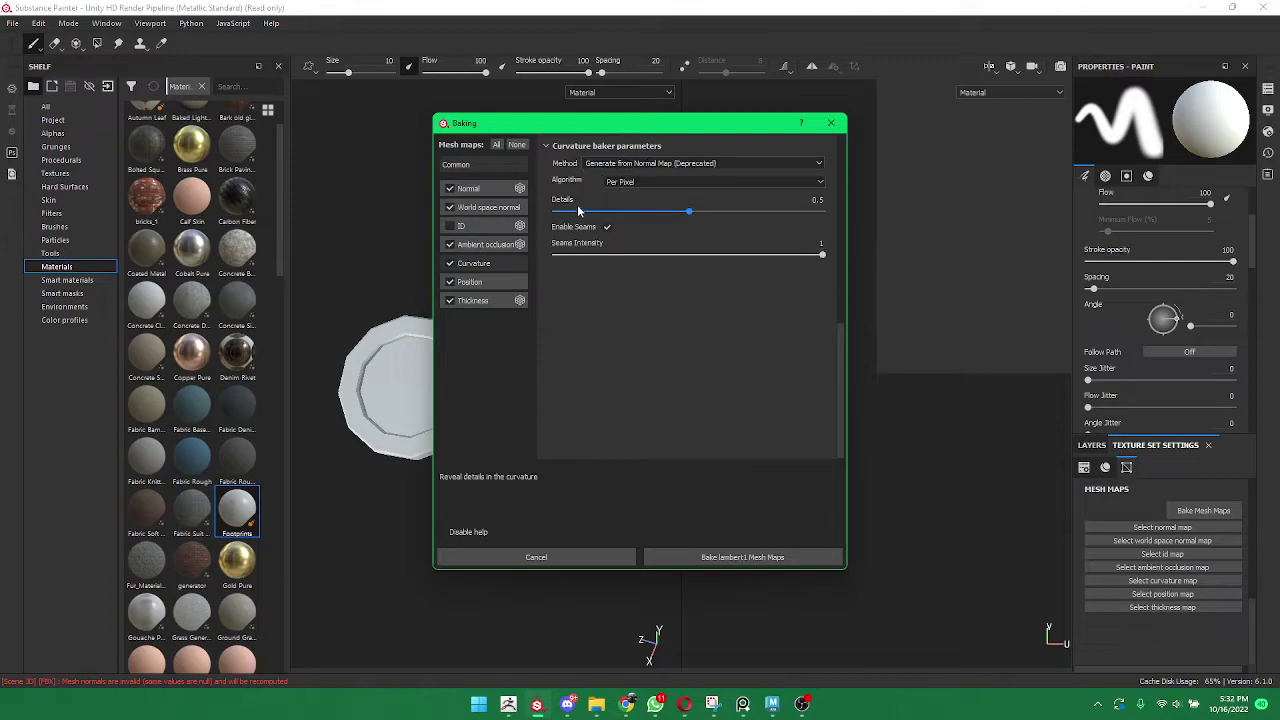
- Set antialiasing to Subsampling 4x4, frontal and rear distances to 0.02, and start baking
click(470, 188)
scroll(662, 320, up, 3)
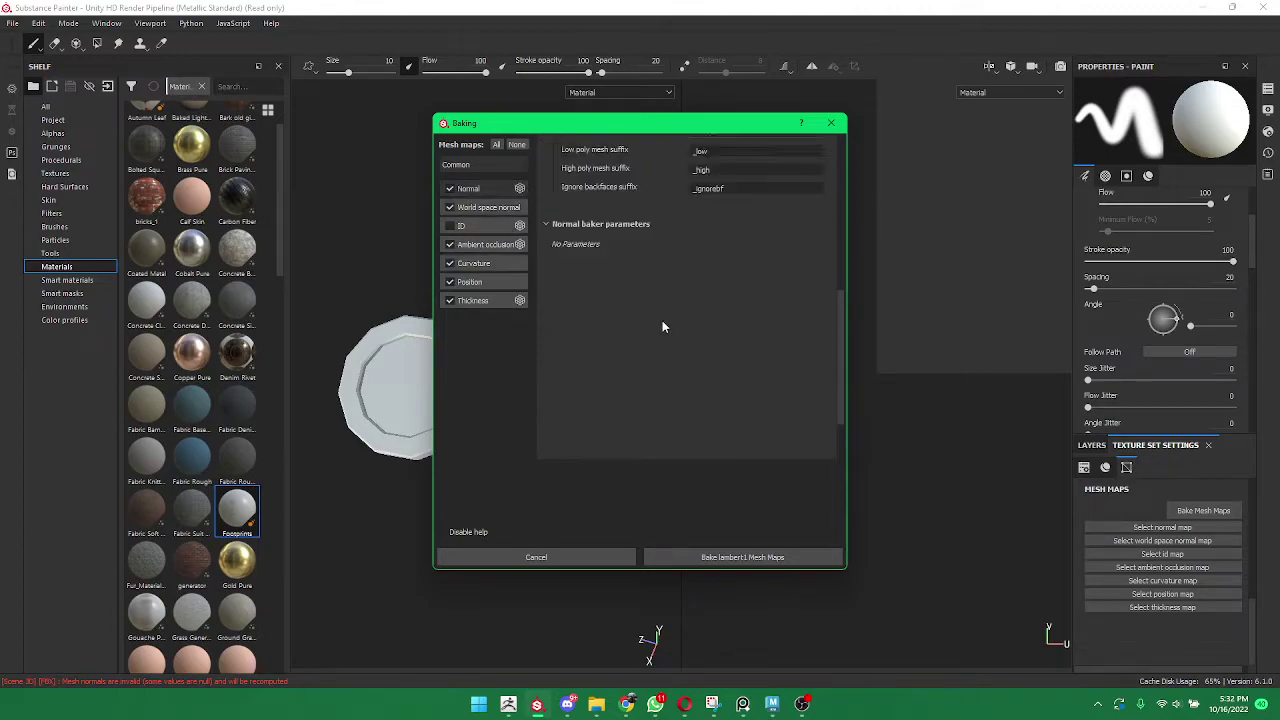
scroll(662, 320, up, 1)
click(755, 231)
click(735, 260)
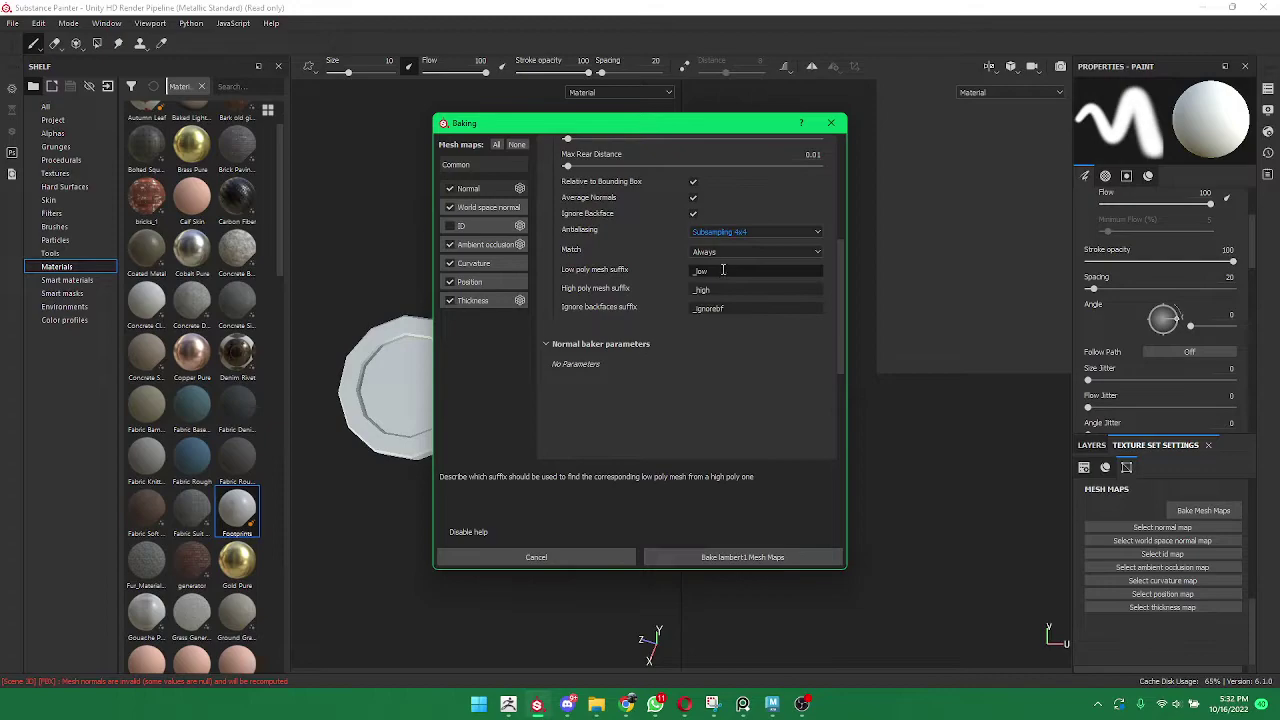
scroll(749, 296, up, 3)
double_click(820, 287)
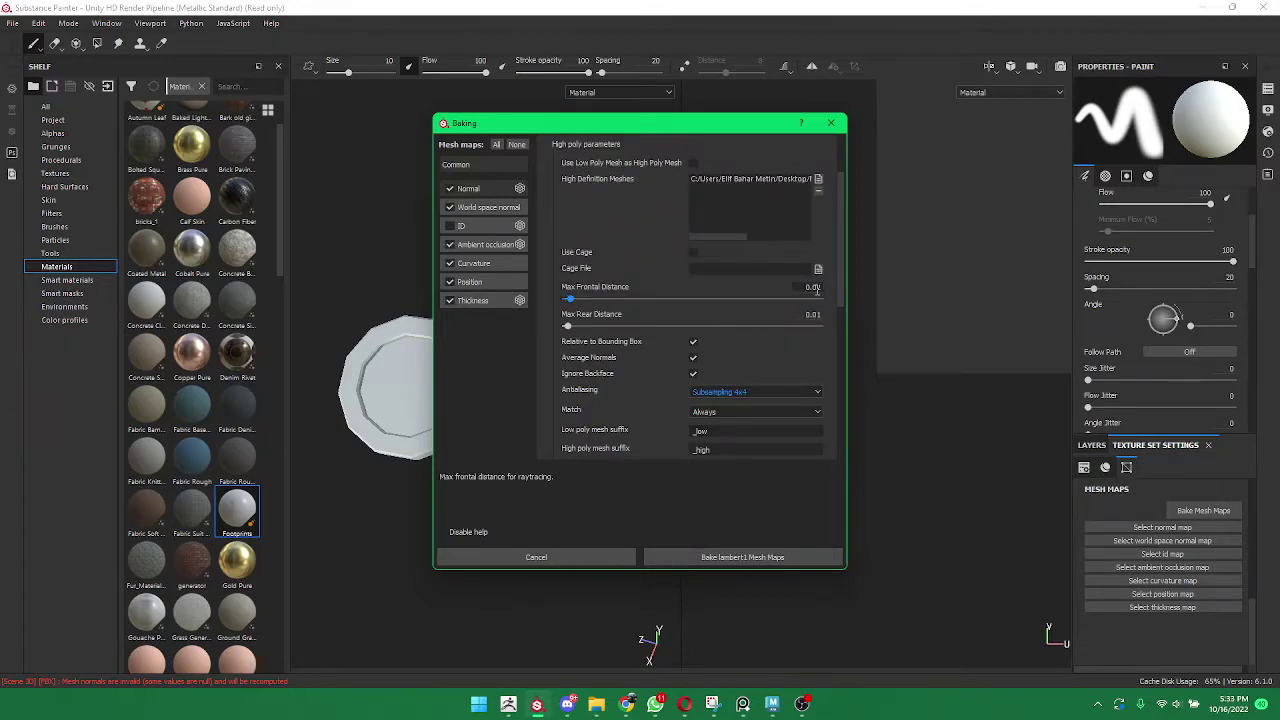
click(815, 315)
text(0.02)
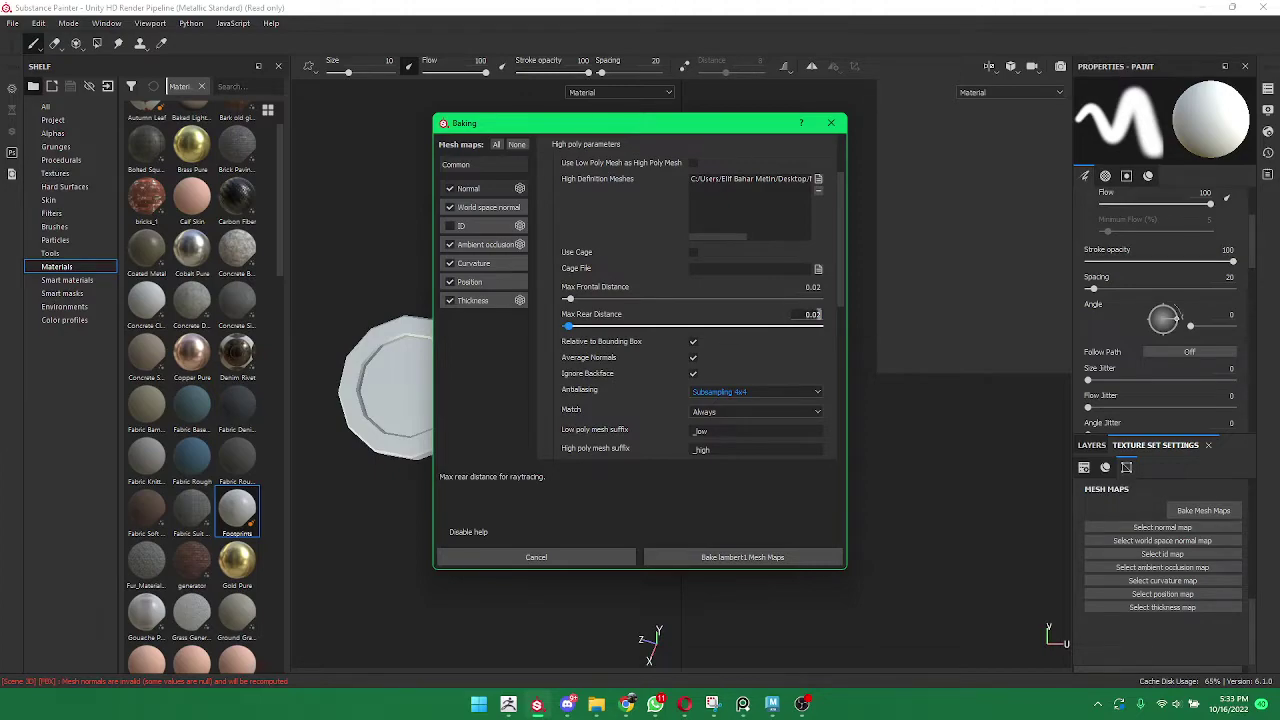
click(761, 551)
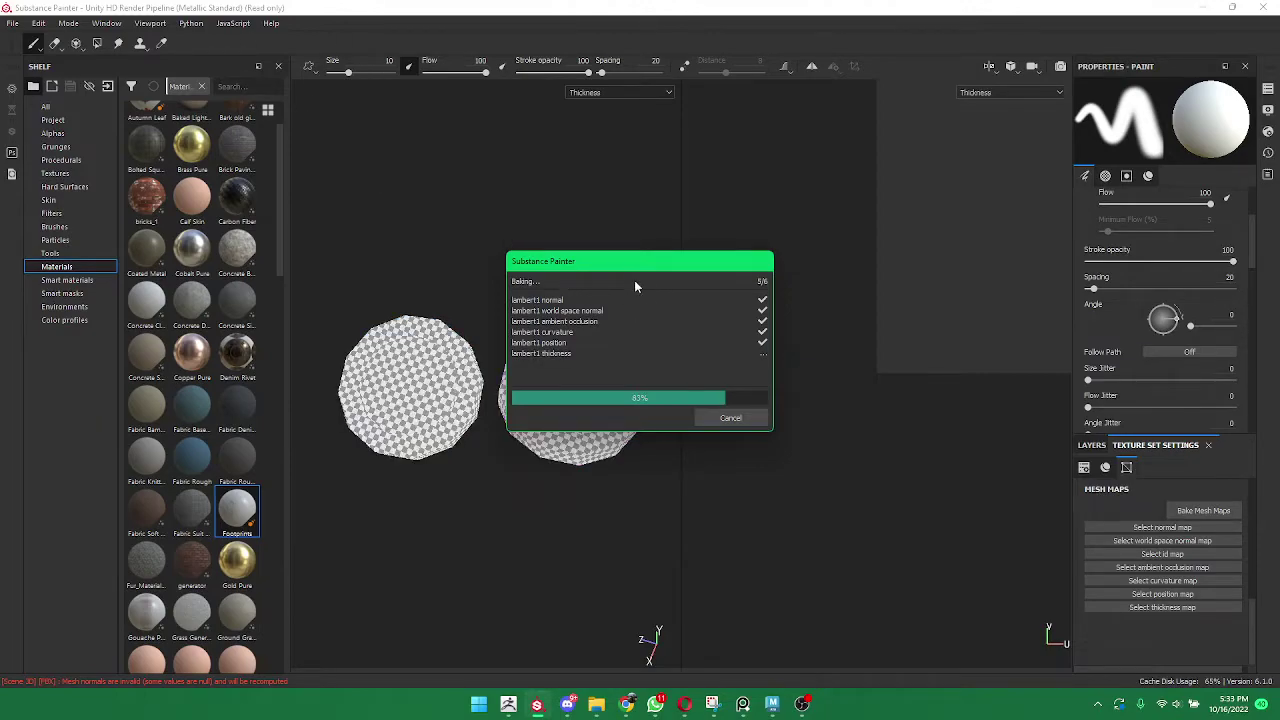
- Dismiss the finished baking report and orbit to view the baked discs edge-on
drag(634, 280, 746, 246)
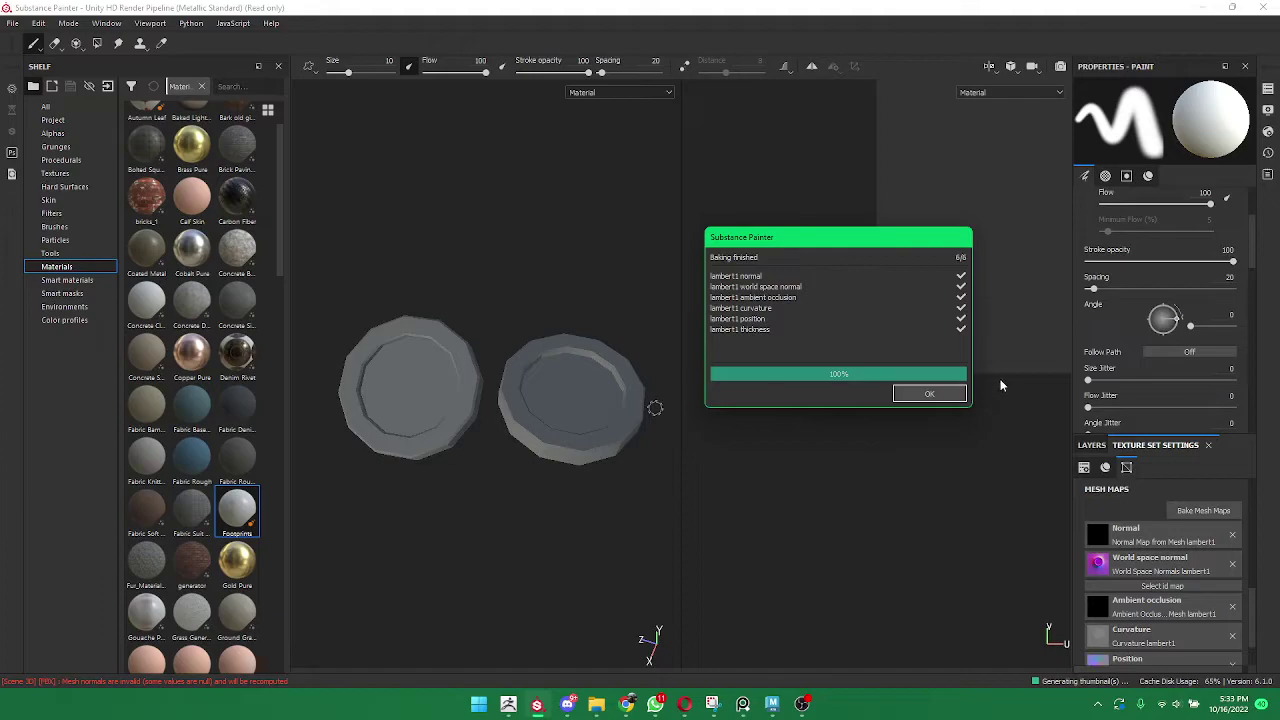
click(929, 393)
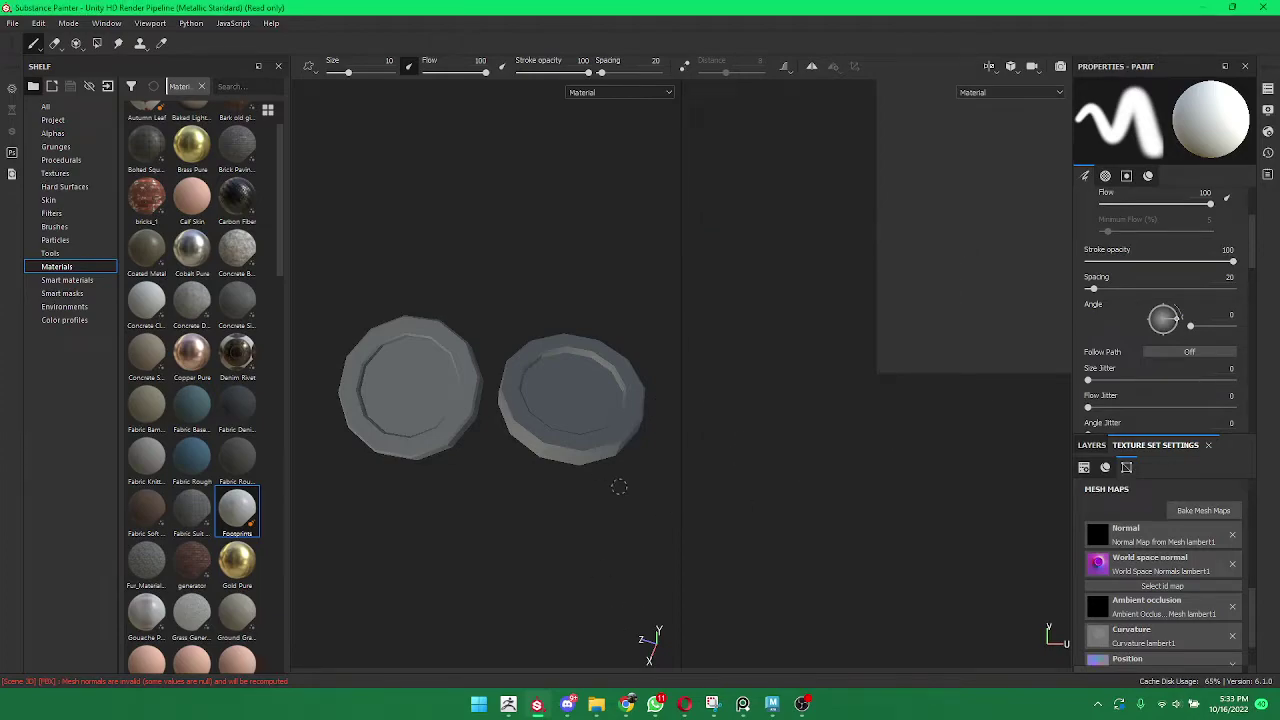
mouse_move(619, 487)
alt+mouse_down()
mouse_move(600, 508)
mouse_move(645, 158)
mouse_move(577, 323)
mouse_move(560, 463)
alt+mouse_up()
- Create a new 4096 project from Barrel/Coins_low_01.fbx and answer the save-changes prompt
click(14, 24)
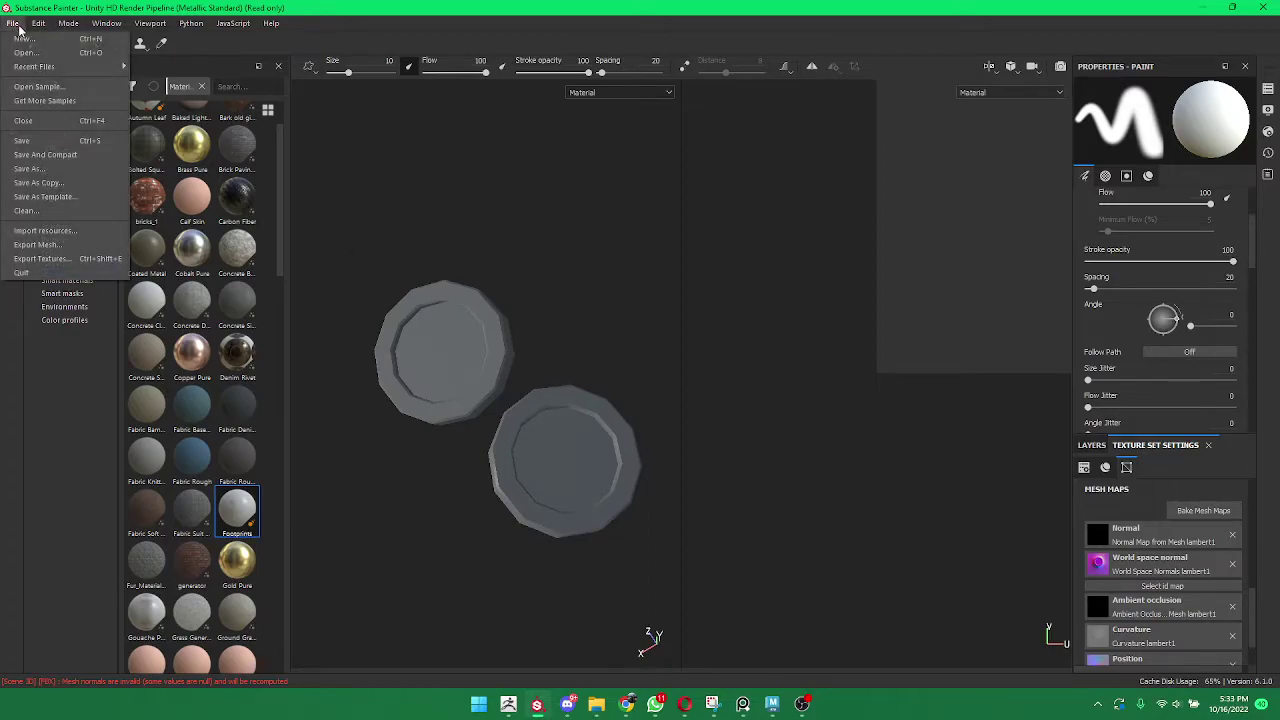
click(24, 38)
click(572, 238)
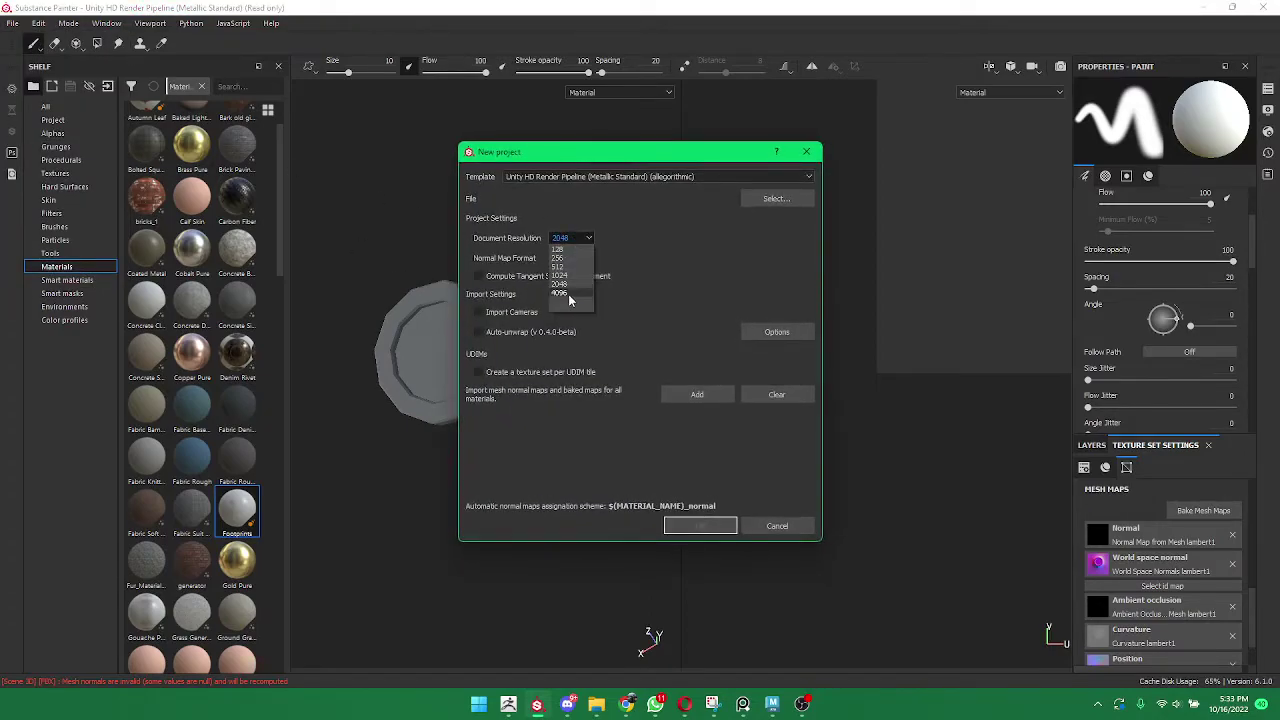
click(569, 295)
click(776, 198)
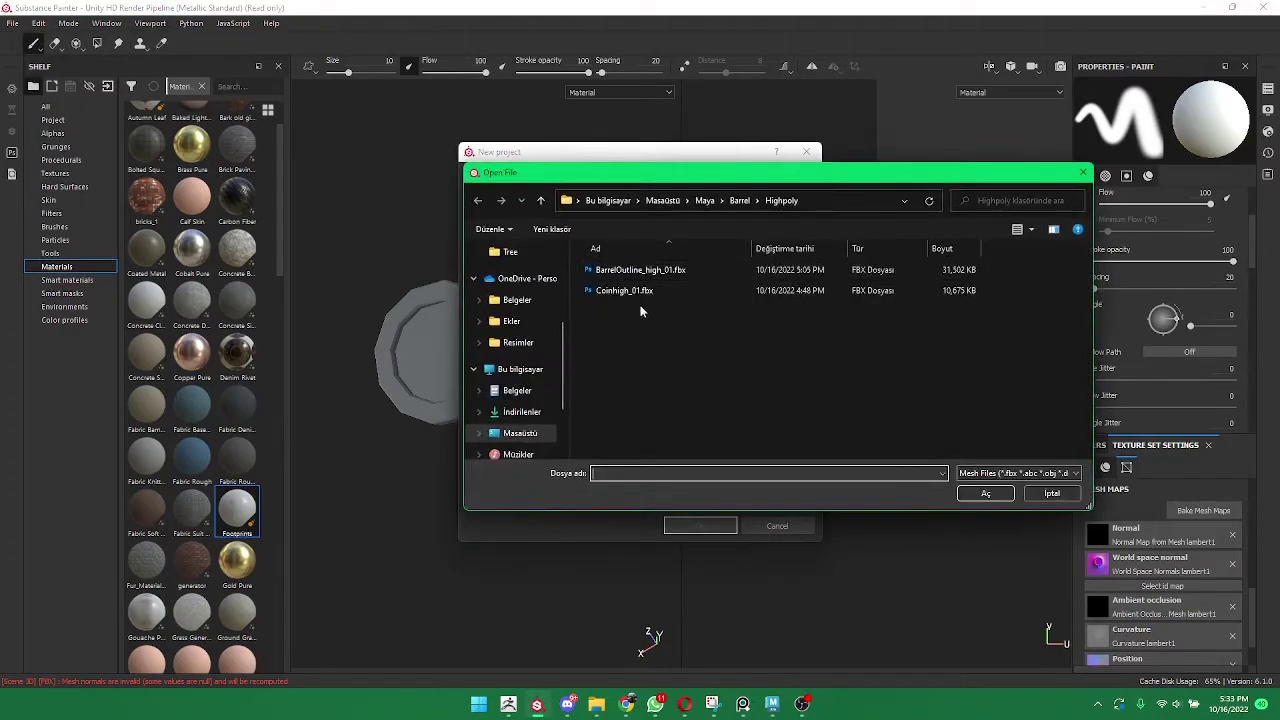
click(737, 201)
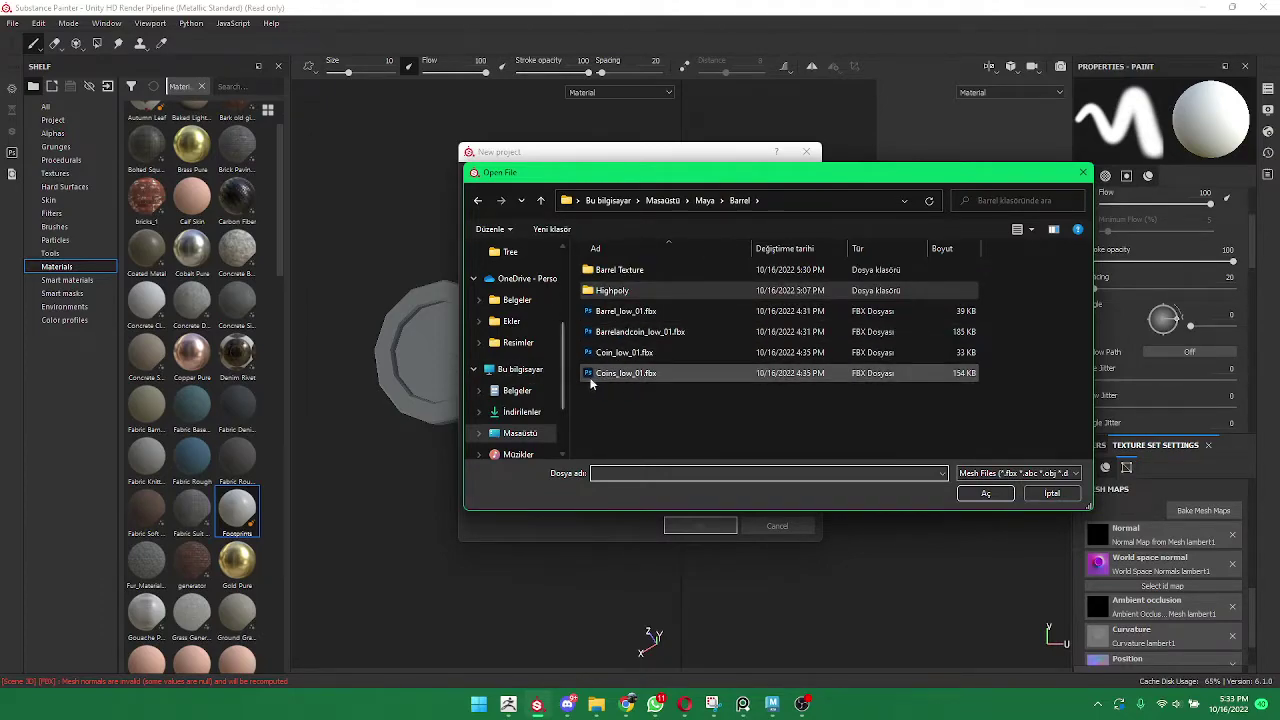
click(626, 372)
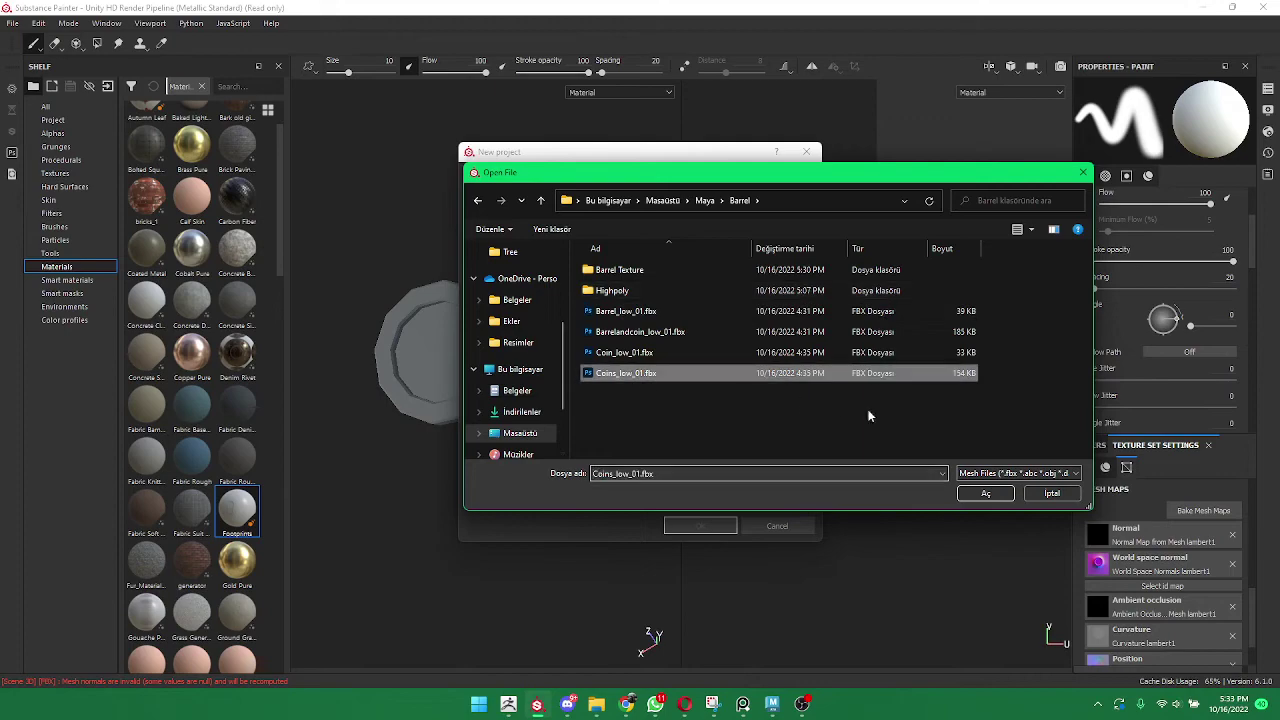
click(985, 493)
click(700, 524)
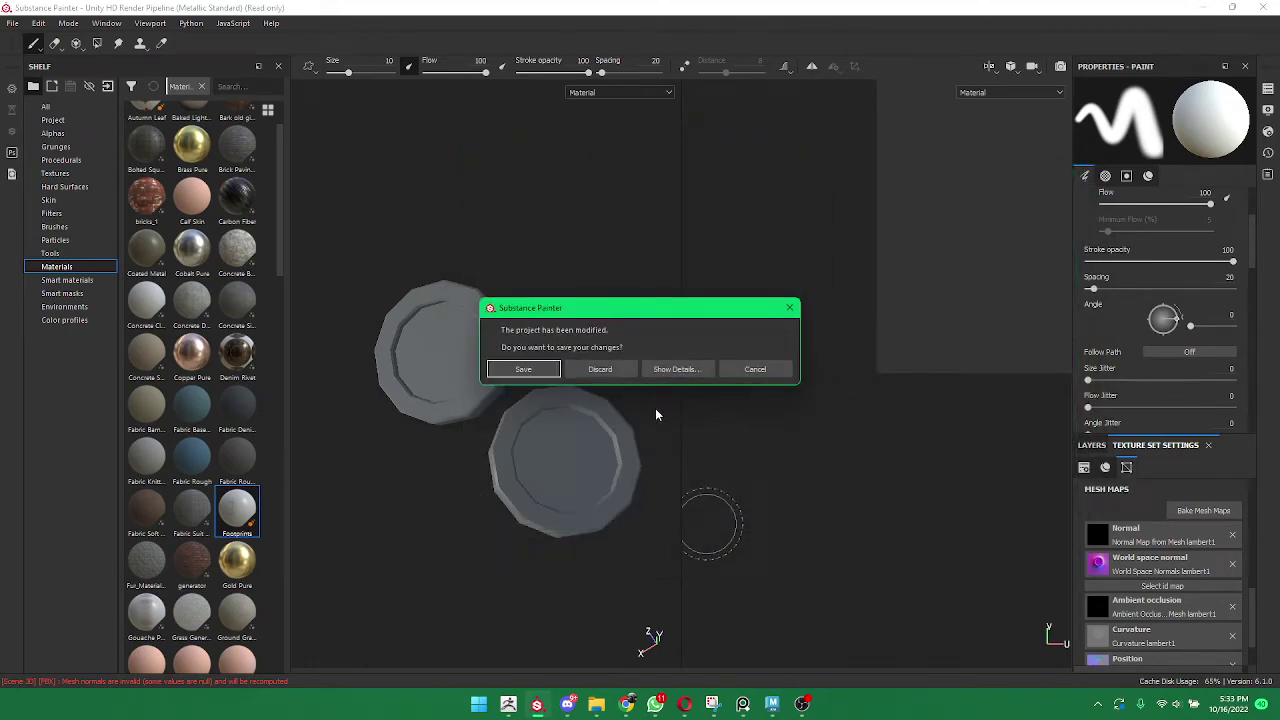
click(597, 366)
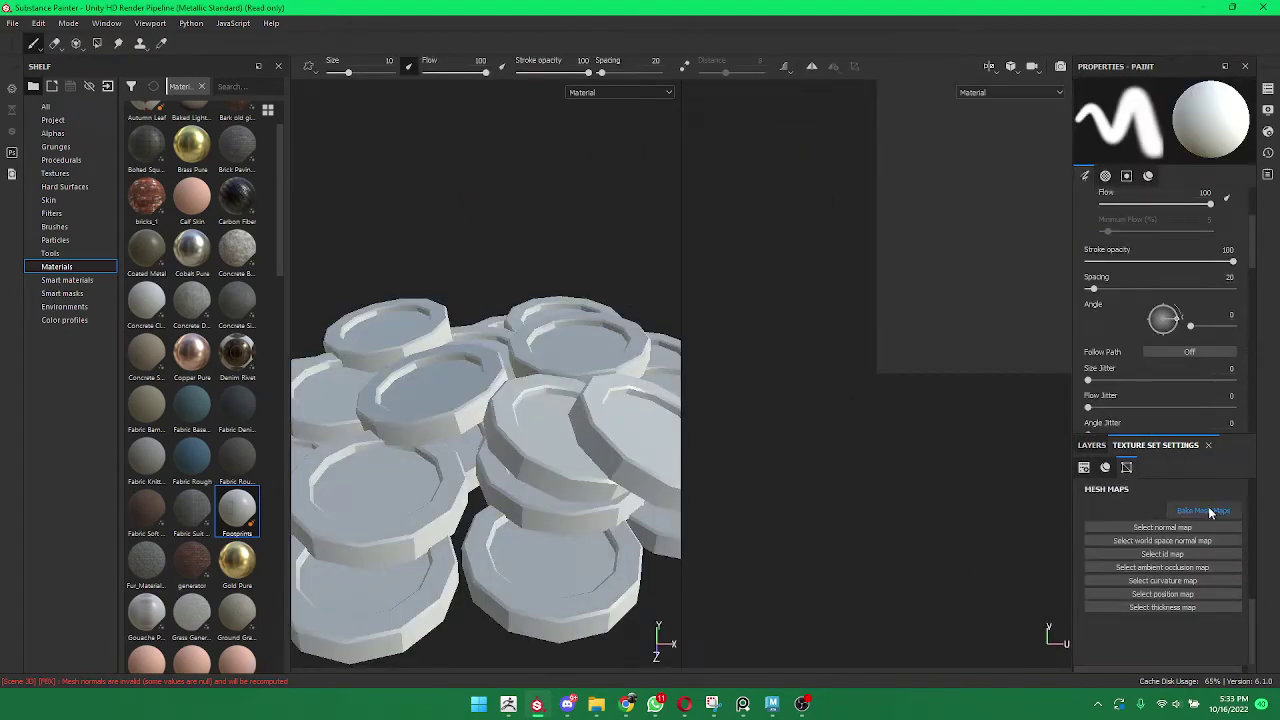
- Set bake output size 4096, dilation 16, and frontal and rear distances to 0.02
click(1205, 511)
click(669, 167)
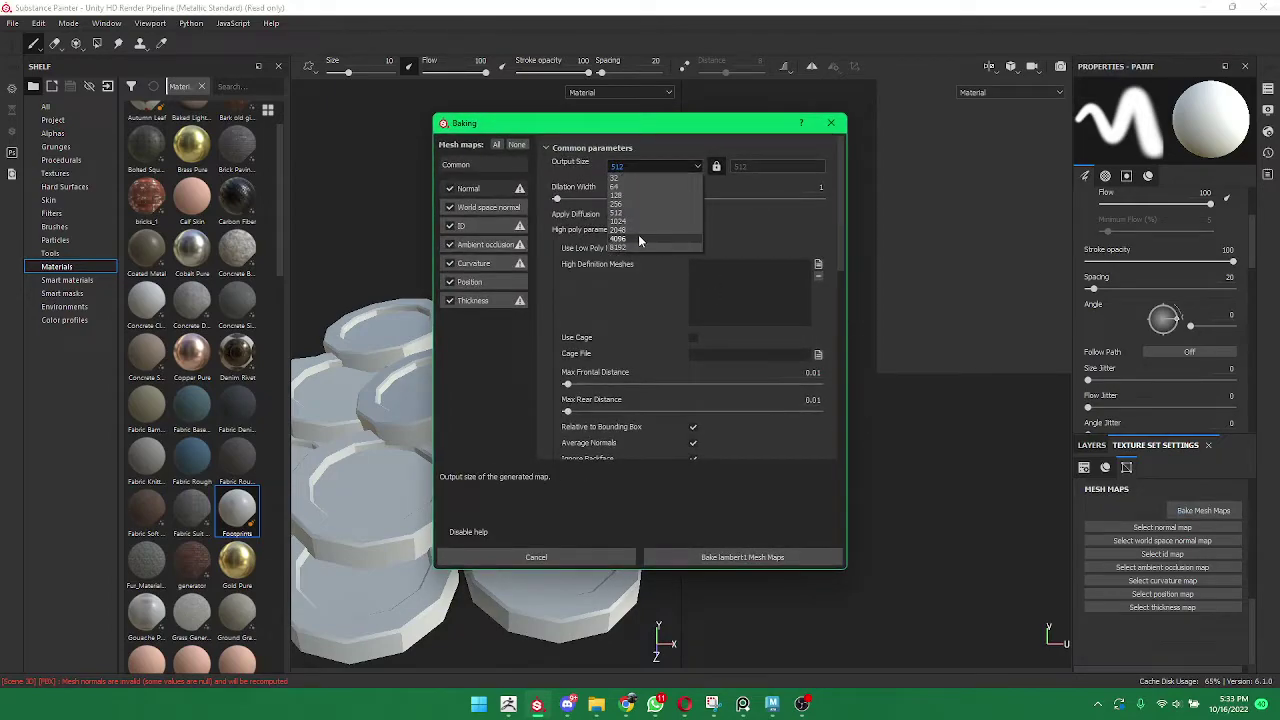
click(638, 237)
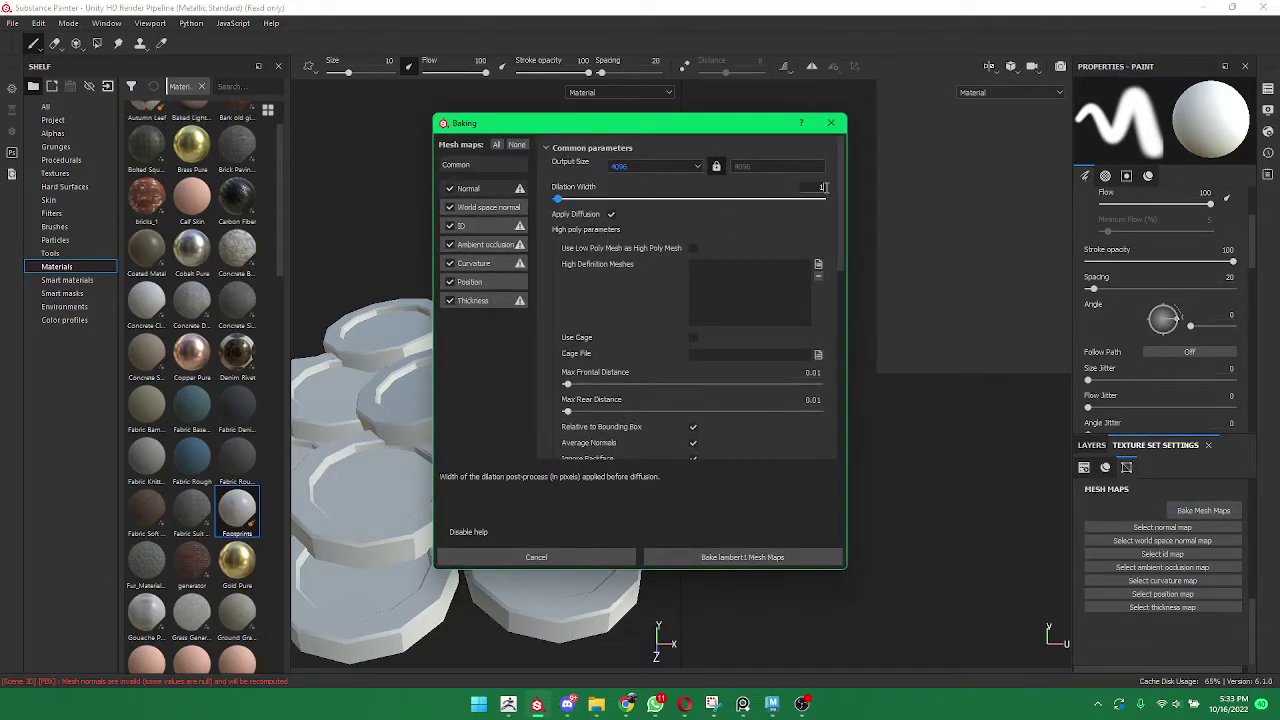
text(6)
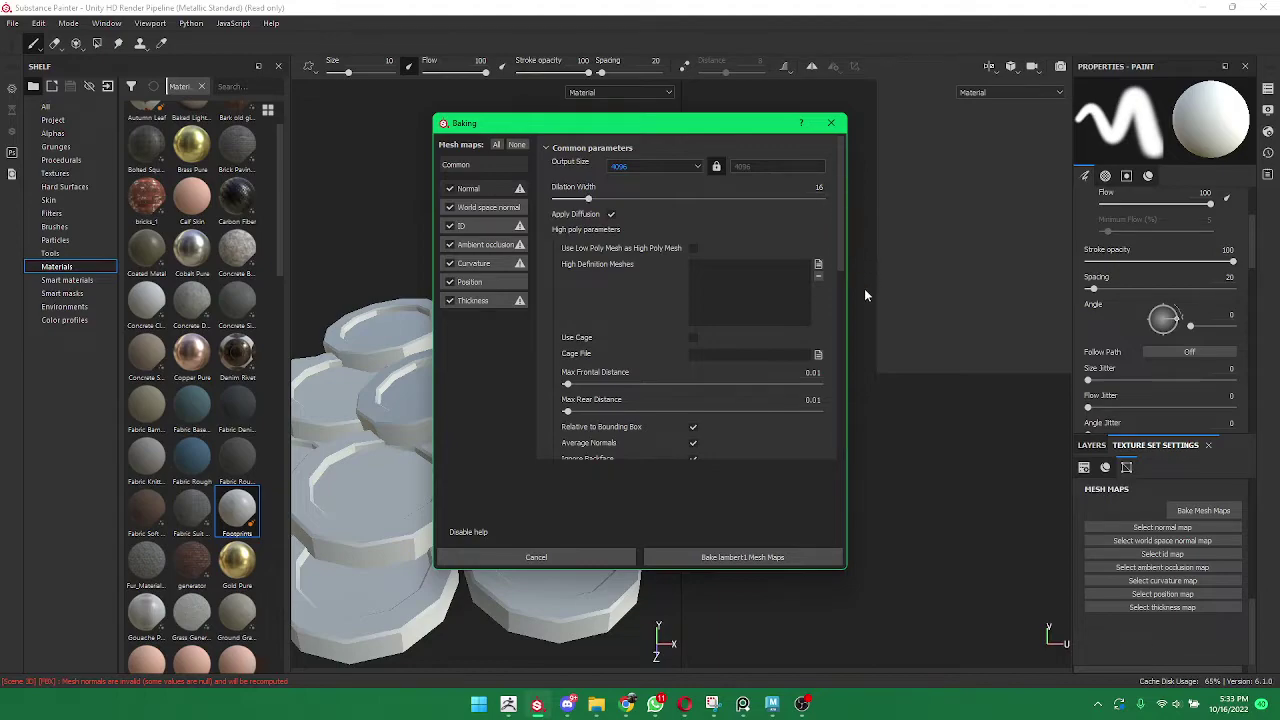
click(826, 372)
text(2)
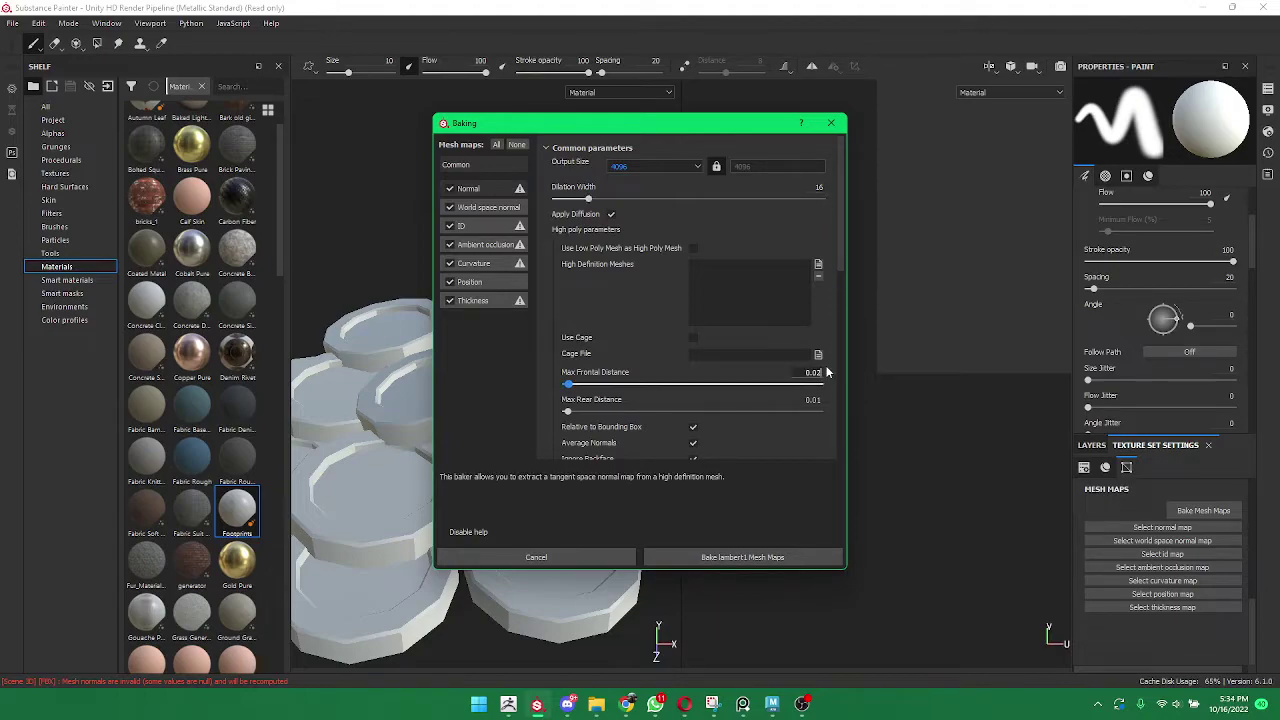
key(Return)
click(815, 399)
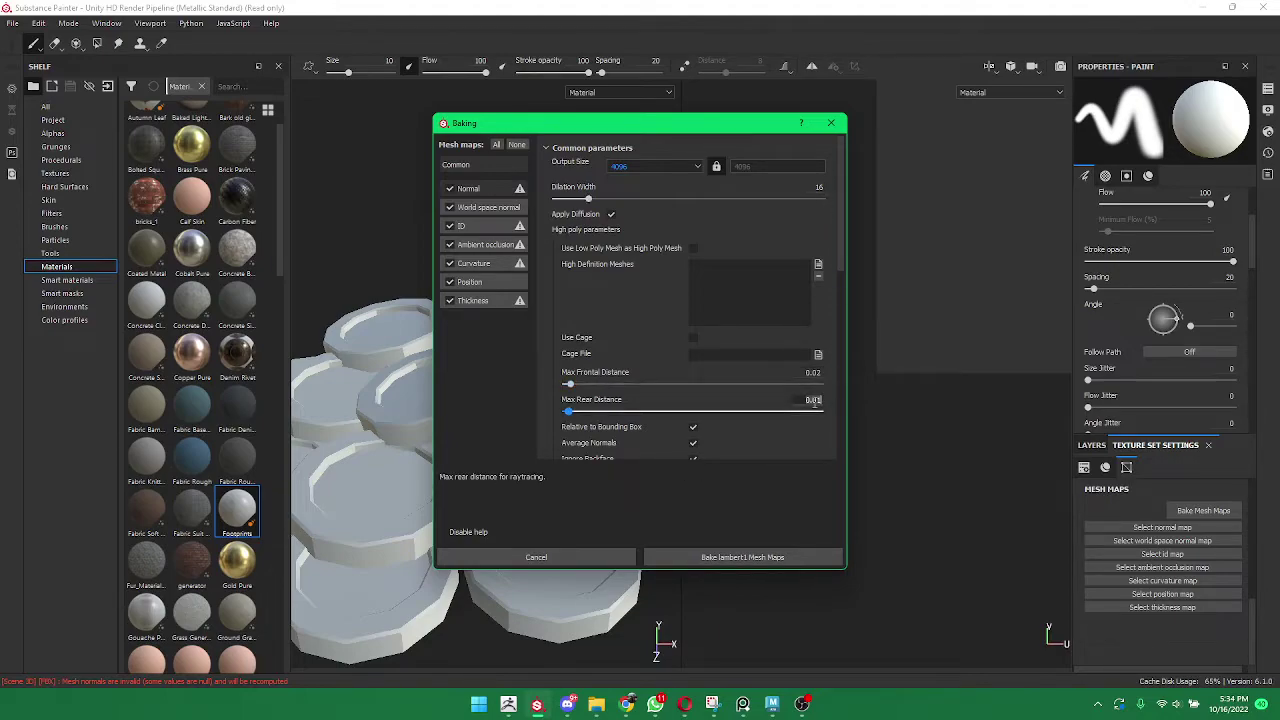
key(Return)
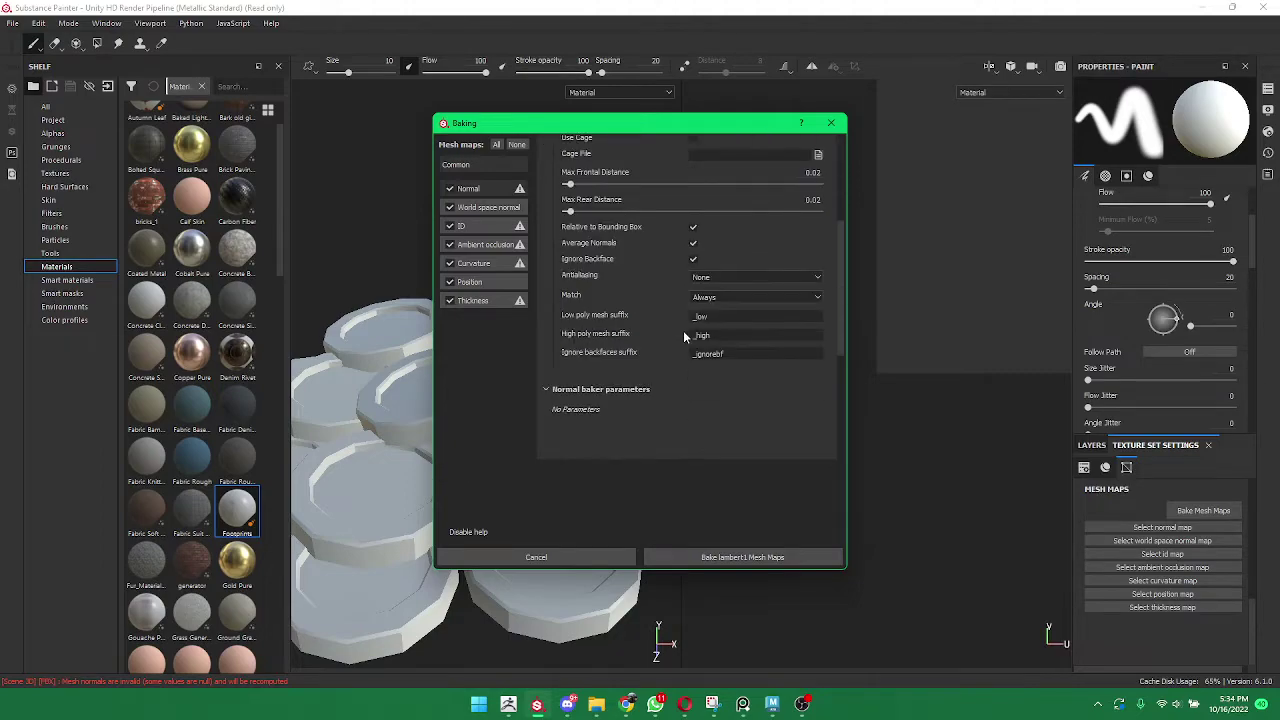
- Use 4x4 antialiasing, no ID map, normal-map curvature with Details 1 and no seams, then bake
scroll(757, 280, down, 4)
click(752, 277)
click(718, 306)
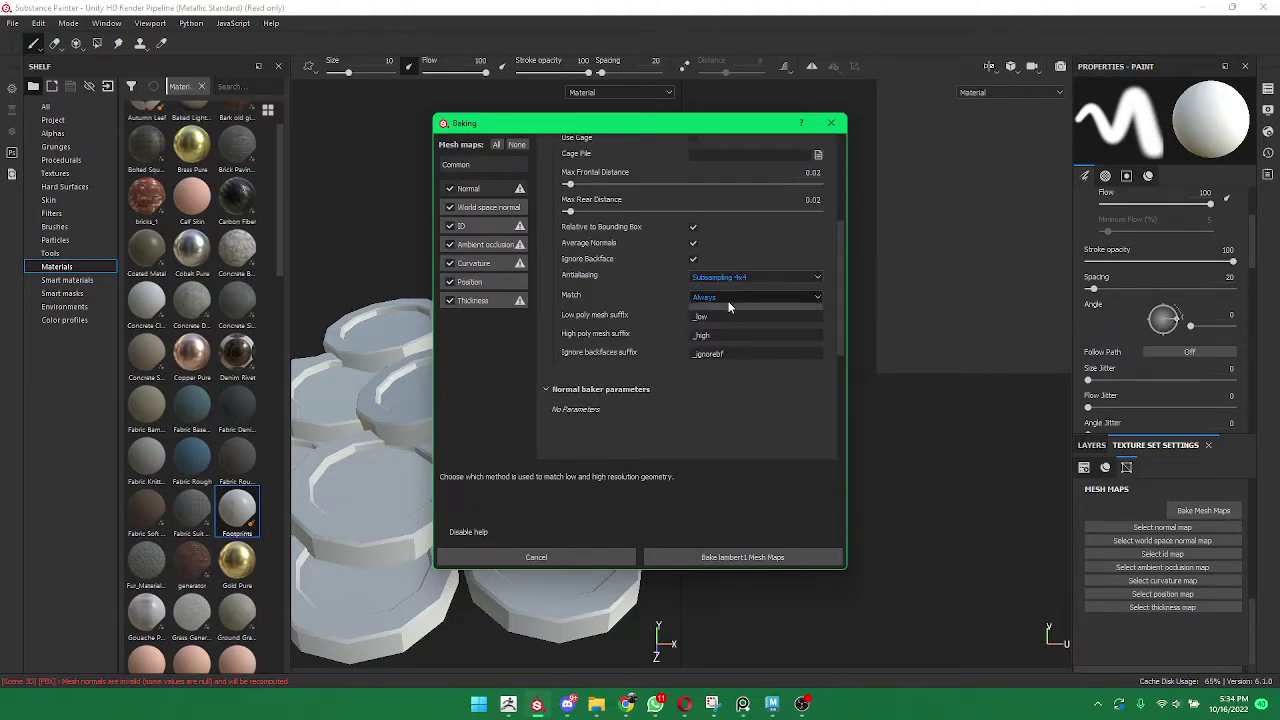
click(449, 225)
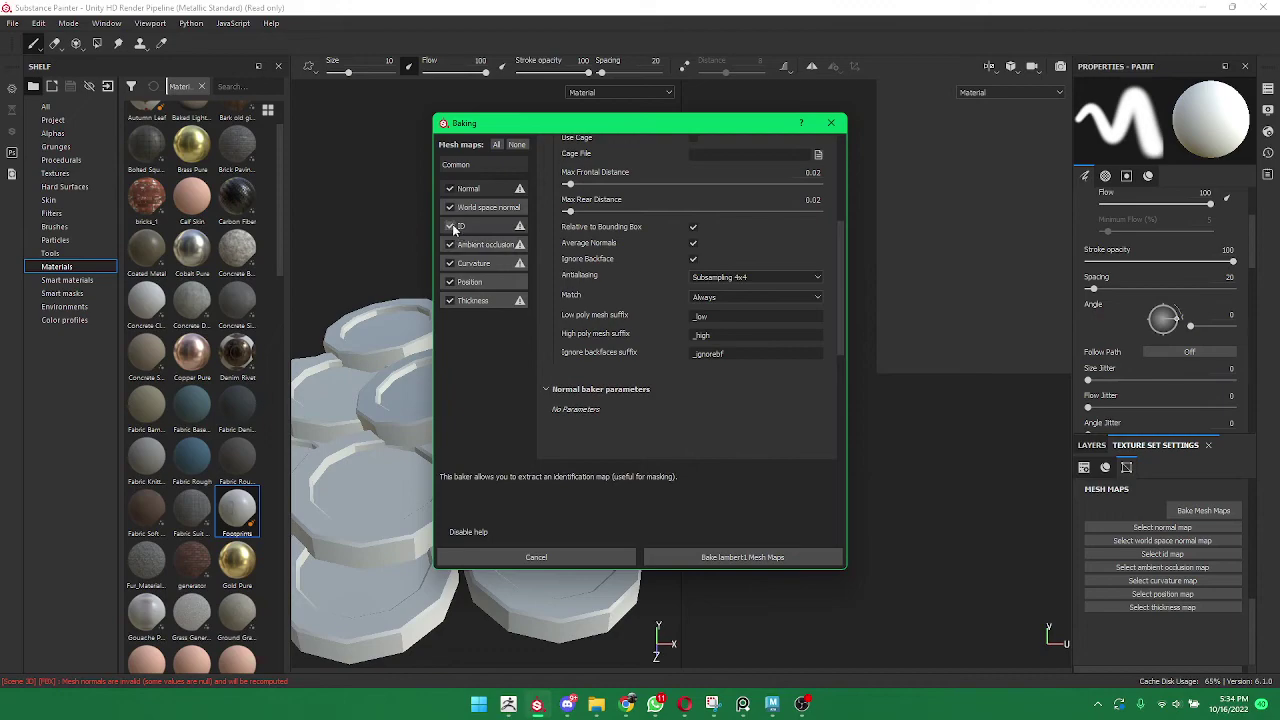
scroll(600, 240, down, 5)
scroll(558, 229, down, 5)
click(690, 164)
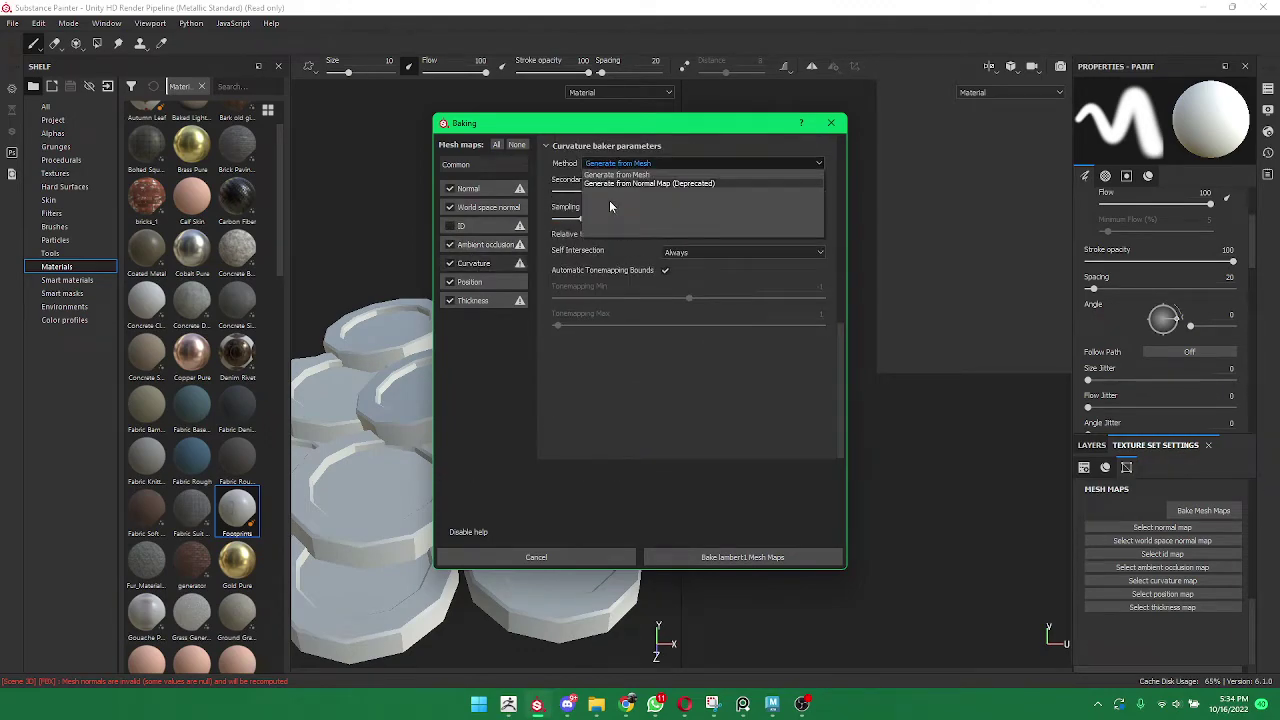
click(655, 176)
drag(818, 211, 826, 211)
click(606, 226)
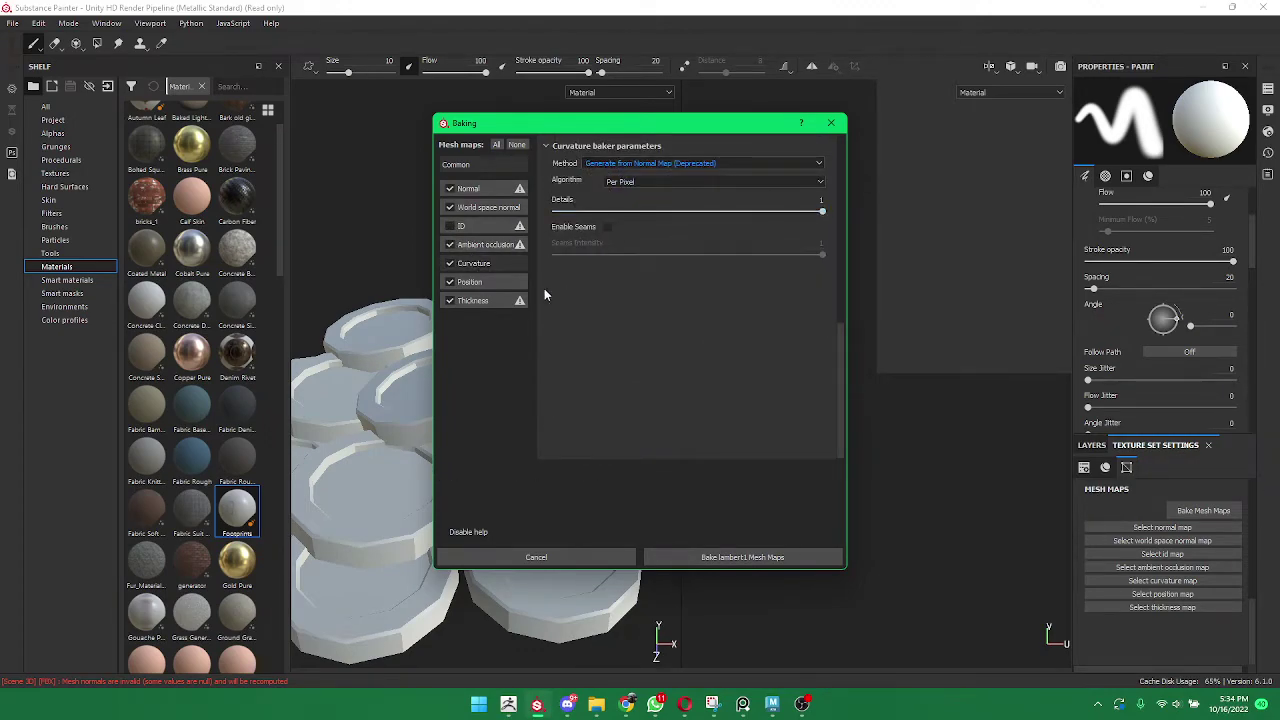
click(729, 557)
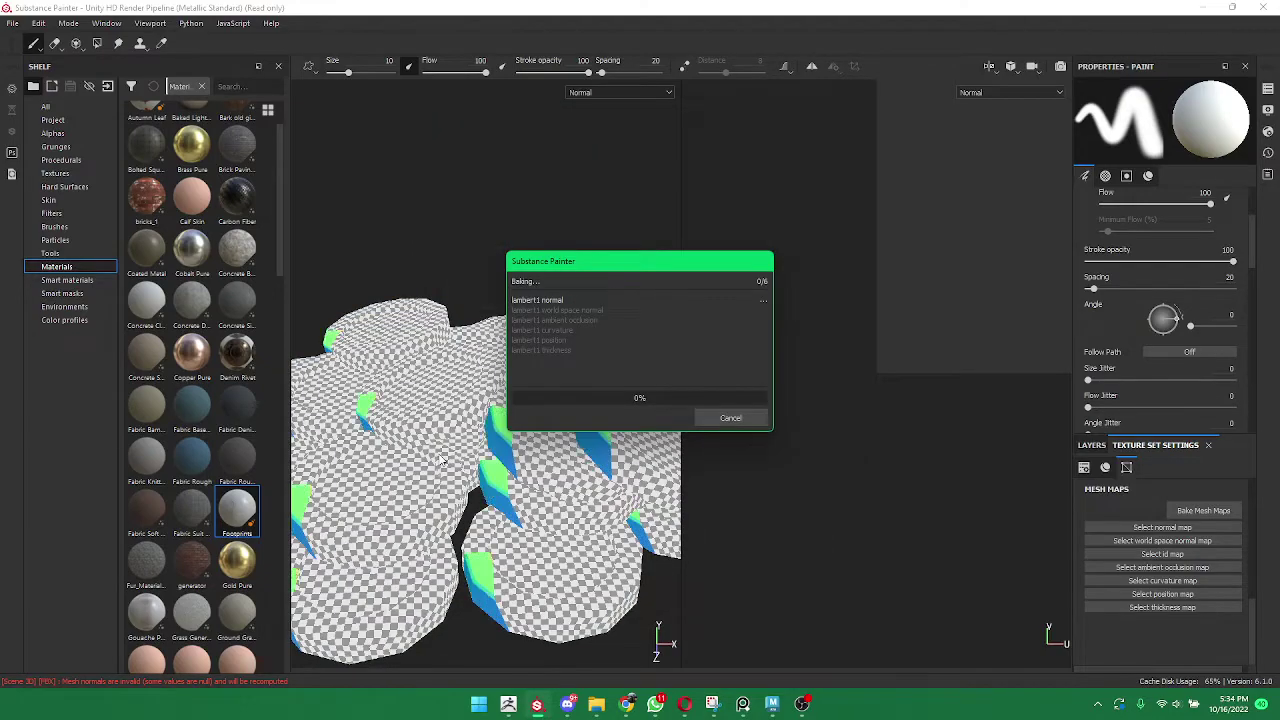
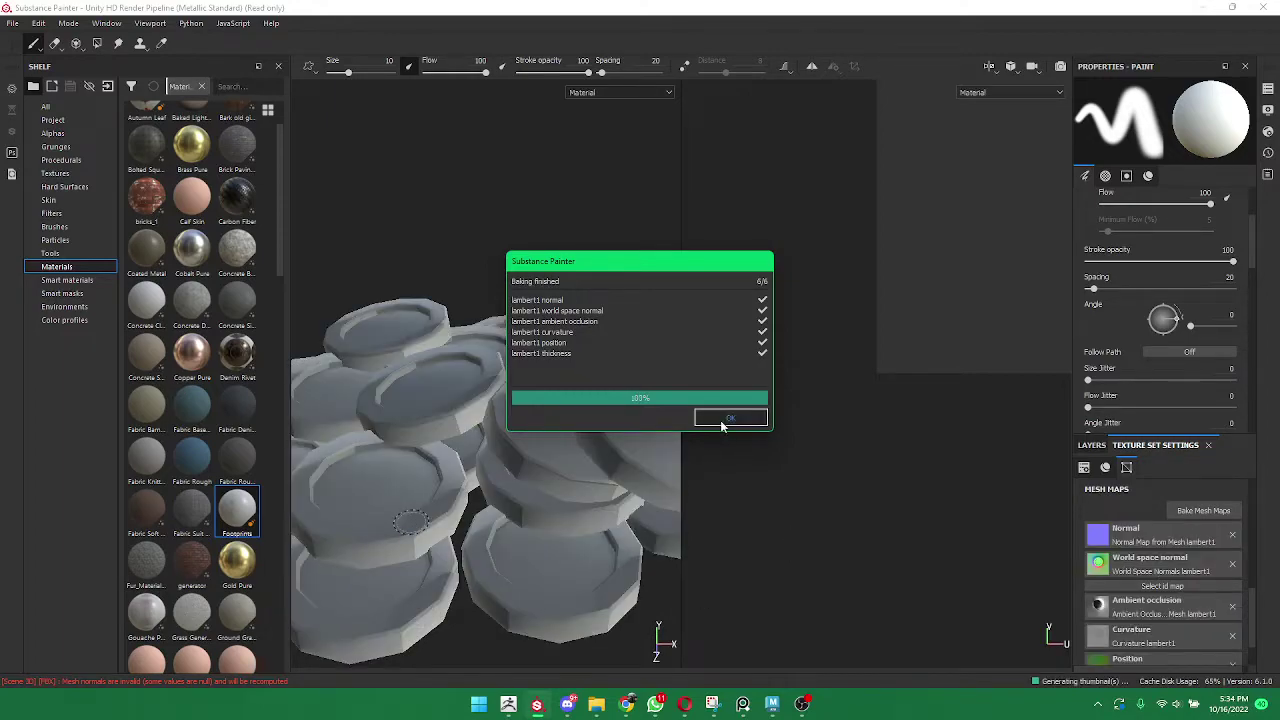
- Close the finished mesh-map bake report and orbit to look down on the coins
click(722, 419)
scroll(660, 580, down, 3)
mouse_move(660, 580)
alt+mouse_down()
mouse_move(523, 563)
mouse_move(553, 465)
mouse_move(608, 455)
mouse_move(590, 470)
alt+mouse_up()
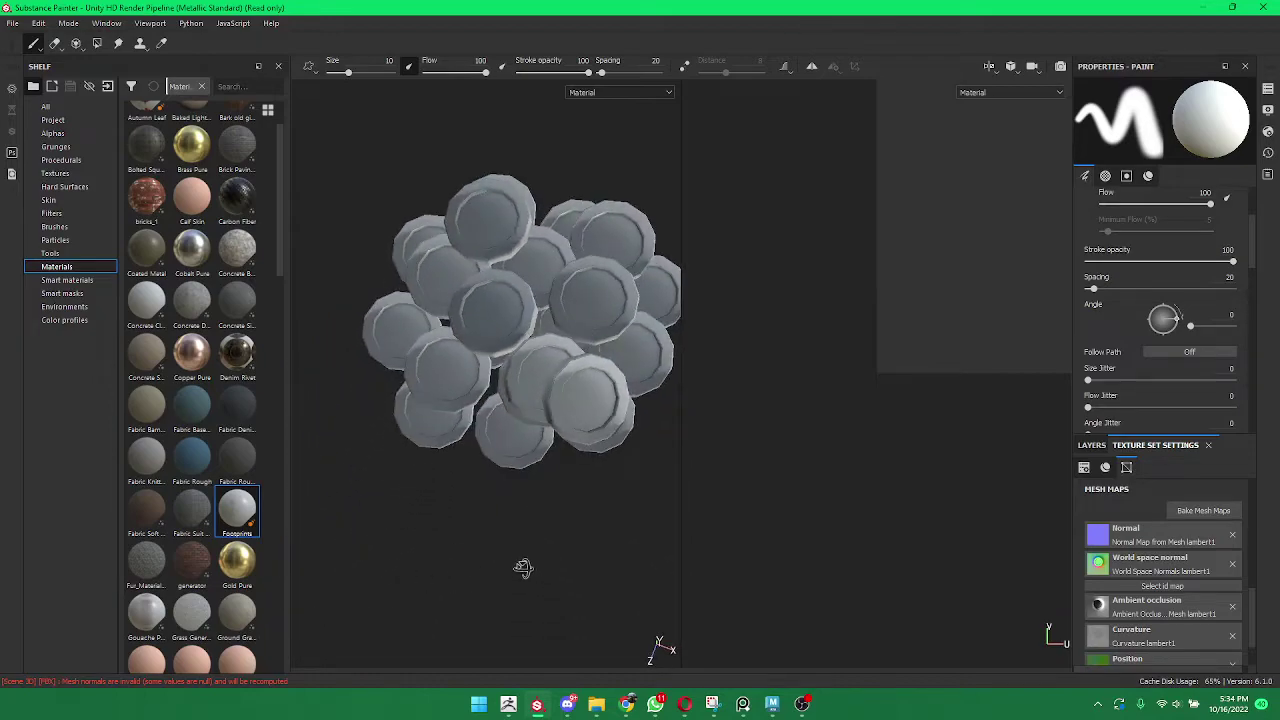
- Apply the Gold Pure material to the coin pile and orbit to an oblique side view
mouse_move(237, 560)
mouse_down()
mouse_move(415, 538)
mouse_move(413, 520)
mouse_move(500, 494)
mouse_up()
scroll(500, 494, up, 5)
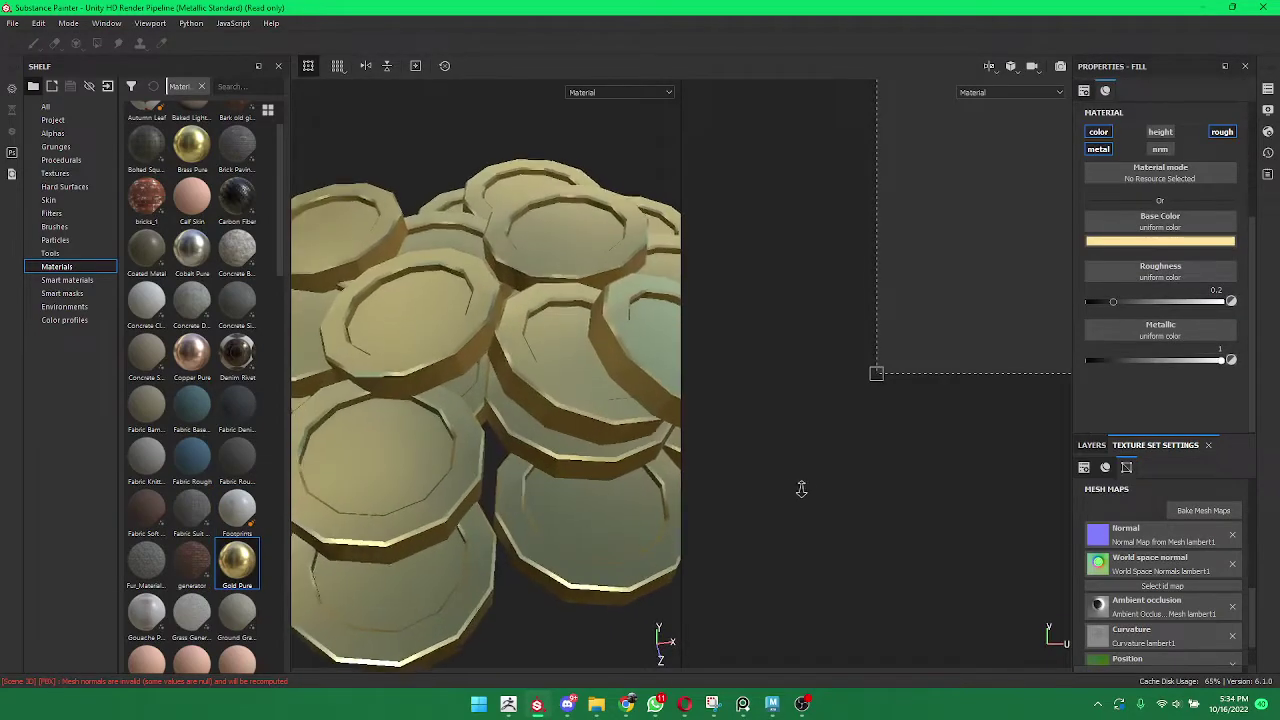
scroll(413, 488, down, 5)
mouse_move(413, 488)
alt+mouse_down()
mouse_move(410, 389)
mouse_move(397, 537)
mouse_move(414, 528)
alt+mouse_up()
scroll(414, 528, up, 3)
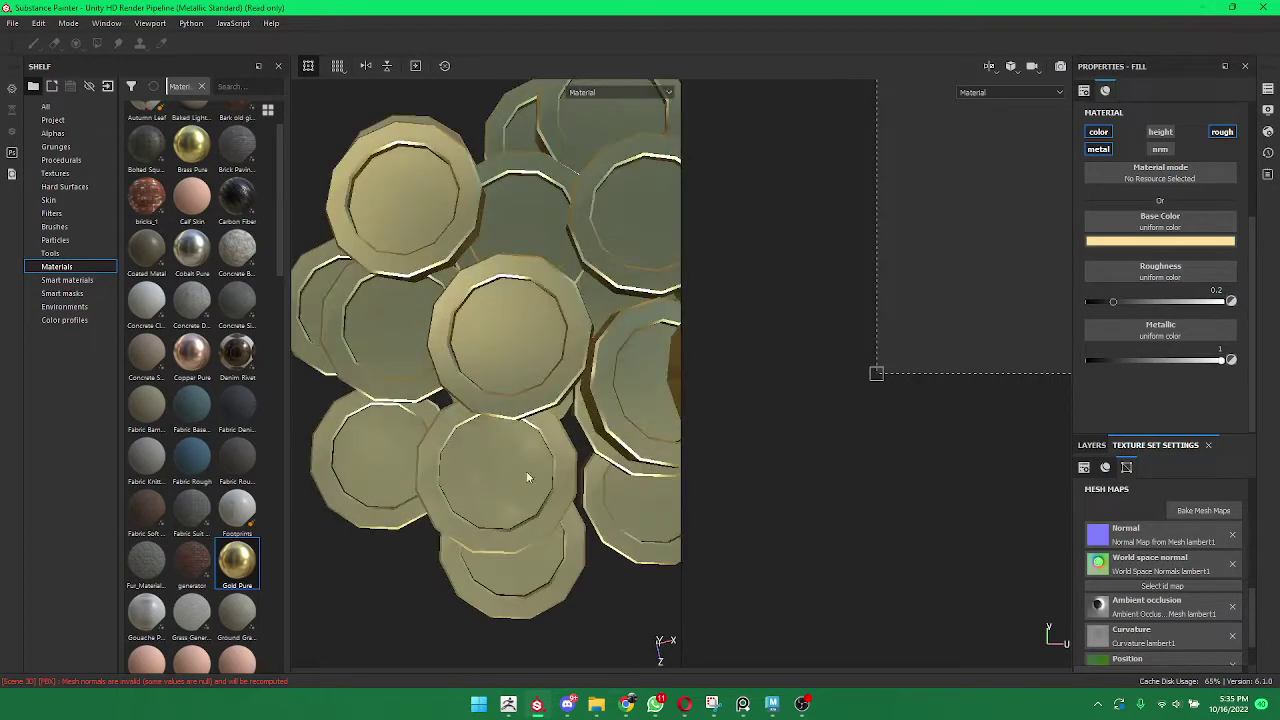
scroll(414, 548, up, 2)
scroll(415, 548, up, 2)
mouse_move(571, 528)
alt+mouse_down()
mouse_move(537, 449)
mouse_move(560, 343)
alt+mouse_up()
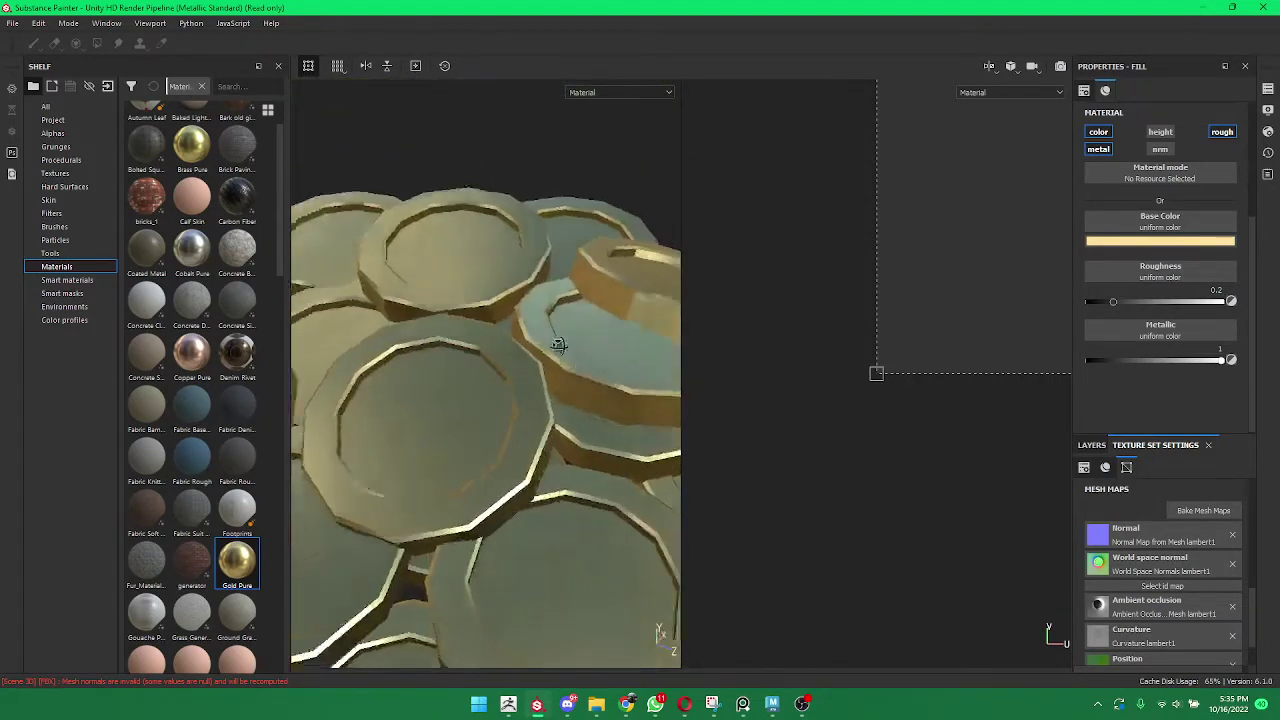
- Push the Gold Pure fill's Base Color hue toward a brighter lemon yellow, then reframe the coins
click(1162, 243)
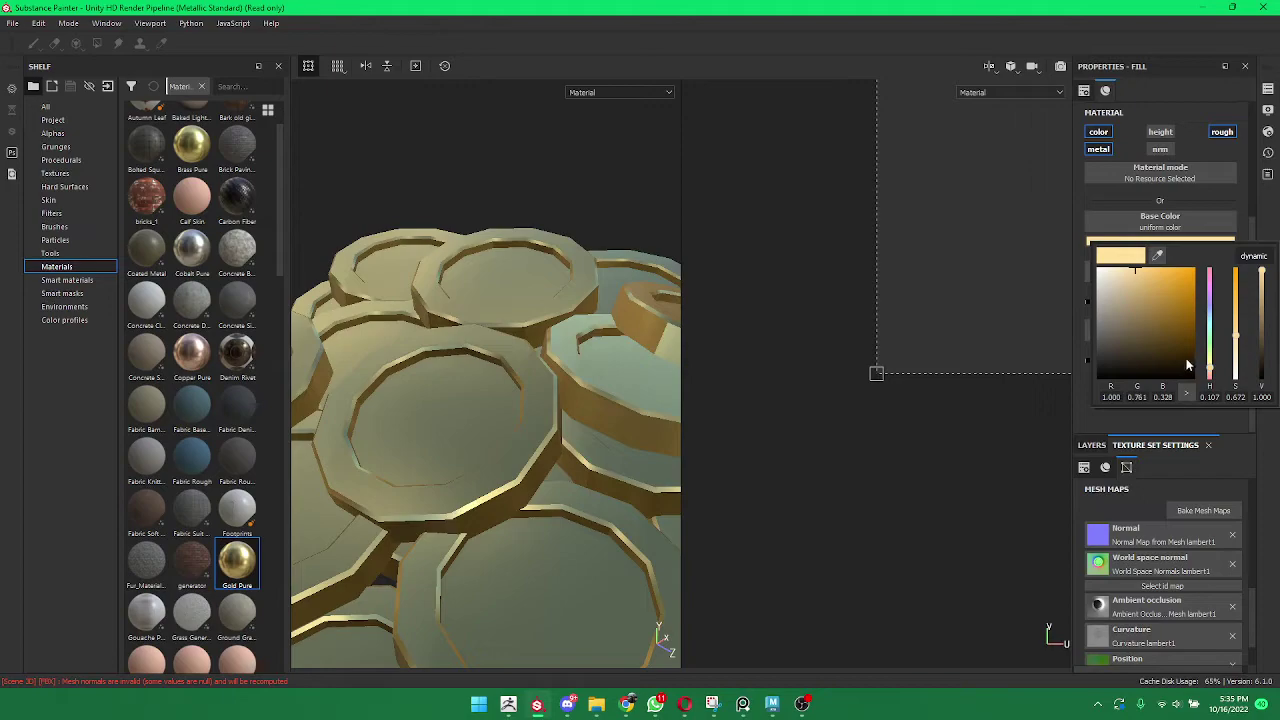
mouse_move(1210, 372)
mouse_down()
mouse_move(1237, 268)
mouse_move(1235, 318)
mouse_up()
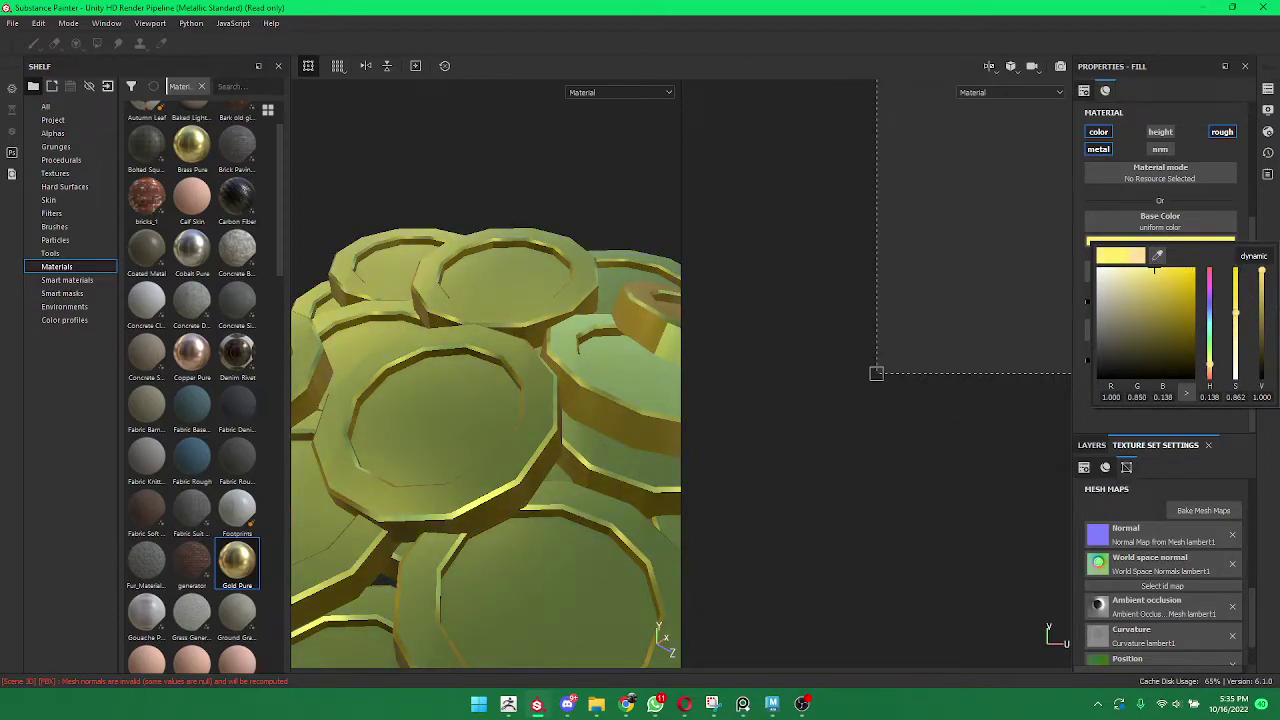
drag(1261, 272, 1261, 268)
alt+drag(954, 396, 1009, 479)
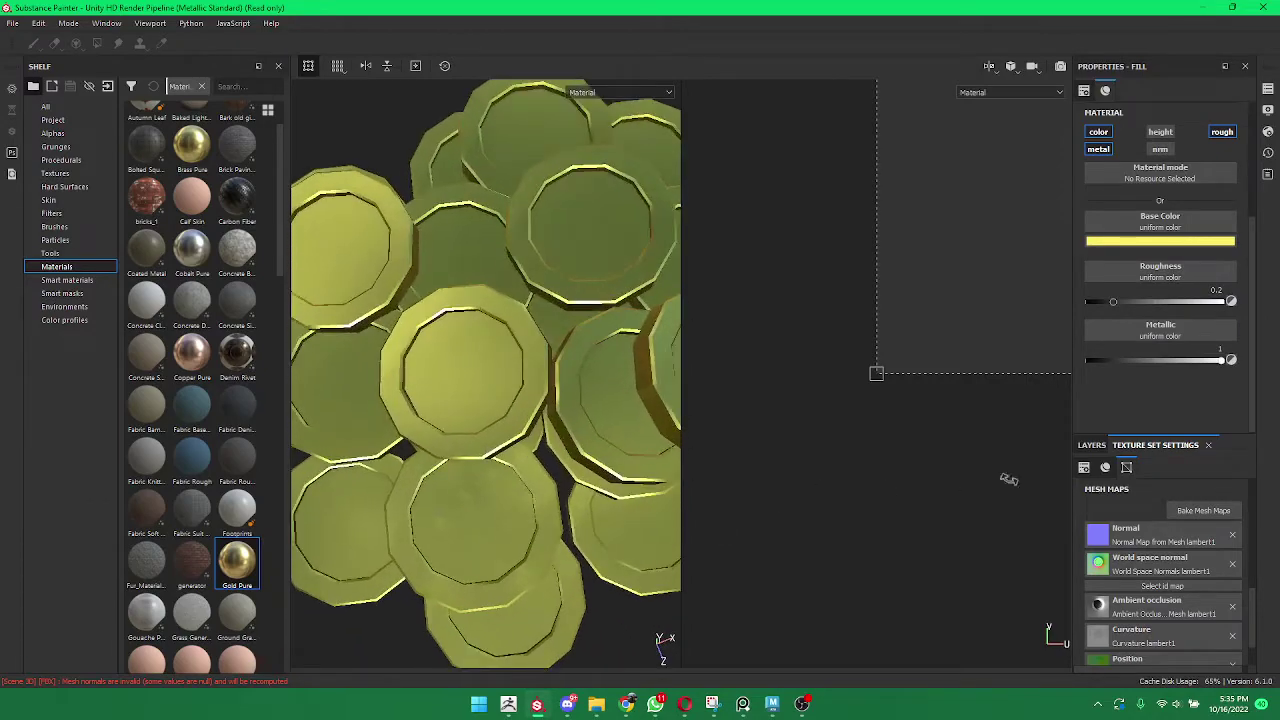
click(1091, 445)
scroll(530, 507, down, 5)
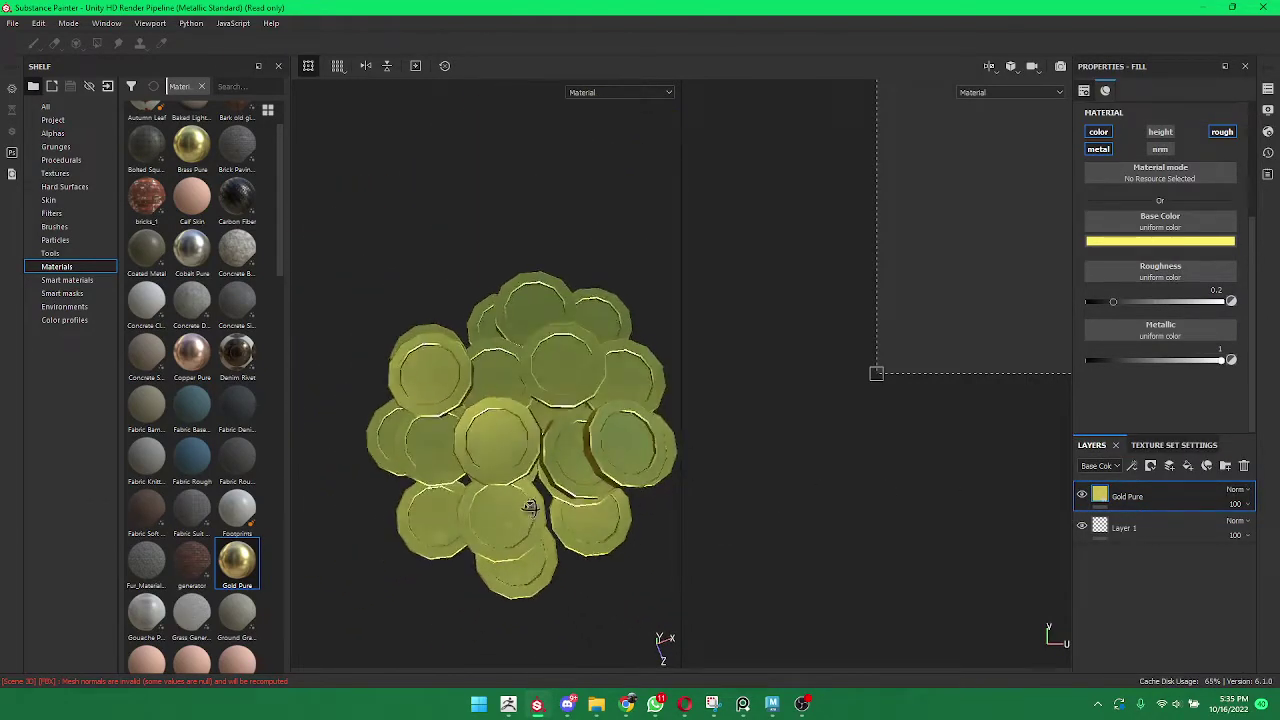
mouse_move(530, 507)
alt+mouse_down()
mouse_move(523, 357)
mouse_move(363, 431)
mouse_move(509, 543)
mouse_move(664, 561)
mouse_move(549, 586)
mouse_move(491, 508)
mouse_move(506, 429)
mouse_move(494, 335)
mouse_move(678, 521)
mouse_move(515, 466)
mouse_move(491, 543)
mouse_move(551, 594)
mouse_move(640, 549)
mouse_move(511, 501)
alt+mouse_up()
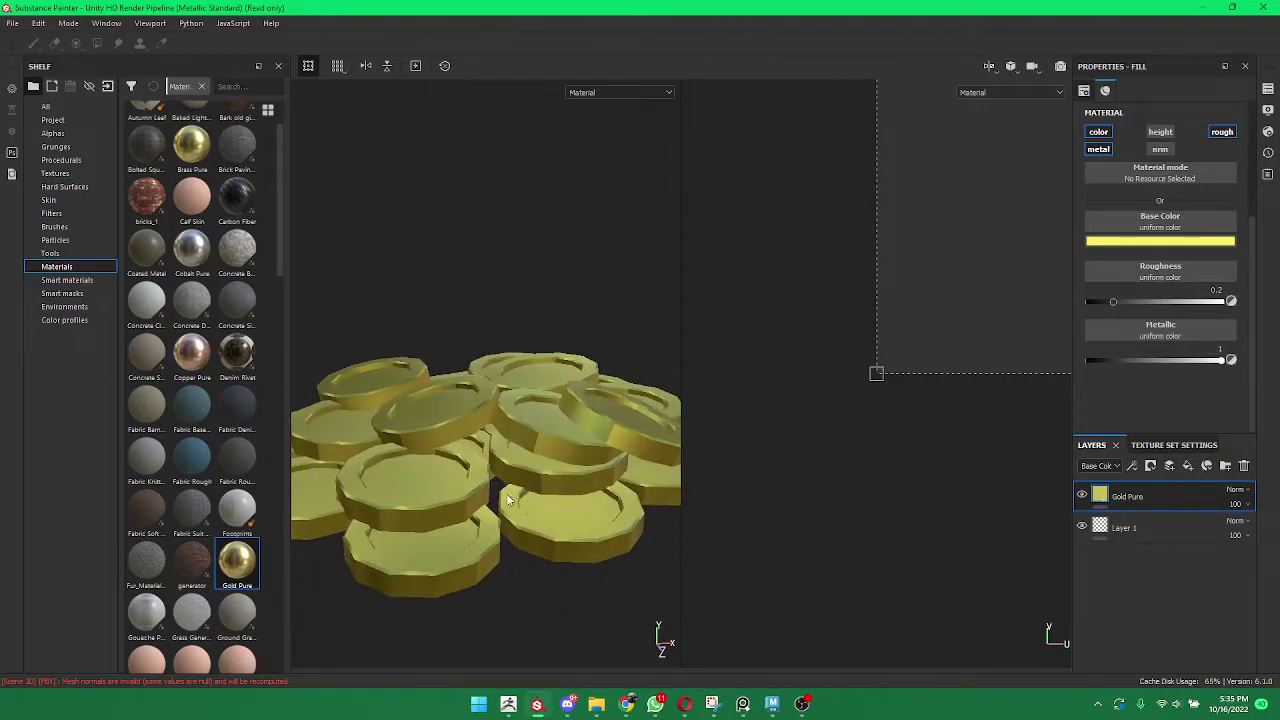
- Try the Altın smart material on the coins, then undo it
click(54, 280)
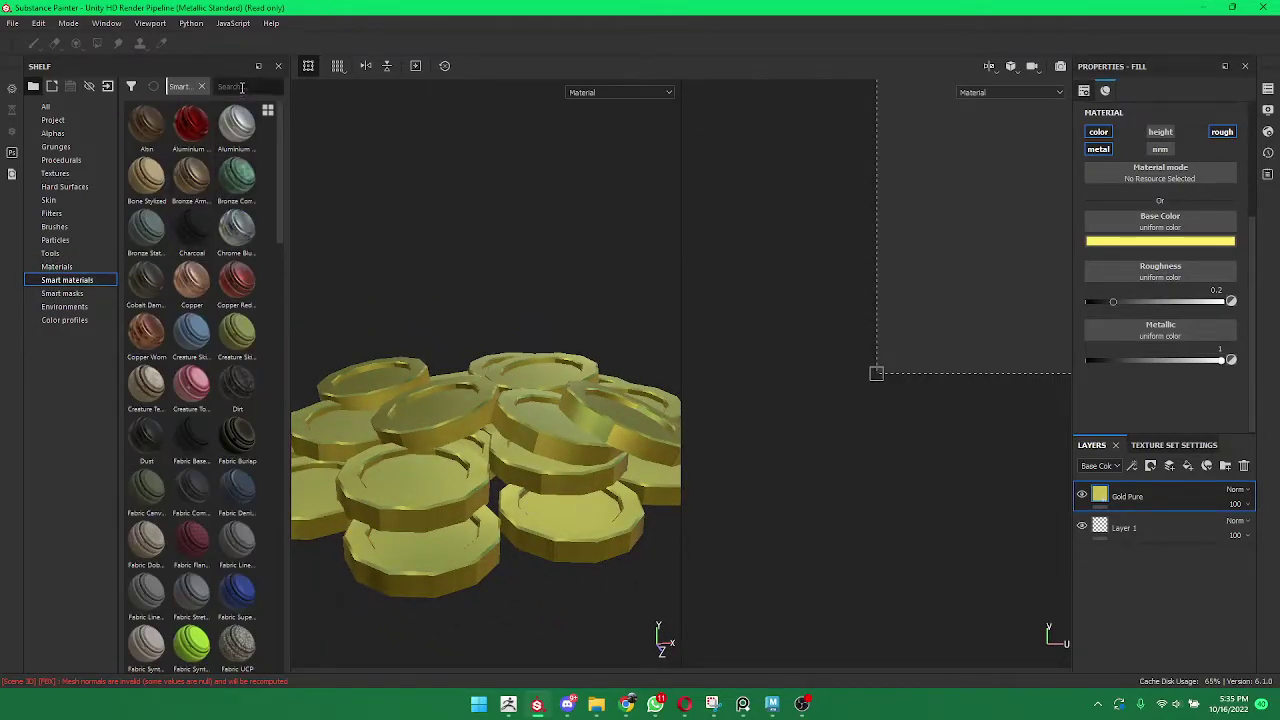
drag(146, 125, 533, 432)
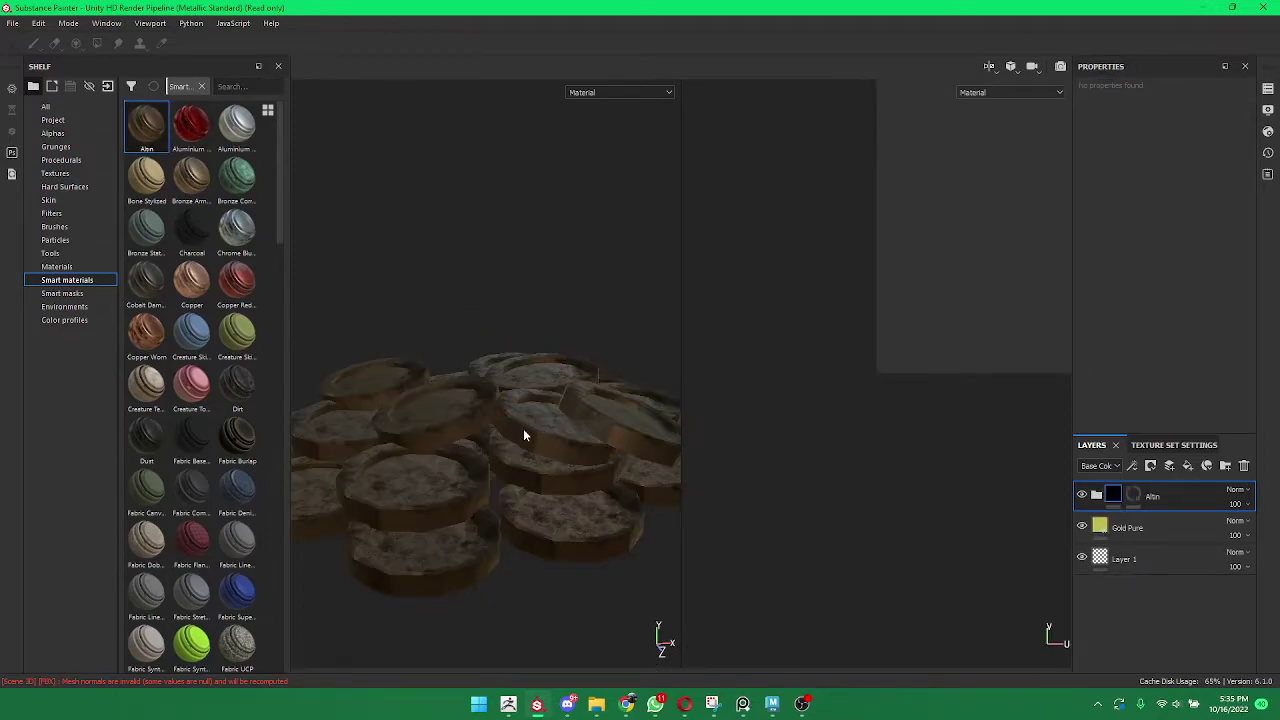
mouse_move(594, 582)
alt+mouse_down()
mouse_move(548, 600)
mouse_move(566, 509)
alt+mouse_up()
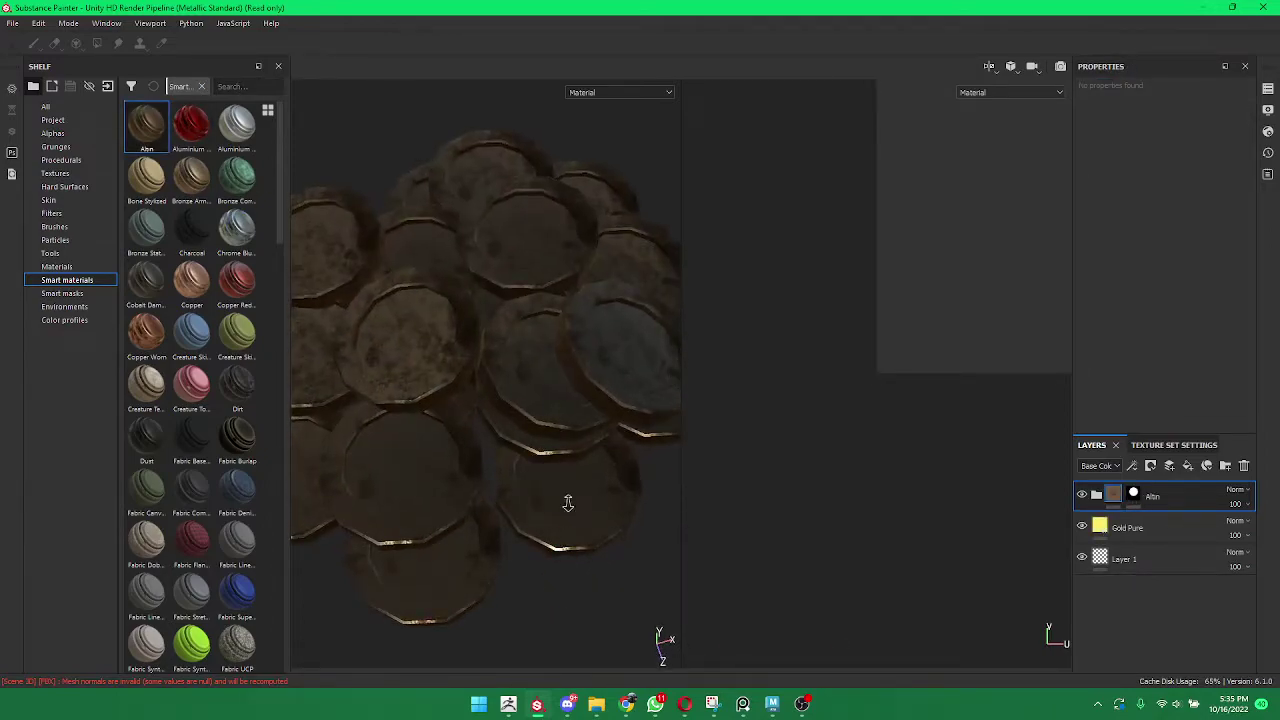
alt+right_drag(566, 509, 400, 428)
mouse_move(400, 428)
alt+mouse_down()
mouse_move(543, 428)
mouse_move(440, 323)
mouse_move(587, 514)
alt+mouse_up()
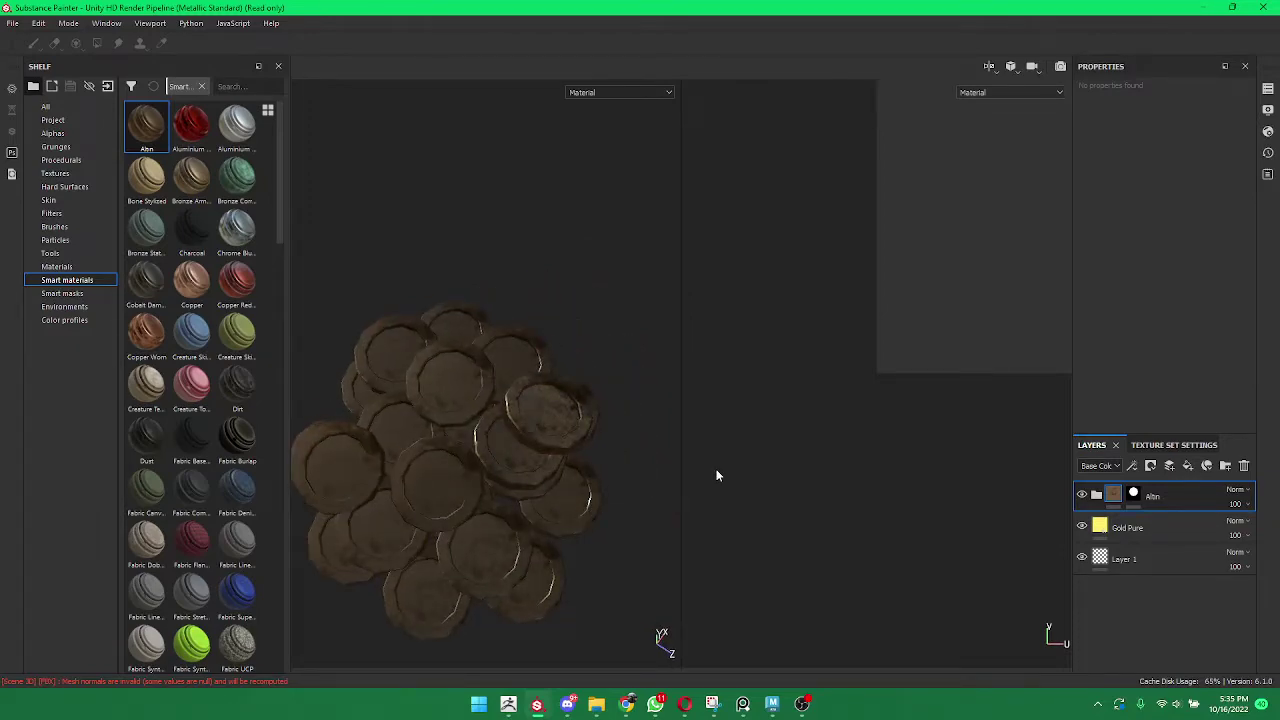
key(ctrl+z)
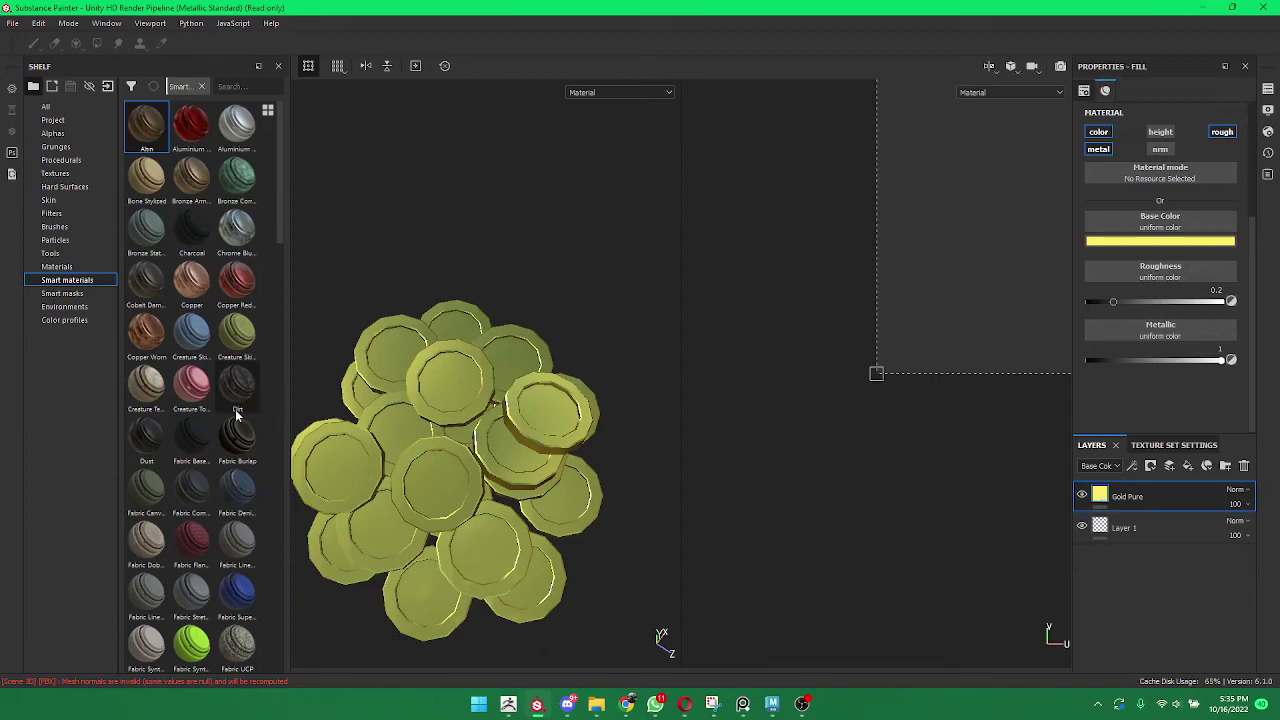
- Filter smart materials by 'gold' and apply Gold Armor to the coins
click(241, 87)
text(fo)
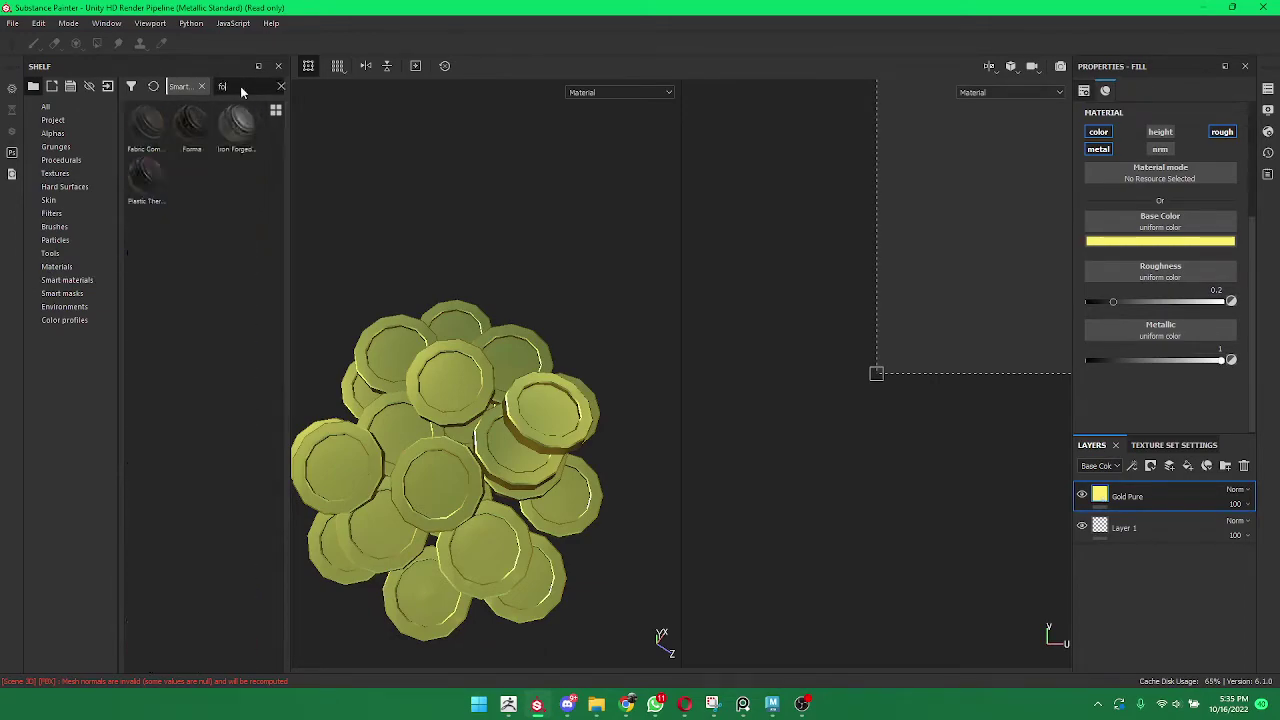
text(l)
key(BackSpace)
key(BackSpace)
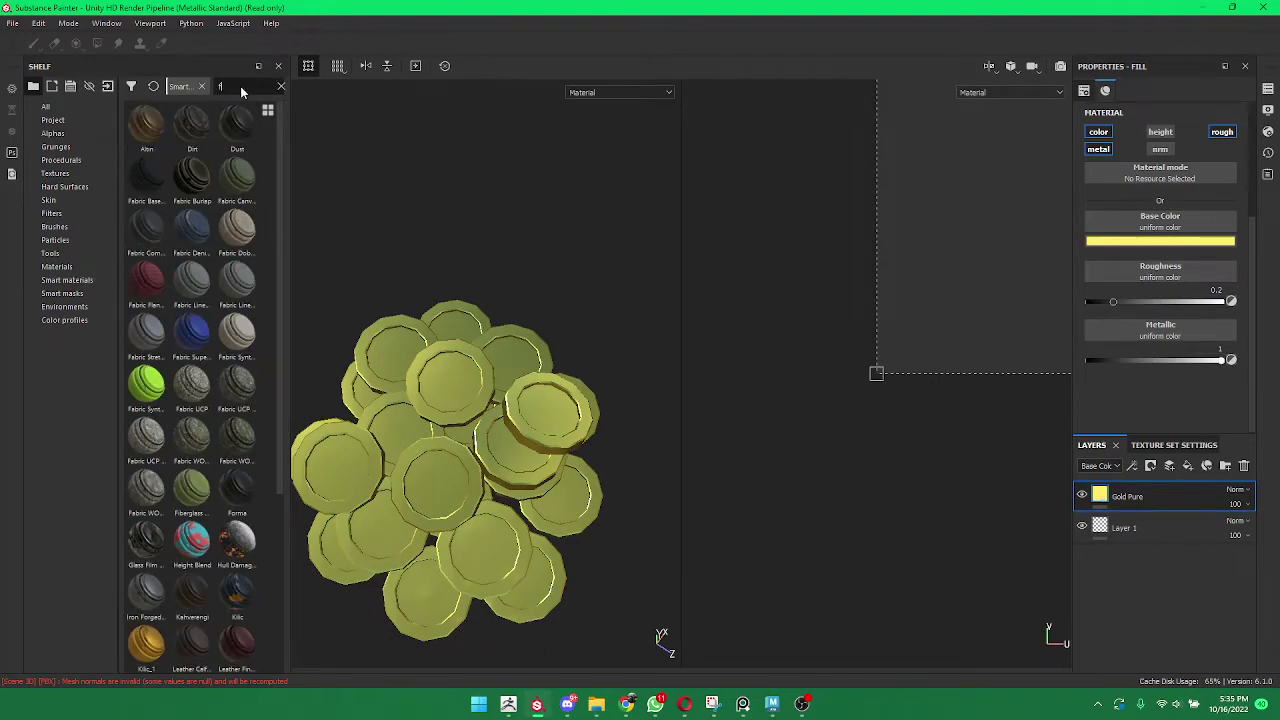
text(o)
key(BackSpace)
key(BackSpace)
text(gol)
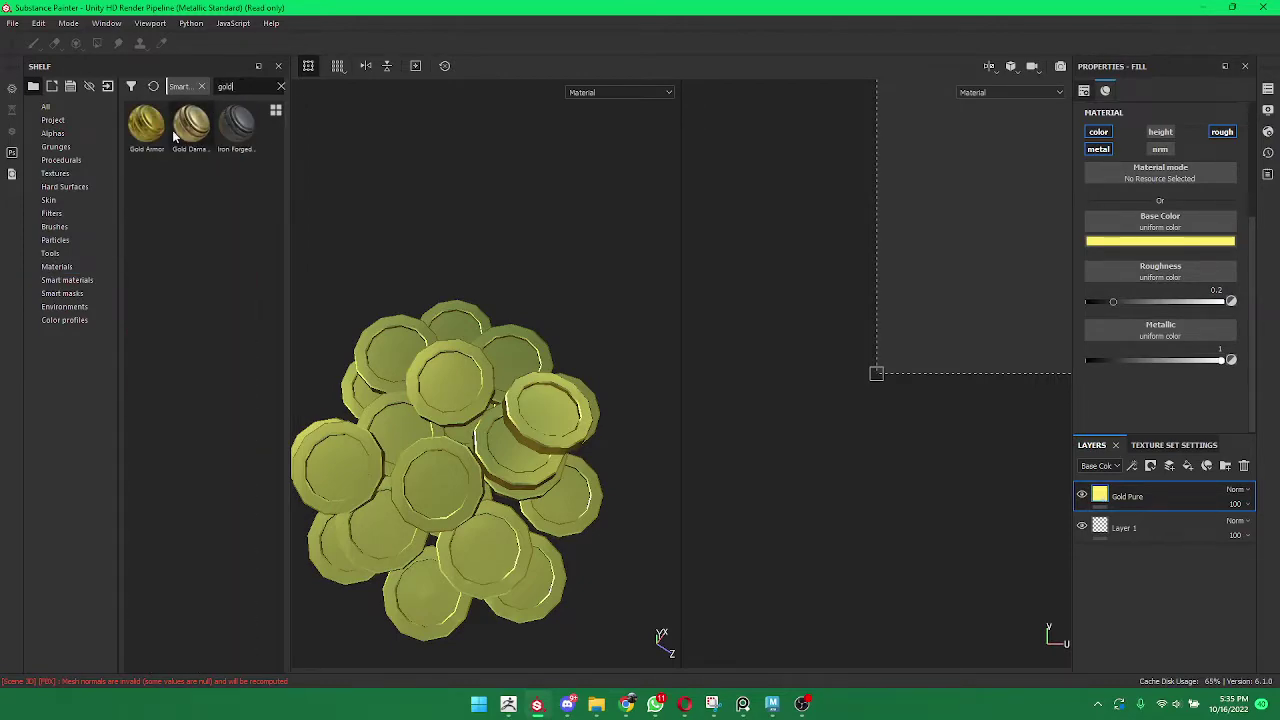
text(d)
mouse_move(163, 135)
mouse_down()
mouse_move(357, 309)
mouse_move(458, 442)
mouse_move(452, 426)
mouse_up()
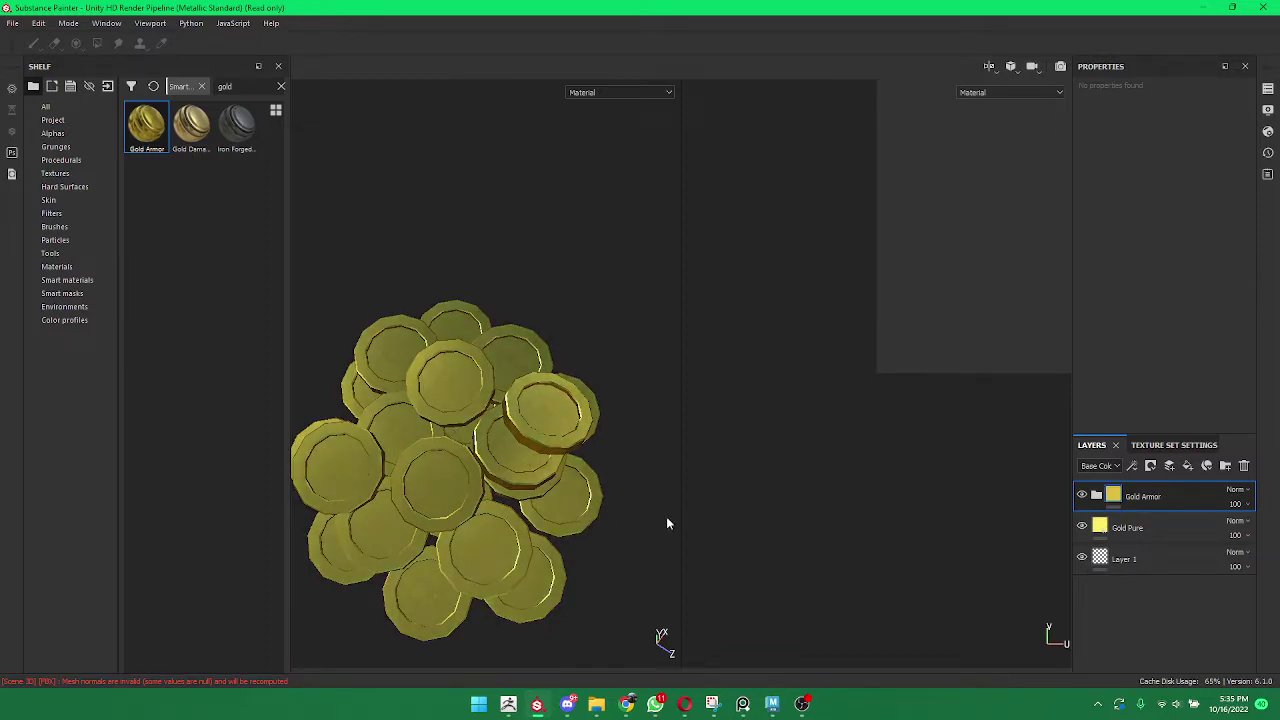
- Delete the old Gold Pure layer from the layer stack
click(1174, 529)
key(Delete)
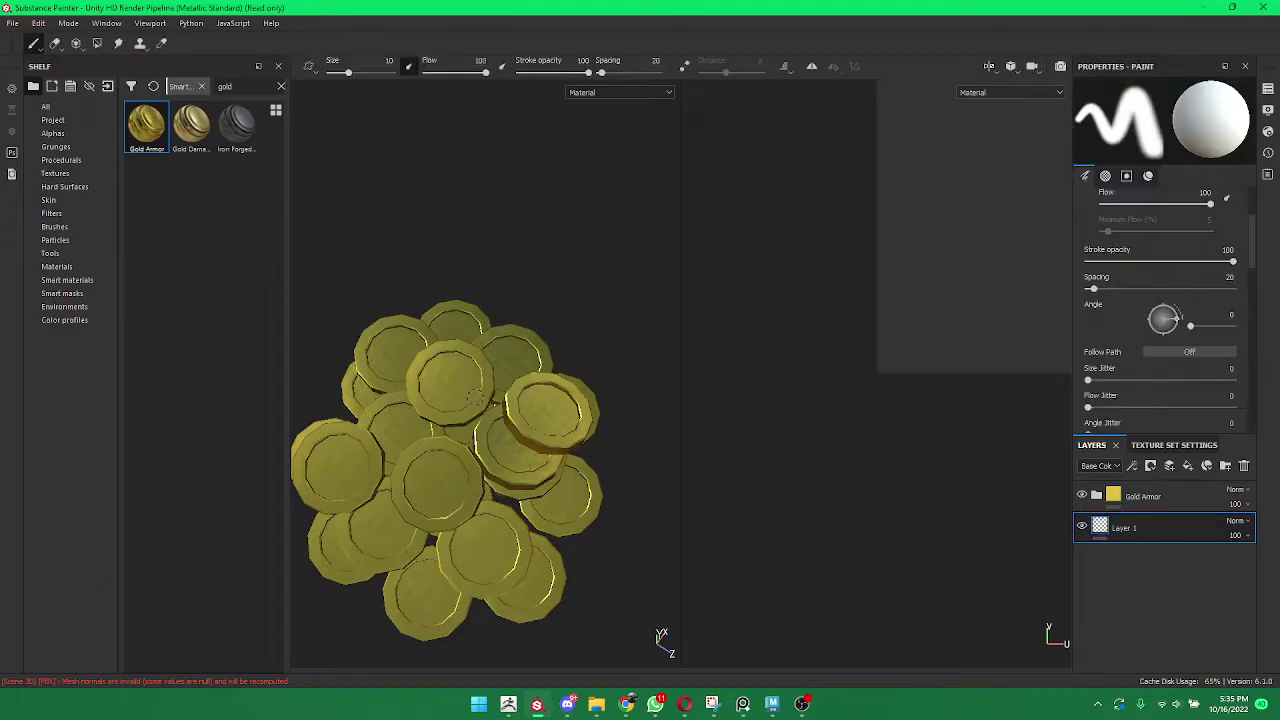
alt+drag(548, 483, 443, 424)
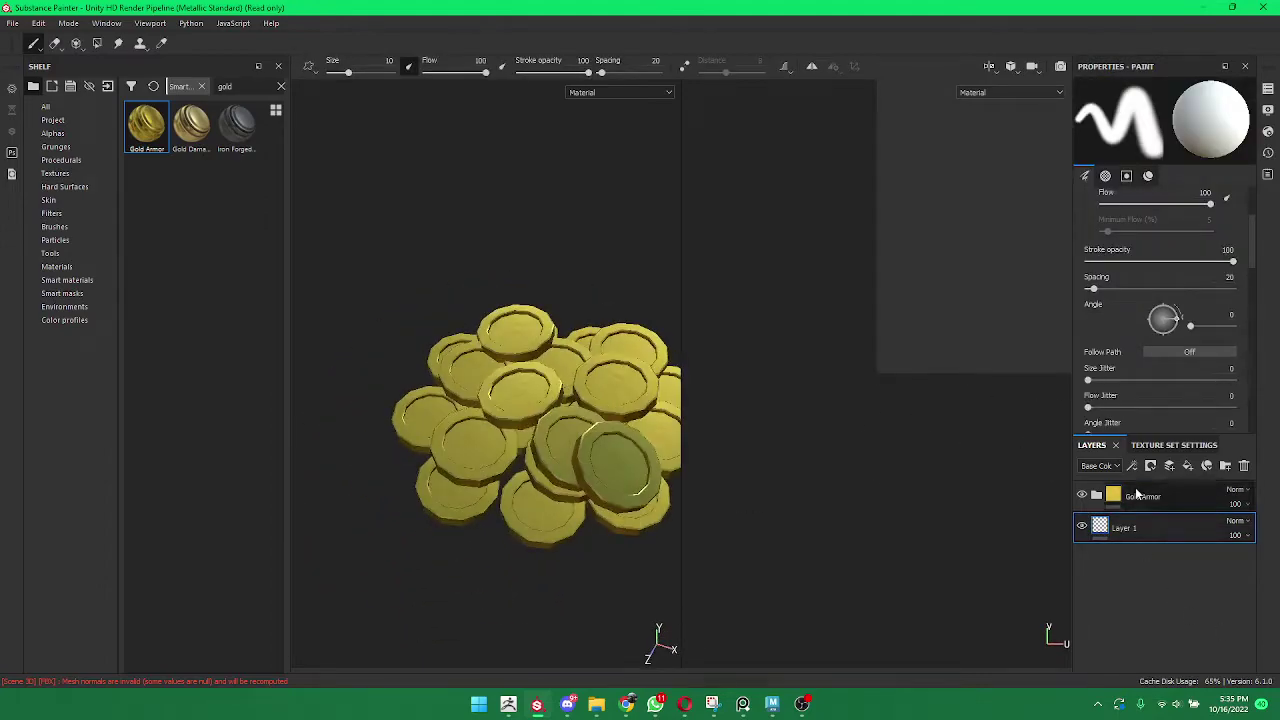
- Bring up the mesh-map baking settings and capture a screenshot of them
click(1174, 445)
click(1201, 511)
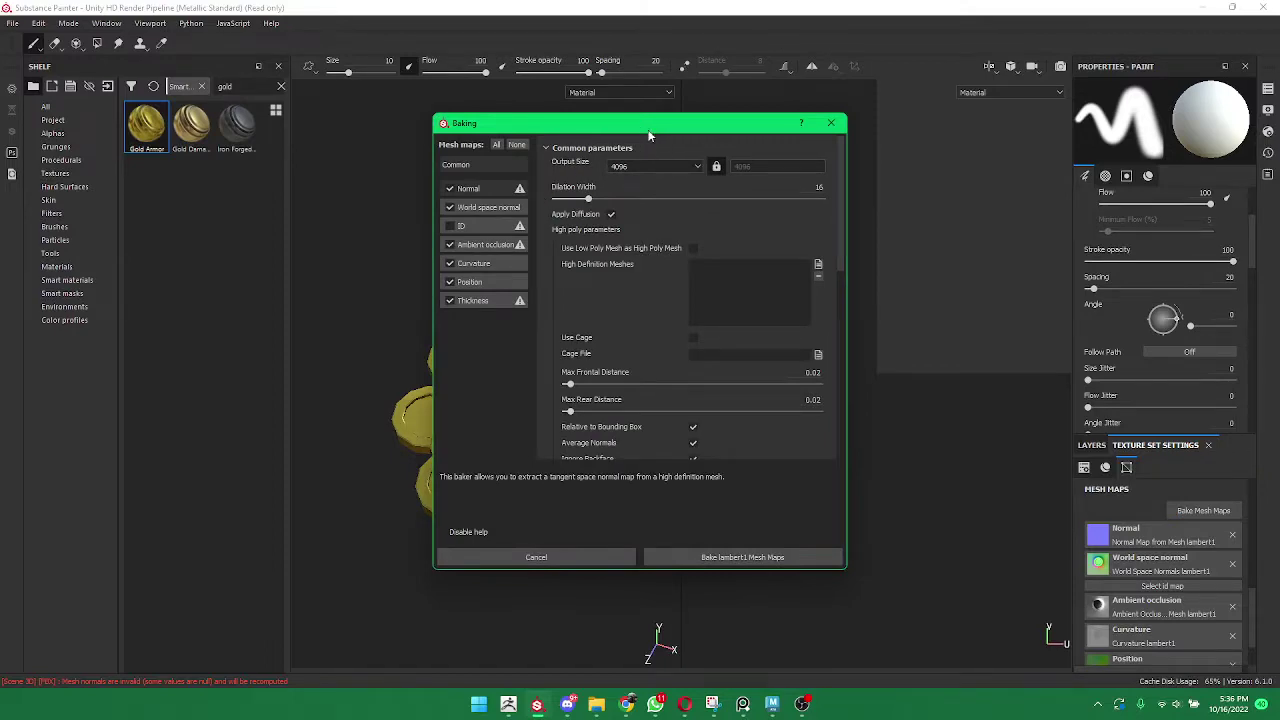
drag(643, 130, 596, 116)
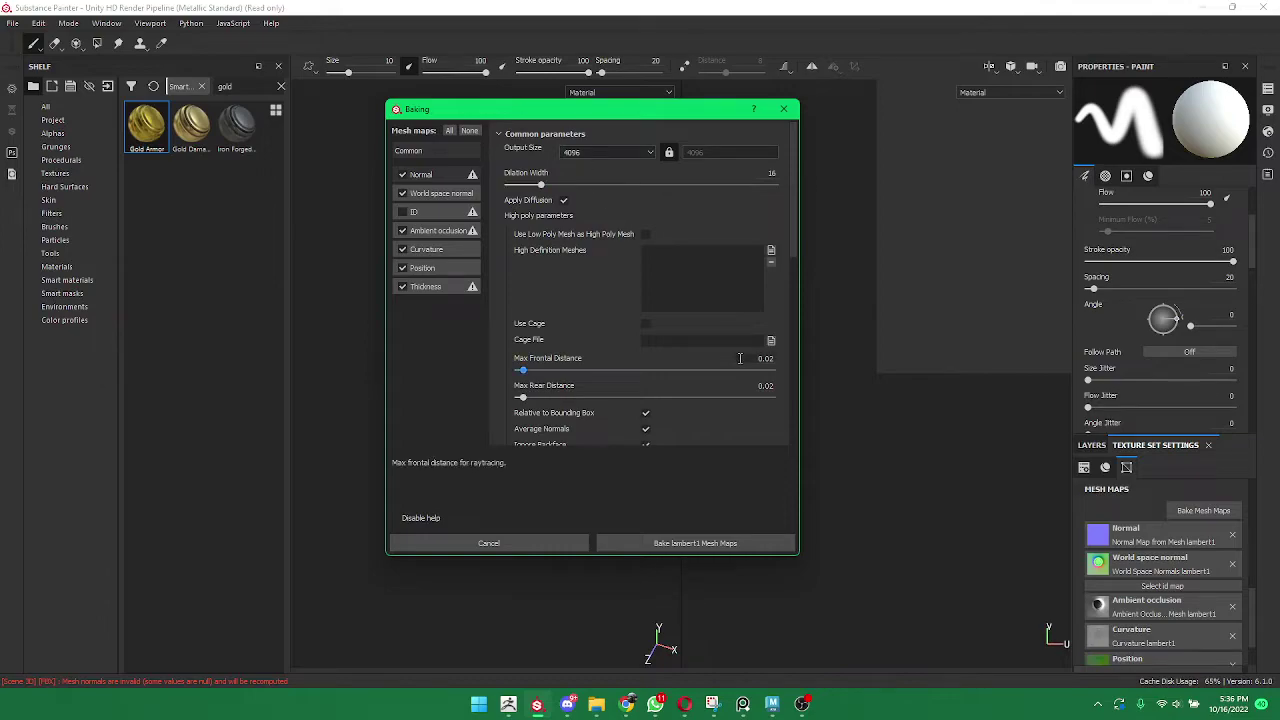
scroll(698, 345, down, 1)
scroll(698, 345, up, 1)
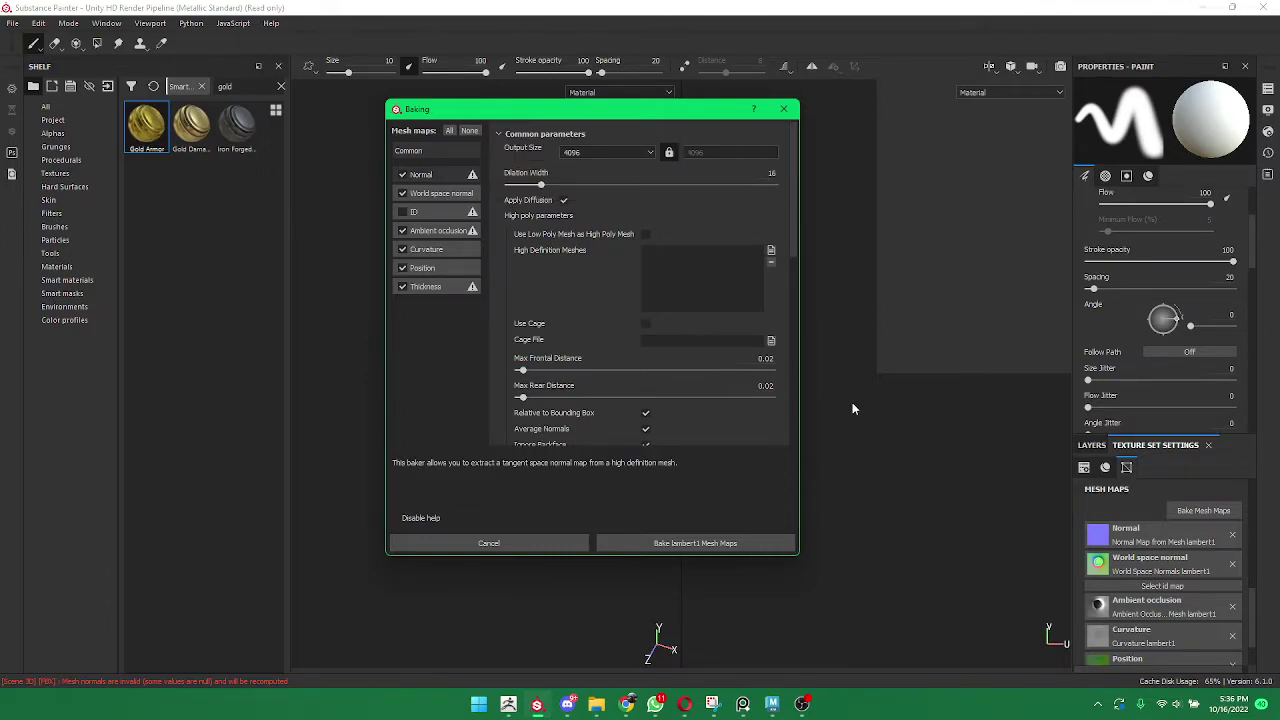
click(712, 704)
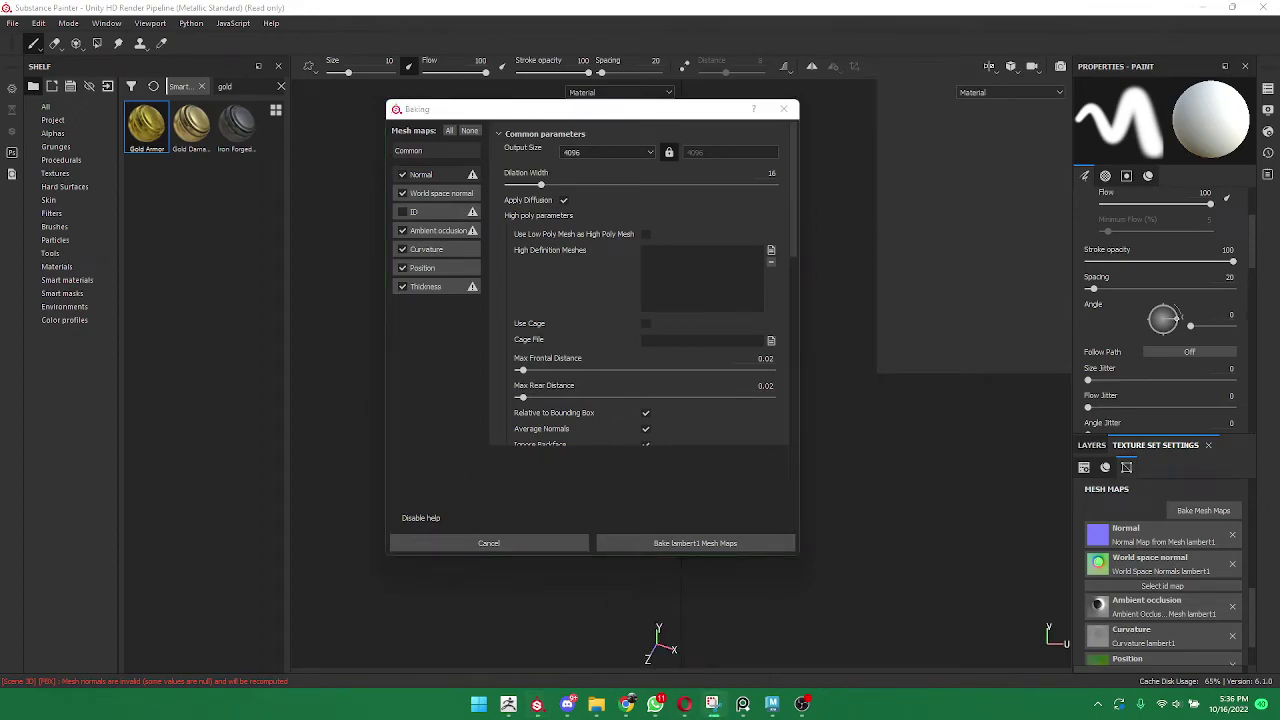
key(super+shift+s)
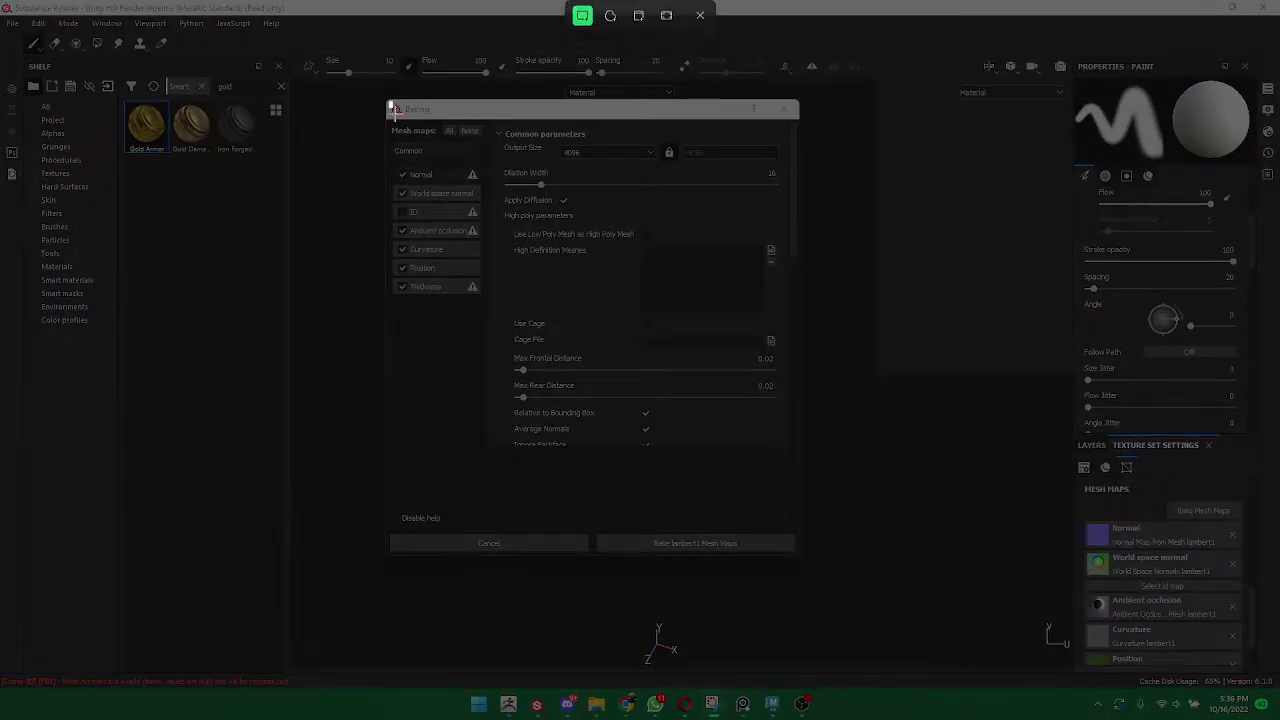
drag(393, 107, 799, 555)
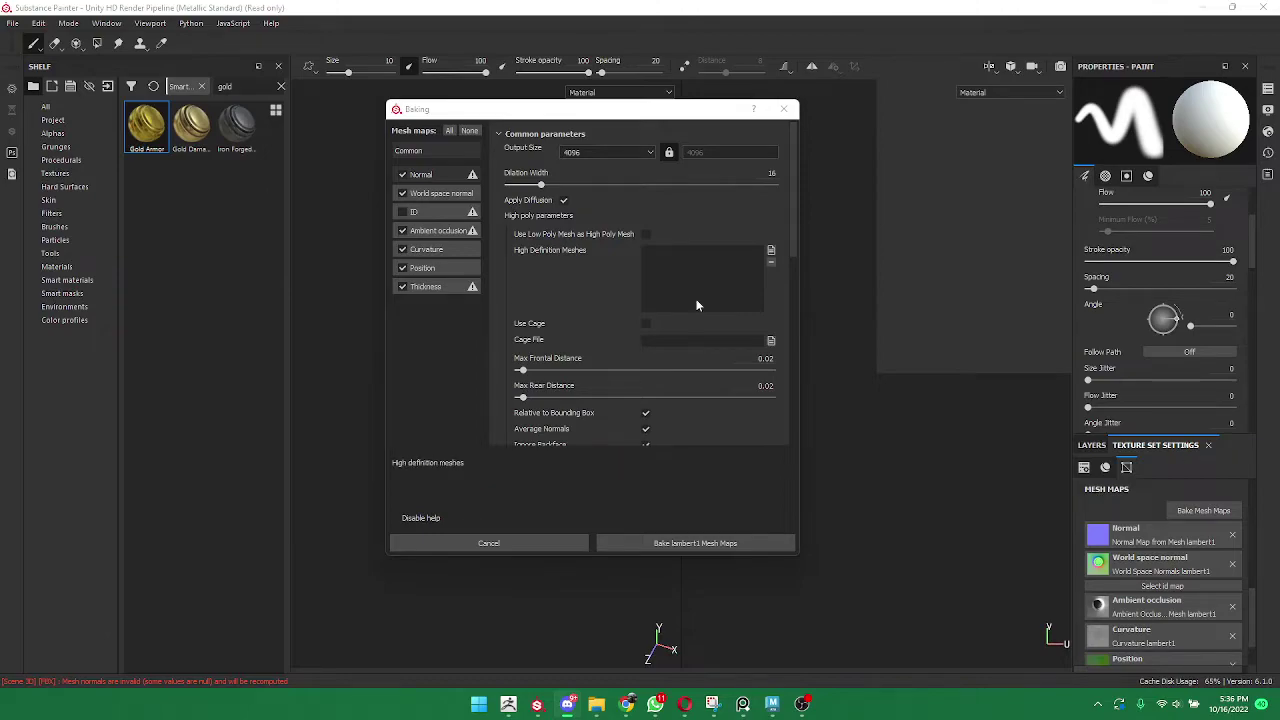
- Scroll through the baking settings and capture another screenshot
scroll(635, 310, down, 3)
scroll(635, 310, down, 1)
scroll(635, 310, down, 1)
scroll(635, 310, up, 1)
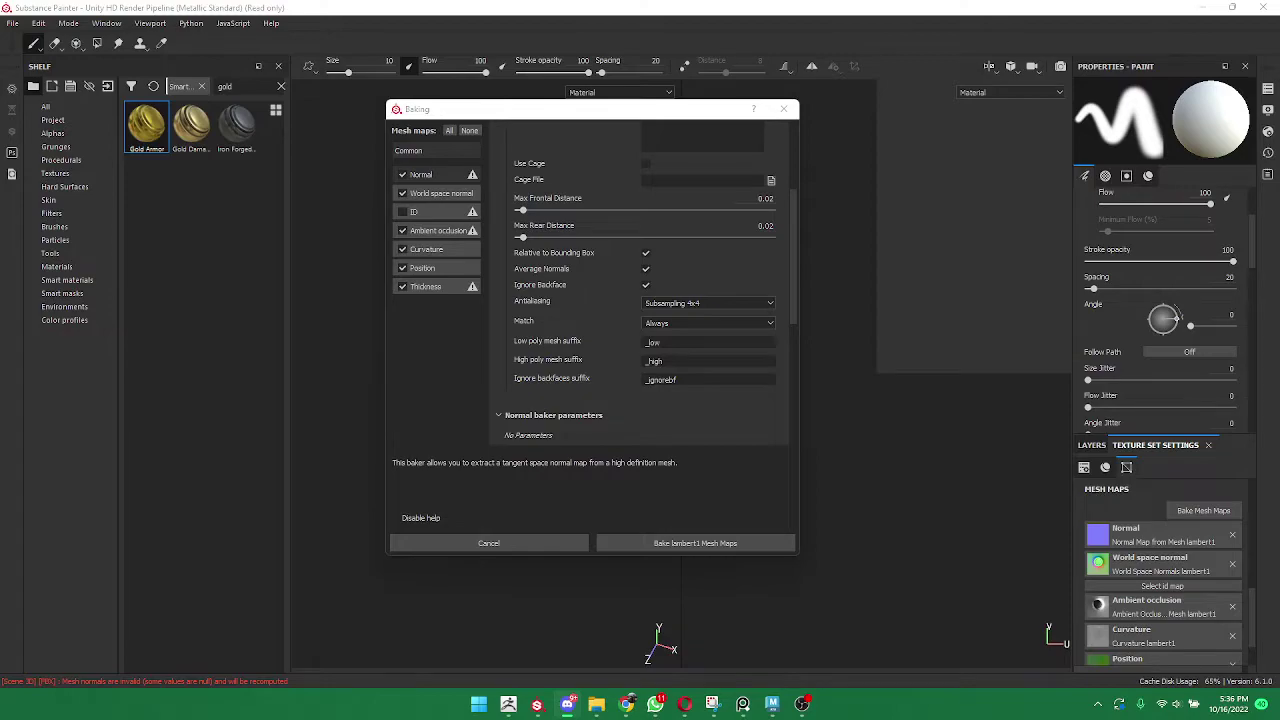
key(super+shift+s)
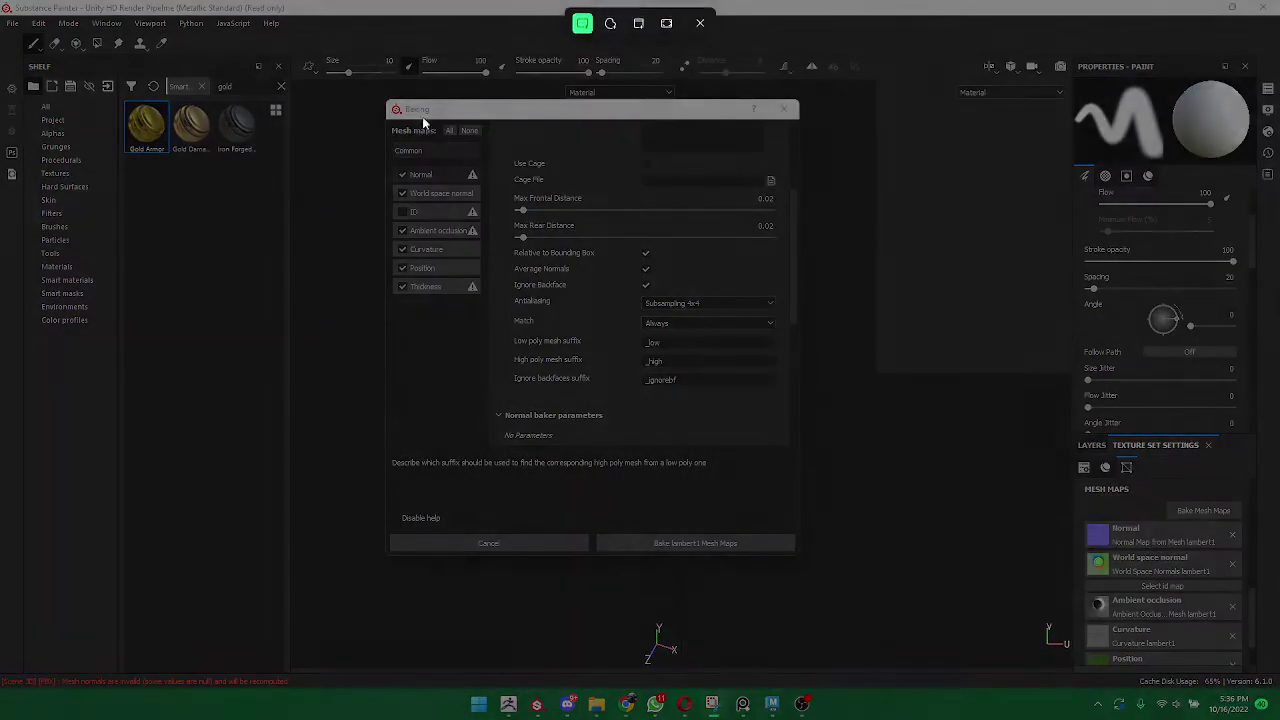
mouse_move(385, 101)
mouse_down()
mouse_move(720, 493)
mouse_move(798, 552)
mouse_up()
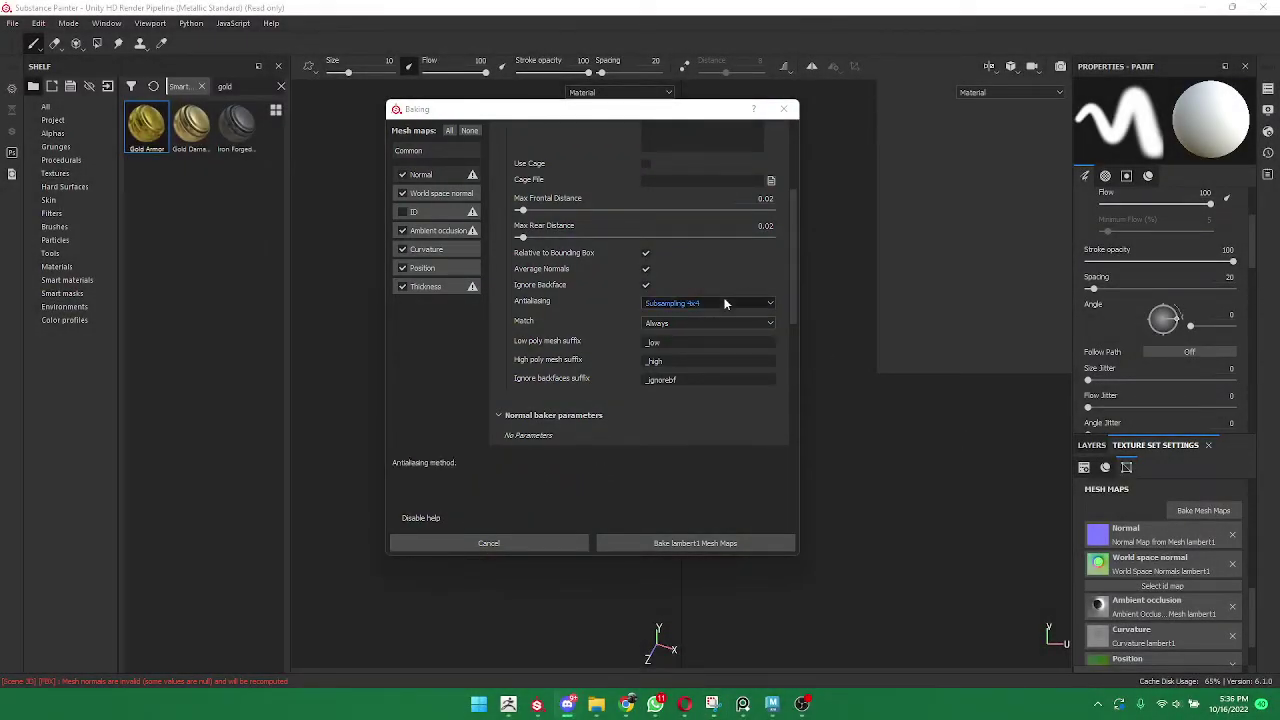
- Inspect the Ambient occlusion and Curvature bake parameters and screenshot them
click(435, 232)
click(435, 233)
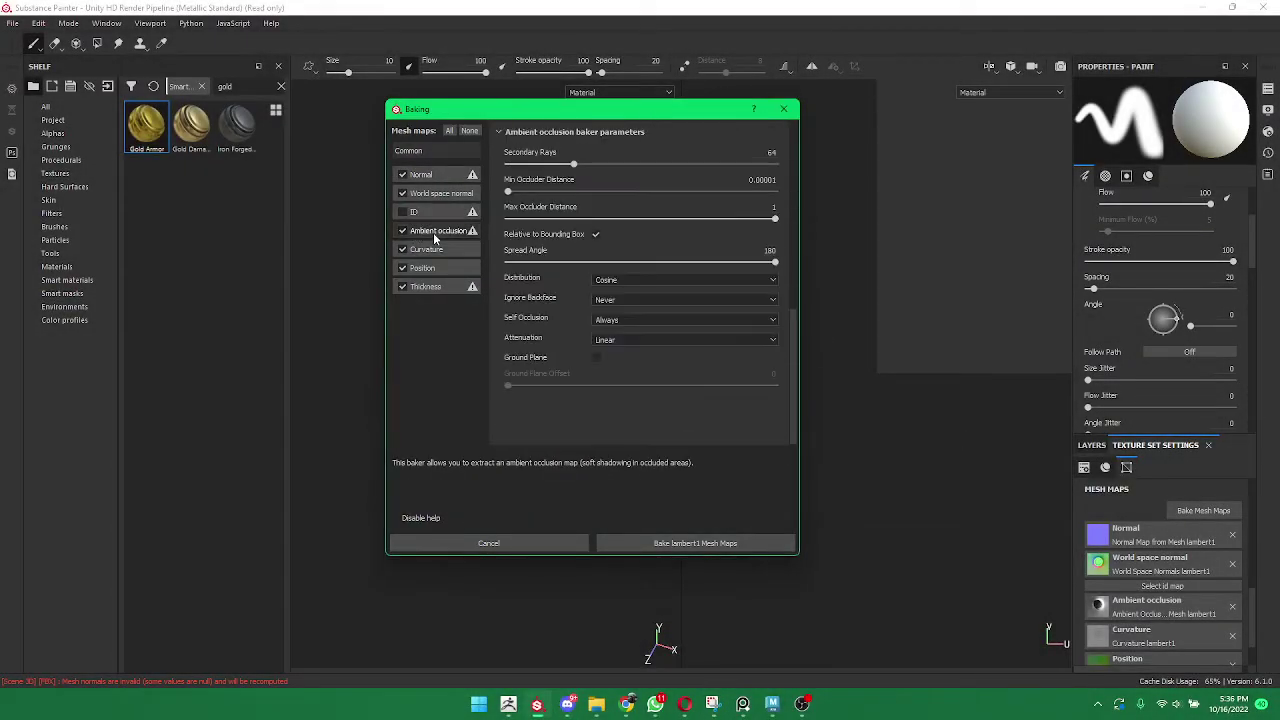
click(437, 249)
click(437, 236)
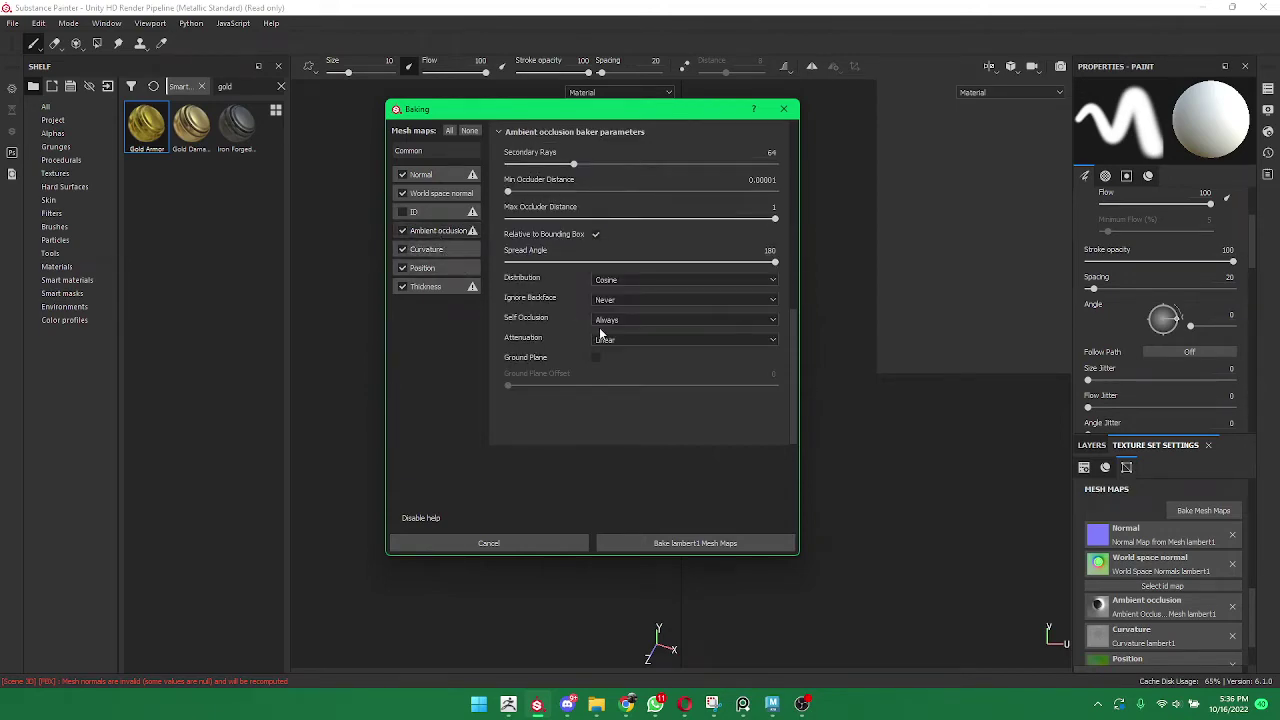
click(440, 249)
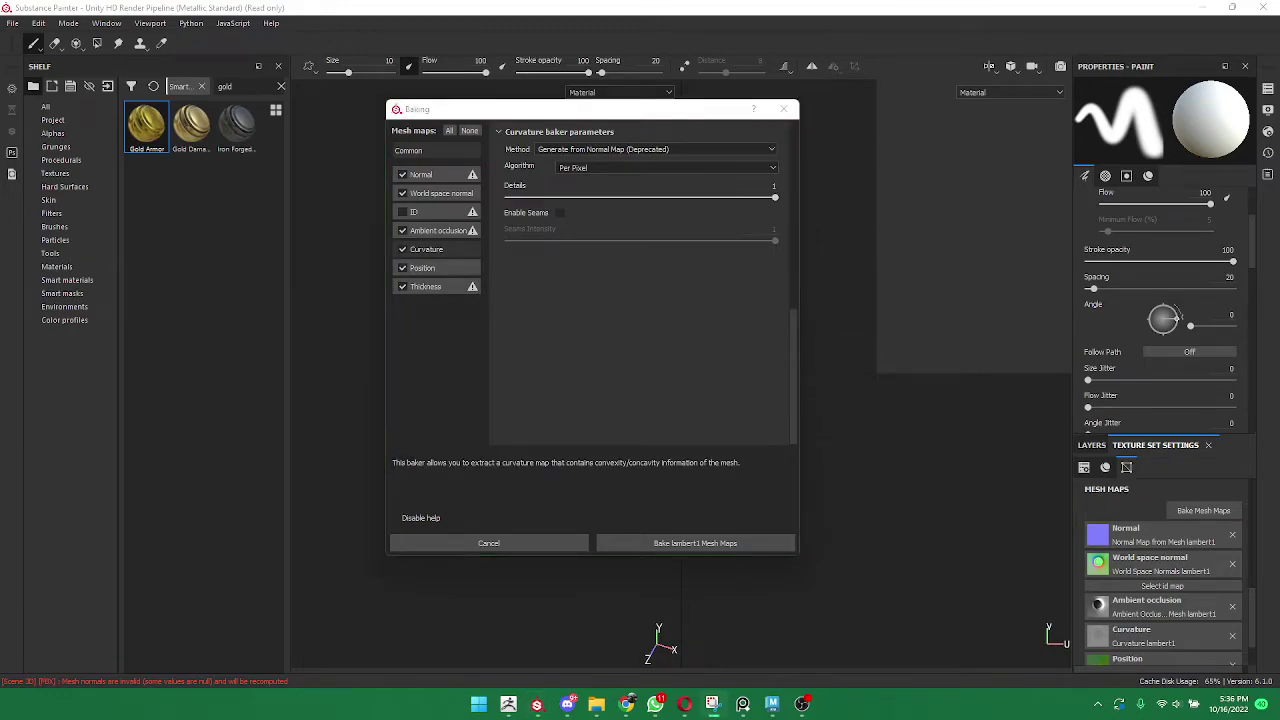
key(super+shift+s)
mouse_move(389, 101)
mouse_down()
mouse_move(872, 636)
mouse_move(801, 556)
mouse_up()
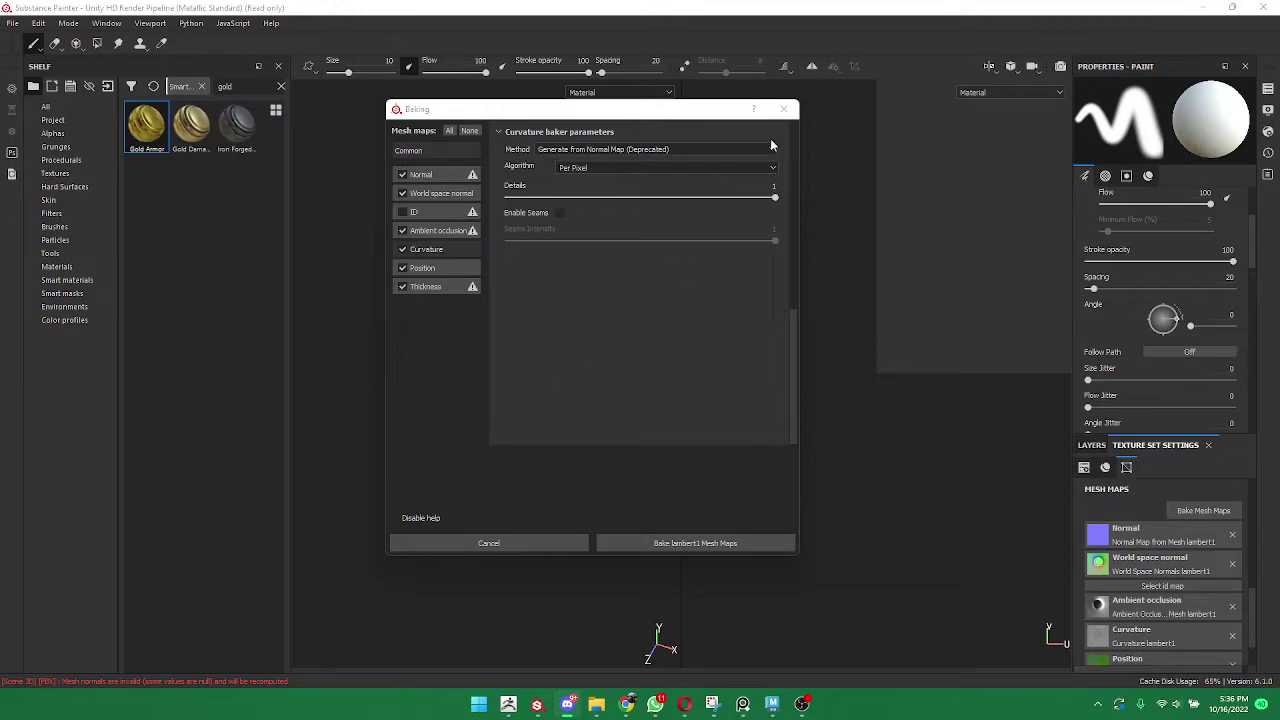
- Close the baking settings, frame the coin pile, and widen the 3D viewport
click(783, 108)
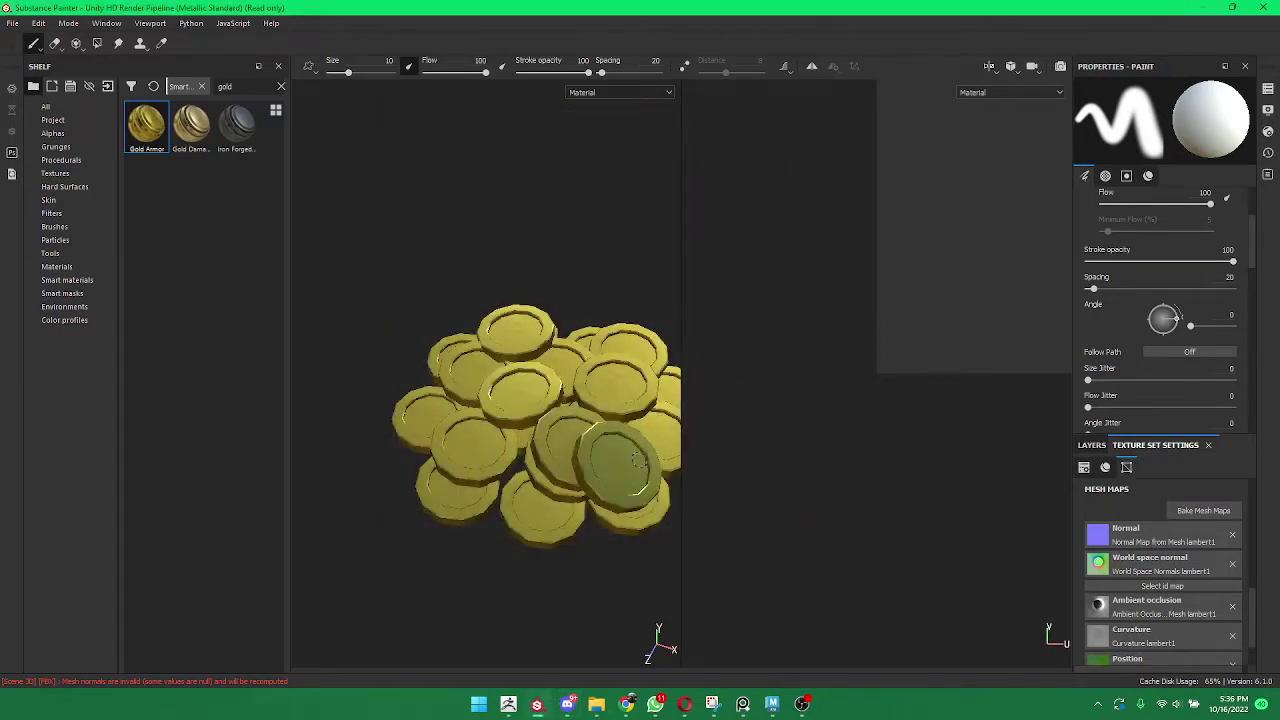
key(f)
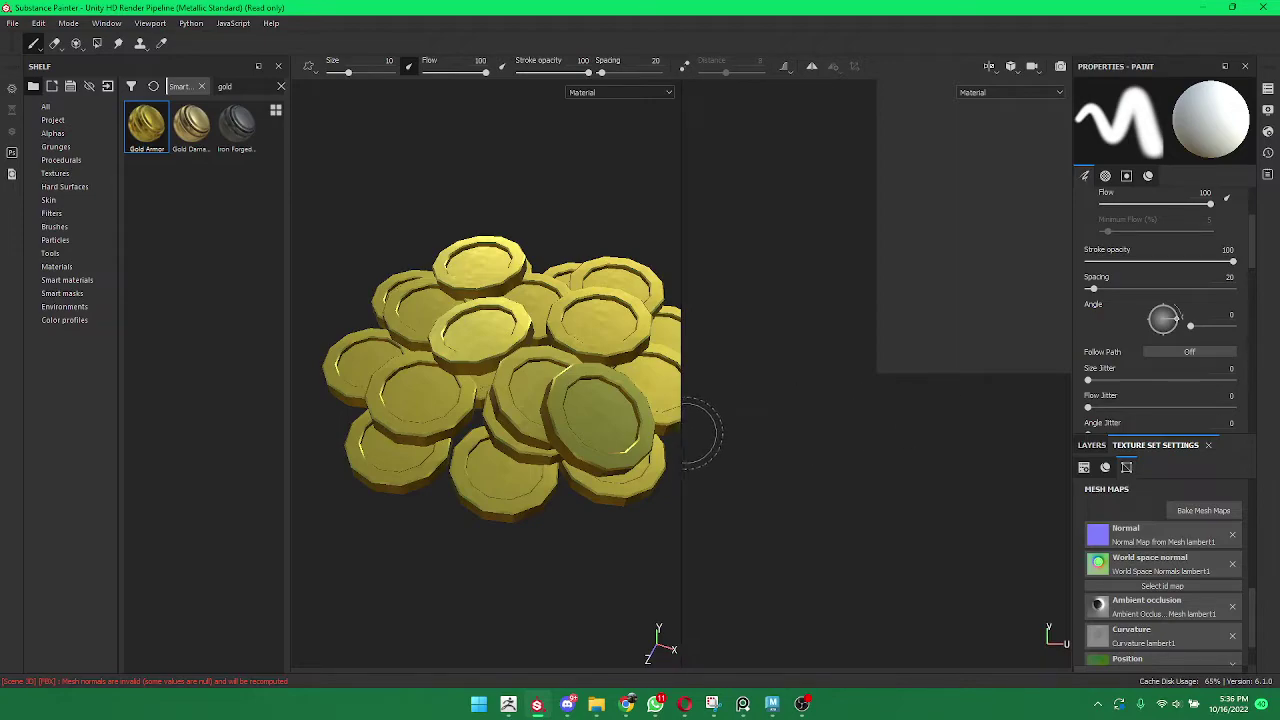
drag(679, 434, 1052, 430)
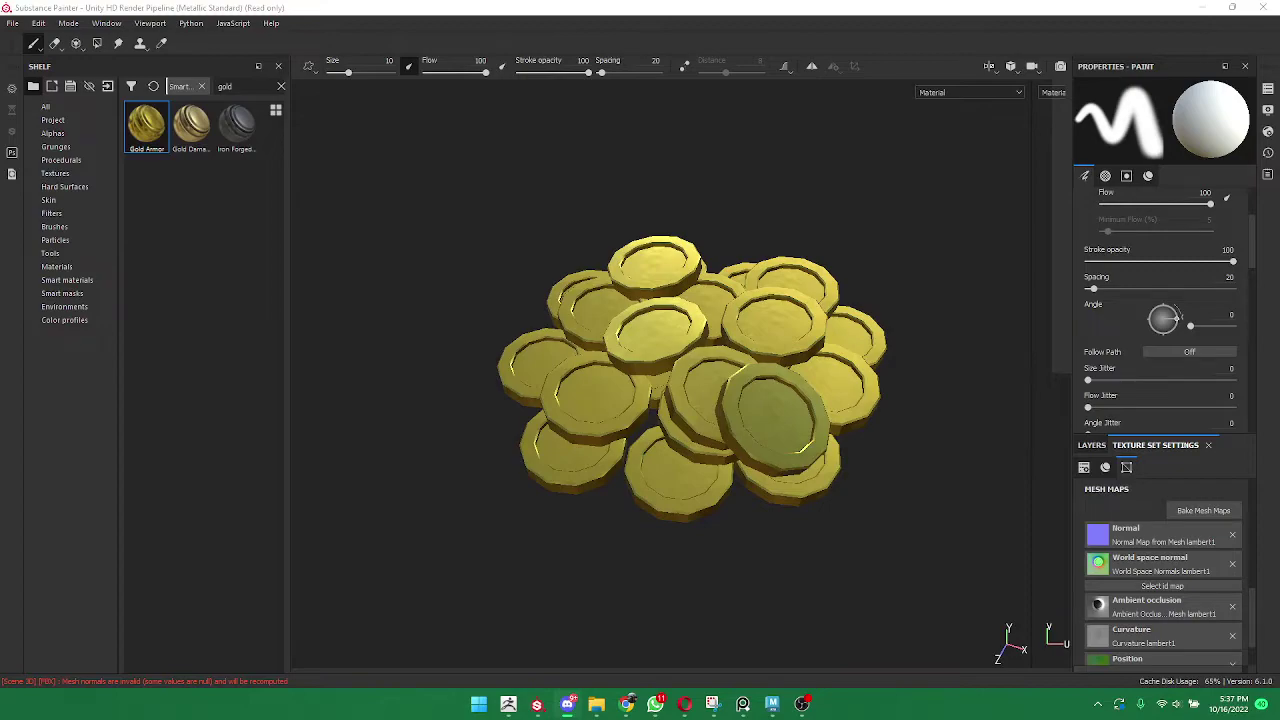
mouse_move(826, 526)
alt+mouse_down()
mouse_move(869, 380)
mouse_move(681, 431)
mouse_move(617, 523)
mouse_move(659, 507)
alt+mouse_up()
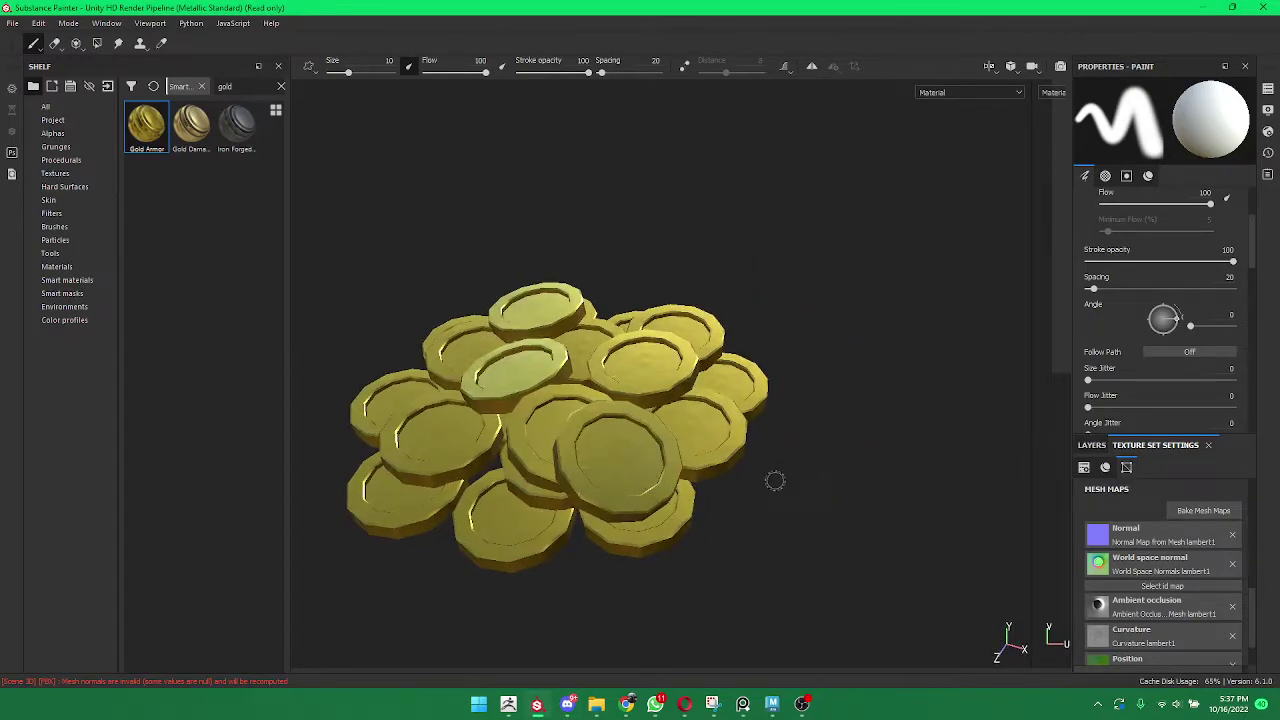
- Delete Layer 1 so only the Gold Armor folder remains, then orbit the coins
click(1091, 445)
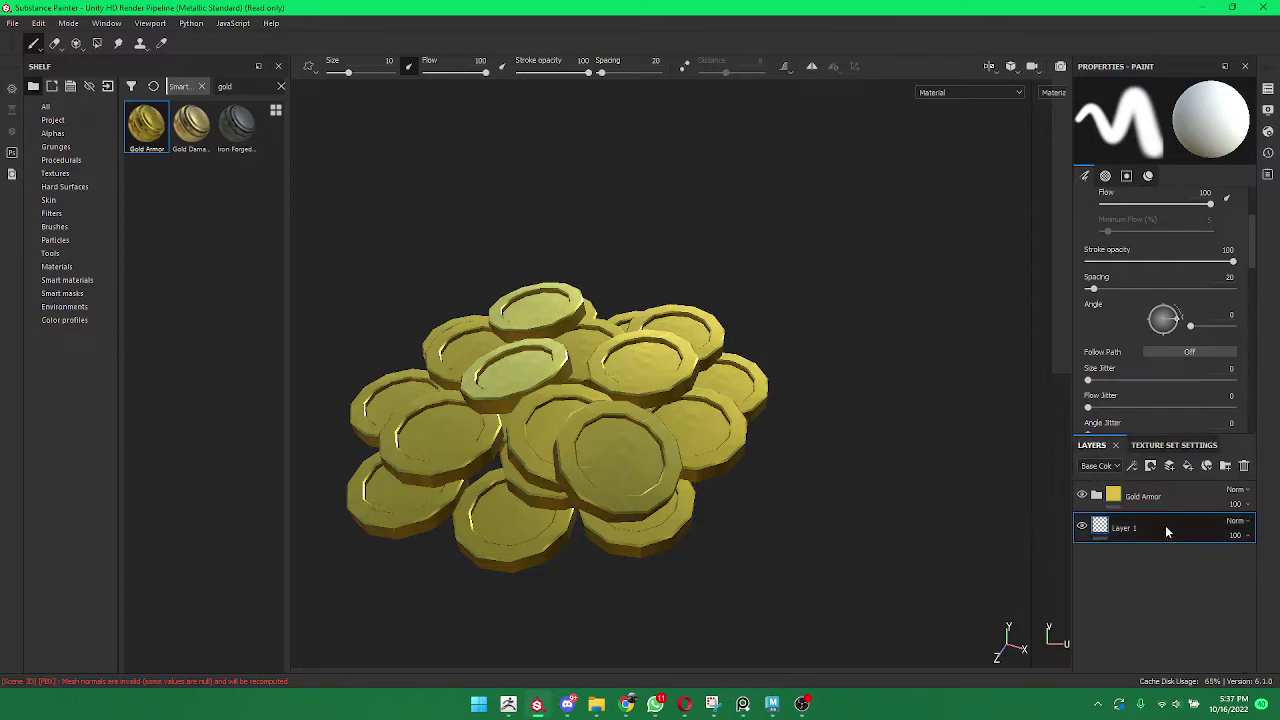
key(Delete)
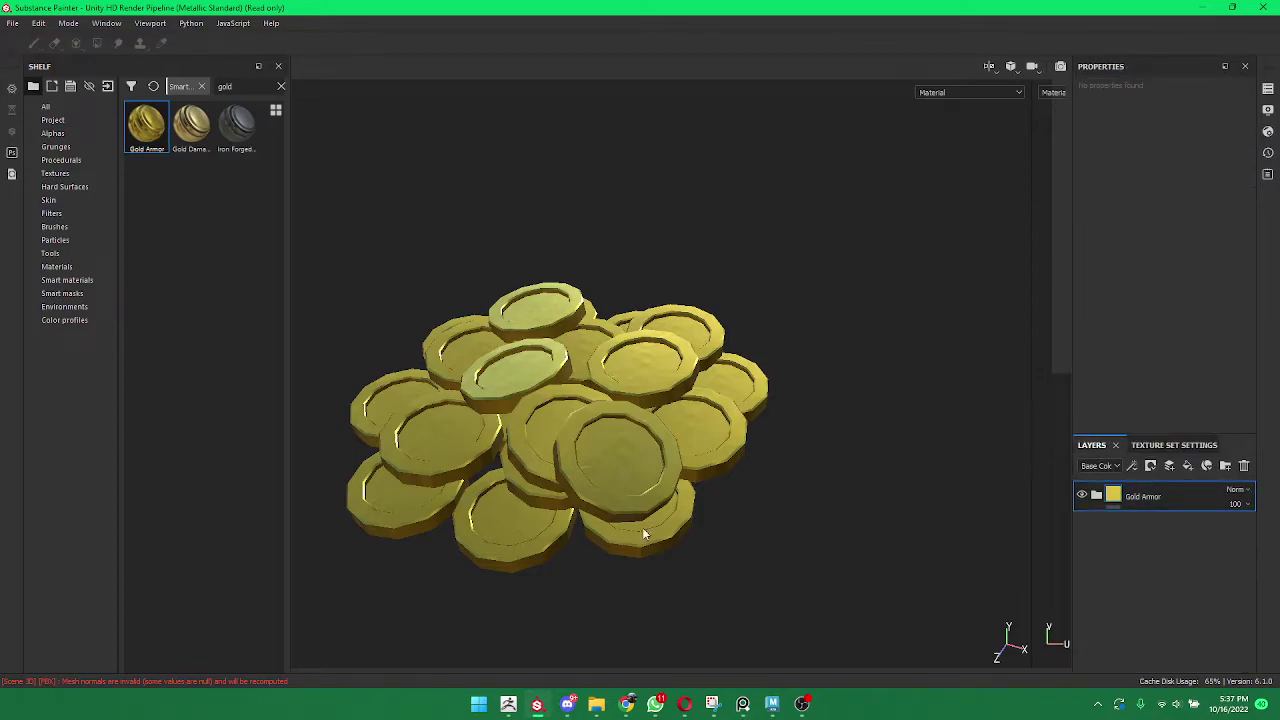
alt+drag(642, 535, 598, 454)
mouse_move(734, 534)
alt+mouse_down()
mouse_move(503, 494)
mouse_move(604, 511)
mouse_move(666, 323)
mouse_move(523, 234)
mouse_move(406, 371)
mouse_move(543, 477)
alt+mouse_up()
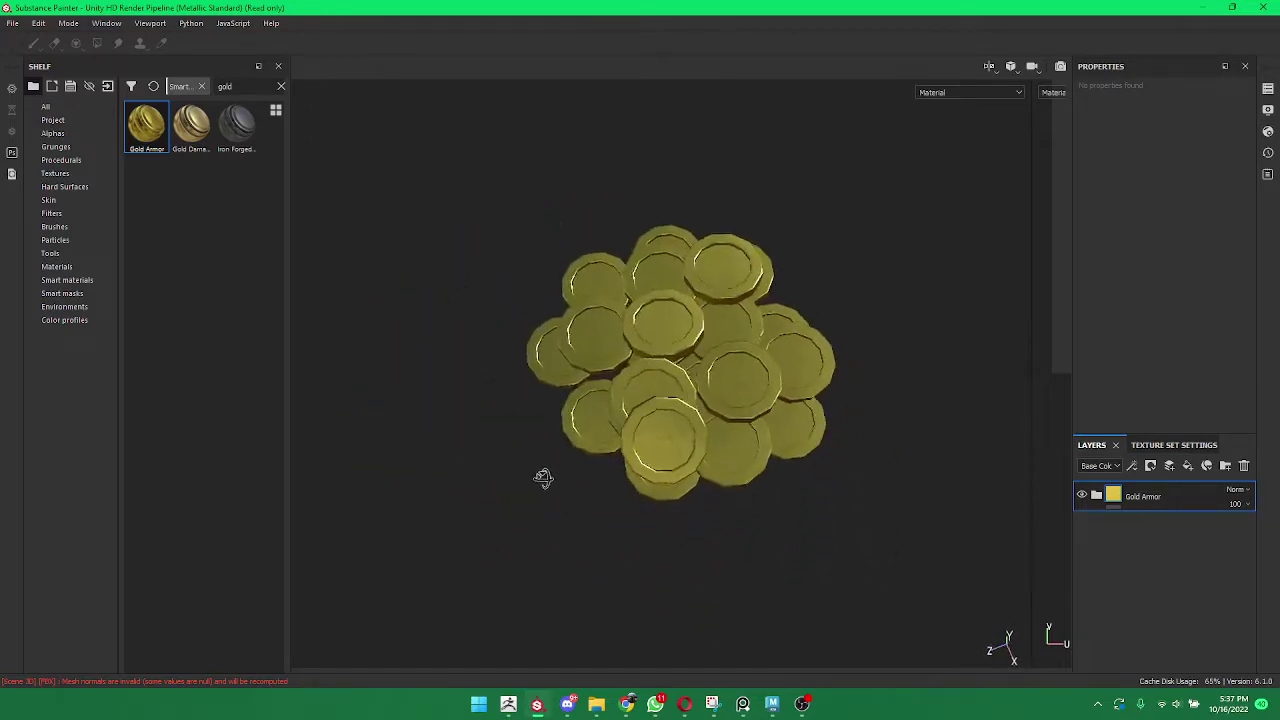
click(12, 22)
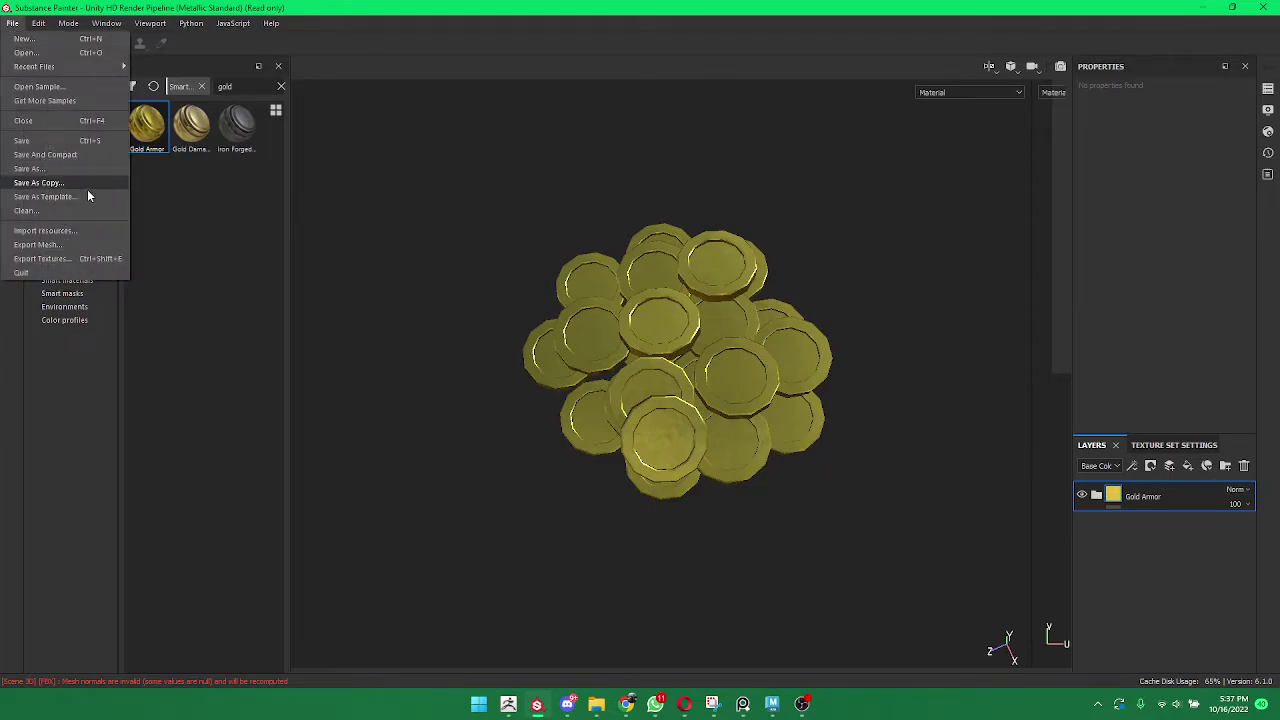
- Set the texture export output to a new Gold_Coin folder inside Barrel Texture
click(45, 258)
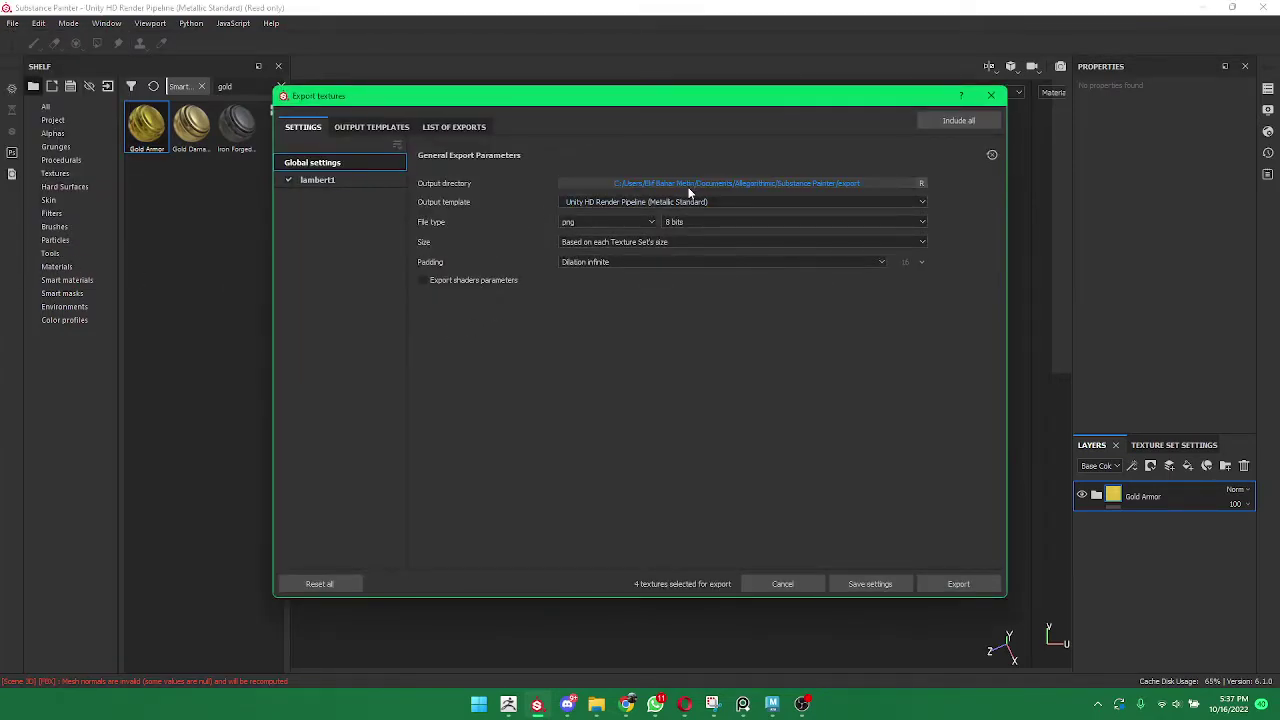
click(688, 186)
scroll(355, 262, up, 2)
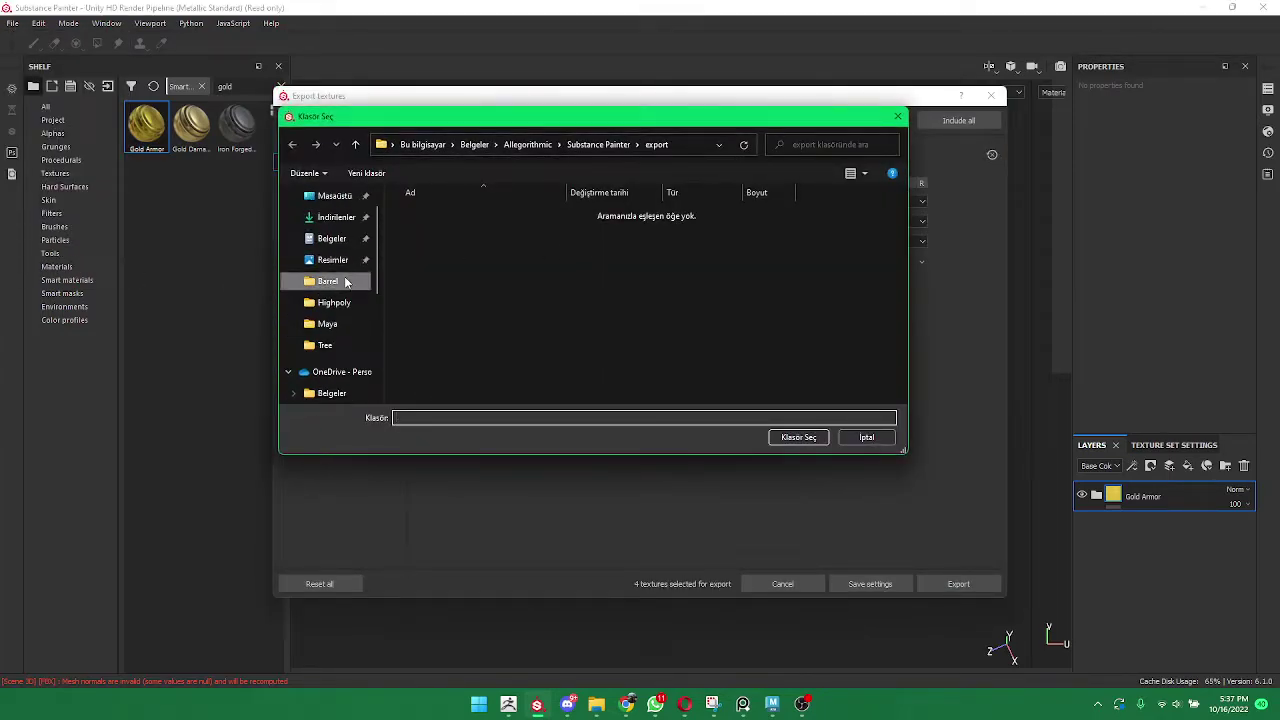
click(345, 282)
double_click(437, 213)
right_click(457, 312)
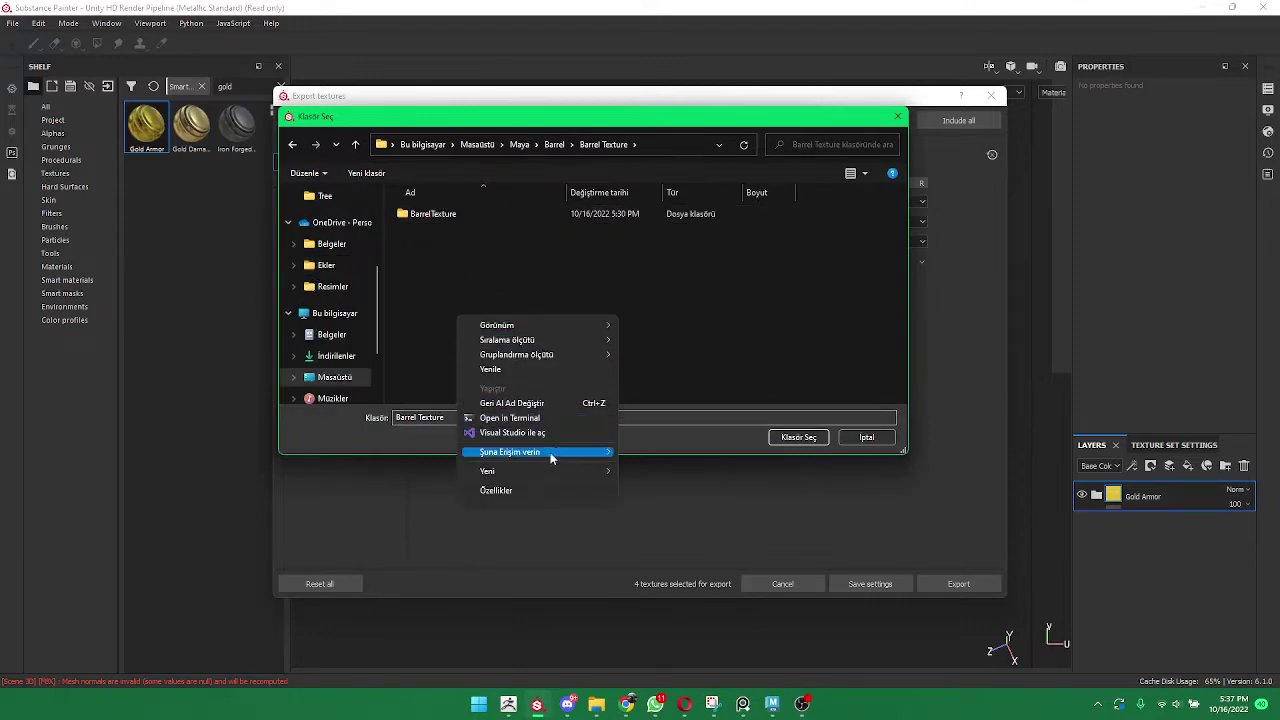
mouse_move(488, 471)
click(653, 474)
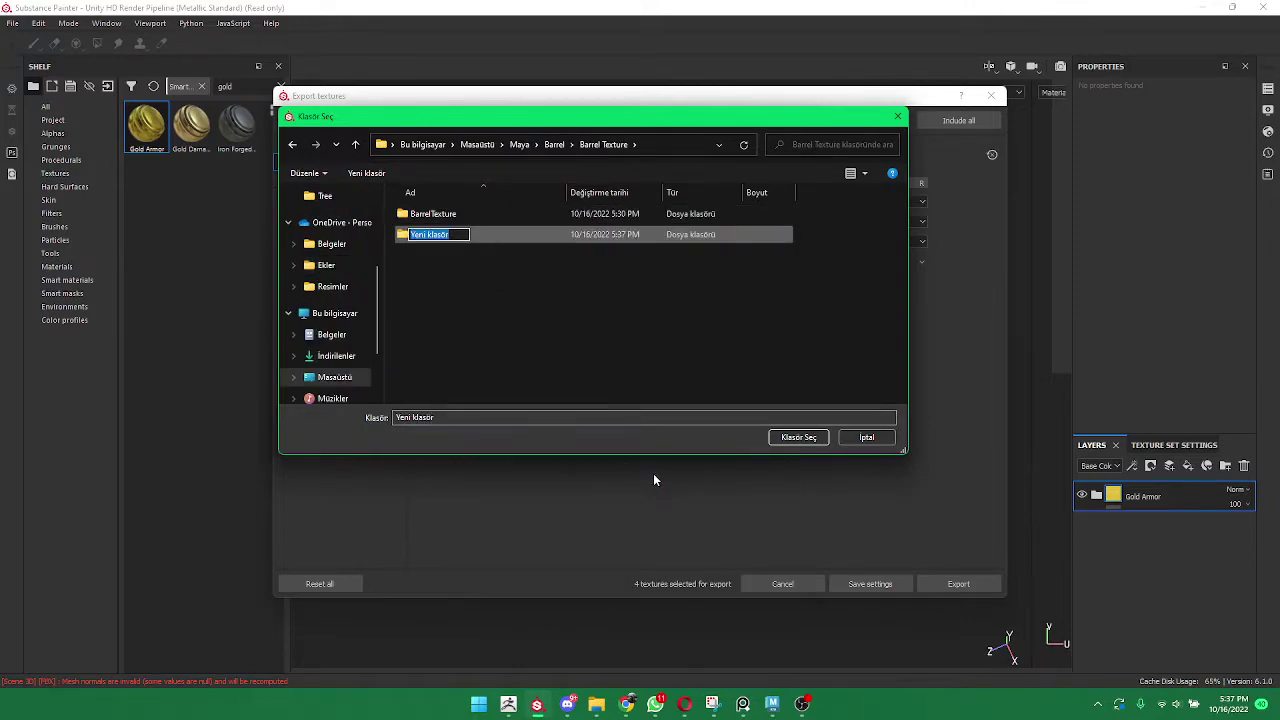
text(Gold)
text(_)
text(Co)
text(in)
key(Return)
click(799, 437)
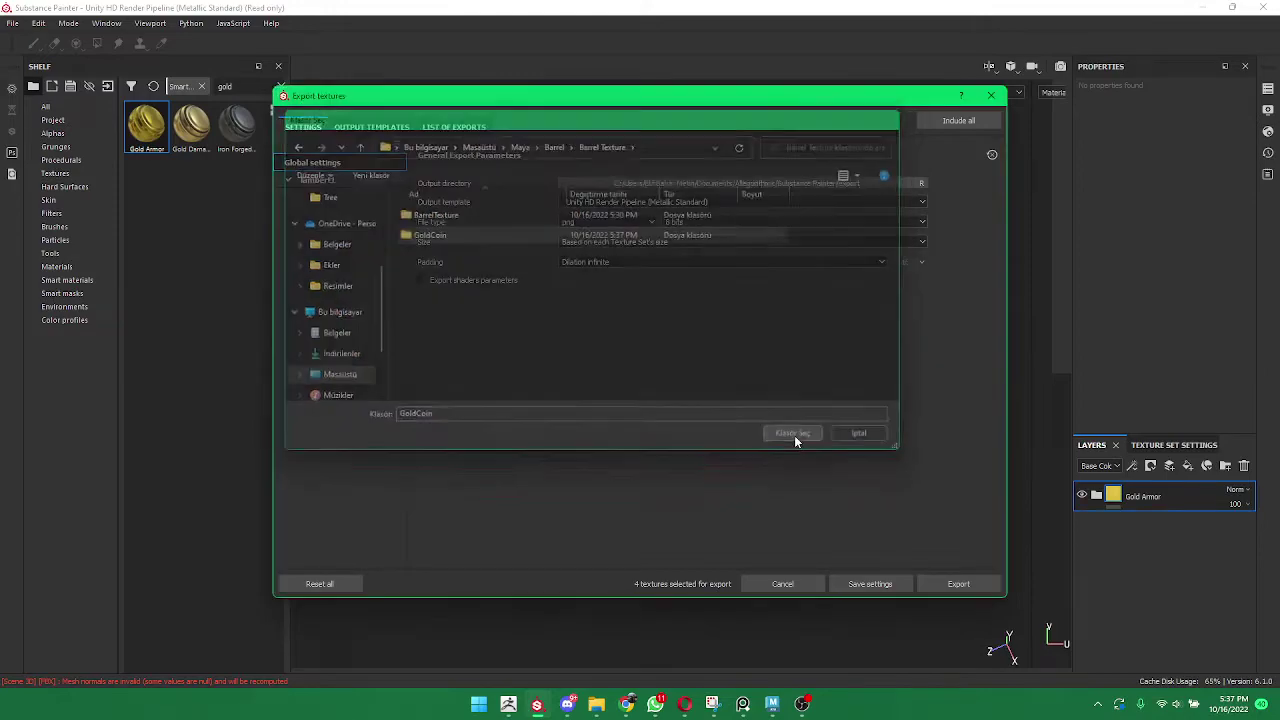
- Export with Document channels + Normal + AO (No Alpha), jpeg, 4096 size
click(624, 205)
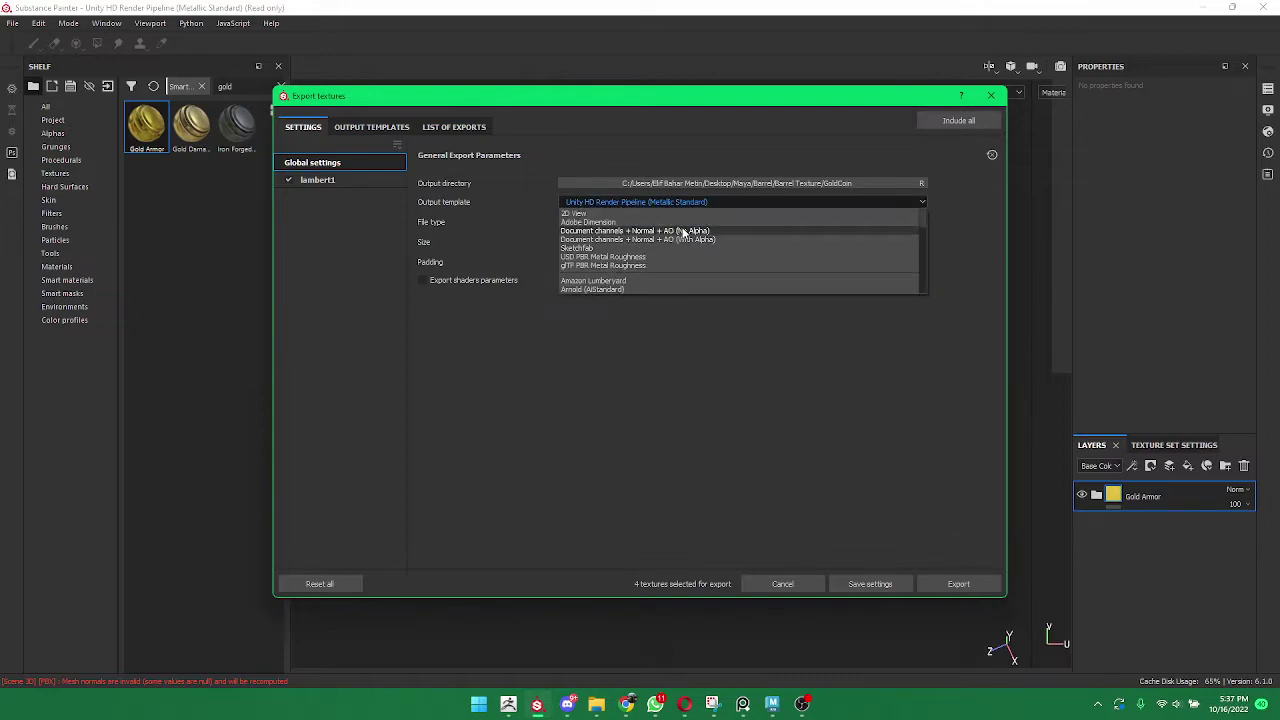
click(676, 231)
click(600, 222)
click(584, 266)
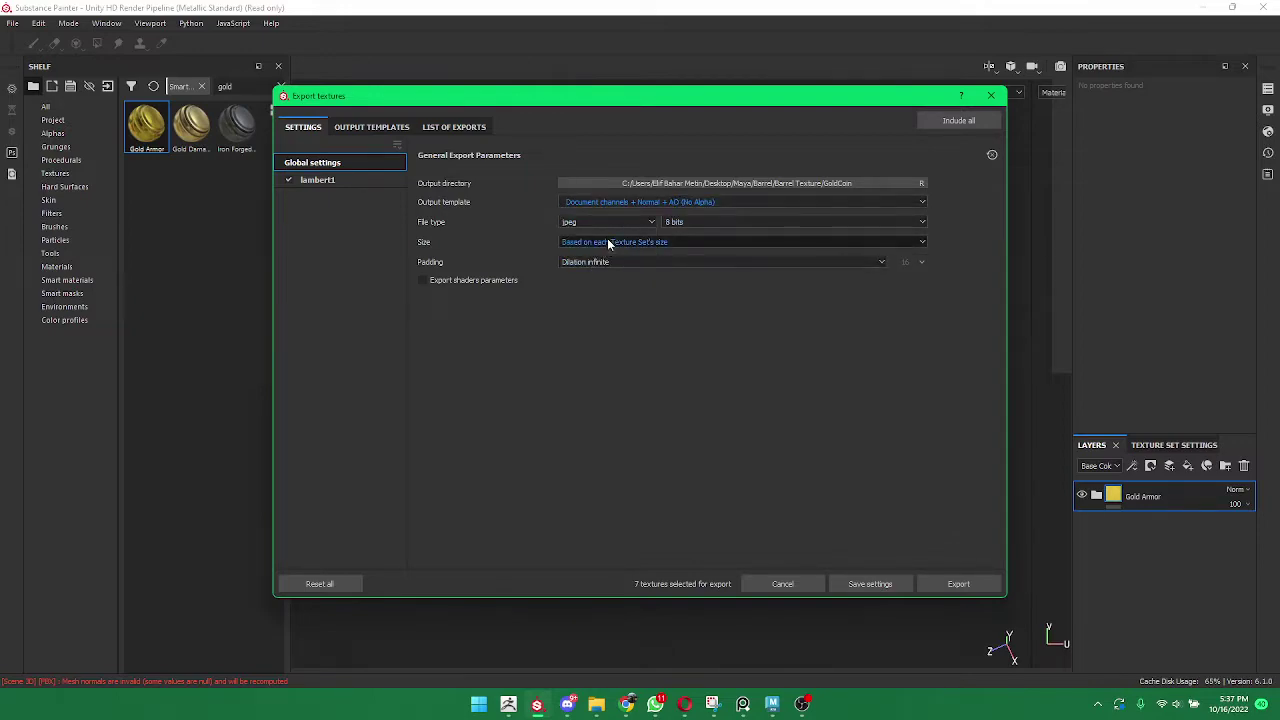
click(607, 240)
click(586, 320)
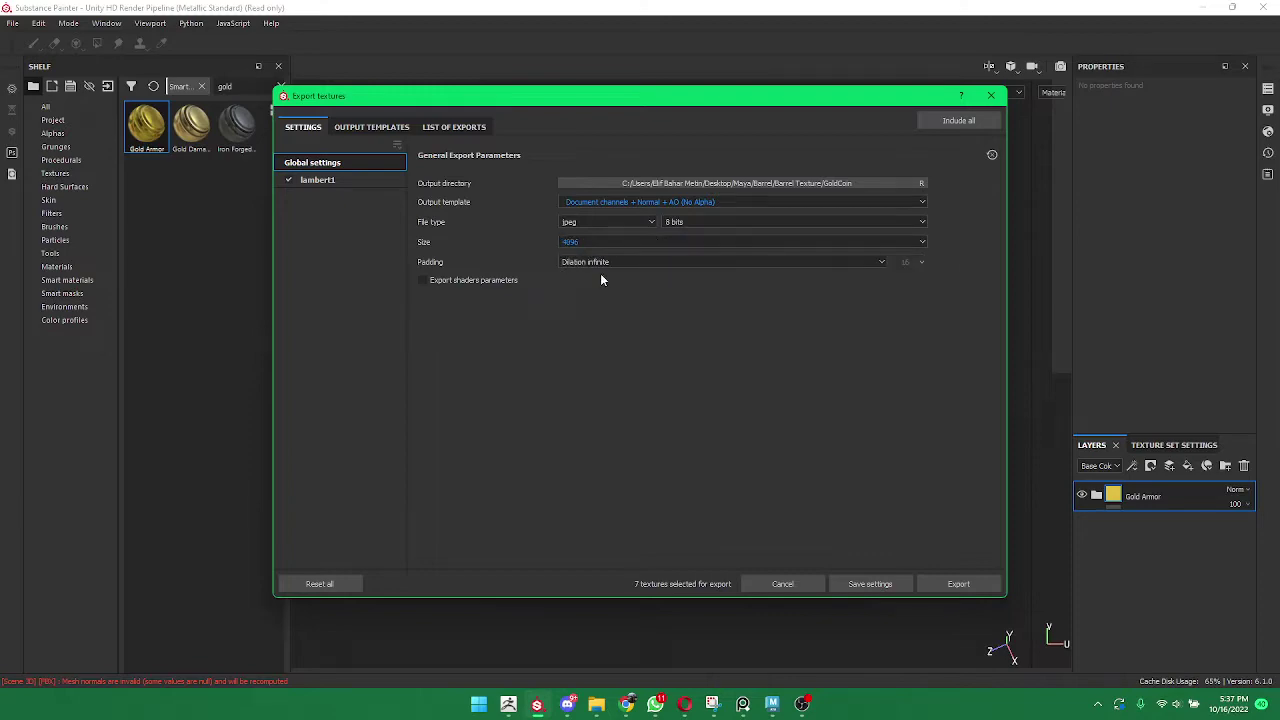
click(600, 262)
click(716, 409)
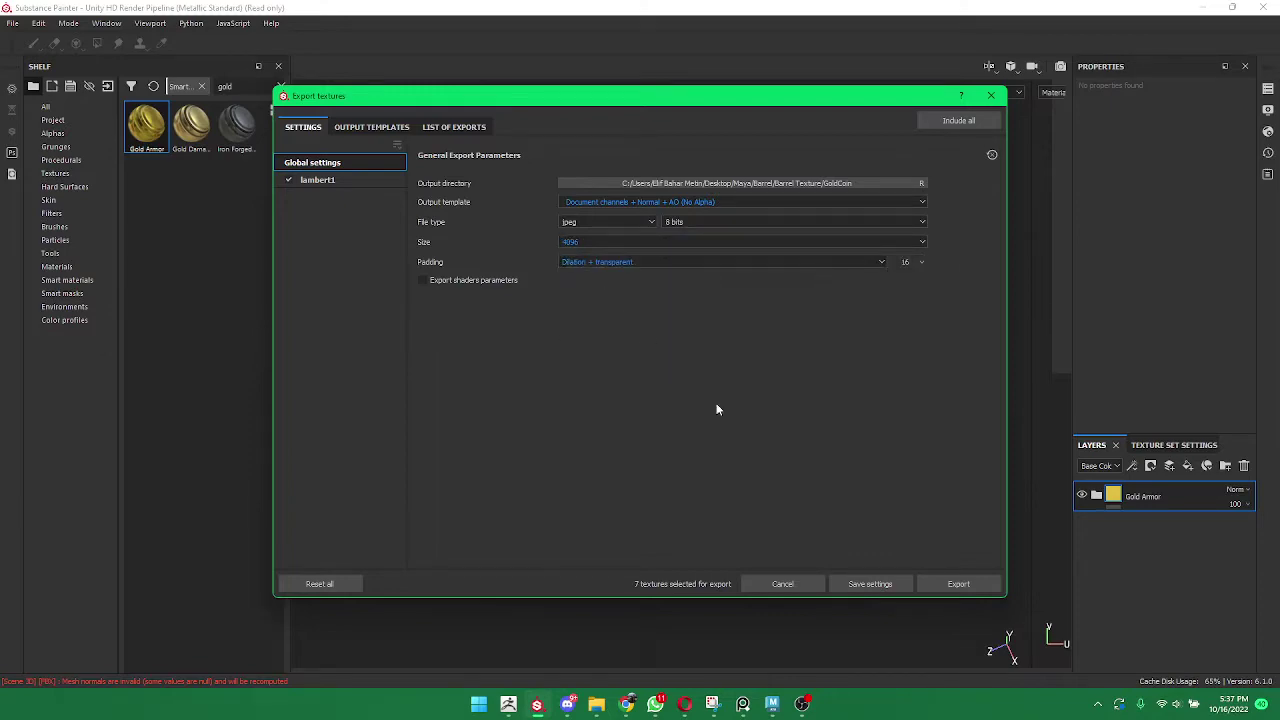
click(957, 584)
click(655, 705)
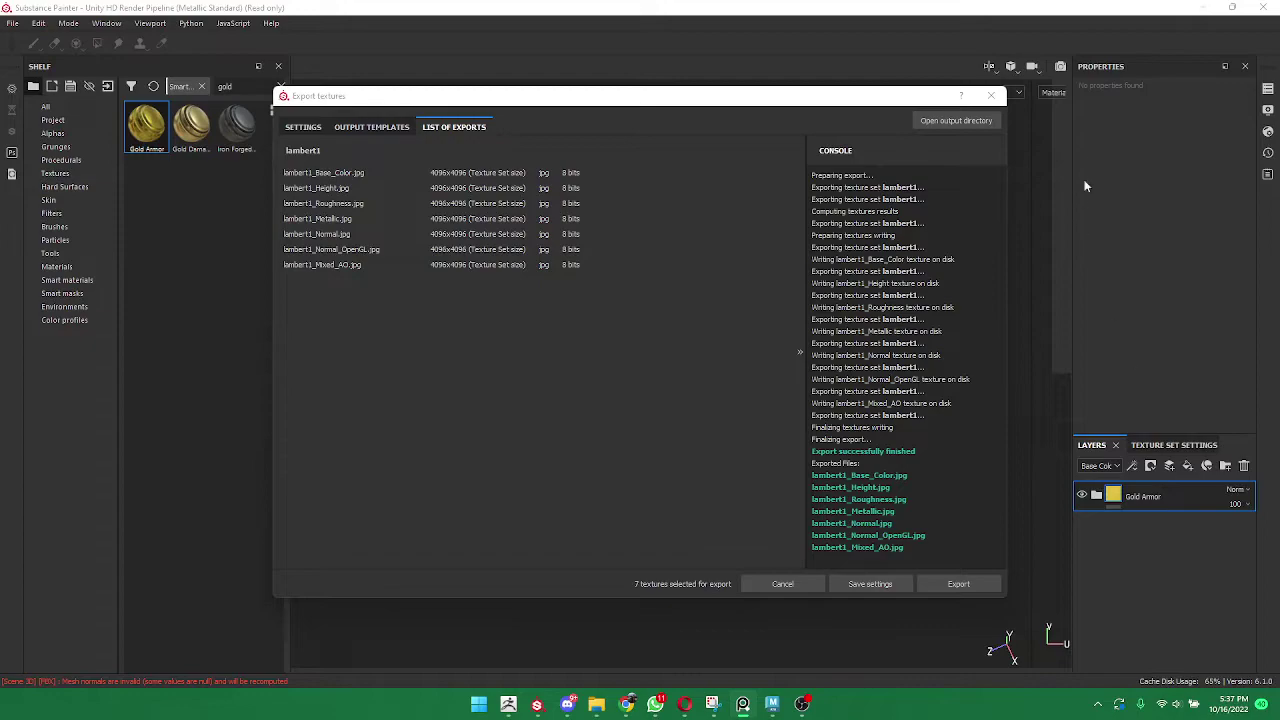
- Close the export window, minimize Substance Painter, and launch Marmoset Toolbag 4 from Start
click(990, 95)
click(1225, 9)
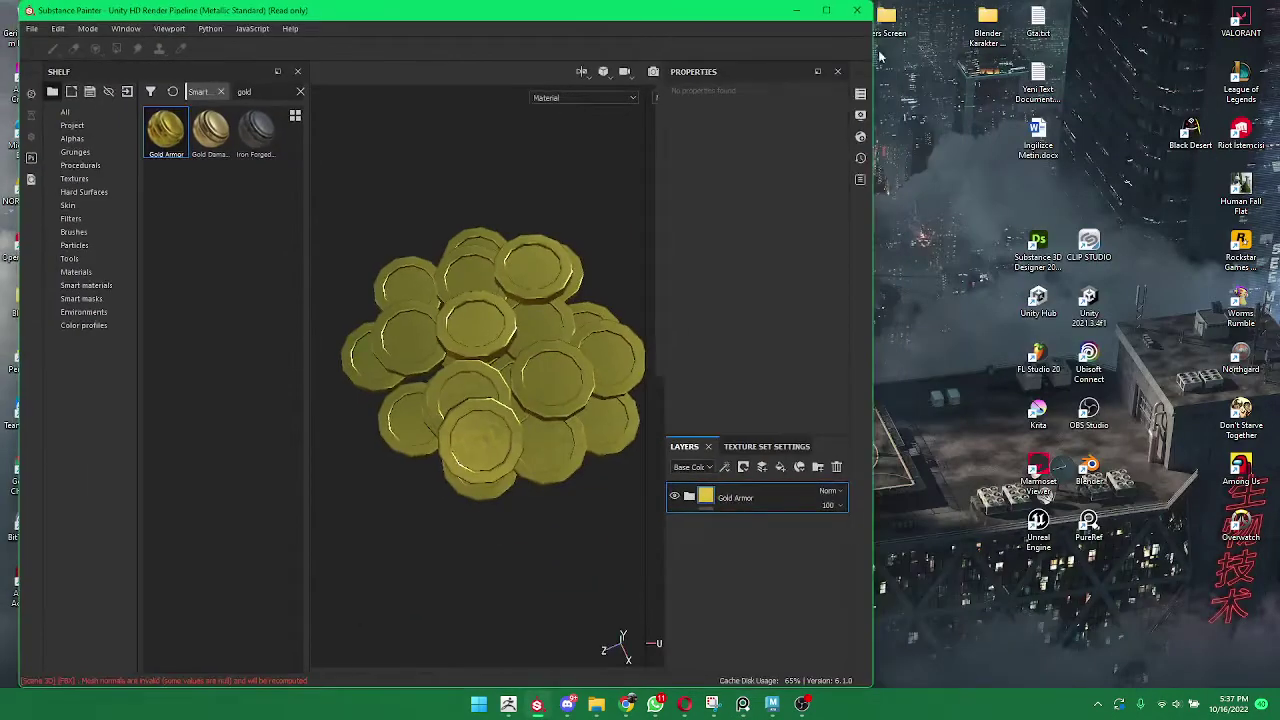
click(835, 20)
click(1225, 9)
click(822, 14)
click(1190, 7)
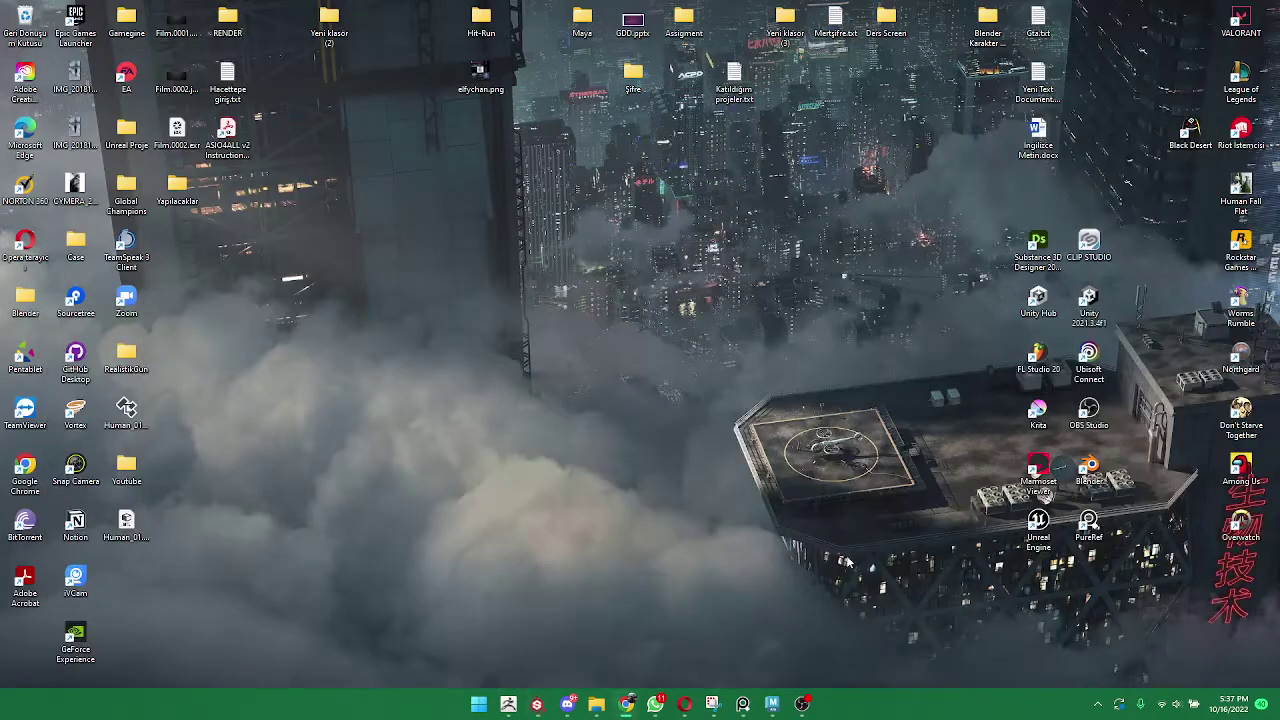
click(479, 704)
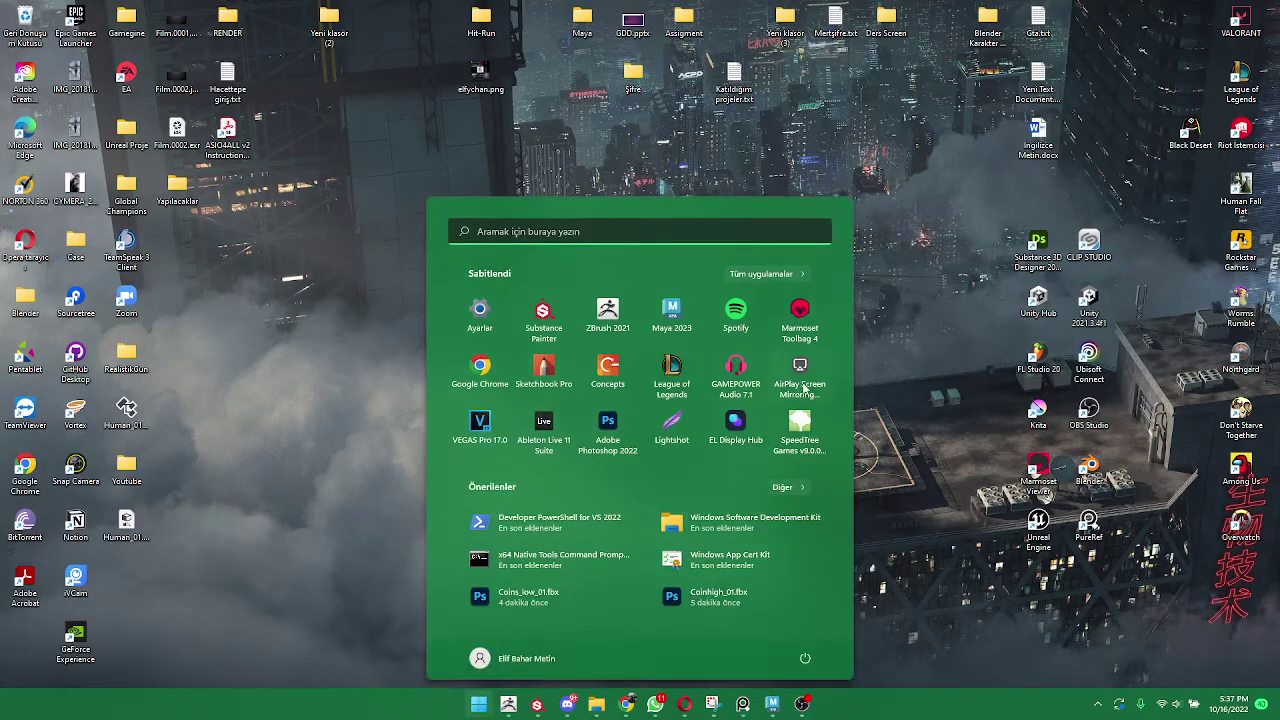
click(798, 330)
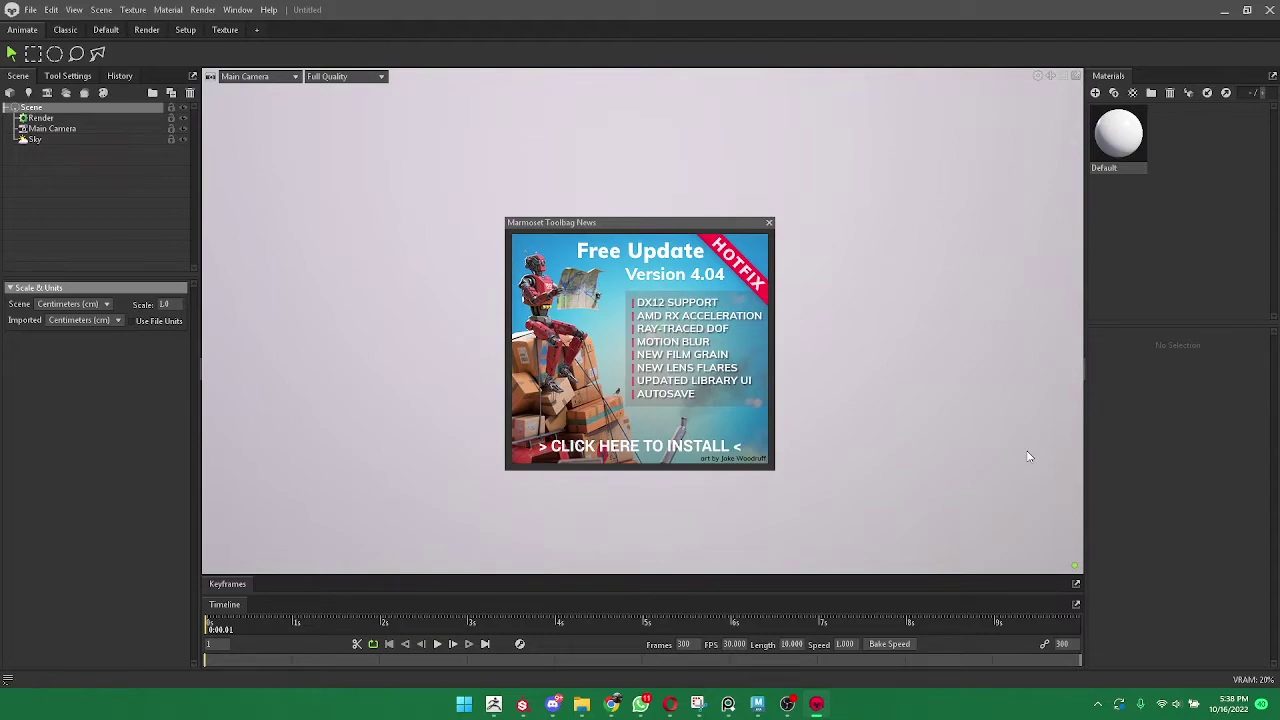
- Dismiss the Marmoset Toolbag News popup advertising the 4.04 update
click(769, 222)
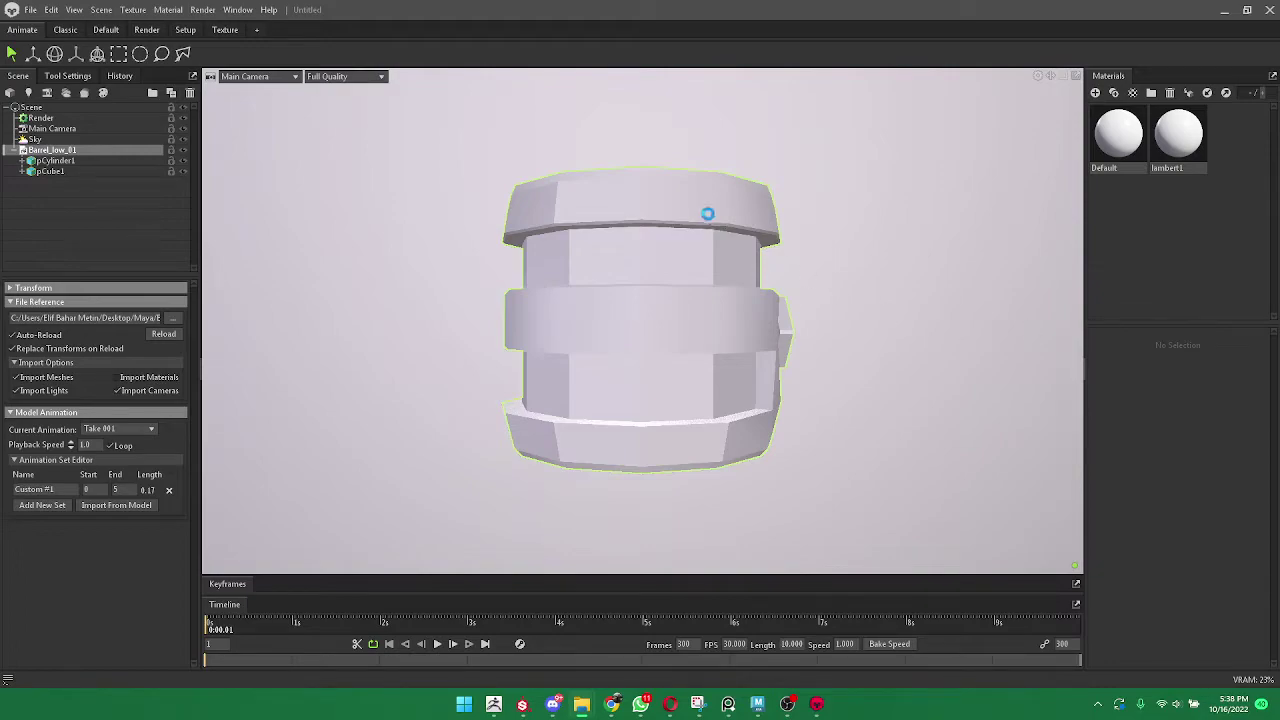
- Orbit to the barrel's coin-filled top, select pCylinder1, and browse for a lambert1 normal map
drag(857, 273, 879, 371)
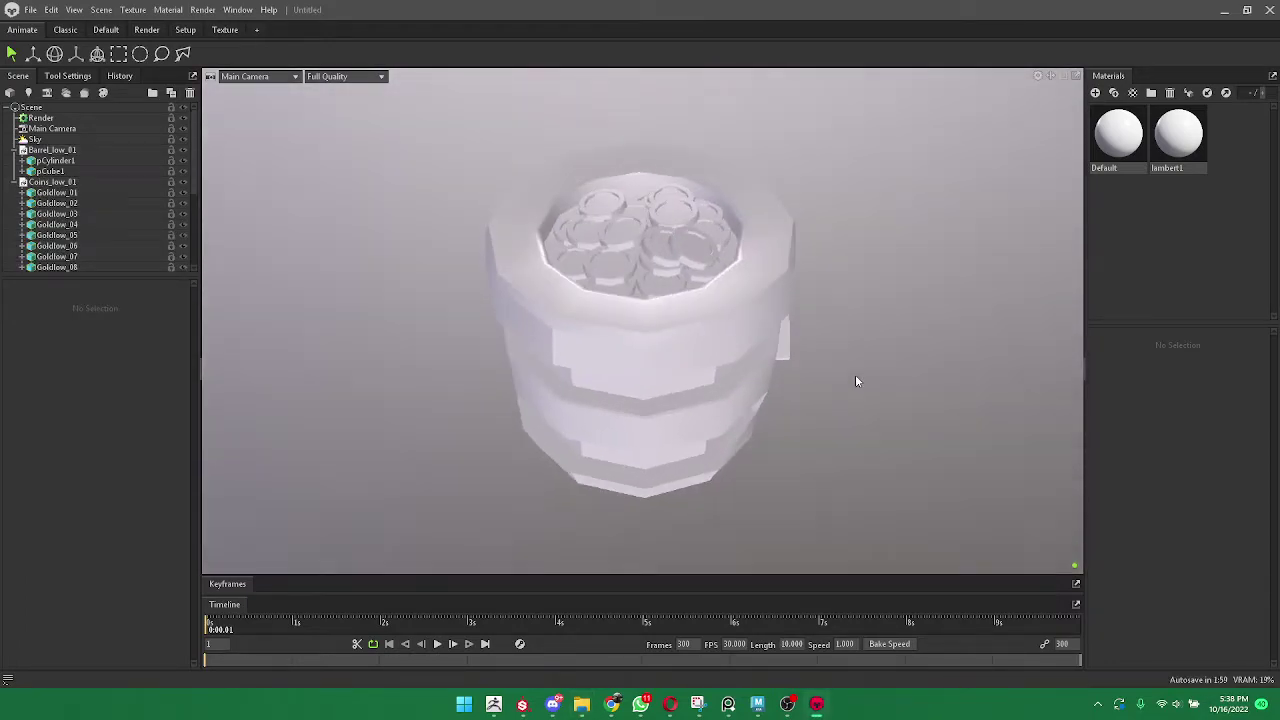
click(1154, 167)
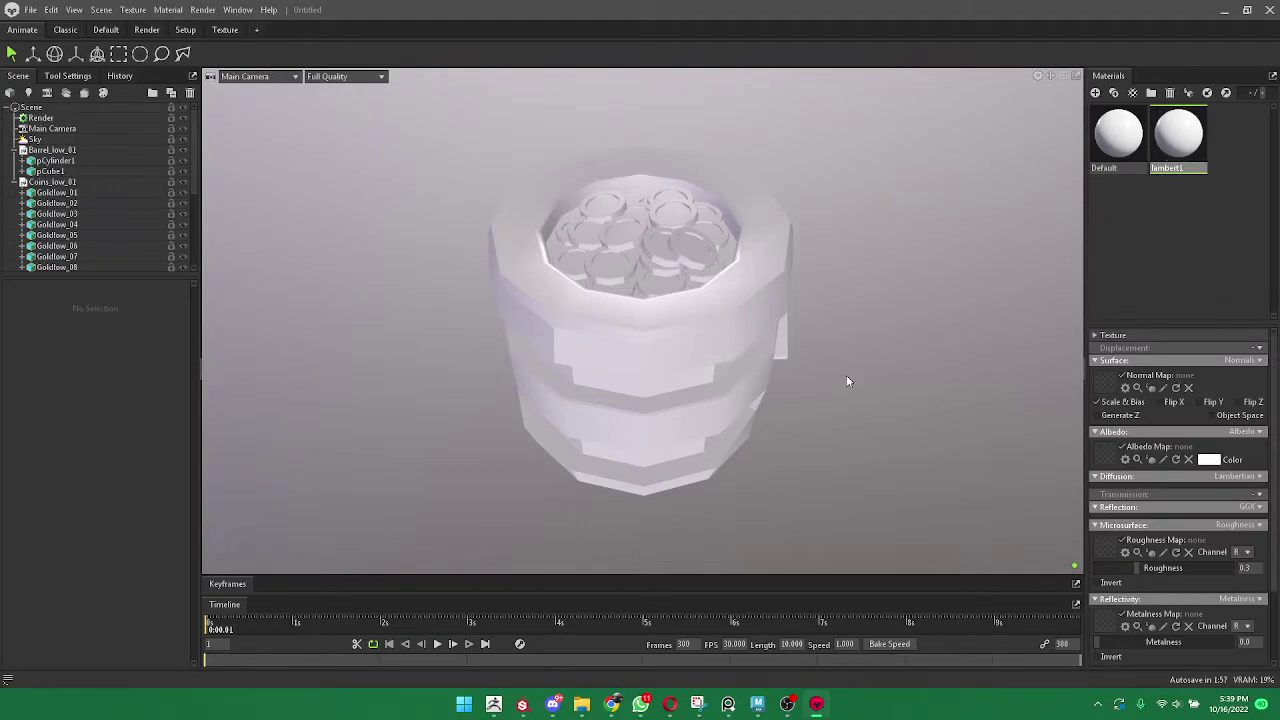
mouse_move(846, 375)
mouse_down()
mouse_move(826, 391)
mouse_move(617, 227)
mouse_up()
click(617, 227)
click(674, 229)
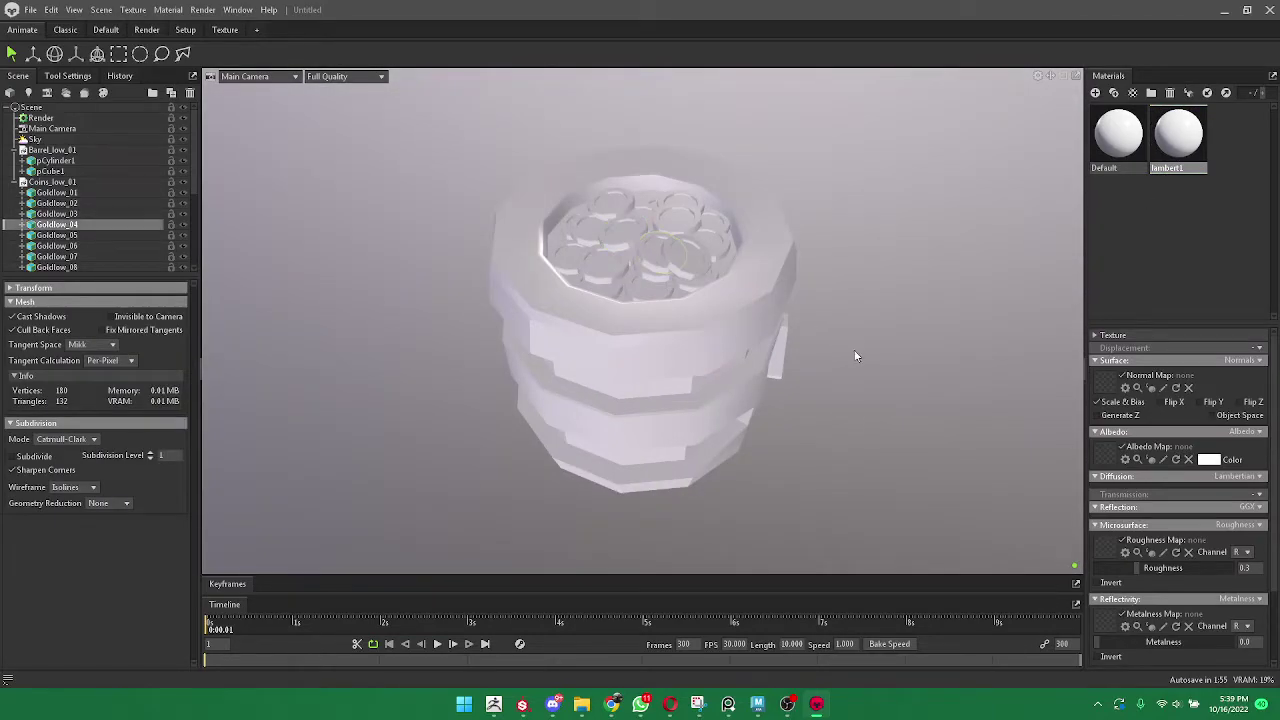
drag(857, 357, 877, 283)
click(877, 283)
click(676, 293)
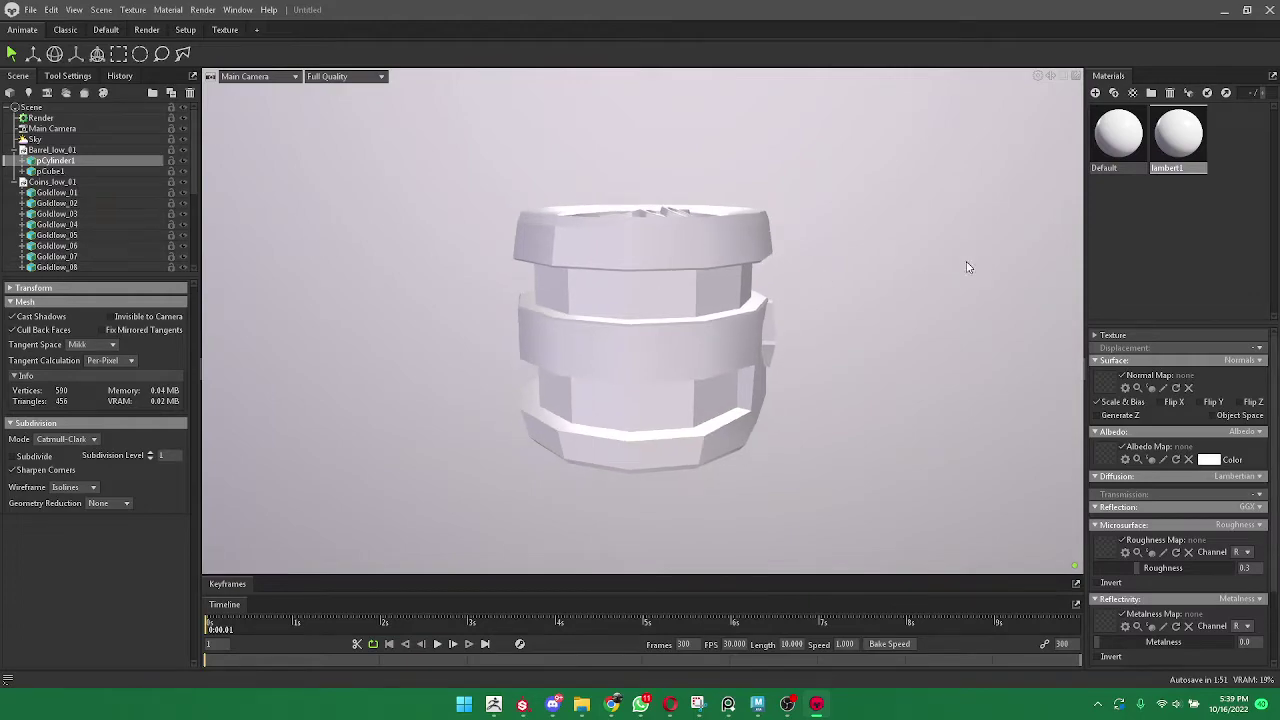
drag(969, 267, 906, 314)
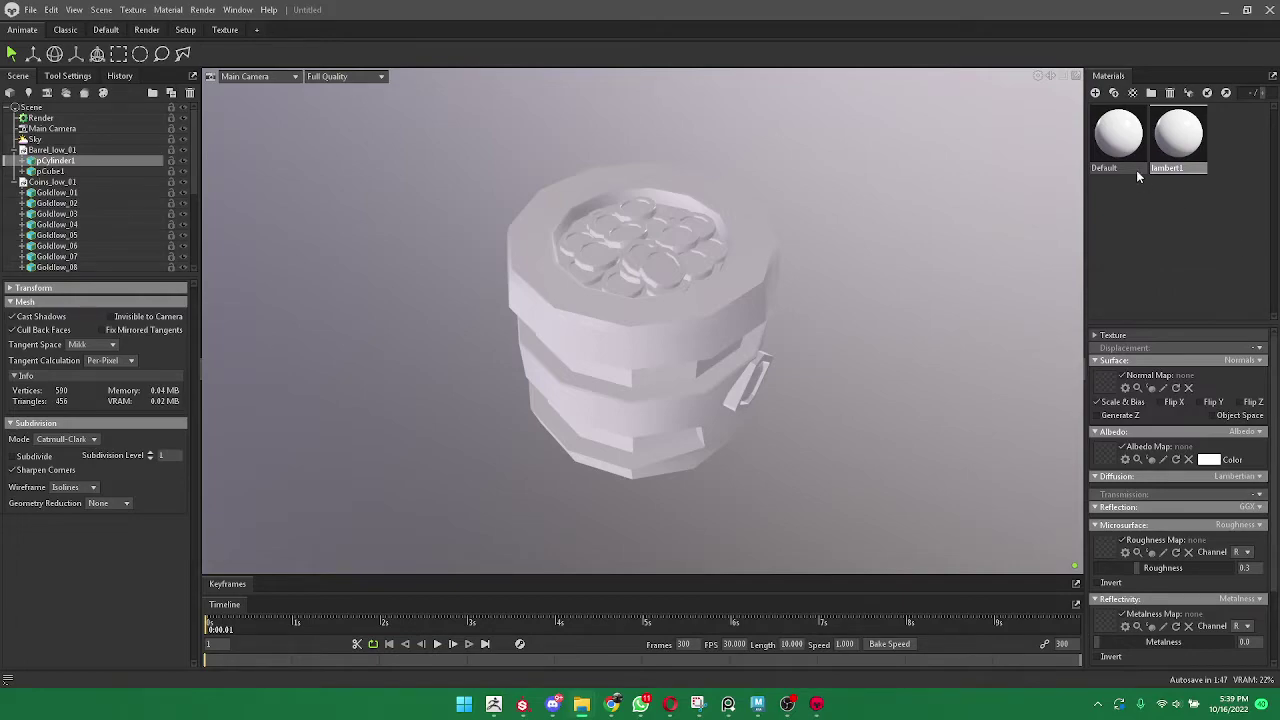
click(1125, 388)
- Switch to the Default material and browse up to the desktop for its normal map
click(822, 120)
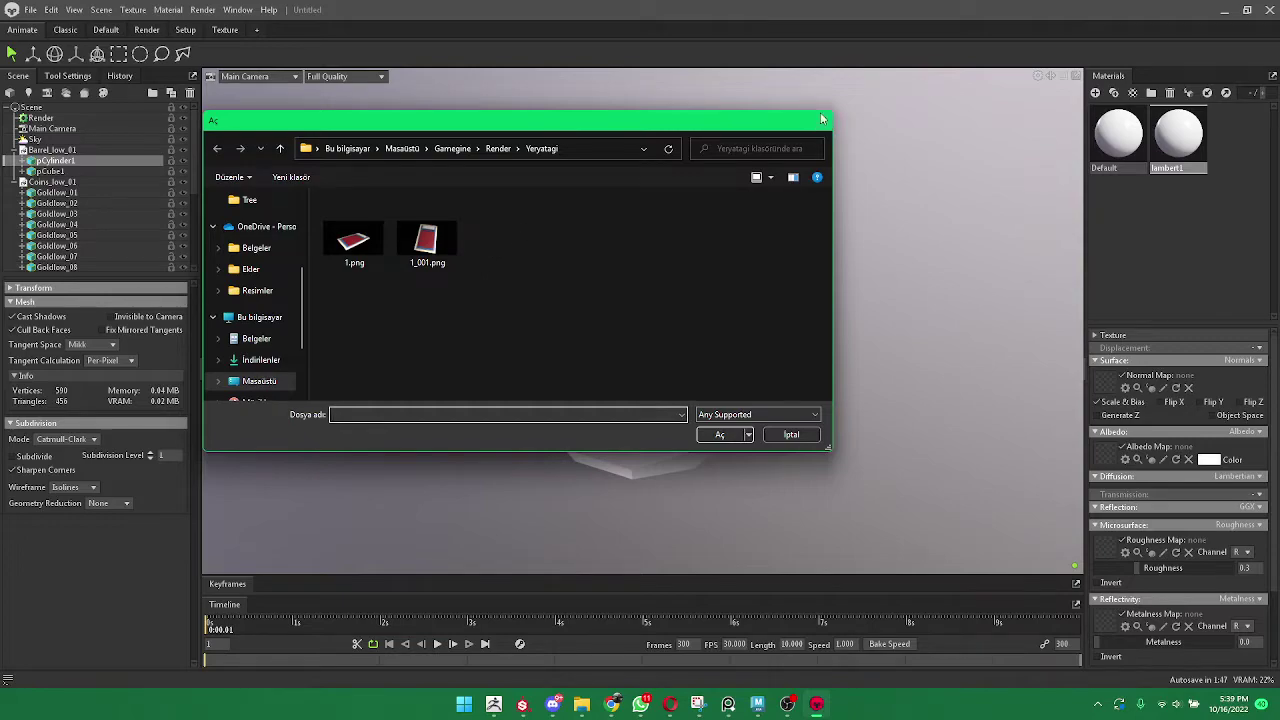
click(626, 284)
click(1118, 133)
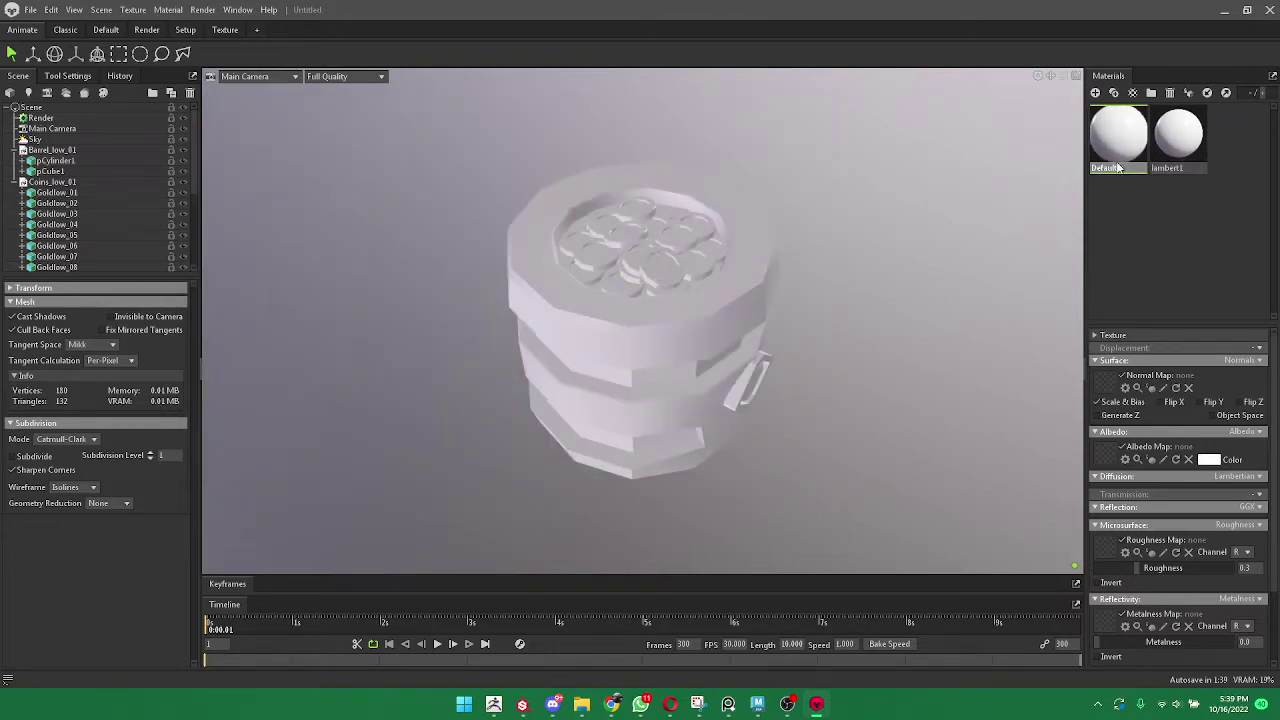
click(1124, 388)
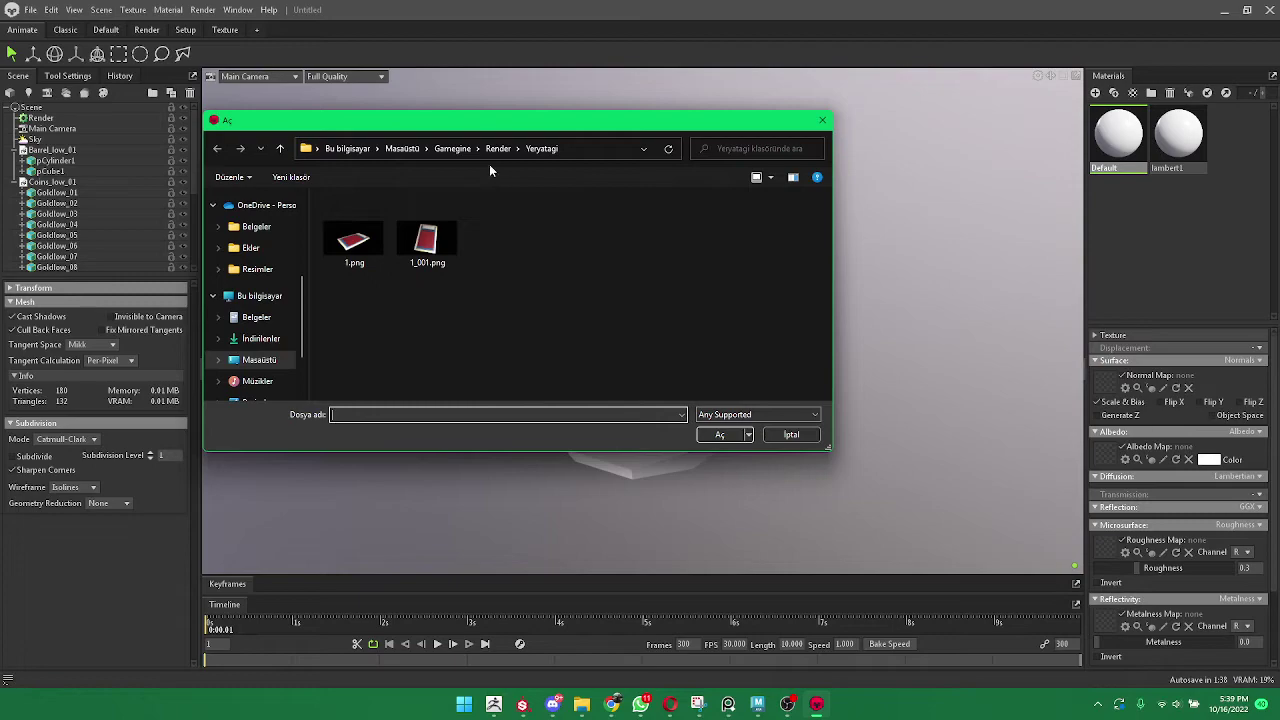
click(455, 150)
click(401, 148)
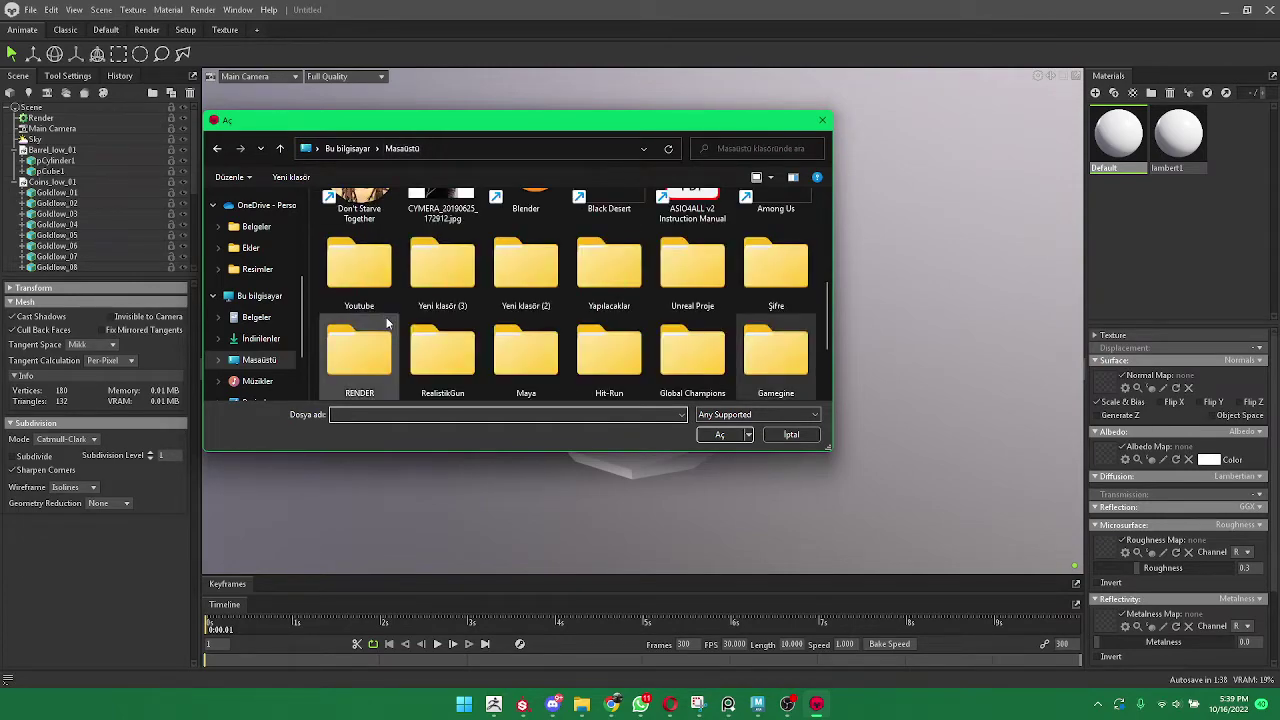
scroll(660, 340, down, 1)
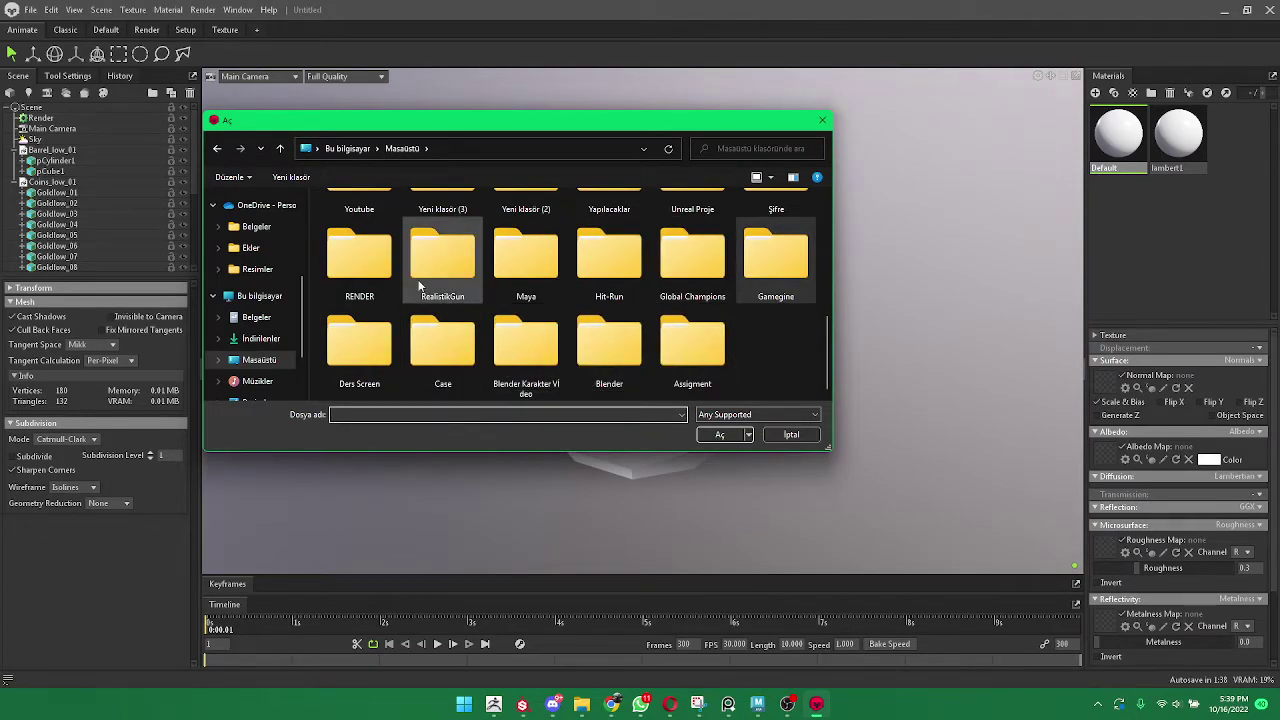
scroll(726, 304, up, 1)
scroll(690, 240, down, 1)
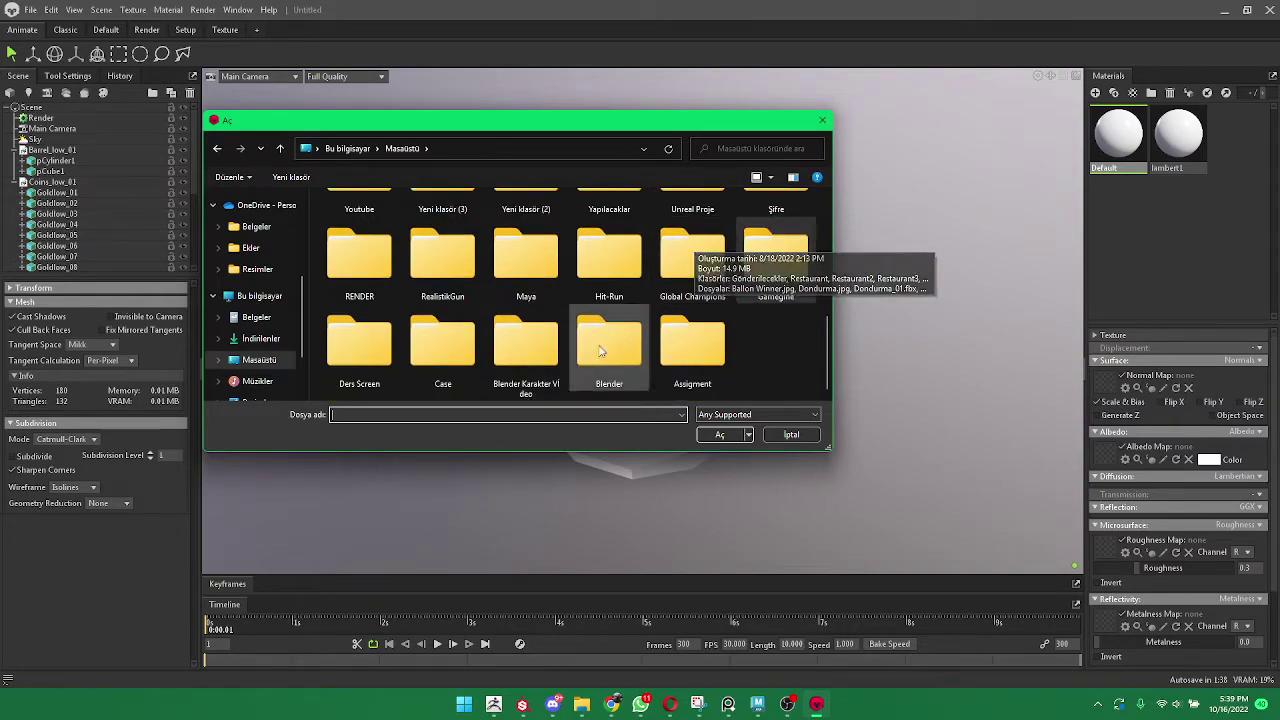
scroll(470, 362, up, 1)
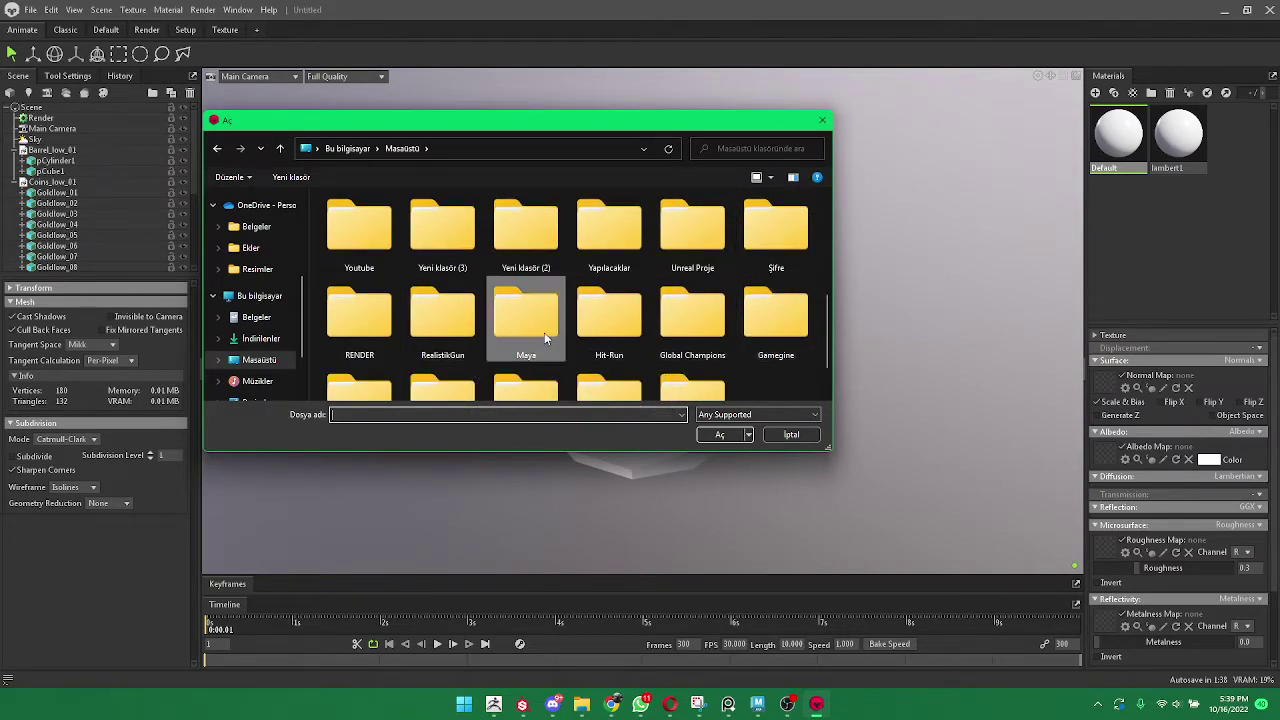
- Load lambert1_Normal_OpenGL from Maya > Barrel > Barrel Texture > GoldCoin as the normal map
double_click(530, 322)
double_click(378, 241)
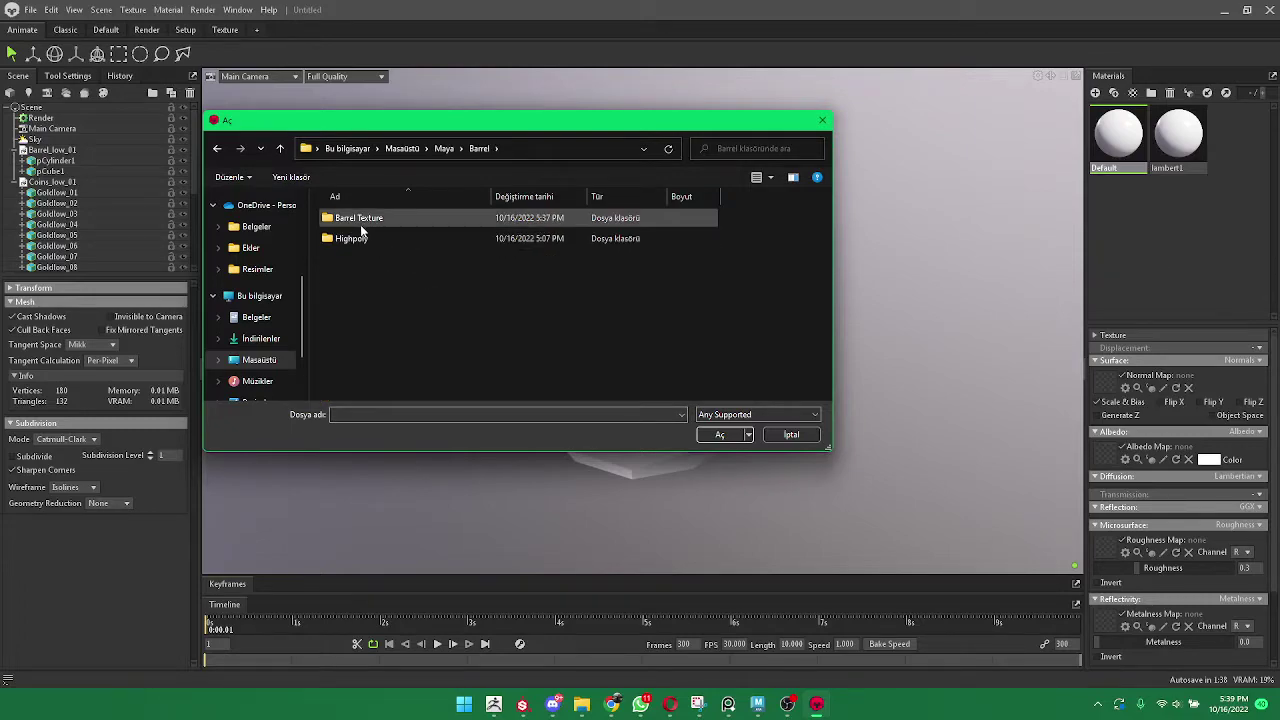
double_click(362, 219)
double_click(358, 240)
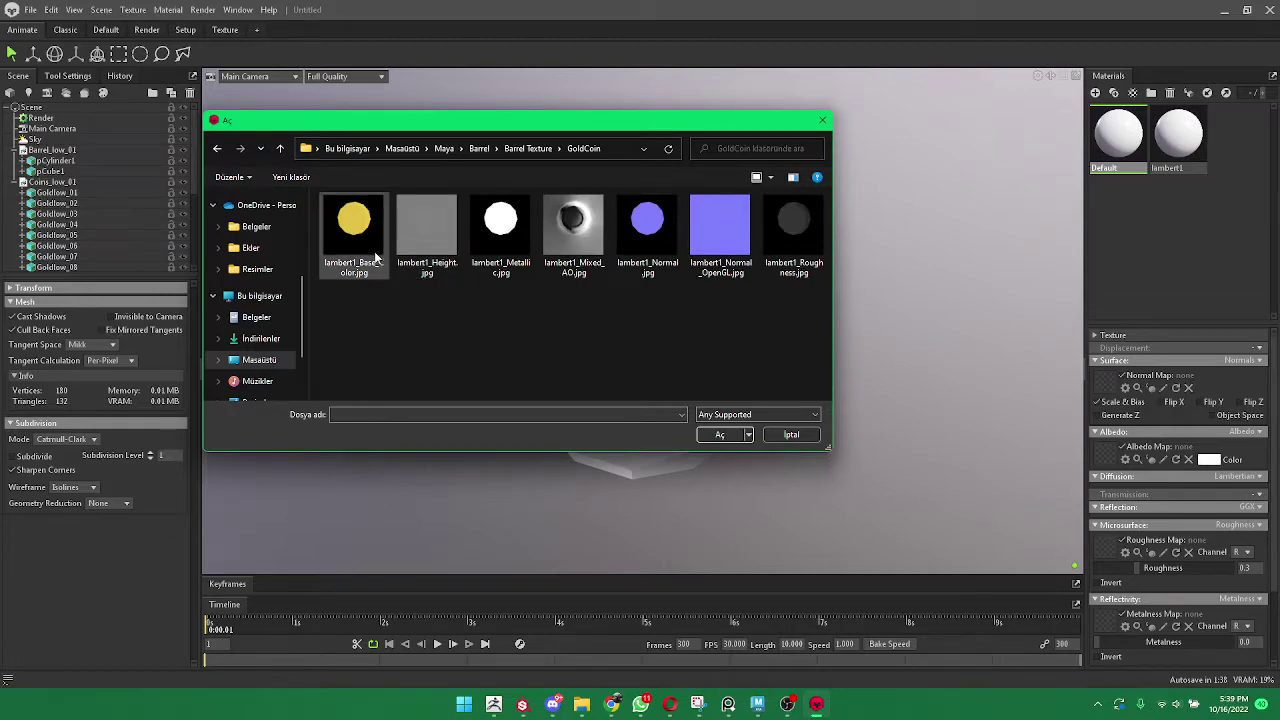
double_click(731, 221)
- Load lambert1_Base_Color, lambert1_Roughness and lambert1_Metallic into the Albedo, Roughness and Metalness slots
click(1105, 454)
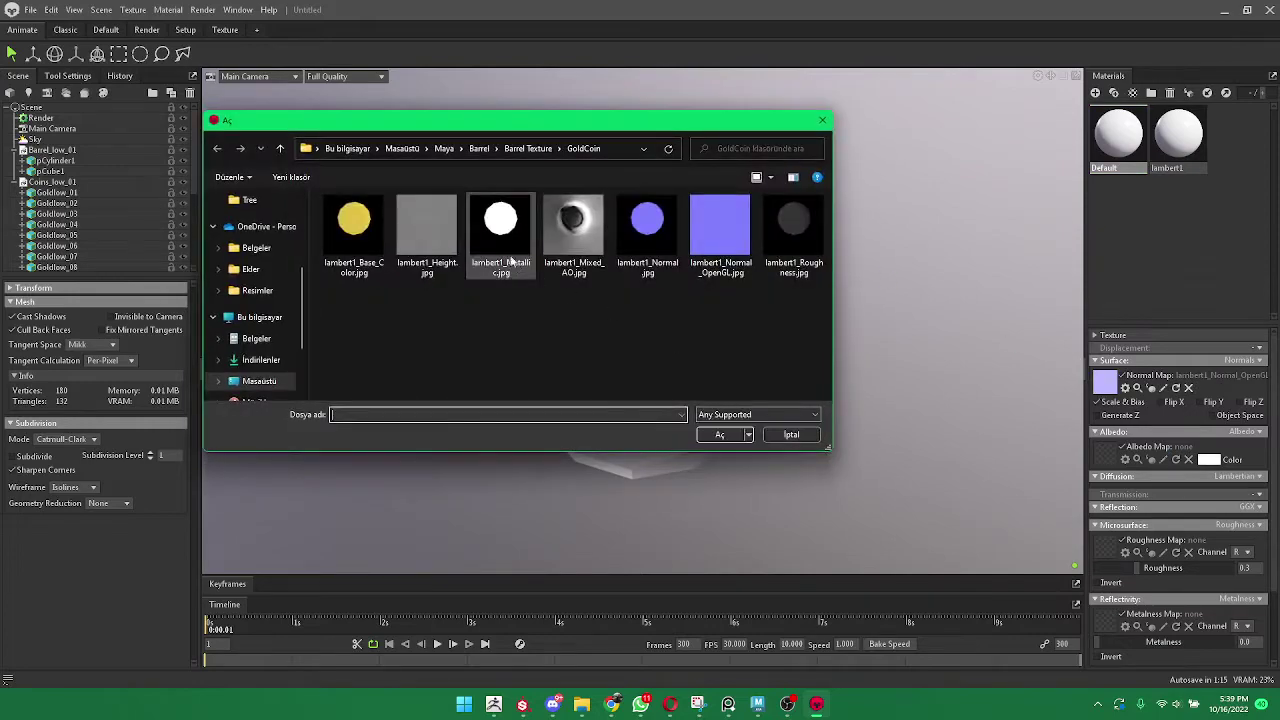
double_click(384, 228)
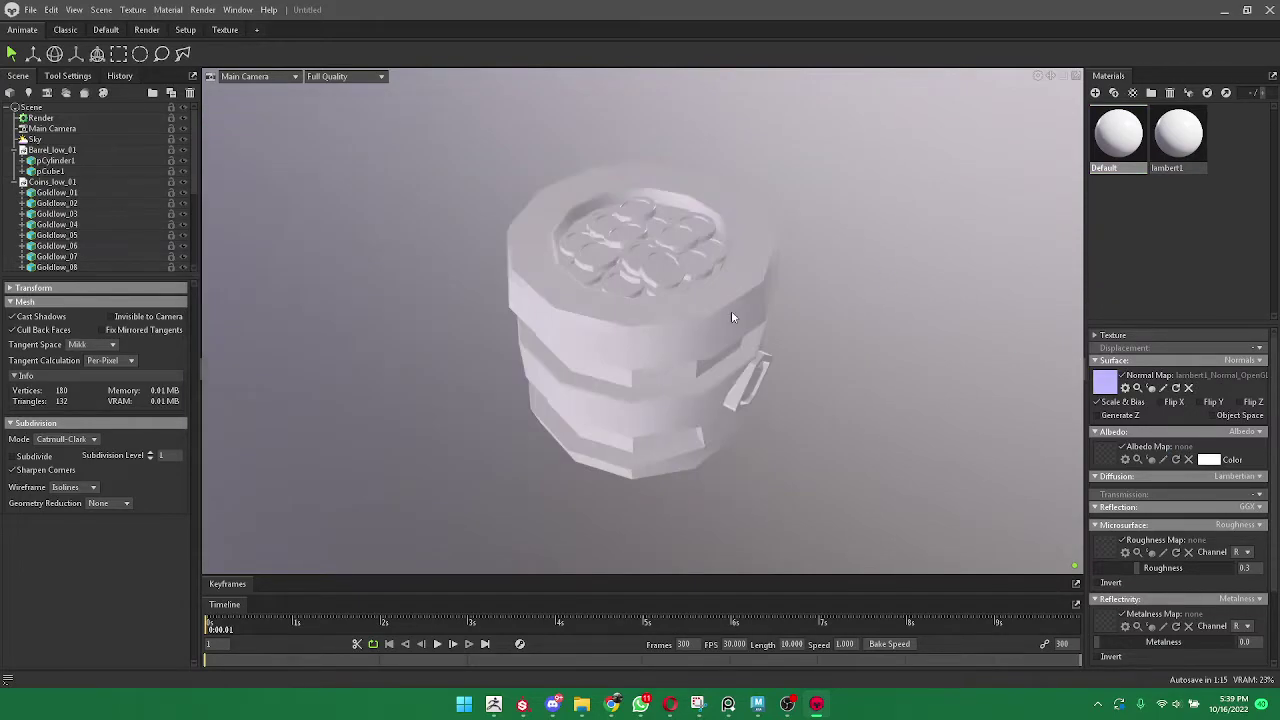
click(1108, 548)
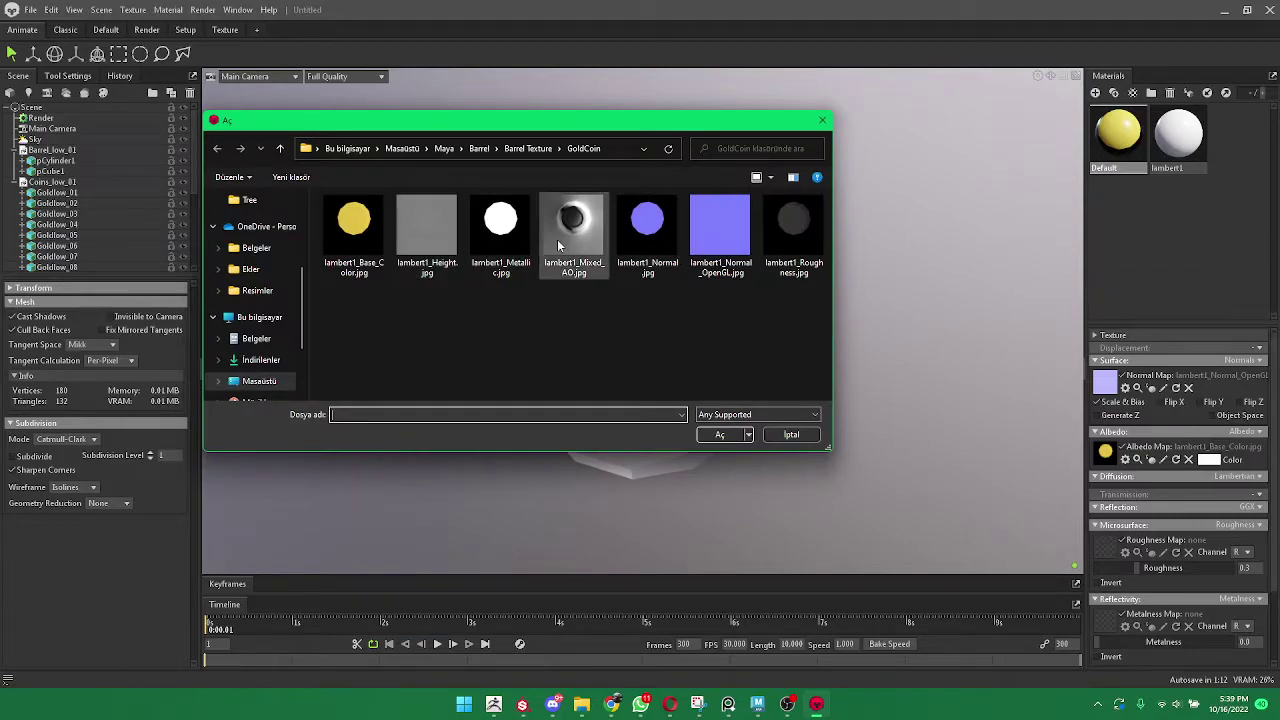
double_click(778, 239)
scroll(1138, 500, down, 1)
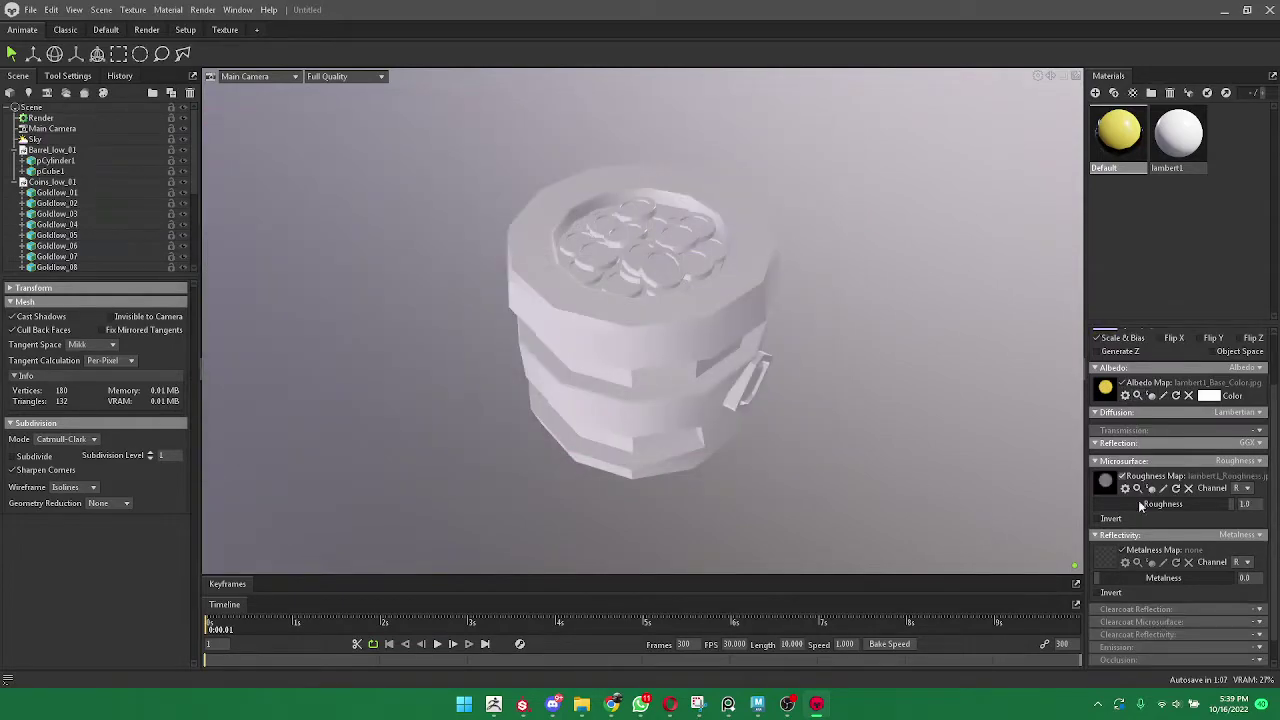
click(1102, 558)
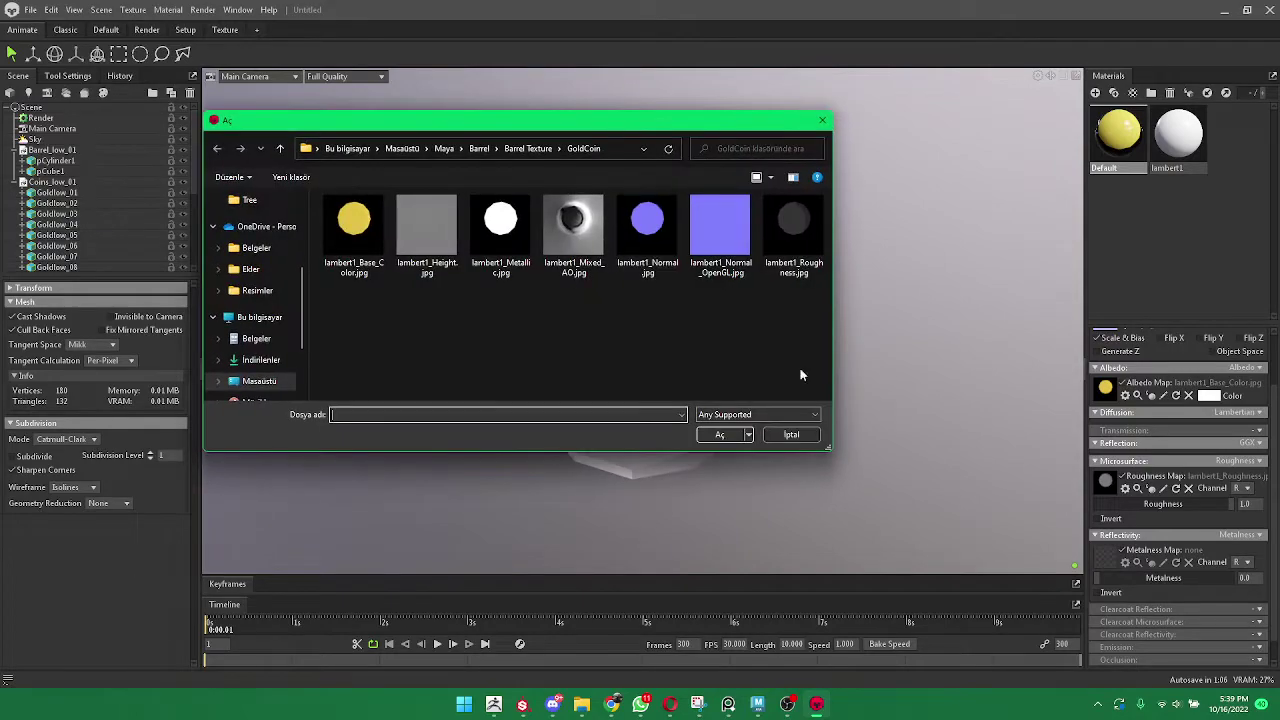
double_click(520, 250)
scroll(1153, 476, down, 1)
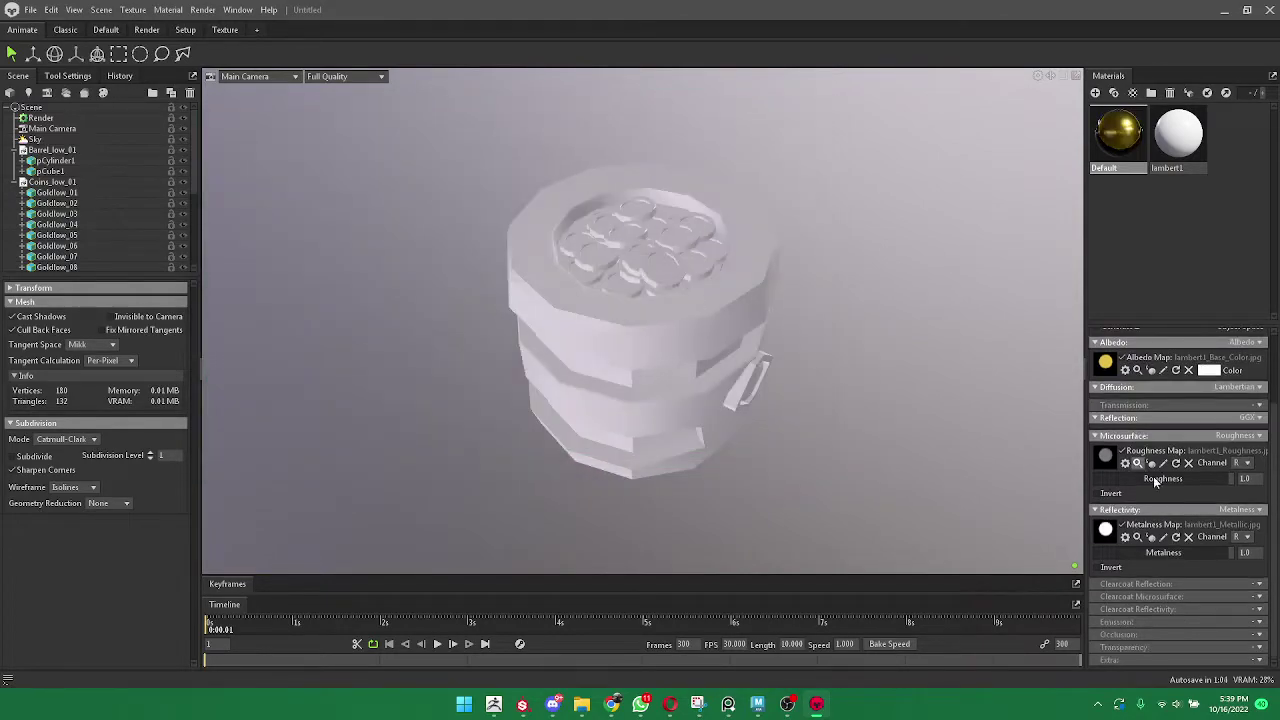
- Load lambert1_Mixed_AO as both the occlusion and cavity maps
click(1259, 637)
scroll(1165, 595, down, 3)
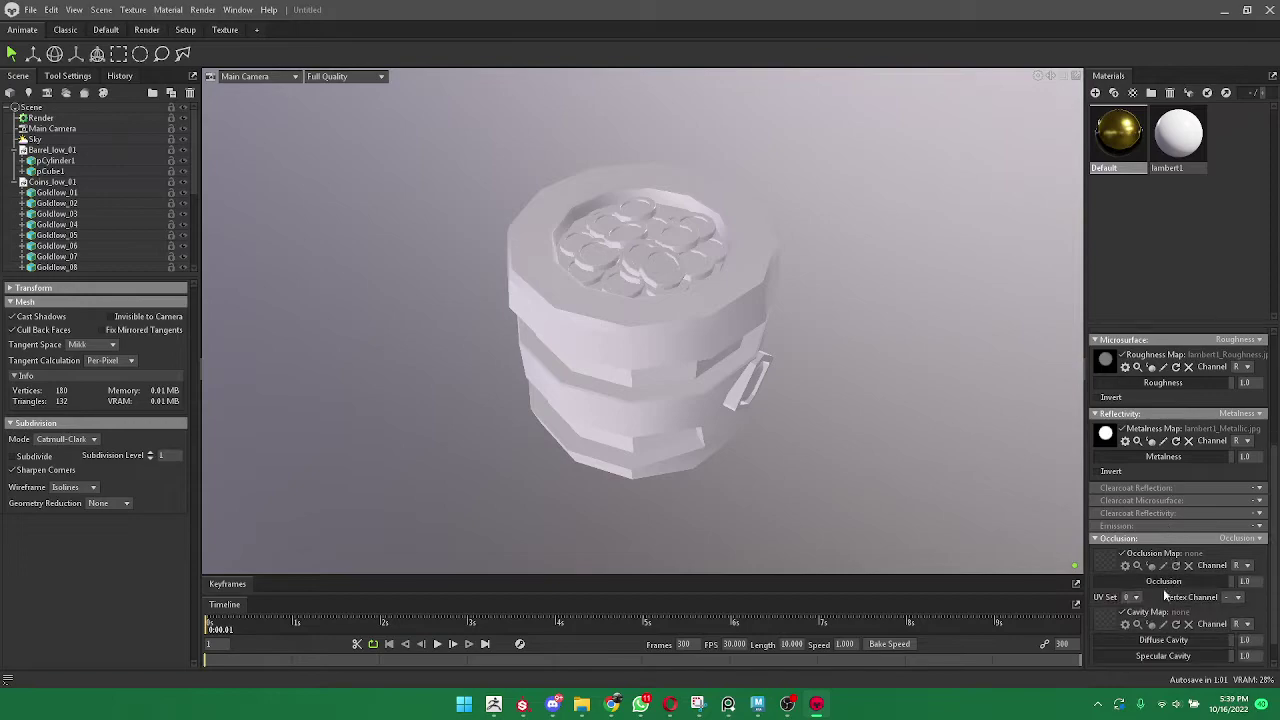
click(1101, 562)
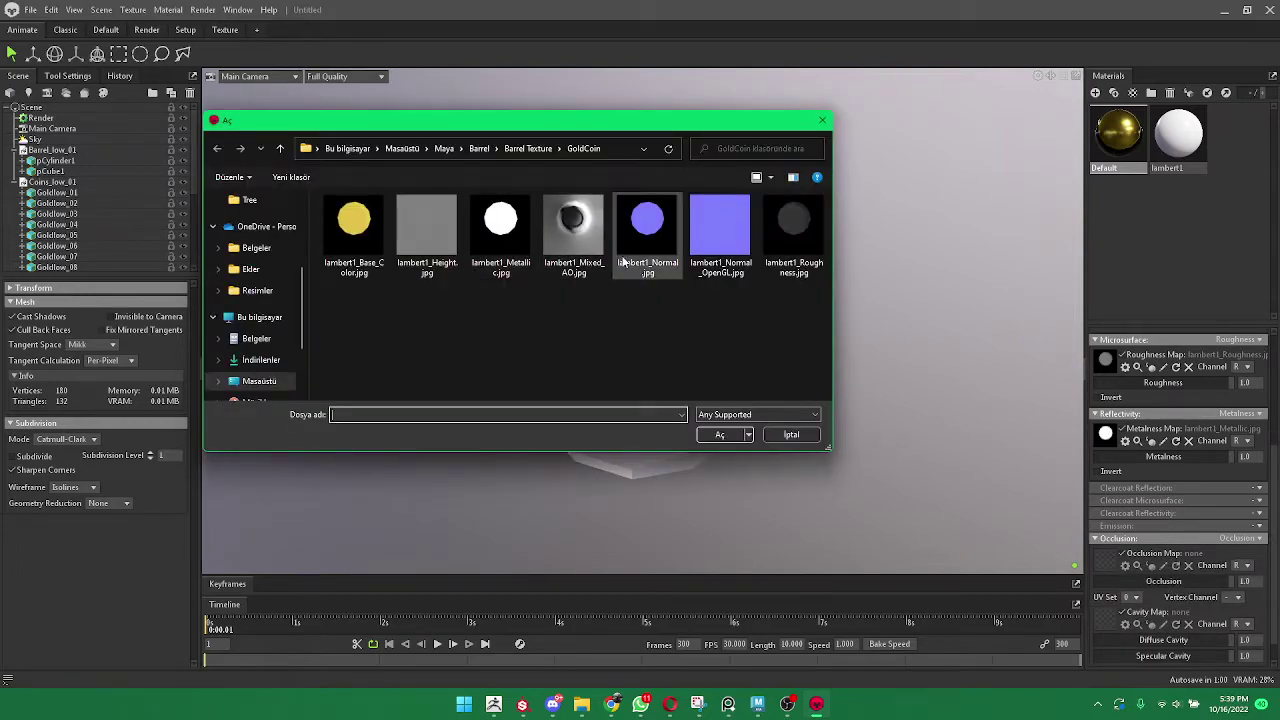
double_click(572, 245)
click(1110, 621)
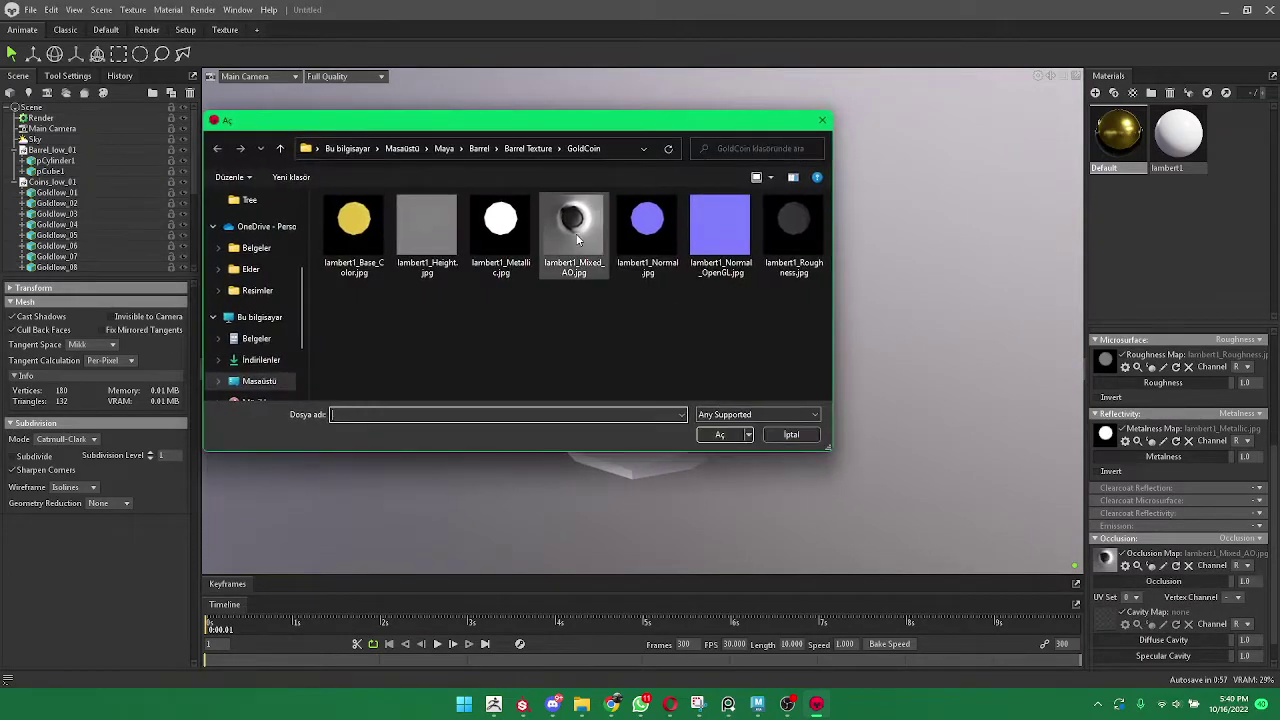
double_click(572, 240)
- Drag the Default material onto the coins on the barrel
mouse_move(1118, 133)
mouse_down()
mouse_move(648, 258)
mouse_move(659, 270)
mouse_up()
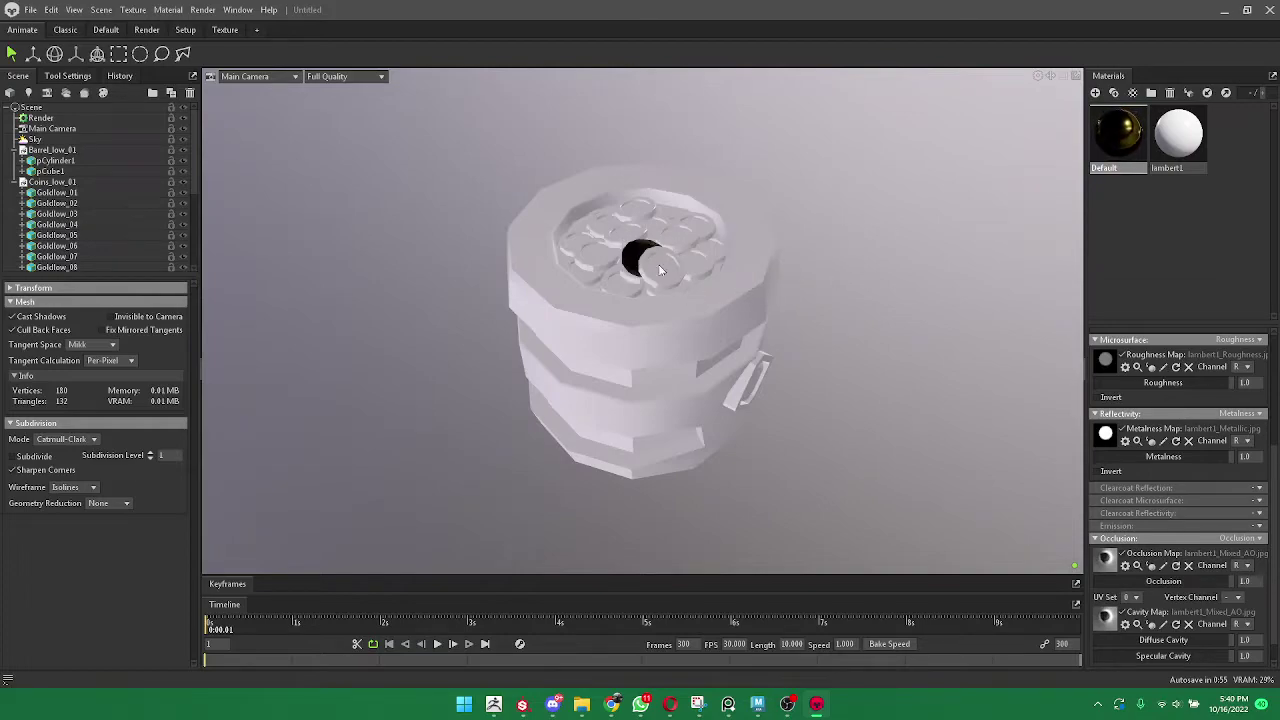
drag(1113, 148, 670, 278)
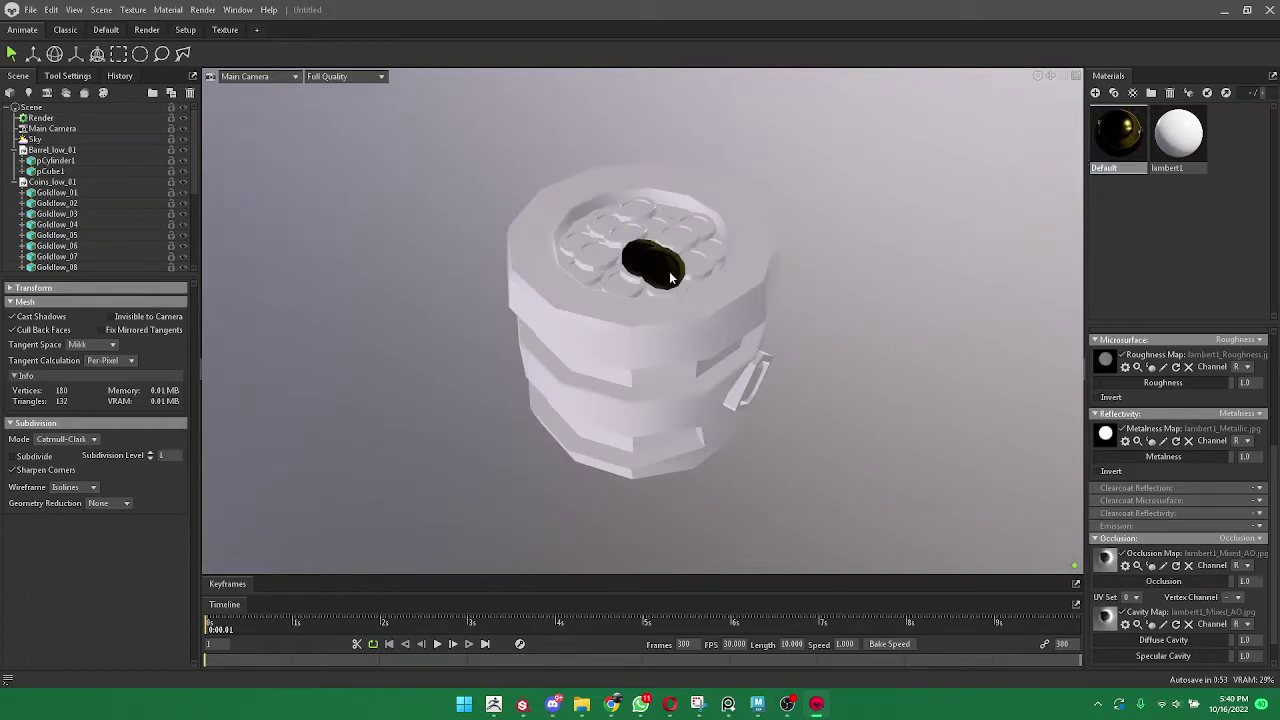
click(857, 257)
mouse_move(1111, 150)
mouse_down()
mouse_move(686, 271)
mouse_move(698, 263)
mouse_up()
drag(1122, 143, 678, 240)
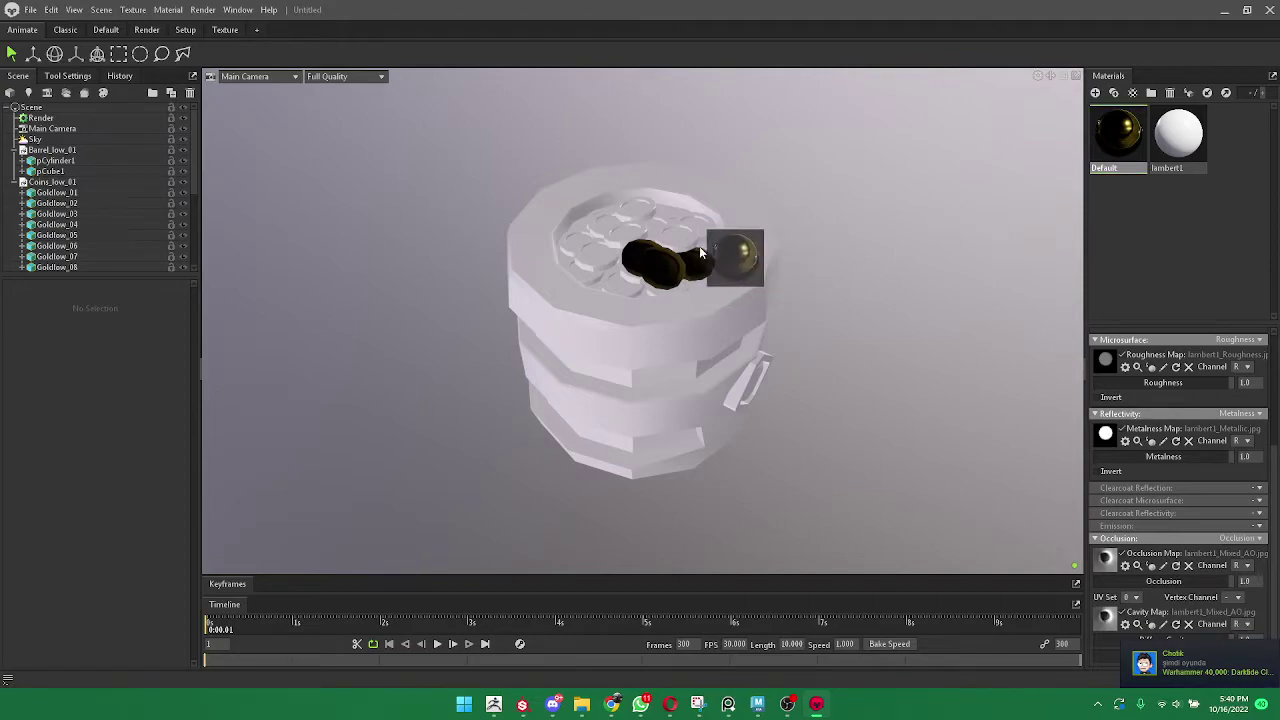
- Clear the occlusion and cavity maps and reapply the Default material to the coins
click(1188, 566)
click(1188, 624)
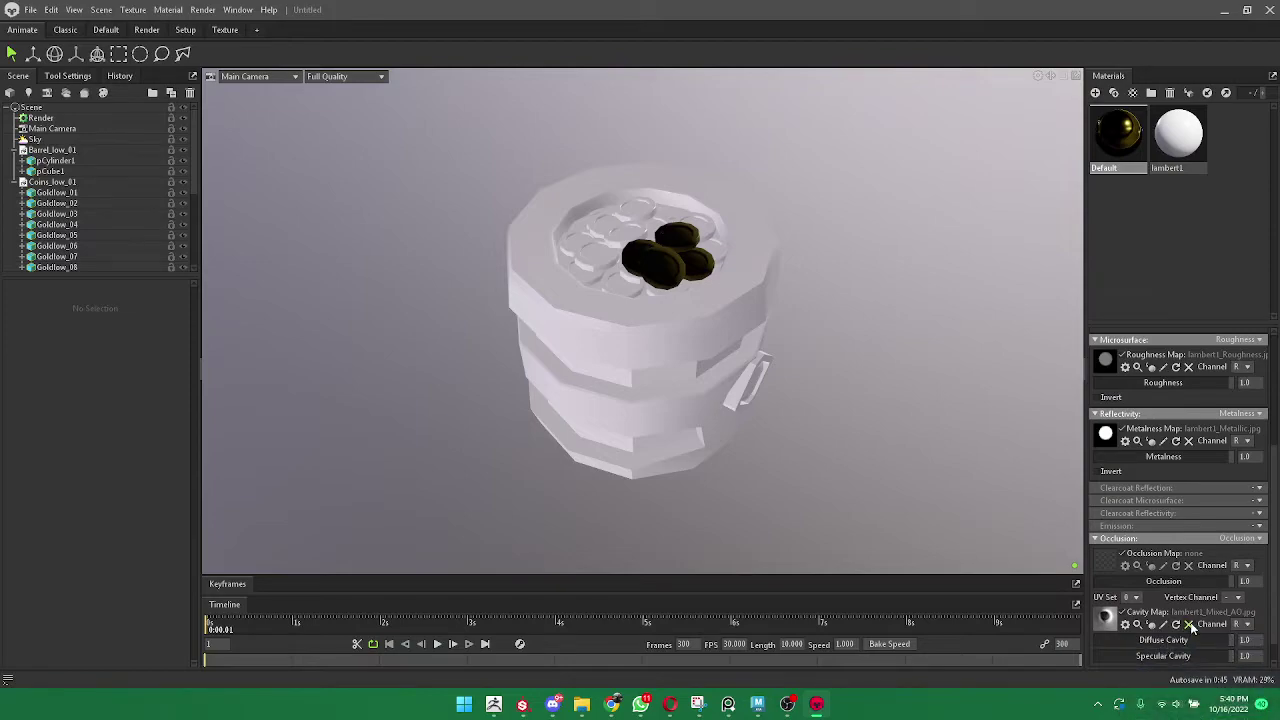
mouse_move(1123, 170)
mouse_down()
mouse_move(650, 245)
mouse_move(769, 288)
mouse_up()
- Drag the Default material onto the top coins in the barrel
drag(1120, 150, 659, 215)
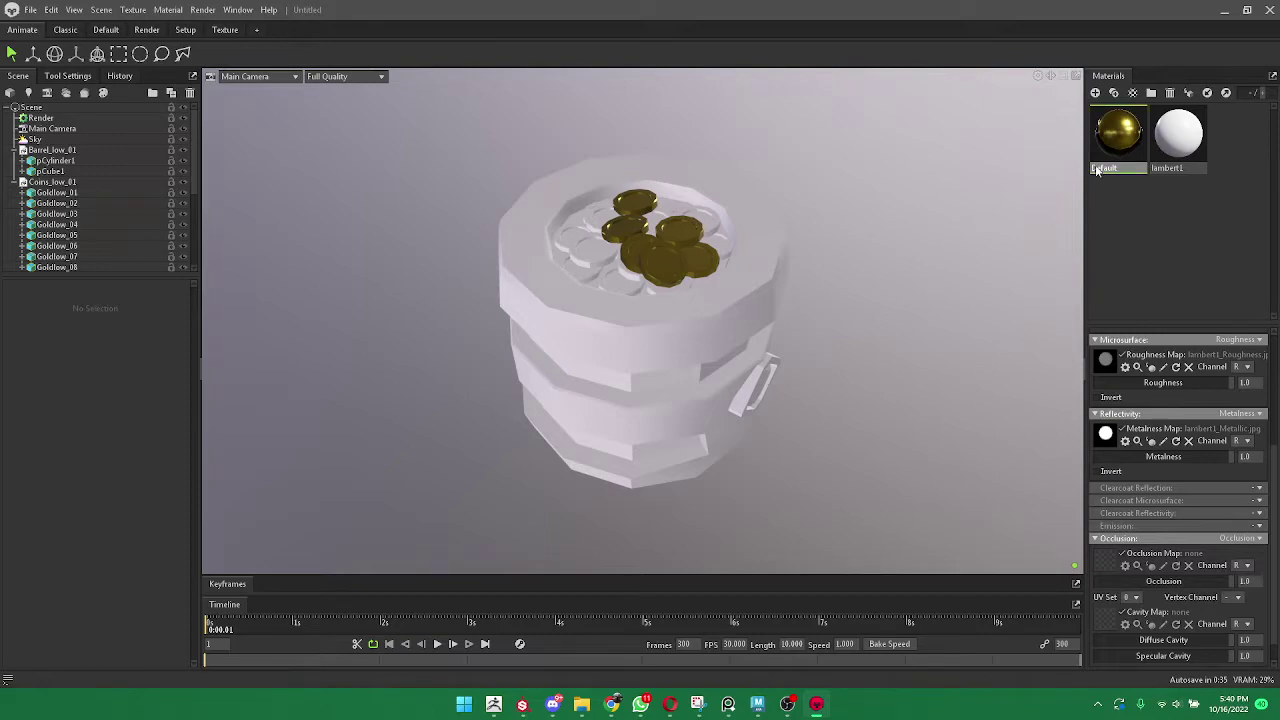
drag(1097, 170, 660, 222)
drag(842, 163, 870, 278)
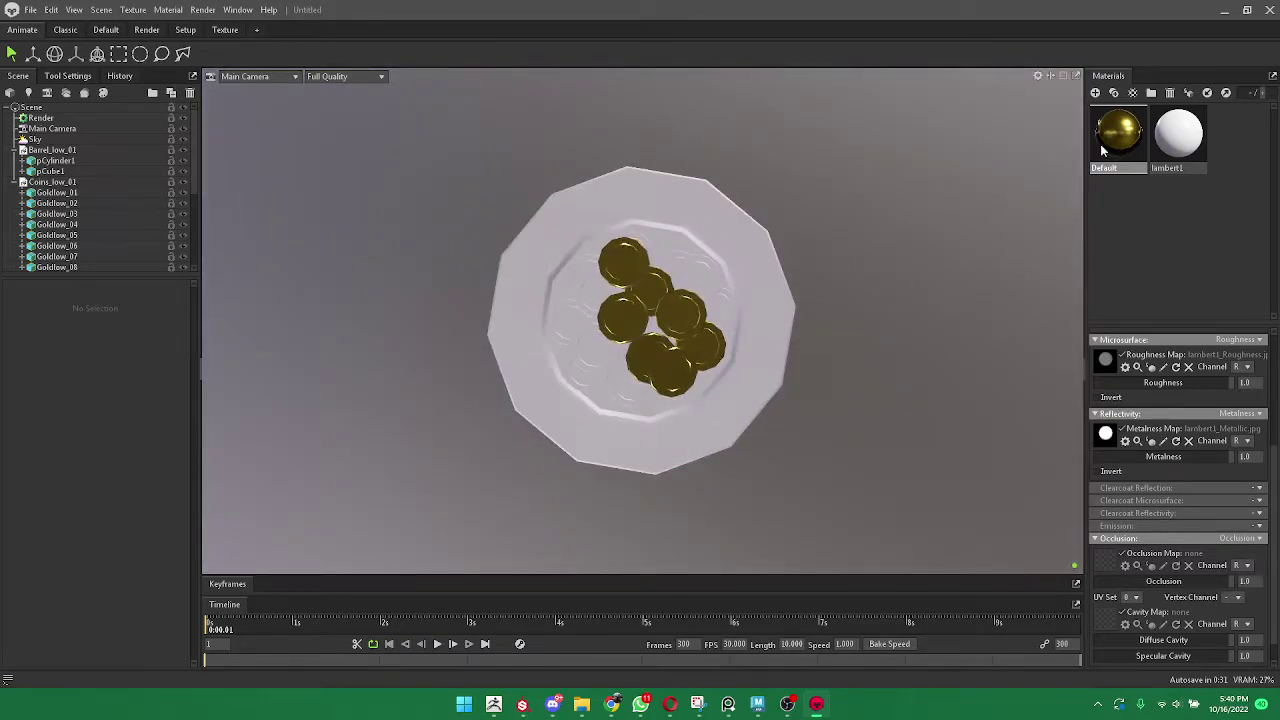
drag(1104, 150, 663, 325)
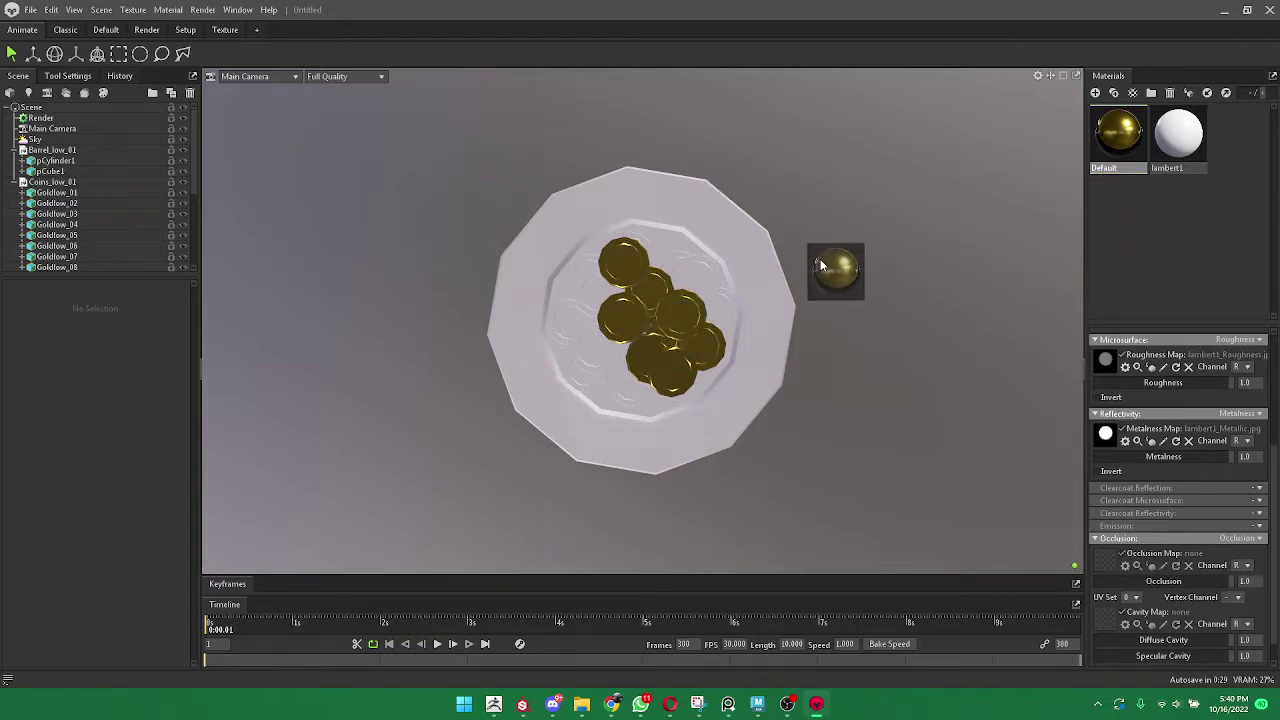
mouse_move(1125, 140)
mouse_down()
mouse_move(703, 277)
mouse_move(733, 285)
mouse_move(632, 243)
mouse_move(684, 239)
mouse_up()
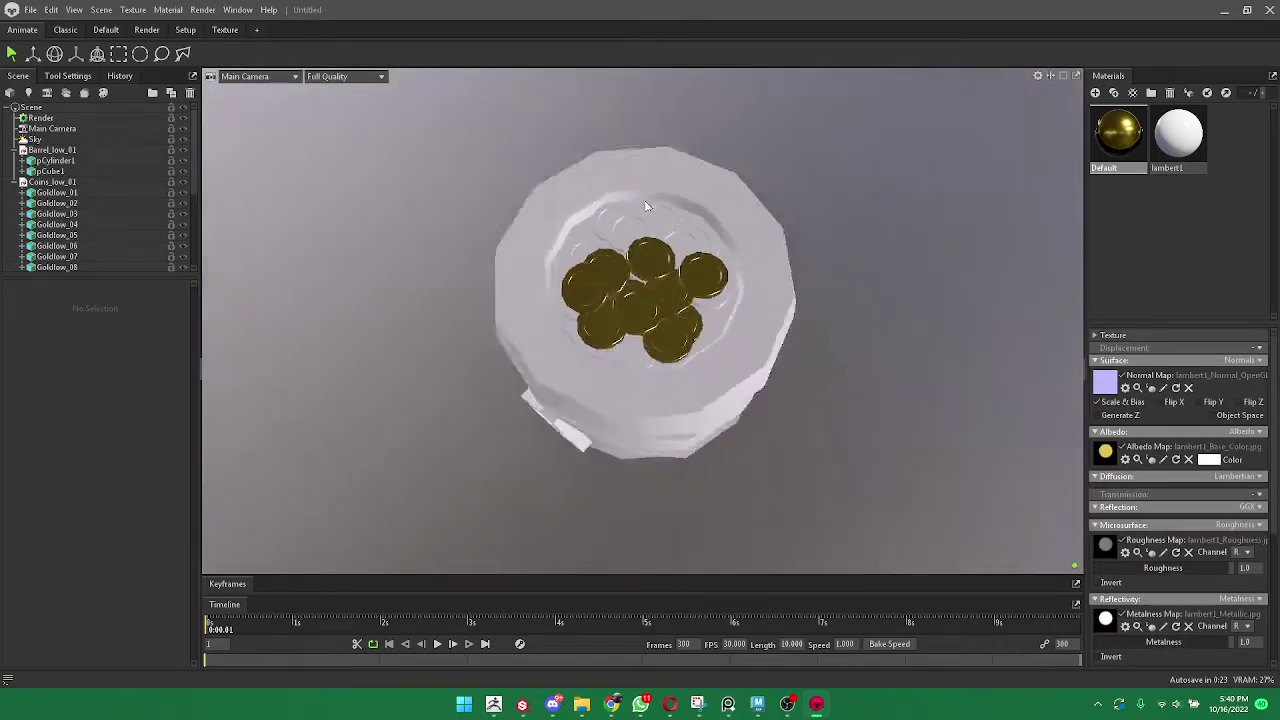
- From a tilted view, apply the Default material to the remaining coins
drag(865, 259, 619, 209)
mouse_move(1119, 135)
mouse_down()
mouse_move(750, 318)
mouse_move(708, 282)
mouse_up()
mouse_move(1127, 128)
mouse_down()
mouse_move(743, 314)
mouse_move(712, 292)
mouse_up()
drag(1119, 135, 706, 298)
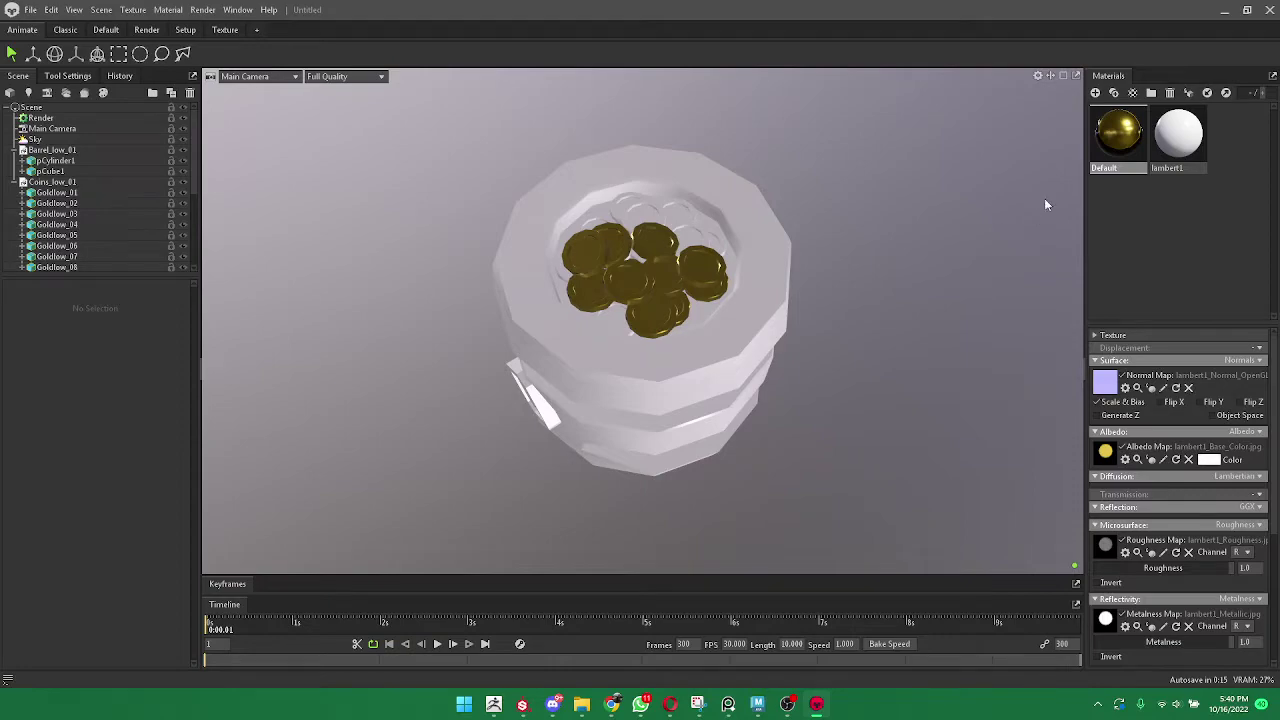
mouse_move(1117, 138)
mouse_down()
mouse_move(600, 329)
mouse_move(610, 322)
mouse_up()
mouse_move(1120, 140)
mouse_down()
mouse_move(677, 374)
mouse_move(609, 329)
mouse_move(656, 342)
mouse_up()
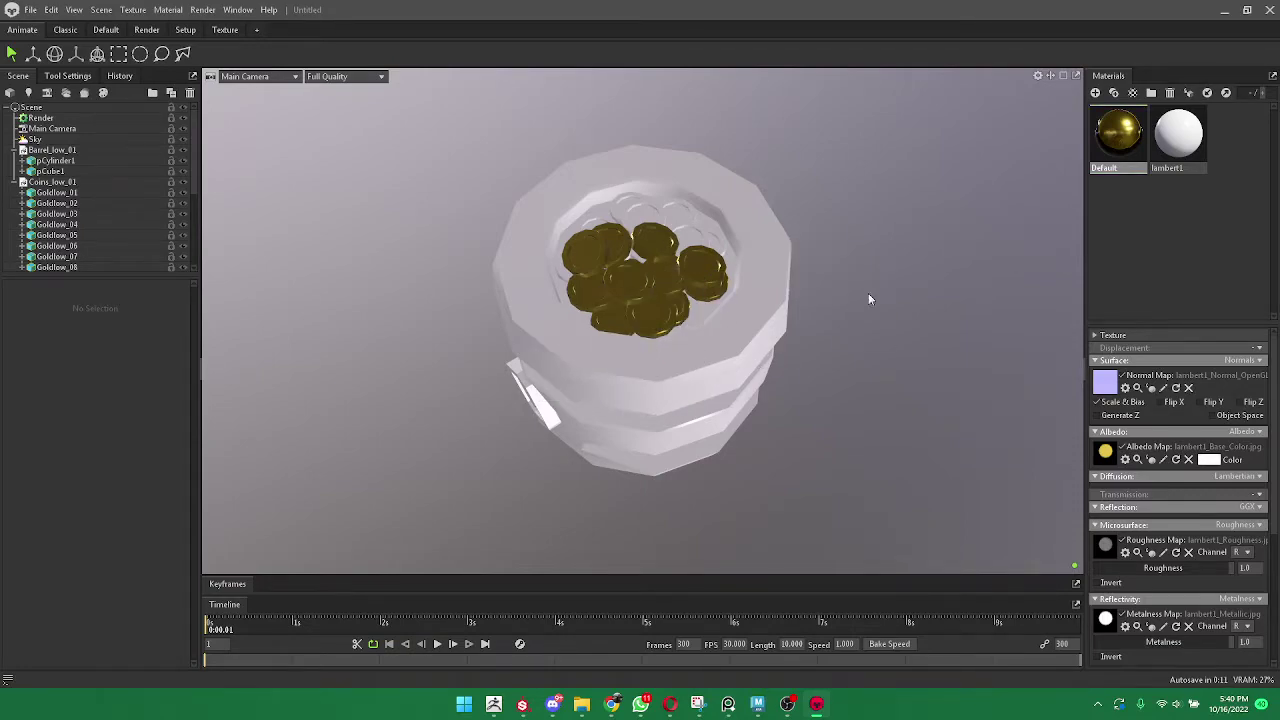
- Looking down into the barrel, turn the still-white coins gold with the Default material
drag(868, 298, 1050, 211)
mouse_move(1118, 133)
mouse_down()
mouse_move(643, 262)
mouse_move(625, 252)
mouse_up()
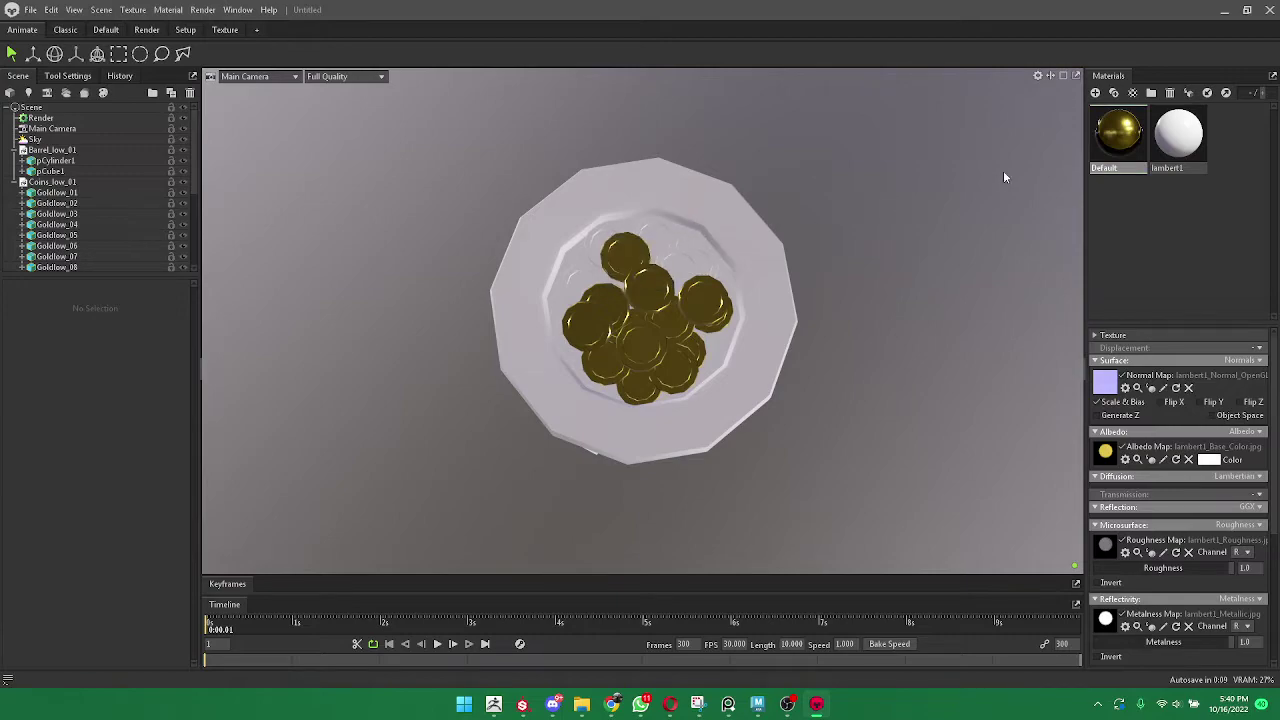
mouse_move(1107, 167)
mouse_down()
mouse_move(614, 266)
mouse_move(620, 242)
mouse_up()
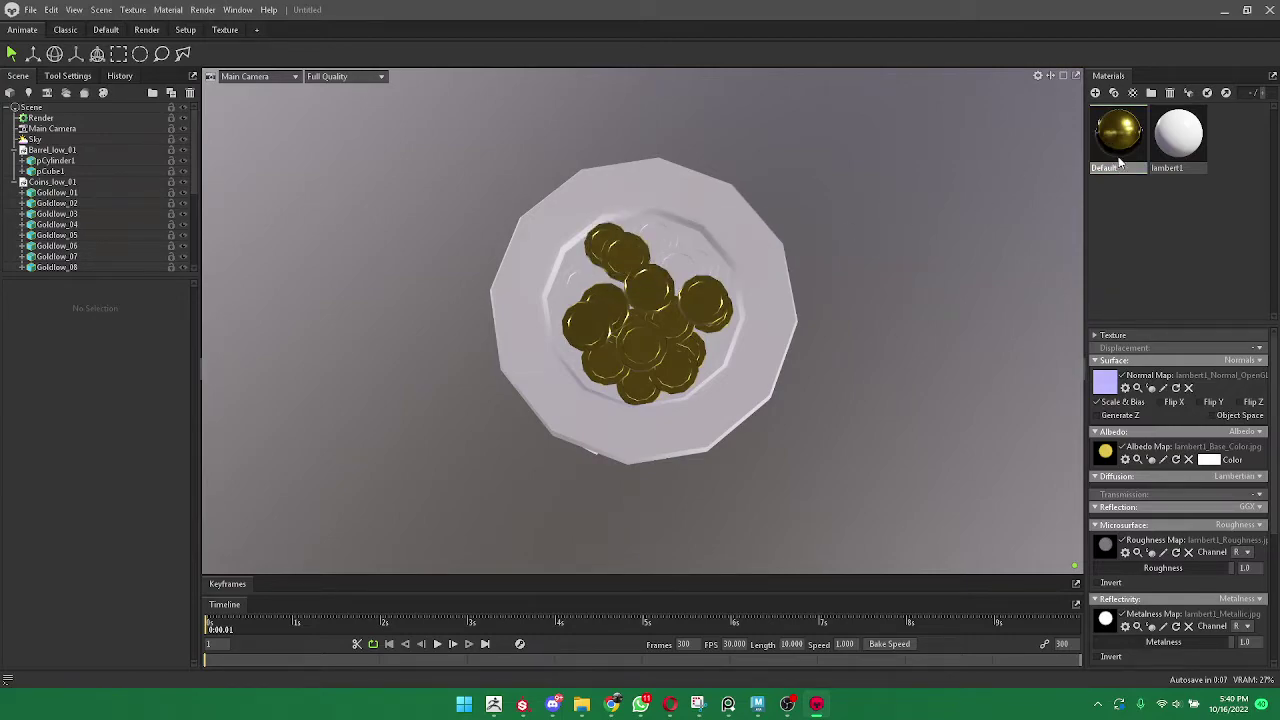
mouse_move(1120, 162)
mouse_down()
mouse_move(686, 257)
mouse_move(655, 240)
mouse_up()
mouse_move(1133, 143)
mouse_down()
mouse_move(714, 277)
mouse_move(680, 262)
mouse_up()
mouse_move(1128, 148)
mouse_down()
mouse_move(723, 277)
mouse_move(718, 263)
mouse_up()
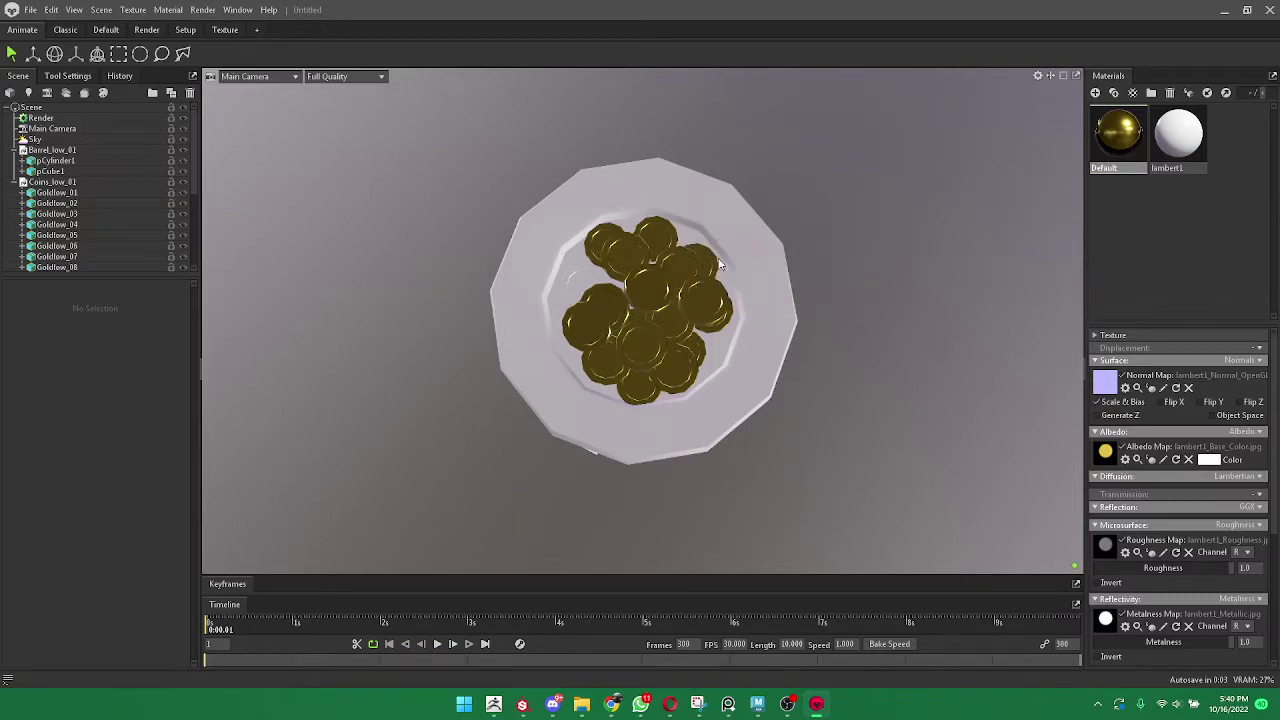
mouse_move(1122, 157)
mouse_down()
mouse_move(560, 294)
mouse_move(586, 286)
mouse_move(434, 431)
mouse_up()
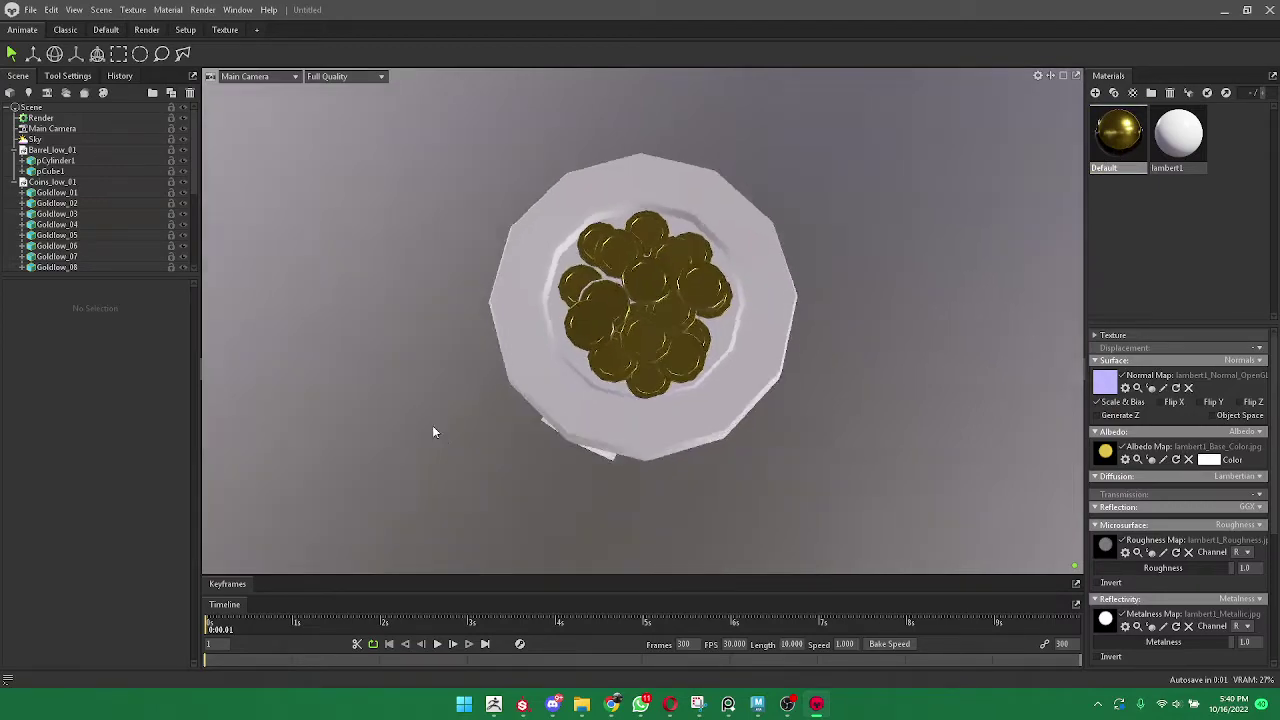
drag(1115, 128, 609, 352)
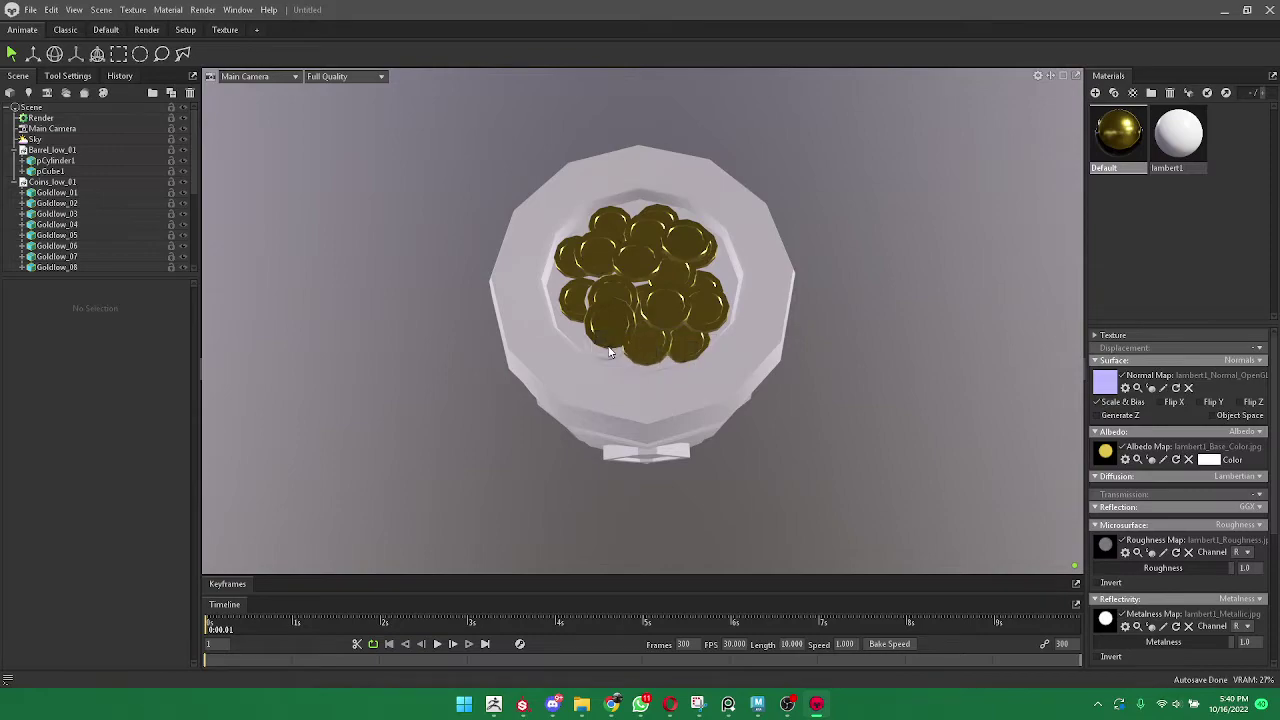
- Give the last coins the gold material and undo the material that landed on the barrel
click(1107, 176)
drag(1118, 130, 620, 365)
mouse_move(1115, 143)
mouse_down()
mouse_move(591, 300)
mouse_move(600, 305)
mouse_up()
drag(435, 434, 625, 407)
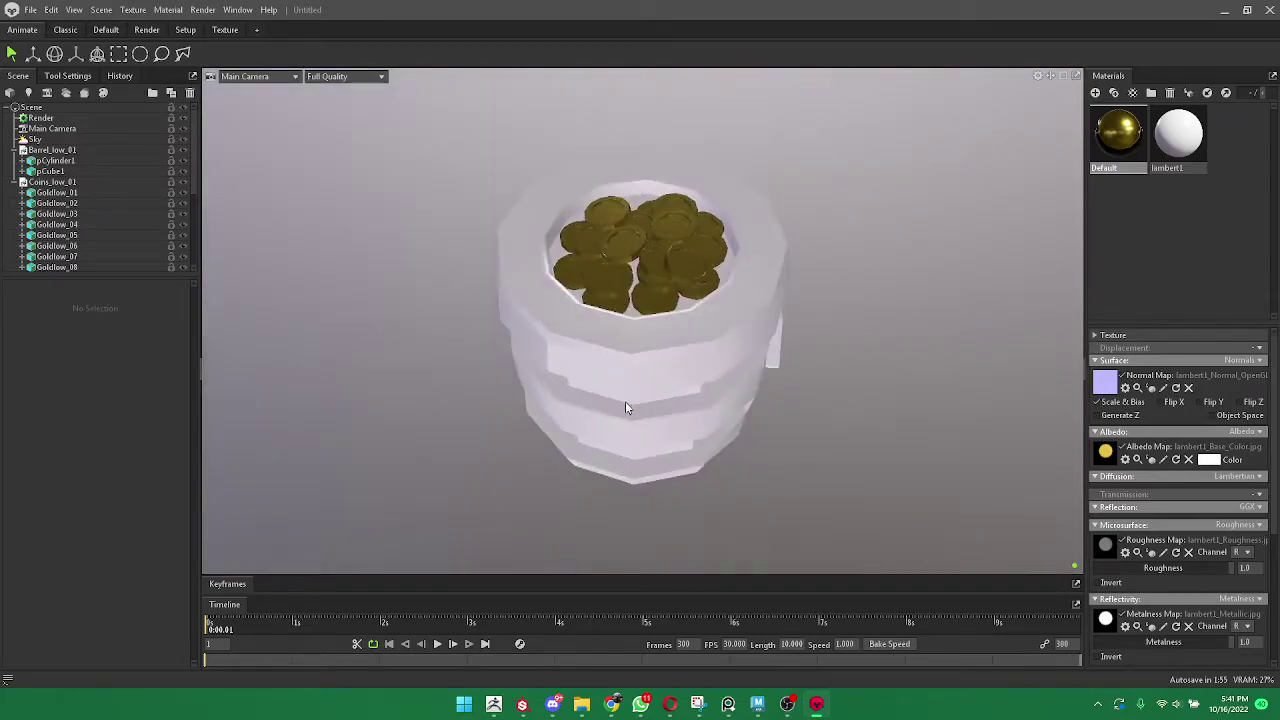
drag(1135, 141, 636, 267)
mouse_move(1118, 135)
mouse_down()
mouse_move(660, 288)
mouse_move(711, 297)
mouse_move(608, 371)
mouse_move(1066, 429)
mouse_up()
key(ctrl+z)
scroll(608, 378, up, 2)
scroll(603, 386, down, 3)
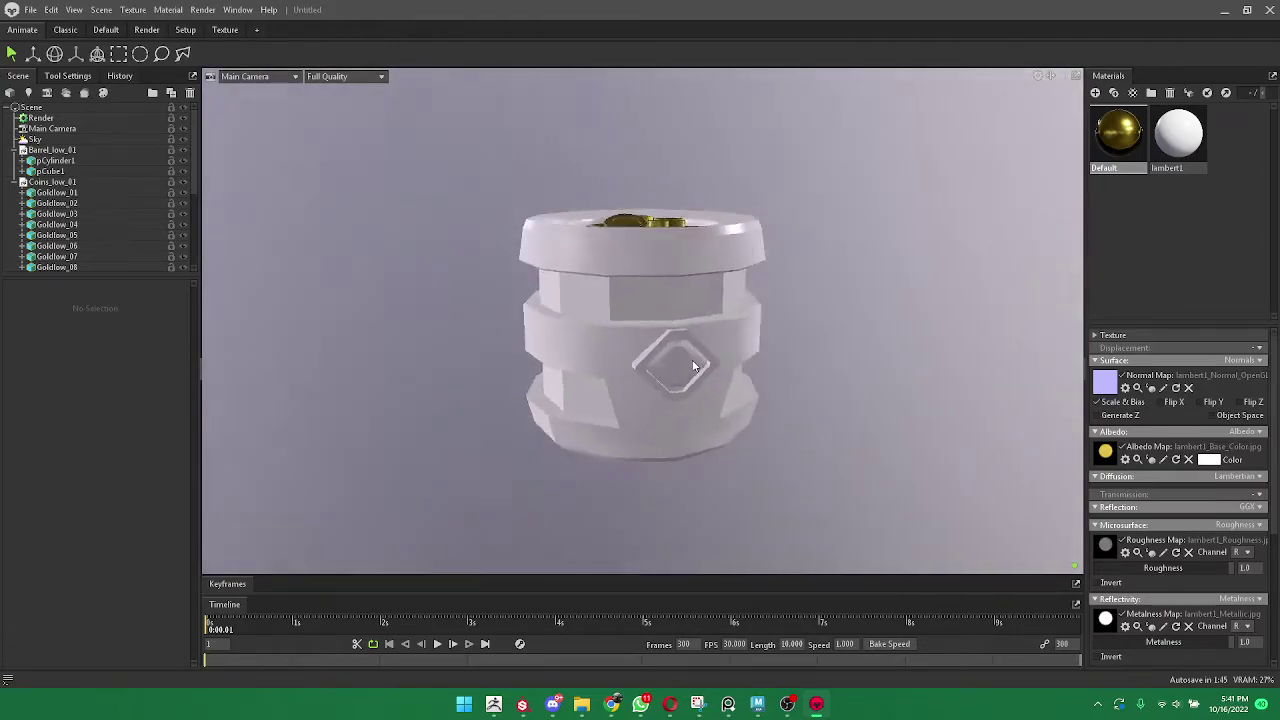
- Select lambert1 and load lambert1_Normal_OpenGL and lambert1_Base_Color.jpg as its normal and albedo maps
click(1180, 138)
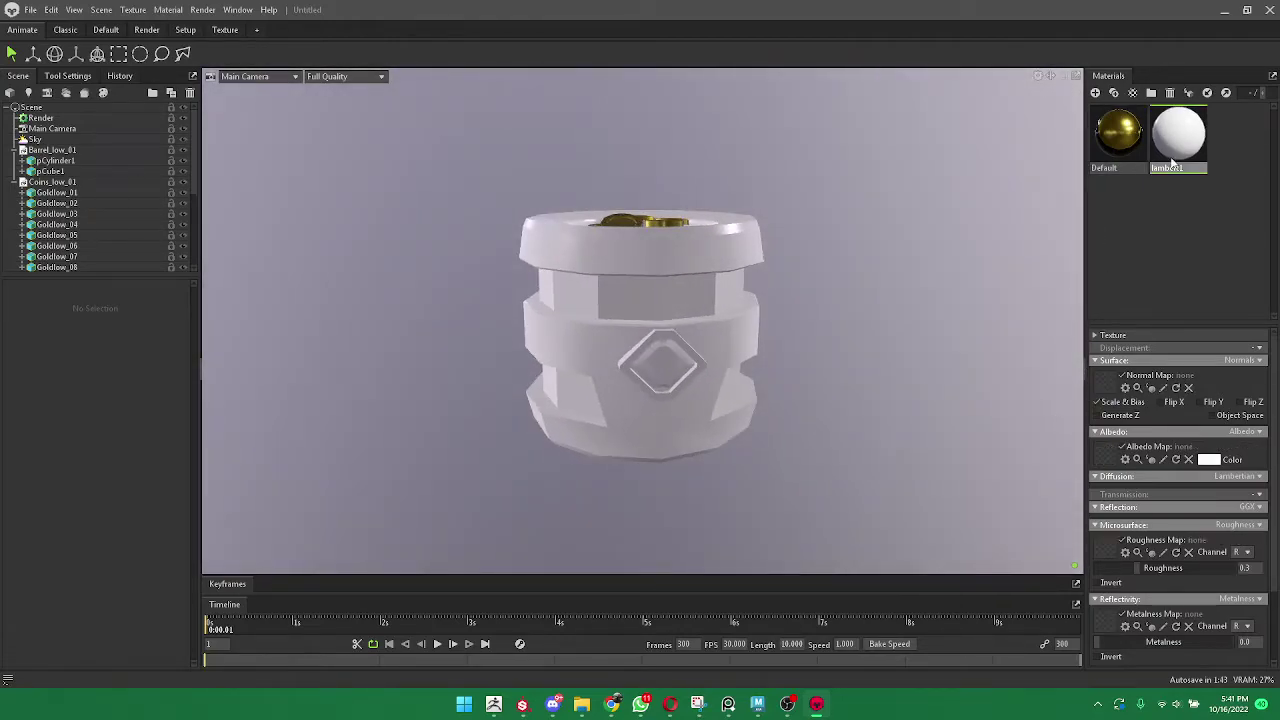
click(1105, 381)
click(528, 148)
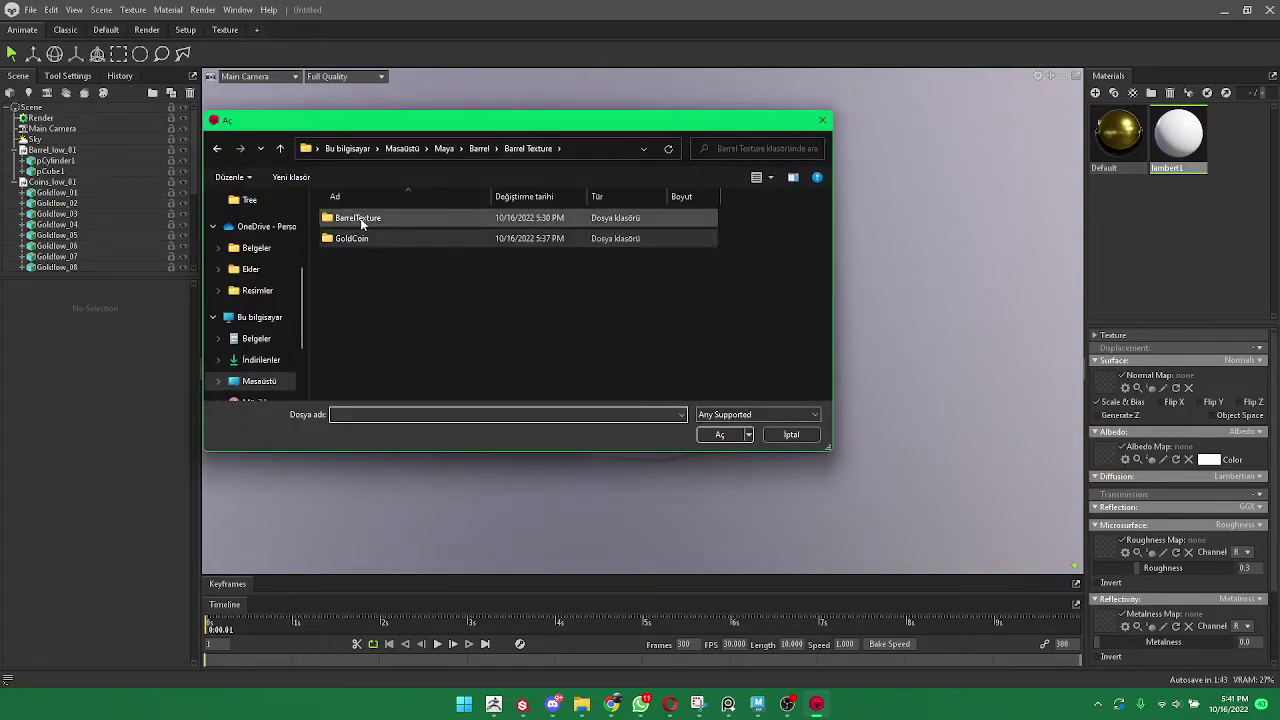
double_click(357, 214)
double_click(720, 228)
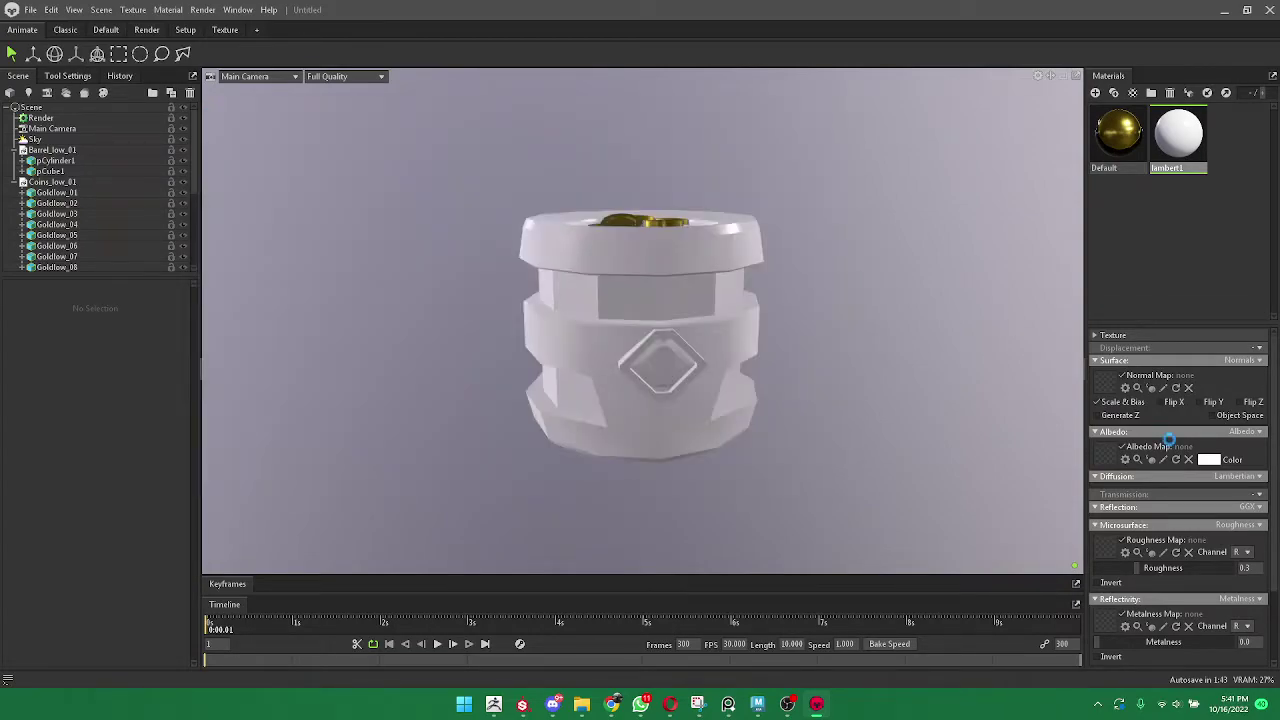
click(1106, 456)
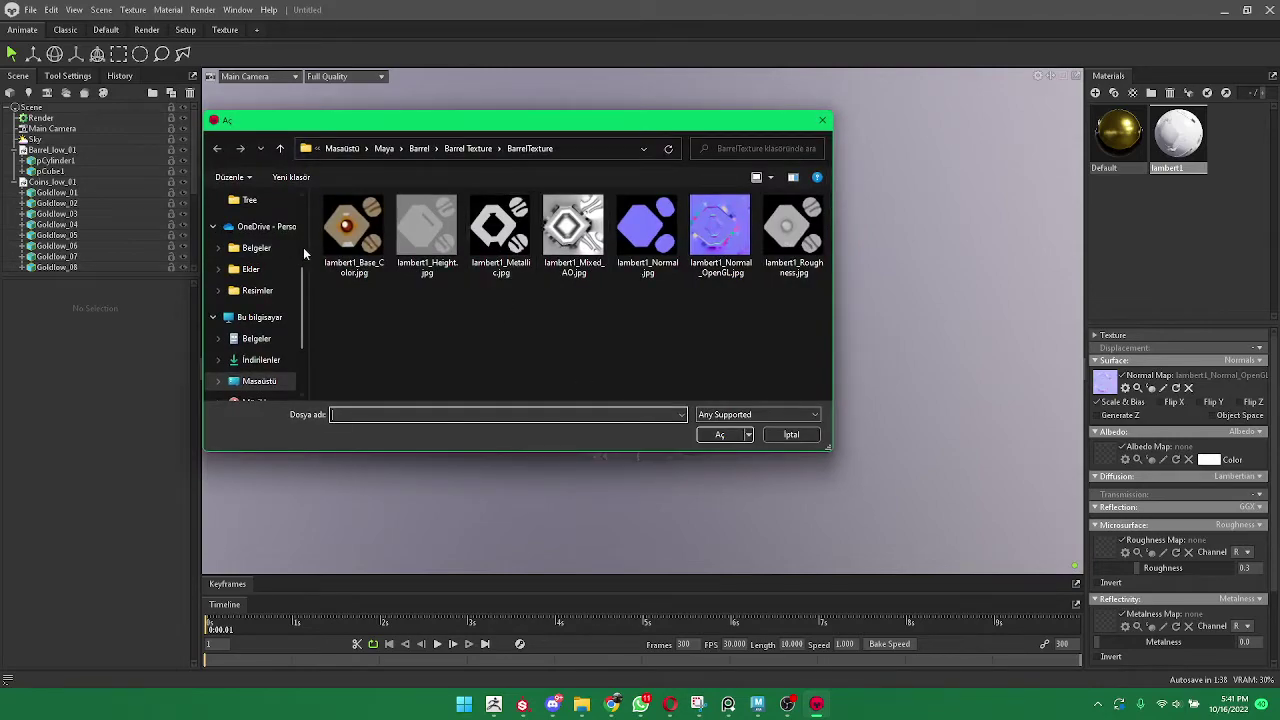
double_click(352, 228)
- Load lambert1_Roughness.jpg and lambert1_Metallic.jpg into the roughness and metalness slots
scroll(1111, 500, down, 2)
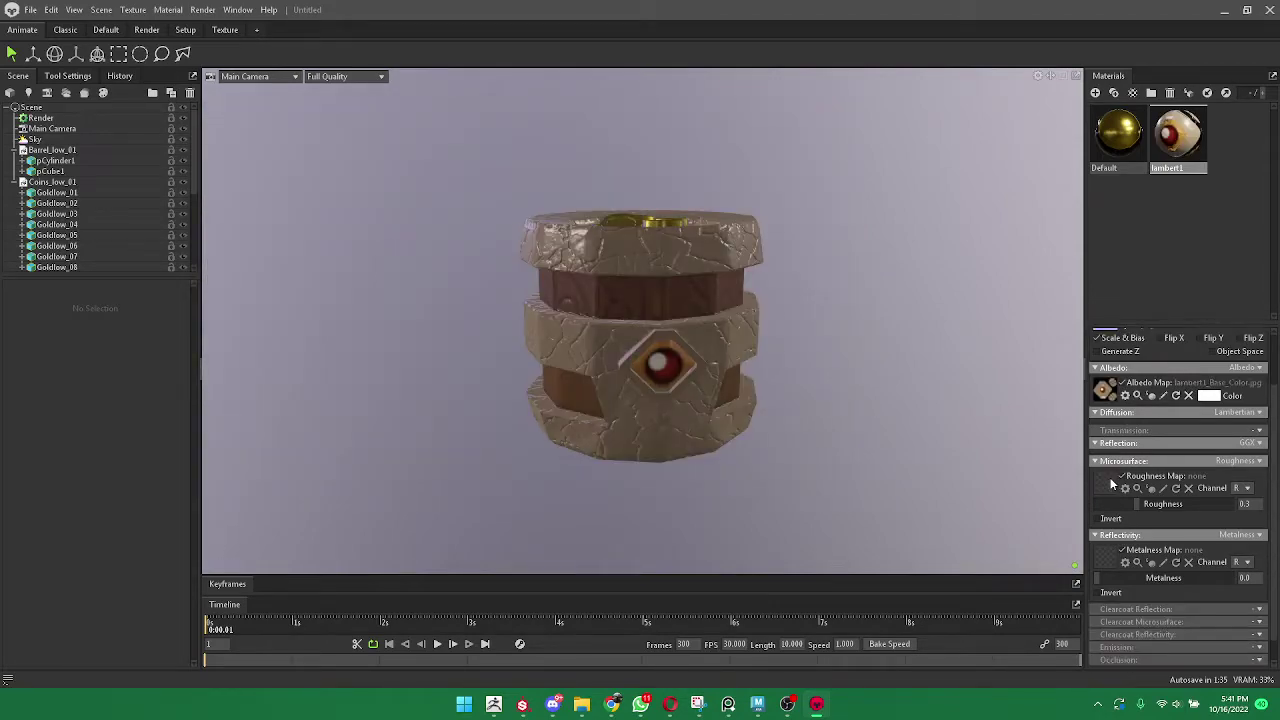
click(1108, 480)
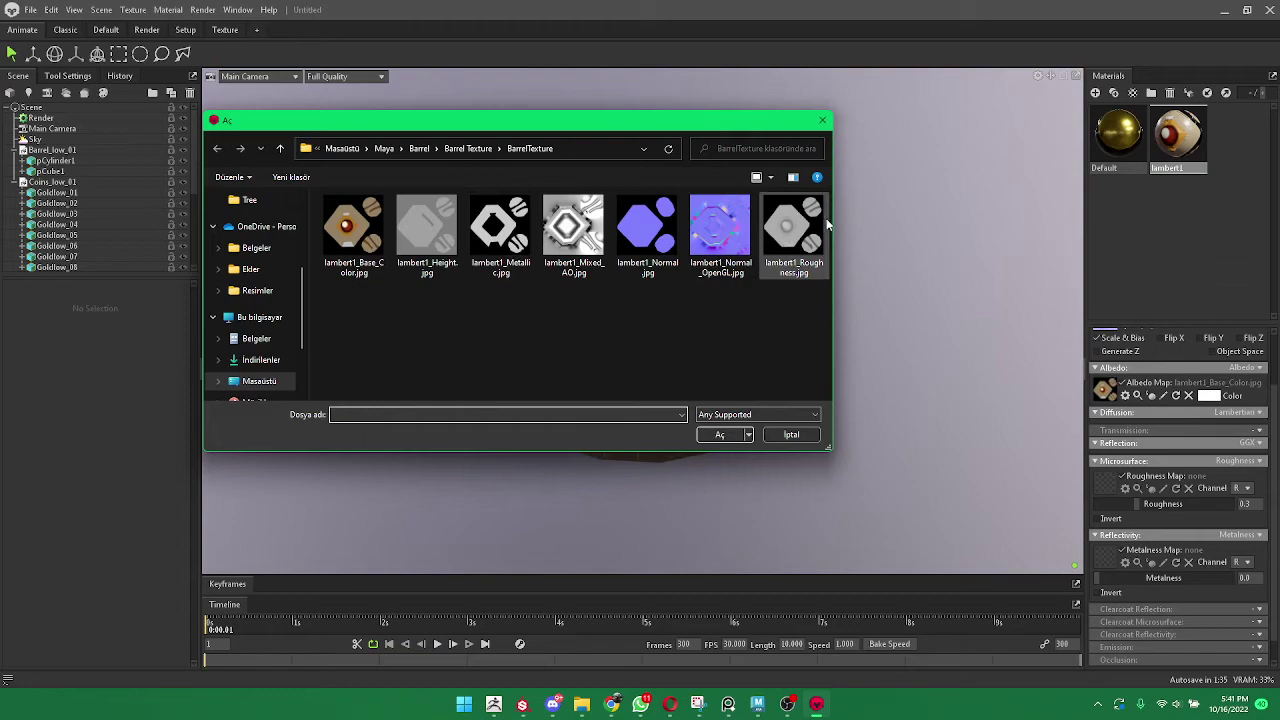
double_click(805, 214)
click(1103, 528)
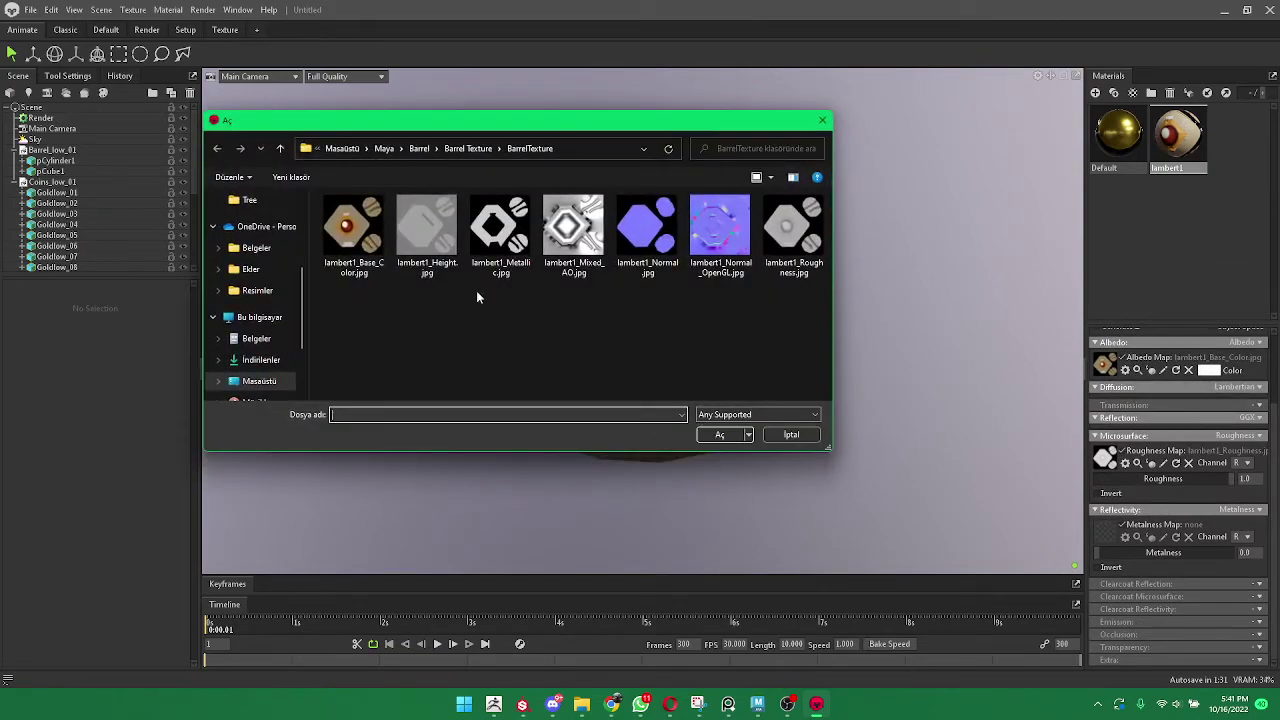
click(500, 235)
double_click(500, 263)
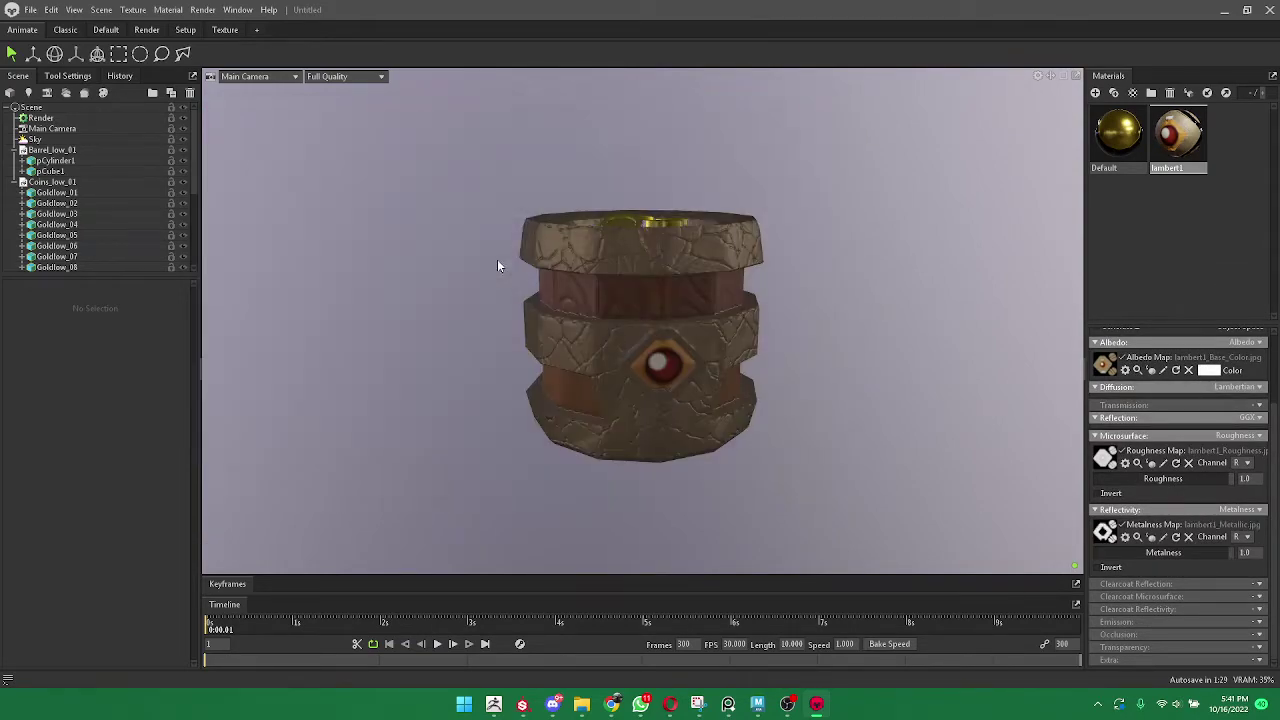
- Enable occlusion and load lambert1_Mixed_AO.jpg as both the occlusion and cavity maps
click(1259, 635)
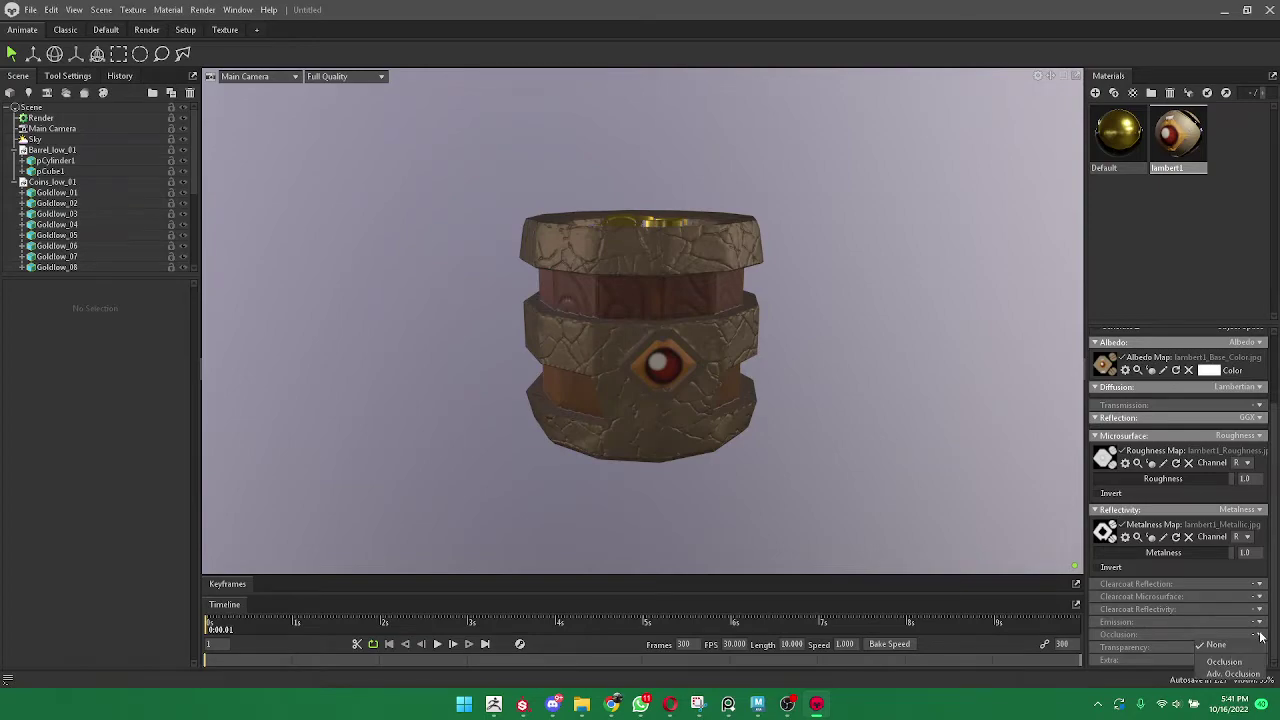
click(1230, 660)
scroll(1192, 573, down, 3)
click(1113, 539)
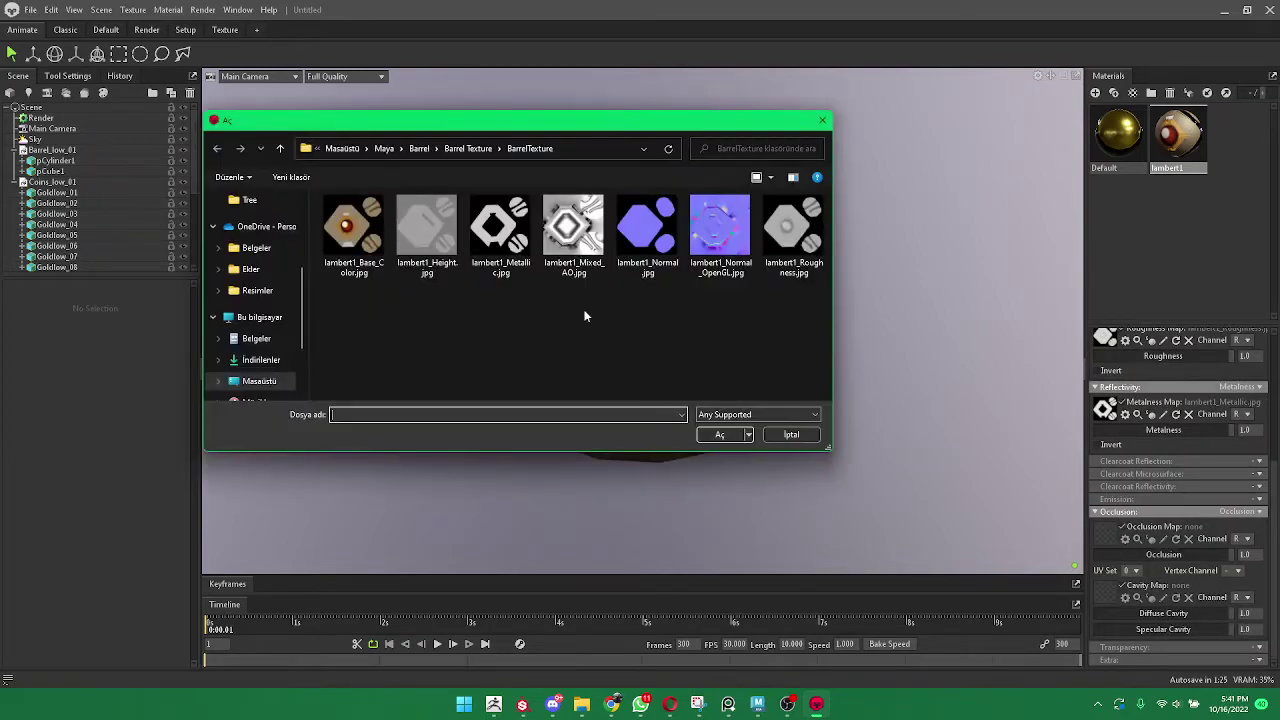
double_click(580, 221)
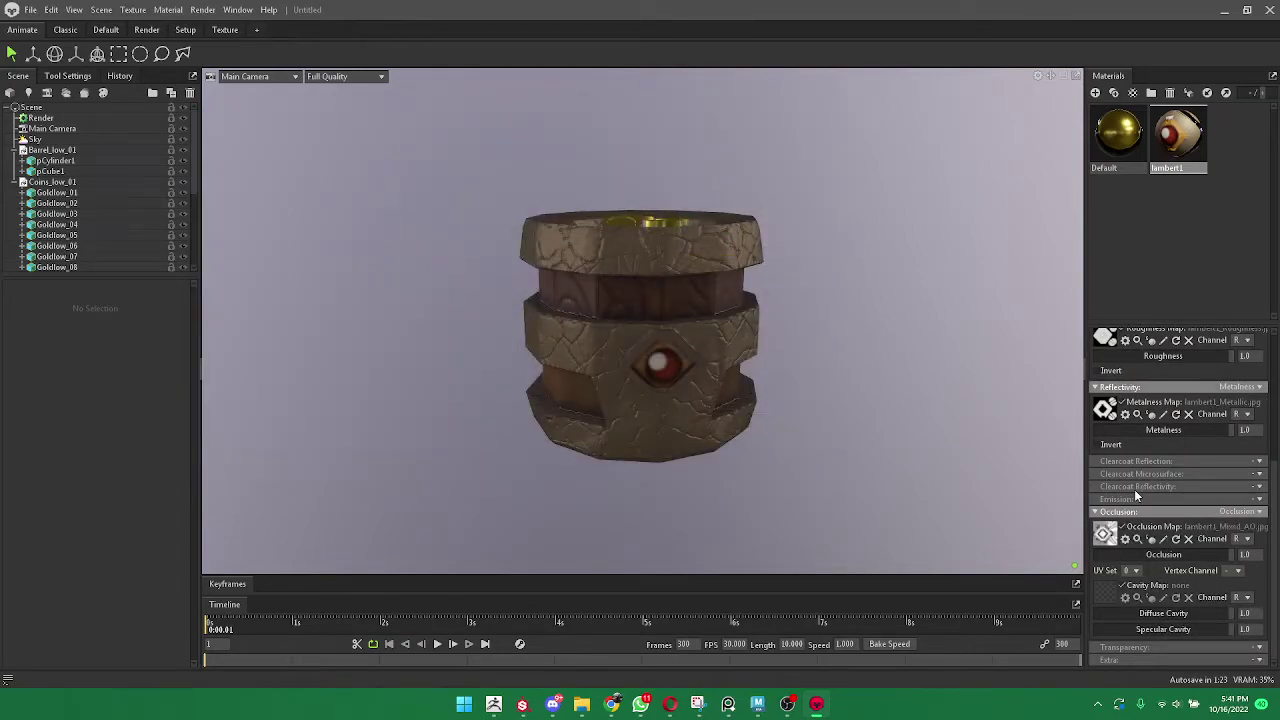
click(1113, 592)
double_click(590, 238)
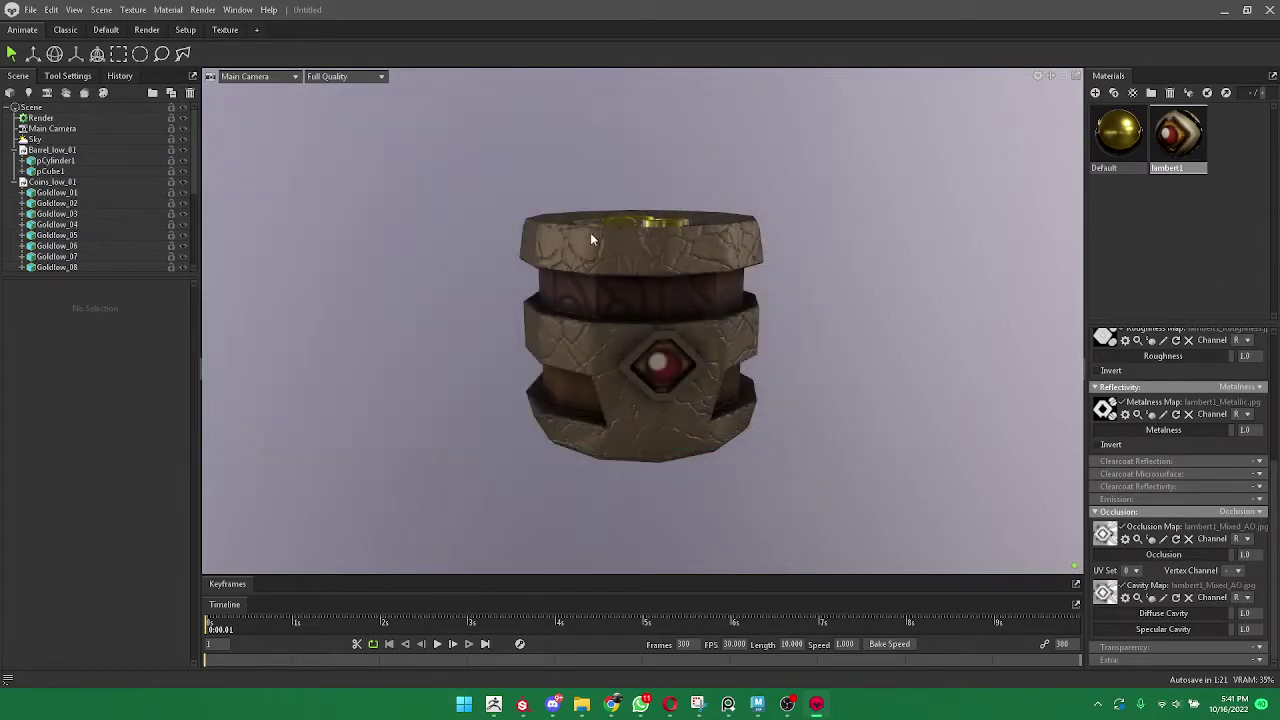
- Inspect the textured barrel, then set the Sky backdrop mode to Color
drag(795, 310, 714, 386)
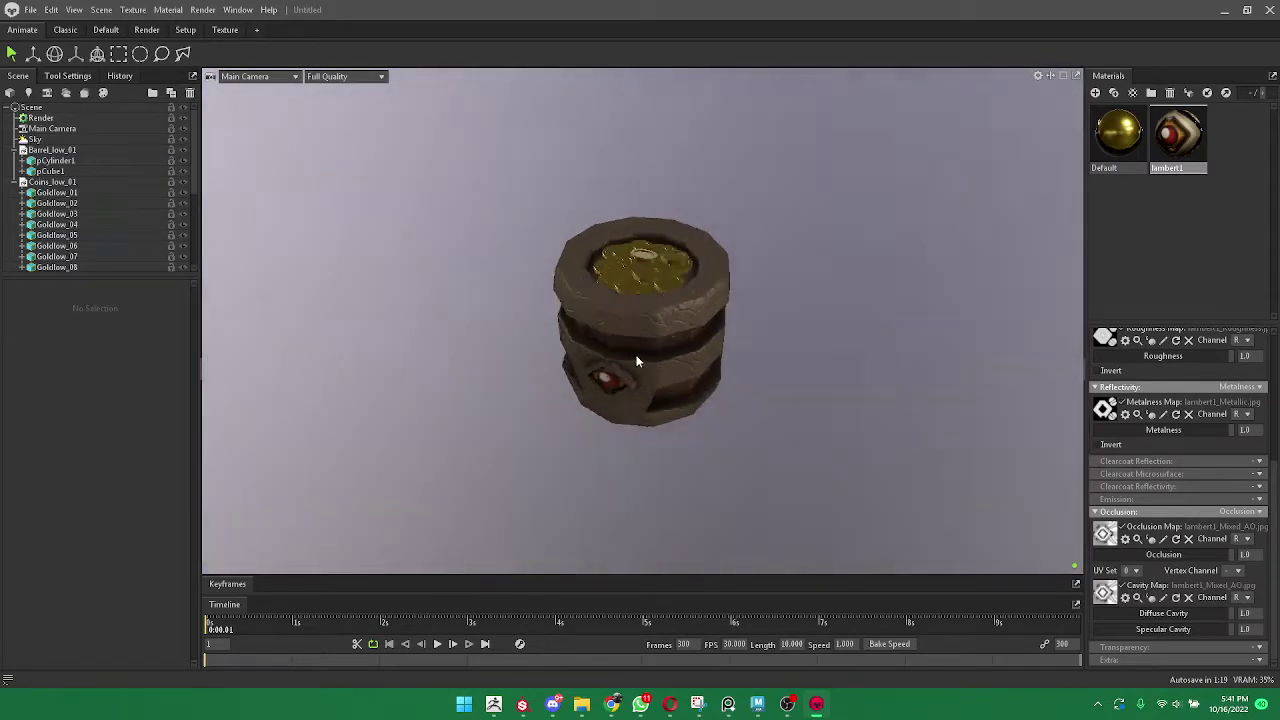
mouse_move(690, 332)
mouse_down()
mouse_move(554, 351)
mouse_move(701, 348)
mouse_move(558, 367)
mouse_move(660, 352)
mouse_up()
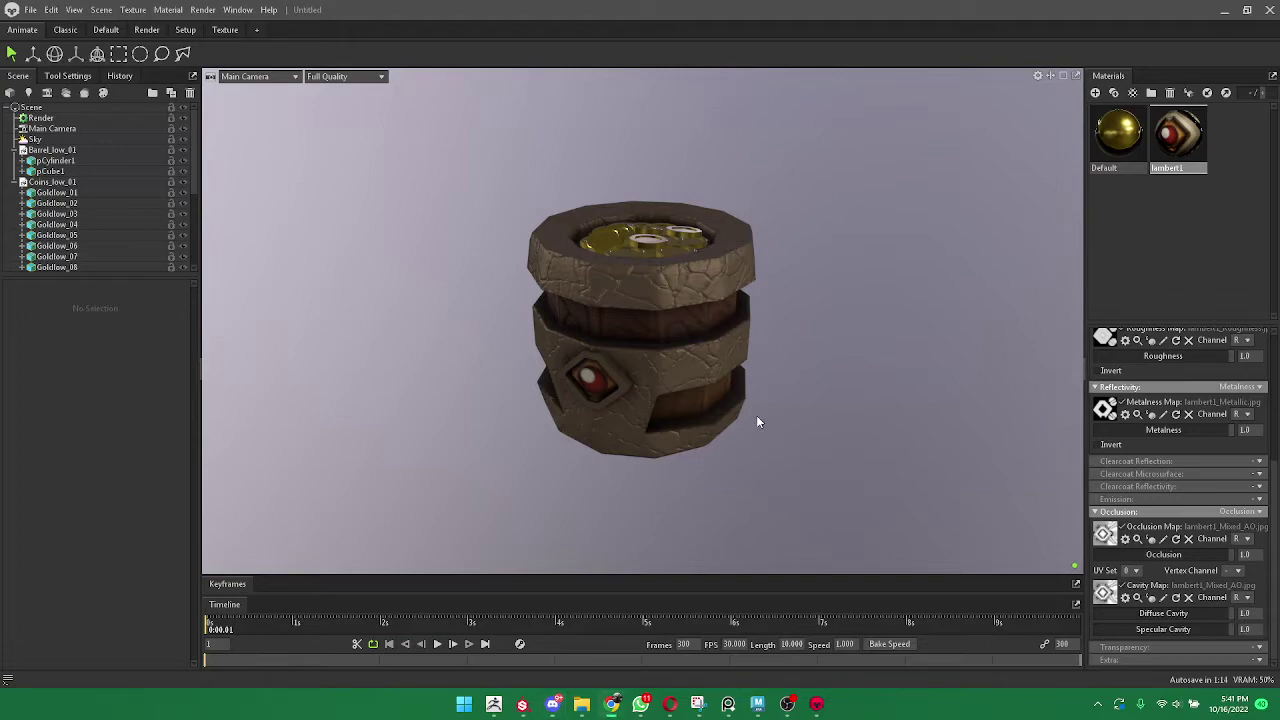
mouse_move(758, 407)
mouse_down()
mouse_move(751, 380)
mouse_move(808, 403)
mouse_move(714, 437)
mouse_move(725, 434)
mouse_move(708, 399)
mouse_move(766, 420)
mouse_move(760, 383)
mouse_move(594, 255)
mouse_up()
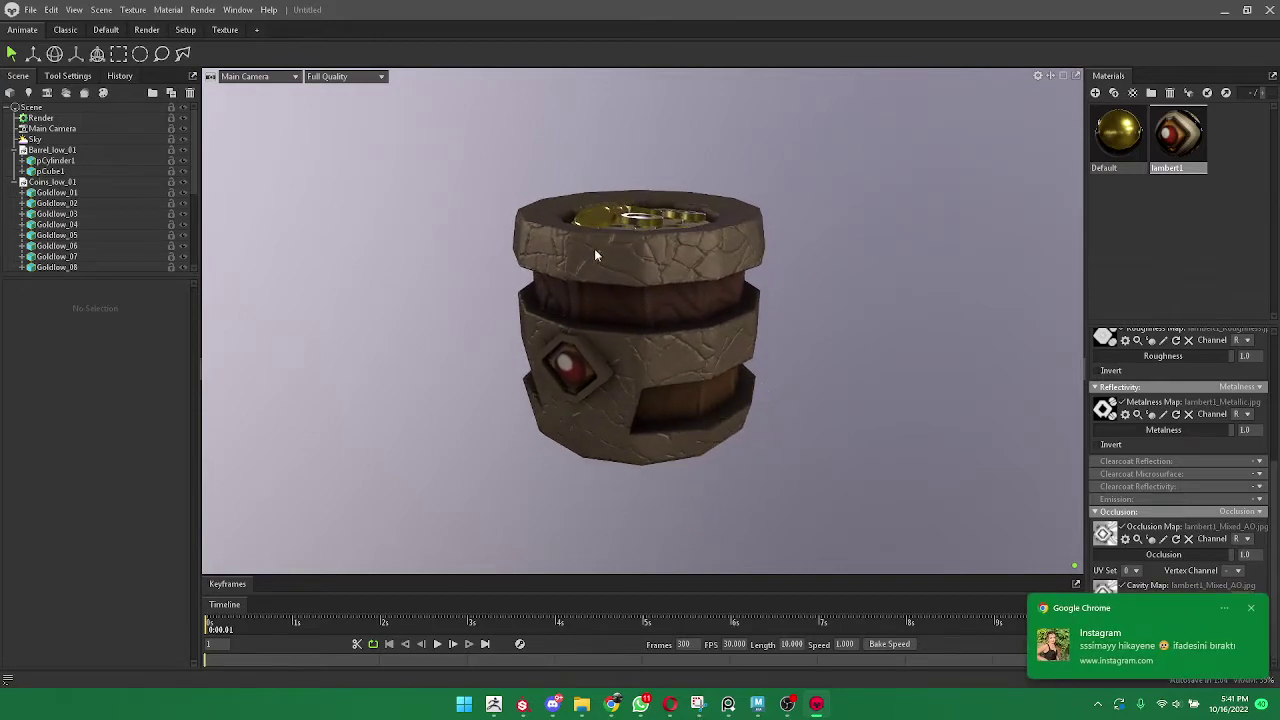
click(35, 139)
click(87, 523)
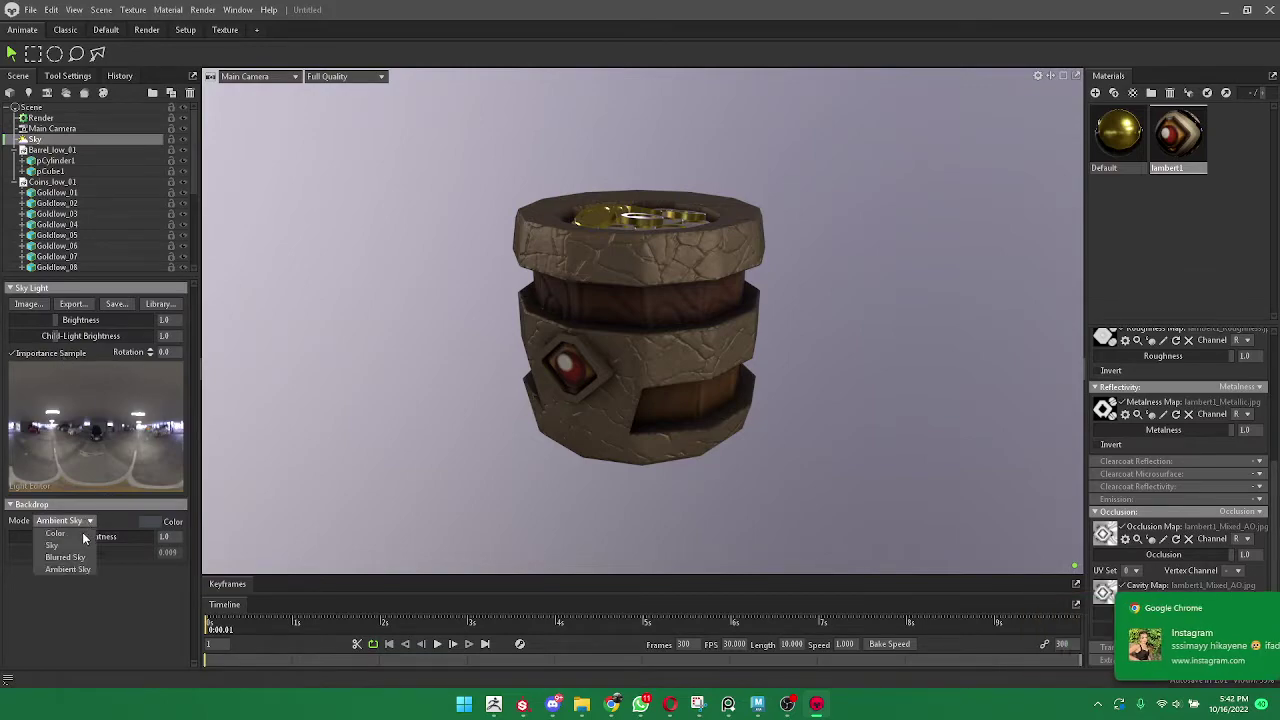
click(85, 541)
- Set the Sky backdrop colour to black and review the Render and Main Camera settings
click(160, 527)
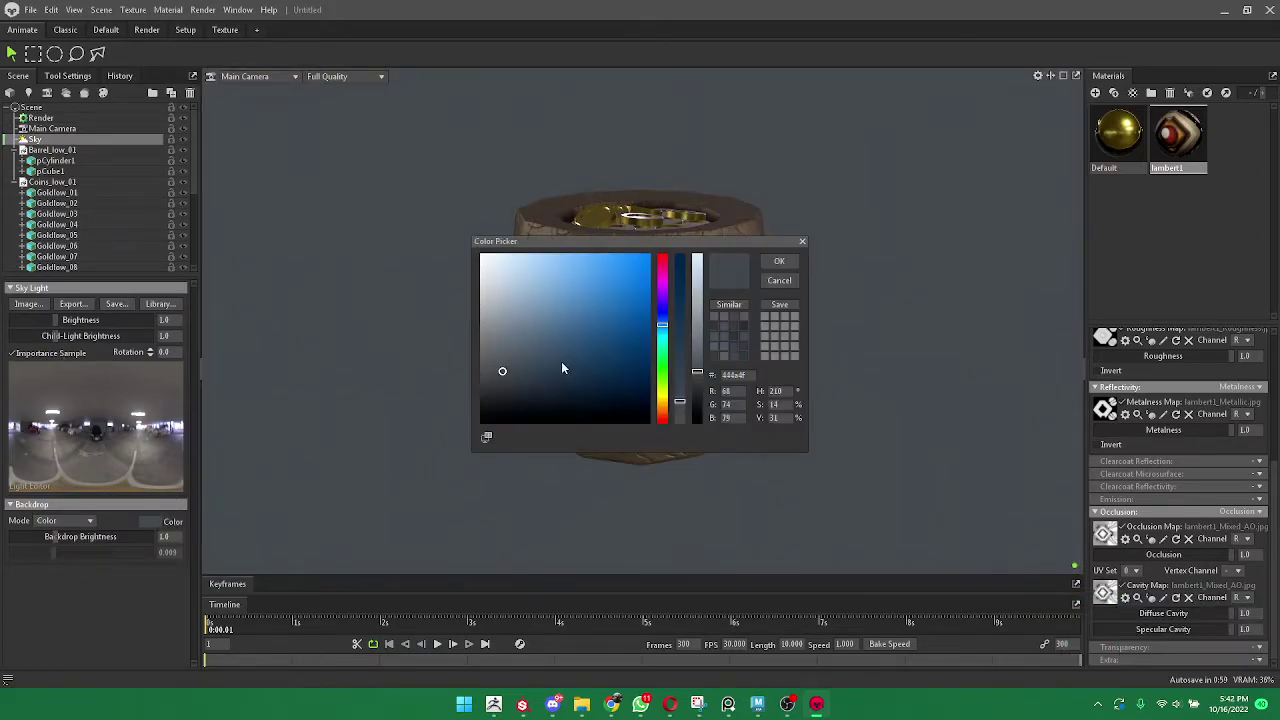
drag(561, 361, 423, 564)
click(780, 261)
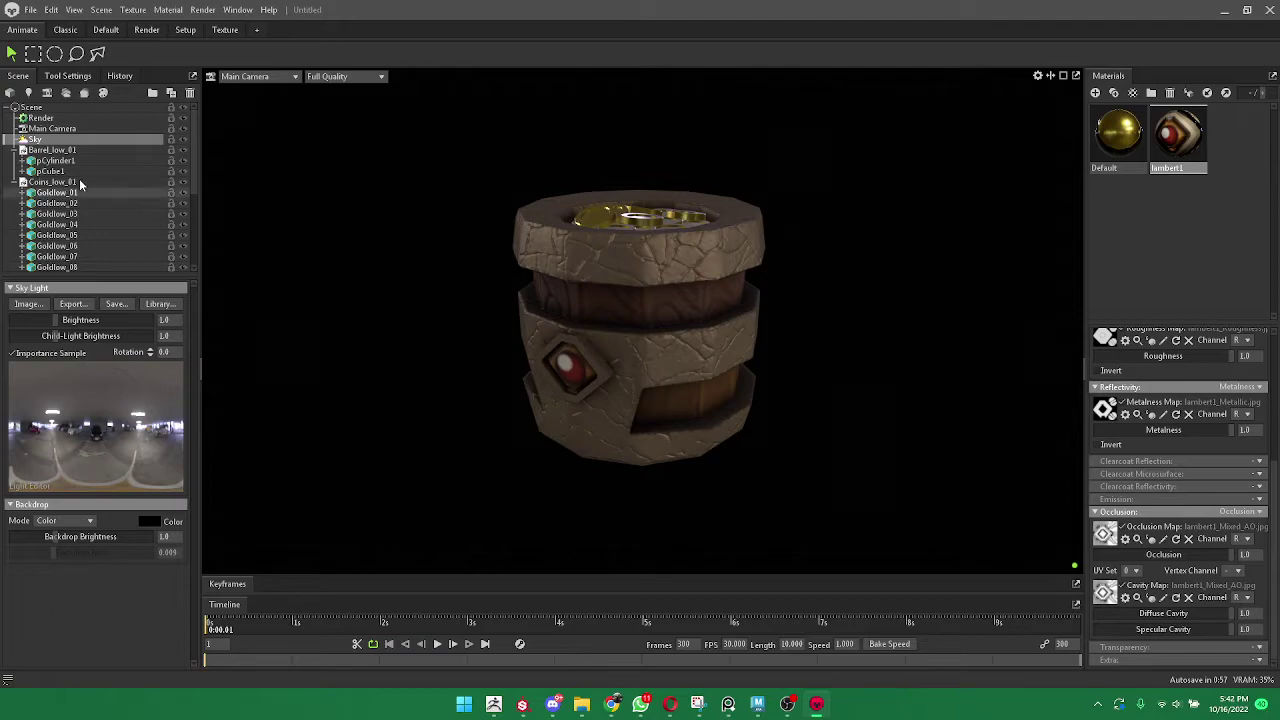
click(36, 119)
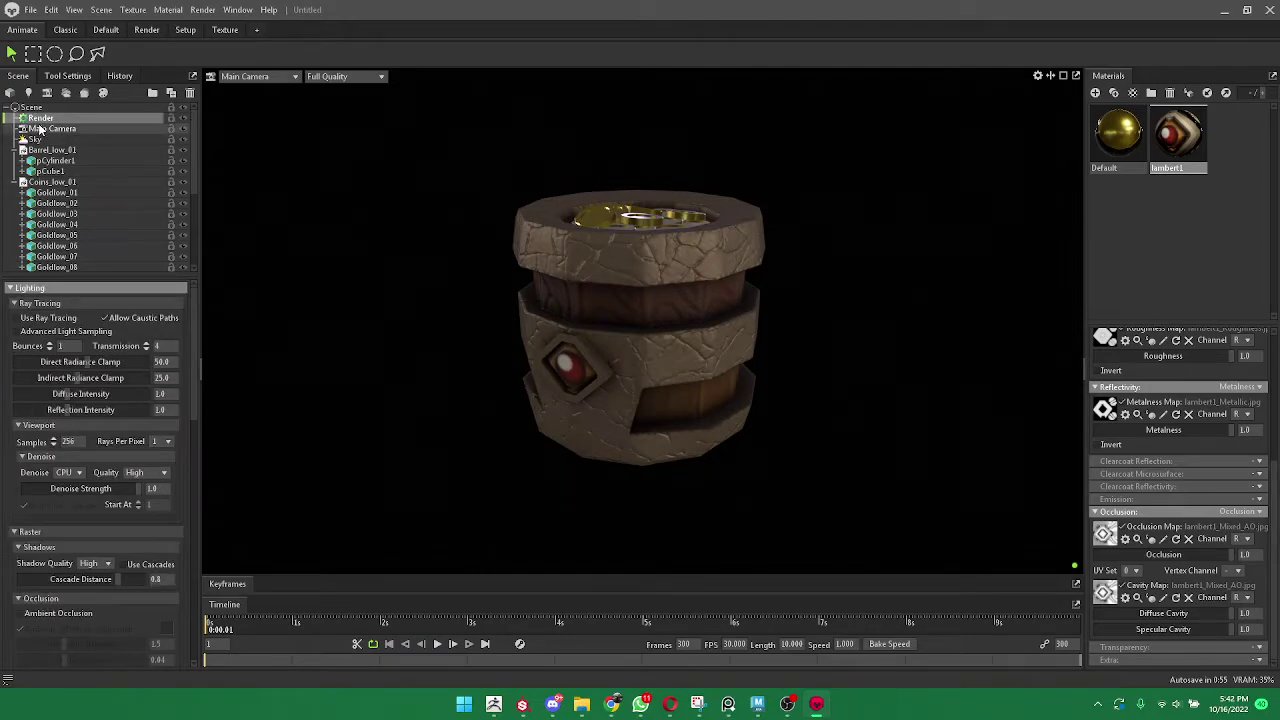
click(40, 129)
click(40, 140)
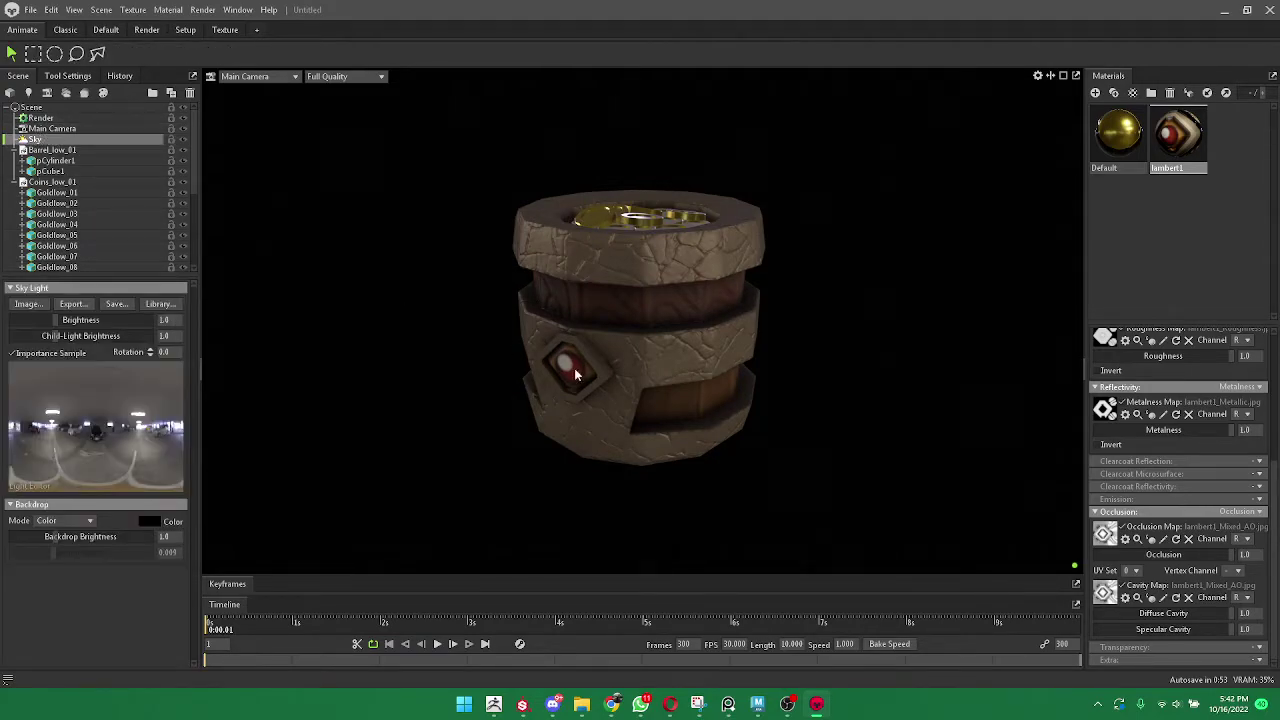
mouse_move(574, 368)
mouse_down()
mouse_move(509, 350)
mouse_move(540, 390)
mouse_move(552, 364)
mouse_move(606, 359)
mouse_up()
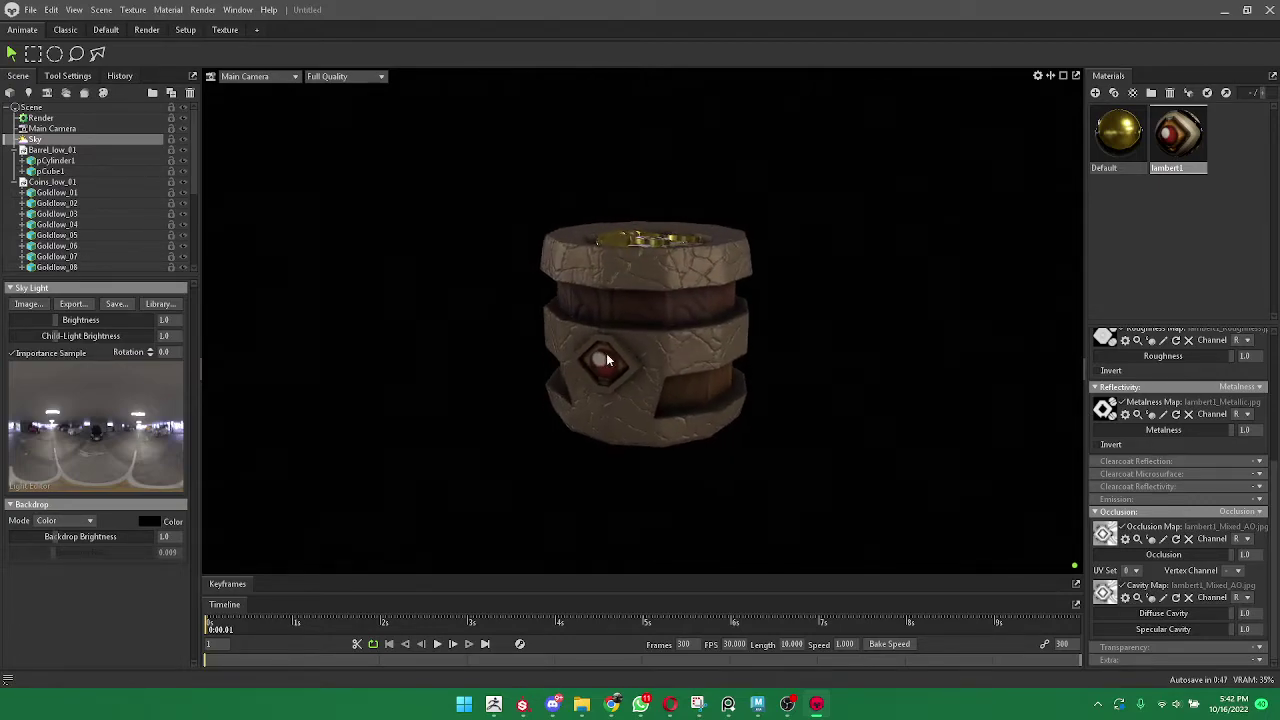
- Add a spot light aimed at the barrel and set its brightness to 4.688
click(28, 92)
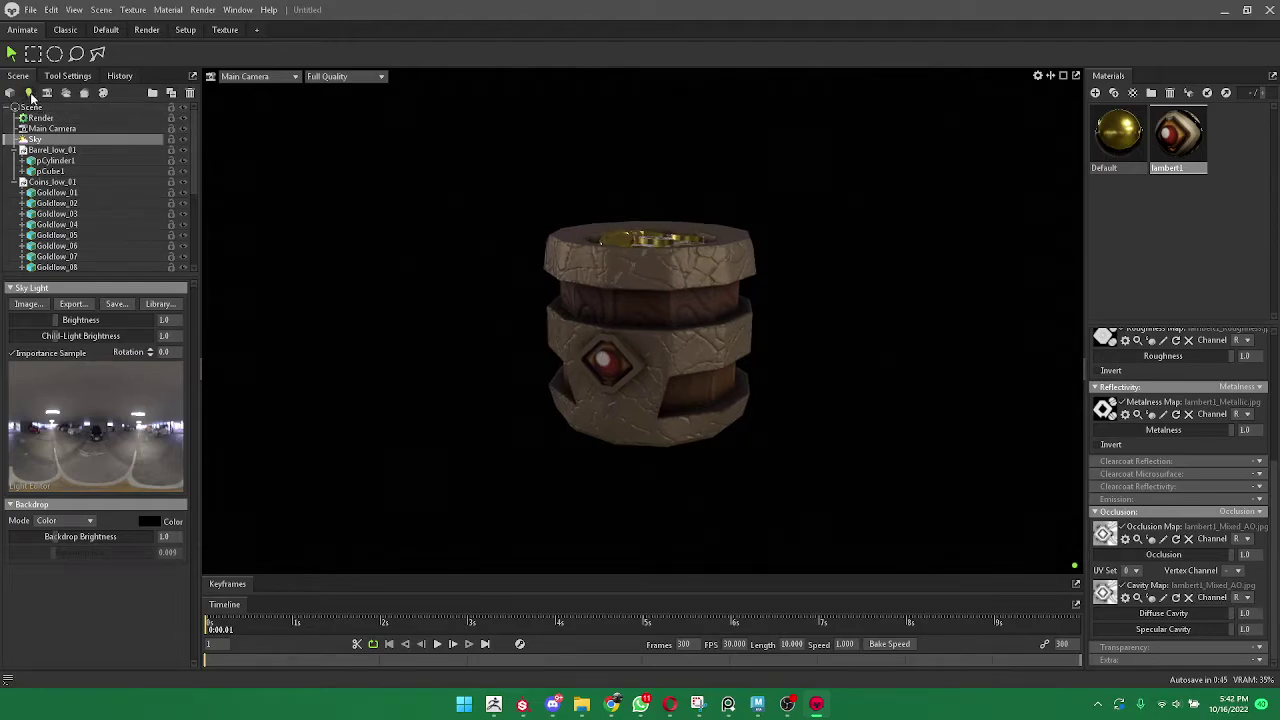
mouse_move(862, 325)
mouse_down()
mouse_move(766, 312)
mouse_move(736, 339)
mouse_move(773, 328)
mouse_move(596, 338)
mouse_move(708, 362)
mouse_move(291, 382)
mouse_up()
drag(44, 334, 57, 340)
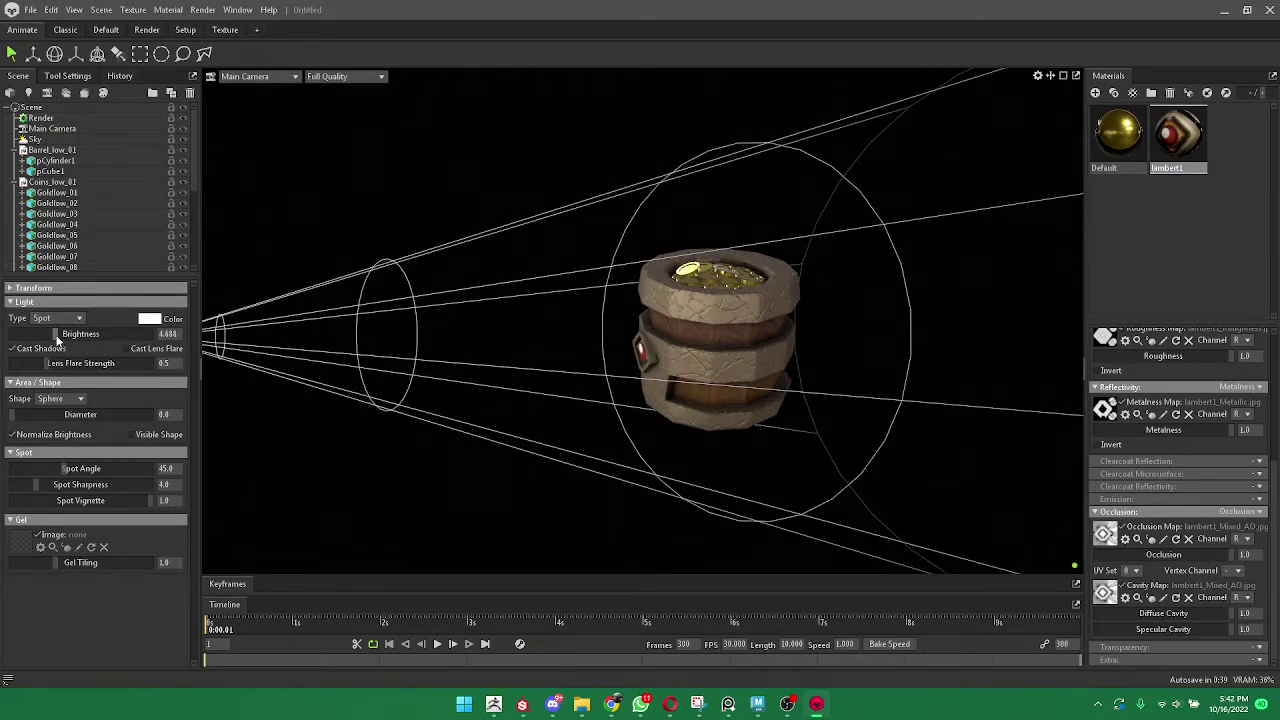
mouse_move(300, 390)
mouse_down()
mouse_move(551, 404)
mouse_move(517, 419)
mouse_move(837, 446)
mouse_move(698, 361)
mouse_move(777, 372)
mouse_move(651, 366)
mouse_move(753, 365)
mouse_move(657, 368)
mouse_move(670, 387)
mouse_move(656, 375)
mouse_up()
scroll(657, 368, up, 3)
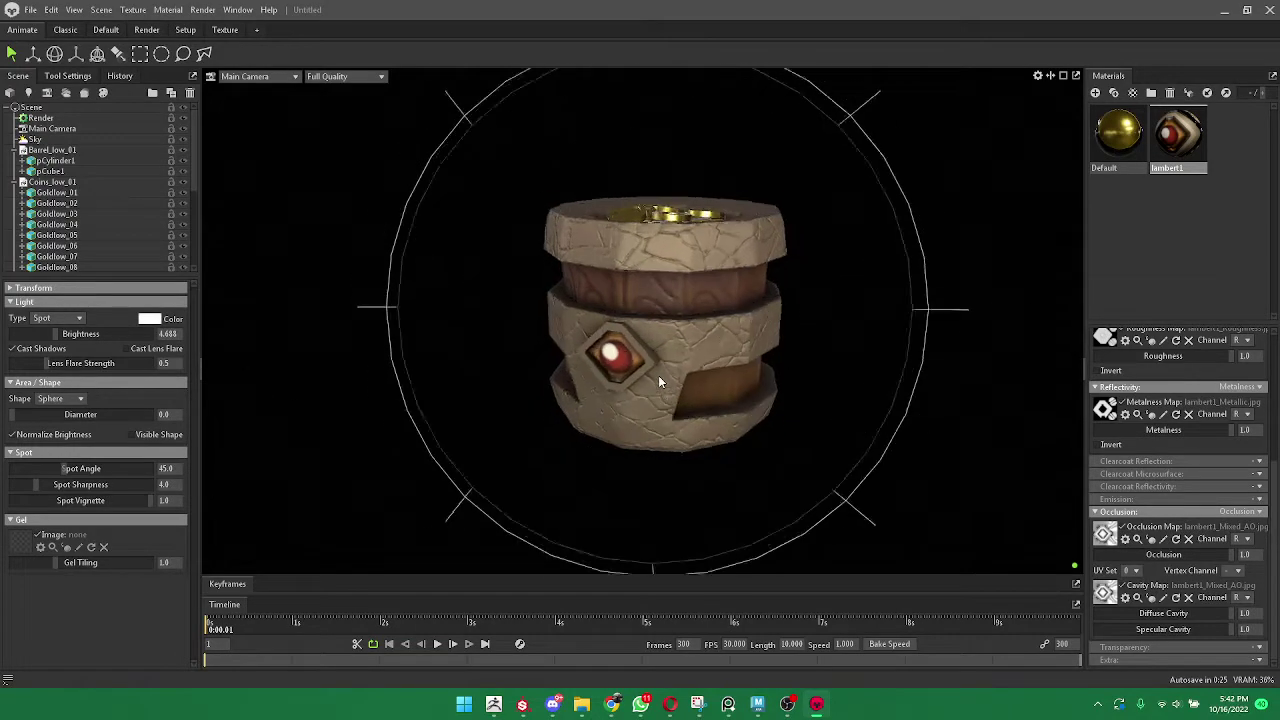
scroll(658, 377, up, 2)
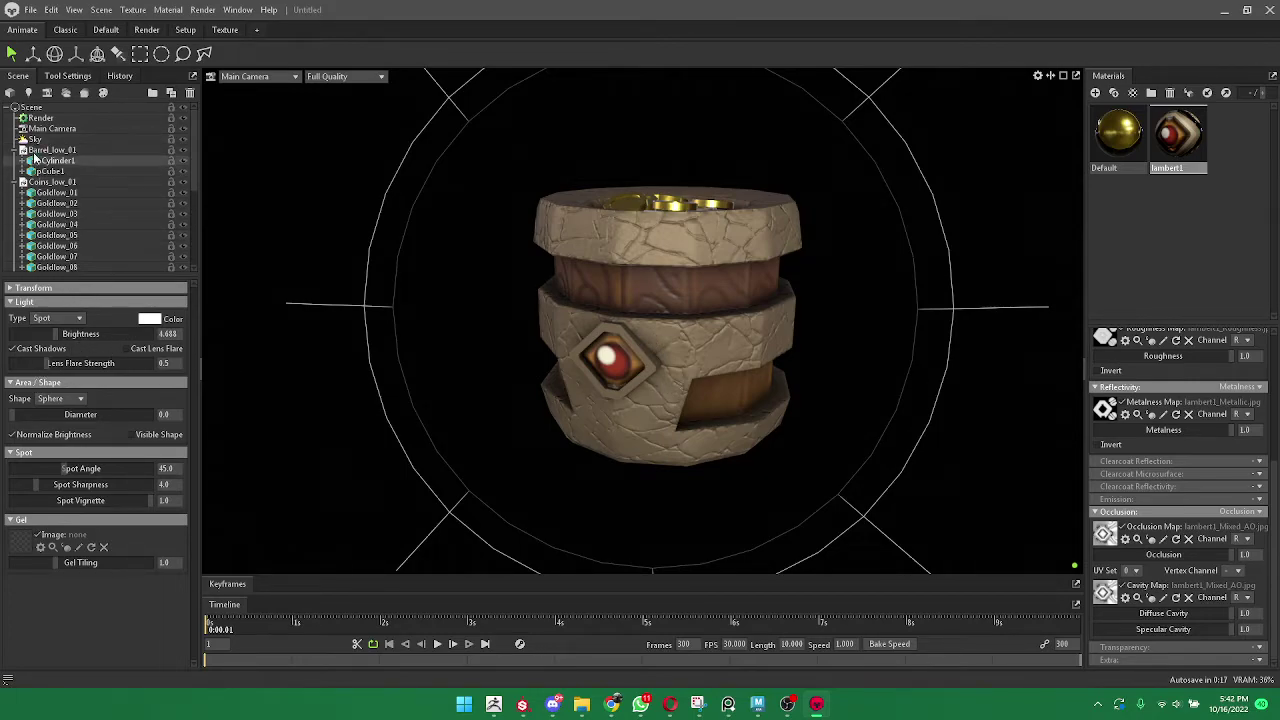
click(42, 119)
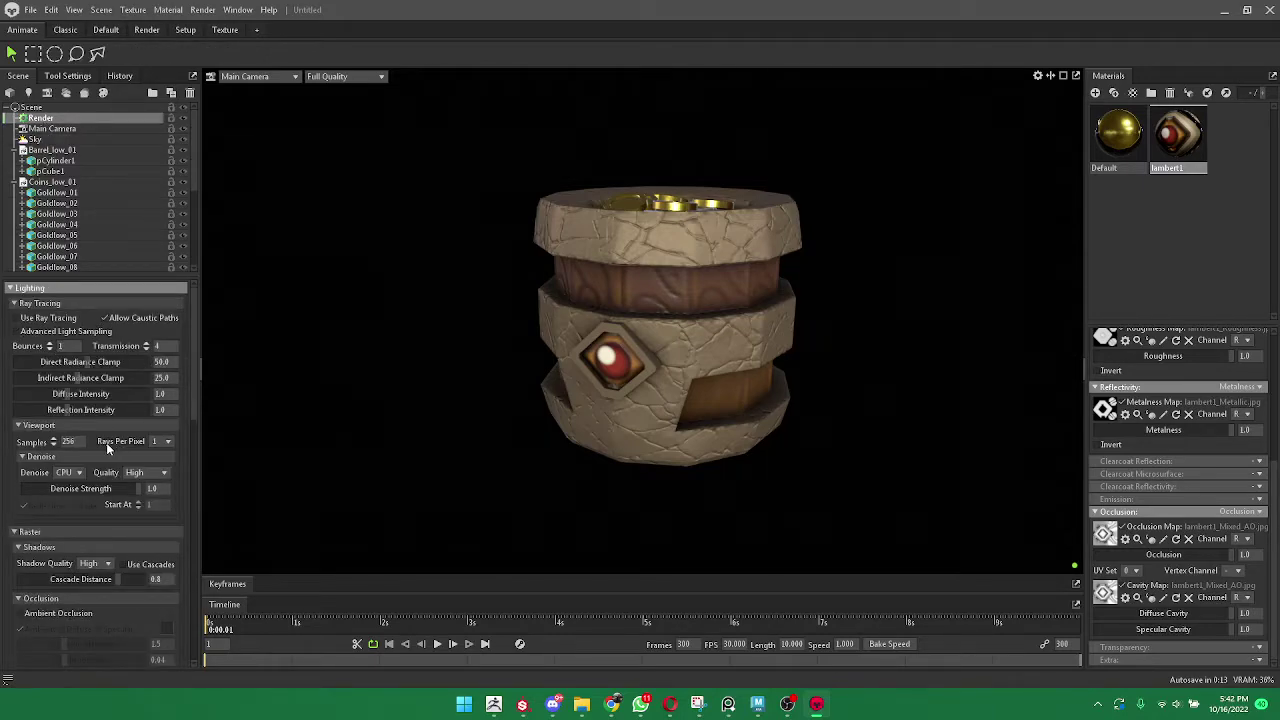
- Turn on Ambient Occlusion in the Render settings
scroll(105, 442, down, 2)
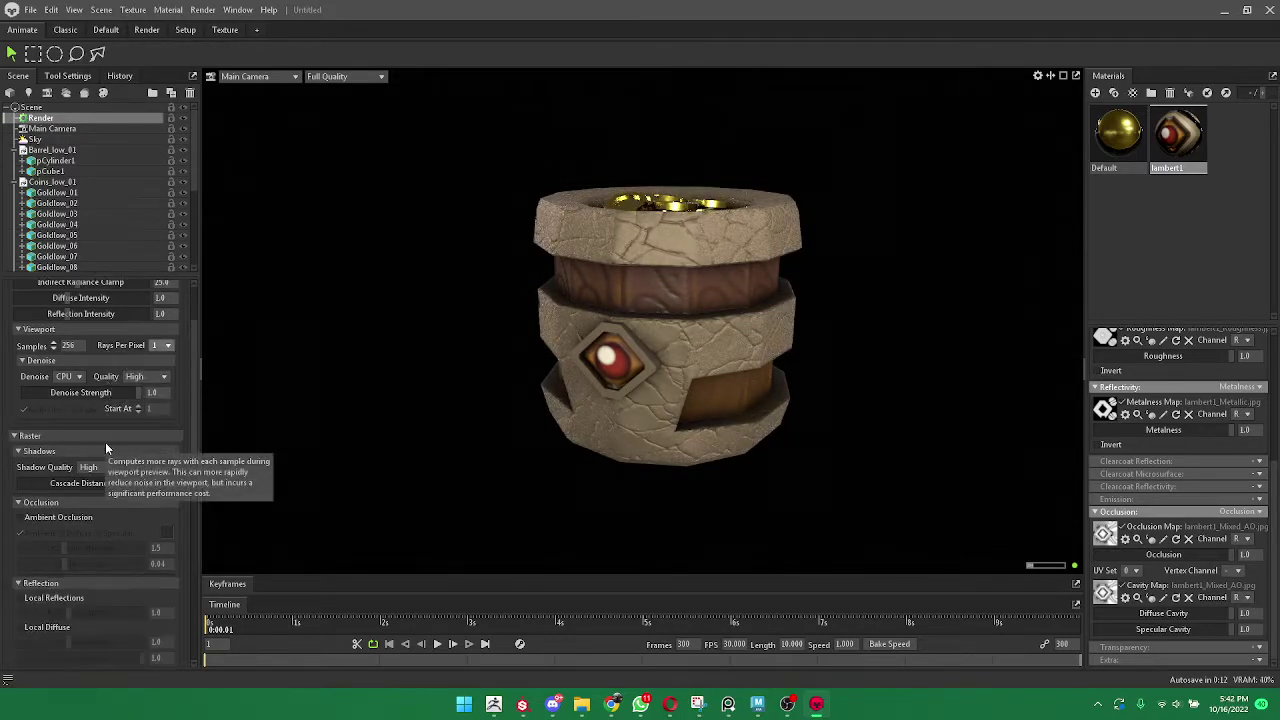
scroll(19, 476, down, 2)
click(20, 421)
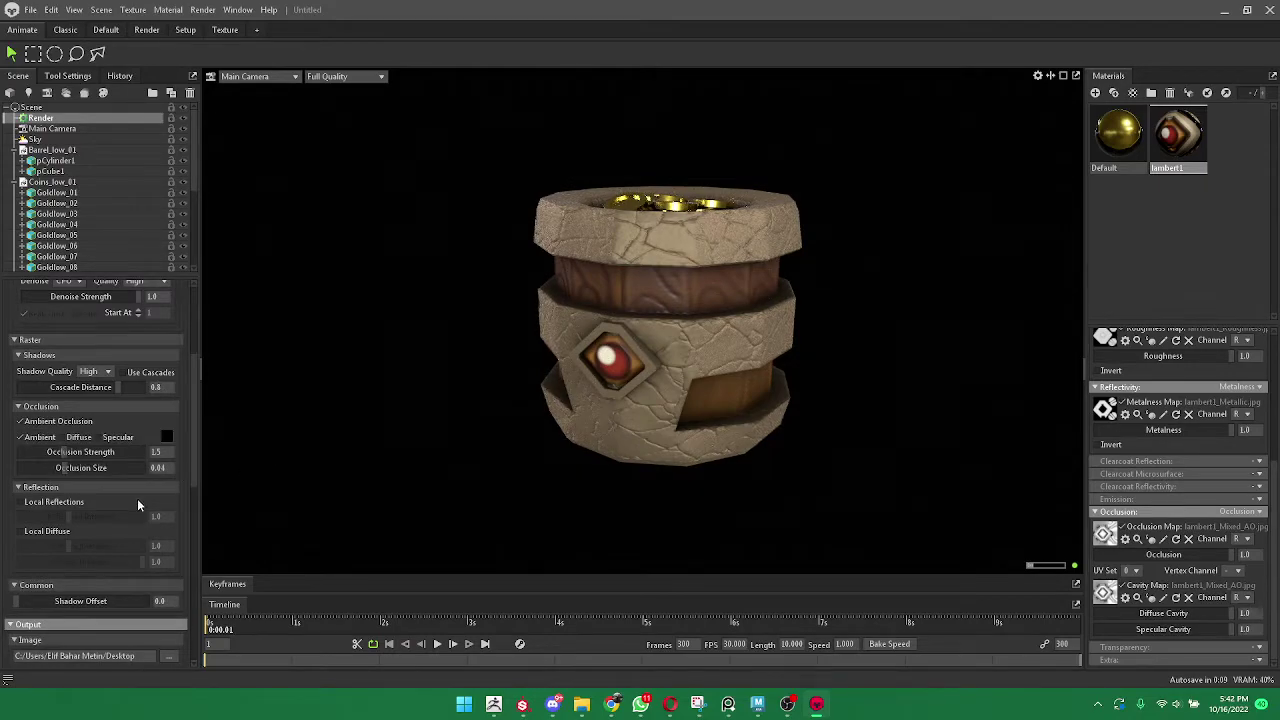
scroll(100, 480, down, 2)
scroll(55, 450, down, 2)
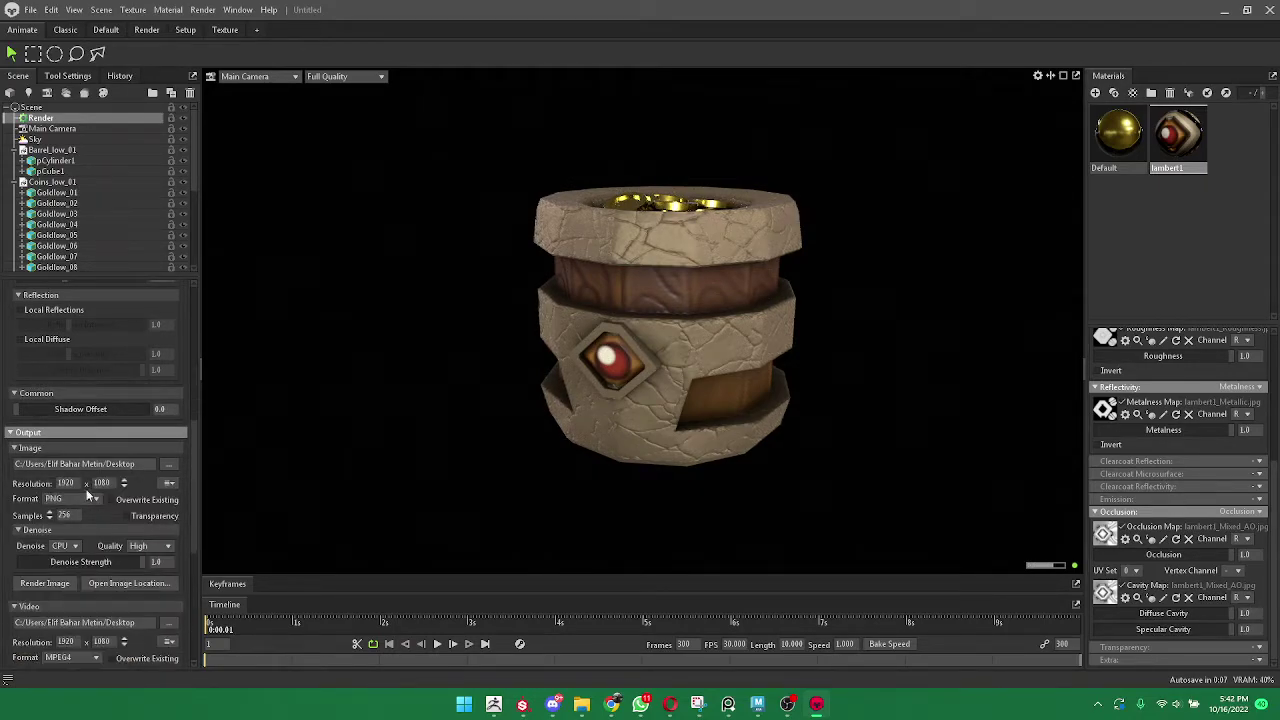
scroll(66, 478, up, 4)
scroll(69, 477, up, 4)
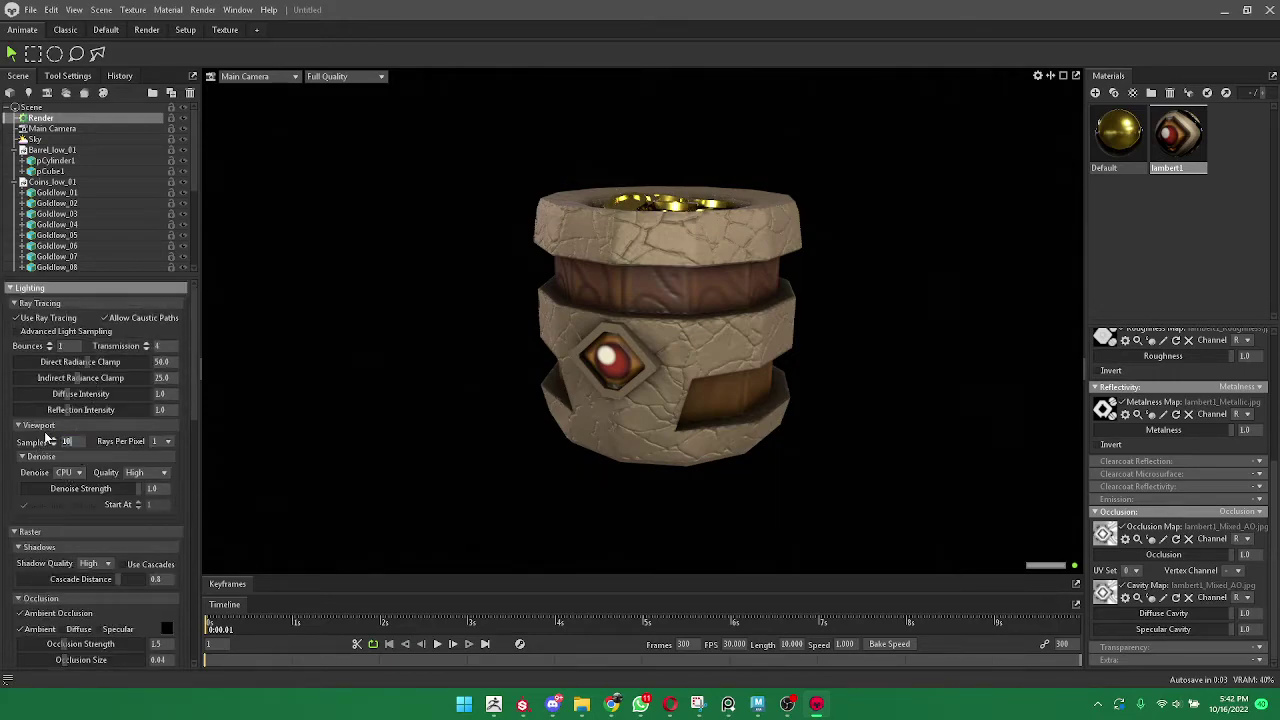
- Set viewport ray tracing to 1024 samples with 2 rays per pixel
click(169, 444)
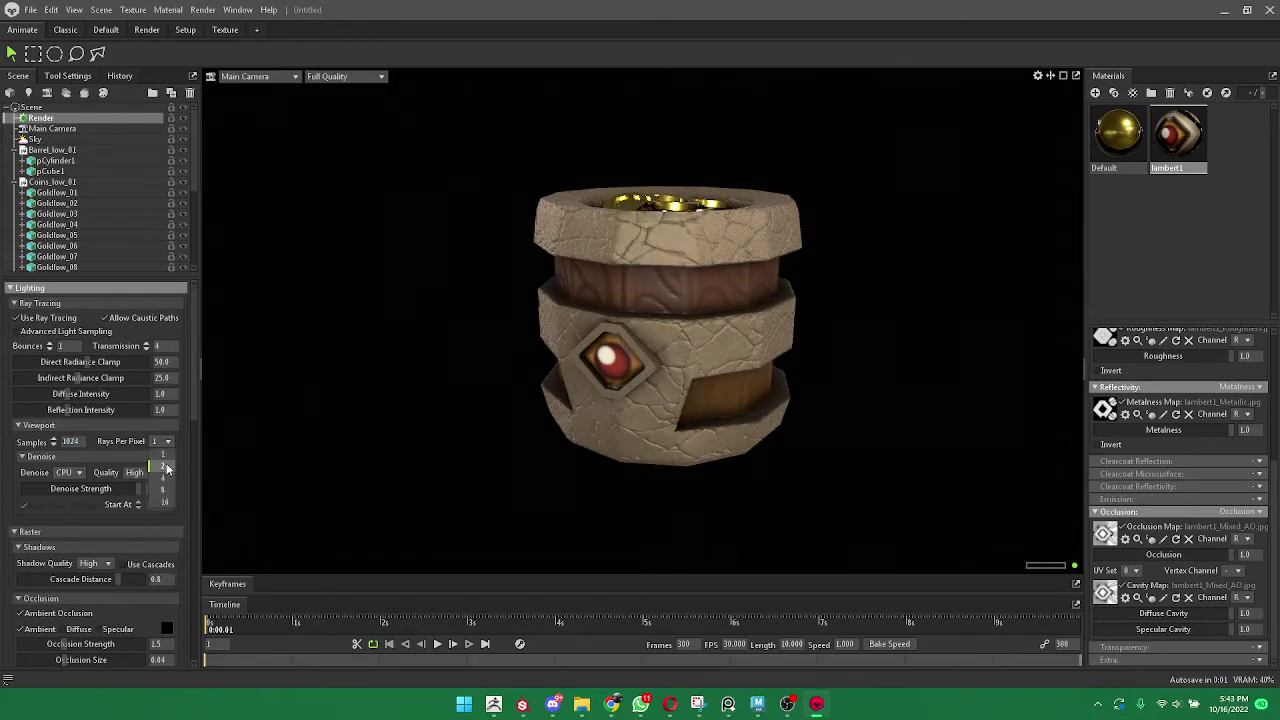
click(165, 470)
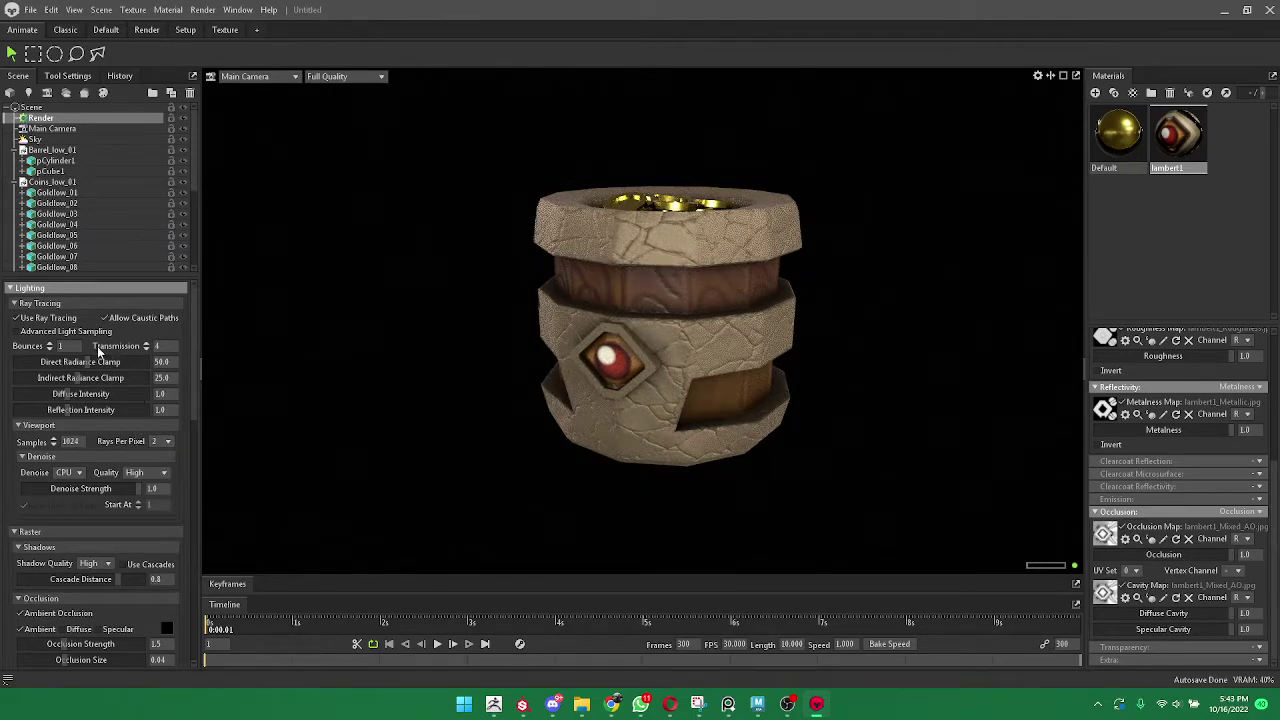
click(50, 141)
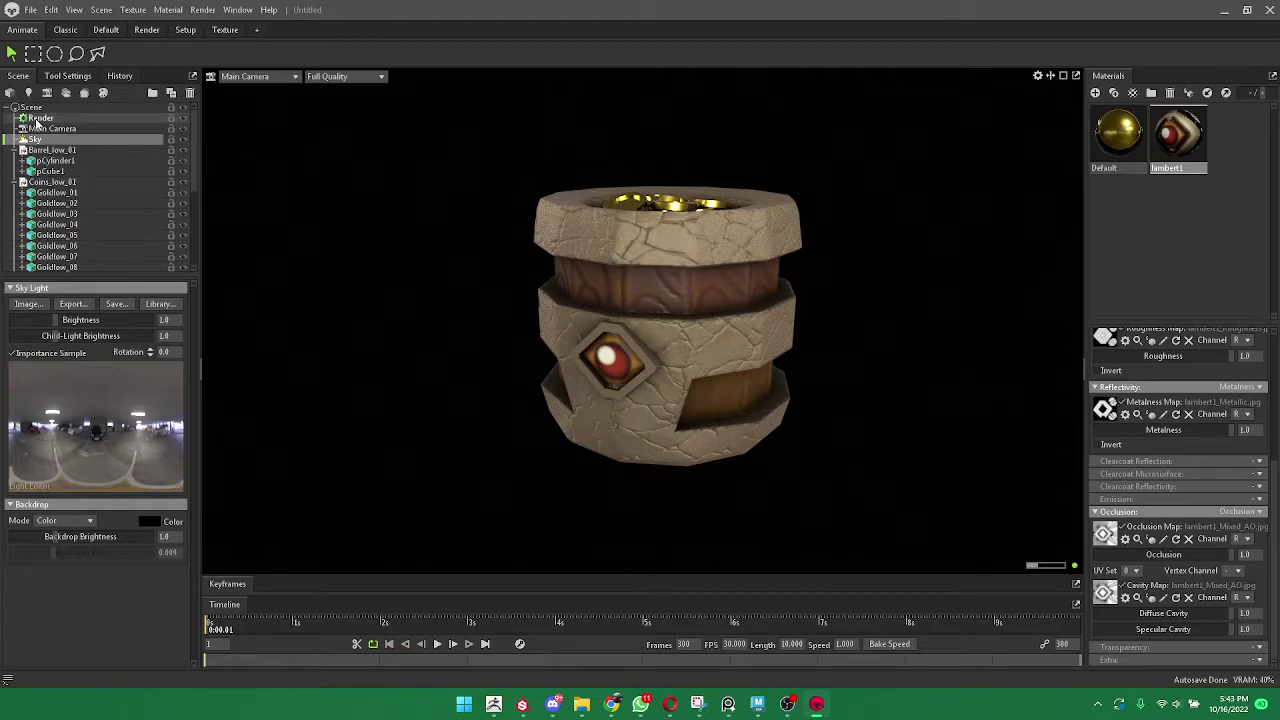
click(40, 118)
scroll(69, 424, down, 3)
scroll(69, 424, down, 2)
scroll(69, 424, down, 2)
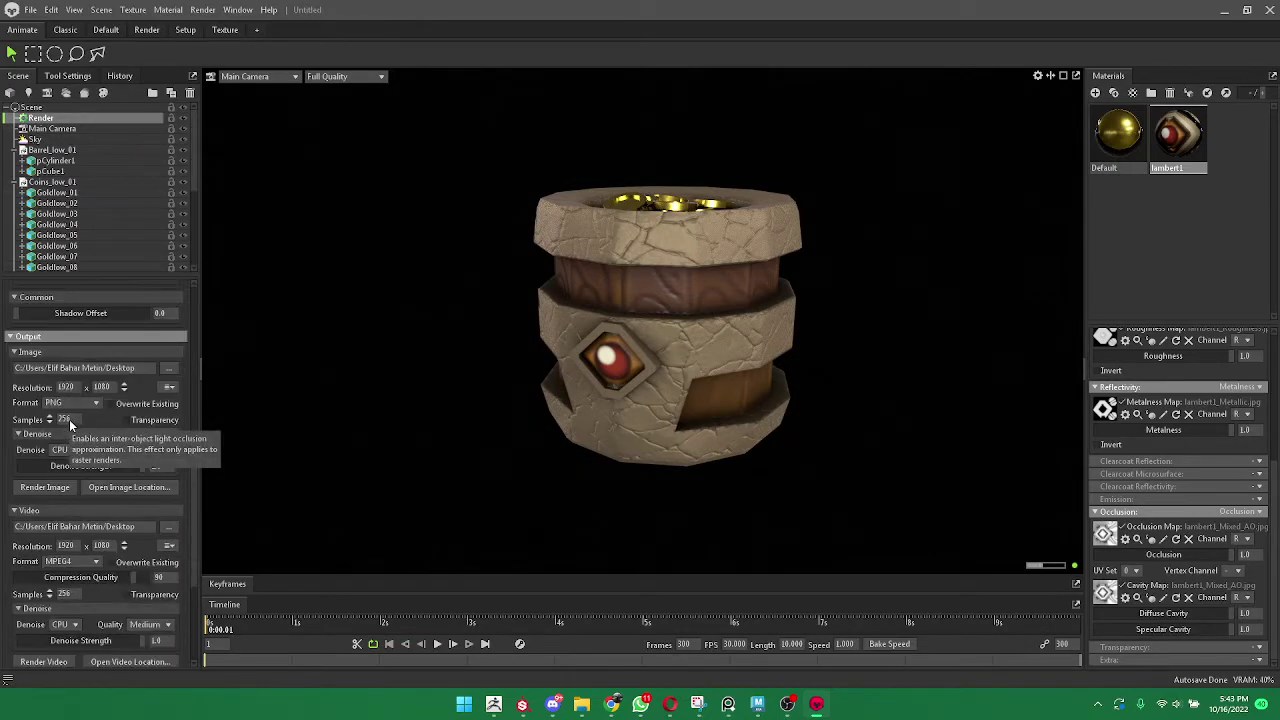
- Set the image output path to the desktop RENDER folder with file name Barrel_low_01
click(168, 371)
scroll(450, 293, down, 2)
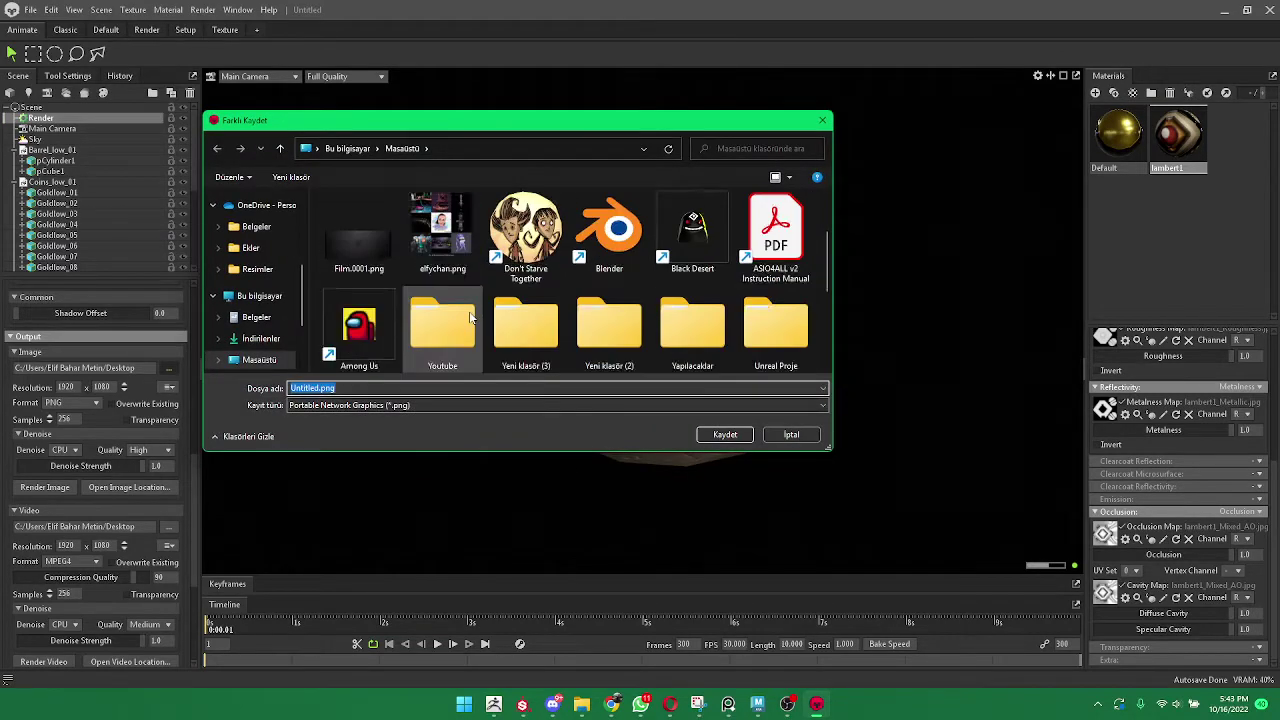
scroll(624, 291, down, 2)
scroll(624, 291, down, 1)
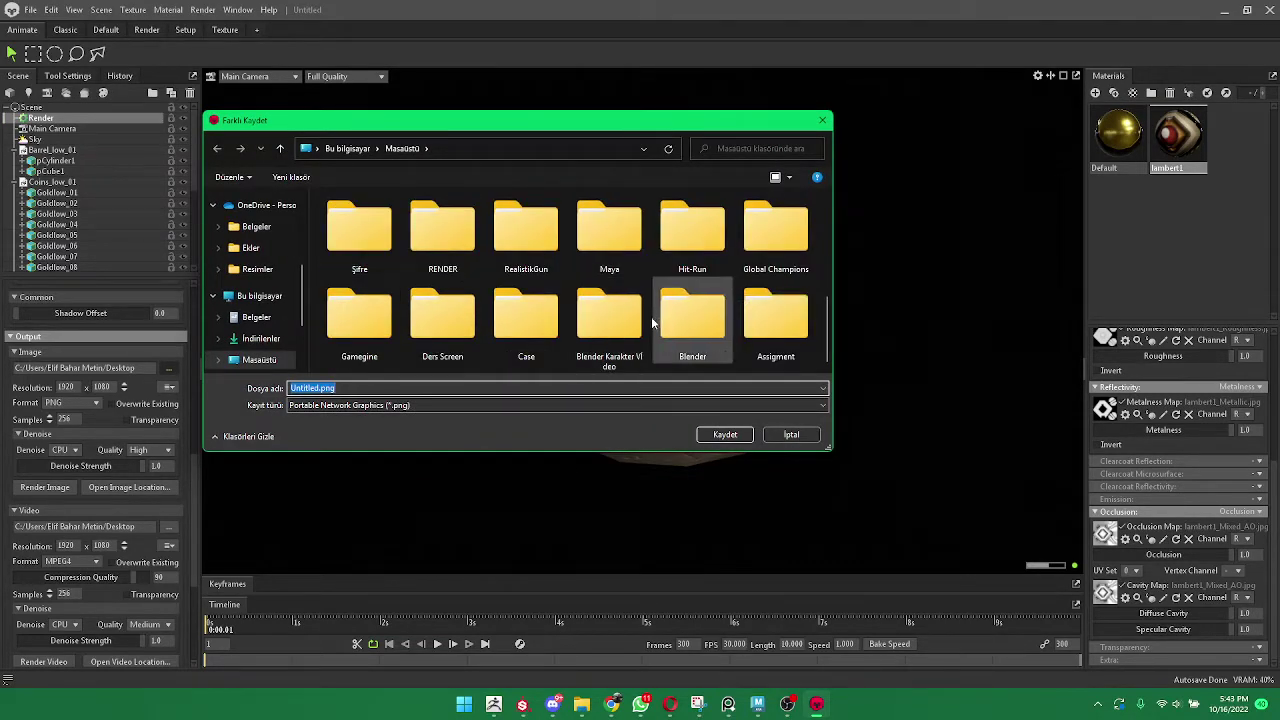
click(450, 352)
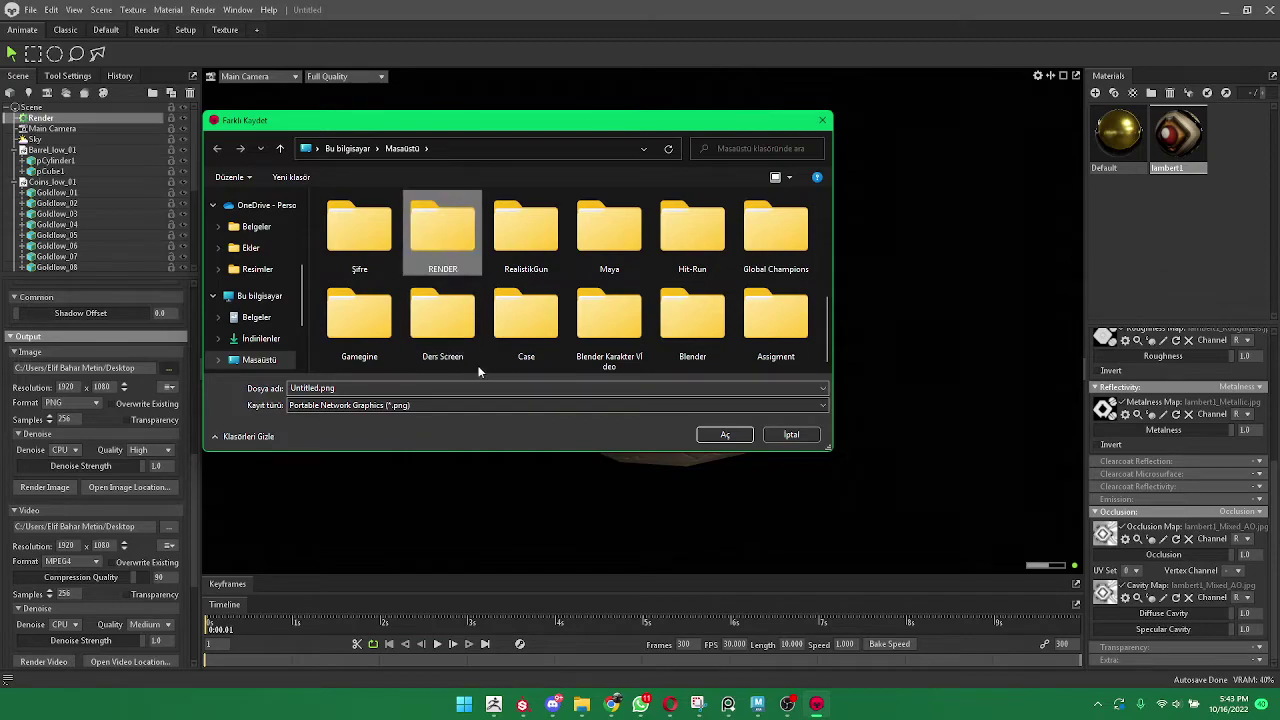
double_click(440, 262)
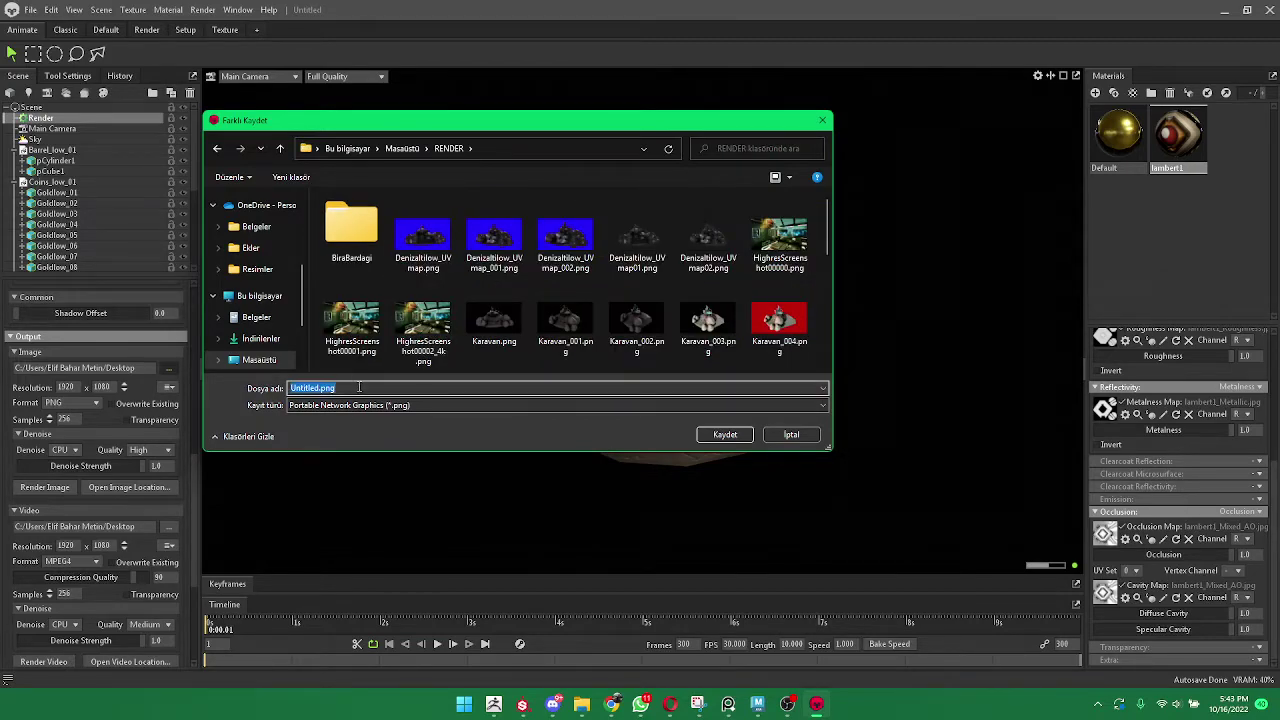
key(BackSpace)
text(Barrel_low_0)
text(1)
key(Return)
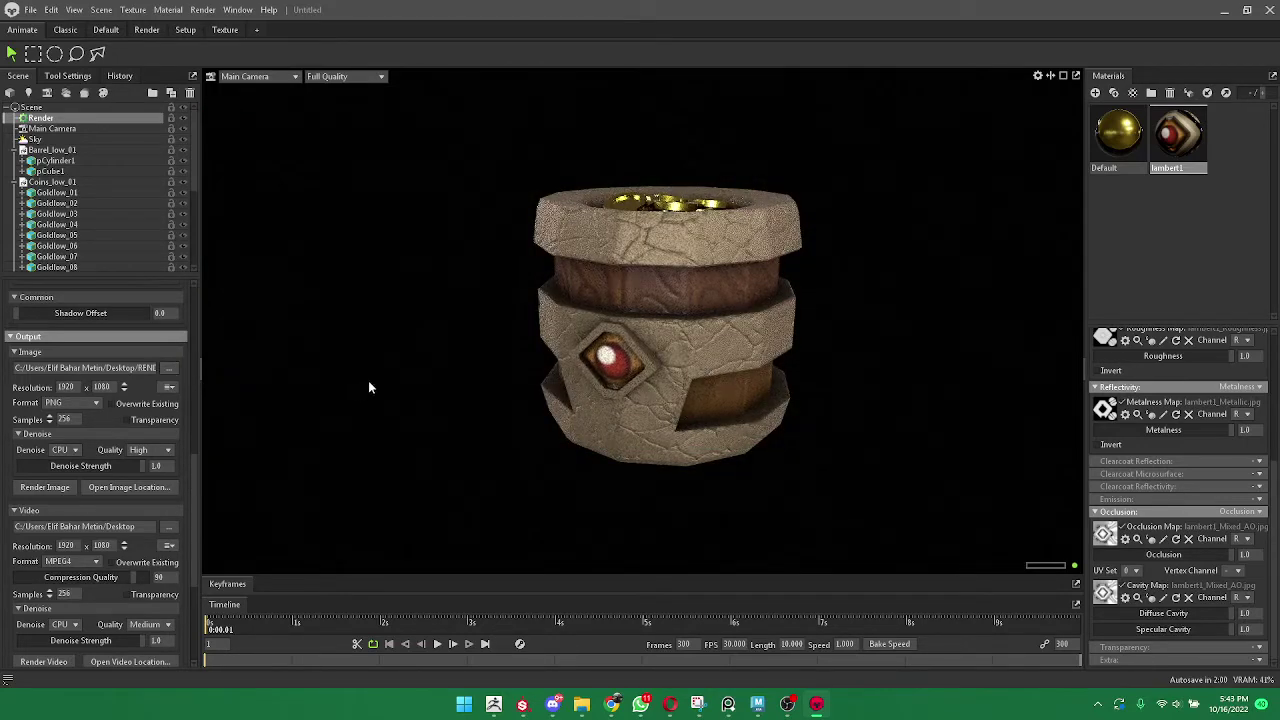
- Set the image output format to JPEG with 1024 samples and render the barrel
click(95, 403)
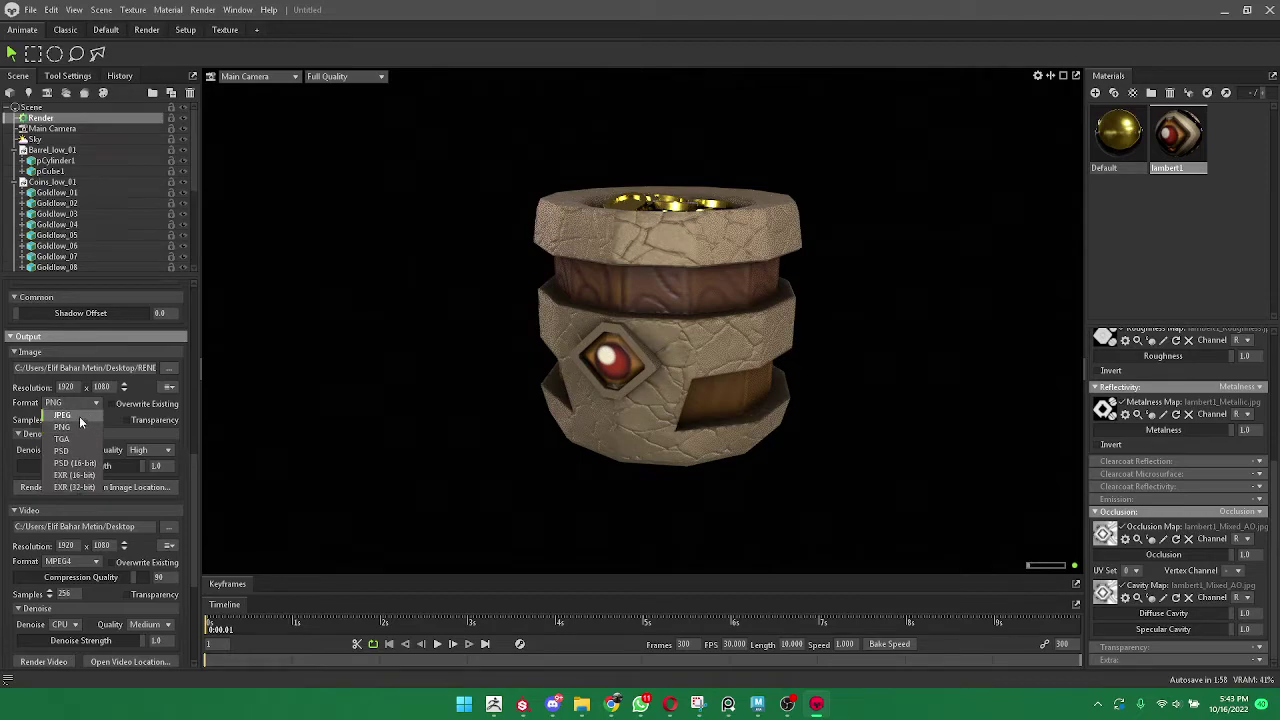
click(80, 418)
click(62, 419)
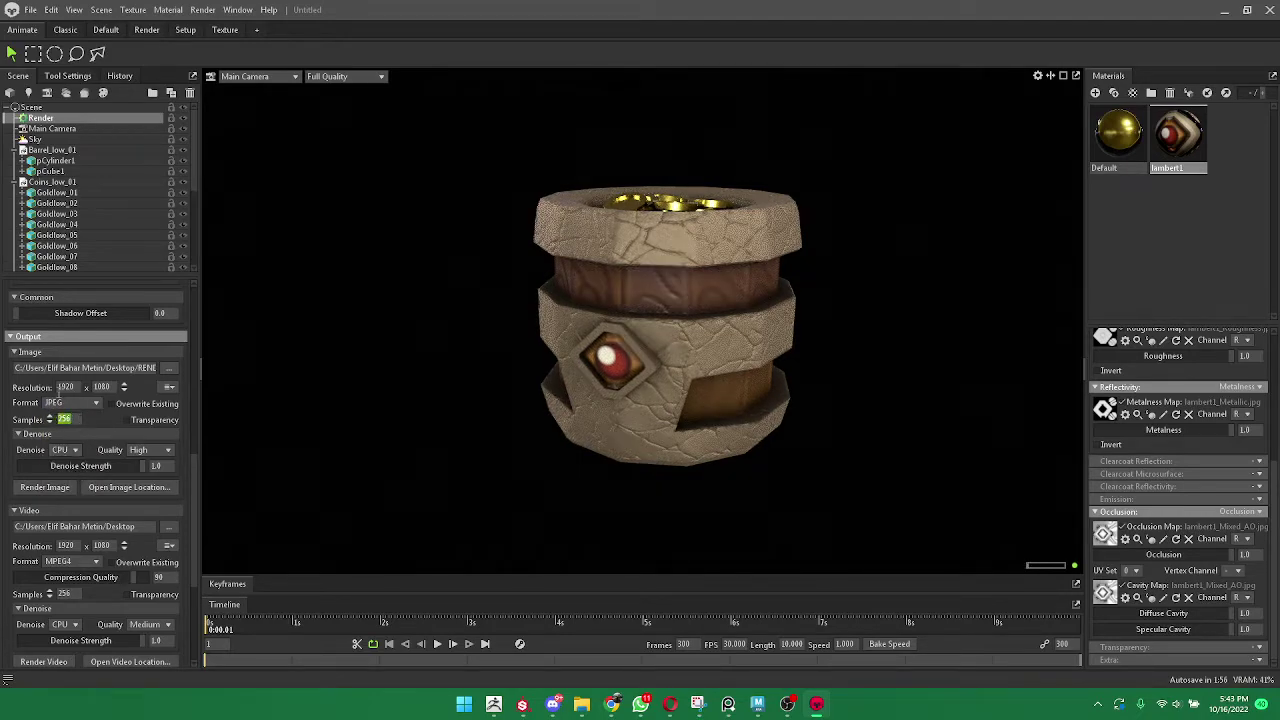
mouse_move(65, 387)
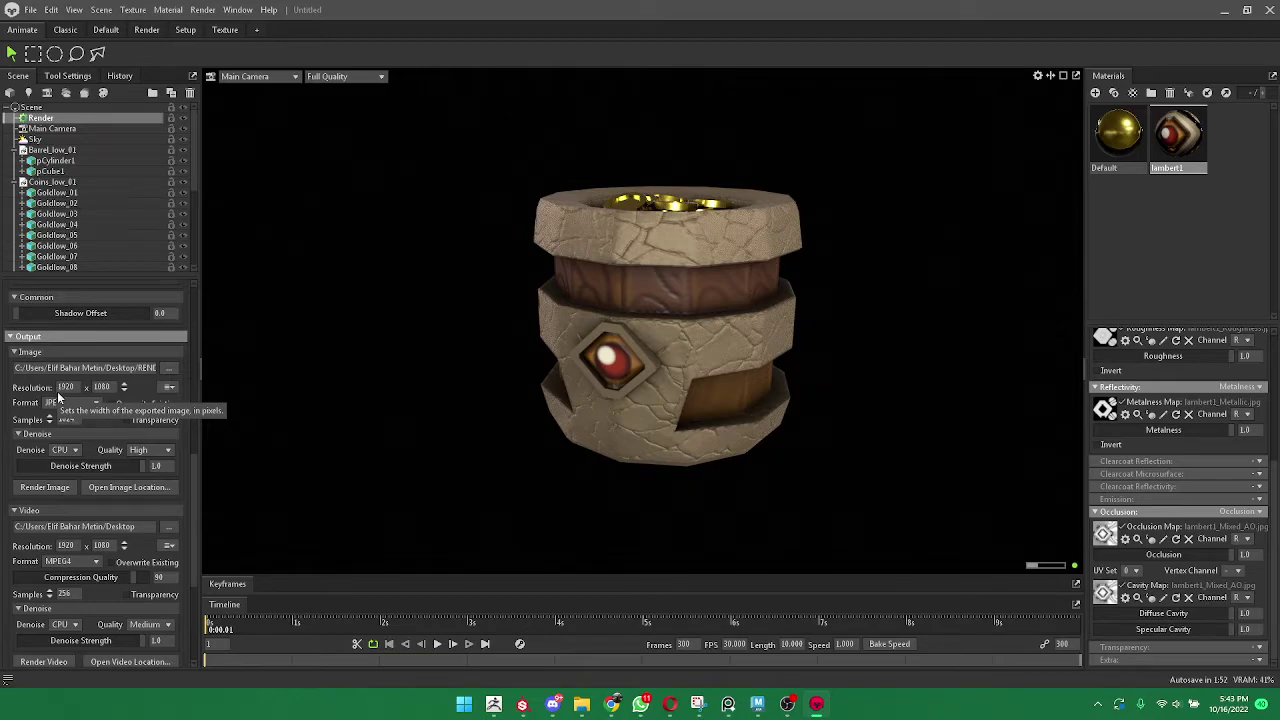
click(45, 487)
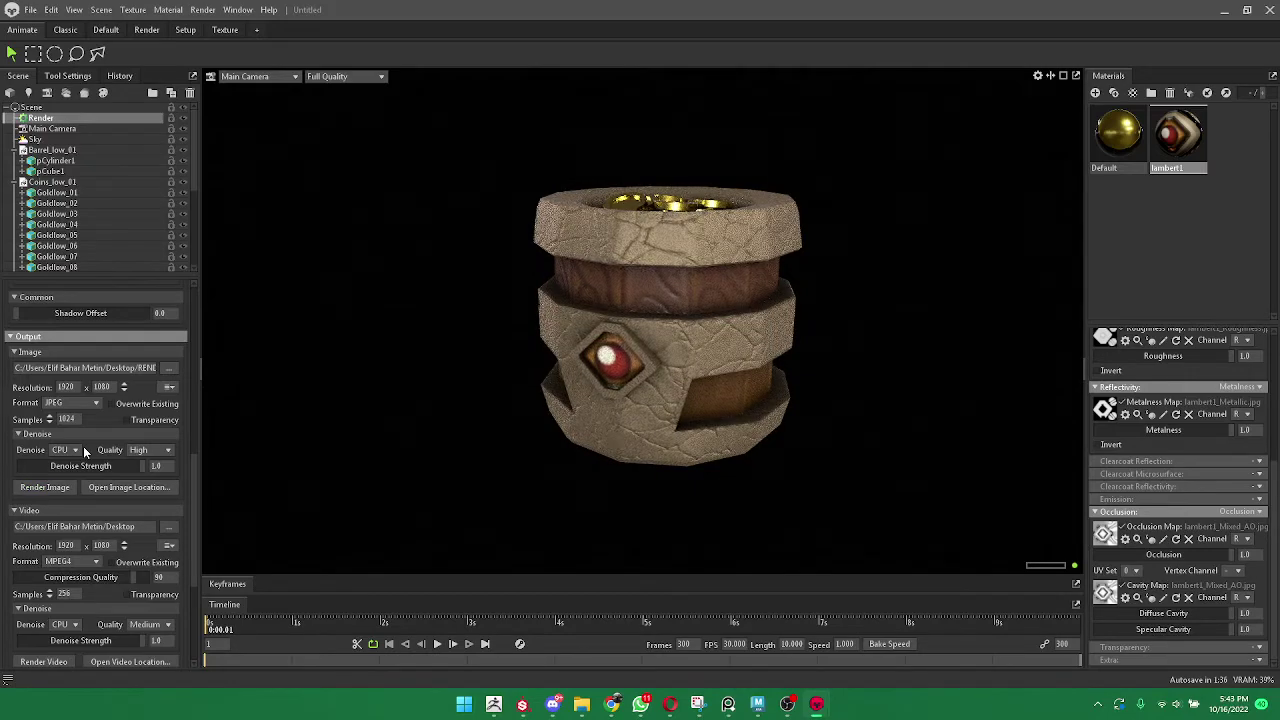
- Re-orbit to a side view of the barrel and render the image again
drag(474, 417, 529, 380)
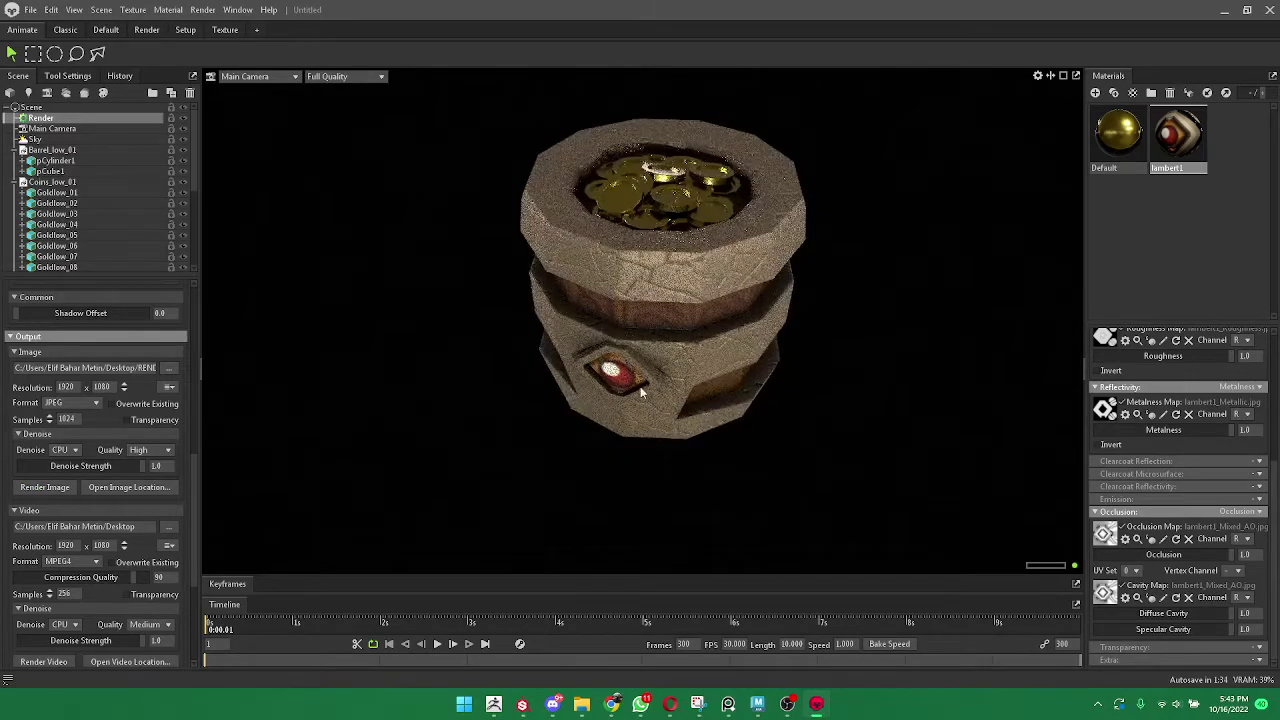
mouse_move(551, 437)
mouse_down()
mouse_move(527, 353)
mouse_move(552, 350)
mouse_move(476, 376)
mouse_move(490, 404)
mouse_move(517, 386)
mouse_move(489, 374)
mouse_up()
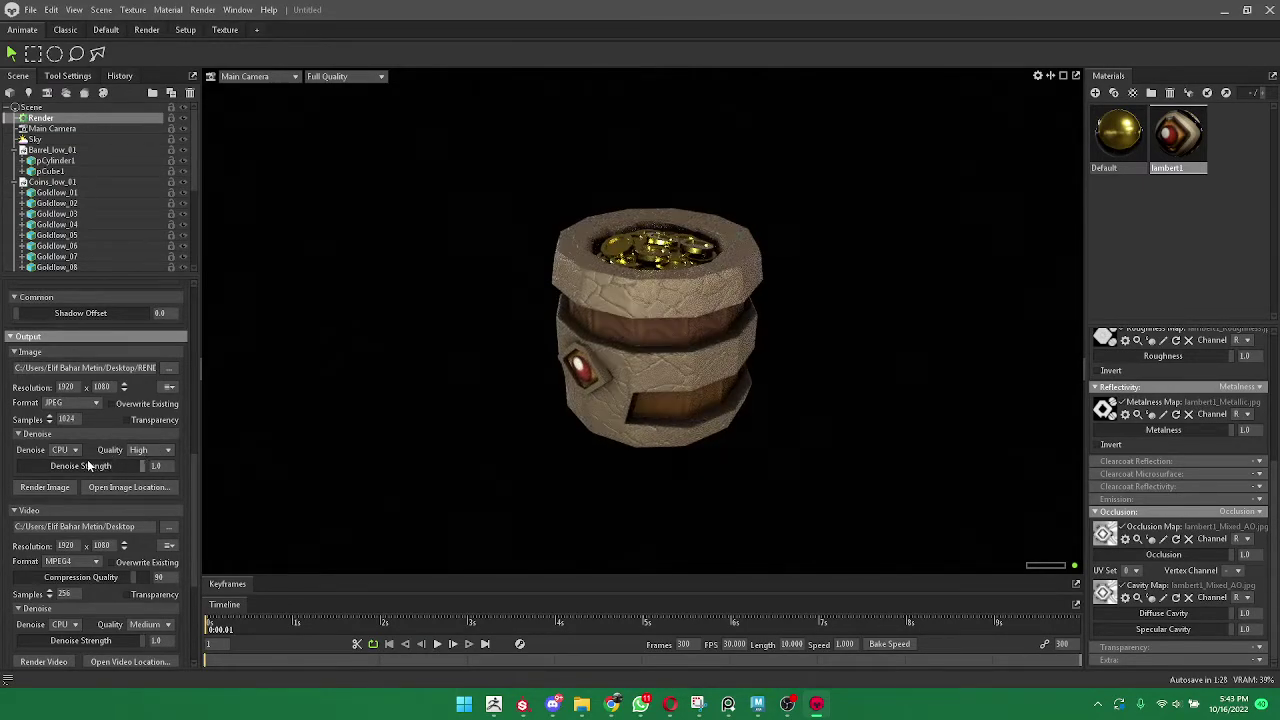
click(44, 488)
- Turn the barrel so its gem faces front, render the final image, and quit Toolbag
scroll(64, 180, down, 5)
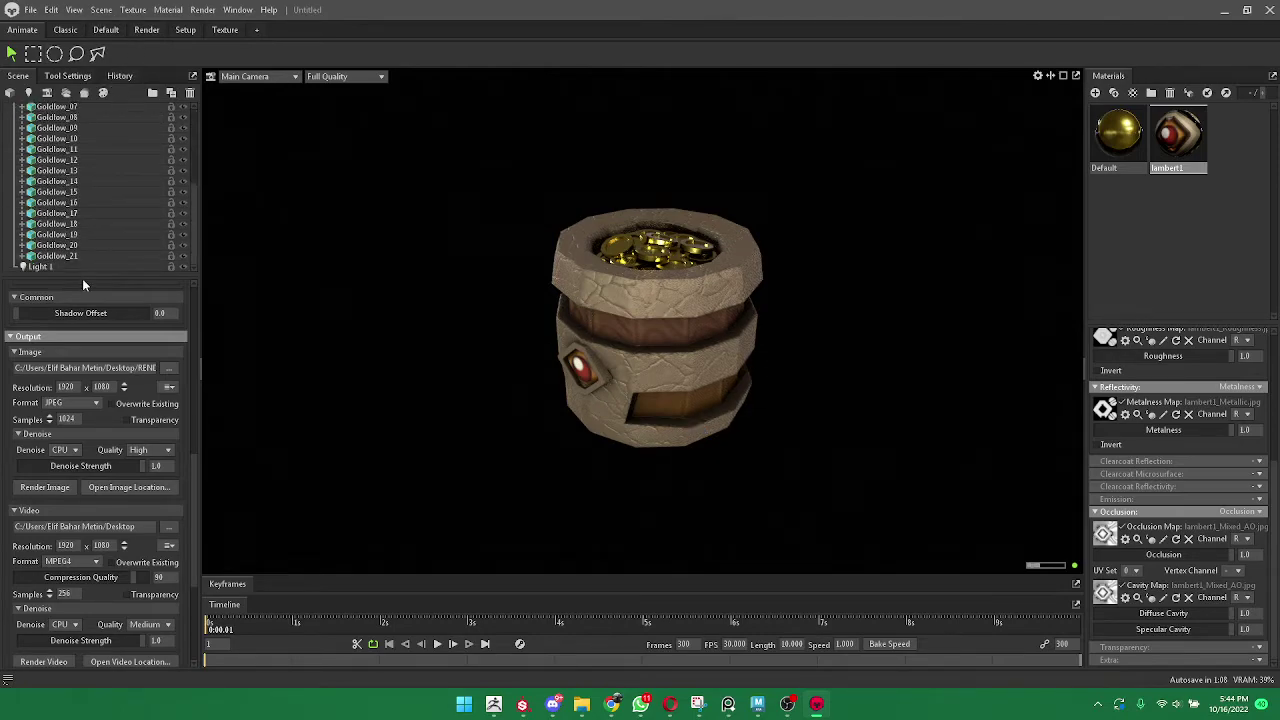
scroll(60, 400, down, 3)
scroll(55, 441, down, 3)
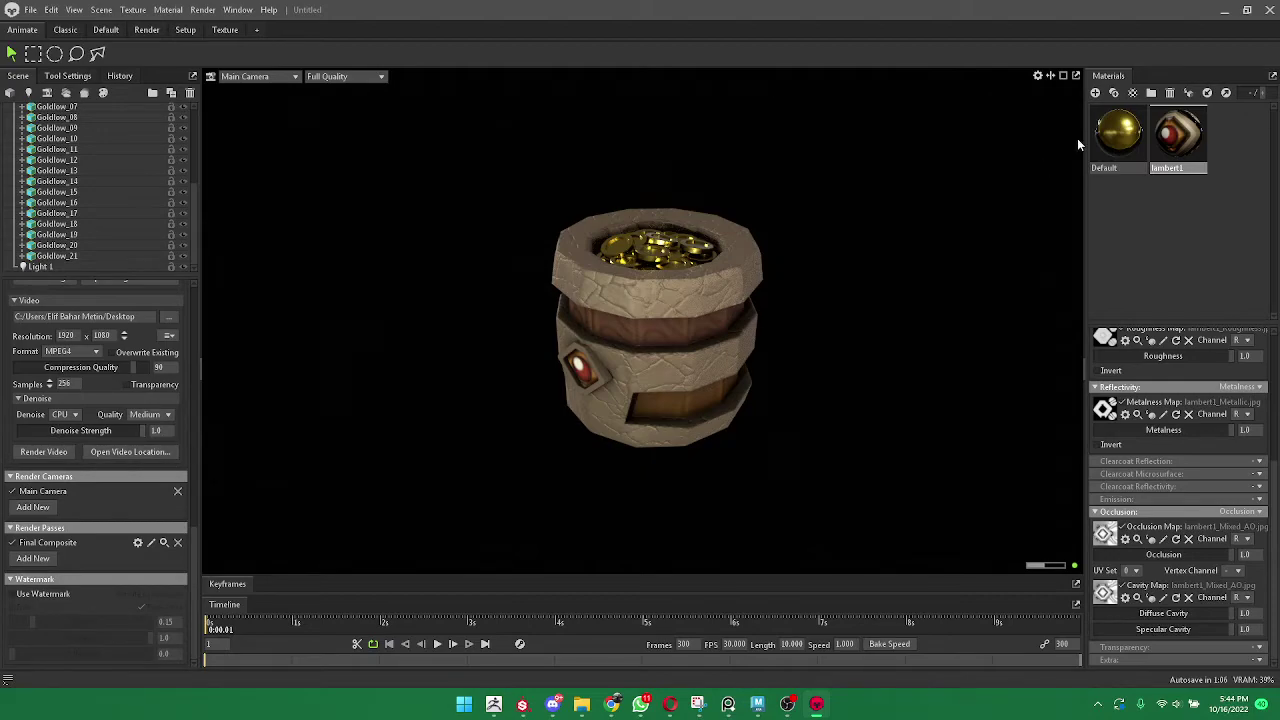
mouse_move(918, 396)
mouse_down()
mouse_move(923, 377)
mouse_move(808, 357)
mouse_move(971, 403)
mouse_move(788, 323)
mouse_move(791, 300)
mouse_up()
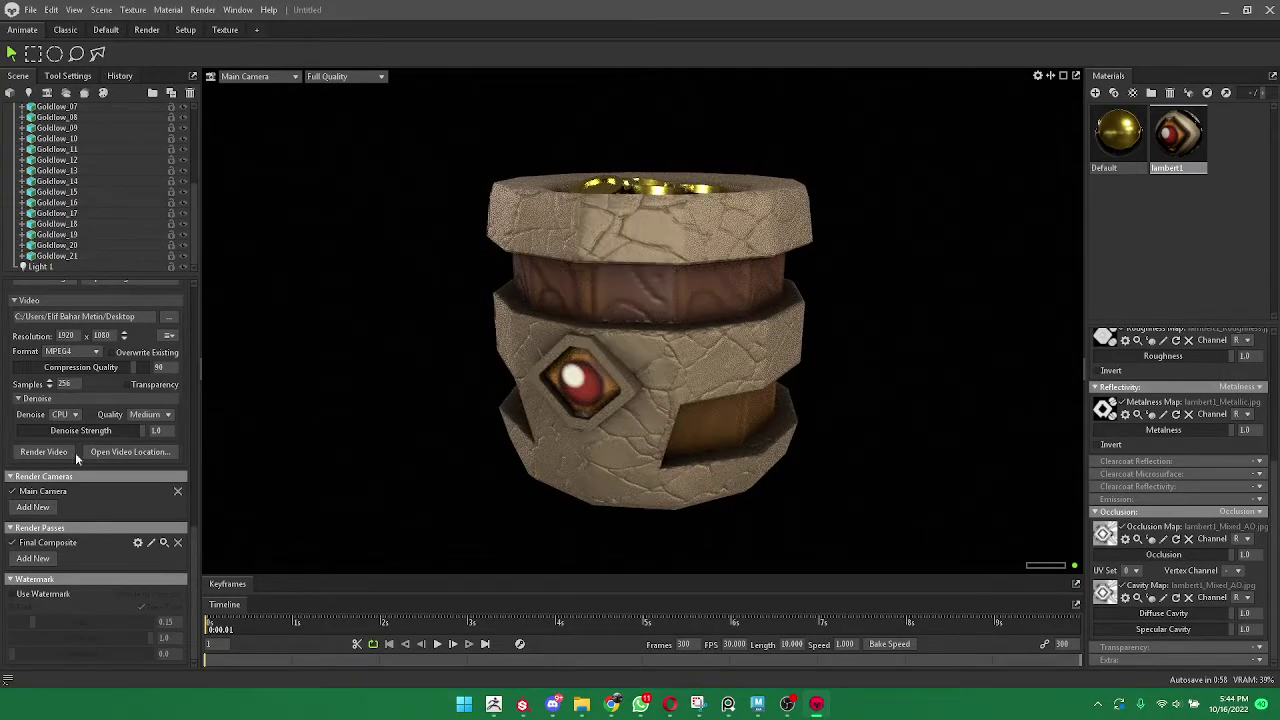
scroll(85, 440, up, 3)
scroll(97, 428, up, 2)
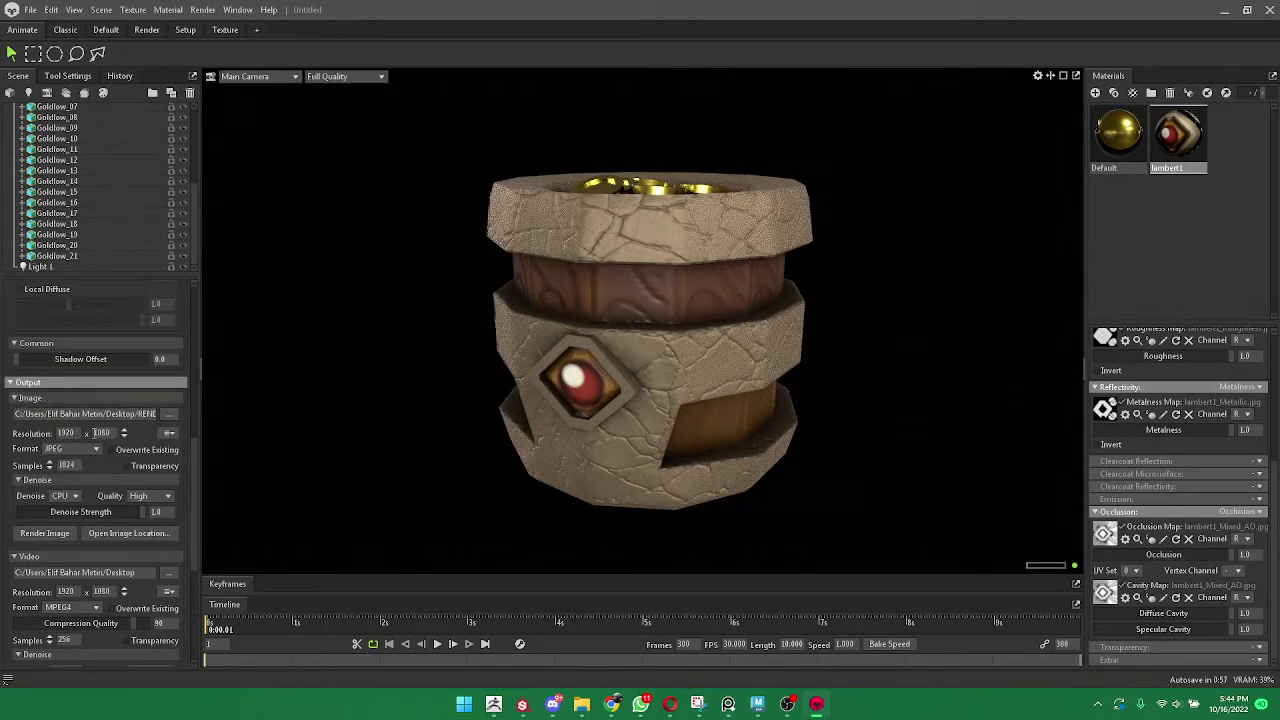
click(55, 539)
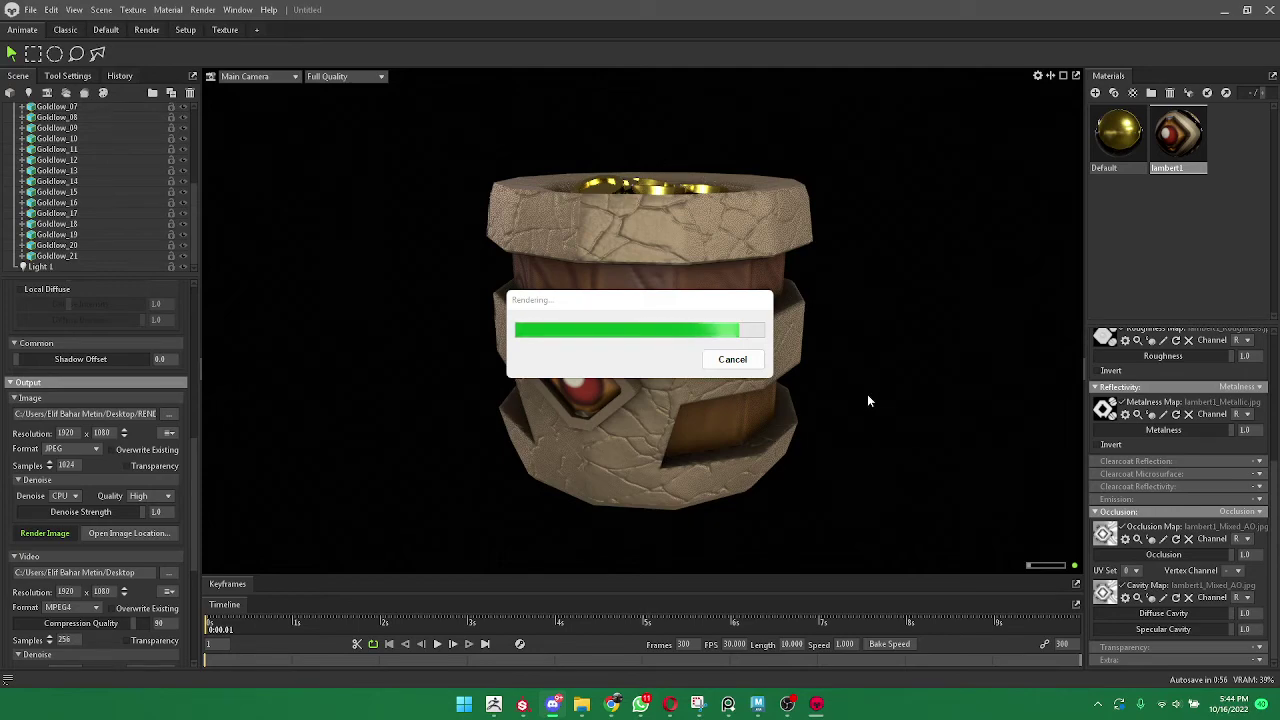
click(1269, 14)
click(675, 393)
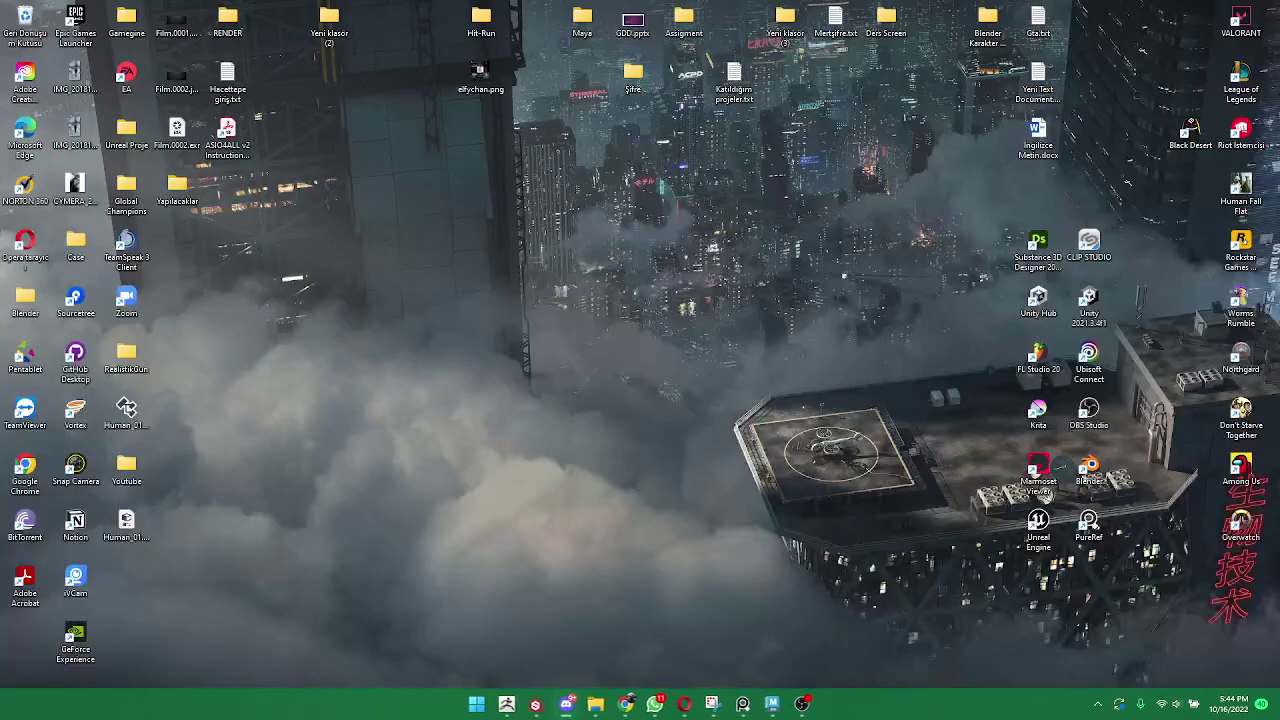